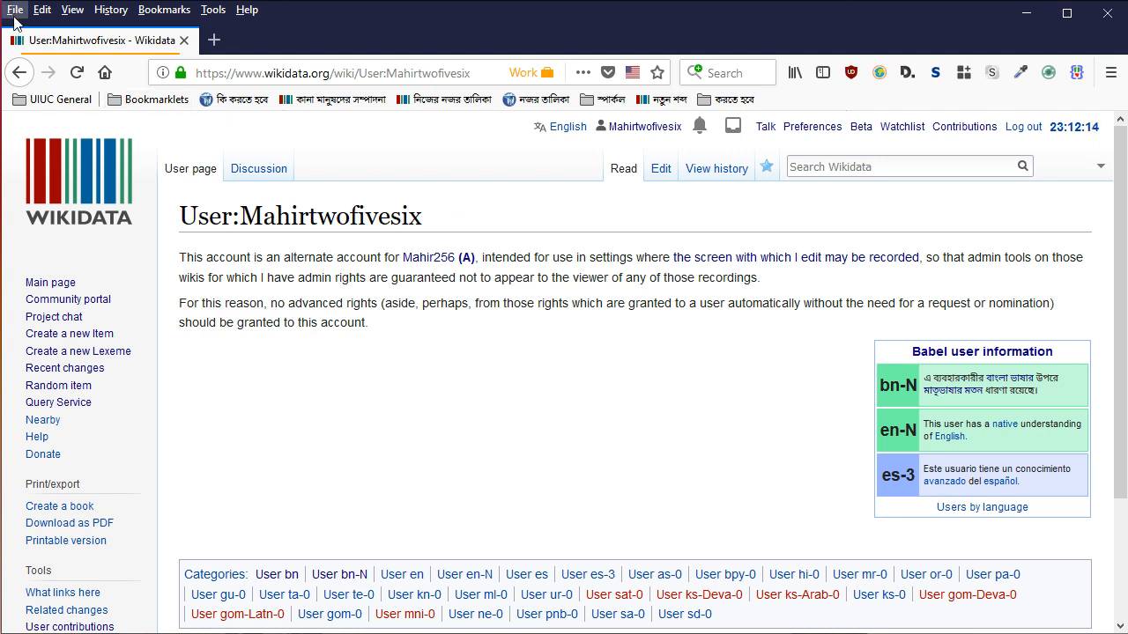
Duplicate the Wikidata user page tab, load the bookmarked subcontinent railway station map query in it, and allow the flagged request once
right_click(39, 50)
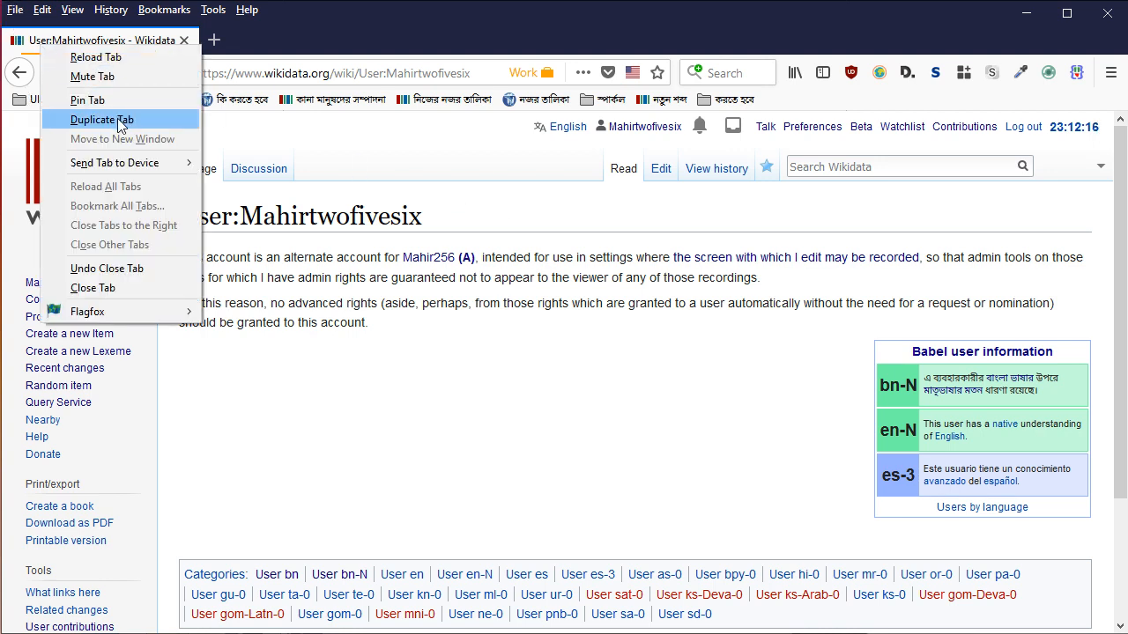
click(101, 119)
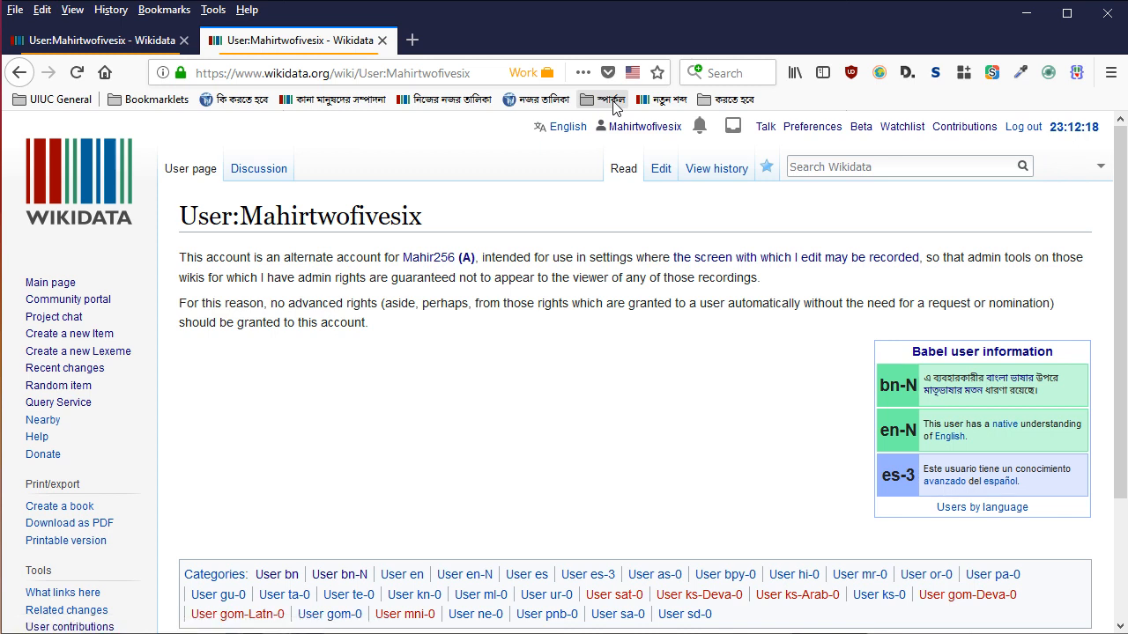
click(614, 103)
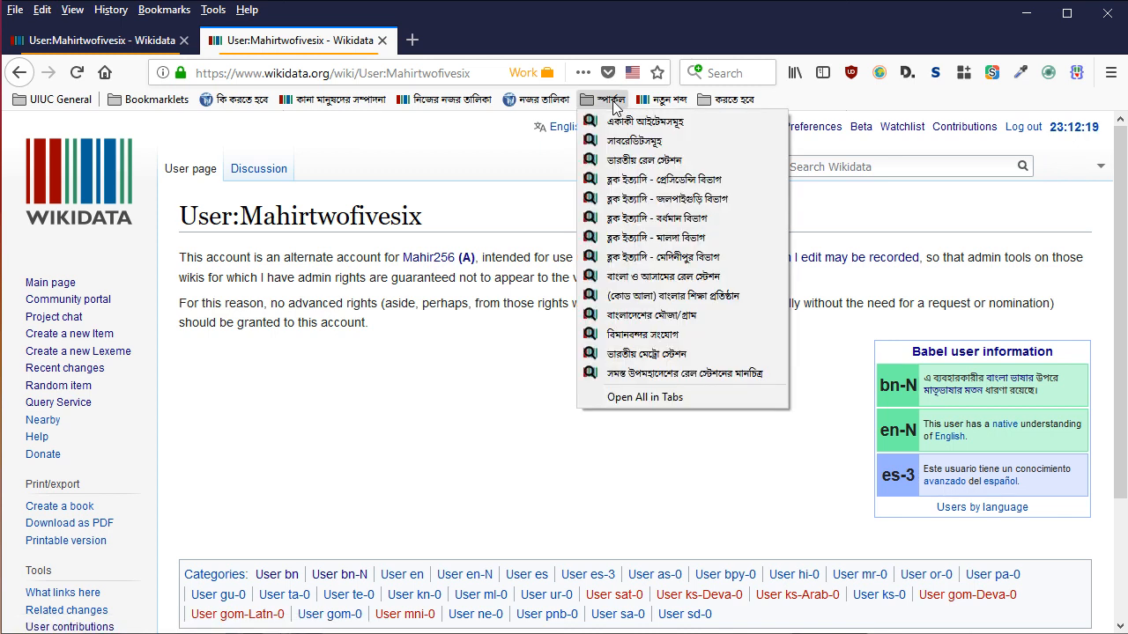
click(709, 375)
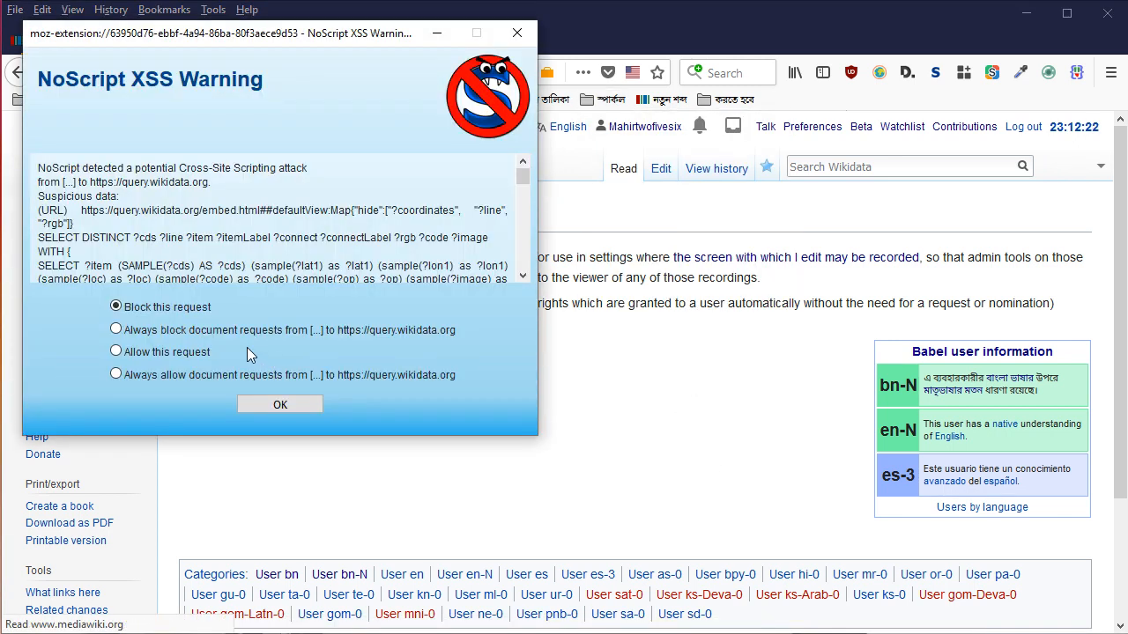
click(183, 351)
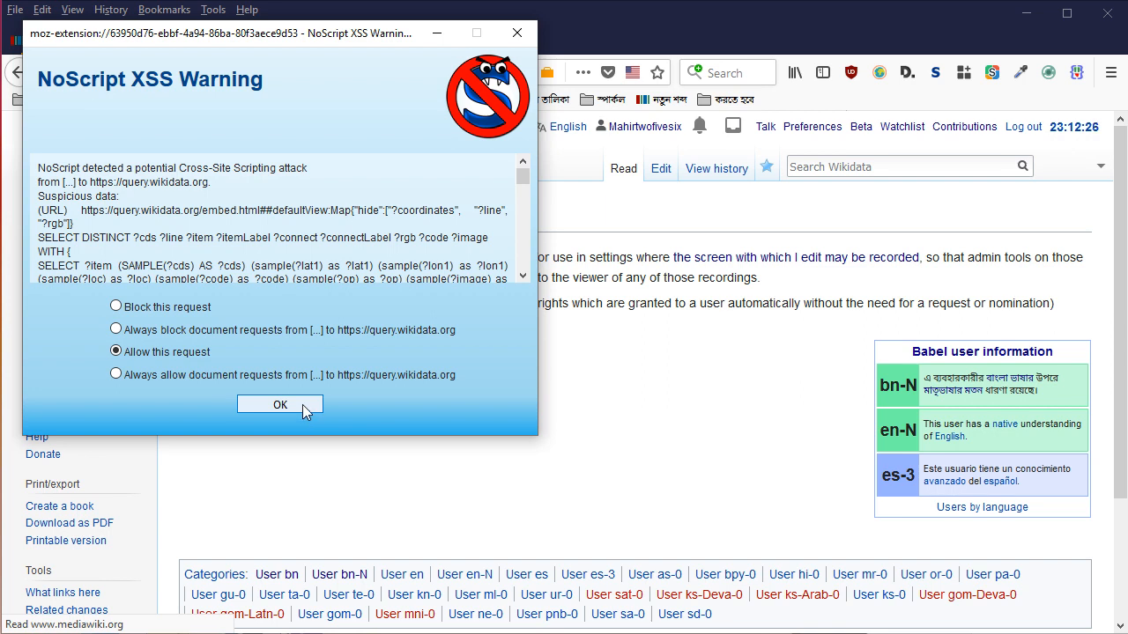
click(303, 404)
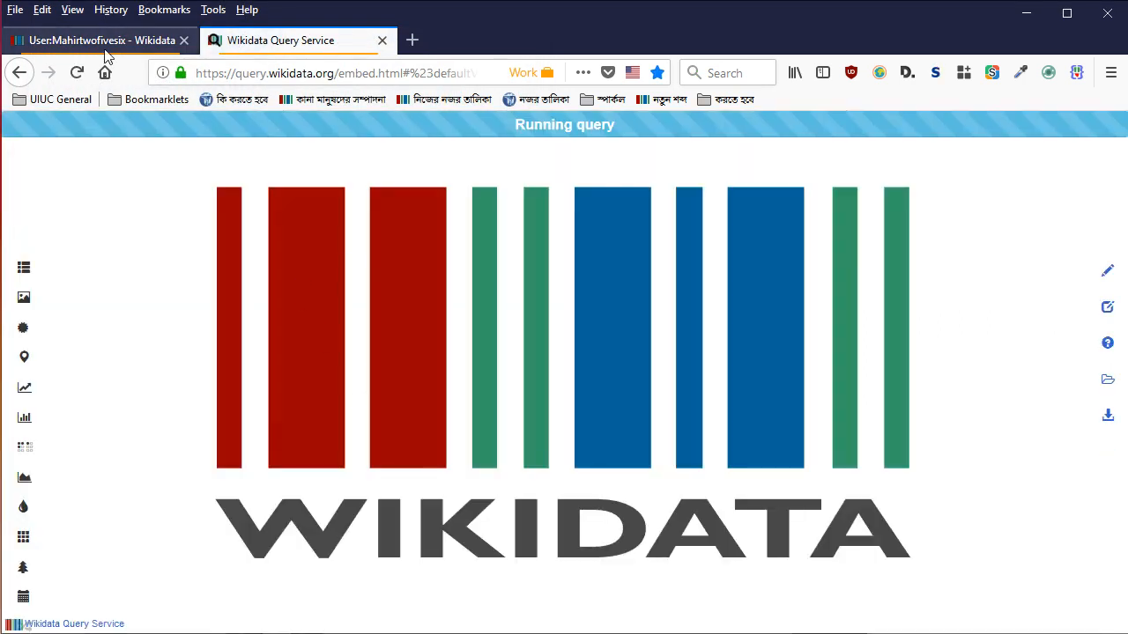
click(104, 46)
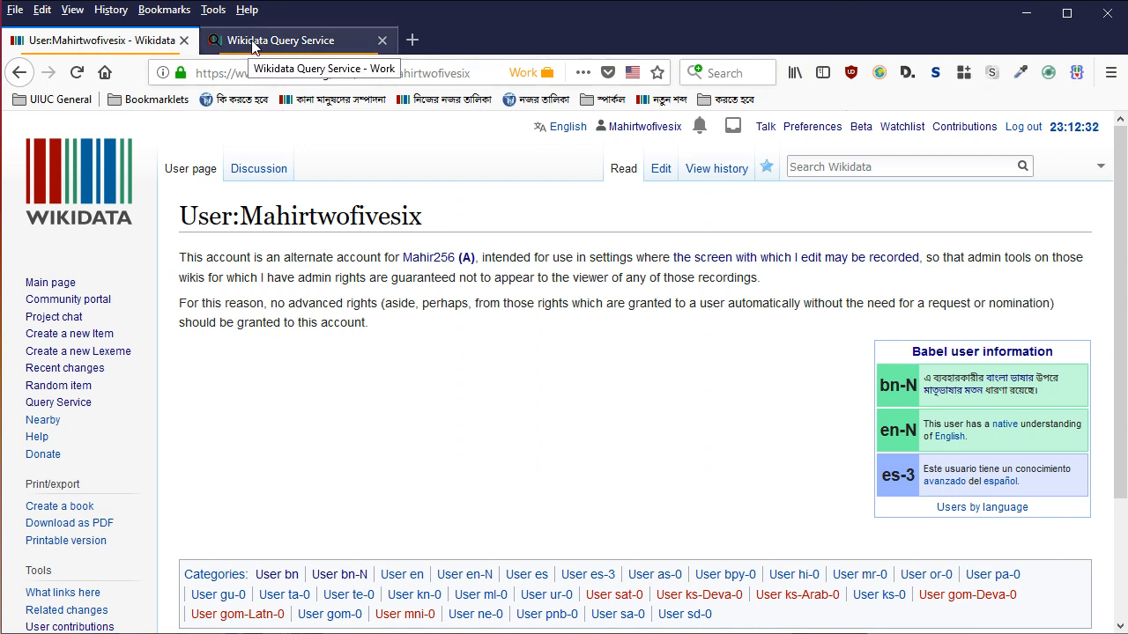
click(302, 39)
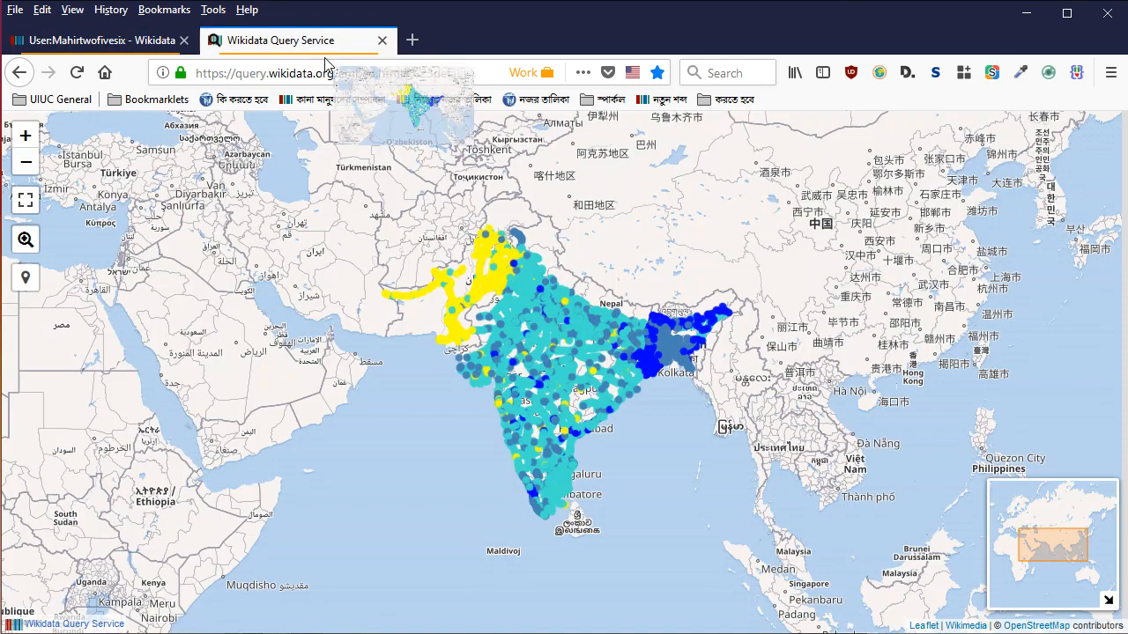
drag(303, 39, 643, 318)
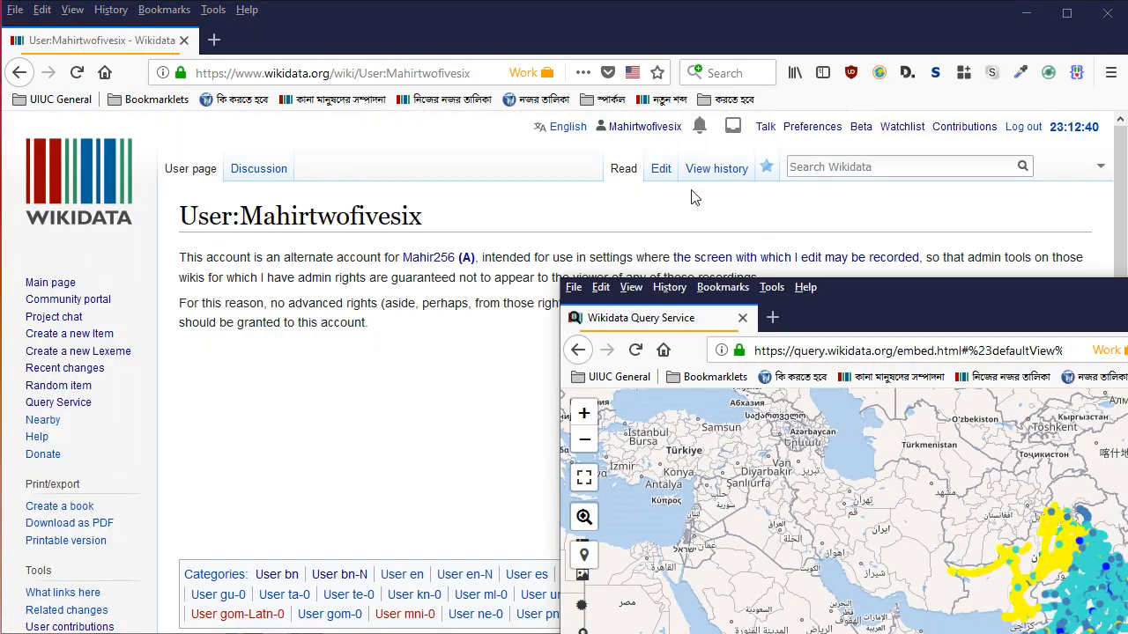
drag(819, 318, 633, 284)
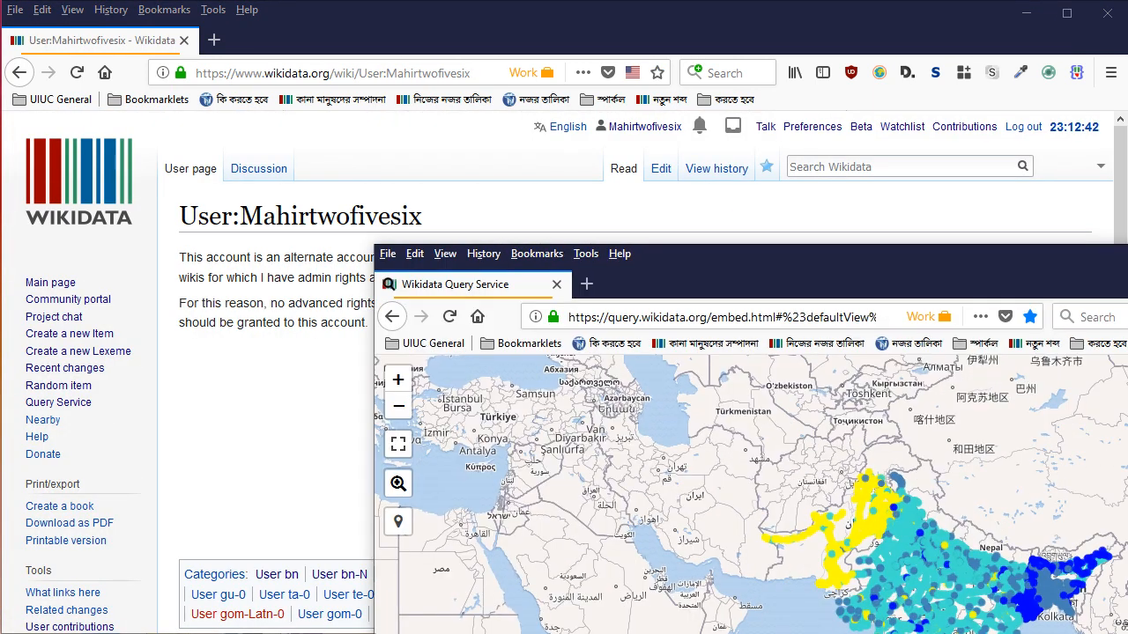
drag(459, 287, 292, 46)
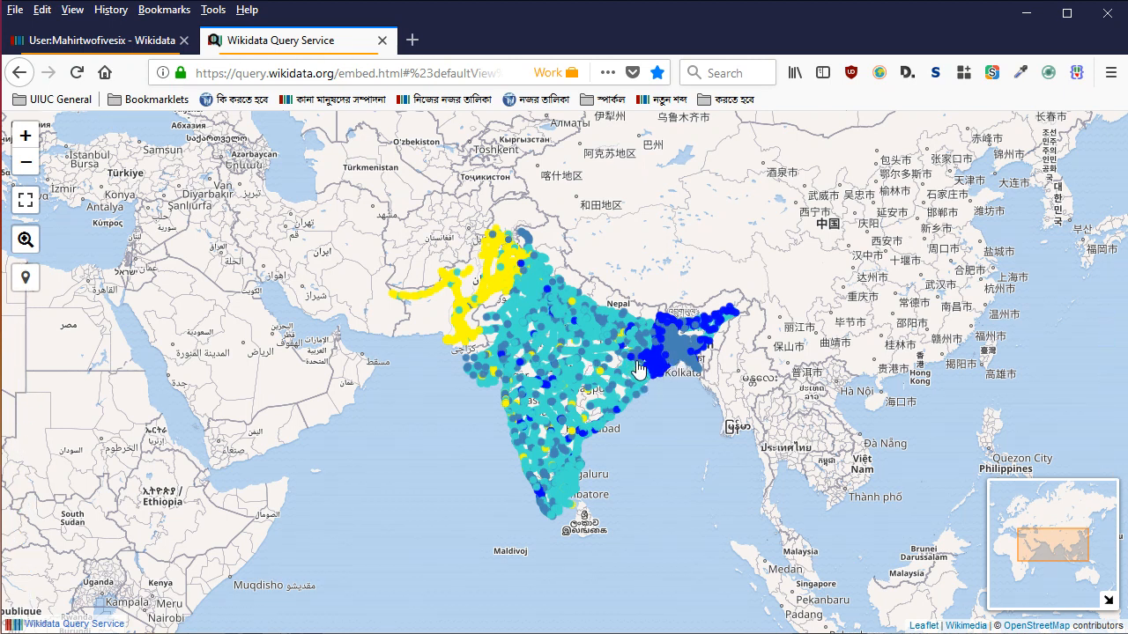
Examine the distribution of coloured railway station points across India, Pakistan and Bangladesh on the query map
scroll(641, 370, up, 1)
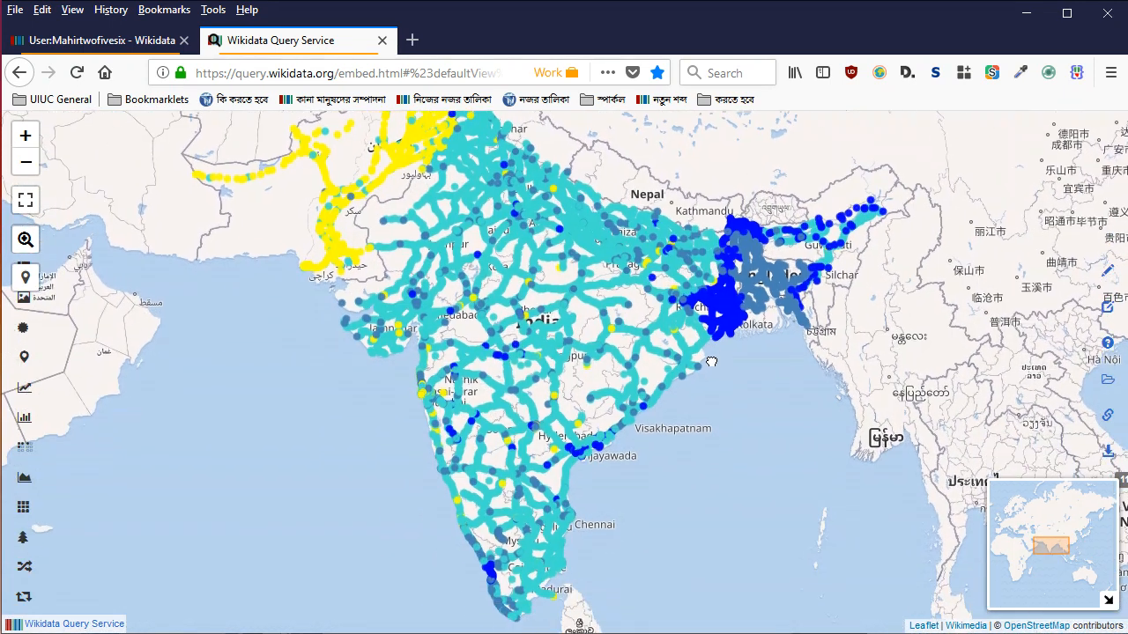
drag(644, 452, 691, 399)
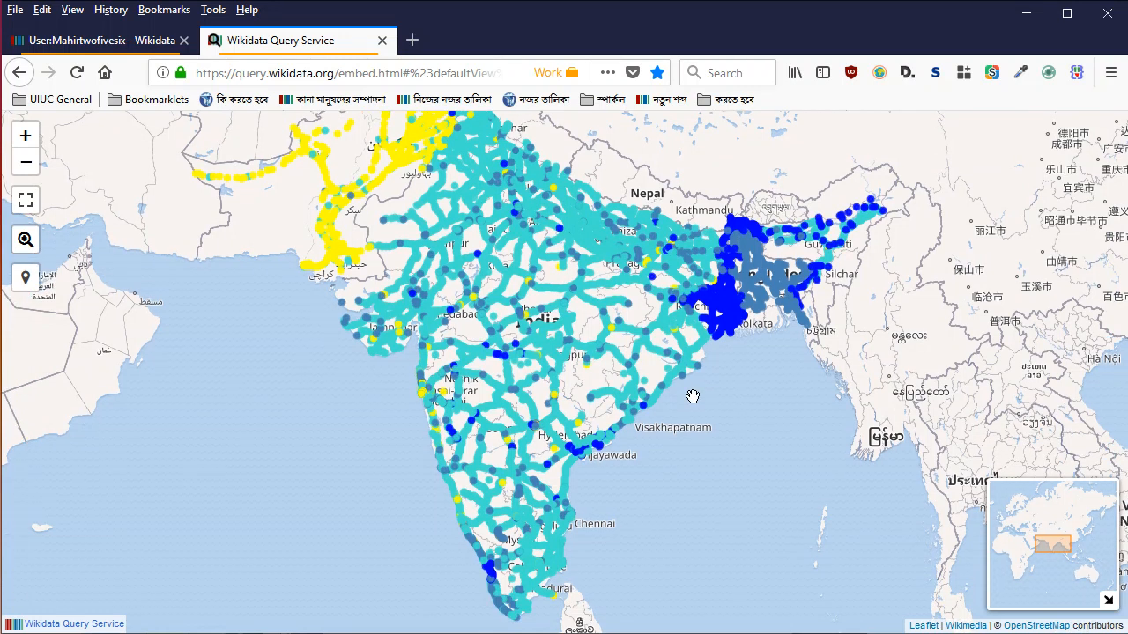
drag(750, 391, 761, 458)
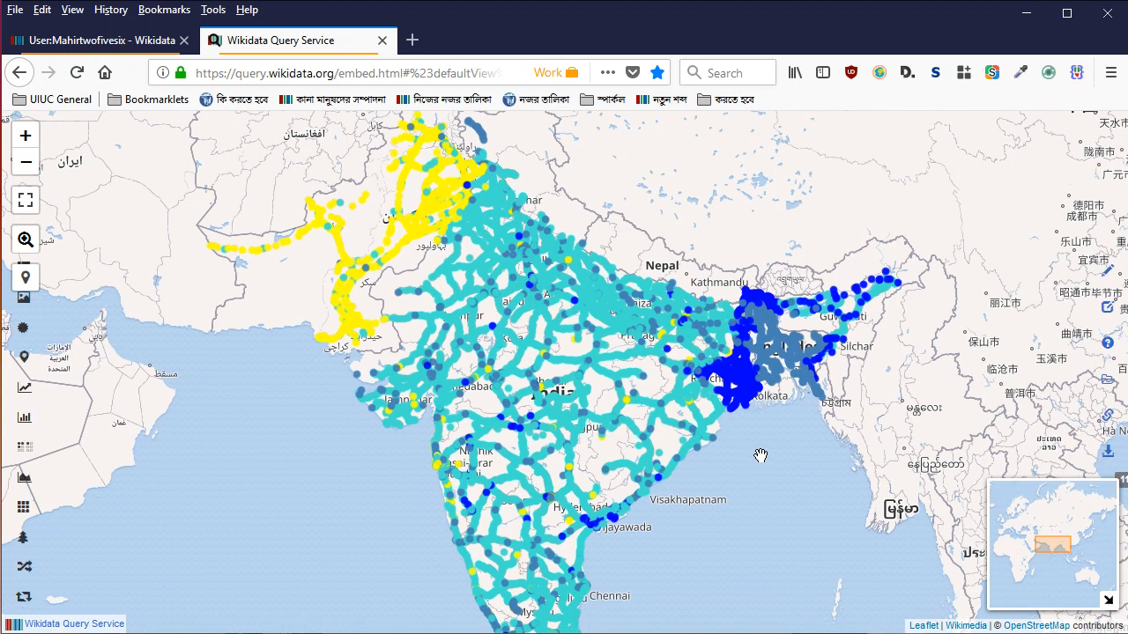
drag(754, 450, 757, 435)
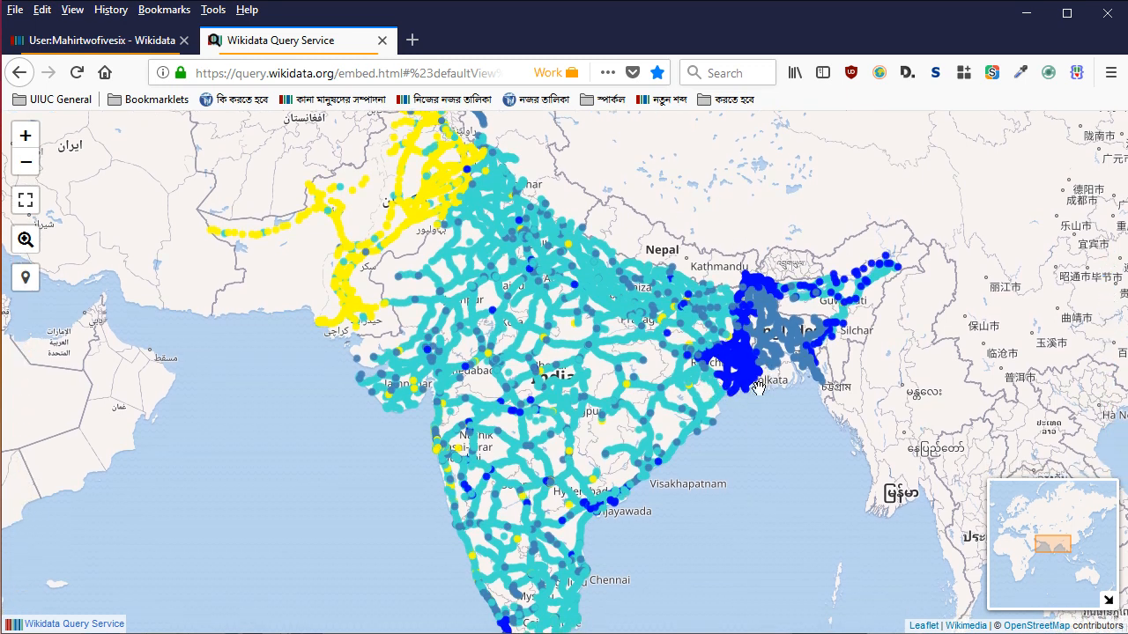
drag(751, 393, 777, 394)
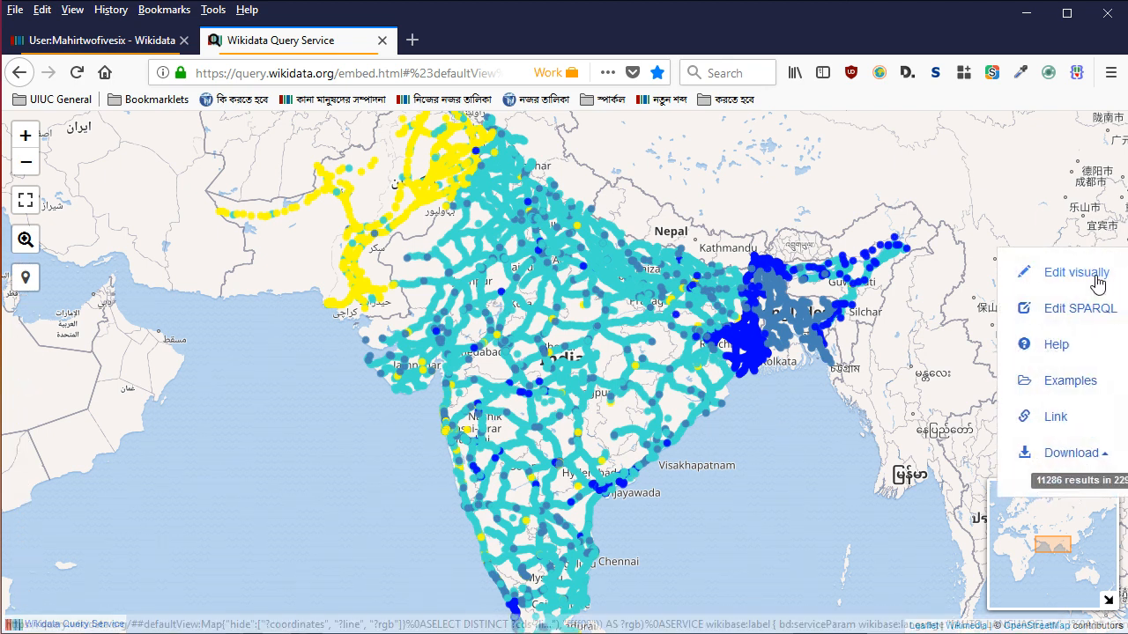
Open the map query for SPARQL editing in the full Query Service and close the embedded map's tab
click(1040, 308)
click(382, 39)
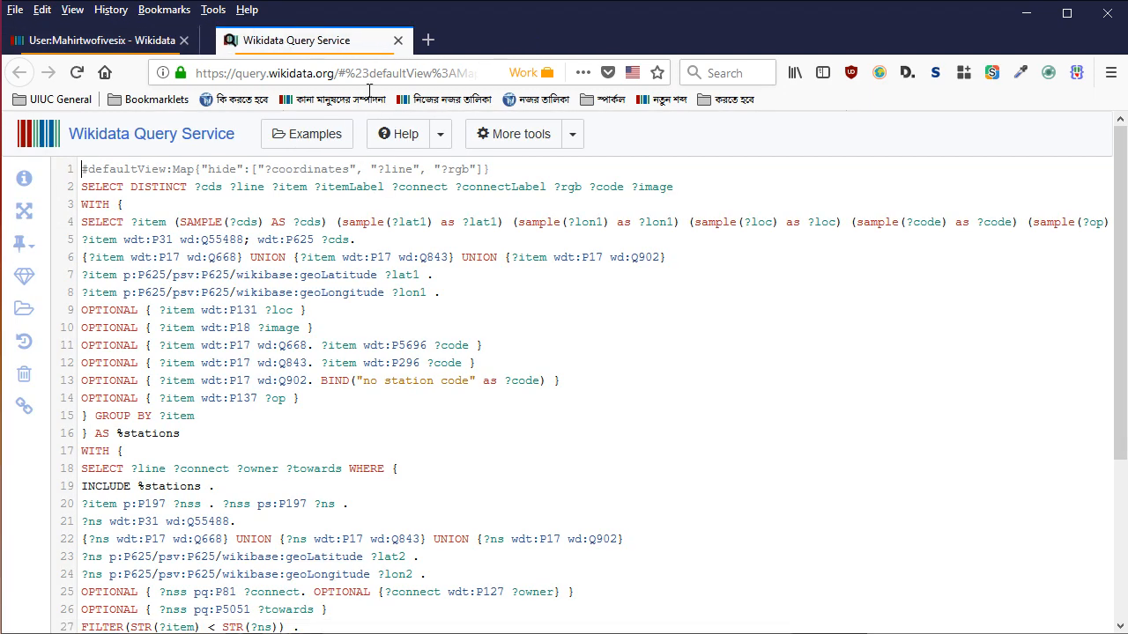
Review the query's P137 operator clause and the nested IF conditions that assign the marker colours
scroll(273, 287, down, 2)
click(248, 297)
key(BackSpace)
text(3)
double_click(252, 298)
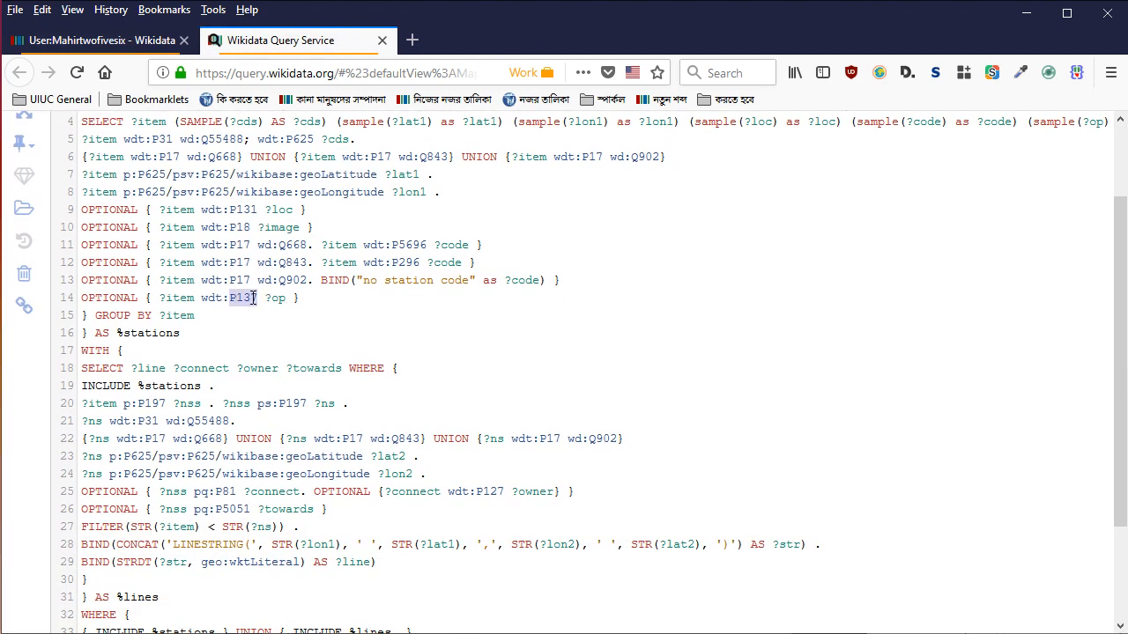
click(237, 299)
scroll(237, 298, down, 2)
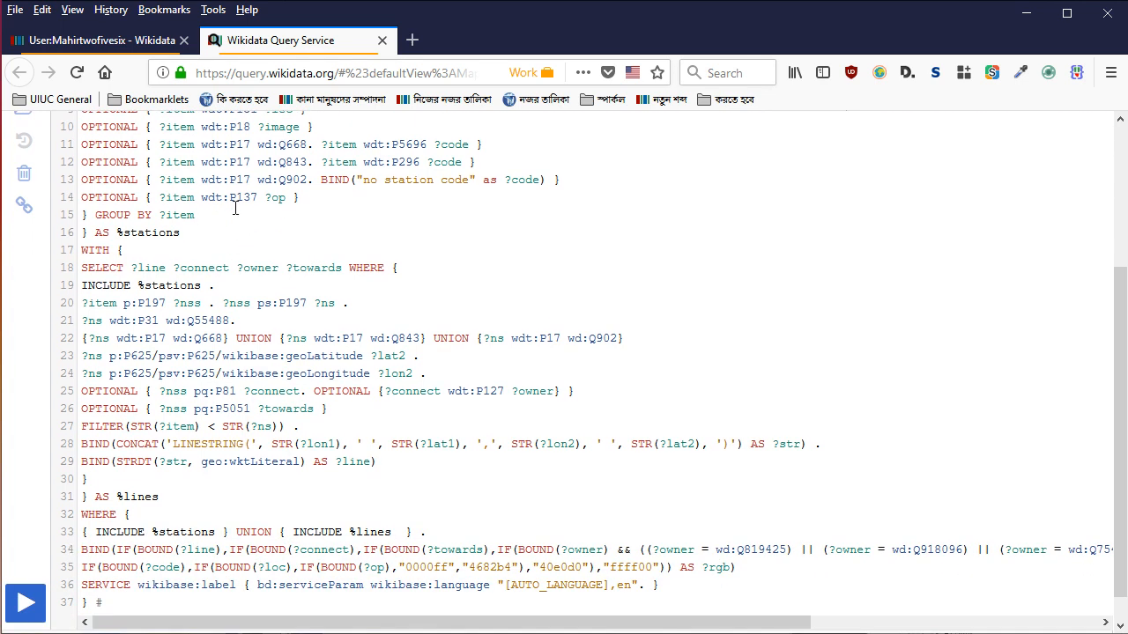
double_click(438, 551)
drag(323, 551, 390, 552)
click(486, 552)
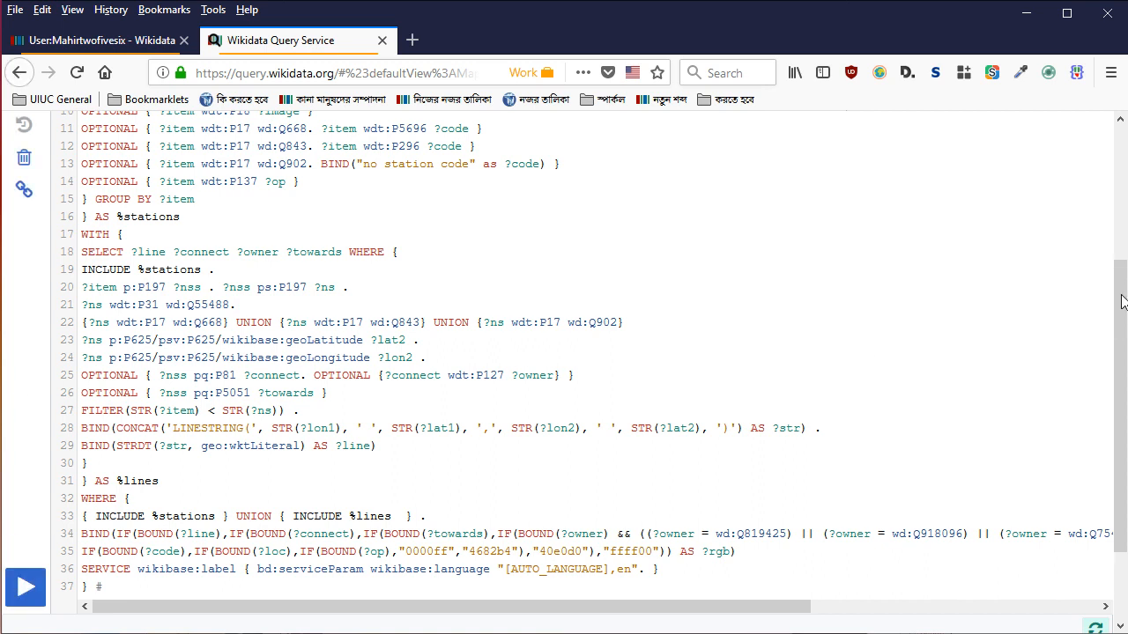
Inspect the labels of the railway lines near Memari and between Bankura and Masagram on the query's result map
drag(1122, 272, 1121, 500)
scroll(646, 394, up, 4)
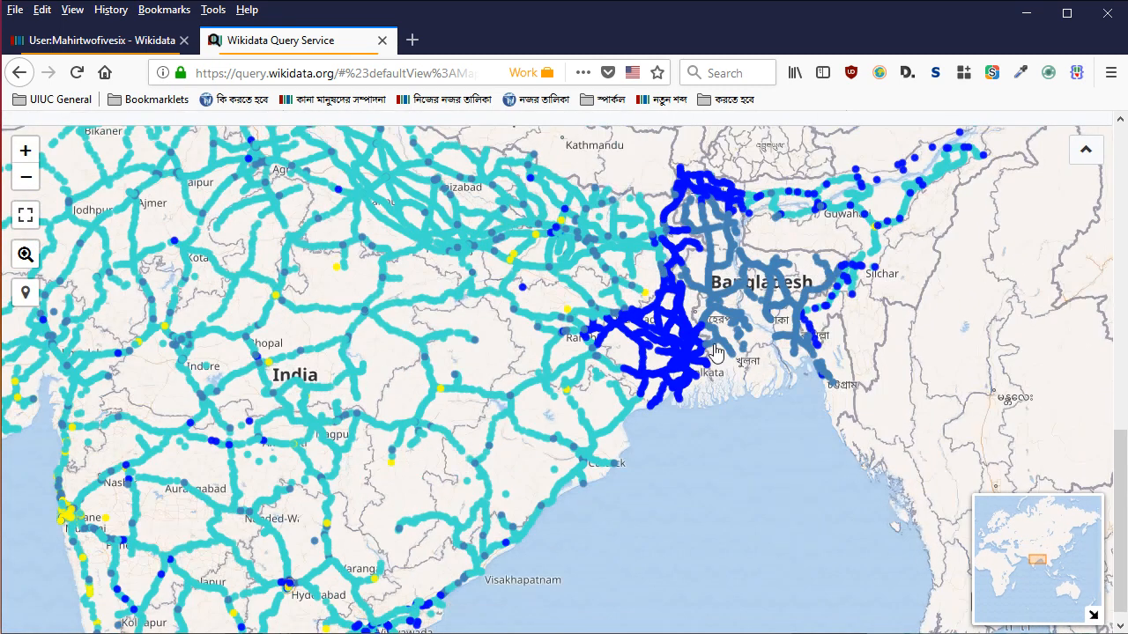
scroll(547, 346, up, 2)
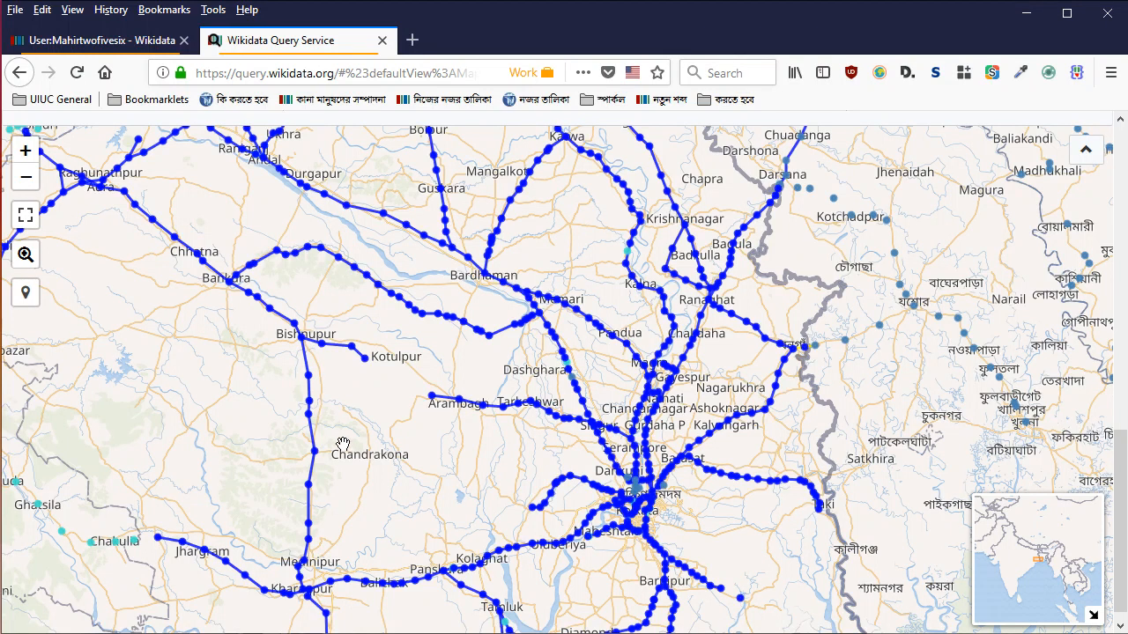
drag(572, 434, 744, 424)
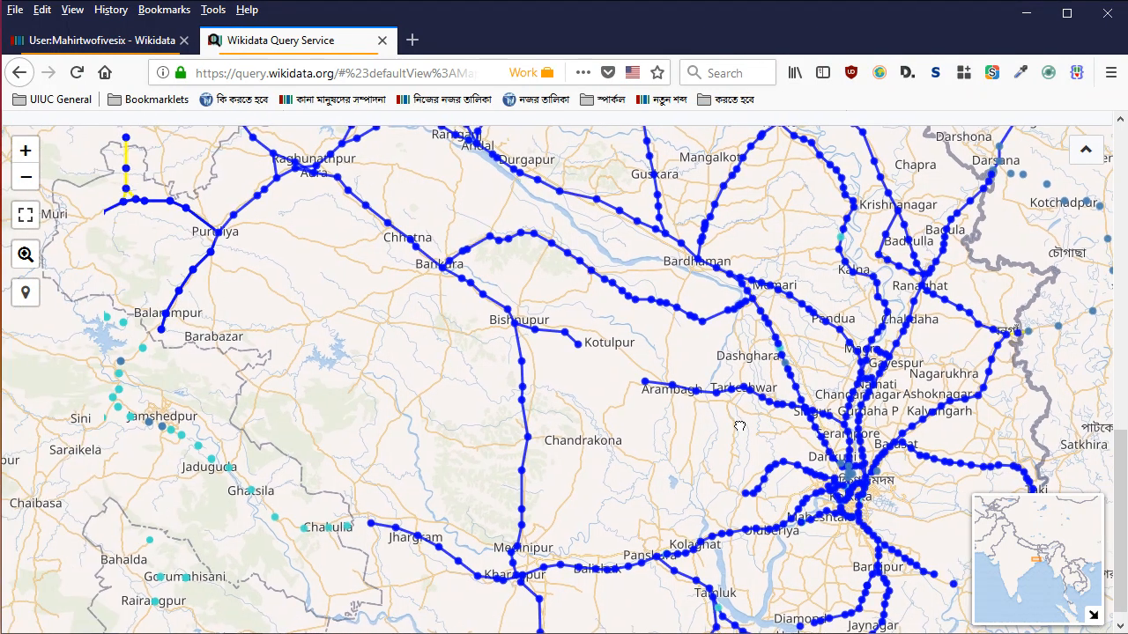
drag(642, 429, 689, 425)
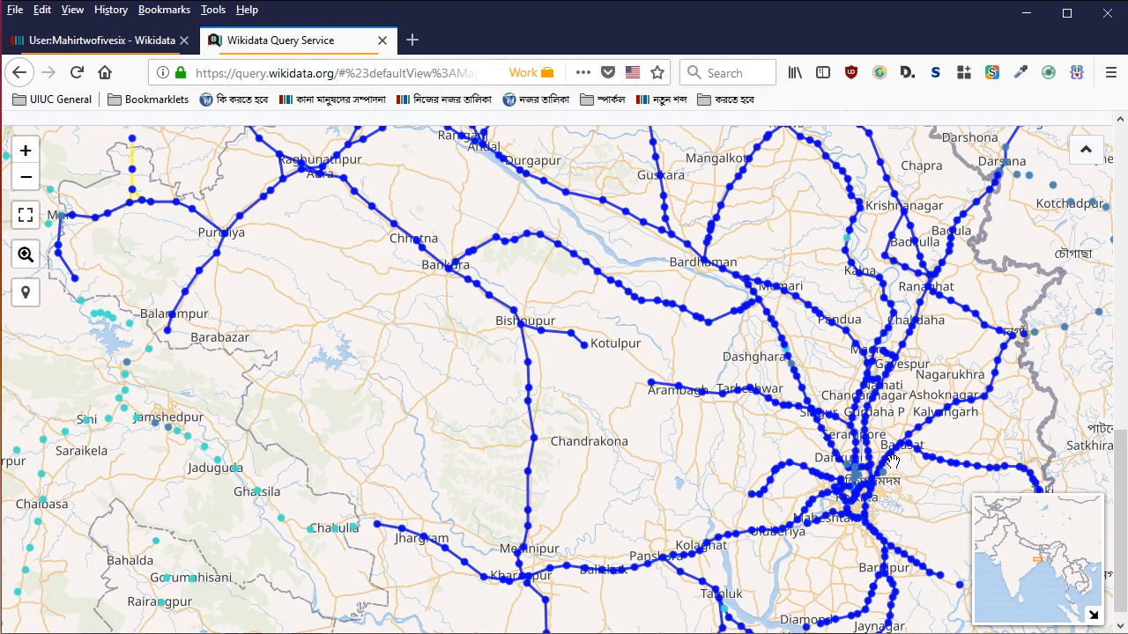
click(801, 303)
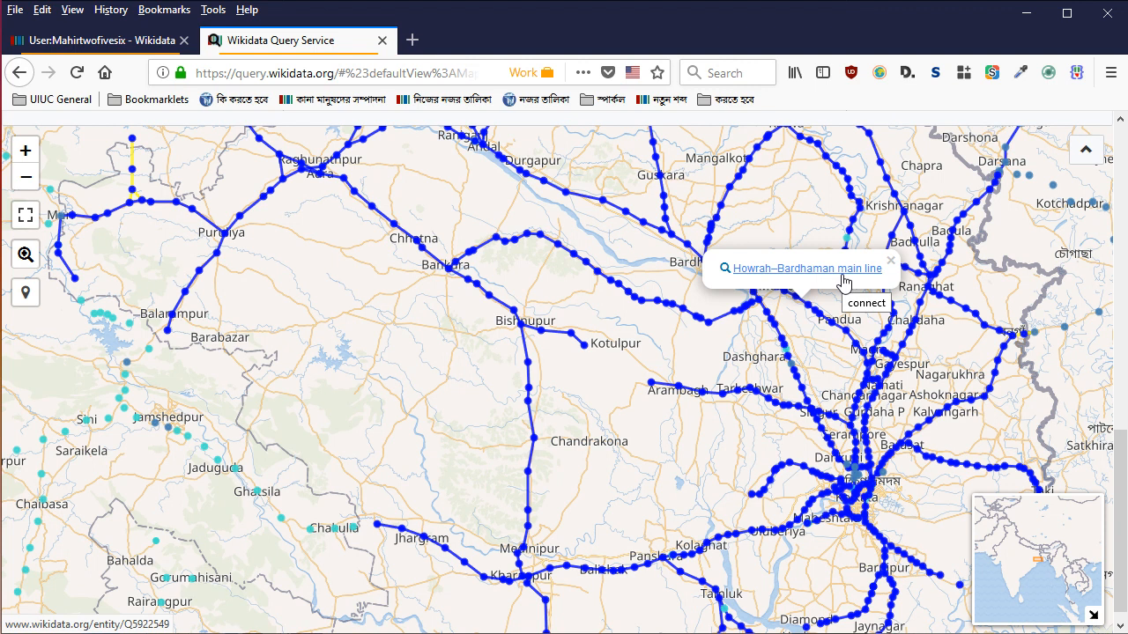
click(720, 325)
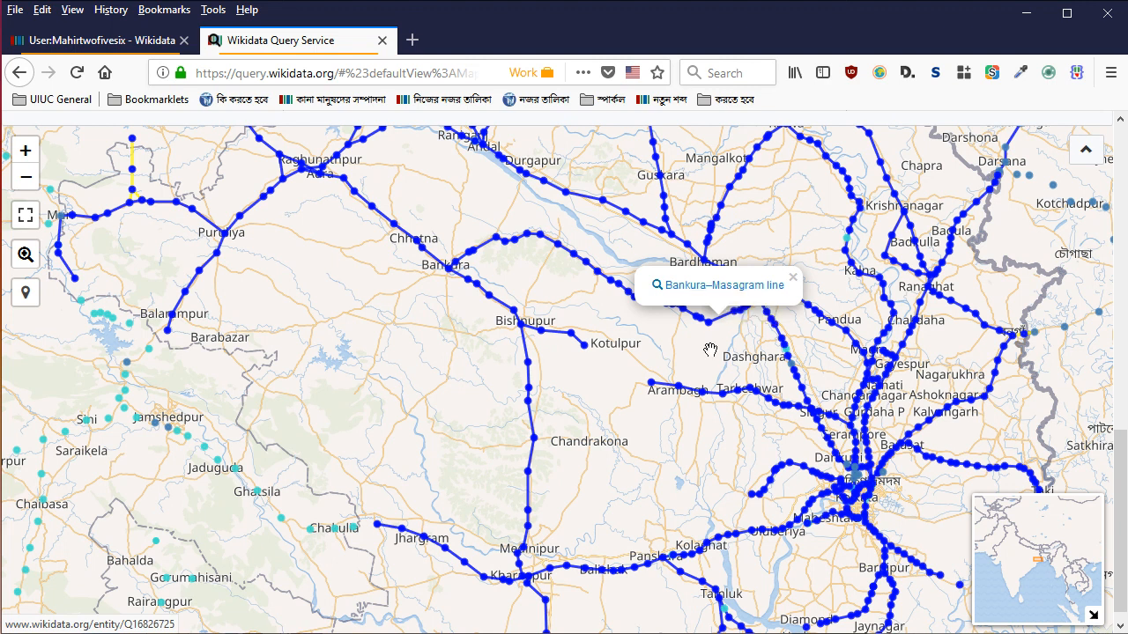
click(724, 317)
View the Wikidata item of Masagram railway station in a new tab, then close it and dismiss the station's map details
click(760, 293)
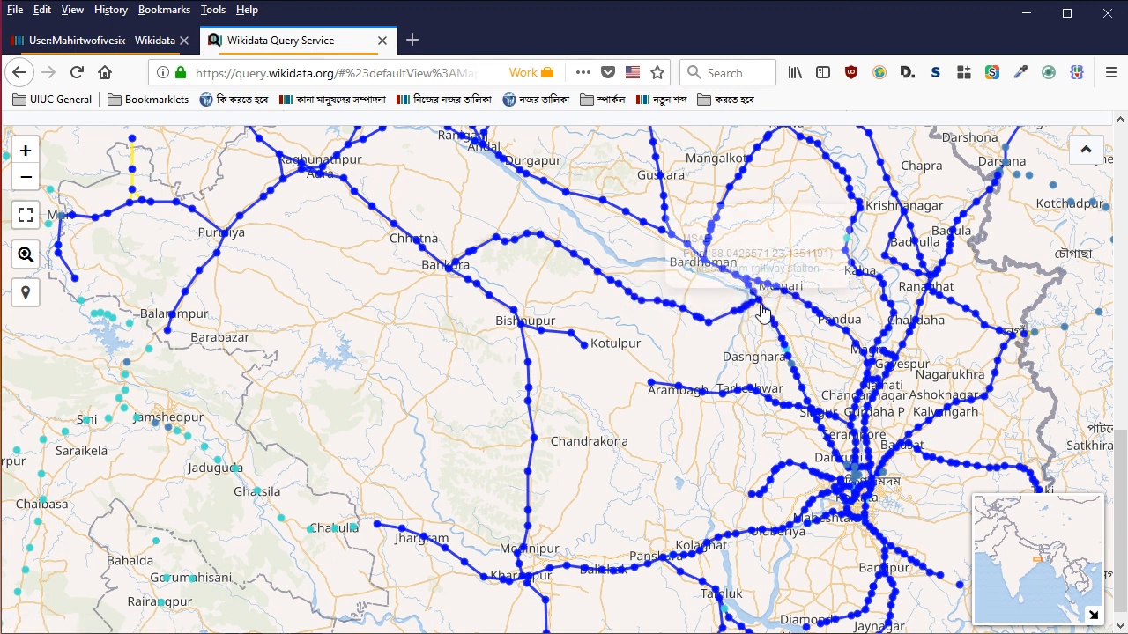
right_click(756, 269)
click(797, 277)
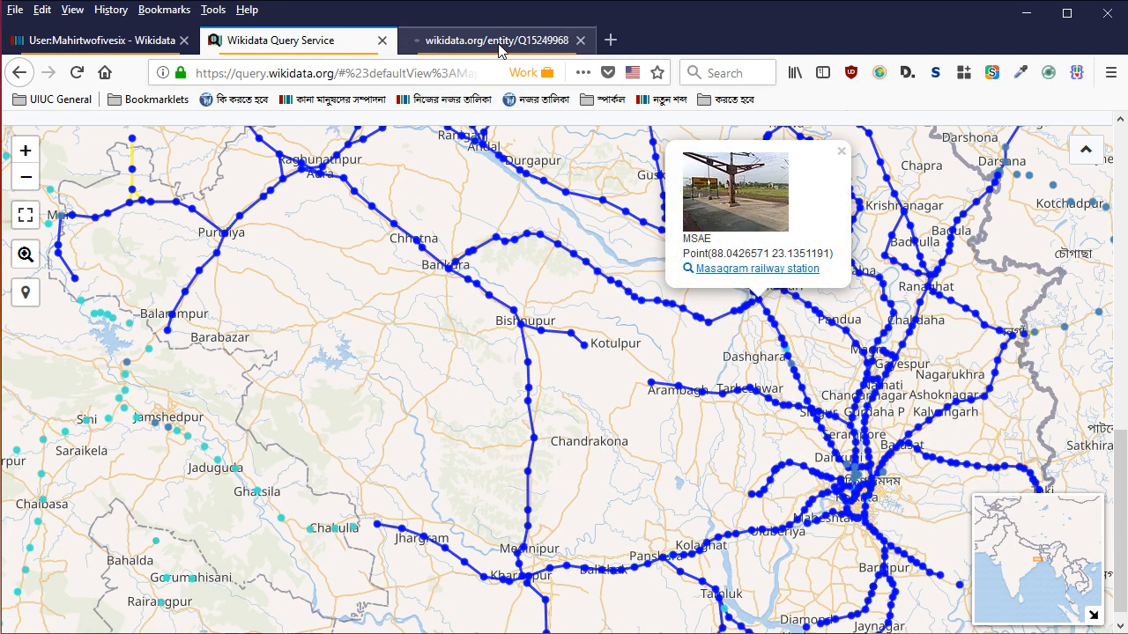
click(501, 37)
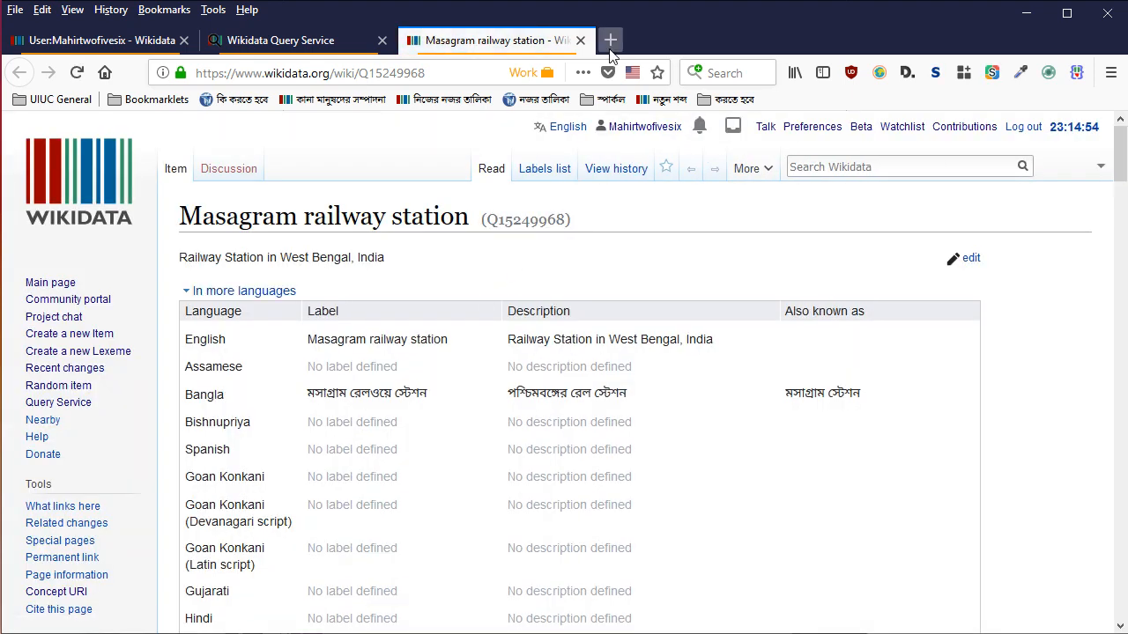
click(580, 41)
click(749, 355)
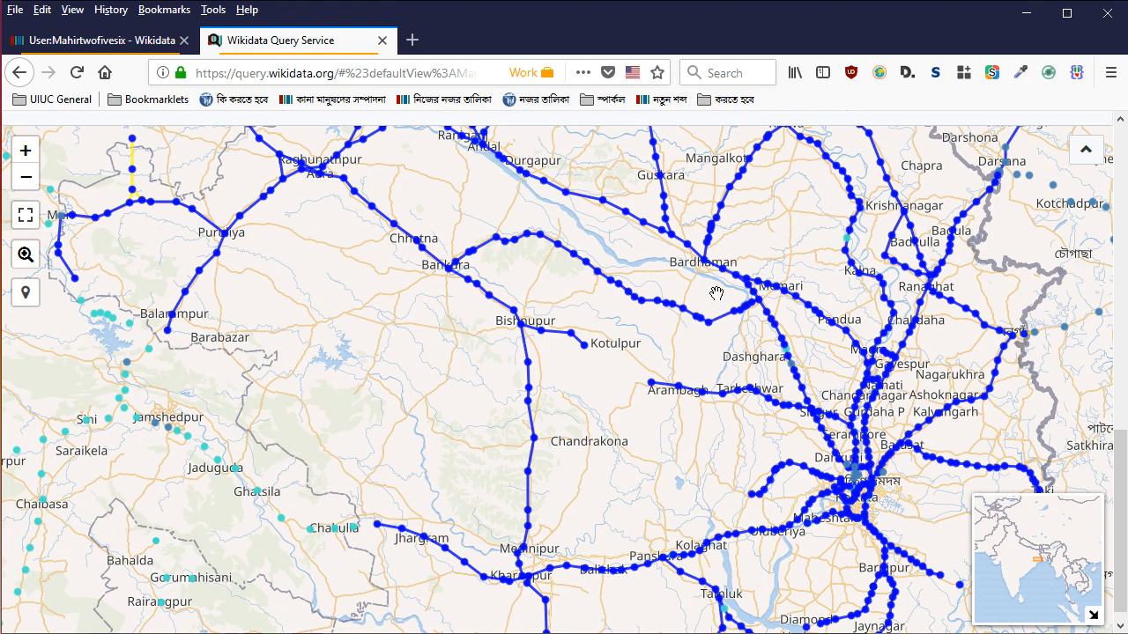
Examine the connected railway lines and stations from southern West Bengal north through Malda to Siliguri
scroll(643, 299, down, 1)
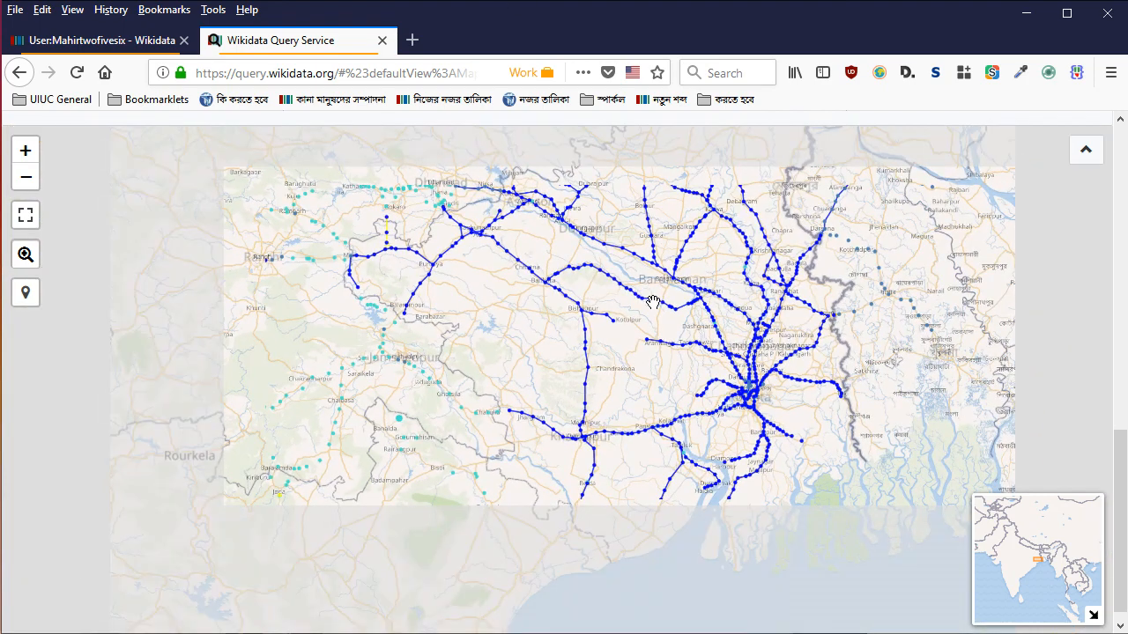
drag(753, 243, 685, 371)
drag(685, 247, 665, 348)
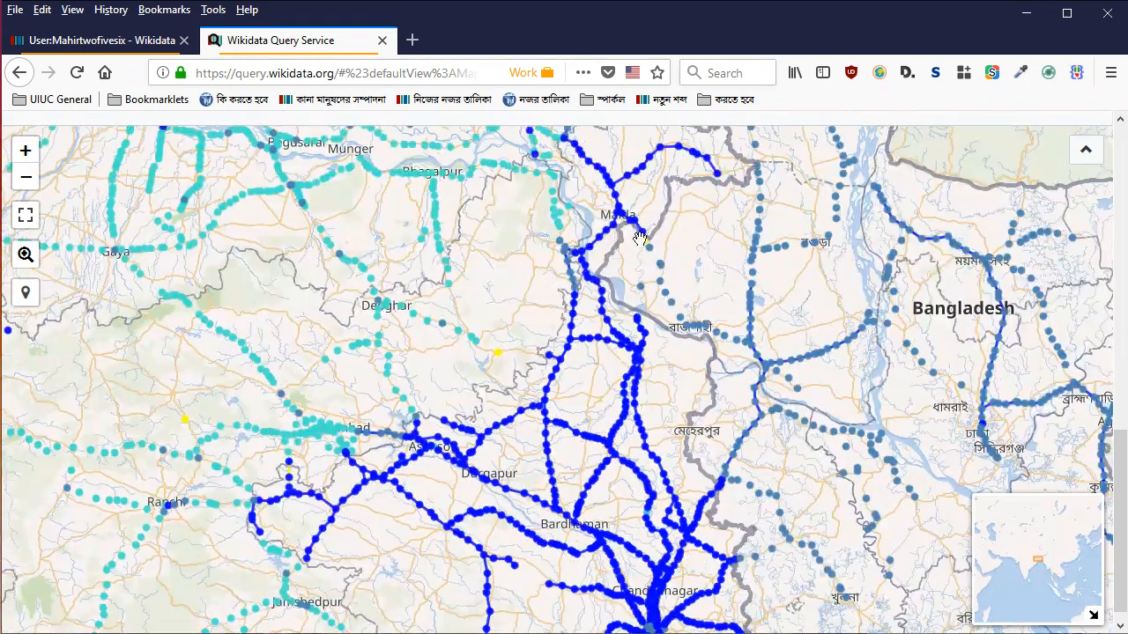
drag(640, 248, 630, 374)
drag(662, 286, 647, 309)
drag(694, 210, 656, 354)
mouse_move(708, 260)
mouse_down()
mouse_move(705, 297)
mouse_move(712, 270)
mouse_up()
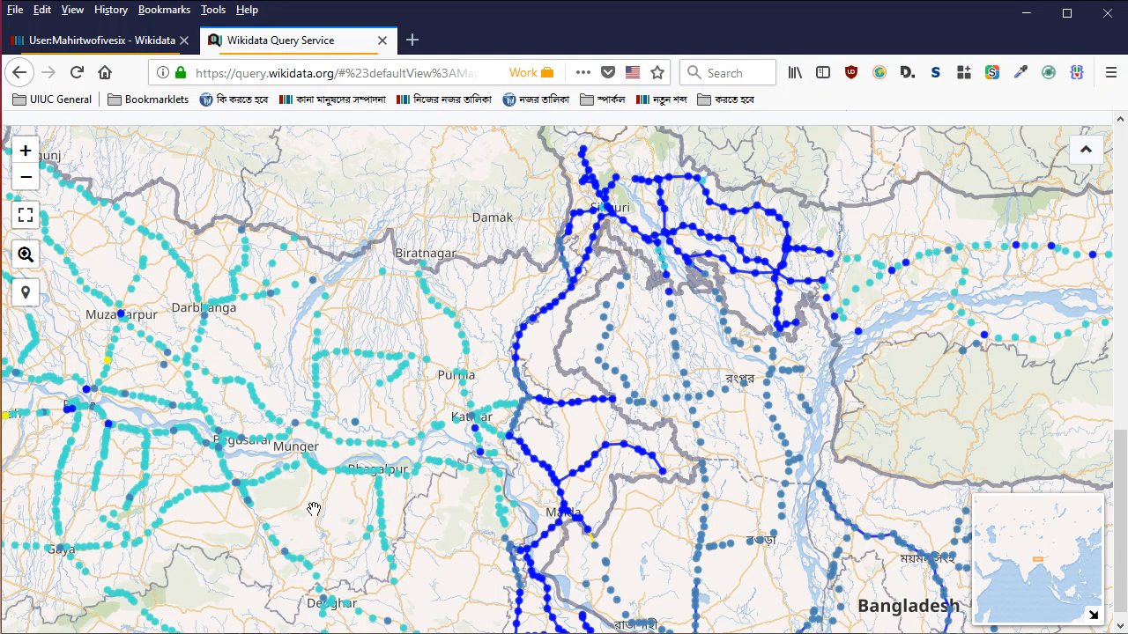
Examine the unconnected station points around Patna in Bihar and westward towards Faizabad and Lucknow
drag(191, 464, 436, 445)
scroll(414, 414, up, 3)
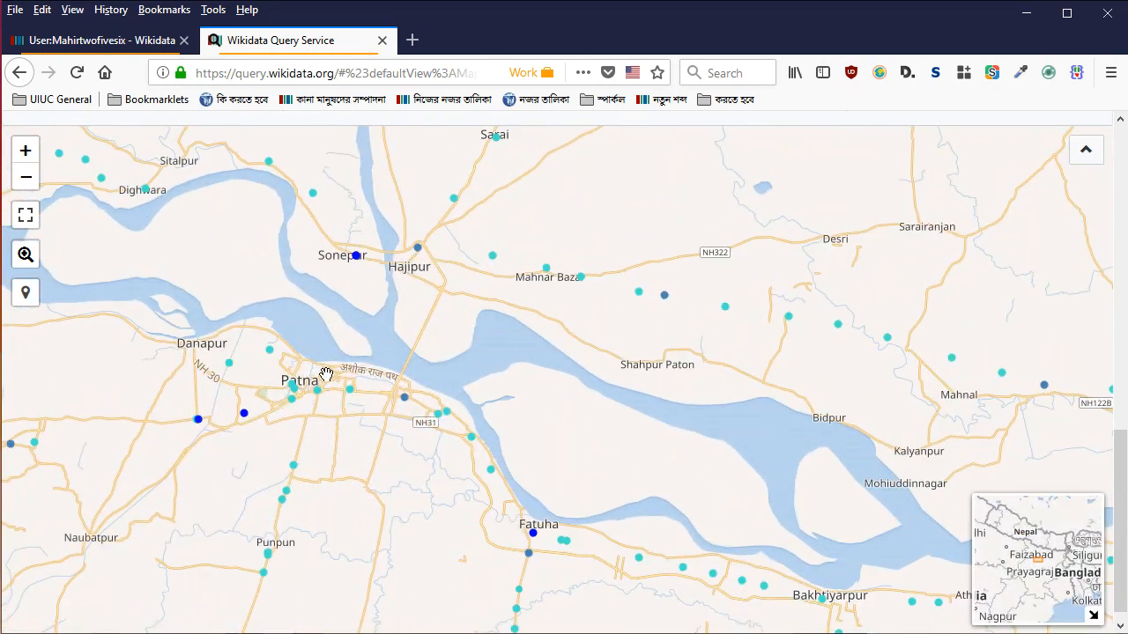
scroll(327, 377, down, 3)
drag(228, 363, 1045, 523)
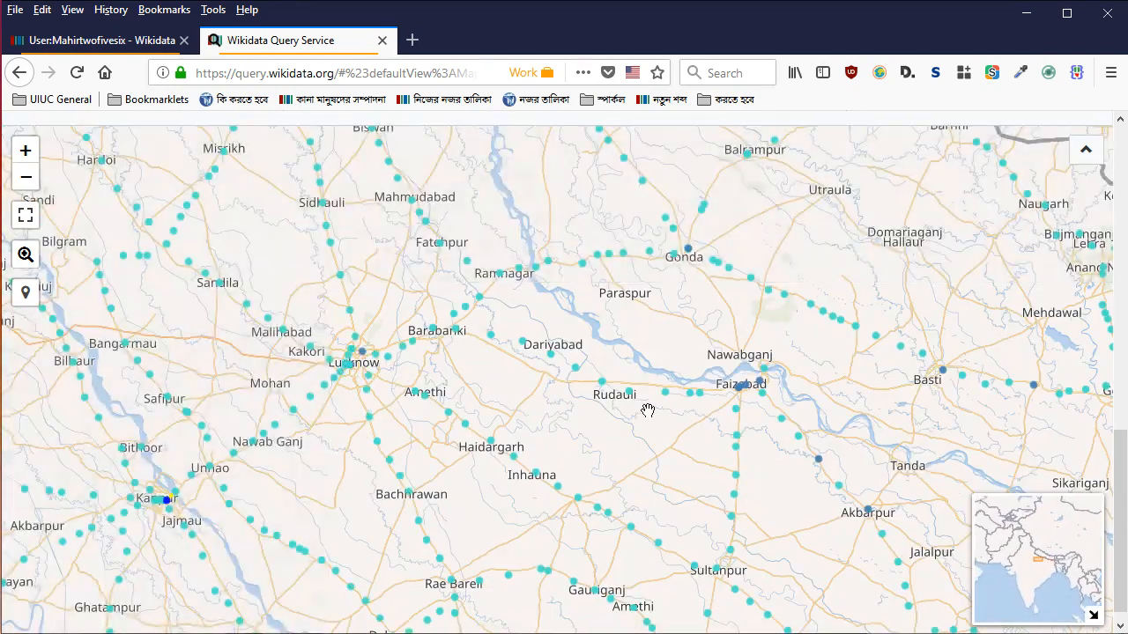
Examine the station points around Lucknow and then across Gujarat and central India
drag(327, 353, 611, 372)
scroll(611, 373, up, 3)
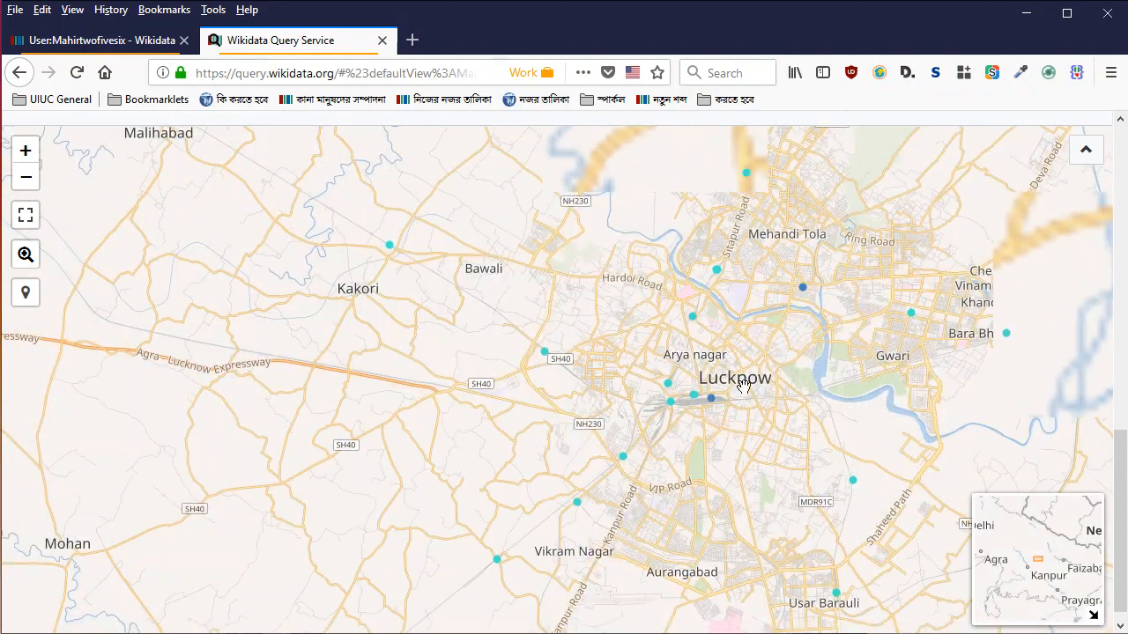
scroll(758, 319, down, 5)
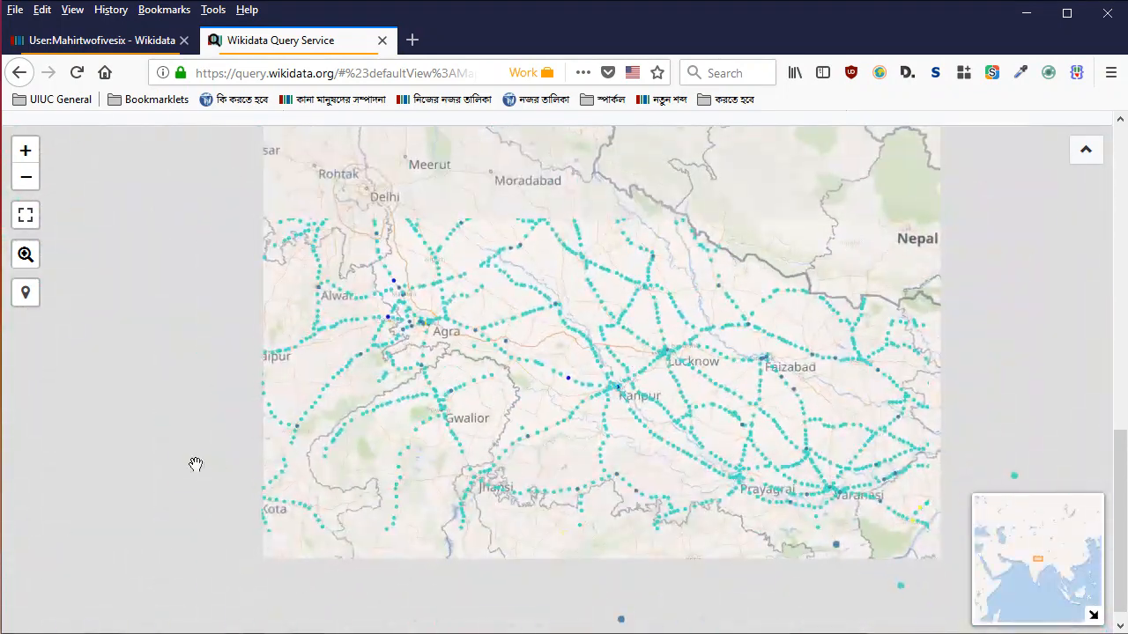
drag(396, 439, 697, 182)
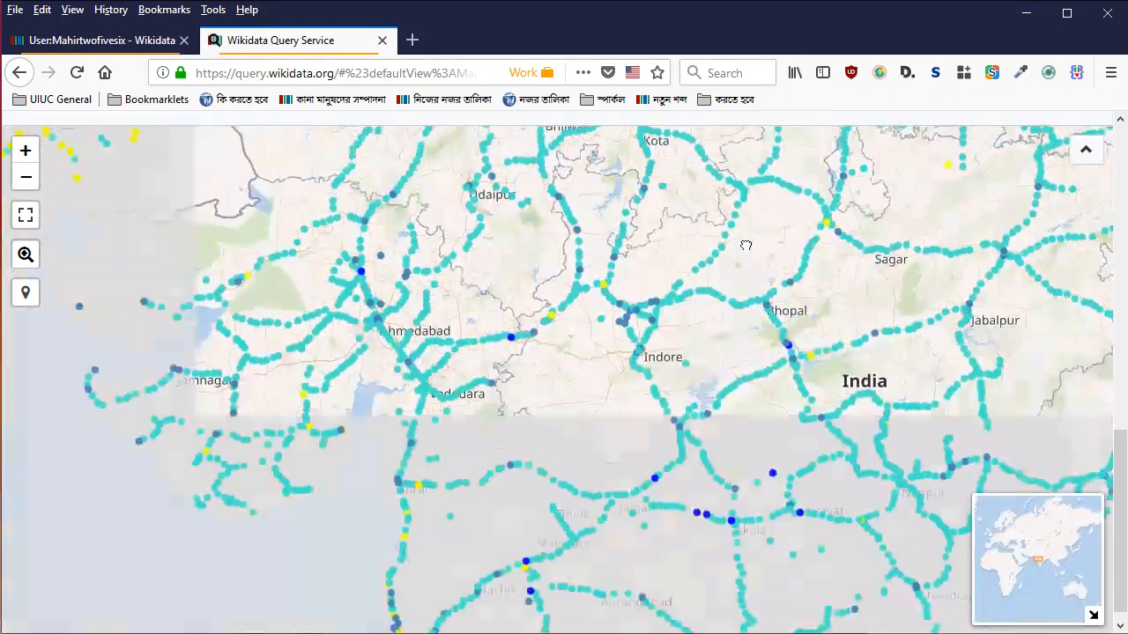
drag(608, 528, 744, 265)
Examine the railway stations and connected line along the Kerala coast west of Coimbatore
drag(705, 573, 550, 172)
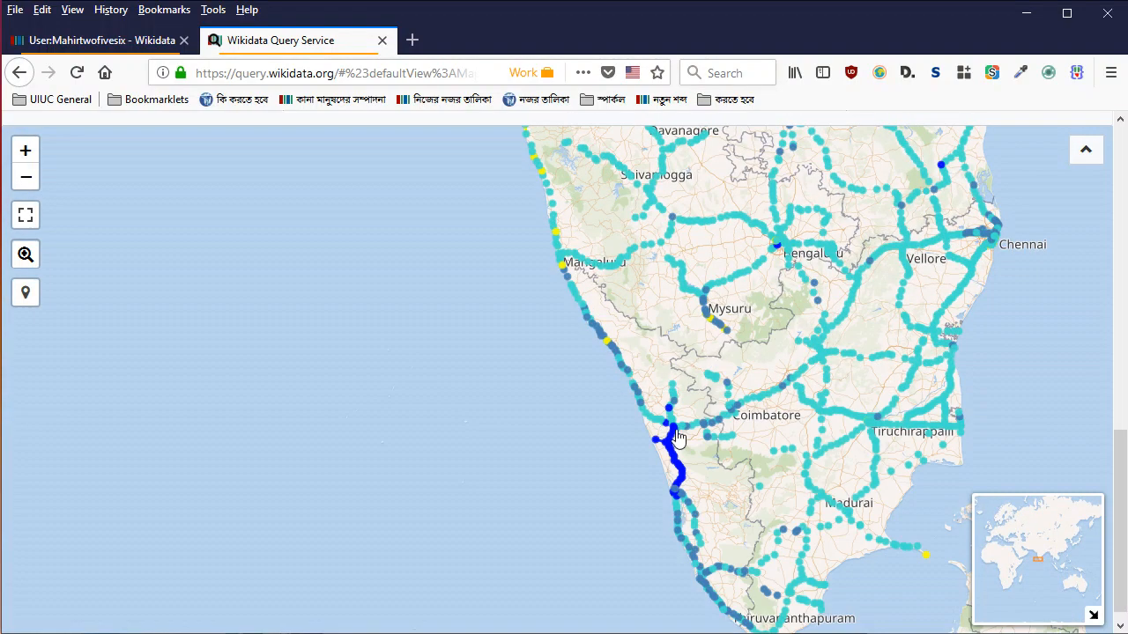
scroll(675, 442, up, 3)
scroll(638, 230, down, 3)
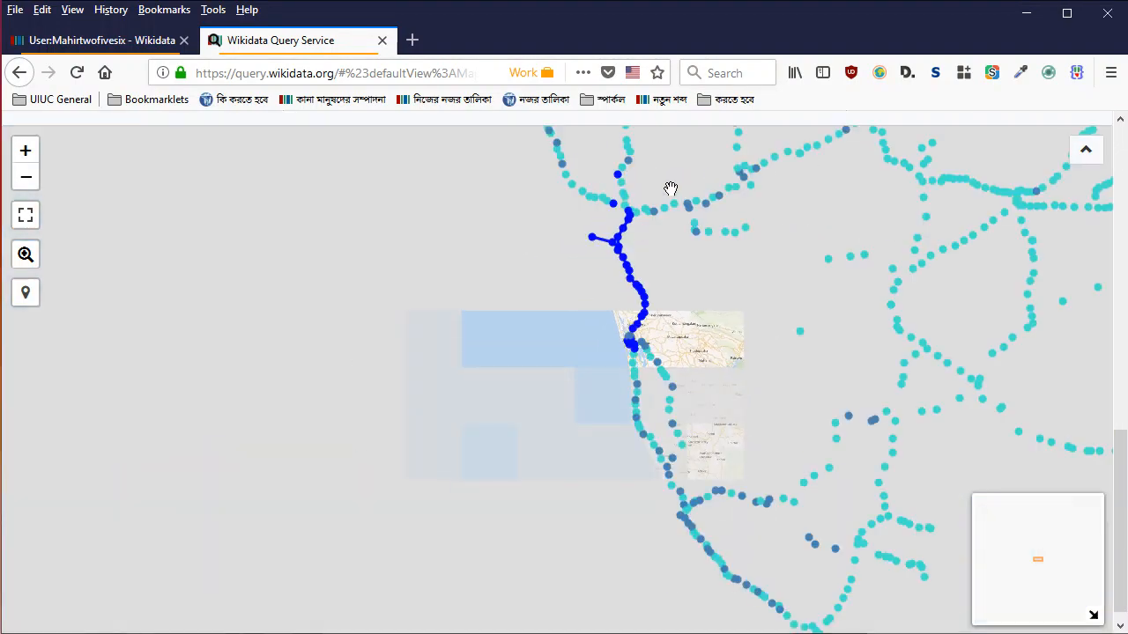
Examine the colour-coded station points in Mumbai, Thane and Navi Mumbai
scroll(627, 252, down, 2)
drag(530, 285, 662, 554)
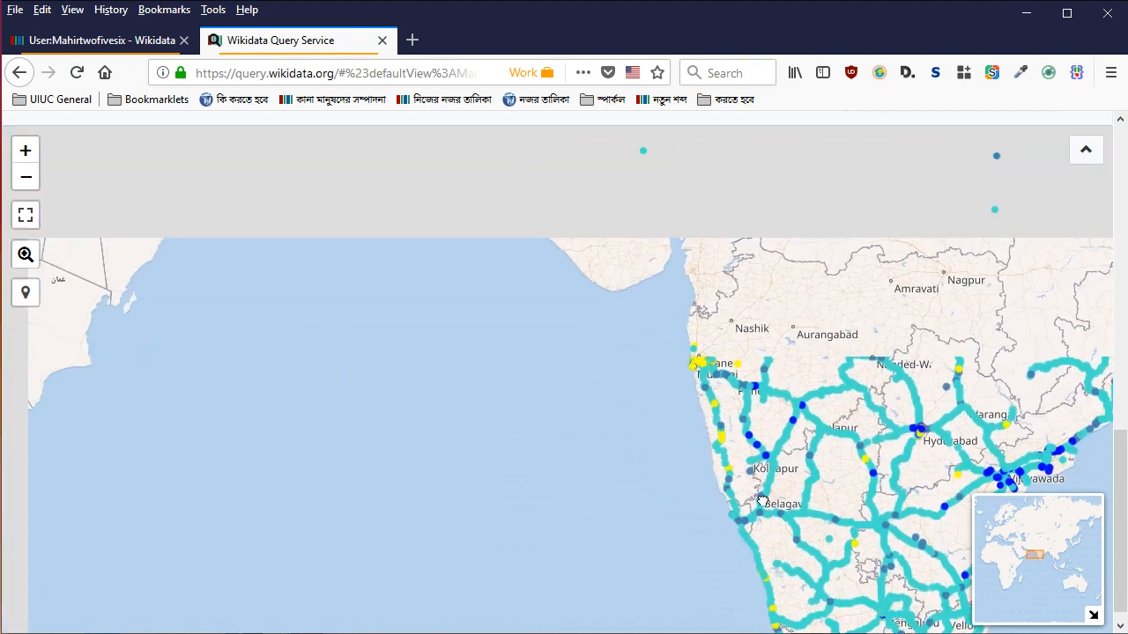
scroll(659, 282, up, 4)
drag(576, 425, 829, 189)
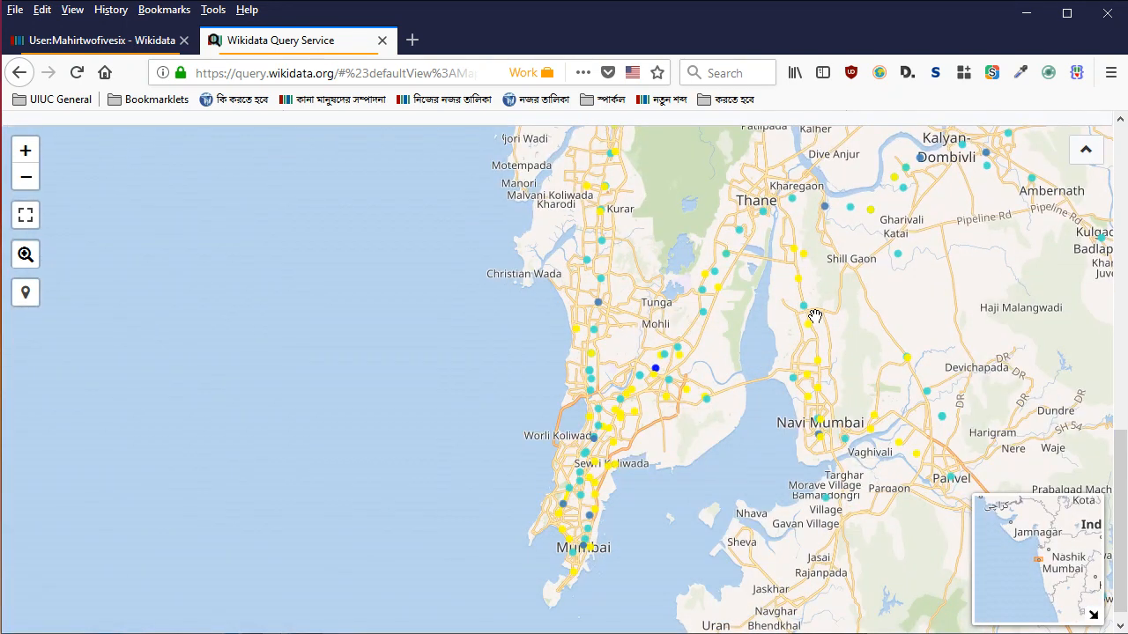
scroll(826, 294, down, 2)
scroll(870, 226, down, 1)
Survey the station points from Mumbai eastward across the Deccan to Hyderabad and Visakhapatnam
drag(865, 243, 743, 458)
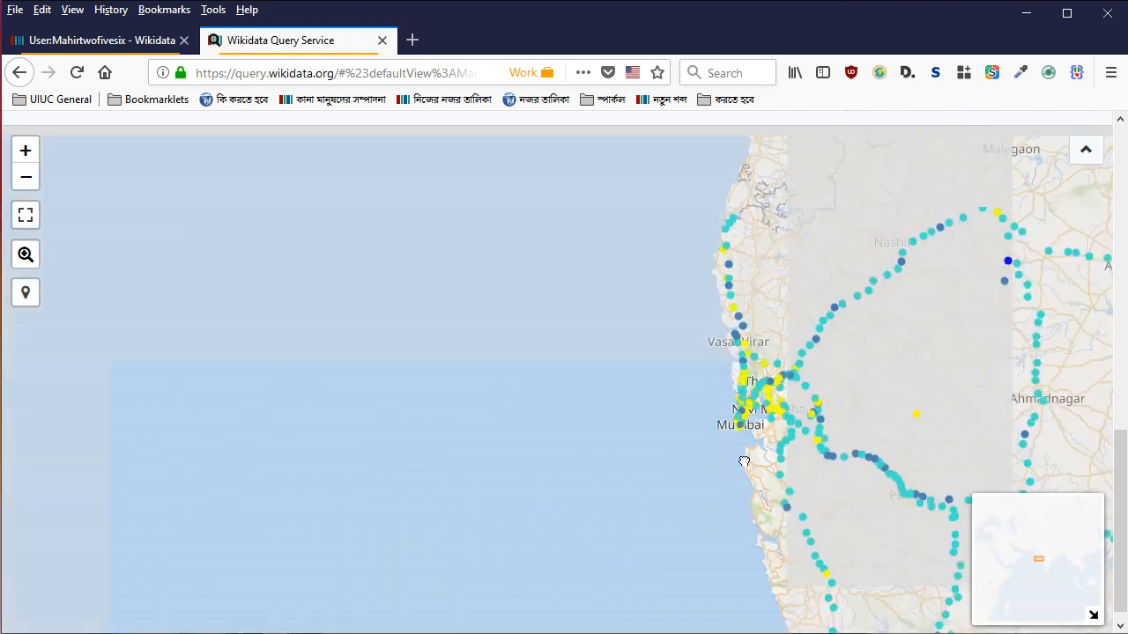
scroll(943, 340, down, 1)
drag(1017, 295, 232, 256)
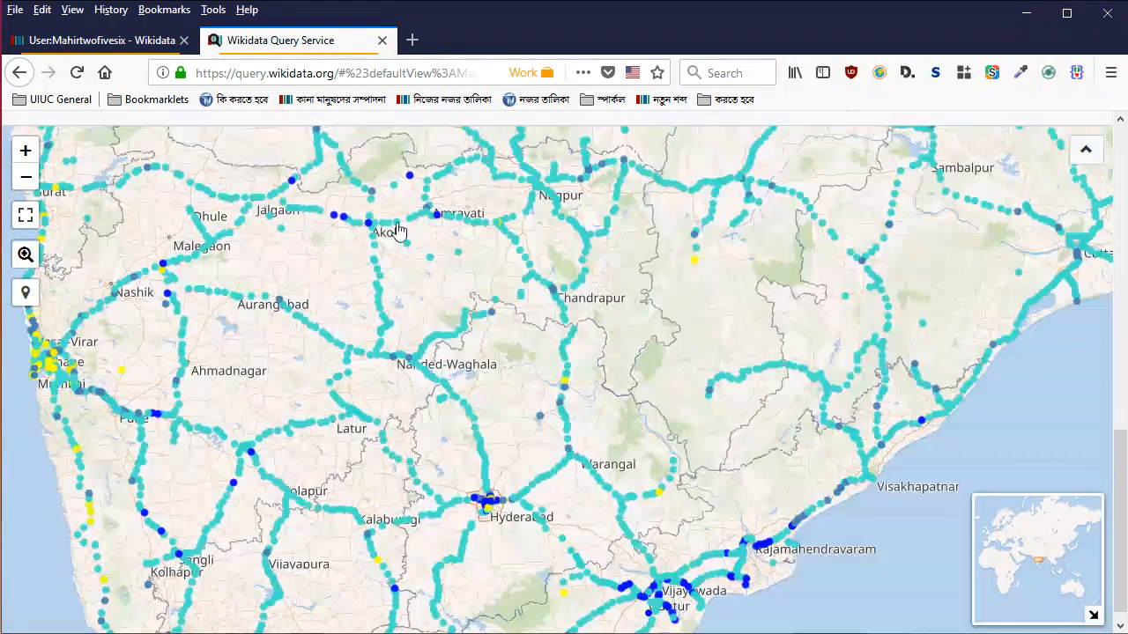
Examine the station points between Lahore and Amritsar and check the two stations nearest the border at Attari
drag(395, 230, 1036, 577)
drag(667, 325, 686, 591)
drag(624, 182, 639, 522)
drag(723, 361, 610, 448)
scroll(761, 333, up, 3)
drag(647, 256, 649, 415)
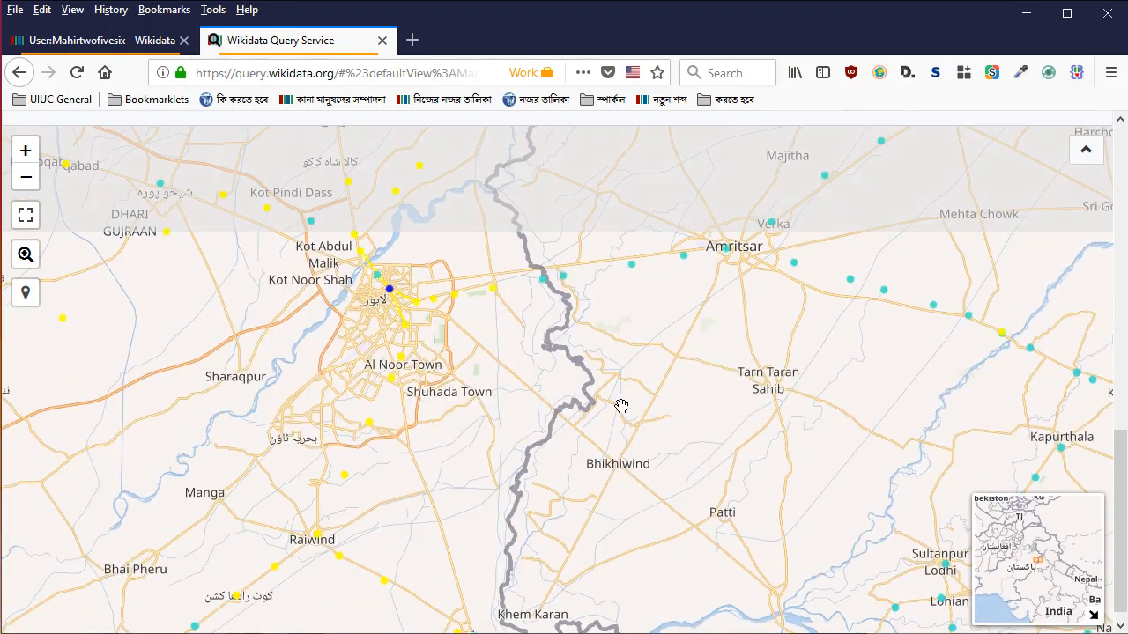
scroll(529, 250, up, 3)
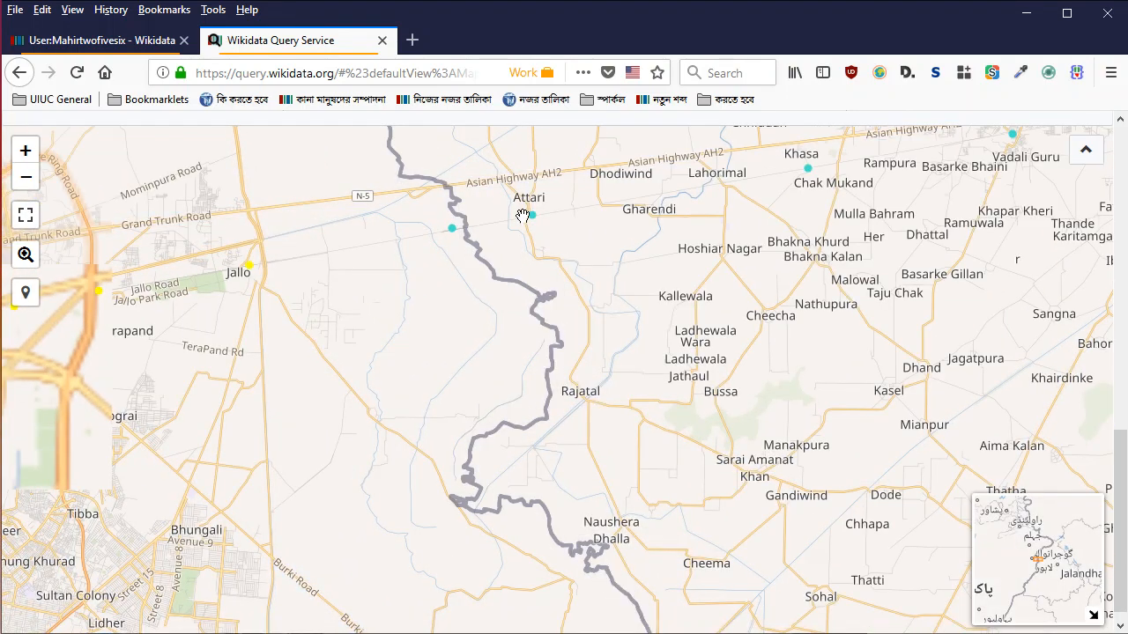
click(532, 219)
click(455, 245)
click(454, 249)
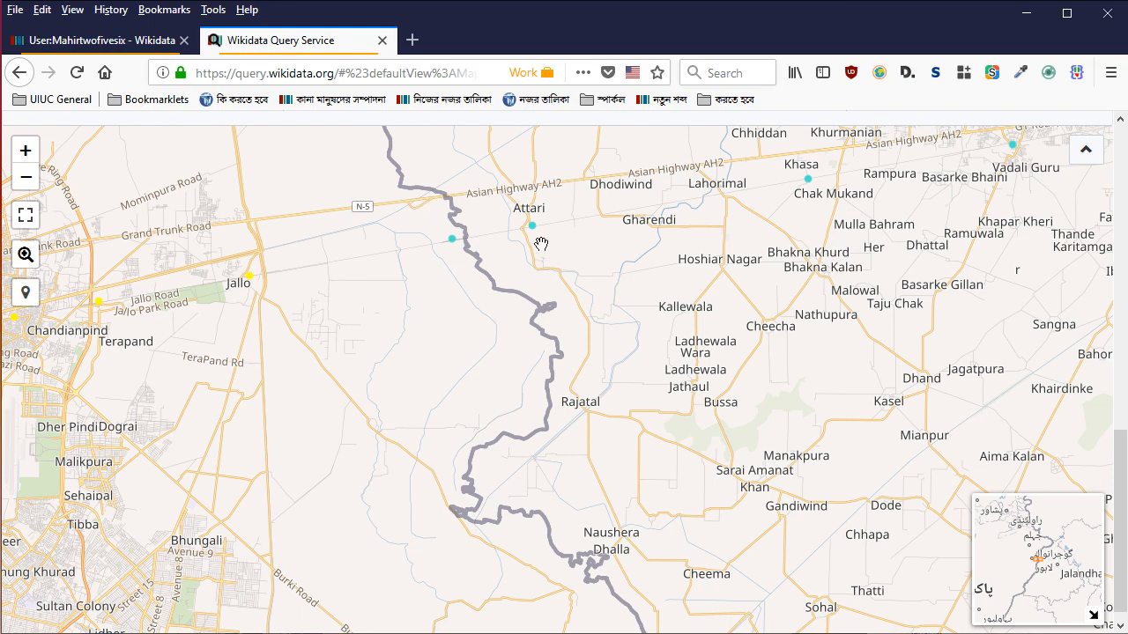
Compare the connected lines around Koch Bihar and Alipurduar with the station points of western Assam towards Bongaigaon
scroll(541, 244, down, 1)
scroll(632, 385, down, 1)
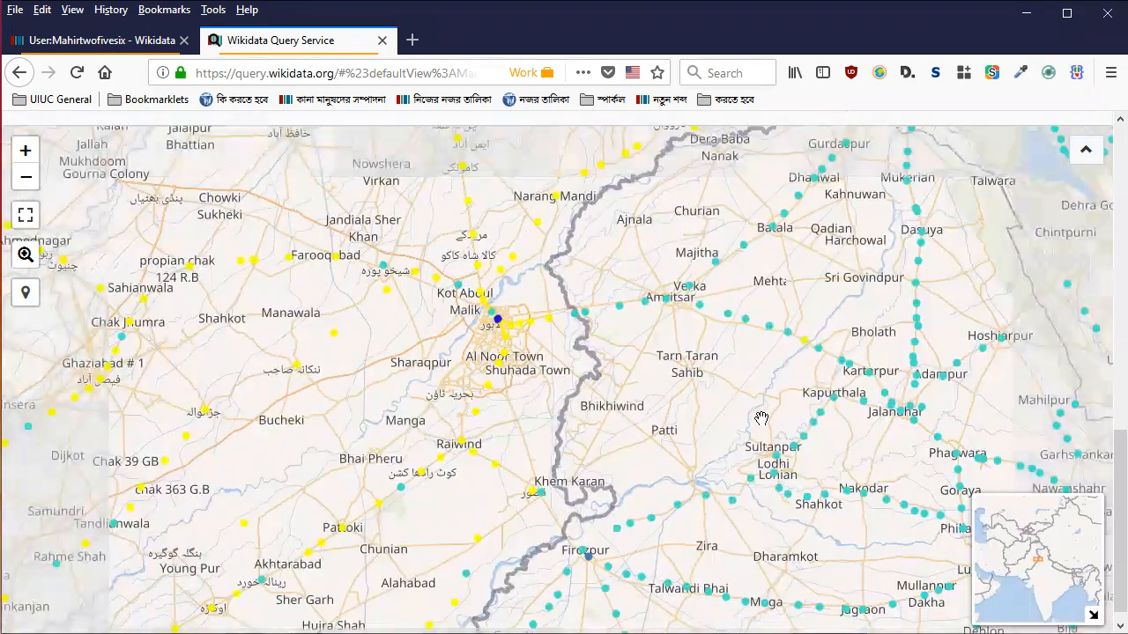
scroll(891, 493, down, 1)
drag(891, 490, 576, 253)
drag(849, 468, 610, 354)
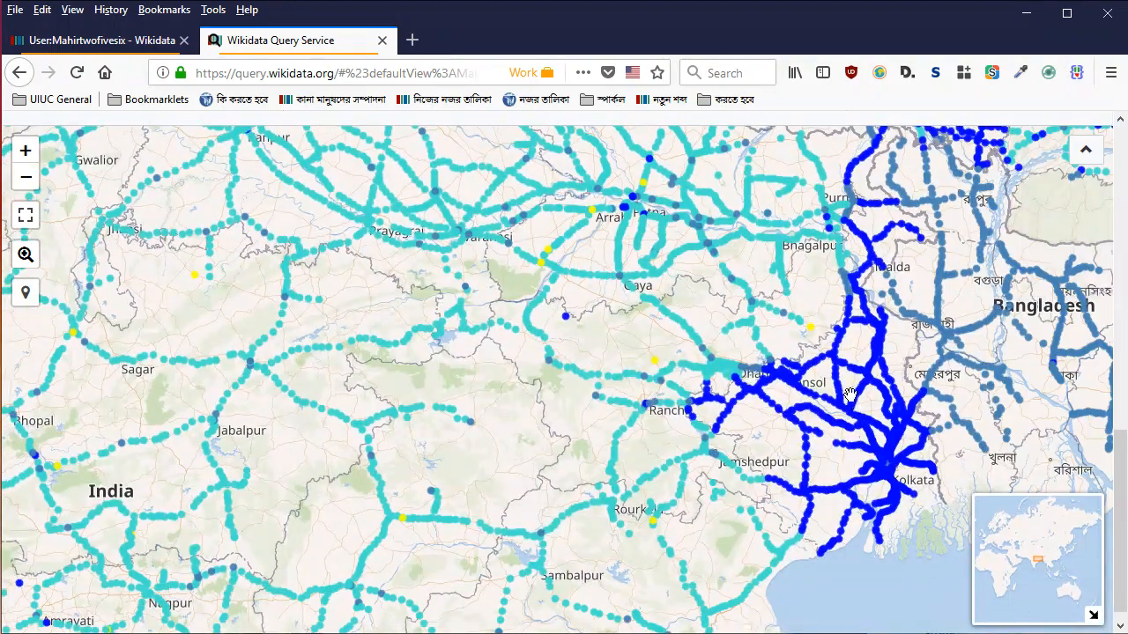
scroll(848, 396, up, 1)
scroll(867, 401, up, 2)
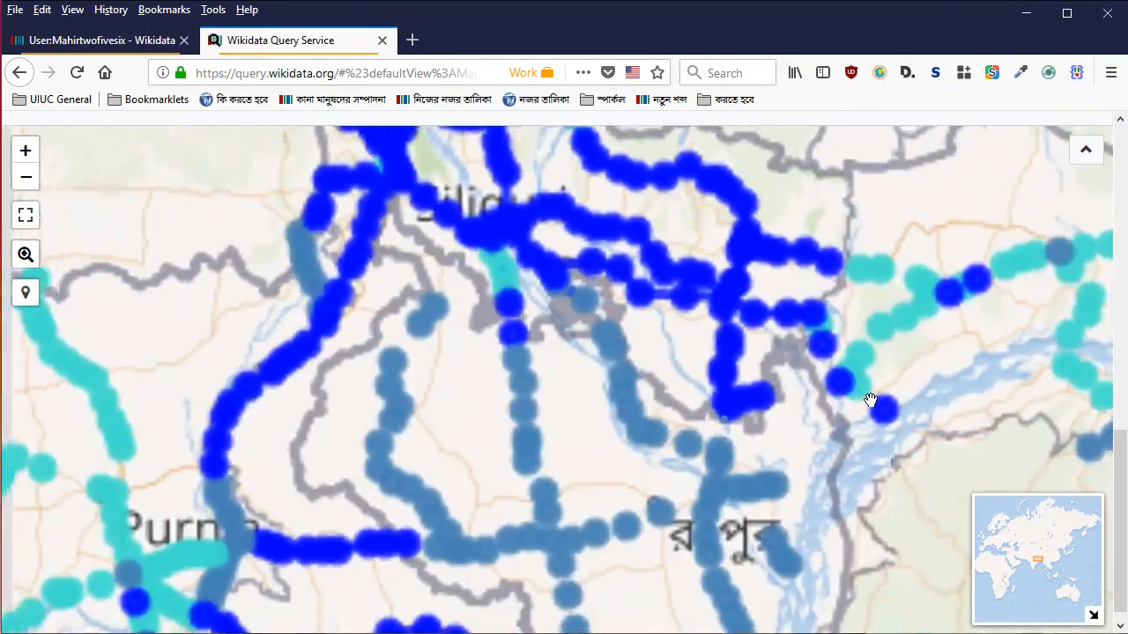
scroll(843, 314, up, 2)
scroll(804, 281, down, 1)
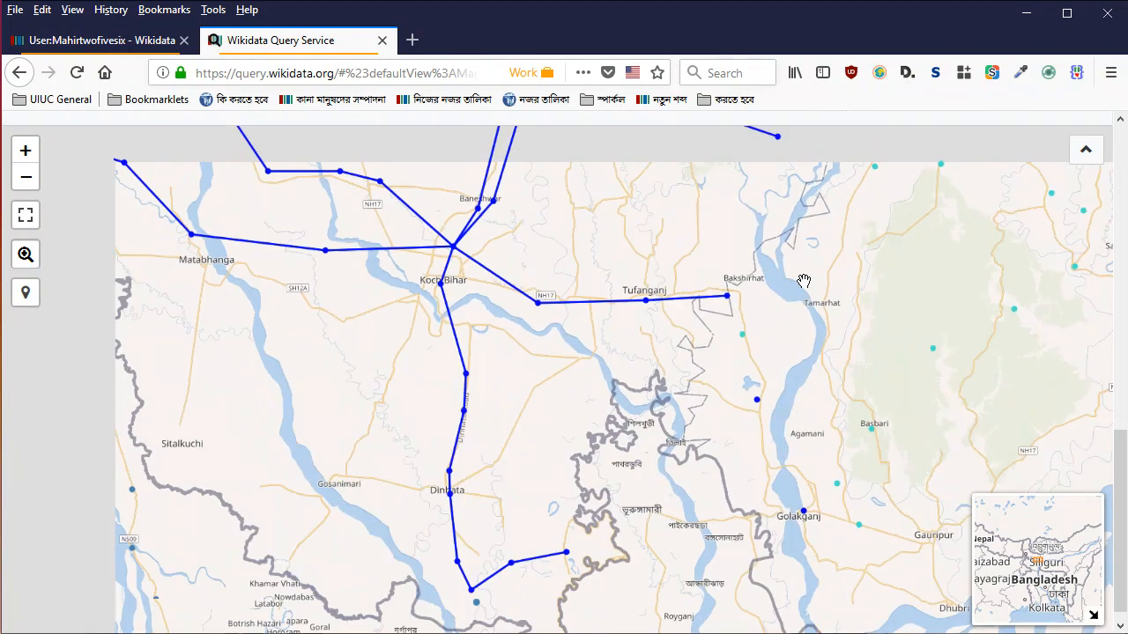
drag(812, 252, 552, 300)
drag(943, 285, 671, 250)
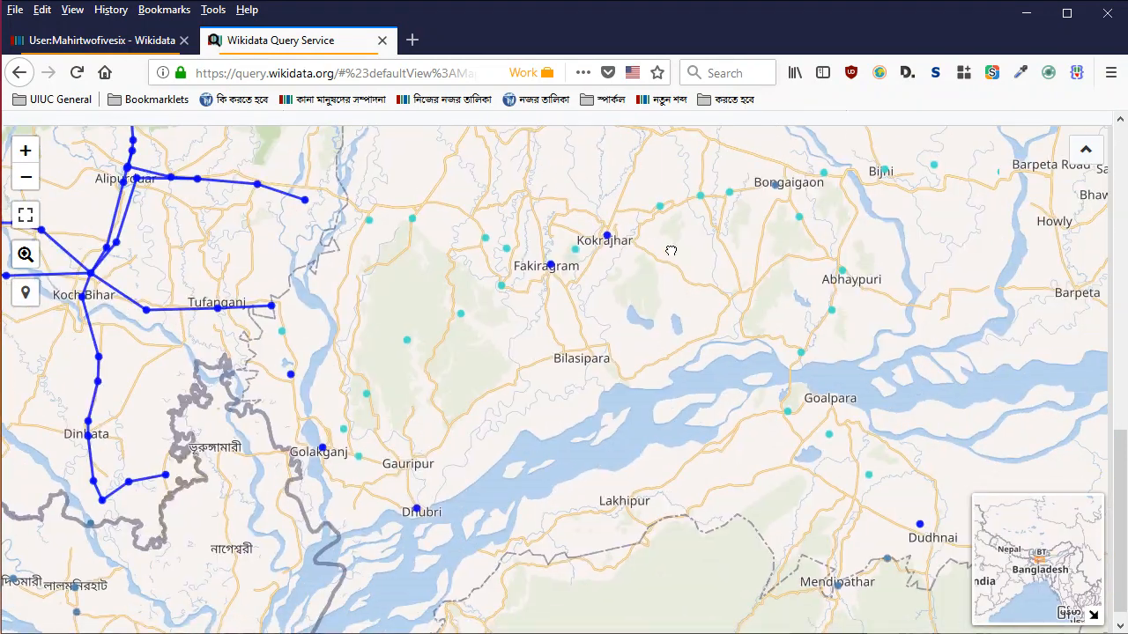
drag(584, 227, 655, 240)
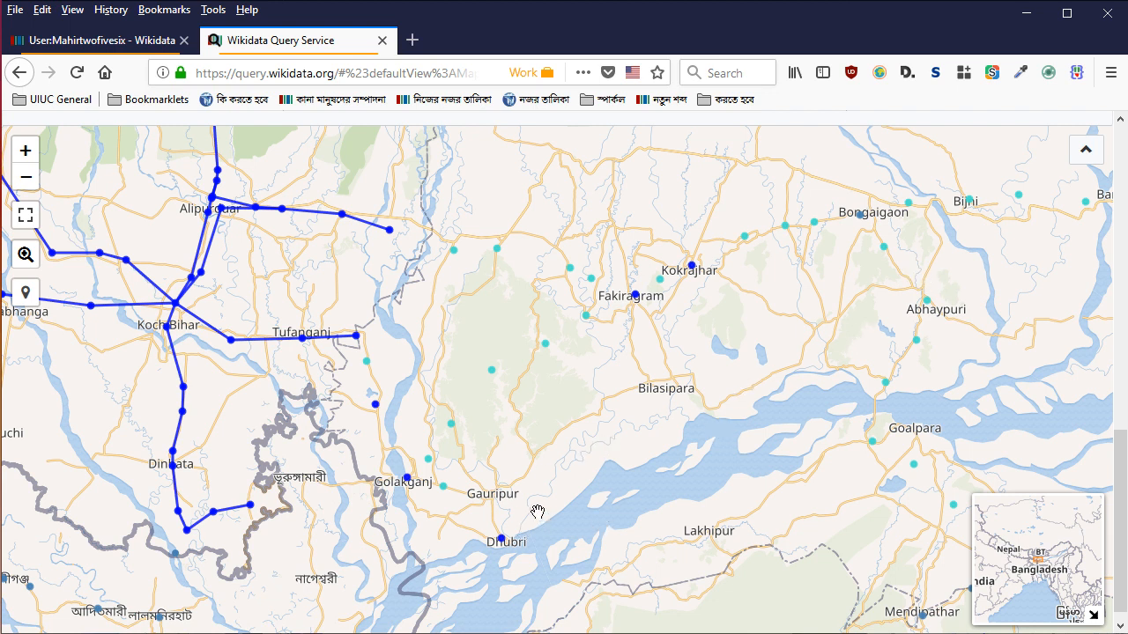
Open the Wikidata item of Jorai railway station from its map point in a new tab and switch to it
click(389, 230)
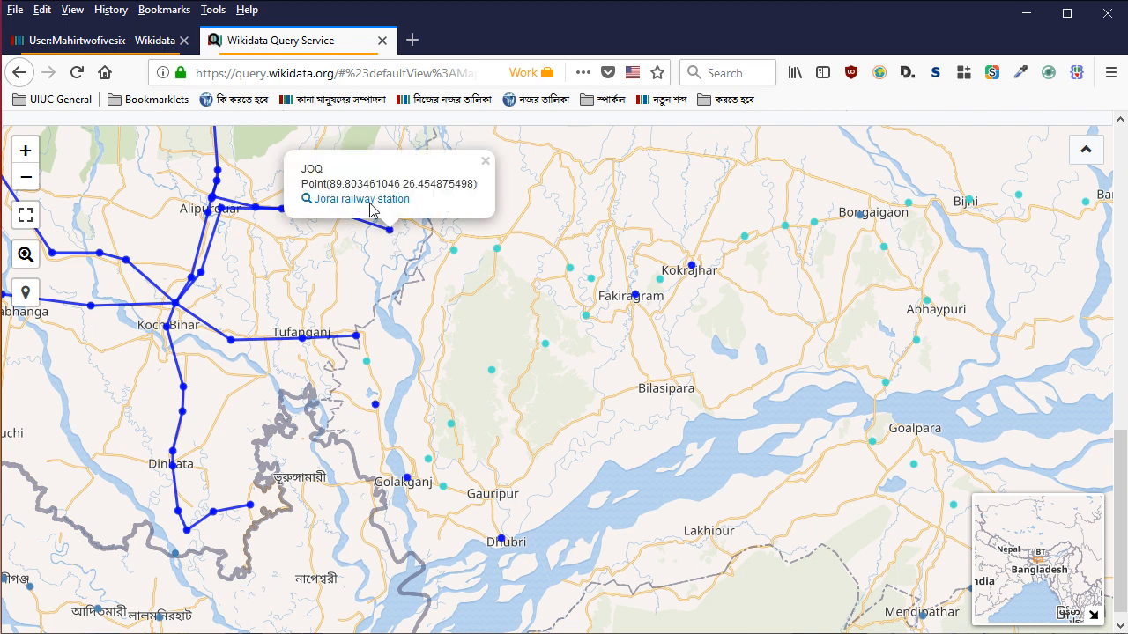
right_click(368, 207)
click(397, 215)
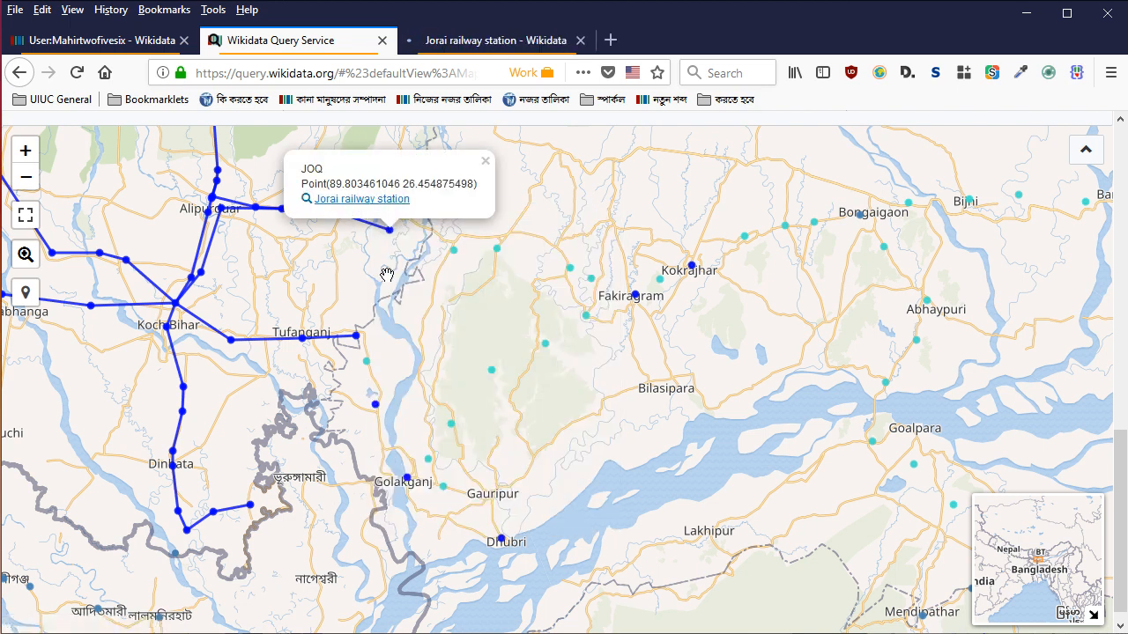
click(558, 249)
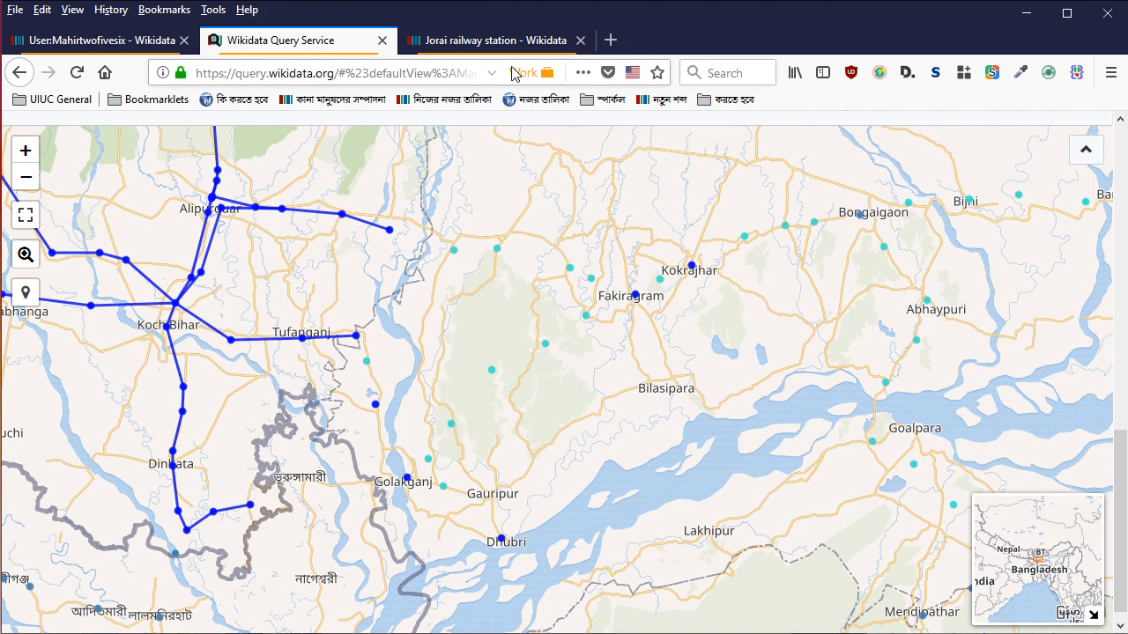
click(489, 42)
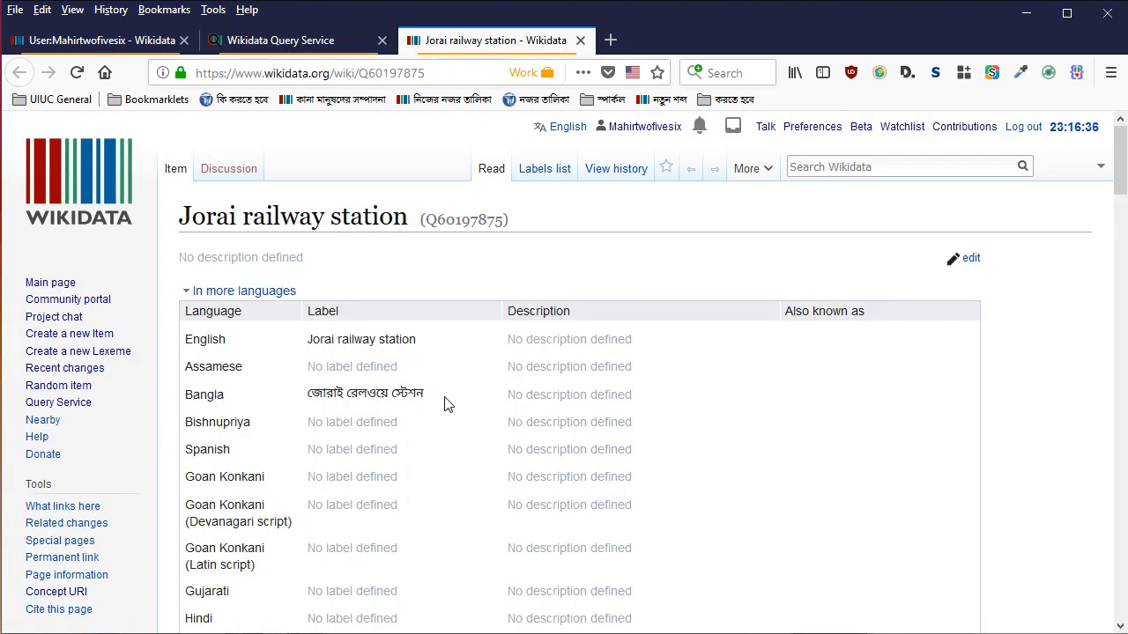
Review the Jorai railway station item's labels and descriptions in the listed languages, from English to Urdu
scroll(445, 404, down, 4)
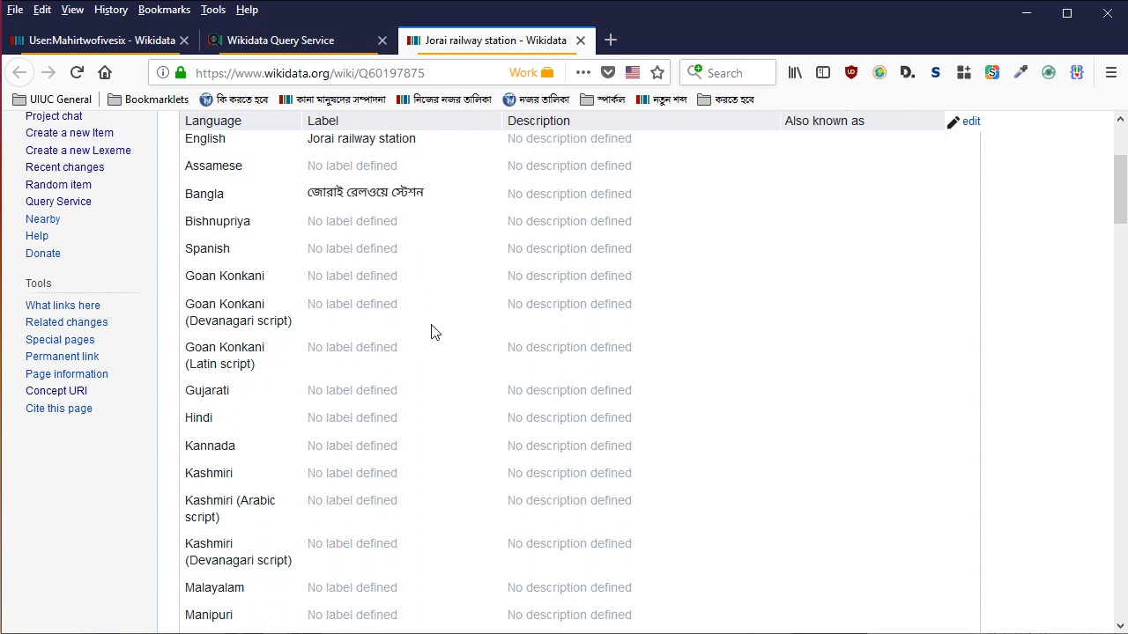
scroll(425, 371, down, 4)
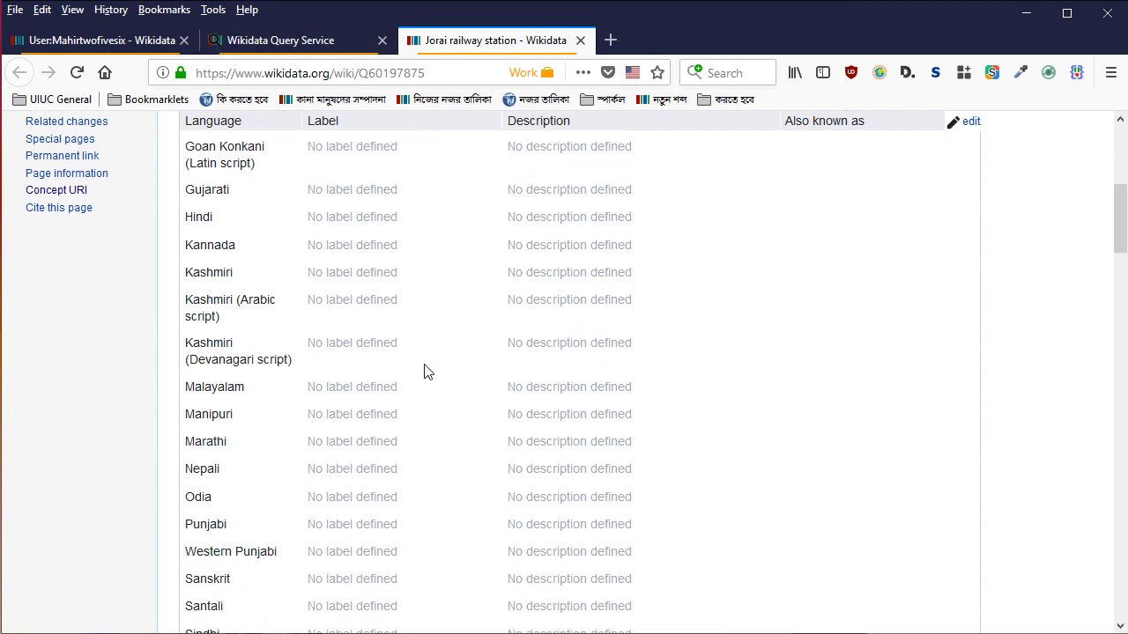
scroll(426, 371, up, 6)
scroll(357, 238, down, 2)
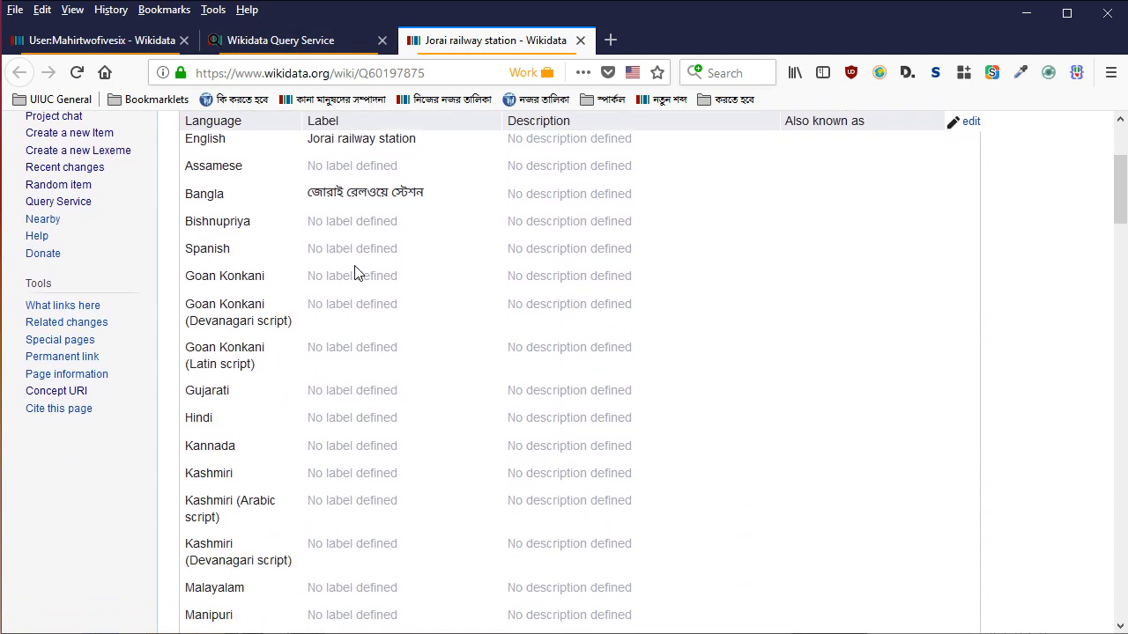
scroll(377, 243, down, 8)
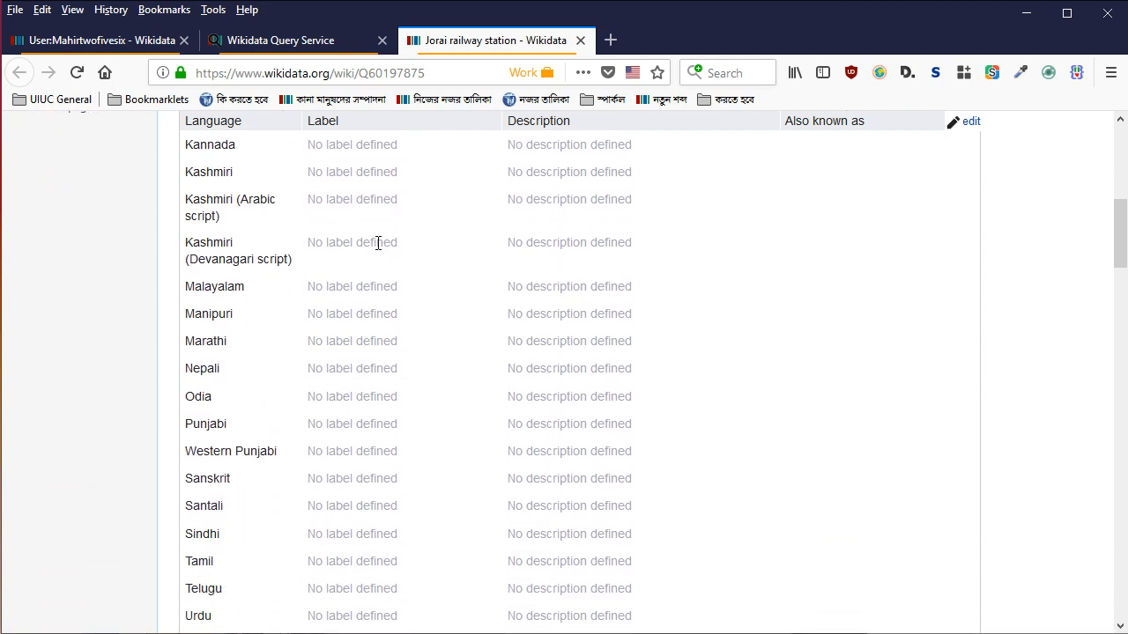
scroll(381, 244, up, 2)
scroll(381, 244, down, 2)
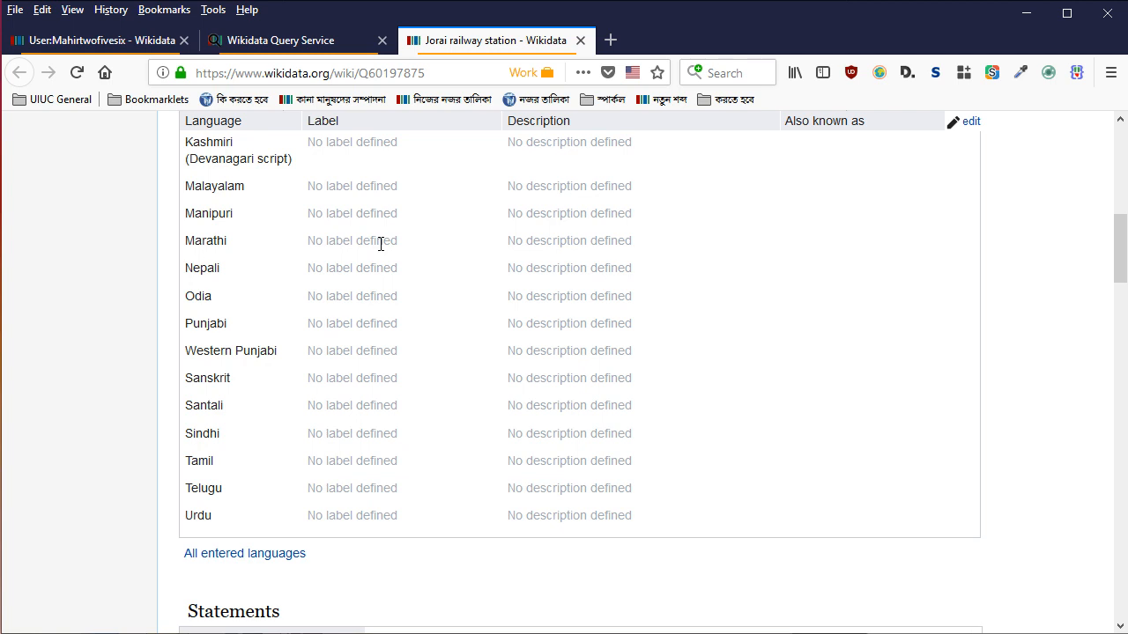
Review the item's instance of, country, administrative territorial entity and coordinate location statements, and return to the query's result map
scroll(381, 244, down, 10)
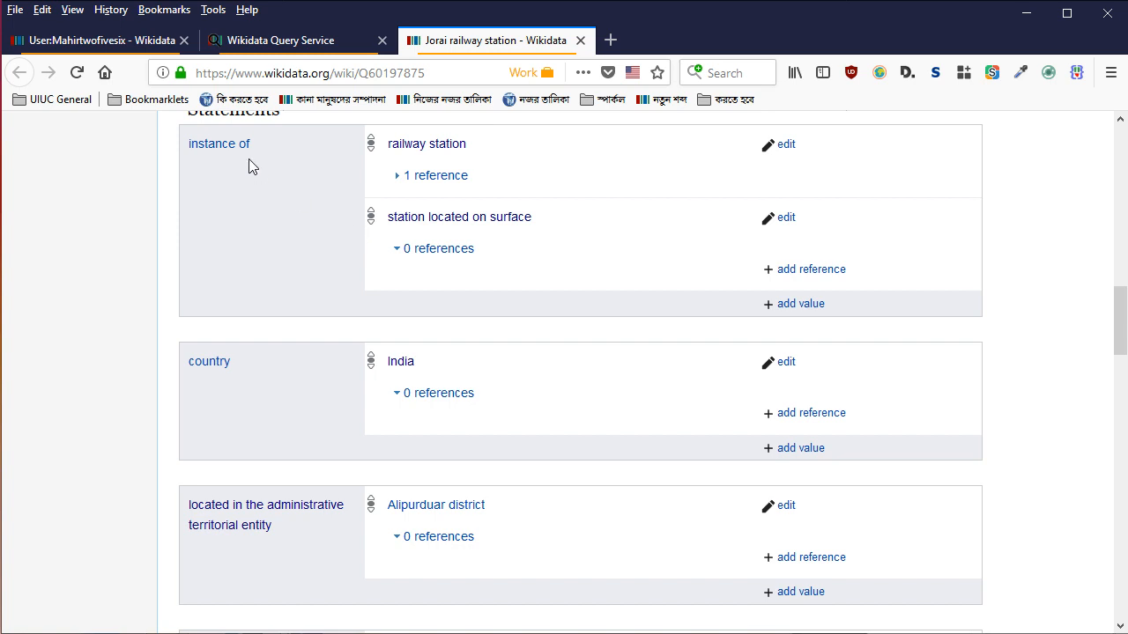
scroll(371, 280, up, 1)
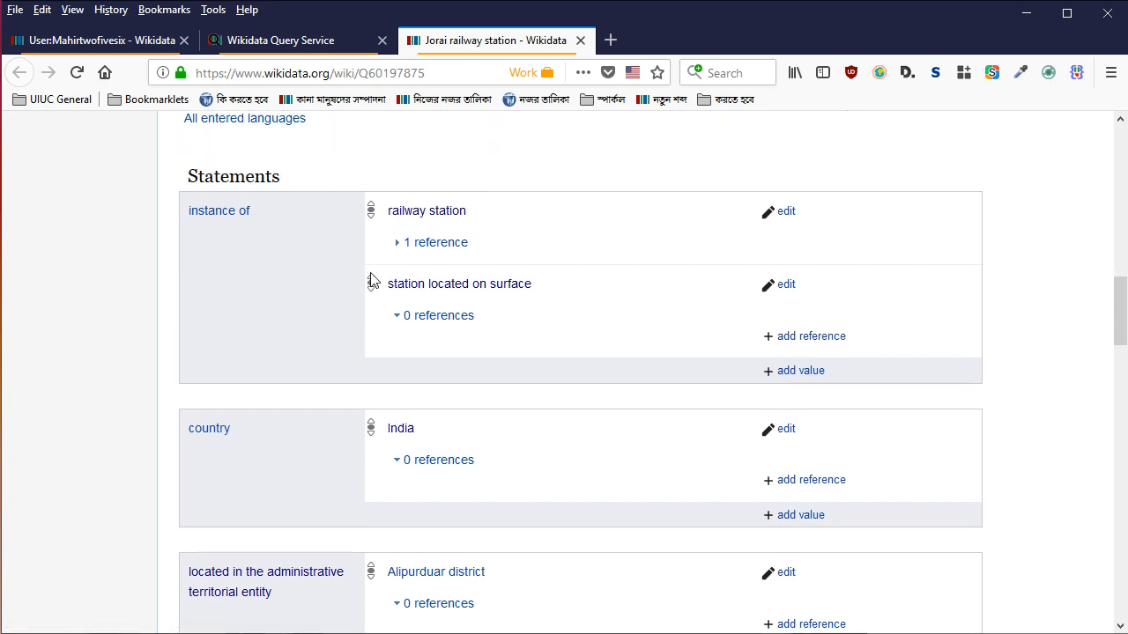
scroll(284, 305, down, 2)
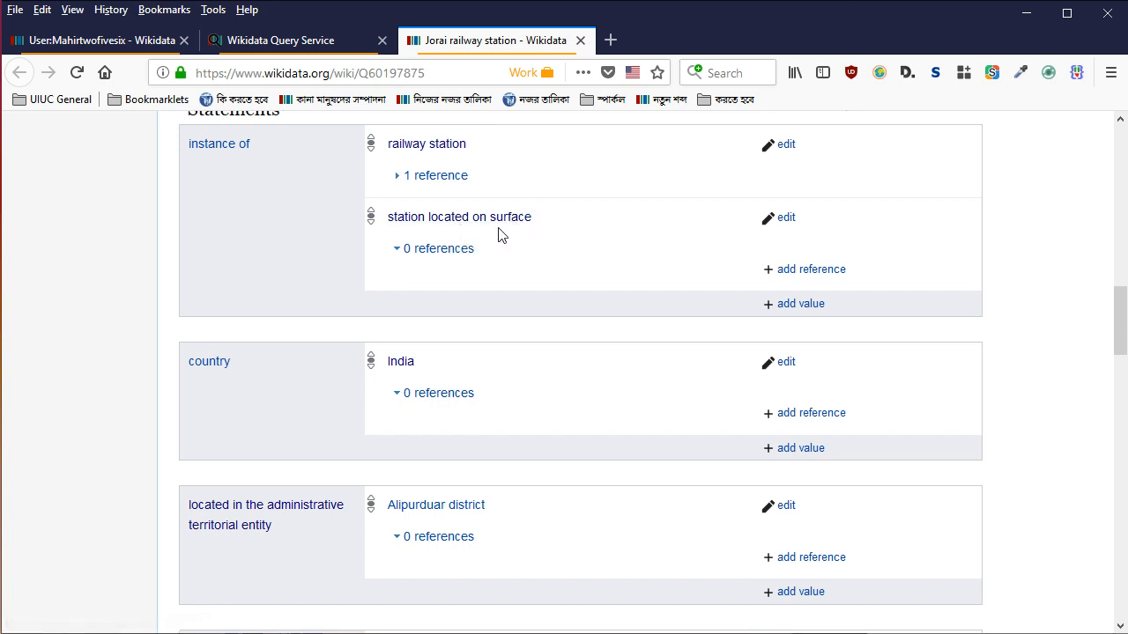
scroll(542, 199, down, 4)
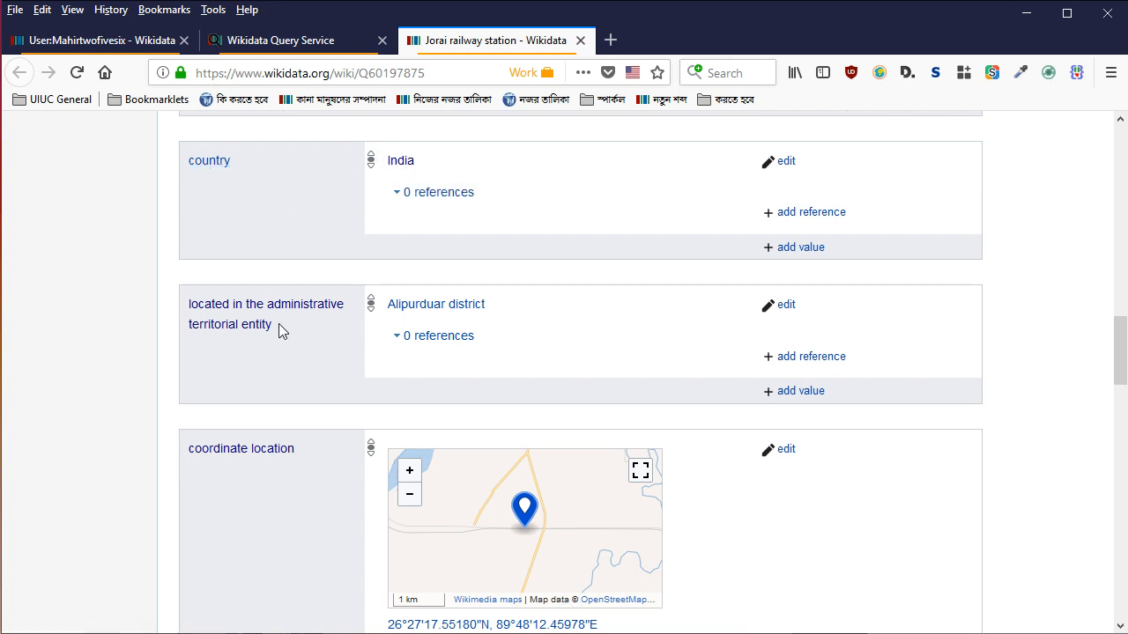
scroll(245, 277, down, 2)
scroll(206, 343, up, 2)
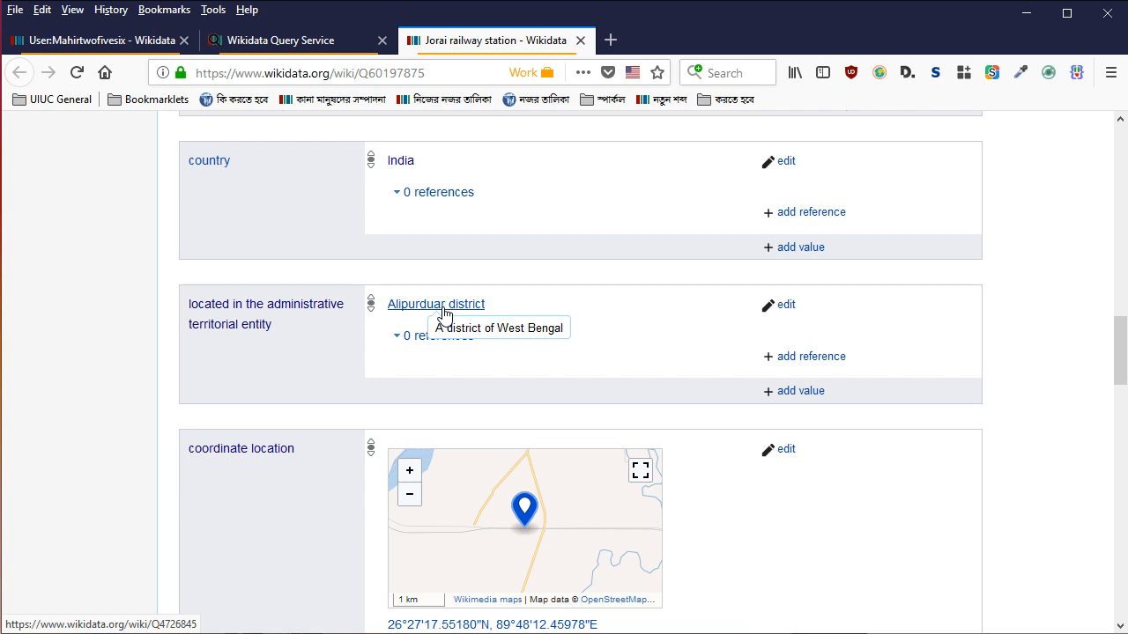
scroll(443, 314, down, 5)
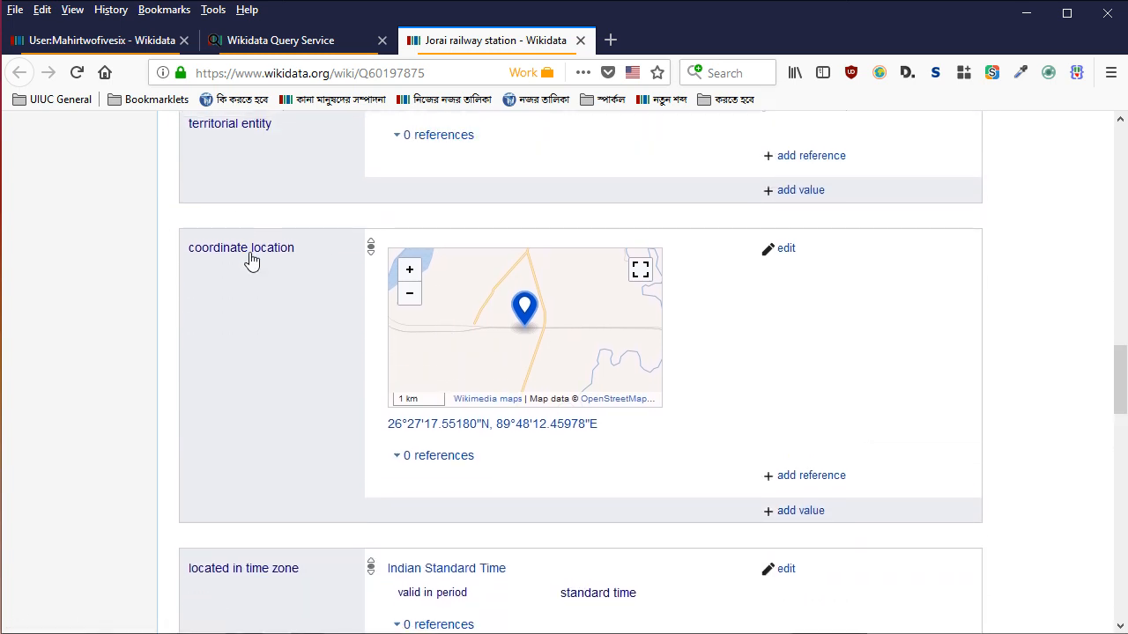
scroll(250, 258, down, 1)
scroll(250, 258, down, 1)
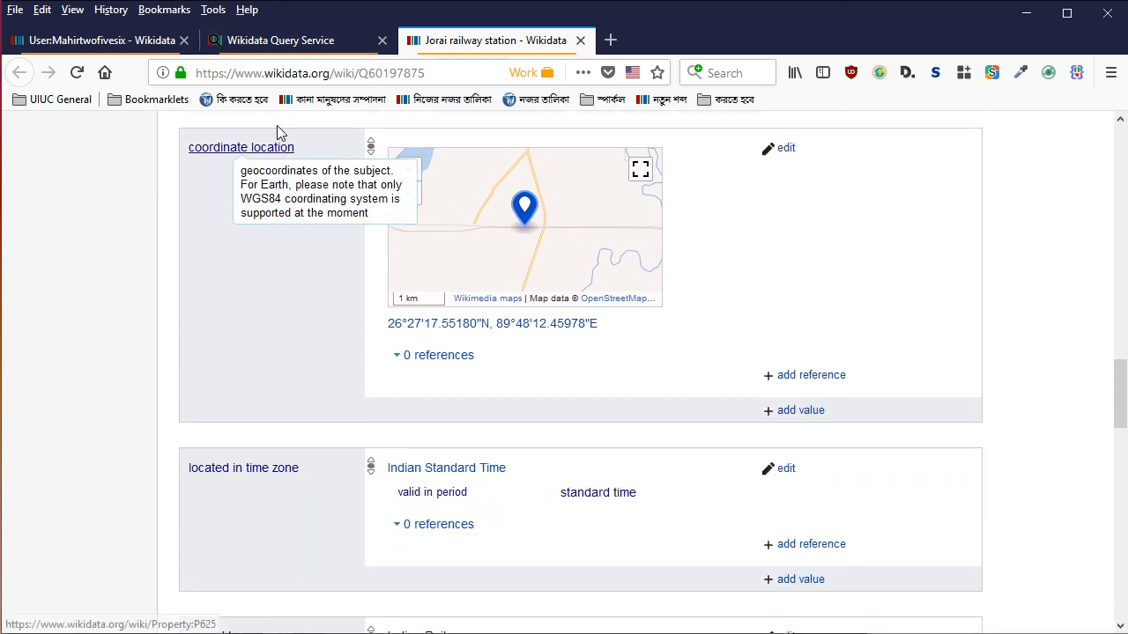
click(297, 44)
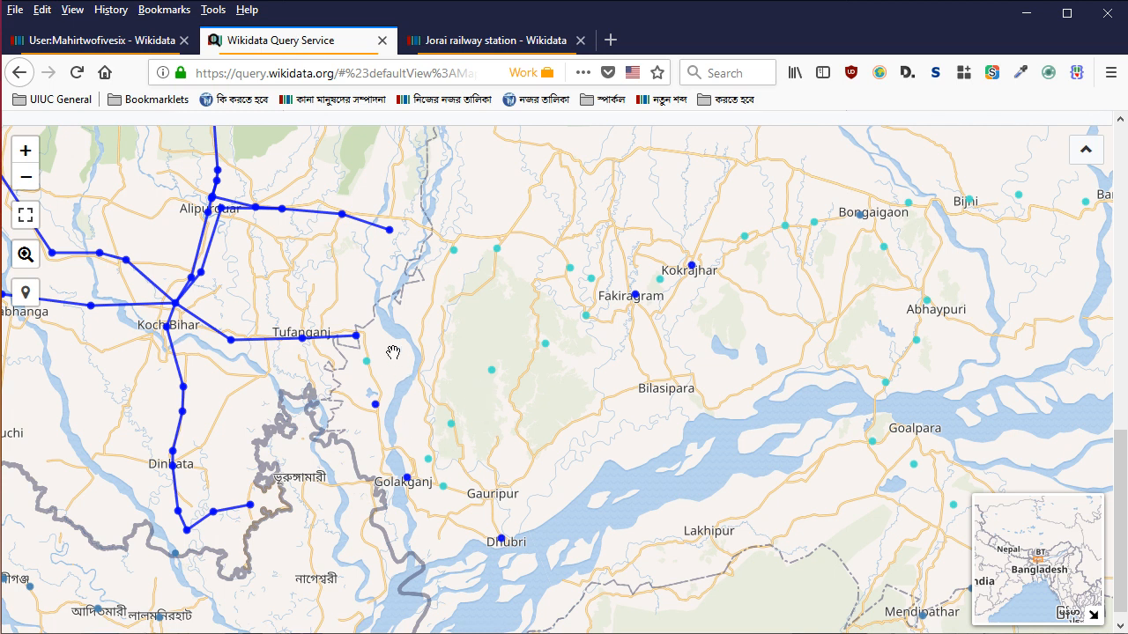
Check Jorai railway station's point on the result map, and return to its item to review the coordinate location and administrative territorial entity statements
click(391, 232)
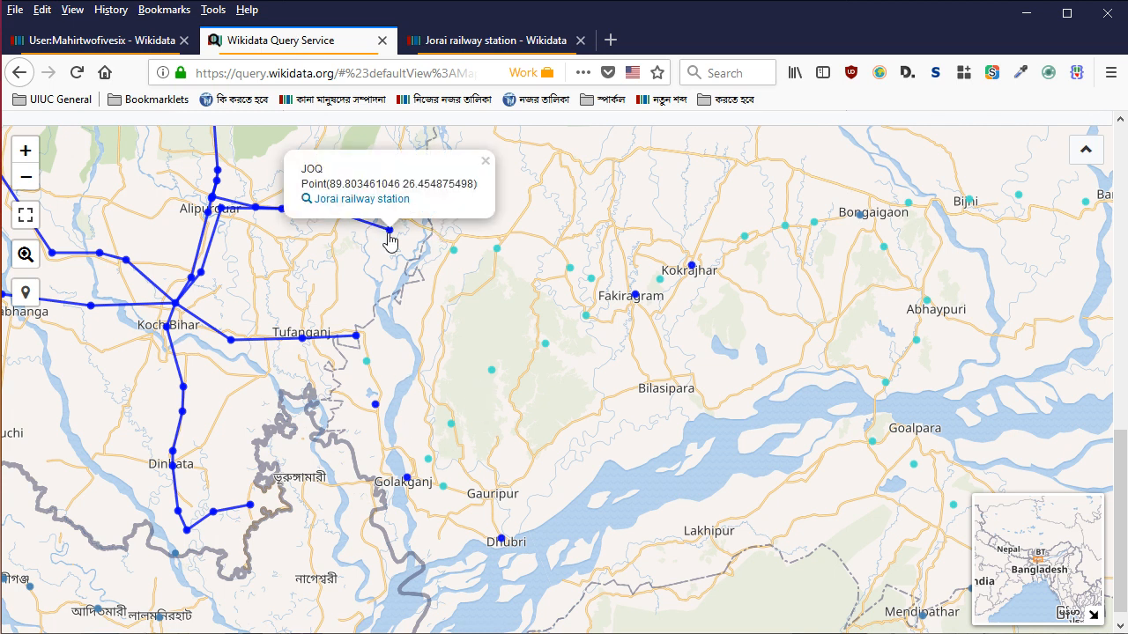
click(454, 40)
scroll(582, 464, down, 3)
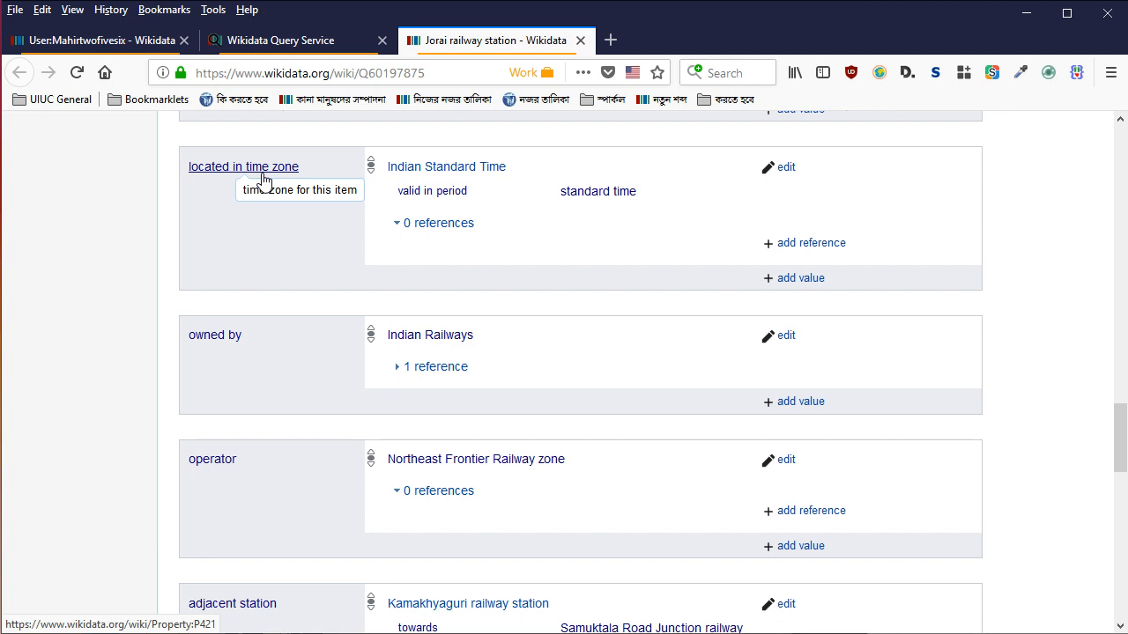
scroll(697, 579, up, 7)
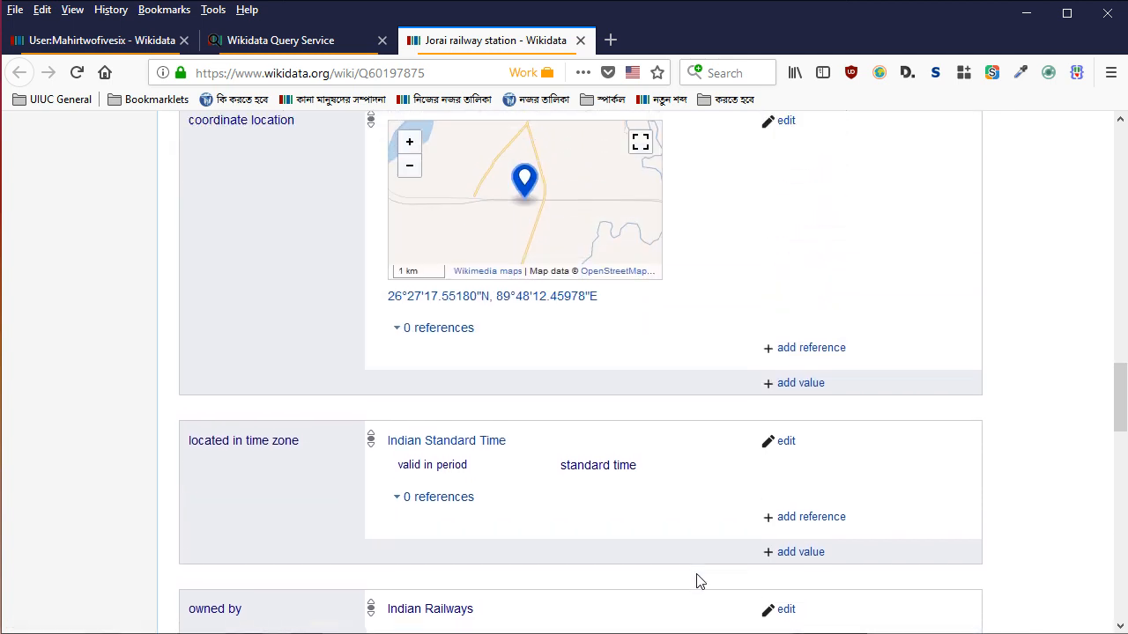
scroll(667, 463, down, 4)
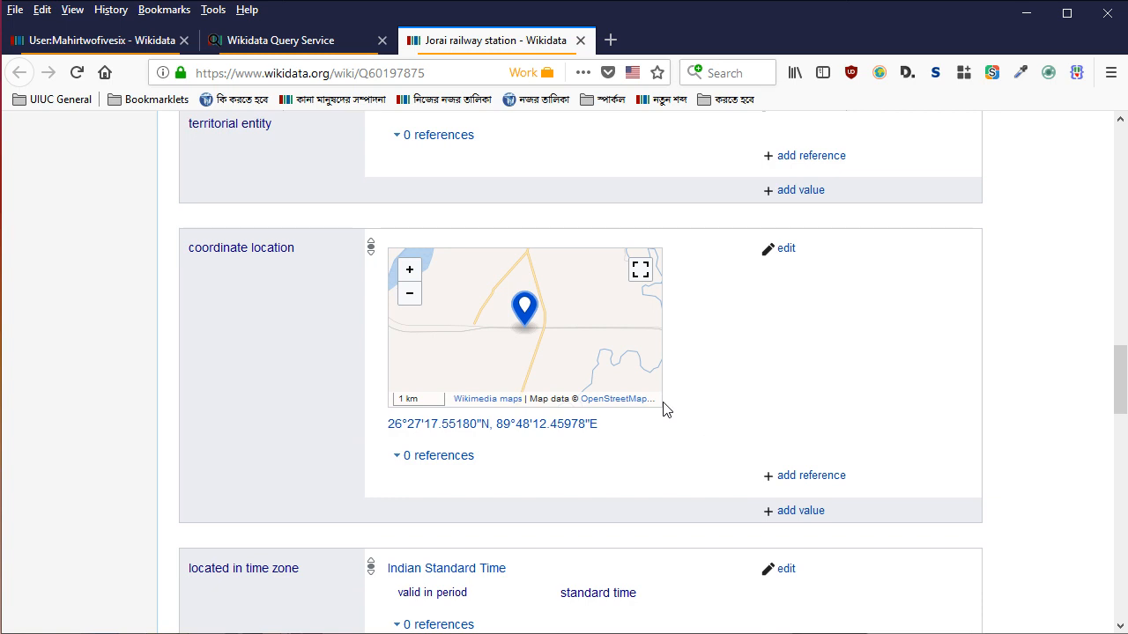
scroll(678, 420, up, 2)
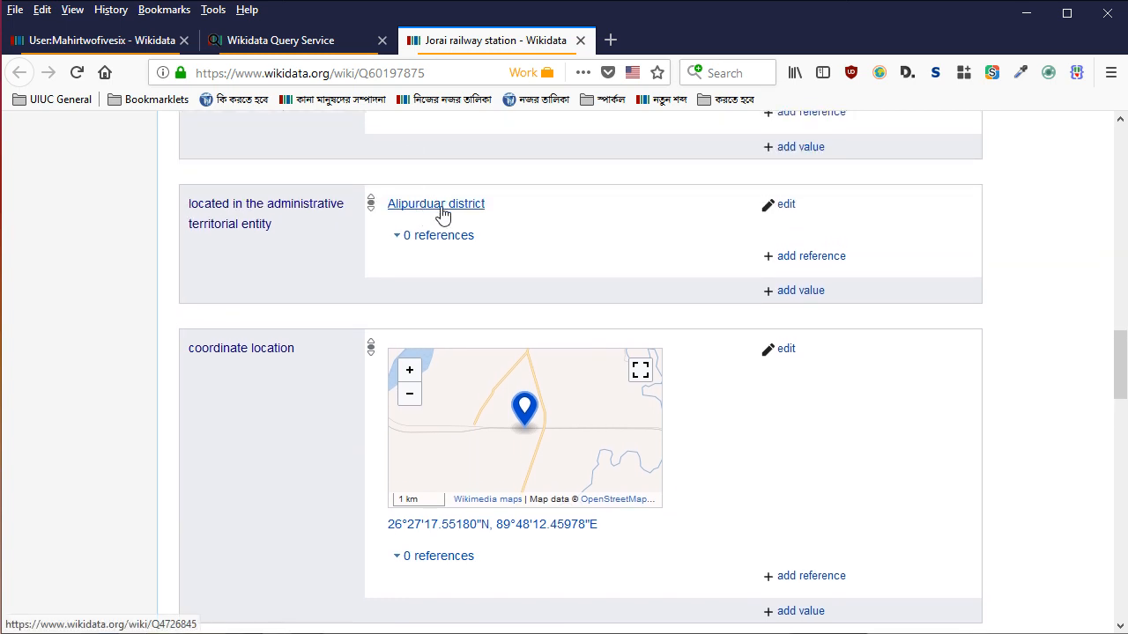
Review the Jorai item's located in time zone, owned by and operator statements, down to the adjacent station statement
scroll(444, 214, down, 5)
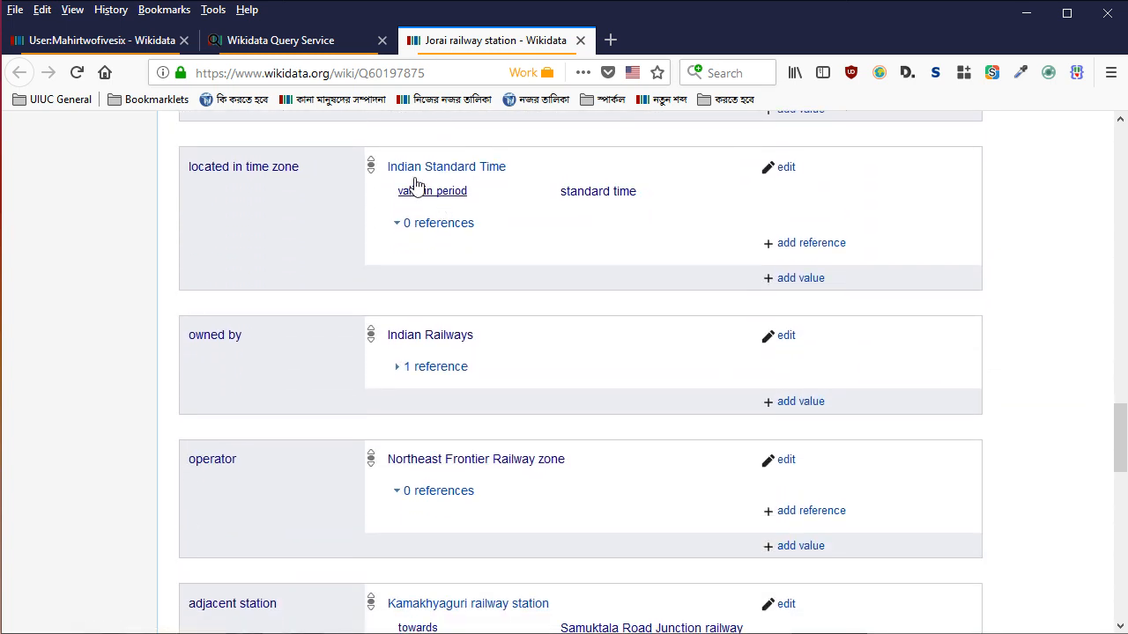
mouse_move(610, 194)
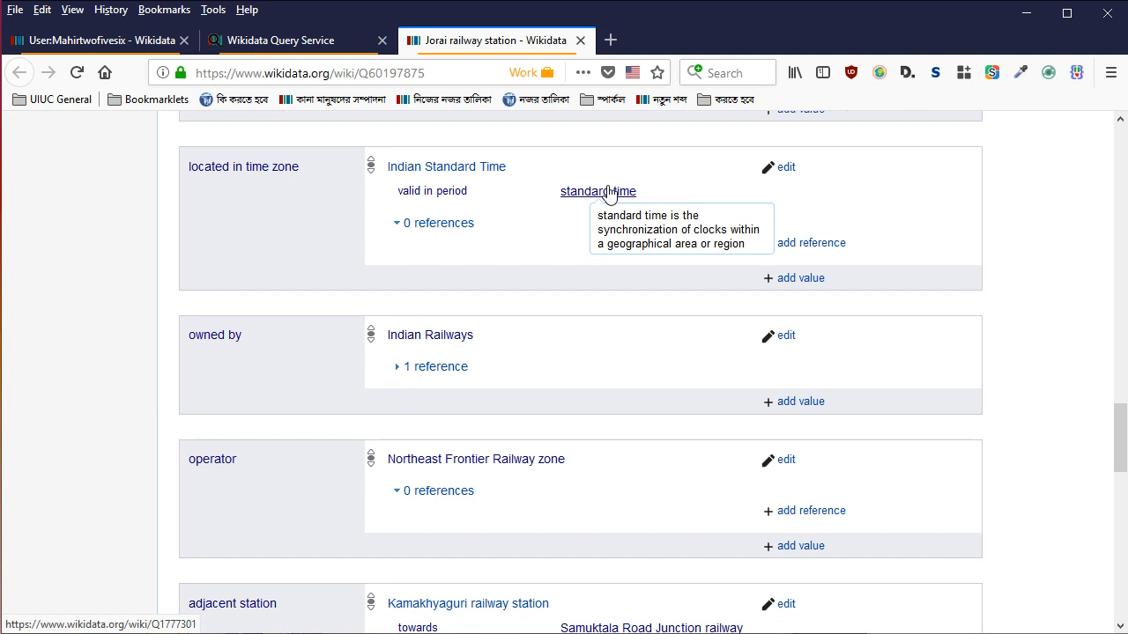
scroll(608, 193, down, 4)
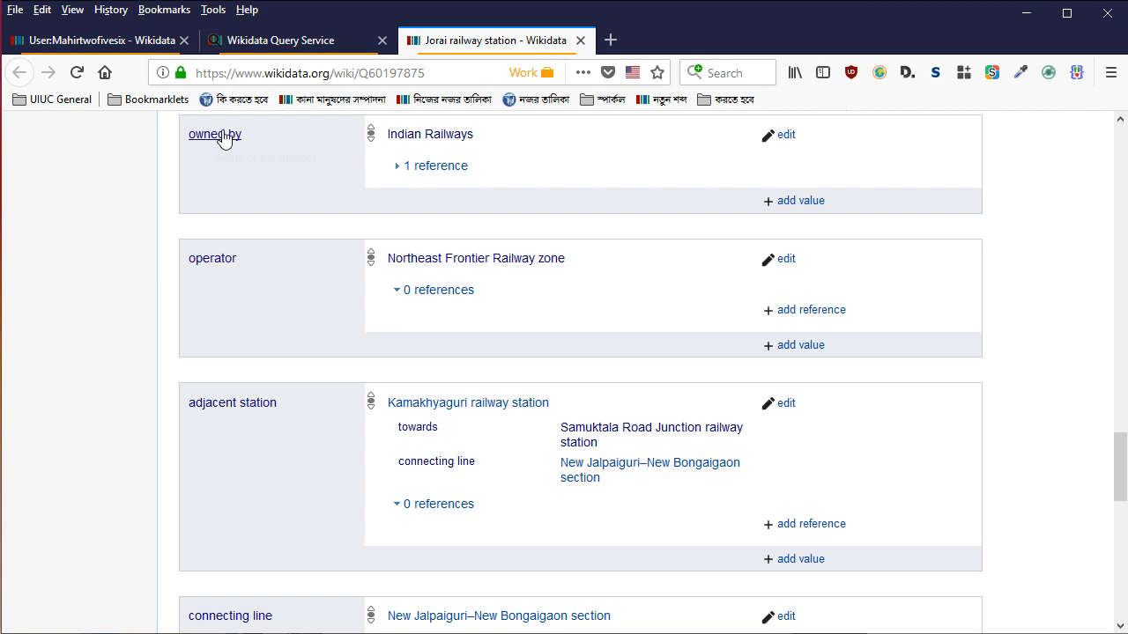
scroll(397, 194, down, 2)
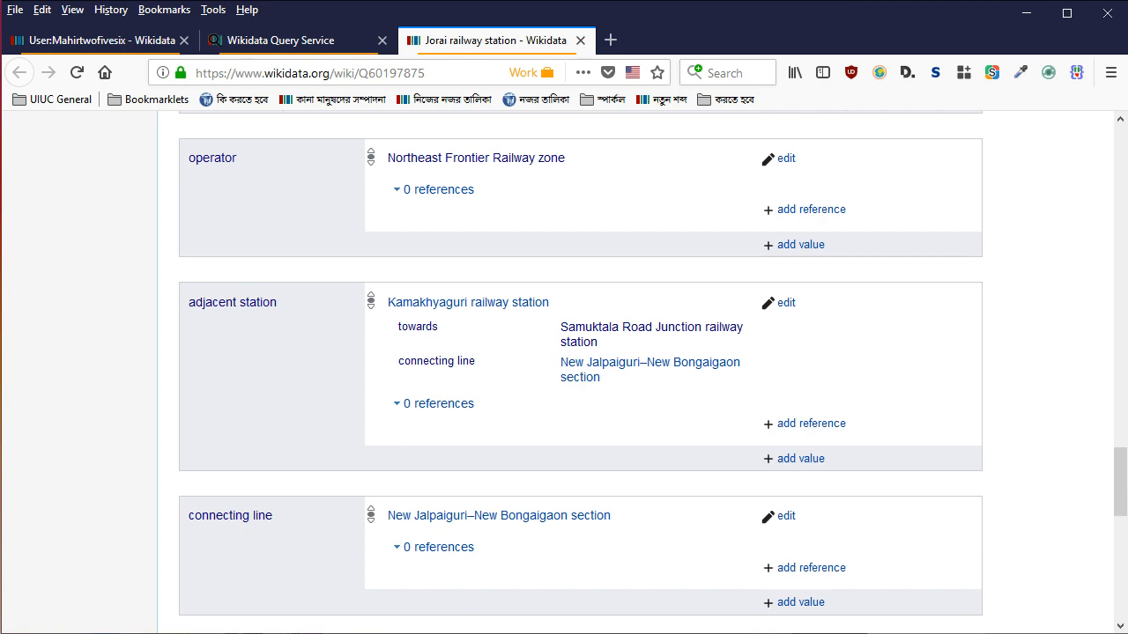
Switch to the Alipurduar division system map PDF in Adobe Acrobat Reader and survey the division's full extent at 125% zoom
key(alt+Tab)
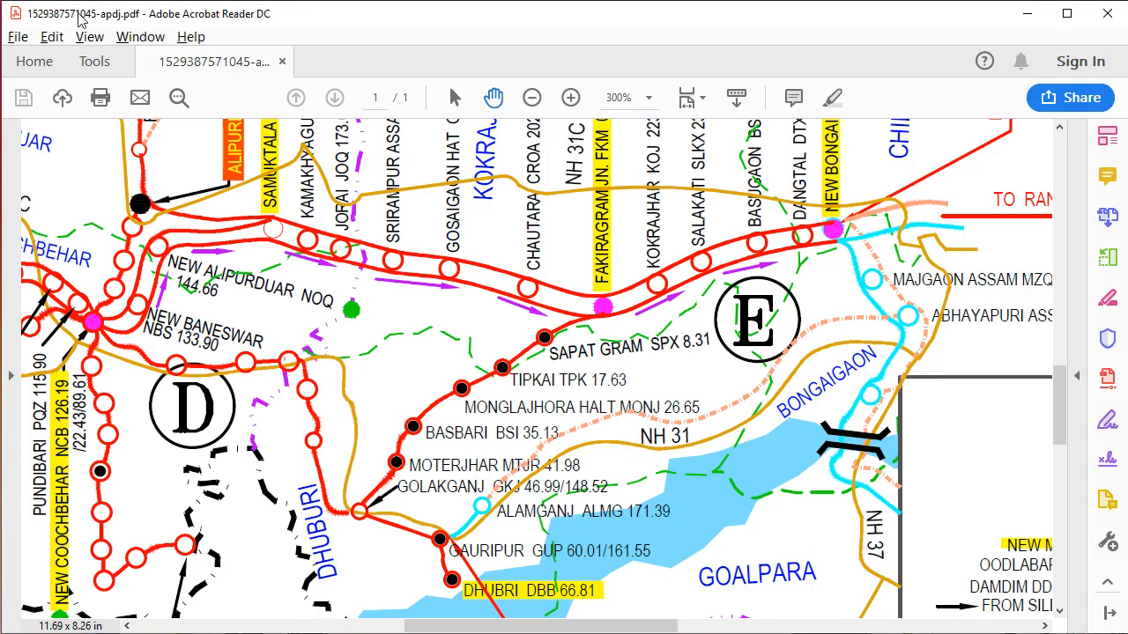
click(529, 99)
click(530, 99)
click(530, 99)
scroll(582, 189, up, 3)
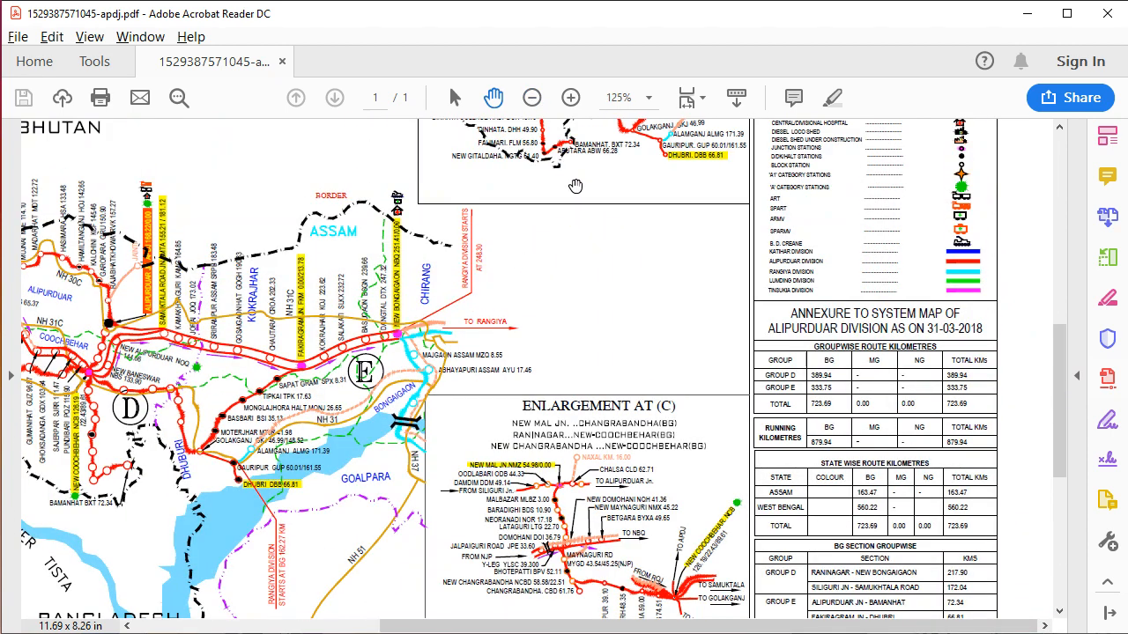
scroll(575, 186, up, 4)
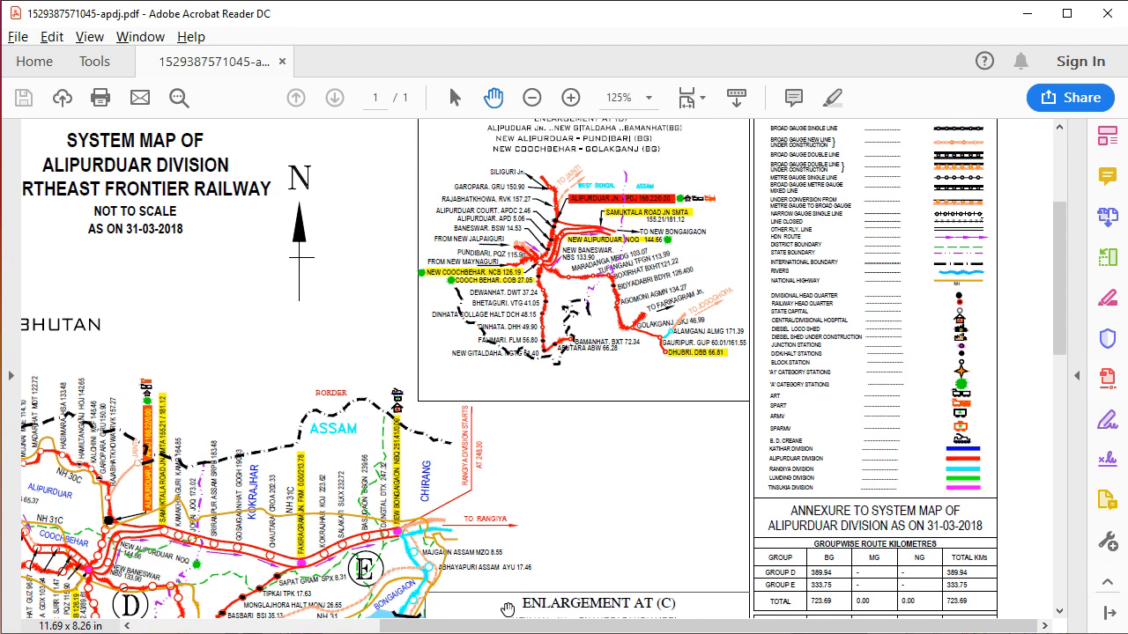
drag(529, 626, 333, 626)
scroll(455, 461, down, 3)
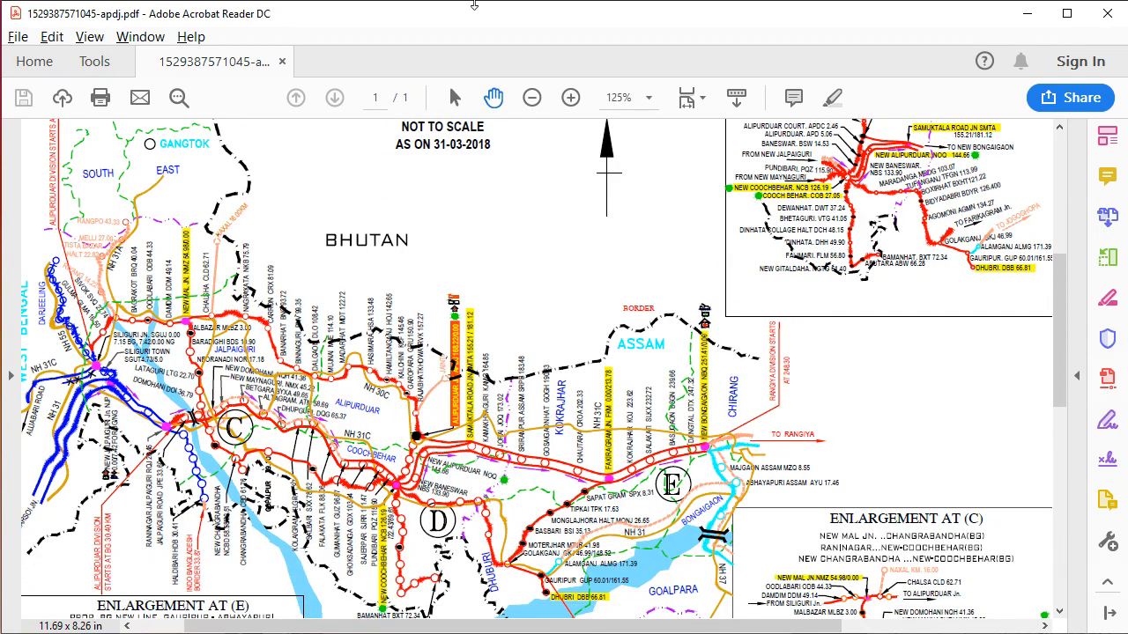
drag(610, 624, 560, 623)
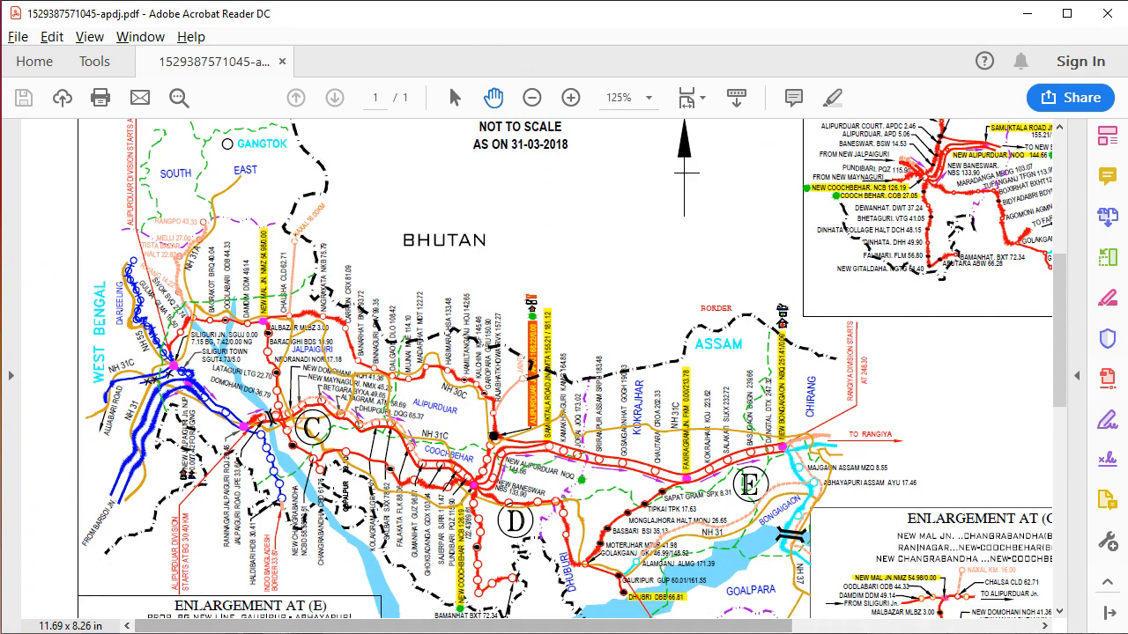
drag(779, 624, 1013, 627)
Enlarge the system map to 300% and examine the line through Jorai between New Coochbehar and New Bongaigaon
double_click(571, 99)
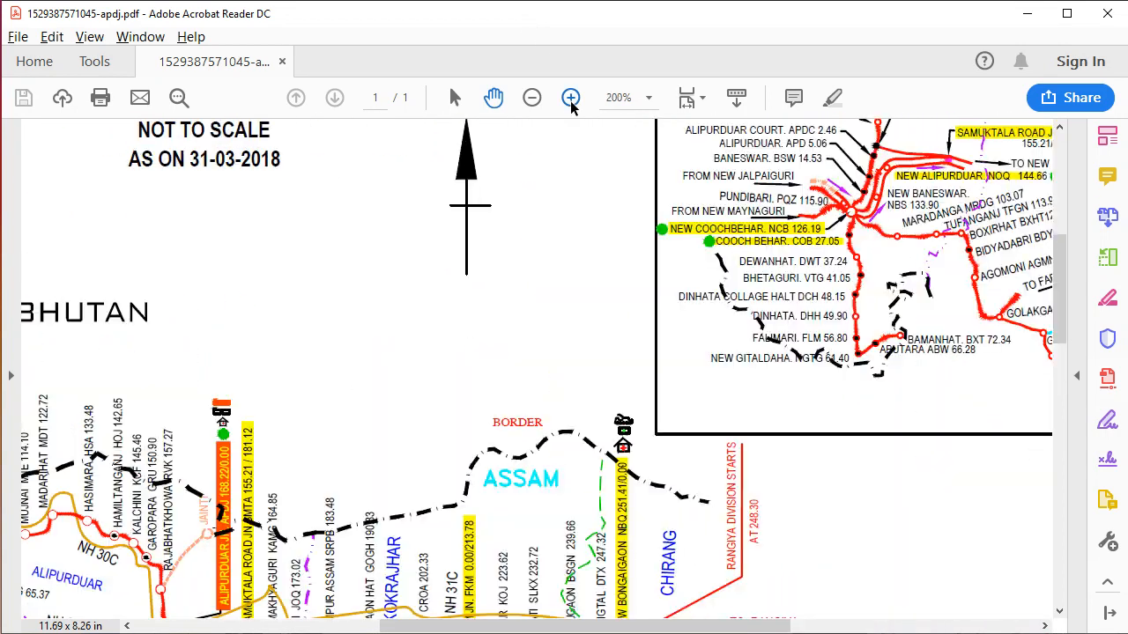
click(571, 98)
scroll(626, 571, right, 10)
scroll(937, 439, down, 8)
drag(429, 420, 837, 421)
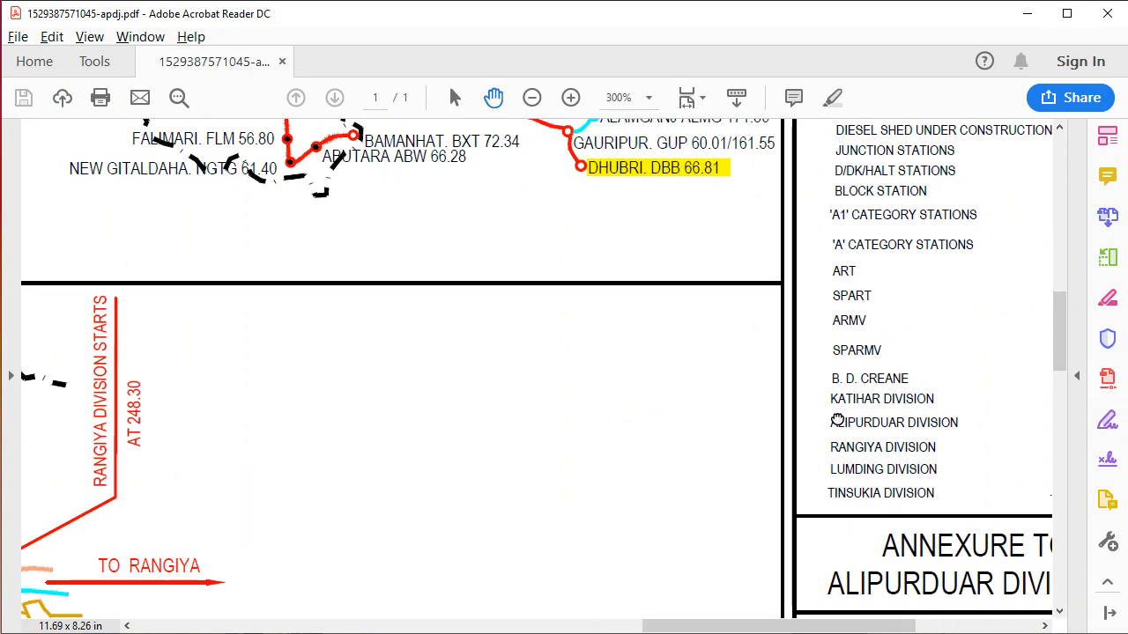
drag(416, 480, 918, 492)
drag(527, 486, 592, 464)
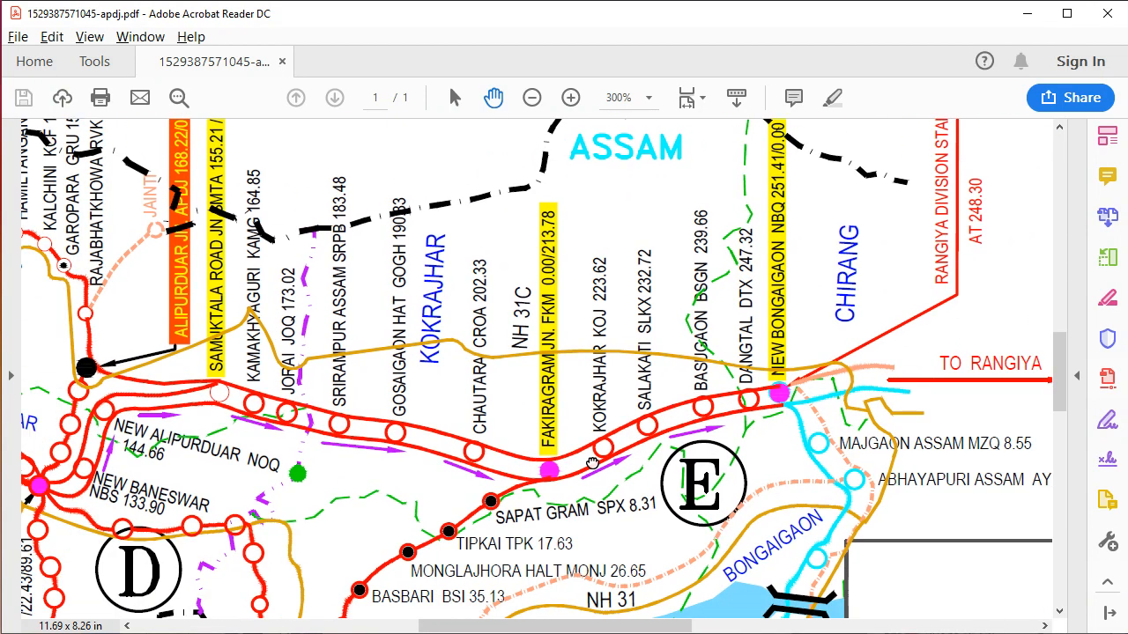
drag(689, 385, 681, 415)
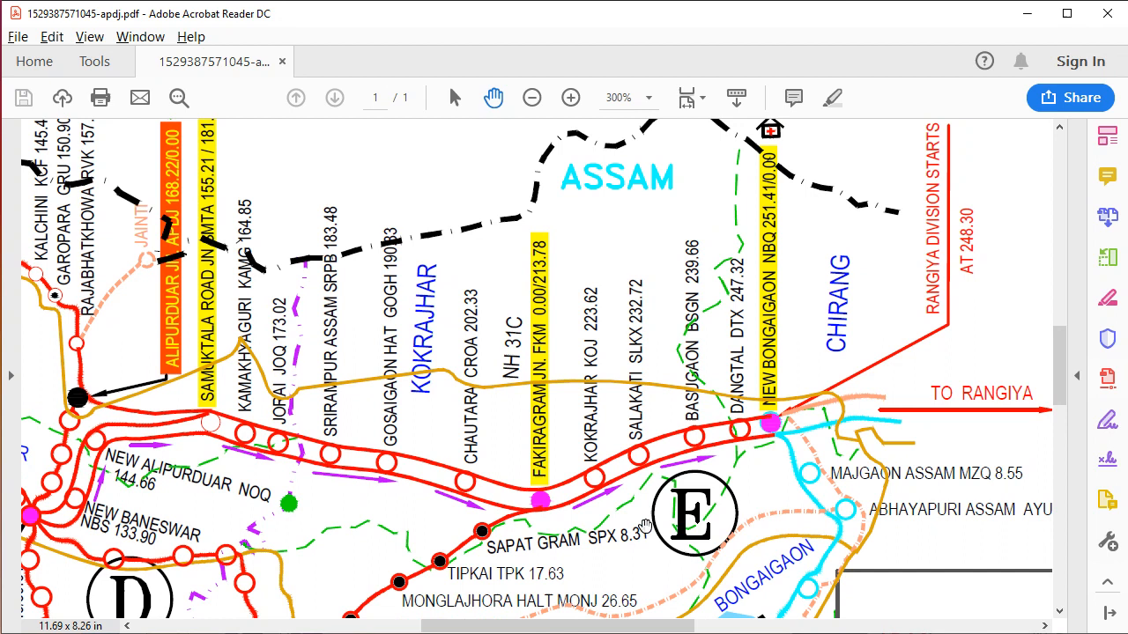
drag(571, 505, 626, 462)
drag(375, 378, 617, 275)
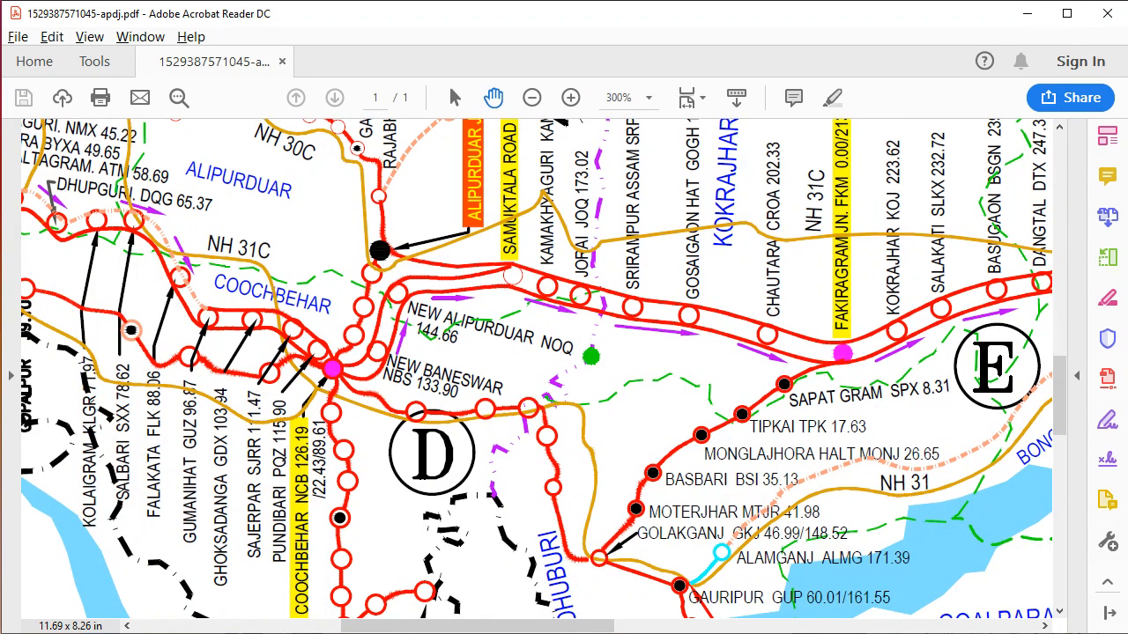
Return to the Jorai item in the browser and replace the operator statement's value with "alipurduar division" to search for a match
key(alt+Tab)
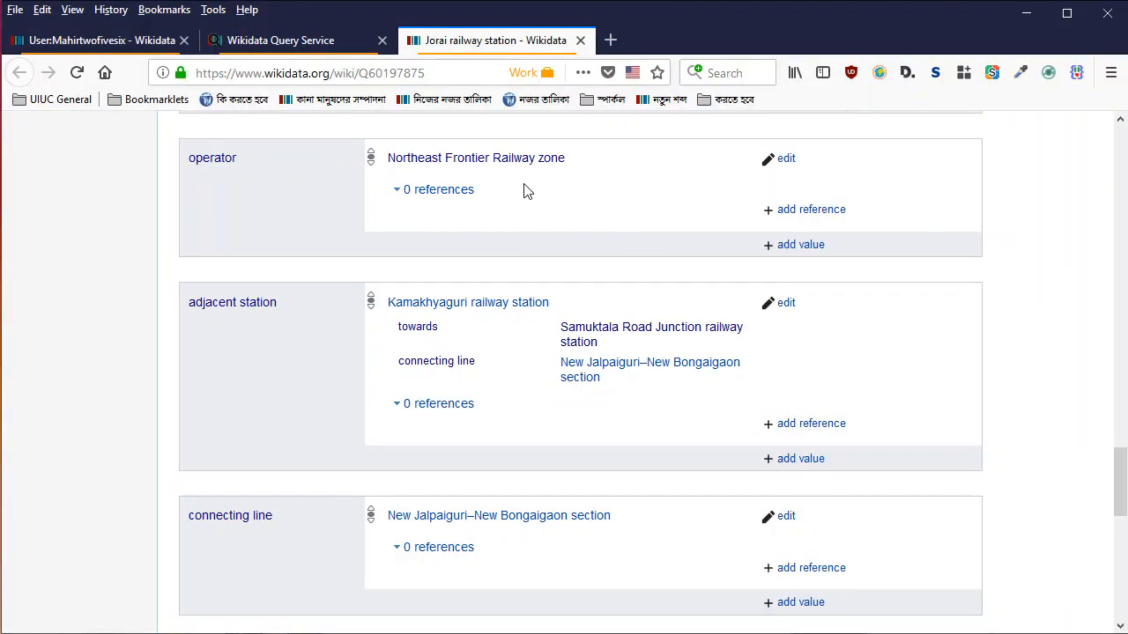
click(787, 159)
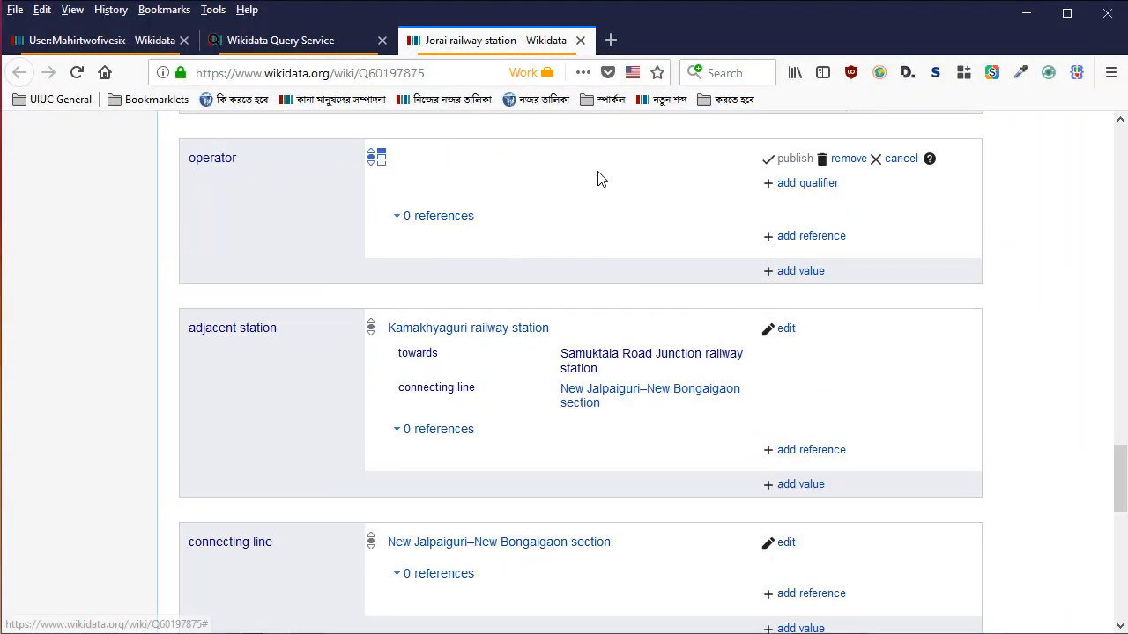
scroll(670, 194, up, 4)
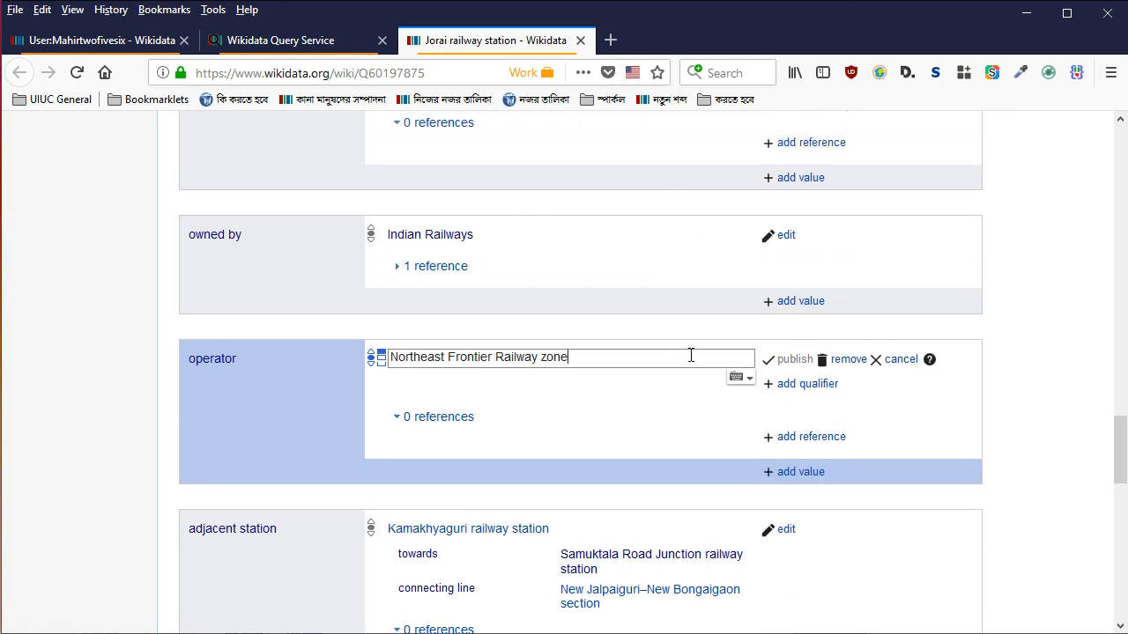
key(ctrl+a)
text(aliup)
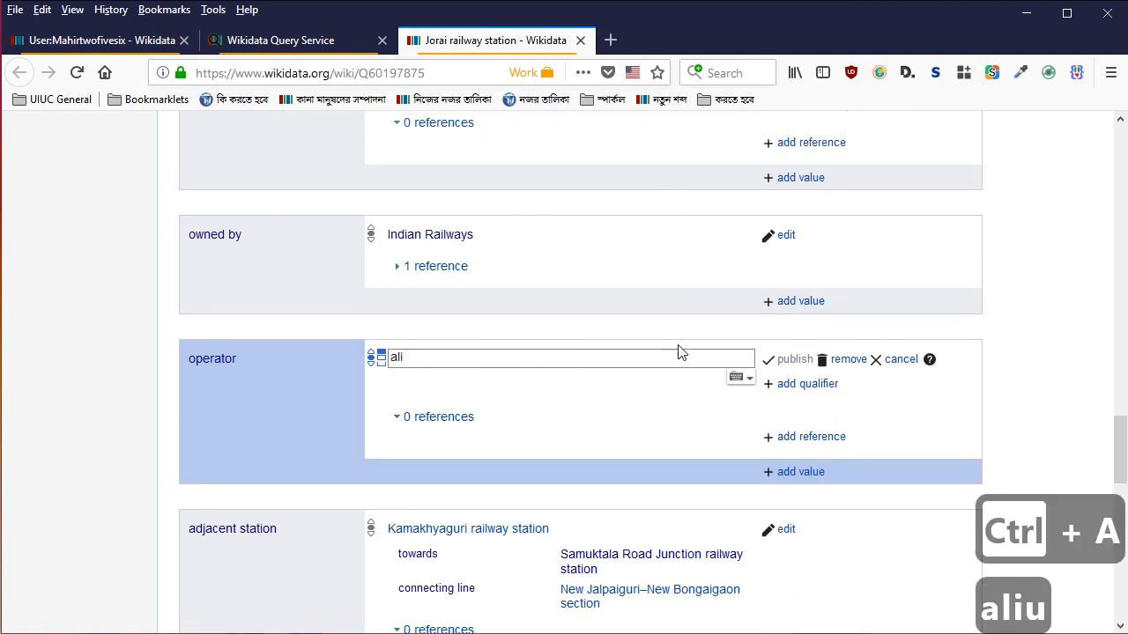
key(BackSpace)
key(BackSpace)
text(purduar division)
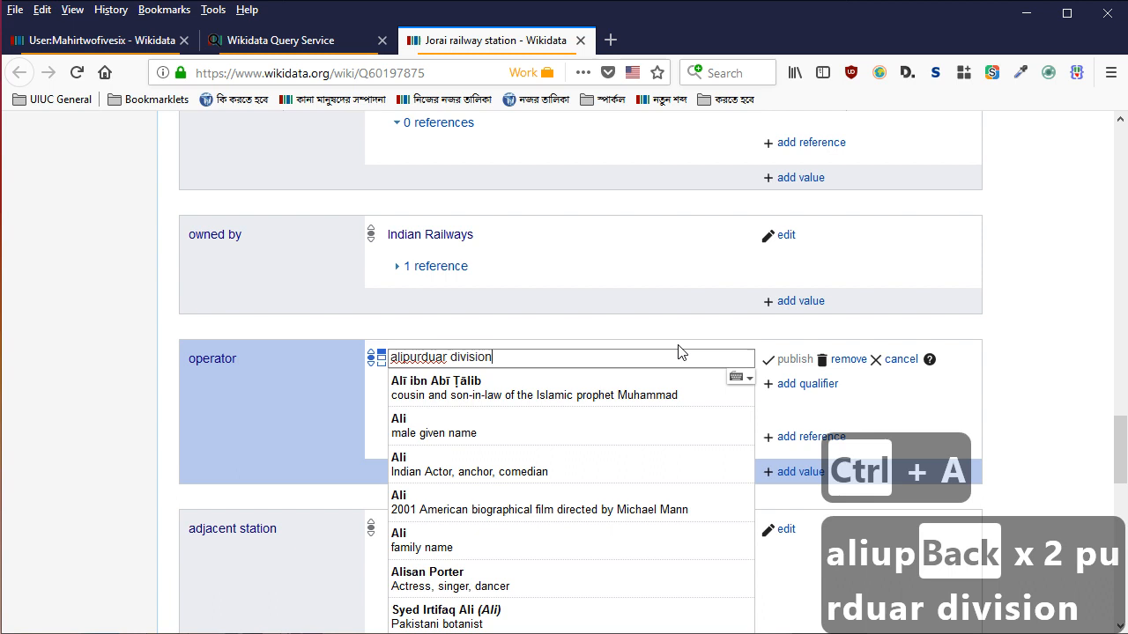
Try "alipurduar junction division" as the operator value, and cut the entry back to "alipurduar"
key(Left)
key(Left)
key(Left)
key(Left)
key(Left)
key(Left)
key(Left)
key(Left)
text(junction)
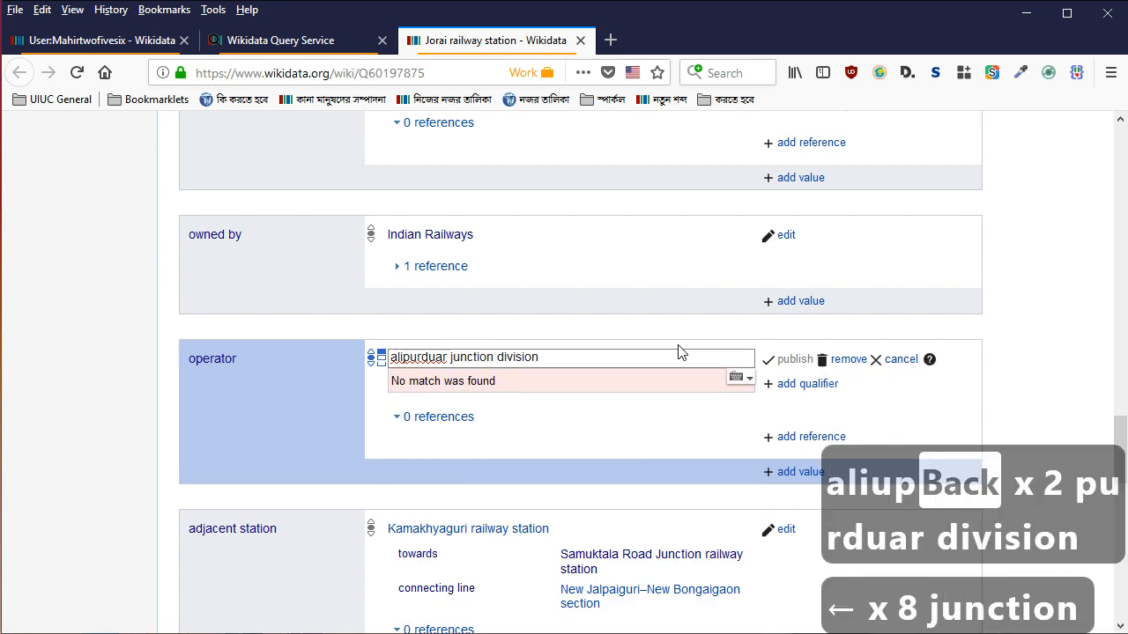
key(Left)
key(Left)
key(Left)
key(Left)
key(Left)
key(Left)
key(Left)
key(Left)
key(Left)
key(shift+End)
key(BackSpace)
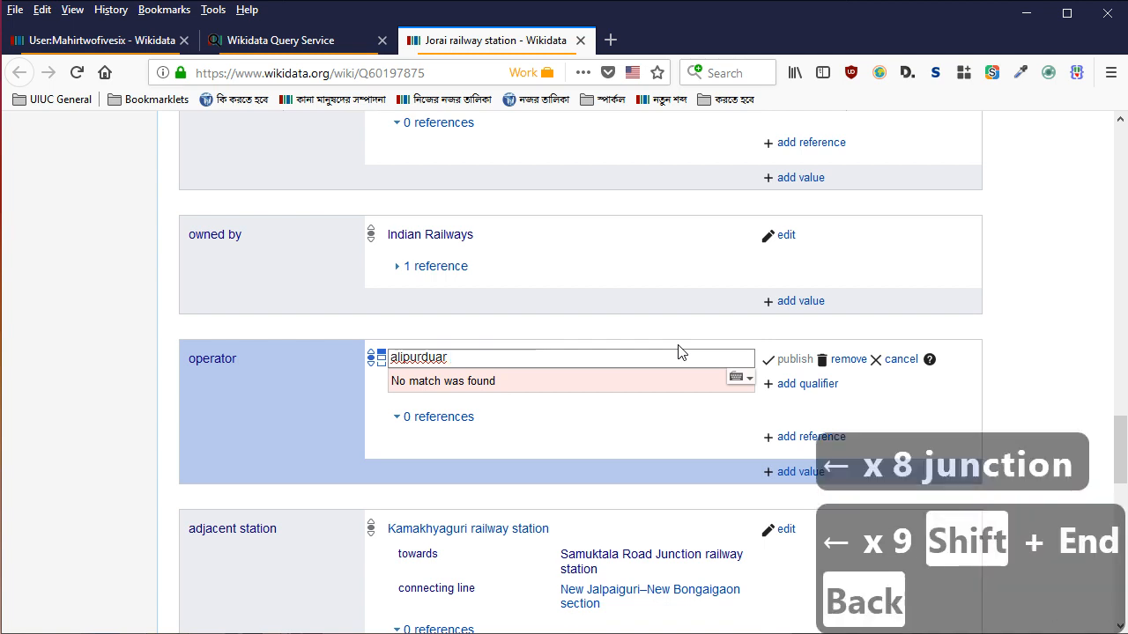
key(BackSpace)
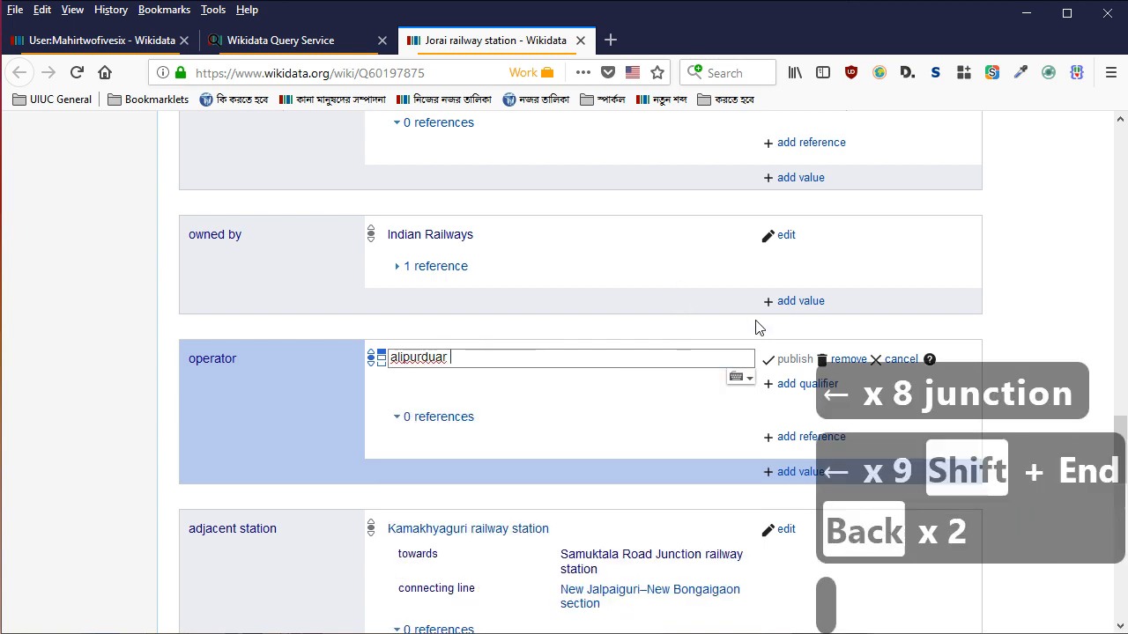
Extend the operator search with "ra", choose Alipurduar railway division as the value and publish the statement
scroll(758, 326, down, 2)
text(ra)
key(Down)
key(Down)
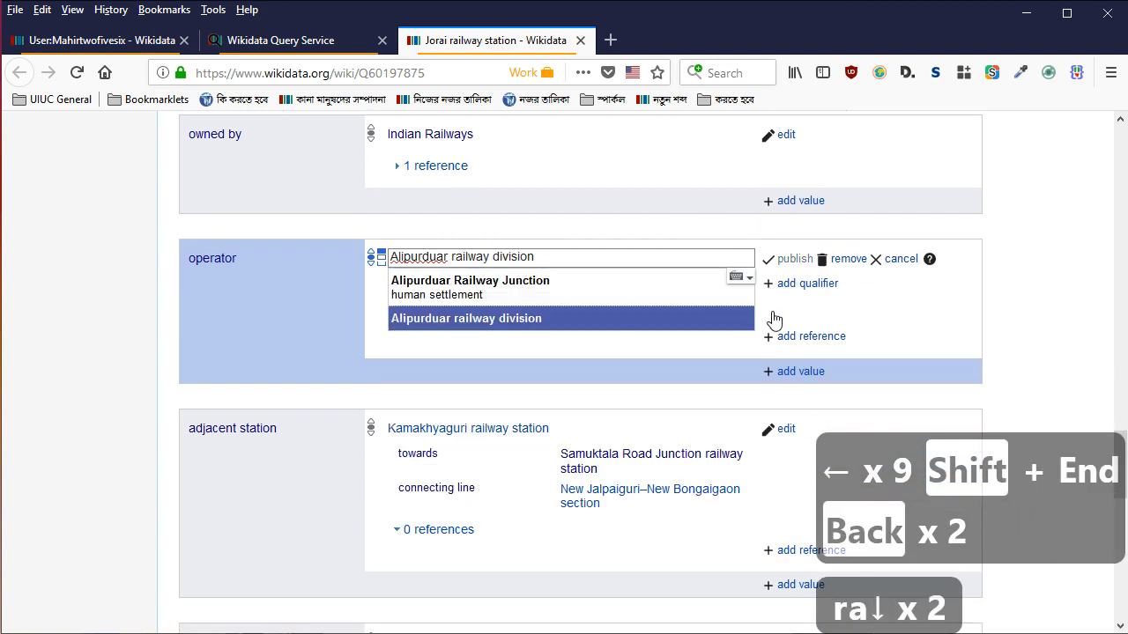
key(Return)
key(Return)
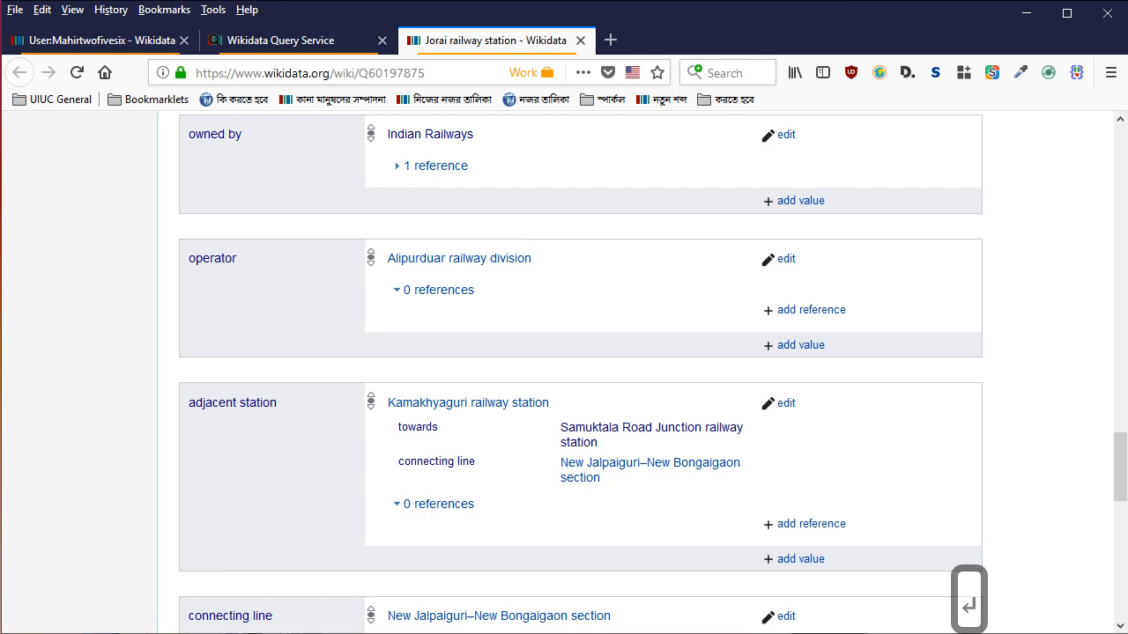
Switch back to the system map PDF and examine the western part of the division, from Alipurduar Junction to Siliguri
key(alt+Tab)
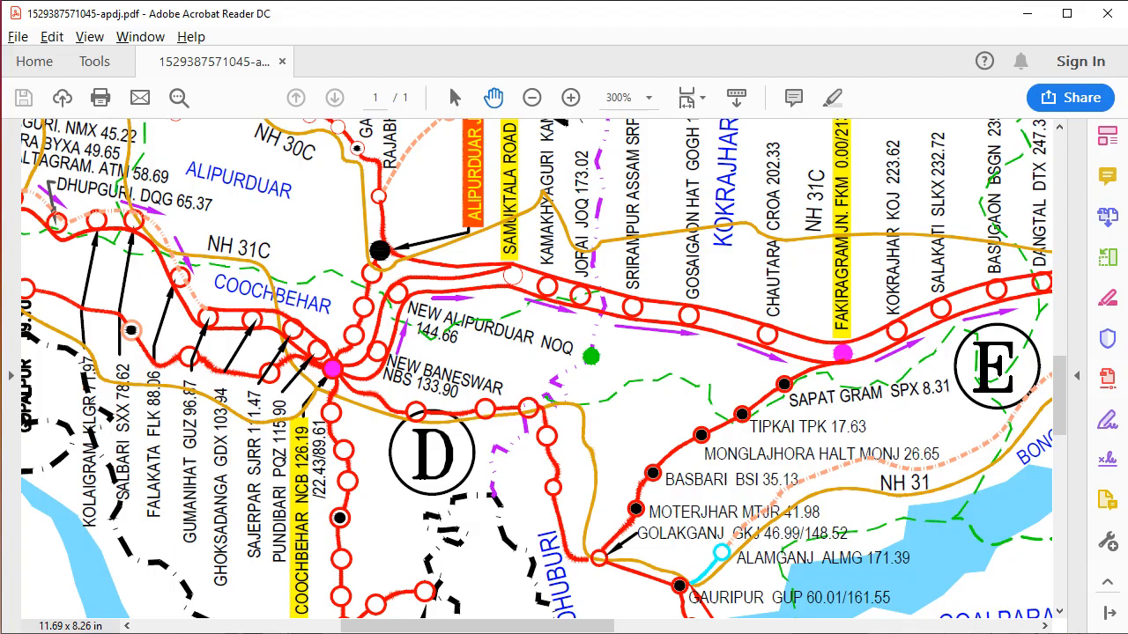
drag(578, 477, 577, 520)
drag(576, 626, 495, 613)
scroll(646, 545, up, 4)
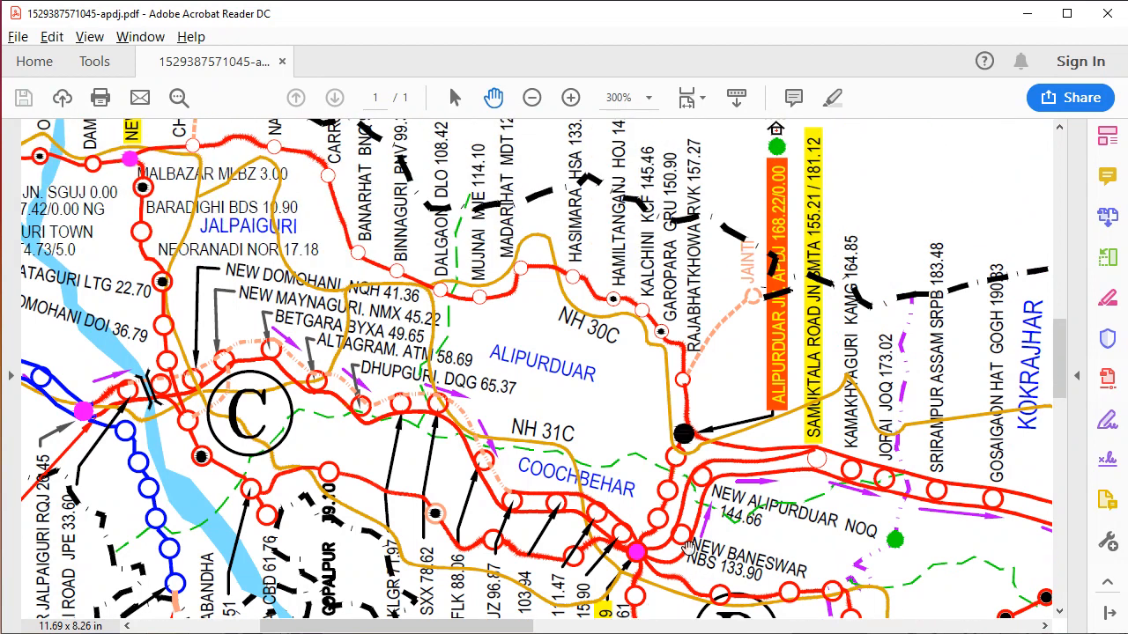
drag(512, 627, 465, 630)
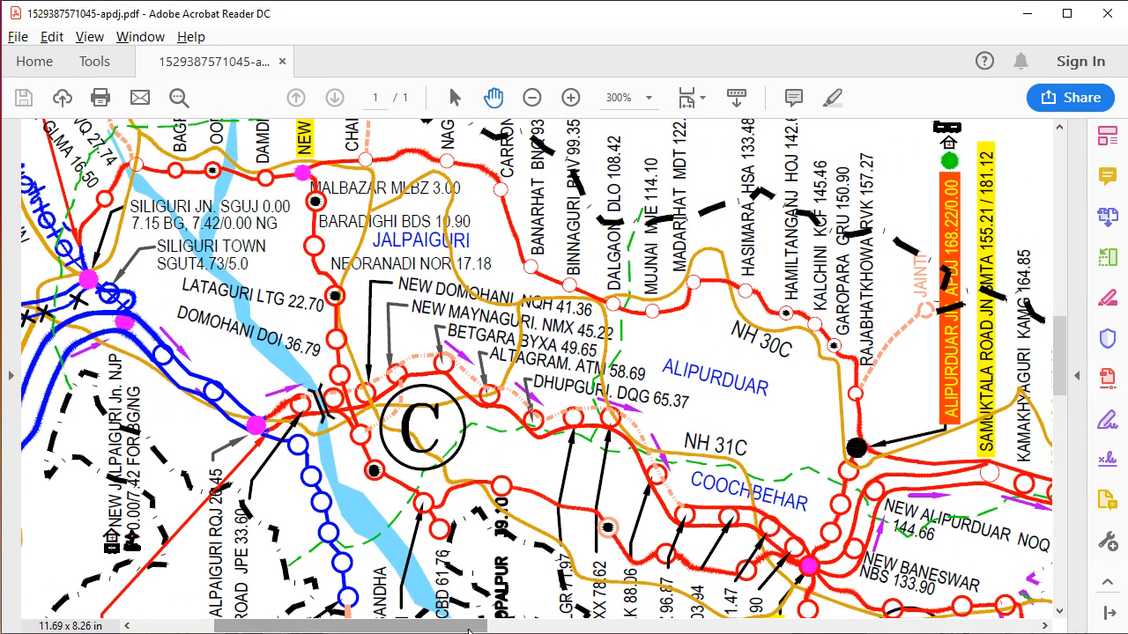
scroll(730, 586, up, 2)
scroll(830, 367, down, 2)
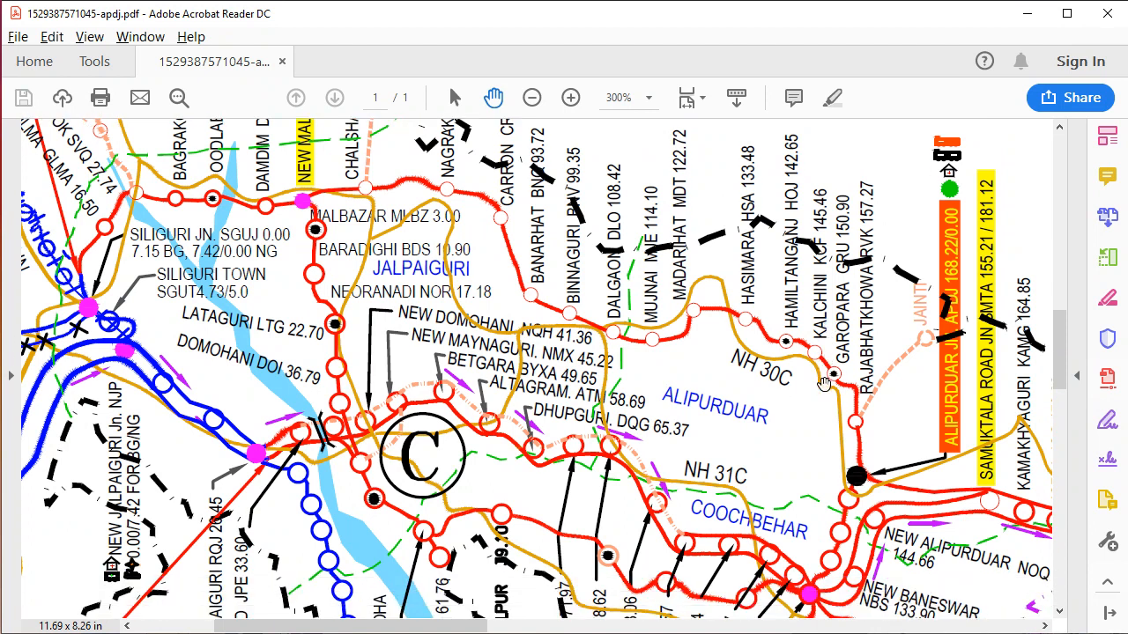
Return to the Jorai item in the browser and open its adjacent station, Kamakhyaguri railway station, in a new tab
key(alt+Tab)
scroll(643, 292, down, 2)
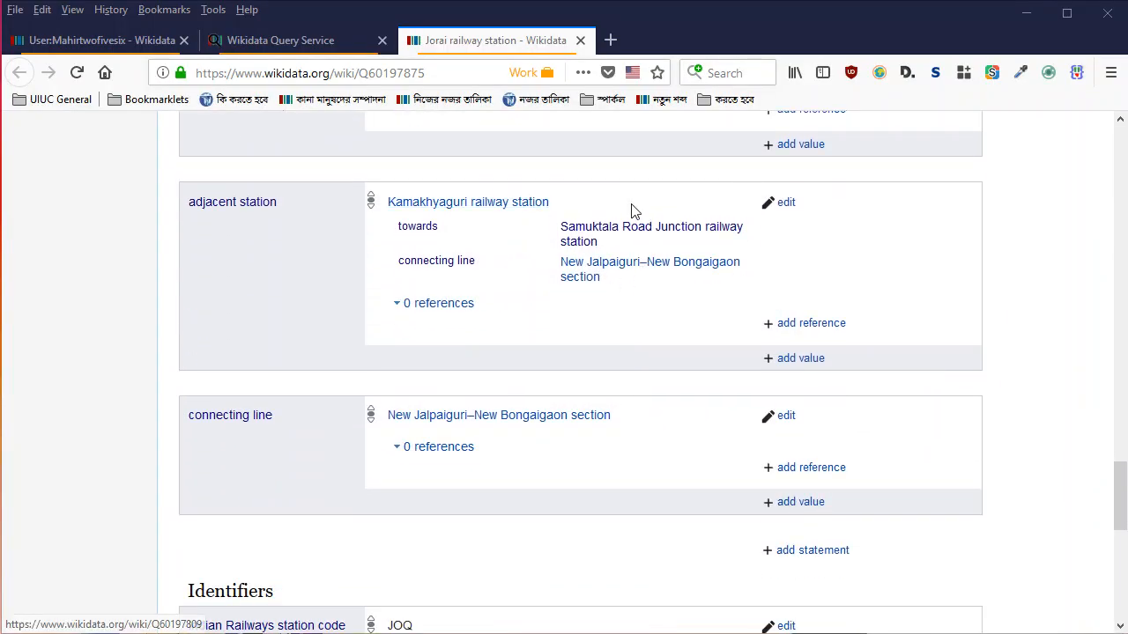
right_click(505, 213)
click(551, 226)
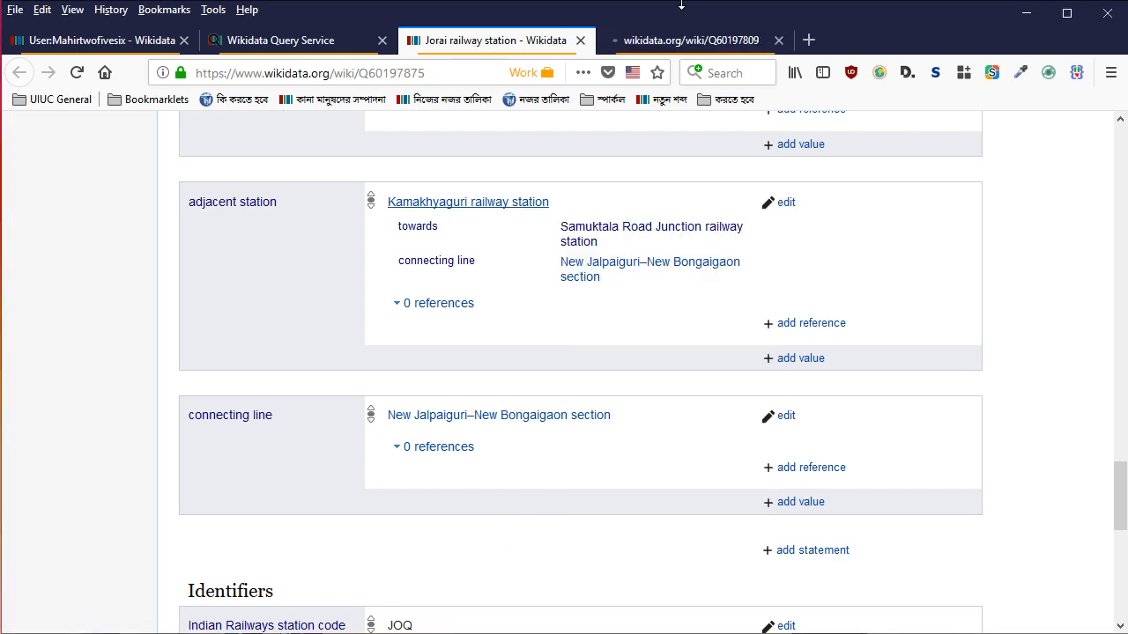
View the Kamakhyaguri railway station item, close it and switch to the system map PDF in Acrobat Reader
click(689, 40)
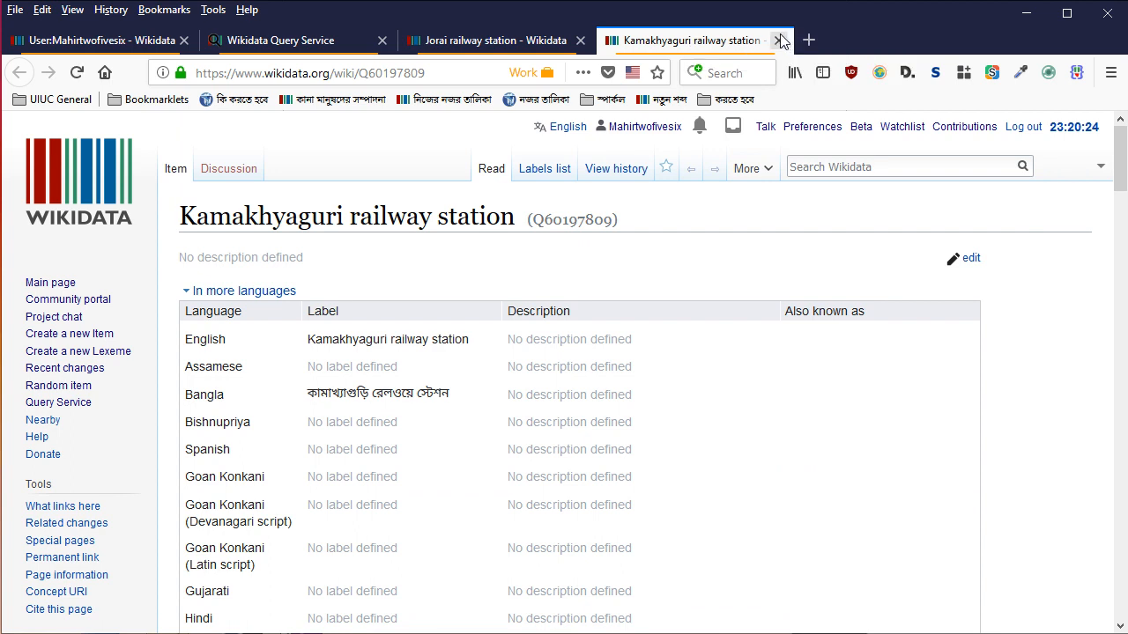
click(779, 40)
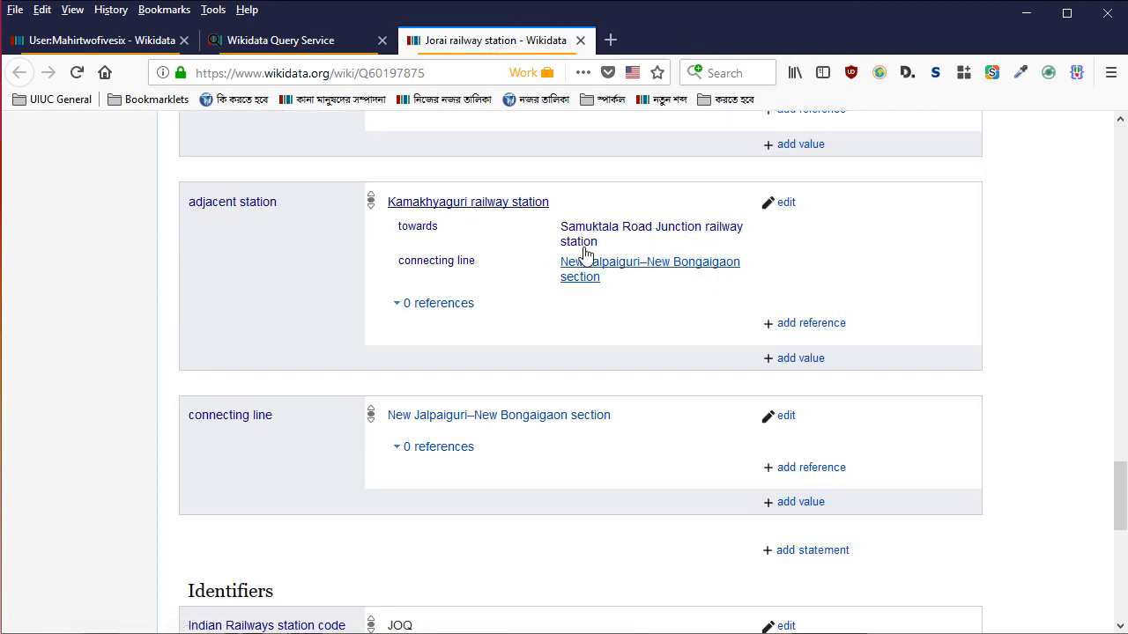
key(alt+Tab)
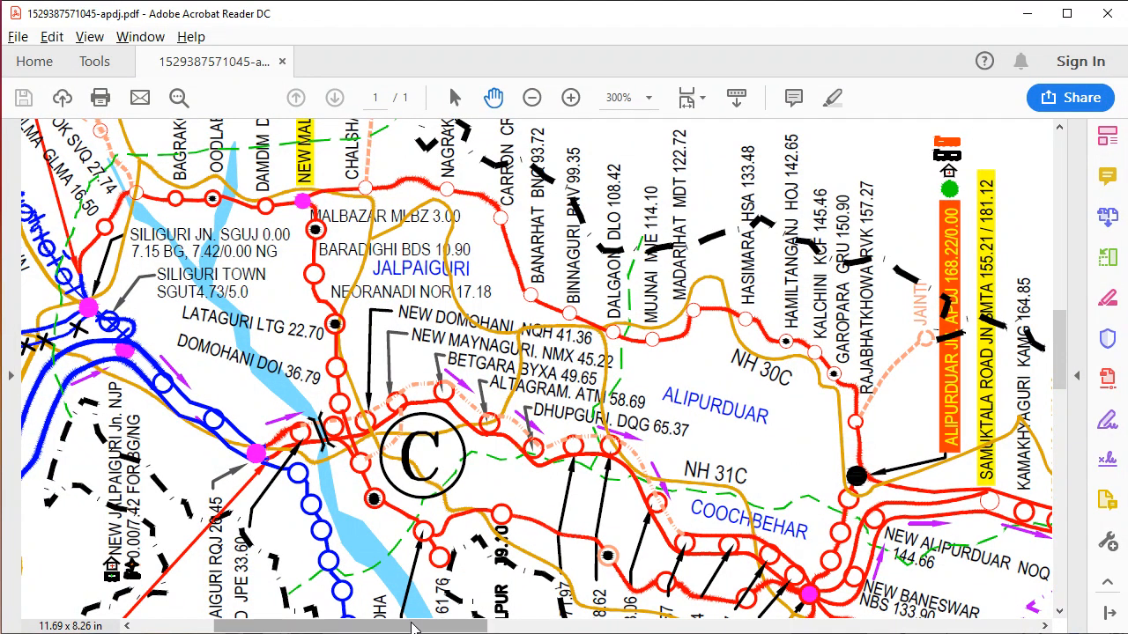
Examine the western part of the system map around Siliguri, Raninagar Jalpaiguri and Haldibari, including where the Alipurduar division starts
scroll(421, 628, down, 3)
scroll(371, 448, up, 1)
scroll(372, 448, up, 2)
drag(396, 628, 316, 628)
scroll(498, 436, up, 2)
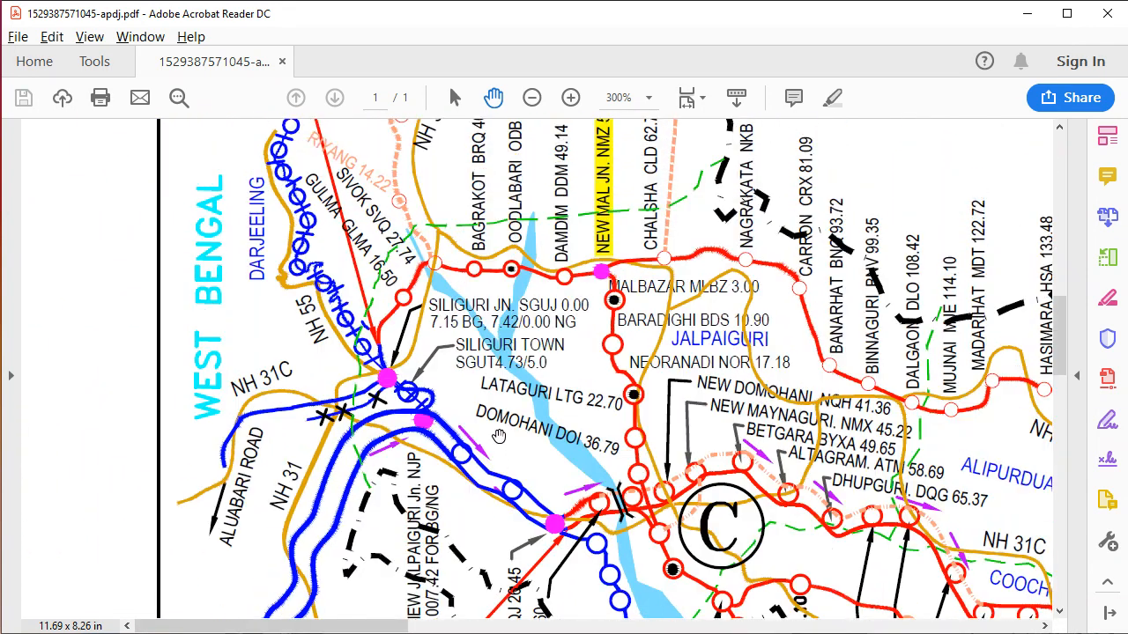
scroll(498, 436, up, 6)
scroll(499, 411, down, 8)
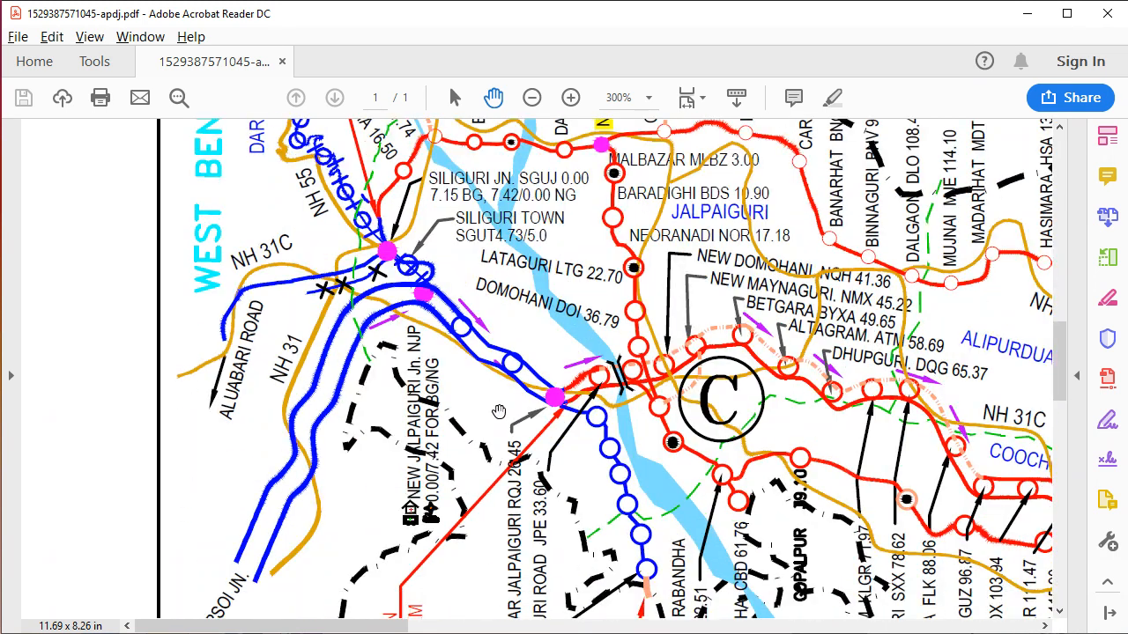
scroll(499, 412, down, 2)
scroll(705, 501, down, 1)
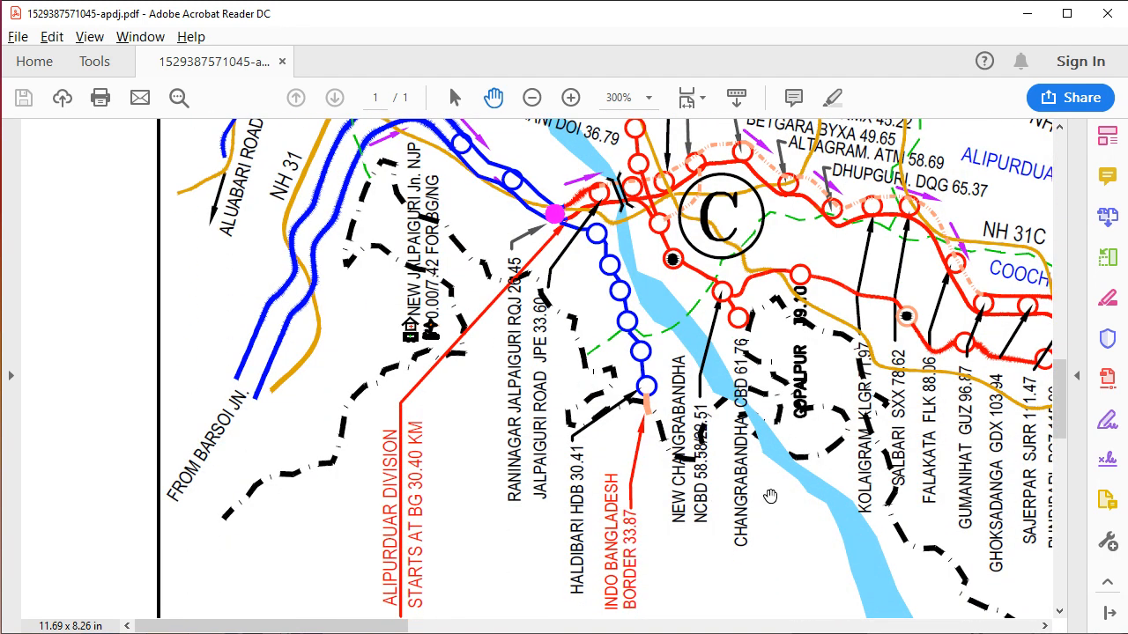
scroll(748, 498, up, 2)
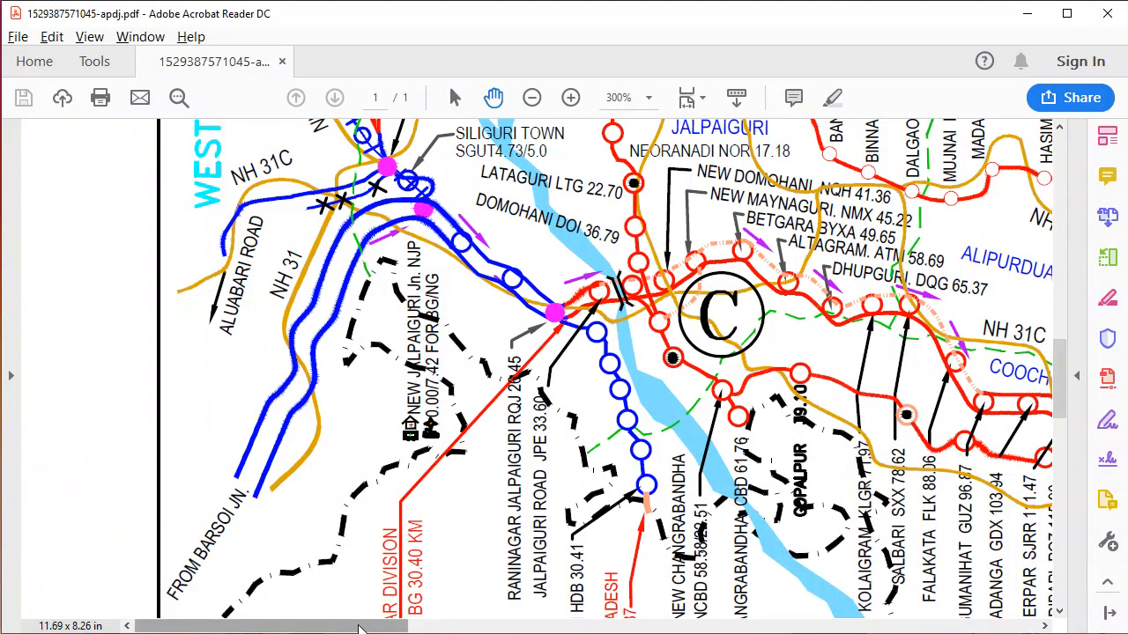
scroll(537, 370, right, 5)
drag(406, 627, 362, 626)
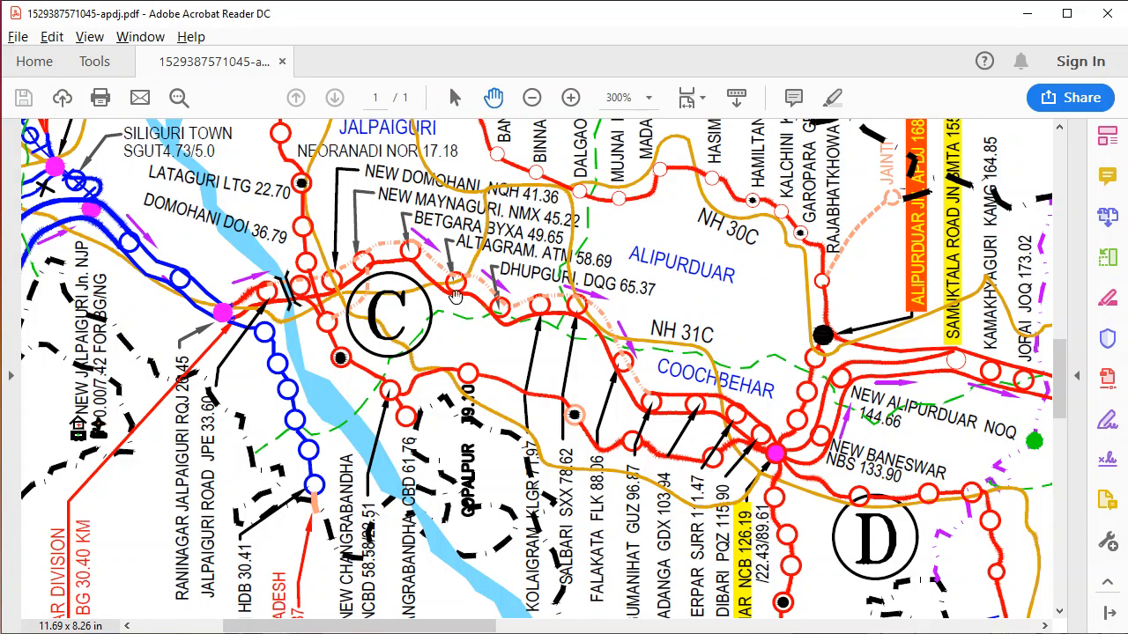
Examine the map's legend for the division colours and line types
drag(351, 627, 889, 627)
scroll(952, 447, up, 10)
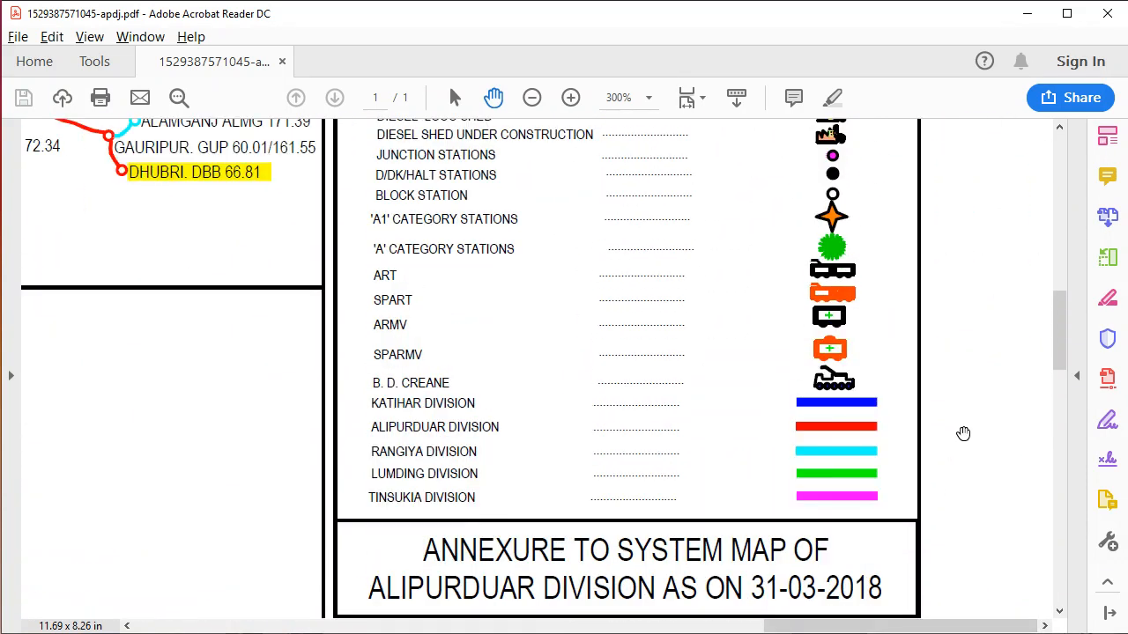
scroll(984, 444, up, 3)
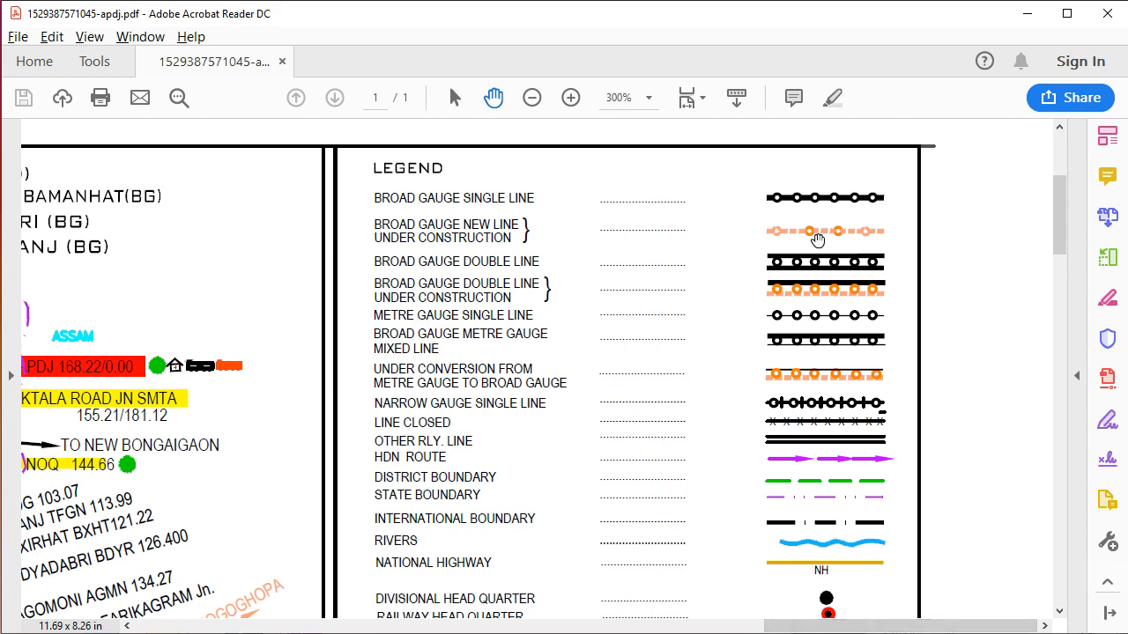
Examine the division's lines on the map around New Cooch Behar and Bamanhat, and from Raninagar Jalpaiguri east to New Bongaigaon
drag(835, 631, 352, 625)
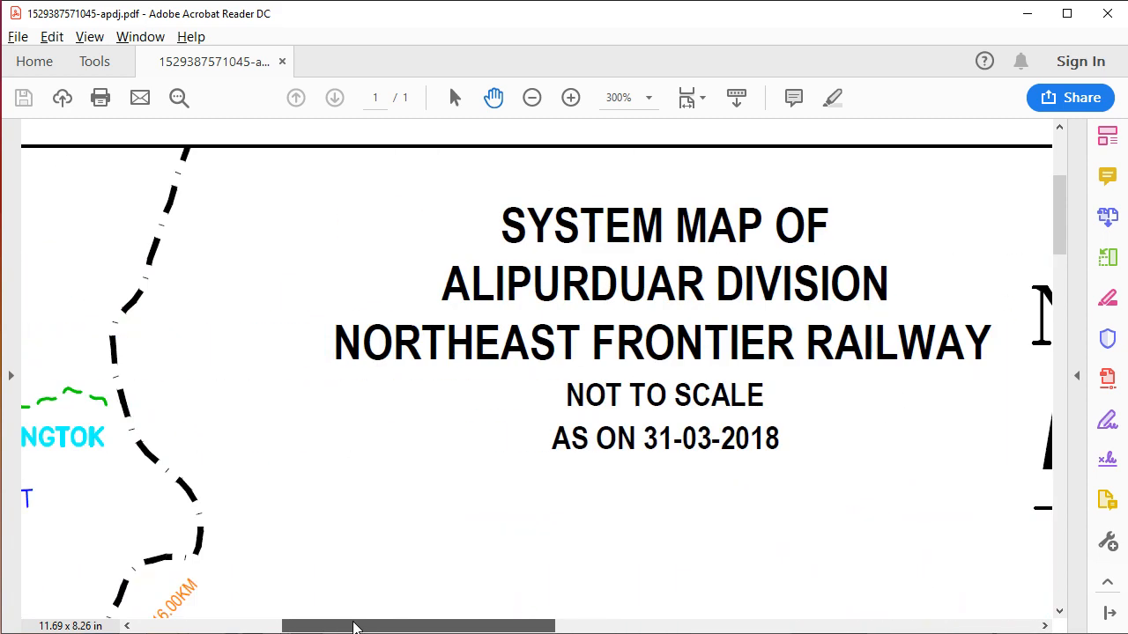
scroll(637, 459, down, 5)
scroll(650, 447, down, 10)
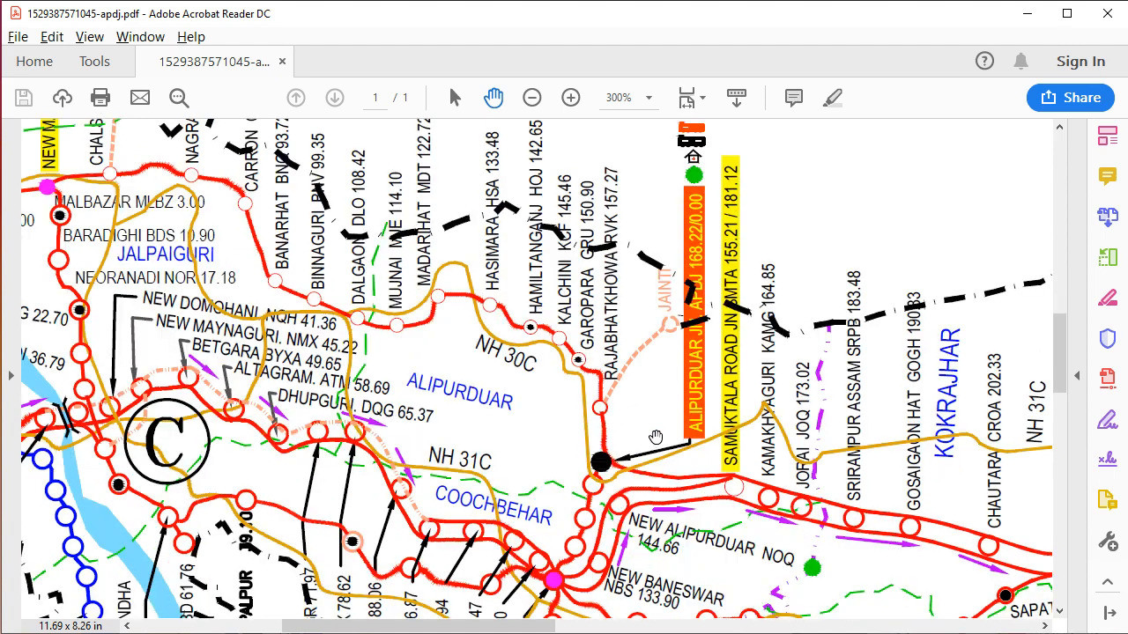
scroll(661, 439, down, 1)
scroll(661, 441, up, 1)
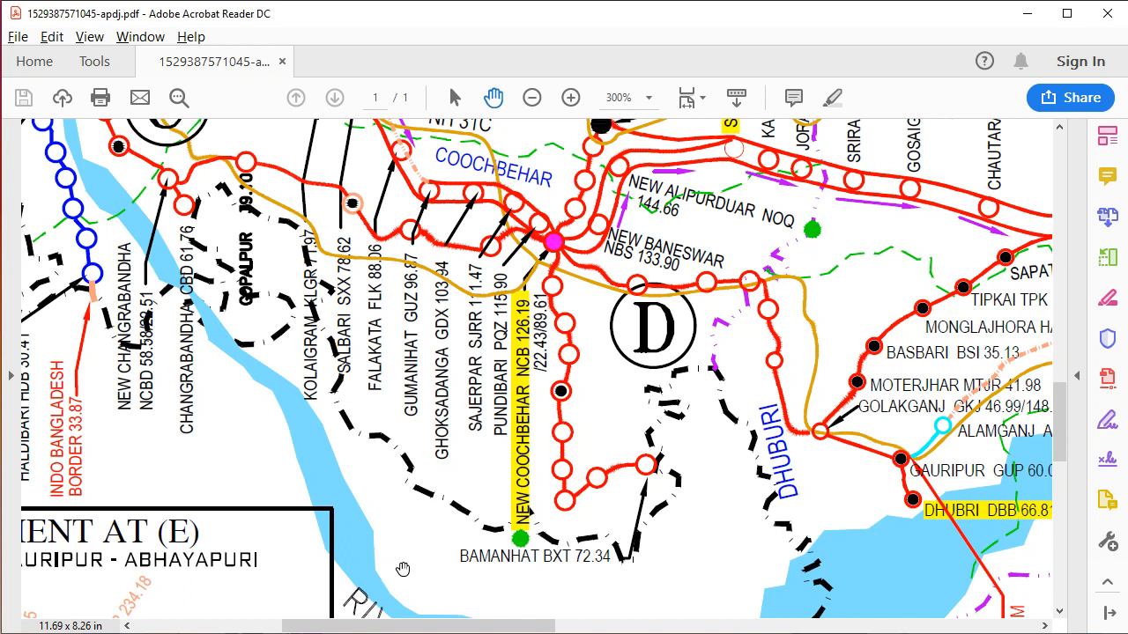
scroll(655, 492, up, 2)
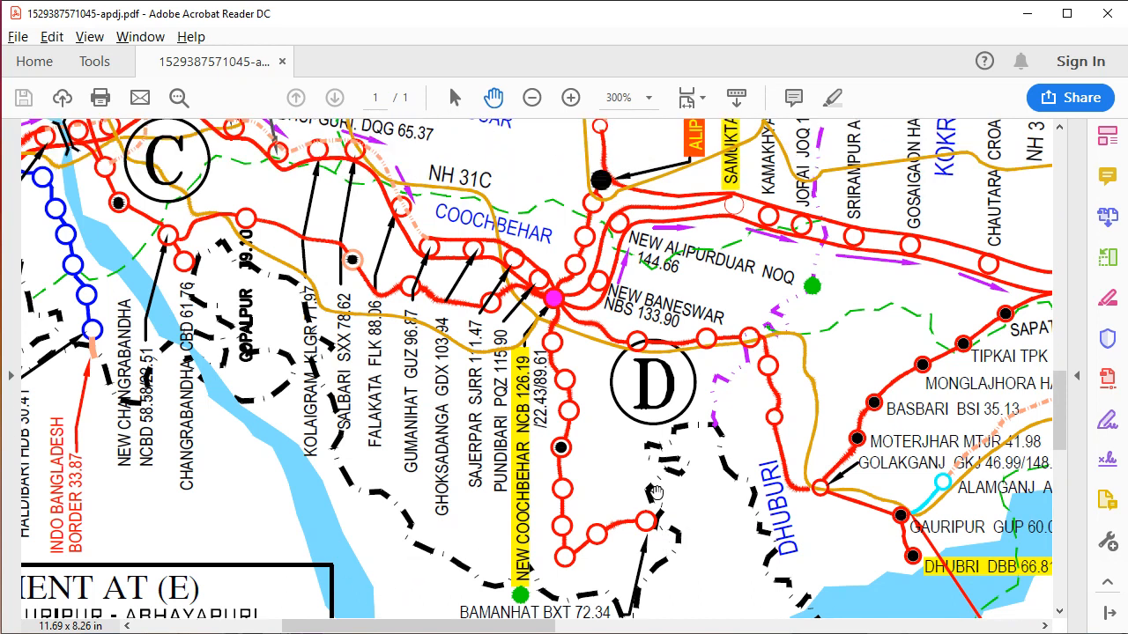
scroll(640, 496, up, 1)
scroll(638, 496, down, 1)
scroll(499, 524, up, 3)
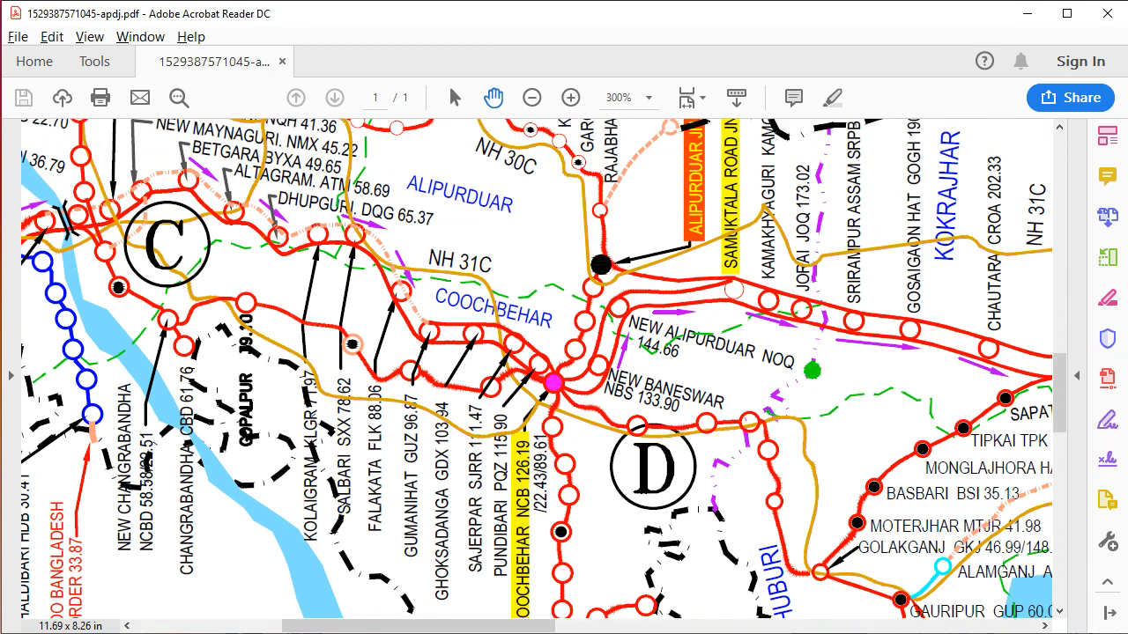
drag(439, 626, 366, 626)
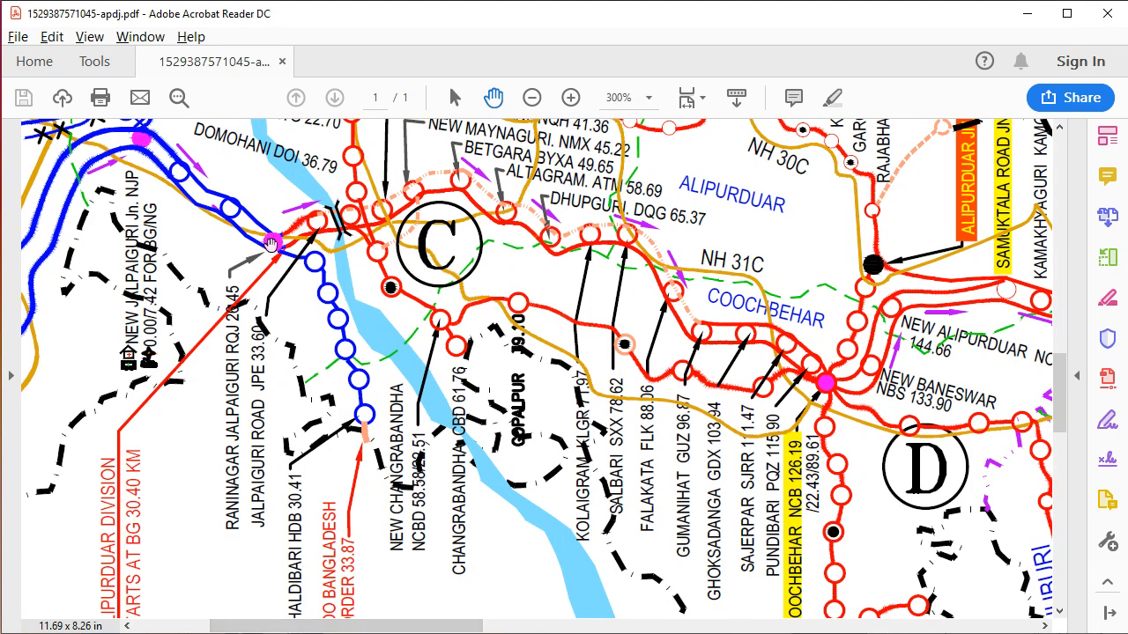
drag(425, 625, 636, 626)
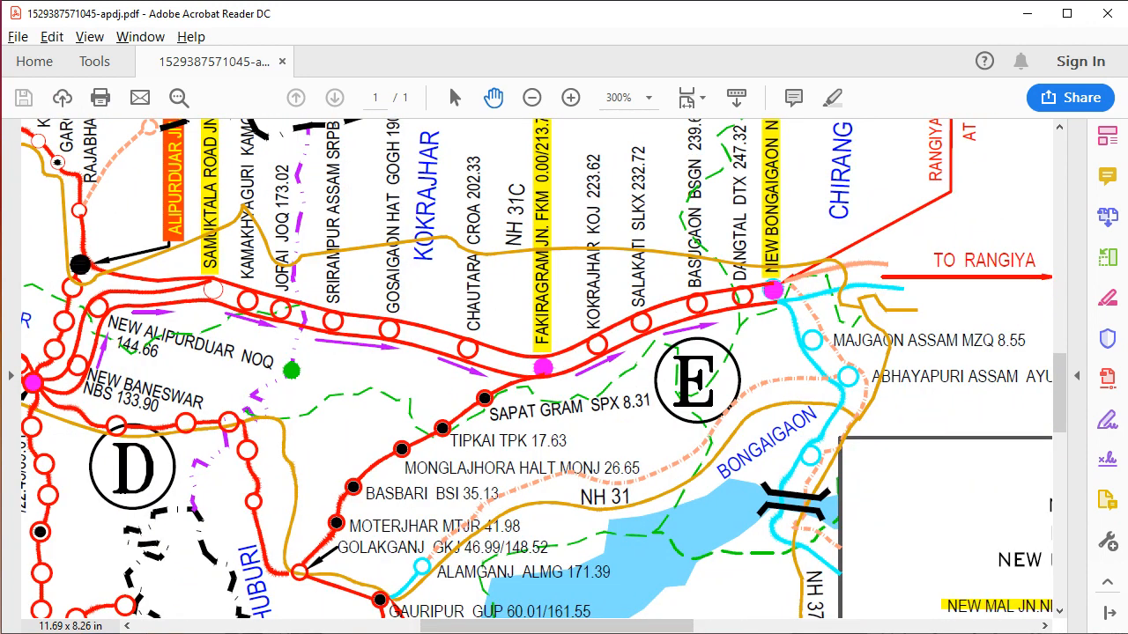
Return to the Jorai item in the browser and review its operator, adjacent station, connecting line and station code statements
click(482, 632)
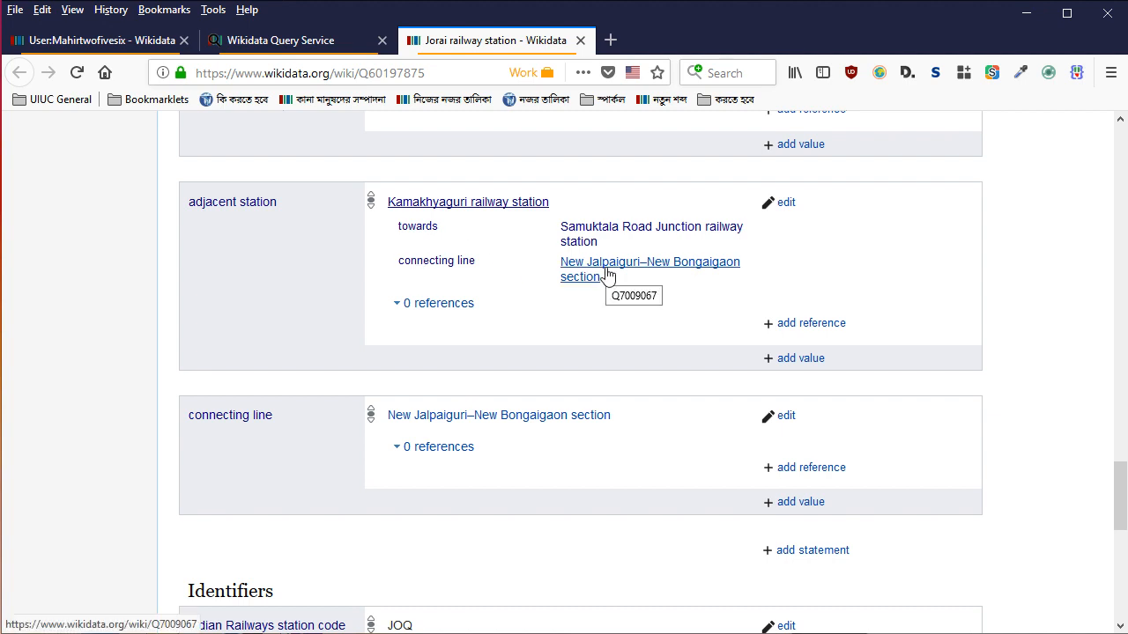
scroll(607, 276, down, 2)
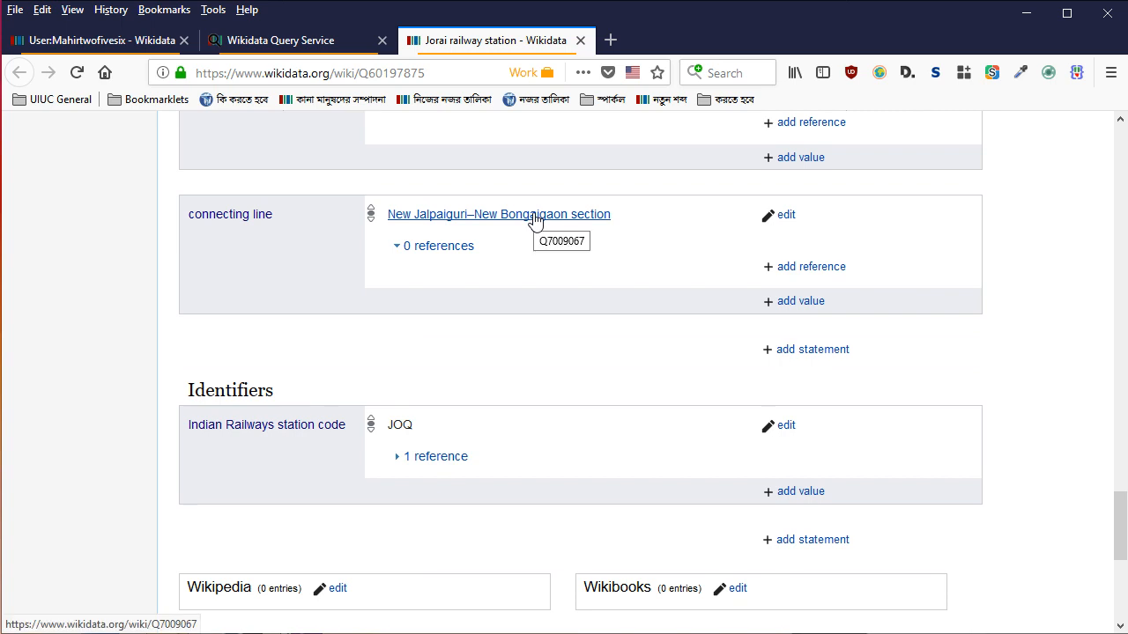
scroll(535, 220, up, 2)
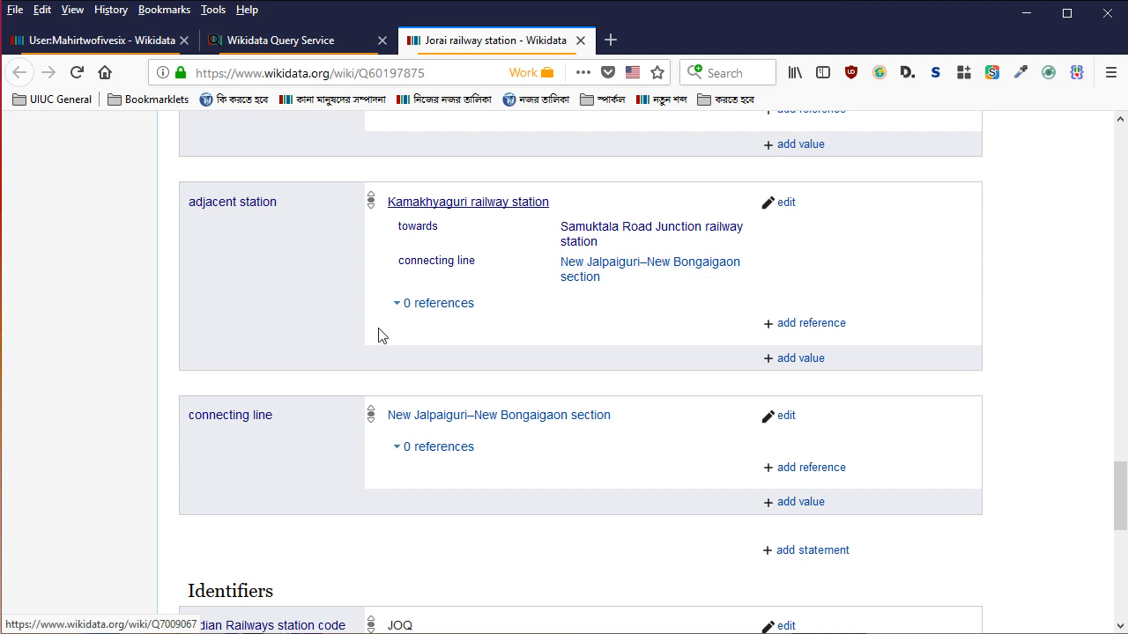
scroll(259, 415, up, 2)
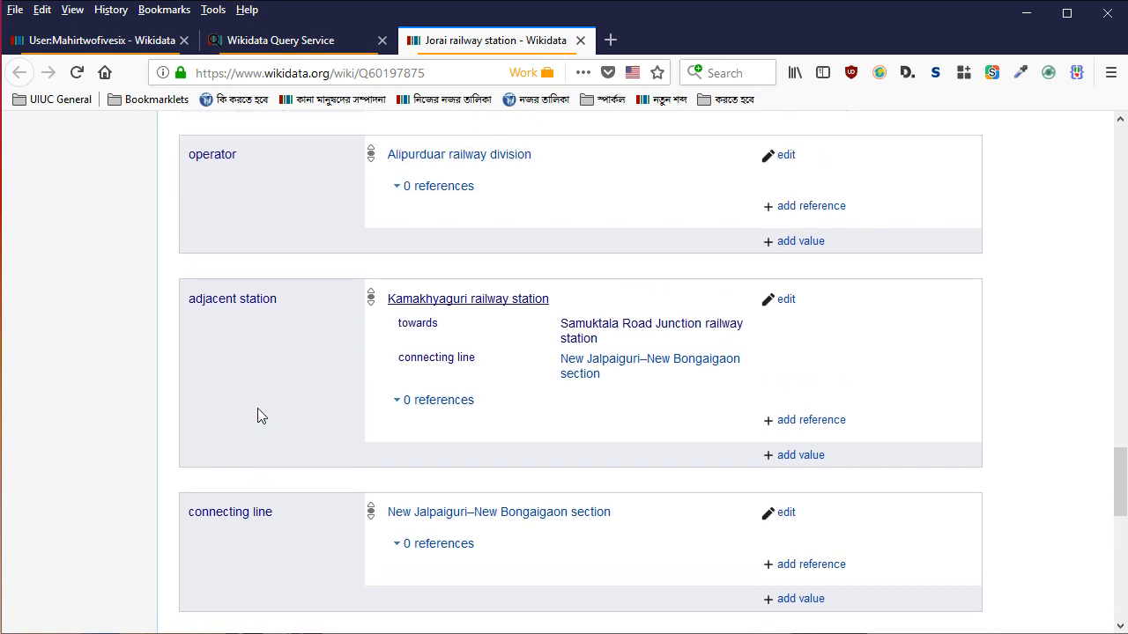
scroll(246, 417, down, 2)
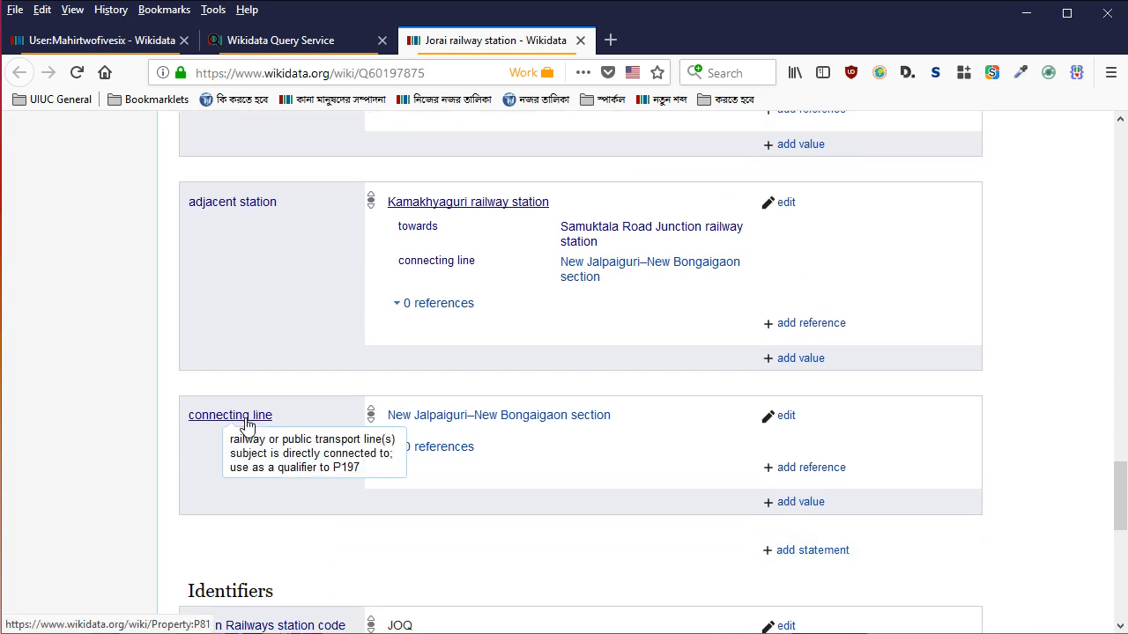
scroll(247, 425, down, 10)
scroll(305, 407, up, 1)
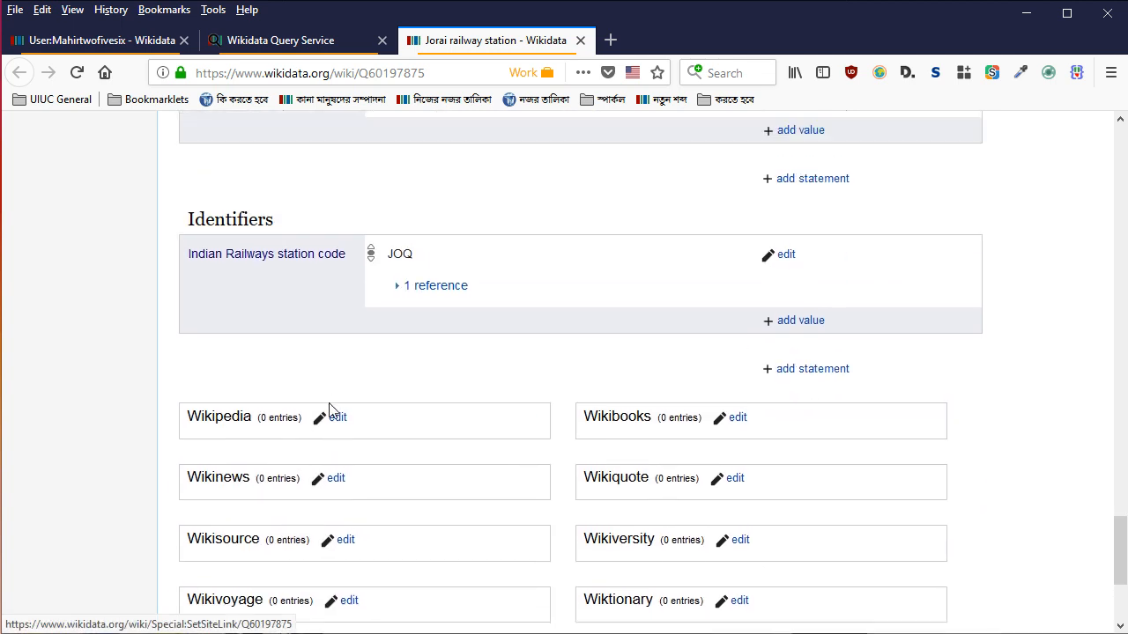
scroll(331, 410, up, 2)
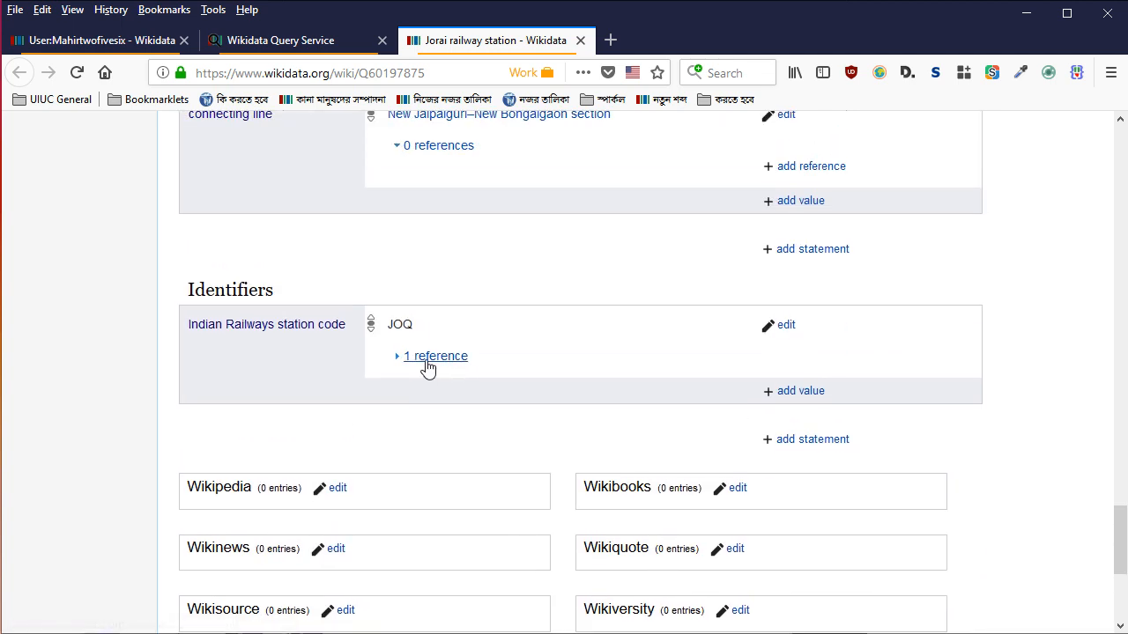
click(460, 363)
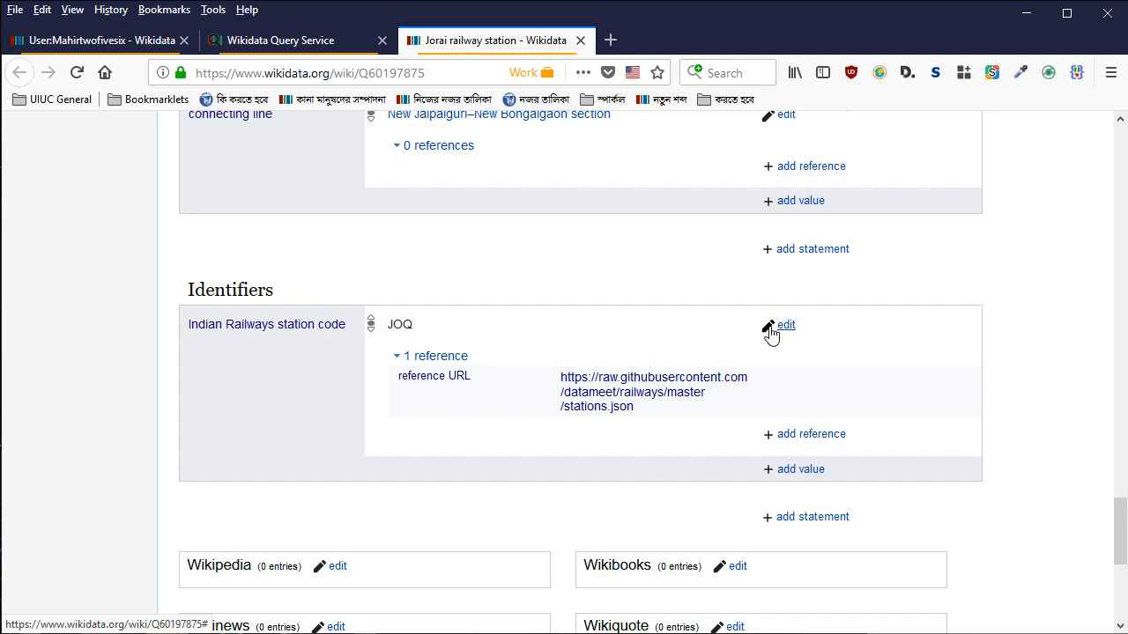
click(787, 328)
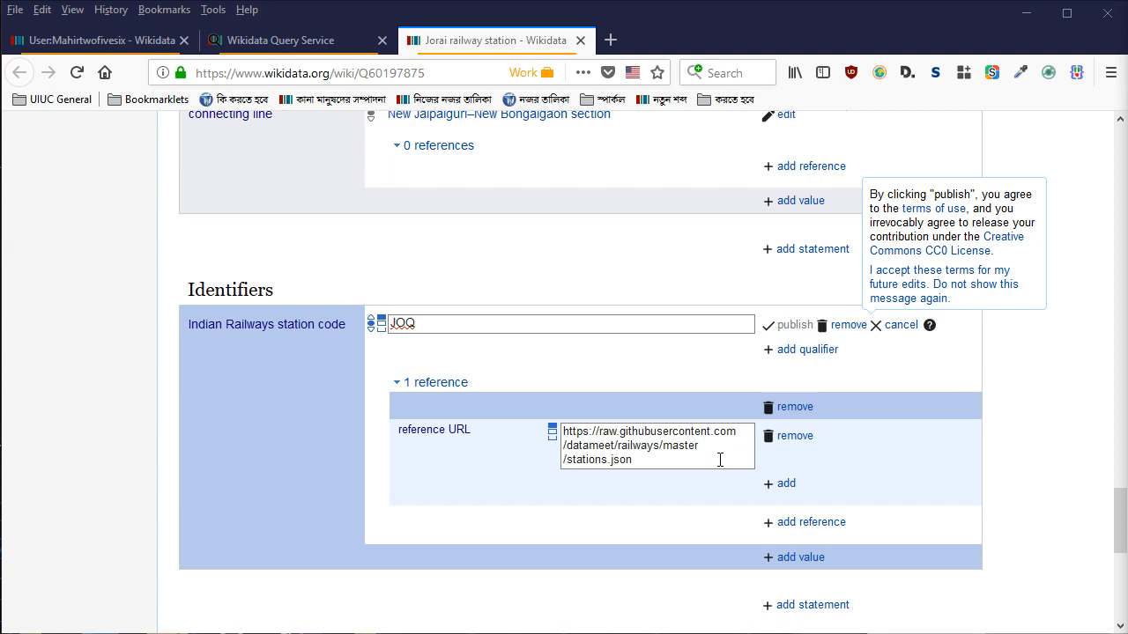
key(ctrl+a)
key(ctrl+v)
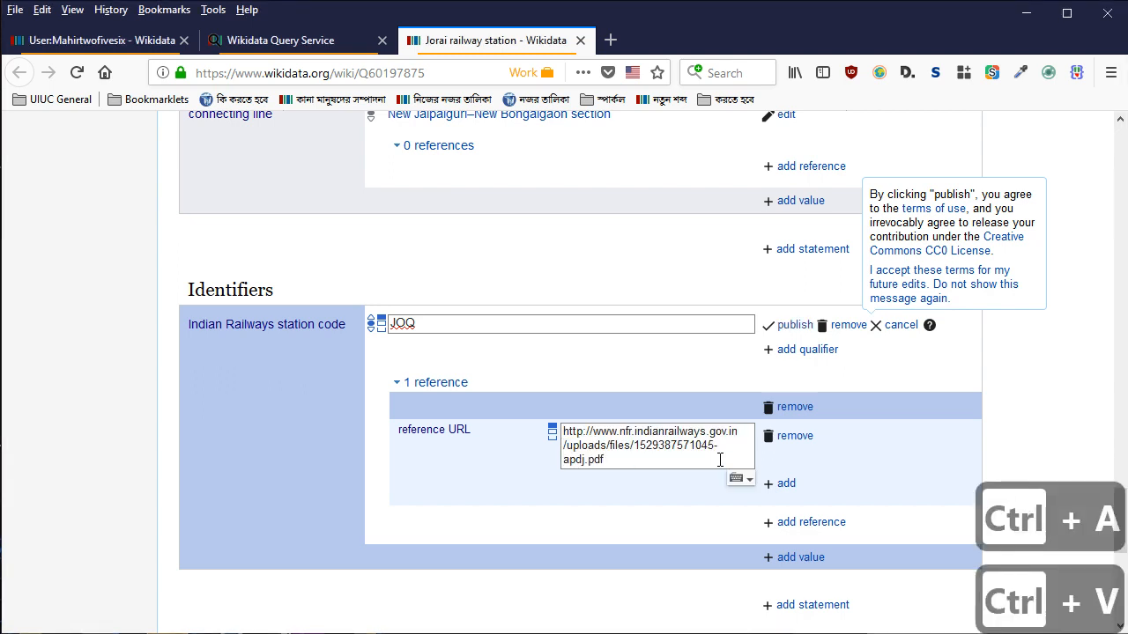
Look up the system map's date, add it to the station code reference as last update 31 March 2018, and publish the statement
click(783, 484)
key(Down)
key(Down)
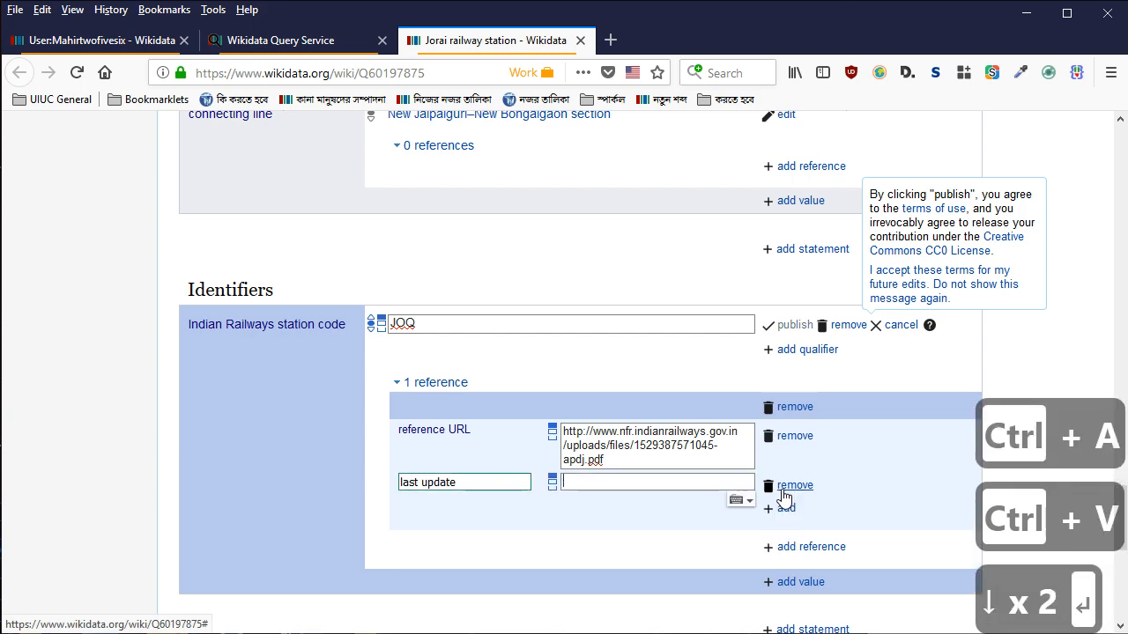
key(Return)
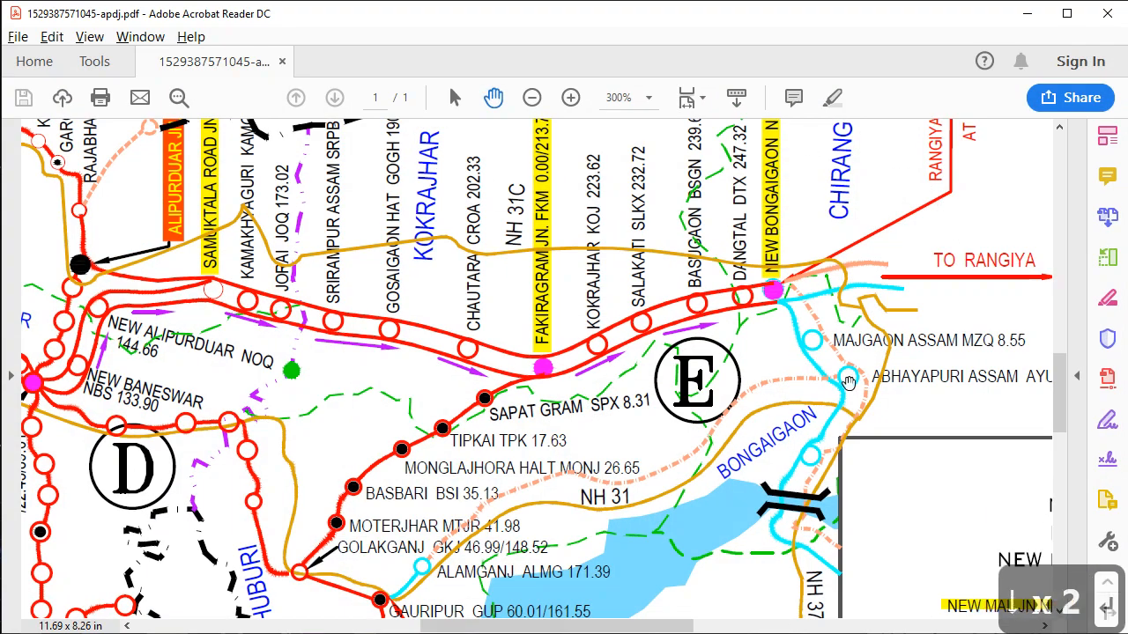
scroll(838, 358, up, 5)
scroll(838, 358, up, 10)
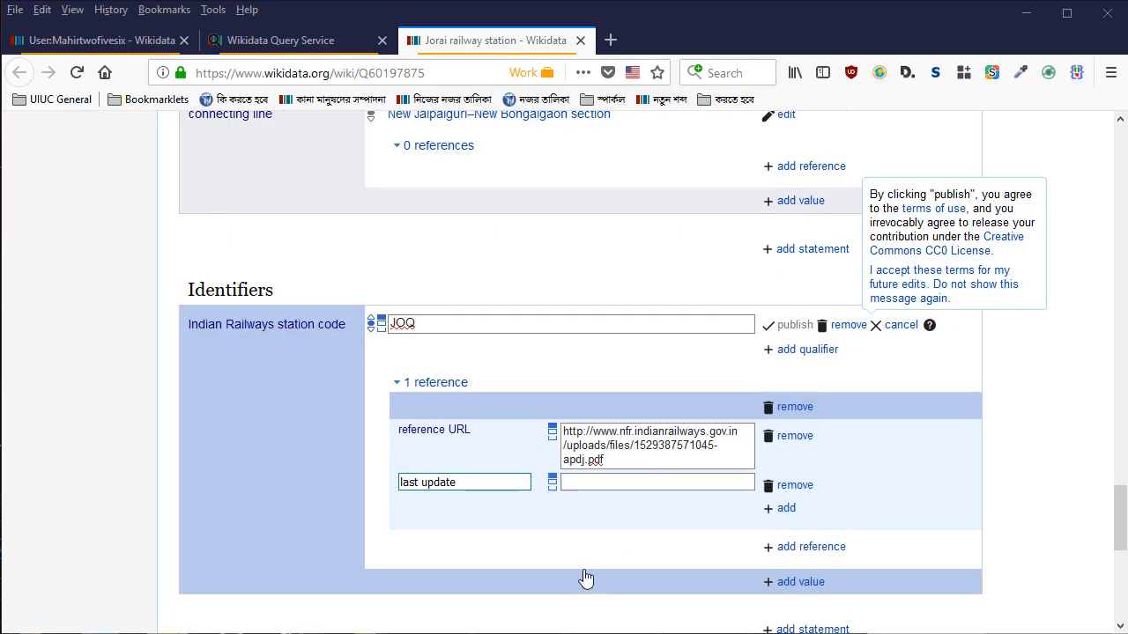
text(31 march 2018)
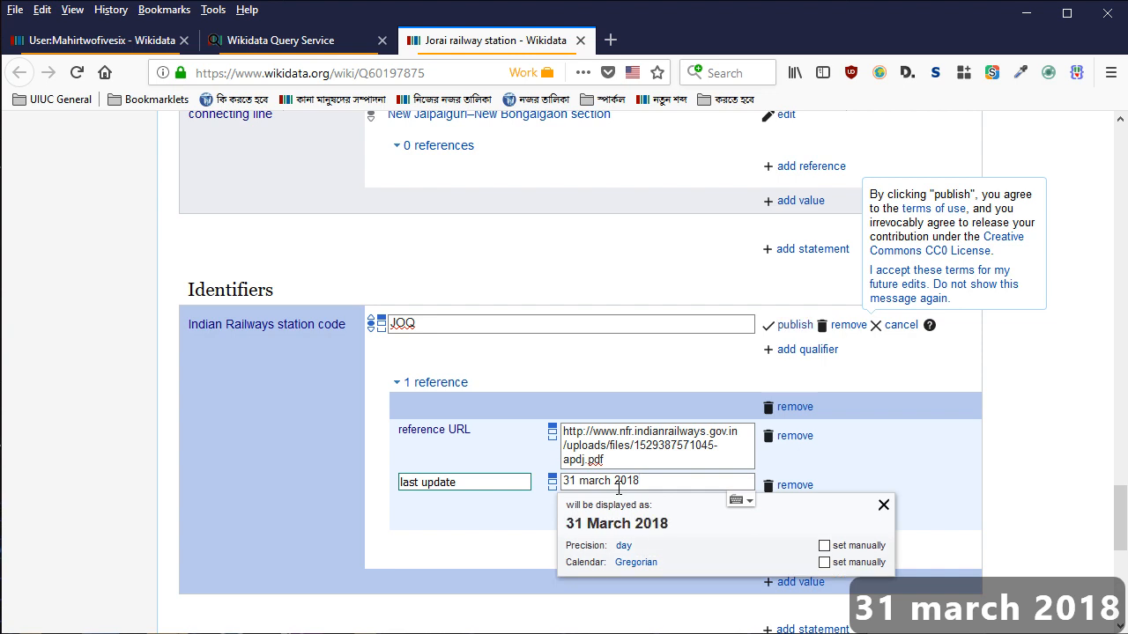
key(Return)
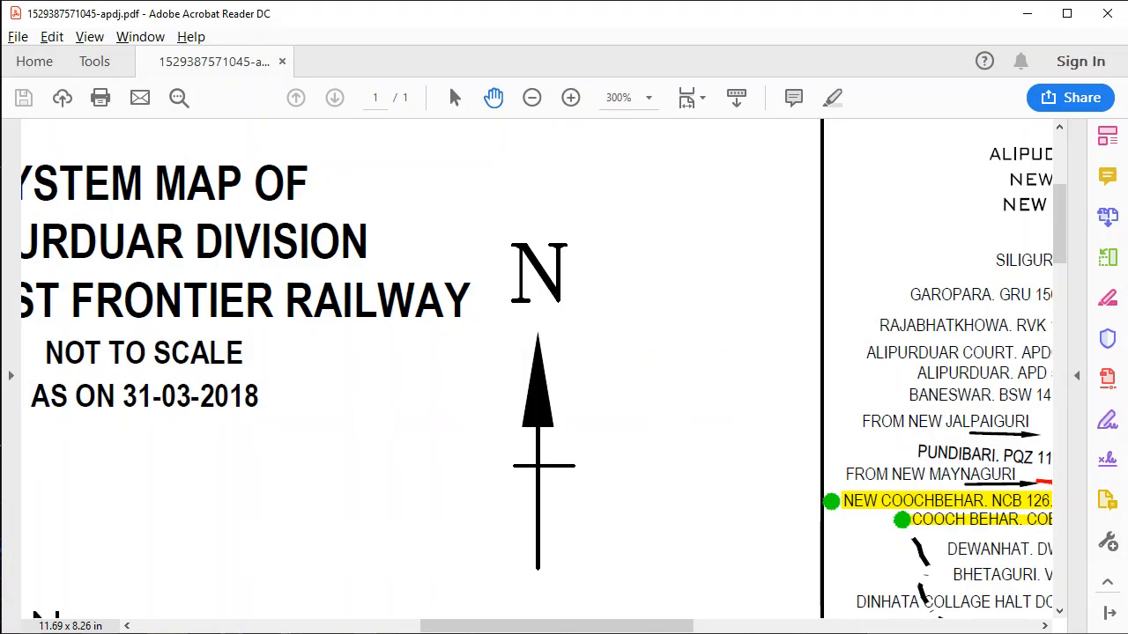
Check the map's stretch from Alipurduar Junction to New Bongaigaon and return to the Jorai item in the browser
scroll(806, 348, down, 8)
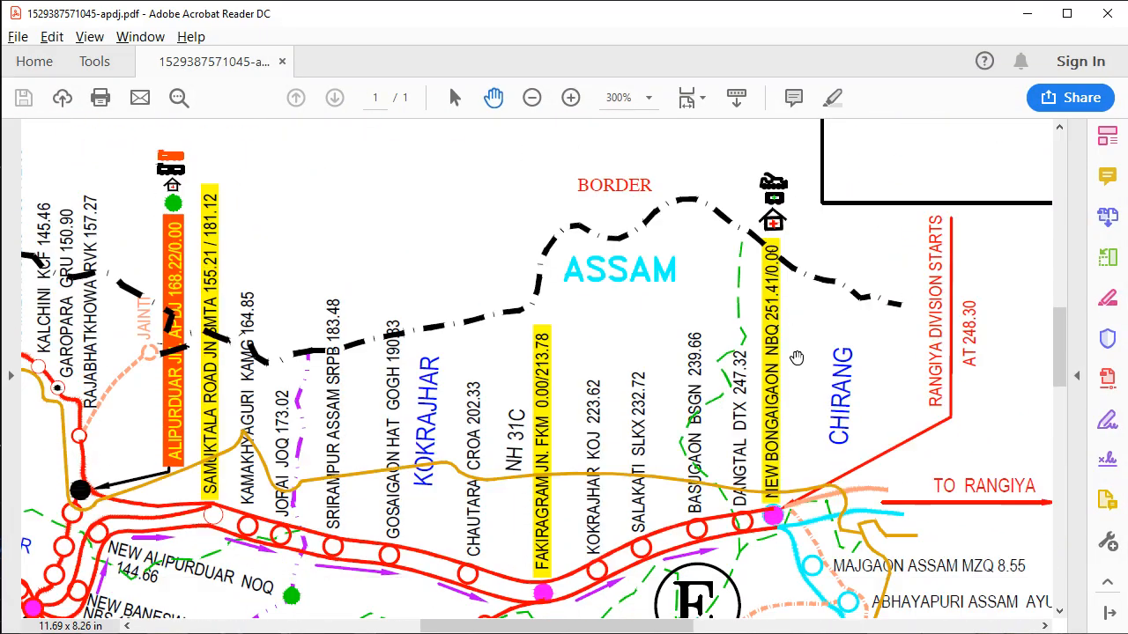
scroll(796, 357, down, 3)
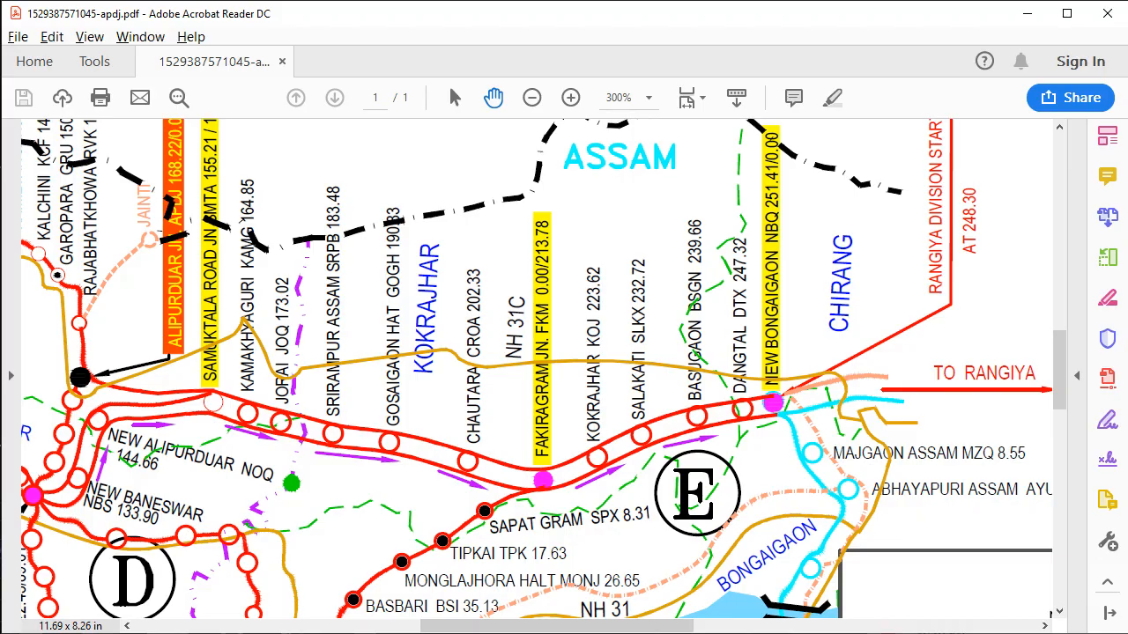
key(alt+Tab)
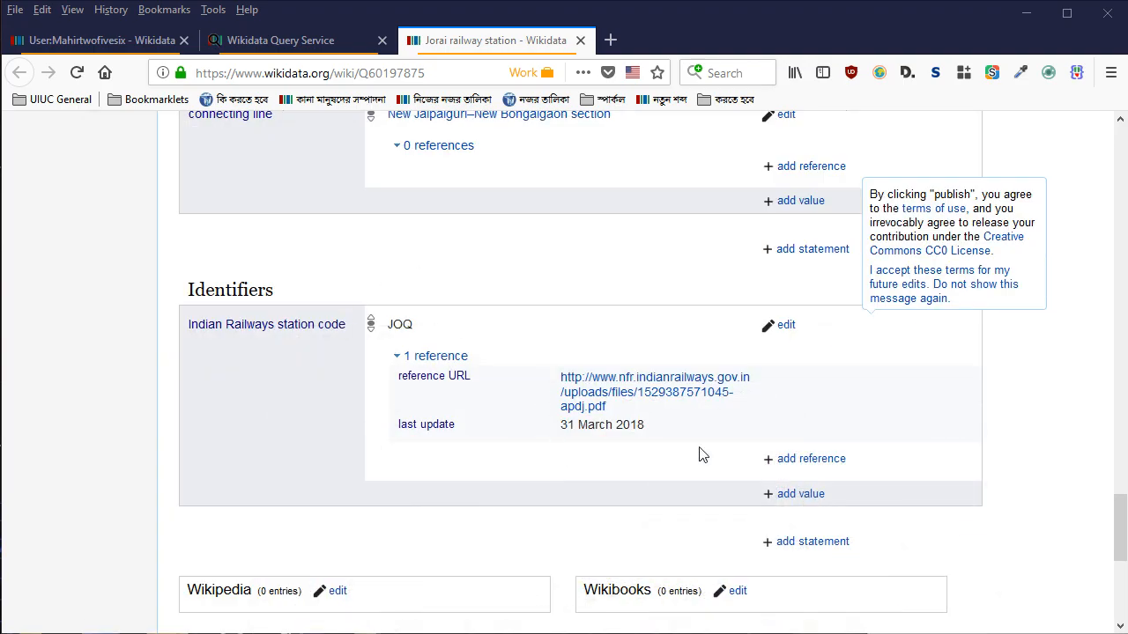
Review the Jorai item's labels and its operator, adjacent station, connecting line and station code statements
scroll(868, 371, up, 3)
scroll(1020, 445, up, 2)
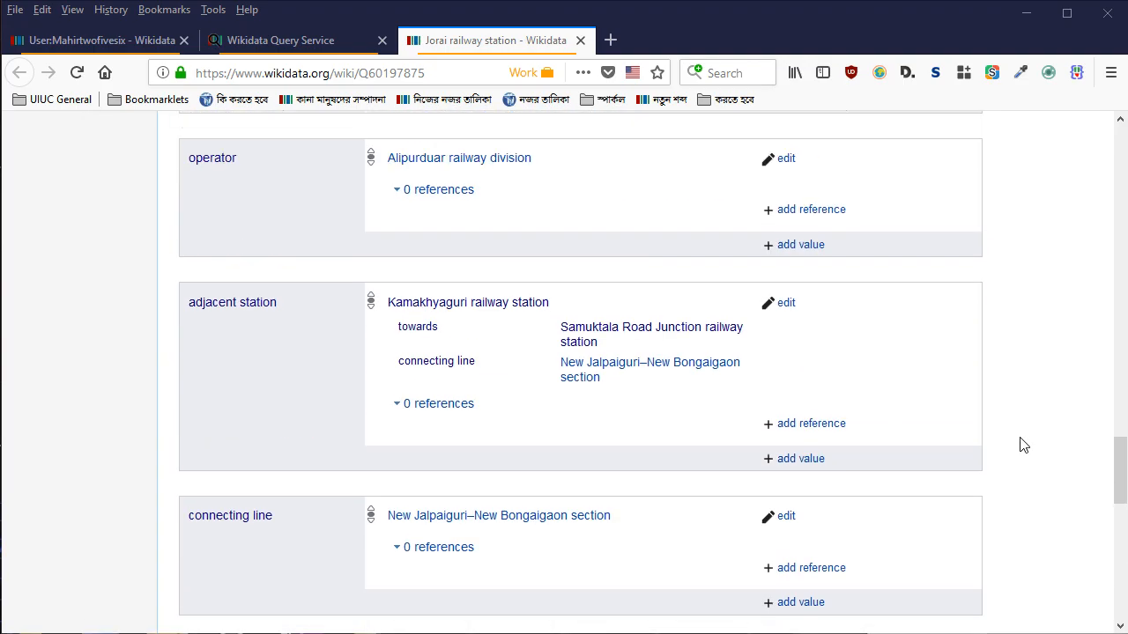
scroll(1020, 445, up, 10)
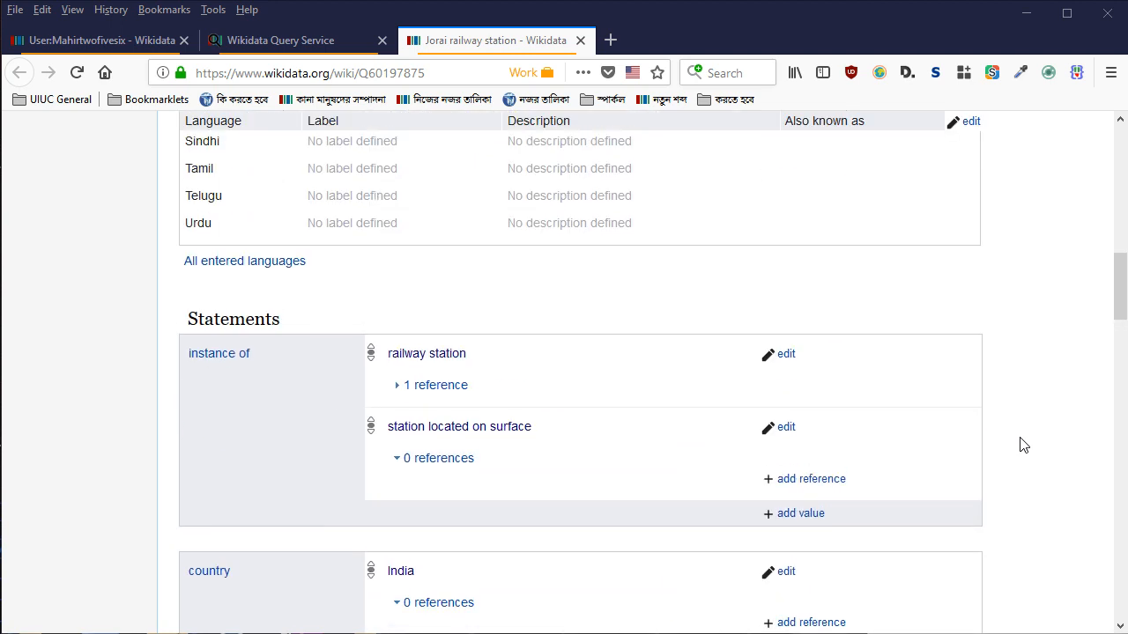
scroll(1022, 445, up, 10)
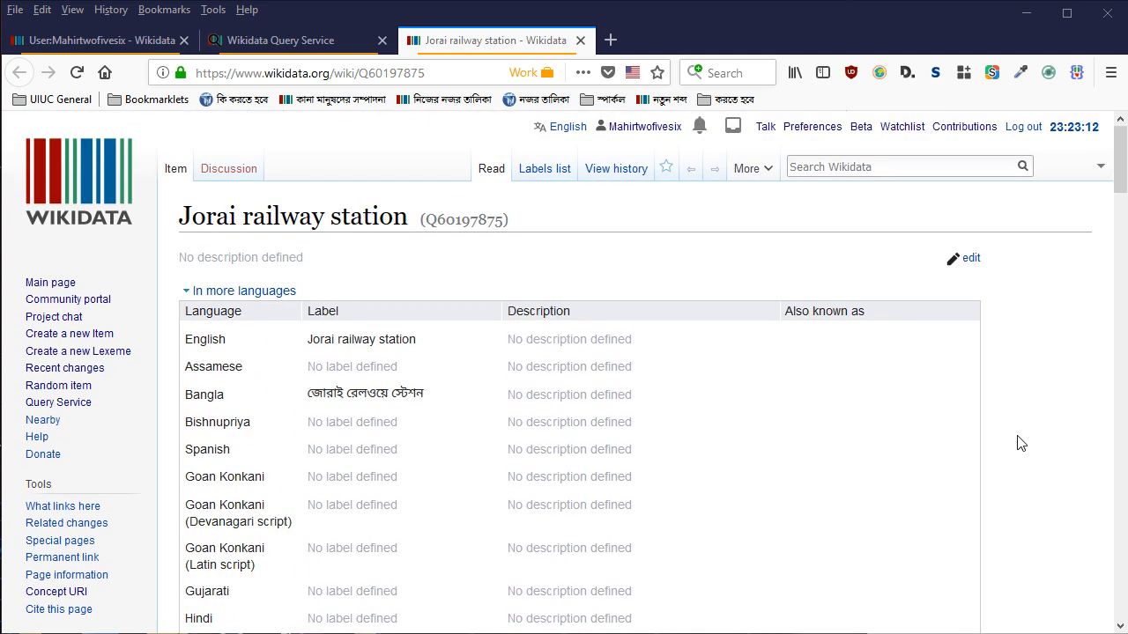
scroll(1021, 443, down, 20)
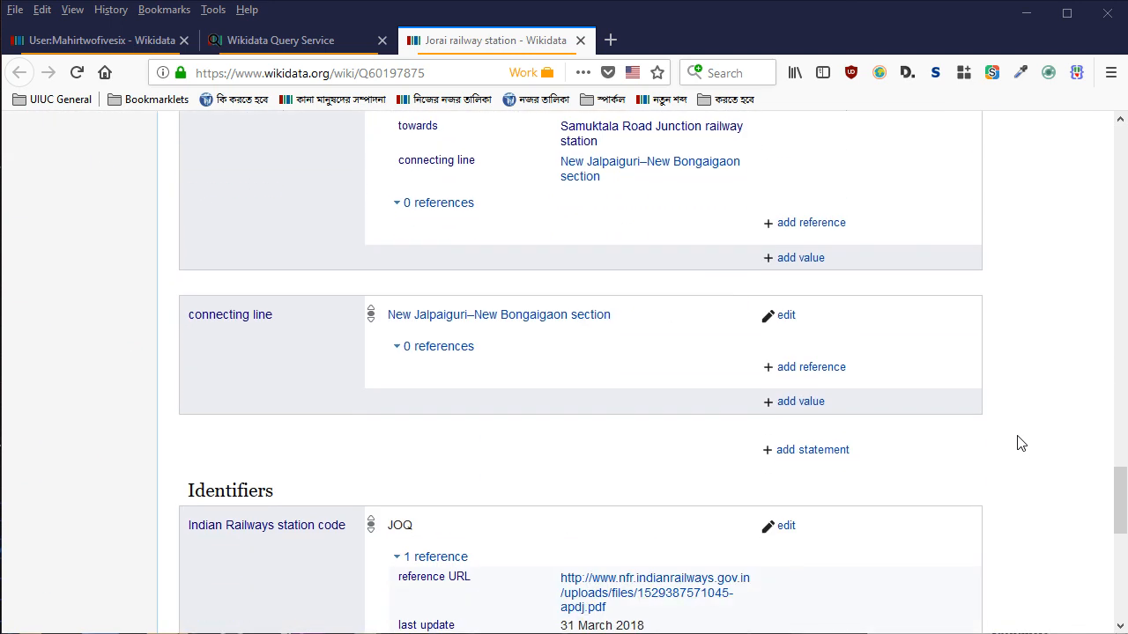
scroll(1020, 443, down, 4)
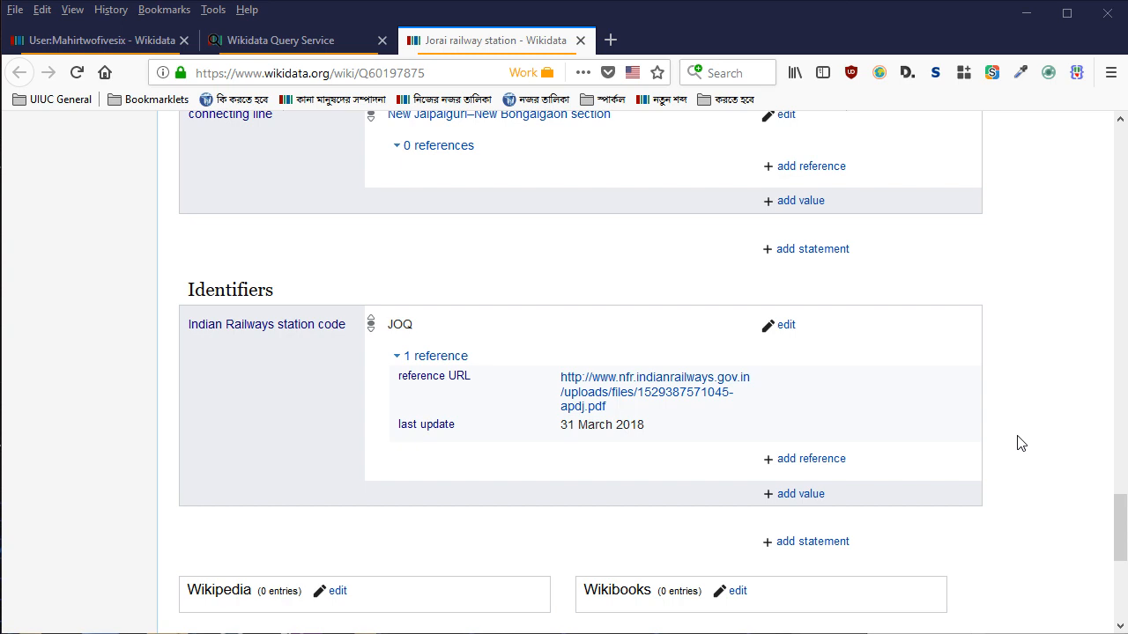
scroll(1044, 489, up, 5)
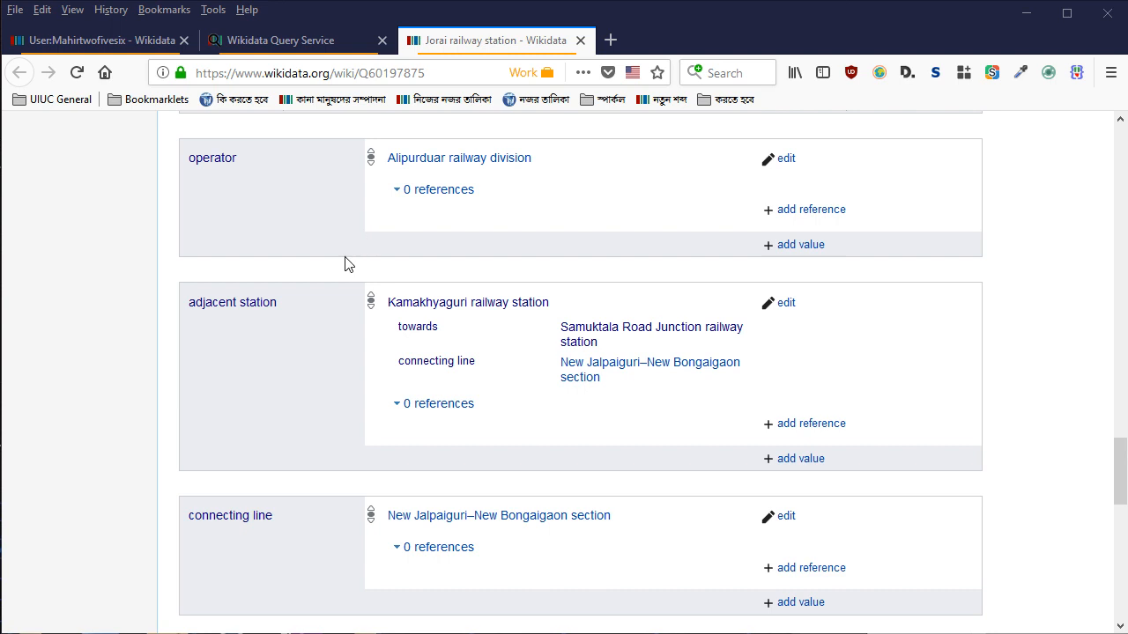
scroll(662, 347, down, 3)
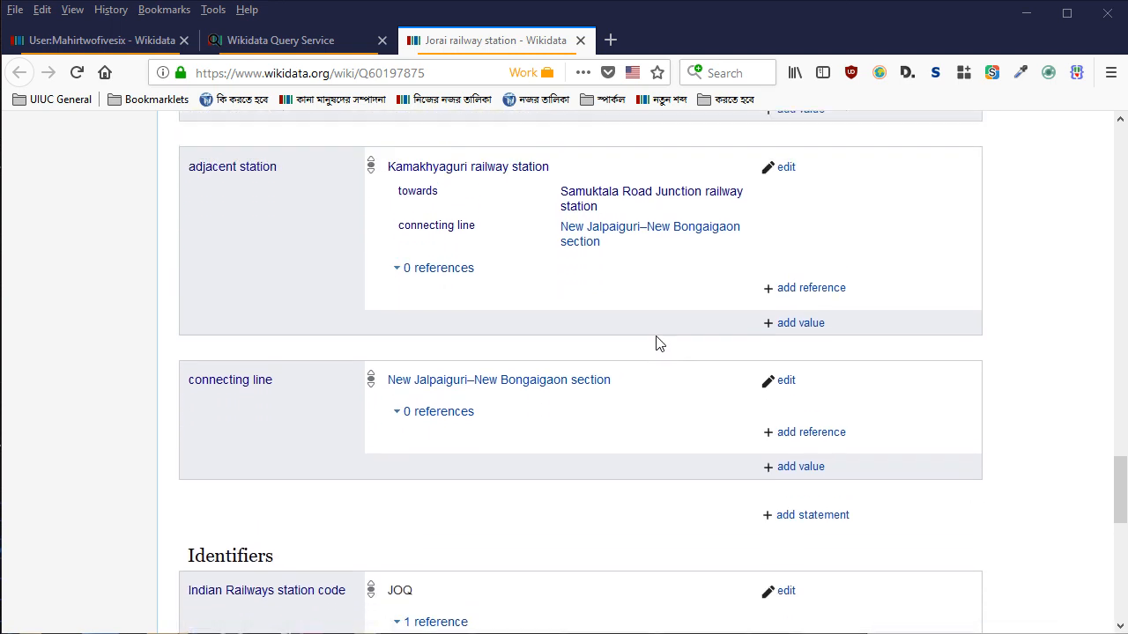
scroll(656, 342, up, 1)
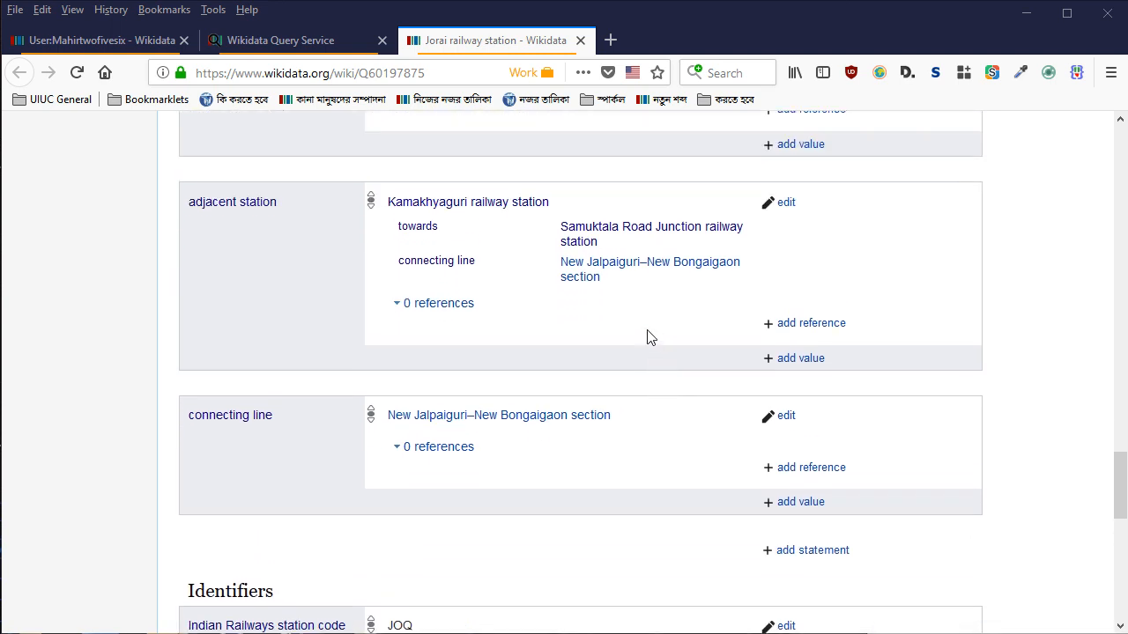
Return to the Wikidata Query Service map and trace the line west, inspecting the Raninagar Jalpaiguri Junction and New Jalpaiguri Junction stations
click(288, 42)
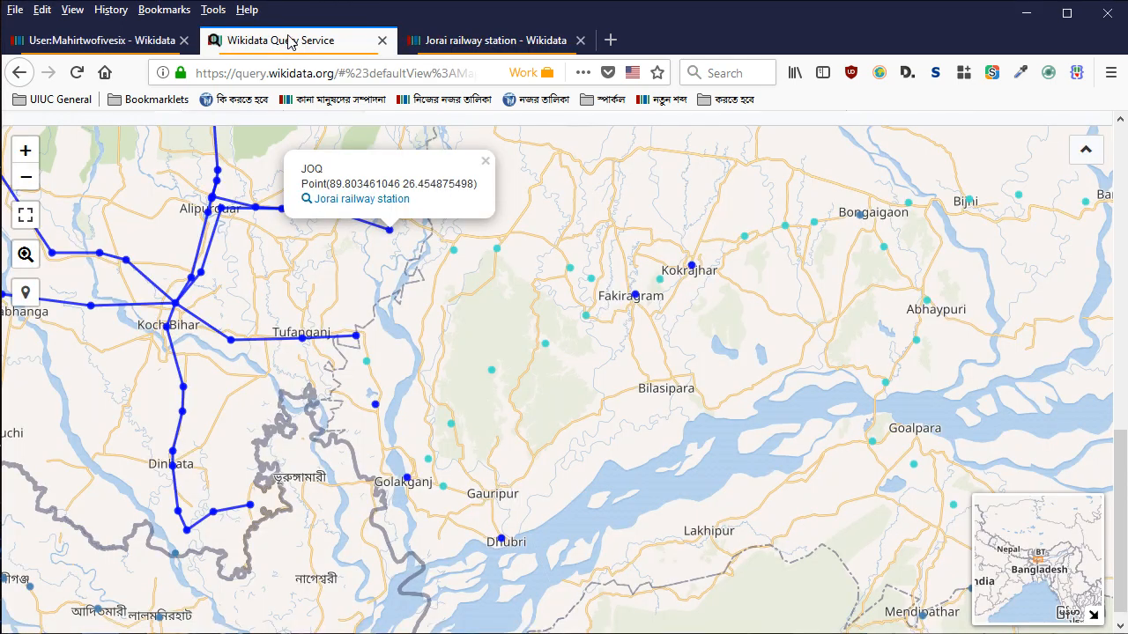
click(450, 301)
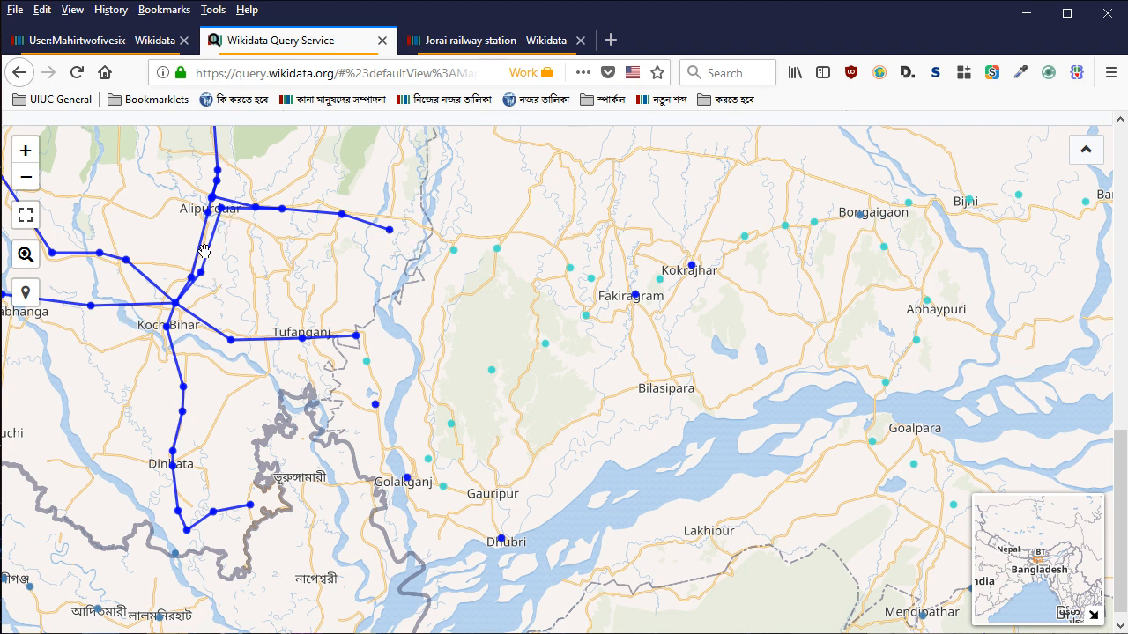
drag(201, 282, 525, 308)
drag(185, 228, 302, 270)
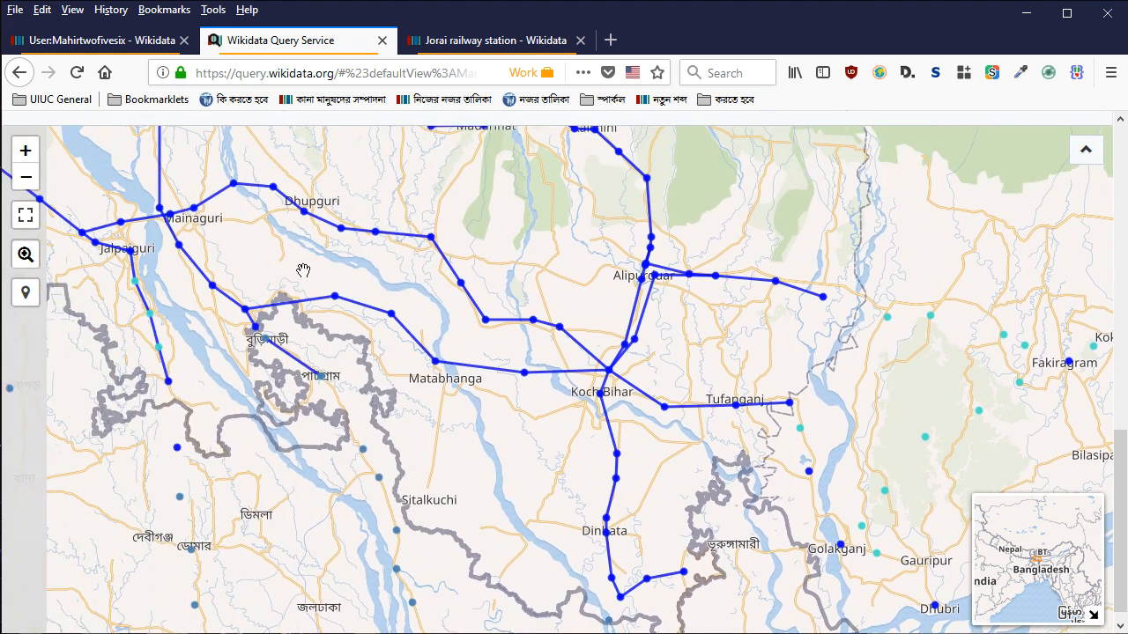
click(87, 236)
drag(203, 269, 587, 393)
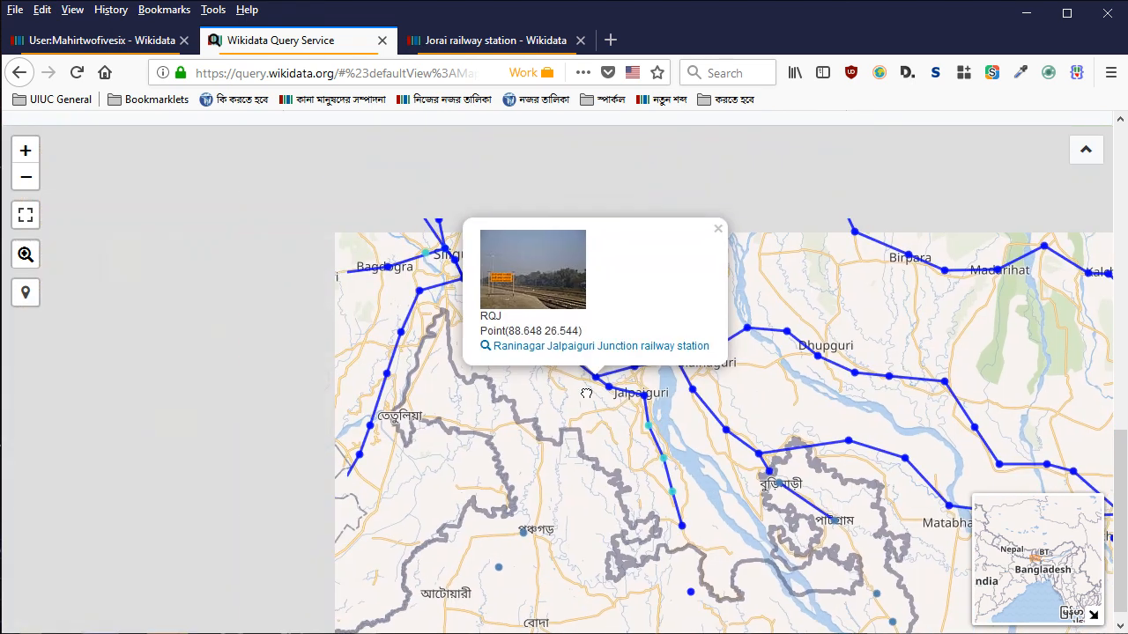
click(511, 369)
click(464, 280)
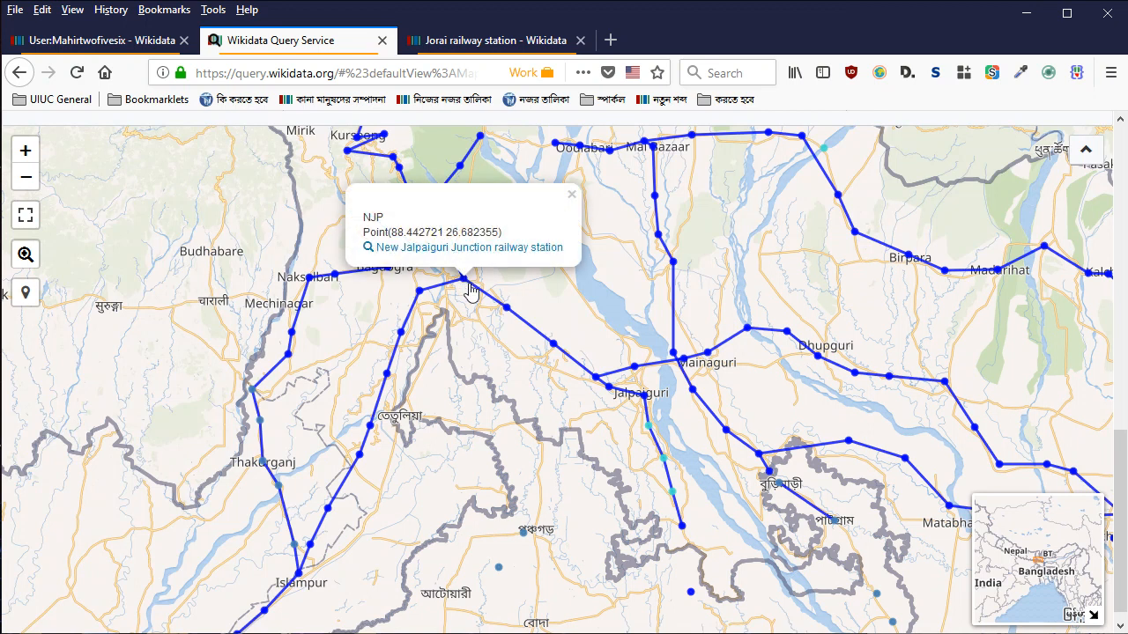
Follow the line back east across the query map and inspect the New Bongaigaon station marker
drag(767, 404, 496, 370)
drag(932, 476, 503, 382)
drag(999, 403, 877, 414)
click(984, 309)
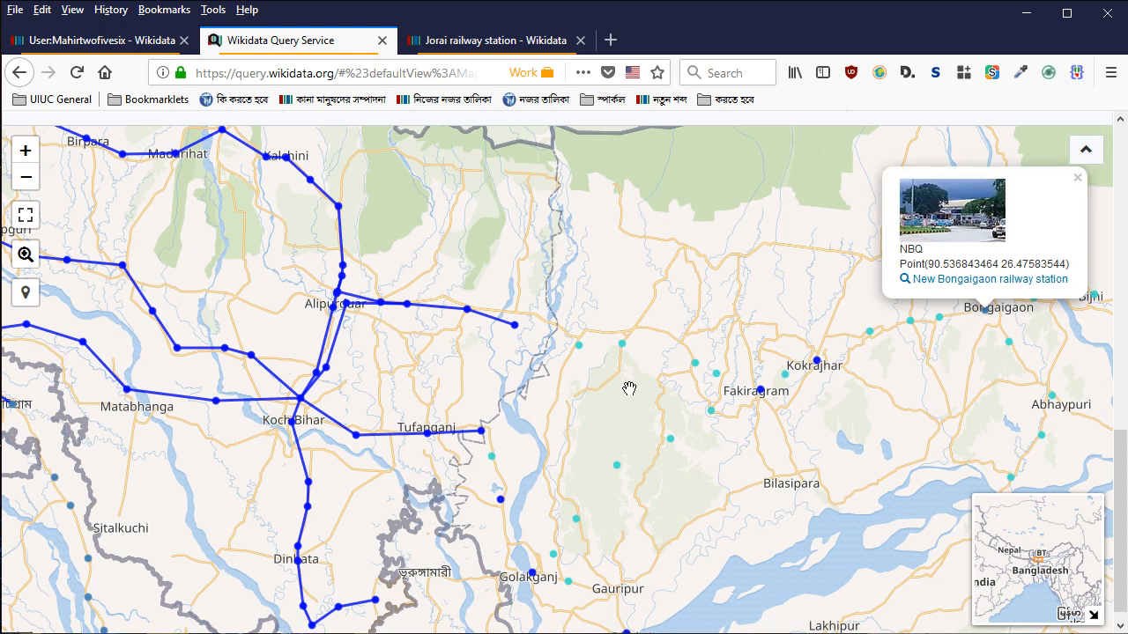
Check the stations between Jorai and New Bongaigaon on the system map in Acrobat Reader and return to the query map
click(591, 385)
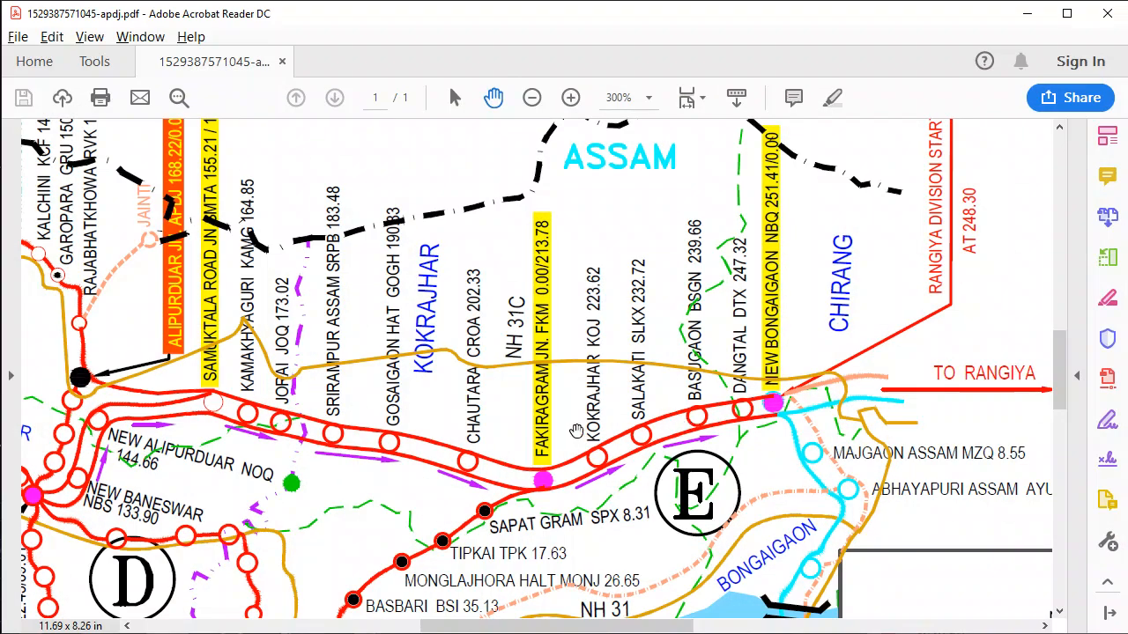
scroll(557, 482, down, 1)
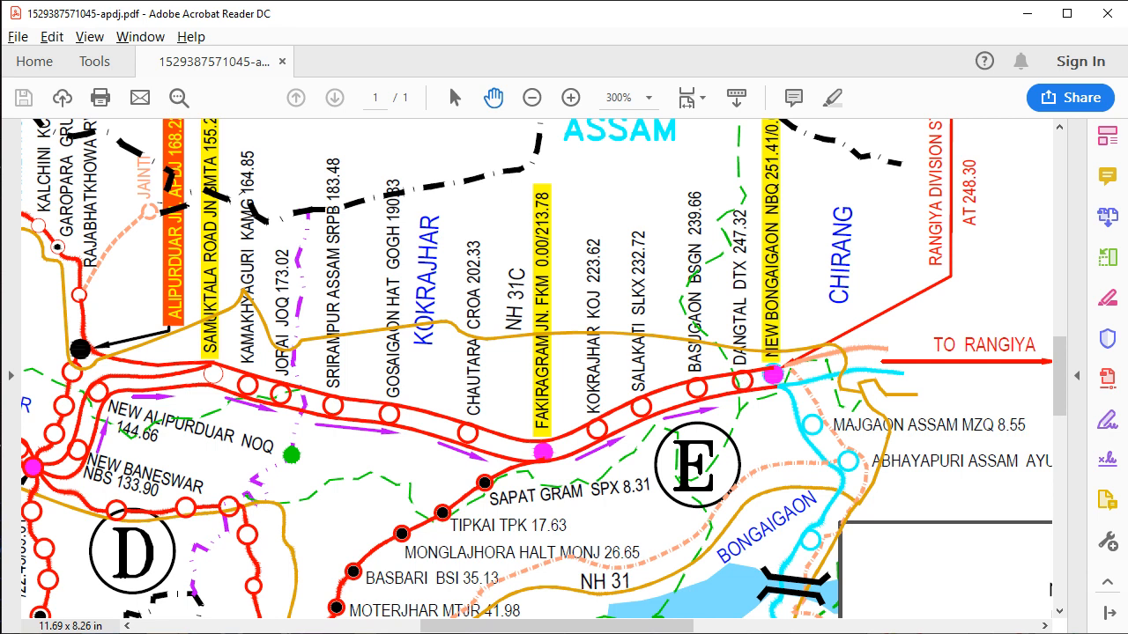
key(alt+Tab)
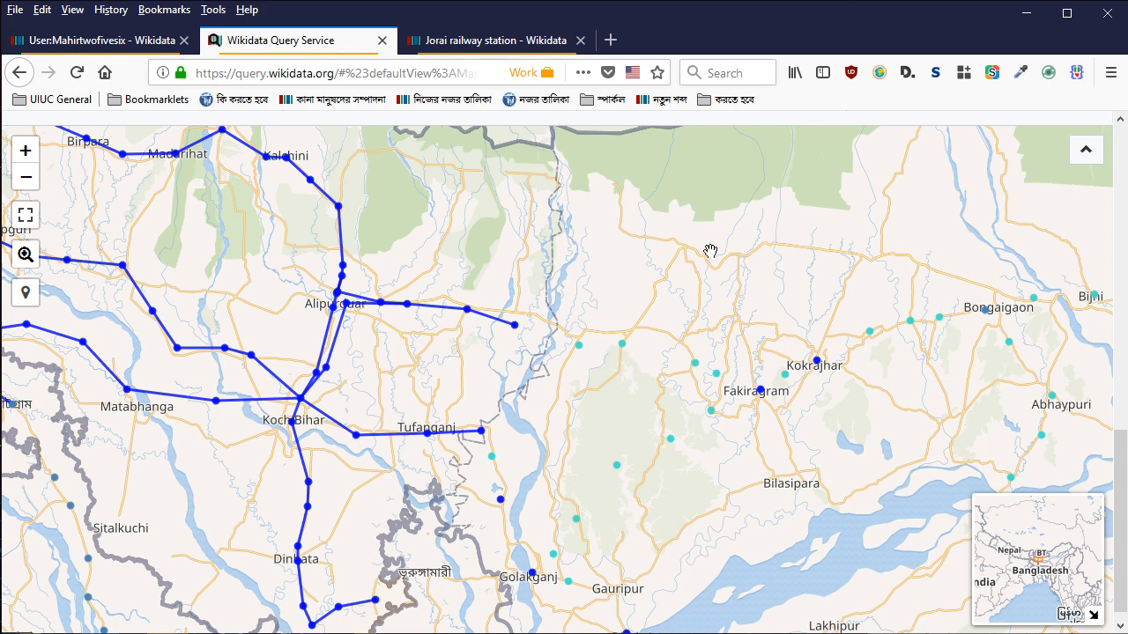
Inspect the unconnected station markers east of Jorai for Srirampur Assam, Gossaigaon Hat and Chautara
click(578, 344)
click(622, 345)
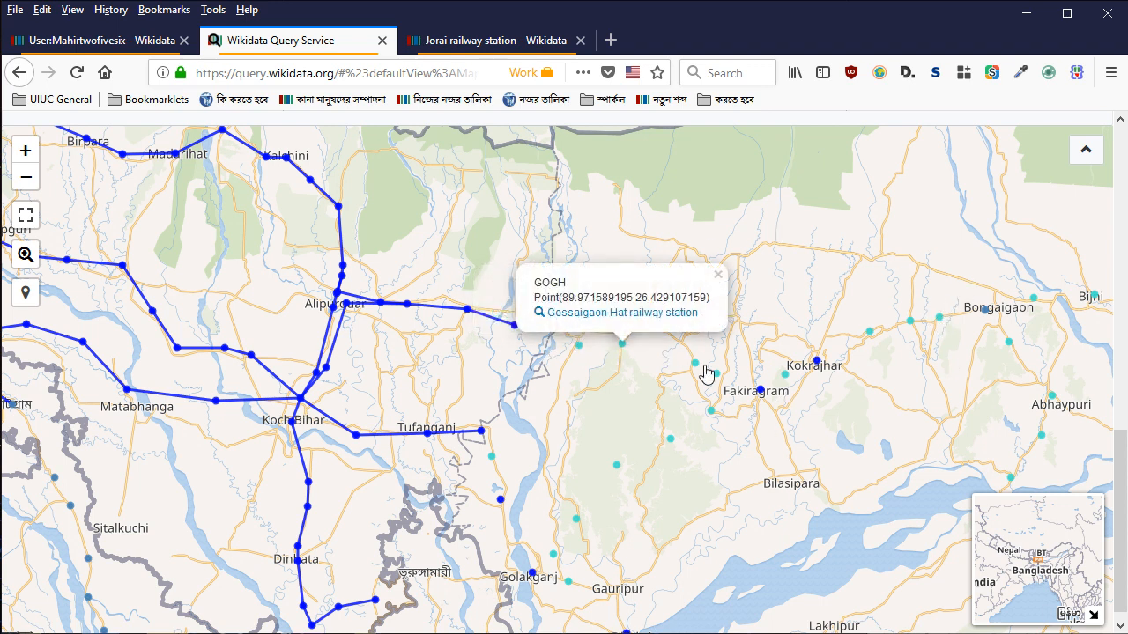
click(579, 346)
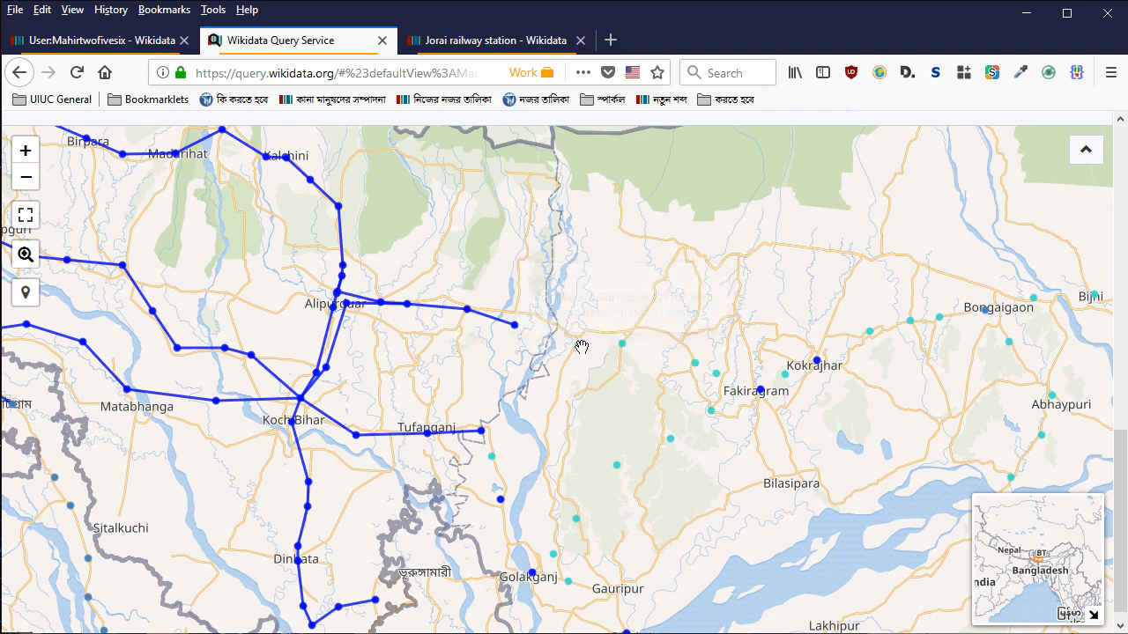
click(625, 345)
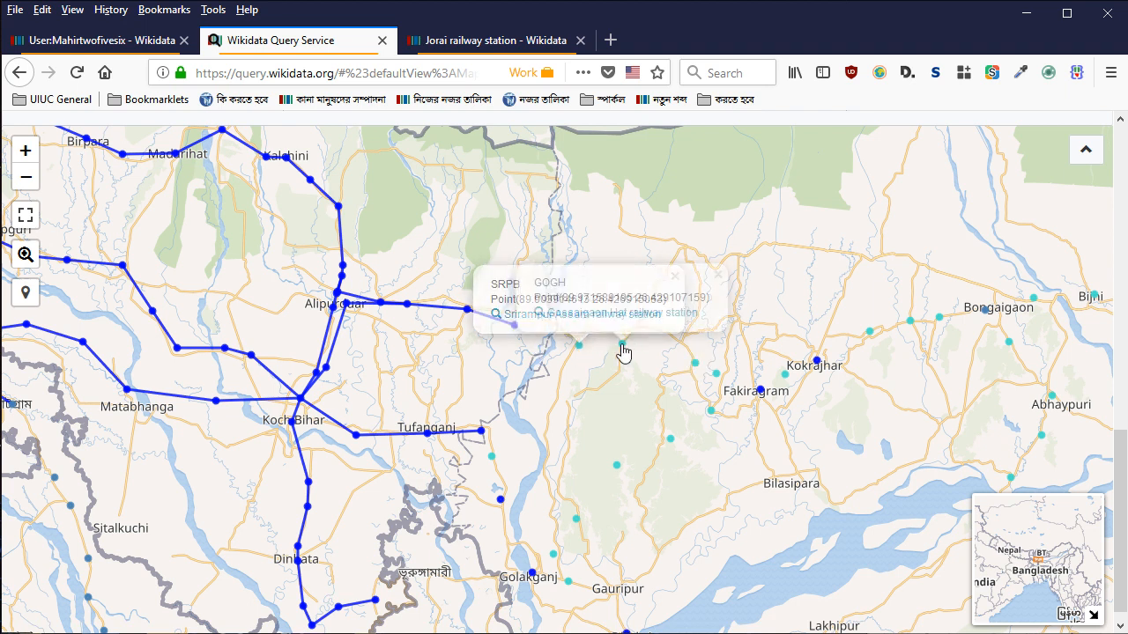
click(695, 362)
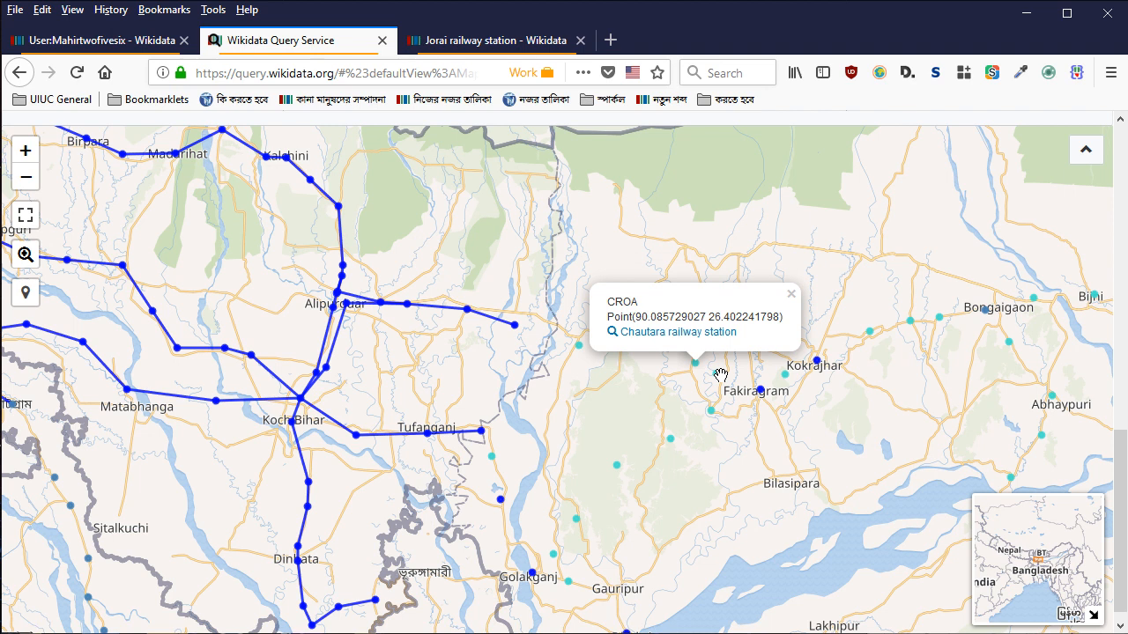
Open the Chautara railway station item in a separate tab, look at its labels and close it
right_click(682, 336)
click(757, 352)
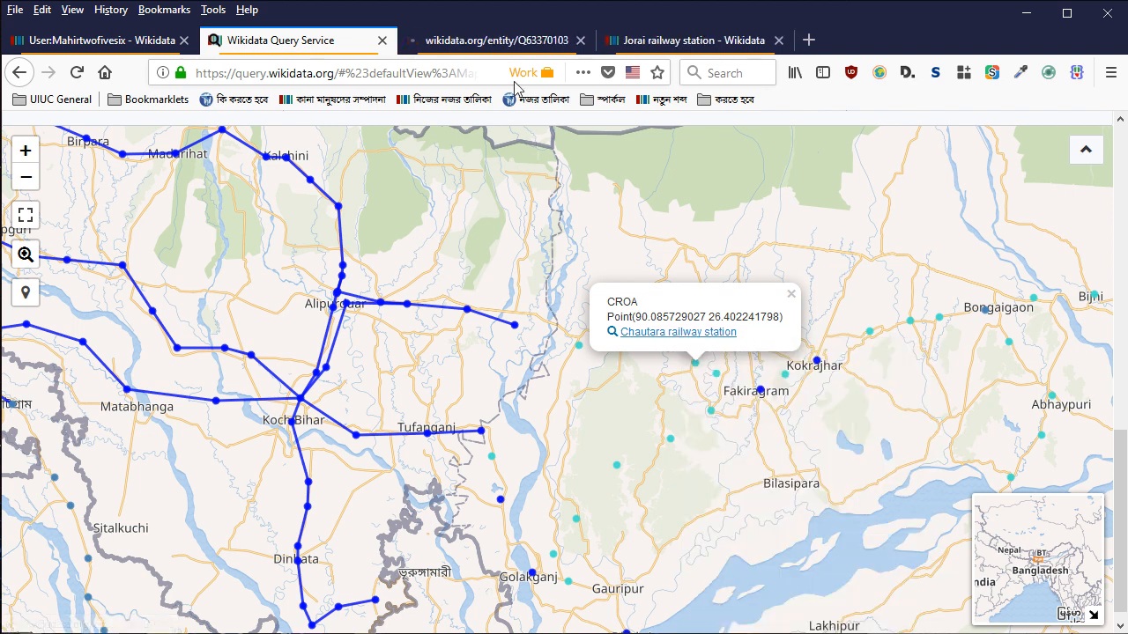
click(499, 44)
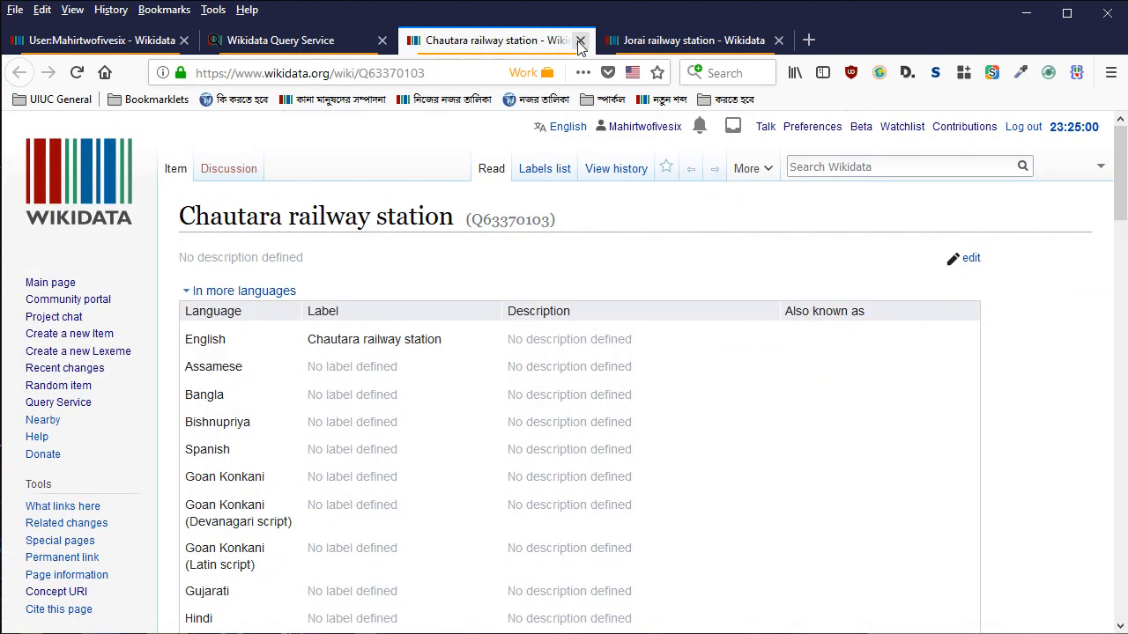
click(581, 42)
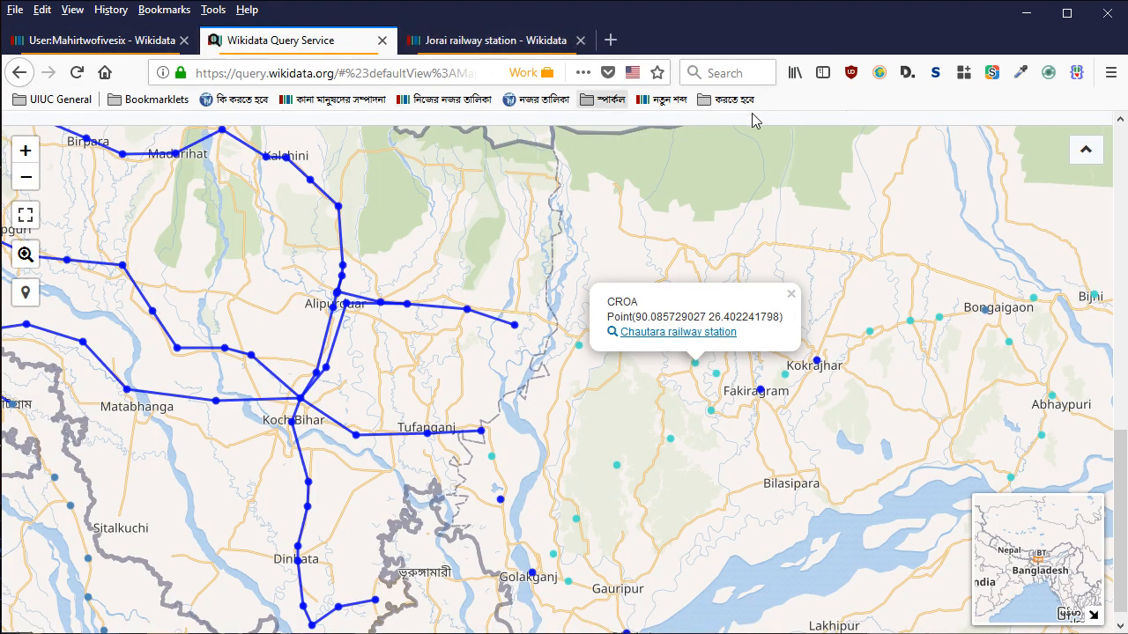
Duplicate the Wikidata user page tab and load images.google.com in the copy
right_click(81, 49)
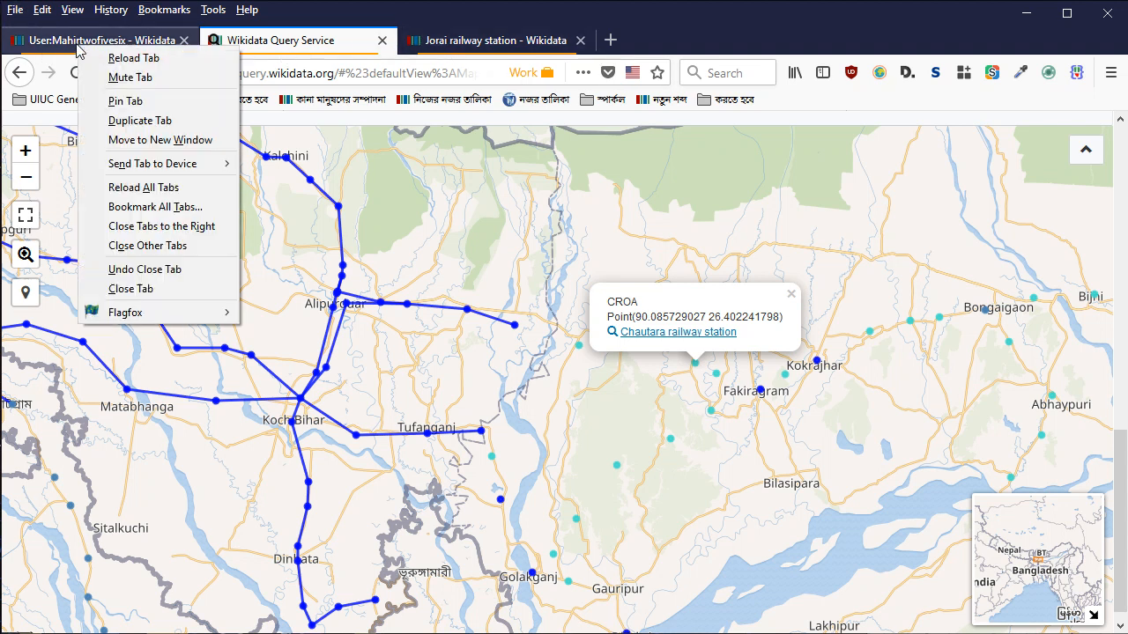
click(141, 119)
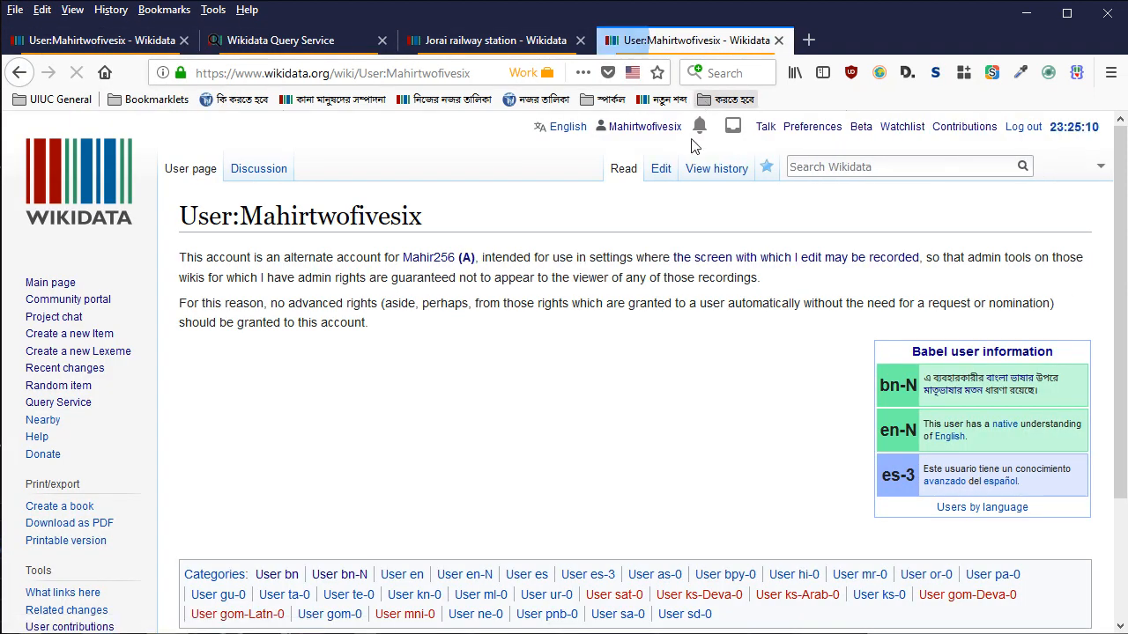
click(386, 74)
text(images.google.com/)
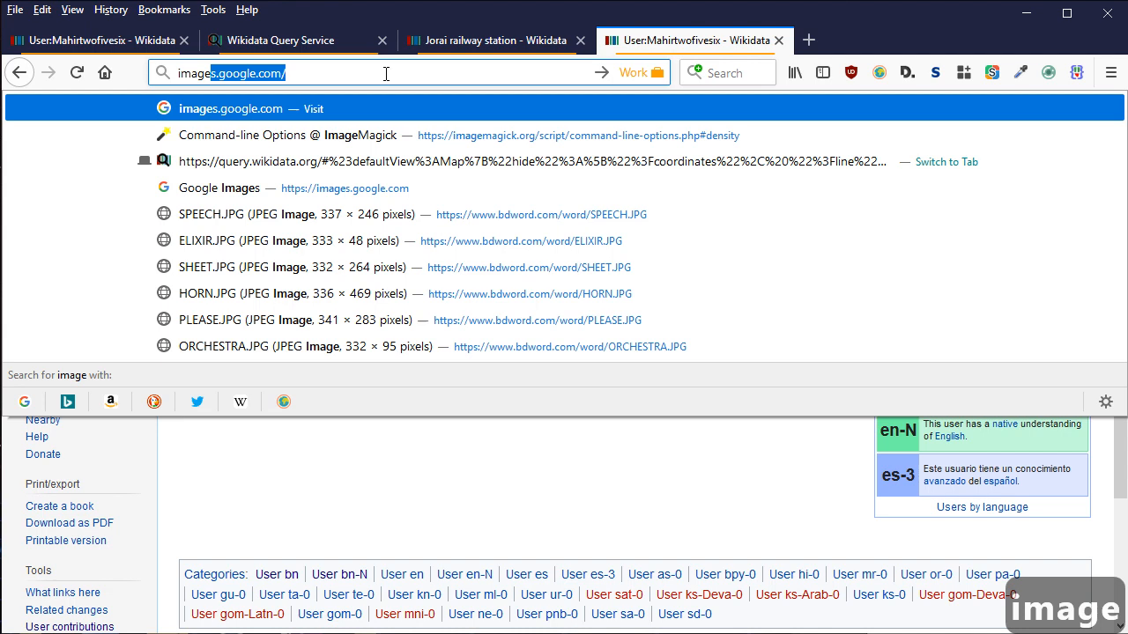
key(Right)
key(Return)
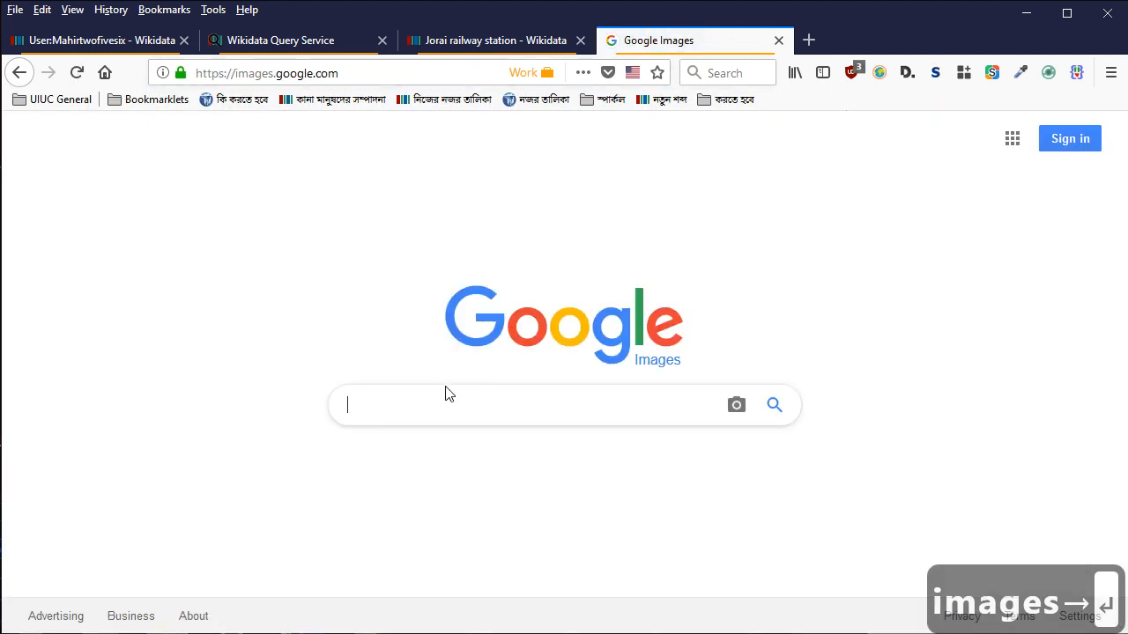
Search Google Images for "chautara railway station" and enlarge the photo of the yellow platform name board
text(chautara )
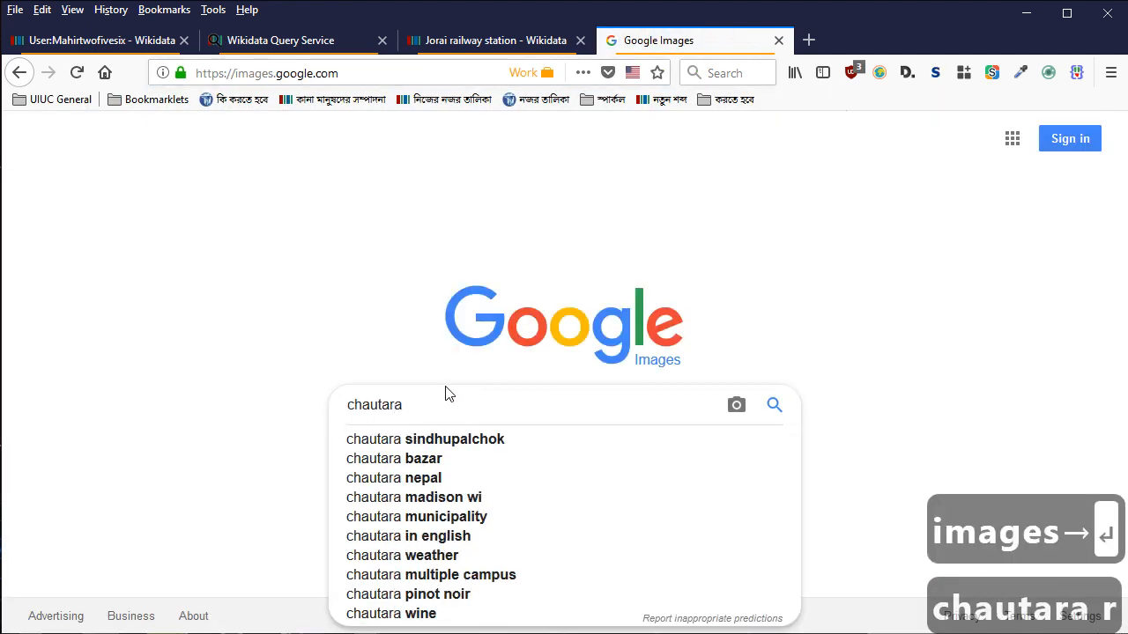
text(railway)
key(BackSpace)
key(Down)
key(Return)
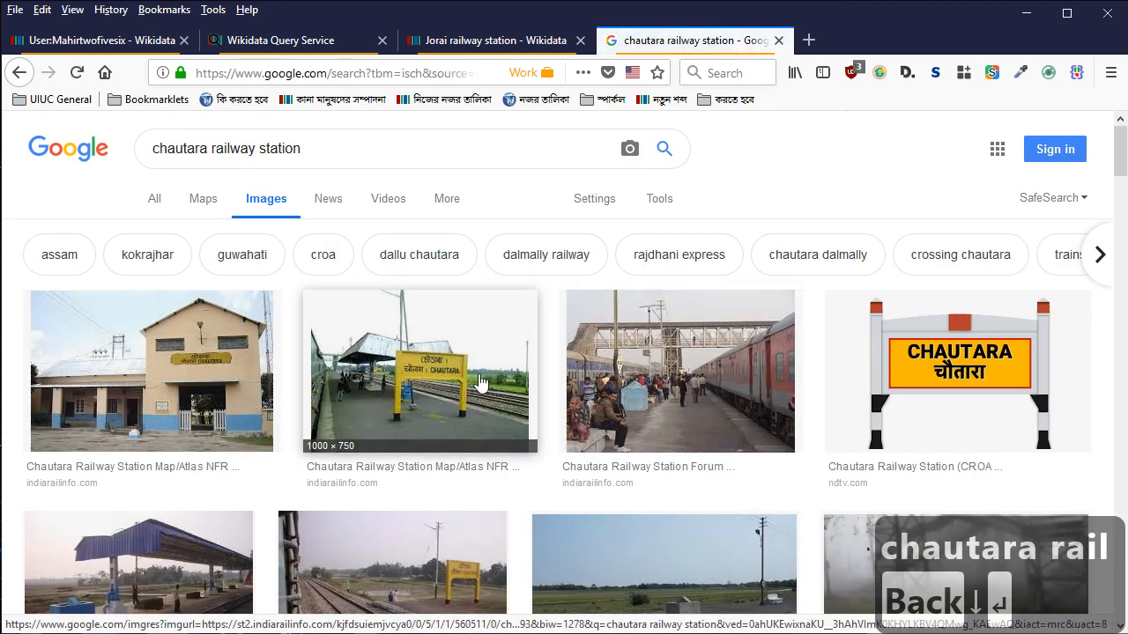
click(481, 383)
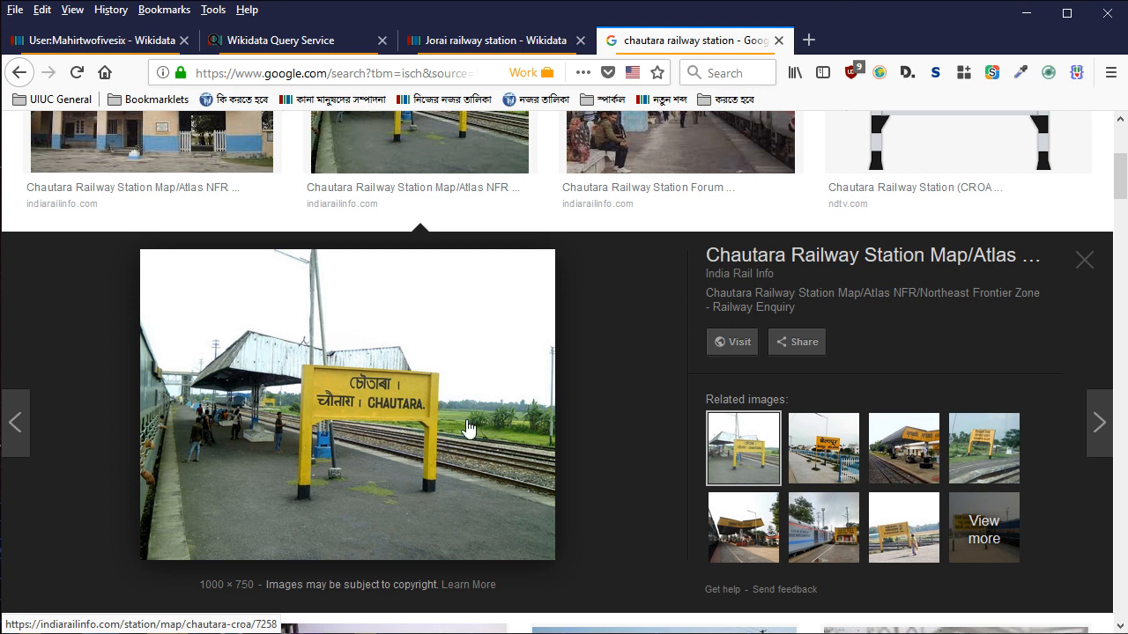
Close the image search and recheck the Srirampur Assam, Gossaigaon Hat and Chautara markers on the query map
key(ctrl+w)
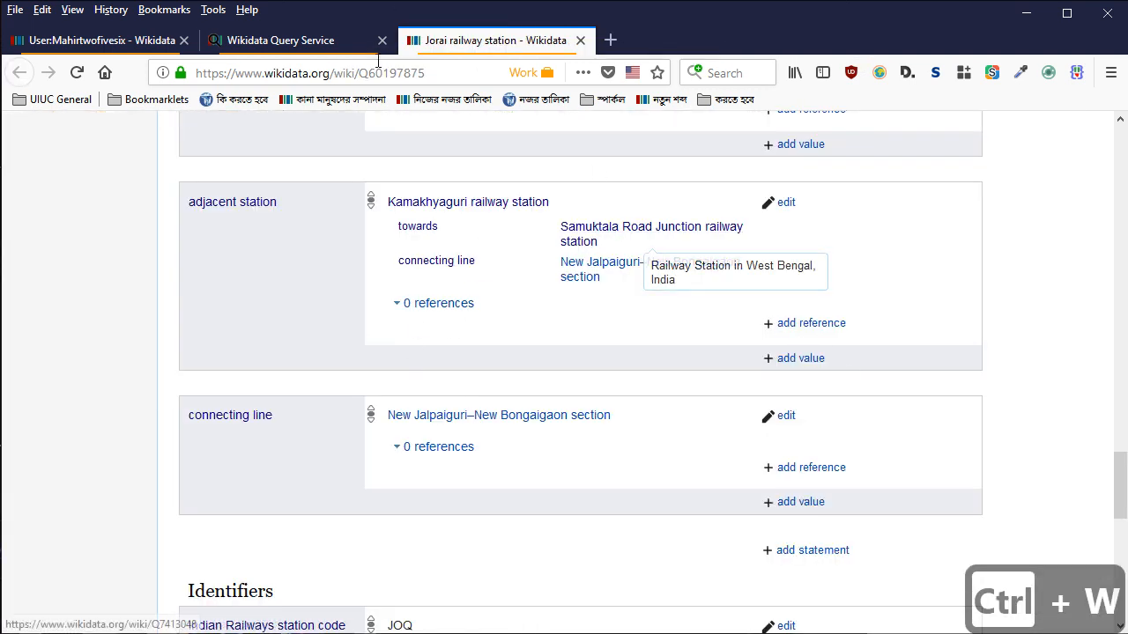
click(277, 40)
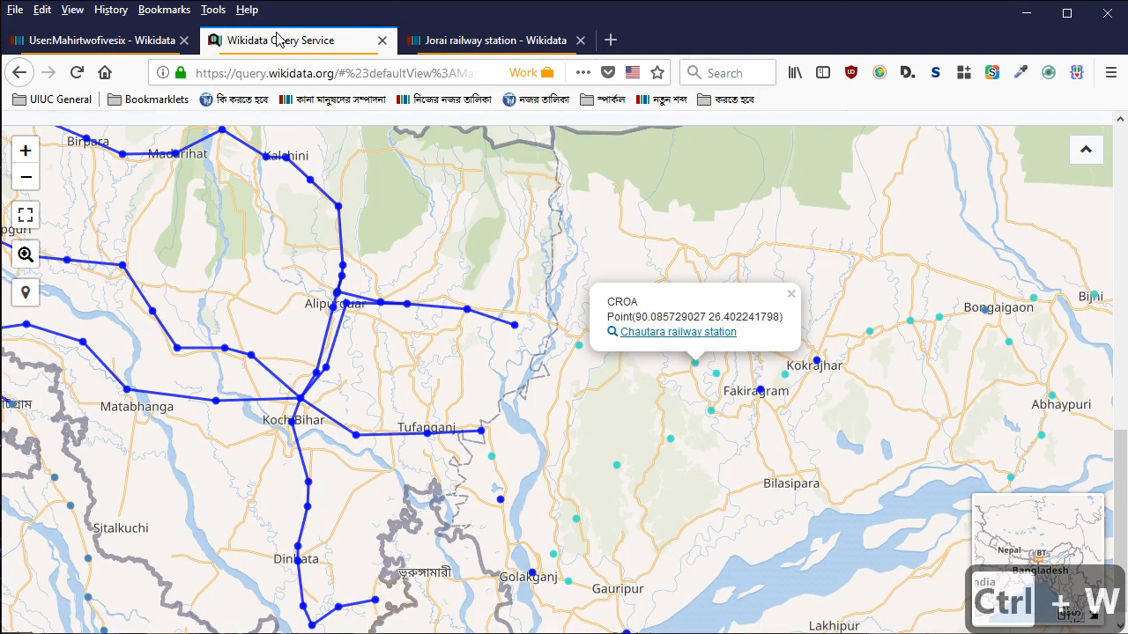
click(716, 373)
click(577, 346)
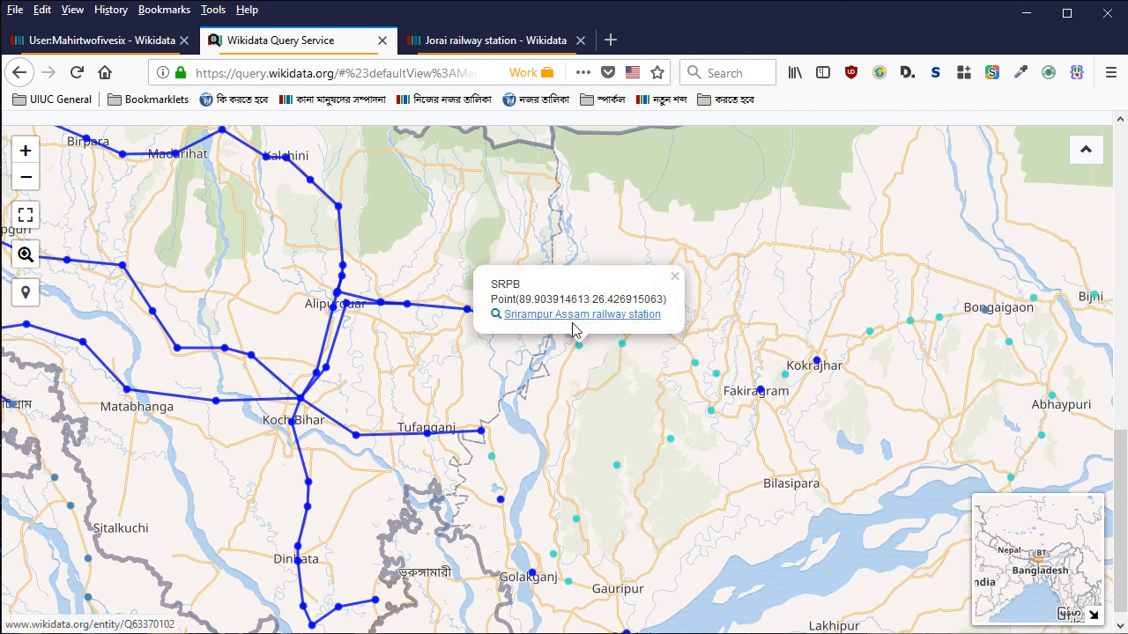
click(622, 343)
click(696, 364)
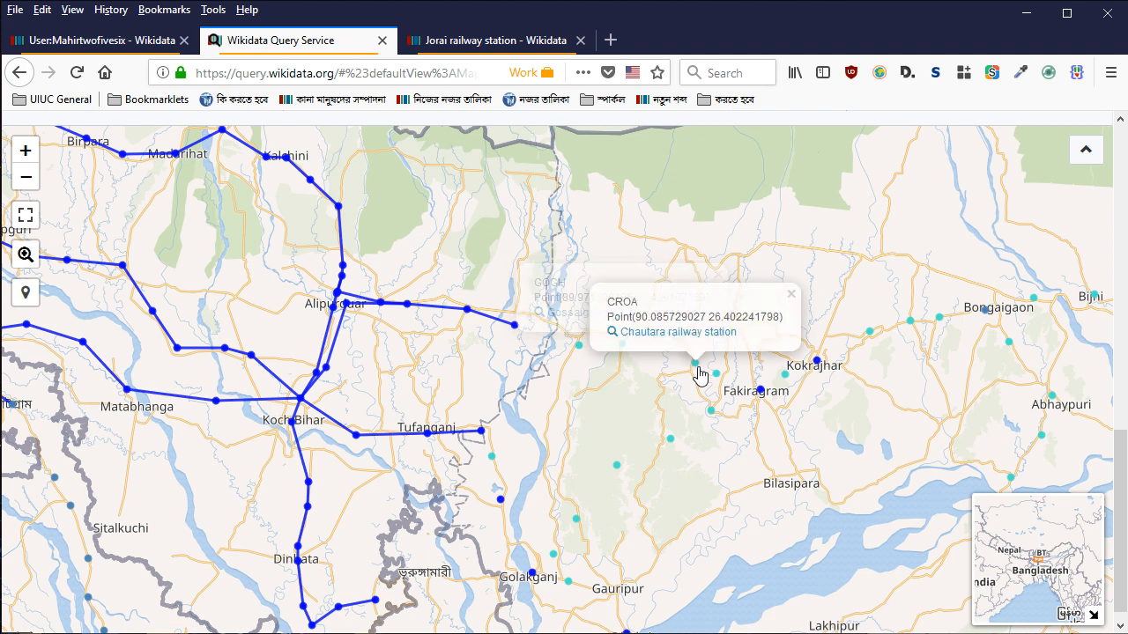
Inspect the station marker just east of Chautara on the query map and compare it with the Alipurduar division system map
click(717, 375)
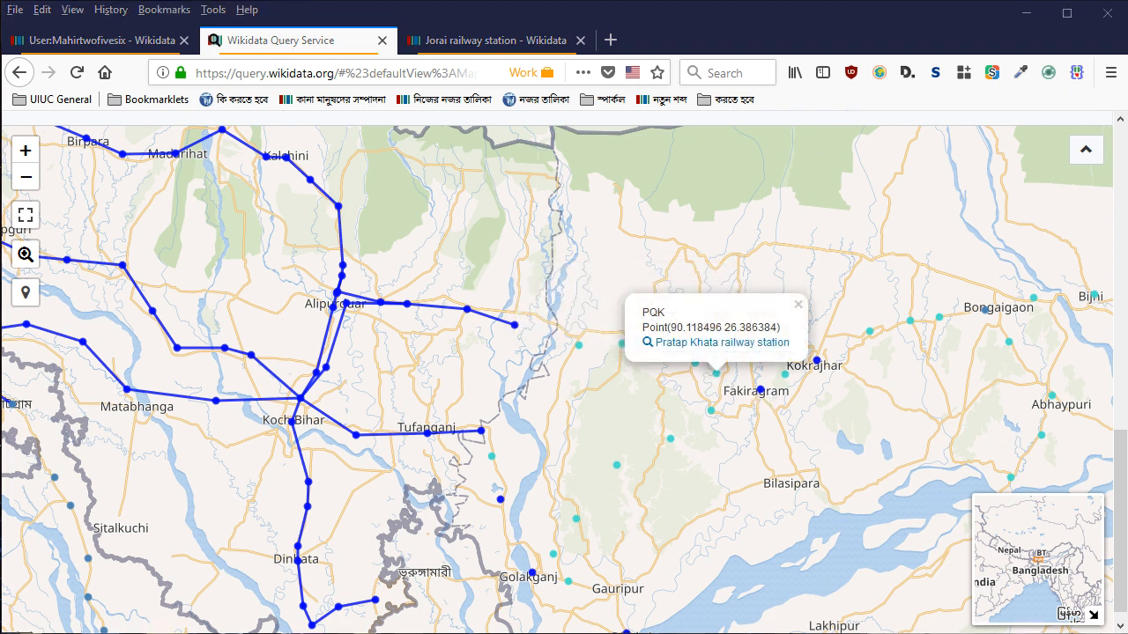
key(alt+Tab)
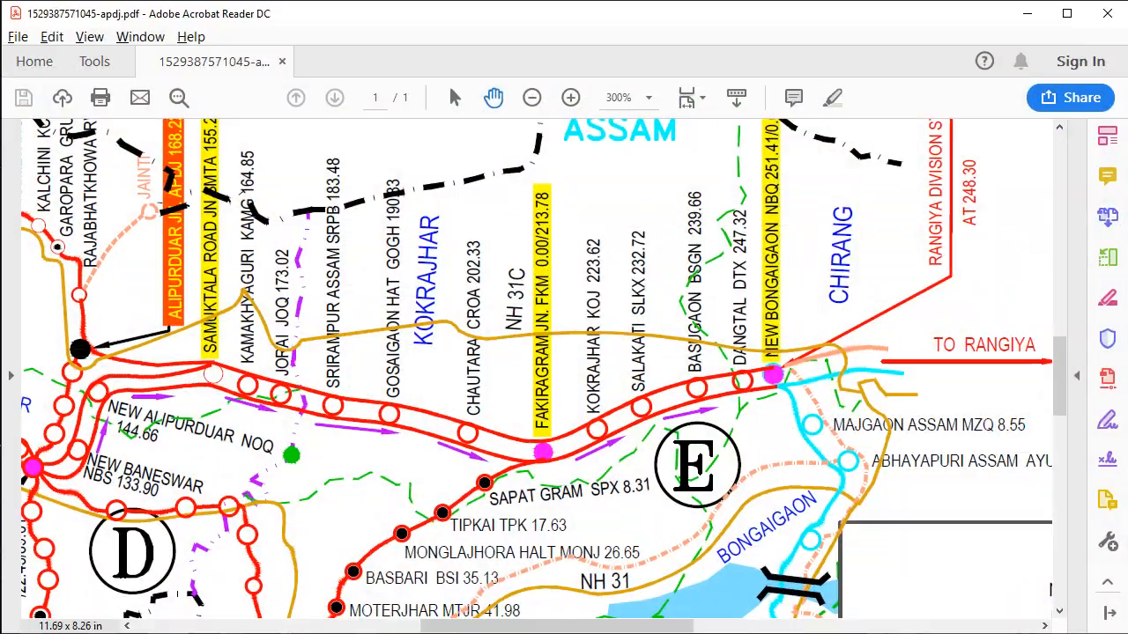
key(alt+Tab)
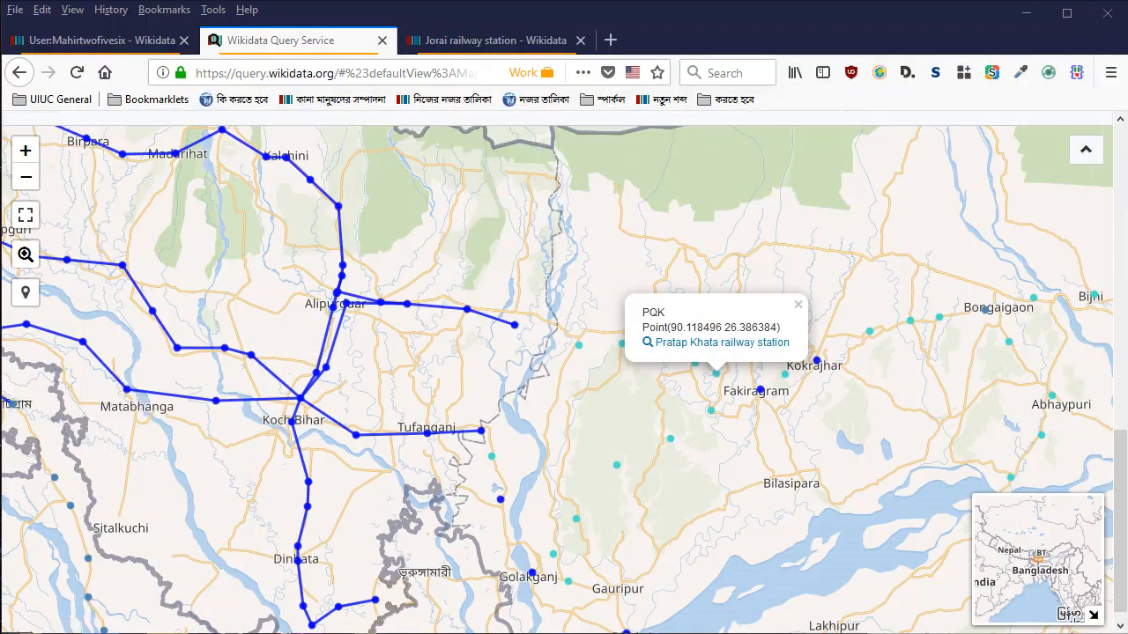
Load images.google.com in a new Work container tab and search for "pratap khata station"
click(14, 10)
mouse_move(101, 51)
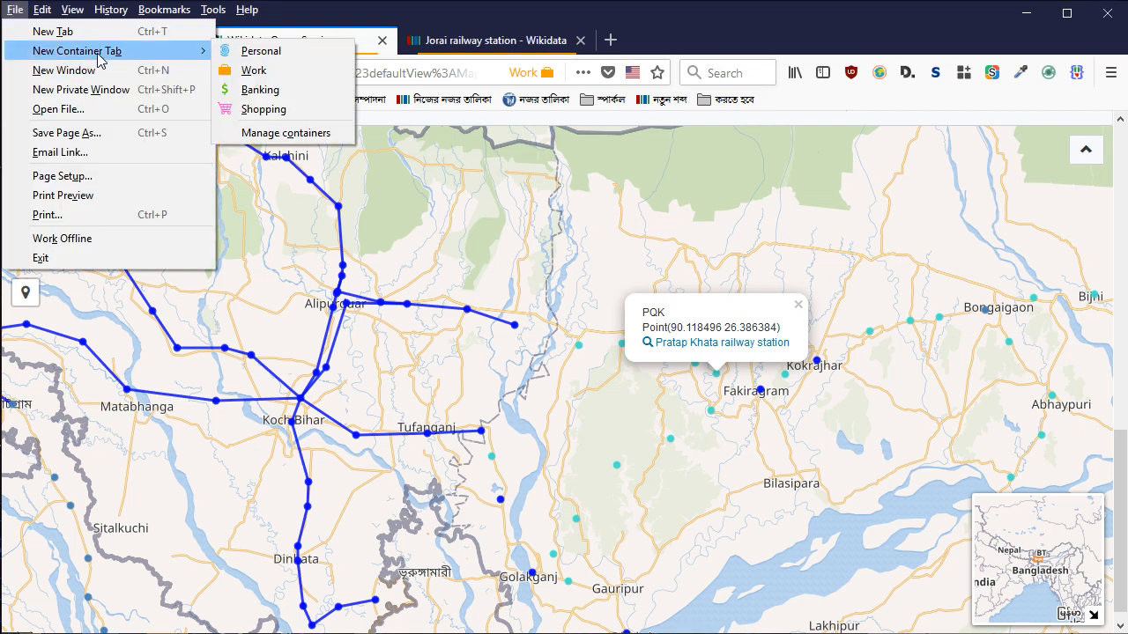
click(252, 70)
text(ima)
key(Right)
key(Return)
text(pratap khata )
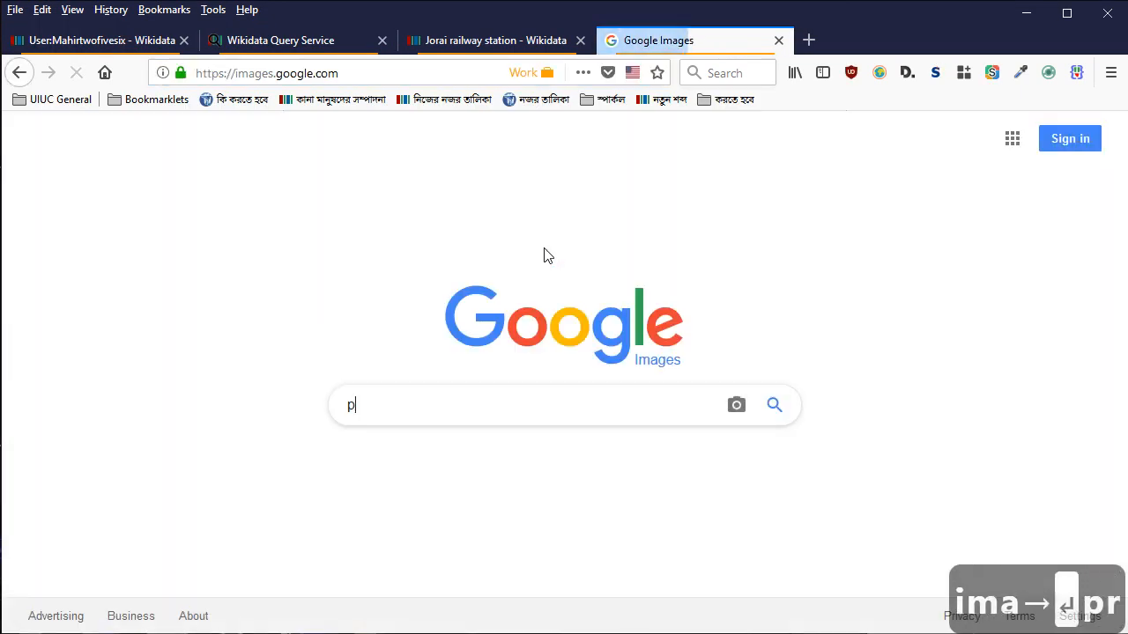
text(station)
key(Return)
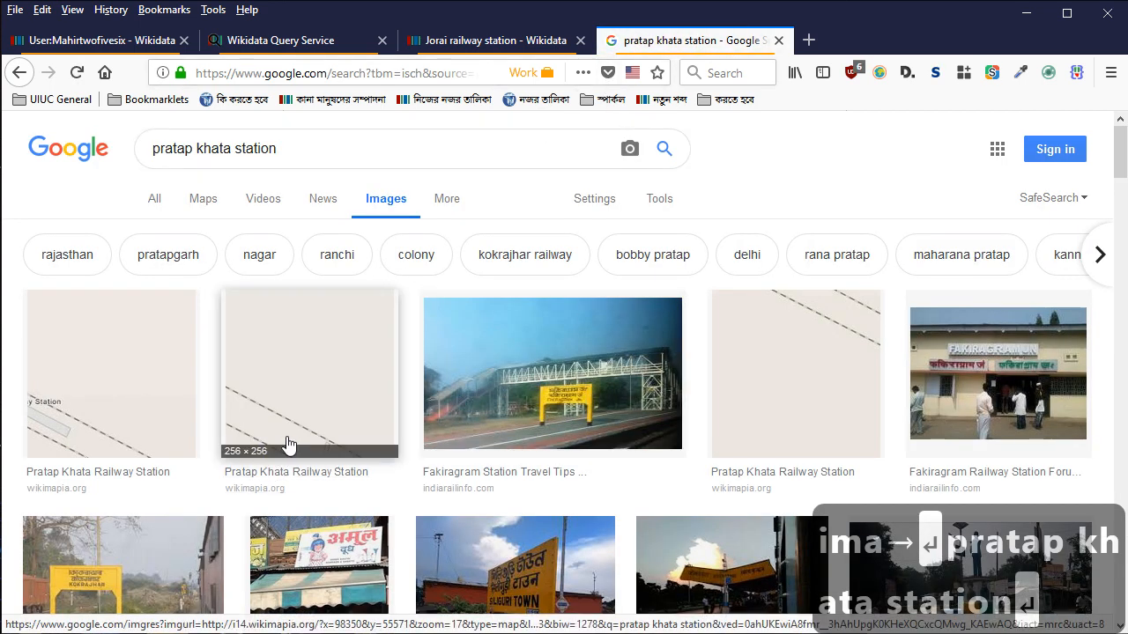
Browse the Pratap Khata image results and enlarge the photo of the yellow Kokrajhar name board, closing its preview
scroll(288, 443, down, 2)
scroll(541, 378, down, 4)
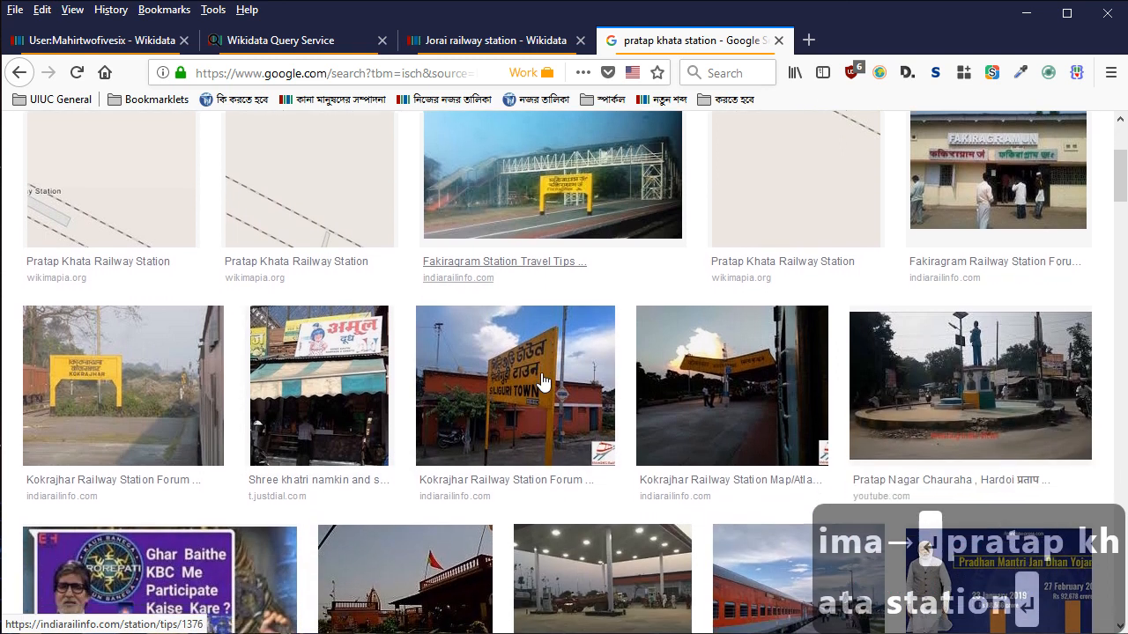
scroll(715, 402, down, 6)
scroll(715, 402, down, 8)
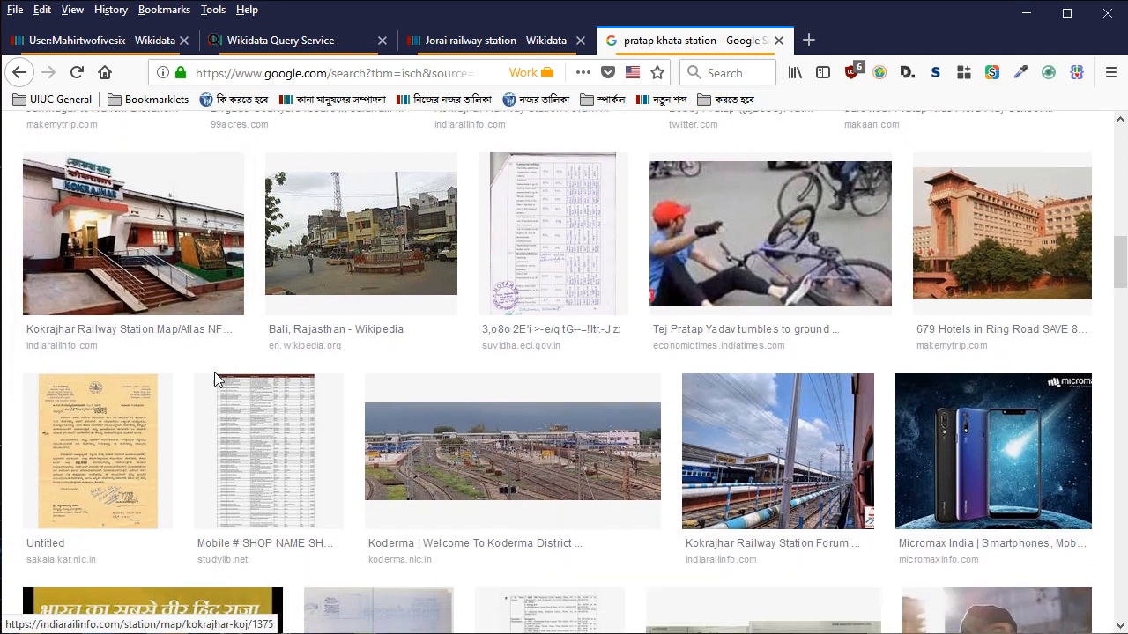
scroll(218, 375, up, 10)
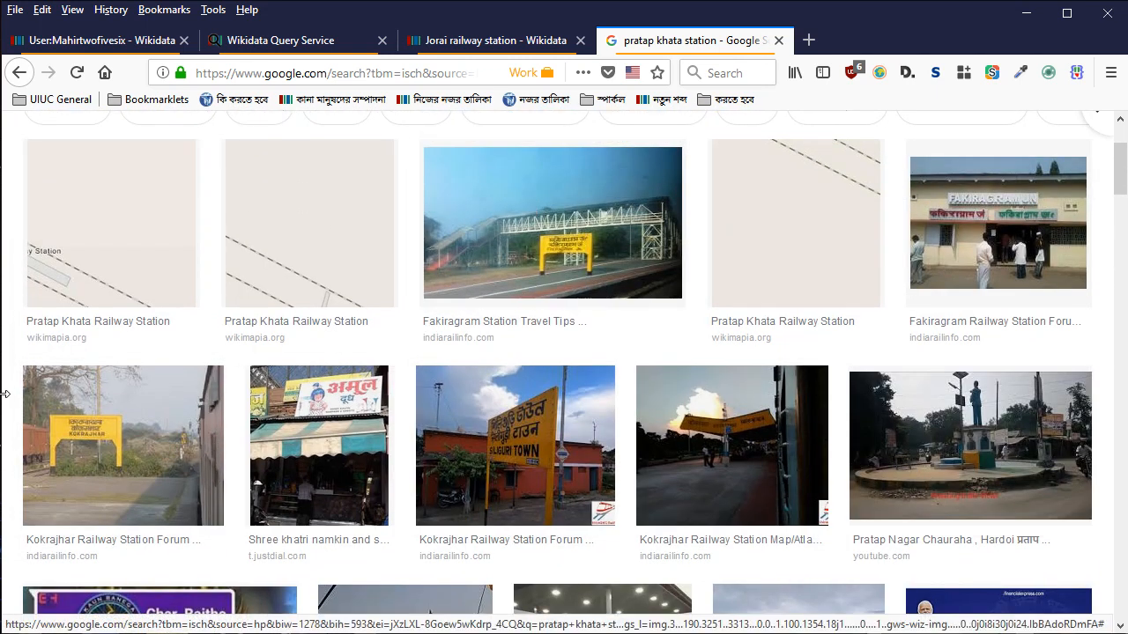
click(130, 419)
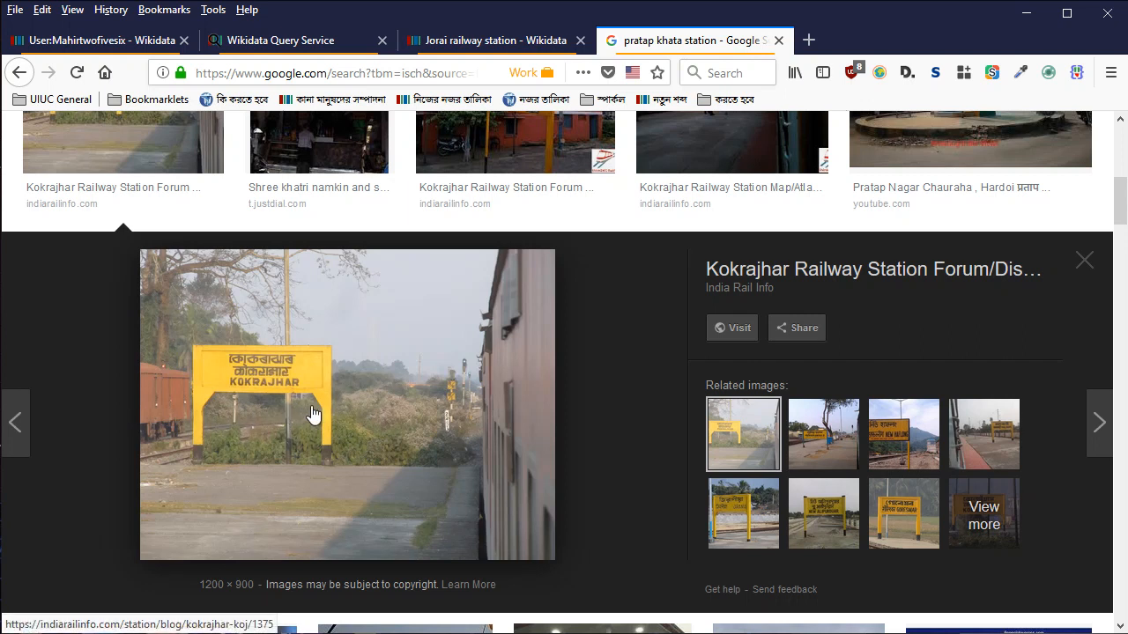
key(Escape)
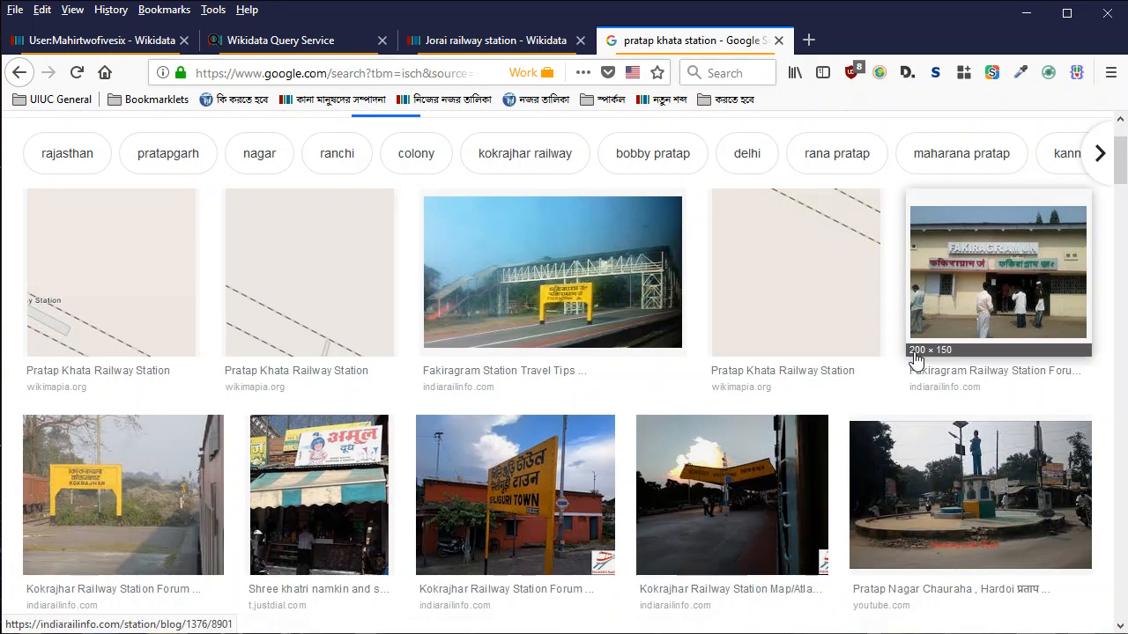
Look through the Pratap Khata image results once more for a station name board and close the image search
scroll(1002, 320, up, 1)
scroll(1002, 320, down, 2)
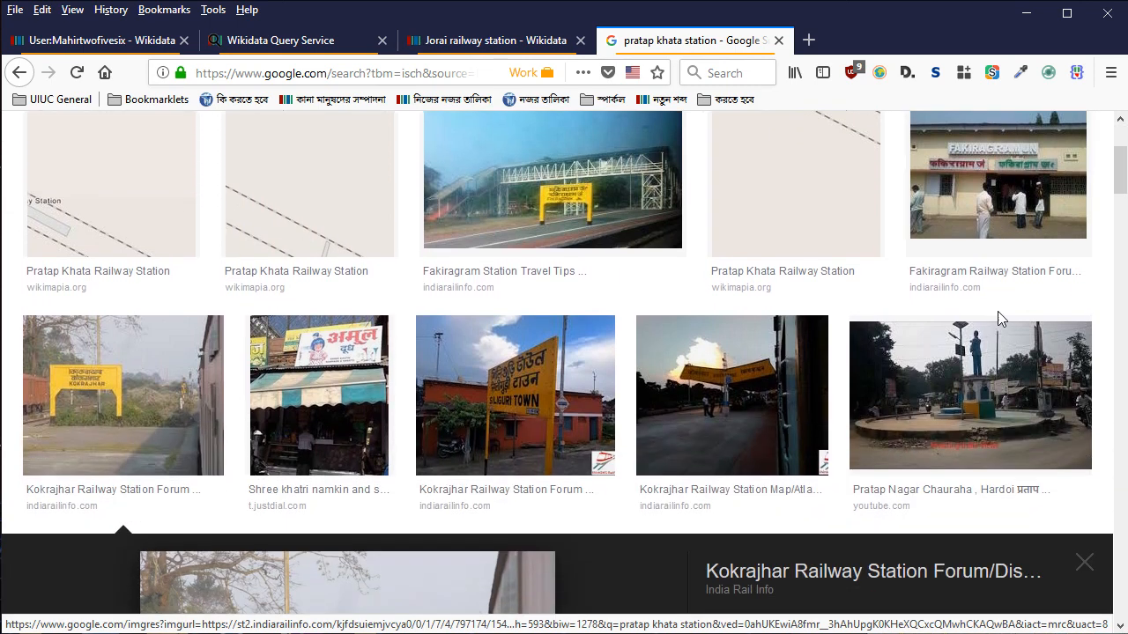
scroll(772, 332, down, 10)
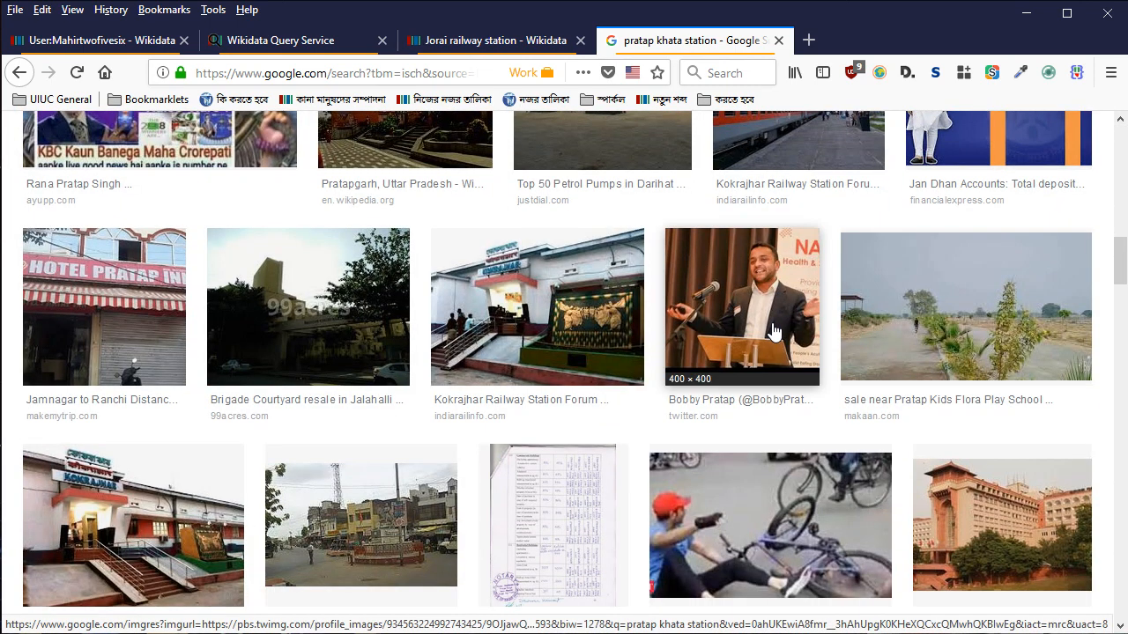
scroll(772, 332, down, 5)
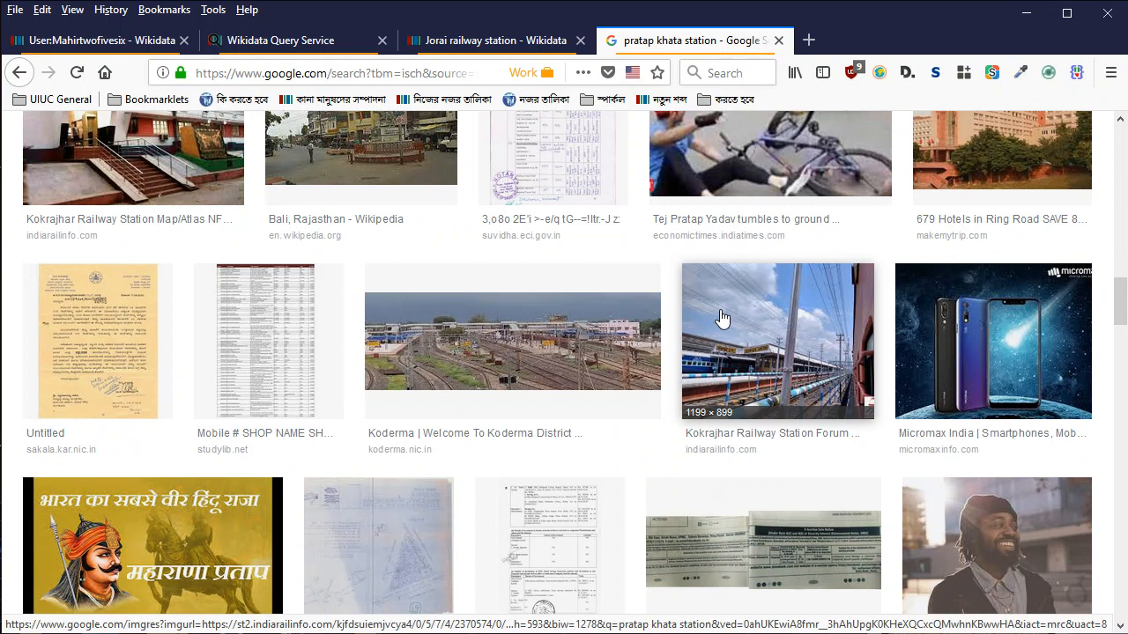
scroll(721, 317, up, 15)
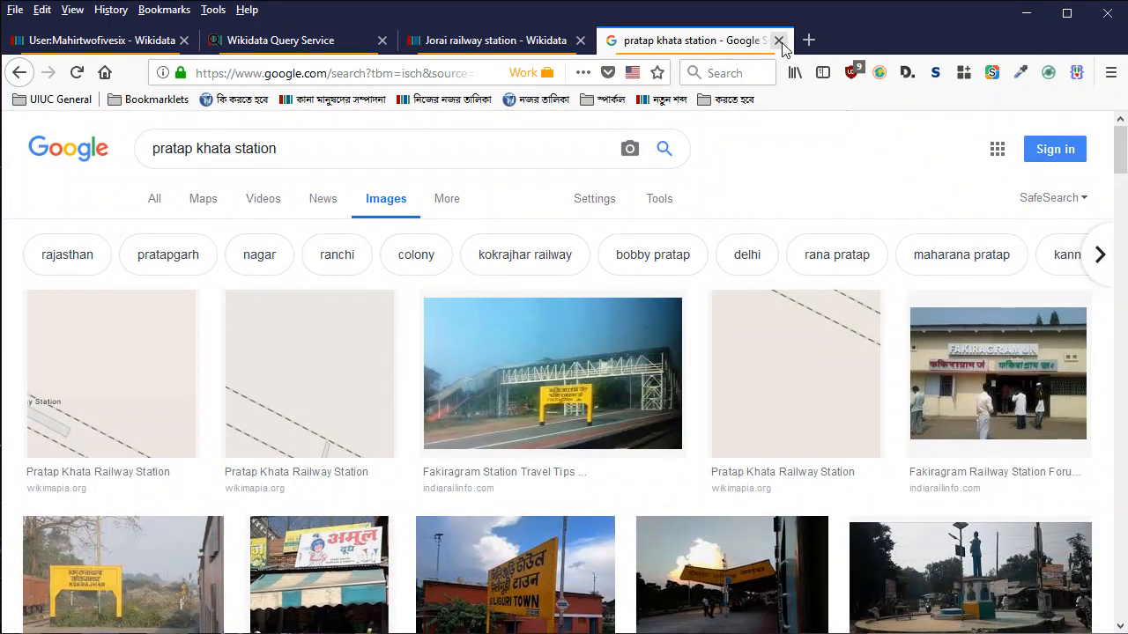
click(779, 41)
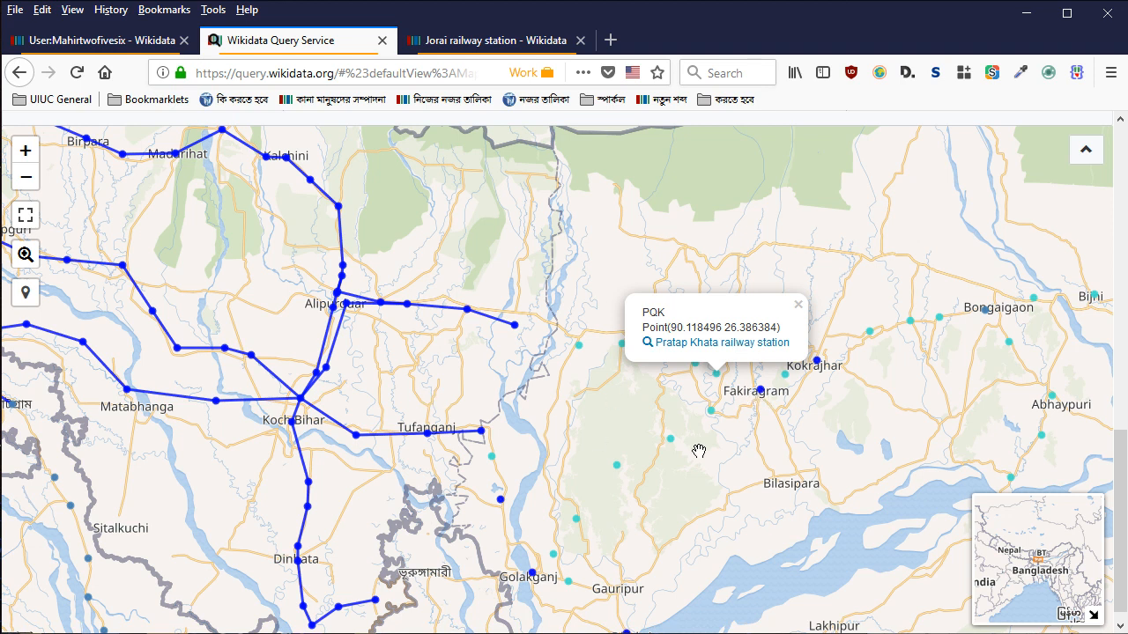
Check the Fakiragram, Sesapani and Kokrajhar markers on the query map against the division system map
click(544, 380)
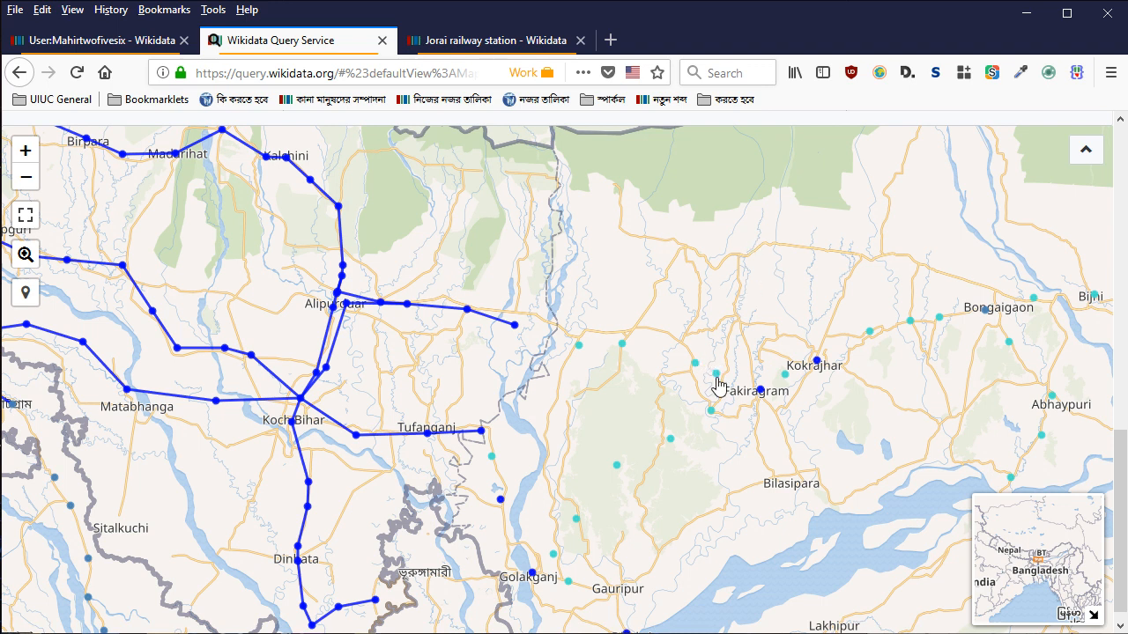
click(759, 390)
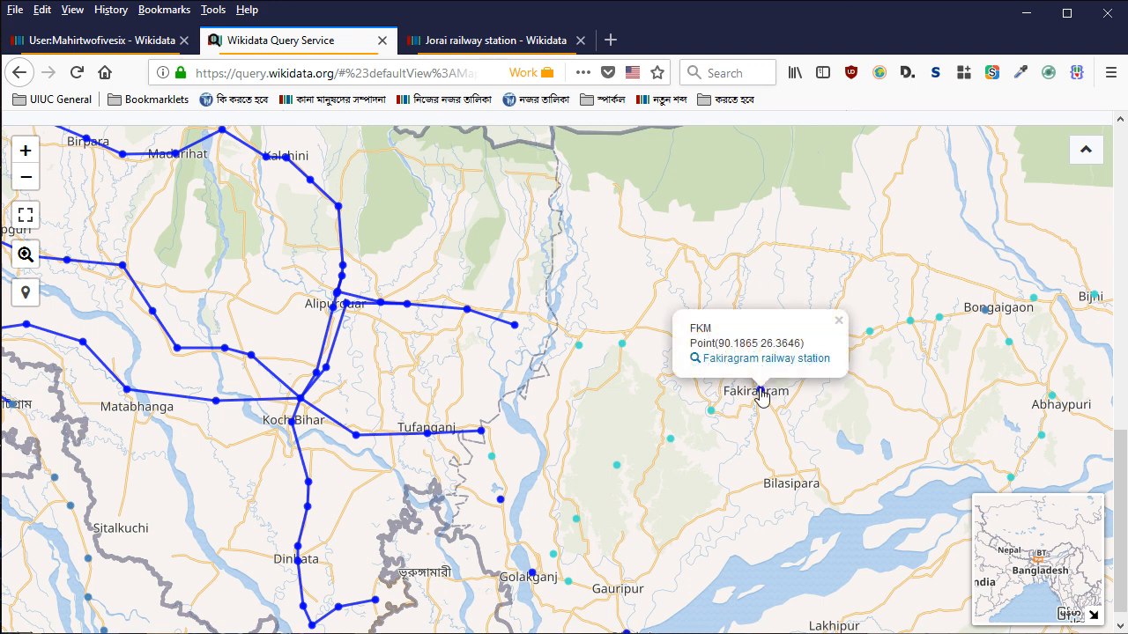
click(858, 418)
click(786, 378)
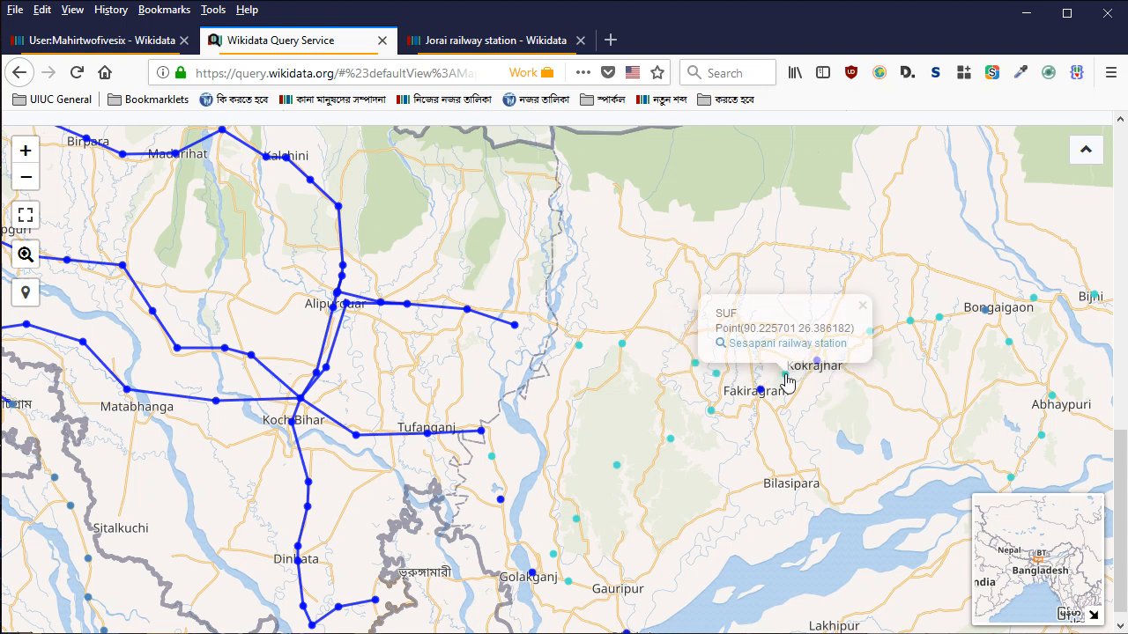
click(826, 374)
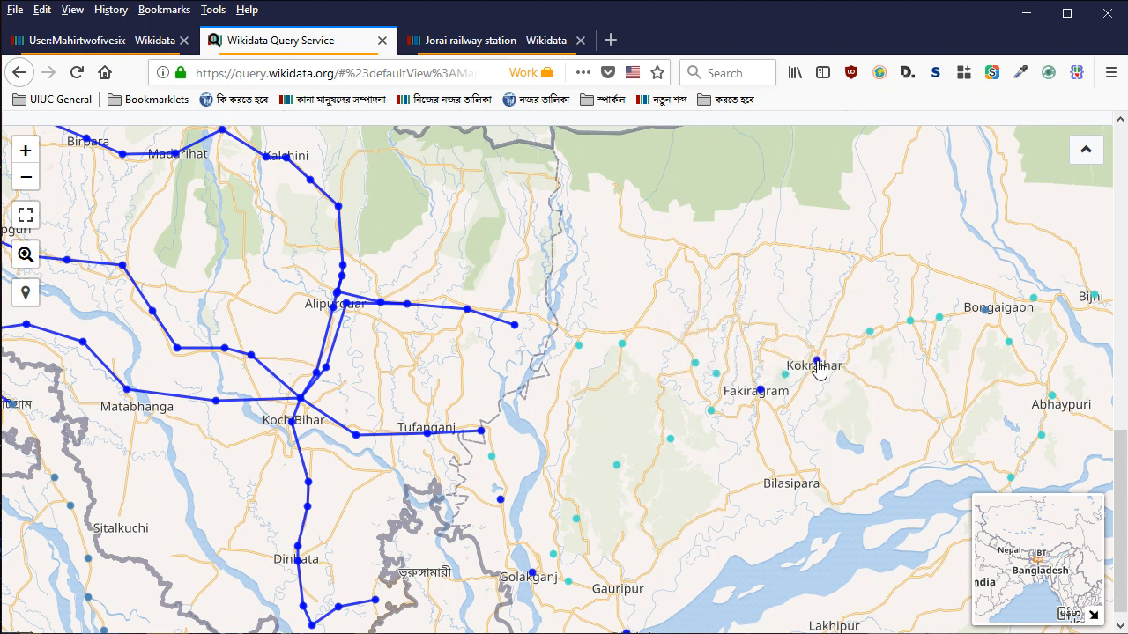
click(817, 363)
key(alt+Tab)
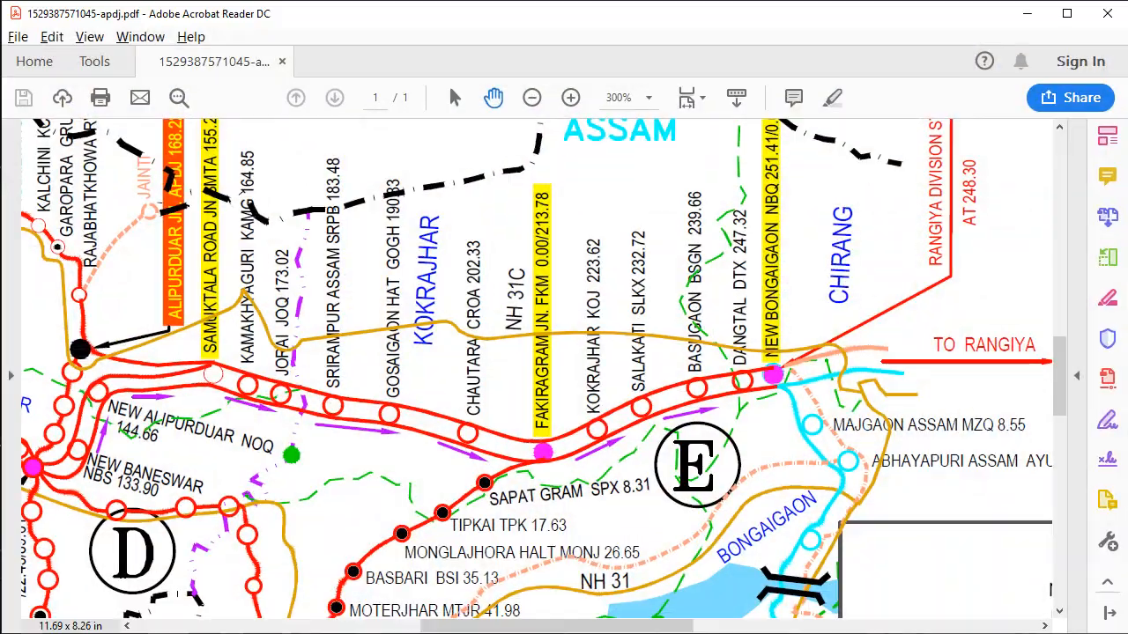
key(alt+Tab)
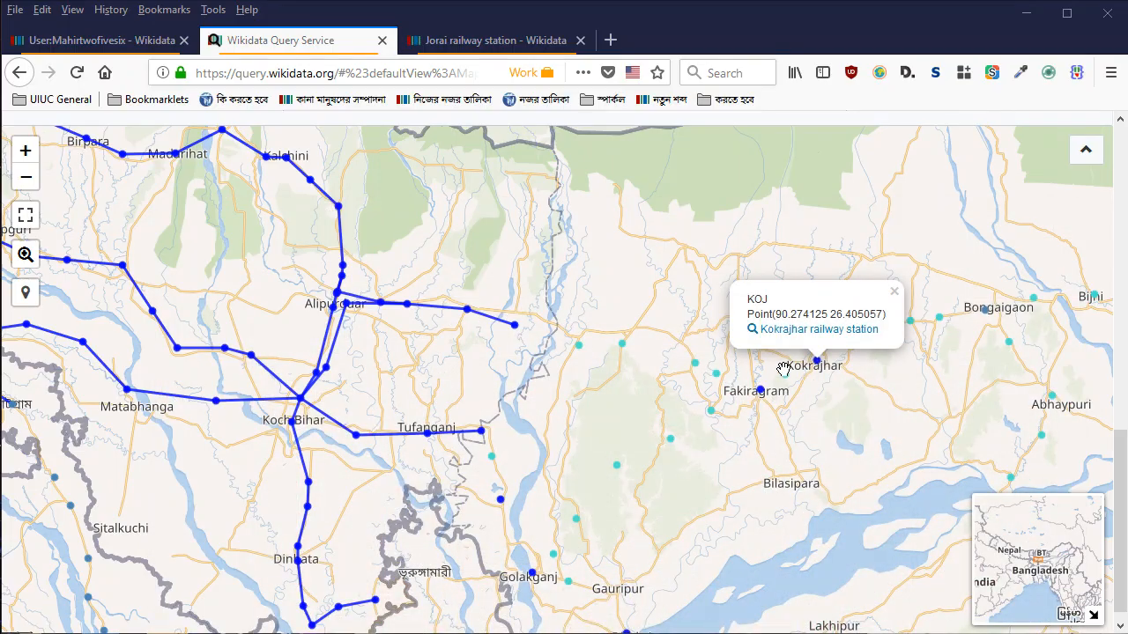
Recheck the Sesapani marker and search Google Images for "sesapani station" in a new Work container tab
click(786, 375)
click(15, 12)
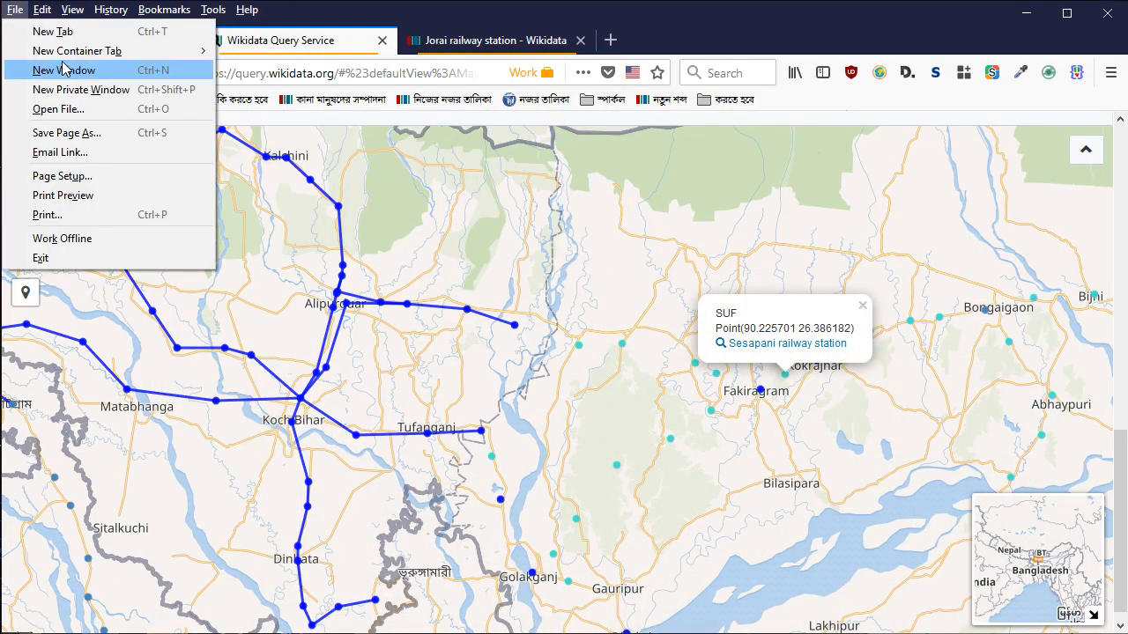
mouse_move(105, 45)
click(222, 69)
text(images.google.com/)
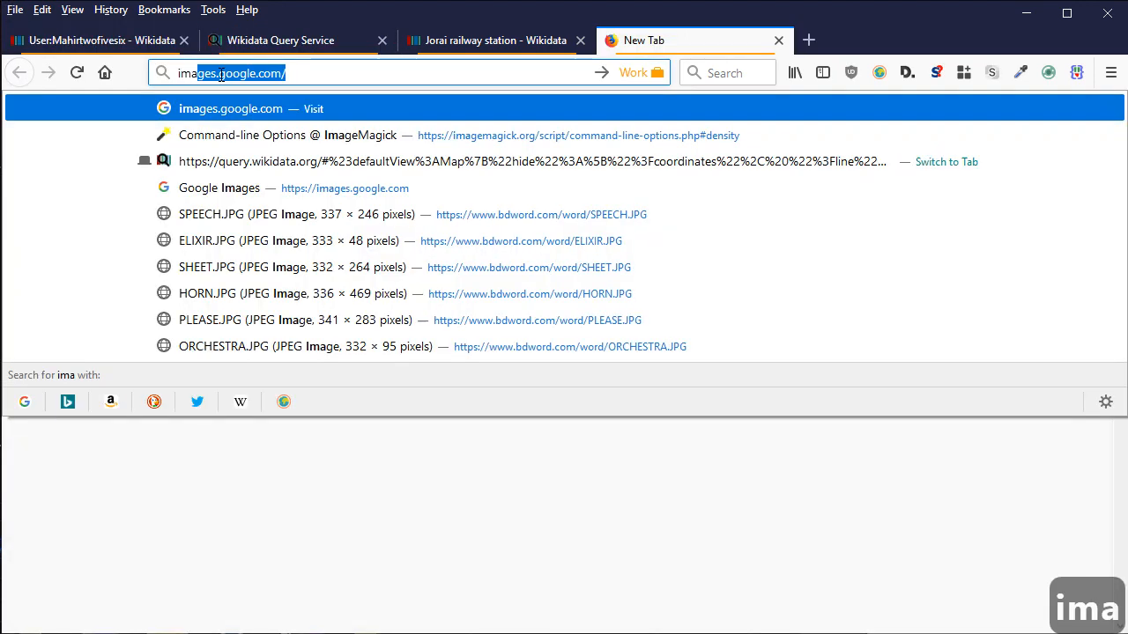
key(Right)
key(shift+Return)
text(sea)
key(BackSpace)
text(sapani statoin)
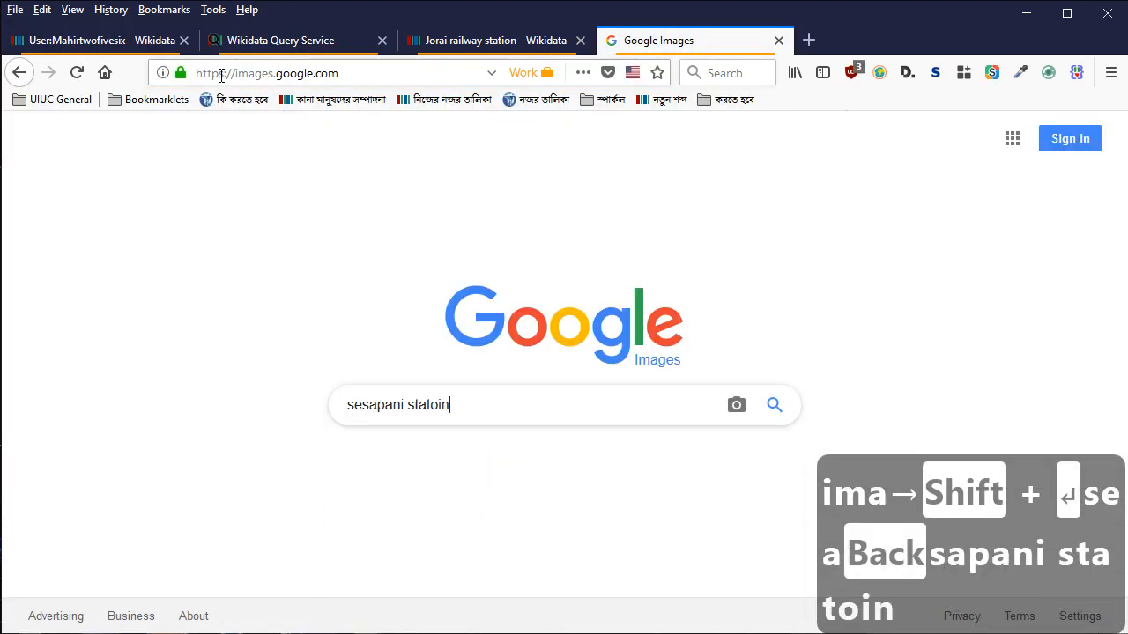
key(Return)
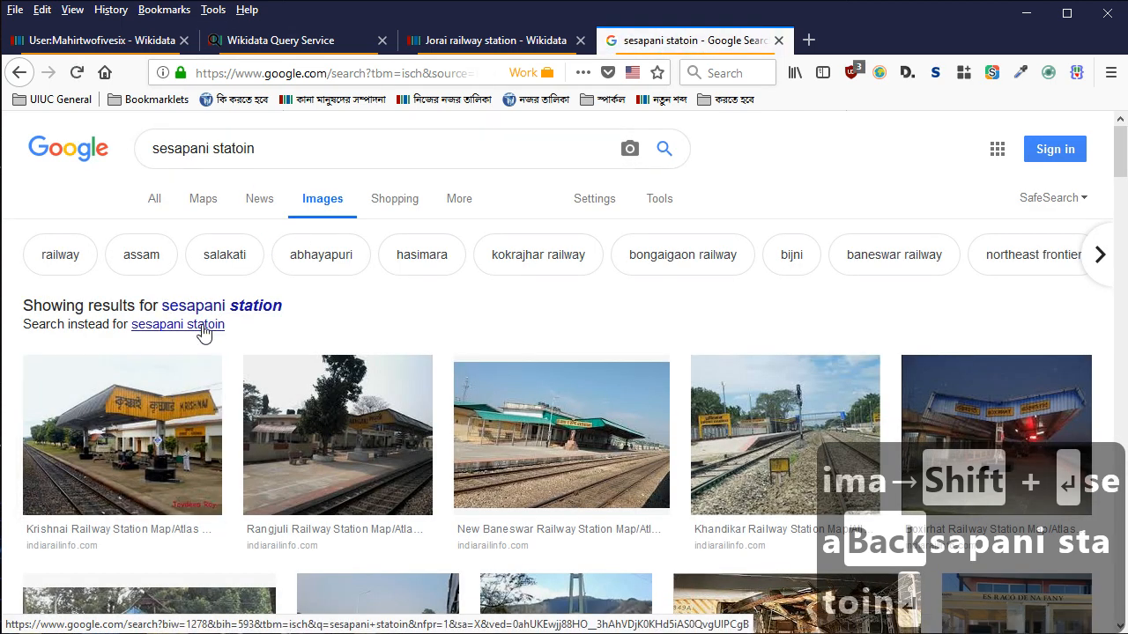
click(234, 308)
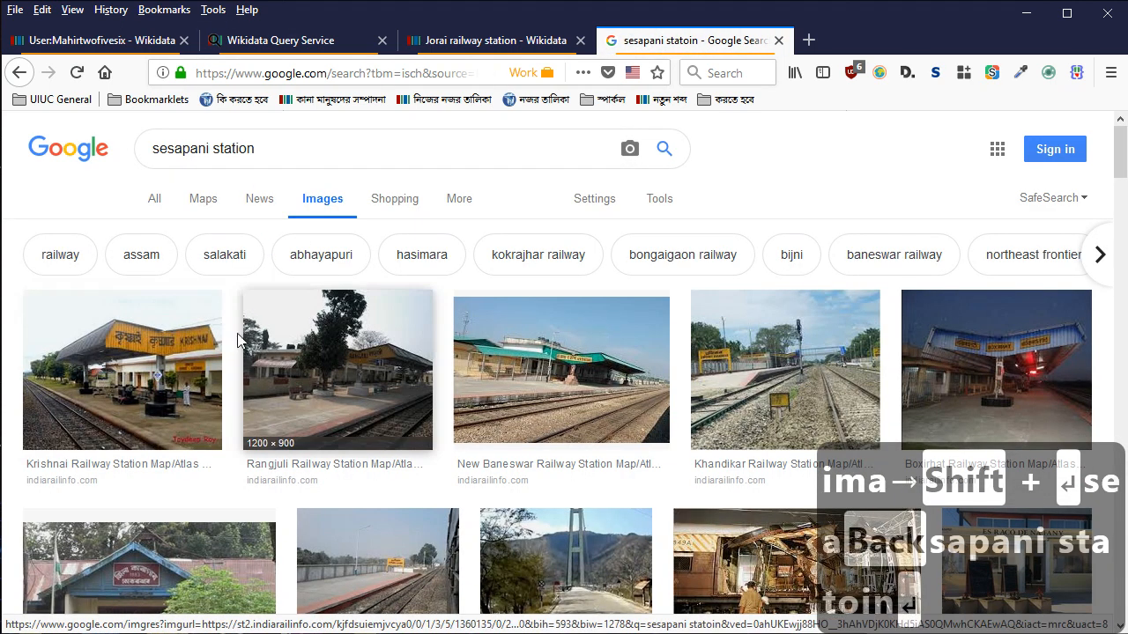
Enlarge the Krishnai and Khandikar station photos in the image results and close the preview
click(167, 396)
scroll(271, 345, up, 3)
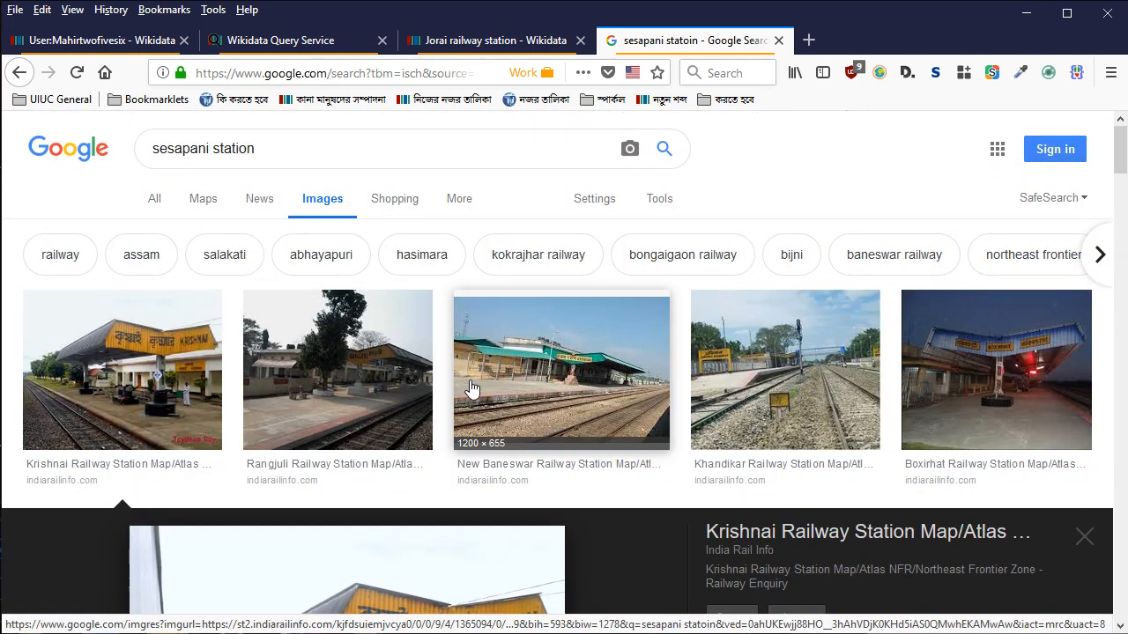
click(784, 385)
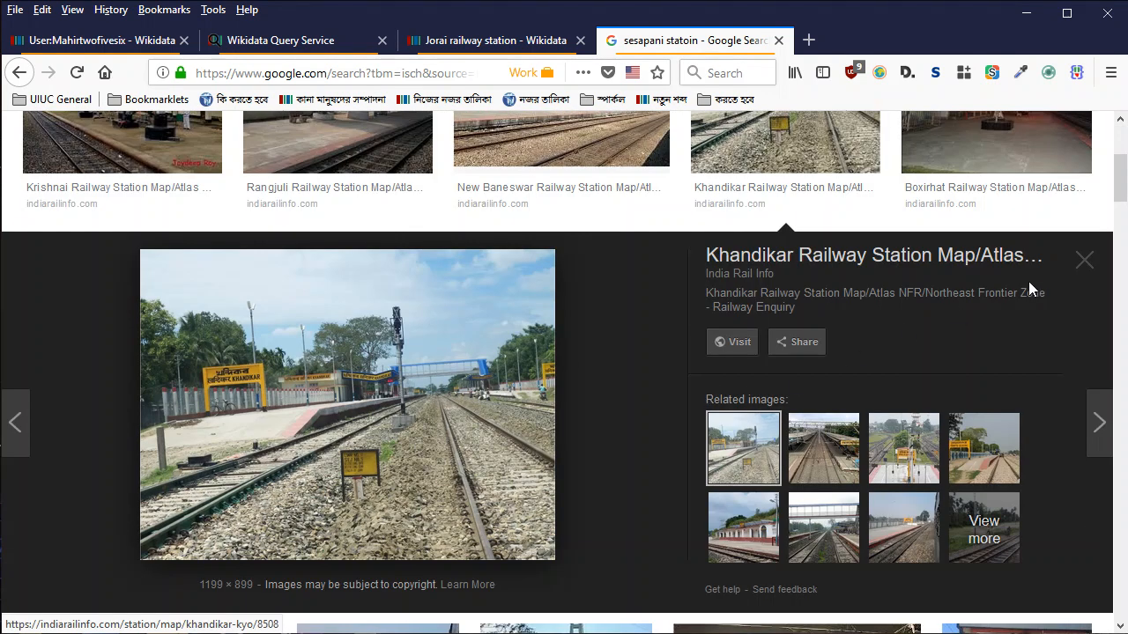
click(1083, 260)
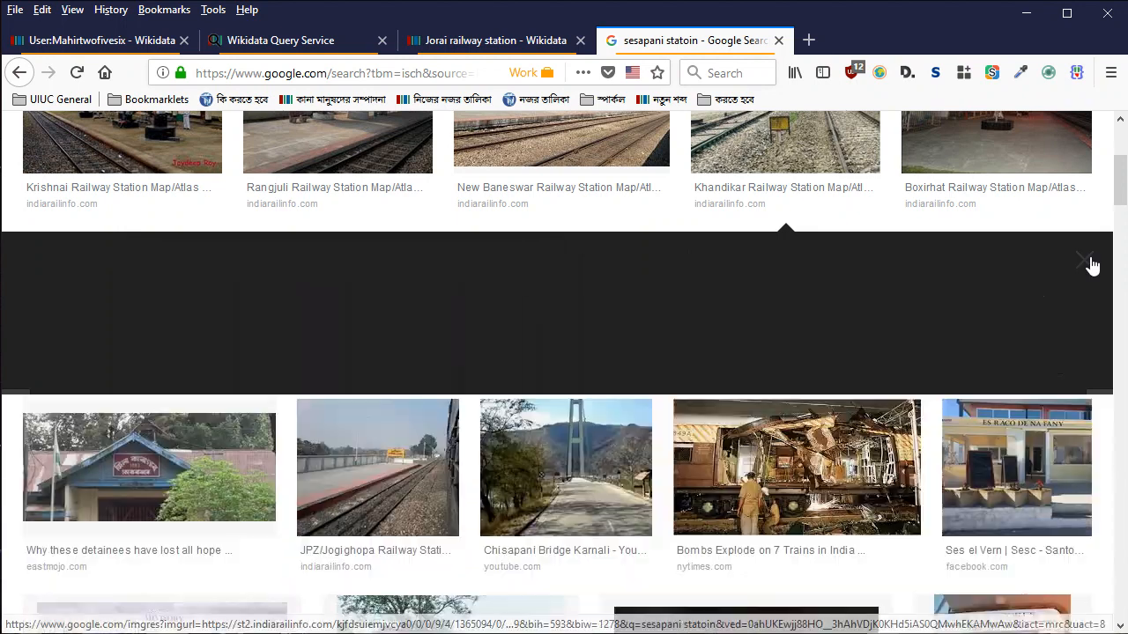
scroll(629, 303, up, 3)
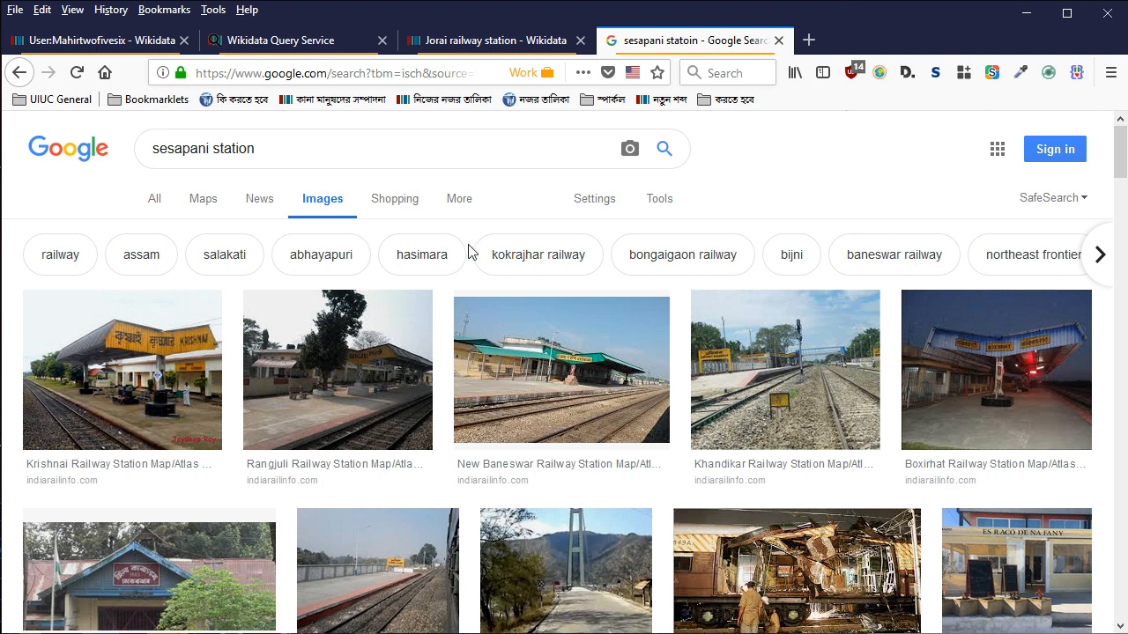
Return to the query map and inspect the Kokrajhar, Salakati, Basugaon and Dangtal station markers in turn
click(308, 44)
click(841, 403)
click(816, 362)
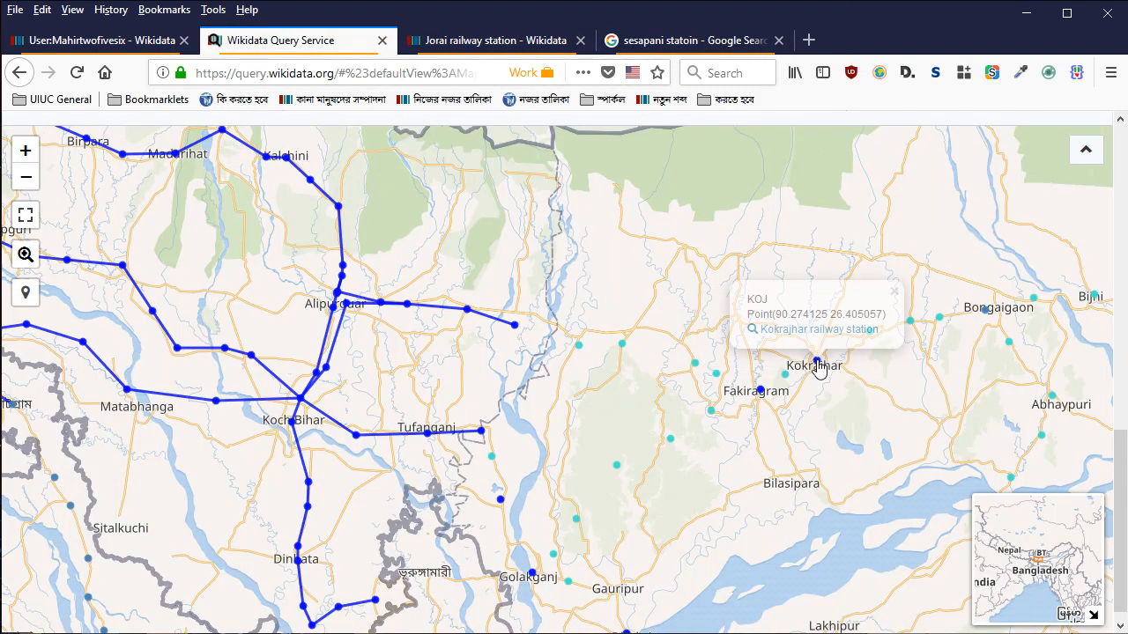
click(926, 370)
double_click(866, 333)
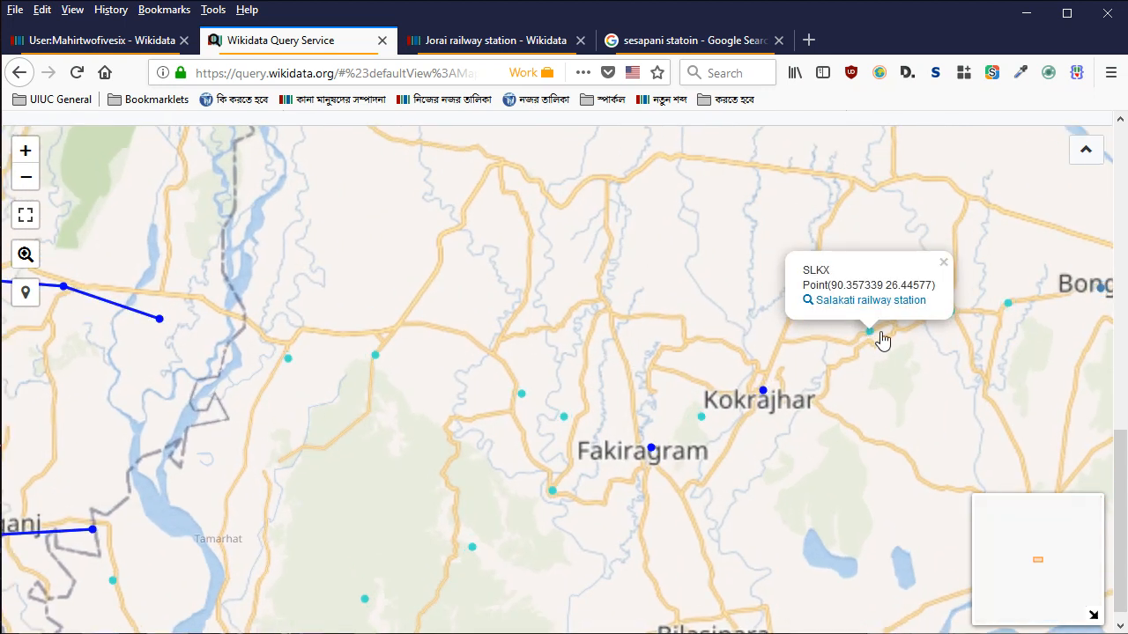
click(964, 340)
scroll(964, 340, down, 1)
click(959, 325)
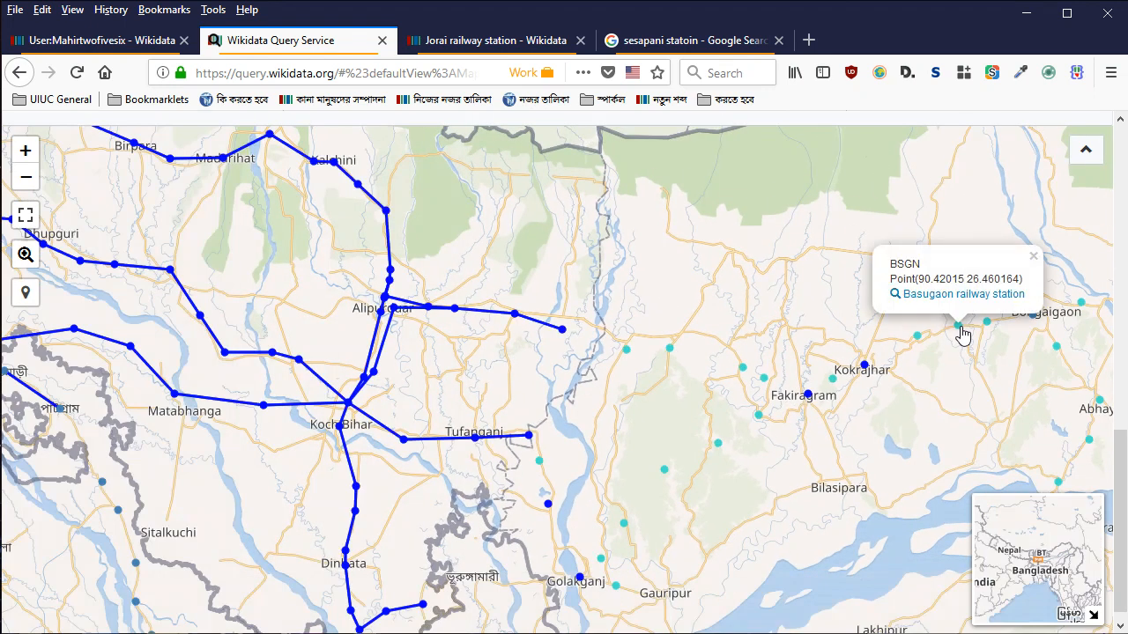
click(987, 322)
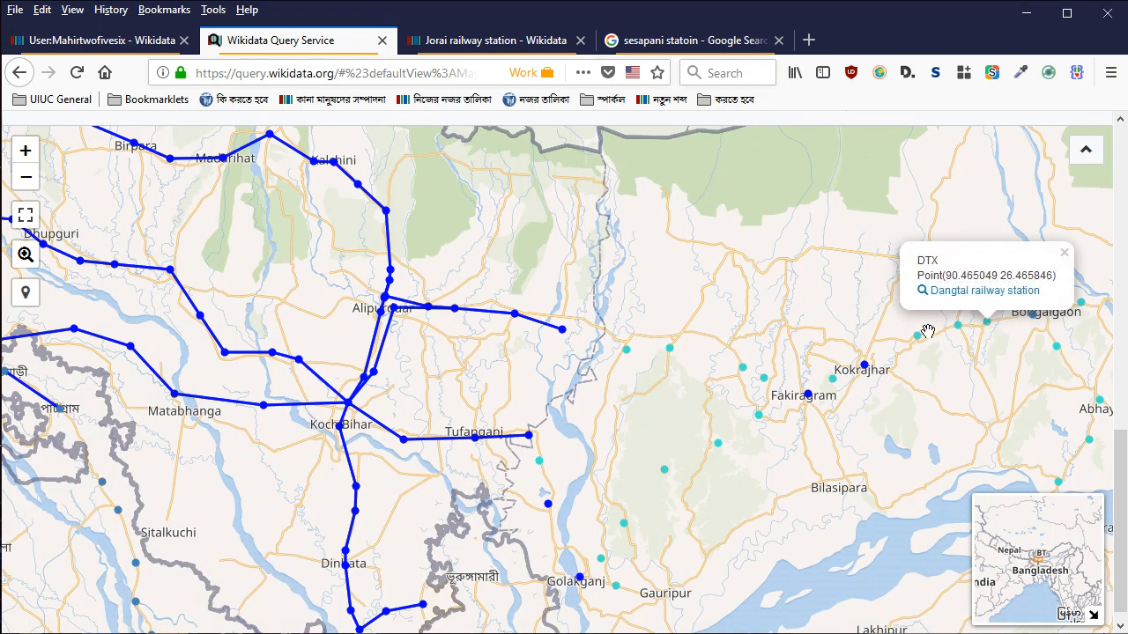
Compare the station markers up to New Bongaigaon on the query map with the stations on the division system map
click(808, 317)
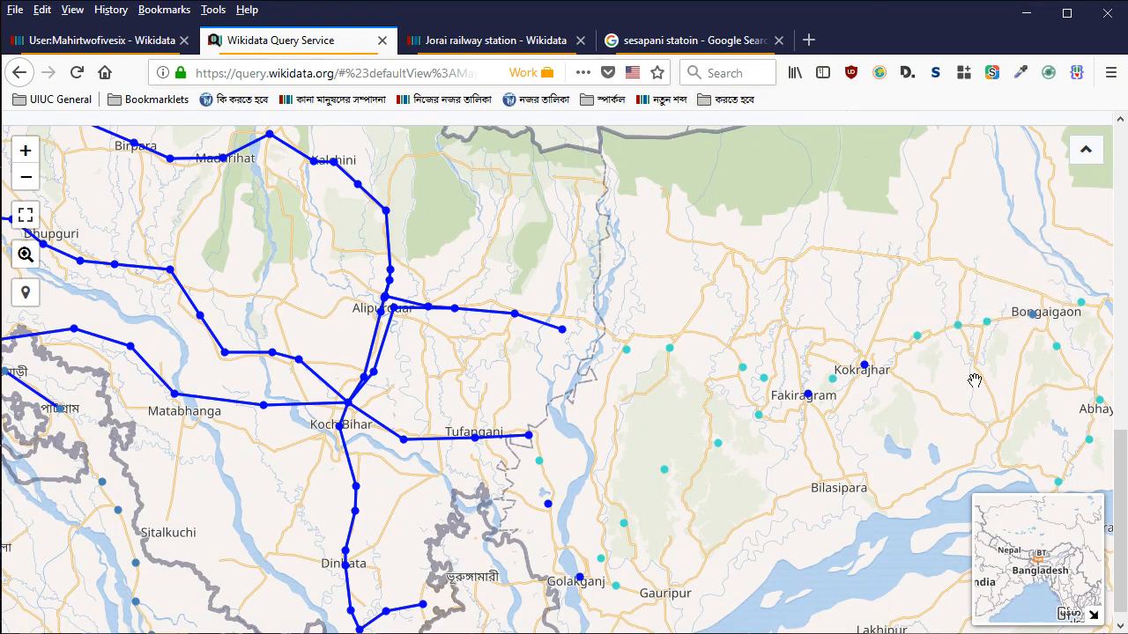
key(alt+Tab)
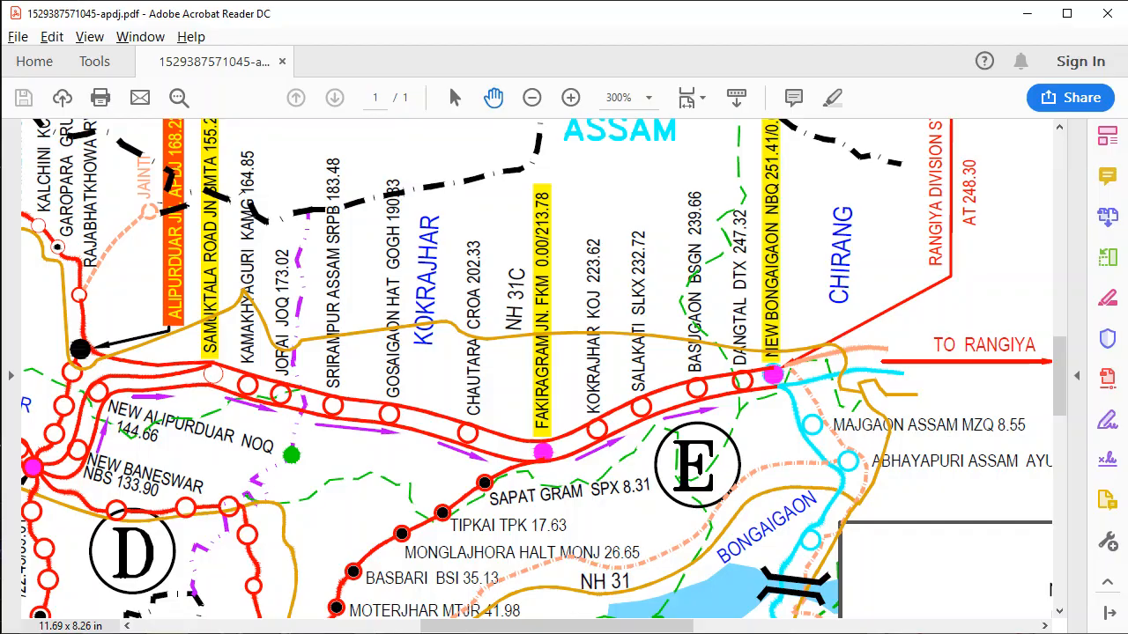
key(alt+Tab)
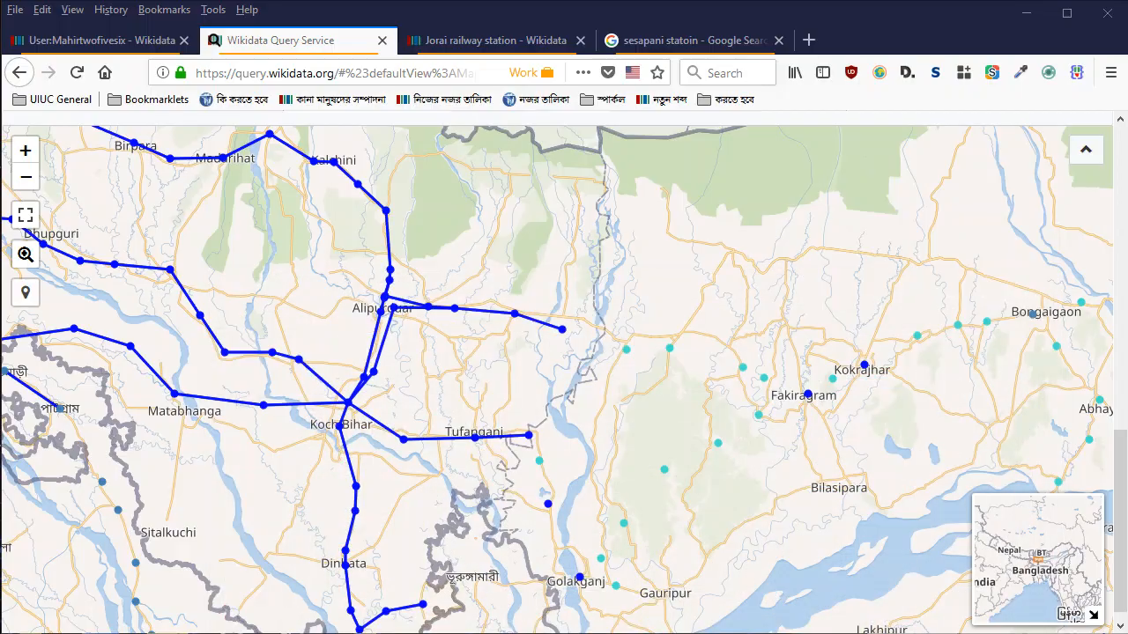
click(1031, 315)
click(758, 525)
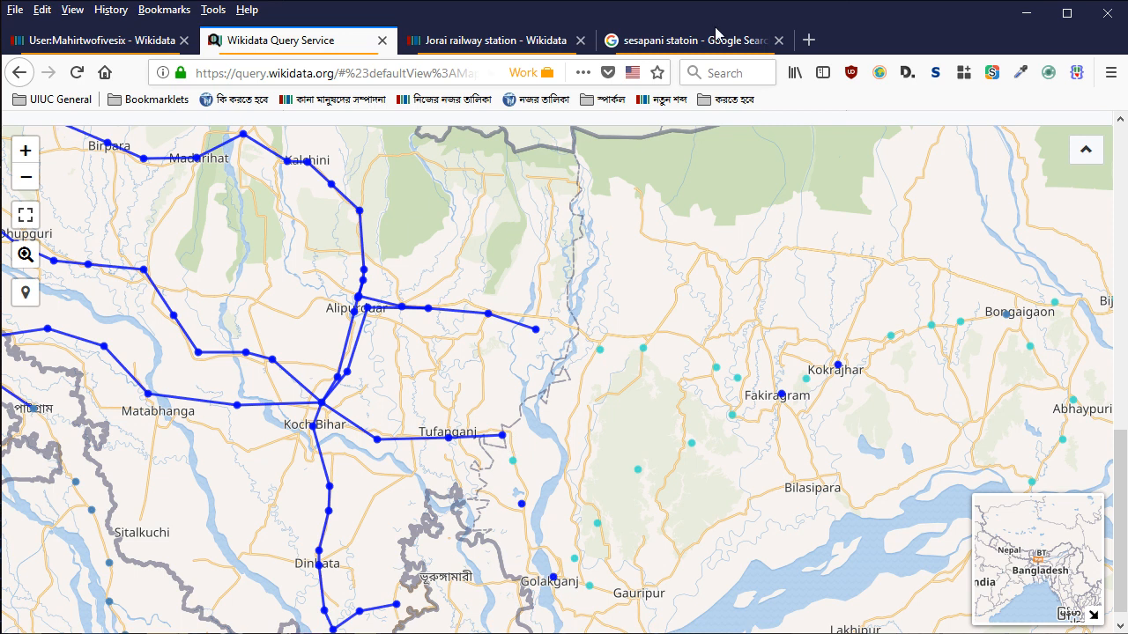
Start a new adjacent station value on the Jorai railway station item and accept the publishing terms for future edits
click(515, 53)
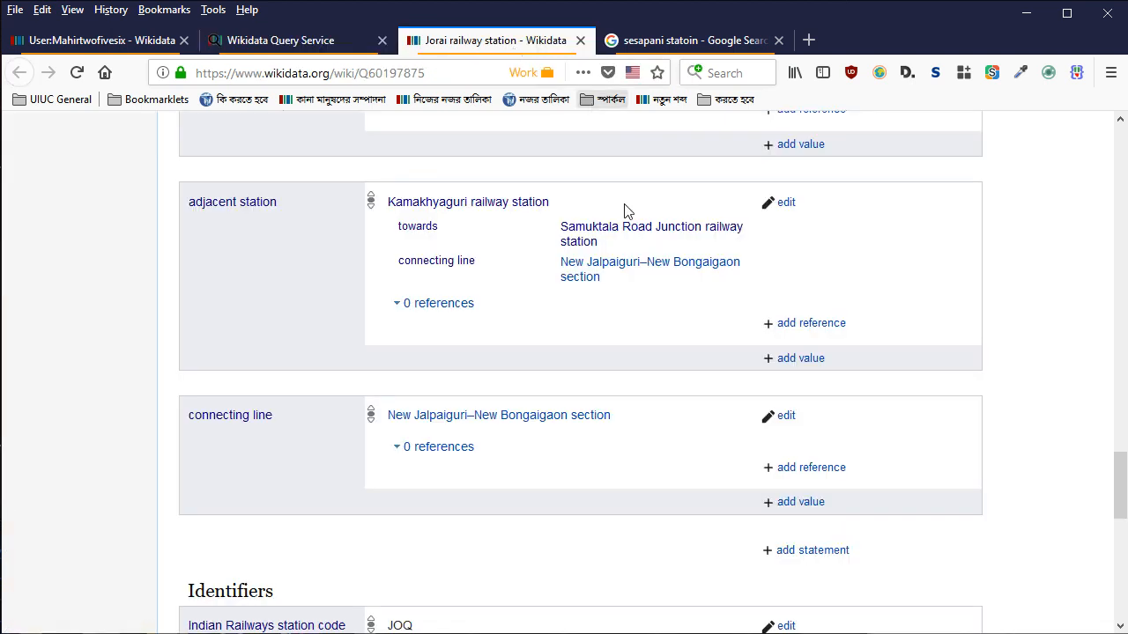
click(797, 359)
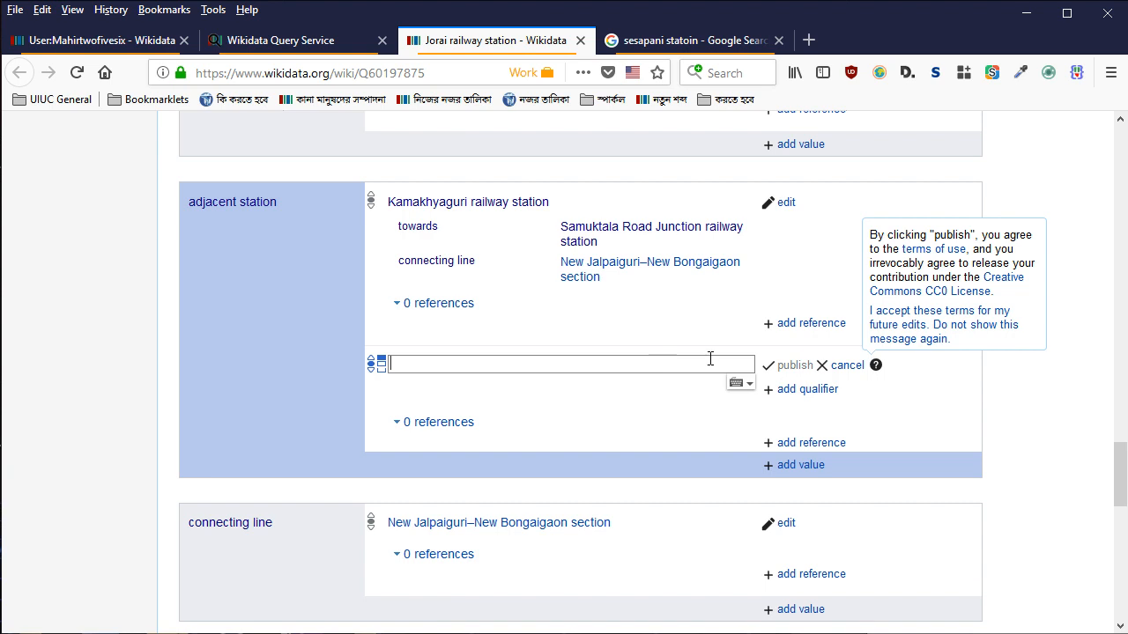
click(921, 326)
click(549, 363)
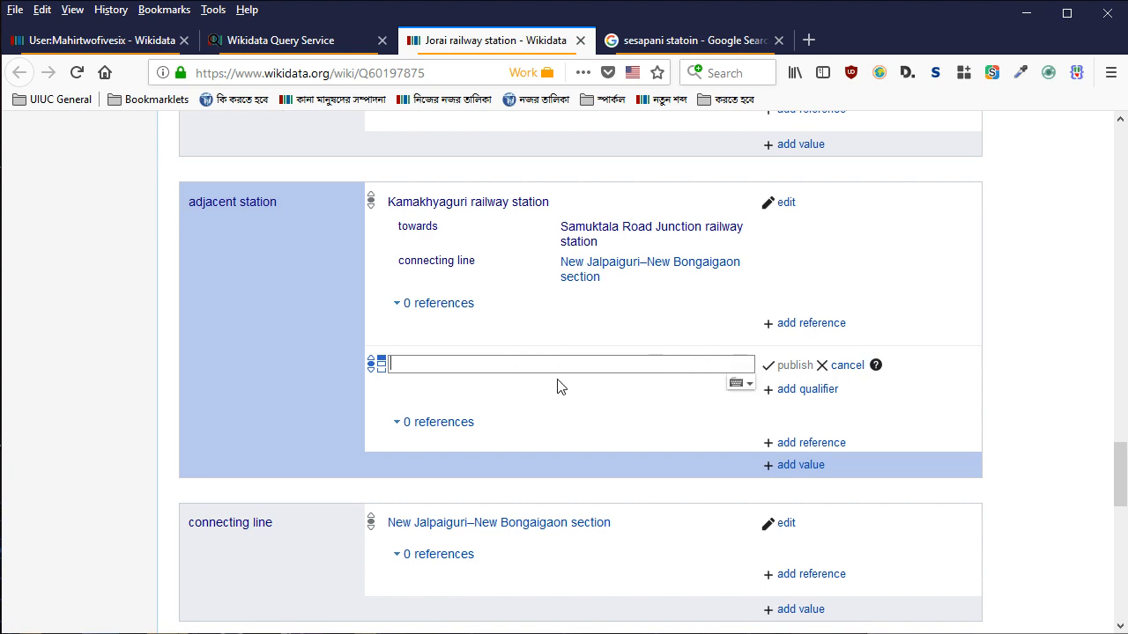
Check the next station on the division system map and enter Srirampur Assam railway station as the new adjacent station
key(alt+Tab)
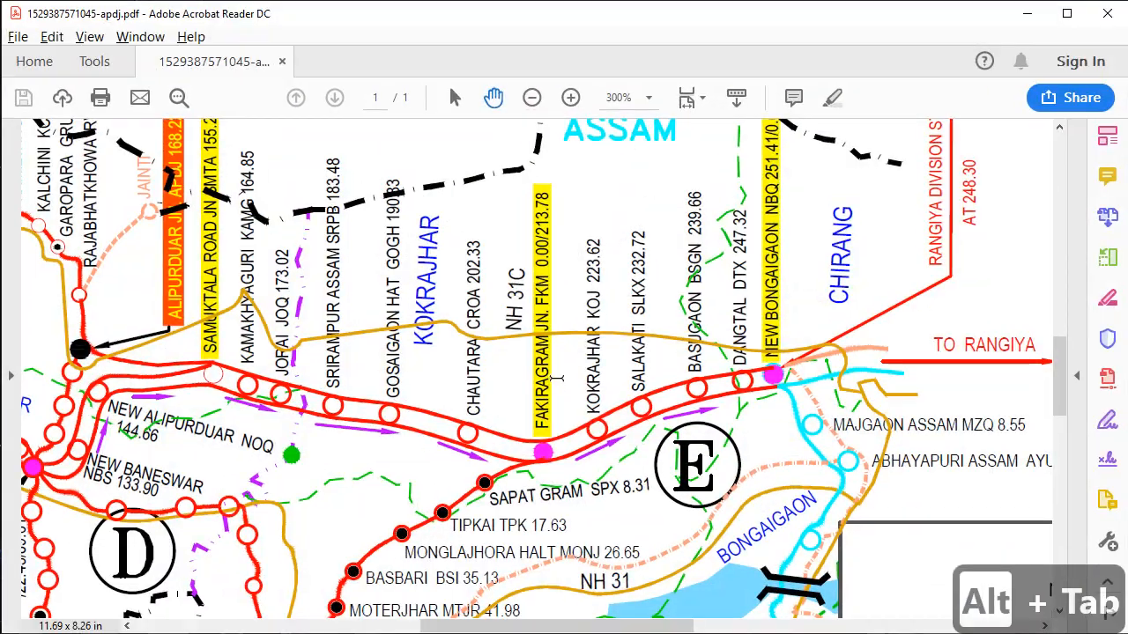
key(alt+Tab)
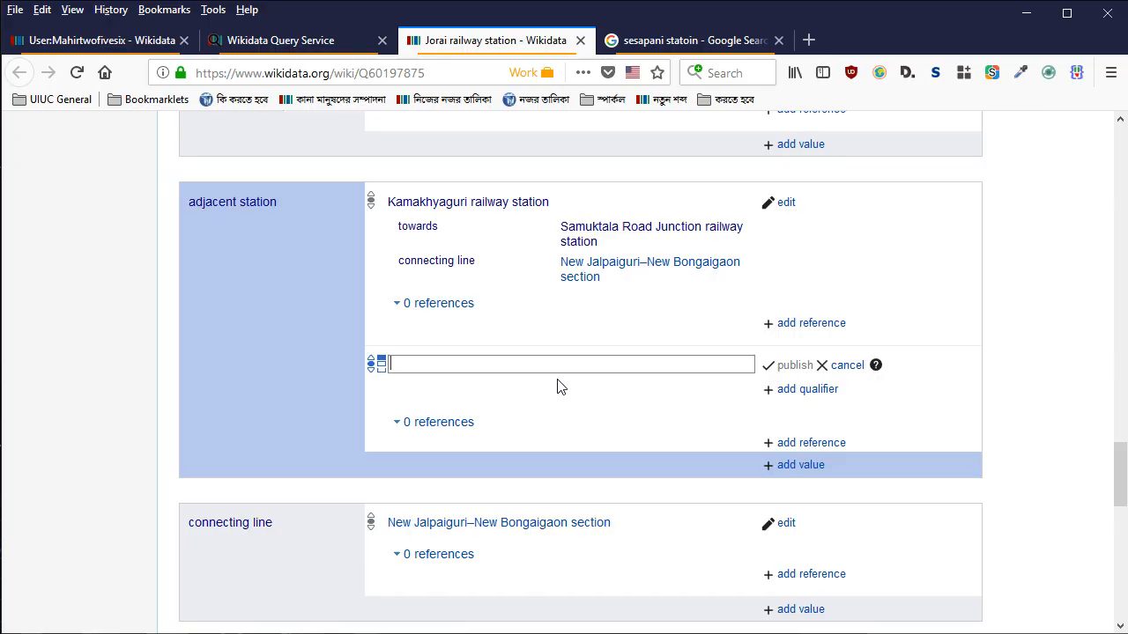
key(alt+Tab)
key(alt+Tab)
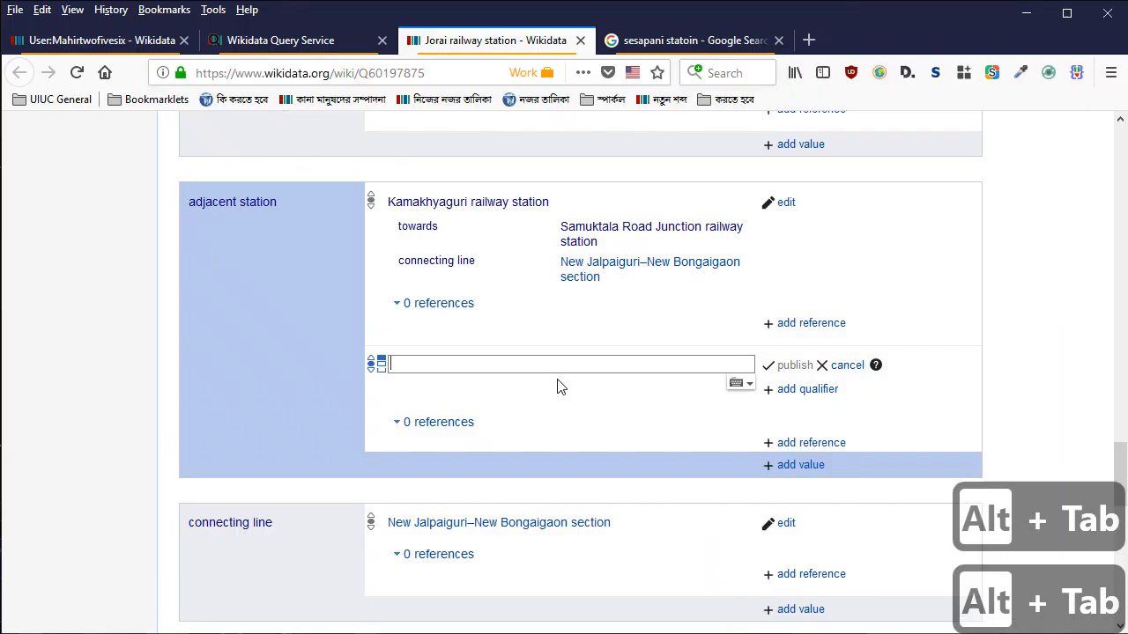
text(srirampur assam)
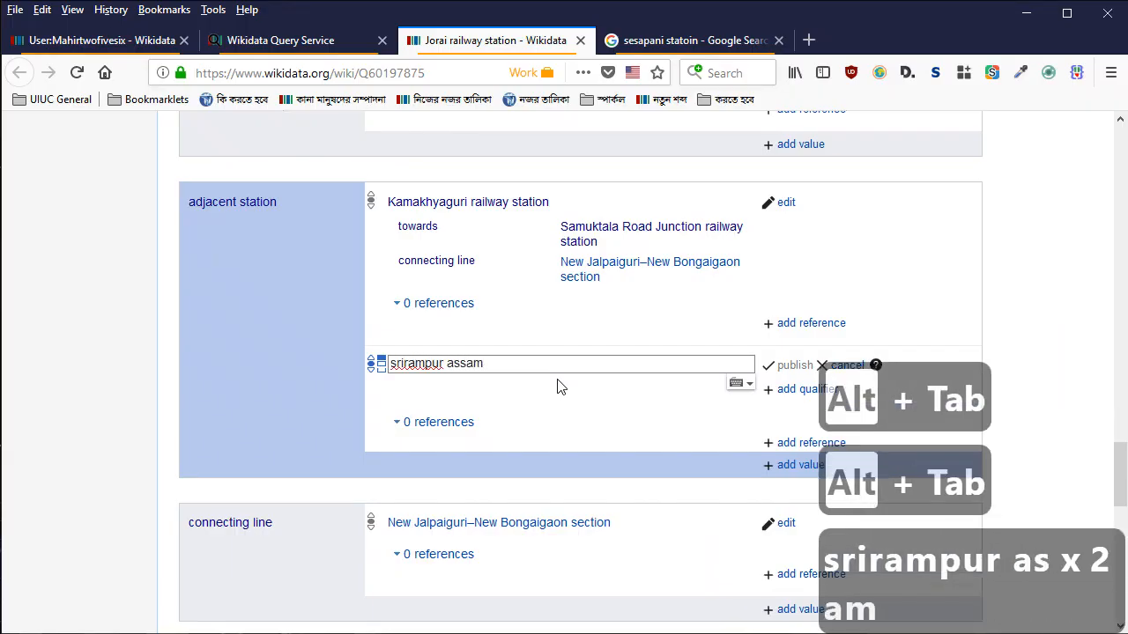
key(Down)
key(Return)
Add a connecting line qualifier to the Srirampur Assam value with New Jalpaiguri–New Bongaigaon section
key(Tab)
key(Return)
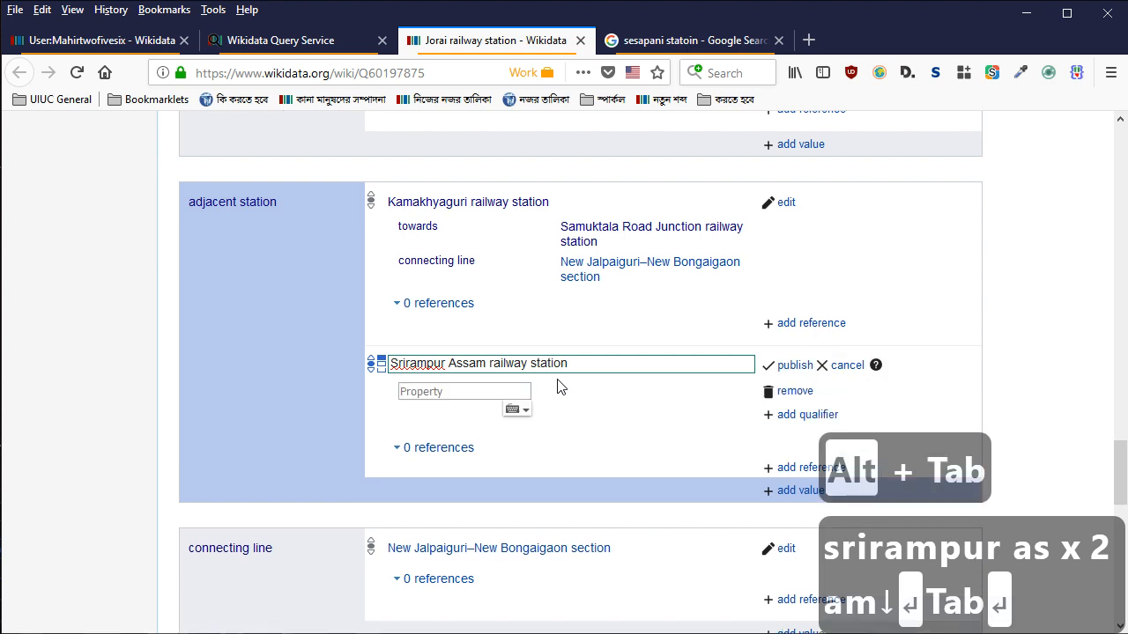
text(connecting line)
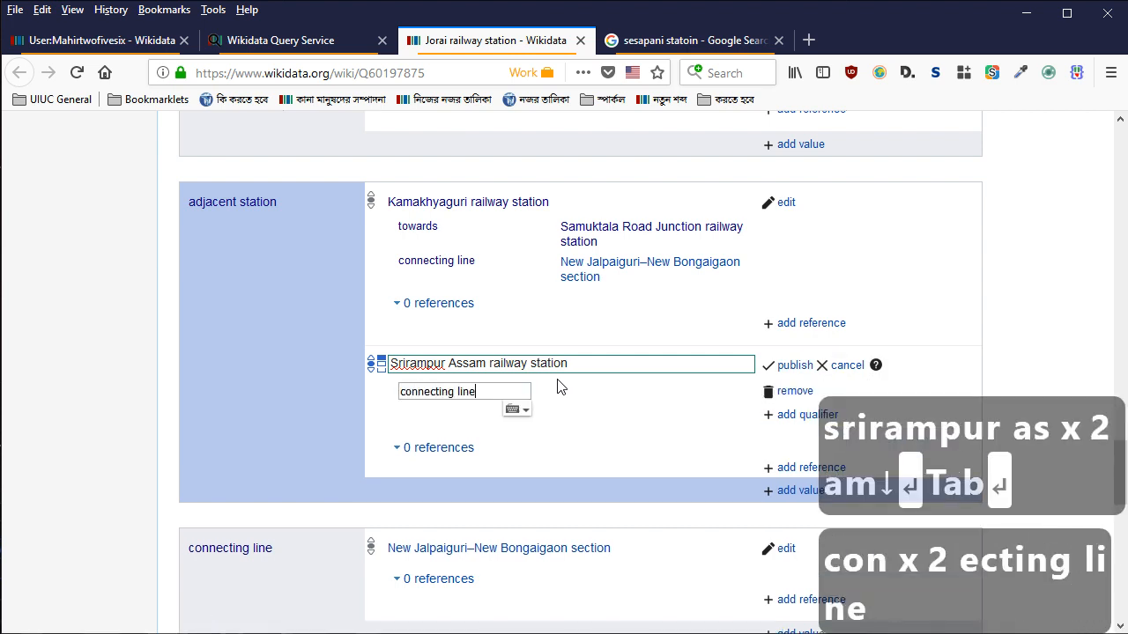
text(new jalpaigur)
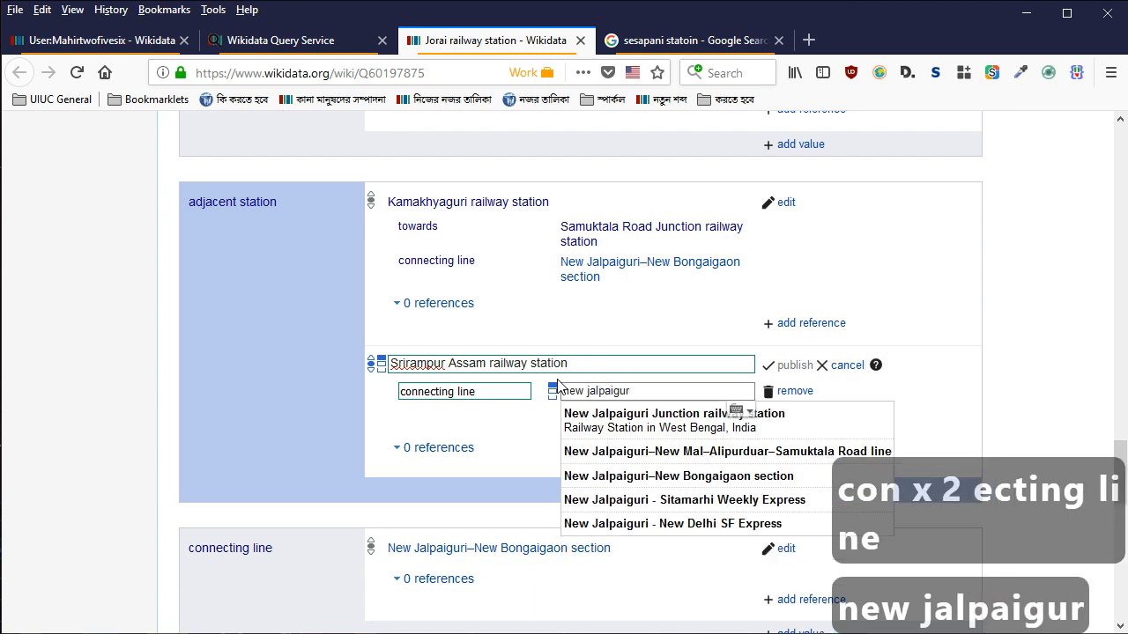
key(Down)
key(Down)
key(Down)
key(Return)
key(Tab)
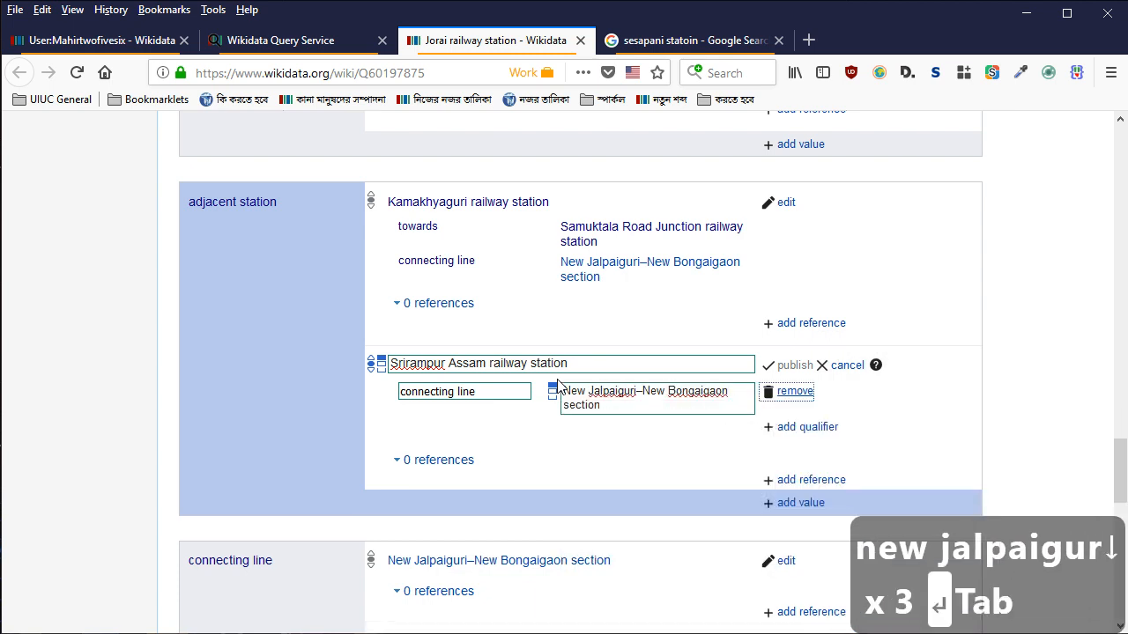
Add a towards qualifier with New Bongaigaon railway station and publish the Srirampur Assam adjacent station statement
key(Tab)
key(Return)
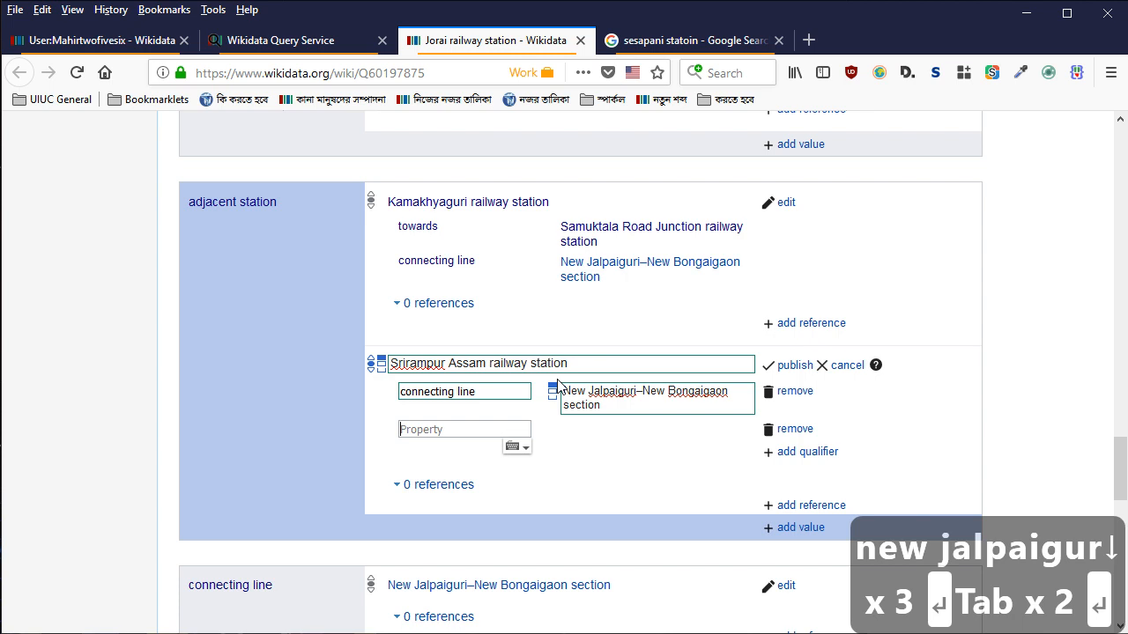
text(towards)
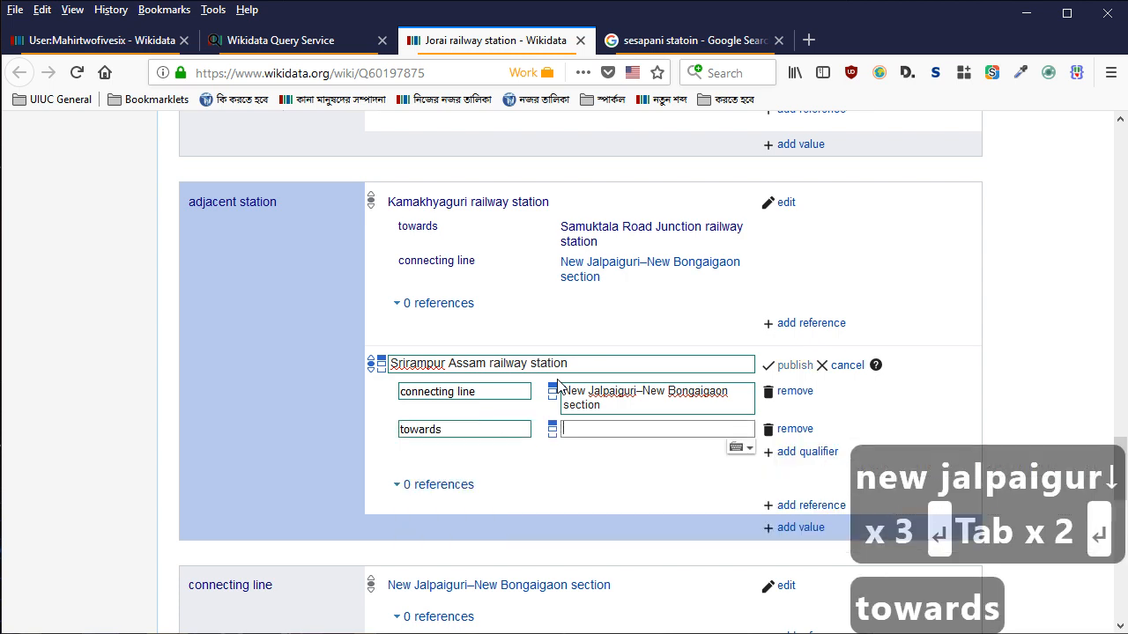
text(new bongaigaon j)
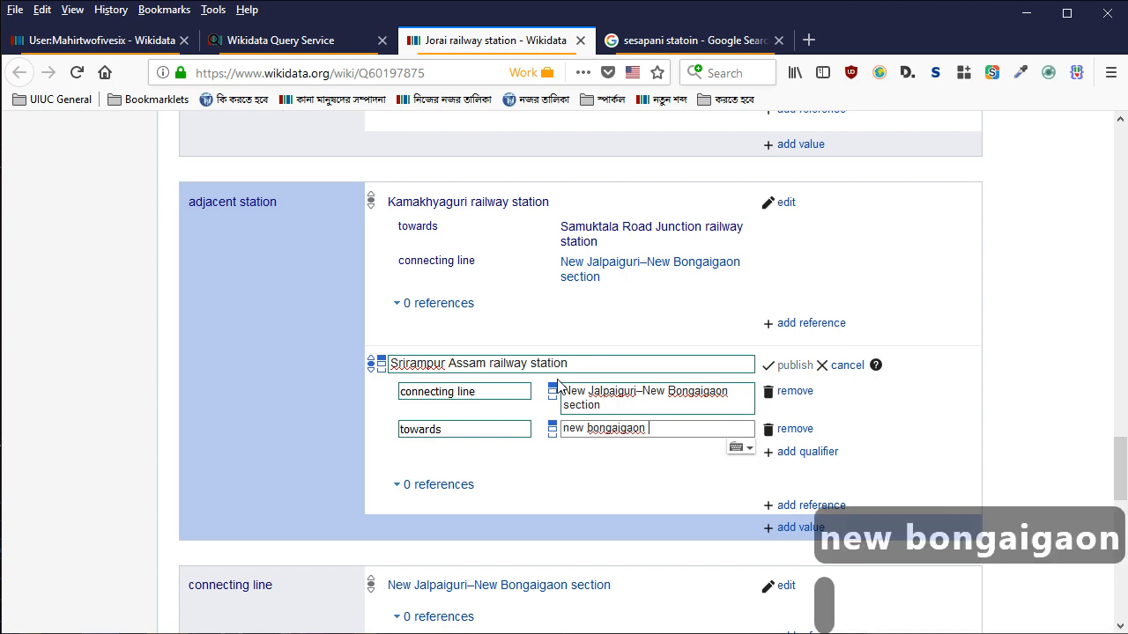
key(BackSpace)
text(jr)
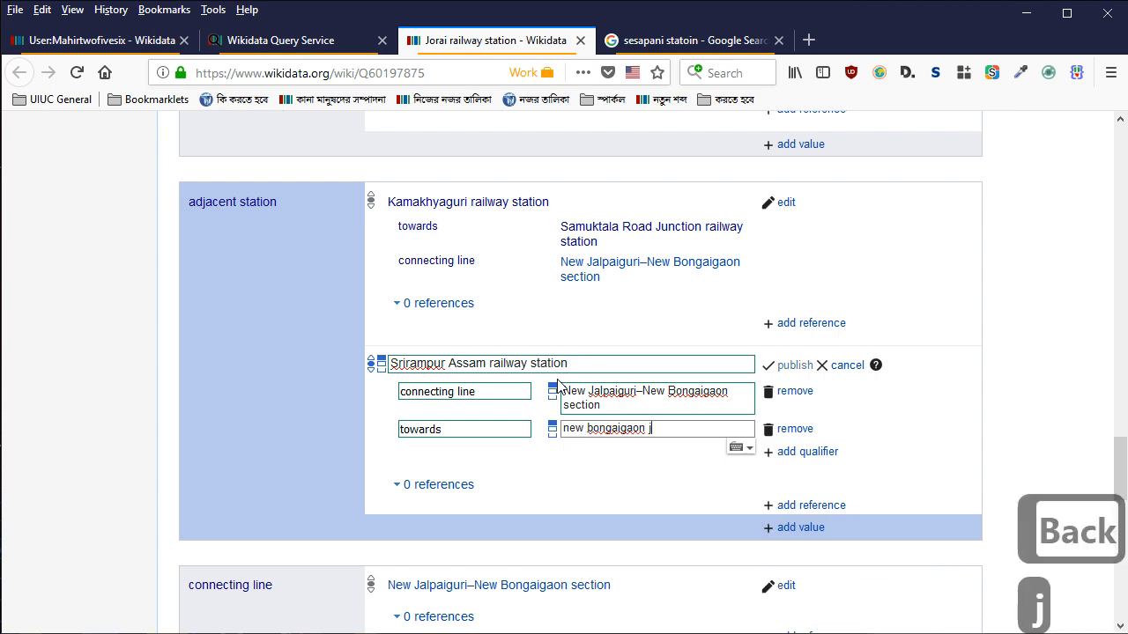
key(BackSpace)
key(BackSpace)
text(r)
key(Down)
key(Down)
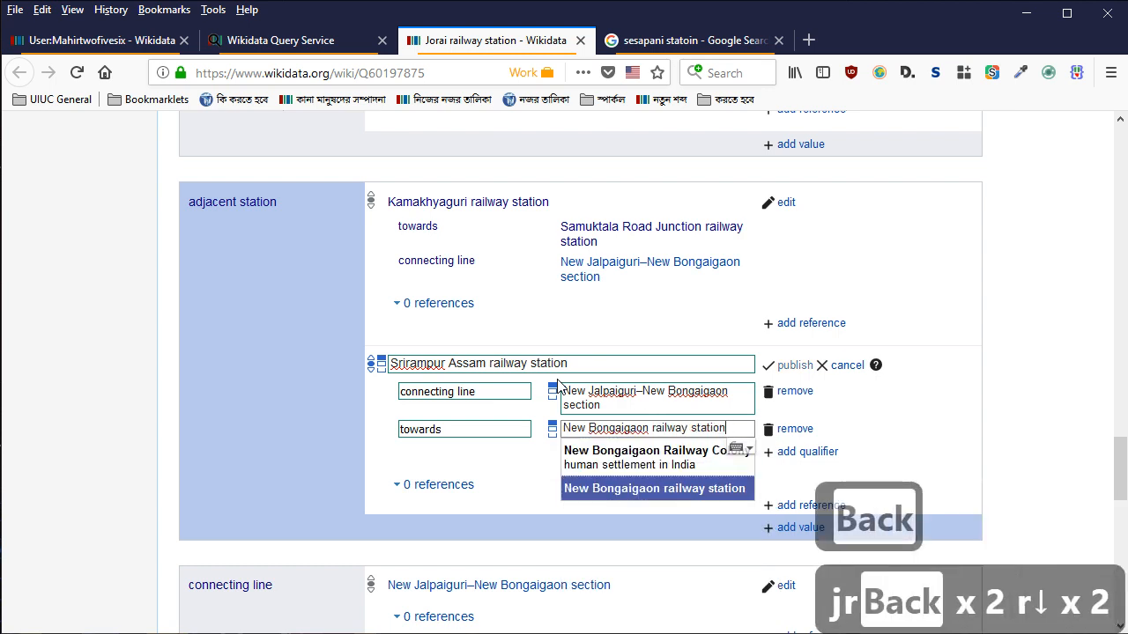
key(Return)
key(Return)
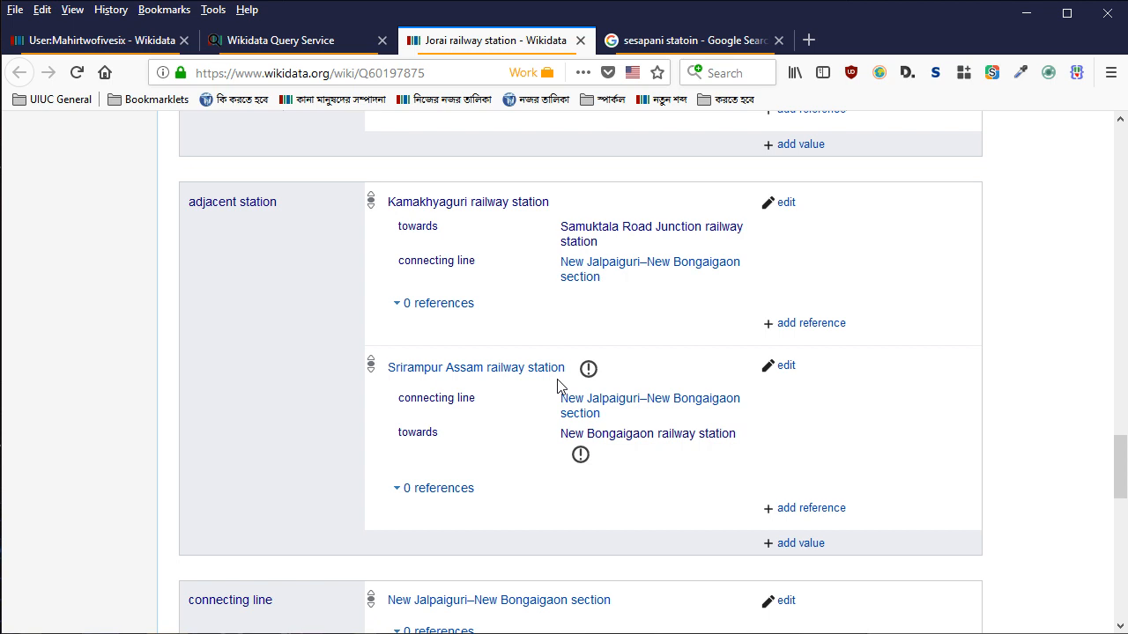
Review Jorai's adjacent station statements, open the linked Srirampur Assam item and look through its labels and statements
scroll(557, 385, down, 2)
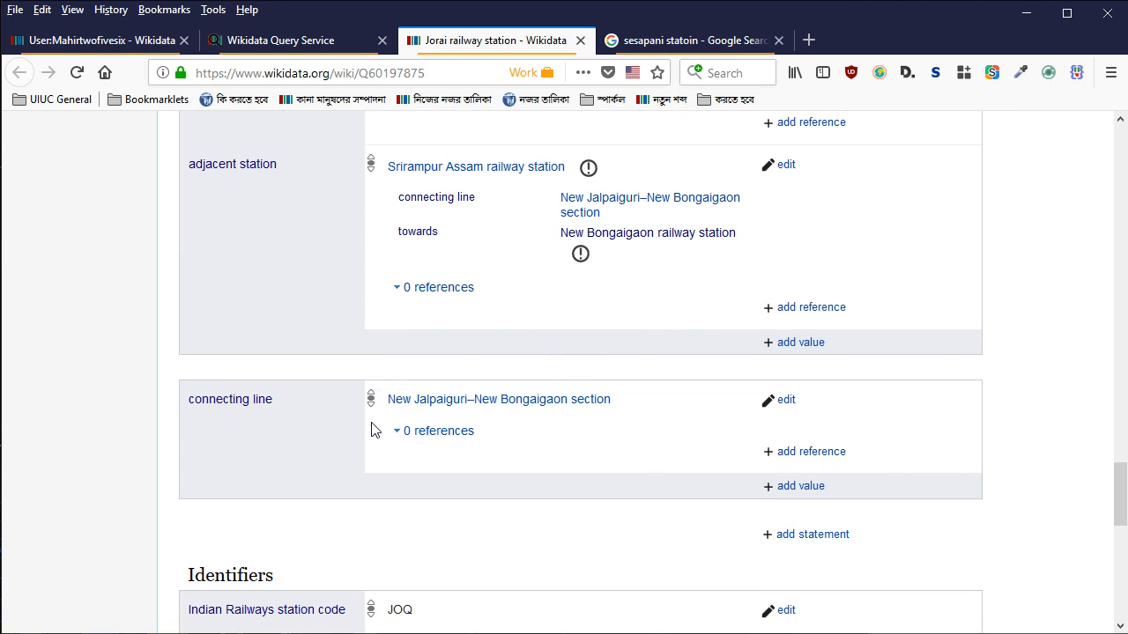
scroll(571, 411, up, 2)
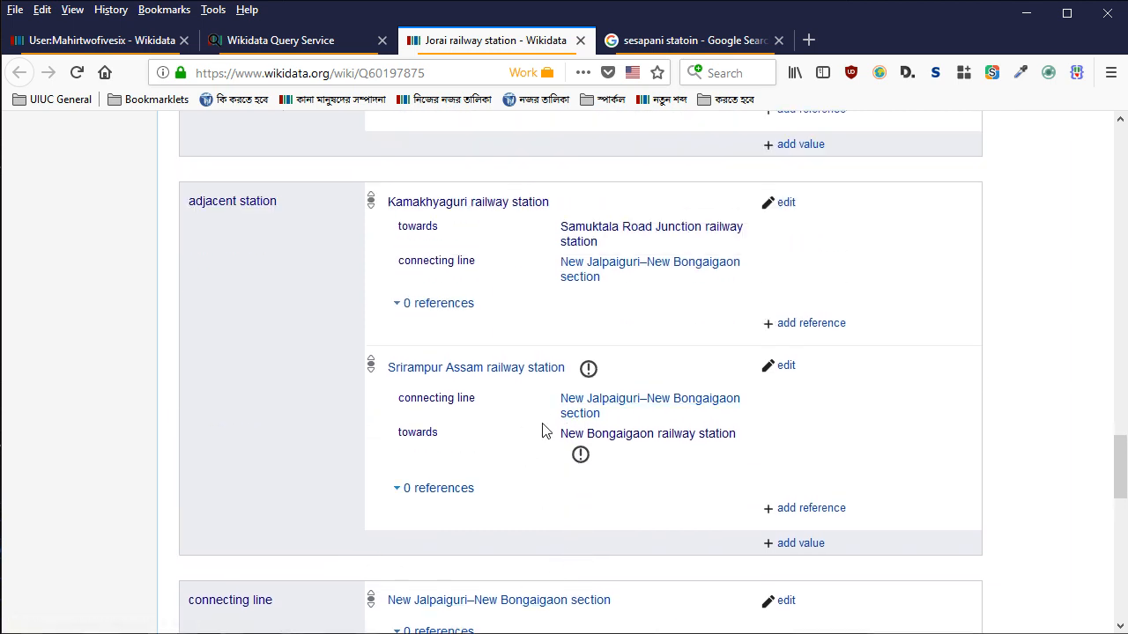
click(458, 377)
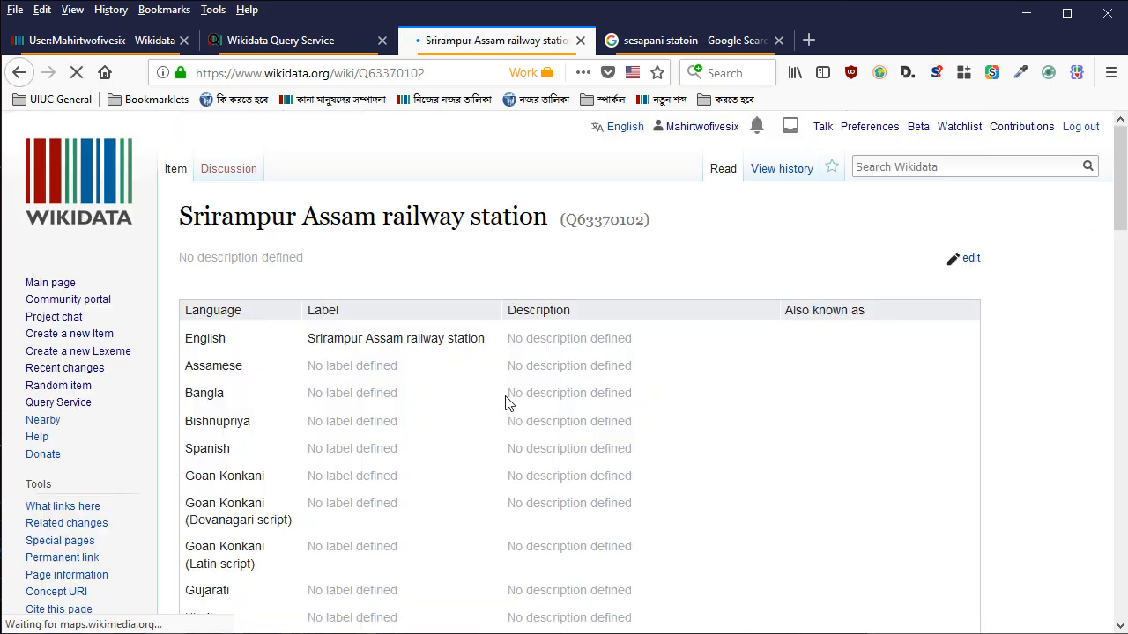
scroll(576, 347, down, 8)
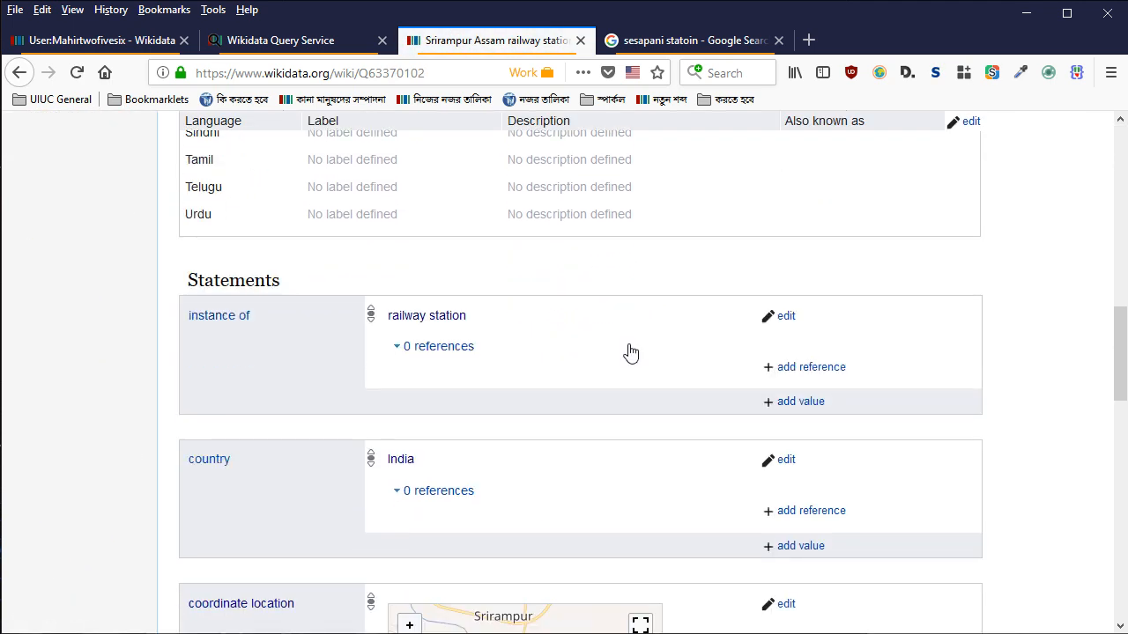
scroll(629, 344, down, 2)
scroll(629, 350, down, 4)
scroll(629, 349, up, 9)
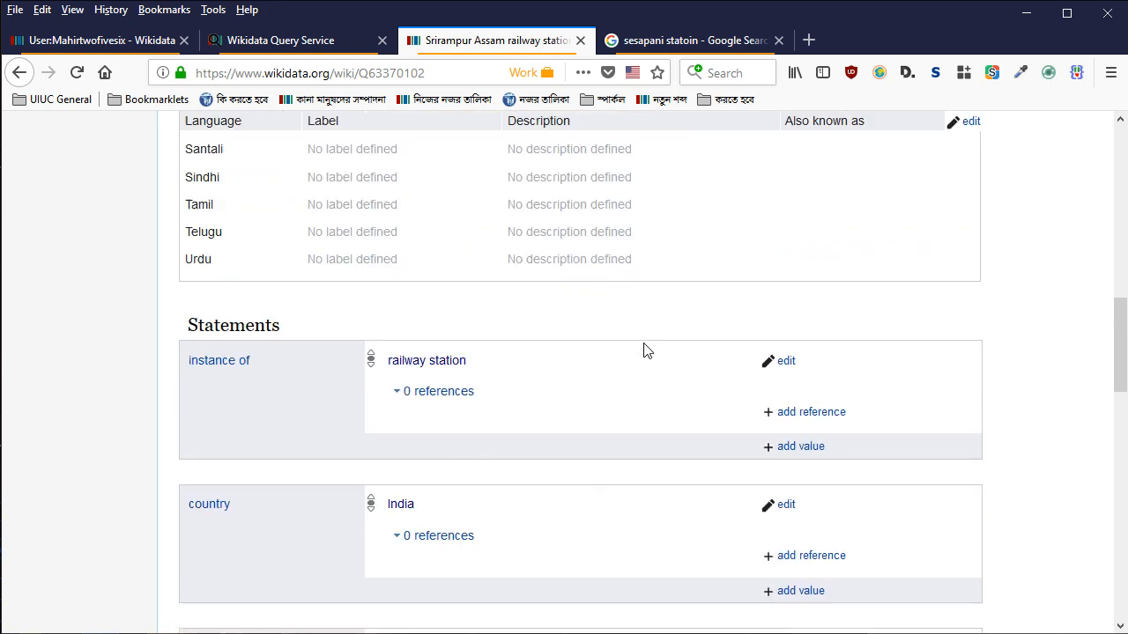
scroll(630, 330, up, 5)
scroll(344, 327, down, 2)
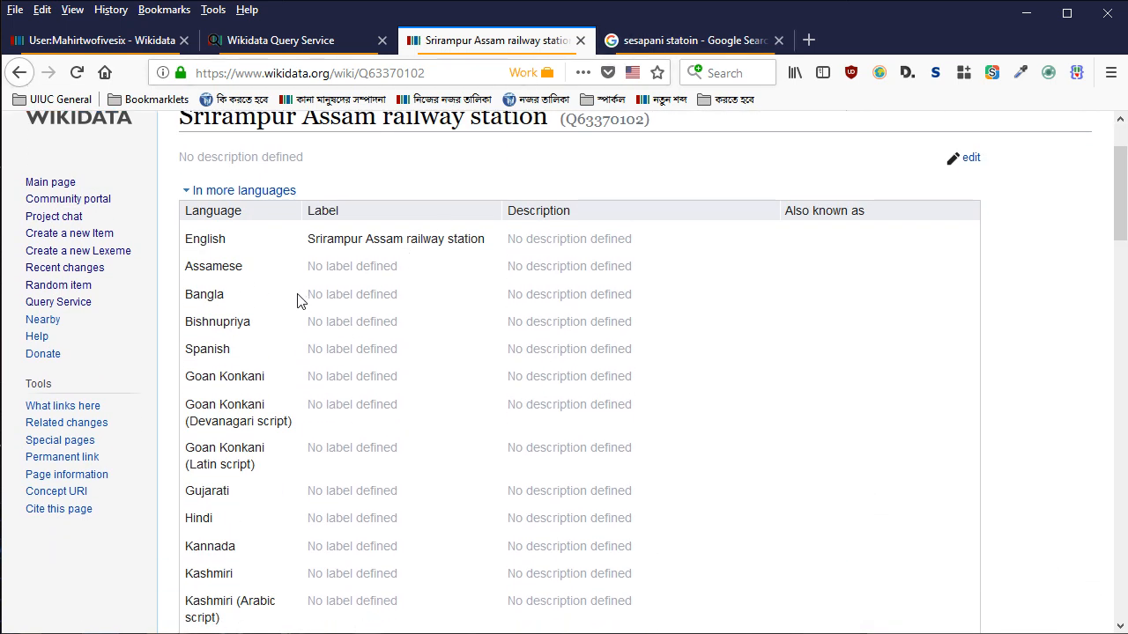
scroll(387, 246, down, 2)
scroll(380, 256, up, 2)
Search Google Images for "srirampur assam railway station" and enlarge the photo of the yellow station name sign
click(656, 42)
click(237, 148)
triple_click(206, 148)
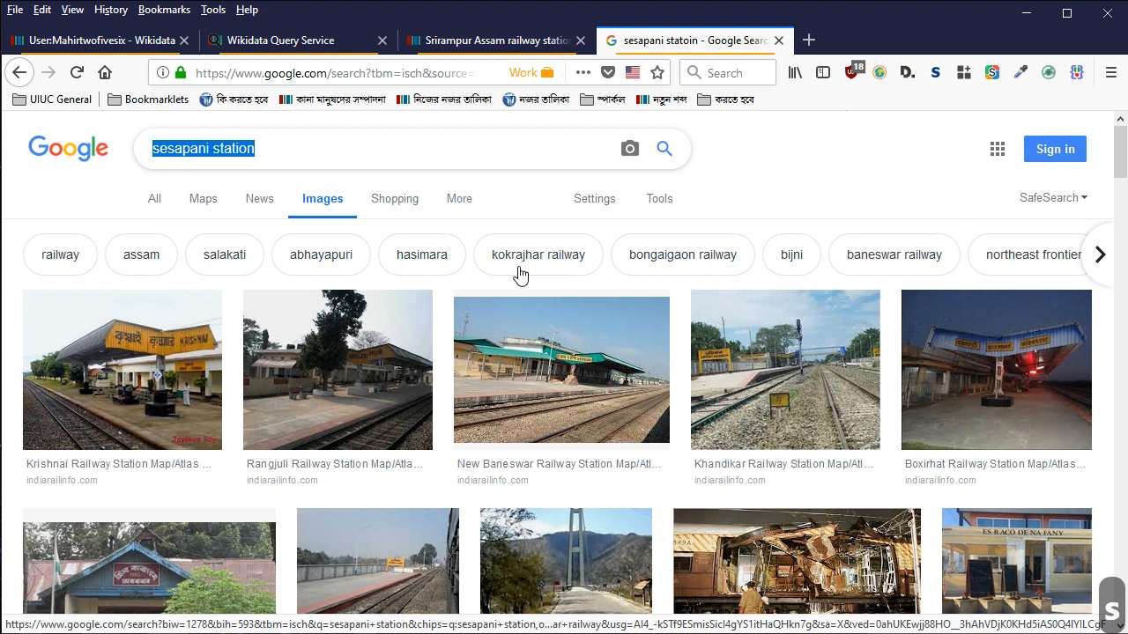
text(srirampur assam)
key(Down)
key(Down)
key(Down)
key(Down)
key(Return)
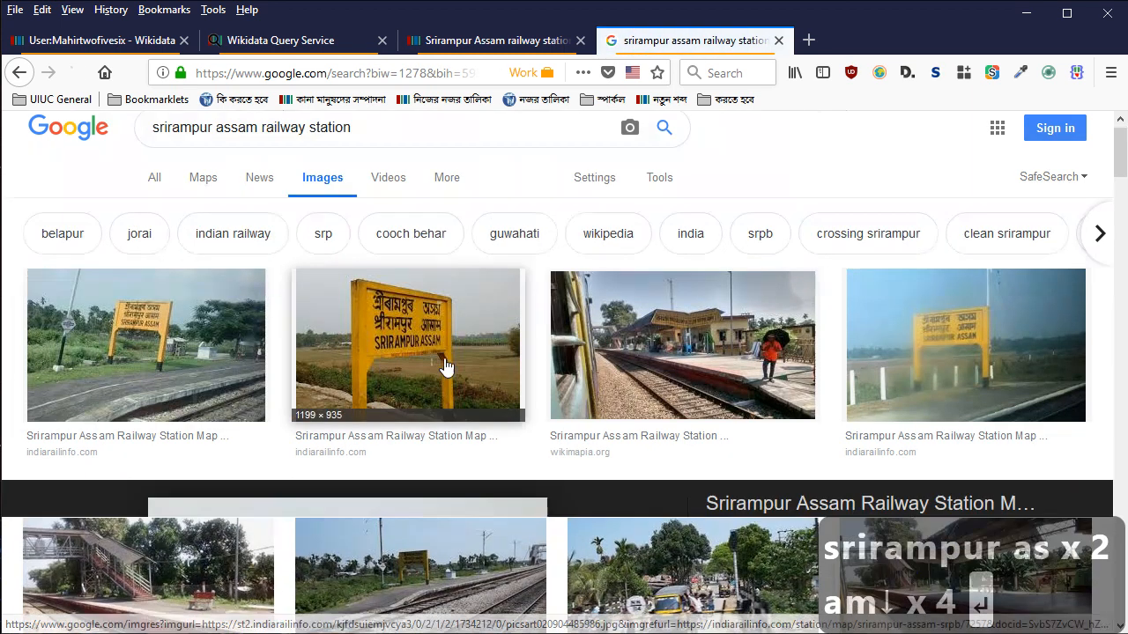
click(447, 366)
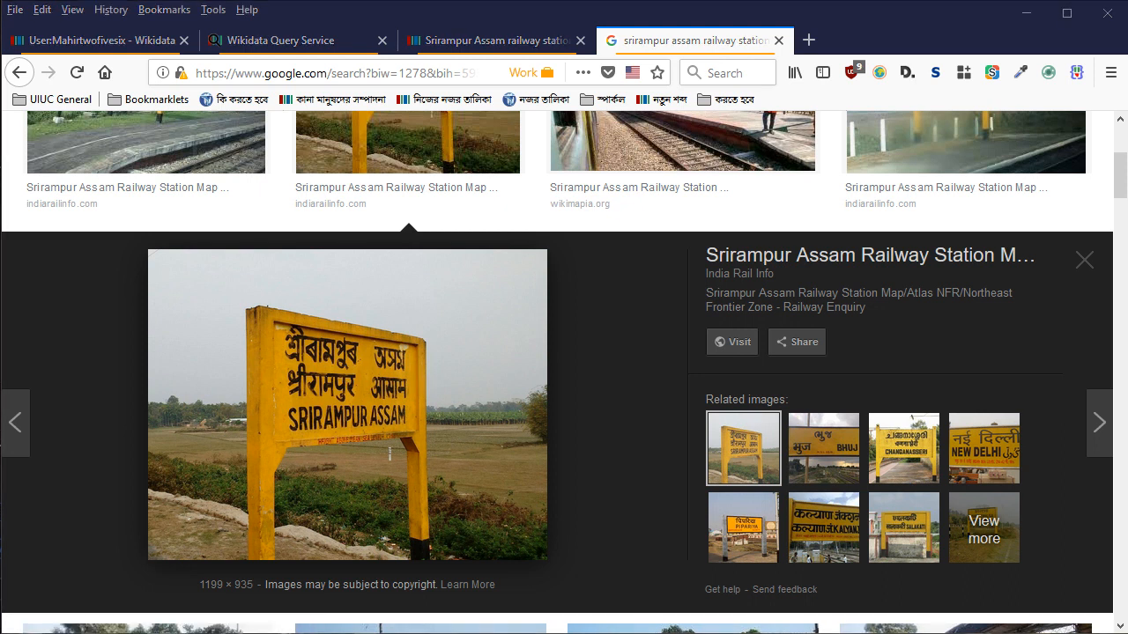
Open the Avro Keyboard settings, move the dialog away from the station photo and return to the browser
key(super)
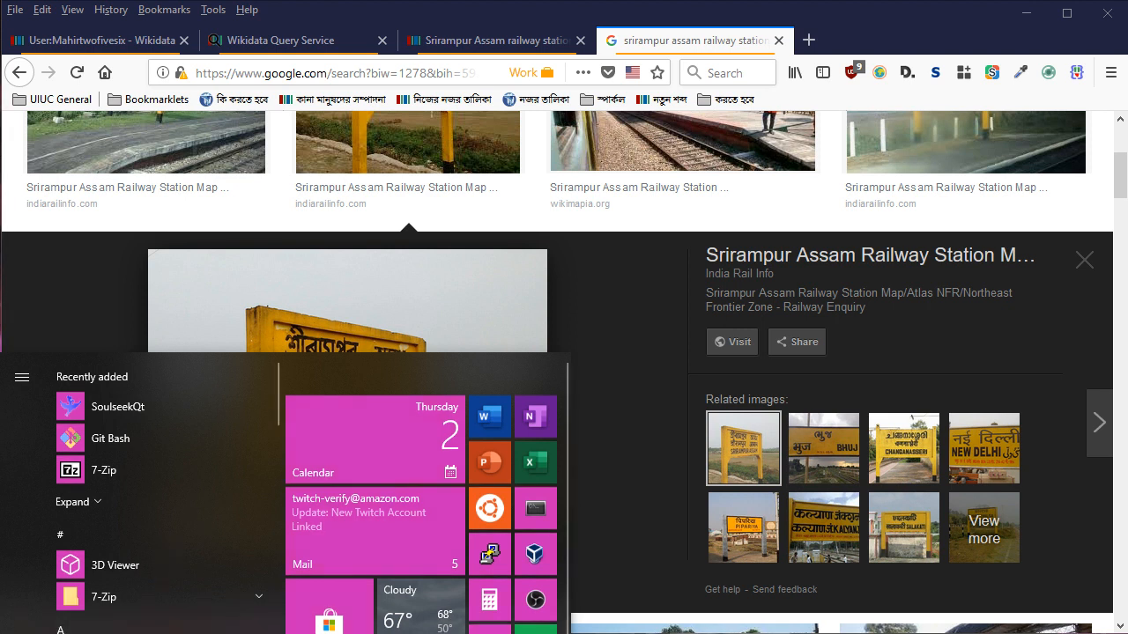
click(490, 629)
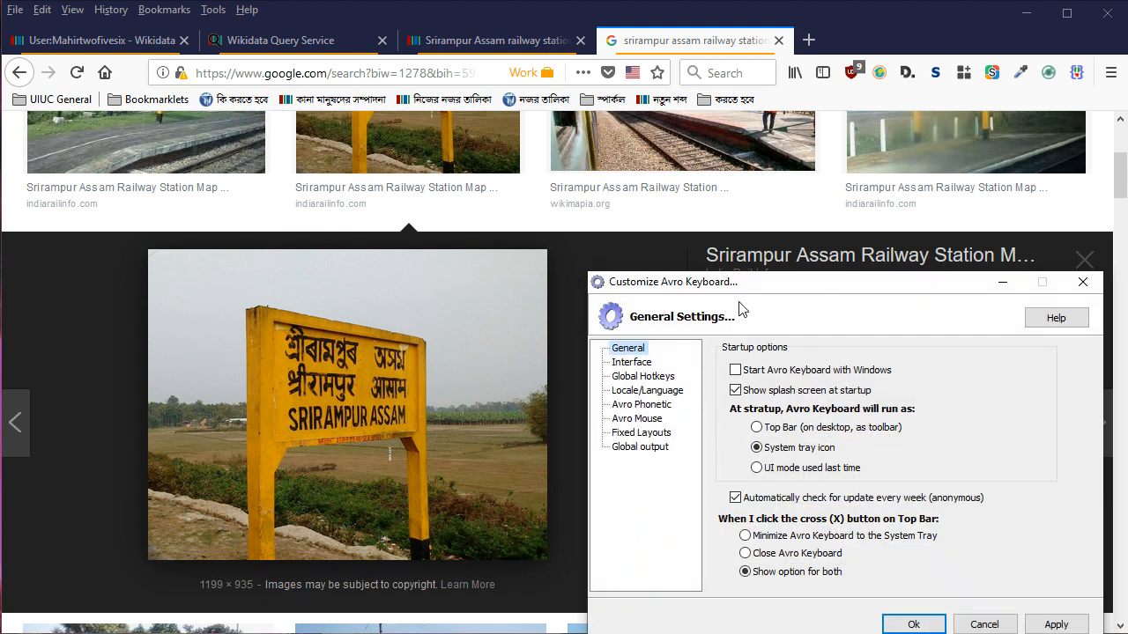
drag(783, 289, 1127, 363)
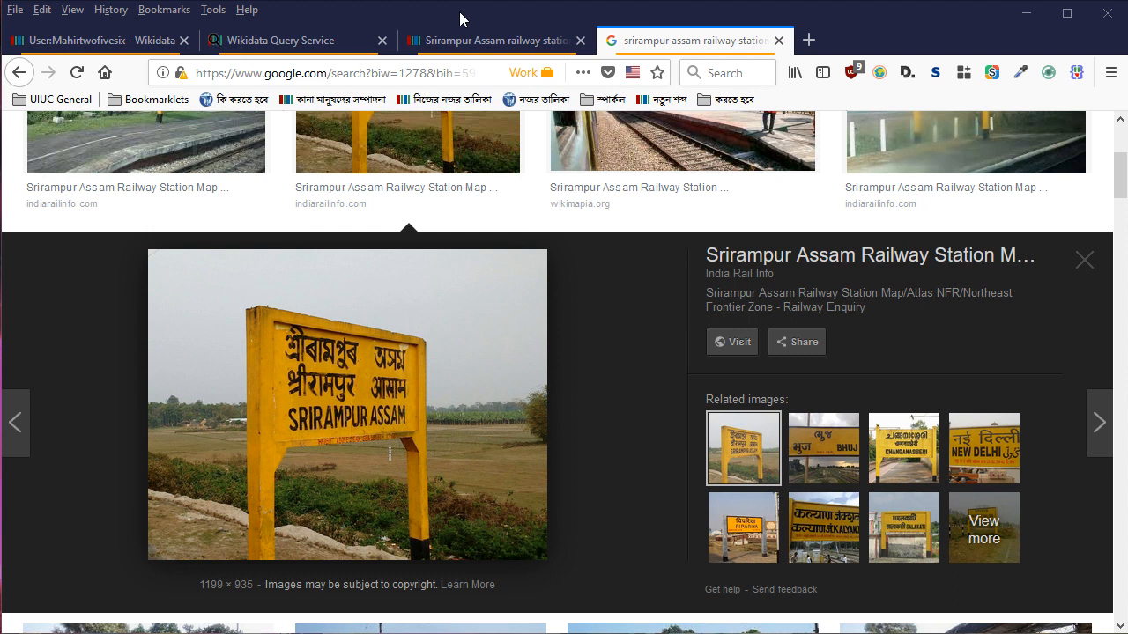
click(742, 75)
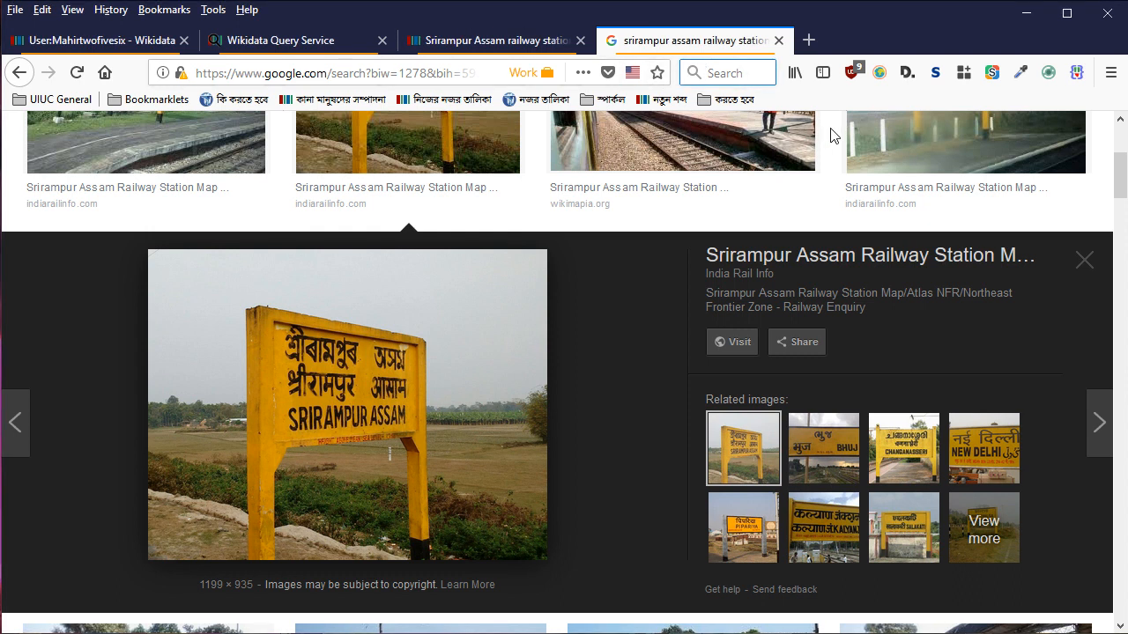
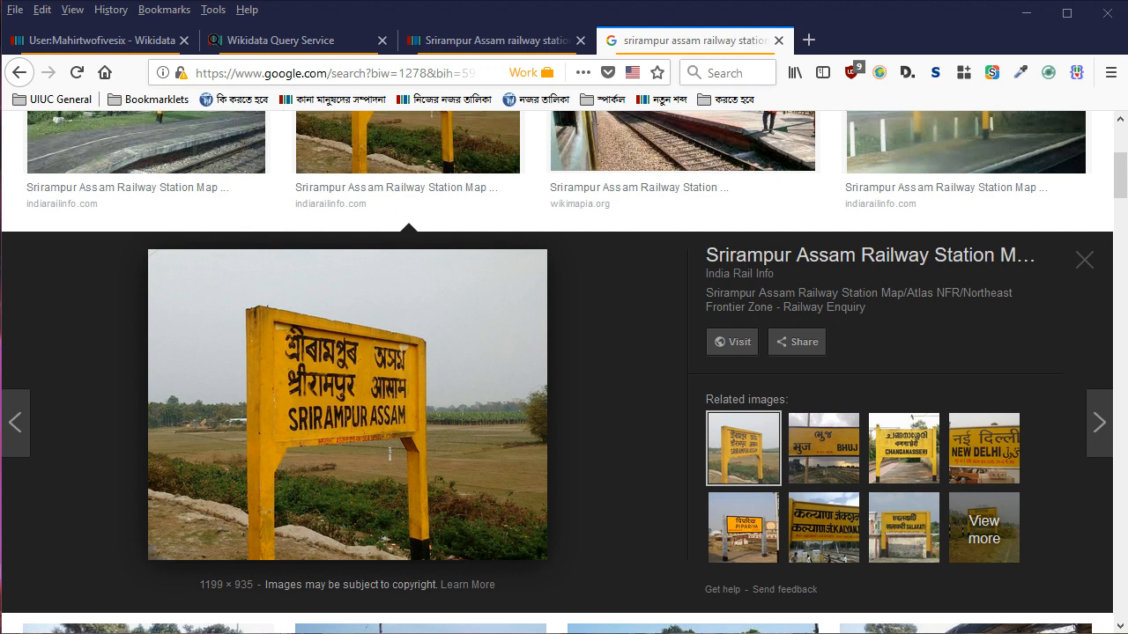
key(super)
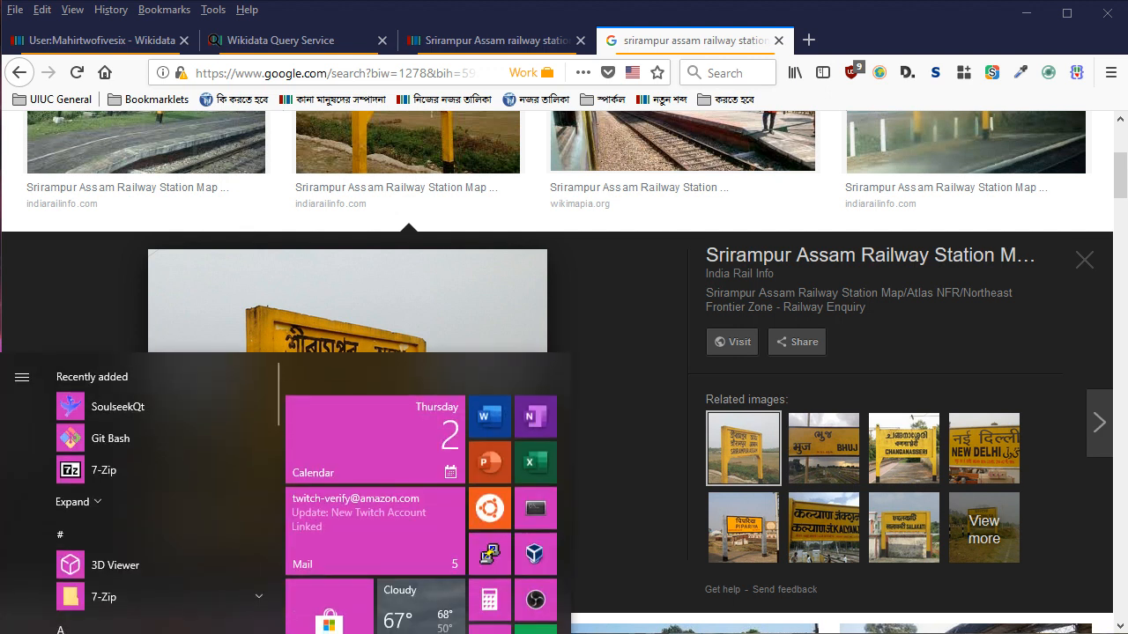
scroll(161, 529, down, 5)
scroll(161, 584, up, 5)
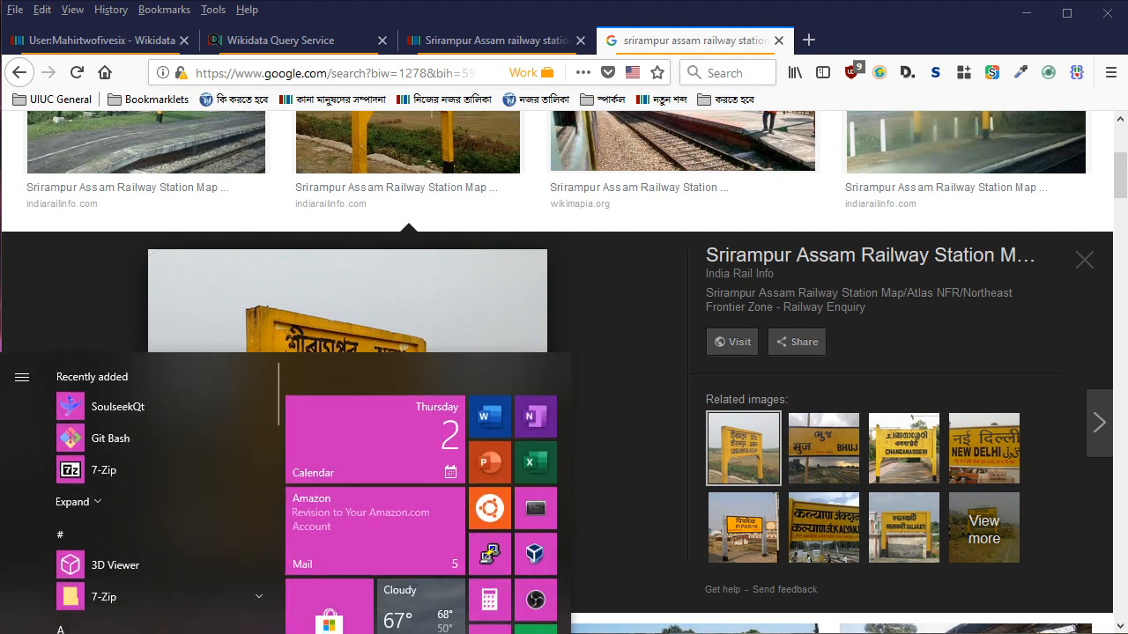
text(babelmap)
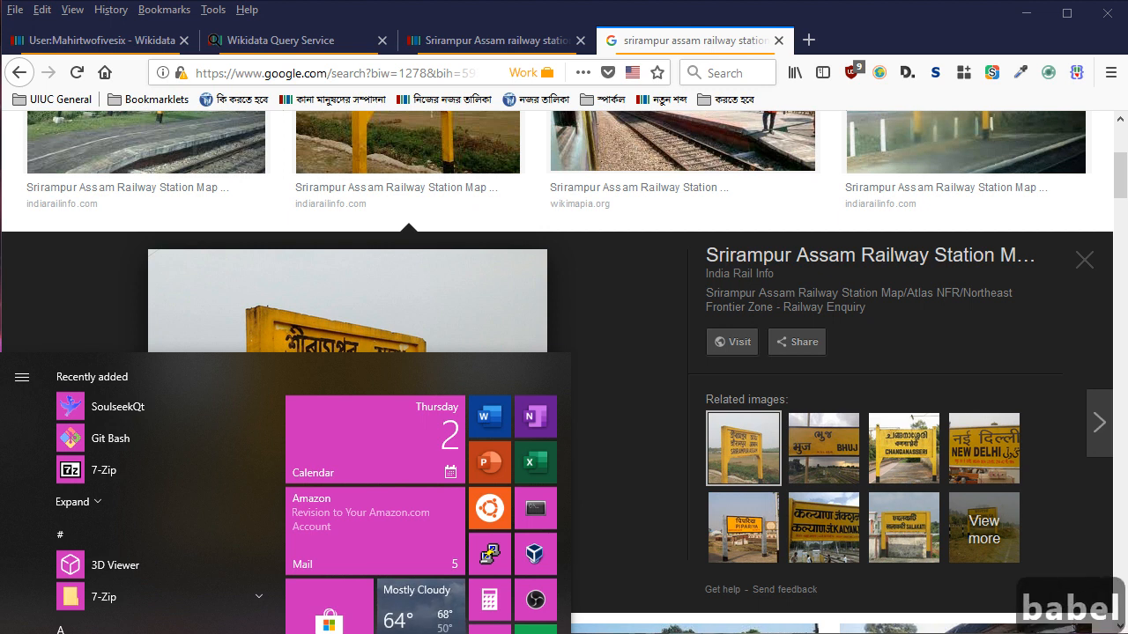
key(BackSpace)
key(BackSpace)
key(BackSpace)
key(BackSpace)
key(BackSpace)
key(BackSpace)
key(BackSpace)
key(BackSpace)
key(BackSpace)
key(BackSpace)
key(BackSpace)
key(BackSpace)
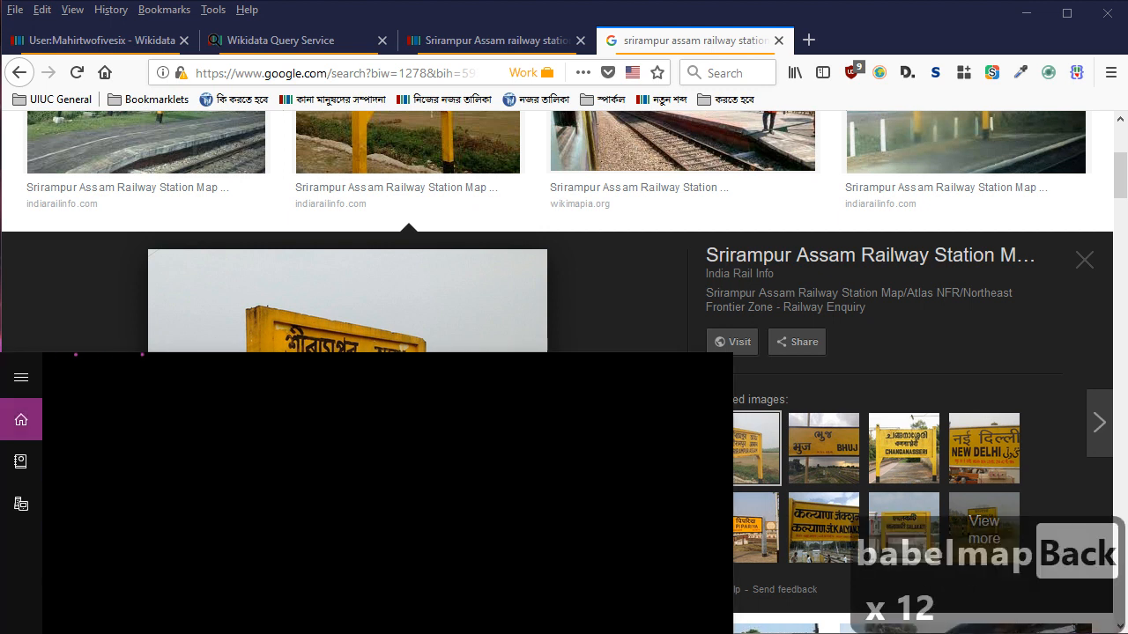
key(super)
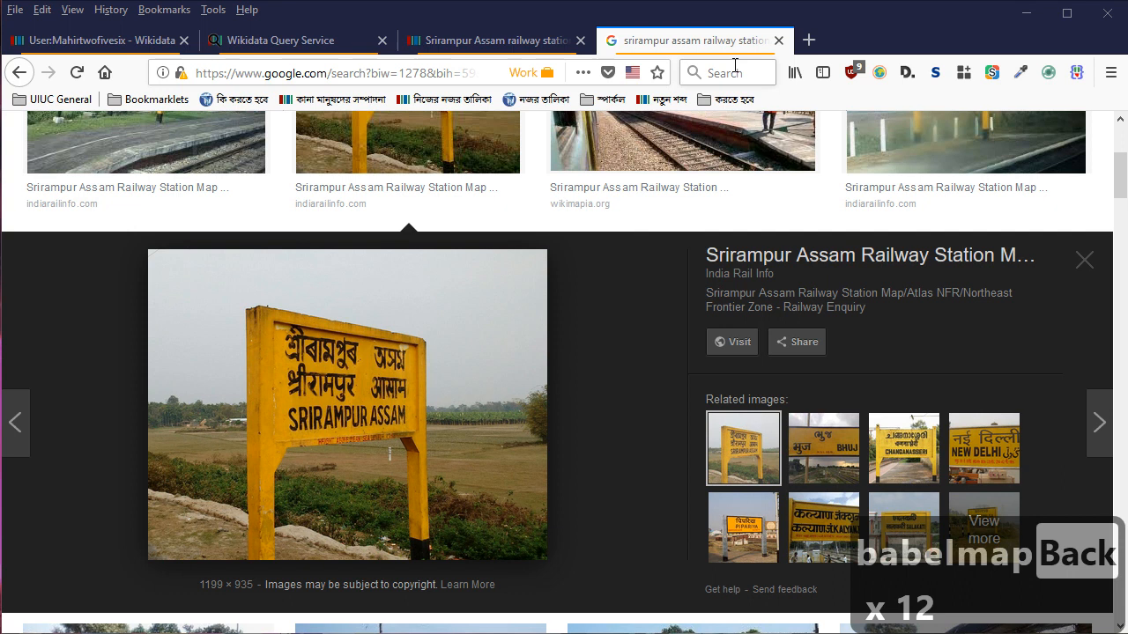
click(730, 72)
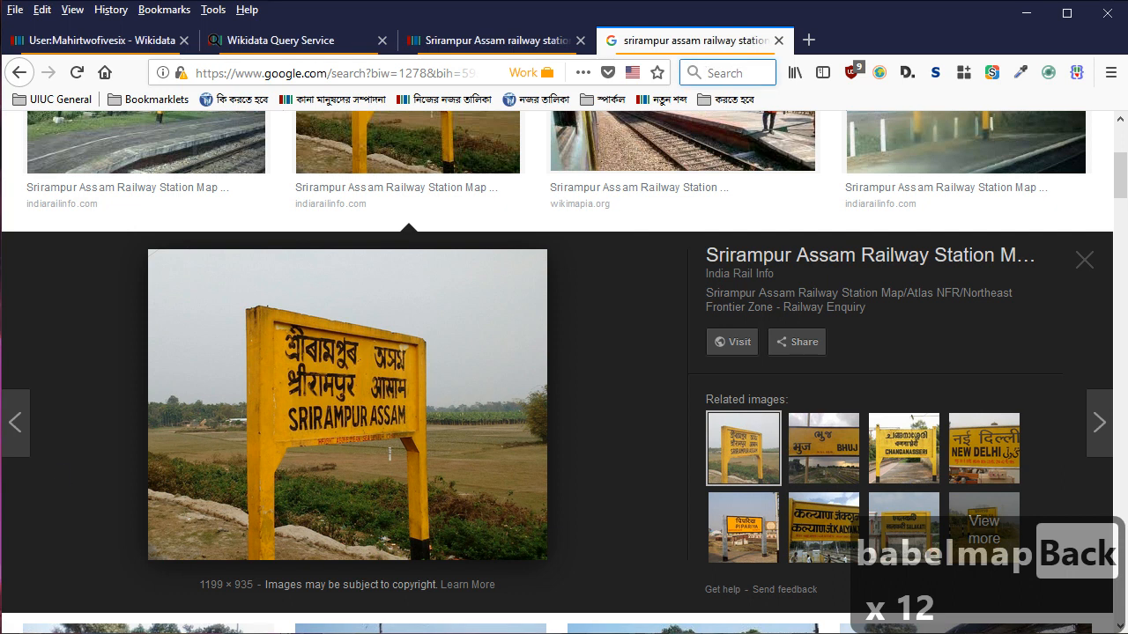
Launch BabelMap beside the station sign photo and display the Bengali Unicode block
key(super)
text(babelmap)
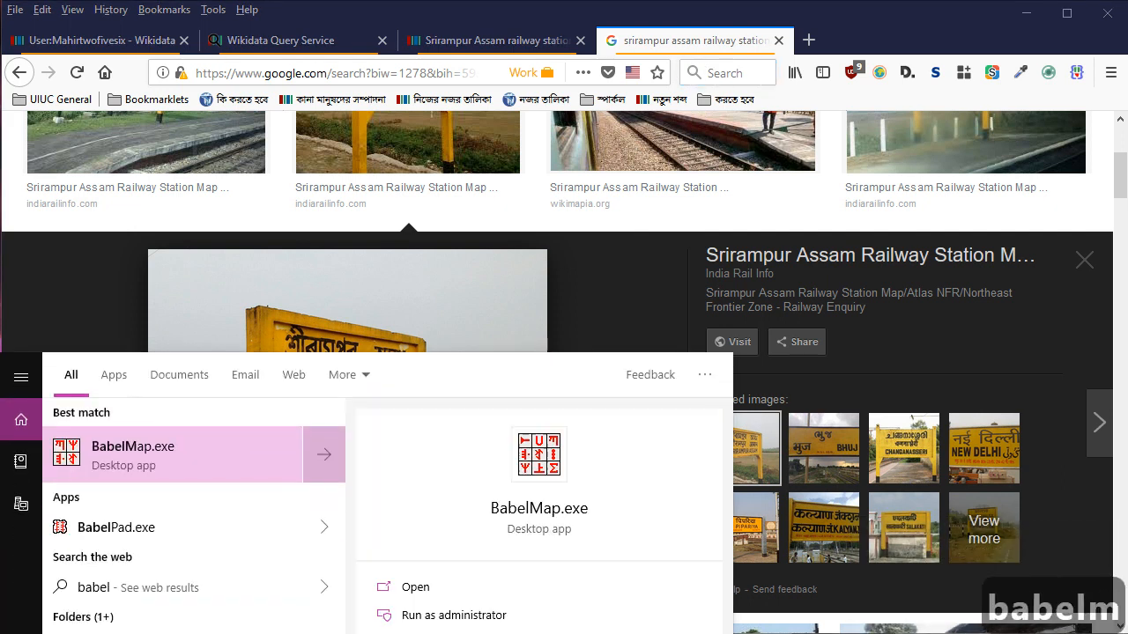
key(Return)
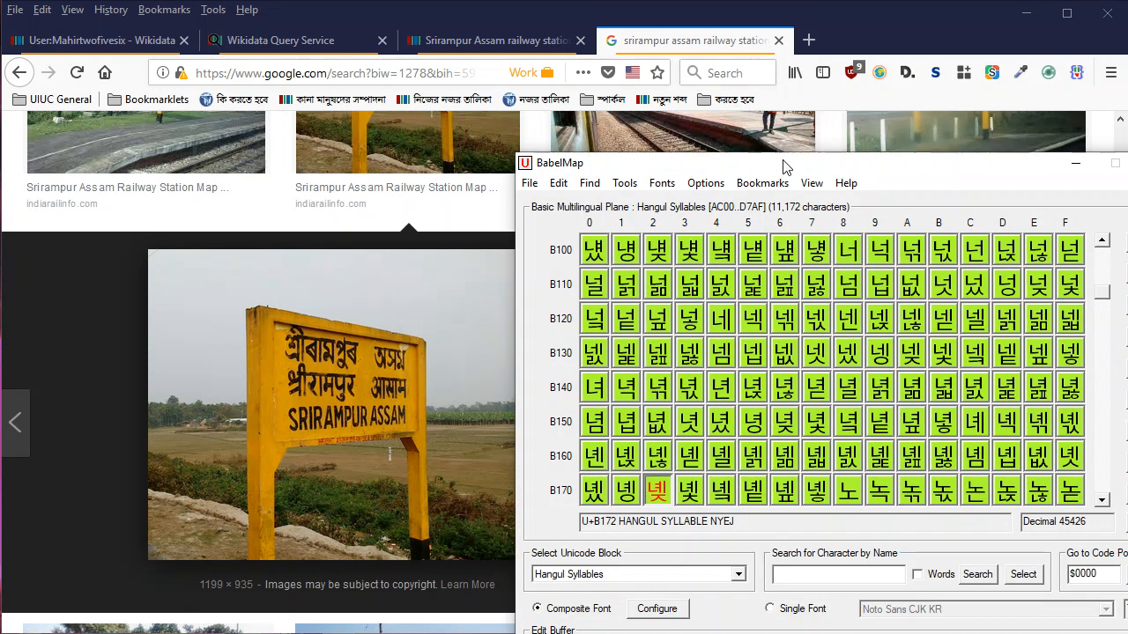
drag(787, 173, 792, 159)
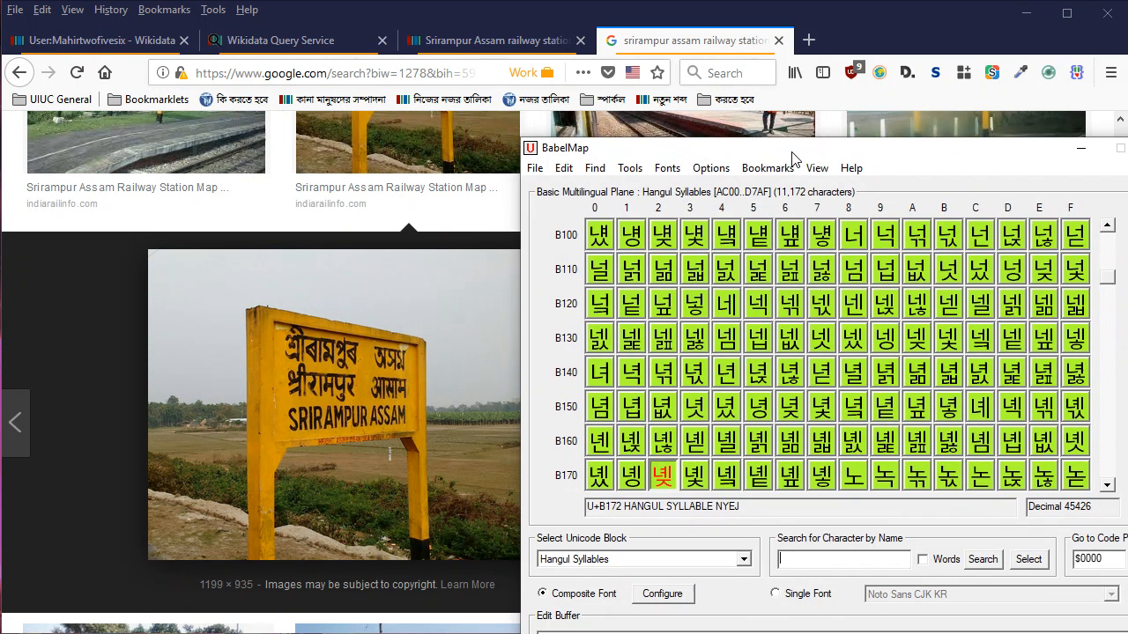
click(667, 564)
text(beng)
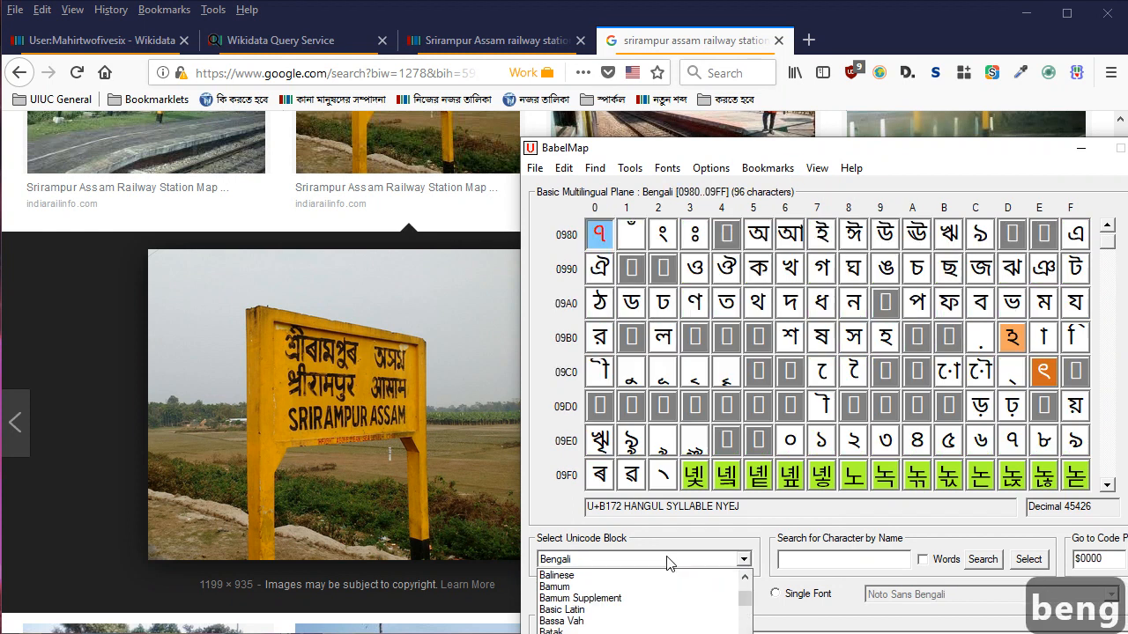
text(ali)
key(Return)
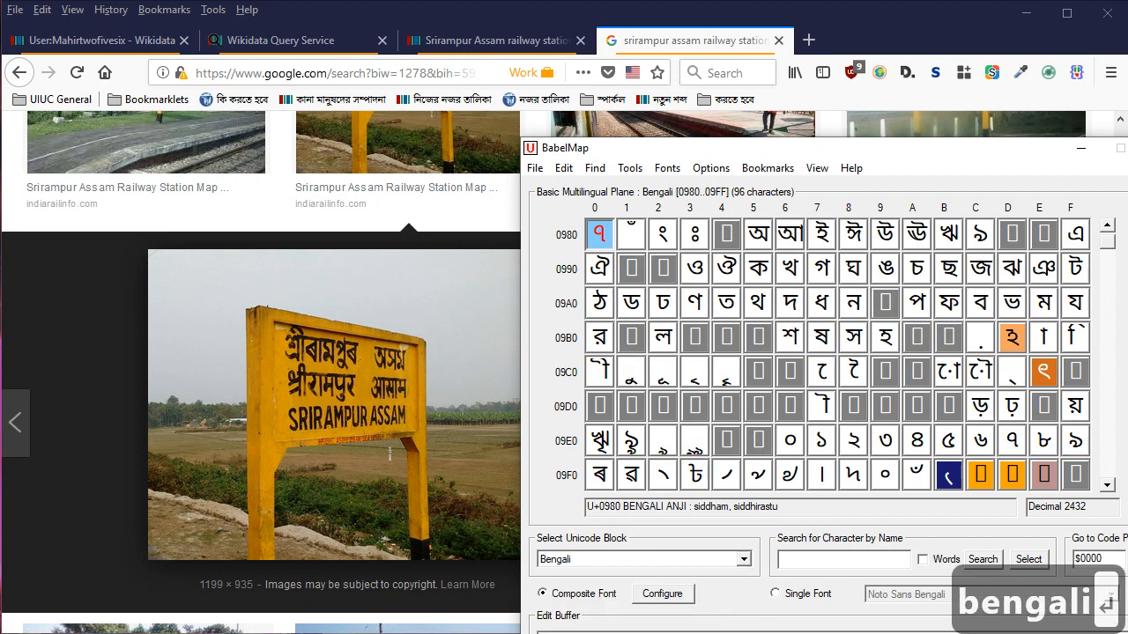
Move the BabelMap window clear of the sign photo and enter শ্রীরামপুর অসম in the edit buffer
drag(861, 155, 799, 17)
text(shrI)
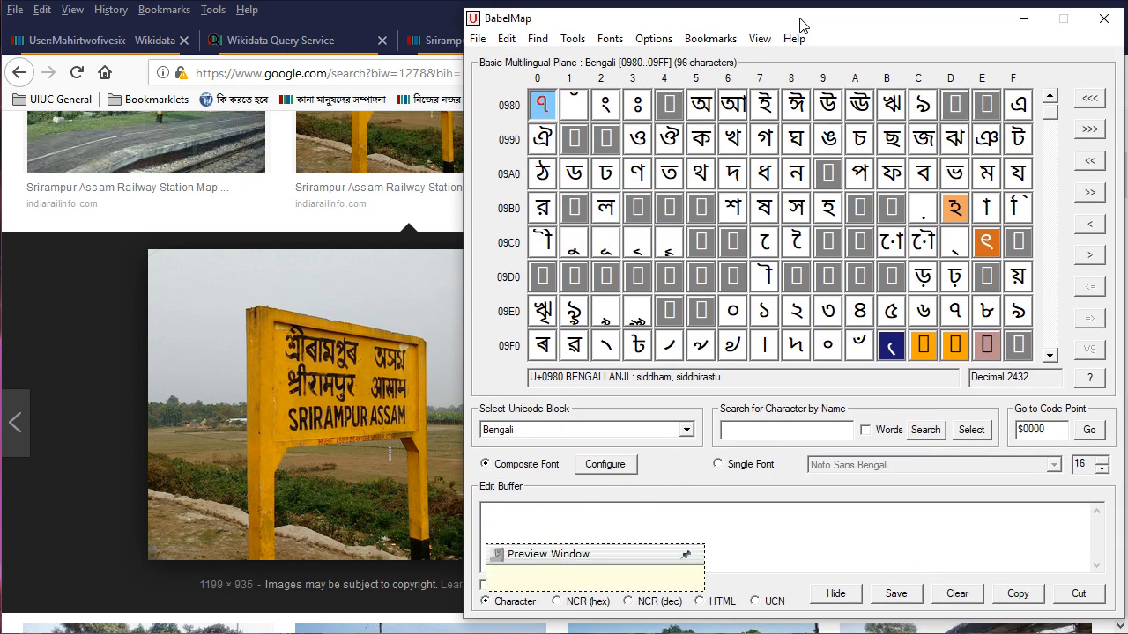
key(BackSpace)
text(পুর অসম)
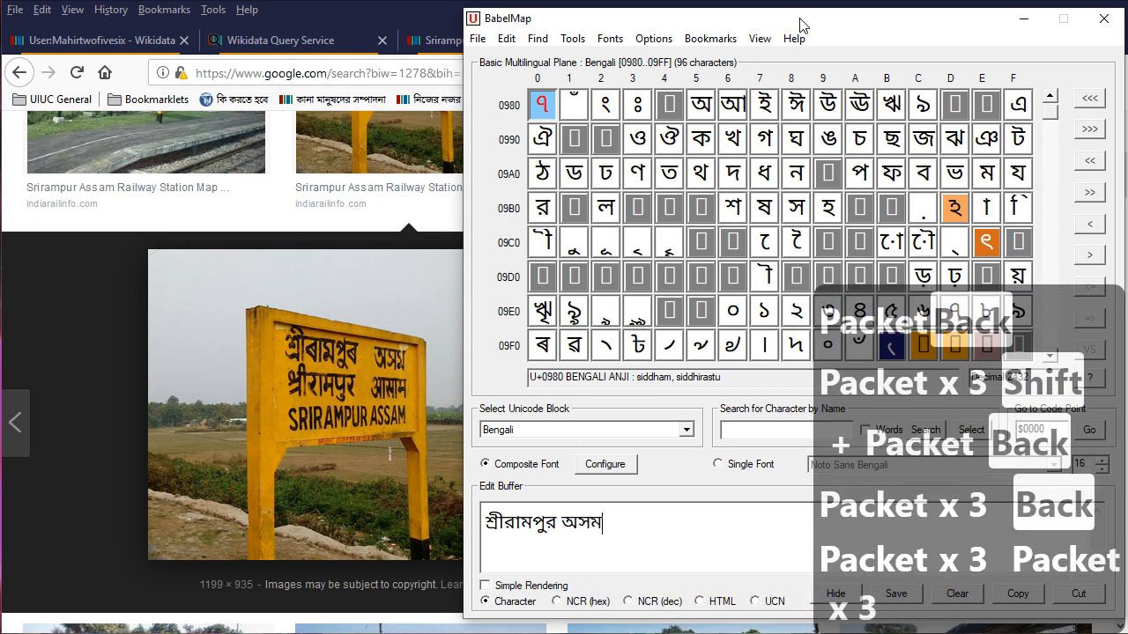
Show the buffer text as hexadecimal character references and find the Assamese letter ra in the Bengali block
click(577, 603)
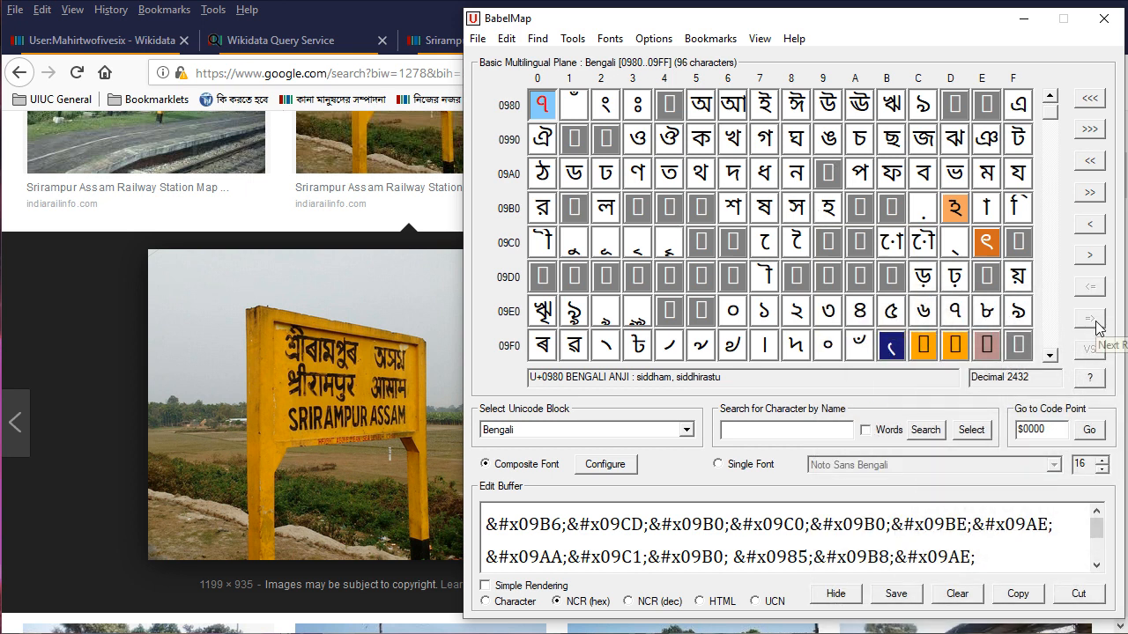
key(Down)
key(Down)
key(Down)
key(Down)
key(Down)
key(Down)
key(Down)
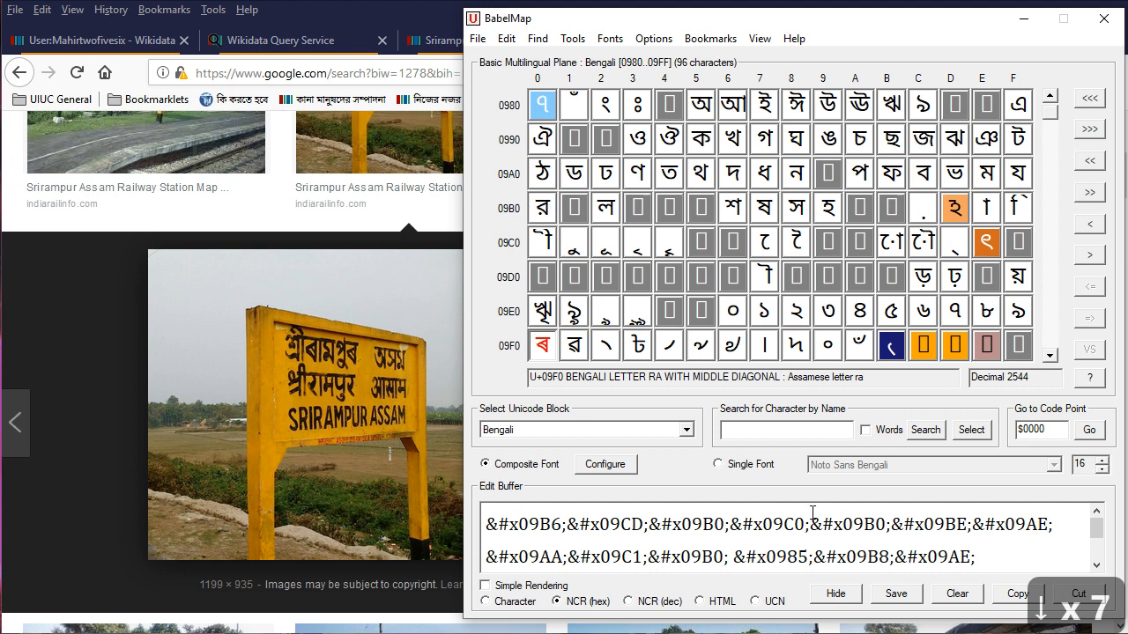
Replace all three 09B0 codes in the buffer with 09F0 and display the text as characters again
key(BackSpace)
text(F)
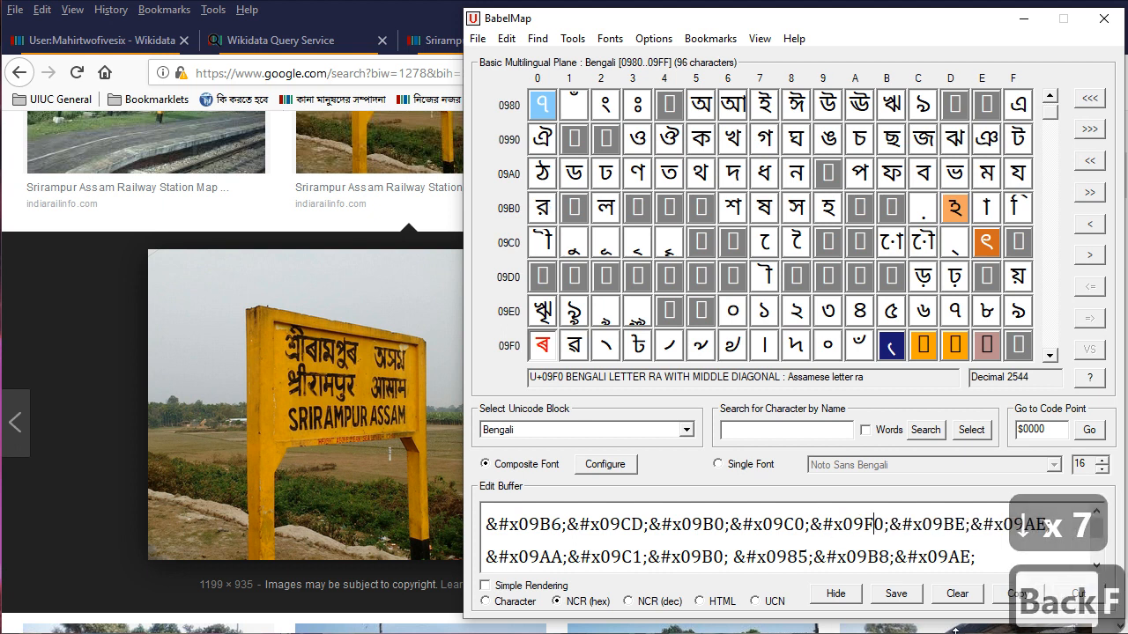
click(715, 554)
key(BackSpace)
text(F)
click(716, 525)
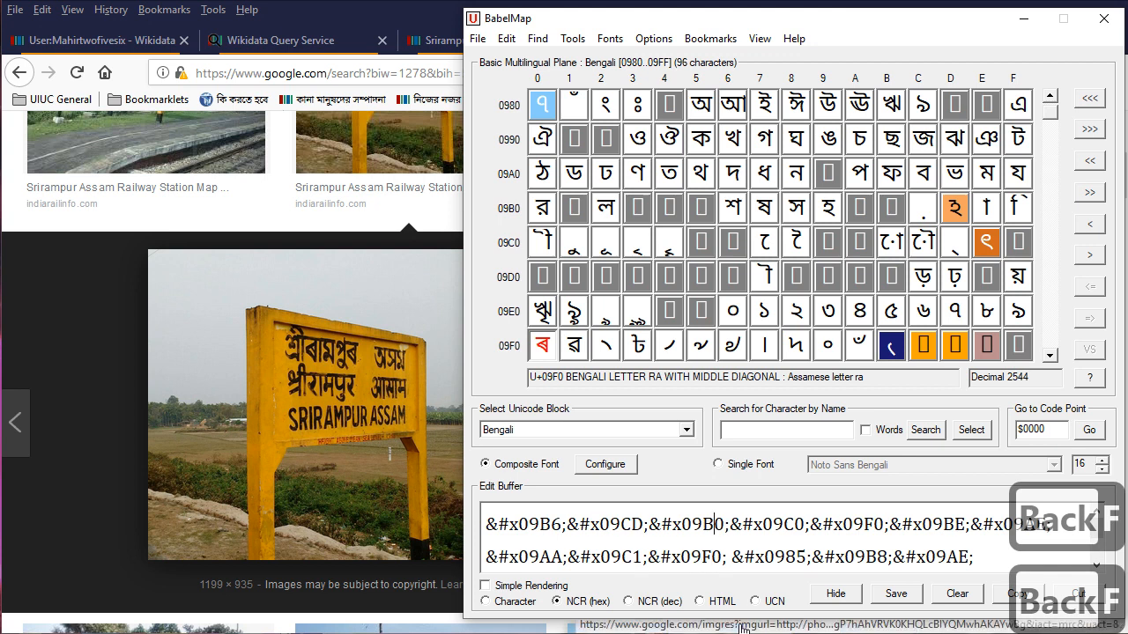
key(BackSpace)
text(F)
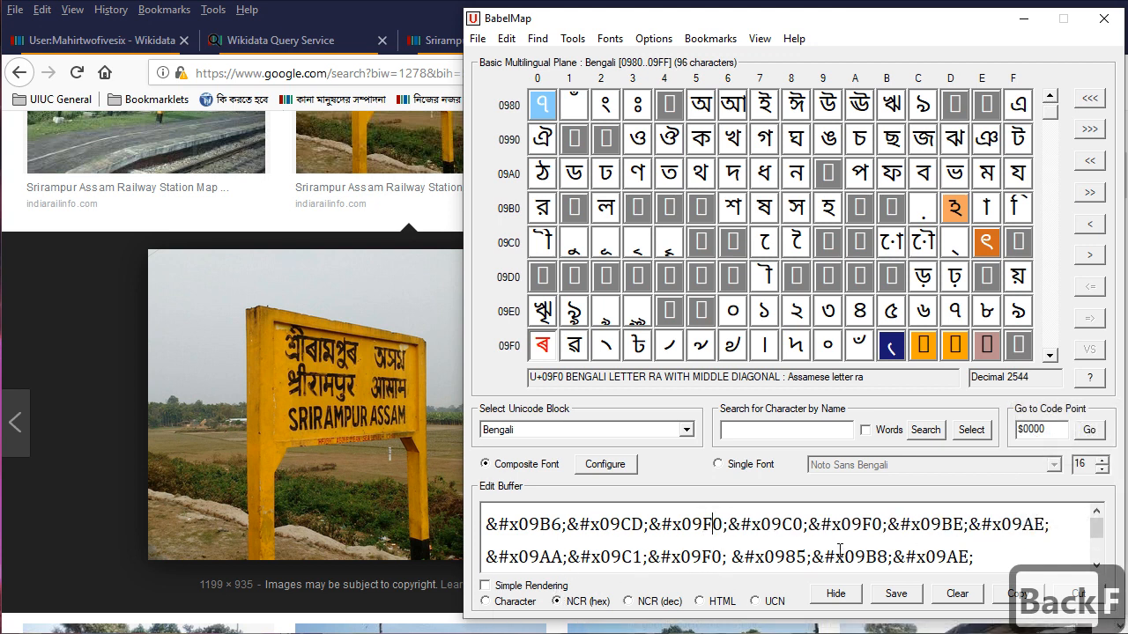
scroll(831, 552, down, 1)
scroll(1005, 552, up, 1)
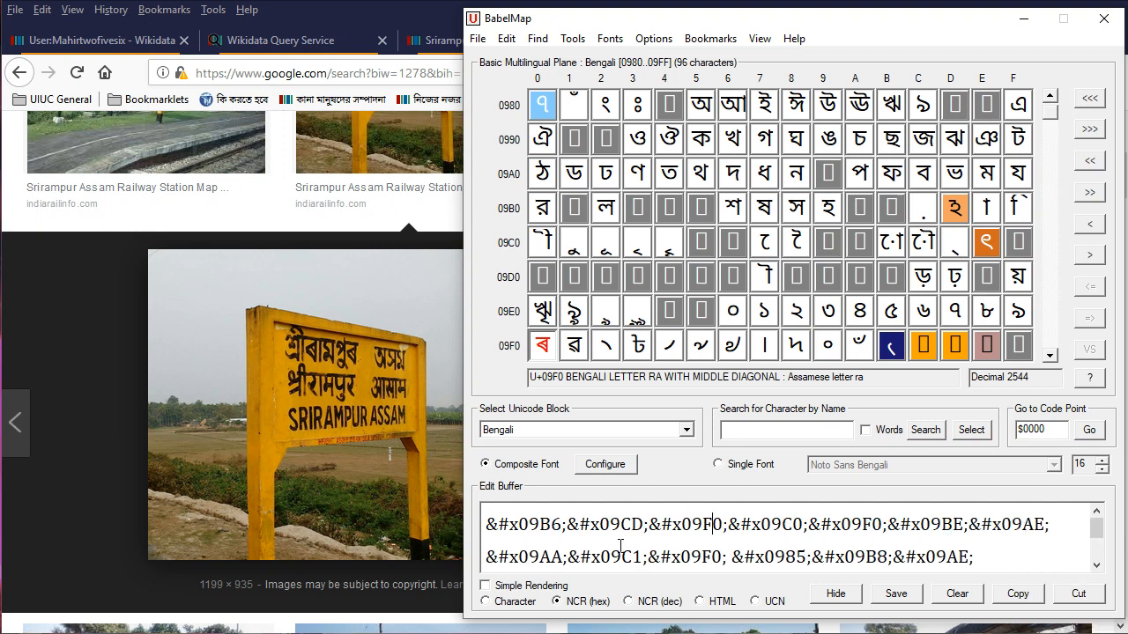
click(510, 602)
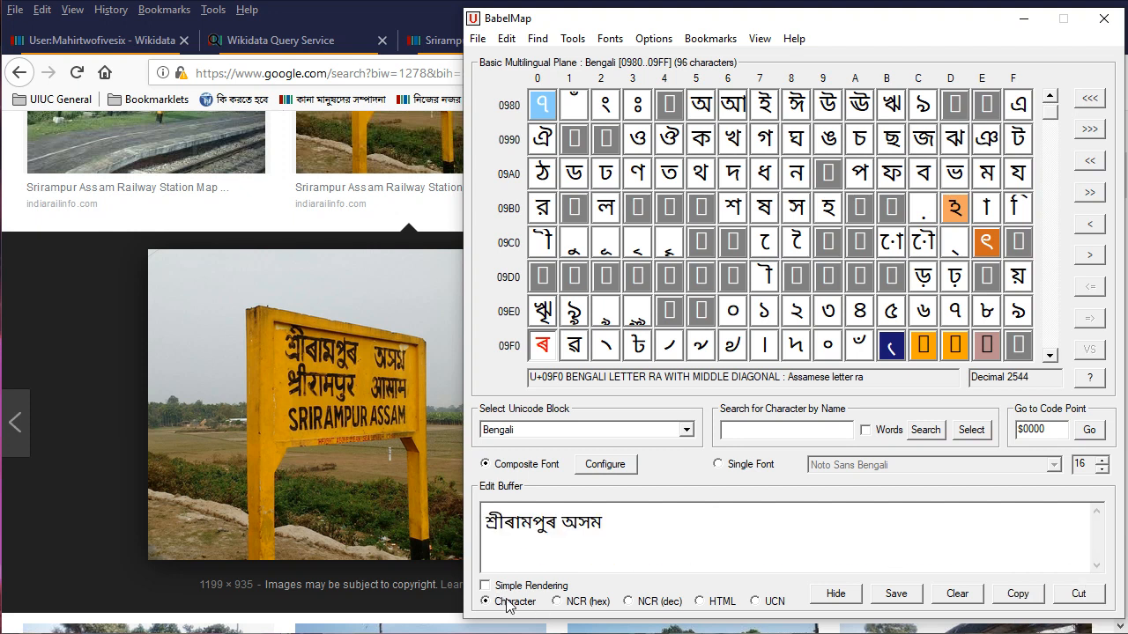
Compare the buffer's hexadecimal codes with its character form to check the corrected Assamese spelling
click(557, 602)
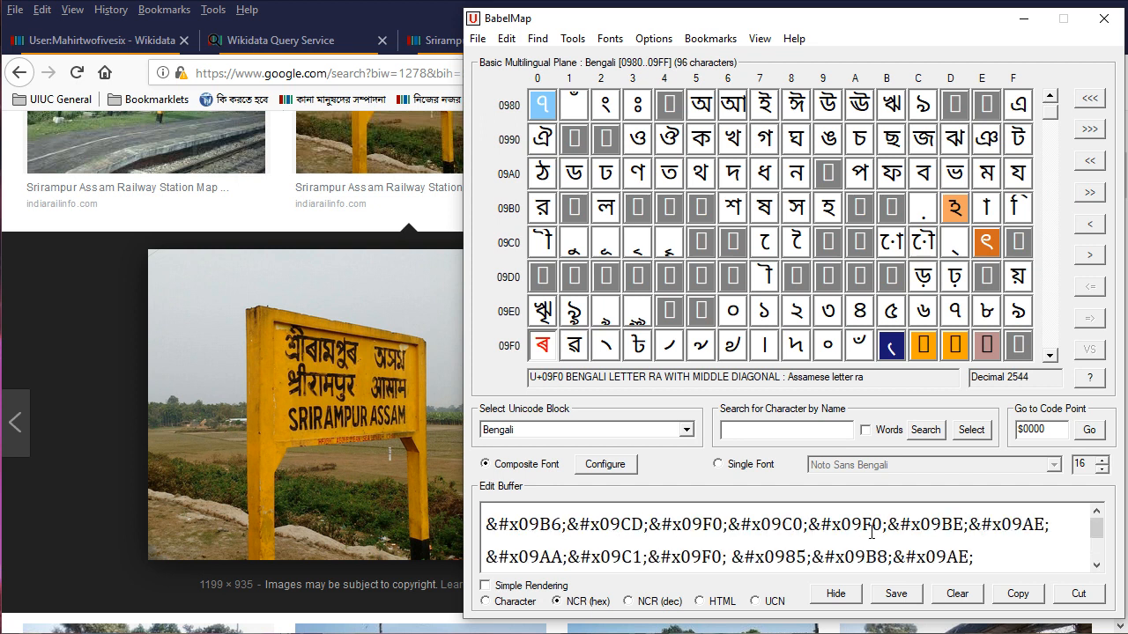
scroll(1025, 532, down, 1)
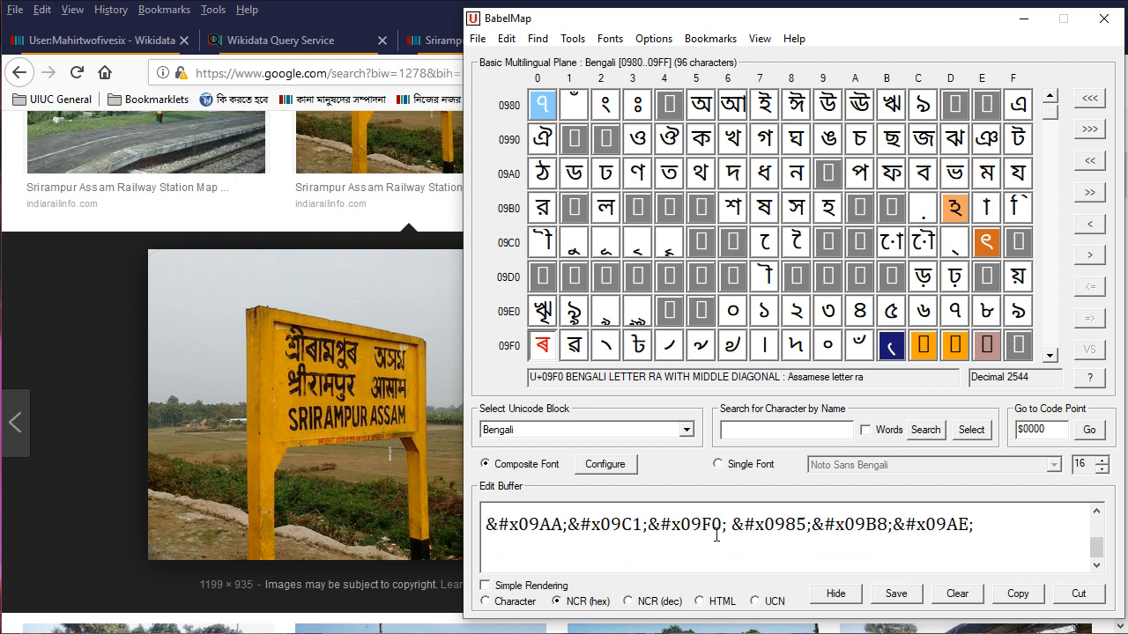
scroll(898, 531, up, 1)
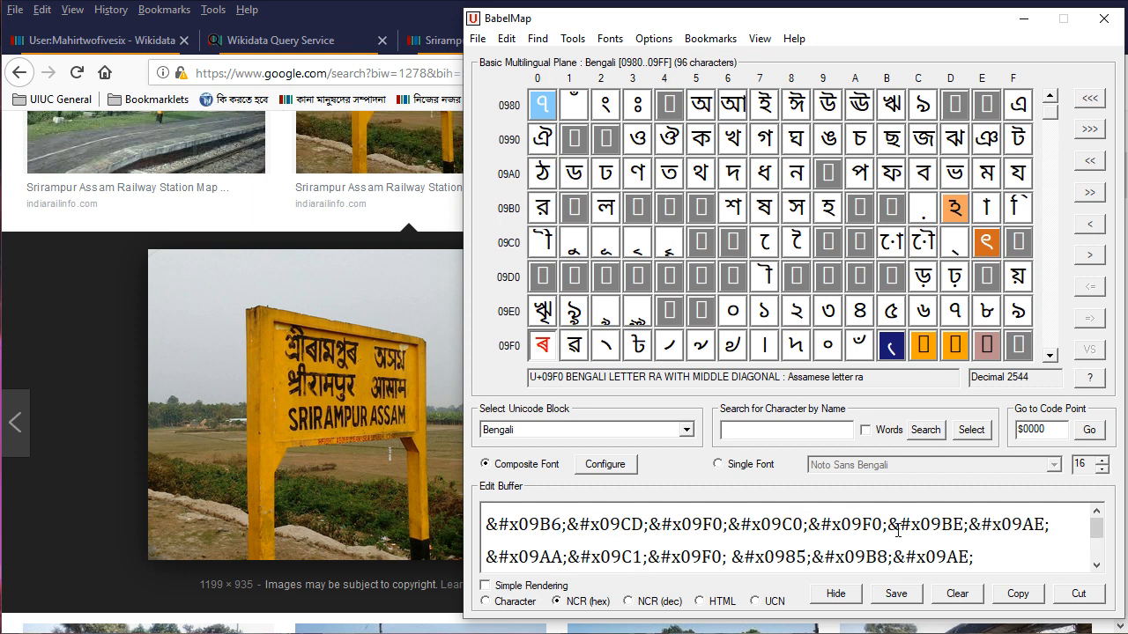
click(486, 601)
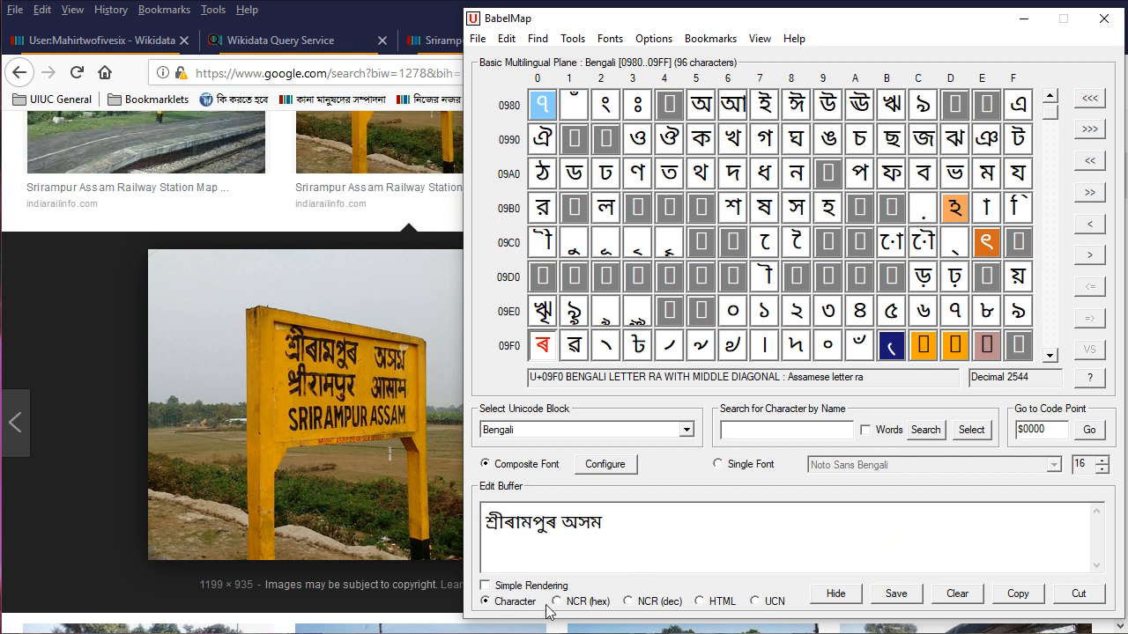
click(583, 602)
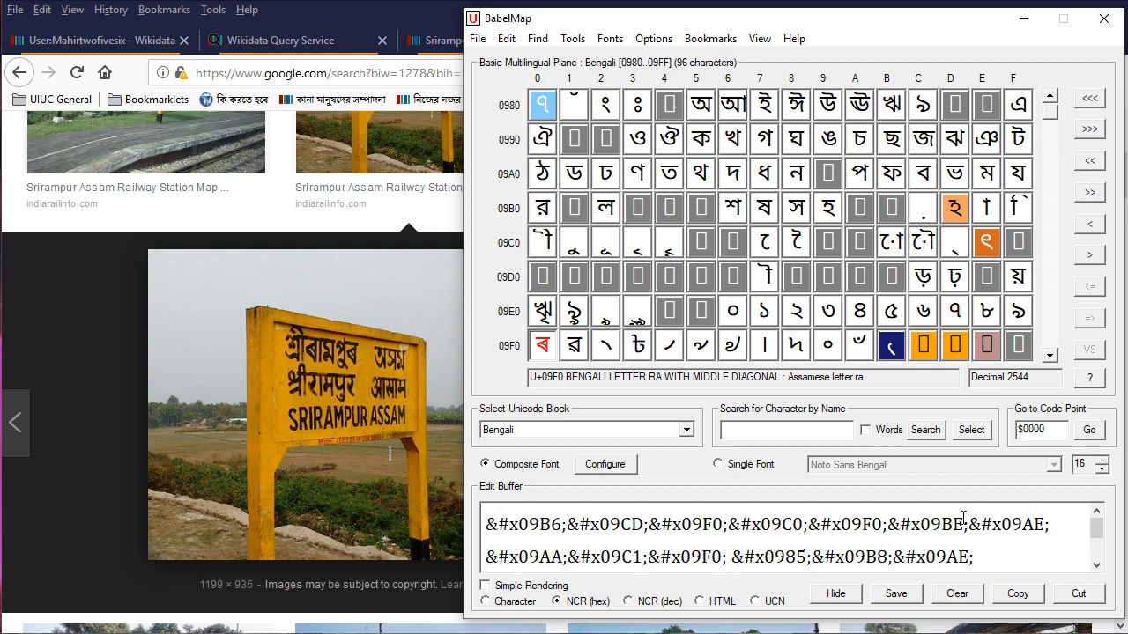
click(536, 603)
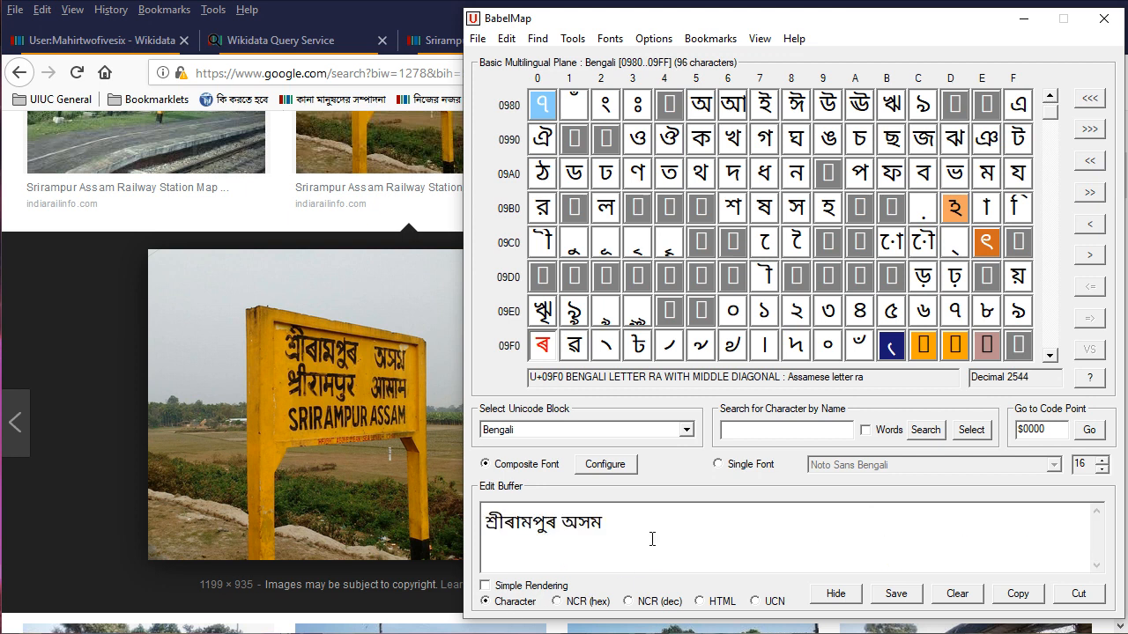
Open the Kokrajhar railway station item in a separate tab from its point on the query map
click(432, 40)
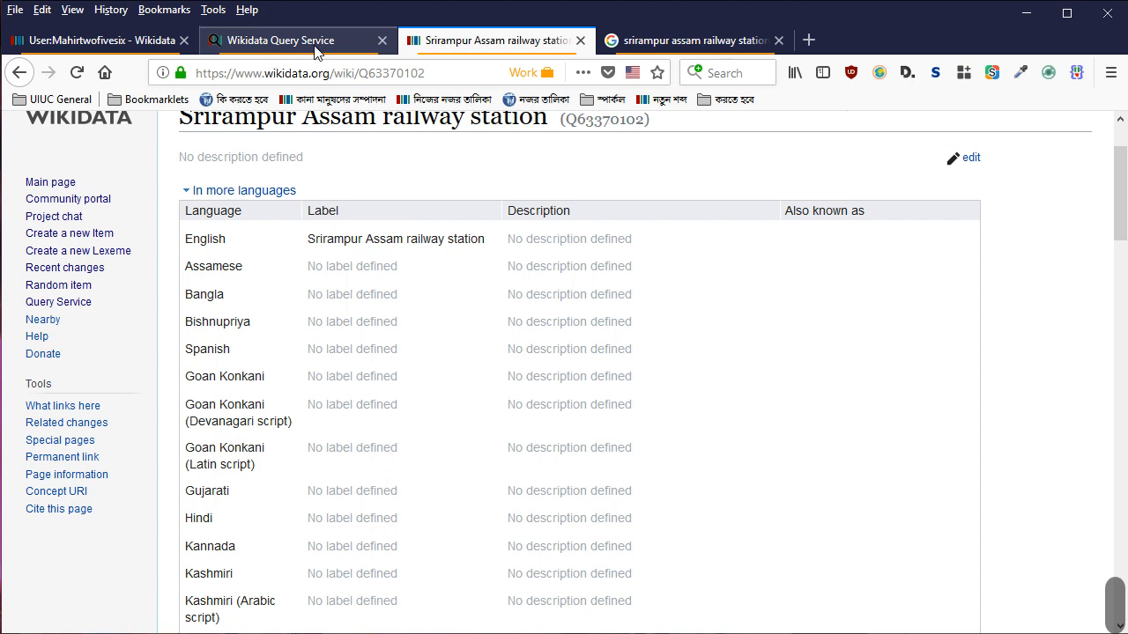
click(289, 42)
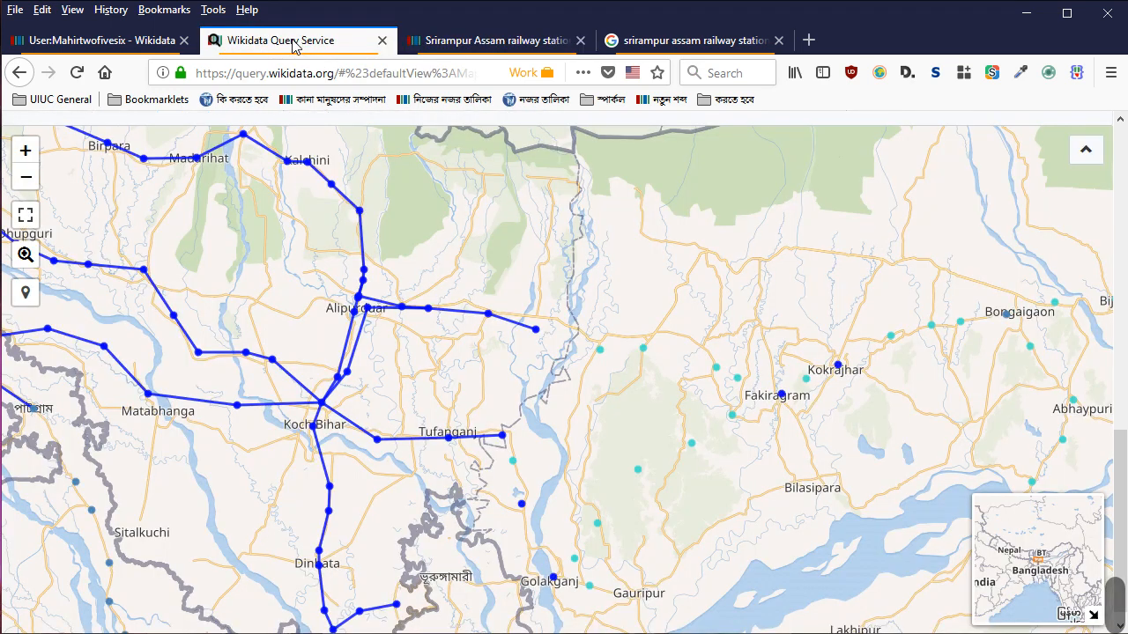
click(839, 367)
right_click(837, 340)
click(932, 347)
click(498, 40)
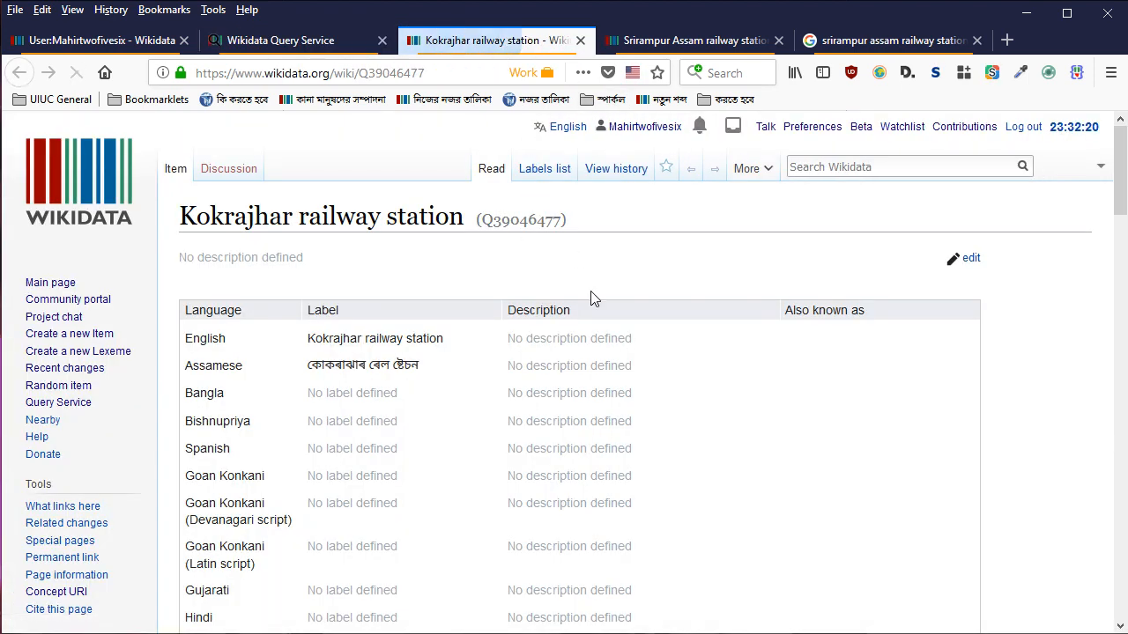
Copy ৰেল ষ্টেচন from Kokrajhar's Assamese label, append it to the name in BabelMap's buffer and copy the full text
drag(370, 370, 429, 373)
right_click(395, 363)
click(422, 371)
key(alt+Tab)
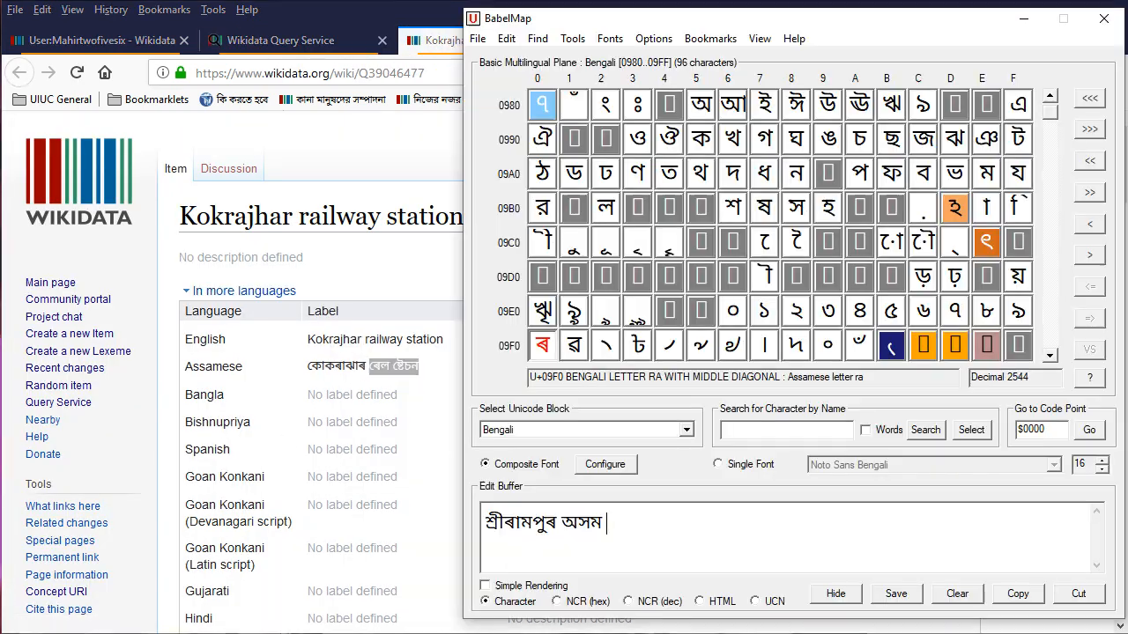
key(ctrl+v)
key(ctrl+a)
key(ctrl+c)
key(ctrl+c)
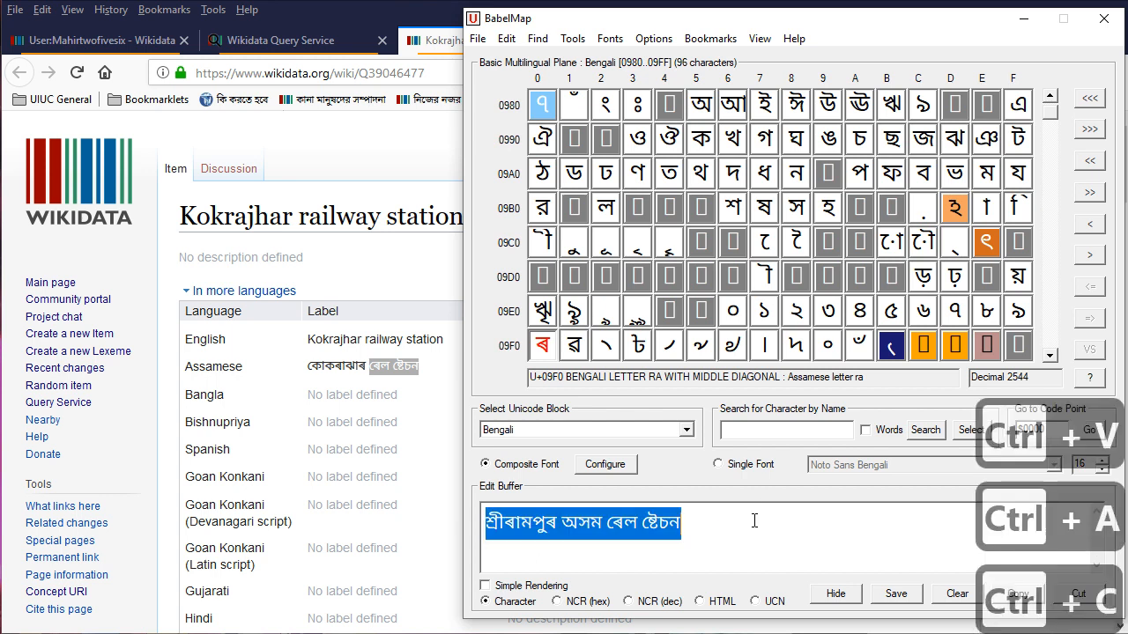
Close the Kokrajhar item and enter শ্ৰীৰামপুৰ অসম ৰেল ষ্টেচন as the Assamese label of the Srirampur Assam railway station item
click(348, 247)
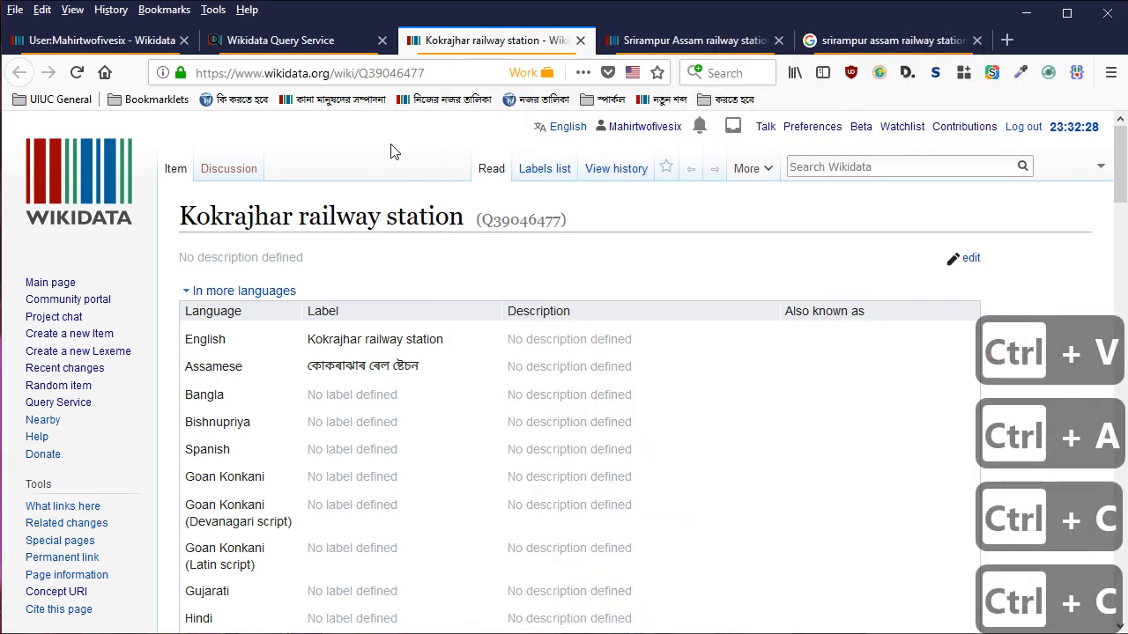
click(581, 41)
click(483, 44)
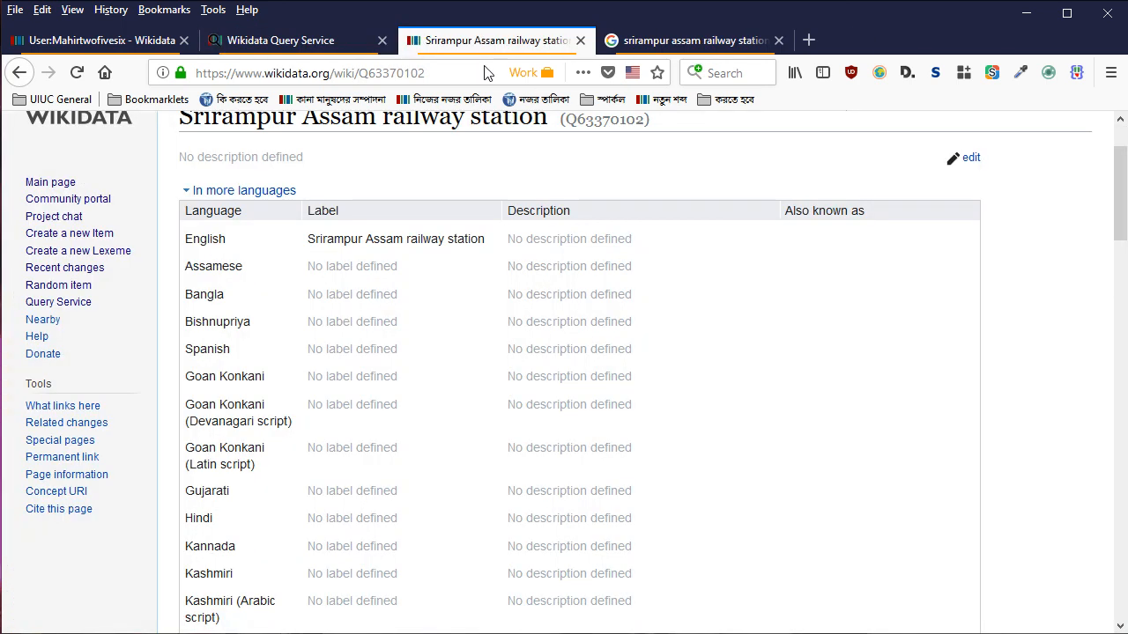
click(969, 158)
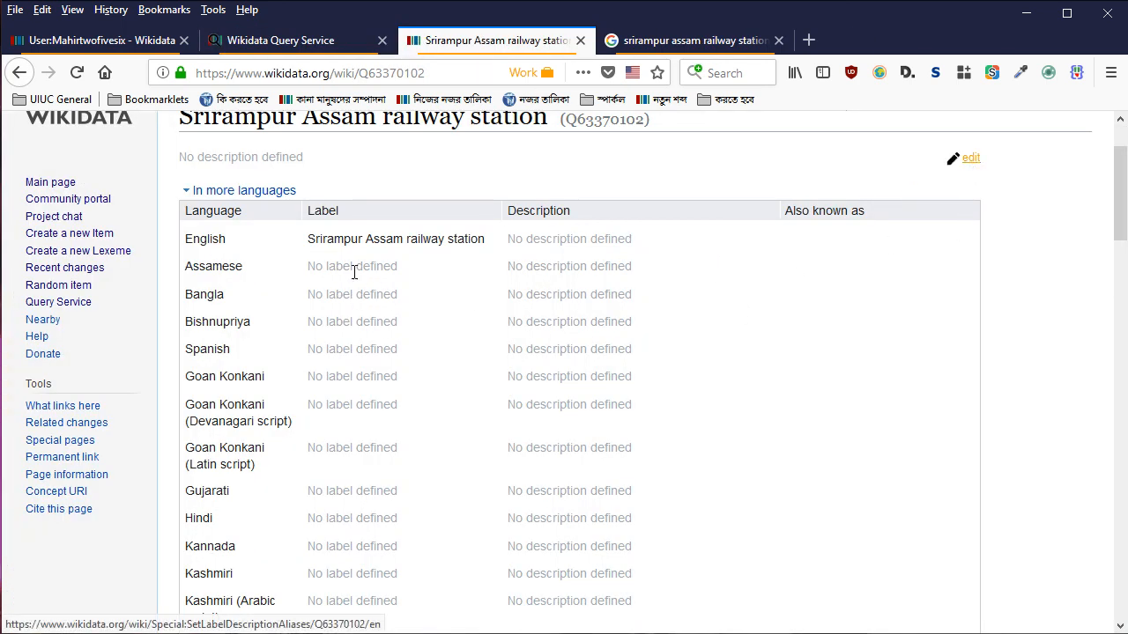
click(343, 275)
key(ctrl+v)
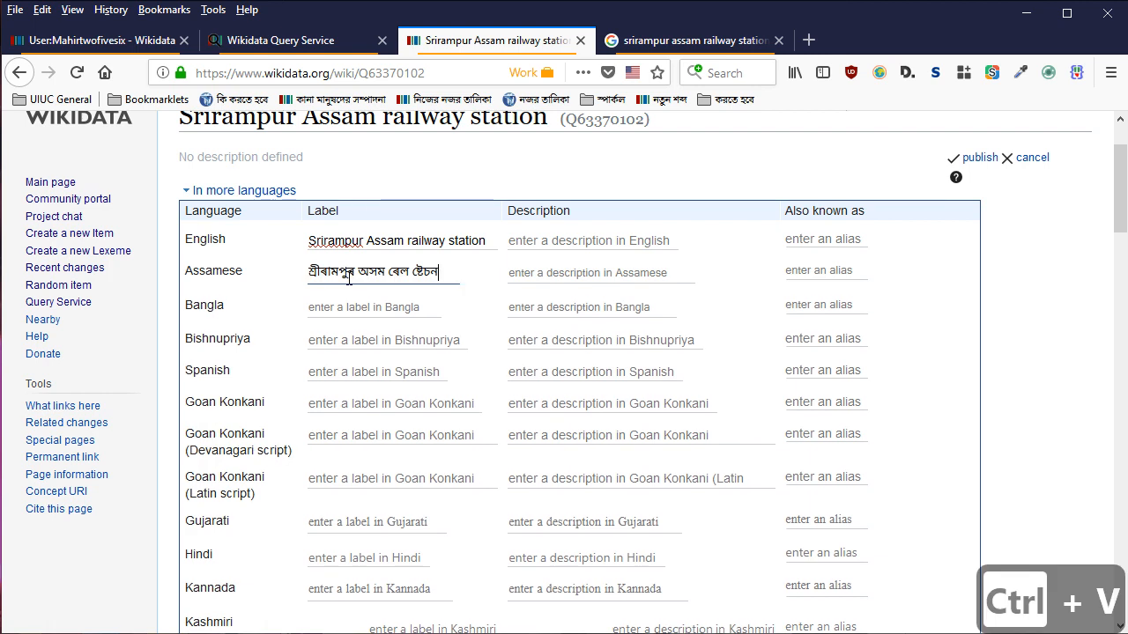
Publish the Assamese label of the Srirampur Assam railway station item and look over its remaining language labels
key(Return)
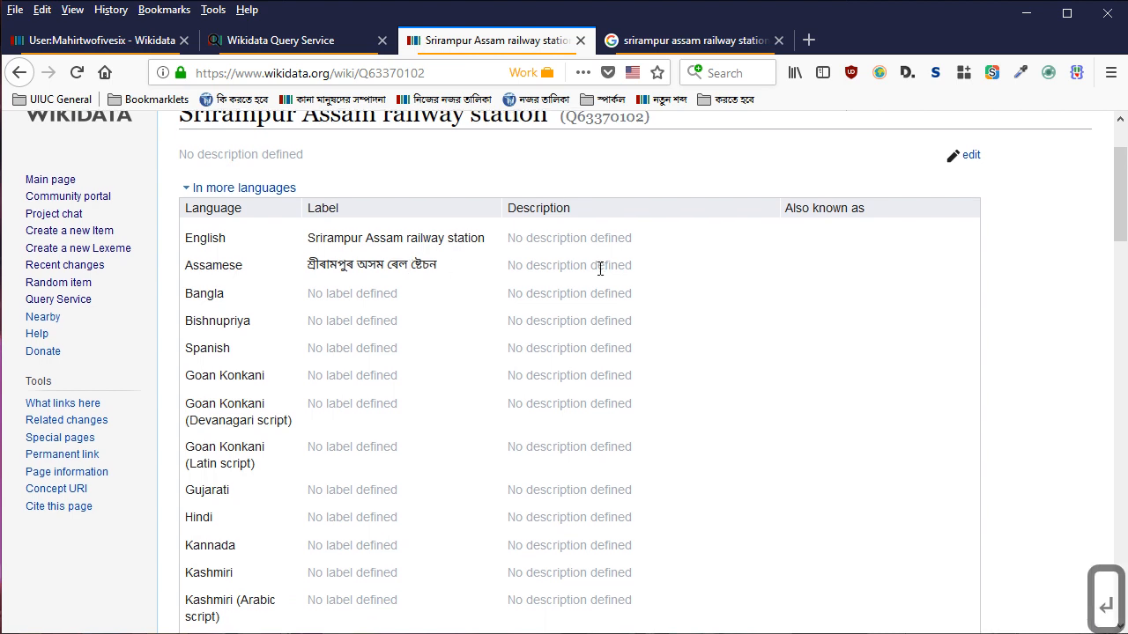
scroll(596, 273, down, 1)
scroll(347, 377, up, 3)
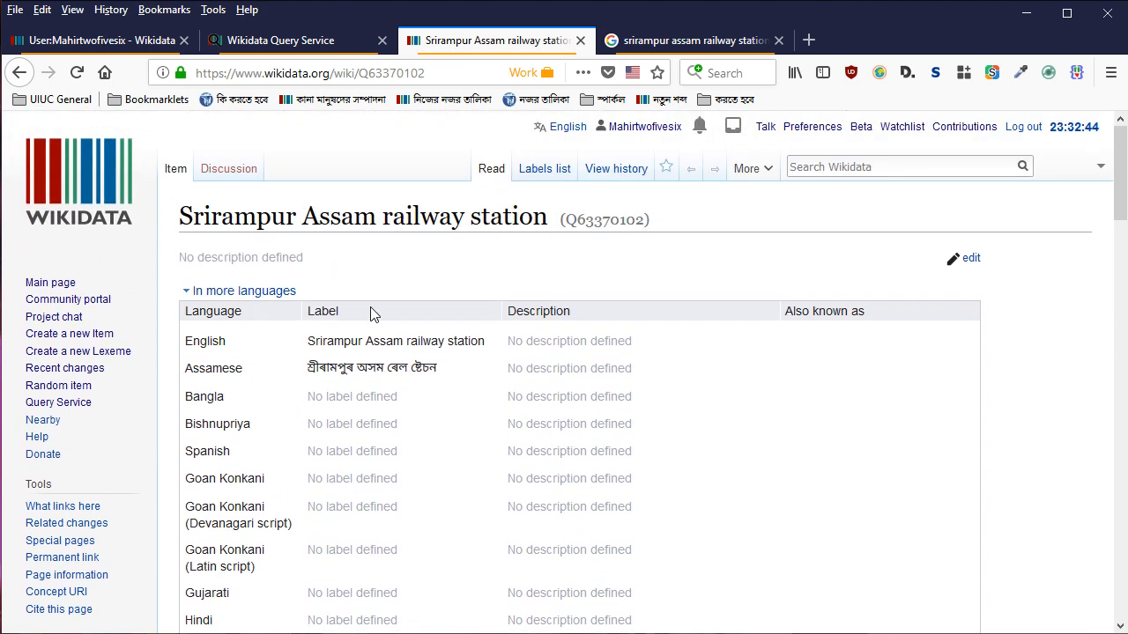
scroll(370, 315, down, 4)
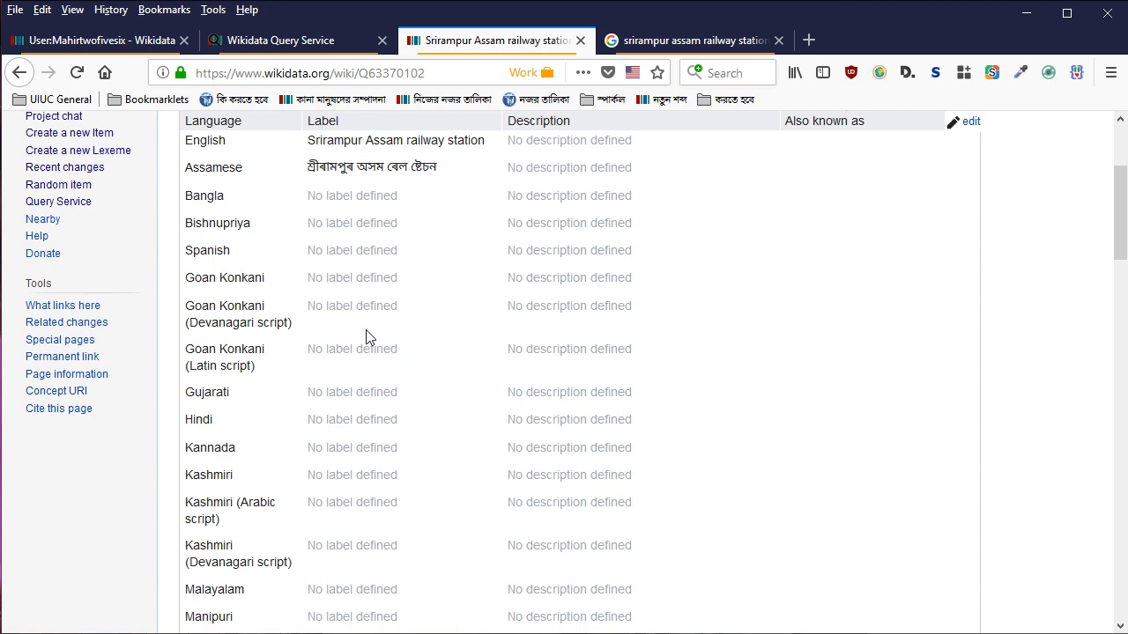
scroll(367, 337, up, 4)
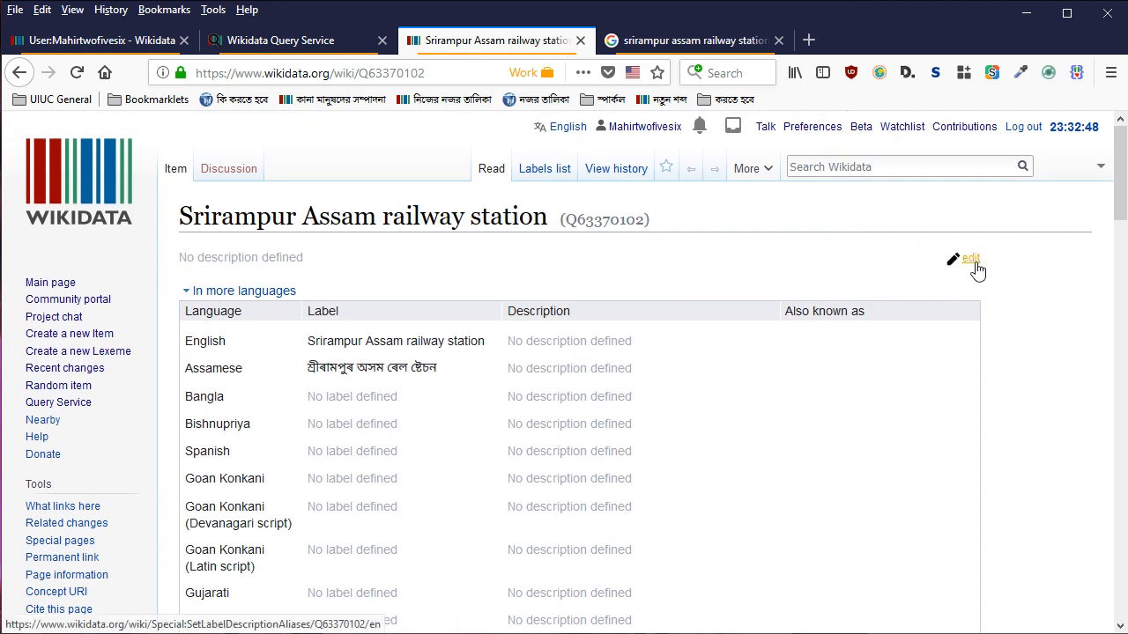
Reopen the item's labels for editing and enter শ্রীরামপুর আসাম রেলওয়ে স্টেশন as the Bangla label
click(366, 390)
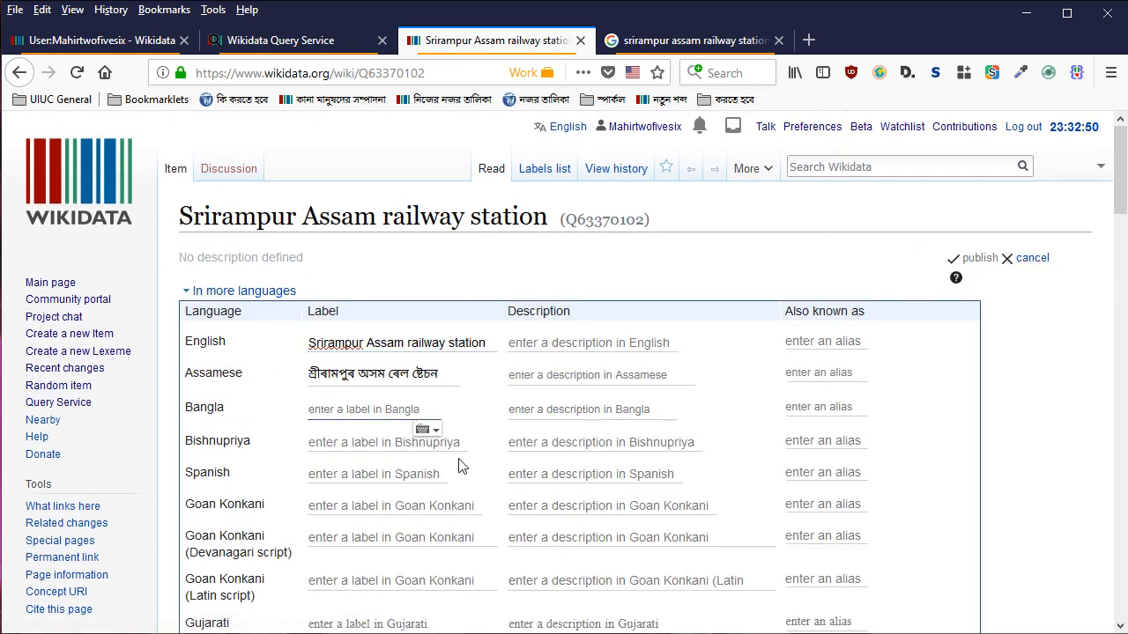
text(শ্রীরামপুর)
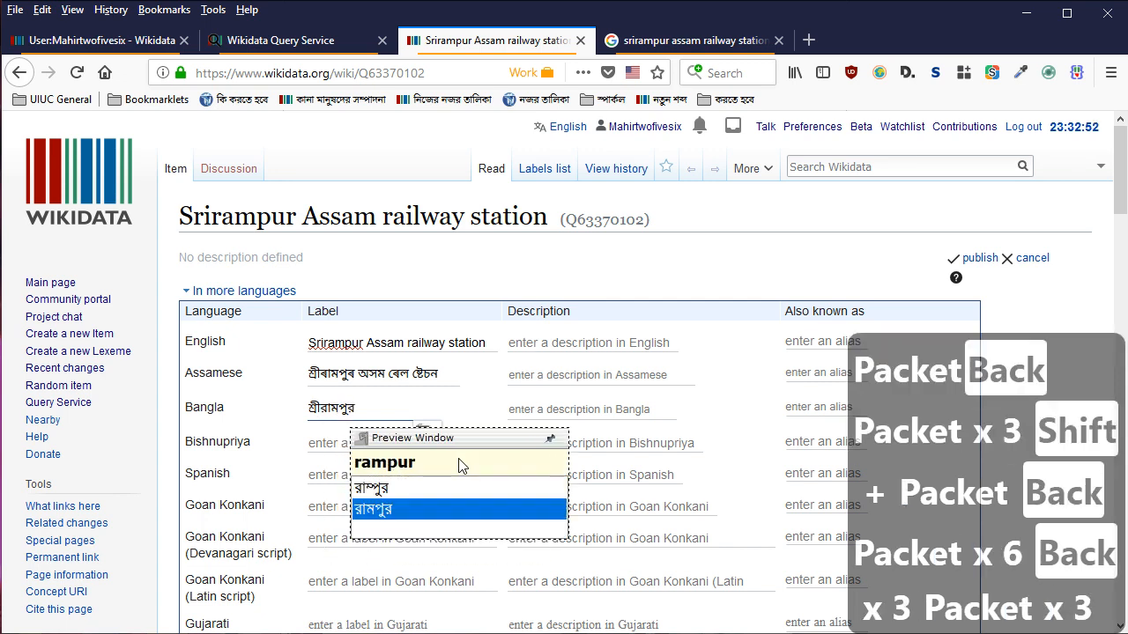
text( র)
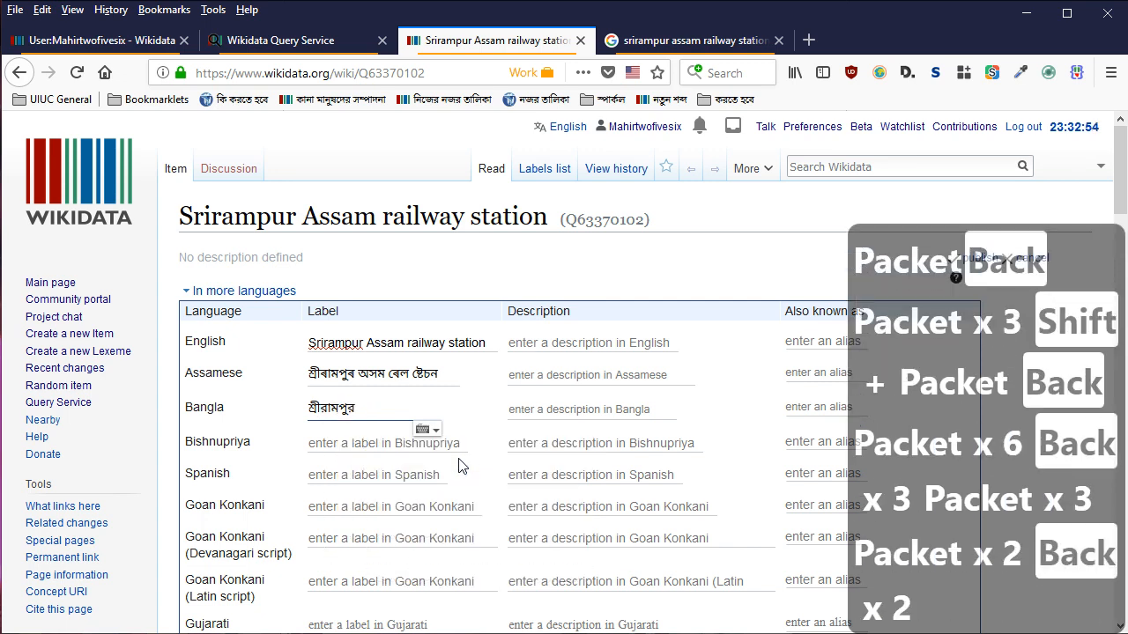
text( আসাম রেলওয়ে)
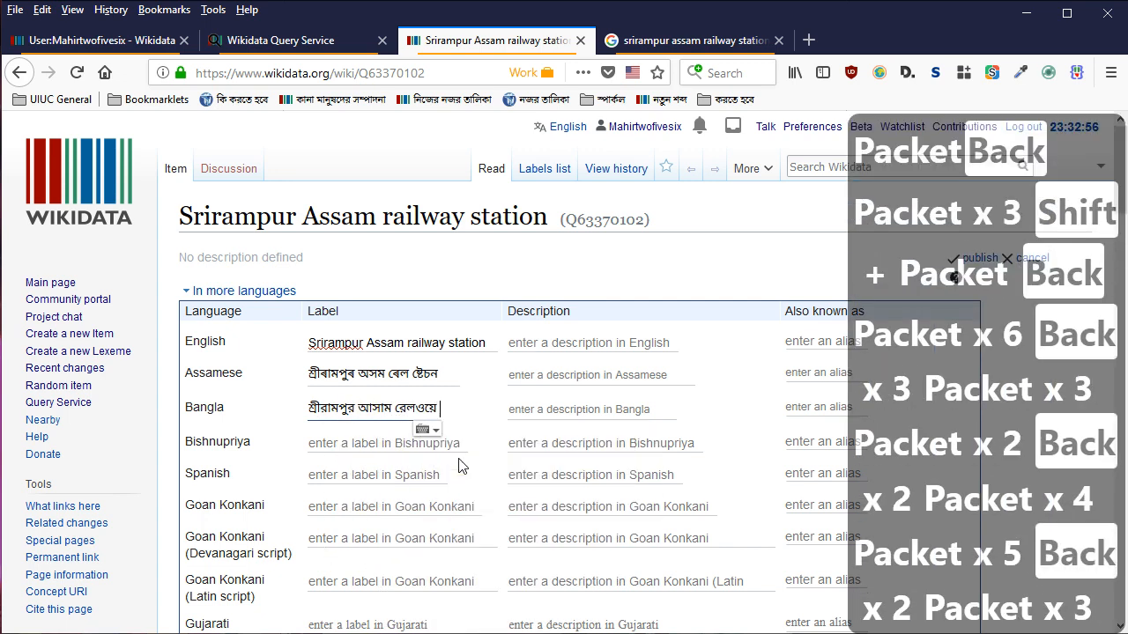
text(স্টেশন)
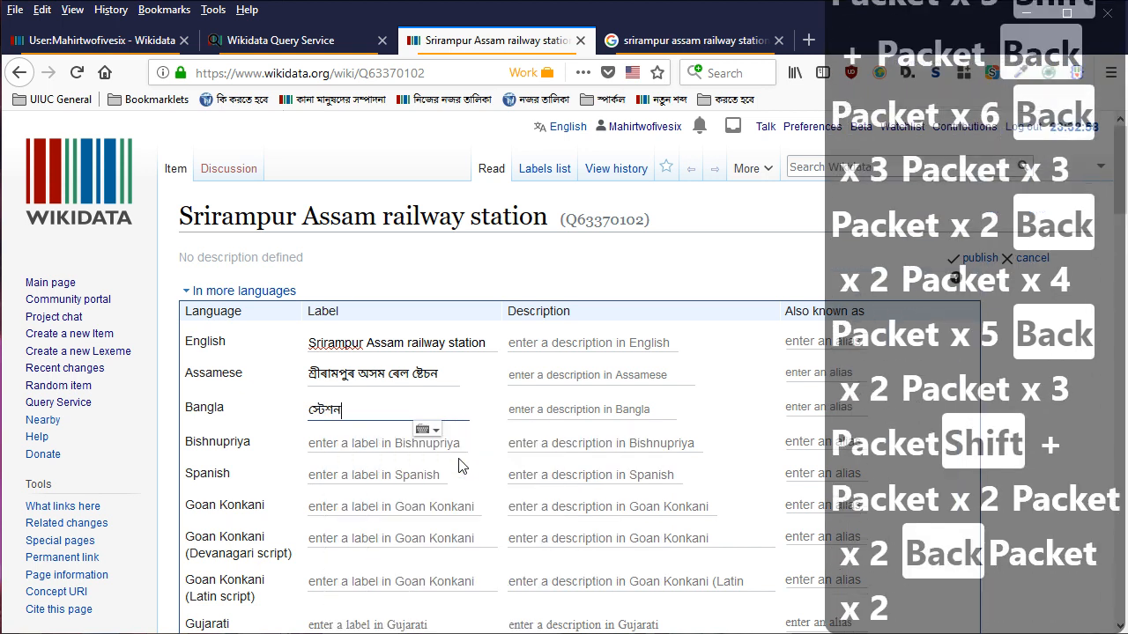
Put the cursor in the Hindi label, switch to BabelMap, show the Devanagari block and empty the edit buffer
scroll(458, 467, down, 4)
click(334, 456)
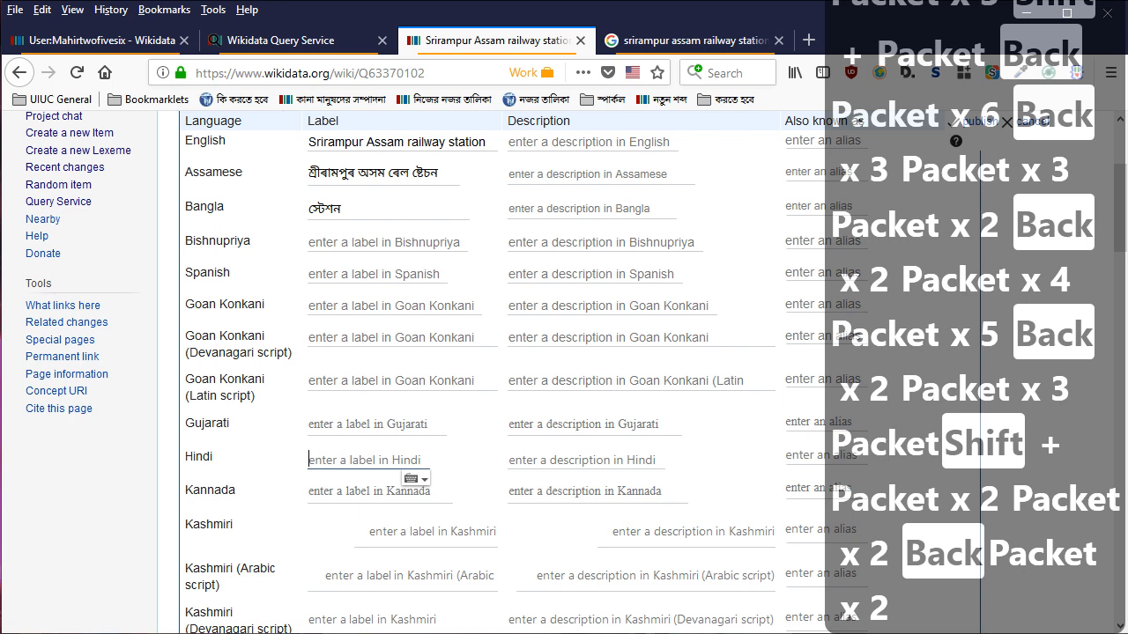
key(alt+Tab)
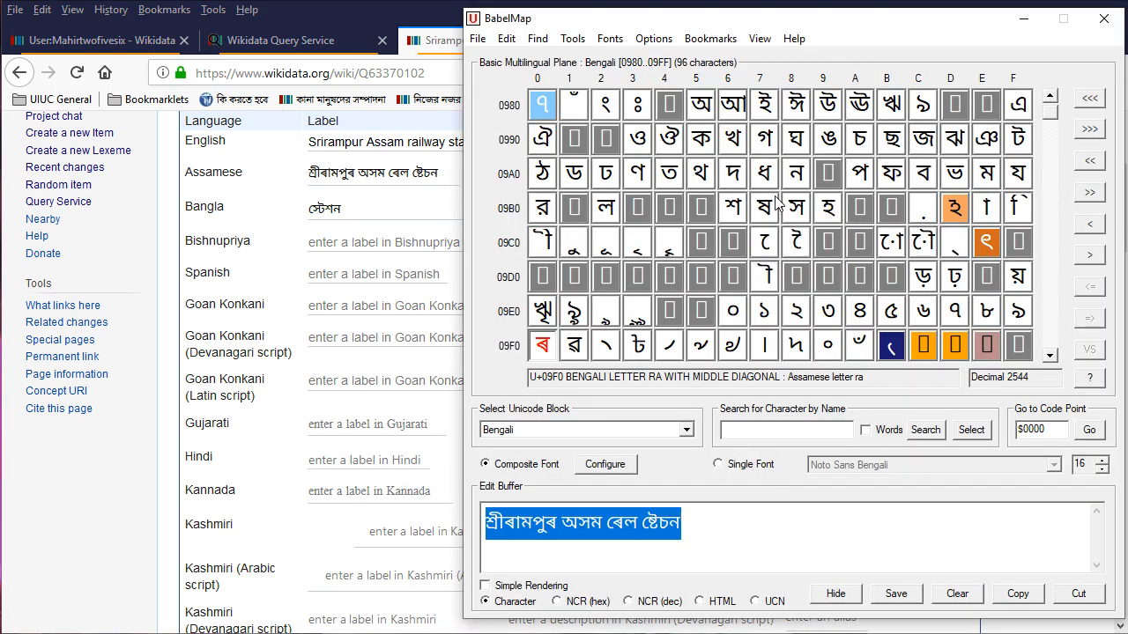
key(Page_Up)
click(750, 556)
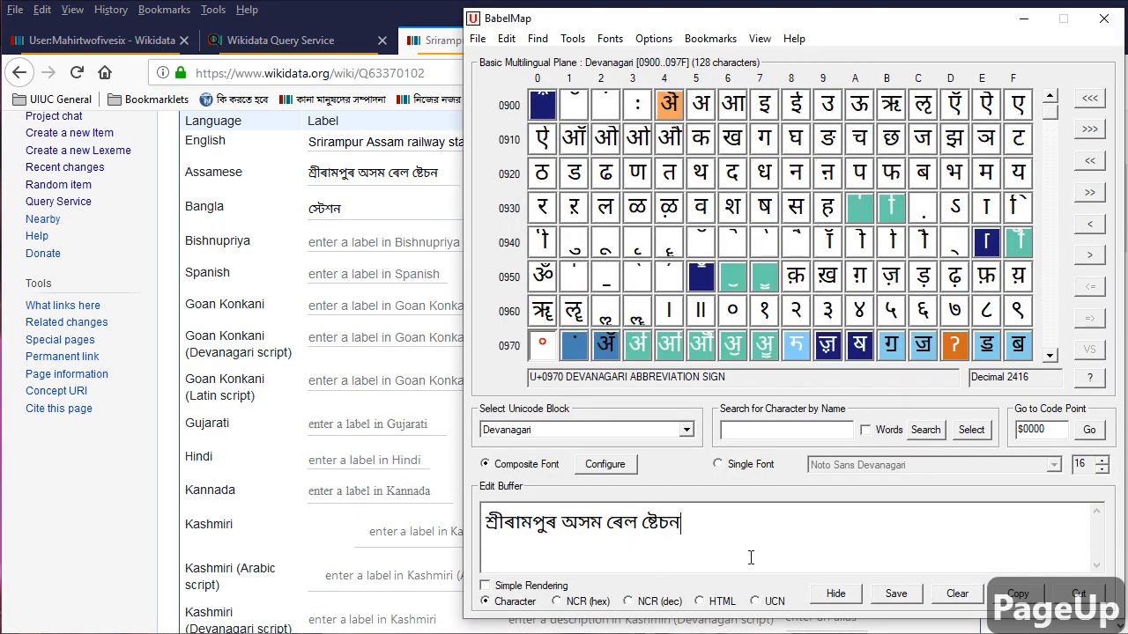
key(shift+Home)
key(BackSpace)
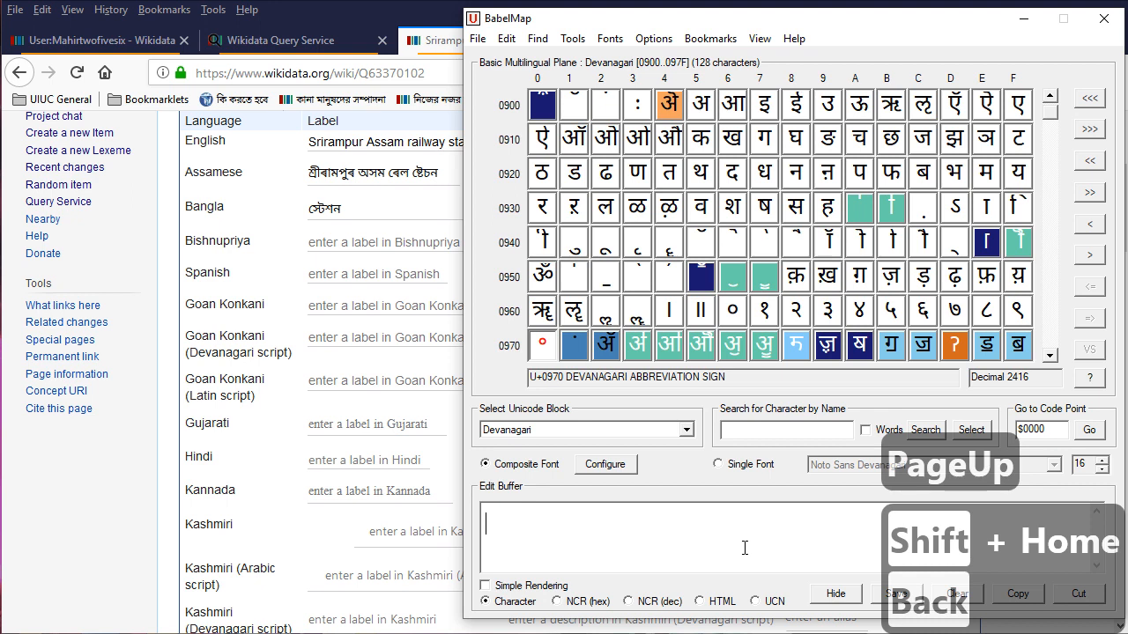
Compose the Hindi name श्रीरामपुर in BabelMap's edit buffer from the Devanagari characters
click(738, 215)
click(952, 241)
click(543, 208)
click(543, 242)
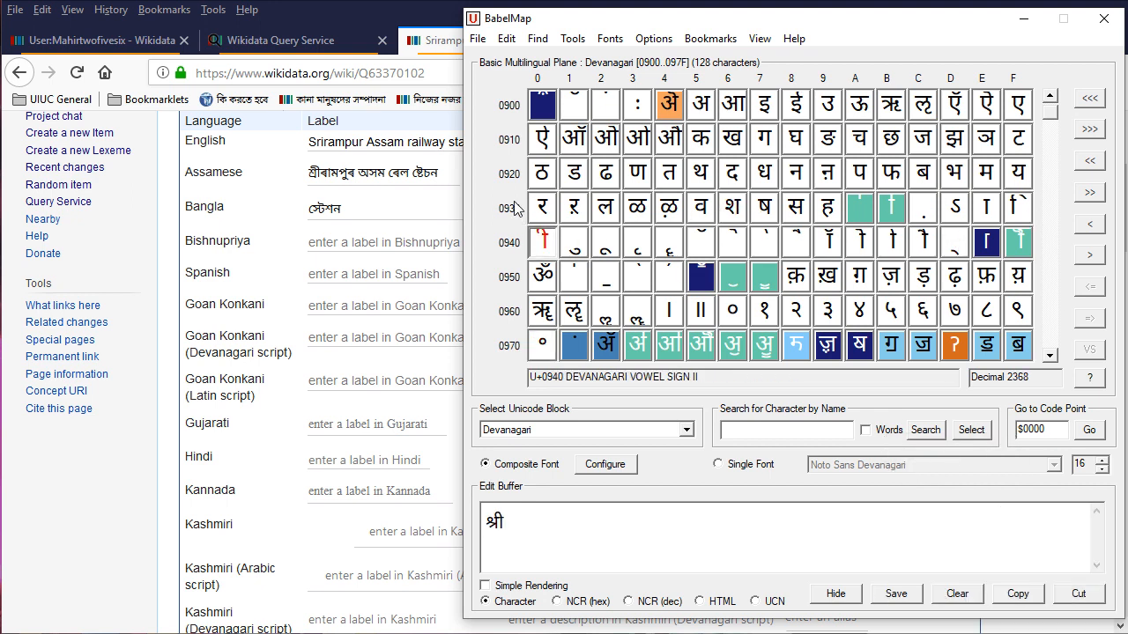
click(543, 208)
click(986, 208)
click(978, 178)
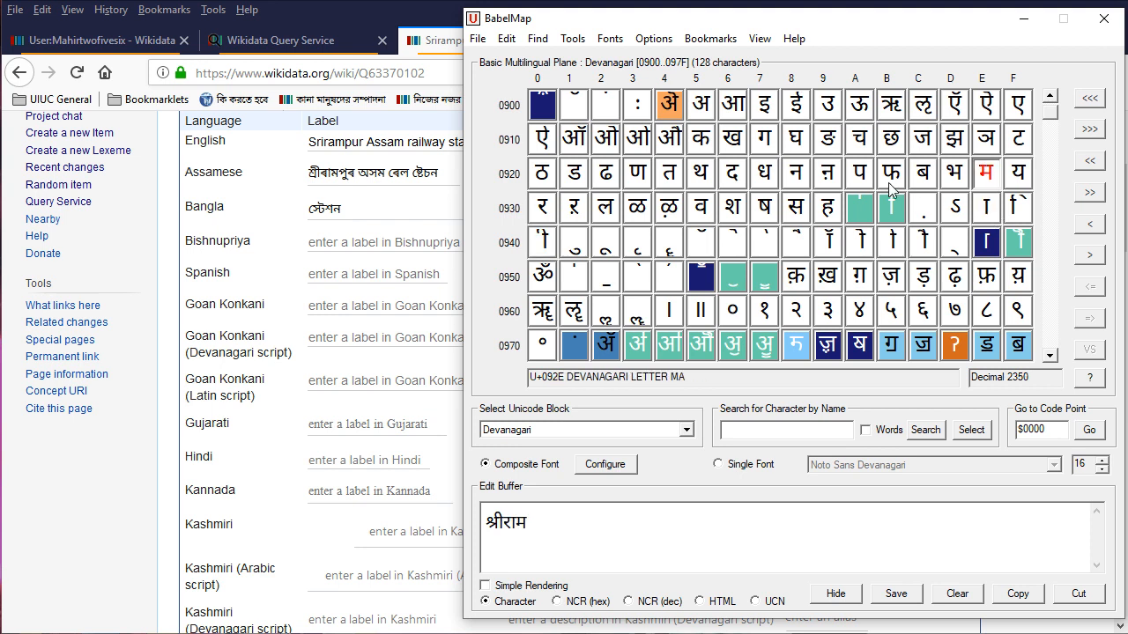
click(854, 177)
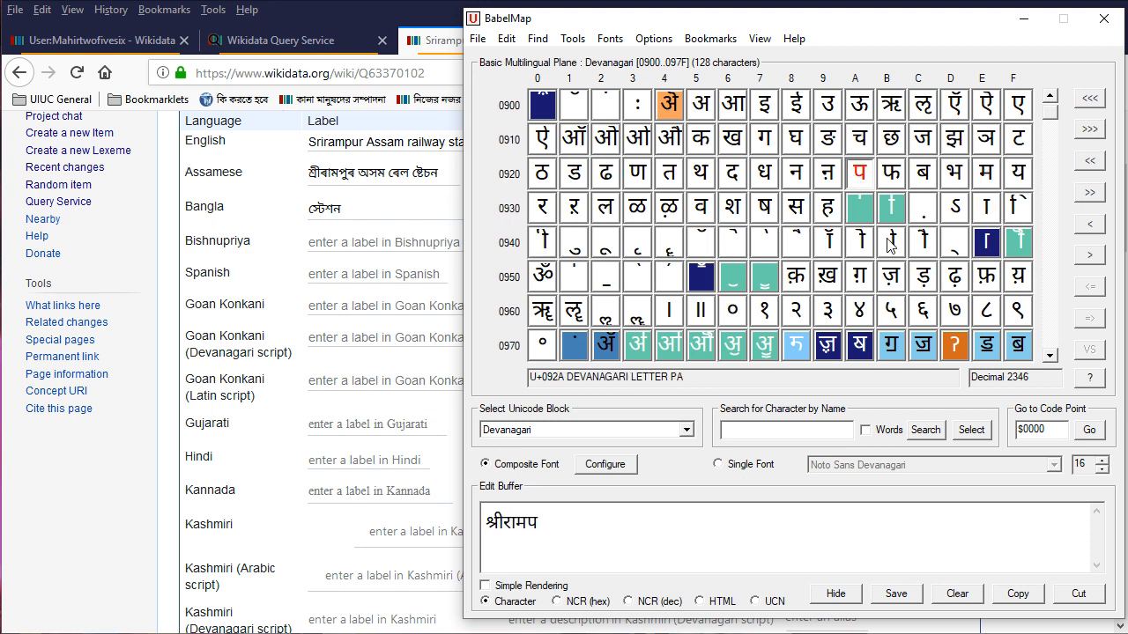
click(585, 250)
click(552, 211)
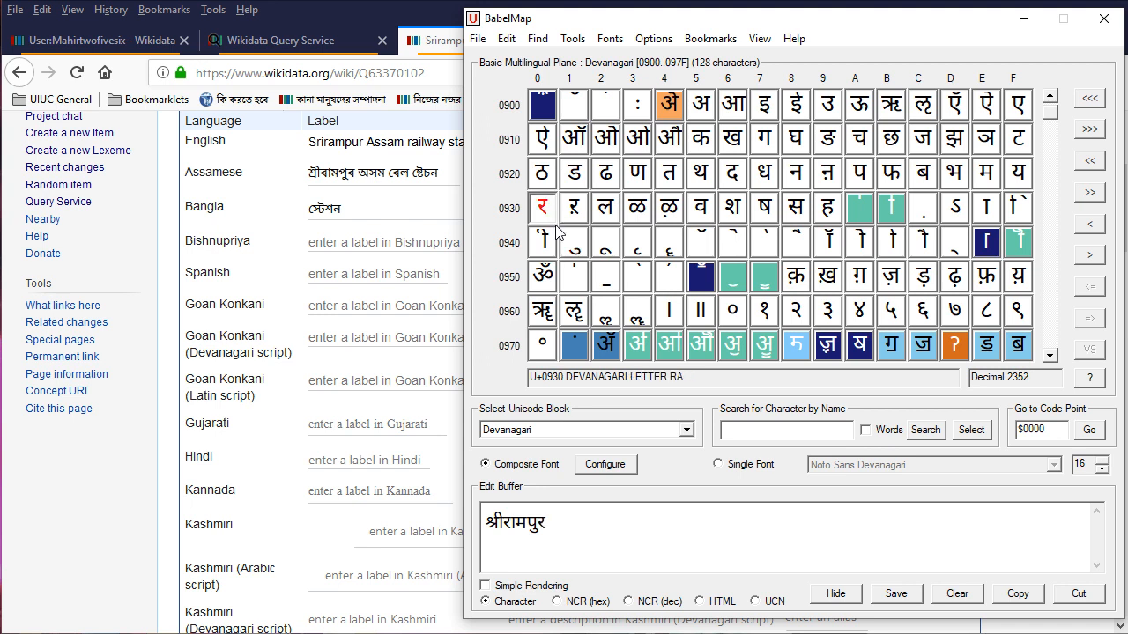
Append असम as a separate word after श्रीरामपुर in the edit buffer, followed by a space
click(699, 104)
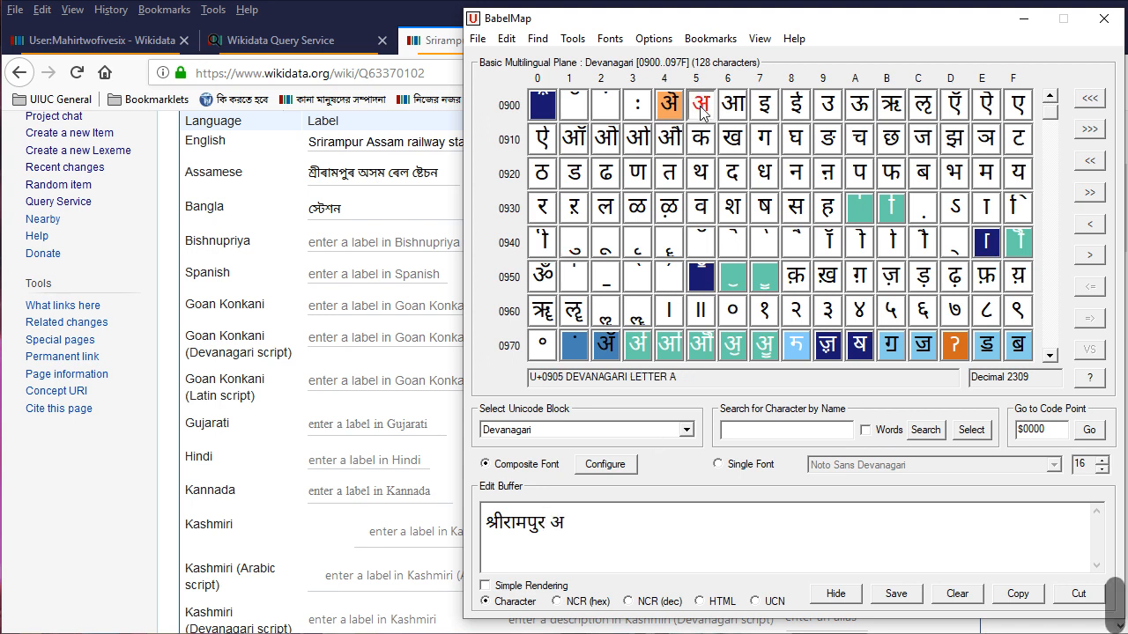
click(985, 175)
key(BackSpace)
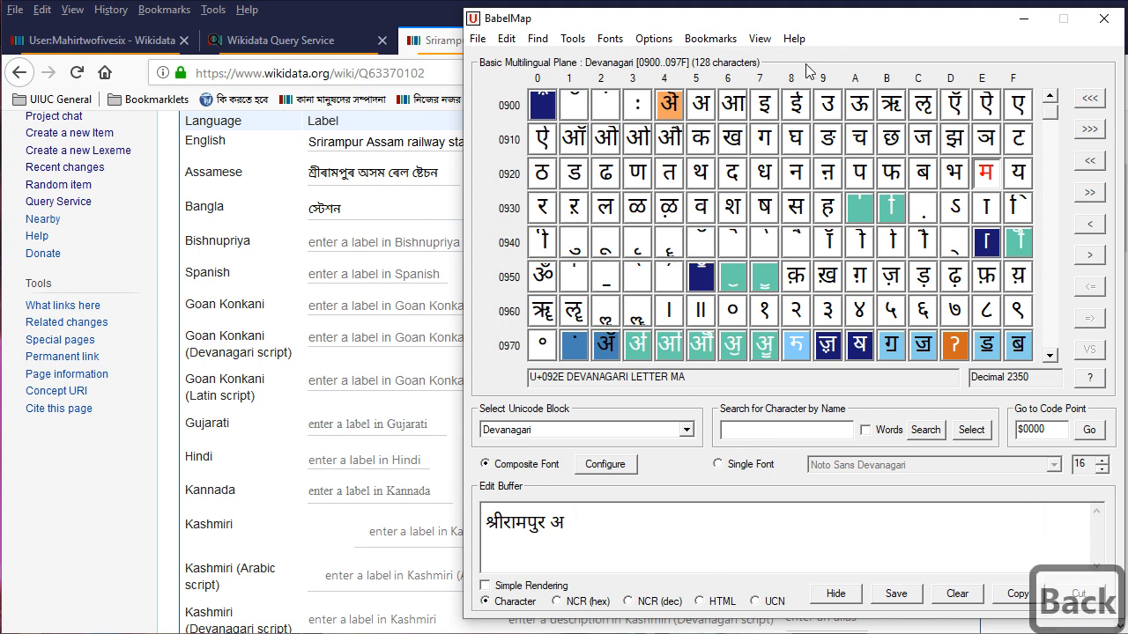
click(795, 209)
click(986, 174)
key(space)
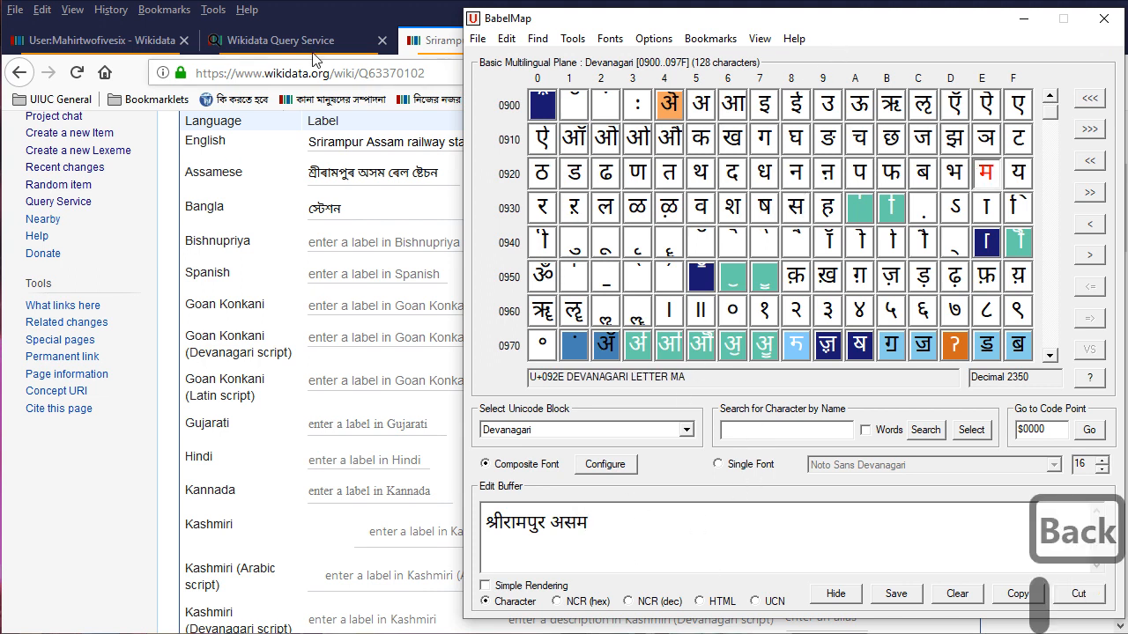
Switch to the query map in the browser and open the New Cooch Behar Junction railway station item in a separate tab
click(316, 44)
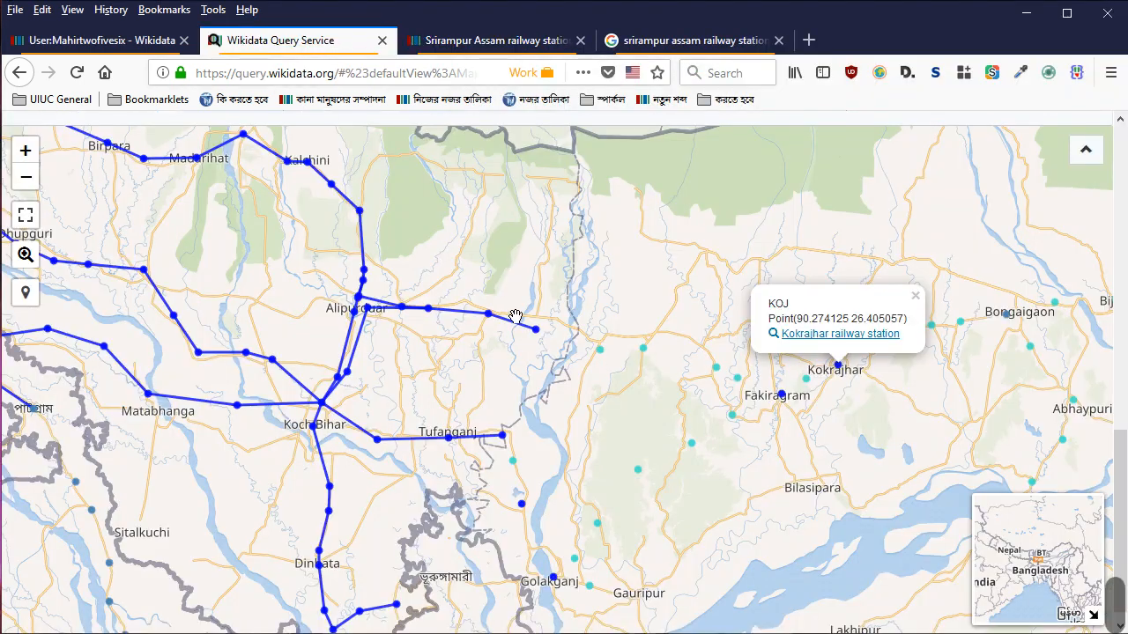
click(322, 404)
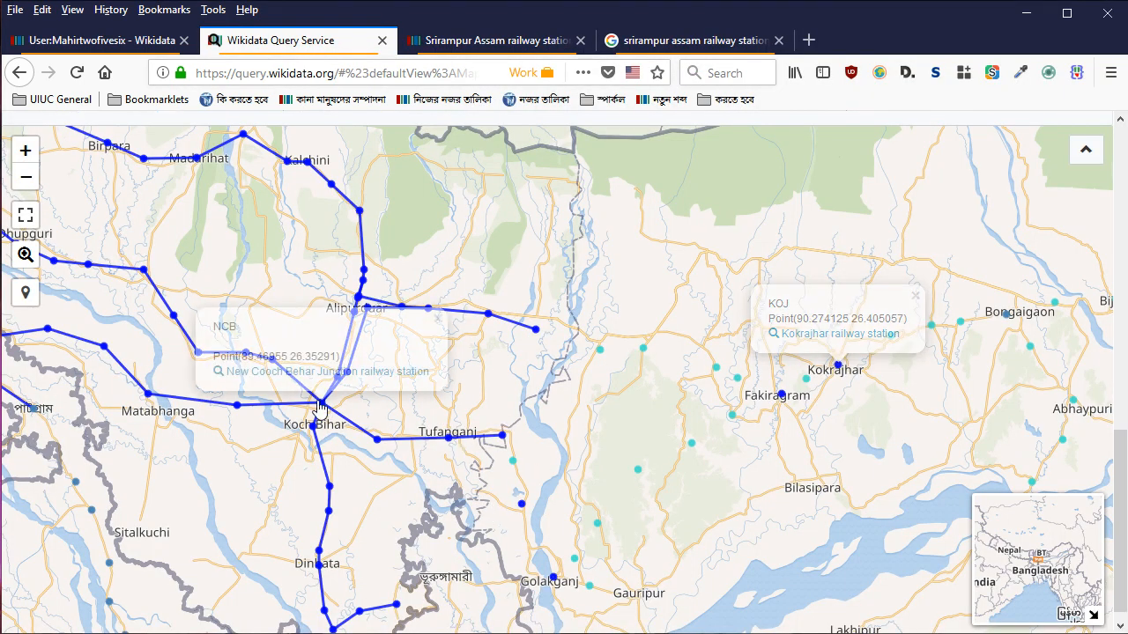
right_click(322, 373)
click(353, 394)
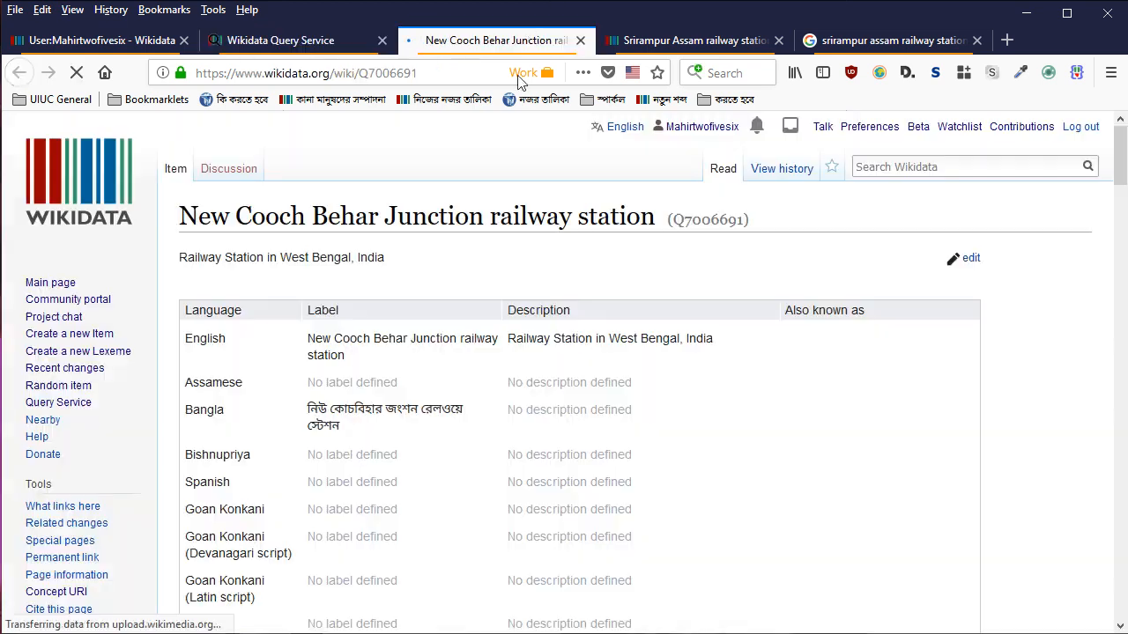
Look through the New Cooch Behar Junction item for a Hindi label, its Wikipedia links and its adjacent stations
scroll(417, 460, down, 5)
scroll(380, 364, down, 2)
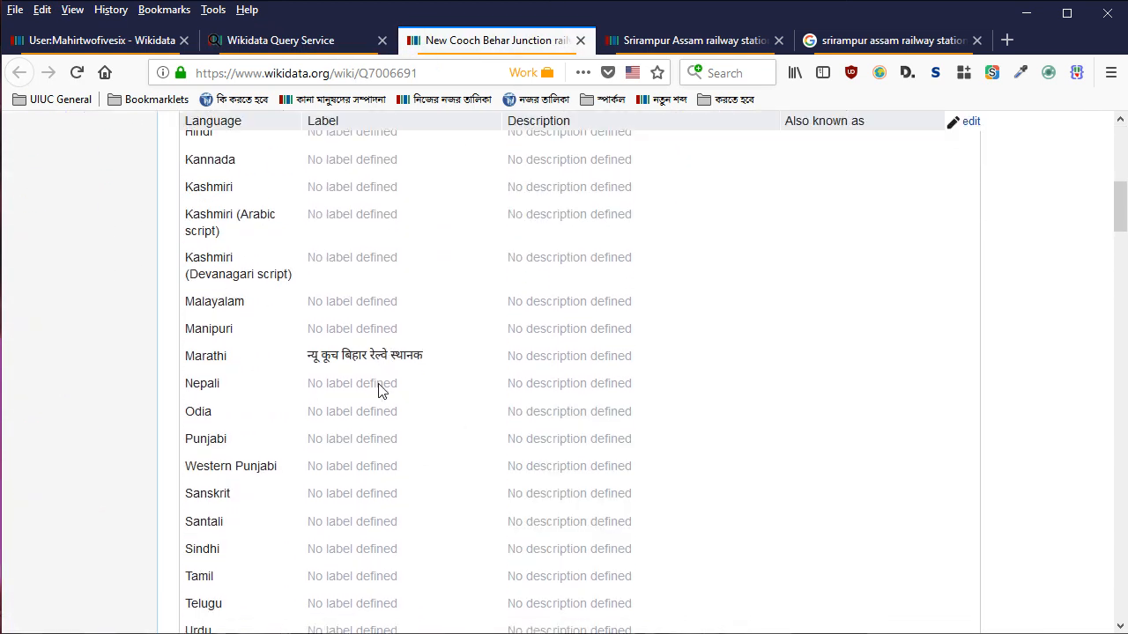
scroll(374, 269, down, 15)
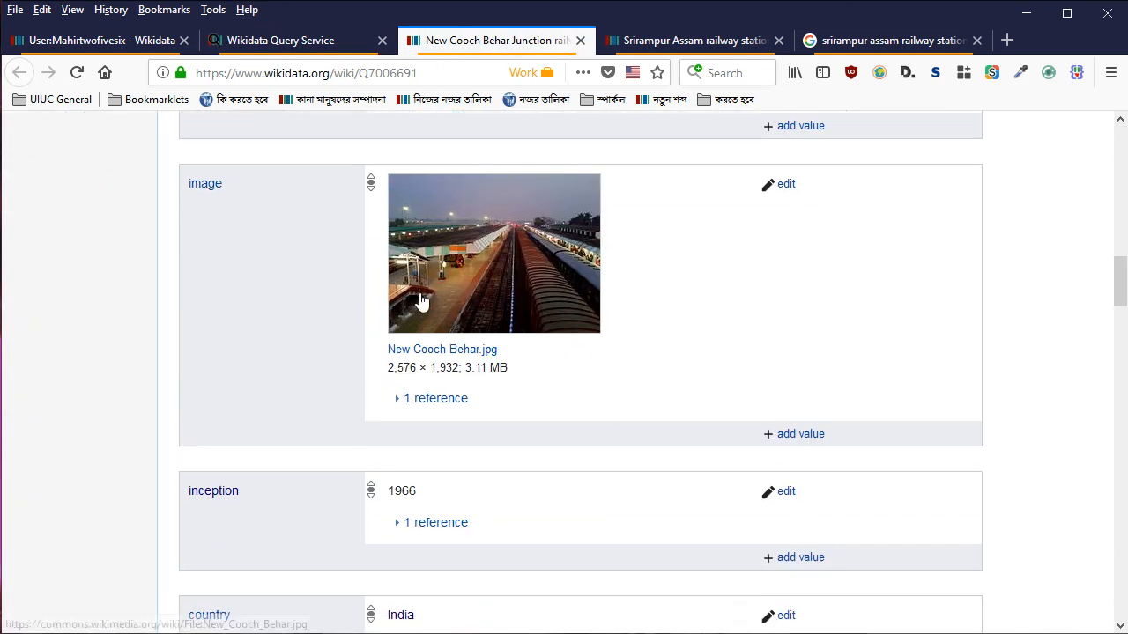
scroll(420, 300, down, 10)
scroll(419, 308, up, 10)
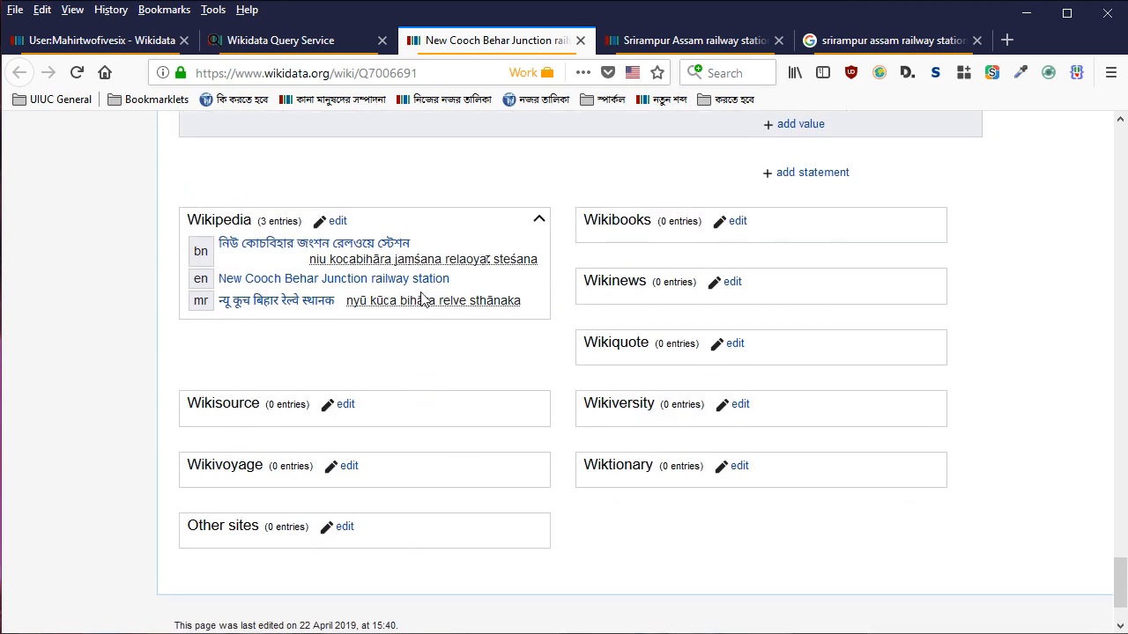
scroll(405, 327, up, 12)
scroll(415, 335, down, 13)
scroll(432, 343, up, 5)
scroll(448, 315, down, 1)
scroll(475, 330, up, 1)
scroll(564, 362, up, 3)
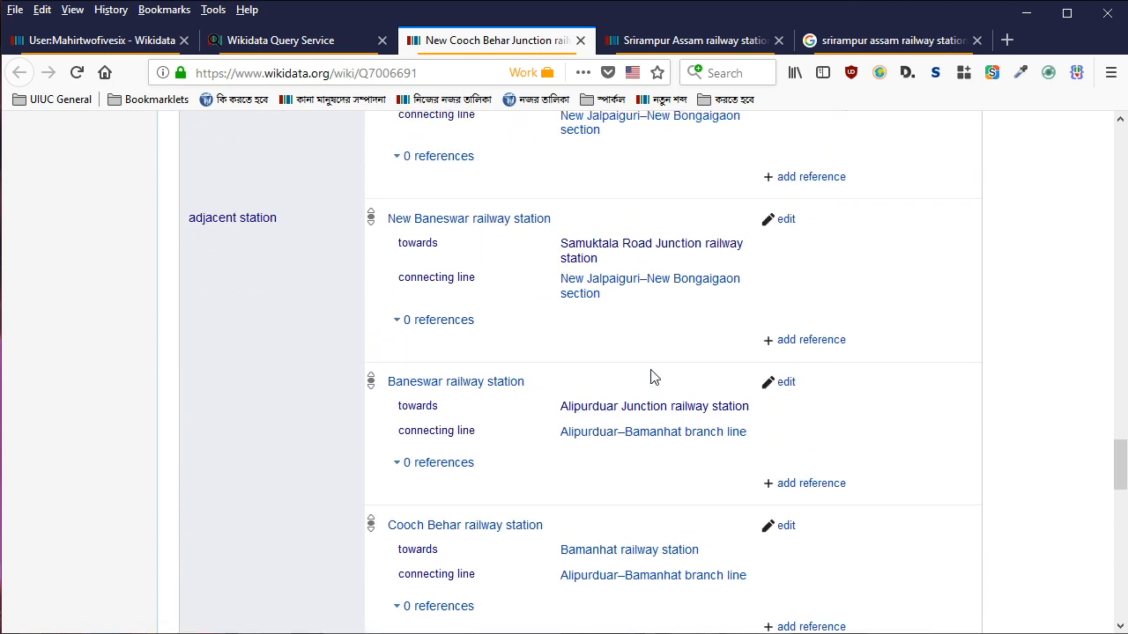
scroll(491, 541, down, 3)
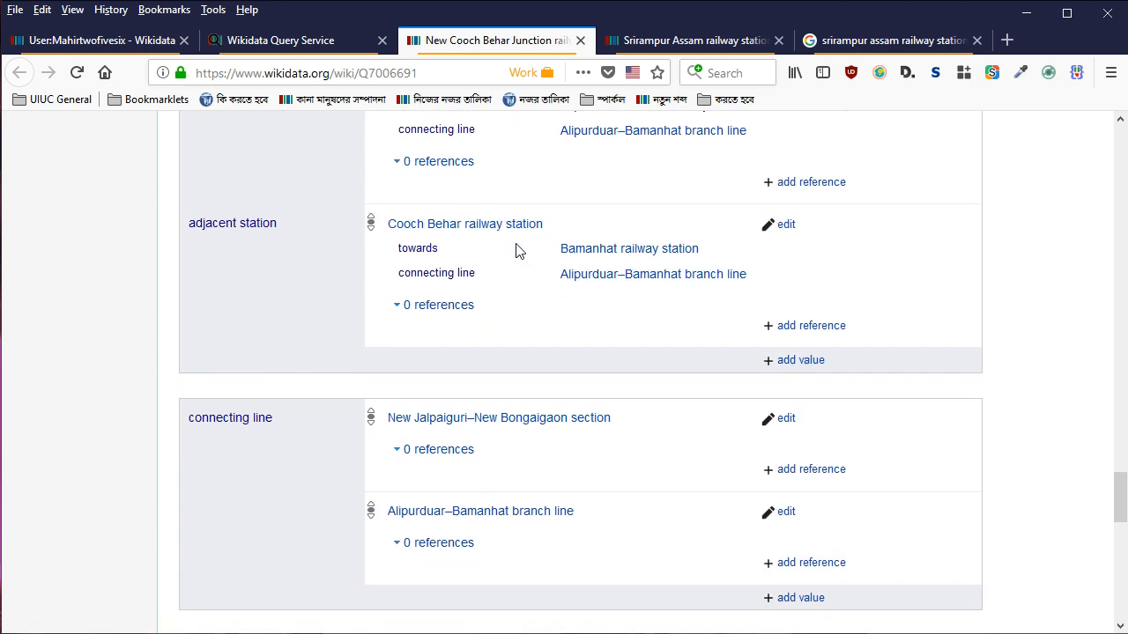
Open the adjacent Cooch Behar railway station item and examine its language labels, adjacent stations and Wikipedia links
click(446, 227)
scroll(486, 269, down, 15)
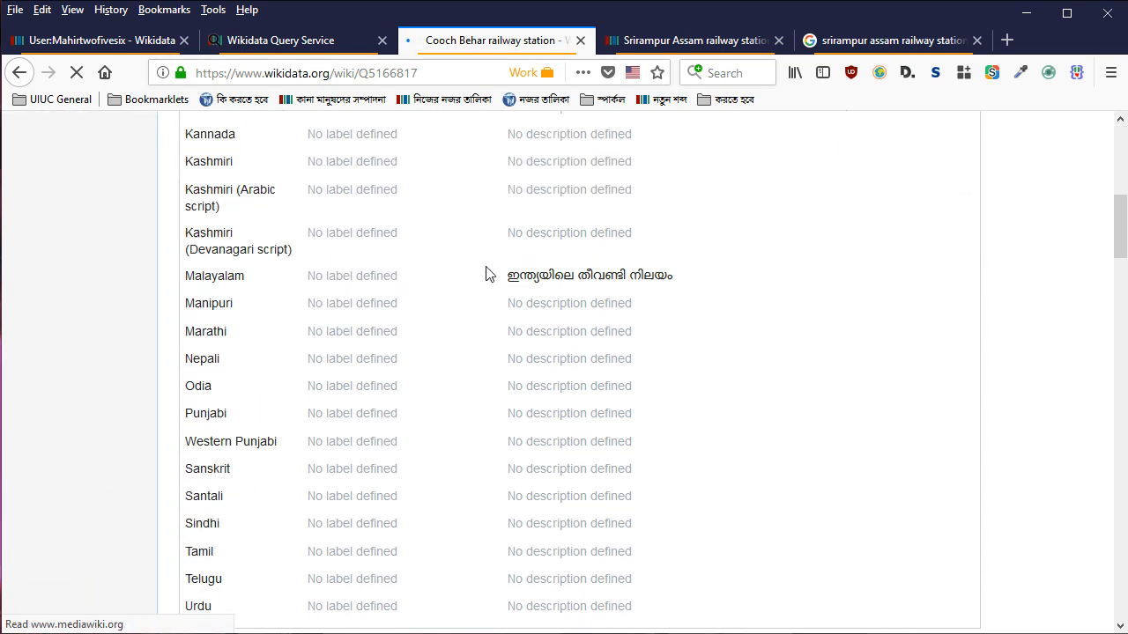
scroll(486, 271, down, 20)
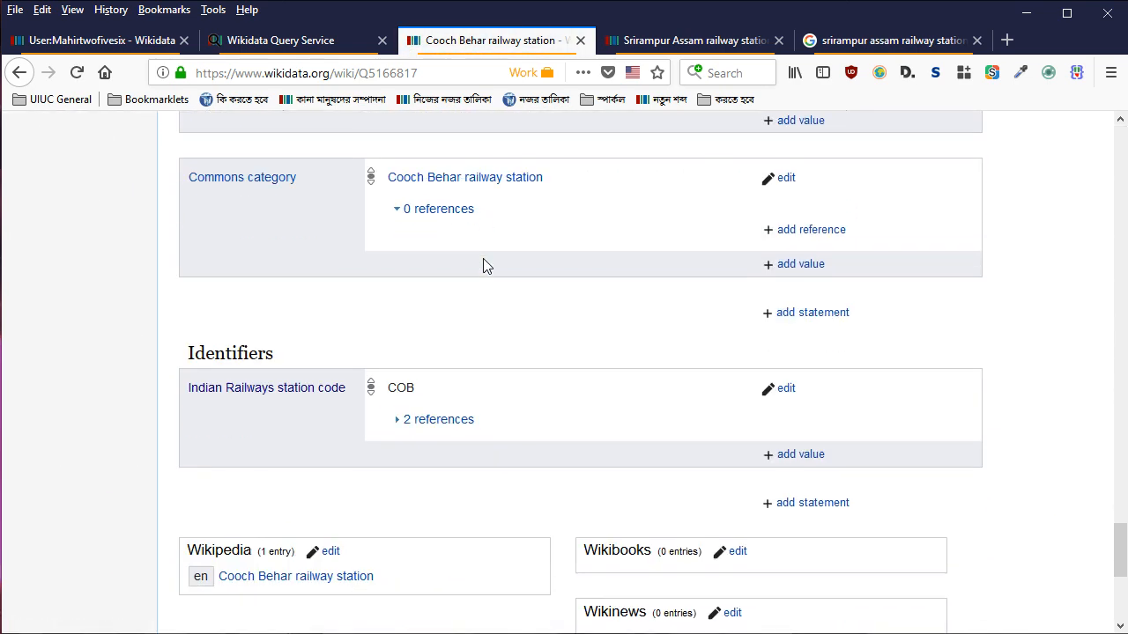
scroll(541, 323, up, 20)
scroll(537, 323, down, 5)
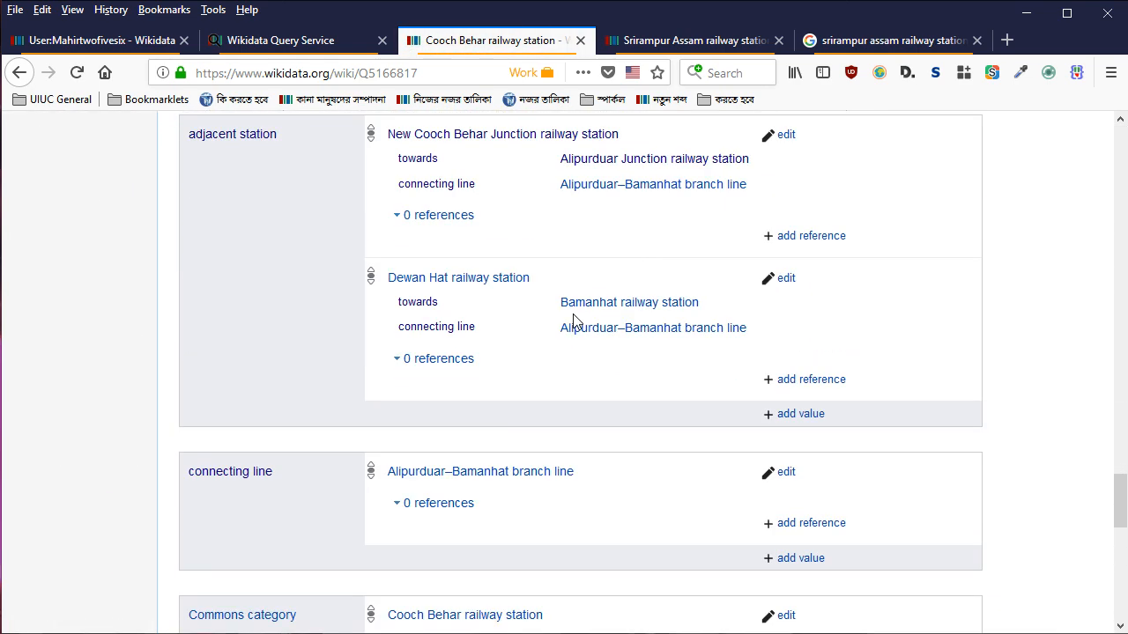
scroll(577, 319, up, 1)
scroll(573, 320, up, 20)
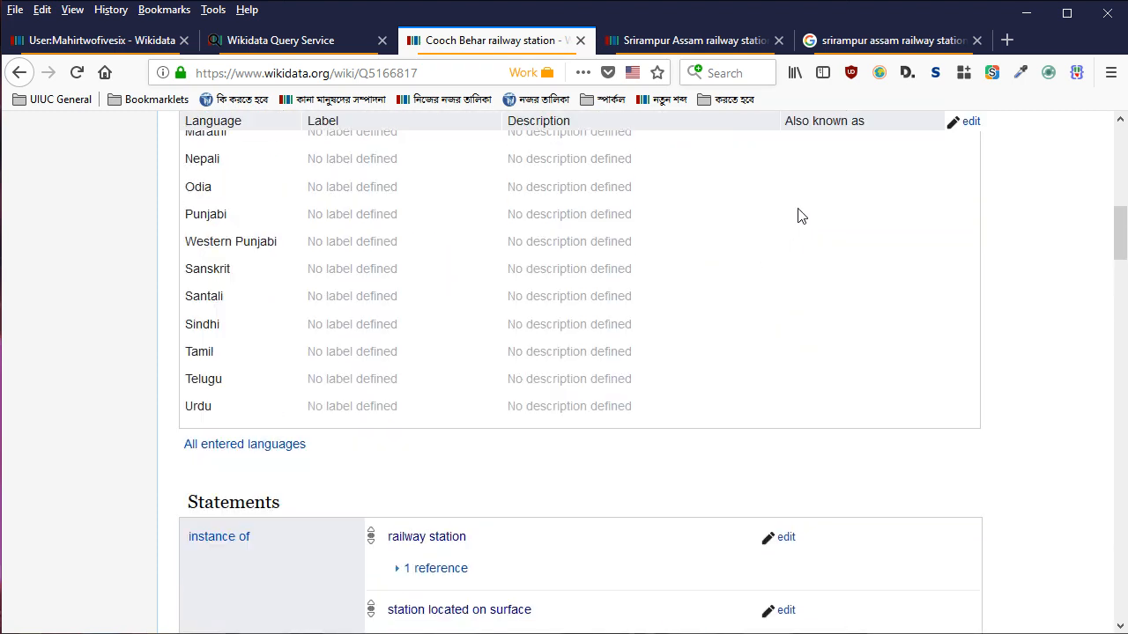
scroll(1027, 170, up, 1)
Search Wikidata for "howrah j" and open the Howrah Junction railway station item
click(943, 167)
text(howran)
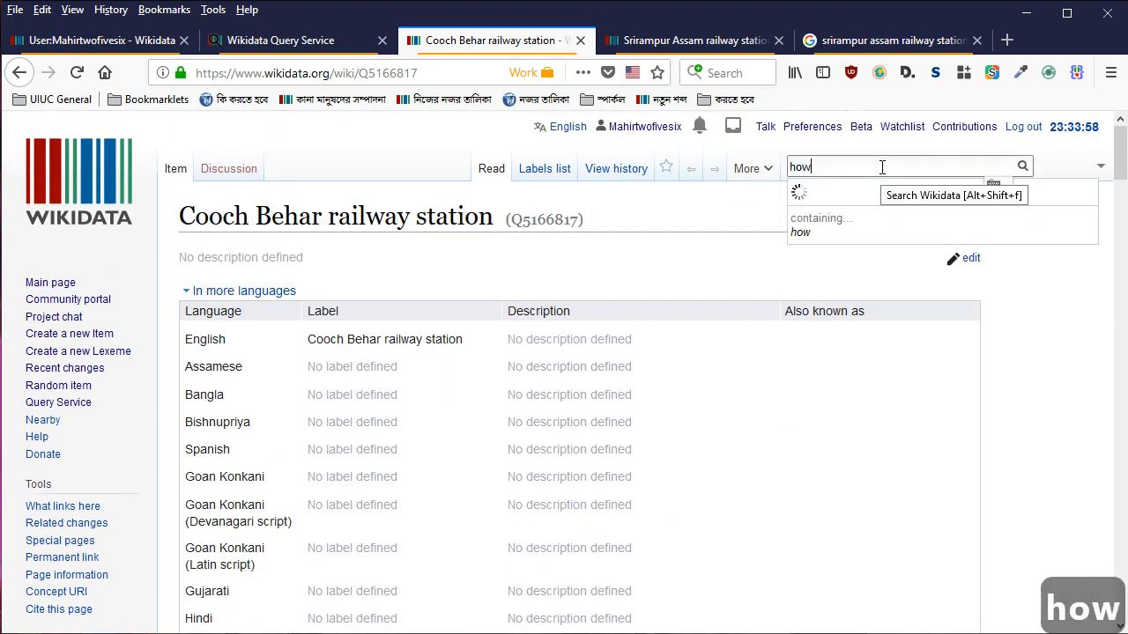
key(BackSpace)
text(h j)
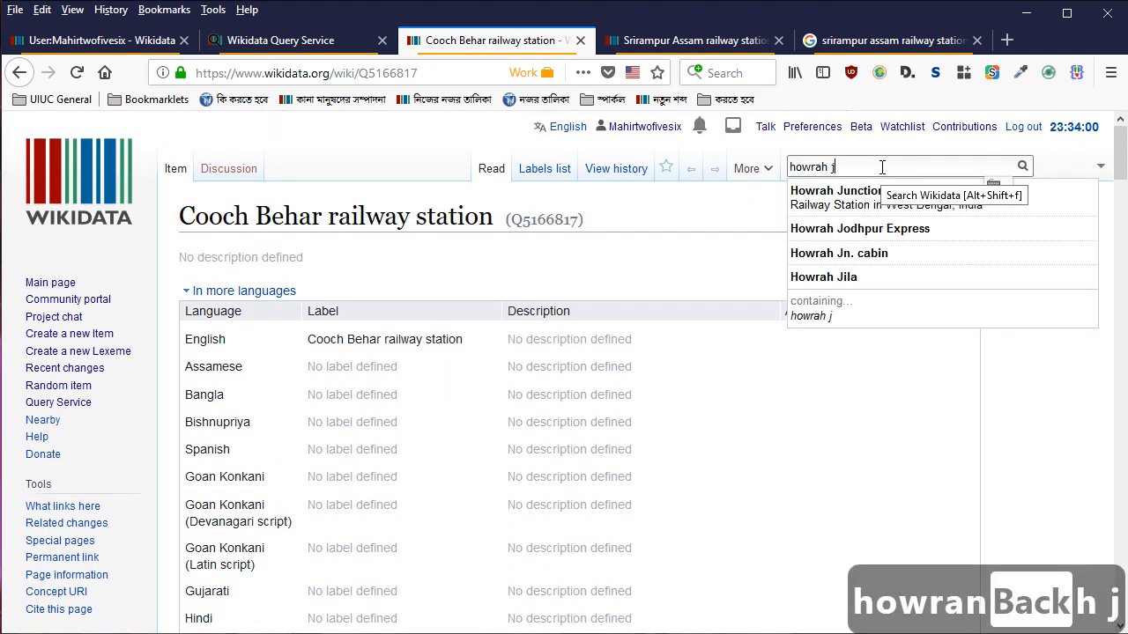
key(Down)
key(Return)
Copy "रेलवे स्टेशन" from Howrah Junction's Hindi label into the BabelMap edit buffer, and return to the browser
scroll(475, 294, down, 1)
scroll(475, 295, down, 3)
drag(371, 333, 439, 340)
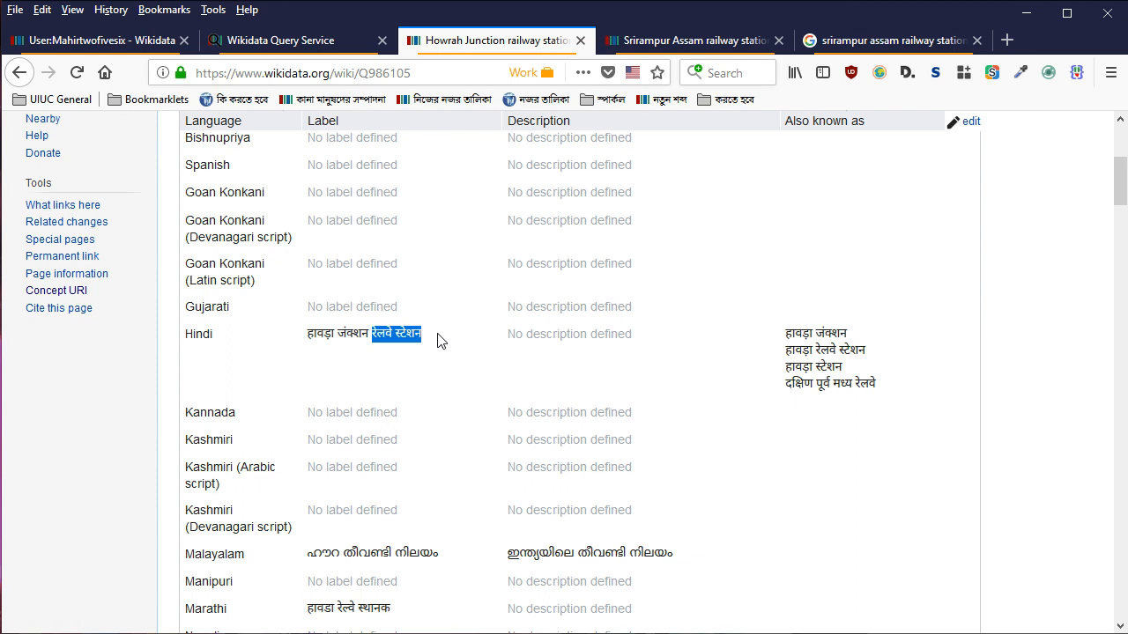
key(ctrl+c)
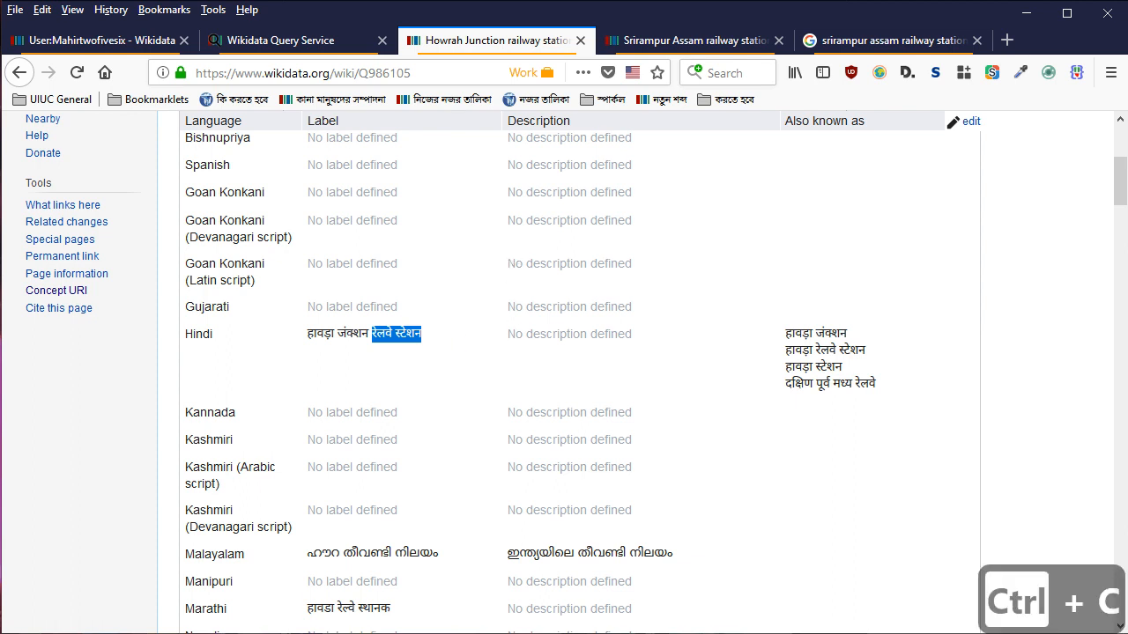
key(alt+Tab)
key(ctrl+v)
key(alt+Tab)
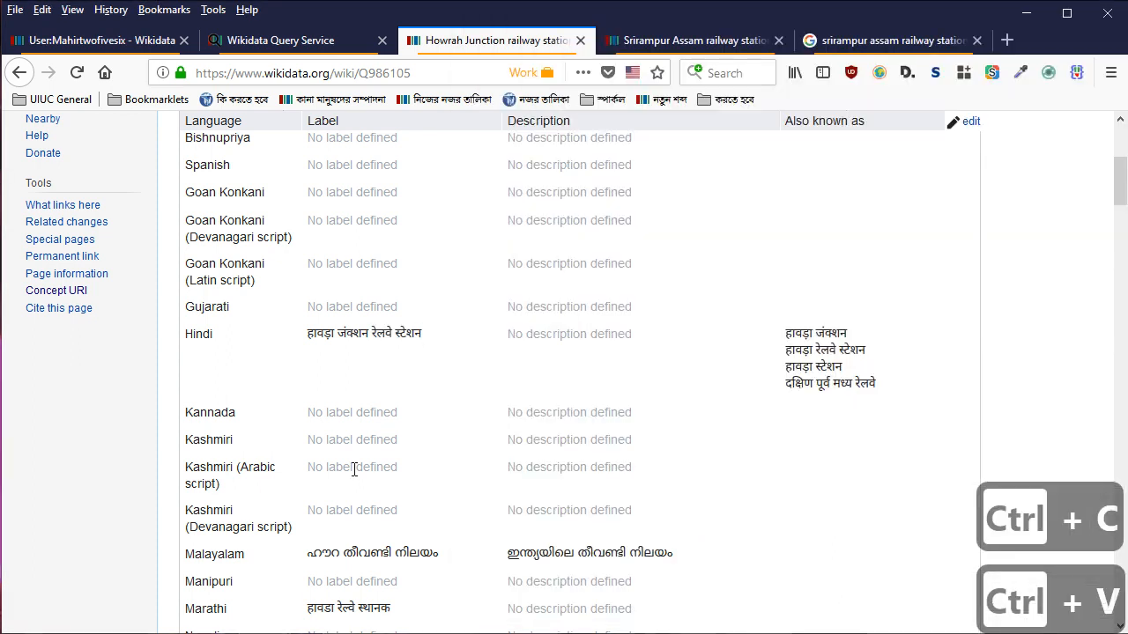
Delete the Hindi alias "दक्षिण पूर्व मध्य रेलवे" from the Howrah Junction item and publish the change
scroll(813, 411, down, 2)
scroll(887, 528, up, 6)
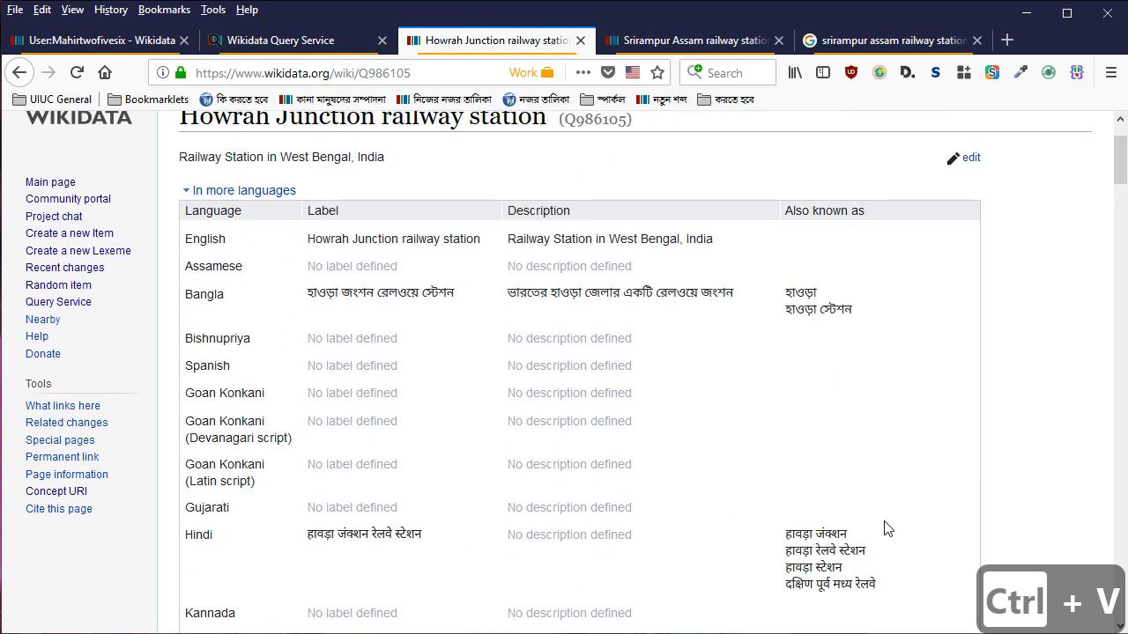
triple_click(801, 586)
click(801, 586)
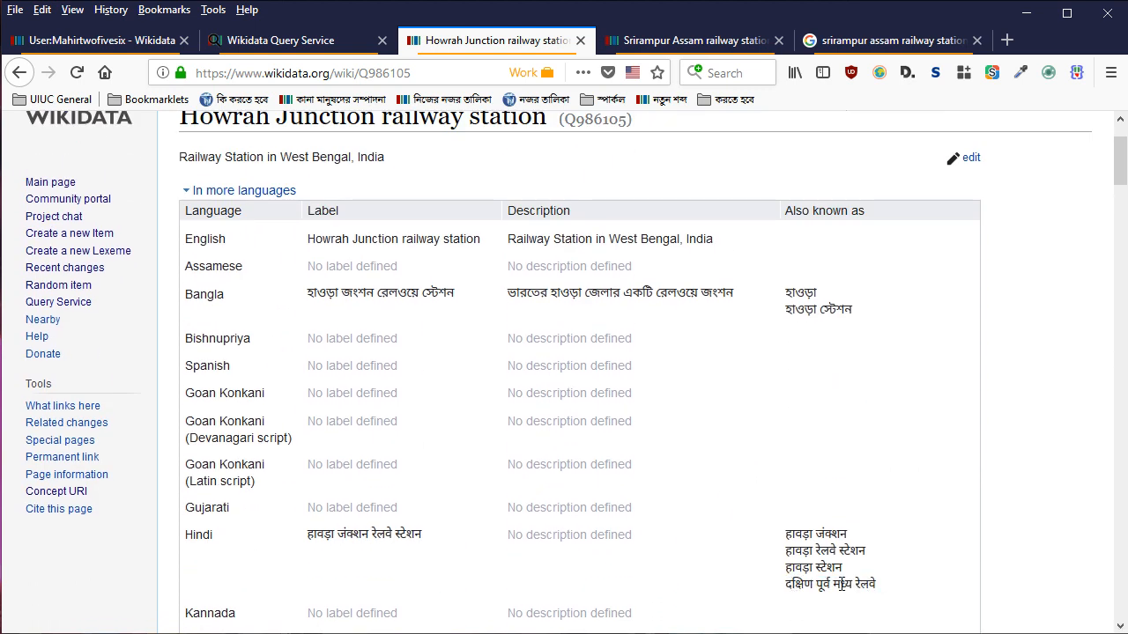
triple_click(846, 583)
click(846, 583)
click(970, 158)
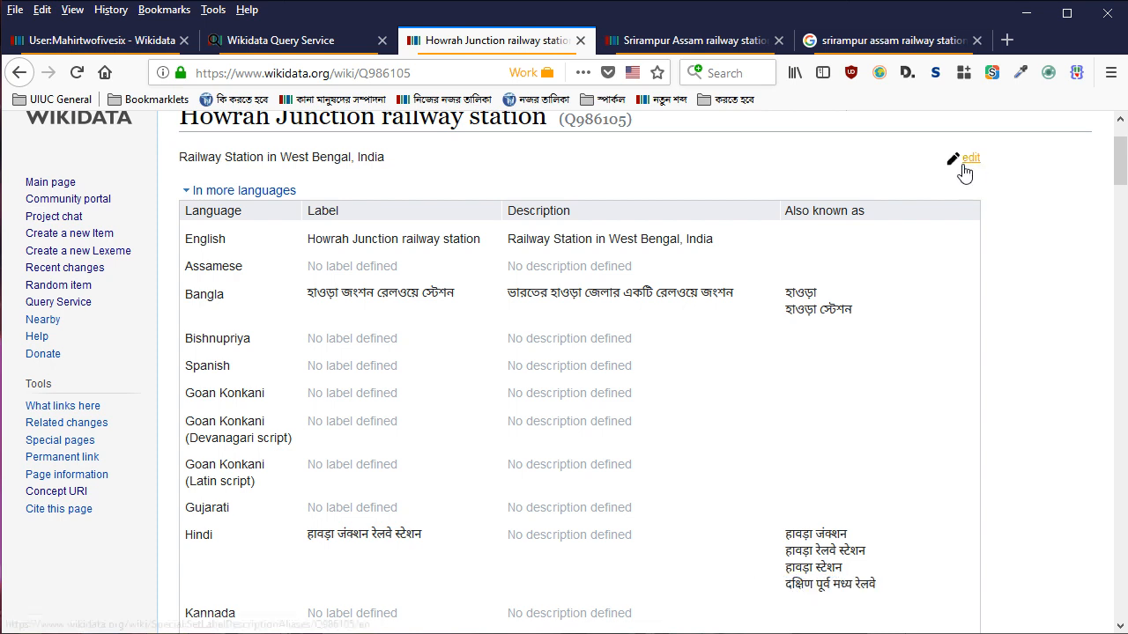
scroll(914, 497, down, 2)
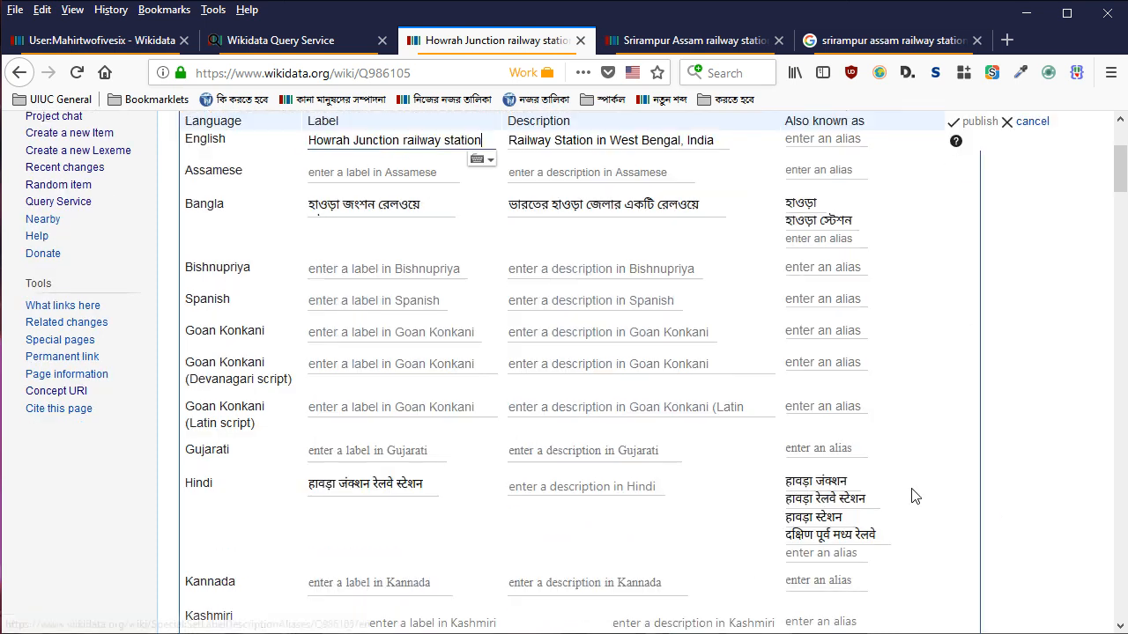
click(853, 537)
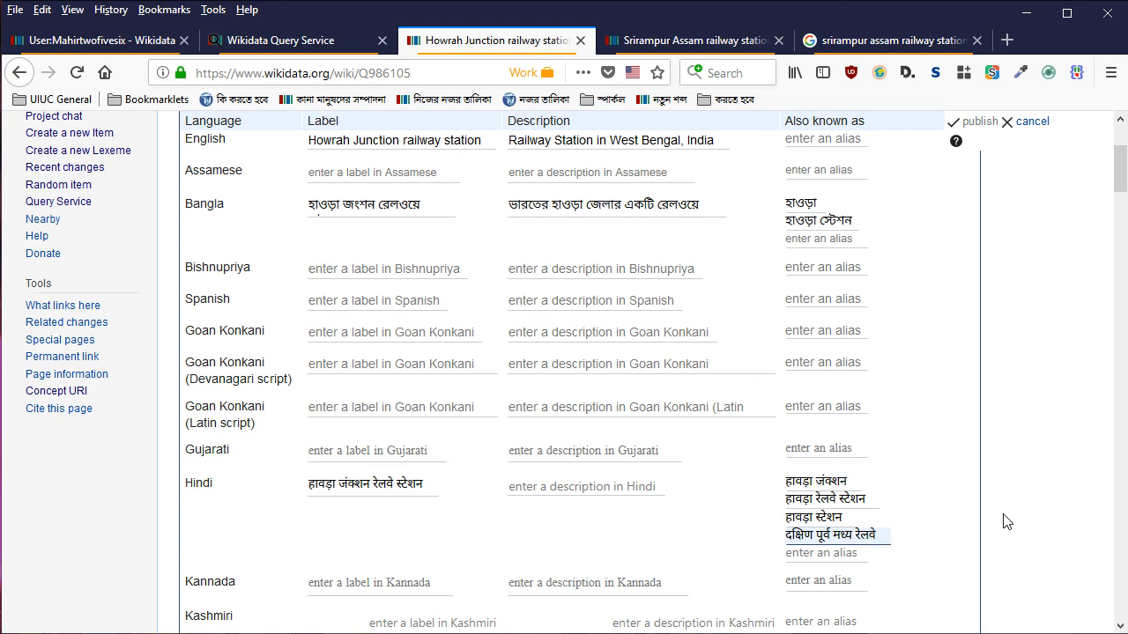
key(ctrl+a)
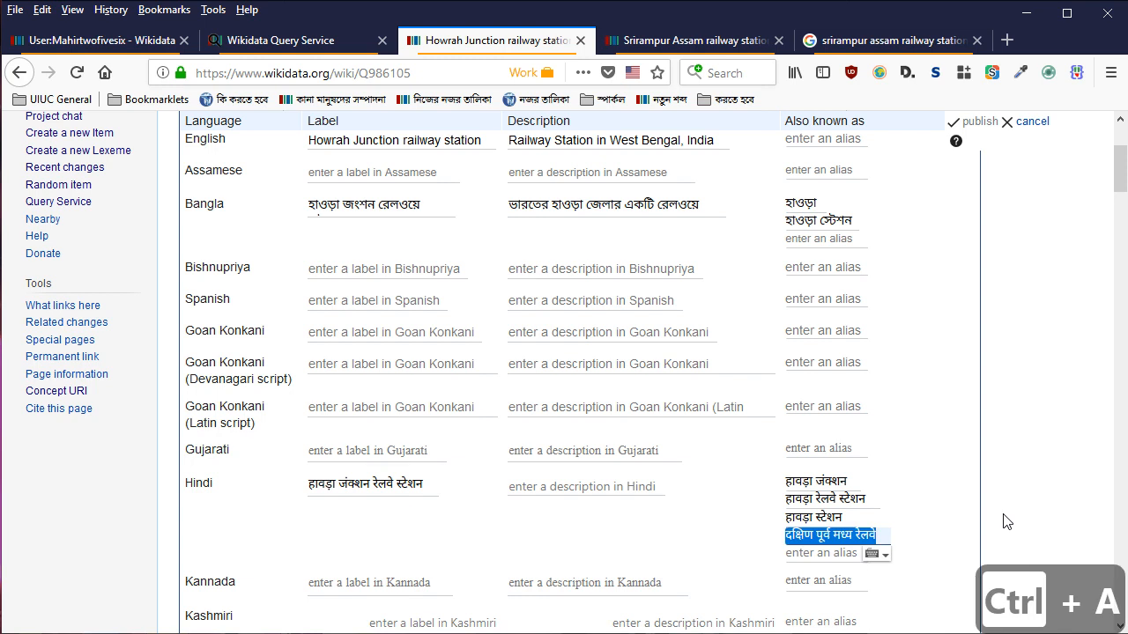
key(BackSpace)
key(Return)
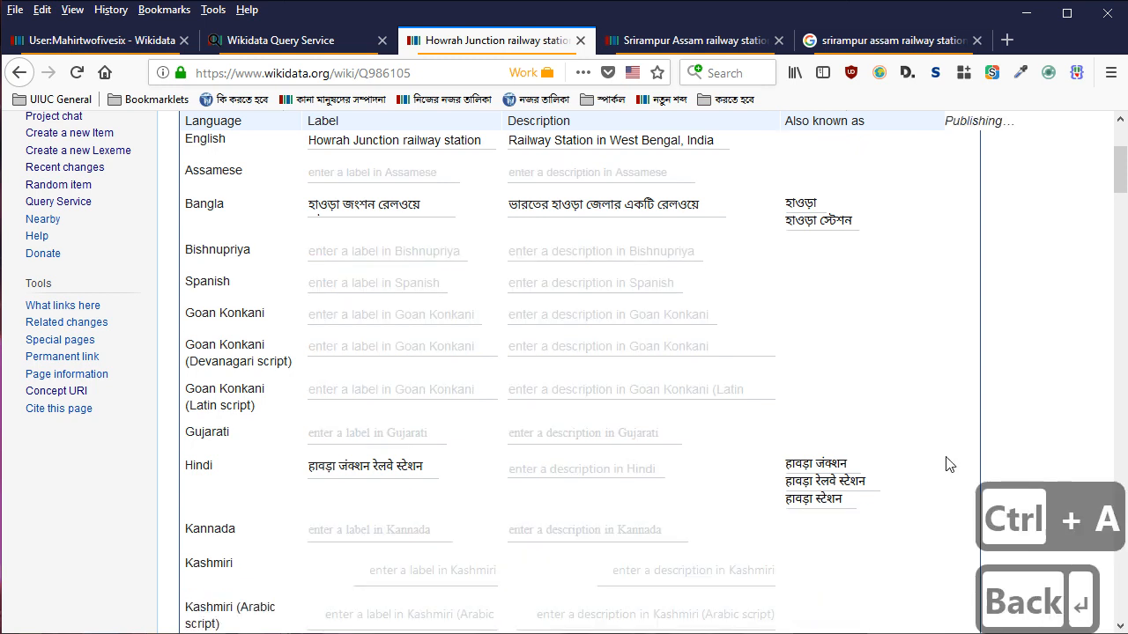
scroll(890, 343, up, 5)
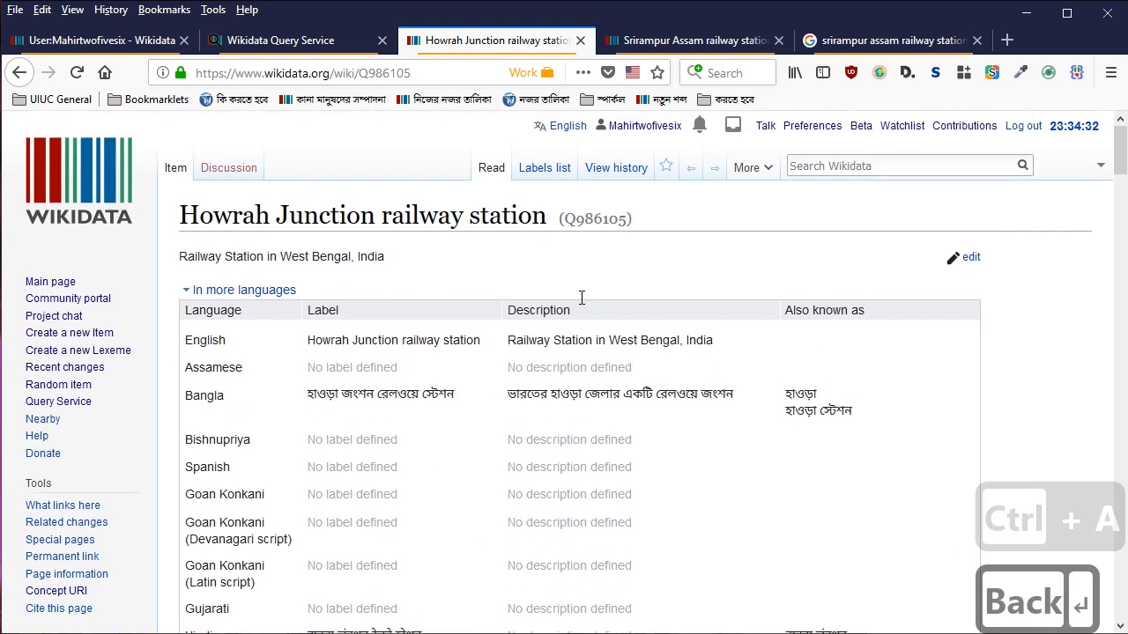
Close the Howrah Junction item and bring up the Srirampur Assam station signboard photo in the image search
click(581, 40)
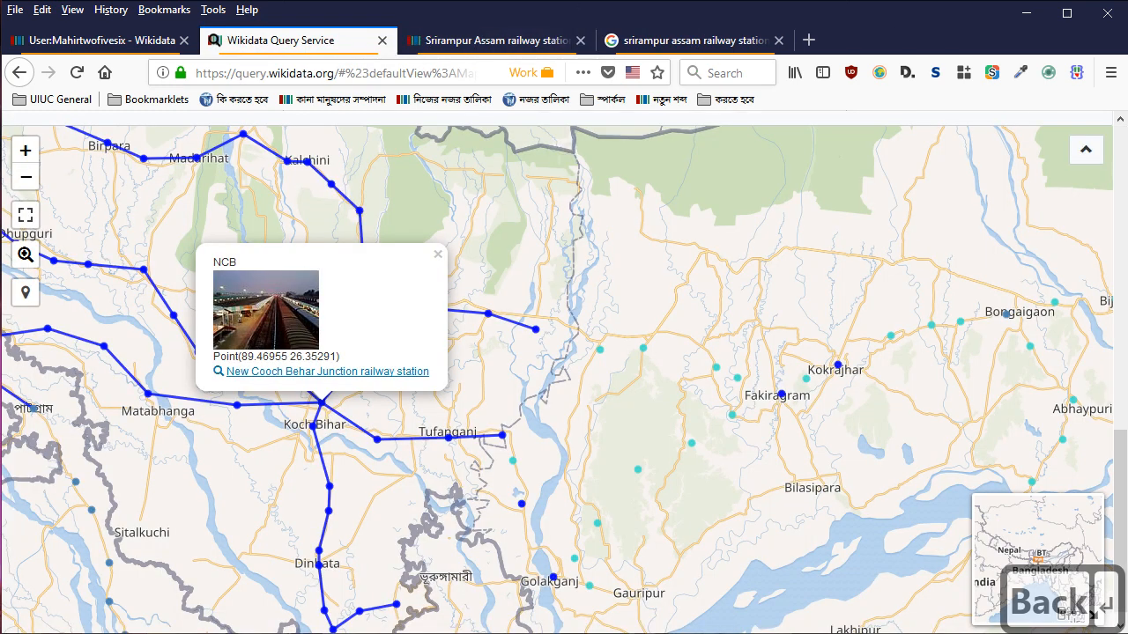
click(527, 41)
click(608, 40)
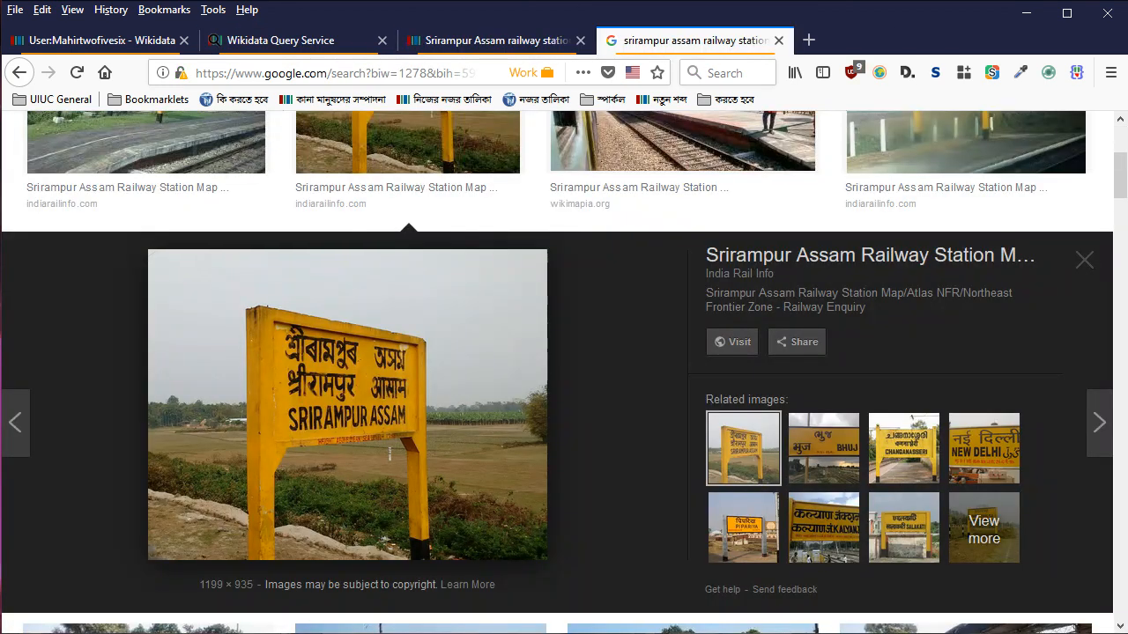
Switch to BabelMap and correct the second word of the Hindi station name to "आसाम", matching the signboard
key(alt+Tab)
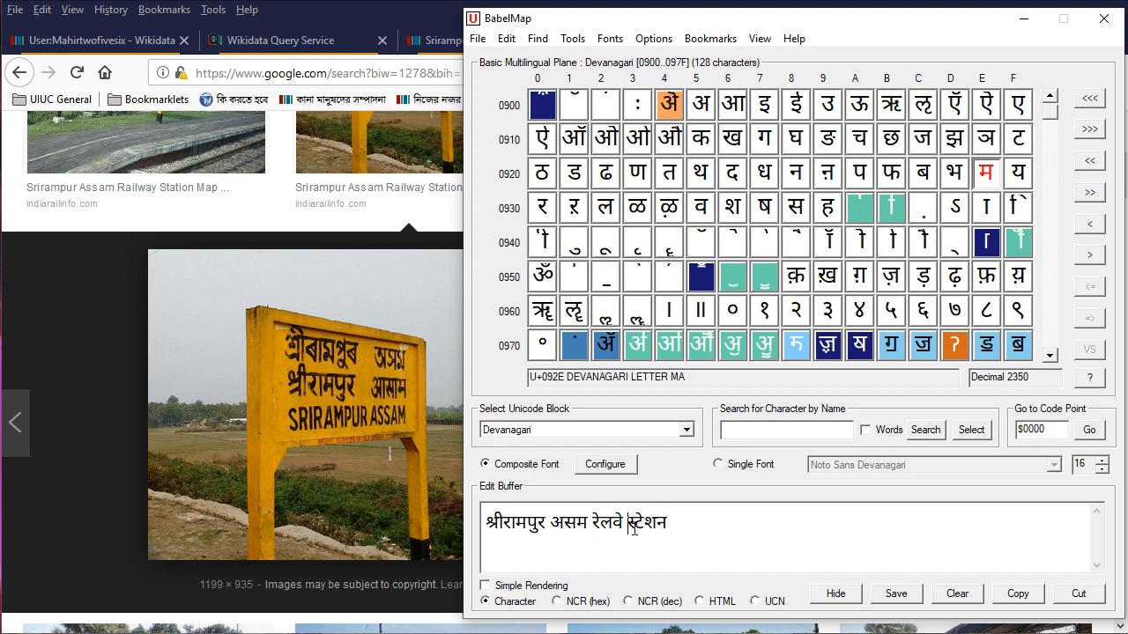
key(Left)
key(Left)
key(Left)
key(Left)
key(Left)
key(Left)
key(Left)
key(BackSpace)
key(BackSpace)
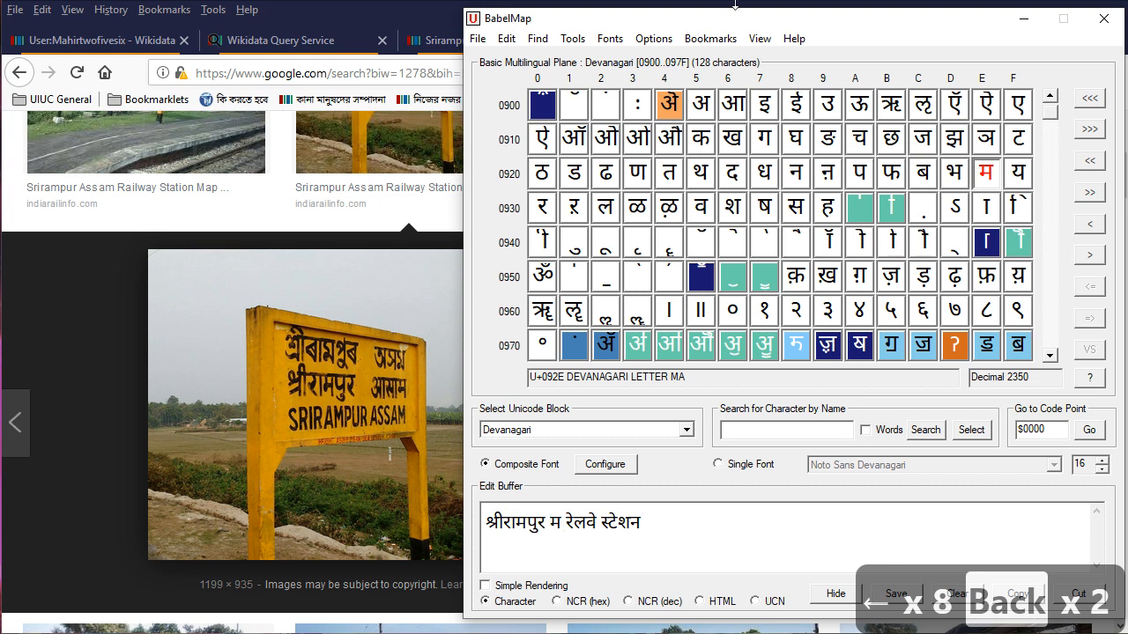
click(737, 107)
click(798, 212)
click(988, 211)
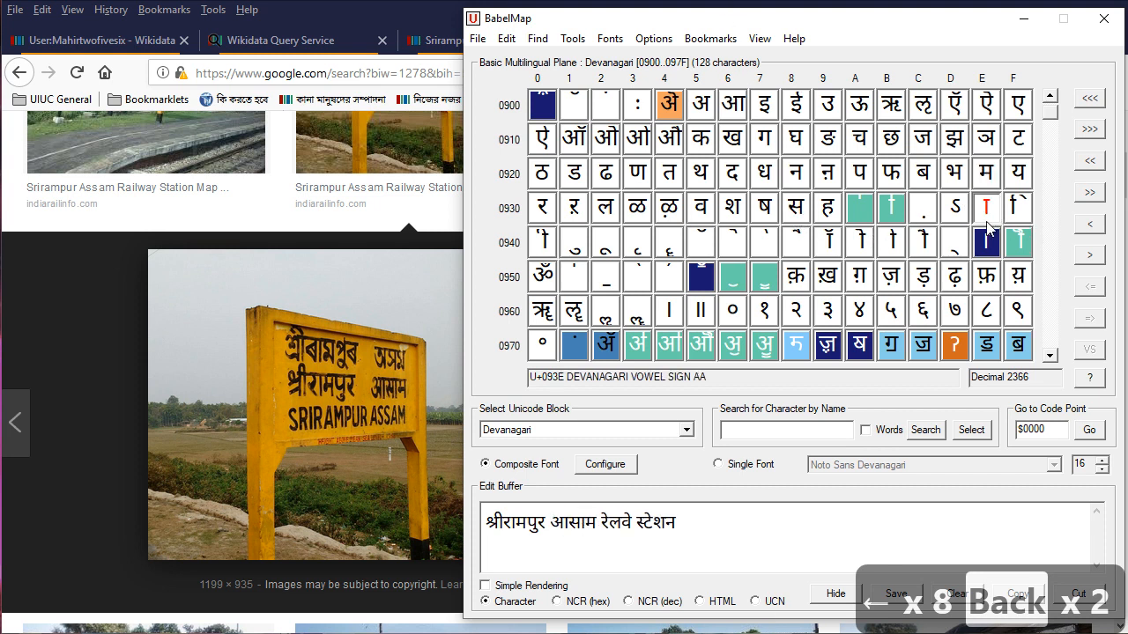
Copy "श्रीरामपुर आसाम रेलवे स्टेशन" from BabelMap into the Hindi label of the Srirampur Assam railway station item
key(ctrl+a)
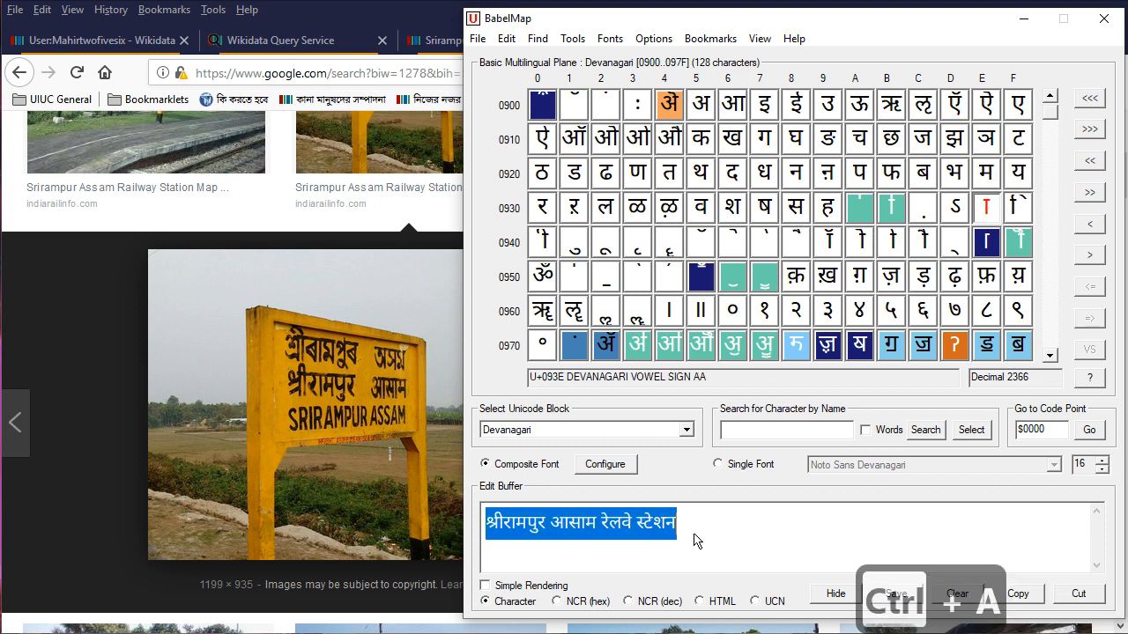
click(396, 14)
click(468, 39)
key(ctrl+v)
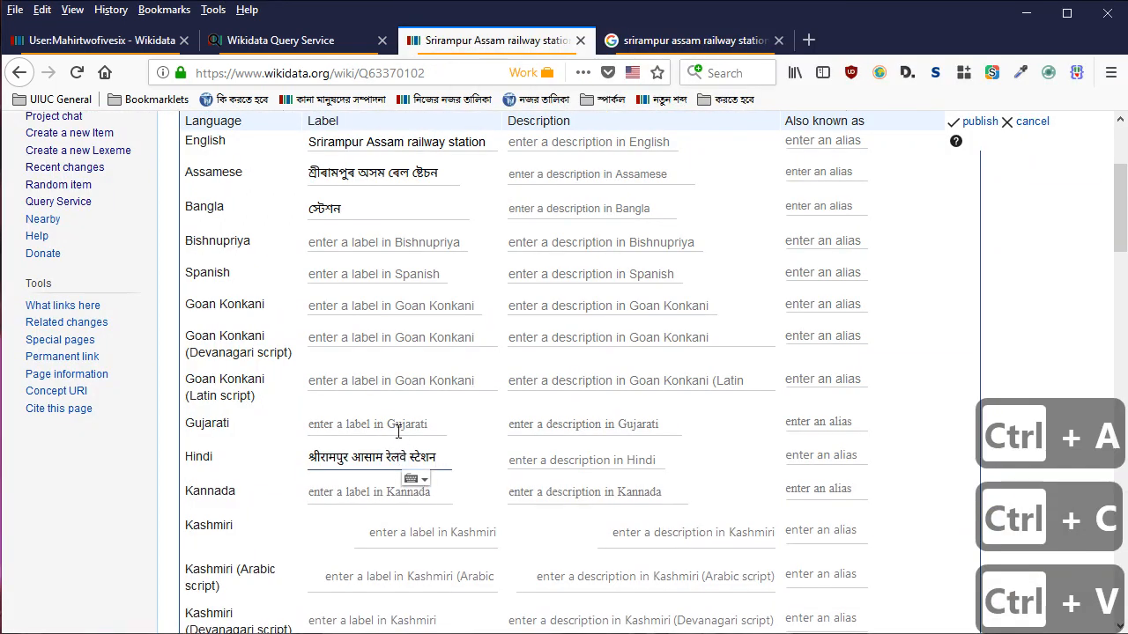
Complete the Bangla label as শ্রীরামপুর আসাম রেলওয়ে স্টেশন and publish the item's labels
scroll(618, 377, up, 2)
click(381, 313)
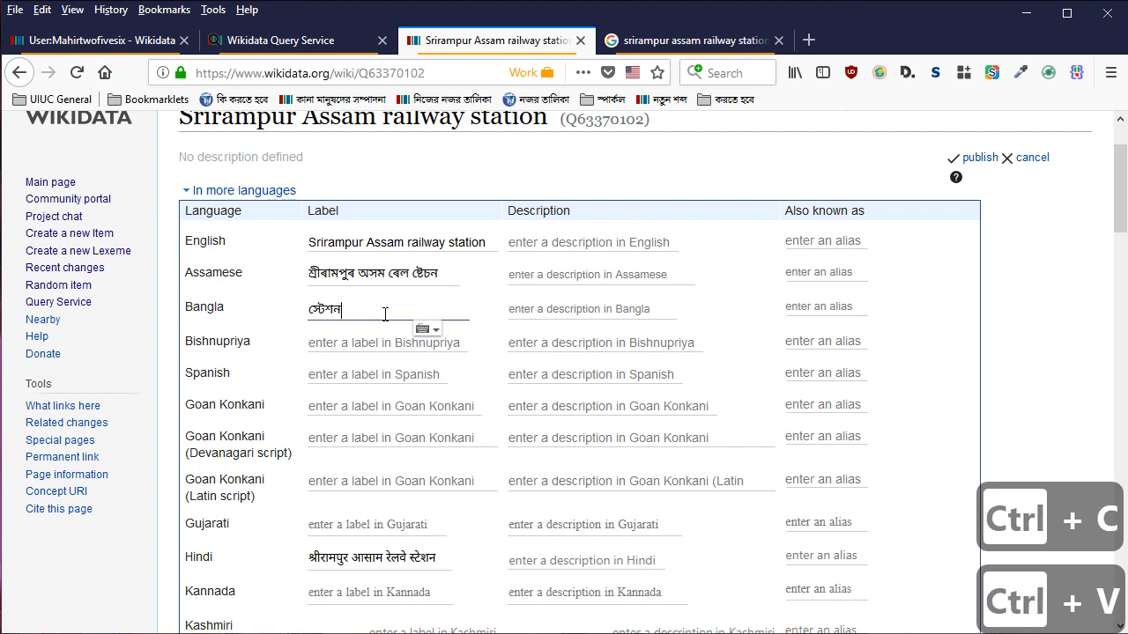
key(Home)
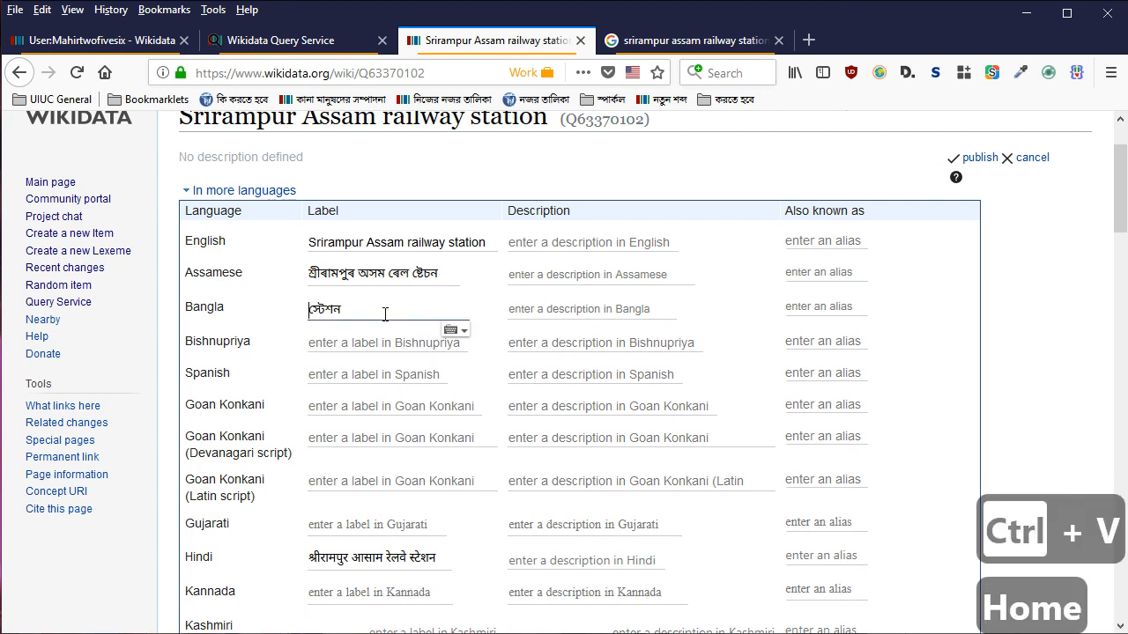
key(shift+Return)
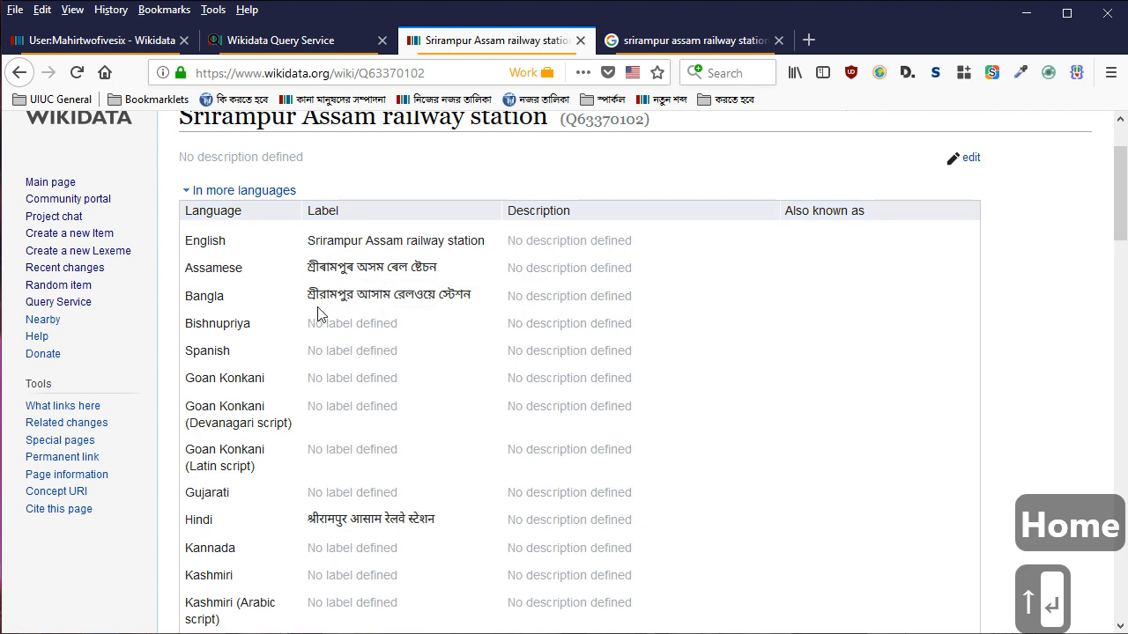
Review the item's instance of, country, coordinate location and owned by statements, including the location map
scroll(582, 322, down, 15)
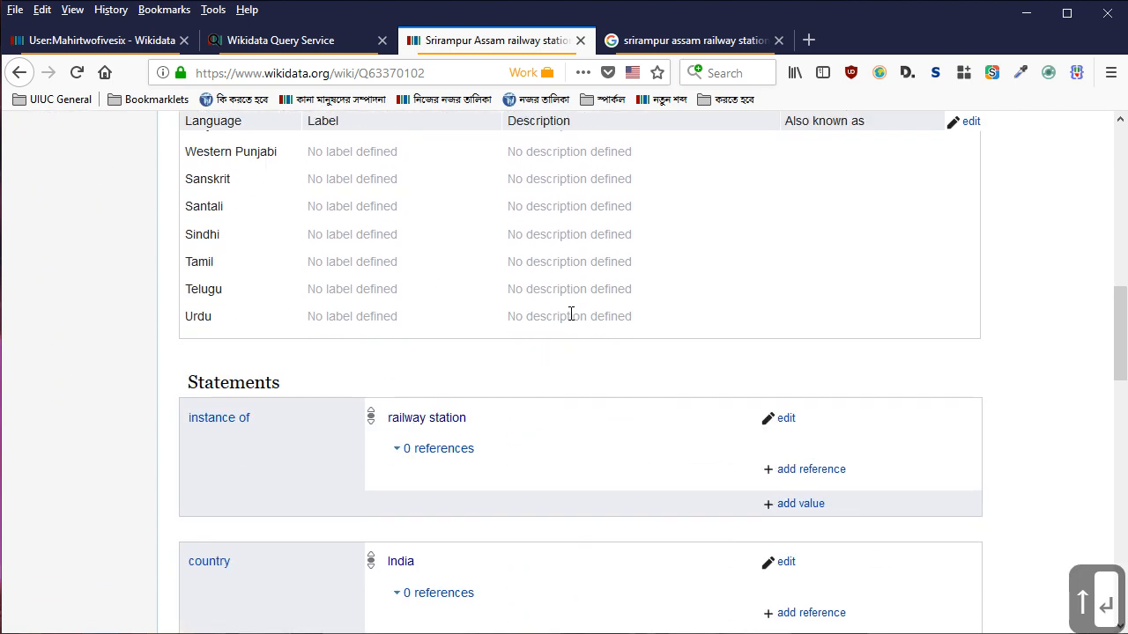
mouse_move(196, 222)
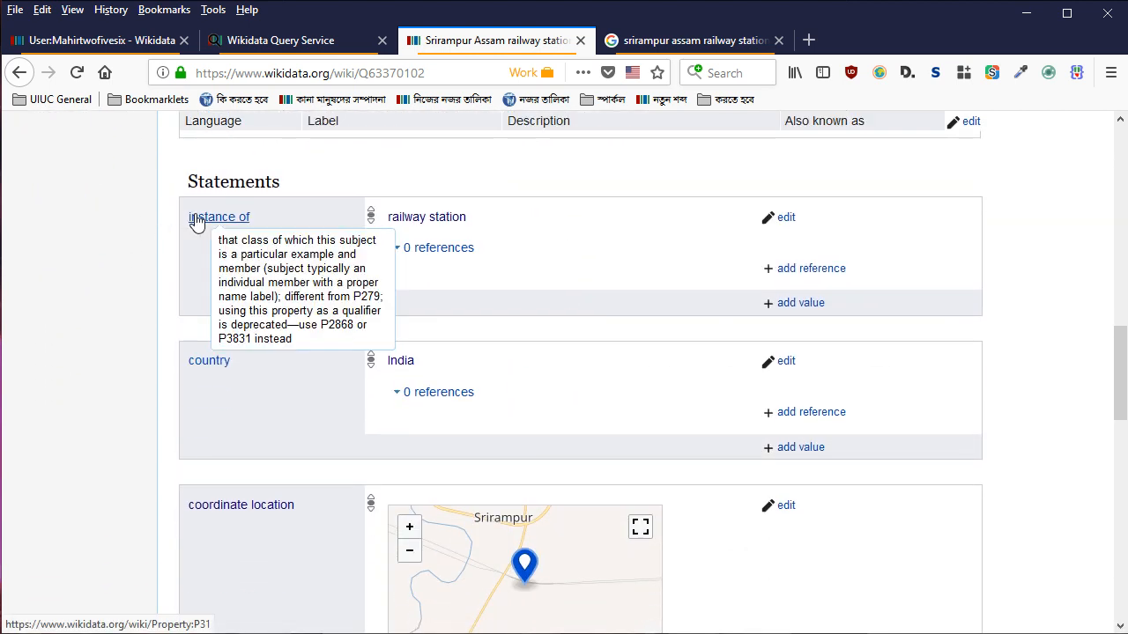
mouse_move(403, 371)
scroll(404, 370, down, 3)
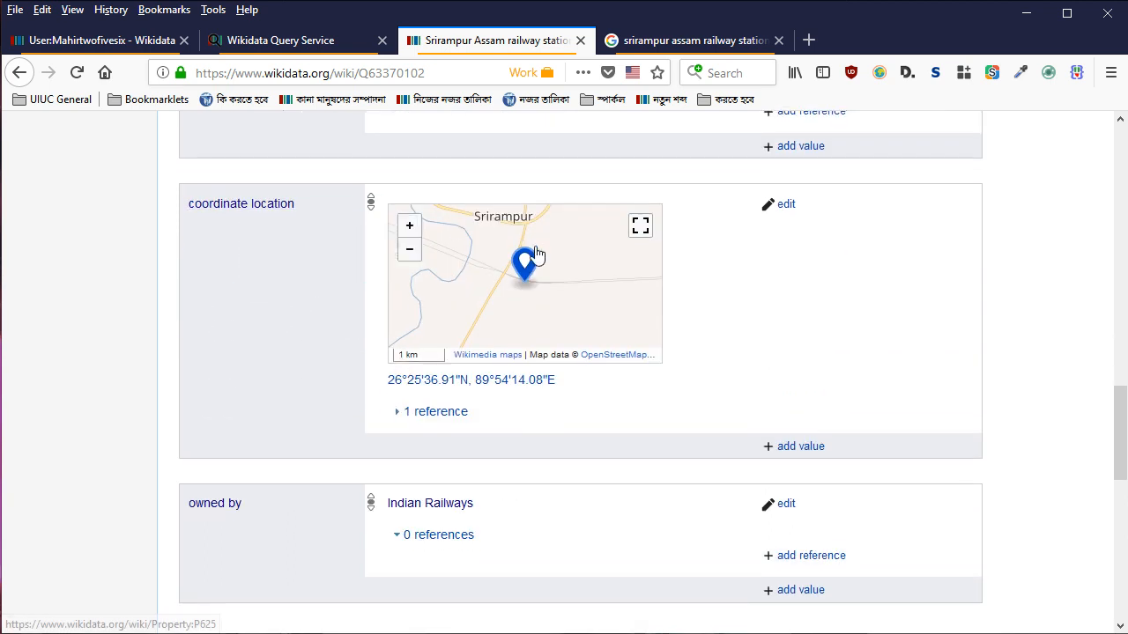
scroll(528, 306, down, 1)
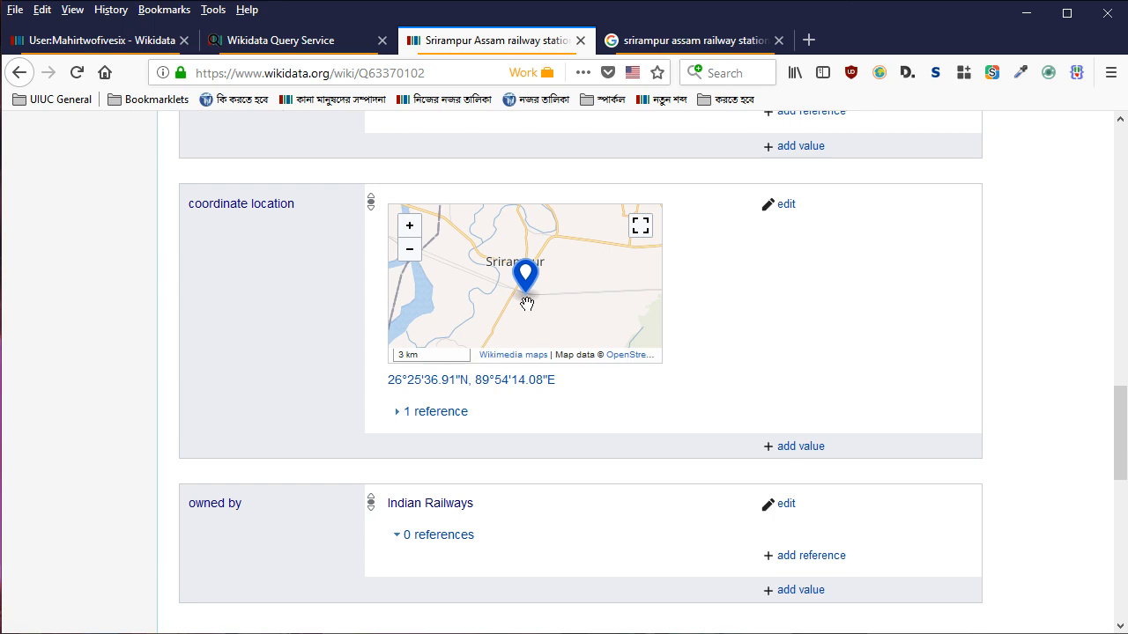
scroll(527, 302, up, 1)
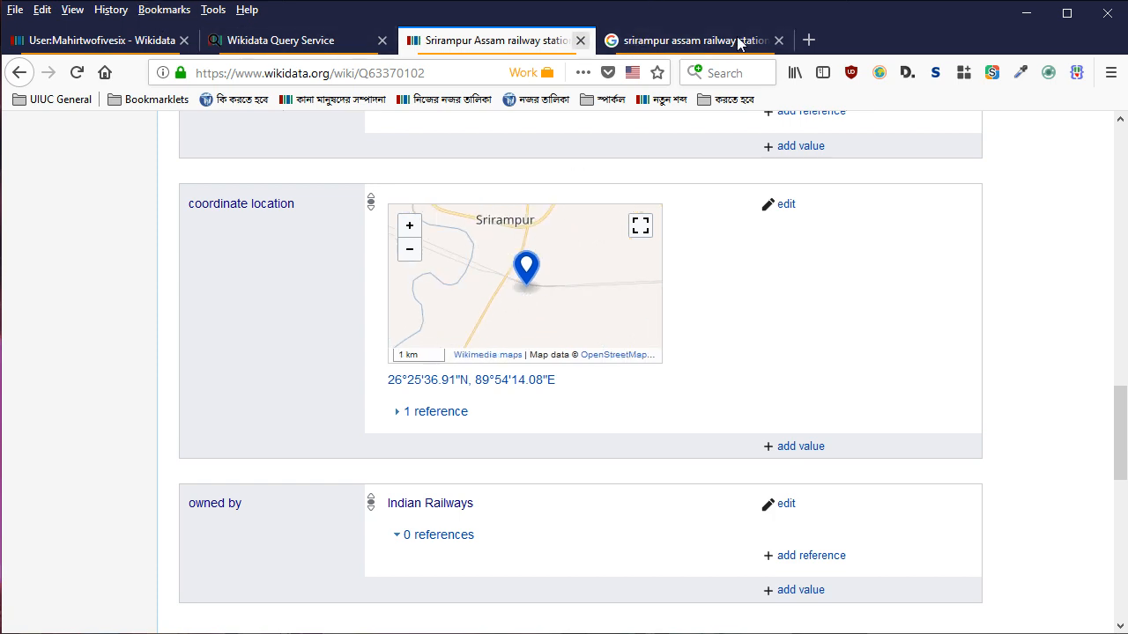
scroll(691, 429, down, 2)
scroll(694, 427, up, 3)
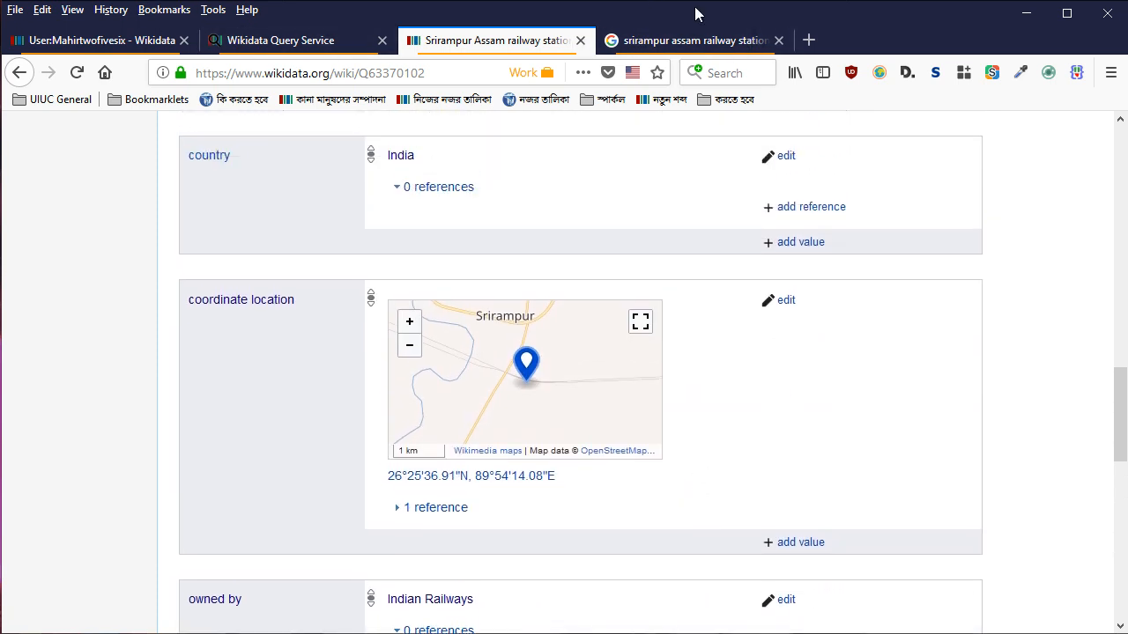
Open Google Maps in place of the Google search results for the station
key(ctrl+Tab)
scroll(569, 353, up, 3)
click(414, 71)
text(maps)
key(Return)
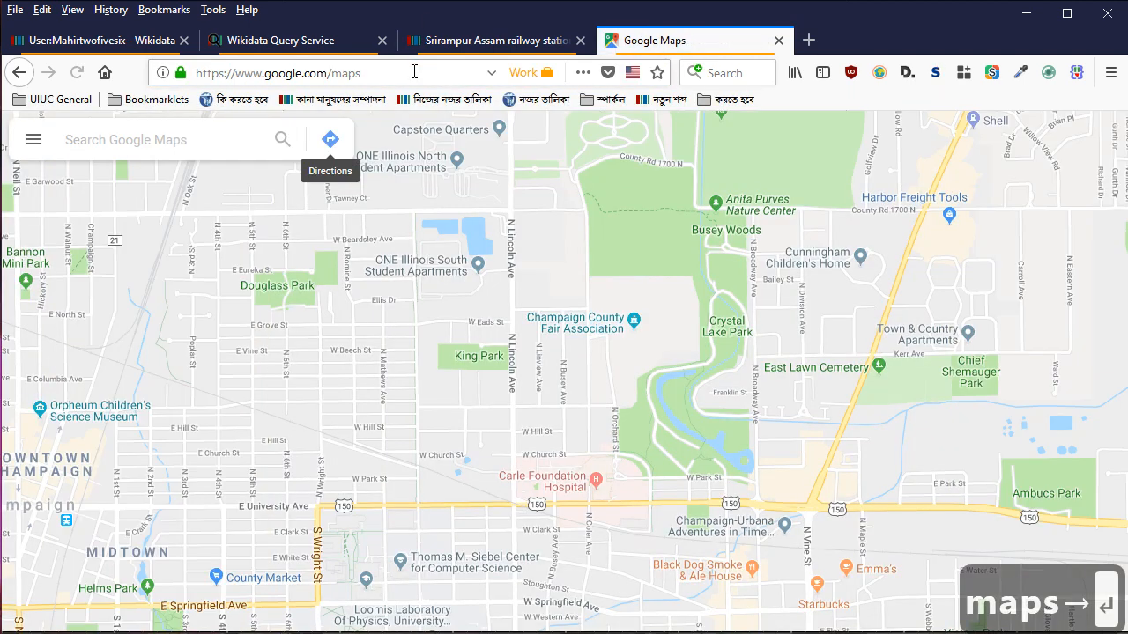
Look up the Srirampur Assam train station on the map and examine the area around it
click(197, 139)
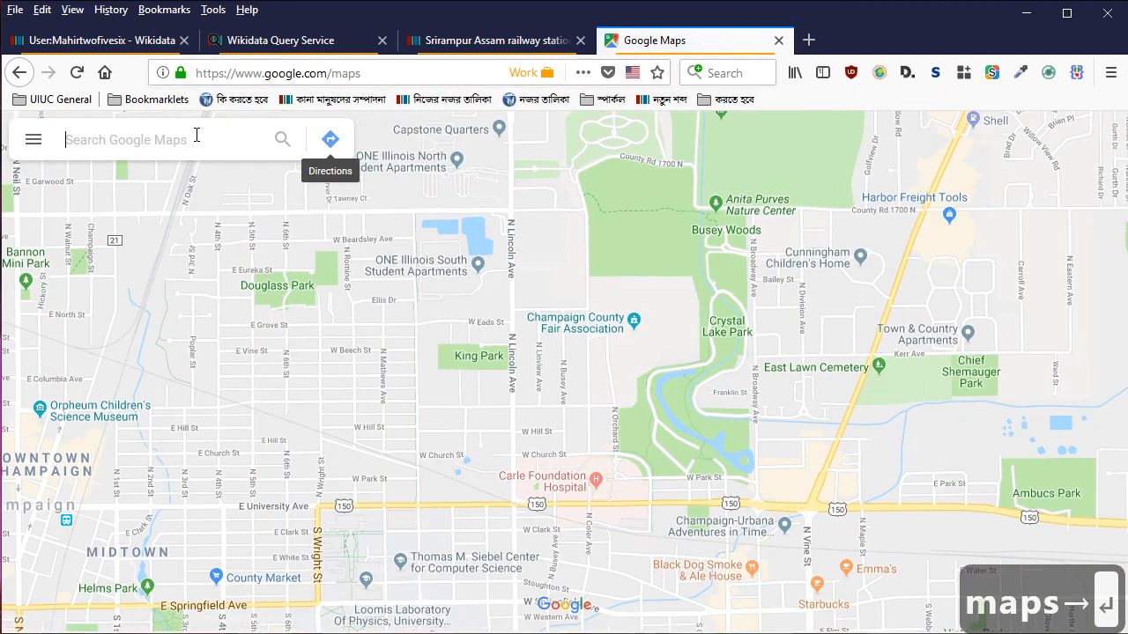
text(srirampur)
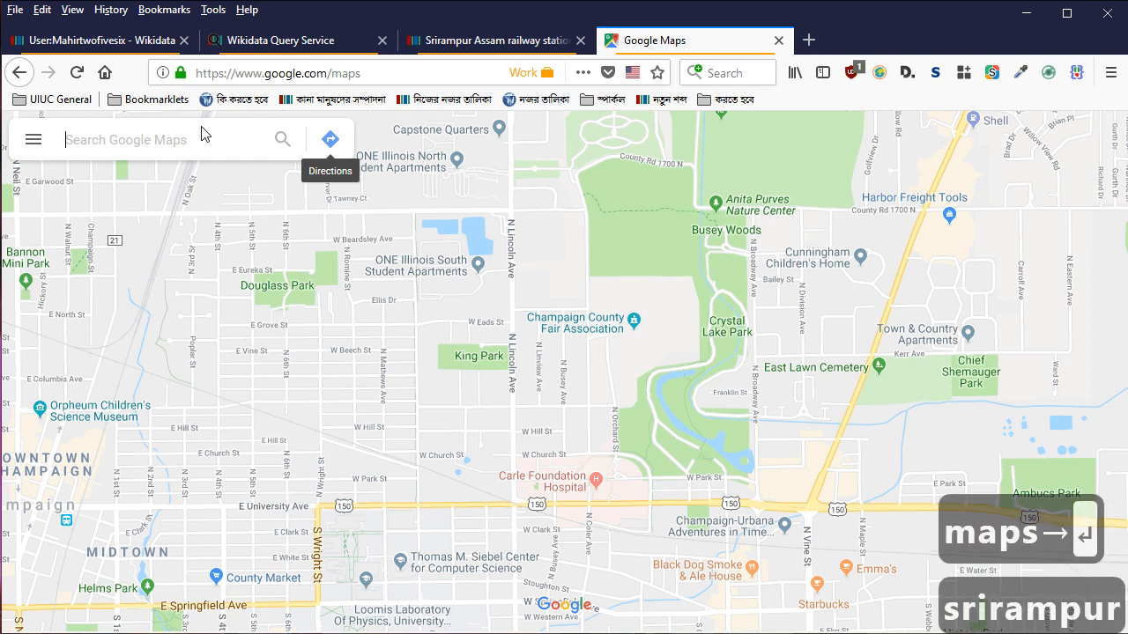
text( assam r)
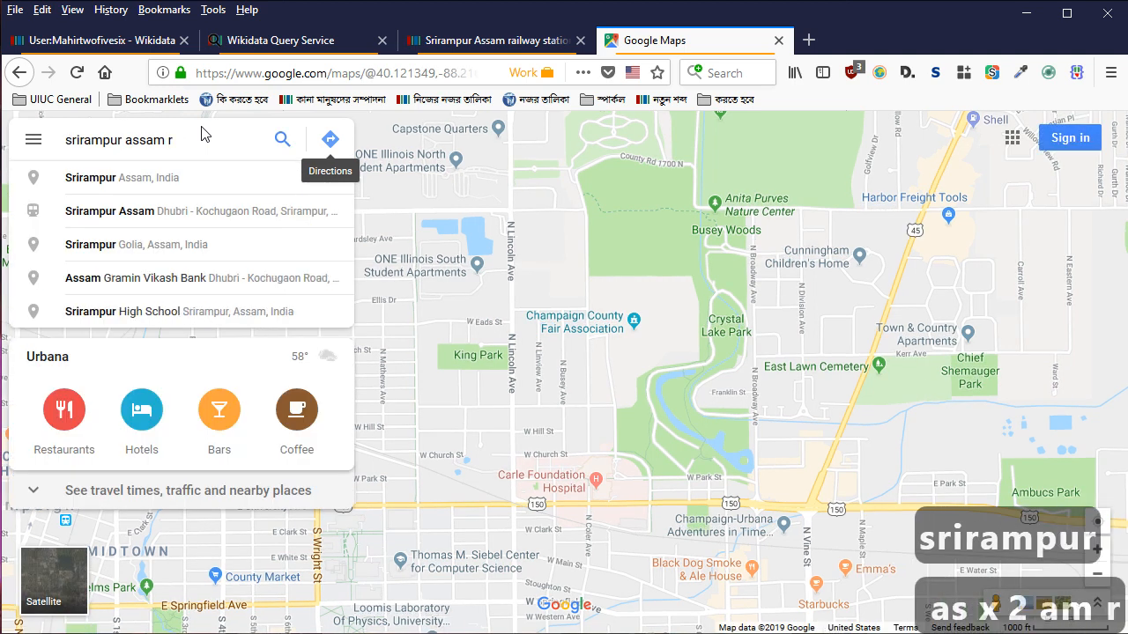
key(BackSpace)
key(BackSpace)
key(Down)
key(Down)
key(Return)
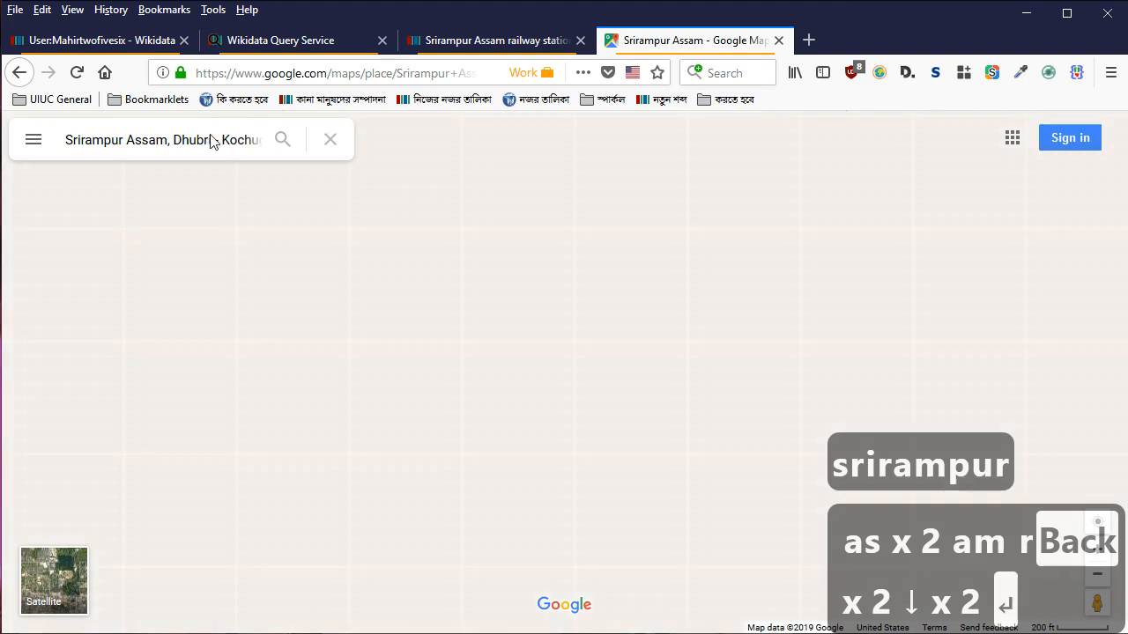
scroll(737, 286, down, 6)
drag(949, 259, 585, 361)
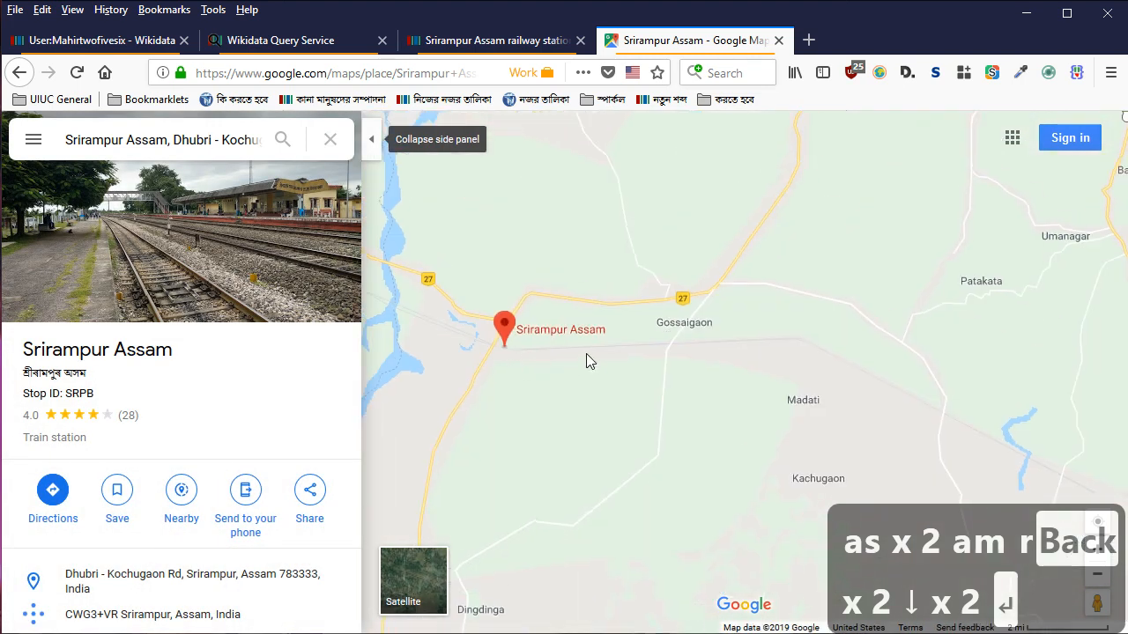
scroll(701, 328, down, 3)
scroll(805, 351, up, 2)
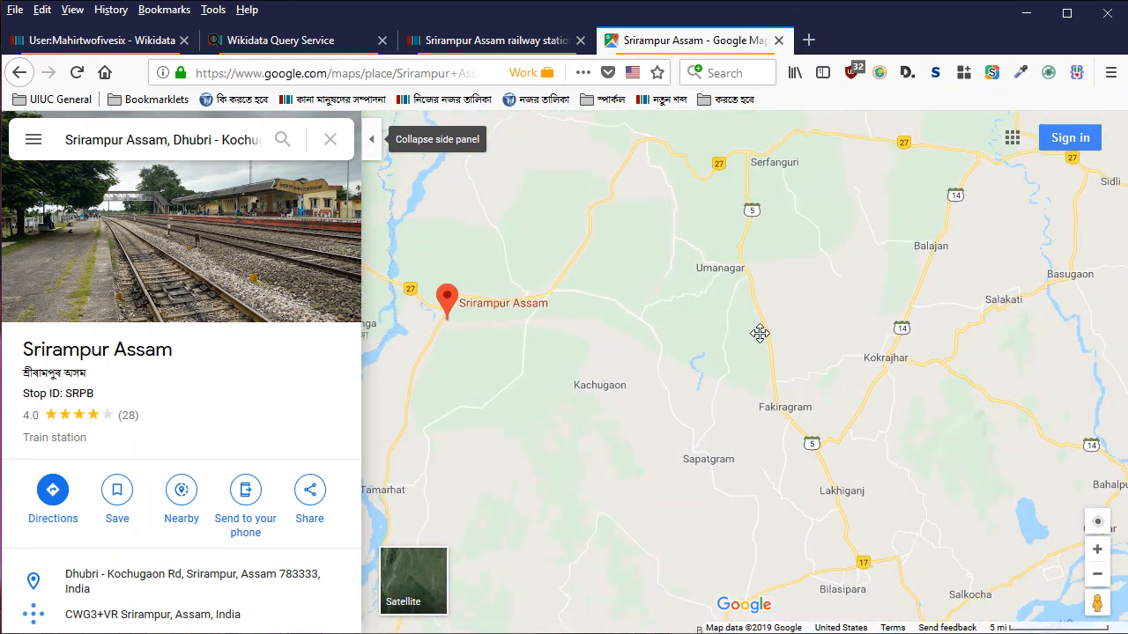
drag(760, 333, 831, 352)
Search the map for Kokrajhar district, Assam, India
click(150, 141)
key(ctrl+a)
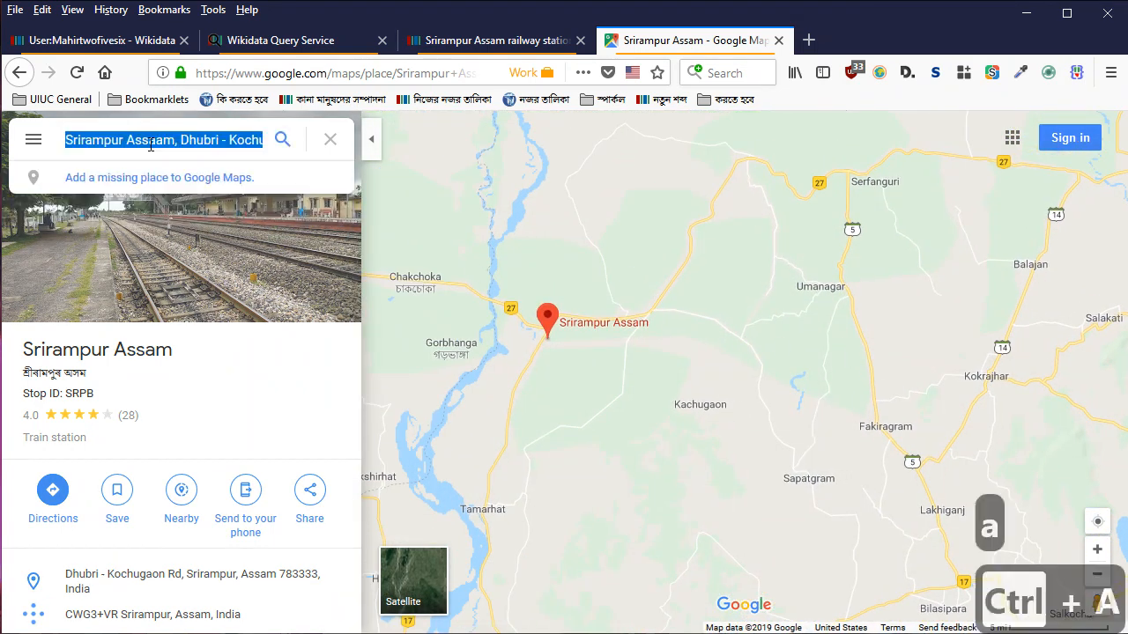
text(kol)
key(BackSpace)
text(krajha)
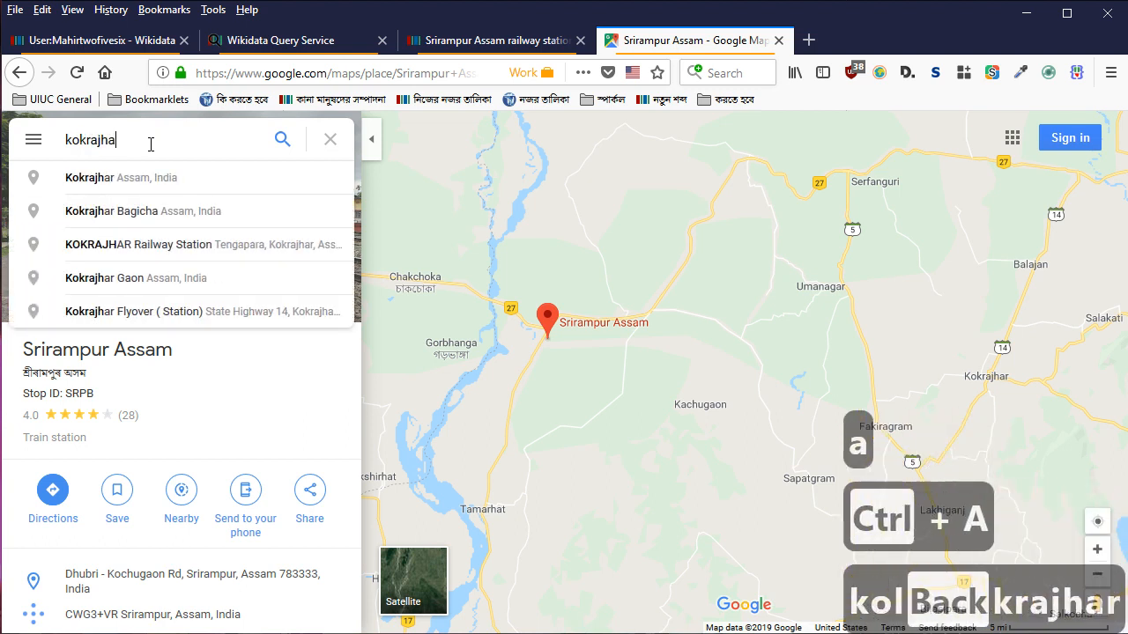
text(r dis)
key(Return)
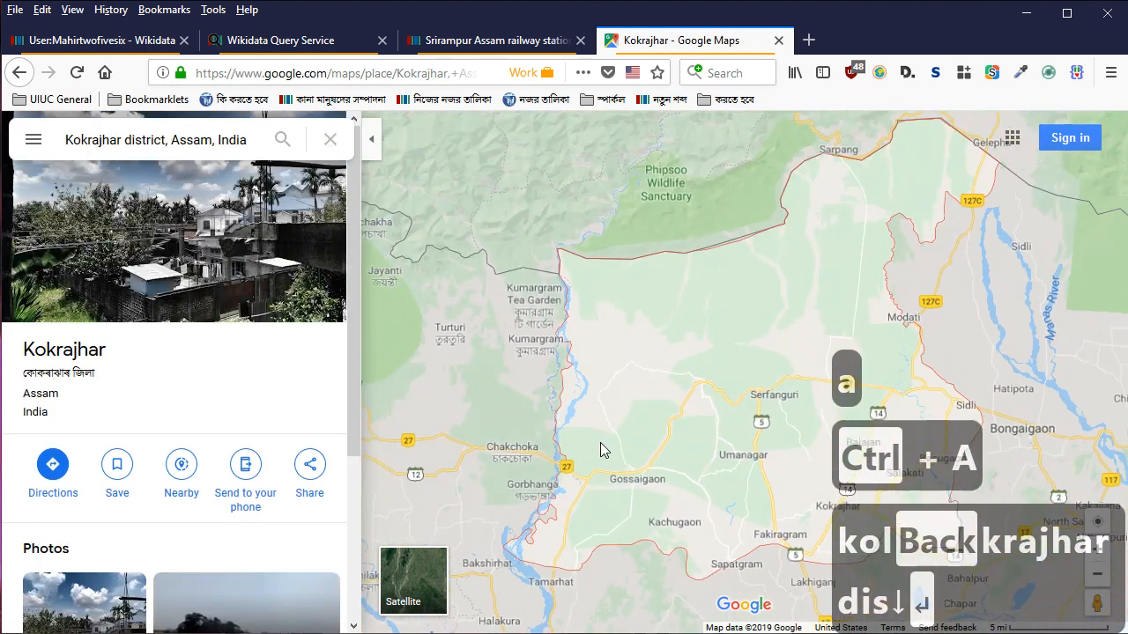
Examine Kokrajhar district's boundary and the Dangtal train stop near its eastern side, and close the map
scroll(830, 396, up, 3)
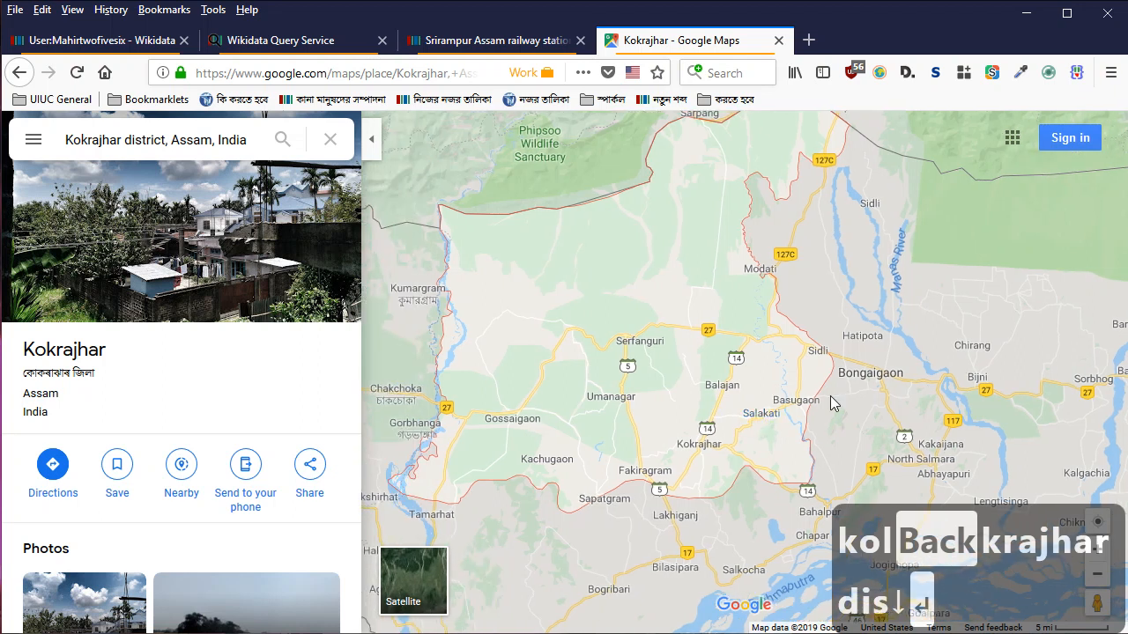
scroll(830, 399, up, 2)
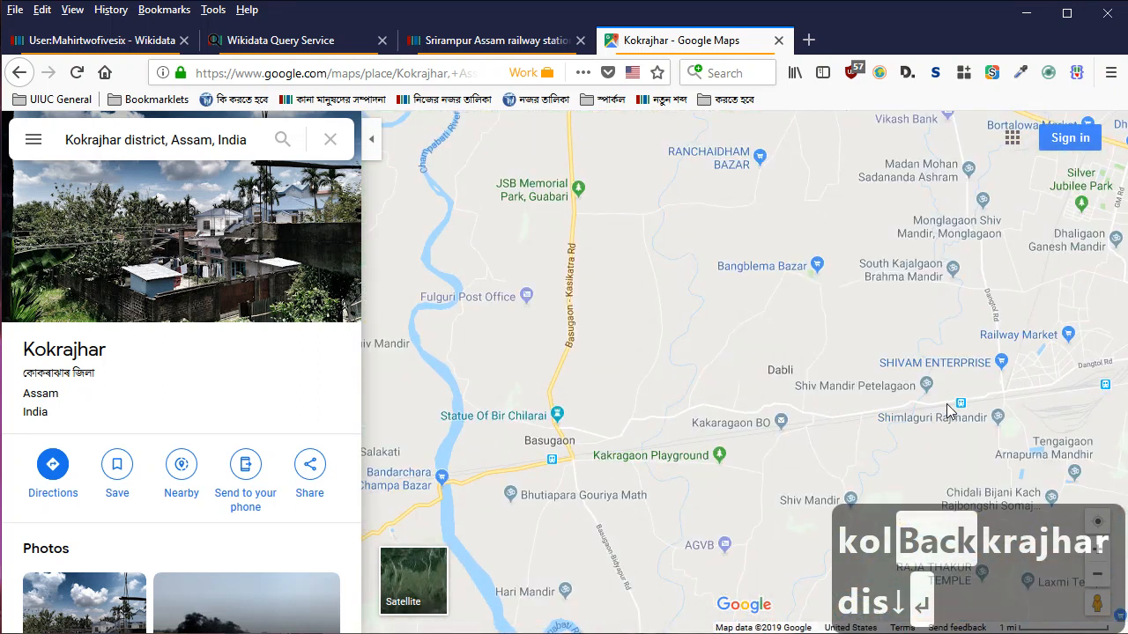
mouse_move(964, 404)
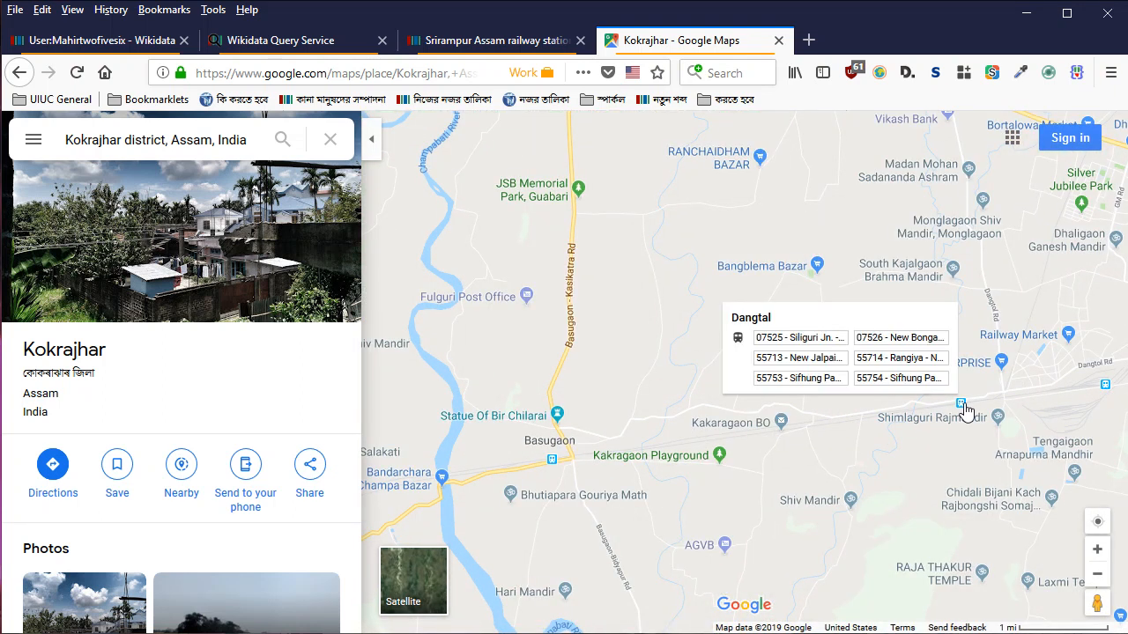
scroll(964, 409, down, 3)
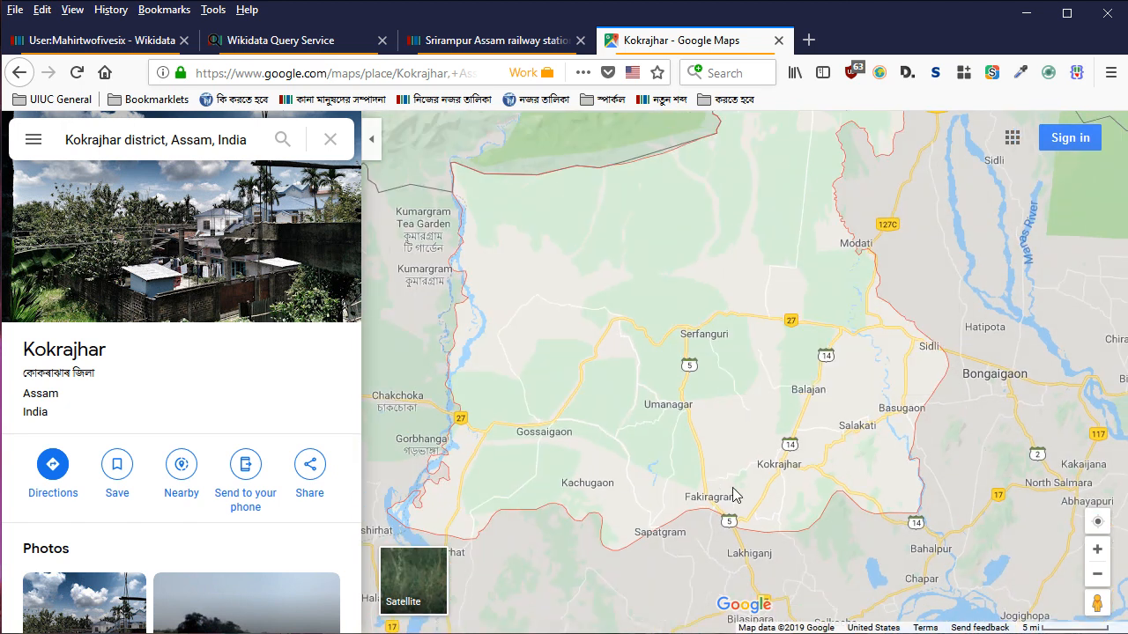
scroll(734, 495, up, 2)
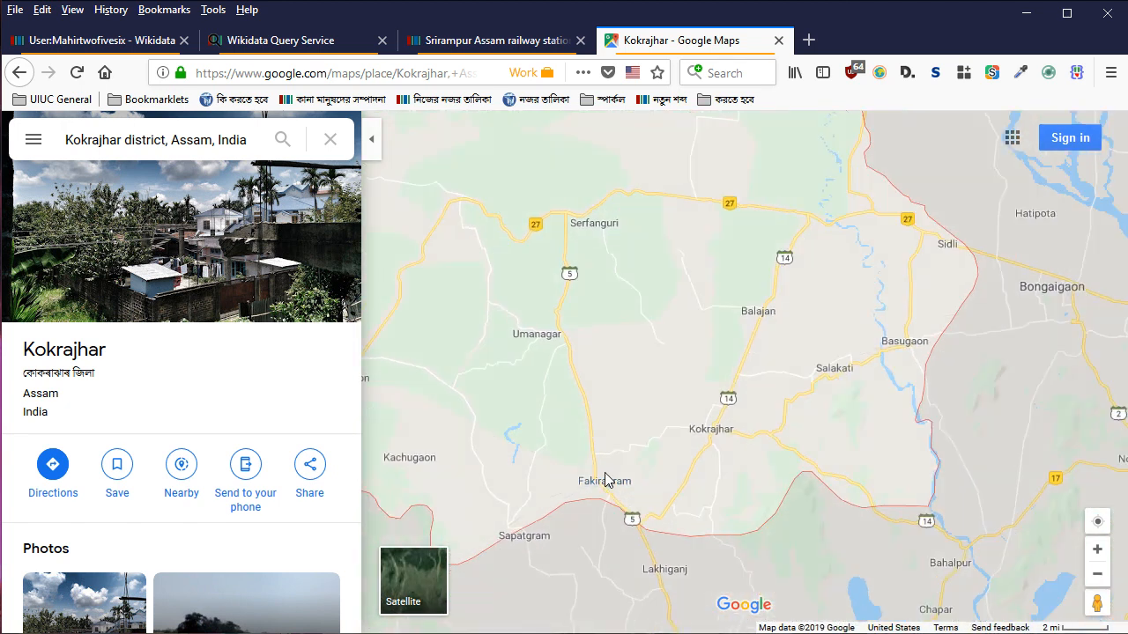
scroll(605, 480, down, 2)
drag(534, 386, 728, 414)
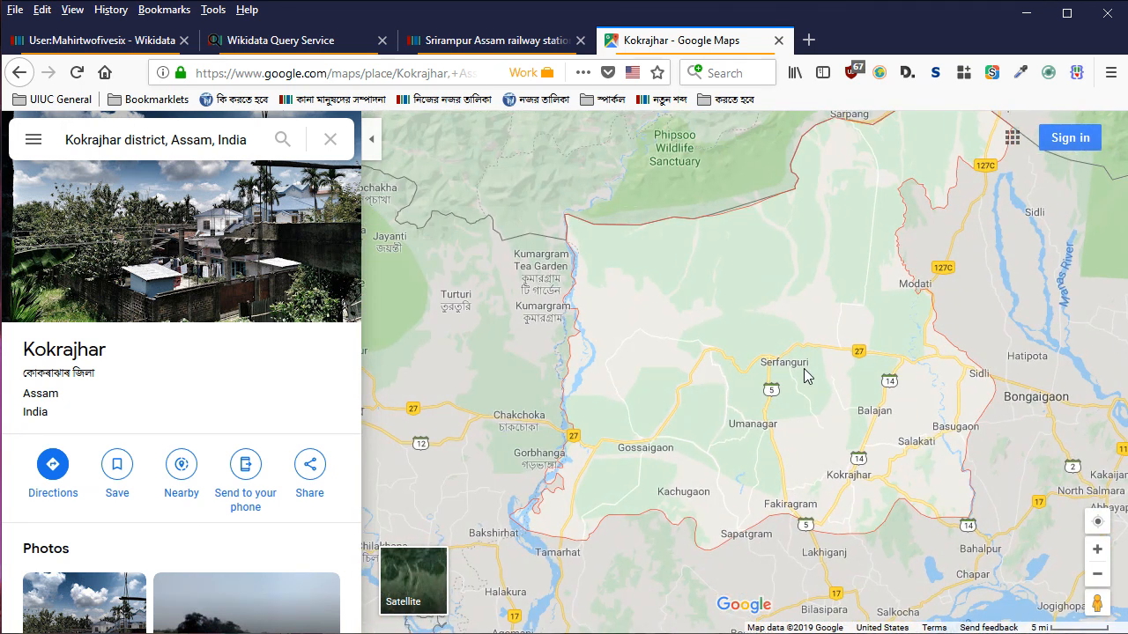
click(778, 41)
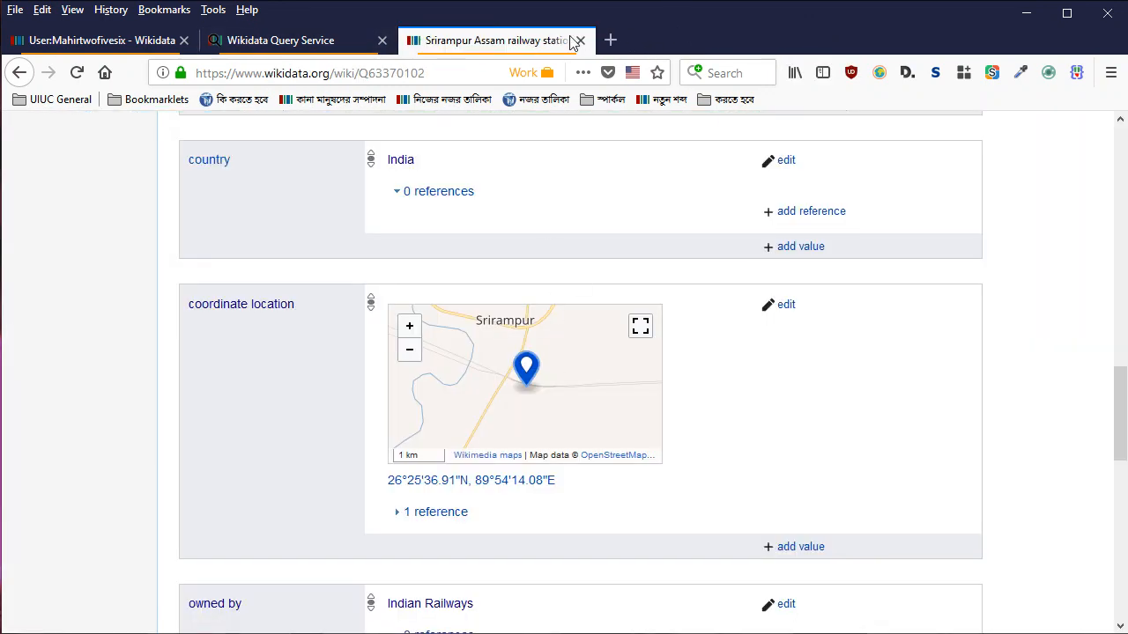
Open images.google.com in a new Work container tab
click(15, 10)
mouse_move(111, 50)
click(252, 68)
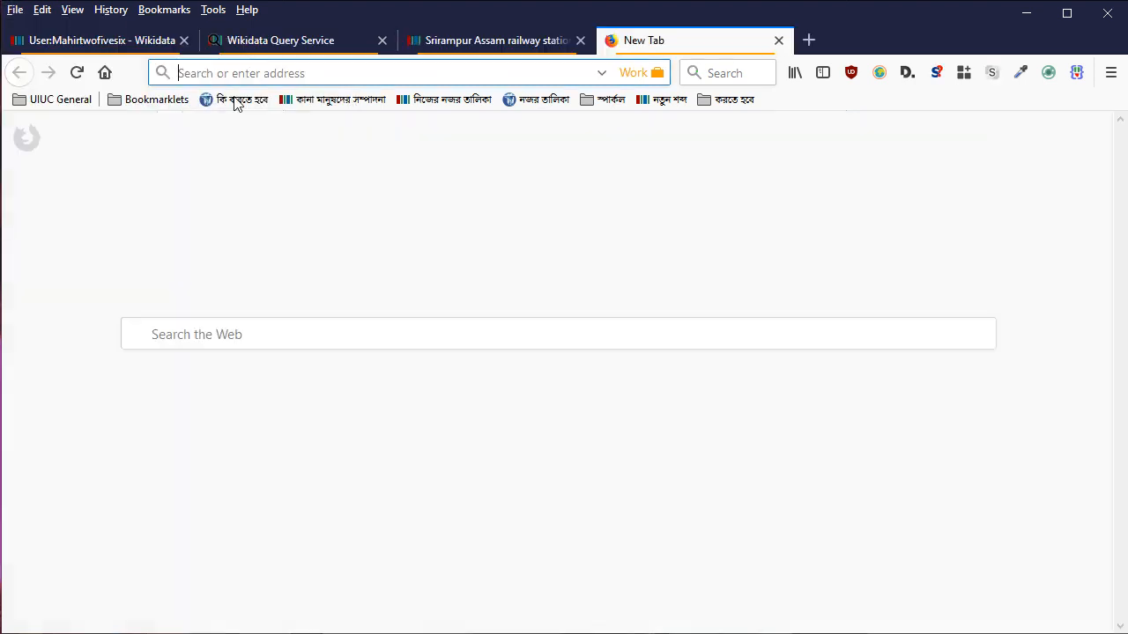
text(images.google.com)
key(Right)
key(Return)
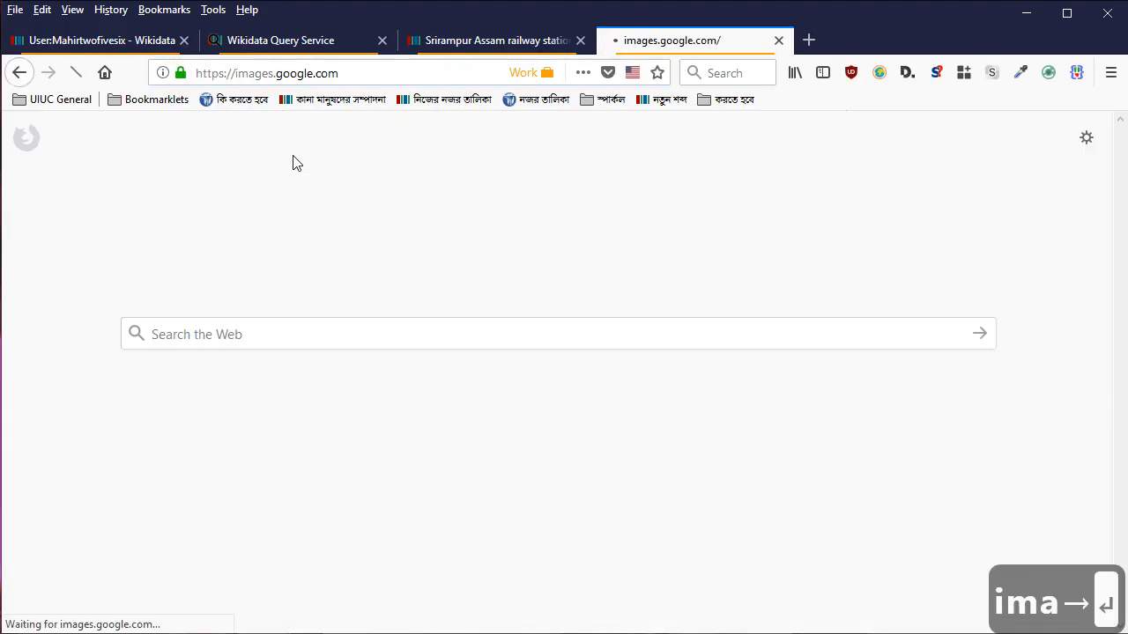
Search for images of dangtal railway station, and close the image results
text(dangtal)
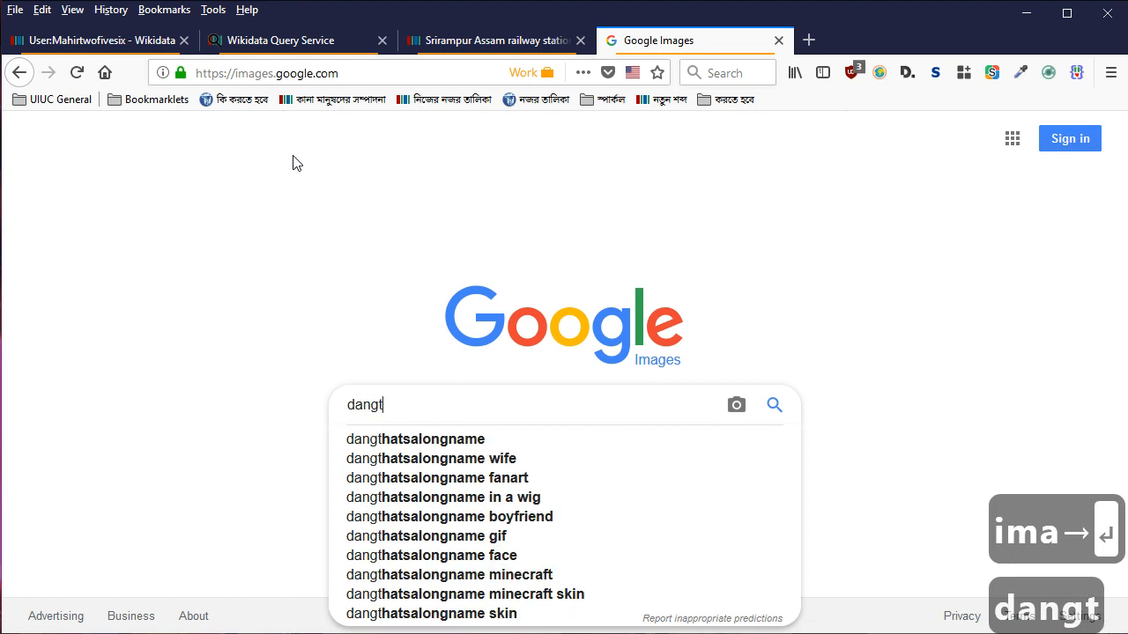
key(Down)
key(Return)
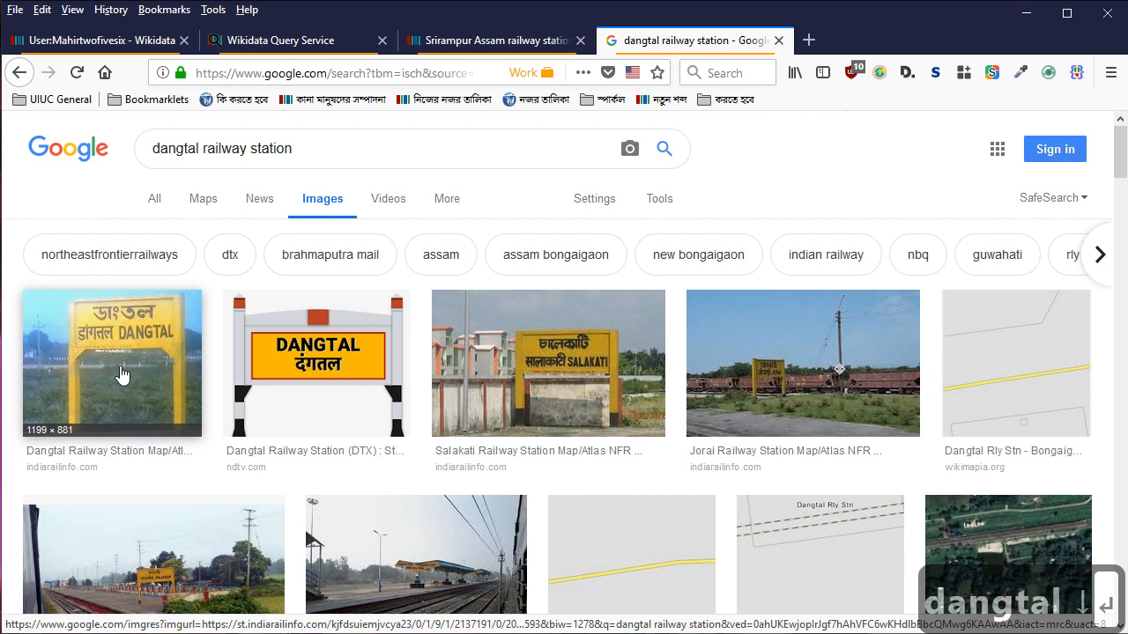
key(ctrl+w)
Add and publish a located in the administrative territorial entity statement with the value Kokrajhar district
scroll(118, 373, down, 7)
scroll(288, 307, up, 8)
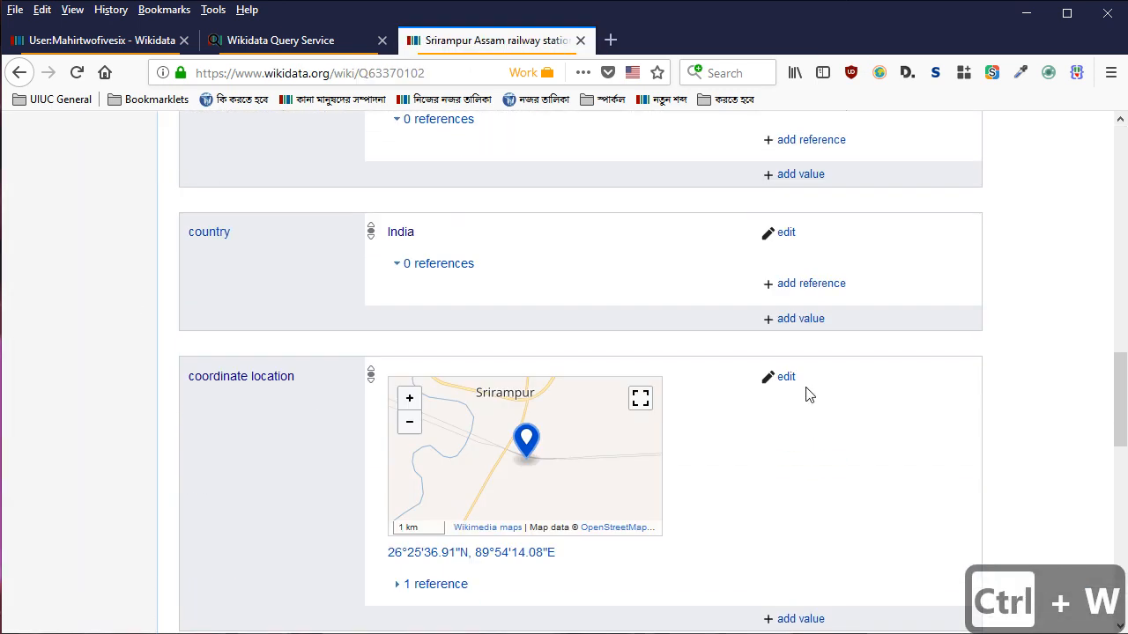
scroll(780, 355, down, 5)
click(813, 338)
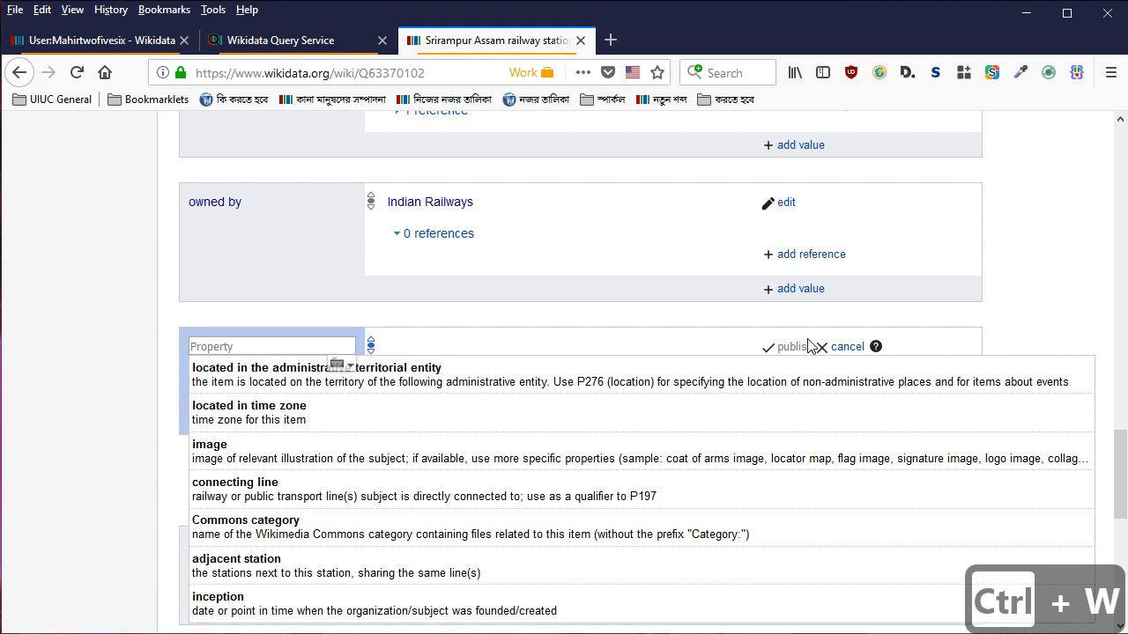
key(Down)
key(Return)
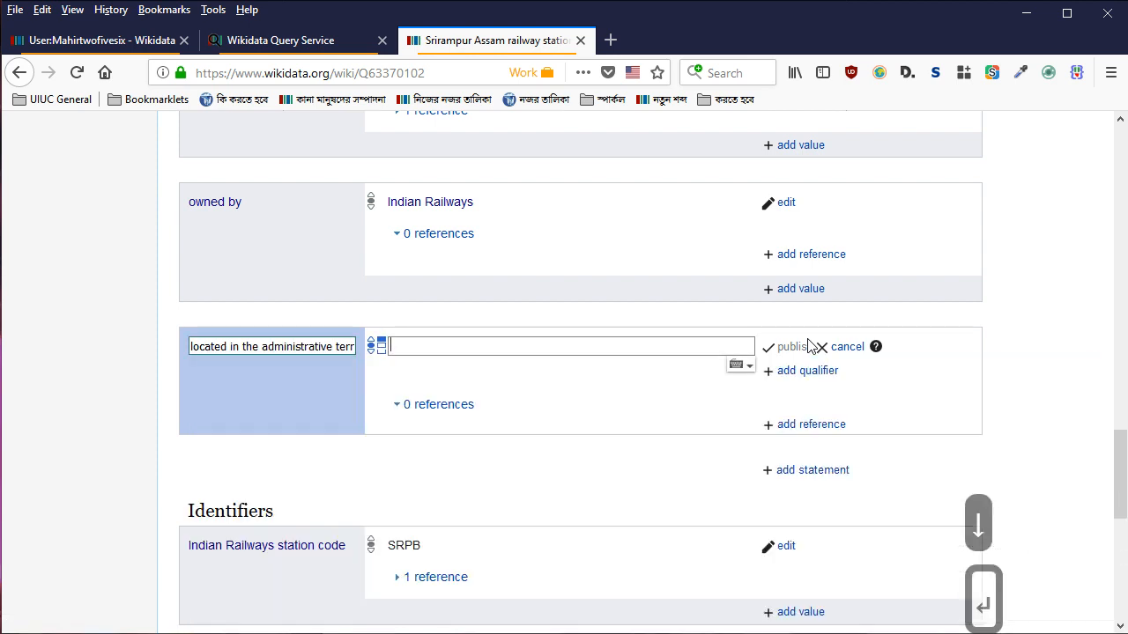
text(kokrajhar dis)
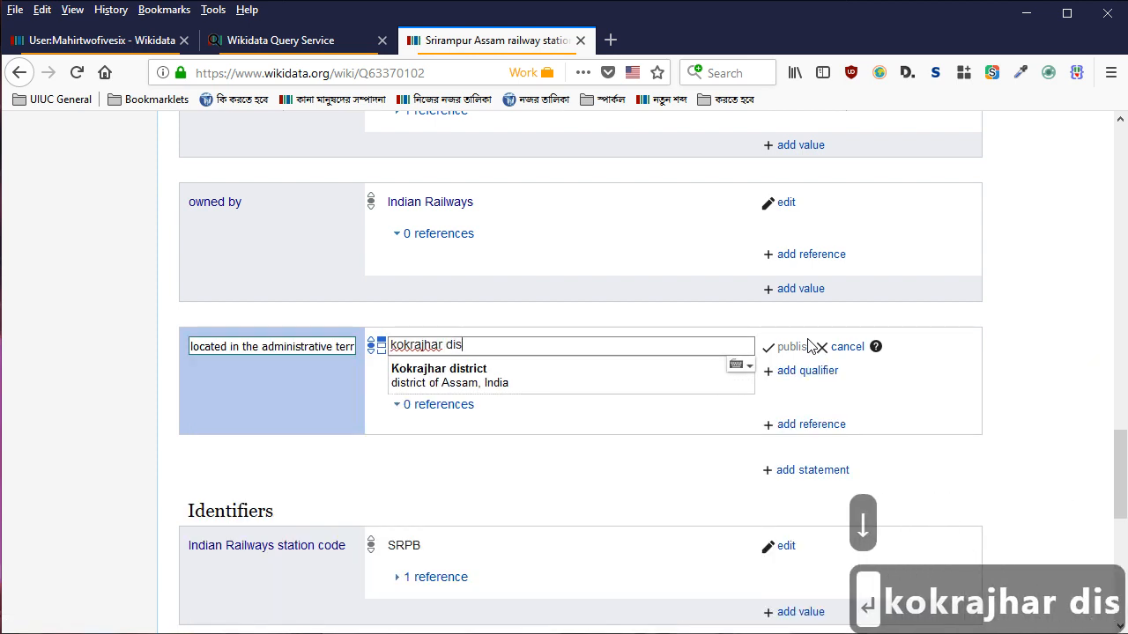
key(Down)
key(Return)
key(Return)
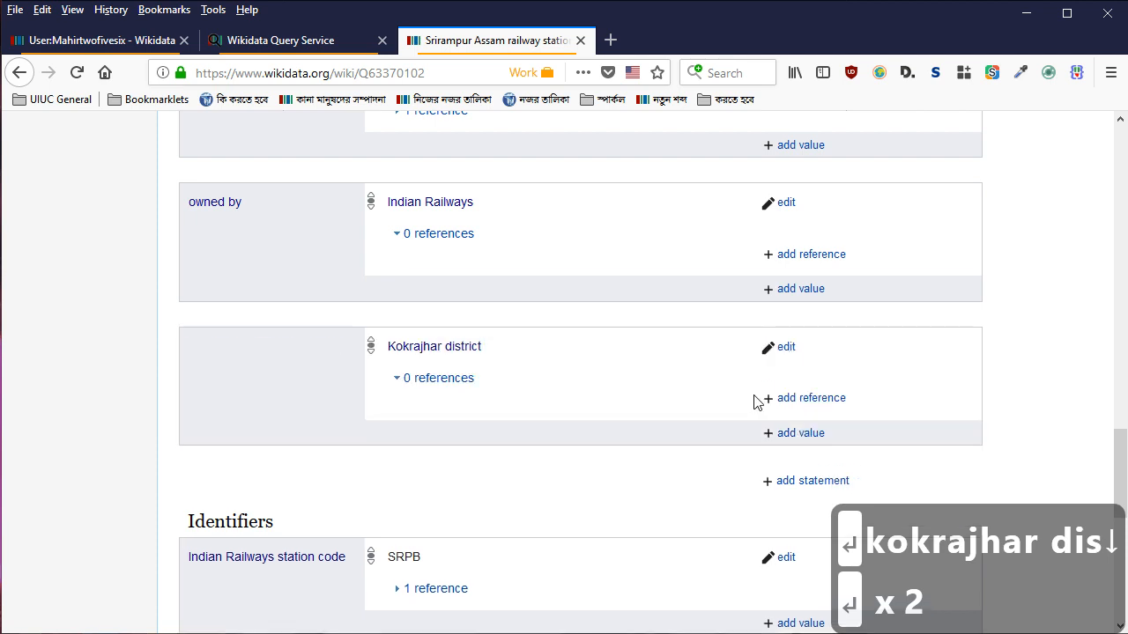
scroll(803, 322, down, 5)
scroll(862, 379, up, 3)
scroll(555, 360, down, 2)
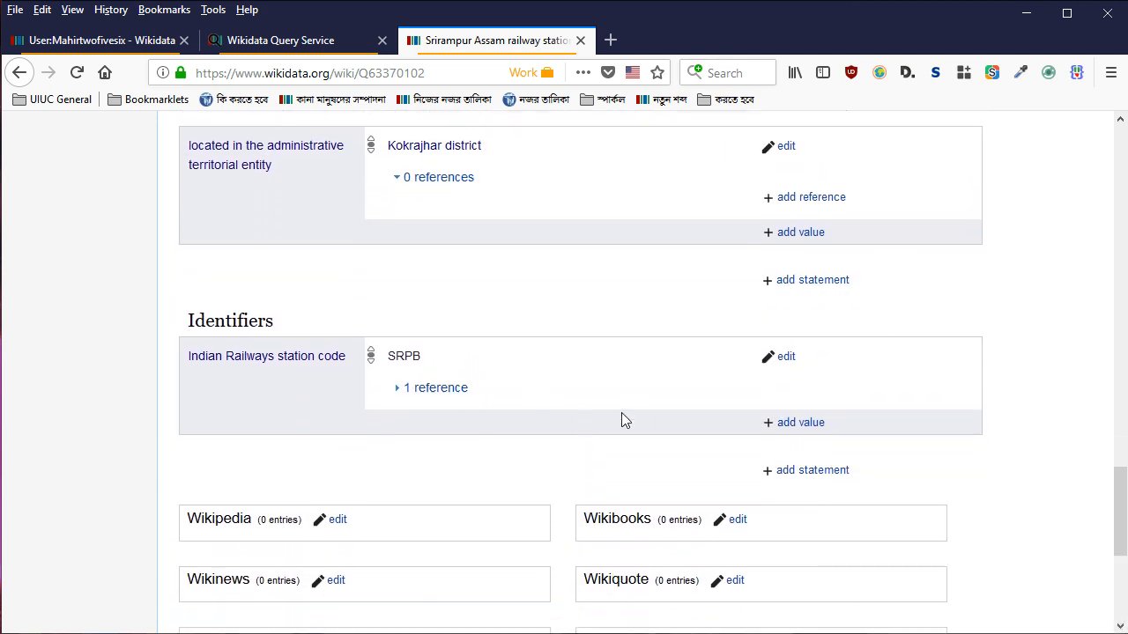
click(451, 387)
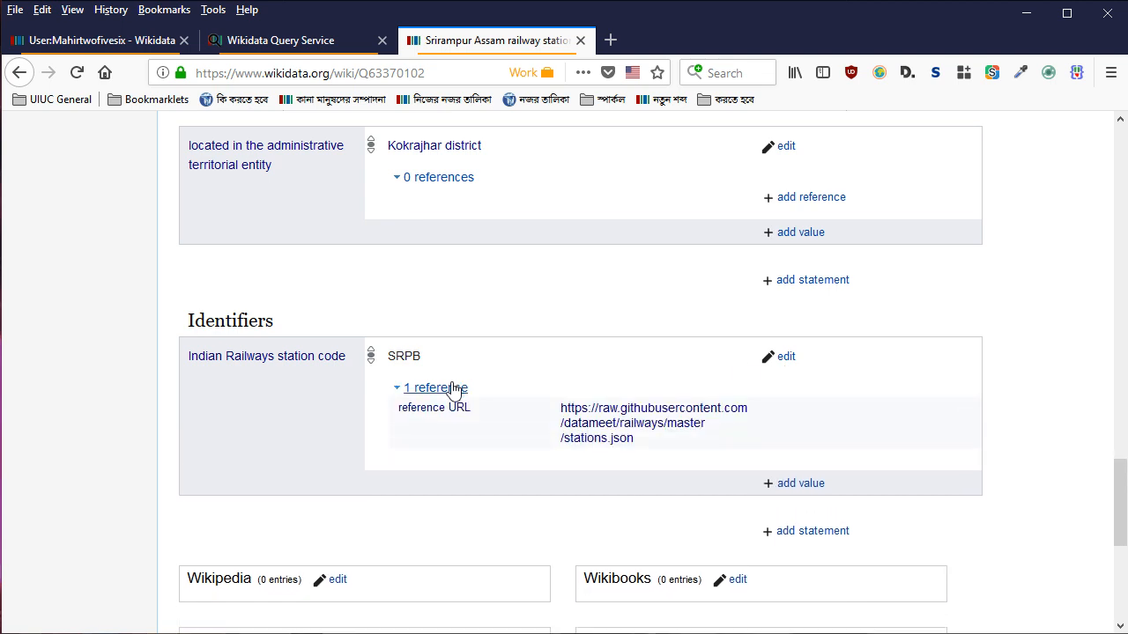
click(783, 357)
key(alt+Tab)
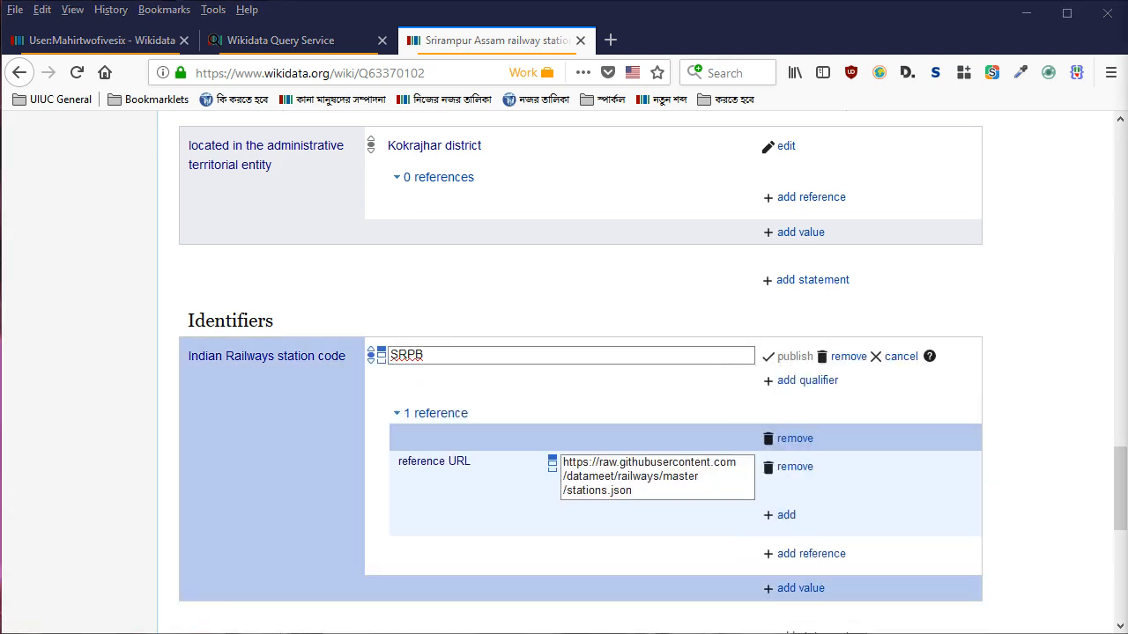
key(ctrl+c)
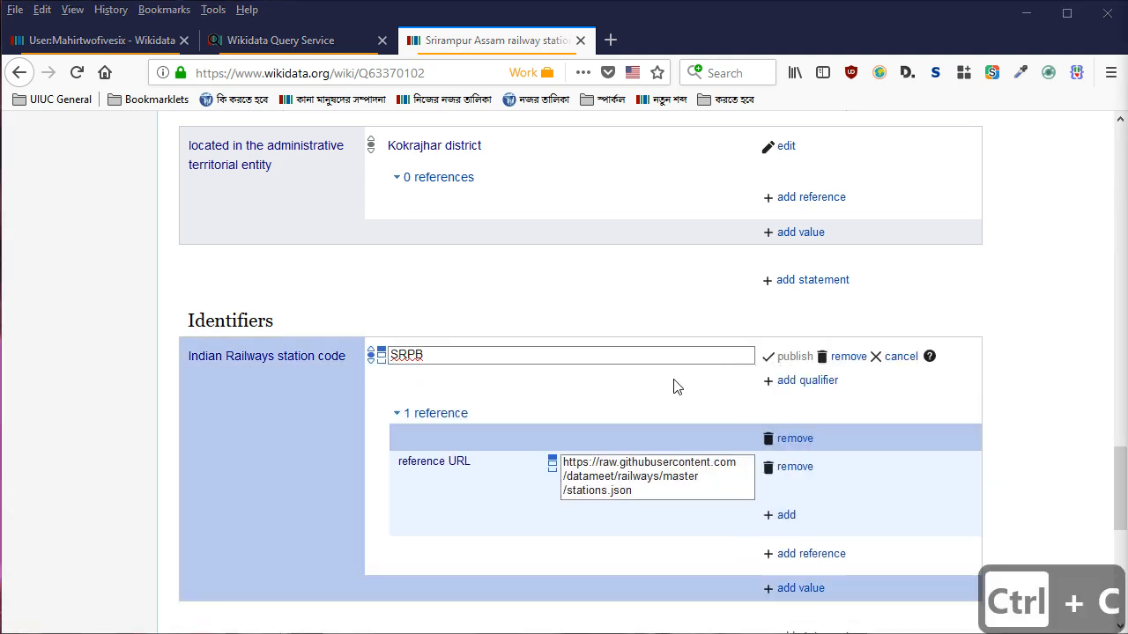
click(729, 475)
key(ctrl+a)
key(ctrl+v)
Add a last update property with the date 31 mar 2018 to the station code's reference
click(780, 514)
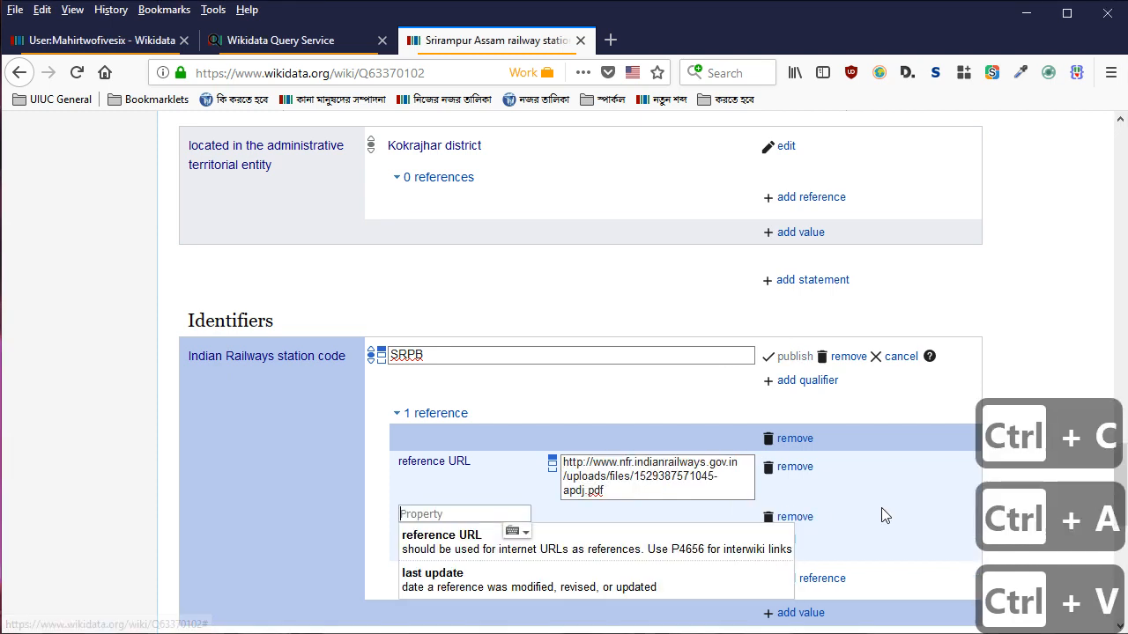
key(Down)
key(Down)
key(Return)
text(31 mar 2018)
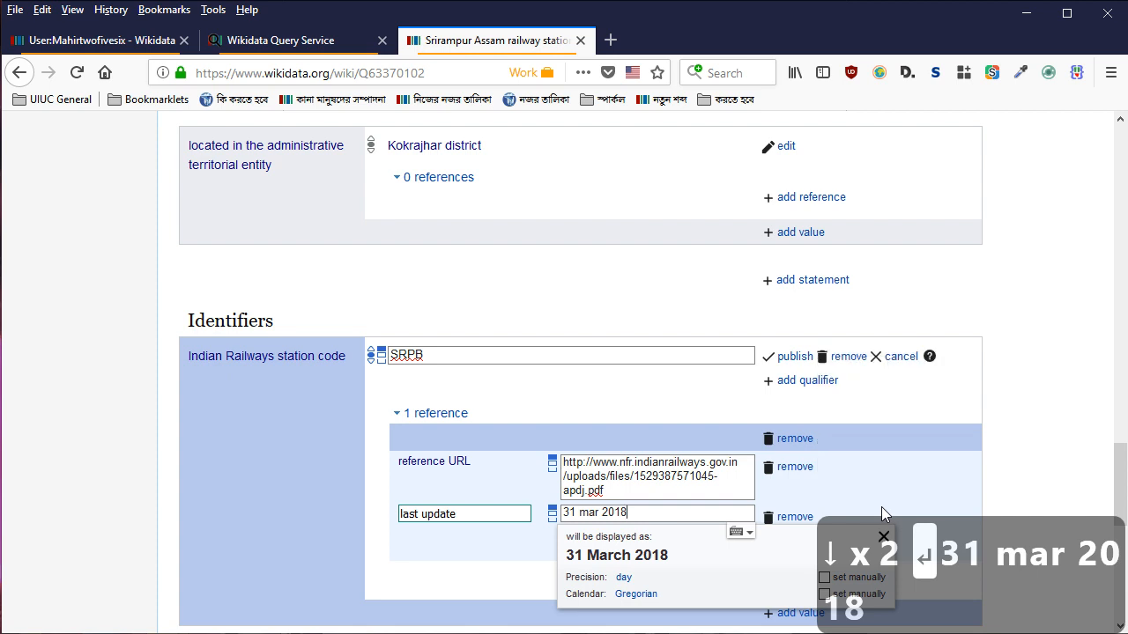
Open the Wikidata WikiProject Indian Railways page in a new Work container tab and go to its Maps section
triple_click(664, 489)
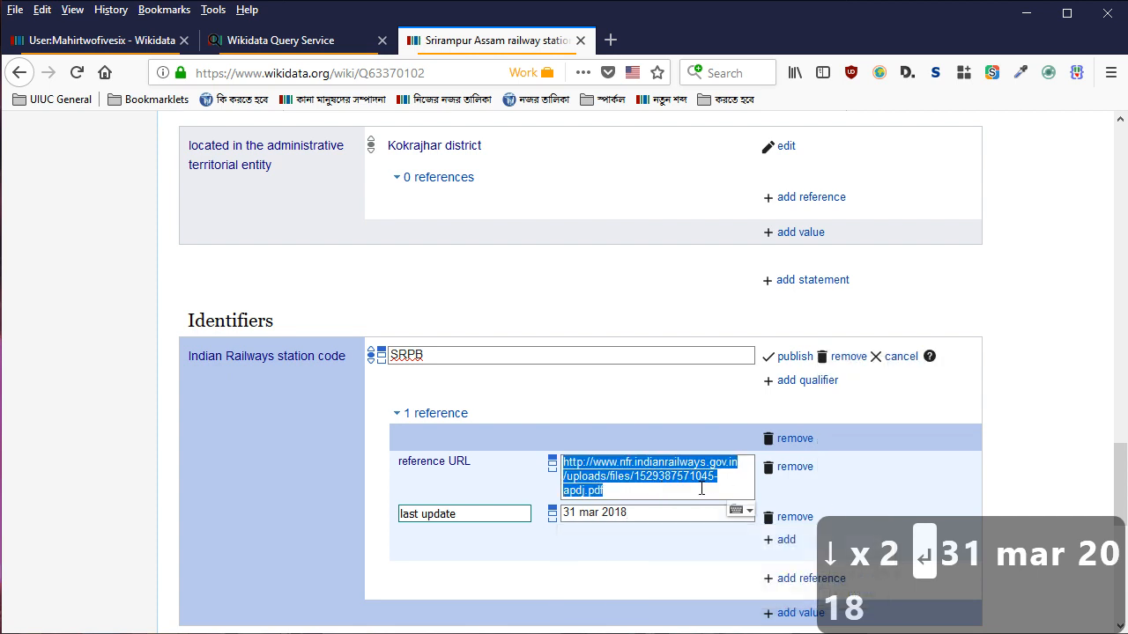
click(15, 10)
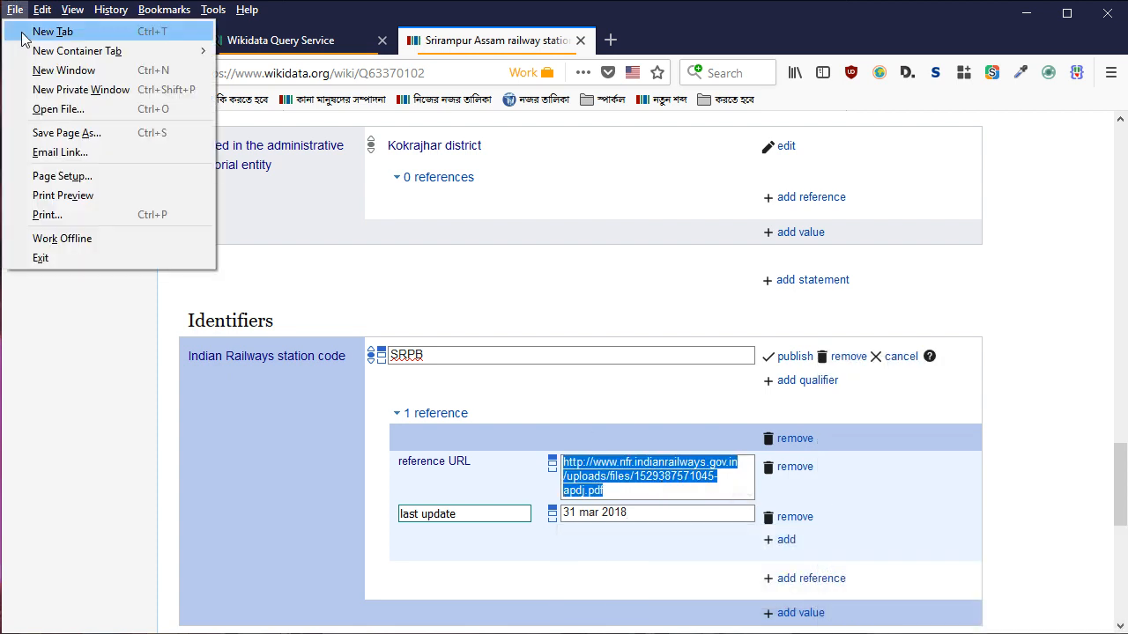
mouse_move(176, 50)
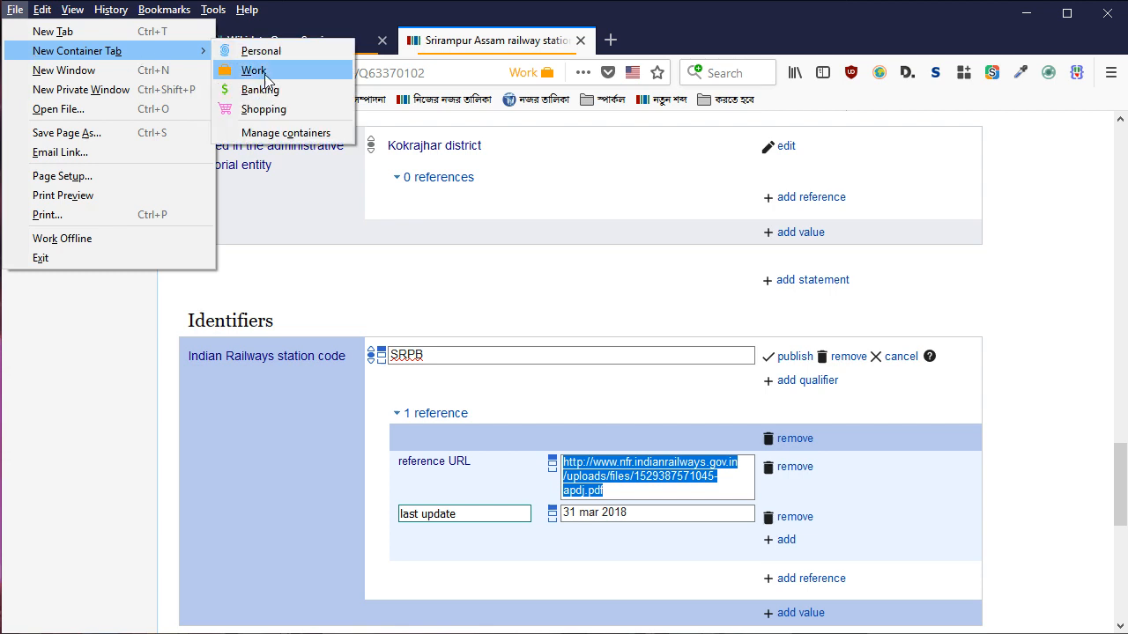
click(267, 76)
text(wikip)
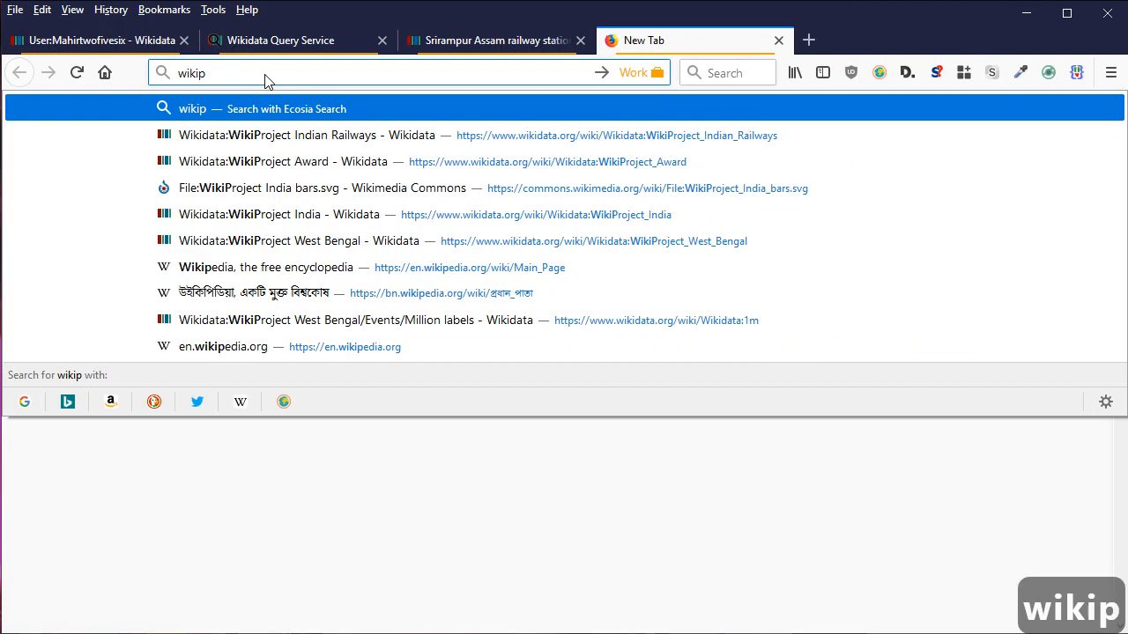
key(Down)
key(Return)
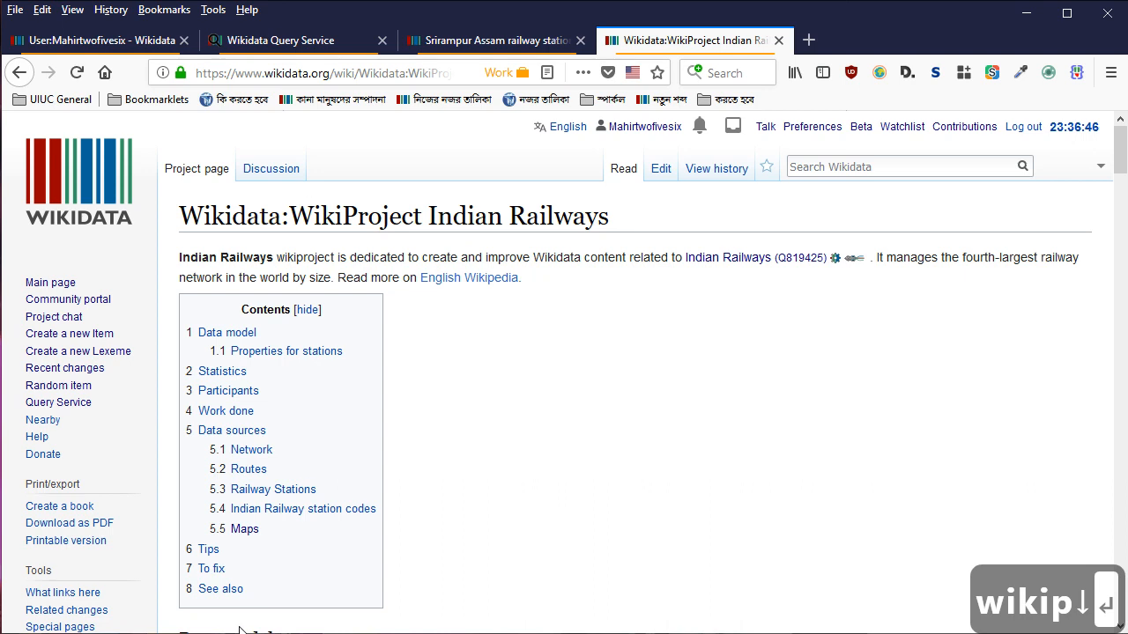
click(241, 531)
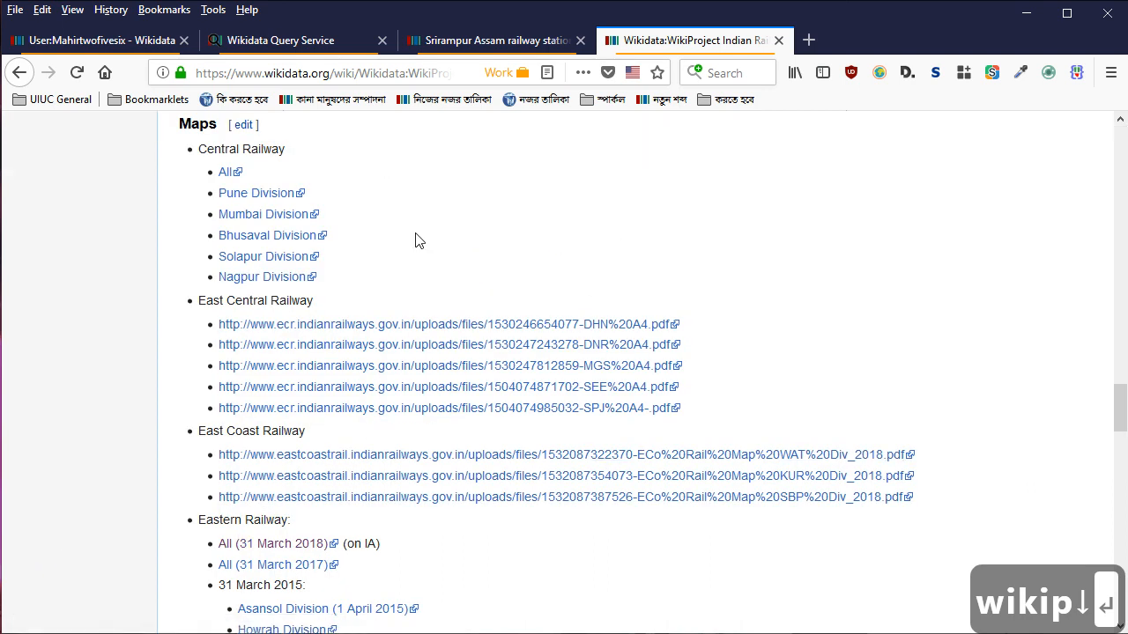
Examine the map links listed for the railway zones, and close the WikiProject page
scroll(419, 240, down, 2)
scroll(418, 239, up, 2)
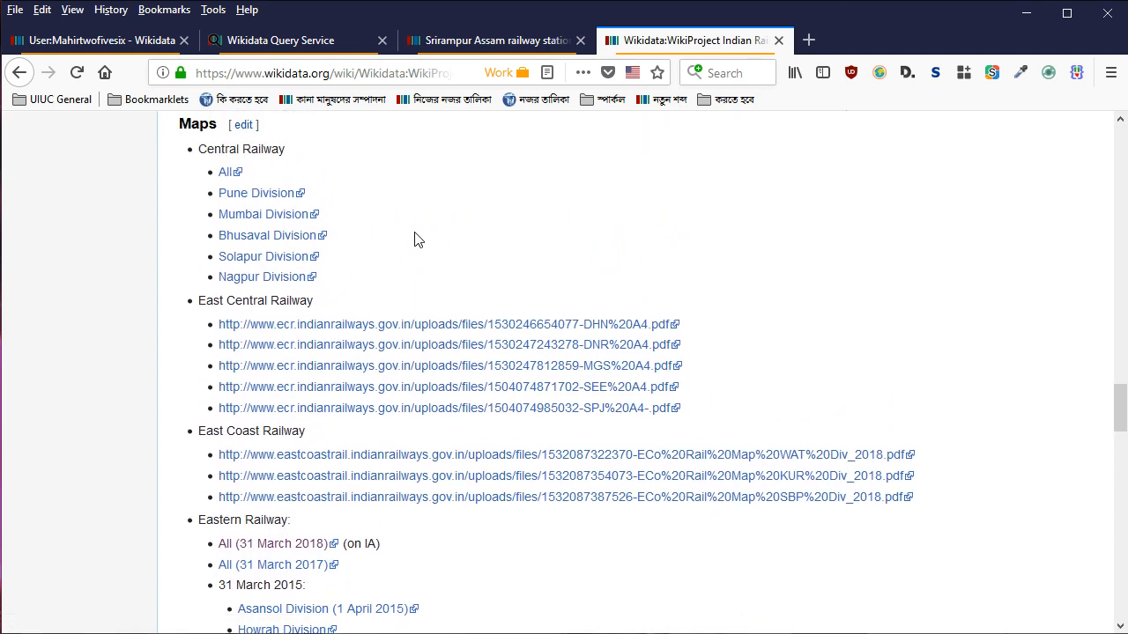
scroll(410, 239, down, 2)
scroll(406, 244, up, 4)
scroll(406, 245, down, 10)
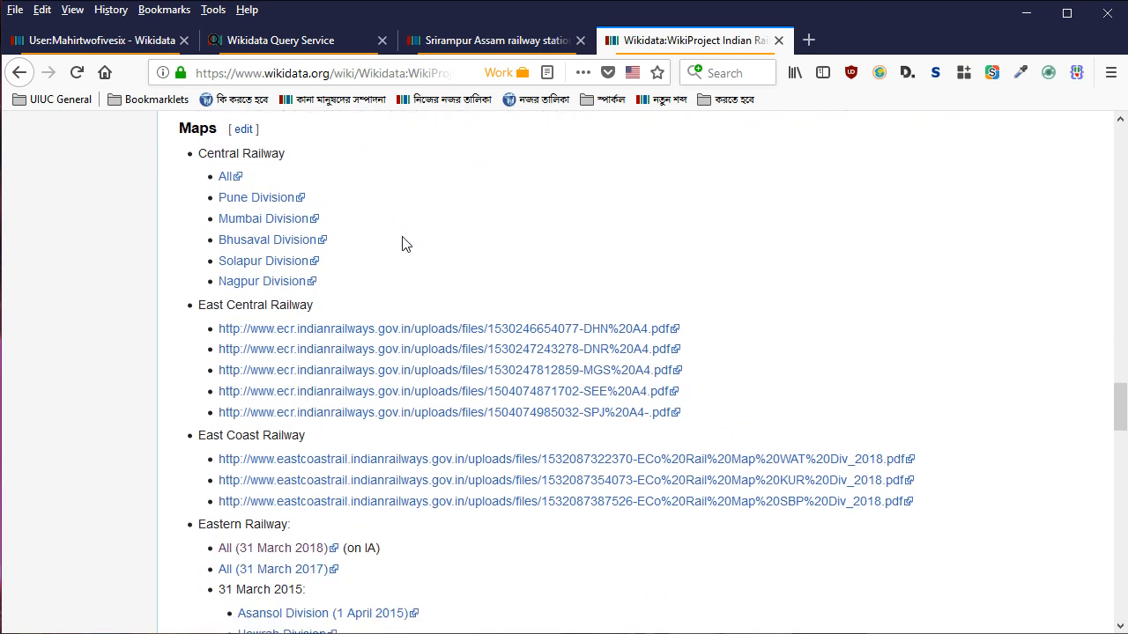
scroll(401, 245, down, 10)
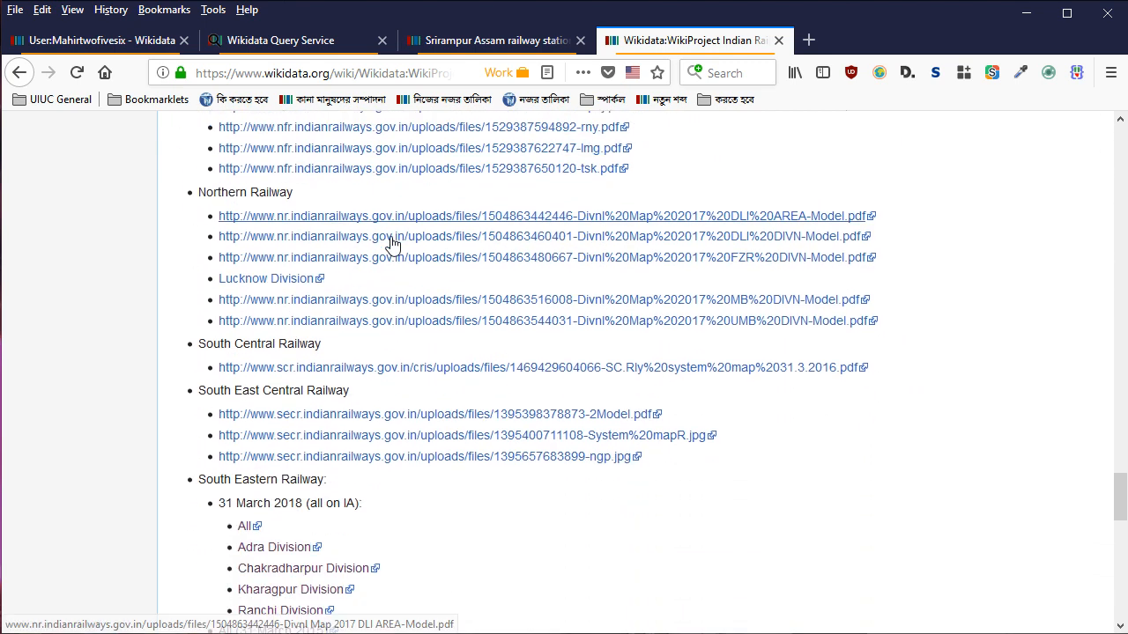
scroll(392, 245, down, 15)
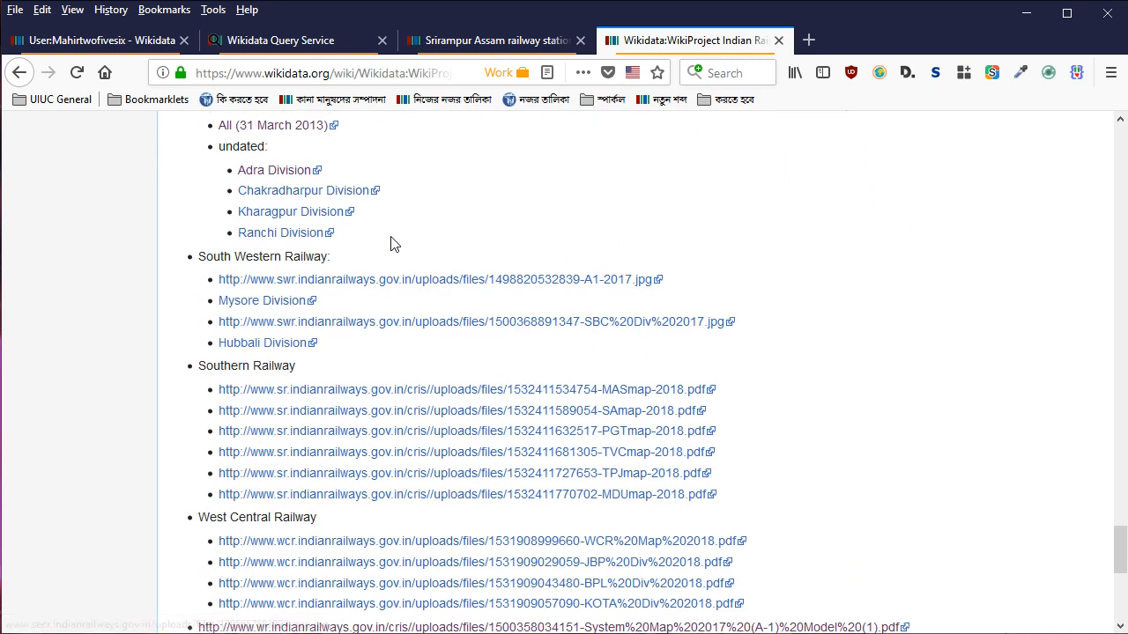
scroll(392, 245, up, 4)
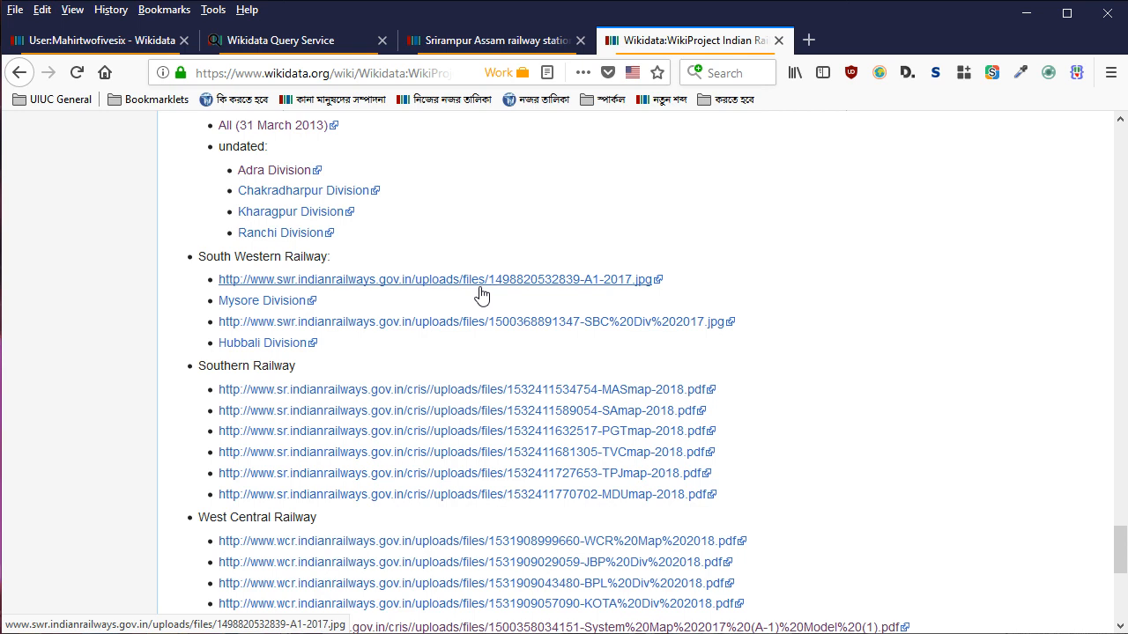
click(777, 41)
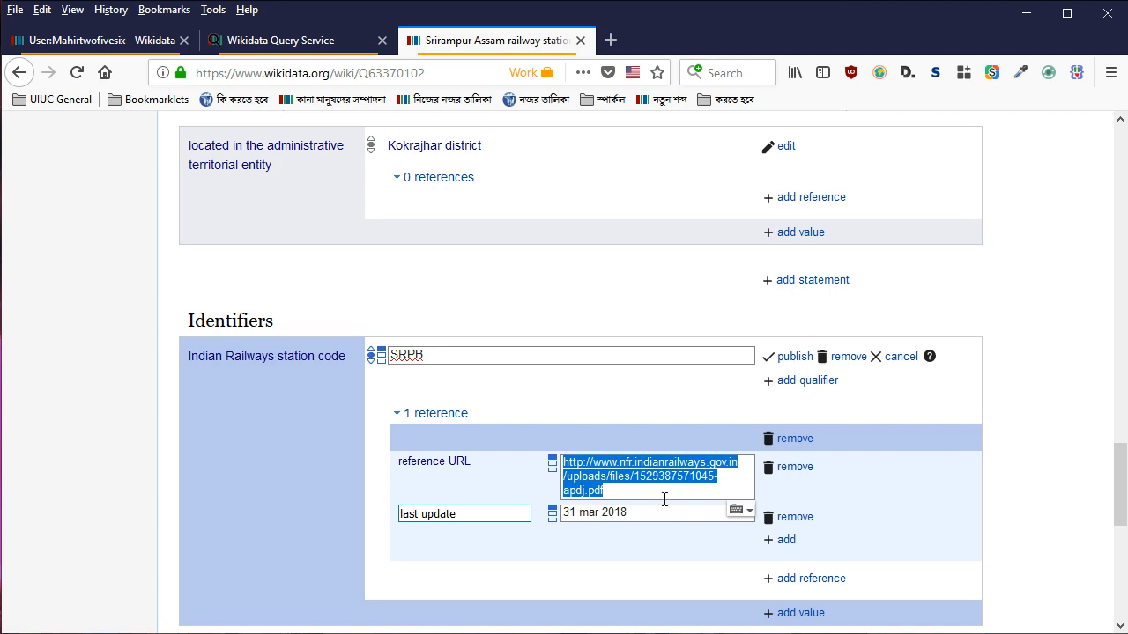
Check Srirampur Assam's station code on the PDF railway map, and publish the station code's edited reference
click(701, 519)
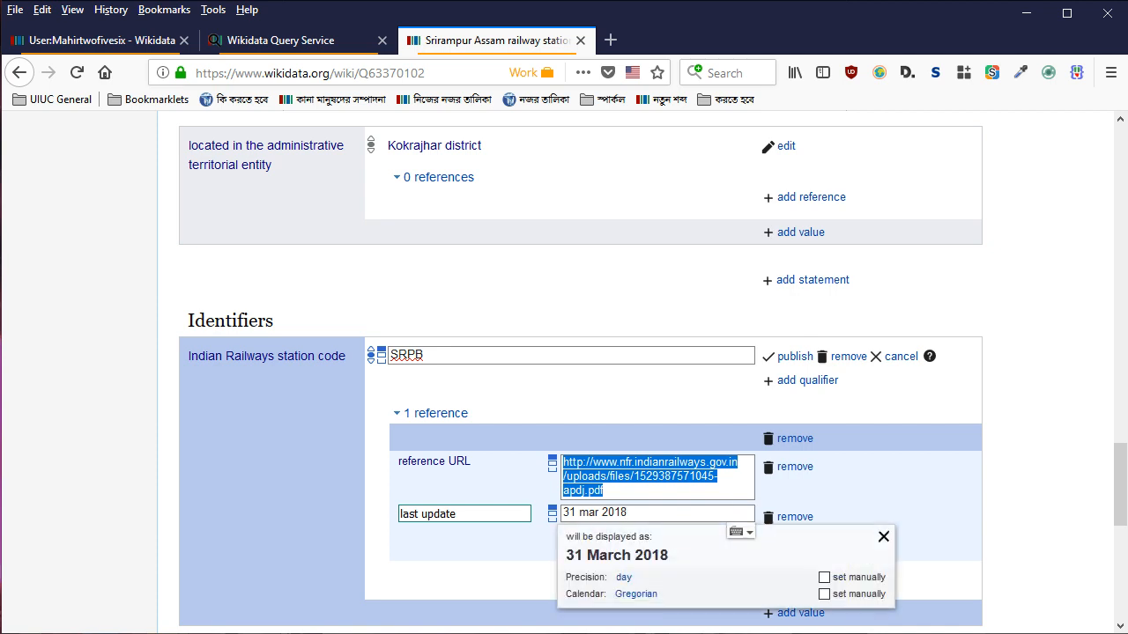
key(alt+Tab)
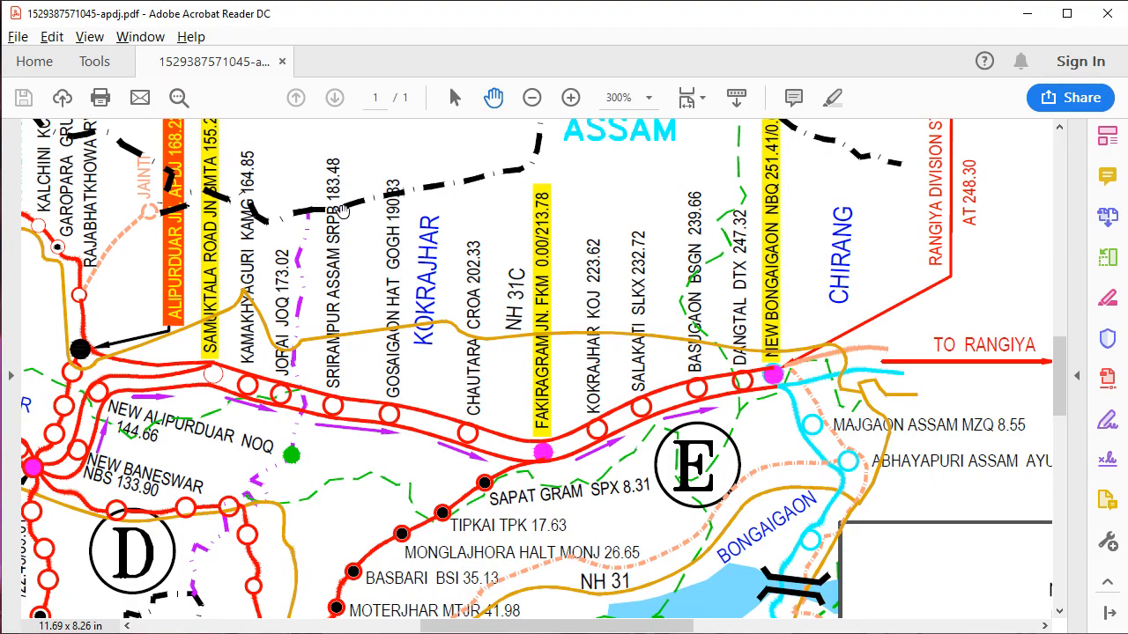
key(alt+Tab)
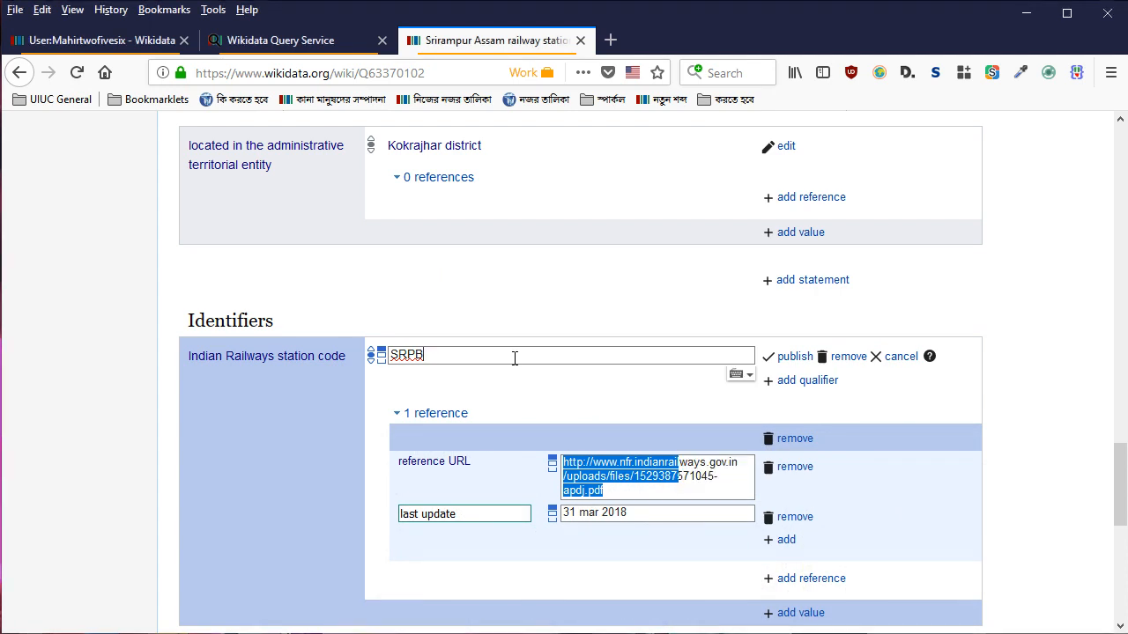
key(Return)
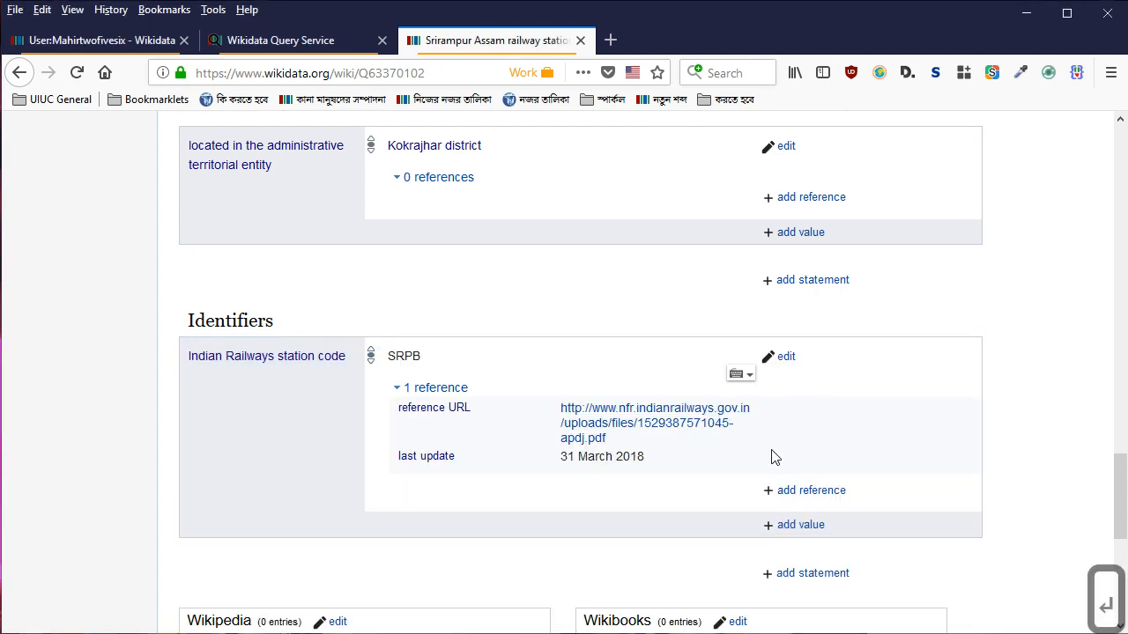
Start an adjacent station statement with Jorai railway station as its value
scroll(527, 411, up, 2)
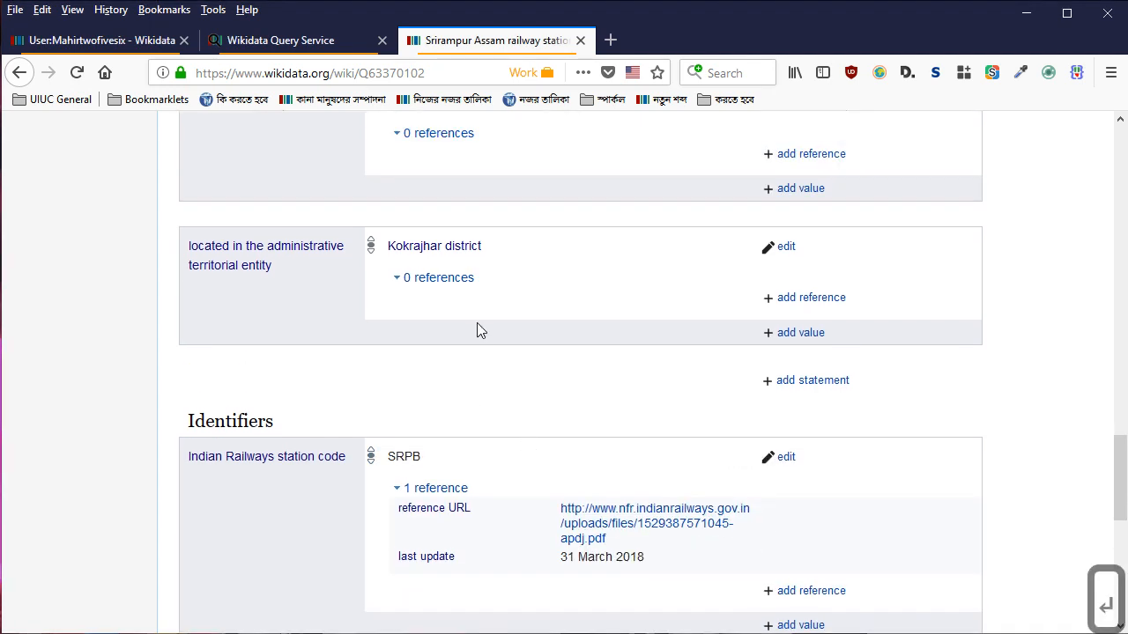
click(816, 384)
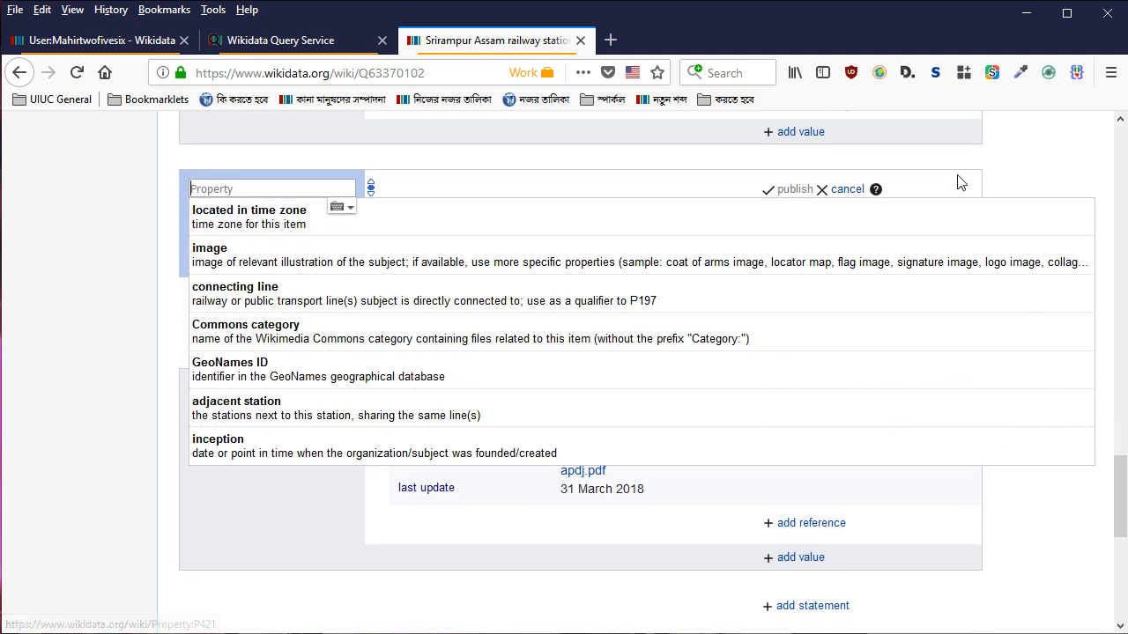
key(Up)
key(Up)
key(Return)
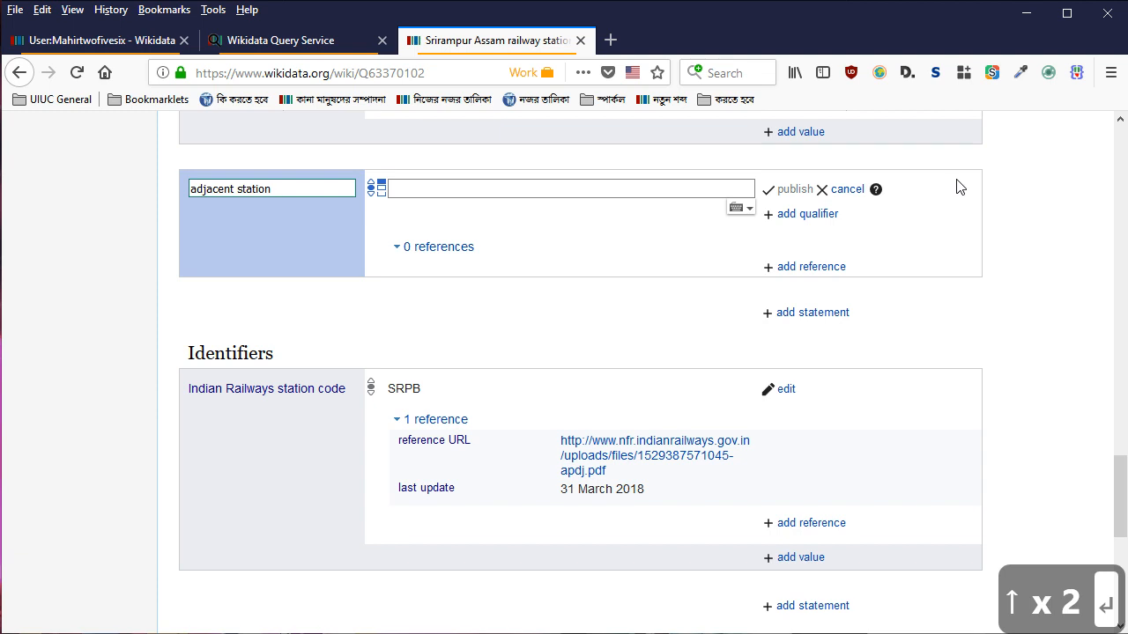
text(jorai railway station)
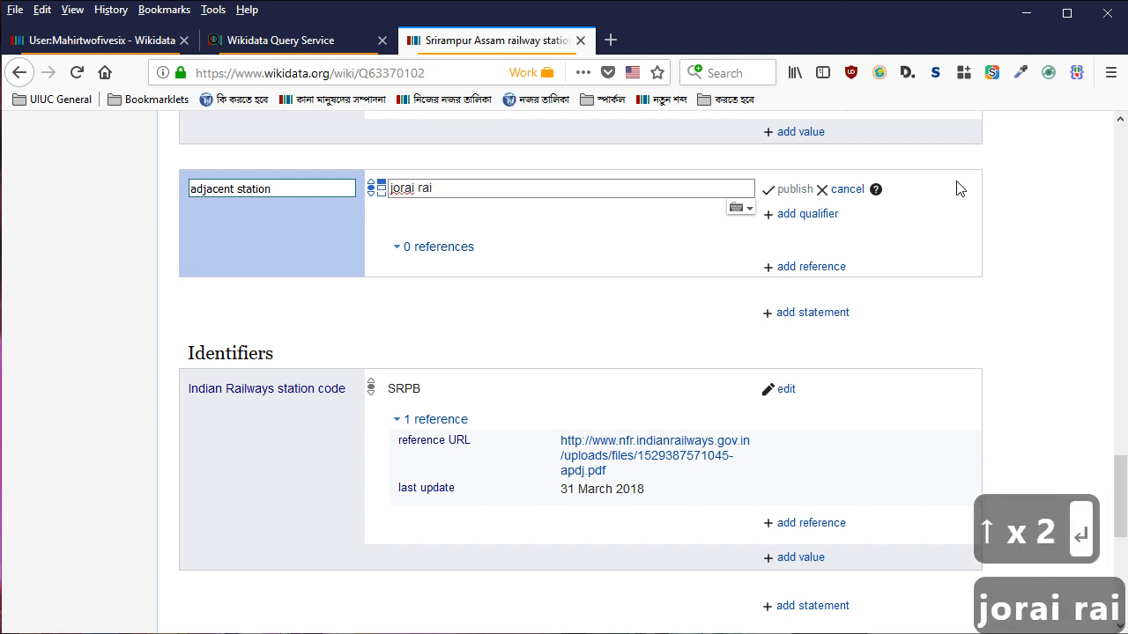
key(Down)
key(Return)
Add a connecting line qualifier with the value New Jalpaiguri–New Bongaigaon section to the Jorai adjacent station statement
key(Tab)
key(Return)
text(connecting line)
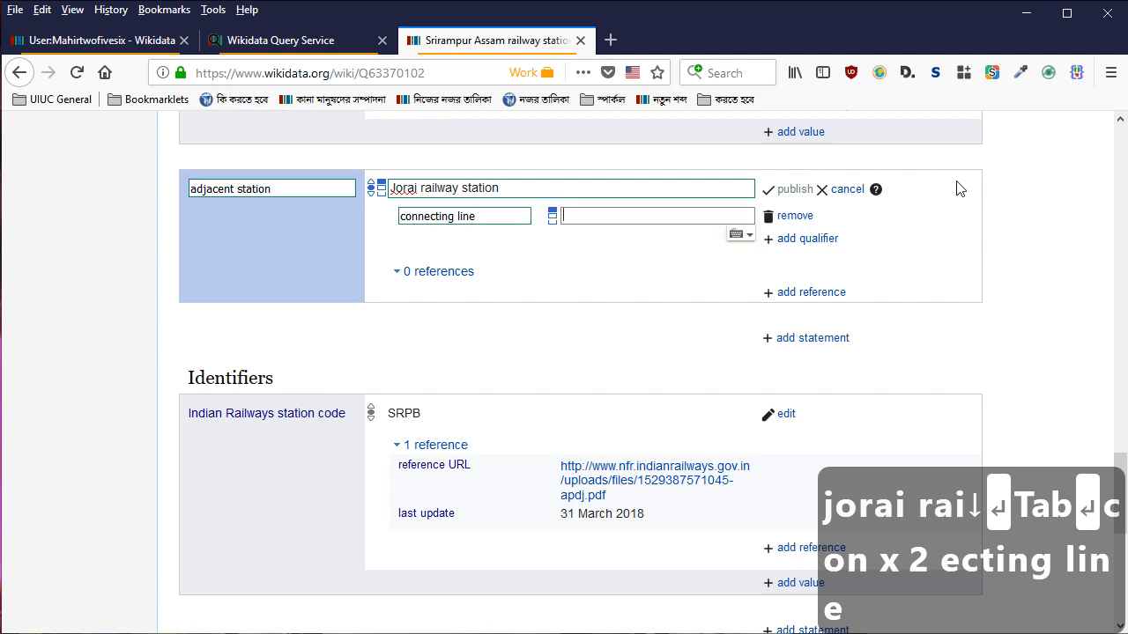
text(new)
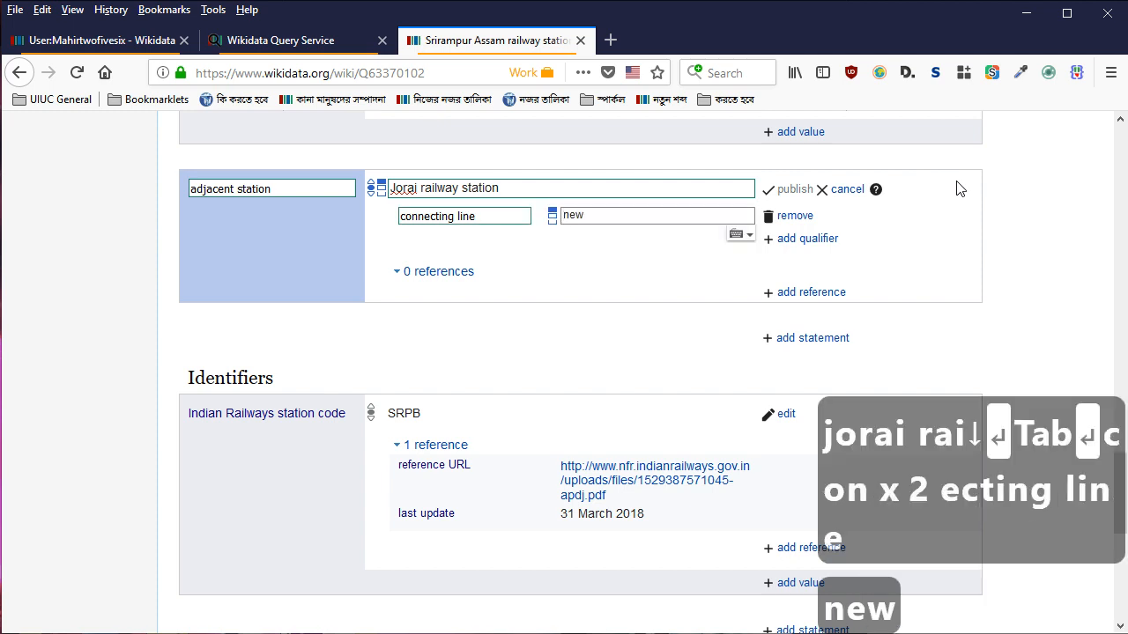
text( jal)
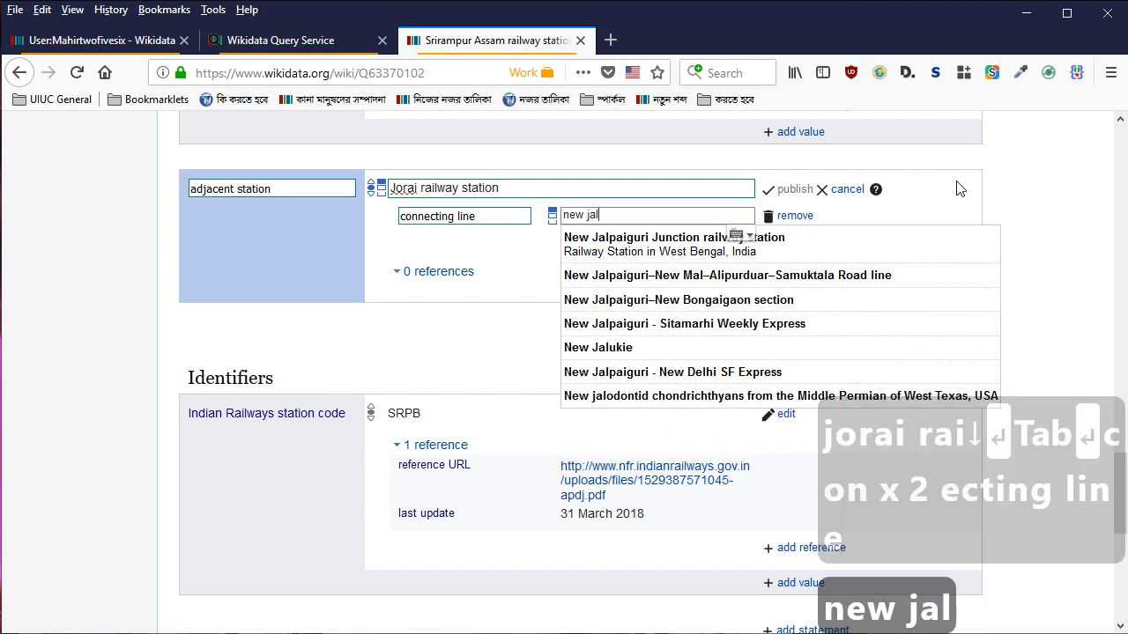
key(Down)
key(Down)
key(Down)
key(Return)
Add a towards qualifier (P5051) with the value New Jalpaiguri Junction railway station, and publish the adjacent station statement
key(Tab)
key(Tab)
key(Return)
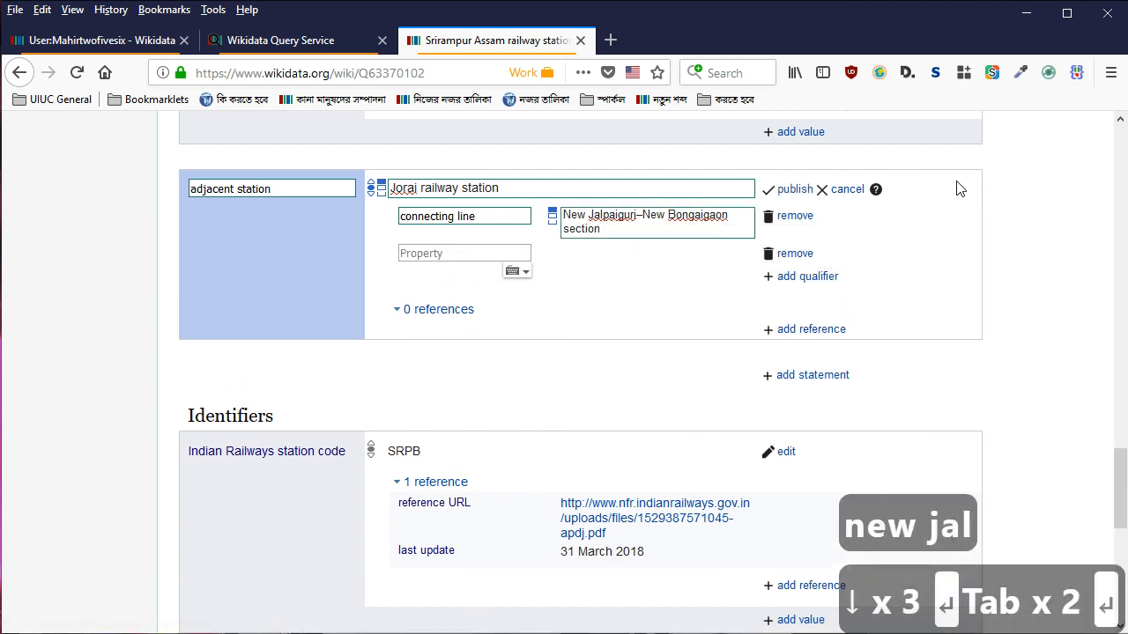
text(p5051)
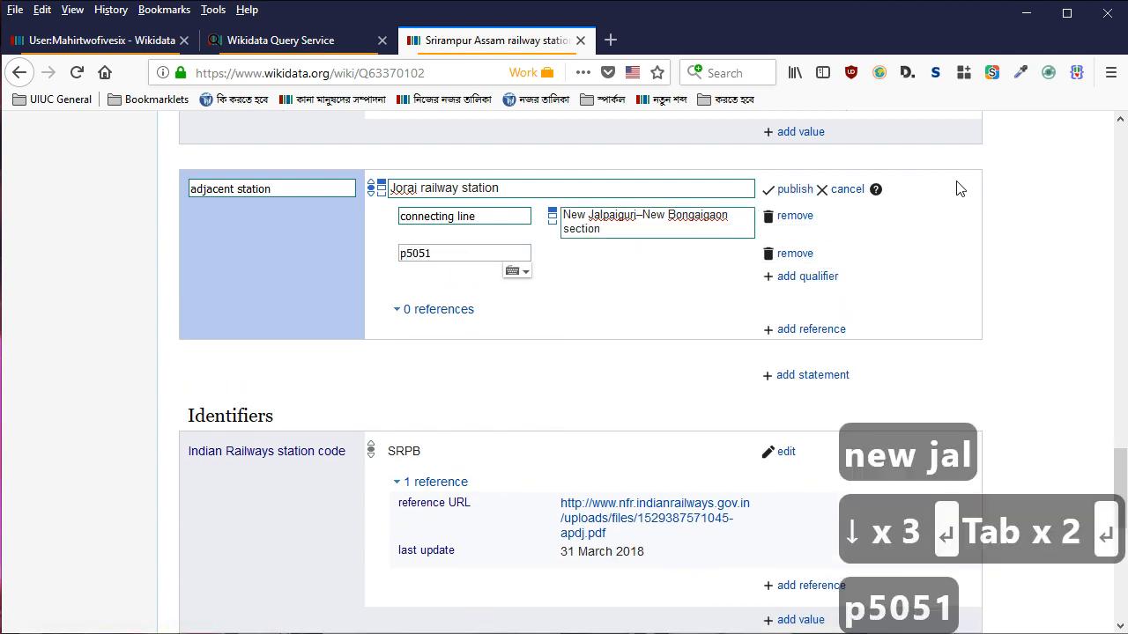
key(Down)
key(Return)
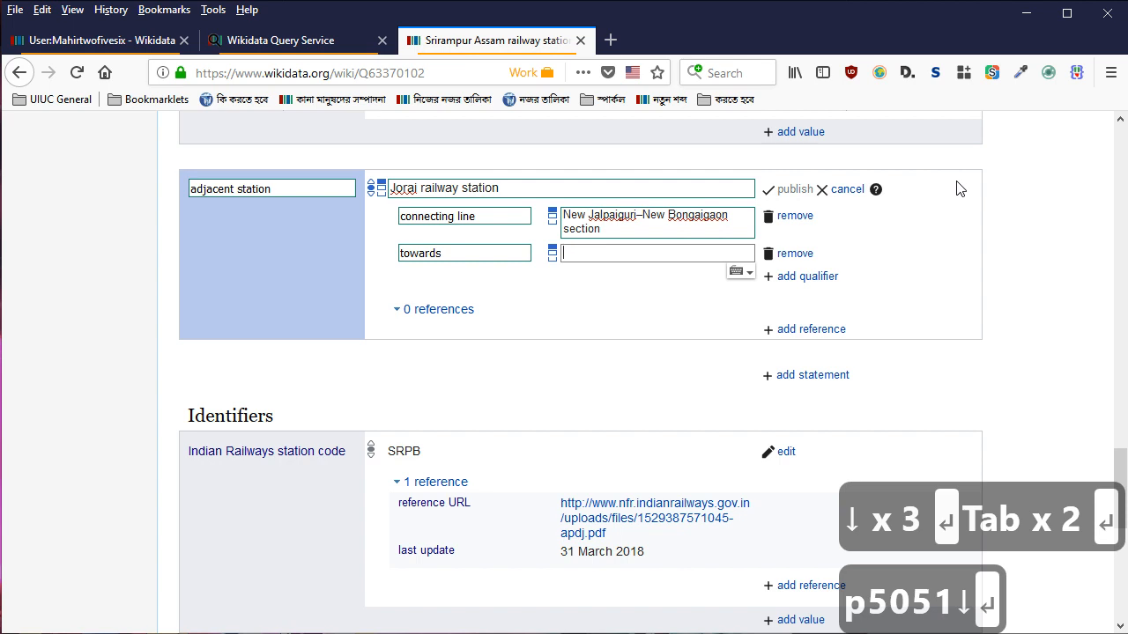
text(new jal)
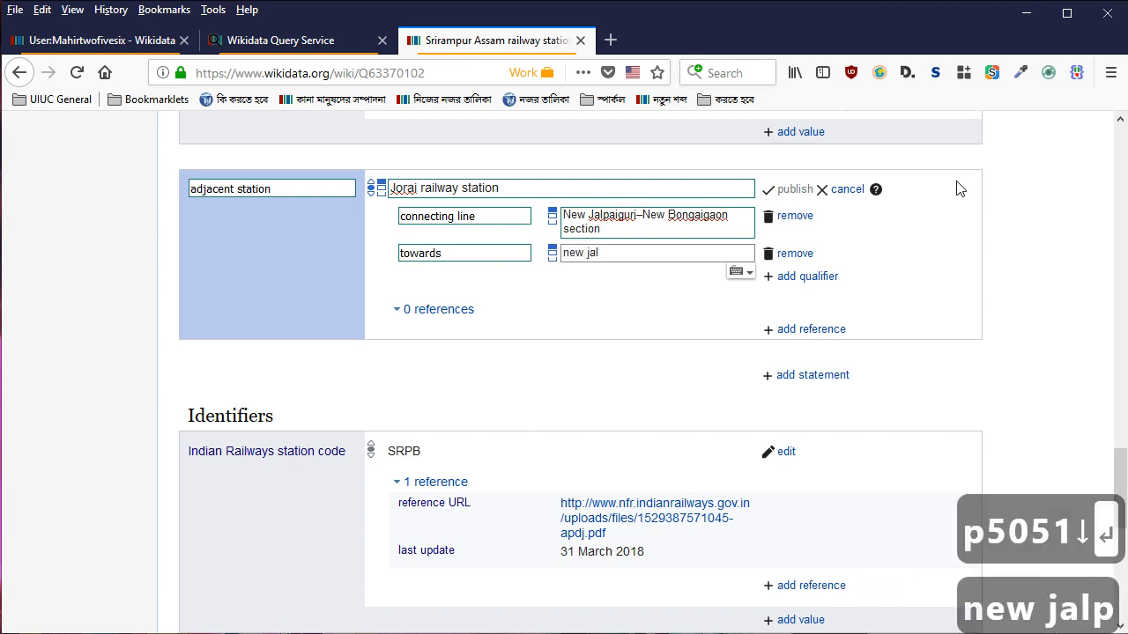
text(paiguri)
key(Down)
key(Return)
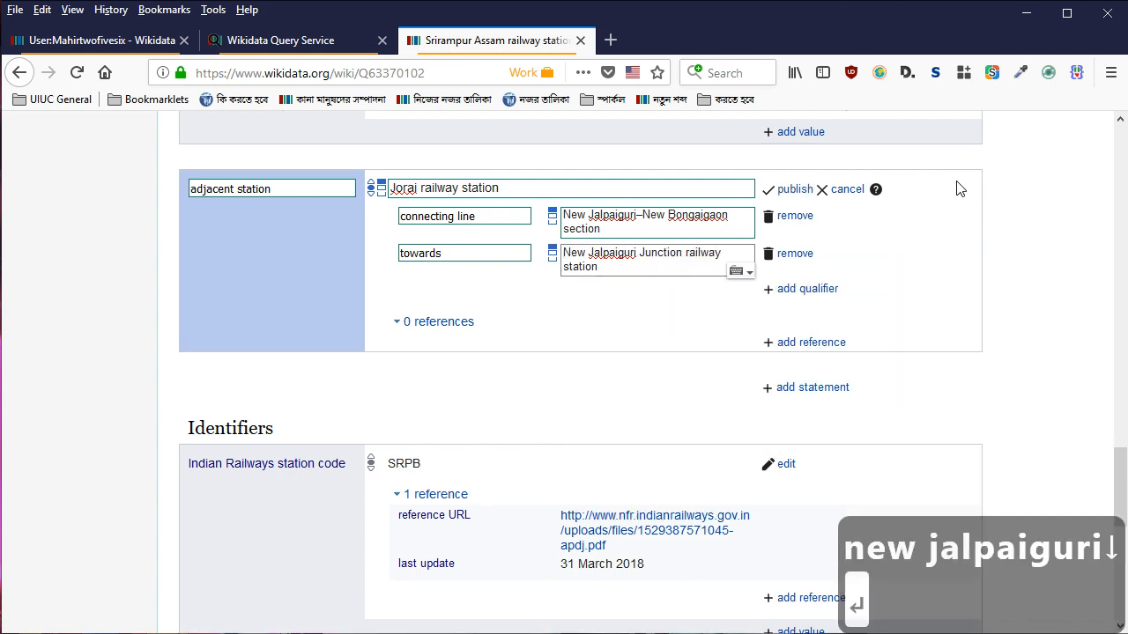
key(Return)
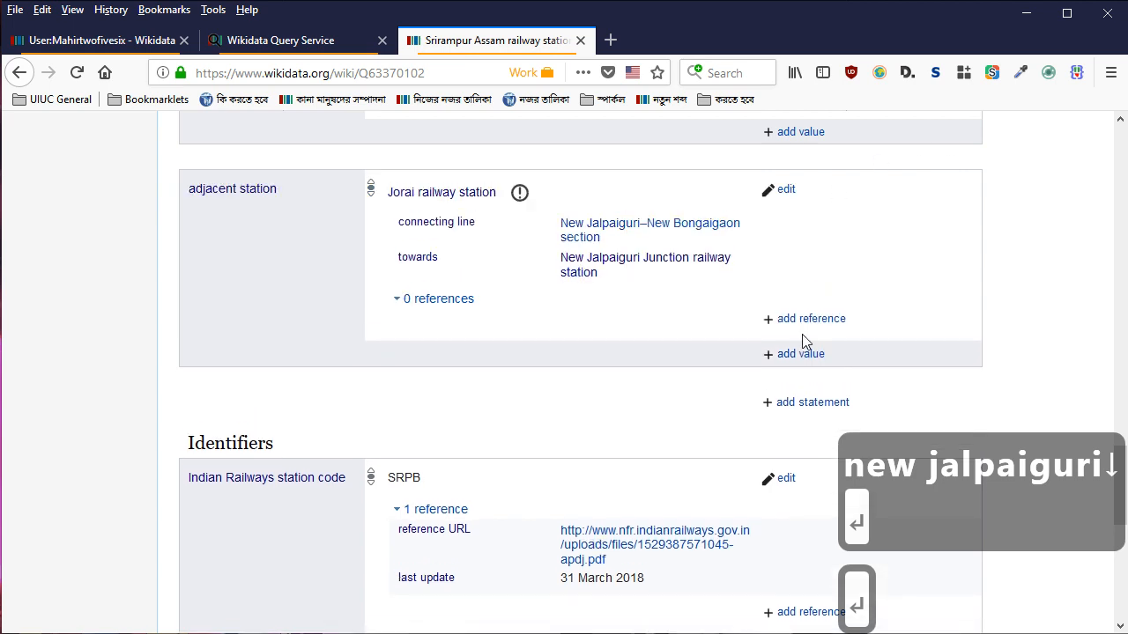
Check the next station on the PDF railway map, and add Gossaigaon Hat railway station as a second adjacent station value
click(796, 355)
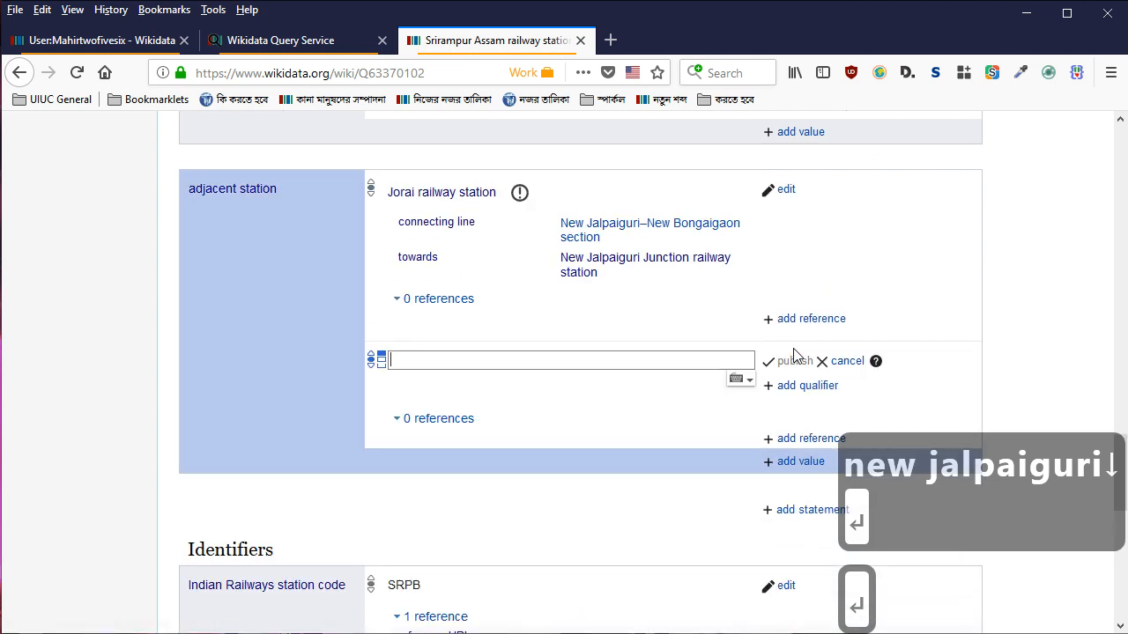
key(alt+Tab)
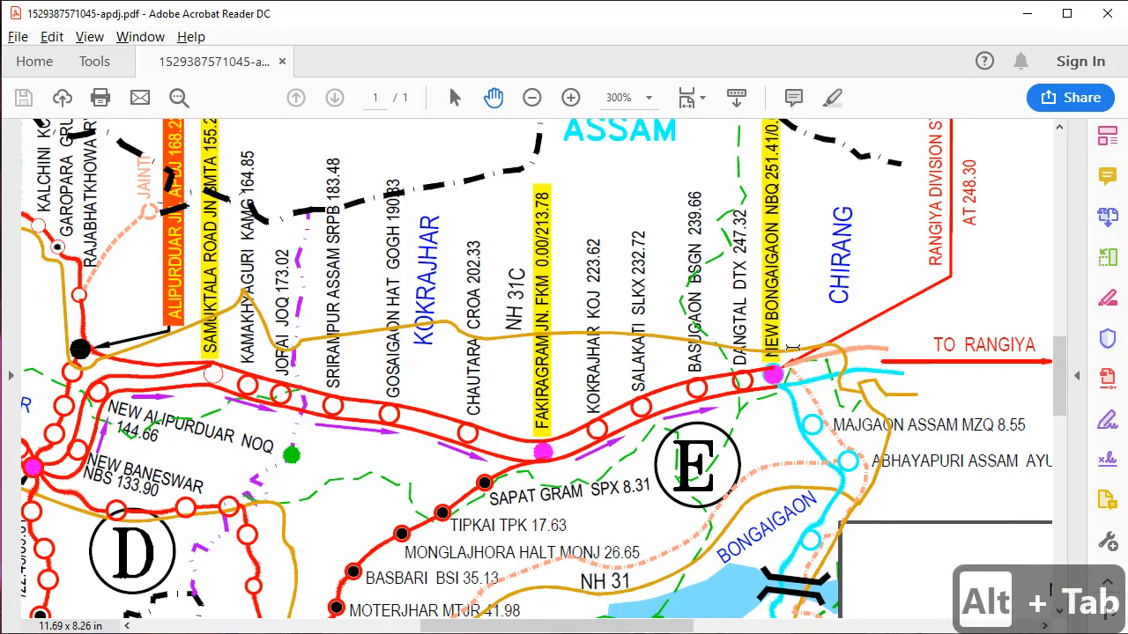
key(alt+Tab)
text(gossaigaon)
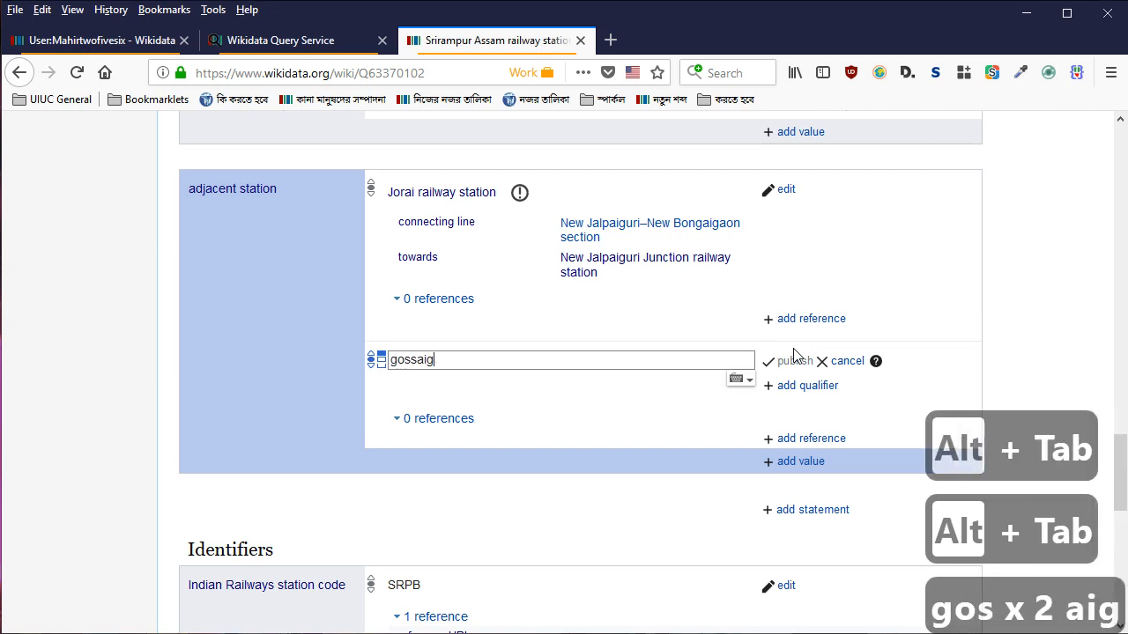
key(Down)
key(Down)
key(Down)
key(Down)
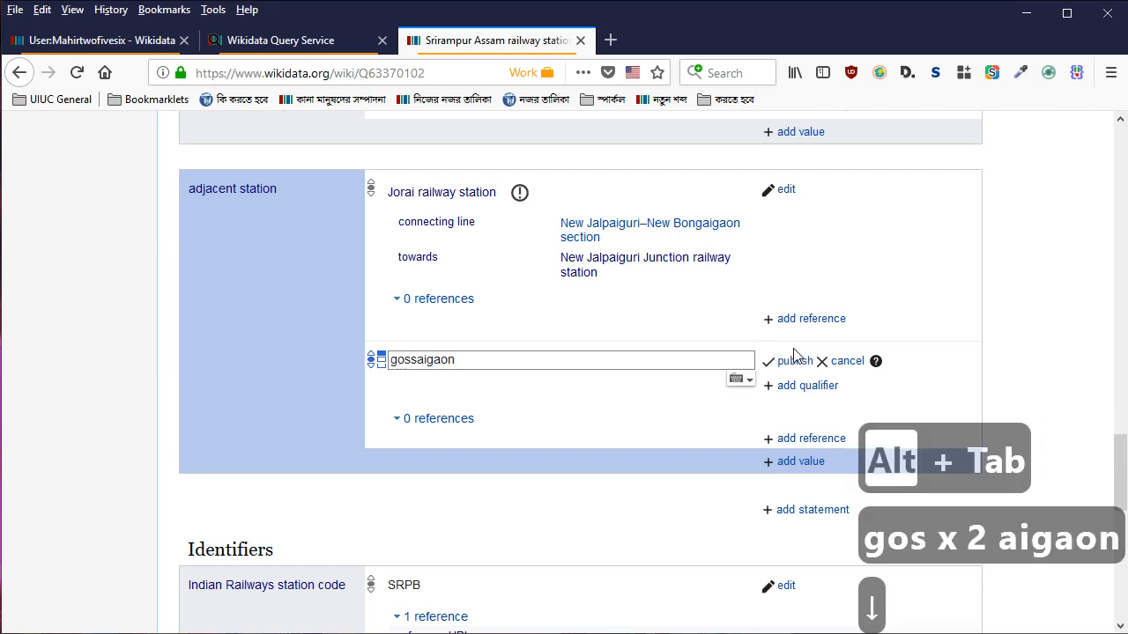
key(Return)
Add a connecting line qualifier (P81) with the value New Jalpaiguri–New Bongaigaon section to the Gossaigaon Hat adjacent station value
key(Tab)
key(Return)
text(p81)
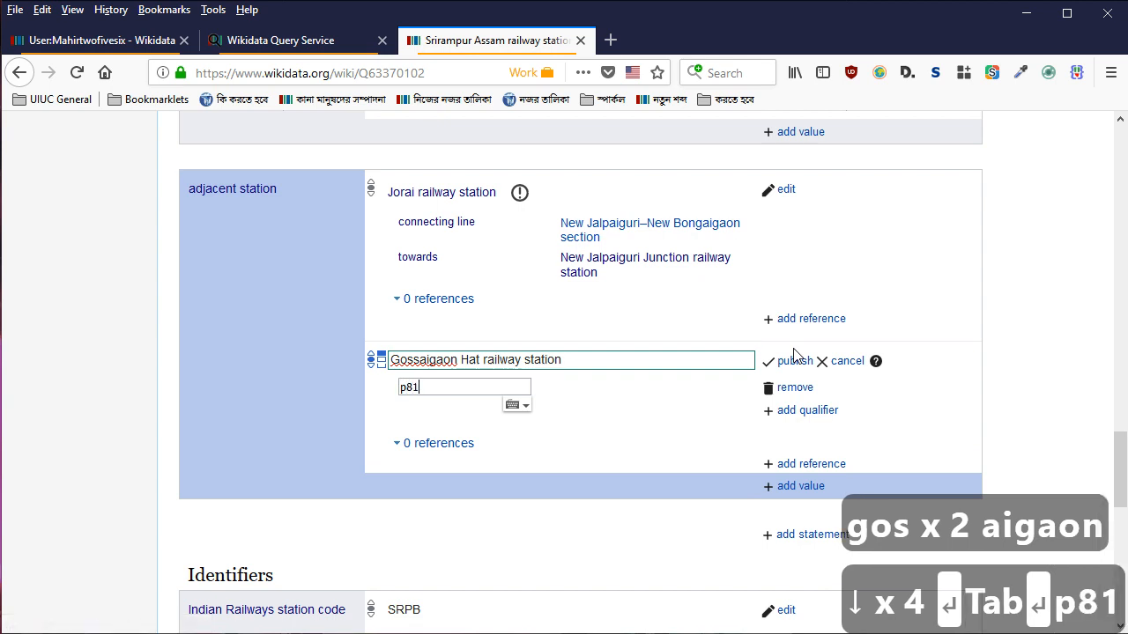
key(Down)
key(Return)
text(e)
key(BackSpace)
text(ne)
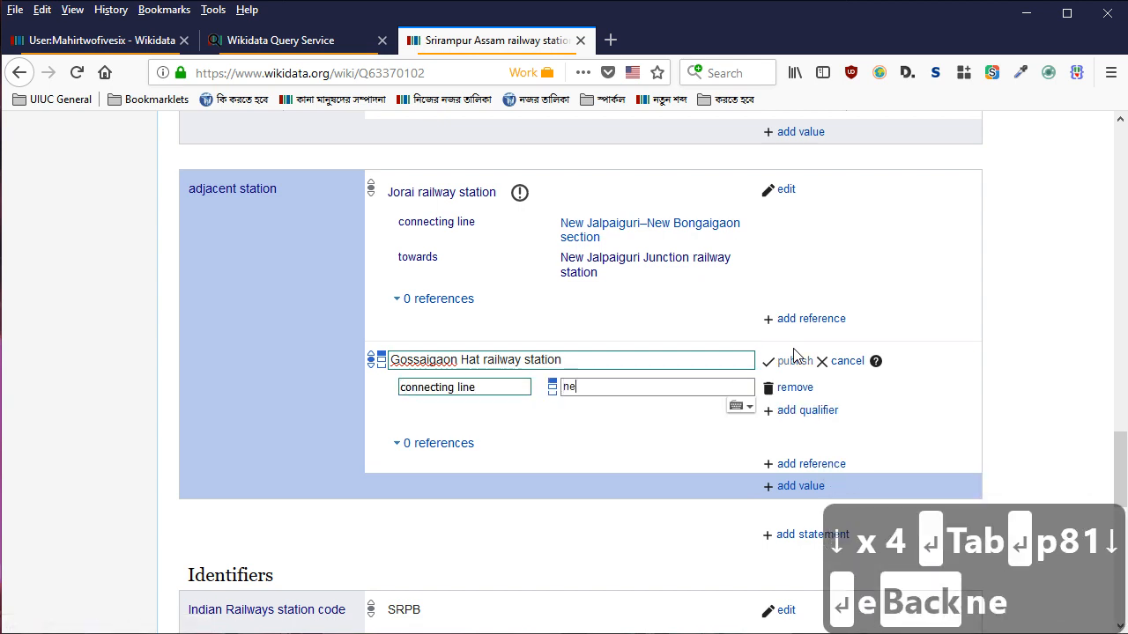
key(Down)
key(Down)
key(Down)
key(Return)
Add a towards qualifier (P5051) with the value New Bongaigaon railway station, and publish the Gossaigaon Hat adjacent station value
key(Tab)
key(Tab)
key(Return)
text(p5051)
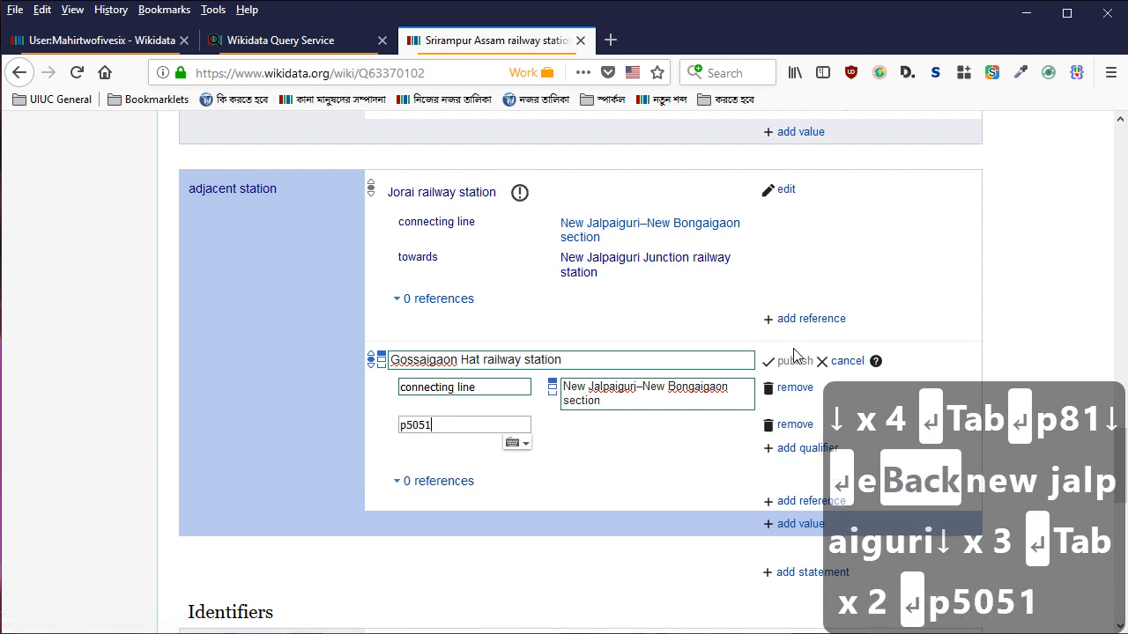
key(Up)
key(Down)
key(Return)
text(new bon)
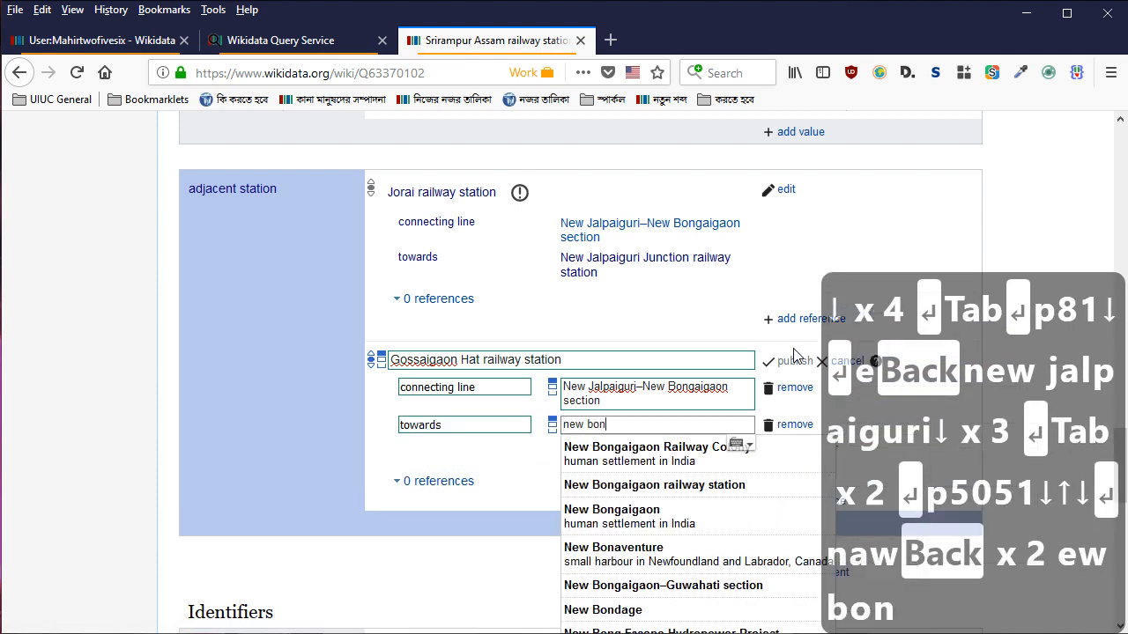
key(Down)
key(Down)
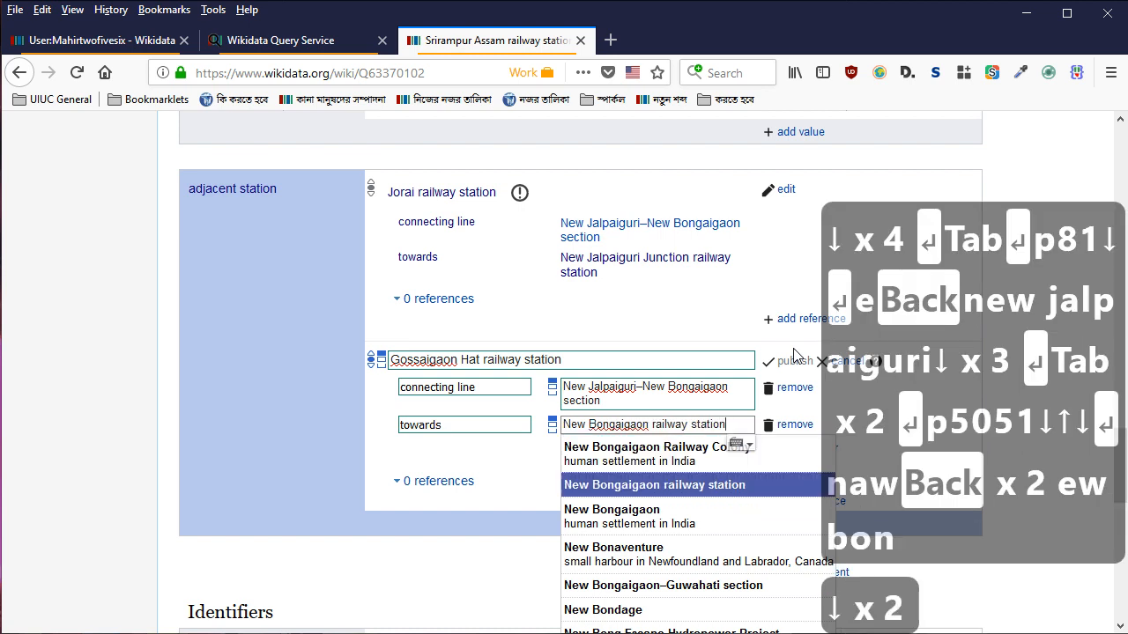
key(Return)
key(Return)
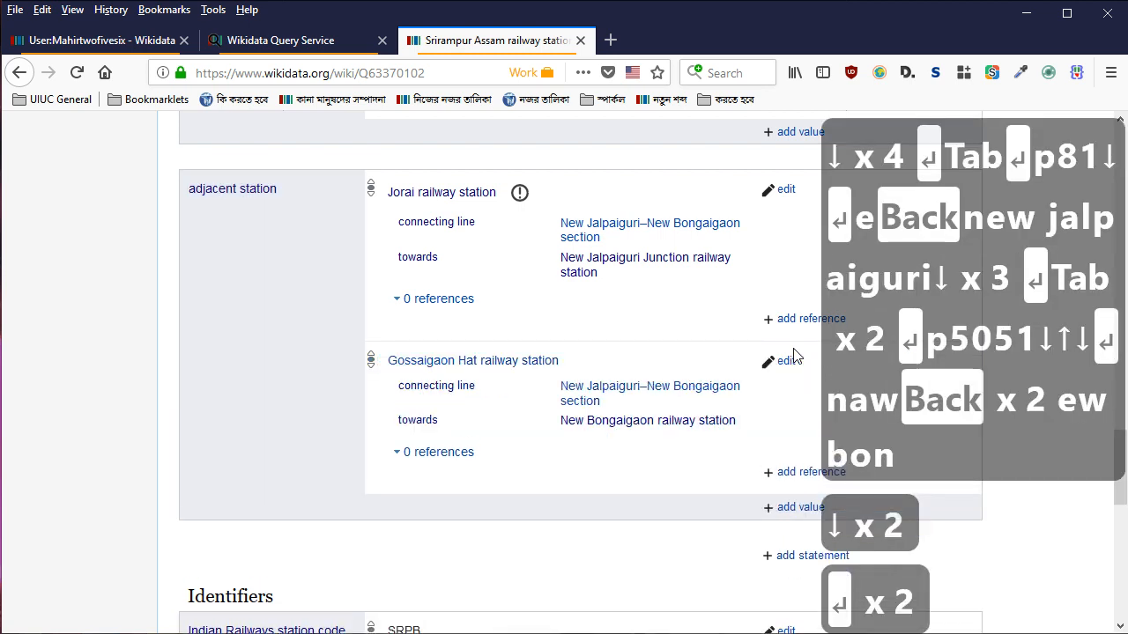
Review the Srirampur Assam item's labels, administrative location and adjacent station statements
scroll(532, 335, up, 20)
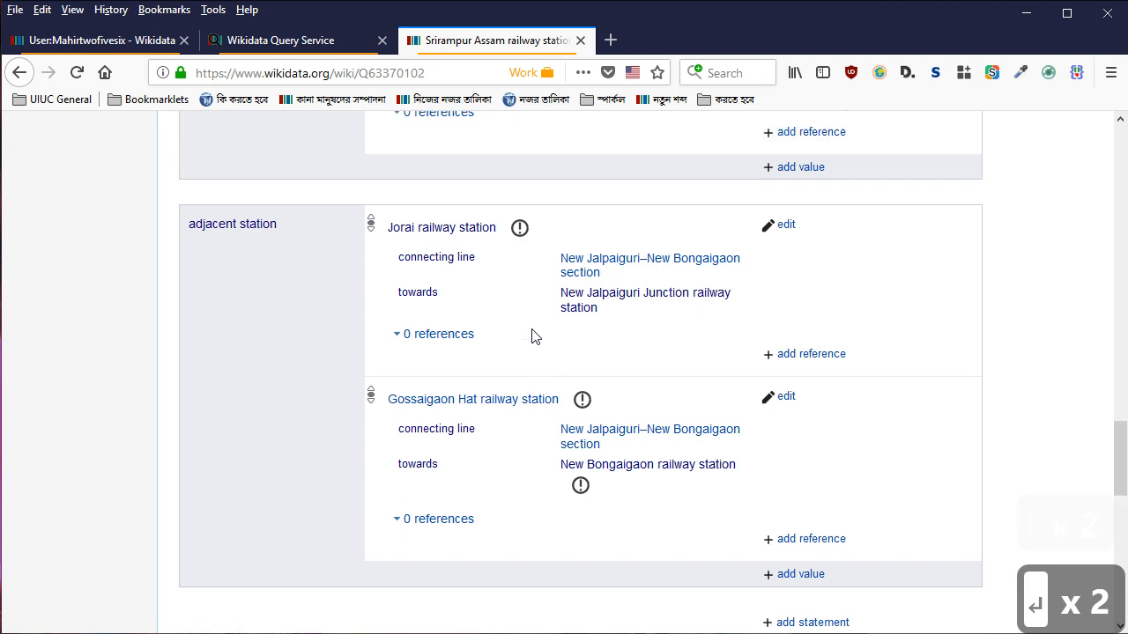
scroll(441, 323, down, 5)
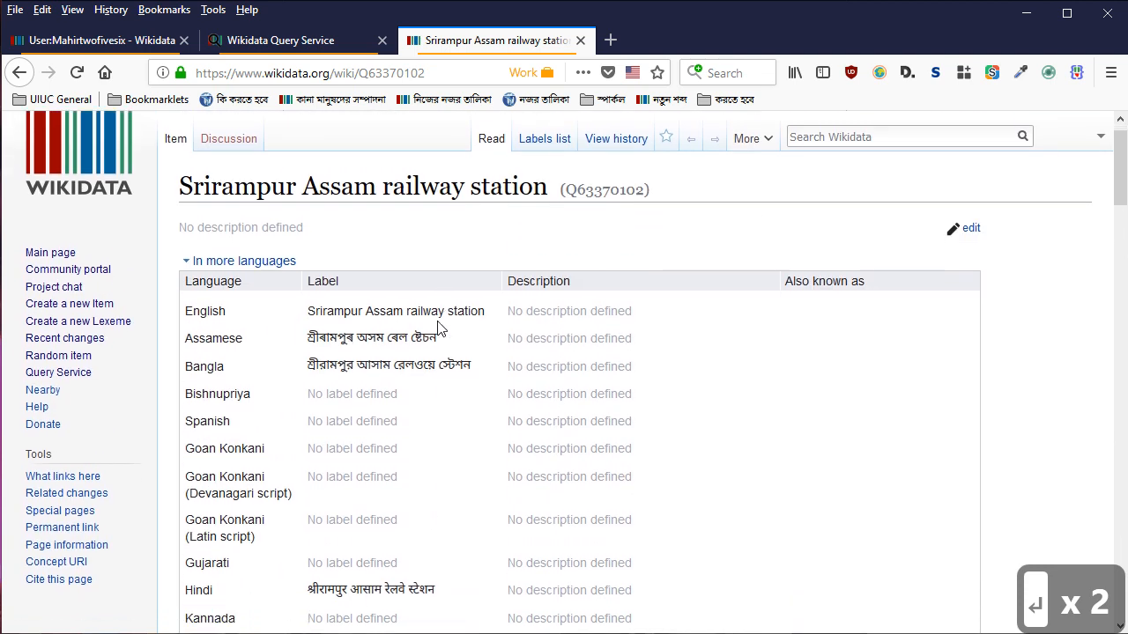
scroll(389, 394, up, 5)
scroll(389, 394, down, 1)
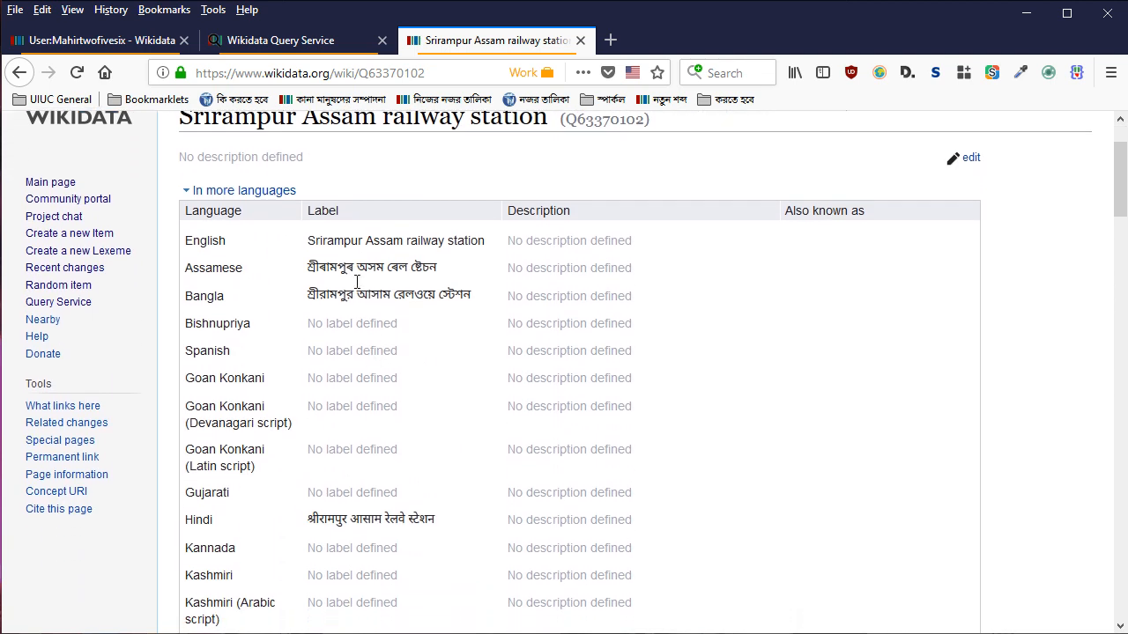
scroll(435, 290, down, 10)
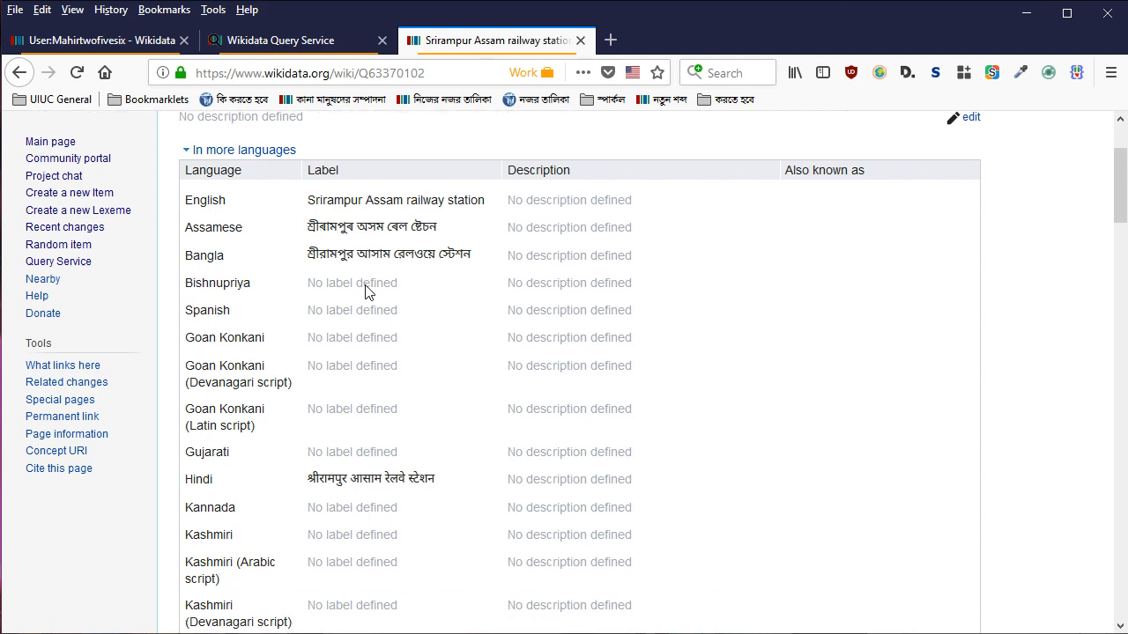
scroll(476, 409, down, 7)
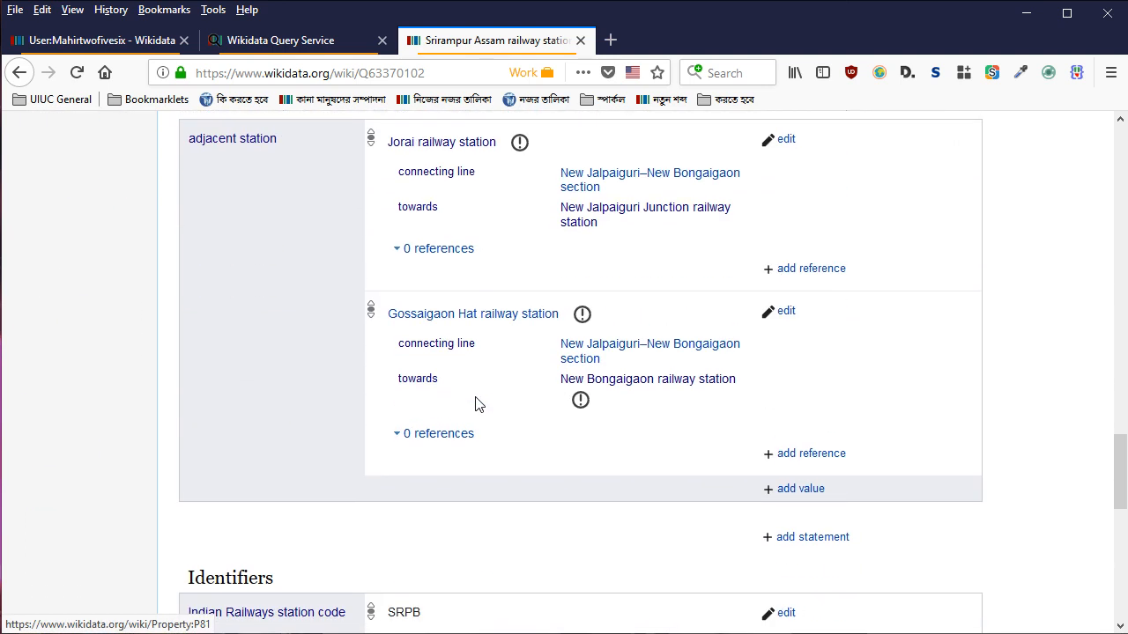
scroll(476, 403, up, 3)
scroll(478, 353, down, 3)
scroll(520, 240, up, 3)
scroll(486, 290, down, 3)
scroll(467, 287, up, 3)
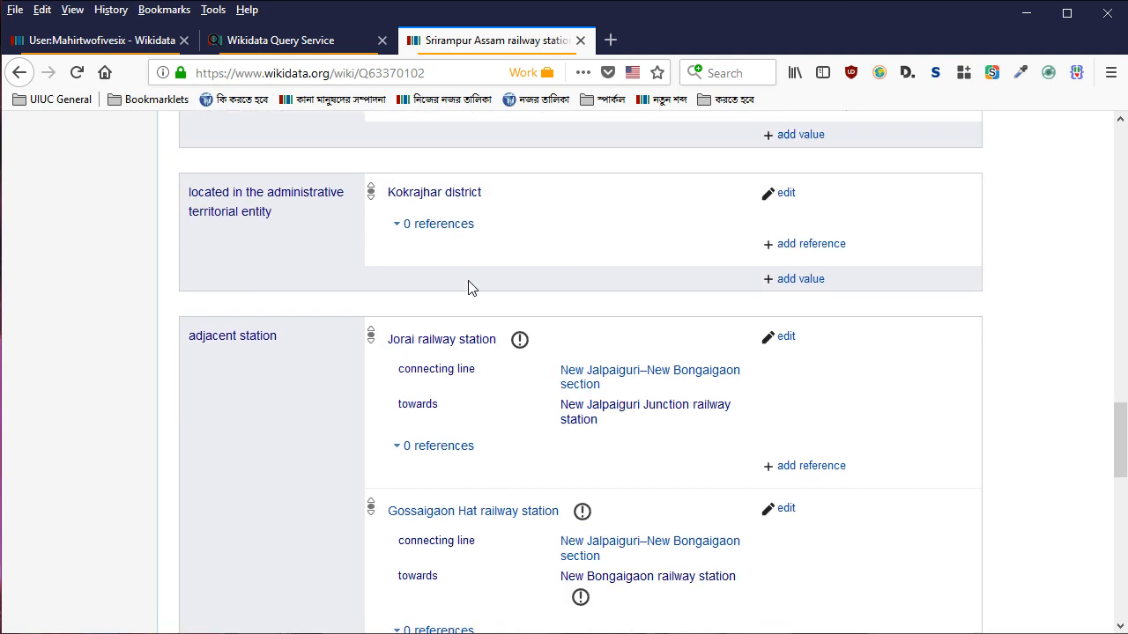
Add and publish an operator statement with the value Alipurduar railway division
scroll(781, 276, down, 7)
scroll(813, 238, up, 2)
click(813, 236)
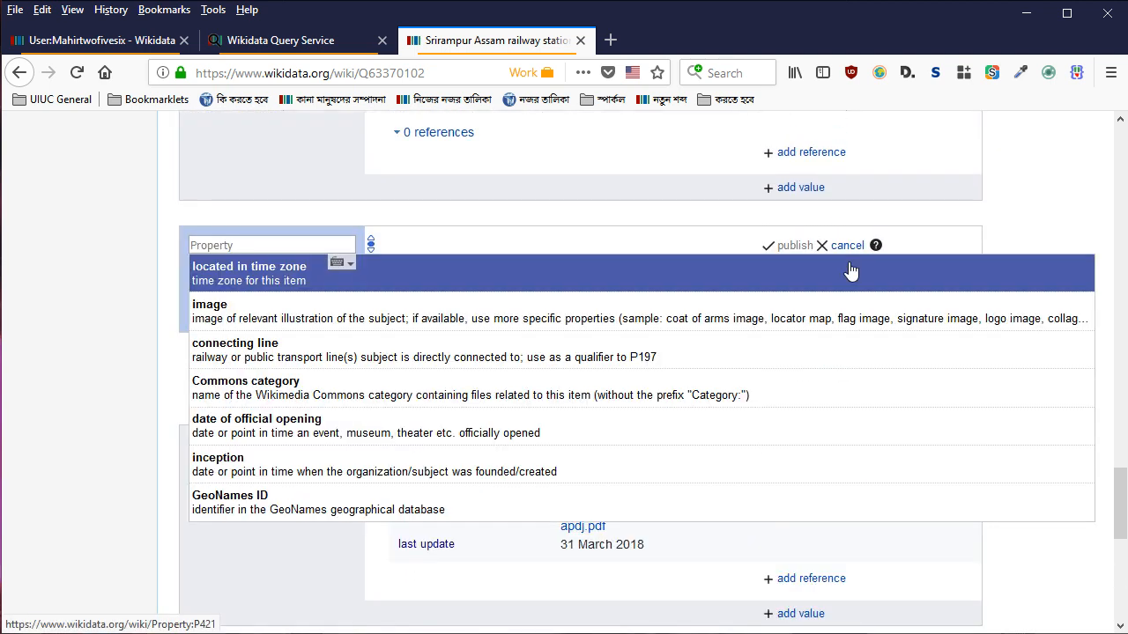
text(operator)
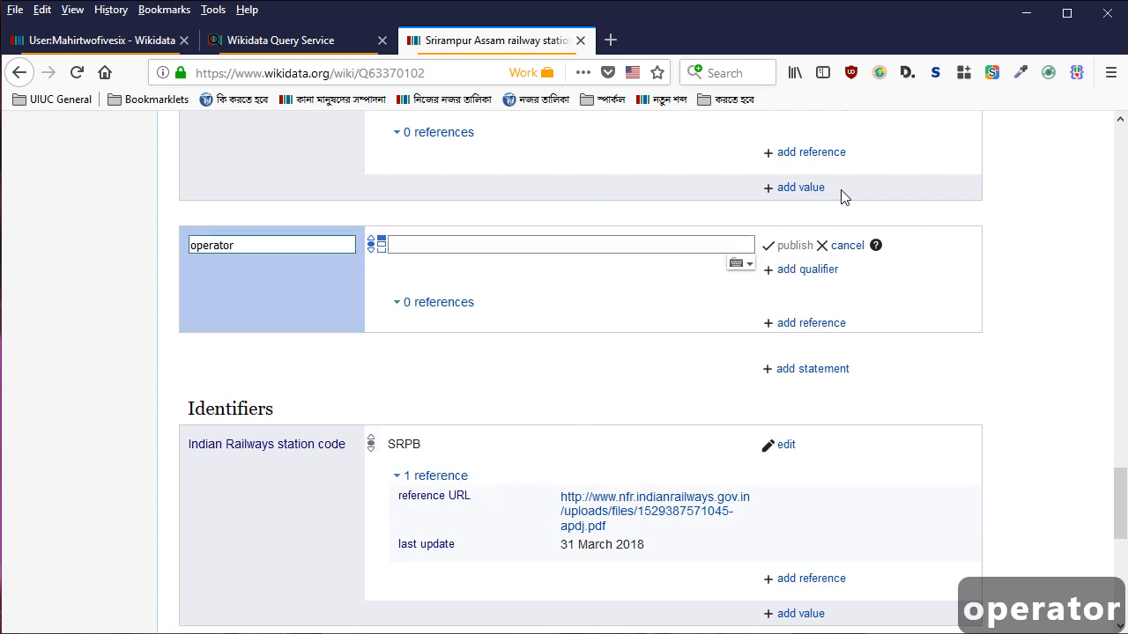
text(alip)
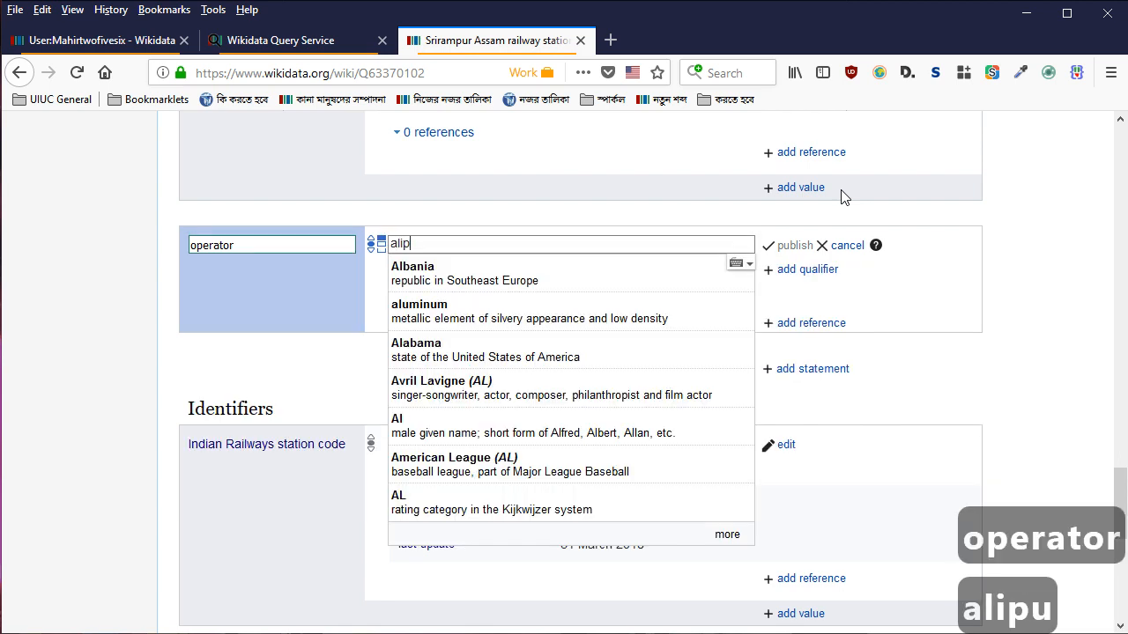
text(urduar rail)
key(Down)
key(Down)
key(Return)
key(Return)
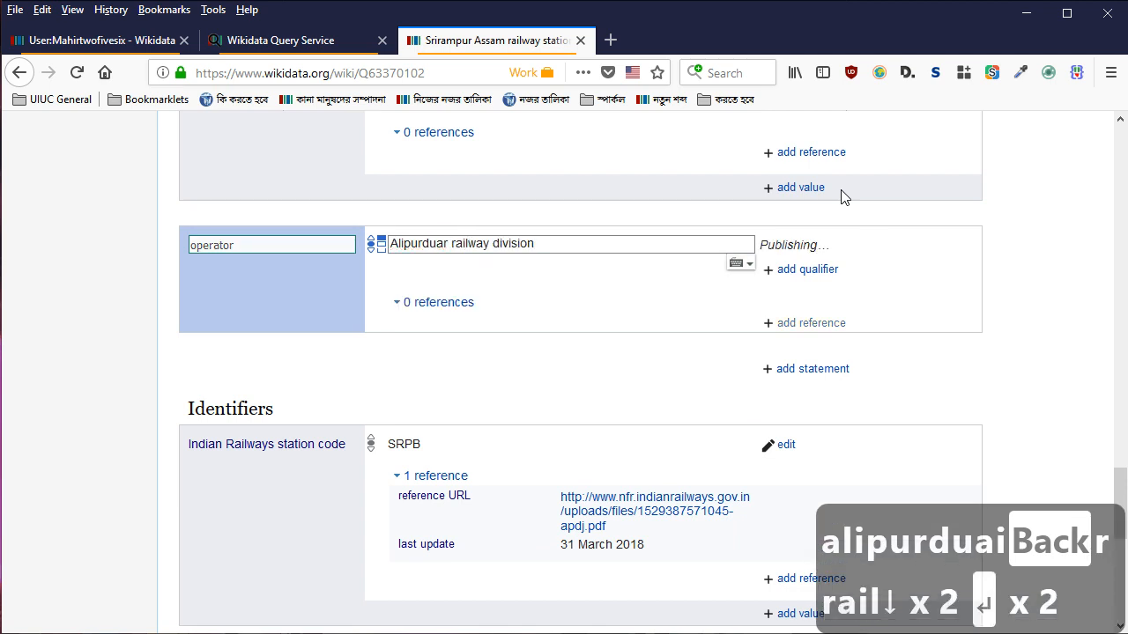
Examine the statements and identifiers on the Jorai railway station item for comparison, and return to the Srirampur Assam item
scroll(454, 329, up, 4)
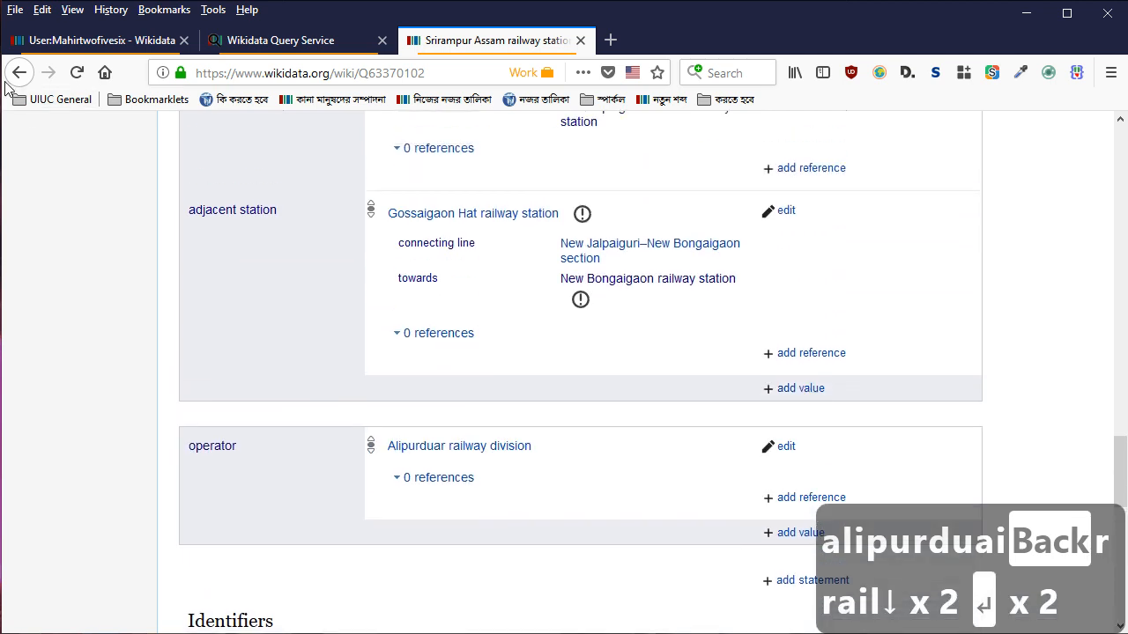
scroll(83, 184, up, 4)
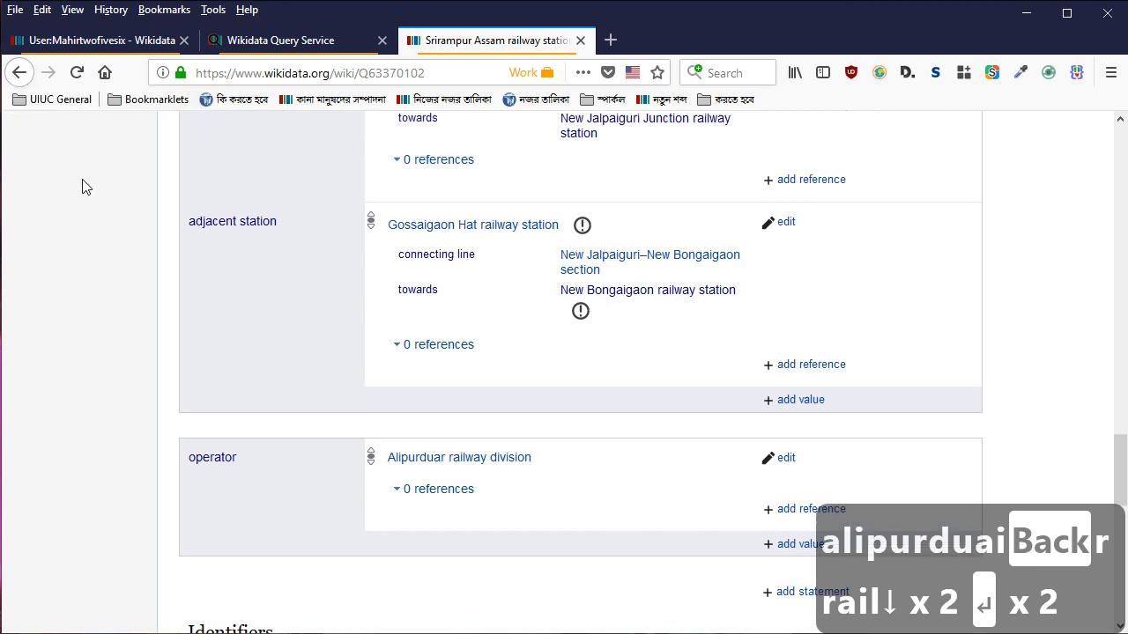
scroll(83, 184, down, 4)
click(20, 72)
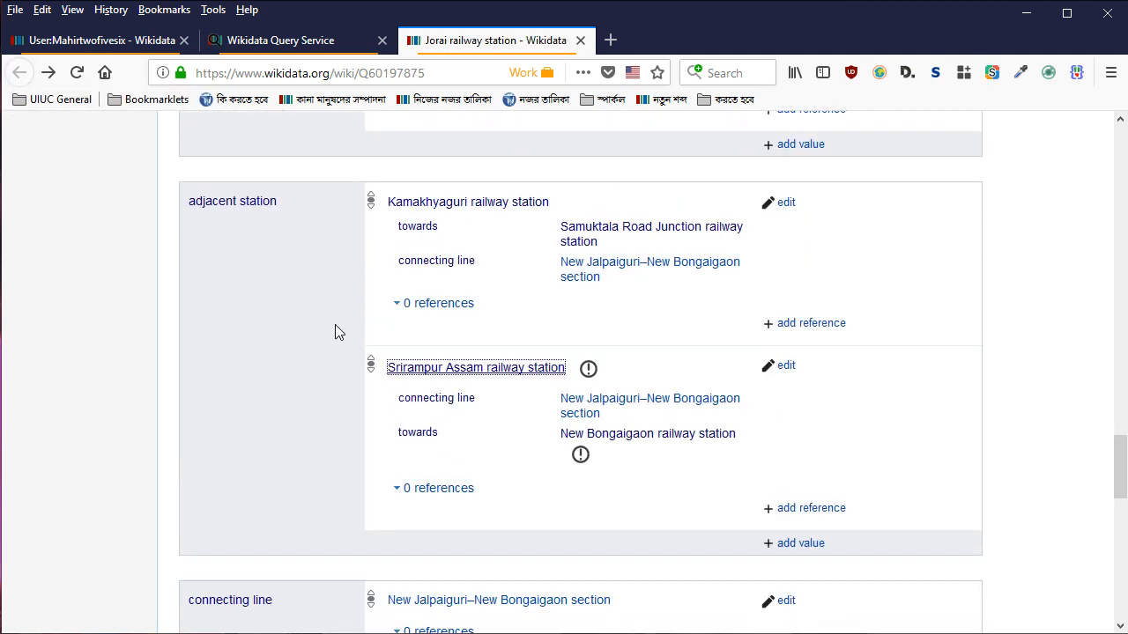
scroll(331, 324, up, 9)
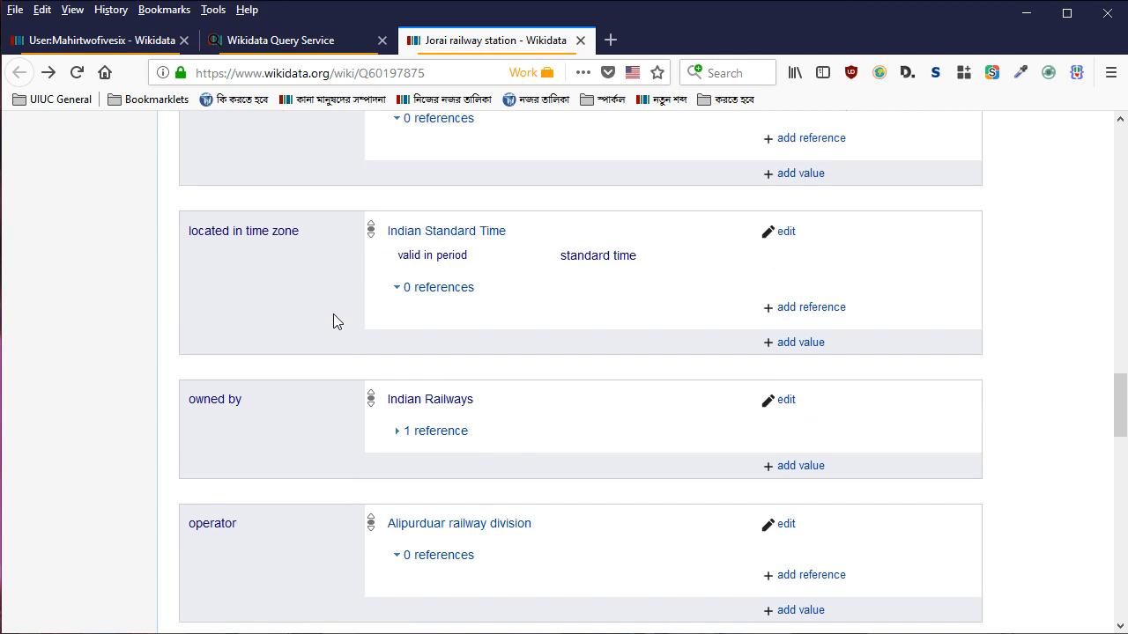
scroll(321, 320, up, 2)
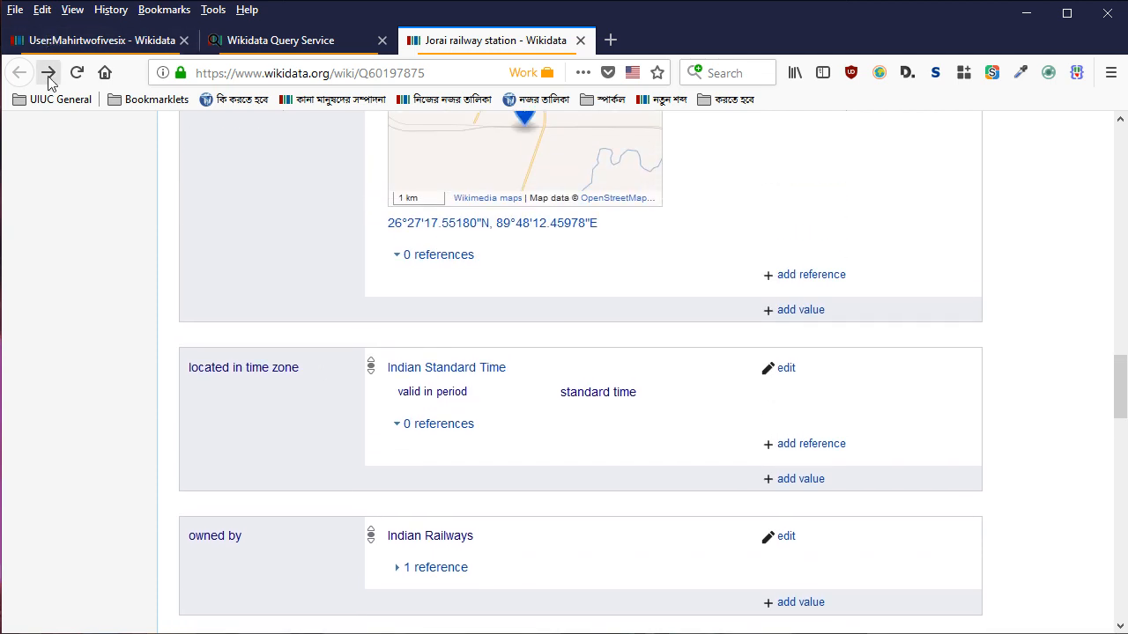
scroll(261, 302, up, 6)
scroll(270, 306, down, 15)
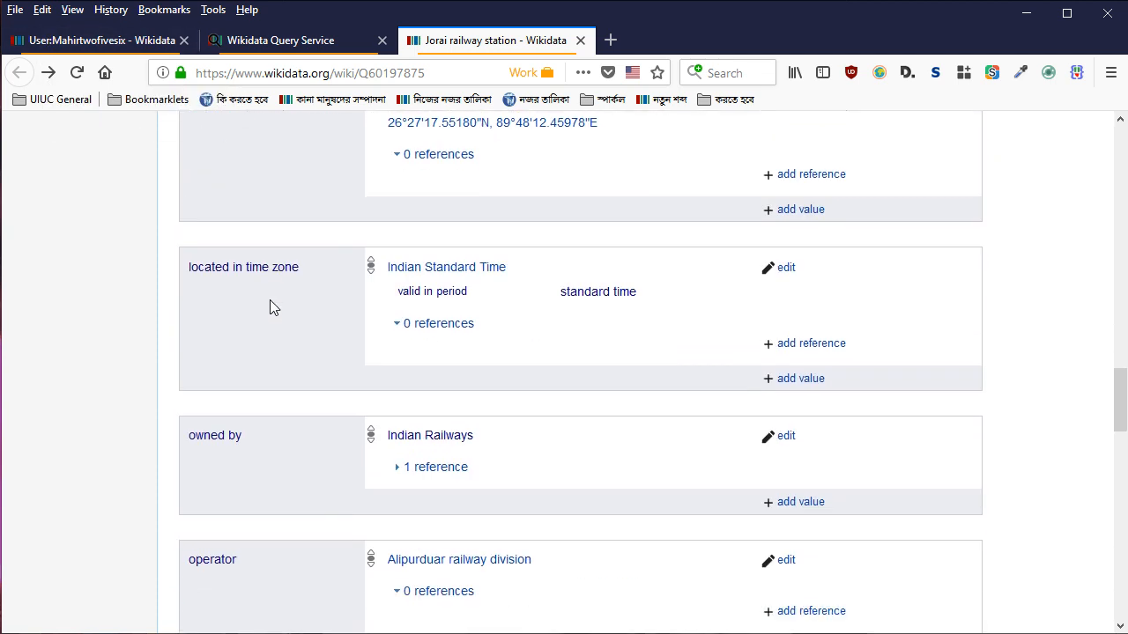
scroll(270, 307, down, 6)
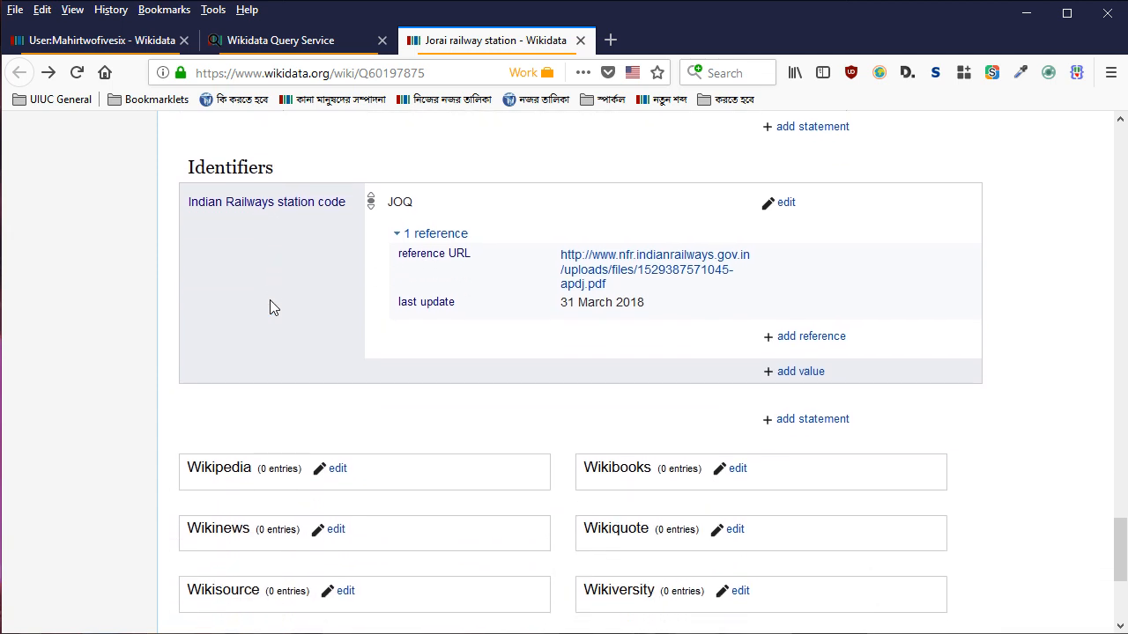
scroll(270, 306, up, 14)
scroll(270, 302, up, 5)
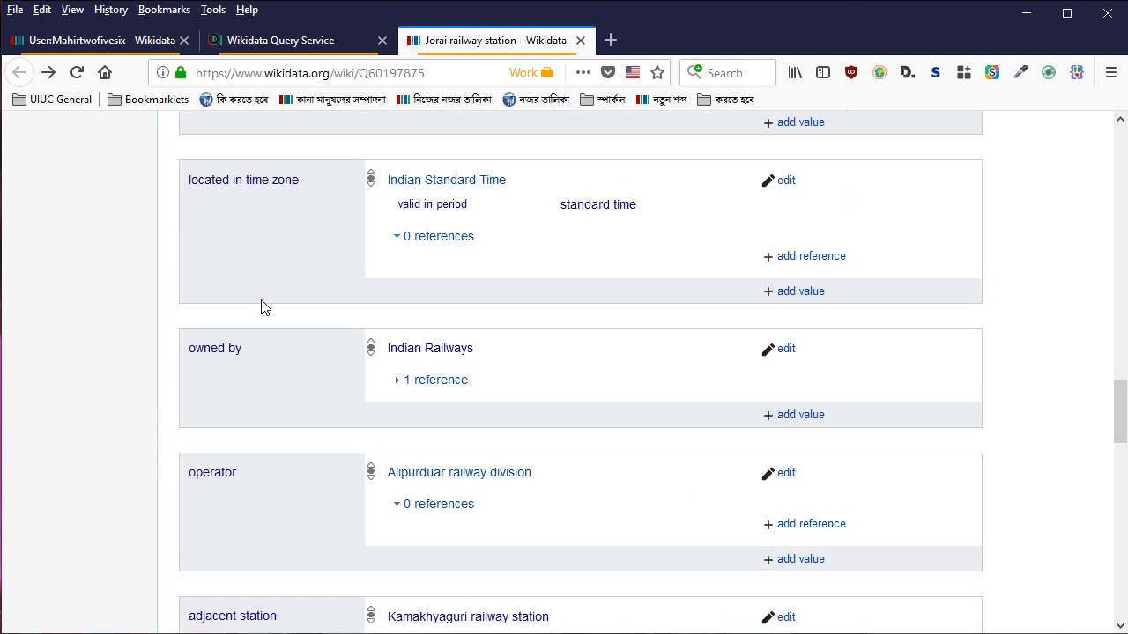
scroll(261, 307, up, 10)
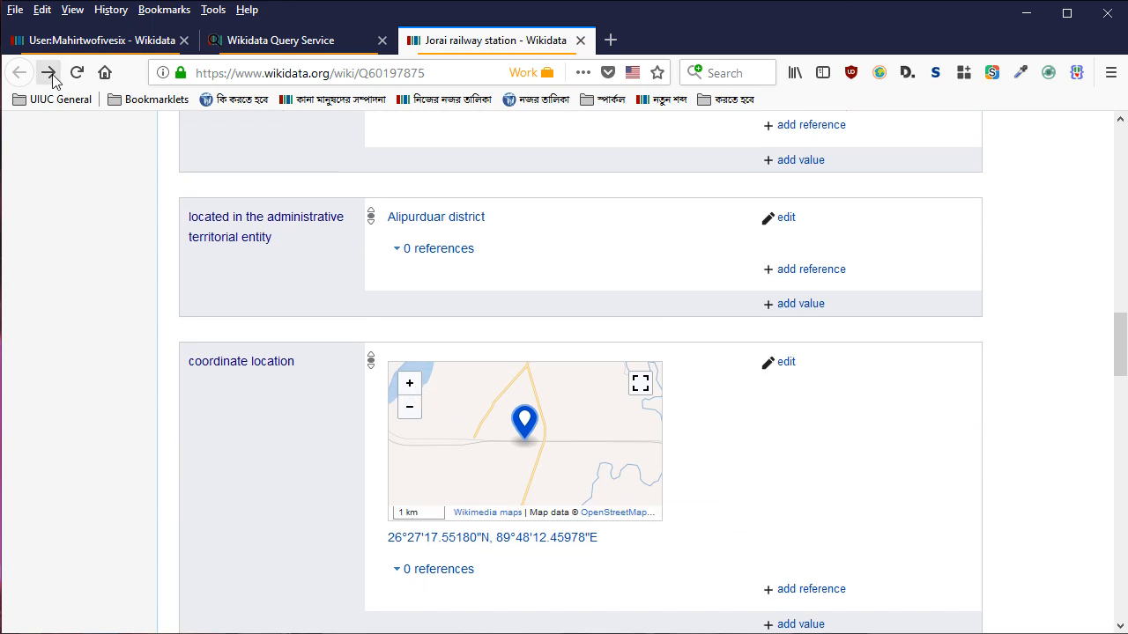
click(48, 73)
Check the station map in Wikidata Query Service, and open the Gossaigaon Hat railway station item from Srirampur Assam's adjacent stations
click(284, 35)
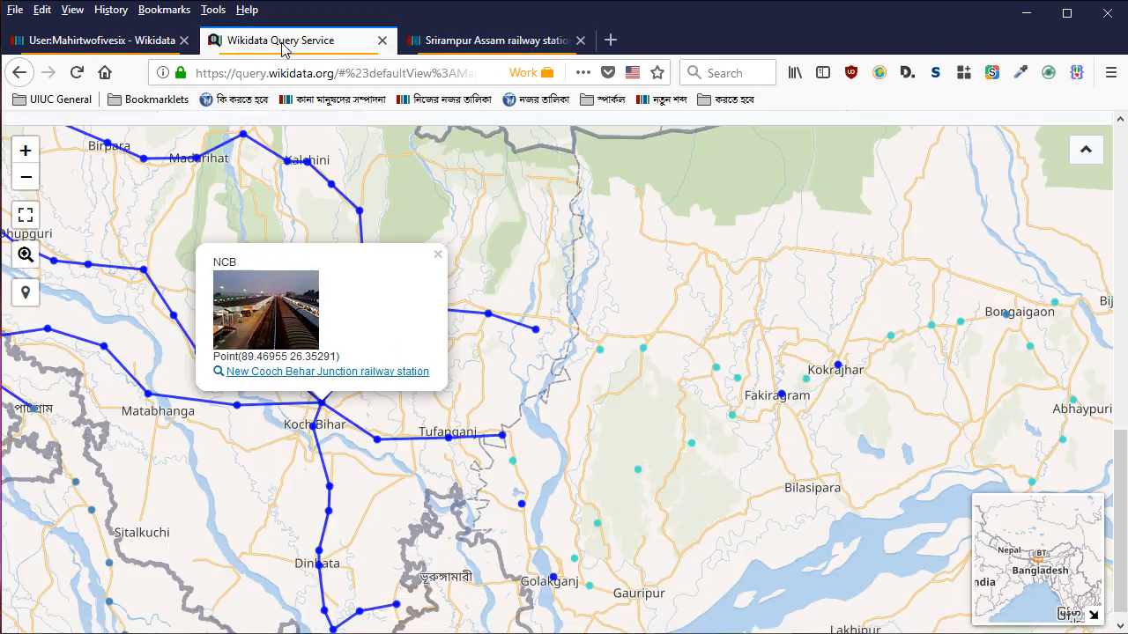
scroll(1122, 443, up, 1)
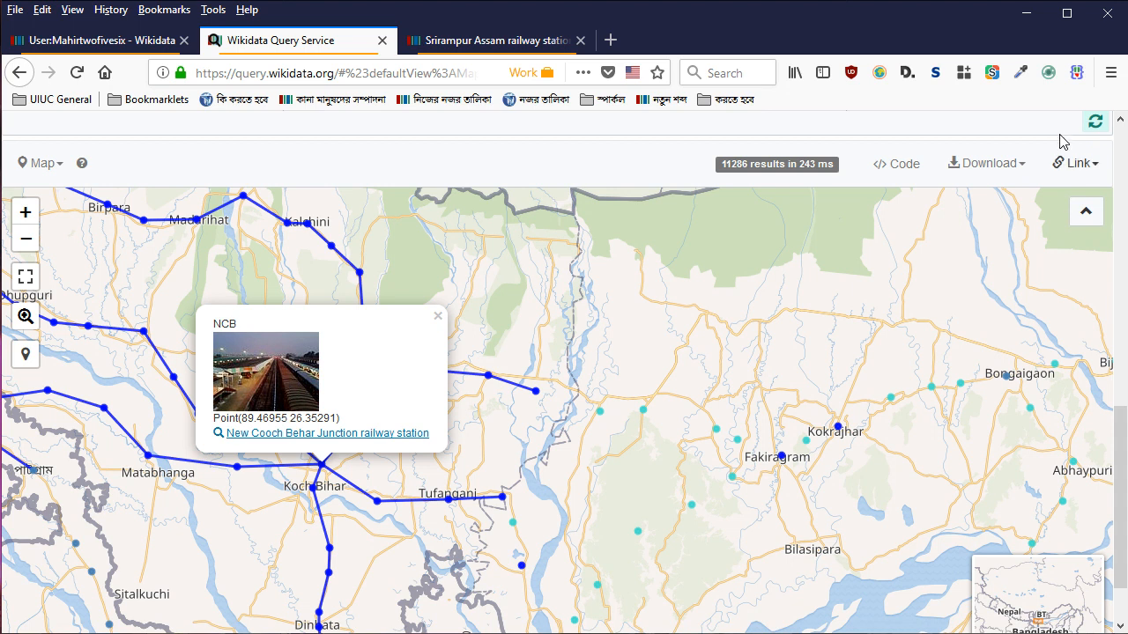
scroll(1122, 498, up, 1)
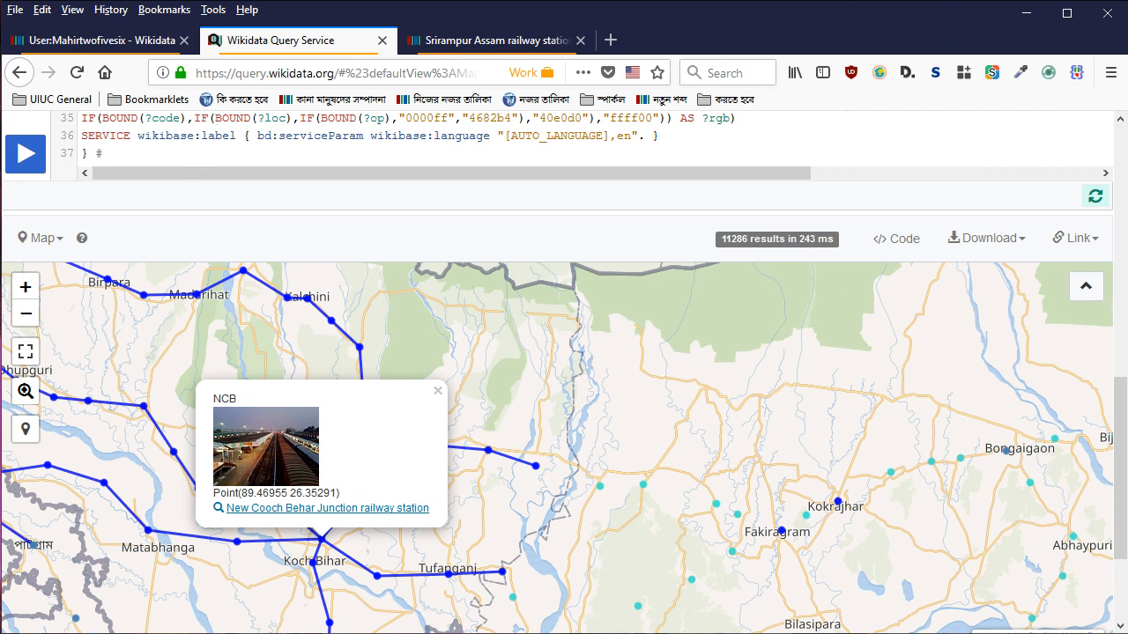
scroll(1121, 467, down, 2)
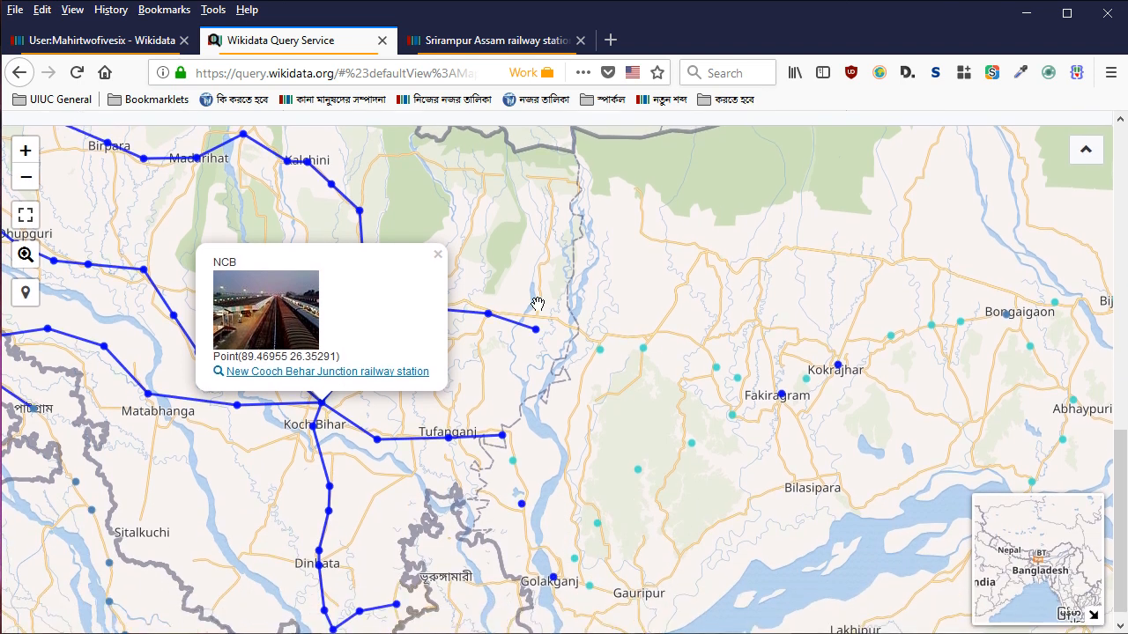
click(475, 40)
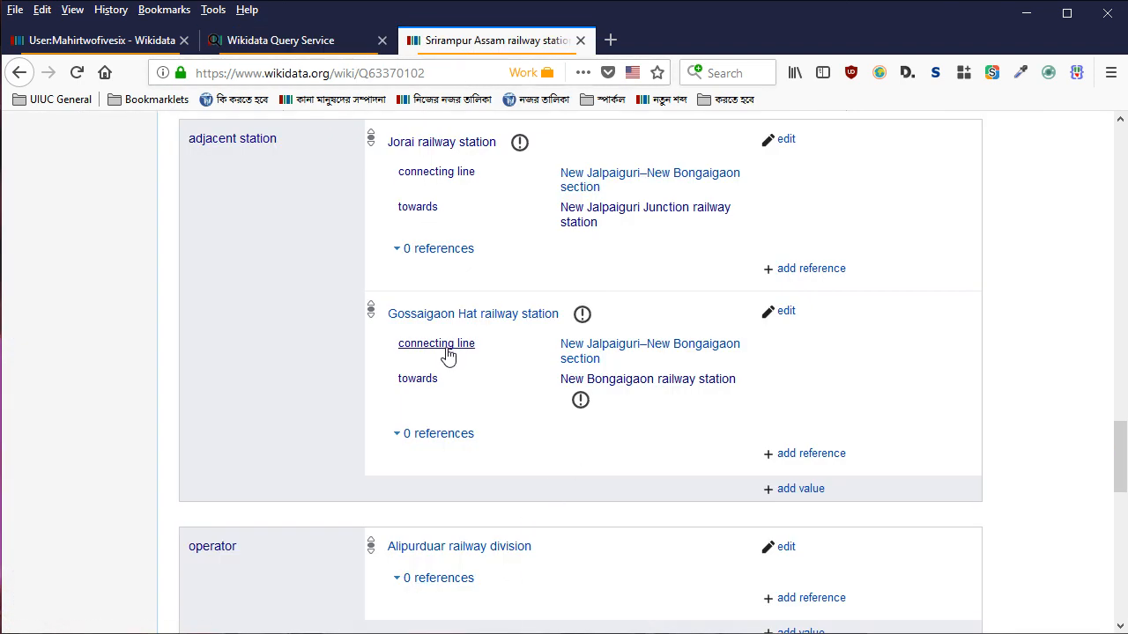
click(463, 316)
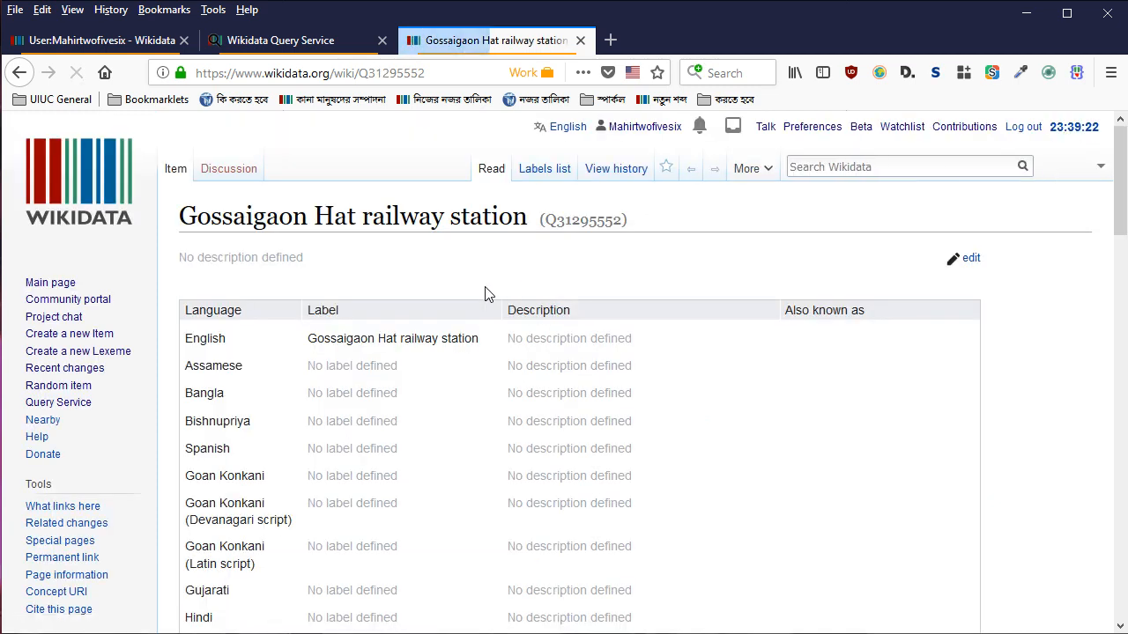
Open Google Images (images.google.com) in a new Work container tab
scroll(494, 291, down, 3)
click(16, 11)
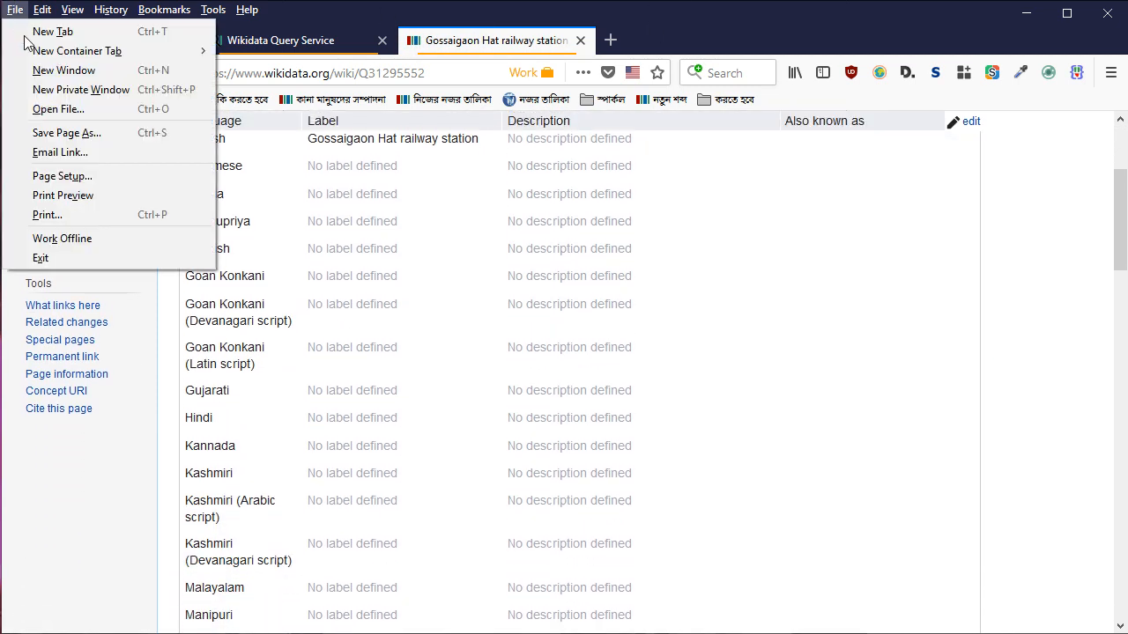
mouse_move(88, 51)
click(252, 71)
text(ima)
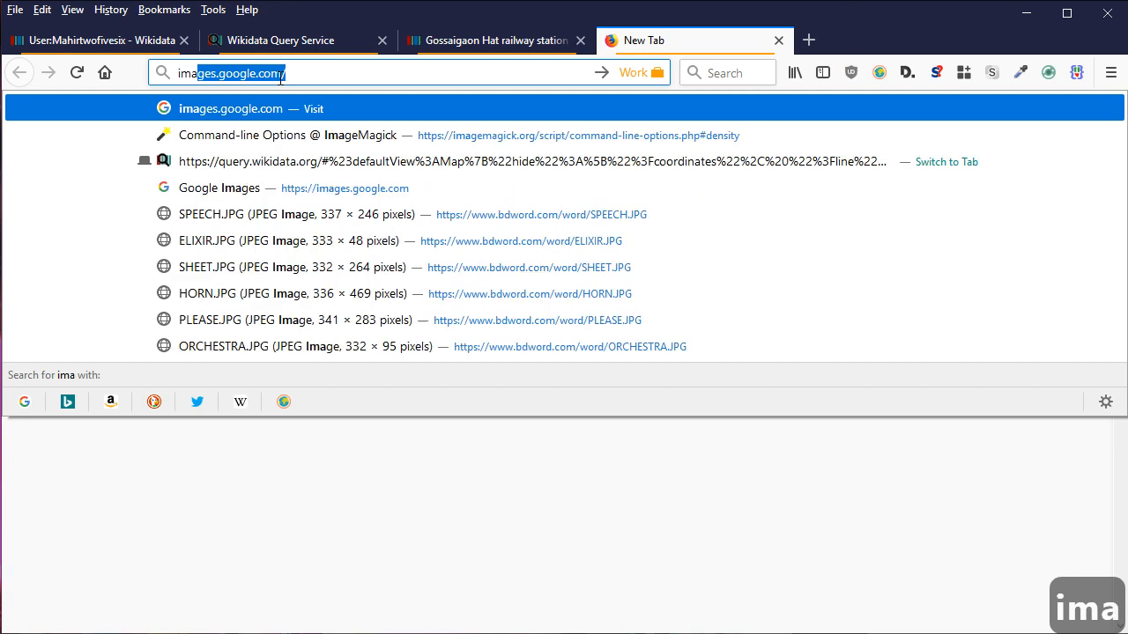
key(Right)
key(Return)
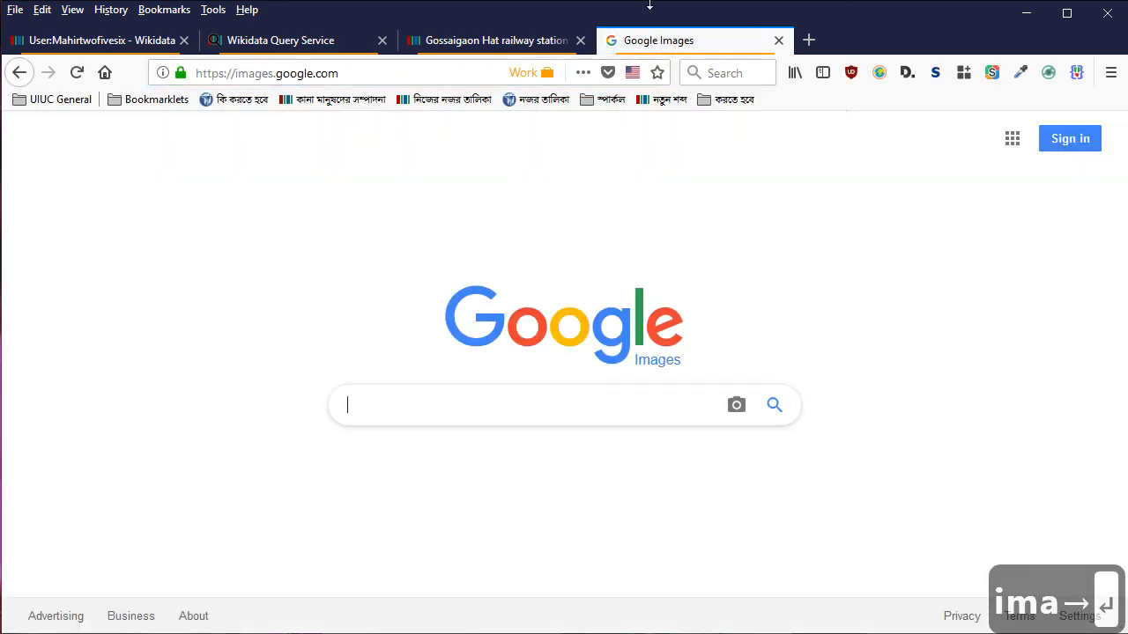
Search Google Images for "gossaigaon hat railway station"
text(goss)
key(BackSpace)
text(aigaon)
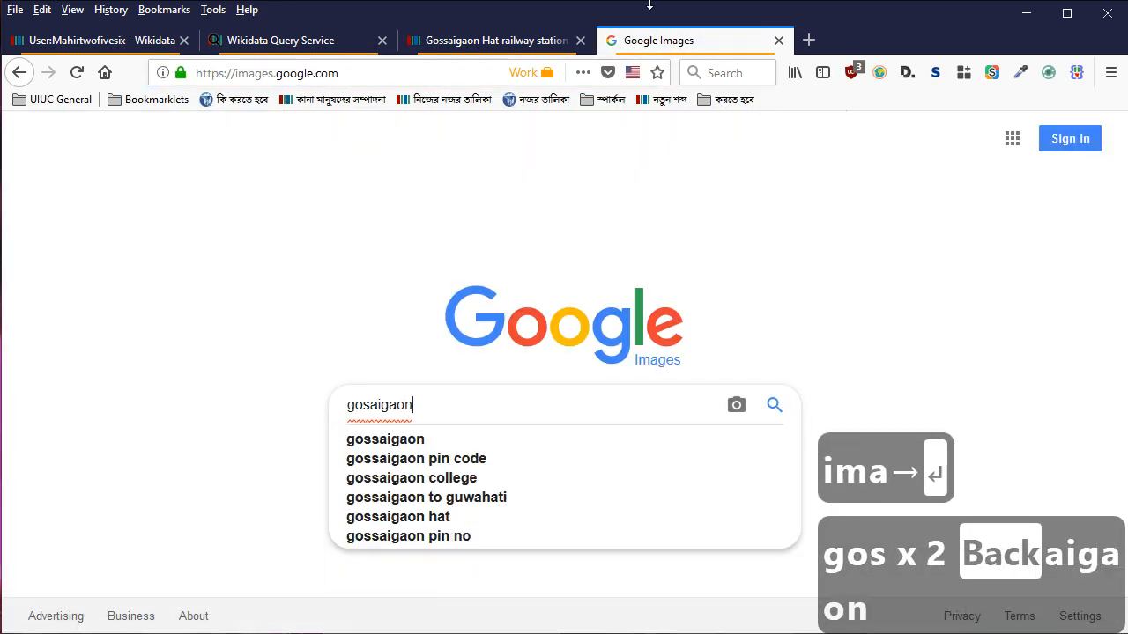
key(Down)
text(hat)
key(Down)
key(Down)
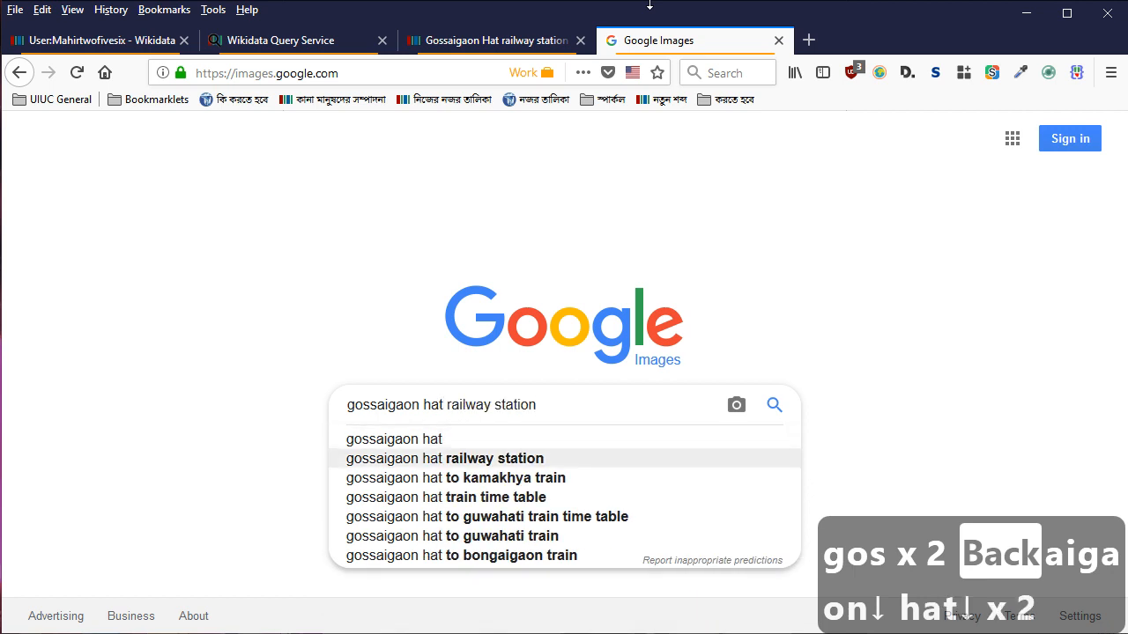
key(Return)
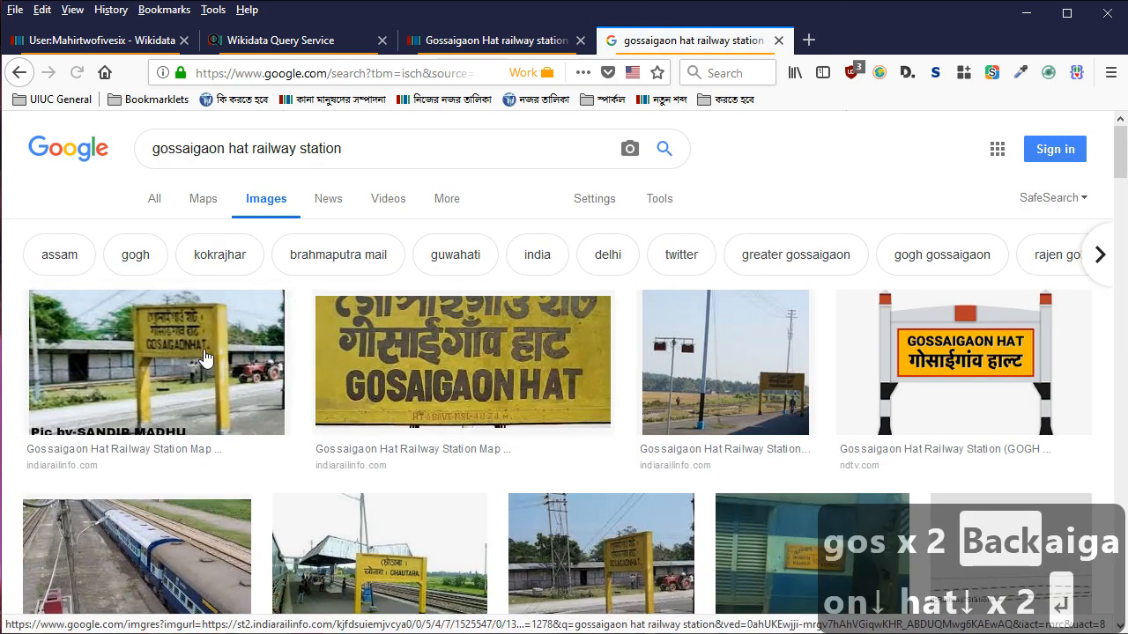
Examine the Gossaigaon Hat station signboard photos for the spelling of the name in the local scripts
click(504, 382)
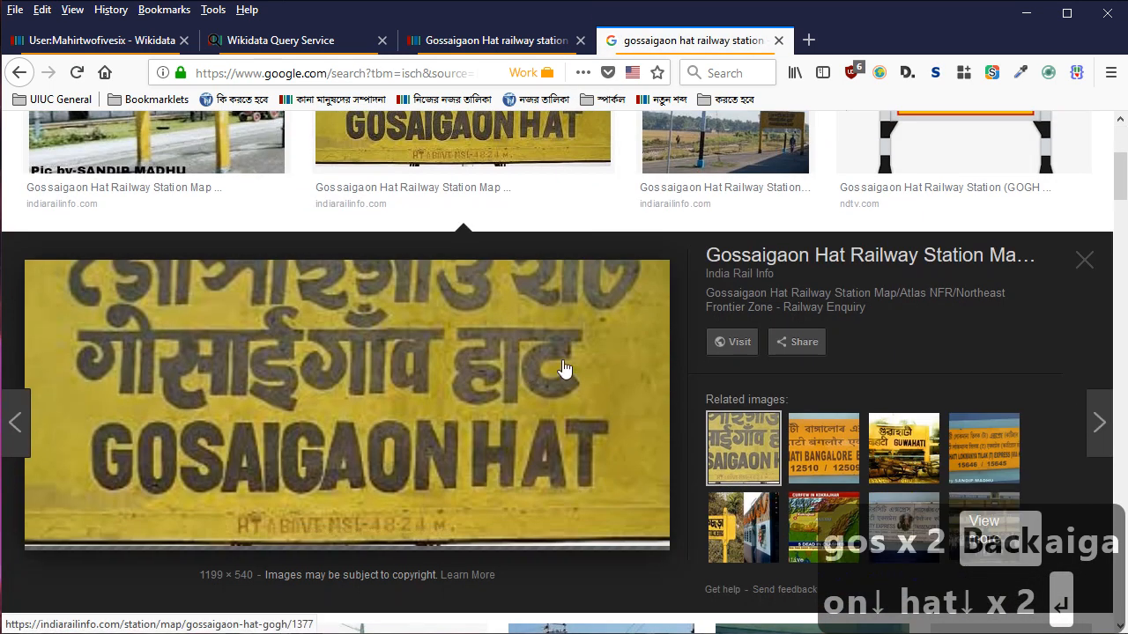
click(181, 147)
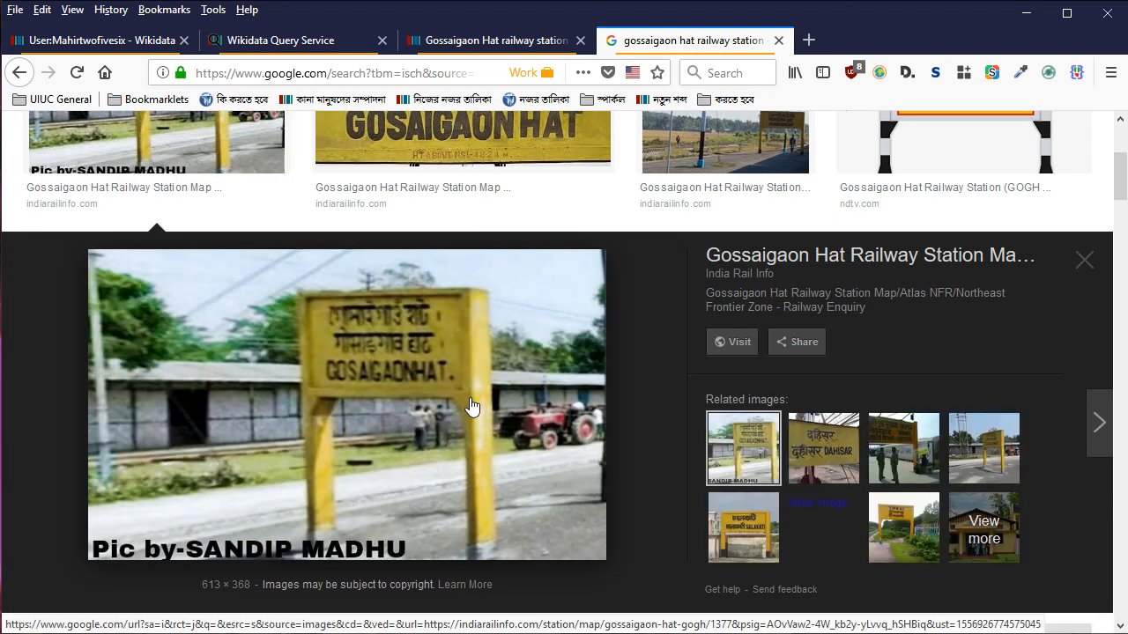
scroll(471, 394, down, 5)
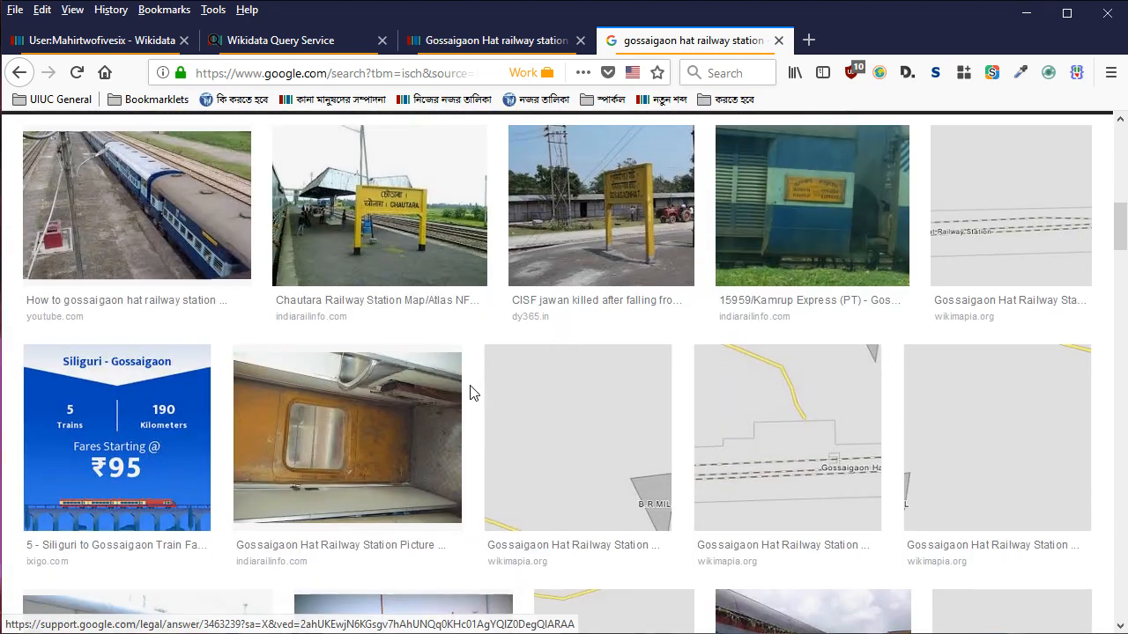
scroll(536, 373, up, 2)
scroll(719, 324, up, 6)
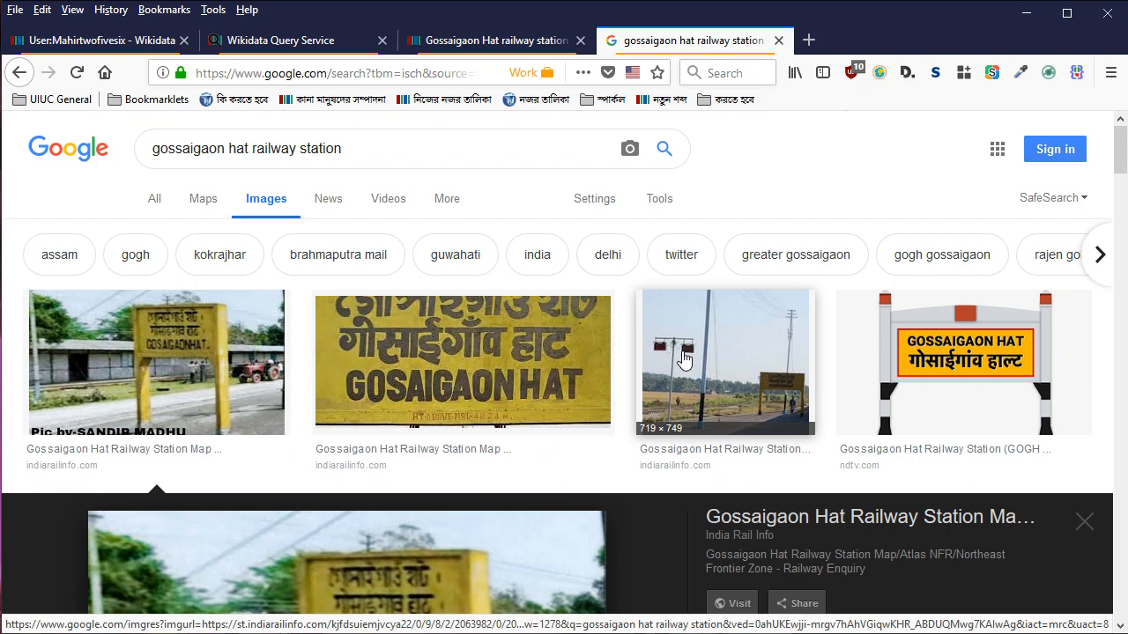
click(769, 361)
scroll(538, 313, up, 2)
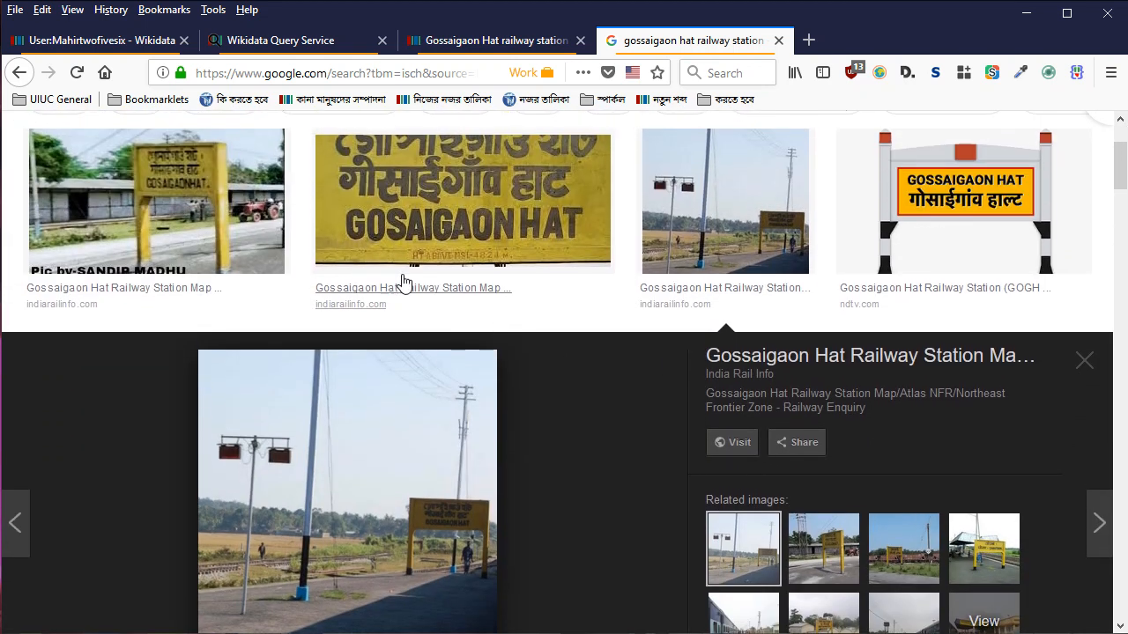
click(410, 269)
scroll(414, 301, up, 2)
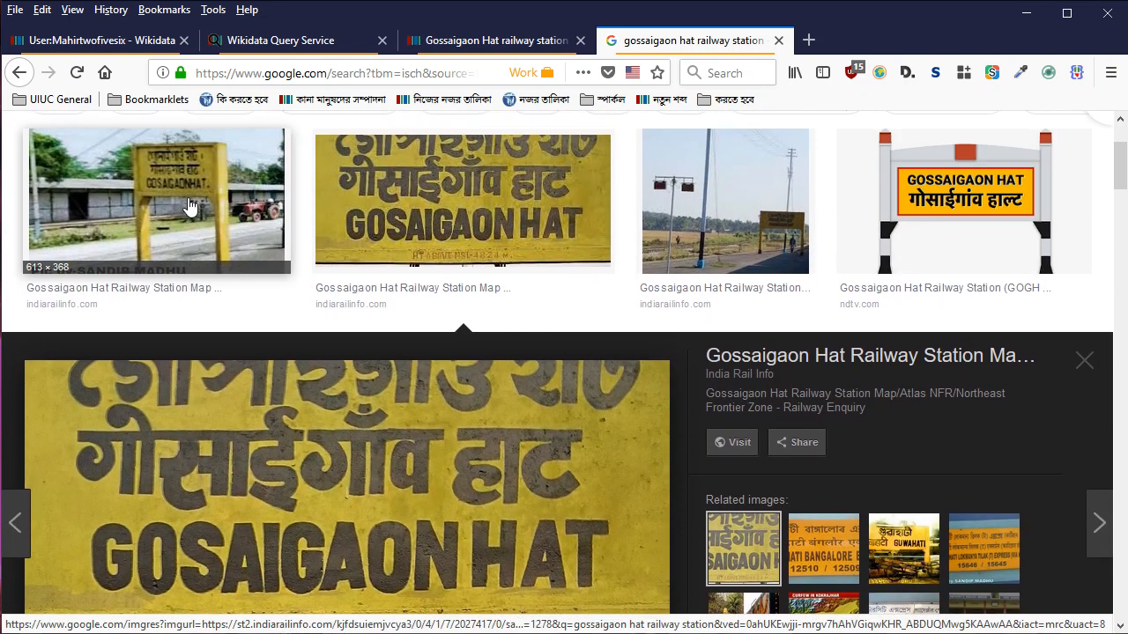
click(188, 206)
scroll(193, 208, down, 10)
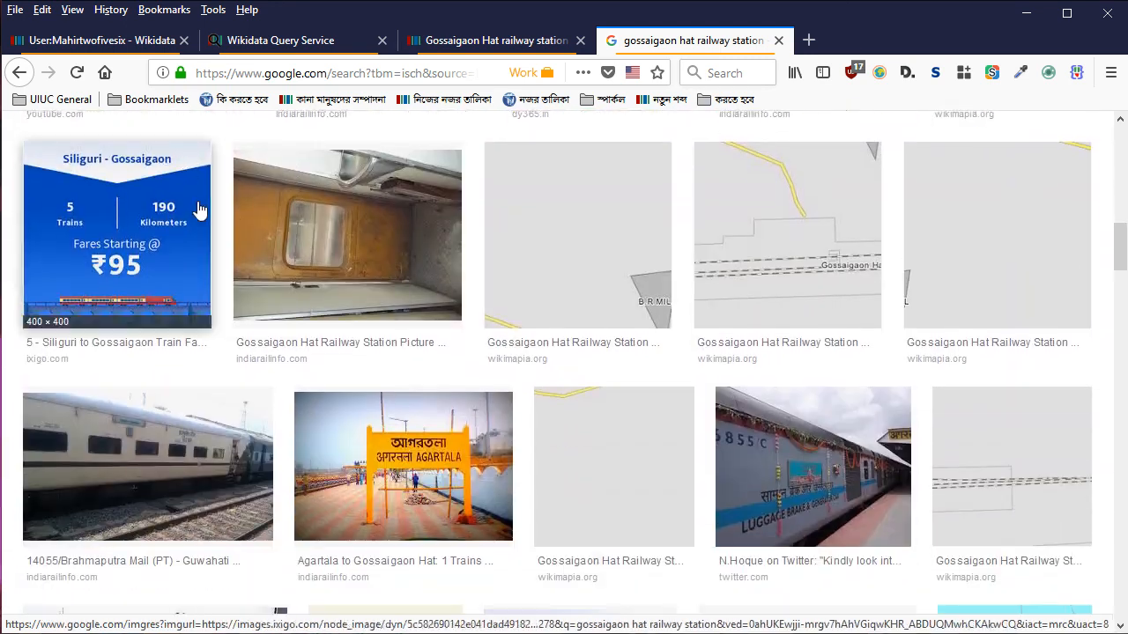
scroll(464, 309, up, 12)
scroll(486, 282, down, 2)
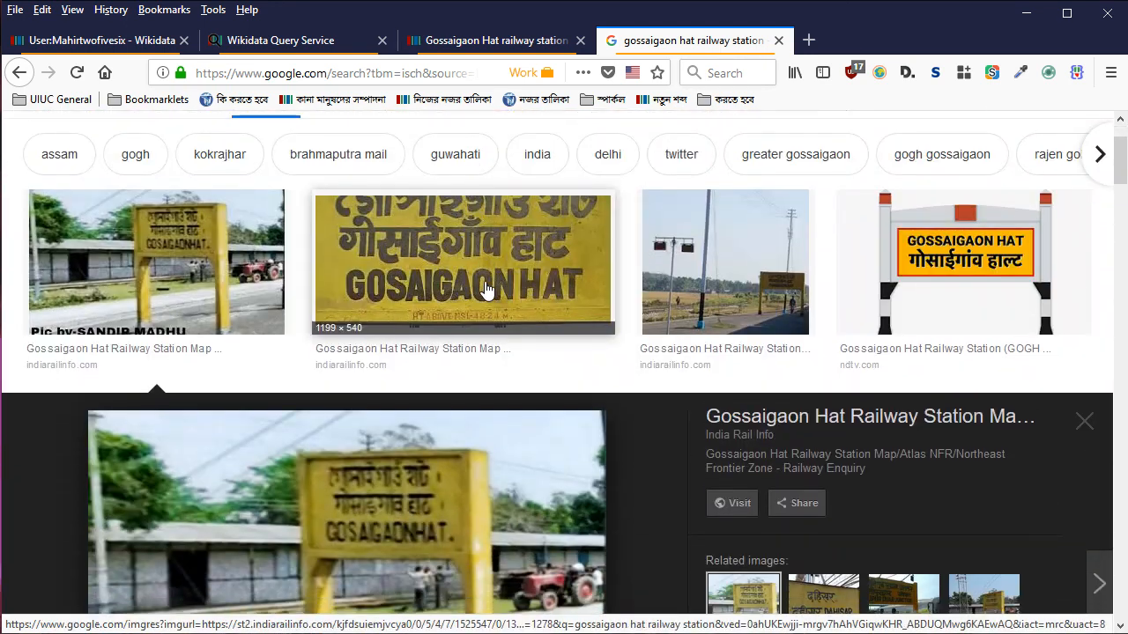
scroll(509, 262, down, 2)
scroll(453, 239, up, 2)
scroll(433, 269, up, 2)
scroll(398, 502, down, 2)
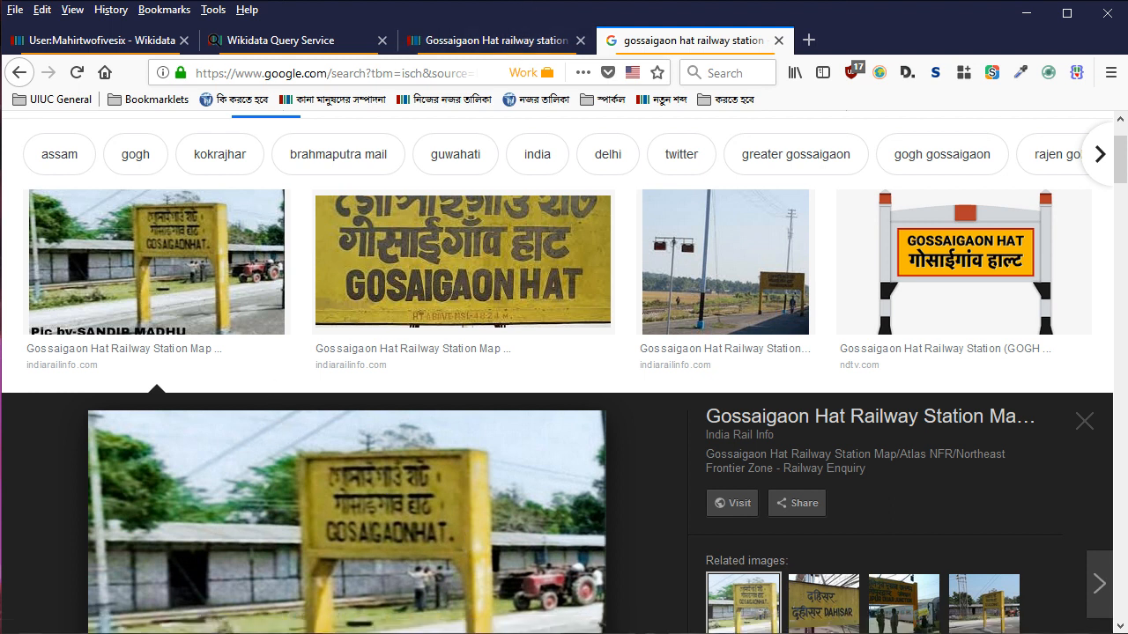
Switch to BabelMap and clear the previous station name from the edit buffer
key(alt+Tab)
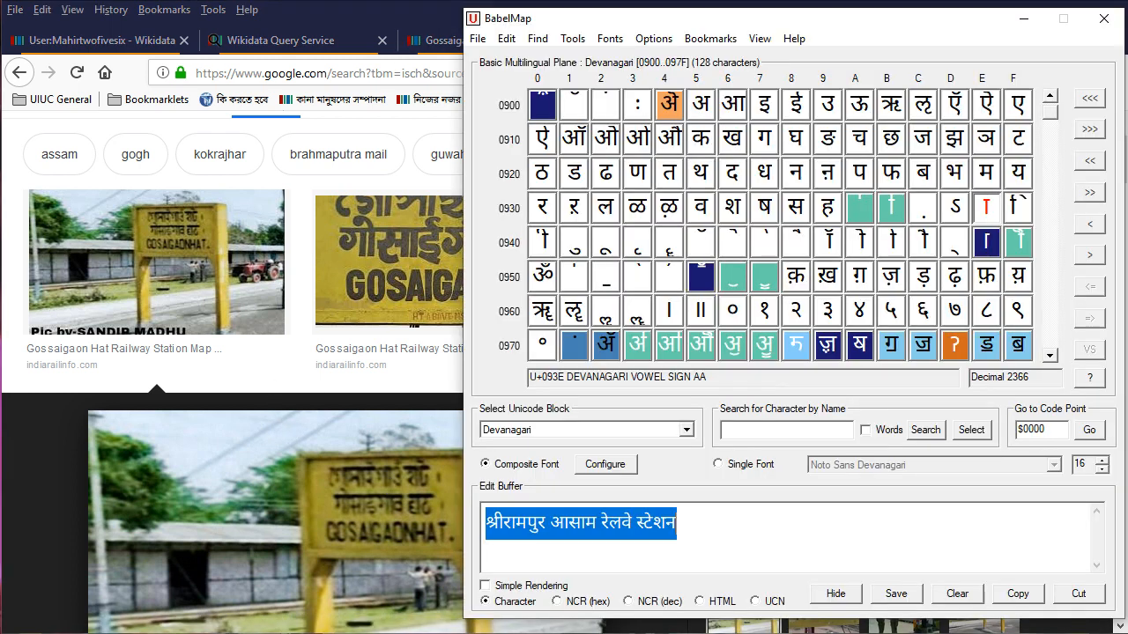
click(586, 523)
key(ctrl+z)
key(ctrl+z)
key(ctrl+z)
key(ctrl+z)
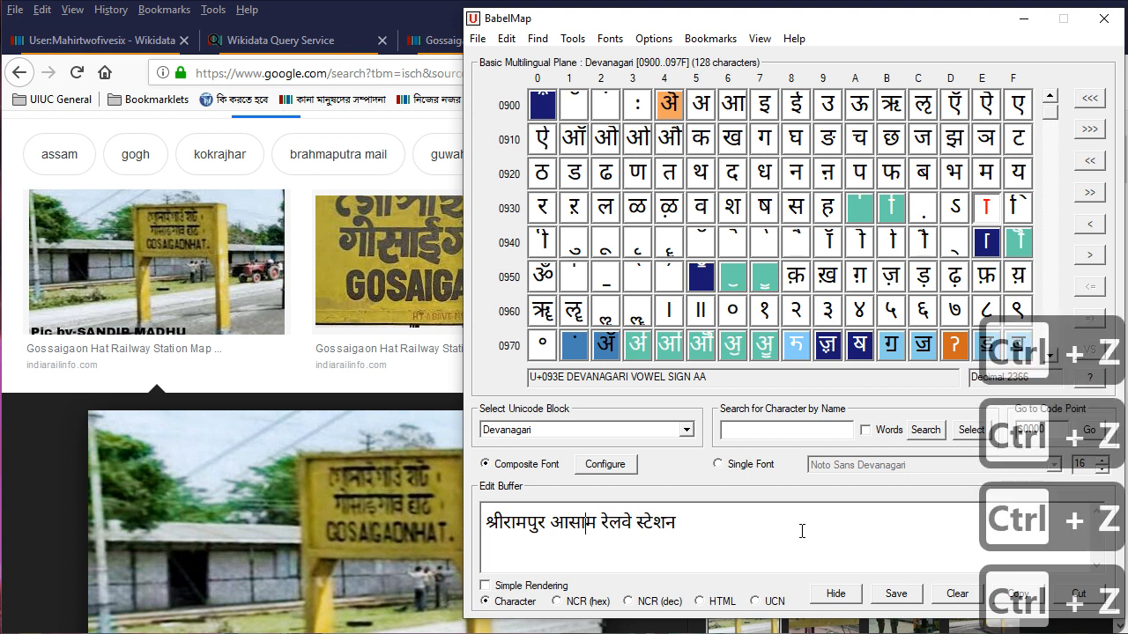
key(ctrl+a)
key(BackSpace)
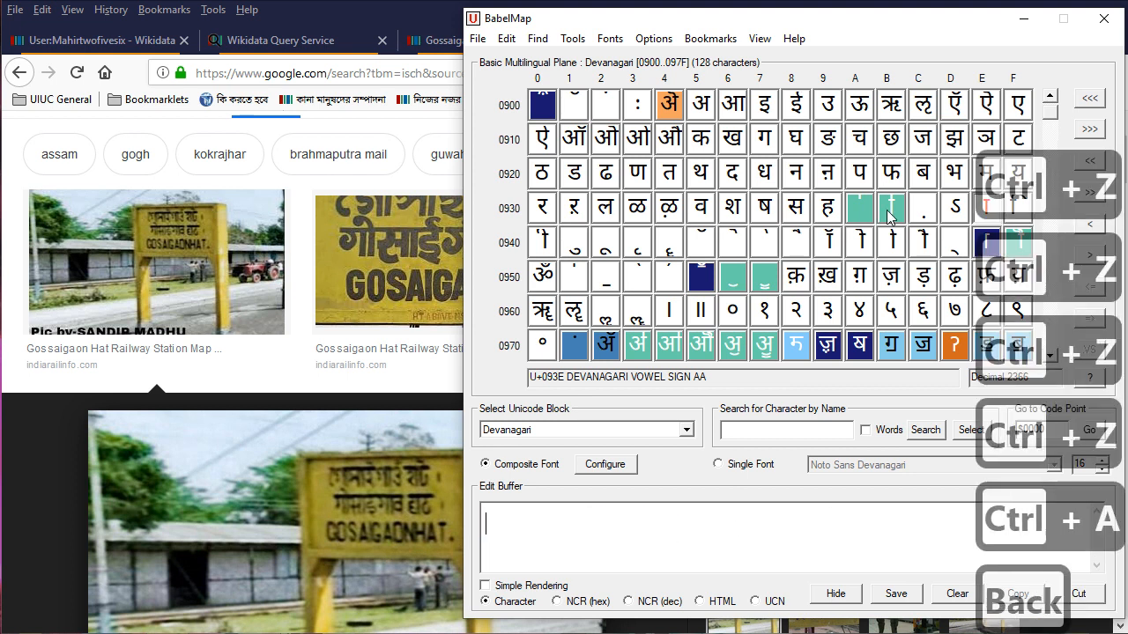
Copy the Assamese wording for railway station, ৰেল ষ্টেচন, from the Srirampur Assam item and return to the Gossaigaon Hat item
click(434, 40)
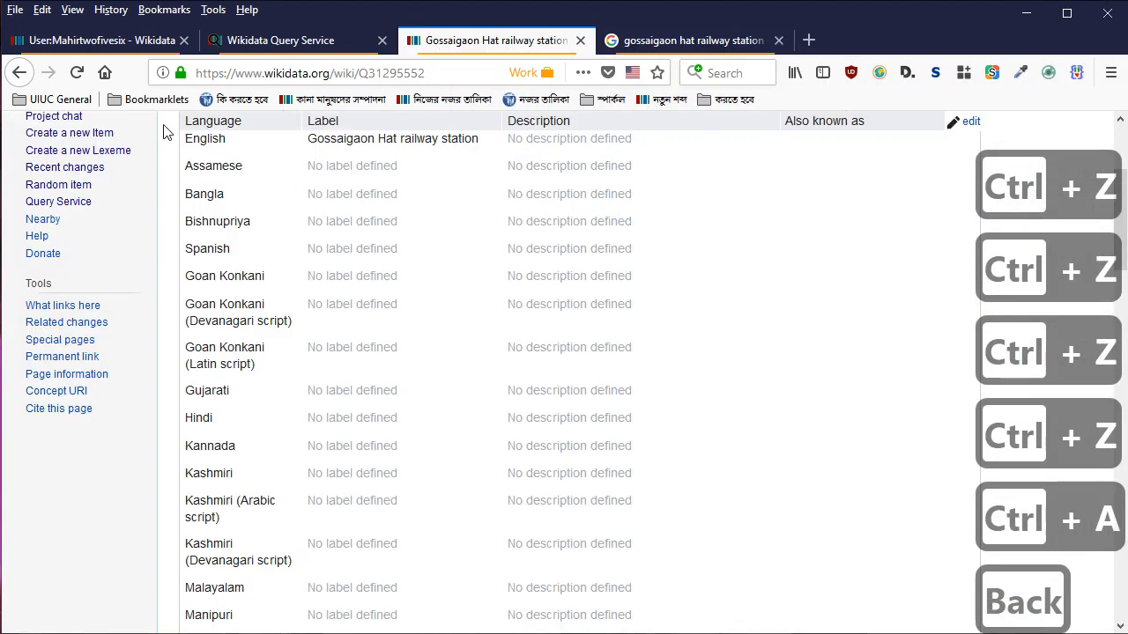
click(20, 74)
scroll(331, 257, up, 15)
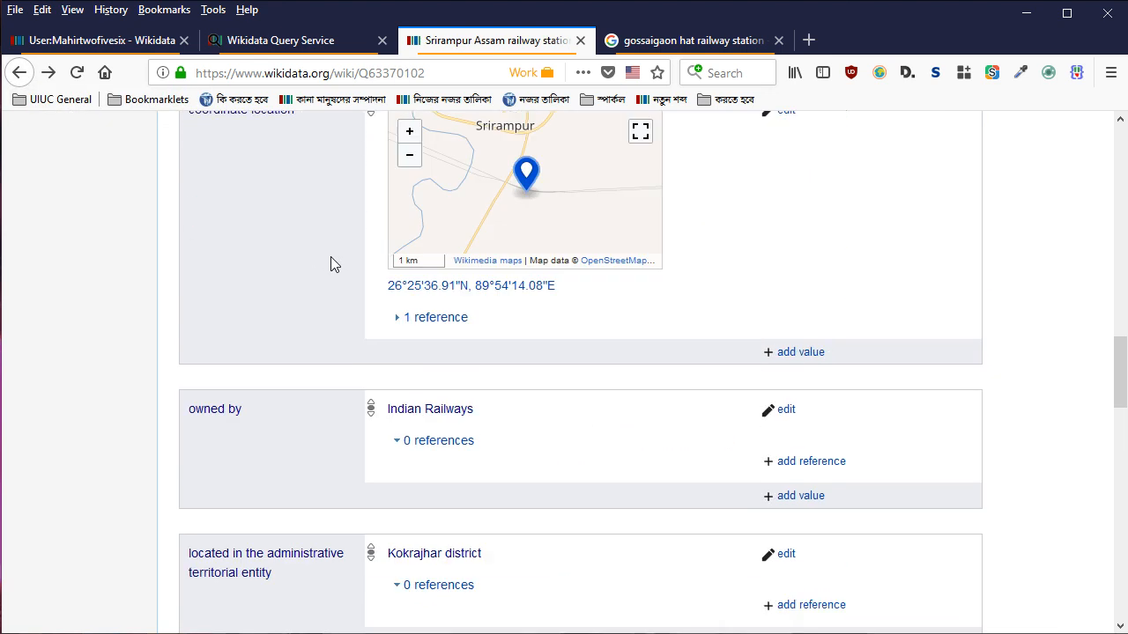
drag(387, 369, 485, 374)
key(ctrl+c)
click(47, 72)
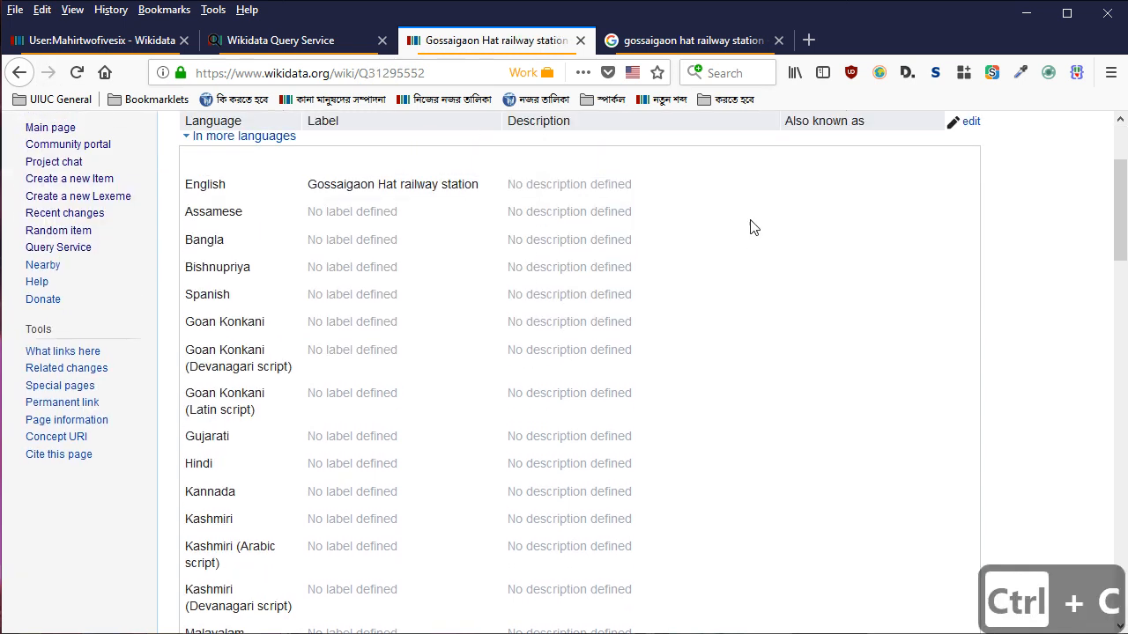
Start editing the Gossaigaon Hat item's labels and enter the Assamese label গোসাইগাওঁ হাট ৰেল ষ্টেচন
scroll(966, 273, up, 4)
click(968, 262)
scroll(468, 395, down, 2)
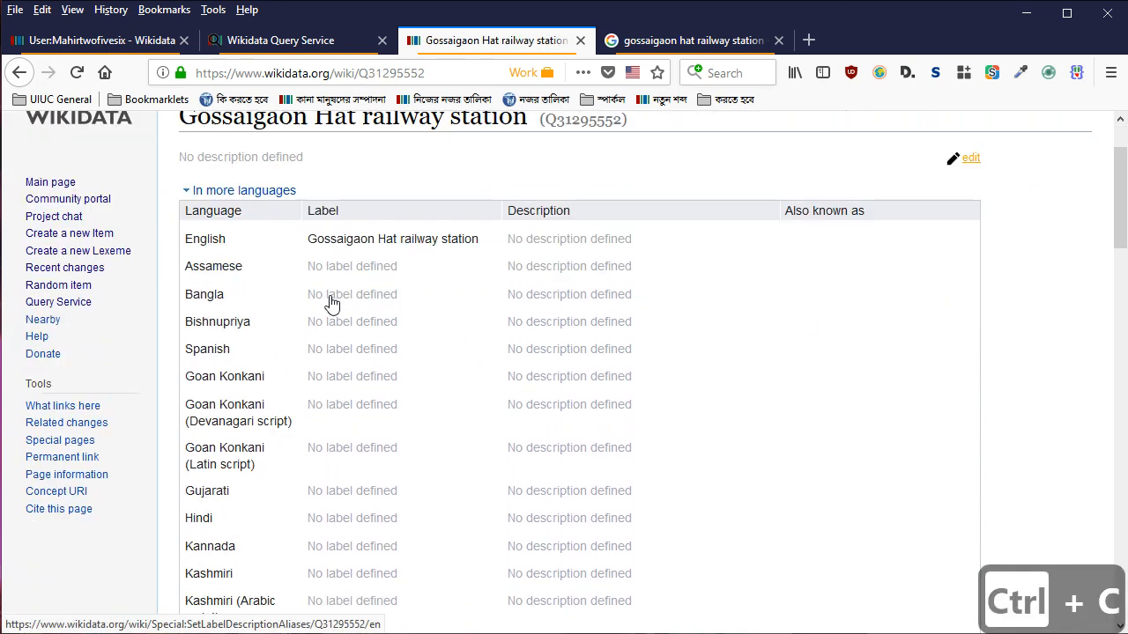
text(gOsaig)
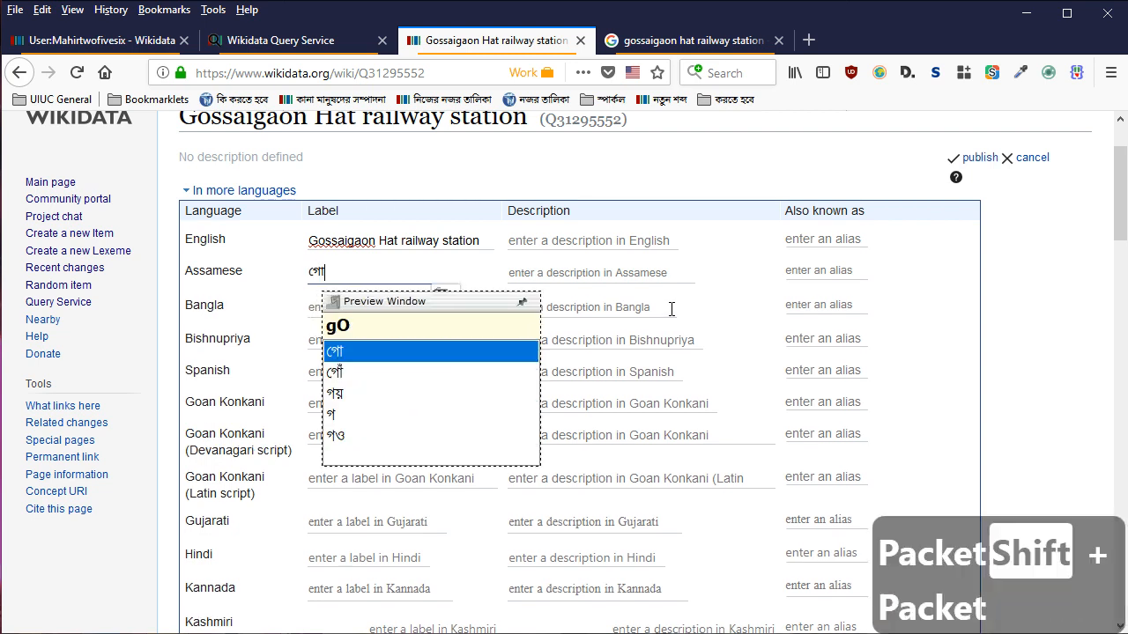
text(aO^ )
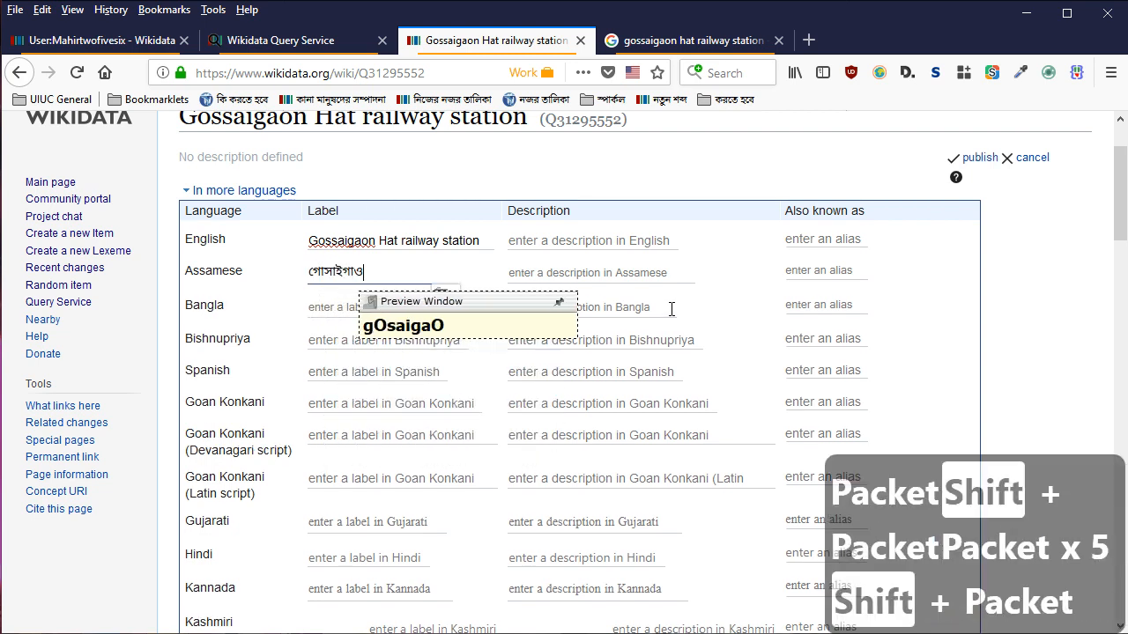
text(haT)
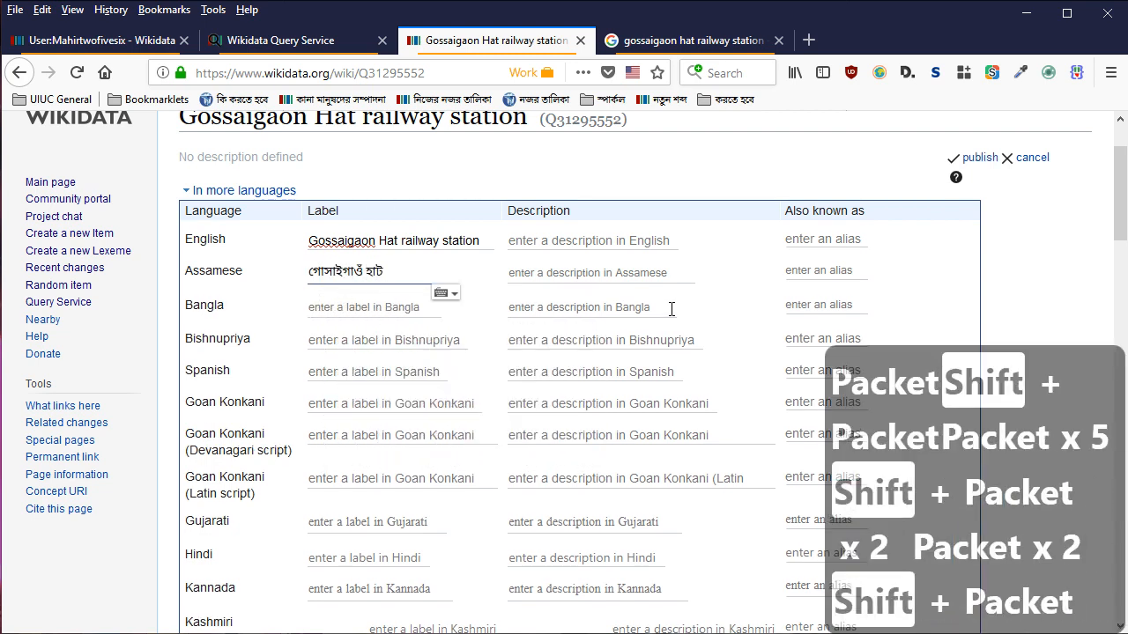
key(ctrl+v)
Enter the Bangla label as গোসাইগাঁ হাট followed by the Bangla words for railway station, ending in স্টেশন
key(Tab)
key(Tab)
key(Tab)
key(Tab)
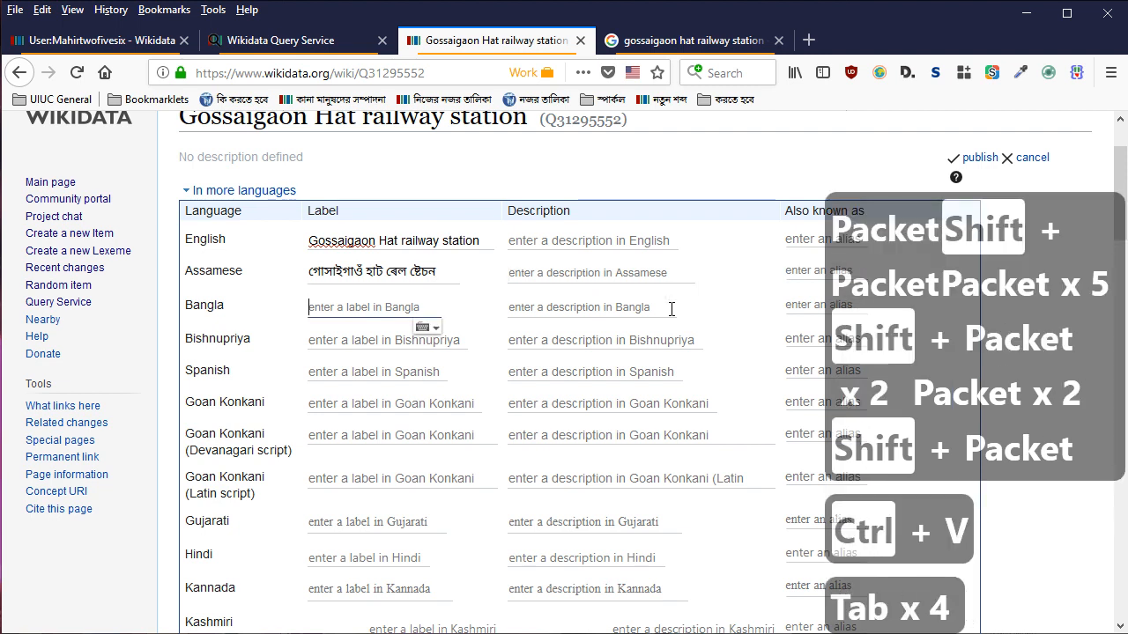
key(shift+Tab)
text(gOsaiga)
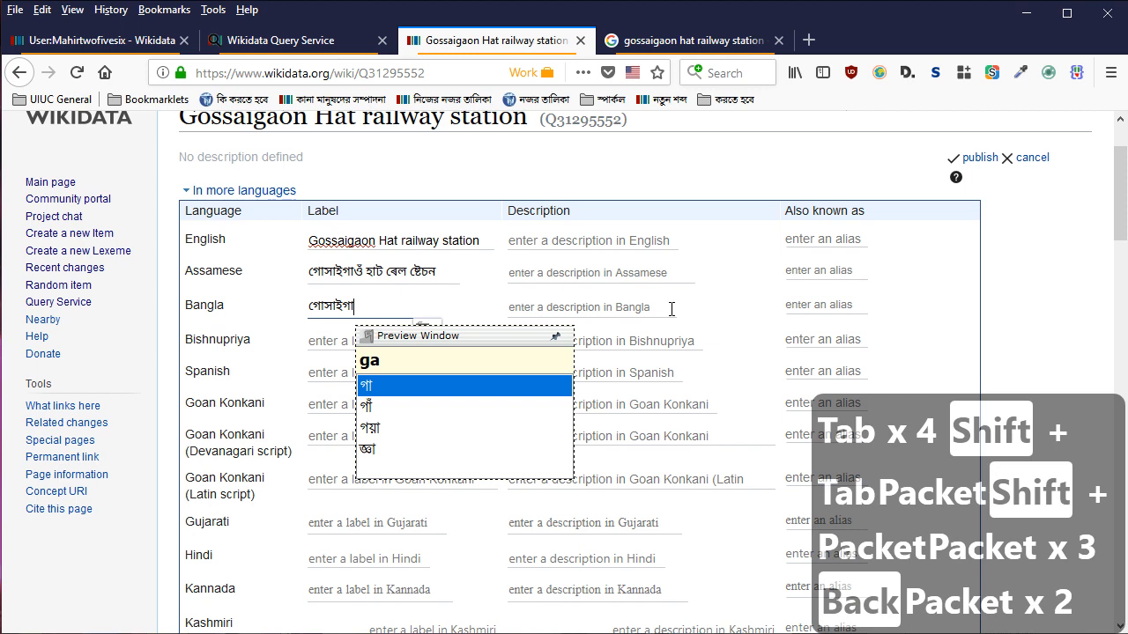
text(O)
key(BackSpace)
text(^)
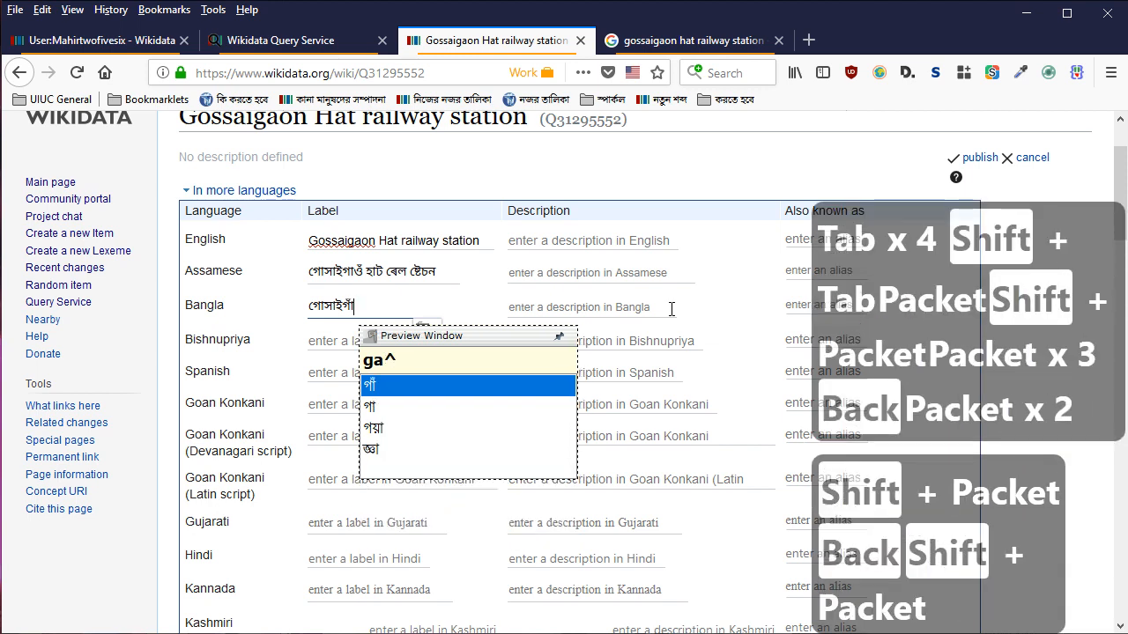
key(BackSpace)
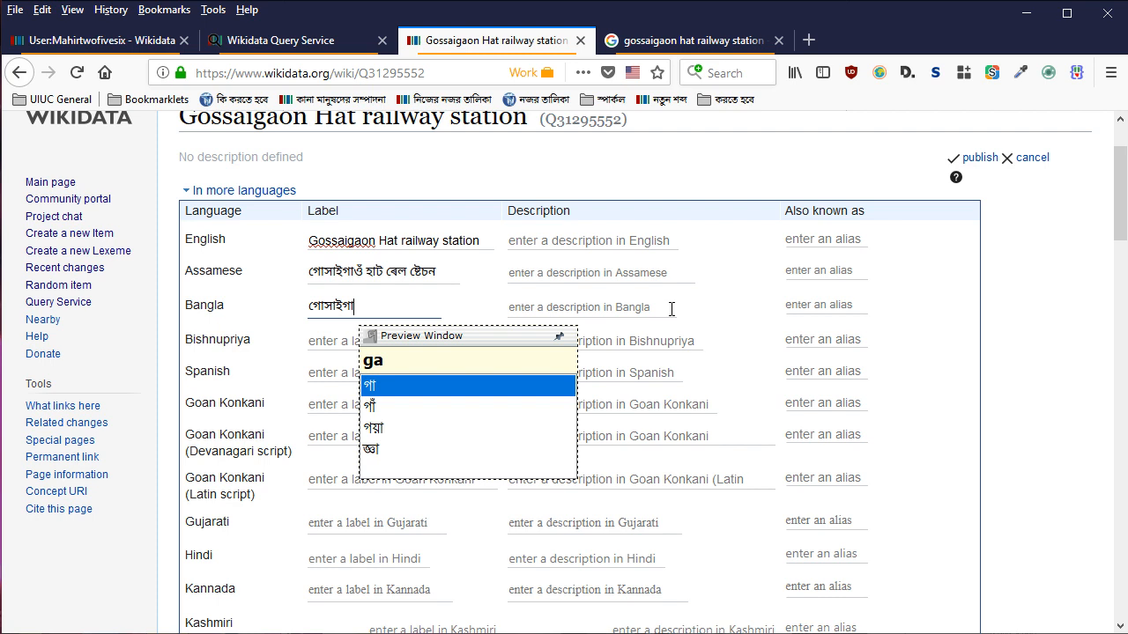
text(^)
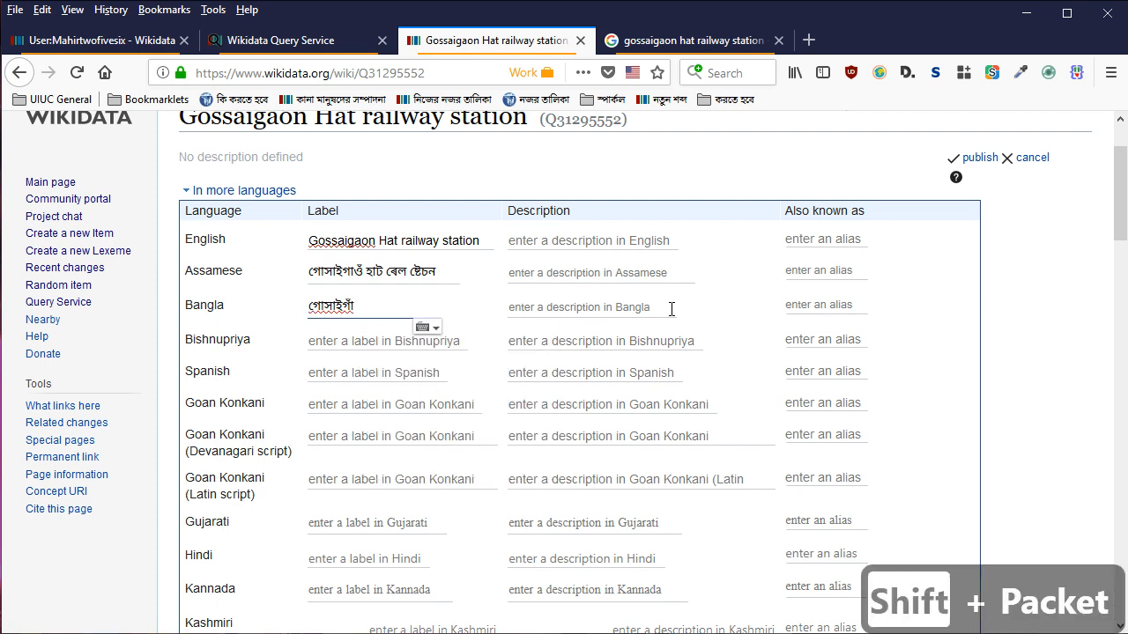
text( haT re)
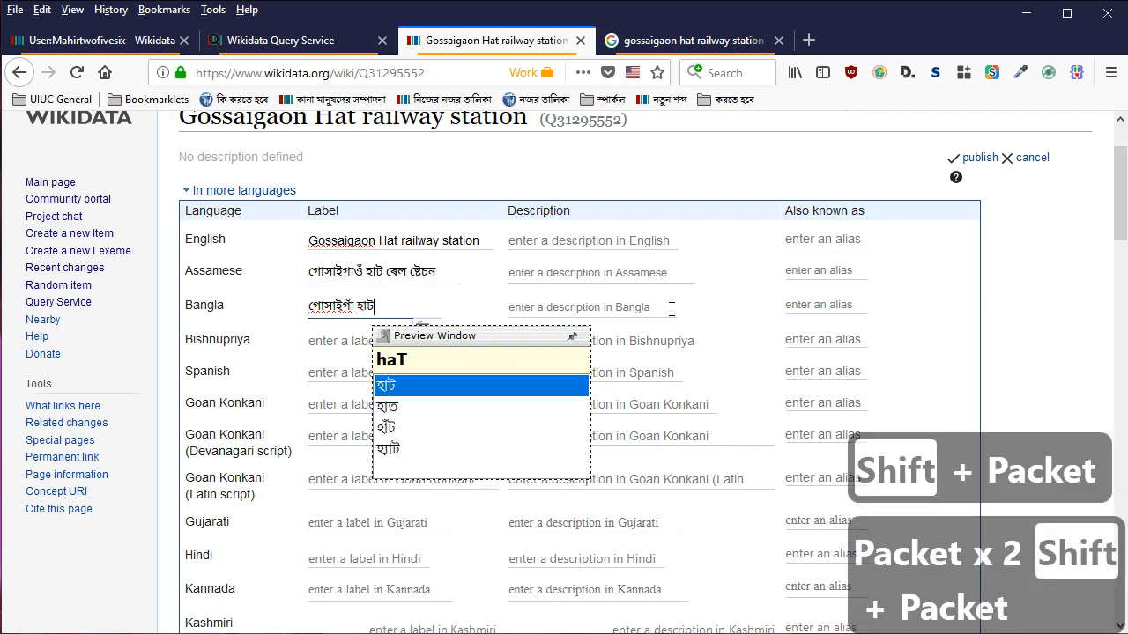
text(lwe sTeshon)
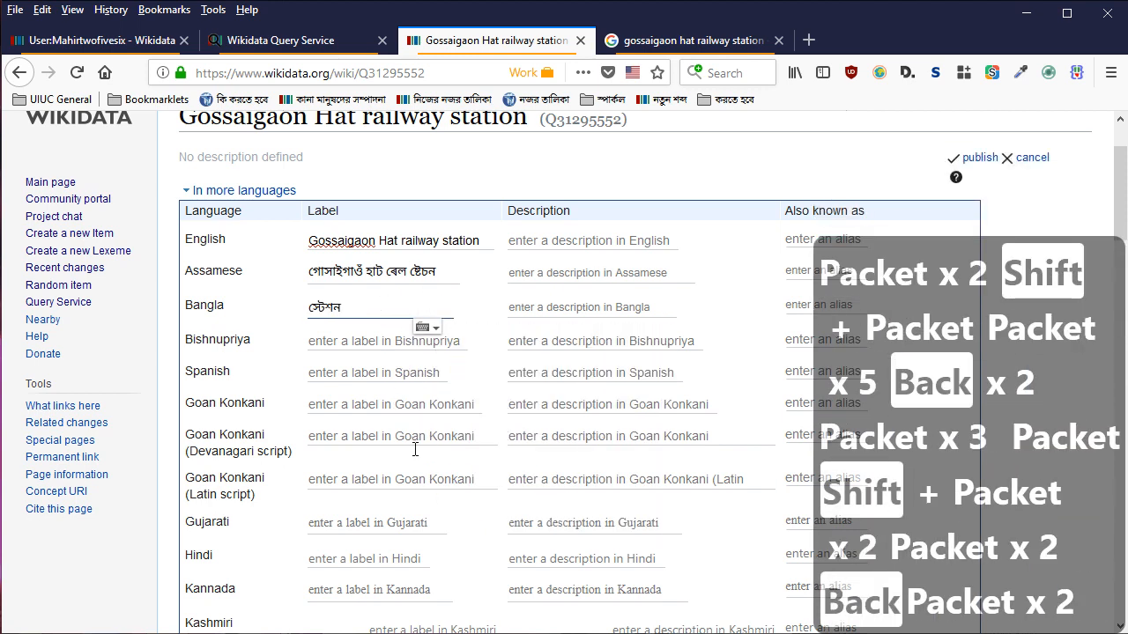
Switch to BabelMap and compose the first part of the station's Devanagari name, गॊसाईगा, in the edit buffer
key(ctrl+Tab)
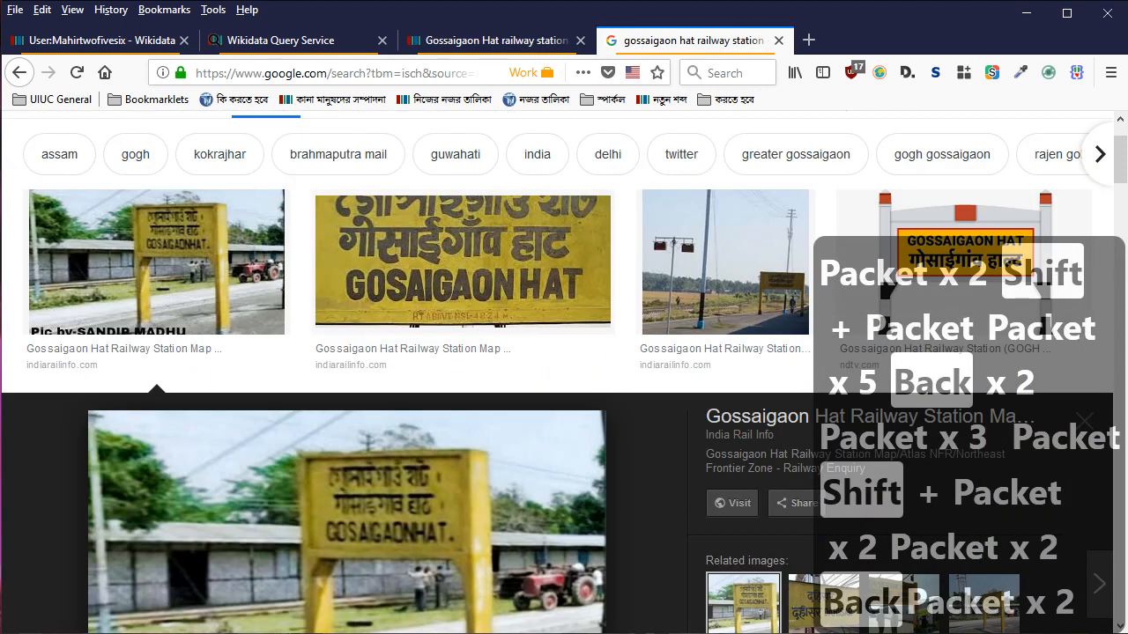
key(alt+Tab)
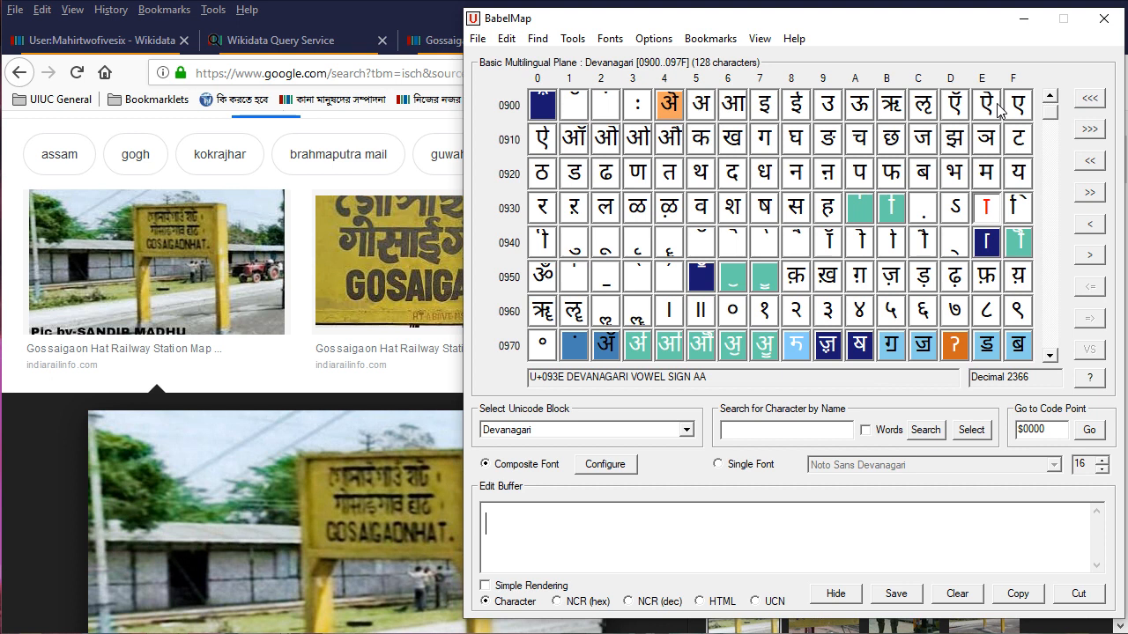
double_click(764, 141)
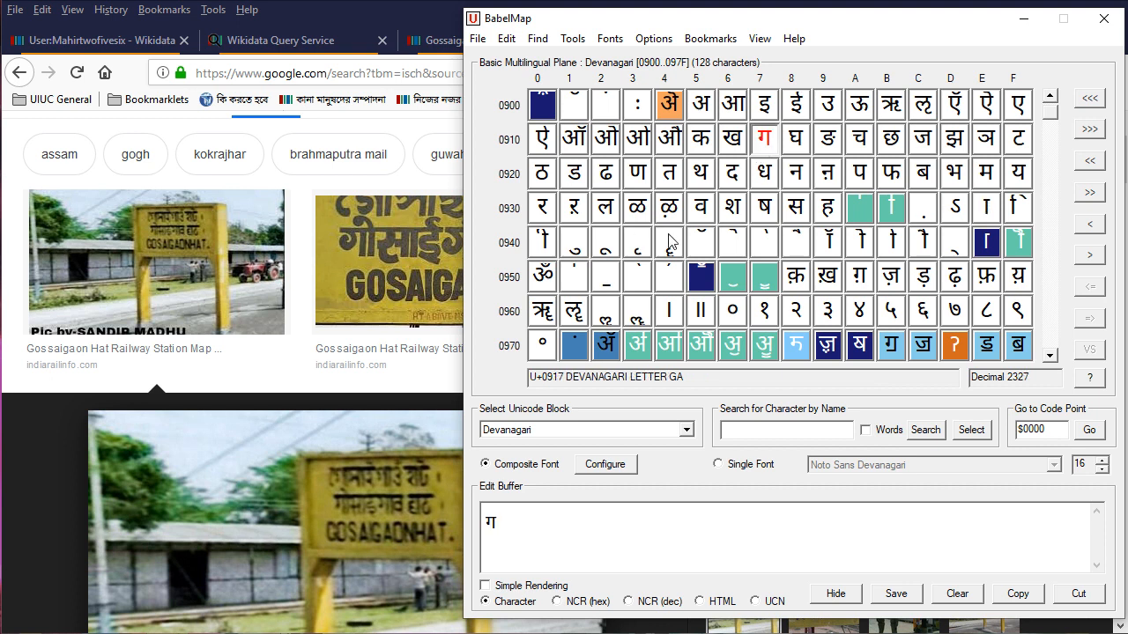
double_click(869, 241)
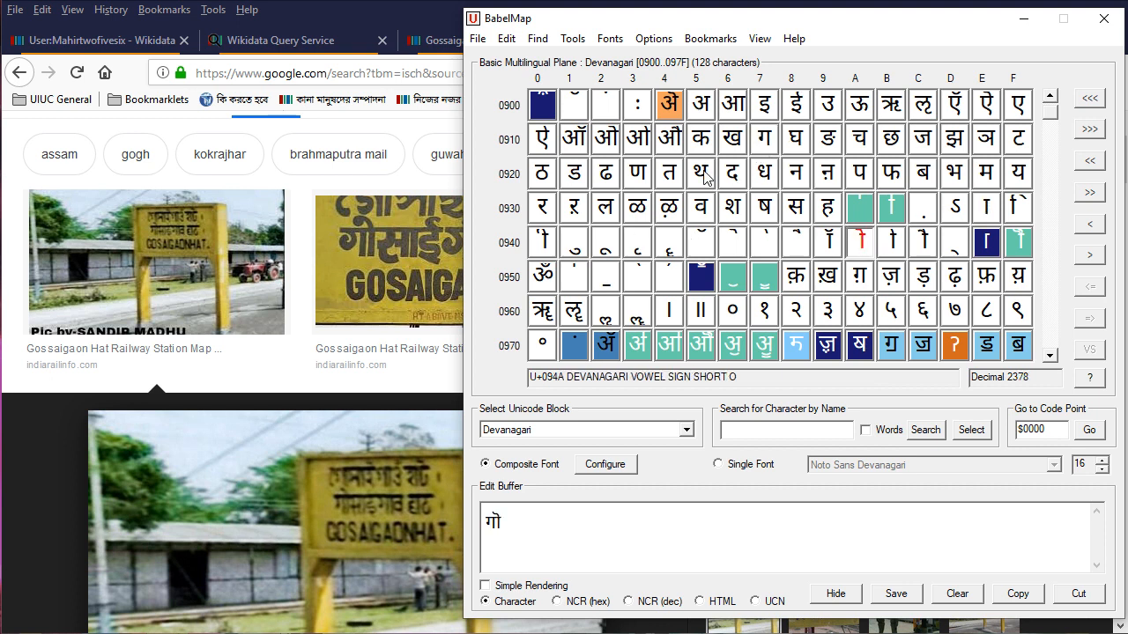
double_click(796, 208)
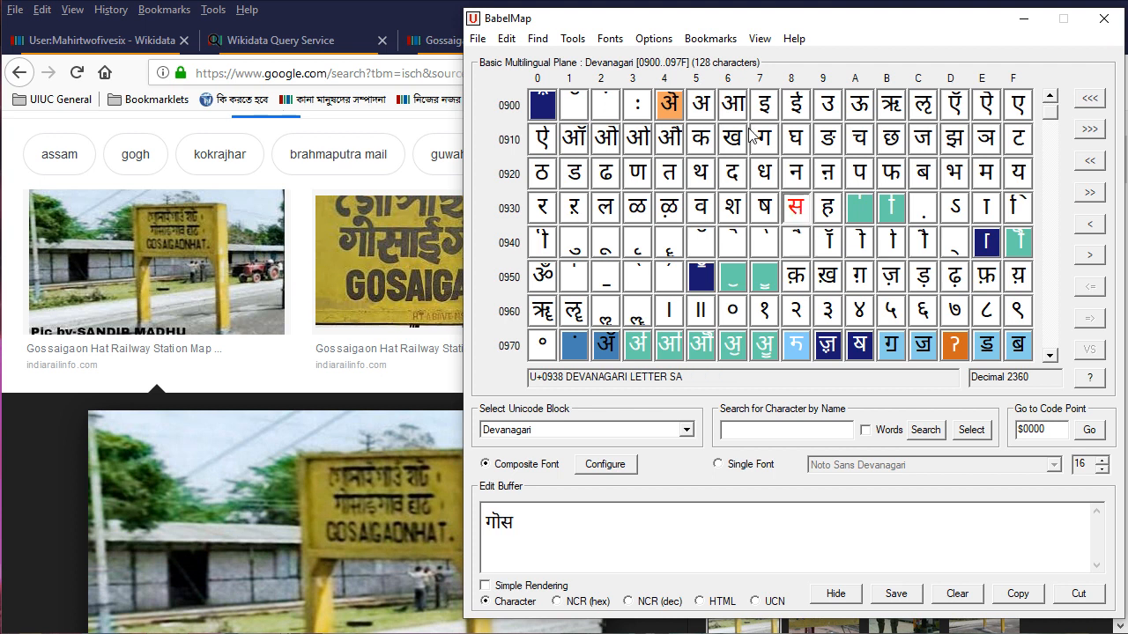
double_click(987, 211)
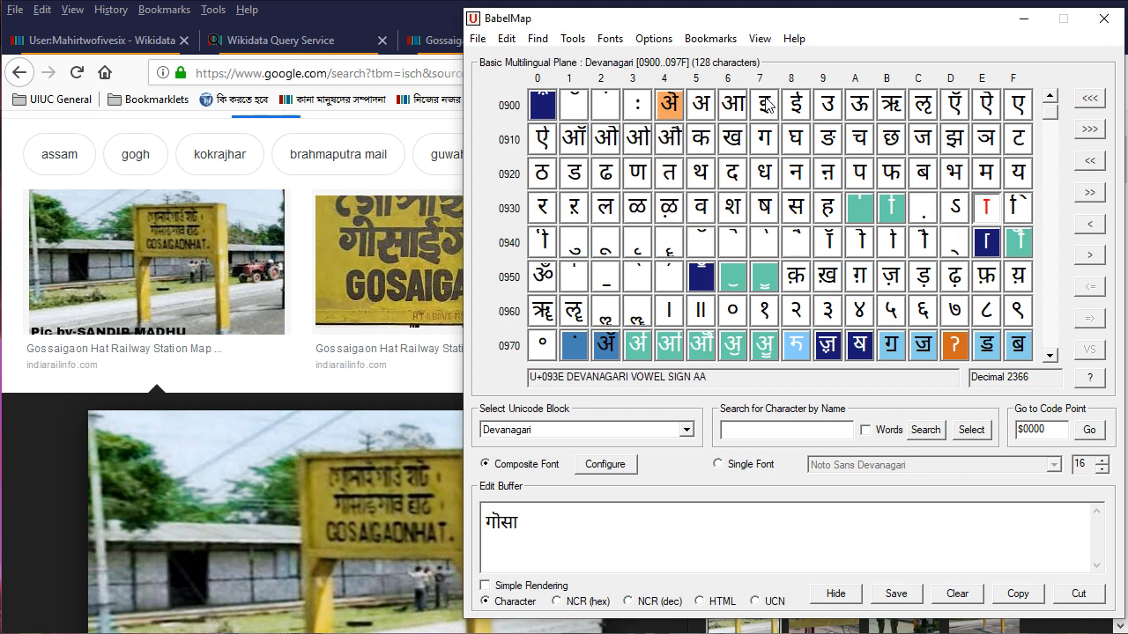
double_click(807, 106)
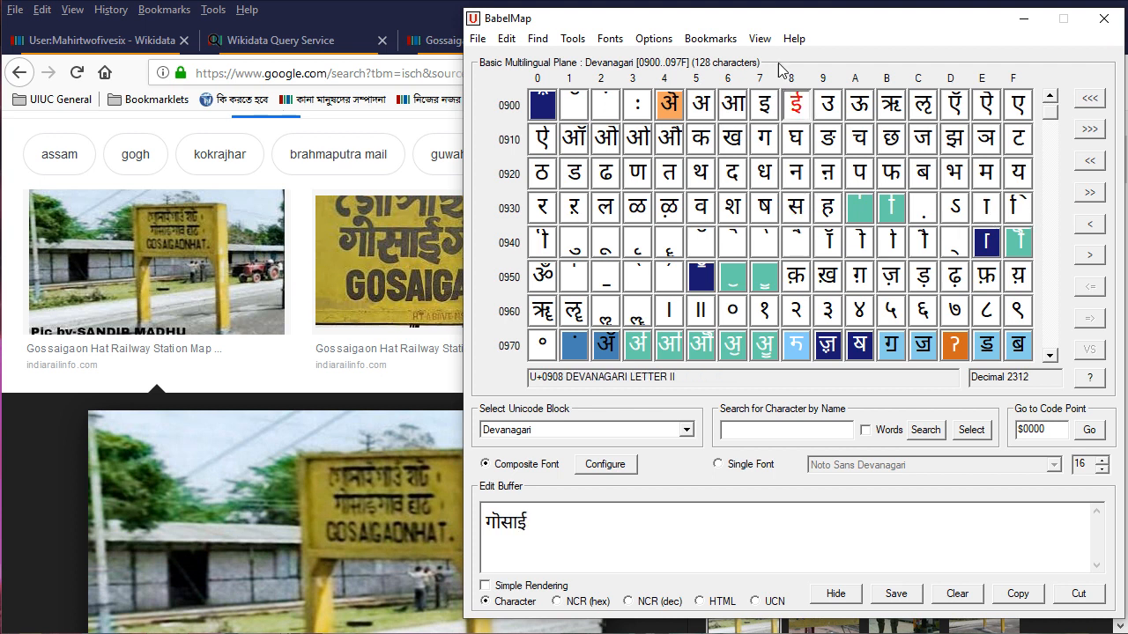
double_click(760, 141)
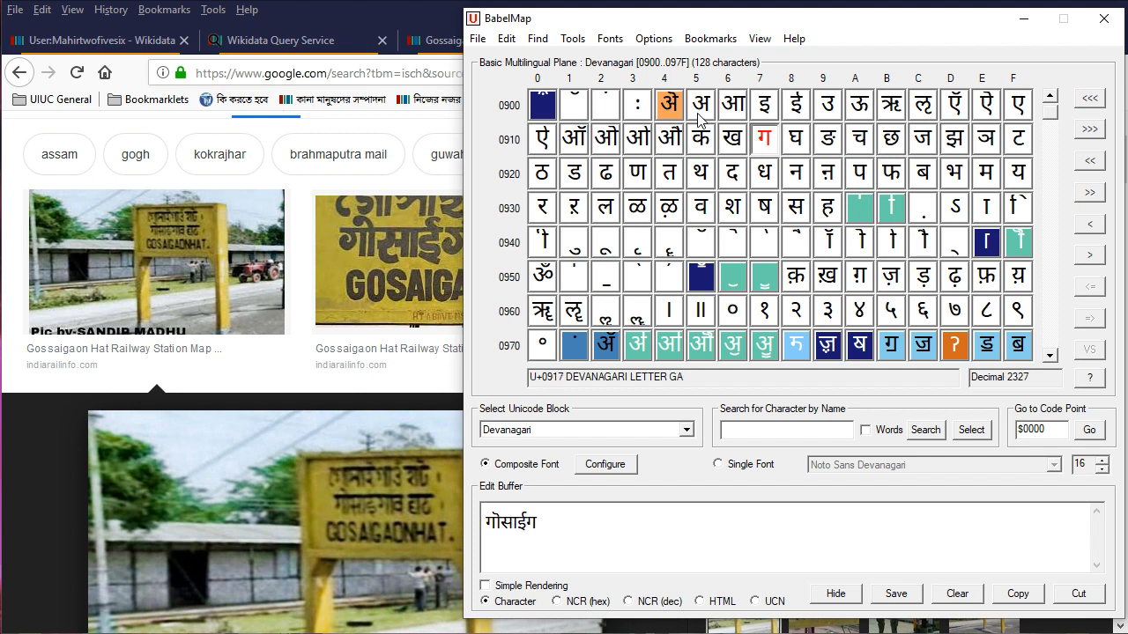
double_click(984, 209)
Check the spelling on the station sign photo, complete the BabelMap text as गॊसाईगाँव हाट and copy it
key(alt+Tab)
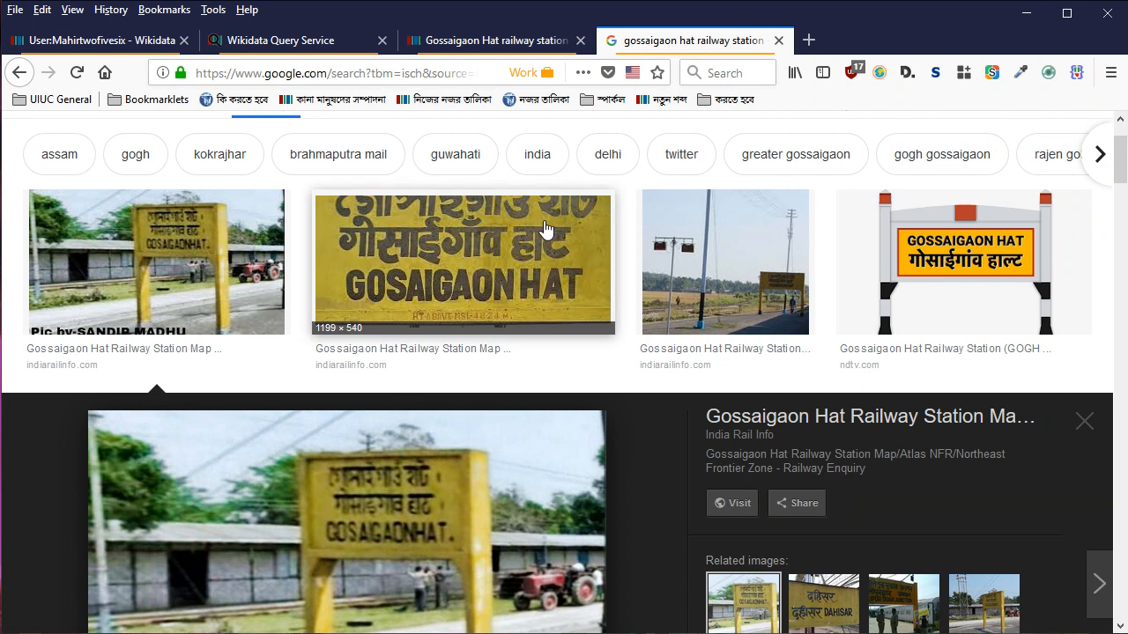
key(alt+Tab)
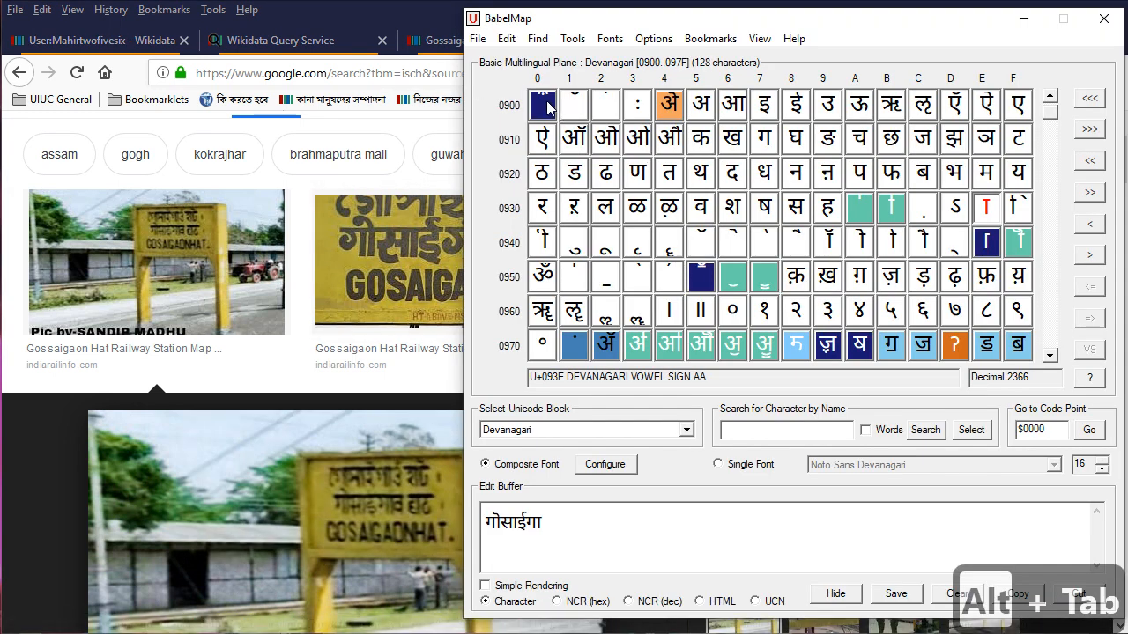
double_click(571, 116)
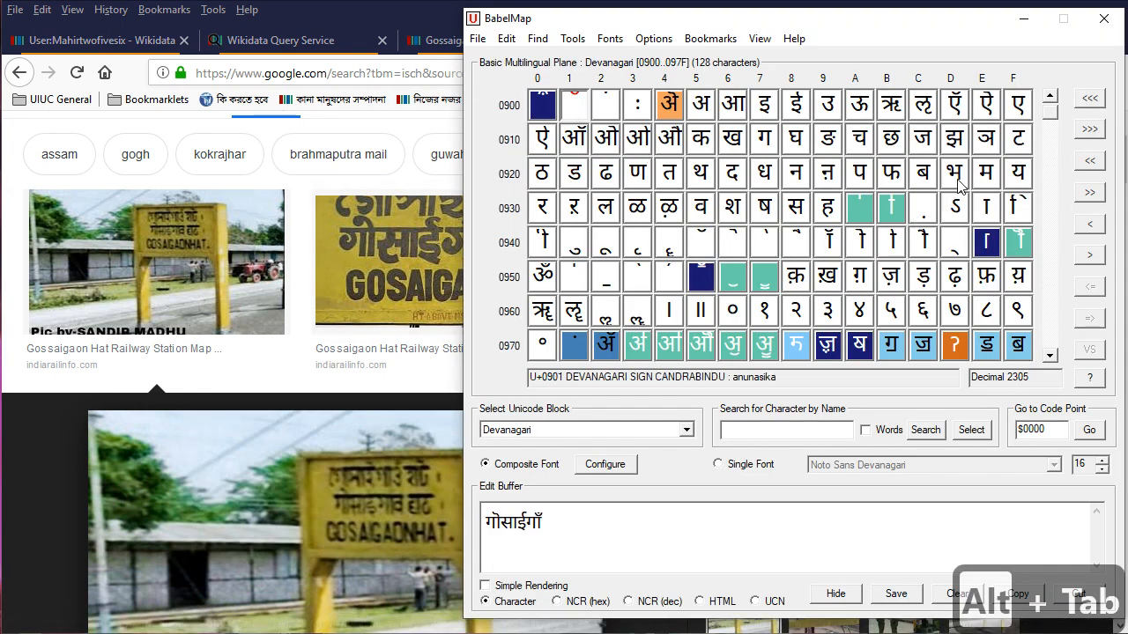
double_click(710, 203)
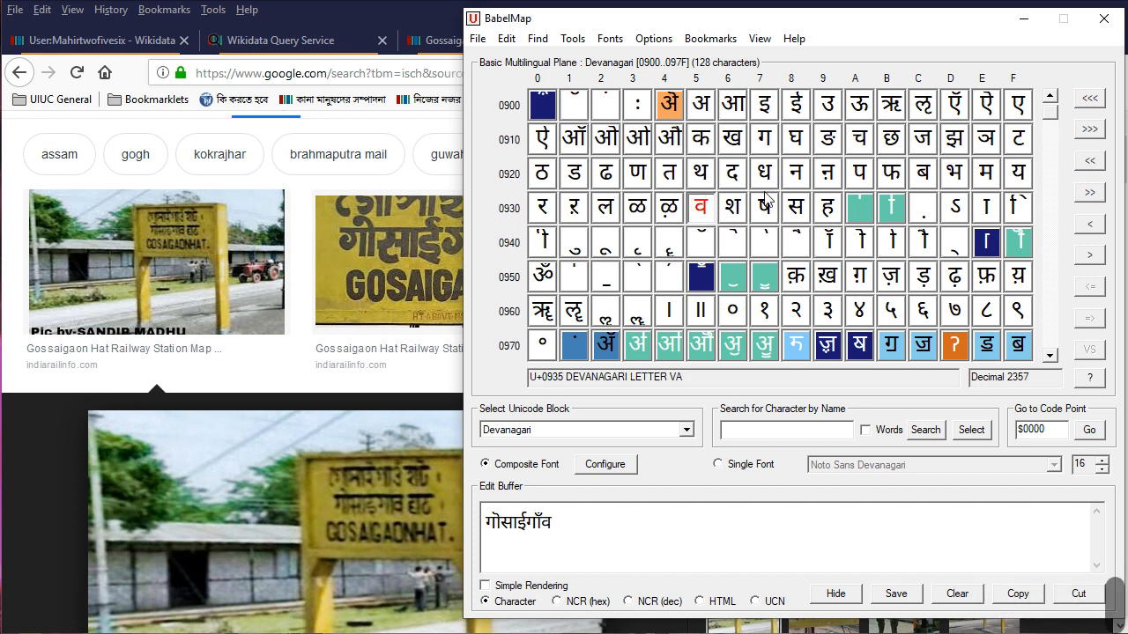
double_click(817, 210)
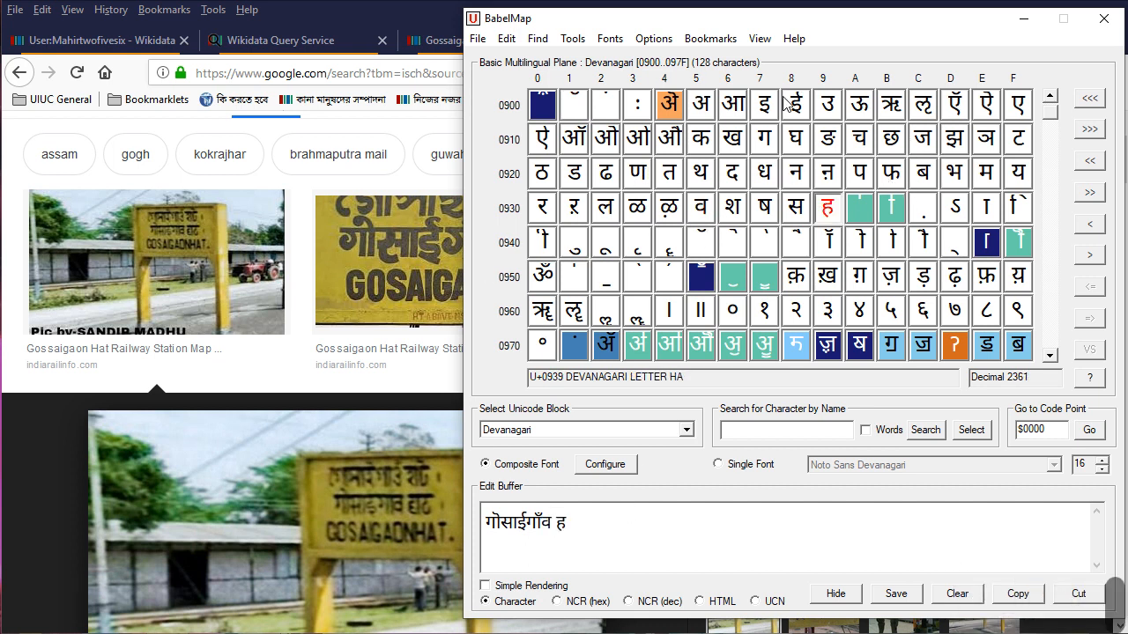
double_click(1020, 141)
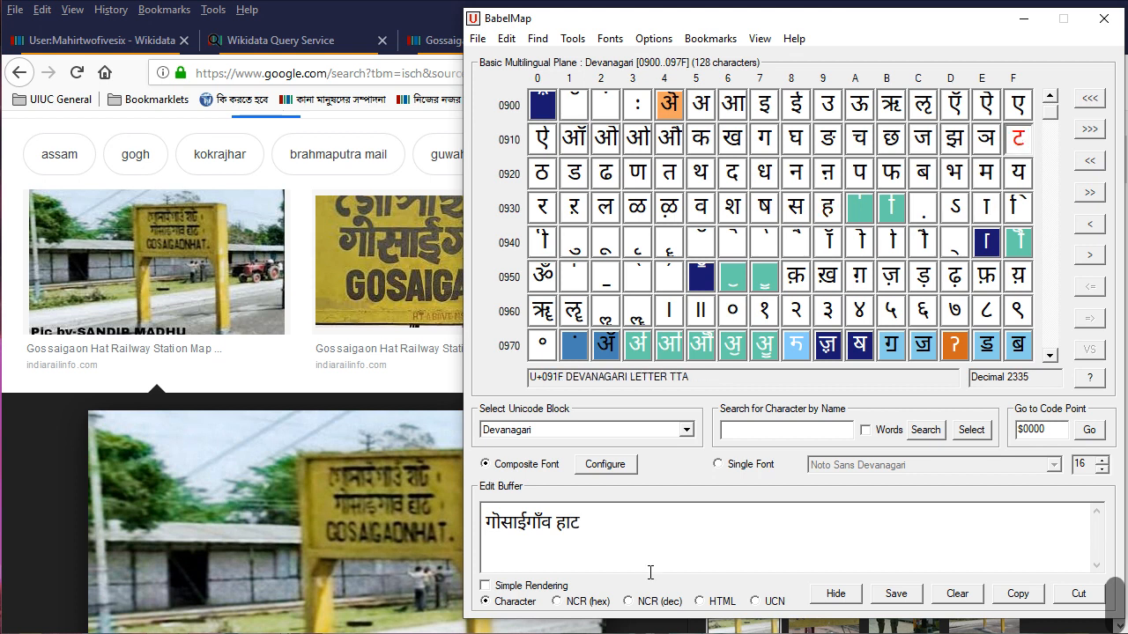
key(ctrl+a)
key(ctrl+c)
Copy रेलवे स्टेशन from the Srirampur Assam item's Hindi label into the Hindi label of the Gossaigaon Hat item
click(377, 10)
click(493, 42)
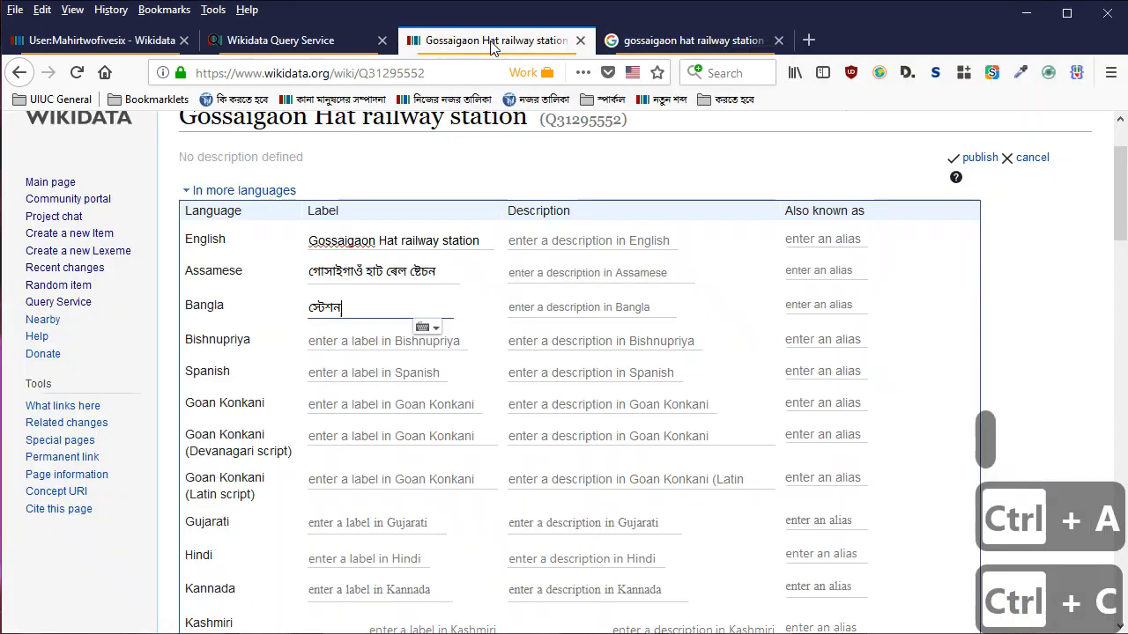
click(19, 71)
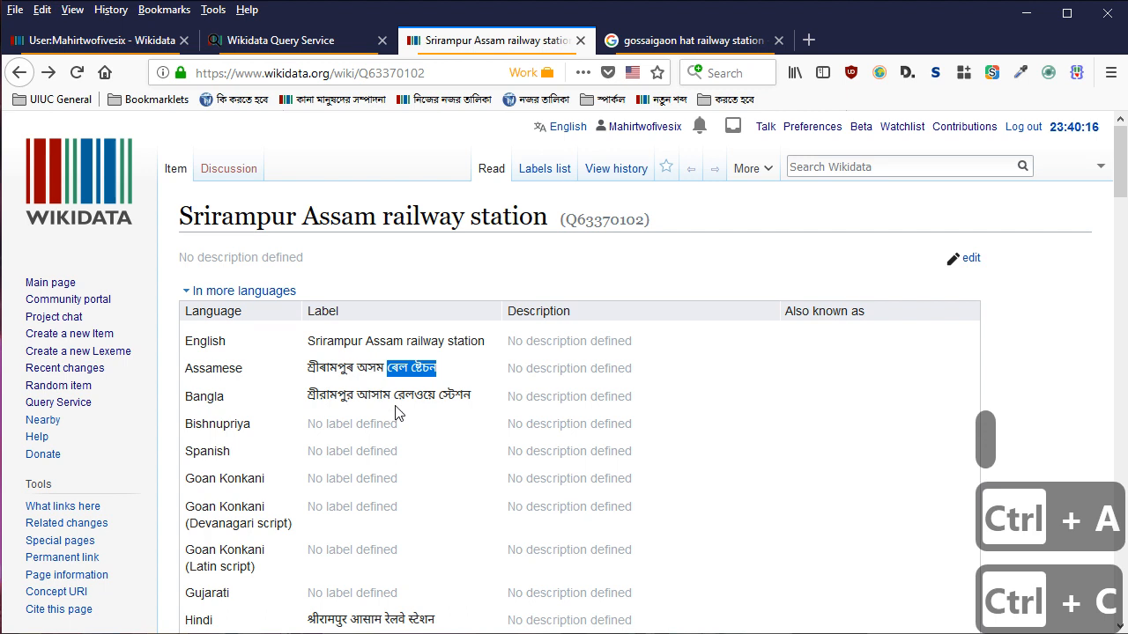
scroll(398, 565, down, 2)
drag(382, 520, 440, 521)
key(ctrl+c)
click(48, 72)
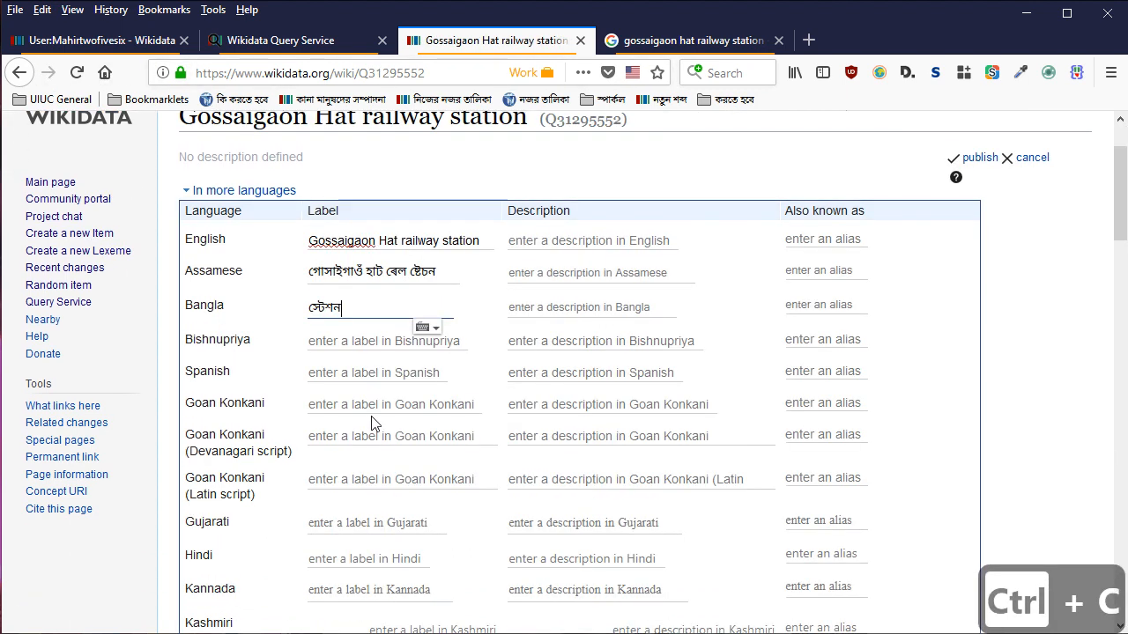
click(397, 559)
key(ctrl+v)
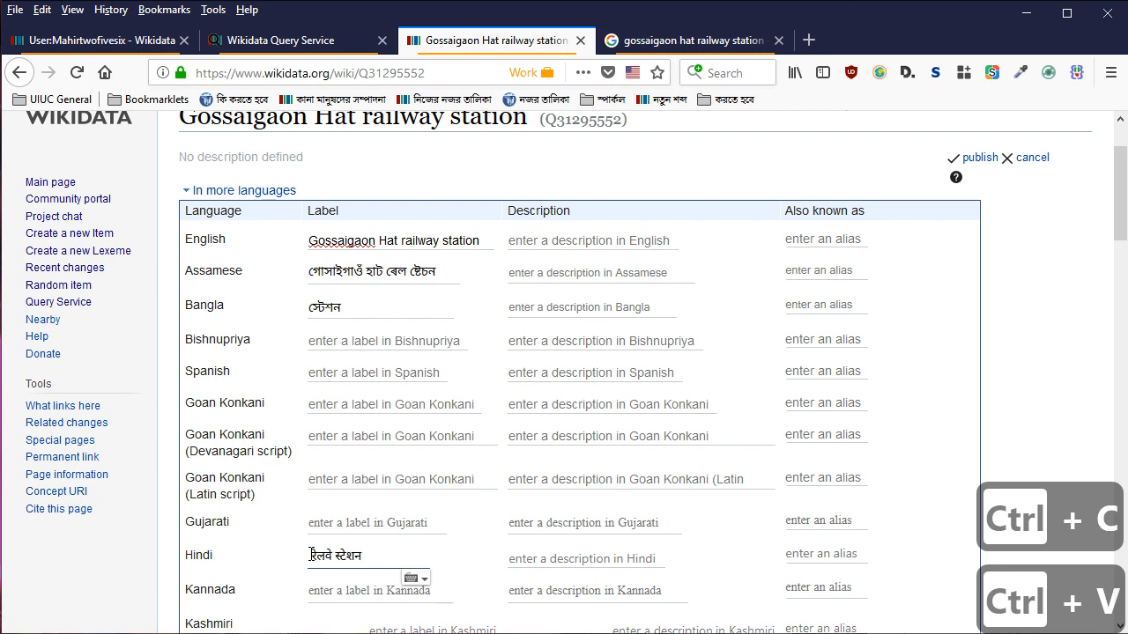
In BabelMap, replace the short O sign after ग with the regular vowel sign O and copy गोसाईगाँव हाट
key(Left)
key(alt+Tab)
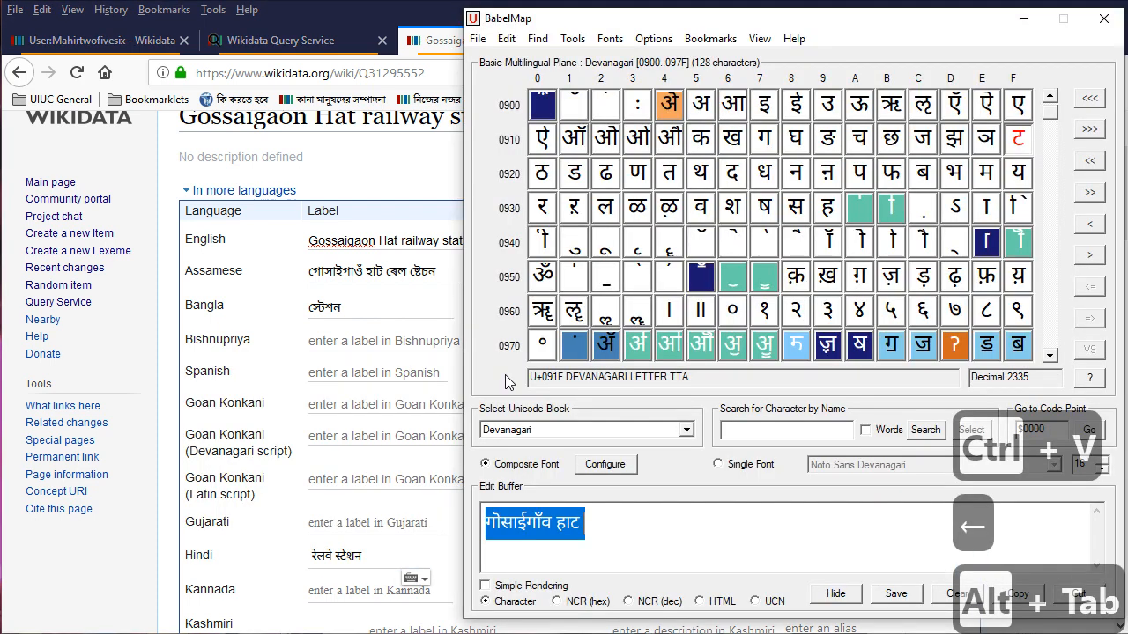
key(ctrl+c)
key(alt+Tab)
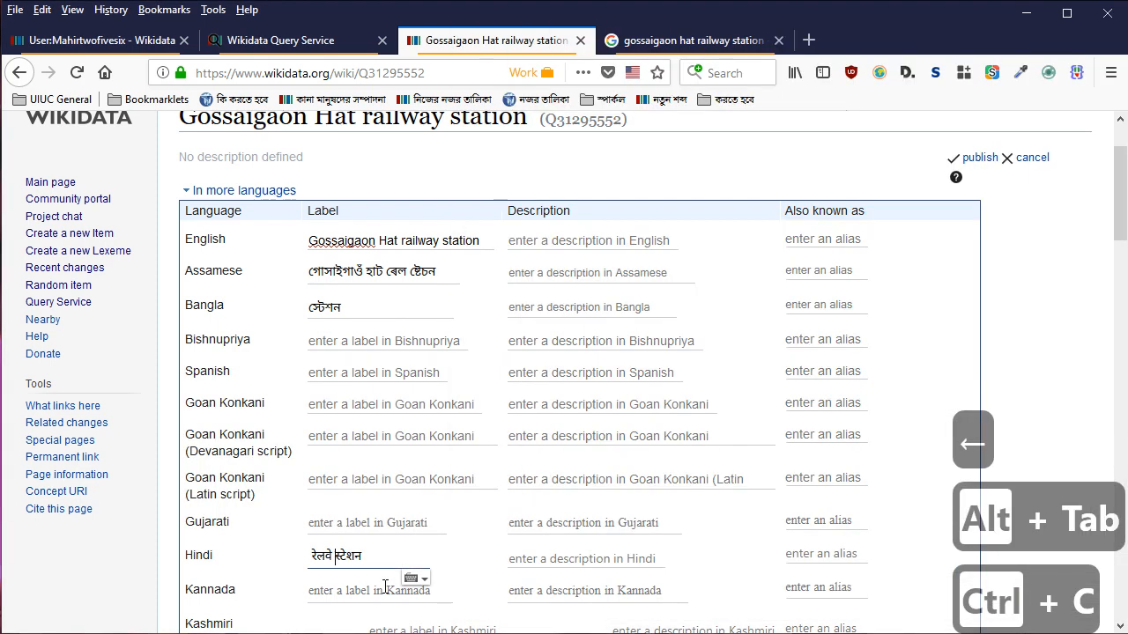
key(alt+Tab)
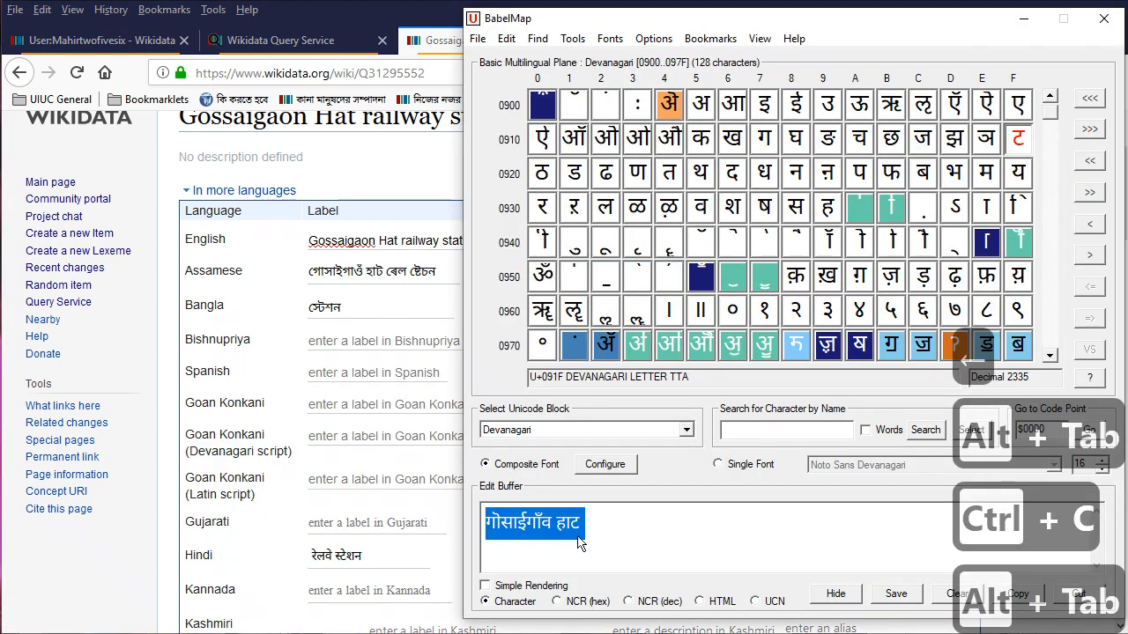
click(506, 529)
key(BackSpace)
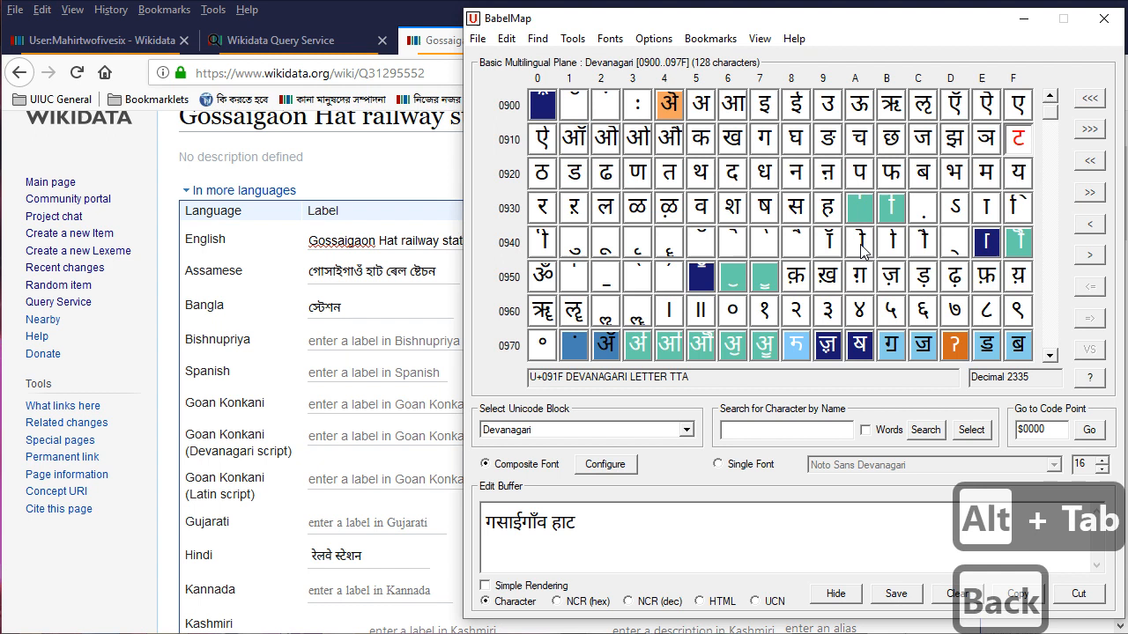
double_click(892, 241)
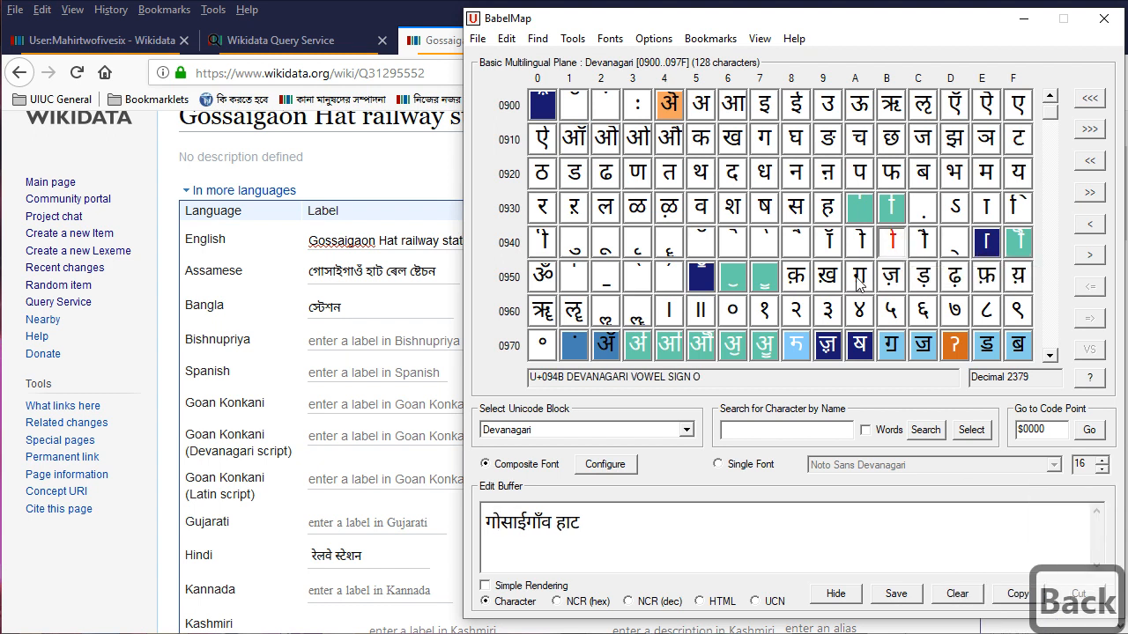
key(ctrl+a)
key(ctrl+c)
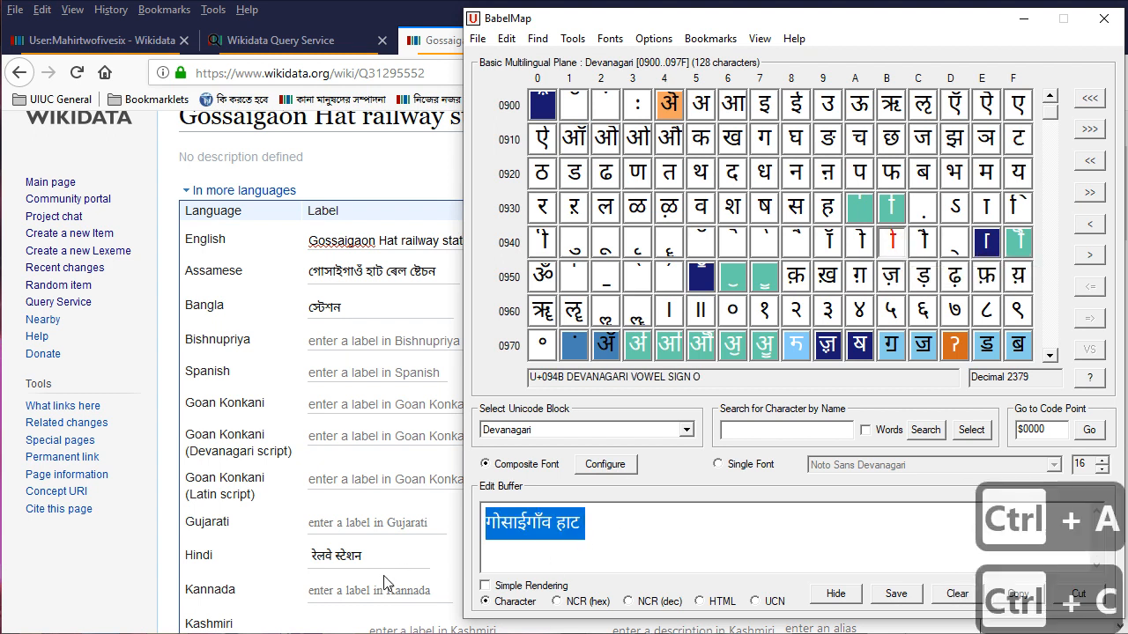
Complete the Hindi label as गोसाईगाँव हाट रेलवे स्टेशन and publish the Gossaigaon Hat item's labels
click(379, 561)
key(Home)
key(ctrl+v)
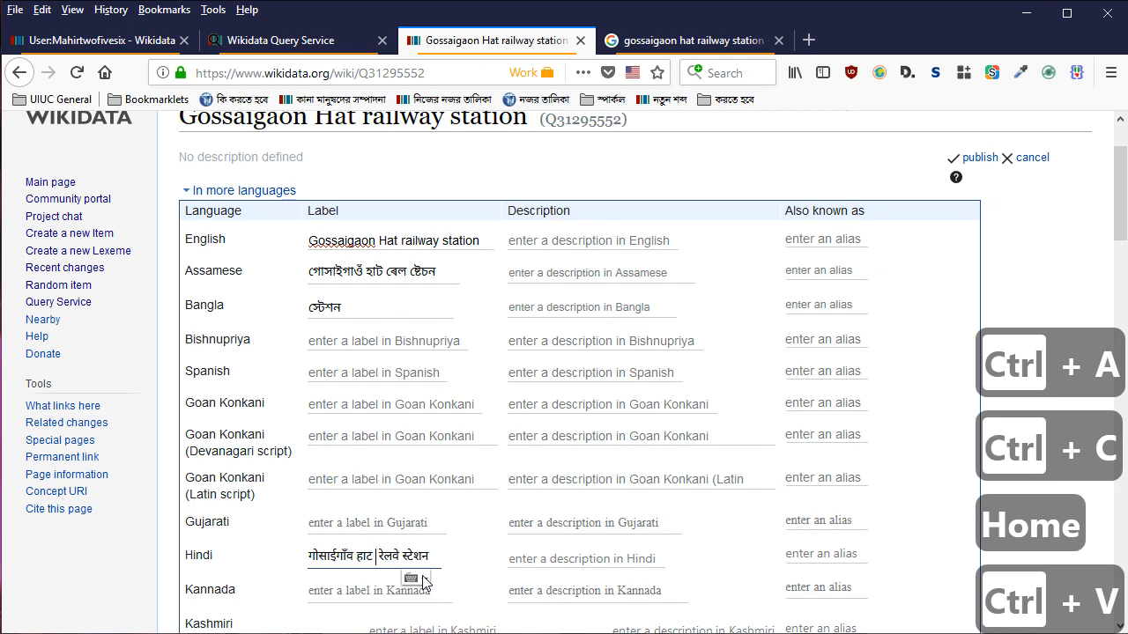
key(Right)
key(BackSpace)
key(Left)
key(Right)
key(Left)
key(Right)
key(Return)
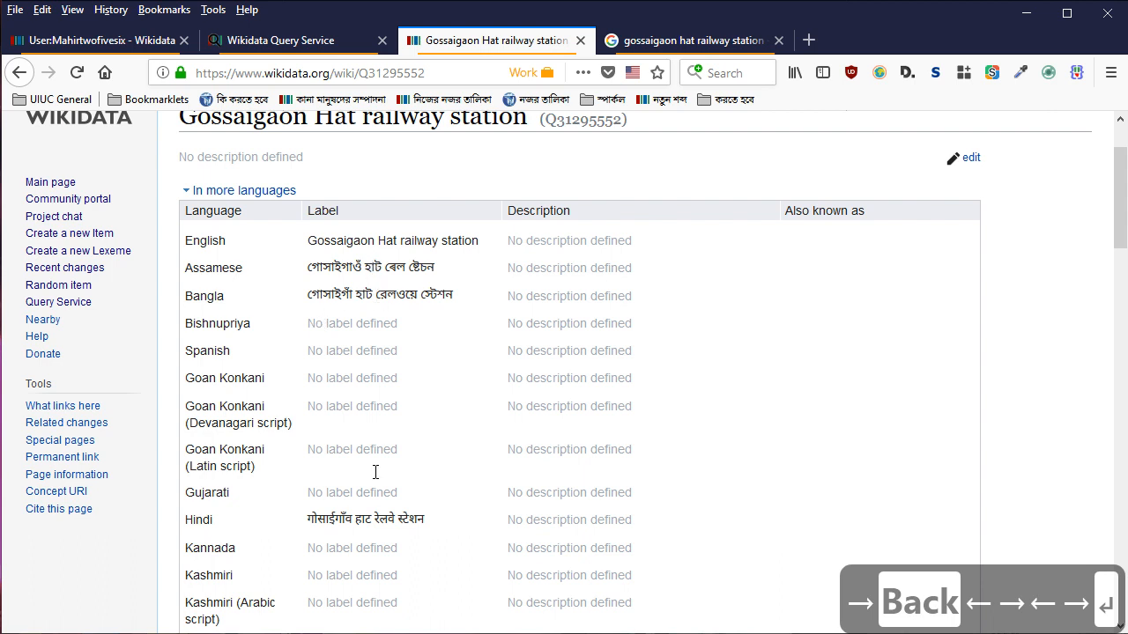
Go to the Wikidata Query Service, check how recent its data is and rerun the station map query
click(282, 44)
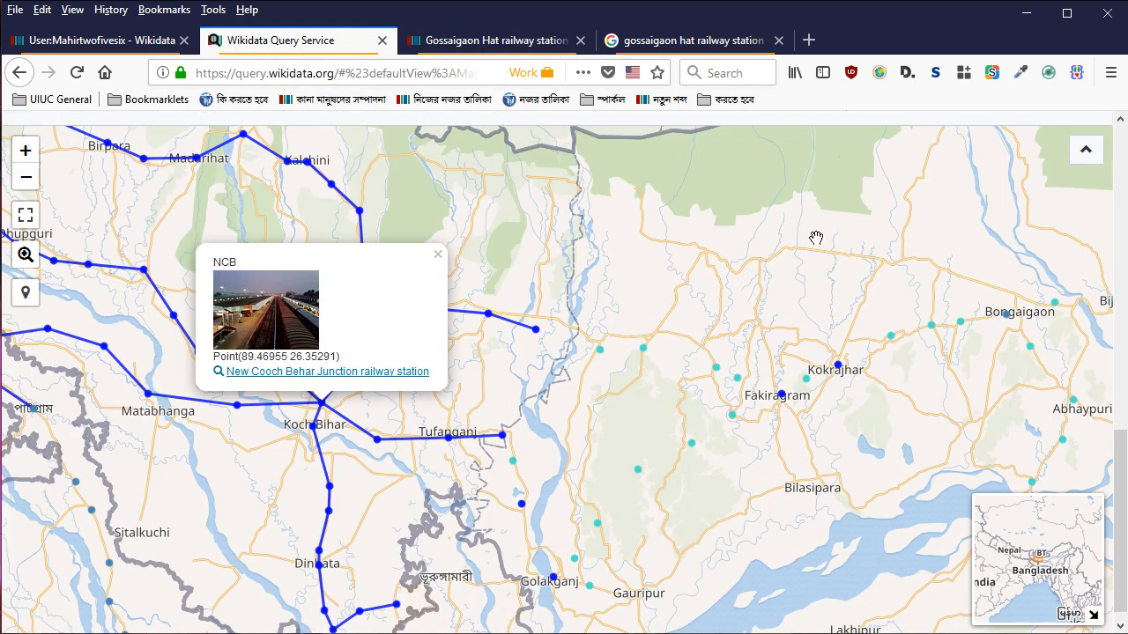
scroll(1119, 467, up, 2)
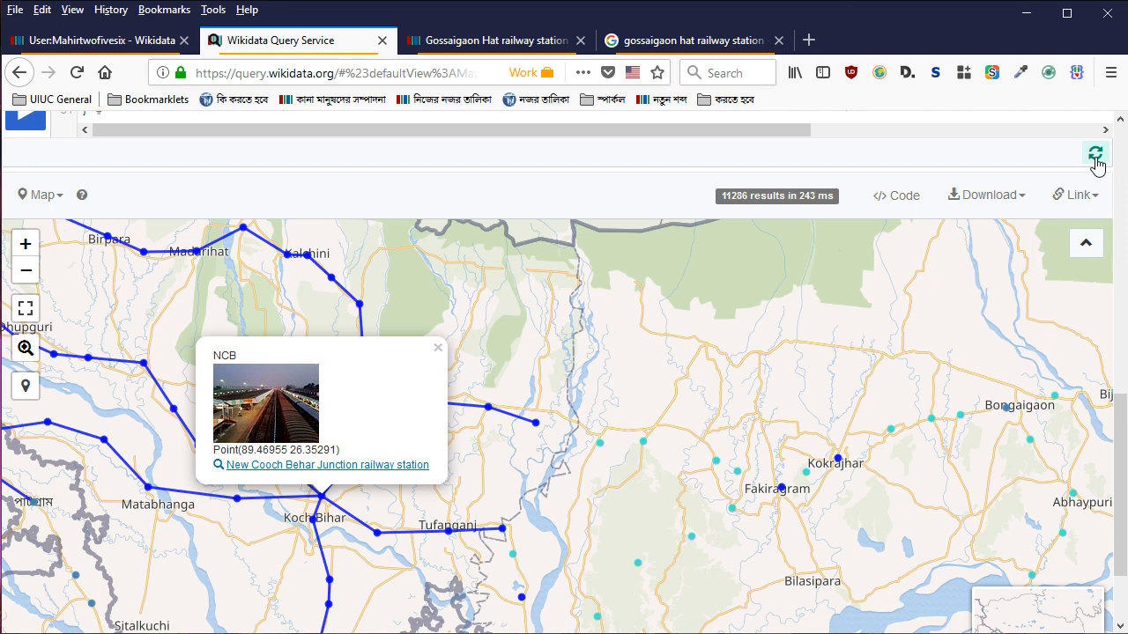
scroll(1100, 345, up, 2)
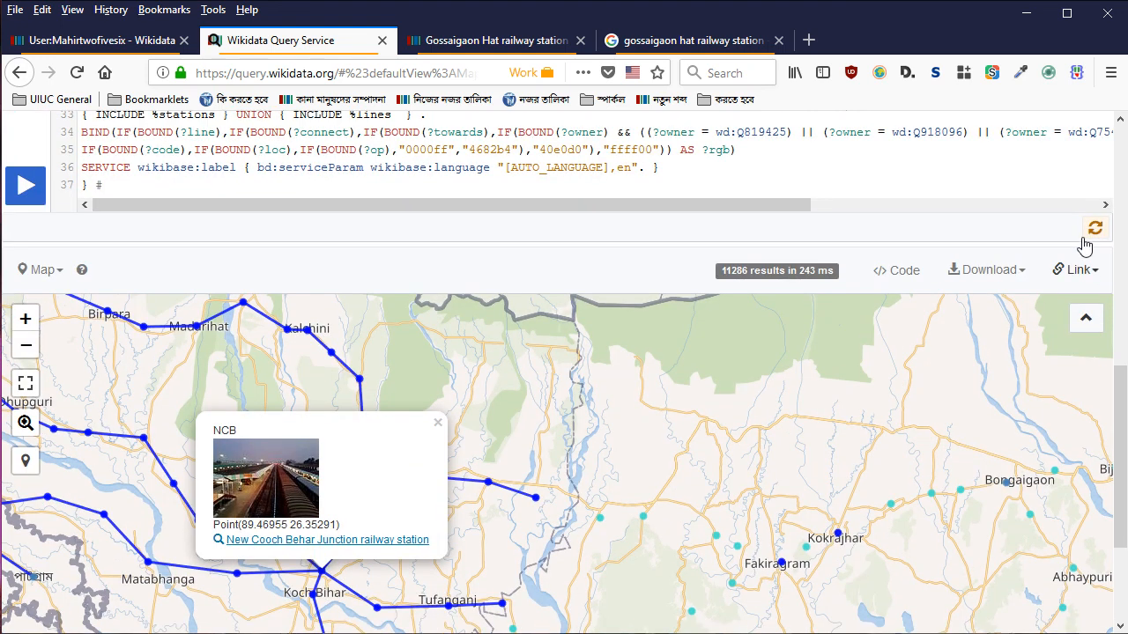
mouse_move(1092, 240)
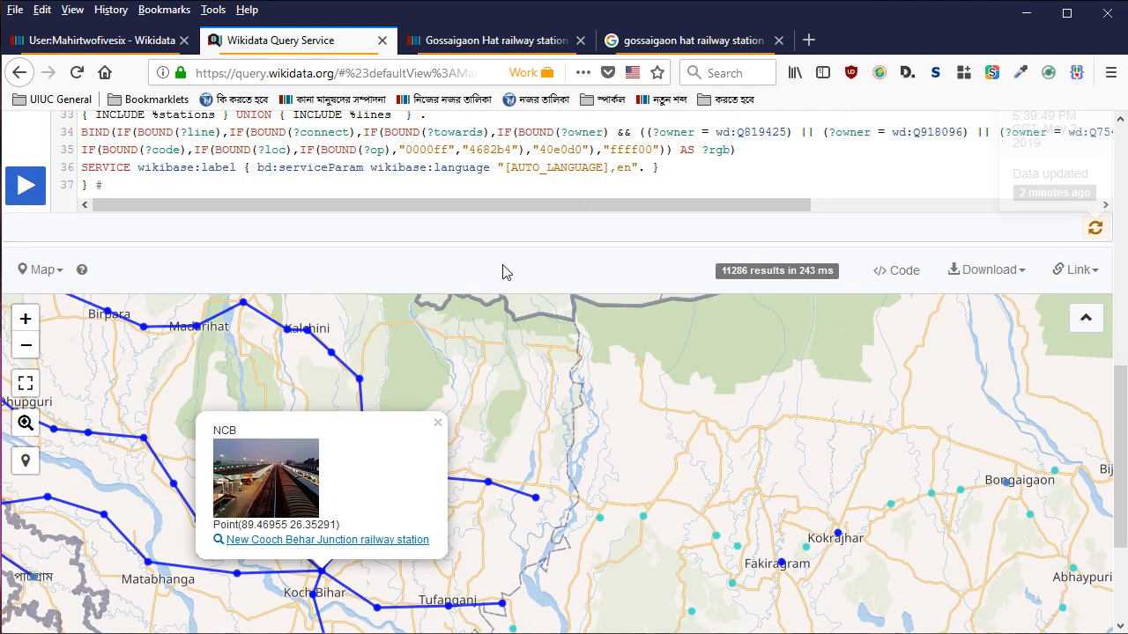
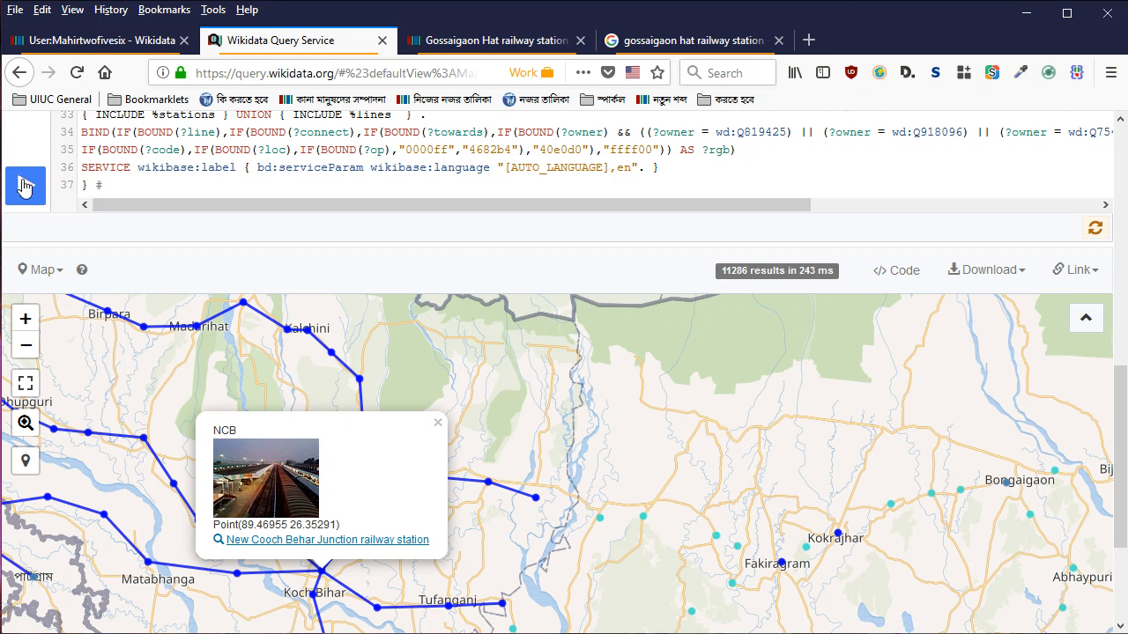
click(25, 187)
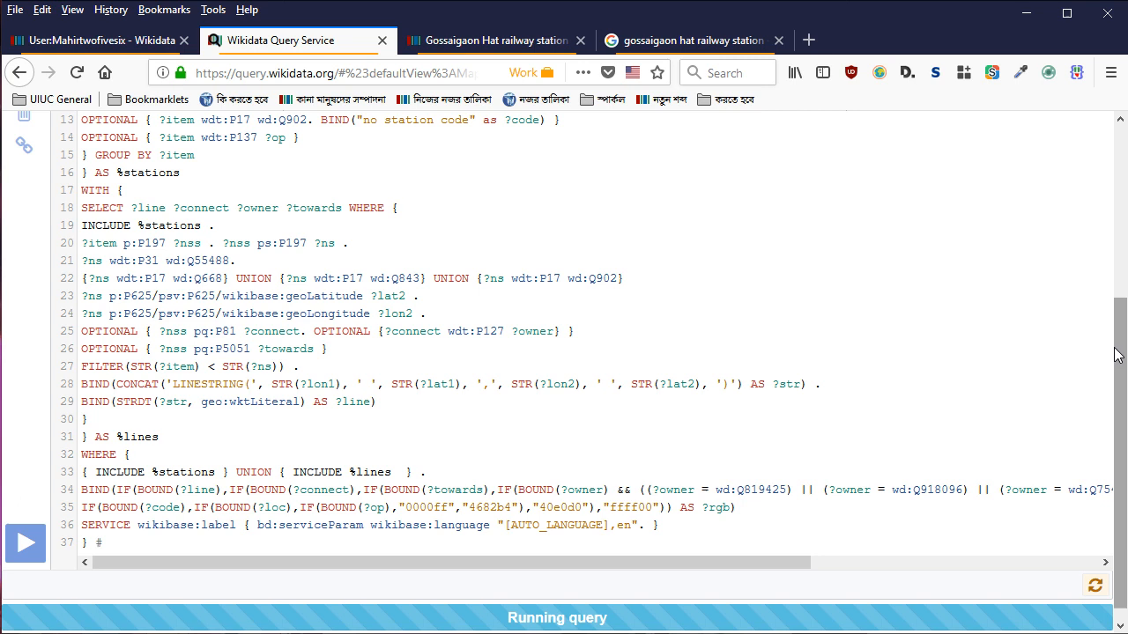
drag(1117, 351, 1122, 505)
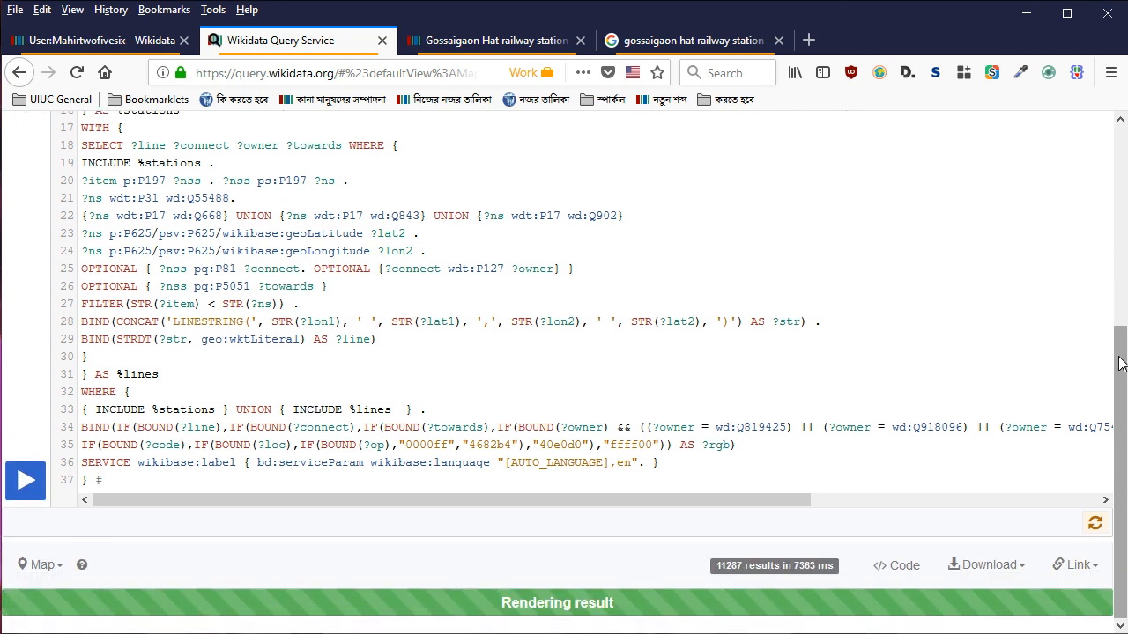
drag(1119, 342, 1120, 518)
Examine the station map around Srirampur and Gossaigaon for stations without connecting lines, and identify the station where the line ends
scroll(655, 351, up, 5)
drag(387, 282, 705, 608)
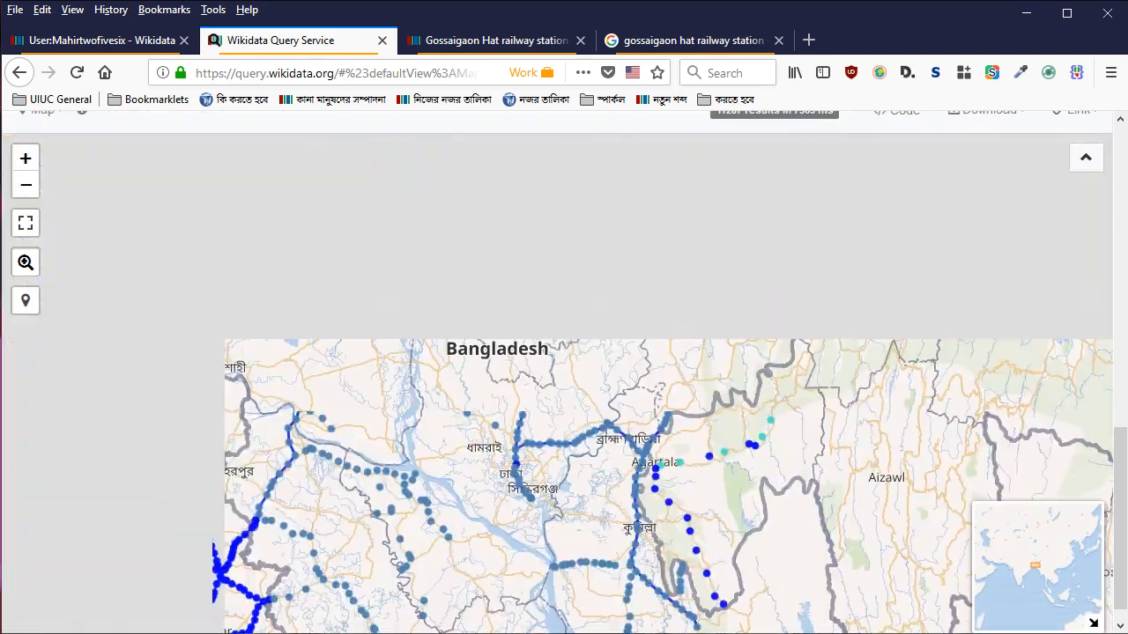
drag(612, 325, 841, 599)
scroll(718, 298, up, 2)
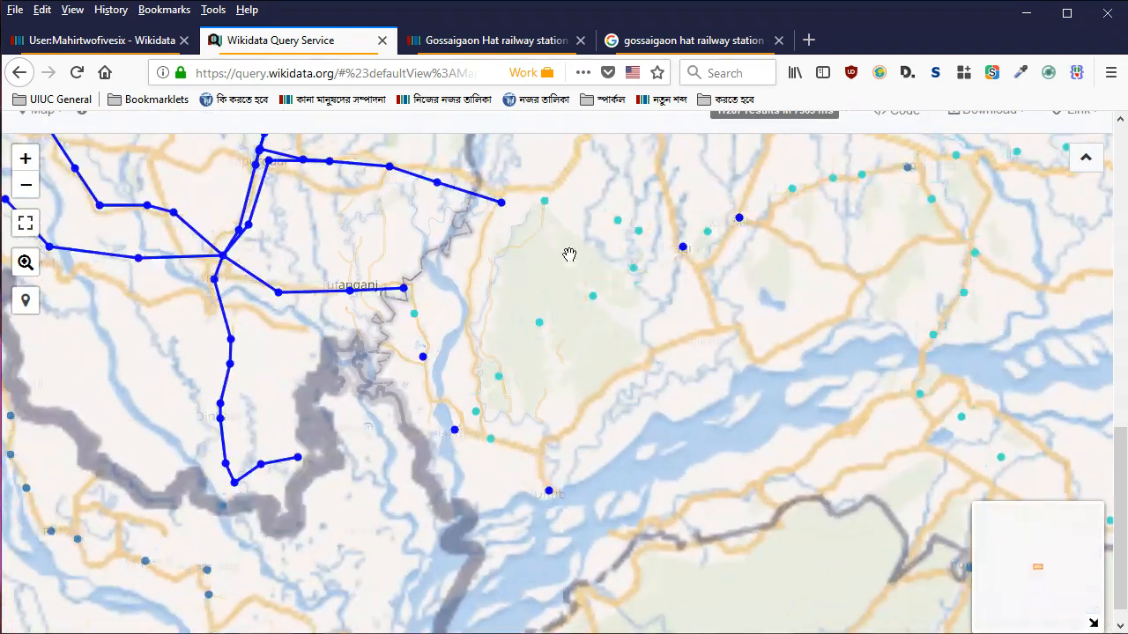
drag(531, 216, 608, 318)
scroll(606, 315, up, 1)
click(565, 306)
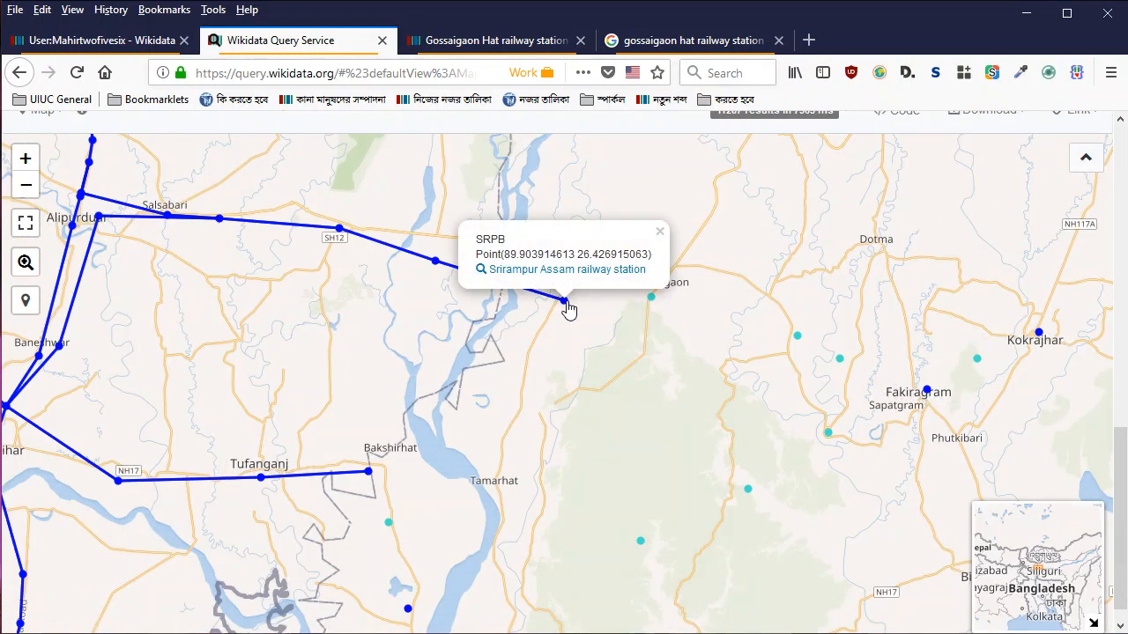
click(566, 301)
click(565, 306)
drag(656, 356, 478, 331)
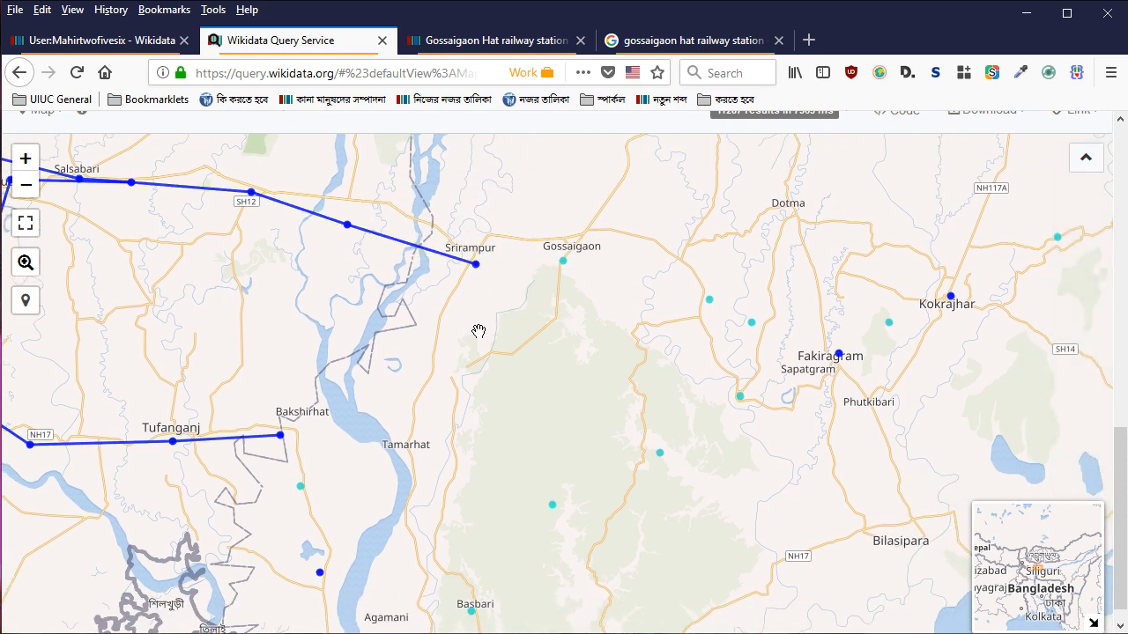
drag(506, 408, 482, 356)
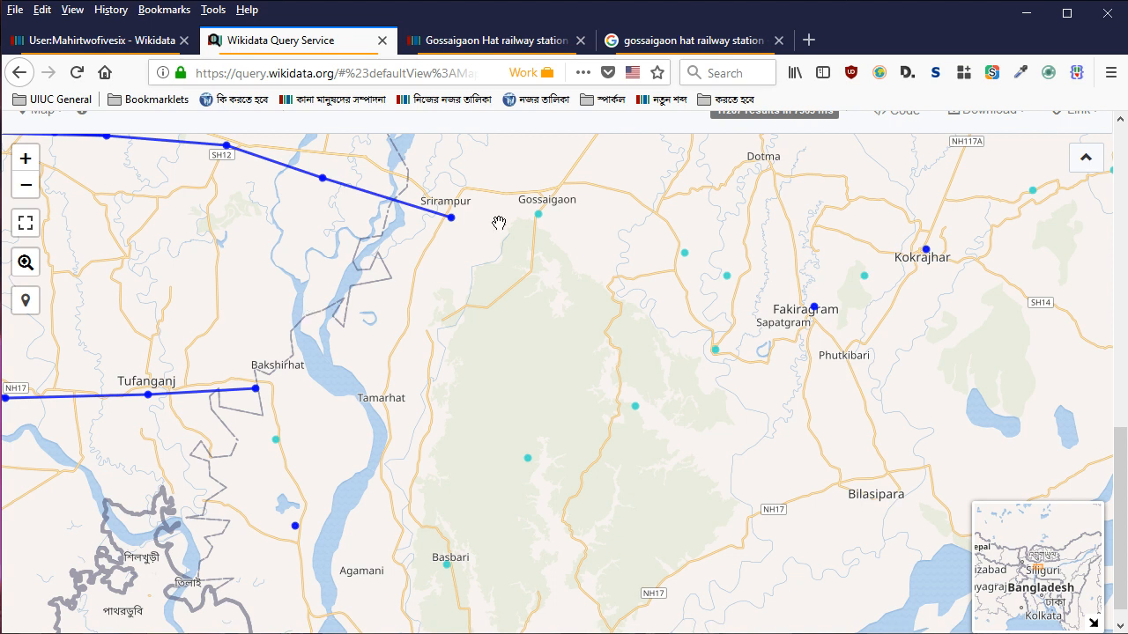
Review the Gossaigaon Hat railway station item's labels and existing statements
click(503, 41)
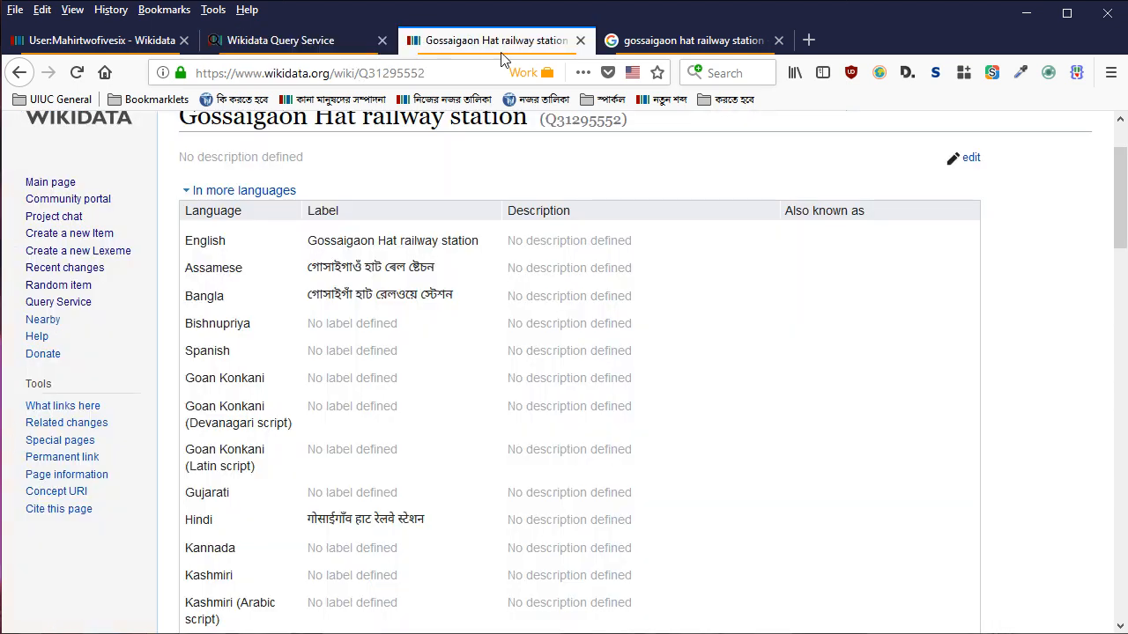
scroll(538, 419, down, 10)
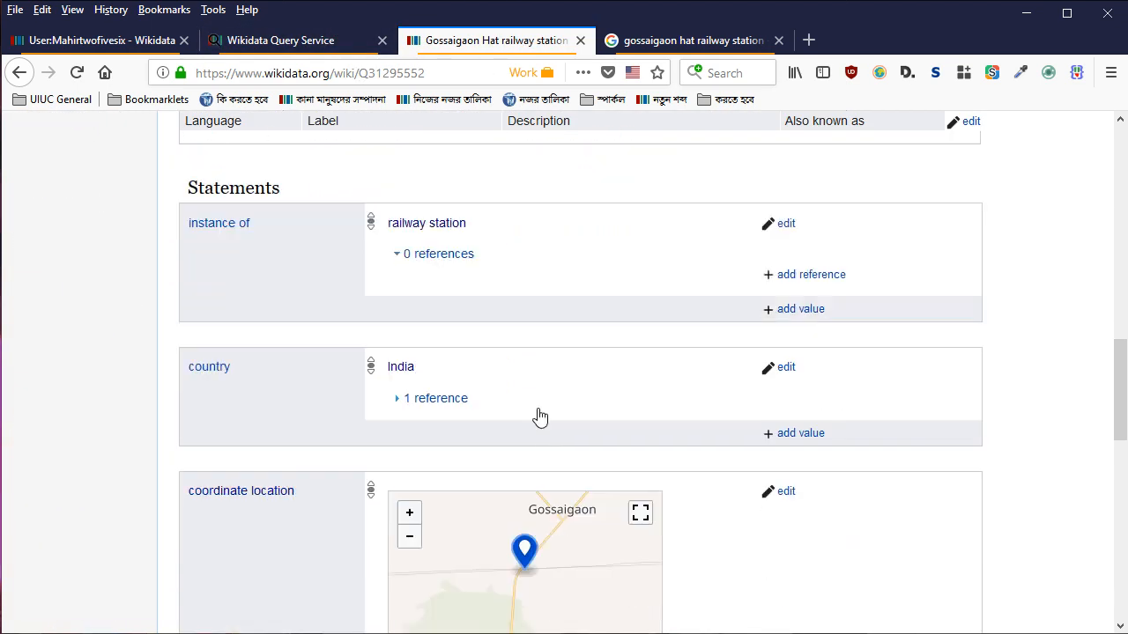
scroll(541, 407, up, 4)
scroll(539, 401, up, 6)
scroll(494, 370, down, 5)
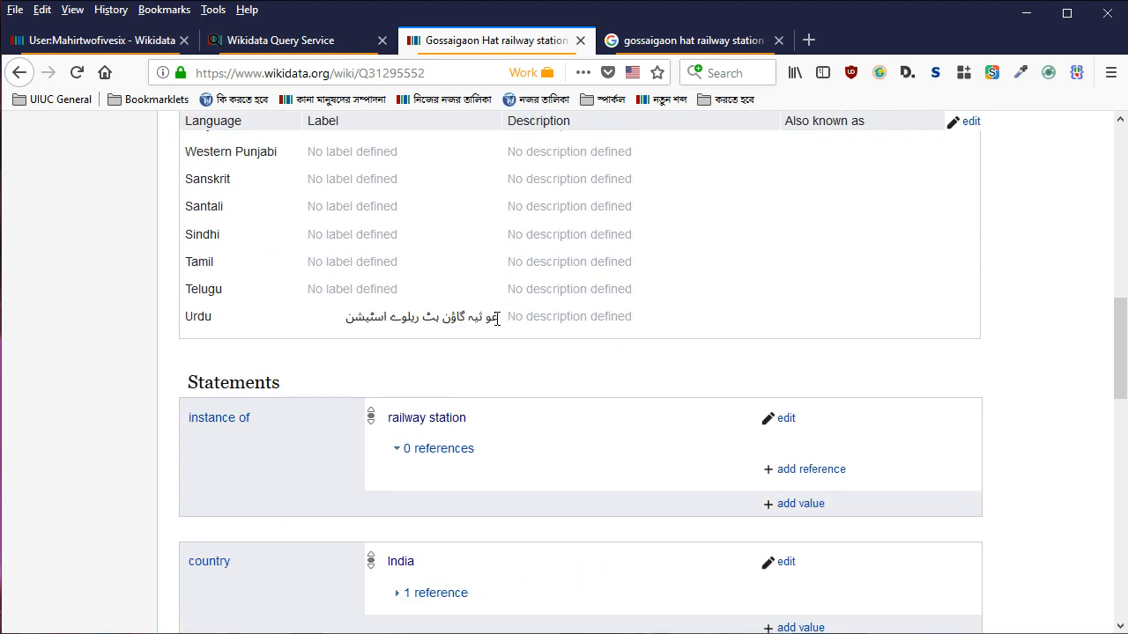
click(378, 325)
scroll(563, 319, down, 12)
scroll(526, 279, up, 20)
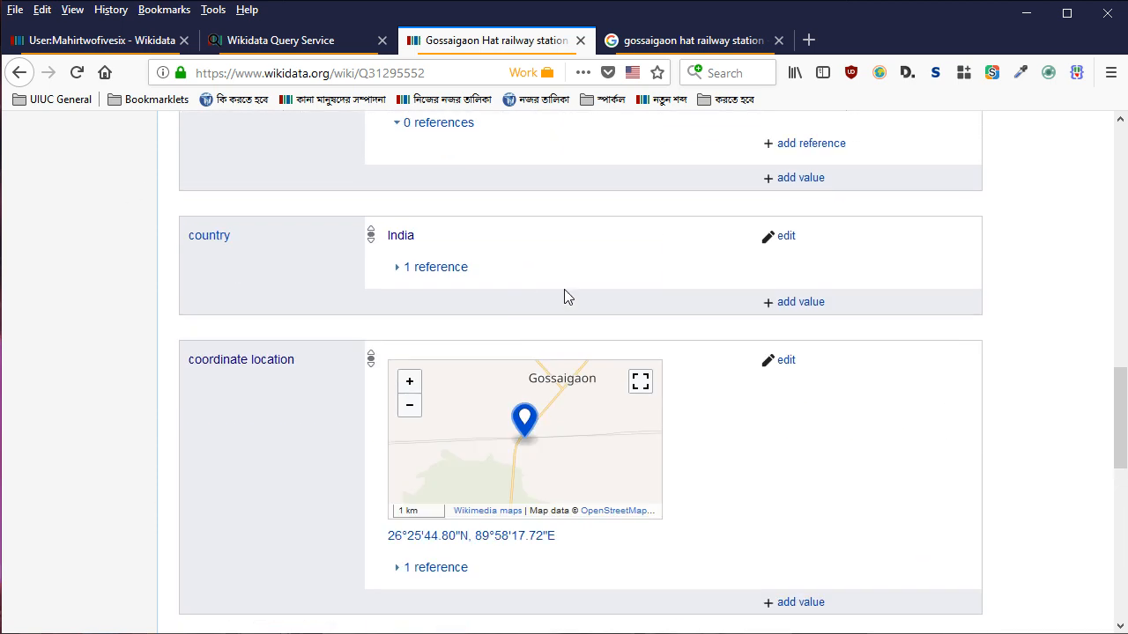
scroll(589, 304, down, 15)
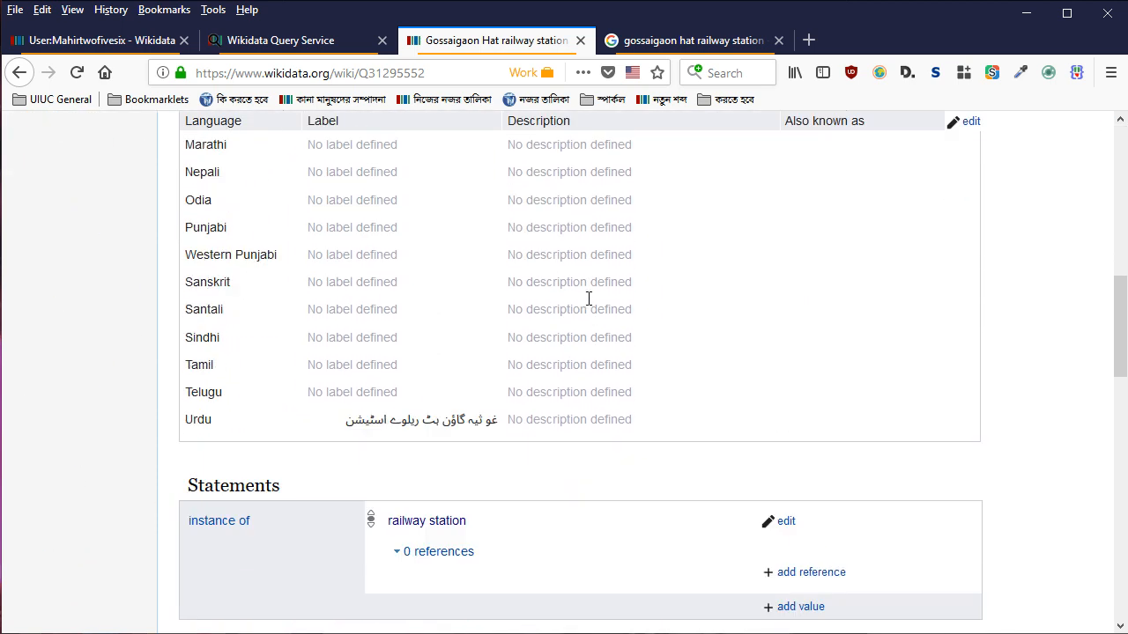
scroll(626, 387, up, 3)
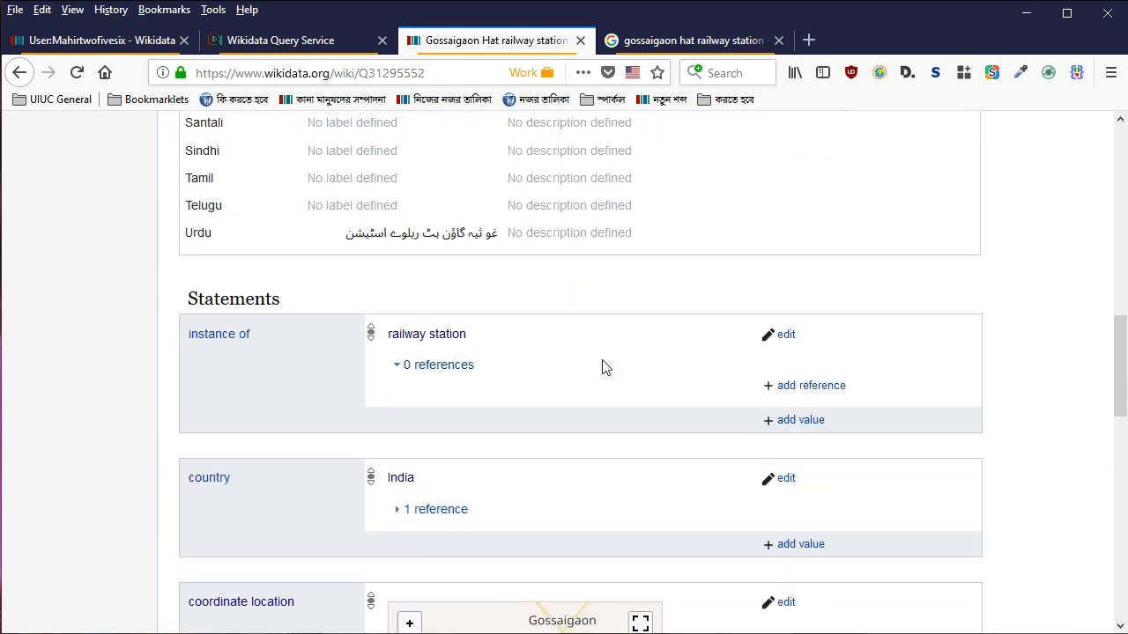
scroll(617, 364, down, 2)
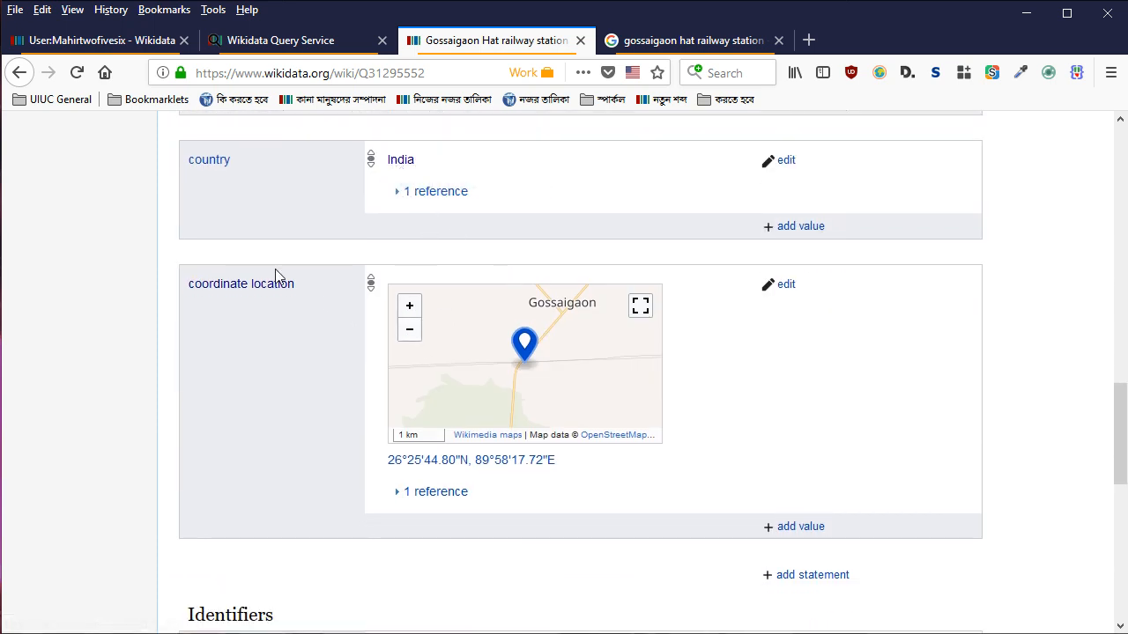
Add an owned by statement with Indian Railways to the Gossaigaon Hat item and publish it
scroll(617, 280, down, 3)
click(787, 274)
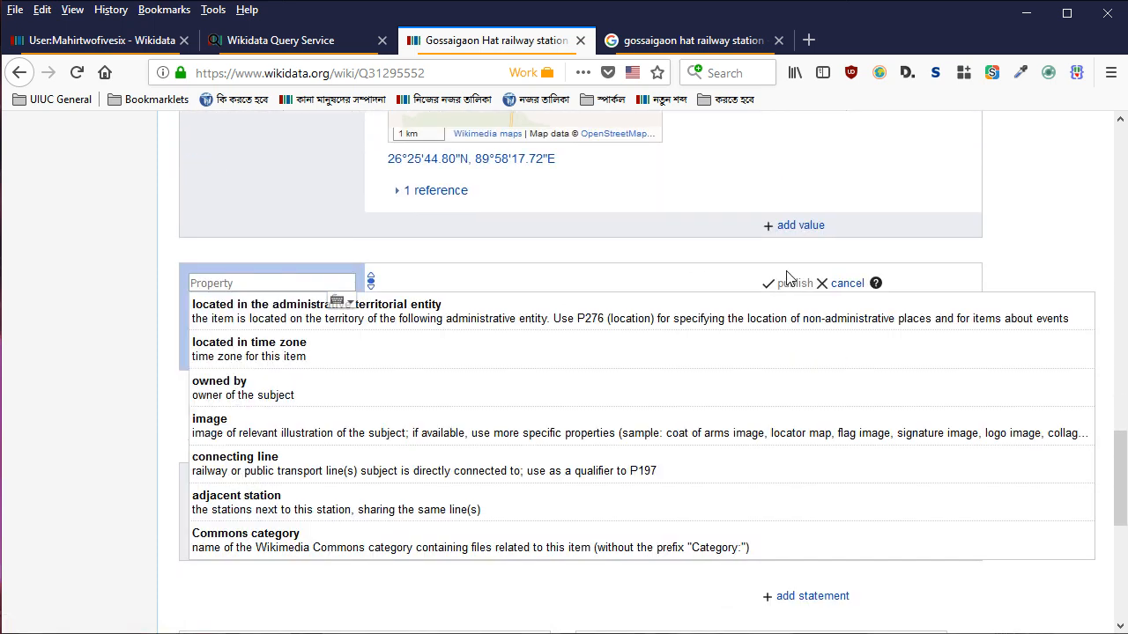
key(Down)
key(Down)
key(Down)
key(Return)
text(indian )
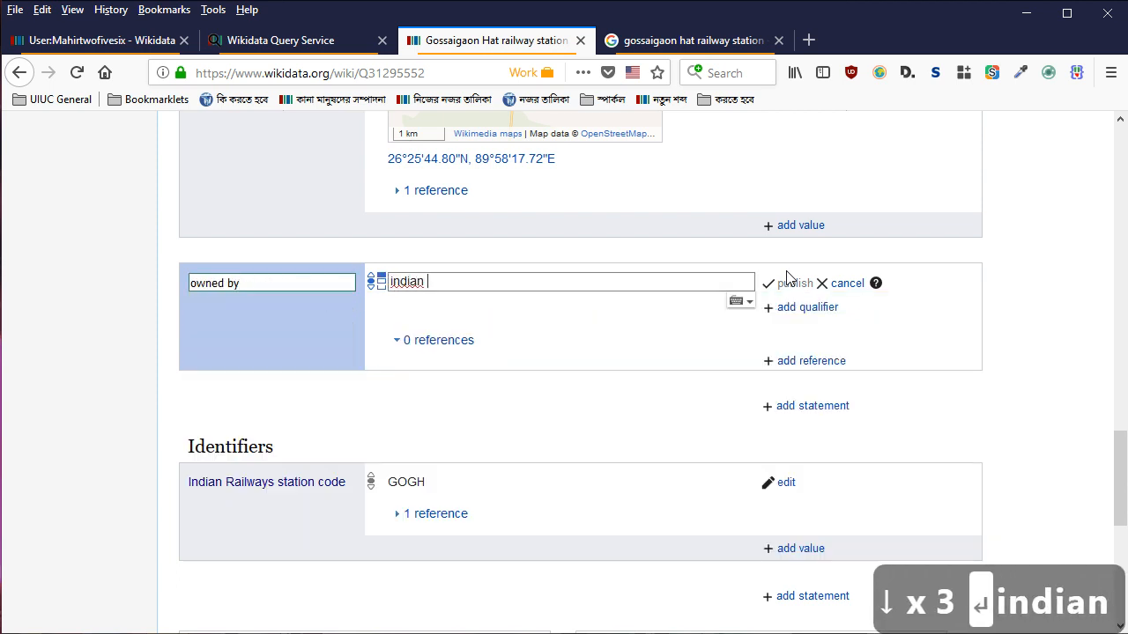
text(railways)
key(Down)
key(Down)
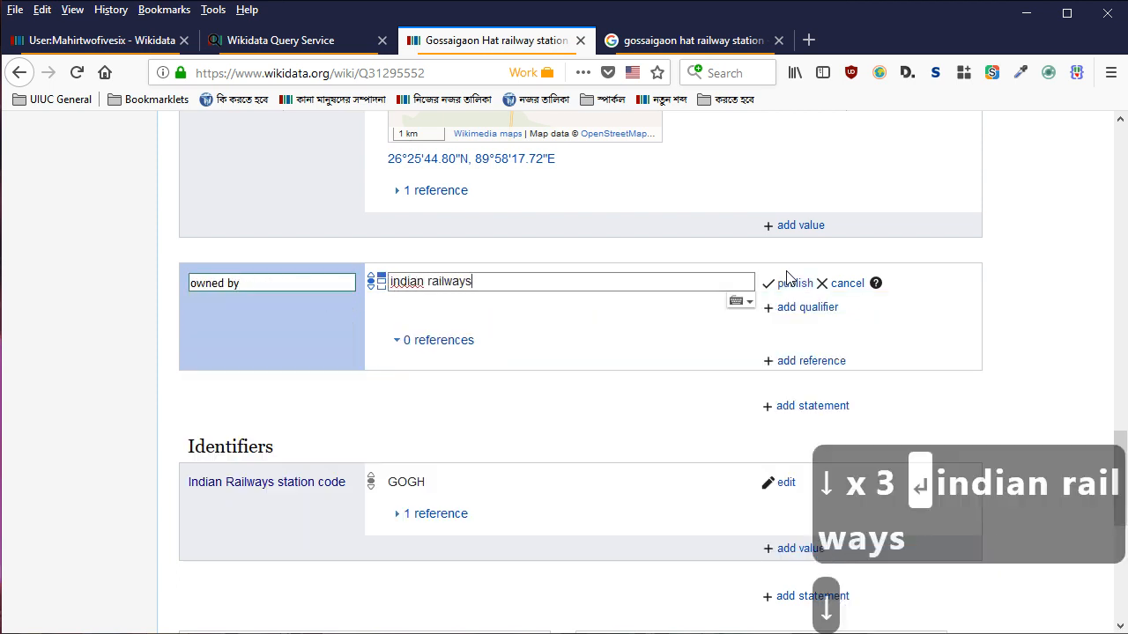
key(Return)
key(Return)
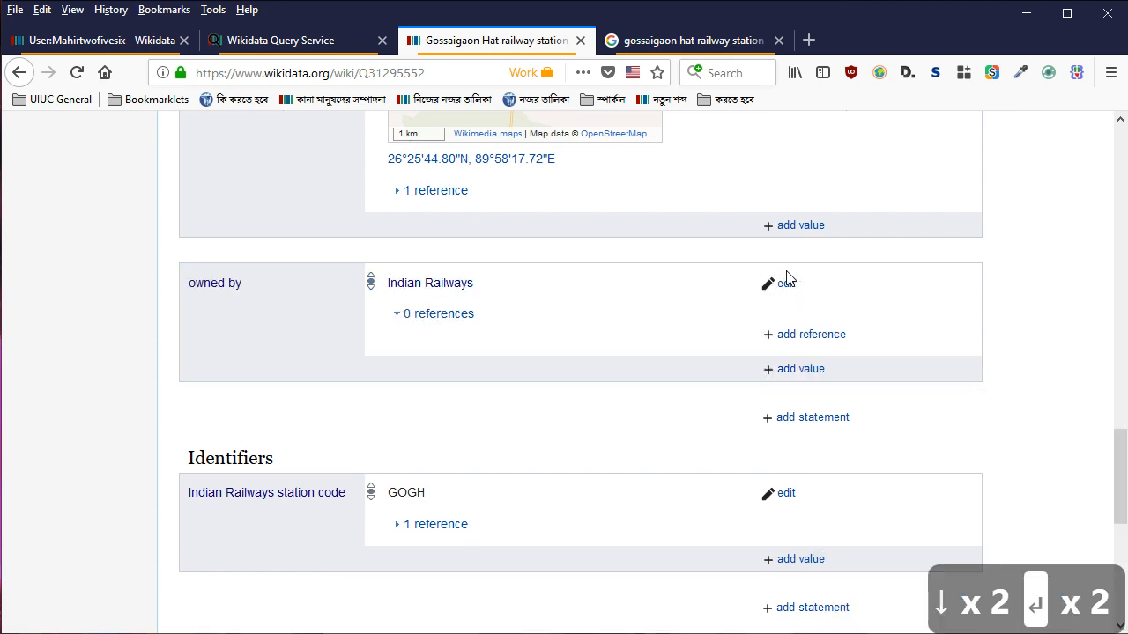
scroll(787, 279, up, 5)
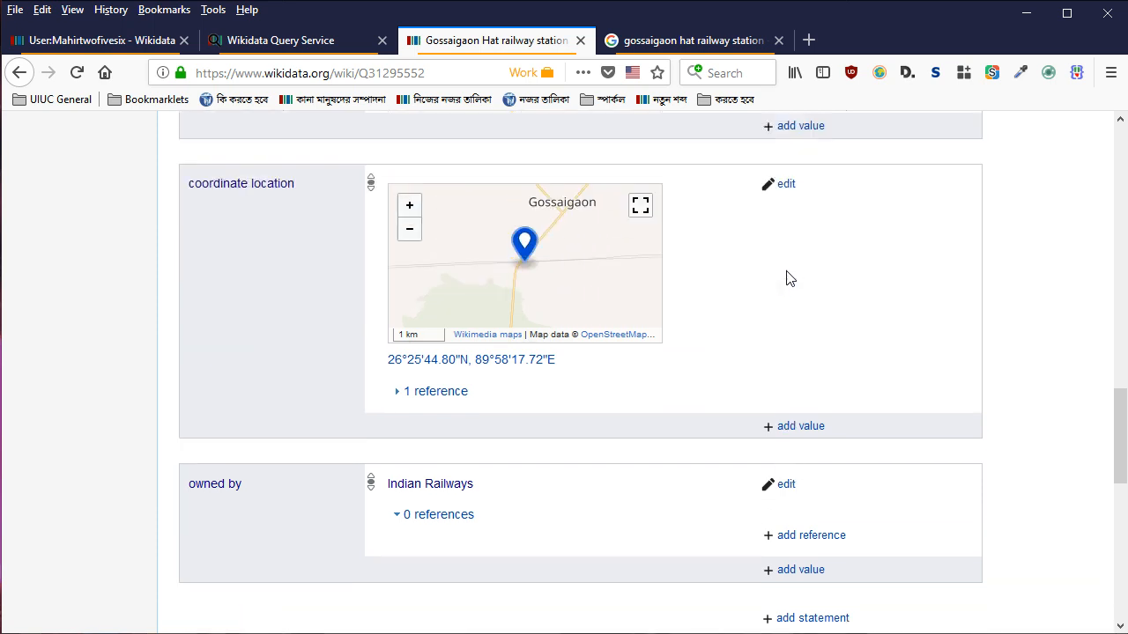
scroll(787, 278, down, 5)
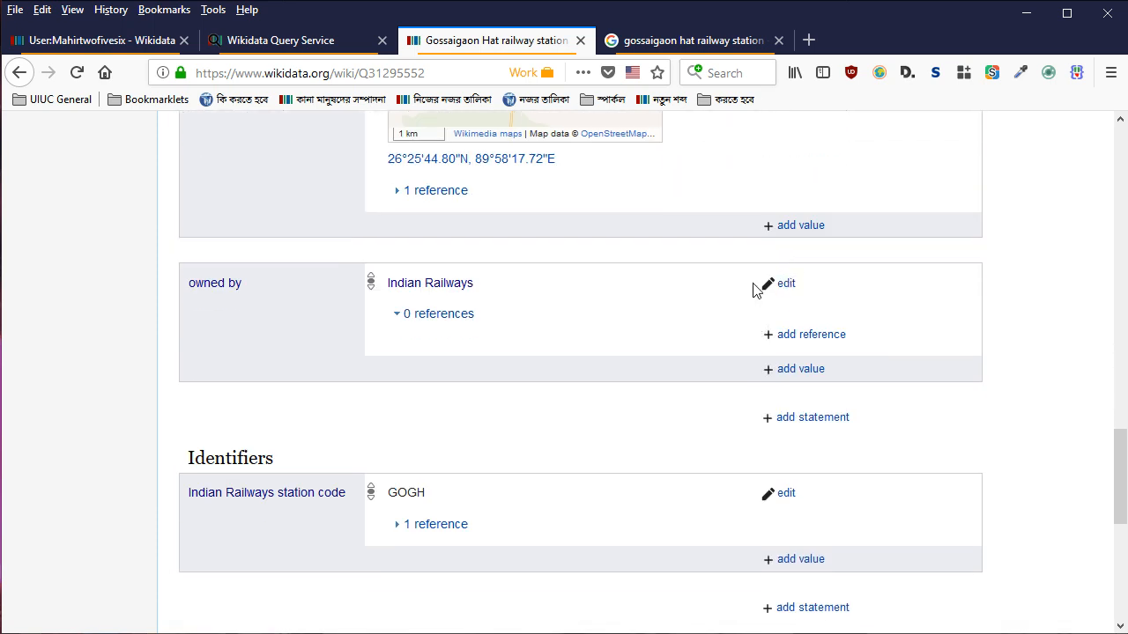
scroll(379, 444, down, 2)
click(435, 423)
scroll(494, 421, down, 2)
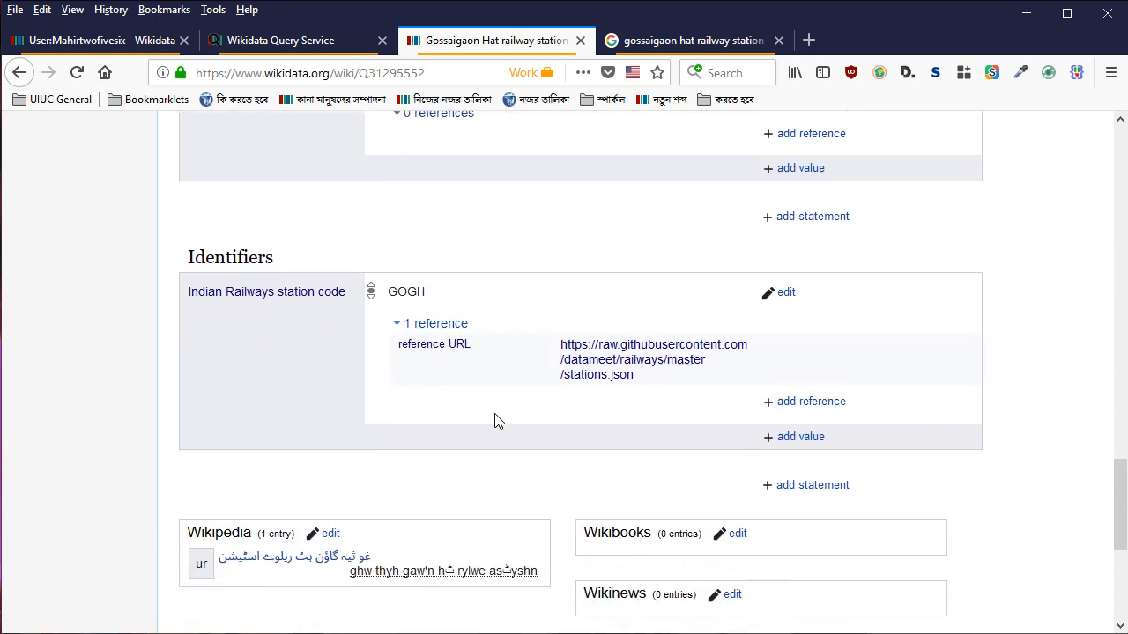
key(alt+Tab)
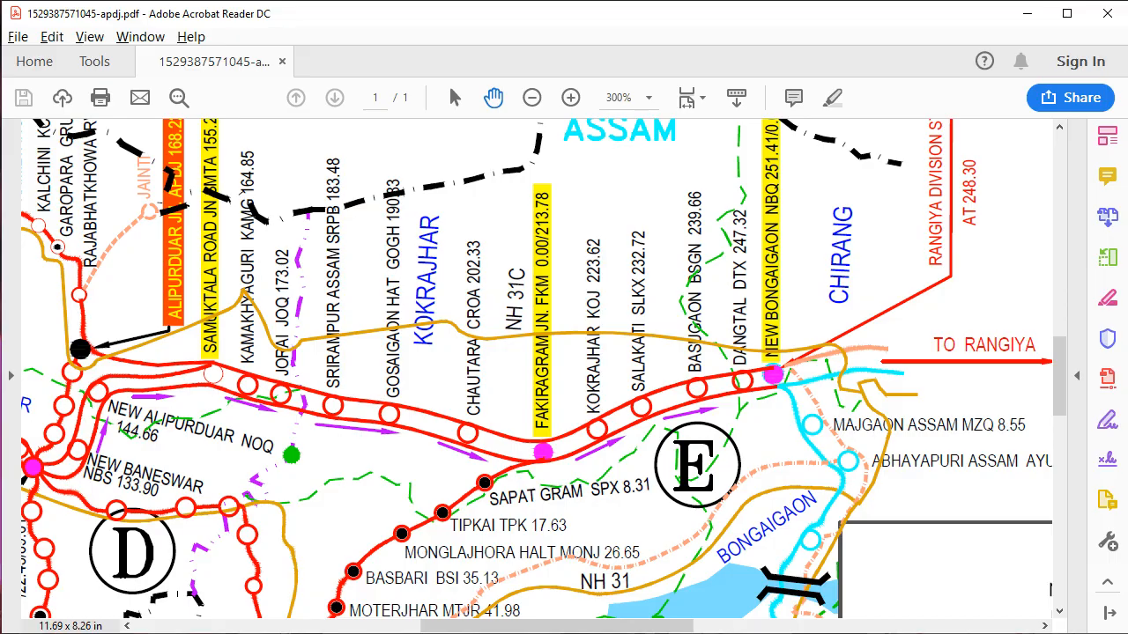
key(alt+Tab)
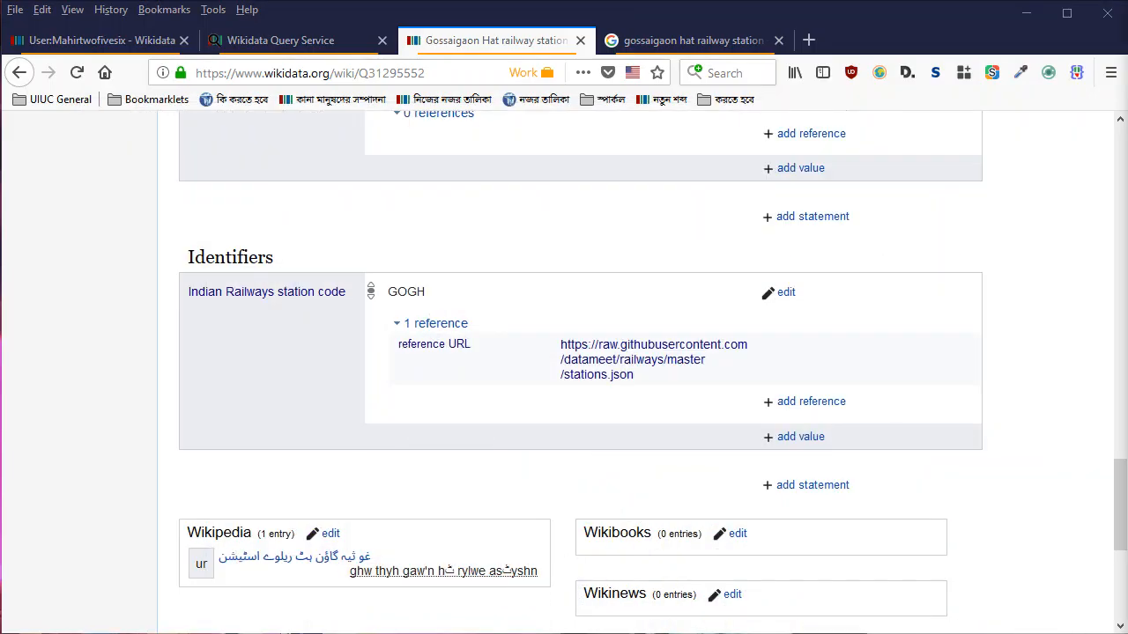
click(783, 293)
click(649, 398)
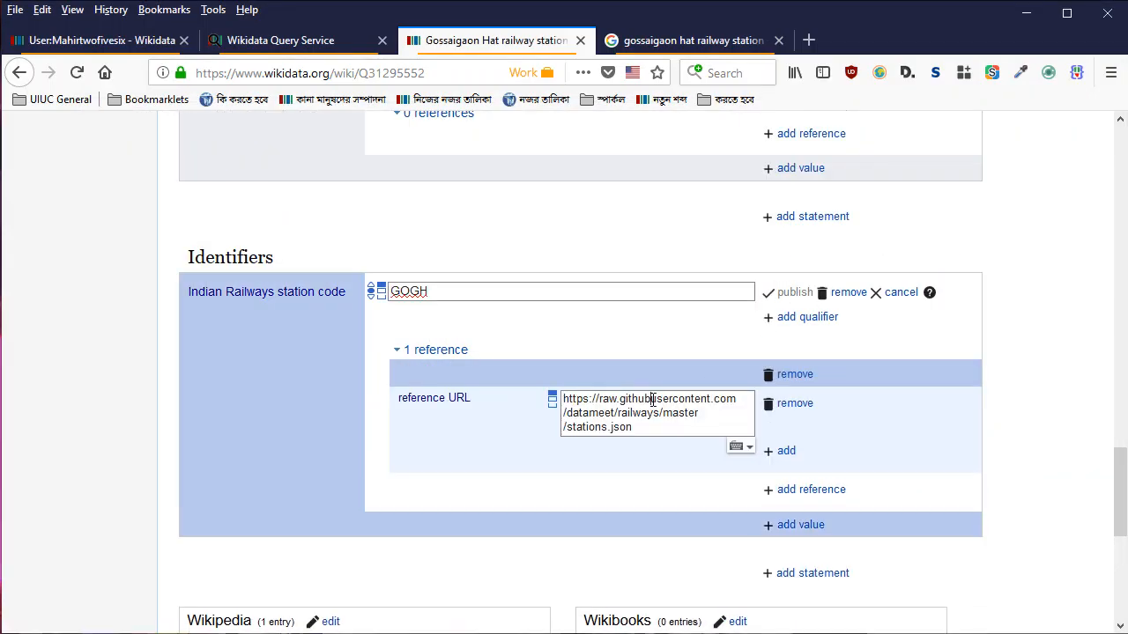
key(ctrl+a)
key(ctrl+v)
Add a last update of 31 March 2018 to the station code's reference and publish the change
click(768, 452)
key(Down)
key(Down)
key(Return)
text(31 mar 2018)
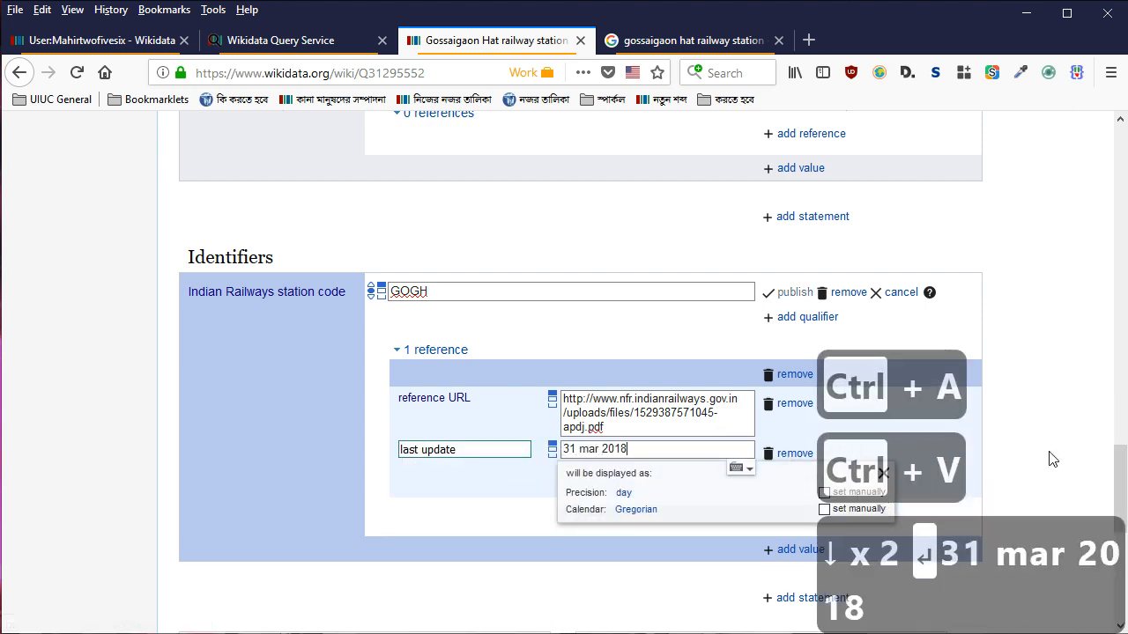
key(Return)
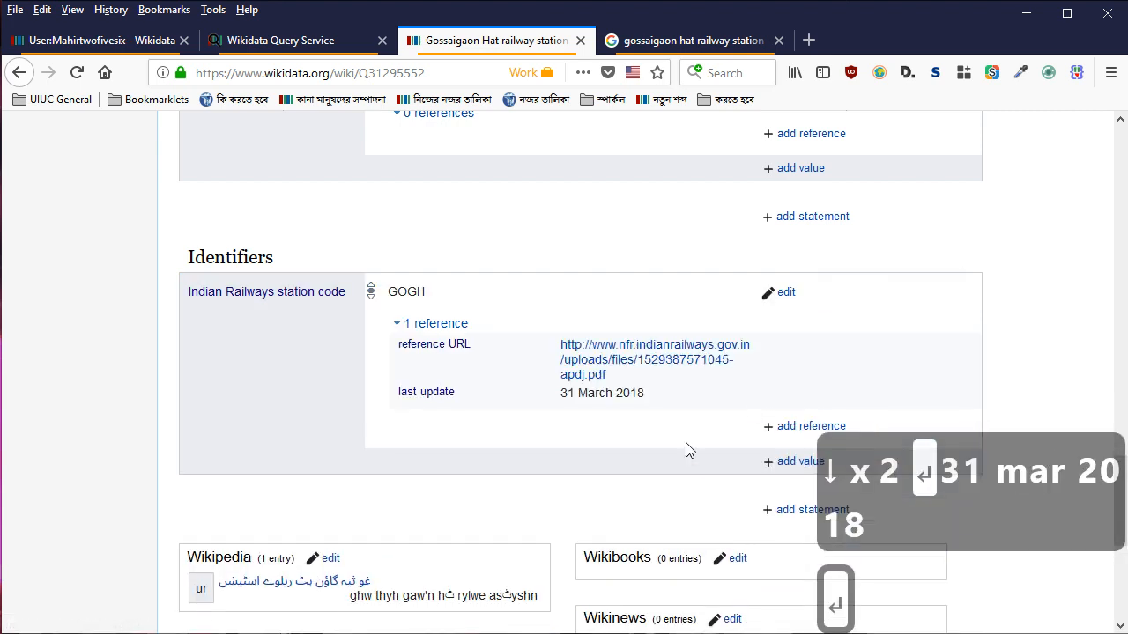
Add a located in the administrative territorial entity statement with Kokrajhar district and publish it
scroll(670, 445, up, 5)
scroll(646, 439, up, 3)
scroll(776, 320, down, 6)
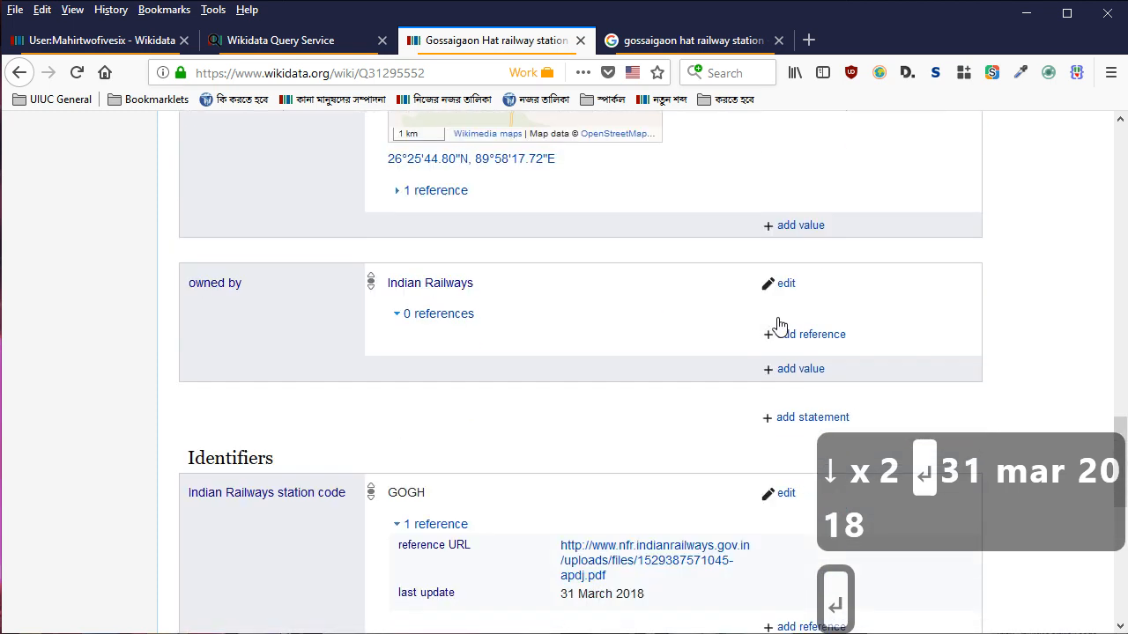
scroll(798, 324, down, 1)
click(798, 324)
key(Down)
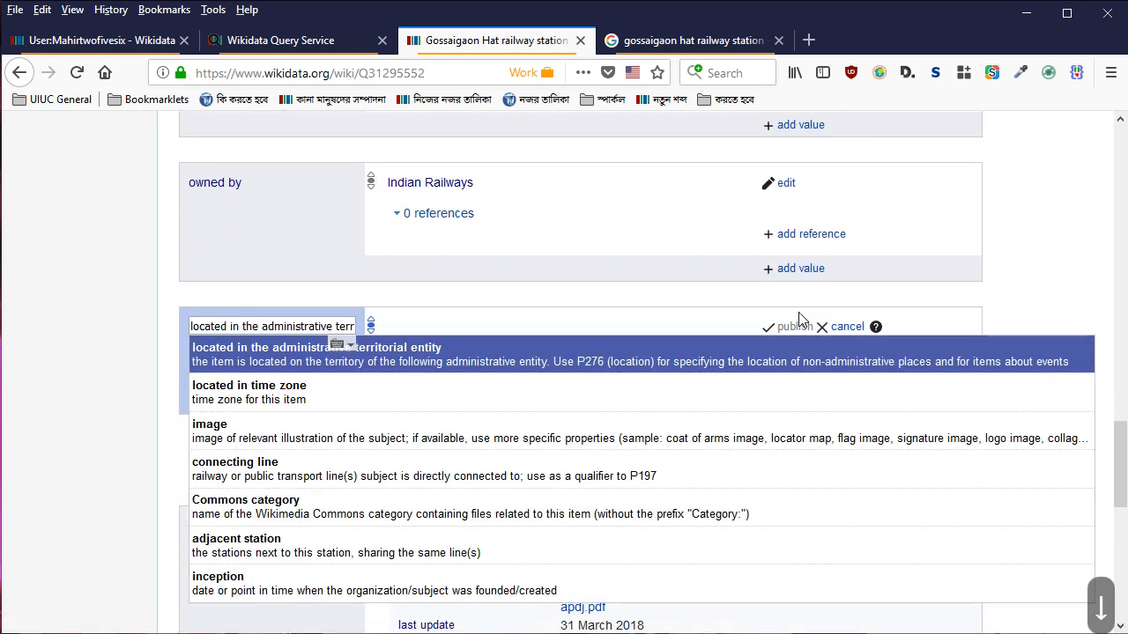
key(Return)
text(kokrajhar dis)
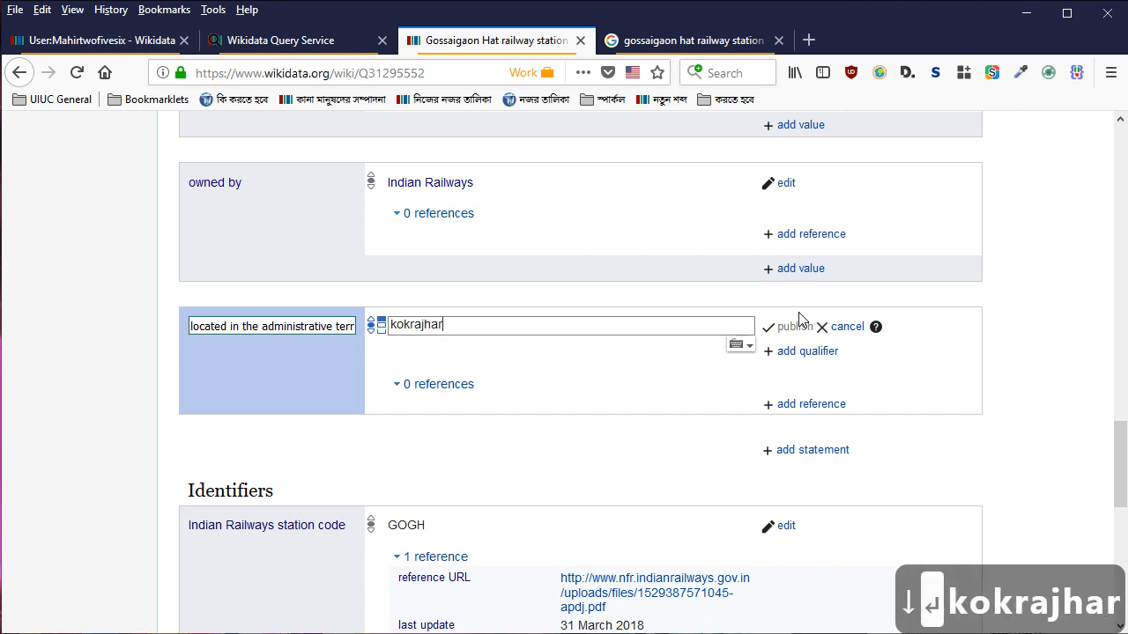
key(Down)
key(Return)
key(Return)
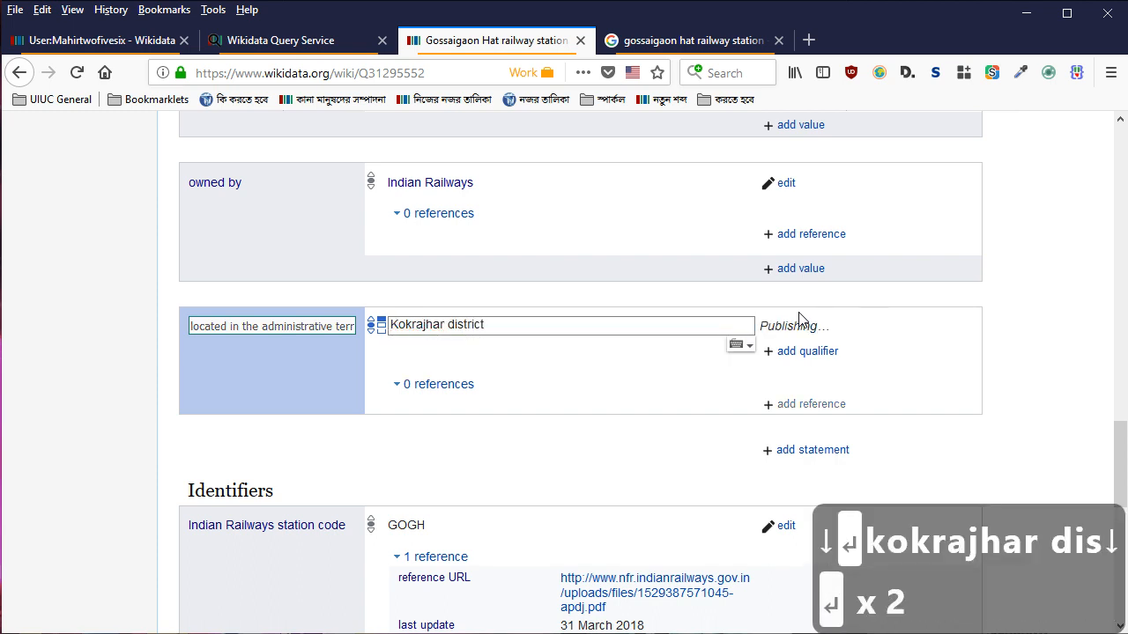
Start an adjacent station statement on the Gossaigaon Hat item with Srirampur Assam railway station as its value
scroll(807, 374, down, 1)
click(807, 375)
scroll(831, 355, down, 2)
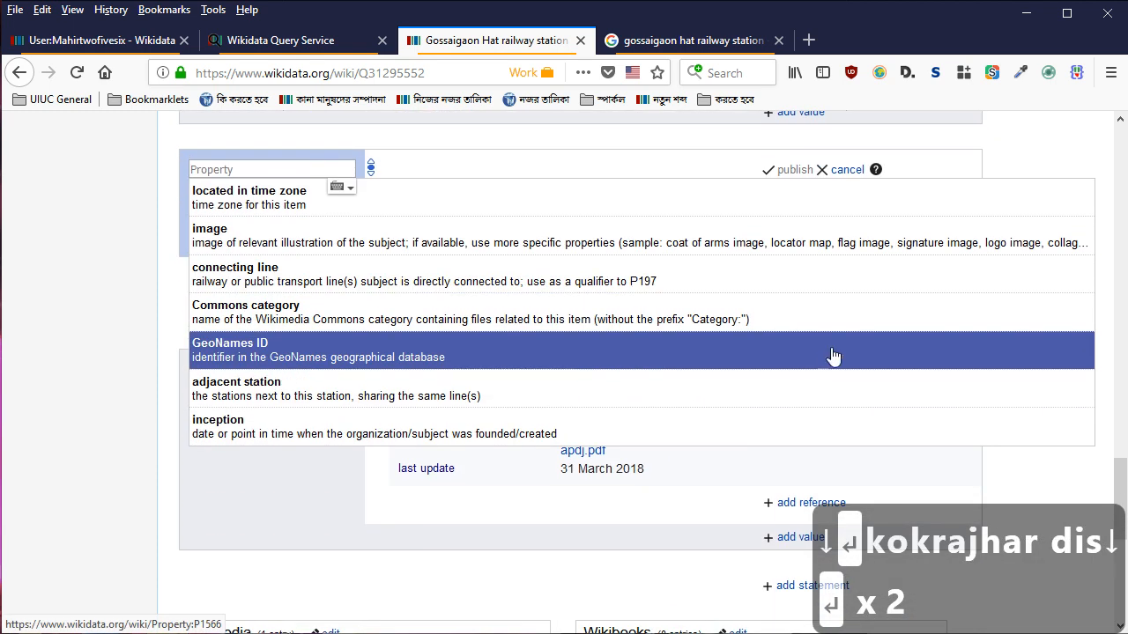
key(Down)
key(Down)
key(Down)
key(Down)
key(Down)
key(Return)
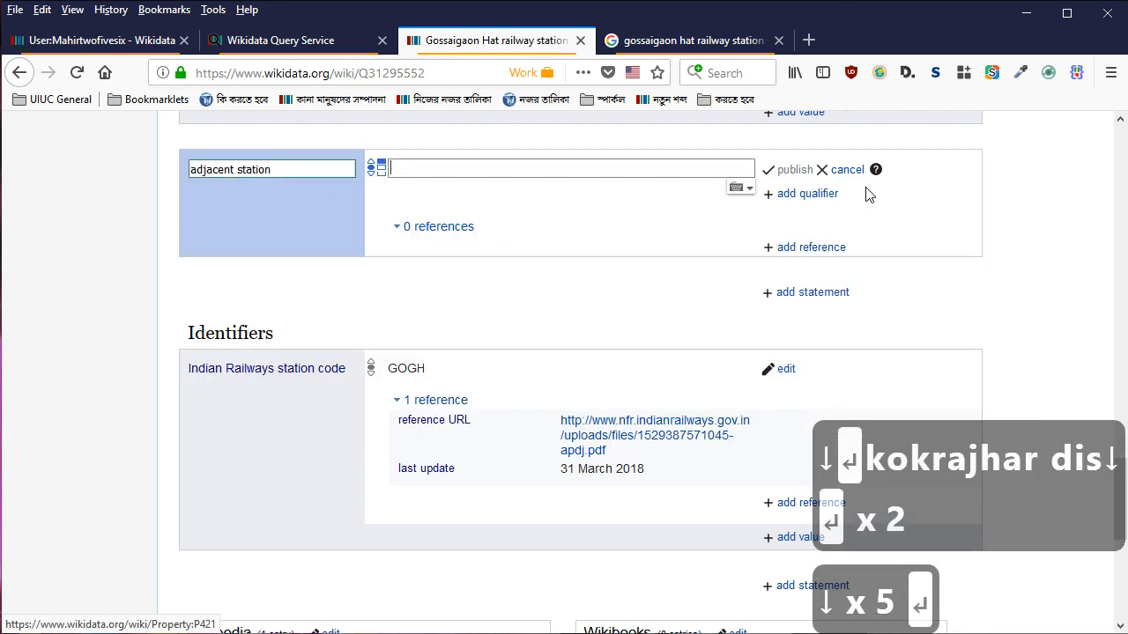
text(srirampur assam)
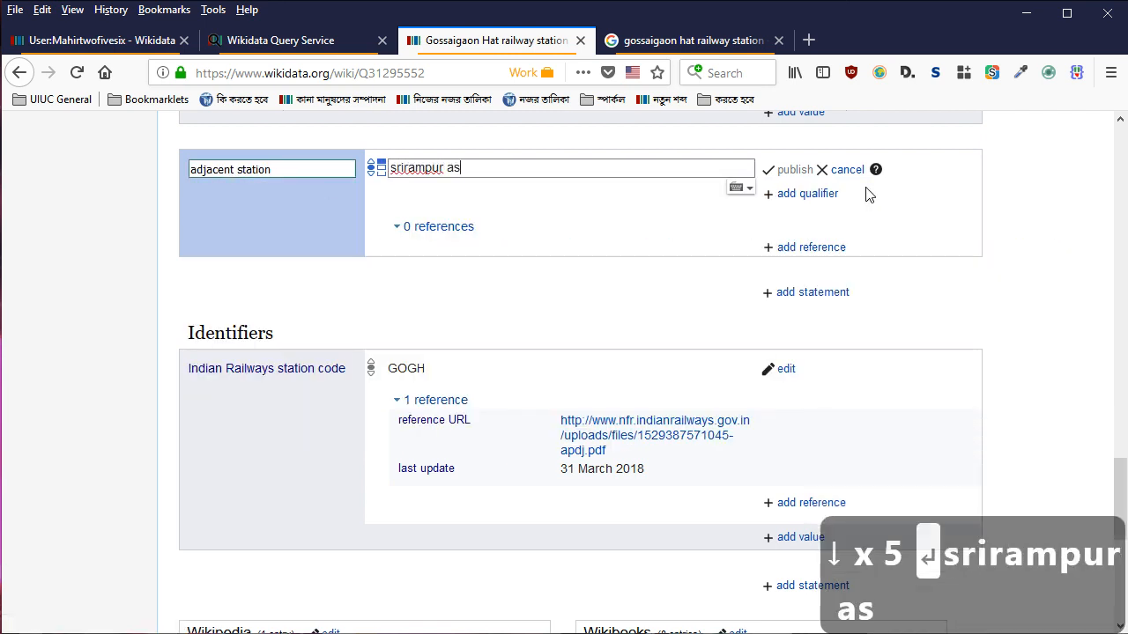
key(Down)
key(Return)
Qualify the adjacent station with connecting line (P81) set to New Jalpaiguri–New Bongaigaon section
key(Tab)
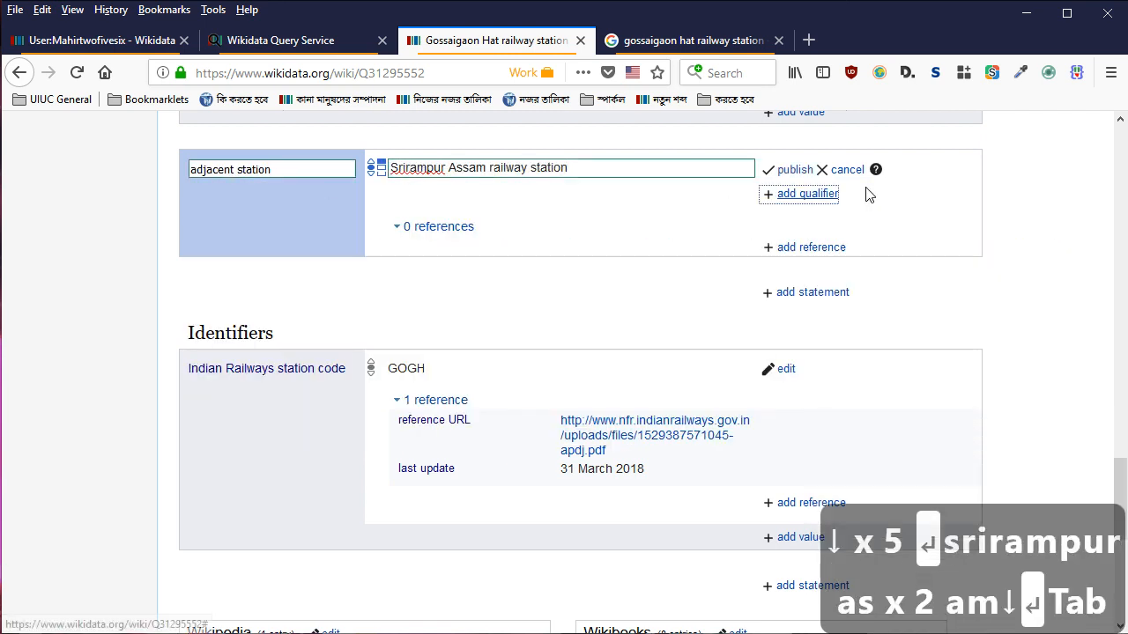
key(Return)
text(p81)
key(Down)
key(Return)
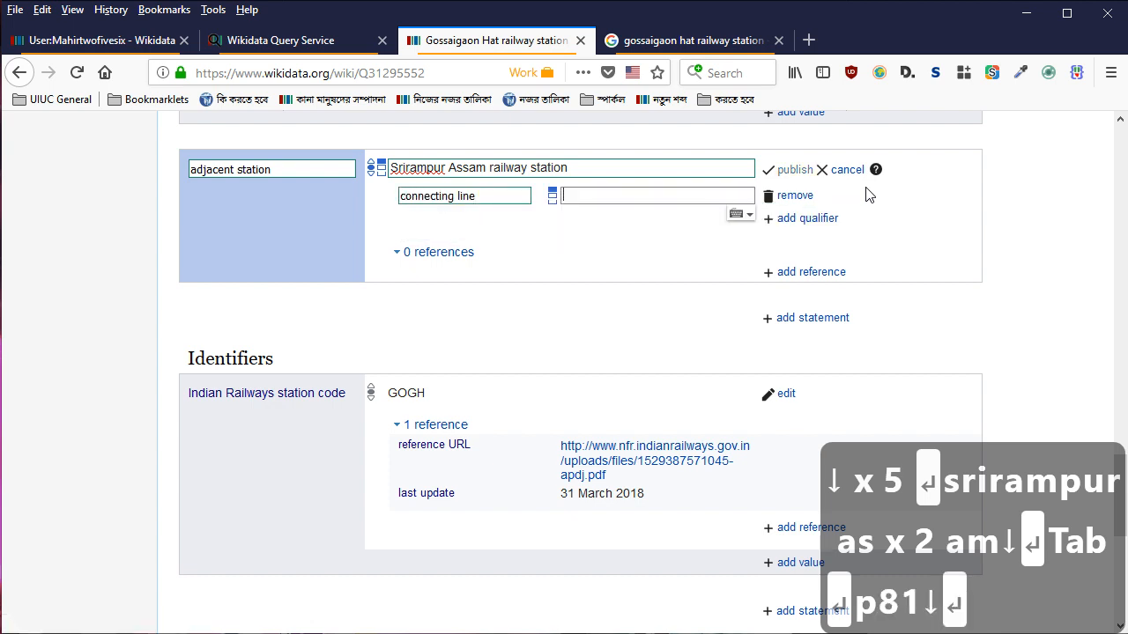
text(new jalpaiguri)
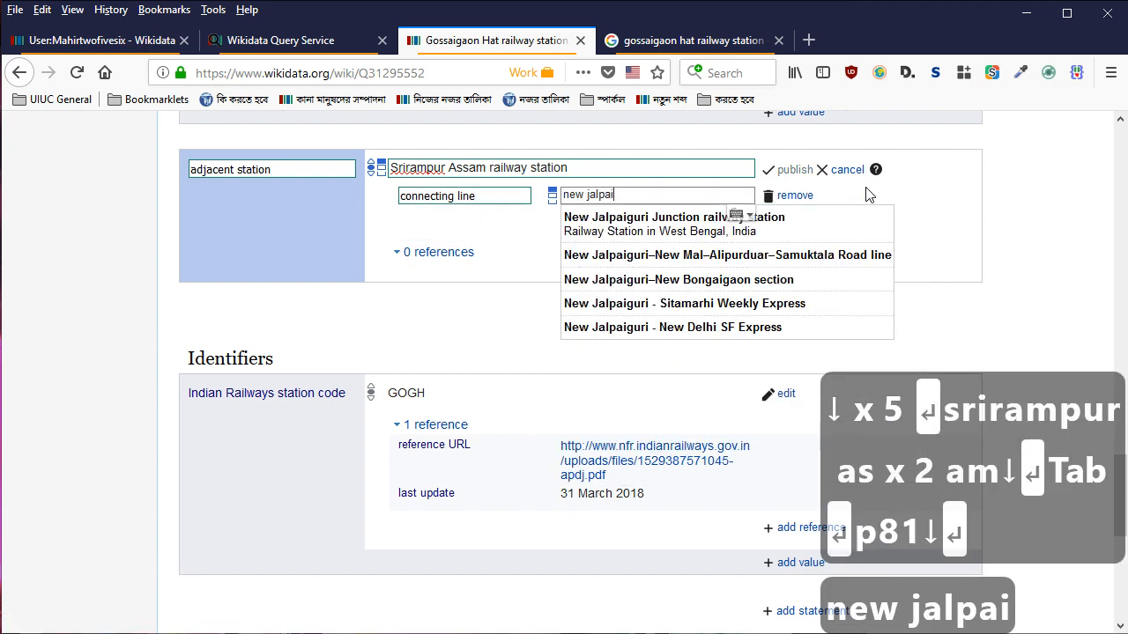
key(Down)
key(Down)
key(Down)
key(Down)
key(Return)
key(Tab)
key(Tab)
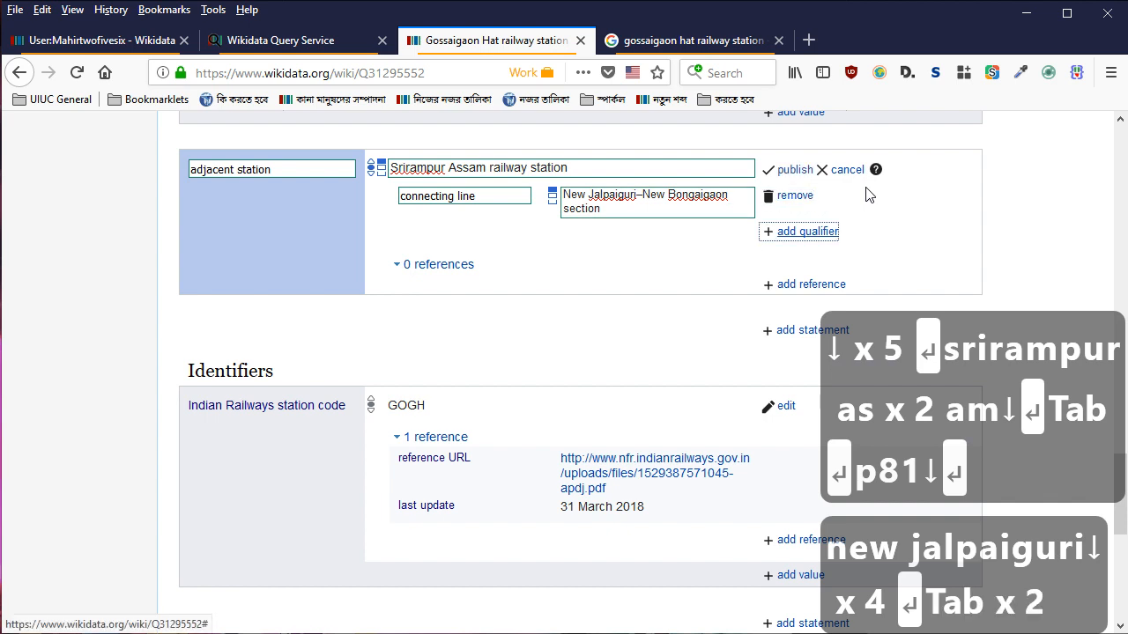
Add a towards (P5051) qualifier with New Jalpaiguri Junction railway station to the Srirampur Assam adjacent station statement and publish it
key(Return)
text(p5051)
key(Down)
key(Return)
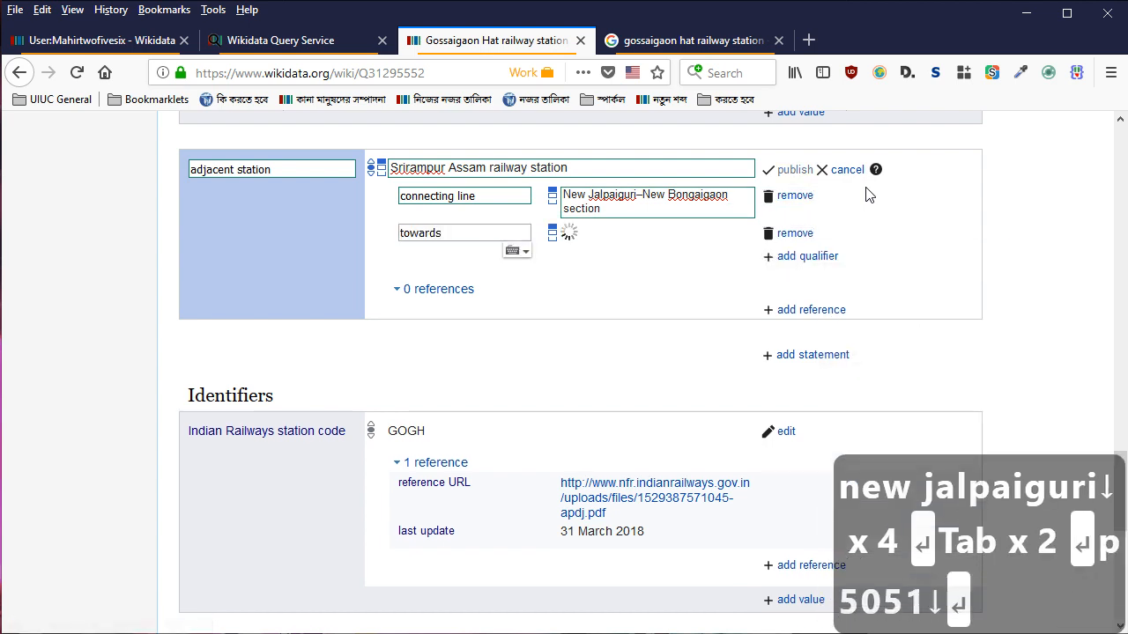
text(new jal)
key(BackSpace)
text(jal)
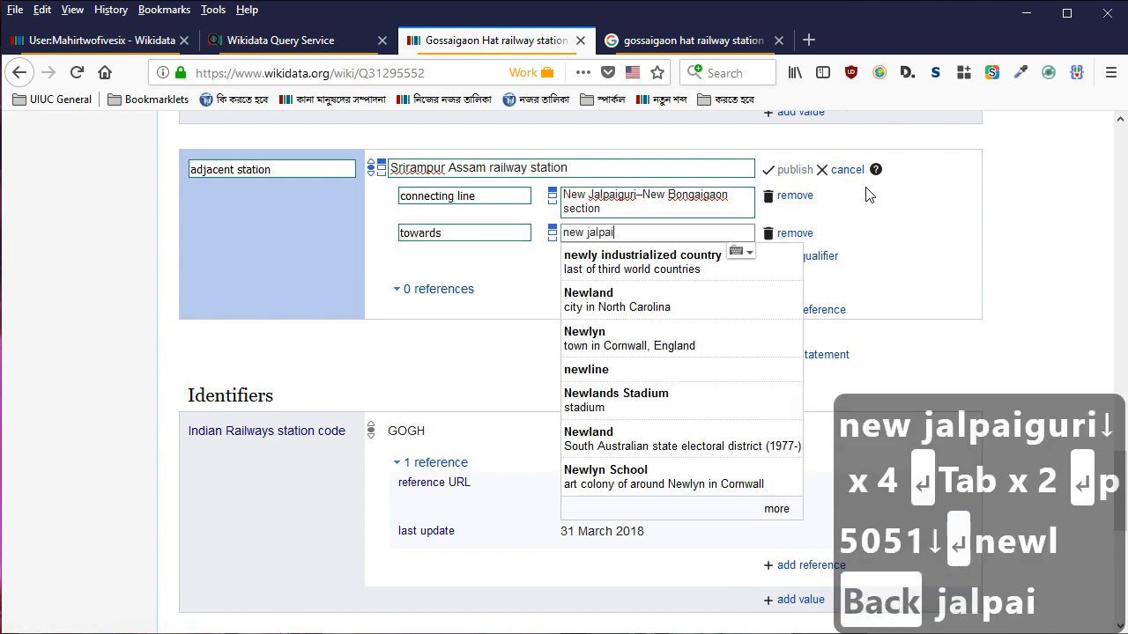
key(Down)
key(Down)
key(Up)
key(Down)
key(Up)
key(Return)
key(Return)
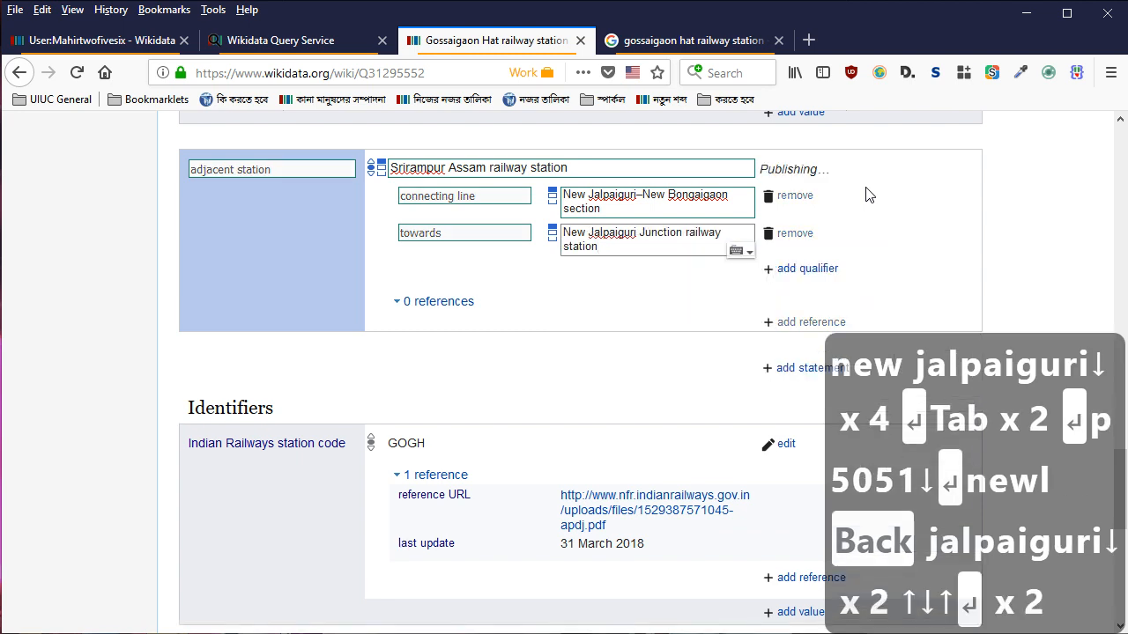
Check the next station on the PDF railway map and start a second adjacent station value with Chautara railway station
click(786, 331)
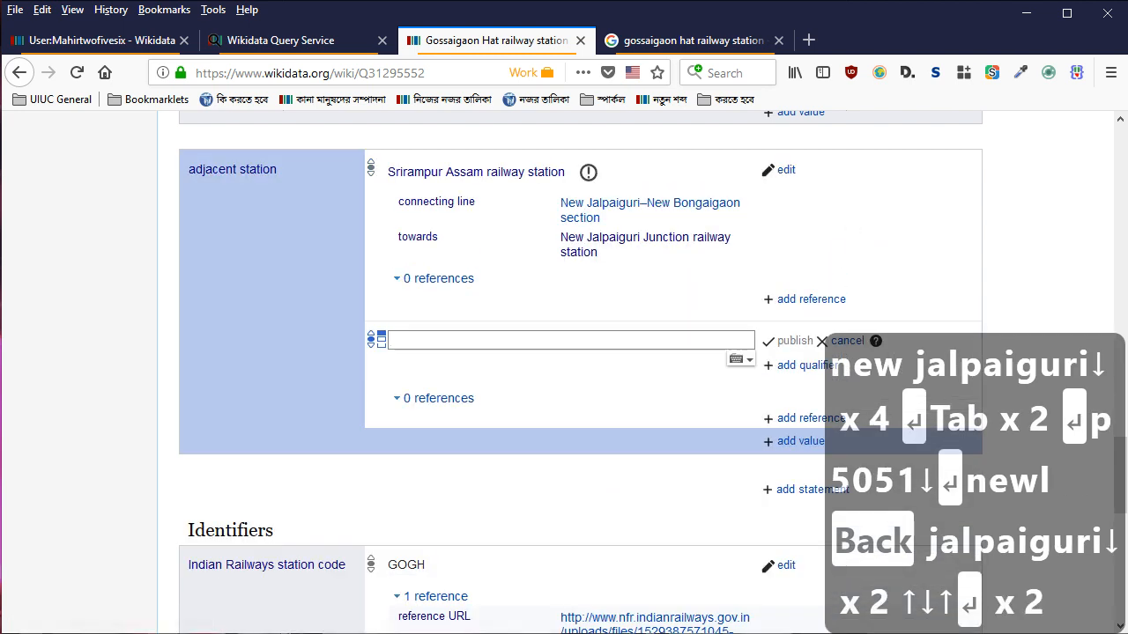
key(alt+Tab)
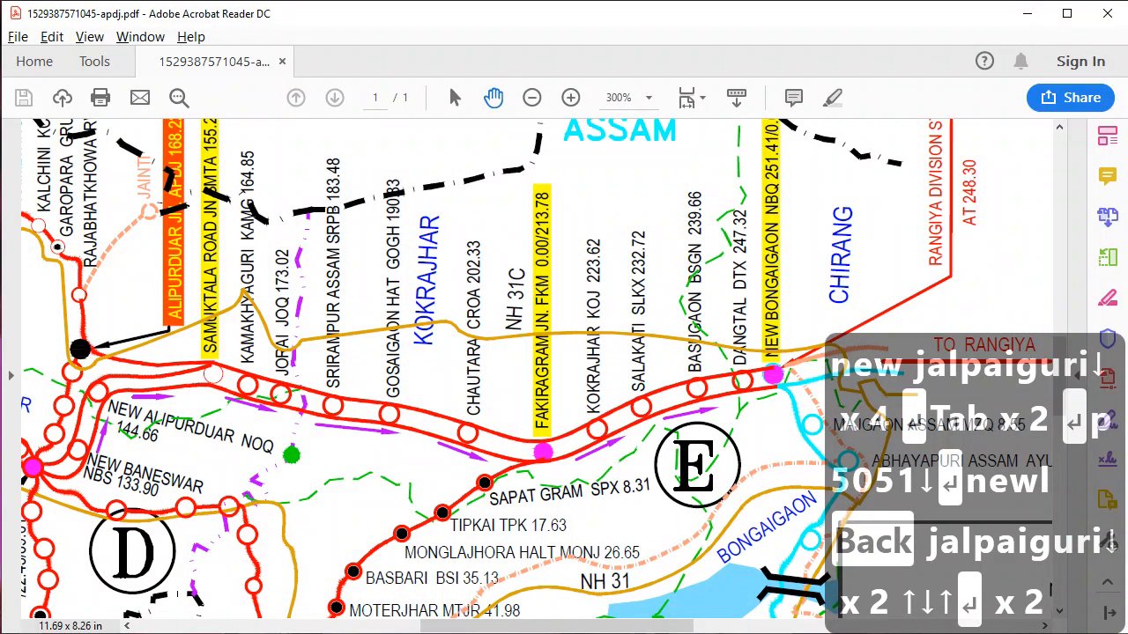
key(alt+Tab)
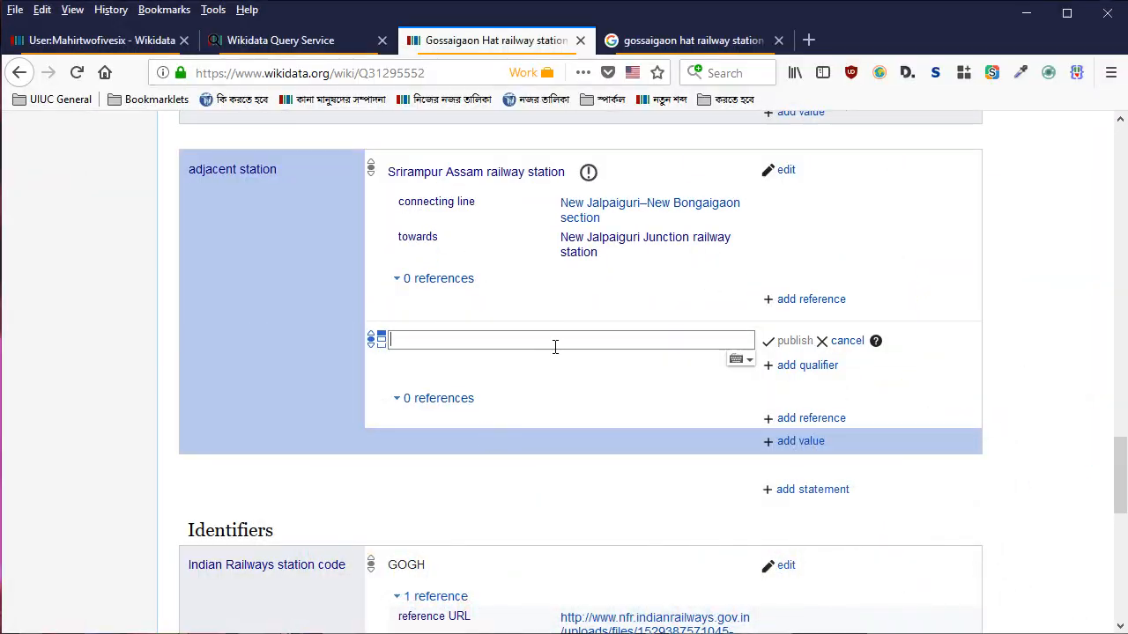
text(chautar)
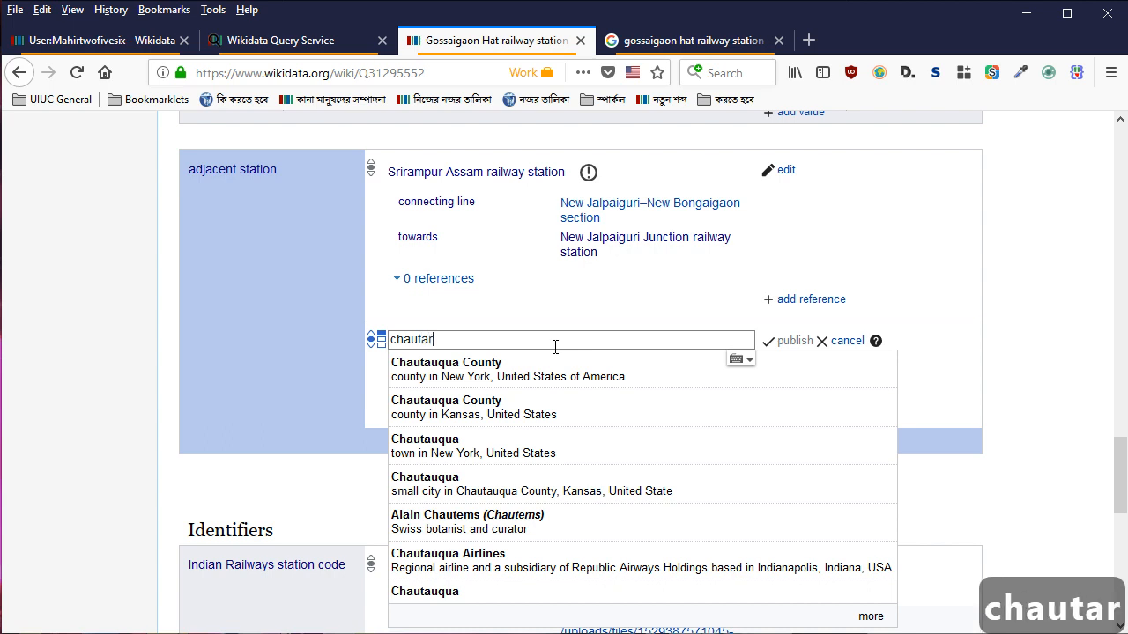
text(a r)
key(Down)
key(Return)
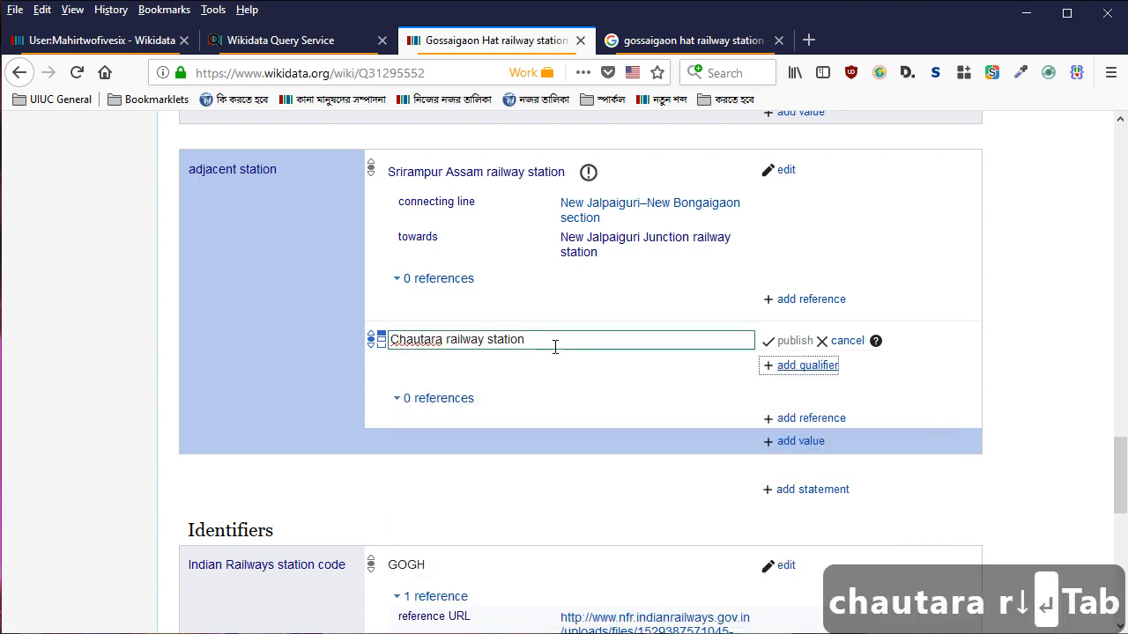
Qualify the Chautara adjacent station value with connecting line set to New Jalpaiguri–New Bongaigaon section
key(Tab)
key(Return)
text(connecting line)
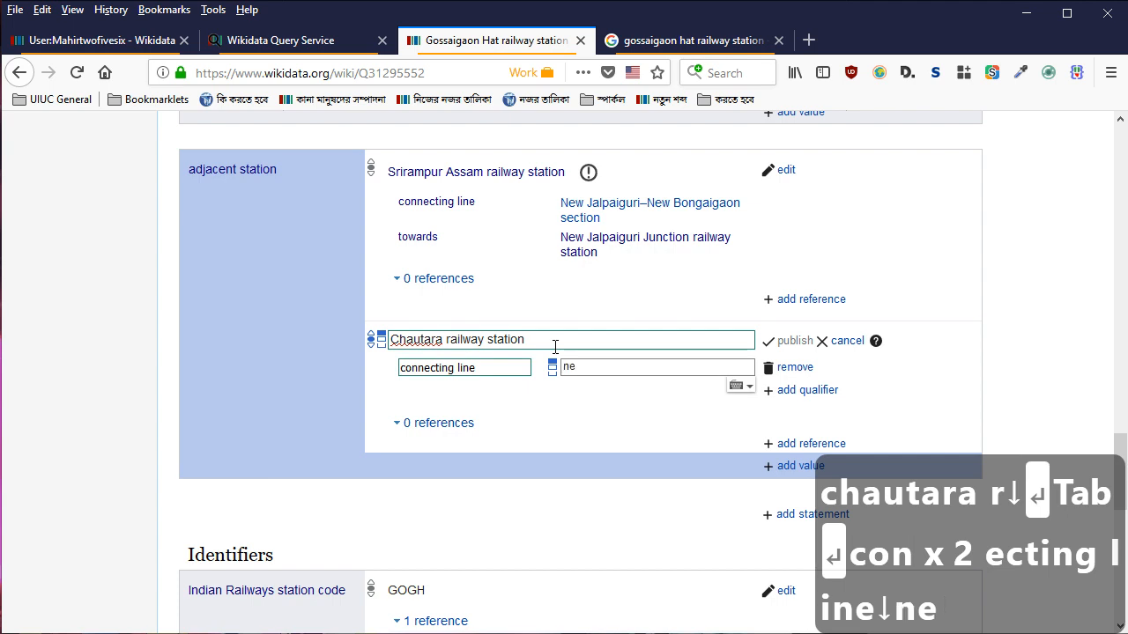
text(new jalpaiguri)
key(Down)
key(Down)
key(Down)
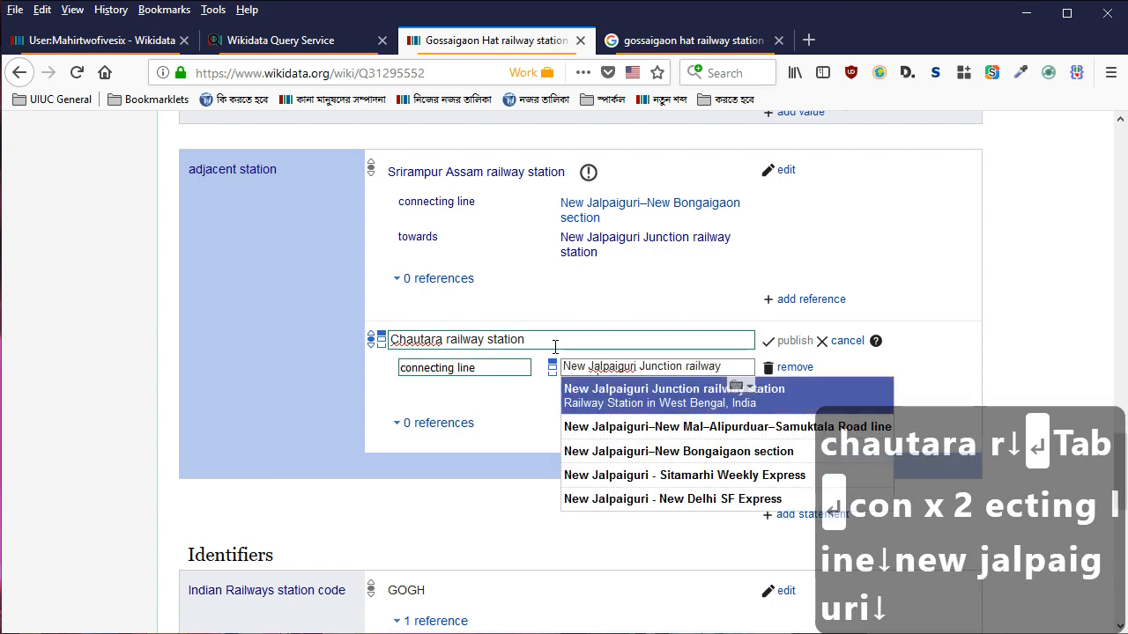
key(Return)
Add a towards (P5051) qualifier with New Bongaigaon railway station to the Chautara value and publish it
key(Tab)
key(Tab)
key(Return)
text(p5051)
key(Down)
key(Return)
text(new bongaigaon r)
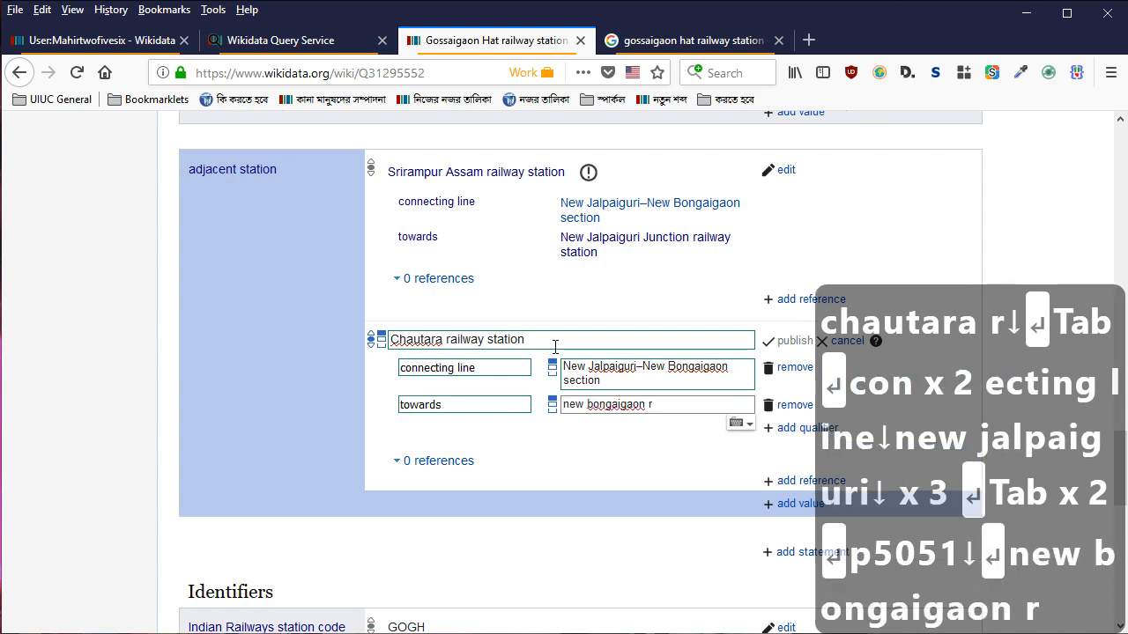
key(Down)
key(Down)
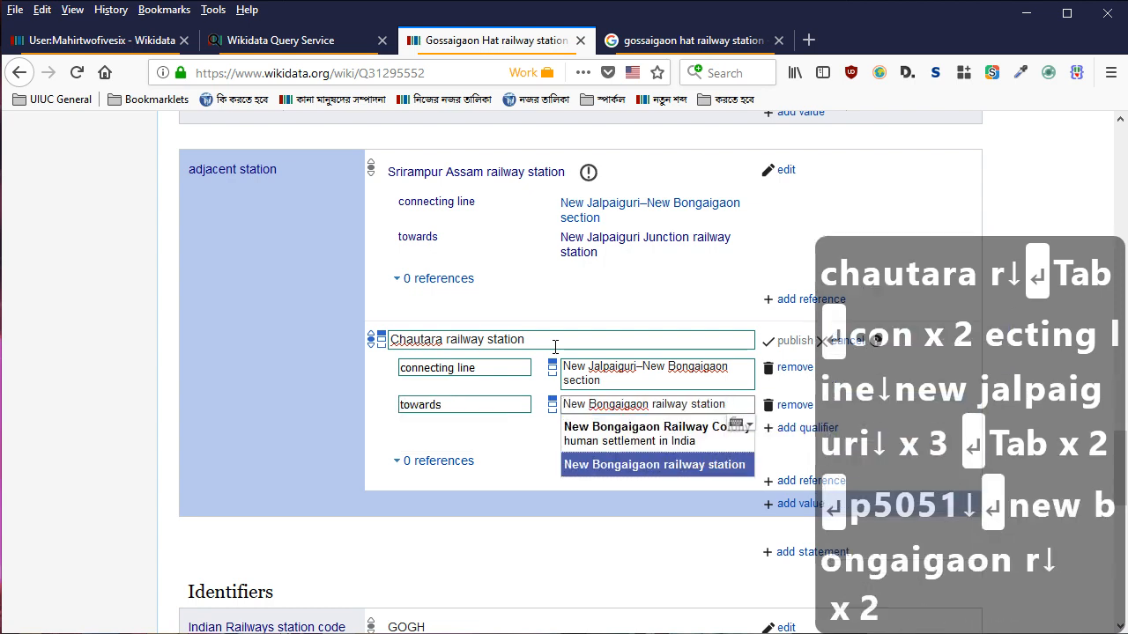
key(Return)
key(Return)
Add an operator statement with Alipurduar railway division to the Gossaigaon Hat item and publish it
scroll(555, 346, down, 2)
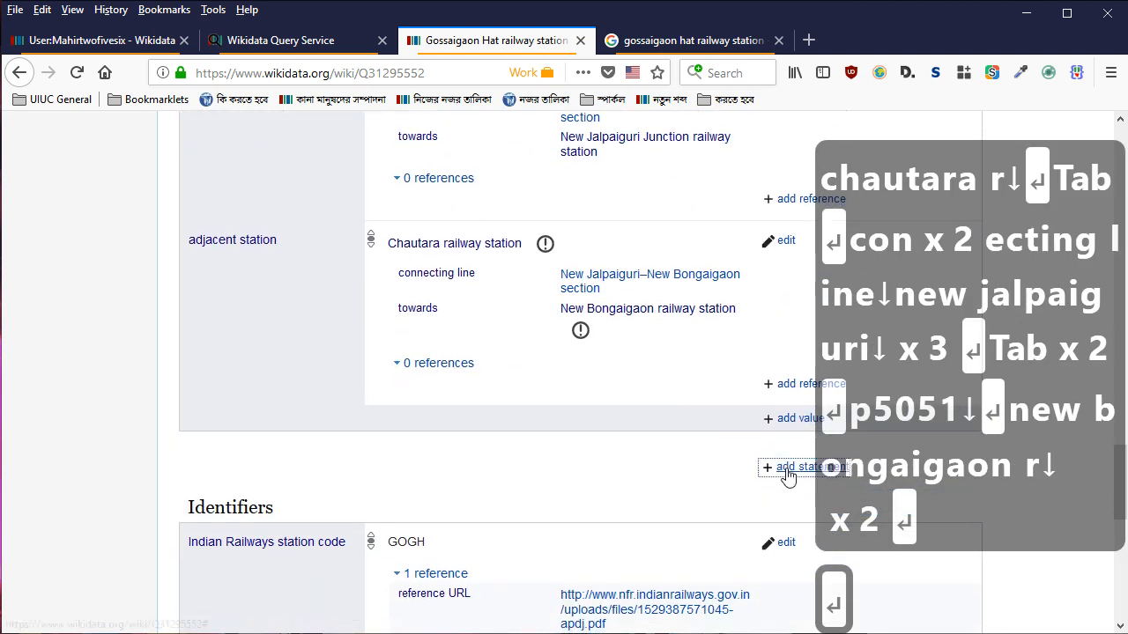
click(787, 476)
text(operator)
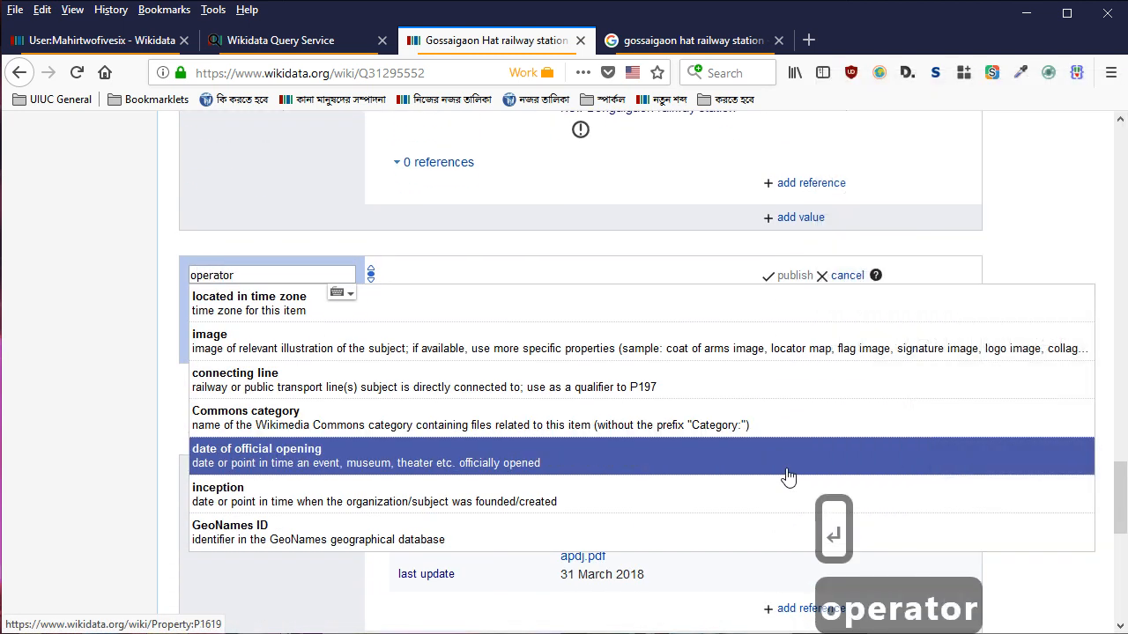
key(Return)
text(alipurdi)
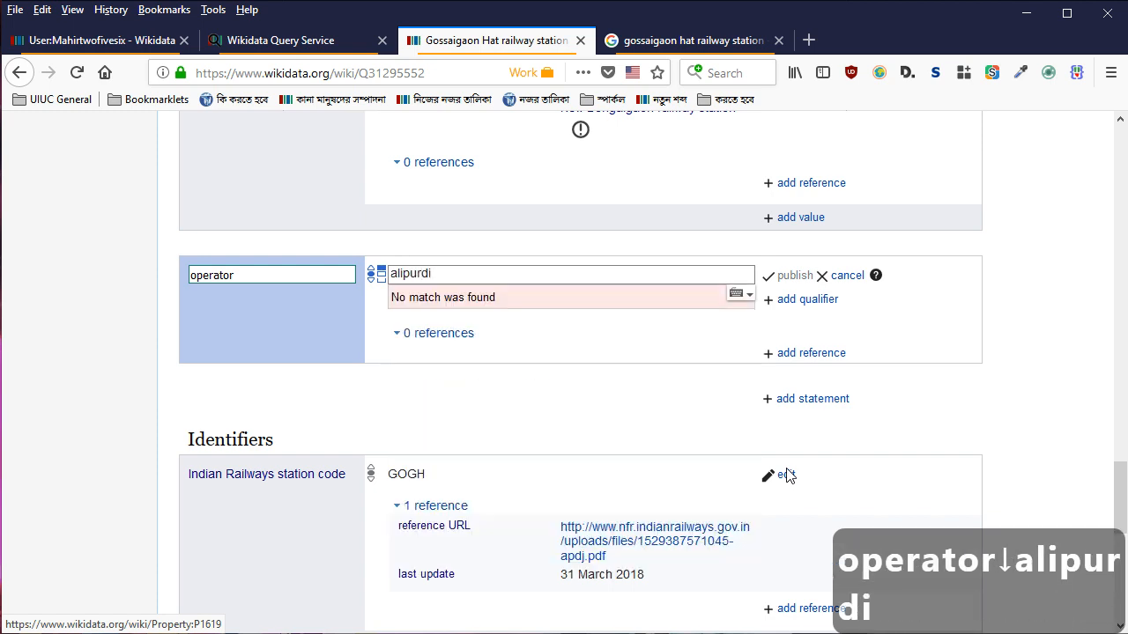
key(BackSpace)
text(uar railway divisio)
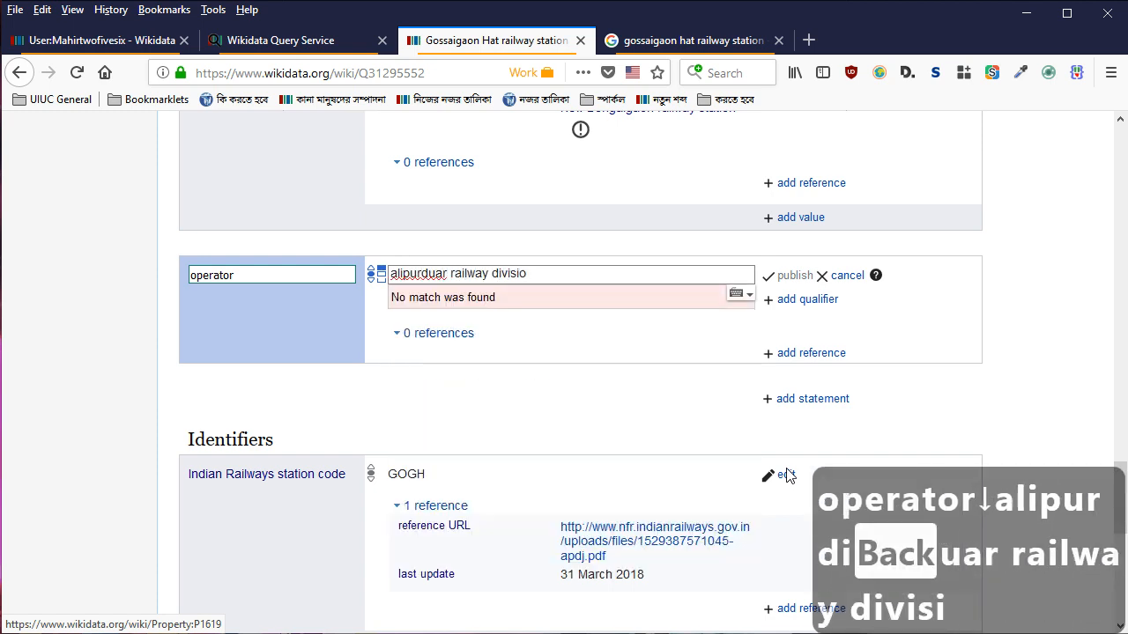
text(n)
key(Left)
key(Down)
key(Down)
key(Return)
key(Return)
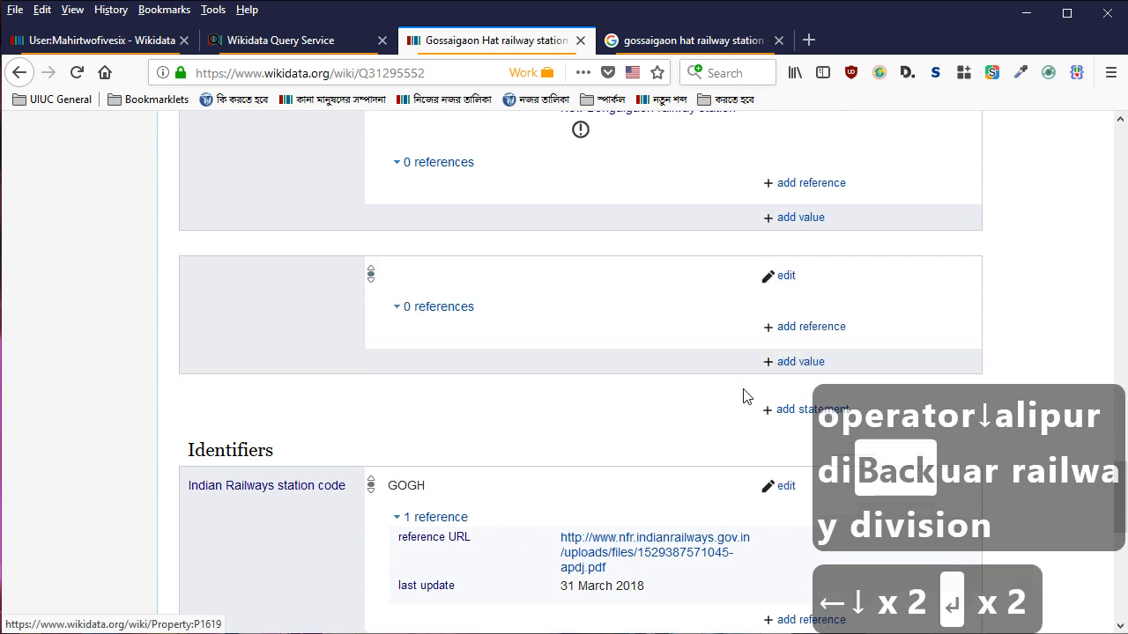
Examine the potential issues flagged on the Srirampur Assam adjacent station value and on the New Bongaigaon towards qualifier
scroll(665, 382, up, 3)
scroll(664, 381, up, 3)
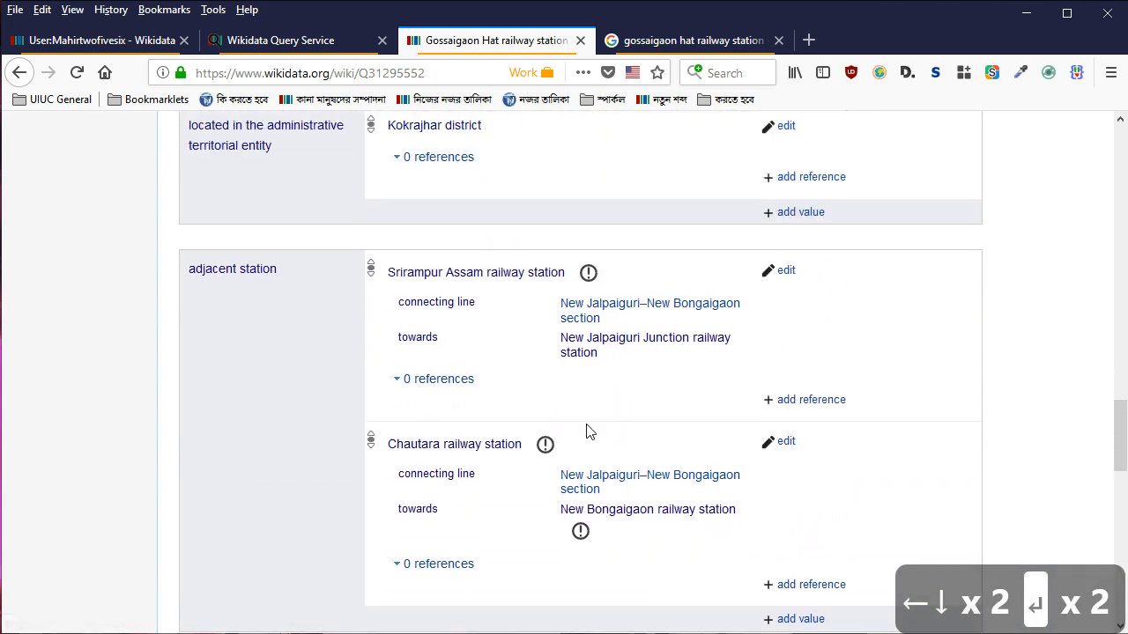
click(588, 272)
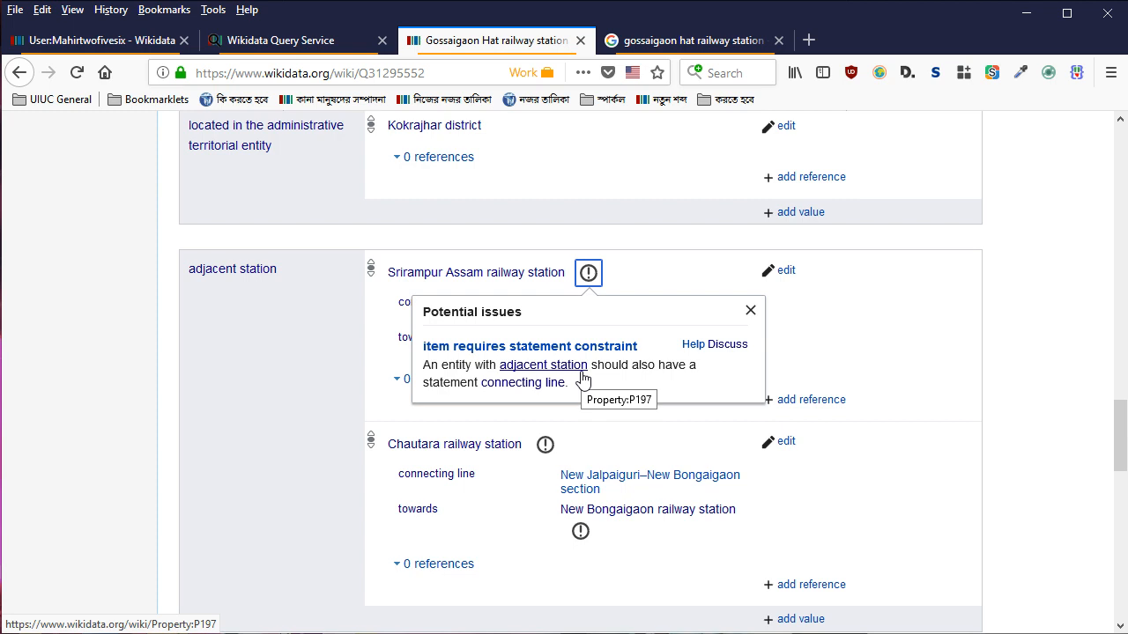
scroll(584, 392, down, 5)
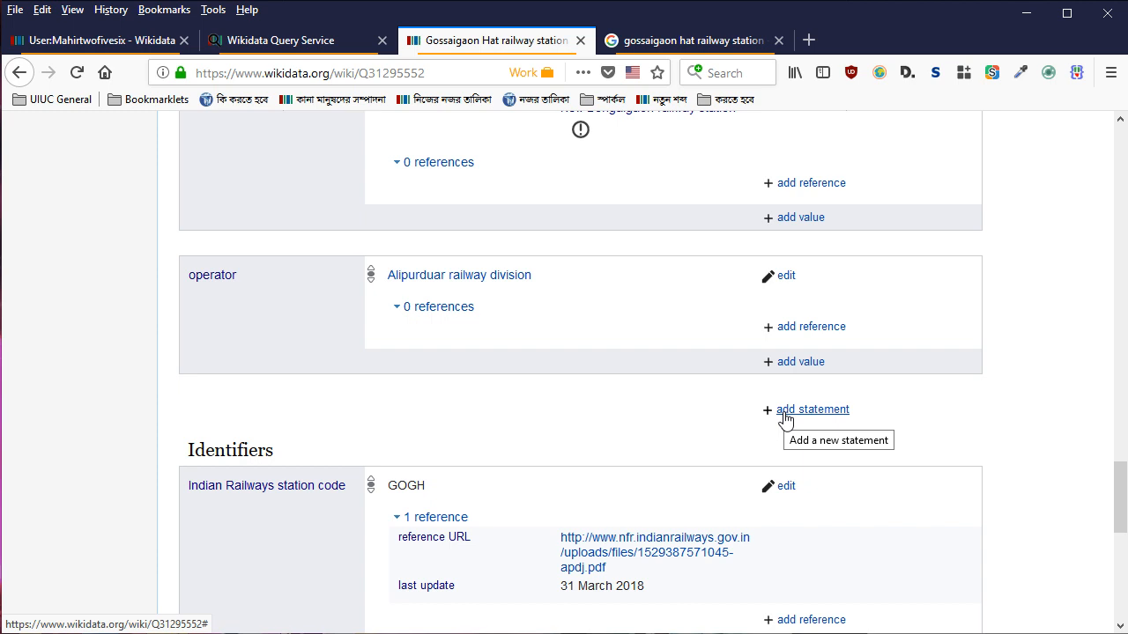
scroll(496, 302, up, 2)
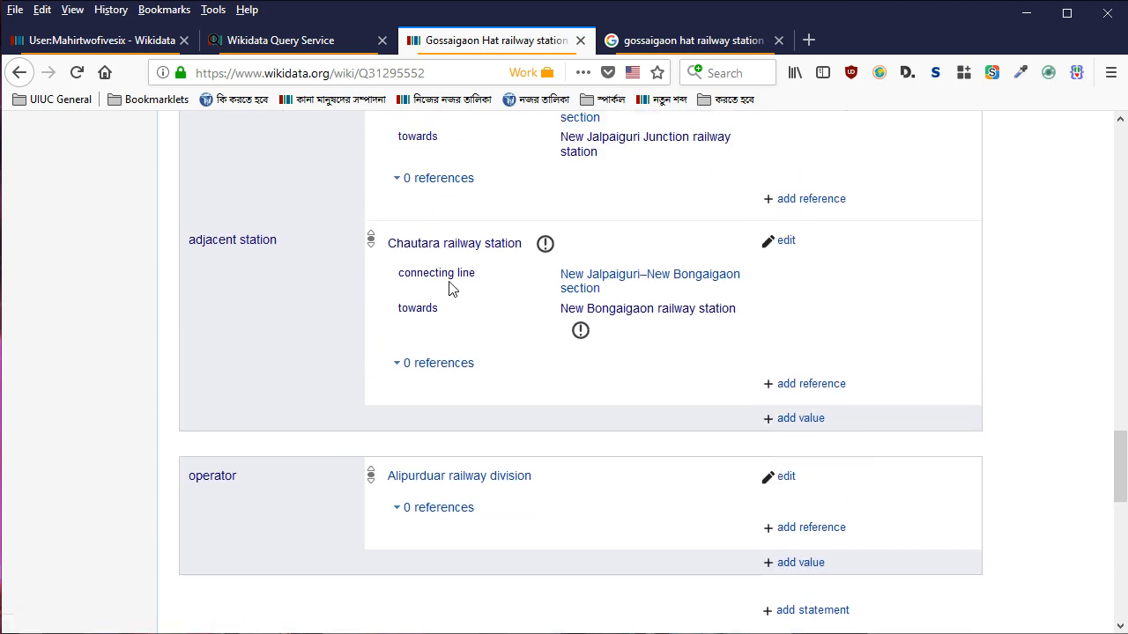
scroll(449, 287, up, 1)
click(282, 272)
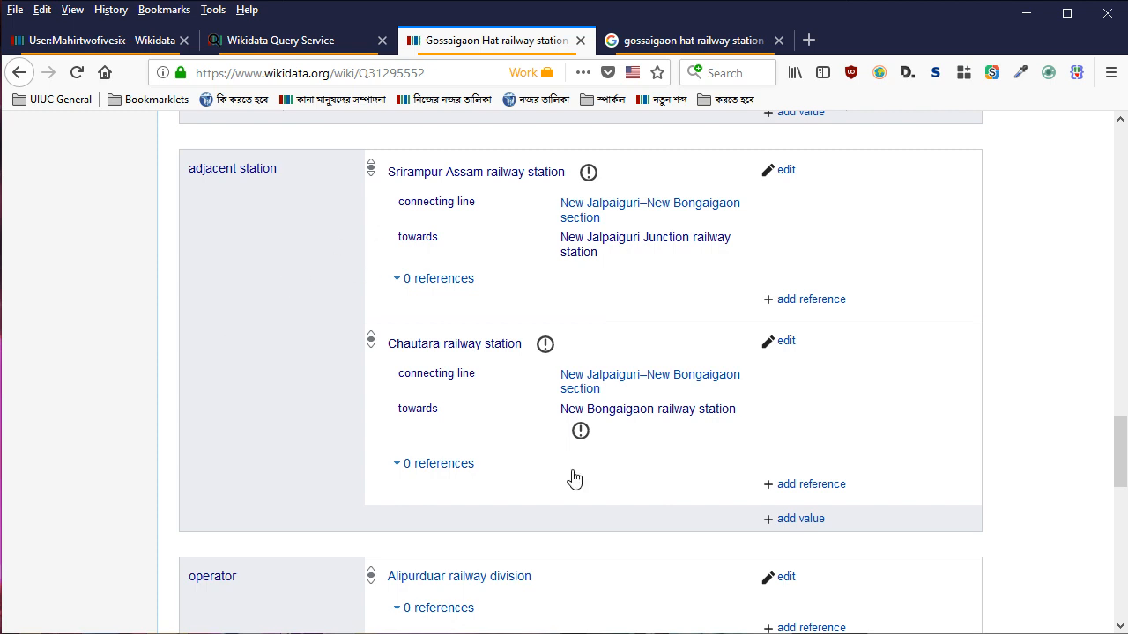
click(580, 431)
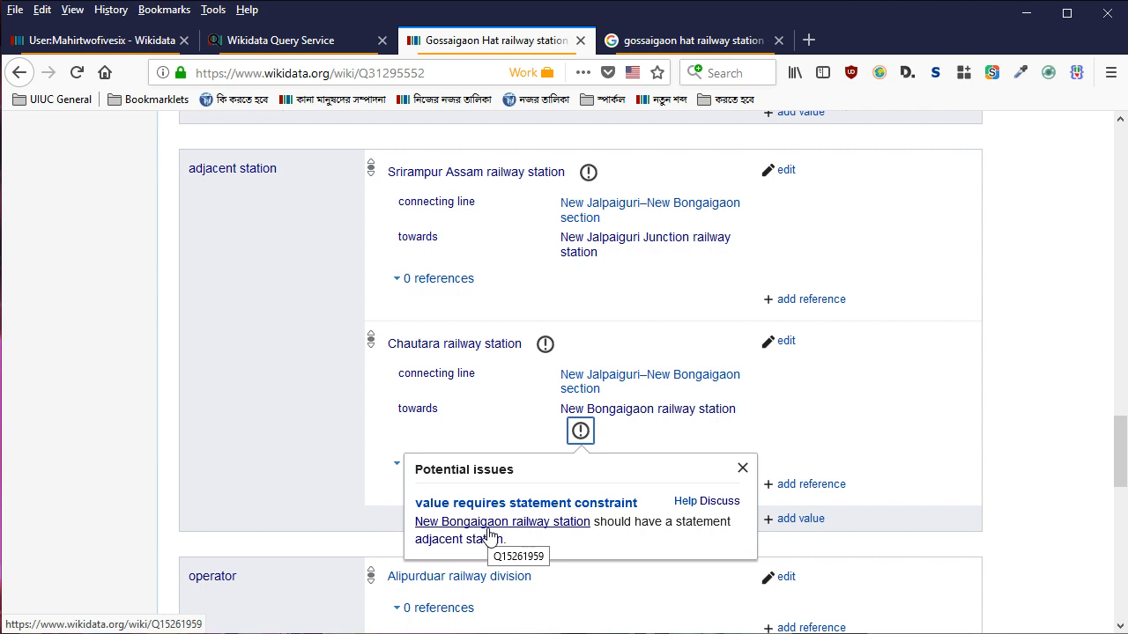
click(194, 423)
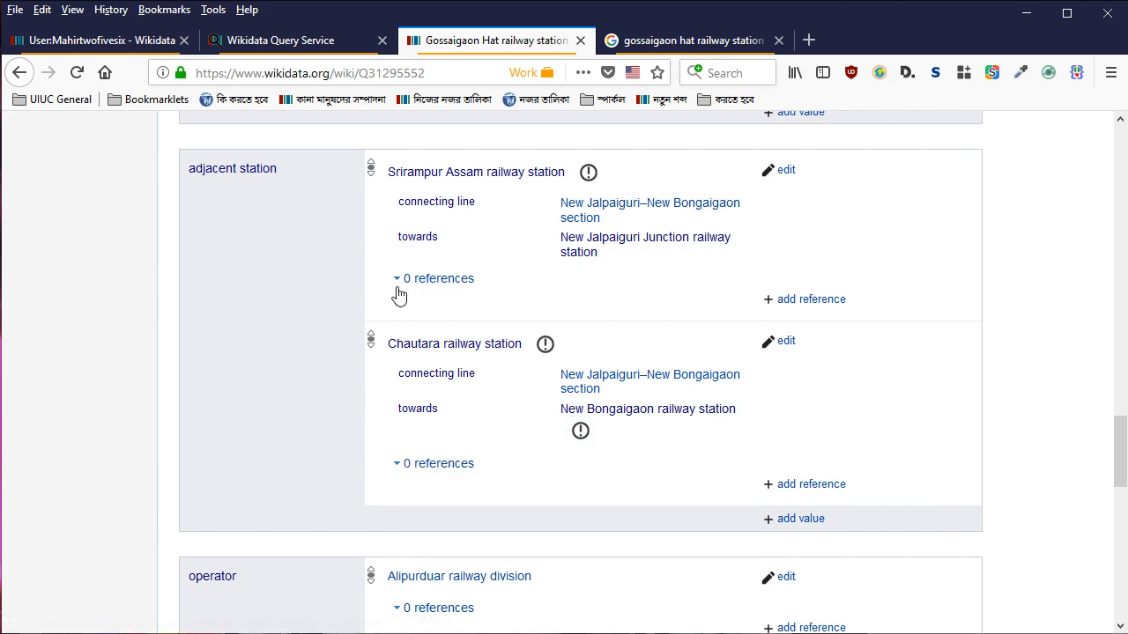
Look over the Gossaigaon Hat item and open the Chautara railway station item from its adjacent station statement
scroll(467, 353, down, 3)
scroll(466, 343, up, 8)
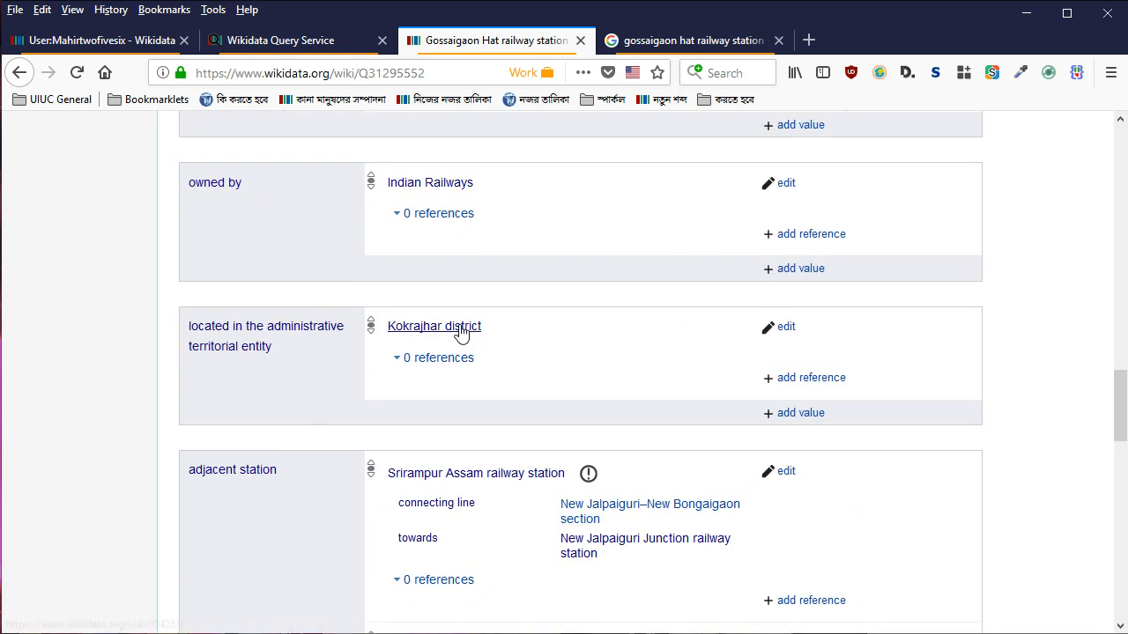
scroll(450, 304, up, 15)
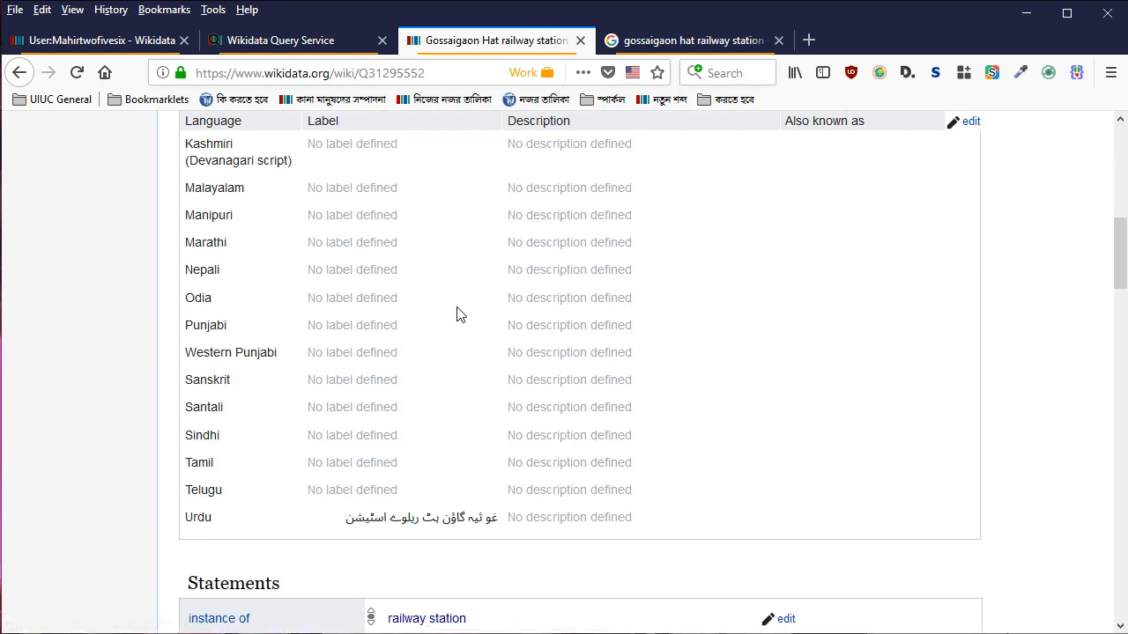
scroll(456, 313, up, 5)
scroll(459, 314, down, 15)
double_click(467, 251)
click(468, 251)
Search Google Images for "chautara railway station" in place of the Gossaigaon Hat query
key(ctrl+Tab)
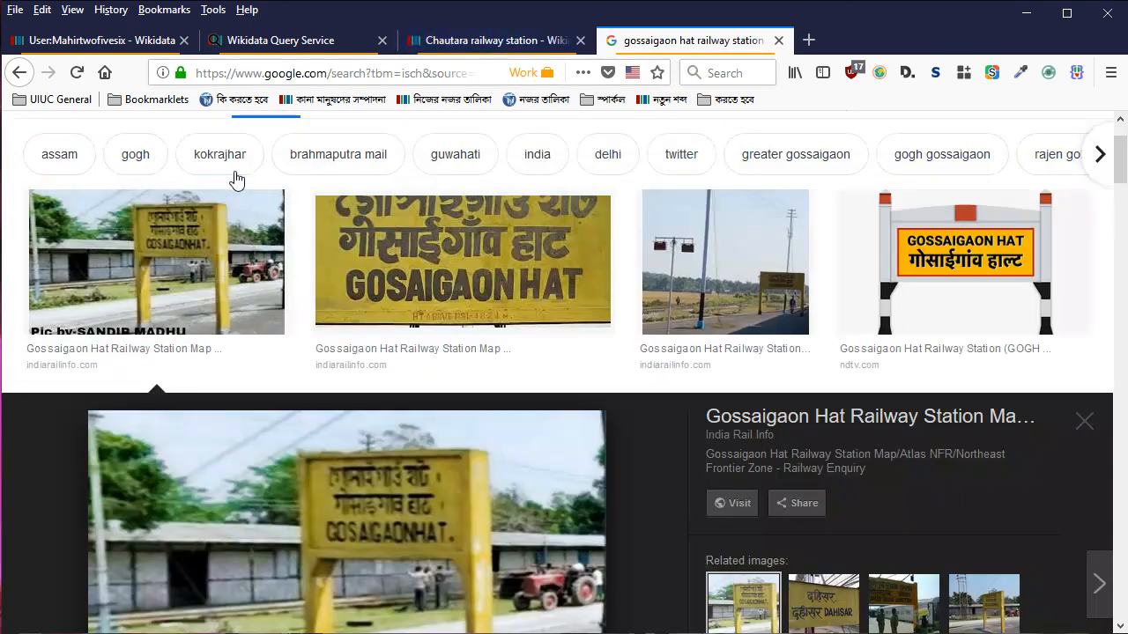
scroll(229, 185, up, 2)
click(166, 144)
double_click(210, 148)
key(BackSpace)
key(BackSpace)
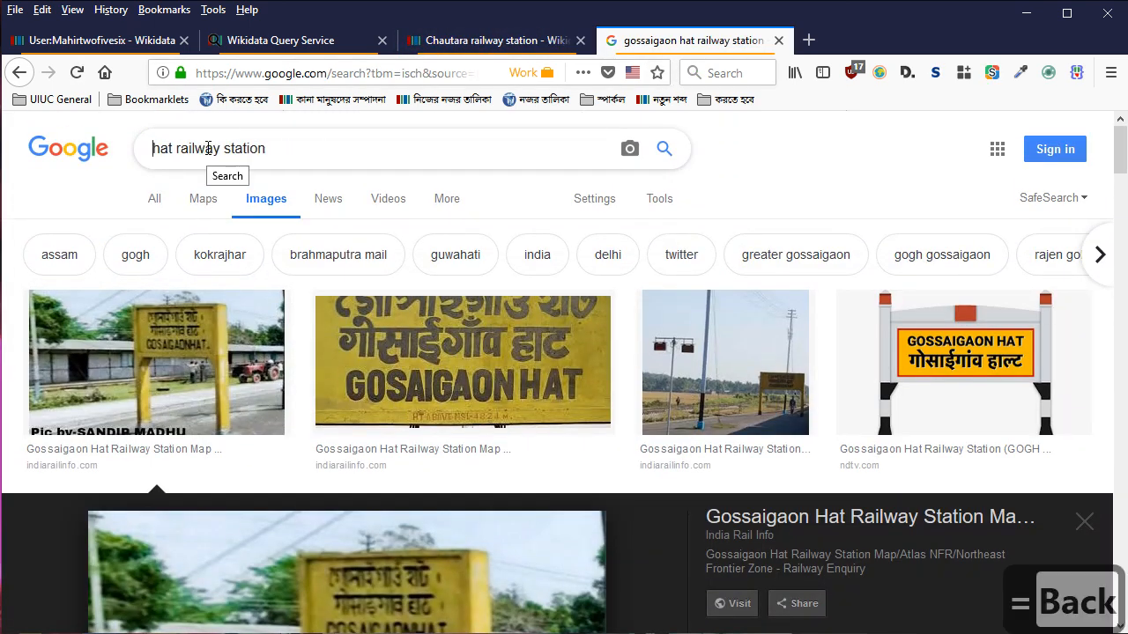
key(Delete)
key(Delete)
key(Delete)
text(chautara)
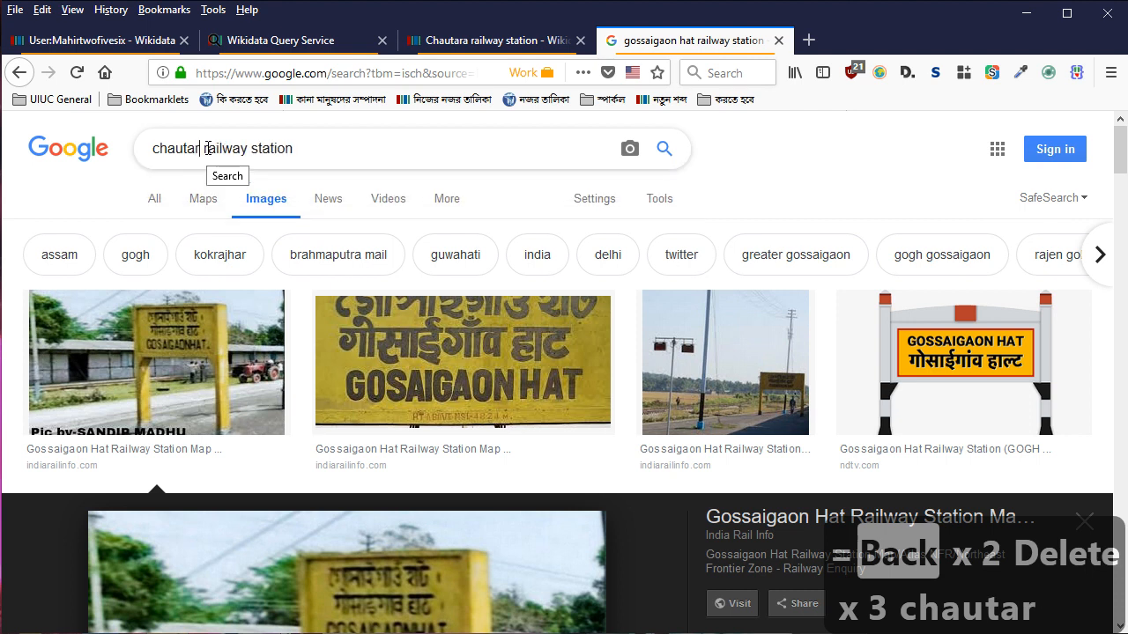
key(Return)
Open the indiarailinfo.com page of the Chautara station sign photo and examine the enlarged sign for the Assamese and Hindi spellings
click(427, 405)
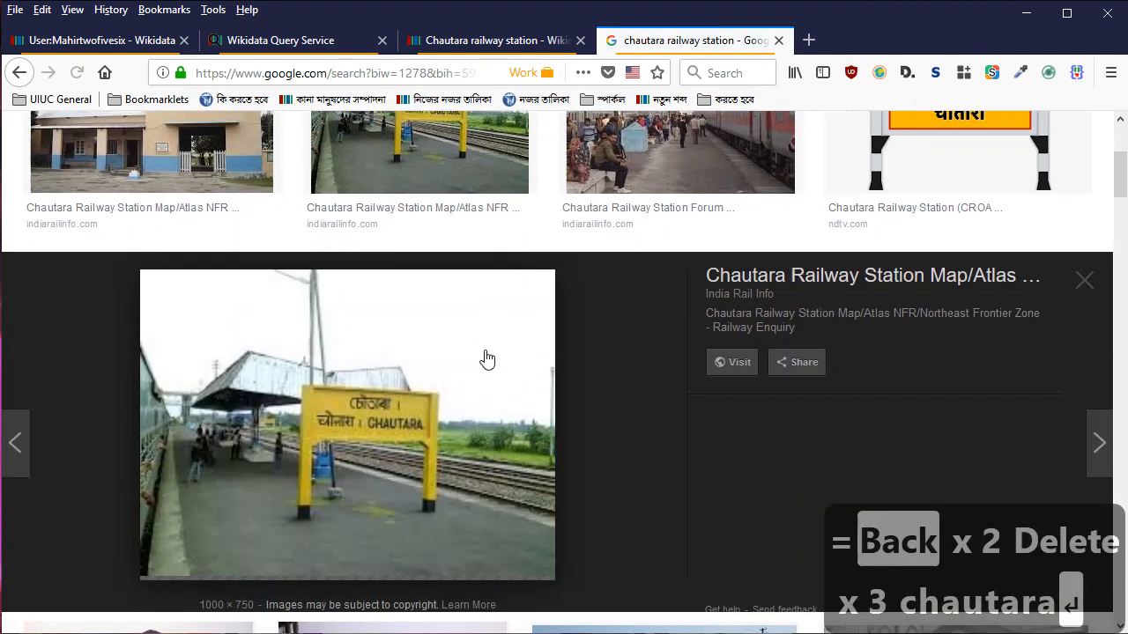
click(396, 378)
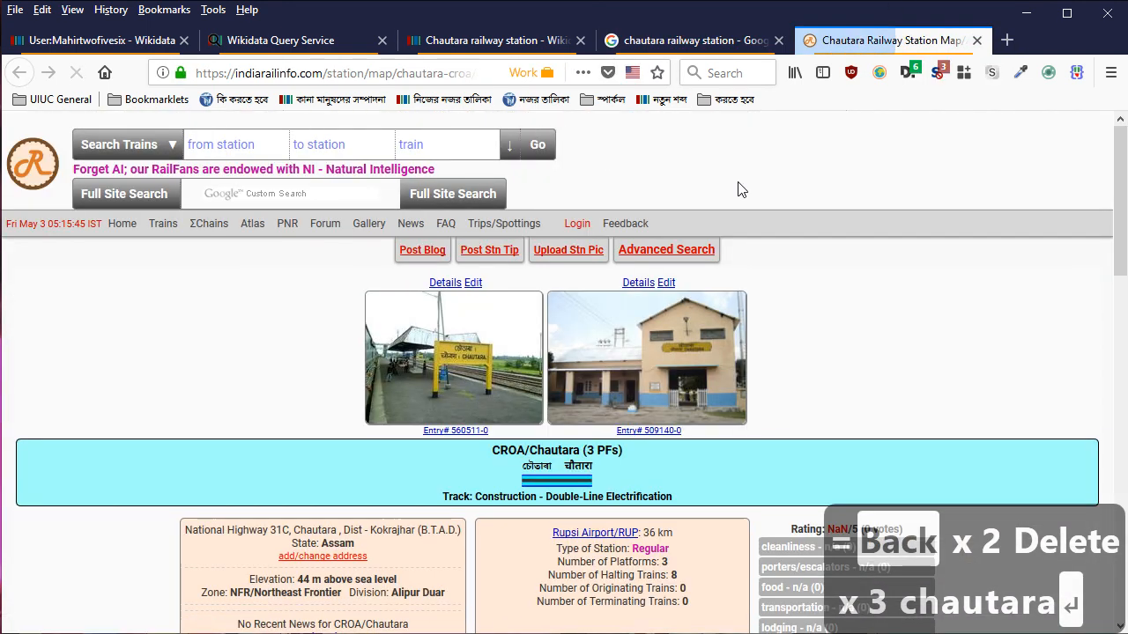
click(453, 352)
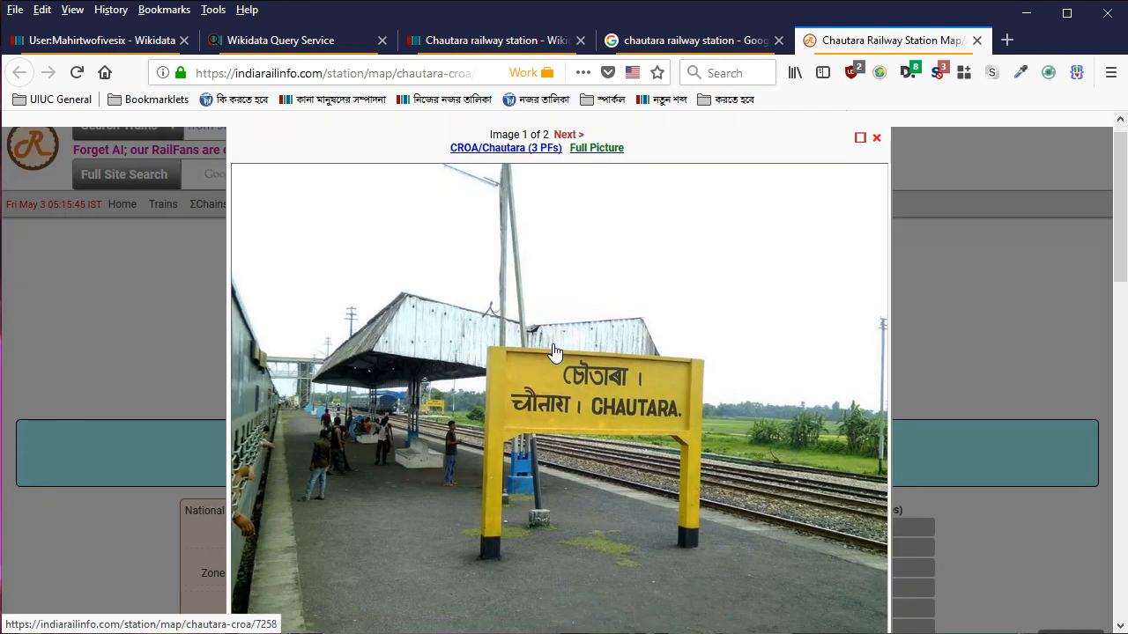
scroll(555, 351, down, 2)
scroll(423, 232, up, 3)
scroll(616, 408, down, 3)
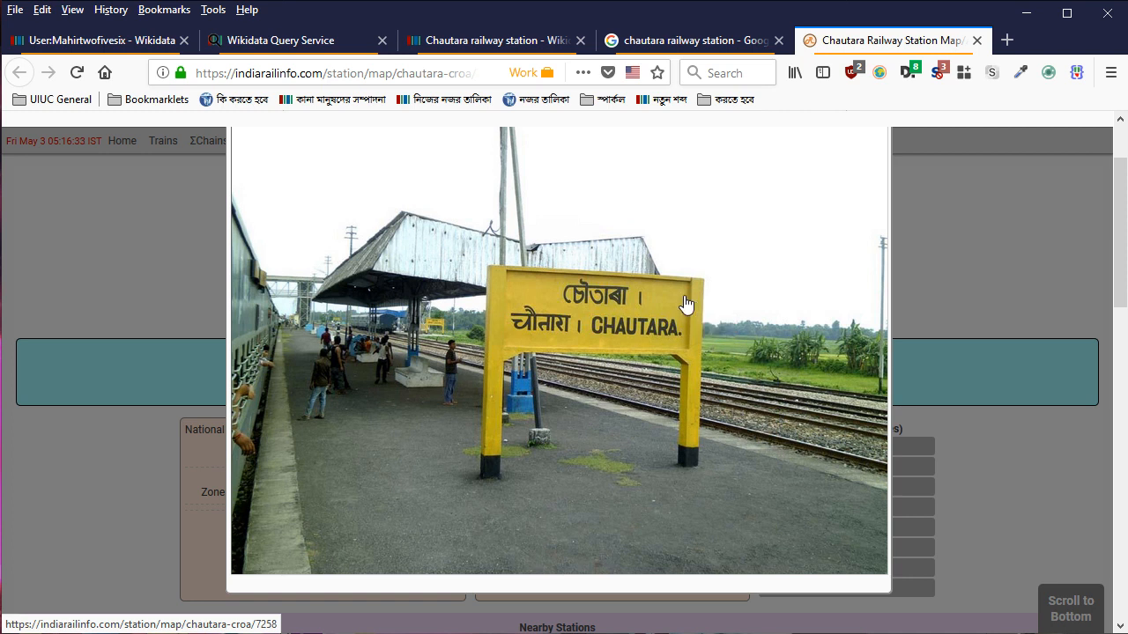
scroll(673, 289, up, 2)
scroll(672, 289, down, 2)
Return to the Chautara railway station item and open its multilingual labels for editing
click(491, 46)
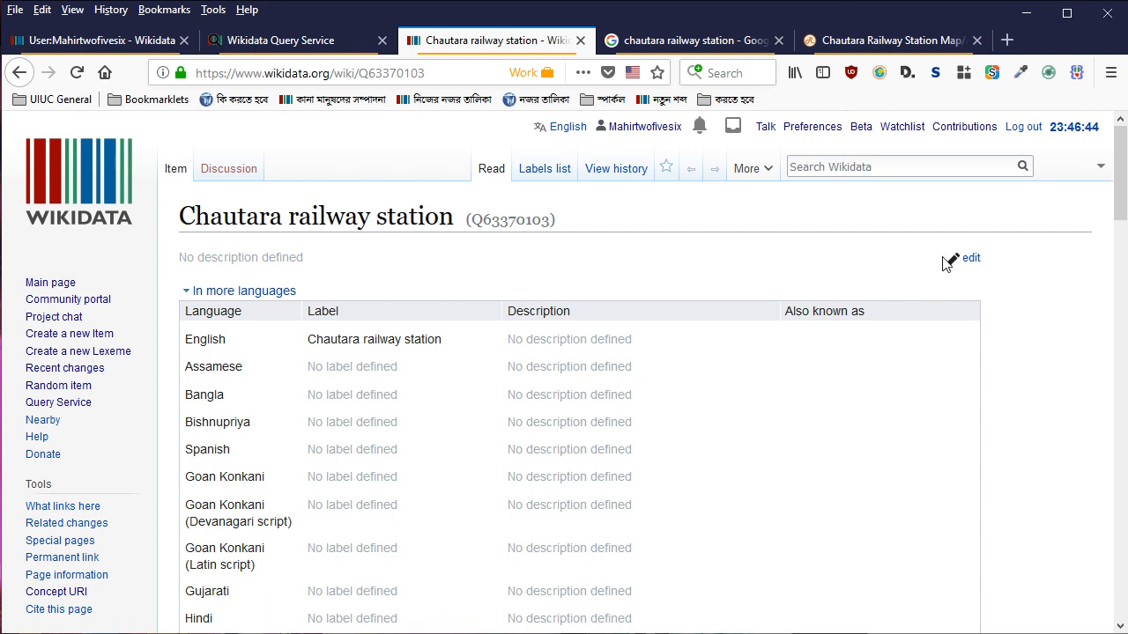
scroll(380, 354, down, 2)
click(381, 355)
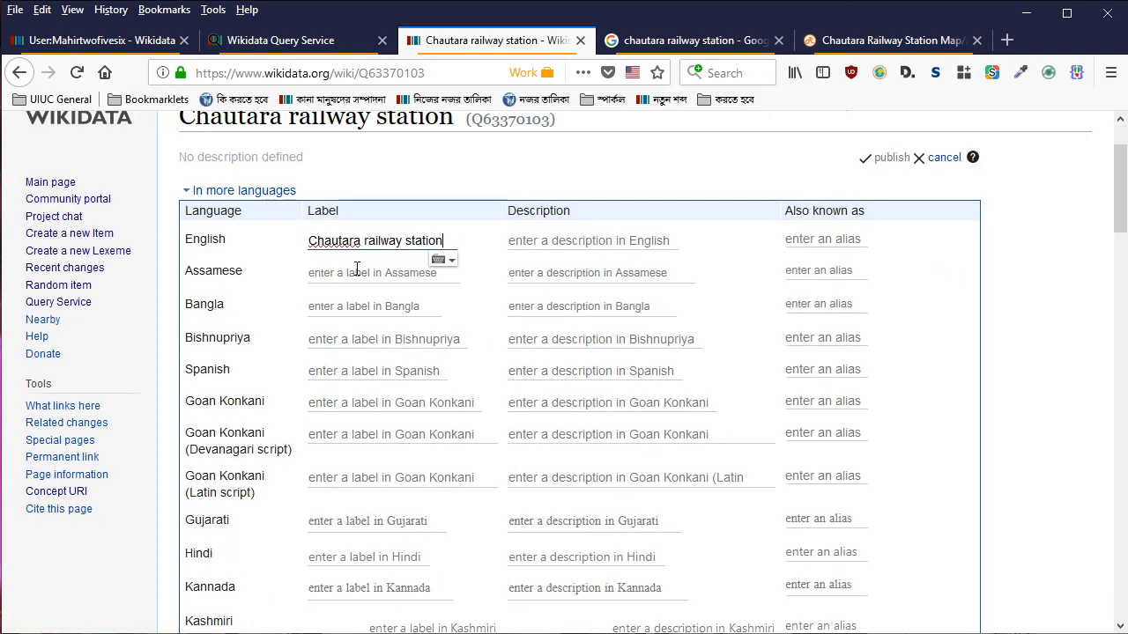
Switch to BabelMap and replace the edit buffer text with চৌতারা
key(alt+Tab)
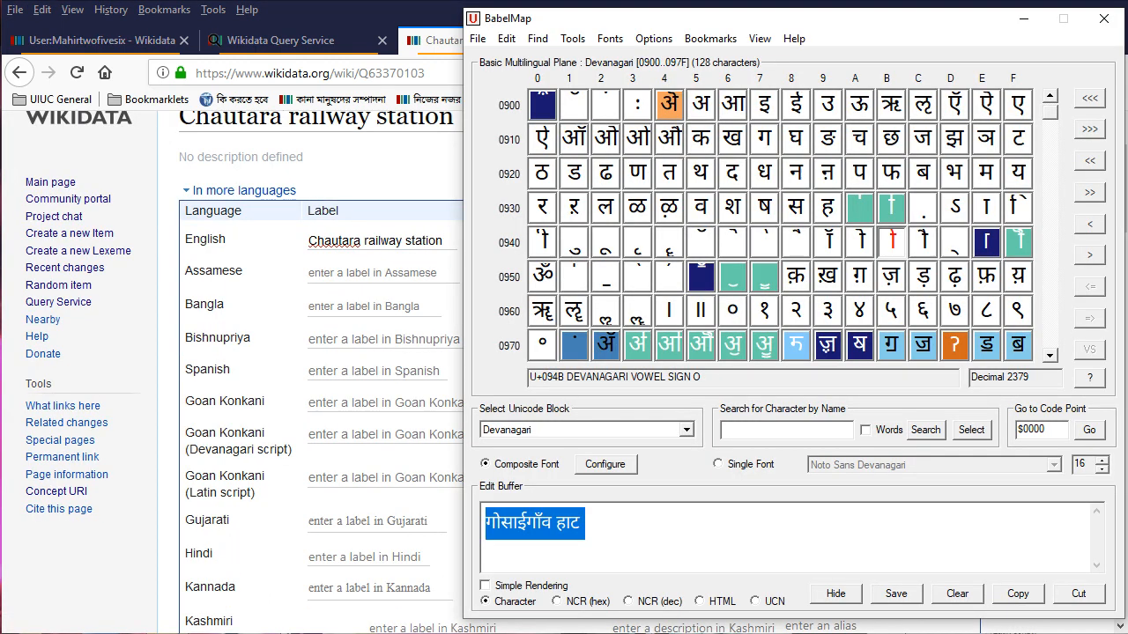
key(BackSpace)
key(Print)
text(cOUt)
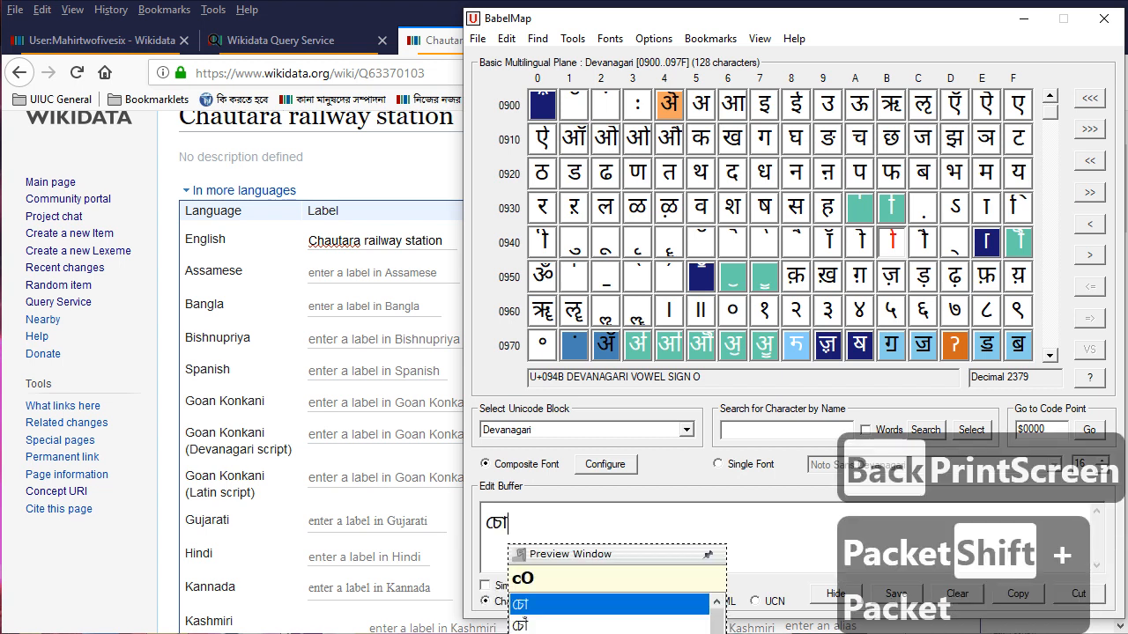
text(ara)
key(Return)
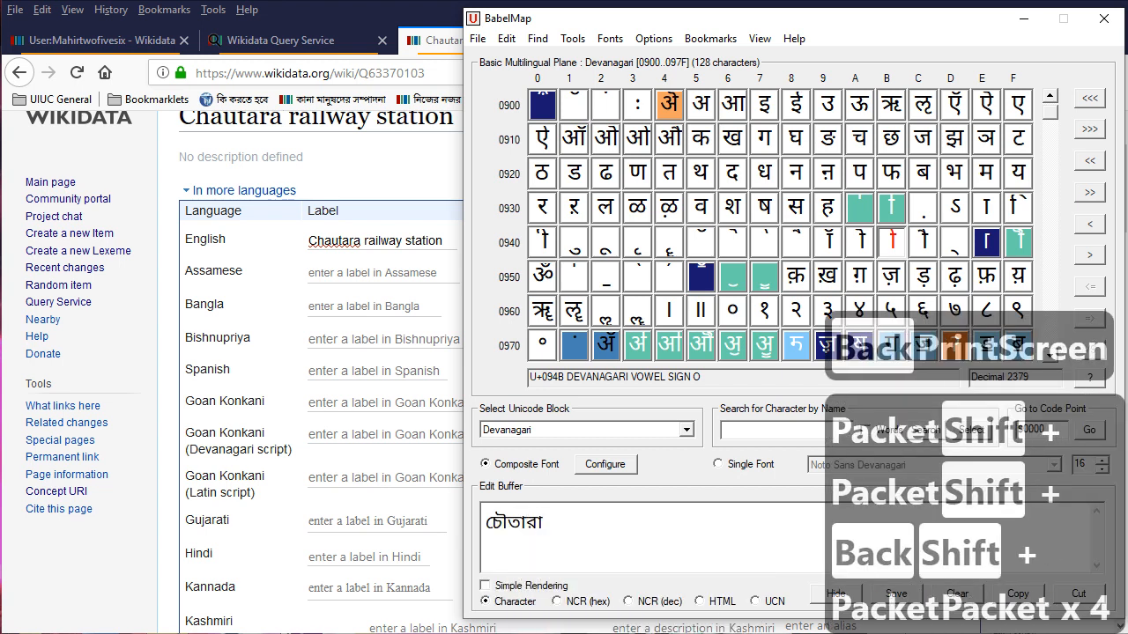
Display the buffer as hex NCR codes, change 09B0 to 09F0 for the Assamese ৰ, and convert it back to characters
click(567, 605)
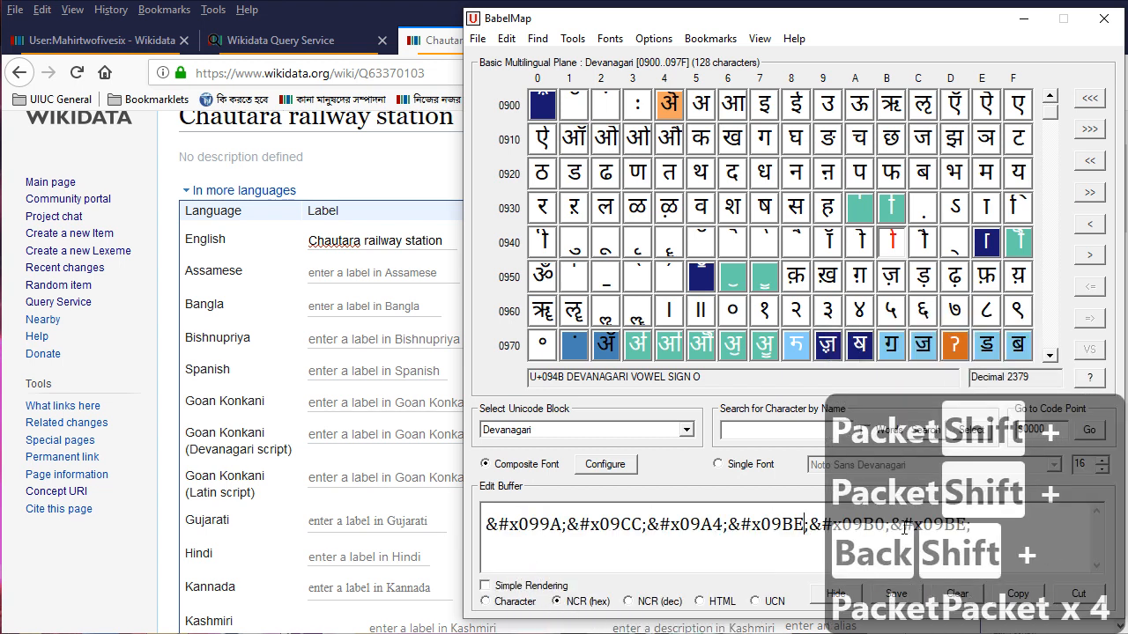
key(BackSpace)
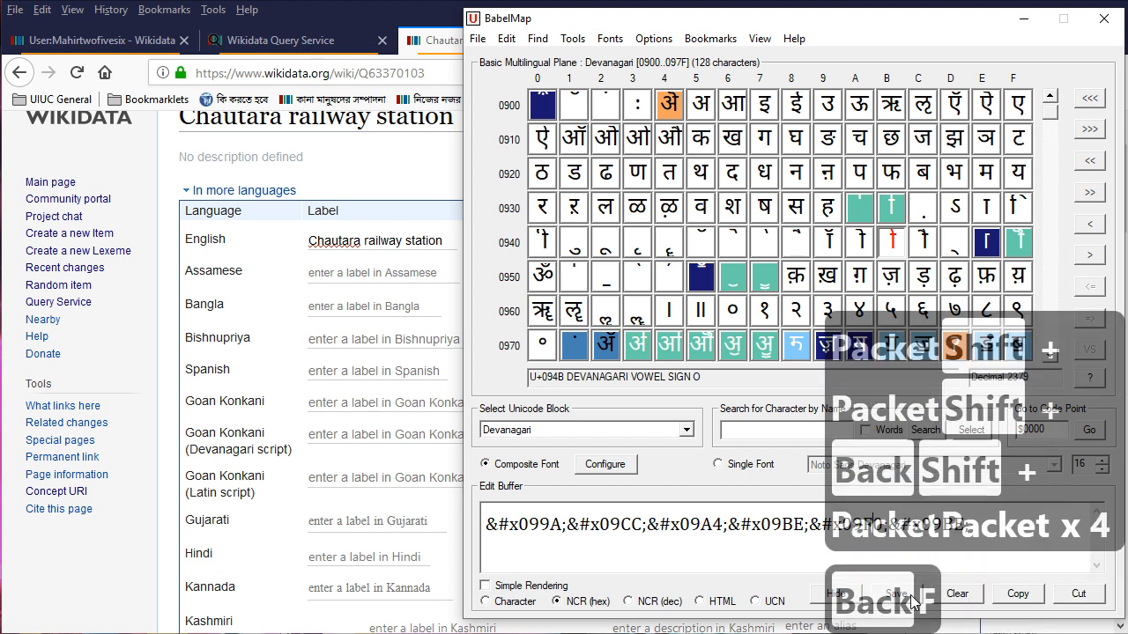
text(F)
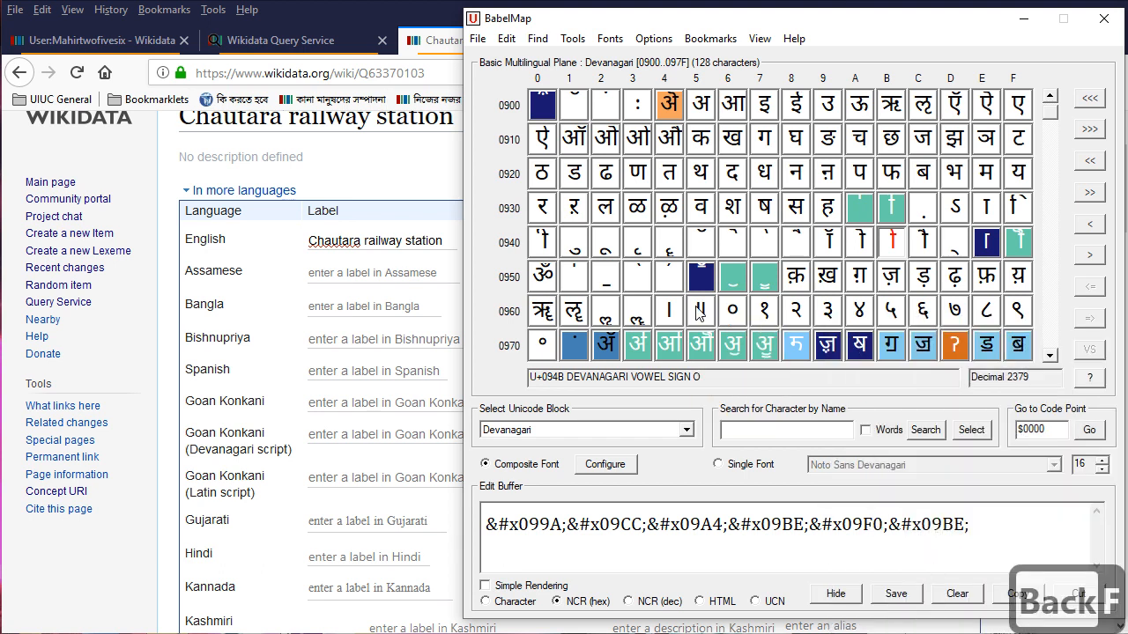
key(Page_Down)
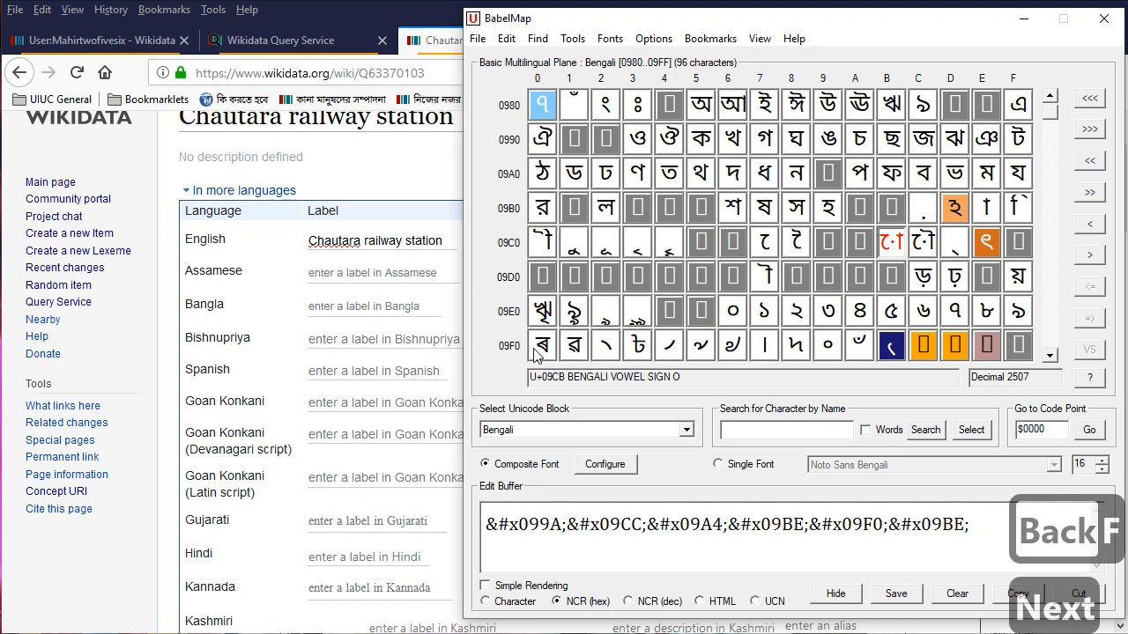
click(526, 603)
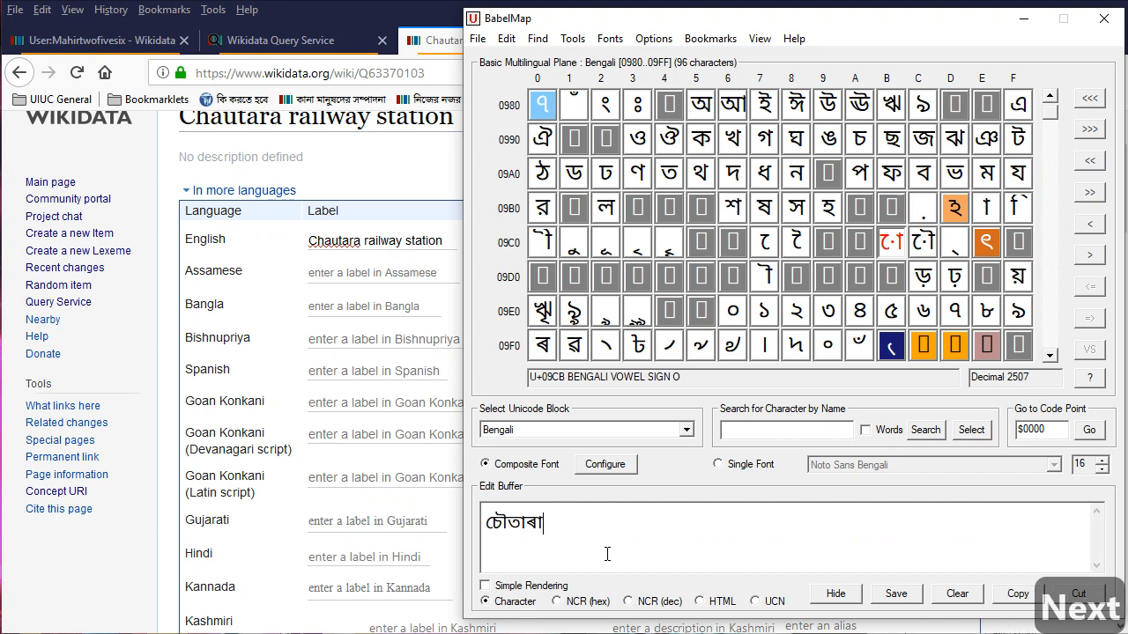
key(ctrl+a)
Copy ৰেল ষ্টেচন from the Gossaigaon Hat item's Assamese label into the Assamese label of the Chautara item
click(81, 161)
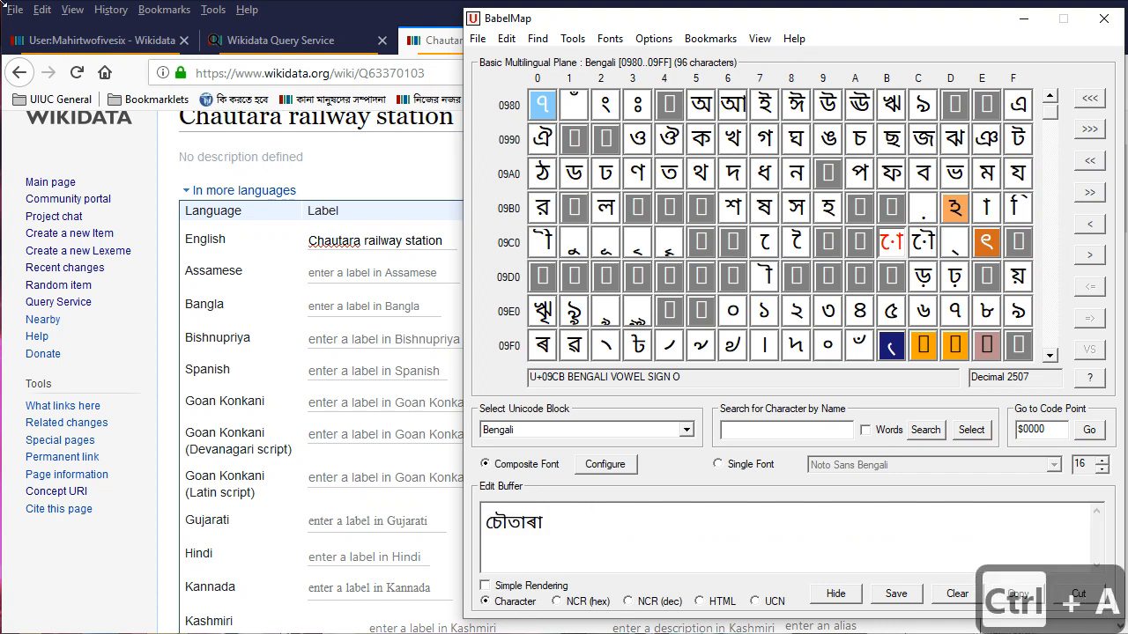
click(19, 73)
scroll(379, 291, up, 15)
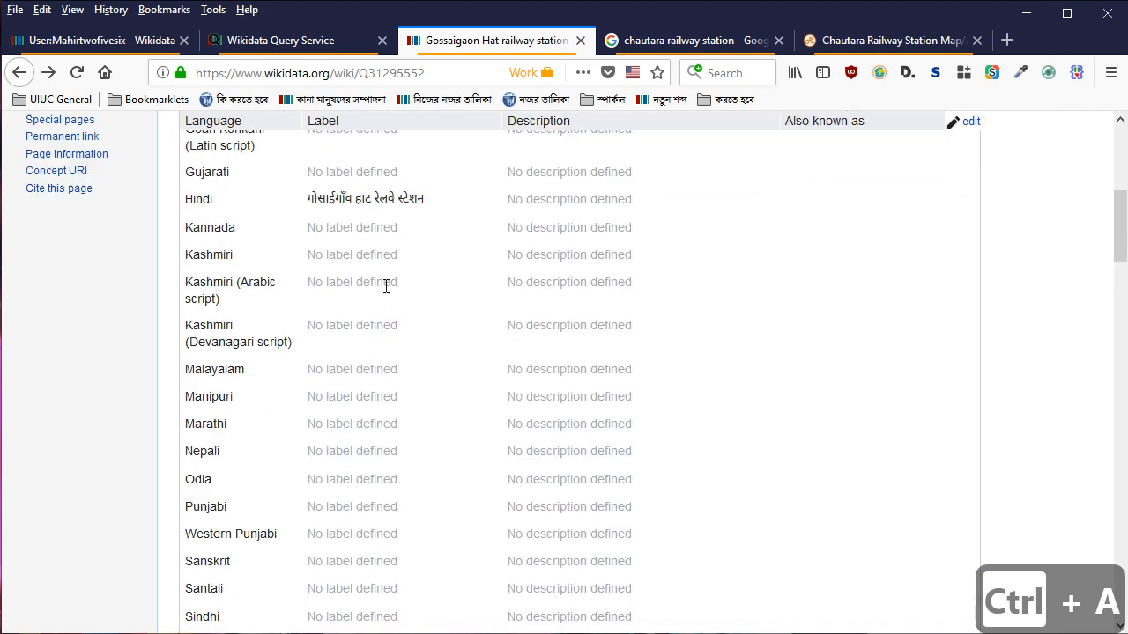
drag(386, 268, 436, 268)
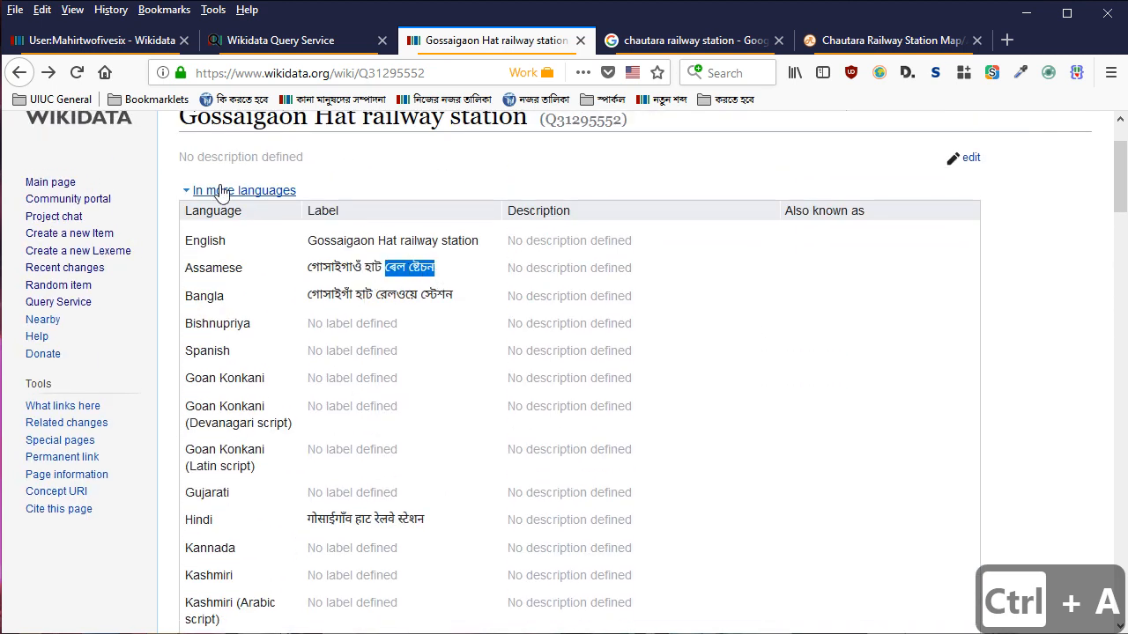
key(ctrl+c)
click(49, 73)
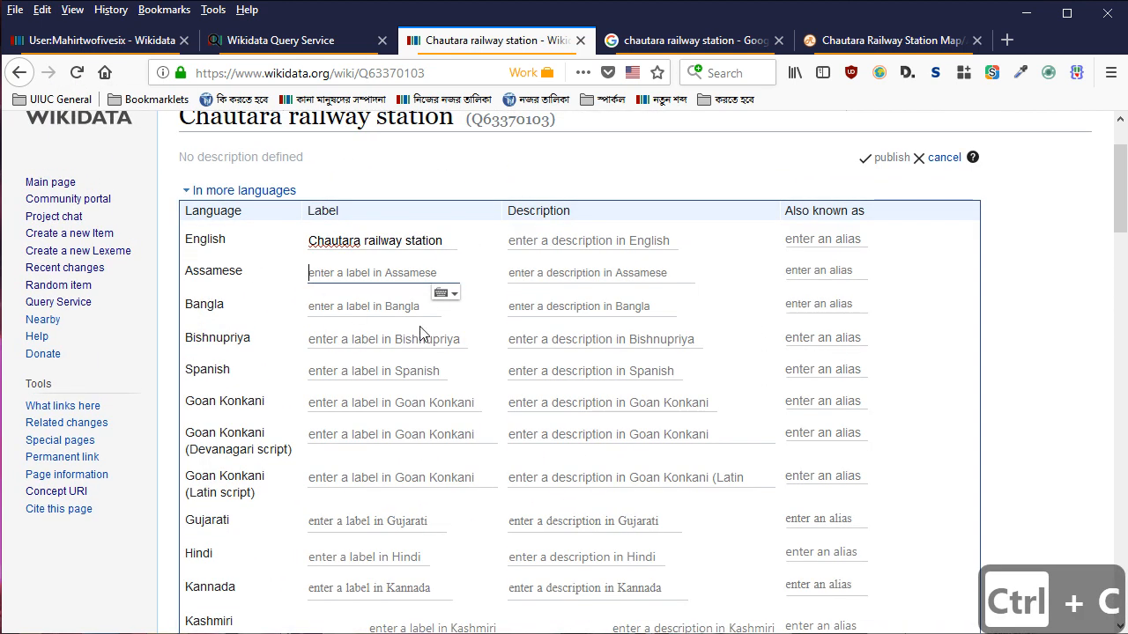
key(ctrl+v)
click(434, 337)
key(Home)
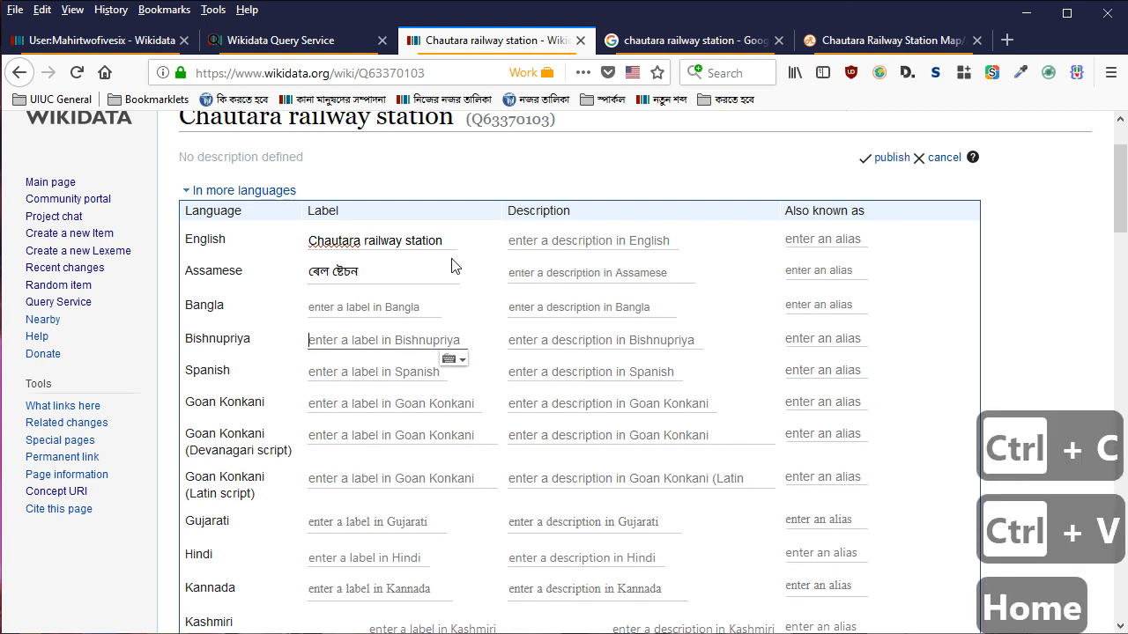
Copy চৌতাৰা from BabelMap and insert it before ৰেল ষ্টেচন in the Assamese label
click(420, 270)
key(Home)
key(Left)
key(alt+Tab)
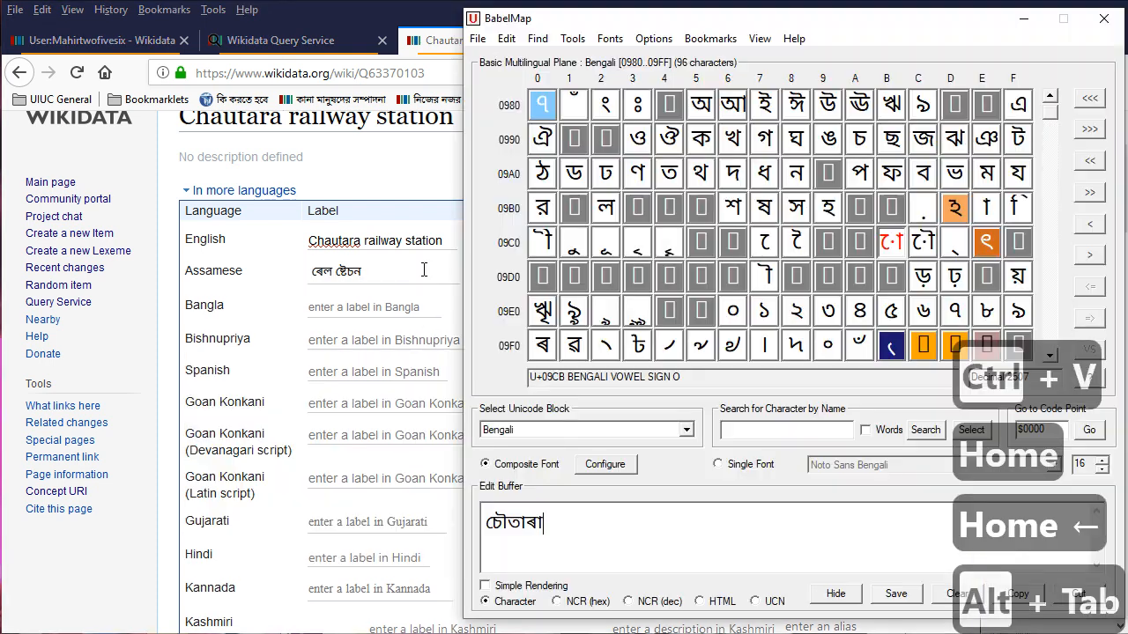
key(ctrl+a)
key(ctrl+c)
click(309, 271)
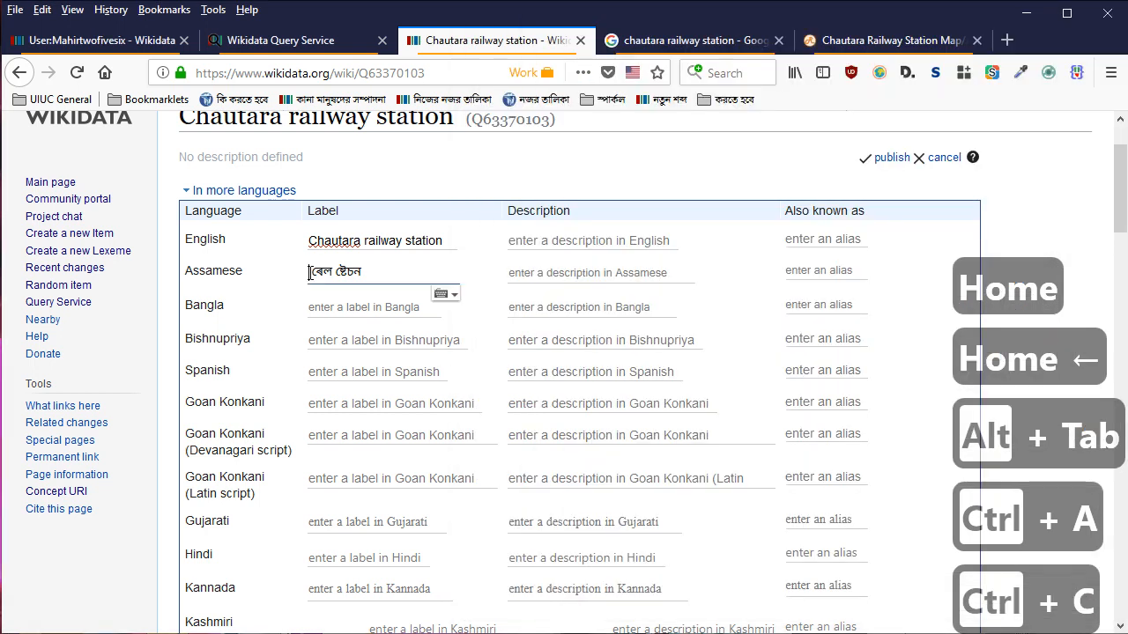
key(ctrl+v)
Enter চৌতারা রেলওয়ে স্টেশন as the Bangla label
click(363, 316)
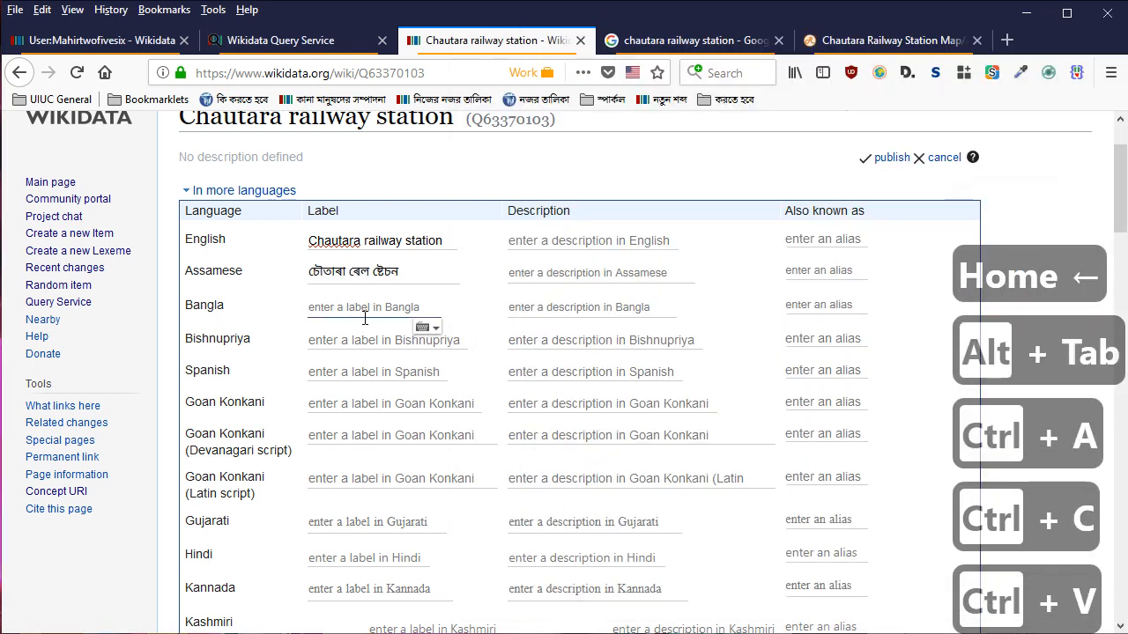
text(cOUtara)
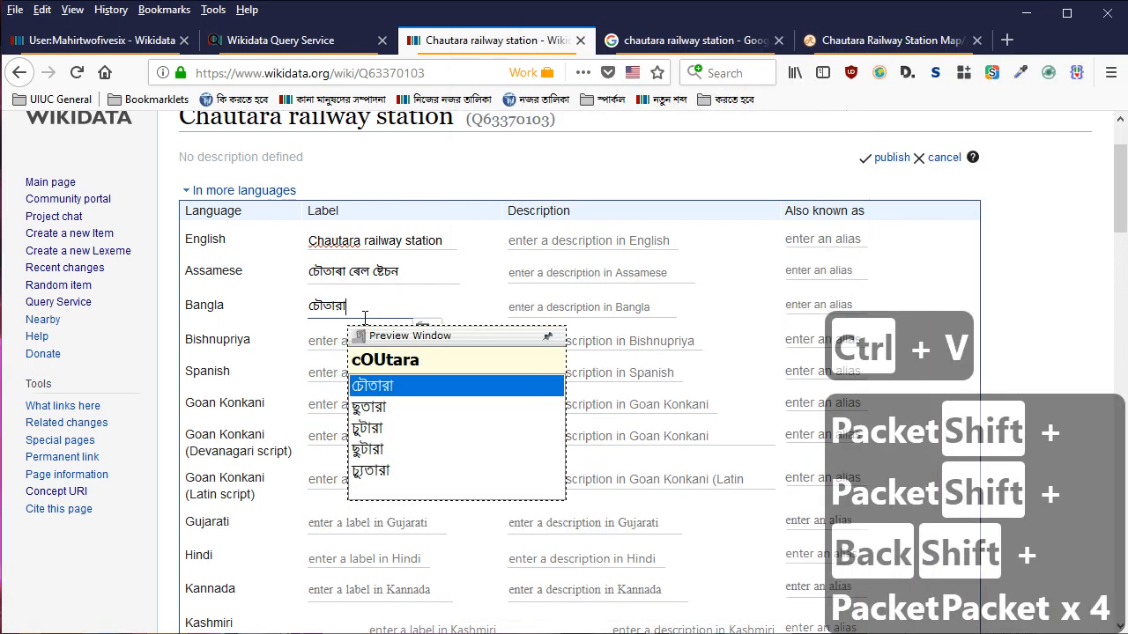
text( relwe sT)
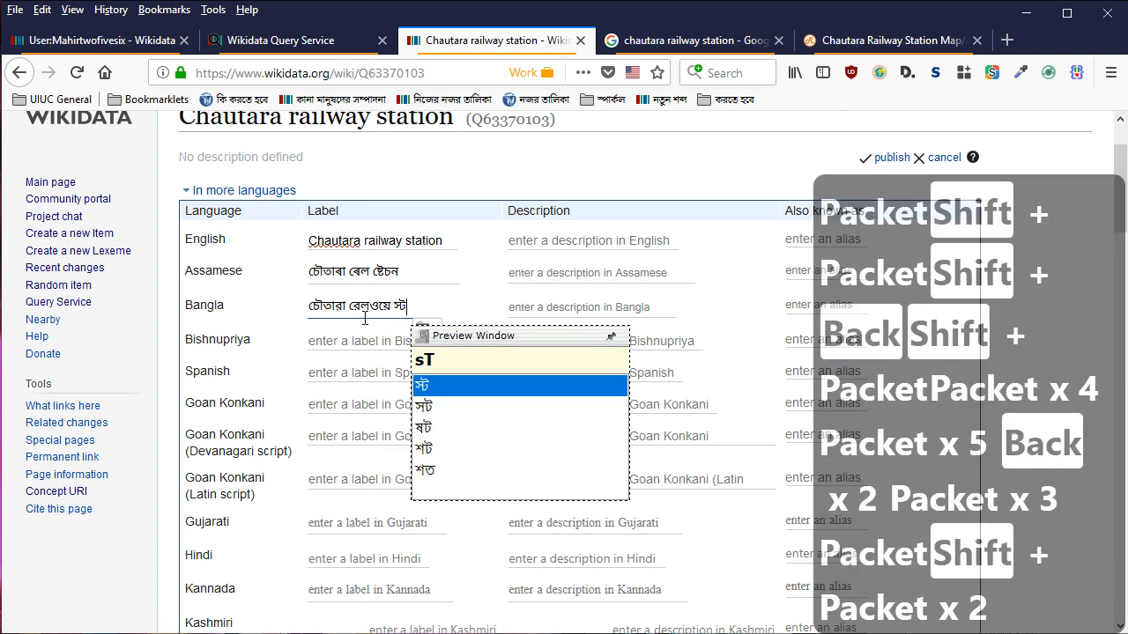
text(eshon)
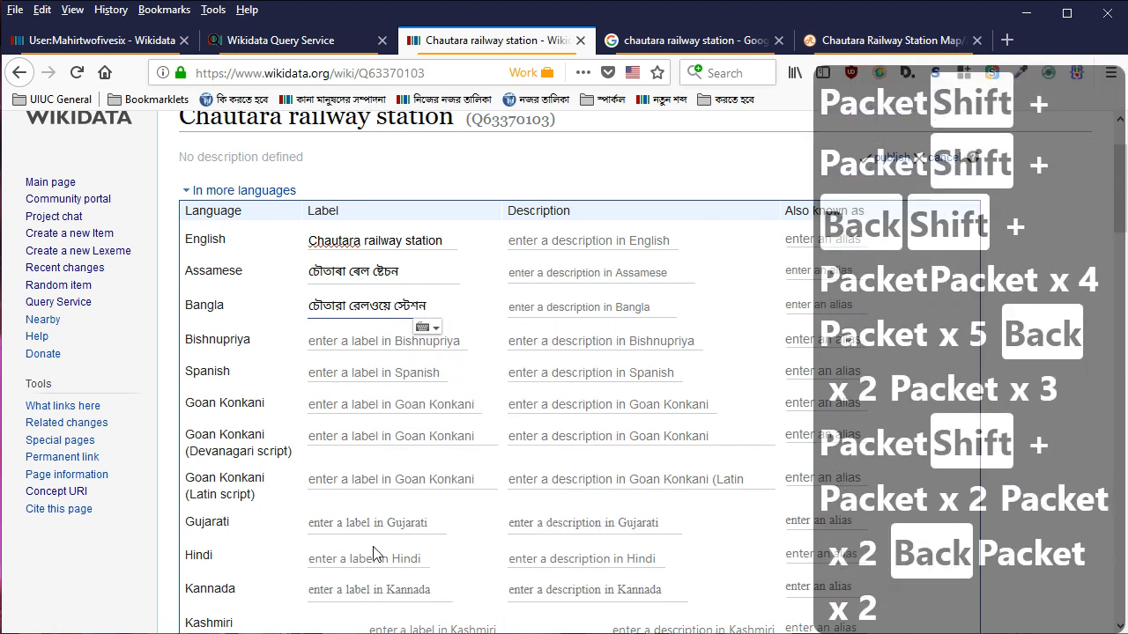
Check the Hindi label of the Gossaigaon Hat item and return to the Chautara item's label editing
click(375, 559)
key(alt+Tab)
click(649, 551)
click(20, 73)
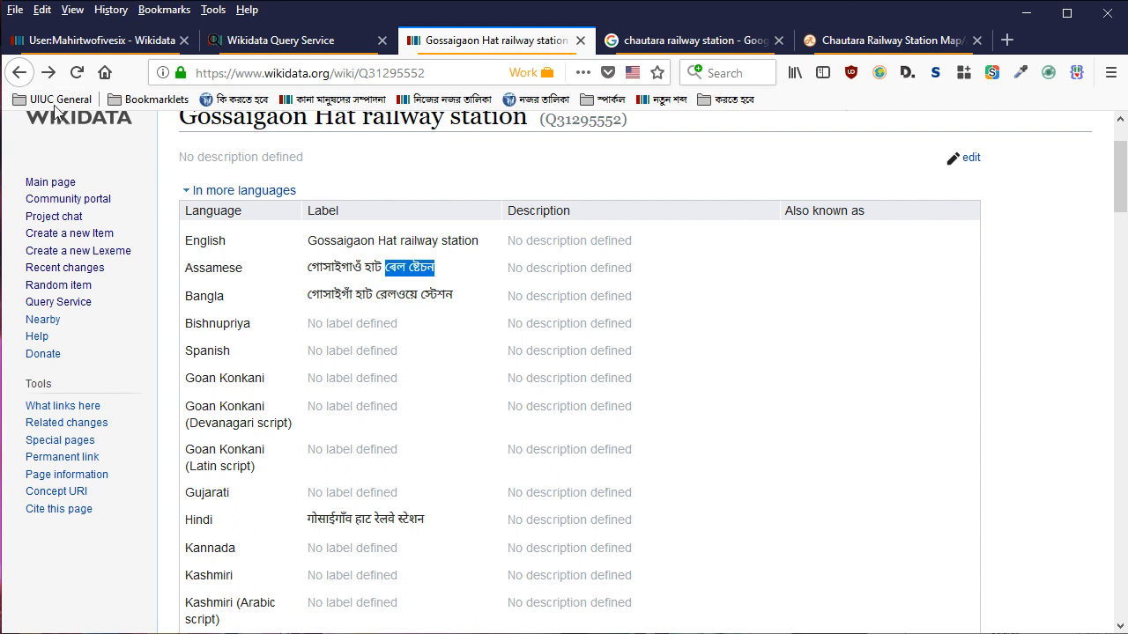
click(48, 72)
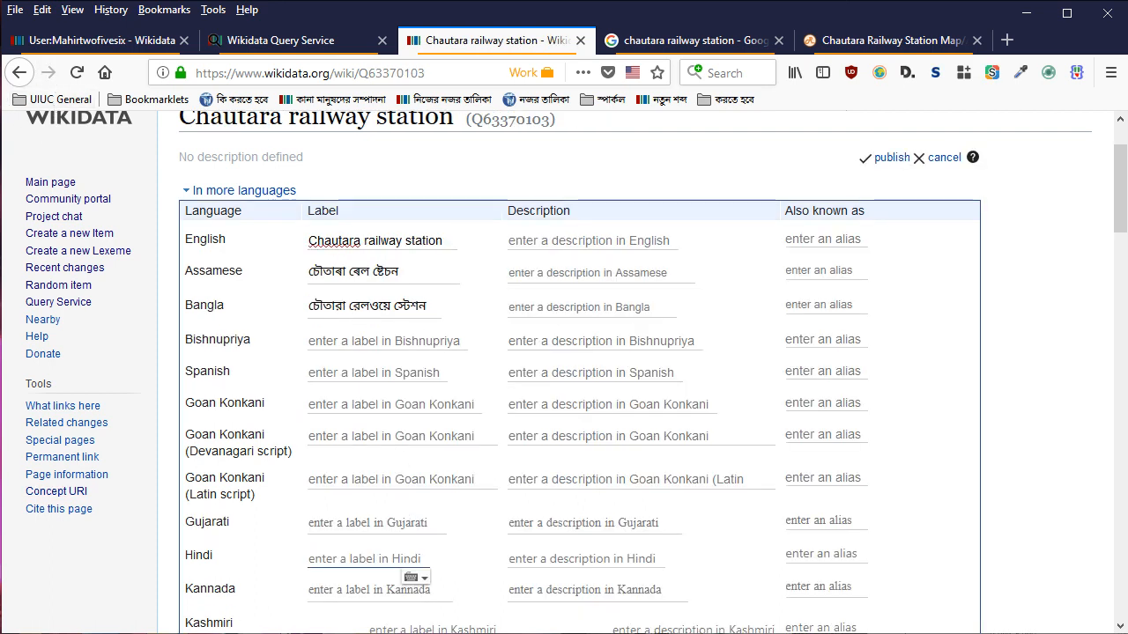
Clear the BabelMap edit buffer and compose चौतारा from the characters of the Devanagari block
key(alt+Tab)
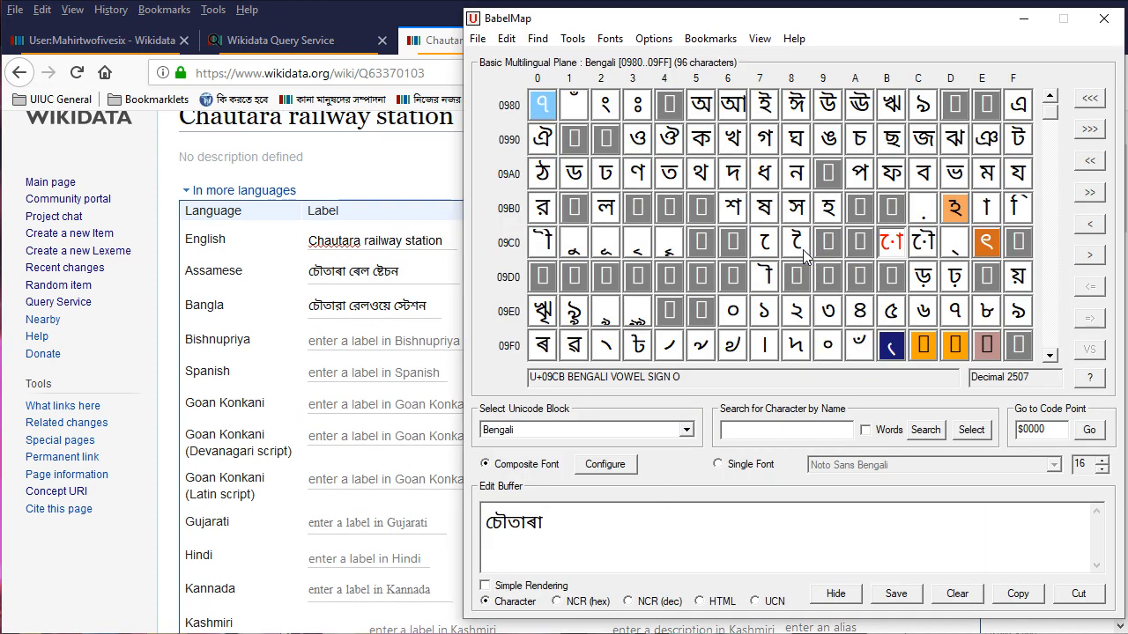
key(Page_Up)
key(ctrl+a)
key(BackSpace)
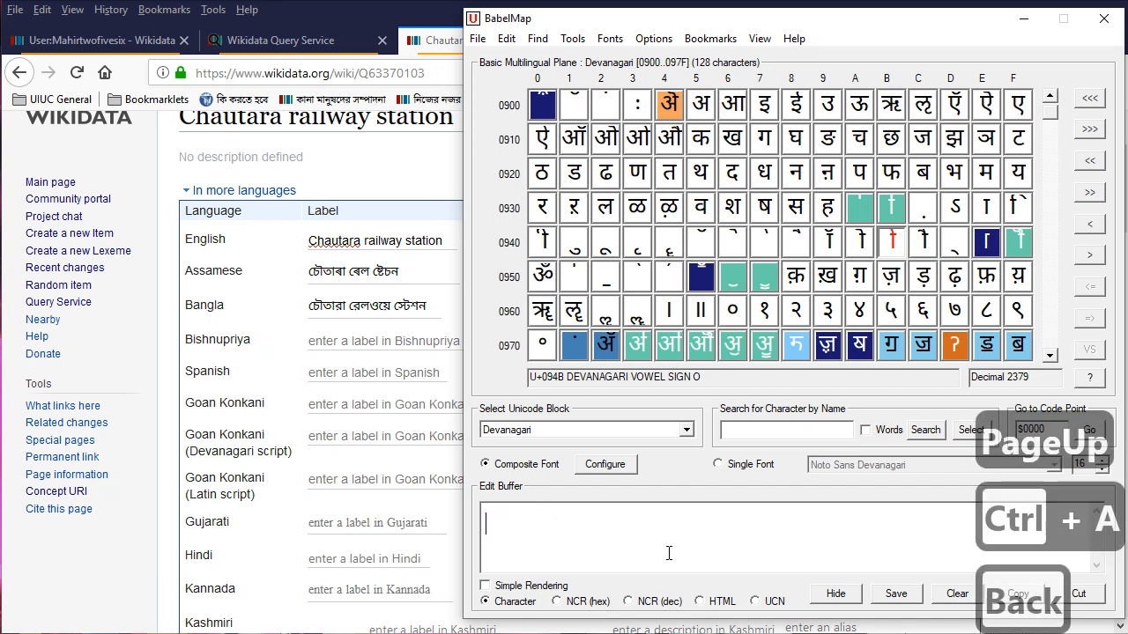
click(857, 138)
click(923, 239)
click(669, 173)
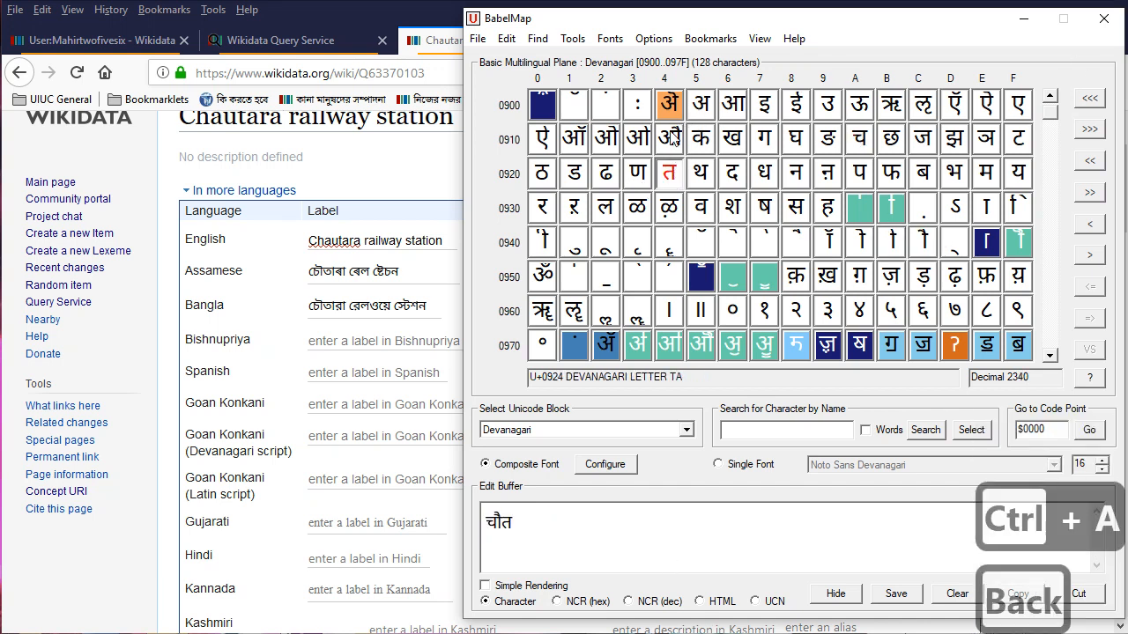
click(986, 207)
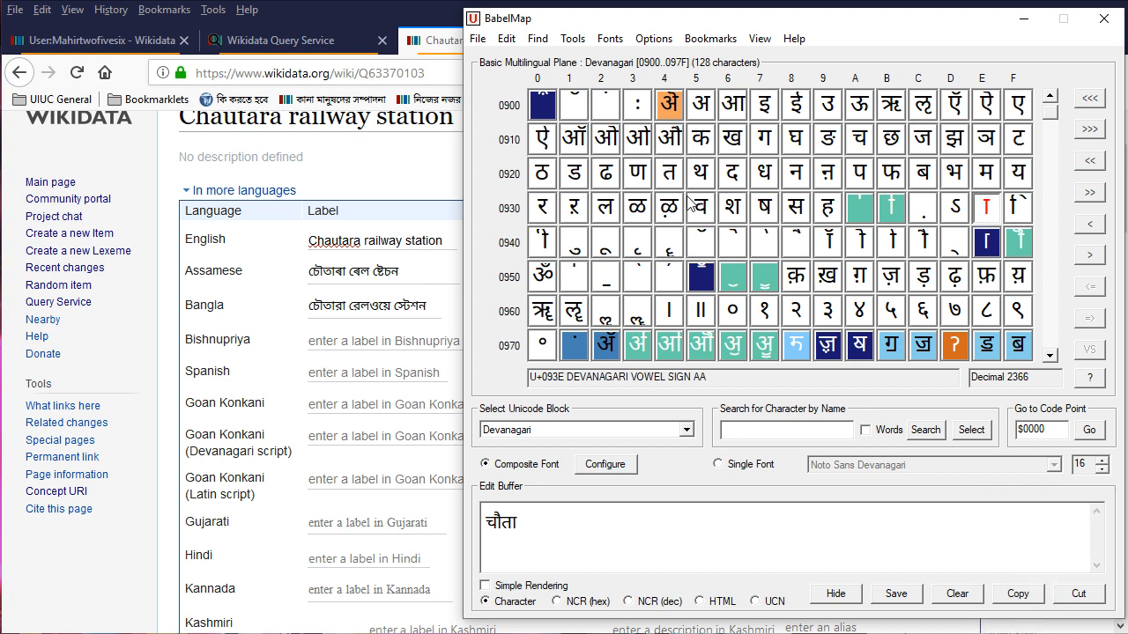
click(540, 206)
click(540, 205)
click(981, 209)
Append the words रेलवे स्टेशन after चौतारा in the BabelMap edit buffer
click(540, 205)
click(761, 243)
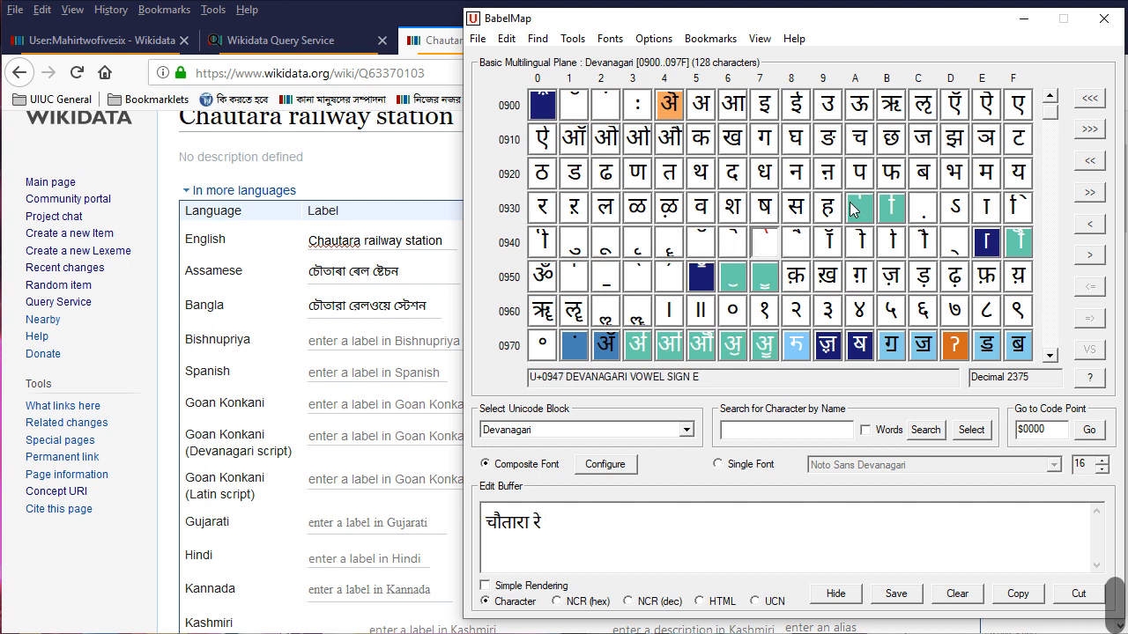
click(607, 208)
click(702, 212)
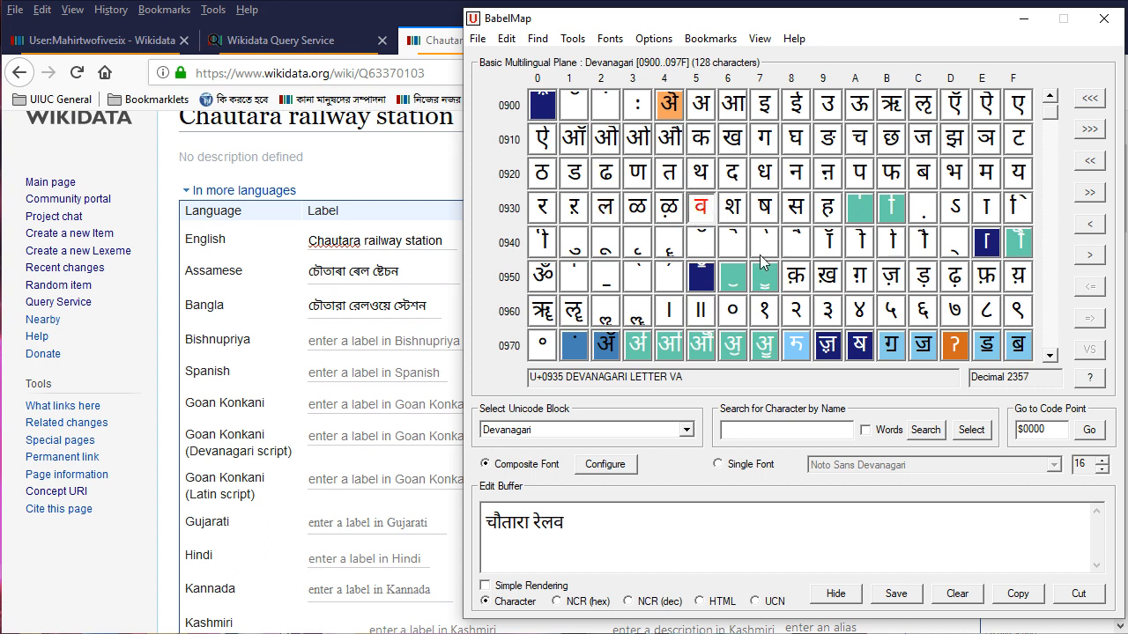
click(764, 247)
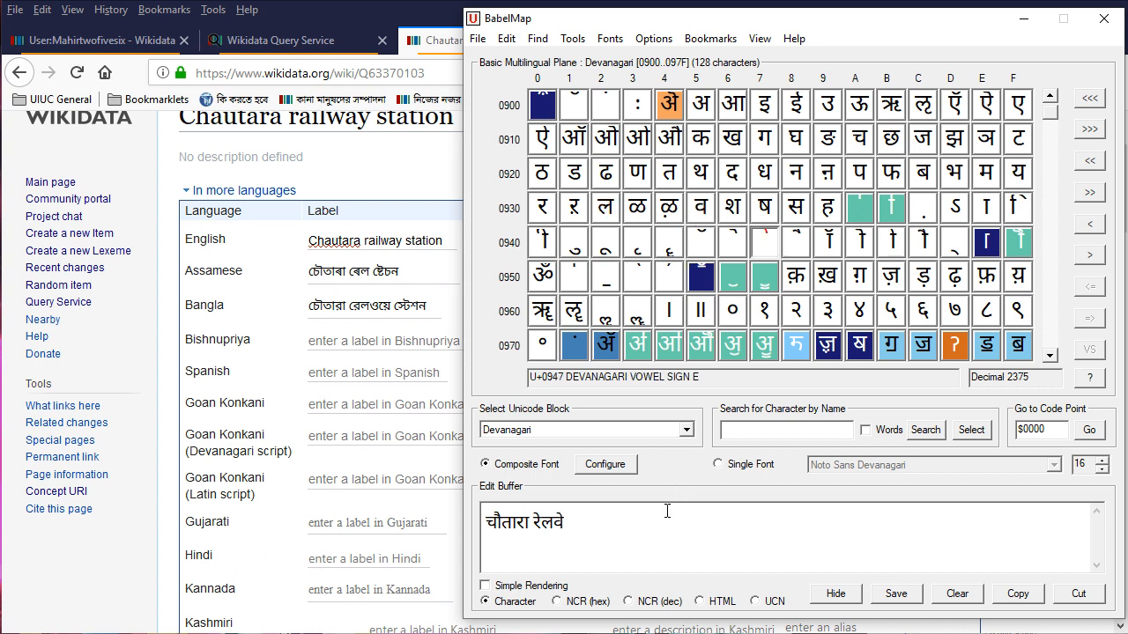
click(657, 544)
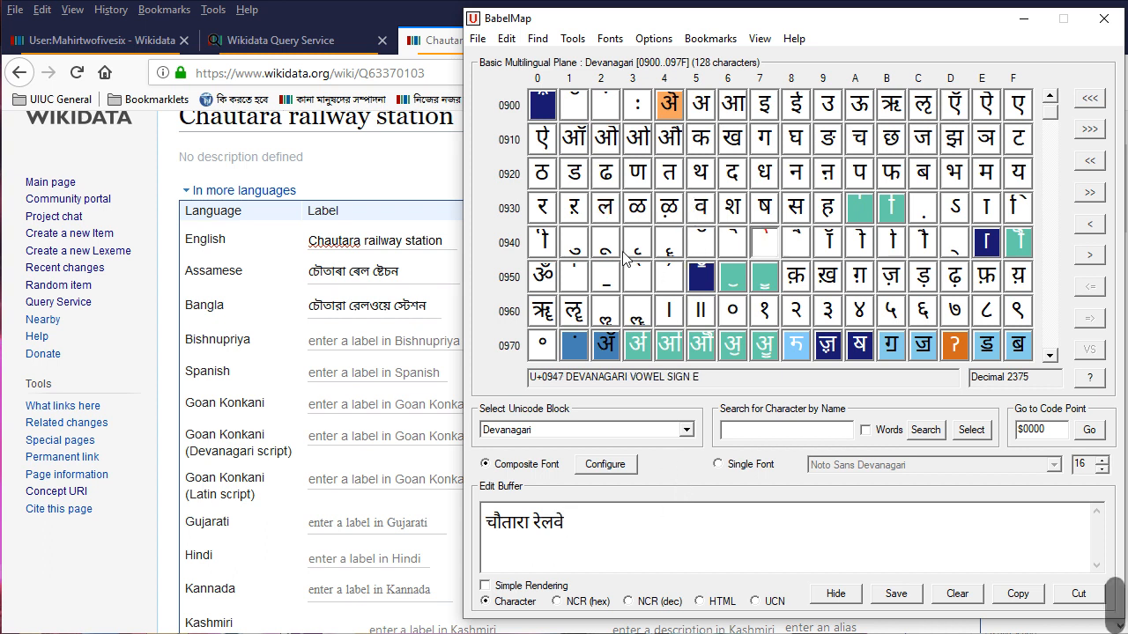
click(796, 207)
click(954, 241)
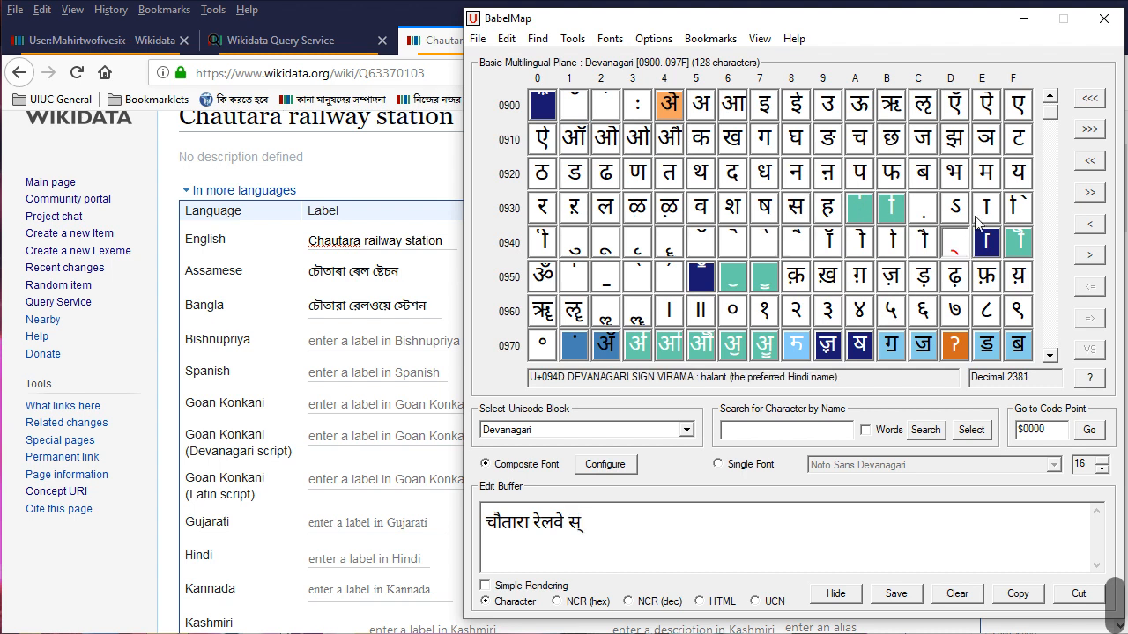
click(1017, 138)
click(764, 242)
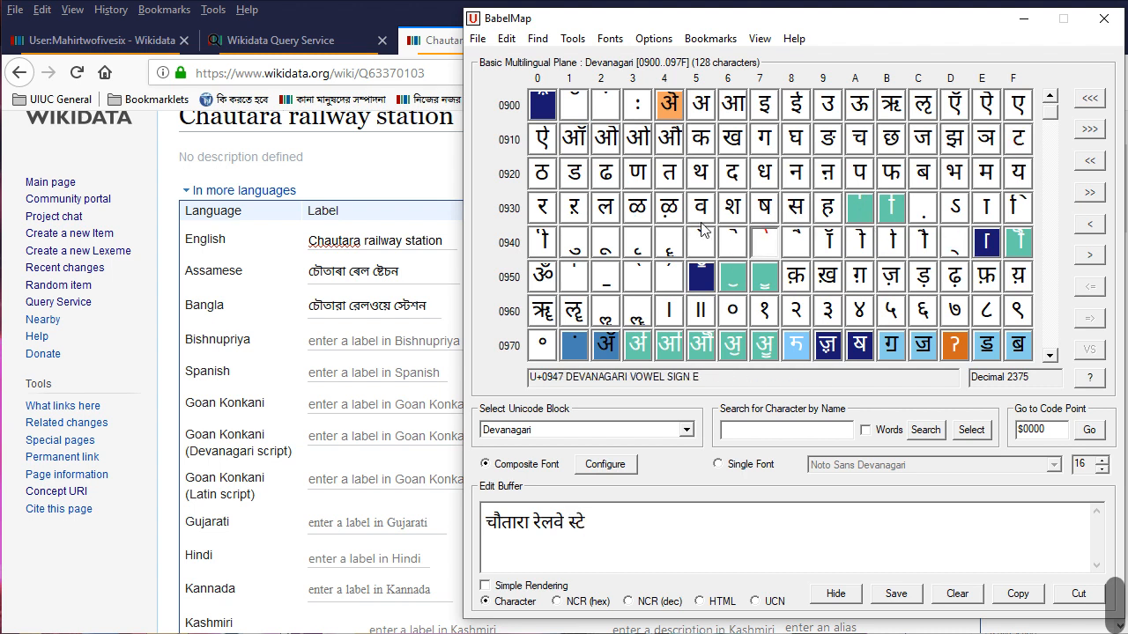
click(740, 215)
click(796, 172)
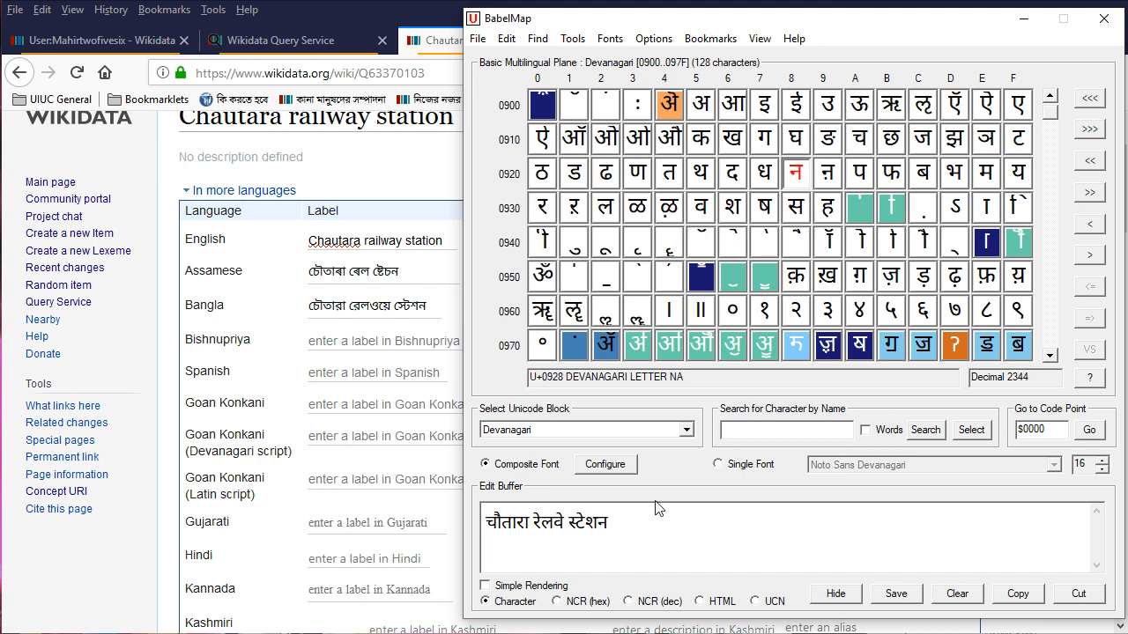
Copy चौतारा रेलवे स्टेशन from BabelMap into the Hindi label of the Chautara item
key(ctrl+a)
key(ctrl+c)
click(401, 556)
key(ctrl+v)
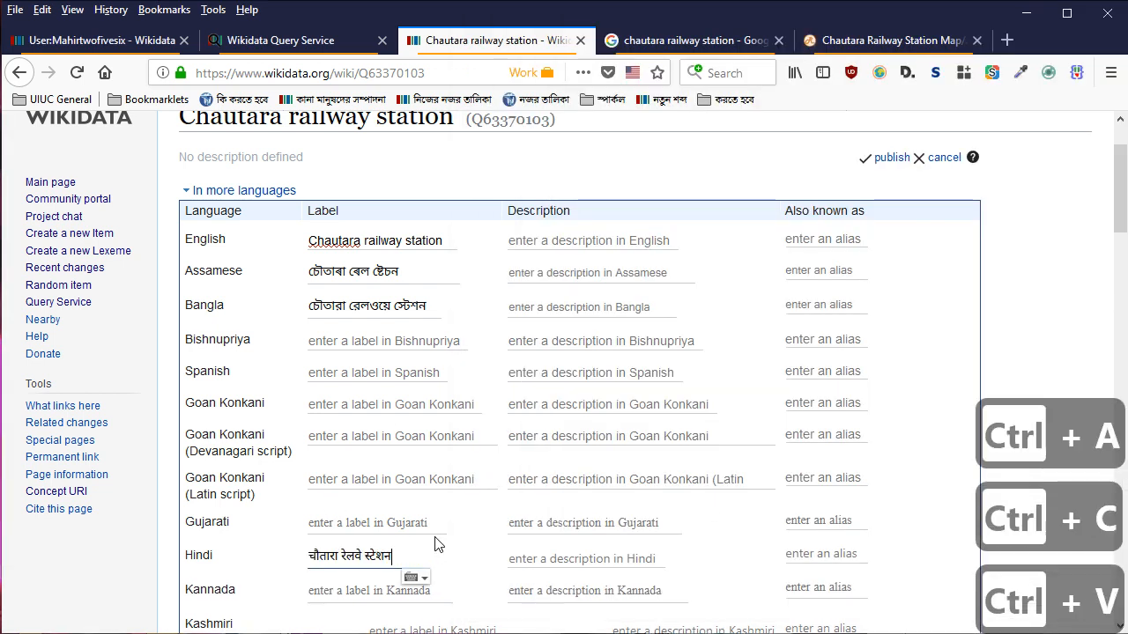
Publish the Chautara item's labels and expand the reference of its Indian Railways station code
key(Return)
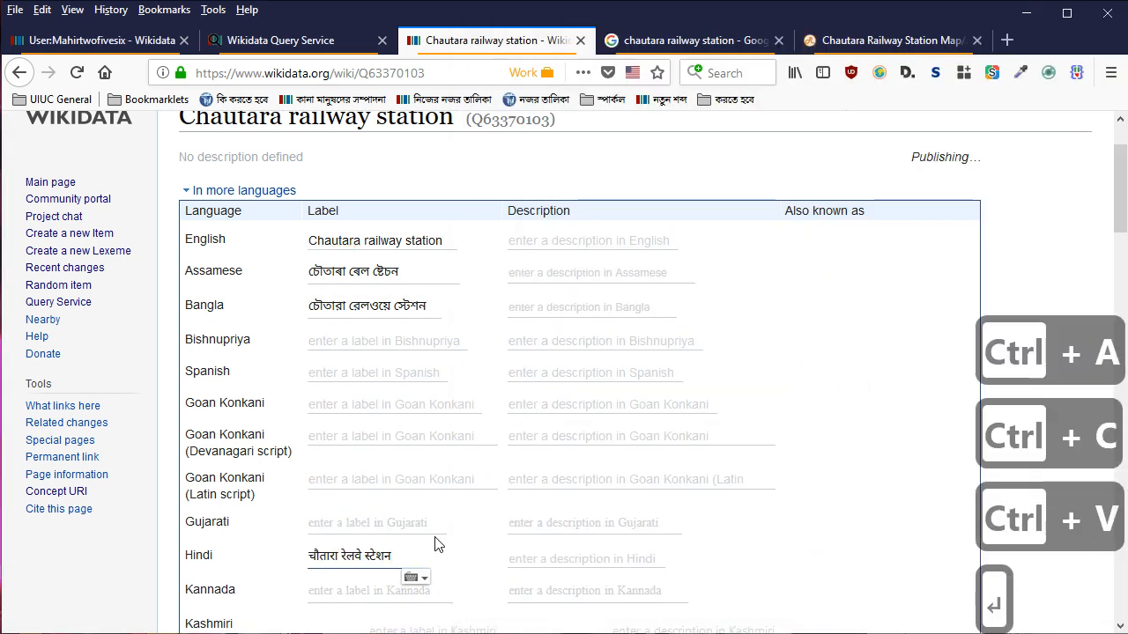
scroll(575, 357, down, 15)
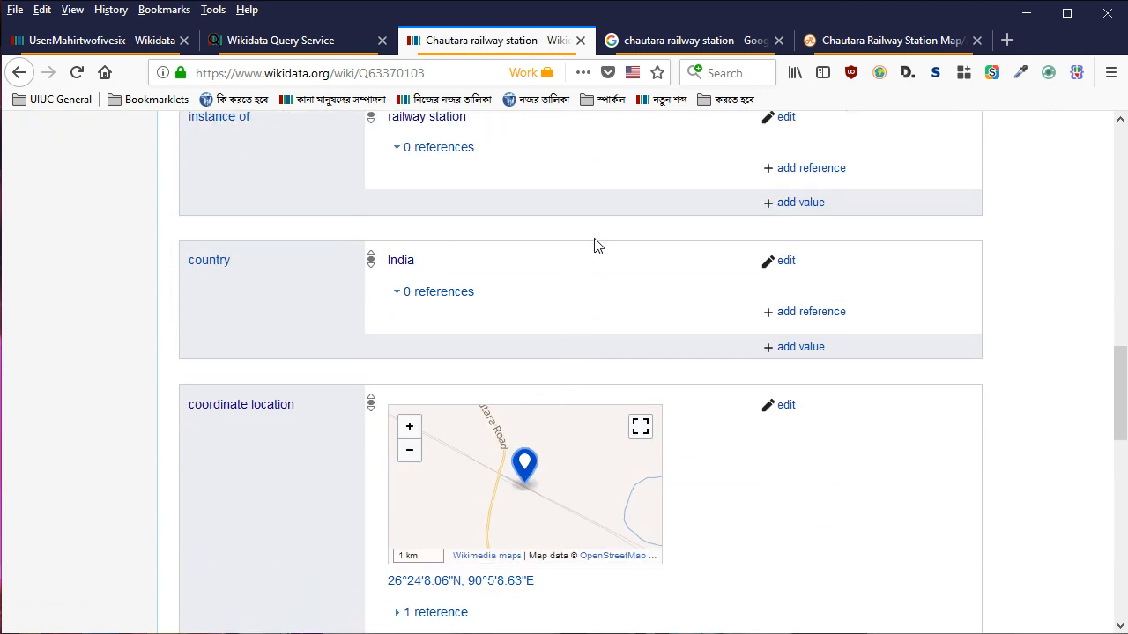
scroll(594, 244, down, 6)
scroll(683, 348, up, 2)
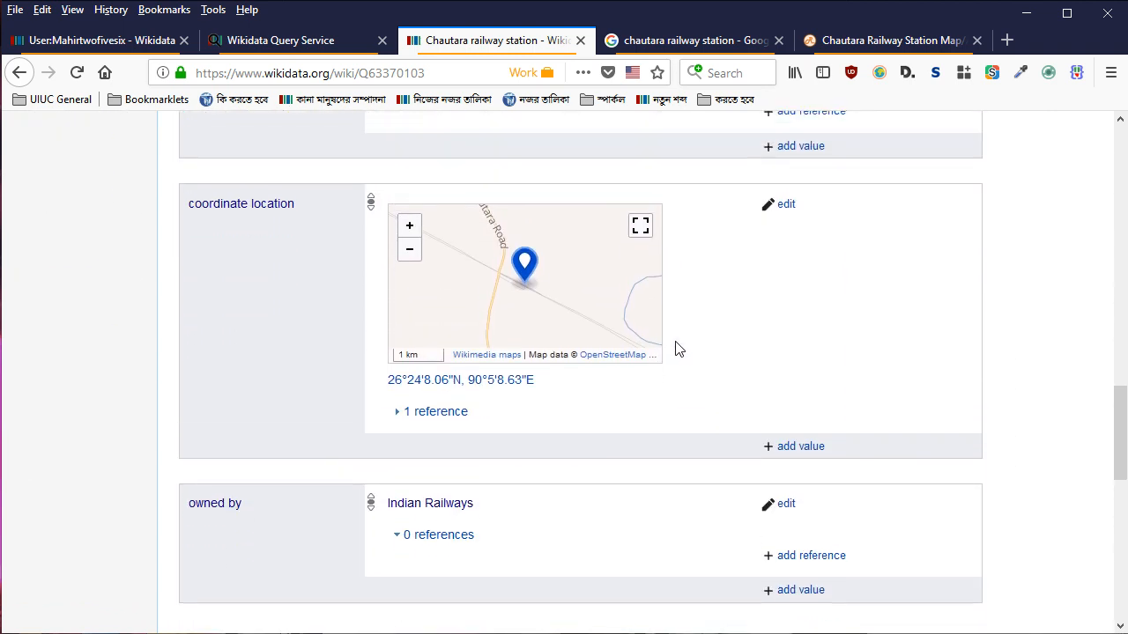
scroll(259, 407, down, 5)
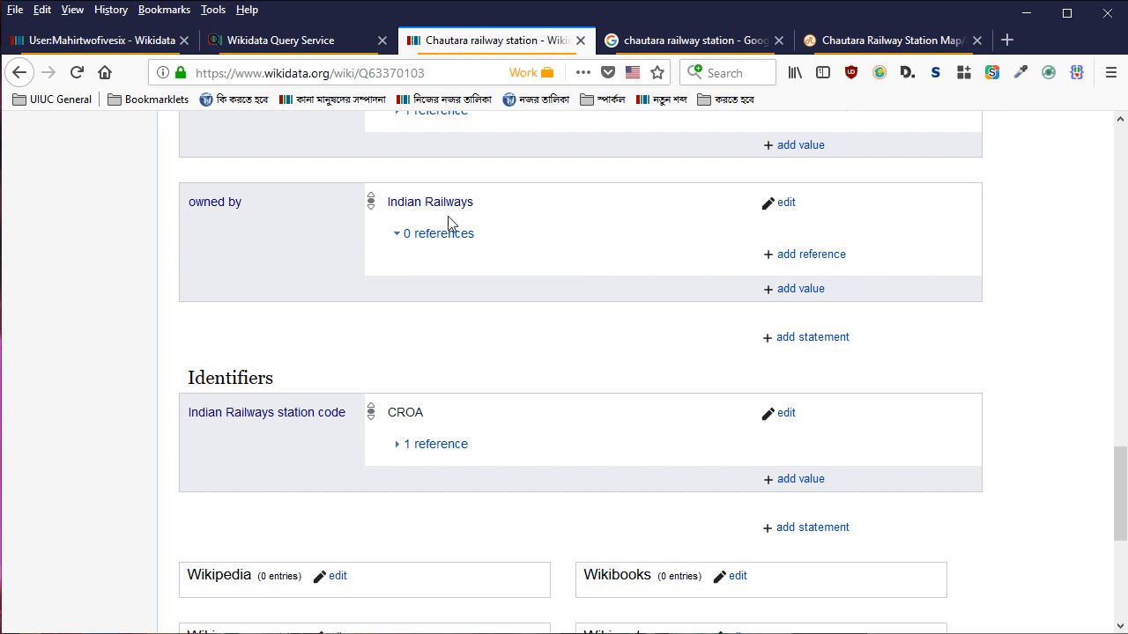
scroll(440, 448, down, 2)
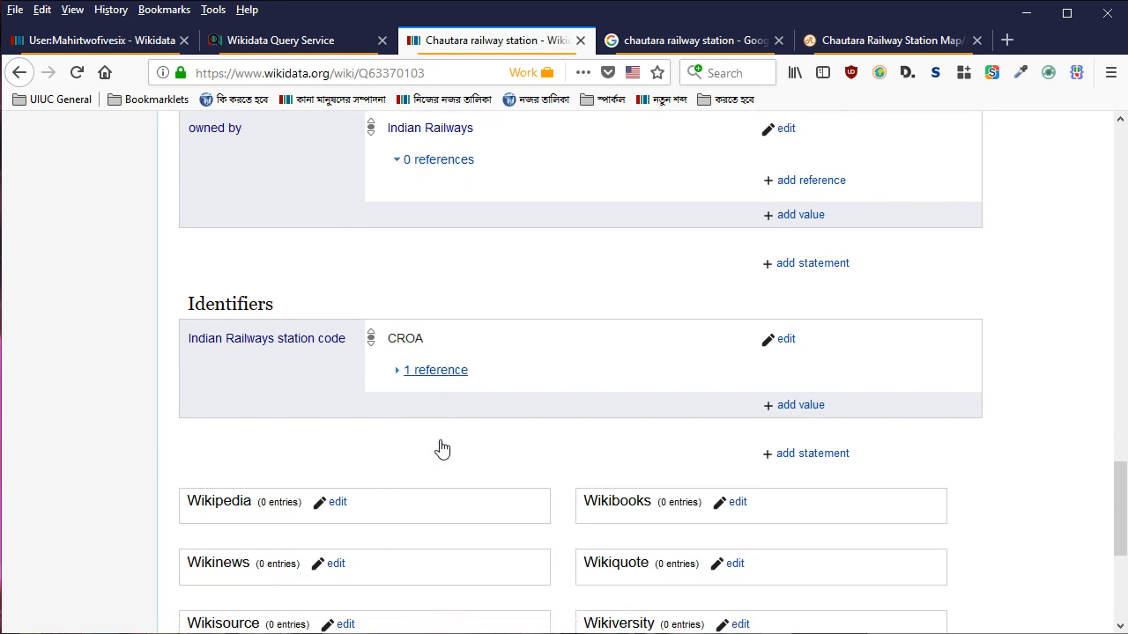
click(441, 346)
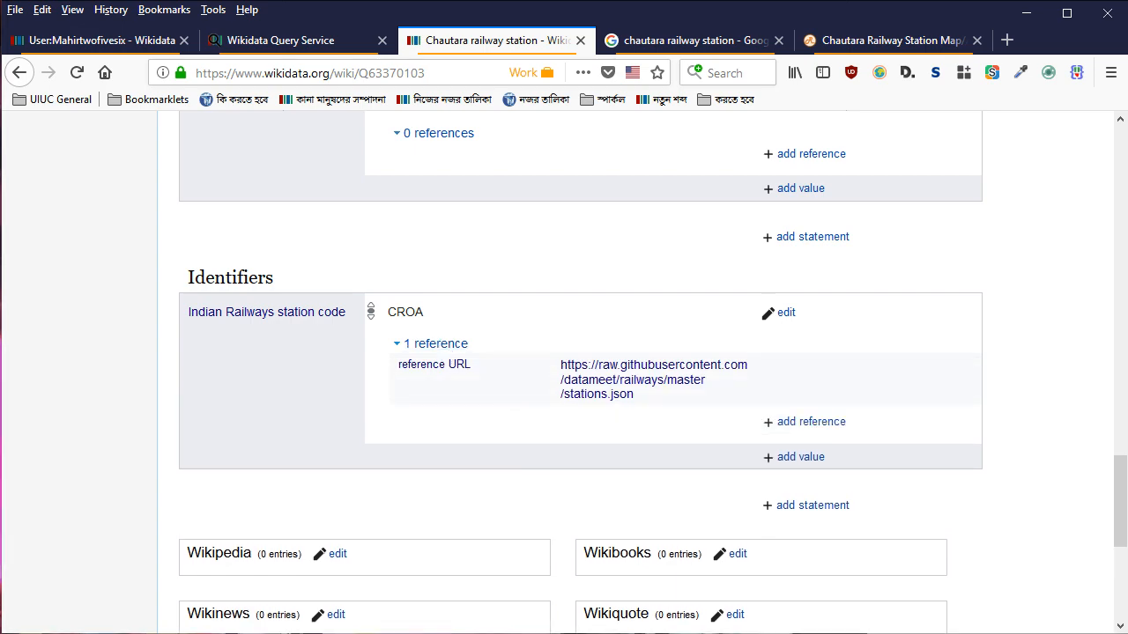
key(alt+Tab)
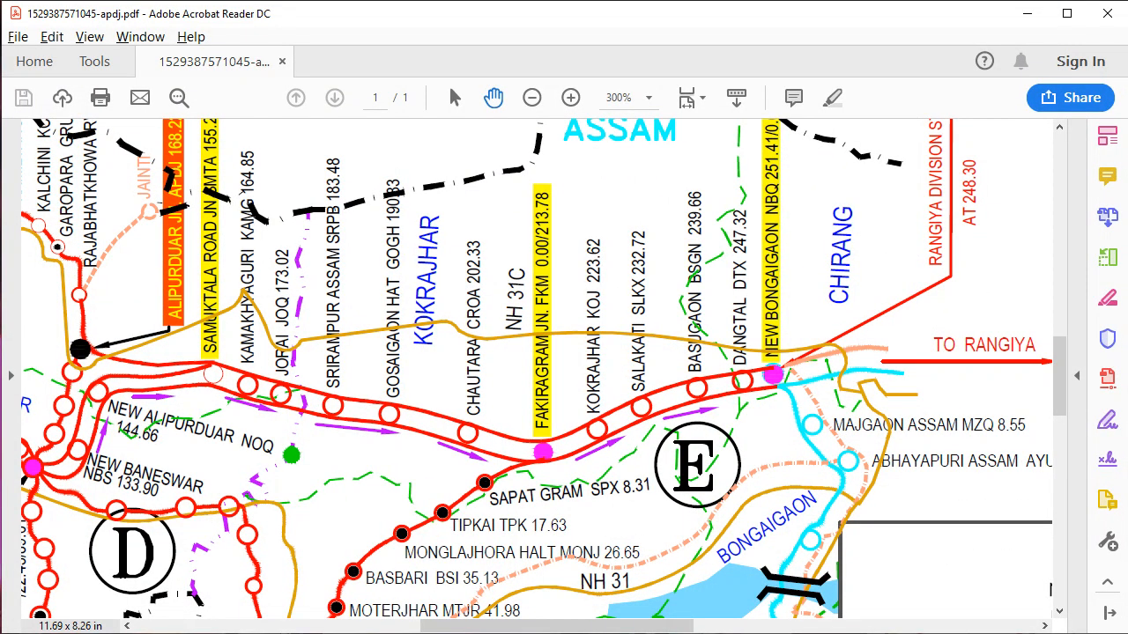
key(alt+Tab)
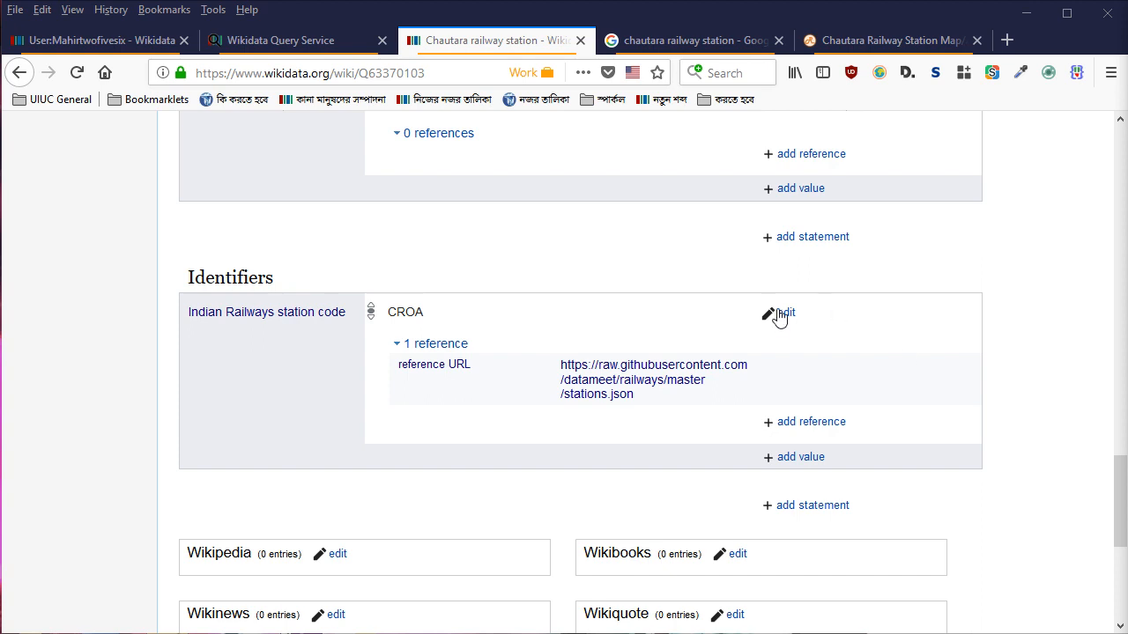
click(786, 313)
click(652, 415)
key(ctrl+a)
key(ctrl+v)
key(Tab)
key(Tab)
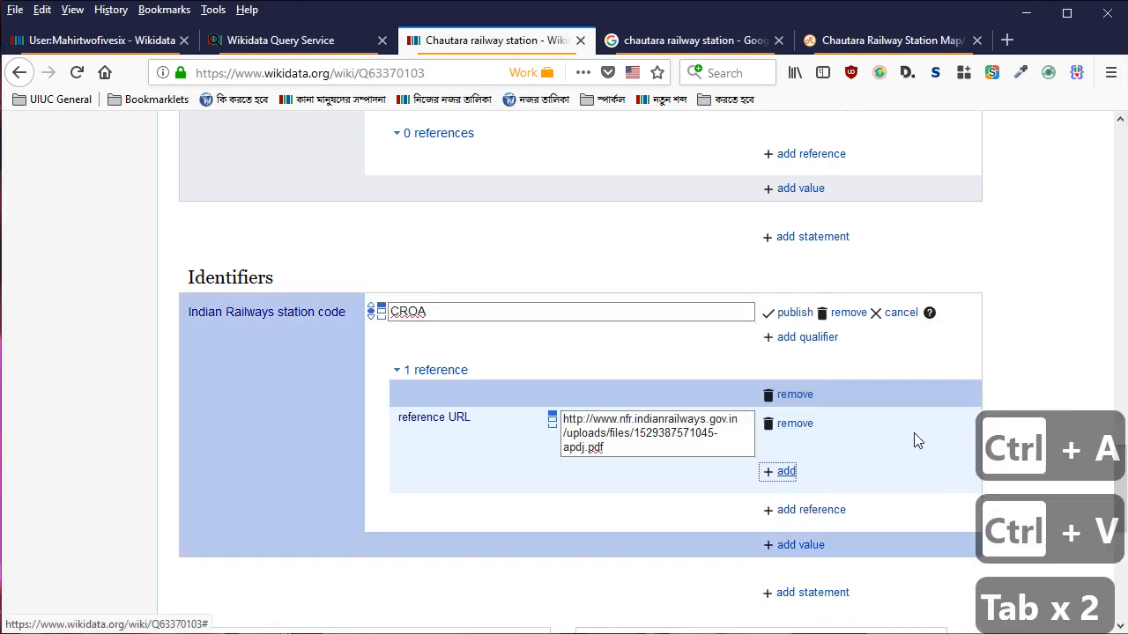
Add last update (P5017) of 31 March 2018 to the station code's reference and publish the statement
key(Return)
text(p505)
key(BackSpace)
text(17)
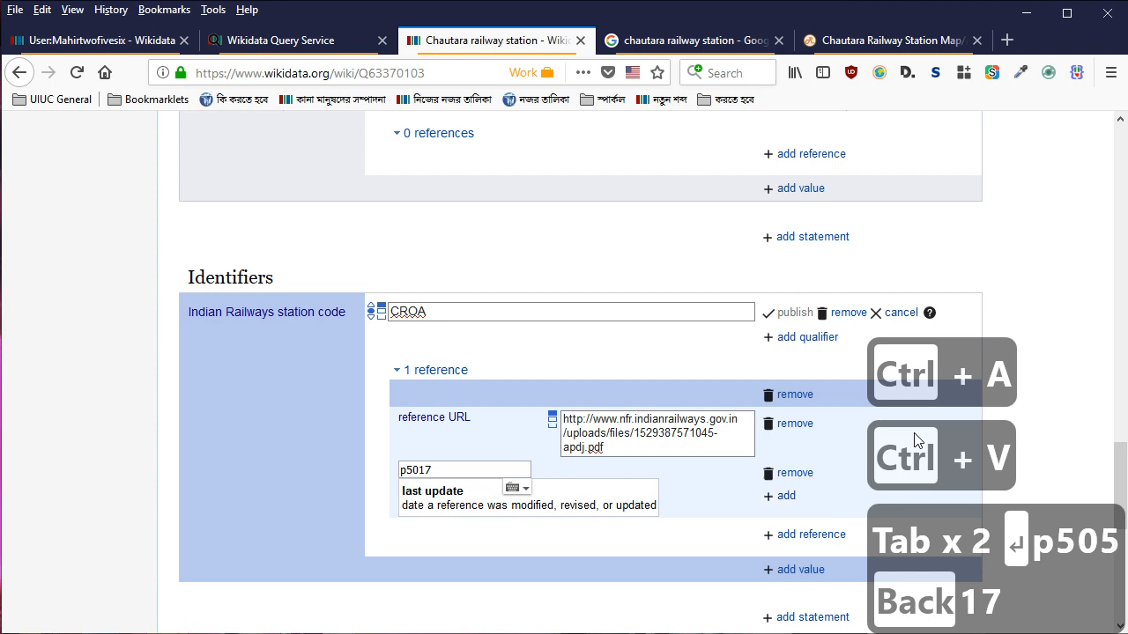
key(Down)
key(Return)
text(31 mar 201)
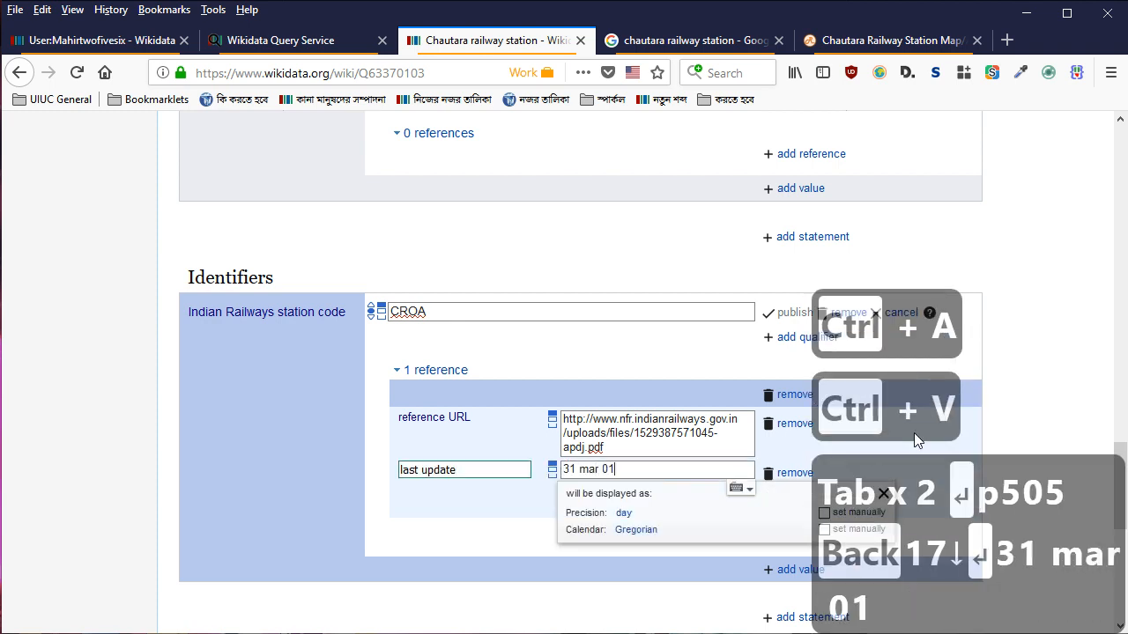
key(BackSpace)
key(BackSpace)
text(2018)
key(Return)
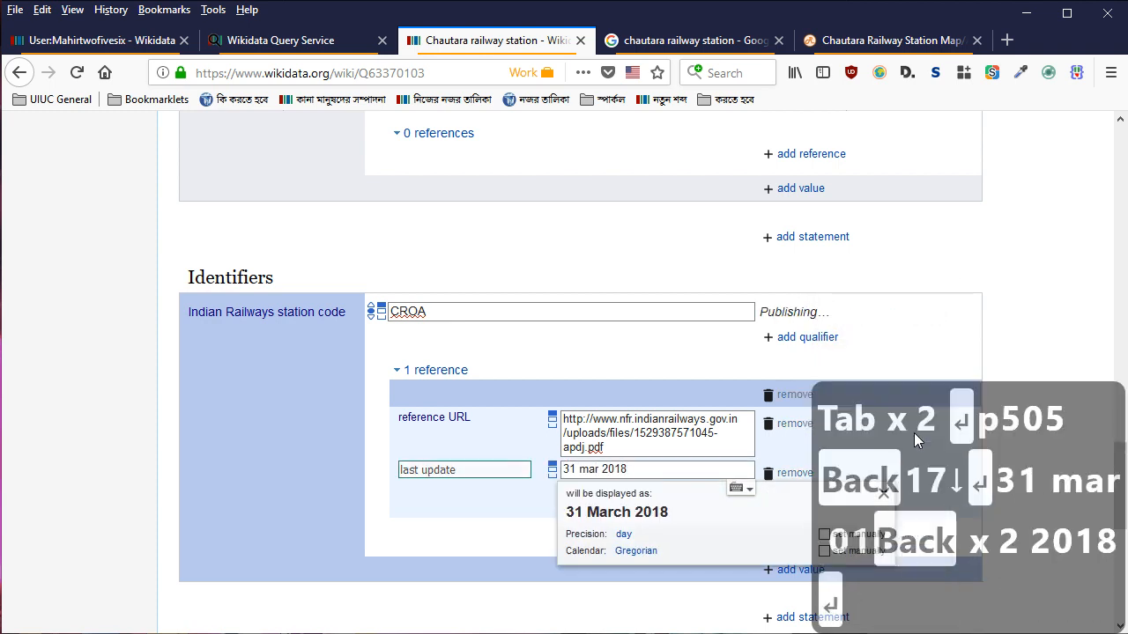
Add and publish a located in the administrative territorial entity statement with the value Kokrajhar district
scroll(814, 441, up, 3)
scroll(780, 385, down, 3)
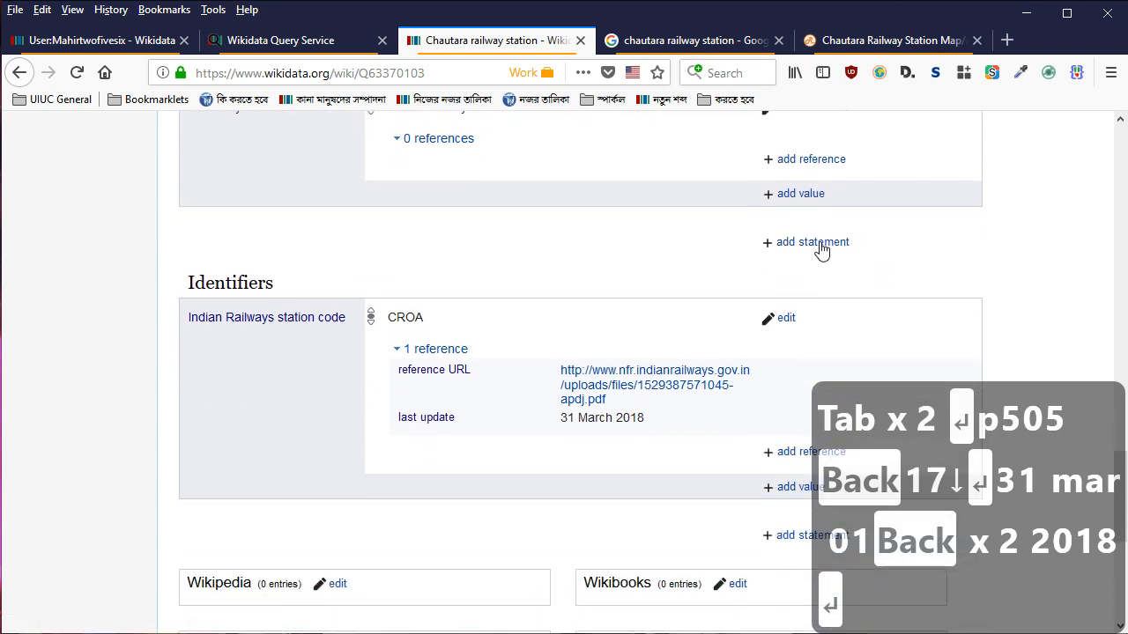
click(802, 243)
key(Down)
key(Return)
text(kokrajhar dis)
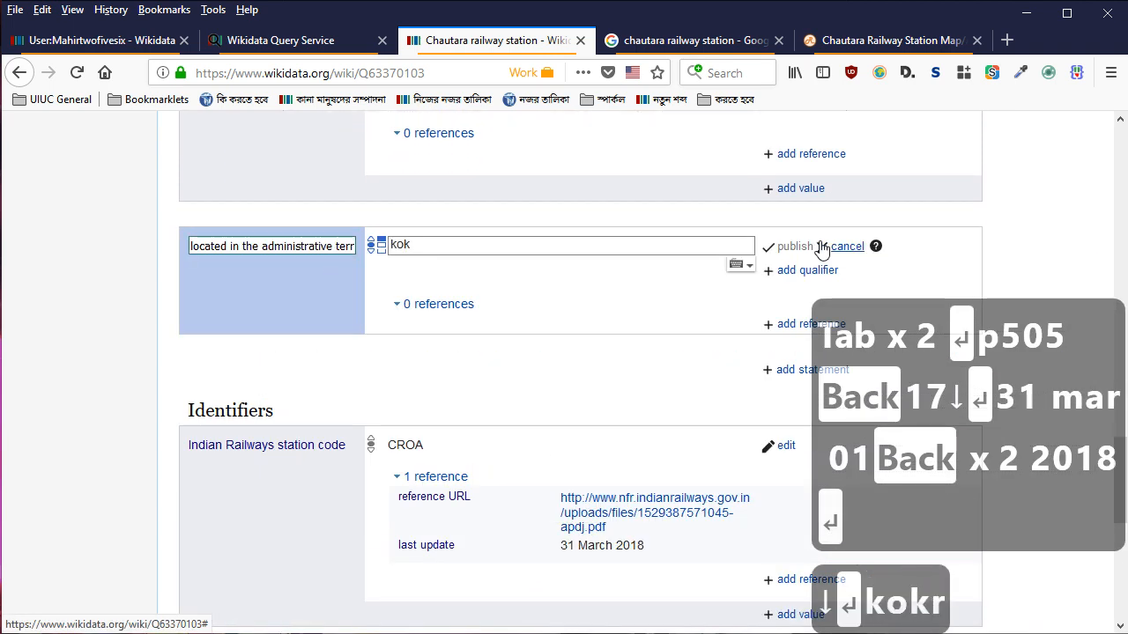
key(Down)
key(Return)
key(Return)
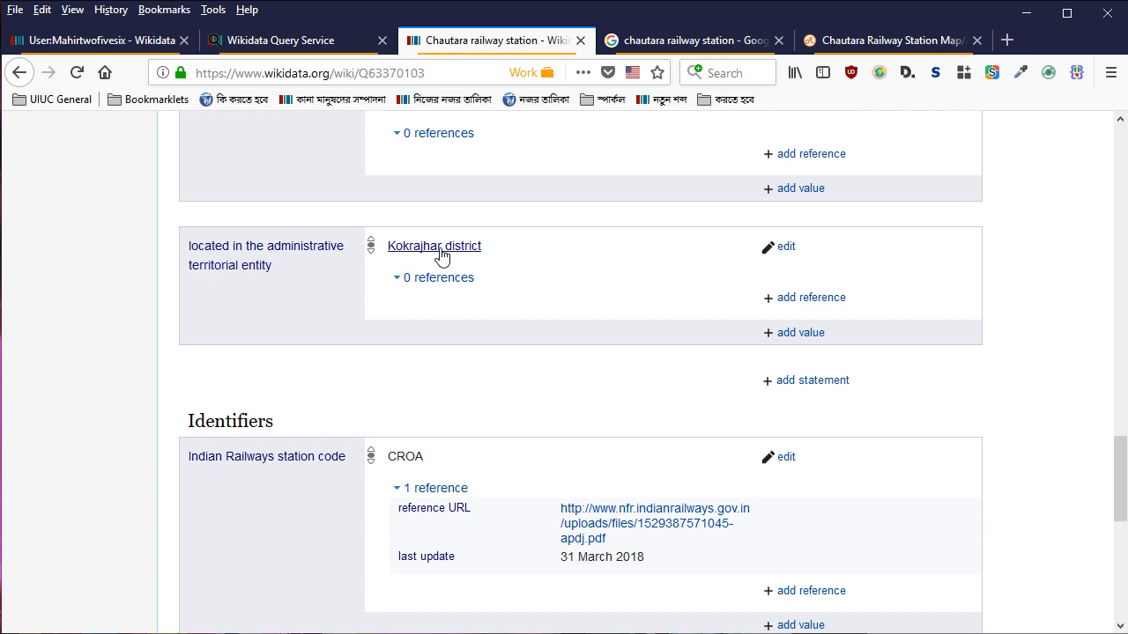
Start an adjacent station statement with Gossaigaon Hat railway station as its value
scroll(399, 282, down, 2)
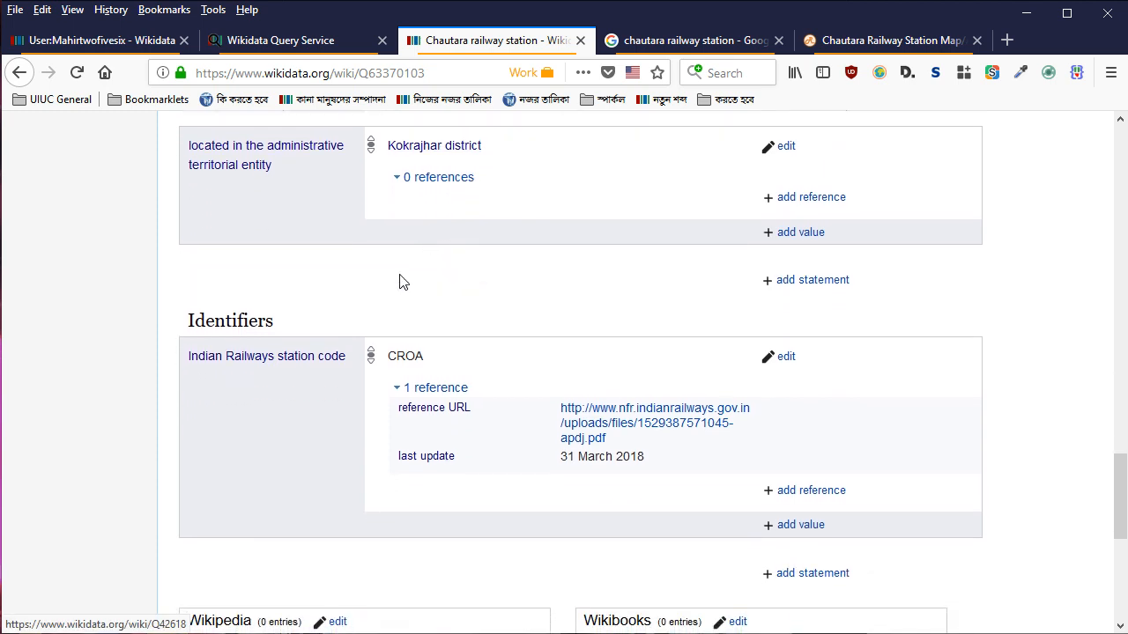
click(812, 284)
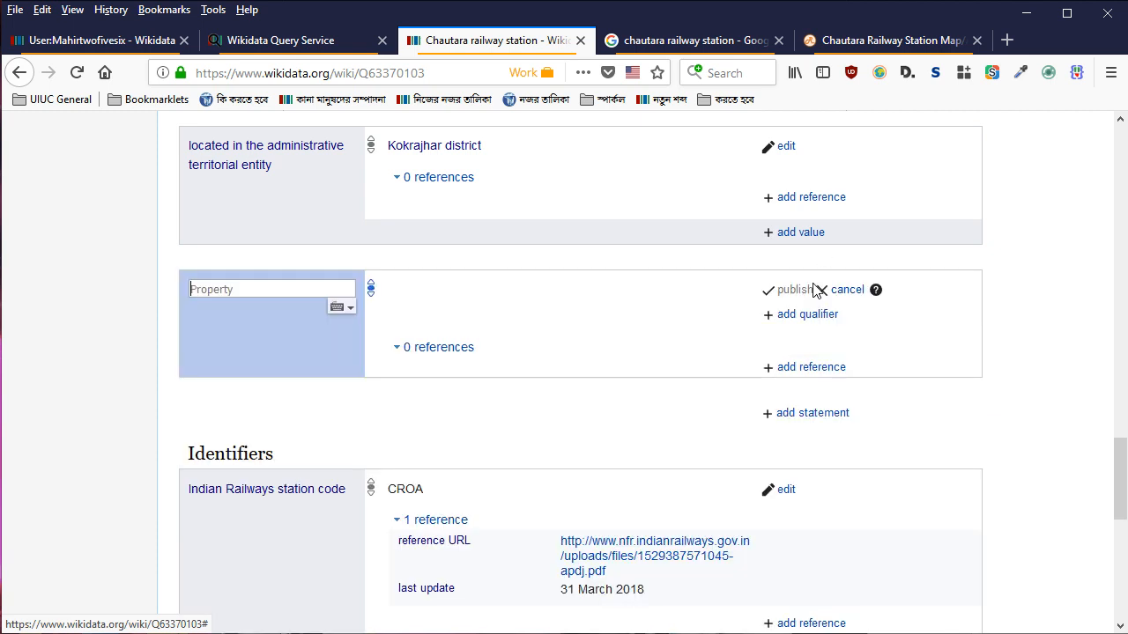
key(Up)
key(Up)
key(Return)
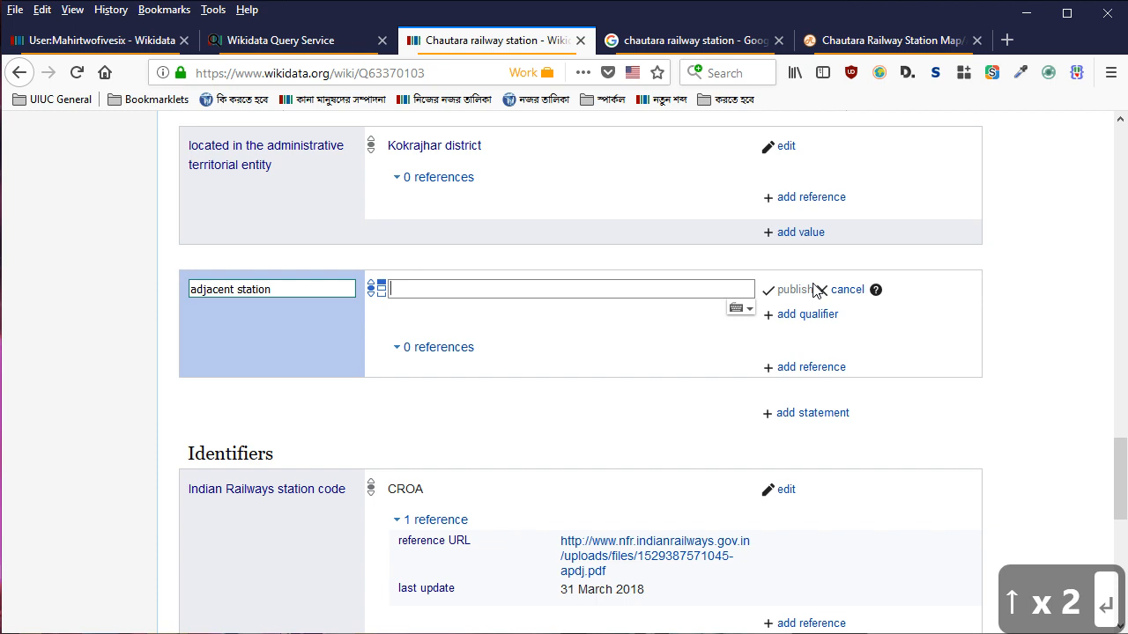
text(gossaig)
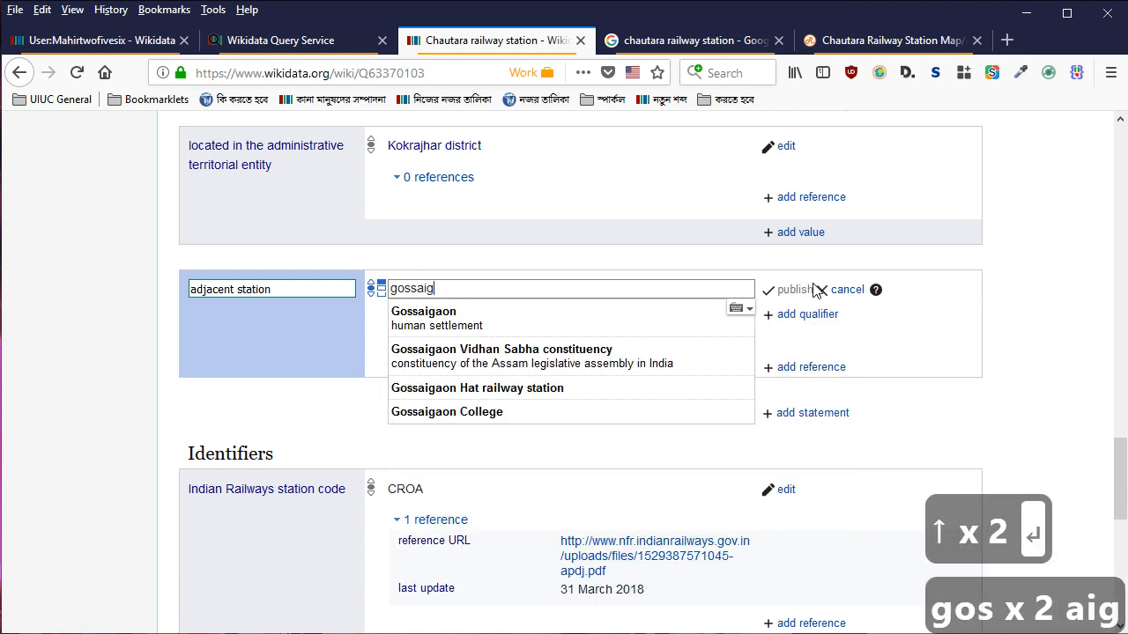
key(Down)
key(Down)
key(Down)
key(Return)
Add a connecting line (P81) qualifier to the Gossaigaon Hat value, set to New Jalpaiguri–New Bongaigaon section
key(Tab)
key(Return)
text(p81)
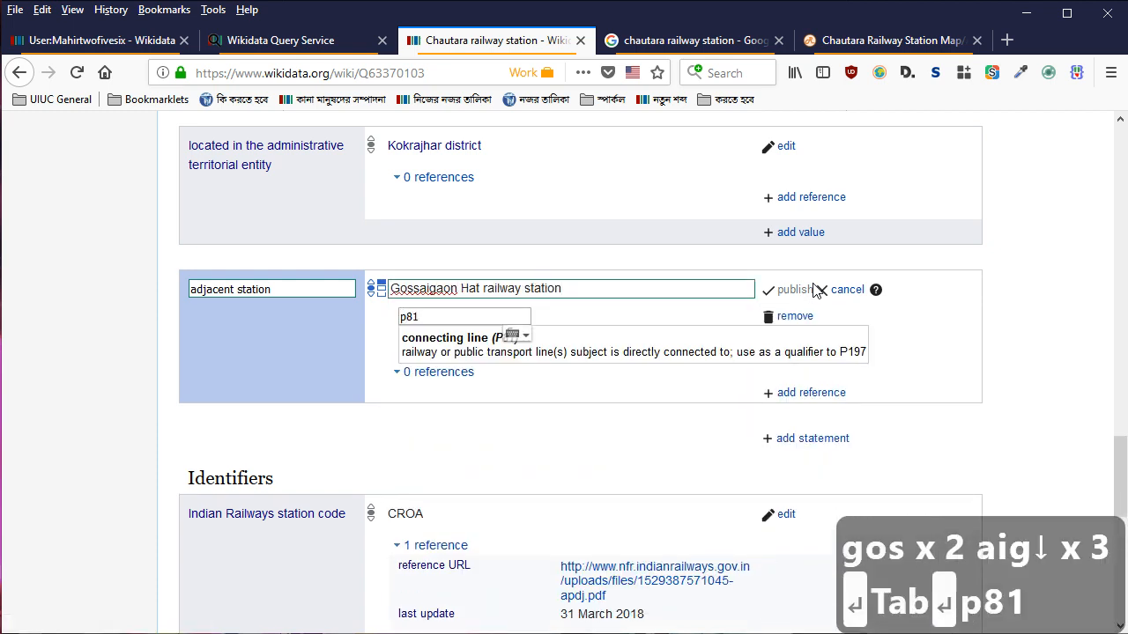
key(Down)
key(Return)
text(newjla)
key(BackSpace)
key(BackSpace)
key(BackSpace)
text(jalpaiguri)
key(Down)
key(Down)
key(Down)
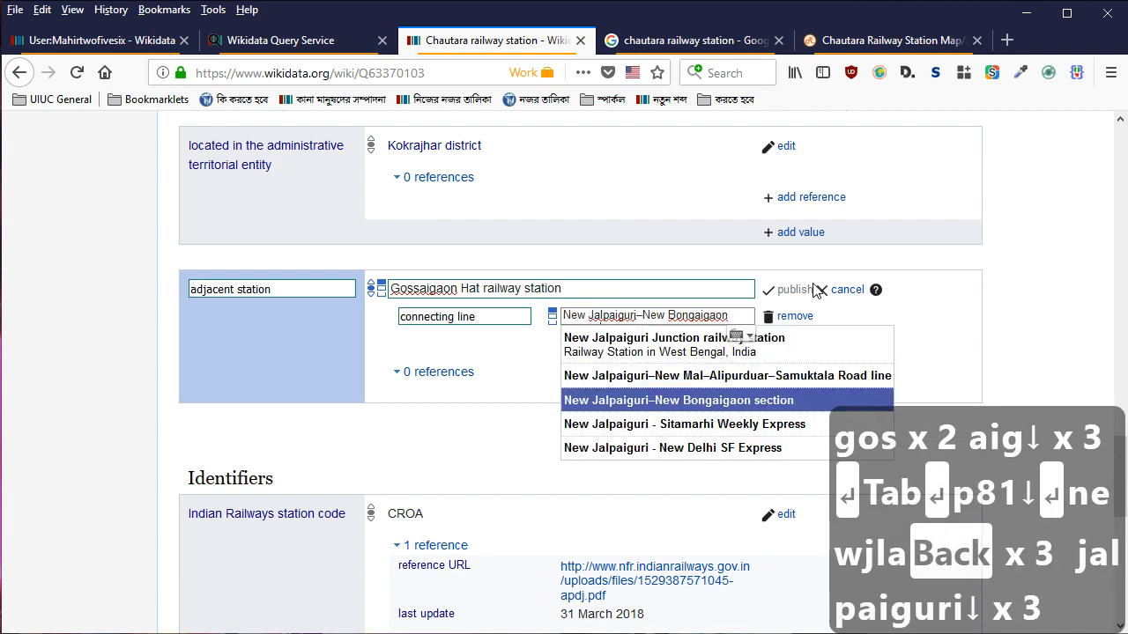
key(Return)
Add a towards (P5051) qualifier of New Jalpaiguri Junction railway station to the Gossaigaon Hat value and publish the statement
key(Tab)
key(Tab)
key(Return)
text(p5051)
key(Down)
key(Return)
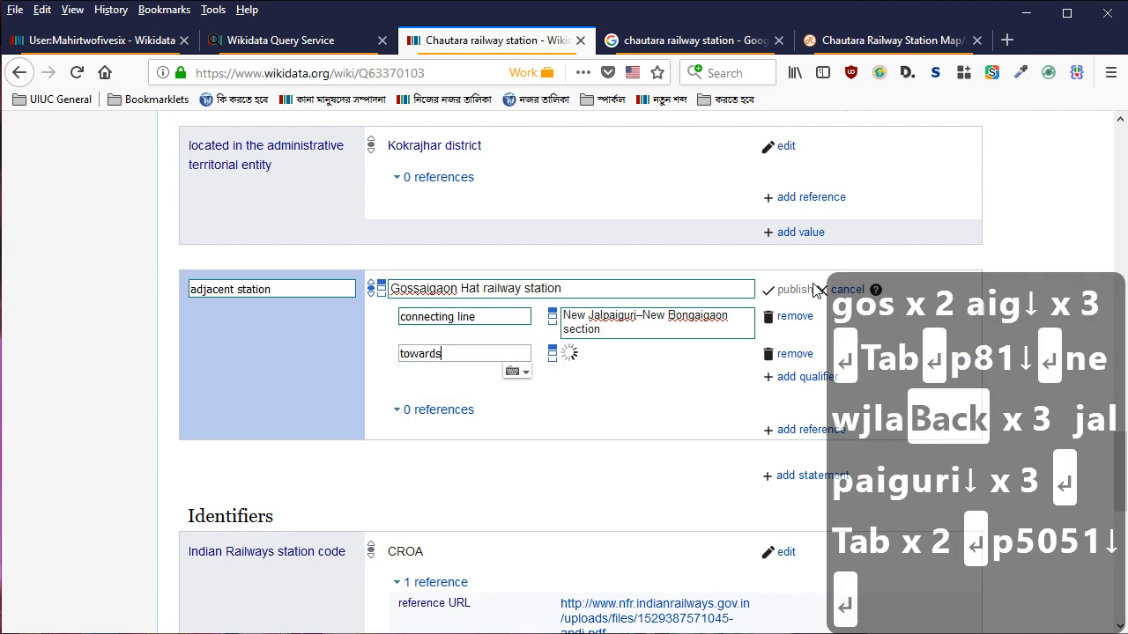
text(ja)
key(BackSpace)
key(BackSpace)
text(new jalpaiguri)
key(Down)
key(Down)
key(Up)
key(Return)
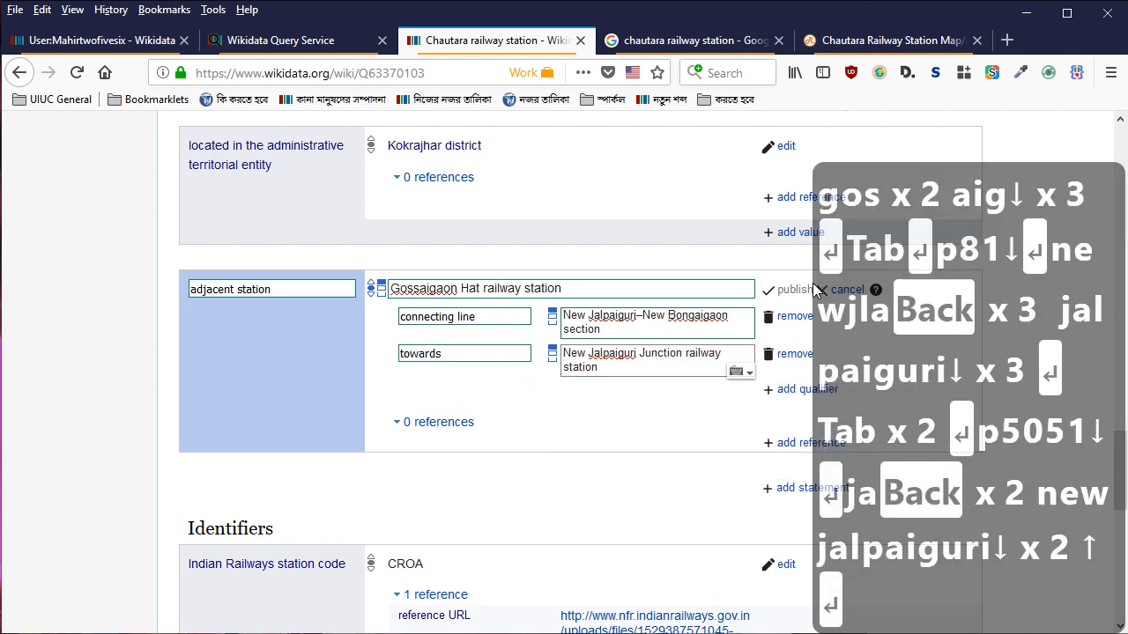
key(Return)
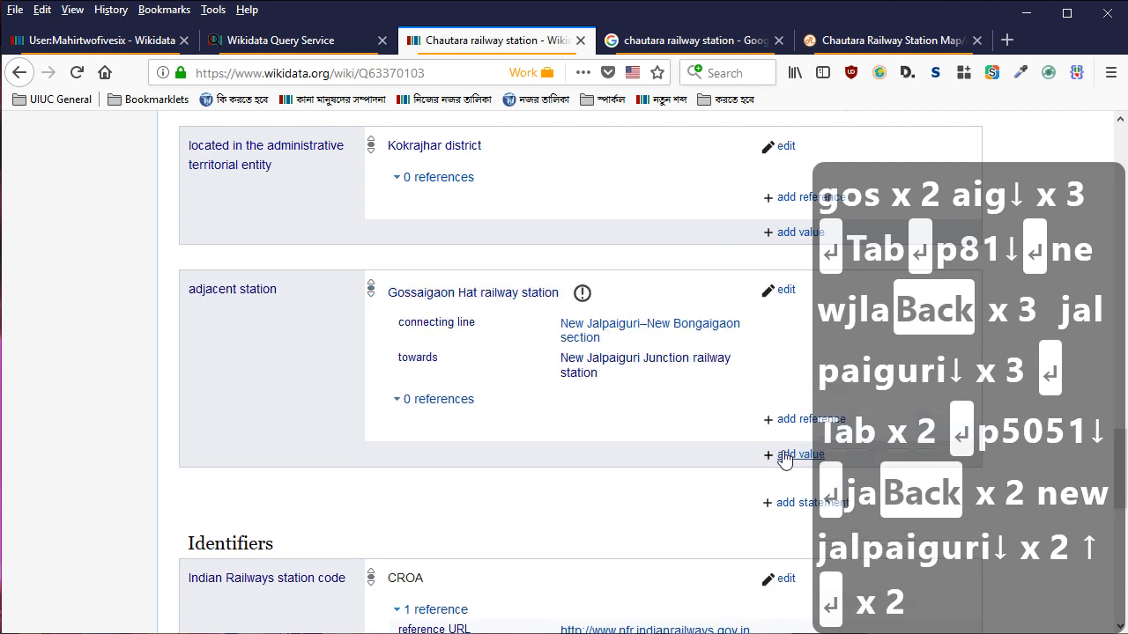
Check the next station on the railway map PDF and add Fakiragram railway station as a second adjacent station value
click(780, 457)
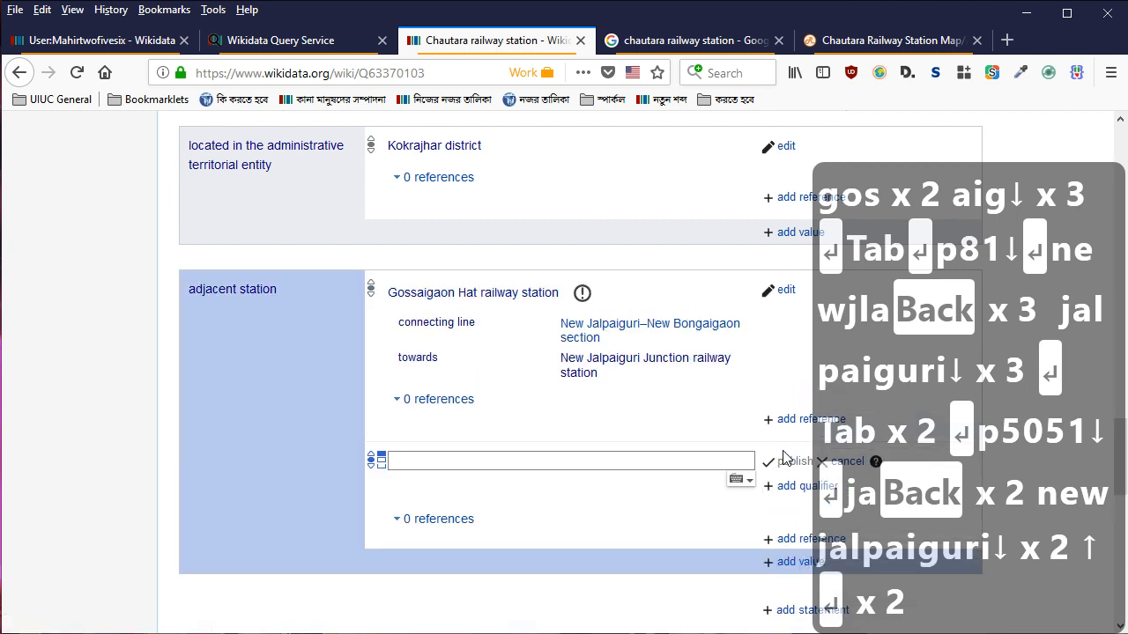
key(alt+Tab)
key(alt+Tab)
key(alt+Tab)
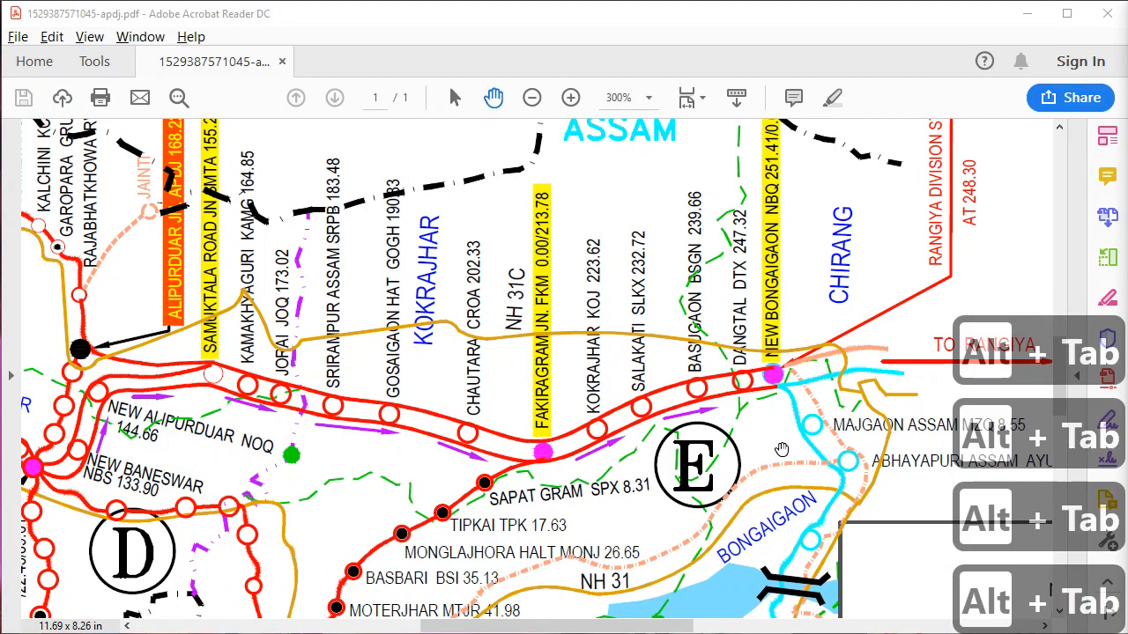
key(alt+Tab)
text(fak)
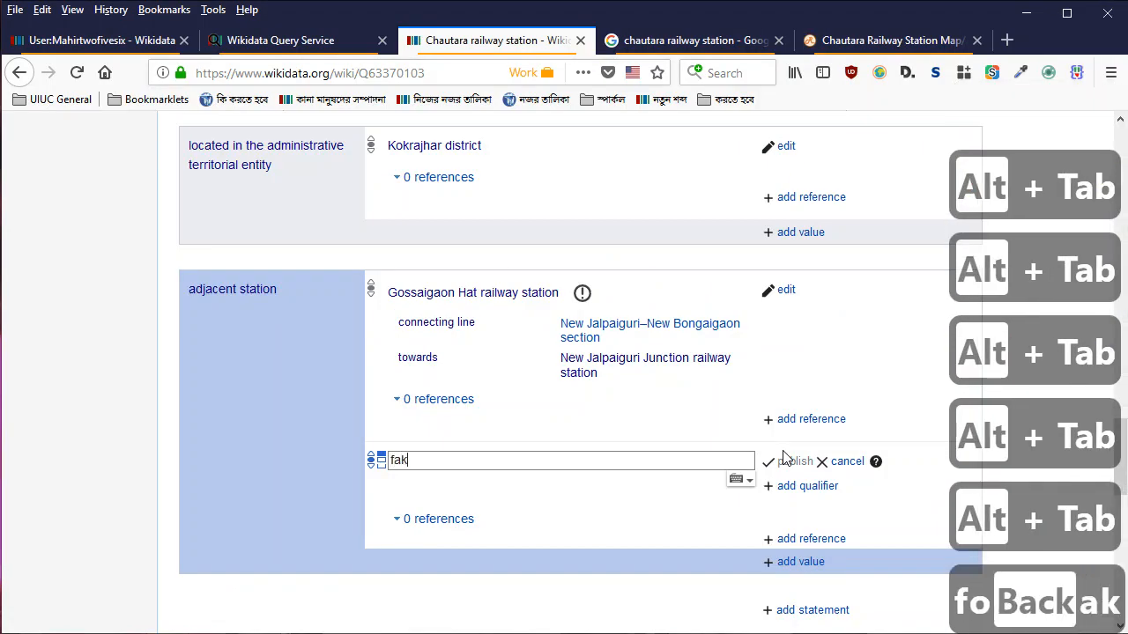
text(iragra)
key(BackSpace)
text(ram)
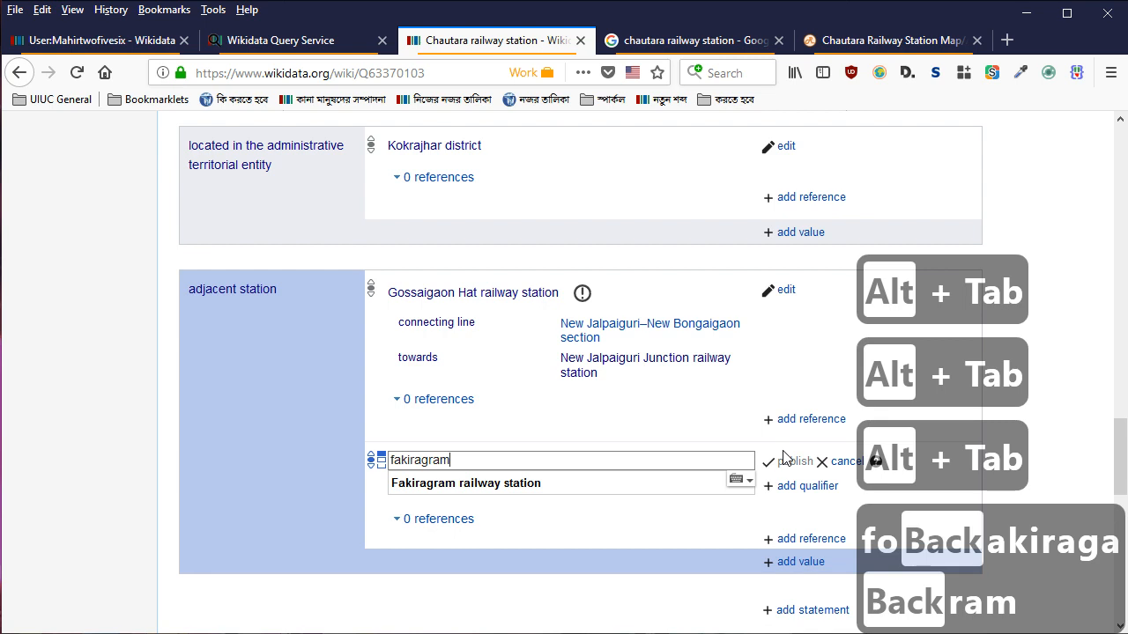
key(Down)
key(Return)
Check Fakiragram on the query map and give its value a connecting line (P81) qualifier of New Jalpaiguri–New Bongaigaon section
key(Tab)
key(Return)
text(p81)
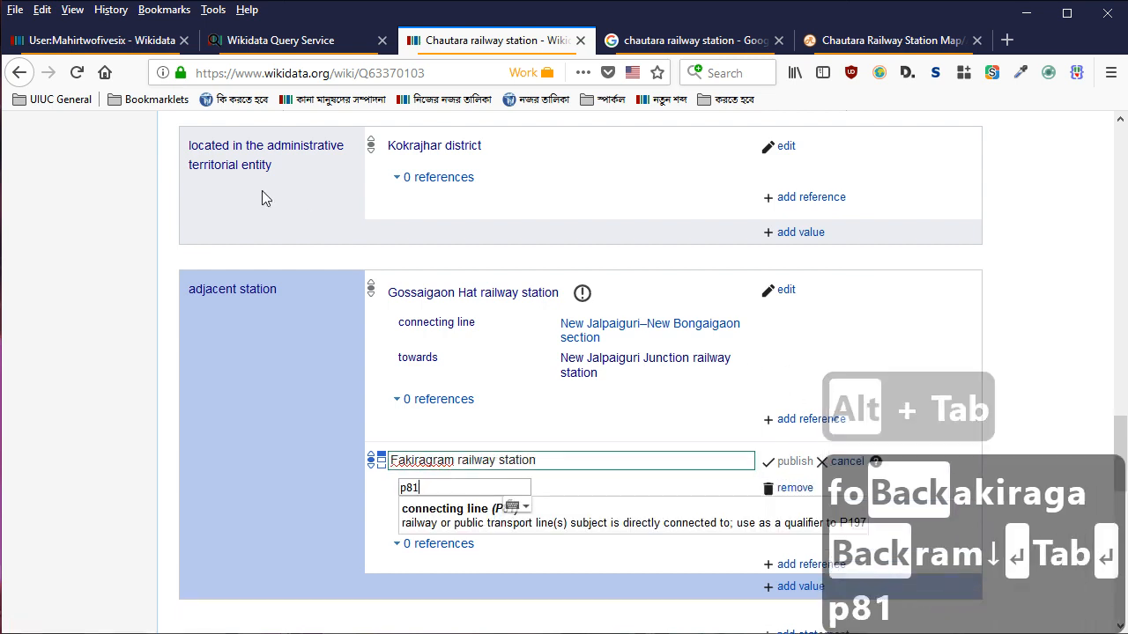
click(277, 39)
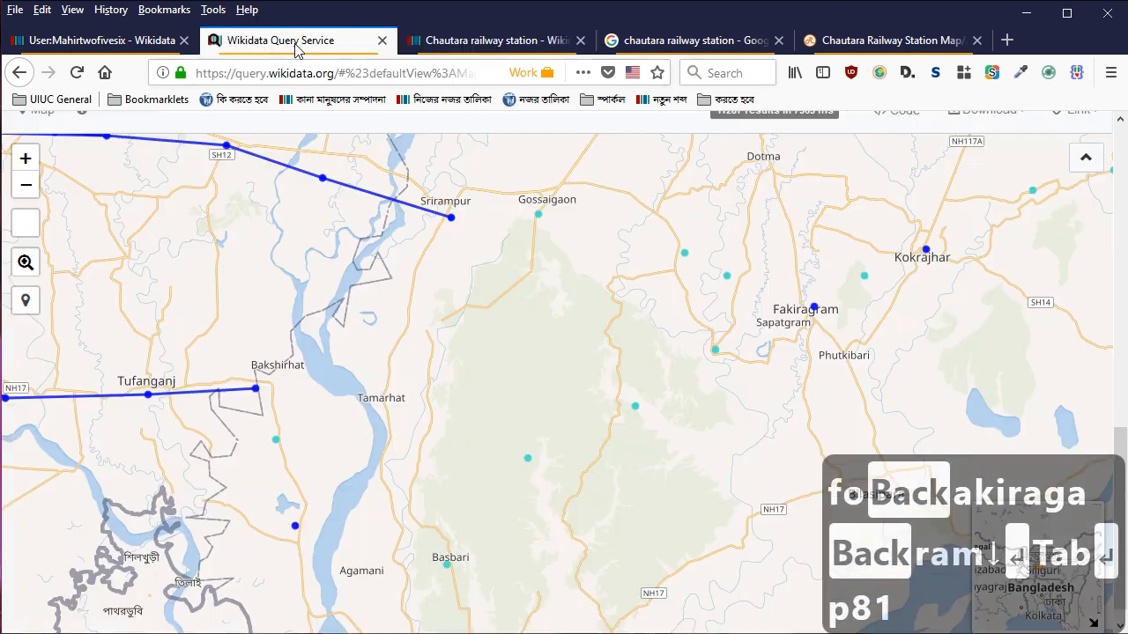
click(814, 309)
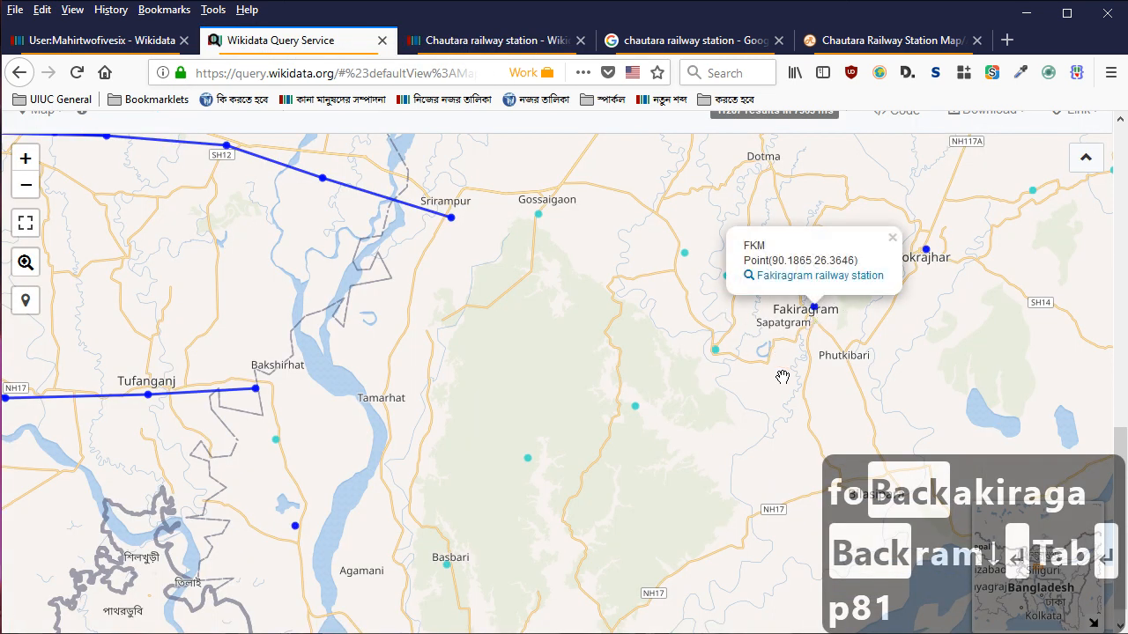
click(487, 41)
key(Down)
key(Return)
text(new jalg)
key(BackSpace)
text(paugi)
key(BackSpace)
key(BackSpace)
key(BackSpace)
text(iguri)
key(Down)
key(Down)
key(Down)
key(Return)
Add a towards (P5051) qualifier of New Bongaigaon railway station to the Fakiragram value and publish it
key(Tab)
key(Tab)
key(Return)
text(p5051)
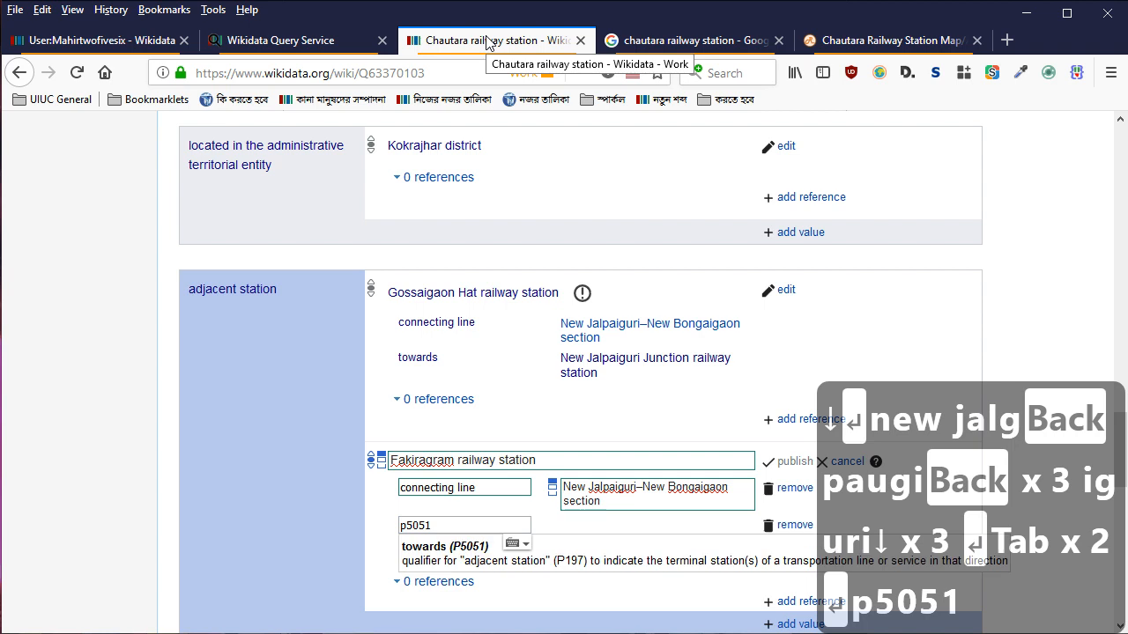
key(Down)
key(Return)
text(new bongaig)
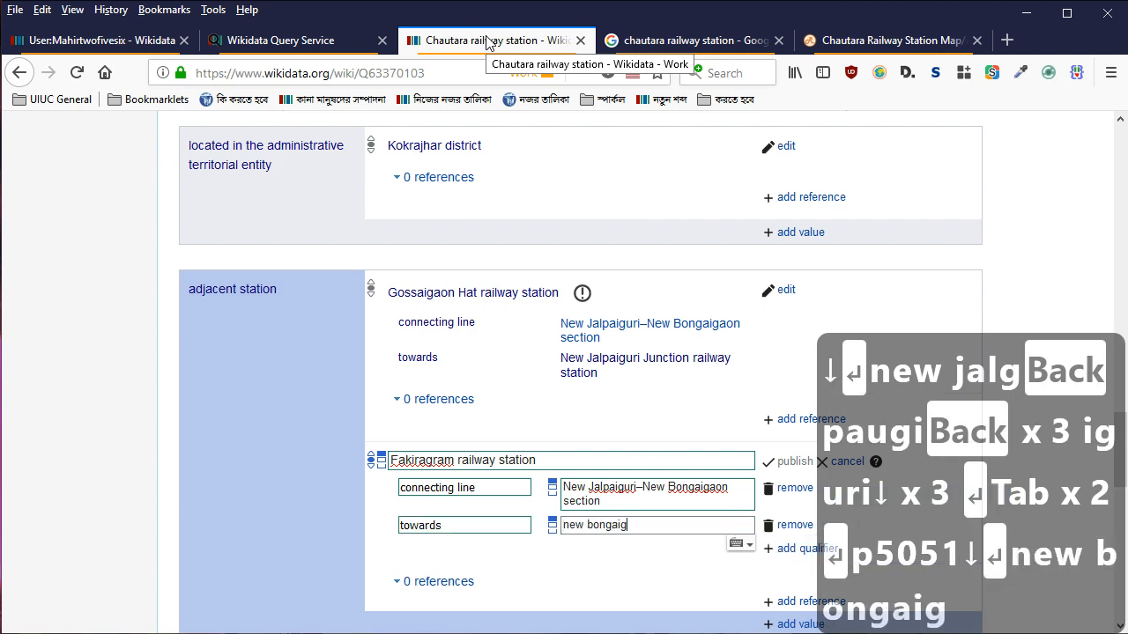
text(aon)
key(Down)
key(Down)
key(Down)
key(Down)
key(Return)
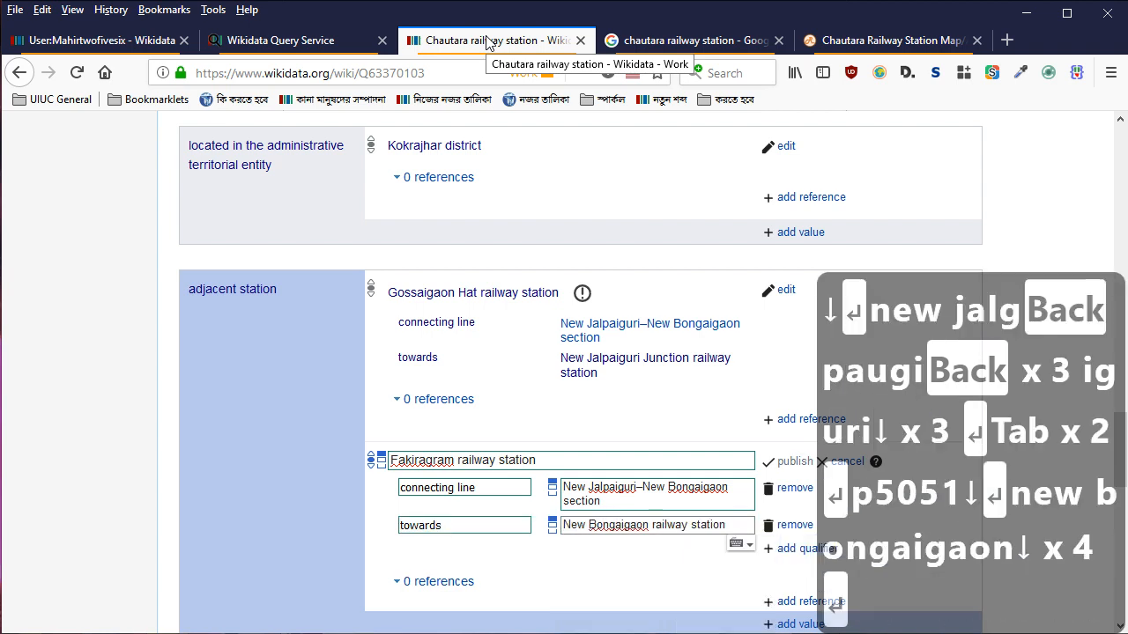
key(Return)
scroll(529, 256, down, 3)
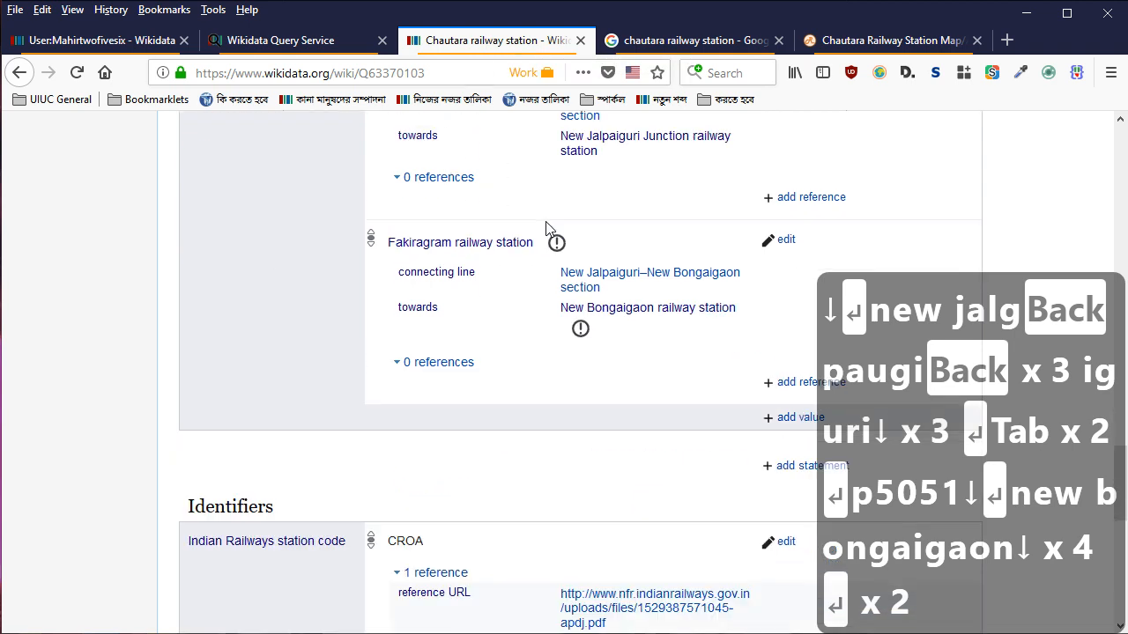
Add an operator statement with the value Alipurduar railway division to the Chautara item and publish it
scroll(546, 228, down, 2)
click(783, 289)
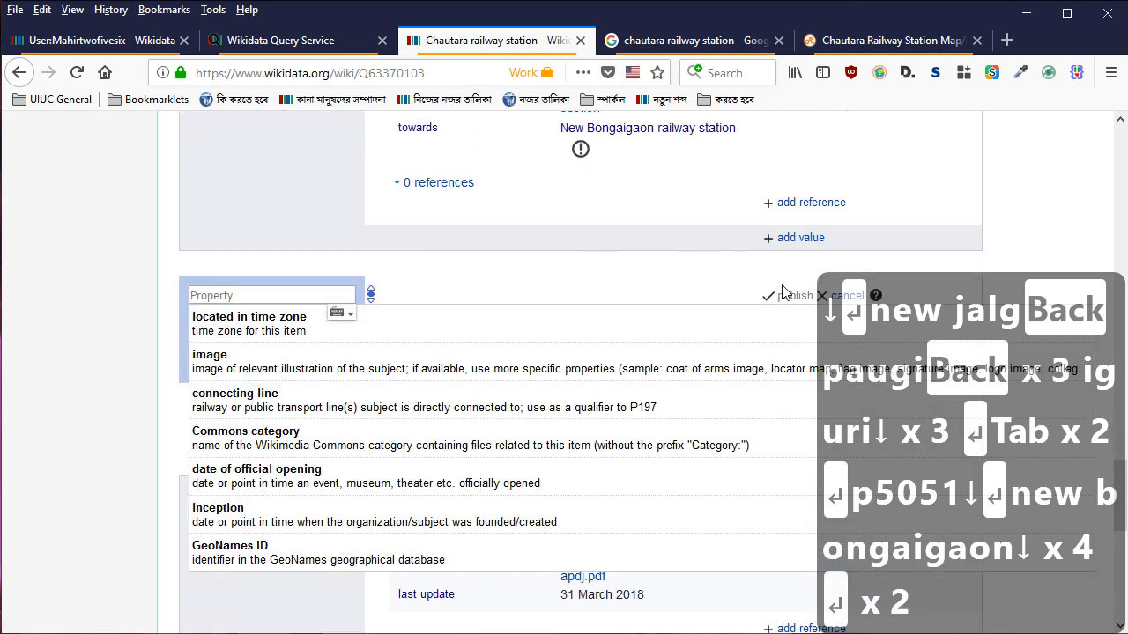
text(operator)
key(Down)
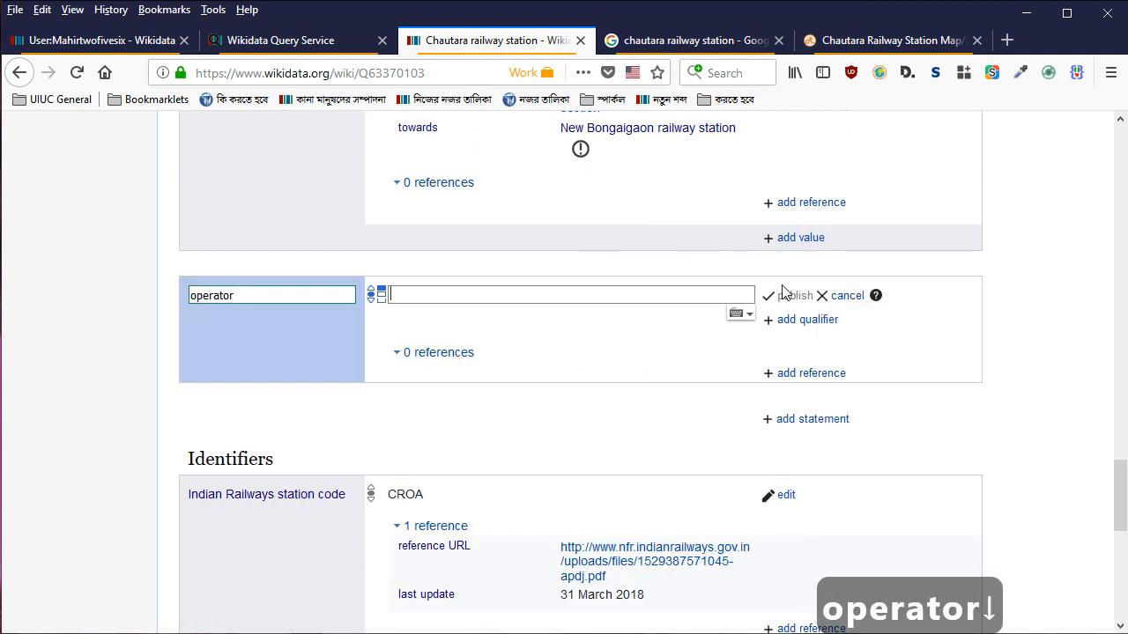
text(alipurduar rail)
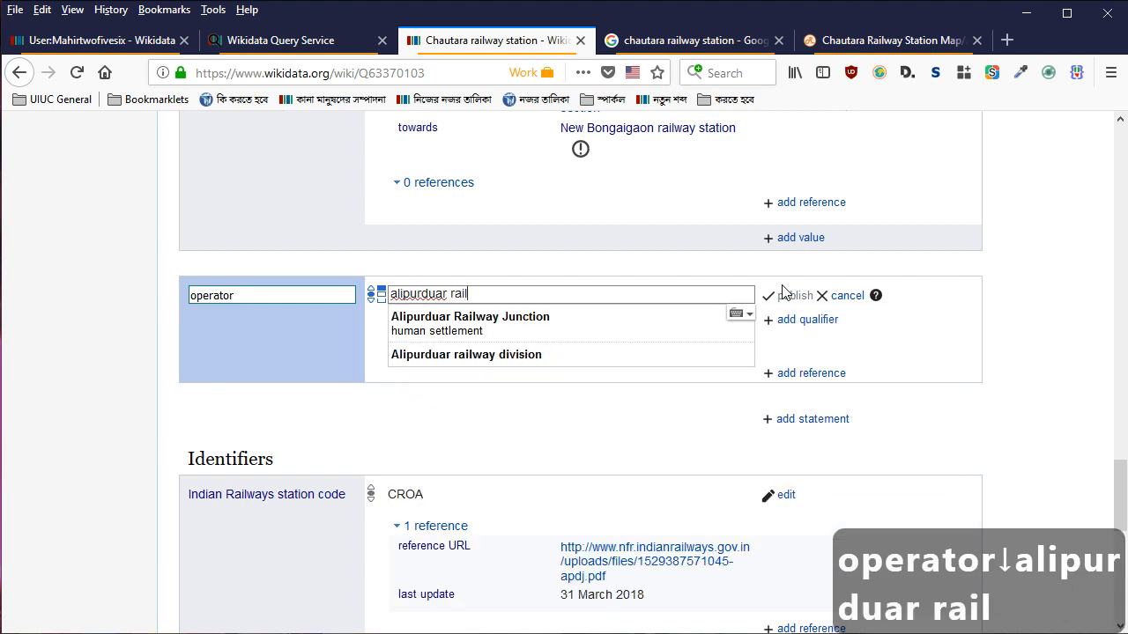
key(Down)
key(Down)
key(Return)
key(Return)
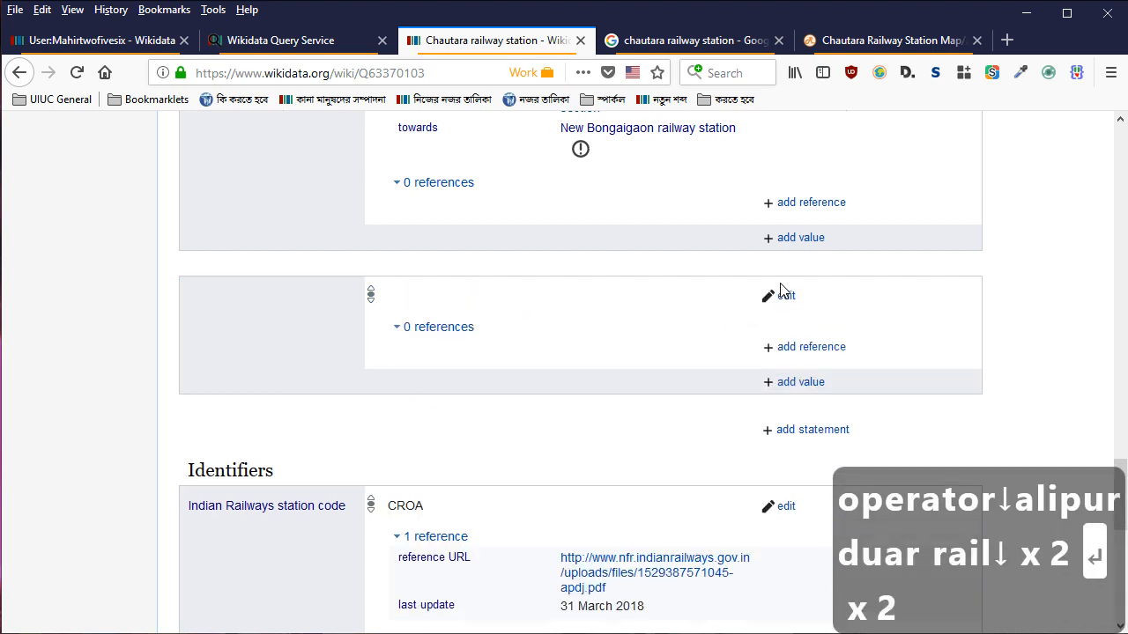
scroll(596, 290, down, 5)
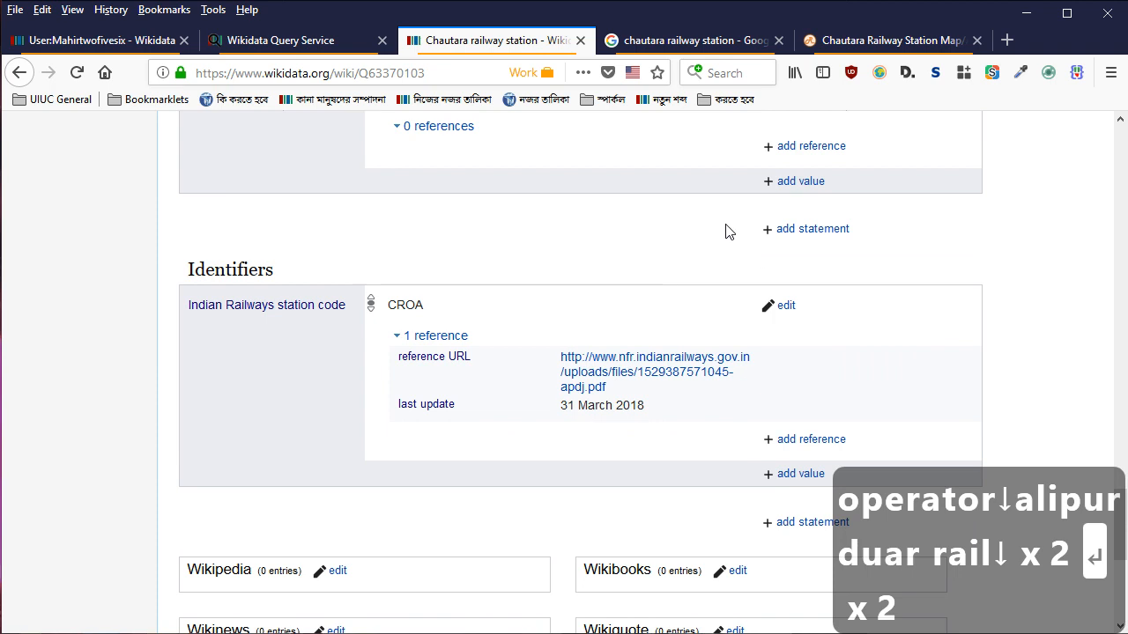
scroll(576, 352, up, 4)
Switch to the Wikidata Query Service, rerun the unchanged station query and look at the lines around northern West Bengal on the map
click(299, 40)
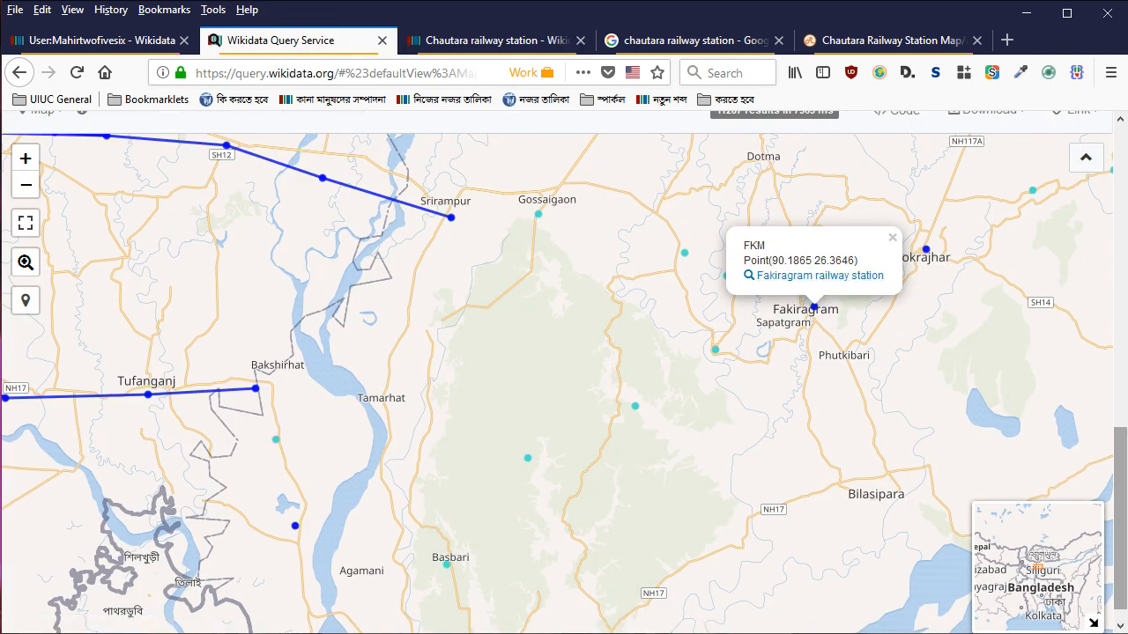
scroll(1121, 462, up, 2)
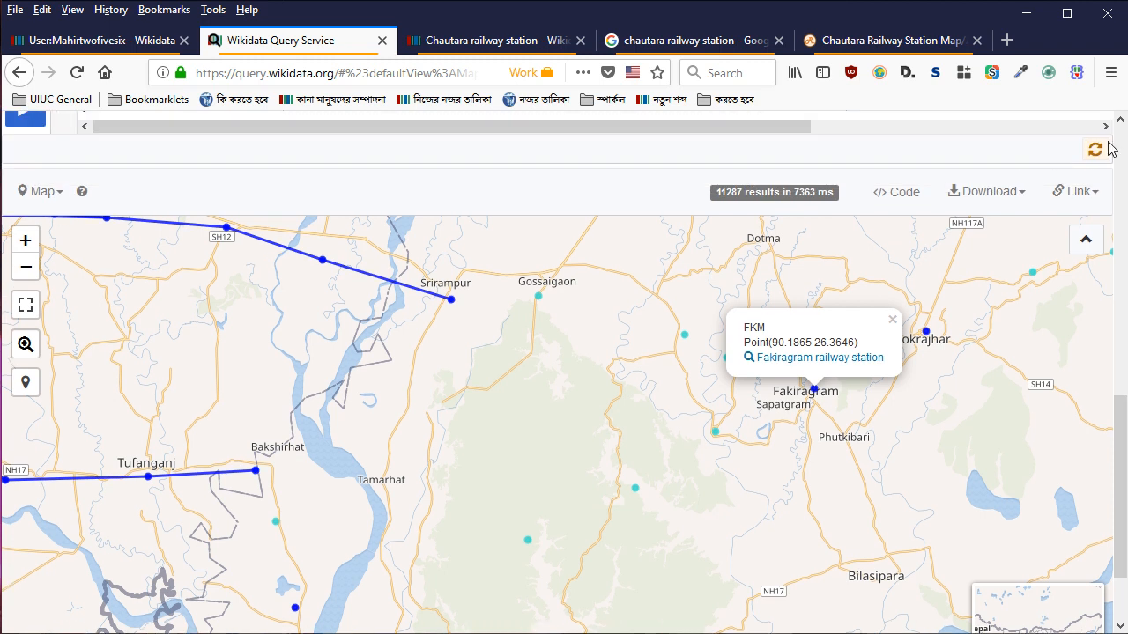
scroll(1109, 151, up, 3)
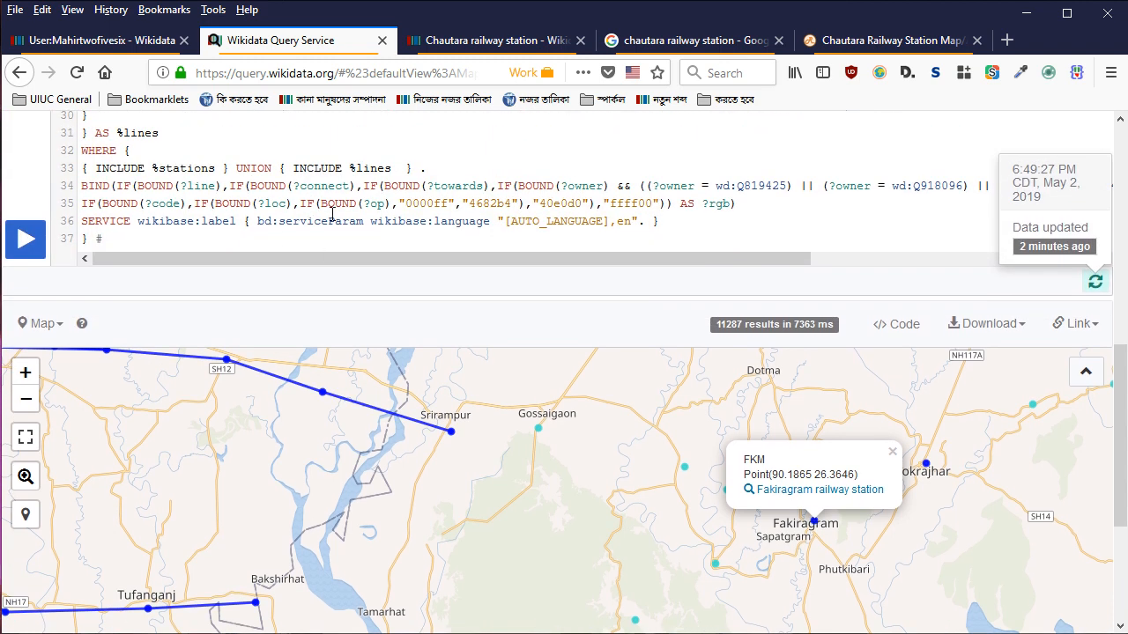
key(Down)
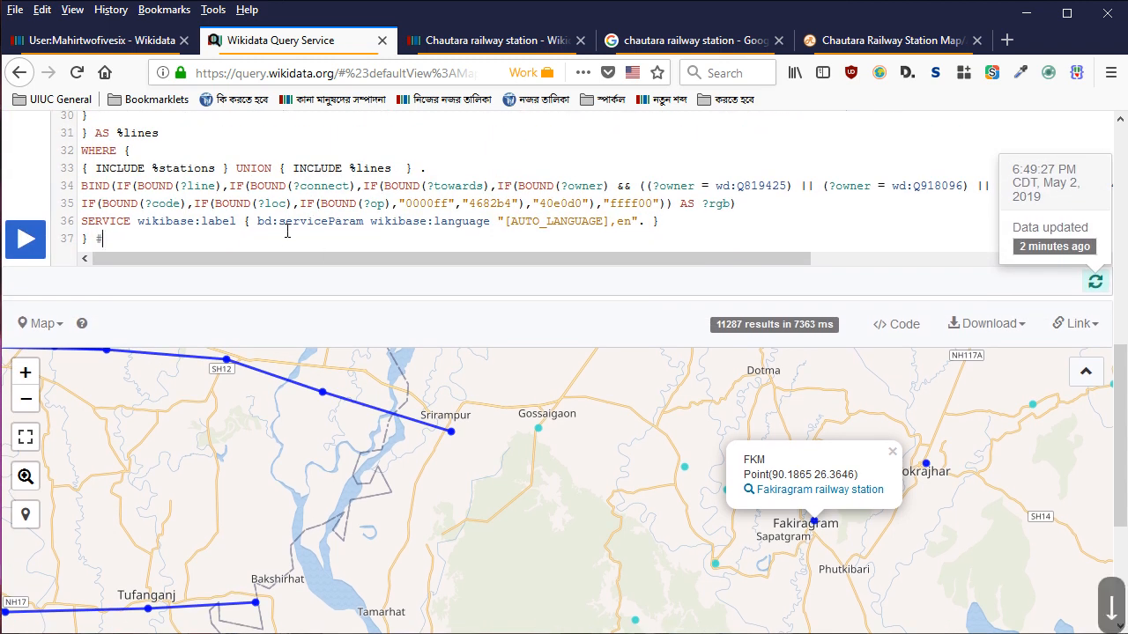
key(ctrl+Return)
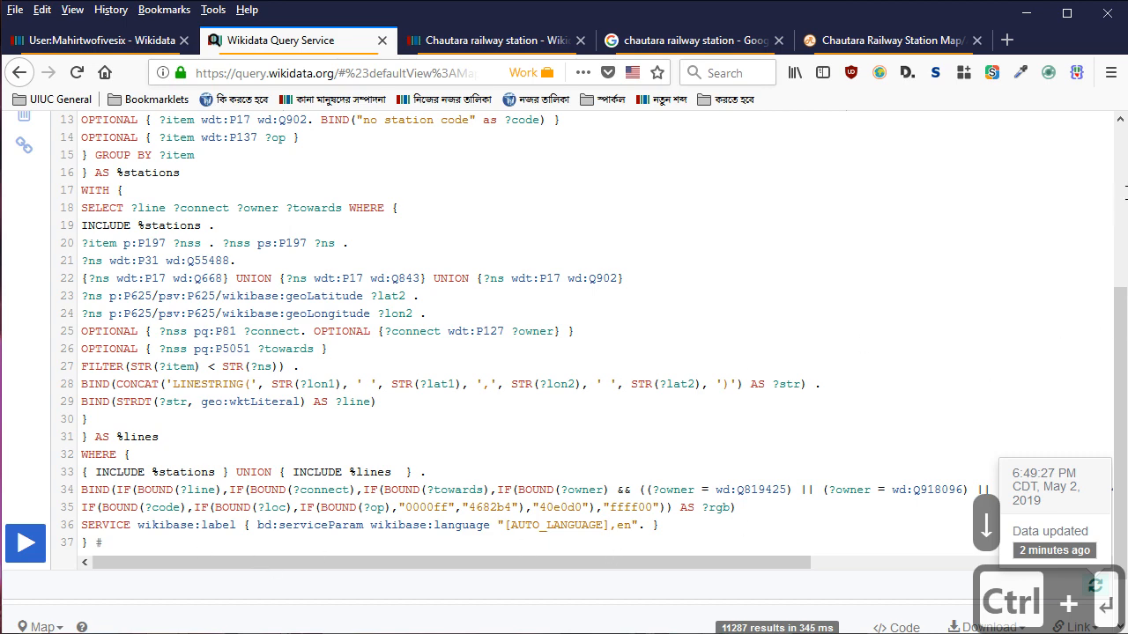
scroll(788, 458, down, 6)
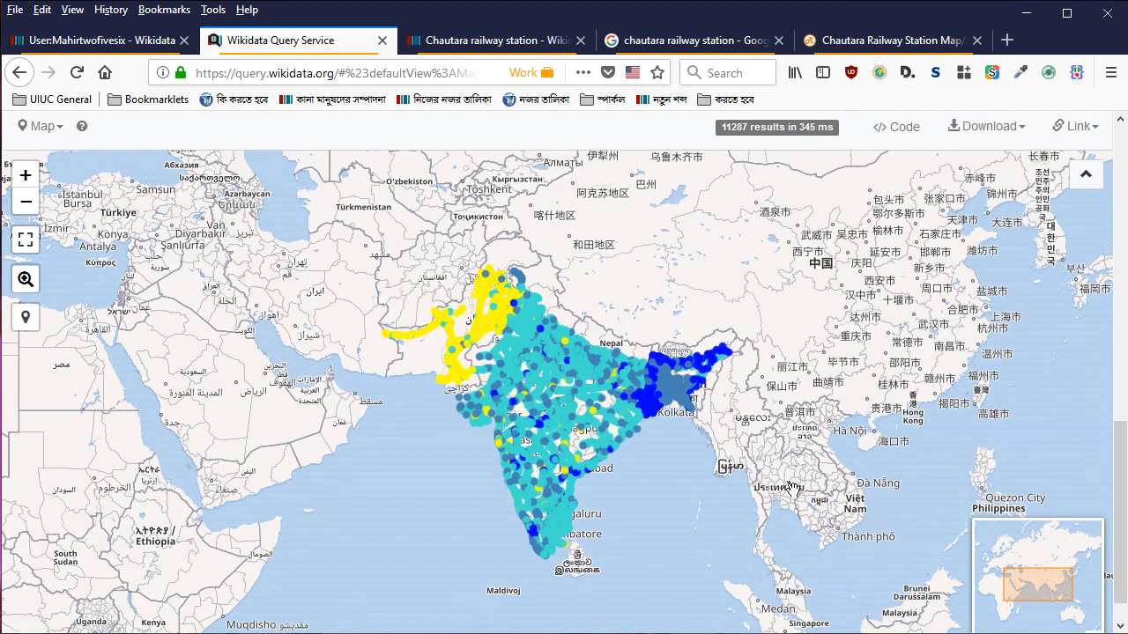
scroll(650, 374, up, 5)
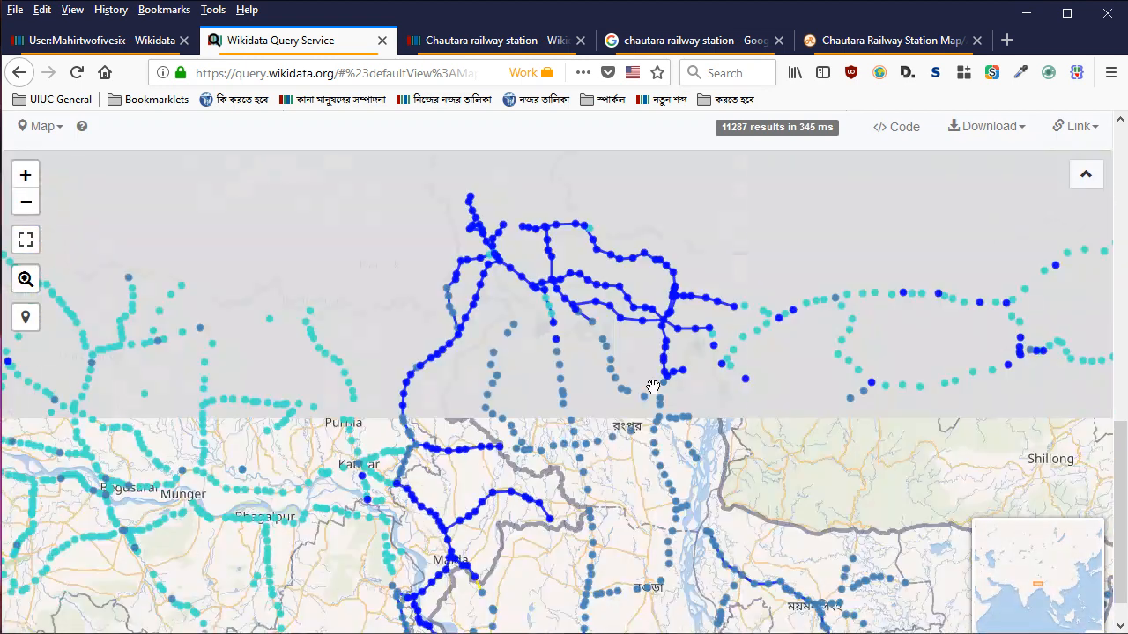
Remove the trailing # from the last line of the station query and run the query again
drag(1120, 483, 1123, 335)
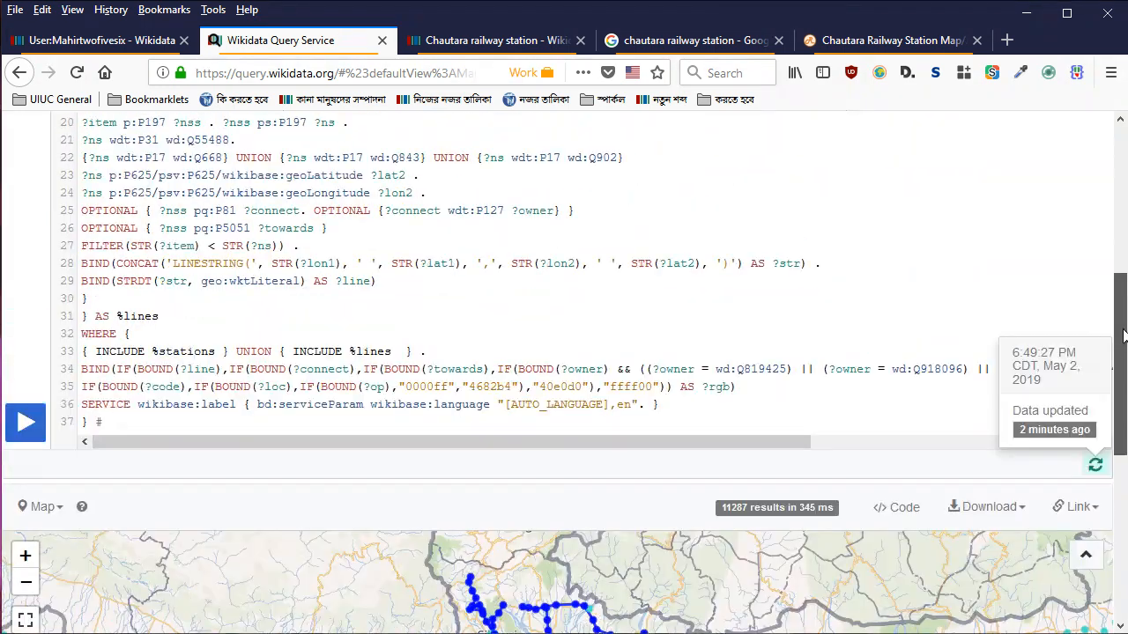
click(101, 423)
key(BackSpace)
key(BackSpace)
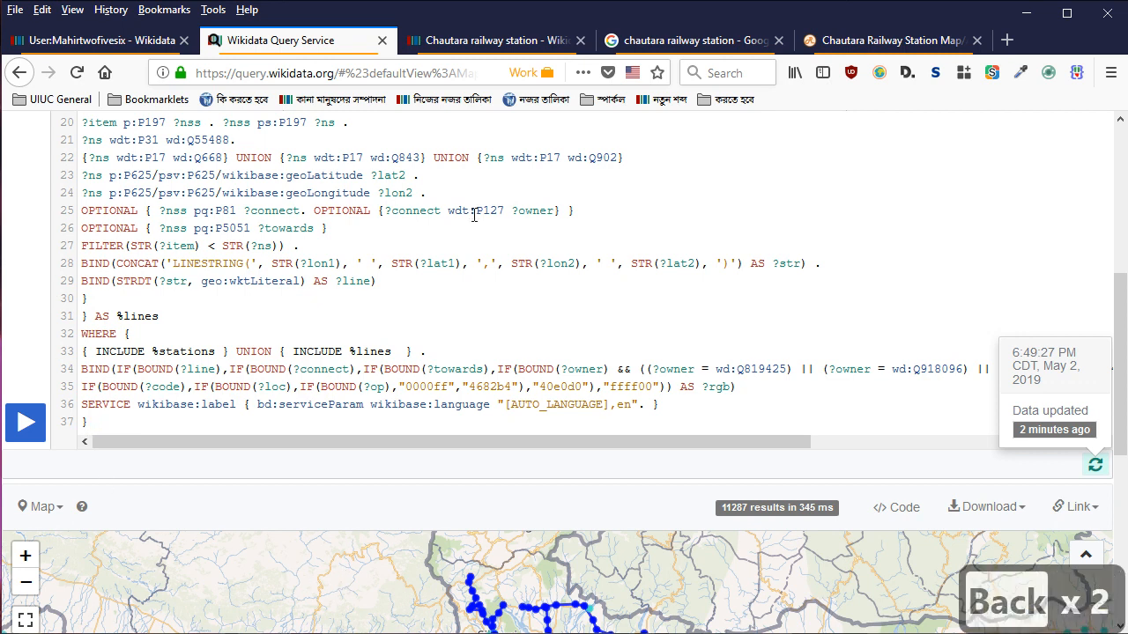
key(ctrl+Return)
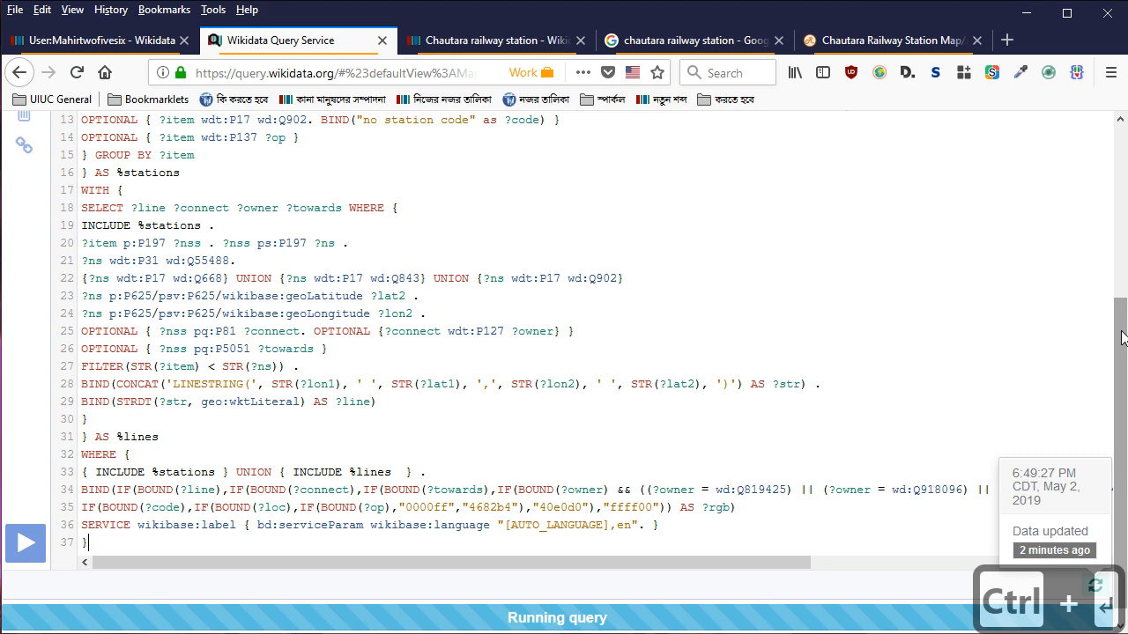
drag(1121, 309, 1123, 395)
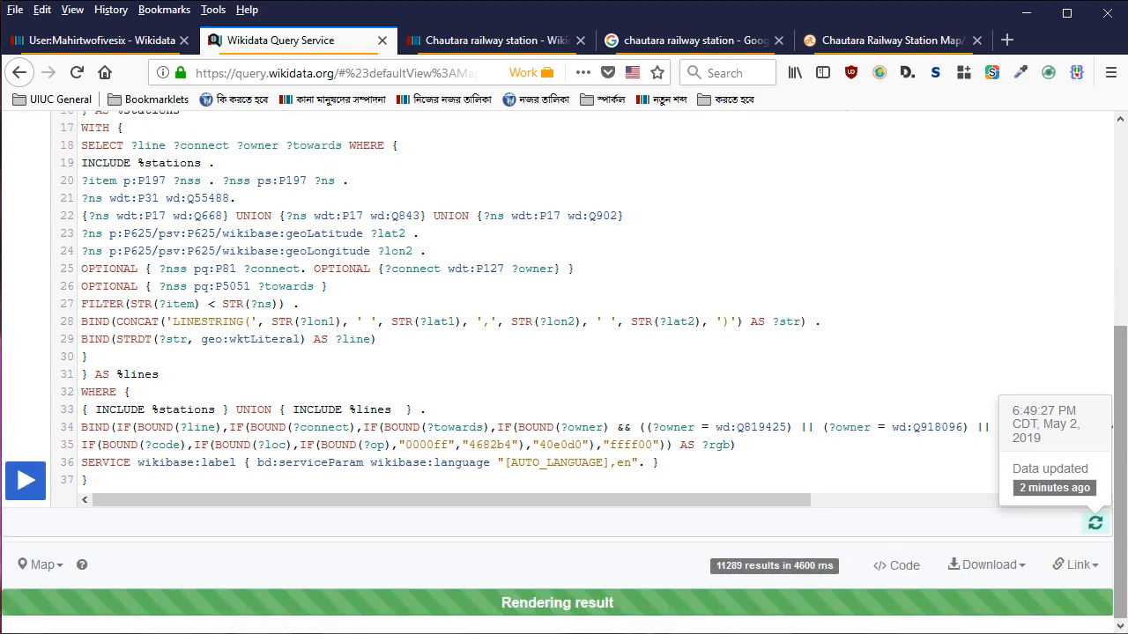
drag(1122, 320, 1122, 499)
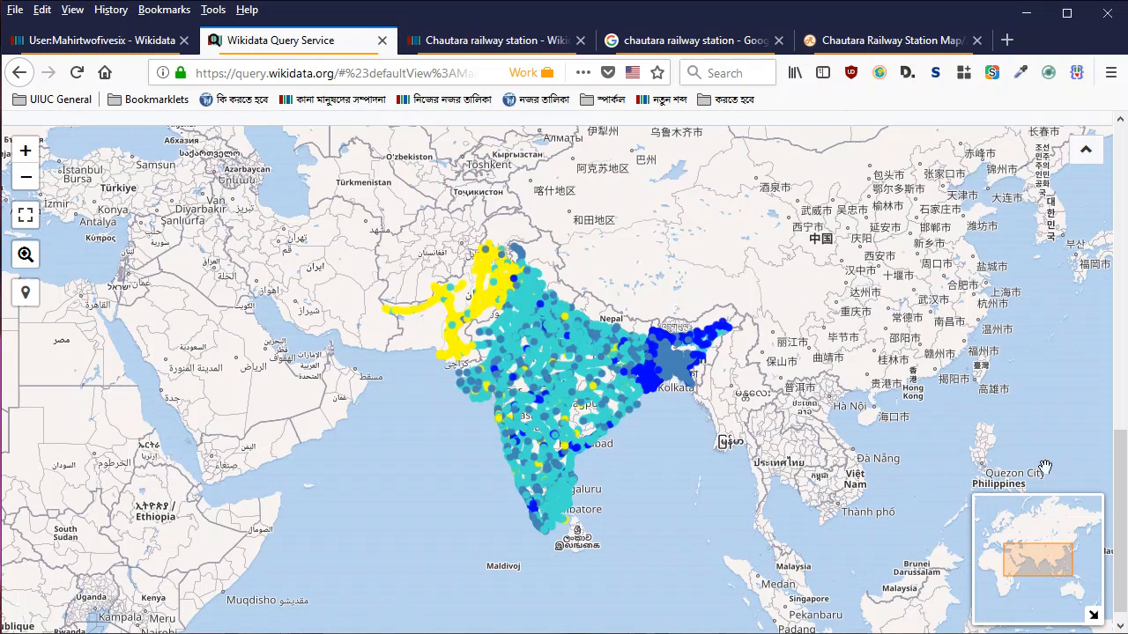
Examine the line east of Gossaigaon on the refreshed map and inspect the Chautara station point
scroll(620, 331, up, 5)
drag(399, 307, 132, 310)
drag(758, 397, 537, 388)
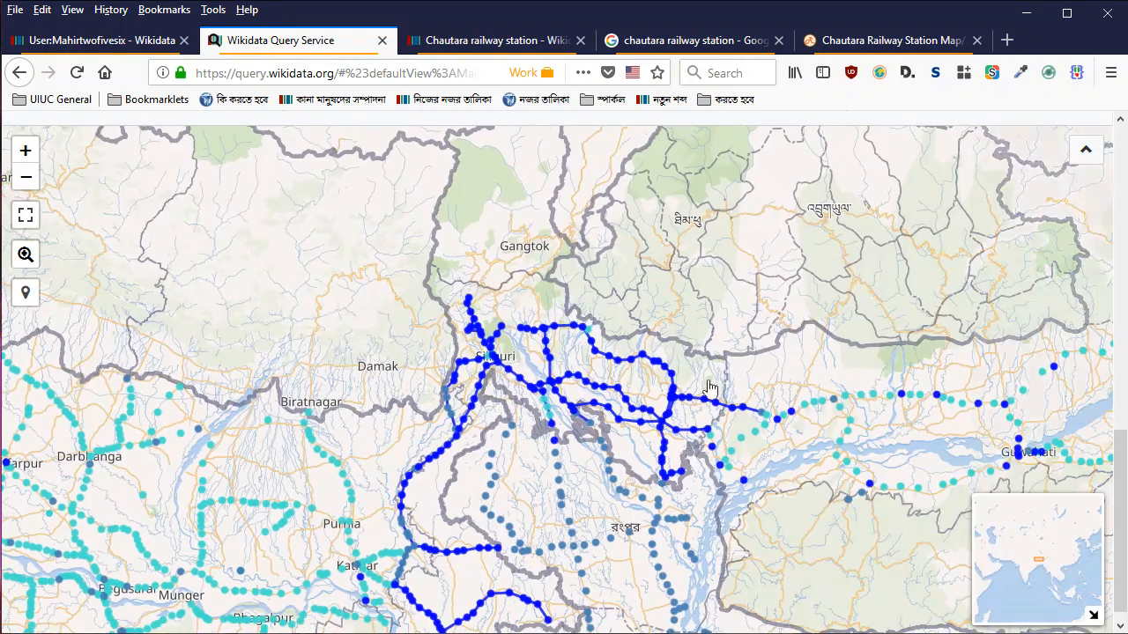
scroll(752, 461, up, 3)
drag(752, 460, 700, 349)
click(484, 410)
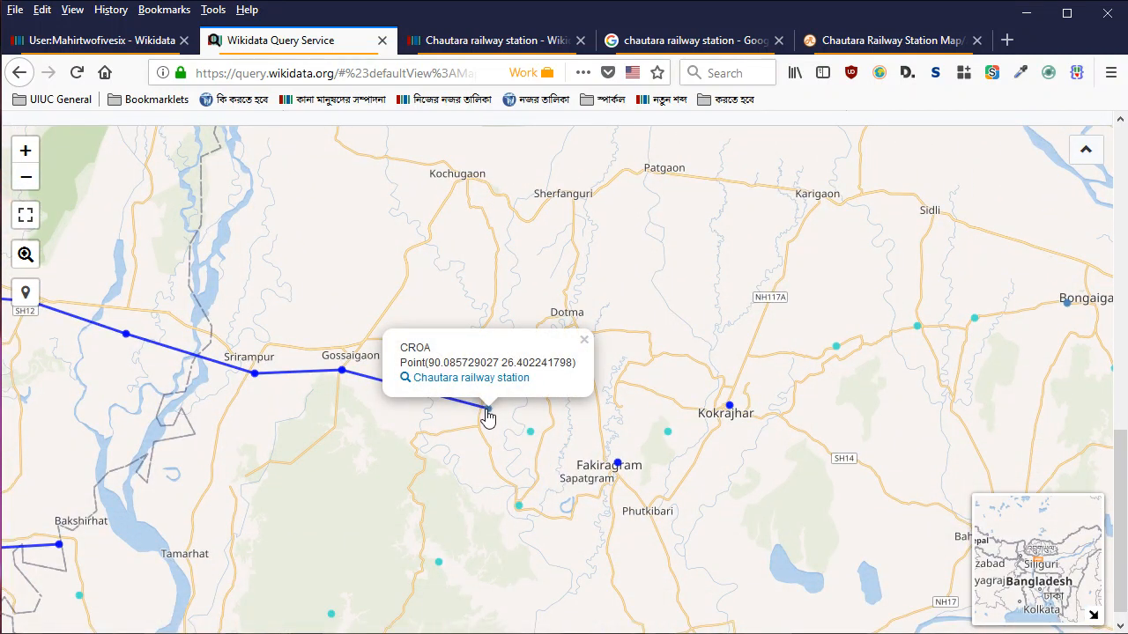
click(467, 452)
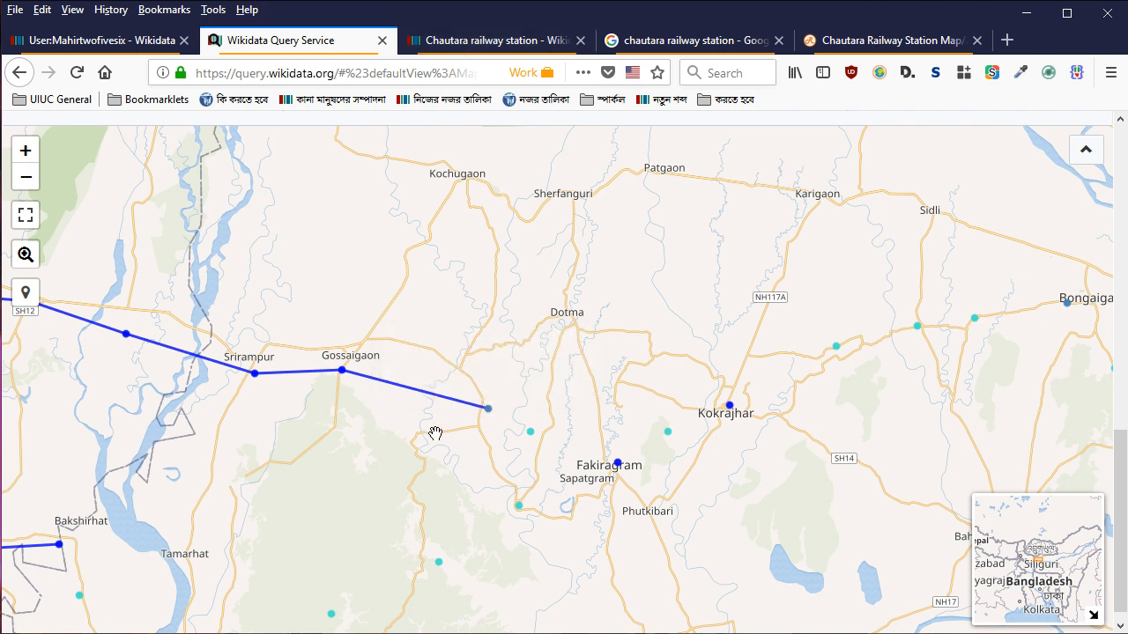
Compare the adjacent station and operator statements on the Chautara item with its point and line on the query map
click(467, 43)
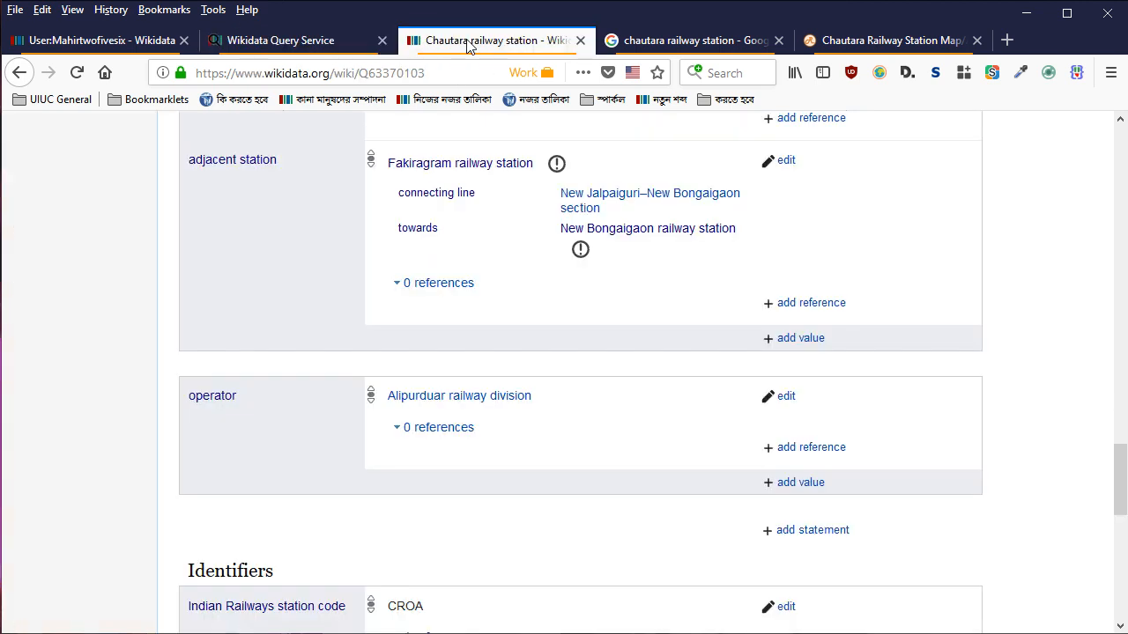
click(319, 45)
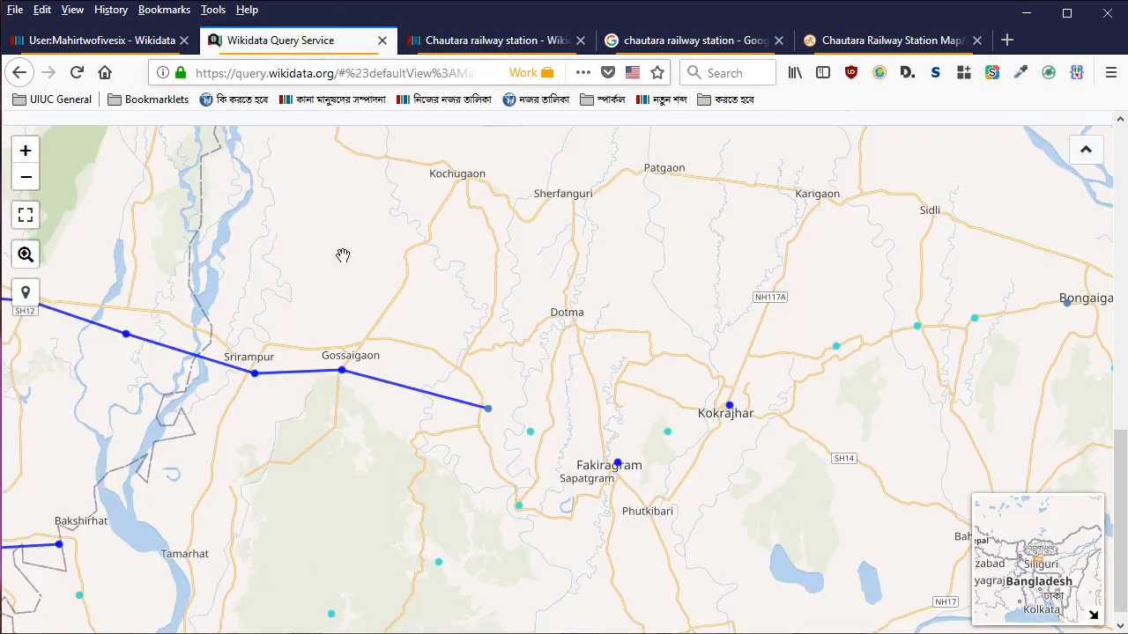
click(488, 411)
click(479, 43)
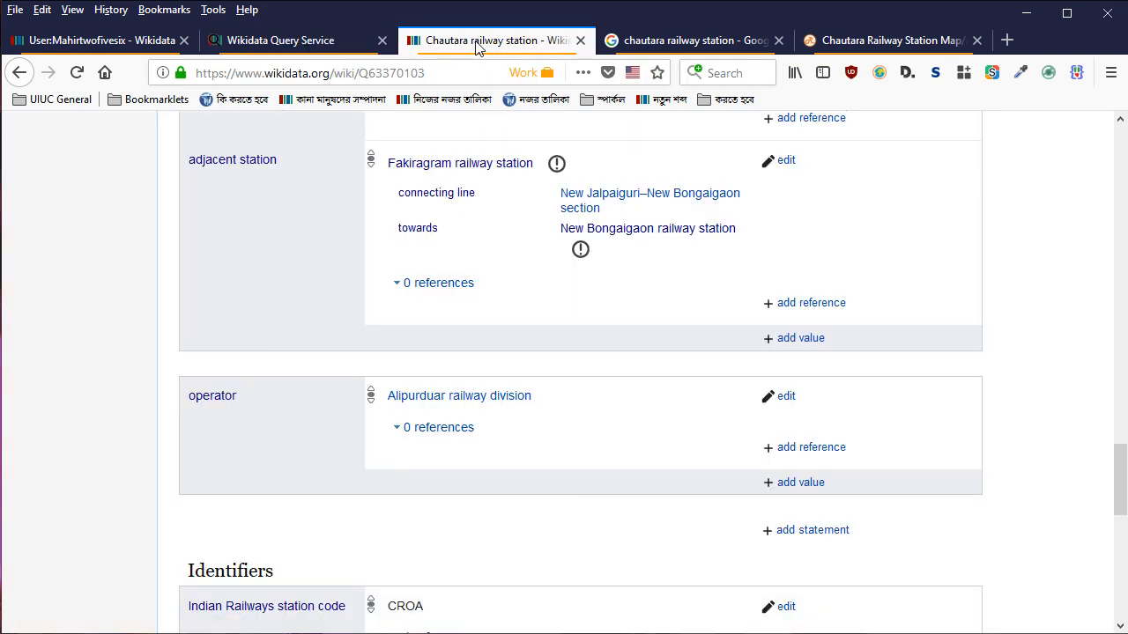
scroll(572, 315, up, 8)
scroll(382, 279, down, 6)
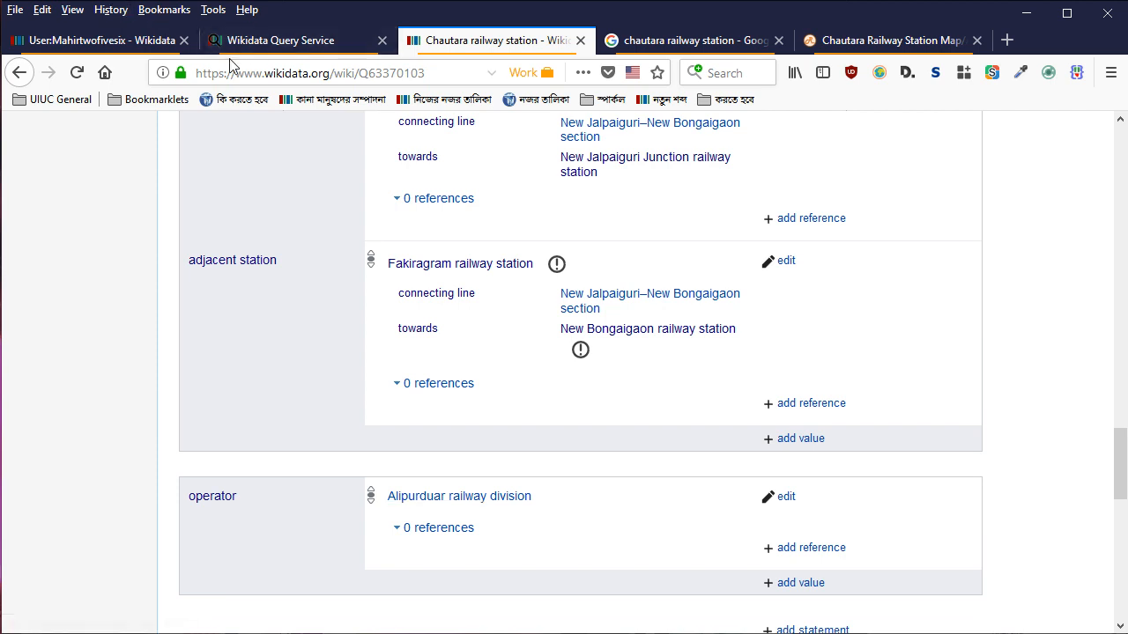
click(260, 50)
click(387, 436)
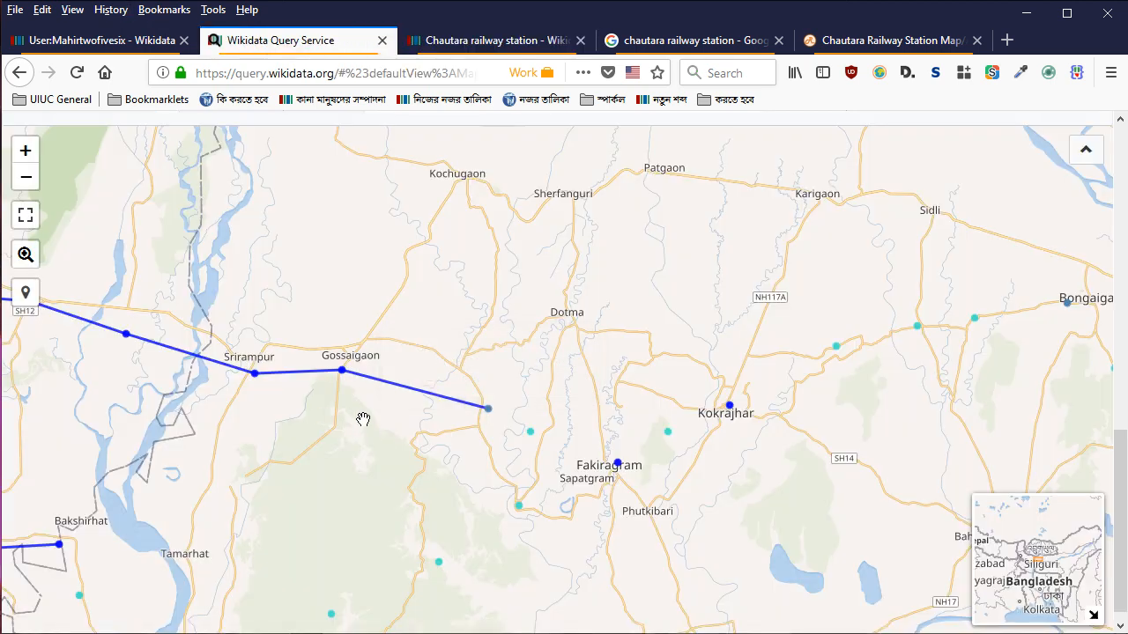
Identify the next stations east of the drawn railway line by inspecting the Pratap Khata and Fakiragram markers on the map
click(529, 433)
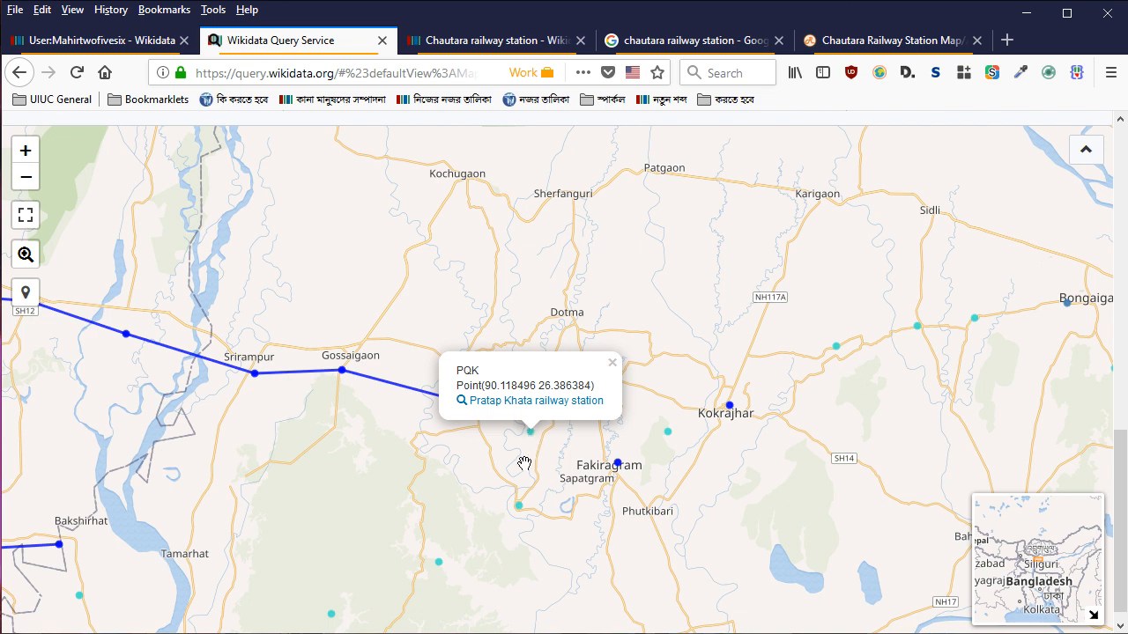
click(641, 448)
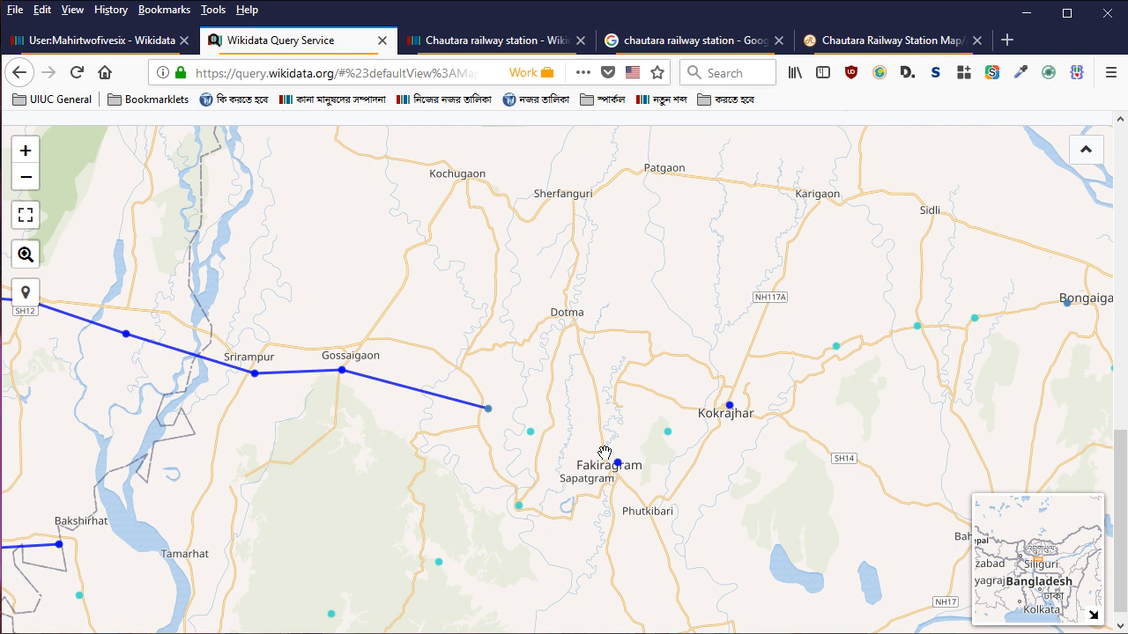
click(617, 465)
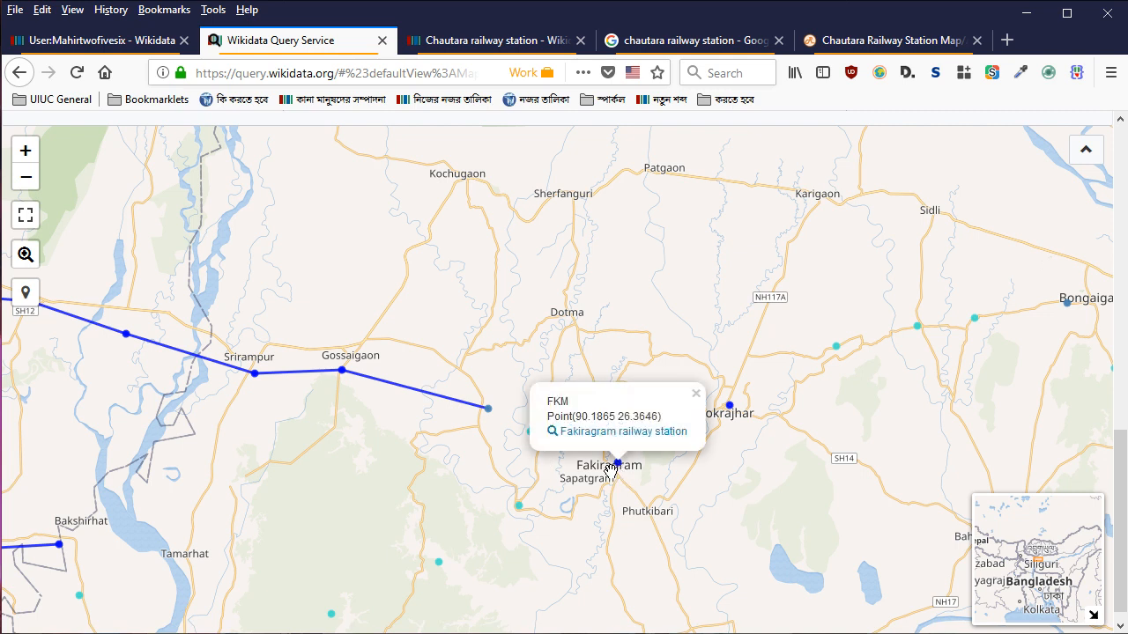
Open the Fakiragram railway station item from the adjacent station statement on the Chautara railway station item
click(516, 41)
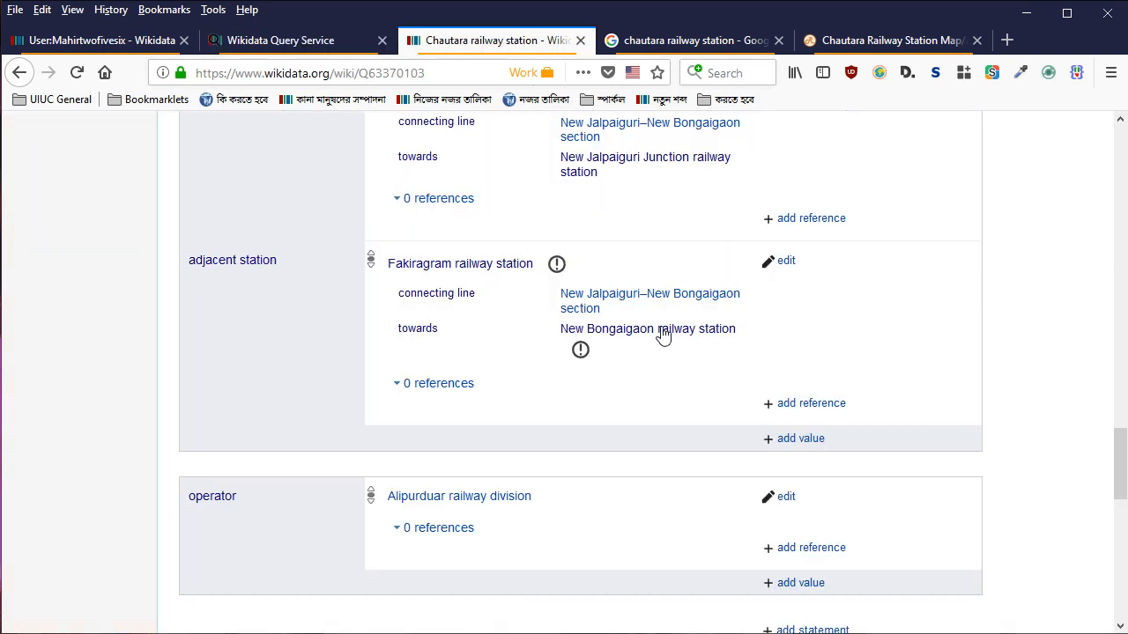
click(490, 265)
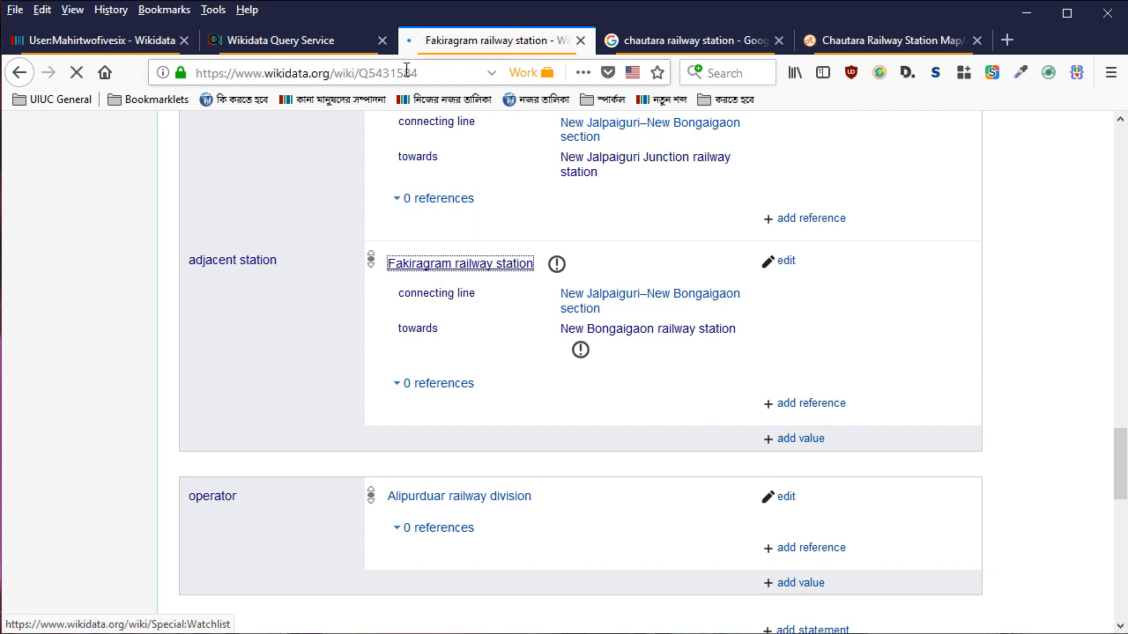
scroll(462, 298, down, 3)
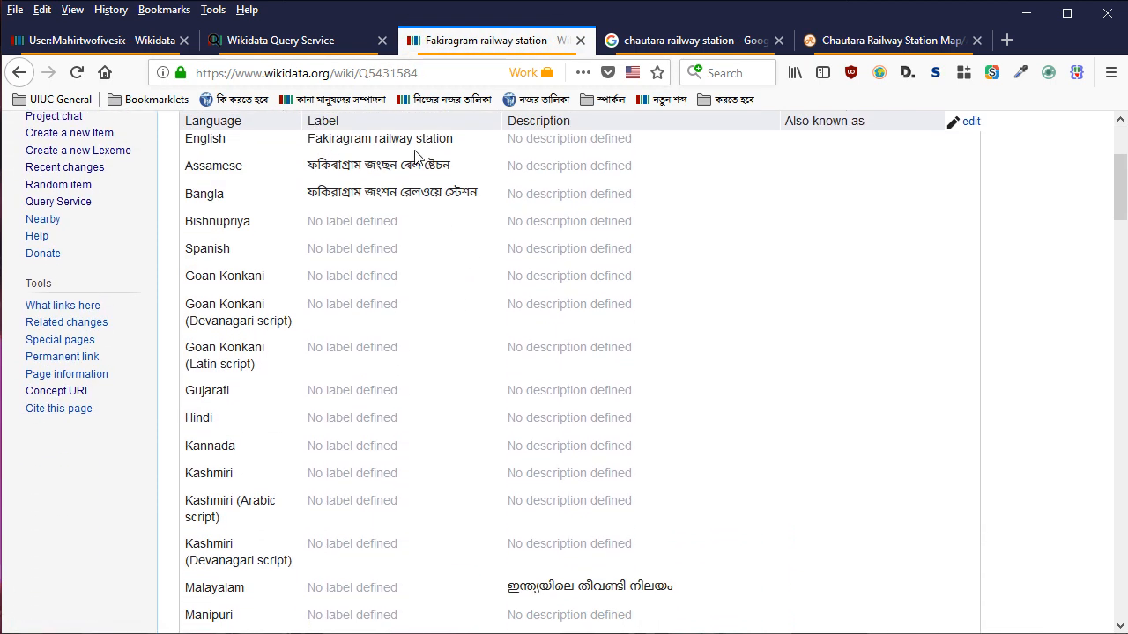
Examine the revision history of the Fakiragram railway station item, including the coordinate and label edits, and return to the item
drag(1119, 187, 1112, 132)
click(525, 170)
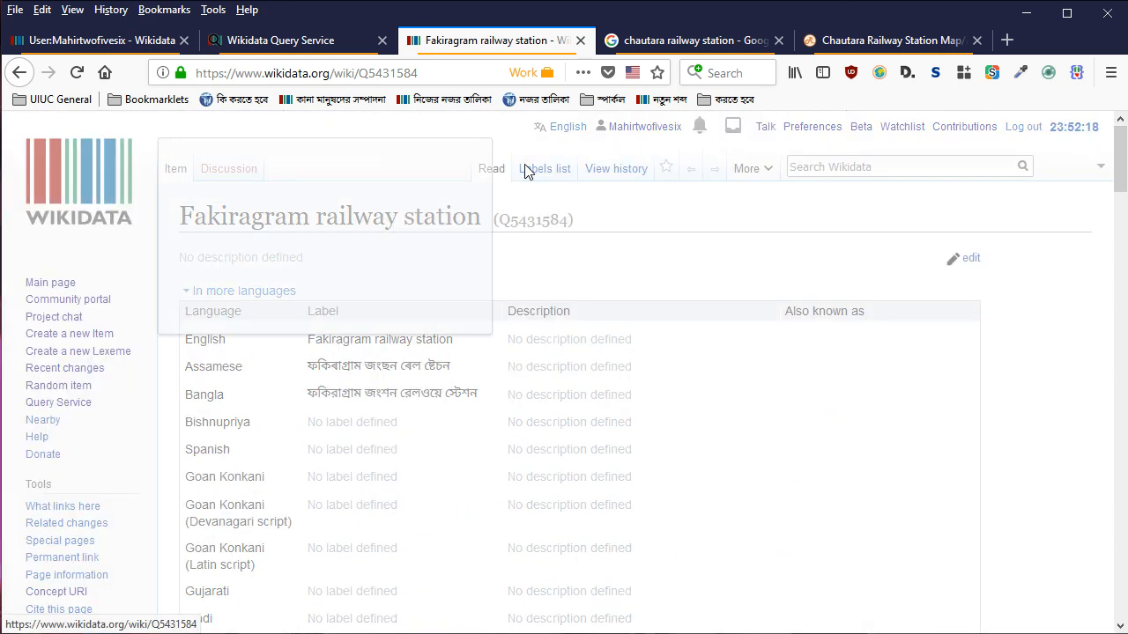
click(939, 160)
click(628, 169)
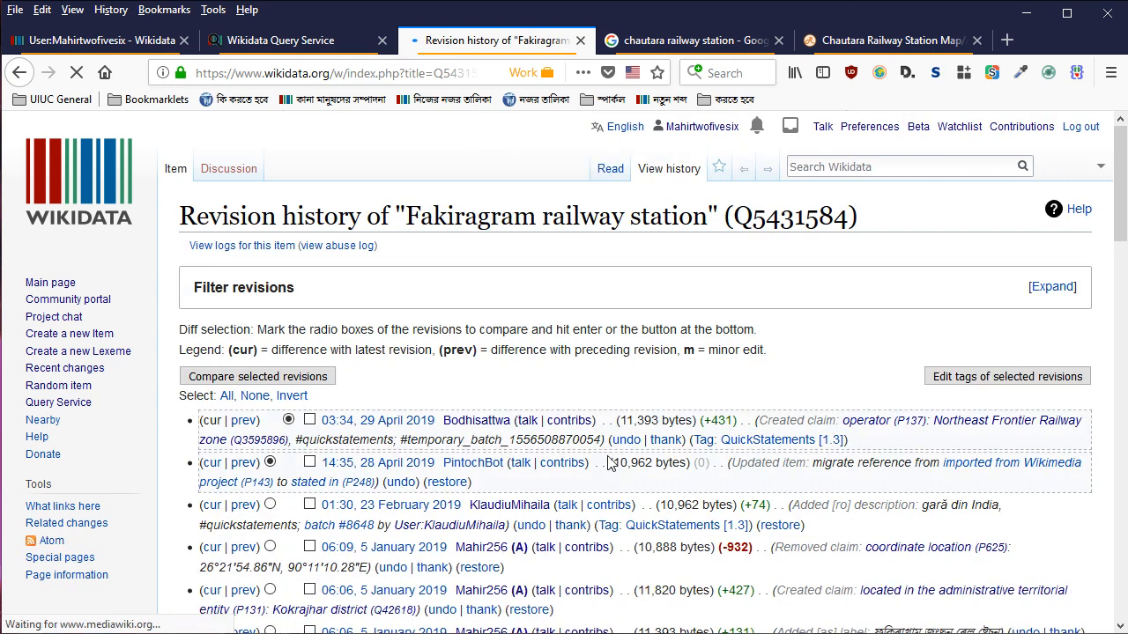
scroll(607, 462, down, 5)
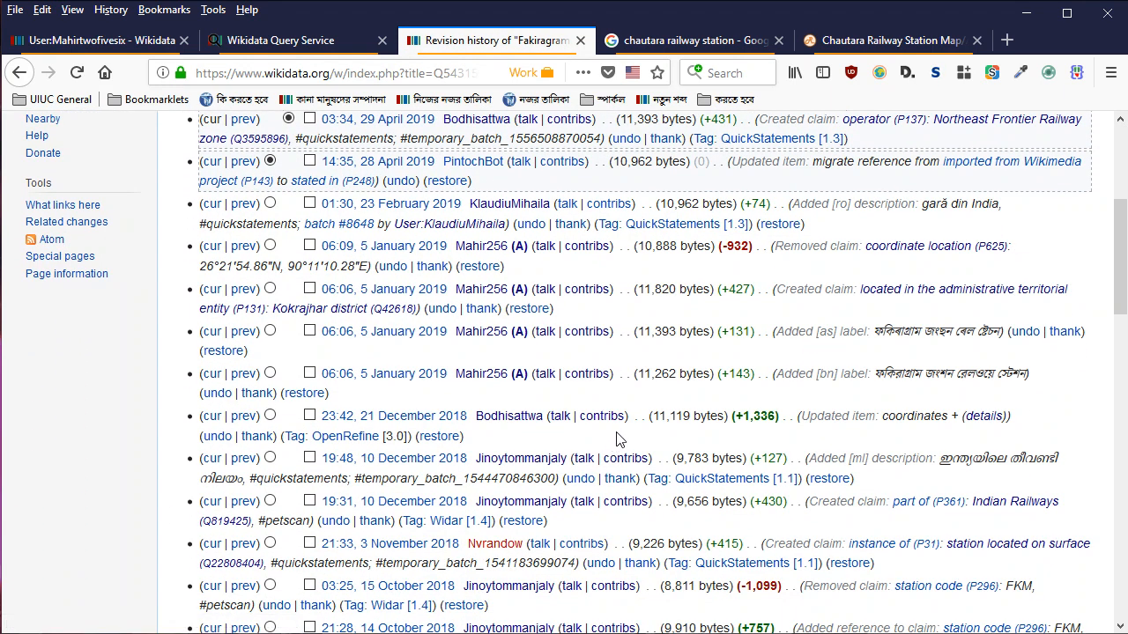
scroll(835, 399, up, 2)
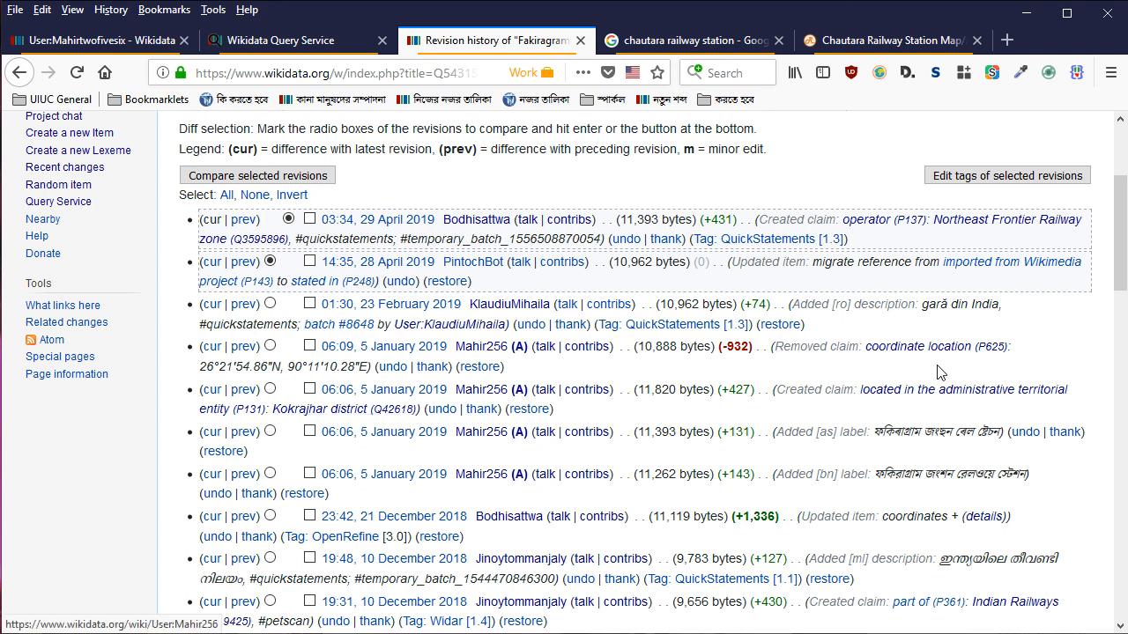
scroll(929, 353, down, 2)
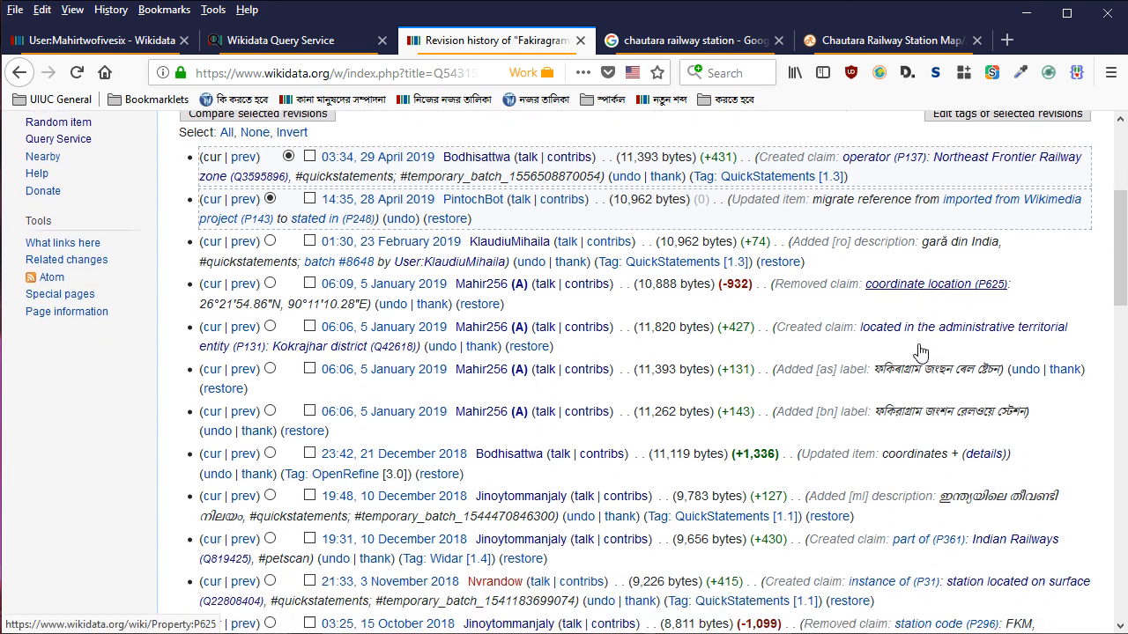
scroll(583, 359, down, 10)
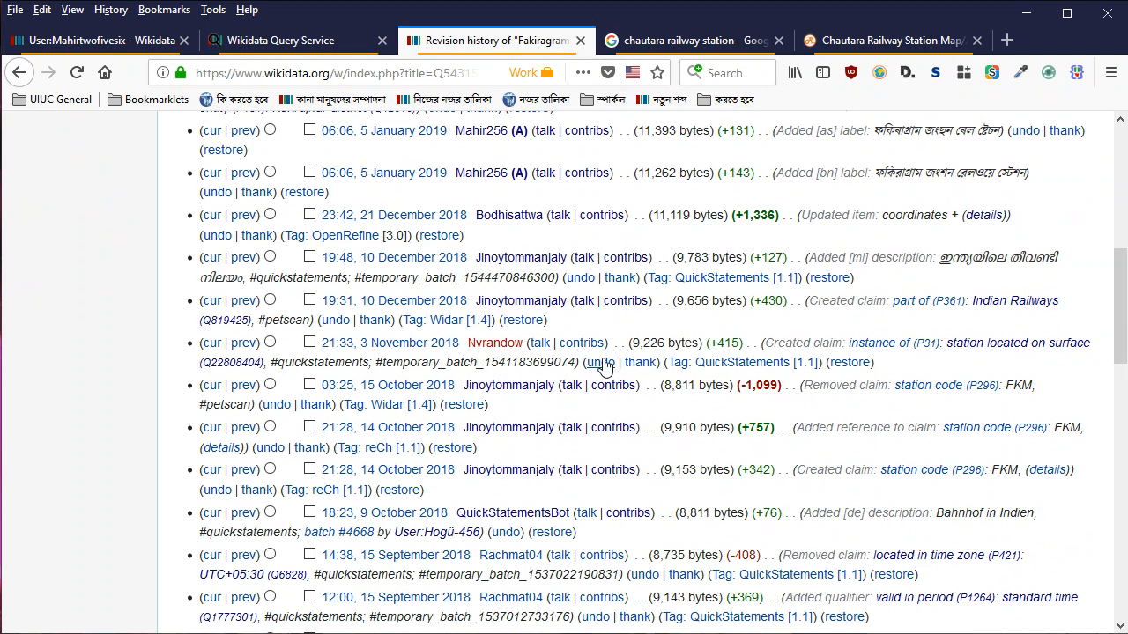
scroll(604, 358, down, 12)
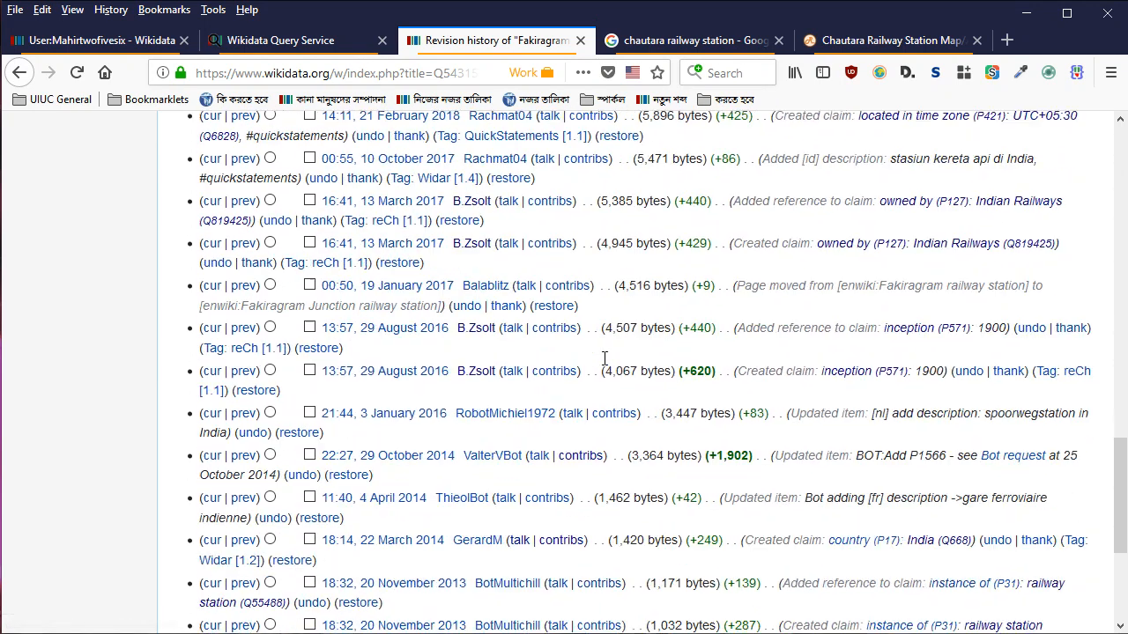
click(19, 72)
scroll(594, 370, down, 5)
scroll(589, 320, up, 3)
Search Google Images for "fakiragram junction railway station"
click(757, 46)
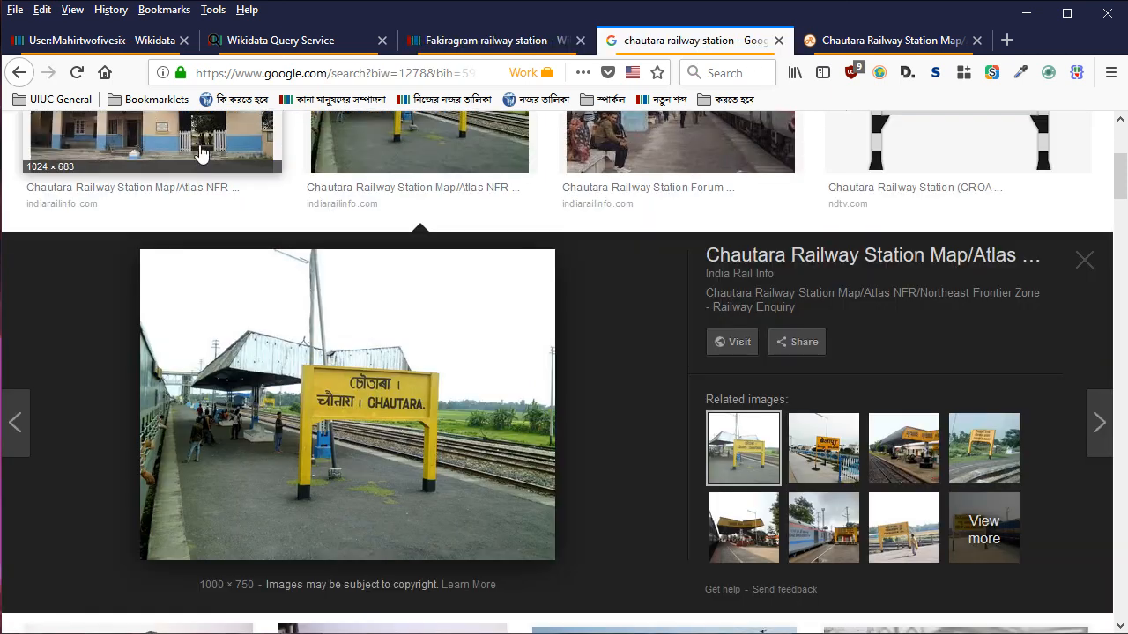
scroll(563, 353, up, 5)
double_click(171, 149)
text(fakiragram )
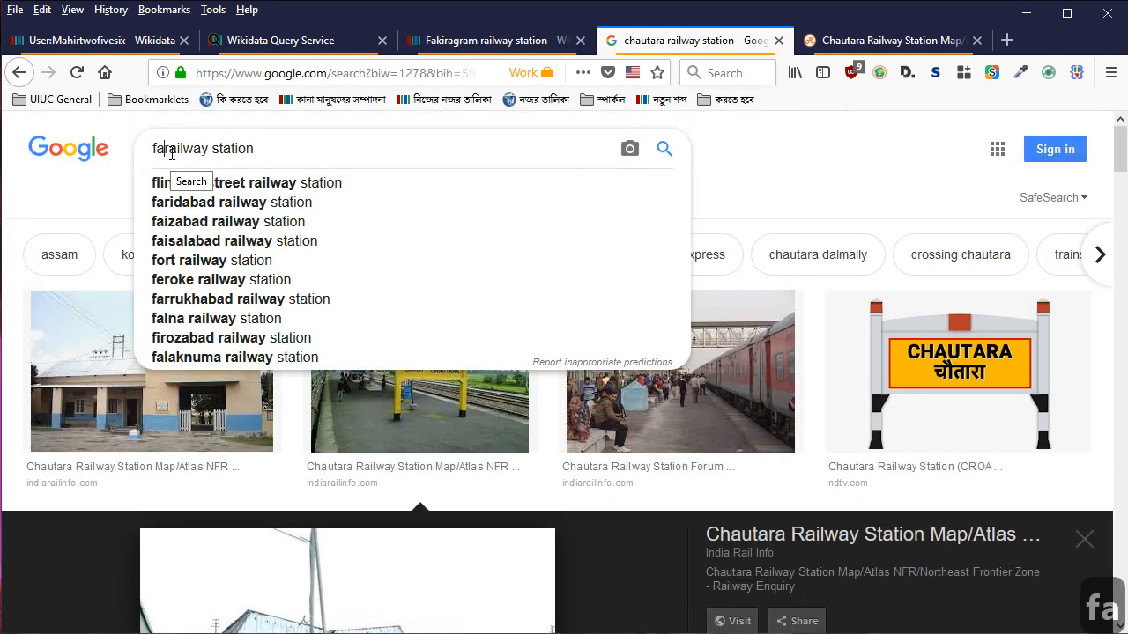
text(junction)
key(Return)
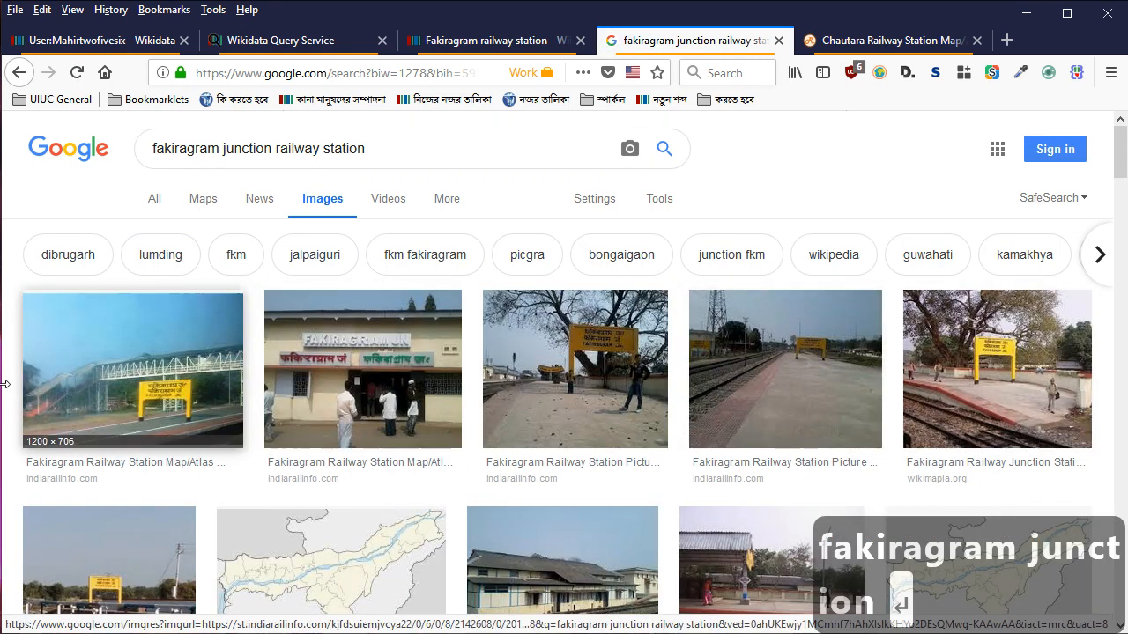
Preview the image results and enlarge the photo of the station building with its Hindi and Assamese name signs
click(134, 382)
scroll(361, 398, up, 3)
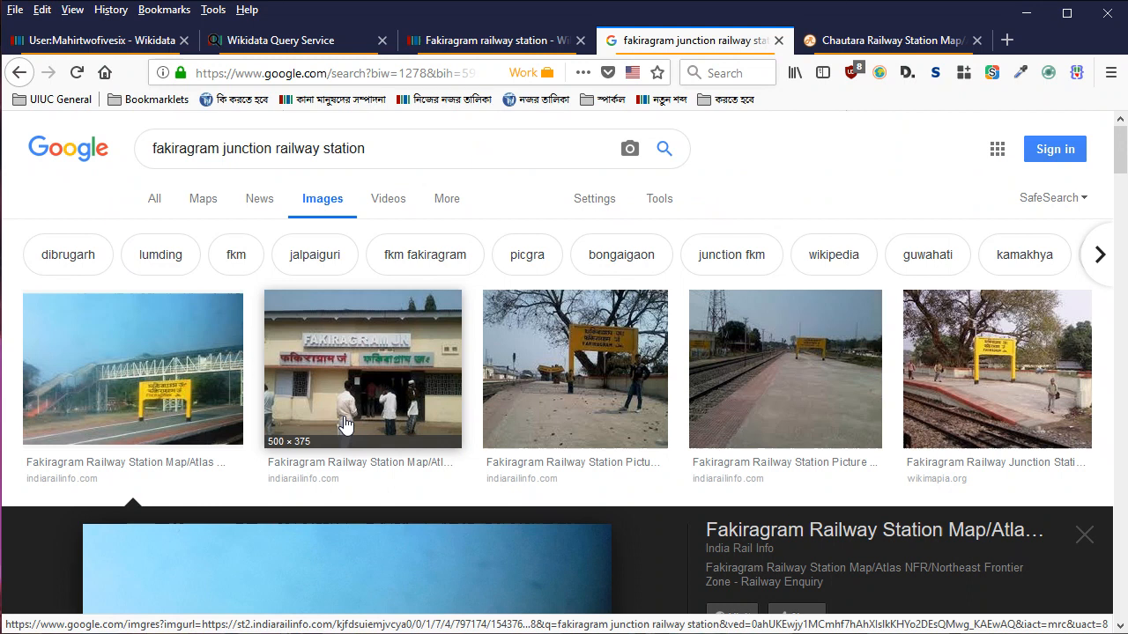
click(368, 393)
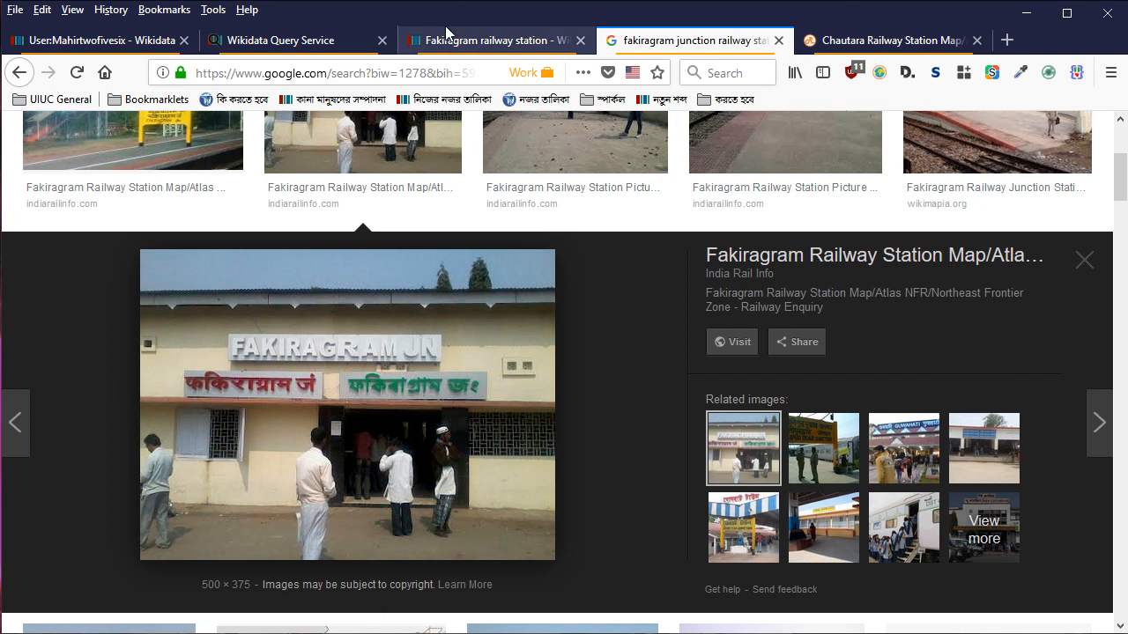
Look up the Amritsar railway station item by searching Wikidata for "amritsar junction", and return to the Fakiragram item
click(443, 37)
scroll(802, 251, up, 3)
click(894, 167)
text(a)
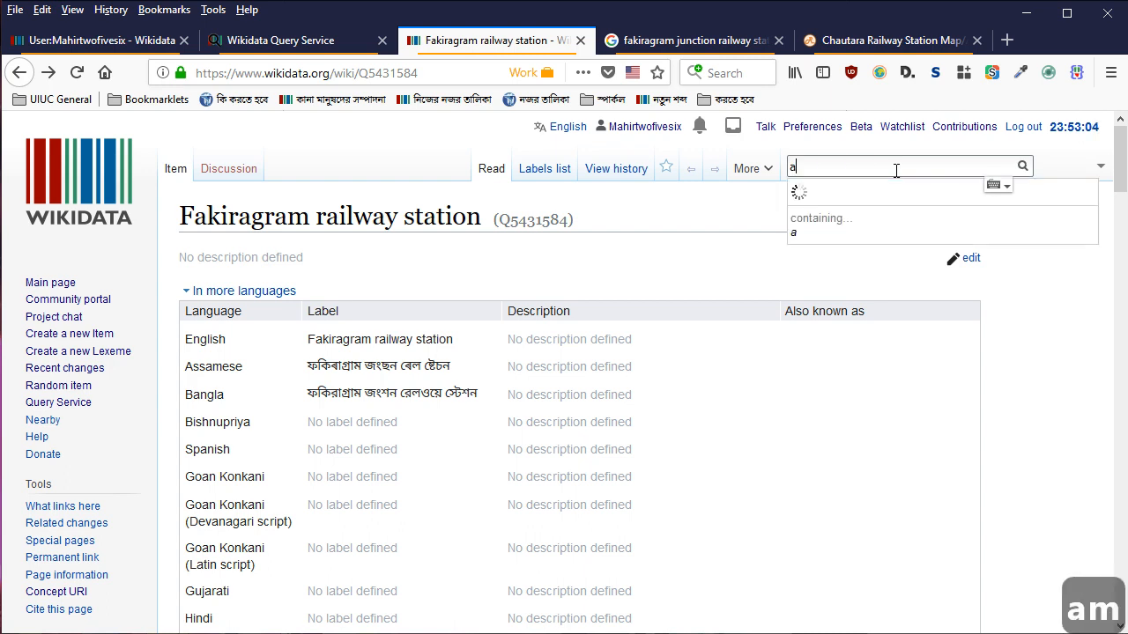
text(mritsar junction)
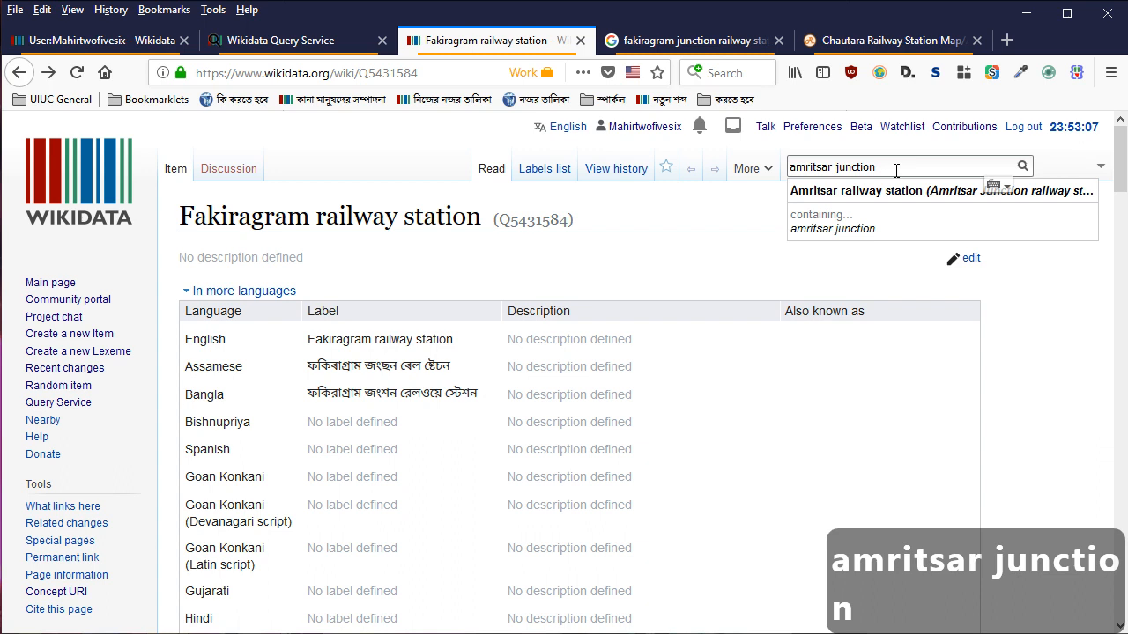
key(Down)
key(Return)
click(20, 73)
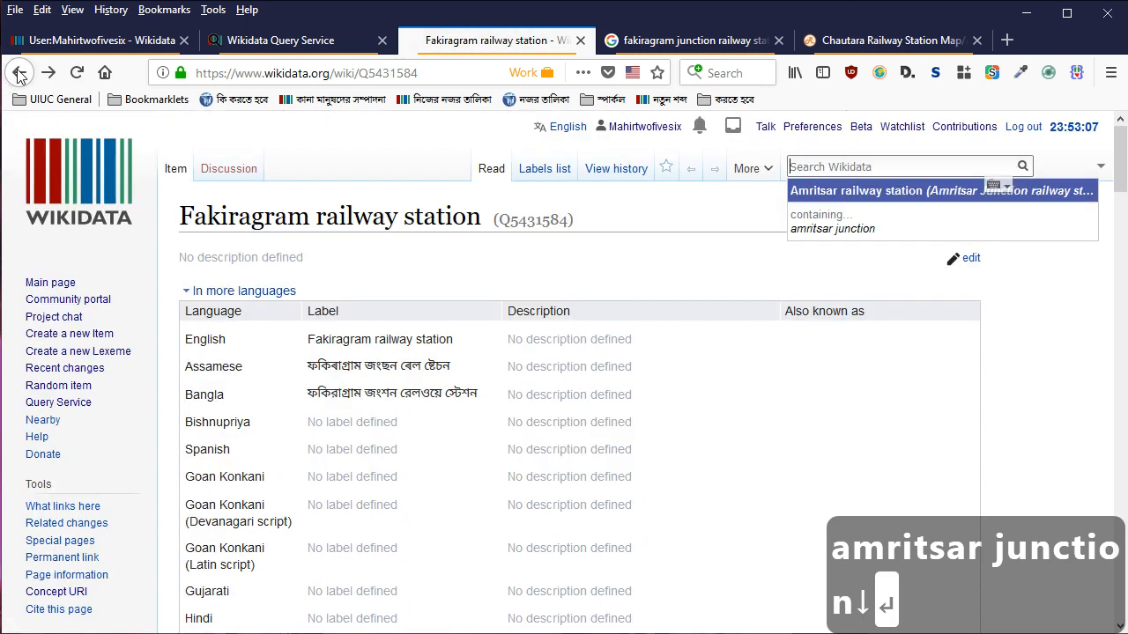
Clear the edit buffer in BabelMap and bring the enlarged station sign photo back up in the browser as reference
scroll(408, 300, down, 4)
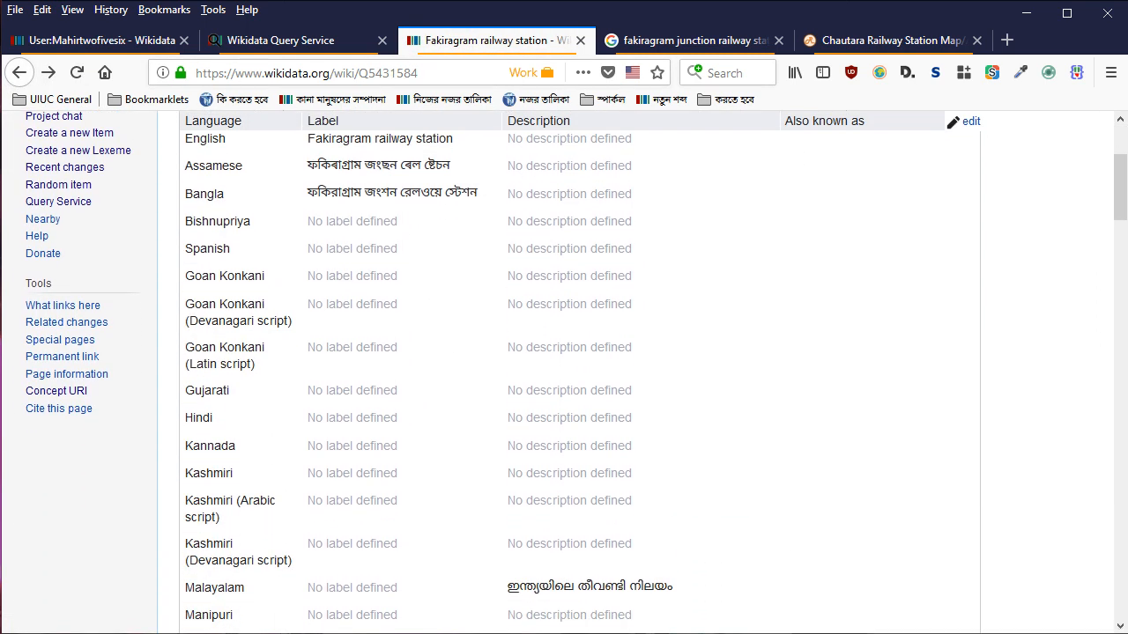
key(alt+Tab)
key(BackSpace)
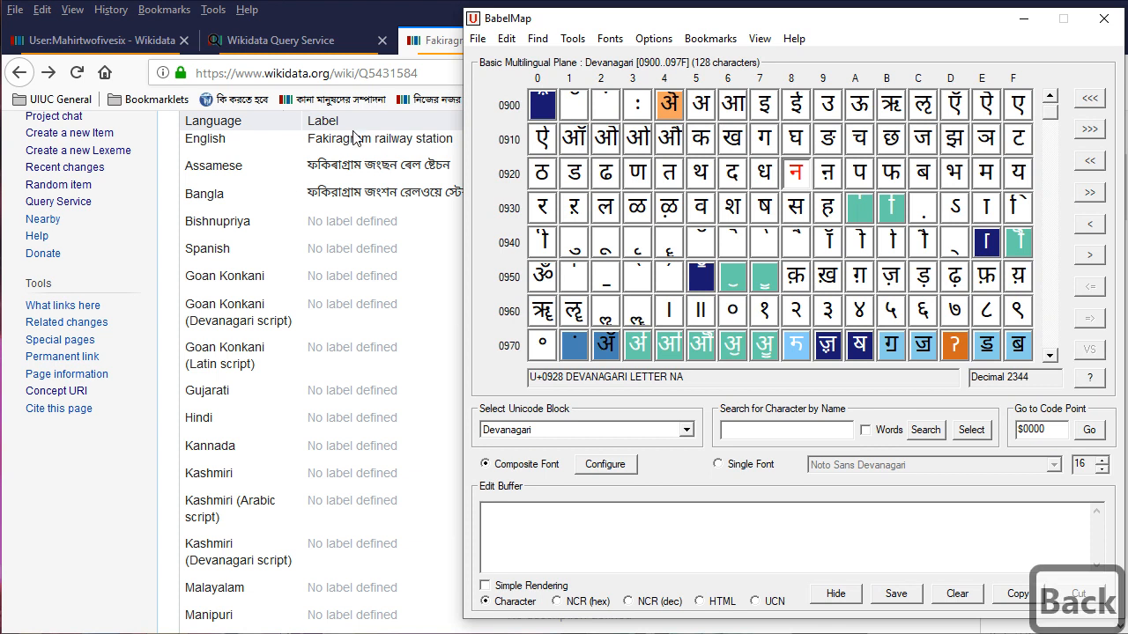
click(425, 228)
click(696, 40)
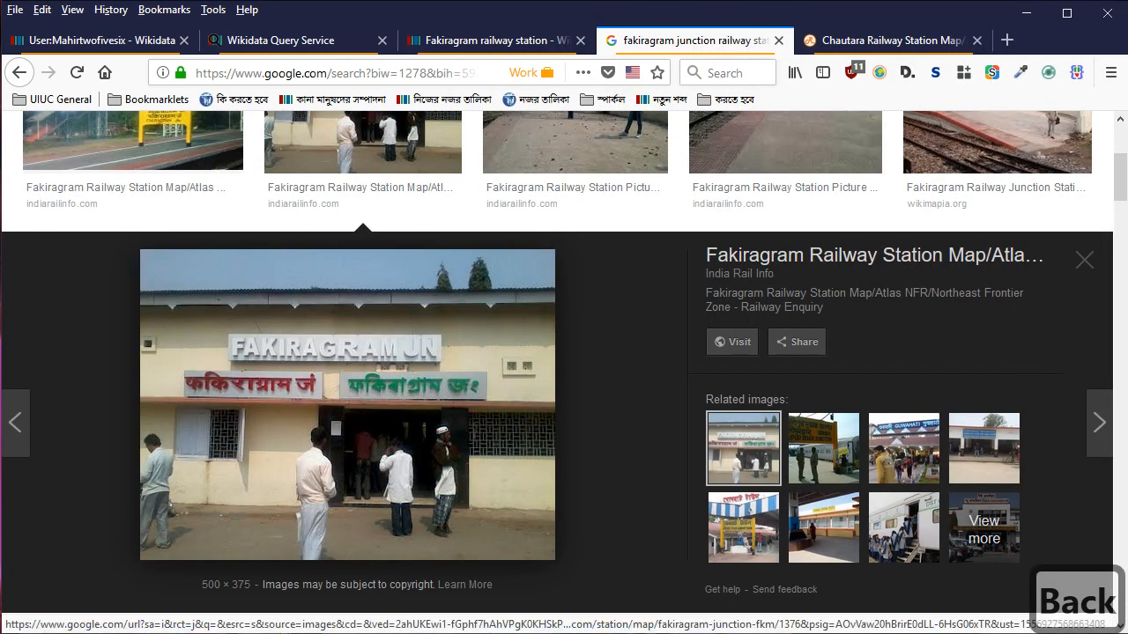
Compose the Devanagari name फकिराग्राम in BabelMap's edit buffer, following the station sign
key(alt+Tab)
double_click(891, 173)
double_click(696, 140)
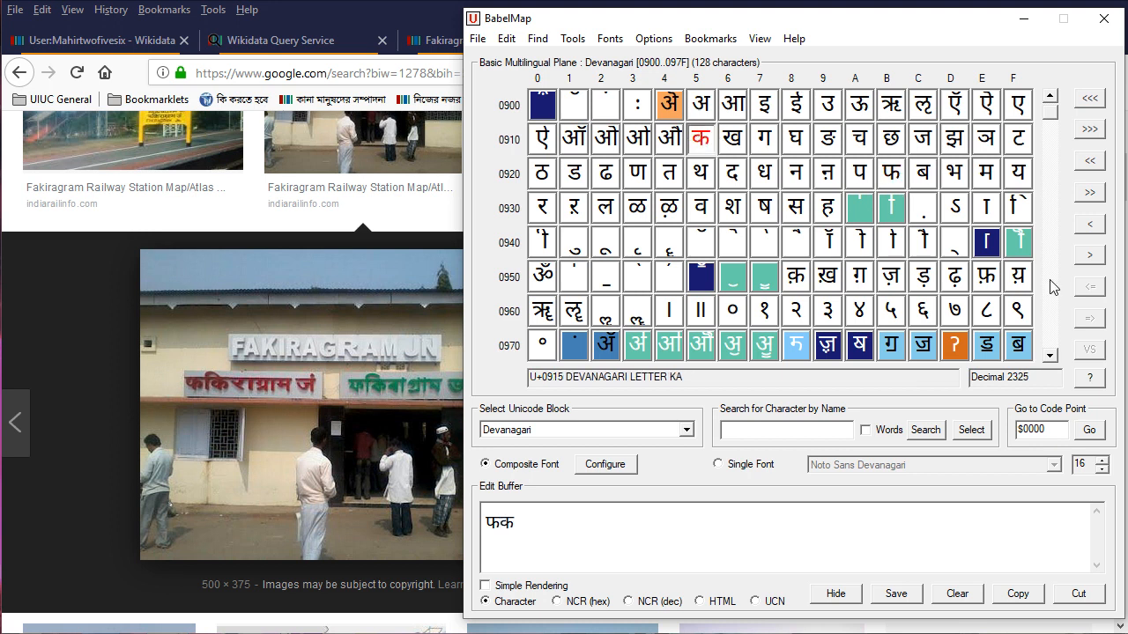
double_click(1018, 208)
double_click(546, 212)
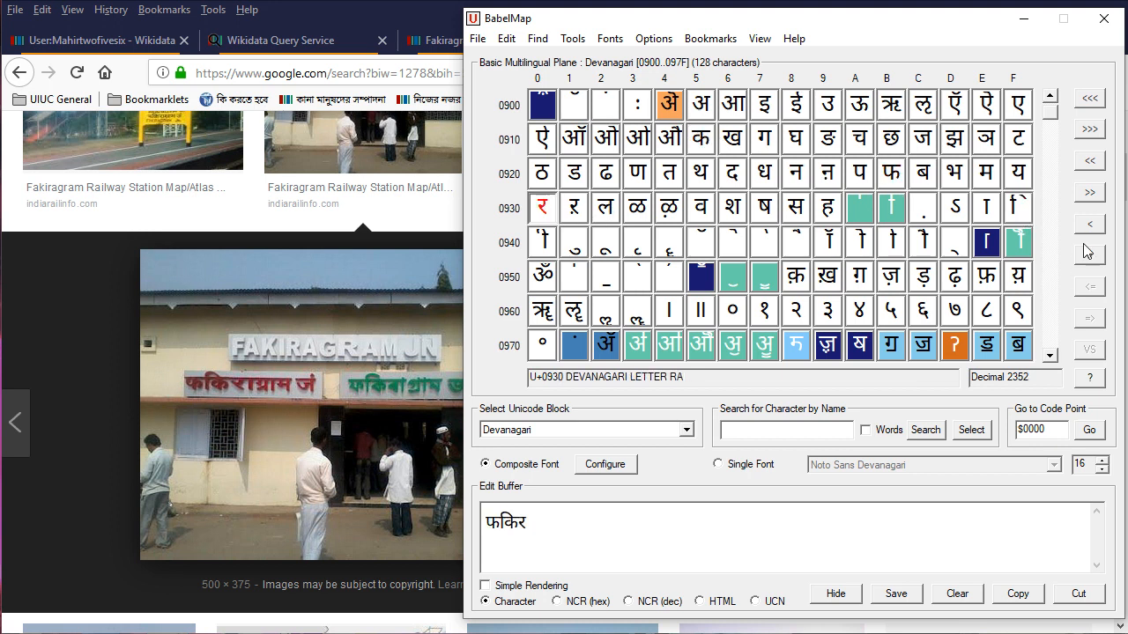
double_click(982, 209)
double_click(761, 139)
double_click(959, 234)
double_click(541, 207)
double_click(985, 208)
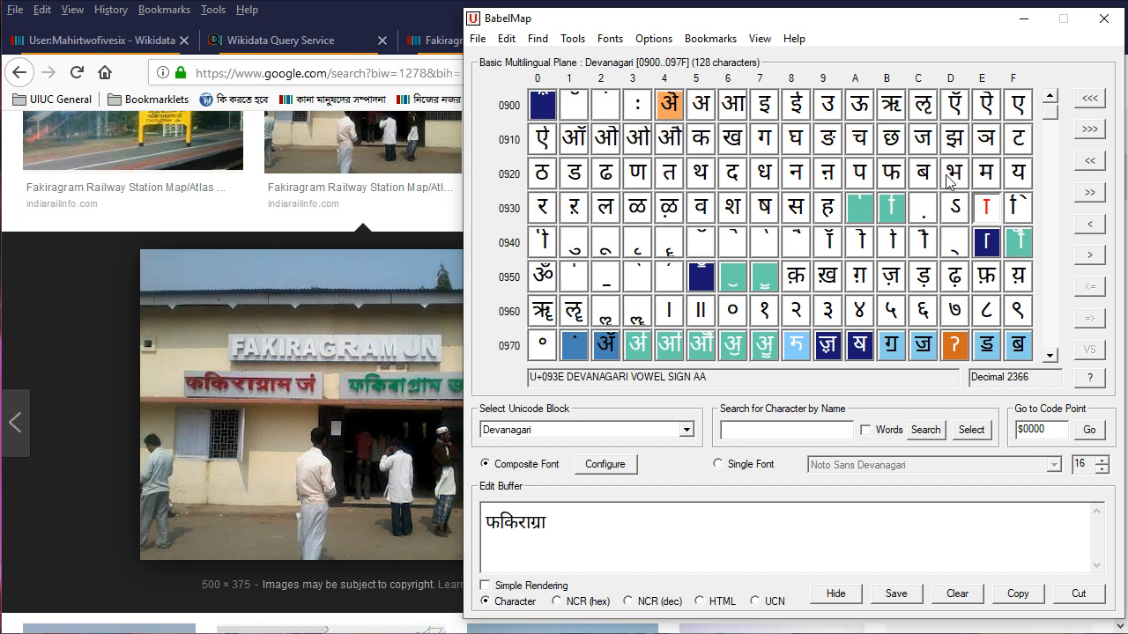
double_click(987, 176)
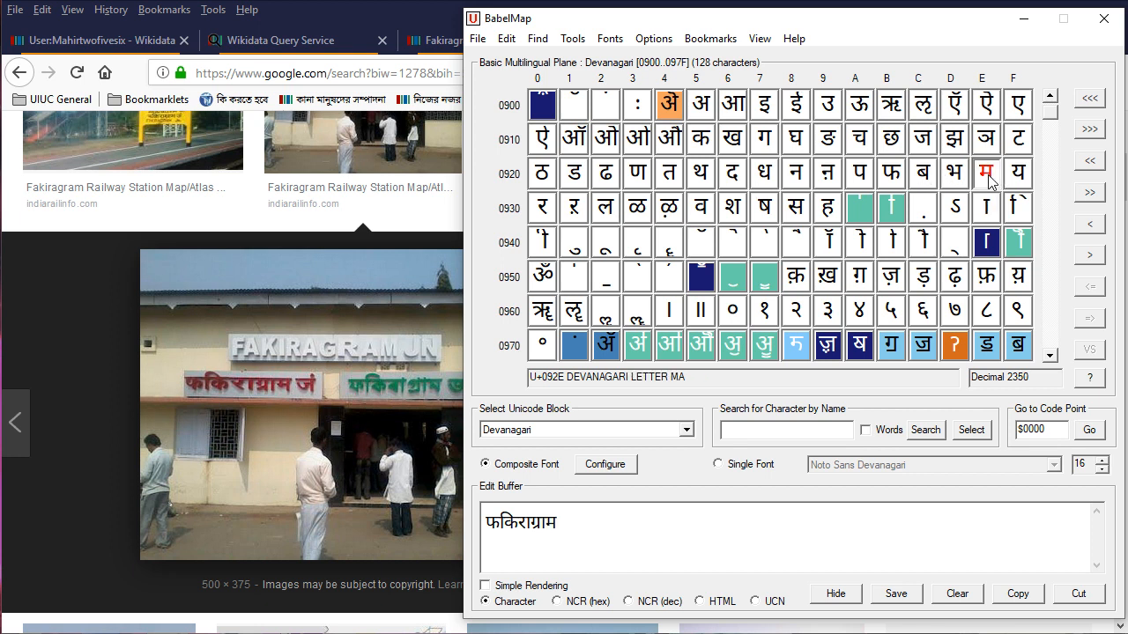
Add a space and the word जंक्शन after फकिराग्राम in the edit buffer
click(618, 526)
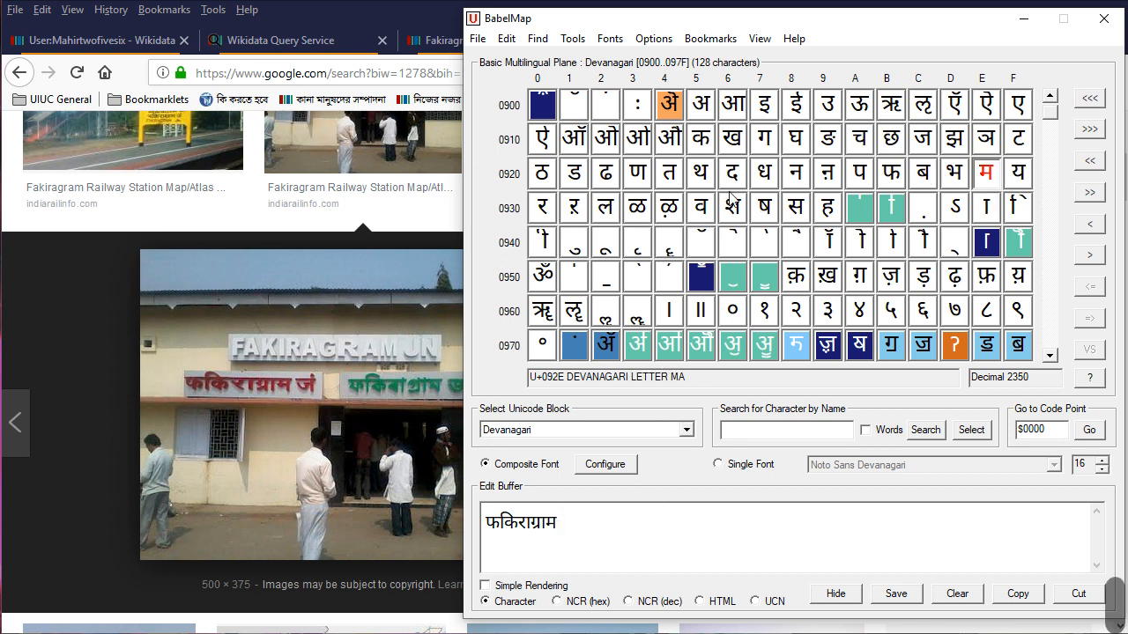
double_click(931, 144)
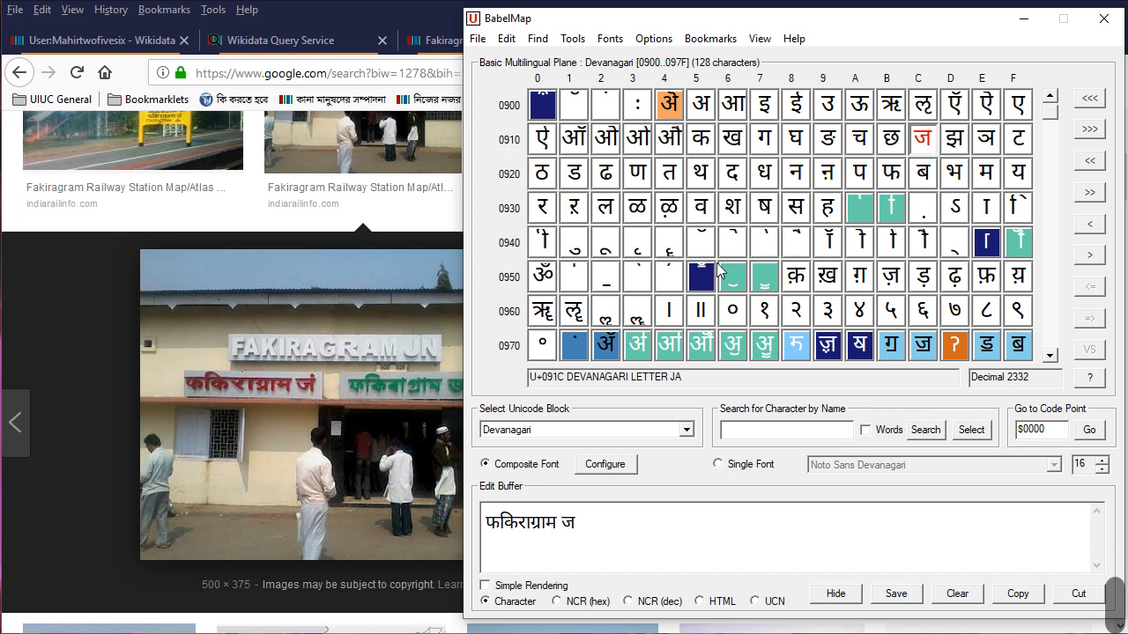
double_click(604, 108)
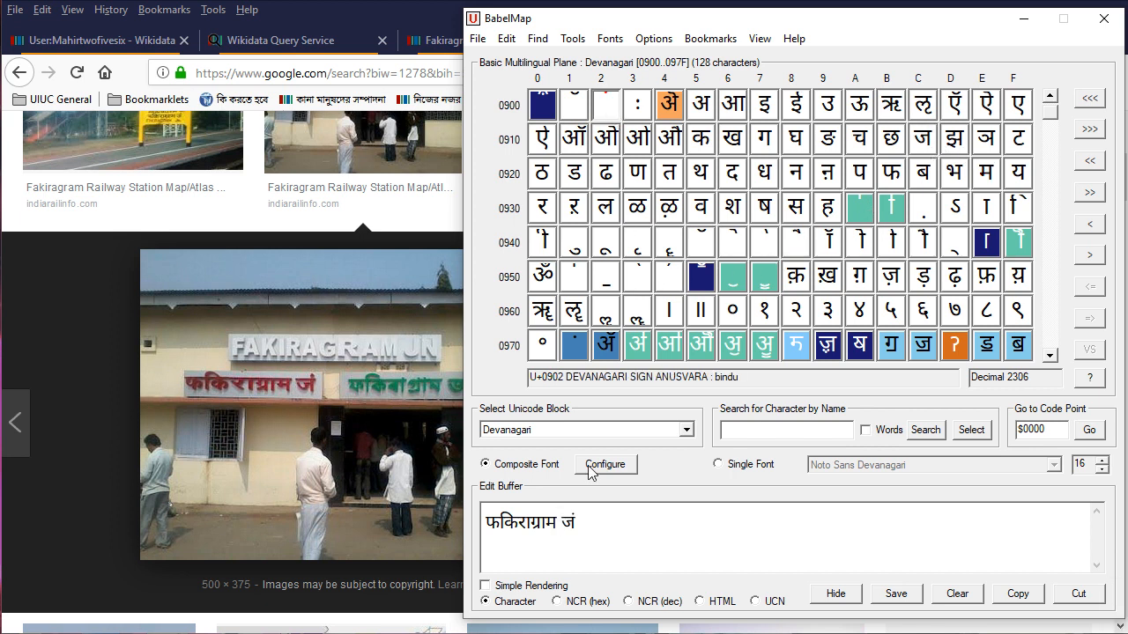
double_click(705, 141)
double_click(954, 241)
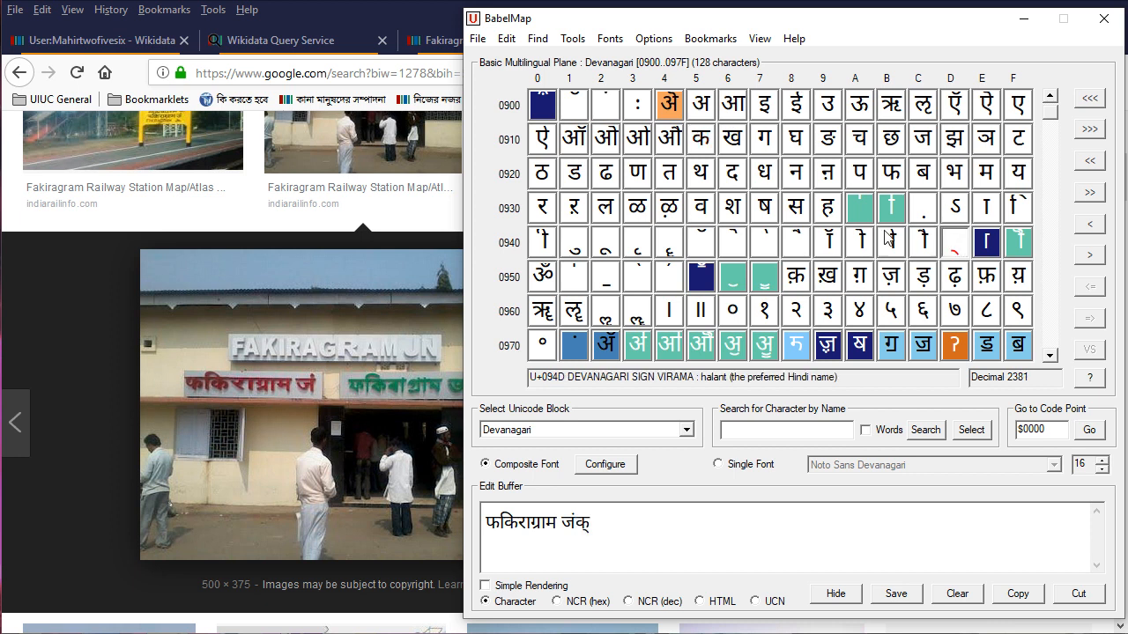
double_click(735, 209)
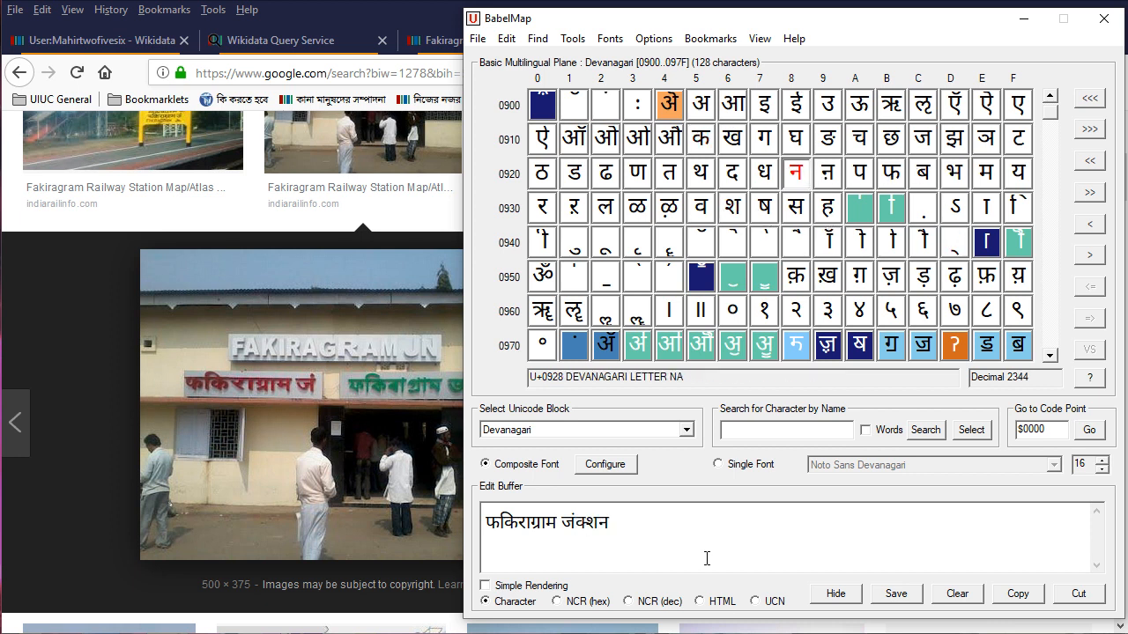
Copy रेलवे स्टेशन from the Hindi label of the Chautara railway station item and append it after जंक्शन in BabelMap's edit buffer
click(408, 13)
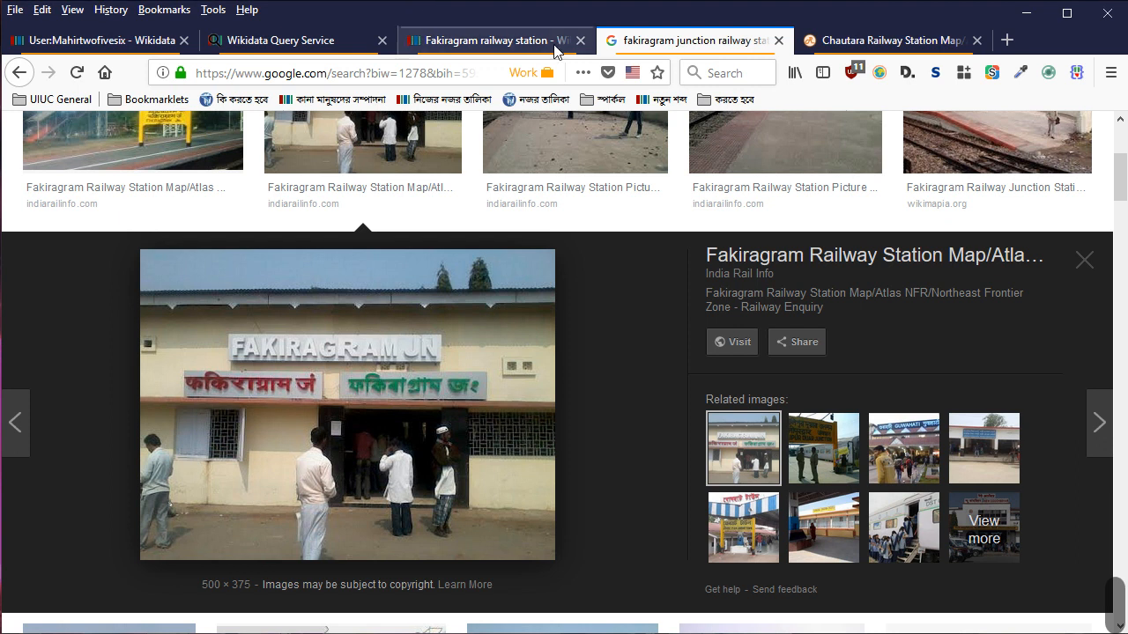
click(447, 52)
click(11, 76)
scroll(466, 289, up, 15)
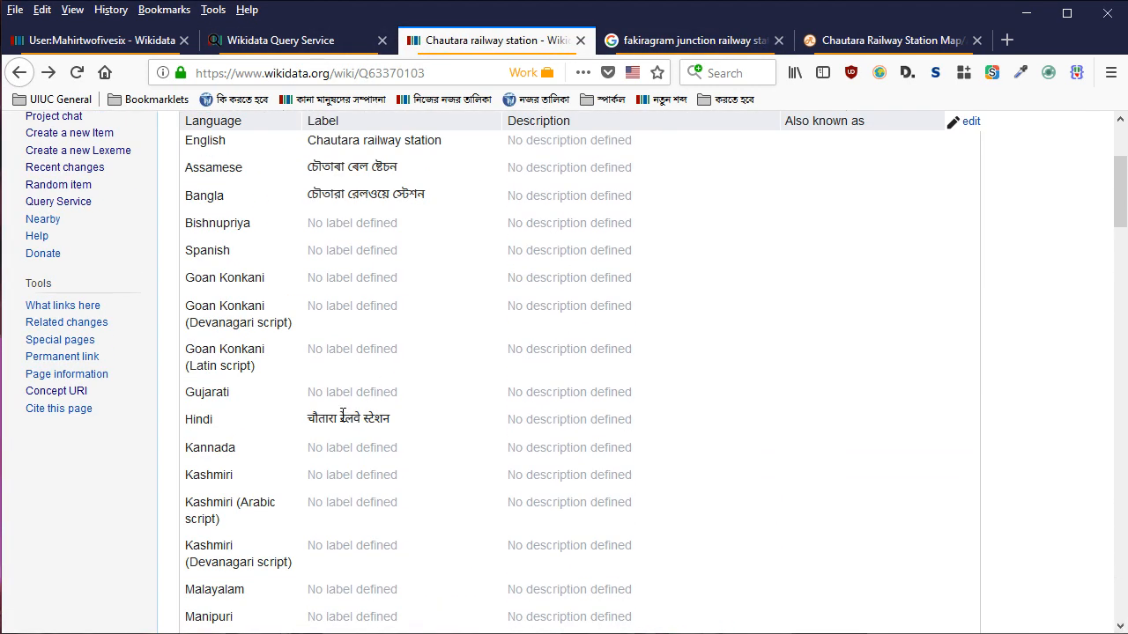
drag(342, 416, 453, 421)
key(ctrl+c)
key(alt+Tab)
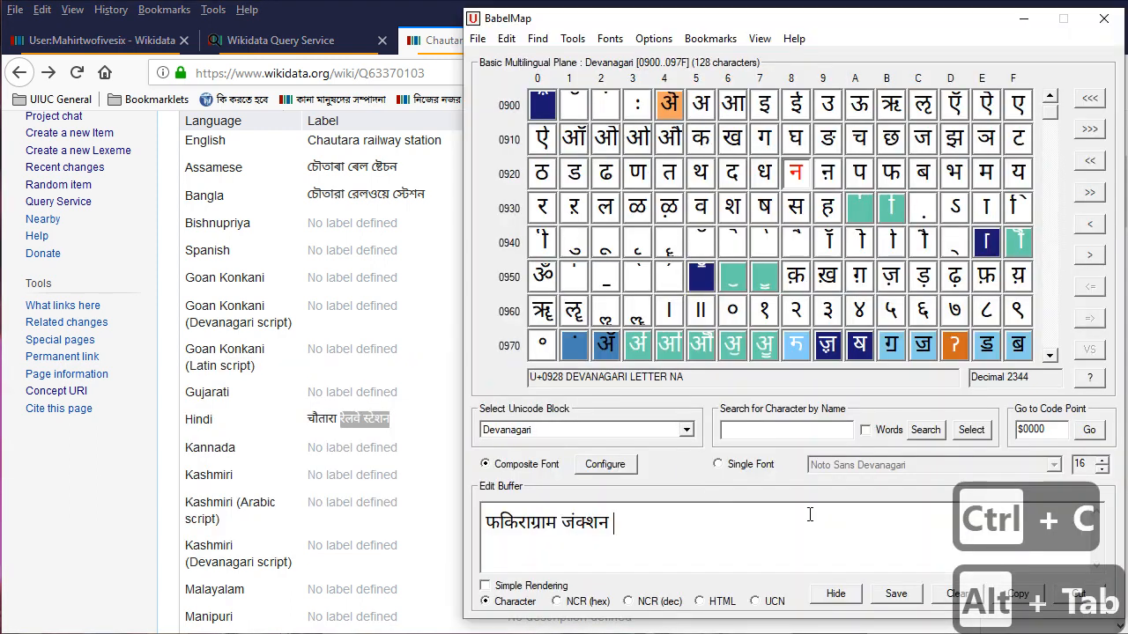
key(ctrl+v)
Copy the full edit buffer text and publish फकिराग्राम जंक्शन रेलवे स्टेशन as the Hindi label of the Fakiragram railway station item
key(ctrl+a)
key(ctrl+c)
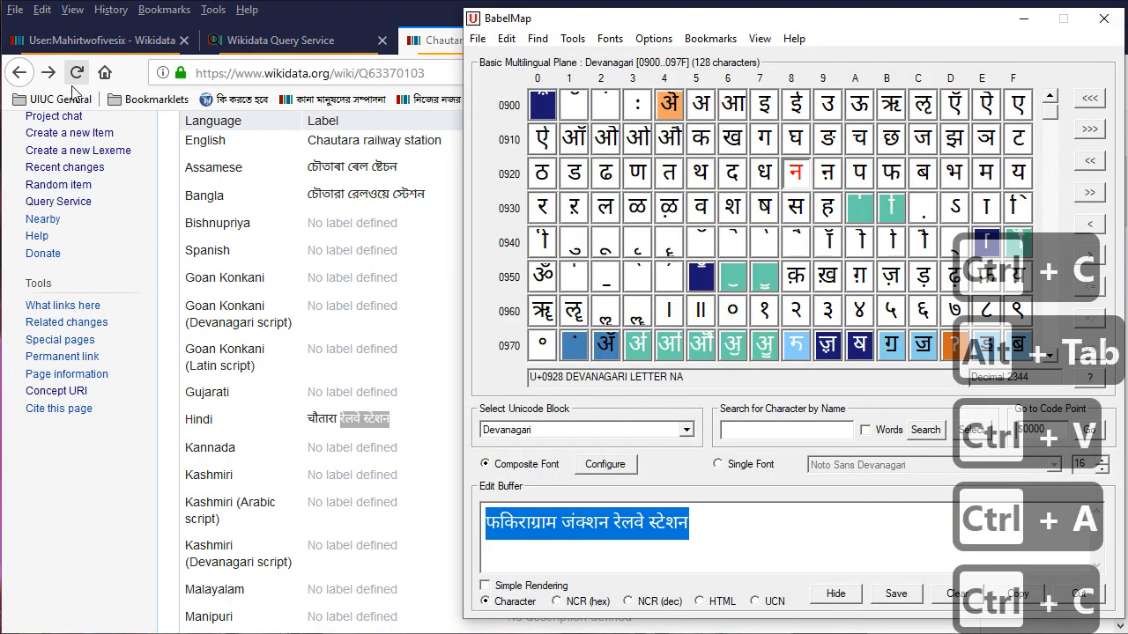
click(47, 72)
scroll(984, 201, down, 2)
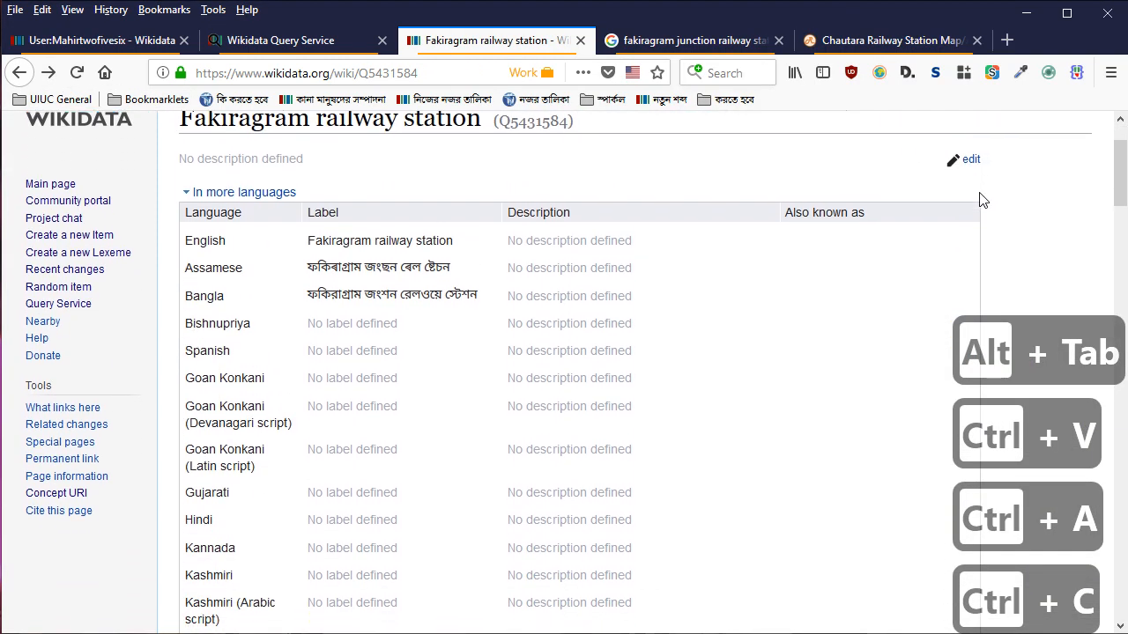
click(970, 167)
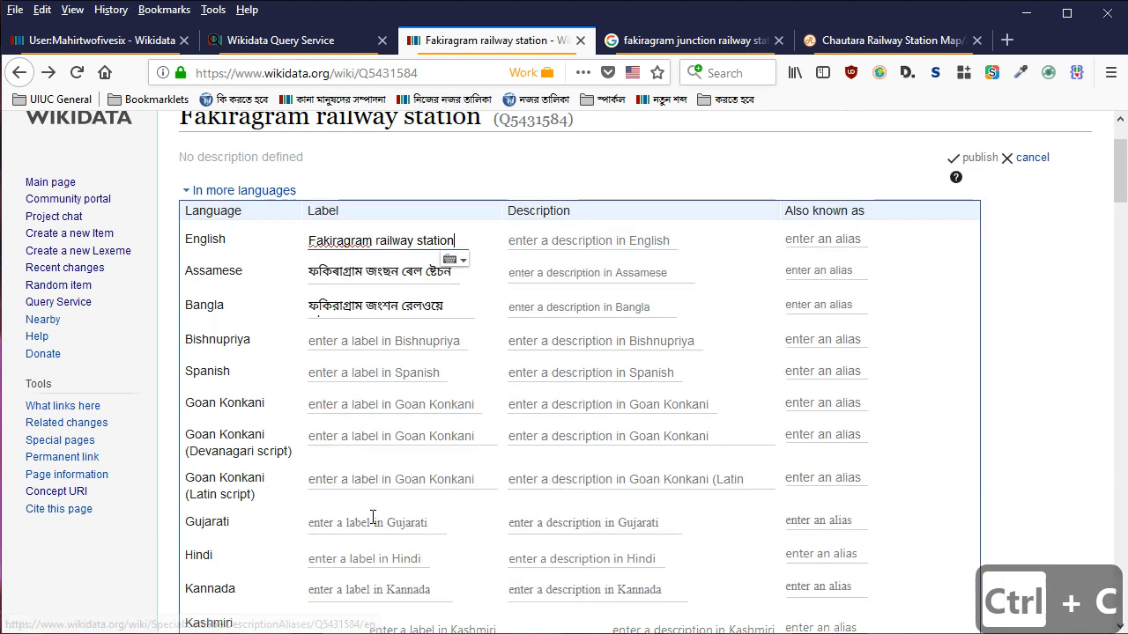
scroll(375, 514, down, 2)
click(360, 456)
key(ctrl+v)
key(Return)
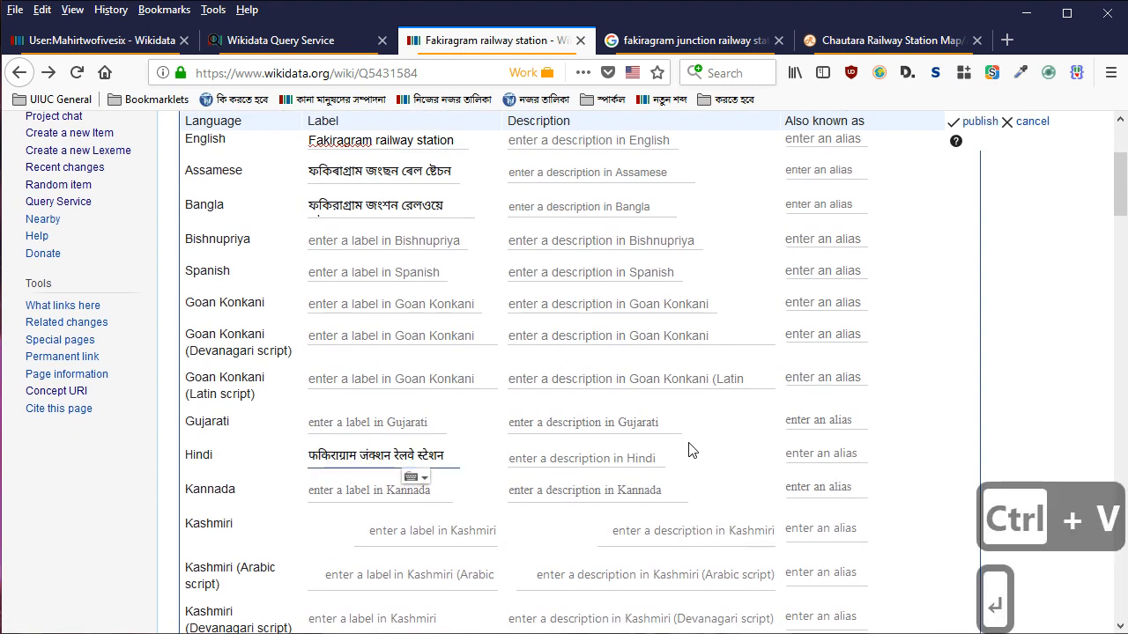
Remove the "part of" statement with the value Indian Railways from the Fakiragram railway station item
scroll(541, 493, up, 2)
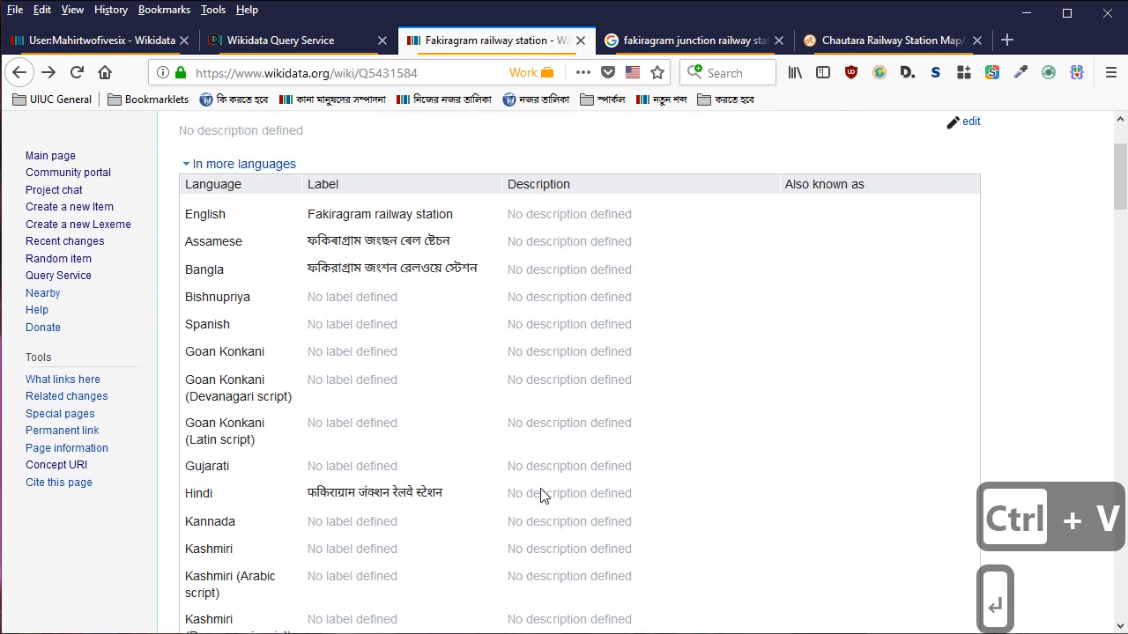
scroll(542, 488, down, 1)
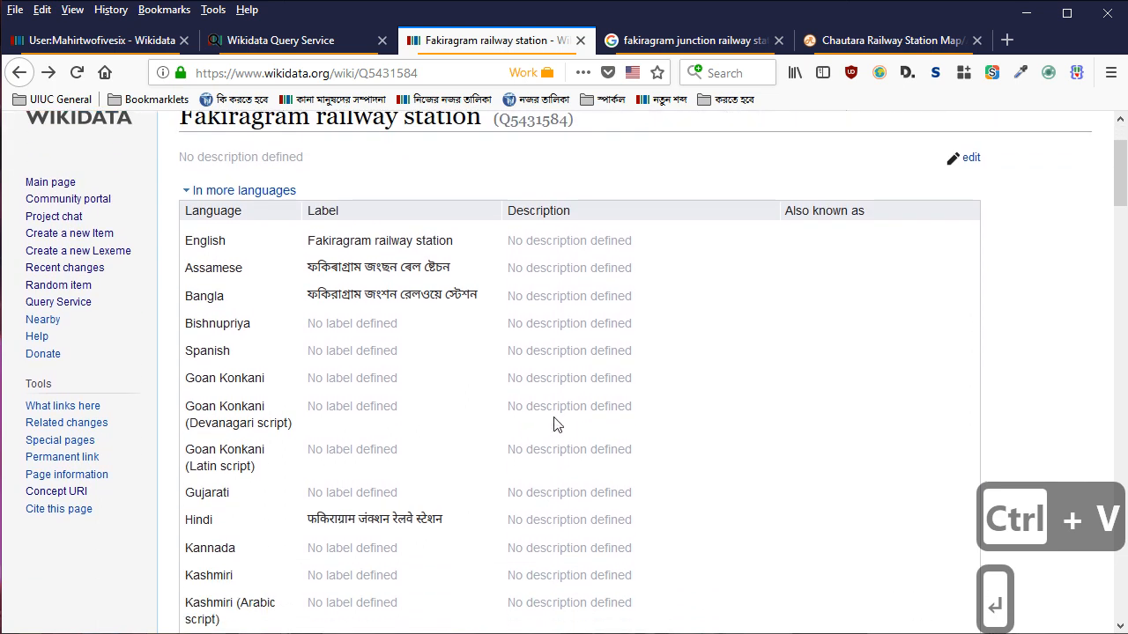
scroll(555, 425, down, 3)
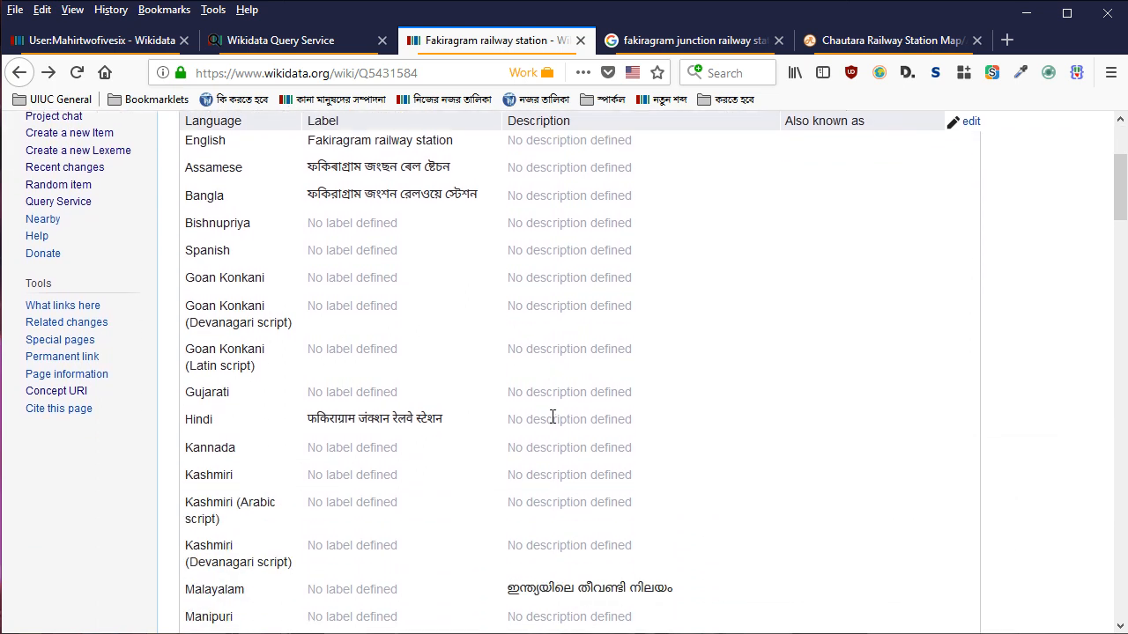
scroll(552, 417, down, 15)
scroll(552, 424, down, 2)
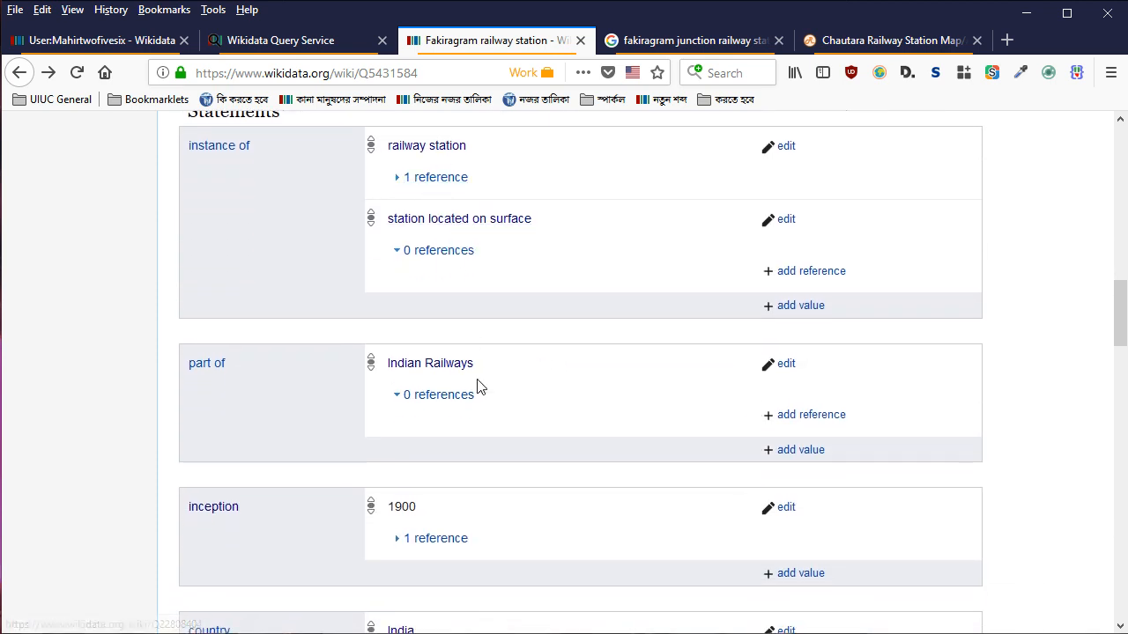
scroll(479, 382, down, 5)
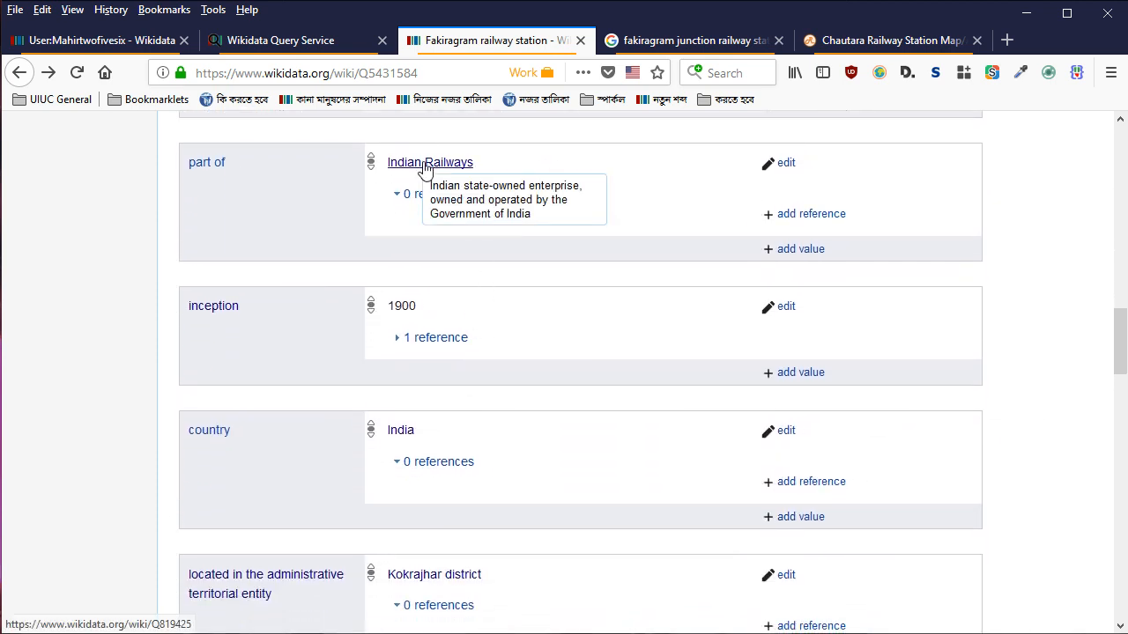
mouse_move(208, 170)
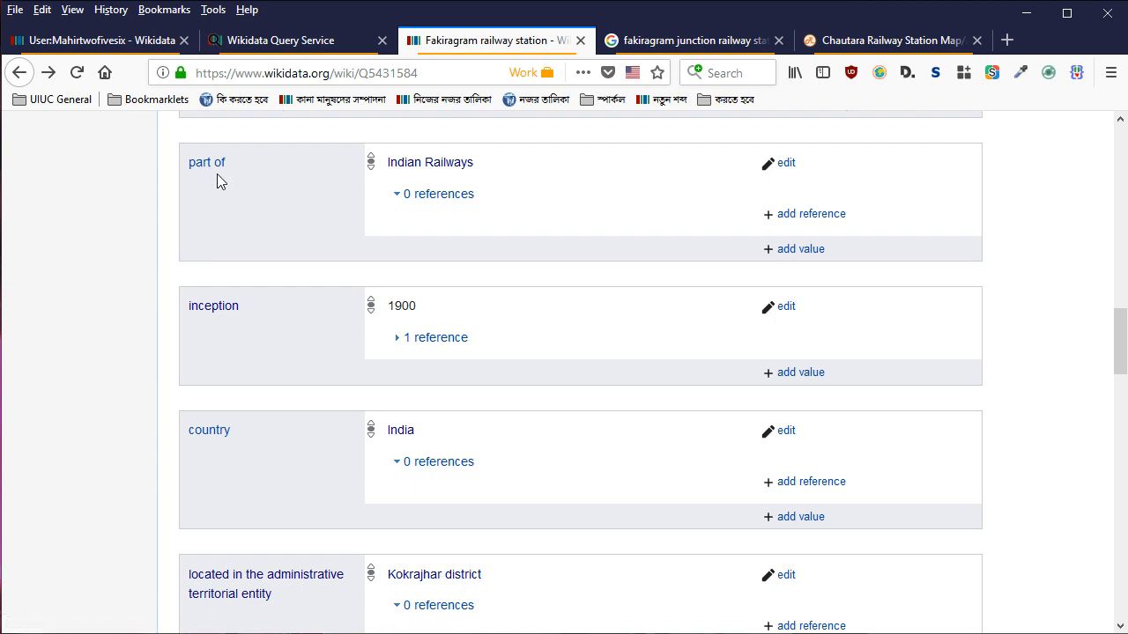
scroll(559, 343, up, 2)
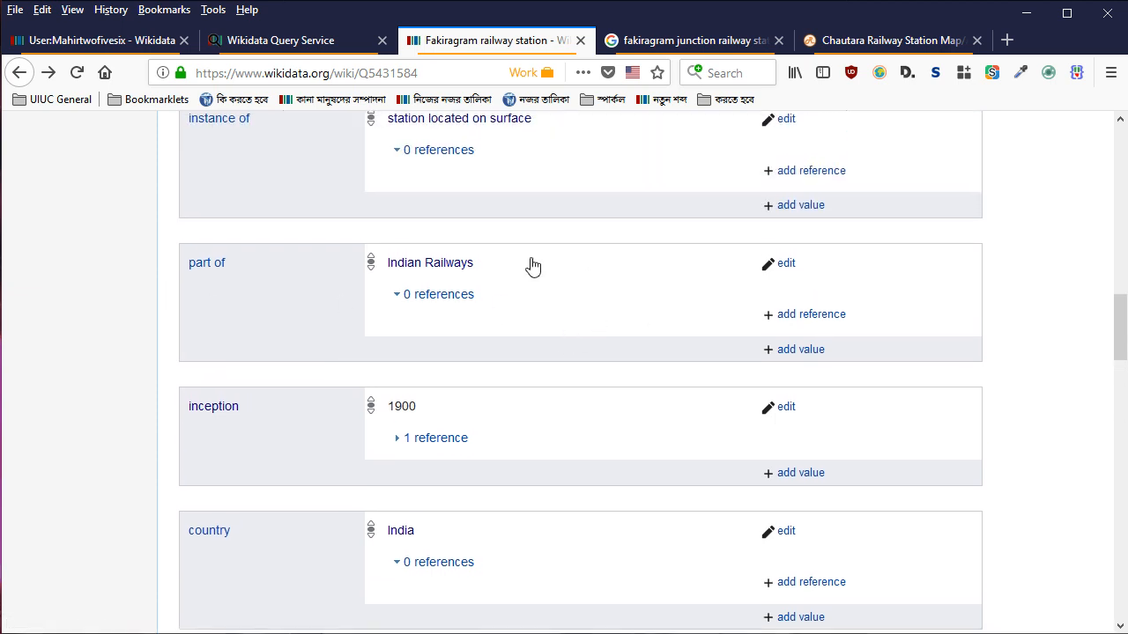
click(783, 264)
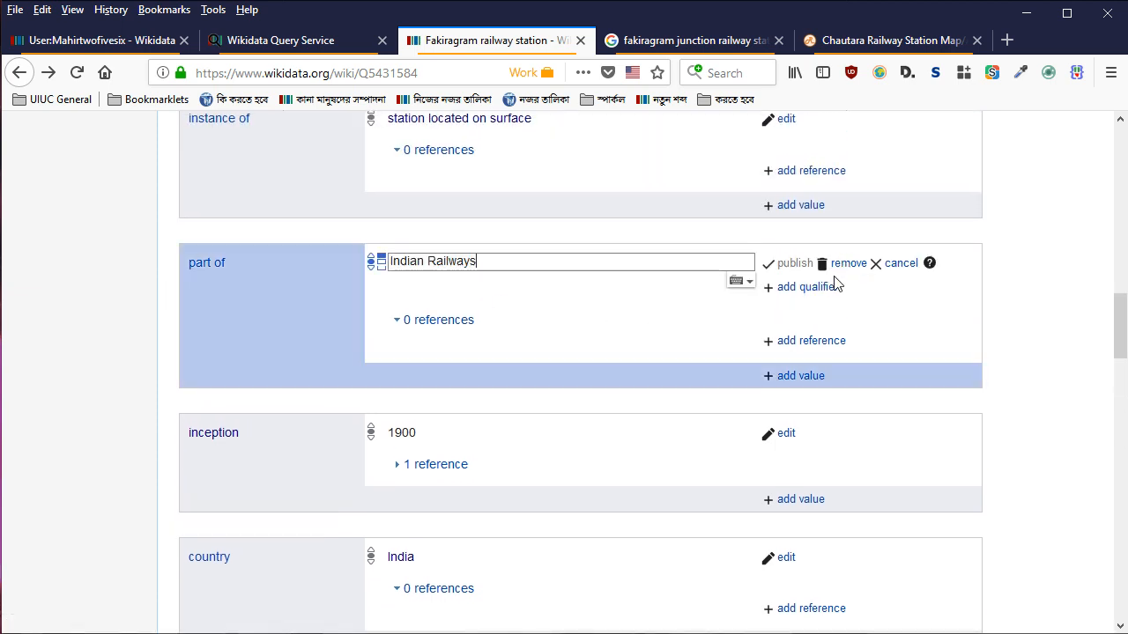
click(850, 264)
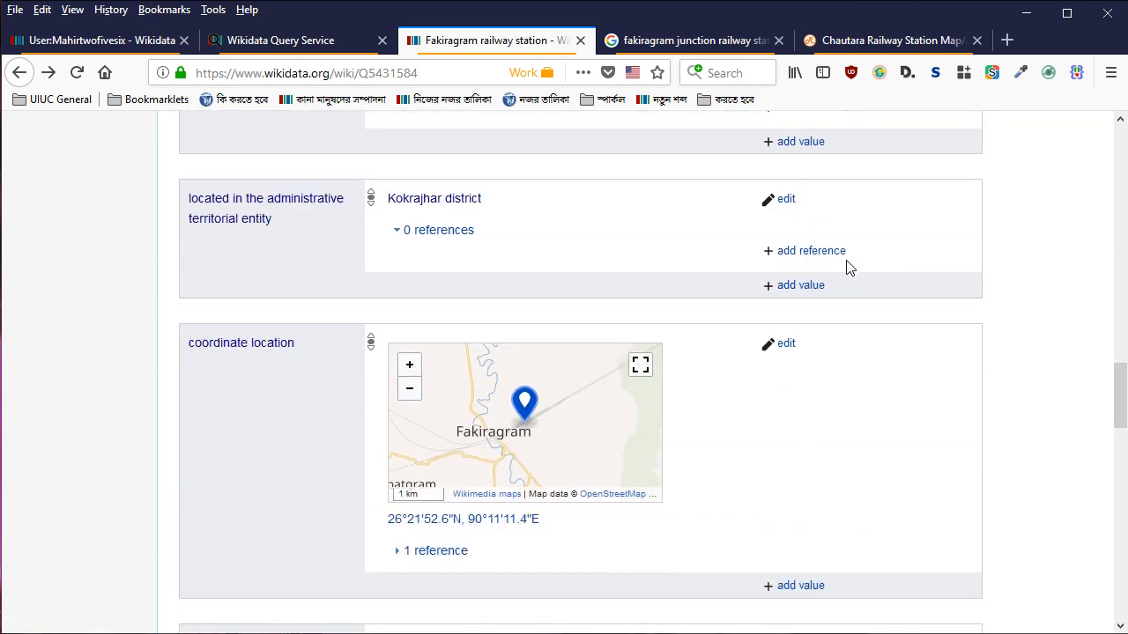
scroll(853, 268, down, 10)
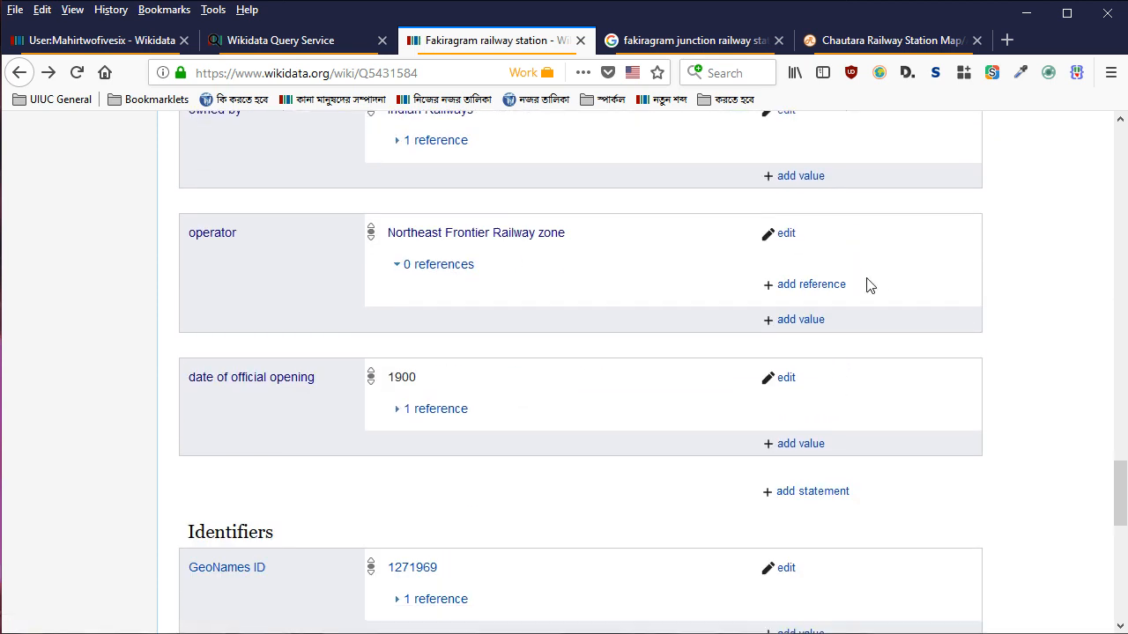
scroll(867, 284, up, 10)
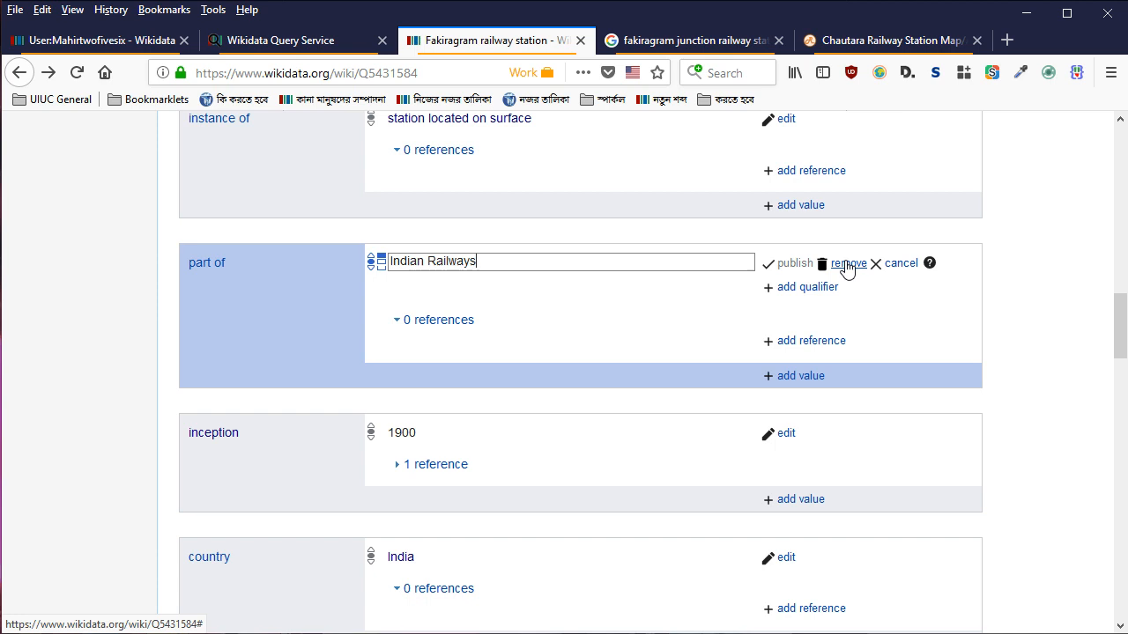
mouse_move(205, 274)
click(848, 263)
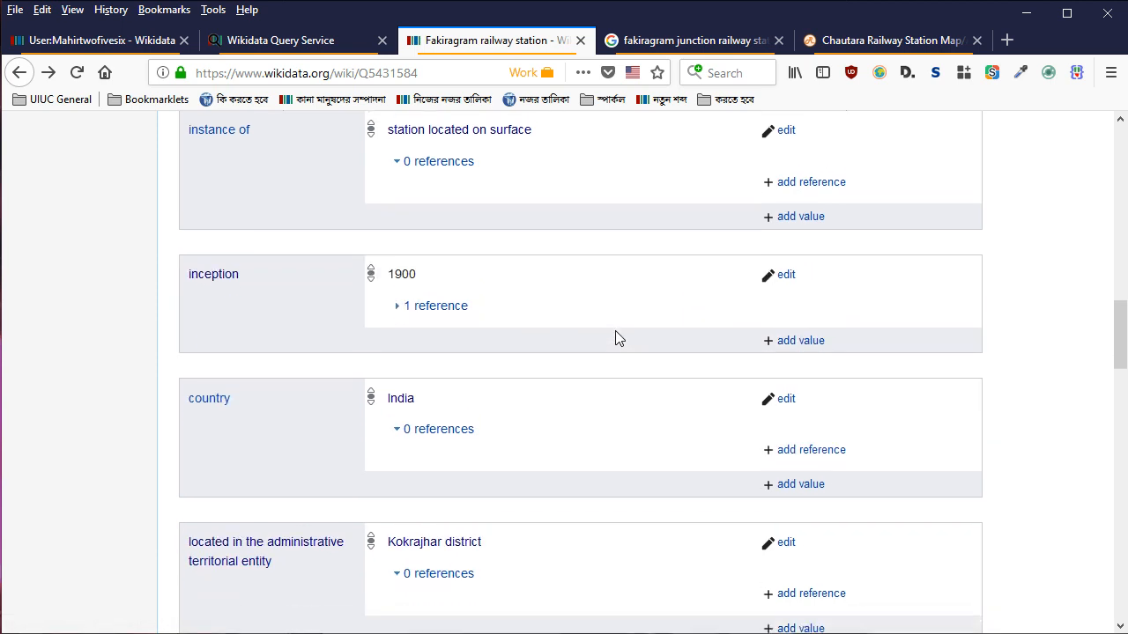
Compare the references of the inception and date of official opening statements, and remove the inception statement
scroll(494, 326, down, 2)
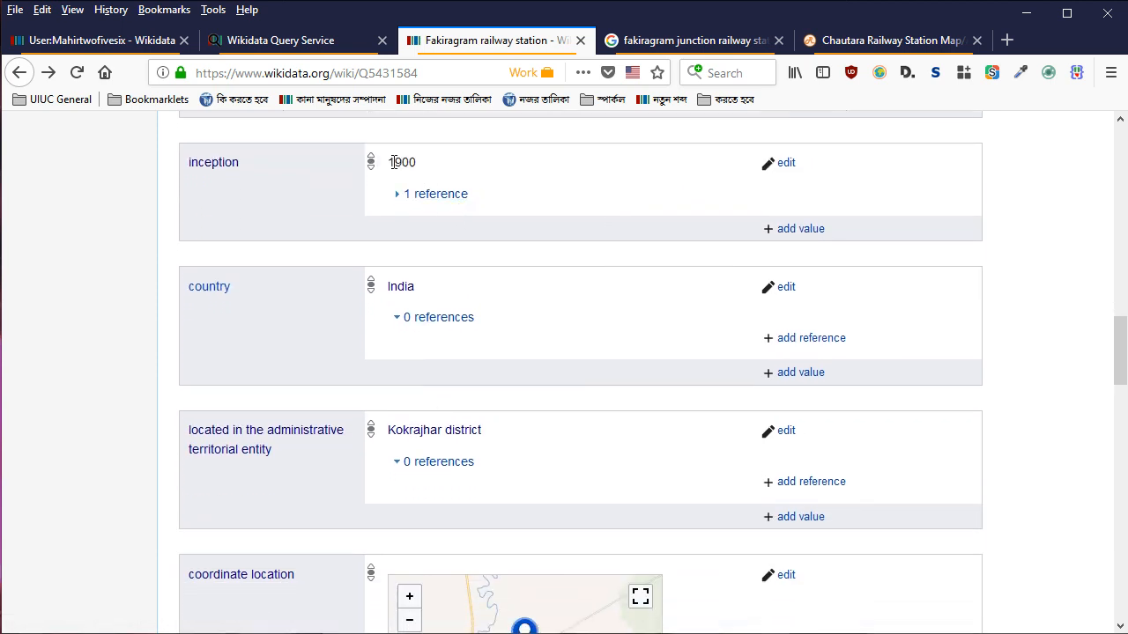
click(439, 195)
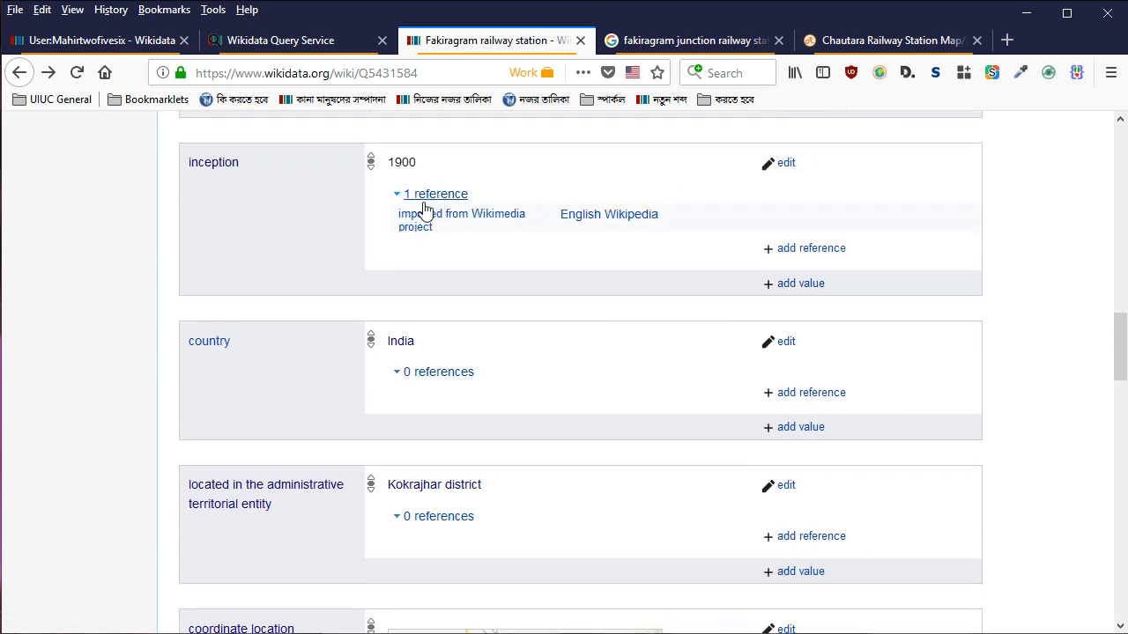
double_click(408, 161)
scroll(297, 247, down, 12)
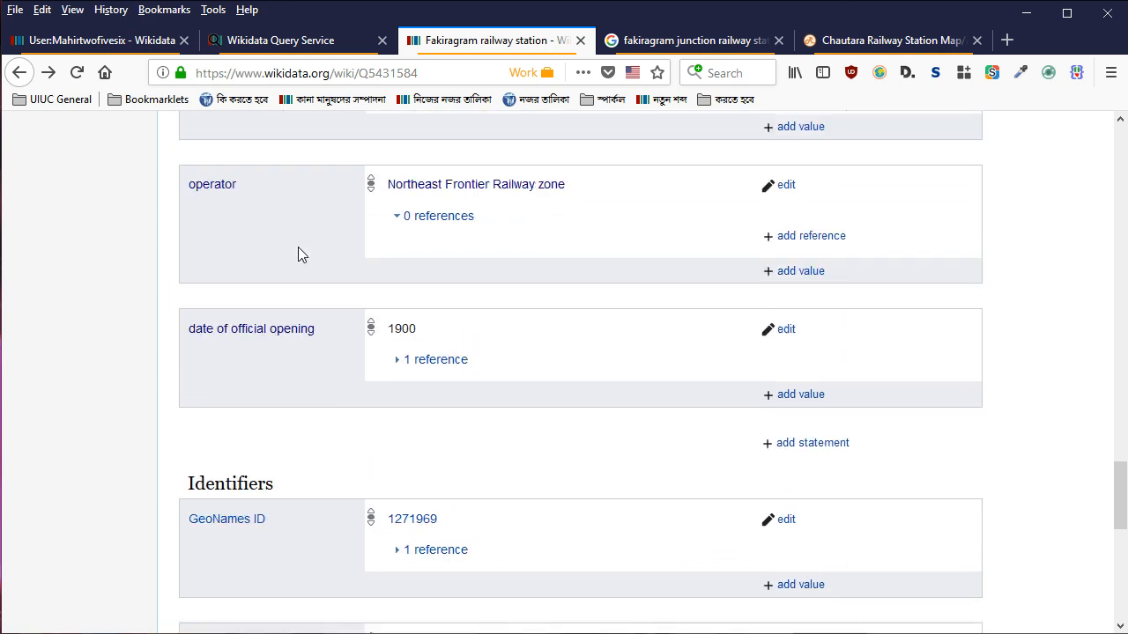
scroll(298, 246, up, 5)
click(438, 496)
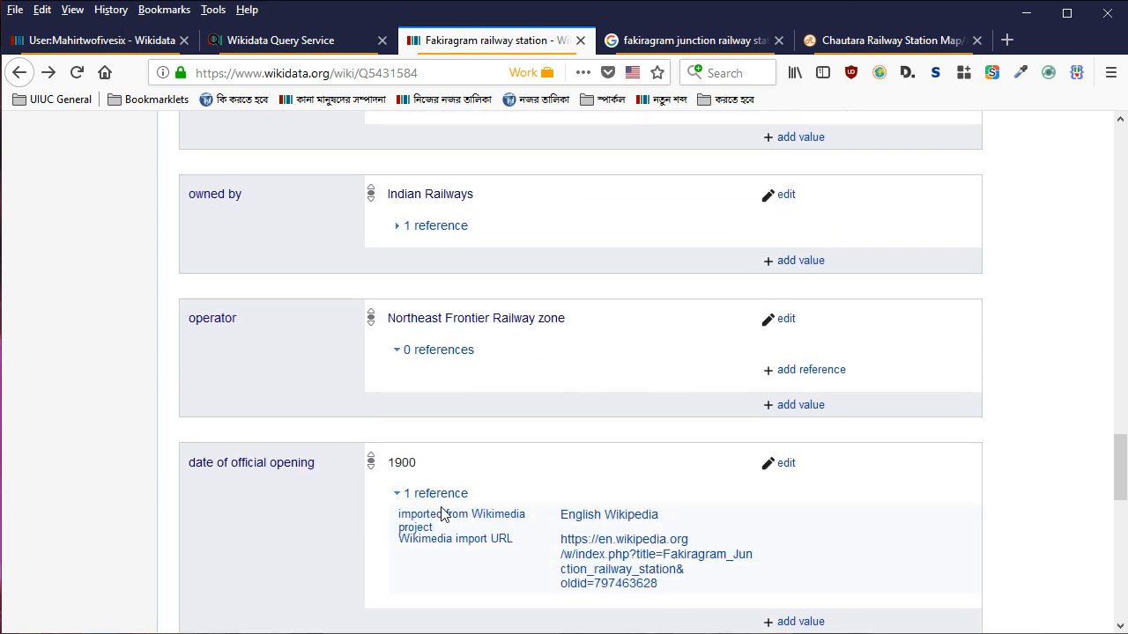
scroll(449, 498, down, 4)
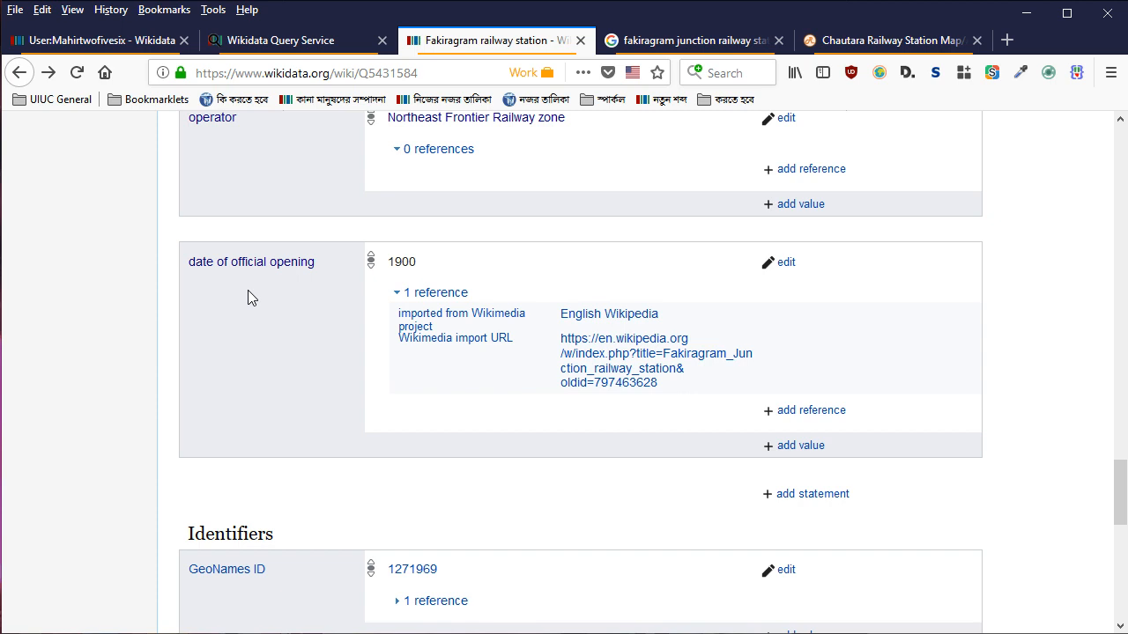
scroll(395, 323, up, 5)
scroll(394, 323, up, 10)
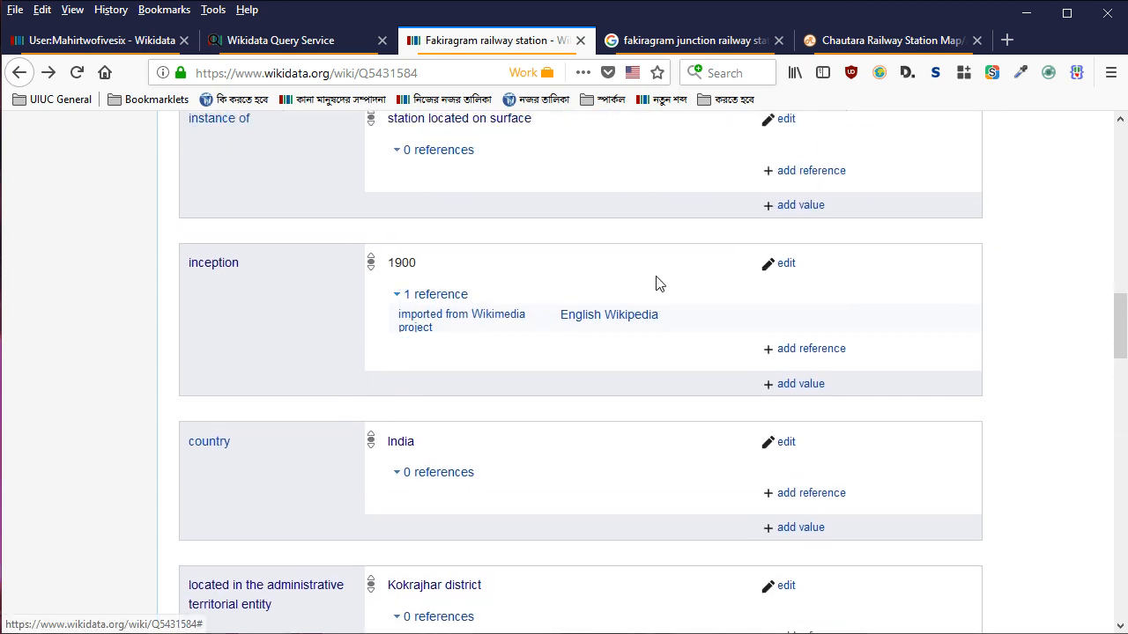
click(787, 266)
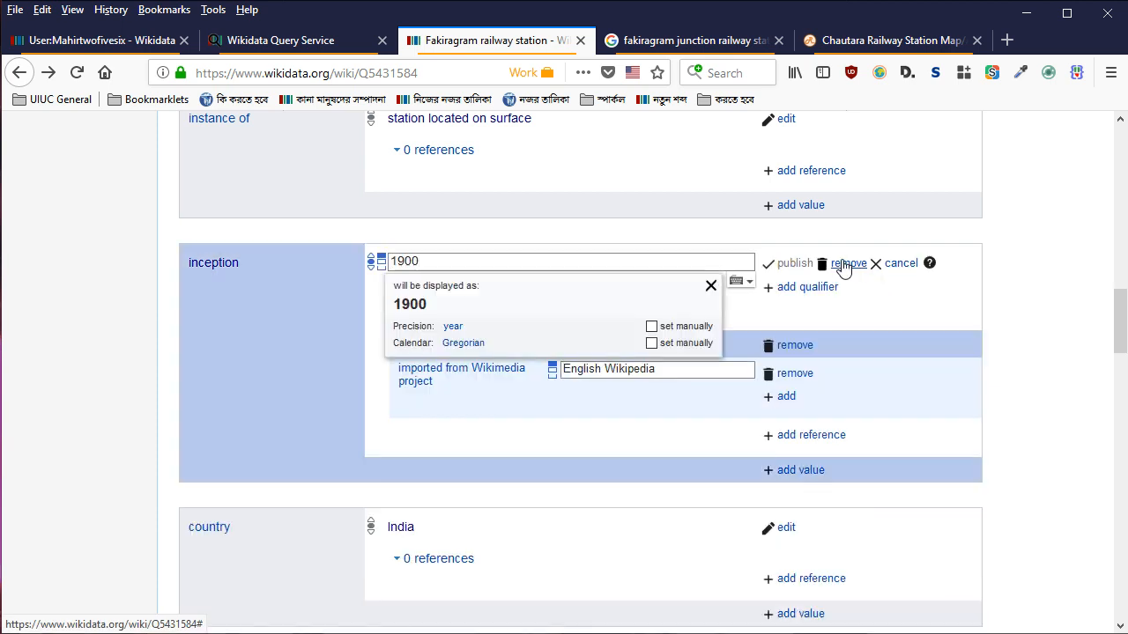
click(843, 264)
Review the item's remaining statements from instance of to date of official opening, and expand the reference of the owned by statement
scroll(844, 264, down, 15)
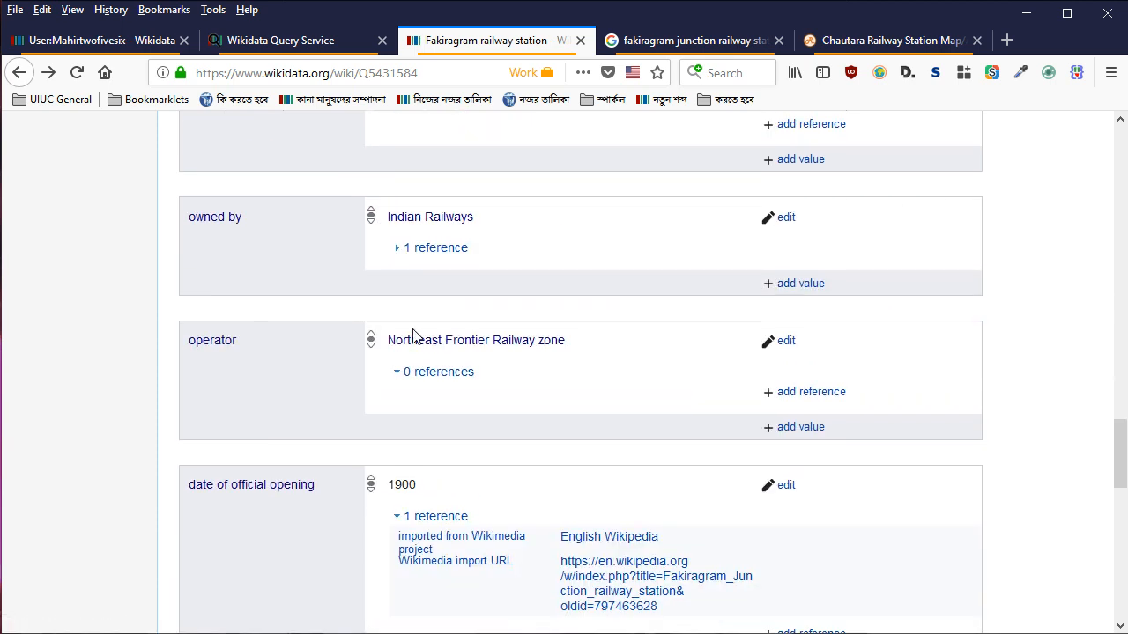
scroll(313, 279, up, 6)
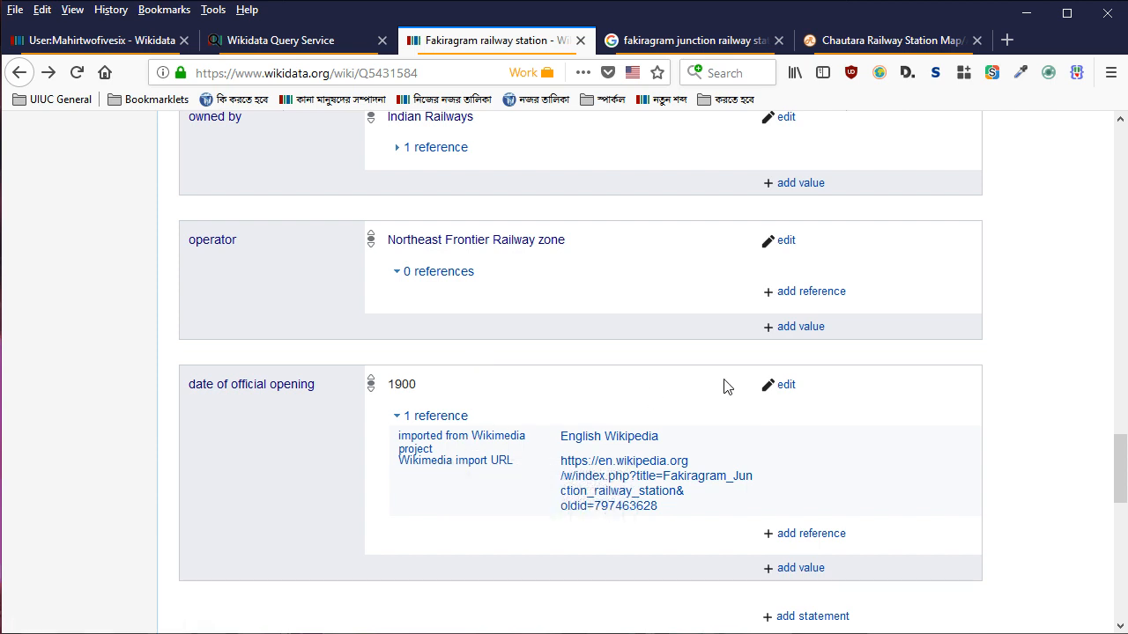
scroll(724, 385, up, 1)
scroll(724, 385, up, 6)
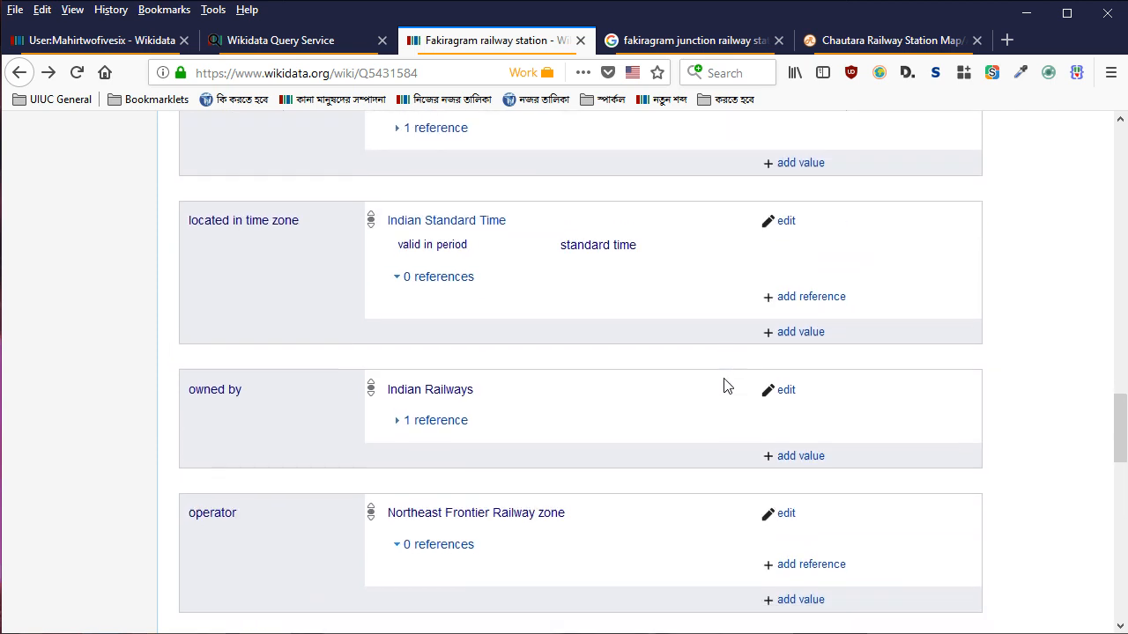
scroll(725, 384, up, 5)
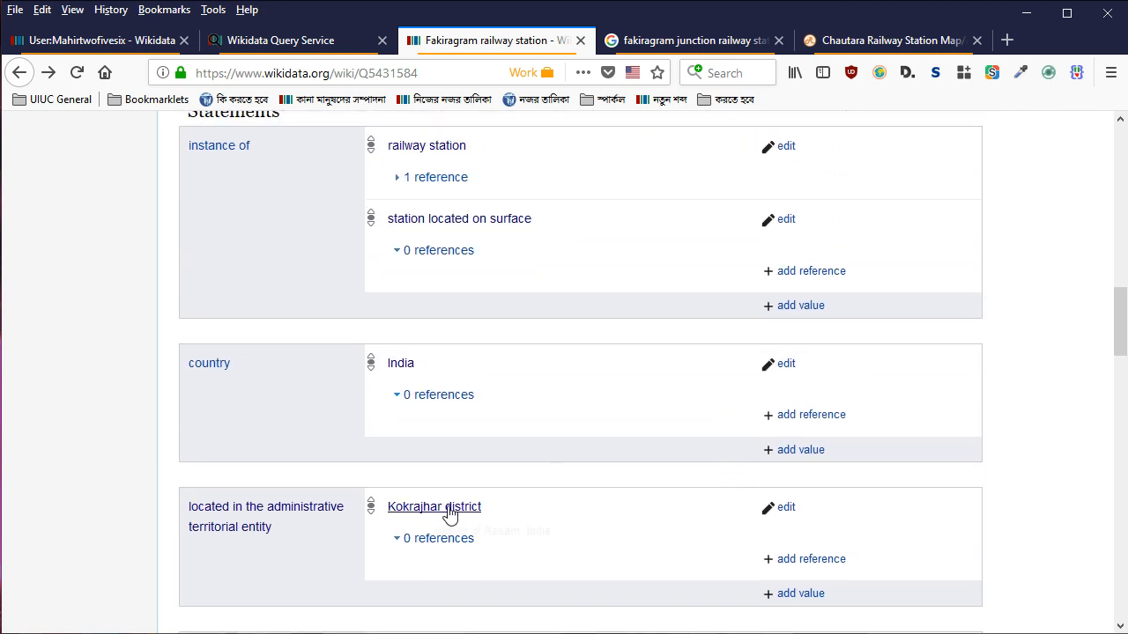
scroll(449, 516, down, 6)
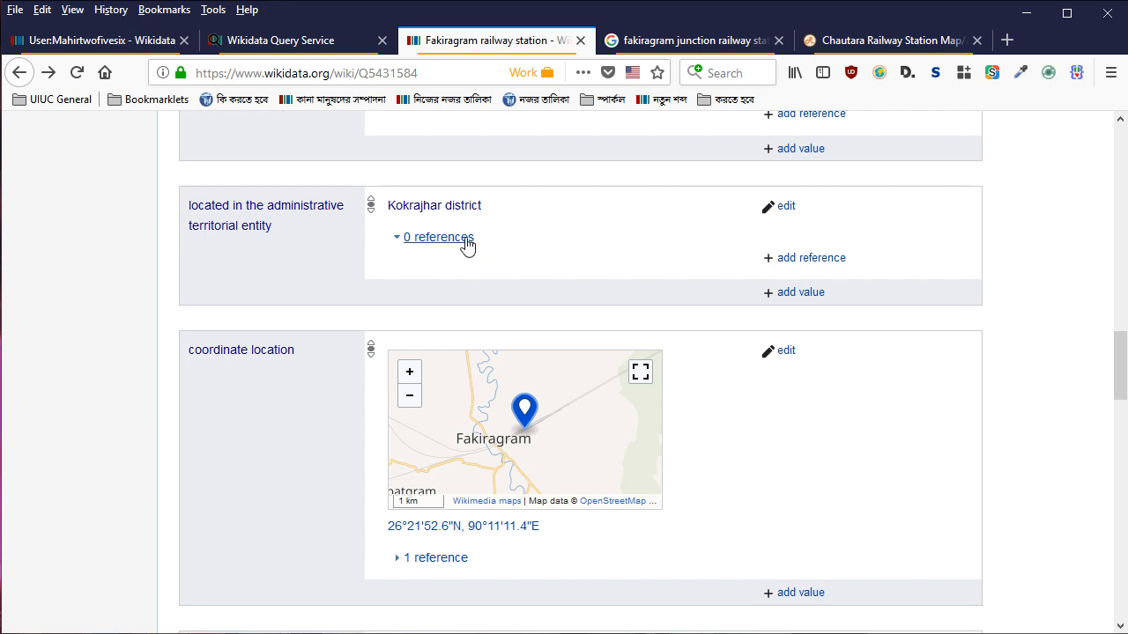
scroll(467, 244, down, 1)
scroll(467, 244, down, 1)
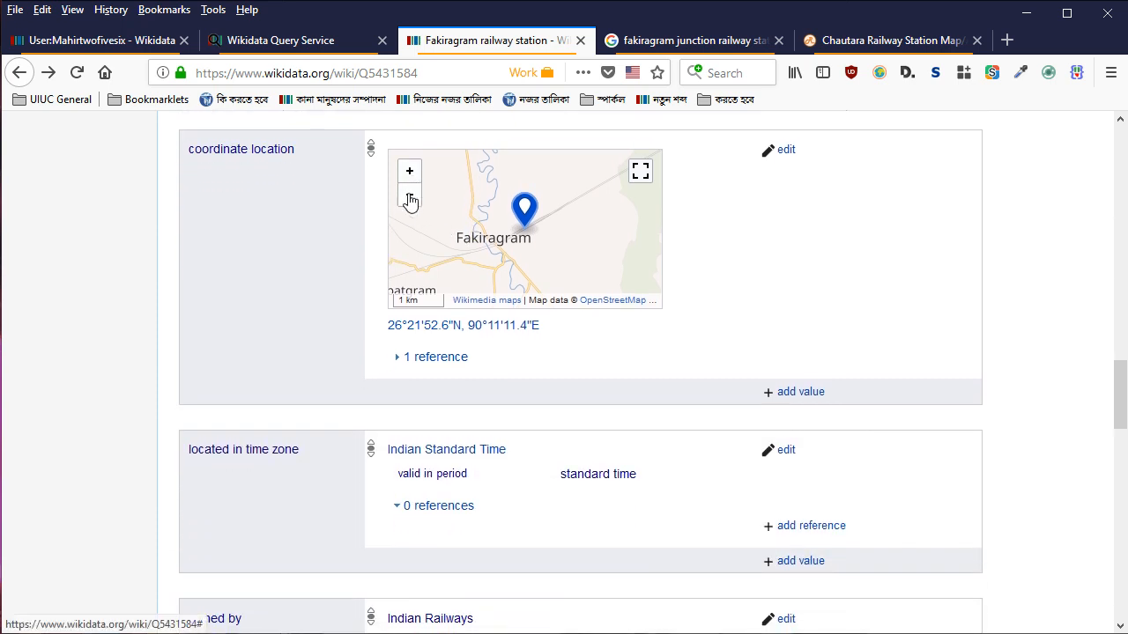
scroll(305, 256, down, 3)
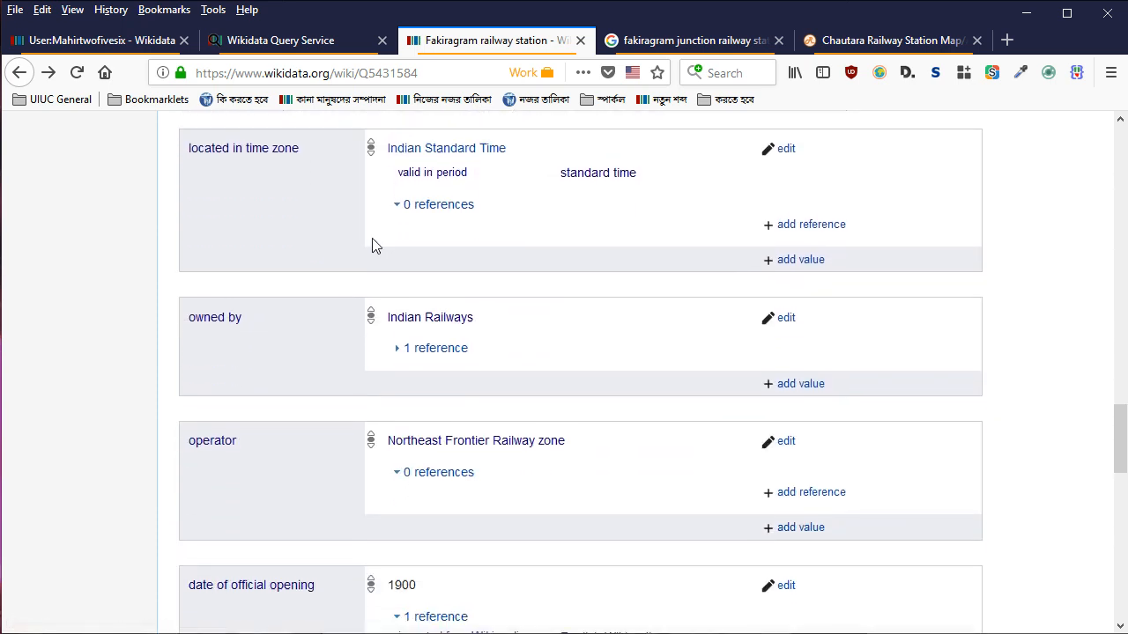
triple_click(332, 146)
click(356, 150)
scroll(342, 156, down, 2)
scroll(420, 167, up, 1)
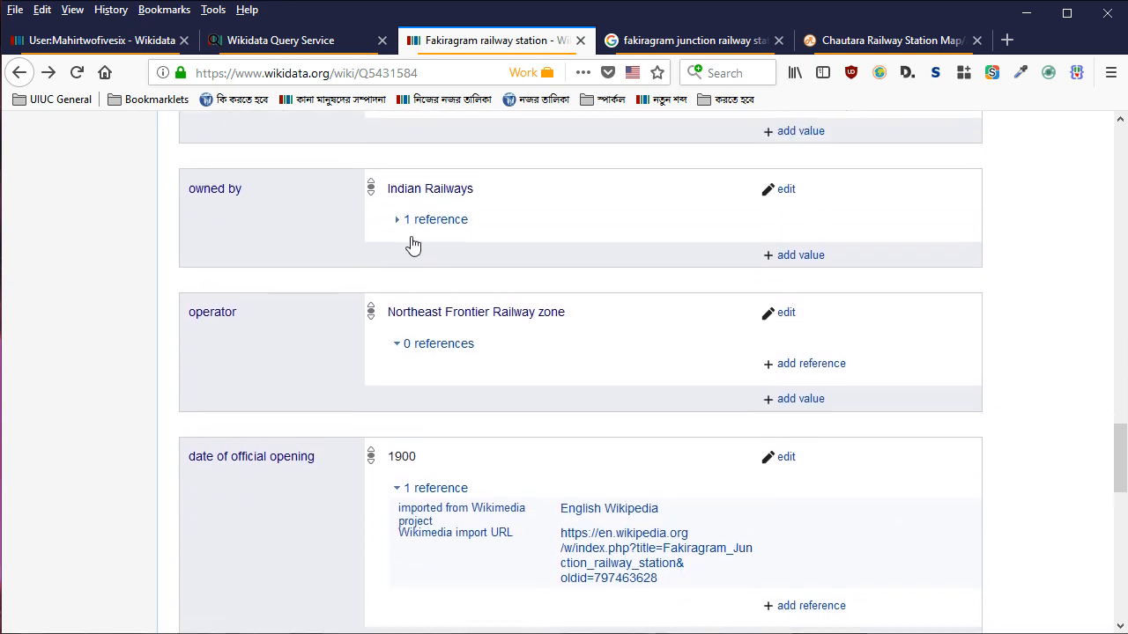
click(432, 254)
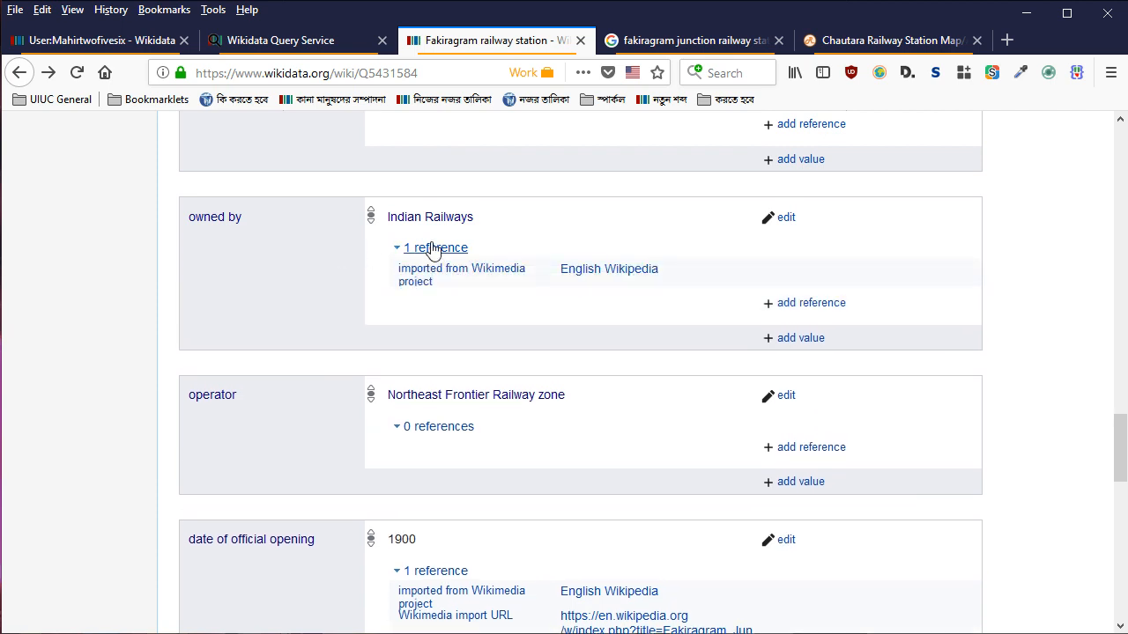
Collapse the owned by reference, then change the operator value to Alipurduar railway division and publish it
click(431, 250)
scroll(435, 252, down, 2)
scroll(573, 224, up, 1)
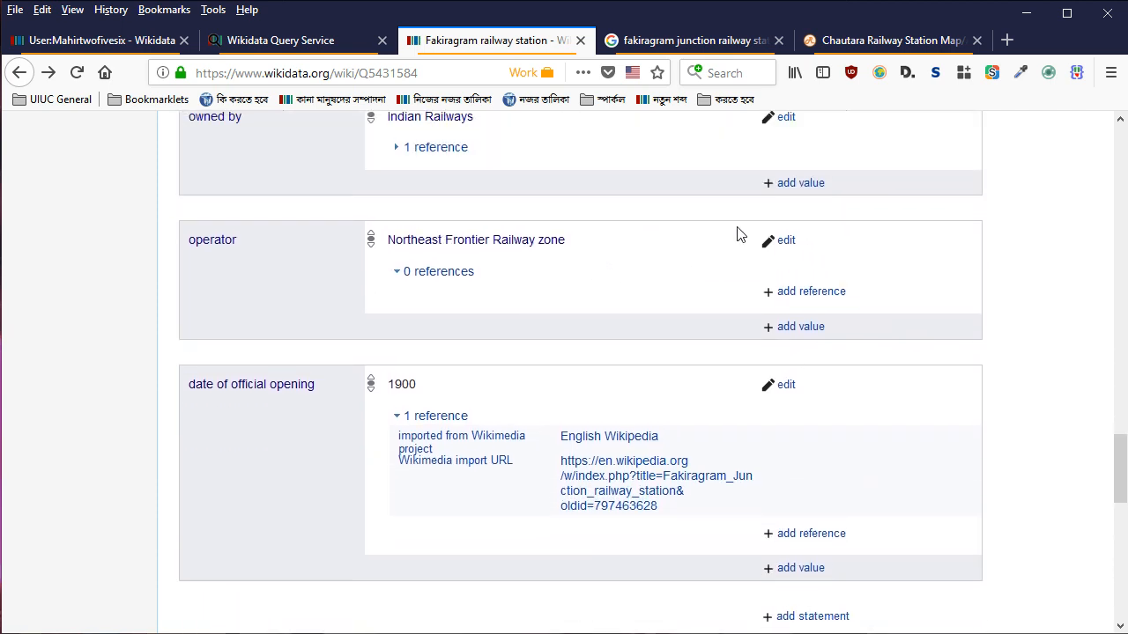
click(782, 239)
key(ctrl+a)
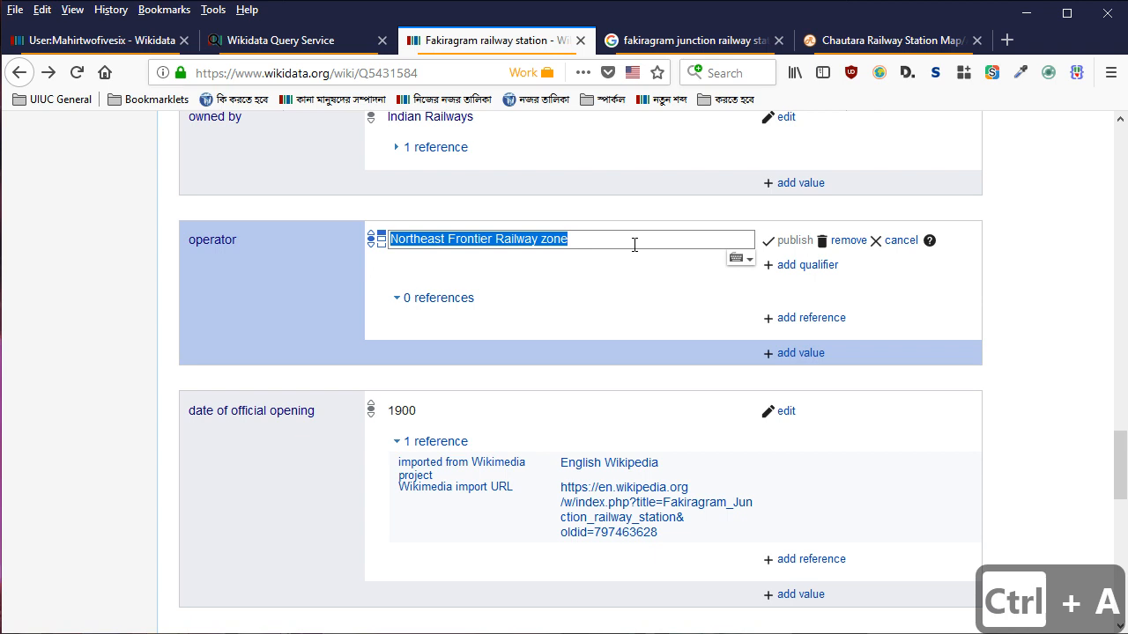
text(alipurdi)
key(BackSpace)
text(uar rai)
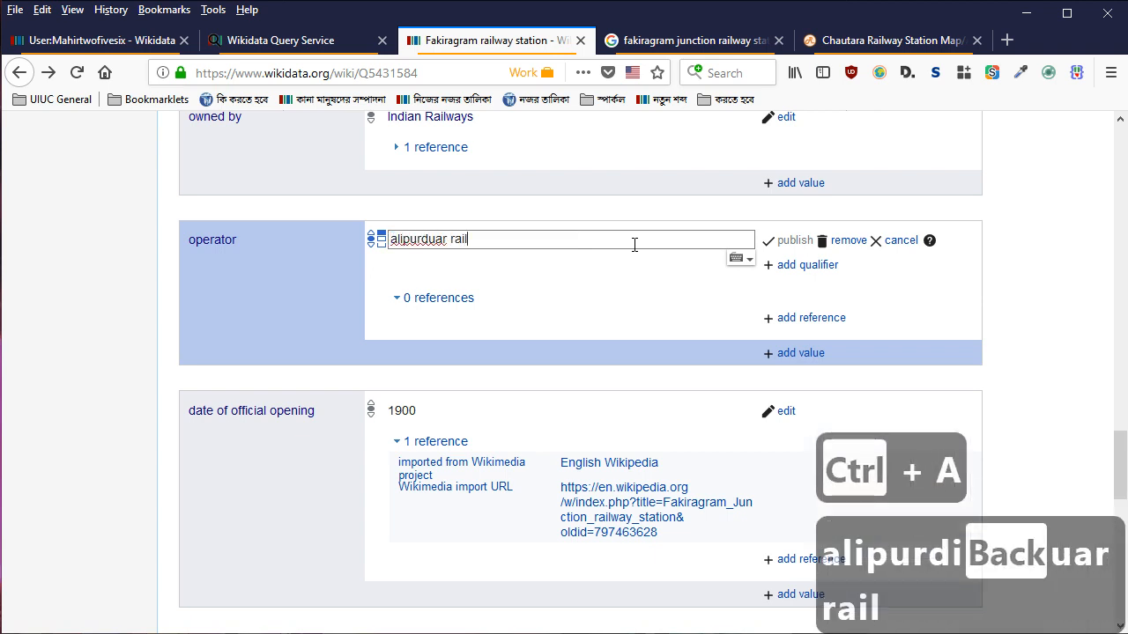
text(l)
key(Down)
key(Down)
key(Return)
key(Return)
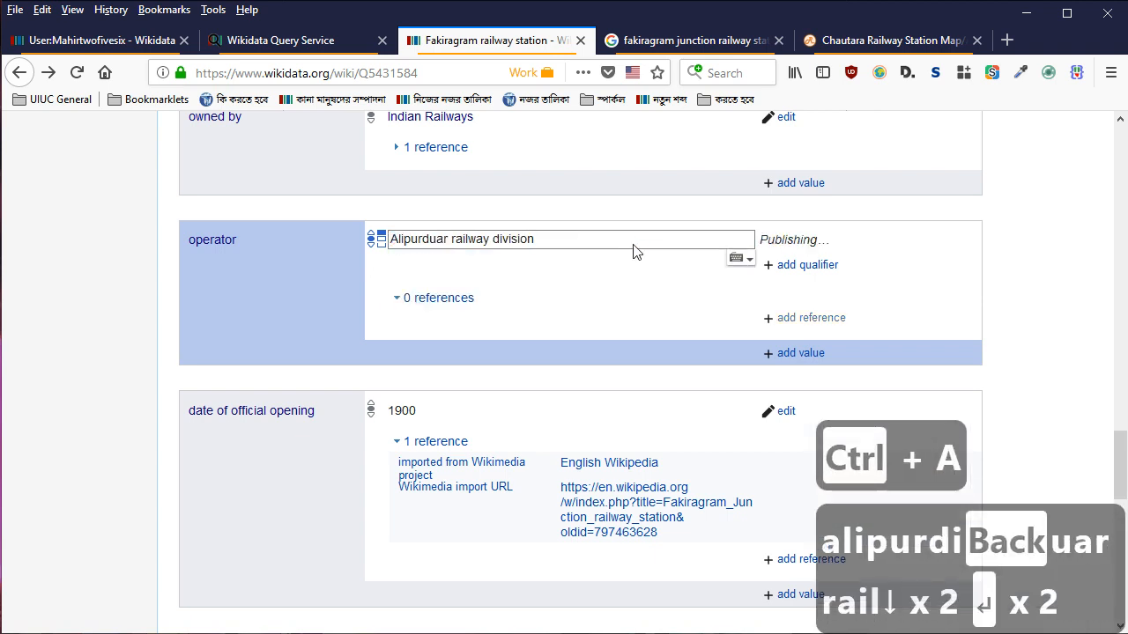
Add an adjacent station statement with the value Chautara railway station to the Fakiragram railway station item
scroll(637, 214, down, 5)
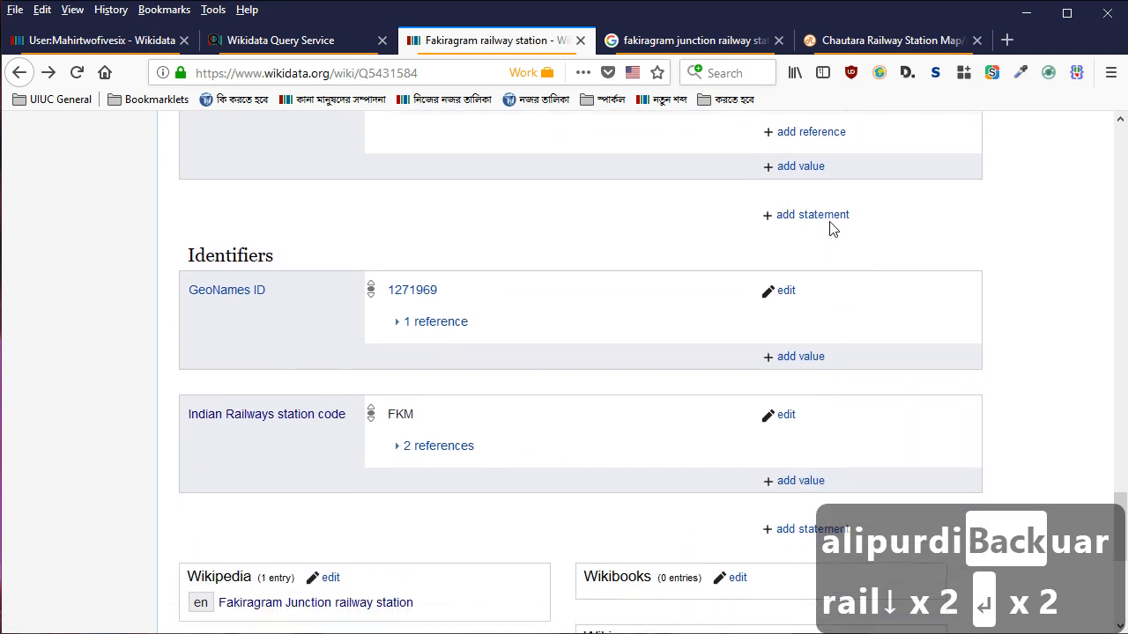
click(830, 218)
key(Up)
key(Up)
key(Up)
key(Up)
key(Return)
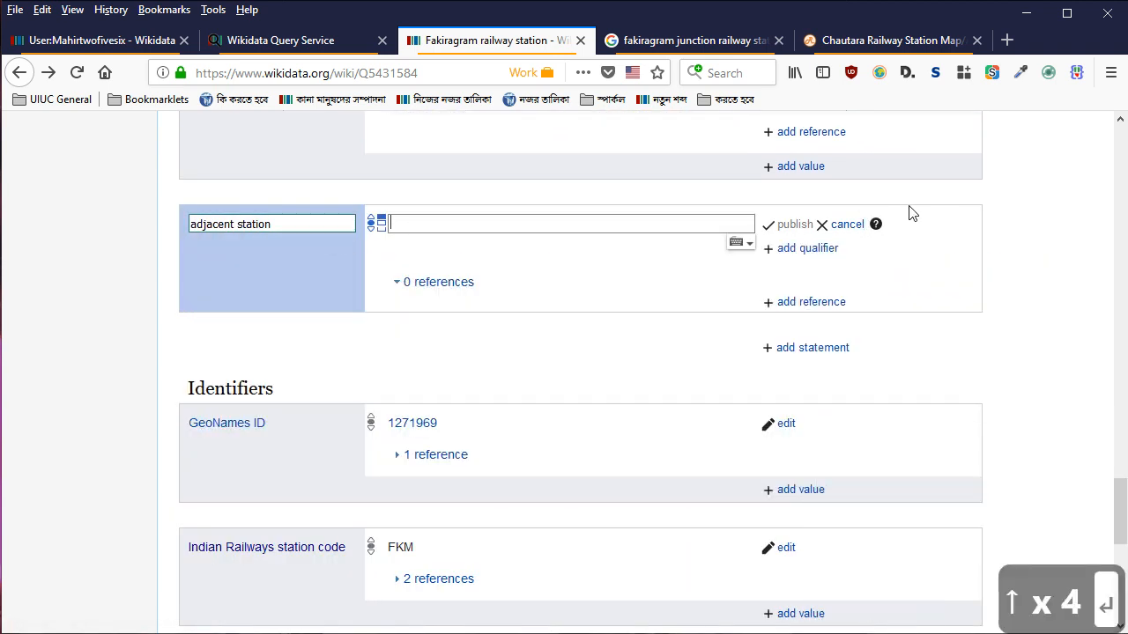
text(chautara r)
key(Down)
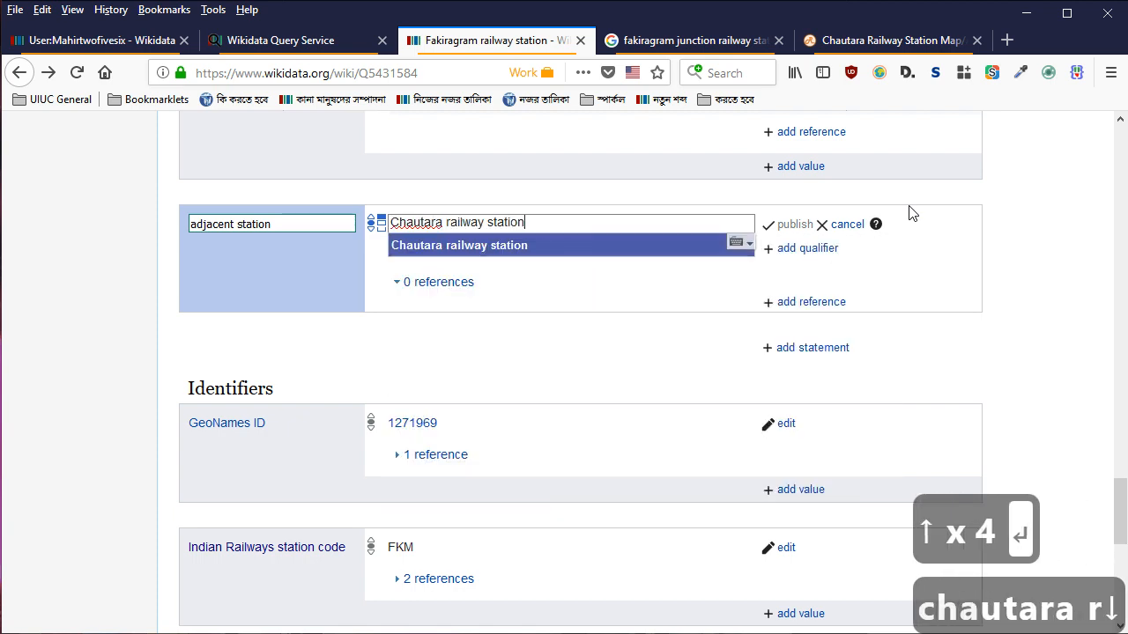
key(Return)
Add a connecting line (P81) qualifier with the value New Jalpaiguri–New Bongaigaon section to the Chautara railway station value
key(Tab)
key(Return)
text(p81)
key(Down)
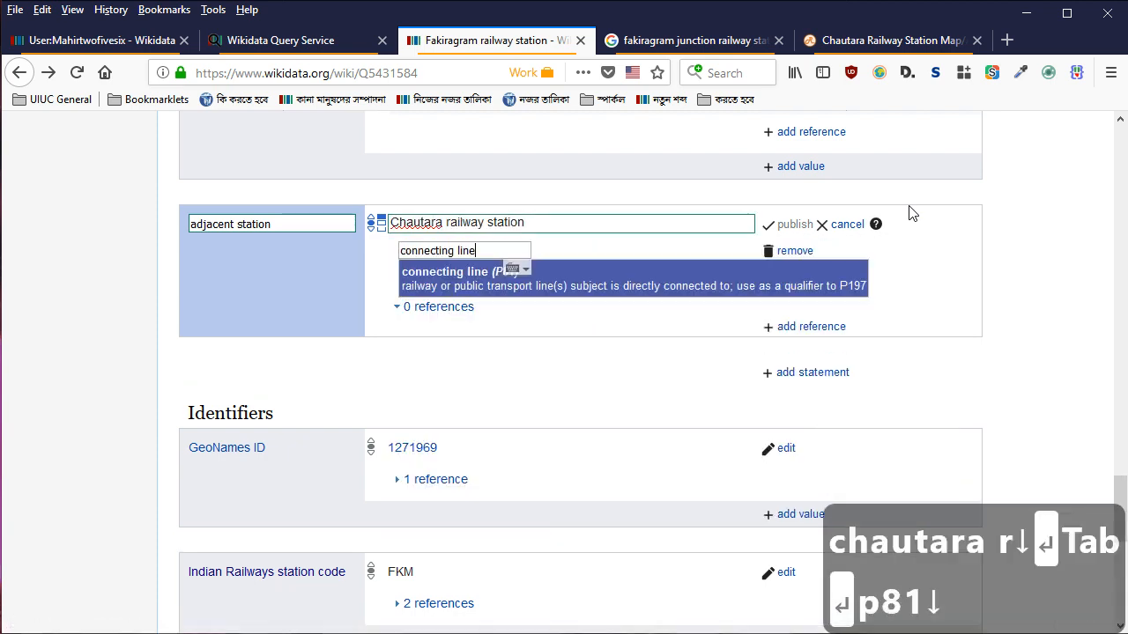
key(Return)
text(new jalpaugir)
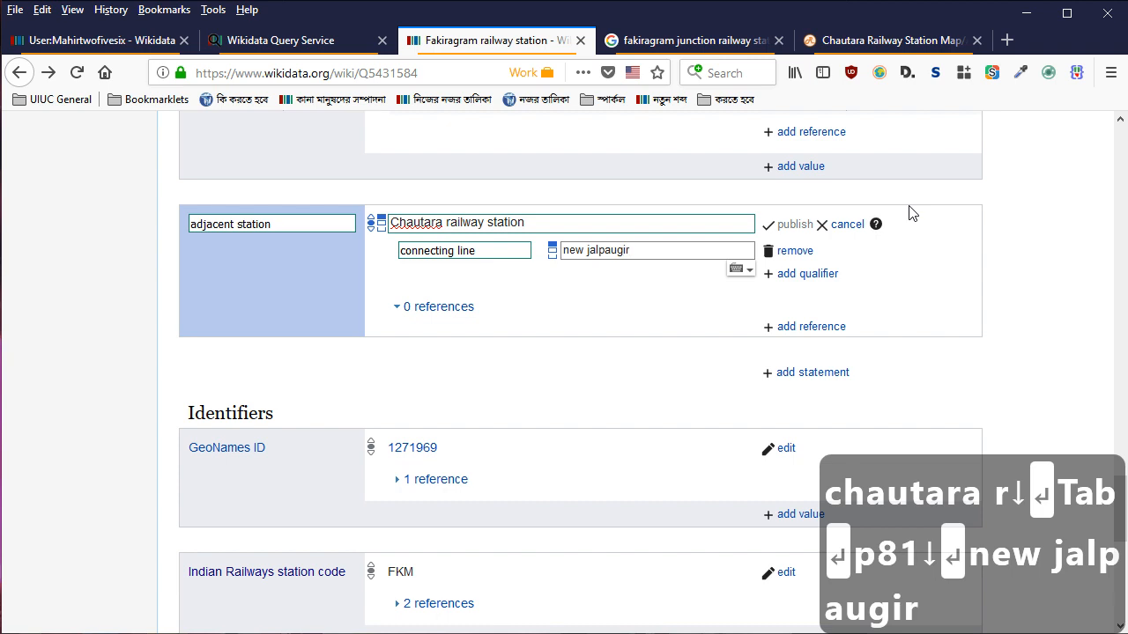
key(BackSpace)
key(BackSpace)
key(BackSpace)
key(BackSpace)
text(iguri)
key(Down)
key(Down)
key(Down)
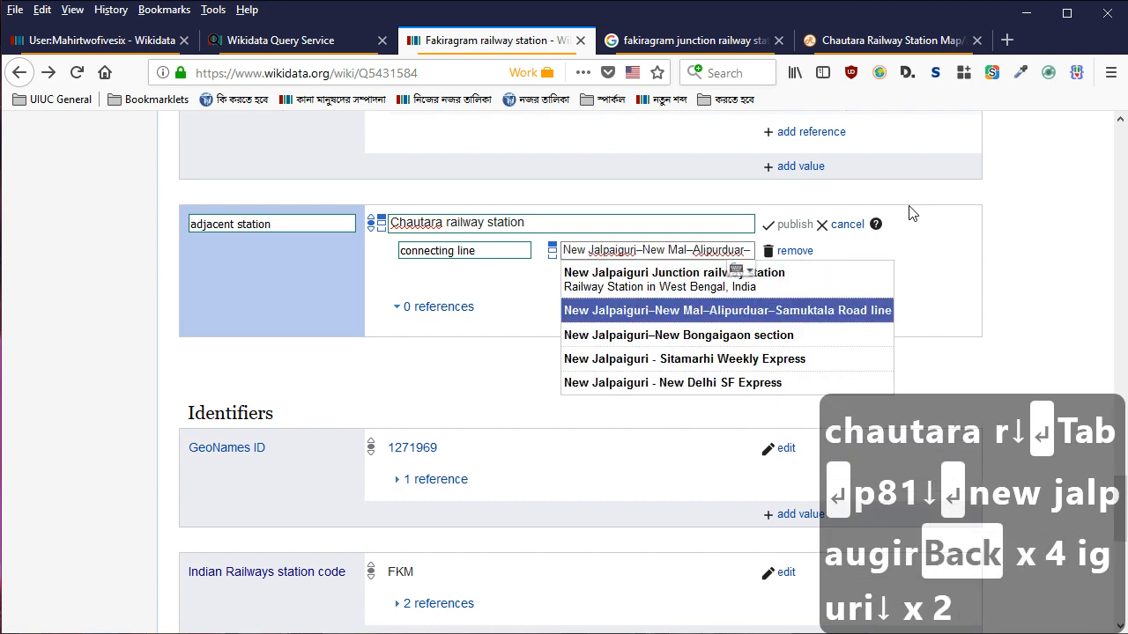
key(Return)
Add a towards (P5051) qualifier with the value New Jalpaiguri Junction railway station to the Chautara value and publish the statement
key(Tab)
key(Tab)
key(Return)
text(p60)
key(BackSpace)
key(BackSpace)
text(5051)
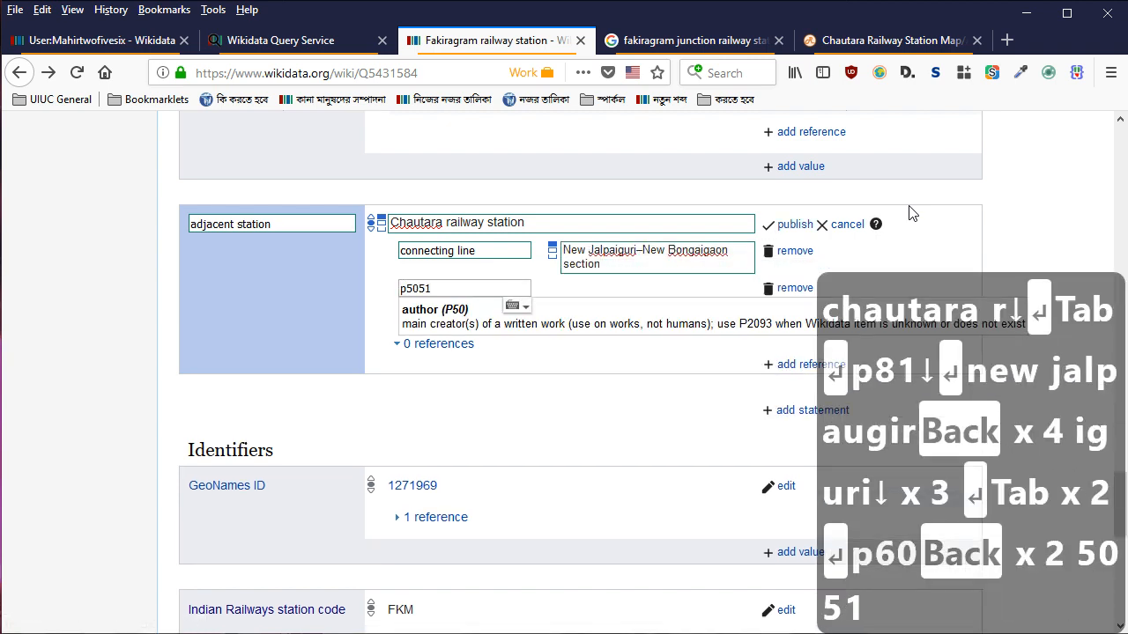
key(Down)
key(Return)
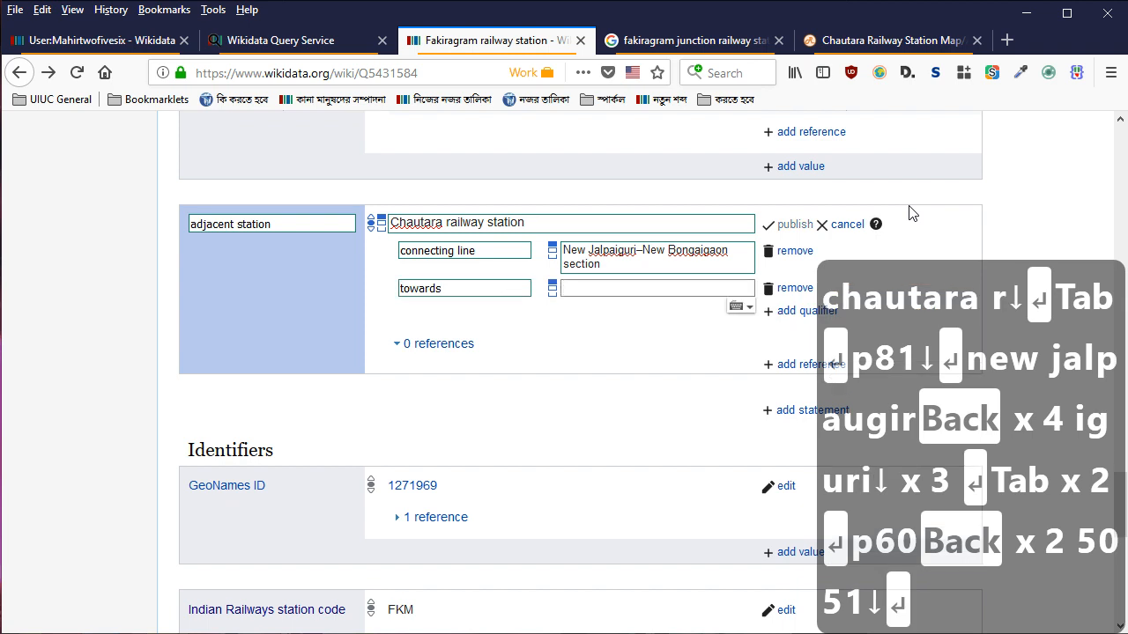
text(new jala)
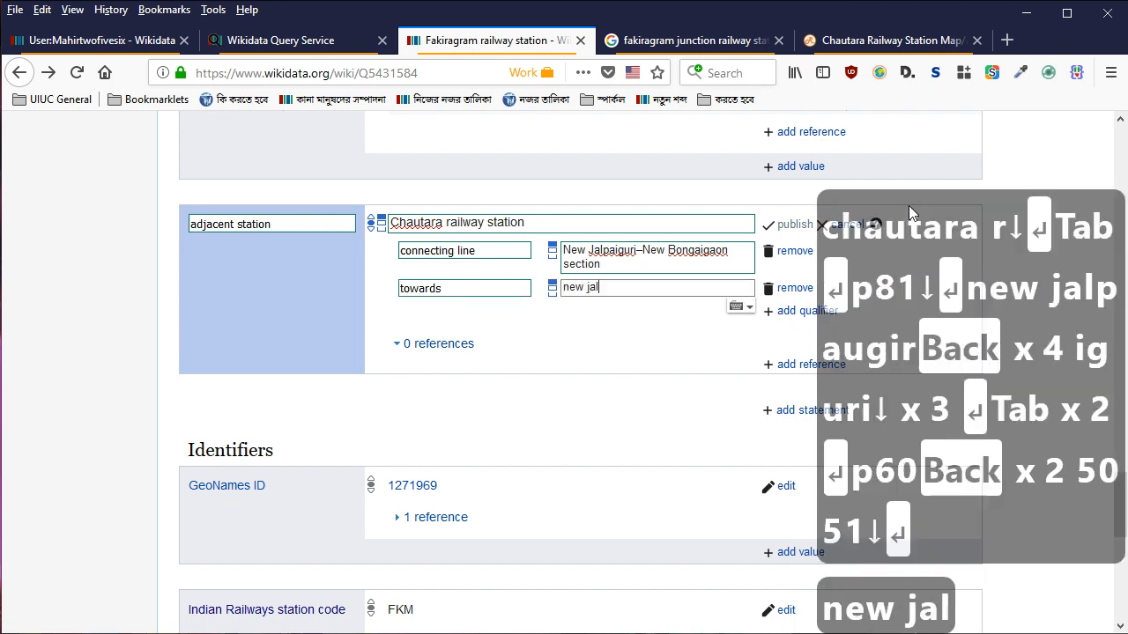
key(BackSpace)
text(pa)
key(Down)
key(Down)
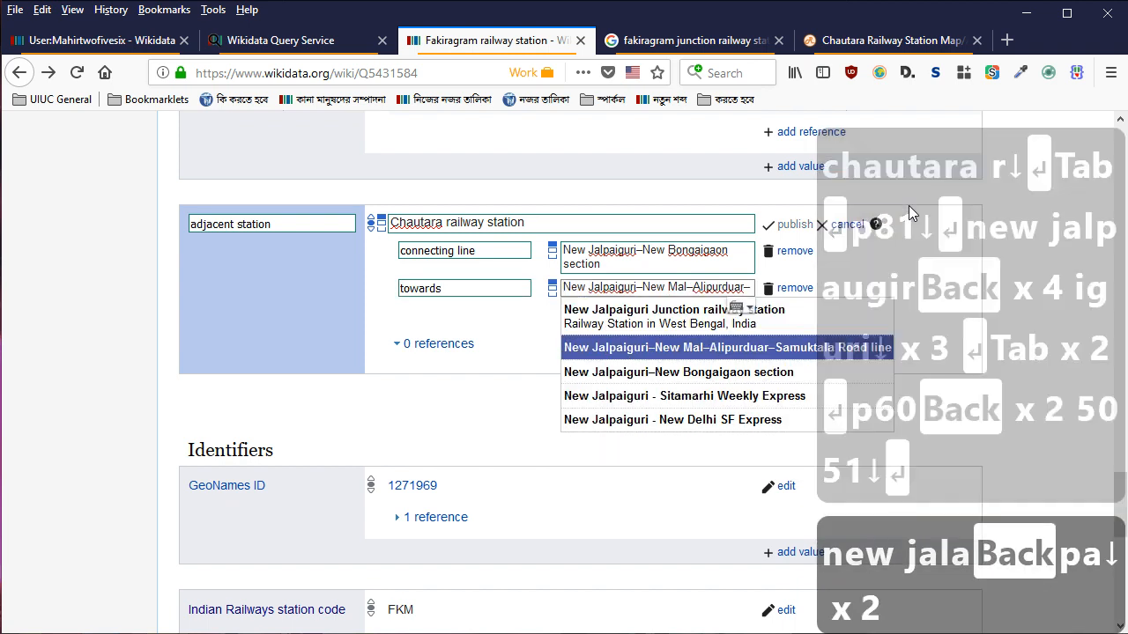
key(Up)
key(Return)
key(Return)
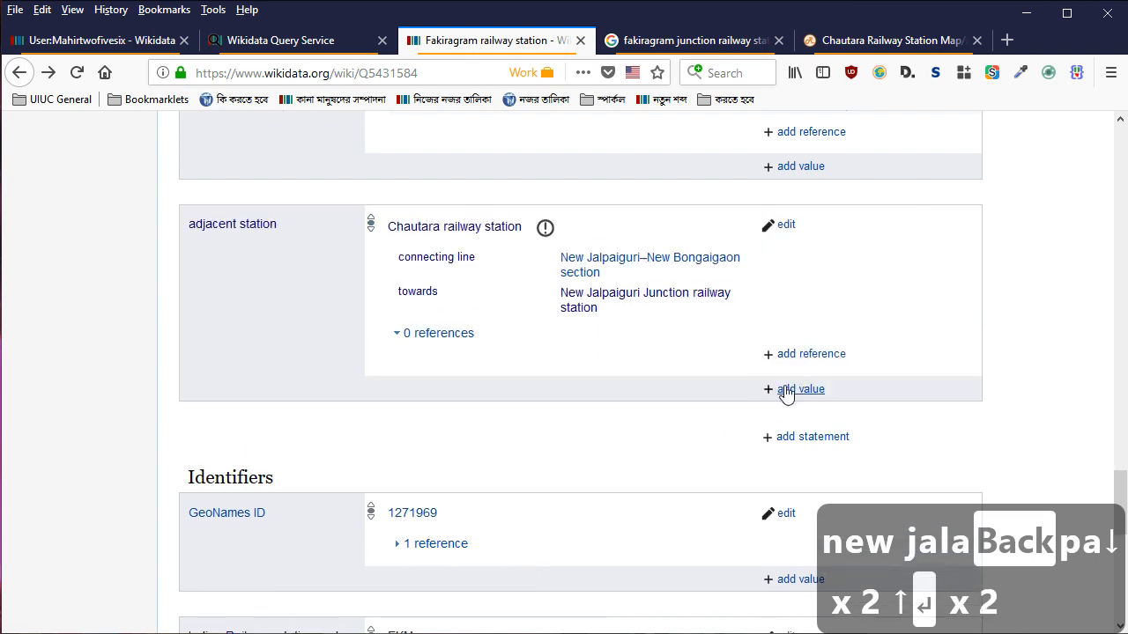
Open another adjacent station value, then switch to the railway map PDF in Acrobat Reader and examine the lines and stations around Fakiragram Junction
click(787, 390)
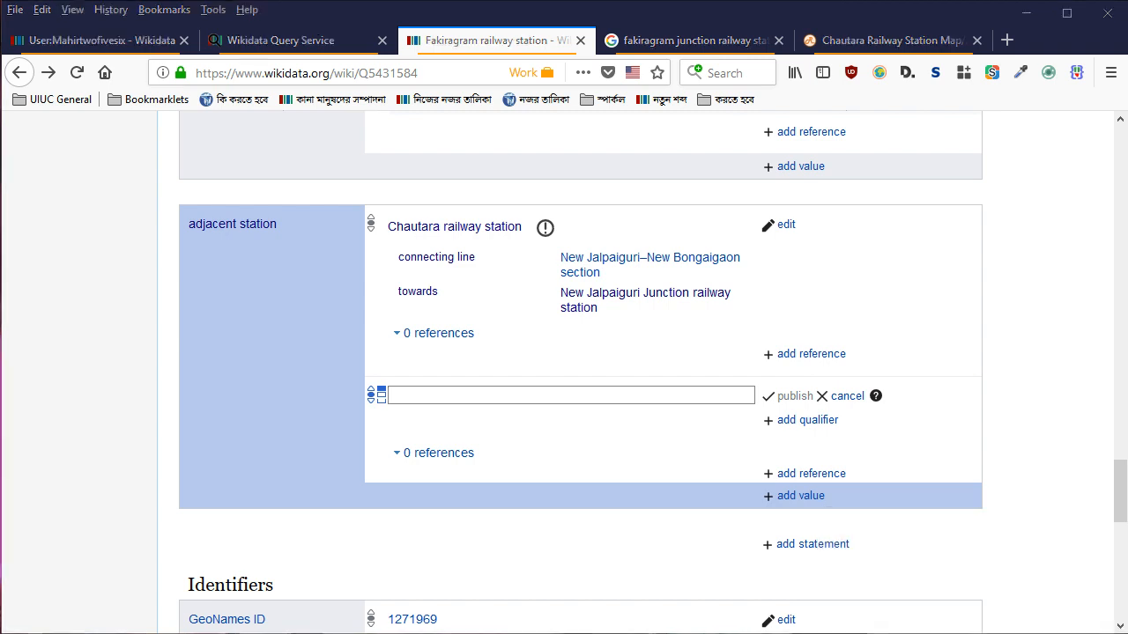
key(alt+Tab)
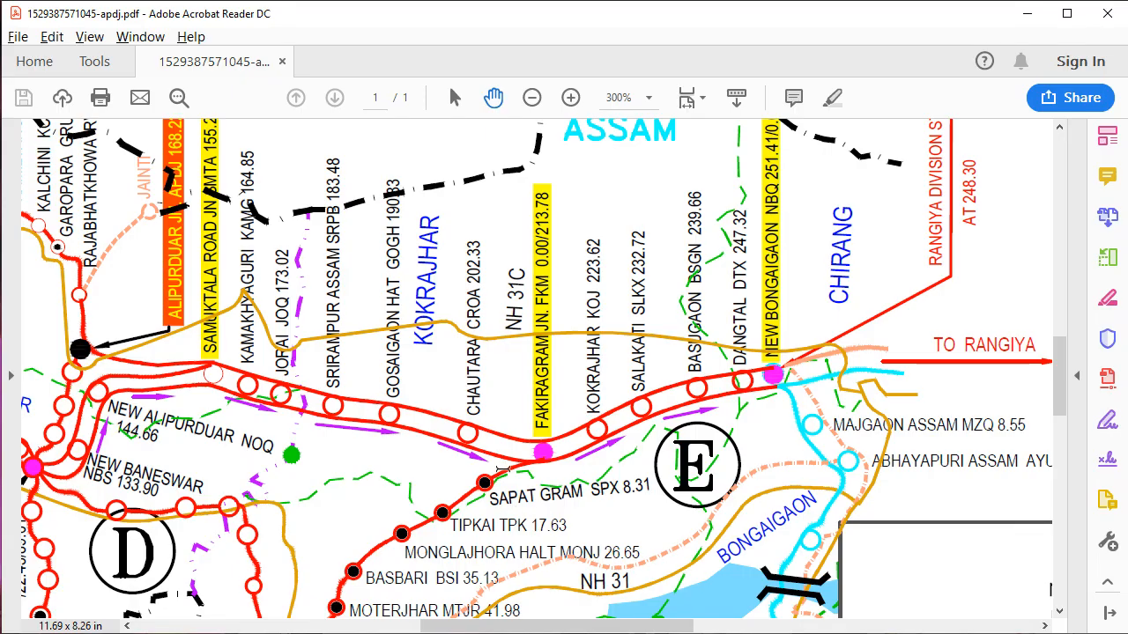
scroll(502, 469, down, 2)
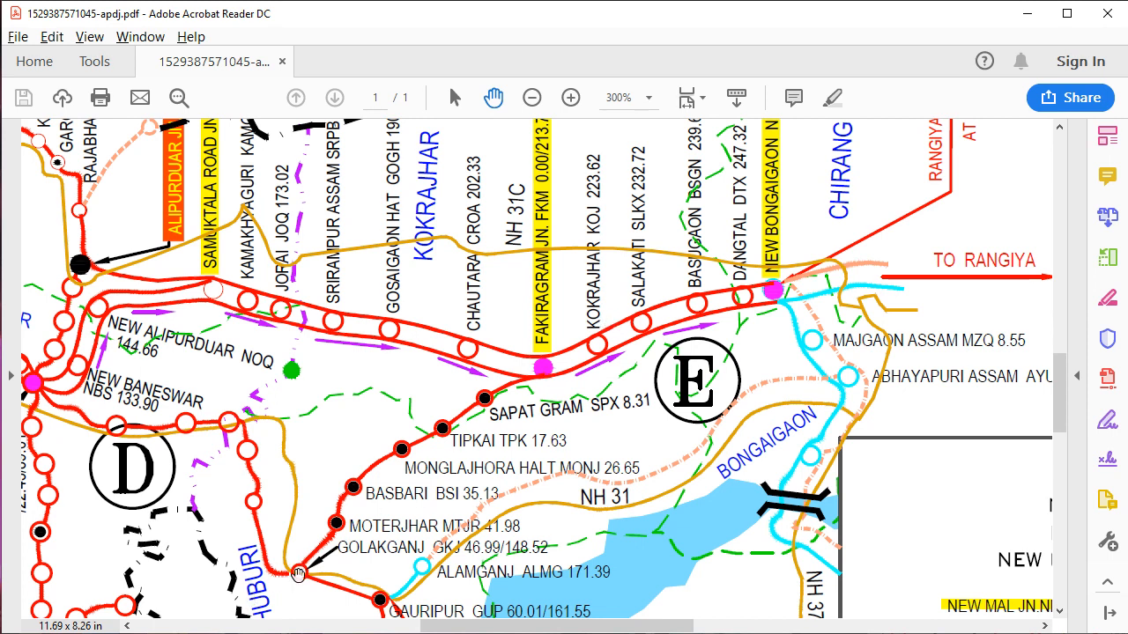
scroll(546, 368, down, 2)
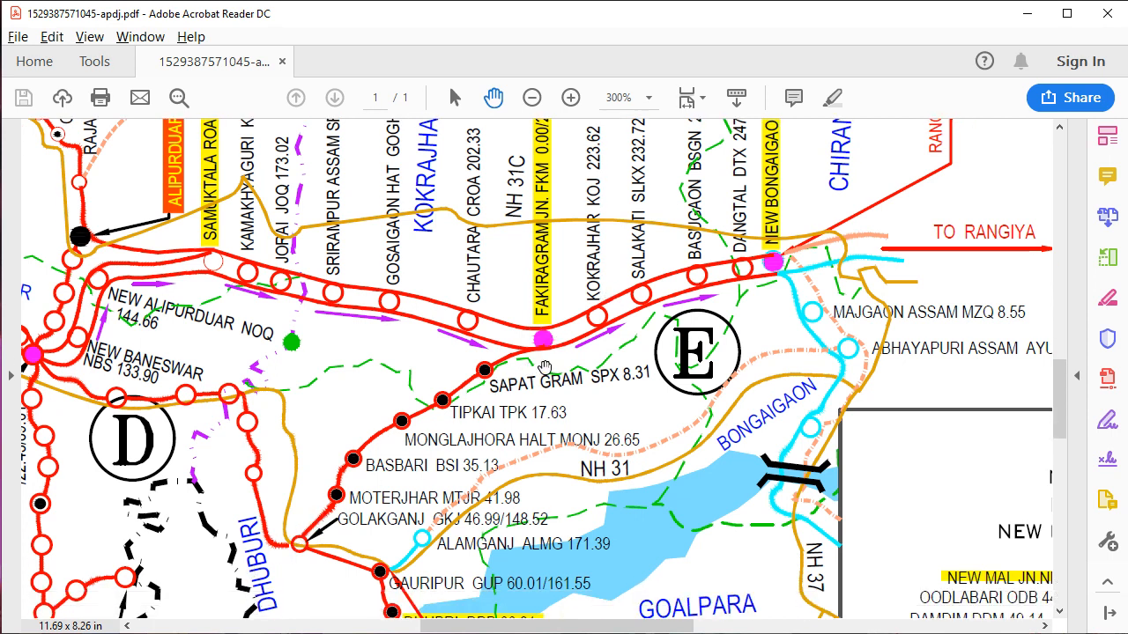
scroll(546, 369, up, 1)
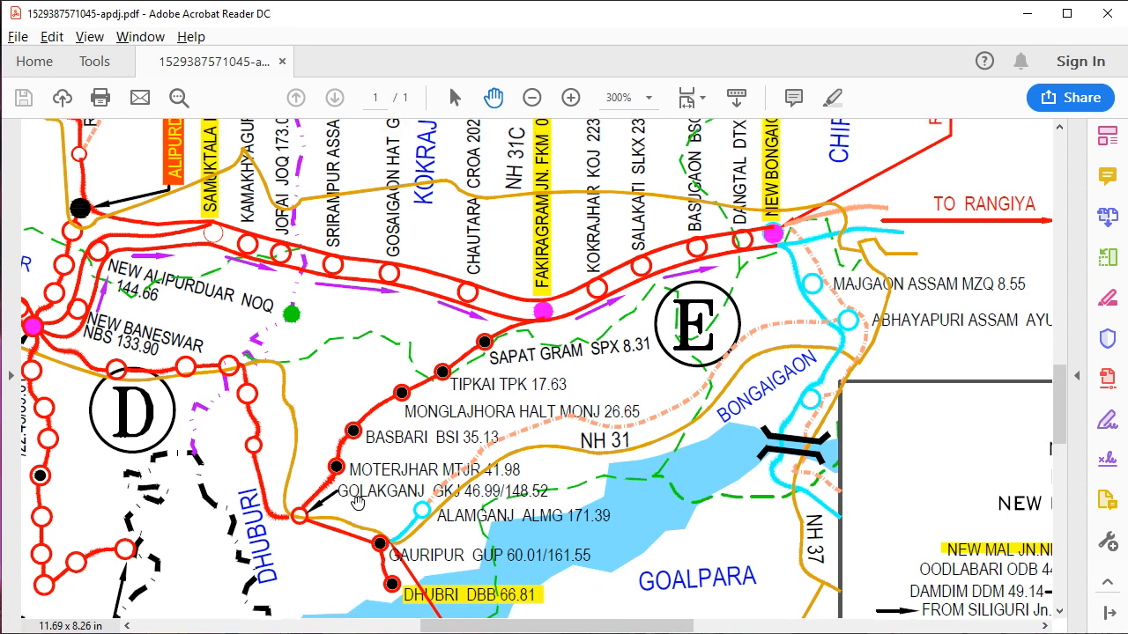
scroll(385, 519, up, 2)
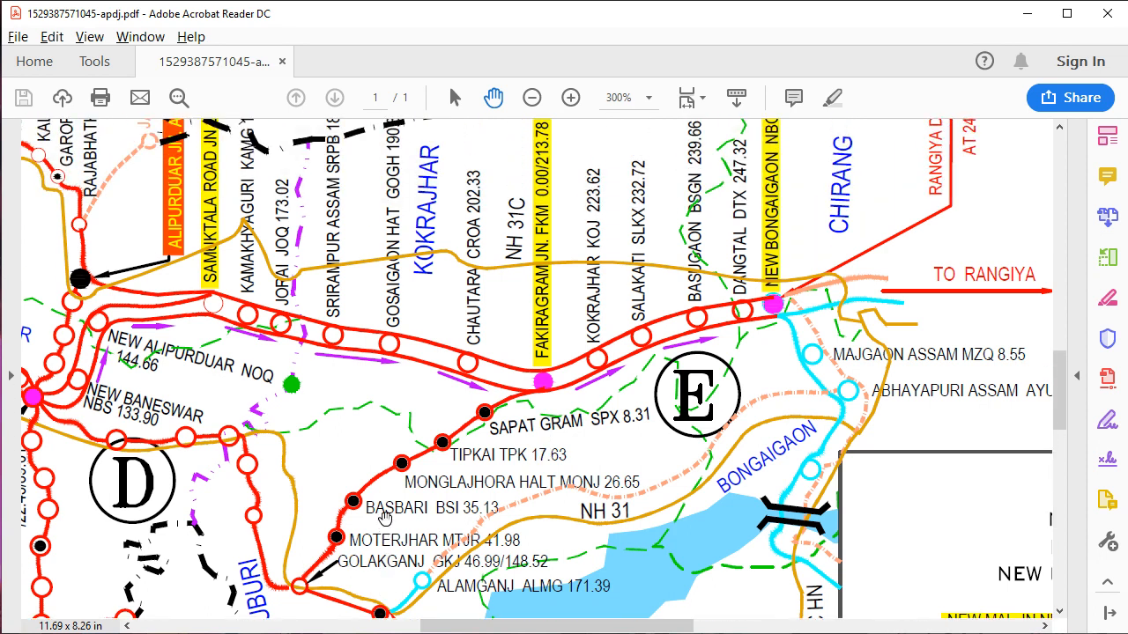
scroll(386, 520, down, 2)
scroll(377, 533, up, 1)
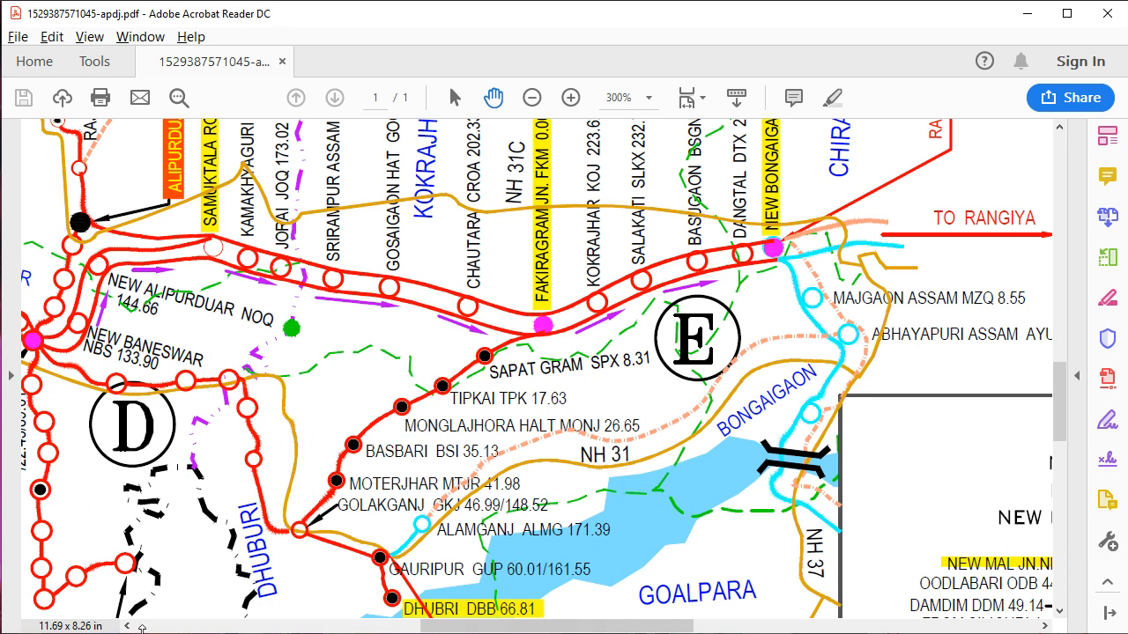
click(127, 627)
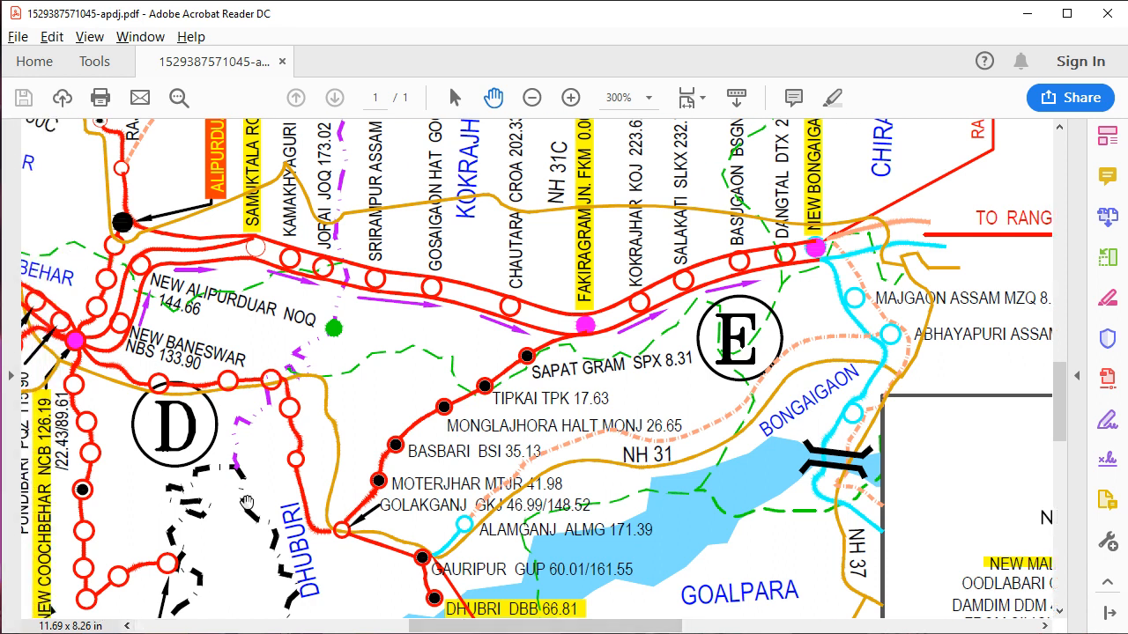
scroll(593, 325, down, 1)
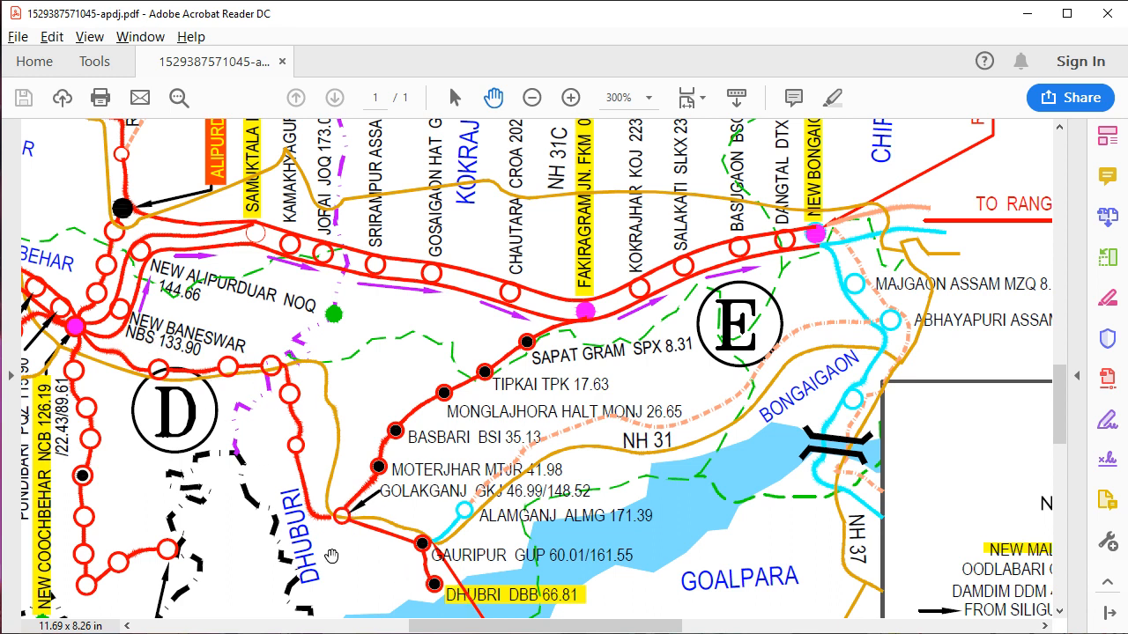
scroll(438, 500, down, 5)
scroll(437, 490, up, 4)
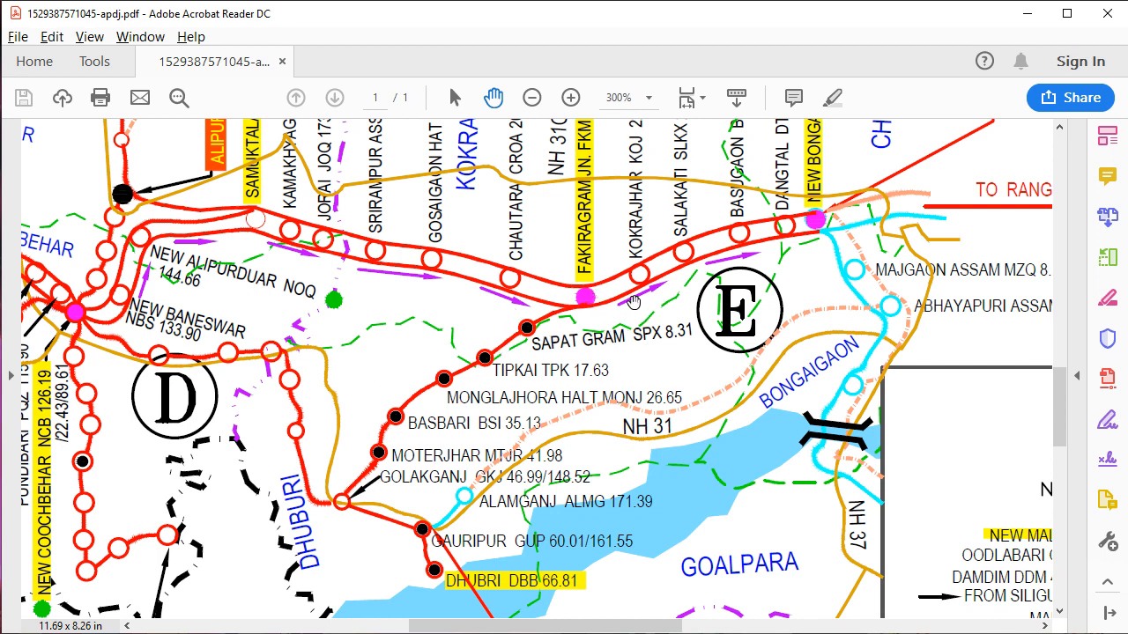
scroll(837, 317, up, 7)
scroll(837, 317, up, 2)
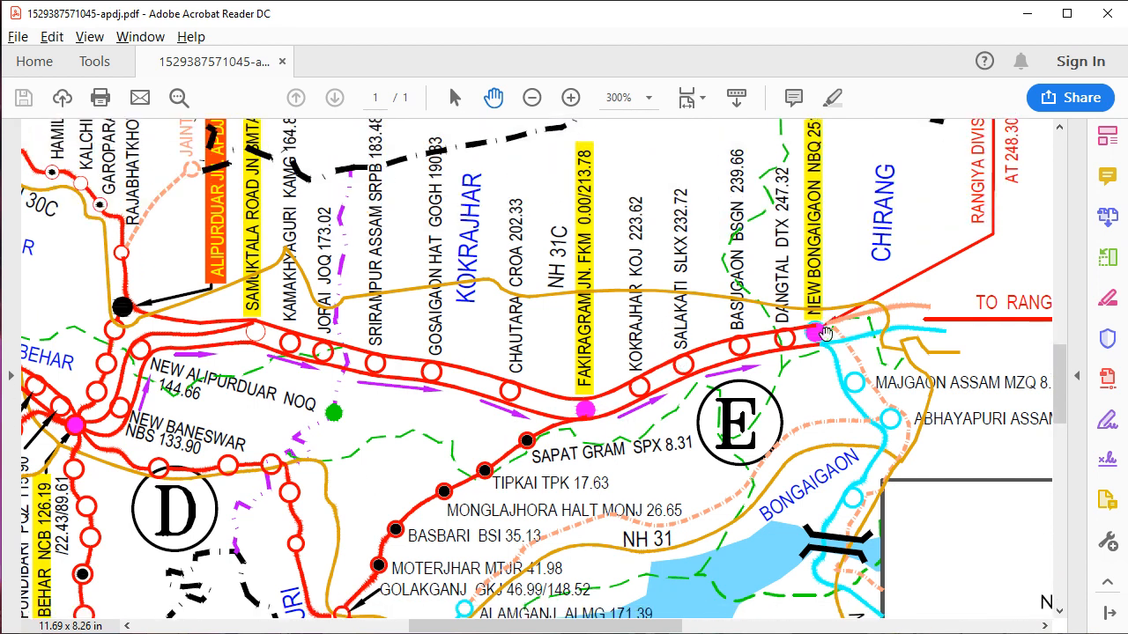
Switch back to the Wikidata item in Firefox and enter Kokrajhar railway station as the second adjacent station value
key(alt+Tab)
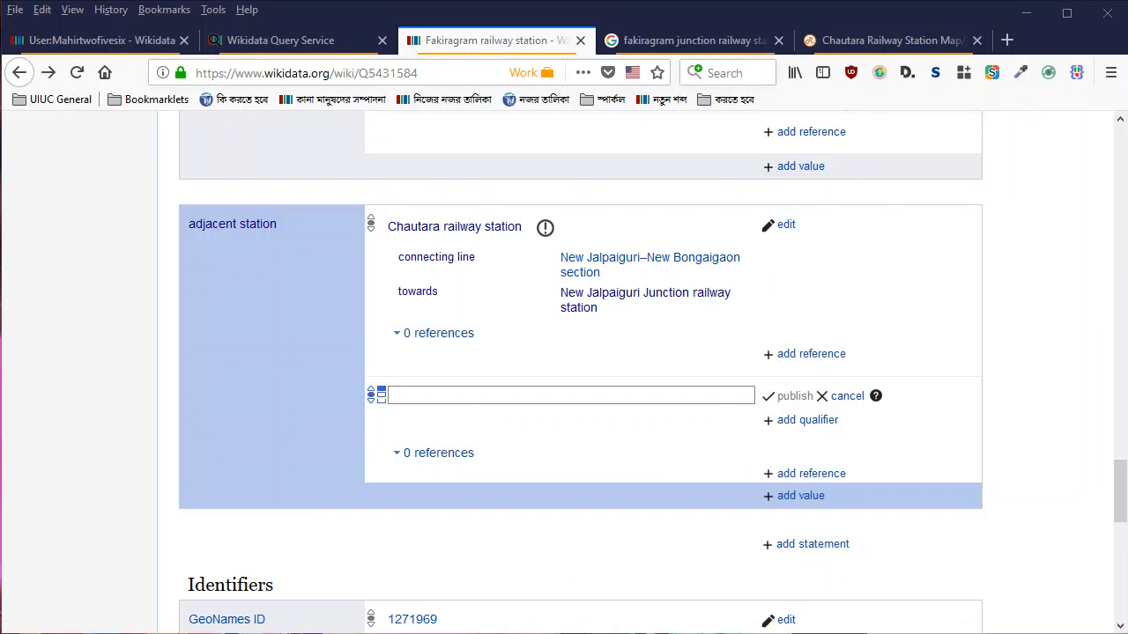
click(521, 401)
key(alt+Tab)
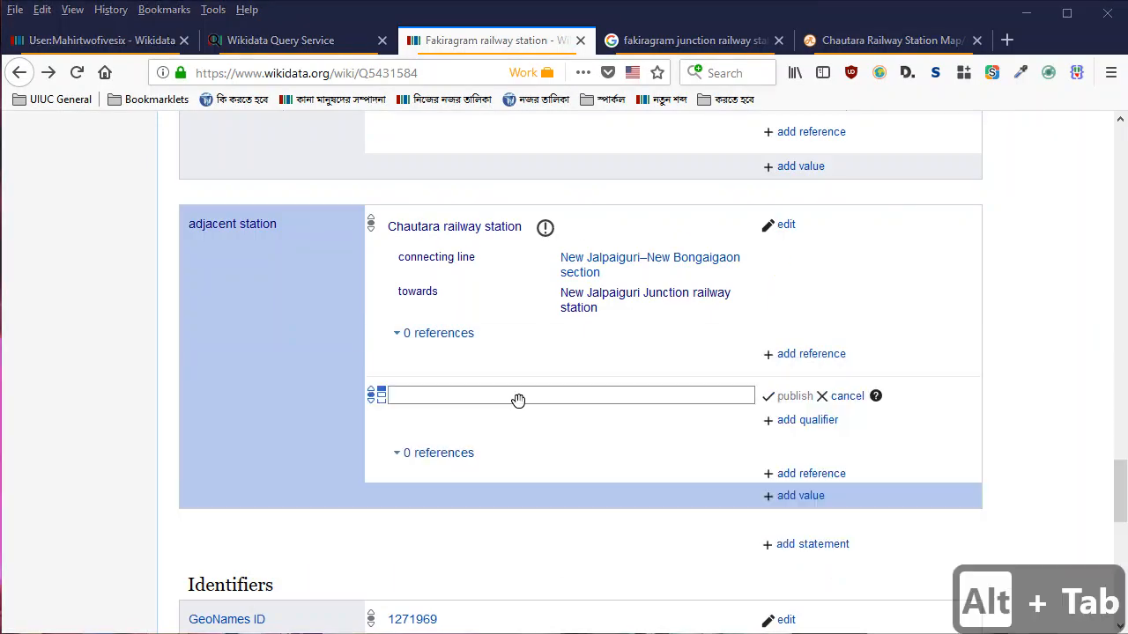
key(alt+Tab)
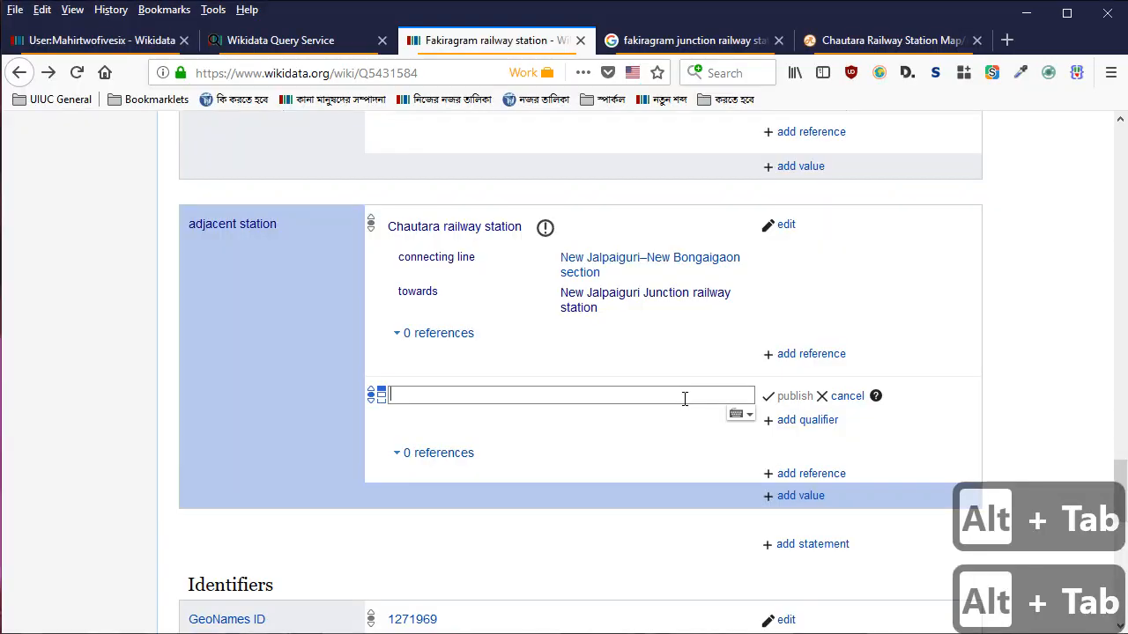
text(kko)
key(BackSpace)
key(BackSpace)
text(okrajhar)
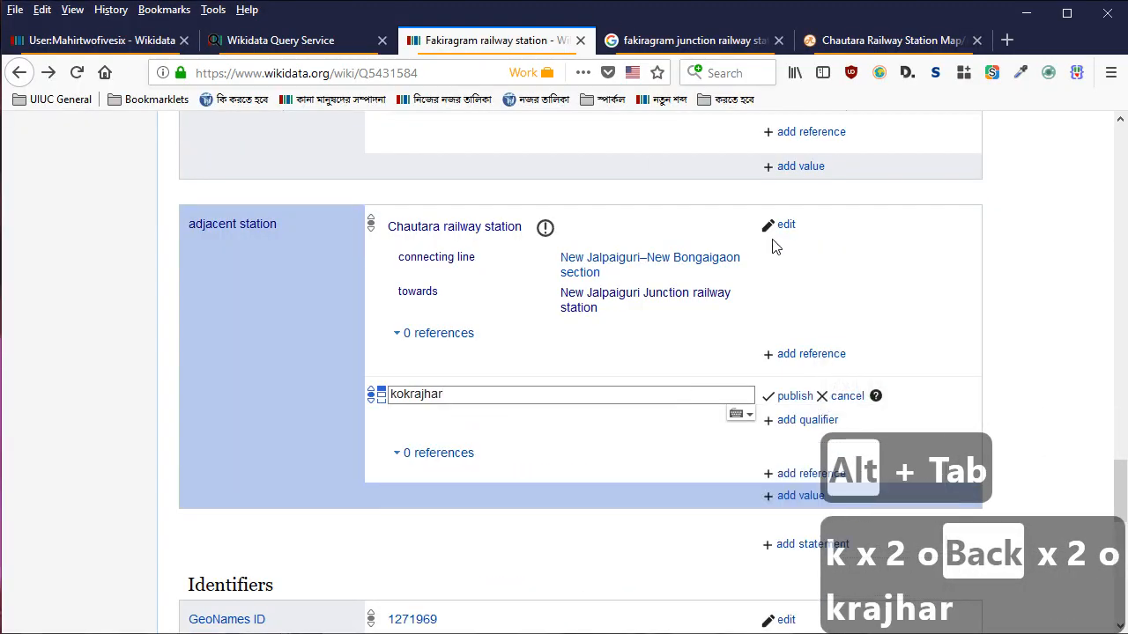
key(BackSpace)
text(r)
key(Down)
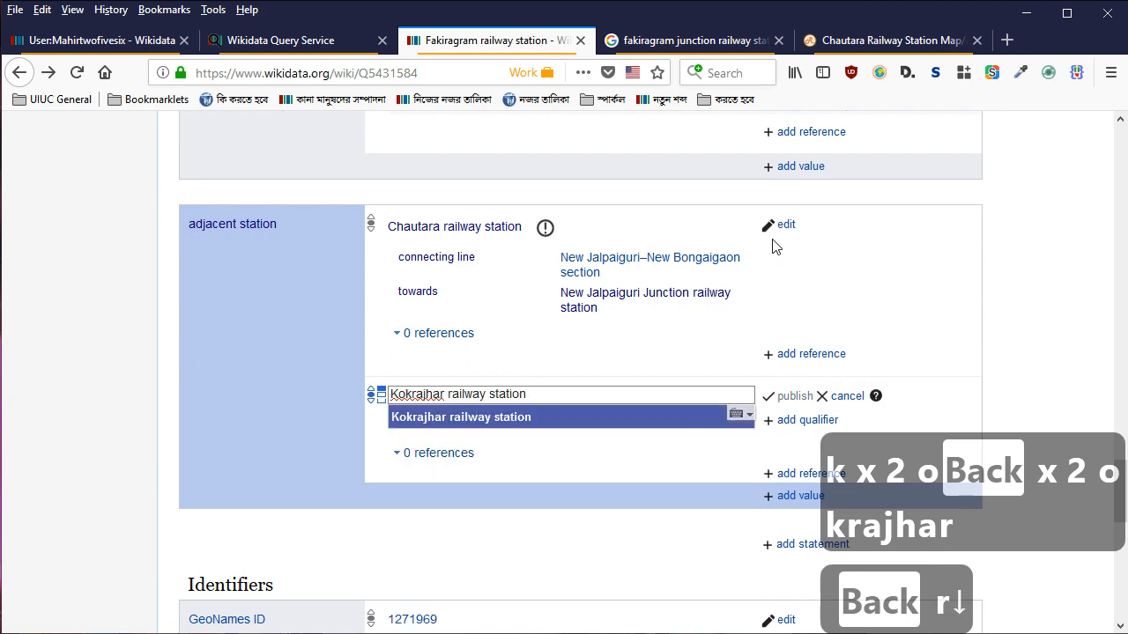
key(Return)
Add a connecting line (P81) qualifier with the value New Jalpaiguri–New Bongaigaon section to the Kokrajhar railway station value
key(Tab)
key(Return)
text(p81)
key(Down)
key(Return)
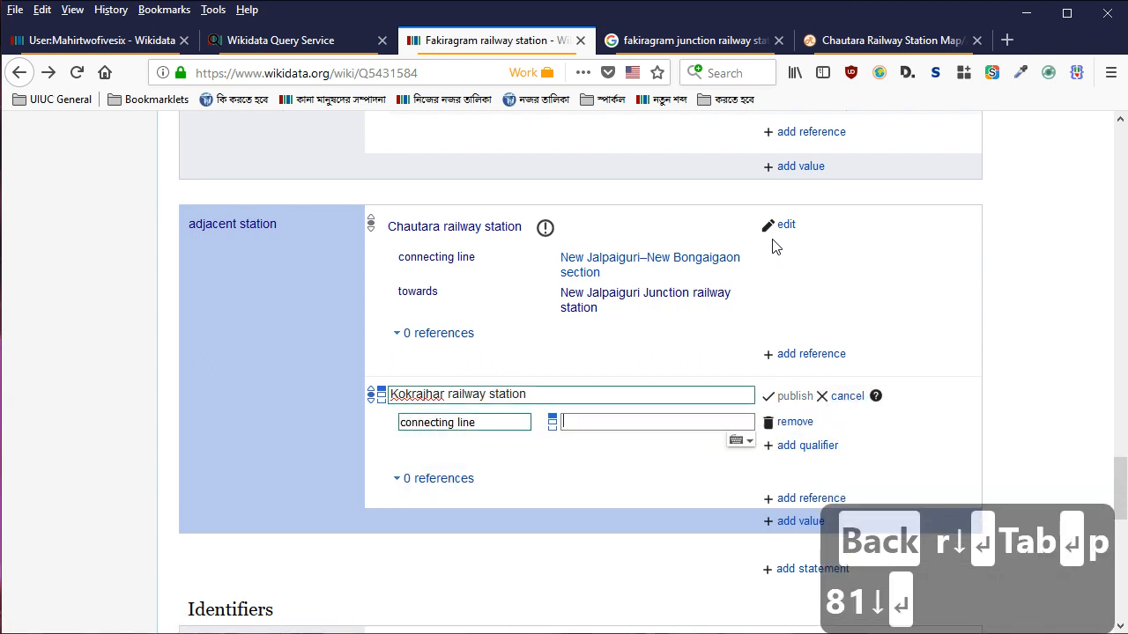
text(n)
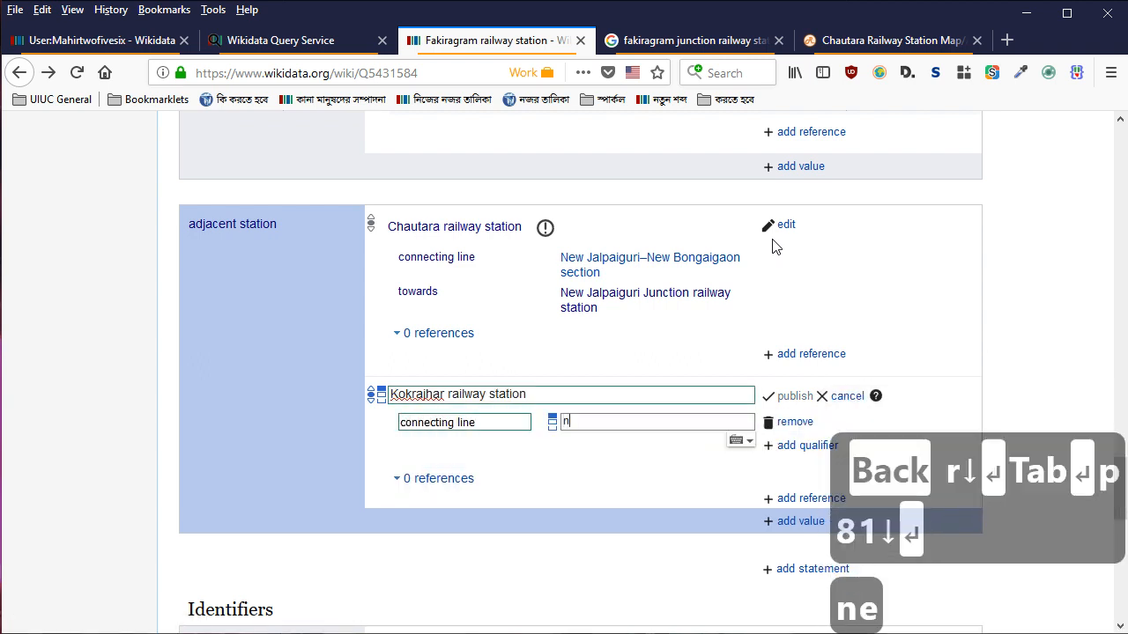
text(ew jalpaiguri)
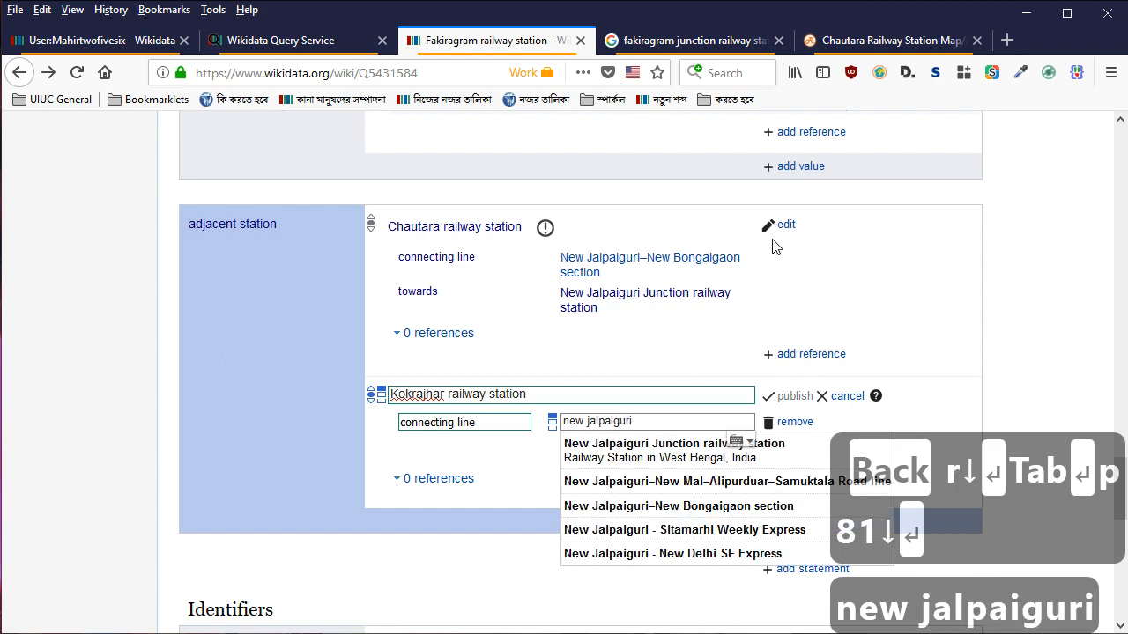
key(Down)
key(Down)
key(Down)
key(Return)
Add a towards (P5051) qualifier with the value New Bongaigaon railway station to the Kokrajhar value and publish the statement
key(Tab)
key(Tab)
key(Return)
text(p5051)
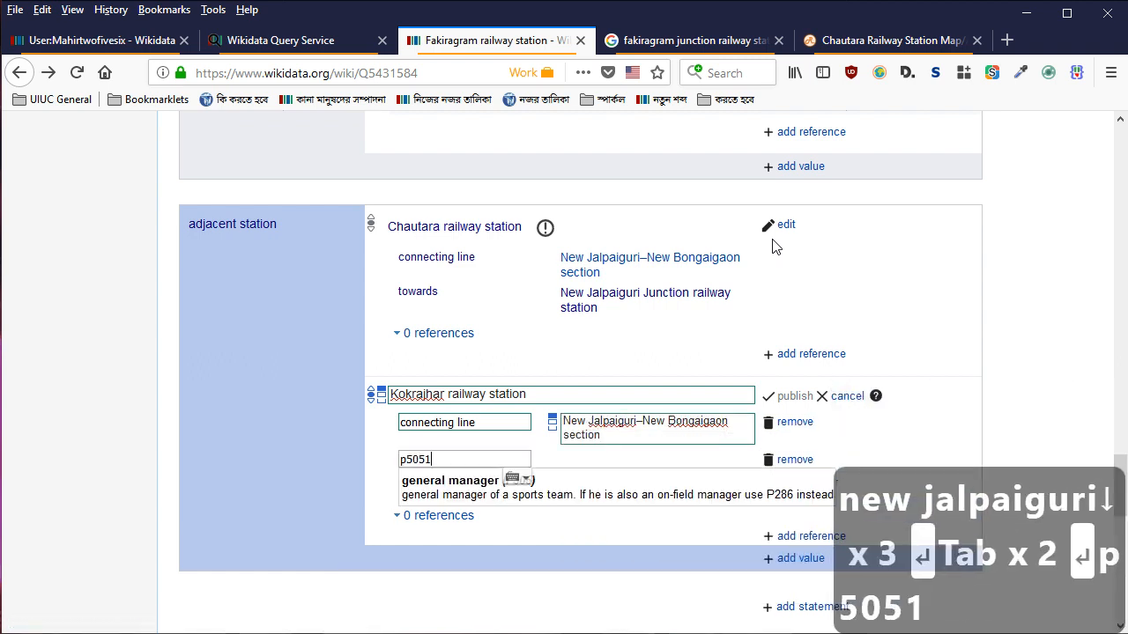
key(Down)
key(Return)
text(new bongaigaon)
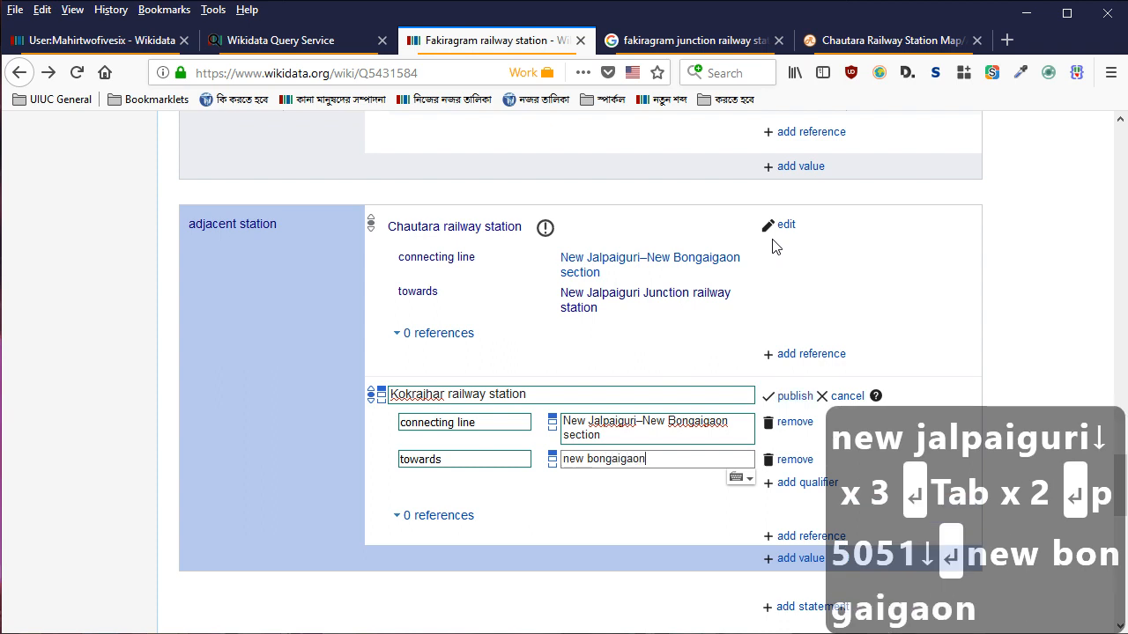
key(Down)
key(Down)
key(Down)
key(Return)
key(Return)
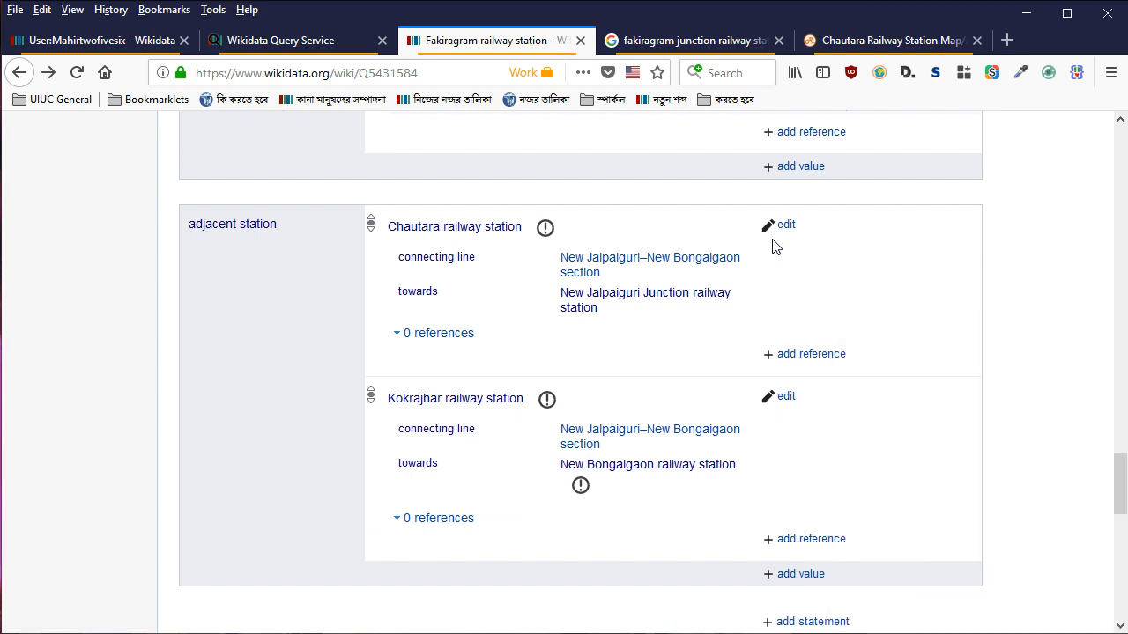
Review the adjacent station statements and expand the references of the Indian Railways station code statement
scroll(587, 402, down, 2)
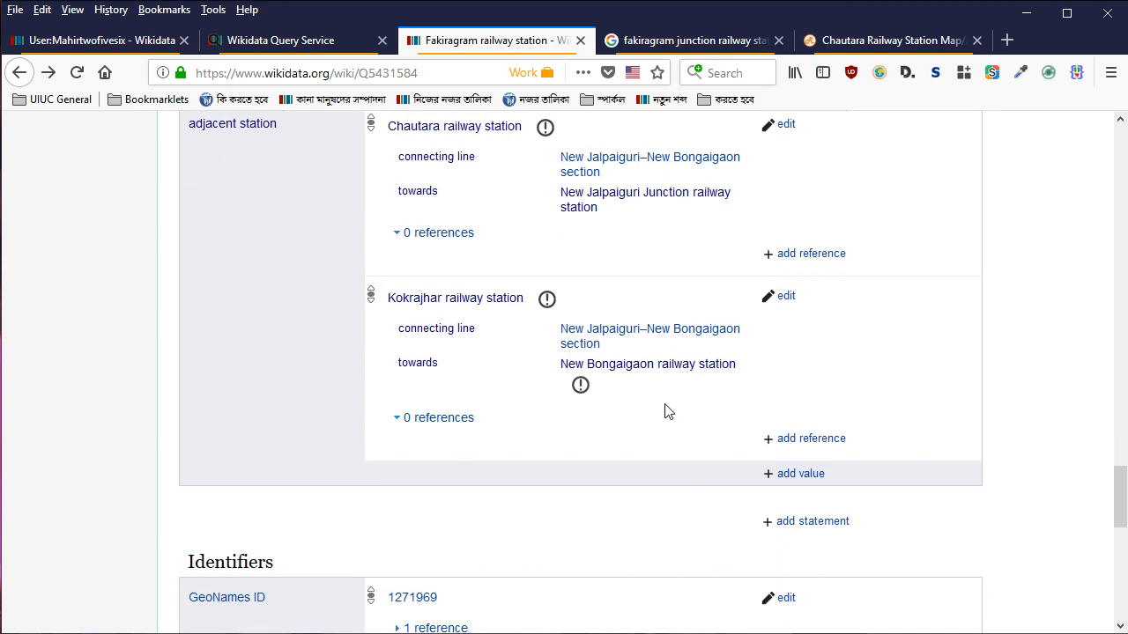
scroll(573, 448, up, 2)
scroll(578, 440, down, 2)
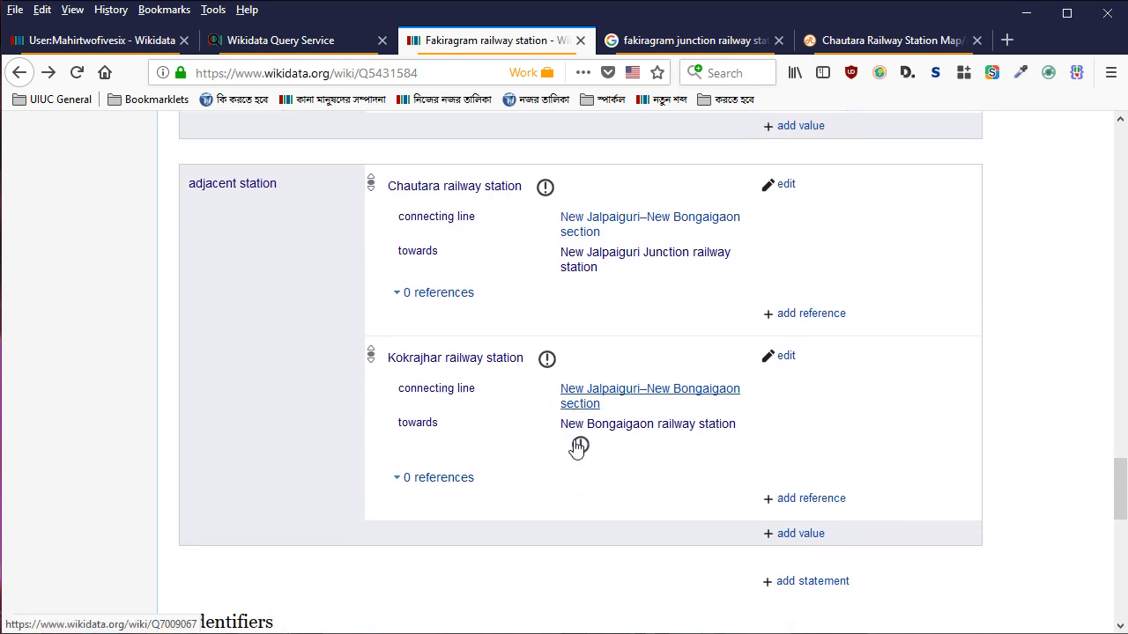
scroll(483, 317, down, 2)
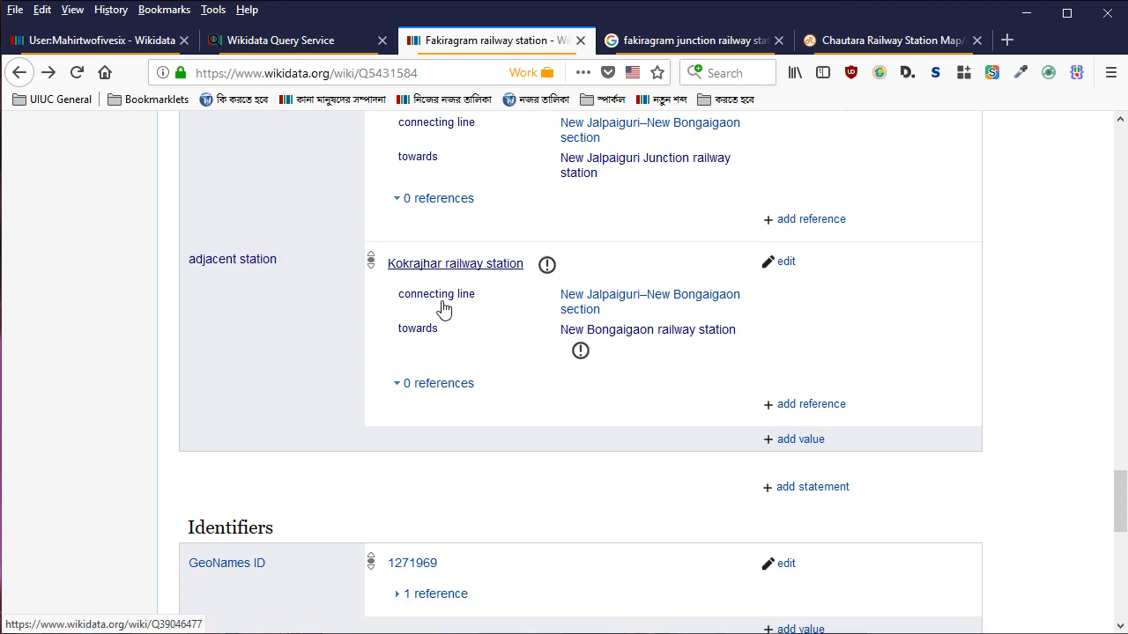
scroll(529, 260, down, 6)
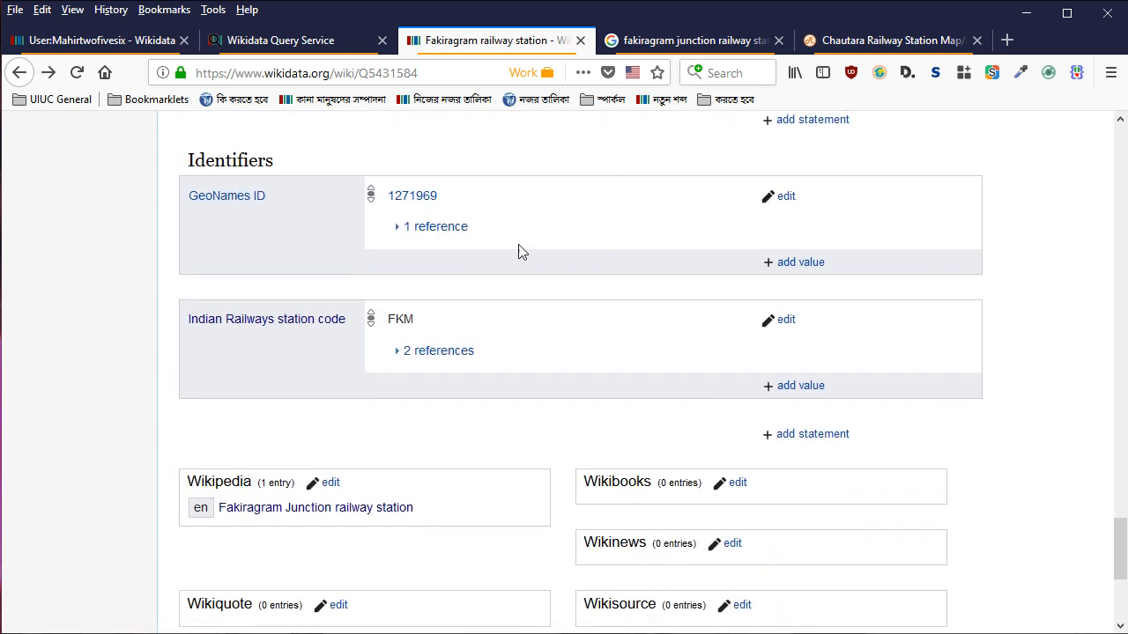
click(440, 353)
scroll(439, 364, down, 2)
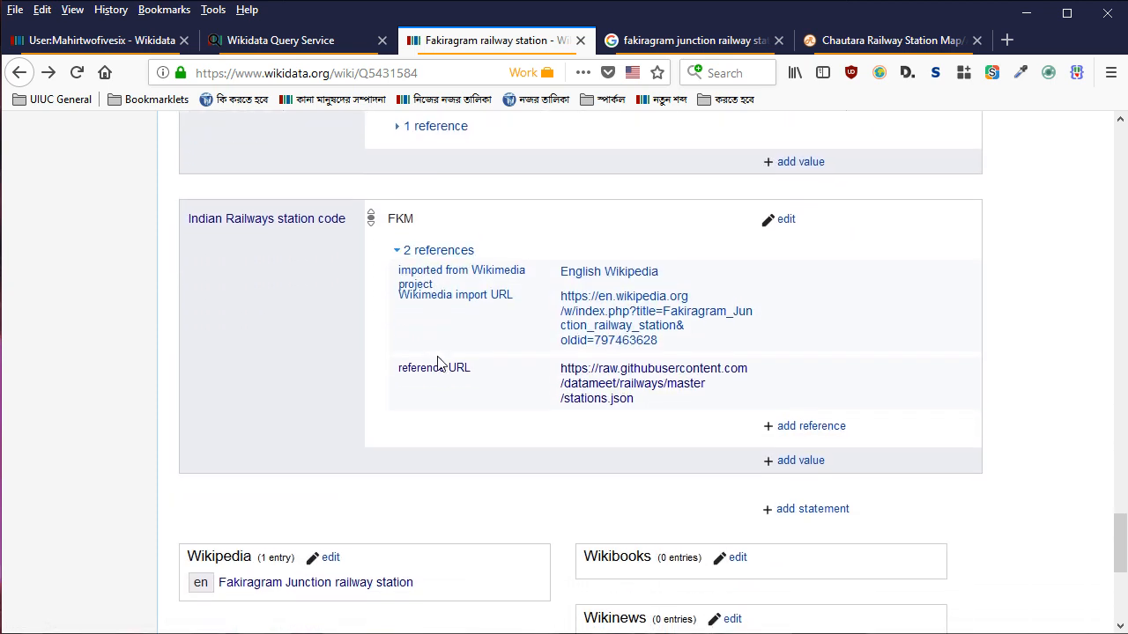
Switch to the railway map PDF in Acrobat Reader and back to Firefox, copying the map's web address
key(alt+Tab)
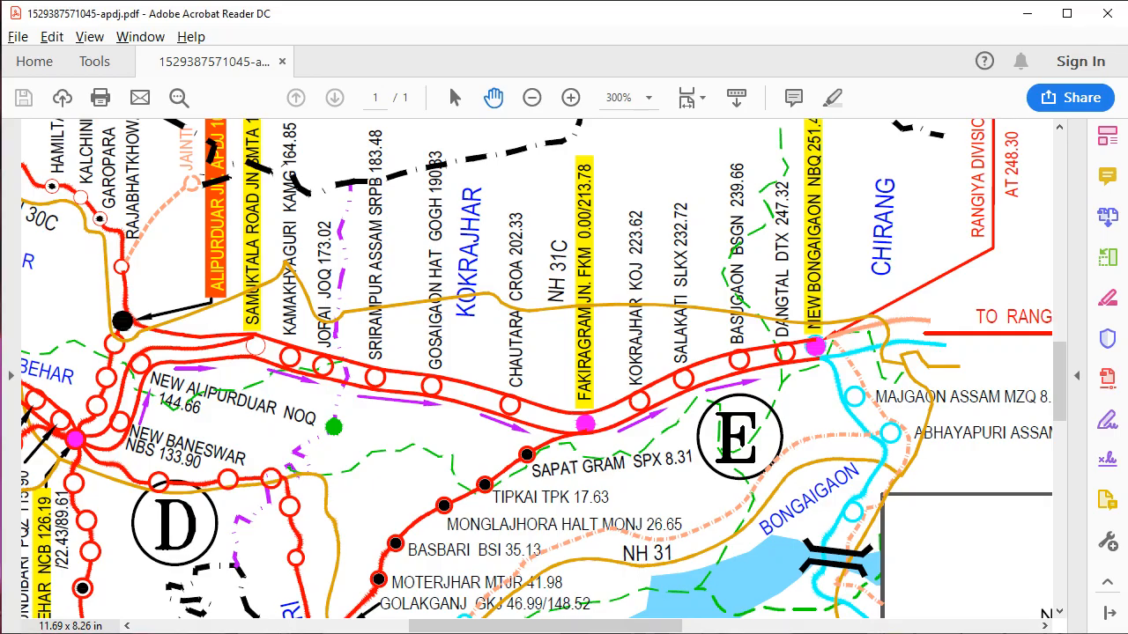
key(alt+Tab)
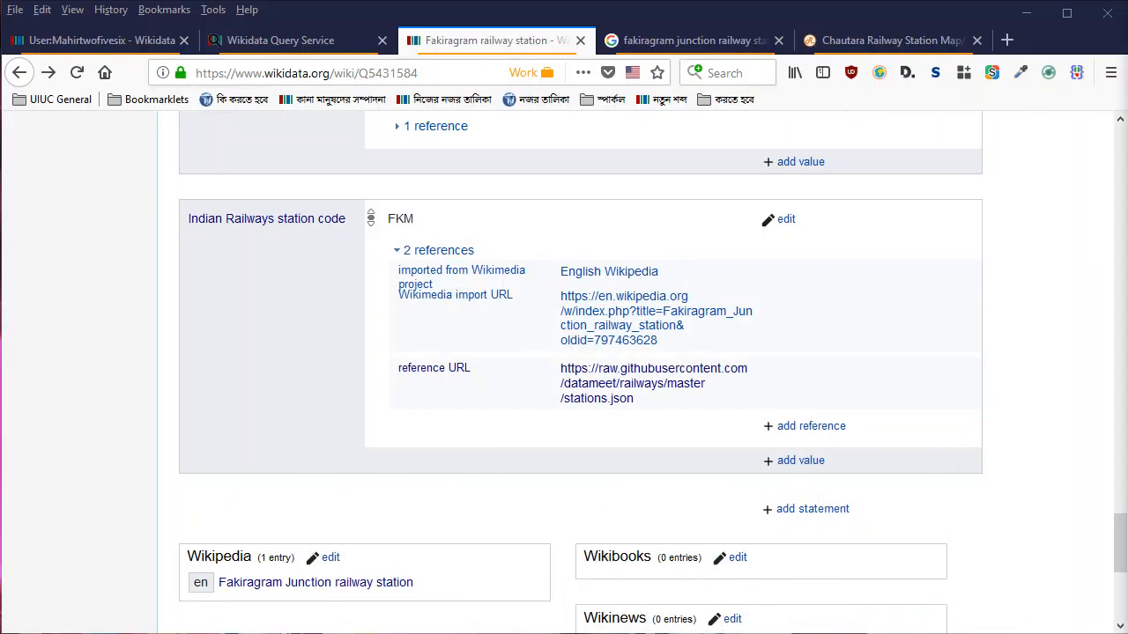
key(ctrl+c)
key(ctrl+c)
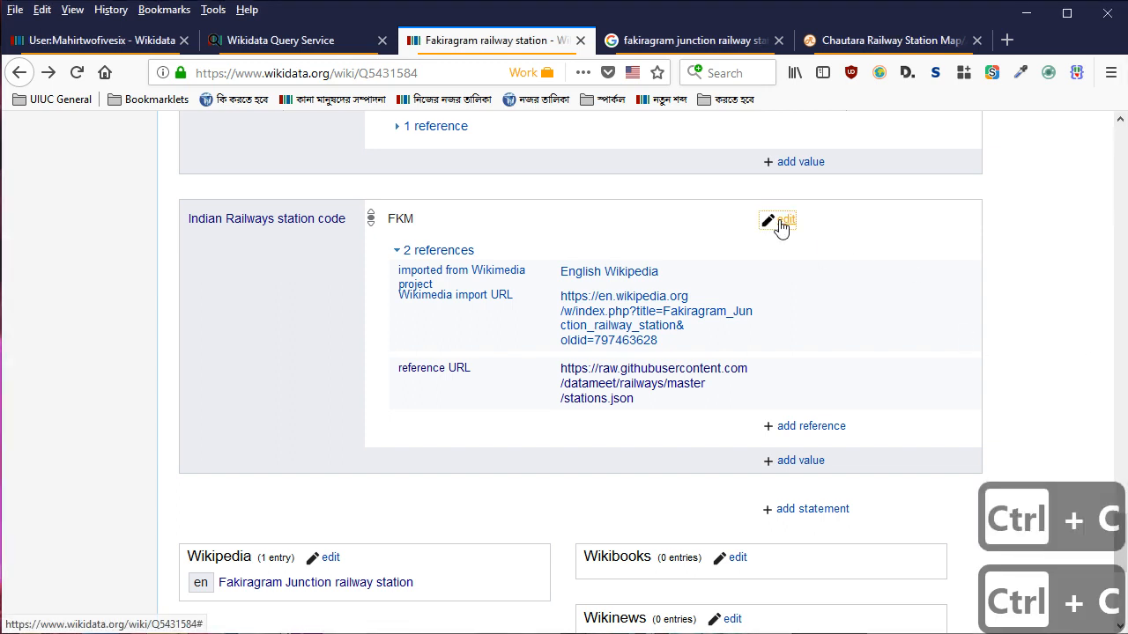
click(782, 222)
scroll(712, 305, down, 2)
scroll(709, 276, up, 2)
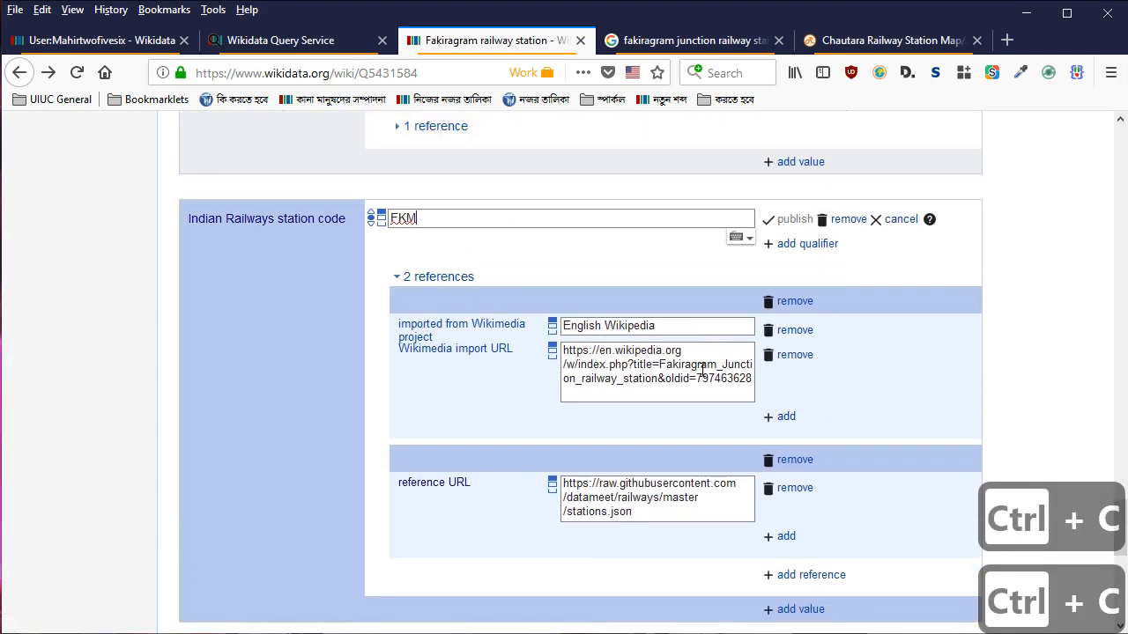
click(790, 303)
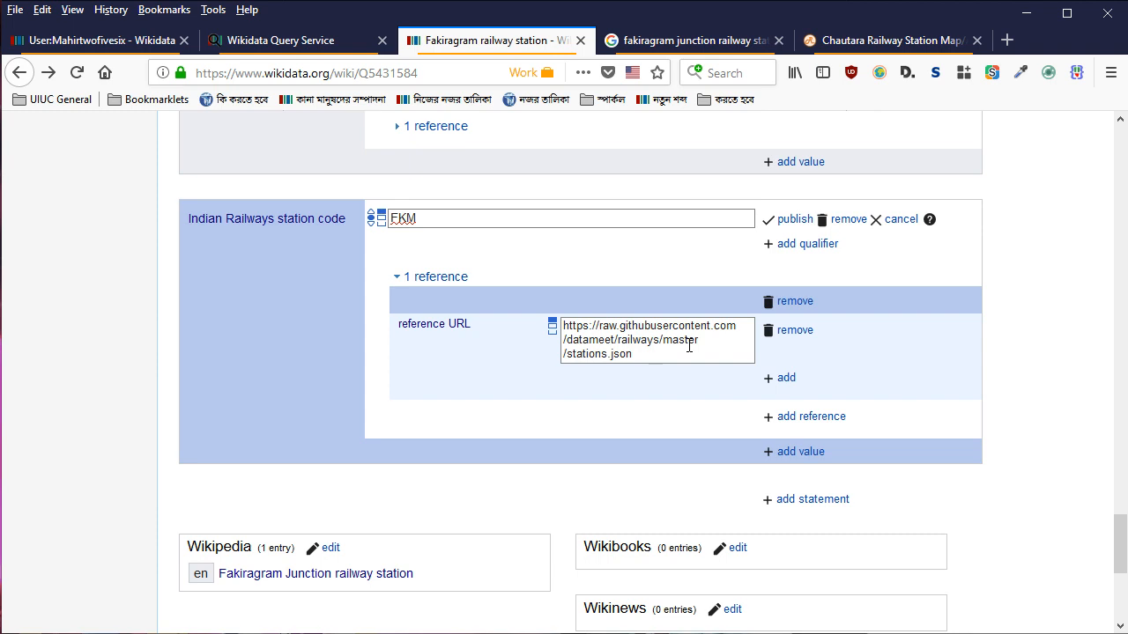
triple_click(628, 339)
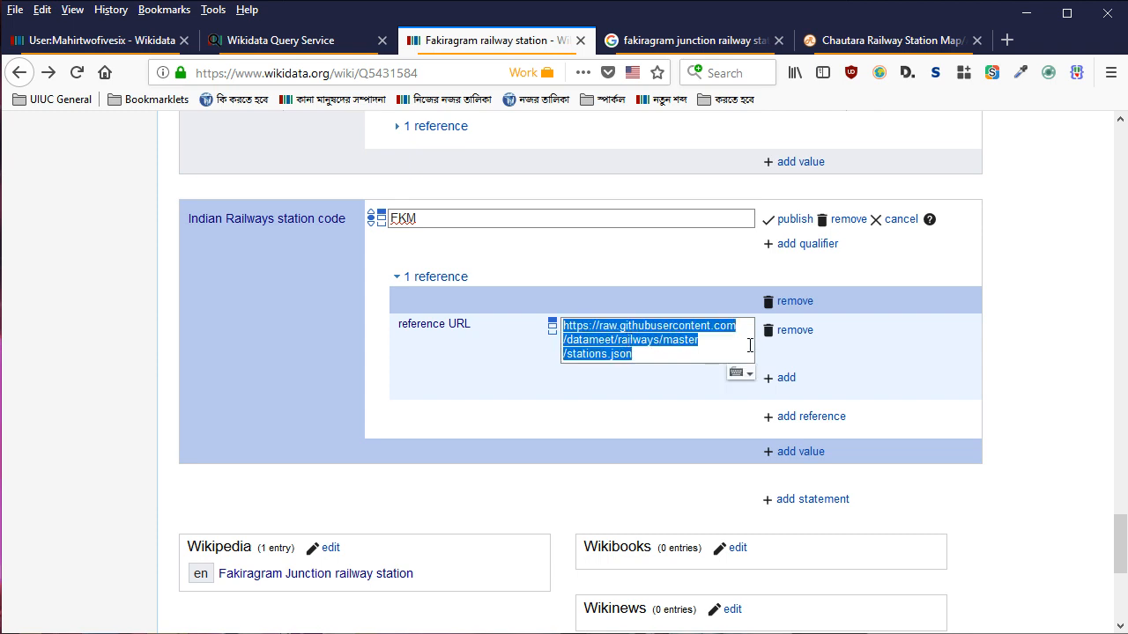
key(ctrl+v)
Add last update 31 March 2018 to the station code's reference and publish the statement
key(Tab)
key(Tab)
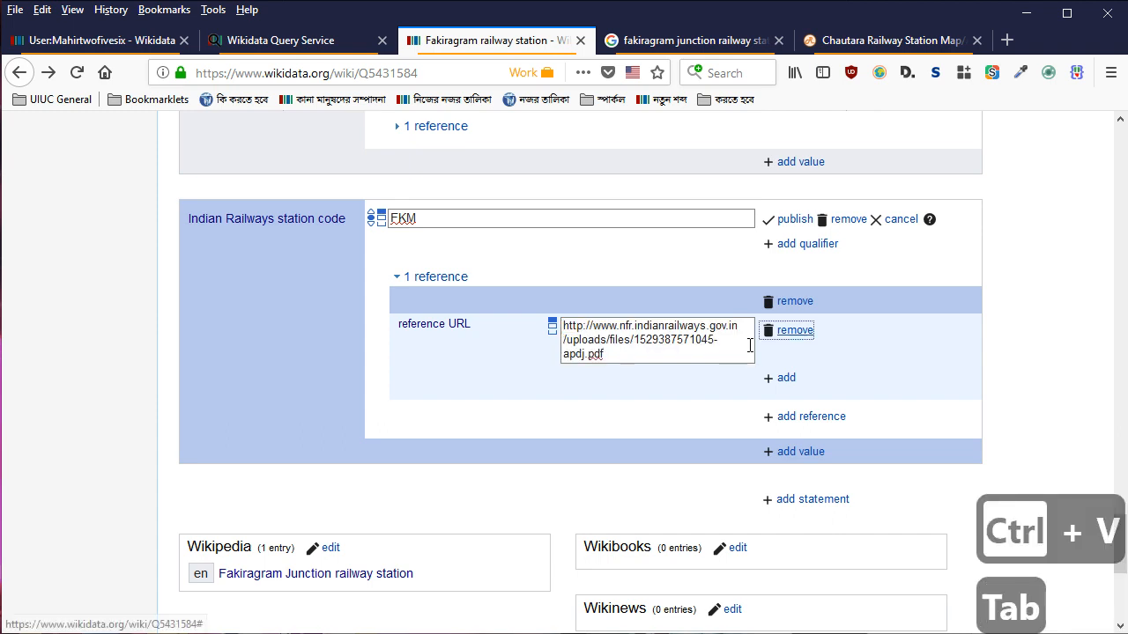
key(Return)
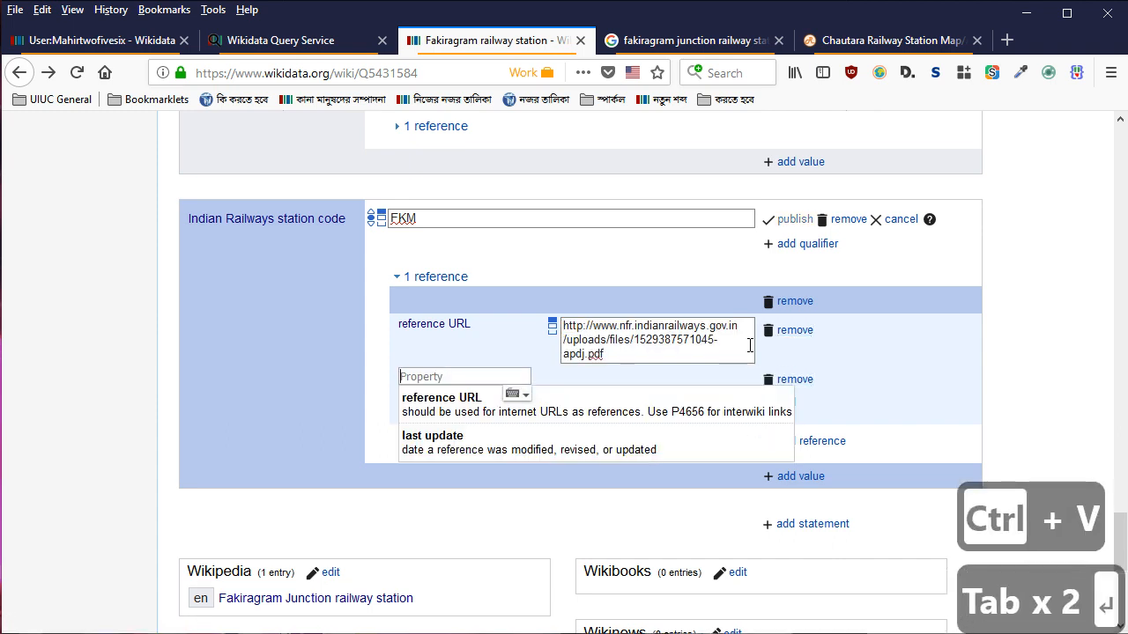
key(Down)
key(Down)
key(Return)
text(31 )
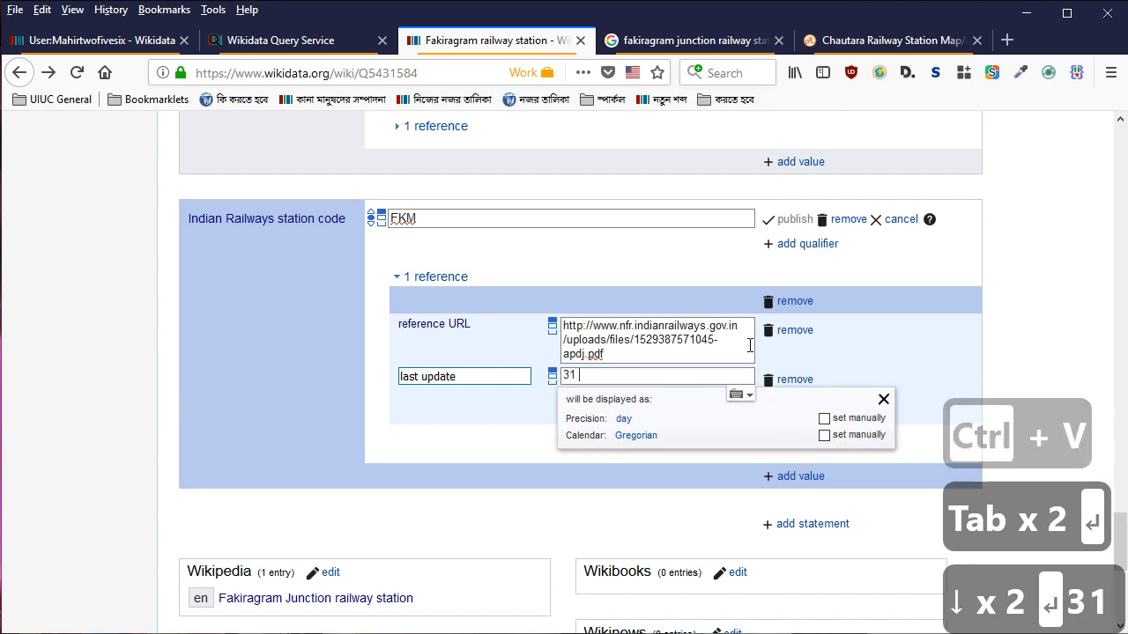
text(mar 2018)
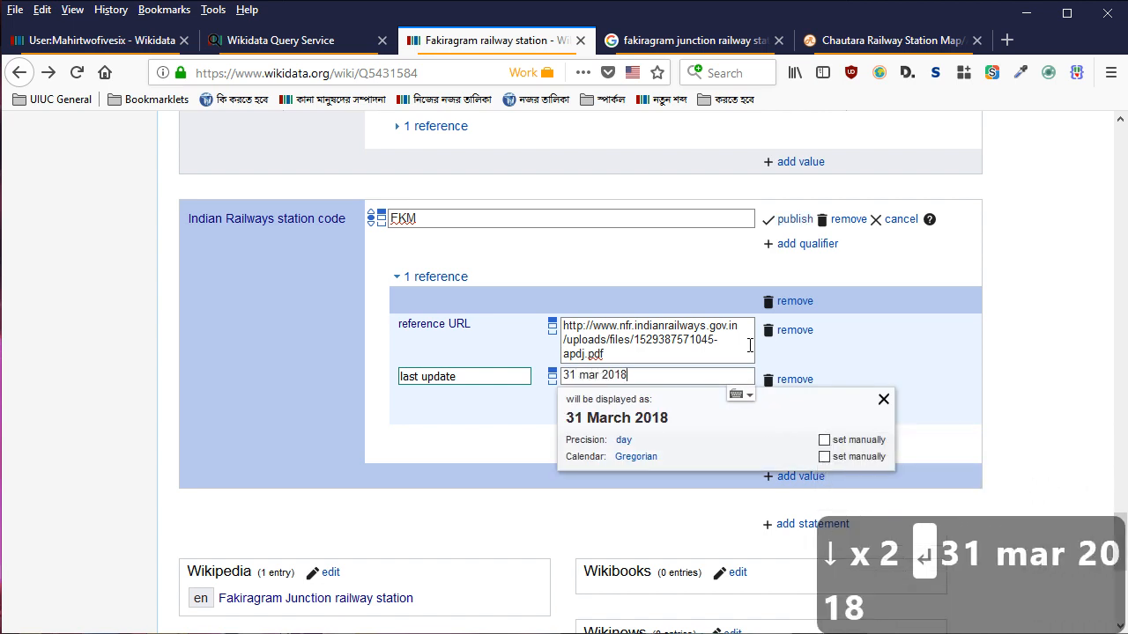
key(Return)
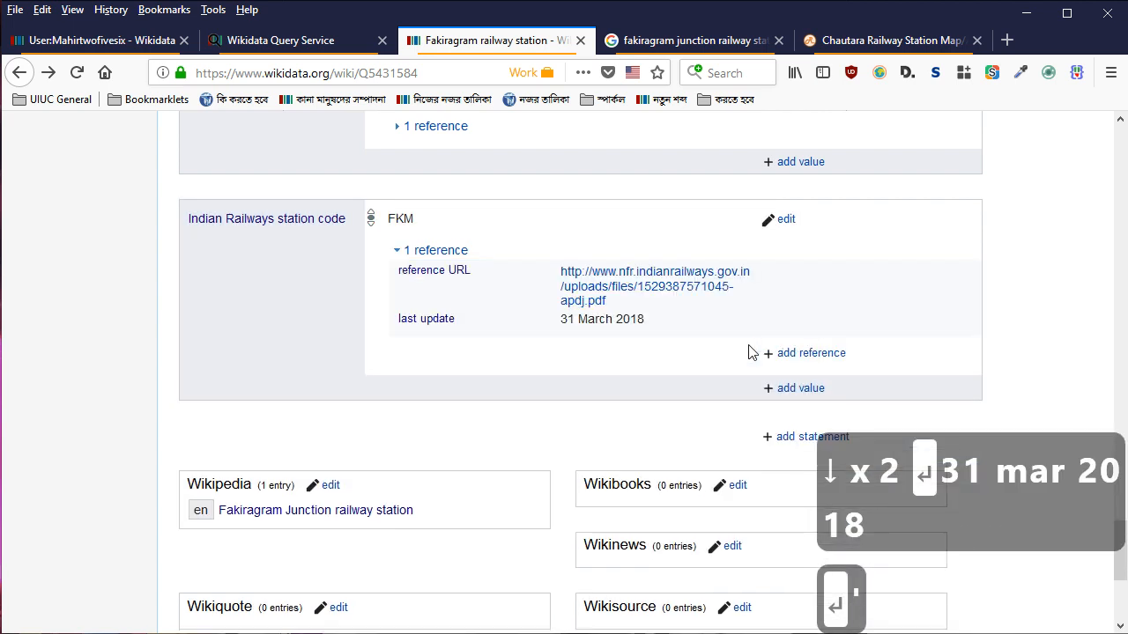
Open the Kokrajhar railway station item from the adjacent station statement
scroll(752, 352, up, 3)
scroll(428, 435, up, 5)
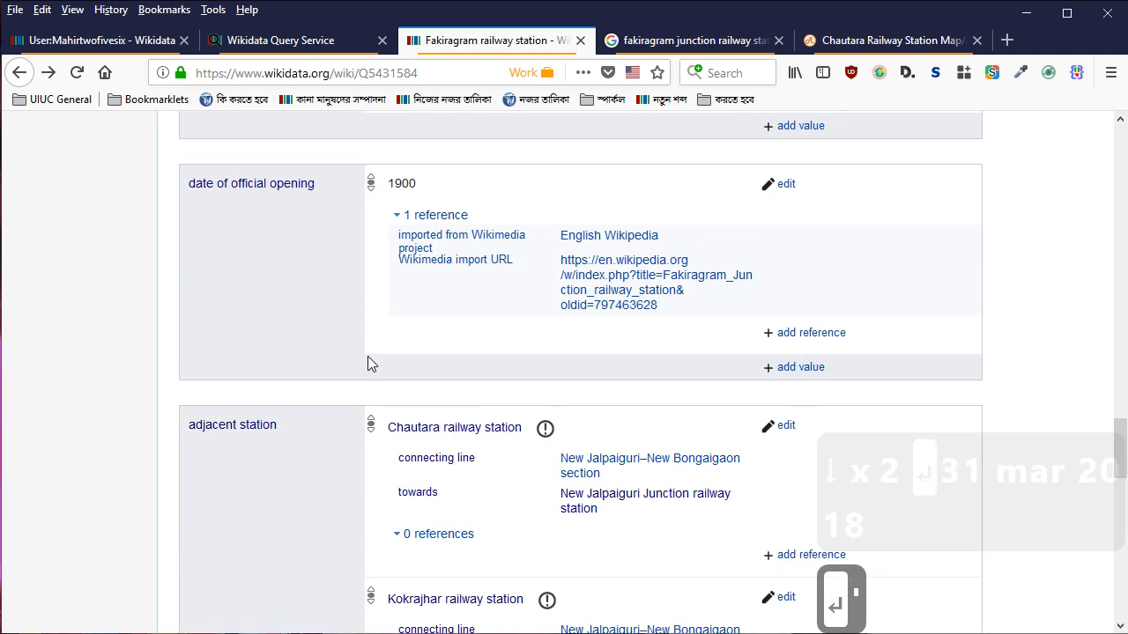
scroll(379, 357, down, 6)
scroll(484, 363, up, 2)
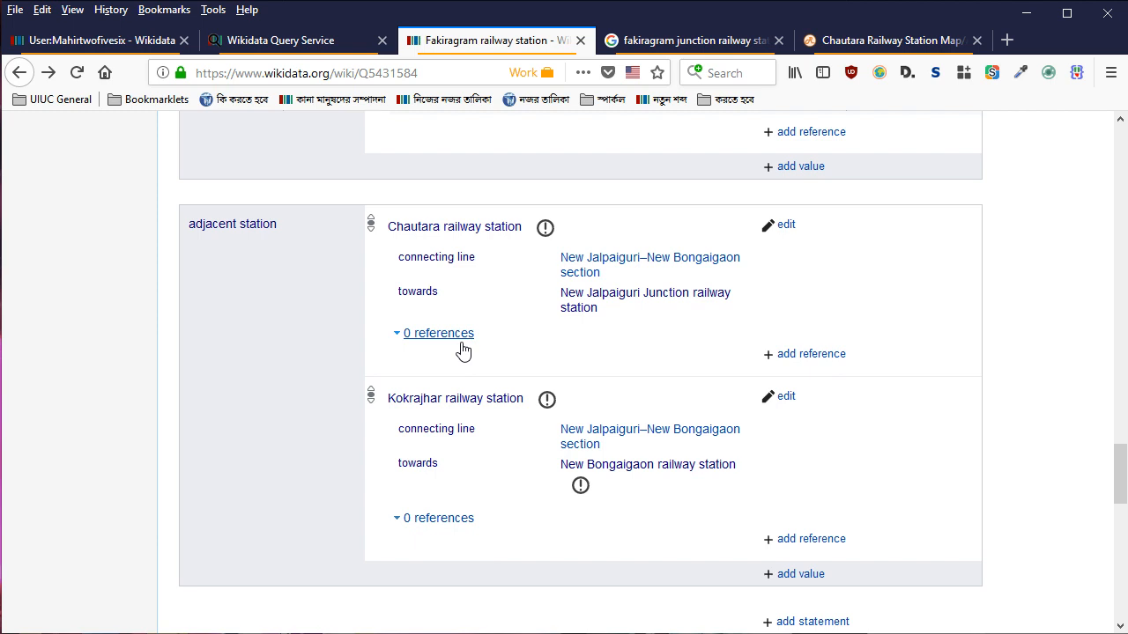
click(438, 399)
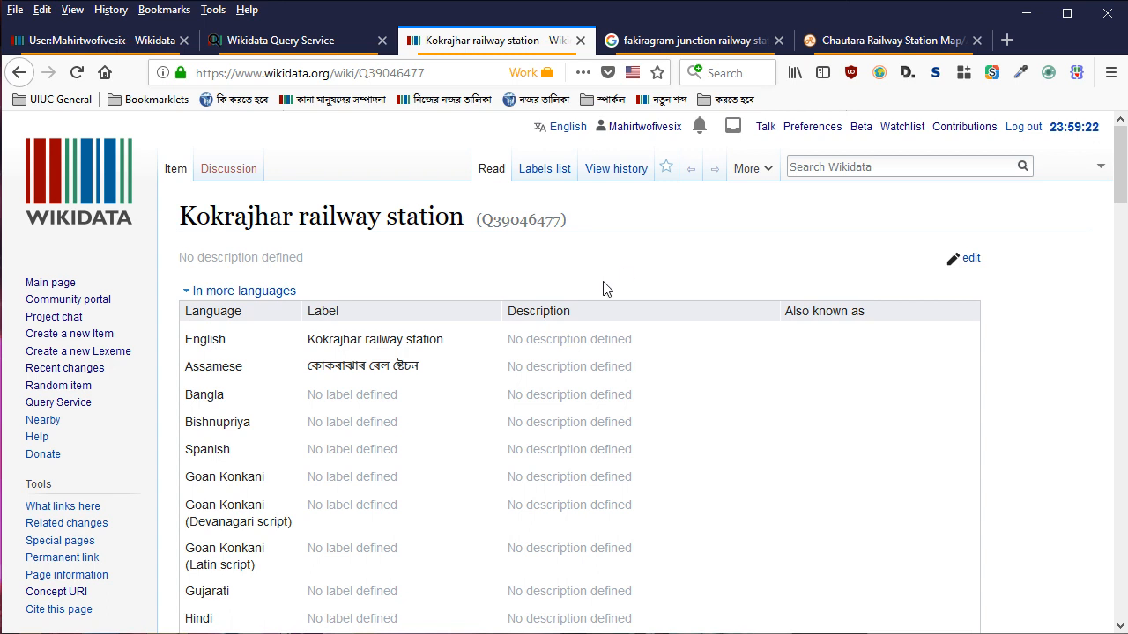
Start editing the Kokrajhar item's labels and enter কোকরাঝার রেলওয়ে স্টেশন as the Bangla label
scroll(534, 221, down, 4)
scroll(675, 226, up, 2)
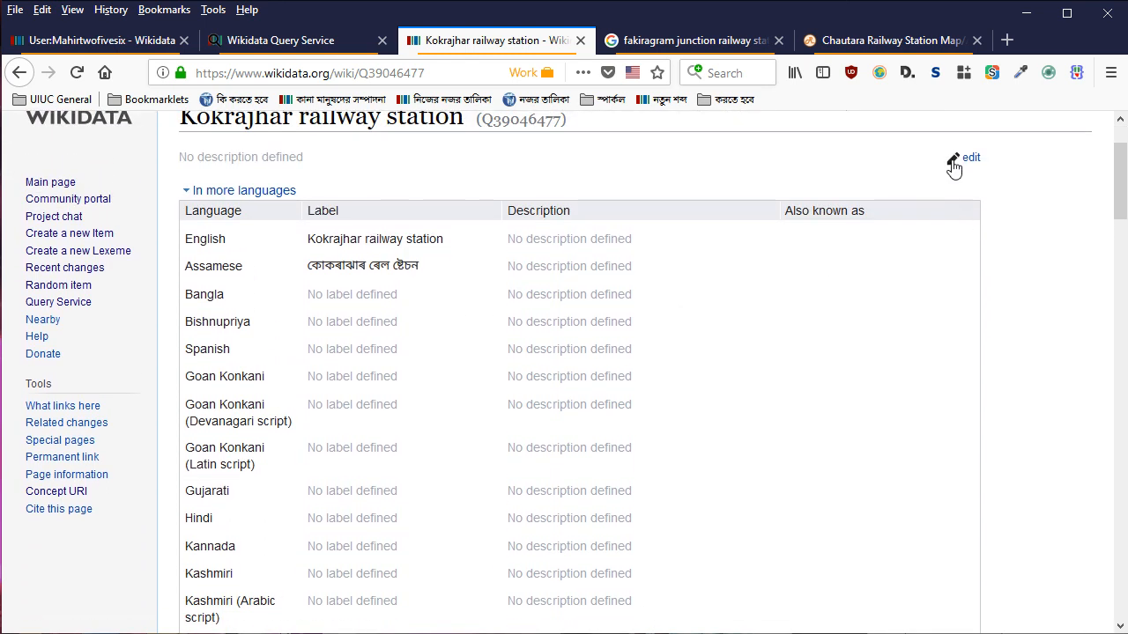
click(365, 315)
text(kOkra)
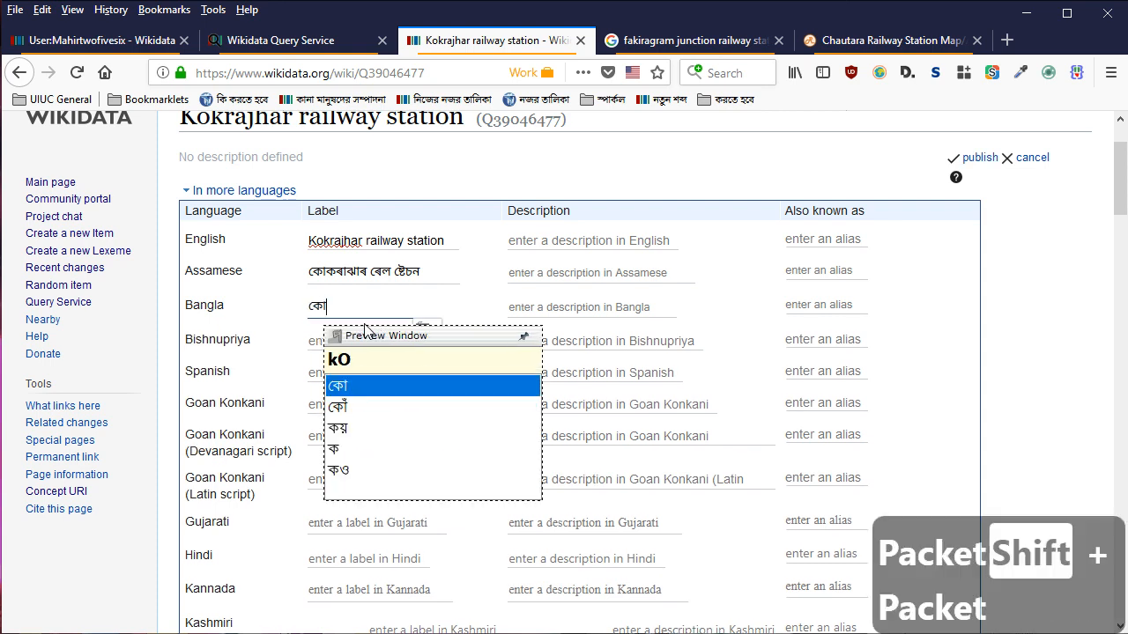
text(jhar )
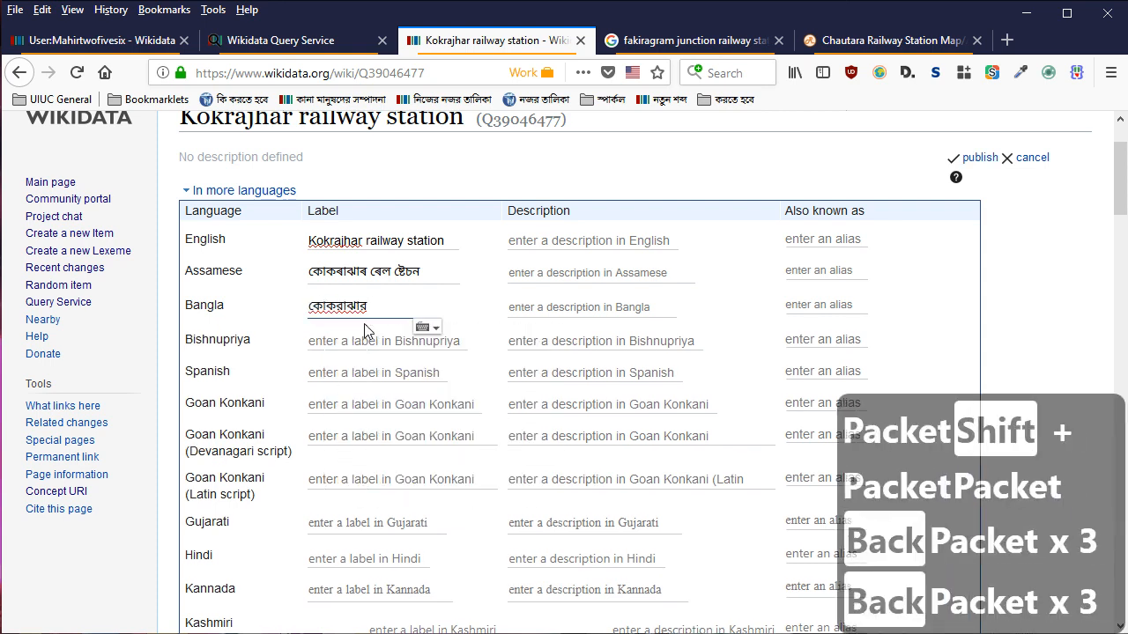
text(রেলওয়ে স্টেশন)
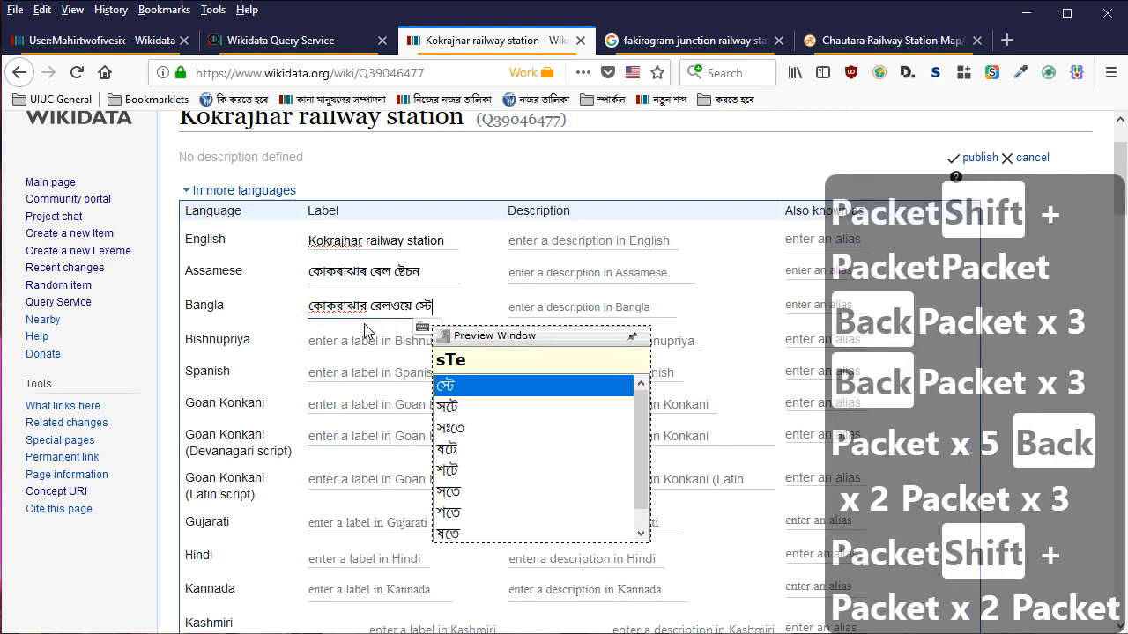
Go back to the Fakiragram railway station item and copy रेलवे स्टेशन from its Hindi label
scroll(365, 554, down, 2)
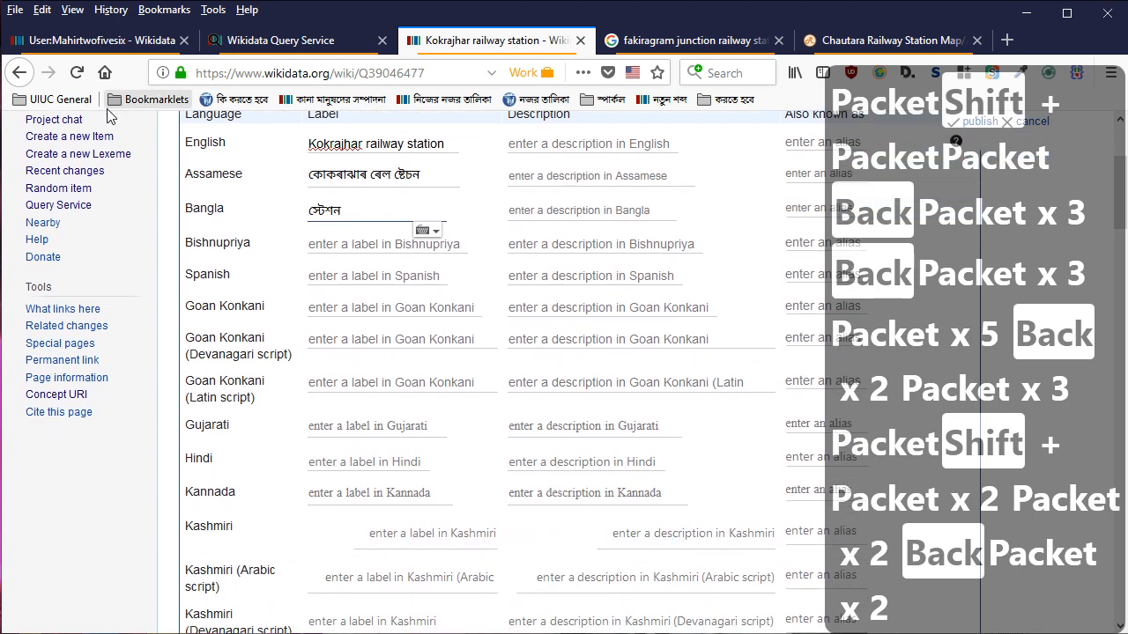
click(19, 72)
scroll(326, 304, up, 15)
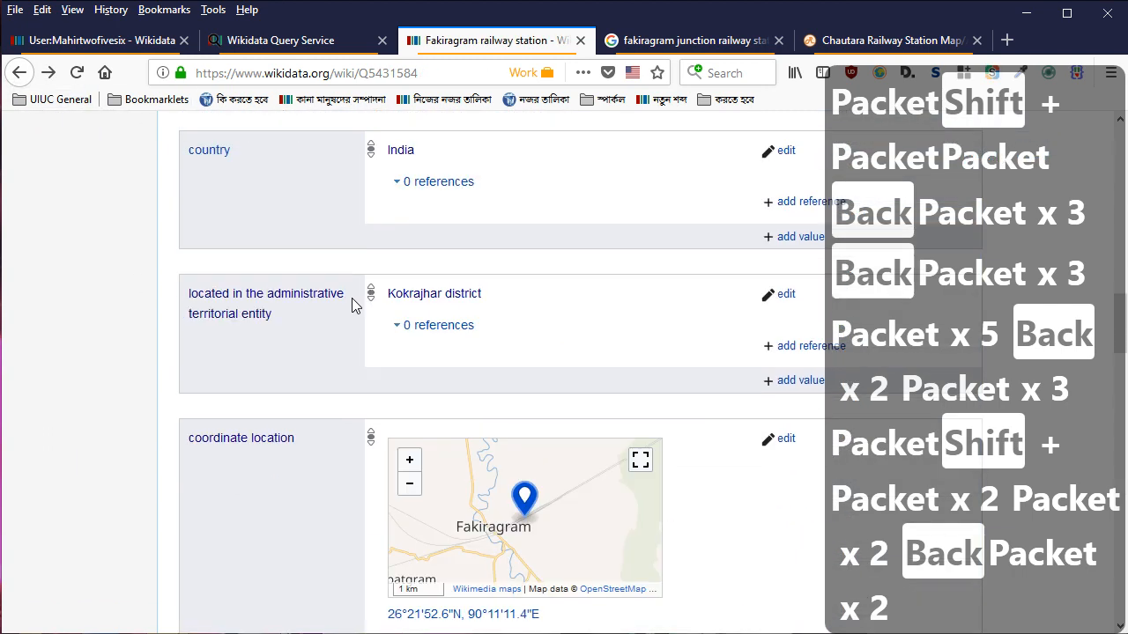
scroll(384, 471, down, 2)
scroll(384, 471, down, 3)
drag(392, 318, 475, 327)
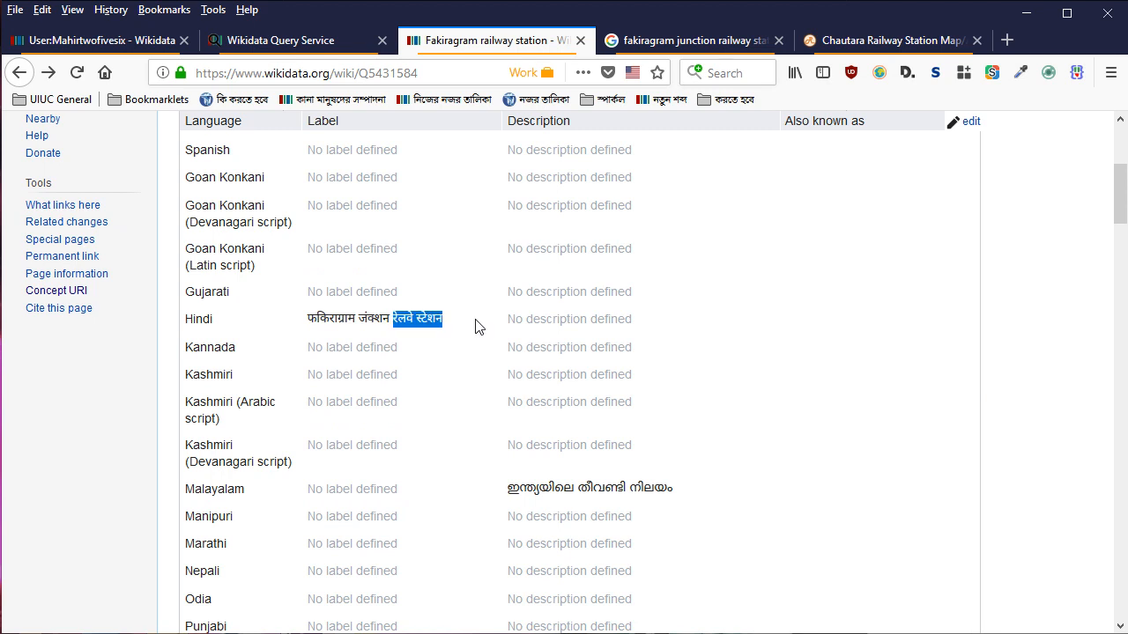
key(ctrl+c)
Return to the Kokrajhar item and paste रेलवे स्टेशन into its Hindi label, placing the cursor before the text
click(48, 72)
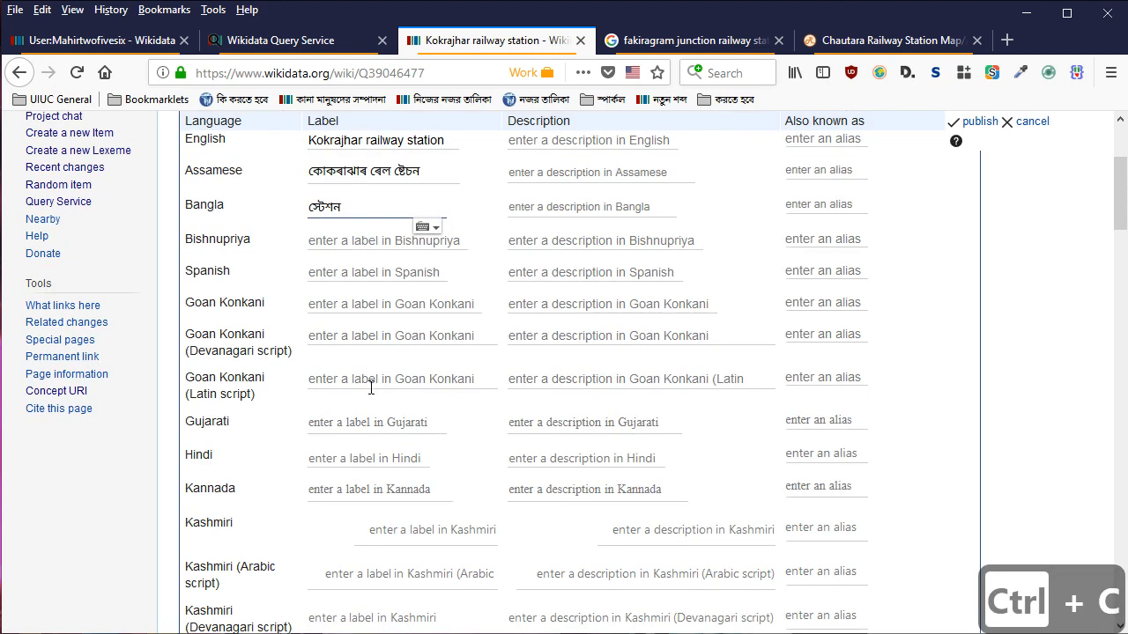
click(386, 459)
key(ctrl+v)
key(Home)
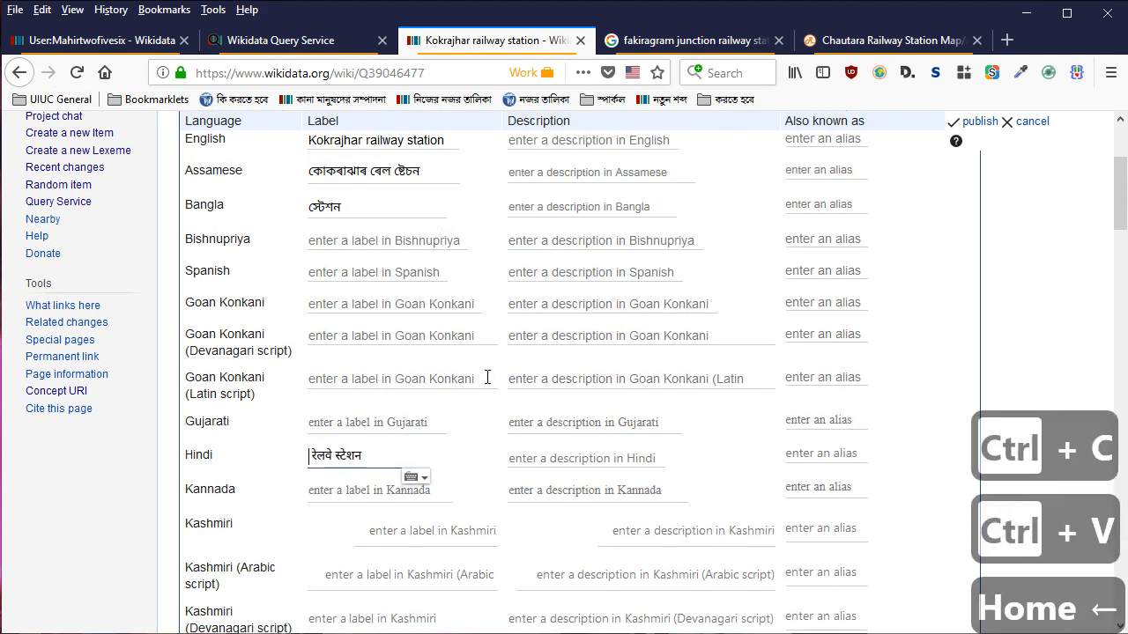
Search Google Images for kokrajhar railway station and open the picture of the yellow platform name board
click(687, 39)
scroll(372, 206, up, 3)
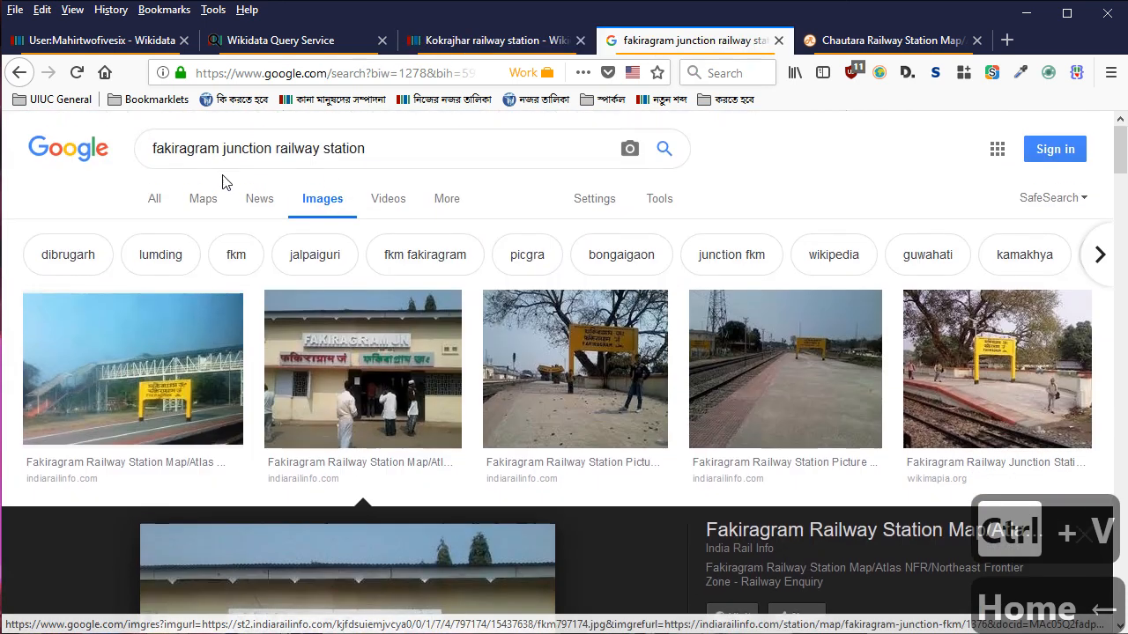
drag(271, 149, 9, 164)
text(kokrajhar)
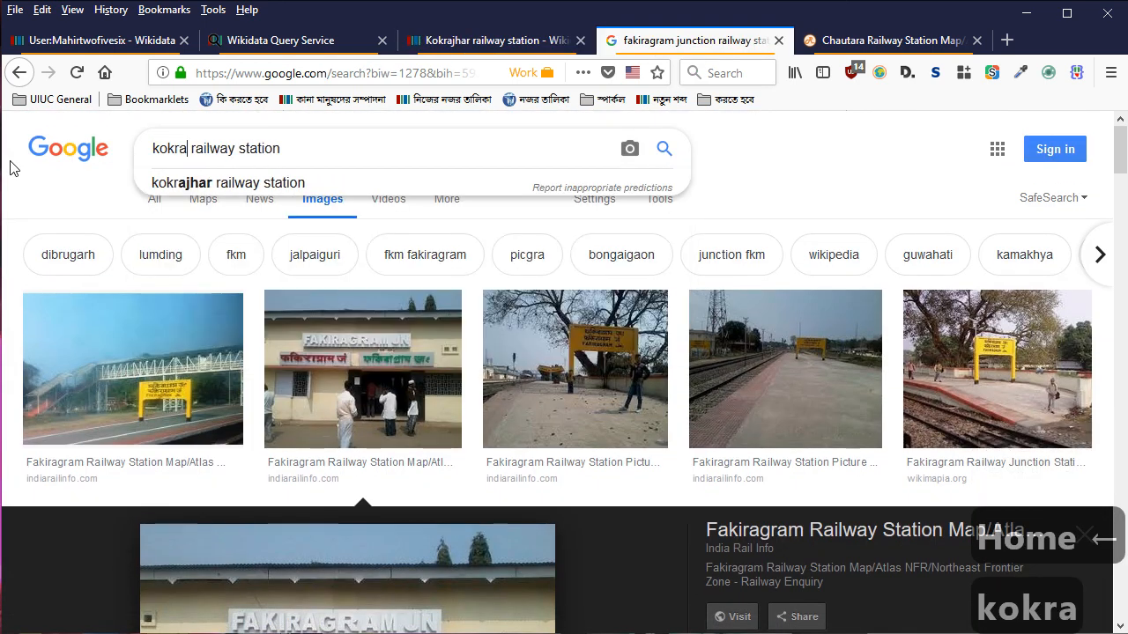
key(Return)
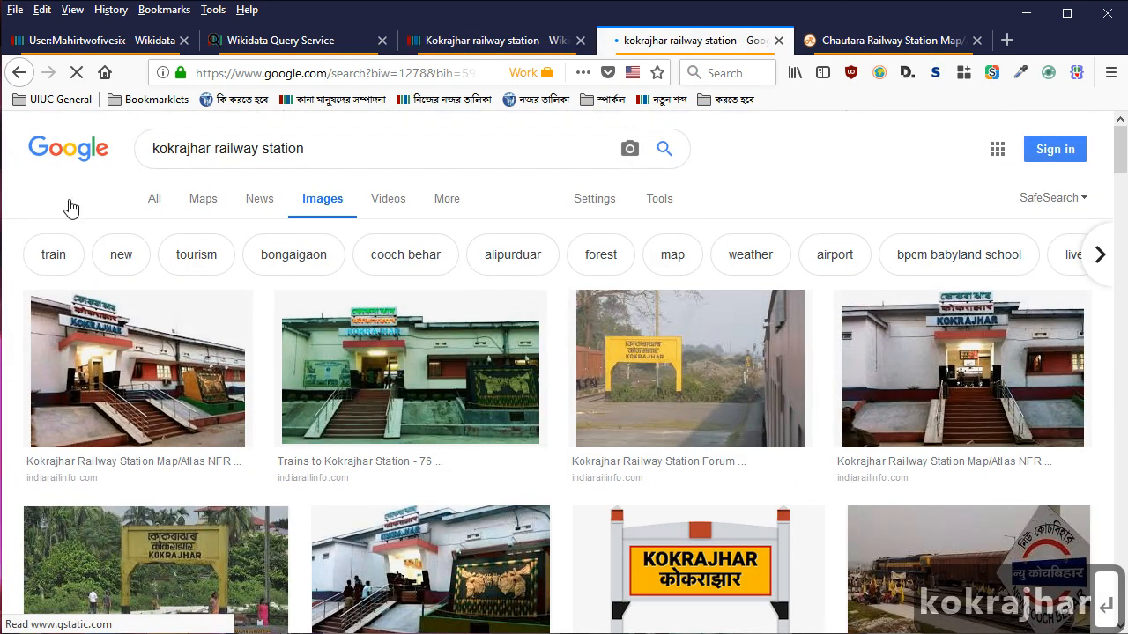
click(212, 534)
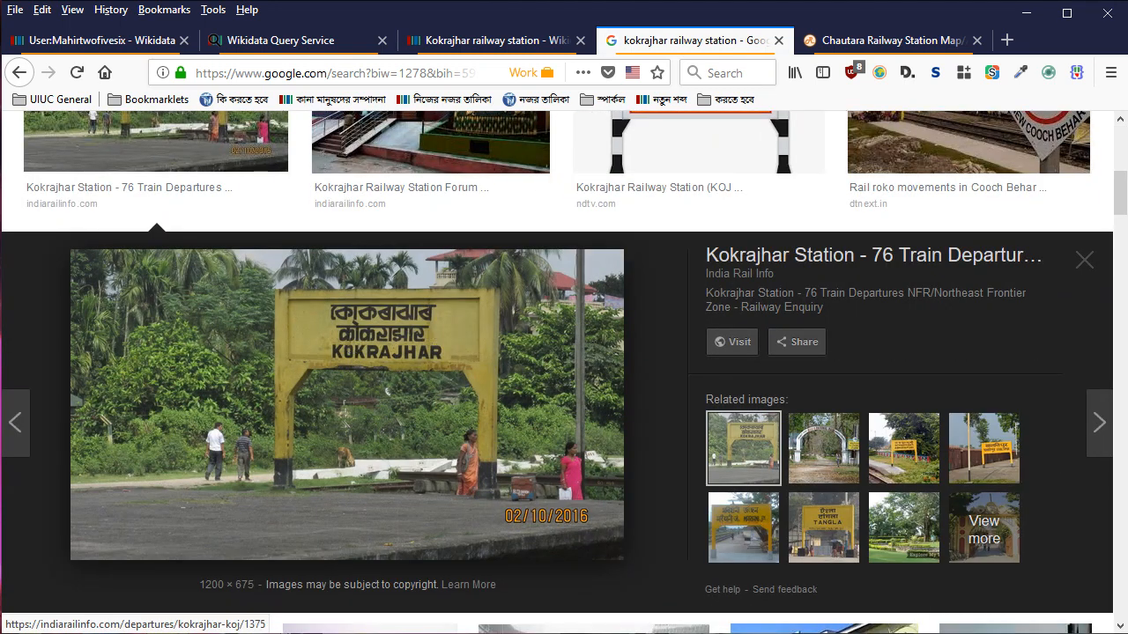
Return to the Kokrajhar item and choose Hindi as the input tool language for its Hindi label
click(433, 41)
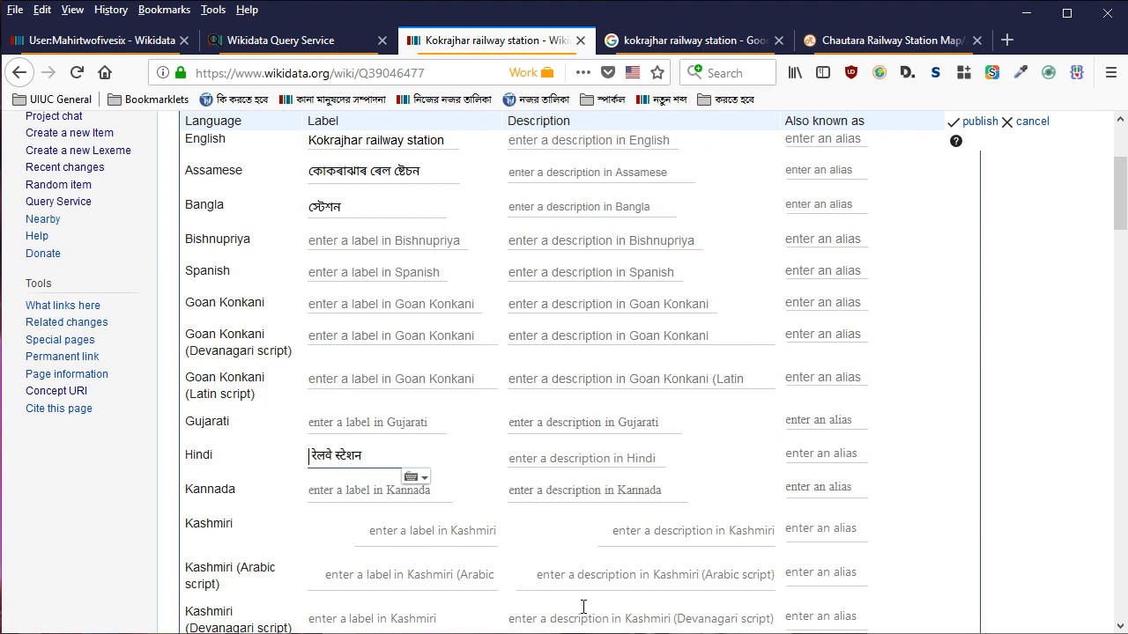
key(alt+Tab)
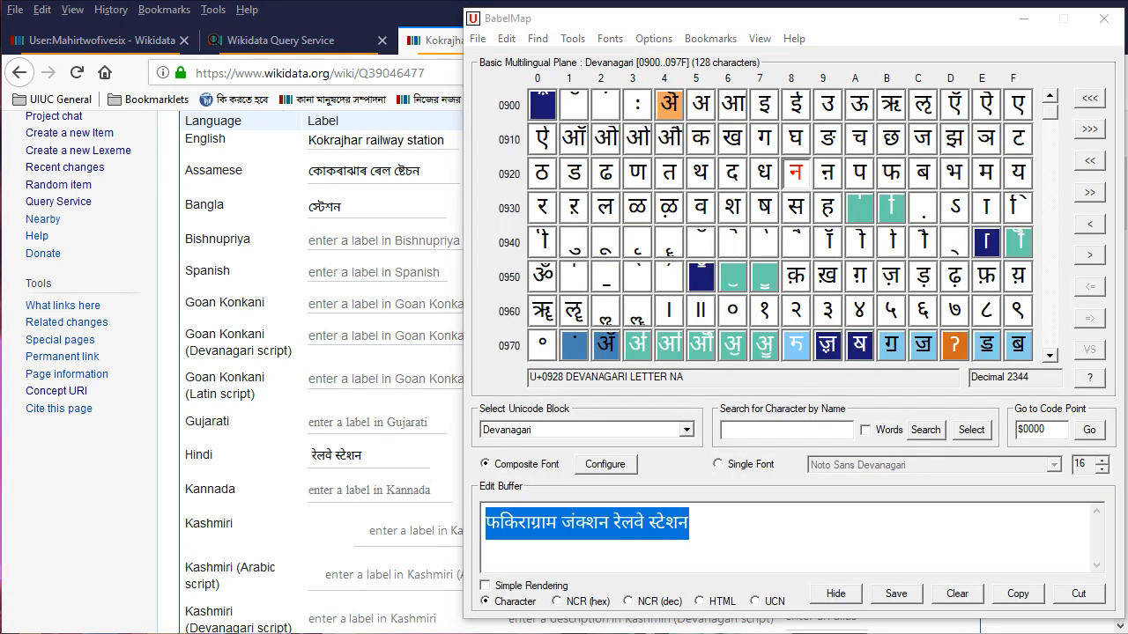
key(alt+Tab)
click(394, 479)
click(390, 460)
click(425, 478)
click(418, 479)
click(414, 479)
scroll(327, 533, down, 2)
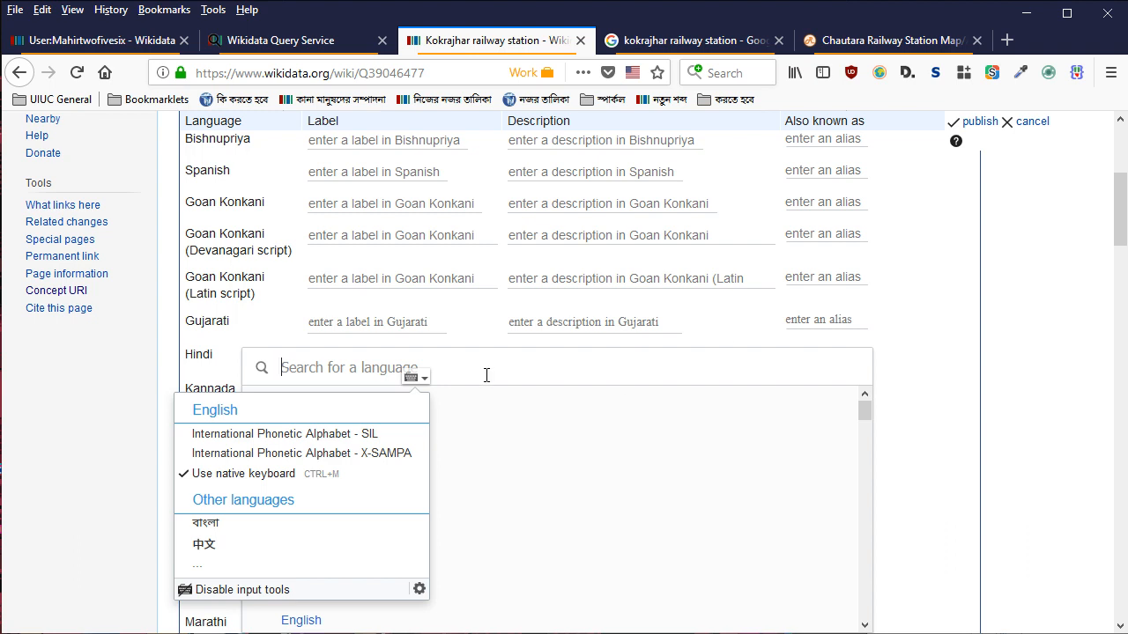
text(hindi)
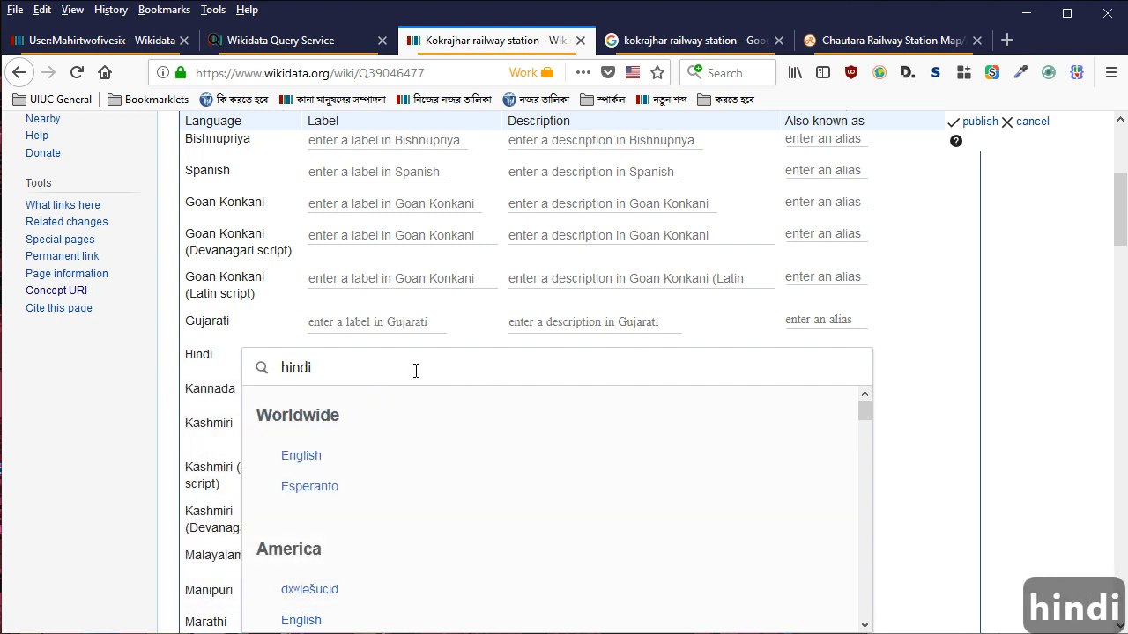
click(299, 410)
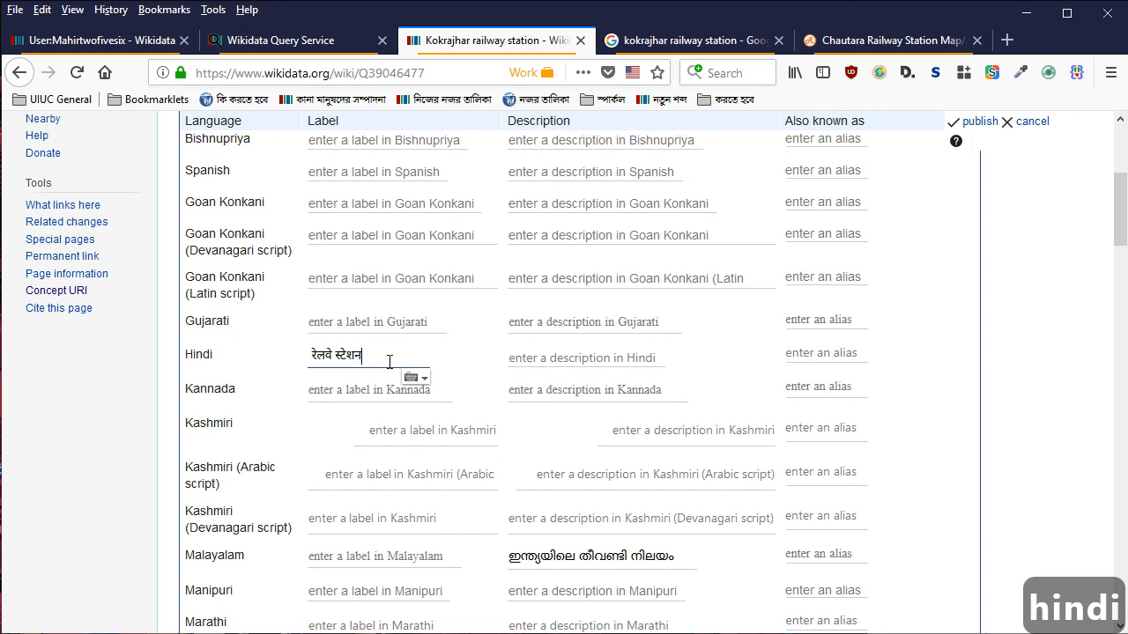
Enable Hindi transliteration, complete the Hindi label as कोकराझार रेलवे स्टेशन, and publish the label changes
key(Home)
text(k)
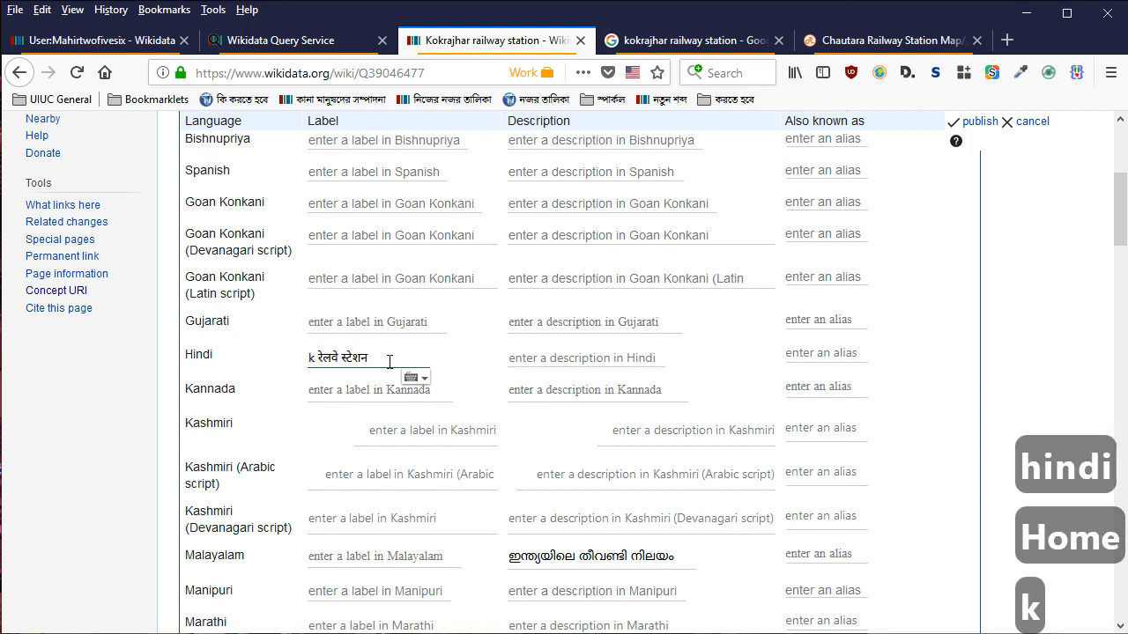
key(BackSpace)
key(ctrl+m)
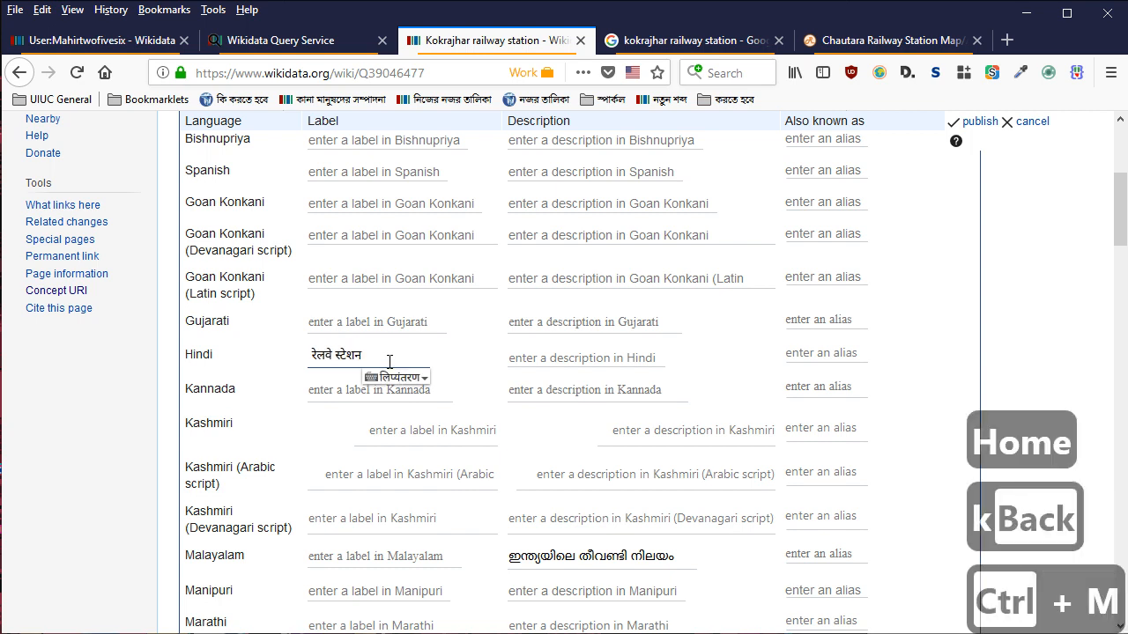
text(kor)
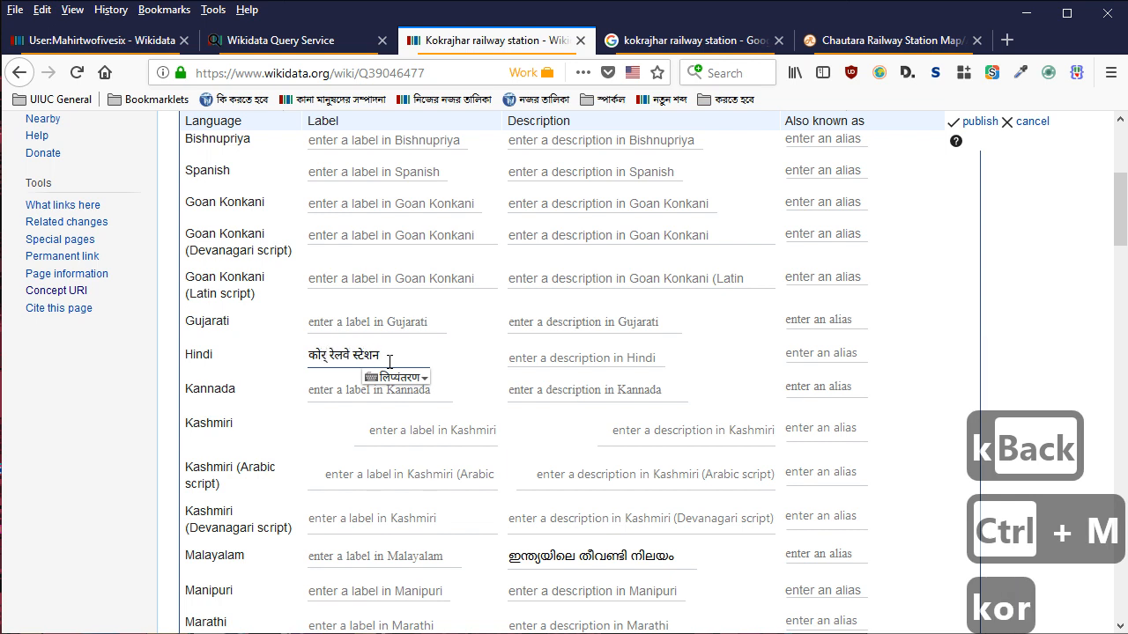
key(BackSpace)
key(BackSpace)
key(BackSpace)
key(BackSpace)
text(koka)
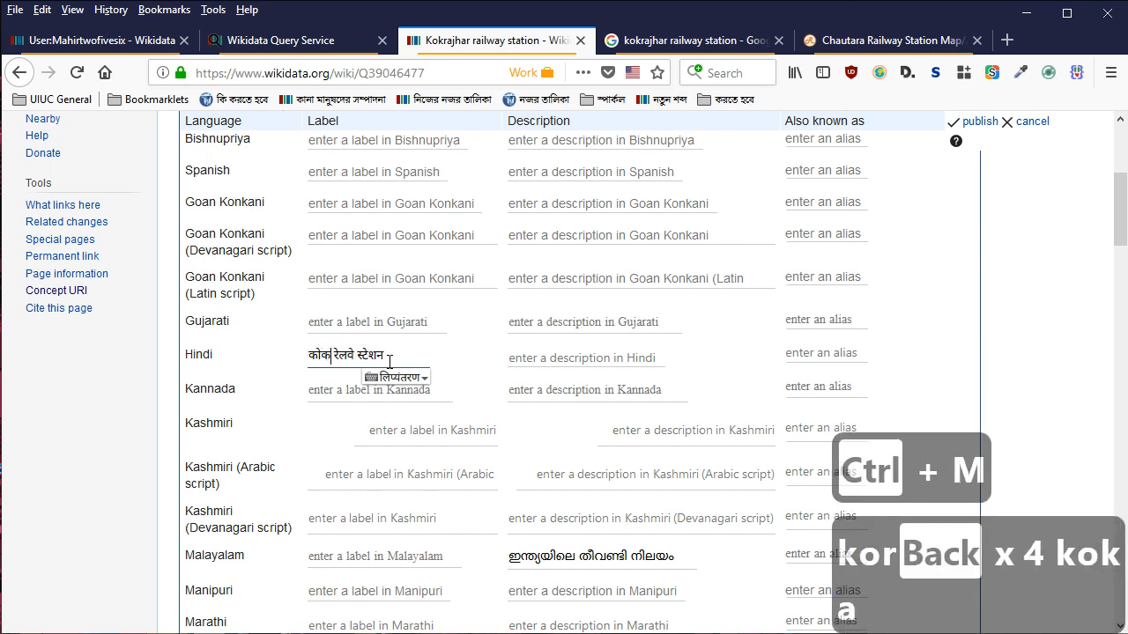
text(raajhaa)
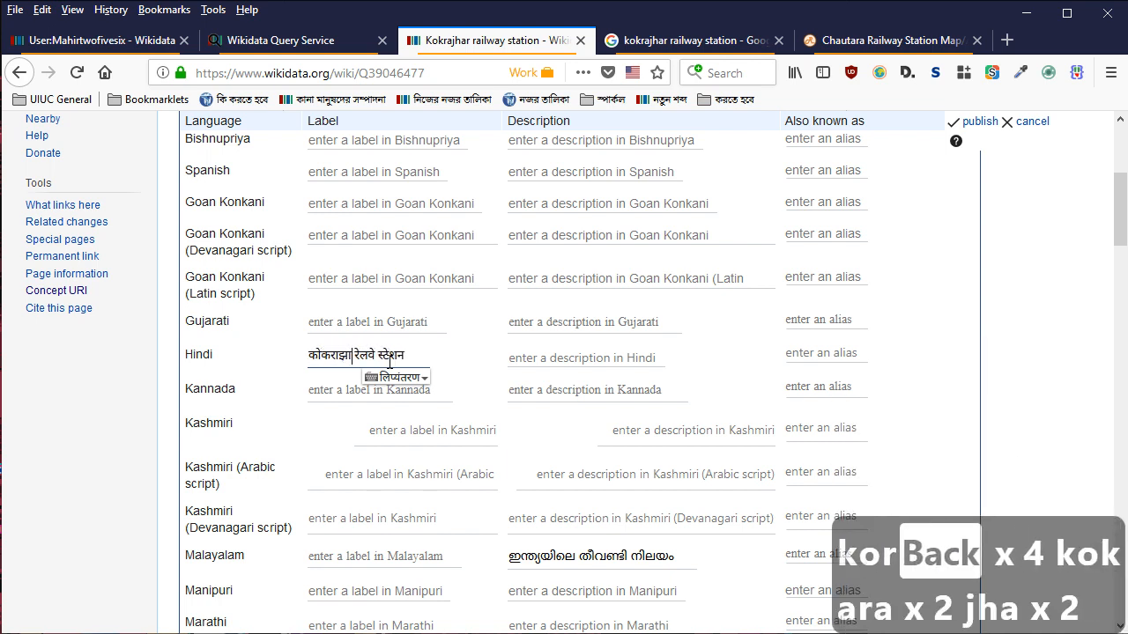
text(ra)
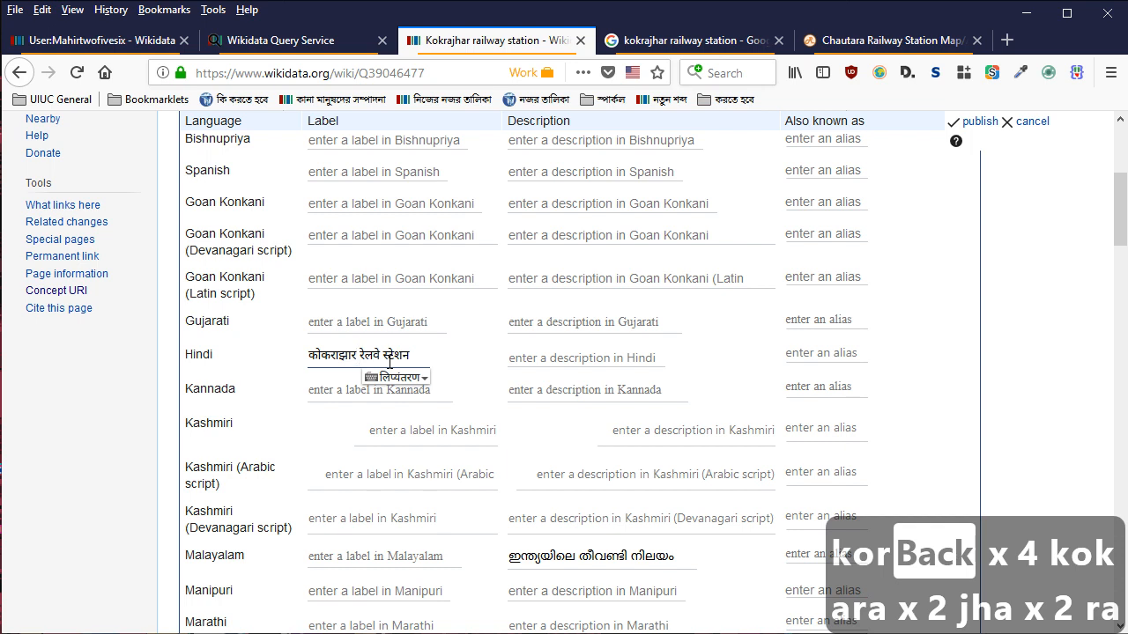
key(ctrl+m)
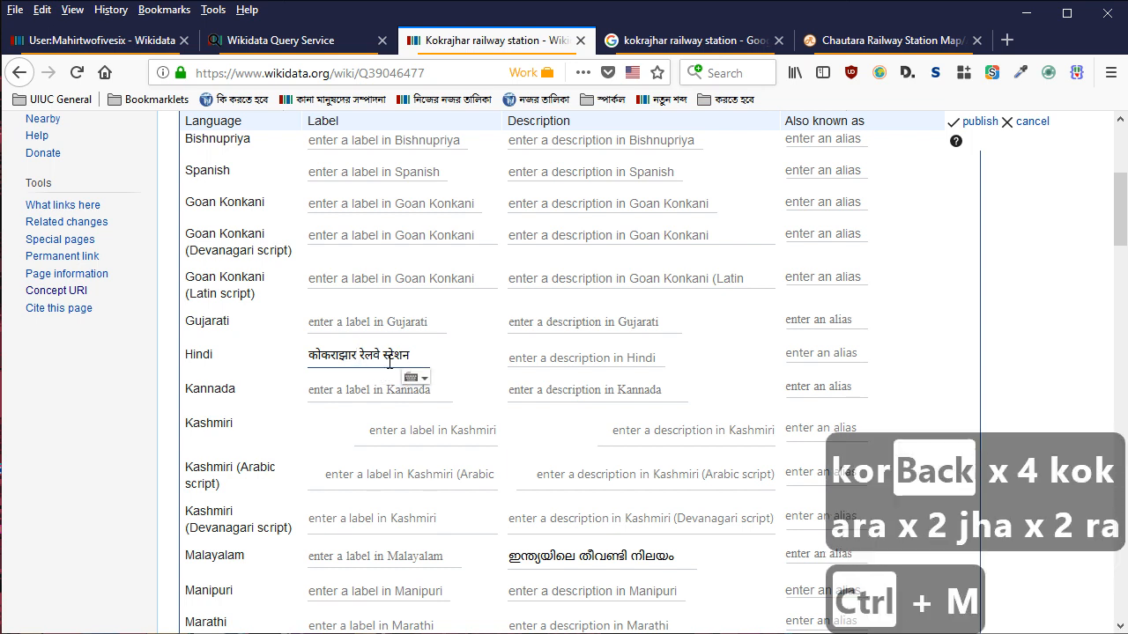
key(End)
key(Return)
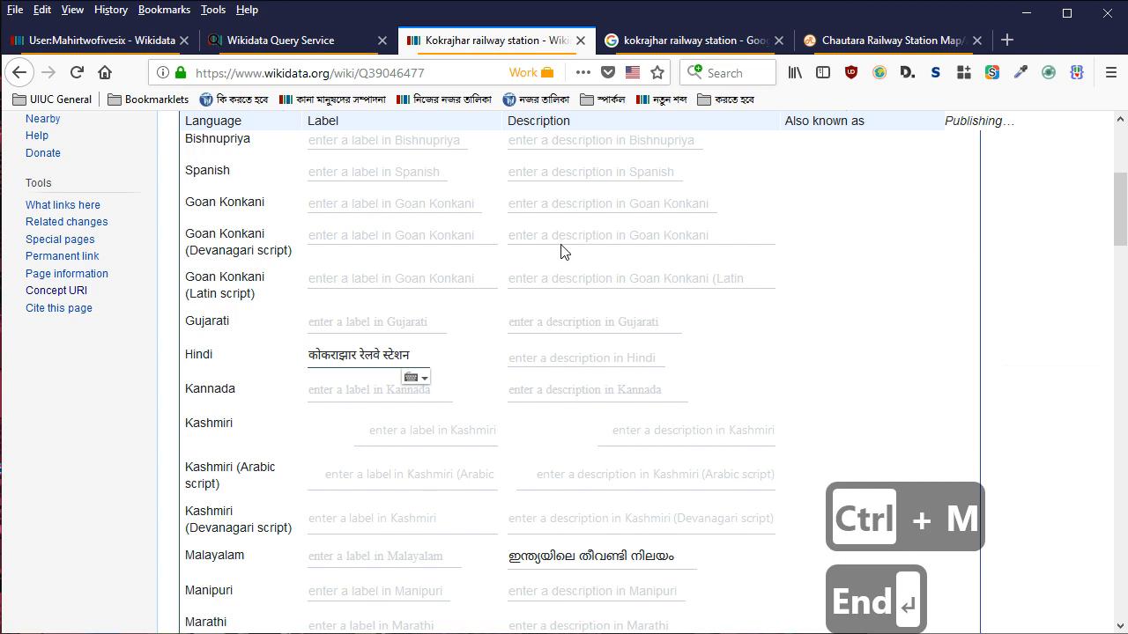
Replace the Kokrajhar item's operator value with Alipurduar railway division and publish it
scroll(549, 221, up, 2)
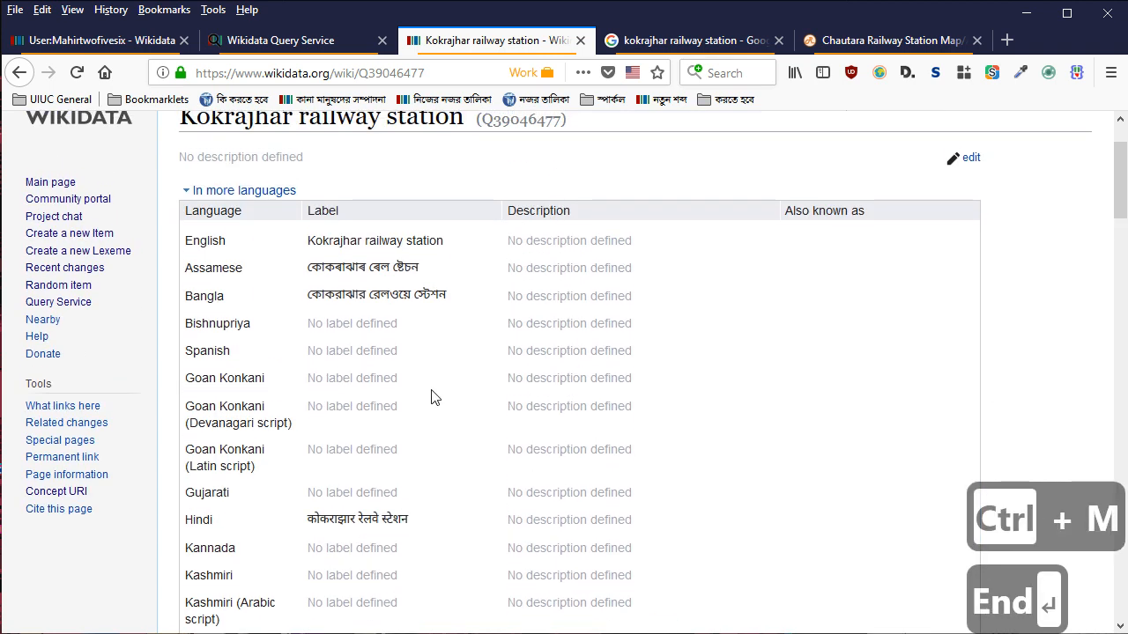
scroll(445, 364, down, 10)
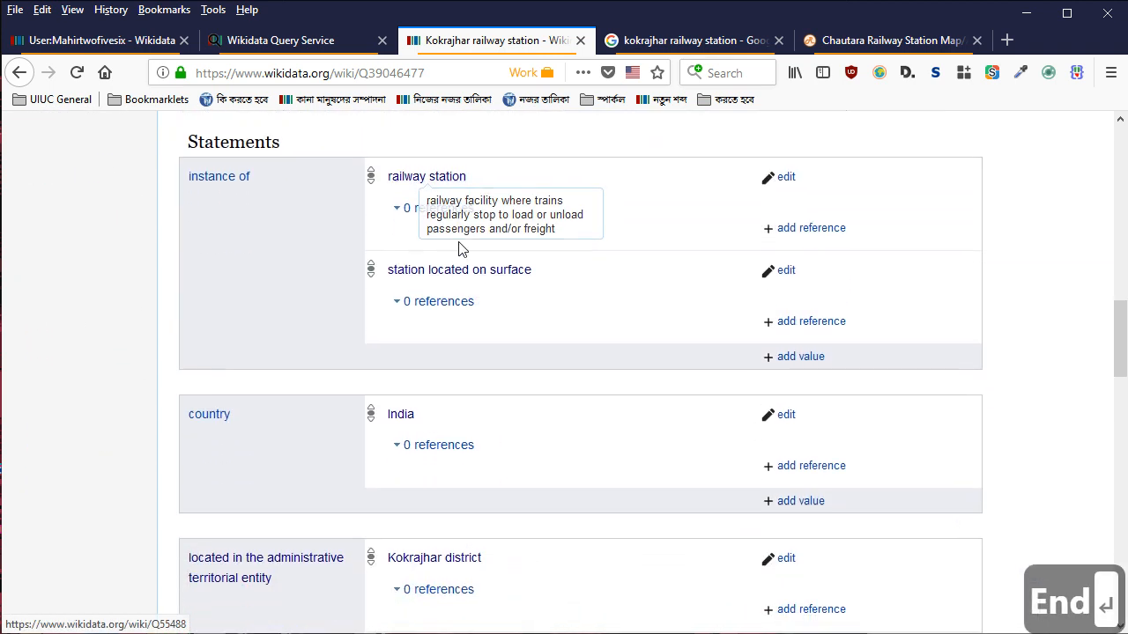
scroll(458, 250, down, 1)
scroll(370, 405, down, 5)
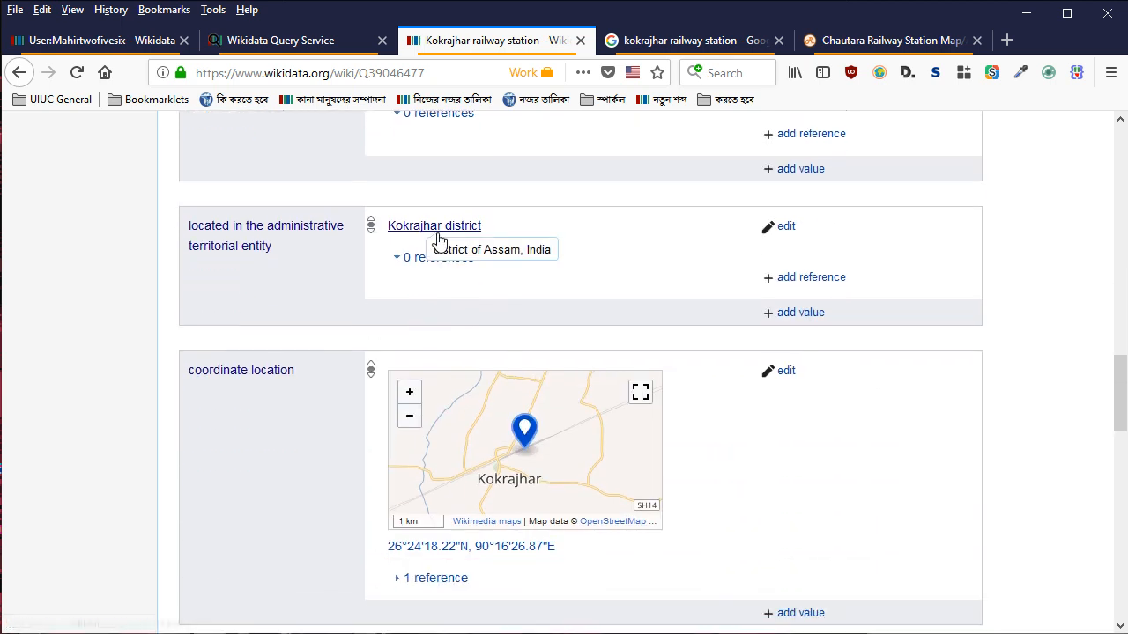
scroll(448, 276, down, 6)
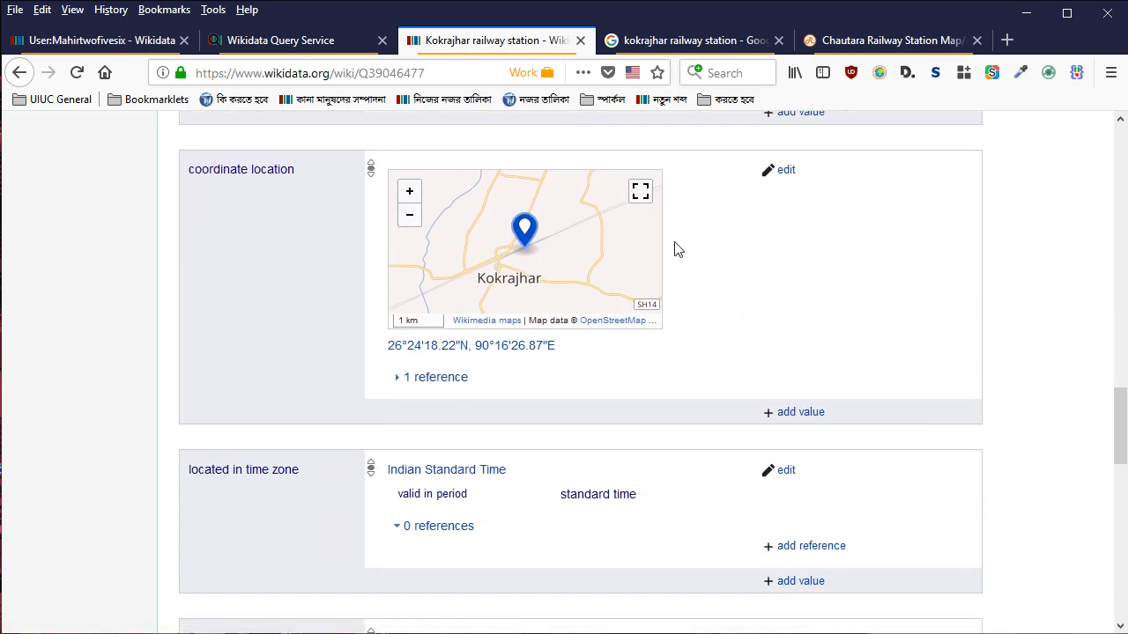
scroll(432, 273, down, 4)
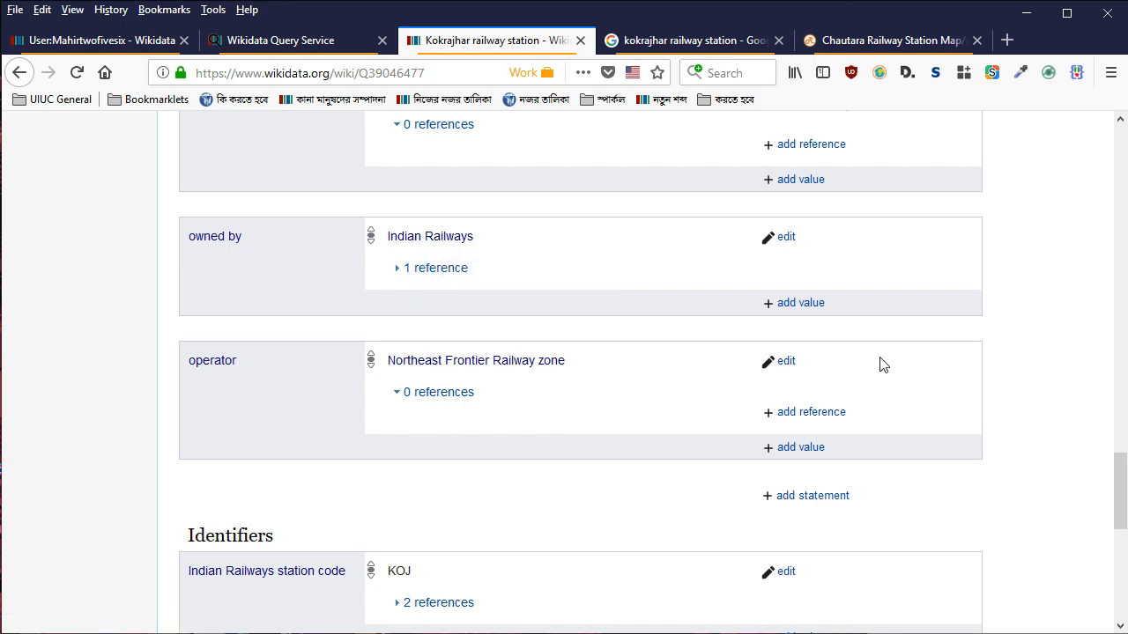
click(779, 362)
key(ctrl+a)
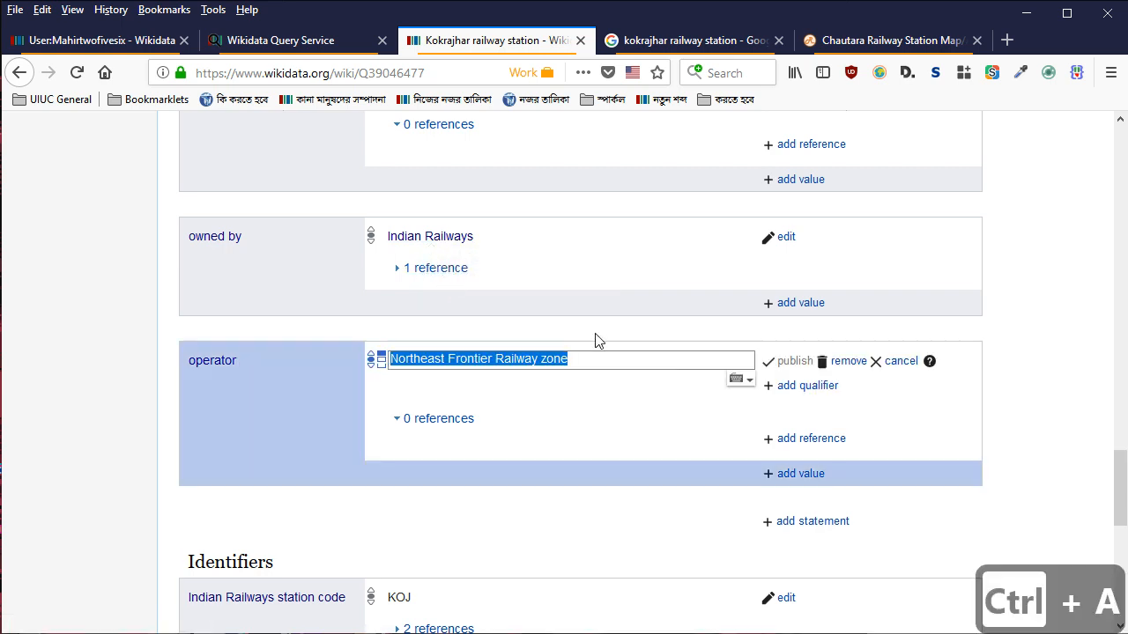
text(alipurdua)
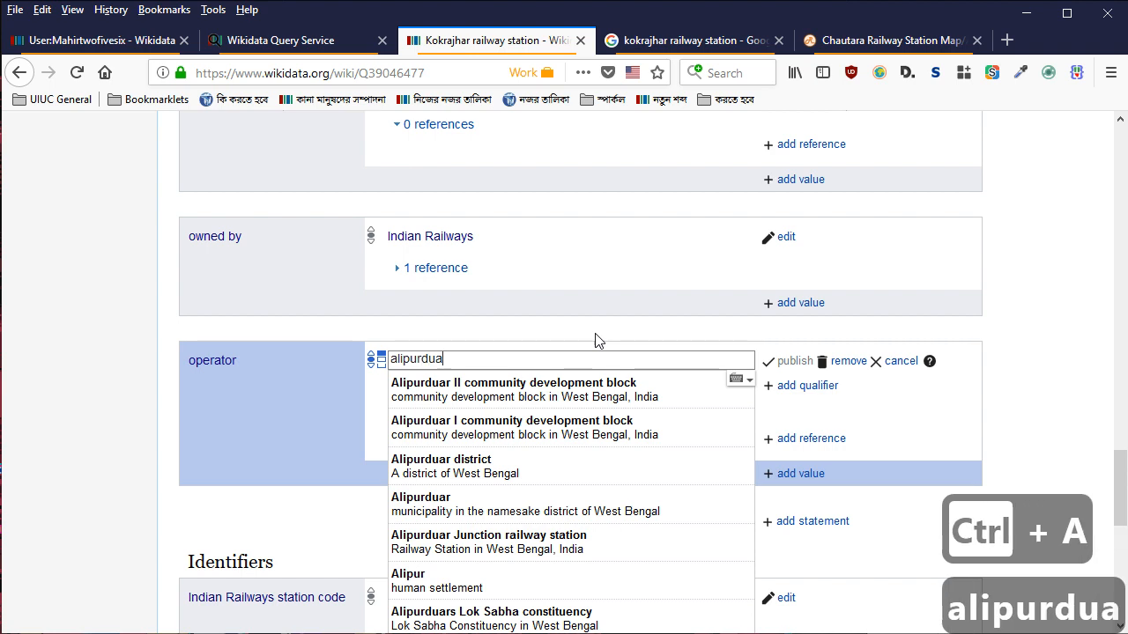
text(r rail)
key(Down)
key(Down)
key(Return)
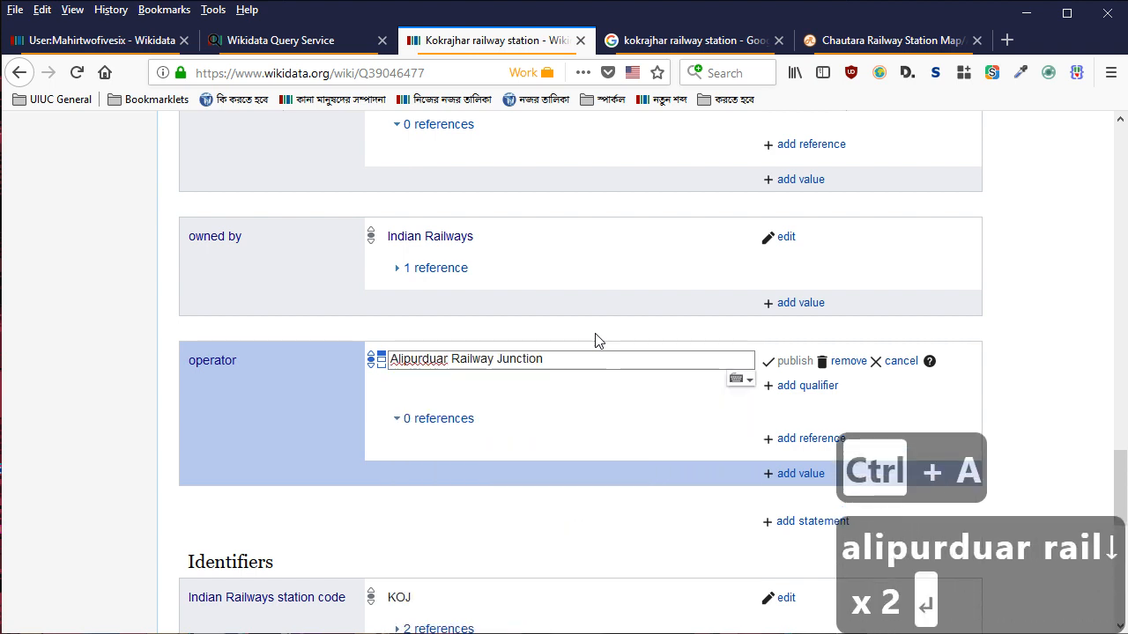
key(BackSpace)
key(BackSpace)
key(BackSpace)
key(BackSpace)
key(BackSpace)
text(divi)
key(Down)
key(Down)
key(Return)
key(Return)
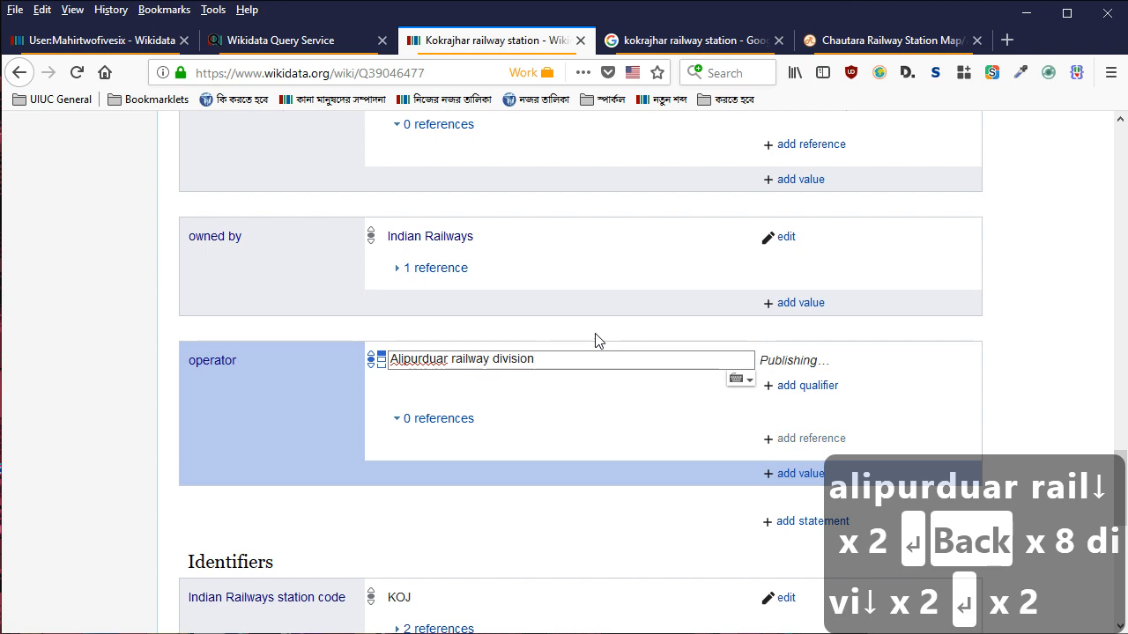
Add a new statement to the Kokrajhar item with the property adjacent station
scroll(675, 327, up, 5)
scroll(675, 326, down, 8)
scroll(675, 328, down, 2)
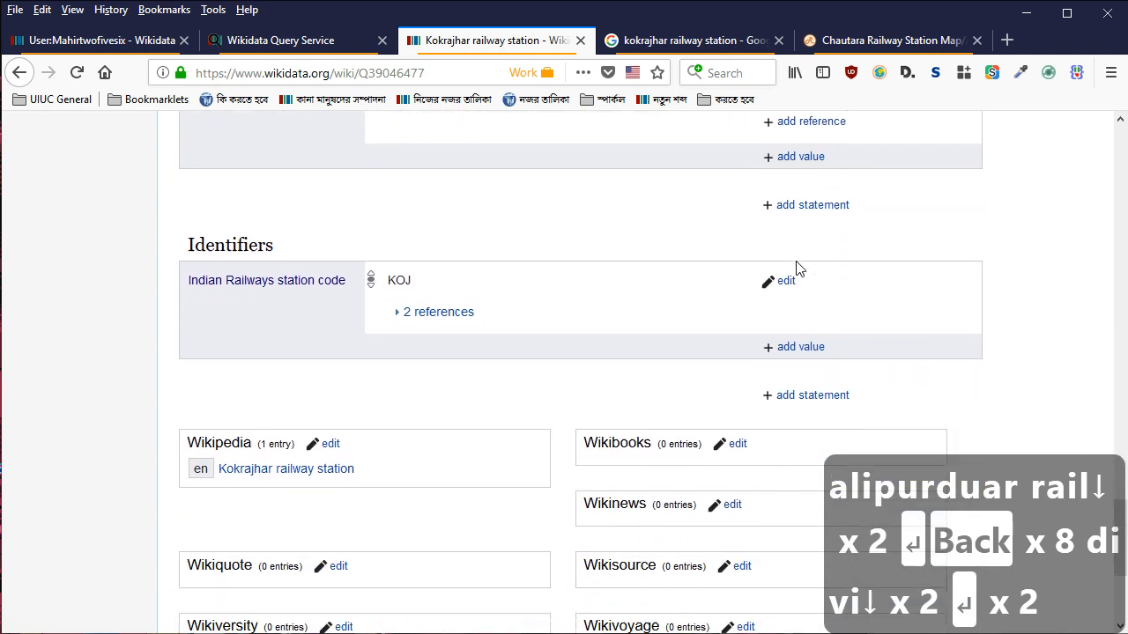
click(811, 195)
key(Down)
key(Down)
key(Down)
key(Return)
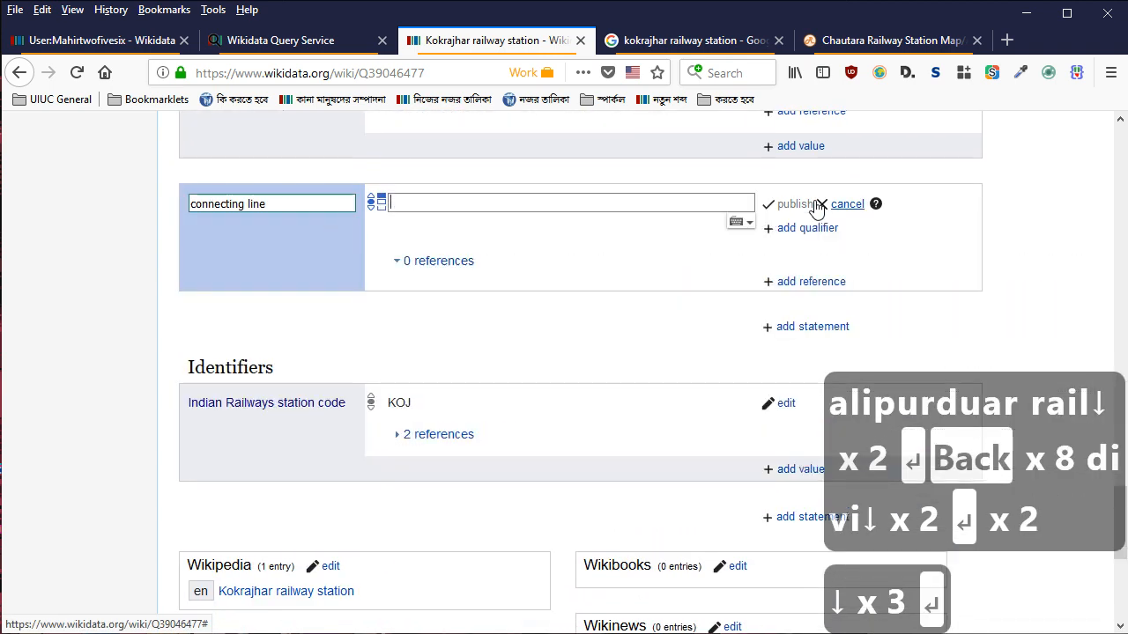
key(shift+Tab)
key(BackSpace)
text(ajd)
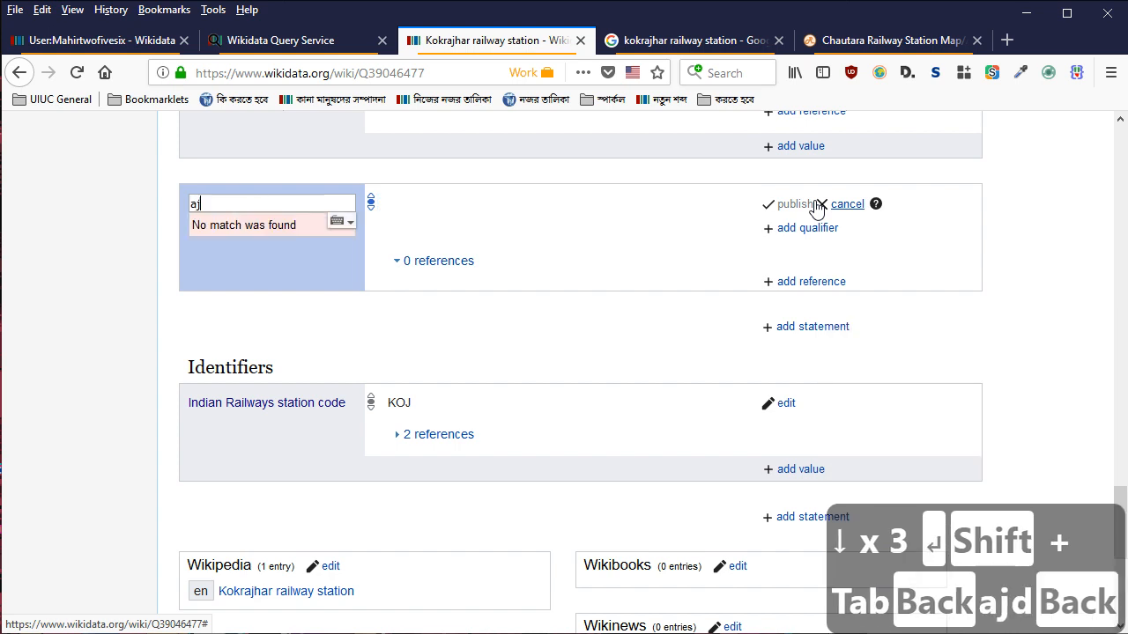
key(BackSpace)
key(BackSpace)
text(dj)
key(Down)
key(Return)
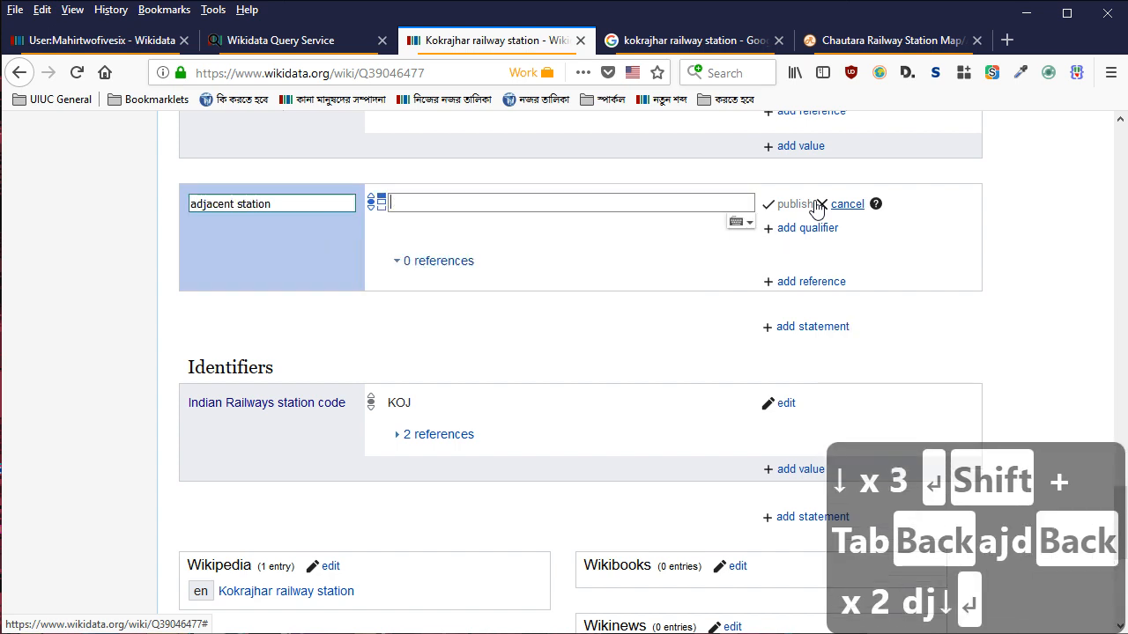
Set the adjacent station value to Fakiragram railway station
text(fakiragram k)
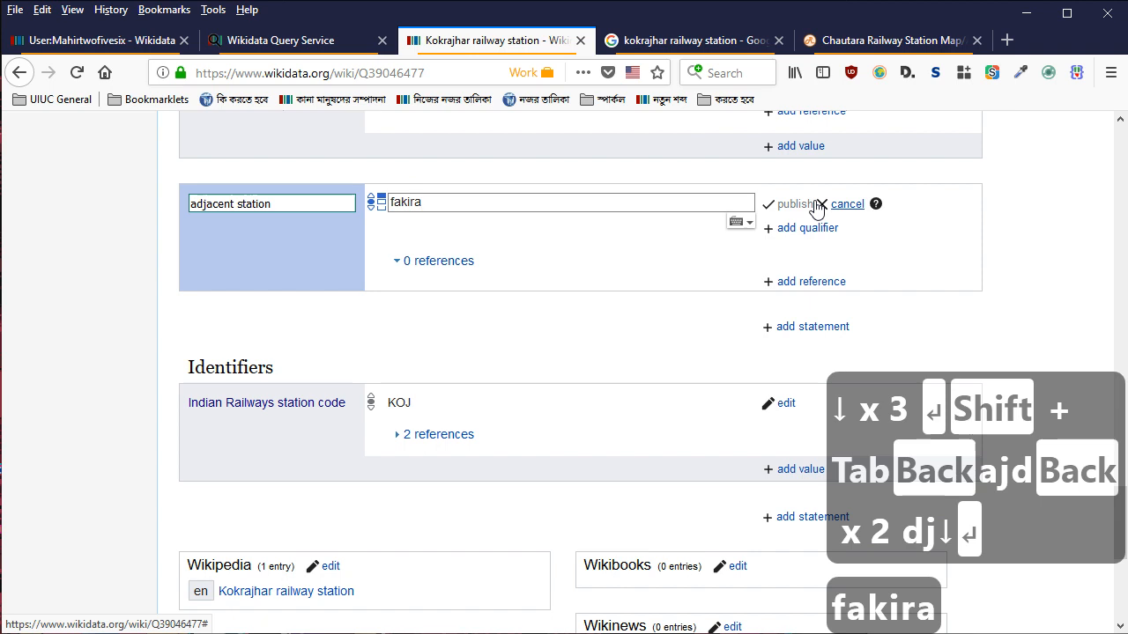
key(BackSpace)
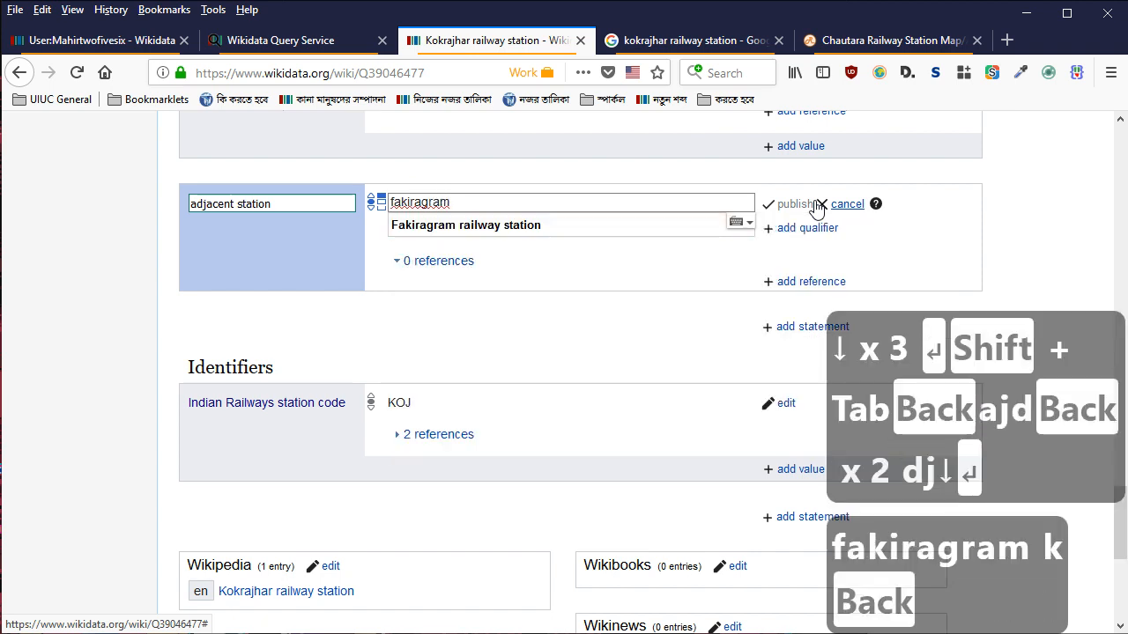
key(Down)
key(Return)
Add a connecting line qualifier to the Fakiragram value with New Jalpaiguri–New Bongaigaon section
key(Tab)
key(Return)
text(p81)
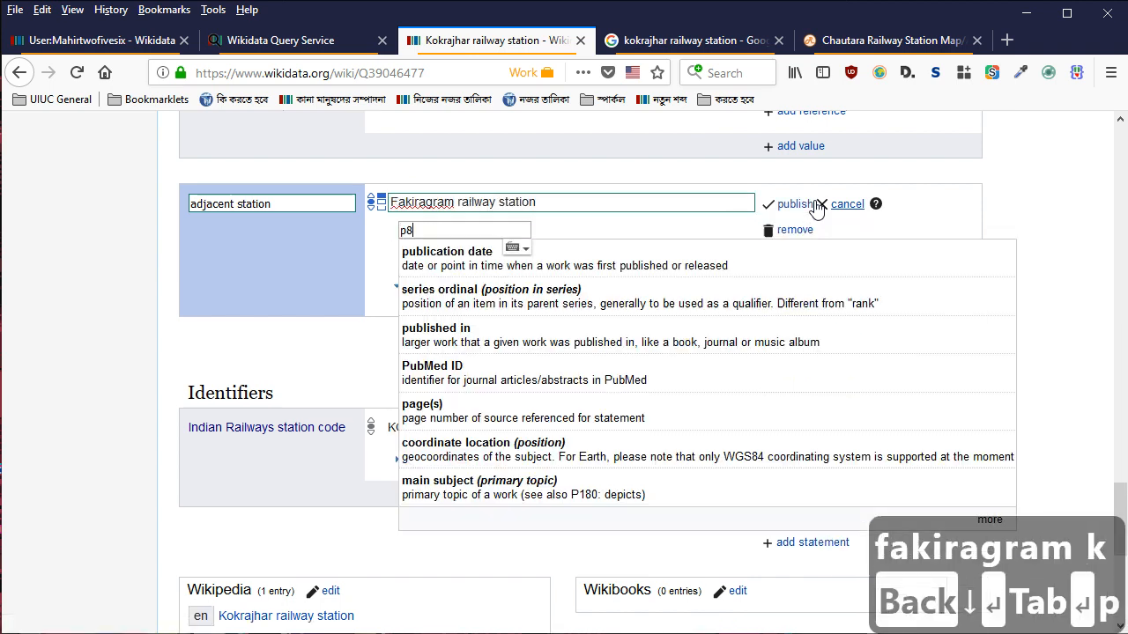
key(Down)
key(Return)
text(new jalpaig)
key(BackSpace)
text(iguri)
key(Down)
key(Down)
key(Down)
key(Return)
Add a towards qualifier with New Jalpaiguri Junction railway station and publish the adjacent station statement
key(Tab)
key(Tab)
key(Return)
text(p5051)
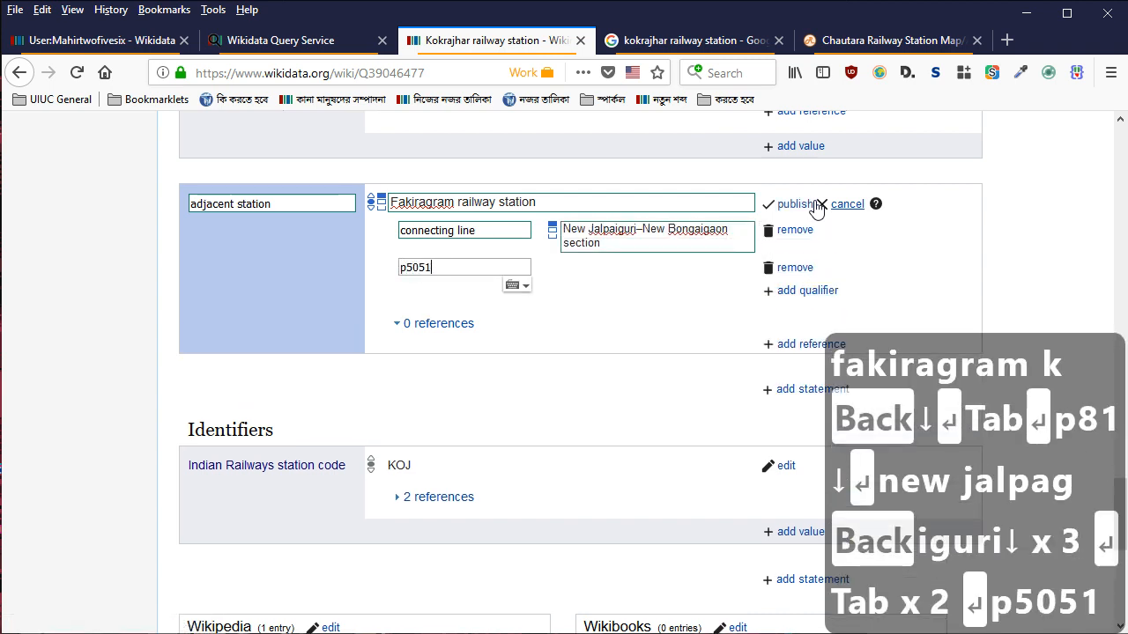
key(Down)
key(Return)
text(new jalpaigur)
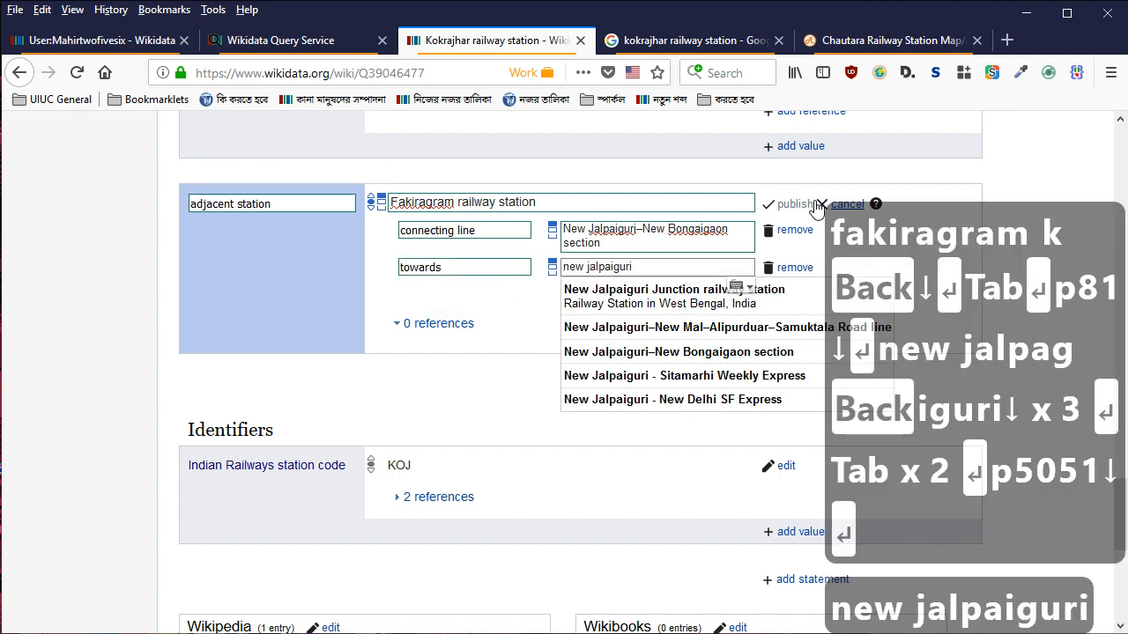
text(i)
key(Down)
key(Down)
key(Down)
key(Up)
key(Up)
key(Return)
key(Return)
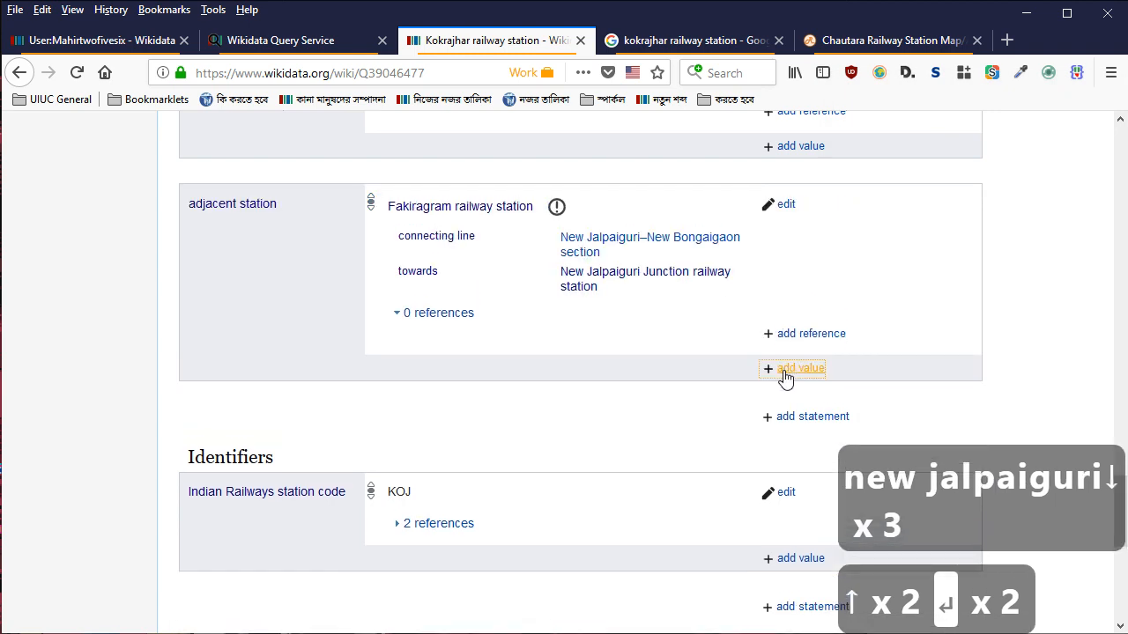
Add a second adjacent station value, Salakati railway station, checking the next stop after Kokrajhar on the PDF route map
click(784, 369)
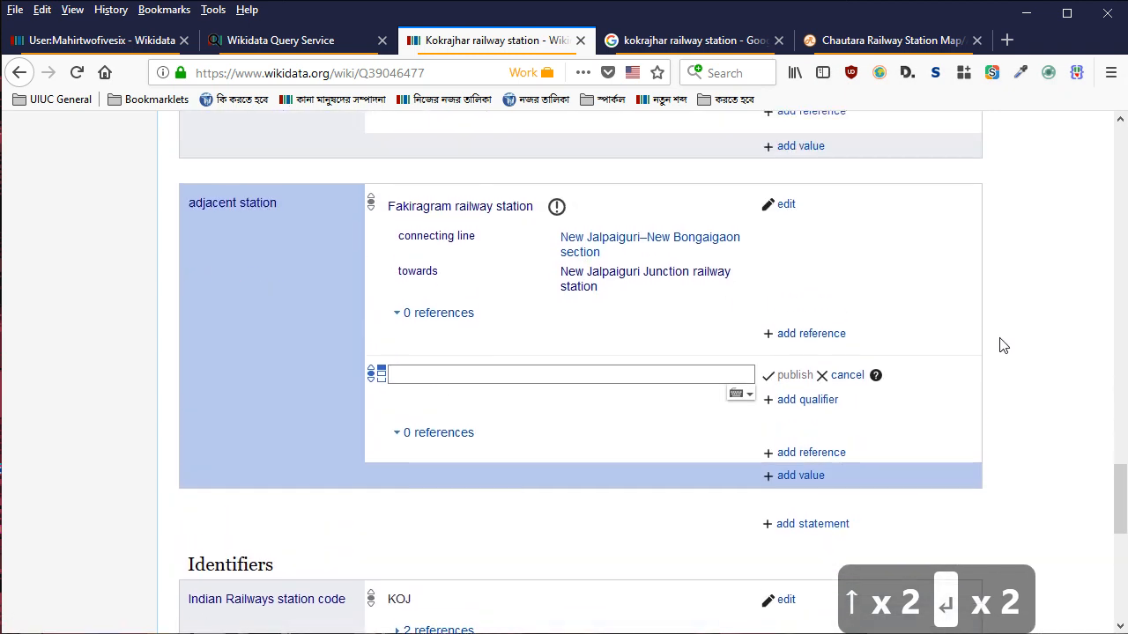
key(alt+Tab)
key(alt+Tab)
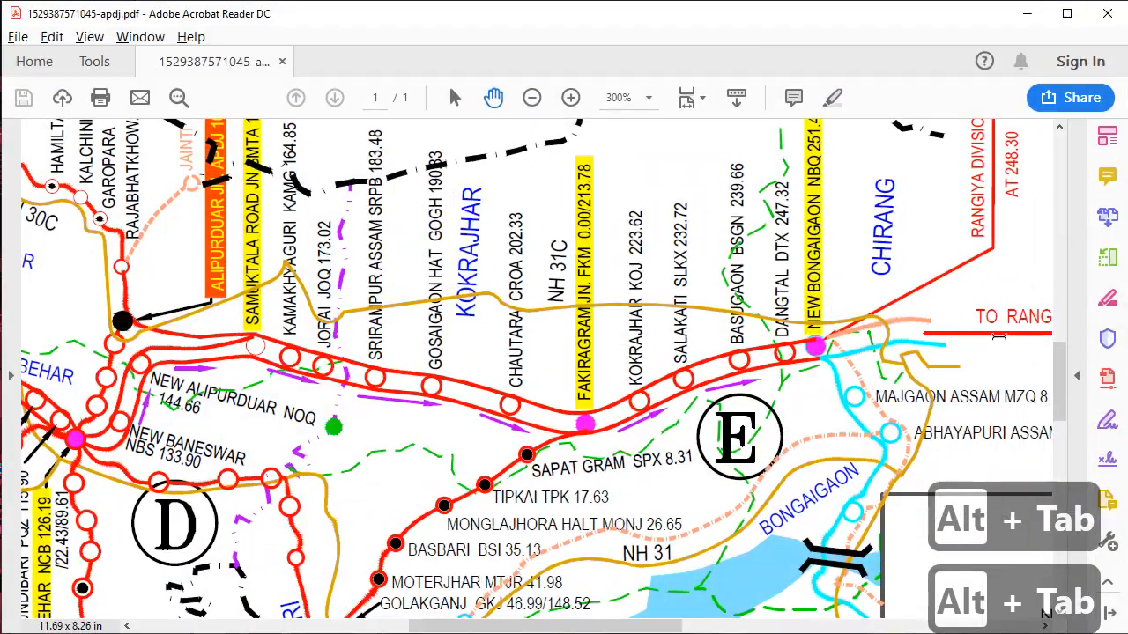
key(alt+Tab)
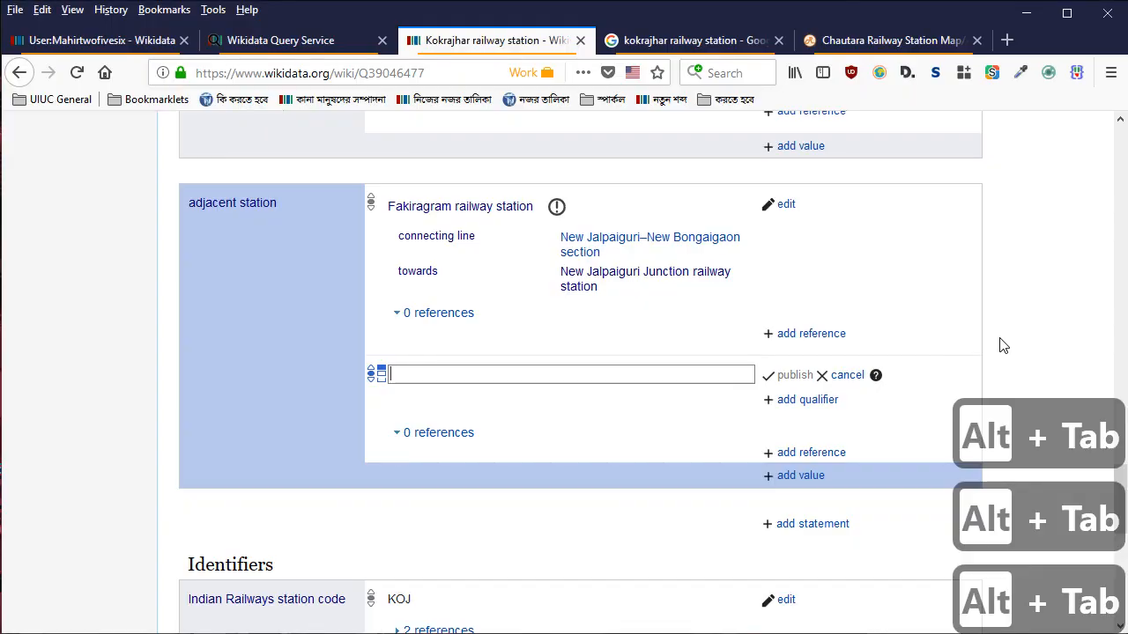
text(salakati)
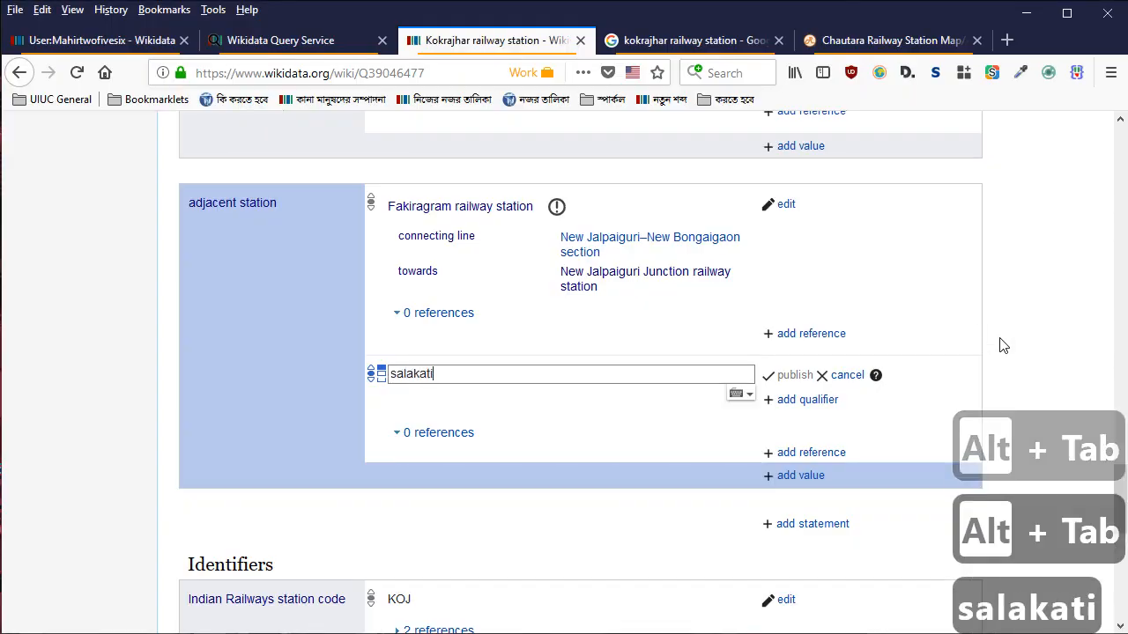
key(BackSpace)
key(BackSpace)
key(BackSpace)
key(Down)
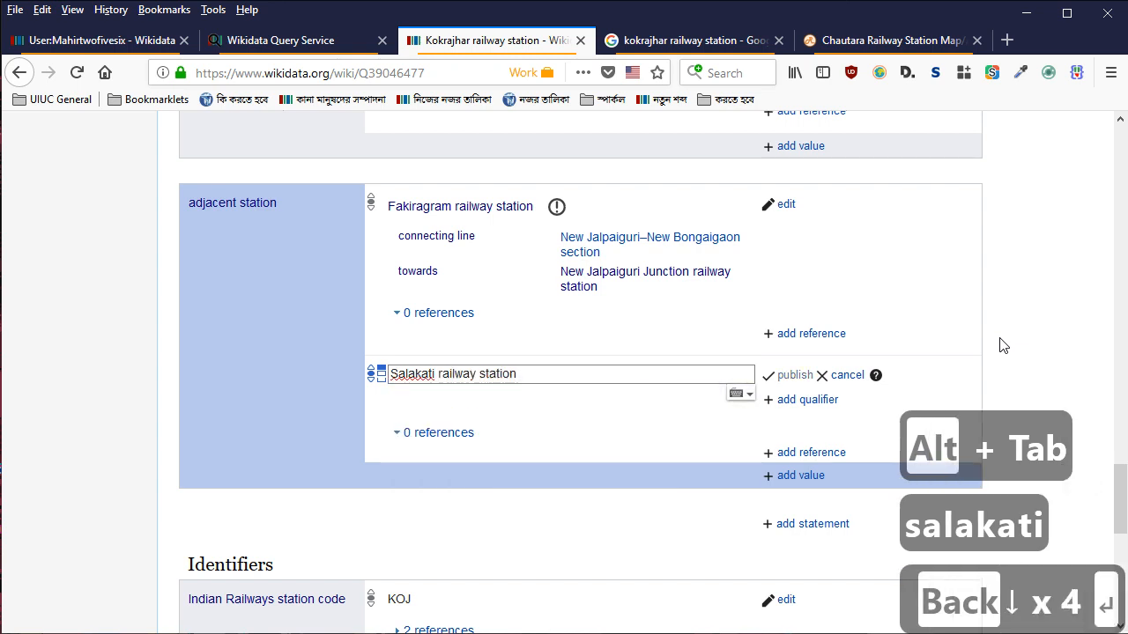
key(Return)
Add a qualifier with the property connecting line (P81) to the Salakati railway station value
key(Tab)
key(Return)
text(p81)
key(Down)
key(Return)
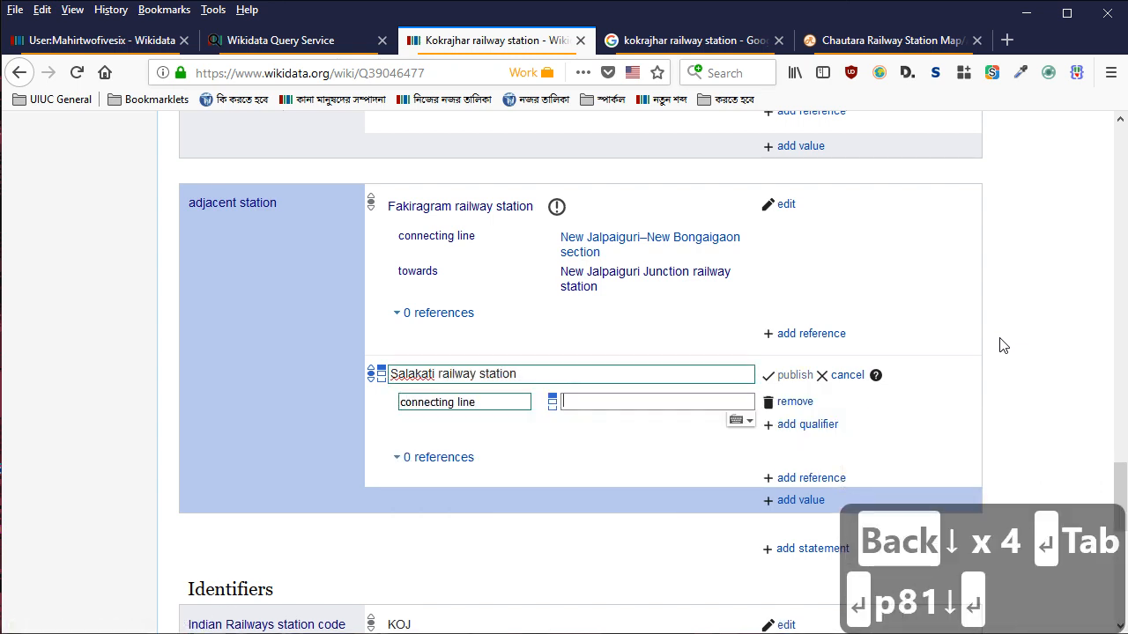
Open the Salakati settlement item and its English Wikipedia revision history, and examine the 9 August 2018 edit for the Assamese name
click(601, 371)
right_click(564, 434)
right_click(537, 414)
key(t)
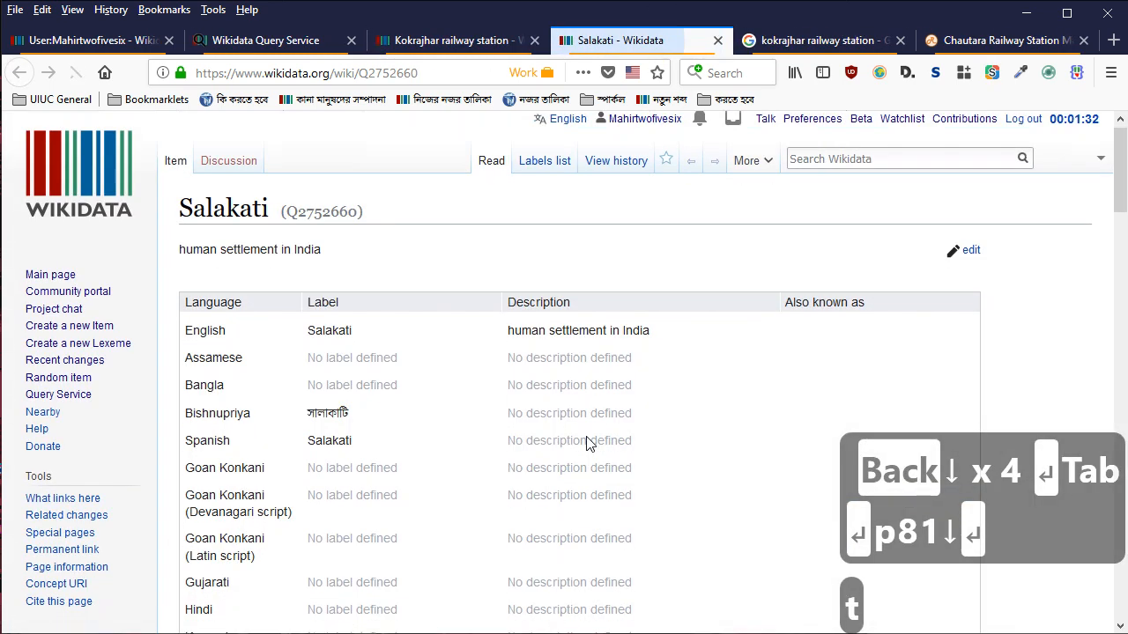
scroll(378, 344, down, 20)
scroll(369, 325, down, 12)
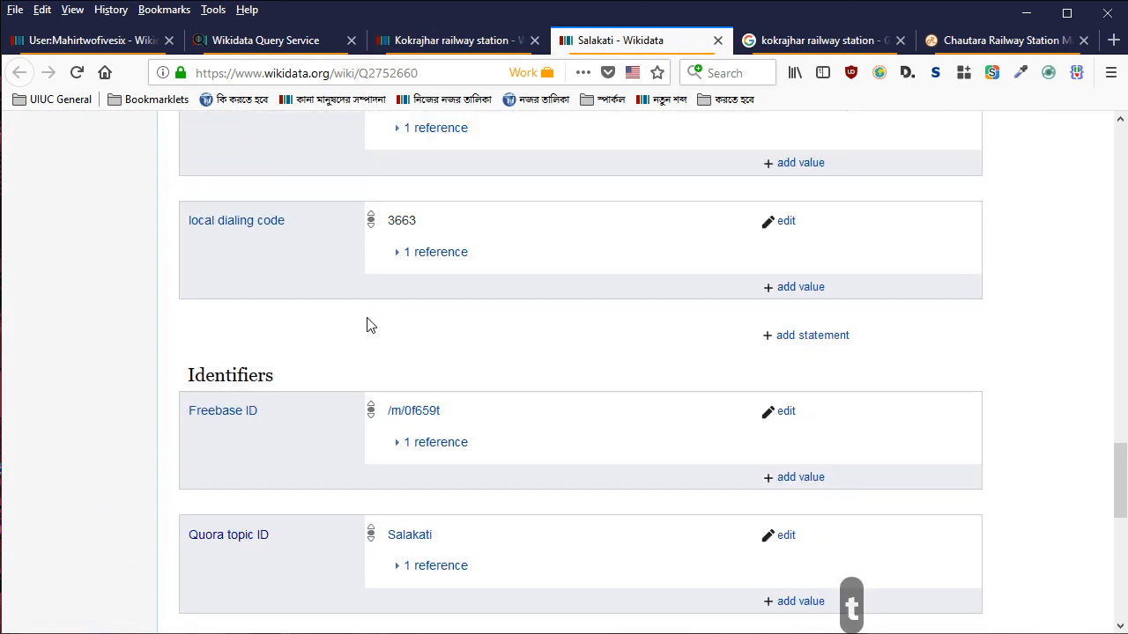
click(241, 213)
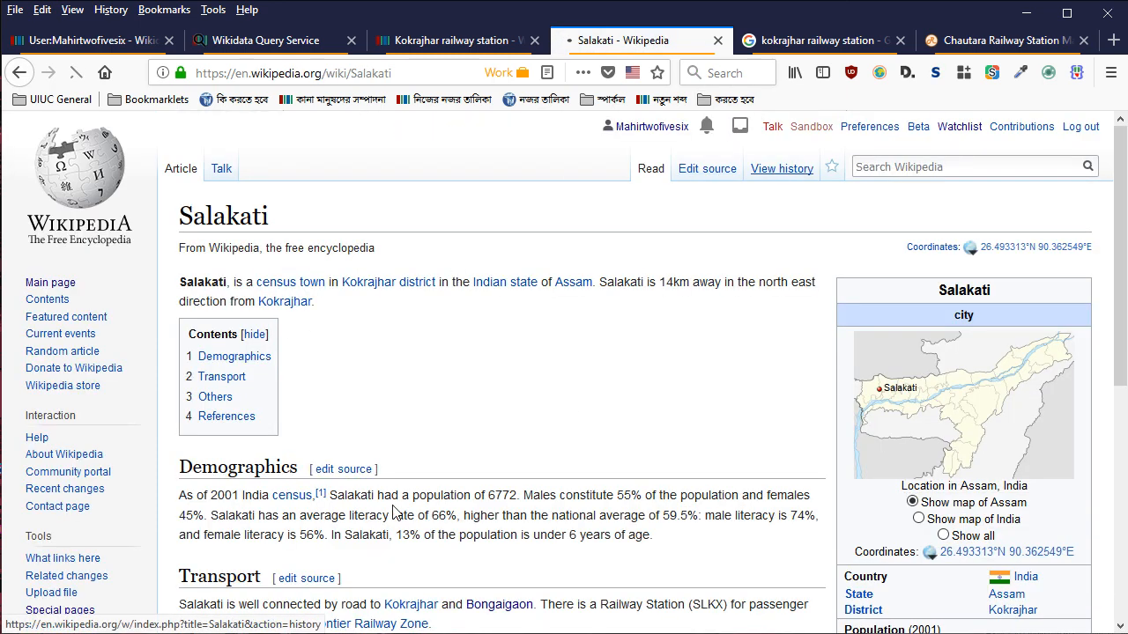
scroll(242, 379, down, 2)
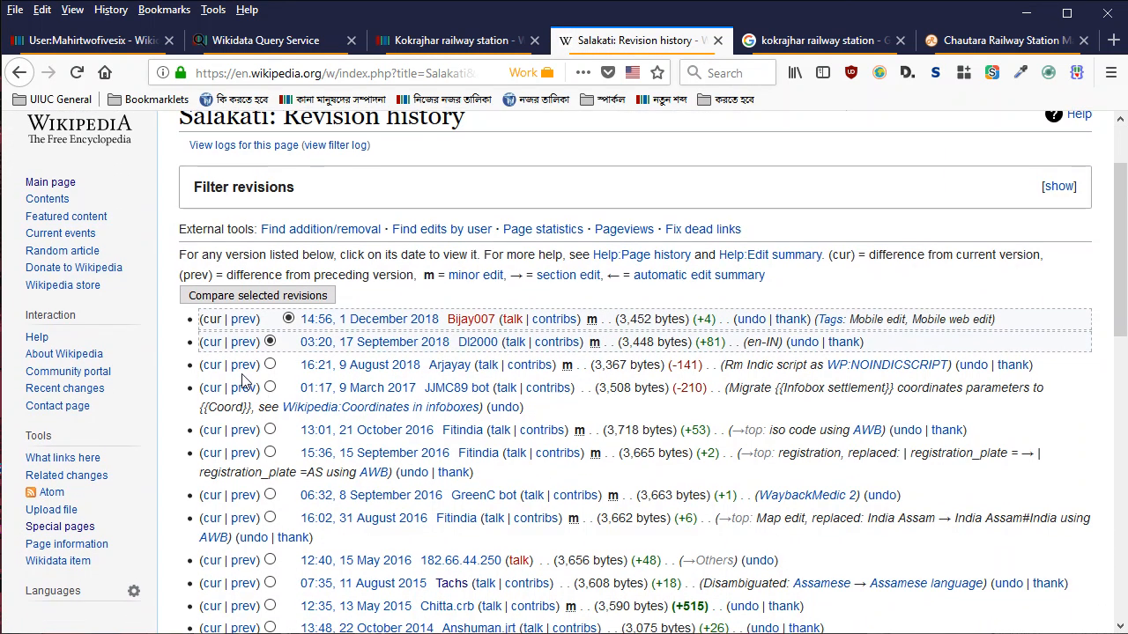
click(245, 365)
scroll(260, 385, down, 4)
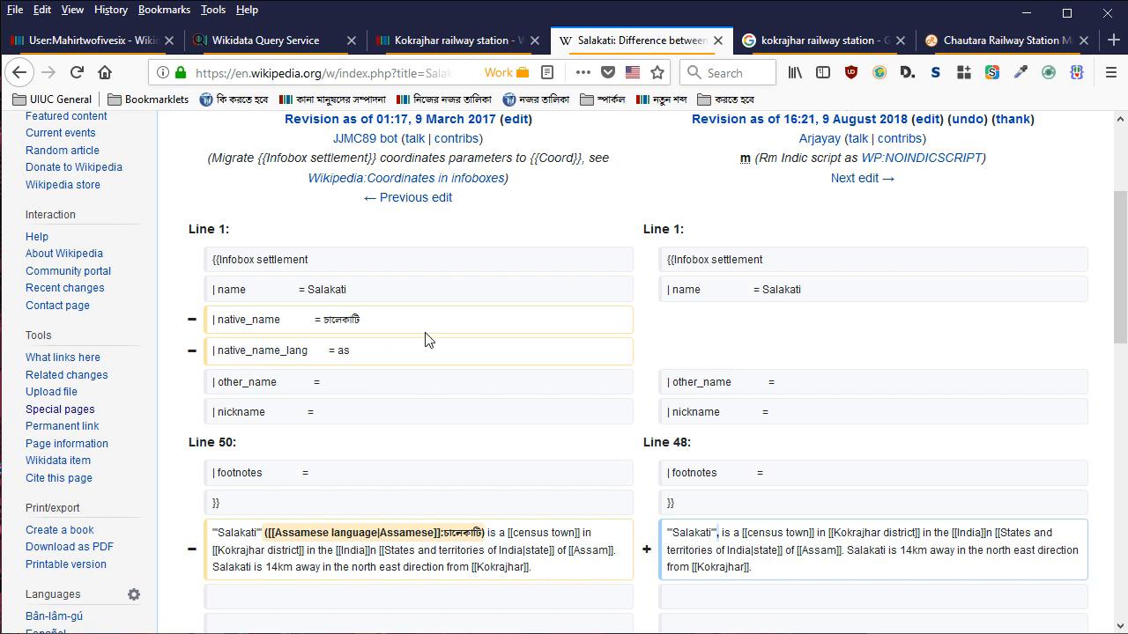
Return to the Kokrajhar item and reselect Salakati railway station as the adjacent station value
key(ctrl+w)
key(Down)
key(Down)
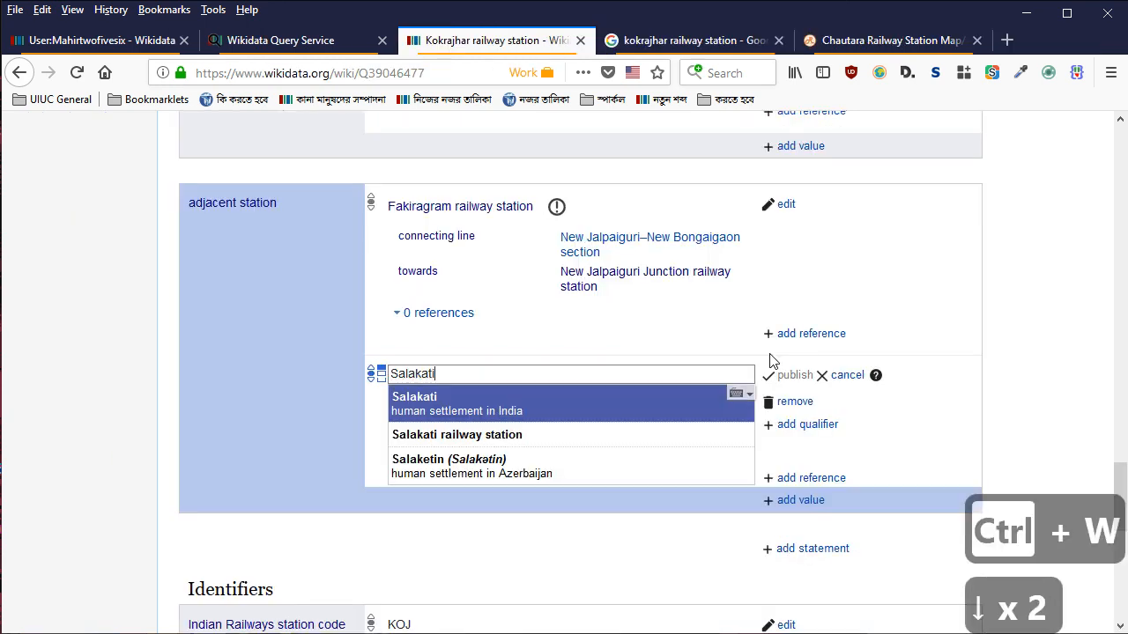
key(Return)
Set the connecting line qualifier of the Salakati value to New Jalpaiguri–New Bongaigaon section
key(Tab)
key(Tab)
text(new jla)
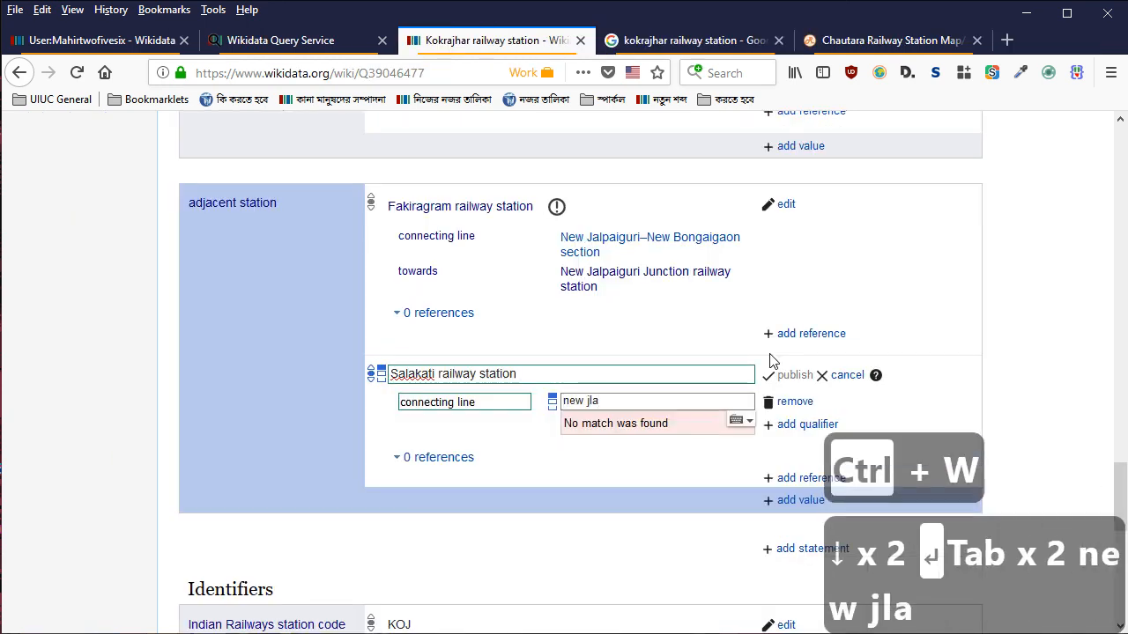
key(BackSpace)
key(BackSpace)
text(alpaiguri)
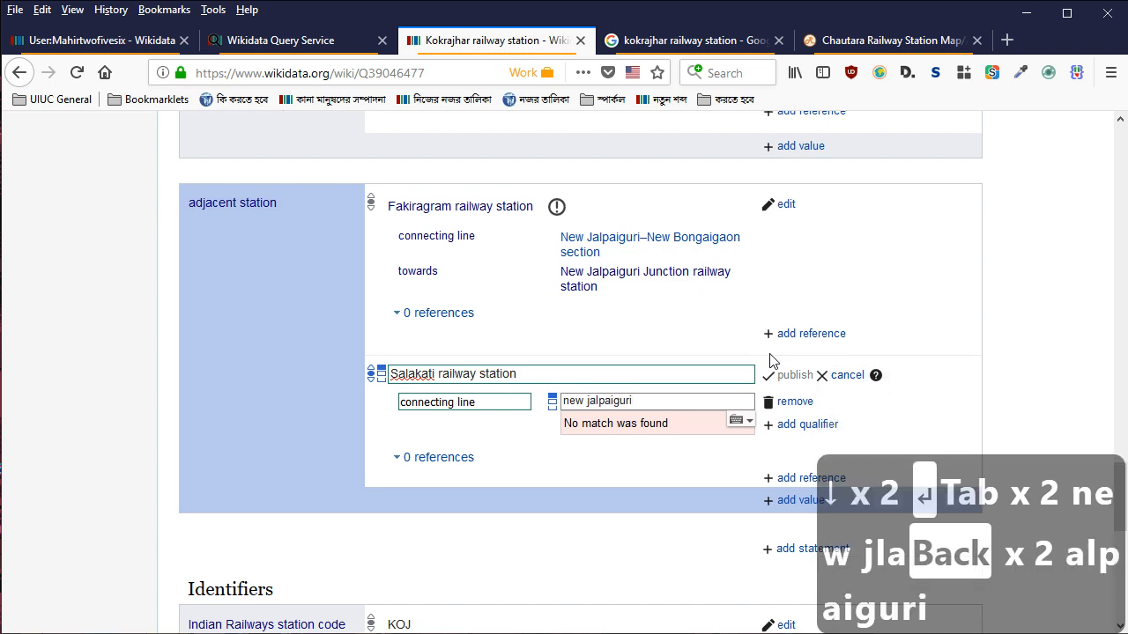
key(Down)
key(Down)
key(Down)
key(Return)
Add a towards (P5051) qualifier with New Bongaigaon railway station and publish the Salakati value
key(Tab)
key(Tab)
key(Return)
text(p5051)
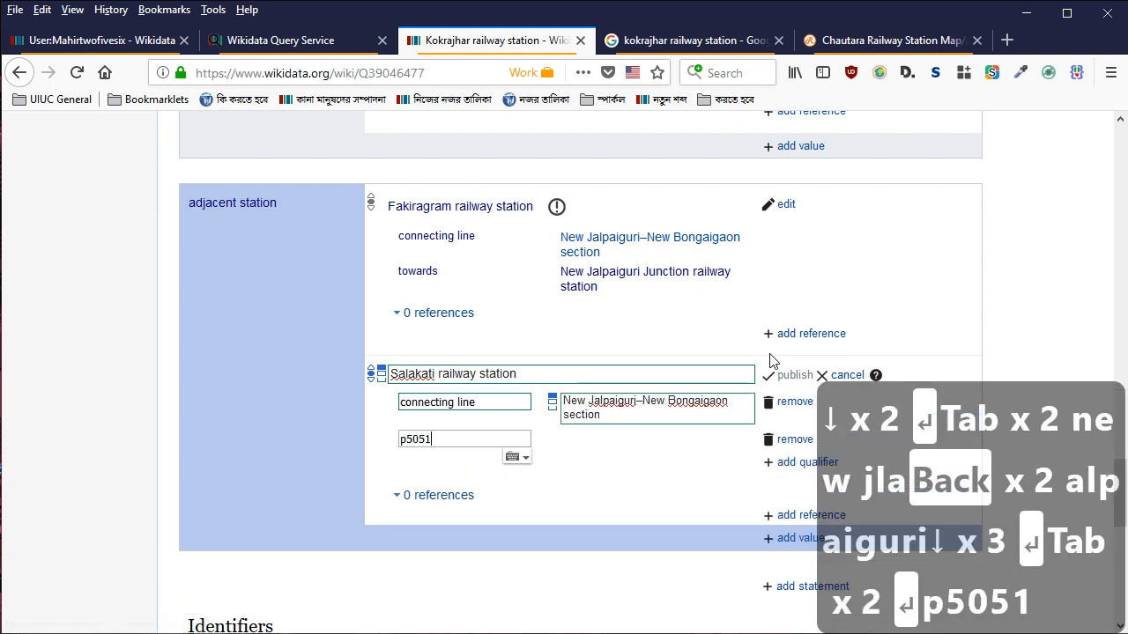
key(Down)
key(Return)
text(new bon)
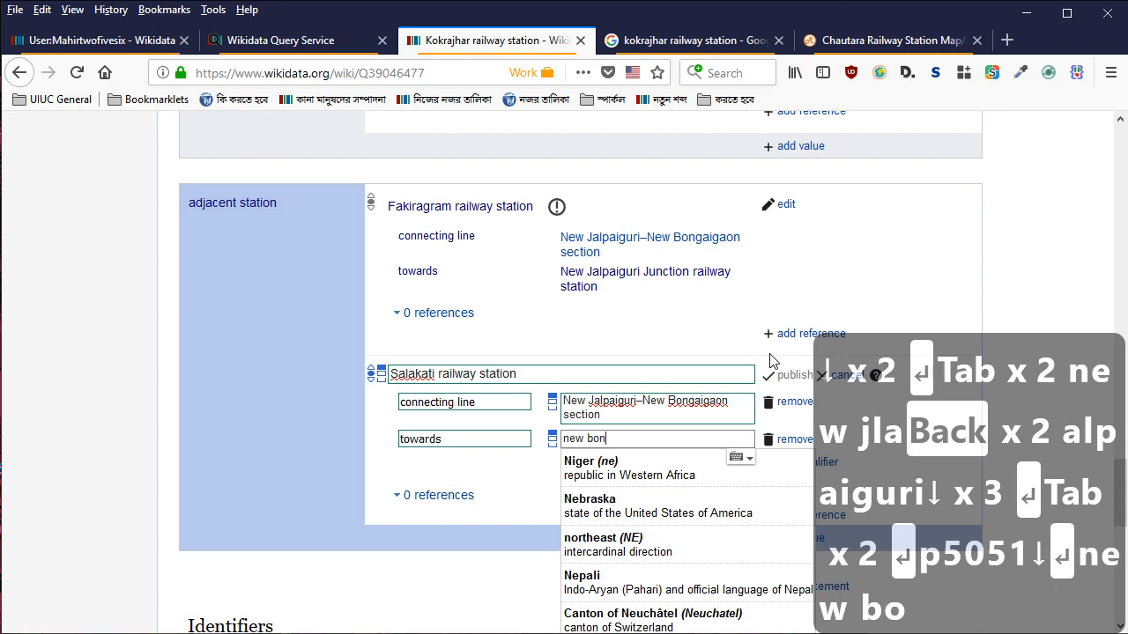
text(gaigaon)
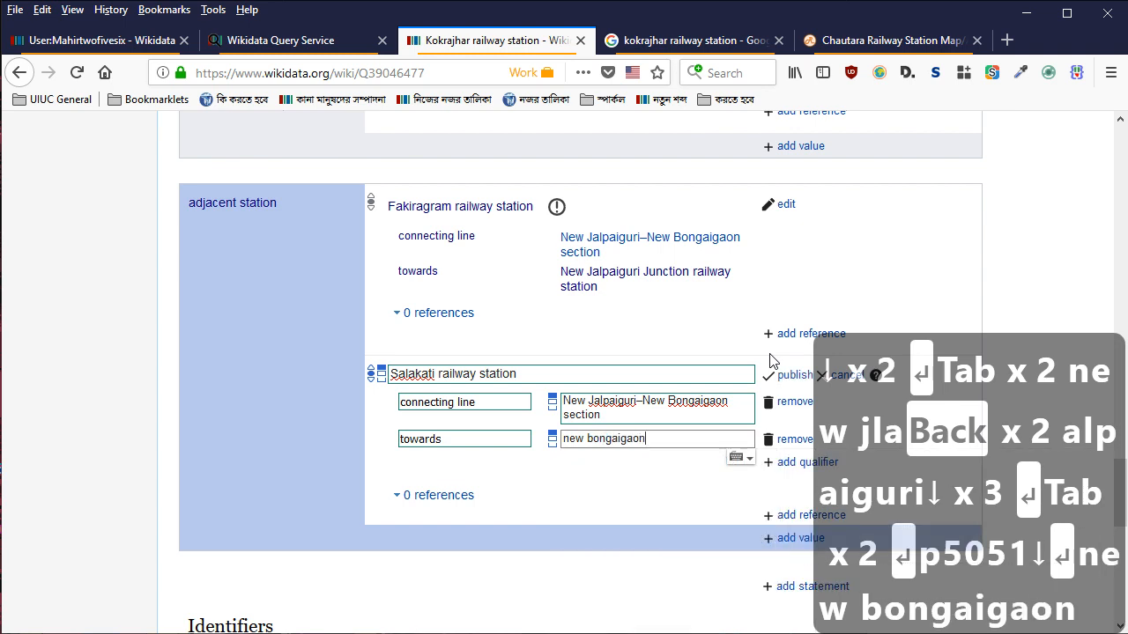
key(Down)
key(Down)
key(Down)
key(Return)
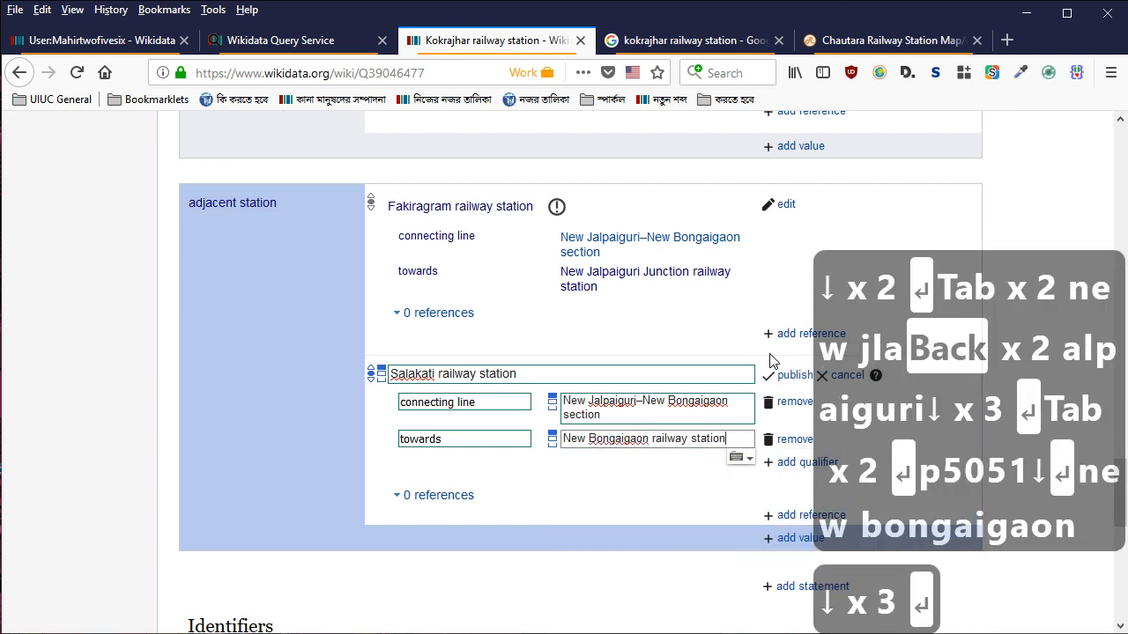
key(Return)
Expand the references of the Indian Railways station code and copy the web address of the PDF route map
scroll(503, 418, down, 3)
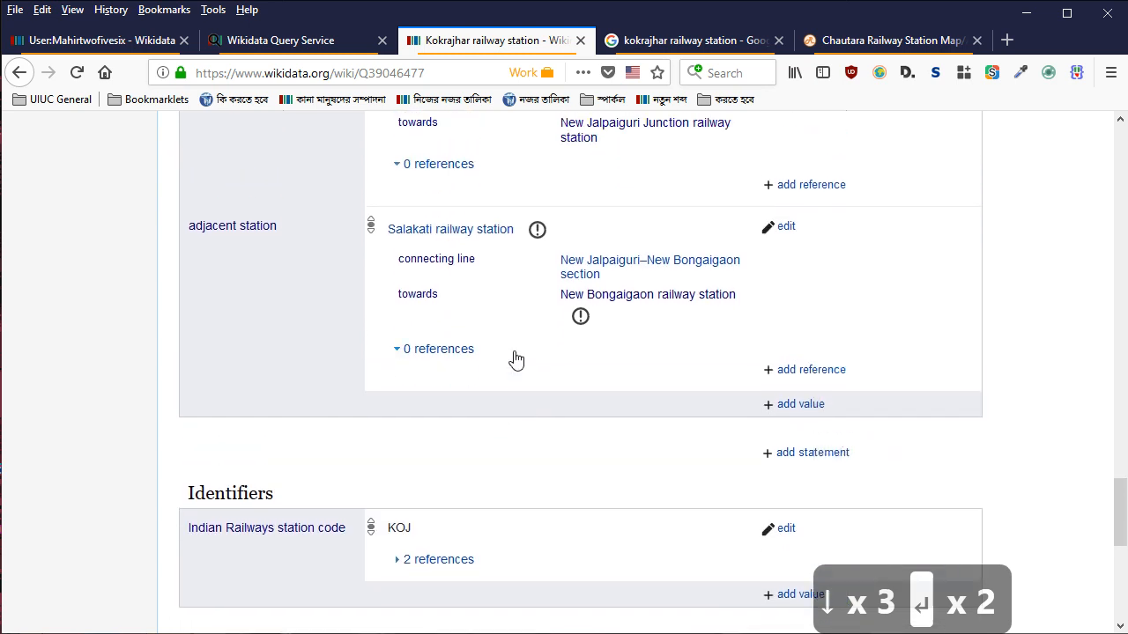
scroll(516, 360, down, 4)
click(453, 209)
key(alt+Tab)
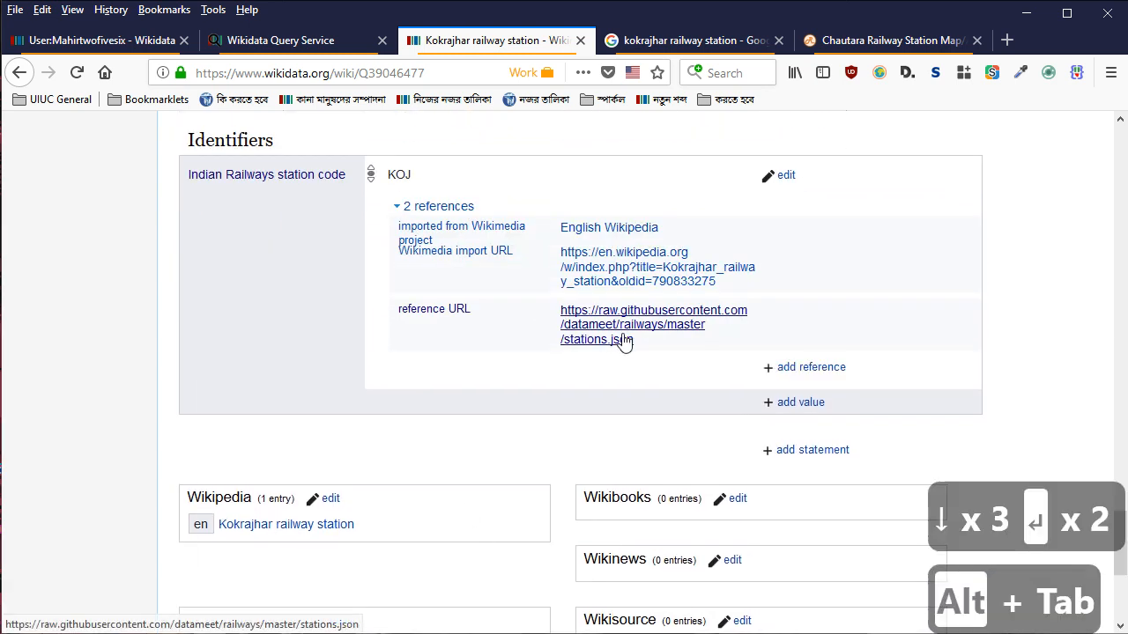
key(alt+Tab)
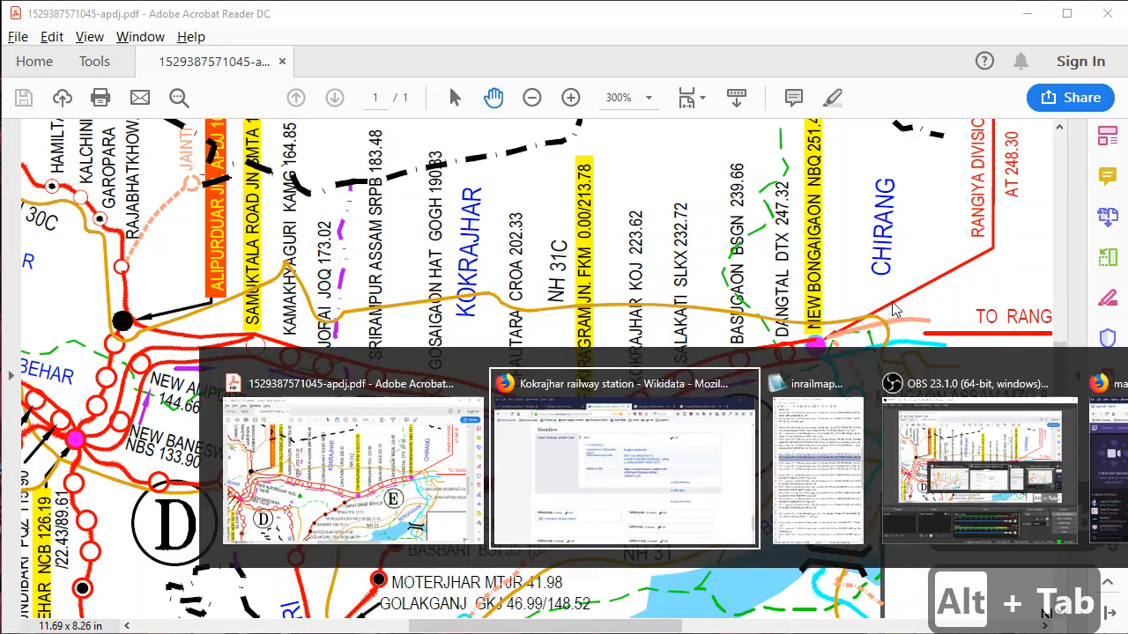
key(ctrl+c)
key(ctrl+c)
click(776, 175)
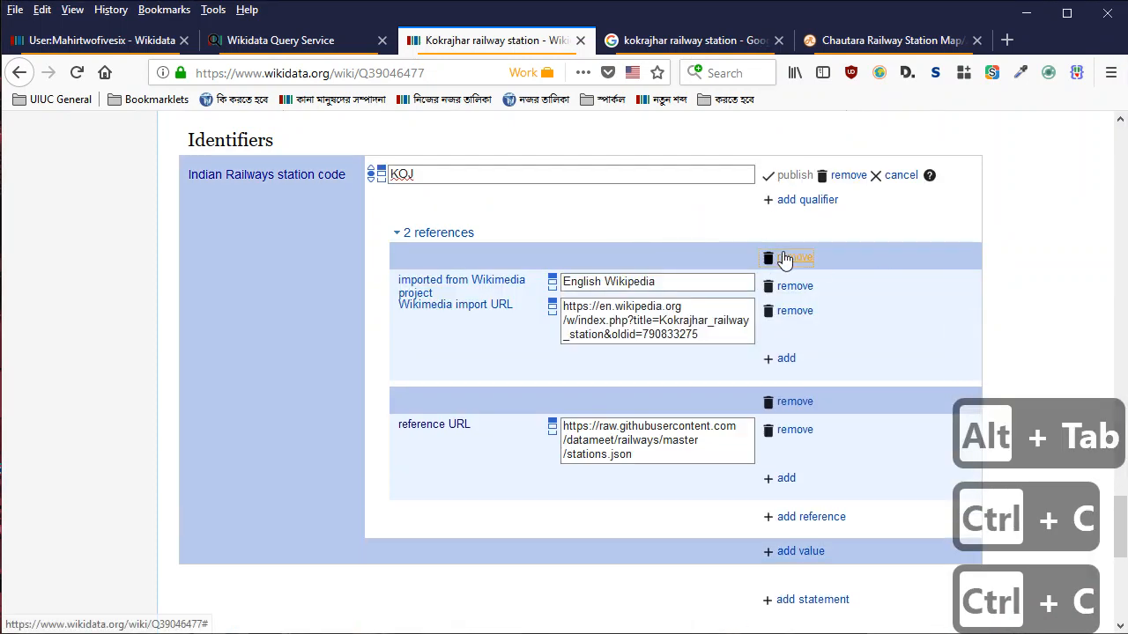
click(776, 256)
click(740, 299)
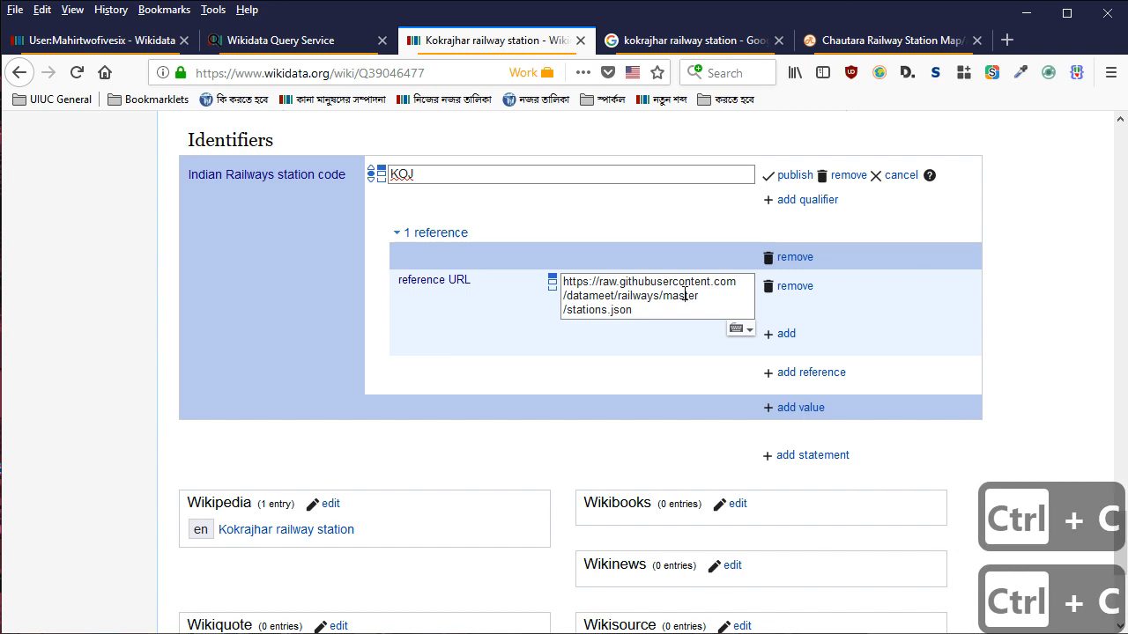
key(ctrl+a)
key(ctrl+v)
Add last update (P5017) with 31 March 2018 to the station code reference and publish the statement
key(Tab)
key(Tab)
key(Return)
text(p5017)
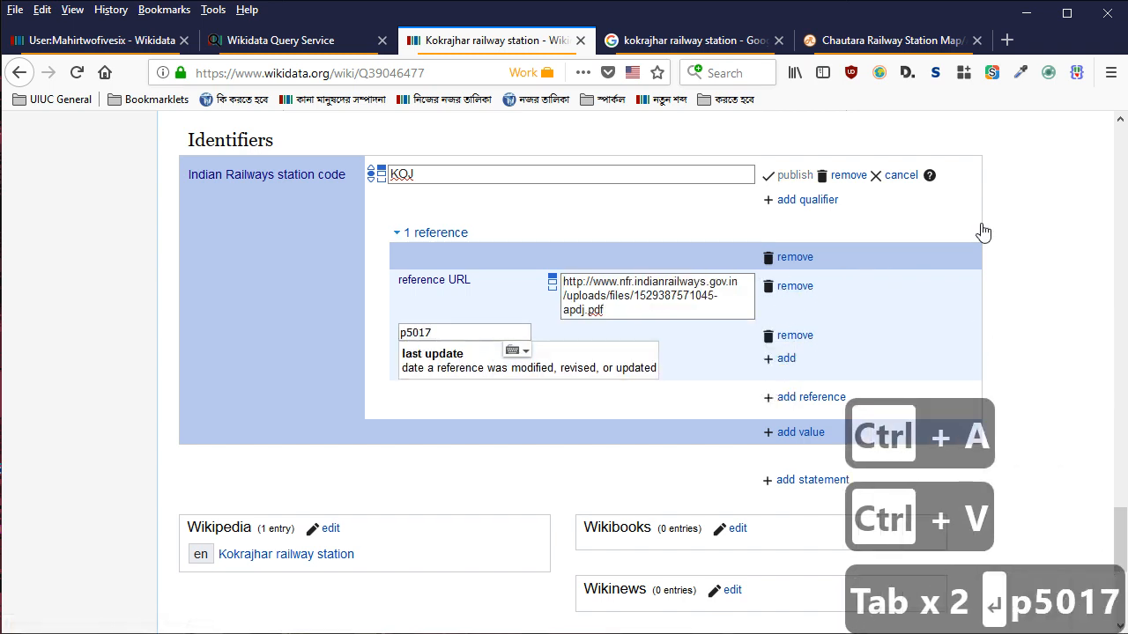
key(Down)
key(Return)
text(31 mar 2018)
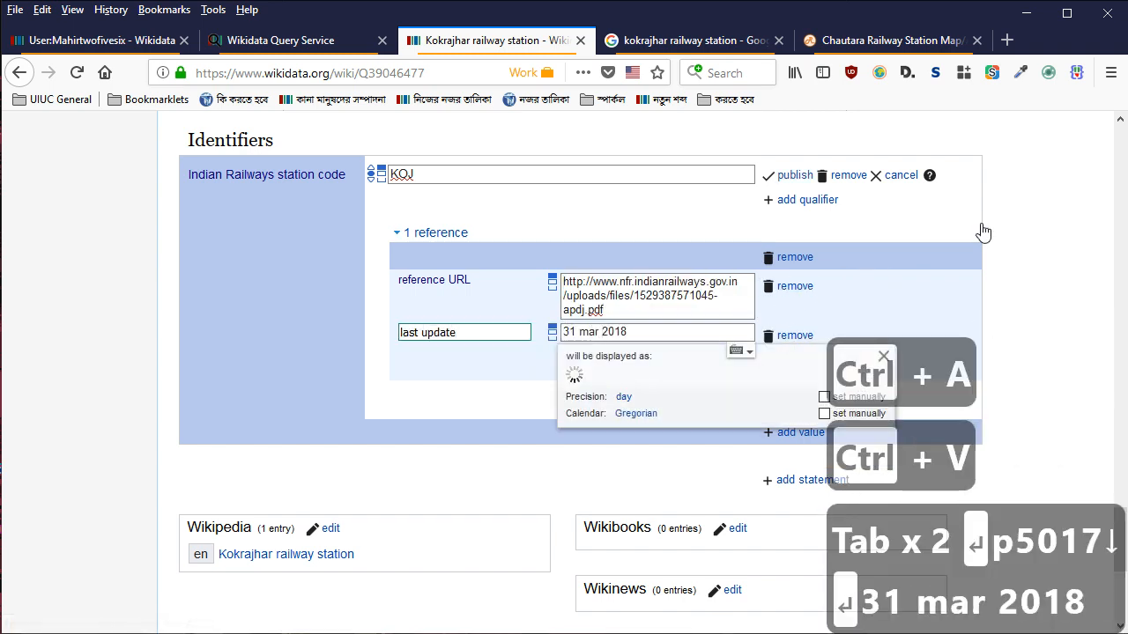
key(Return)
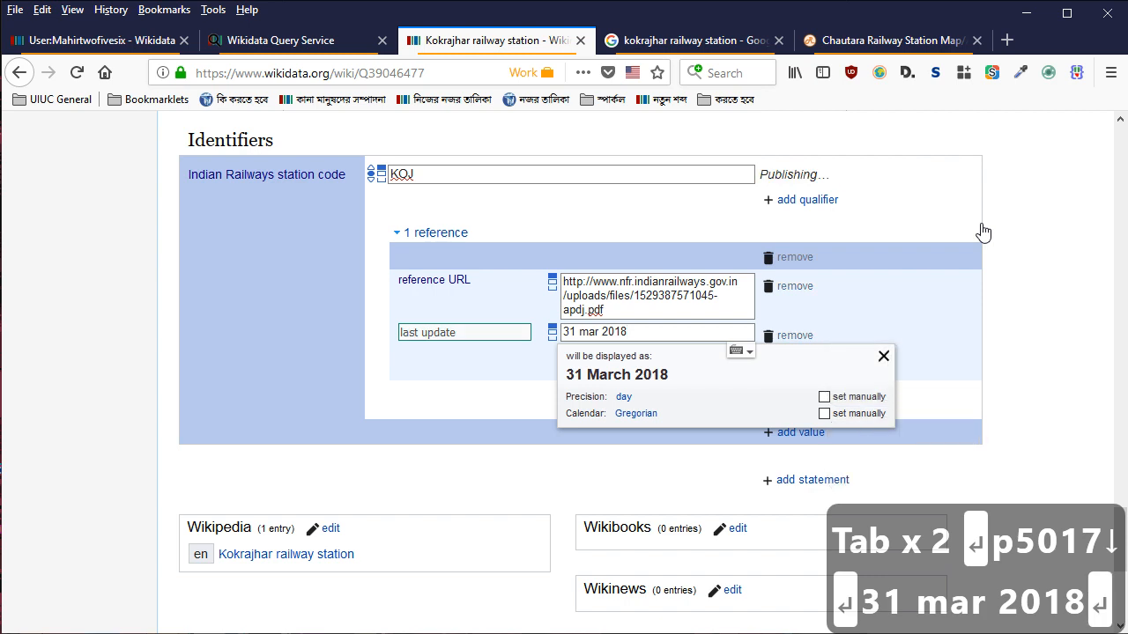
Open the Salakati railway station item from Kokrajhar's adjacent station statement
scroll(679, 244, up, 7)
scroll(616, 296, down, 4)
scroll(569, 332, up, 4)
scroll(566, 333, down, 2)
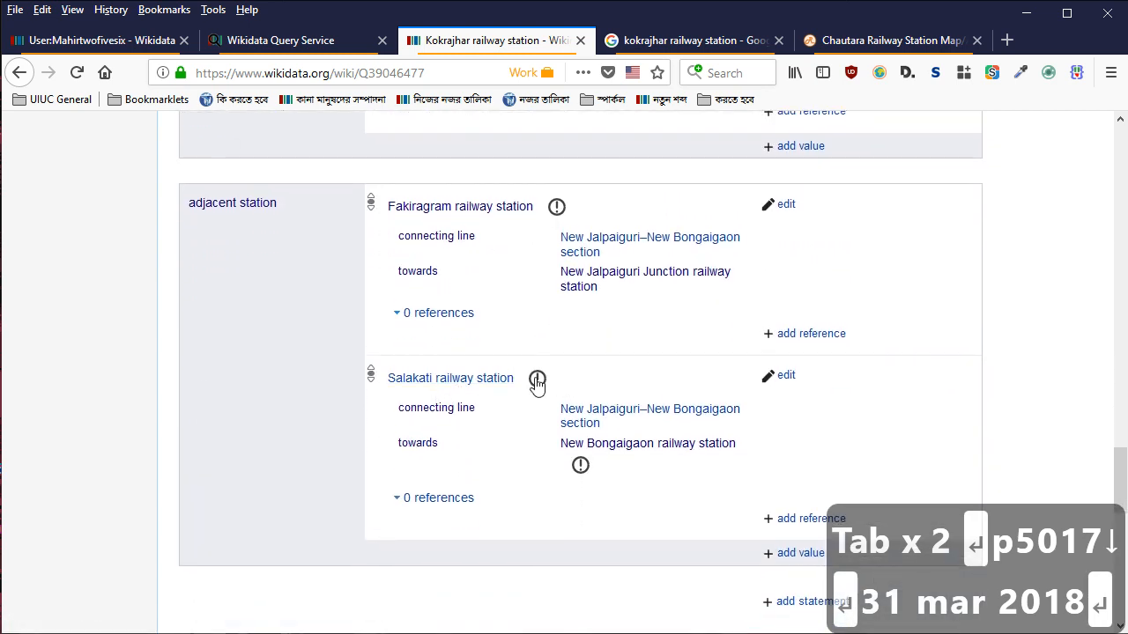
click(461, 380)
Search Google Images for salakati railway station and examine the station name board for its Assamese and Hindi spellings
click(688, 39)
scroll(244, 194, up, 5)
double_click(180, 148)
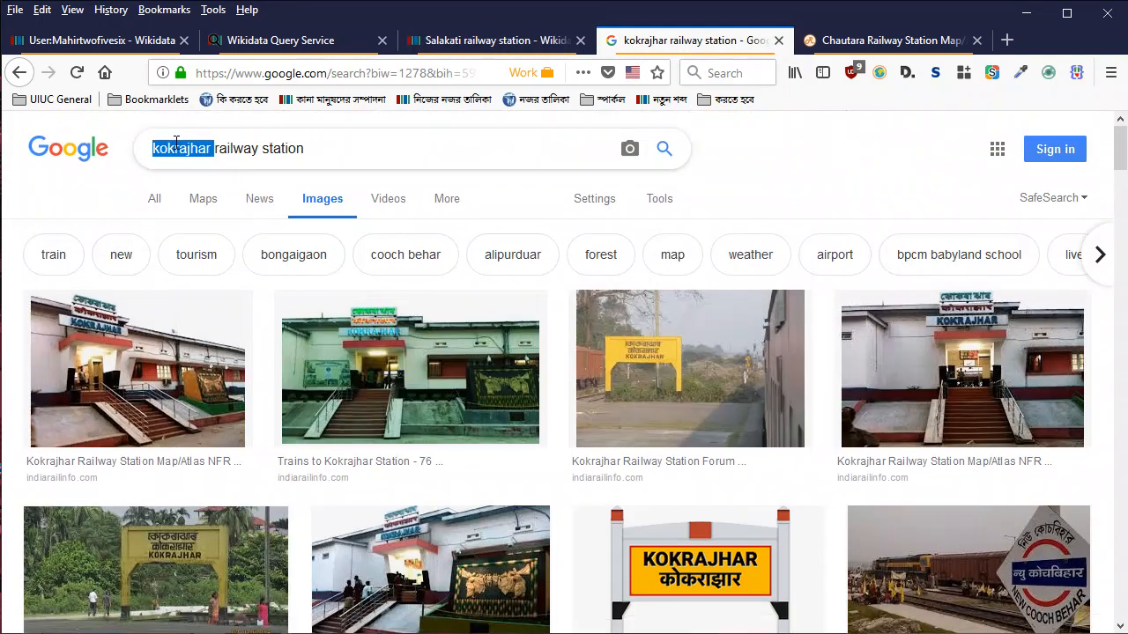
text(salakati)
key(Return)
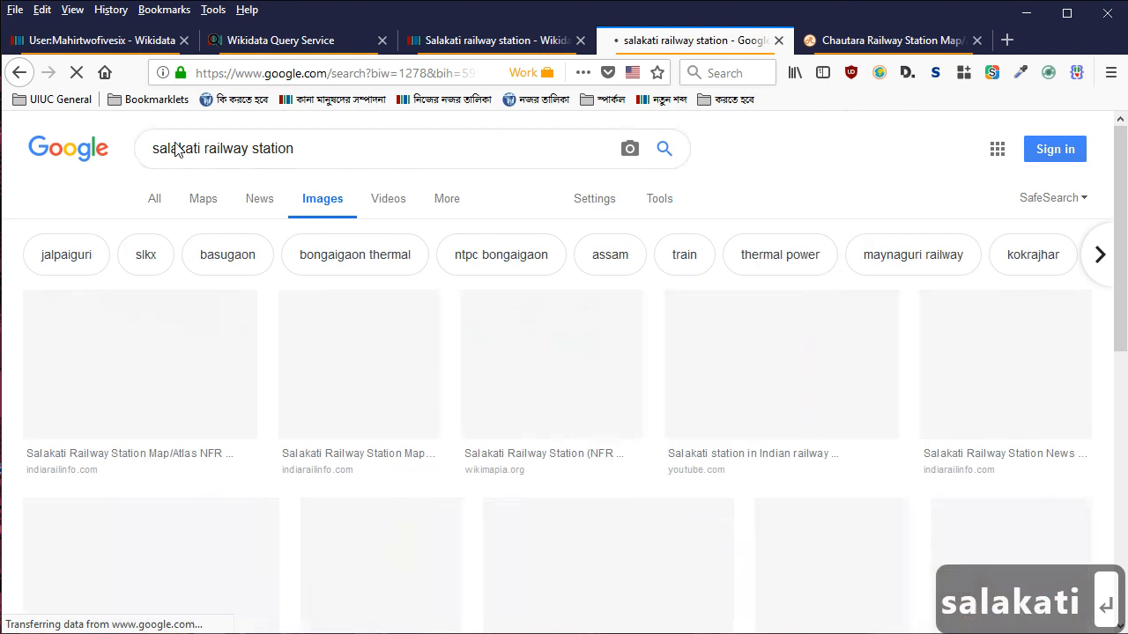
click(227, 340)
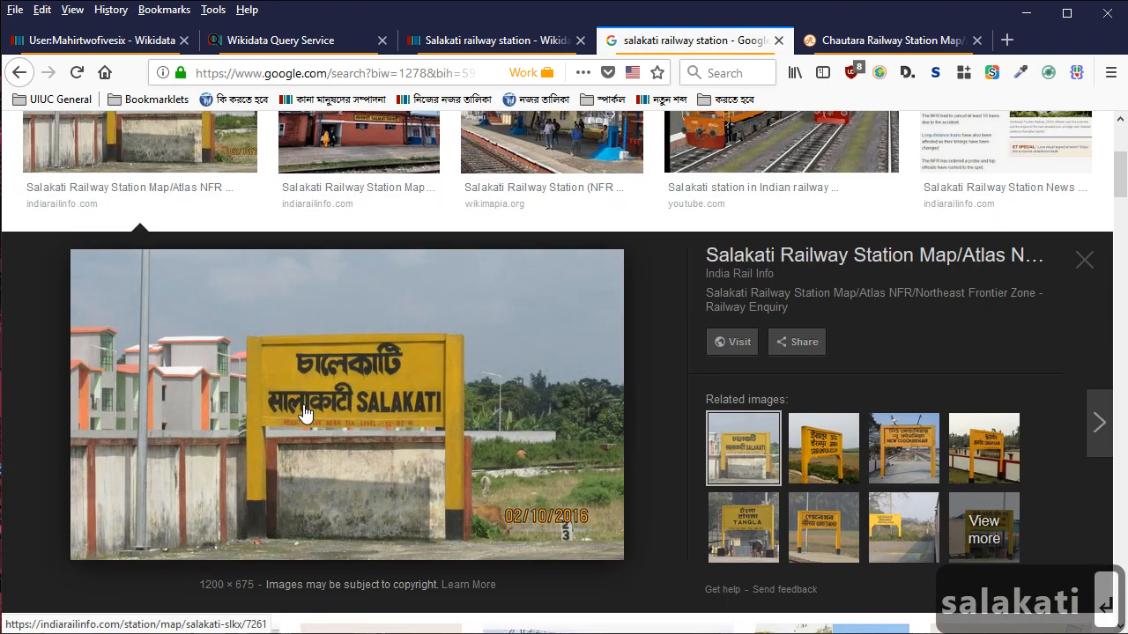
scroll(359, 414, up, 1)
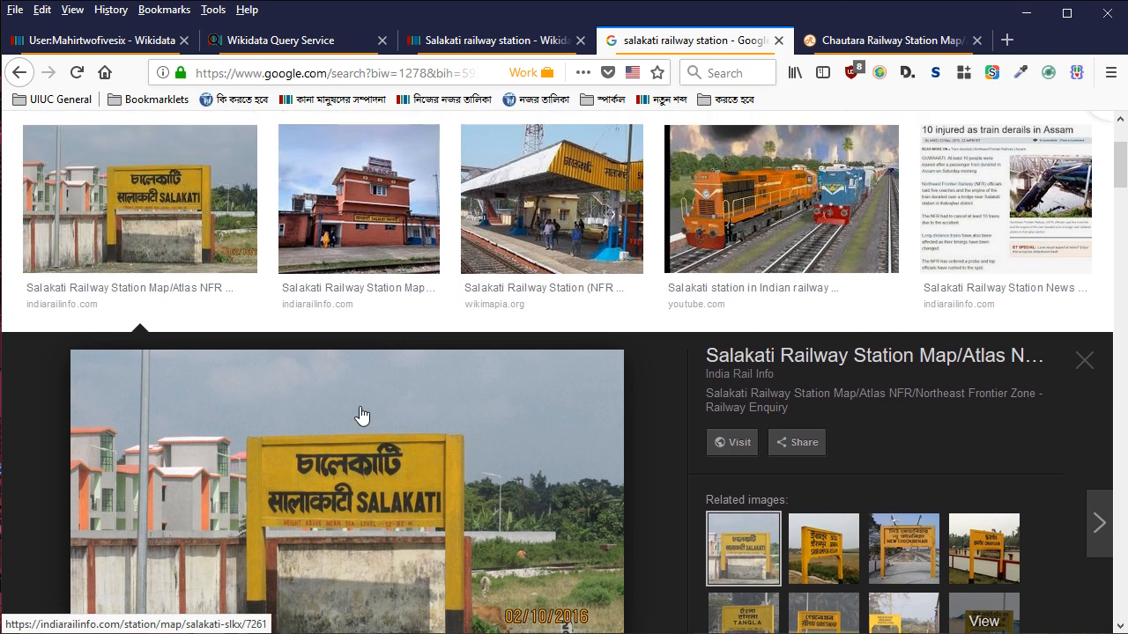
scroll(360, 415, down, 1)
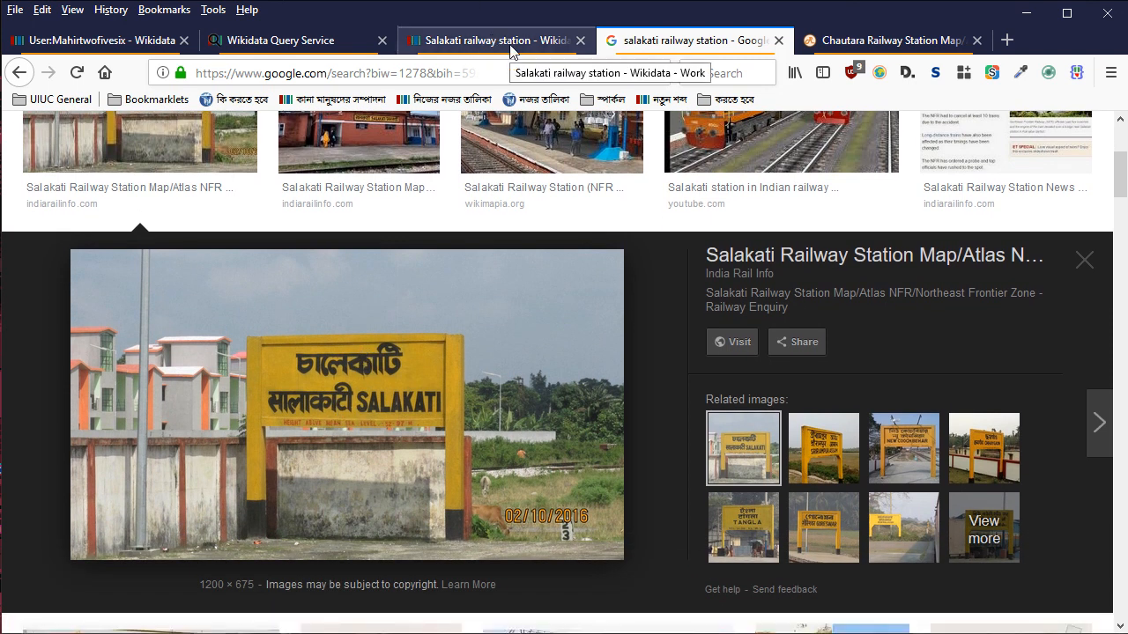
Go back to the Kokrajhar item and copy the words ৰেল ষ্টেচন from its Assamese label
click(508, 41)
click(31, 74)
scroll(370, 308, up, 10)
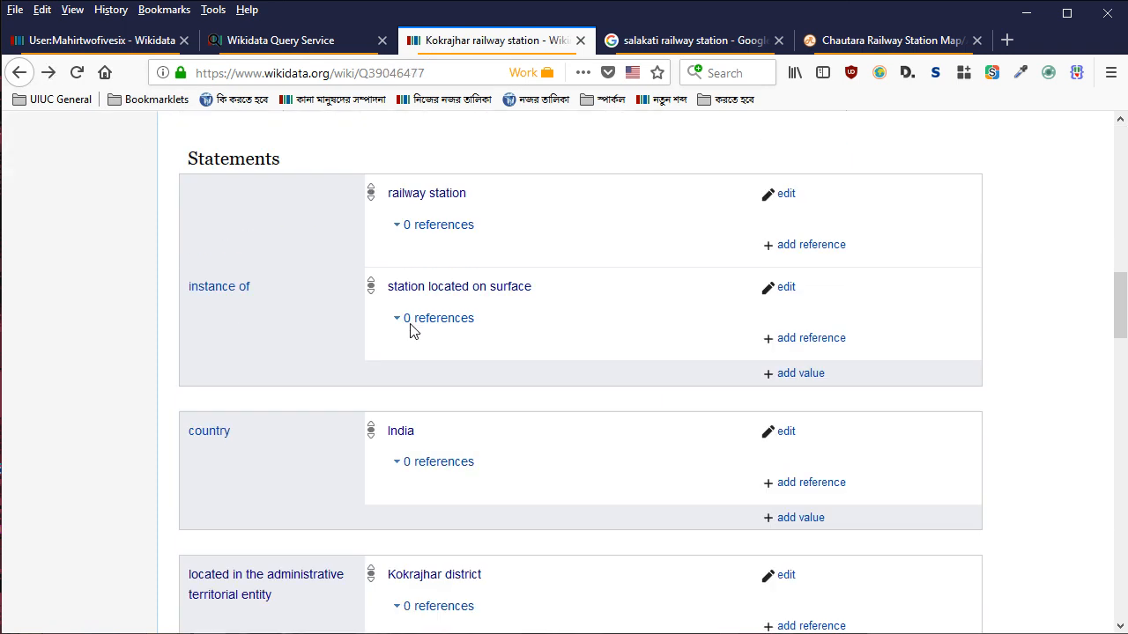
drag(367, 371, 528, 369)
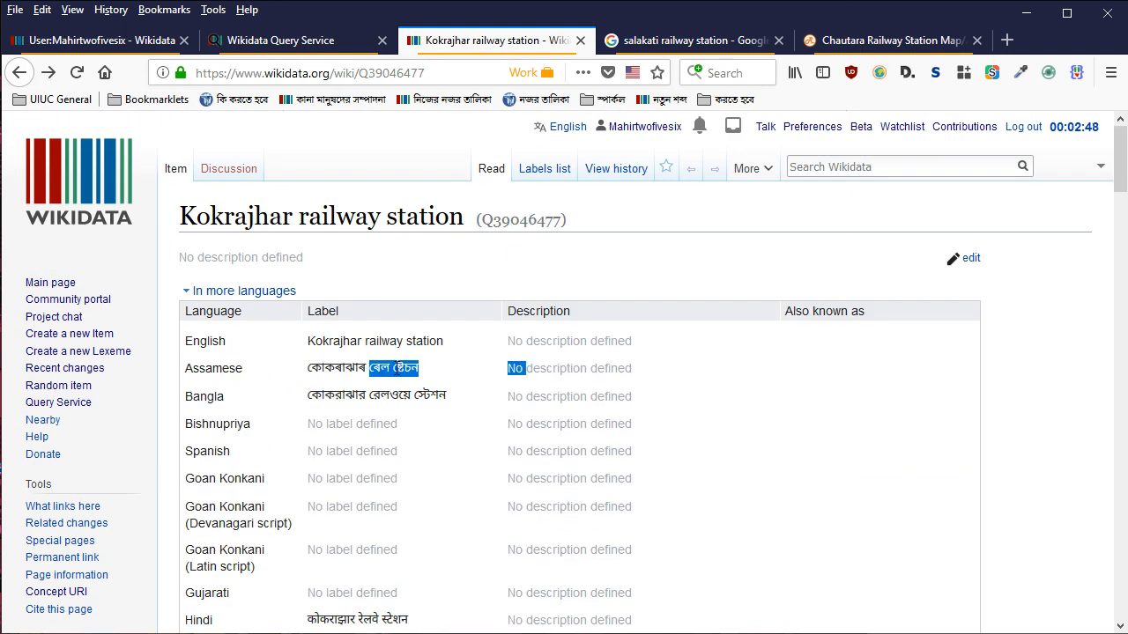
click(395, 367)
key(ctrl+c)
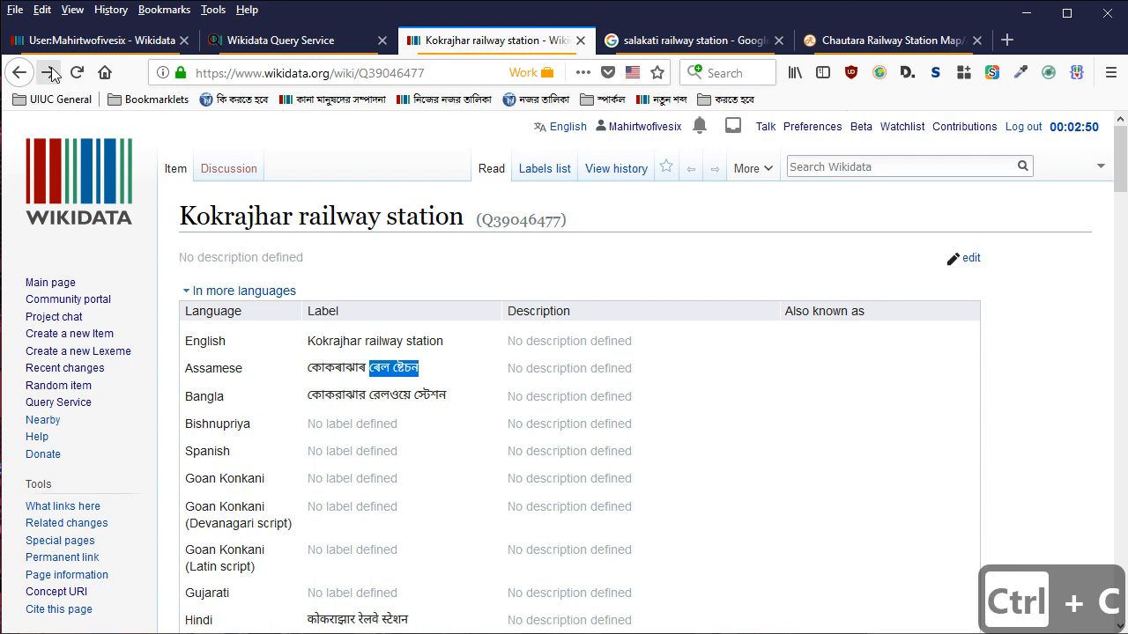
Return to the Salakati railway station item and enter চালেকাটি ৰেল ষ্টেচন as its Assamese label
click(48, 72)
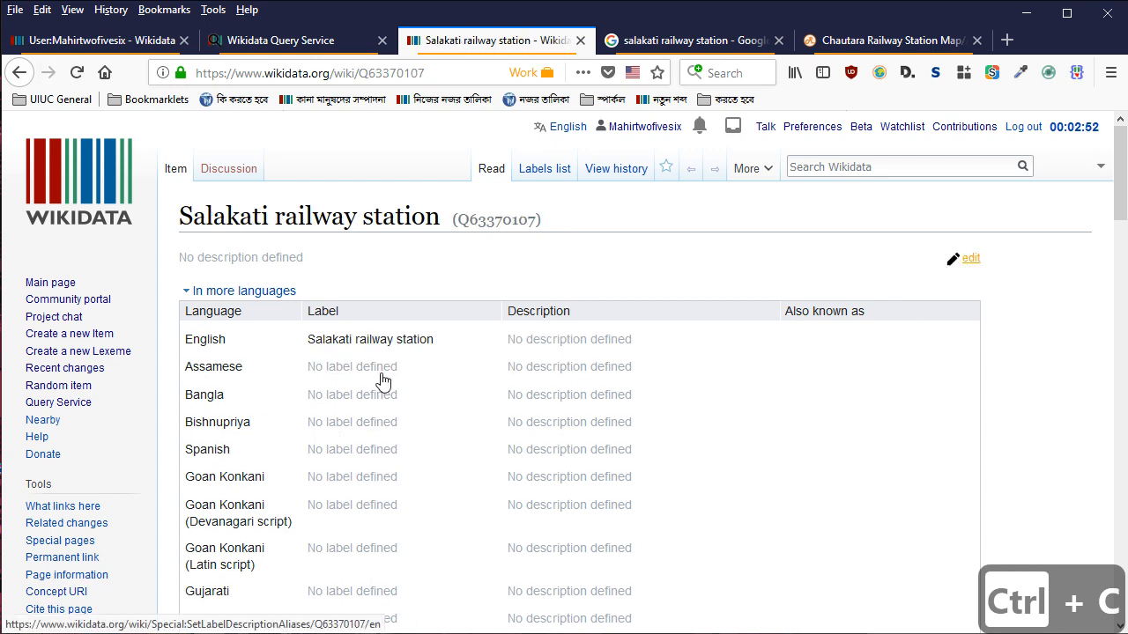
click(383, 380)
key(ctrl+v)
key(Home)
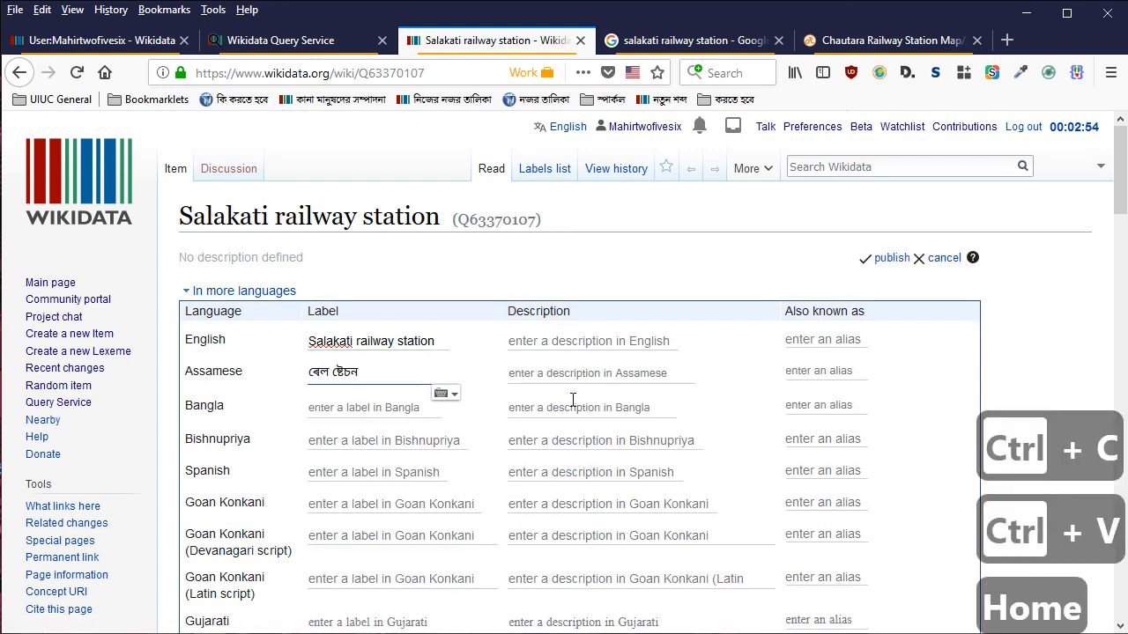
text(চালেকাটি)
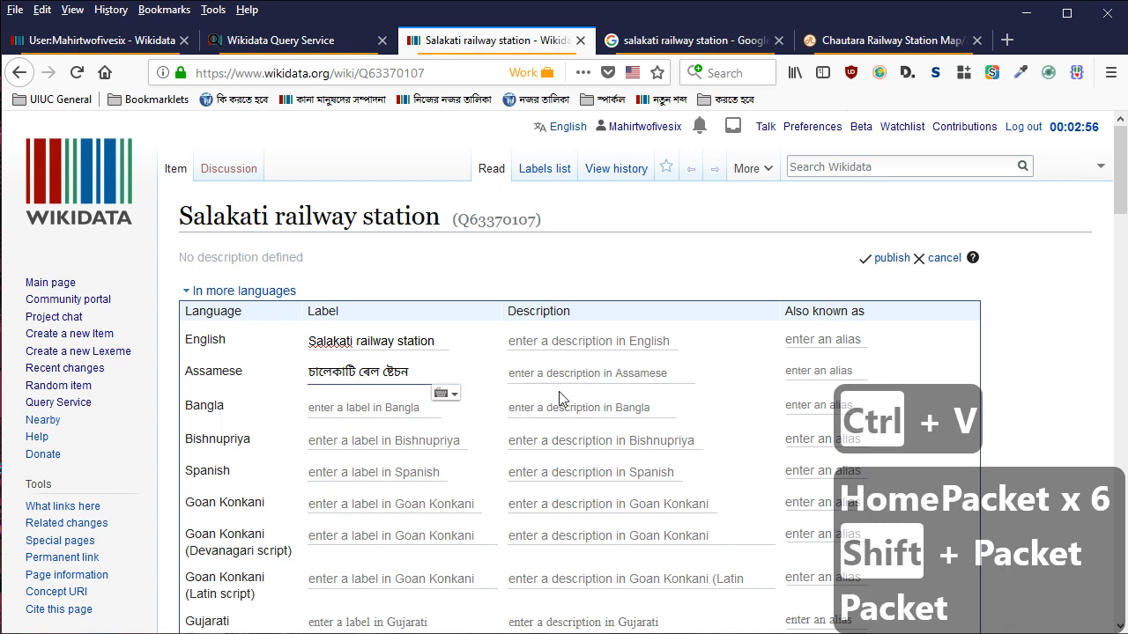
Enter চালেকাটি রেলওয়ে স্টেশন as the Bangla label
click(402, 408)
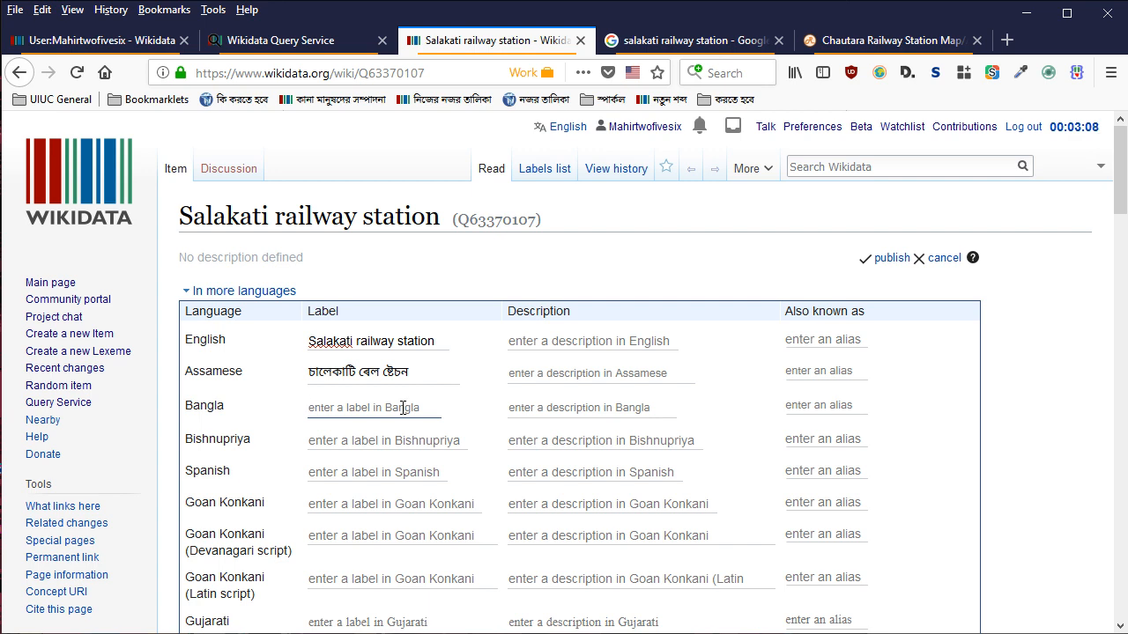
click(403, 408)
text(চালে)
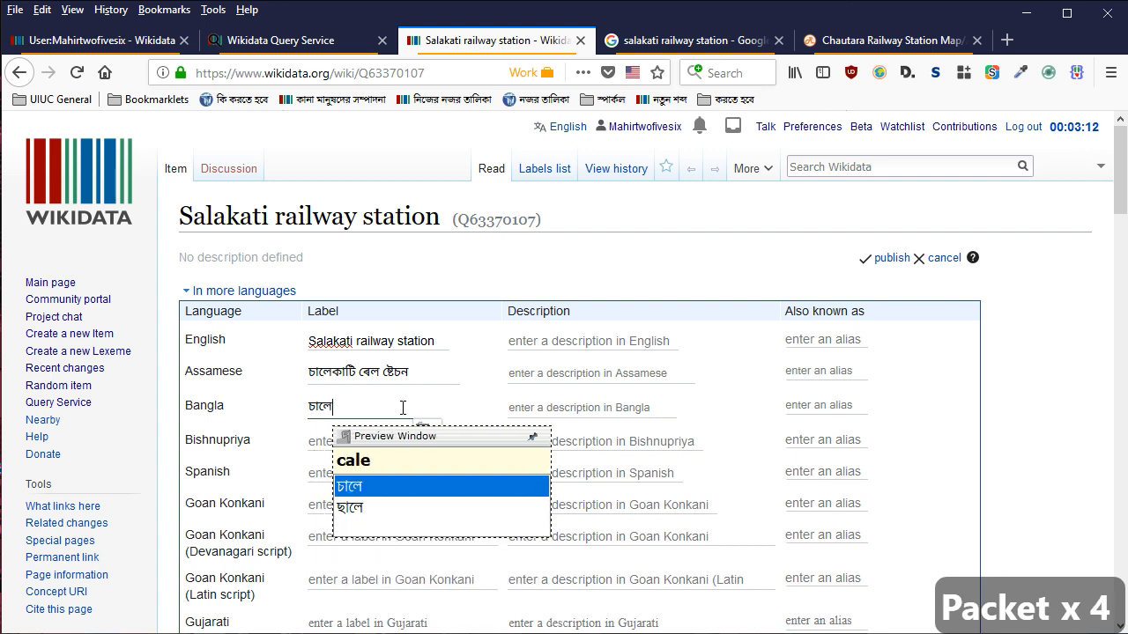
text(কাটি রেলওয়েস্টেশন)
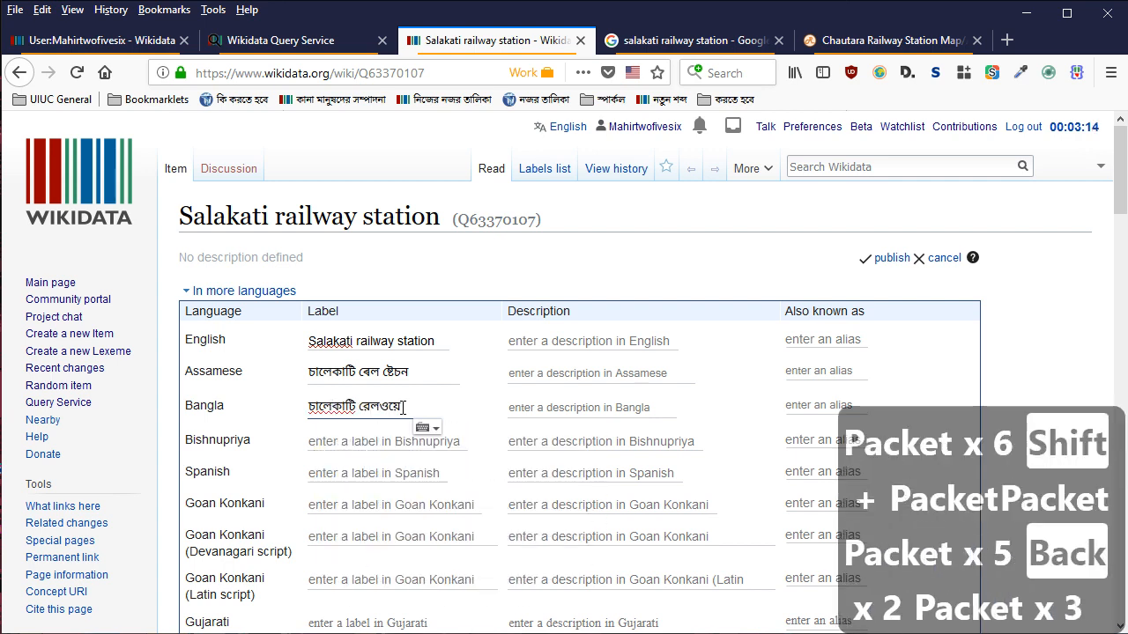
Add সালাকাটী রেলওয়ে স্টেশন as the Bangla alias
key(Tab)
key(Tab)
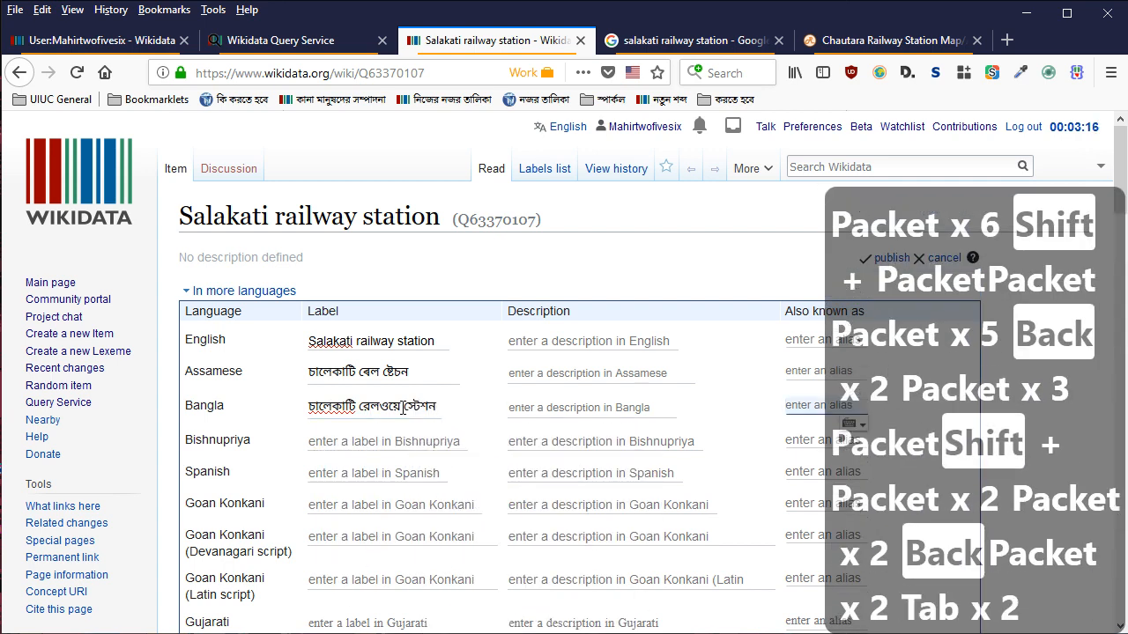
text(সালাকাটী এ)
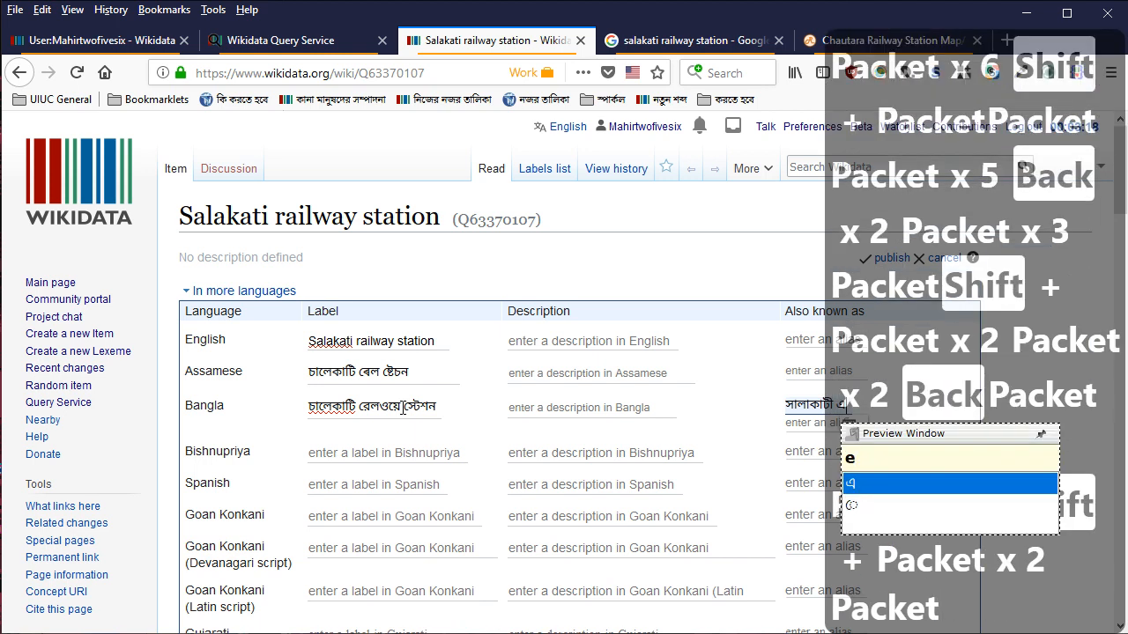
key(BackSpace)
text(রেলওয়ে স্টেশন)
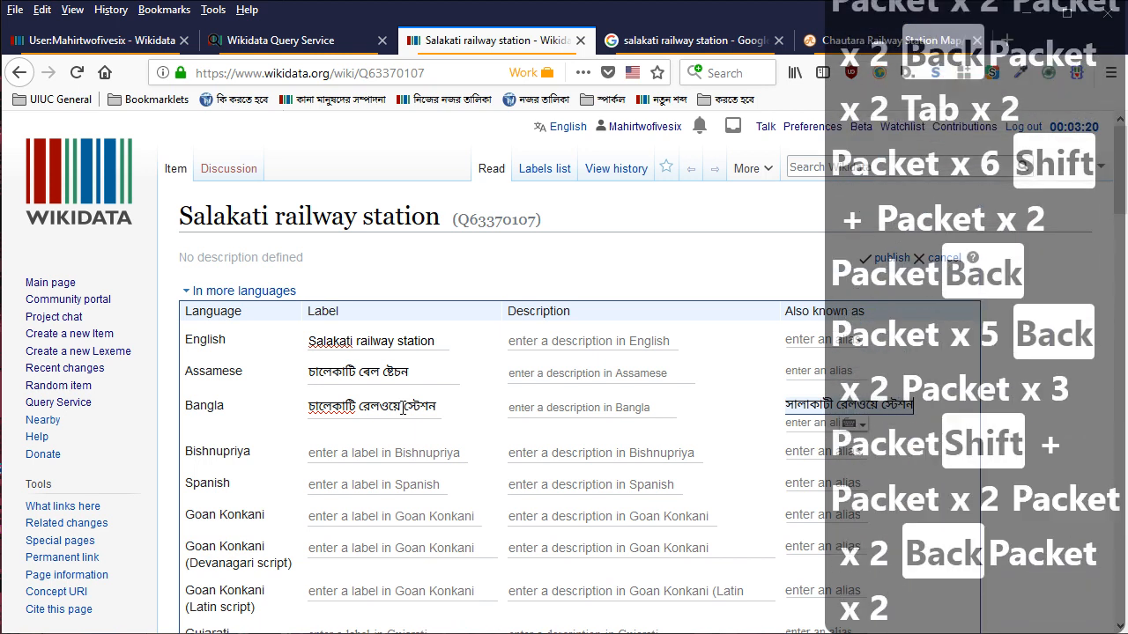
Go back to the Kokrajhar item and copy the words रेलवे स्टेशन from its Hindi label
click(351, 485)
scroll(351, 502, down, 1)
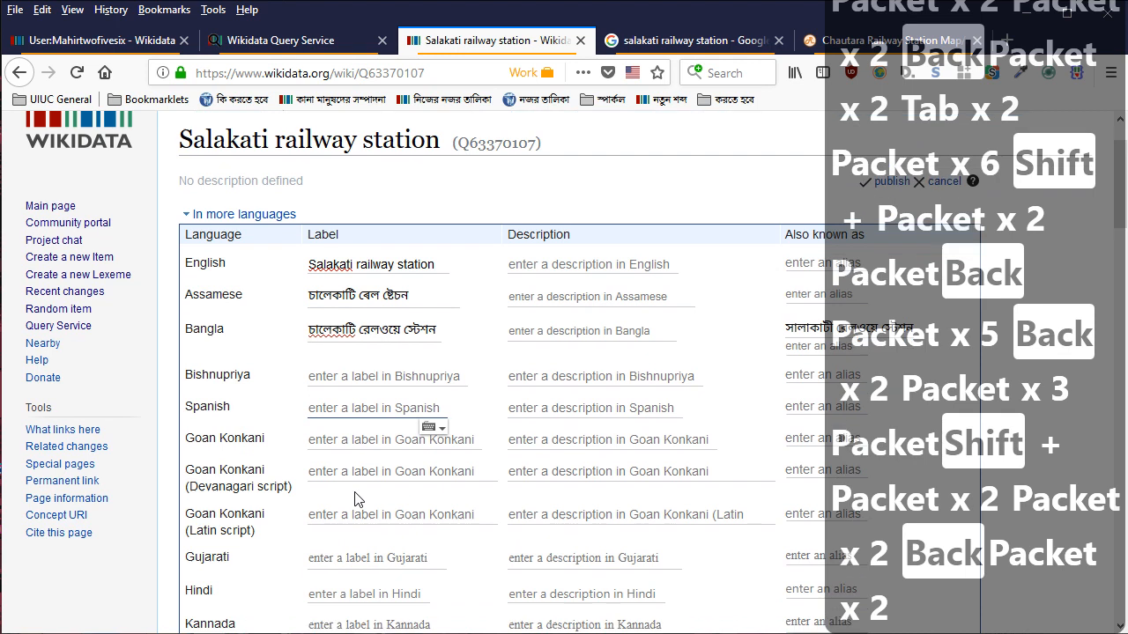
click(364, 572)
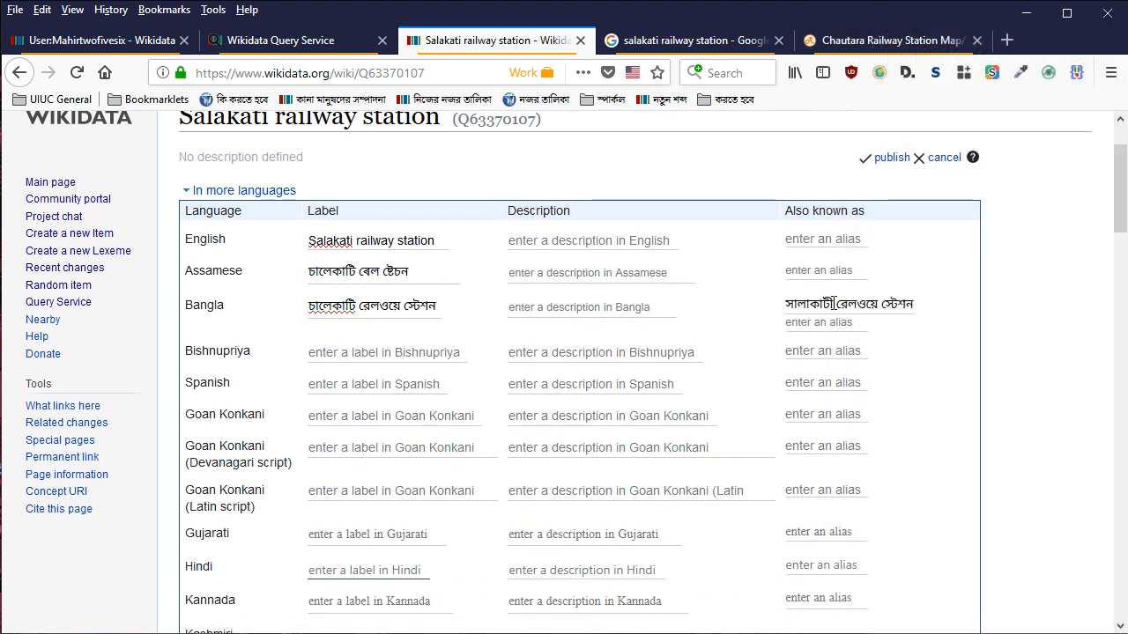
double_click(332, 306)
double_click(809, 304)
click(348, 568)
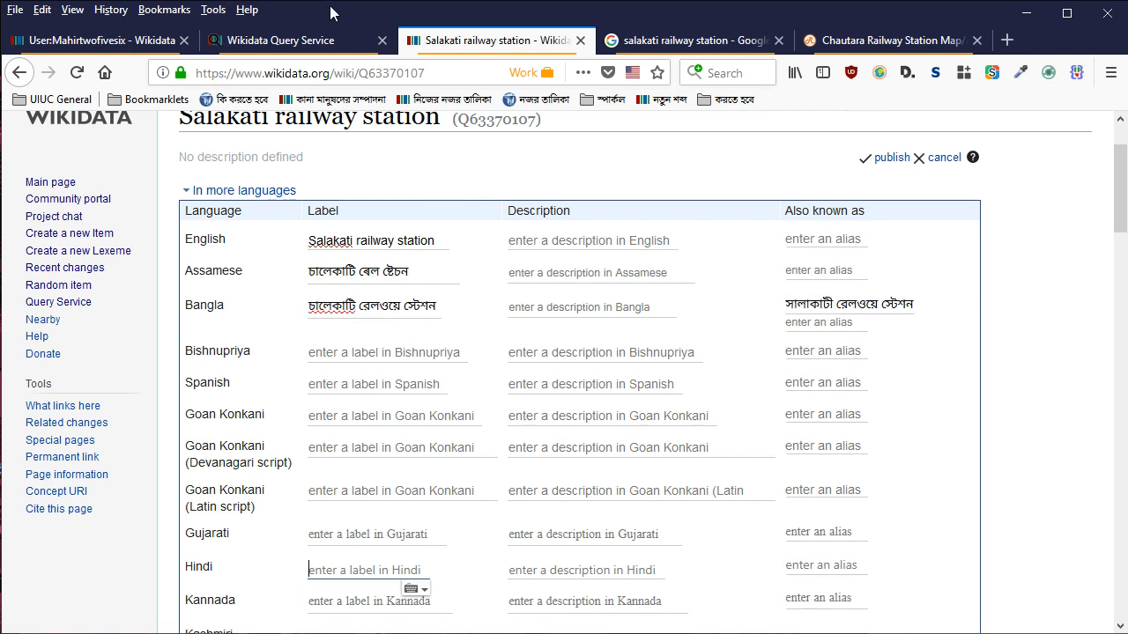
click(247, 44)
click(449, 40)
click(19, 74)
scroll(352, 246, down, 5)
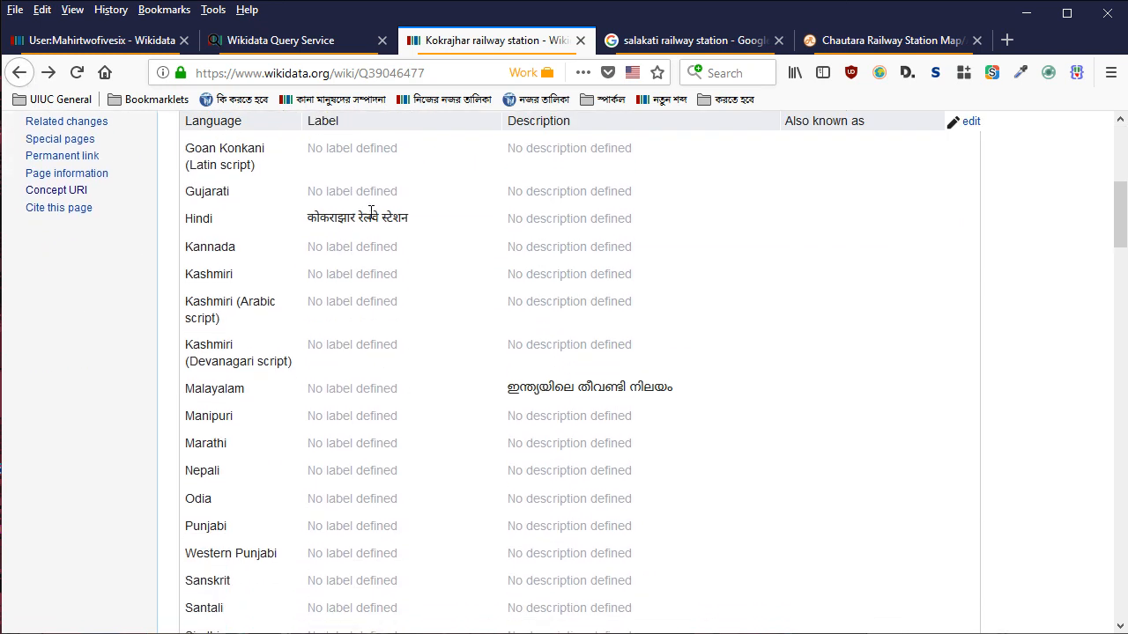
key(ctrl+c)
Return to the Salakati item and paste रेलवे स्टेशन into its Hindi label
click(48, 73)
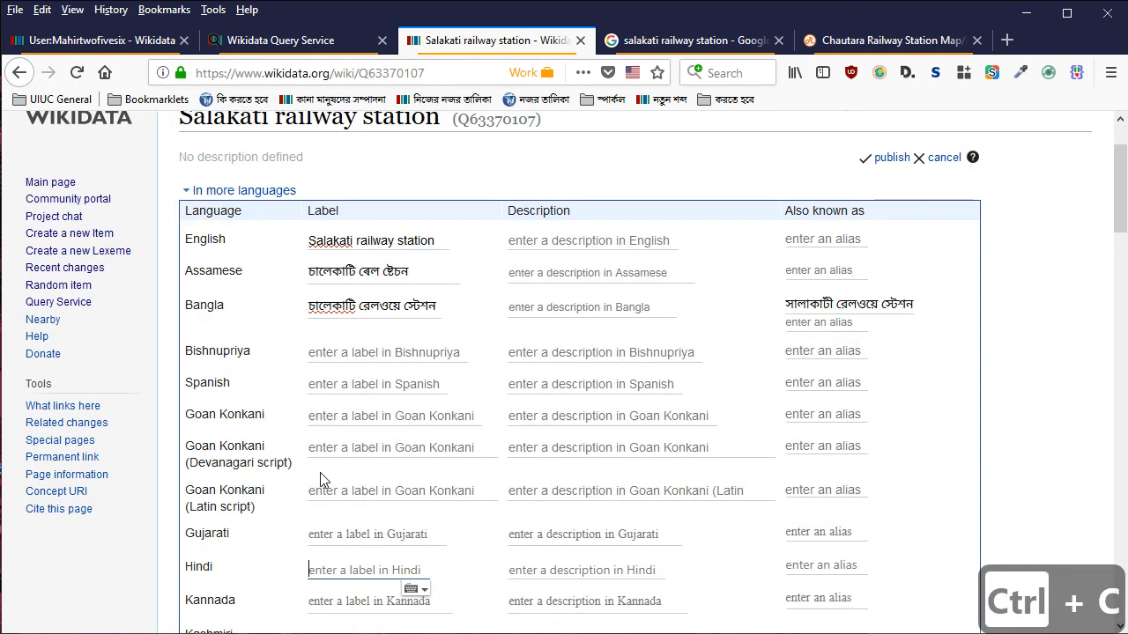
key(ctrl+v)
key(Home)
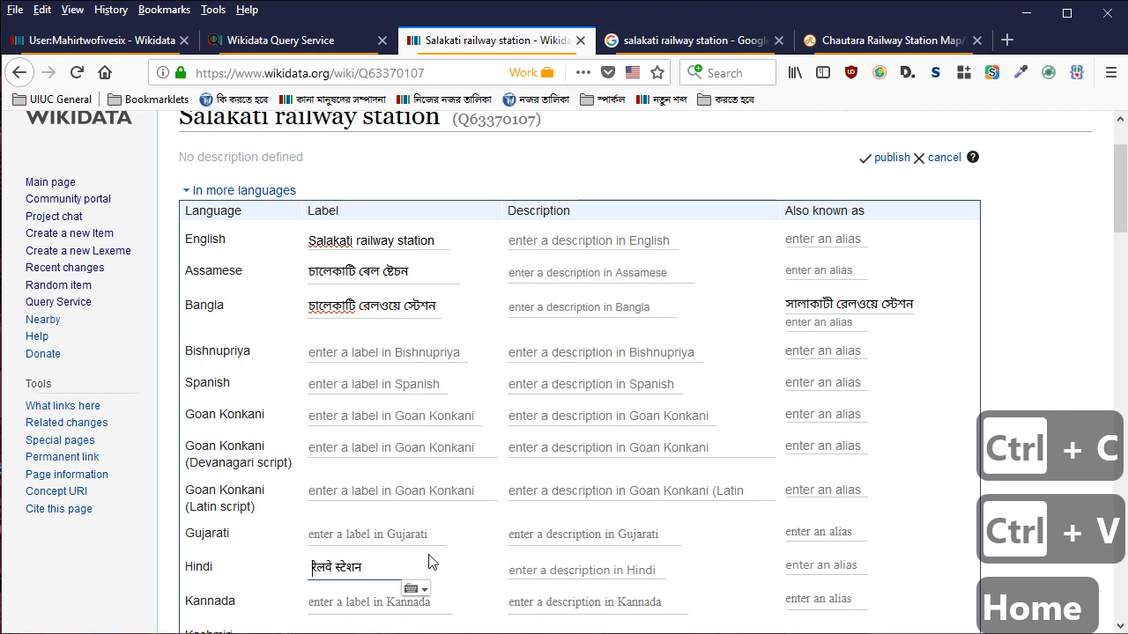
key(ctrl+m)
text(sale)
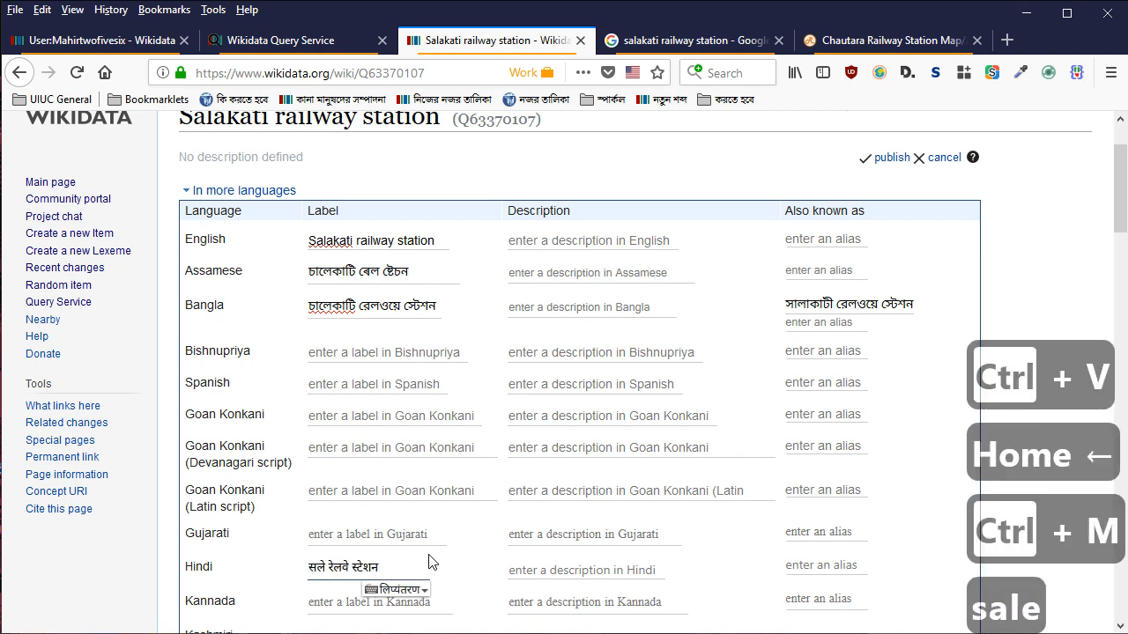
key(BackSpace)
key(BackSpace)
key(BackSpace)
key(BackSpace)
key(ctrl+m)
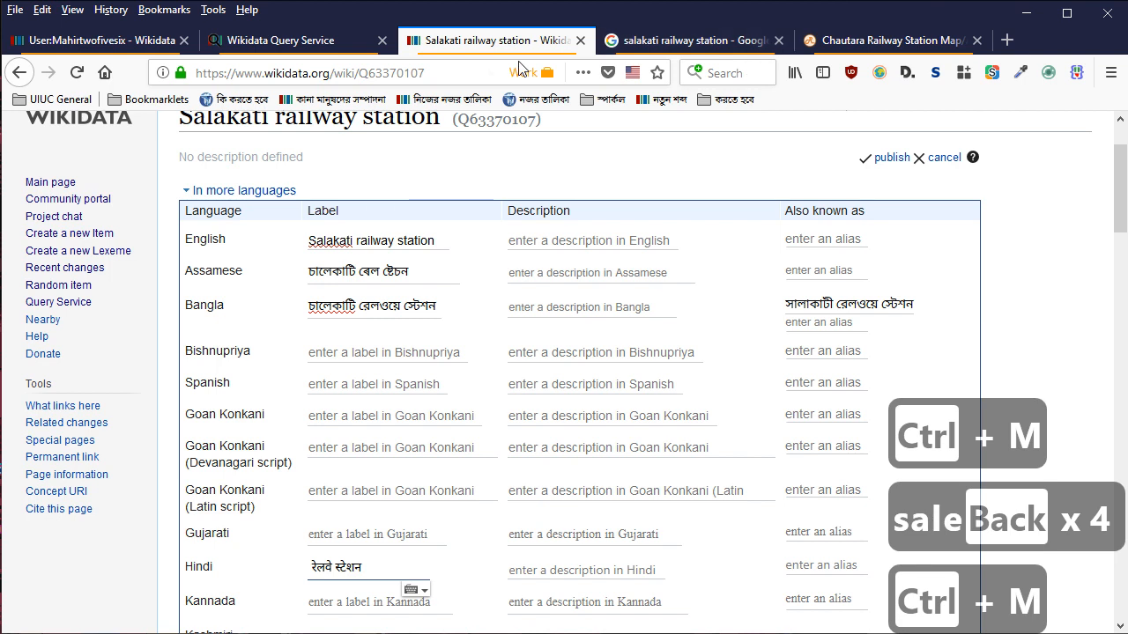
Check the name board photo, complete the Hindi label as सालाकाटी रेलवे स्टेशन, and publish the labels
key(ctrl+Tab)
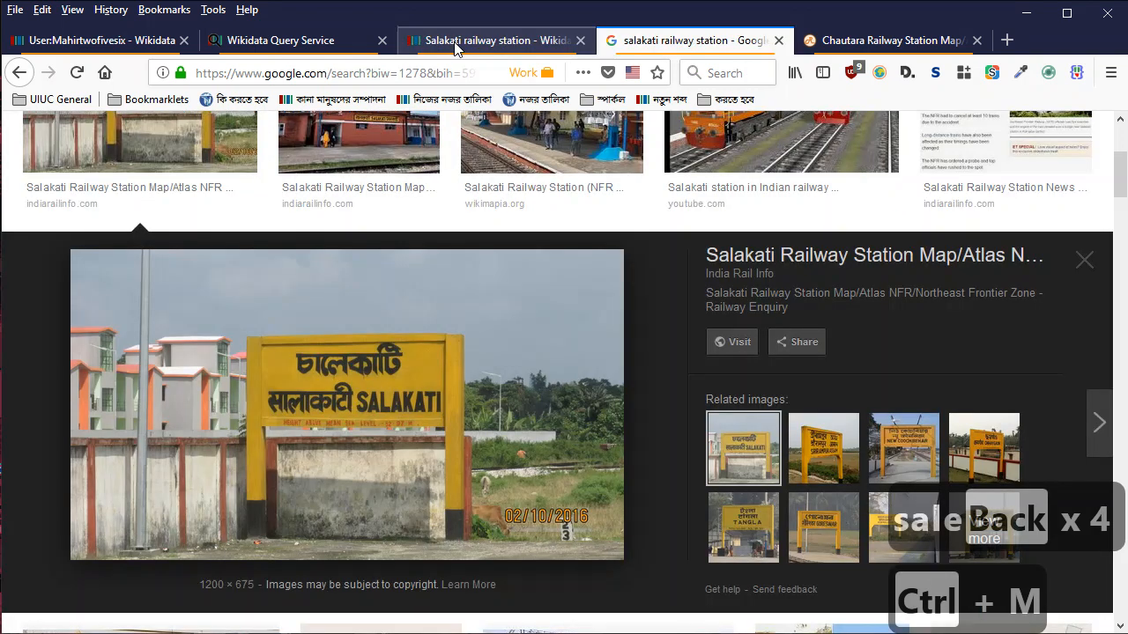
click(456, 47)
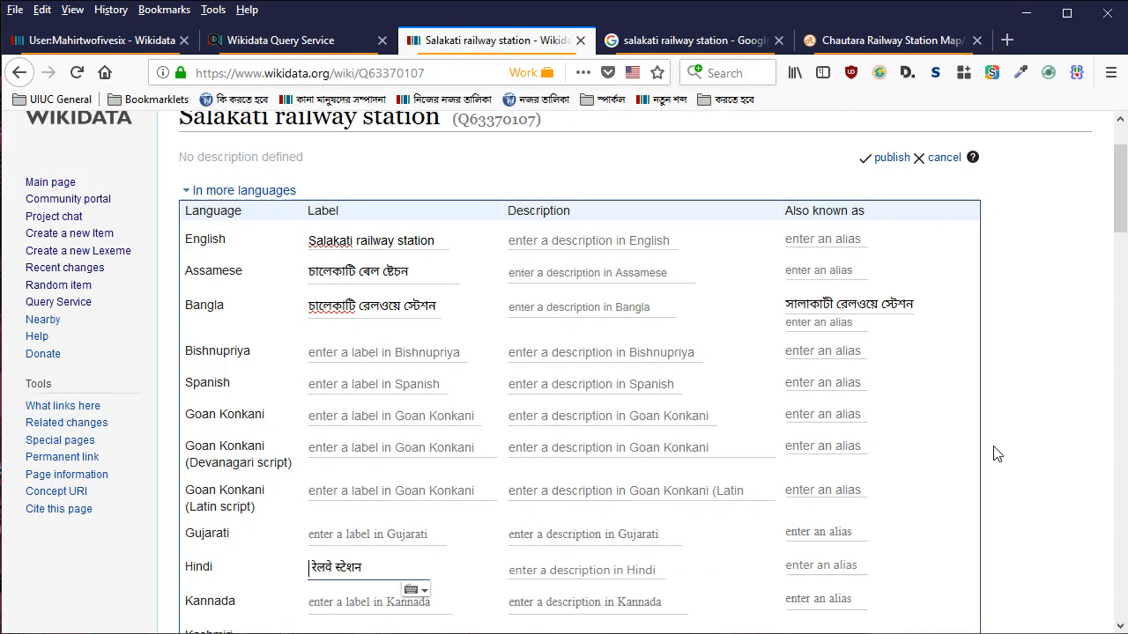
key(ctrl+m)
text(saalaak)
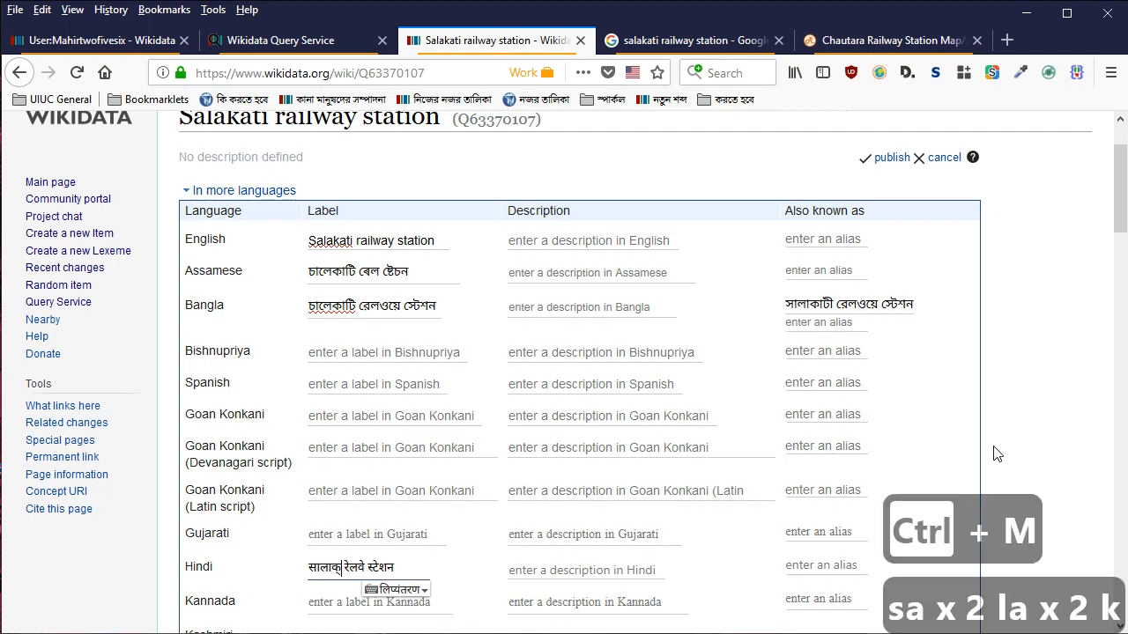
text(aaTI)
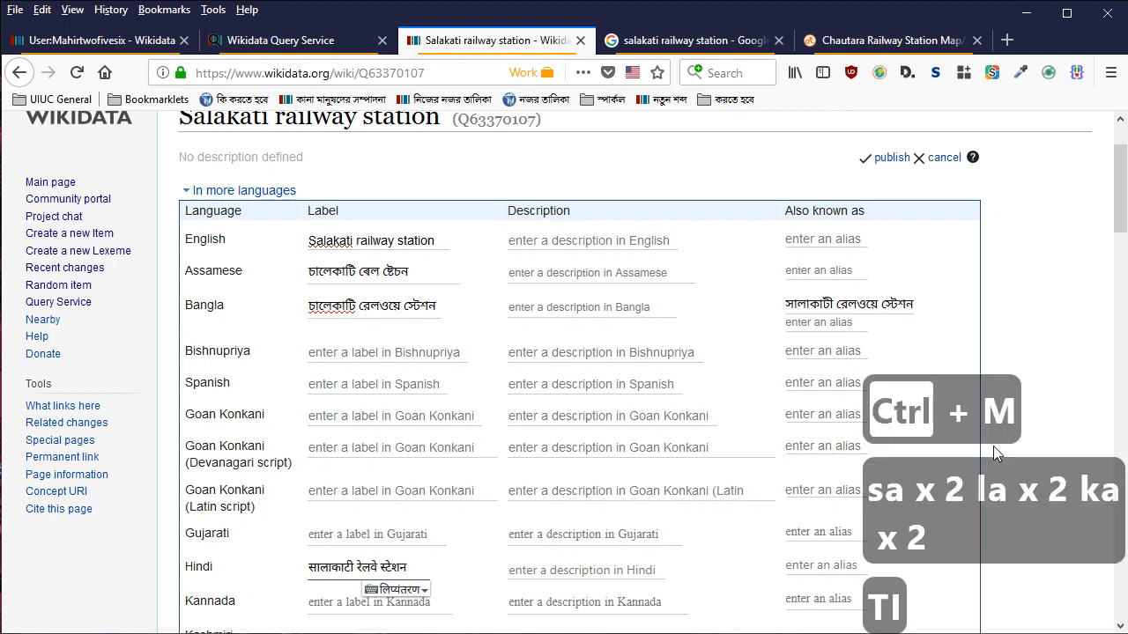
key(ctrl+m)
key(End)
key(Return)
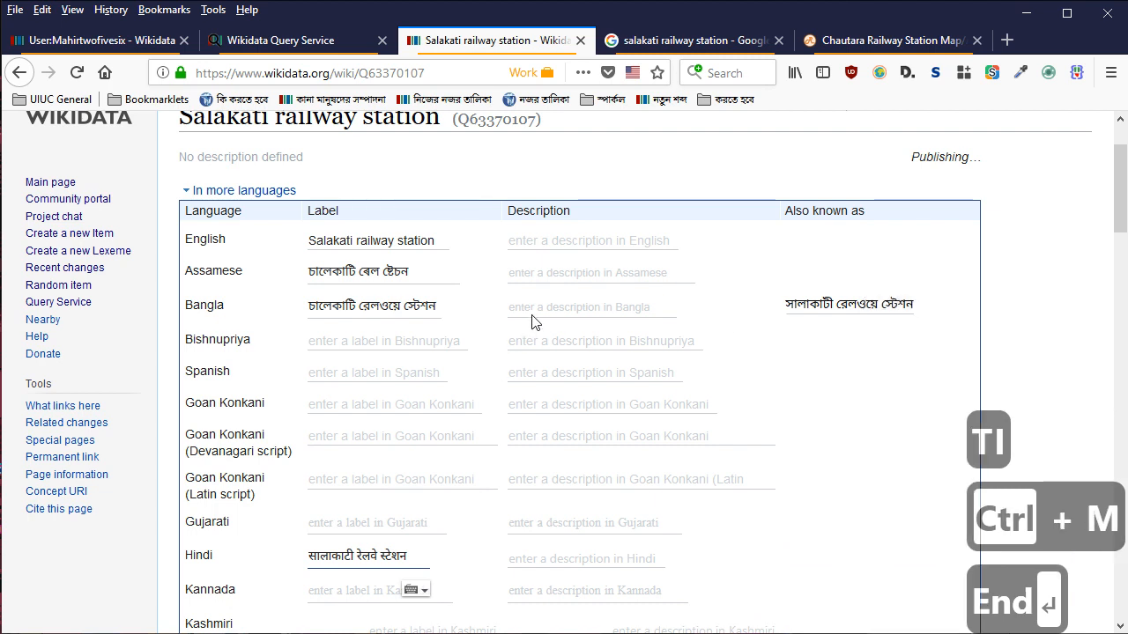
scroll(491, 315, down, 12)
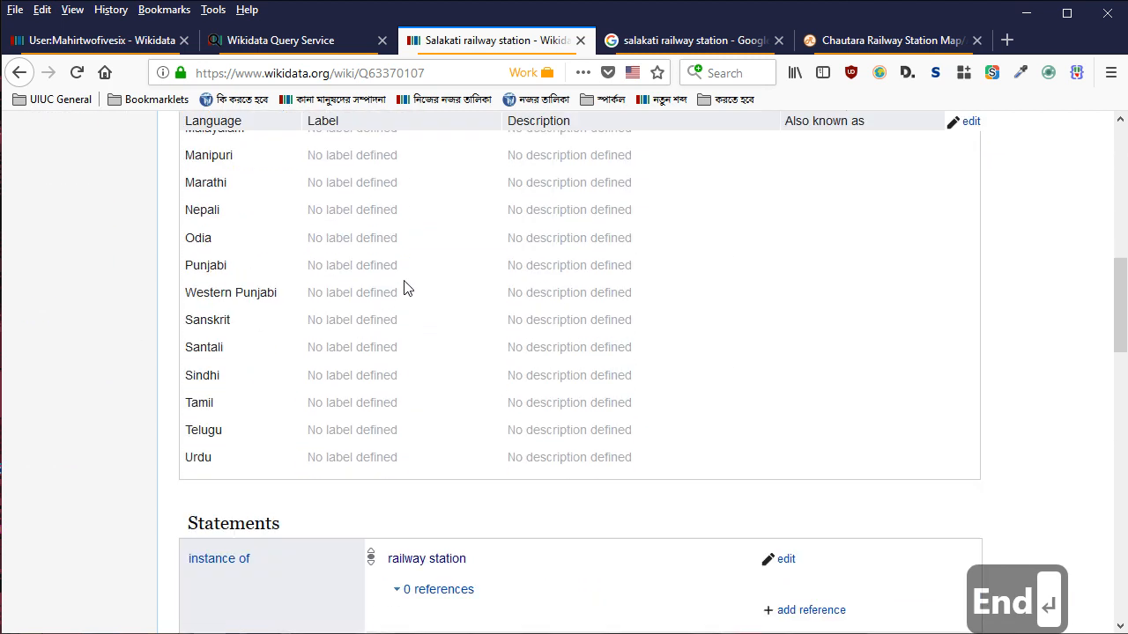
scroll(441, 247, down, 3)
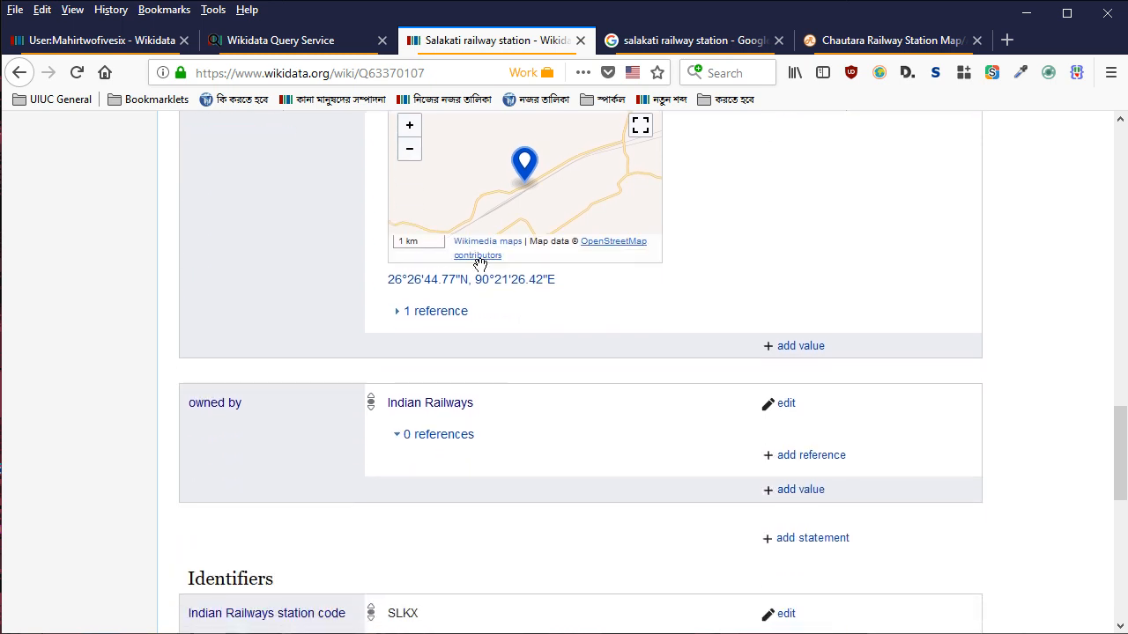
scroll(478, 259, up, 1)
scroll(395, 345, down, 3)
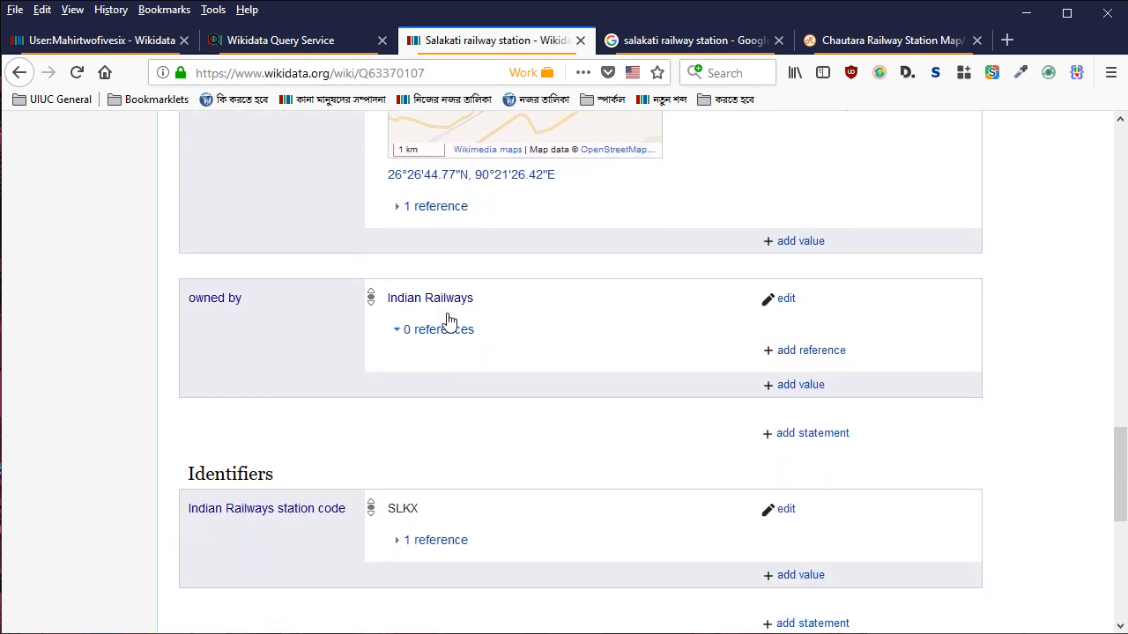
scroll(449, 322, down, 2)
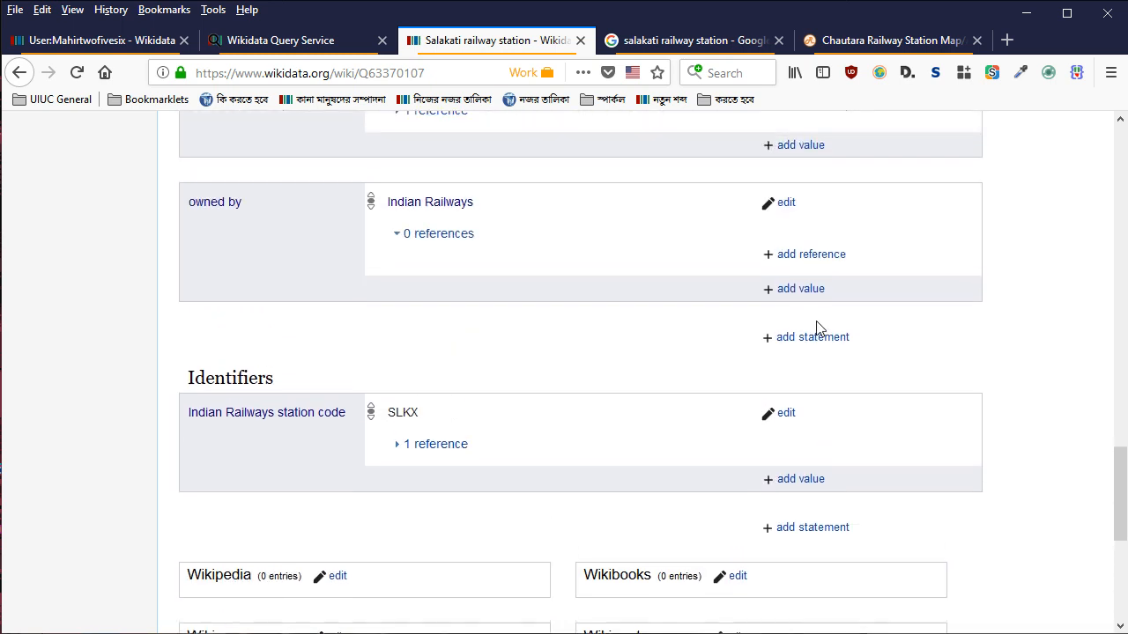
click(788, 414)
key(alt+Tab)
key(alt+Tab)
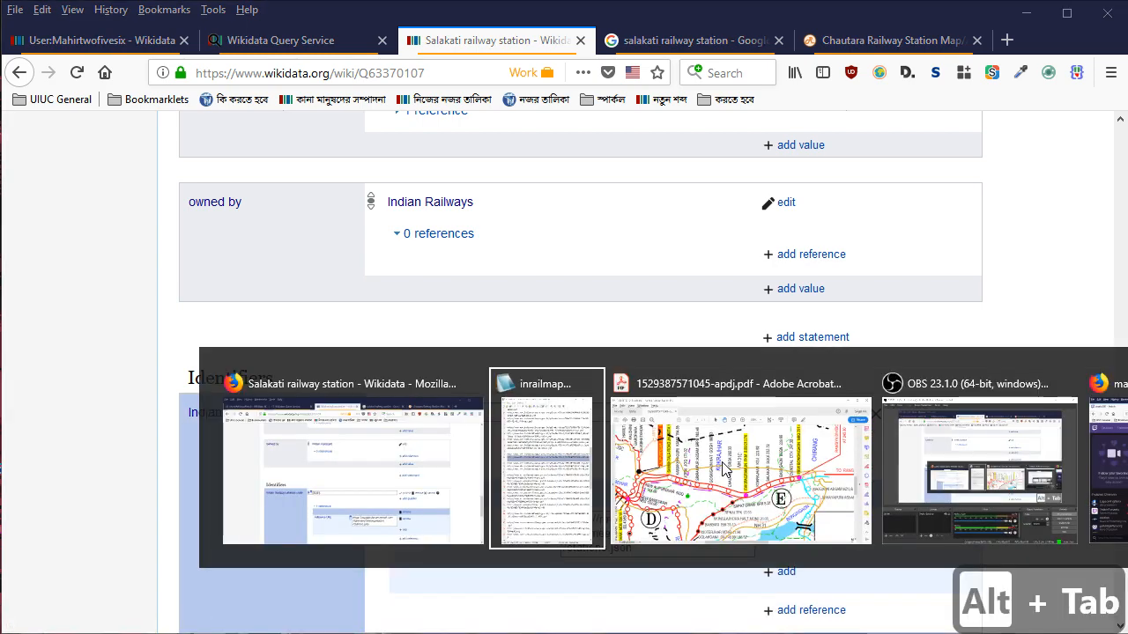
key(alt+Tab)
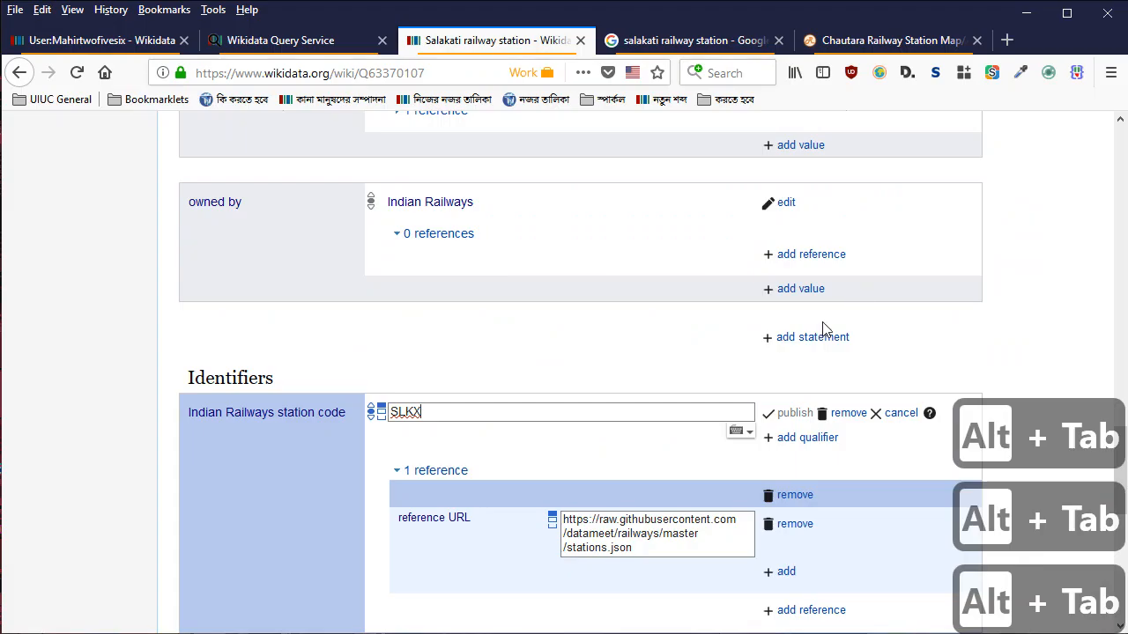
key(ctrl+c)
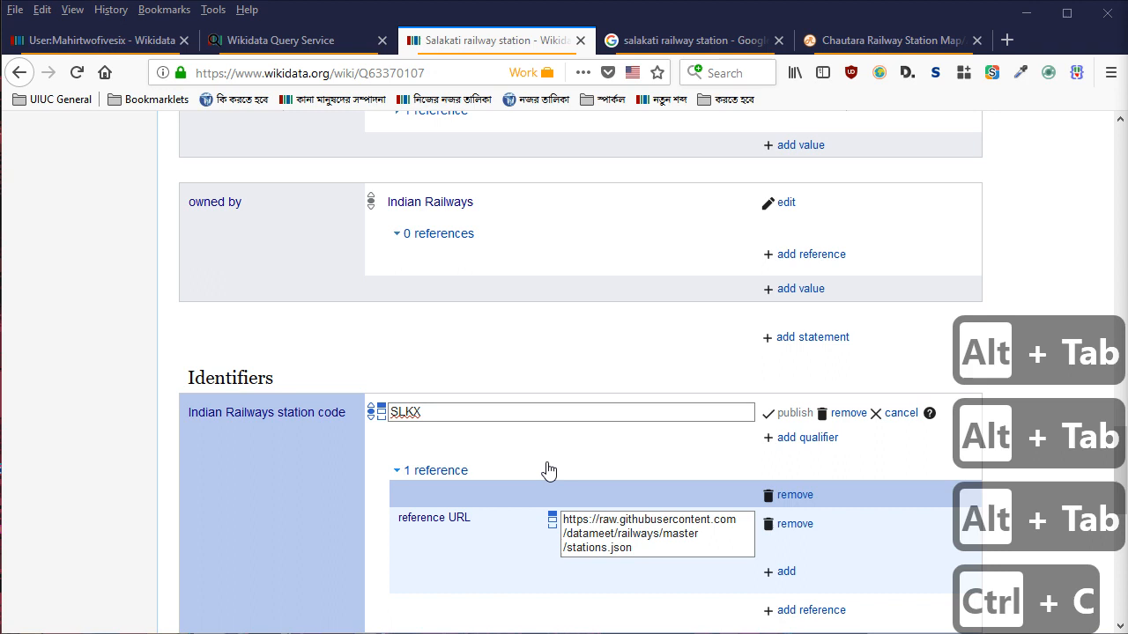
click(674, 518)
key(ctrl+a)
key(ctrl+v)
Add last update (P5017) with 31 March 2018 to Salakati's station code reference and publish the statement
key(Tab)
key(Tab)
key(Return)
text(p505)
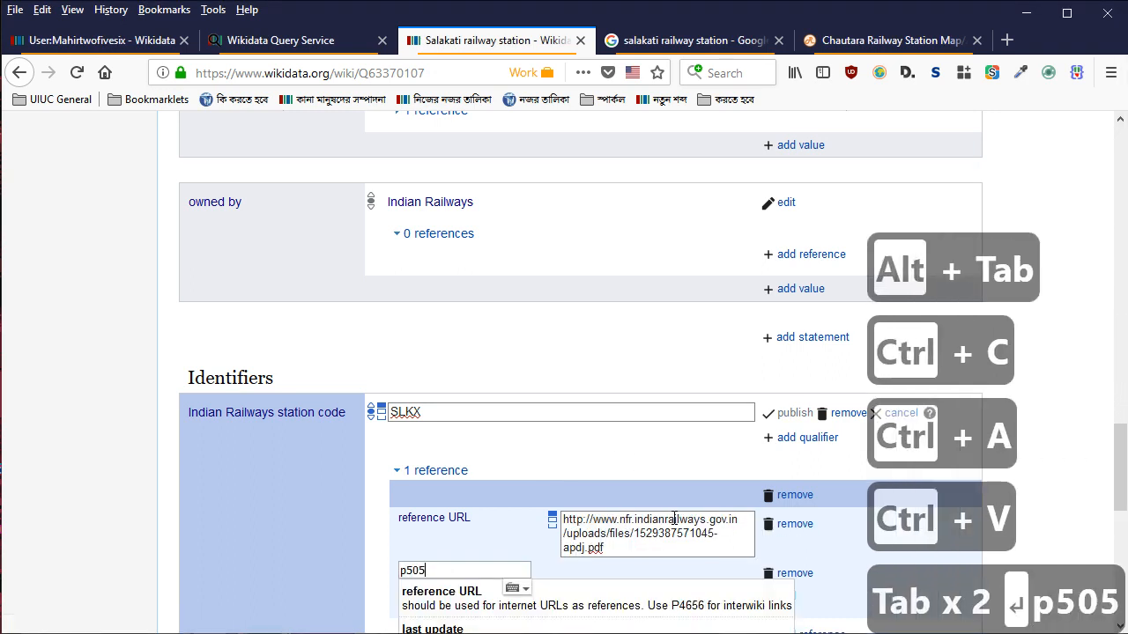
key(BackSpace)
key(BackSpace)
key(BackSpace)
text(5017)
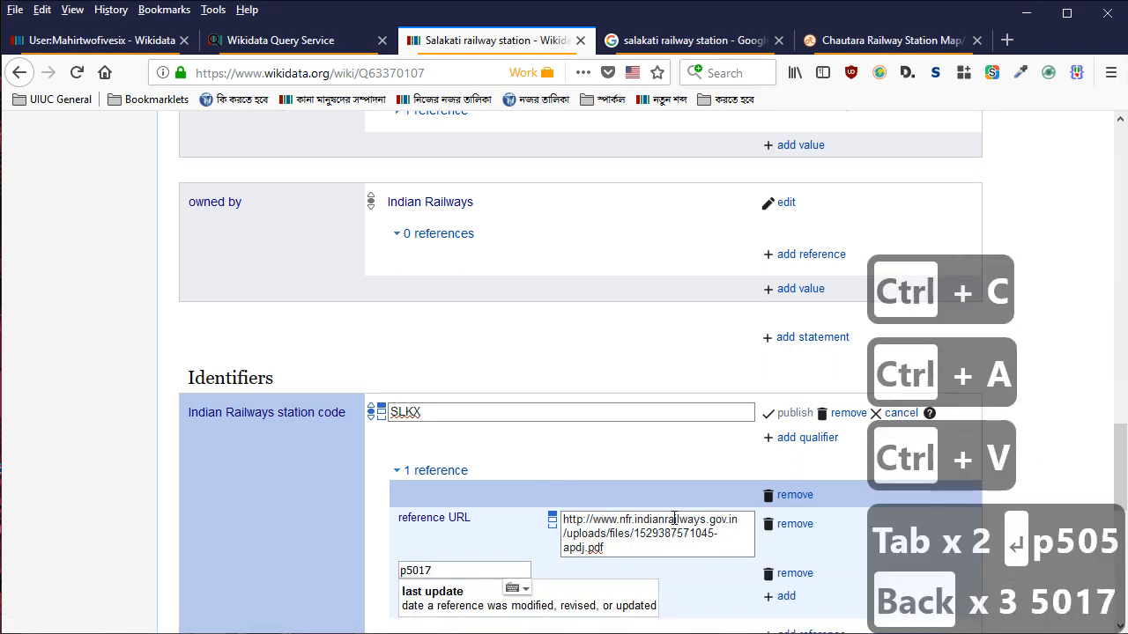
key(Down)
key(Return)
text(31 mar 2018)
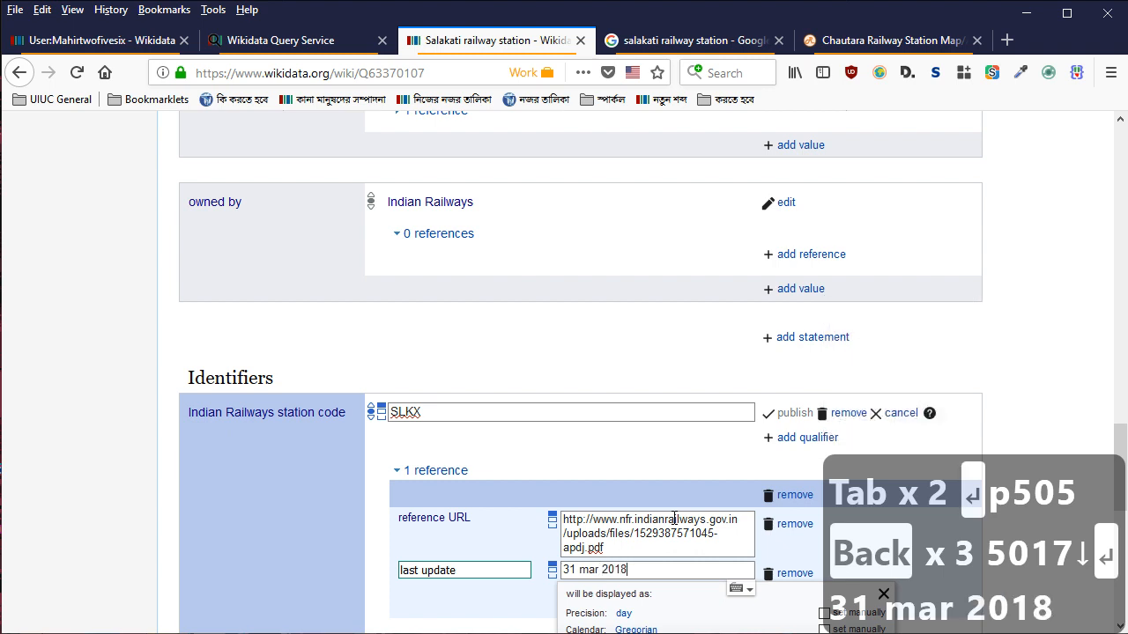
key(Return)
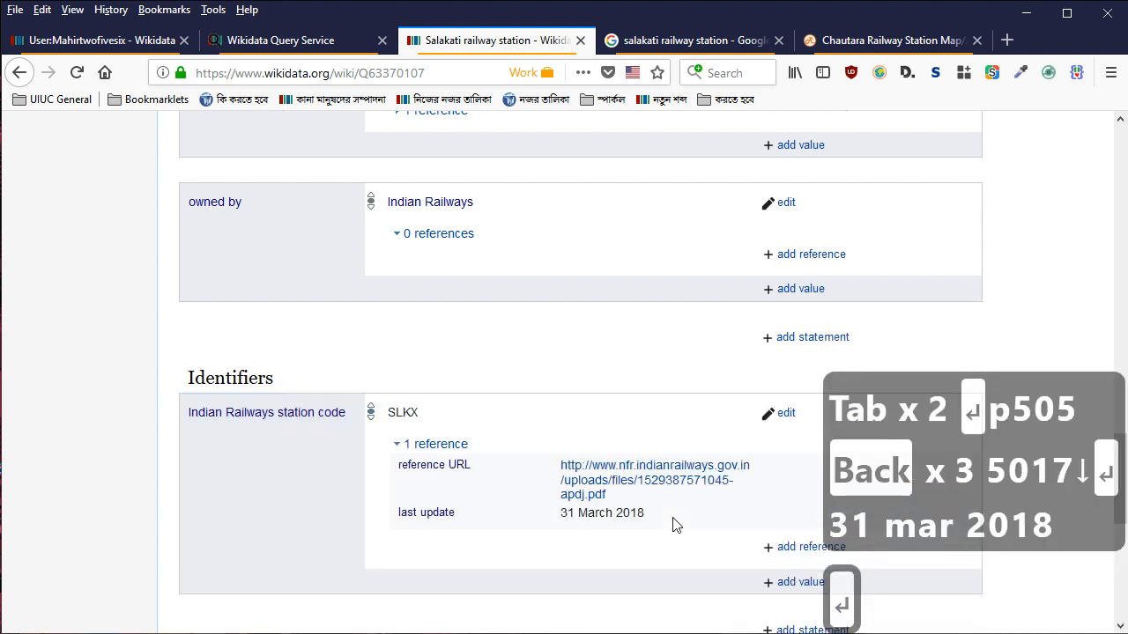
Add a located in the administrative territorial entity statement with Kokrajhar district to Salakati and publish it
scroll(671, 522, up, 3)
scroll(705, 441, down, 4)
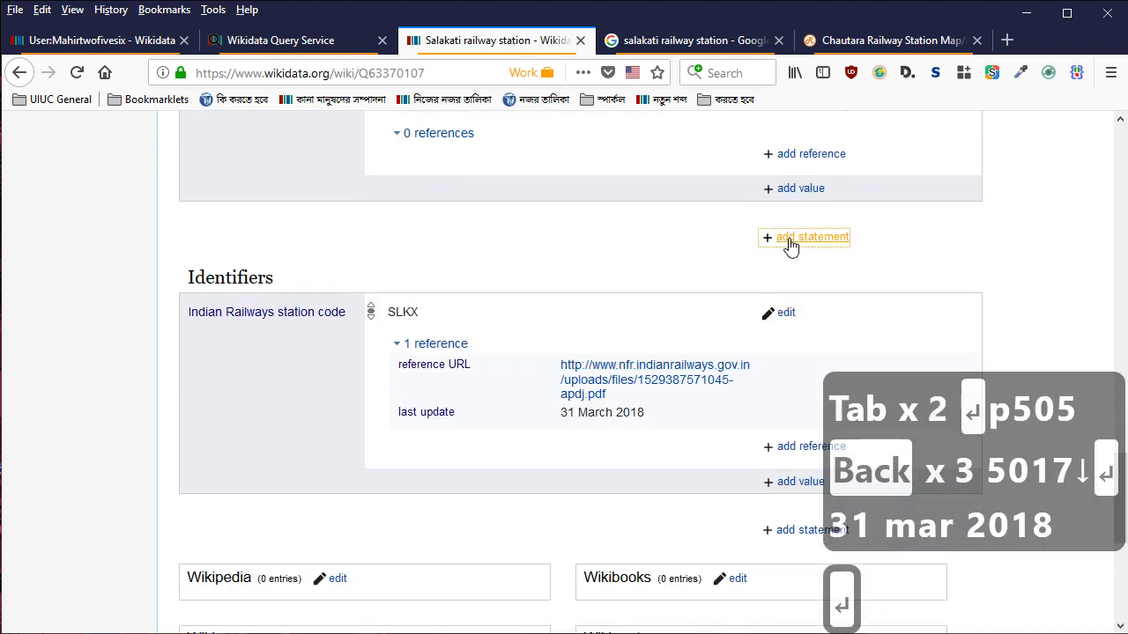
click(791, 246)
key(Down)
key(Return)
text(kokra)
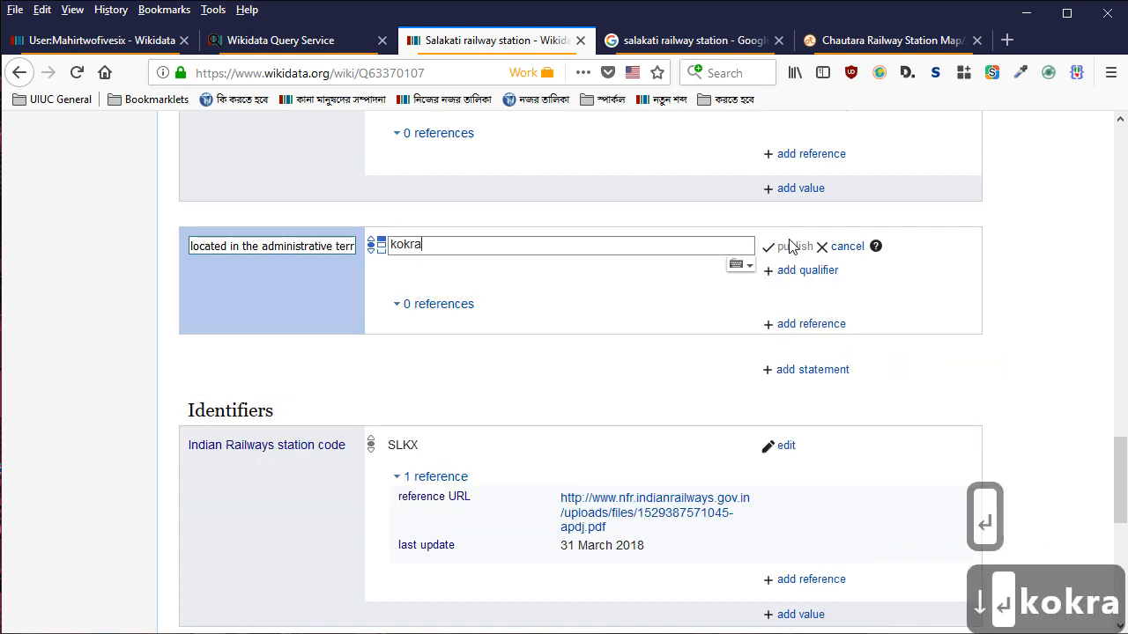
text(jhar district)
key(Down)
key(Return)
key(Return)
Add an operator statement with Alipurduar railway division to the Salakati item and publish it
click(804, 377)
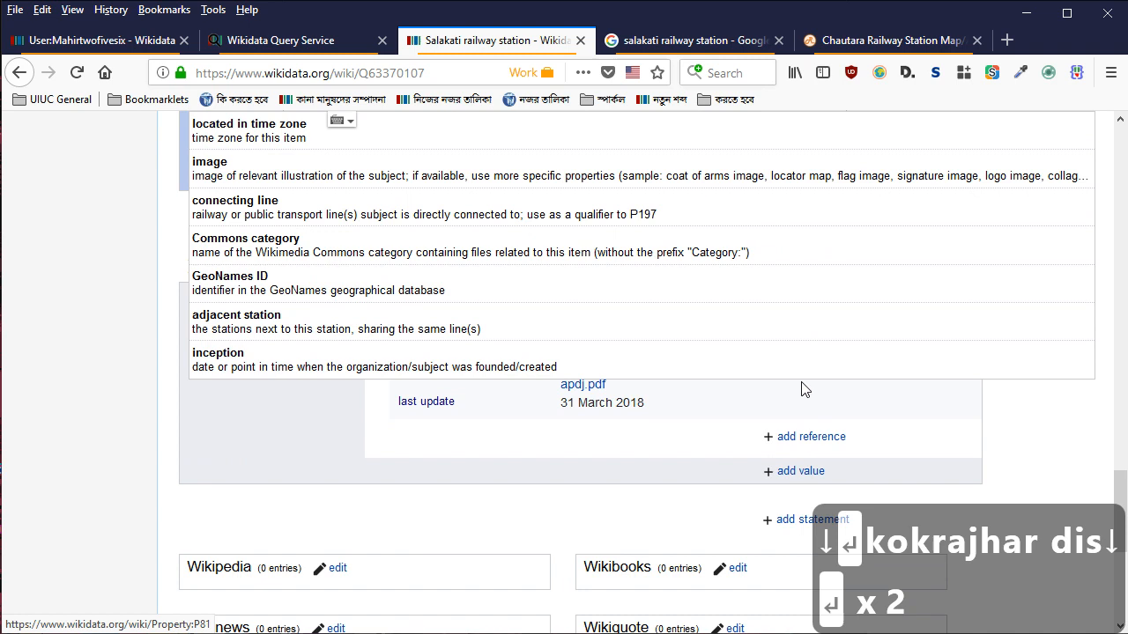
text(operator)
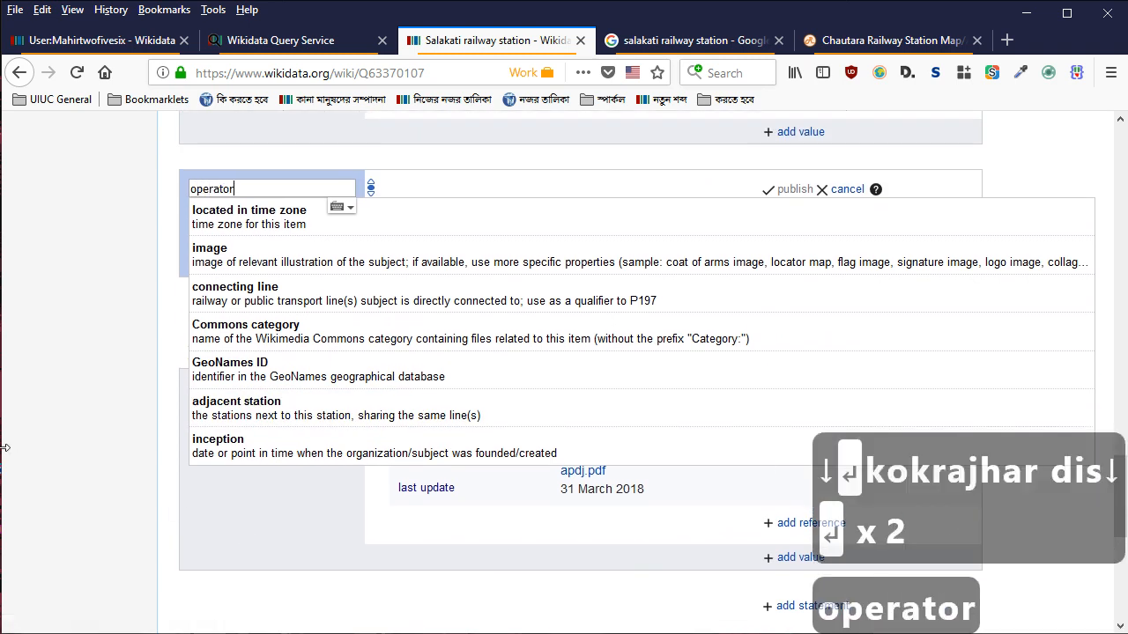
key(Down)
text(alipur)
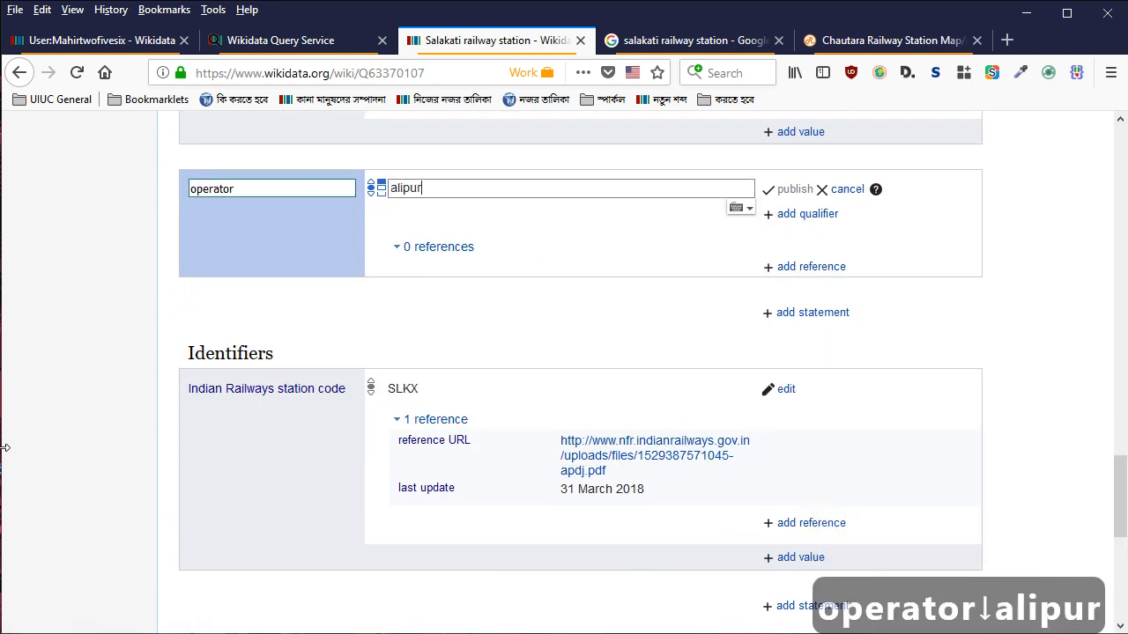
text(duar railway div)
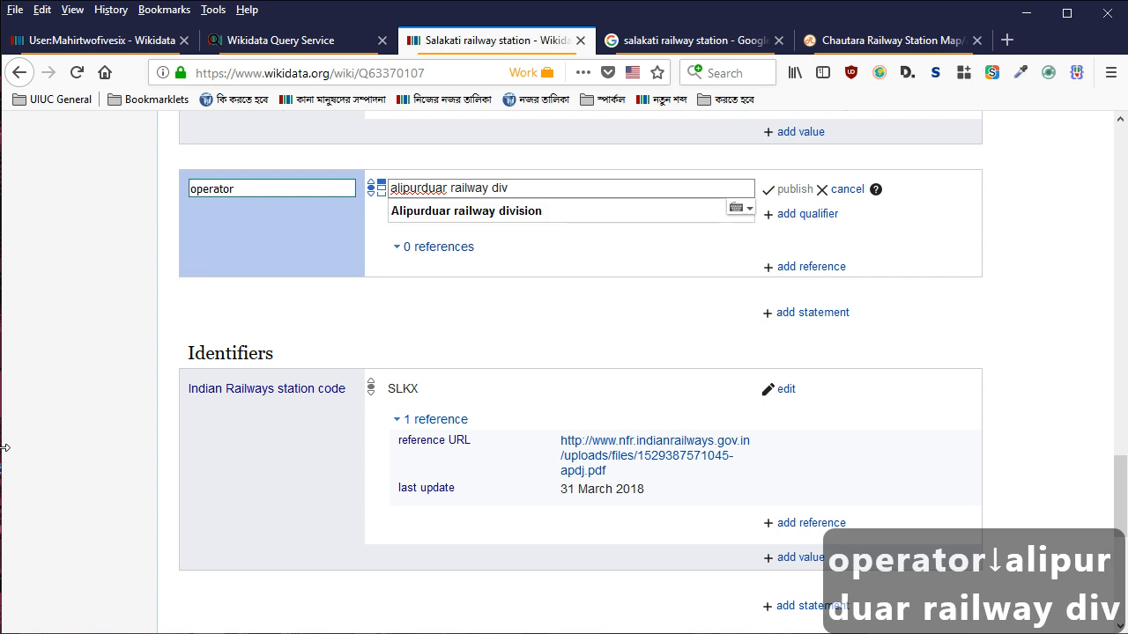
key(Down)
key(Return)
key(Return)
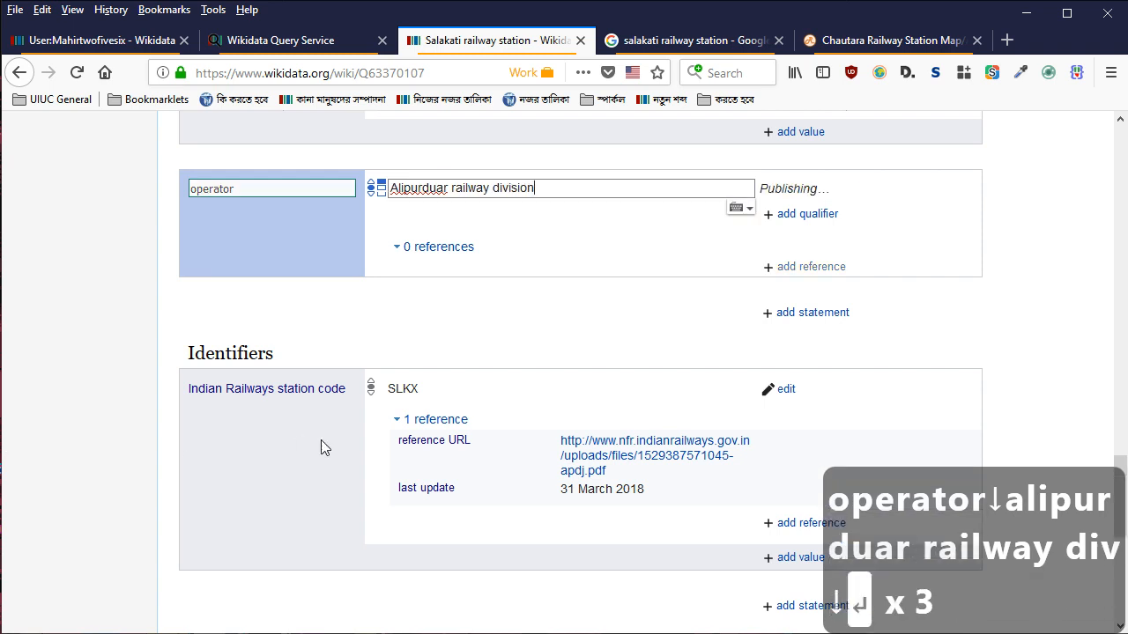
click(805, 325)
text(adj)
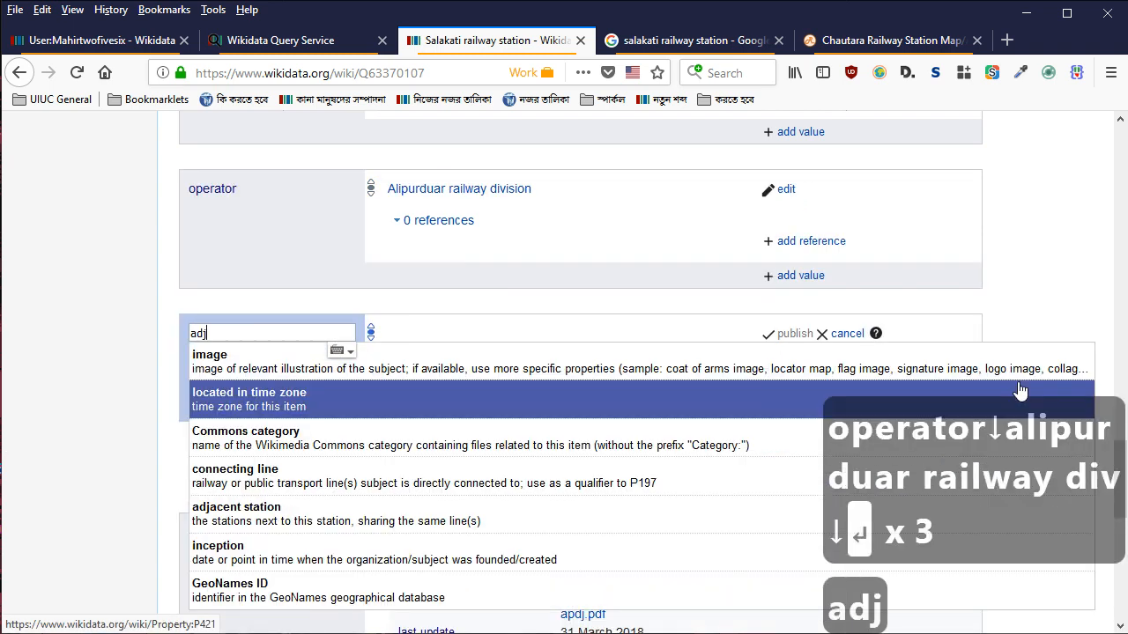
key(Return)
key(alt+Tab)
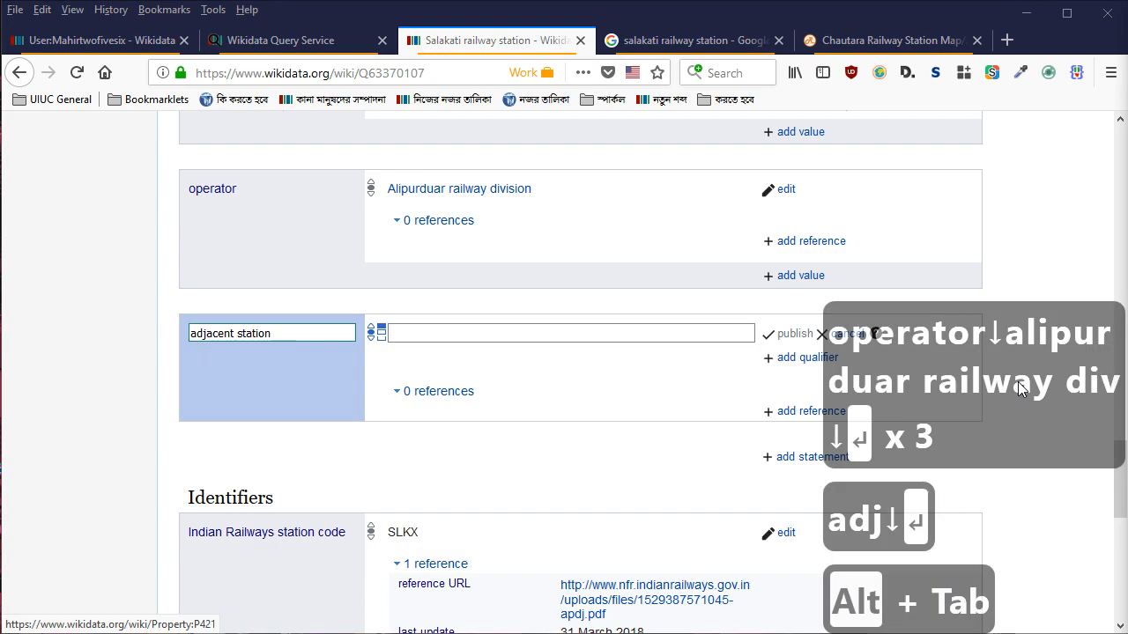
key(alt+Tab)
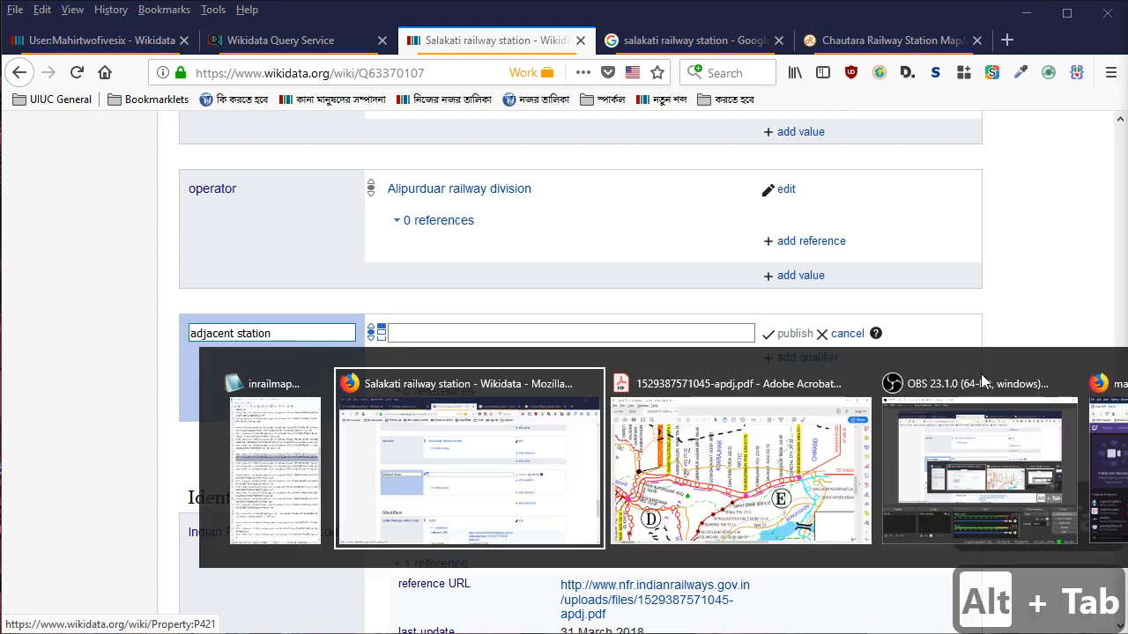
key(alt+Tab)
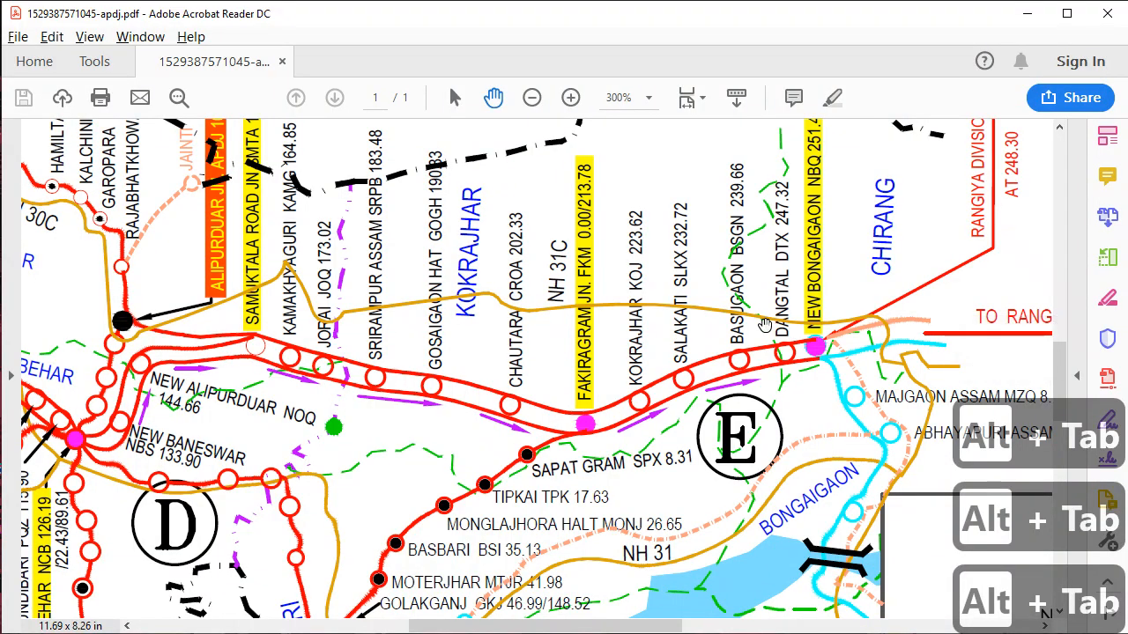
key(alt+Tab)
Set the adjacent station to Kokrajhar railway station with the connecting line (P81) qualifier New Jalpaiguri–New Bongaigaon section
text(kokrajhar r)
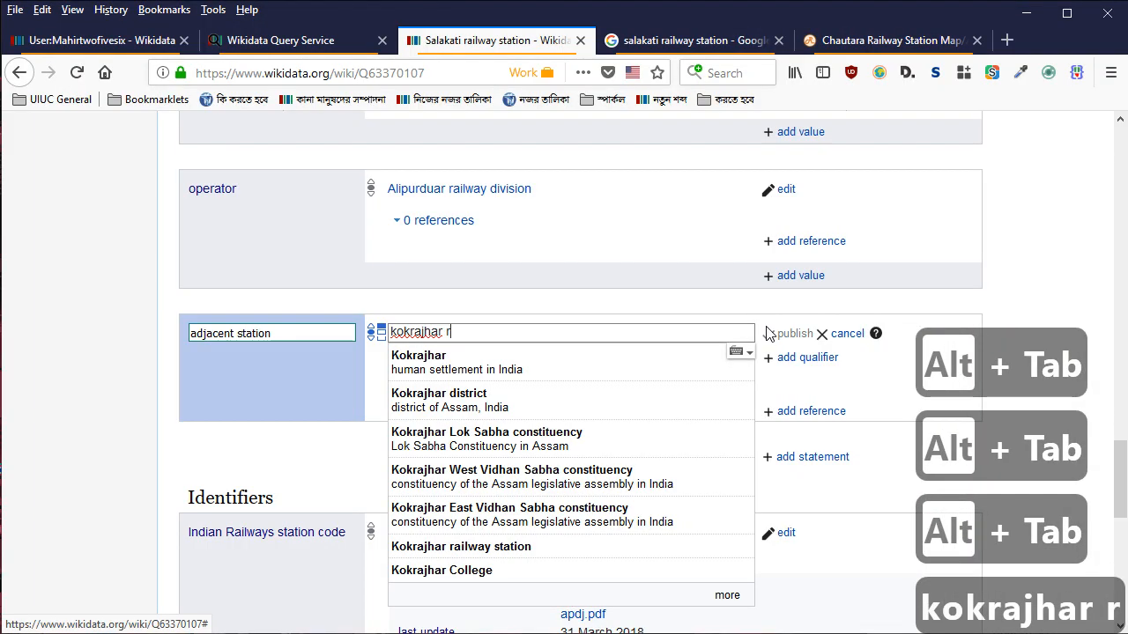
text(a)
key(Down)
key(Return)
key(Tab)
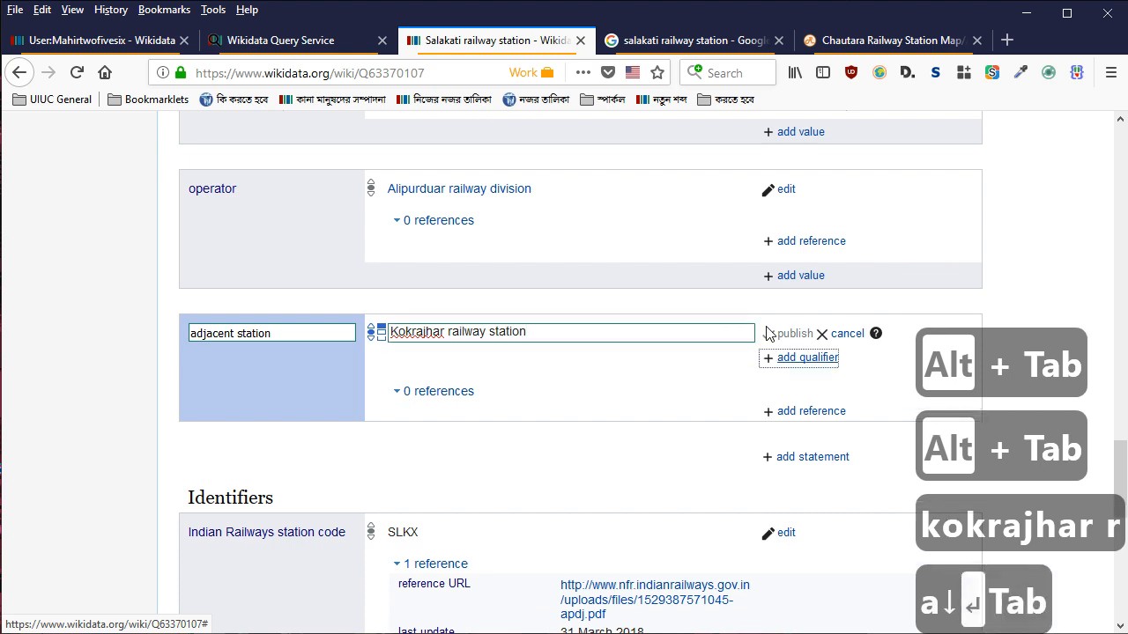
key(Return)
text(p81)
text(new jalpaigur)
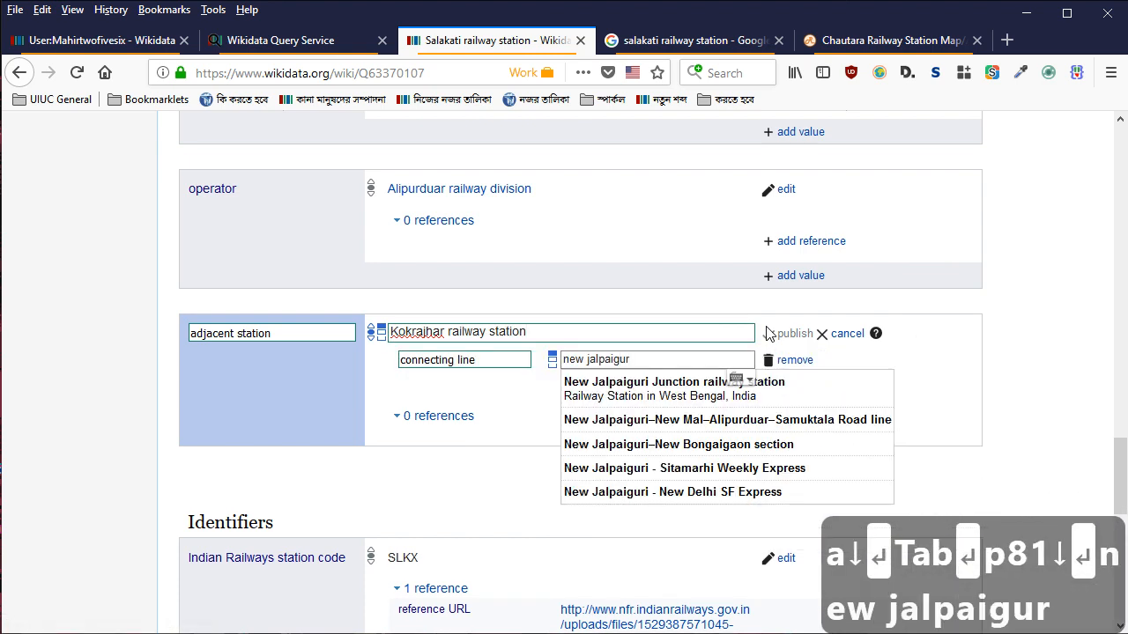
key(Down)
key(Down)
key(Down)
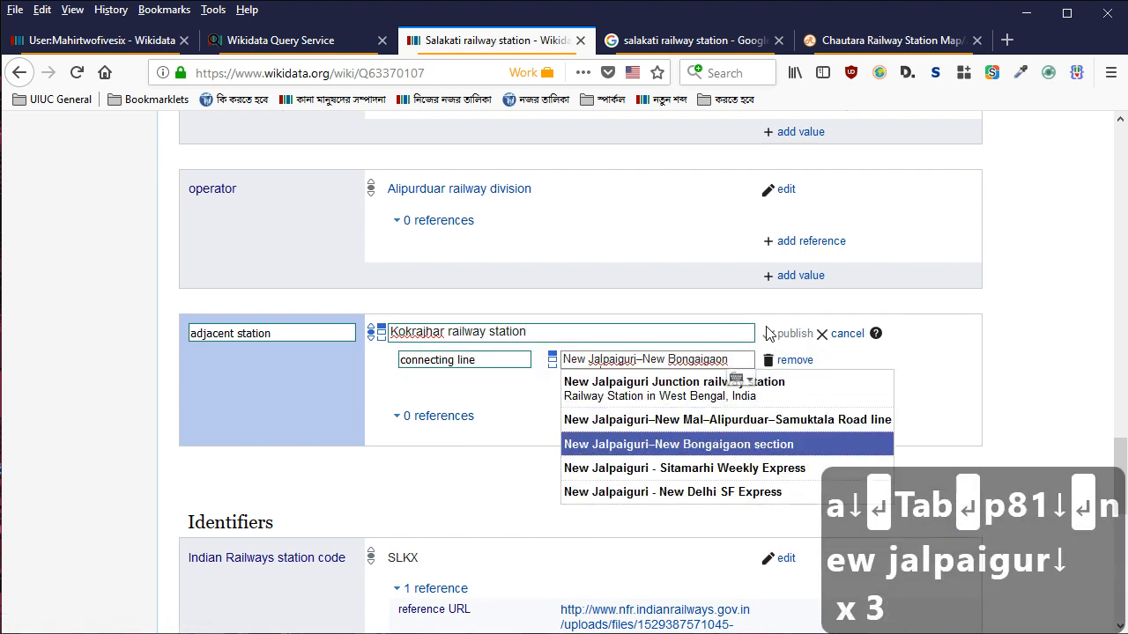
key(Return)
Add the towards (P5051) qualifier New Jalpaiguri Junction railway station to the Kokrajhar value and publish the statement
key(Tab)
key(Tab)
key(Return)
text(p5501)
key(BackSpace)
key(BackSpace)
key(BackSpace)
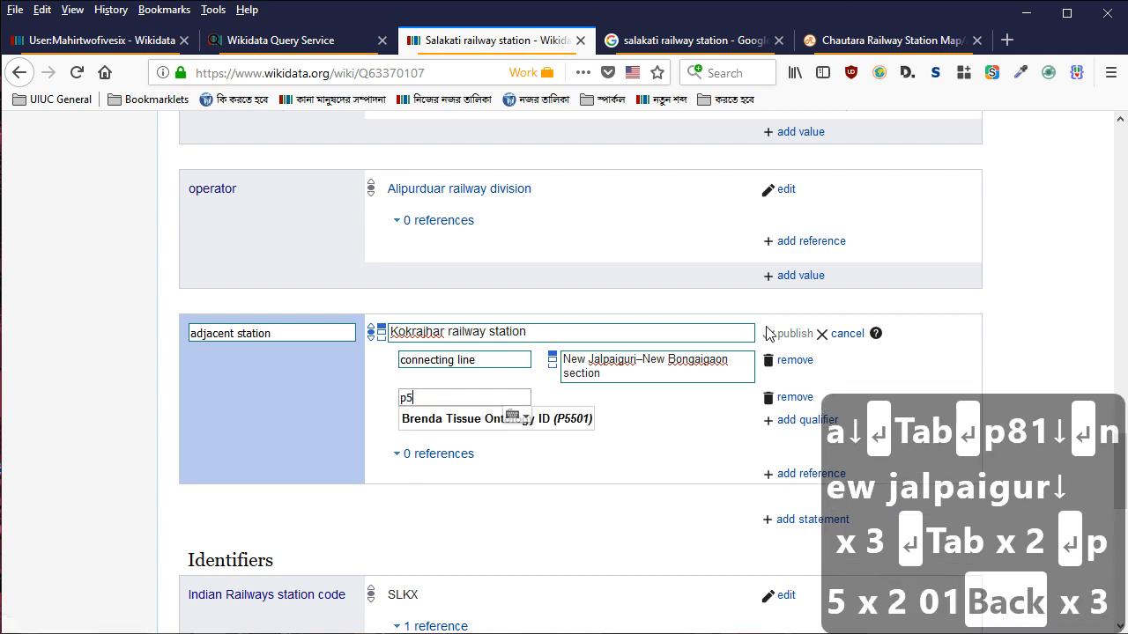
text(051)
key(Down)
key(Return)
text(new)
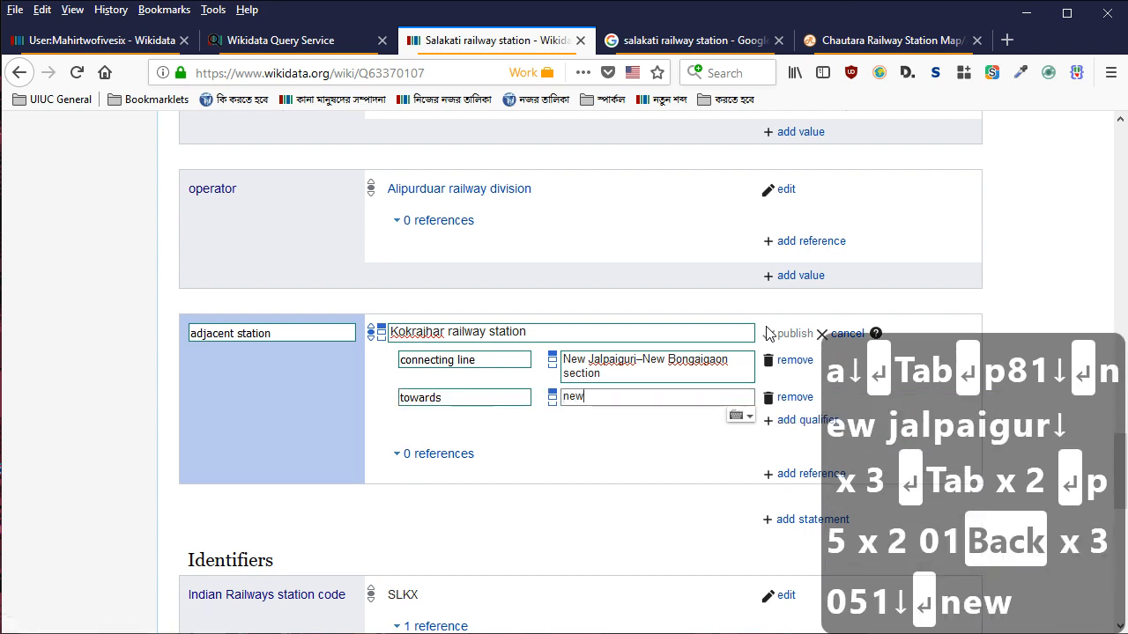
text( jalpaiguri r)
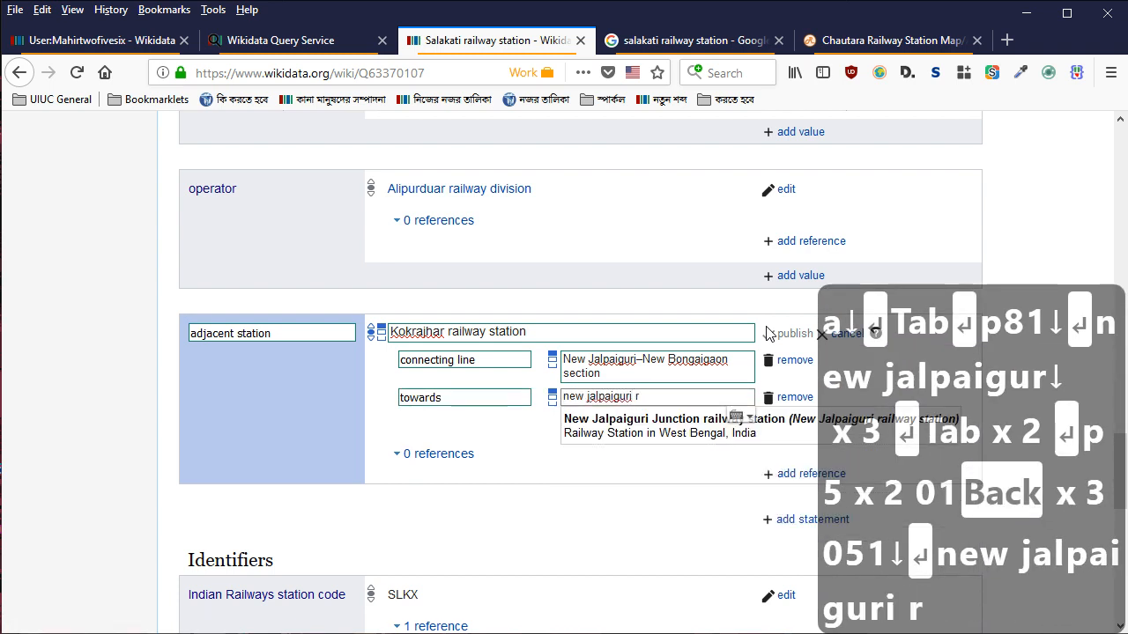
key(Down)
key(Return)
key(Return)
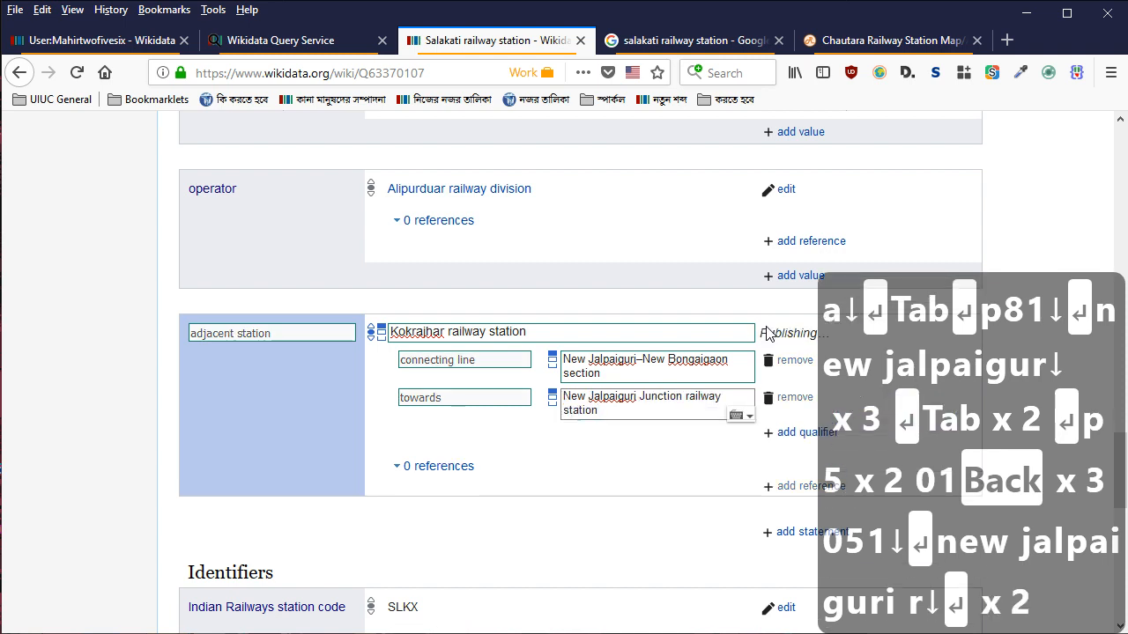
Enter Basugaon railway station as a second adjacent station value on the Salakati item
click(774, 496)
text(basugaron)
key(BackSpace)
key(BackSpace)
key(BackSpace)
text(pon)
key(BackSpace)
key(BackSpace)
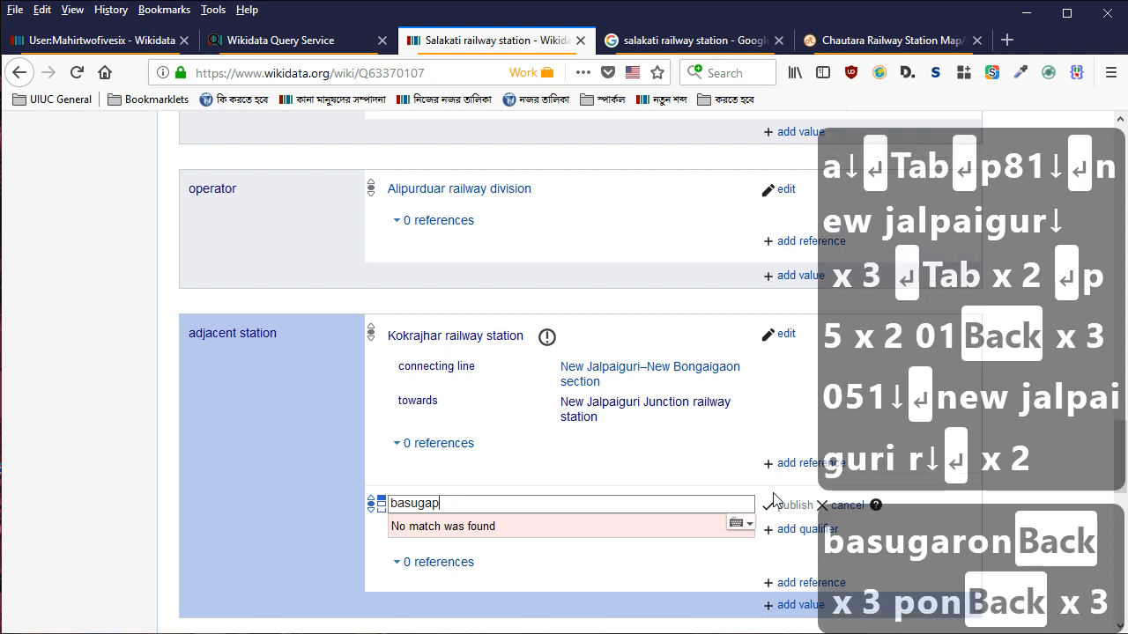
key(BackSpace)
text(on)
key(Down)
key(Down)
key(Down)
key(Return)
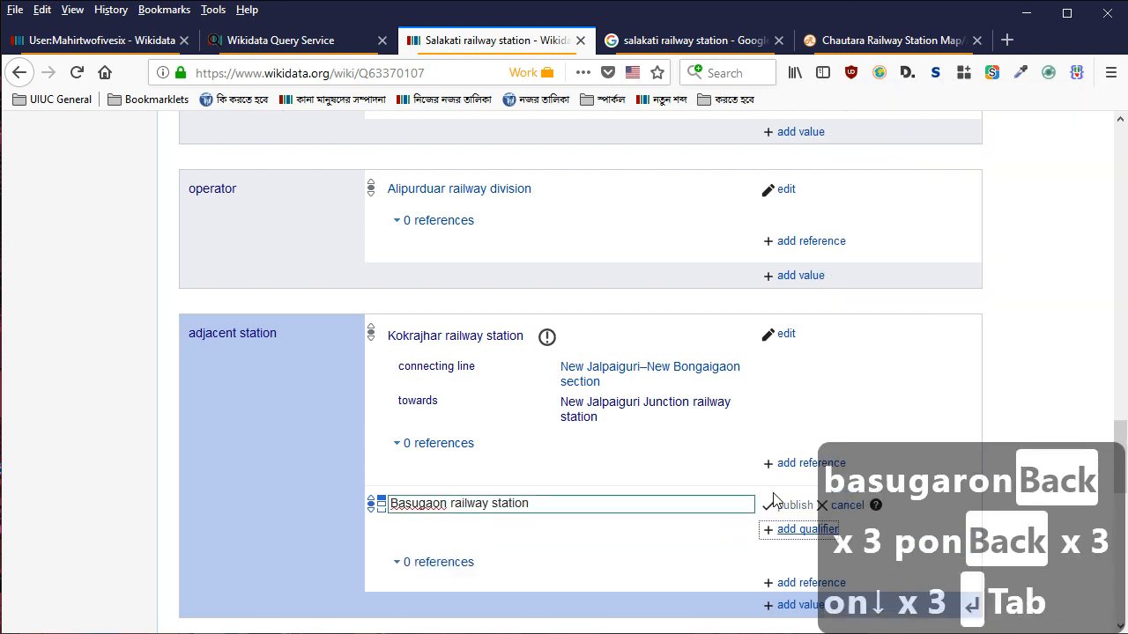
Add the connecting line (P81) qualifier New Jalpaiguri–New Bongaigaon section to the Basugaon value
key(Tab)
key(Return)
text(p81)
key(Down)
key(Return)
text(new jalpaigur)
key(Down)
key(Down)
key(Down)
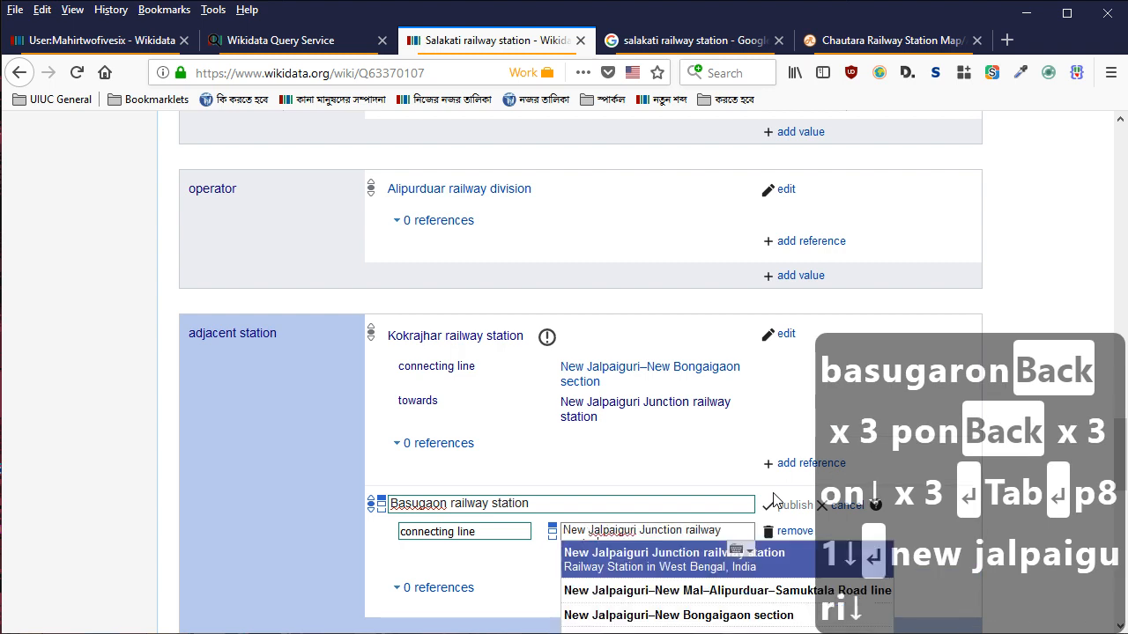
key(Return)
Add the towards (P5051) qualifier New Bongaigaon railway station to the Basugaon value and publish it
key(Tab)
key(Tab)
key(Return)
text(p5051)
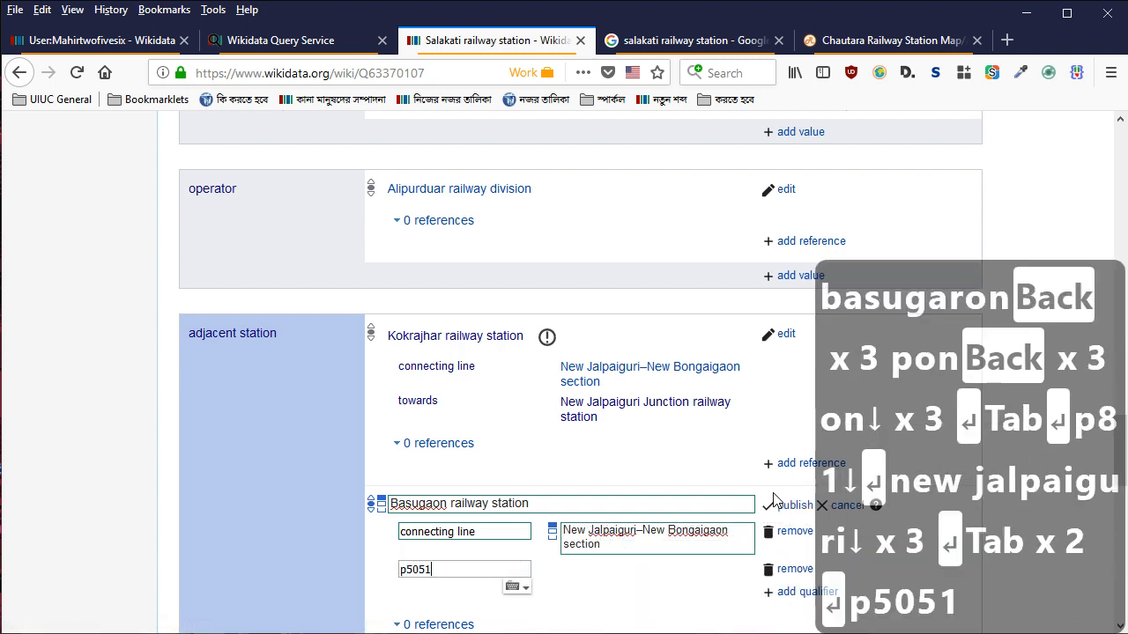
key(Down)
key(Return)
text(new bobg)
key(BackSpace)
key(BackSpace)
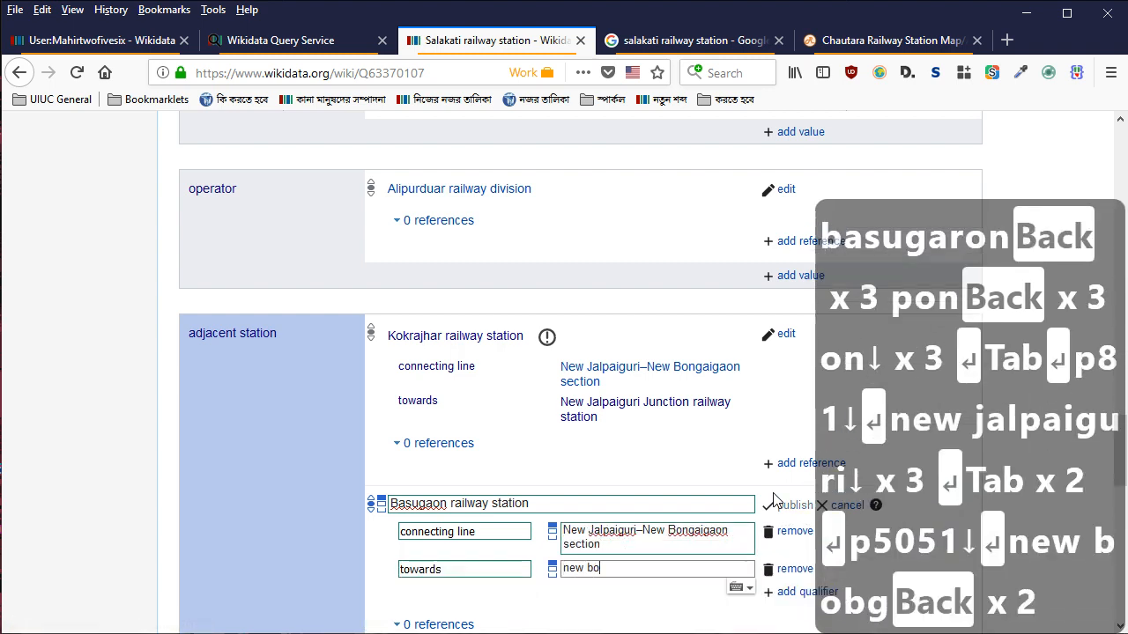
text(ngaigaon)
key(Down)
key(Down)
key(Down)
key(Down)
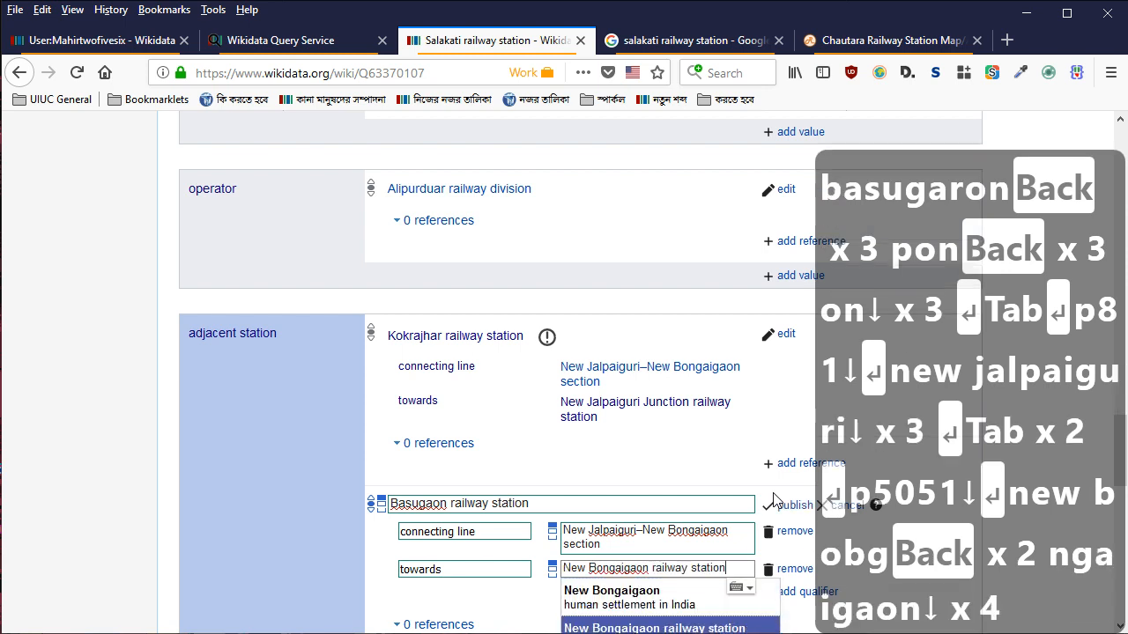
key(Return)
key(Return)
scroll(564, 479, down, 2)
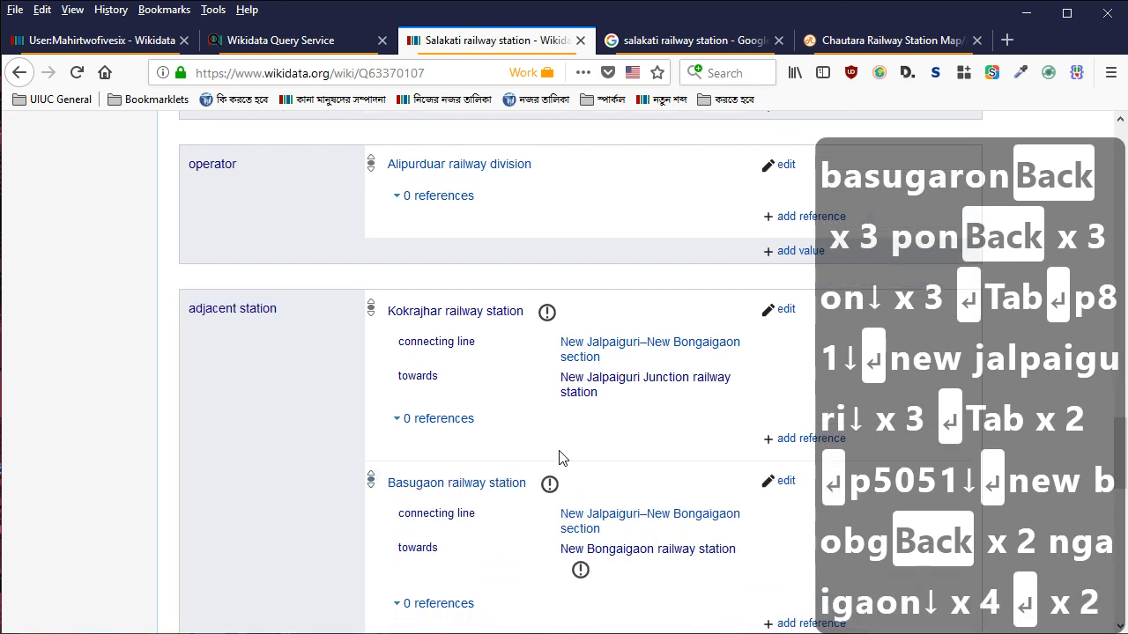
Switch to the Wikidata query map and inspect the Basugaon and Salakati station markers
click(284, 44)
click(451, 312)
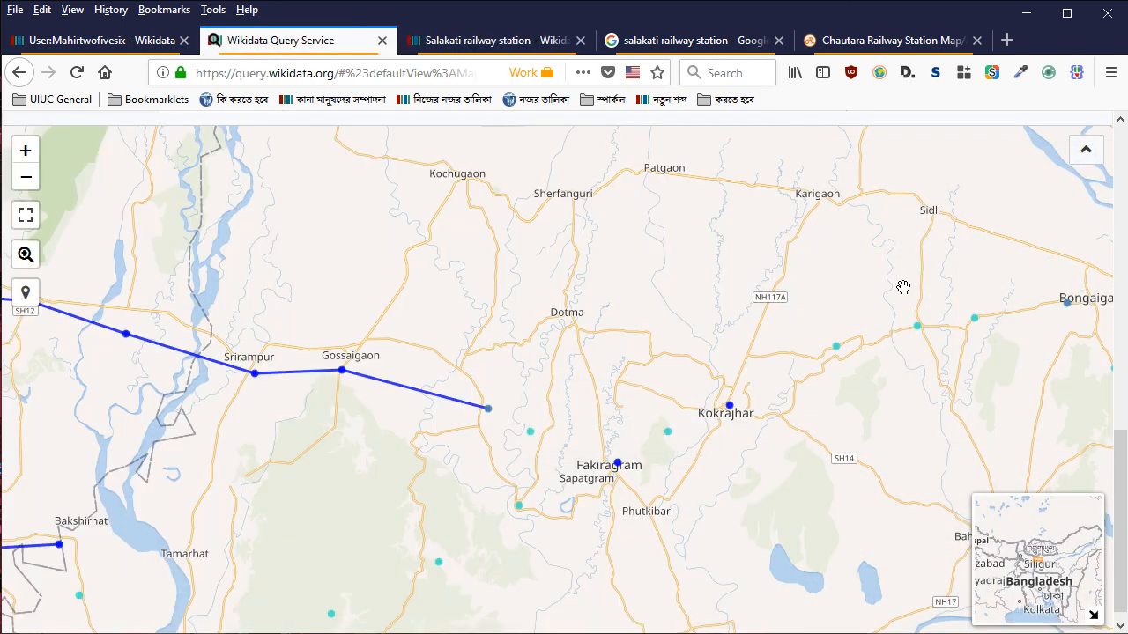
click(837, 353)
click(866, 377)
click(917, 326)
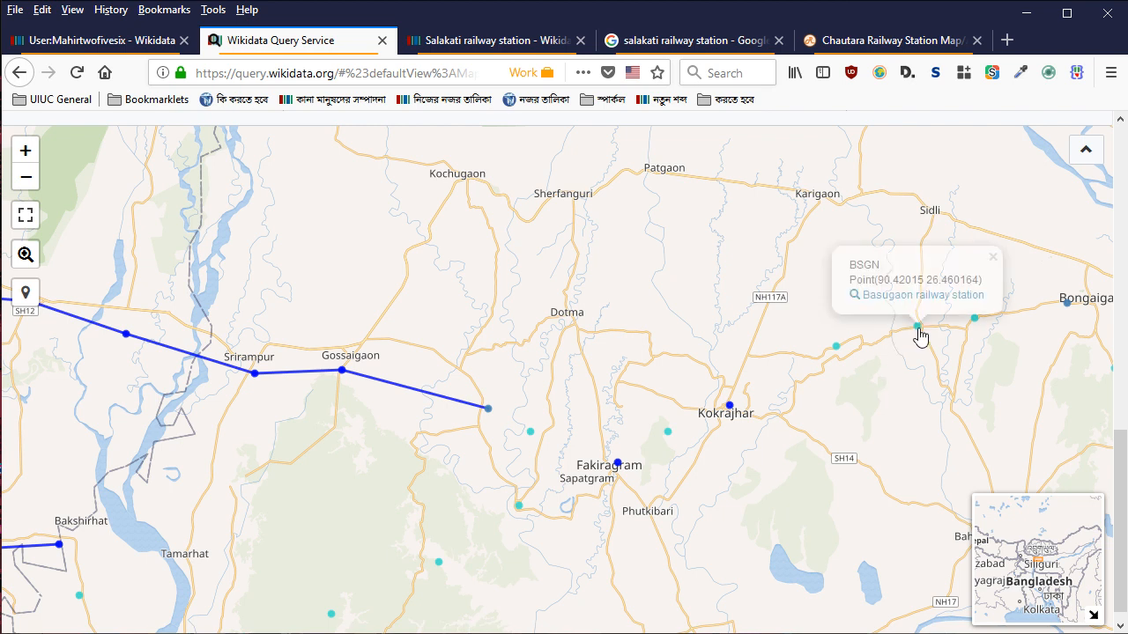
click(817, 370)
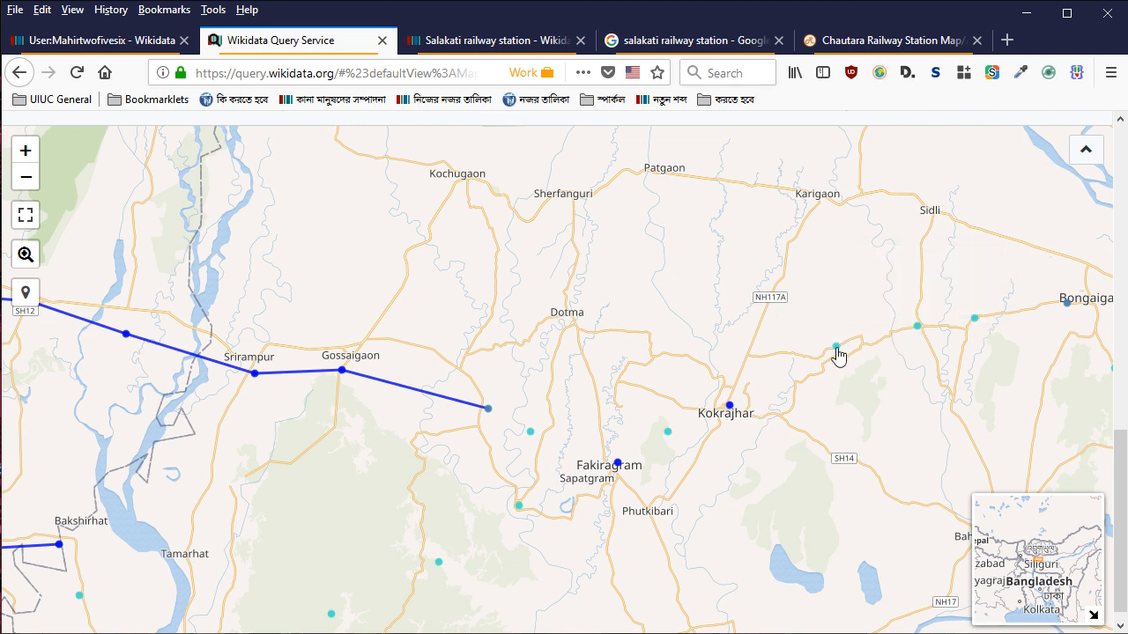
click(837, 349)
Try to refresh the map by rerunning the query unchanged and with a # after the final brace, then remove it
scroll(1109, 465, up, 5)
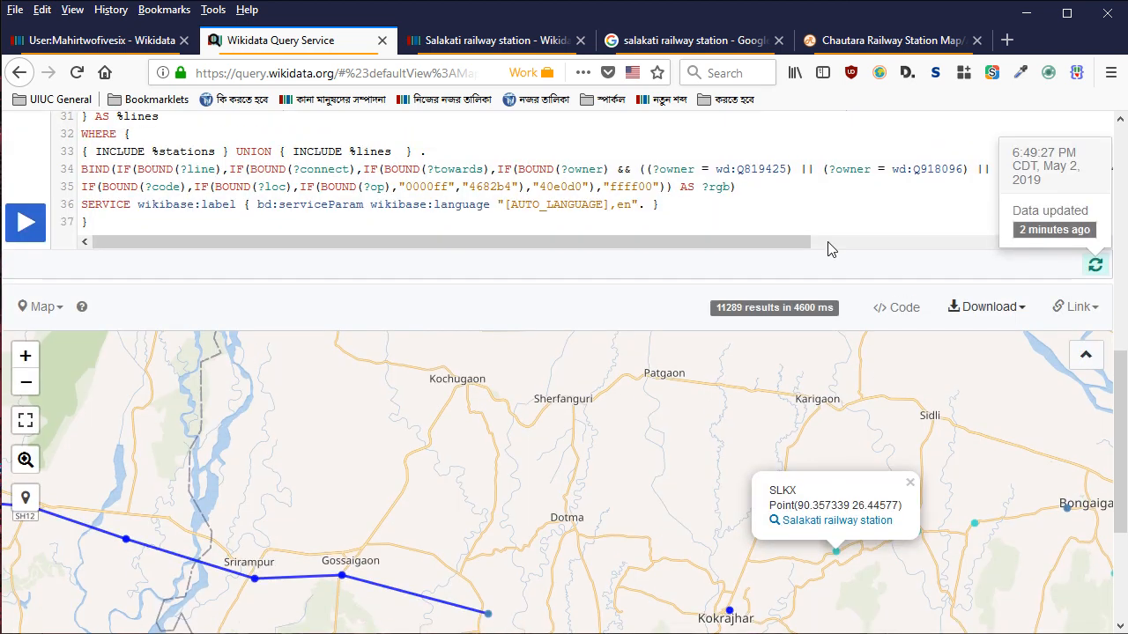
click(26, 231)
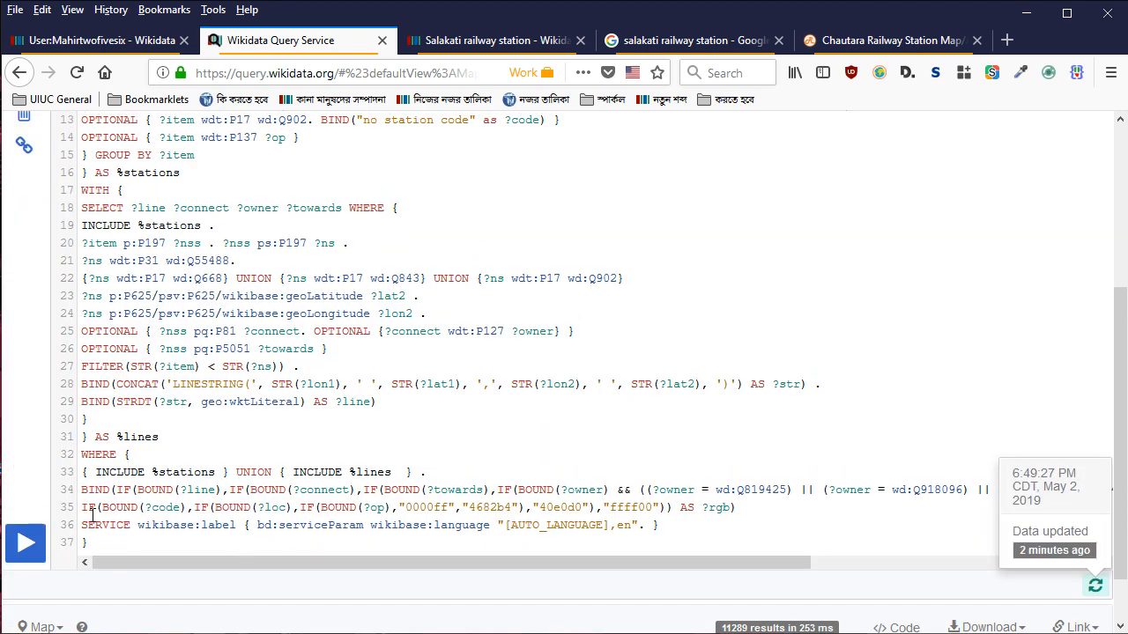
click(88, 542)
text(#)
key(ctrl+Return)
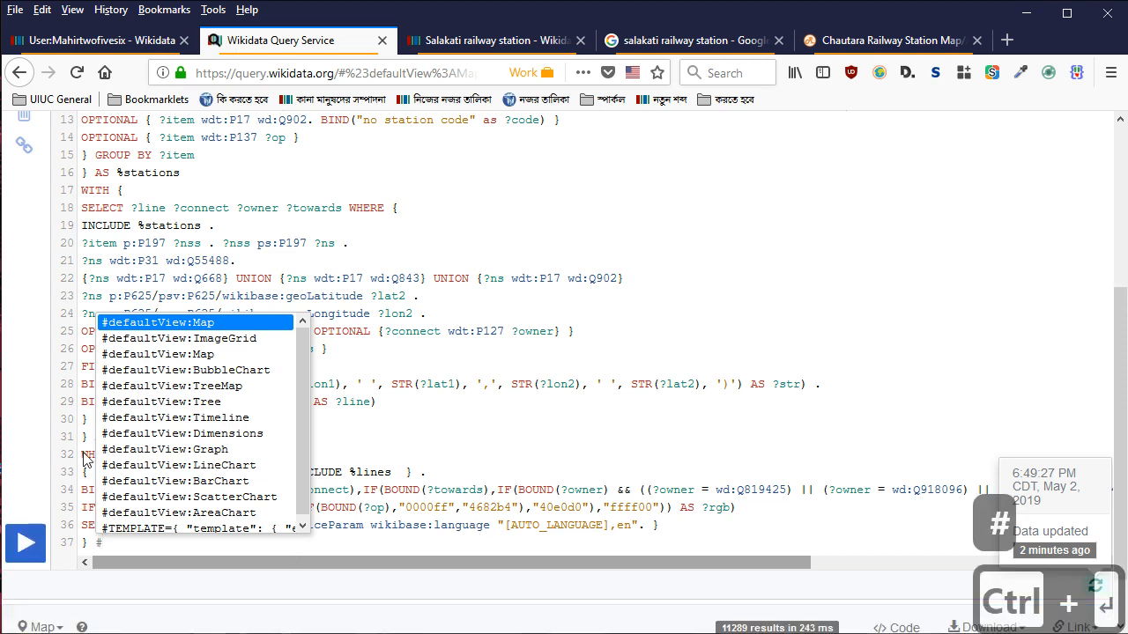
click(146, 331)
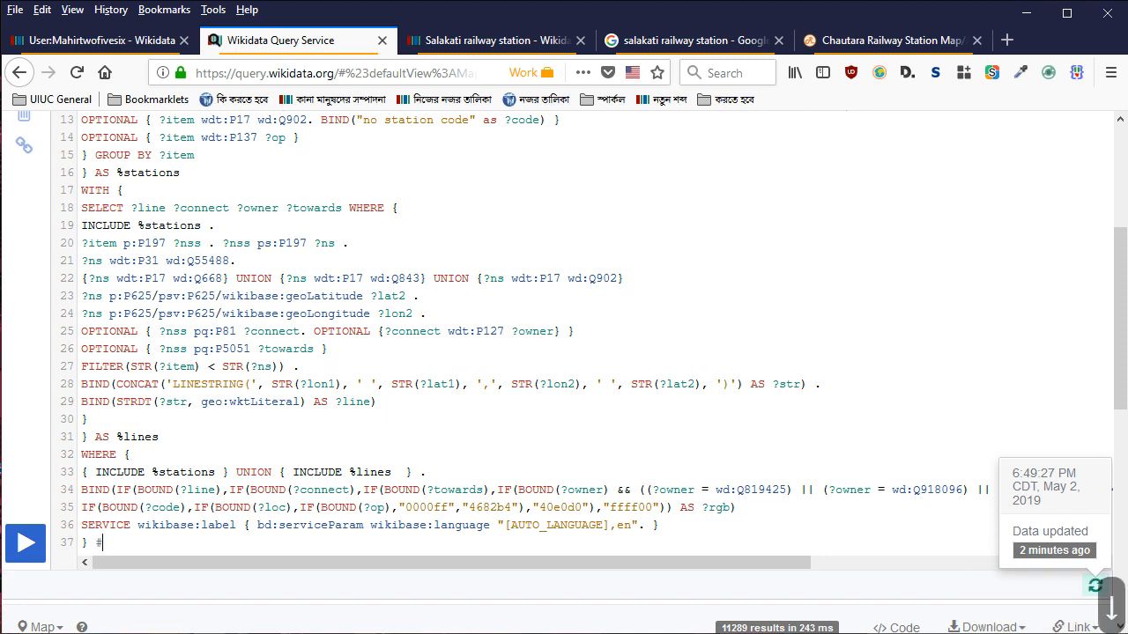
key(BackSpace)
key(BackSpace)
Insert a space before the closing brace of the AS %lines line and run the query again
key(Up)
key(Up)
key(Up)
key(Up)
key(Up)
key(Up)
key(Home)
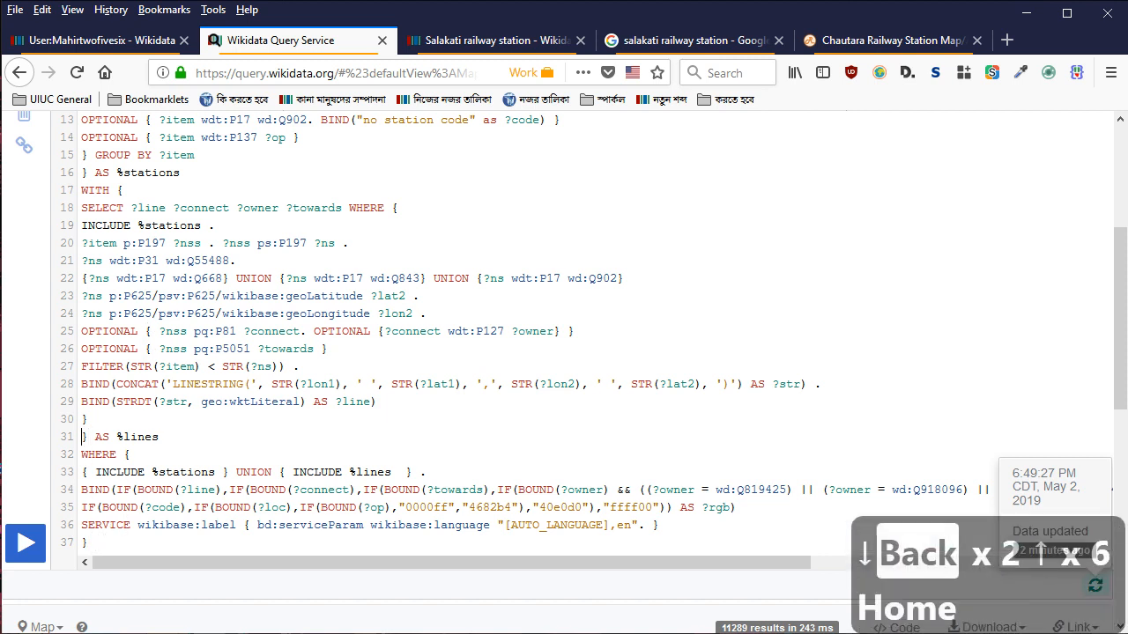
key(ctrl+Return)
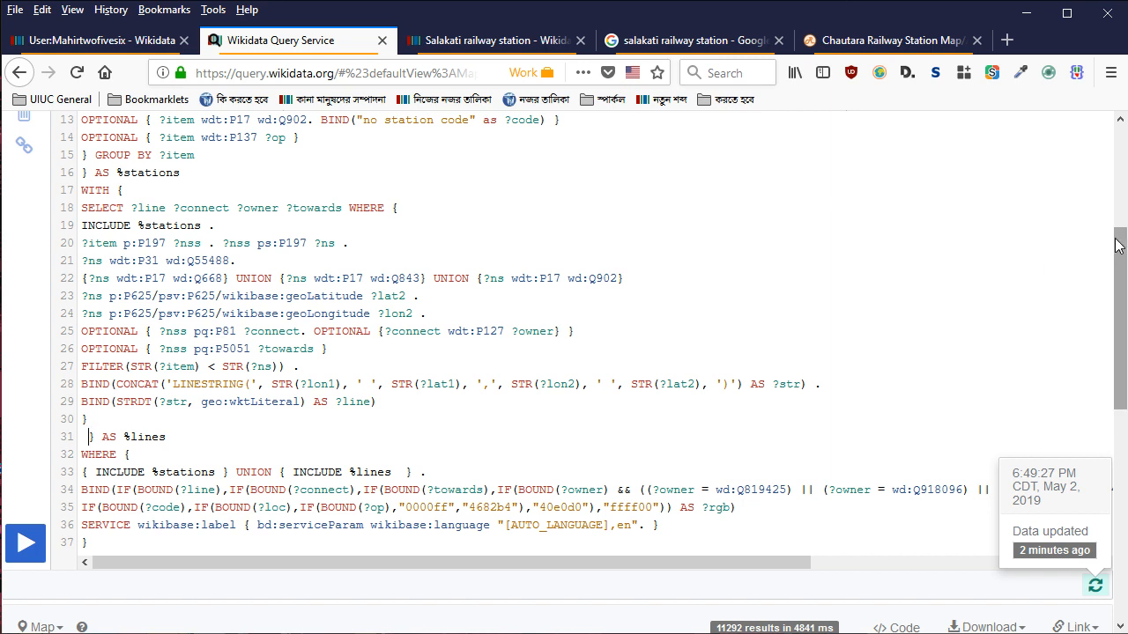
Zoom in on the refreshed query map around Kokrajhar and inspect the Salakati railway station marker
drag(1120, 245, 1122, 449)
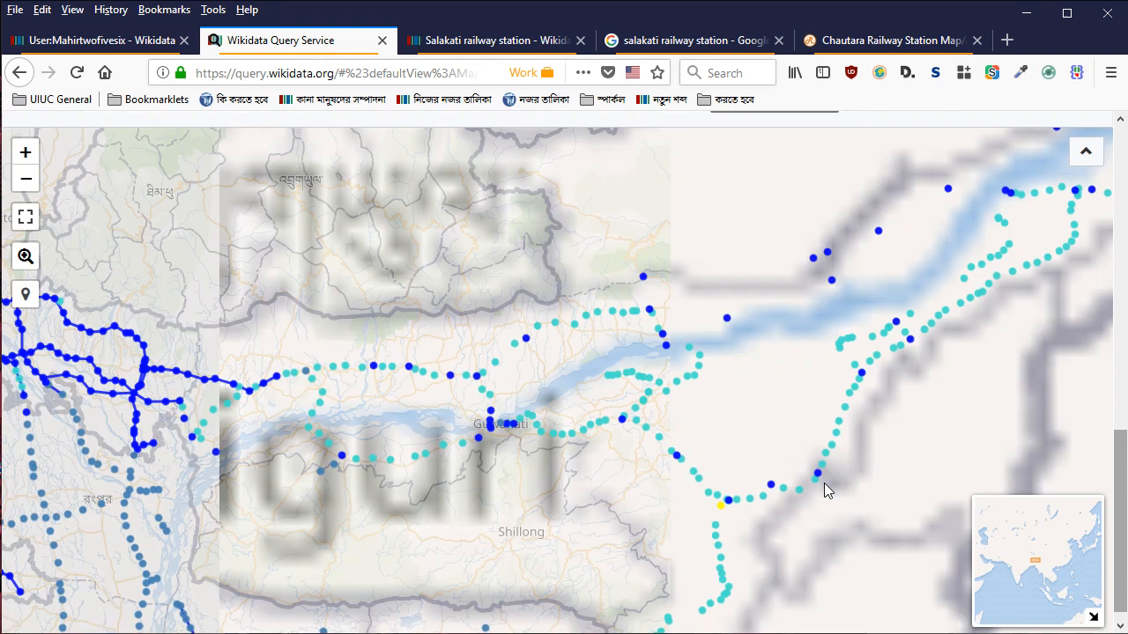
scroll(823, 483, up, 3)
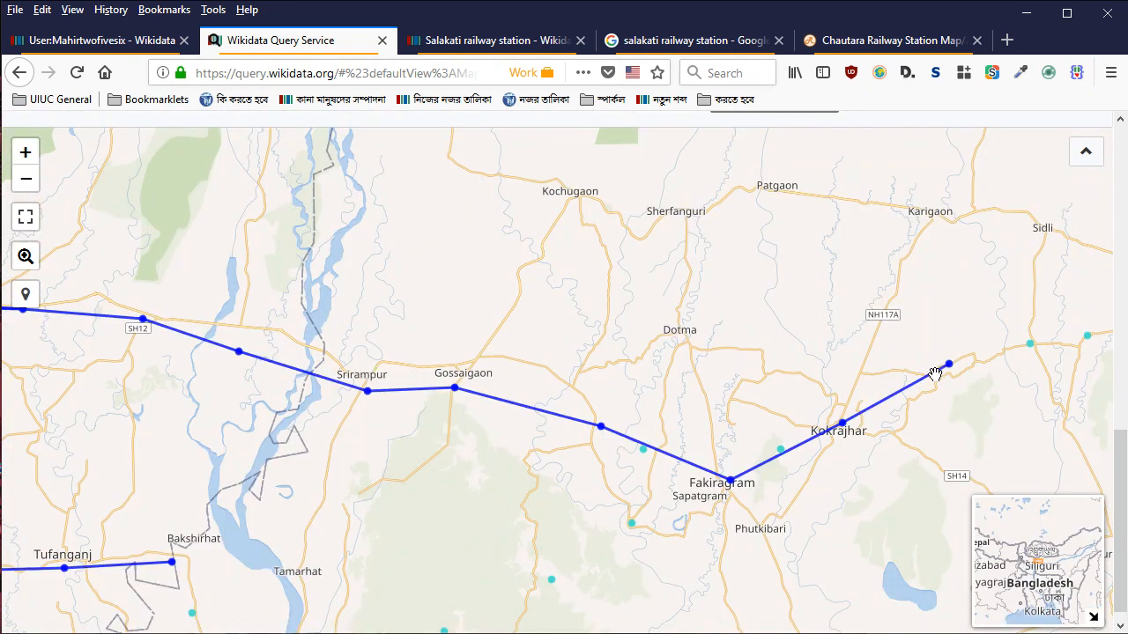
click(948, 365)
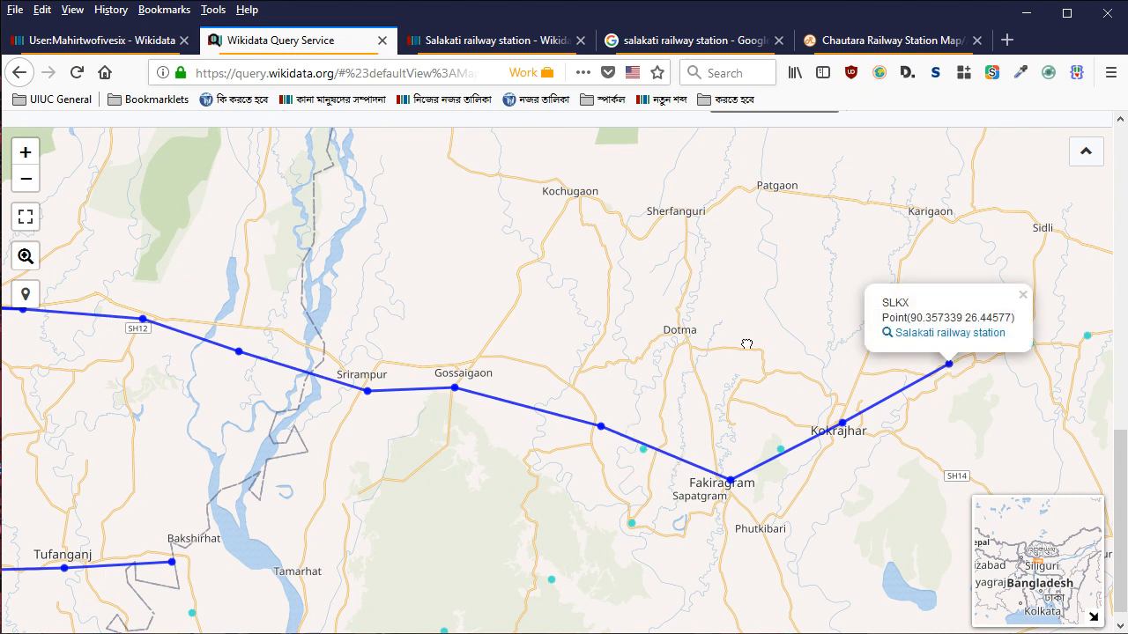
drag(747, 345, 718, 277)
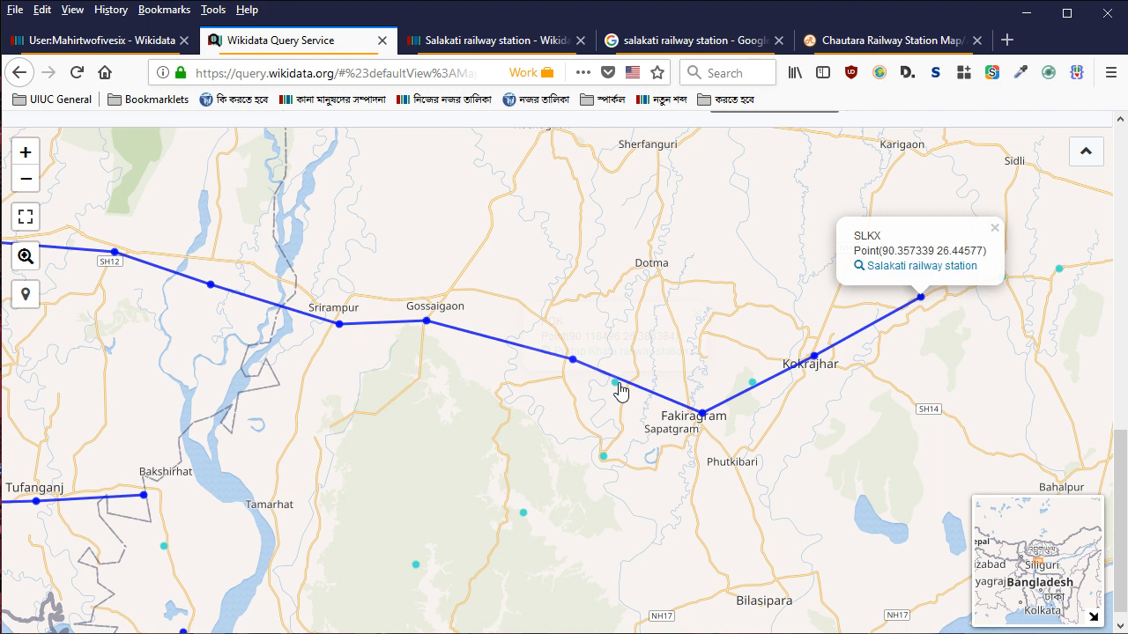
Inspect the Sesapani, Pratap Khata, Chautara and Fakiragram station markers along the railway line on the map
click(753, 383)
click(787, 405)
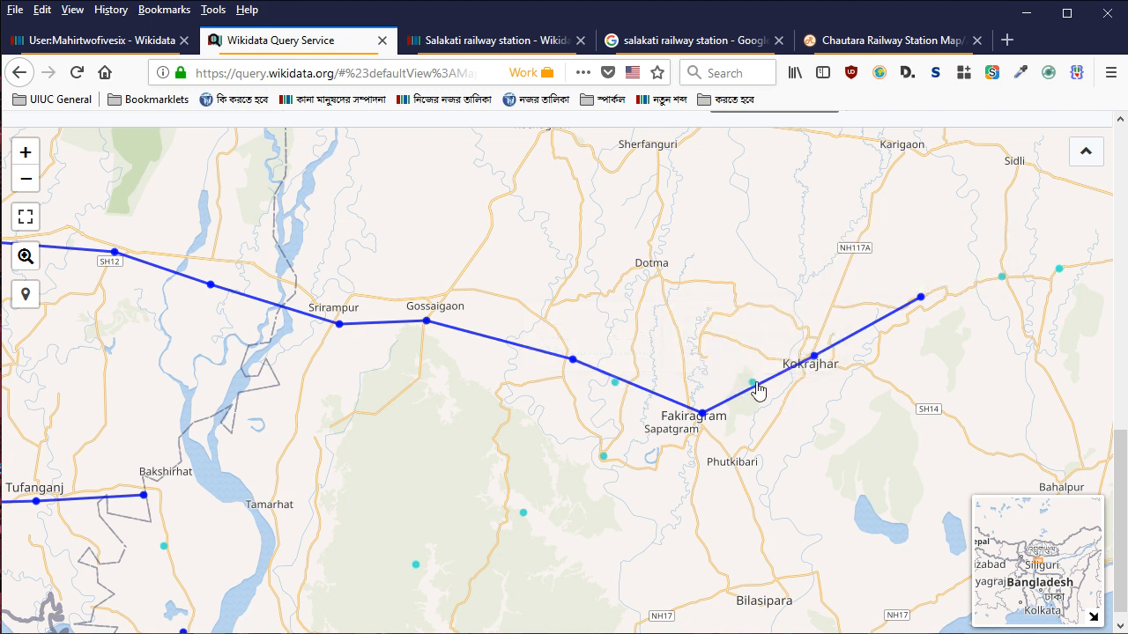
click(615, 384)
click(733, 371)
click(573, 360)
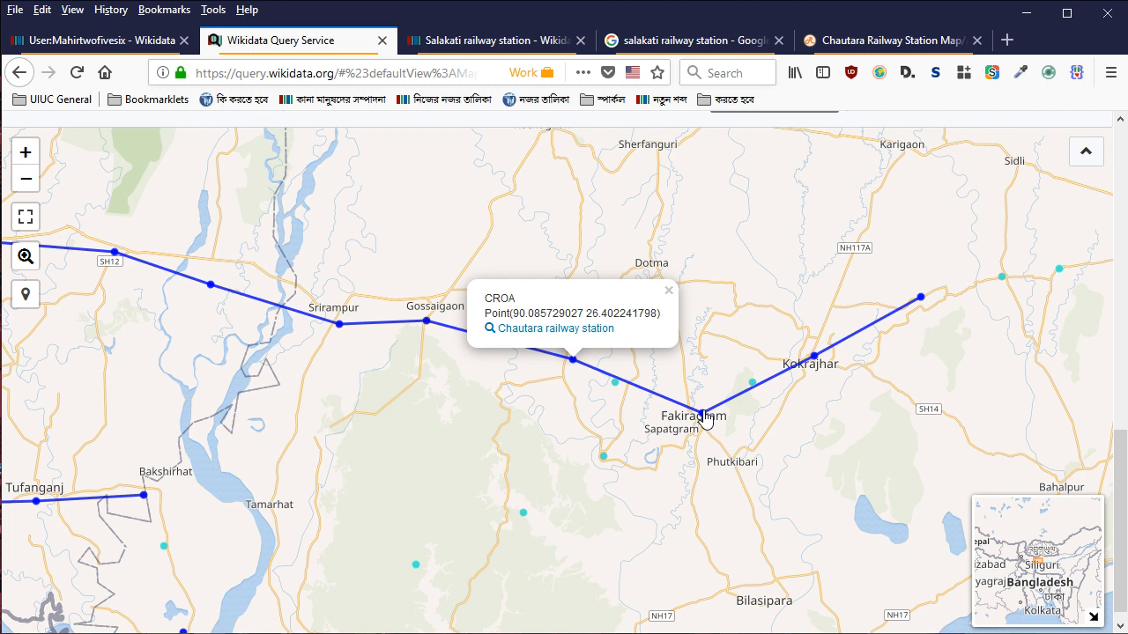
click(704, 415)
click(562, 222)
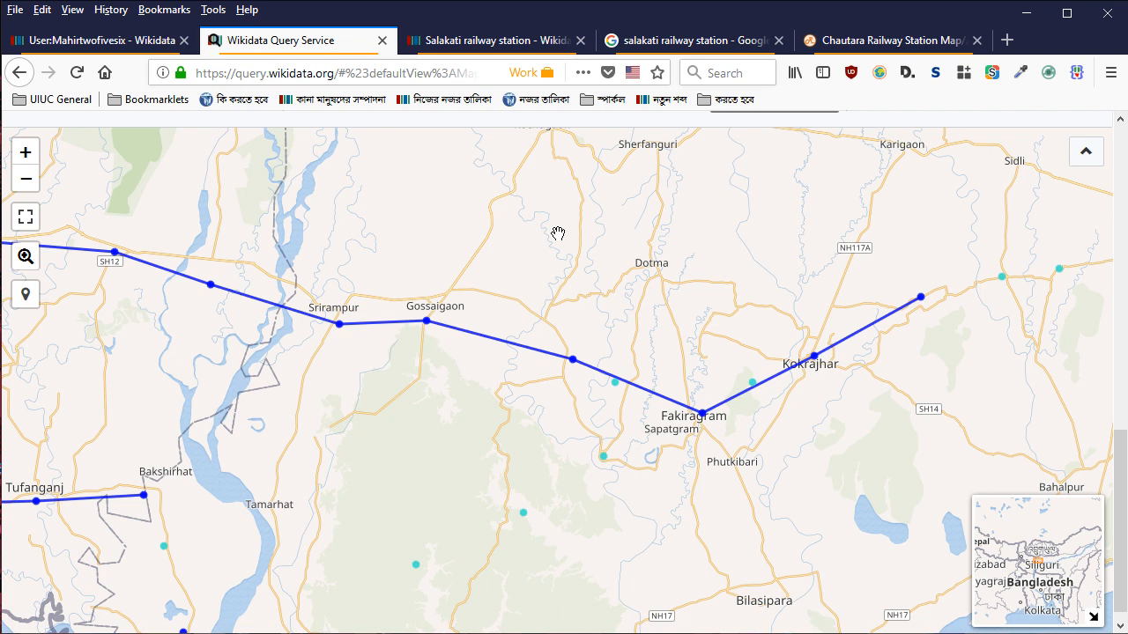
click(615, 384)
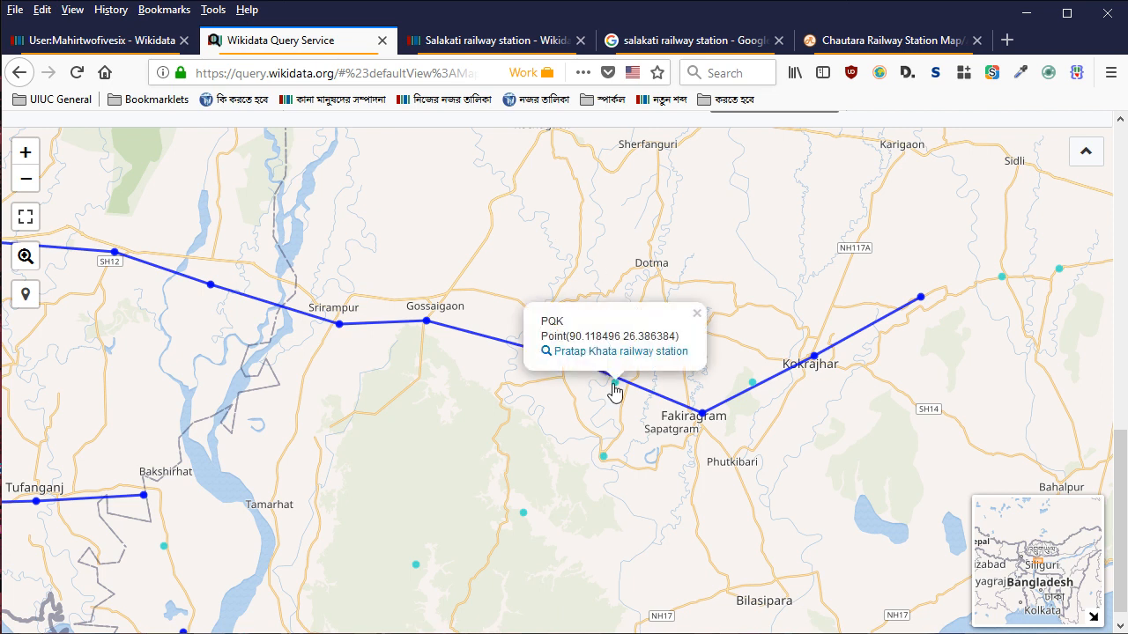
click(752, 386)
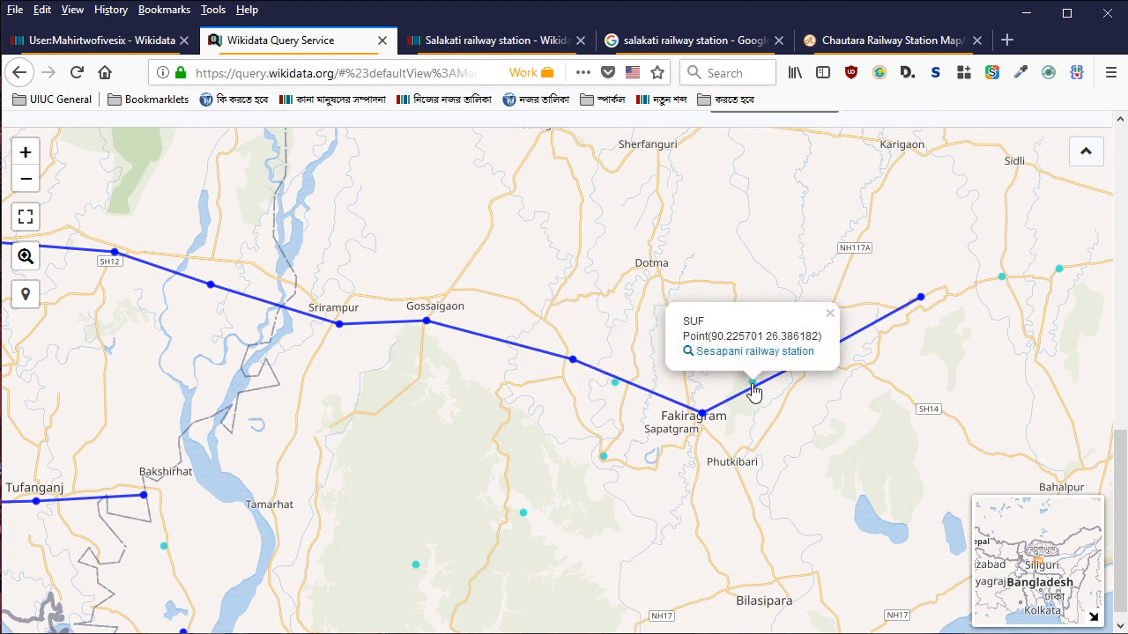
click(662, 411)
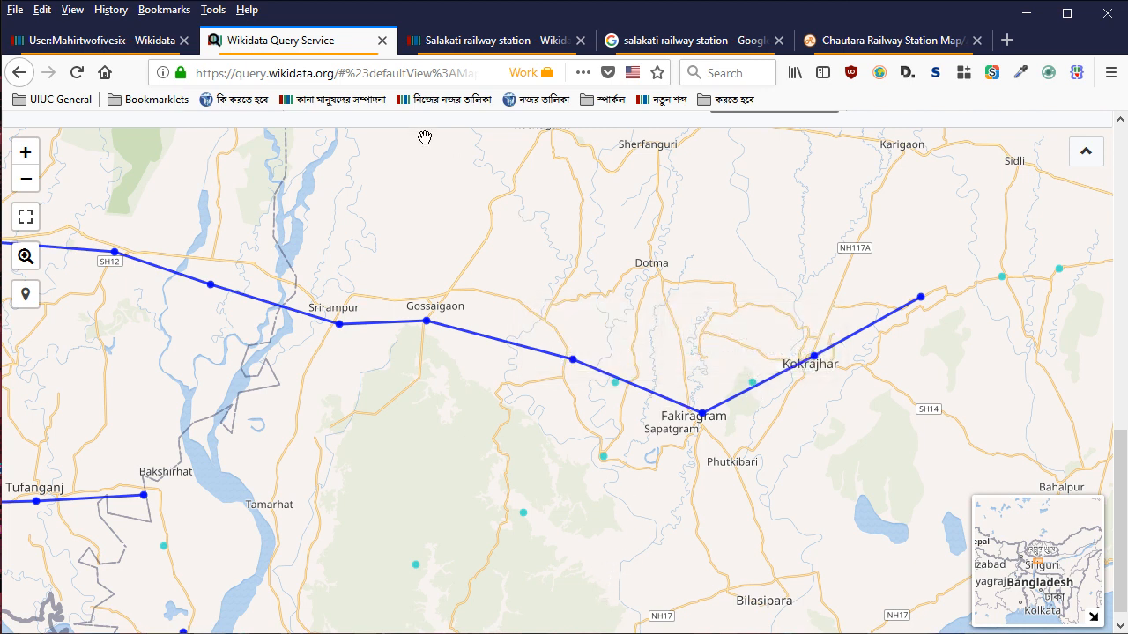
Review the Salakati item's adjacent station statements and open the linked Basugaon railway station item
click(516, 40)
scroll(557, 351, down, 3)
scroll(623, 360, up, 8)
scroll(484, 408, down, 9)
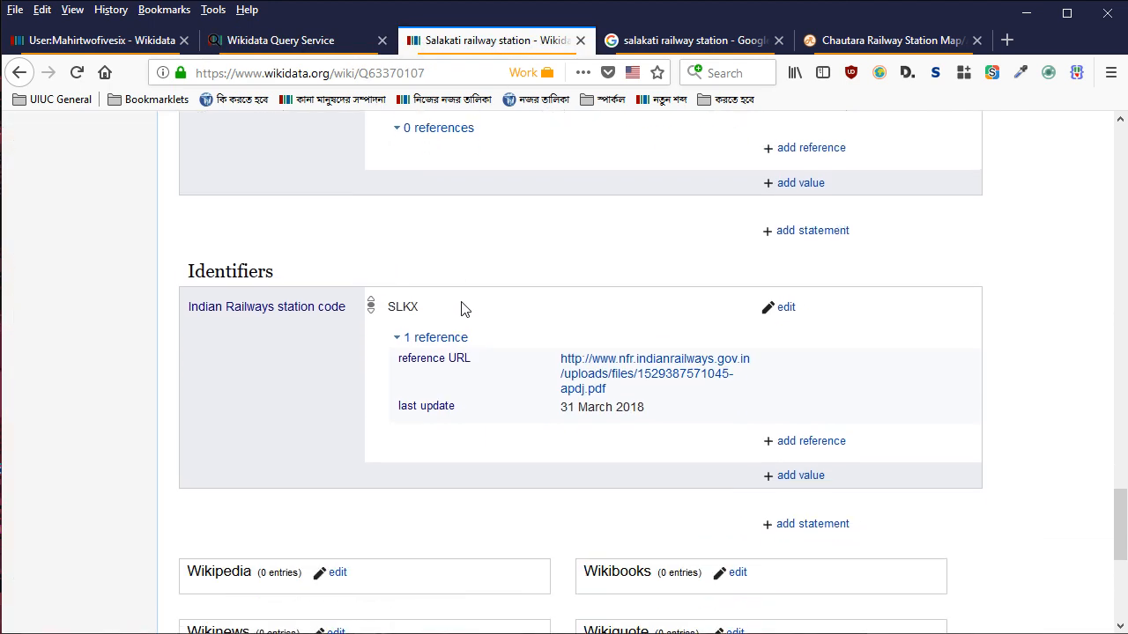
scroll(464, 309, up, 2)
scroll(462, 309, up, 4)
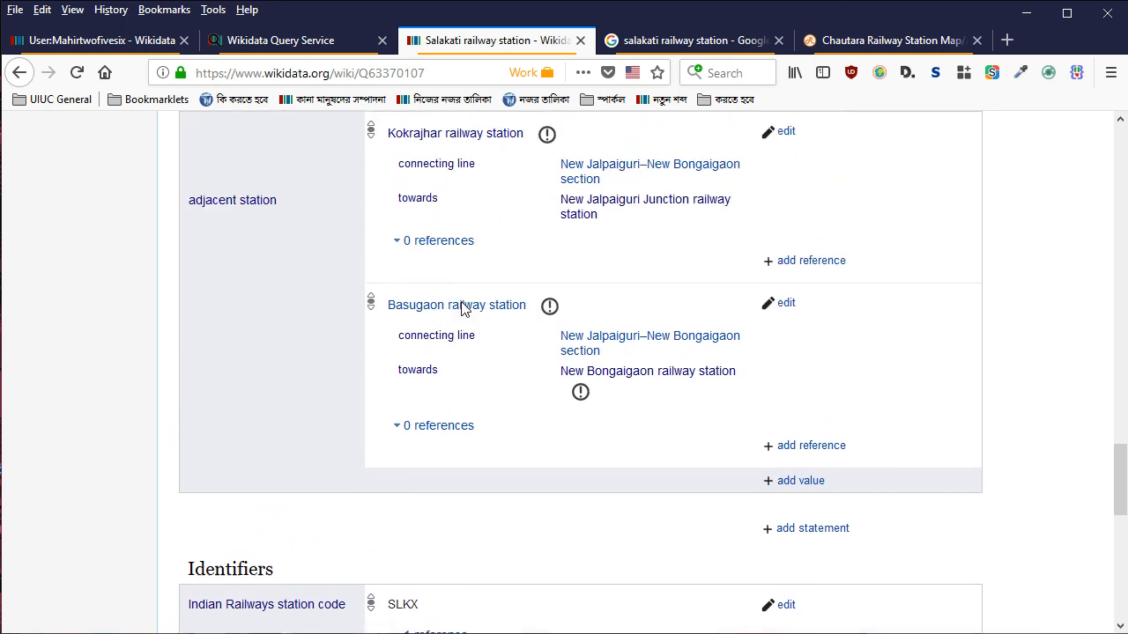
scroll(464, 309, down, 3)
scroll(425, 350, down, 2)
scroll(415, 396, up, 9)
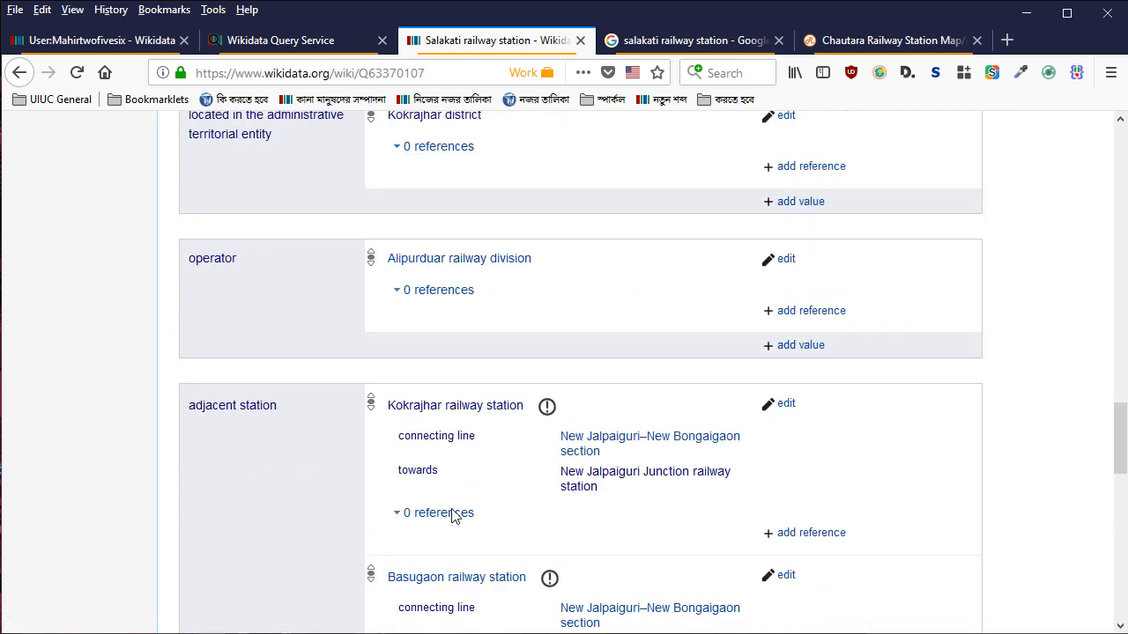
scroll(456, 511, down, 3)
click(448, 409)
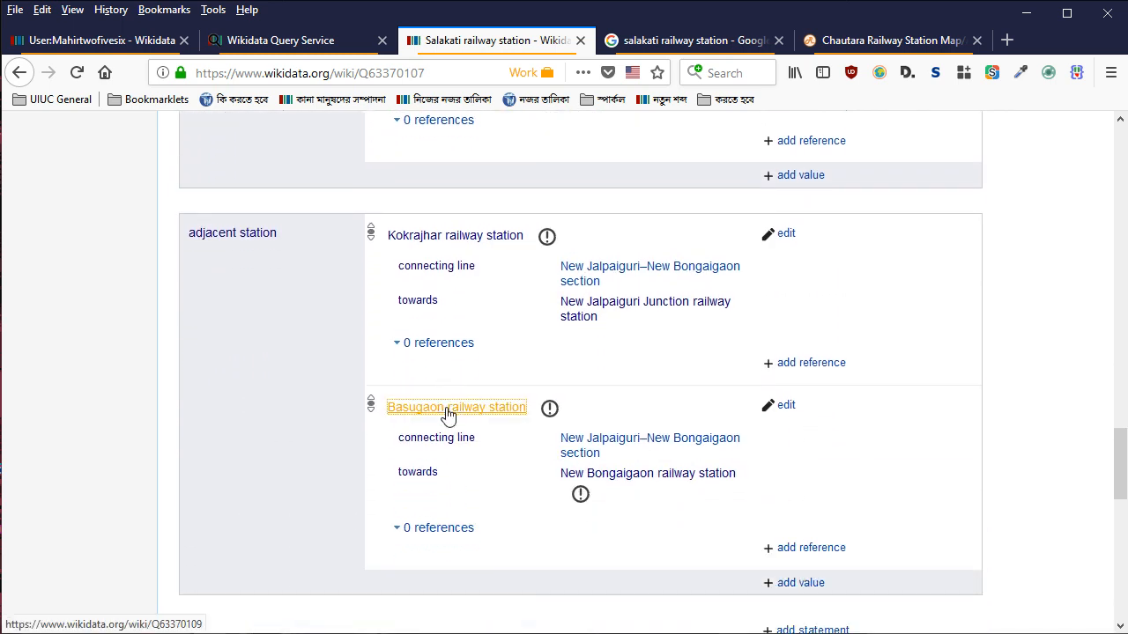
scroll(596, 344, down, 3)
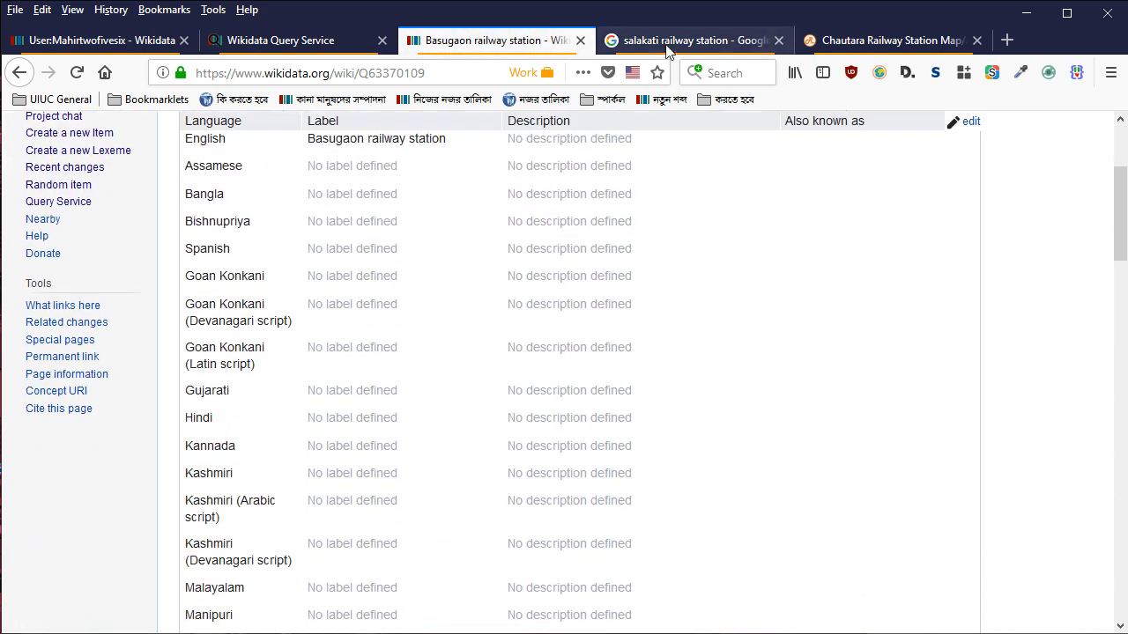
Switch to Google Images and search for "basugaon railway station"
key(ctrl+Tab)
click(205, 150)
double_click(185, 152)
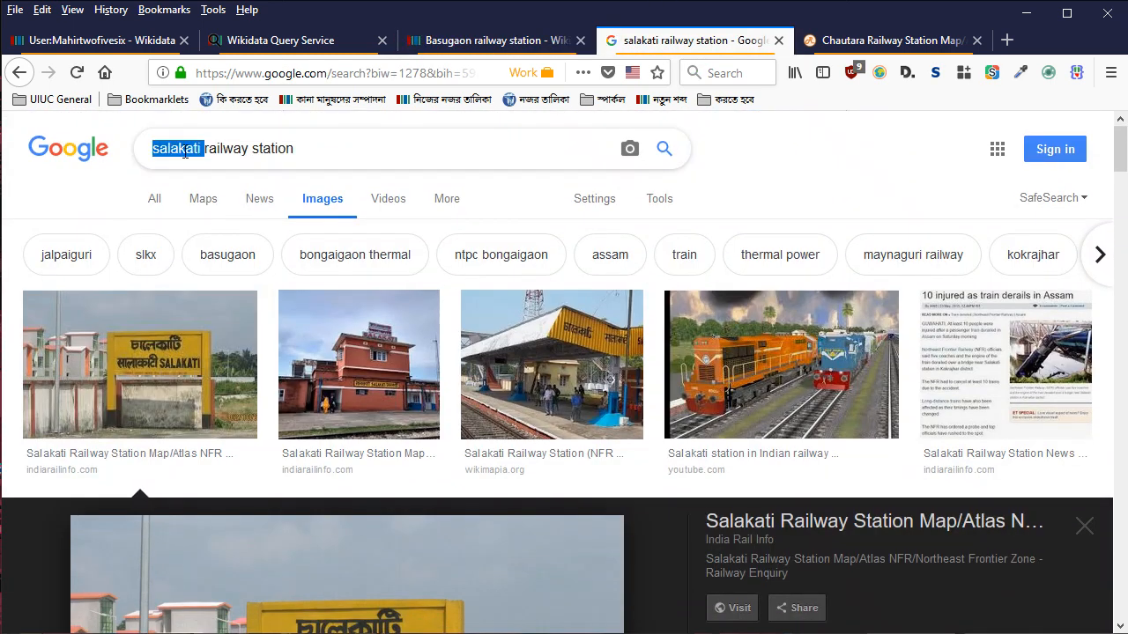
text(basugaon)
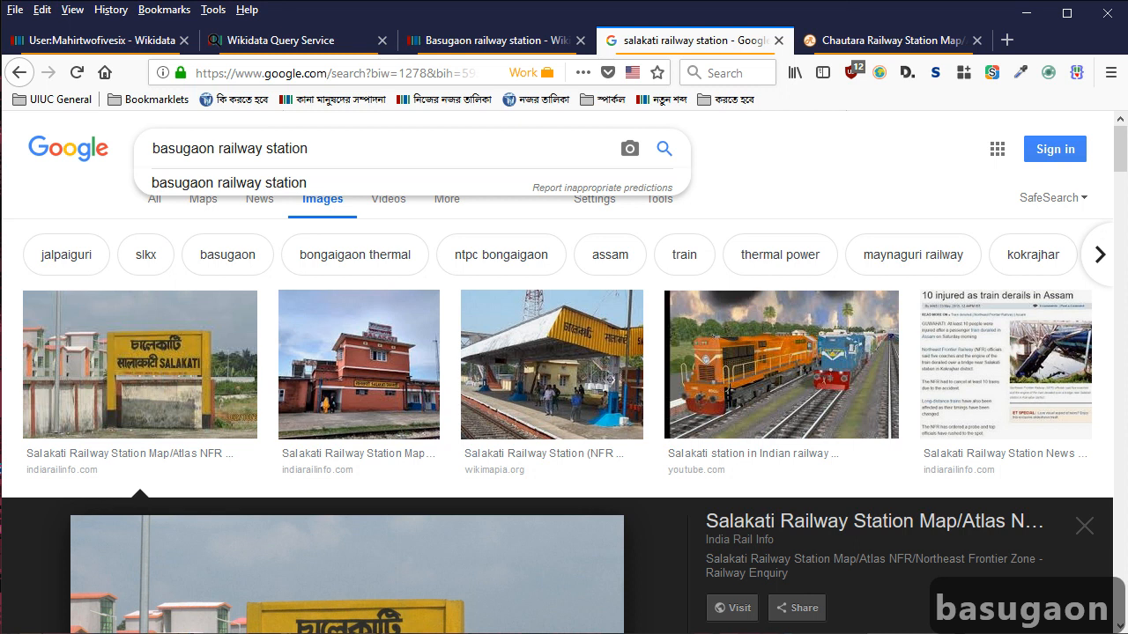
key(Return)
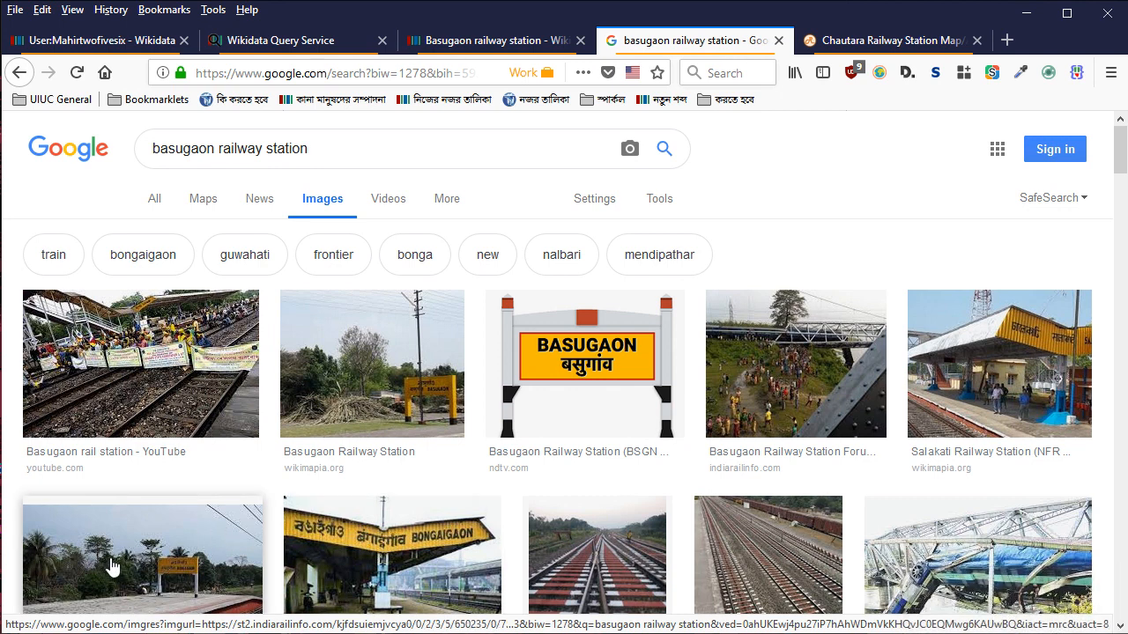
Preview the station sign photos in the image results and open the Wikimapia page for Basugaon Railway Station
click(221, 551)
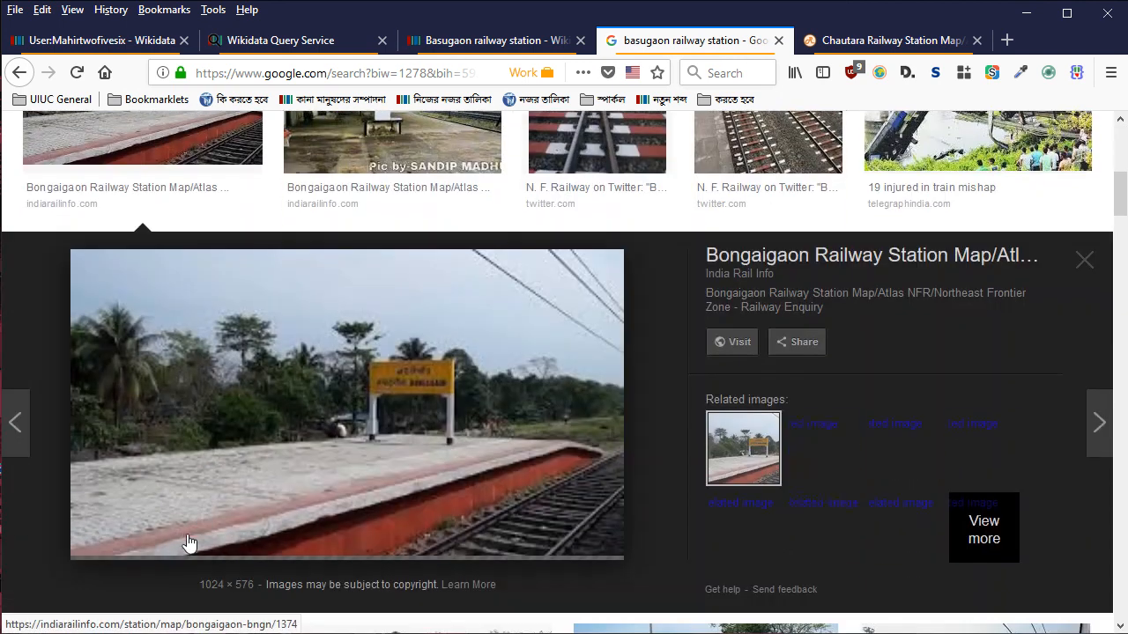
key(Escape)
click(398, 362)
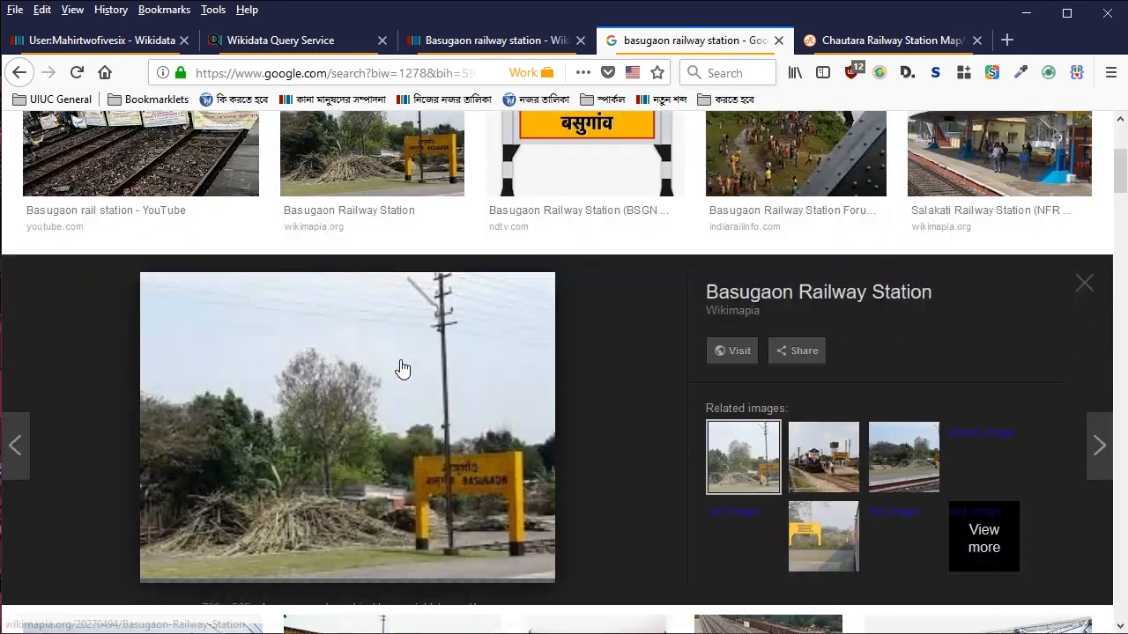
click(493, 407)
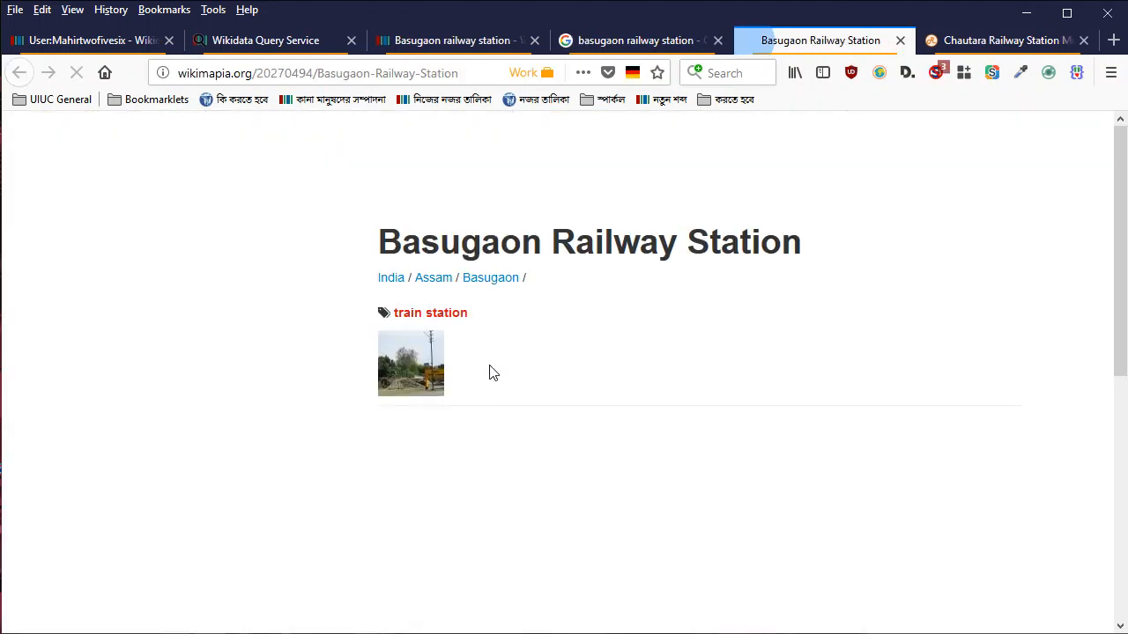
scroll(491, 376, down, 5)
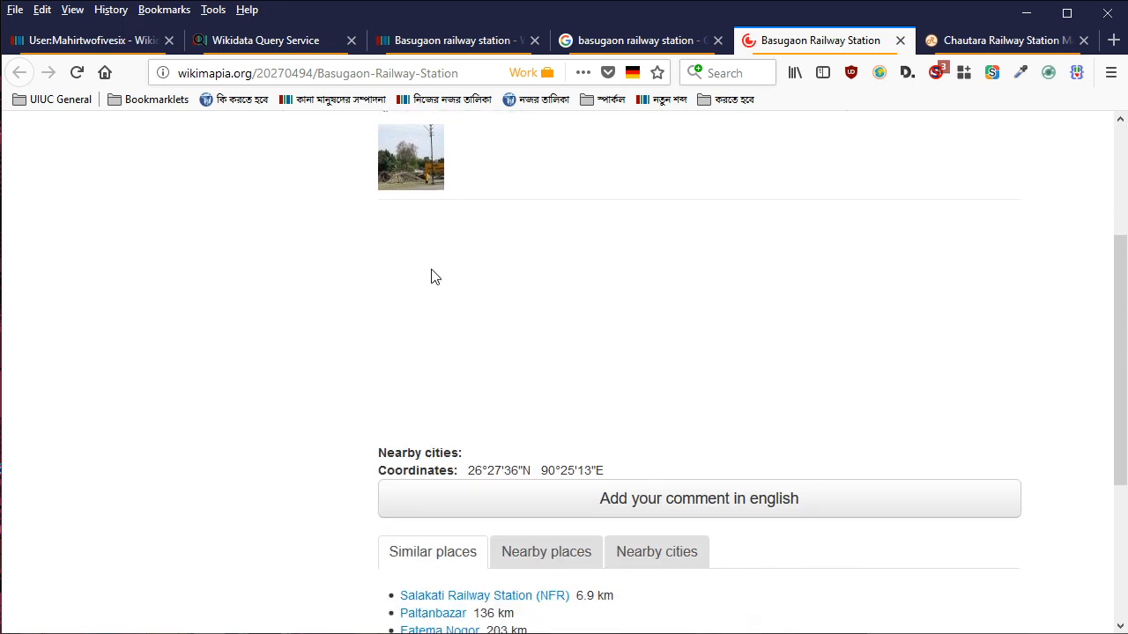
scroll(463, 297, up, 5)
Inspect the HTML of the Wikimapia photo thumbnail and expand the place-photos element down to its thumb-link
right_click(409, 383)
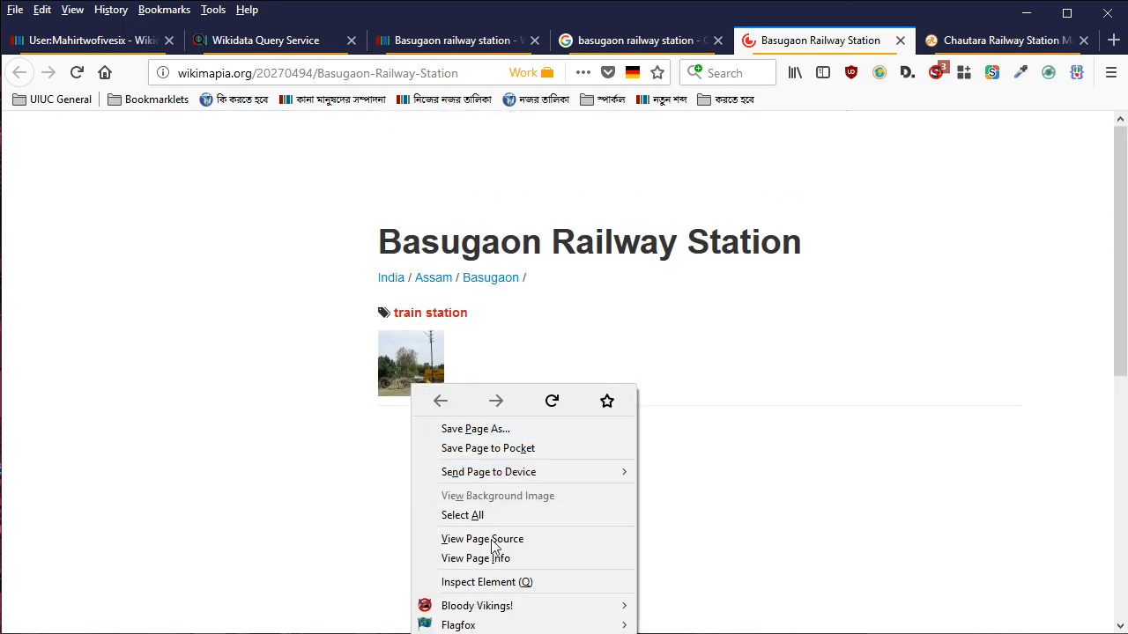
drag(354, 302, 402, 350)
click(446, 351)
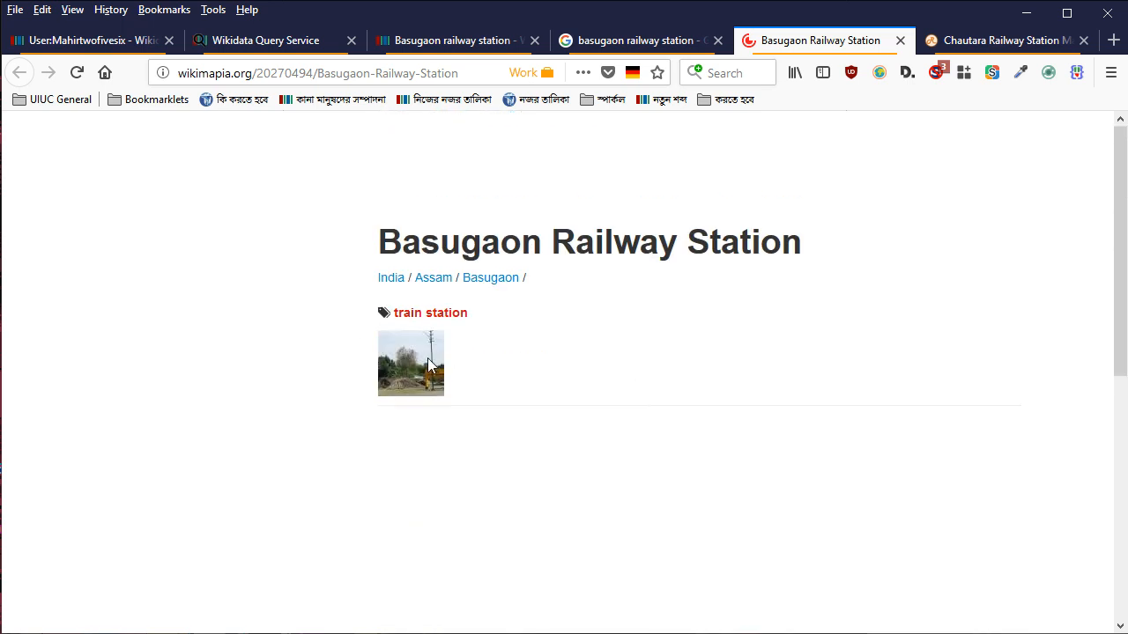
right_click(411, 353)
key(q)
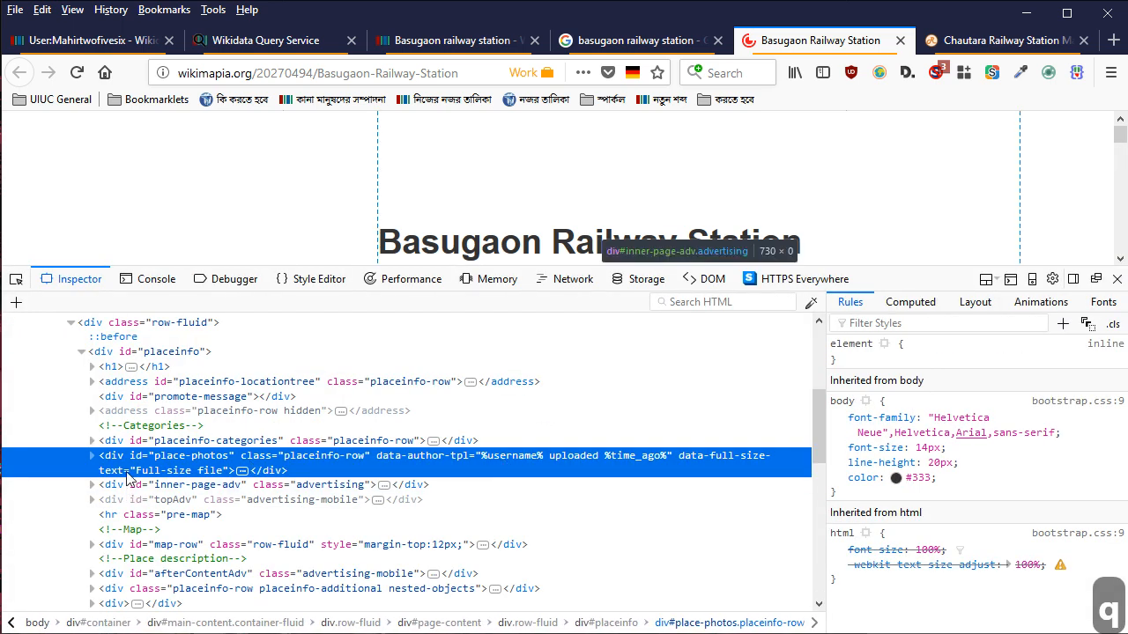
key(Right)
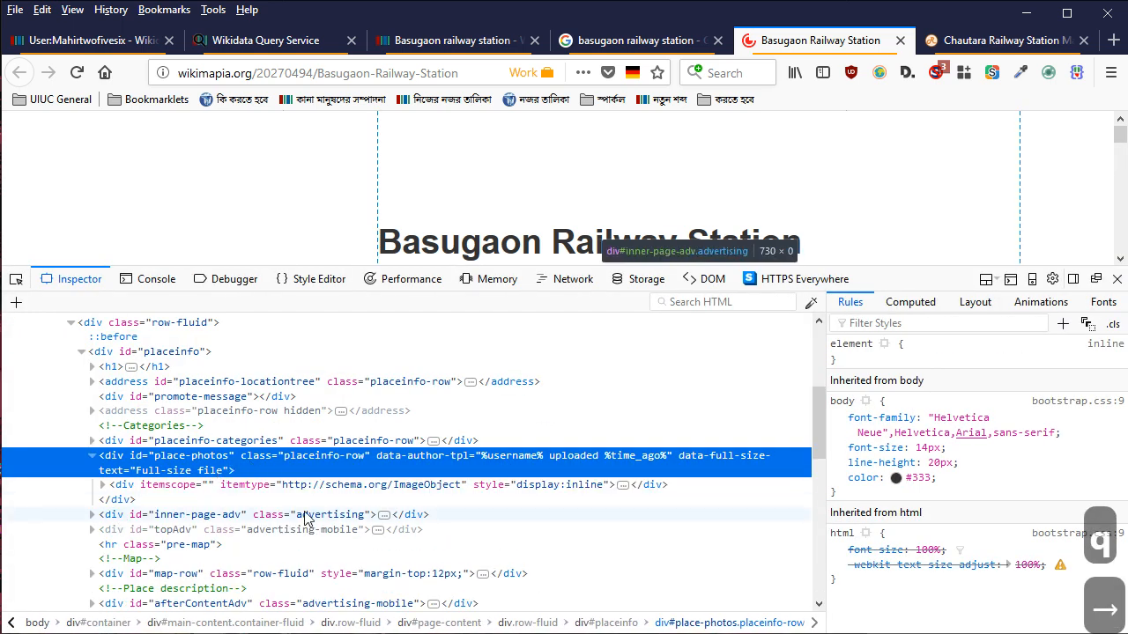
key(Down)
key(Right)
key(Down)
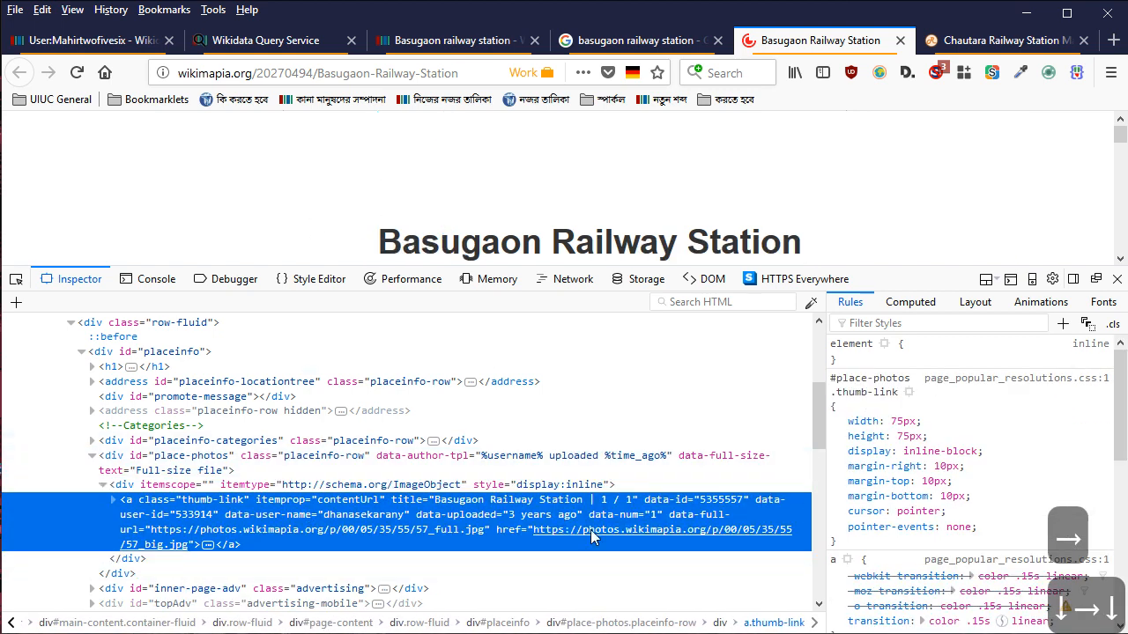
Load the 57_big.jpg address from the thumbnail link and close the inspector to read the Basugaon station sign
double_click(594, 539)
key(ctrl+c)
click(390, 73)
key(ctrl+v)
key(Return)
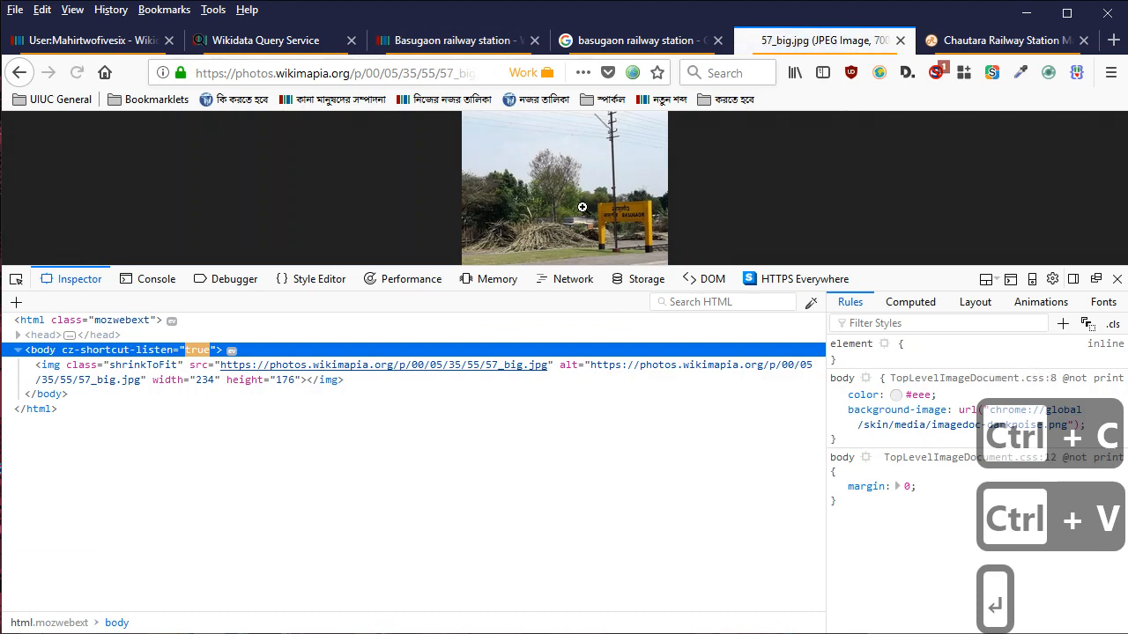
click(1116, 278)
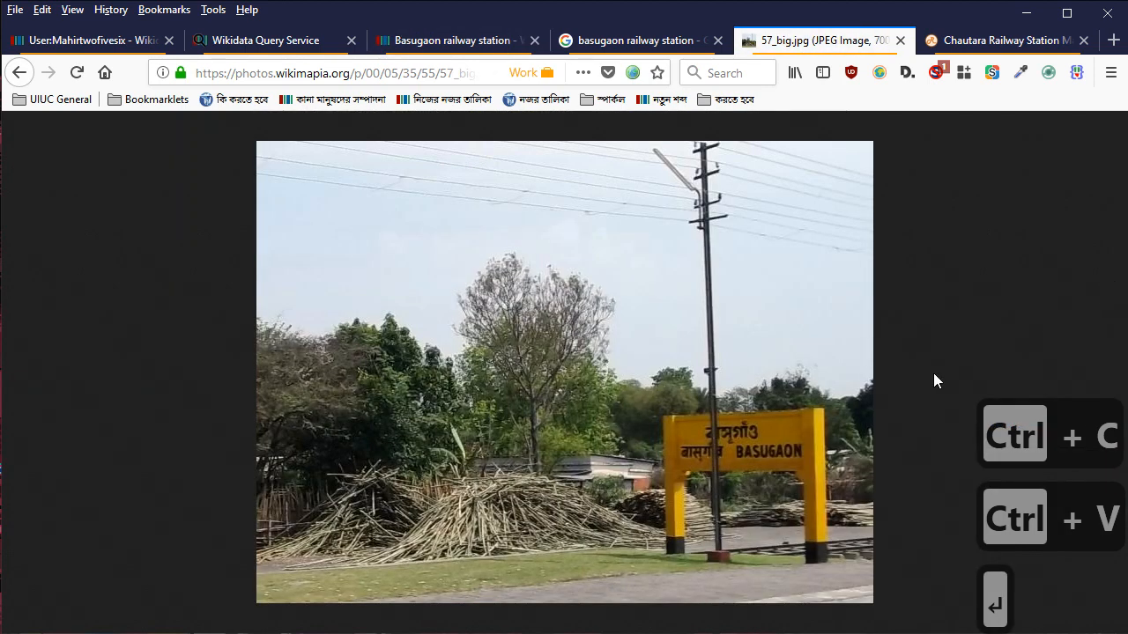
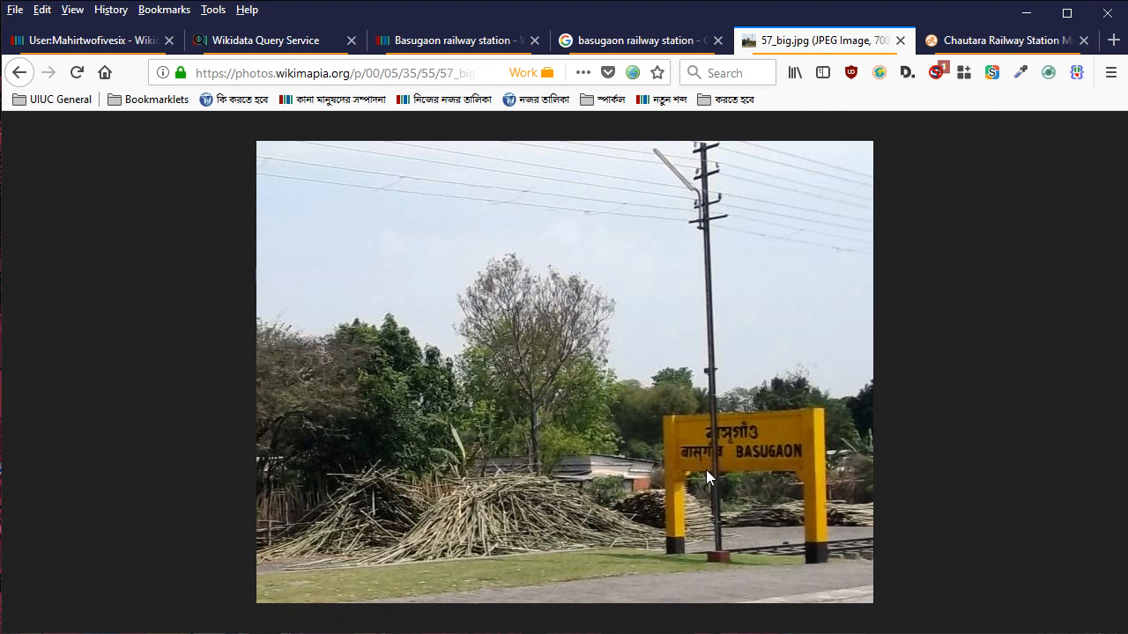
Return to the image results and check the Basugaon rail station YouTube picture and its source video
click(19, 79)
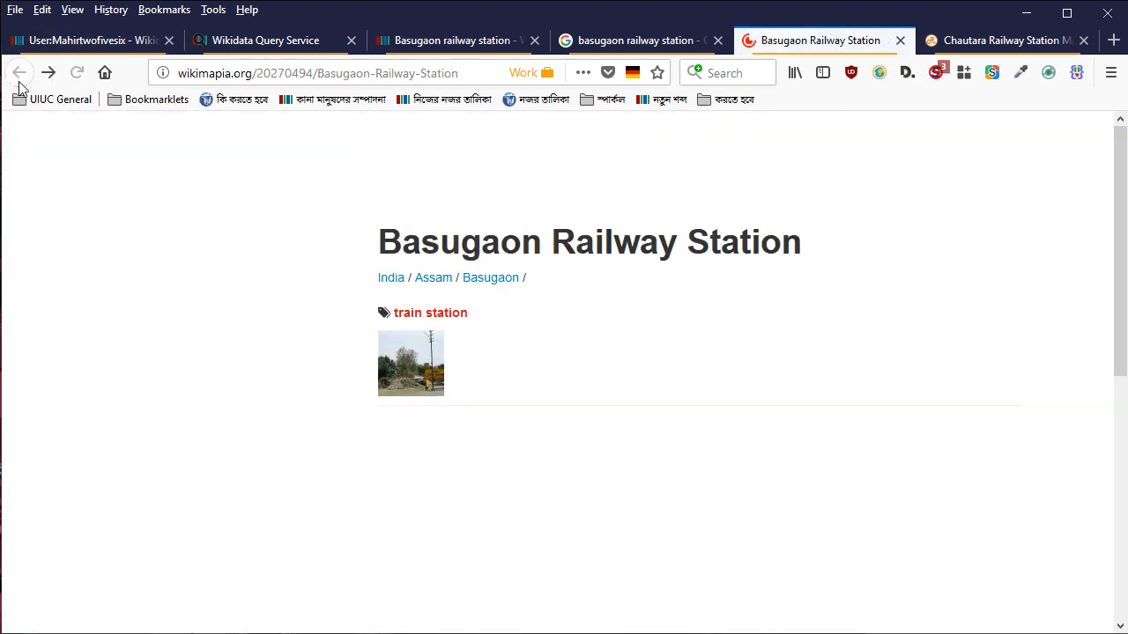
click(899, 41)
scroll(638, 361, up, 3)
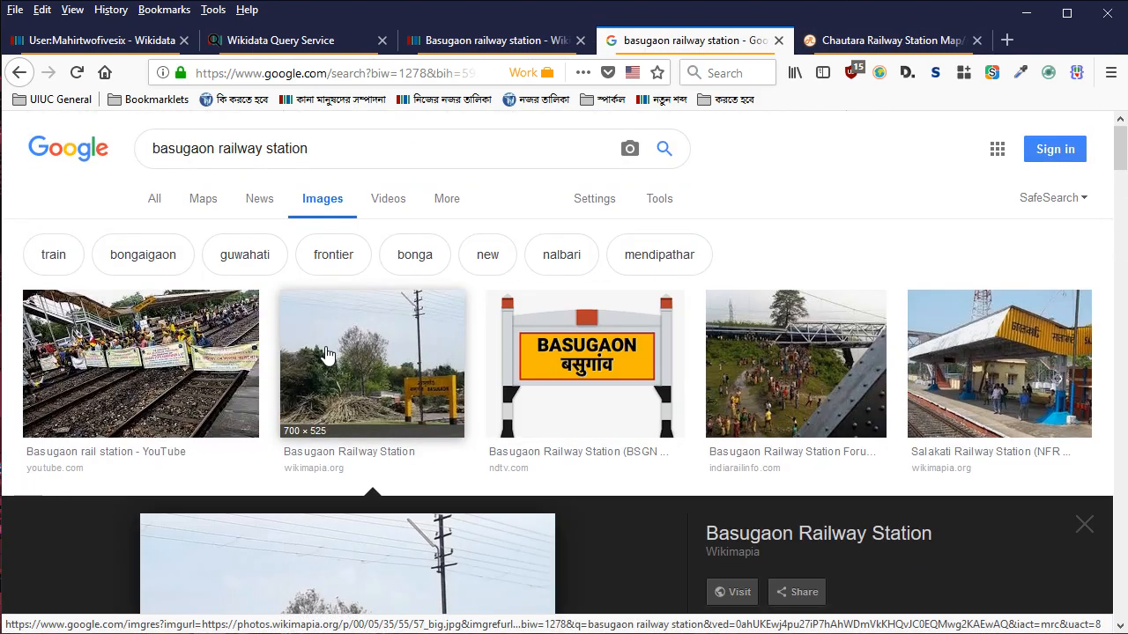
click(200, 366)
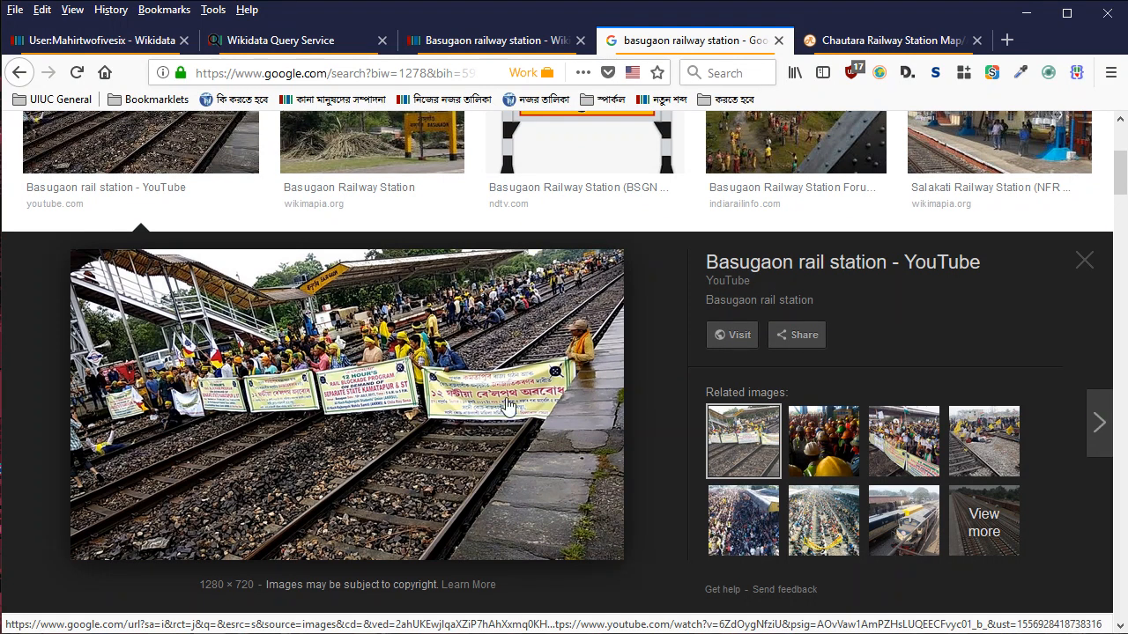
click(325, 388)
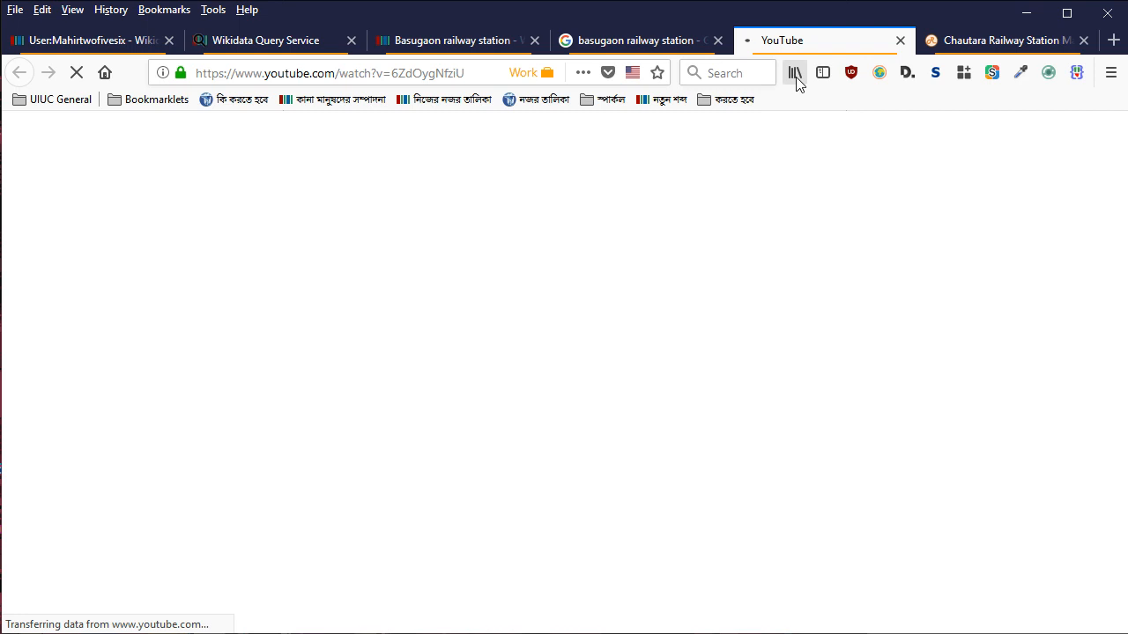
click(900, 41)
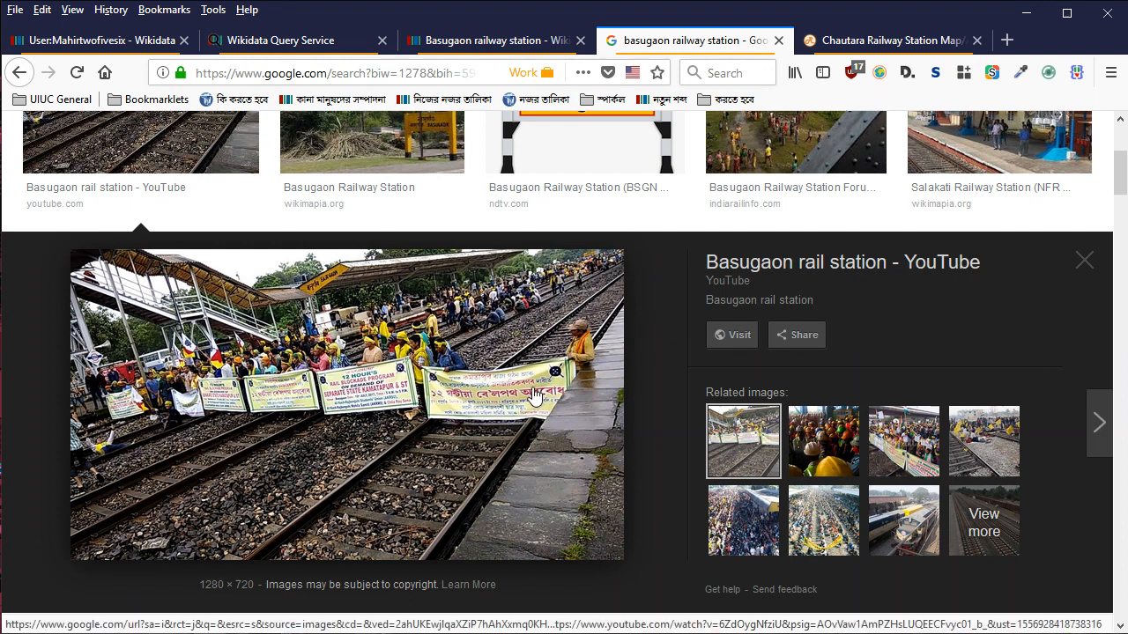
Check the YouTube source video of the Basugaon rail station picture, and close both it and the image preview
click(434, 379)
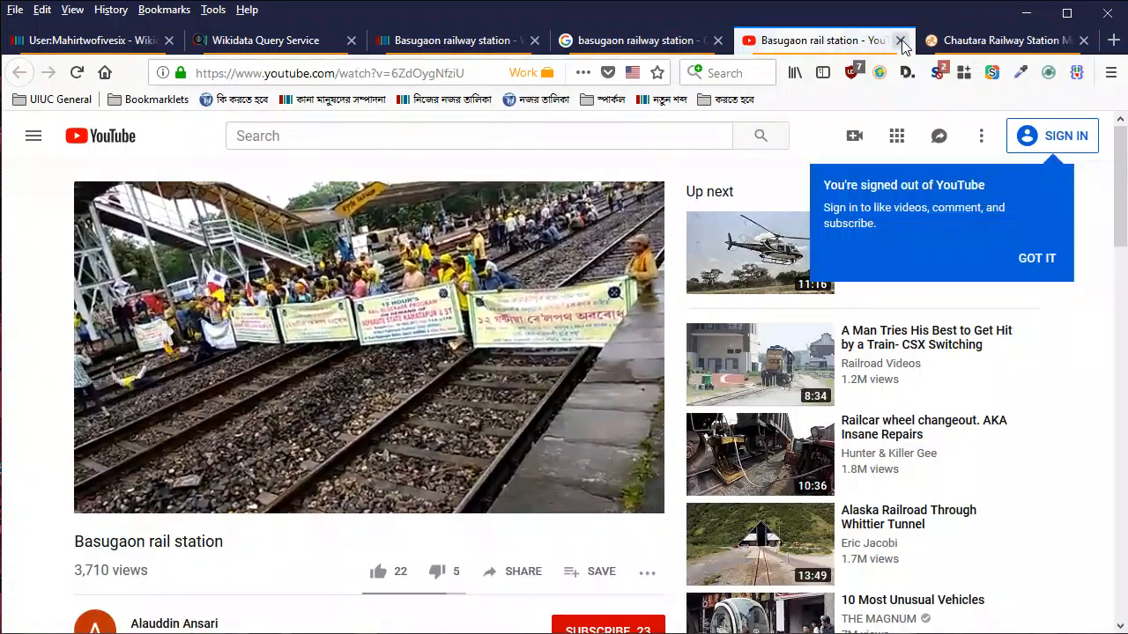
click(900, 40)
click(1084, 260)
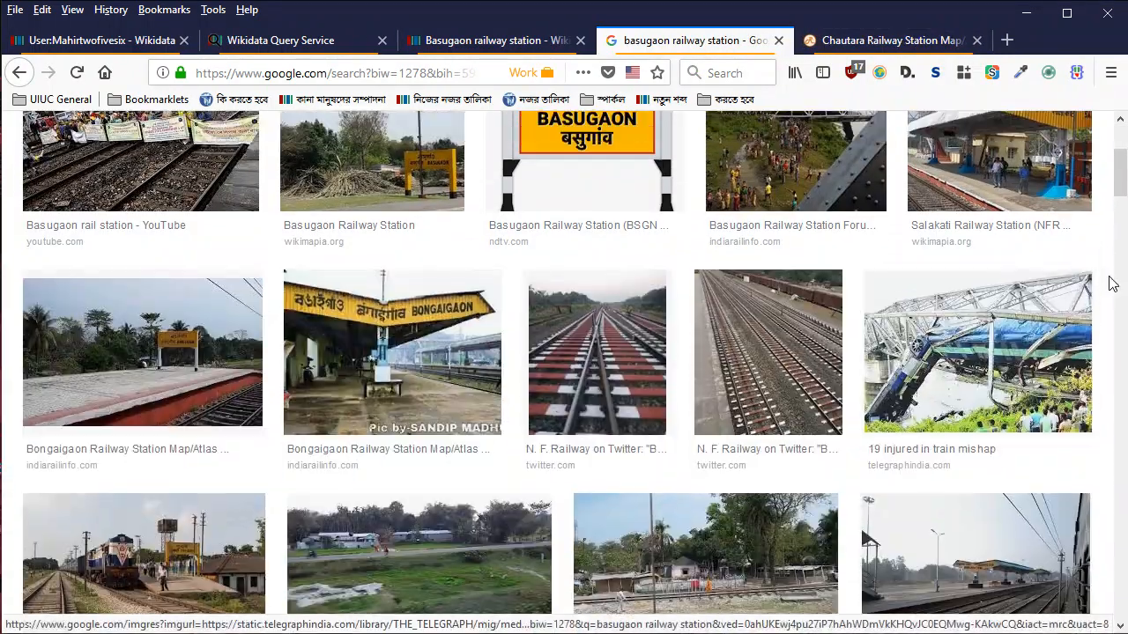
Browse further image results for Basugaon sign photos and preview the Tripmondo picture of Bāsugaon (Assam, Chirang)
scroll(1110, 282, up, 3)
scroll(302, 271, down, 2)
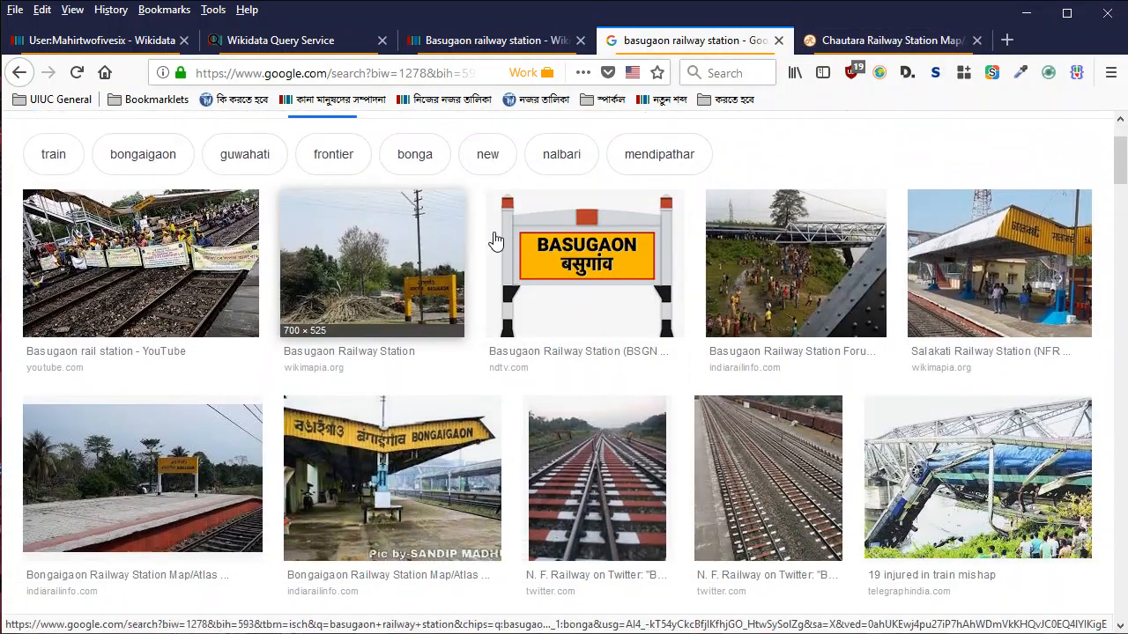
scroll(499, 270, down, 6)
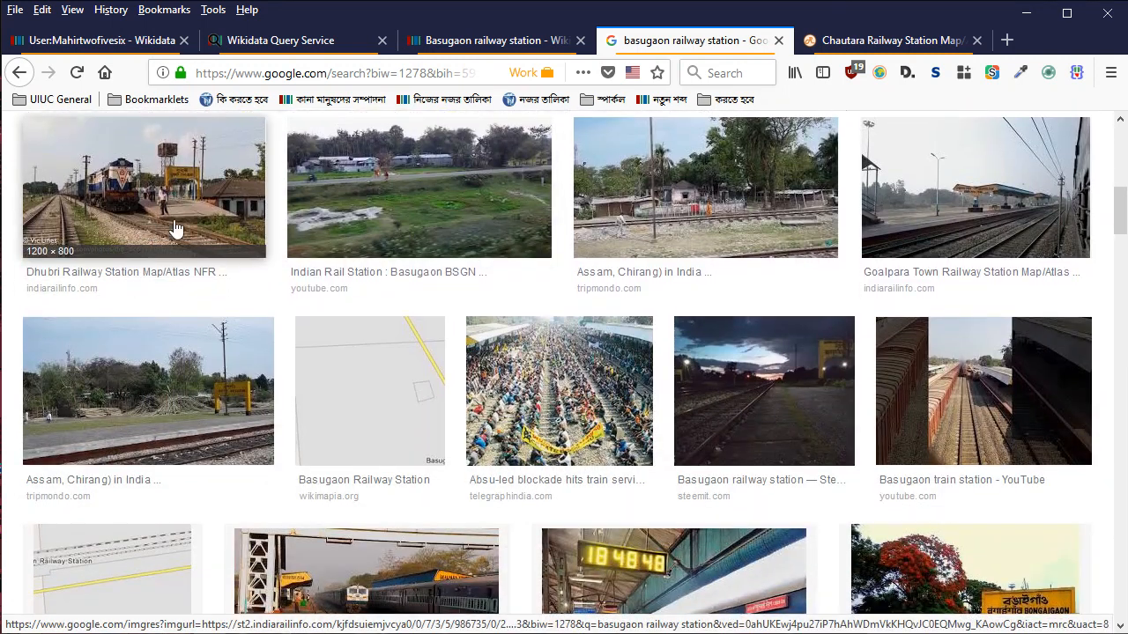
click(152, 417)
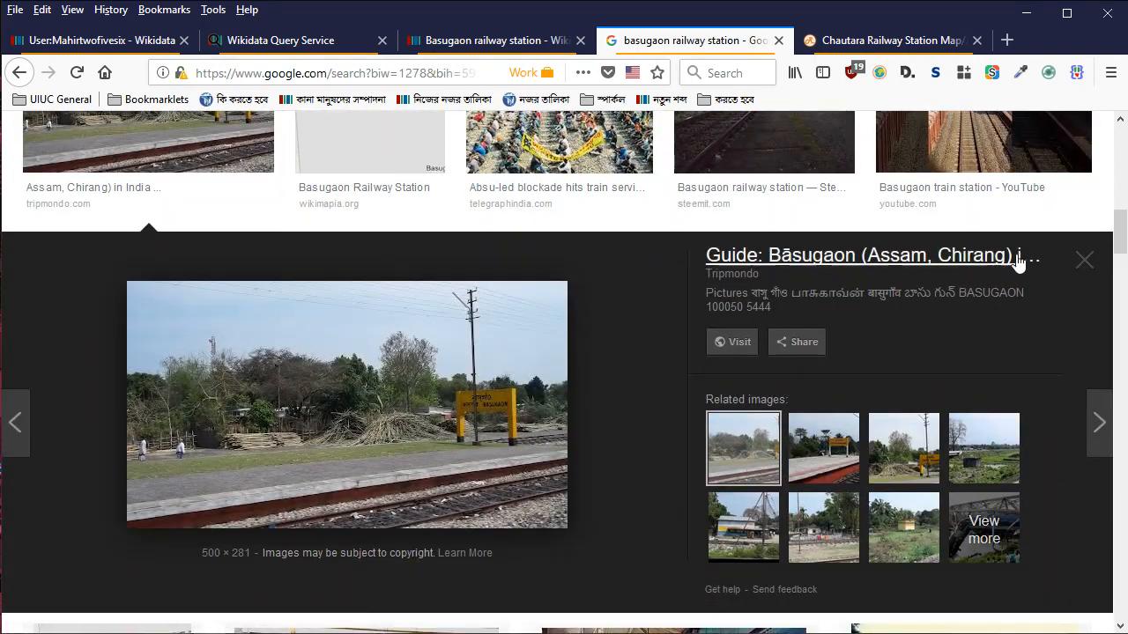
scroll(1042, 294, up, 2)
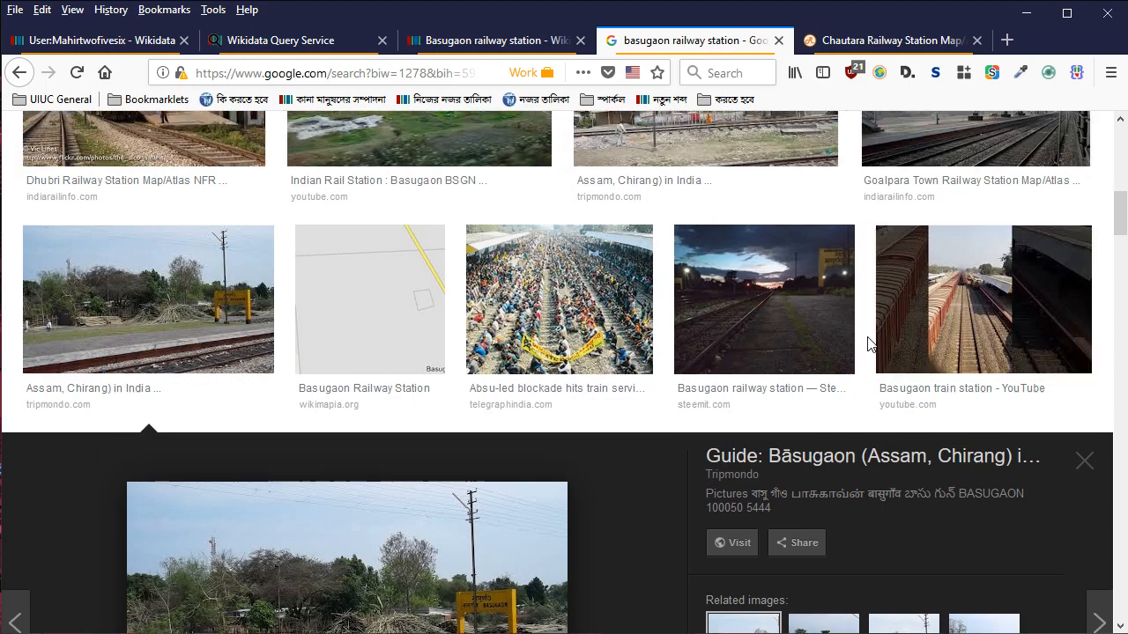
scroll(869, 335, down, 6)
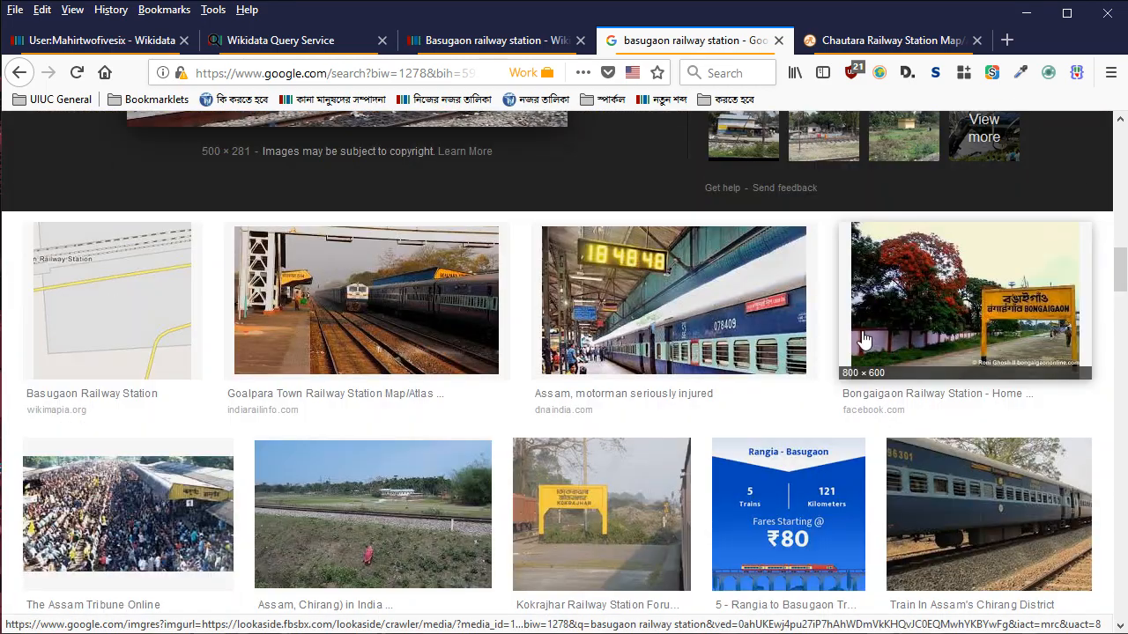
scroll(865, 334, down, 5)
scroll(854, 331, up, 4)
Load maps.google.com in place of the image results
click(332, 68)
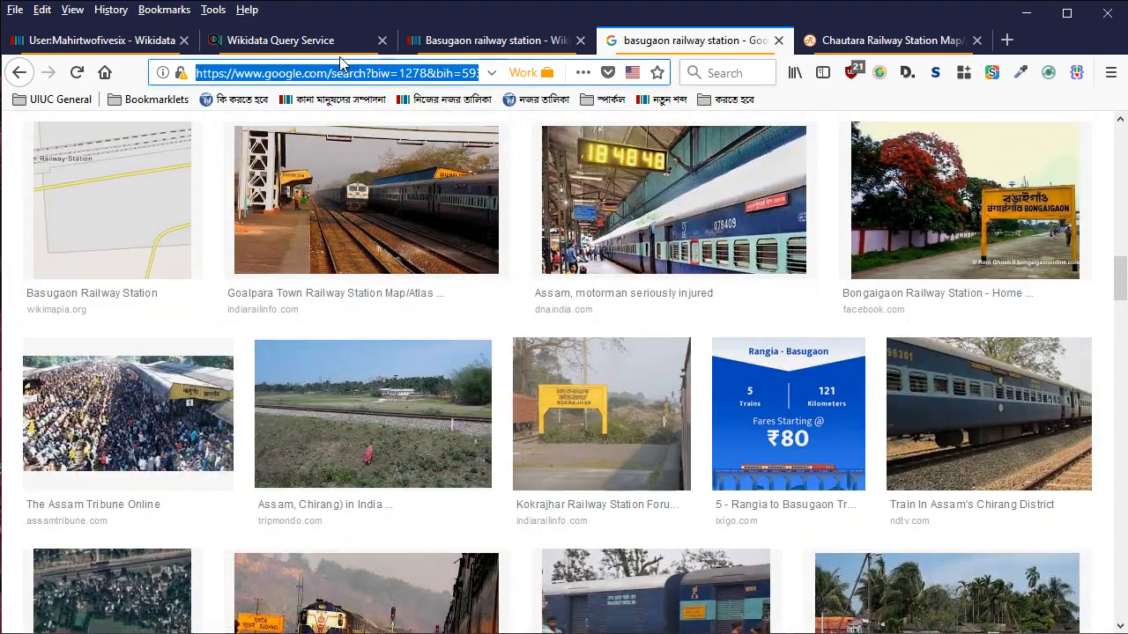
text(mas)
key(BackSpace)
text(os)
key(BackSpace)
key(BackSpace)
text(ps.google.com/)
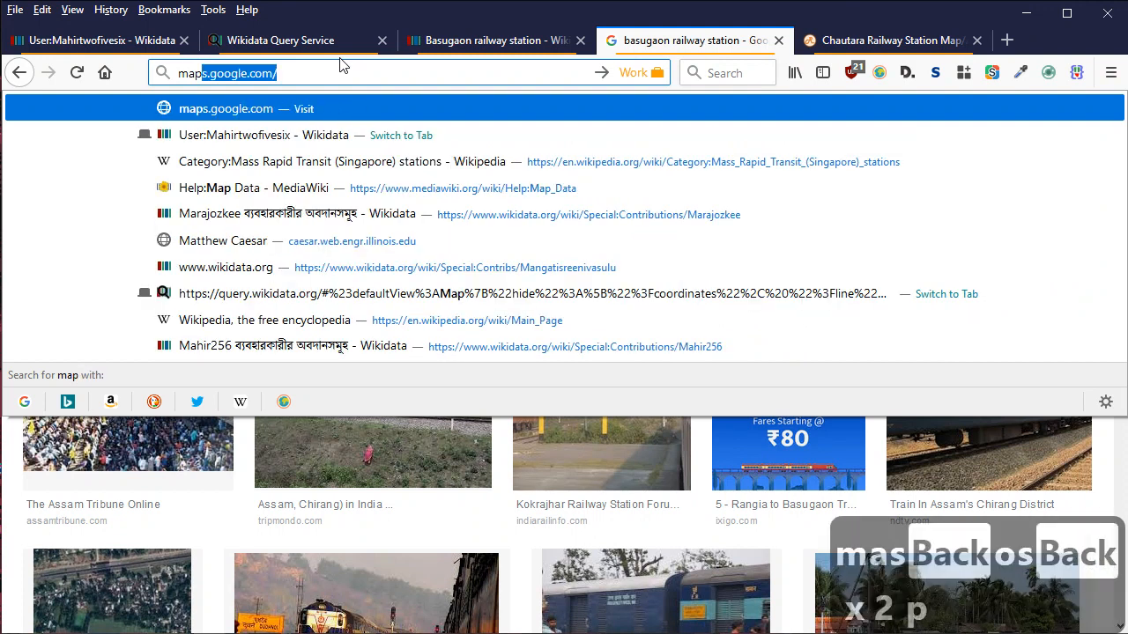
key(Return)
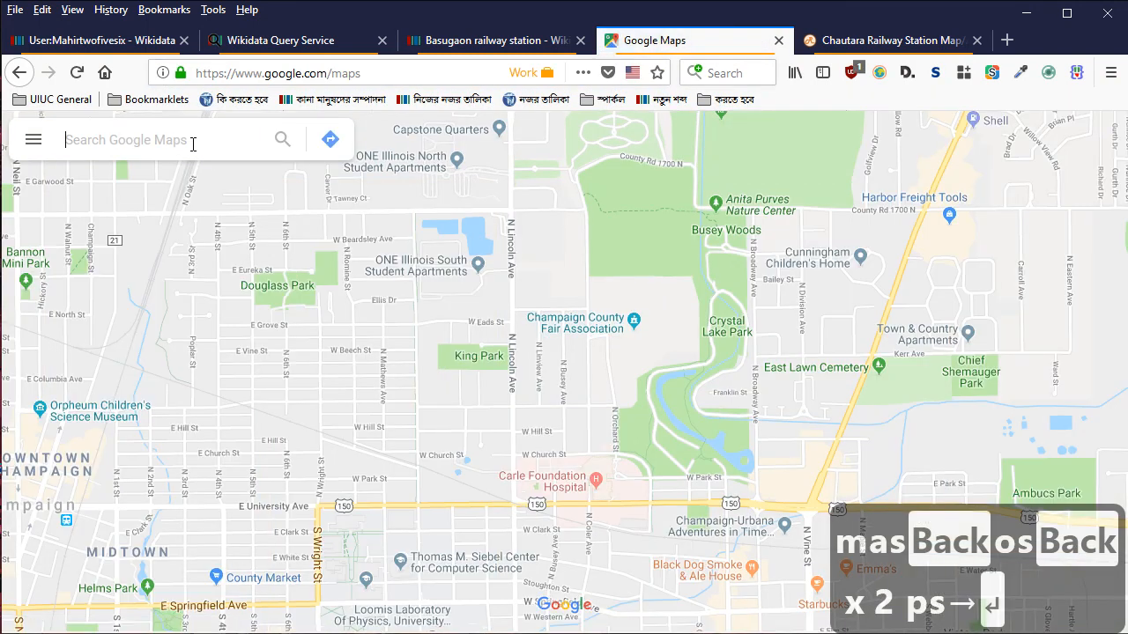
Search the map for basugaon and open the suggested place Basugaon Rly Station
text(bs)
key(BackSpace)
text(asugaon)
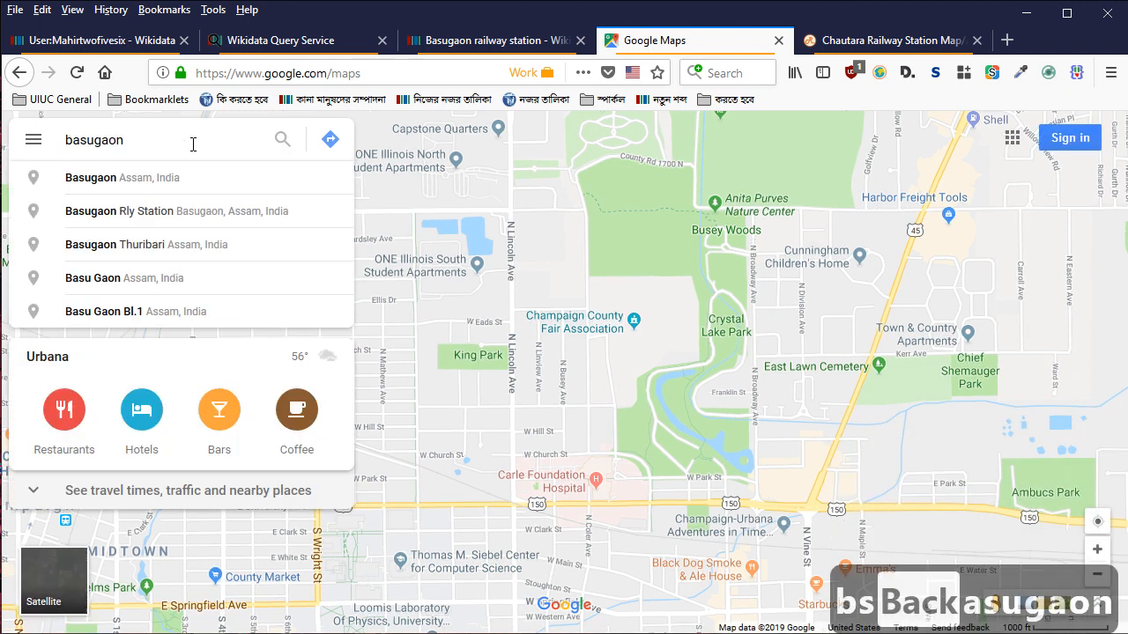
key(Down)
key(Down)
key(Return)
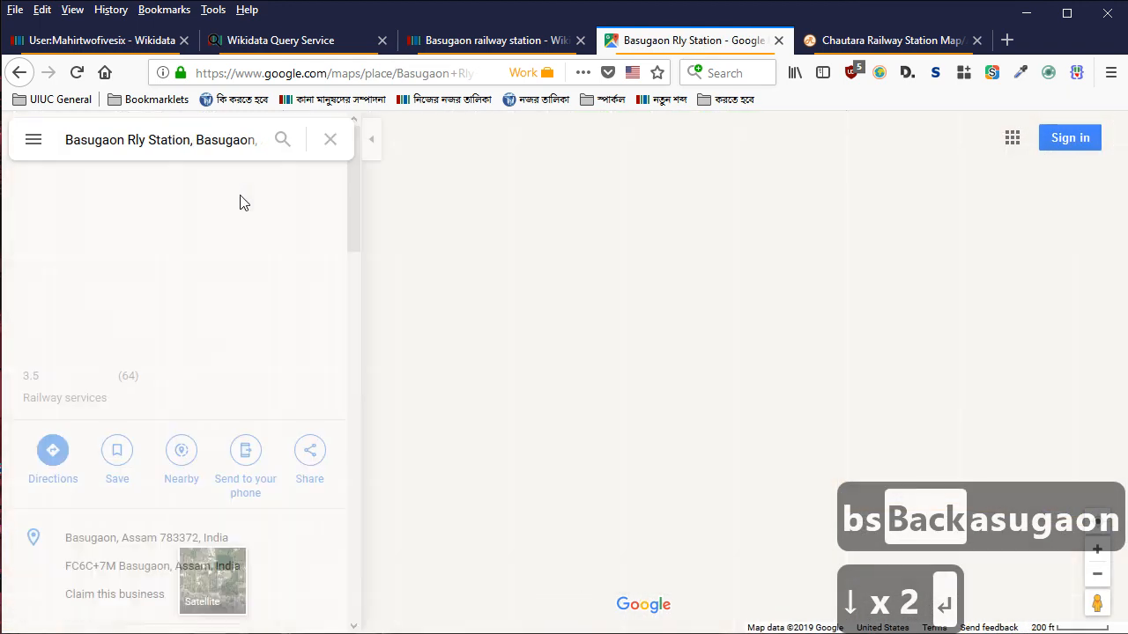
Go through the photos of Basugaon Rly Station and enlarge the clear station sign pictures to read the local-language names
click(275, 228)
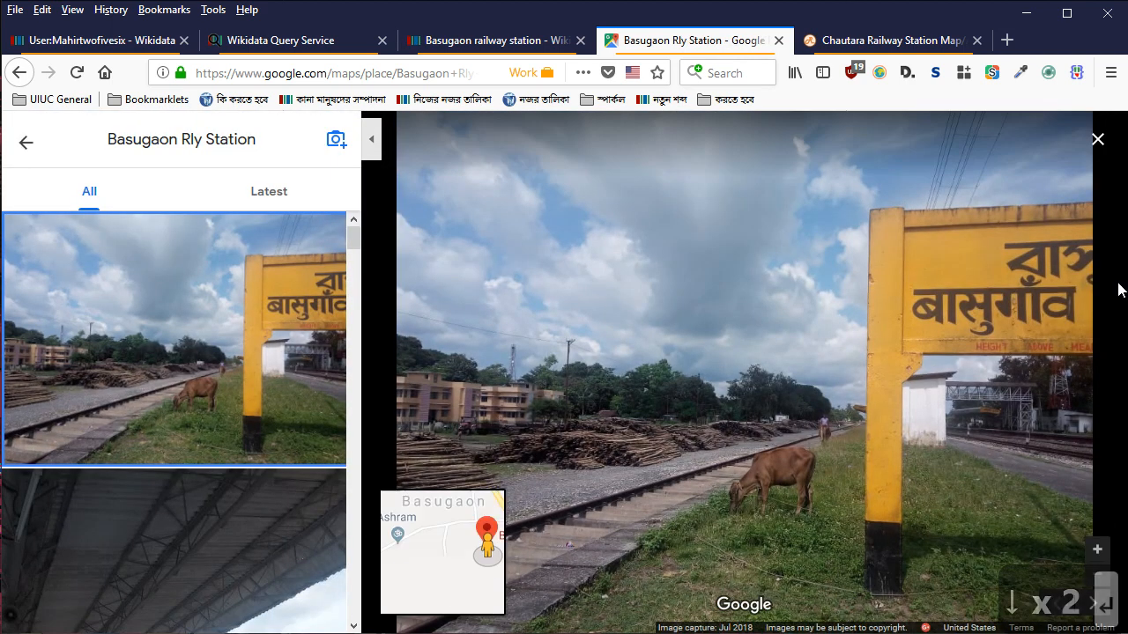
scroll(228, 361, down, 5)
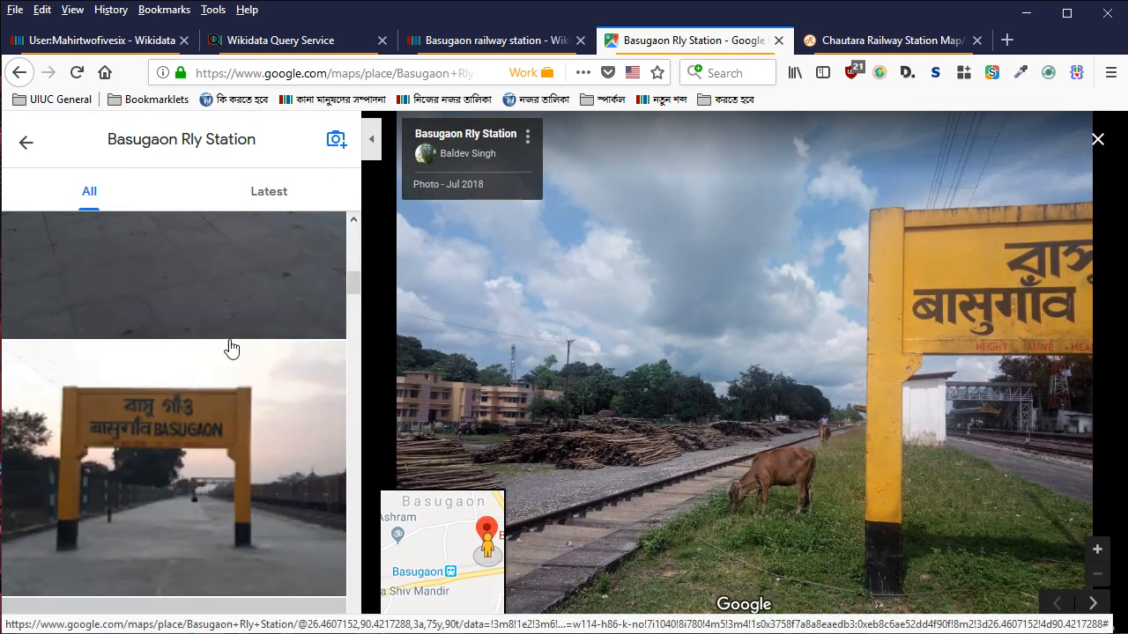
click(229, 345)
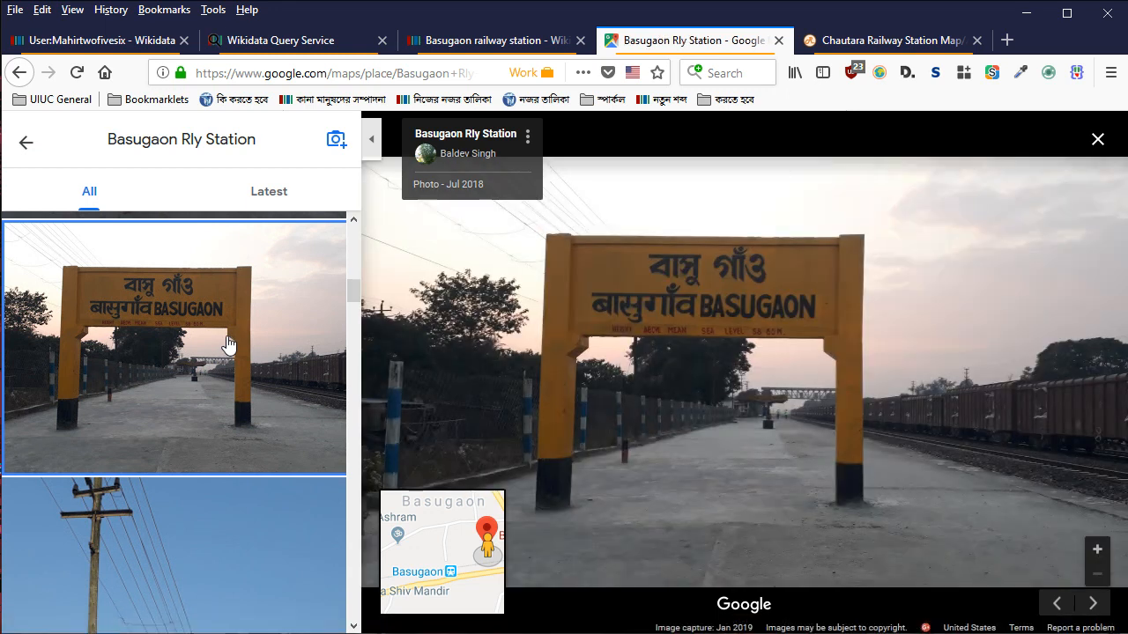
scroll(238, 312, down, 10)
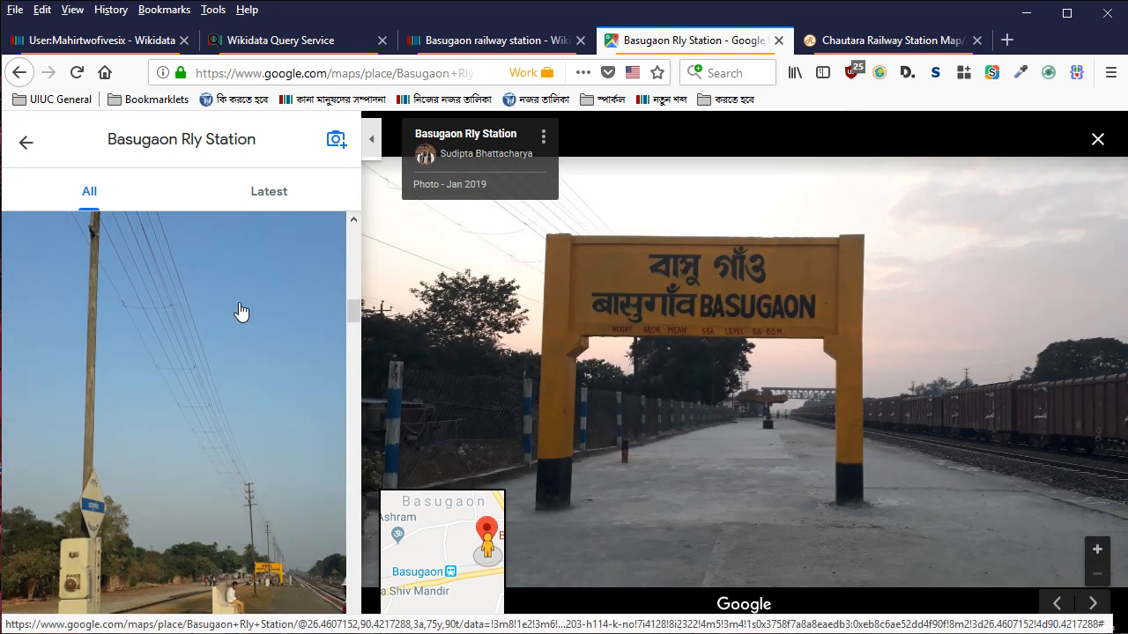
scroll(243, 321, down, 6)
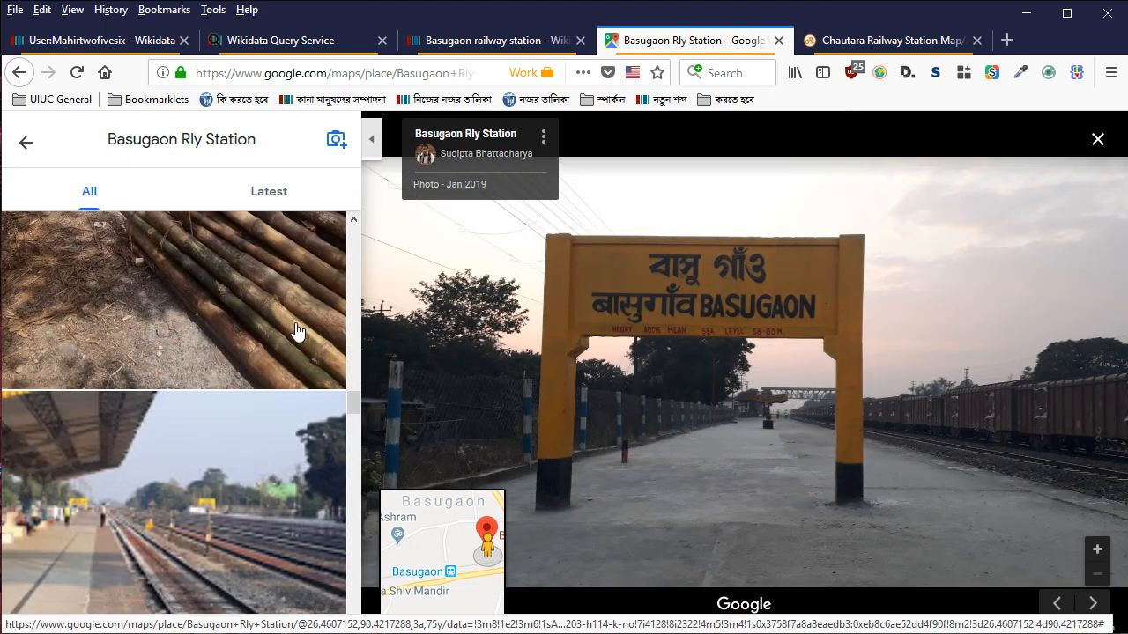
scroll(227, 433, down, 8)
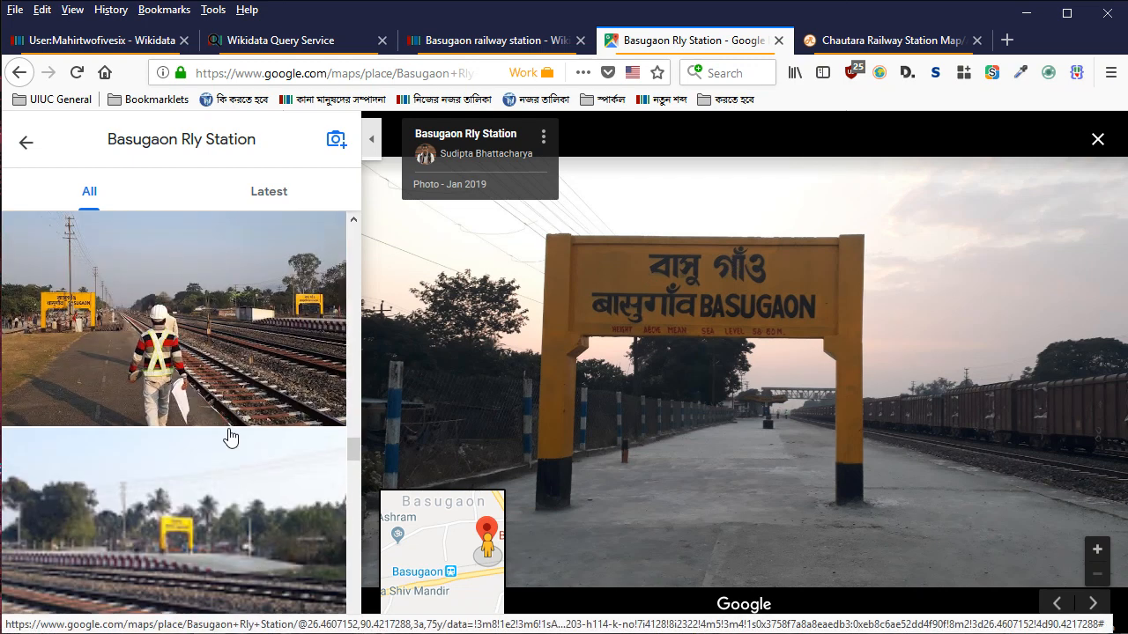
click(294, 429)
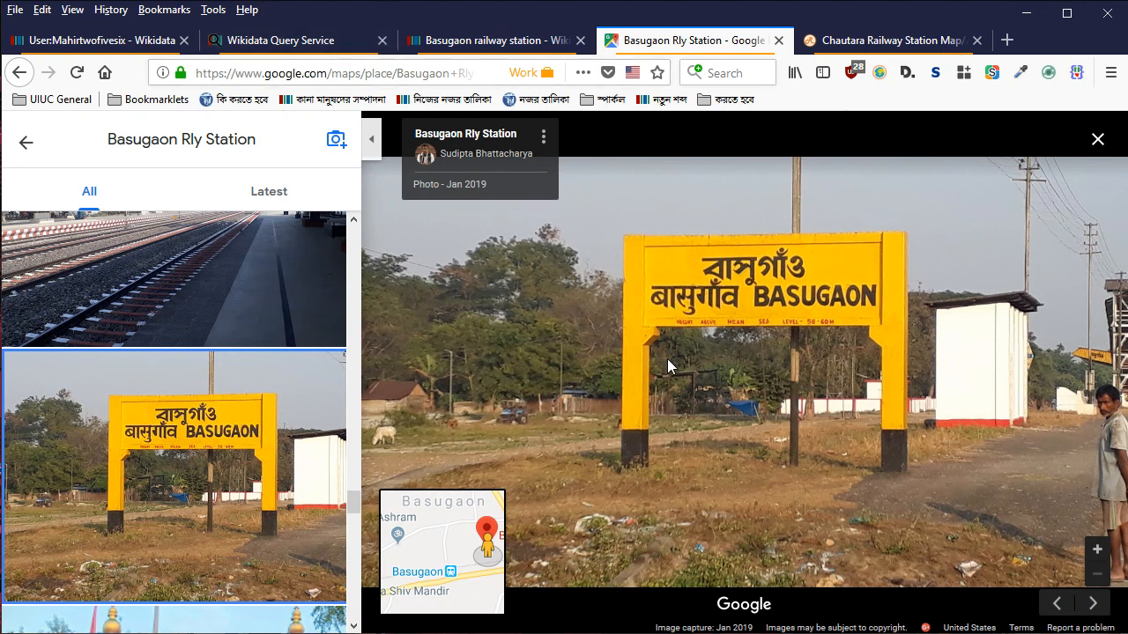
click(458, 40)
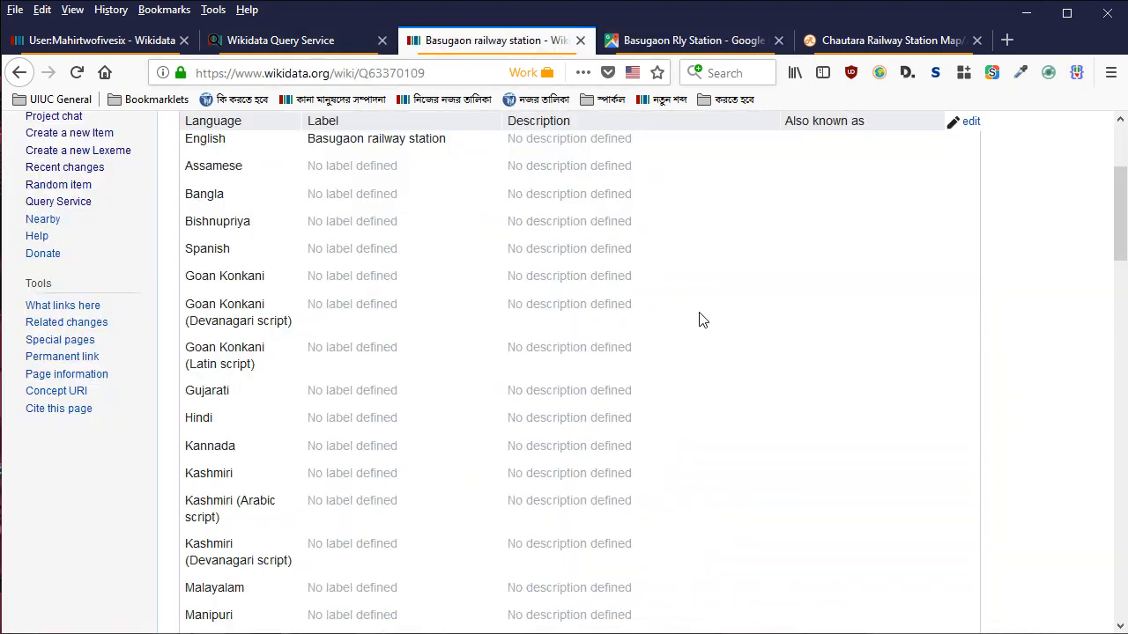
scroll(701, 320, up, 2)
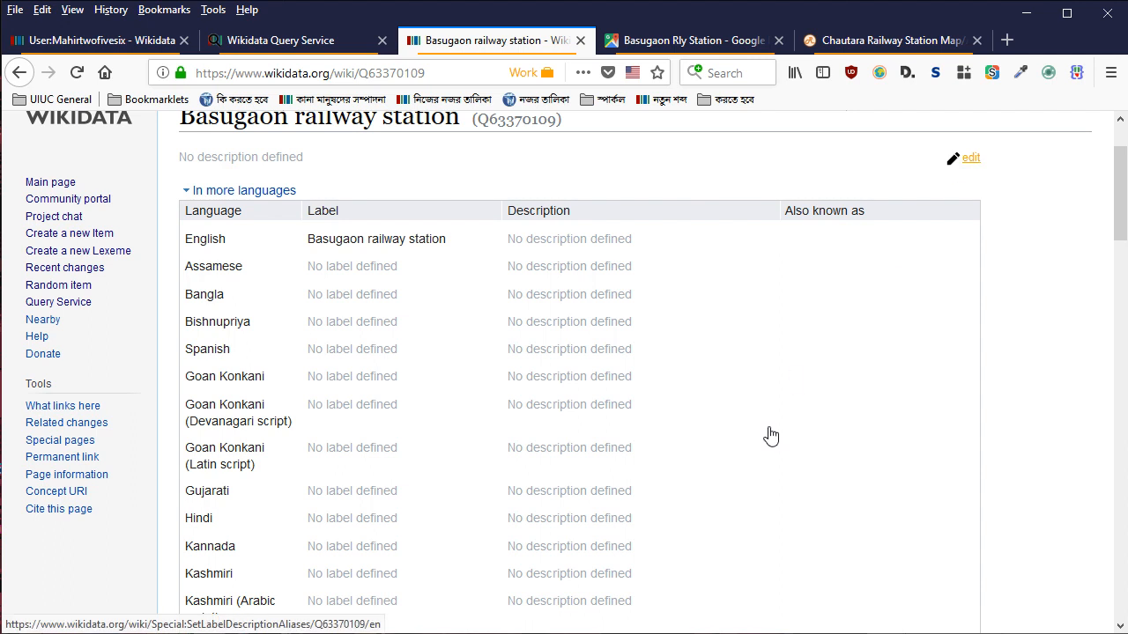
key(Tab)
key(Tab)
key(Tab)
text(ba)
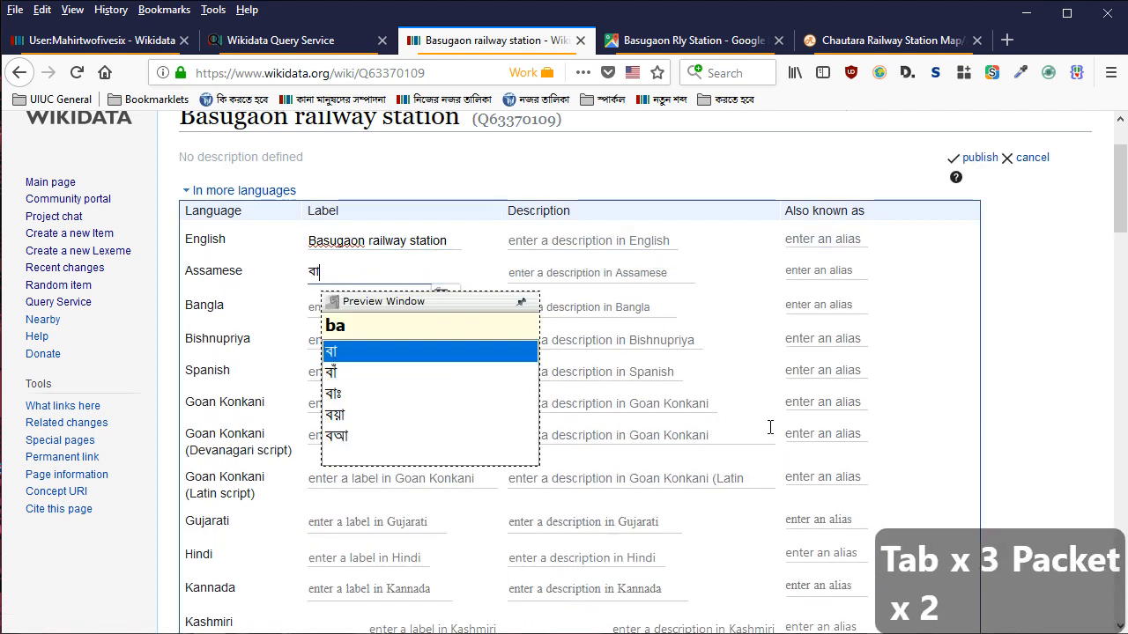
text(su)
key(BackSpace)
key(BackSpace)
key(BackSpace)
key(BackSpace)
key(BackSpace)
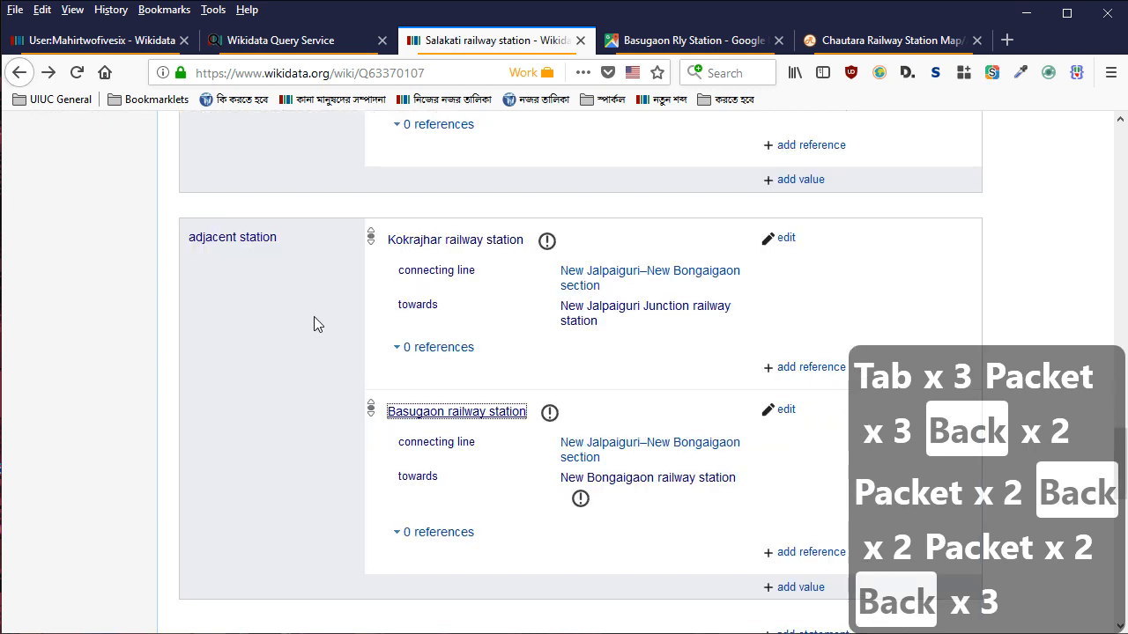
Go back to the Salakati railway station item in Wikidata and copy ৰেল ষ্টেচন from its Assamese label
scroll(314, 316, up, 15)
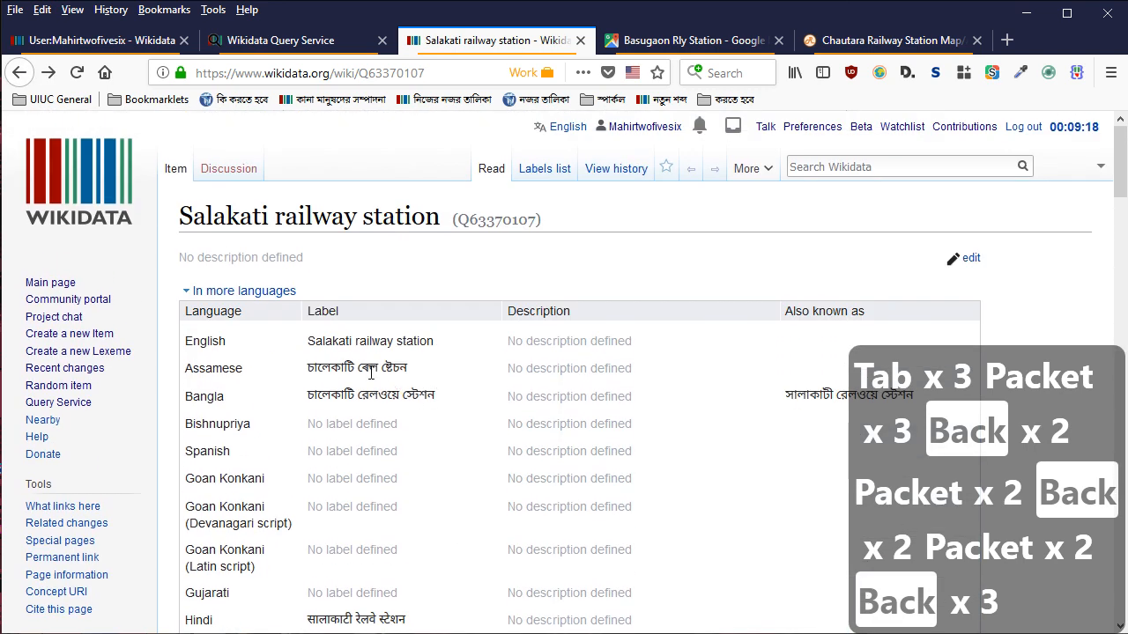
key(ctrl+c)
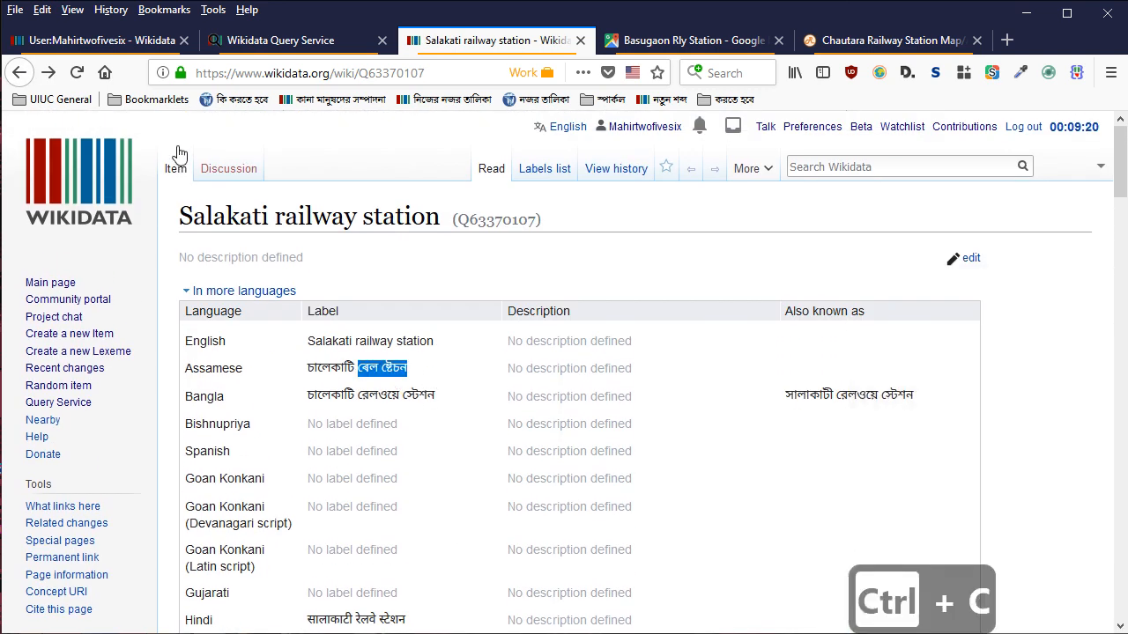
Copy ৰেল ষ্টেচন from Salakati railway station's Assamese label and paste it into the Assamese label of Basugaon railway station
click(49, 75)
click(17, 74)
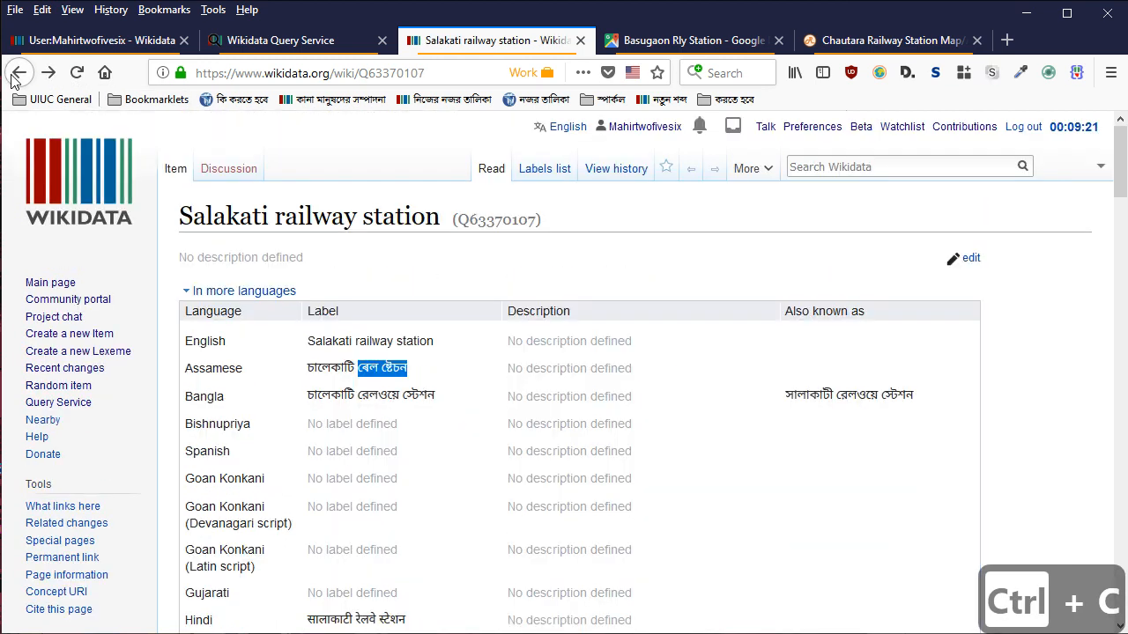
key(ctrl+c)
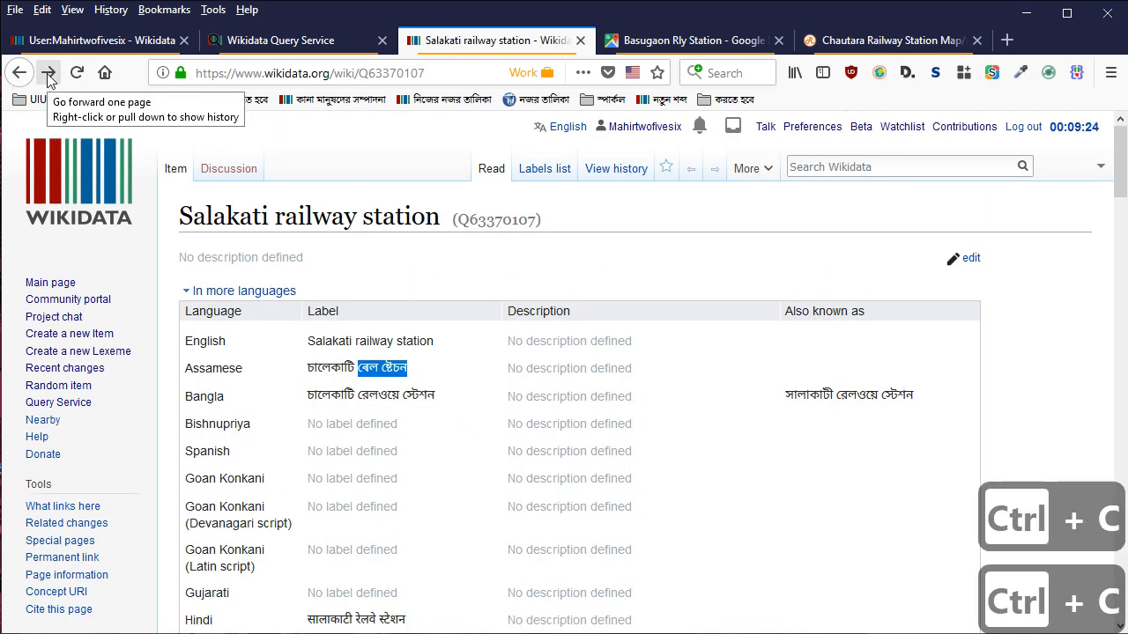
click(49, 75)
key(ctrl+v)
key(Home)
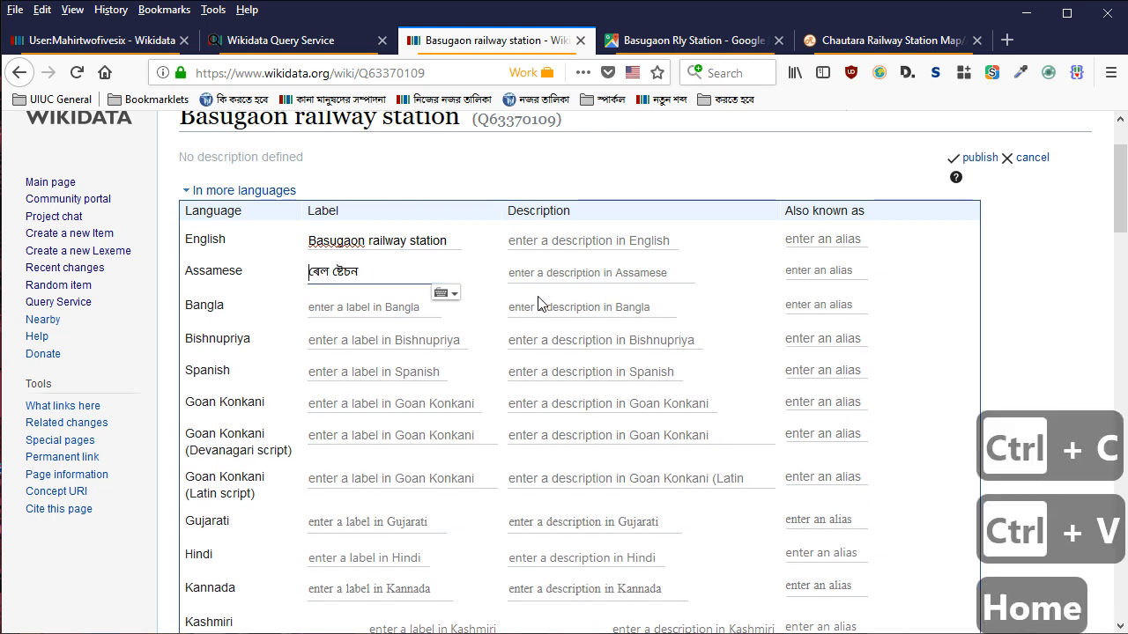
text(বসু)
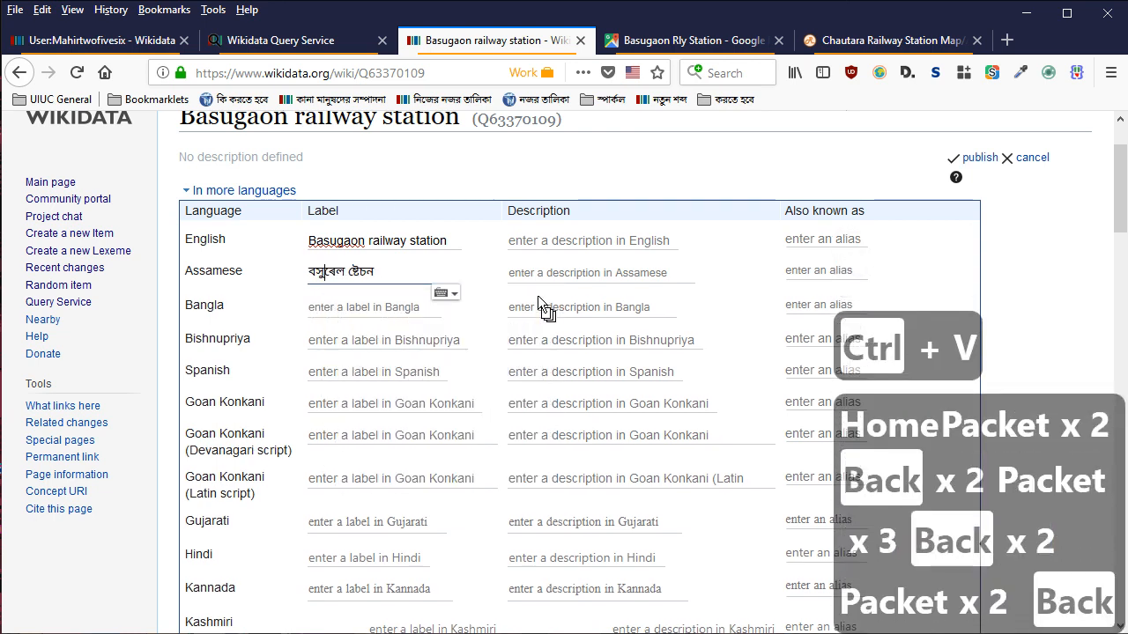
key(BackSpace)
key(BackSpace)
key(BackSpace)
text(বাআসু)
key(BackSpace)
key(BackSpace)
key(BackSpace)
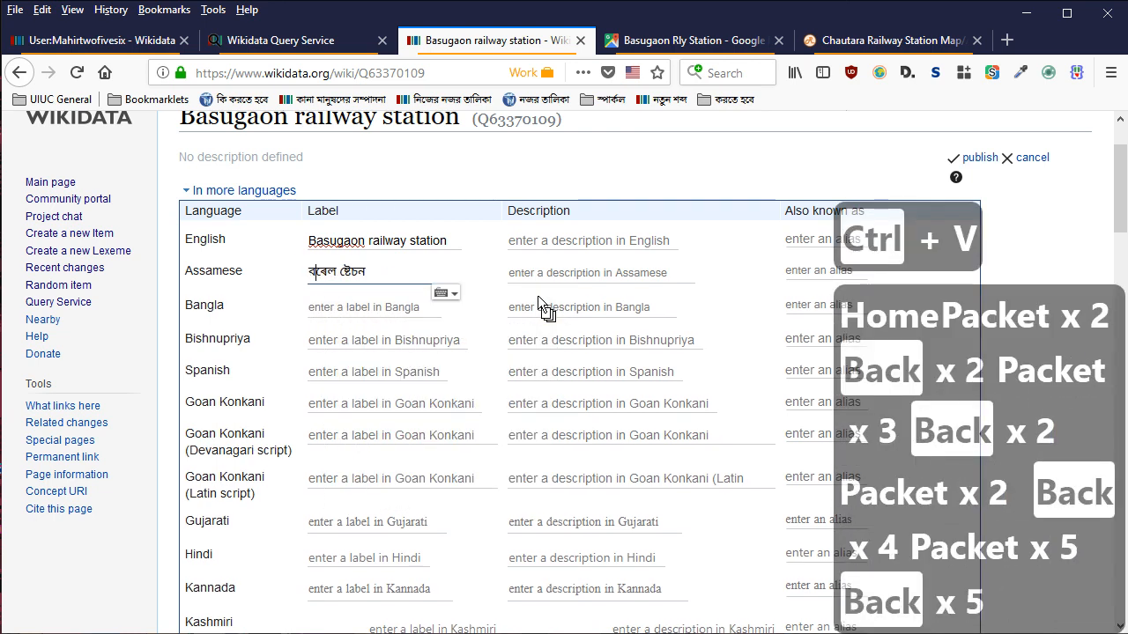
key(BackSpace)
key(BackSpace)
Put the place name বাসুগাওঁ before ৰেল ষ্টেচন in the Assamese label
key(Left)
text(বা)
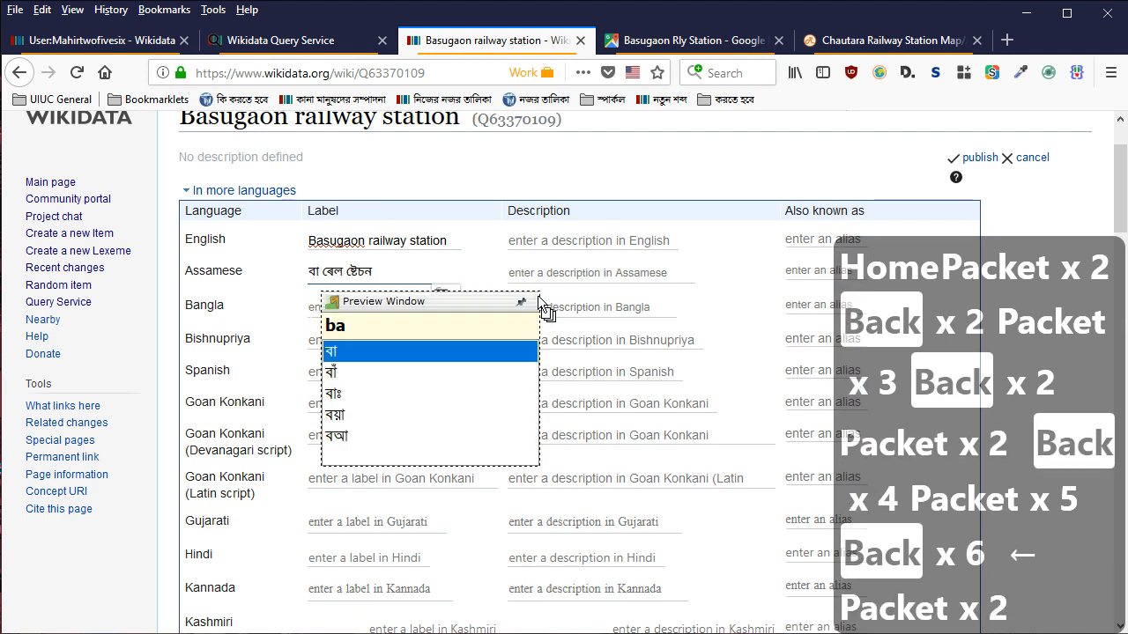
text(সু)
key(BackSpace)
key(BackSpace)
key(BackSpace)
text(উস)
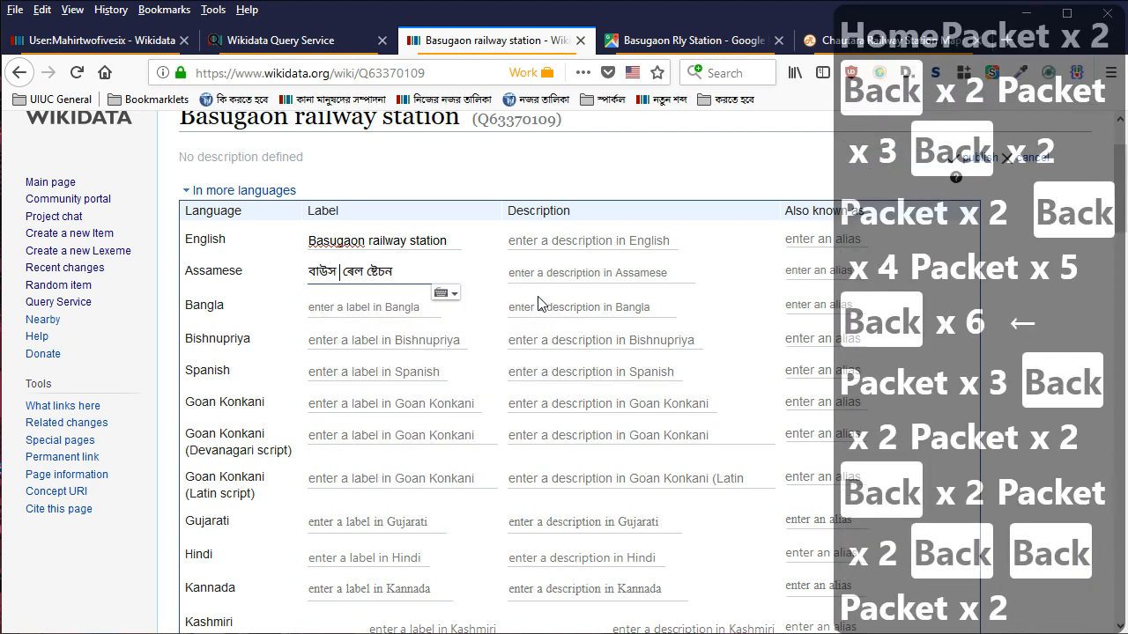
key(BackSpace)
key(BackSpace)
key(BackSpace)
text(সুগা)
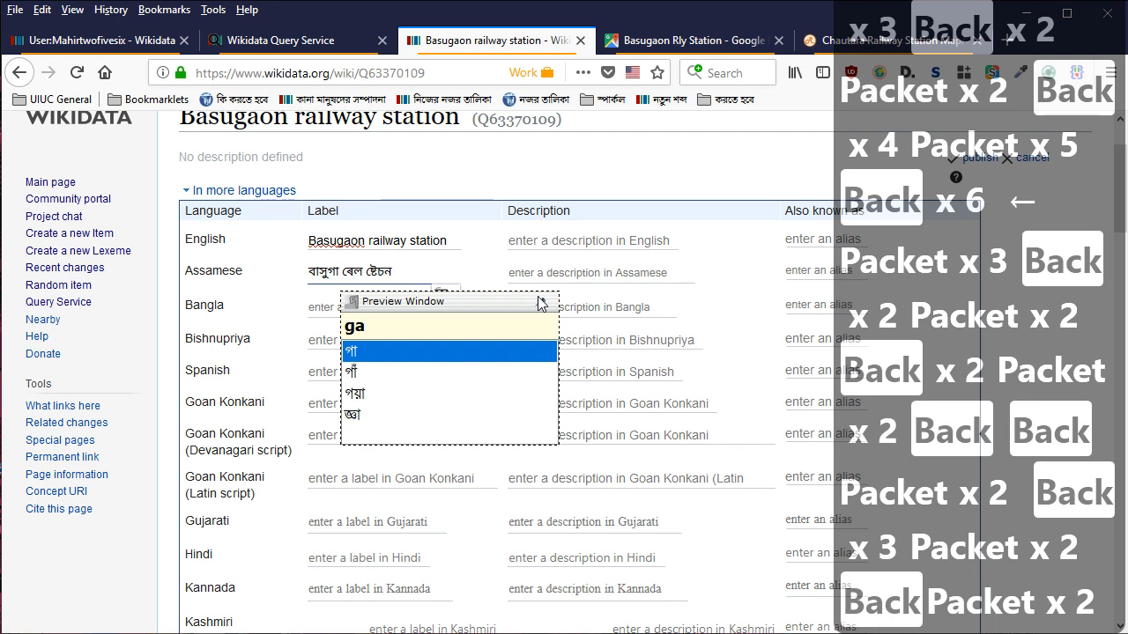
text(O)
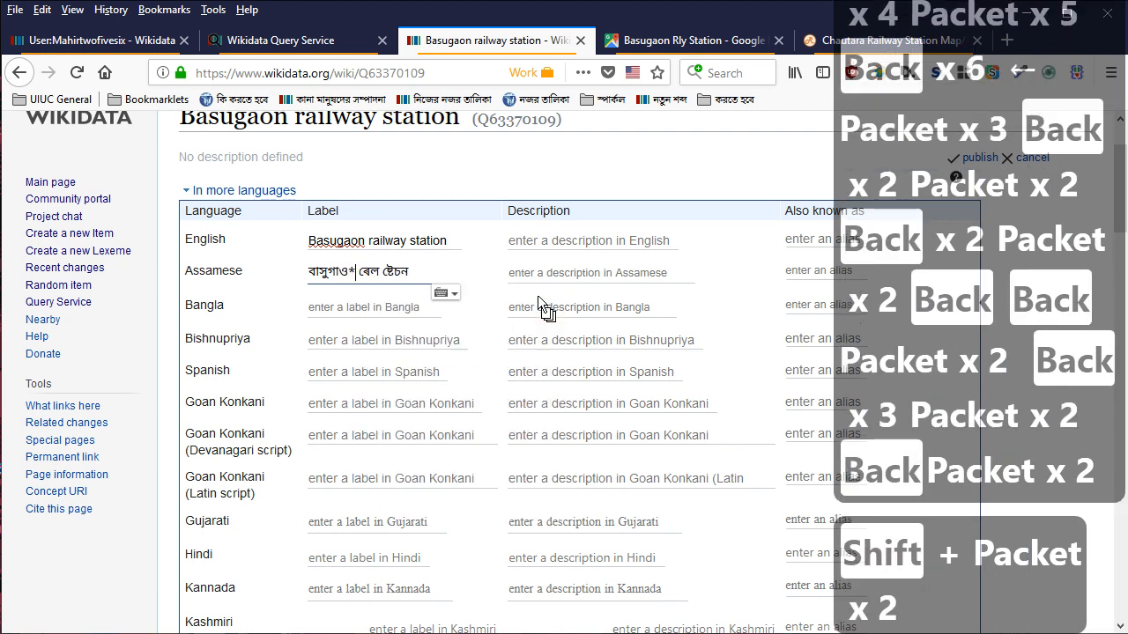
key(BackSpace)
text(ঁ)
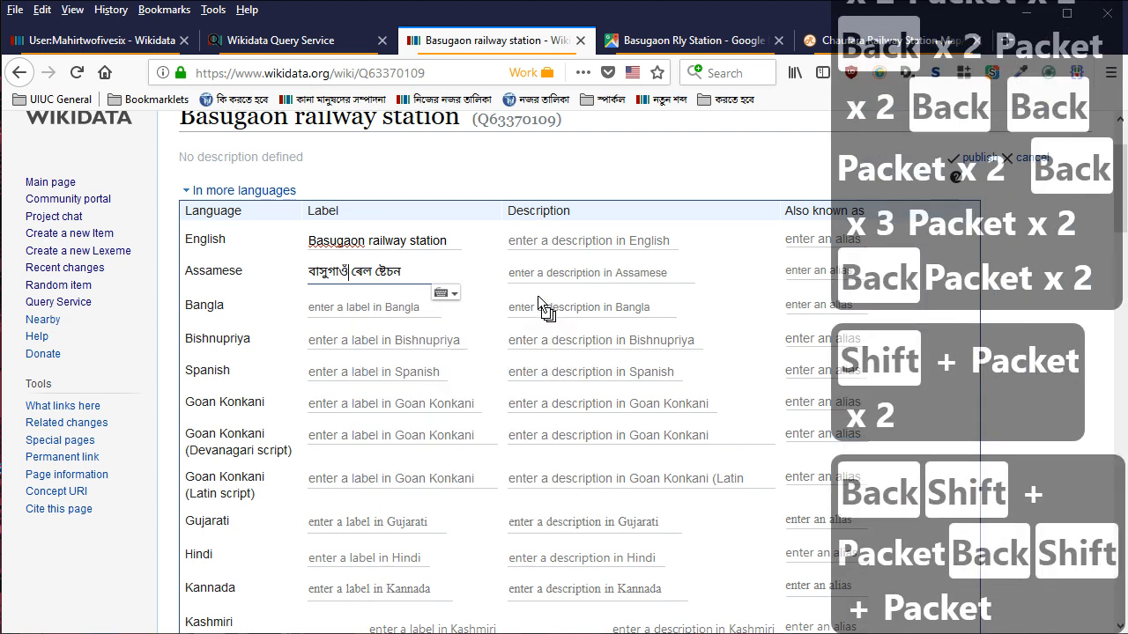
Check the station signboard photo in Google Maps and correct the Assamese label's place name to বাসুগাঁও
click(683, 40)
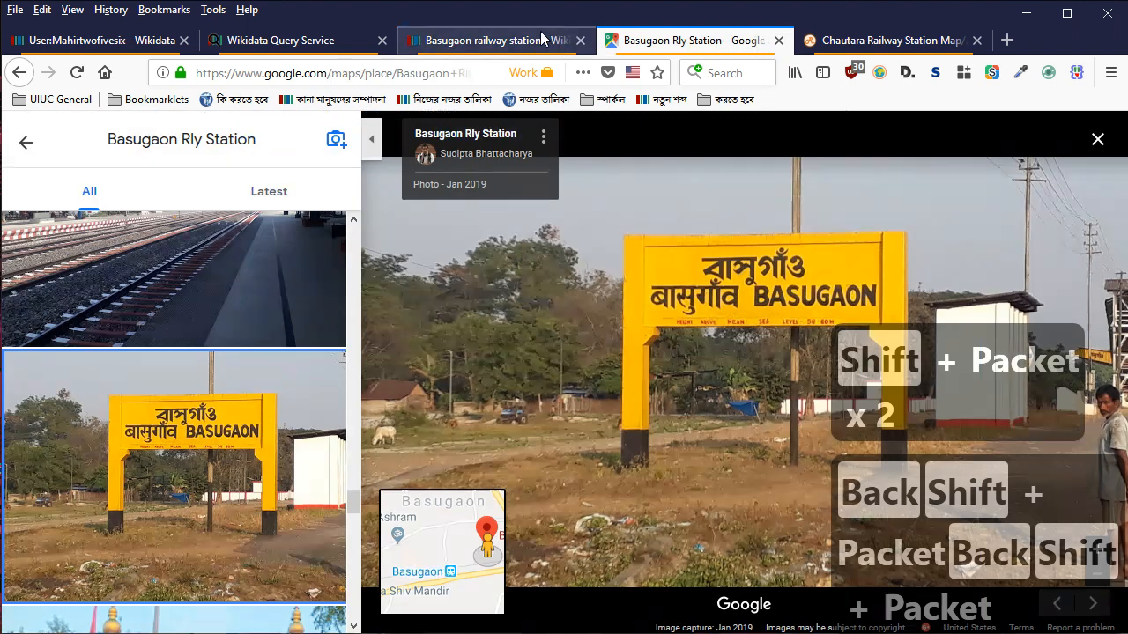
click(541, 39)
key(BackSpace)
key(Left)
text(ঁ)
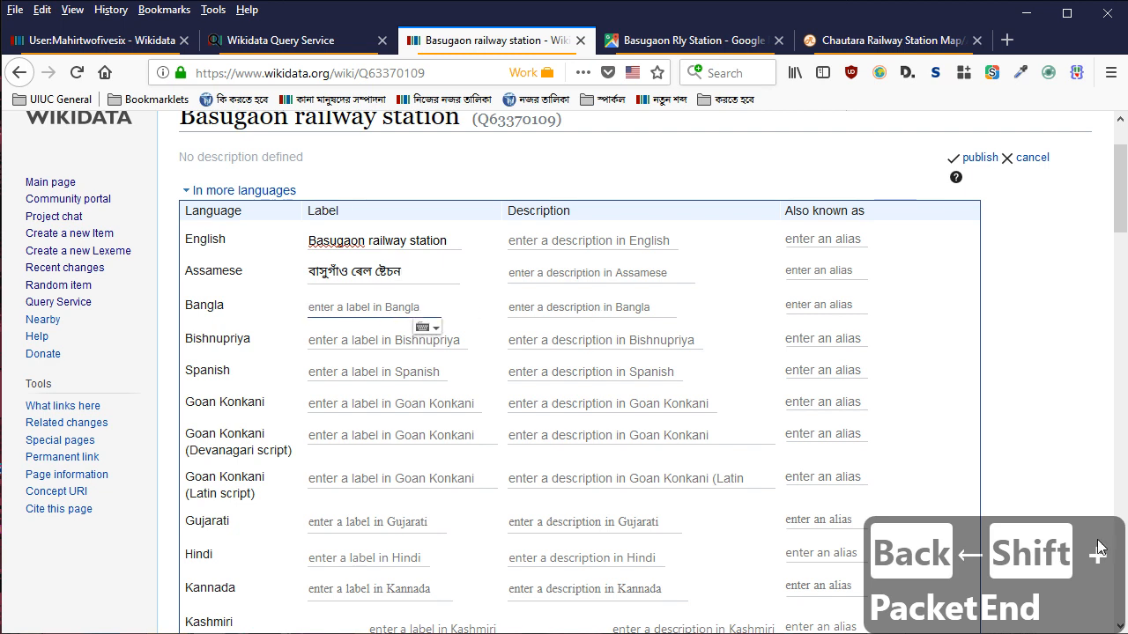
Begin the Bangla label with বাসু
text(basu)
key(Down)
key(space)
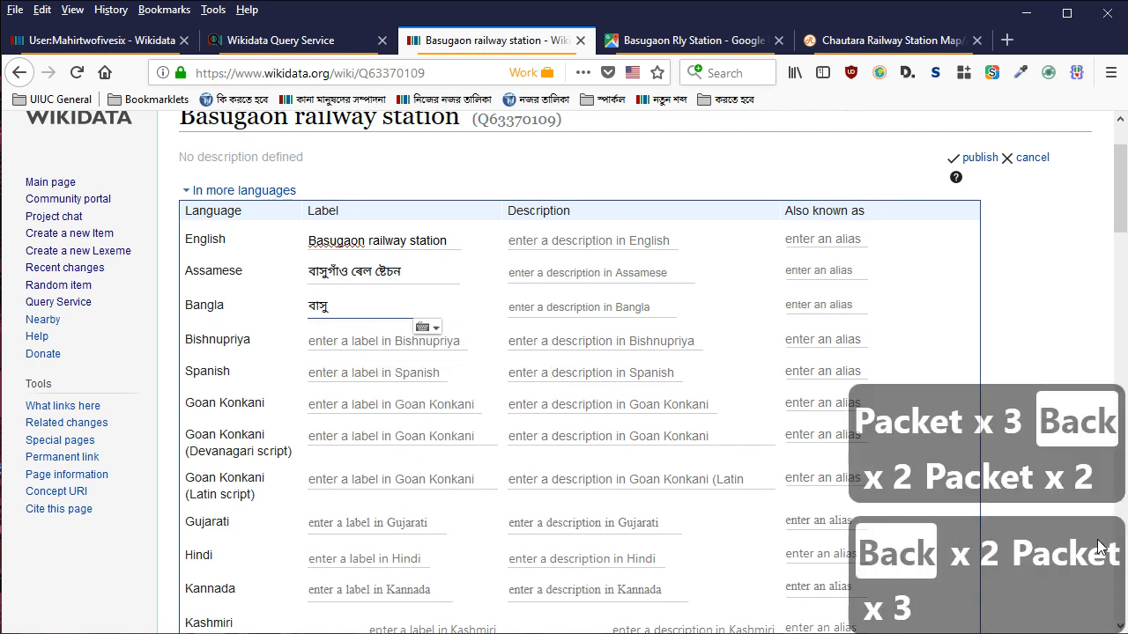
key(BackSpace)
text(basu)
key(BackSpace)
key(BackSpace)
key(BackSpace)
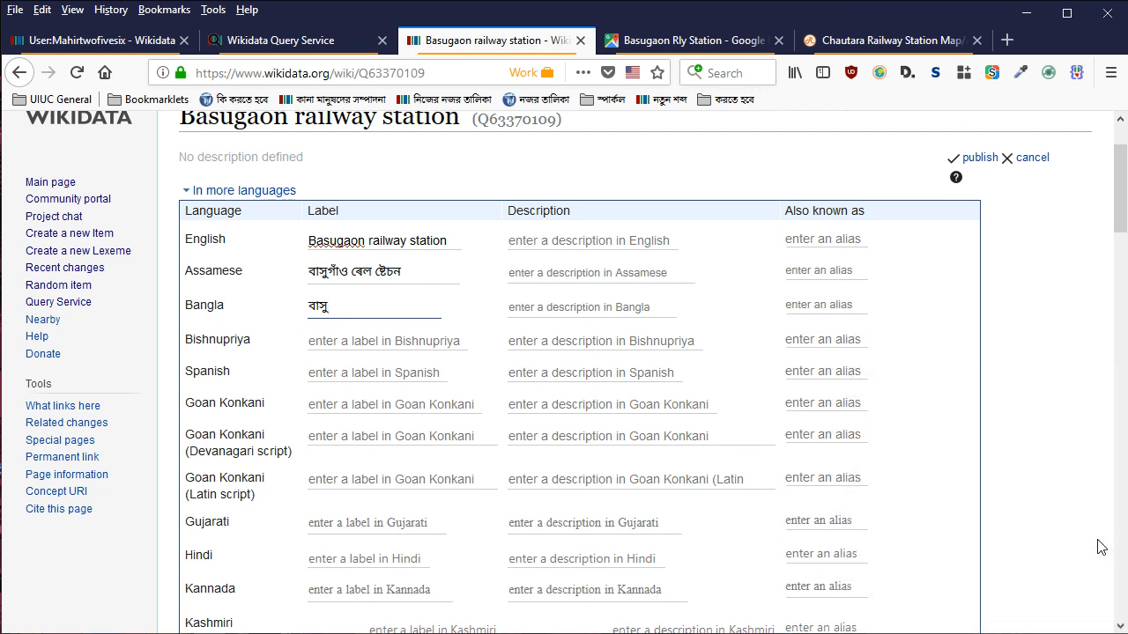
Complete the Bangla label as বাসুগাঁ রেলওয়ে স্টেশন
text(ga^O rw)
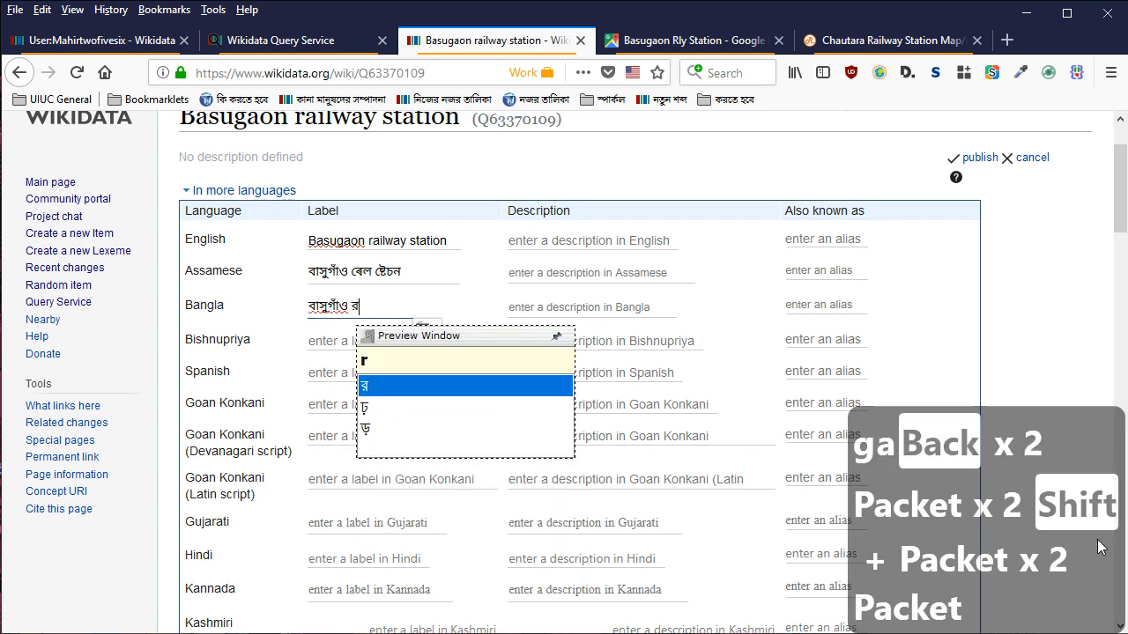
key(BackSpace)
key(BackSpace)
key(BackSpace)
key(BackSpace)
key(BackSpace)
text(relwe sTe)
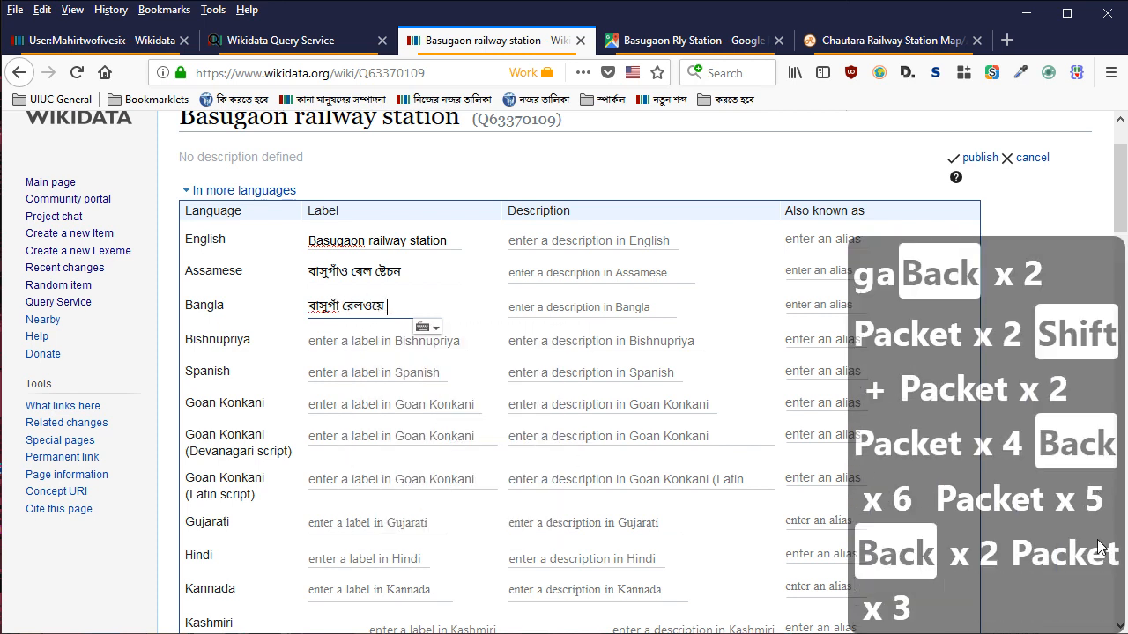
text(shn)
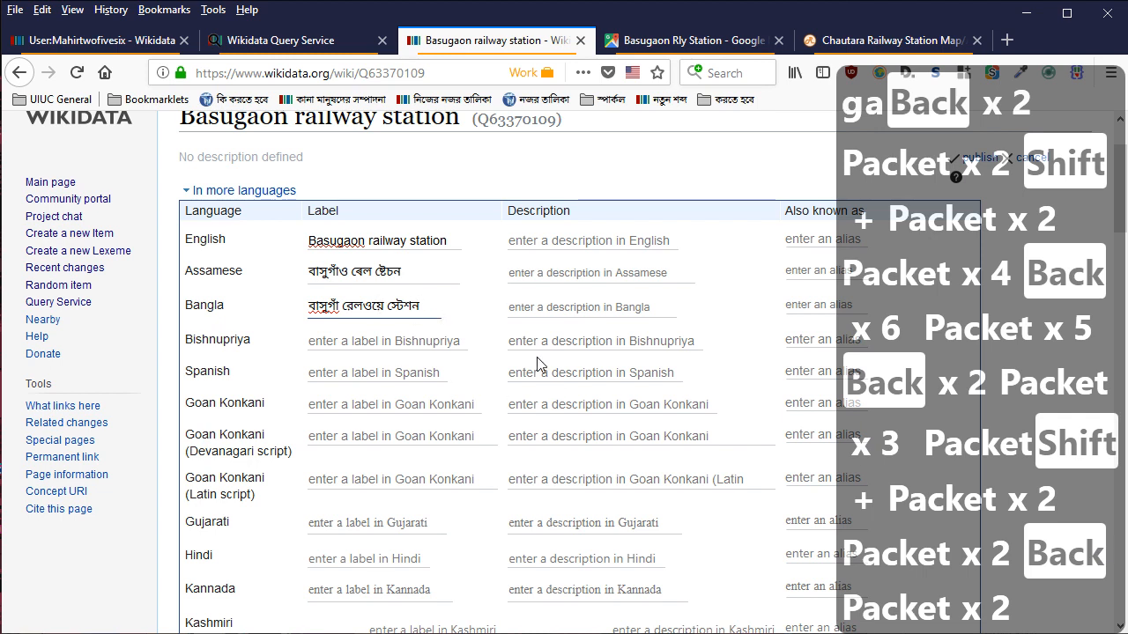
Start the Hindi label with बासु and check the rest of the spelling on the station signboard photo
key(ctrl+m)
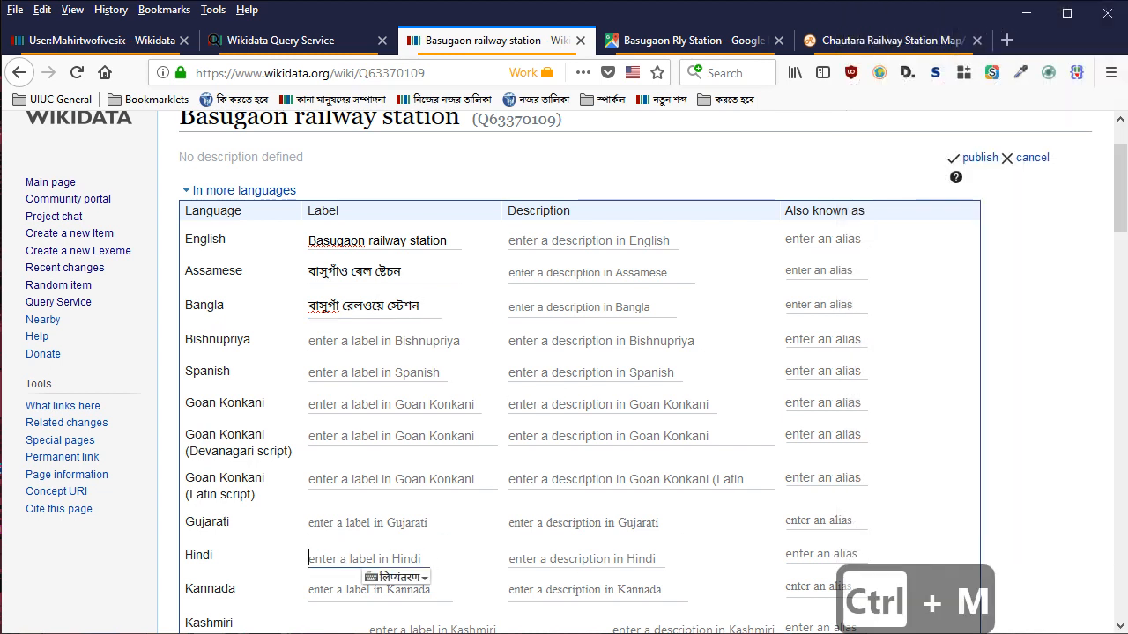
text(baasu)
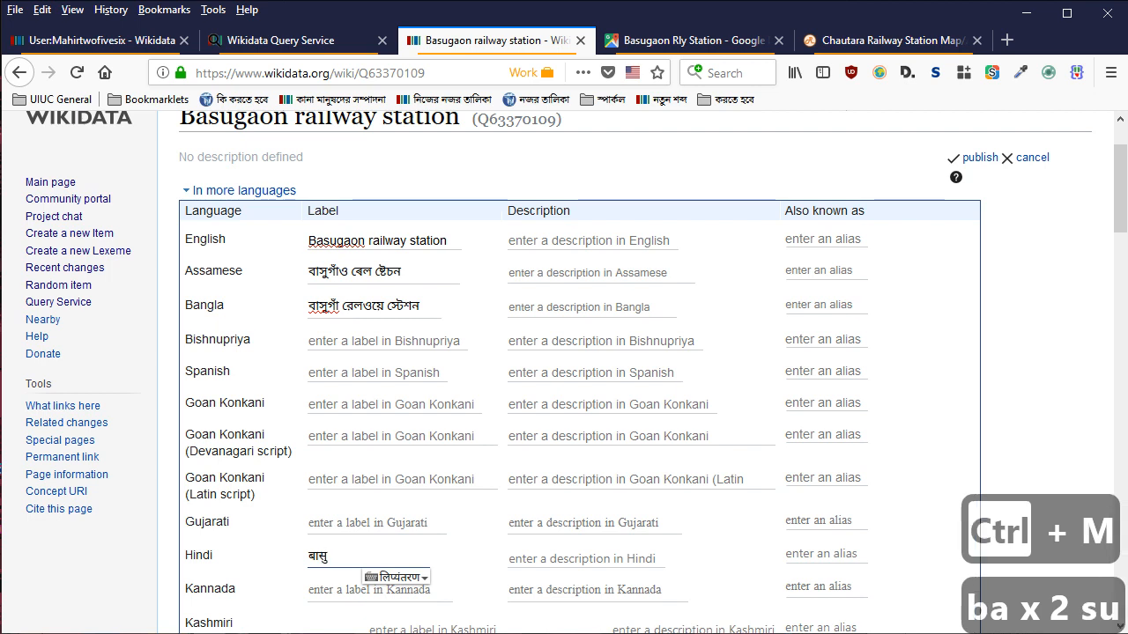
key(ctrl+m)
key(ctrl+Page_Down)
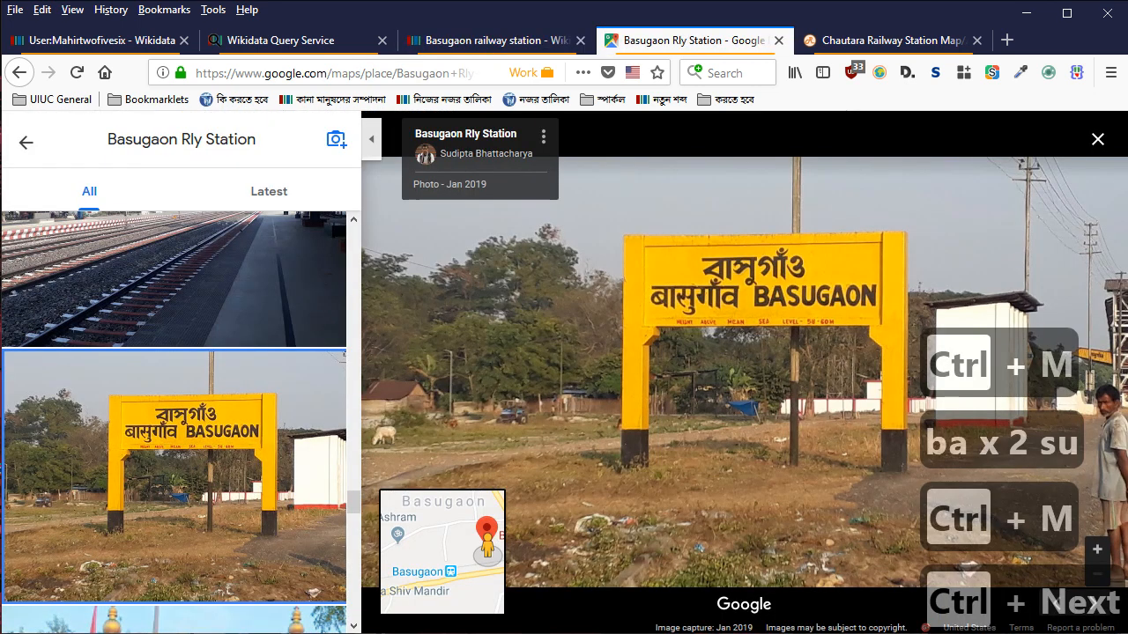
key(ctrl+Page_Up)
Extend the Hindi label's place name to बासुगाँव
key(ctrl+m)
text(g)
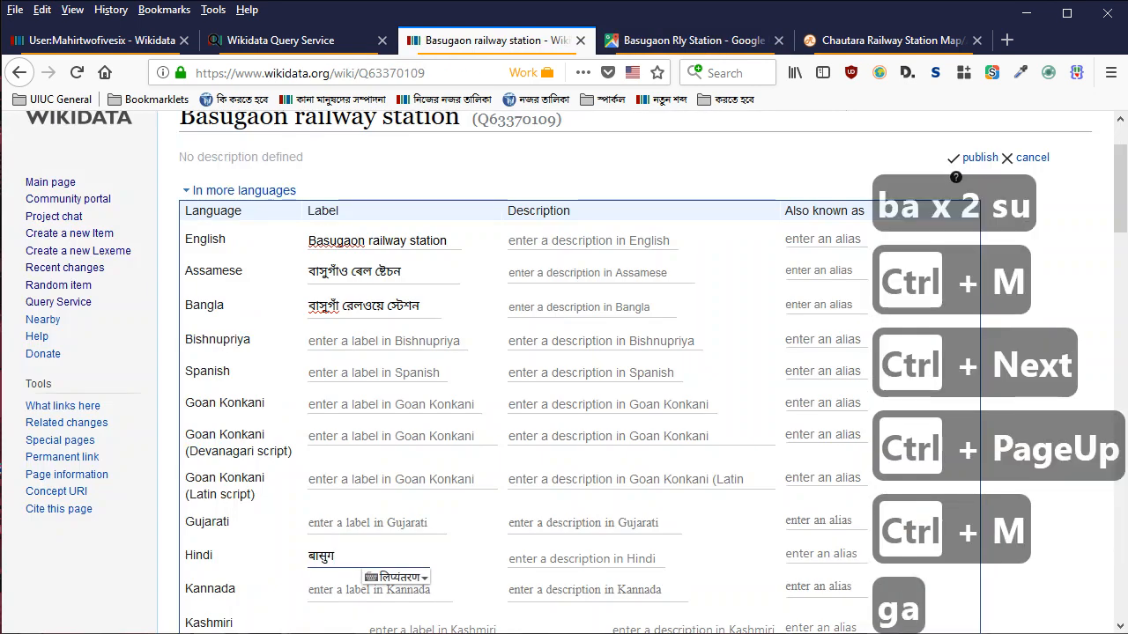
text(a^)
key(BackSpace)
text(M)
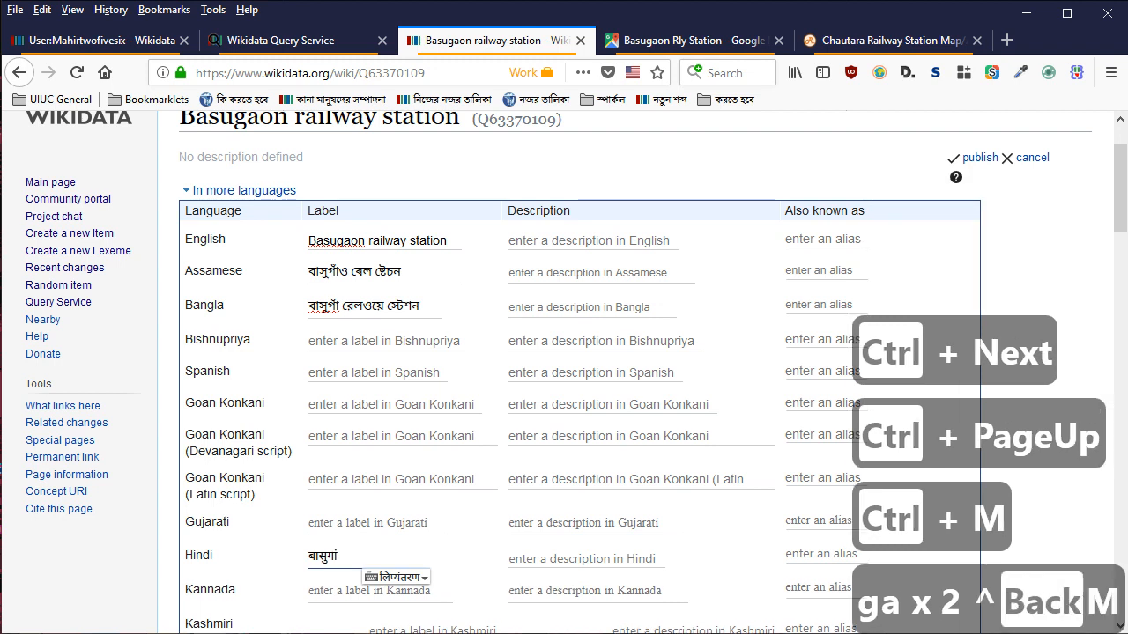
key(BackSpace)
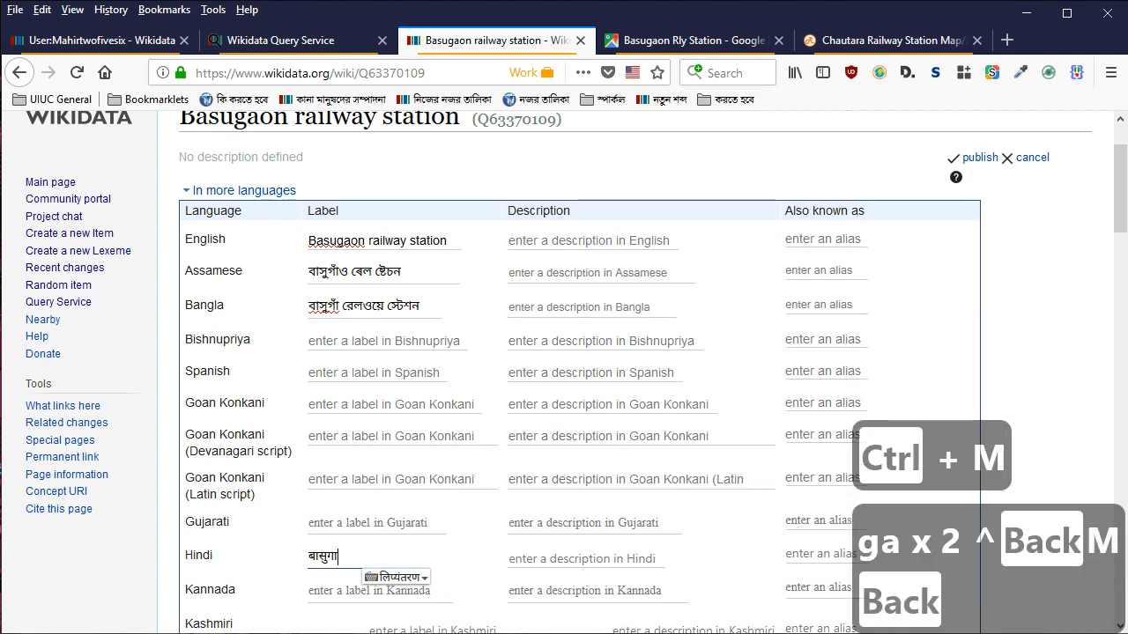
text(MMo)
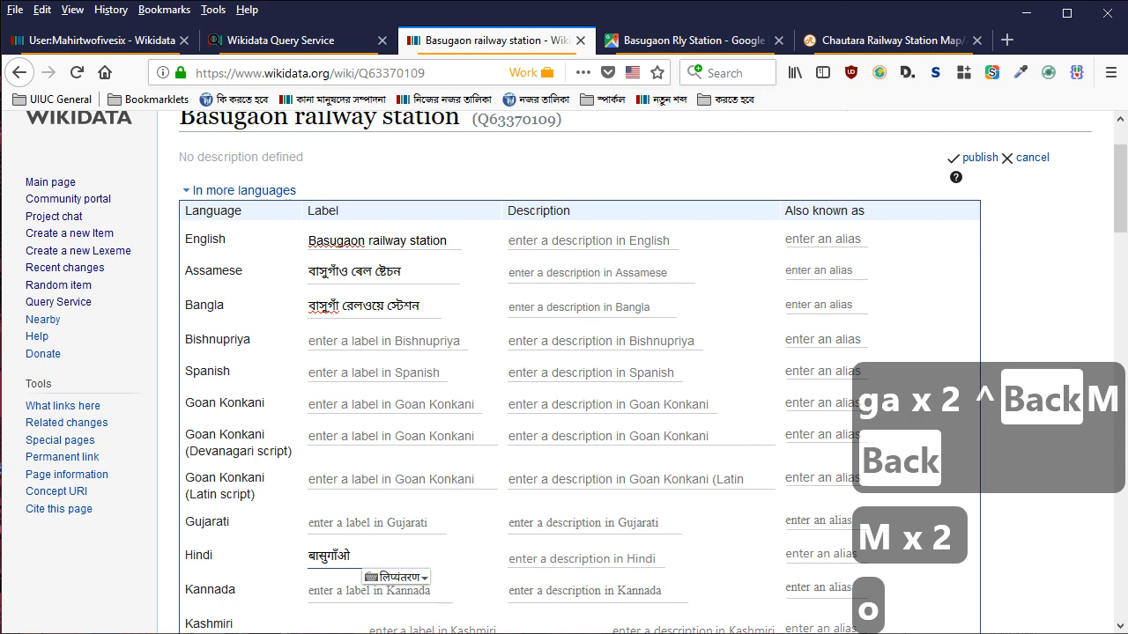
key(BackSpace)
text(v)
key(BackSpace)
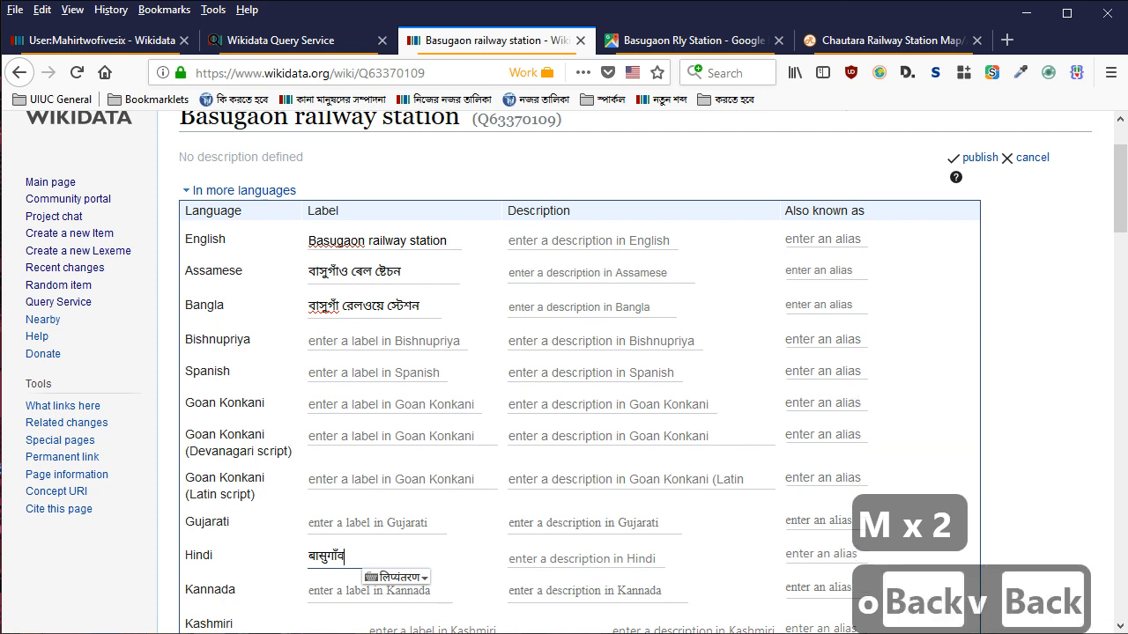
key(BackSpace)
text(va )
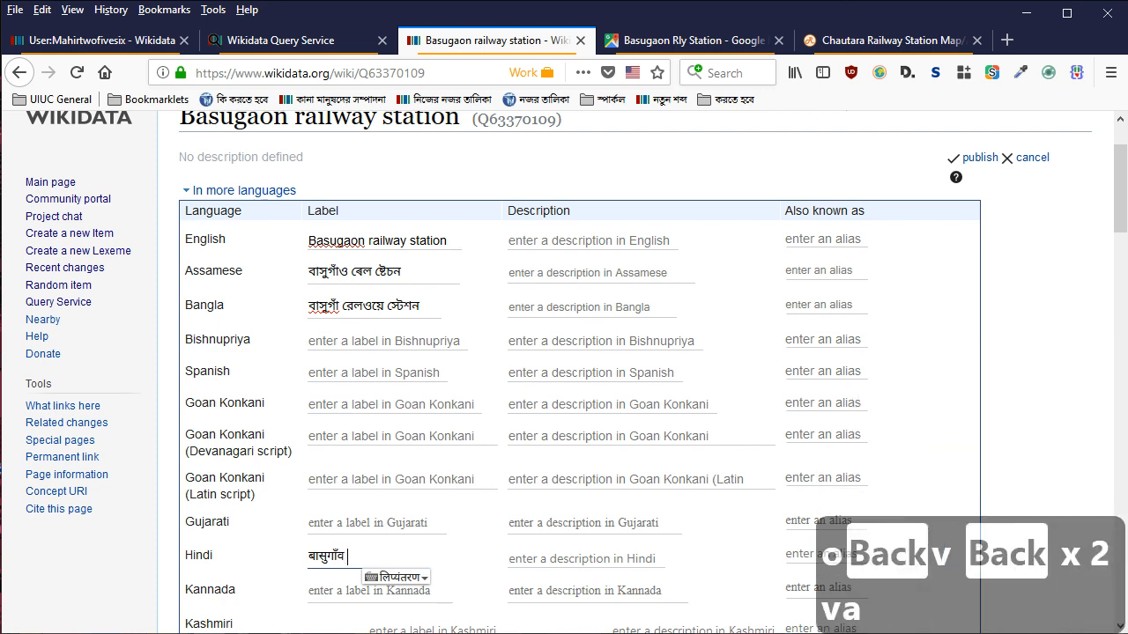
Complete the Hindi label as बासुगाँव रेलवे स्टेशन and publish the edited labels
text(relw)
key(BackSpace)
key(BackSpace)
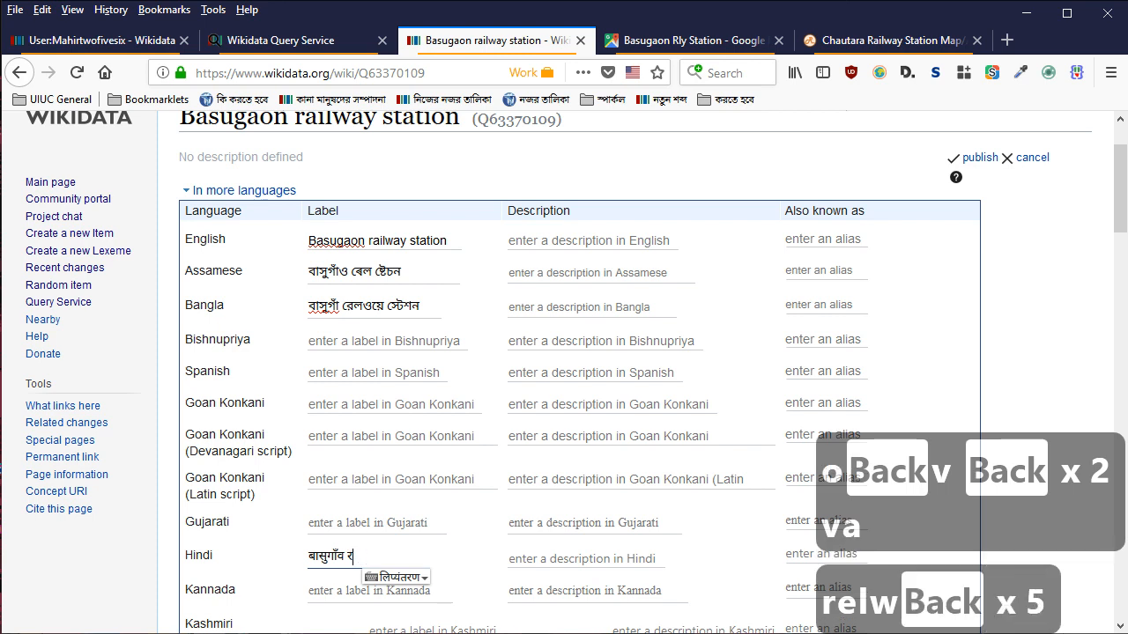
text(rela)
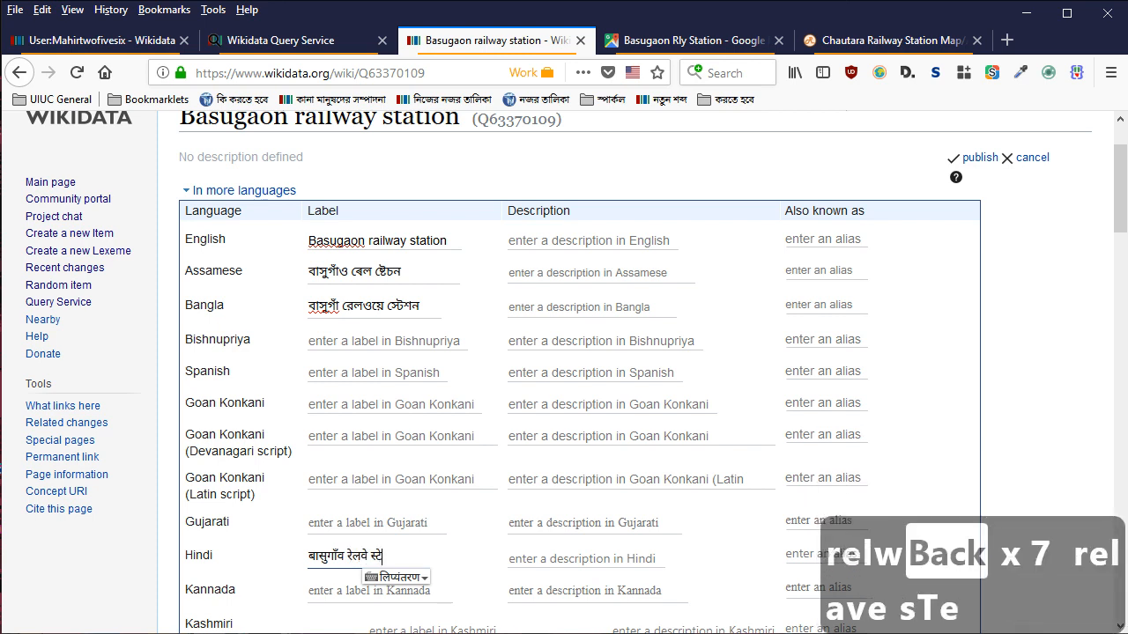
key(BackSpace)
key(BackSpace)
key(BackSpace)
key(BackSpace)
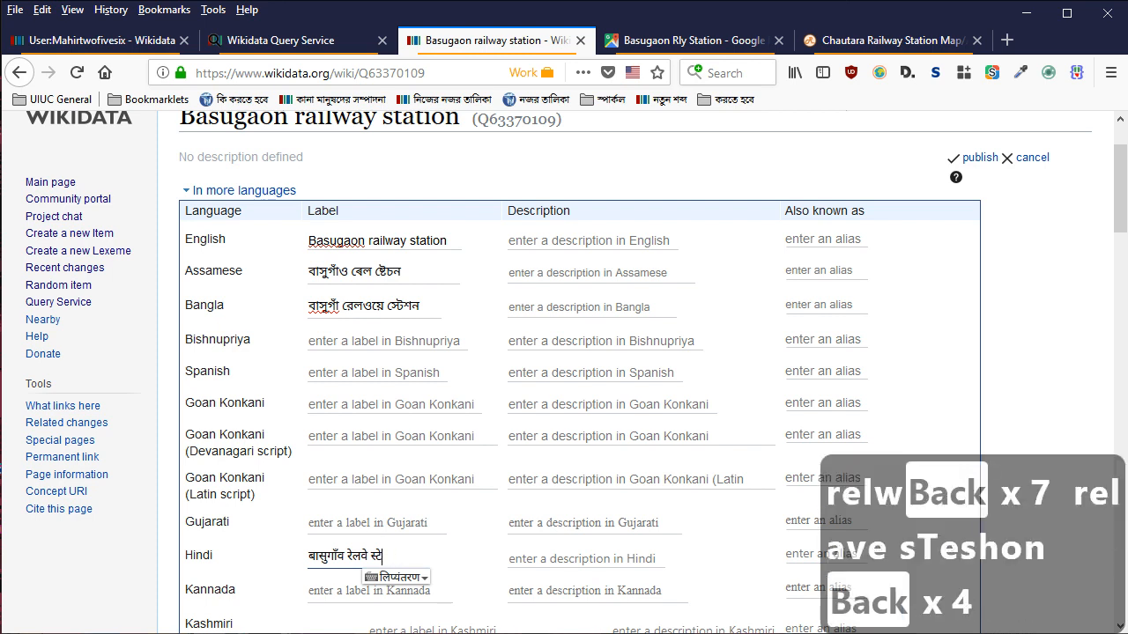
key(ctrl+m)
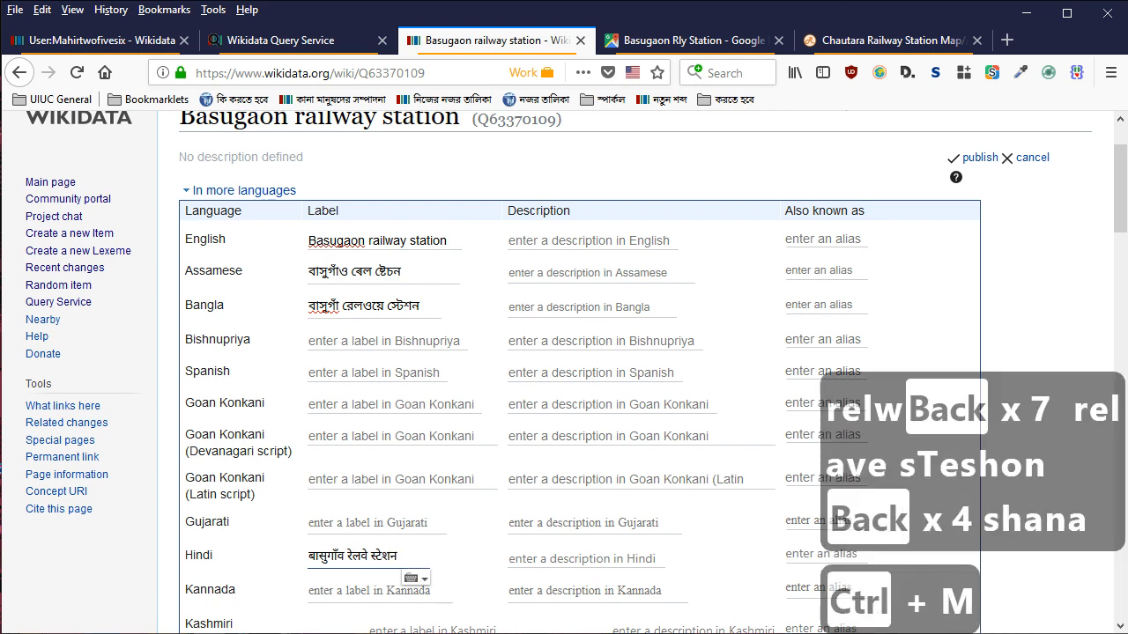
key(Return)
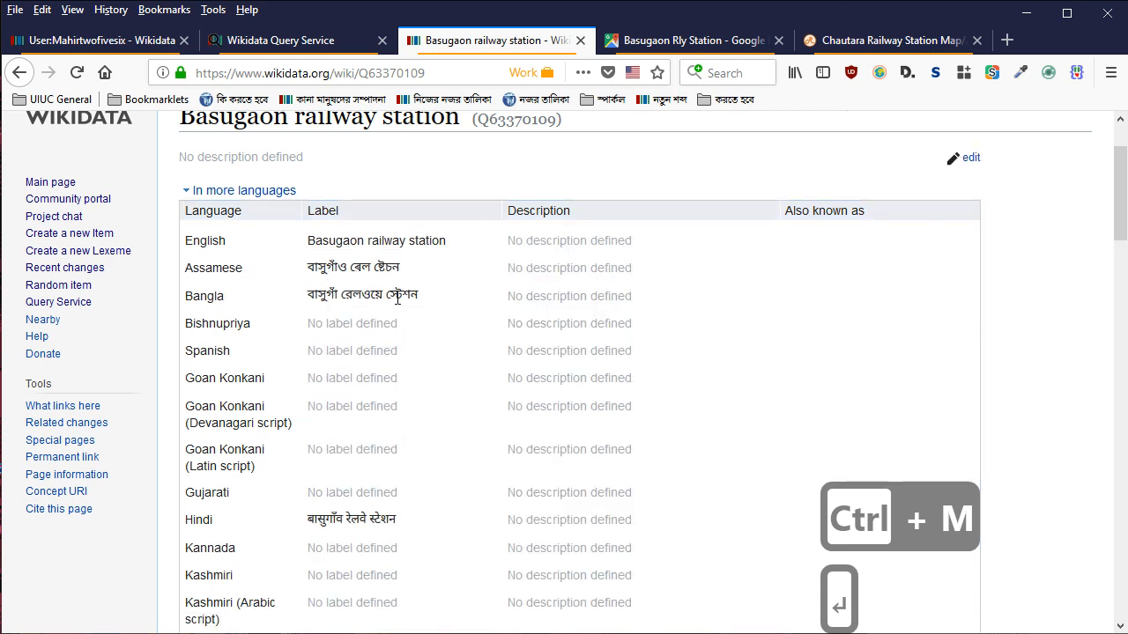
Add and publish a statement that the station is located in the administrative territorial entity Kokrajhar district
scroll(394, 293, up, 1)
scroll(394, 294, down, 10)
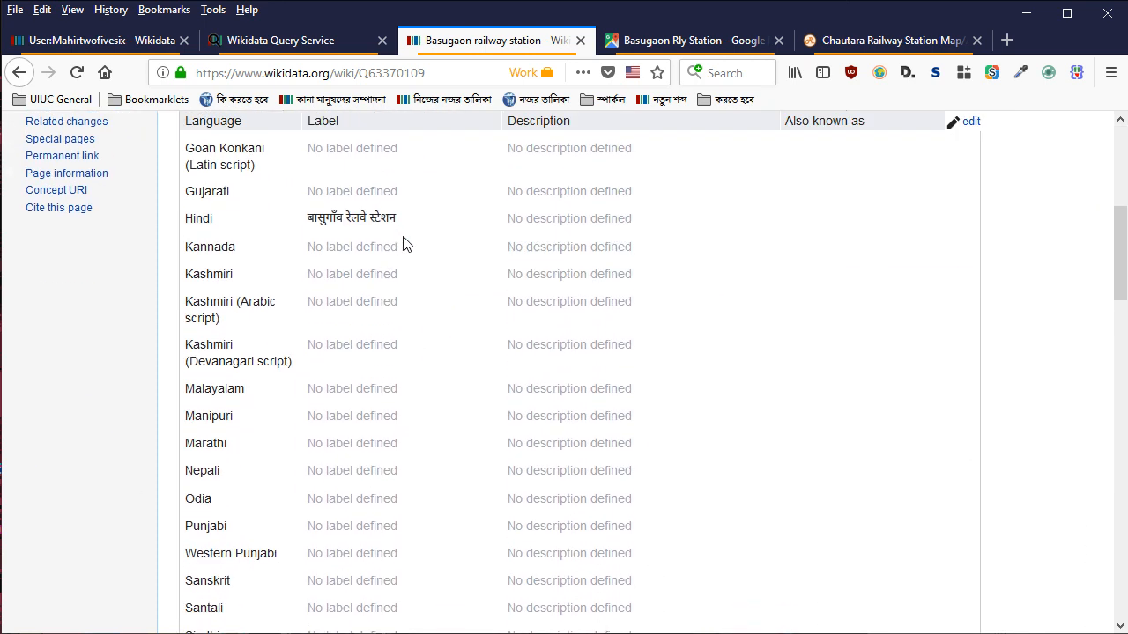
scroll(739, 228, down, 4)
scroll(534, 335, up, 3)
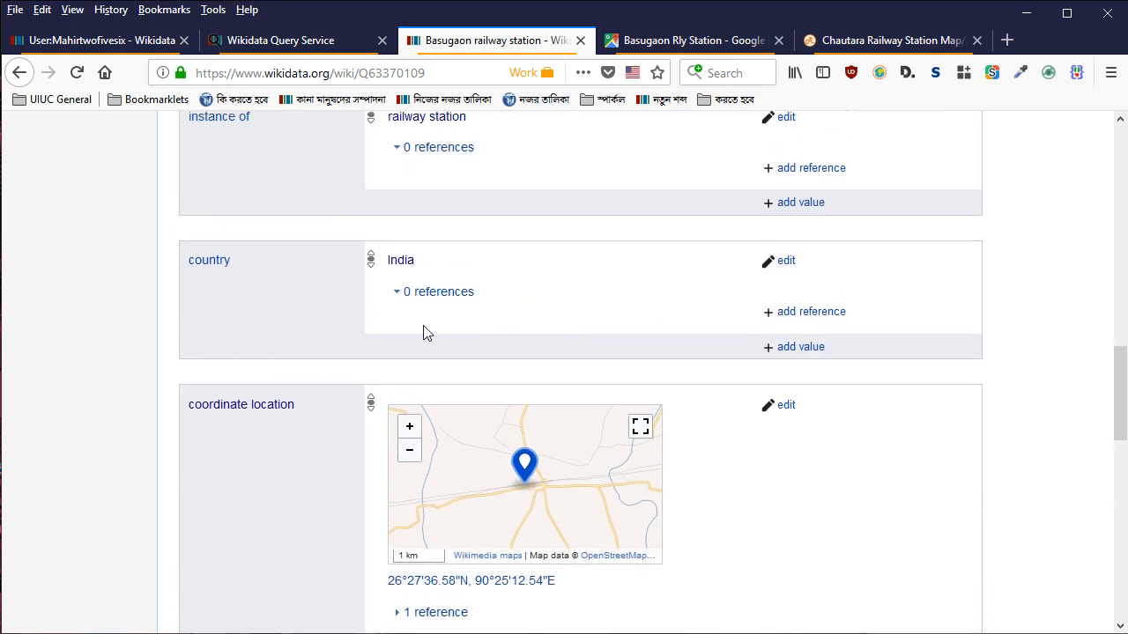
scroll(317, 259, down, 7)
scroll(511, 305, up, 2)
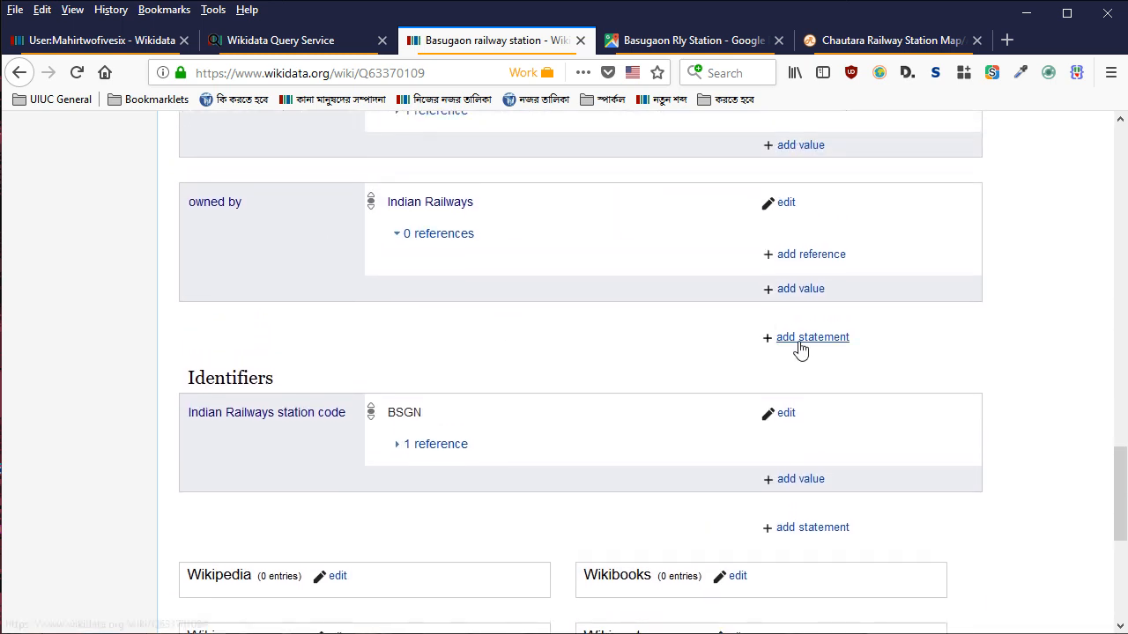
click(802, 343)
scroll(890, 336, down, 1)
key(Up)
key(Return)
text(kokrajhar dis)
key(Down)
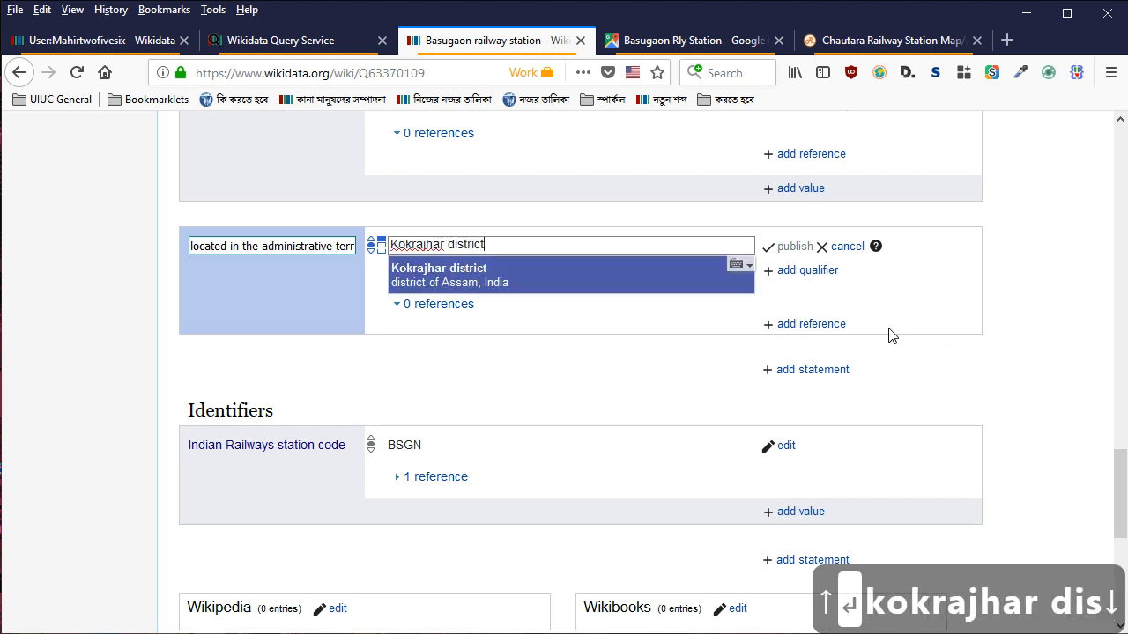
key(Return)
key(Return)
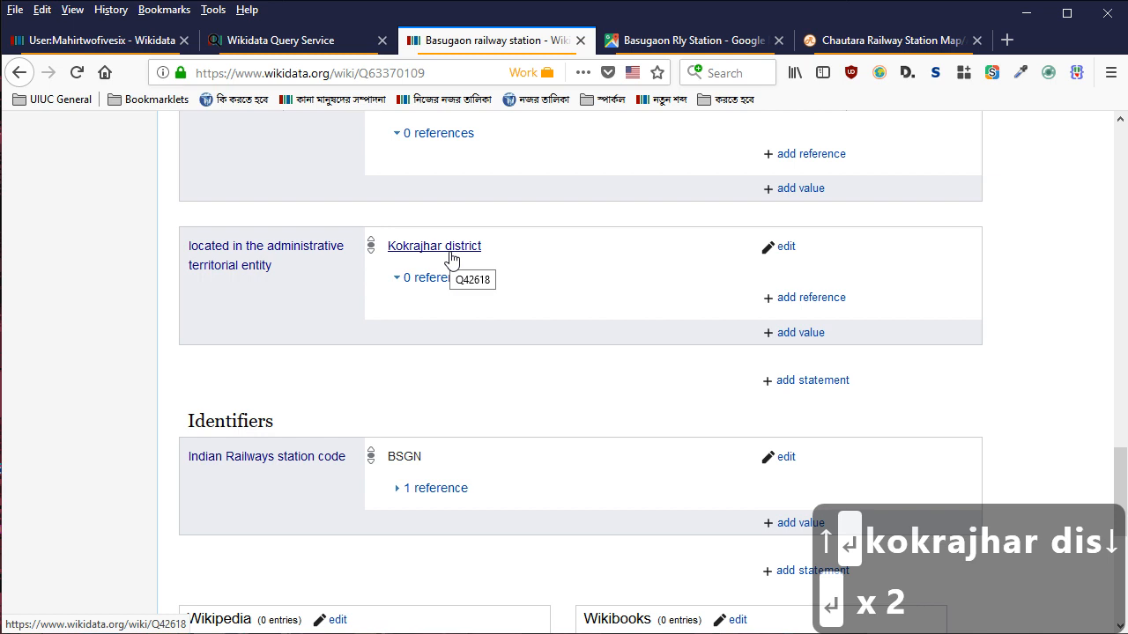
Start another statement on the item with operator as its property
scroll(451, 257, down, 2)
click(805, 289)
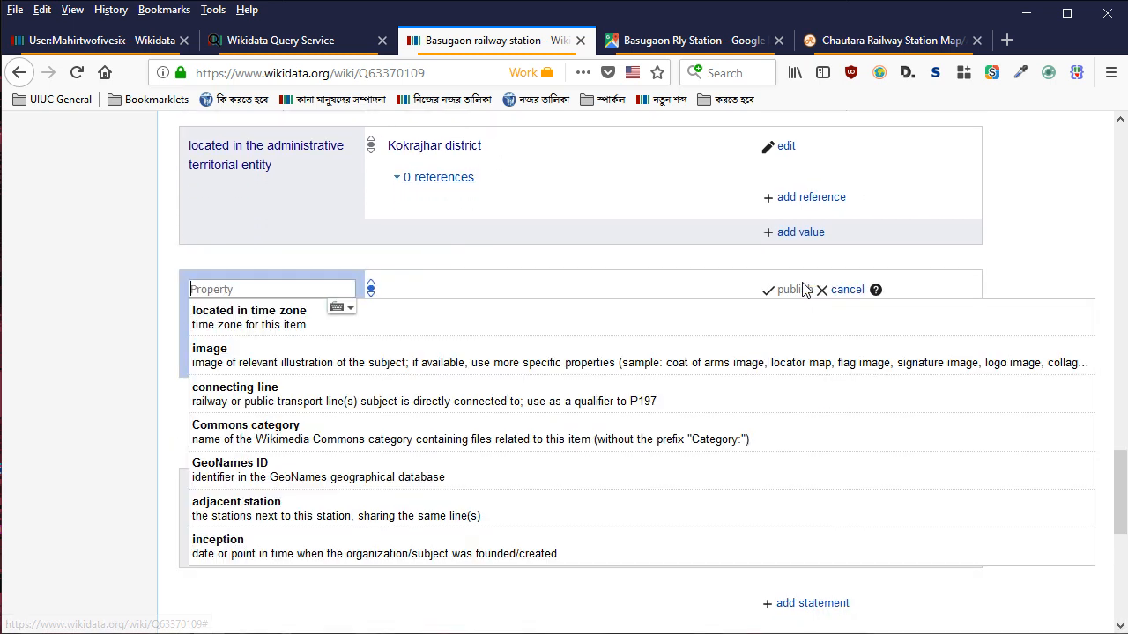
key(Up)
key(Up)
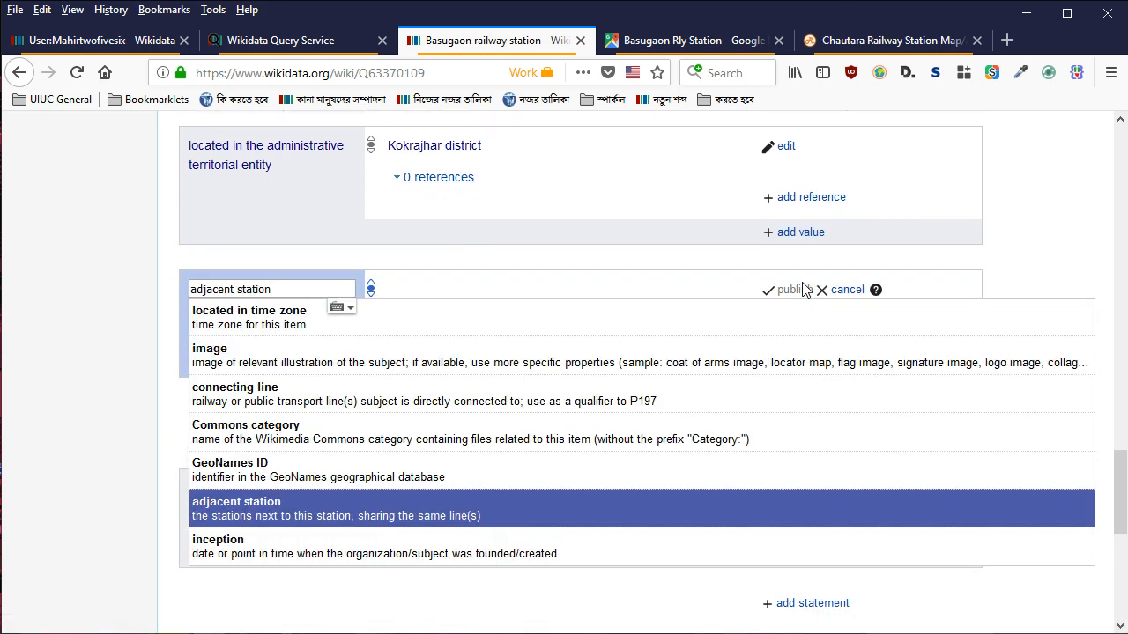
key(Down)
key(Down)
key(ctrl+a)
text(opera)
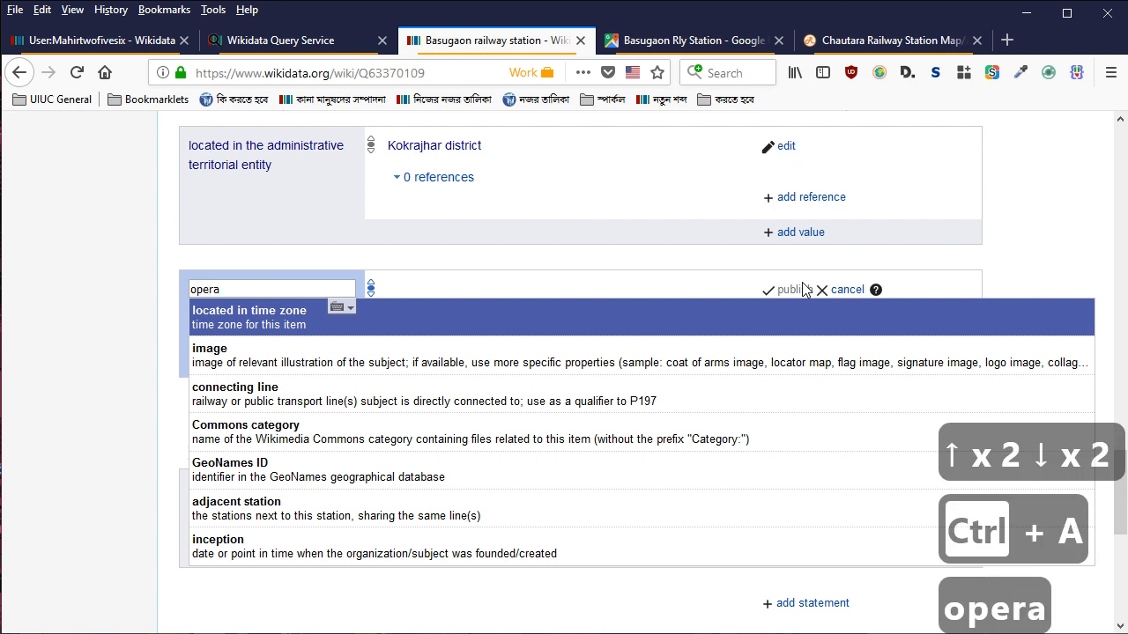
text(tor)
key(Down)
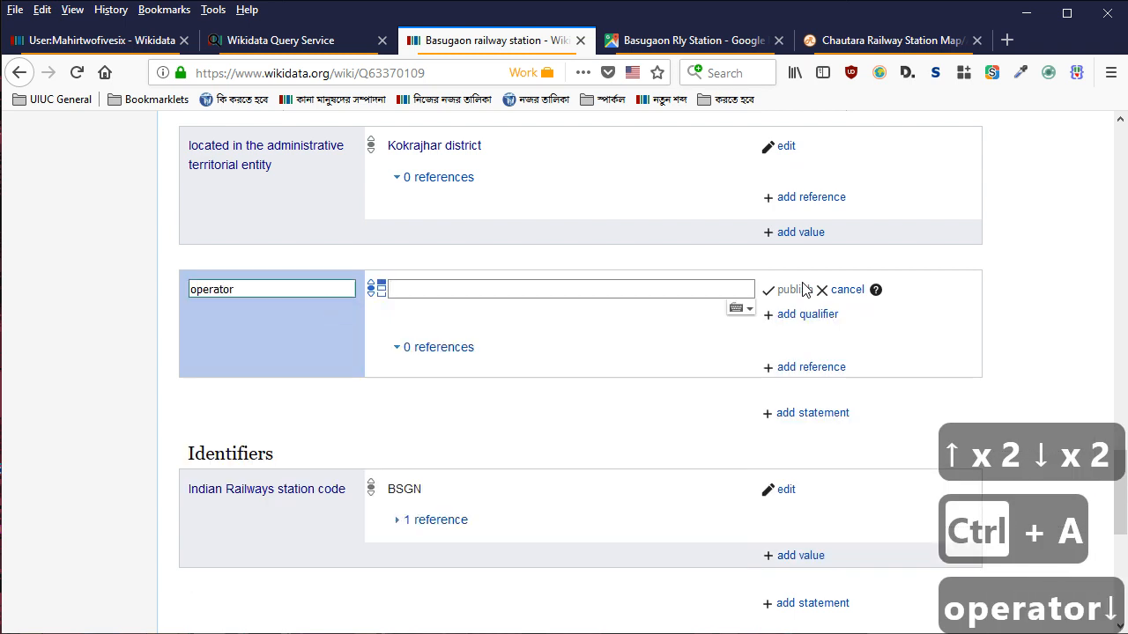
Set the operator value to Alipurduar railway division and publish the statement
text(alipurdua)
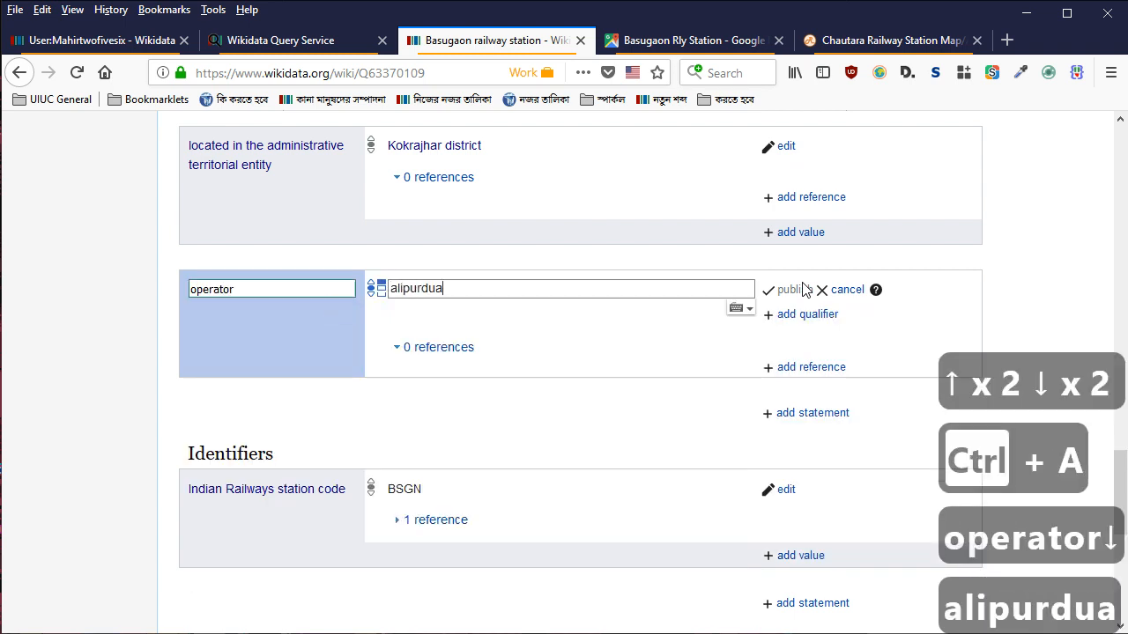
text(r railway div)
key(Down)
key(Return)
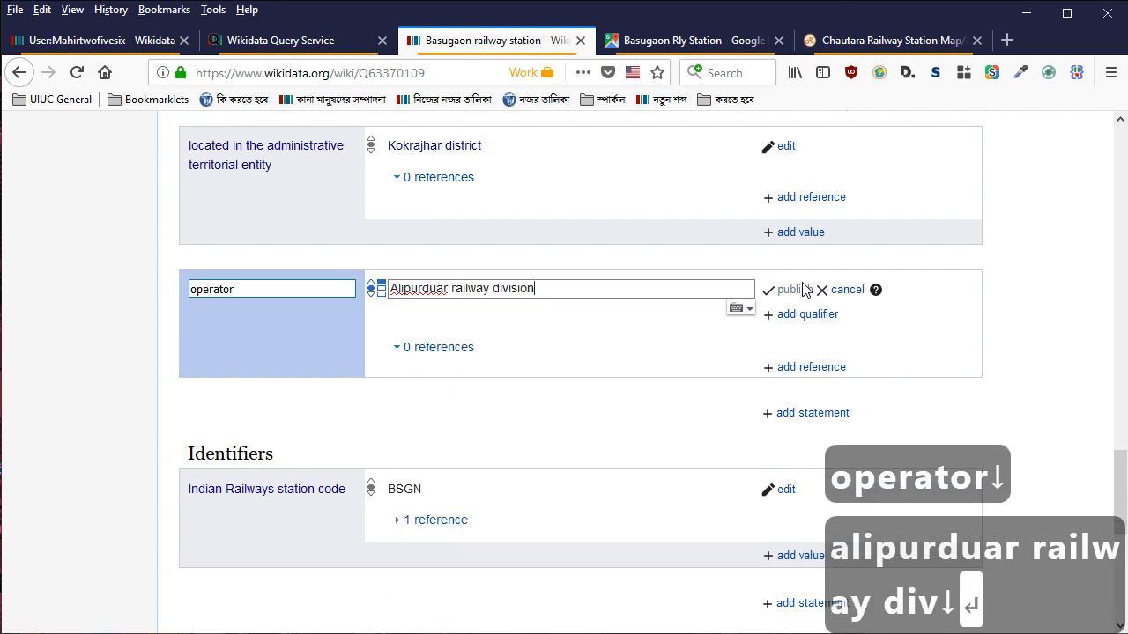
key(Return)
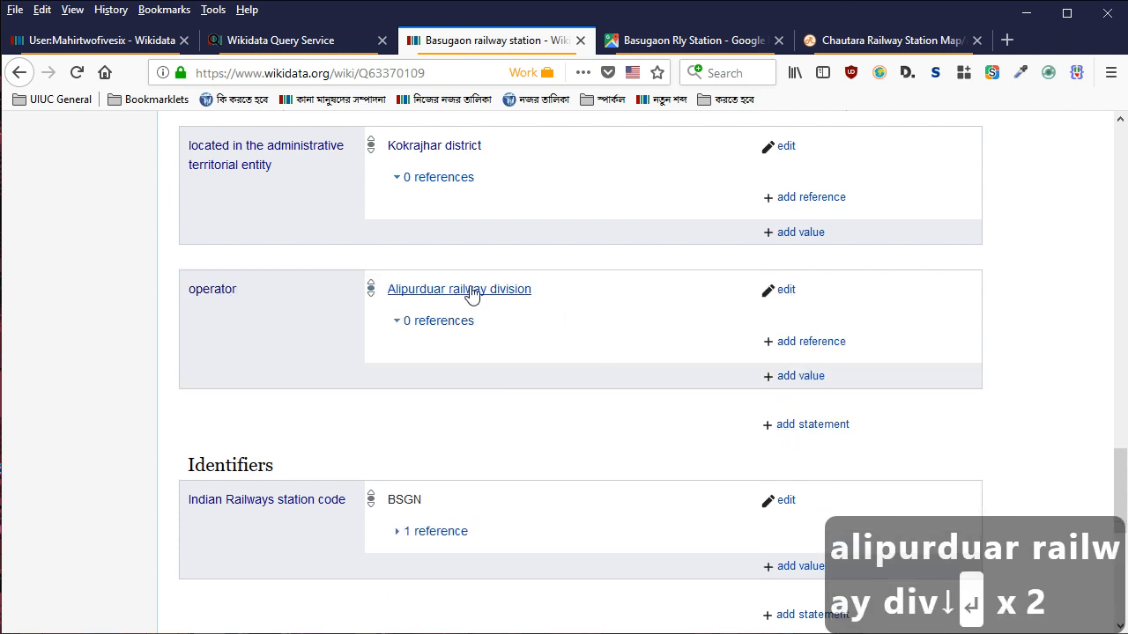
Start an adjacent station statement with Salakati railway station as its value, finding it by its Assamese name চালেকাটি
scroll(951, 341, down, 2)
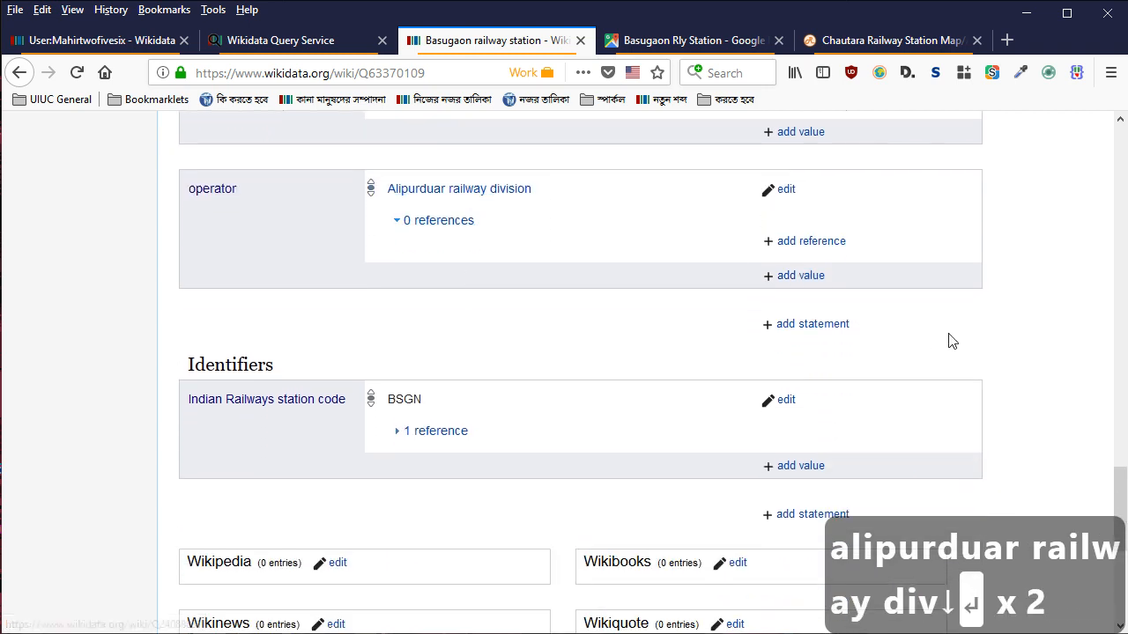
click(827, 333)
scroll(964, 239, down, 2)
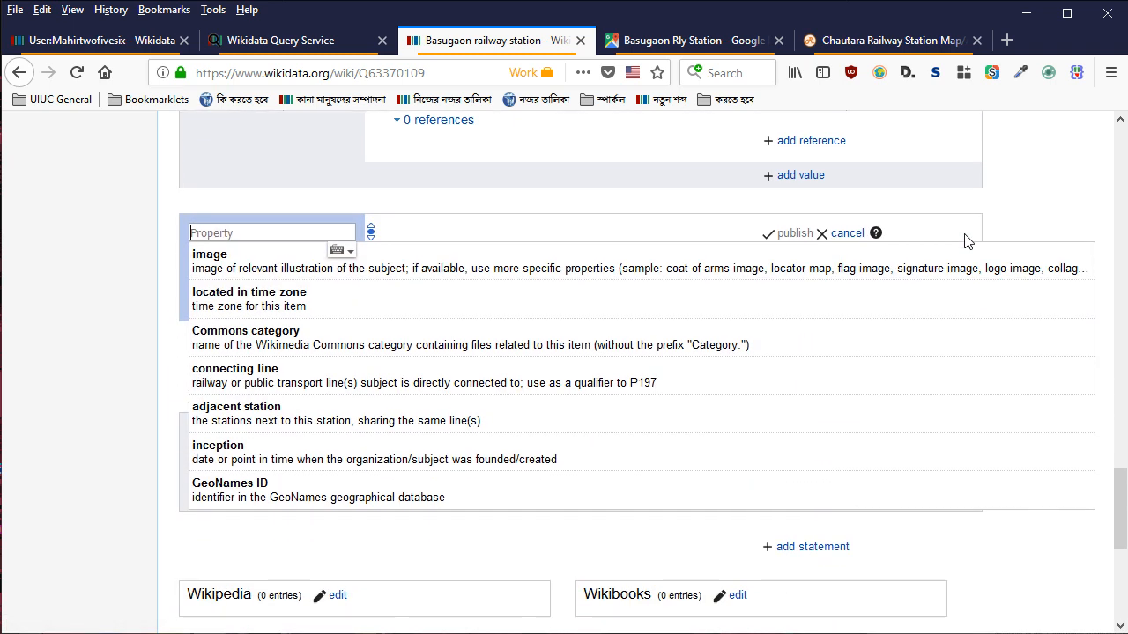
key(Up)
key(Up)
key(Up)
key(Return)
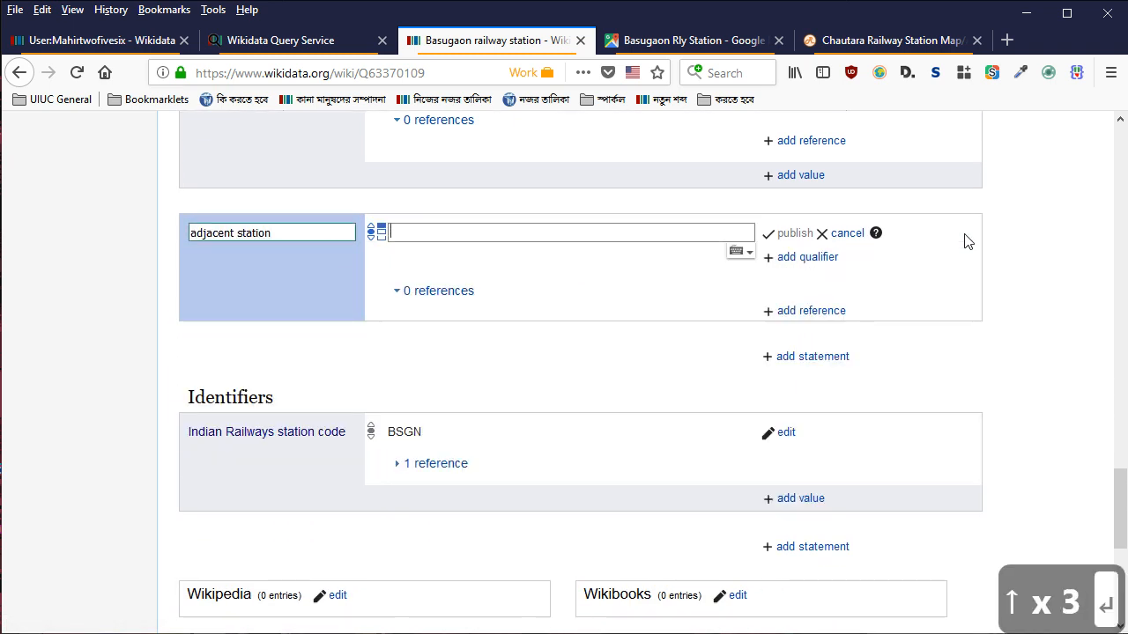
text(calekaTi)
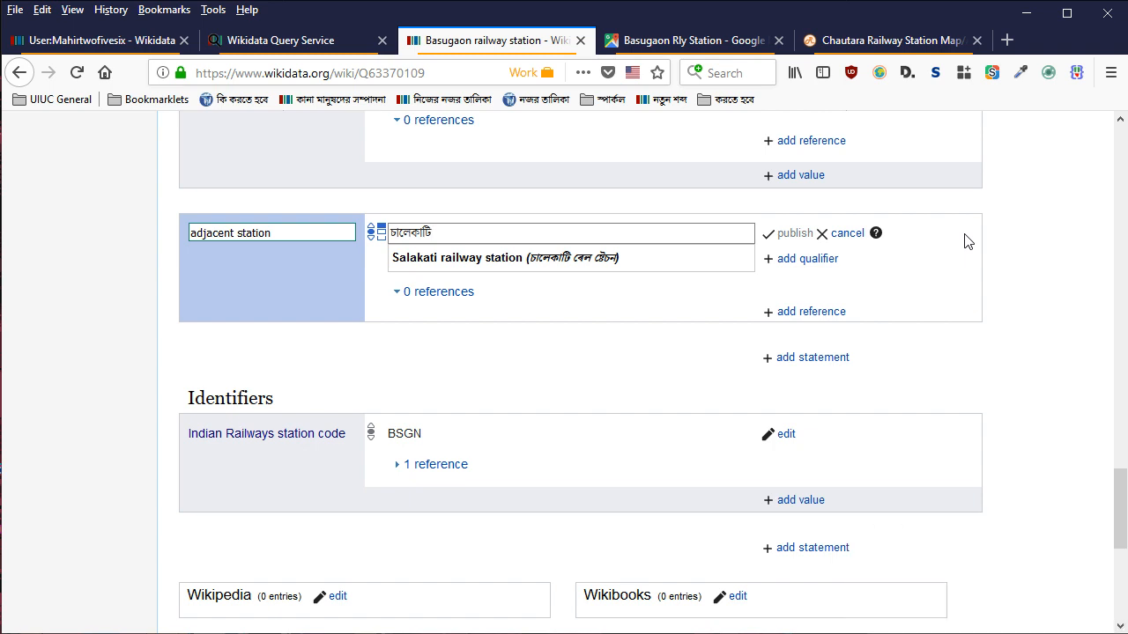
key(Down)
key(Return)
Qualify the Salakati value with connecting line (P81) set to New Jalpaiguri–New Bongaigaon section
key(Tab)
key(Return)
text(p81)
key(Down)
key(Return)
text(new jalpaigu)
key(Down)
key(Down)
key(Down)
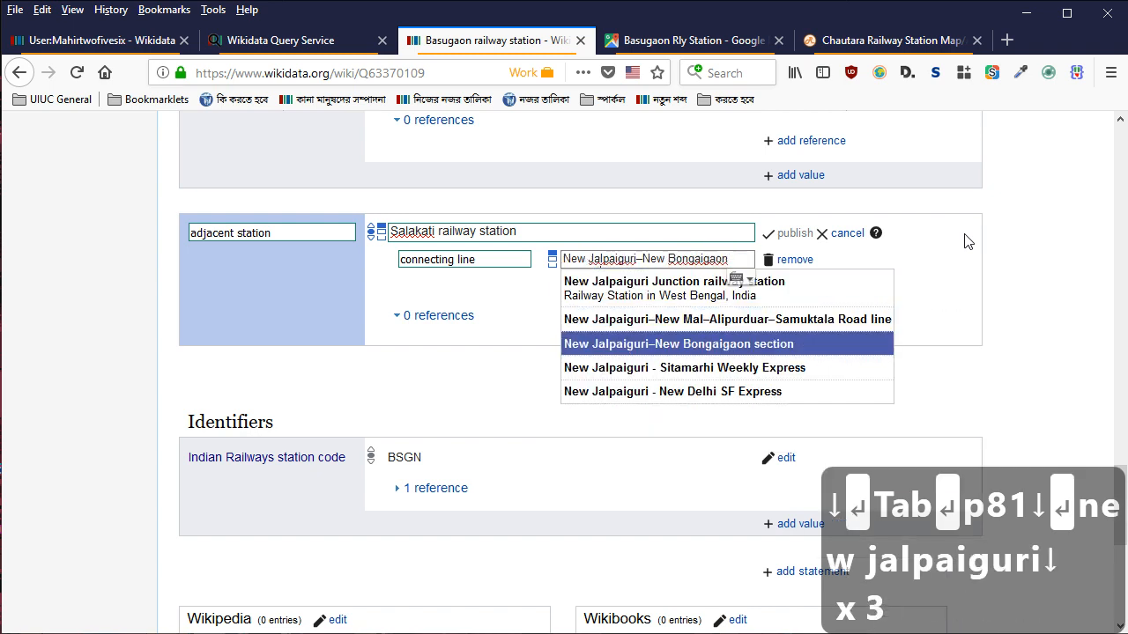
key(Return)
Qualify the Salakati value with towards (P5051) set to New Jalpaiguri Junction railway station and publish the statement
key(Tab)
key(Tab)
key(Return)
text(p5051)
key(Down)
key(Return)
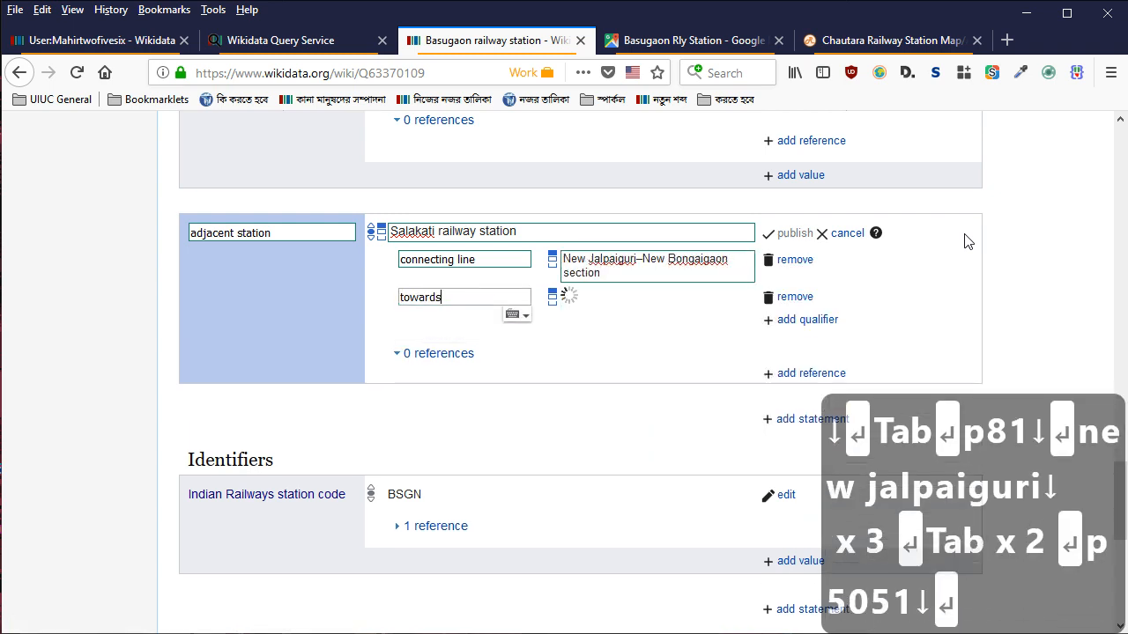
text(a)
key(BackSpace)
text(paiguri)
key(Down)
key(Down)
key(Down)
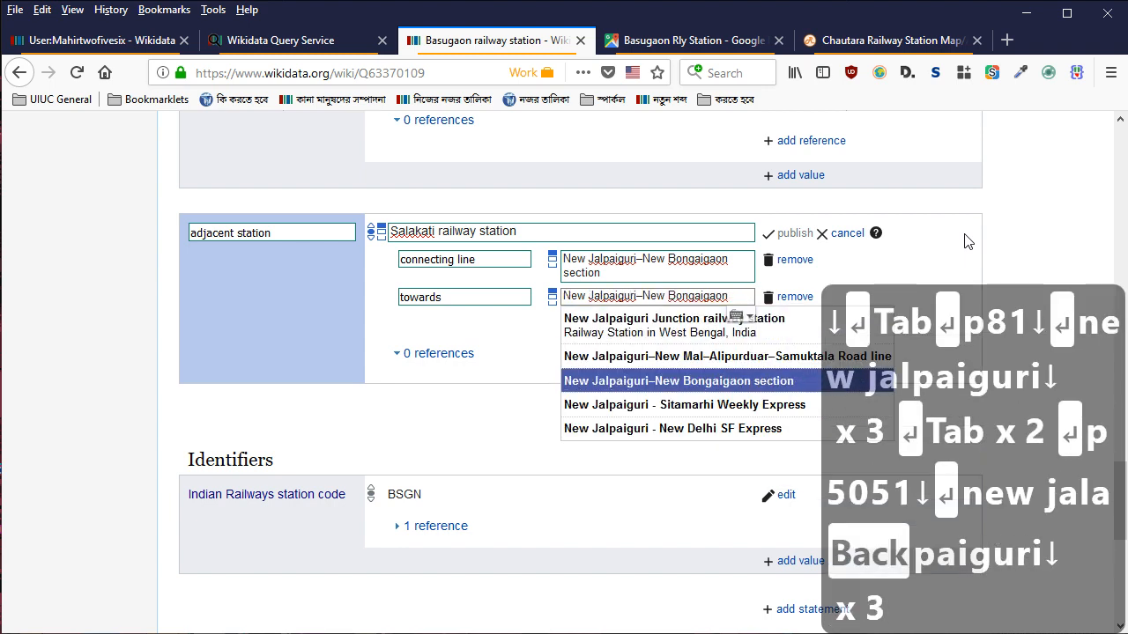
key(Up)
key(Up)
key(Return)
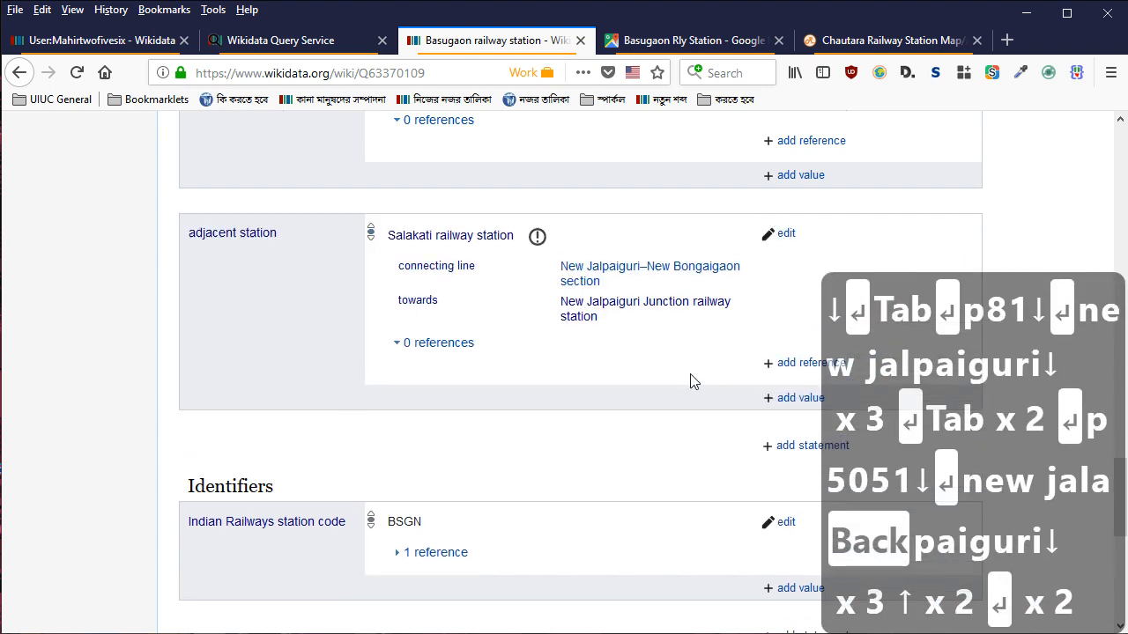
Check the neighbouring station on the railway map PDF in Adobe Acrobat Reader and enter Dangtal railway station as a second adjacent station value
click(787, 401)
key(alt+Tab)
key(alt+Tab)
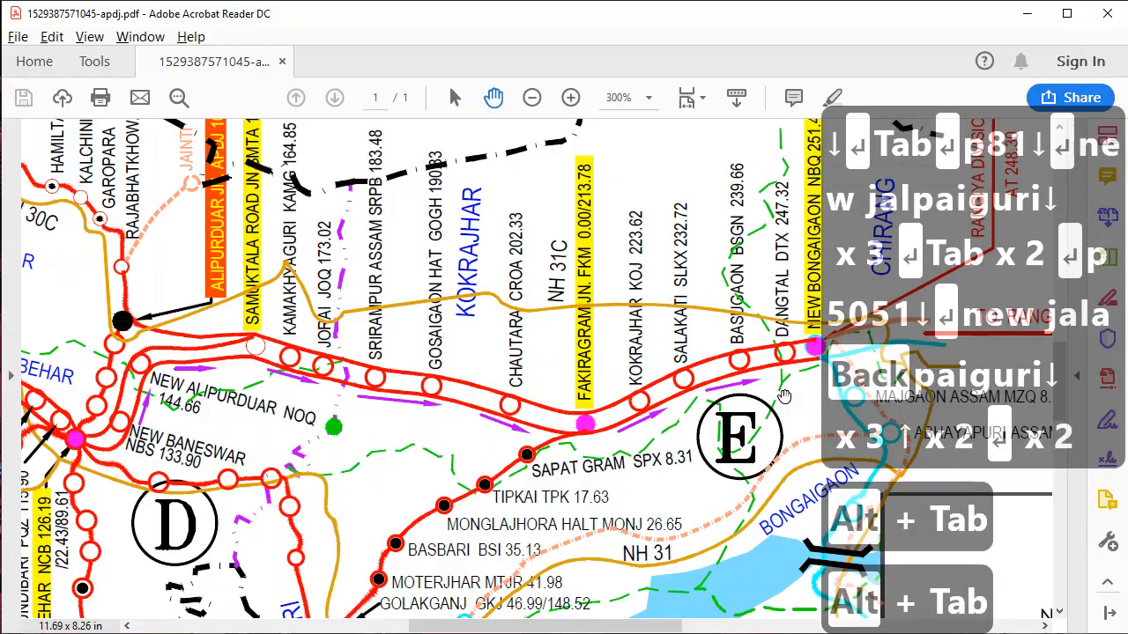
key(alt+Tab)
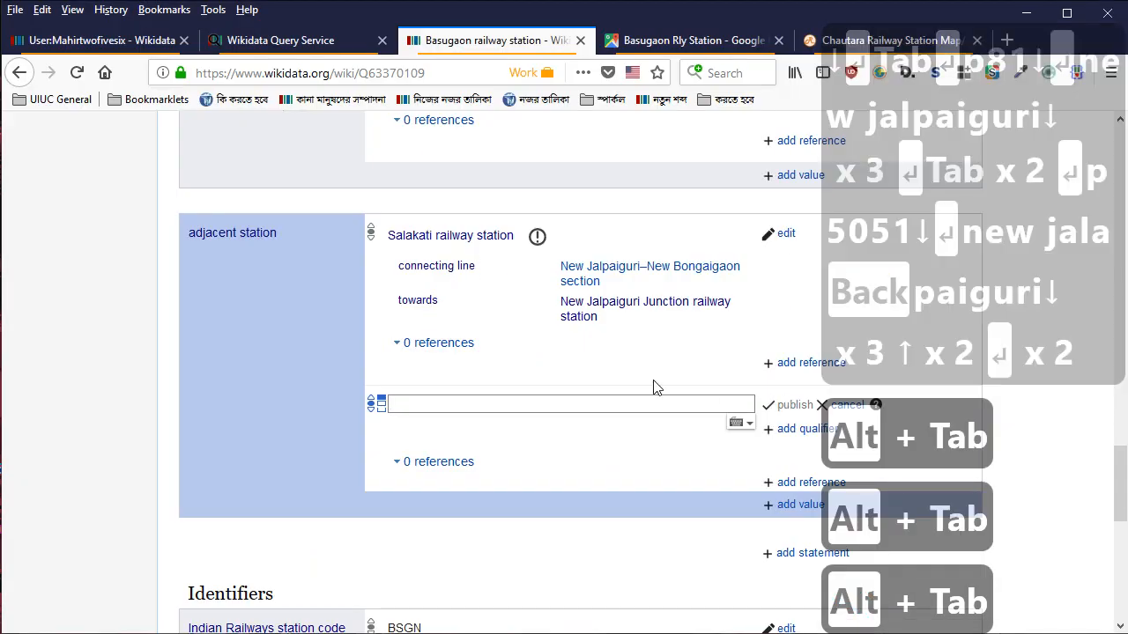
text(dangr)
key(BackSpace)
text(tal r)
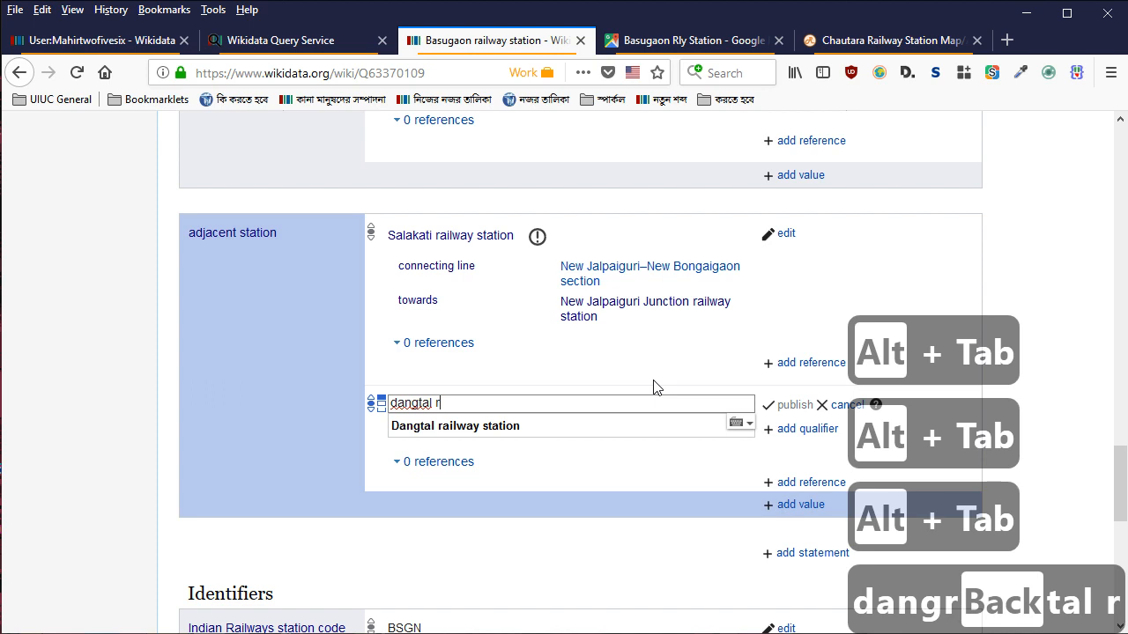
key(Down)
key(Return)
Qualify the Dangtal value with connecting line (P81) set to New Jalpaiguri–New Bongaigaon section
key(Tab)
key(Return)
text(p81)
key(Down)
key(Return)
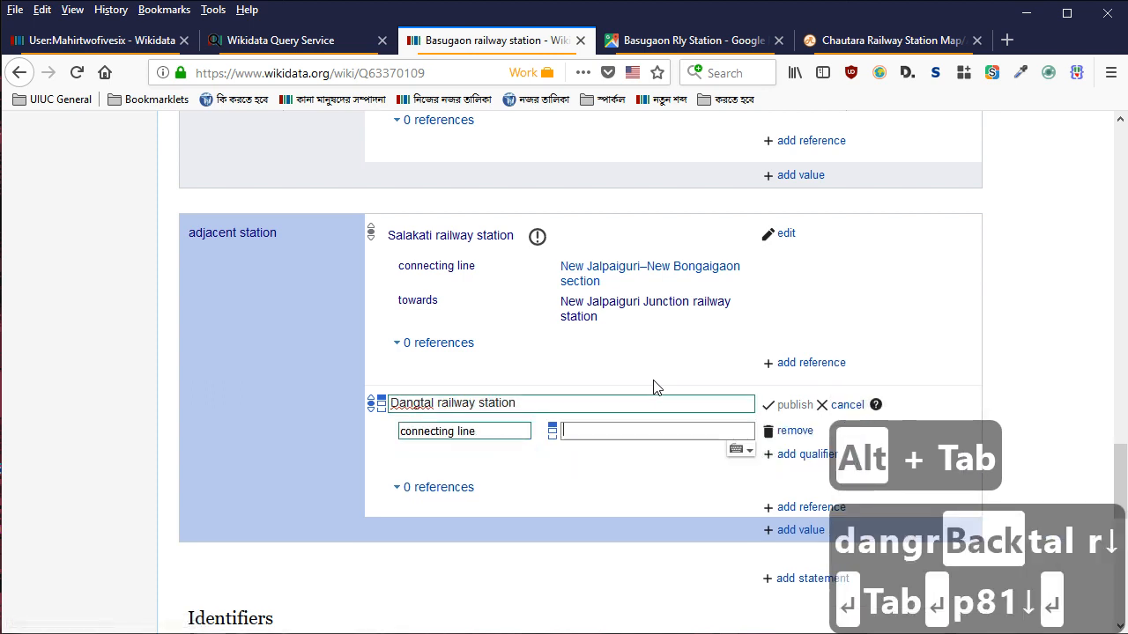
text(new ja)
key(BackSpace)
text(jalpaiguri)
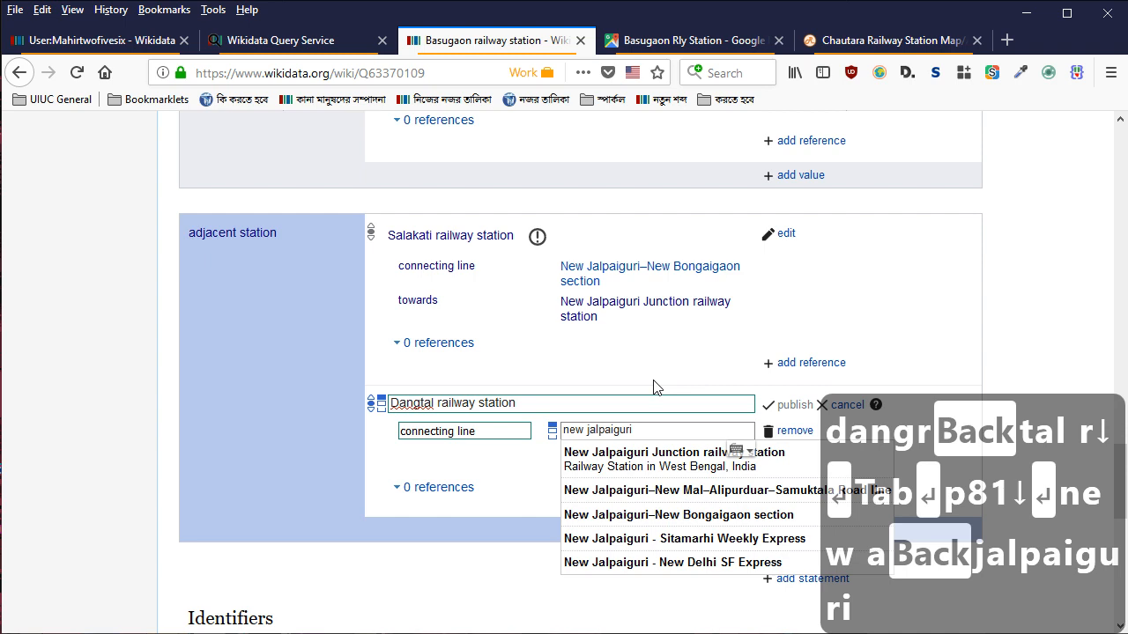
key(Down)
key(Down)
key(Down)
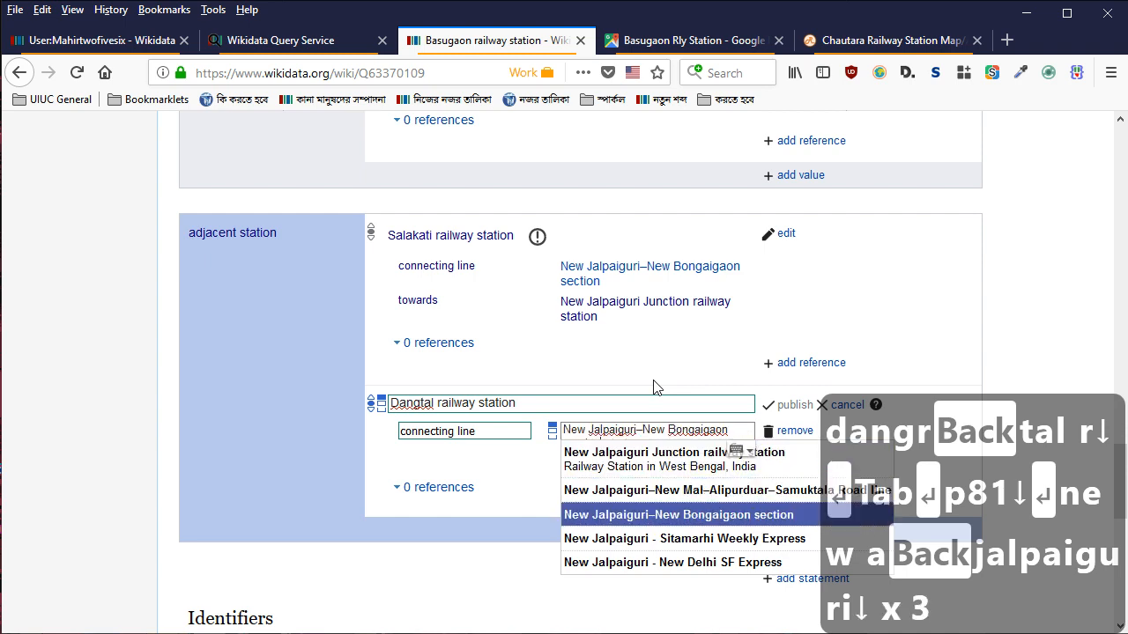
key(Return)
Qualify the Dangtal value with towards (P5051) set to New Bongaigaon railway station and publish it
key(Tab)
key(Tab)
key(Return)
text(p5051)
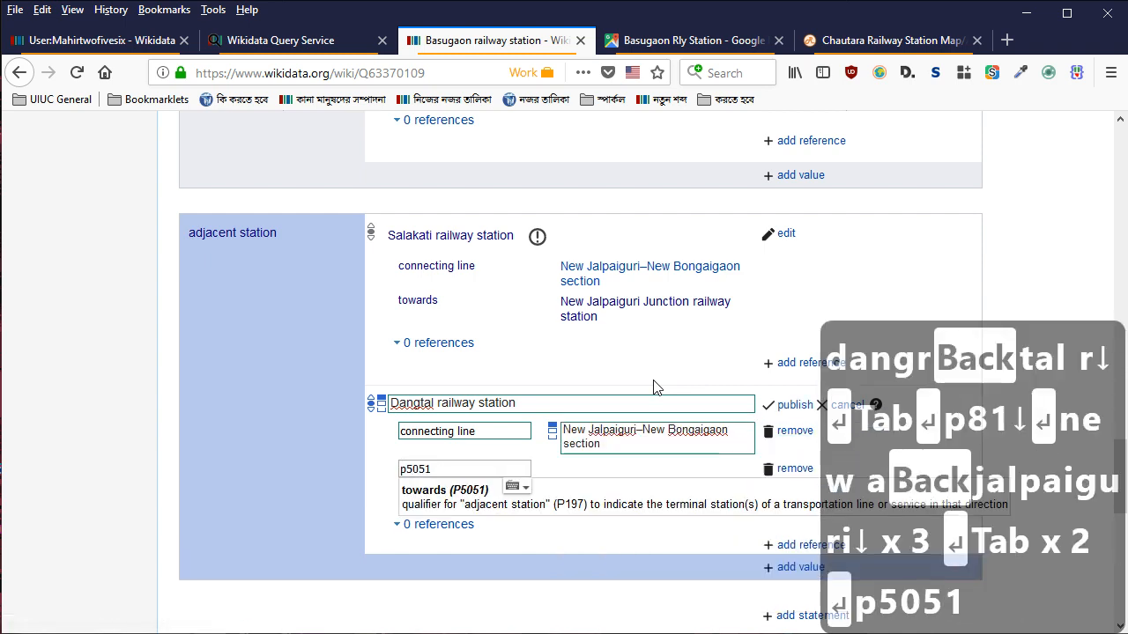
key(Down)
key(Return)
text(ne w)
key(BackSpace)
key(BackSpace)
text(w bongaigaon railway station)
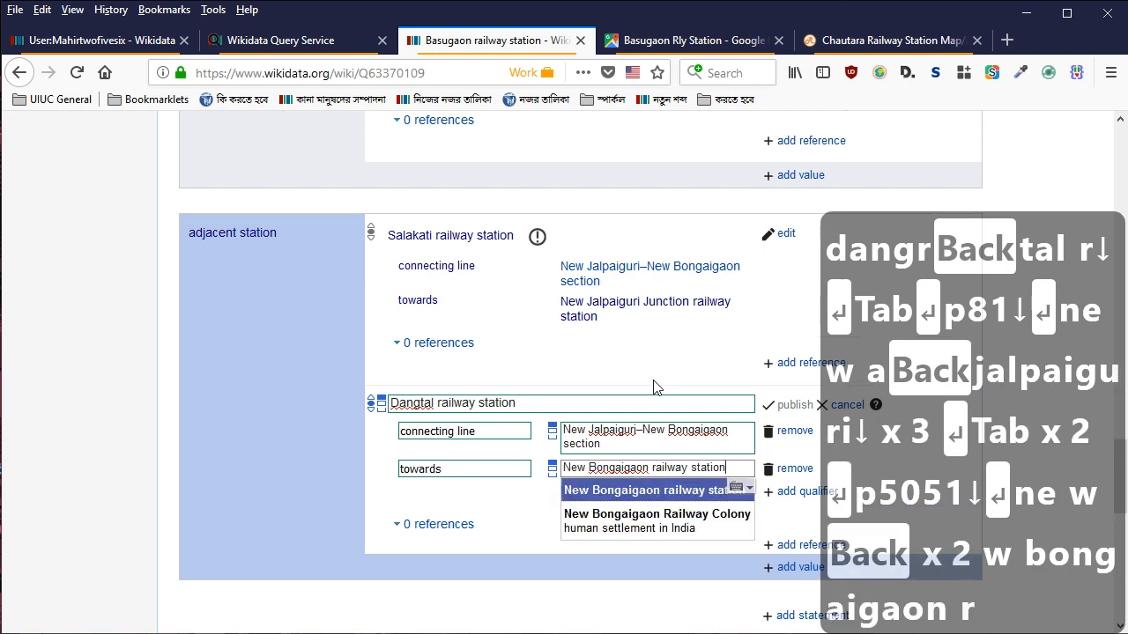
key(Down)
key(Return)
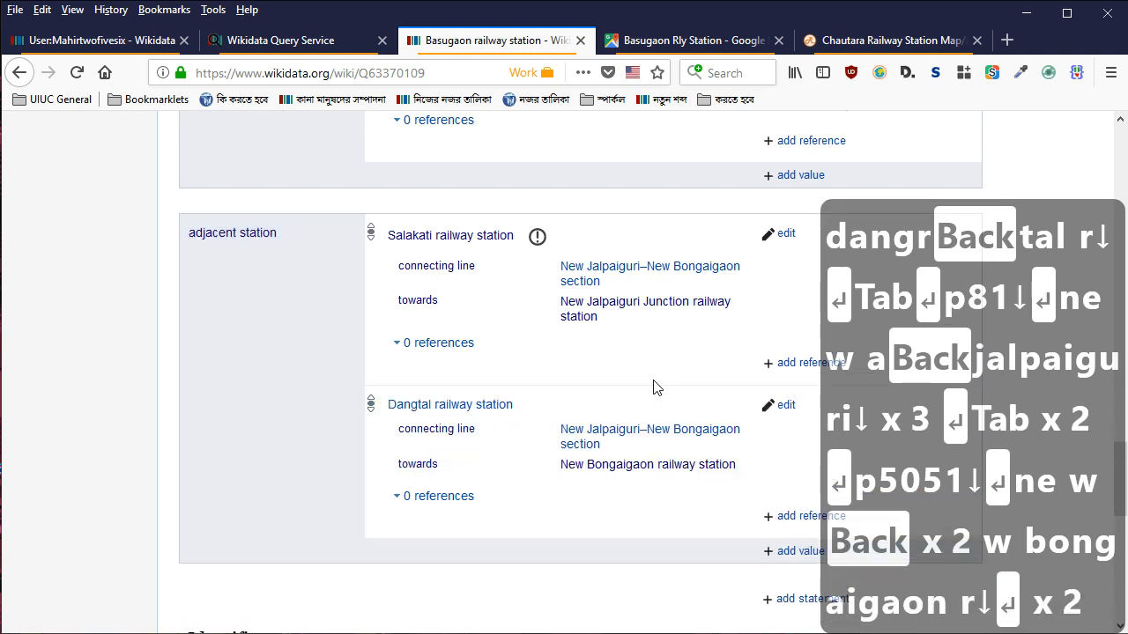
scroll(532, 478, down, 3)
scroll(501, 300, down, 3)
click(435, 335)
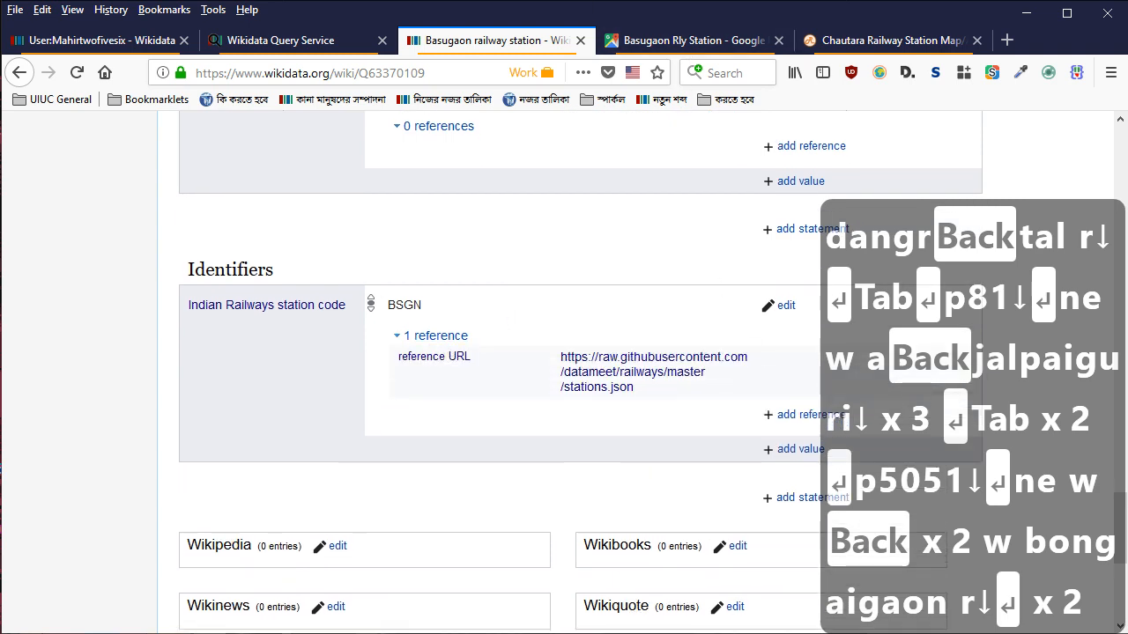
key(alt+Tab)
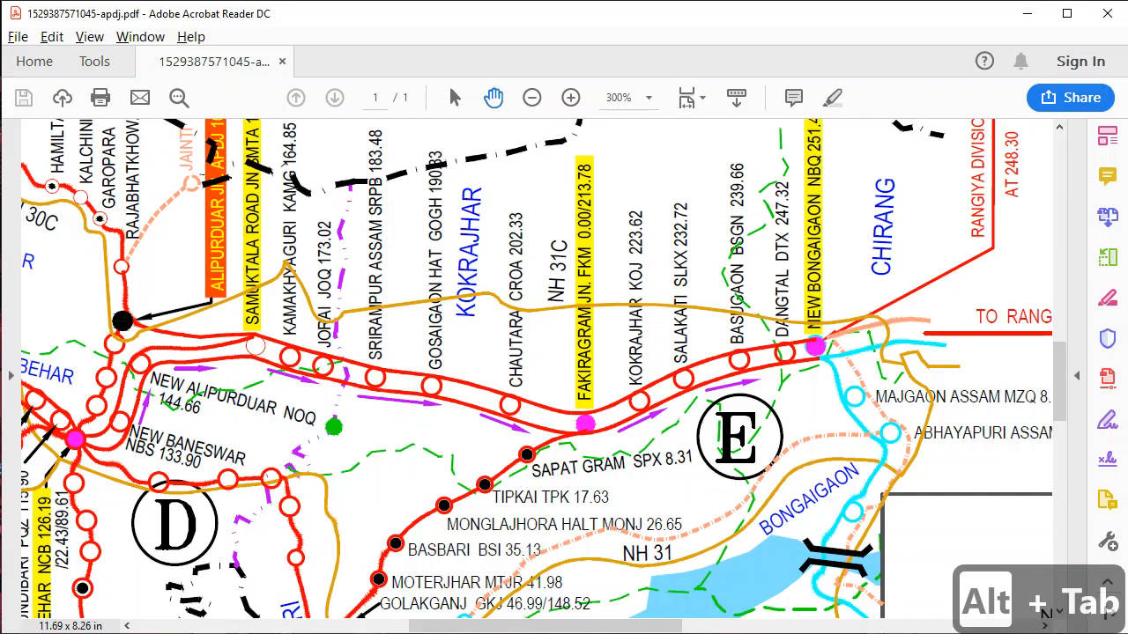
key(alt+Tab)
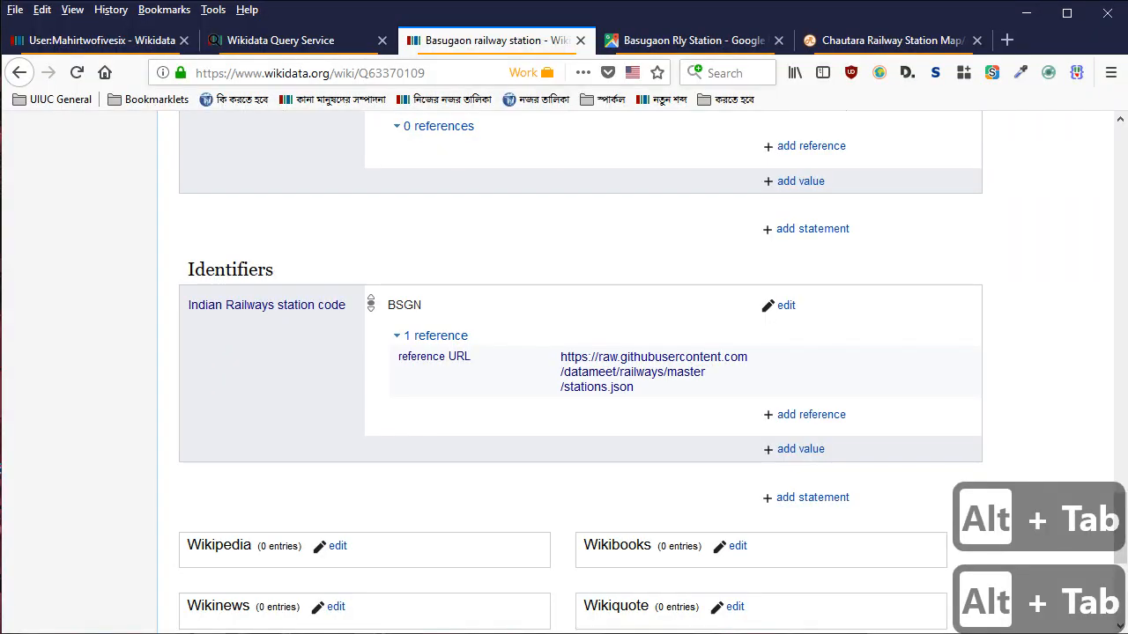
key(ctrl+c)
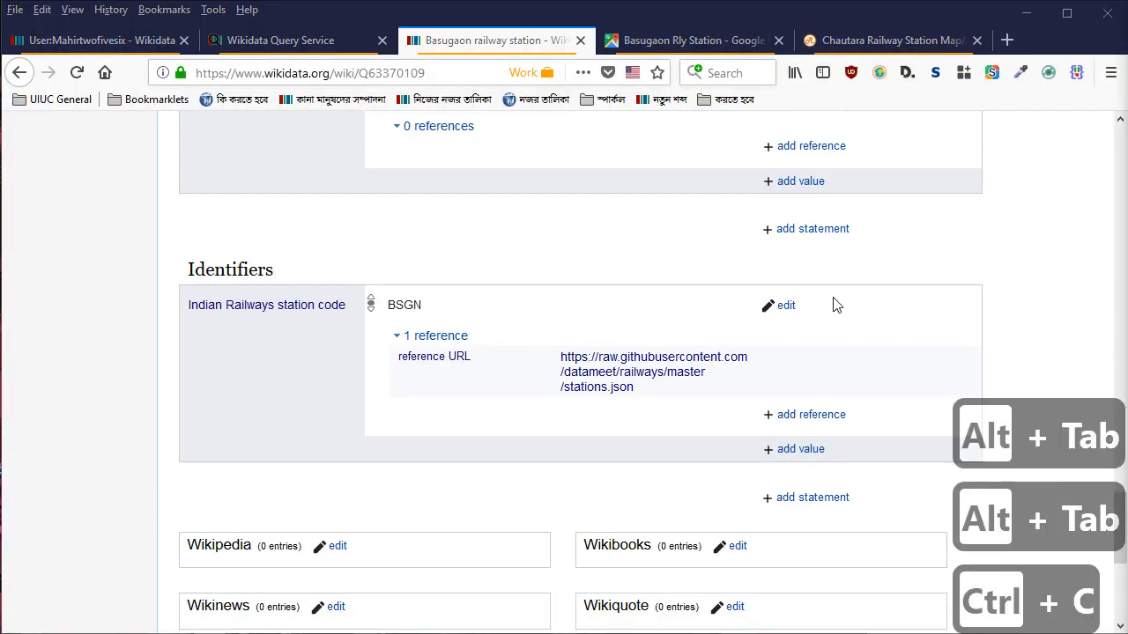
click(783, 306)
click(691, 424)
key(ctrl+a)
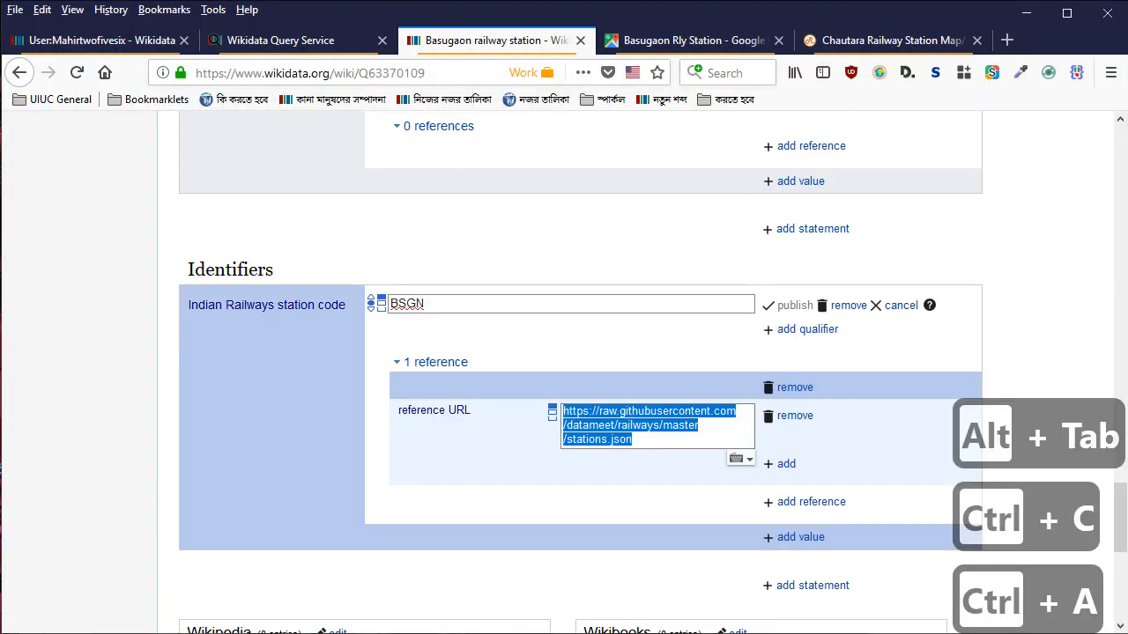
key(ctrl+v)
Add last update 31 March 2018 to the Indian Railways station code reference and publish the statement
key(Tab)
key(Tab)
key(Return)
text(p5051)
key(BackSpace)
key(BackSpace)
text(17)
key(Down)
key(Return)
text(31 mar 2018)
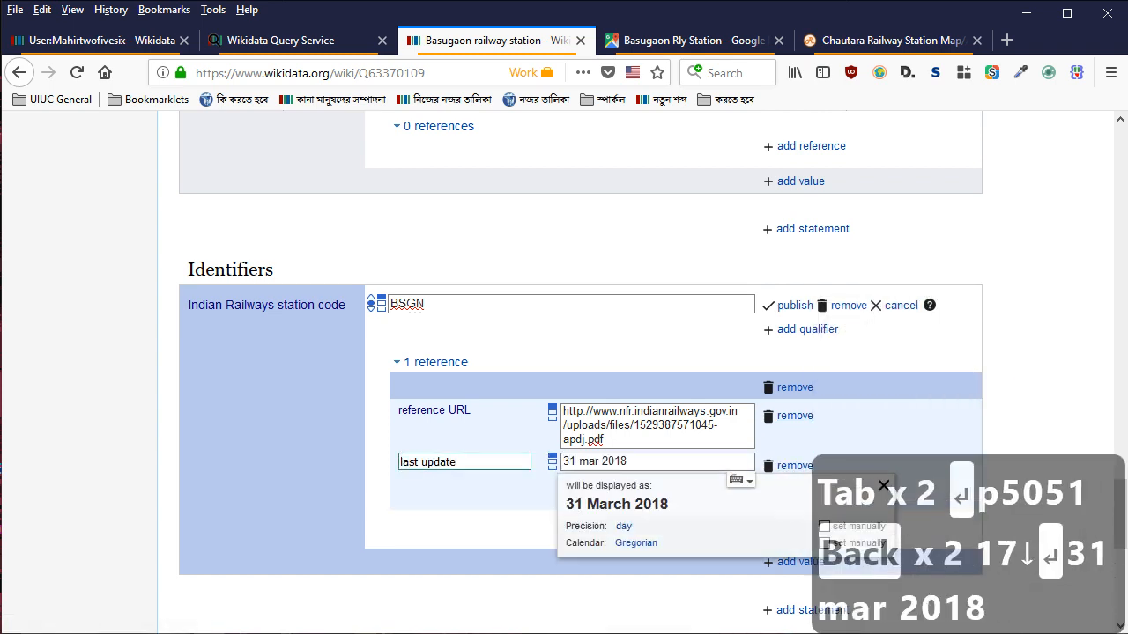
key(Return)
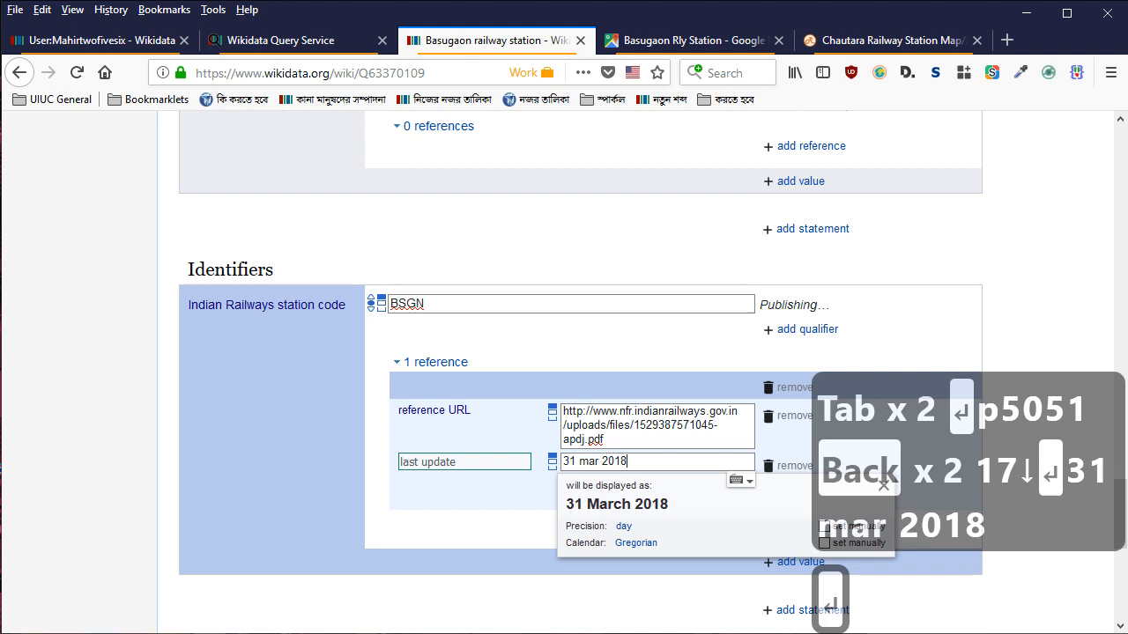
Copy the words ৰেল ষ্টেচন from Basugaon's Assamese label and go to the Dangtal railway station item
scroll(637, 395, up, 8)
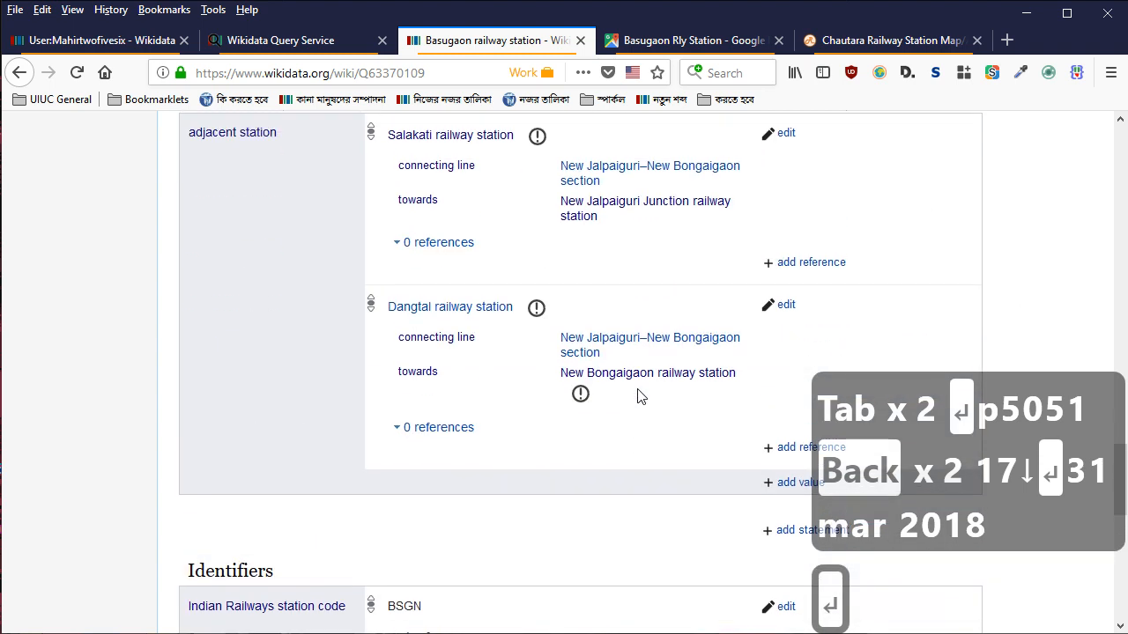
scroll(516, 378, down, 3)
scroll(532, 364, up, 2)
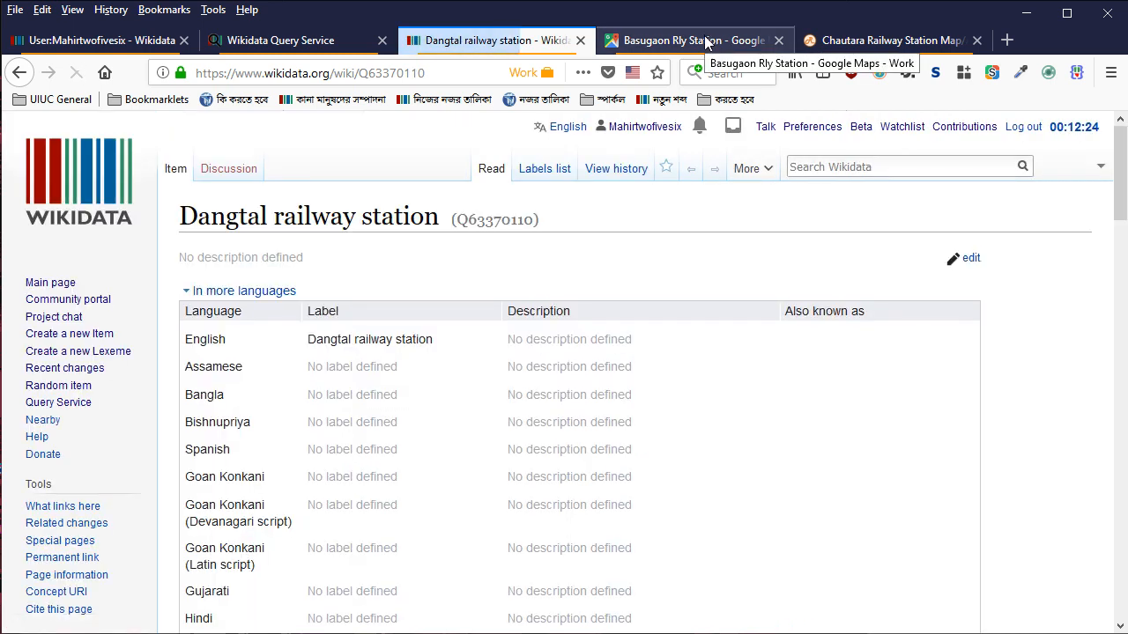
scroll(767, 161, down, 3)
scroll(849, 173, up, 2)
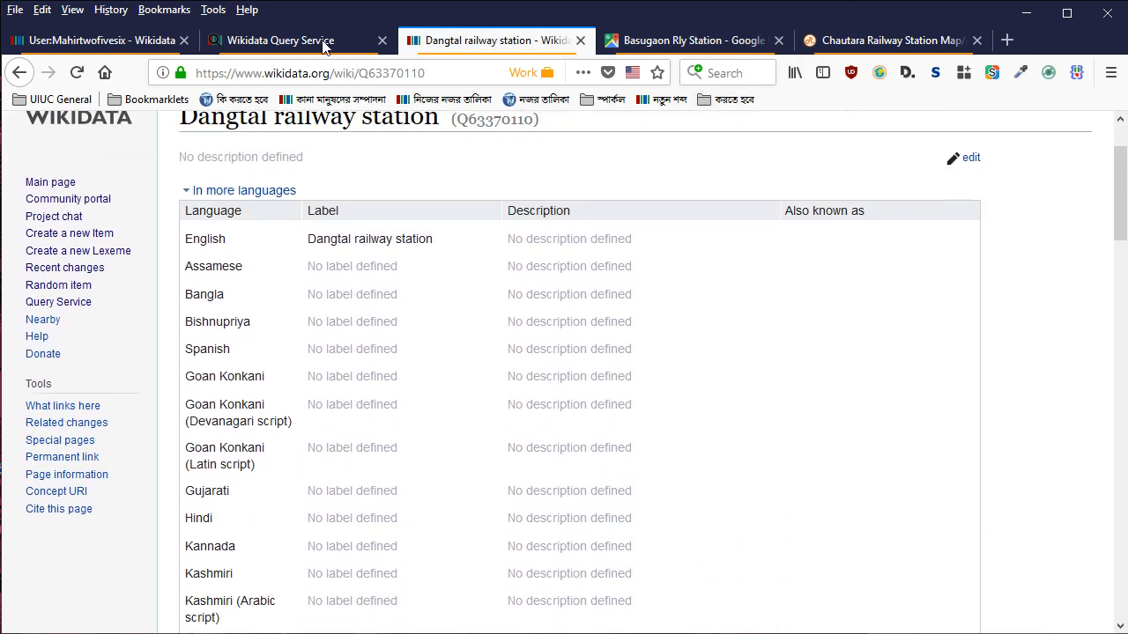
click(19, 73)
scroll(287, 320, up, 15)
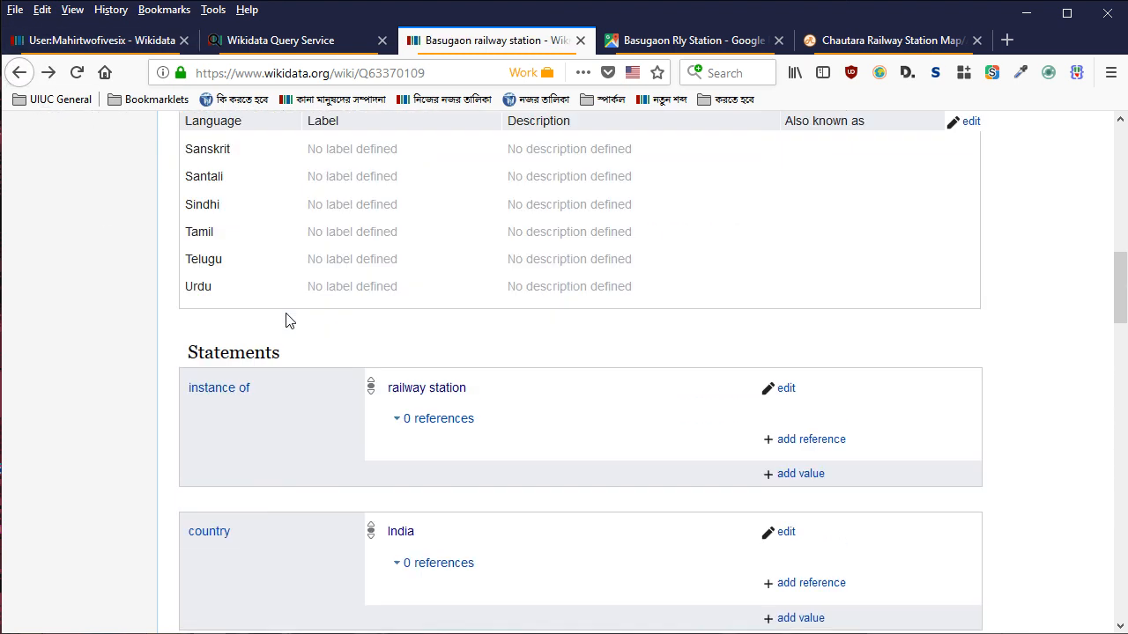
key(ctrl+c)
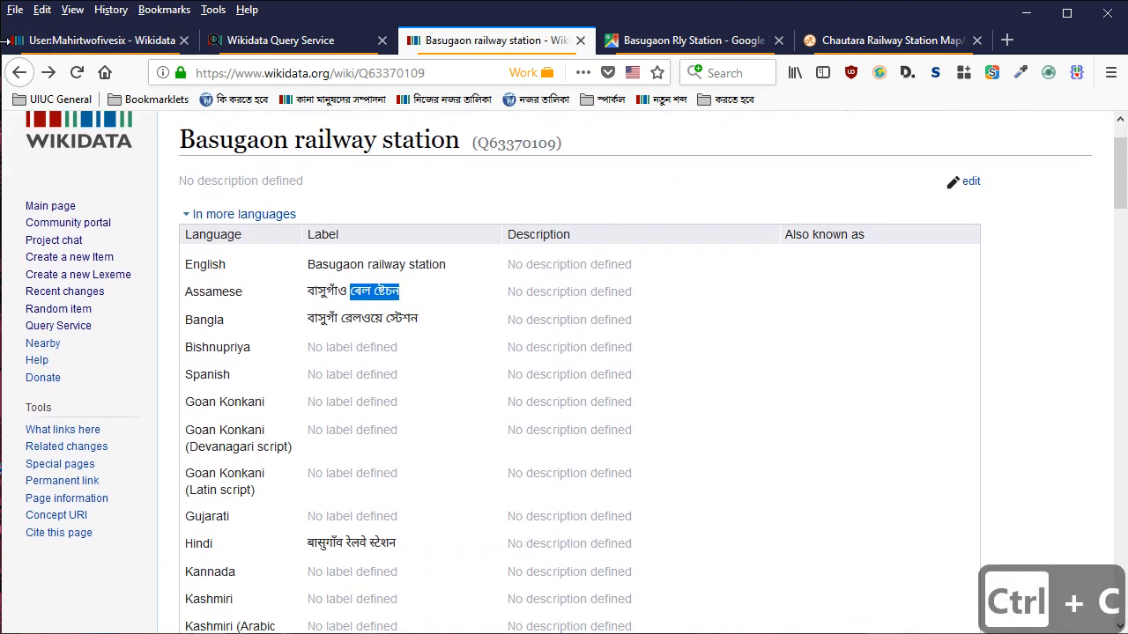
click(50, 73)
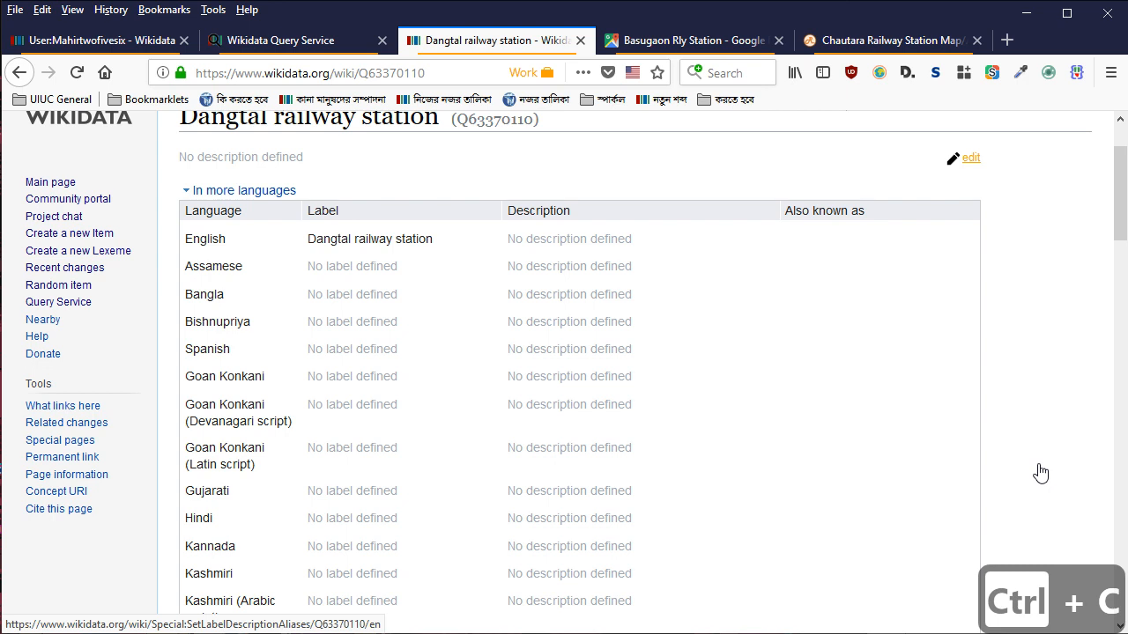
Start editing the Dangtal item's terms and enter the Assamese label ডাংতল ৰেল ষ্টেচন using the copied words
key(Return)
key(Tab)
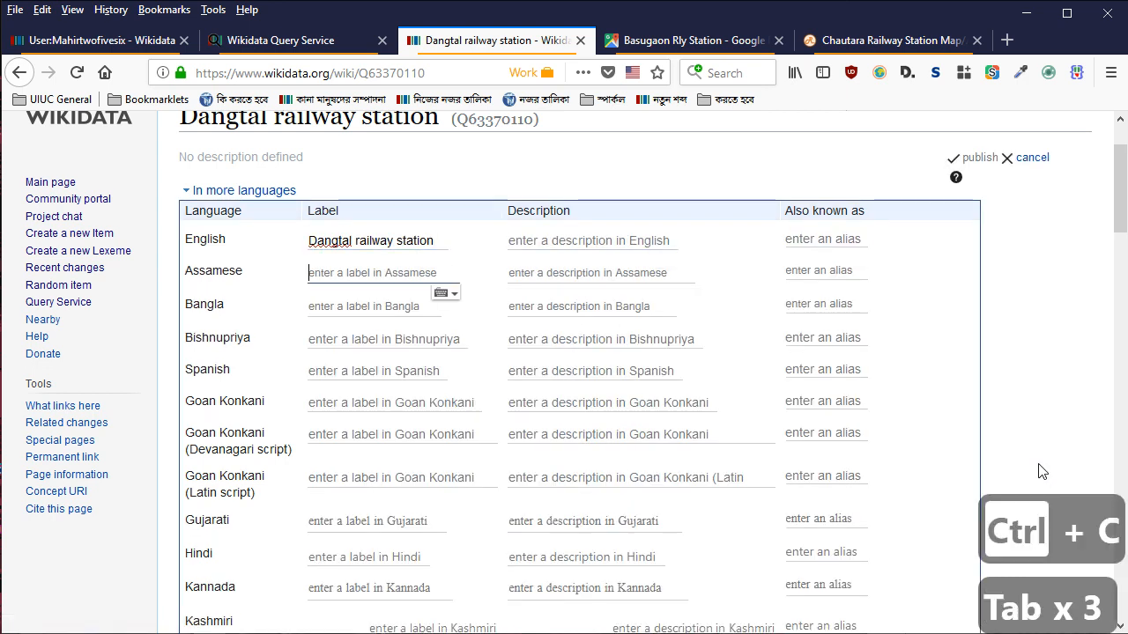
key(ctrl+v)
key(Home)
key(Left)
text(D)
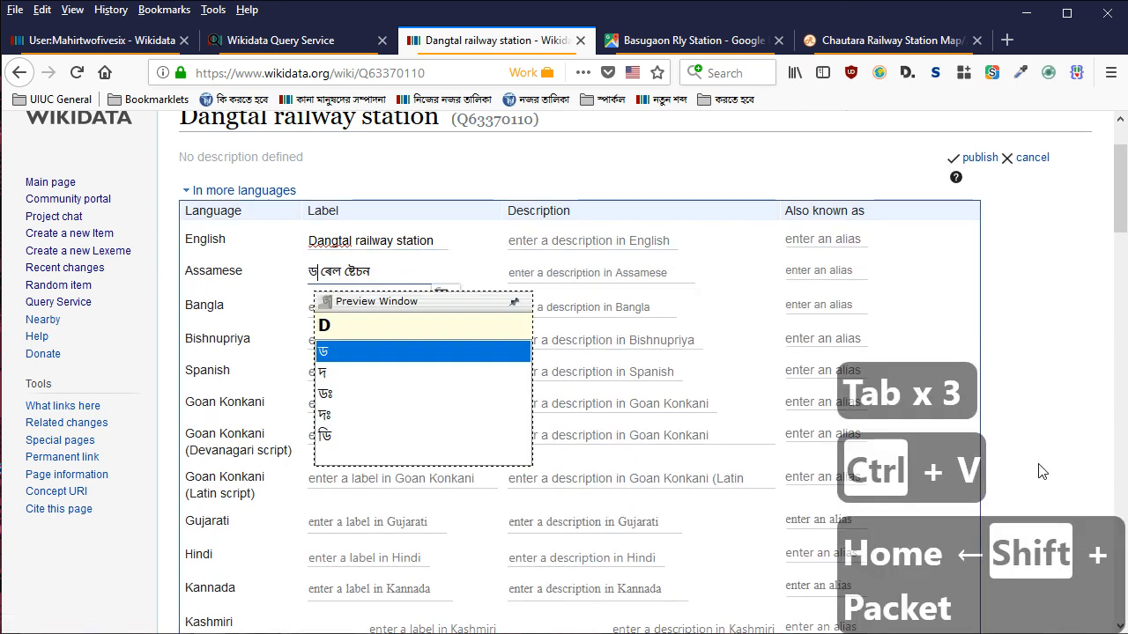
text(angtol )
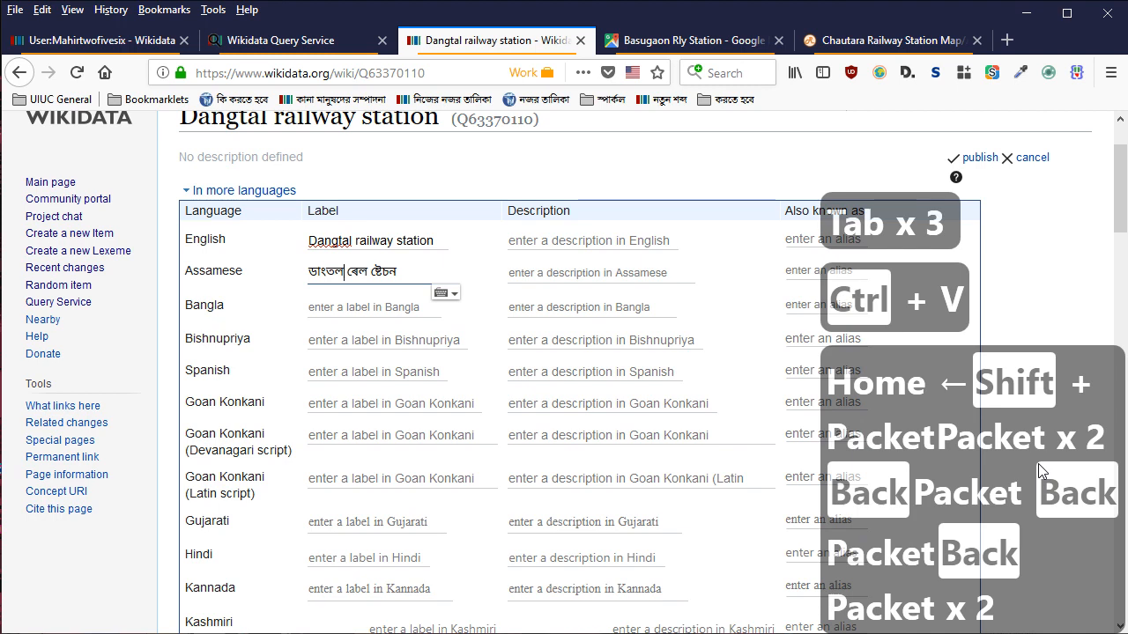
text(d)
key(BackSpace)
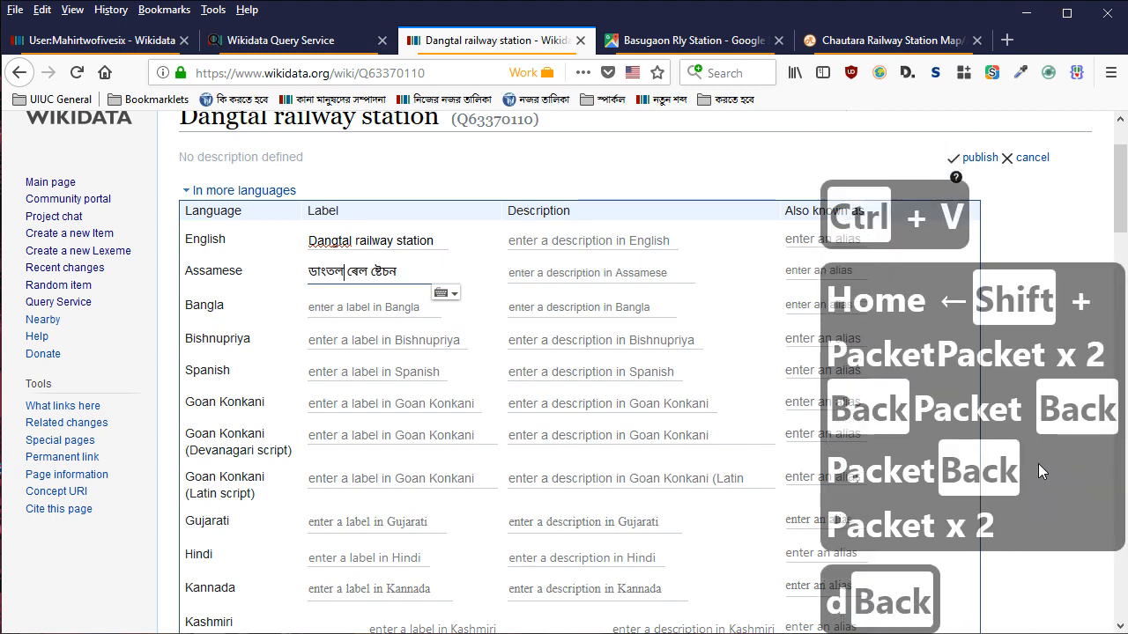
Switch to Google Maps, close the Basugaon photos and follow the railway line to Dangtal station
click(694, 35)
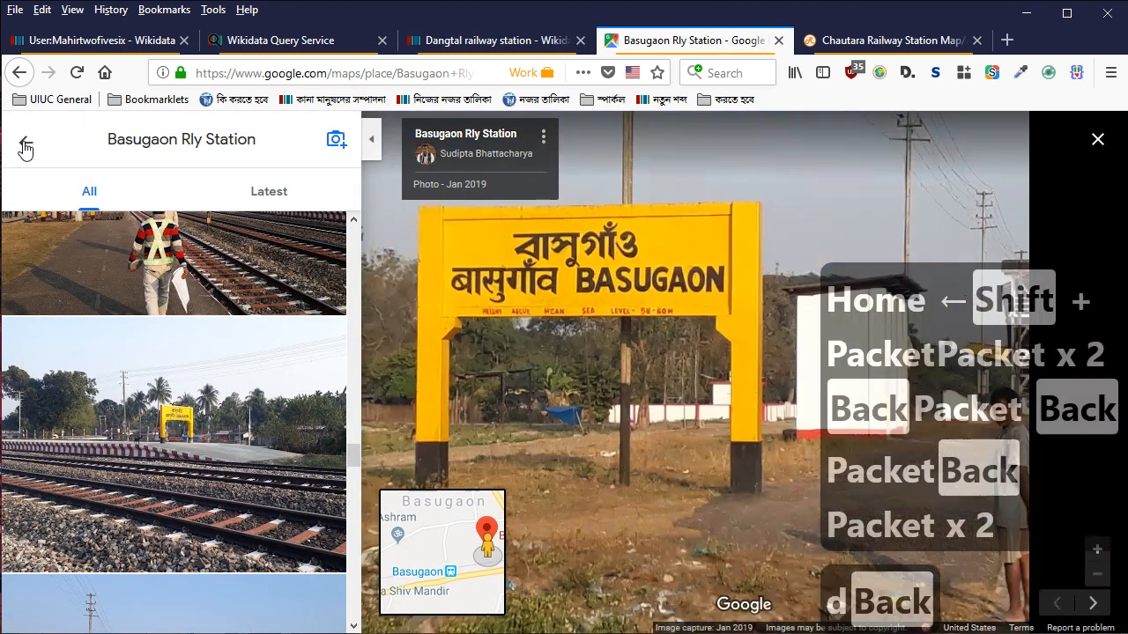
click(19, 142)
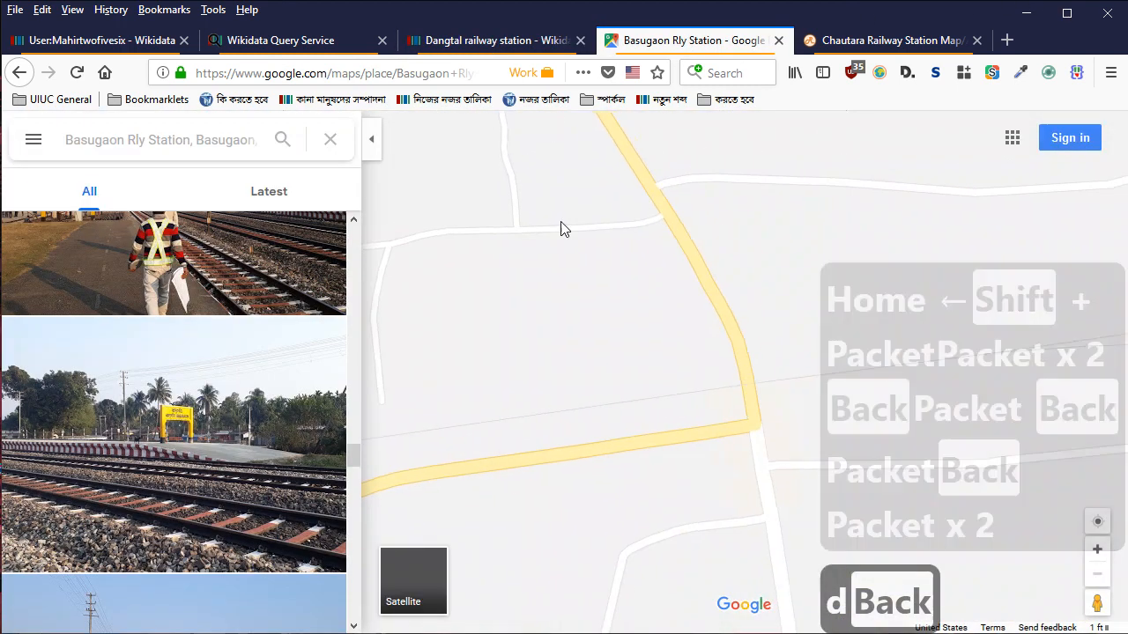
drag(949, 347, 431, 378)
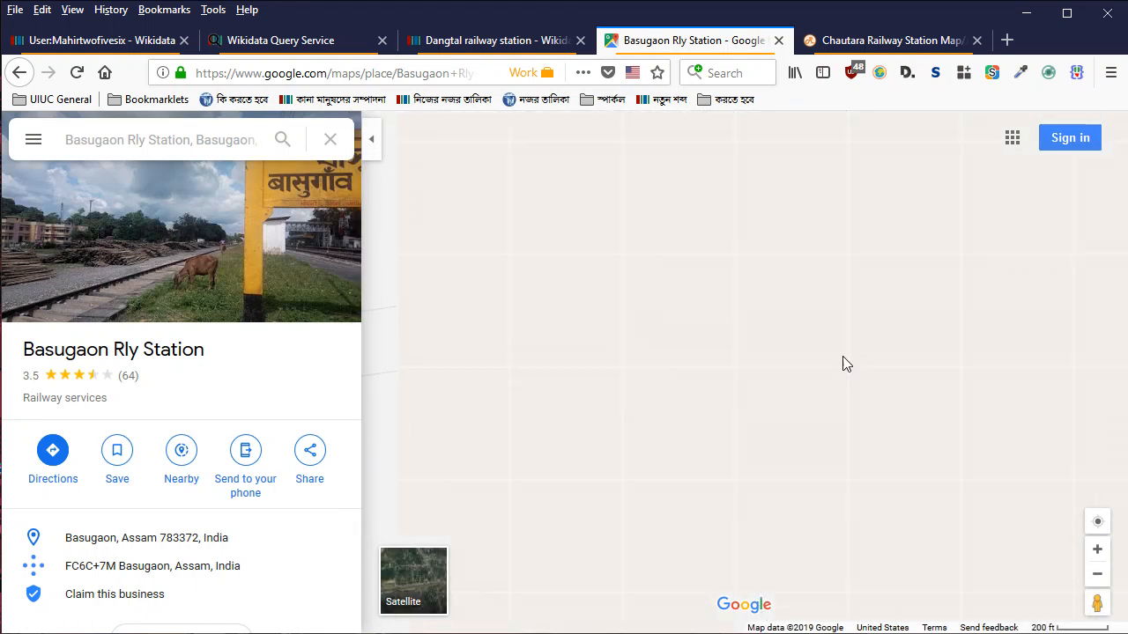
drag(858, 329, 395, 459)
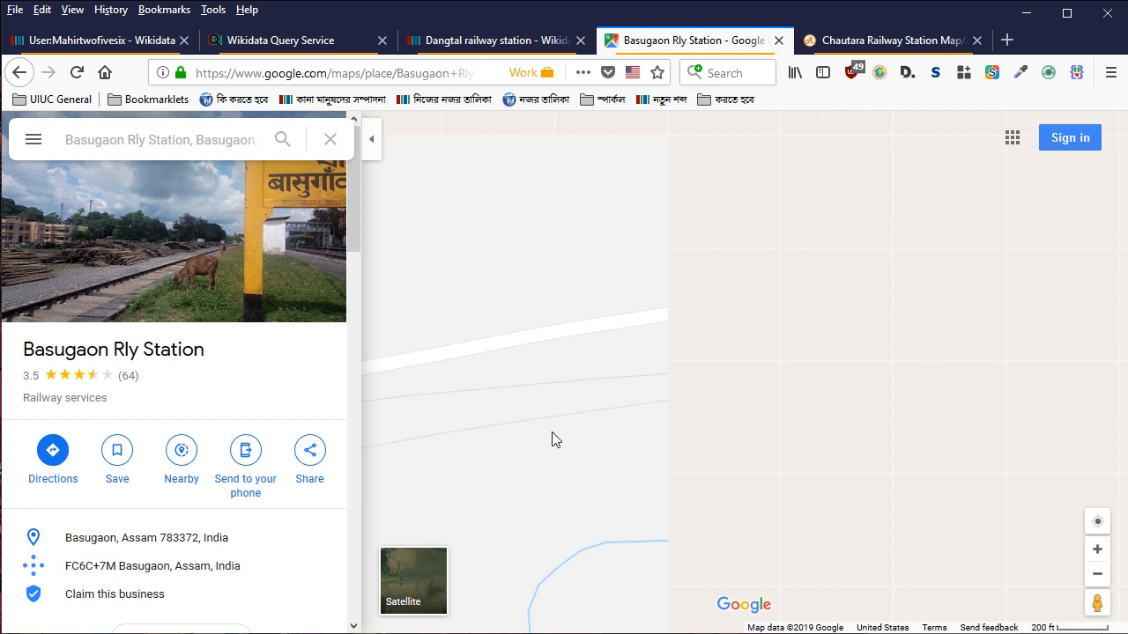
drag(806, 335, 310, 403)
drag(747, 385, 671, 385)
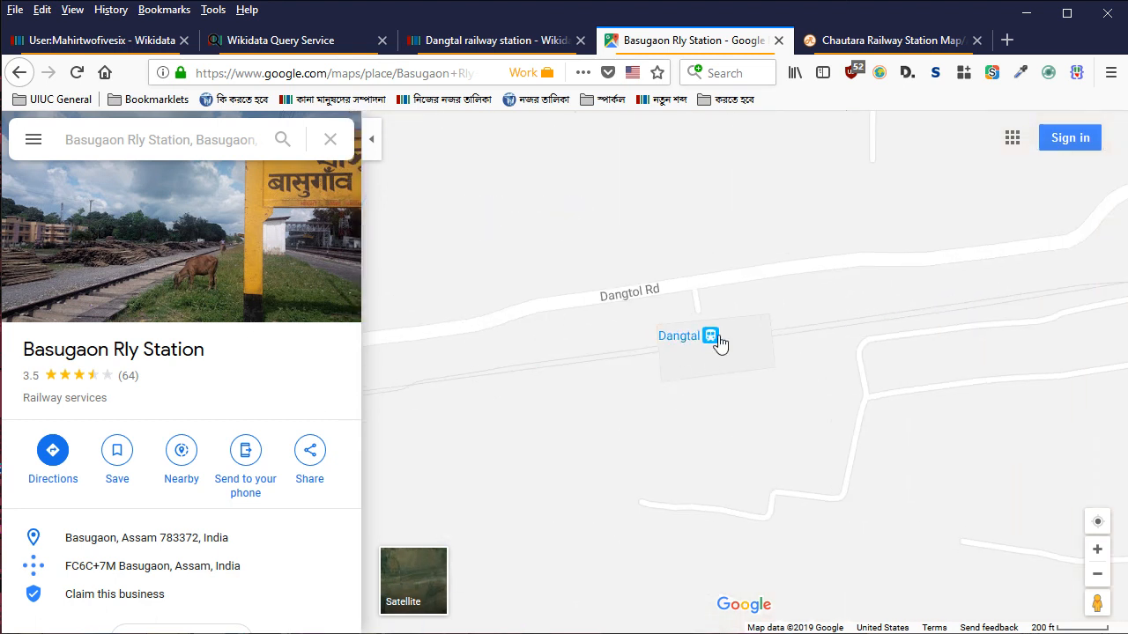
Open Dangtal station's photos and examine a platform sign for the spelling of its name in Assamese and Hindi
click(196, 237)
scroll(202, 427, down, 5)
scroll(202, 403, down, 3)
scroll(158, 379, up, 4)
click(115, 358)
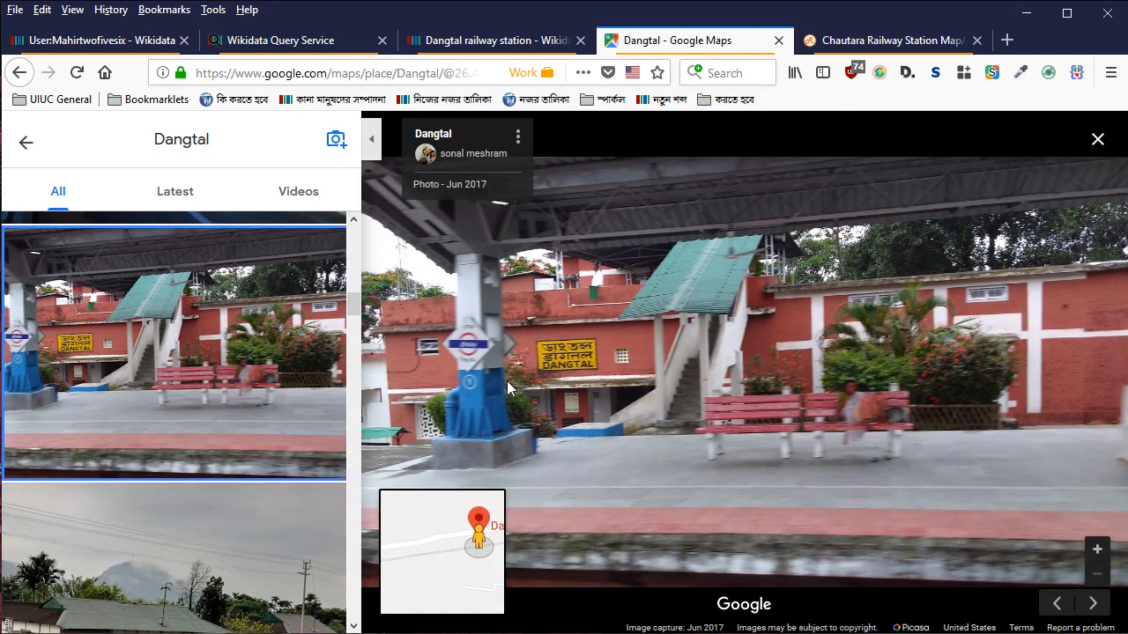
scroll(190, 377, down, 5)
scroll(191, 377, down, 5)
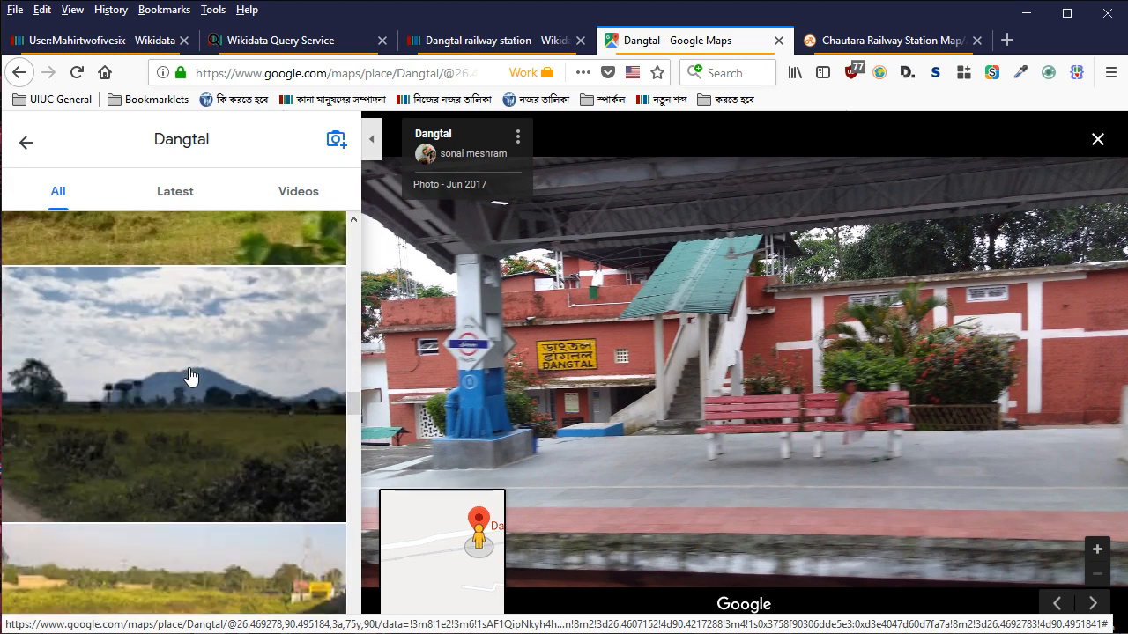
scroll(282, 383, down, 5)
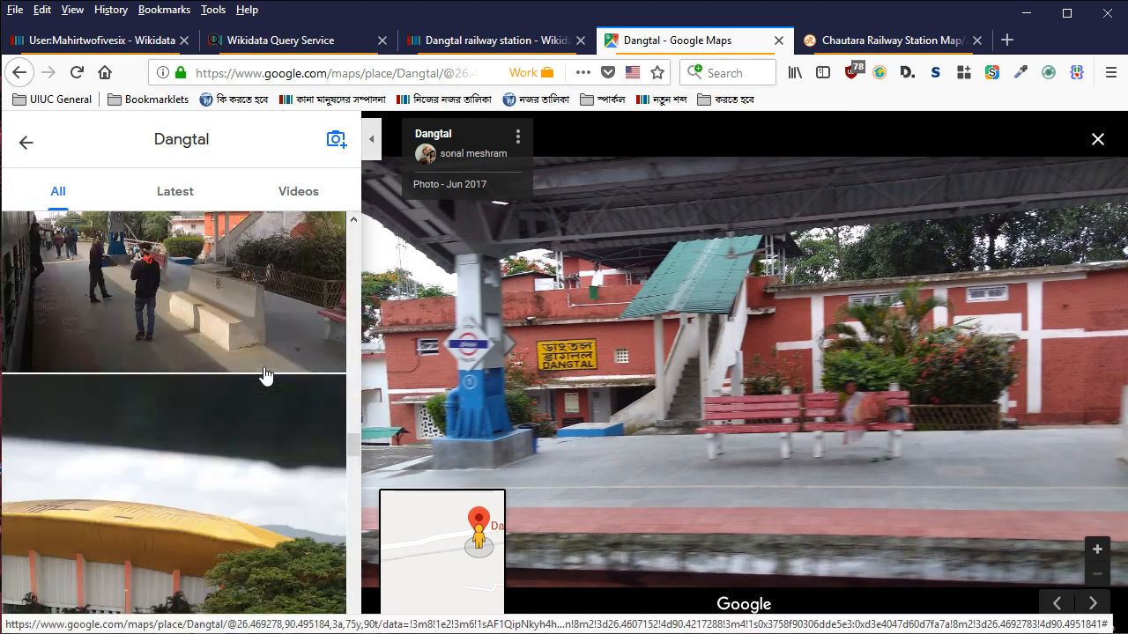
scroll(269, 381, up, 4)
scroll(264, 379, down, 1)
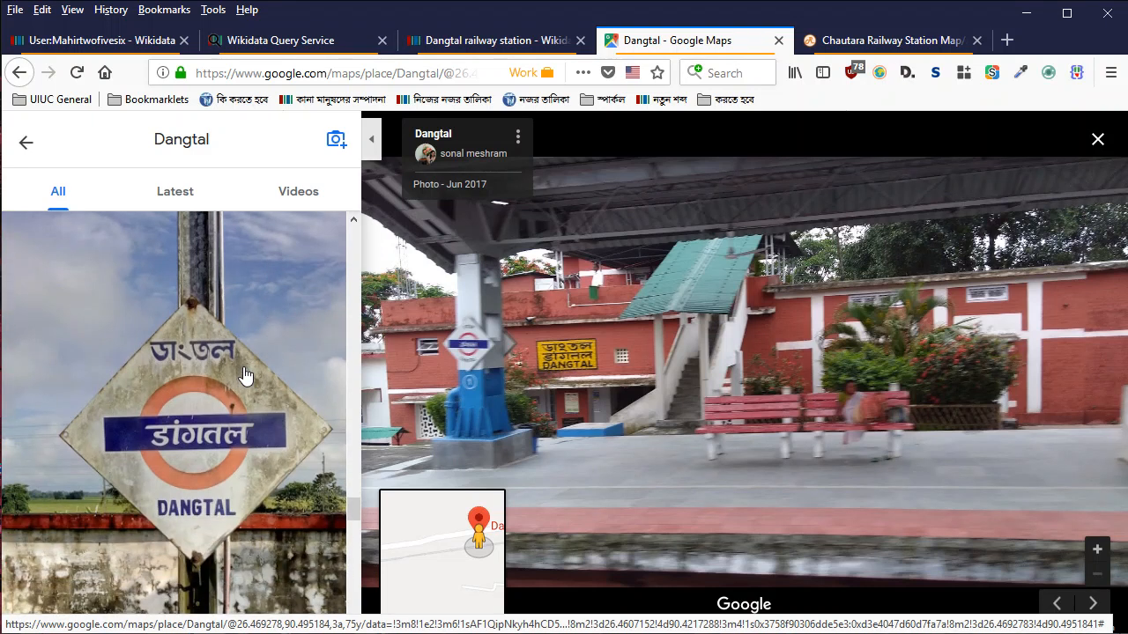
click(246, 375)
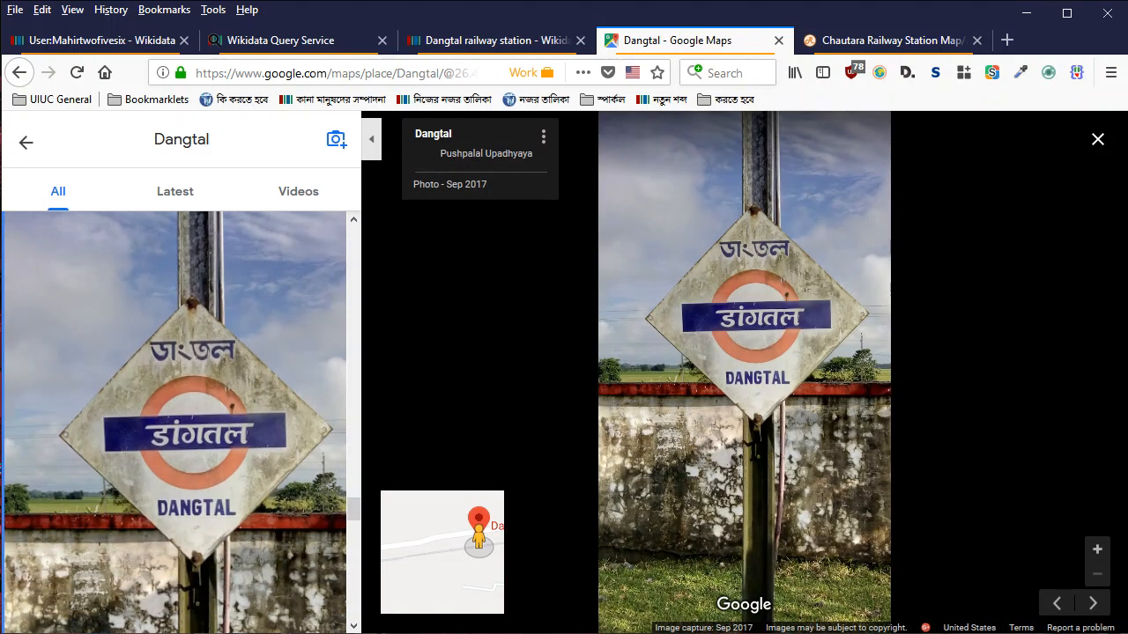
Return to the Dangtal item on Wikidata and enter the Bangla label ডাংতল রেলওয়ে স্টেশন
click(511, 40)
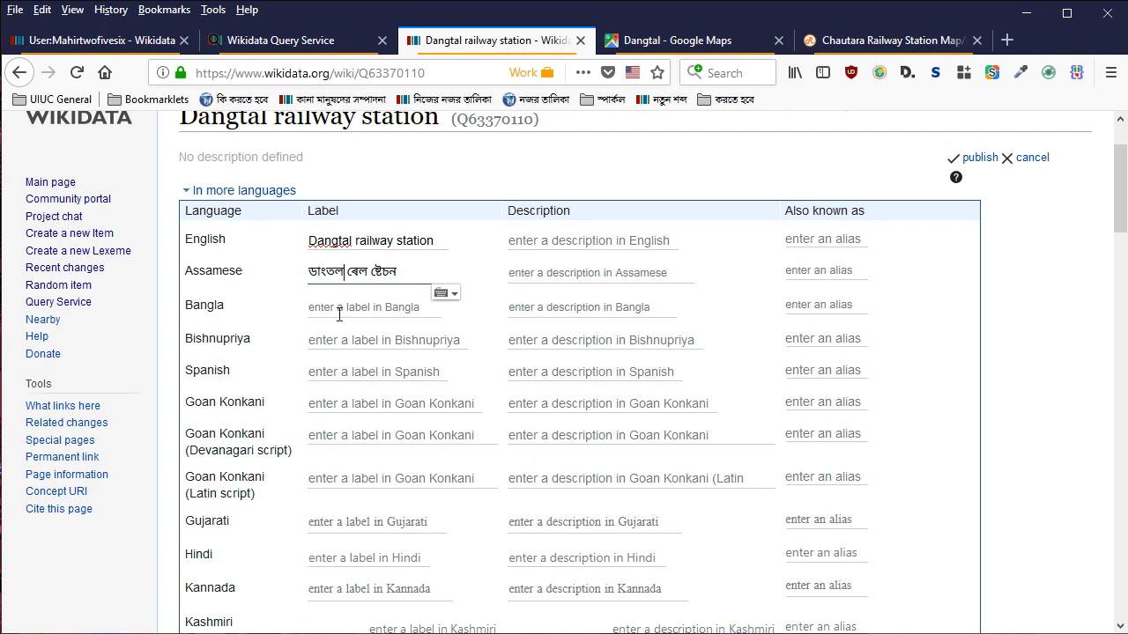
text(ডাংতল এ)
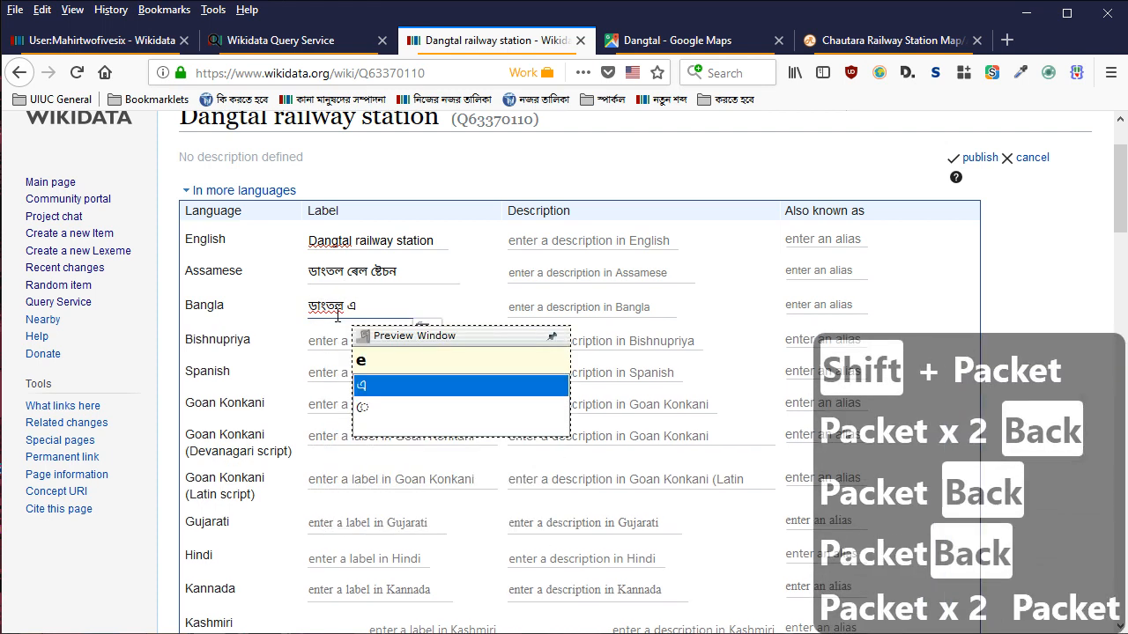
key(BackSpace)
text(রেলওয়ে স্টেশন)
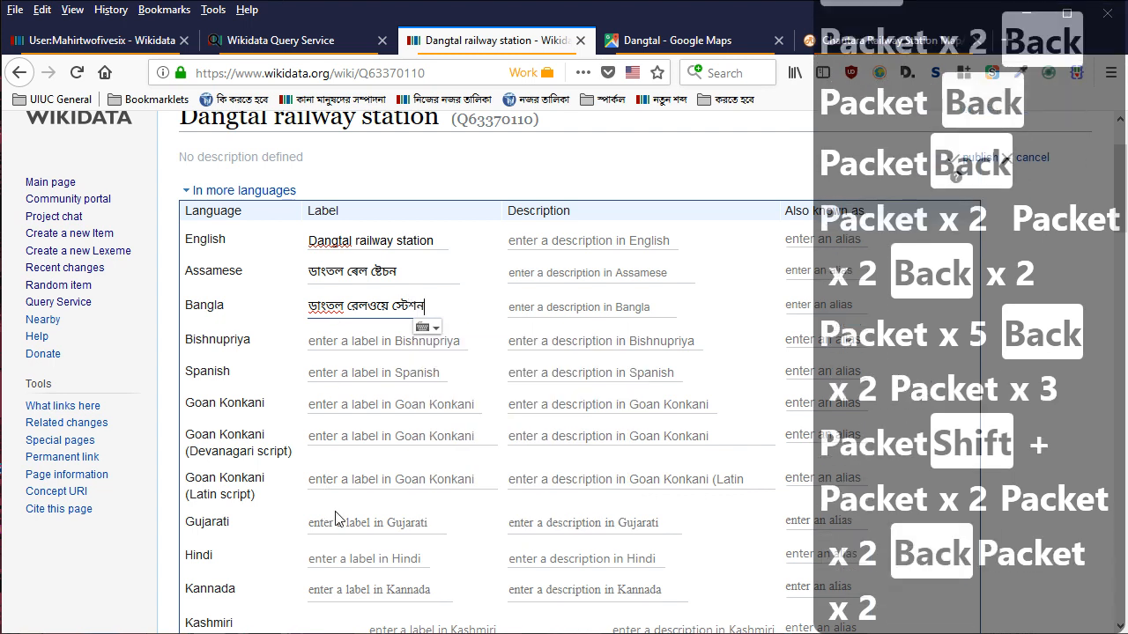
Turn on Hindi transliteration input and enter the station name डांगतल in the Hindi label
key(ctrl+m)
text(da)
key(BackSpace)
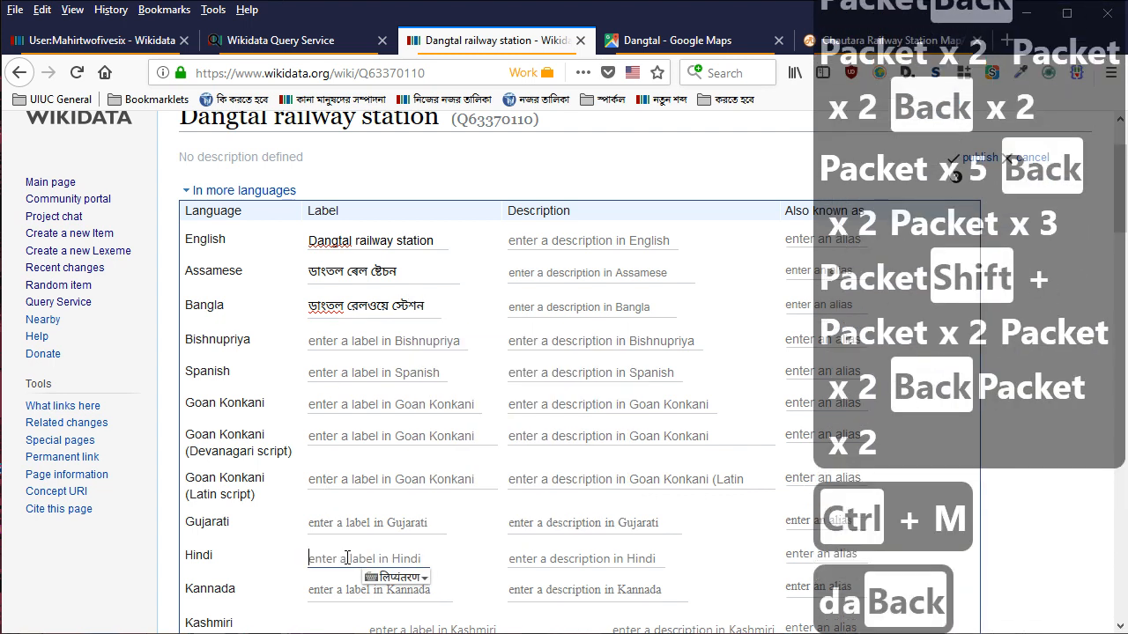
text(DaM)
key(BackSpace)
key(BackSpace)
text(d)
key(BackSpace)
key(BackSpace)
key(BackSpace)
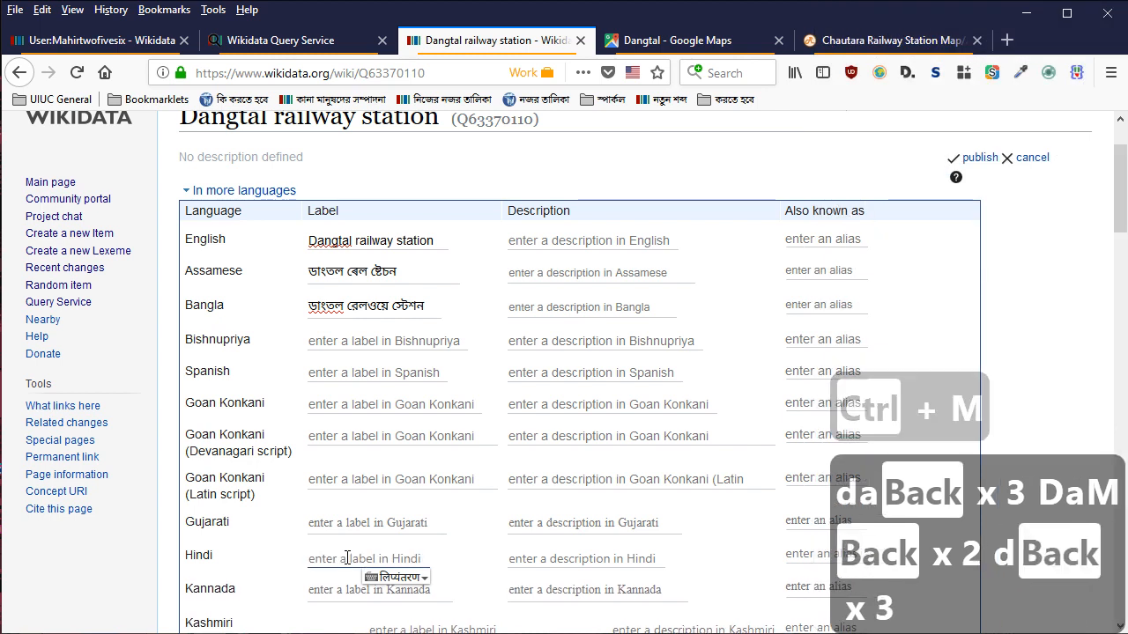
text(D)
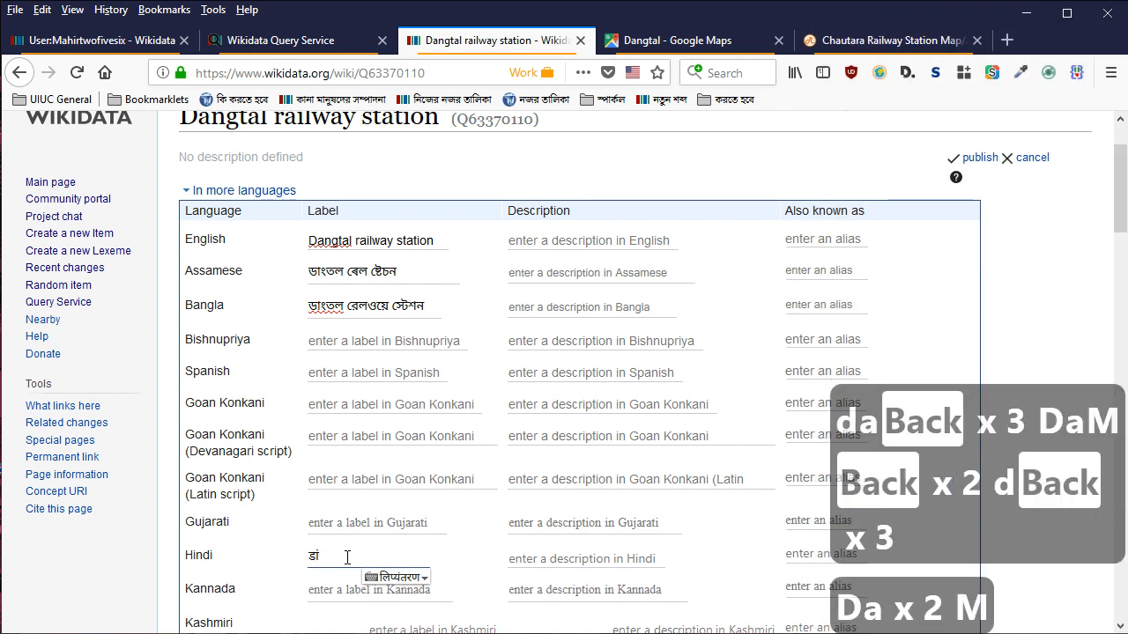
text(aaMgatala)
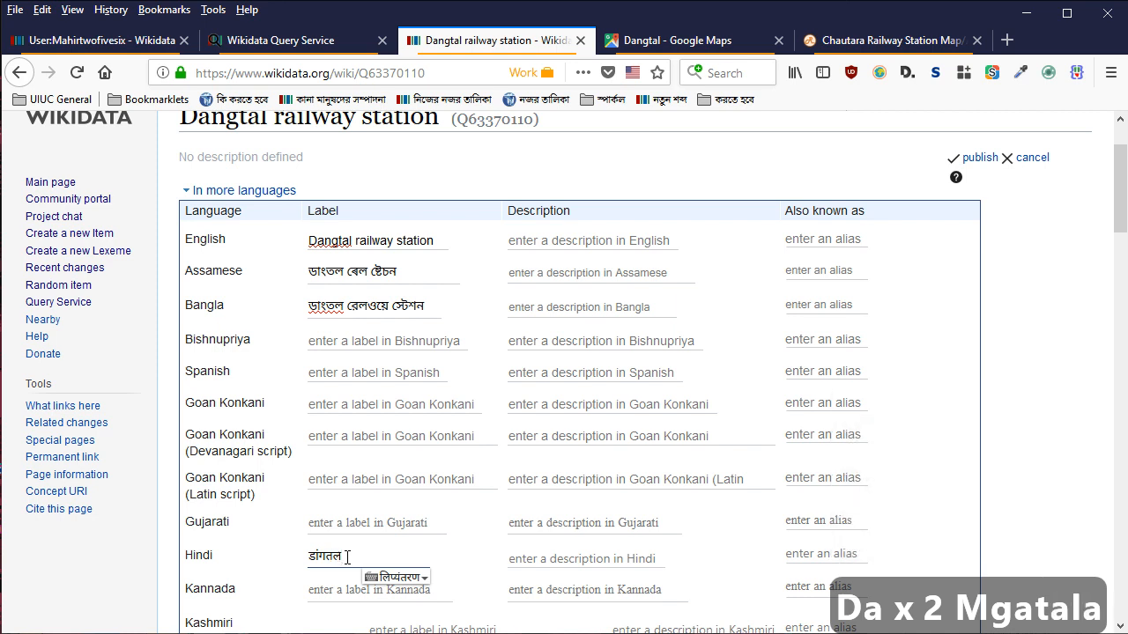
Complete the Hindi label as डांगतल रेलवे स्टेशन, turn off transliteration and publish the labels
text(r)
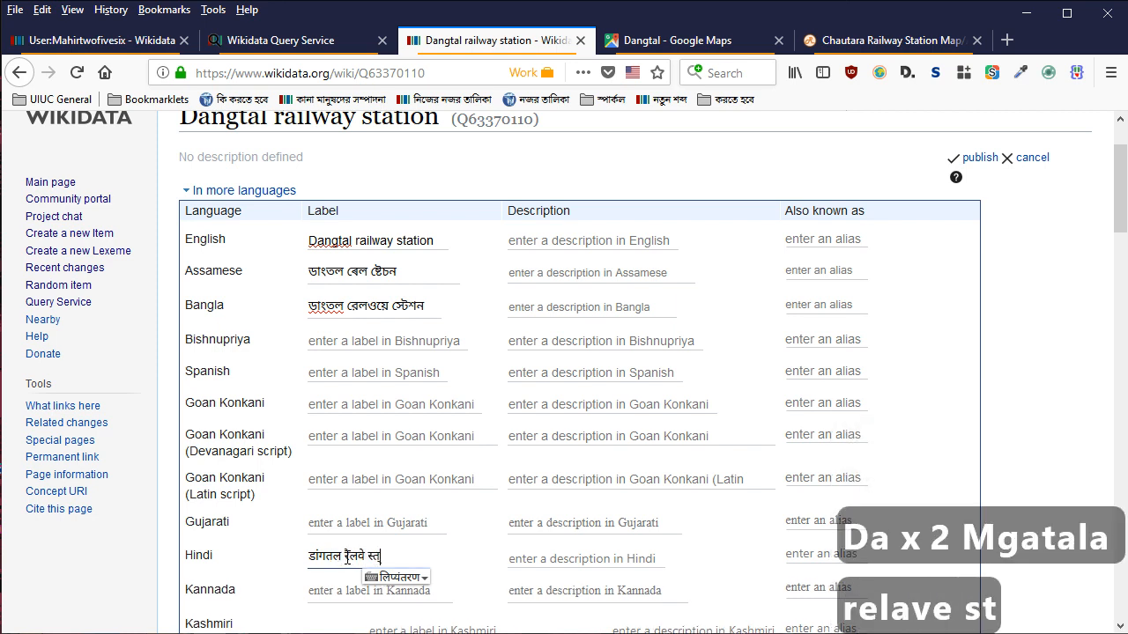
key(BackSpace)
key(BackSpace)
key(BackSpace)
key(BackSpace)
text(sT)
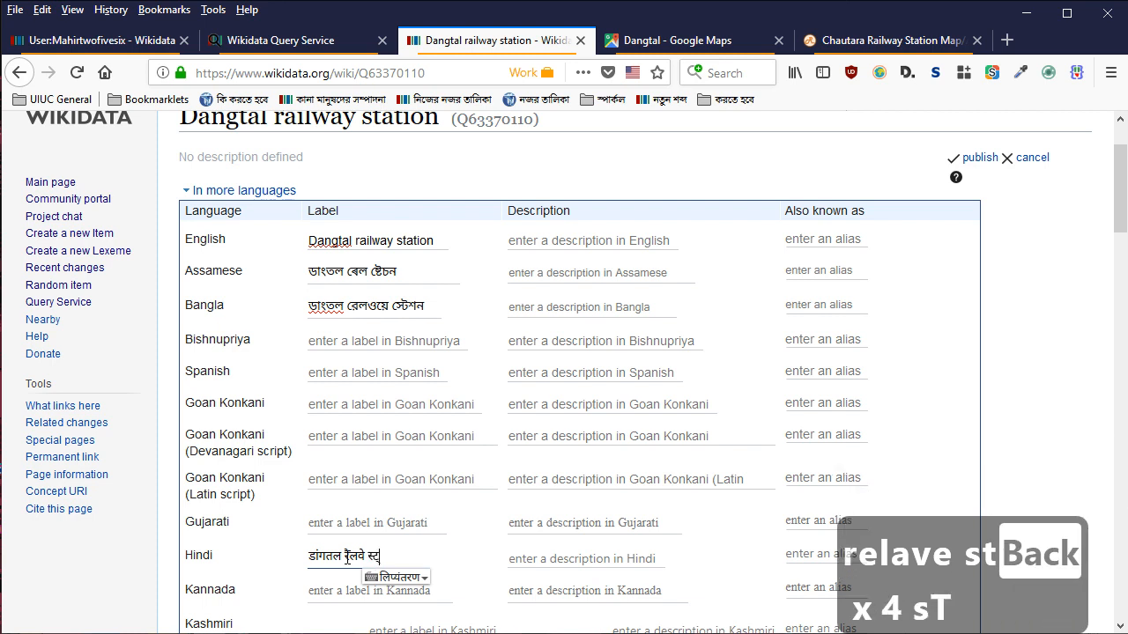
text(e)
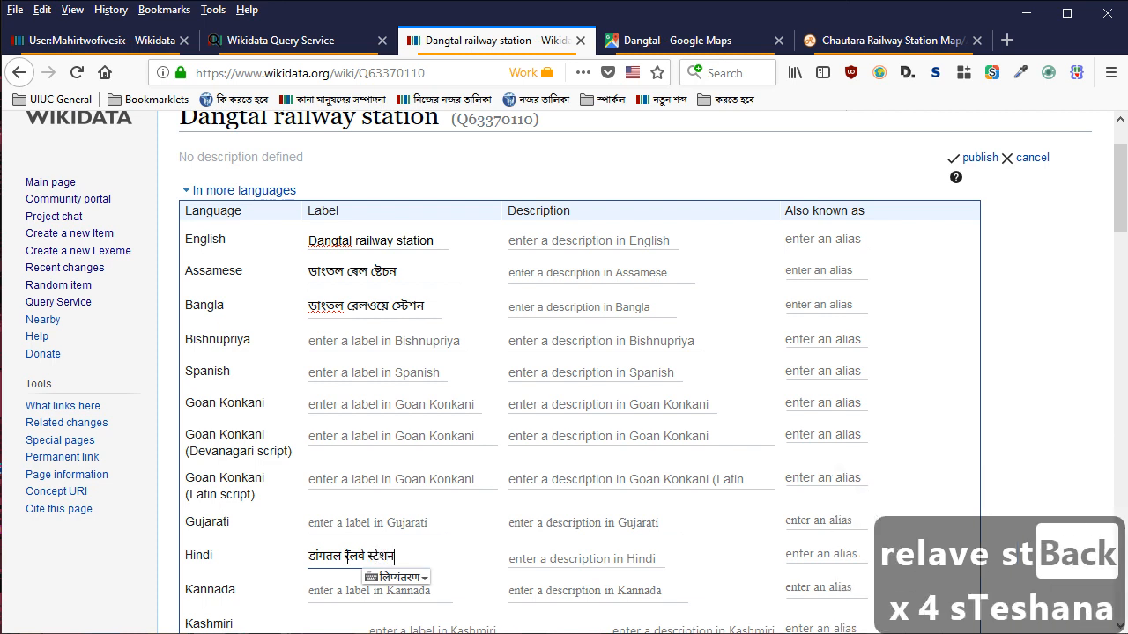
key(ctrl+m)
key(Return)
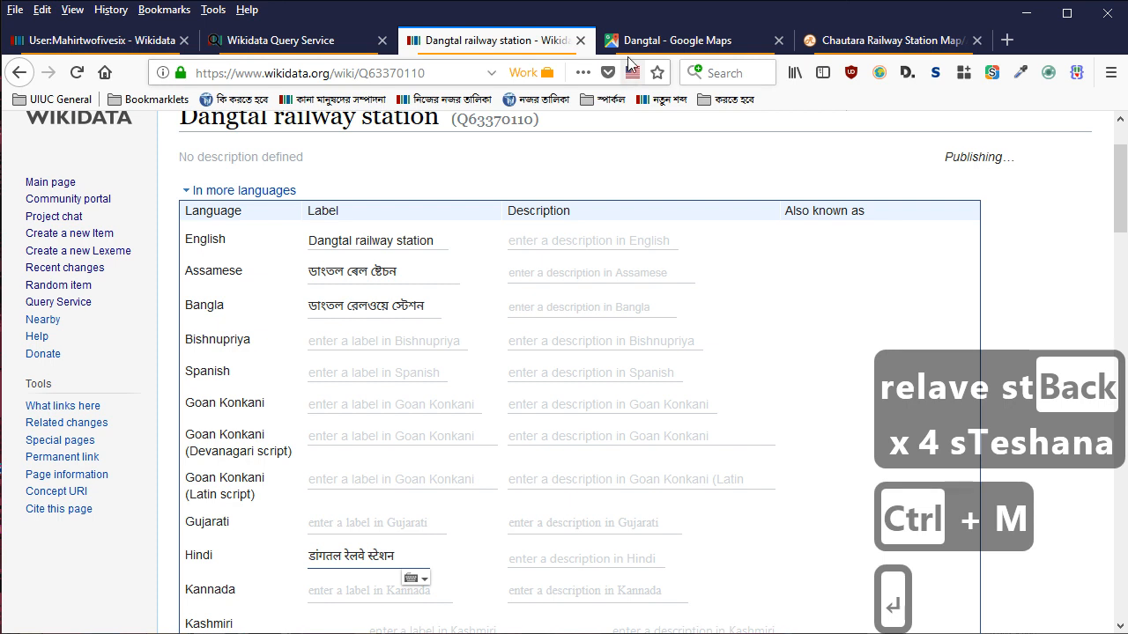
Start a new statement on the Dangtal item using the property located in the administrative territorial entity
click(652, 41)
click(493, 41)
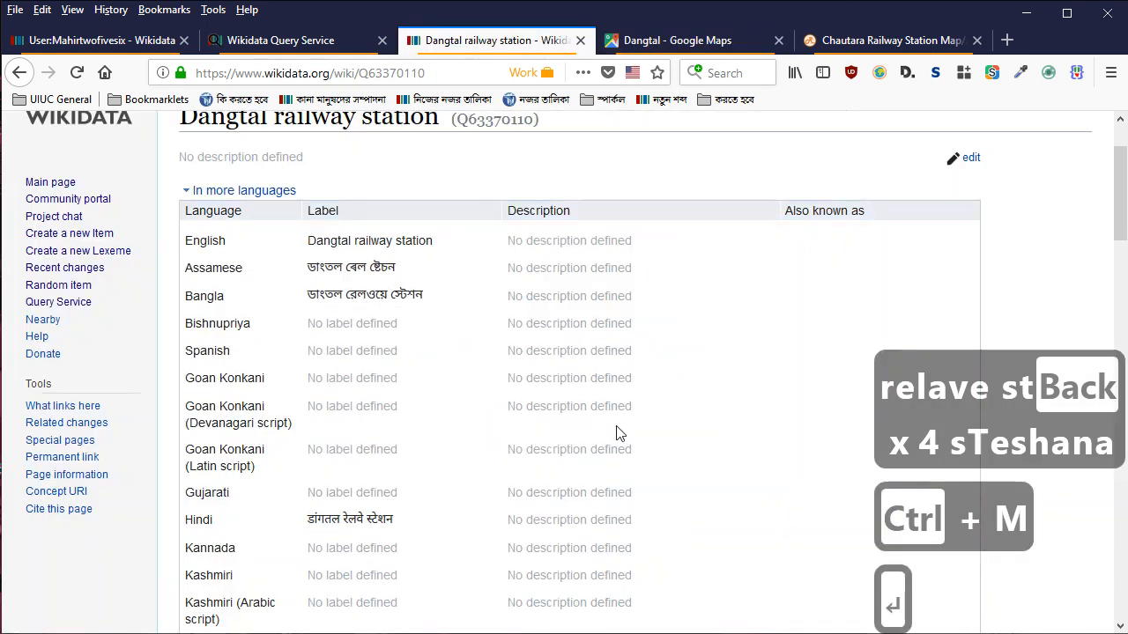
scroll(371, 501, down, 15)
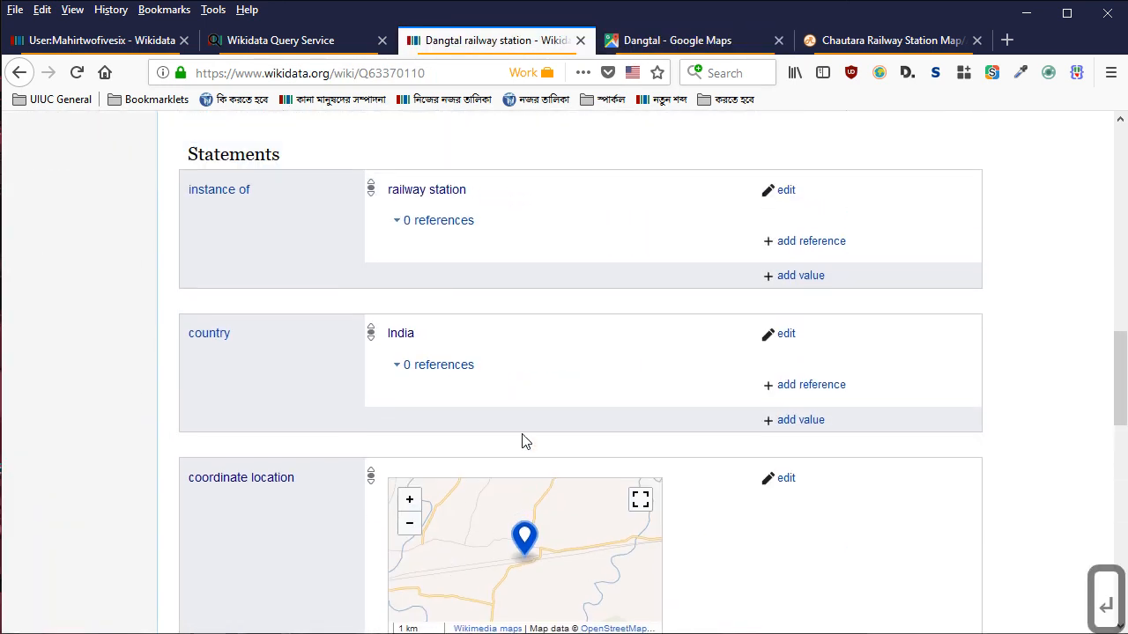
scroll(453, 287, down, 5)
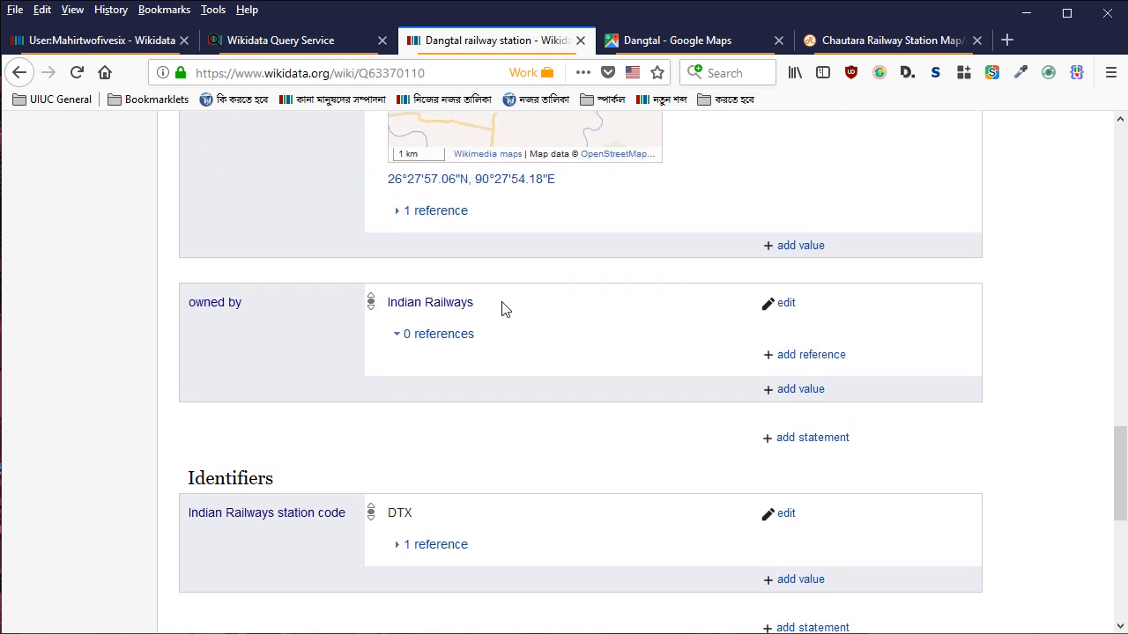
click(783, 339)
key(Down)
key(Return)
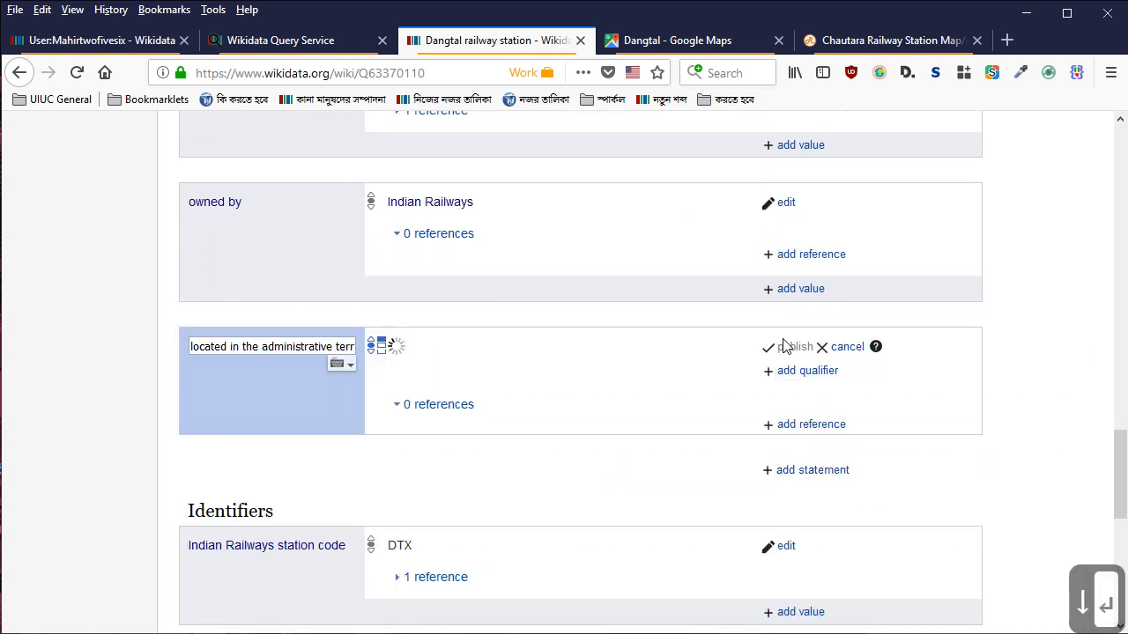
Switch to Google Maps, leave Dangtal station's photo viewer and view the station's surroundings on the map
click(681, 44)
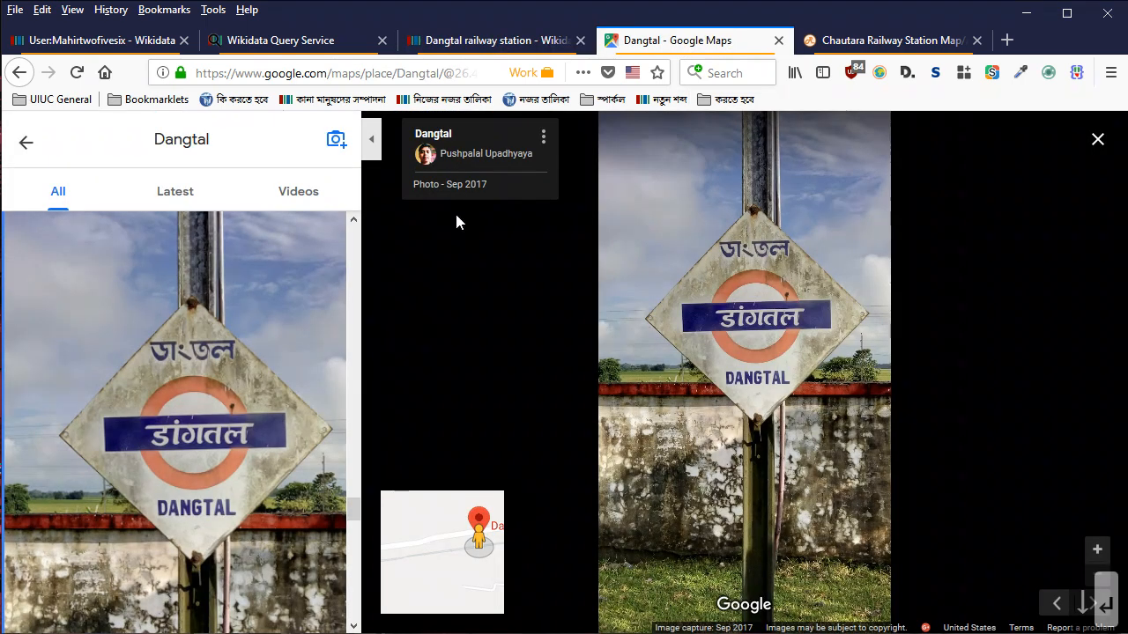
click(25, 152)
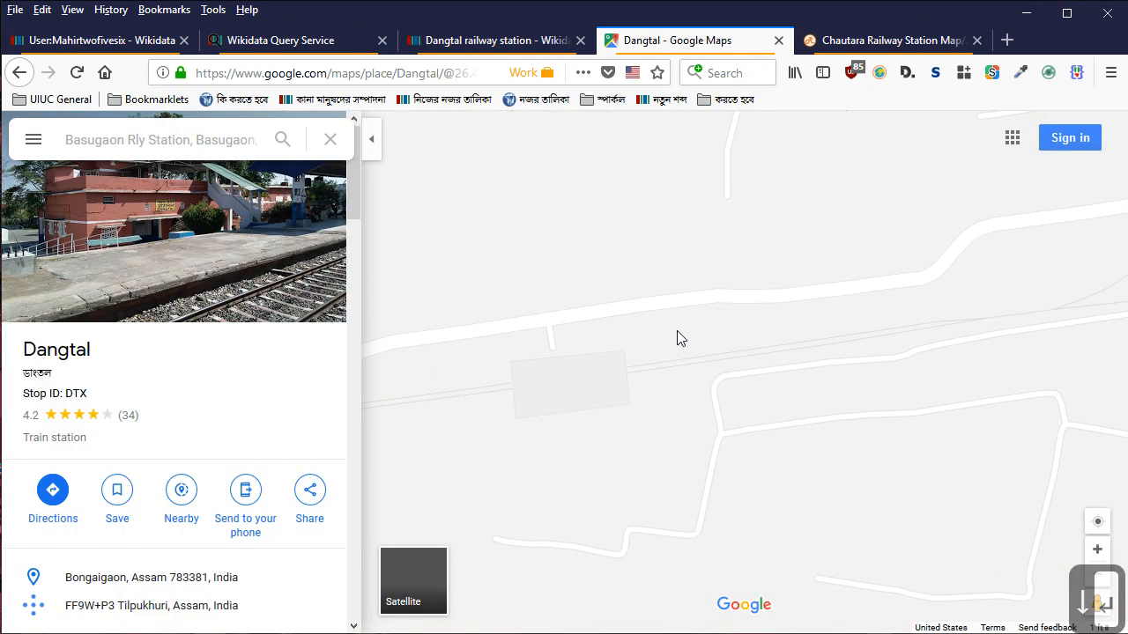
scroll(658, 273, down, 4)
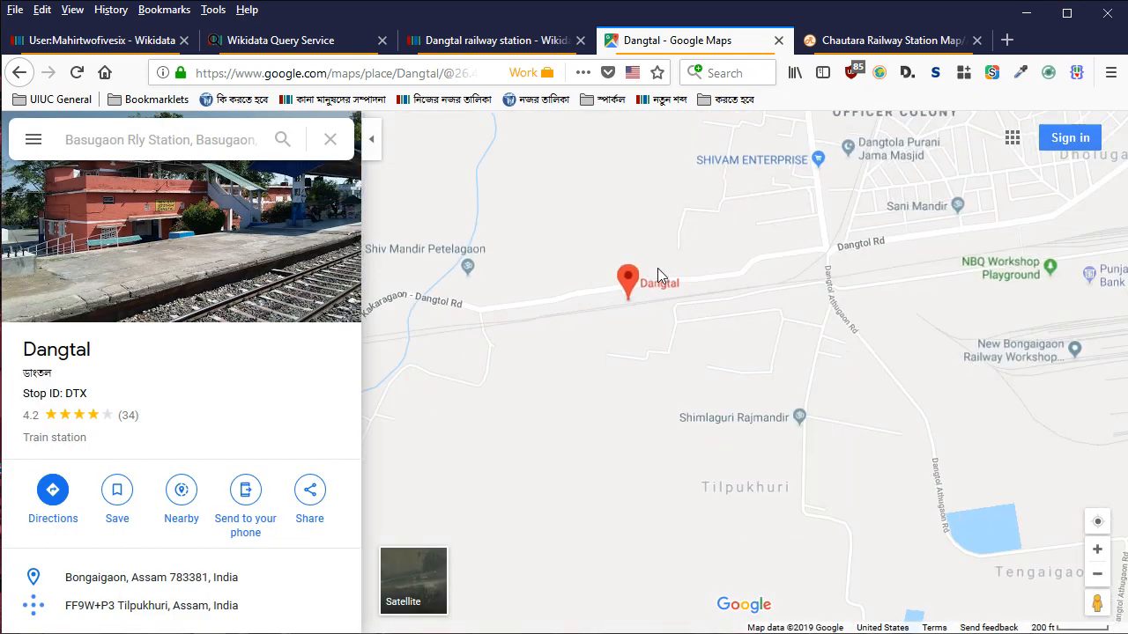
Search the map for "bongaigaon dis" and open the suggestion Bongaigaon, District de Bongaigaon
click(188, 138)
key(ctrl+a)
text(bon)
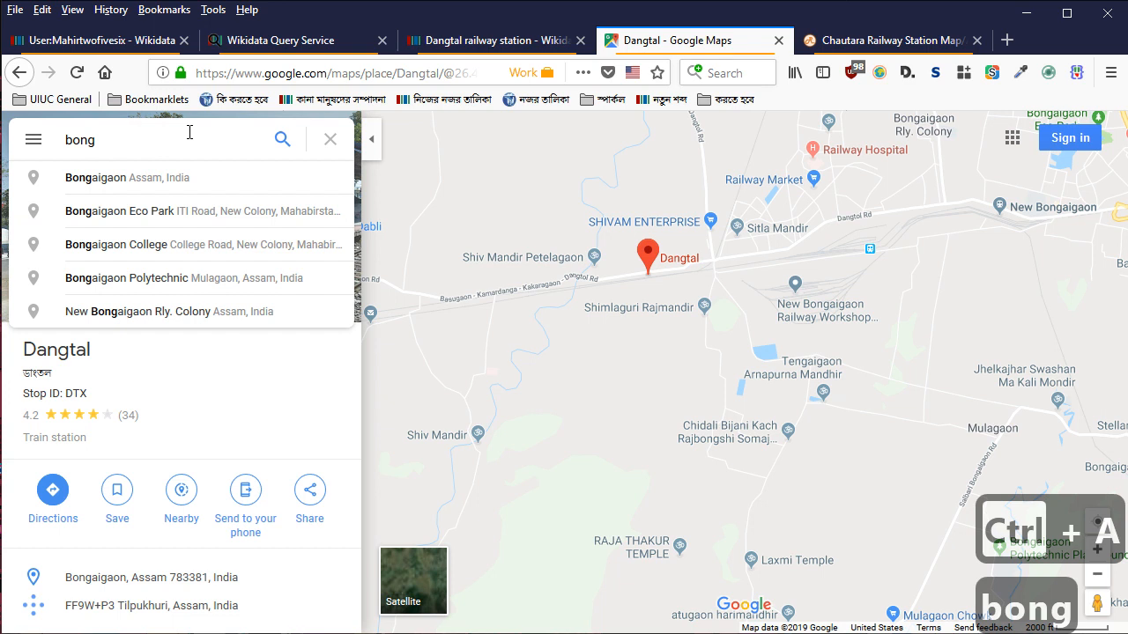
text(gaigaon dis)
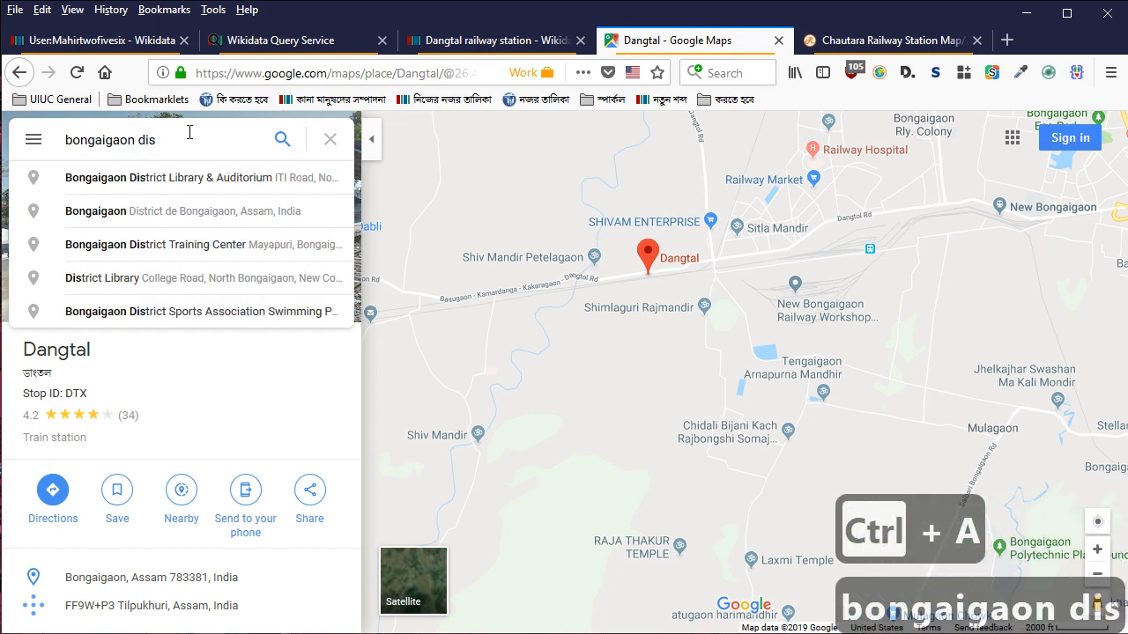
key(Down)
key(Down)
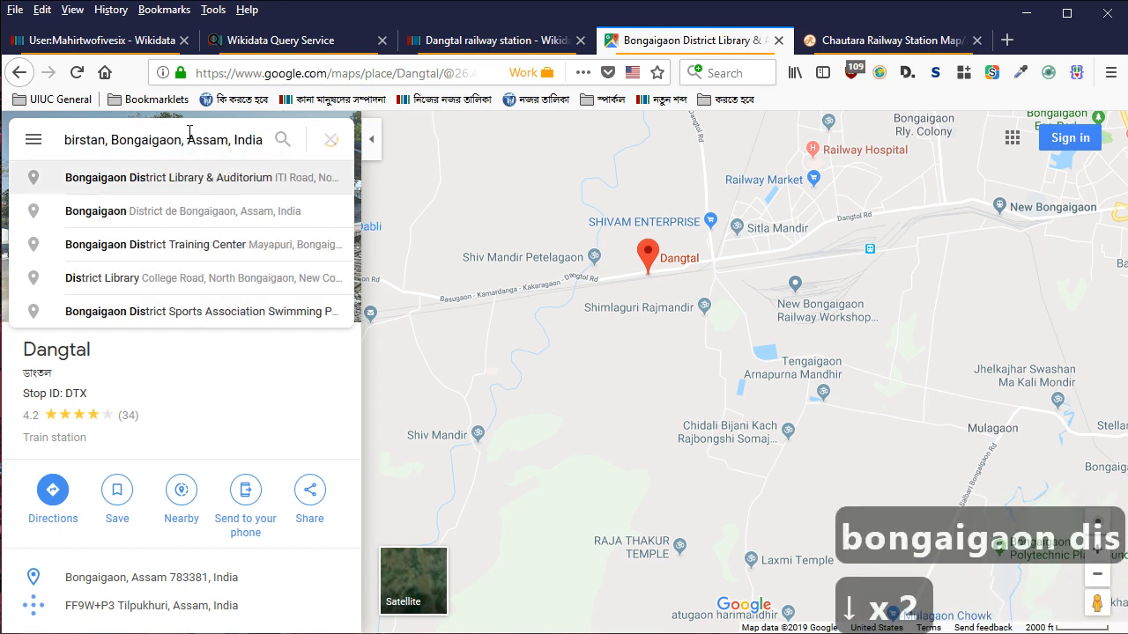
key(Return)
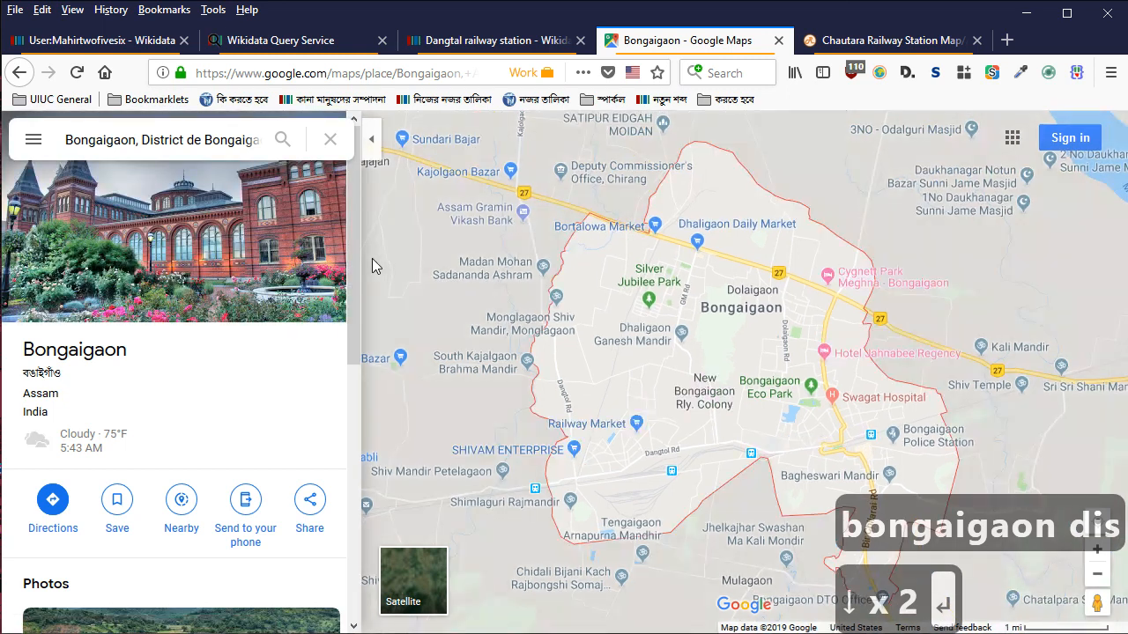
Search for "district de bong", open District de Bongaigaon and examine its boundary near Bongaigaon and Basugaon
double_click(162, 141)
drag(67, 138, 775, 160)
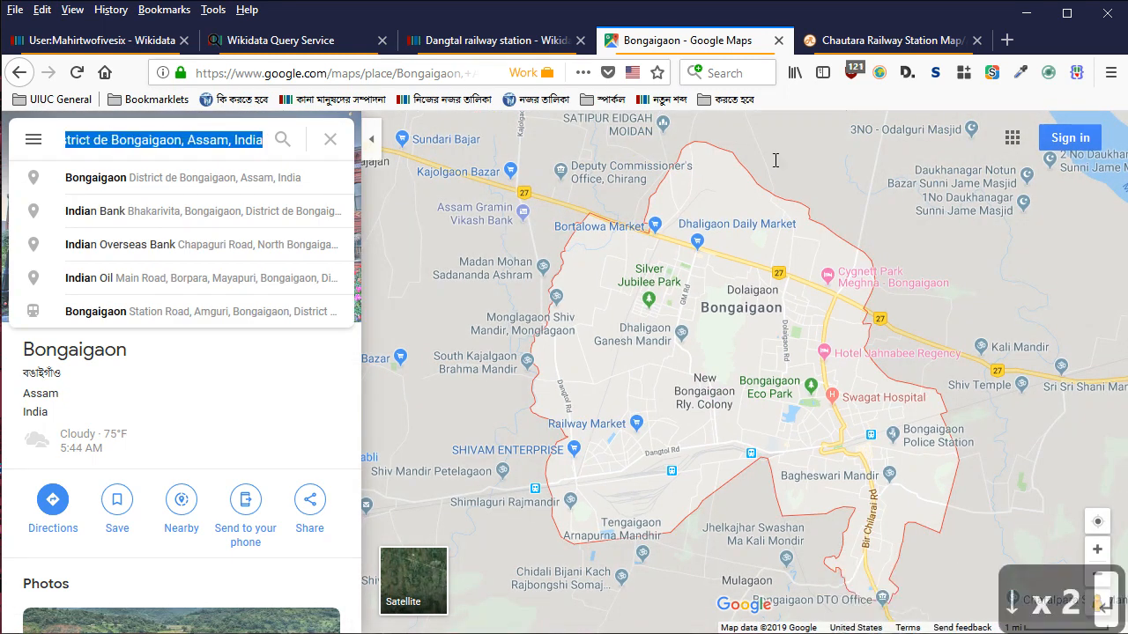
key(BackSpace)
text(di)
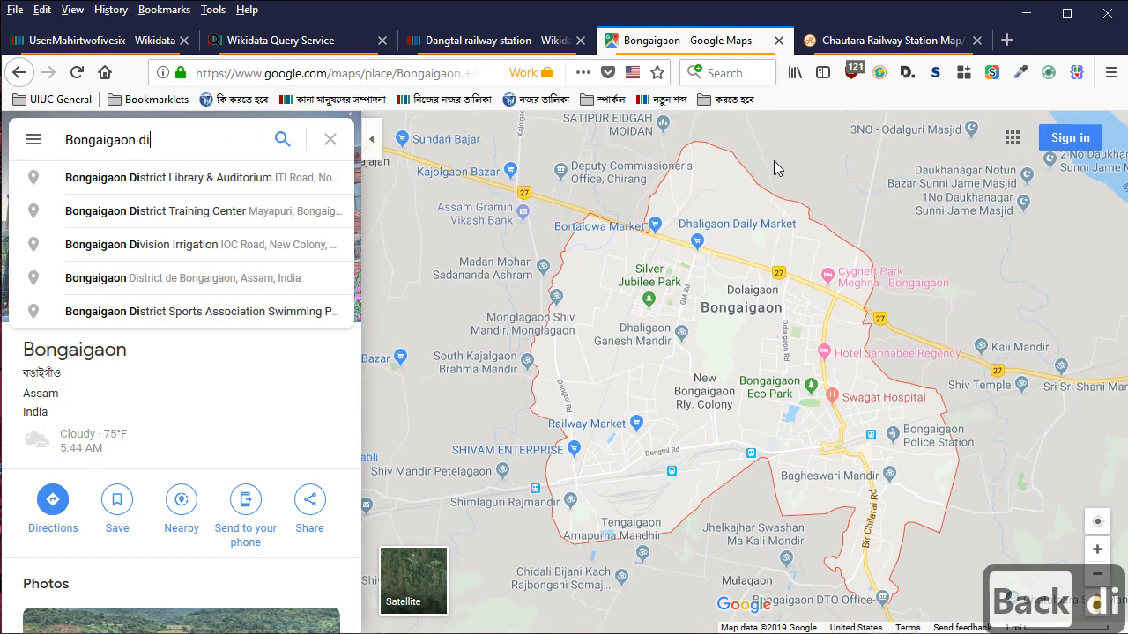
key(ctrl+a)
text(district de bong)
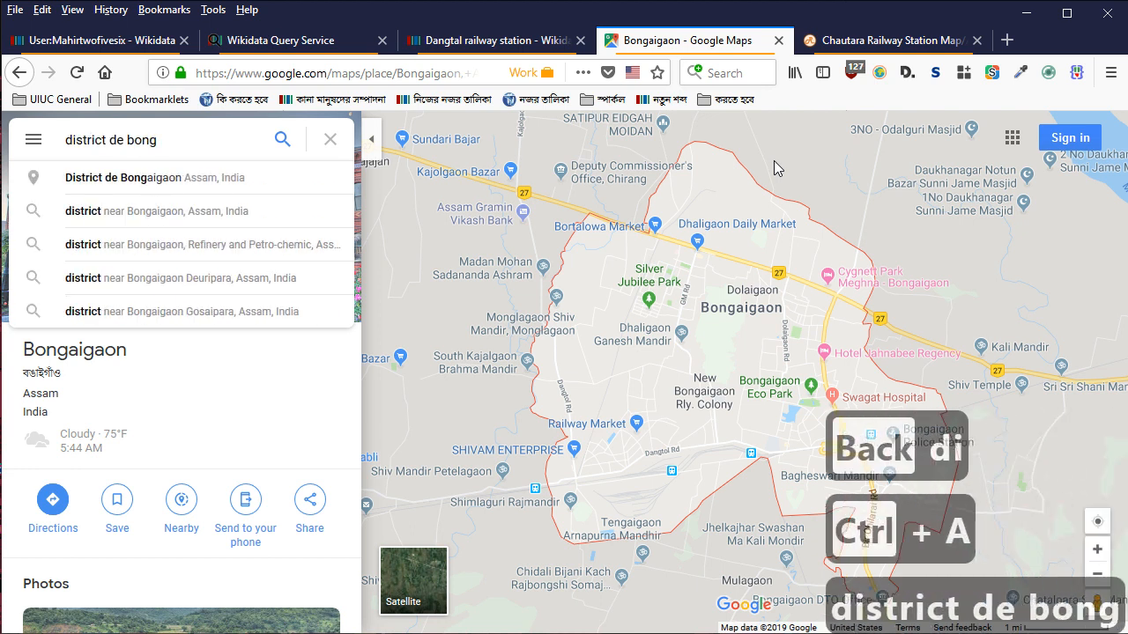
key(Down)
key(Return)
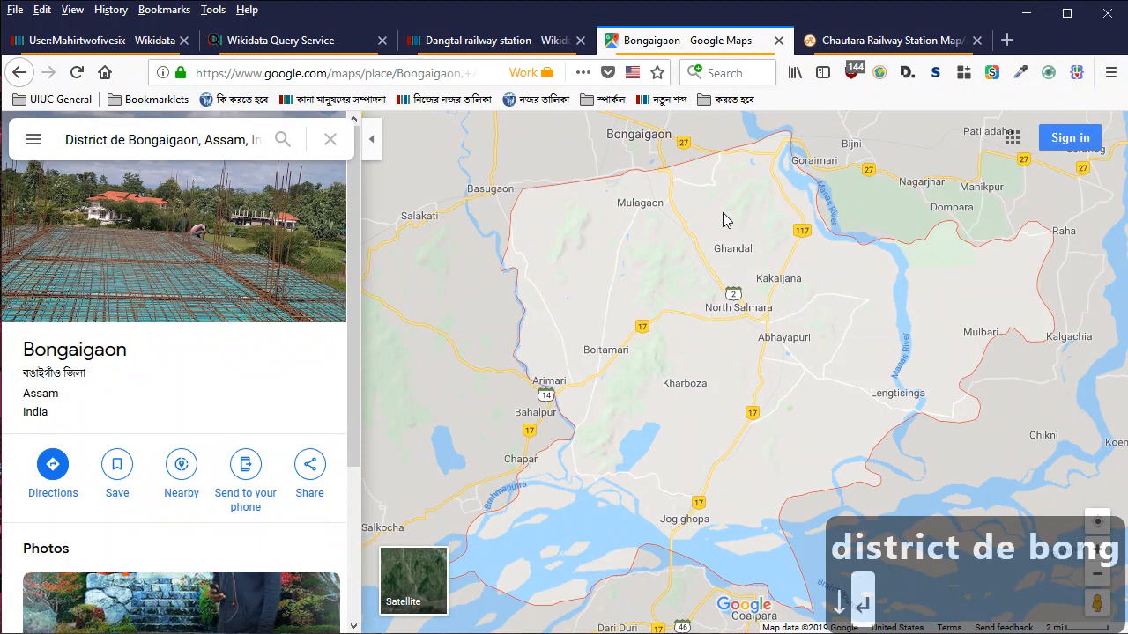
drag(629, 199, 718, 343)
scroll(639, 259, down, 3)
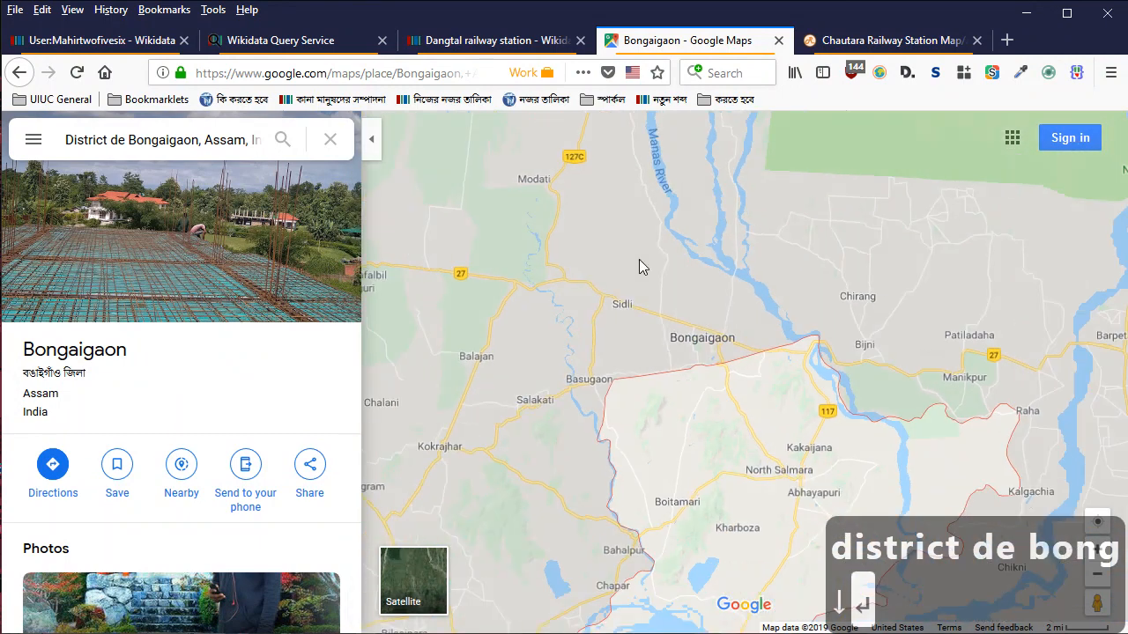
drag(698, 271, 715, 332)
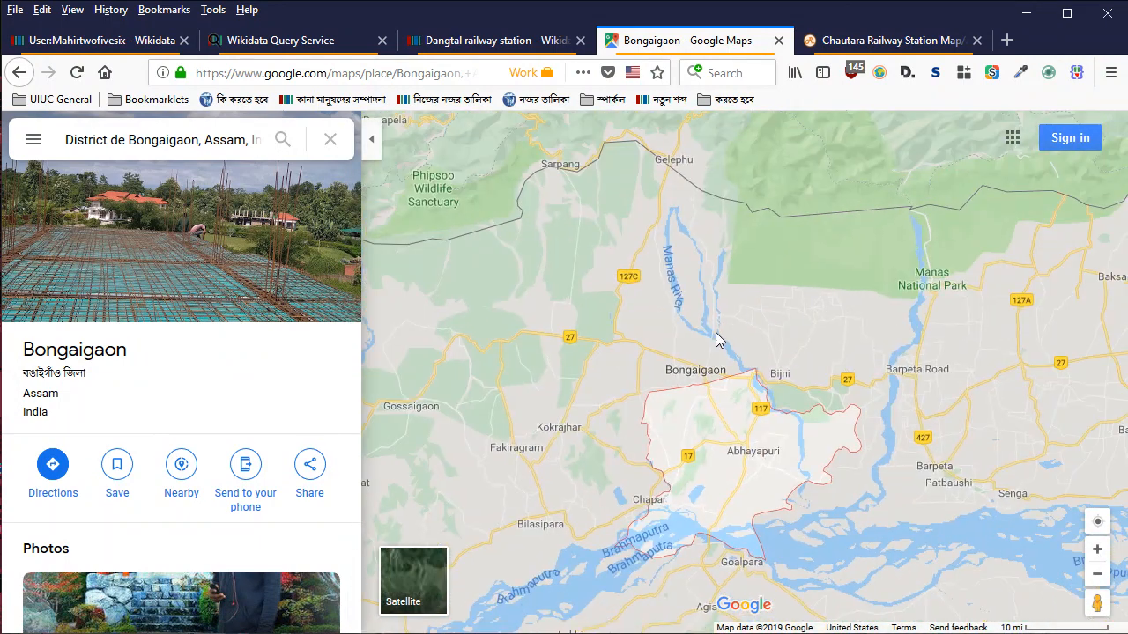
scroll(716, 332, up, 2)
scroll(716, 340, up, 2)
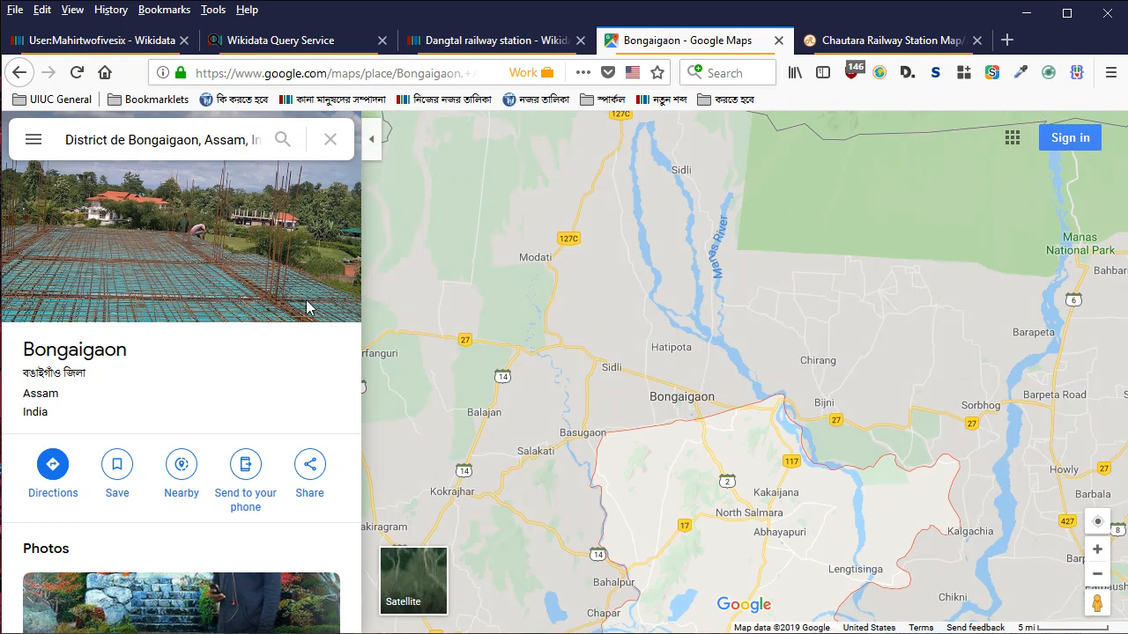
Search for "bangaigaon dis" and open the Bongaigaon district, Assam, India result
double_click(173, 141)
key(ctrl+a)
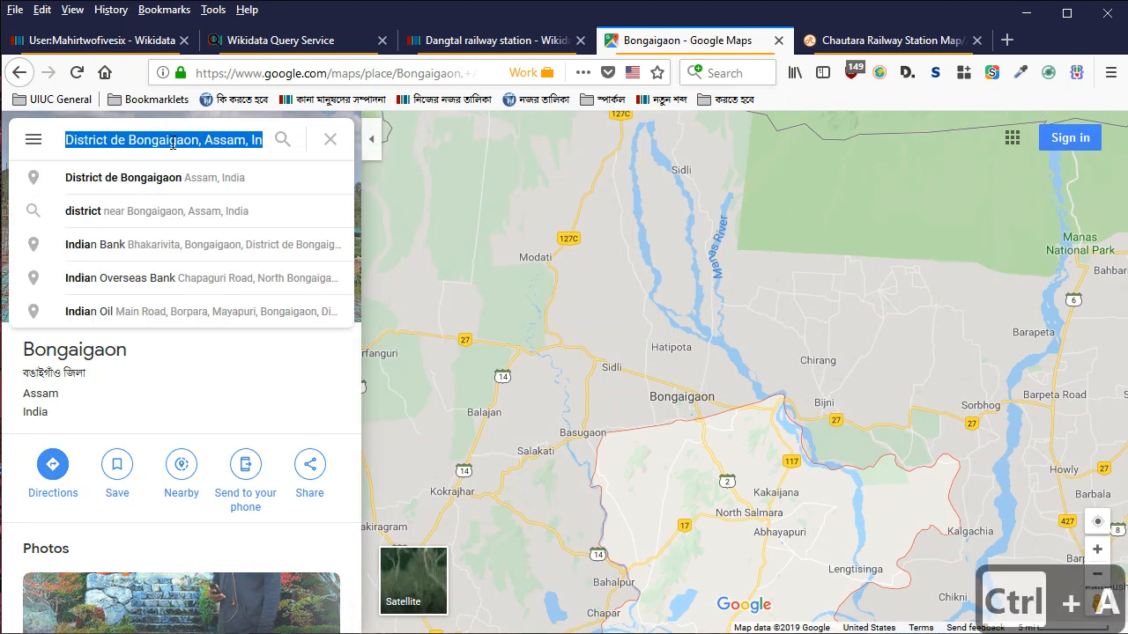
text(bangaigaon dis)
key(Down)
key(Return)
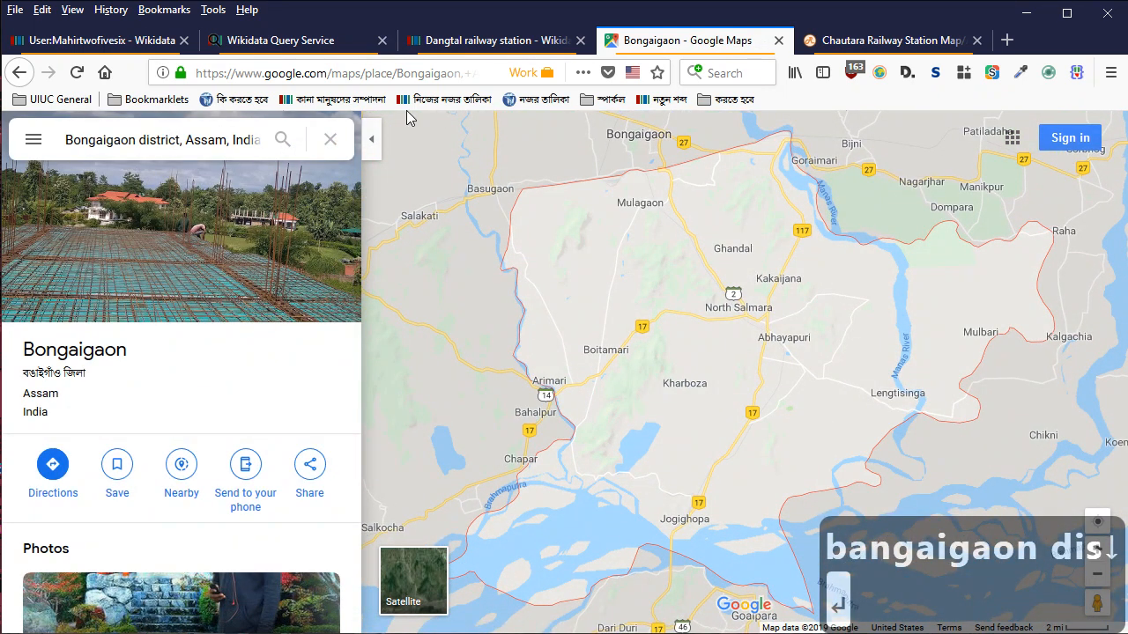
click(528, 41)
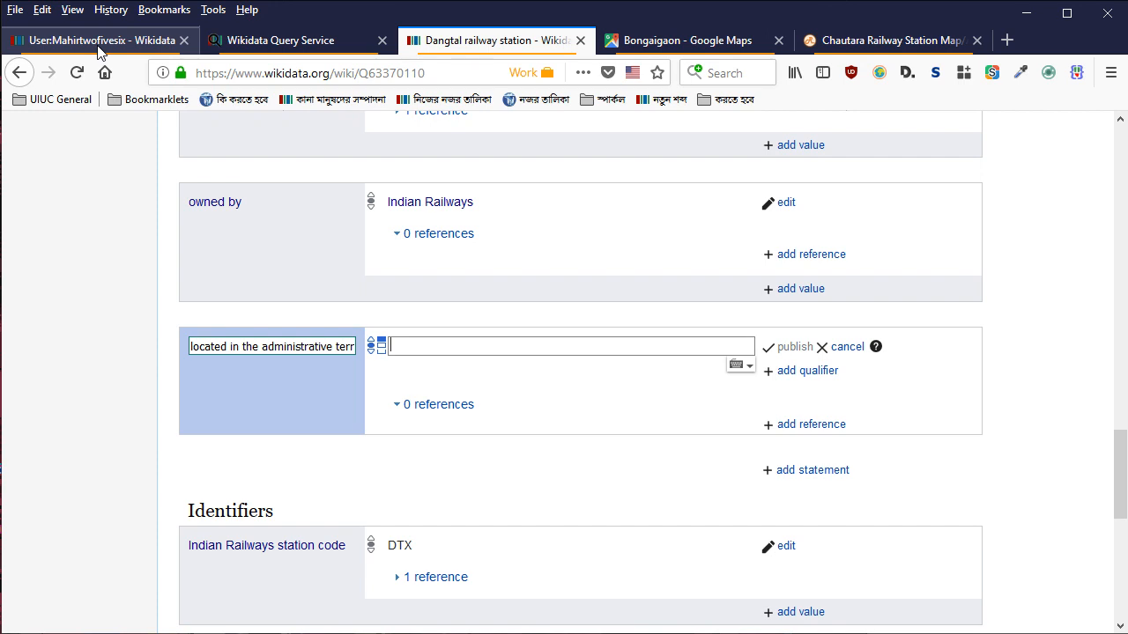
click(696, 40)
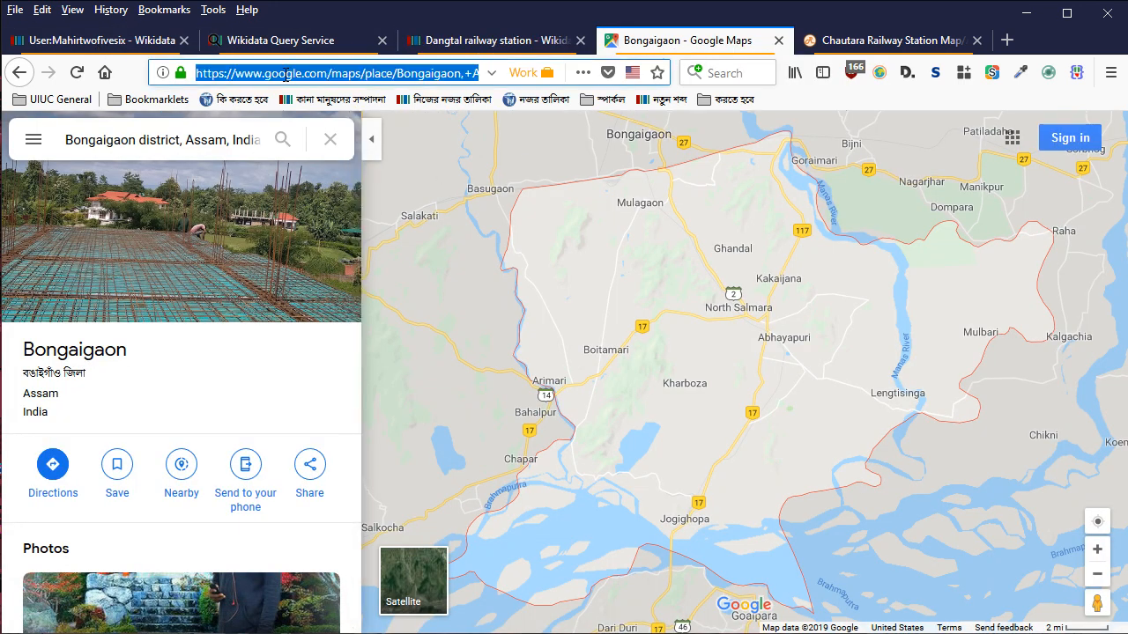
text(ope)
key(shift+Return)
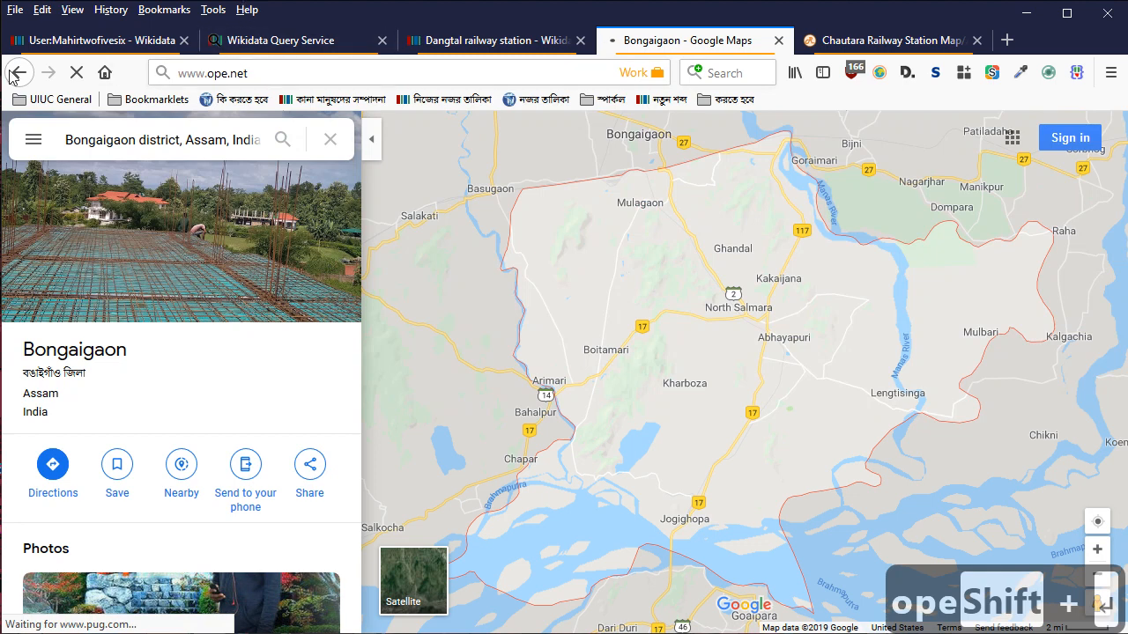
click(13, 77)
Open openstreetmap.org in place of the Google Maps page
click(300, 75)
text(op)
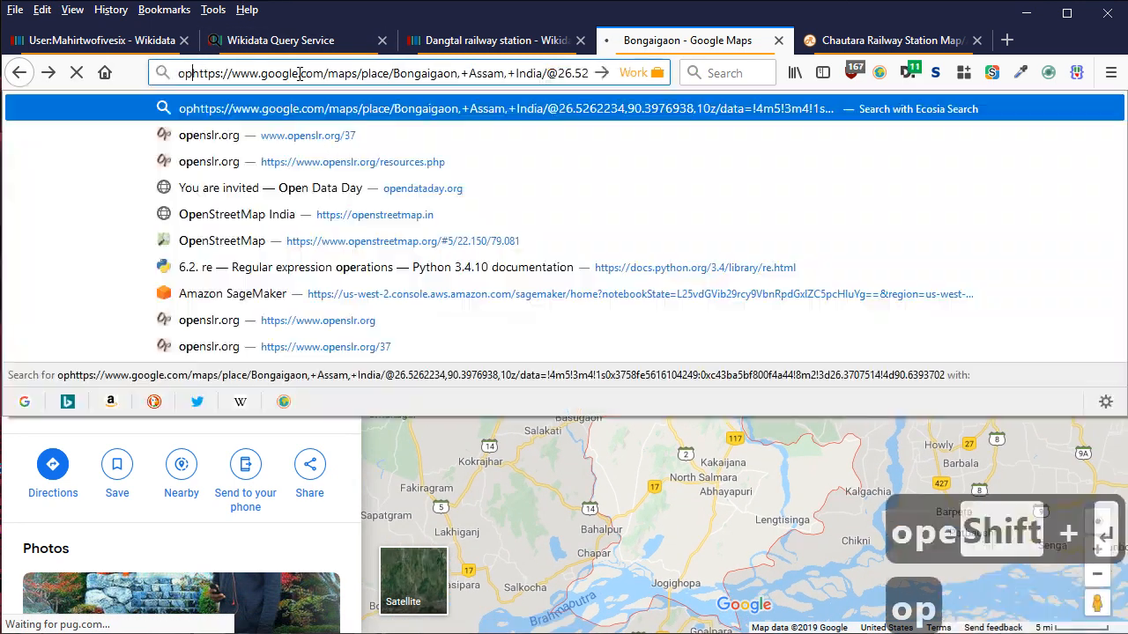
text(en)
key(ctrl+a)
text(openstr)
key(Right)
key(BackSpace)
key(BackSpace)
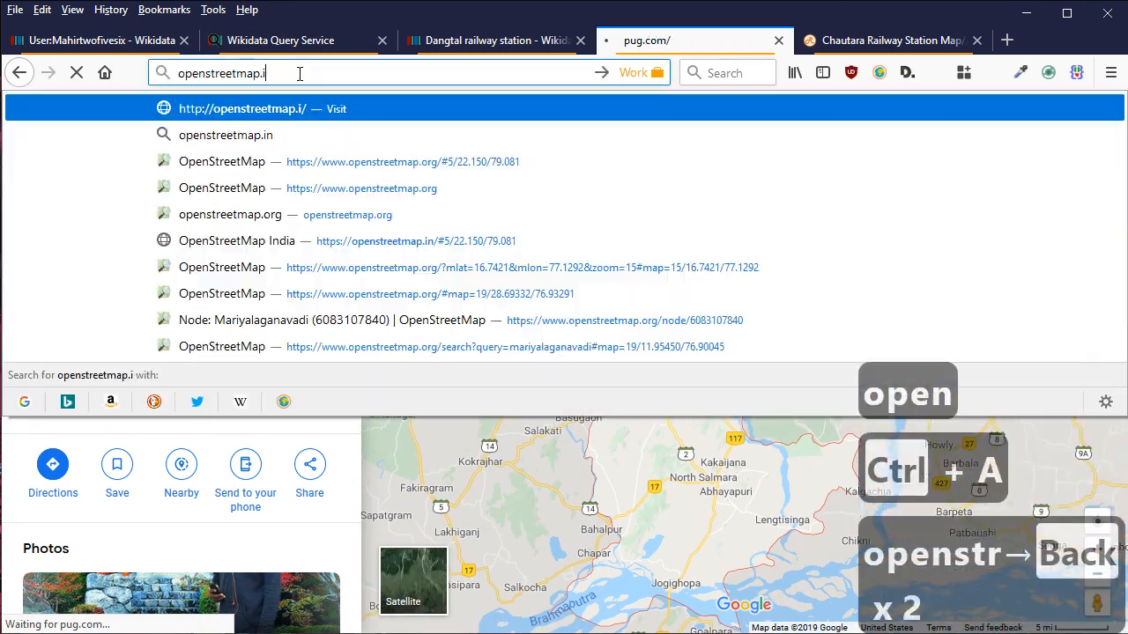
text(org)
key(Return)
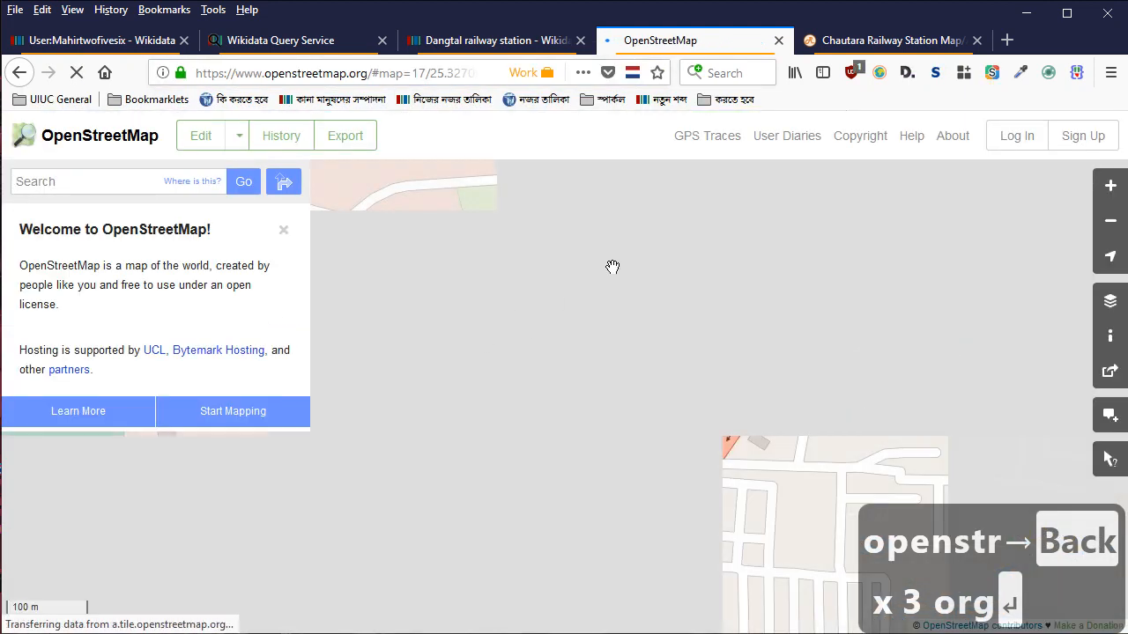
Look eastward across the OpenStreetMap map from Varanasi to the area around Bongaigaon and Goalpara in Assam
scroll(749, 333, down, 2)
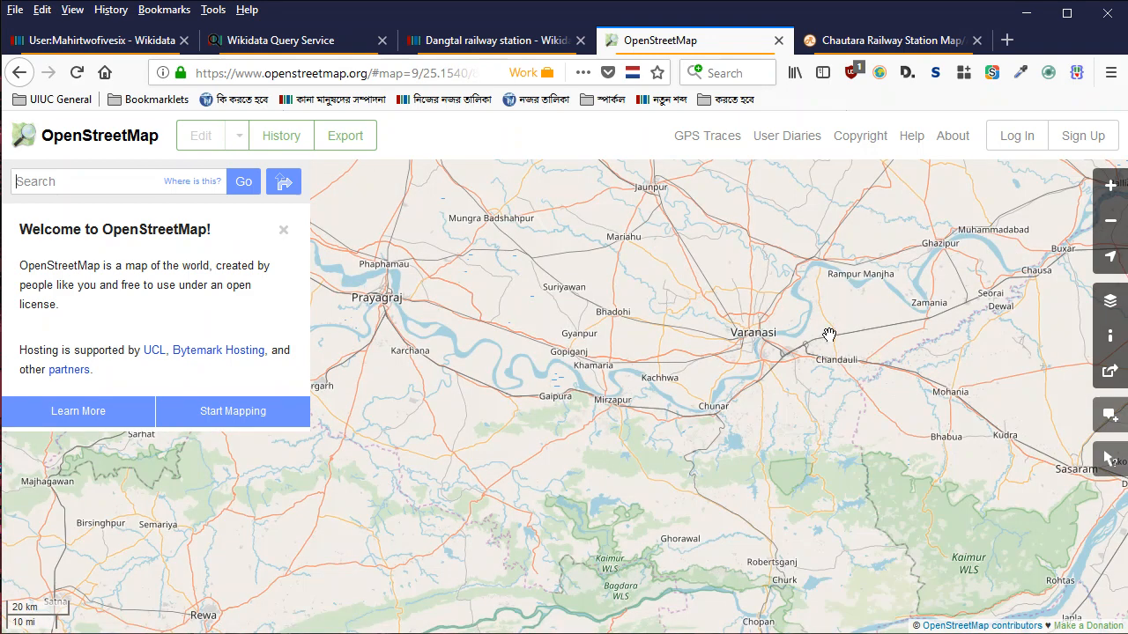
scroll(887, 335, down, 1)
drag(964, 333, 368, 395)
scroll(763, 385, down, 1)
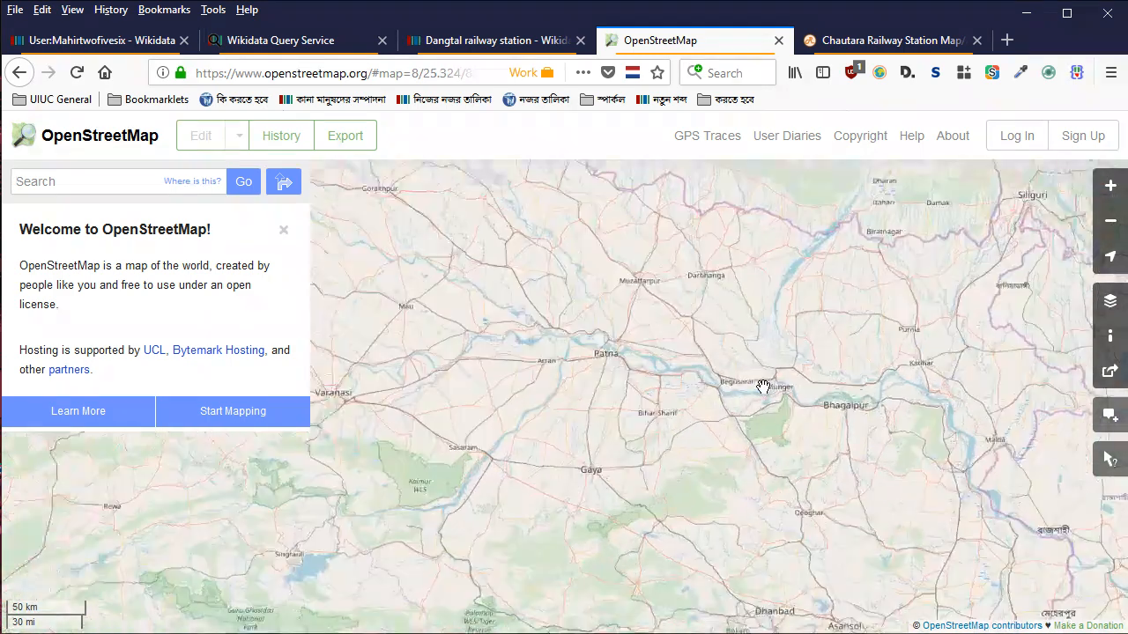
drag(867, 383, 274, 396)
scroll(579, 315, up, 2)
drag(405, 302, 766, 365)
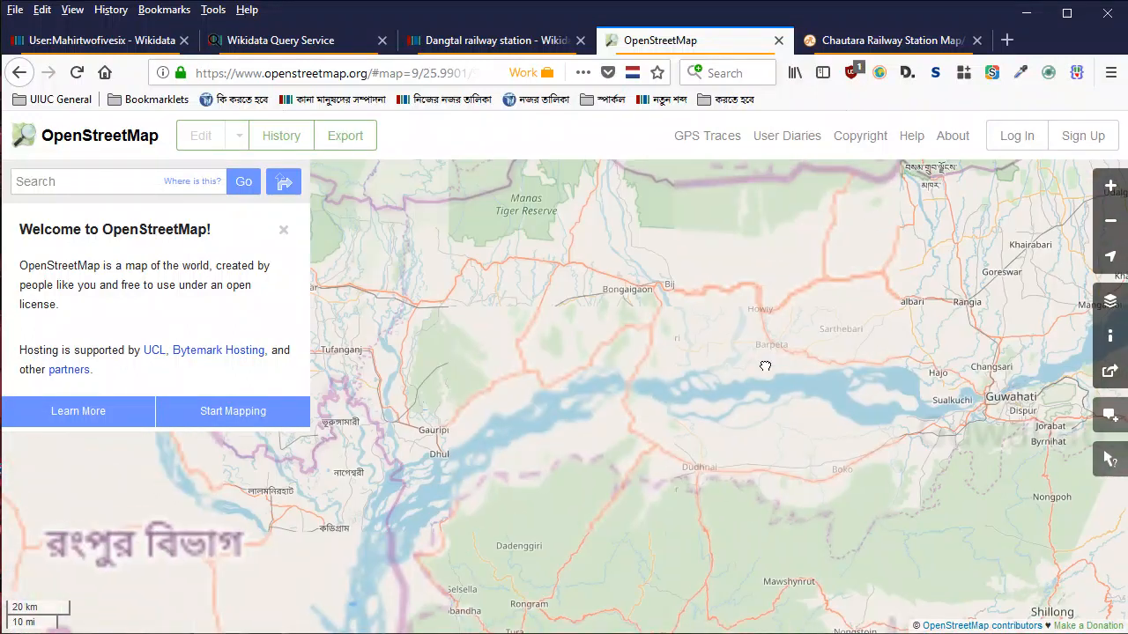
scroll(606, 307, up, 1)
Search OpenStreetMap for "bongaigaon district", and repeat the search with just "bongaigaon"
click(115, 181)
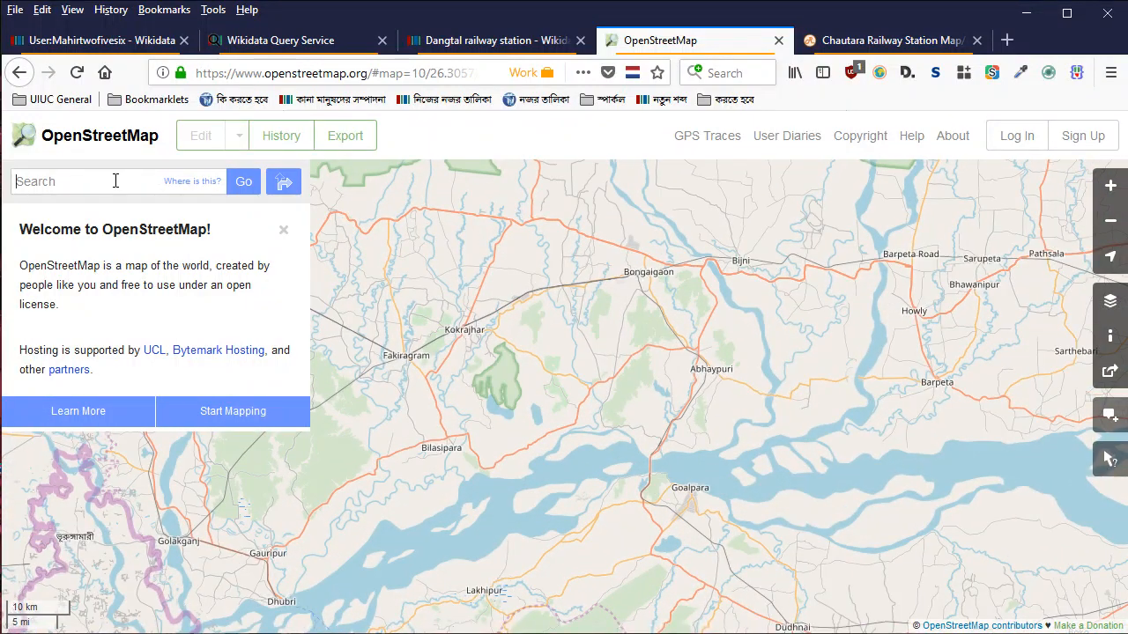
text(bongaigaon)
text(district)
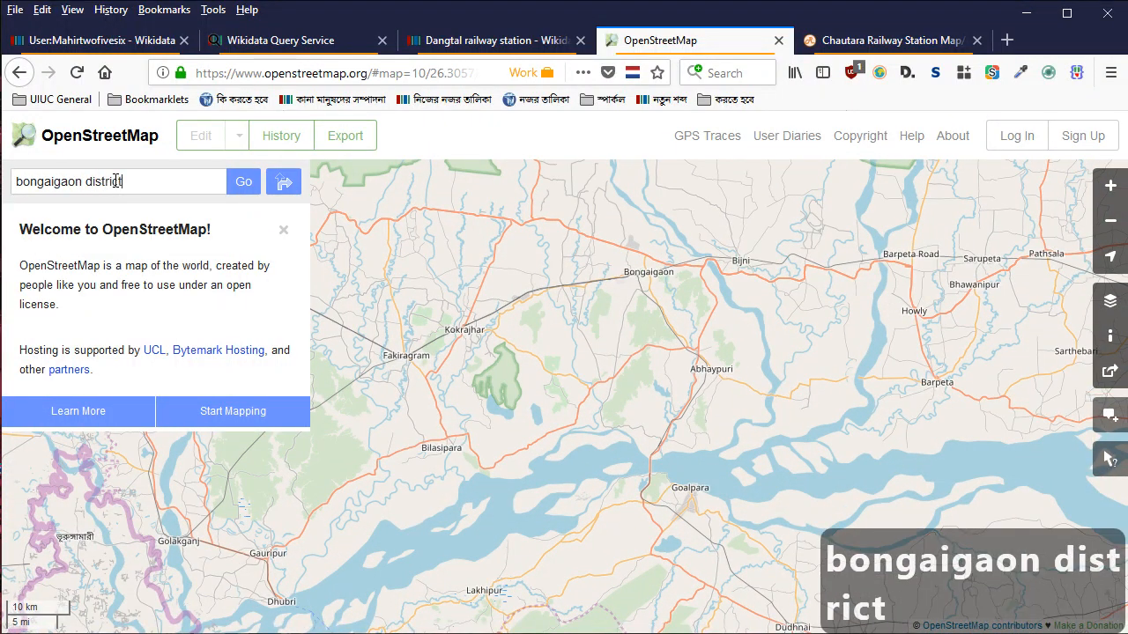
key(Return)
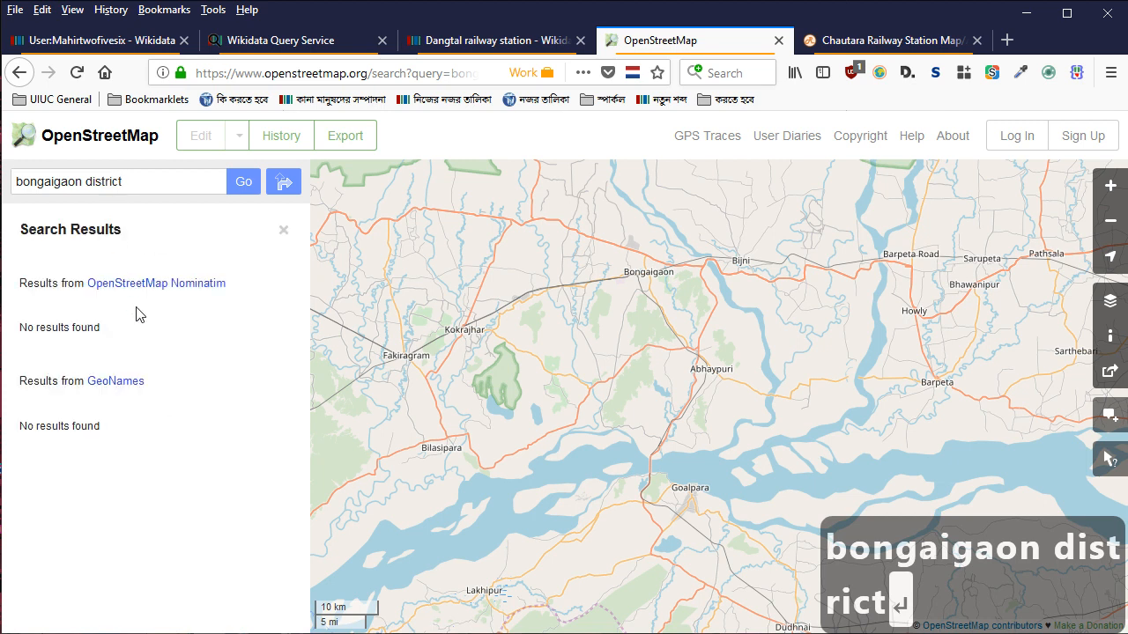
key(BackSpace)
key(BackSpace)
key(Return)
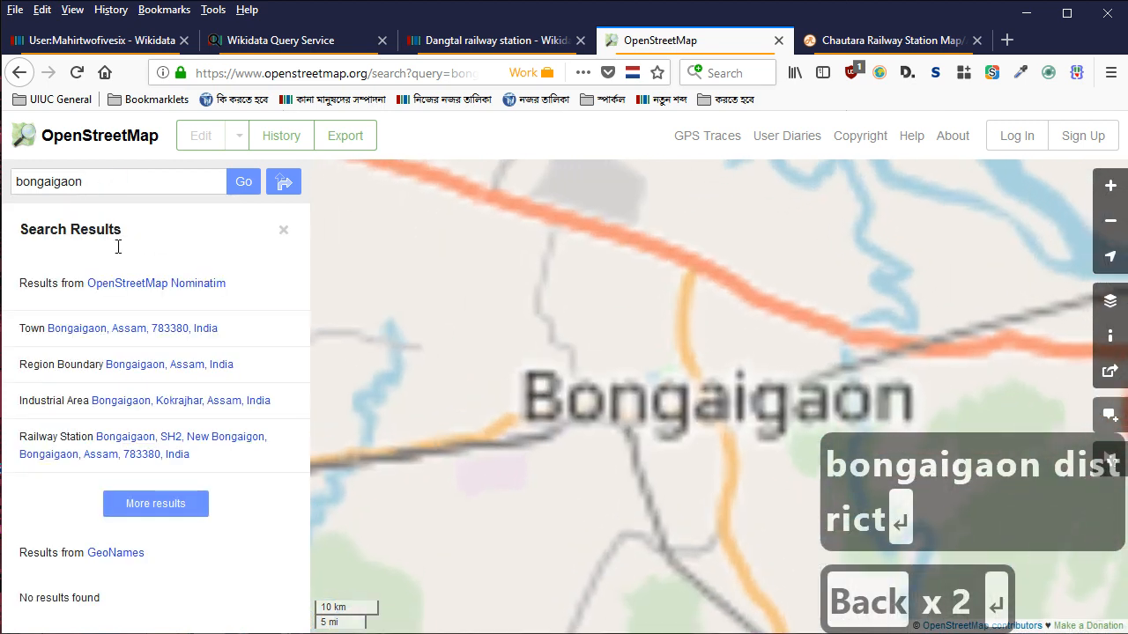
Open the Region Boundary result for Bongaigaon, Assam and examine the district outline close to Bongaigaon town
click(150, 365)
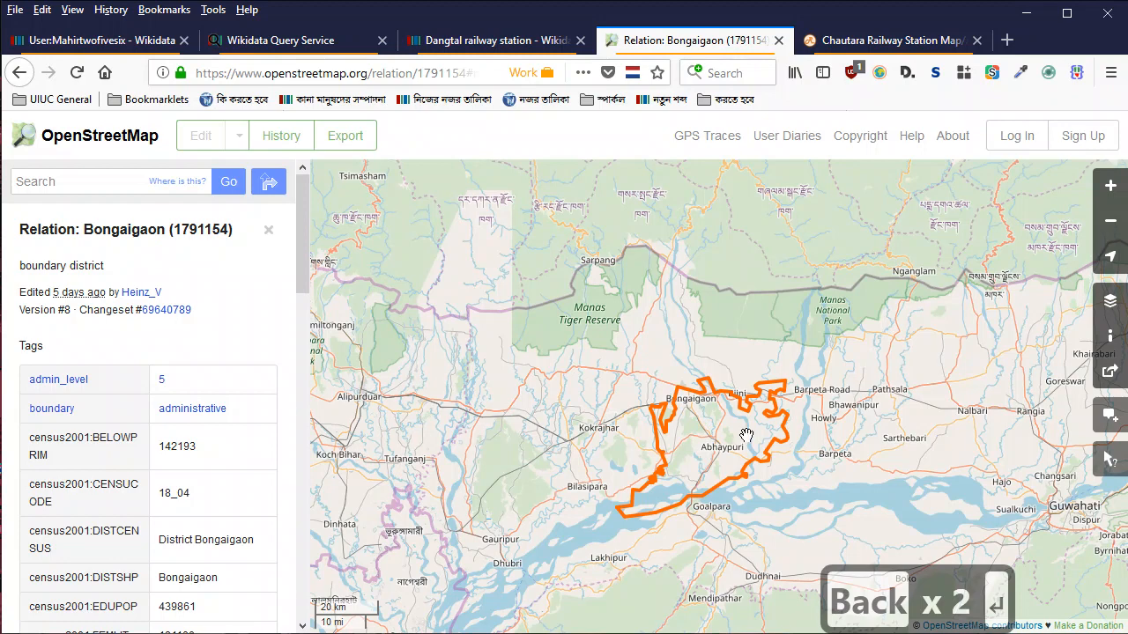
scroll(701, 426, up, 1)
scroll(701, 425, up, 2)
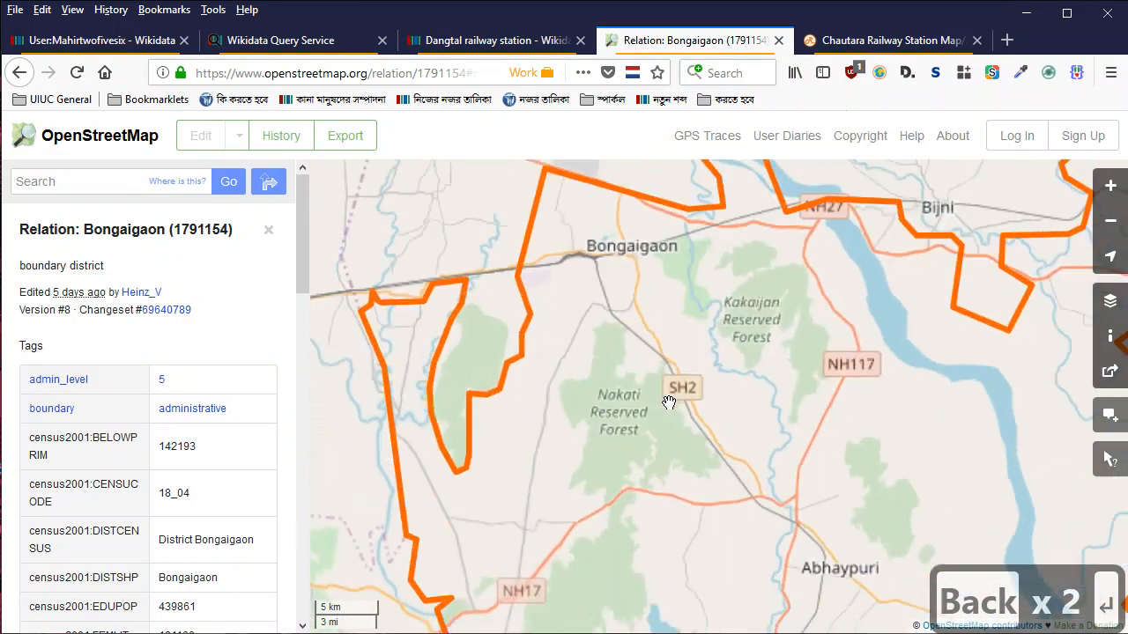
Examine the Bongaigaon district boundary around New Bongaigaon and compare it with the surrounding area as far west as Alipurduar
scroll(498, 220, up, 1)
drag(516, 231, 798, 511)
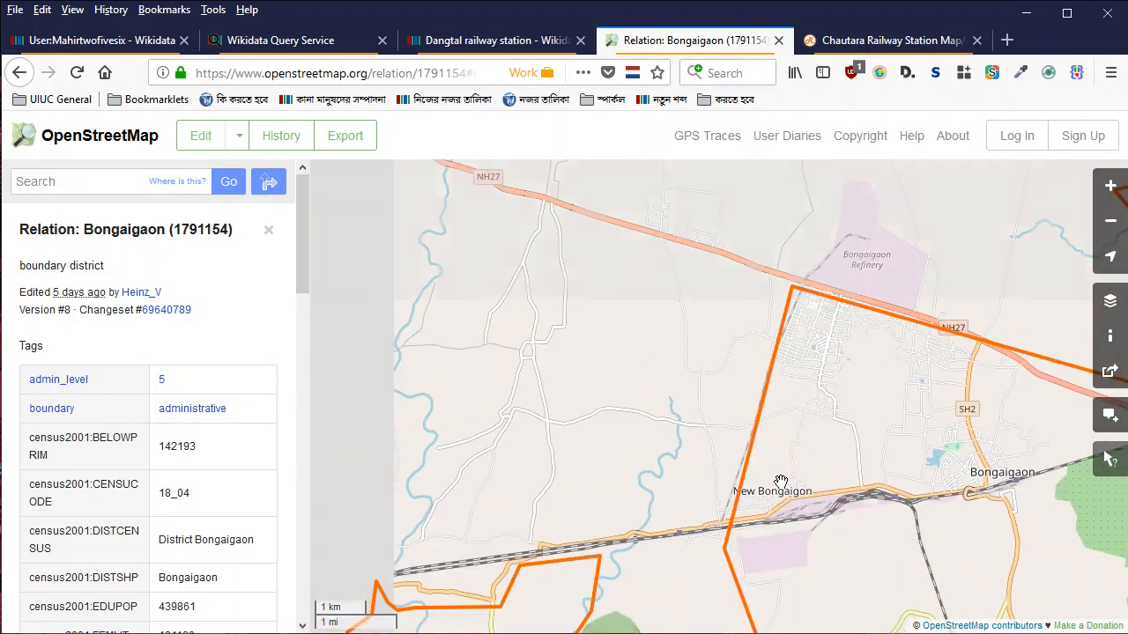
scroll(772, 436, down, 2)
scroll(771, 436, down, 2)
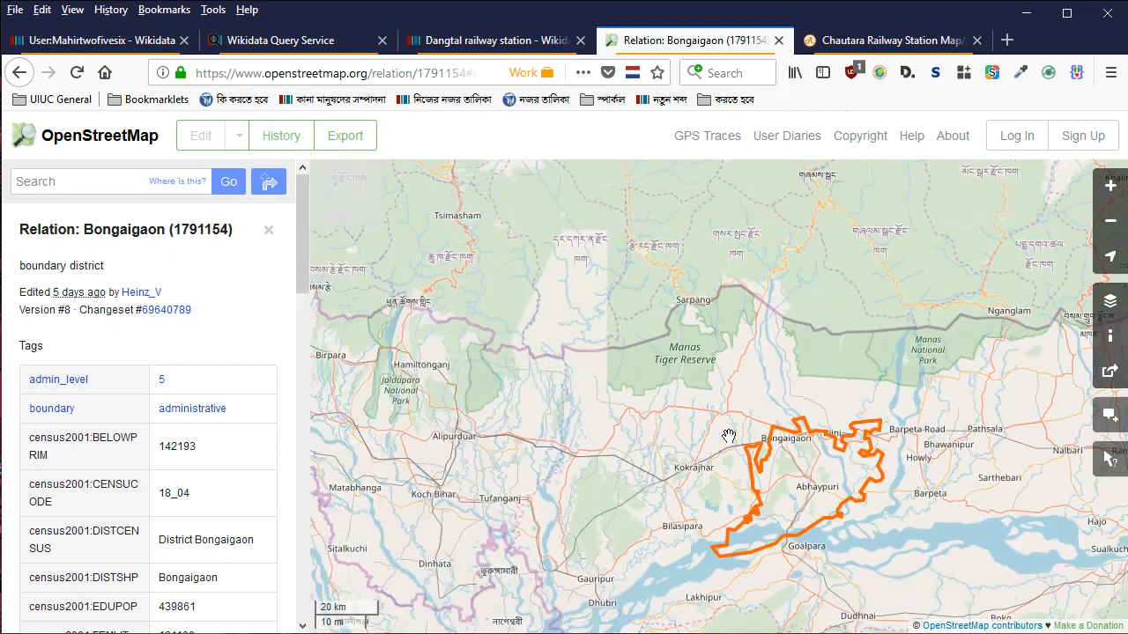
drag(465, 447, 620, 372)
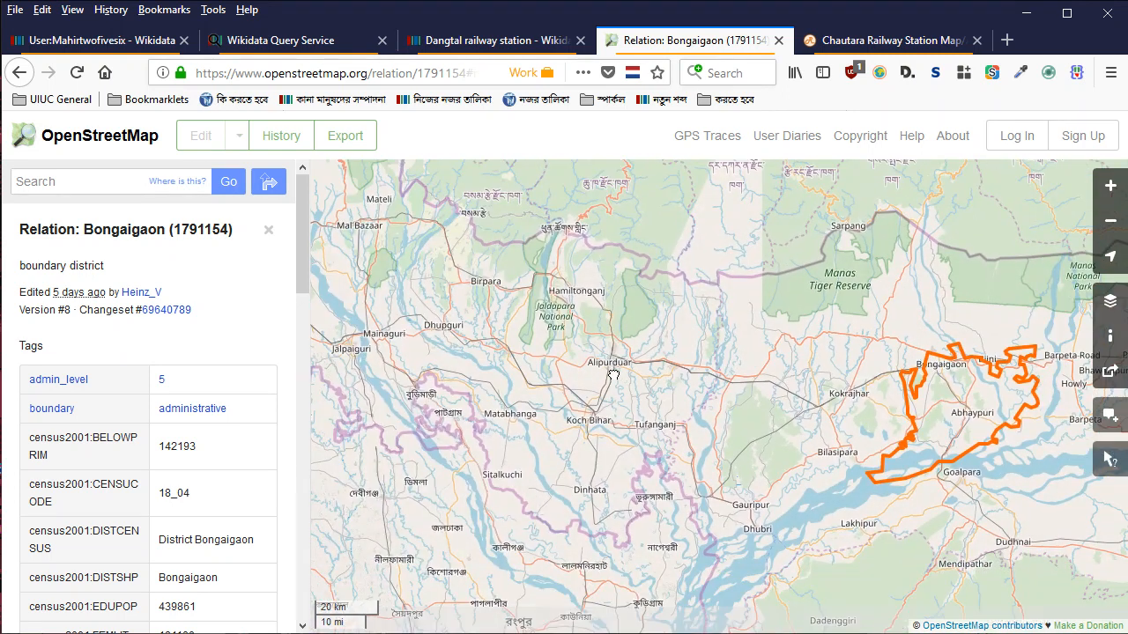
drag(872, 387, 660, 393)
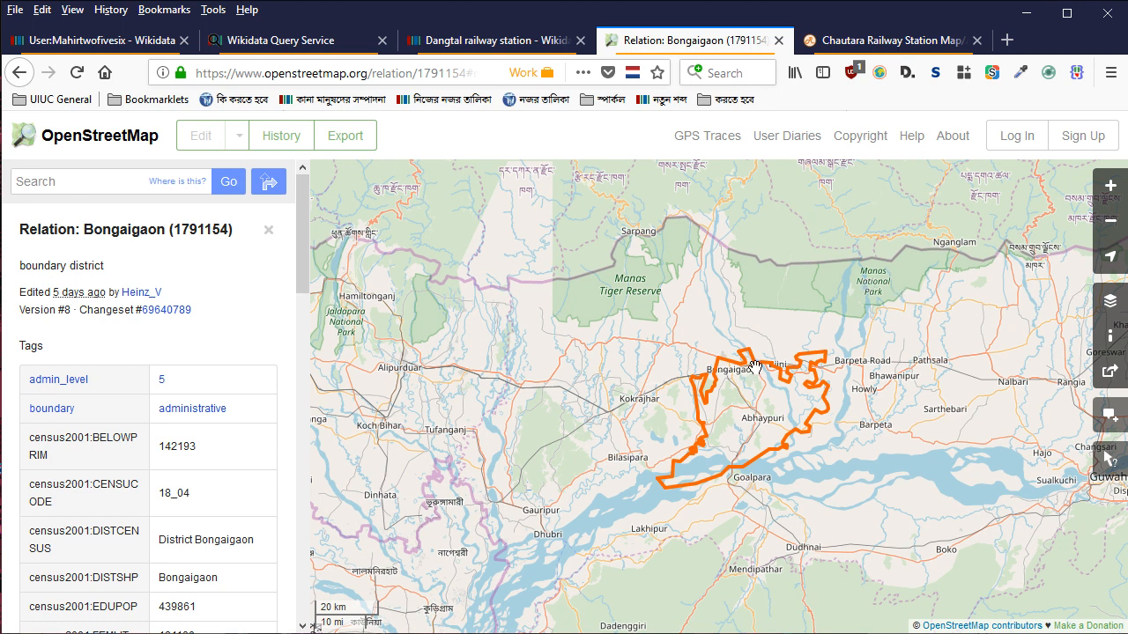
scroll(755, 366, up, 2)
Open en.wikipedia.org in place of the map and go to the "Bongaigaon district" article
click(451, 82)
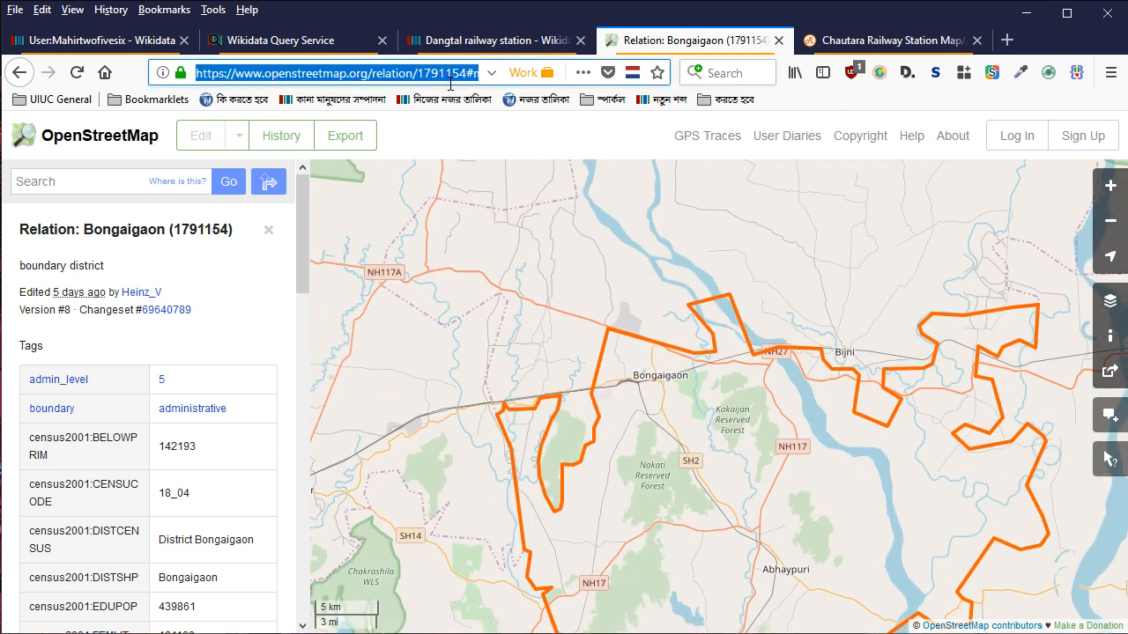
key(BackSpace)
key(BackSpace)
text(en)
key(Right)
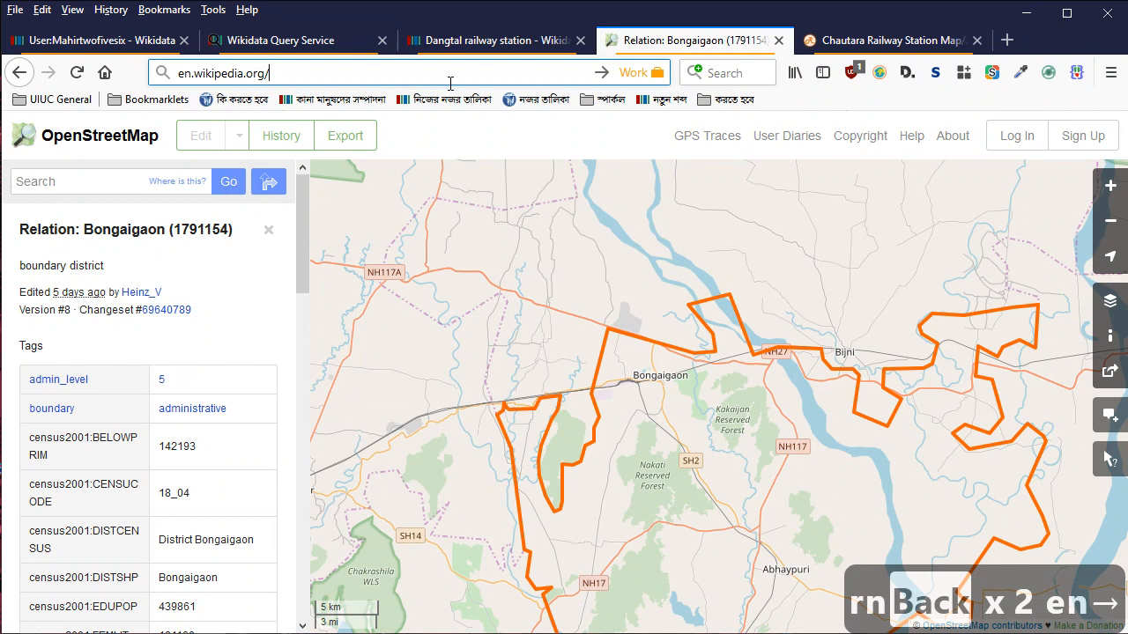
key(Return)
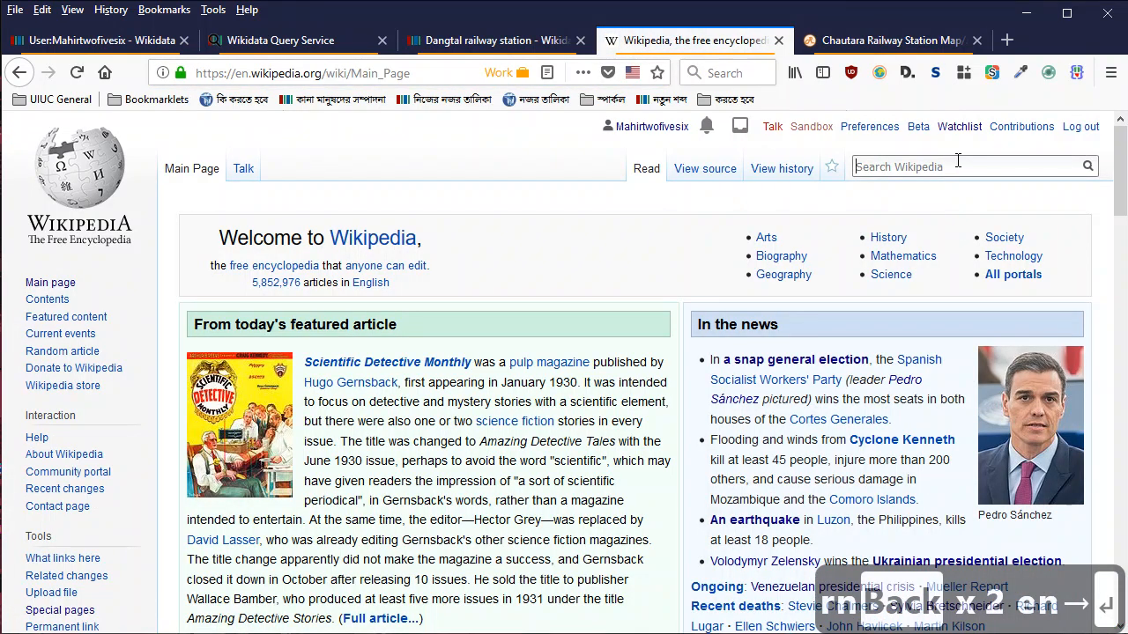
text(bongaigaon dis)
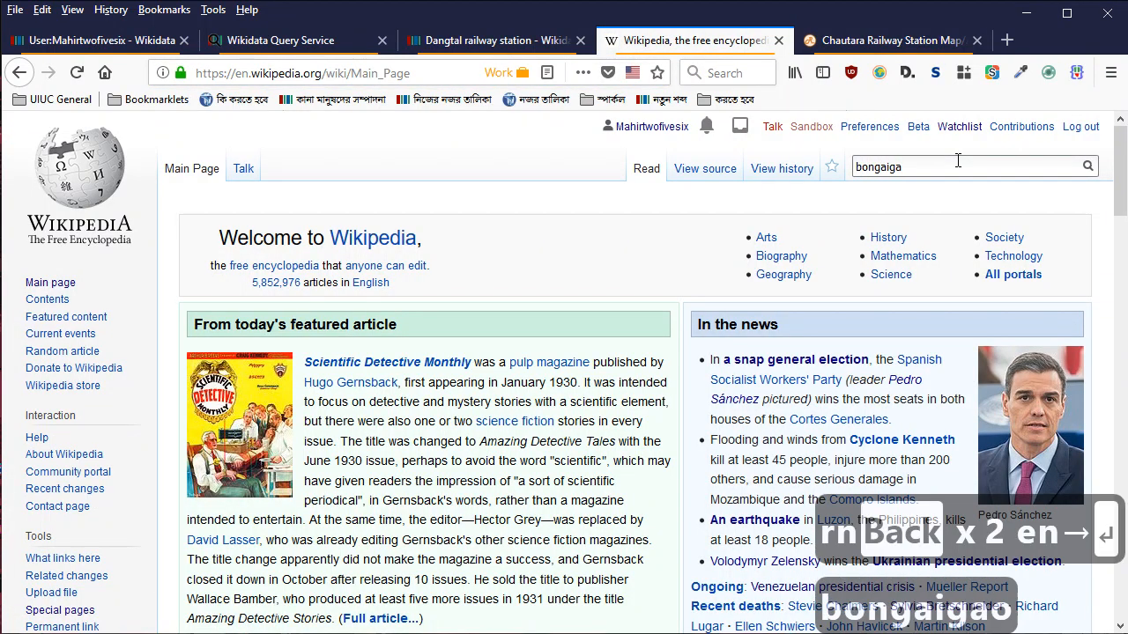
key(Down)
key(Return)
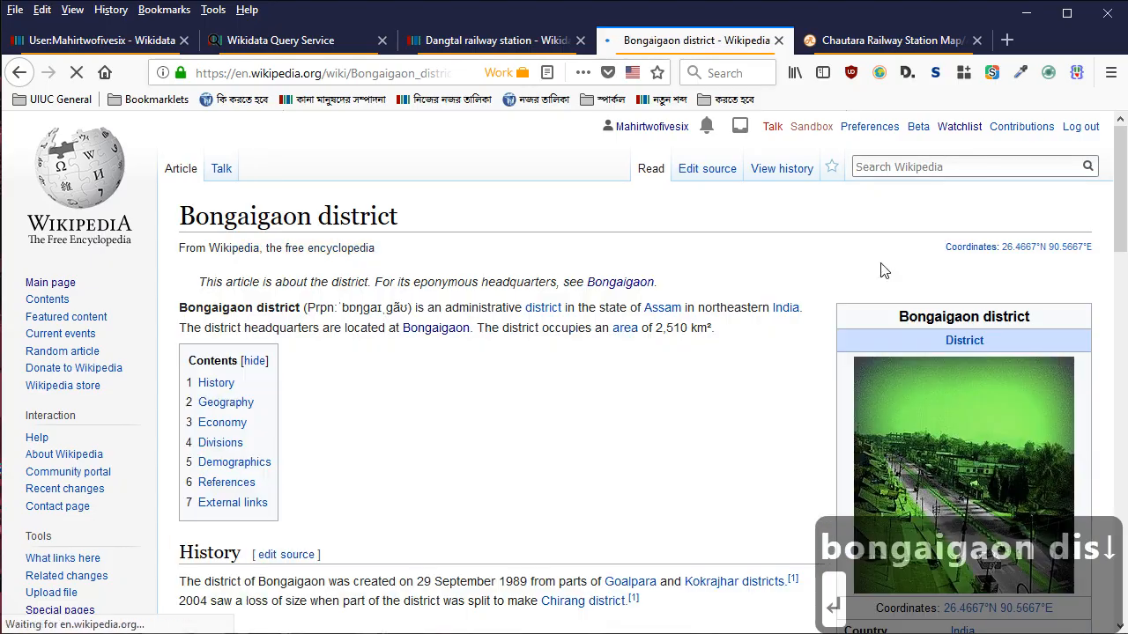
Skim the Bongaigaon district article, expand its list of adjacent places and open the Chirang district article from there
scroll(916, 307, down, 5)
scroll(908, 299, up, 7)
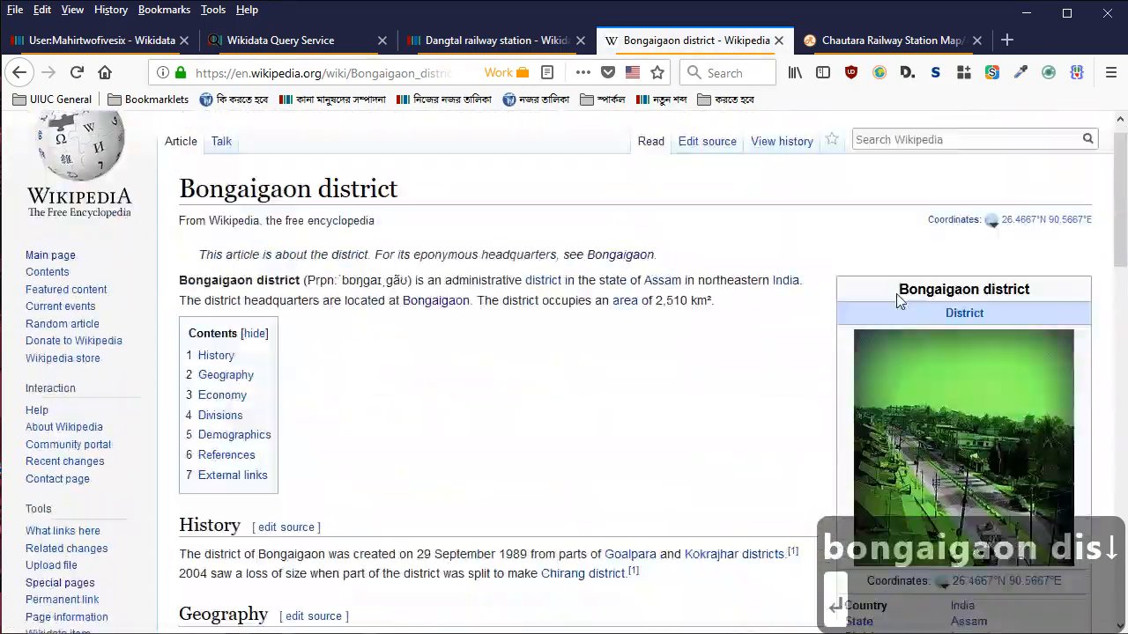
scroll(943, 331, down, 20)
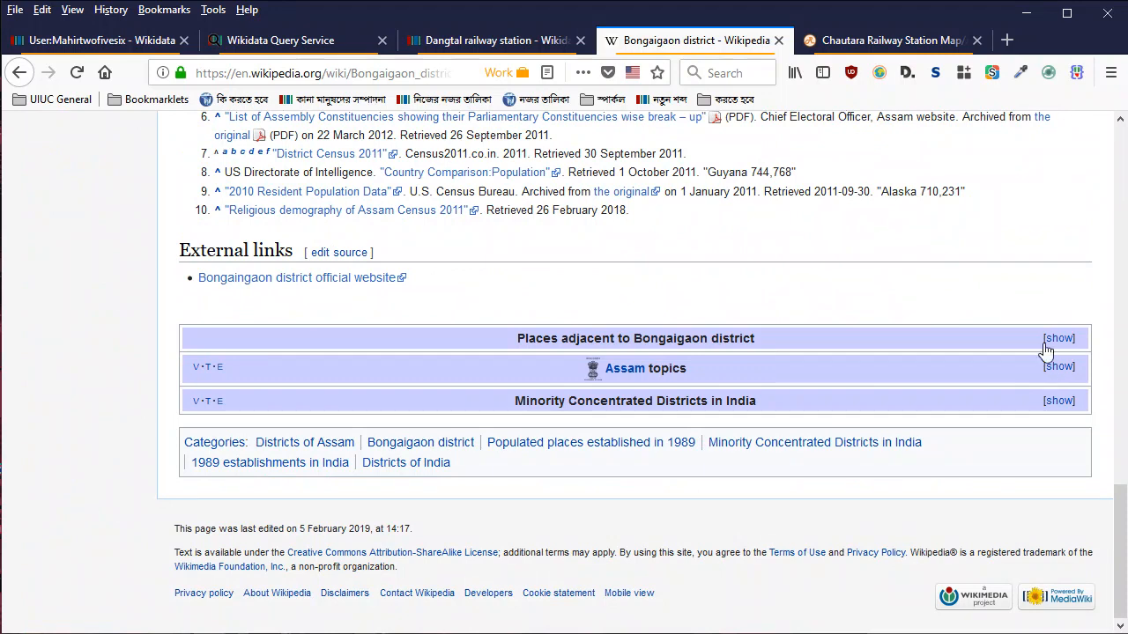
click(1058, 339)
click(644, 365)
scroll(493, 343, down, 5)
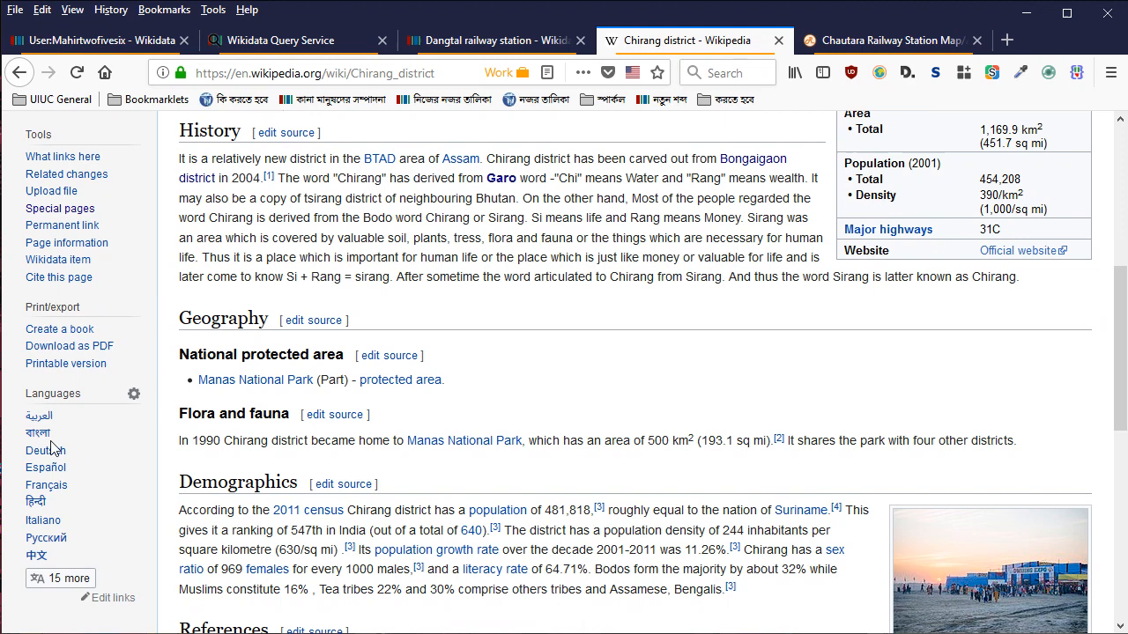
View the Bangla version of the Chirang district article, and return to the English Bongaigaon district article
click(39, 434)
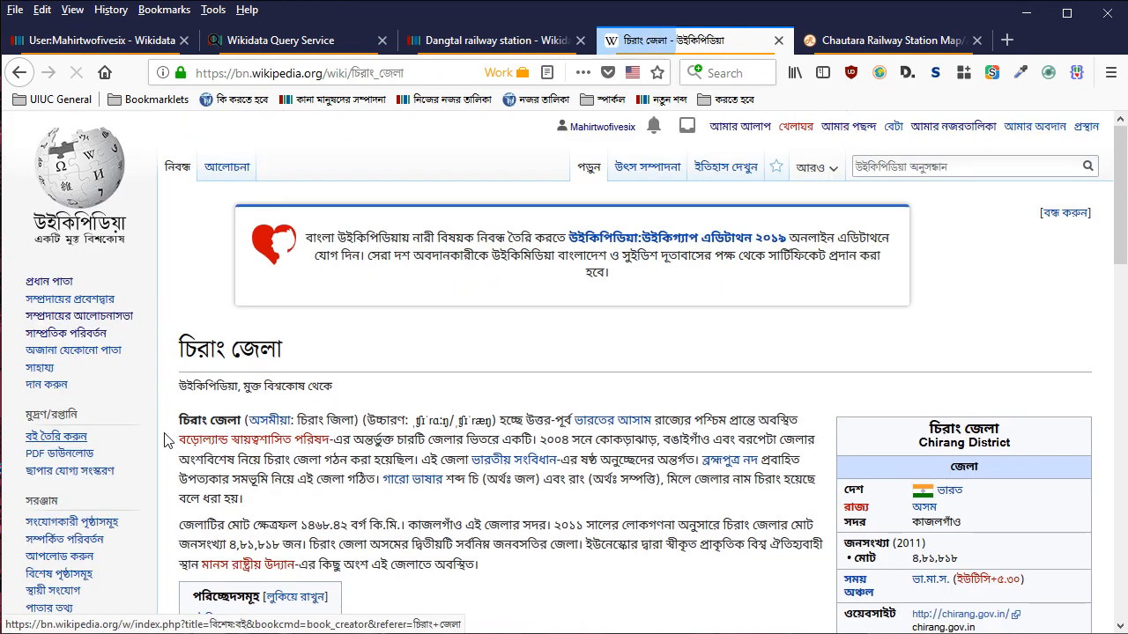
click(10, 73)
scroll(199, 342, up, 5)
scroll(207, 336, down, 12)
click(19, 73)
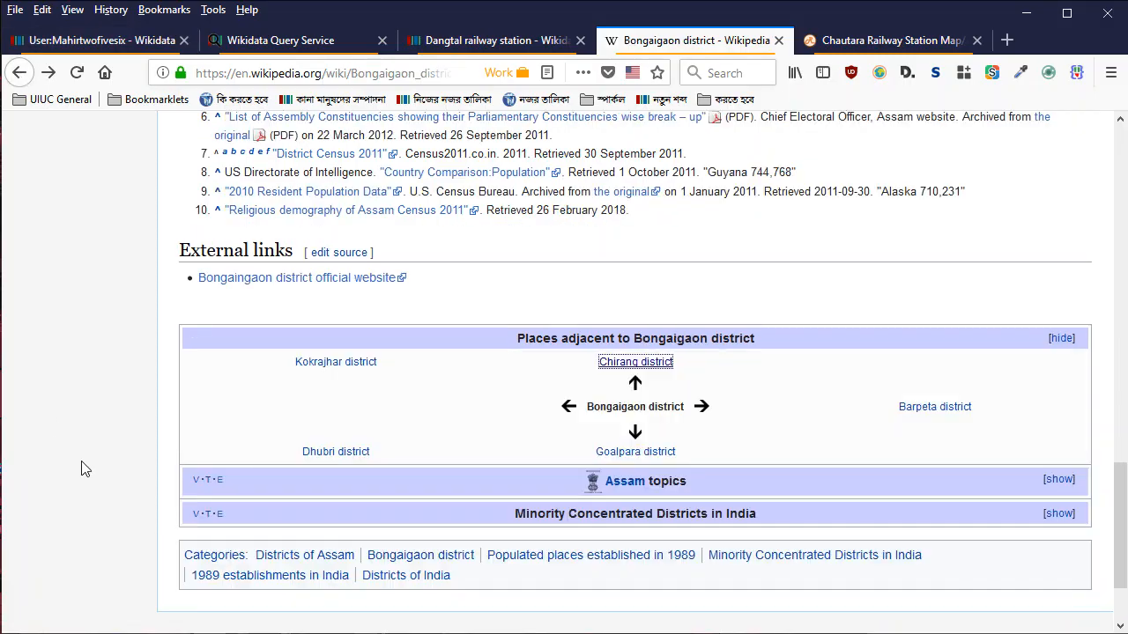
Open the Wikidata item for Bongaigaon district and view its locator map image enlarged
scroll(70, 468, up, 15)
scroll(138, 416, down, 3)
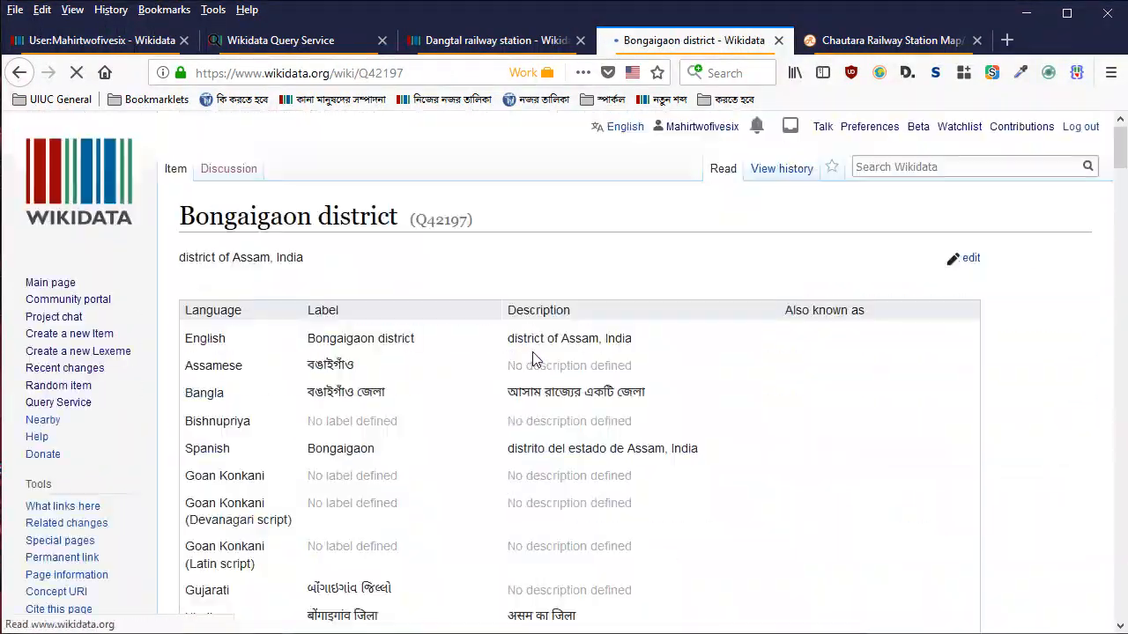
scroll(534, 352, down, 10)
scroll(534, 355, down, 15)
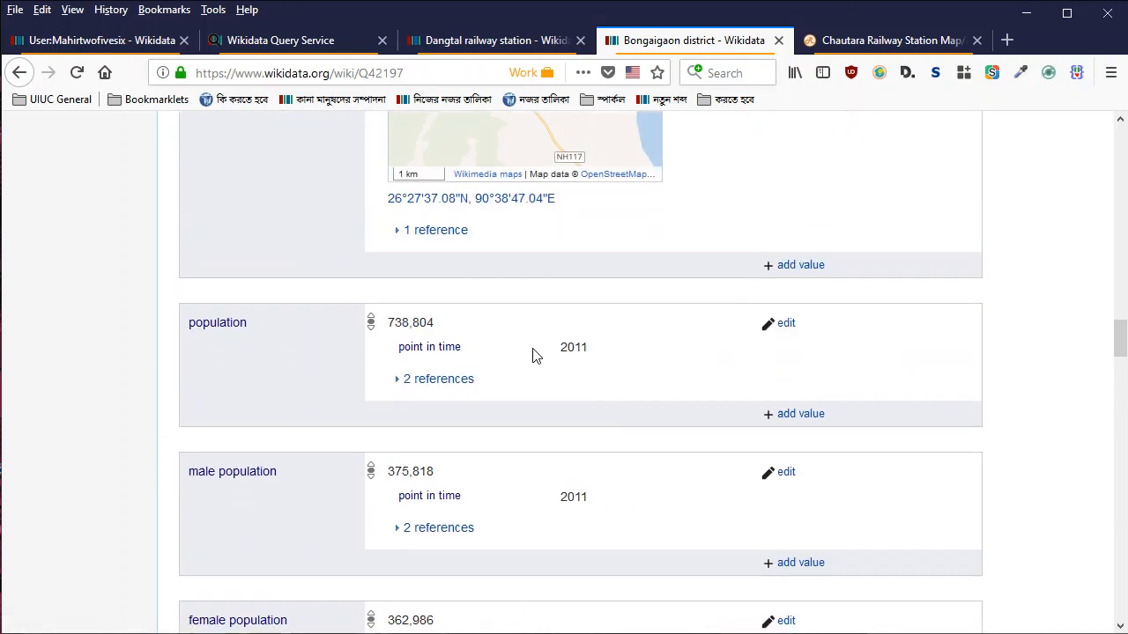
scroll(534, 355, down, 2)
click(446, 226)
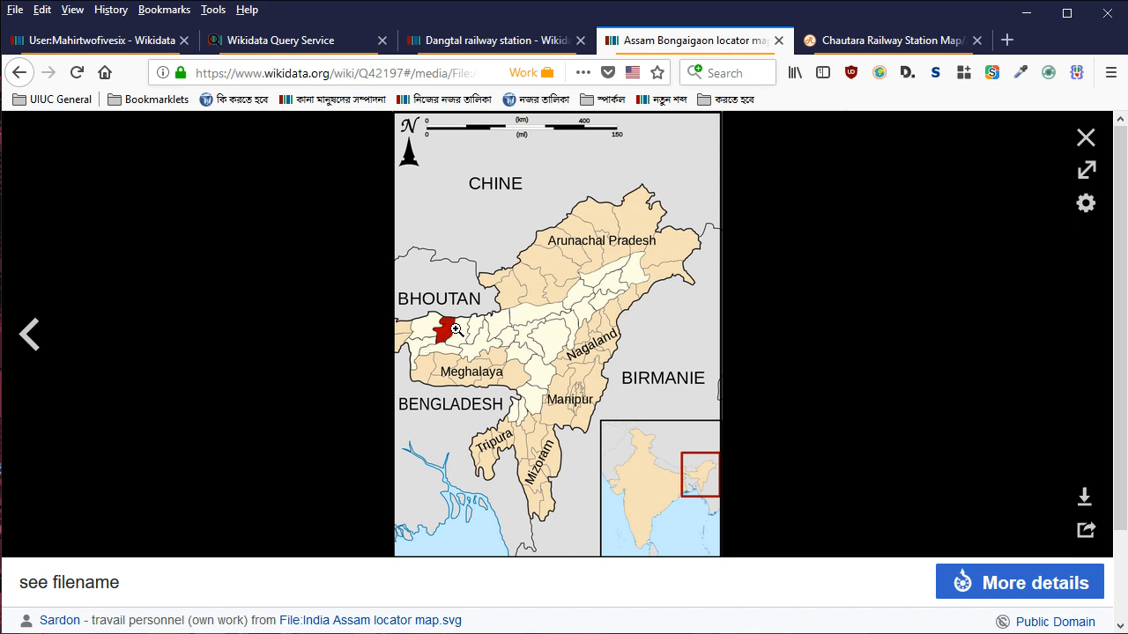
Return to the Bongaigaon district article, open the adjacent Chirang district article, and go back to the Wikipedia main page
click(19, 72)
click(20, 72)
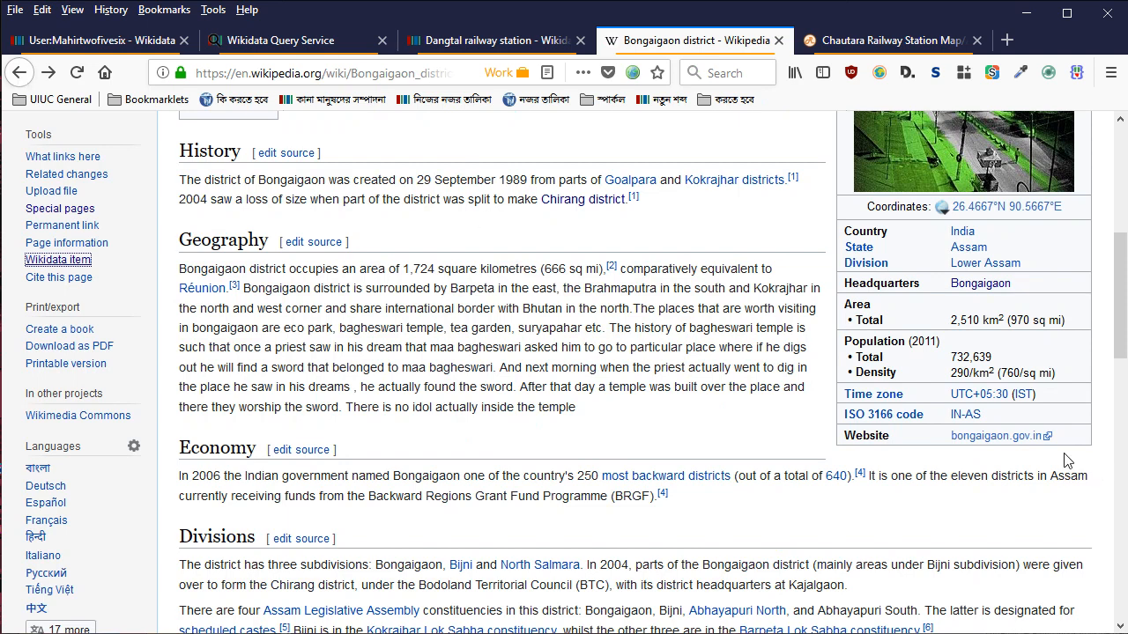
scroll(1066, 461, down, 15)
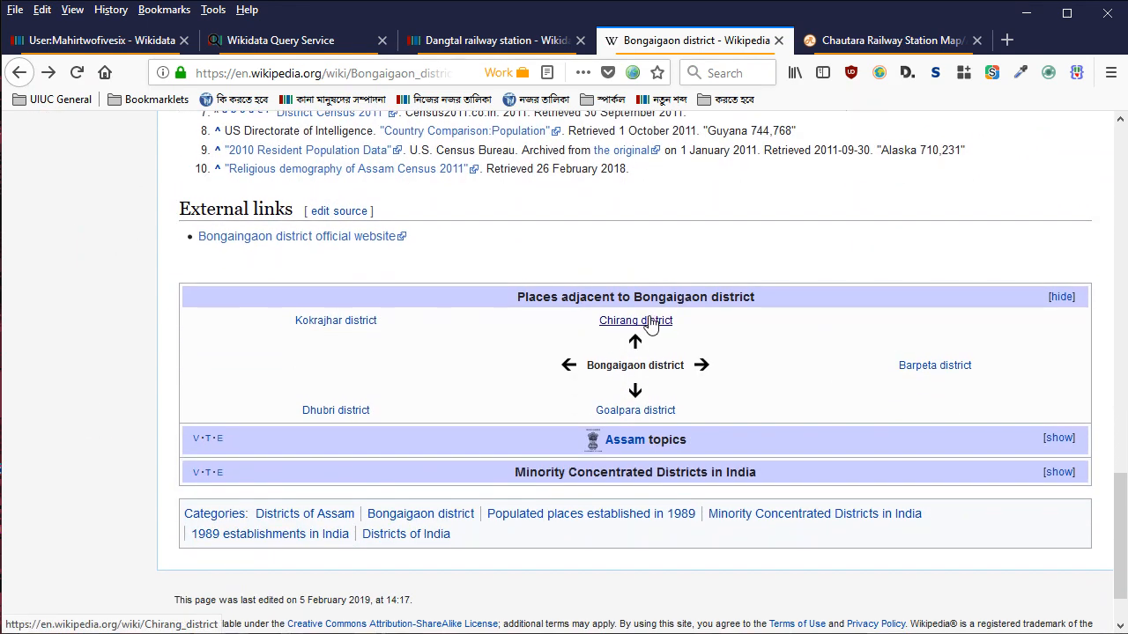
click(649, 322)
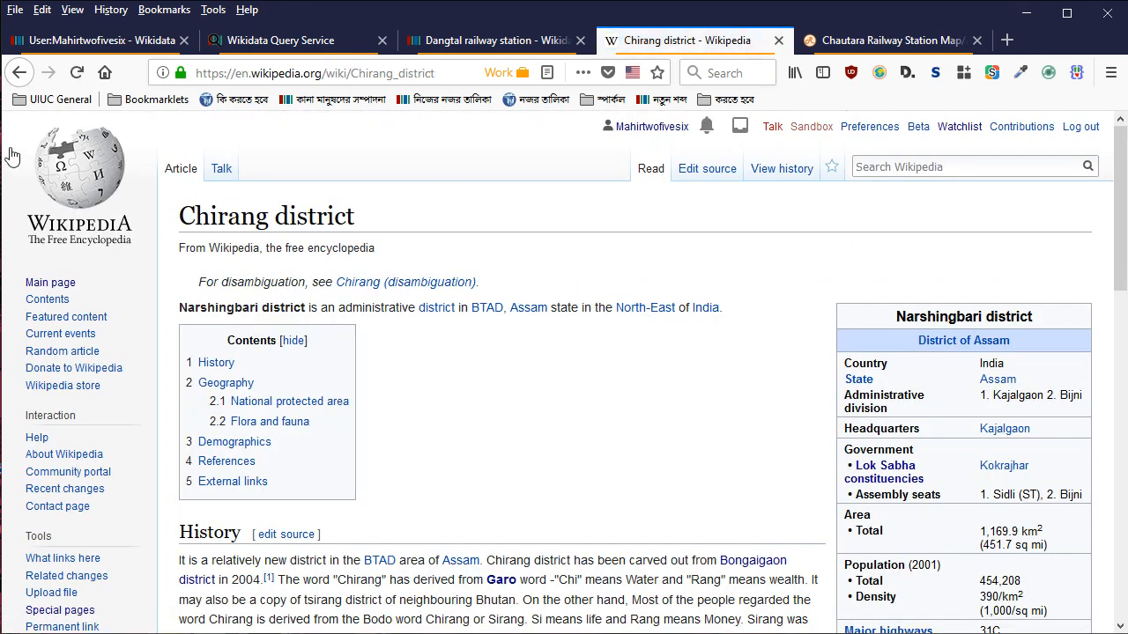
click(5, 75)
click(5, 75)
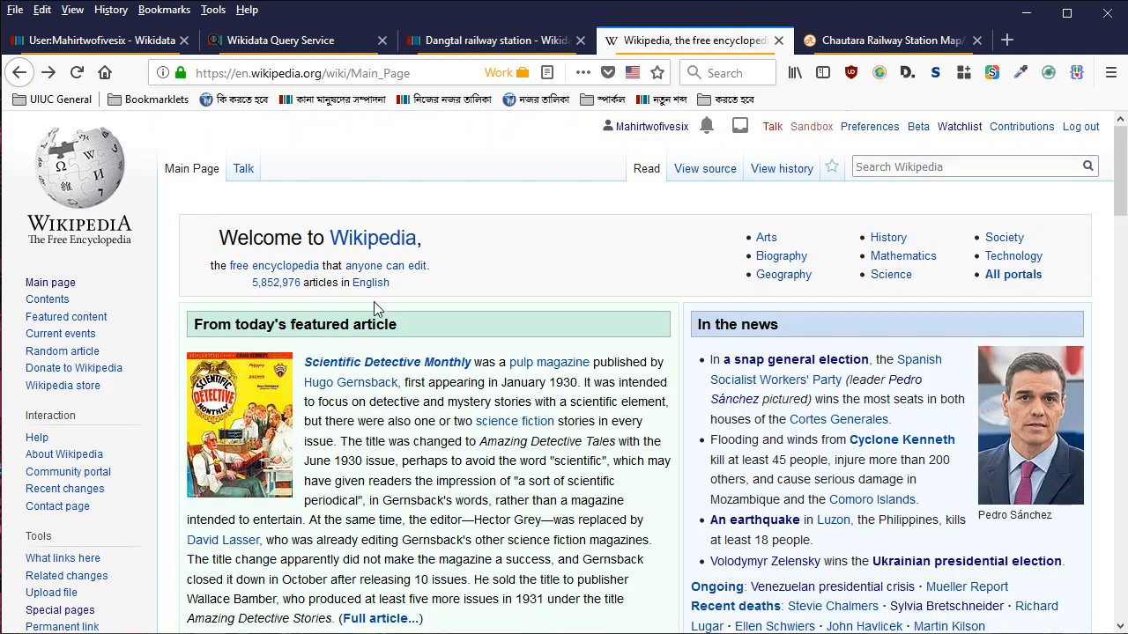
Close the Wikipedia page and publish Bongaigaon district as the administrative territorial entity in which Dangtal railway station is located
click(775, 42)
click(497, 52)
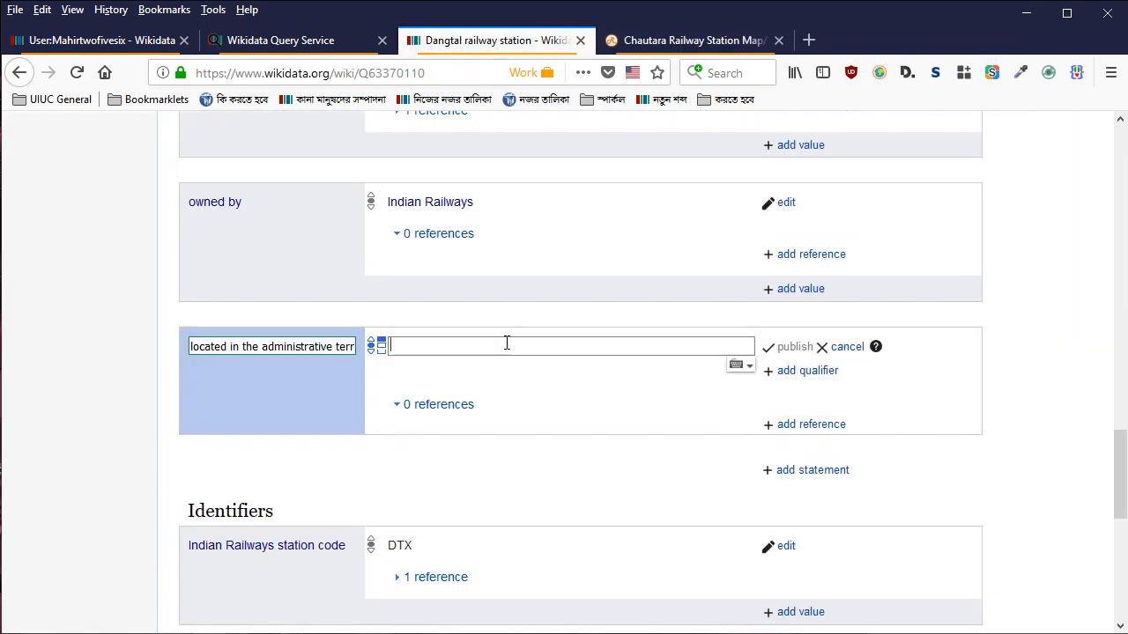
text(bongaigaon dis)
key(Down)
key(Return)
key(Return)
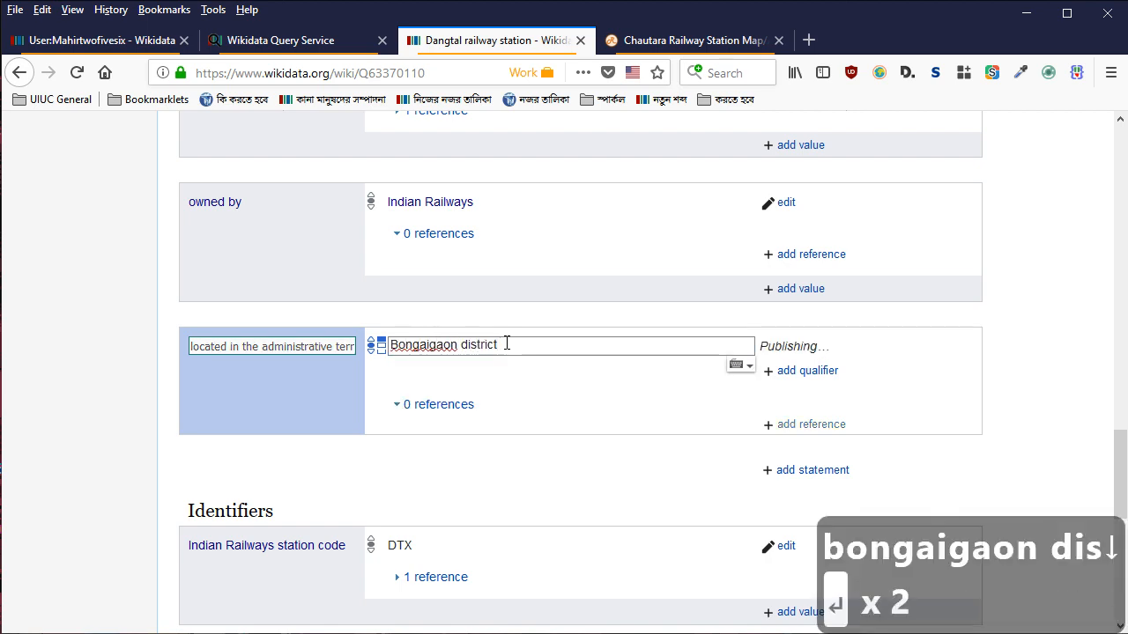
Add an operator statement with the value Alipurduar railway division to the Dangtal item and publish it
click(787, 488)
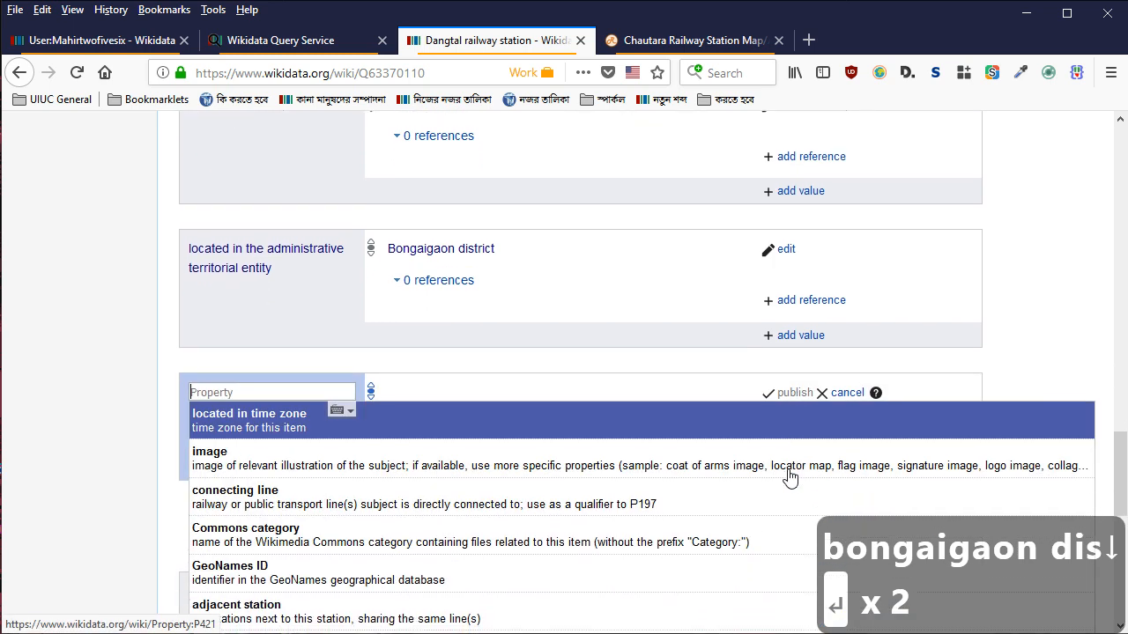
key(Down)
key(Down)
key(Down)
key(Up)
key(Up)
key(Up)
text(opera)
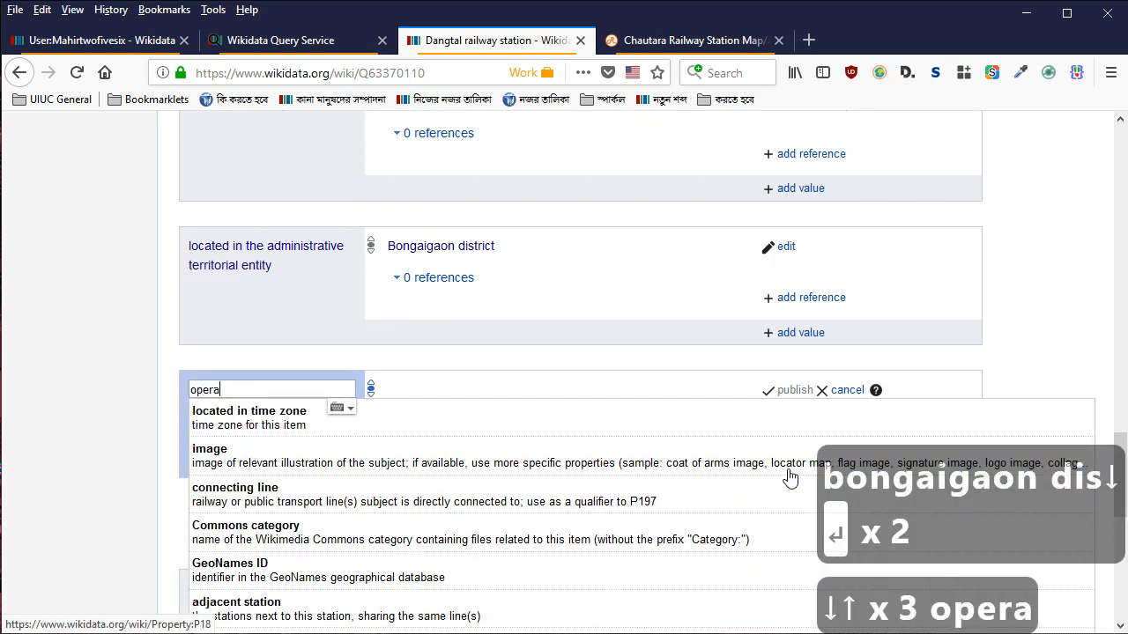
text(tor)
key(Down)
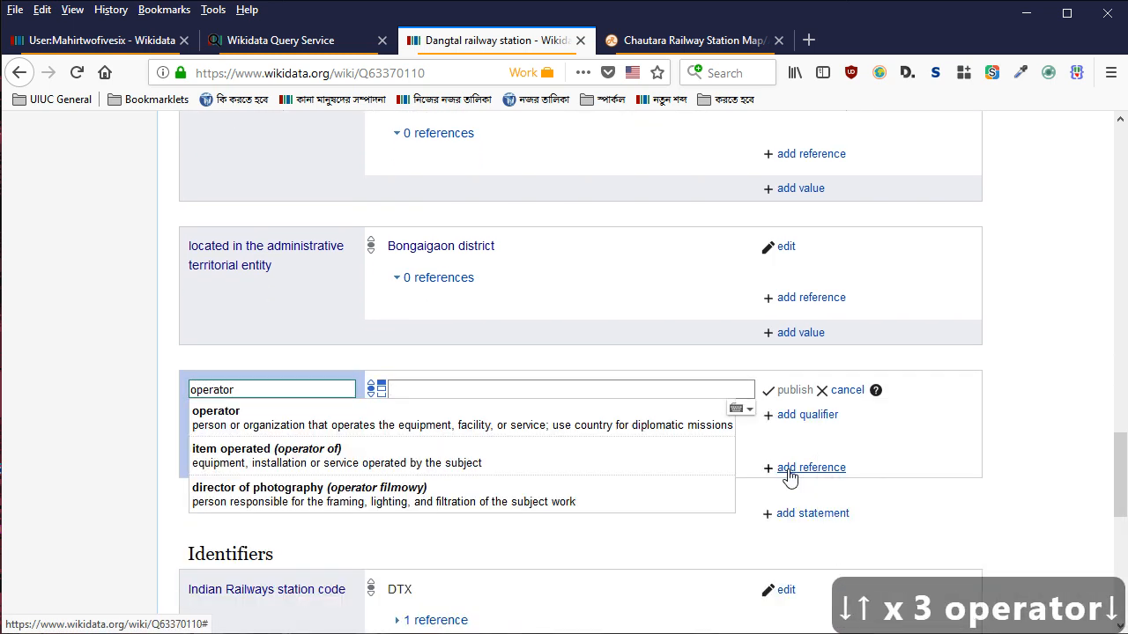
text(alipurduar railway)
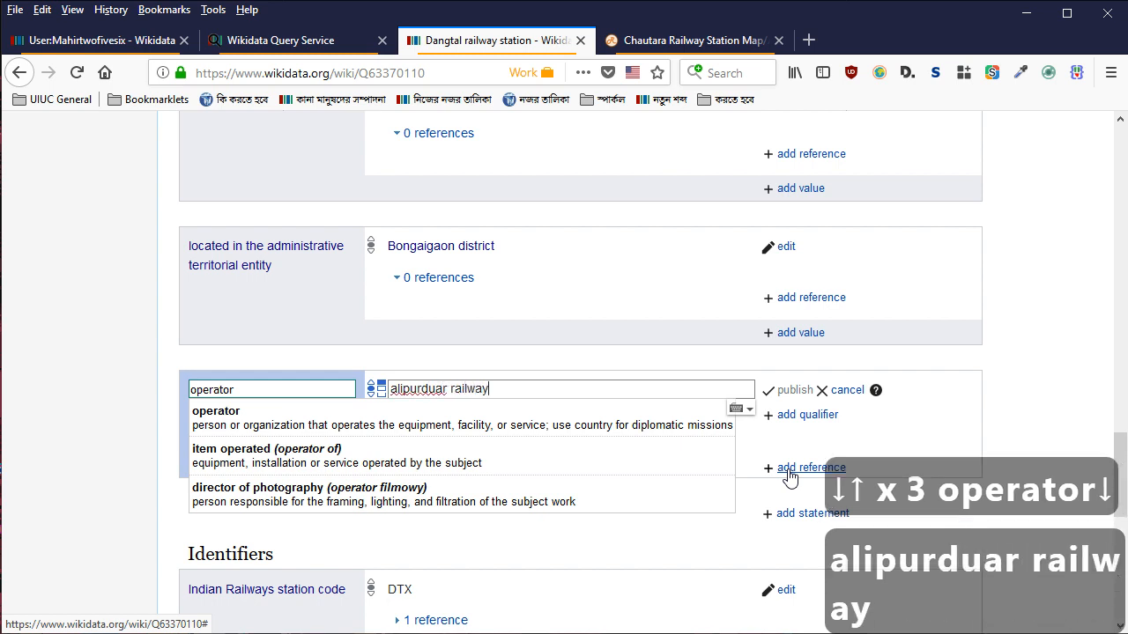
key(Return)
key(Return)
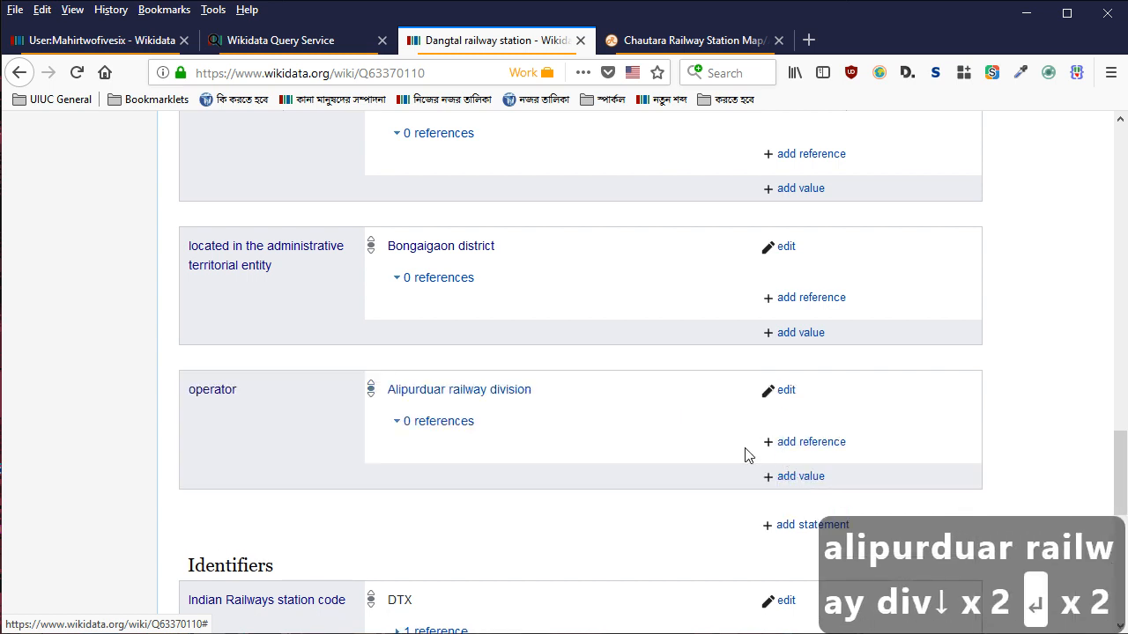
scroll(688, 387, down, 3)
click(786, 300)
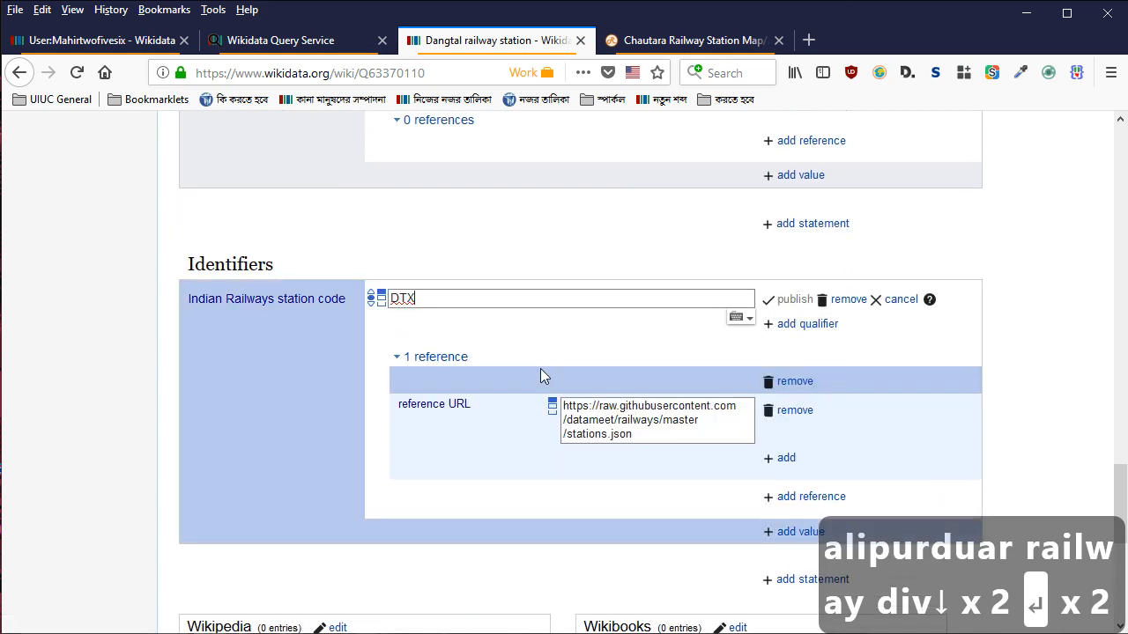
key(alt+Tab)
key(Tab)
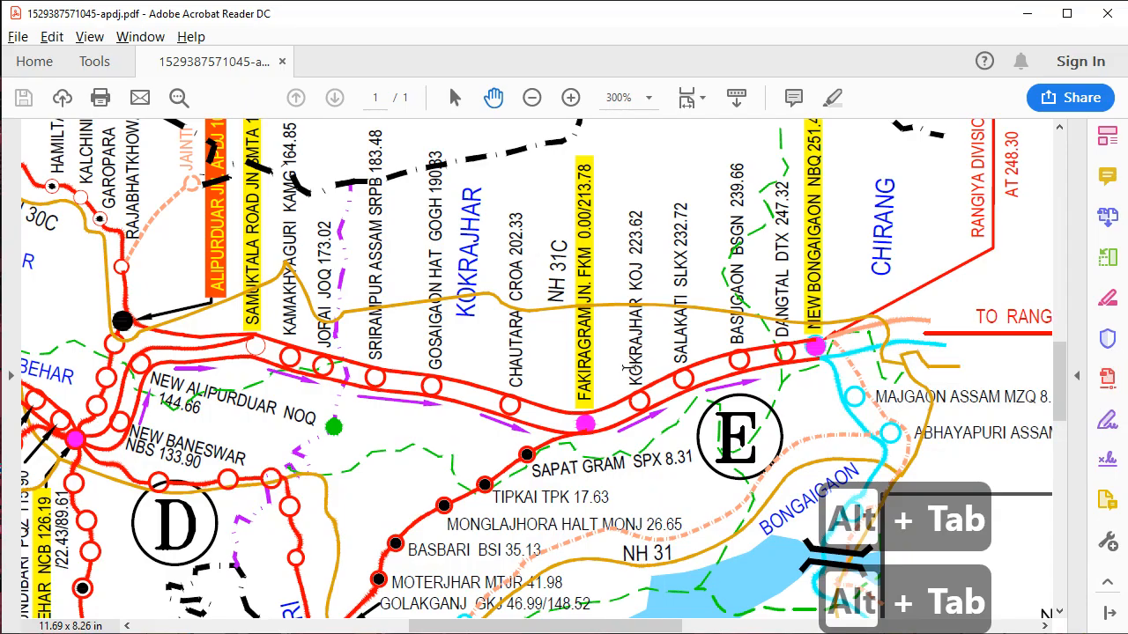
key(alt+Tab)
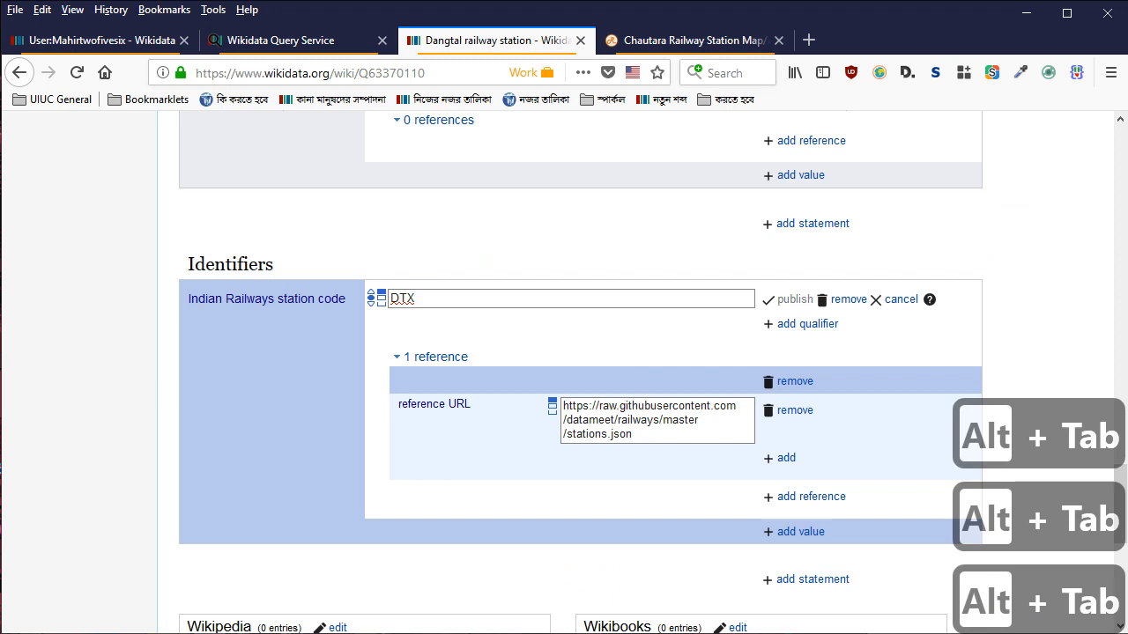
key(ctrl+c)
key(ctrl+a)
key(ctrl+v)
Add a last update (P5017) date of 31 March 2018 to the station code's reference and publish the change
key(Tab)
key(Tab)
key(Return)
text(p5017)
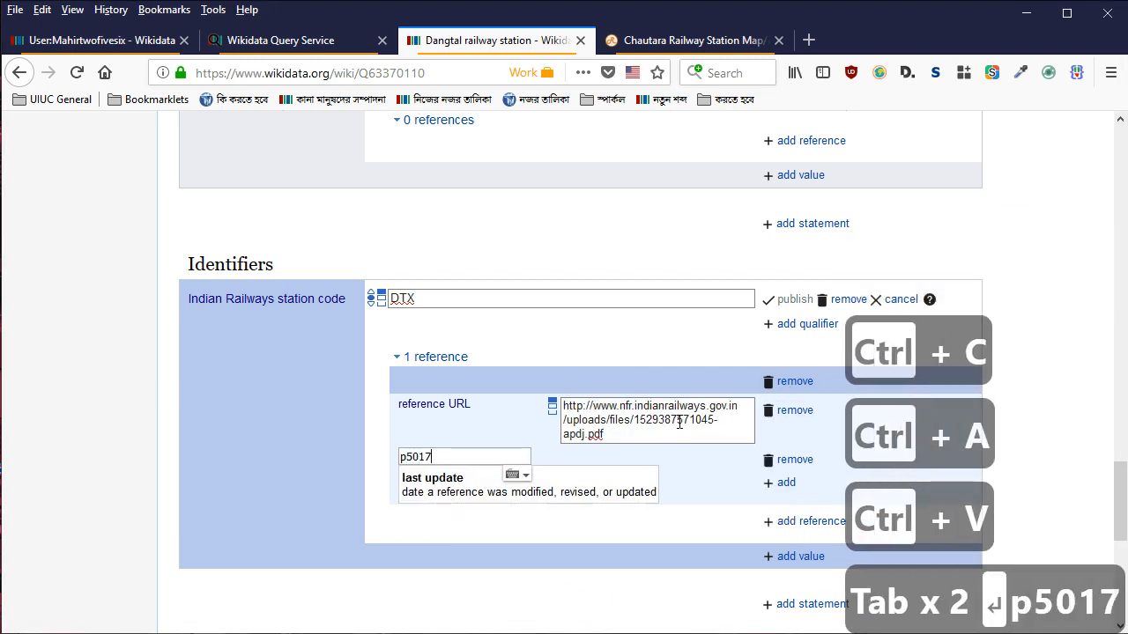
key(Down)
key(Return)
text(31 mar 2018)
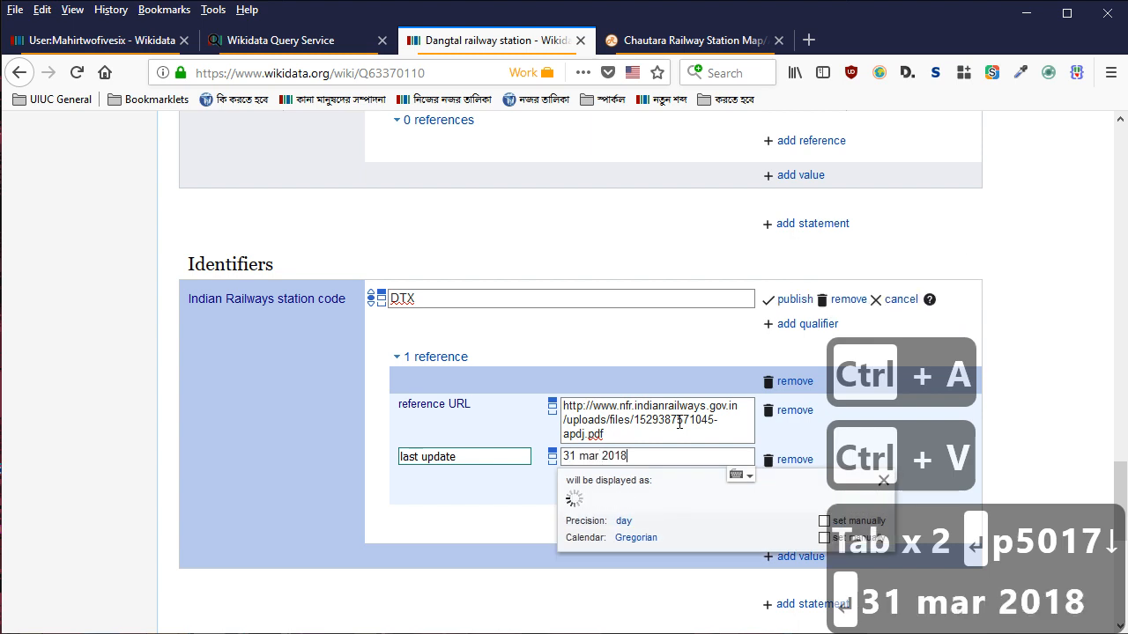
key(Return)
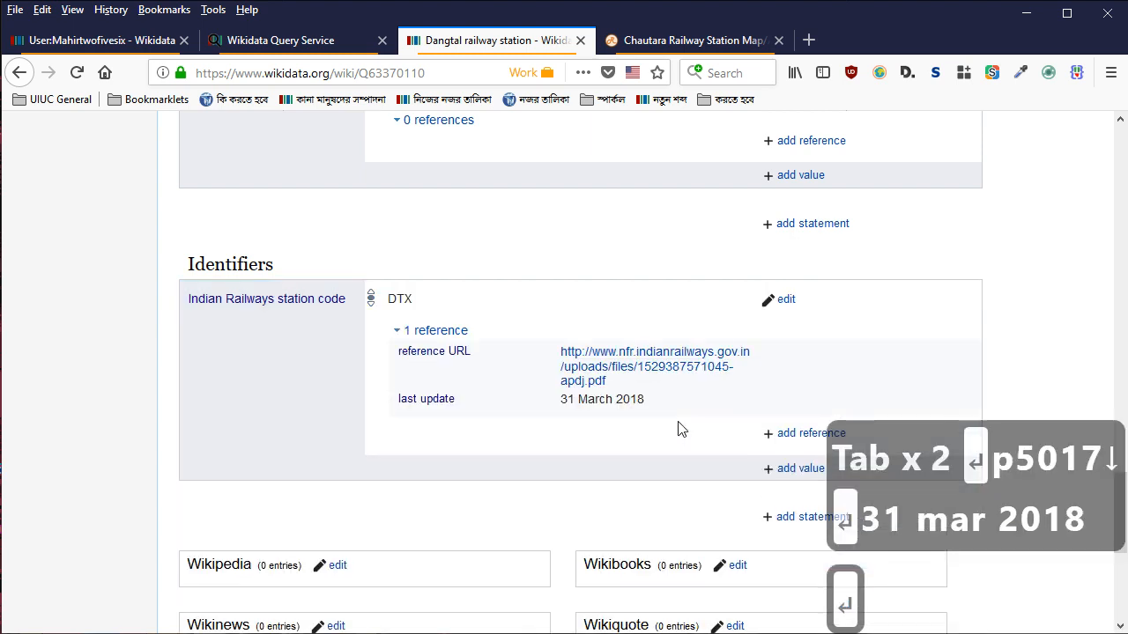
Add an adjacent station statement with the value Basugaon railway station to the Dangtal item
scroll(690, 422, up, 2)
click(781, 432)
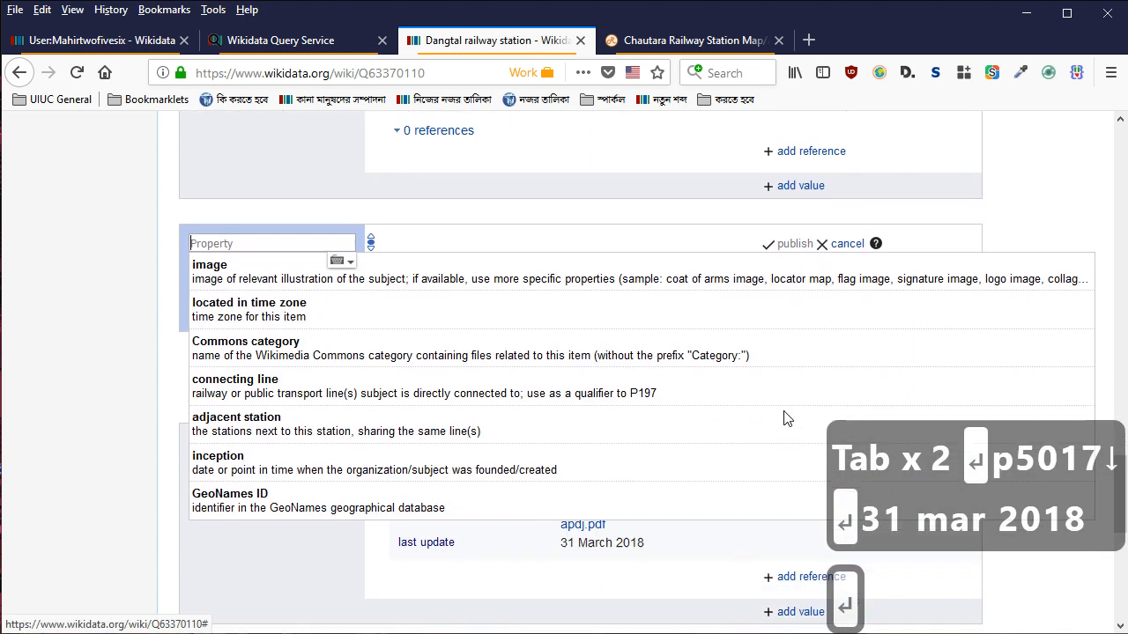
key(Up)
key(Down)
key(Return)
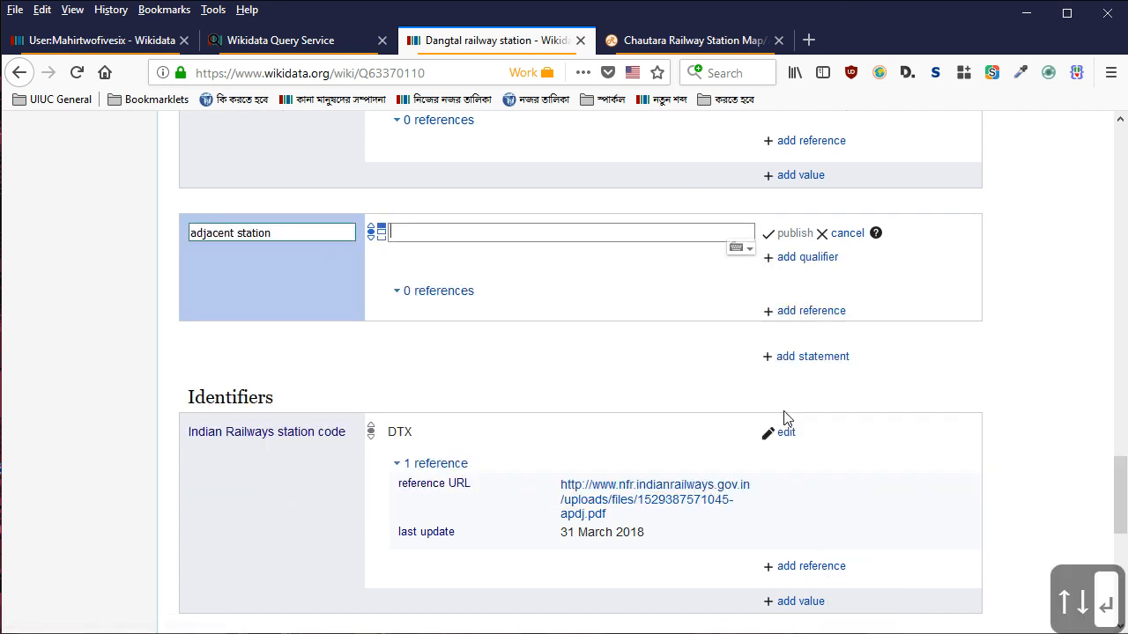
text(basugaon r)
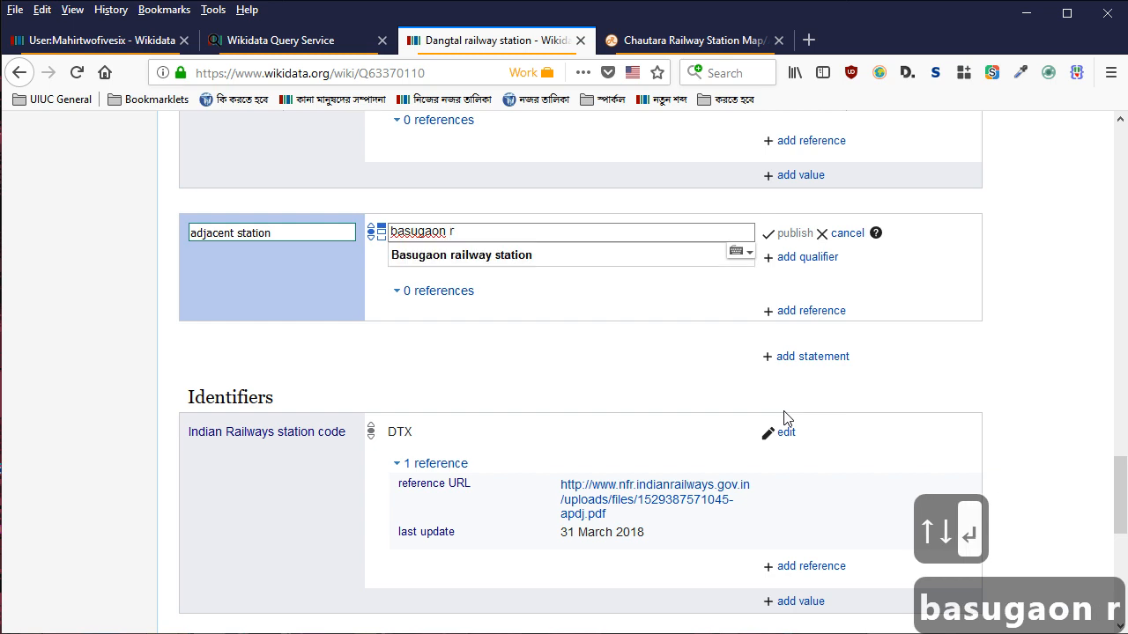
key(Down)
key(Return)
Add a connecting line (P81) qualifier with the value New Jalpaiguri–New Bongaigaon section to the Basugaon adjacent station value
key(Tab)
key(Return)
text(p81)
key(Down)
key(Return)
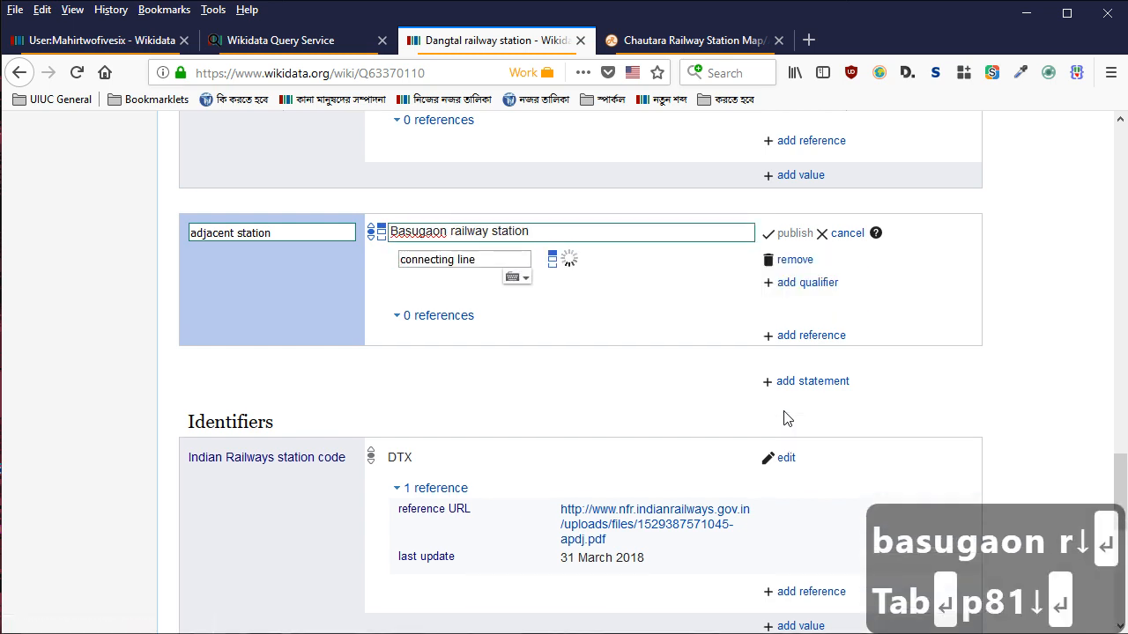
text(new jalpaiguri)
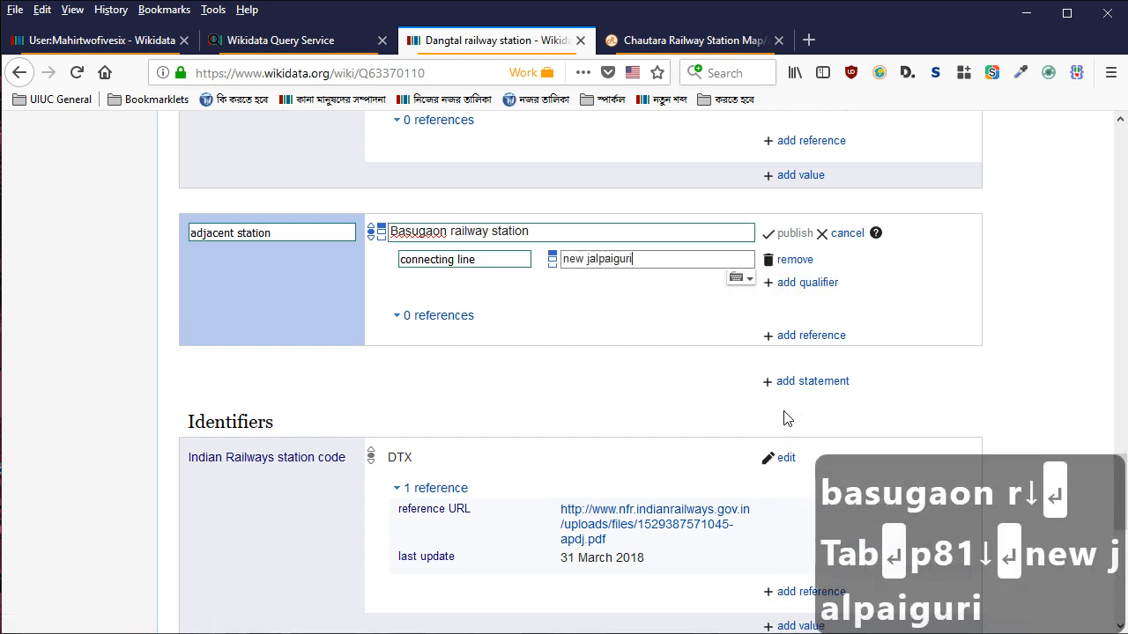
key(Down)
key(Down)
key(Return)
Add a towards (P5051) qualifier with the value New Jalpaiguri Junction railway station to the Basugaon entry and publish the statement
key(Tab)
key(Tab)
key(Return)
text(p5051)
key(Down)
key(Return)
text(new jal)
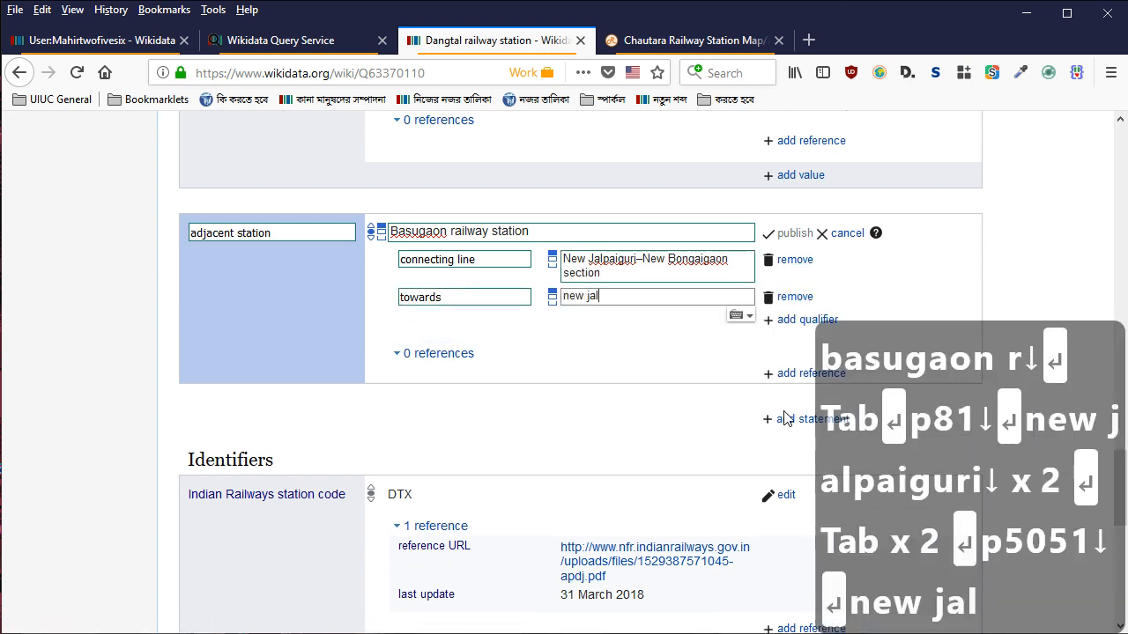
text(ia)
key(BackSpace)
key(BackSpace)
text(paiguri)
key(Up)
key(Up)
key(Up)
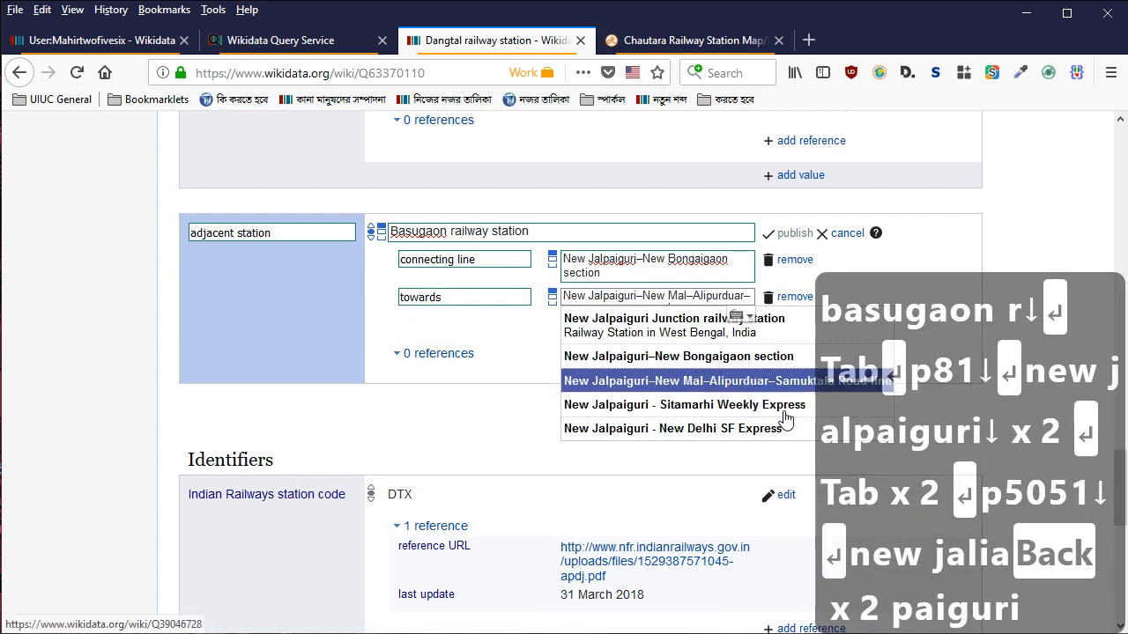
key(Return)
key(Return)
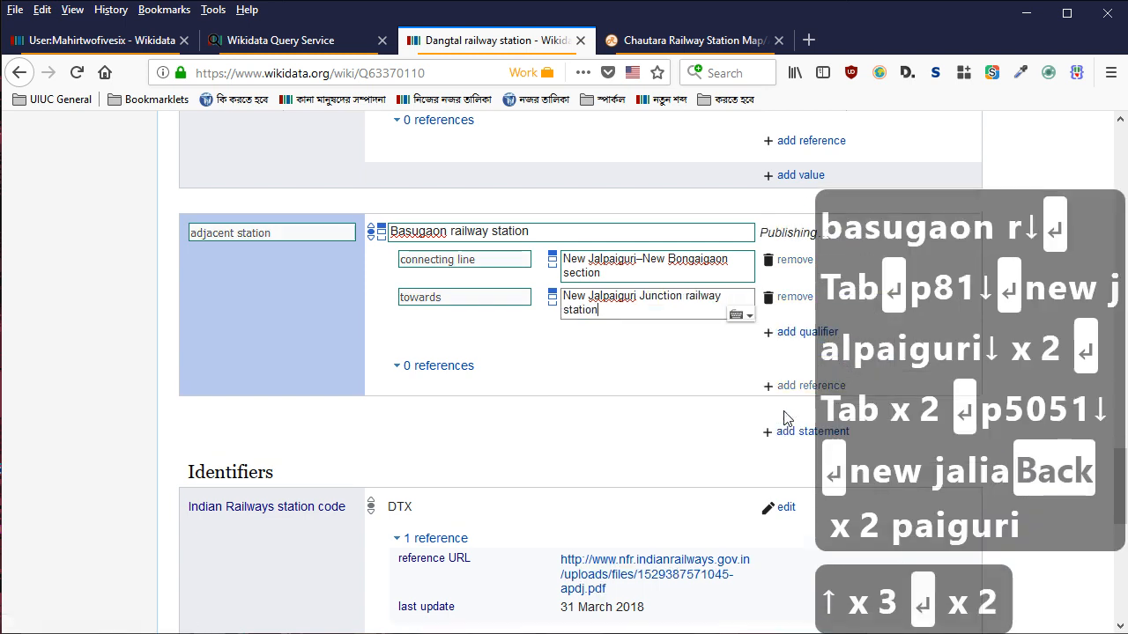
Add New Bongaigaon railway station as a second adjacent station value
click(769, 402)
text(new)
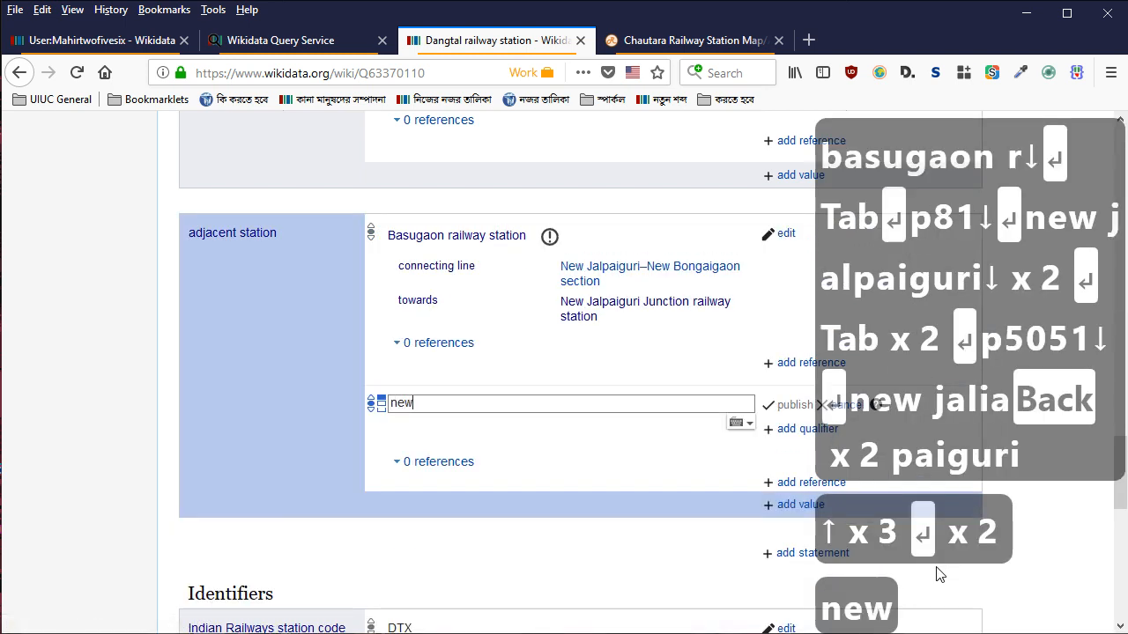
text( bongaigaon)
key(Down)
key(Down)
key(Down)
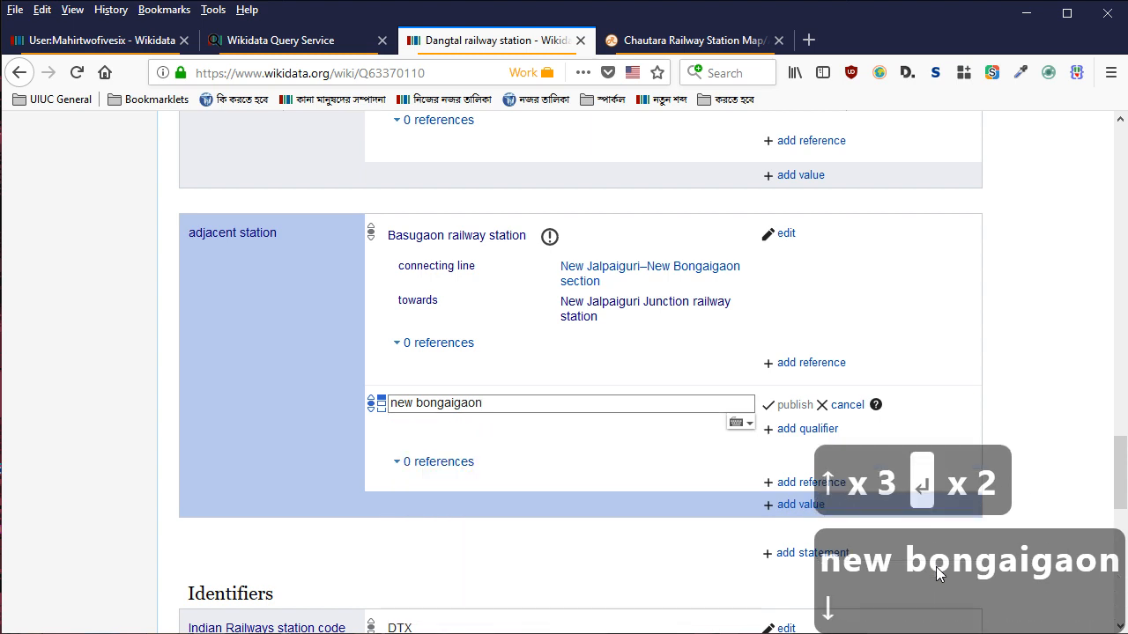
key(Return)
Qualify the New Bongaigaon adjacent station value with connecting line (P81) set to New Jalpaiguri–New Bongaigaon section
key(Tab)
key(Return)
text(p81)
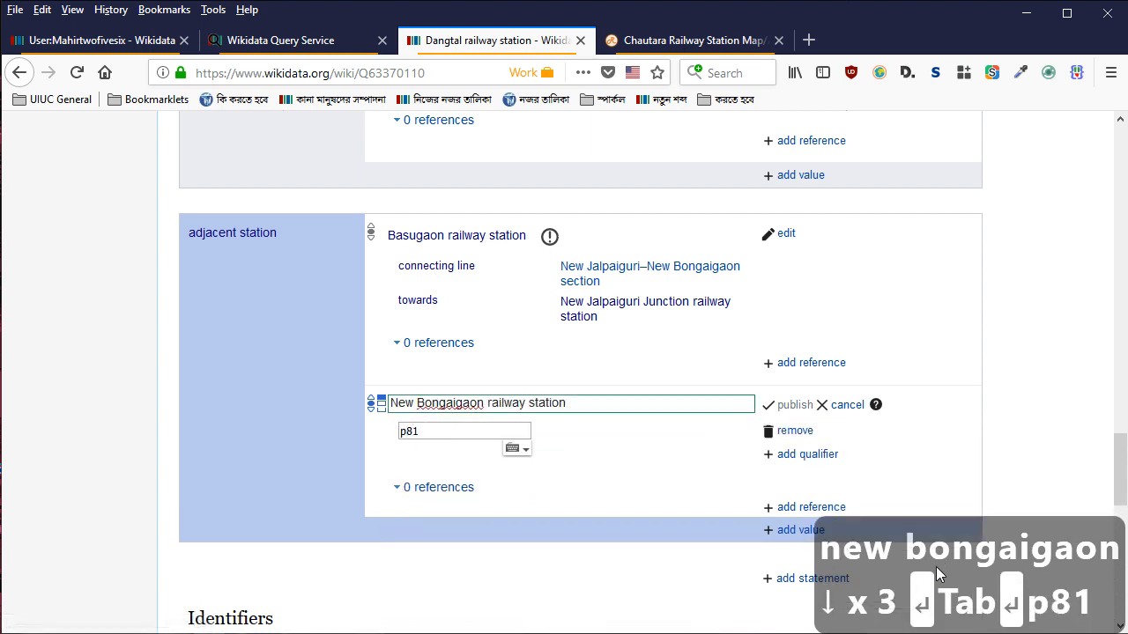
key(Down)
key(Return)
text(new jalpaiguri)
key(Down)
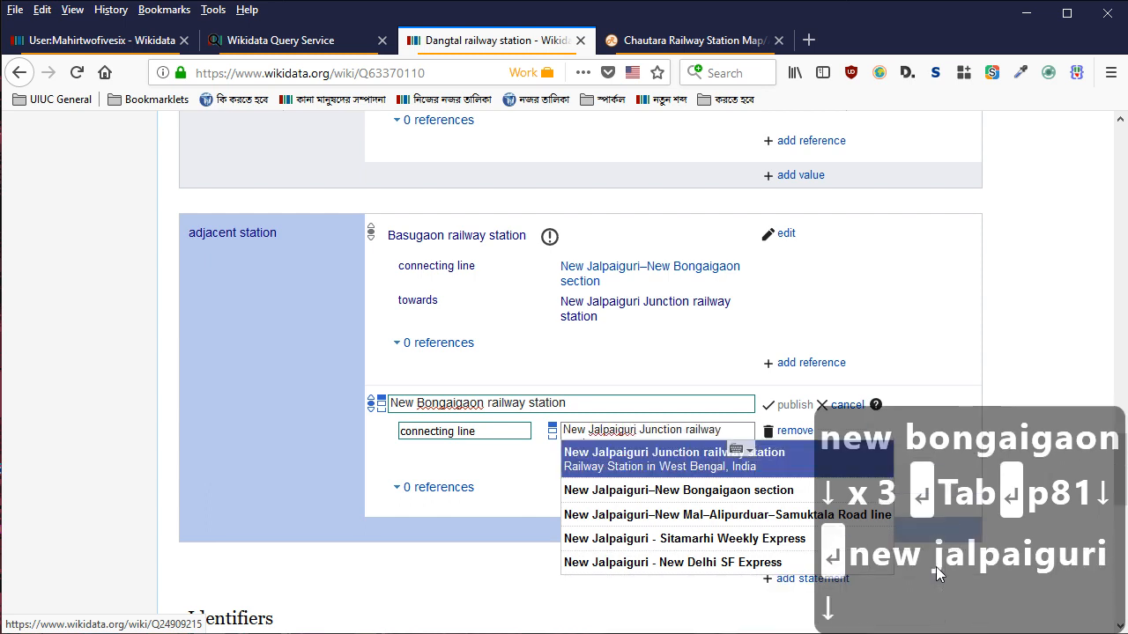
key(Return)
key(shift+Tab)
key(Tab)
key(BackSpace)
key(BackSpace)
key(BackSpace)
key(BackSpace)
key(BackSpace)
key(BackSpace)
key(BackSpace)
key(BackSpace)
key(BackSpace)
key(BackSpace)
key(BackSpace)
key(BackSpace)
key(BackSpace)
key(BackSpace)
key(BackSpace)
key(BackSpace)
key(BackSpace)
key(BackSpace)
key(BackSpace)
key(BackSpace)
key(BackSpace)
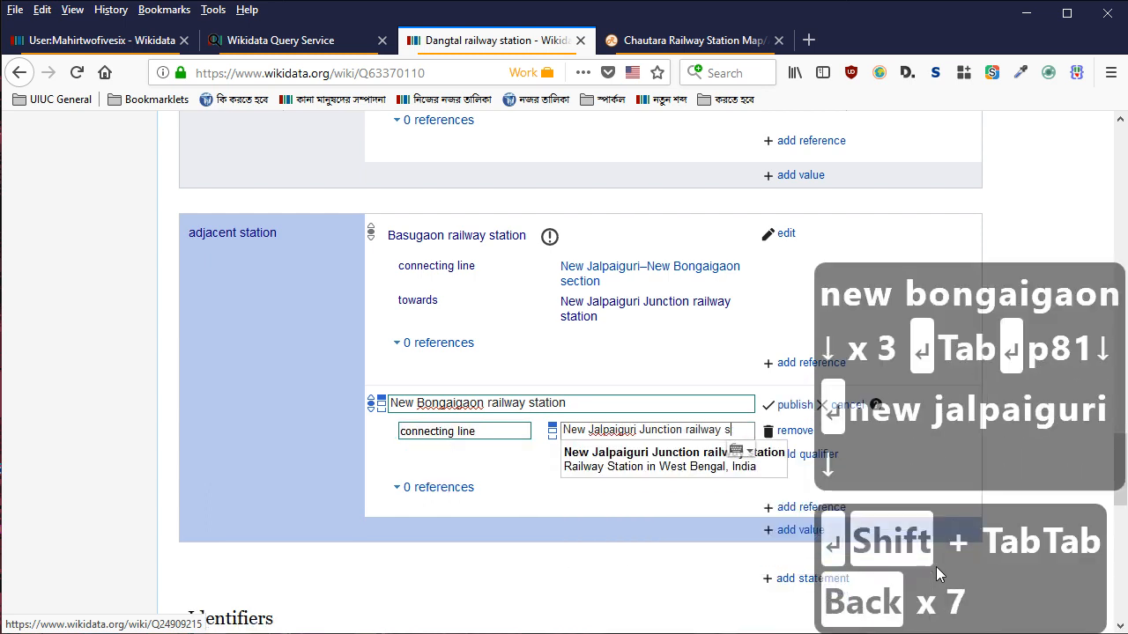
key(Down)
key(Down)
key(Return)
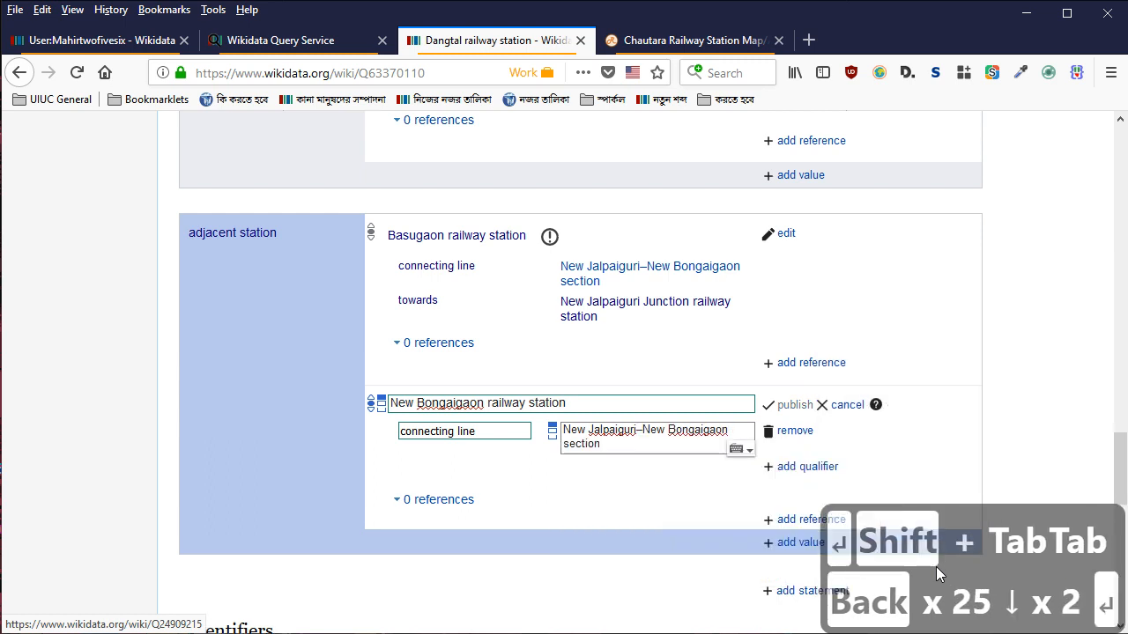
Add a towards (P5051) qualifier with the value New Bongaigaon railway station to the second adjacent station and publish it
key(Tab)
key(Tab)
key(Return)
text(p5051)
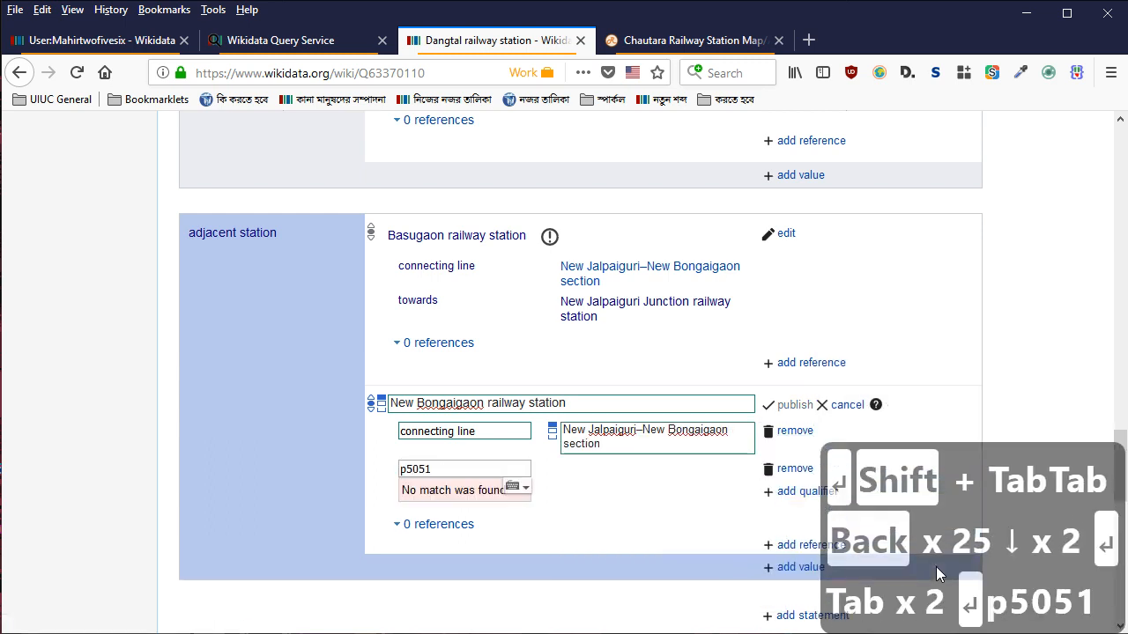
key(Down)
key(Return)
text(new bonga)
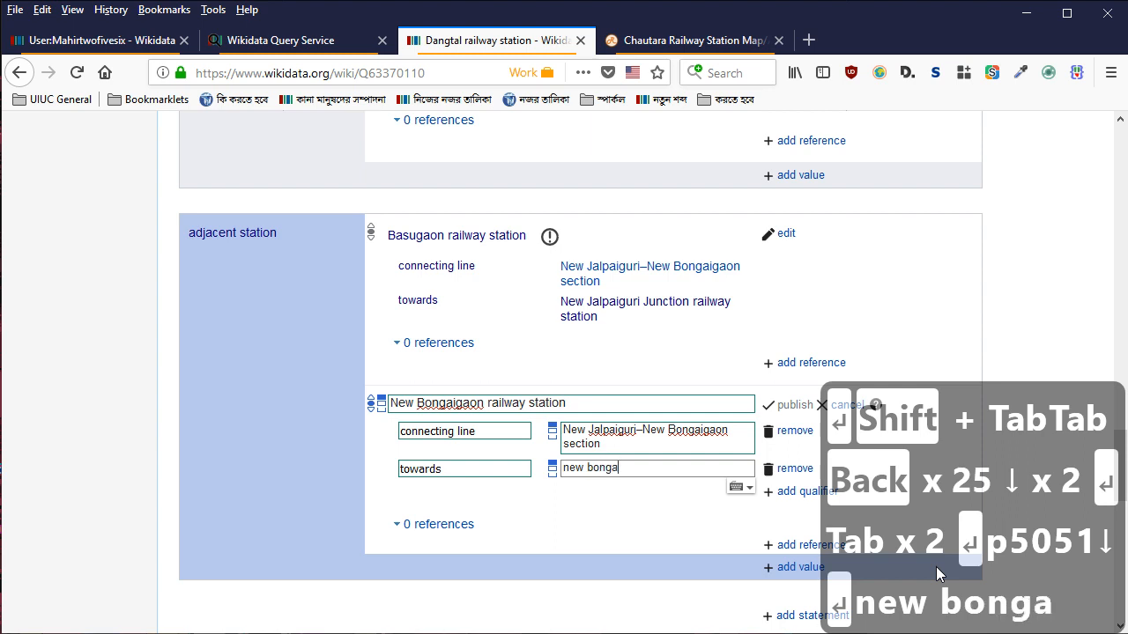
text(igaon r)
key(Down)
key(Return)
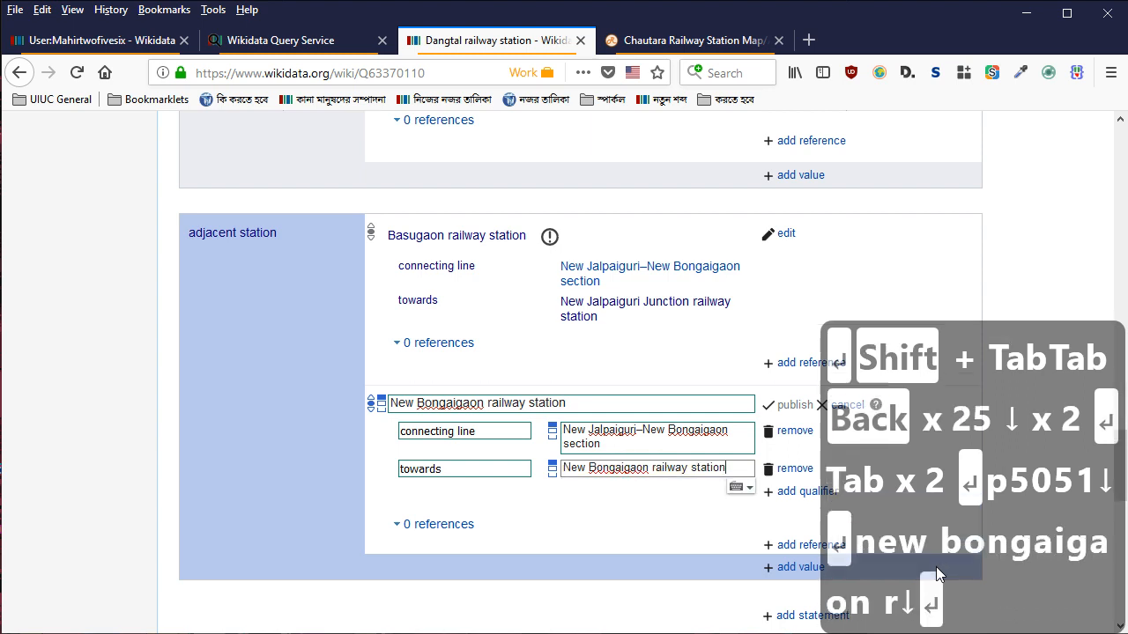
key(Return)
Open the New Bongaigaon railway station item from the adjacent station statement and start editing its labels and descriptions
scroll(459, 385, down, 2)
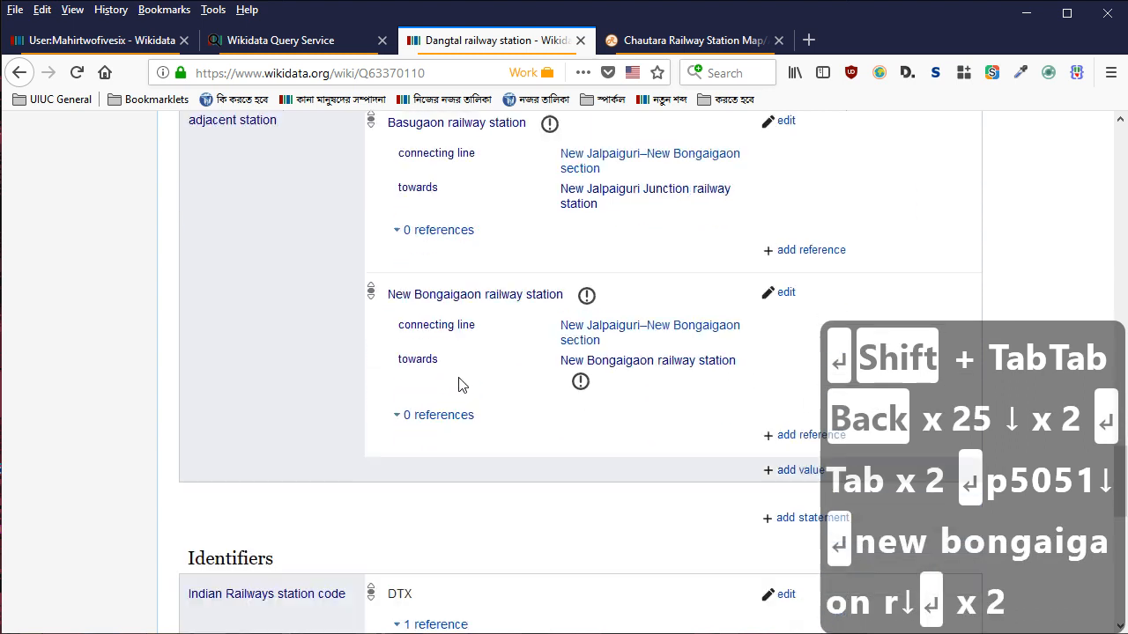
scroll(617, 244, down, 10)
scroll(607, 290, up, 13)
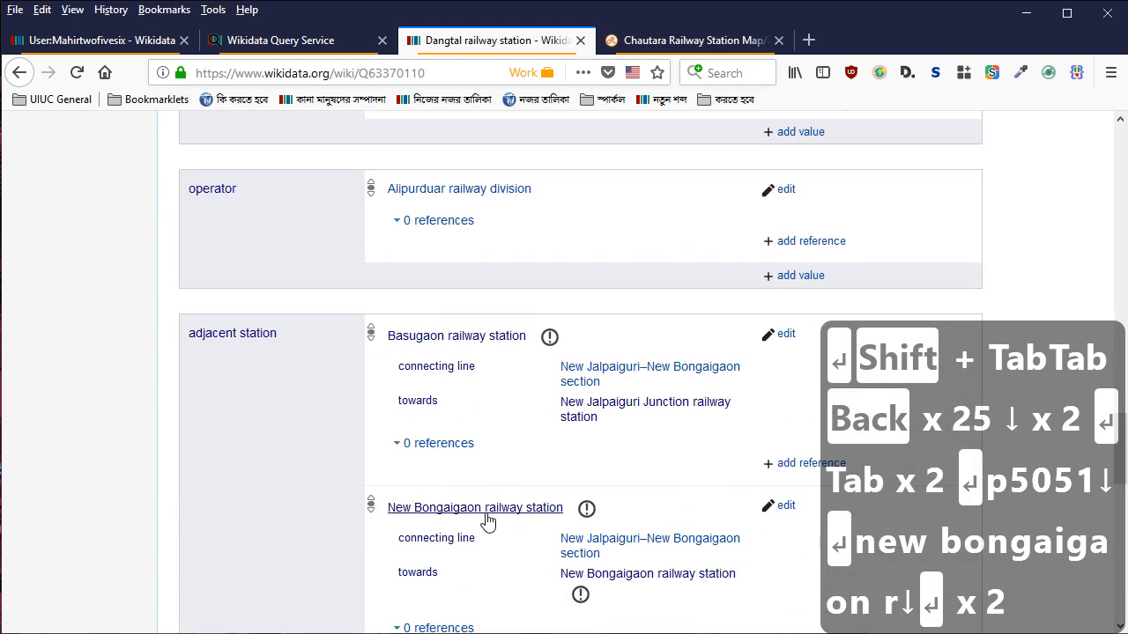
click(484, 512)
scroll(509, 444, down, 4)
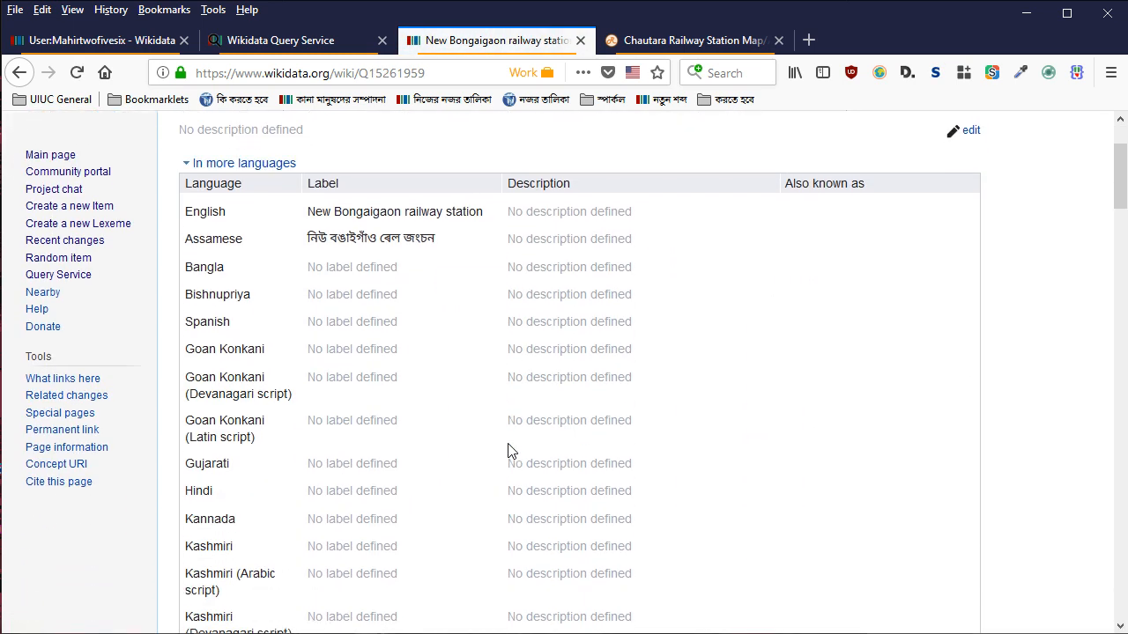
scroll(508, 444, up, 2)
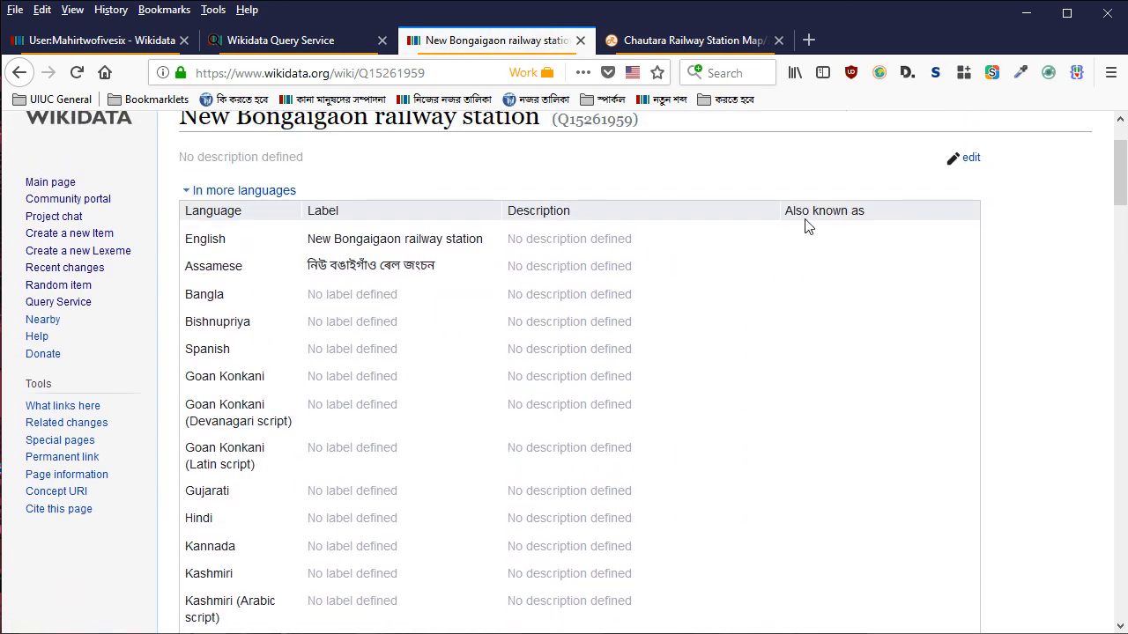
click(965, 165)
scroll(833, 294, up, 3)
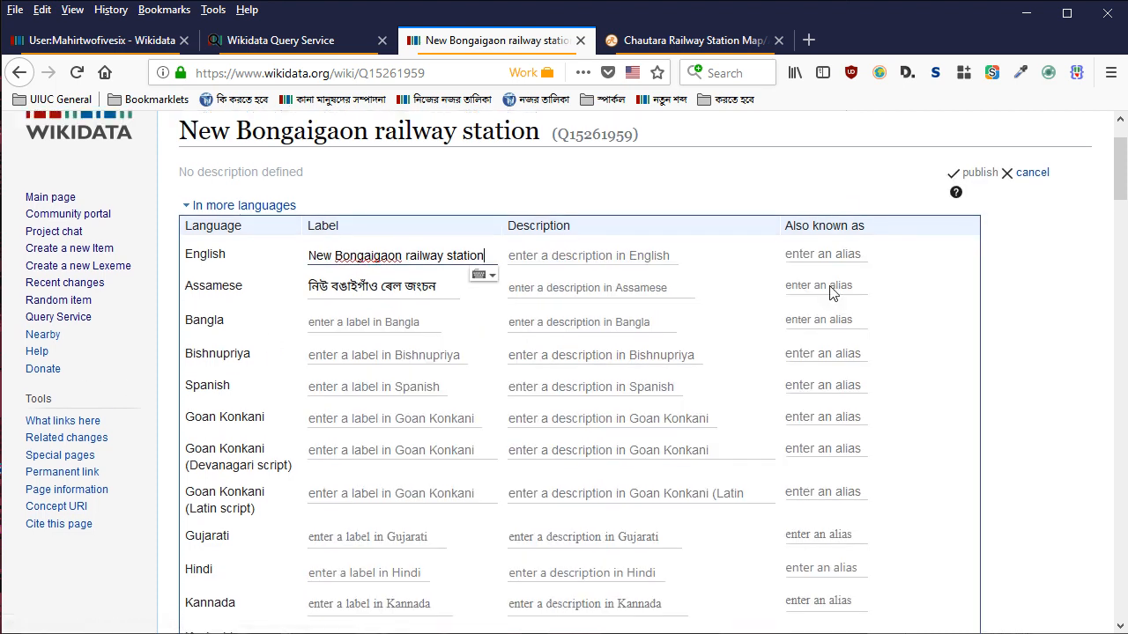
Look up the Bongaigaon district item in a separate tab, check its Bangla naming and Wikipedia links, and close it
text(bong)
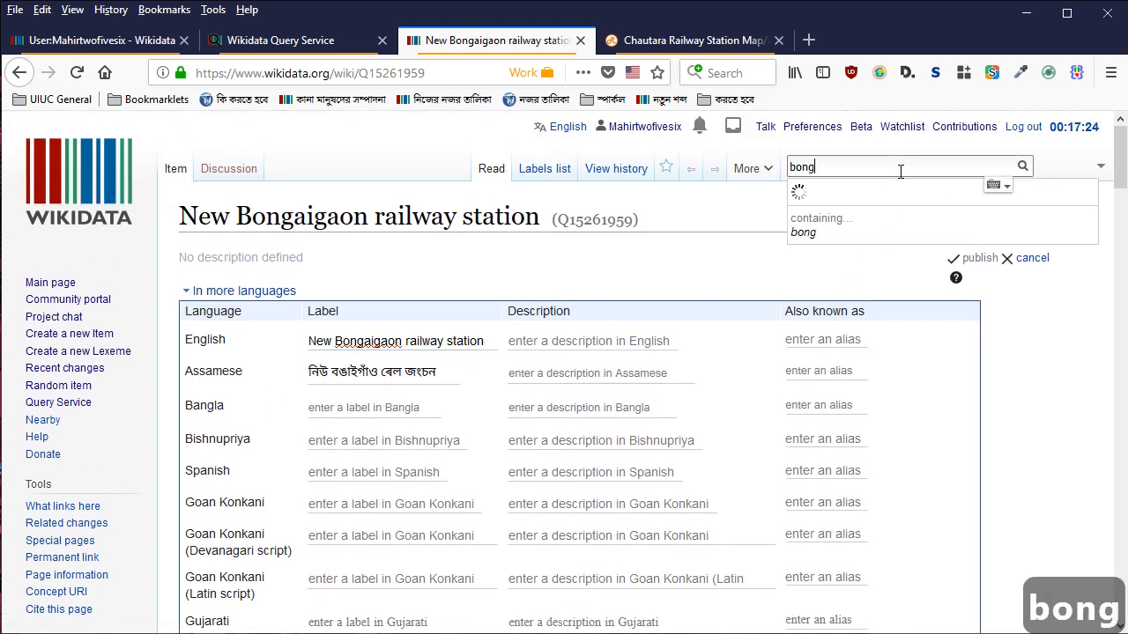
text(aigaon di)
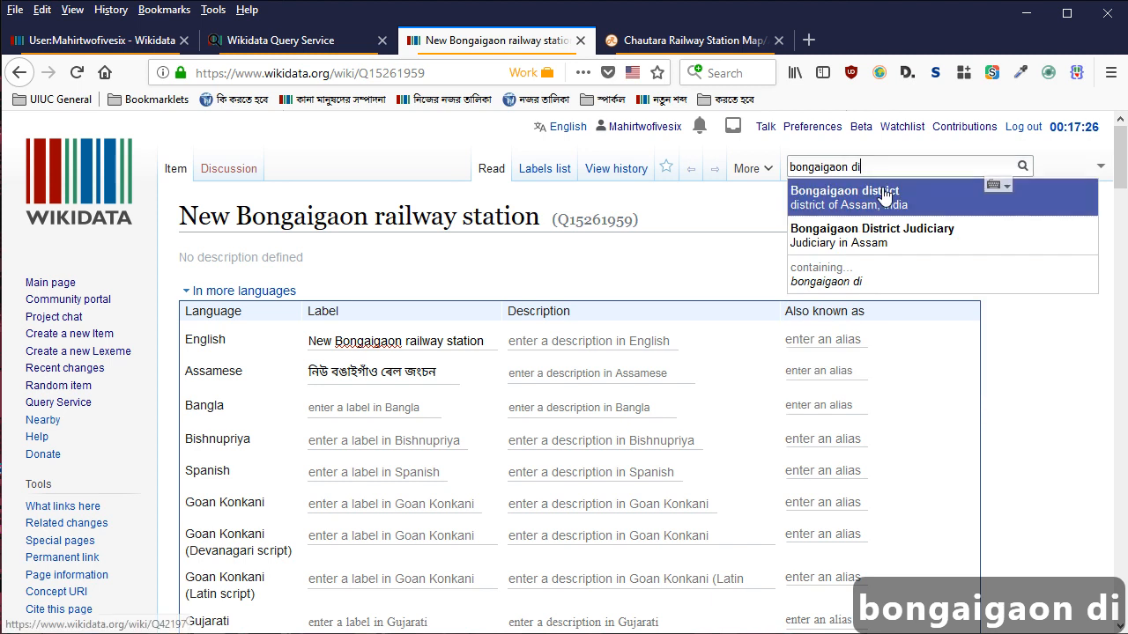
middle_click(890, 195)
click(667, 46)
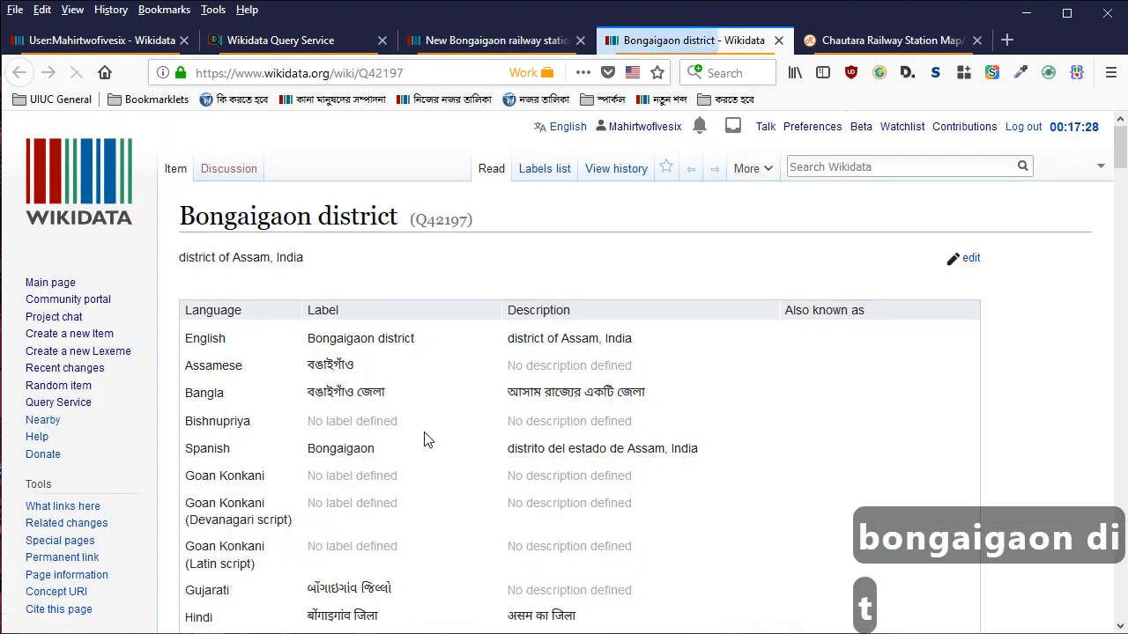
scroll(358, 410, down, 3)
scroll(358, 411, down, 20)
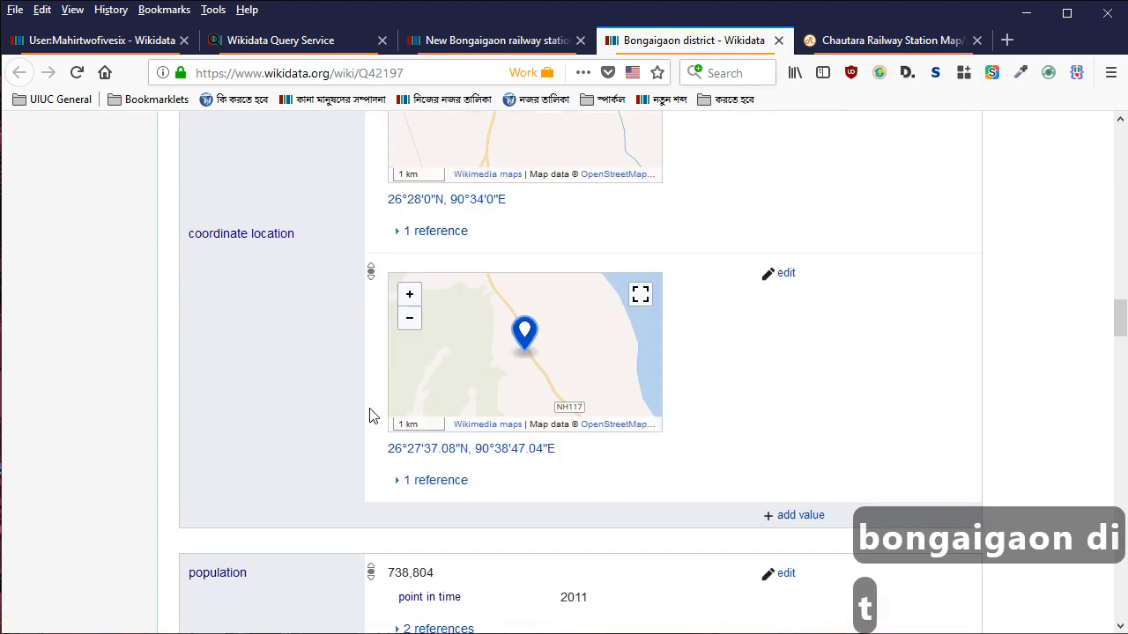
scroll(371, 414, down, 20)
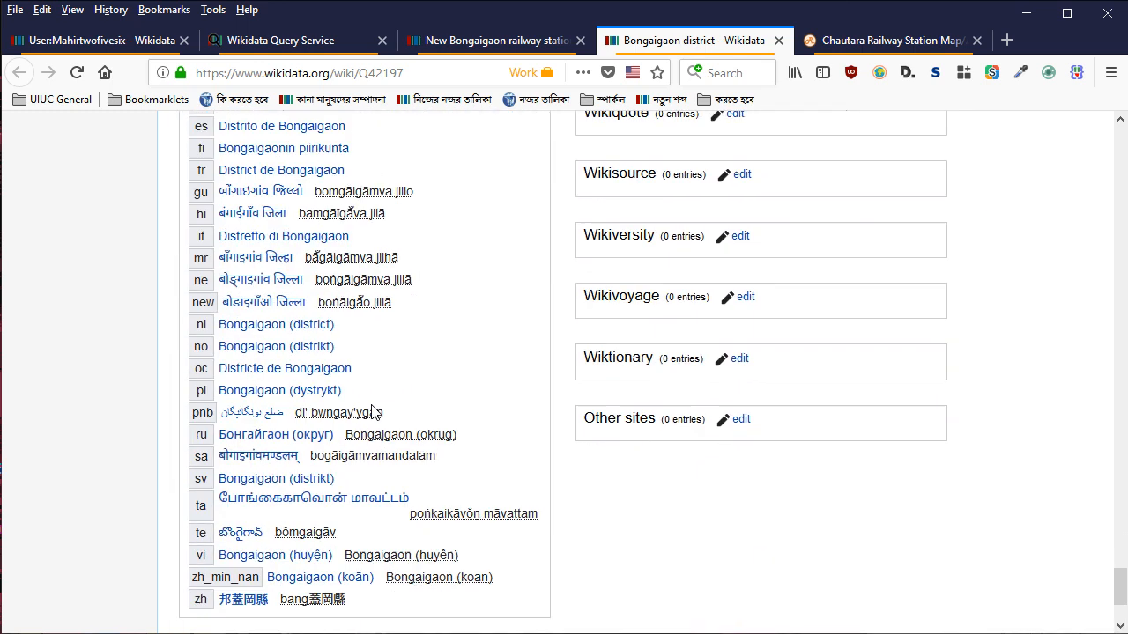
scroll(372, 378, up, 2)
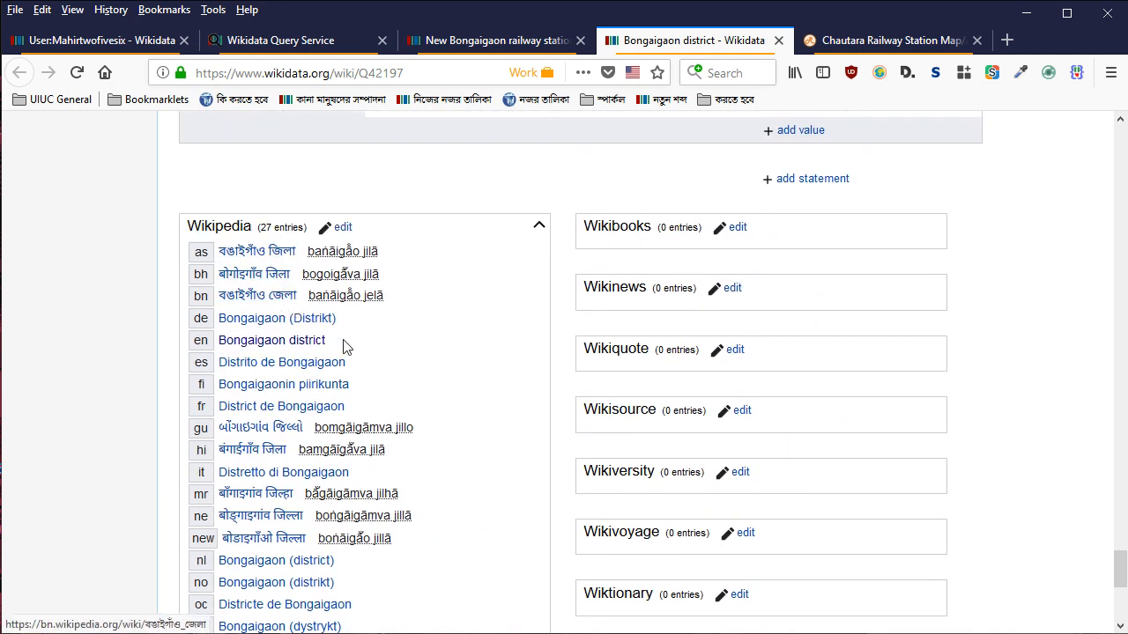
key(ctrl+w)
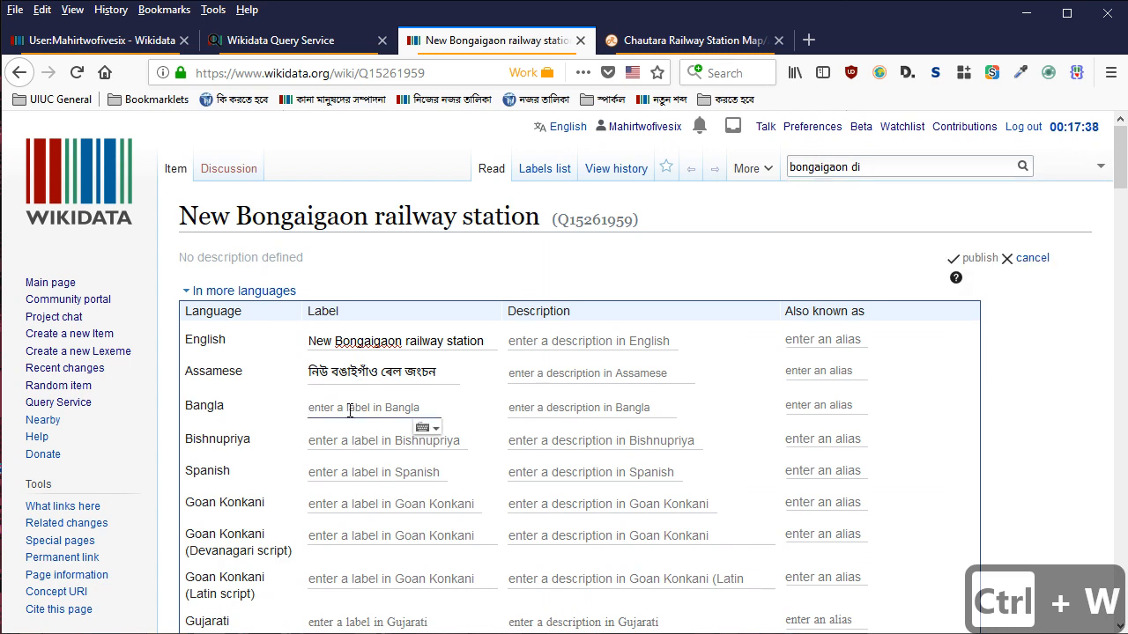
Begin the Bangla label with নিউ and try the spelling বঙ্গাই for the start of the Bongaigaon name
text(নিউ ব)
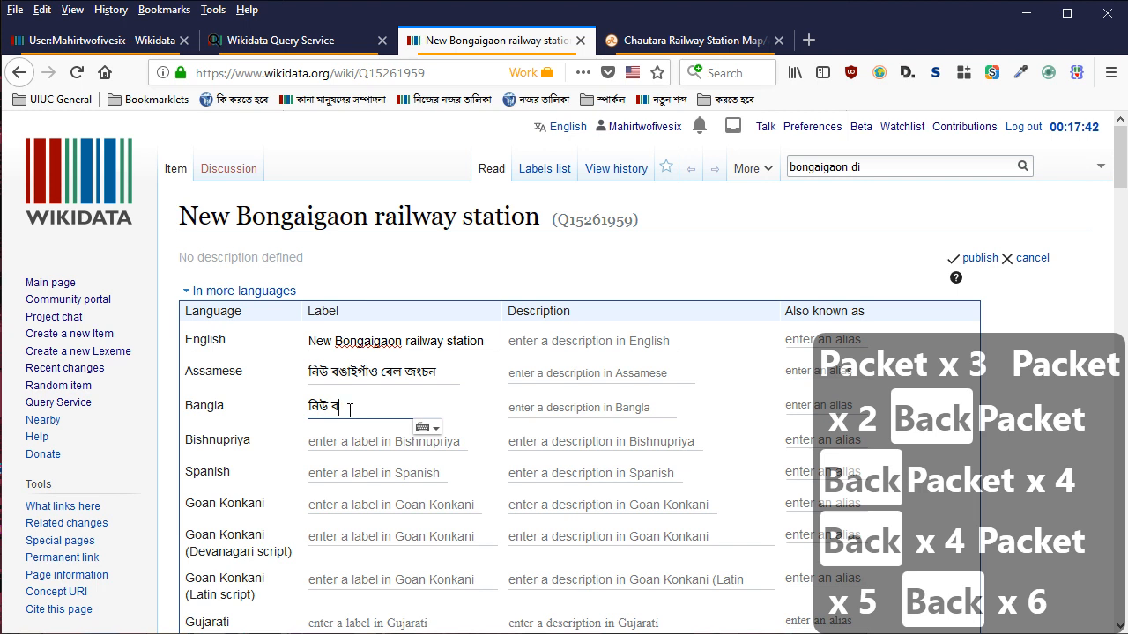
text(ঙ্গাইংঙ্গাই)
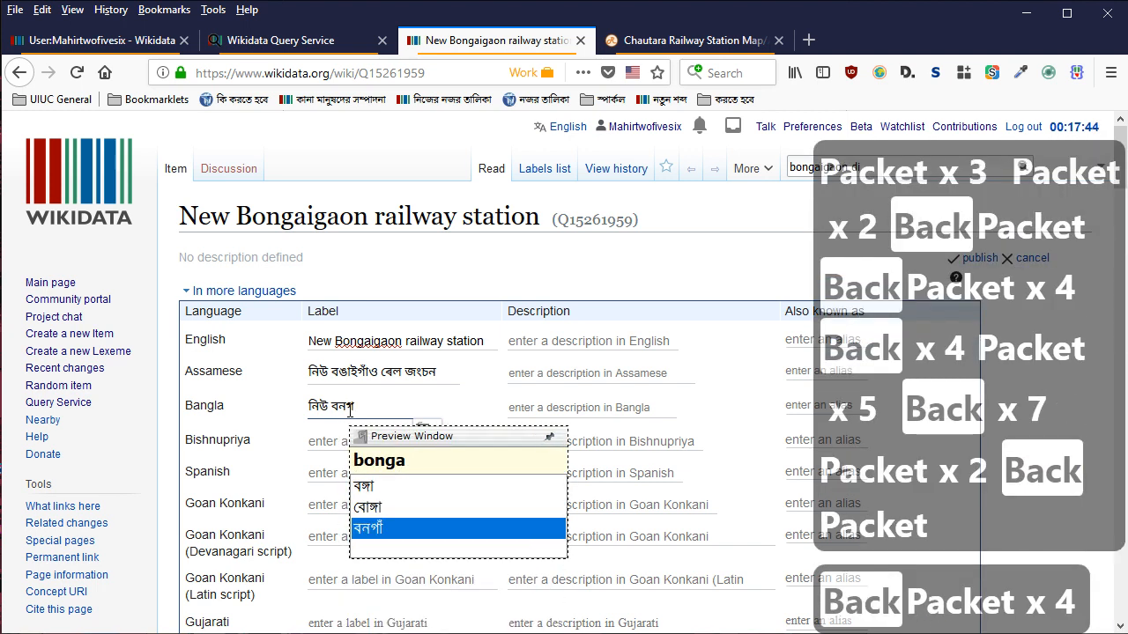
text(gaon)
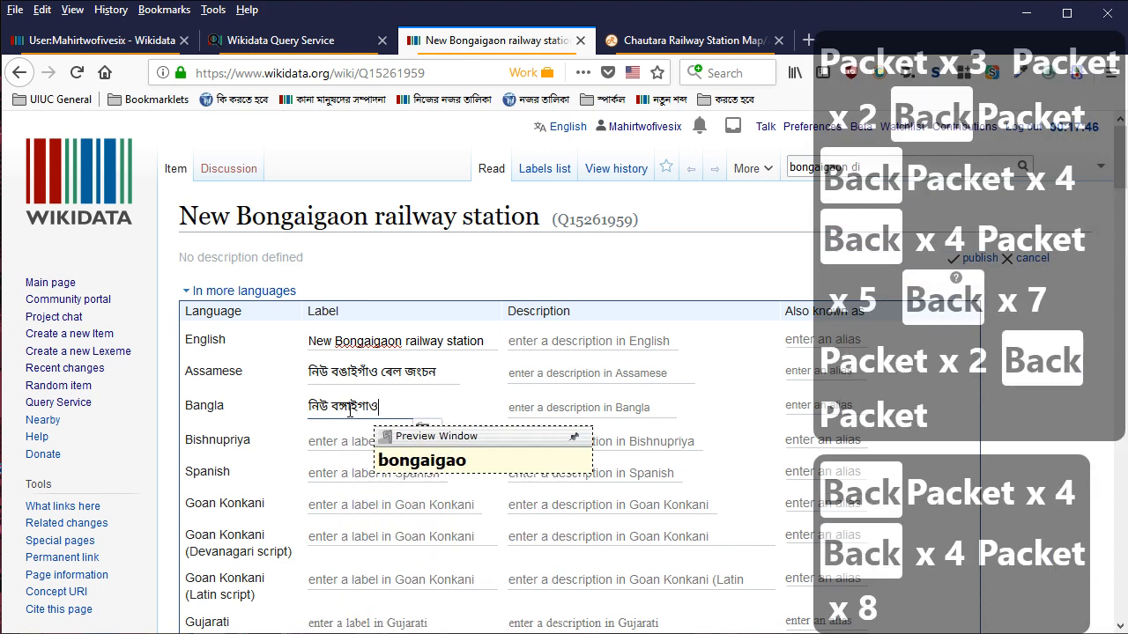
key(BackSpace)
key(BackSpace)
key(BackSpace)
key(BackSpace)
key(BackSpace)
key(BackSpace)
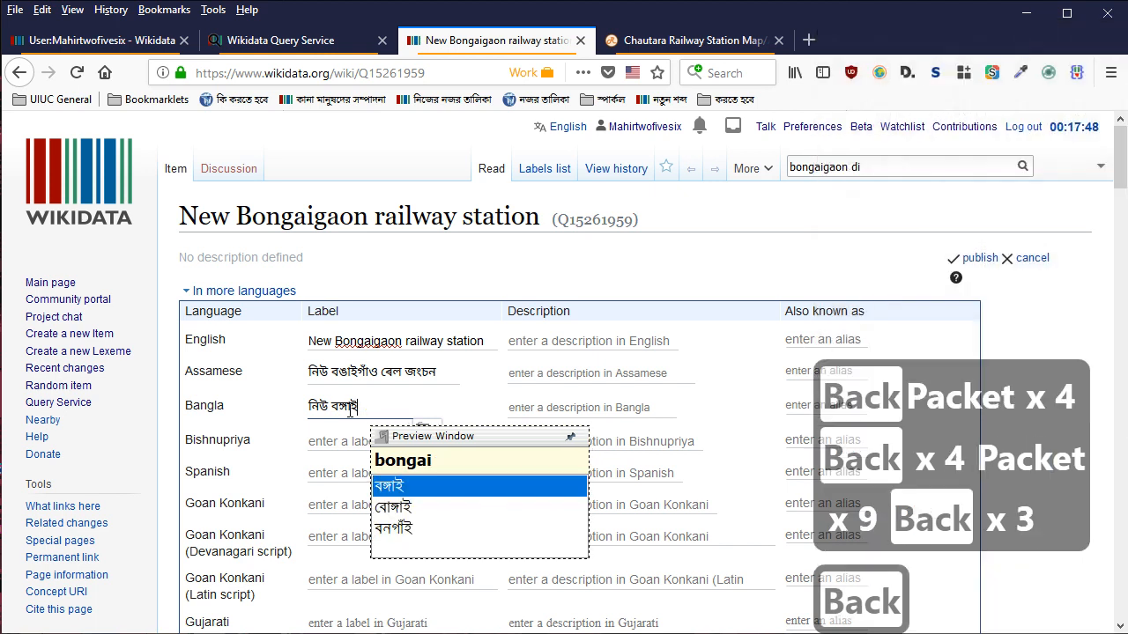
text(g)
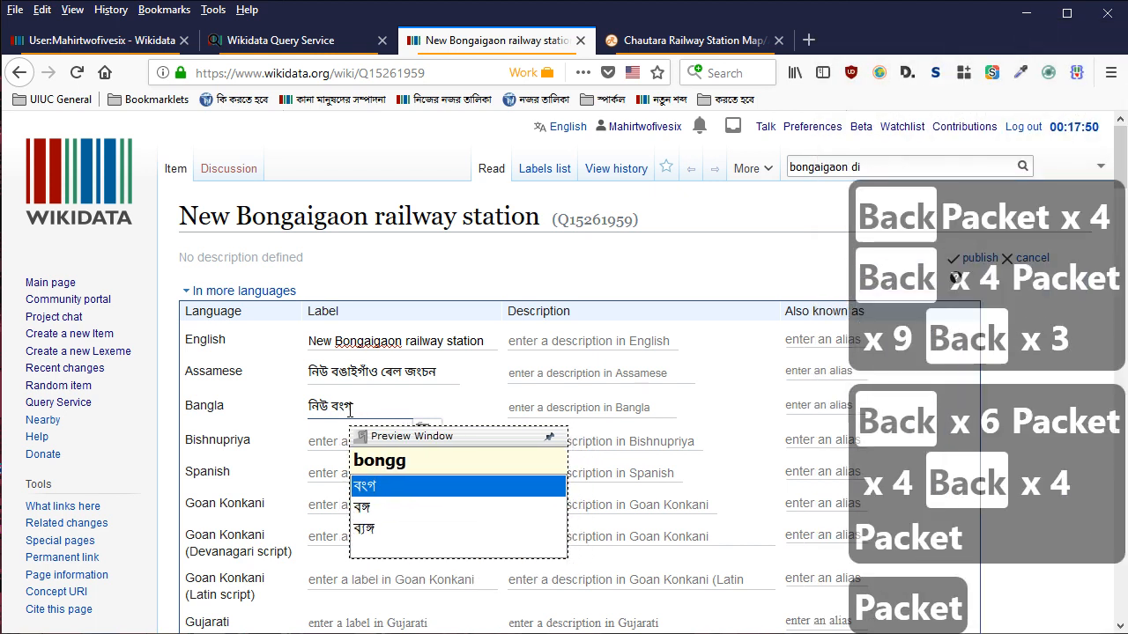
key(BackSpace)
text(ai)
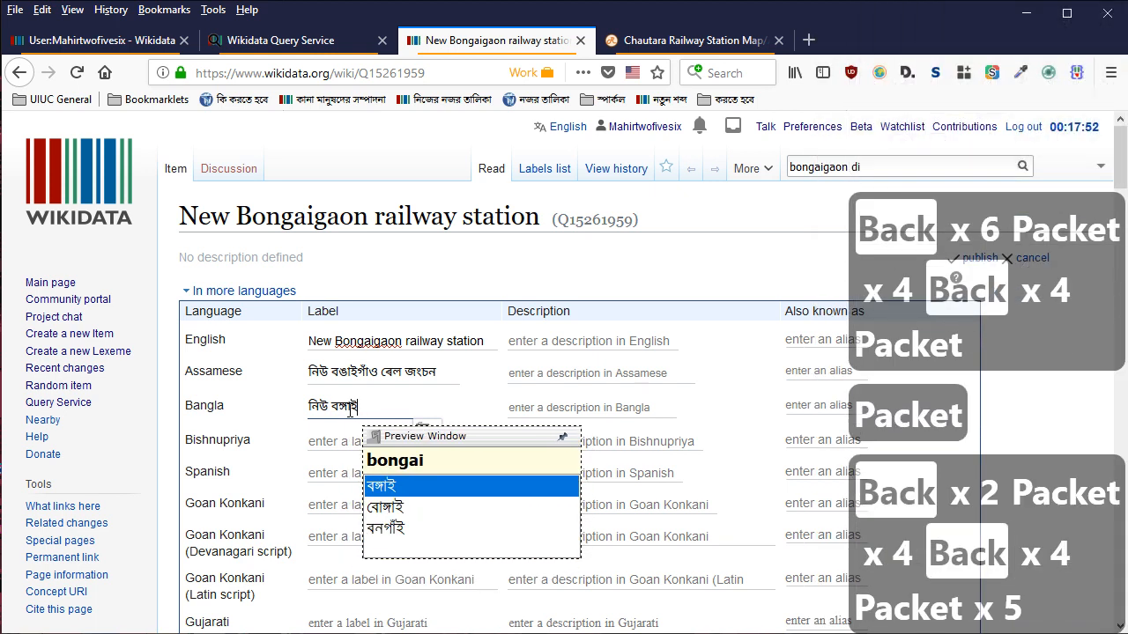
Respell the start of the place name in the Bangla label as বঙাই
key(Left)
key(BackSpace)
key(BackSpace)
key(BackSpace)
text(a)
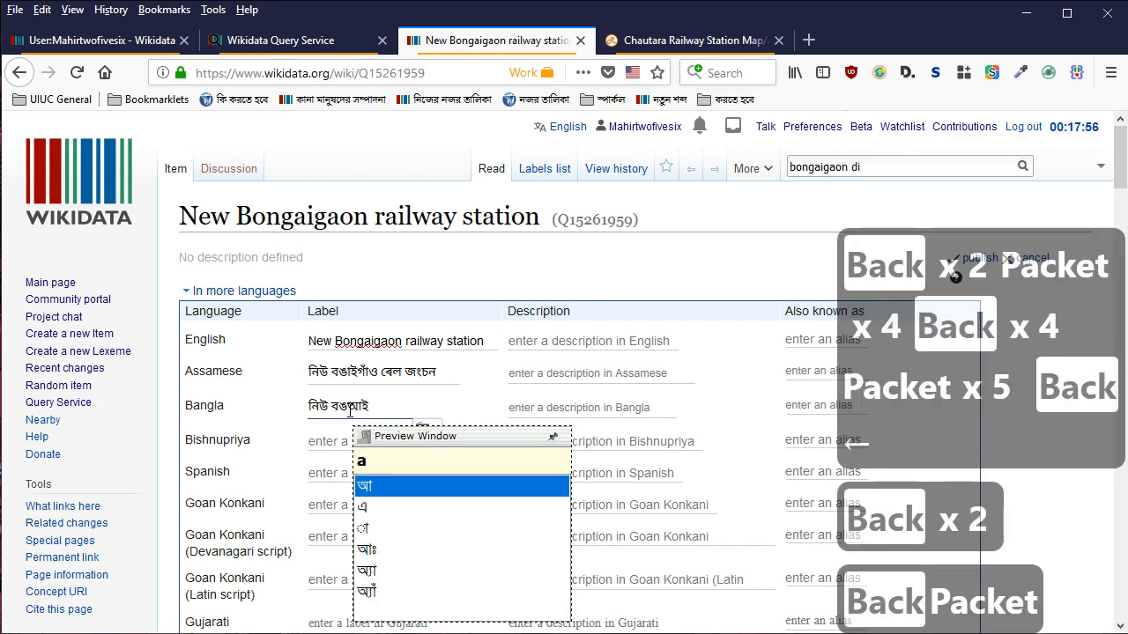
key(Down)
key(Down)
key(End)
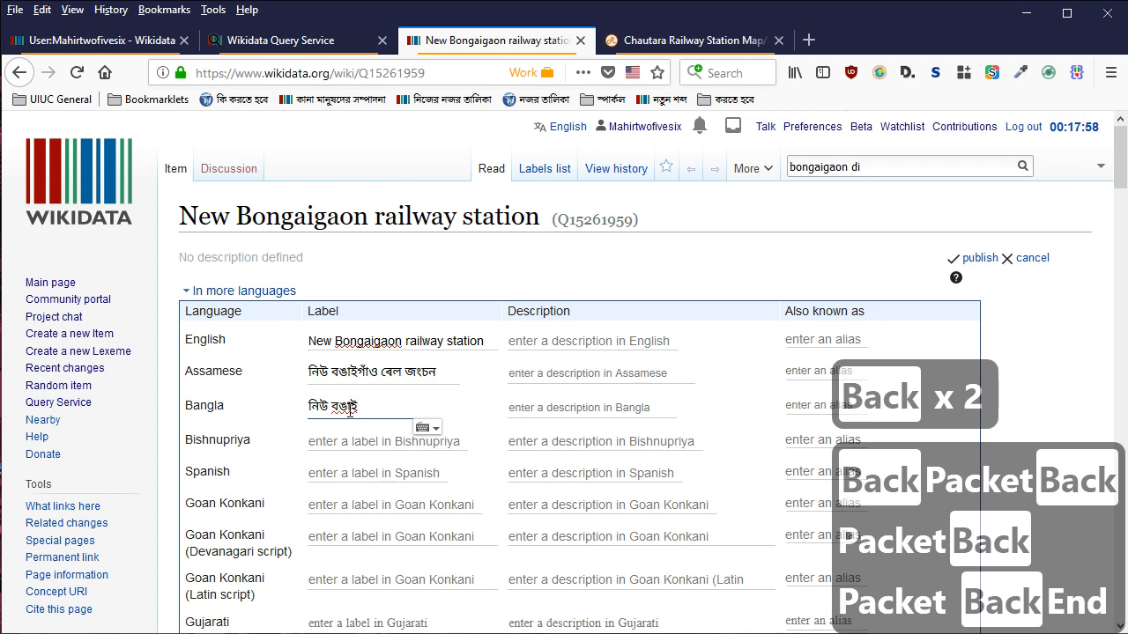
Finish the place name in the Bangla label as বঙাইগাঁও and add the words for railway station, ending in স্টেশন
text(a)
key(BackSpace)
text(ga)
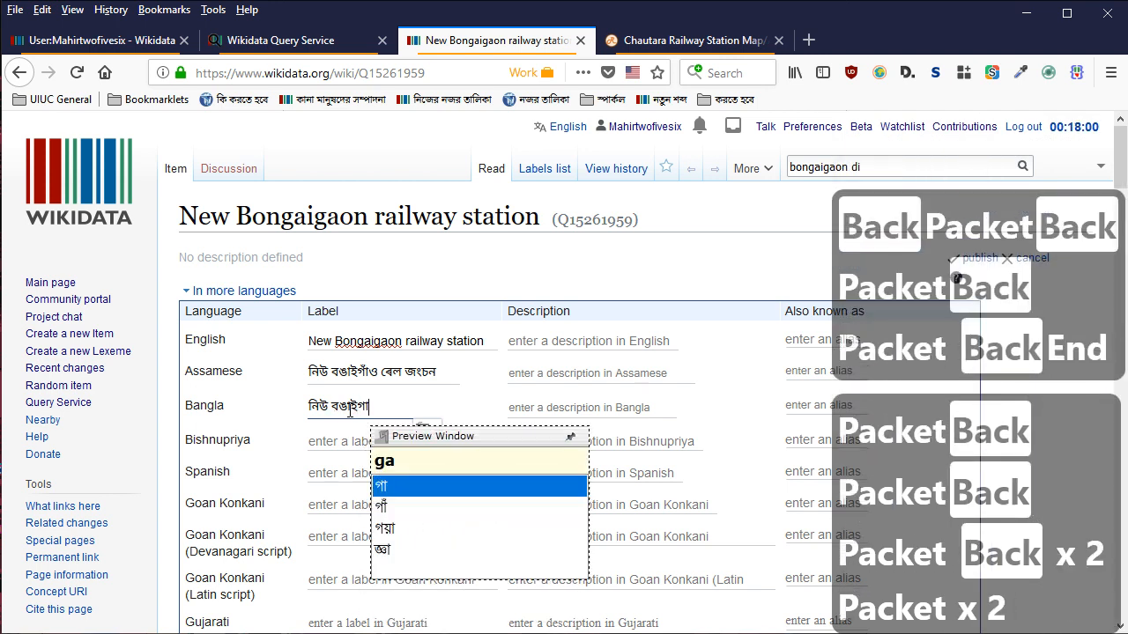
text(^O relwe sTes)
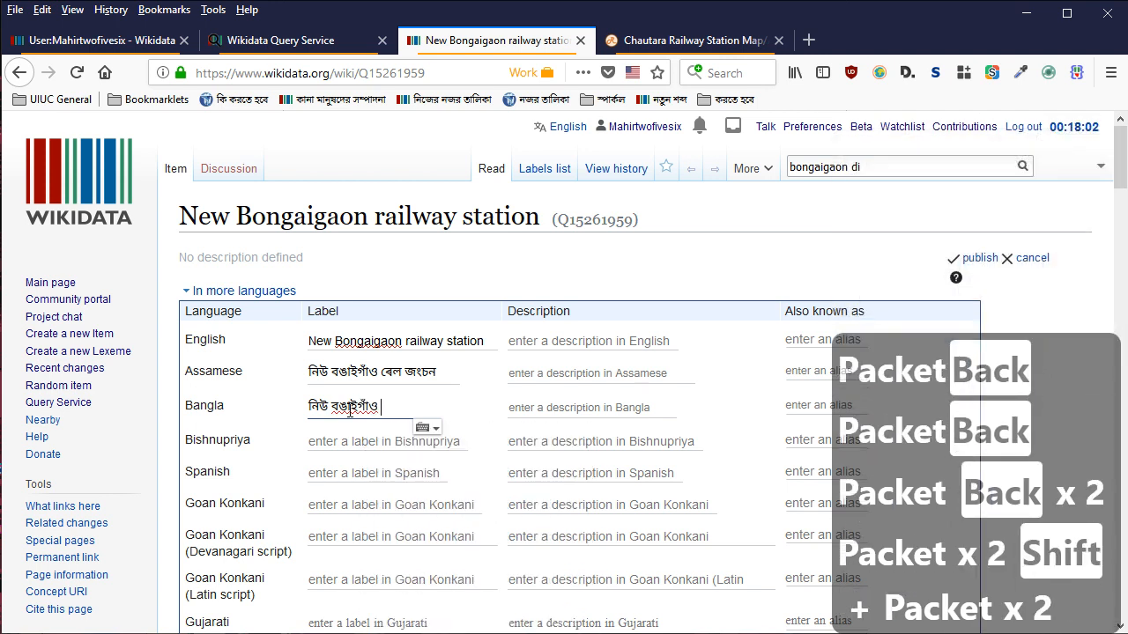
text(hn)
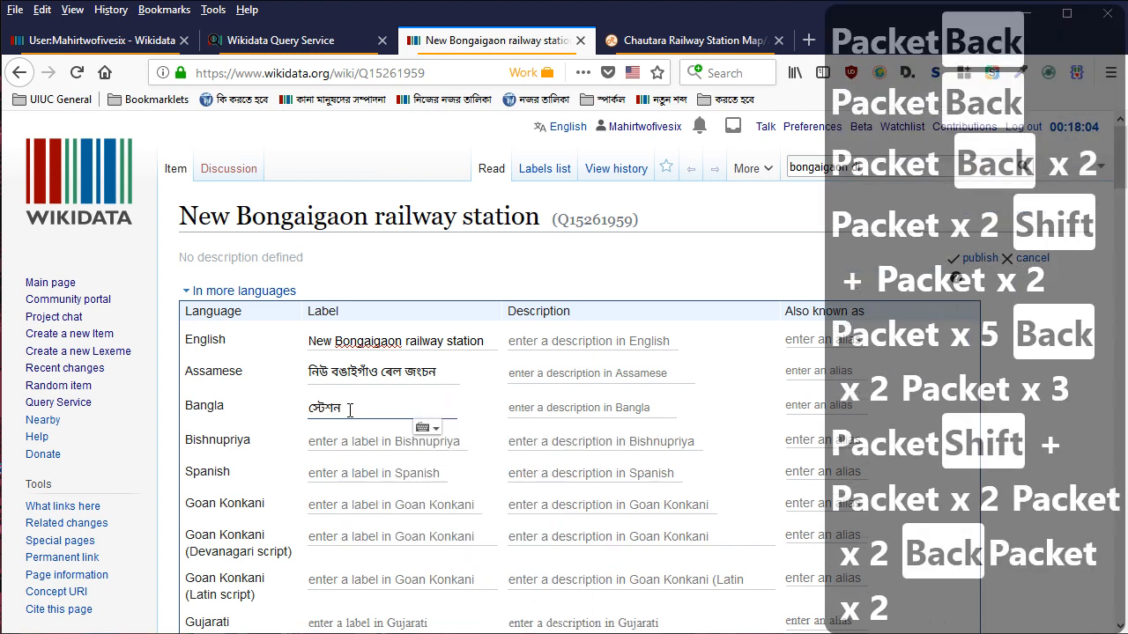
Search Google Images for "new bongaigaon railway station" and enlarge the first photo of the station signboard
scroll(350, 410, down, 2)
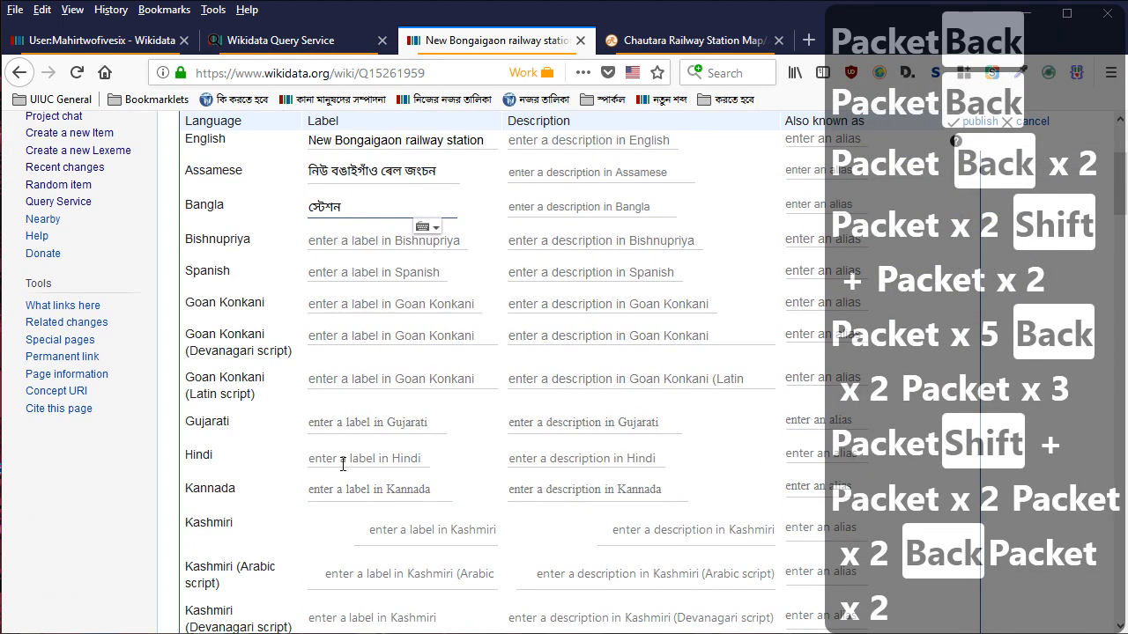
click(696, 30)
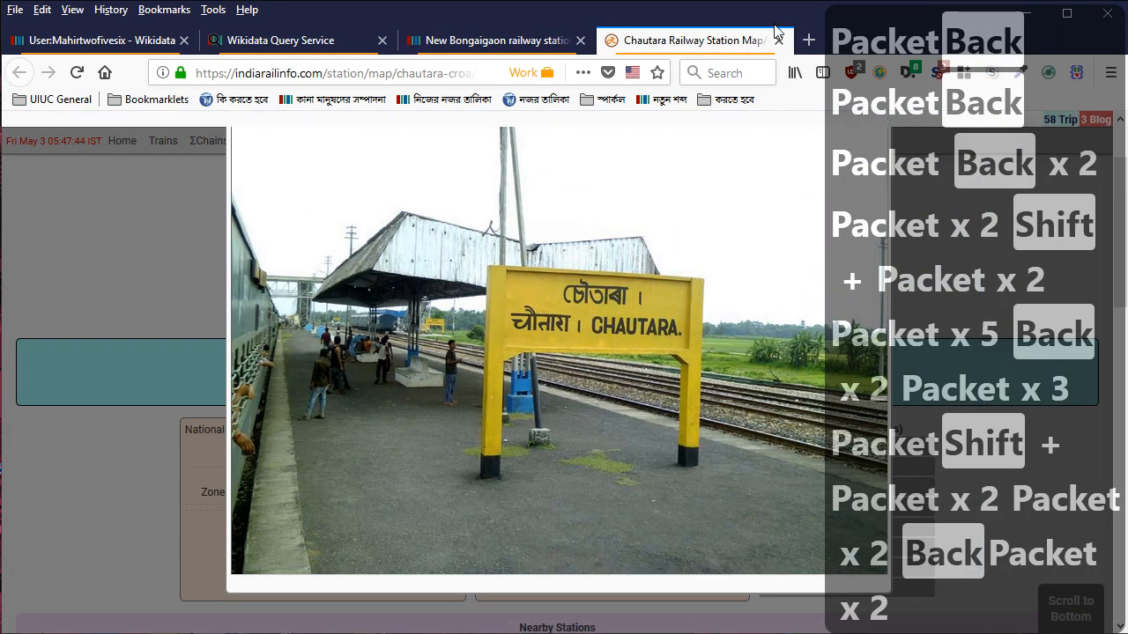
click(335, 71)
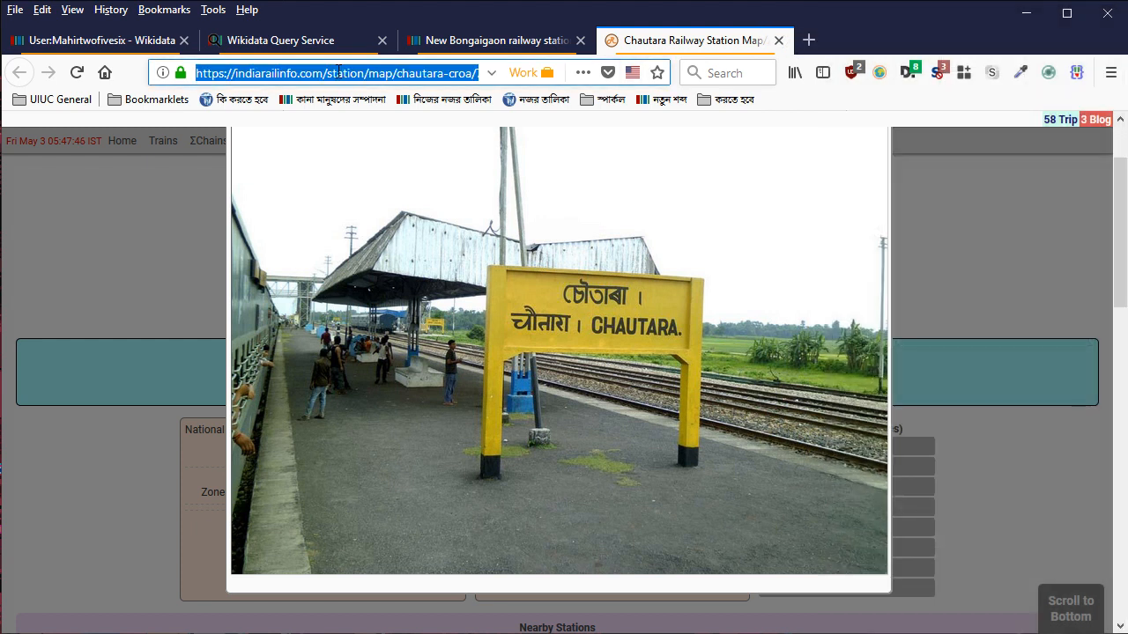
text(images.google.com)
key(Return)
text(n)
key(BackSpace)
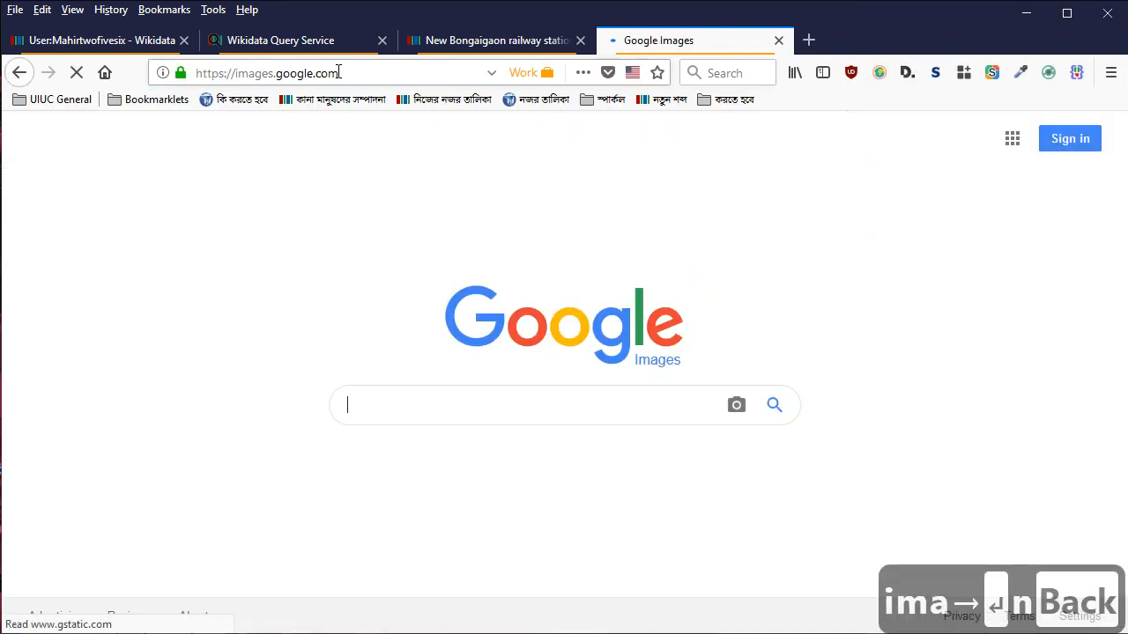
text(new bongaigaon)
key(Down)
key(Down)
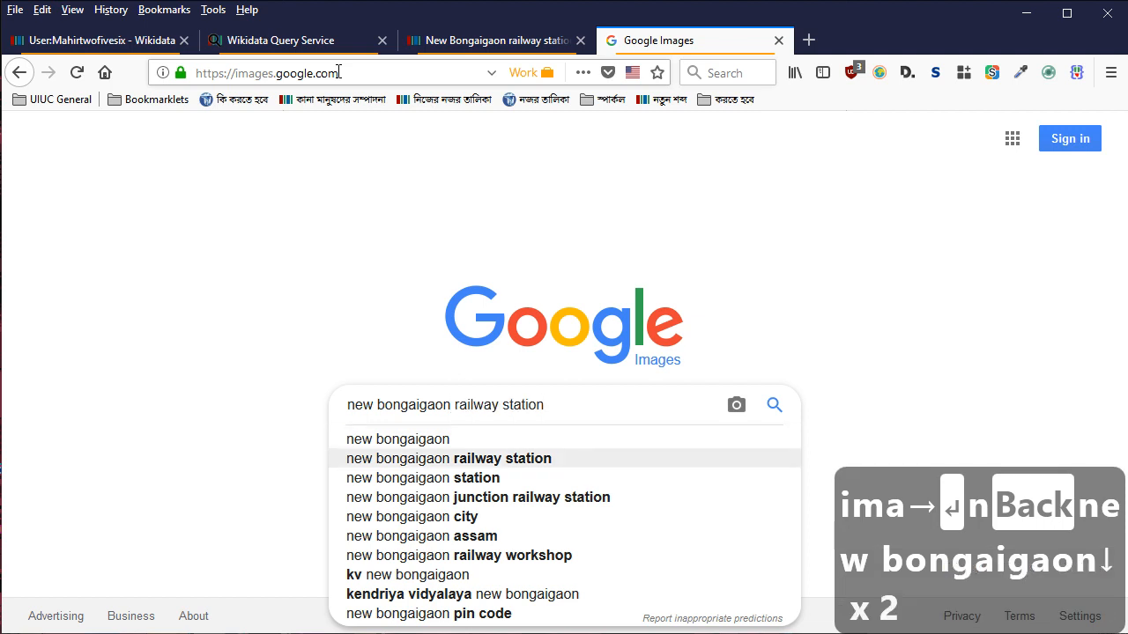
key(Return)
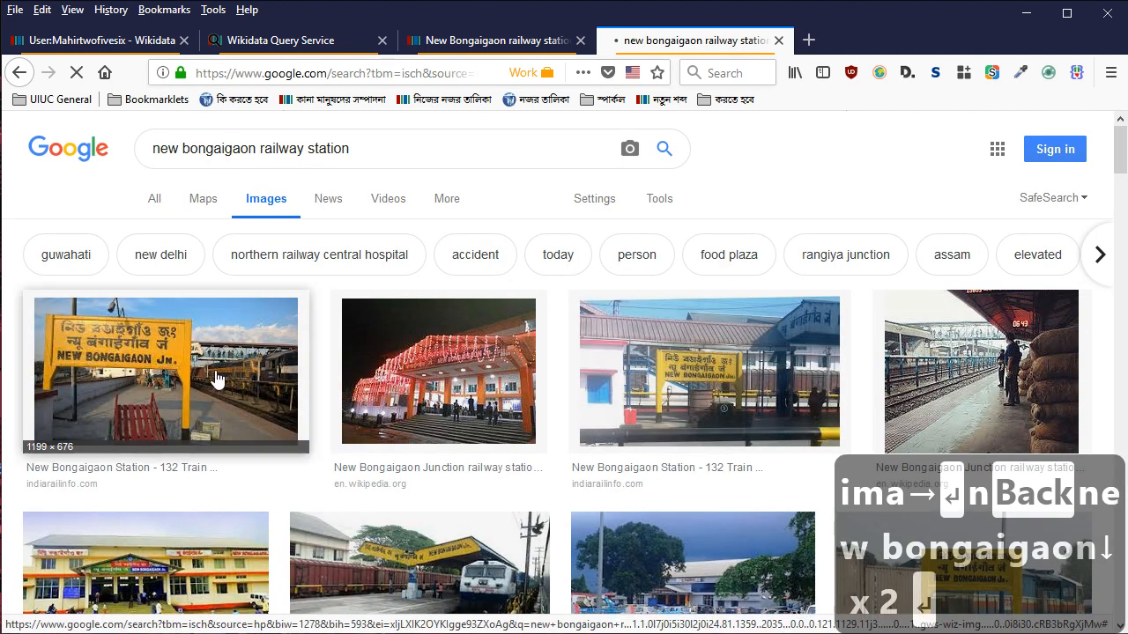
click(218, 379)
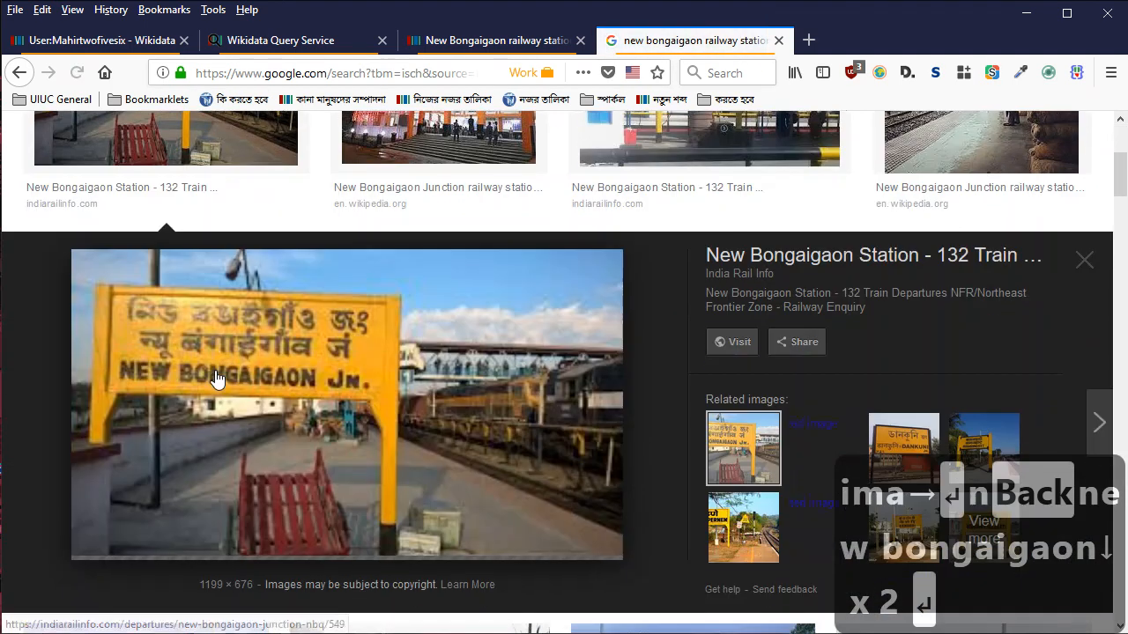
Return to the Wikidata item, check its Wikipedia sitelink titles, and change the English label to New Bongaigaon Junction railway station
click(489, 44)
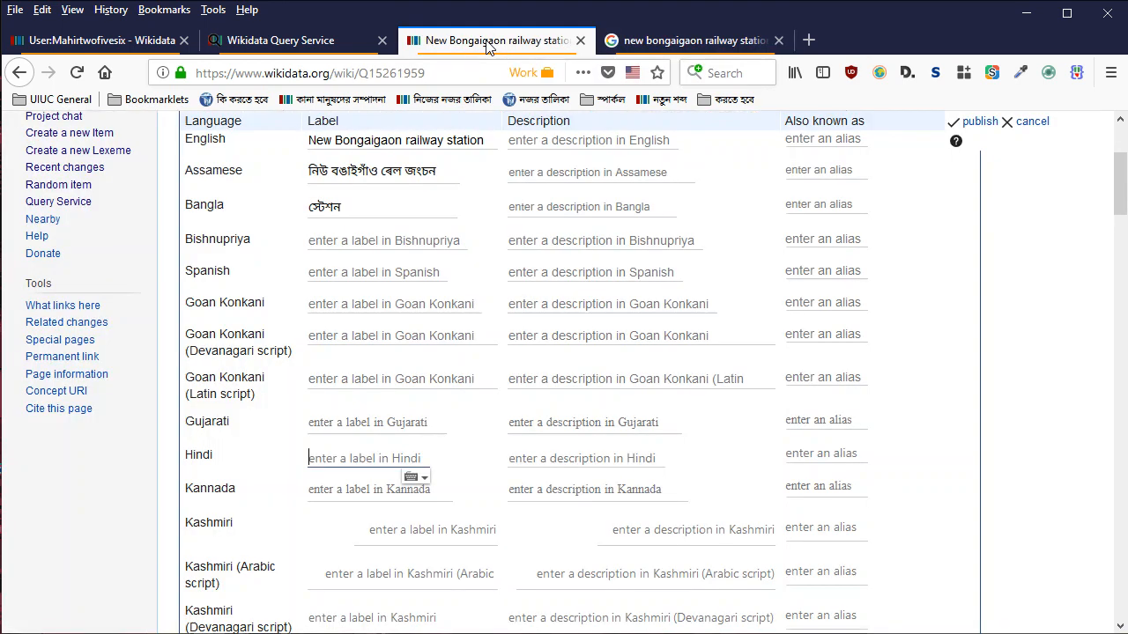
scroll(478, 401, down, 20)
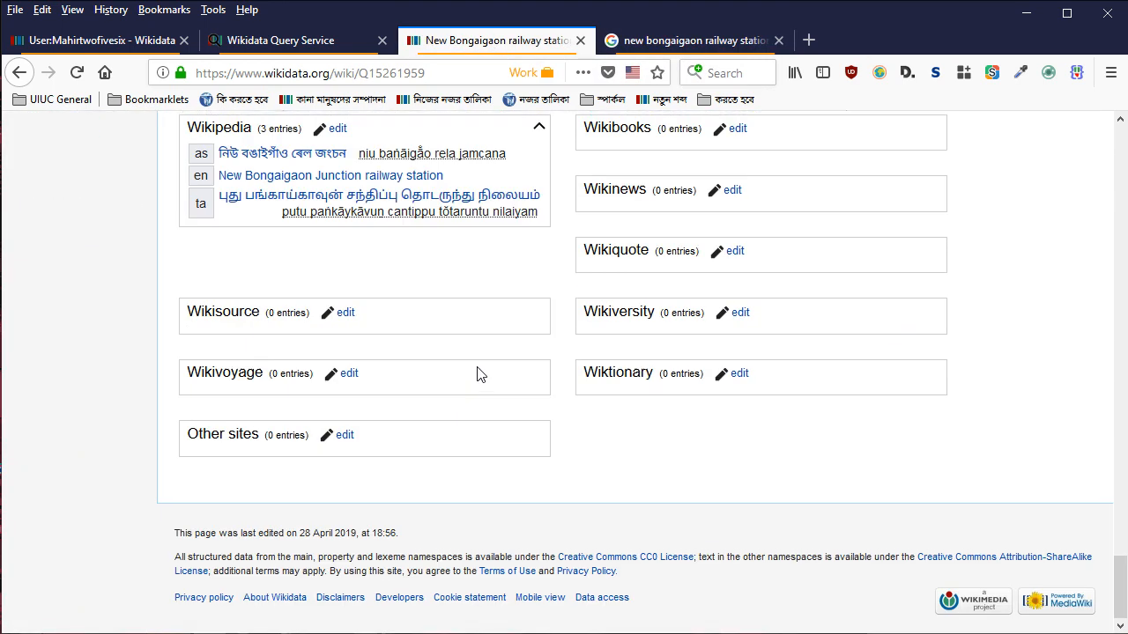
scroll(478, 373, up, 3)
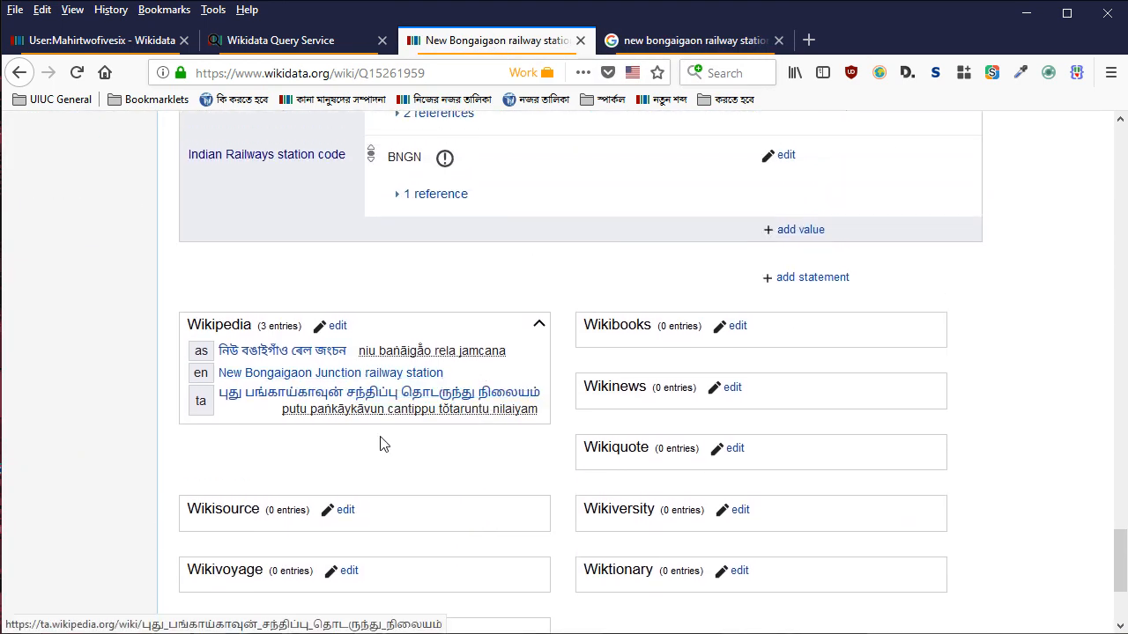
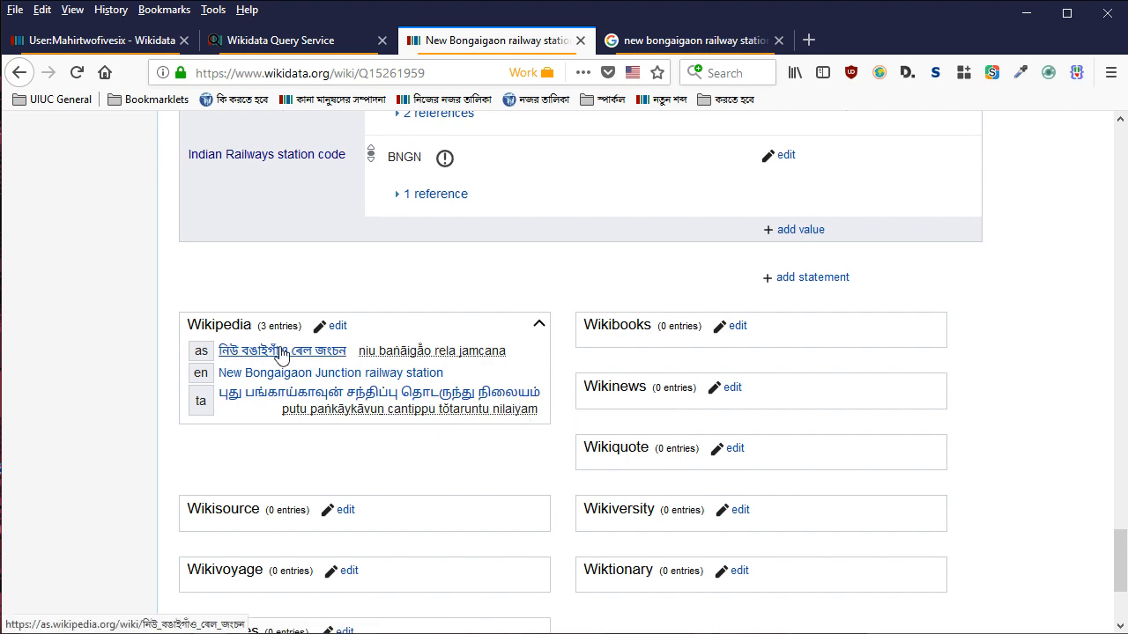
scroll(423, 348, up, 5)
scroll(452, 332, down, 5)
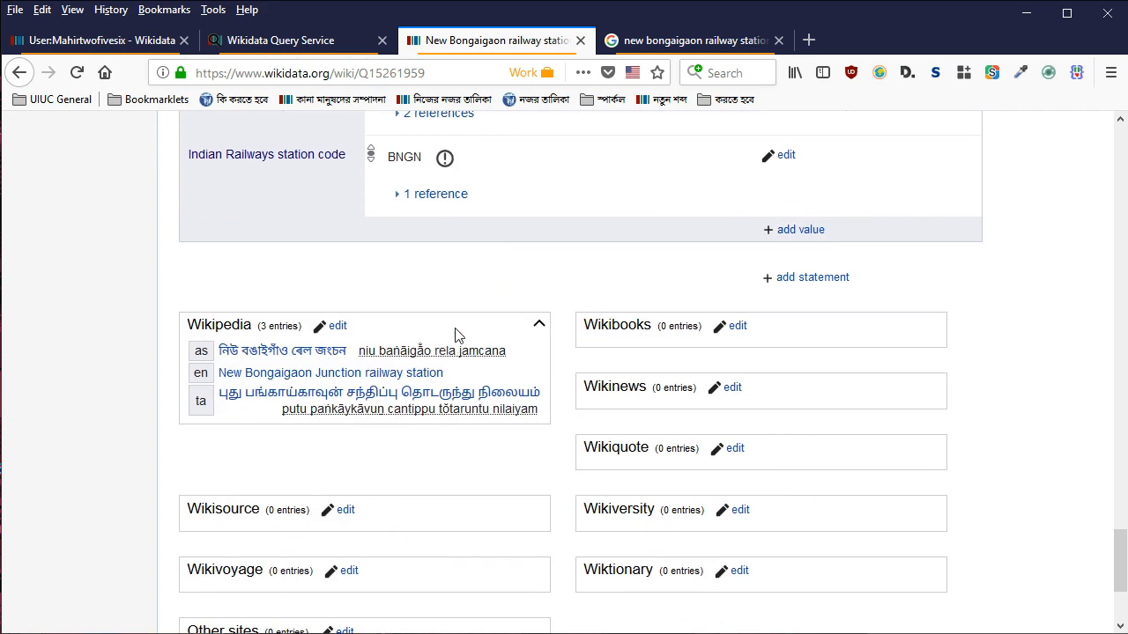
scroll(454, 333, up, 2)
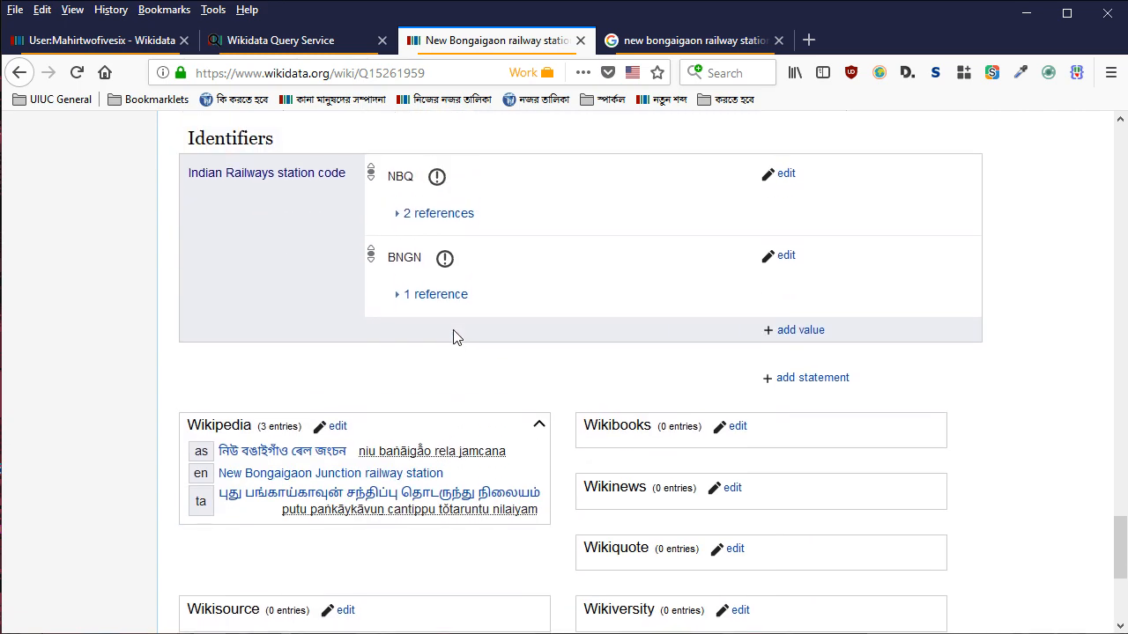
scroll(445, 348, up, 15)
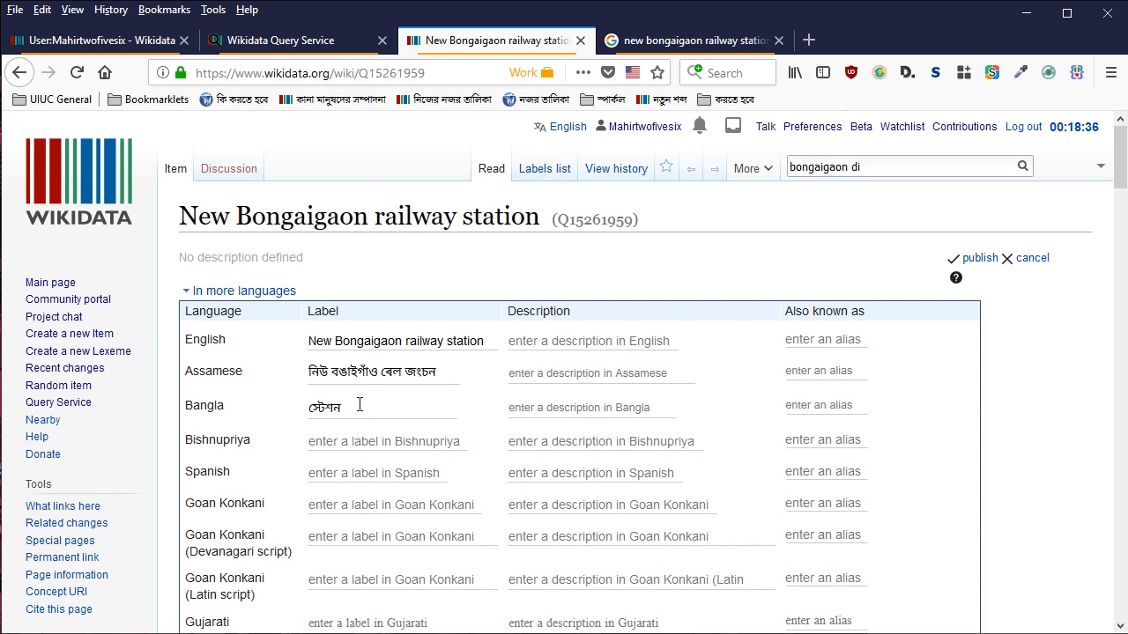
text(Junction)
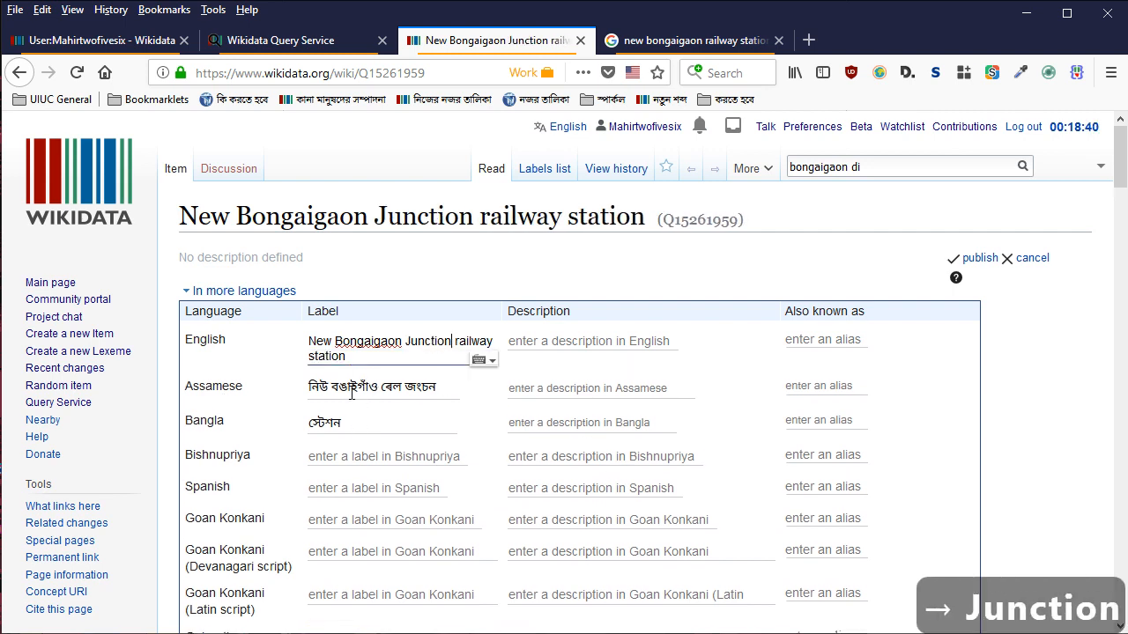
Compare the Assamese spelling on the station signboard photo with the item's Assamese Wikipedia sitelink
scroll(438, 489, down, 20)
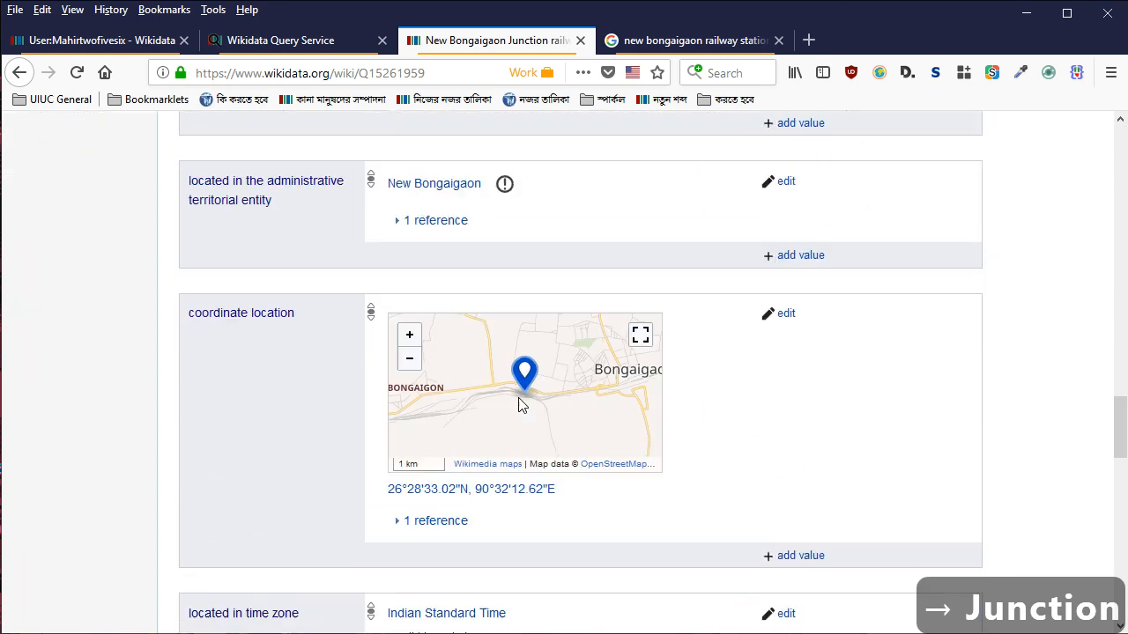
scroll(299, 212, up, 2)
click(674, 40)
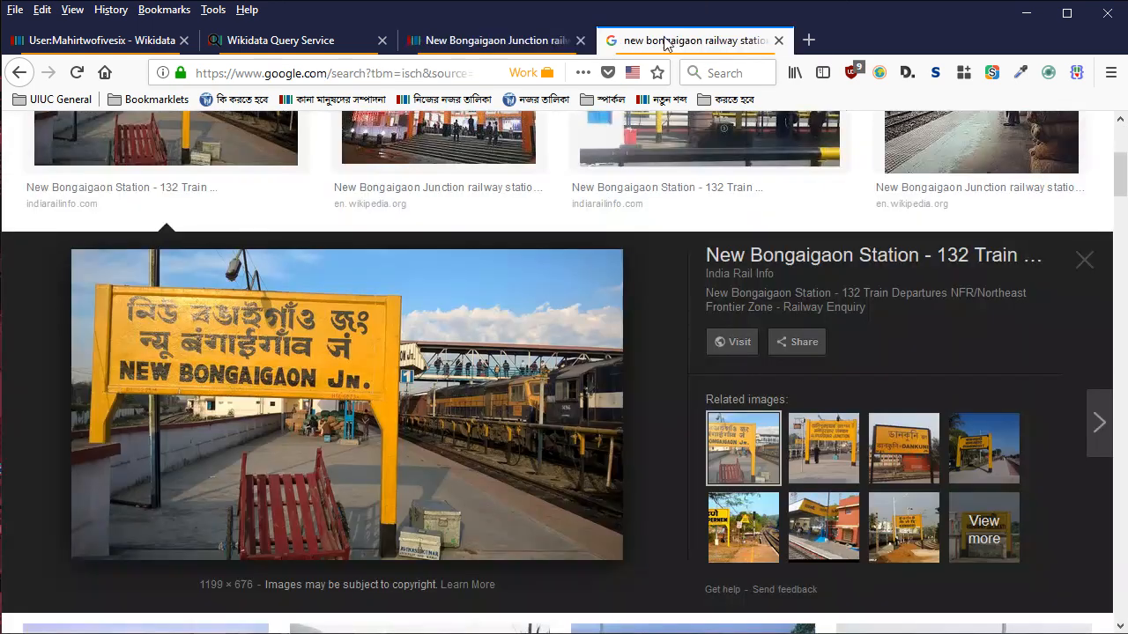
click(504, 41)
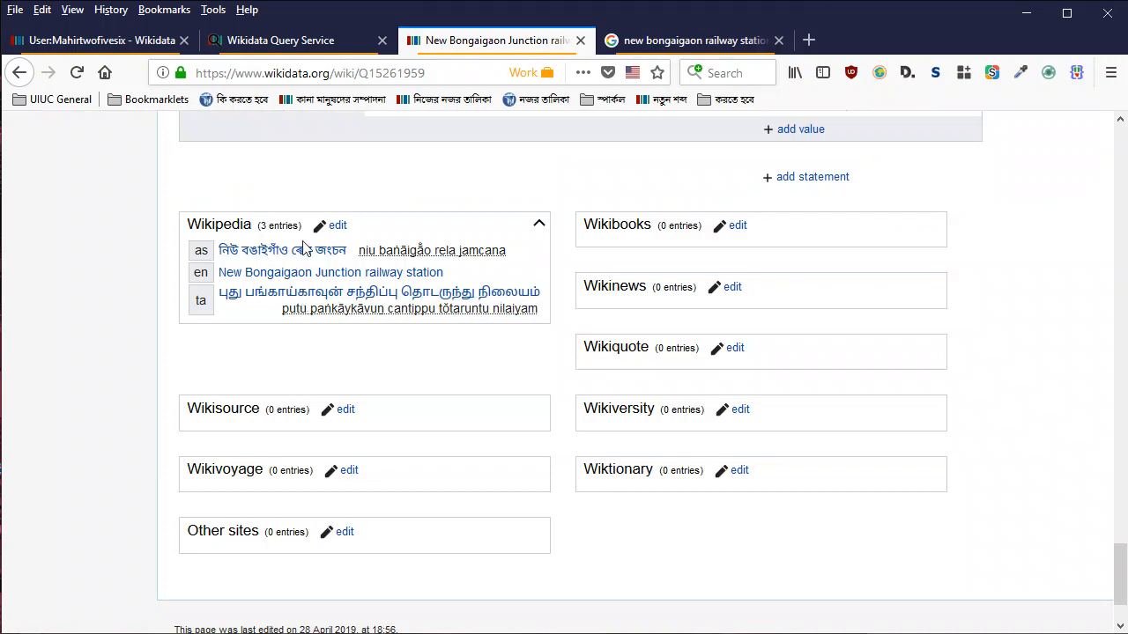
scroll(422, 360, up, 20)
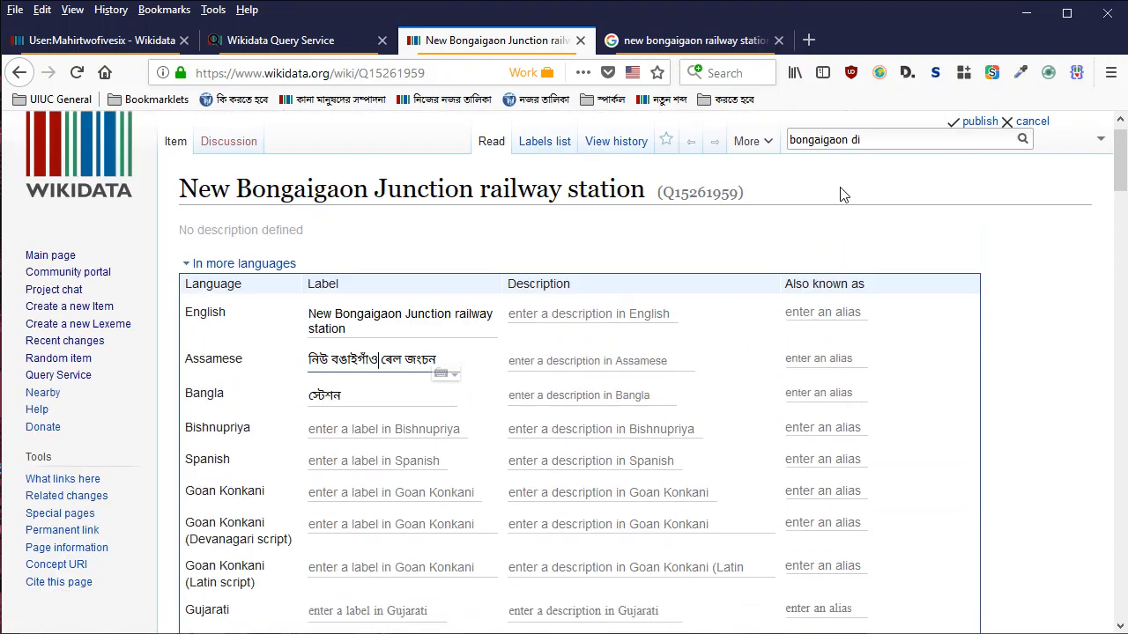
Search Wikidata for জংছন to check the Assamese spelling of Junction, and return to the station item being edited
click(925, 165)
key(ctrl+a)
key(BackSpace)
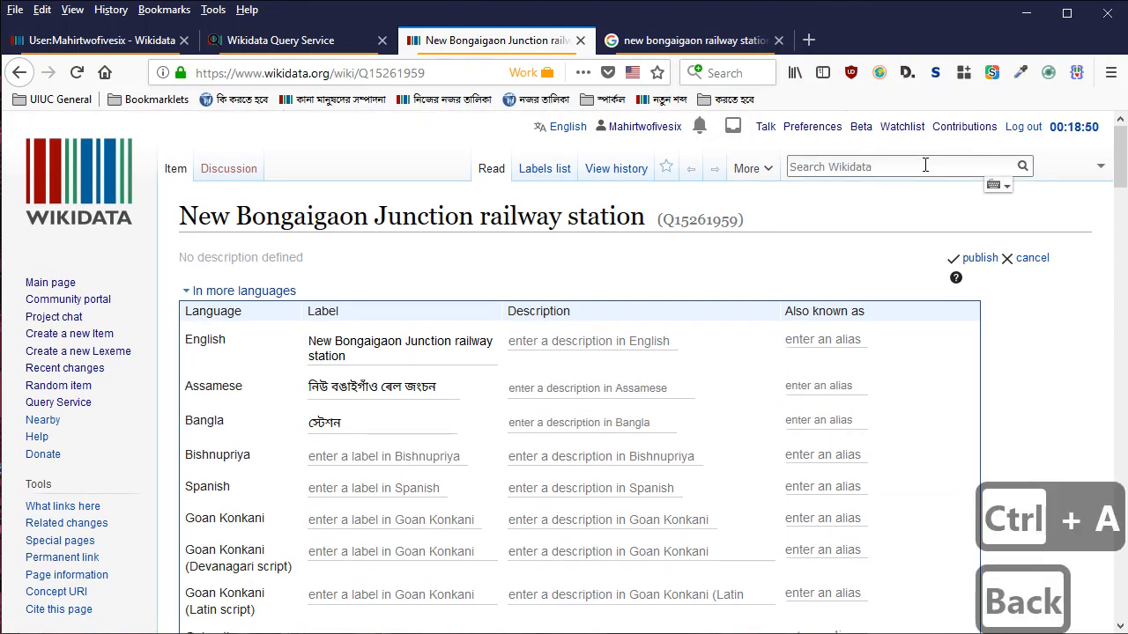
text(জংশন)
key(Return)
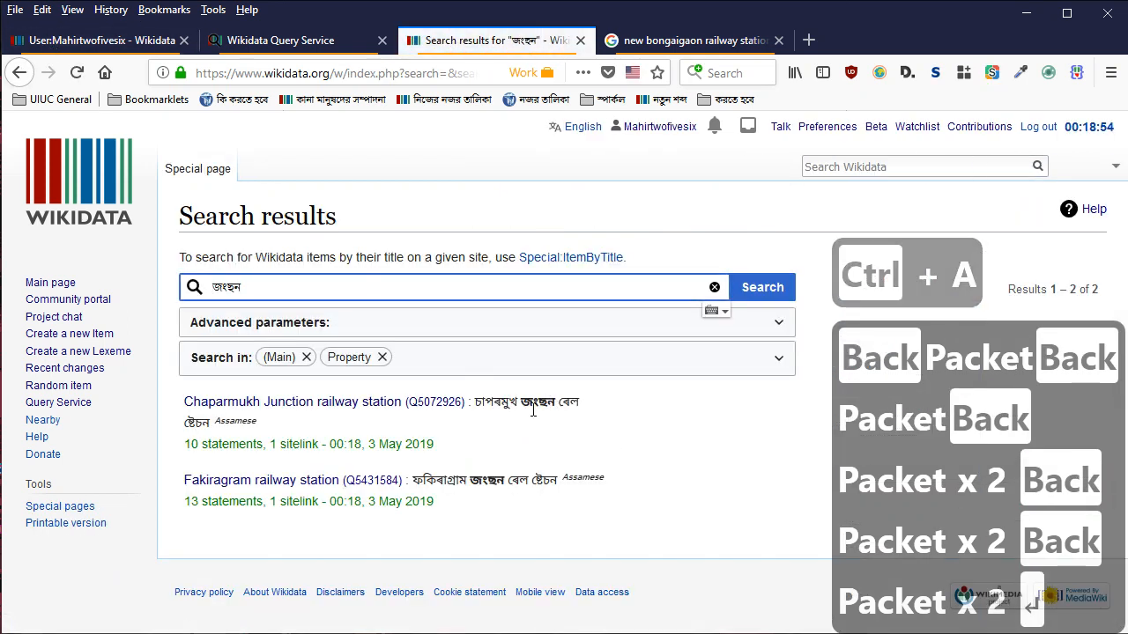
click(24, 72)
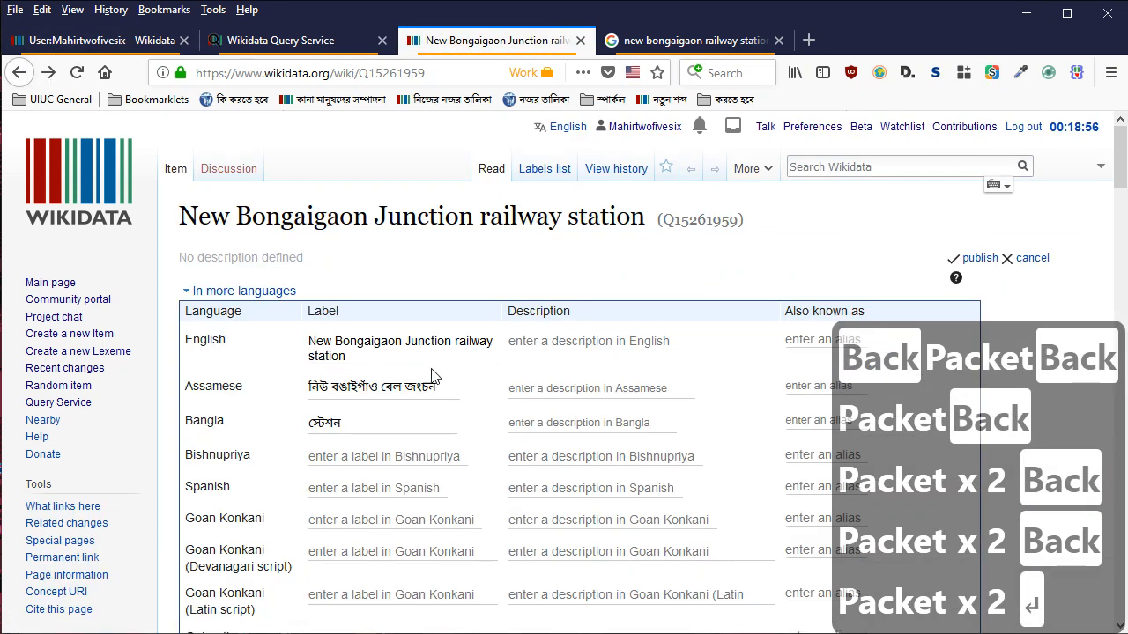
Reword the Assamese label to read নিউ বঙাইগাঁও জংছন ৰেল, with the word for Junction directly after the place name
key(Left)
text(জংশন)
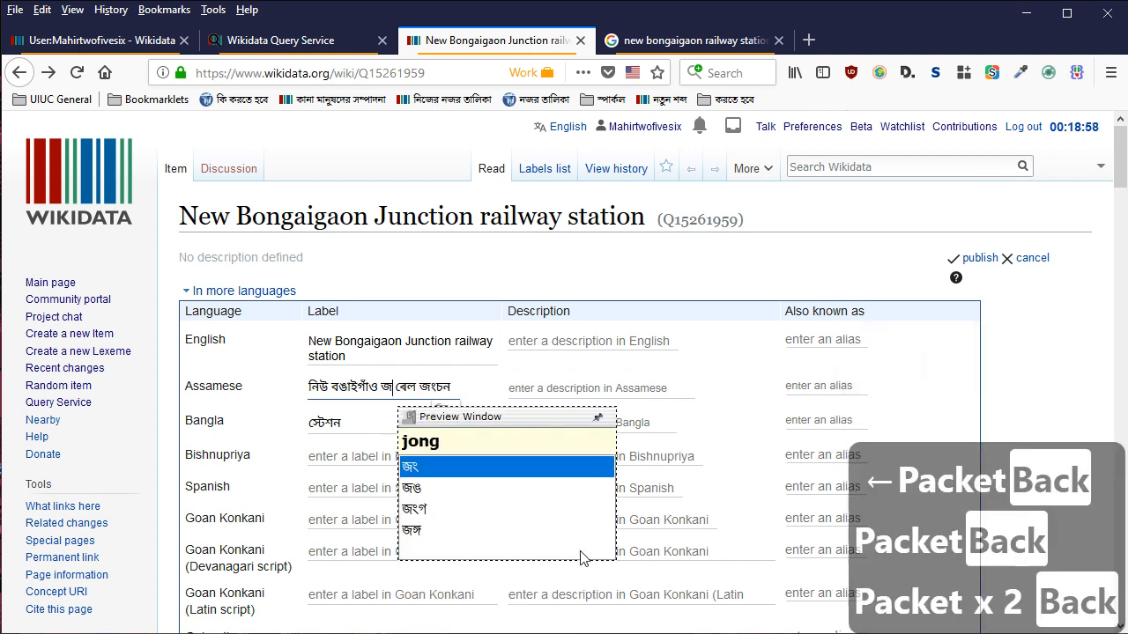
key(BackSpace)
key(BackSpace)
key(BackSpace)
key(BackSpace)
text(ছন)
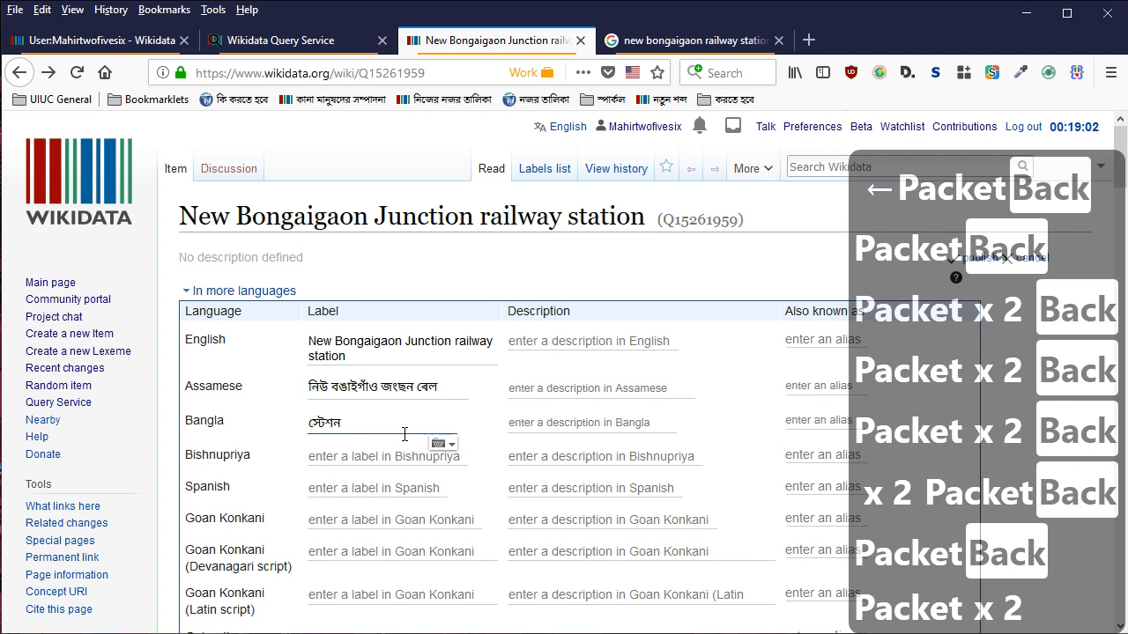
Insert জংশন after the place name in the Bangla label so it reads নিউ বঙাইগাঁও জংশন রেলওয়ে স্টেশন
text( jongsho)
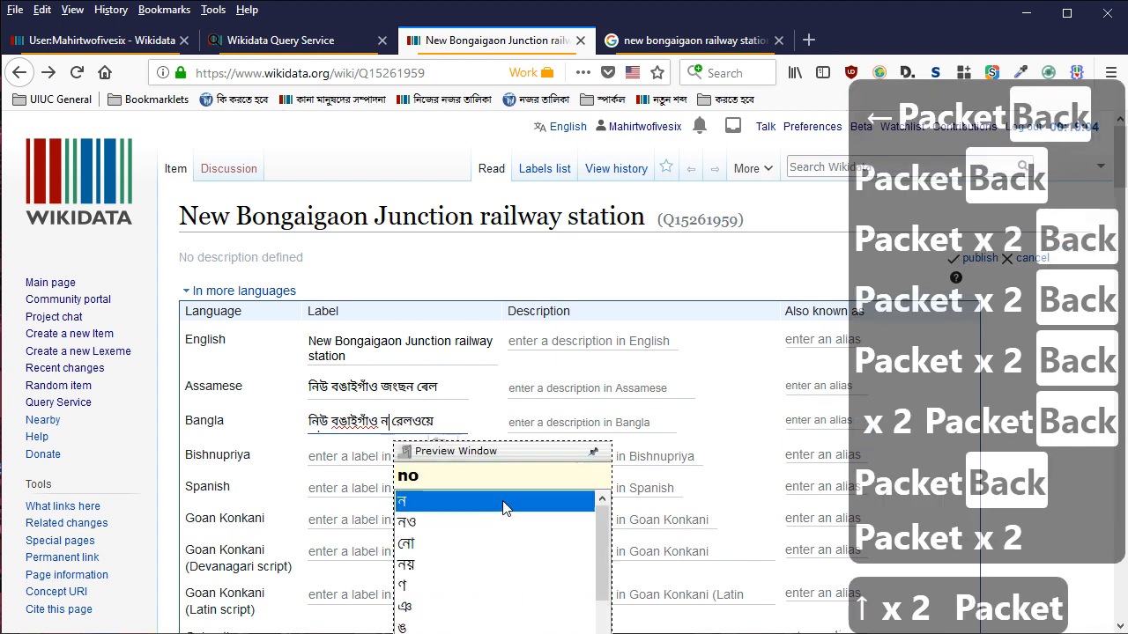
text(n)
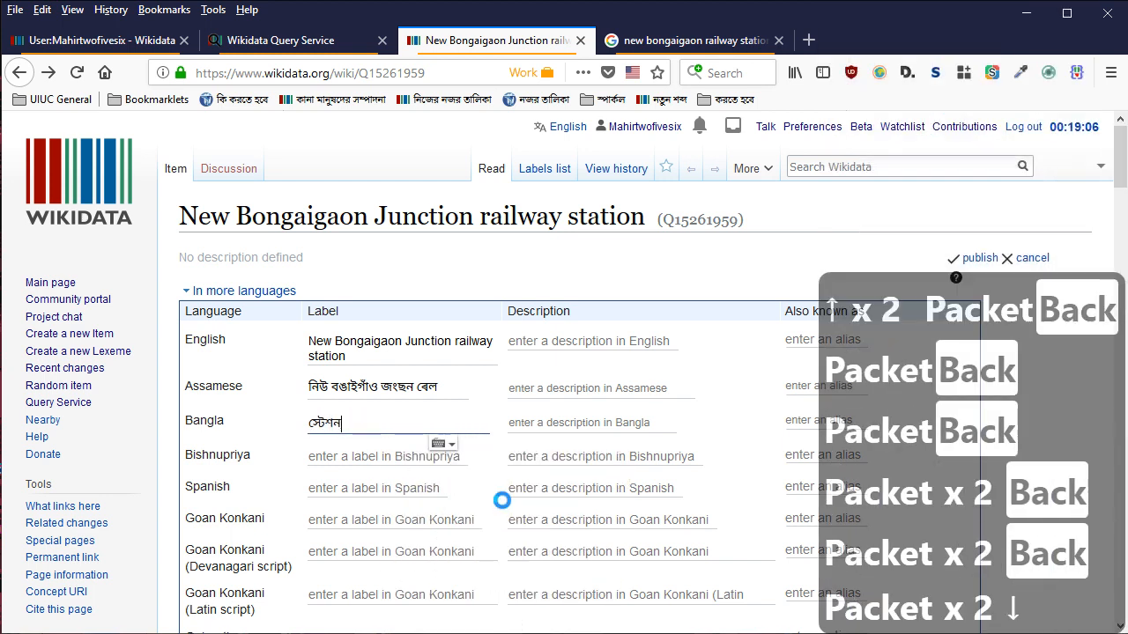
Check the Hindi spelling on the station signboard photo and begin the Hindi label with न्यू
scroll(334, 476, down, 4)
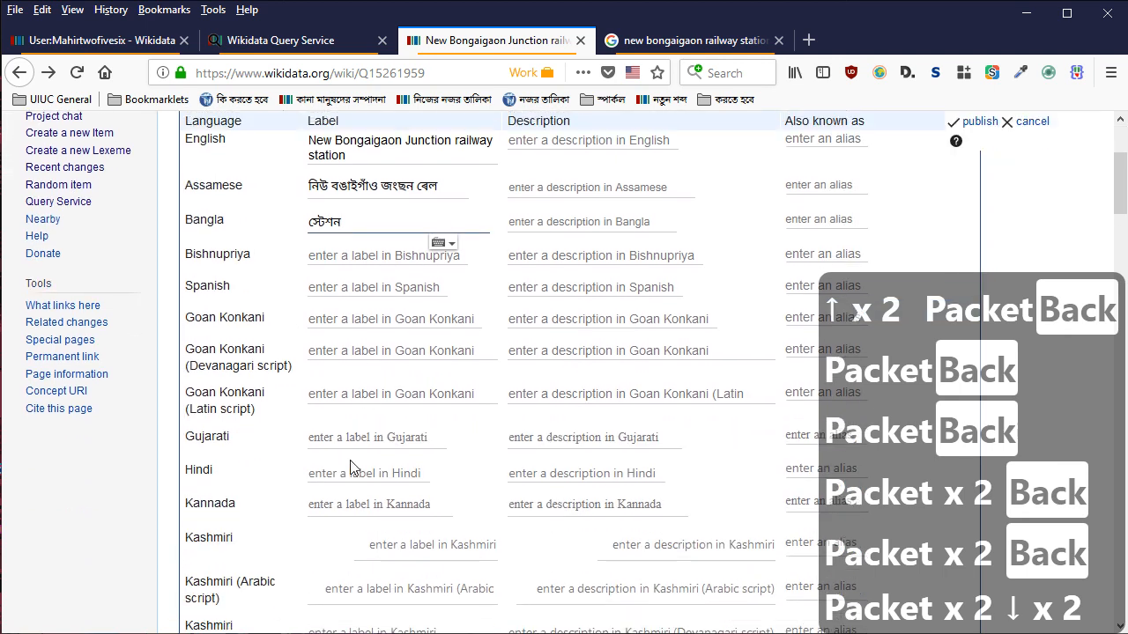
click(653, 44)
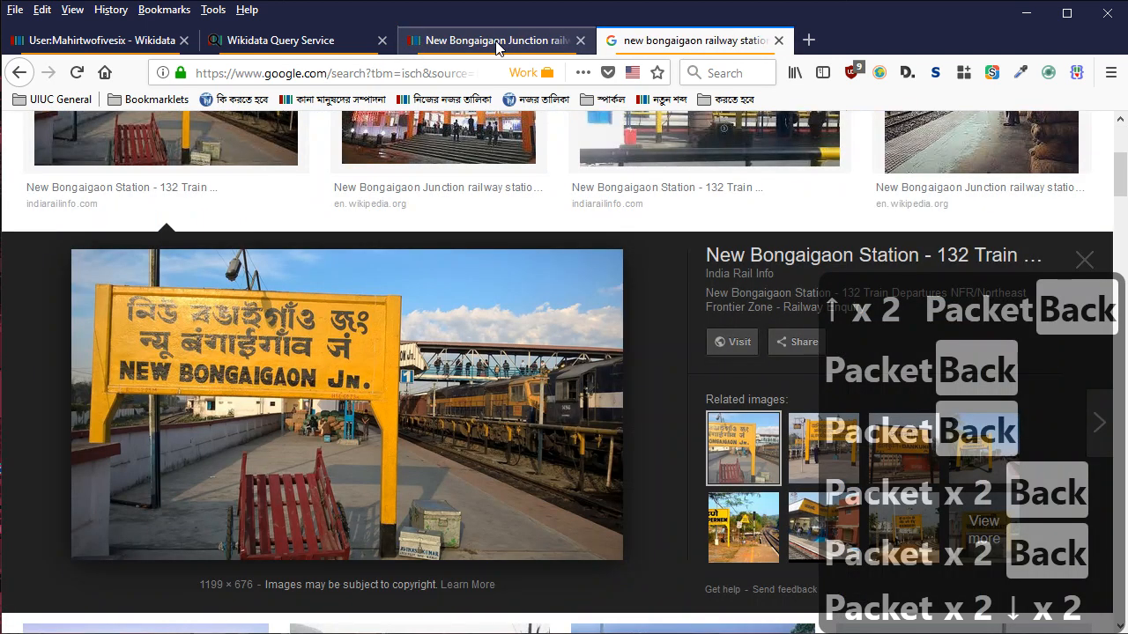
click(496, 47)
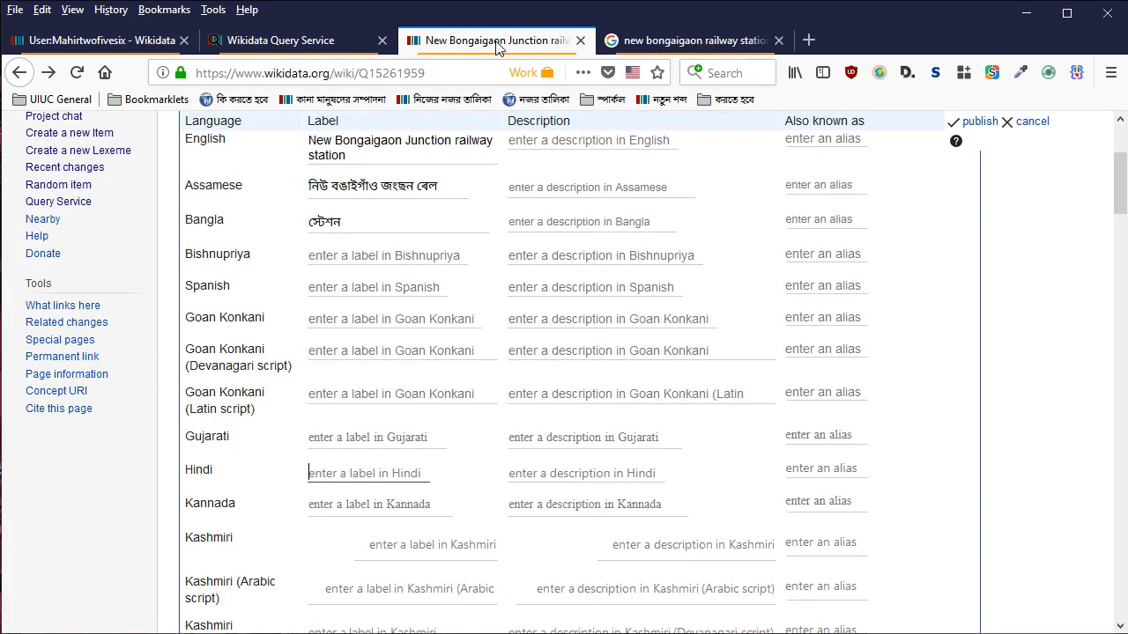
key(ctrl+m)
text(nyu)
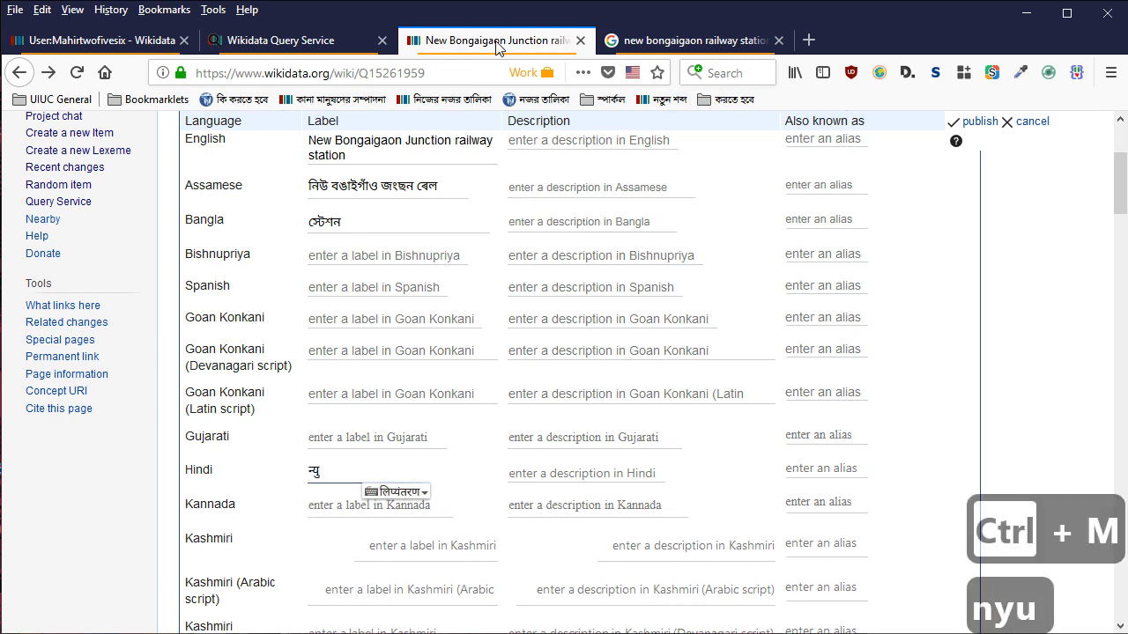
key(BackSpace)
key(BackSpace)
key(BackSpace)
key(BackSpace)
key(BackSpace)
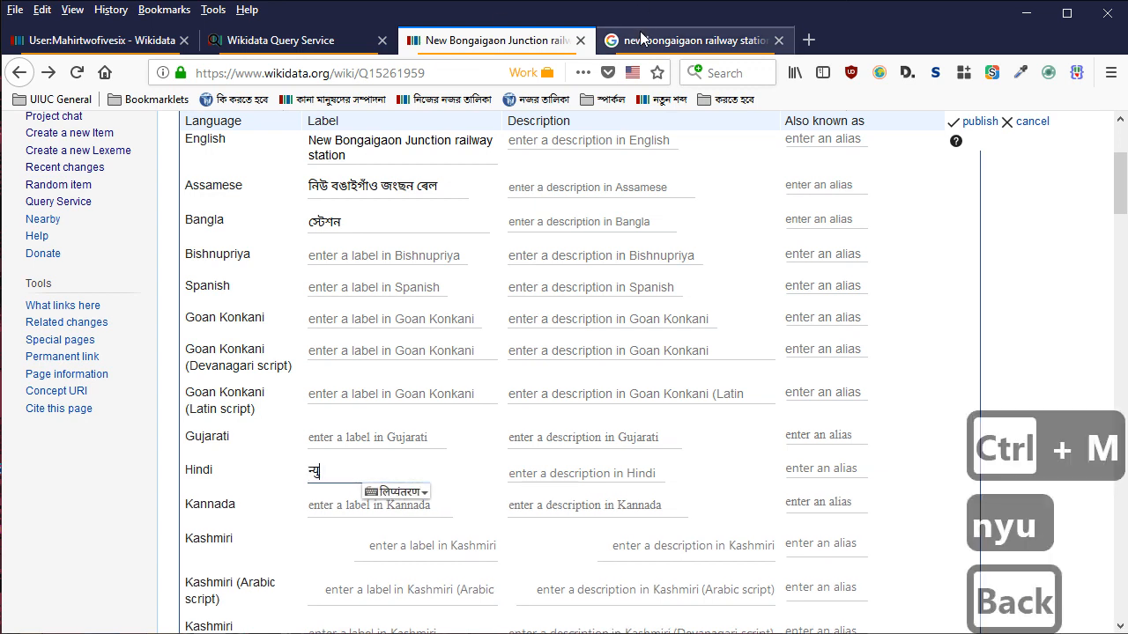
text(nyU)
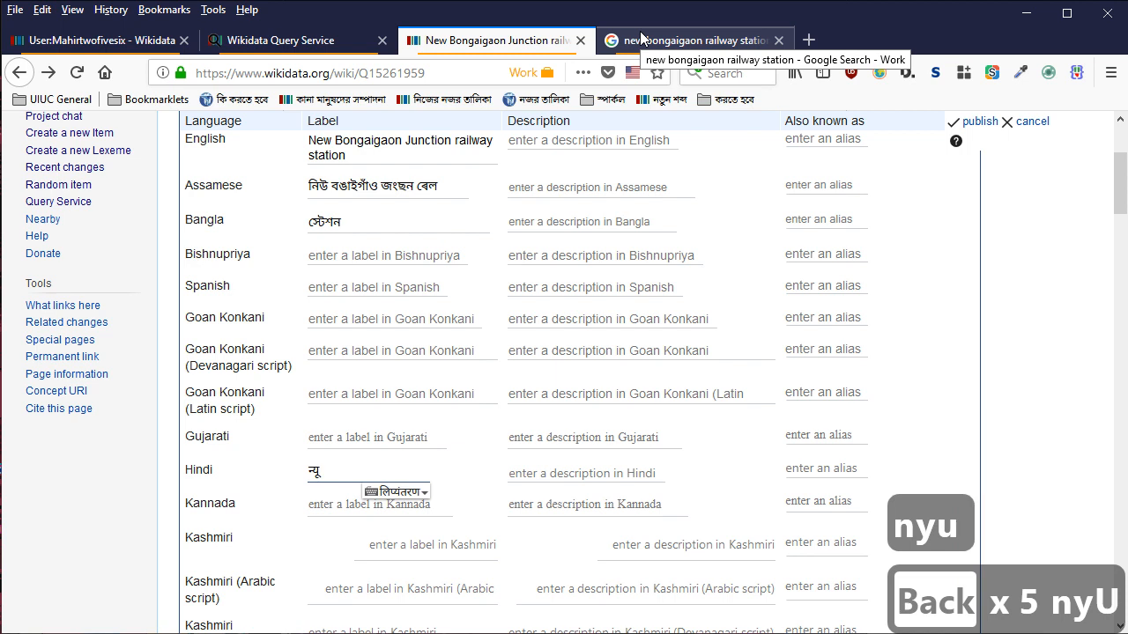
Add the place name बंगाईगाँव to the Hindi label, following the spelling on the signboard photo
click(653, 38)
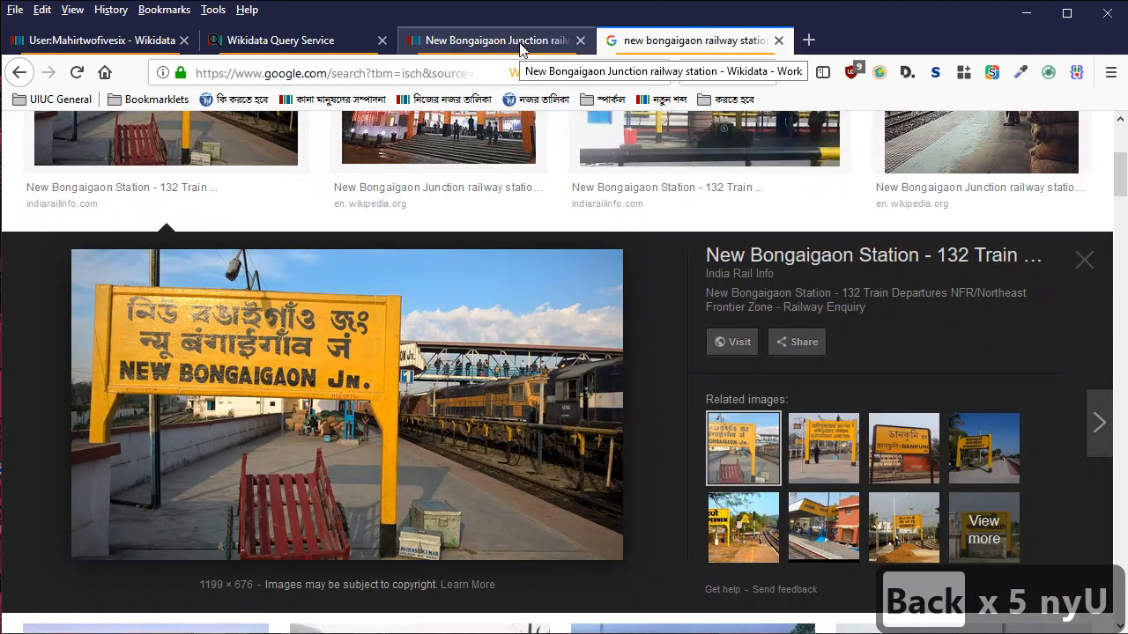
click(521, 48)
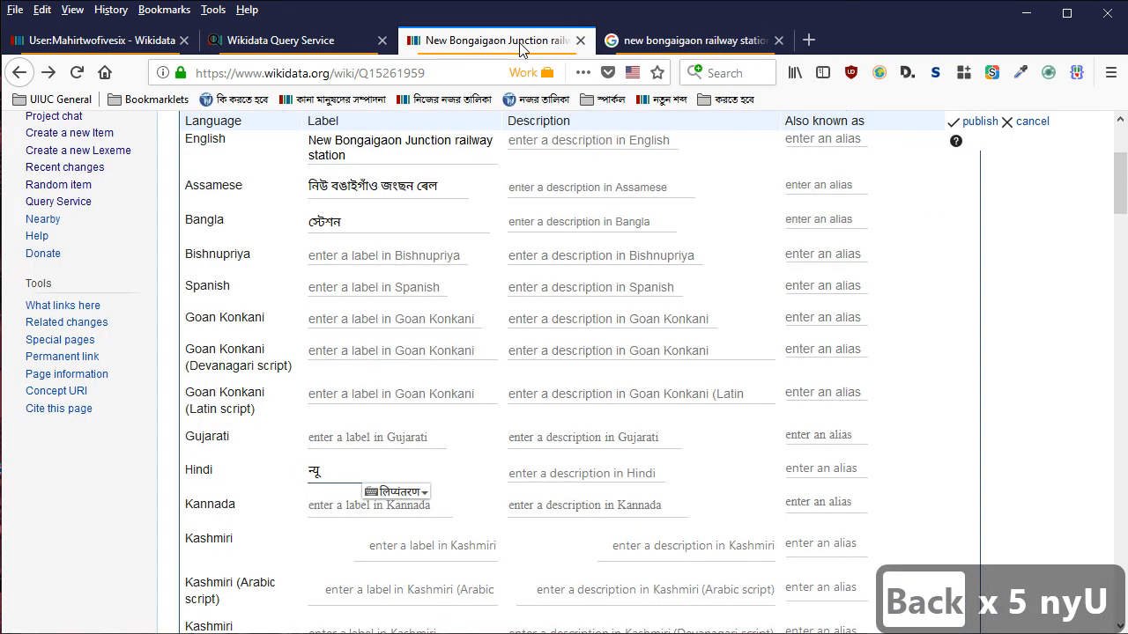
click(646, 35)
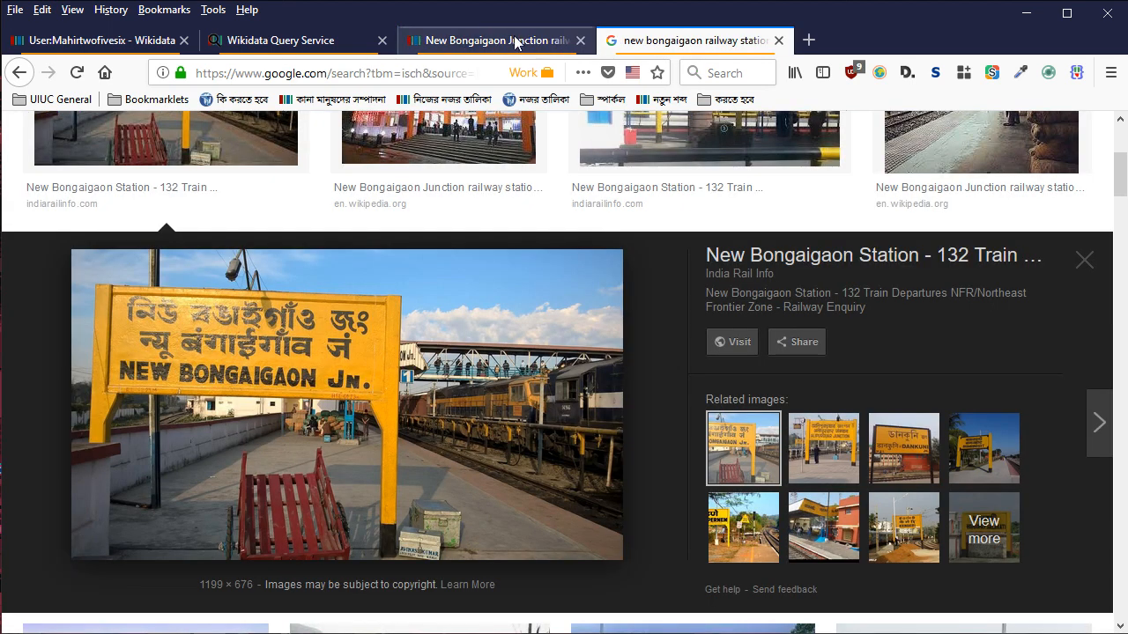
click(467, 42)
text(बं)
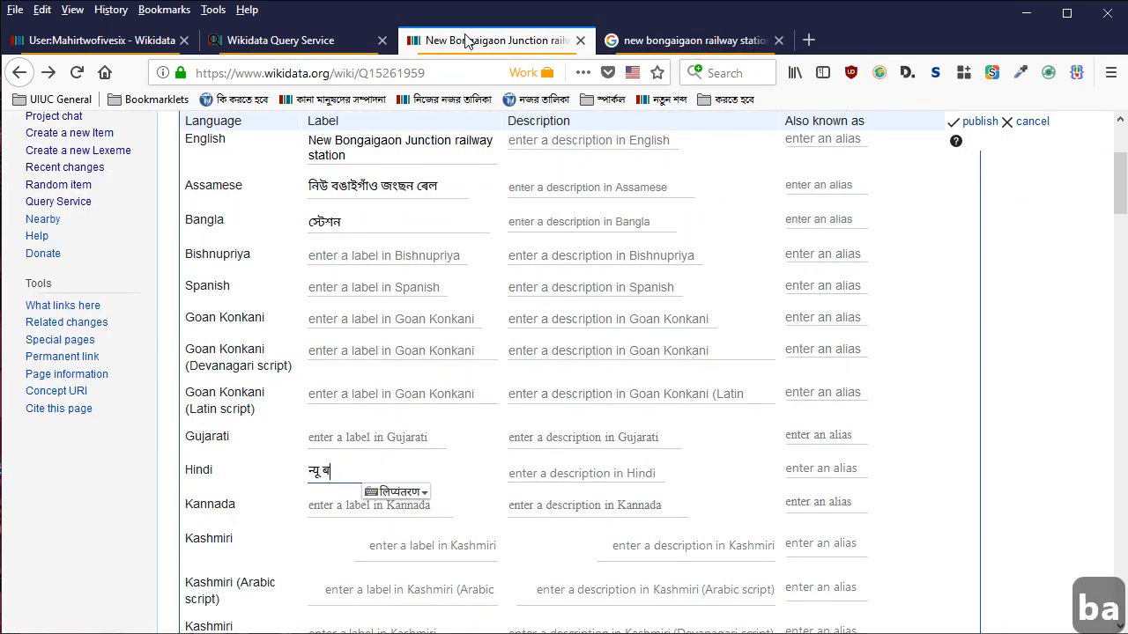
text(ग)
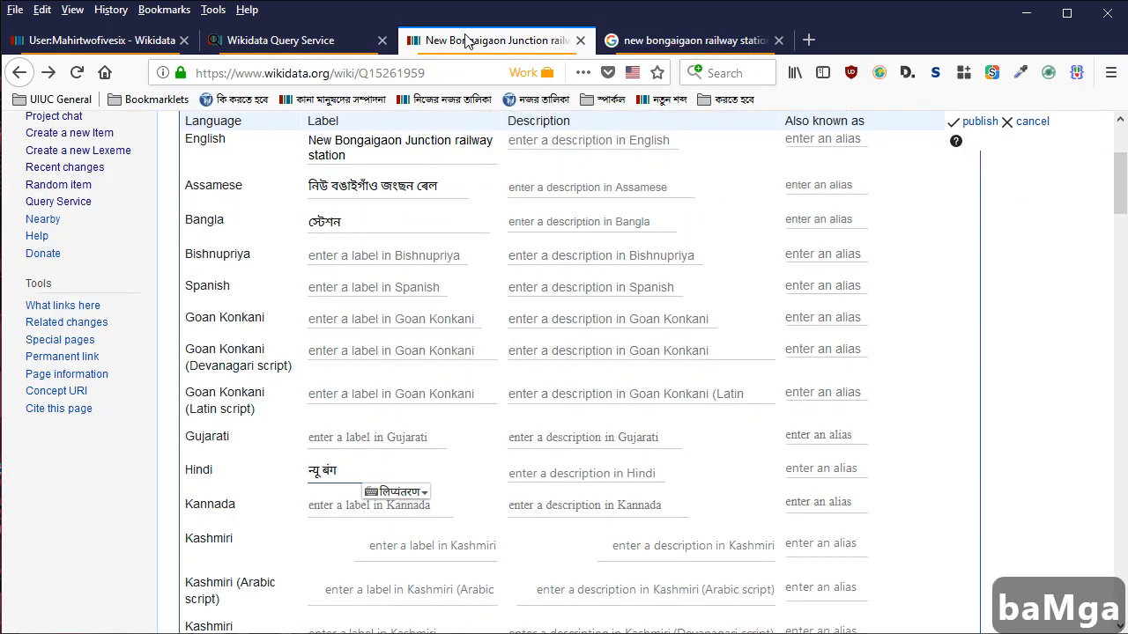
text(ाई)
click(623, 40)
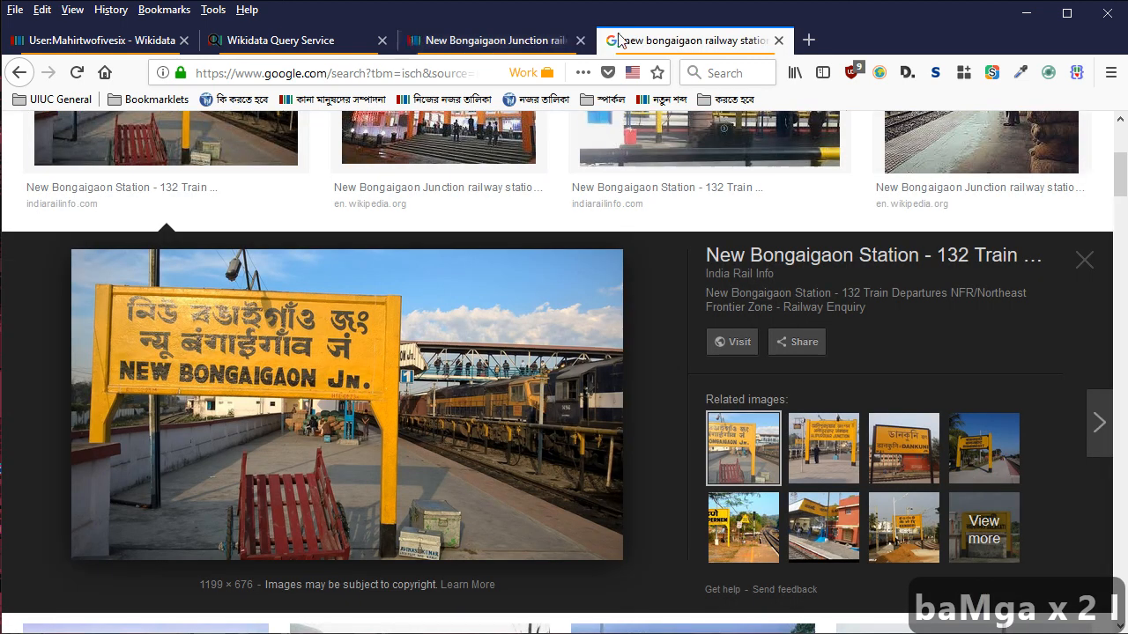
click(478, 46)
text(gaMM)
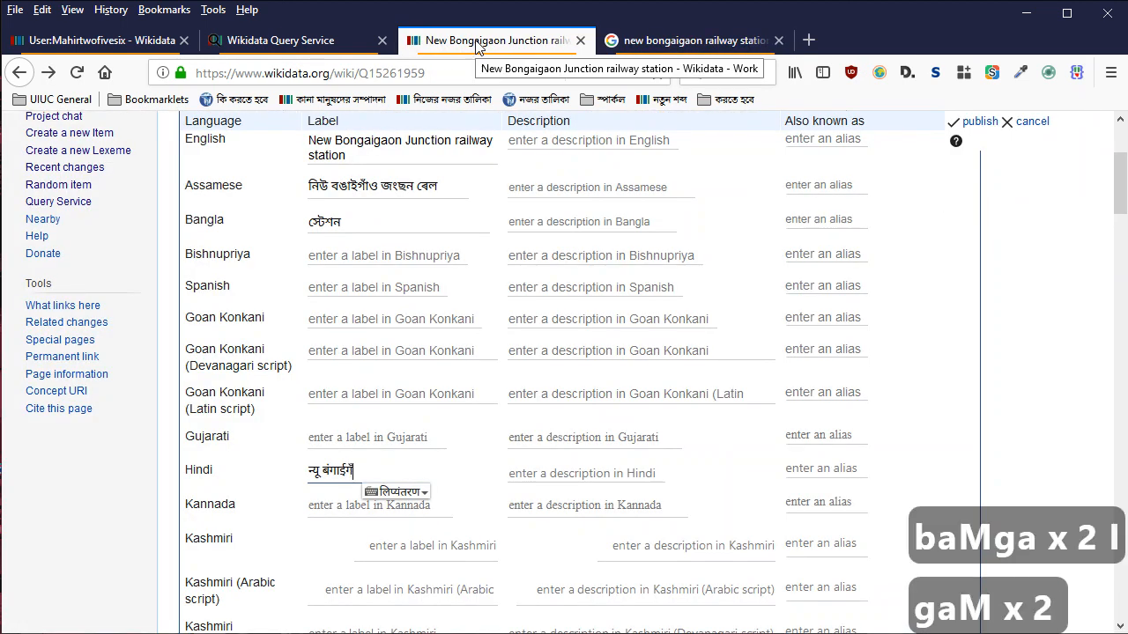
key(BackSpace)
key(BackSpace)
text(gaaMM)
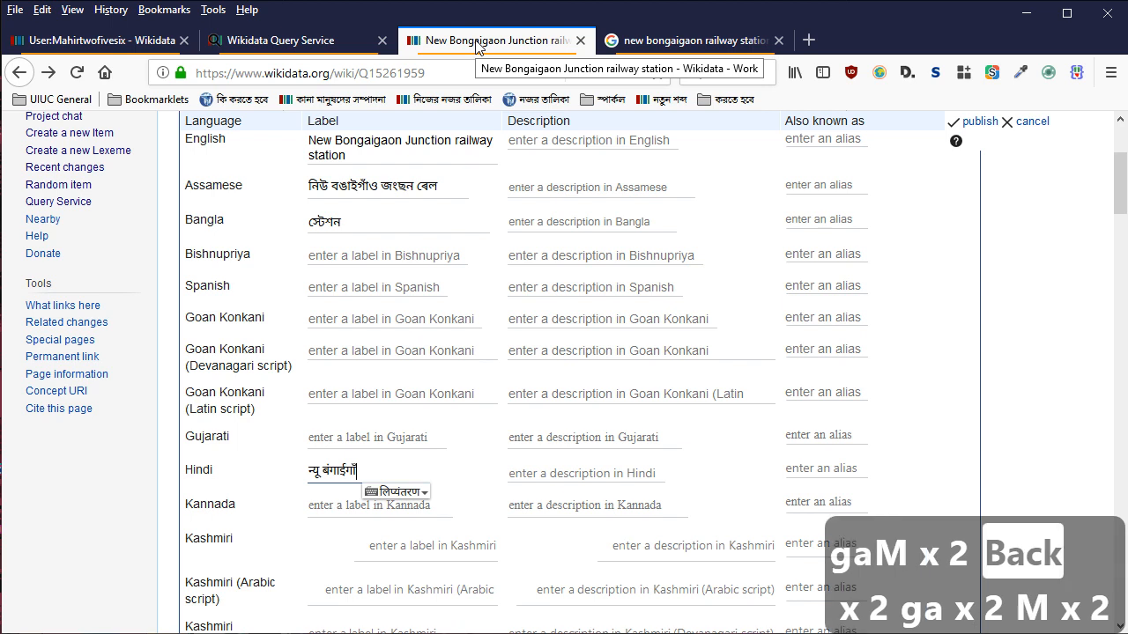
text(v)
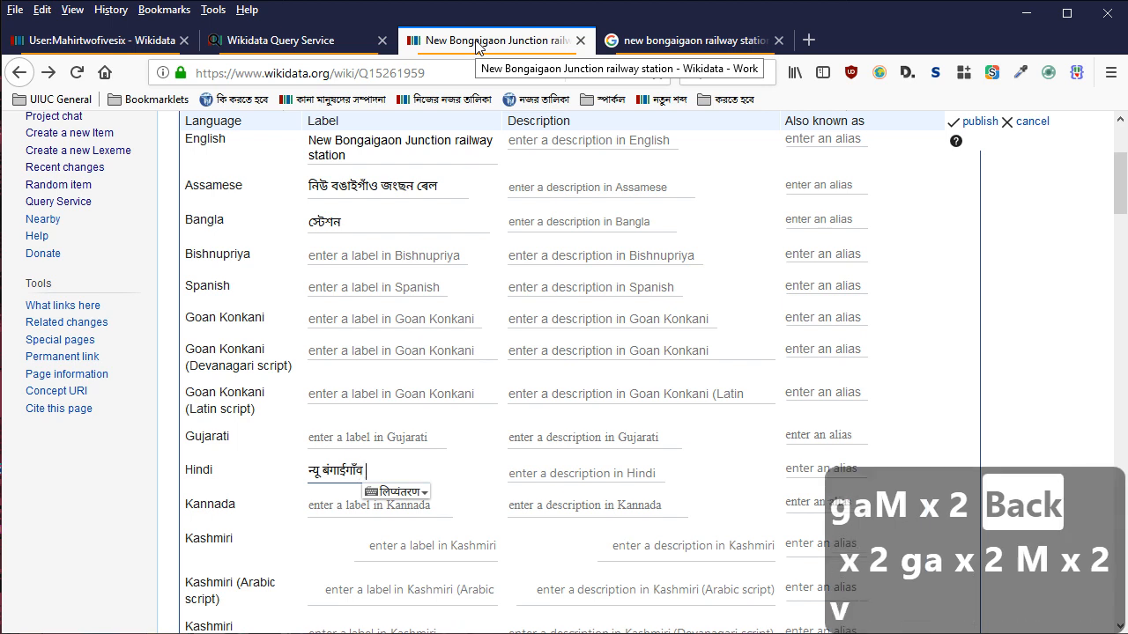
Complete the Hindi label with जंक्शन रेलवे स्टेशन and publish the label changes
click(608, 41)
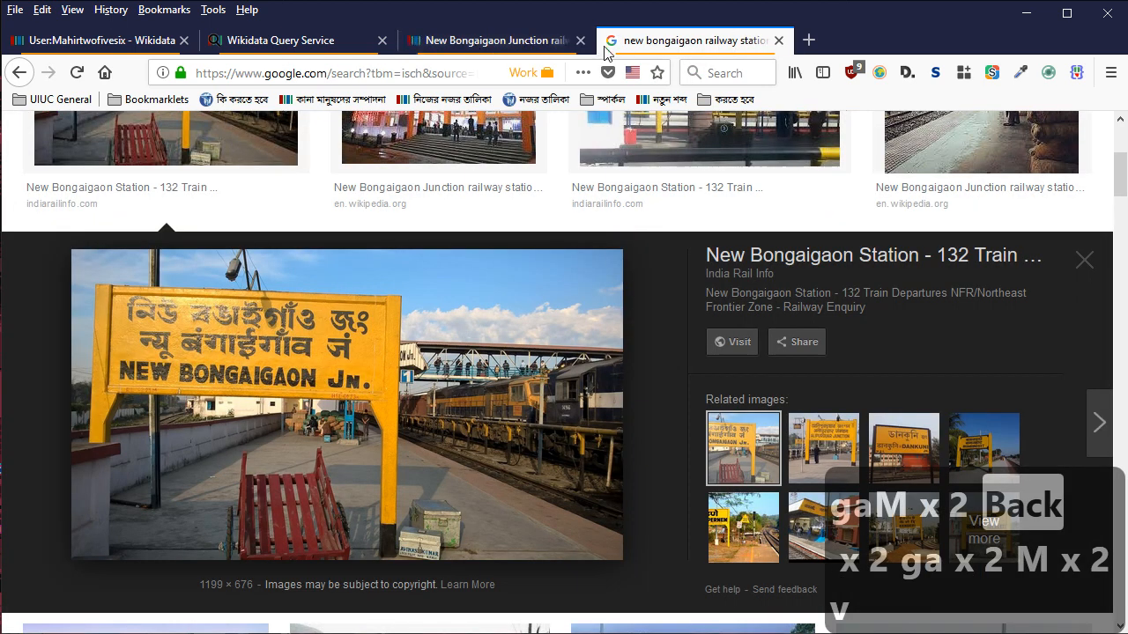
click(473, 50)
text(jaM)
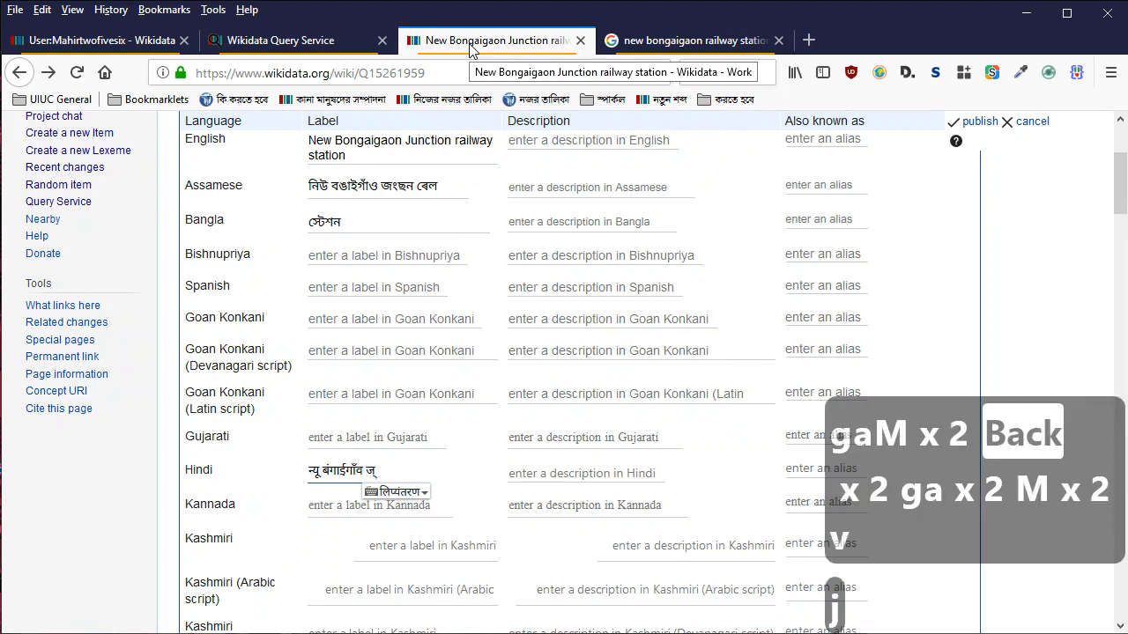
text(k)
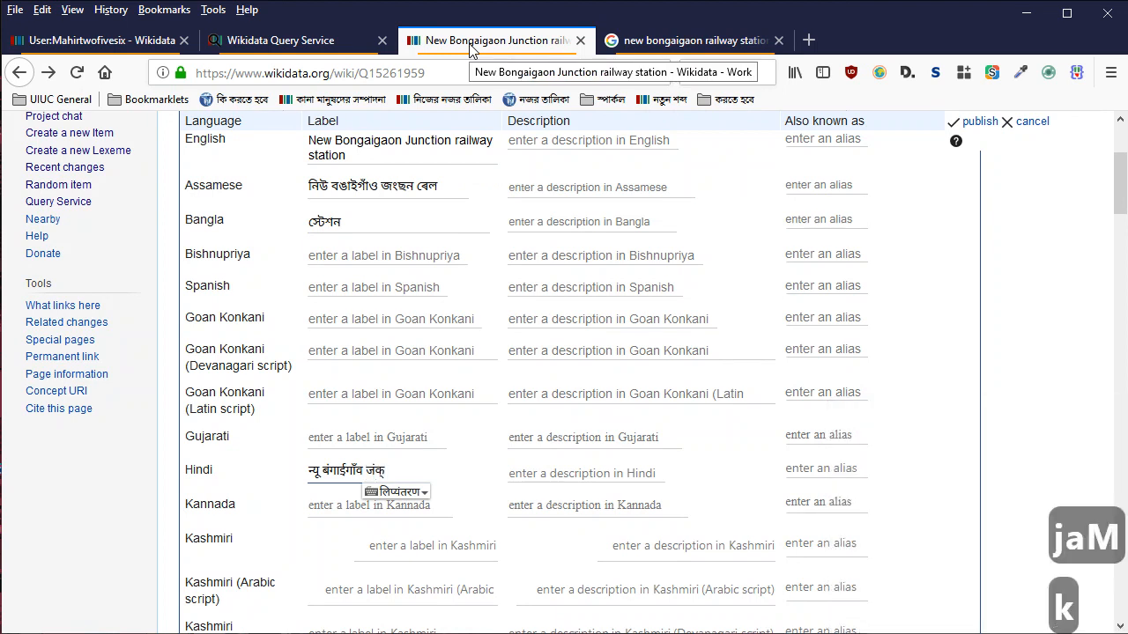
text(shana)
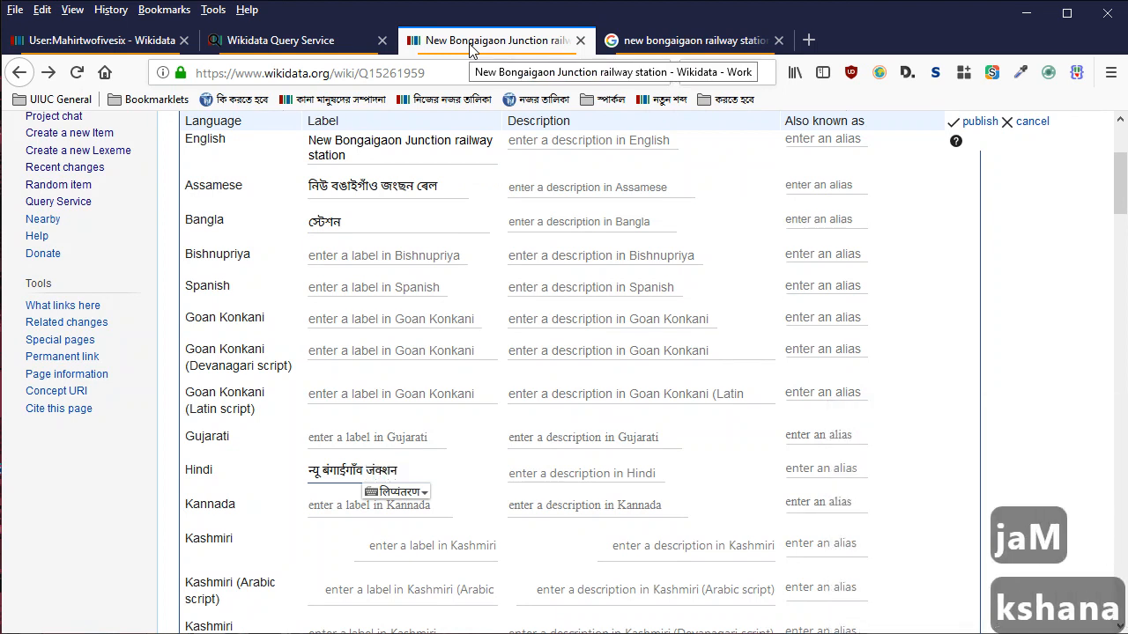
text( rela)
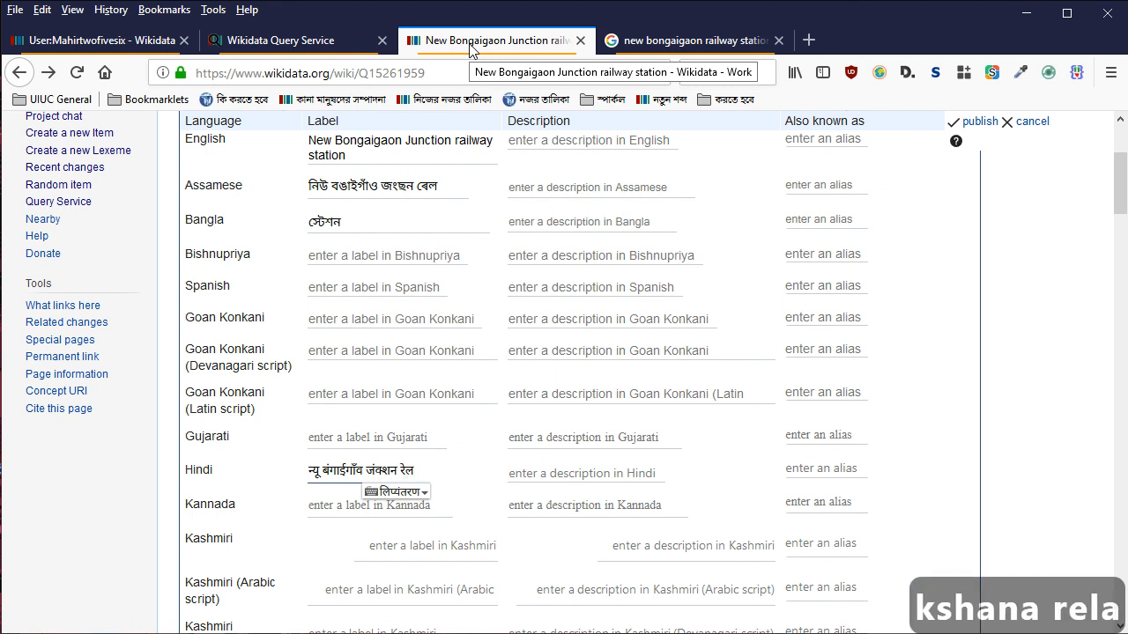
text(ve sTe)
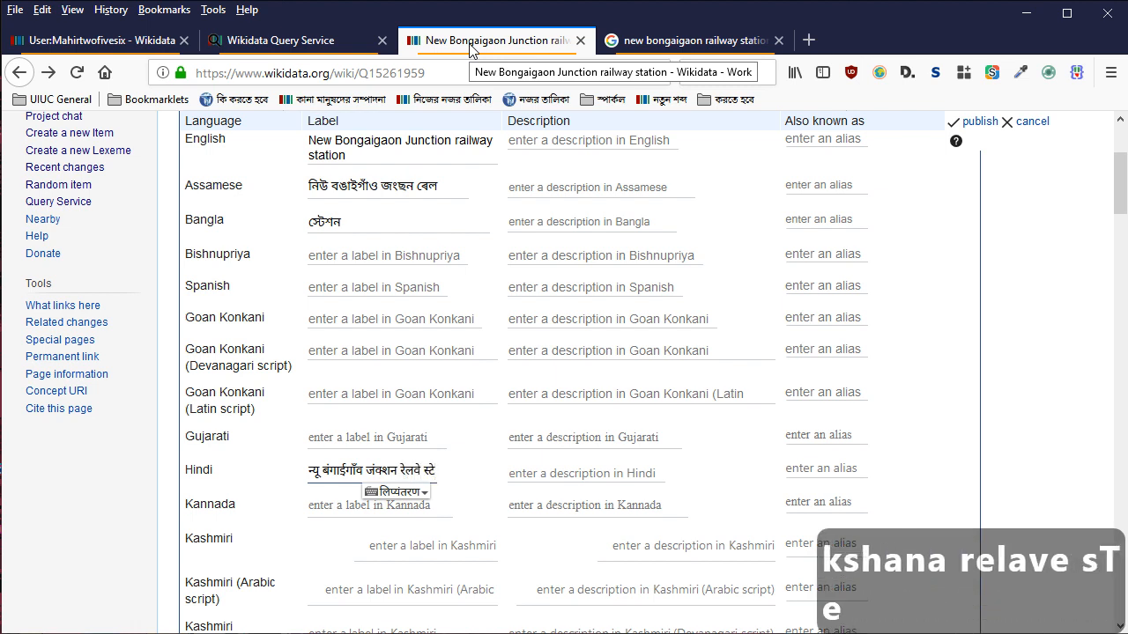
text(shana)
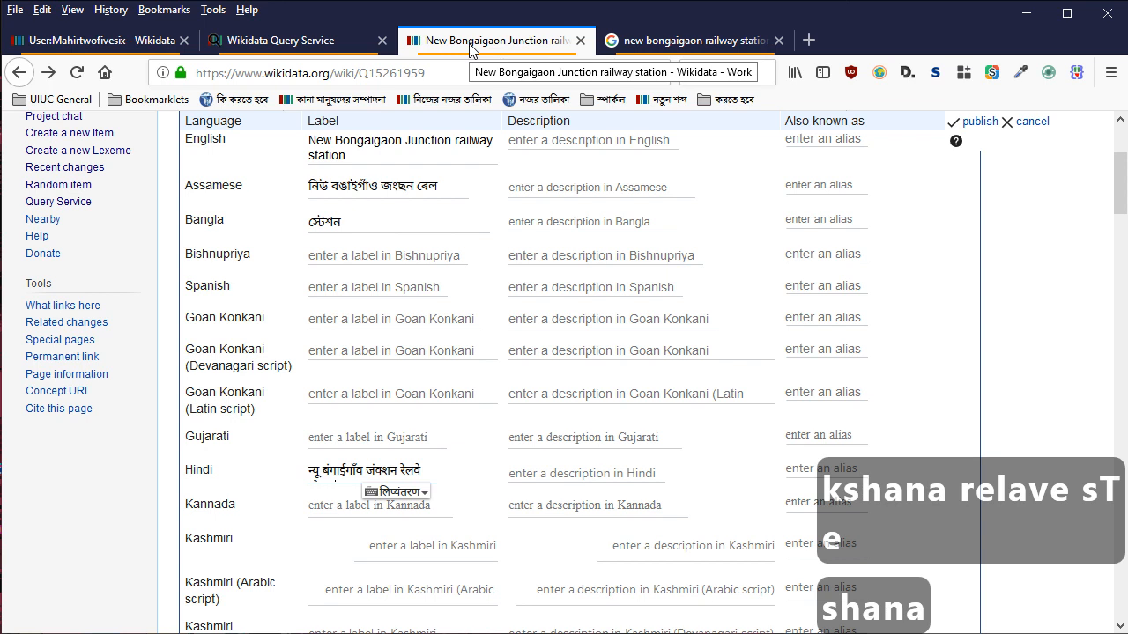
key(ctrl+m)
key(Down)
key(Return)
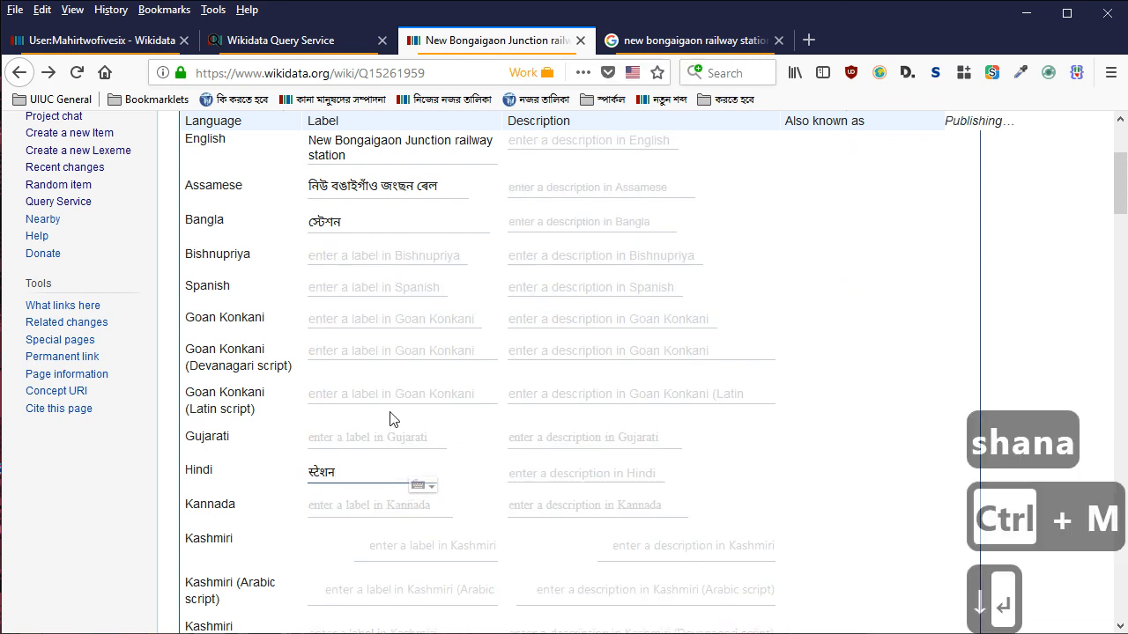
Review the published labels against the signboard photo, and view the station's image statement at full size
click(672, 29)
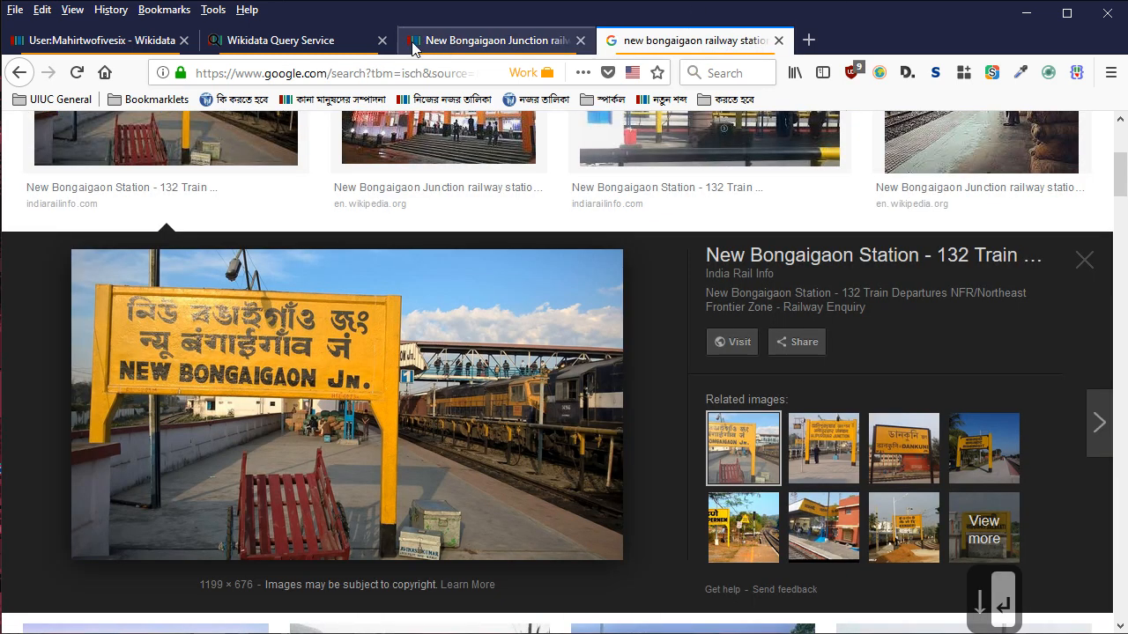
click(476, 42)
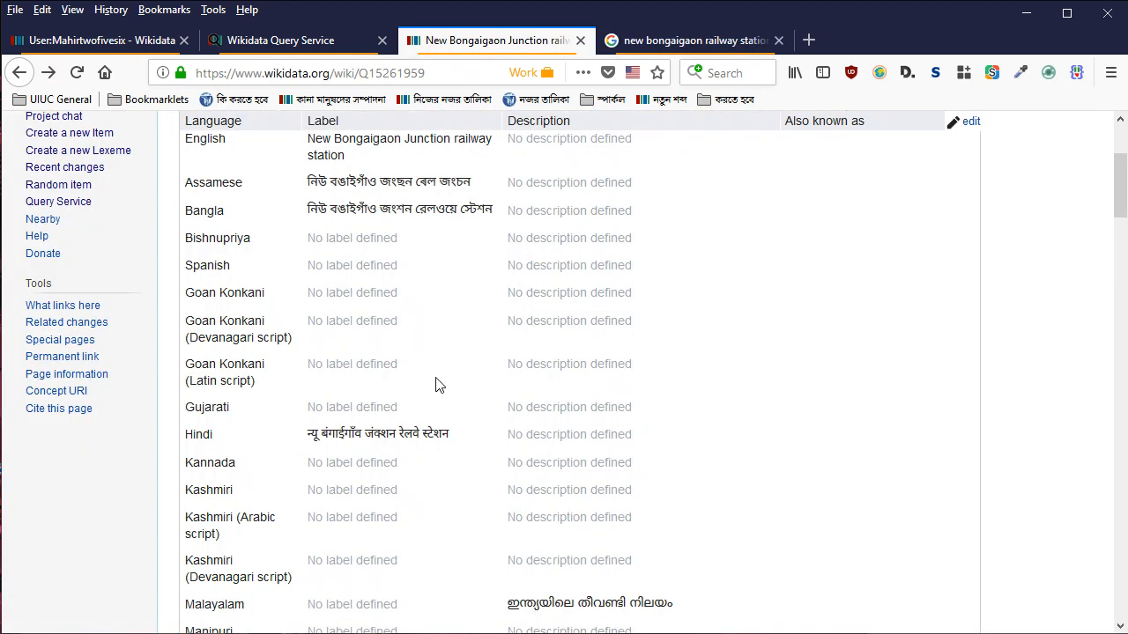
scroll(396, 428, up, 2)
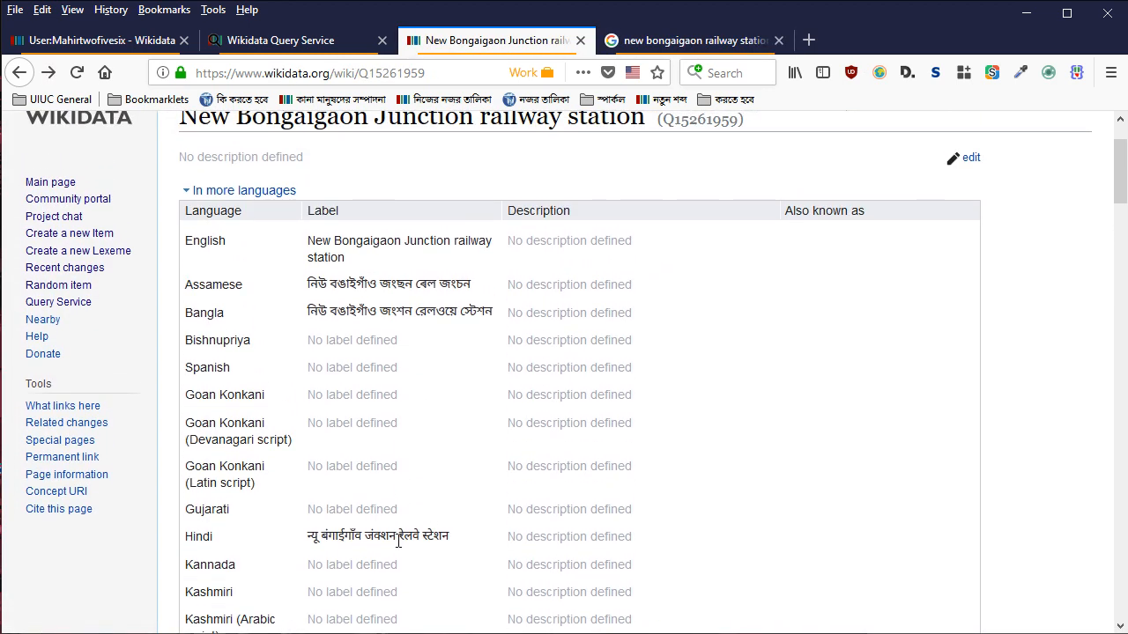
scroll(485, 299, down, 12)
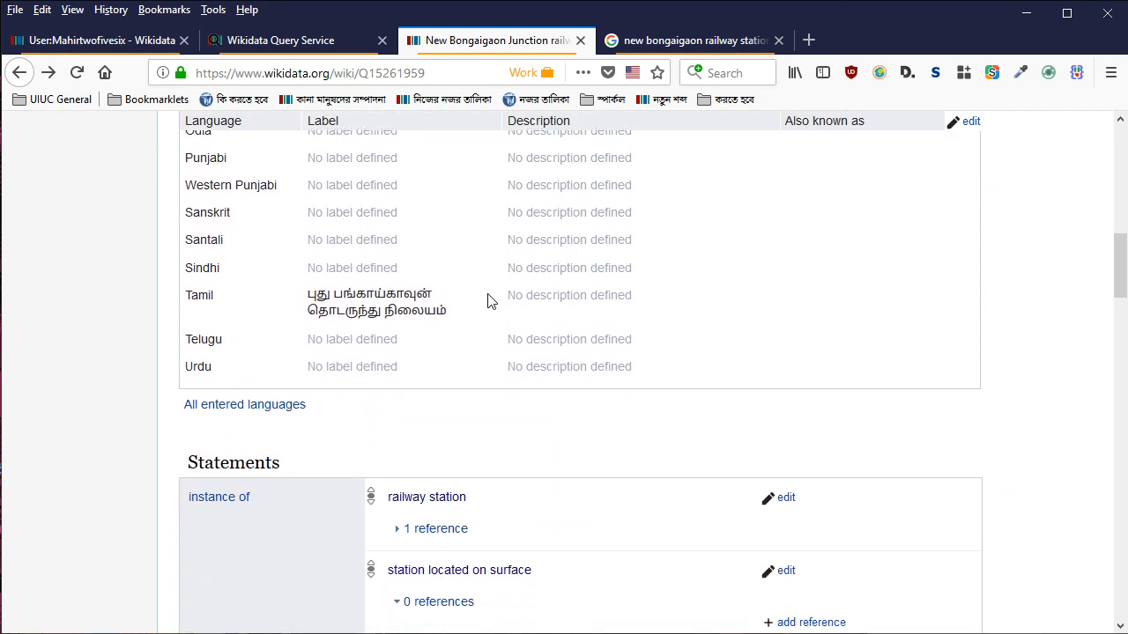
scroll(460, 230, up, 2)
scroll(370, 343, down, 6)
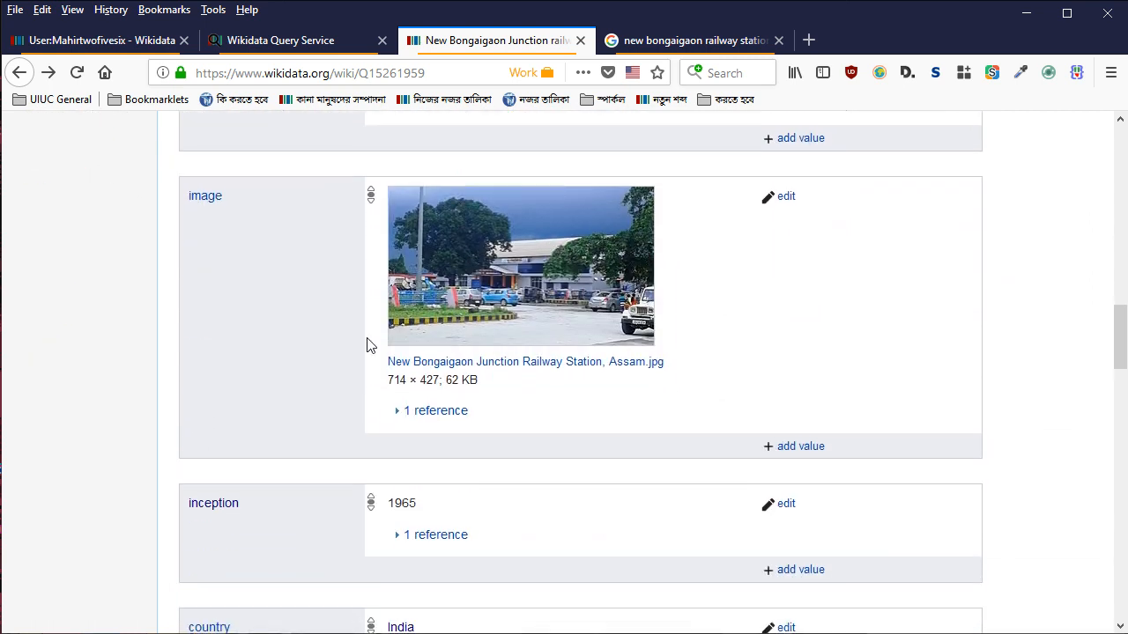
click(520, 368)
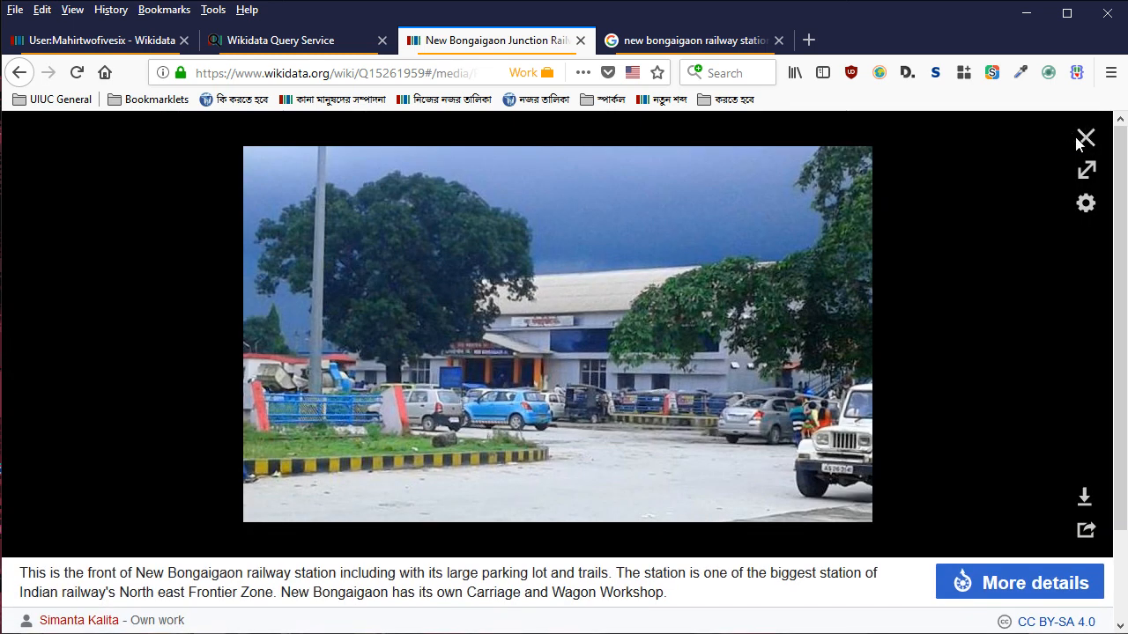
click(1084, 138)
Compare the references of the date of official opening and inception statements, and remove the 1965 inception statement
scroll(674, 352, down, 4)
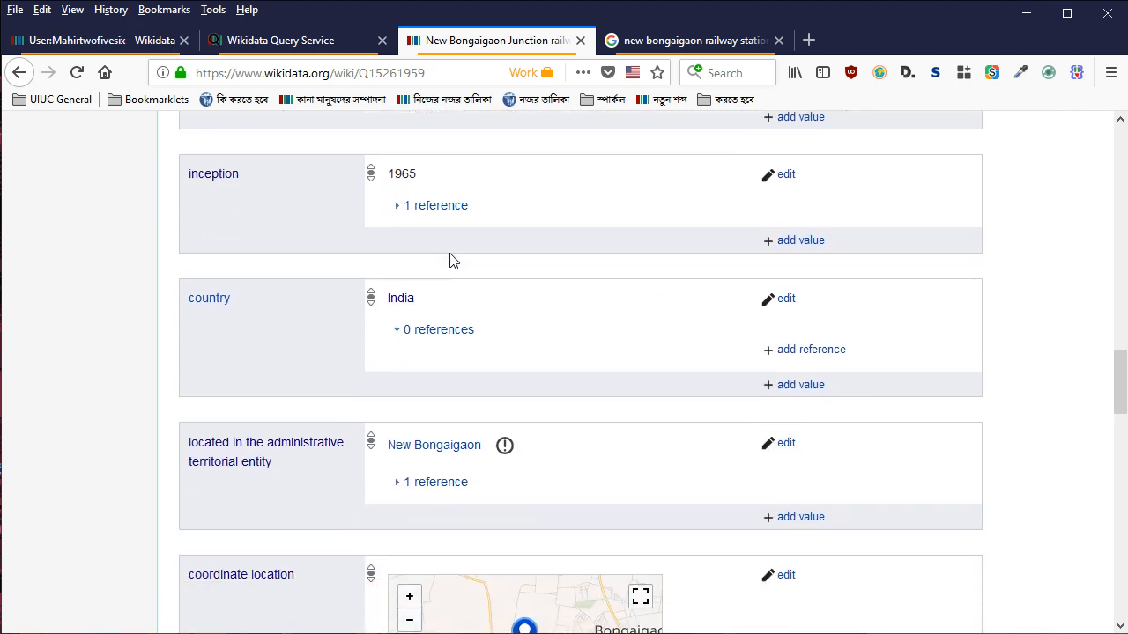
scroll(445, 257, down, 10)
click(430, 224)
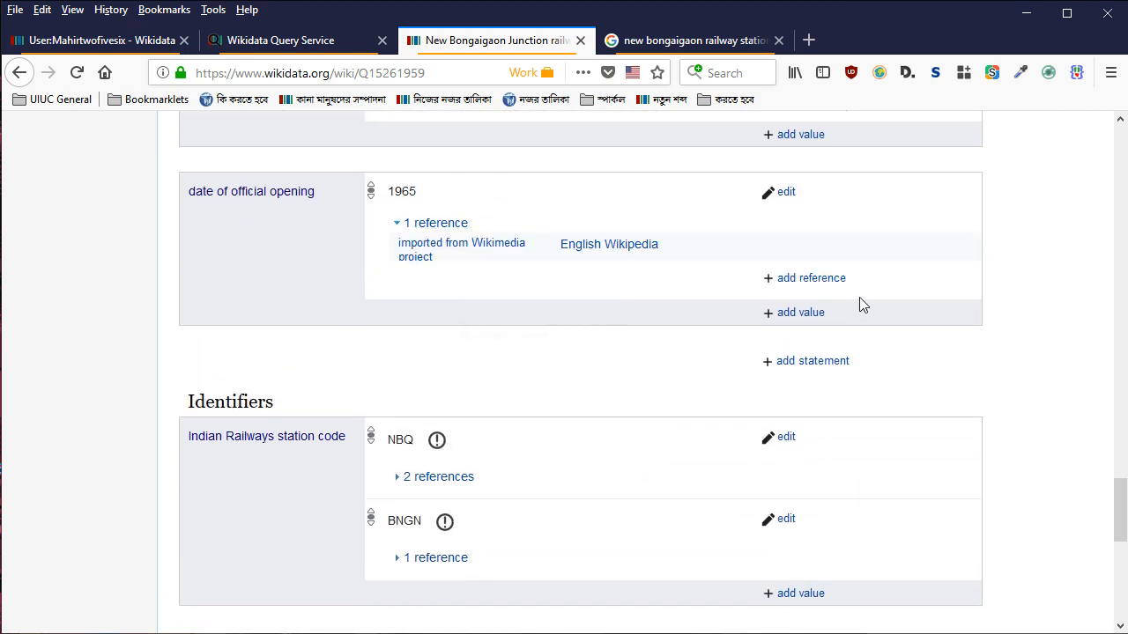
scroll(846, 306, up, 10)
click(435, 334)
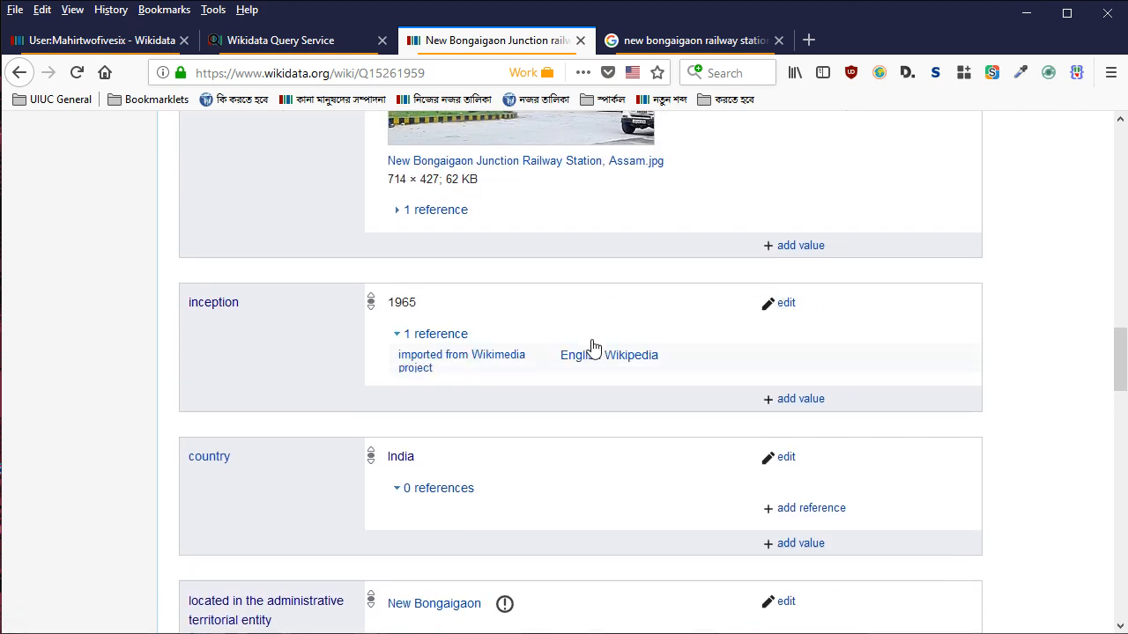
click(781, 303)
click(842, 304)
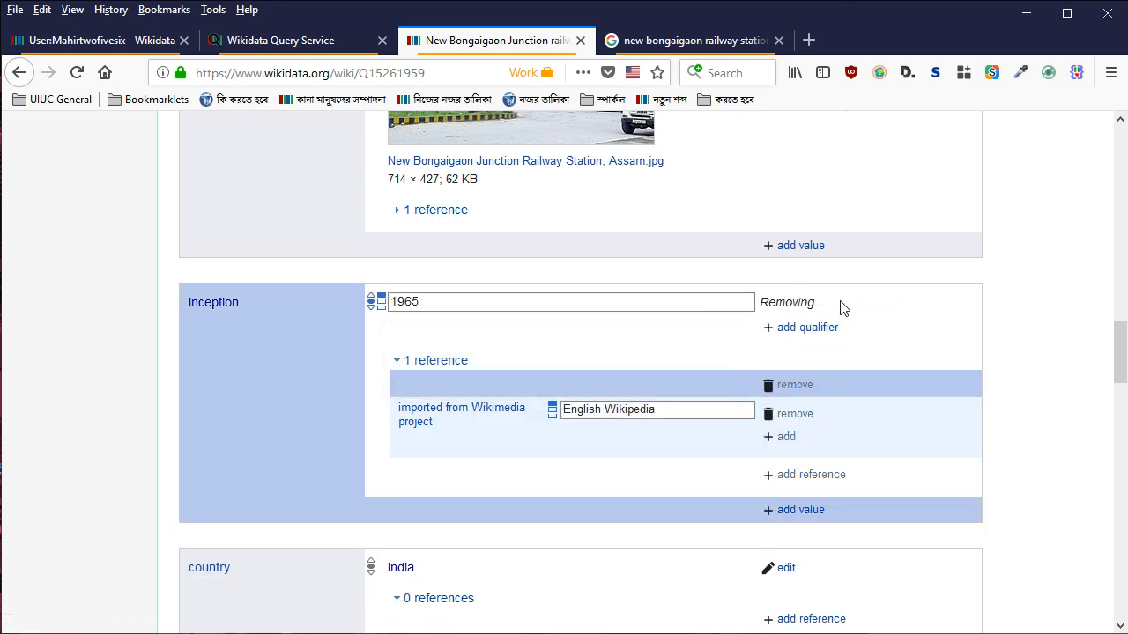
Open the New Bongaigaon item in a new tab and check its statements for an administrative location
scroll(819, 335, down, 2)
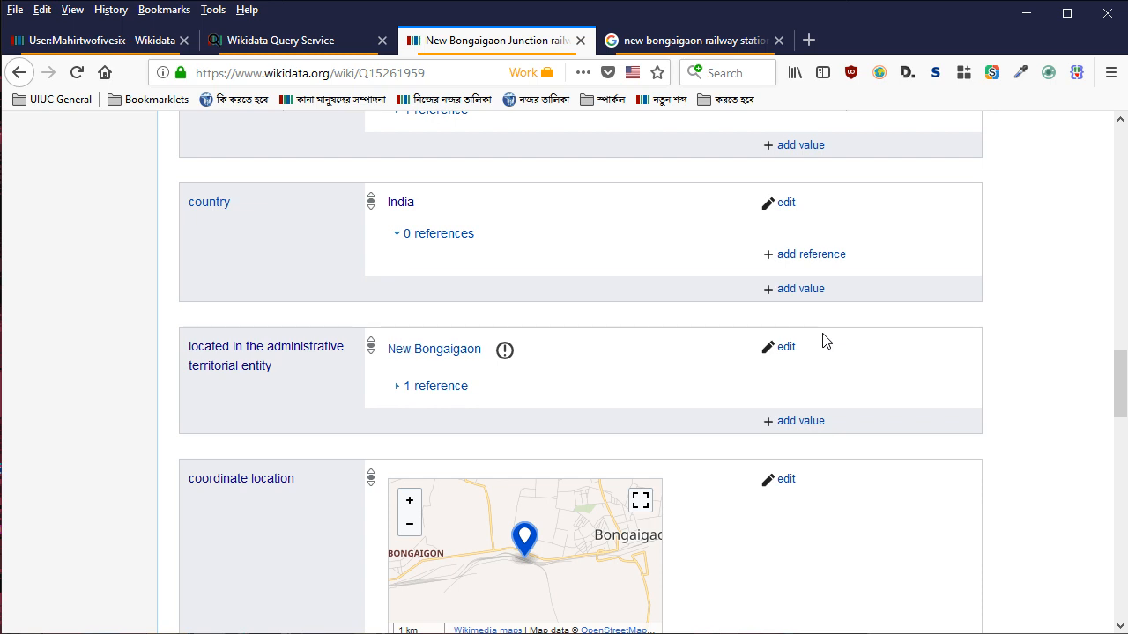
right_click(440, 354)
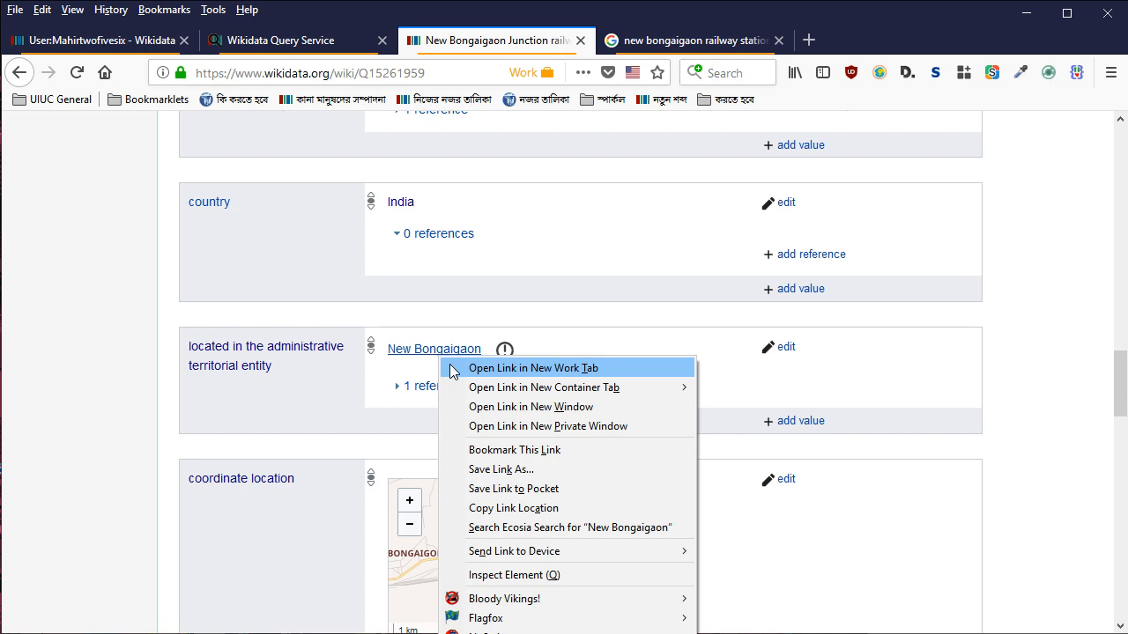
click(453, 371)
click(676, 45)
scroll(405, 324, down, 7)
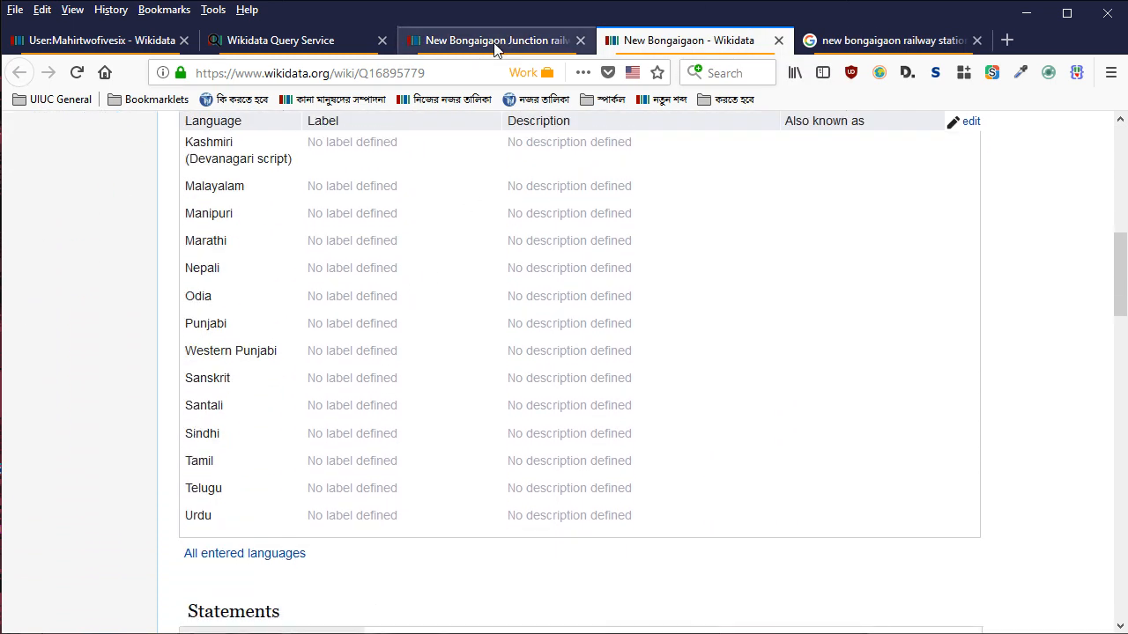
click(495, 48)
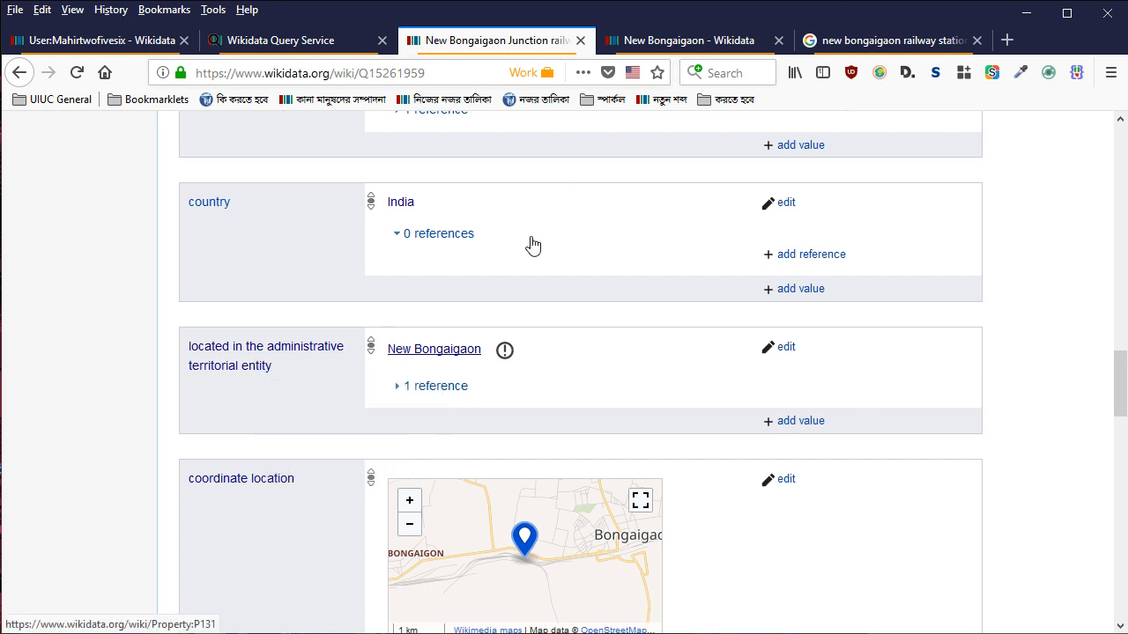
mouse_move(502, 353)
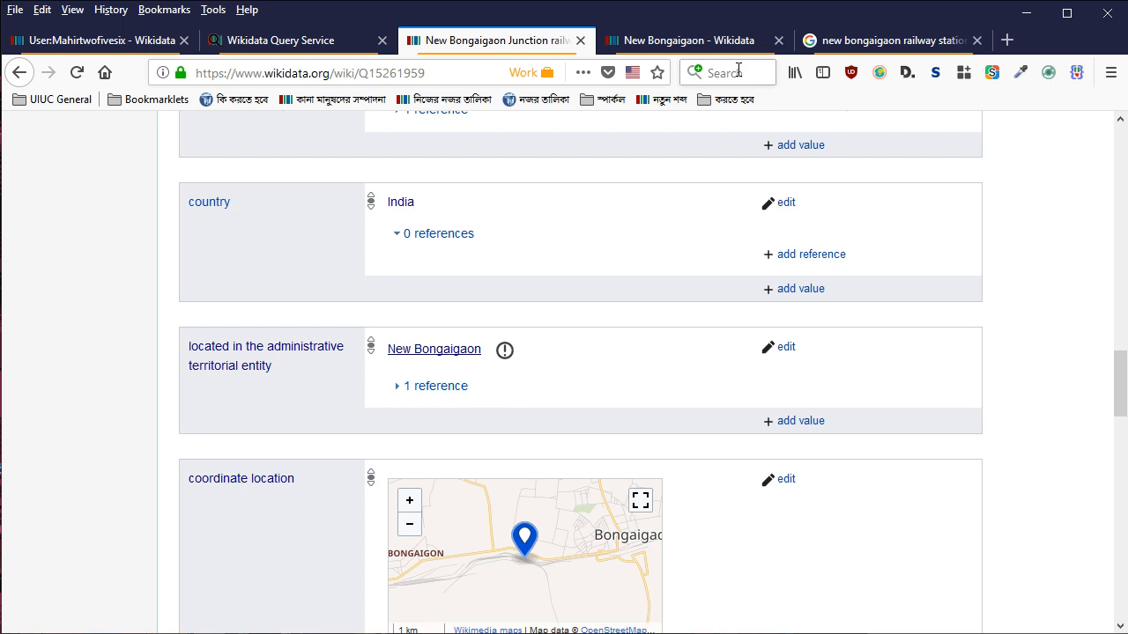
click(643, 45)
scroll(490, 310, down, 5)
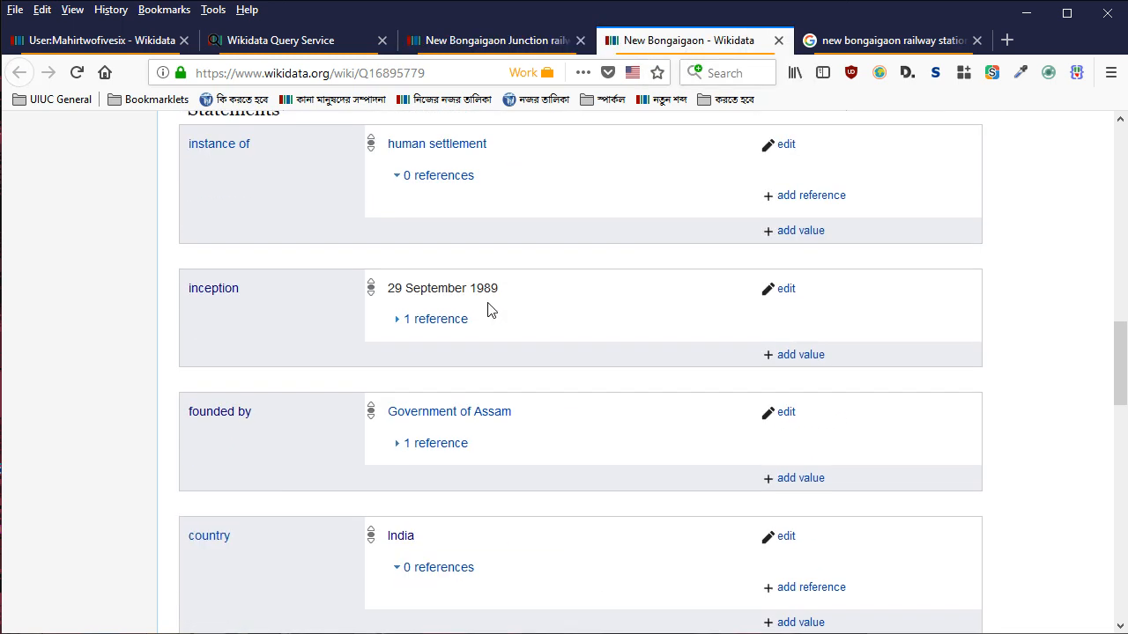
scroll(424, 282, down, 8)
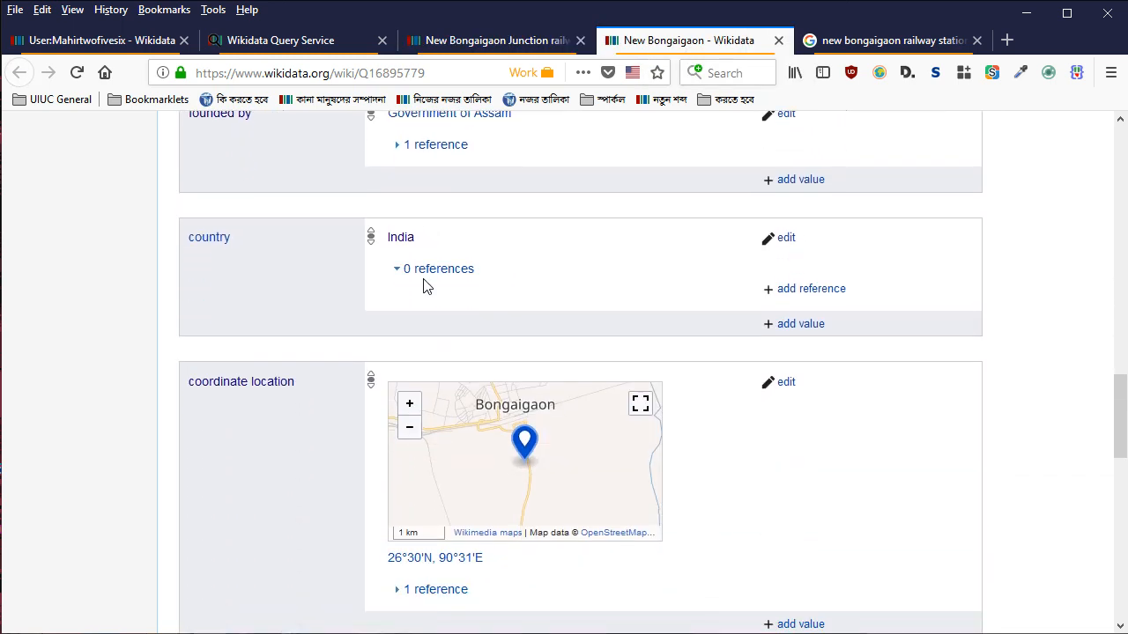
scroll(425, 282, down, 3)
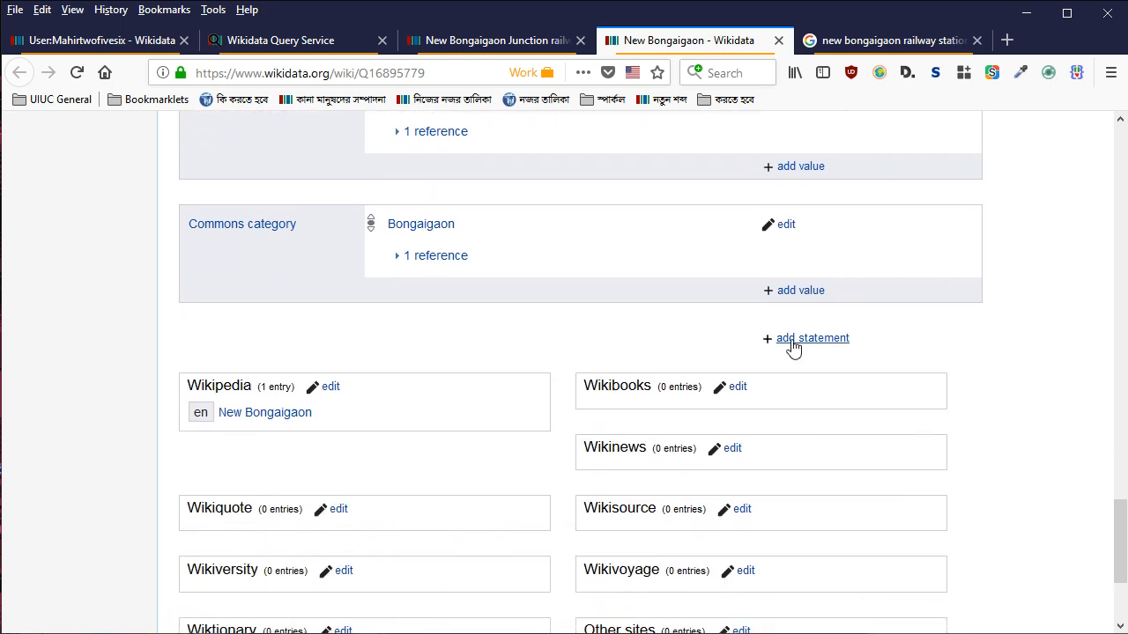
Add the statement located in the administrative territorial entity with the value Bongaigaon district to the New Bongaigaon item, and publish it
click(800, 344)
key(Down)
key(Return)
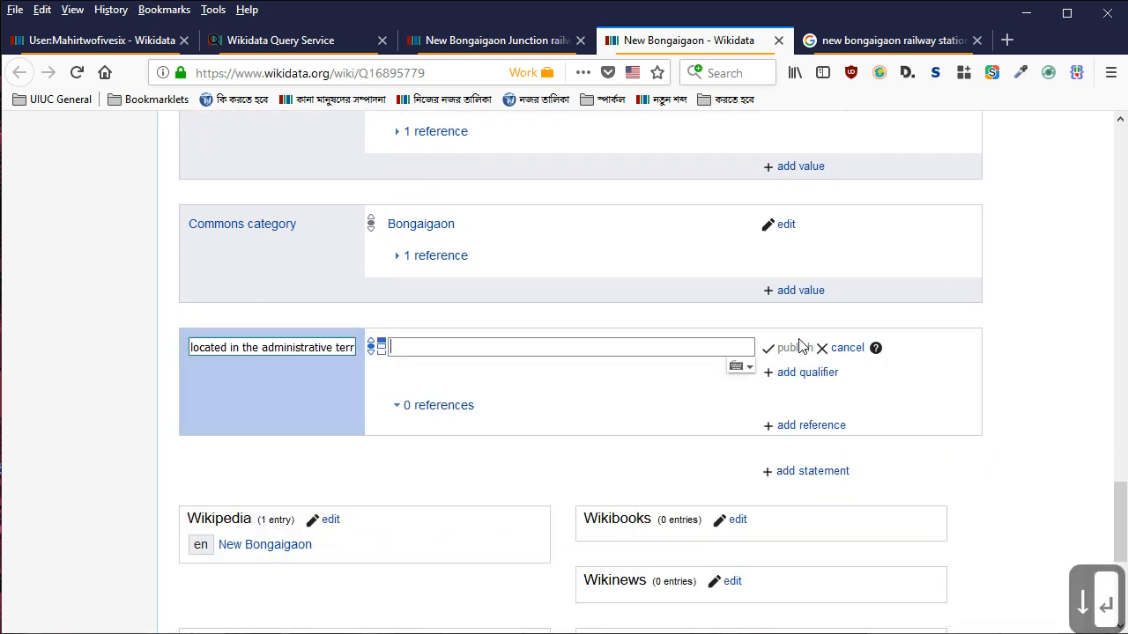
text(bongaigaon dis)
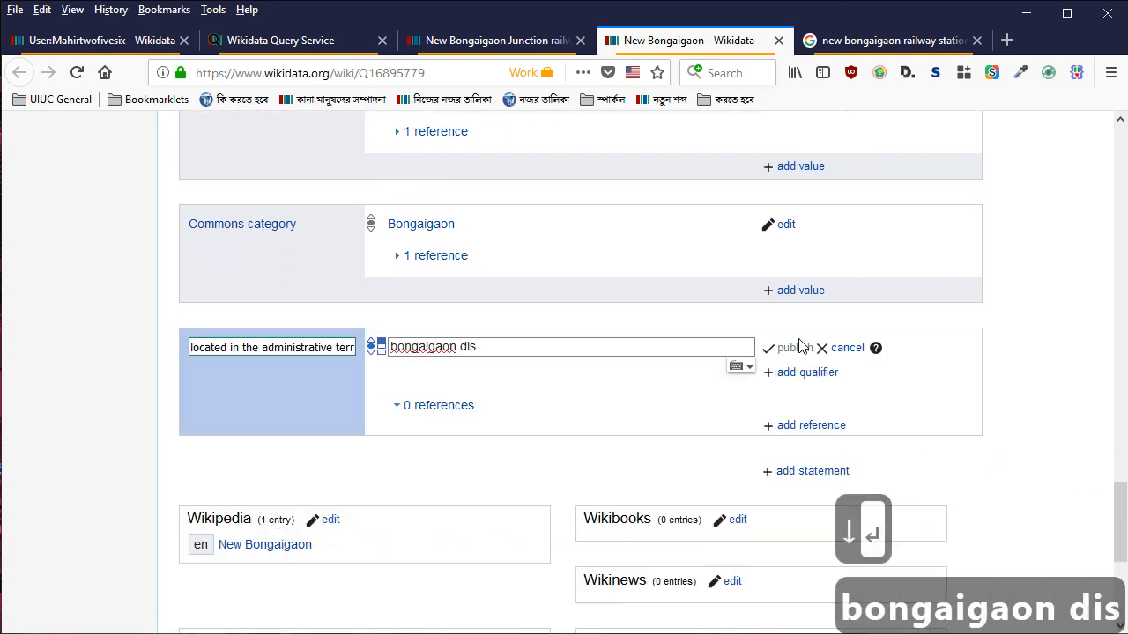
key(Down)
key(Return)
key(Return)
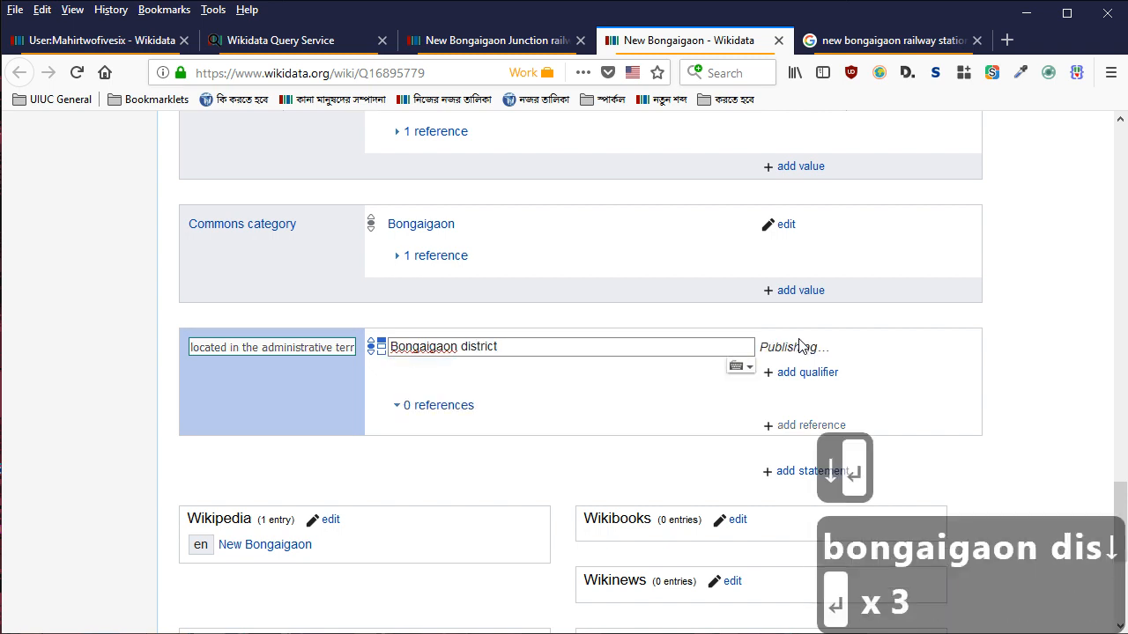
Check New Bongaigaon's English Wikipedia article for its location details, then close it and return to the station item
click(244, 561)
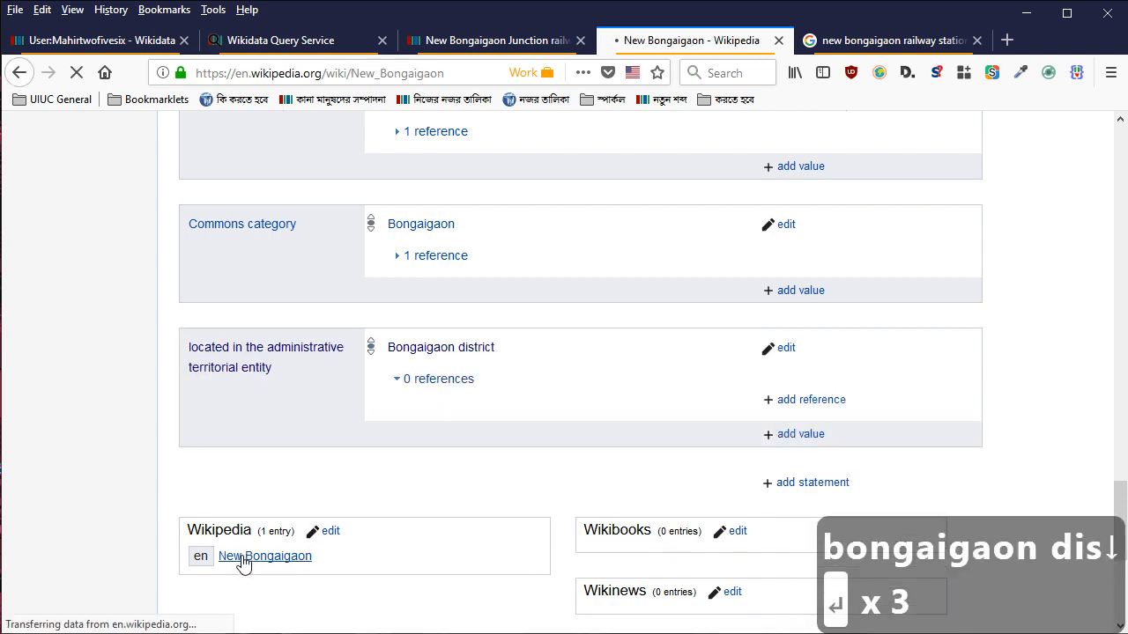
scroll(568, 293, down, 3)
scroll(1046, 339, down, 2)
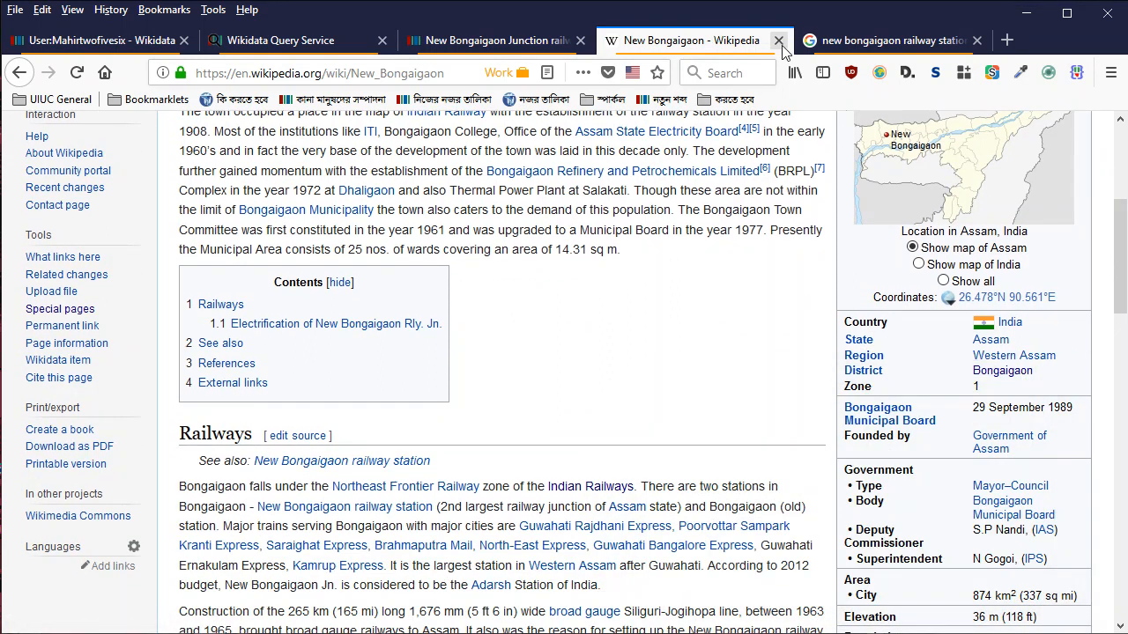
click(779, 40)
click(537, 48)
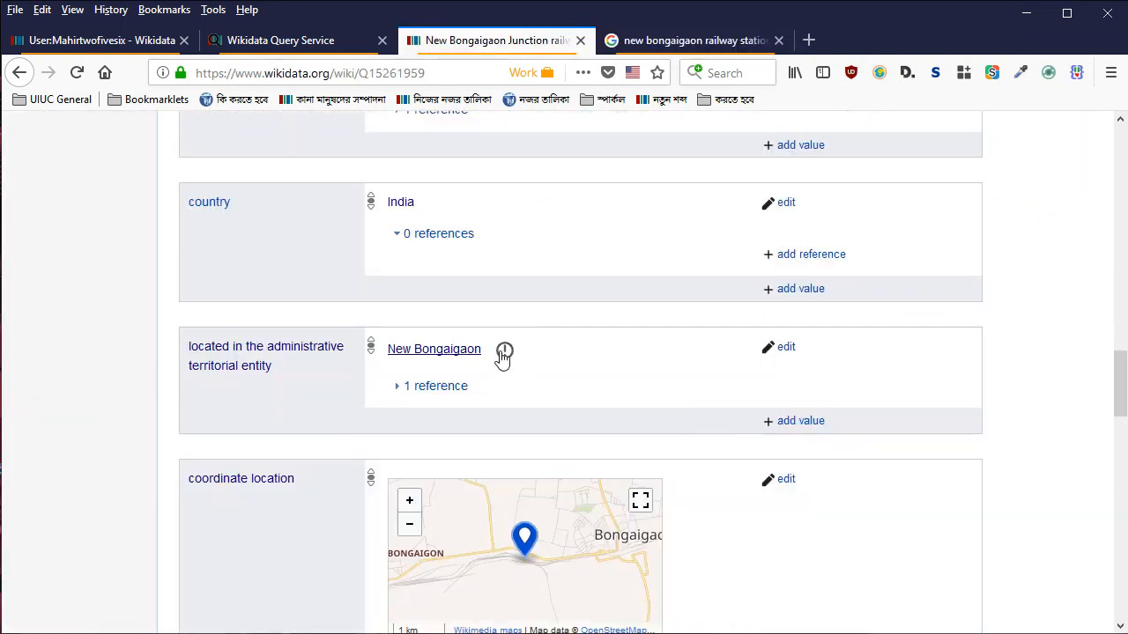
View the potential issue on the station's administrative location value, and open the New Bongaigaon item to examine its statements
click(503, 353)
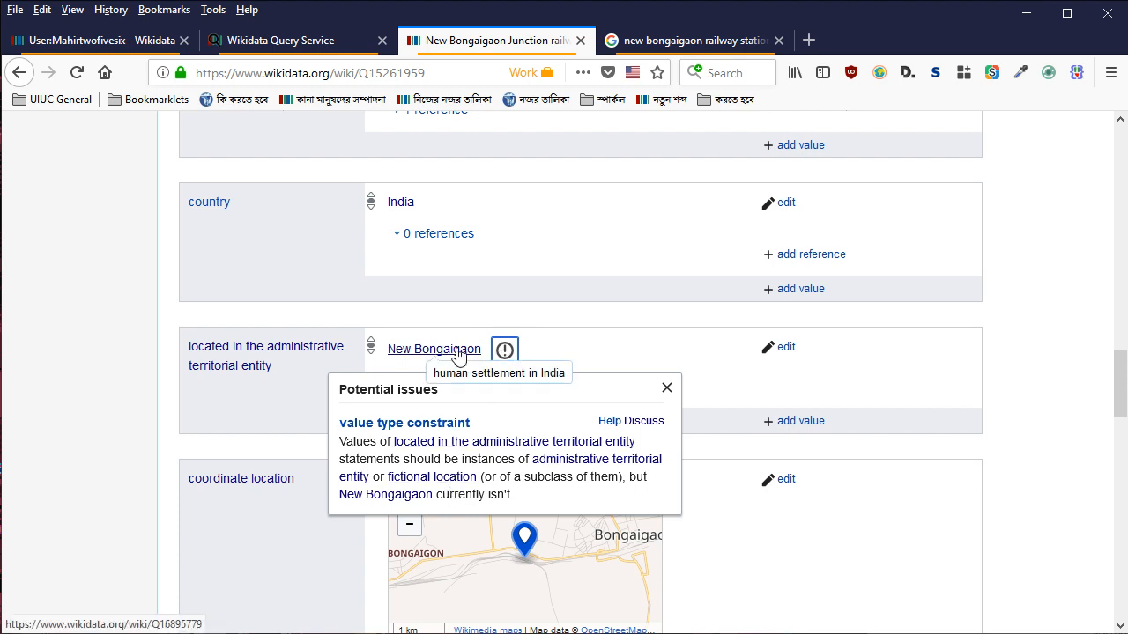
click(457, 354)
scroll(323, 255, down, 10)
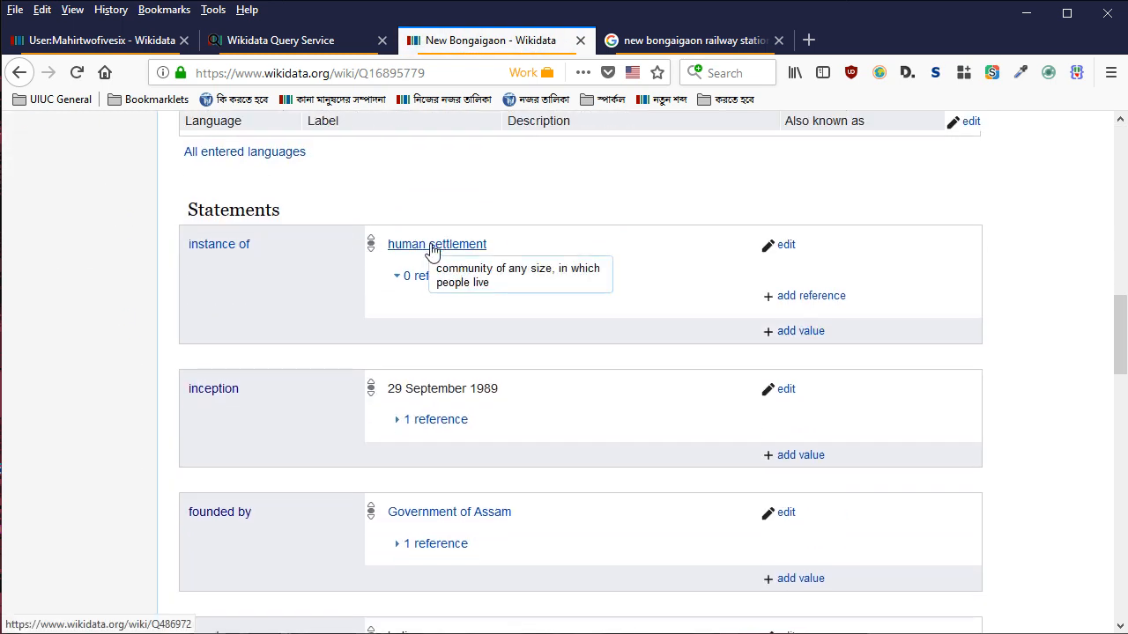
scroll(432, 252, down, 15)
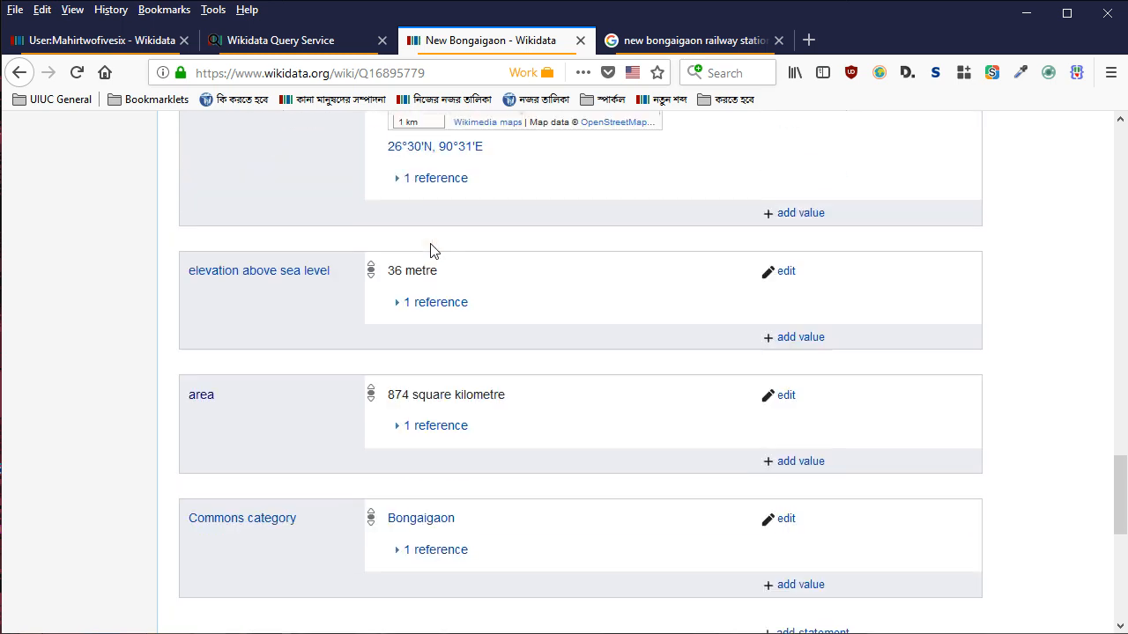
Read the introduction and infobox of New Bongaigaon's Wikipedia article, and return to its Wikidata item
click(261, 457)
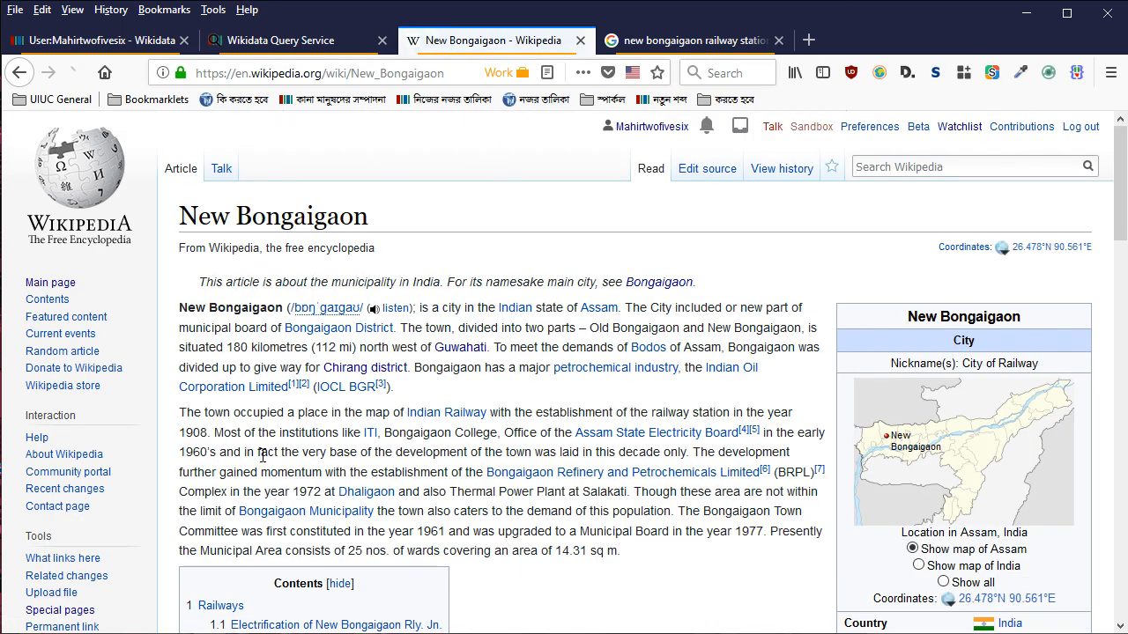
scroll(263, 453, down, 3)
scroll(265, 454, up, 2)
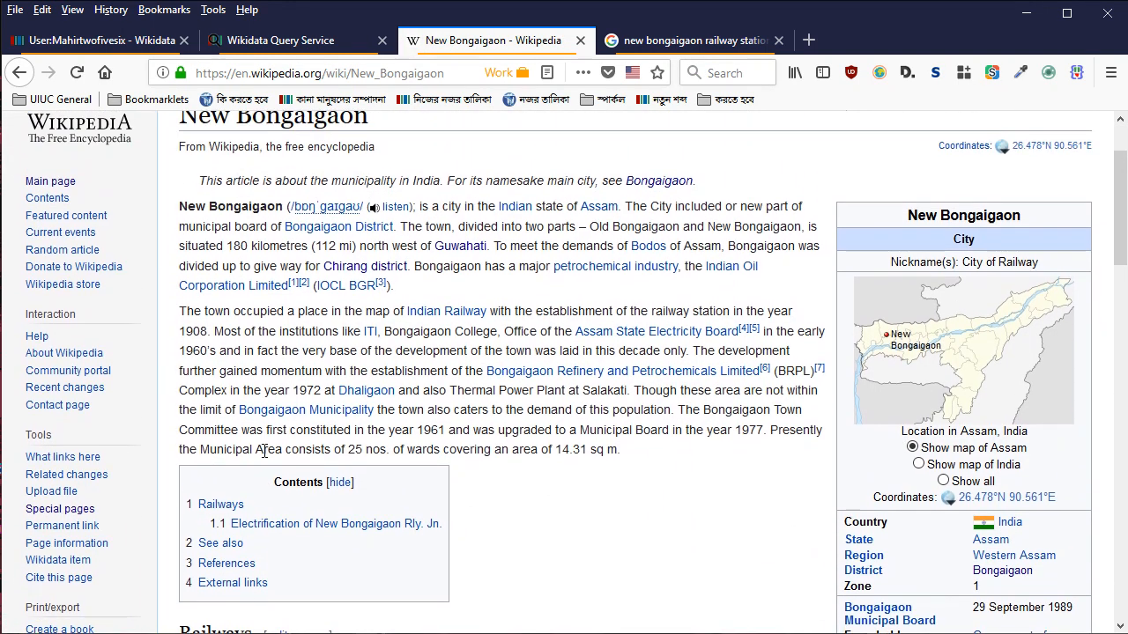
scroll(265, 454, down, 2)
scroll(265, 456, up, 2)
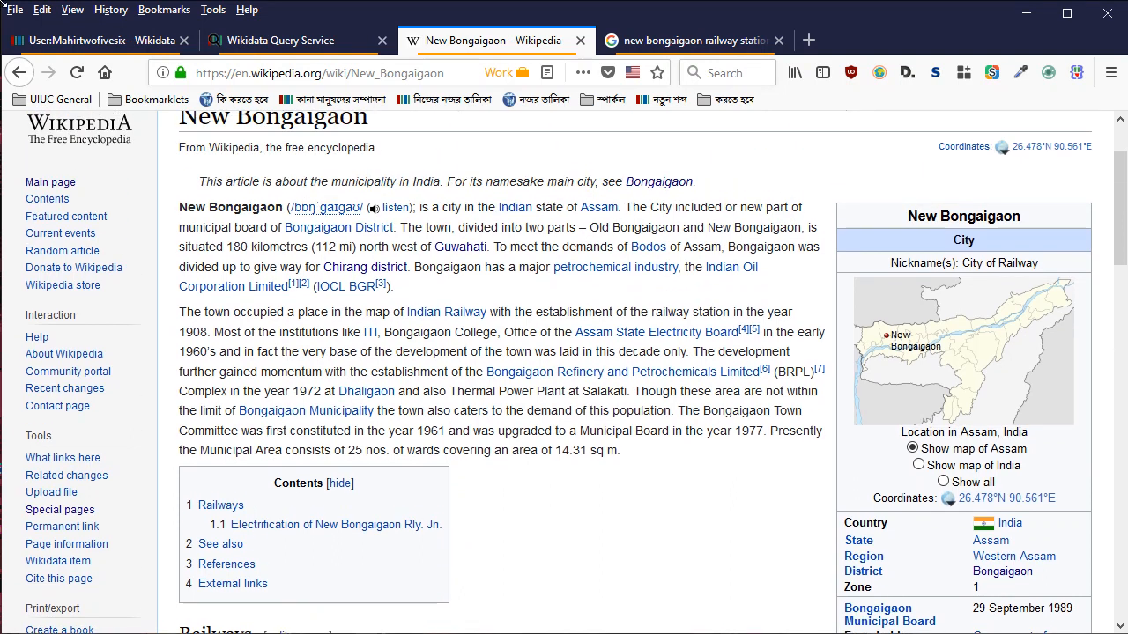
click(17, 73)
Switch to Acrobat Reader with the Bongaigaon district census handbook PDF and search it for "new bongaigaon"
key(super)
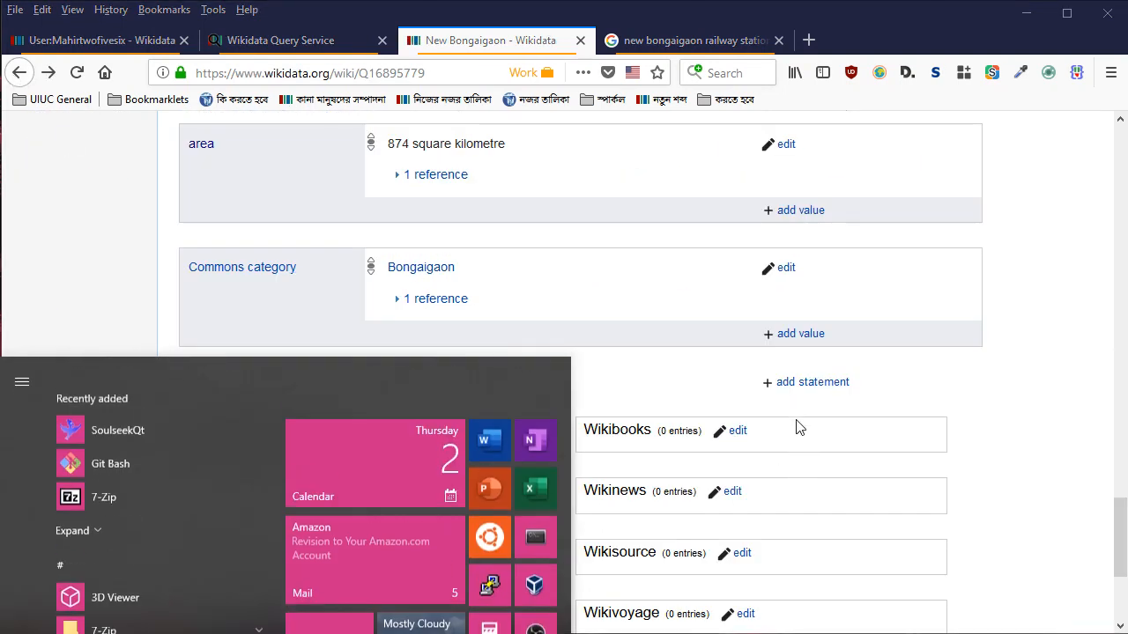
text(bongaigaon)
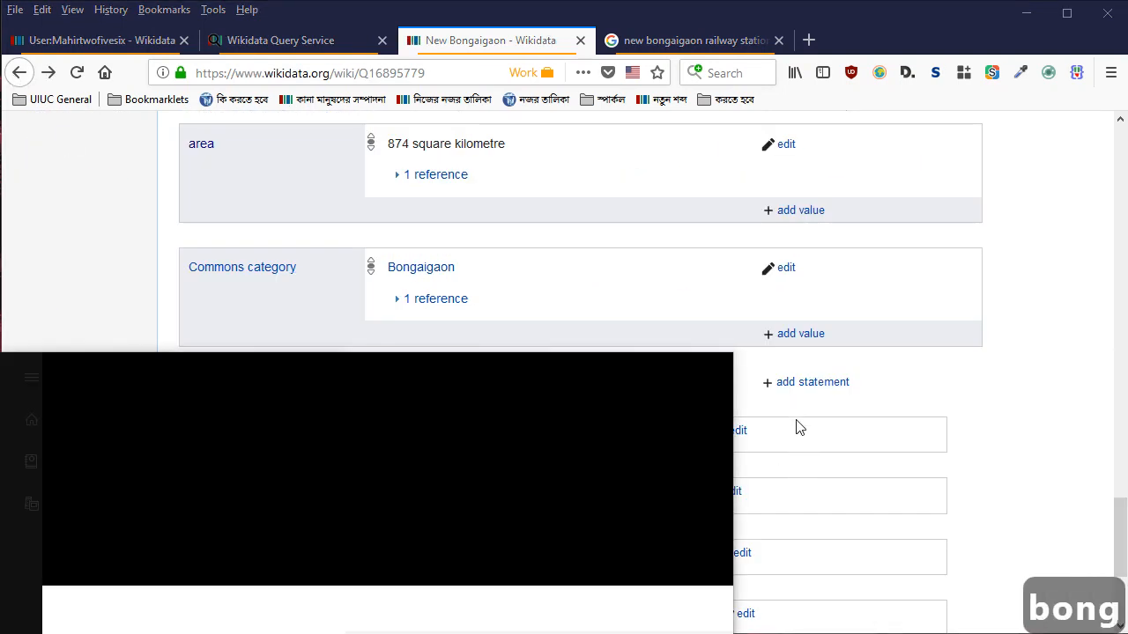
key(Down)
key(Down)
key(Return)
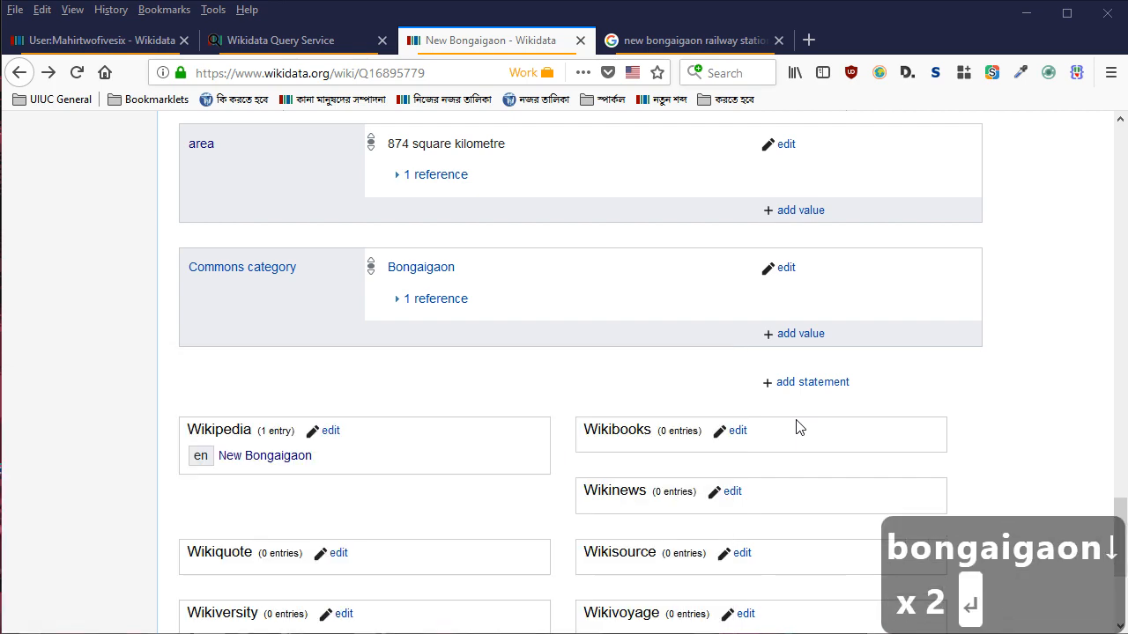
key(ctrl+f)
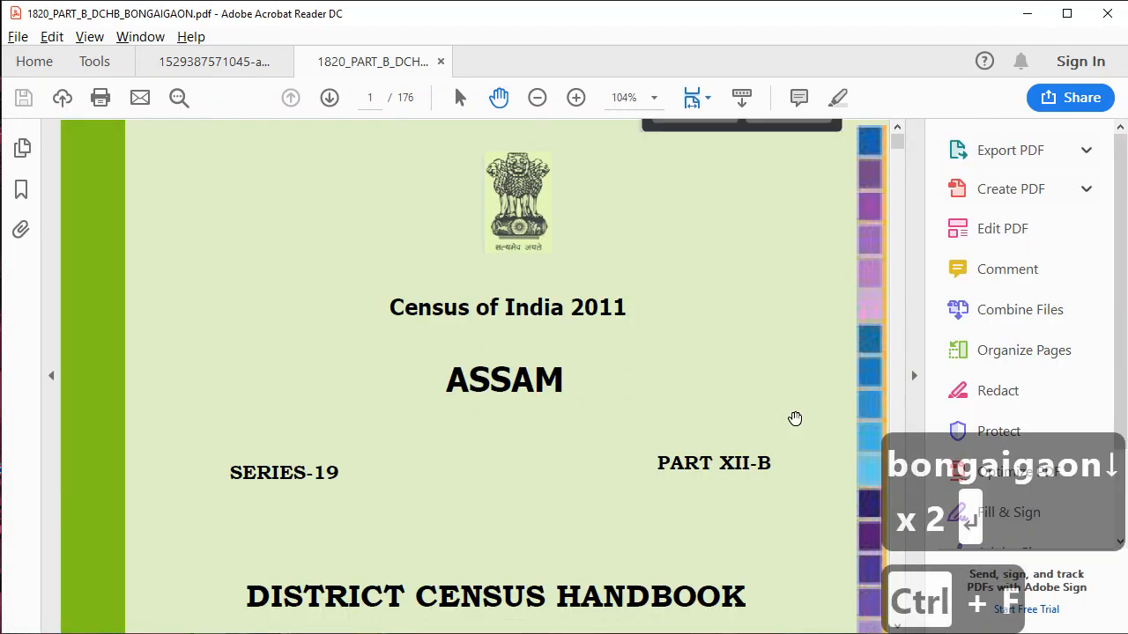
text(new bongaigaon)
key(Return)
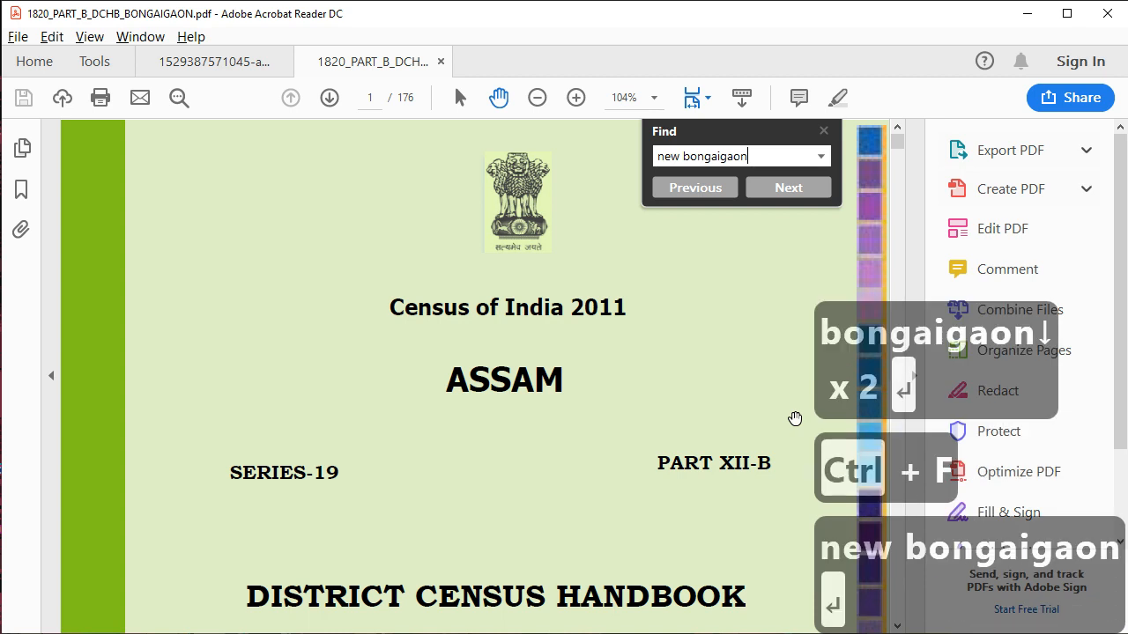
key(Return)
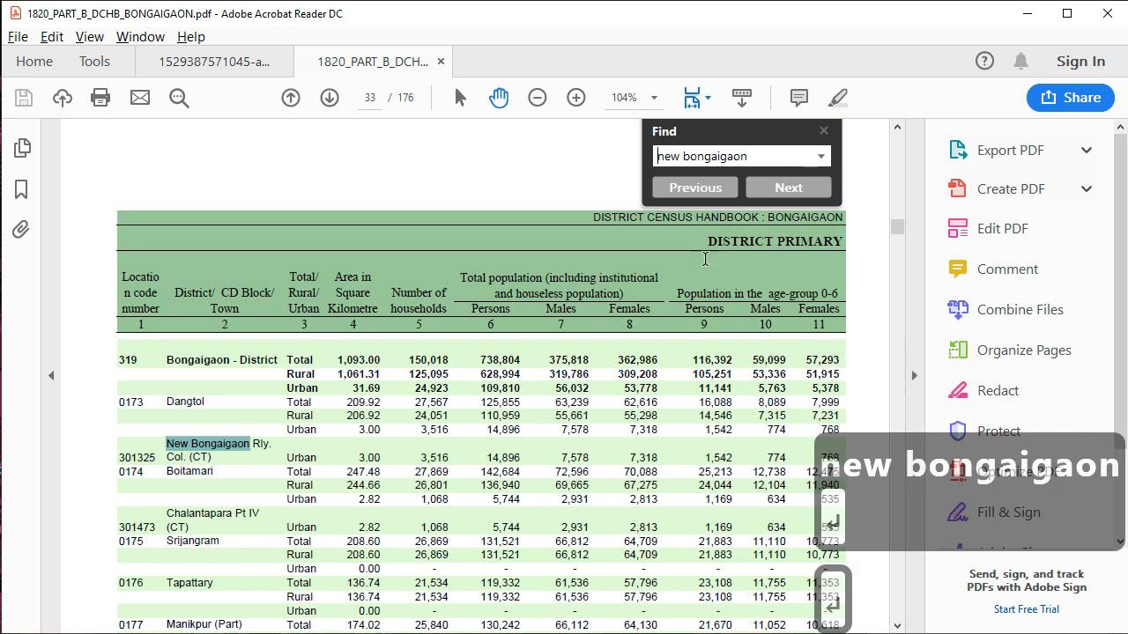
Examine the New Bongaigaon and other urban entries in the handbook's district primary table, and close the handbook
scroll(471, 194, down, 6)
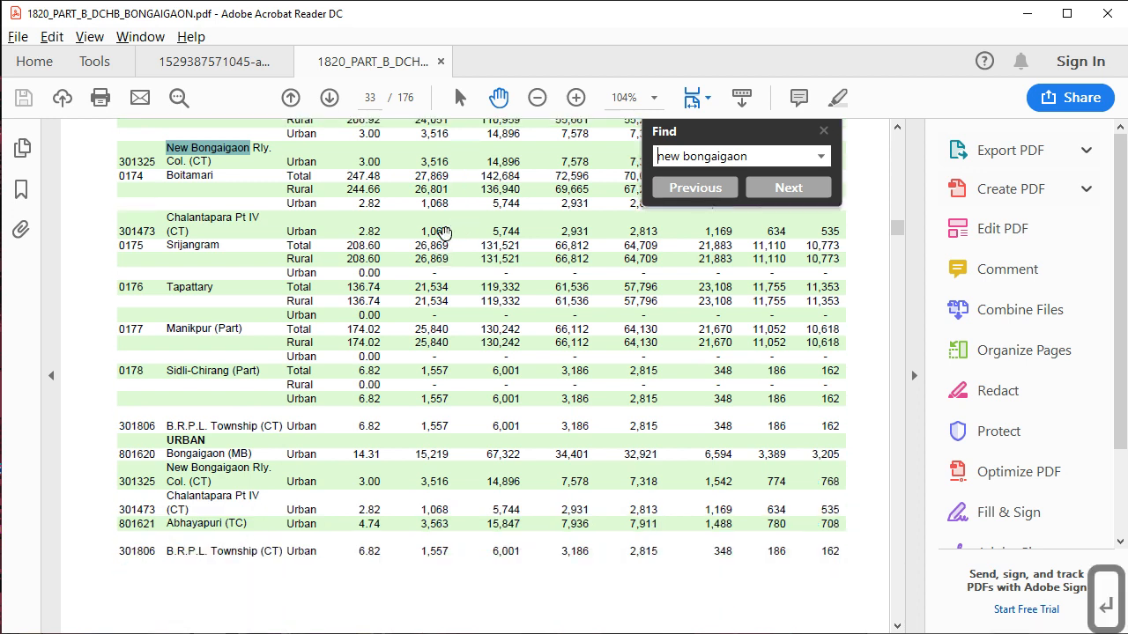
scroll(256, 463, down, 5)
scroll(262, 456, up, 5)
scroll(262, 454, up, 1)
scroll(261, 451, down, 1)
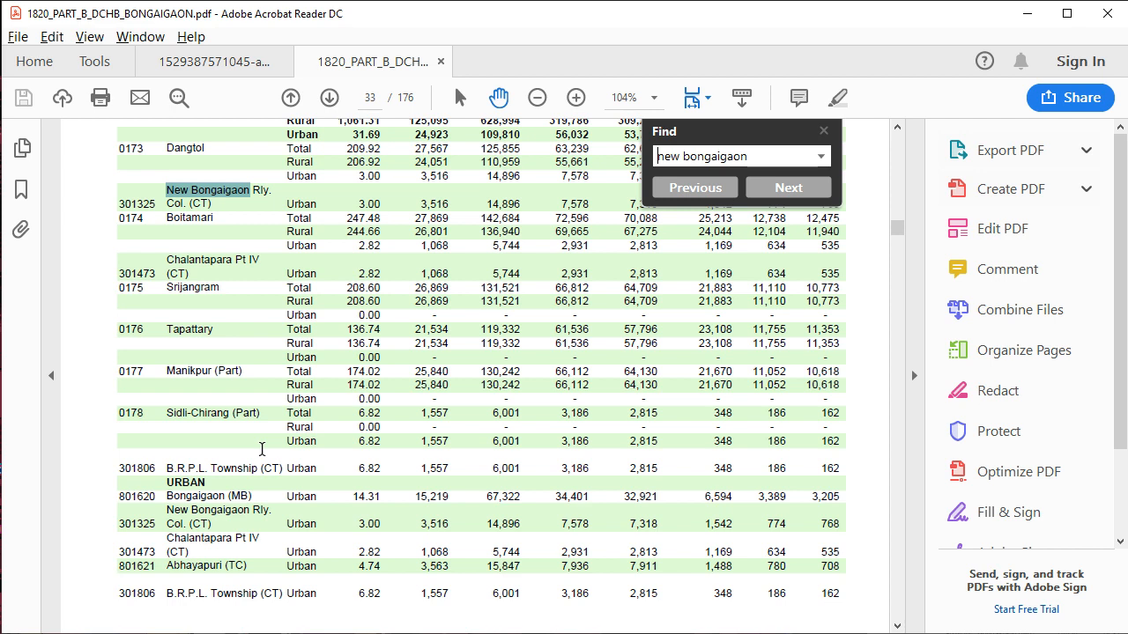
key(ctrl+w)
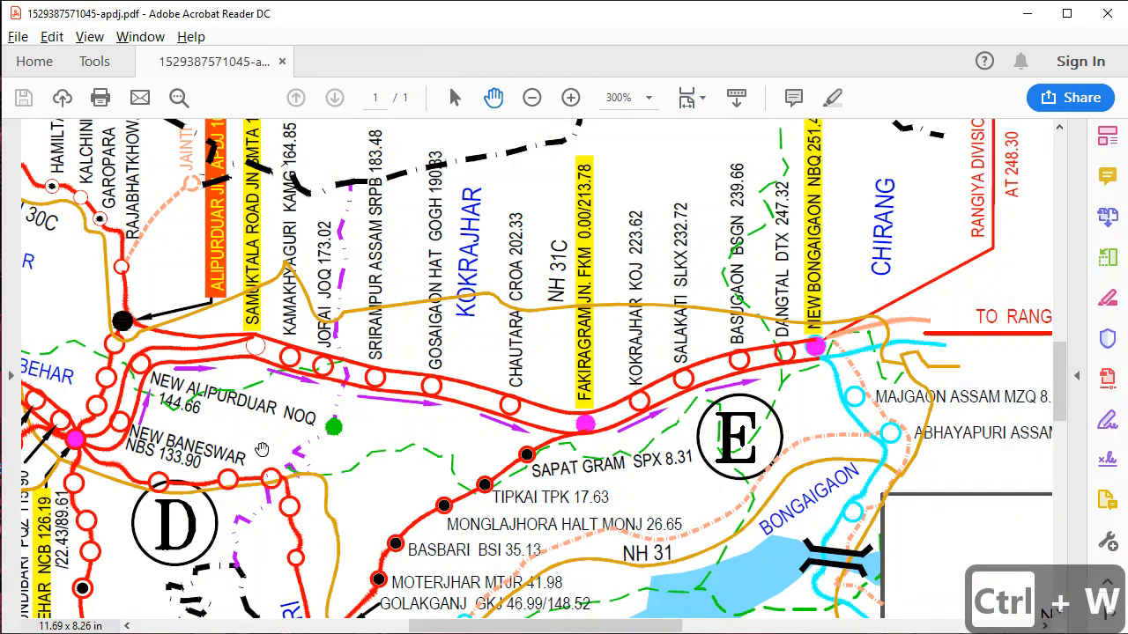
Switch back to Firefox and recheck the New Bongaigaon item's description, coordinates and other statements
key(alt+Tab)
scroll(617, 388, up, 15)
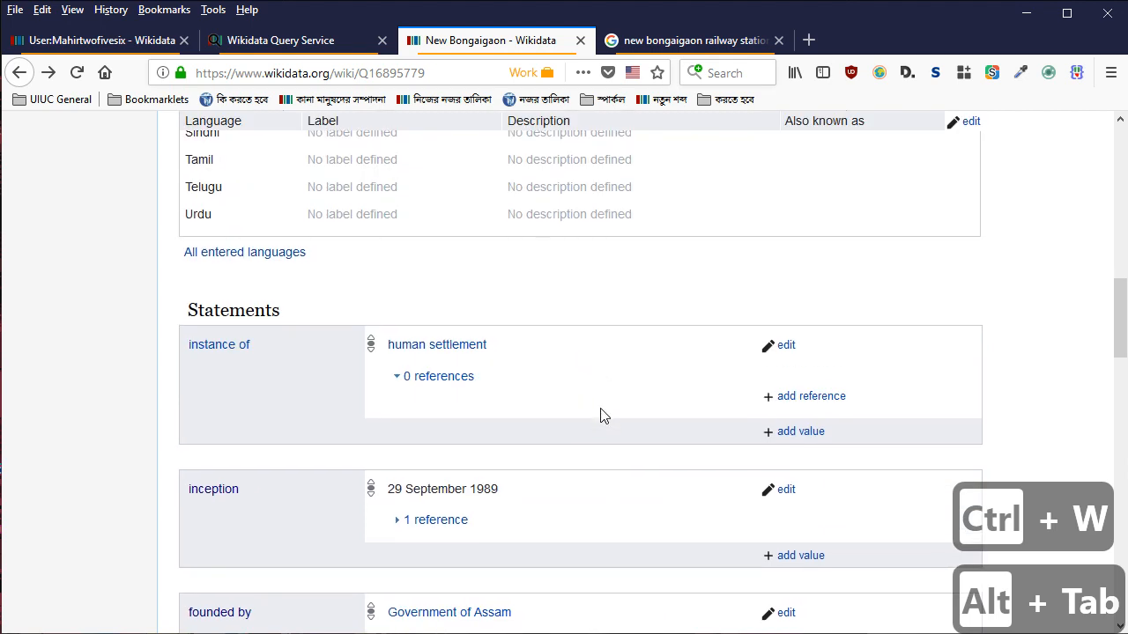
scroll(671, 417, up, 2)
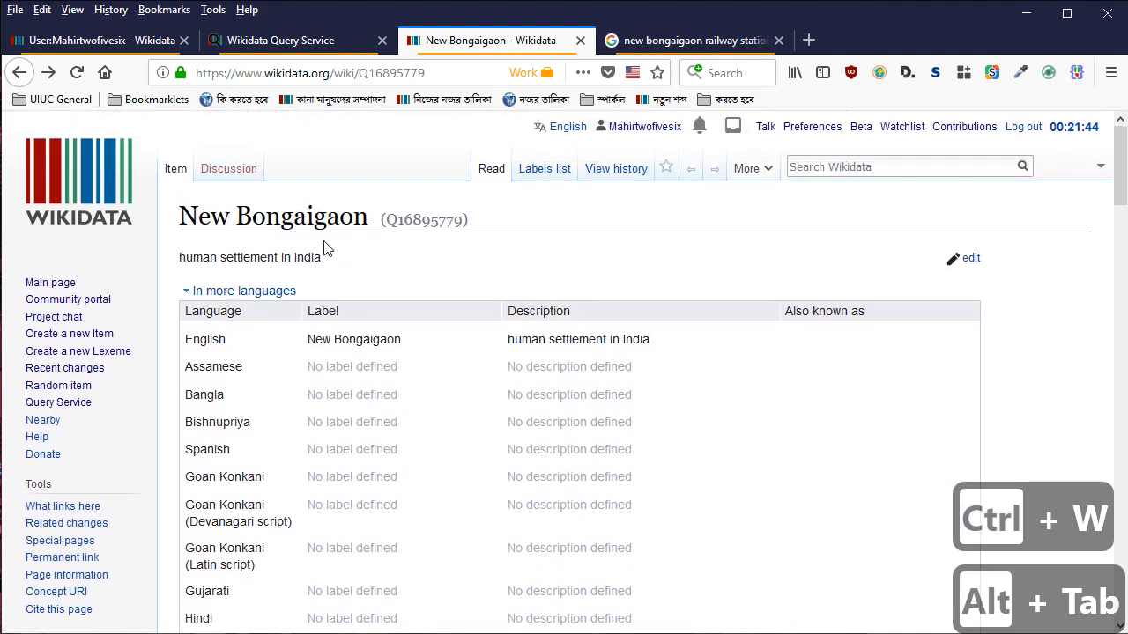
scroll(330, 231, down, 20)
scroll(463, 261, up, 4)
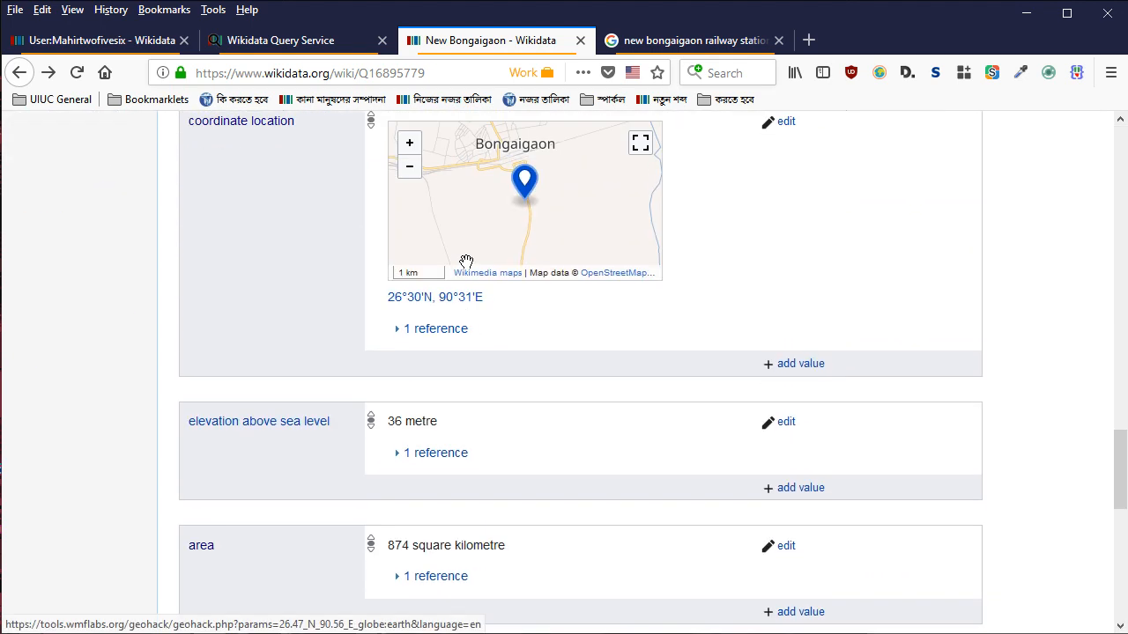
scroll(466, 262, up, 5)
Return to the station item and recheck the potential issue on its administrative location value
click(21, 73)
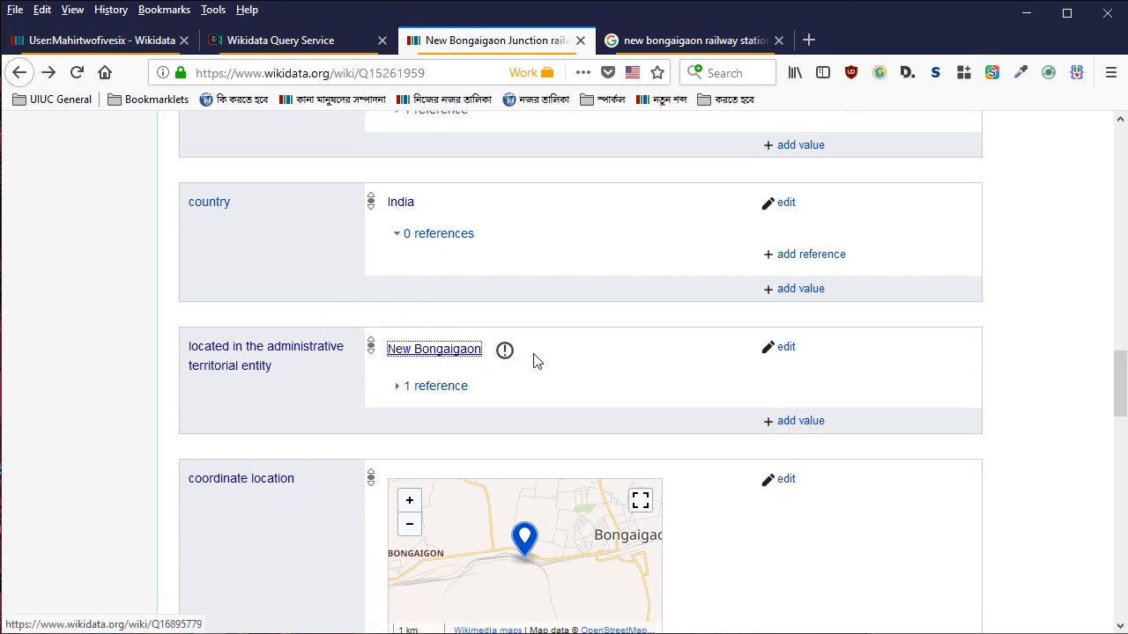
click(247, 313)
click(508, 354)
click(529, 327)
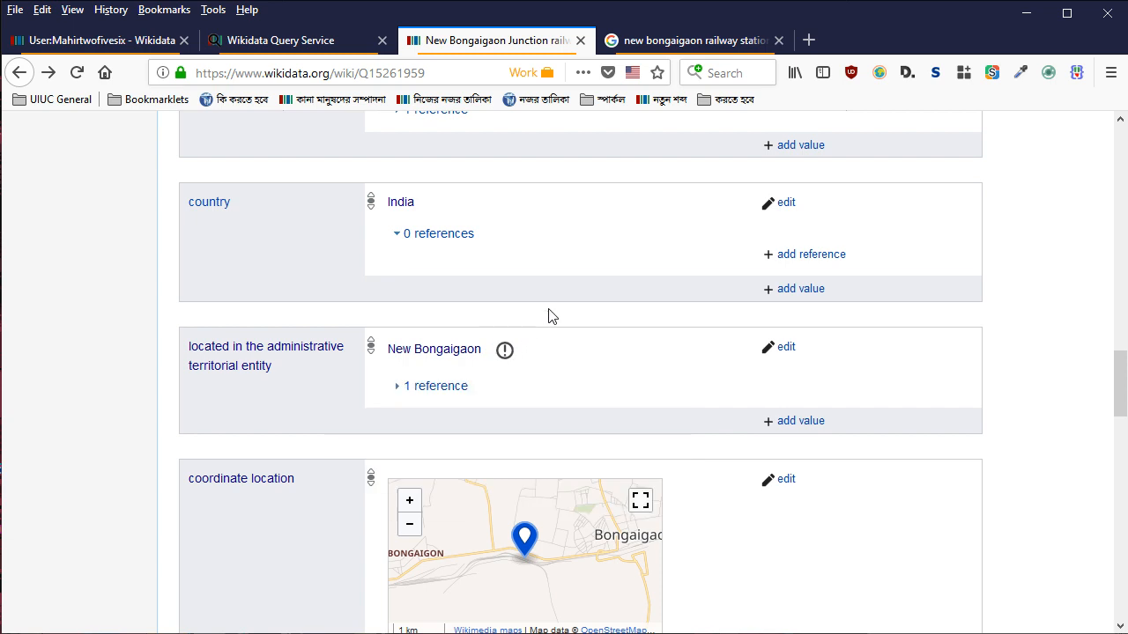
Reopen New Bongaigaon's Wikipedia article and reread how the introduction describes the city and its municipal board
click(48, 72)
click(49, 72)
scroll(693, 208, down, 2)
scroll(693, 208, up, 2)
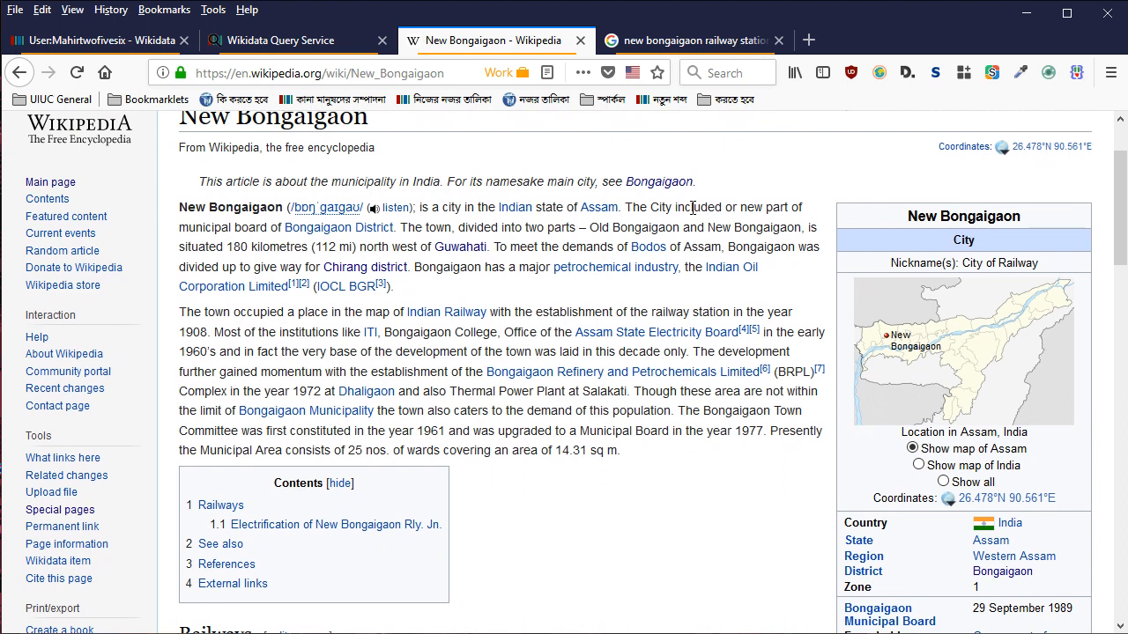
Search the New Bongaigaon article for "colony", and dismiss the search
key(ctrl+f)
text(colony)
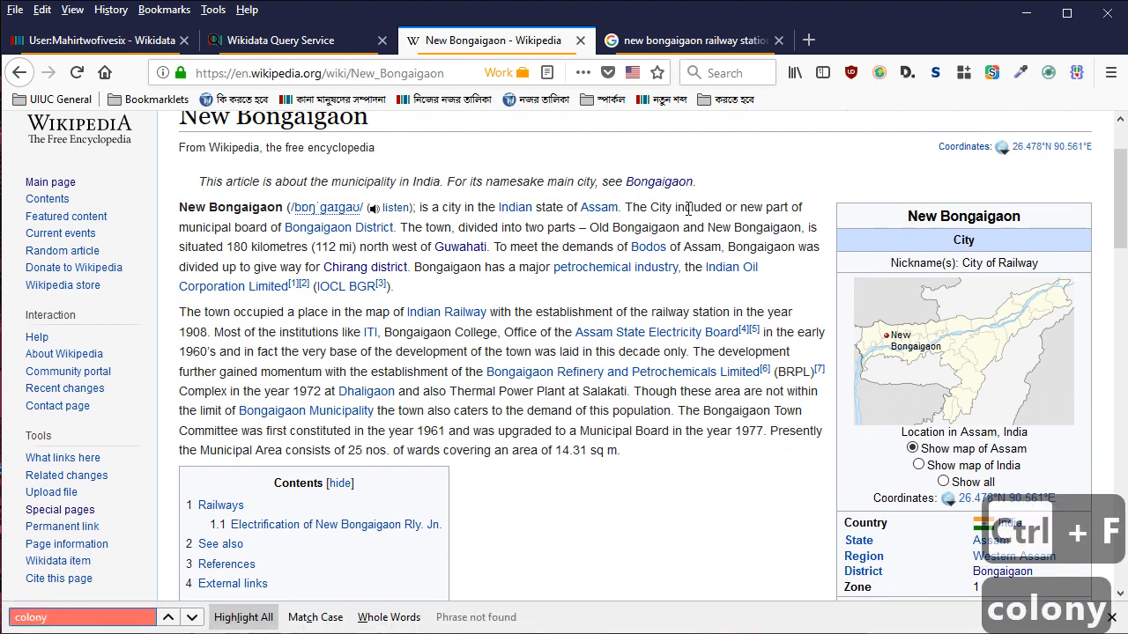
key(BackSpace)
key(ctrl+a)
key(BackSpace)
key(Escape)
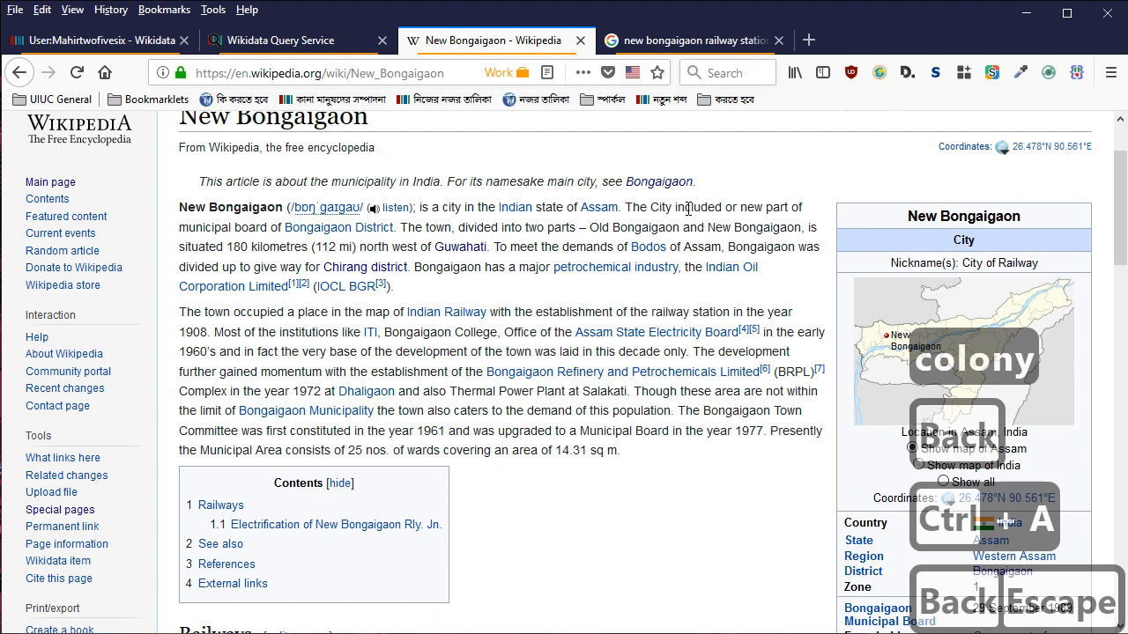
key(Down)
key(Up)
Return to the New Bongaigaon Wikidata item and look over its coordinate, elevation and area statements
key(BackSpace)
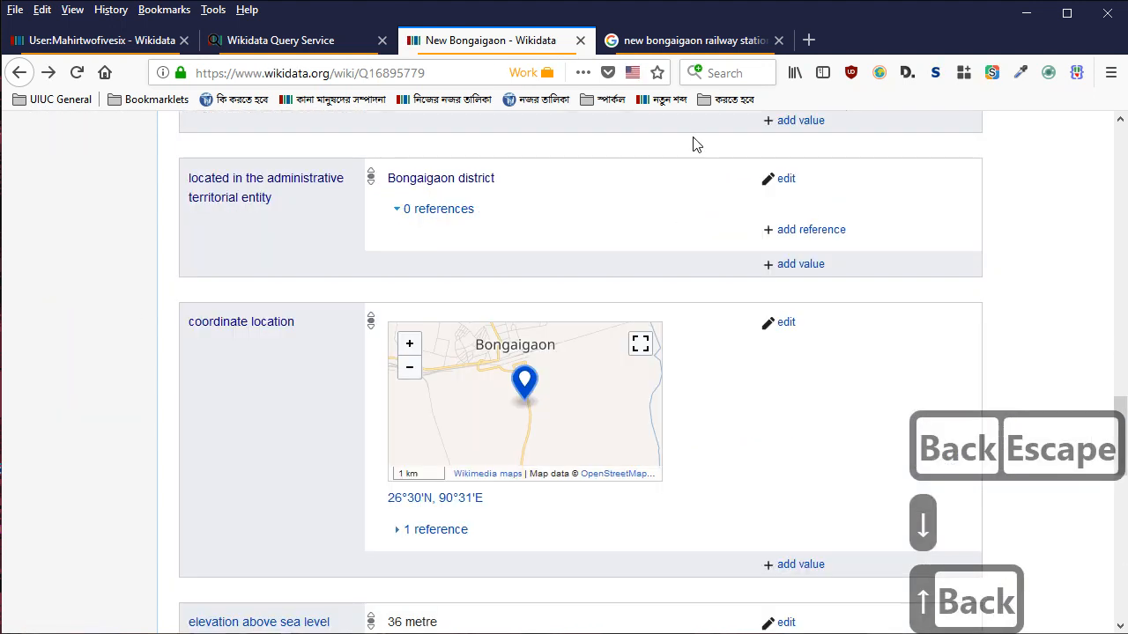
scroll(514, 234, down, 9)
scroll(529, 244, up, 7)
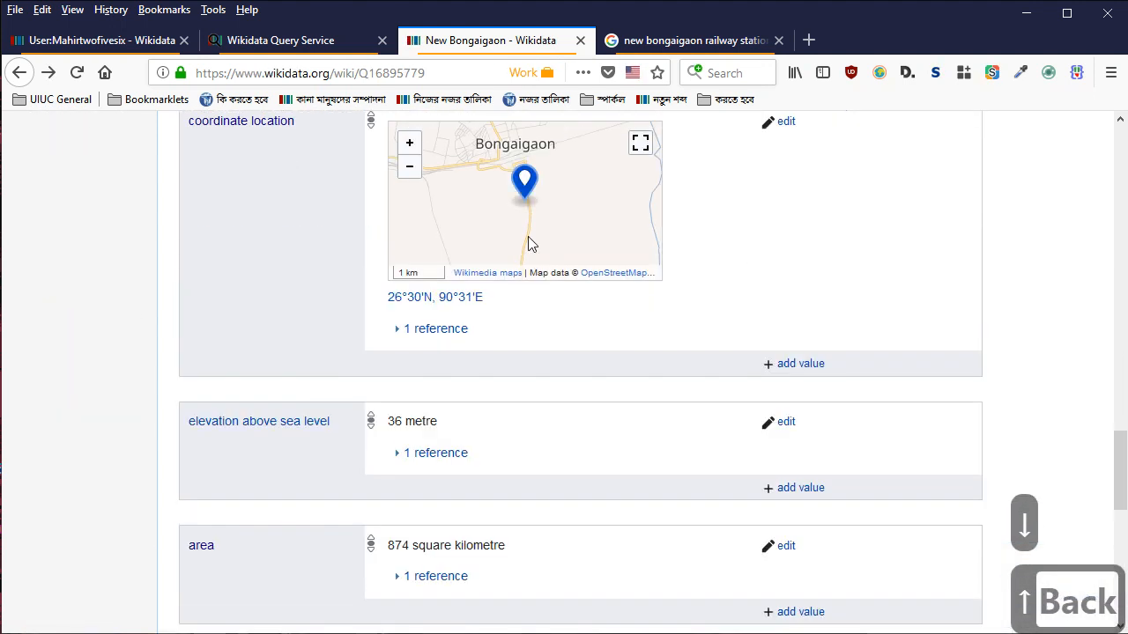
Go back to the New Bongaigaon Junction item and examine its coordinate location on the map at different scales
click(19, 72)
scroll(536, 348, down, 4)
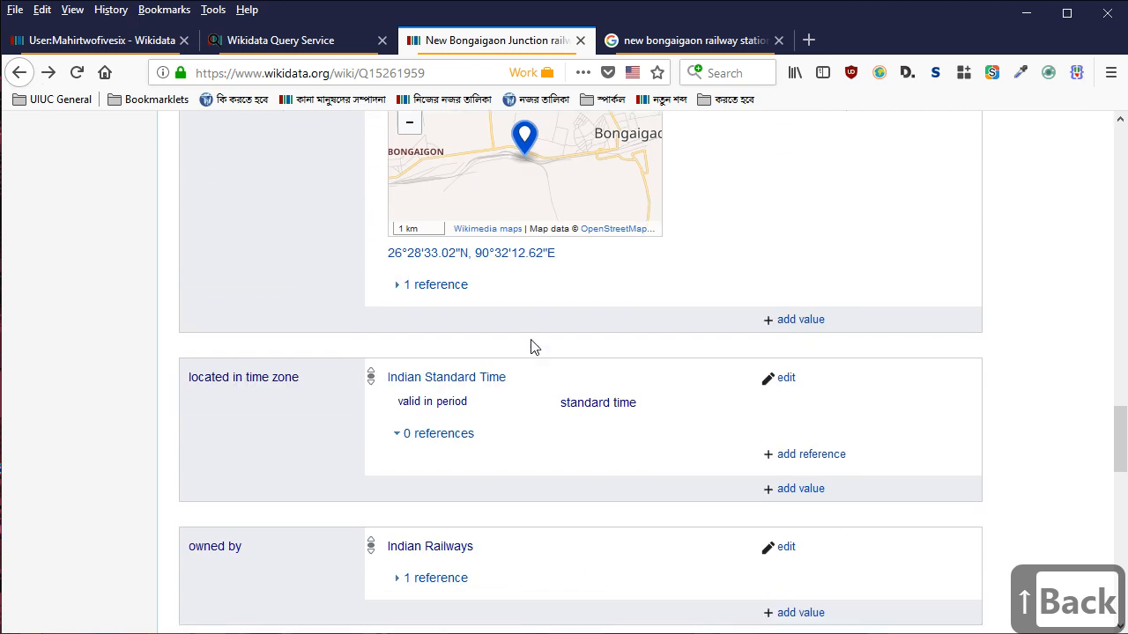
scroll(531, 346, up, 4)
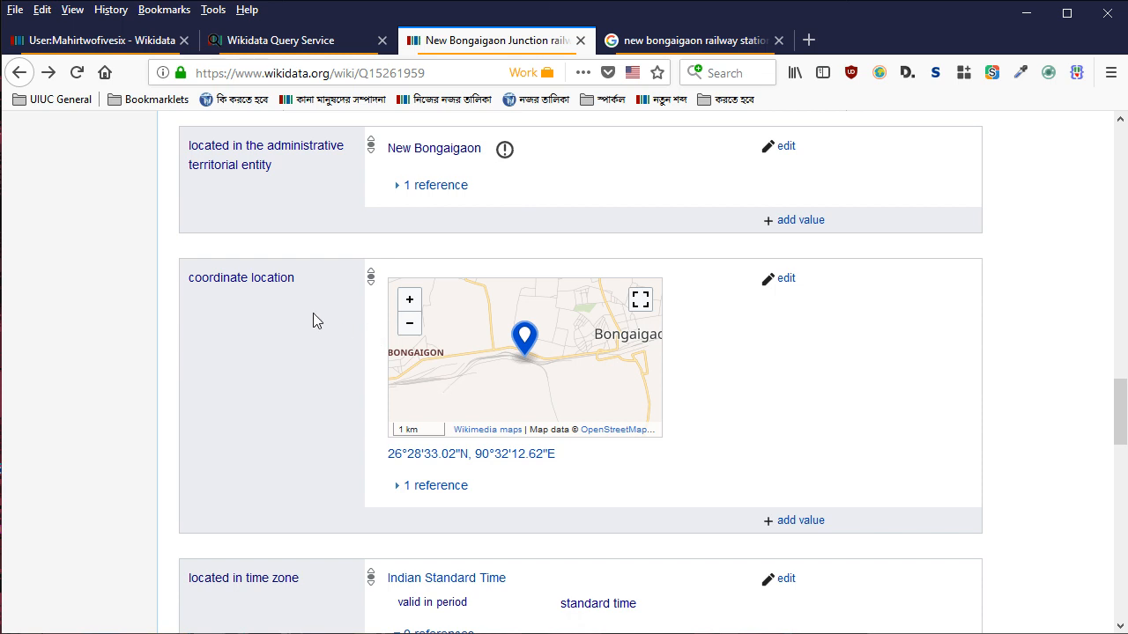
scroll(421, 356, down, 1)
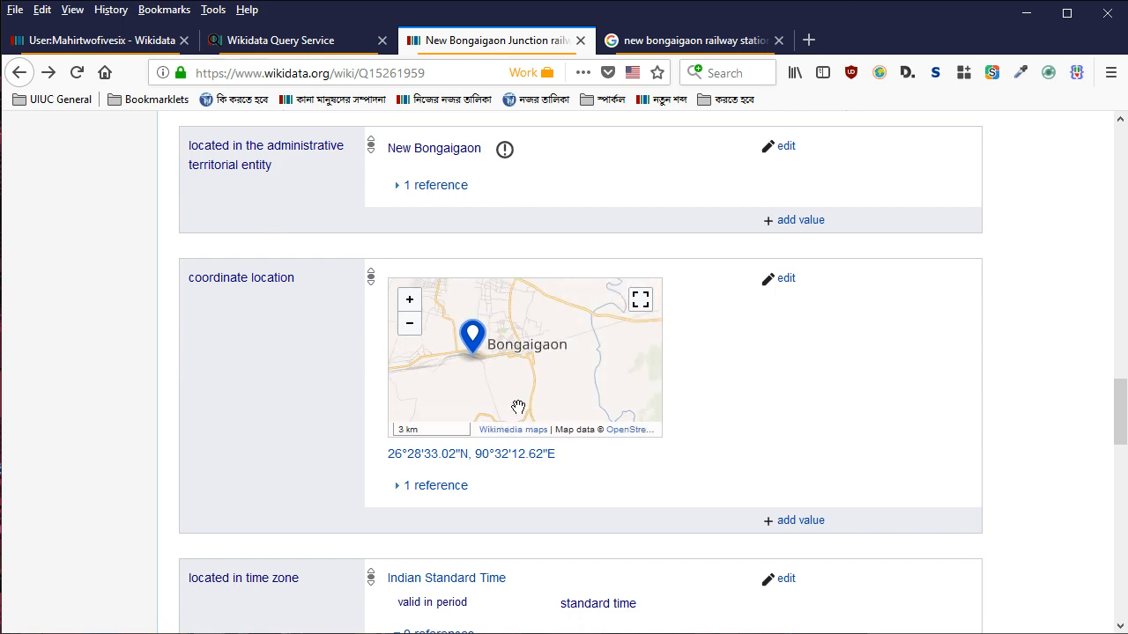
scroll(517, 408, up, 2)
scroll(508, 397, up, 1)
drag(187, 380, 370, 378)
click(276, 446)
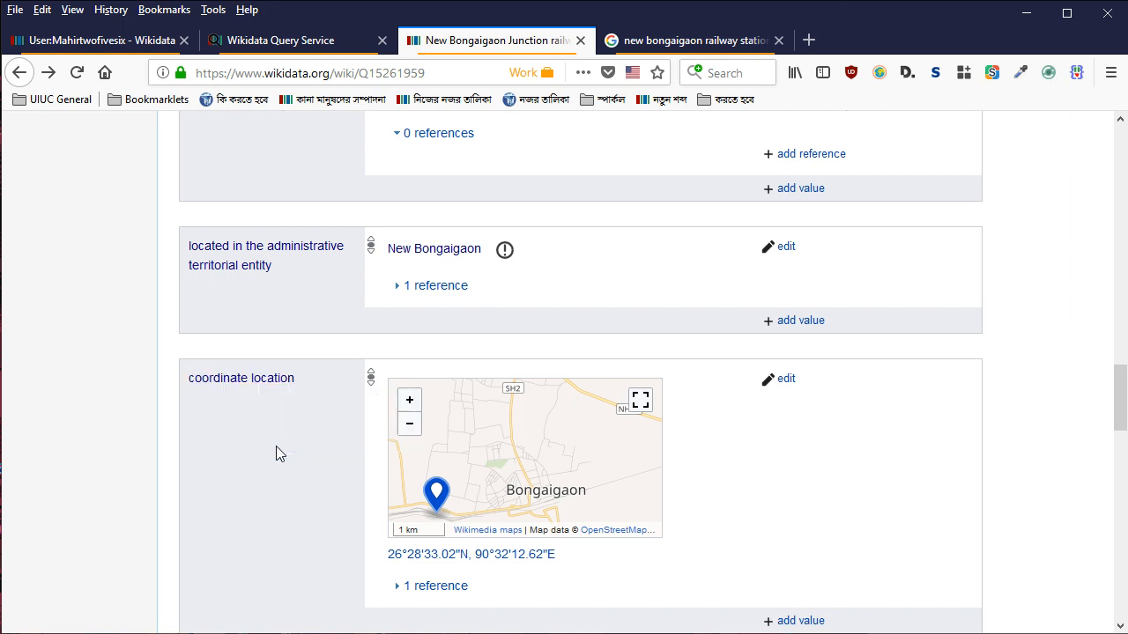
Add an operator statement with the value Alipurduar railway division to the station item and publish it
scroll(231, 378, down, 5)
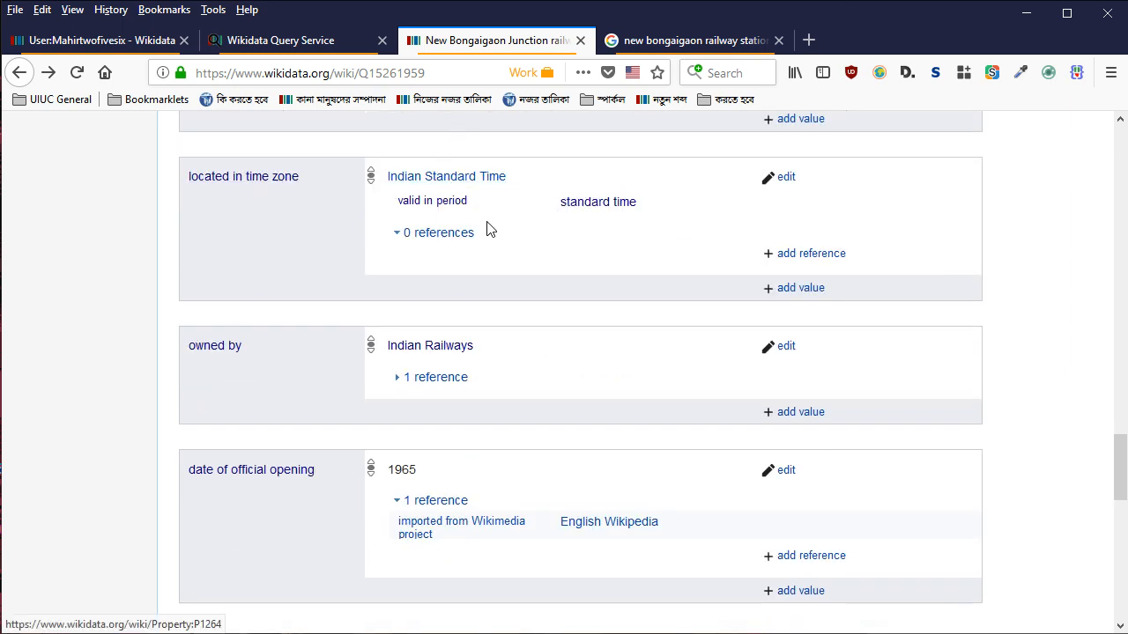
scroll(429, 282, down, 2)
scroll(788, 353, down, 2)
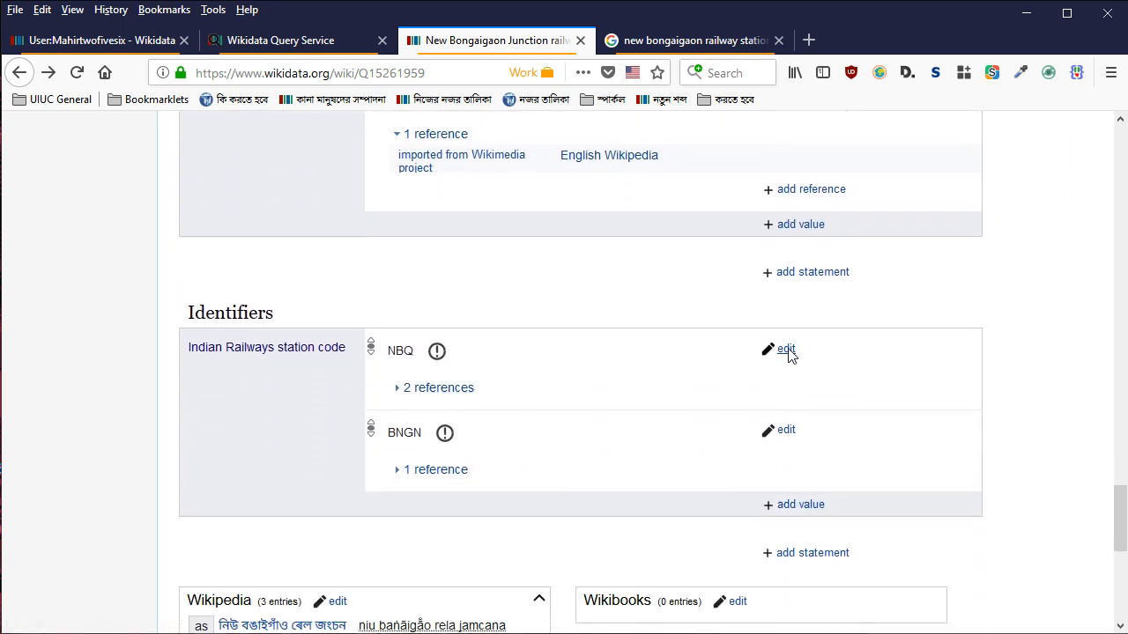
click(800, 242)
text(operator)
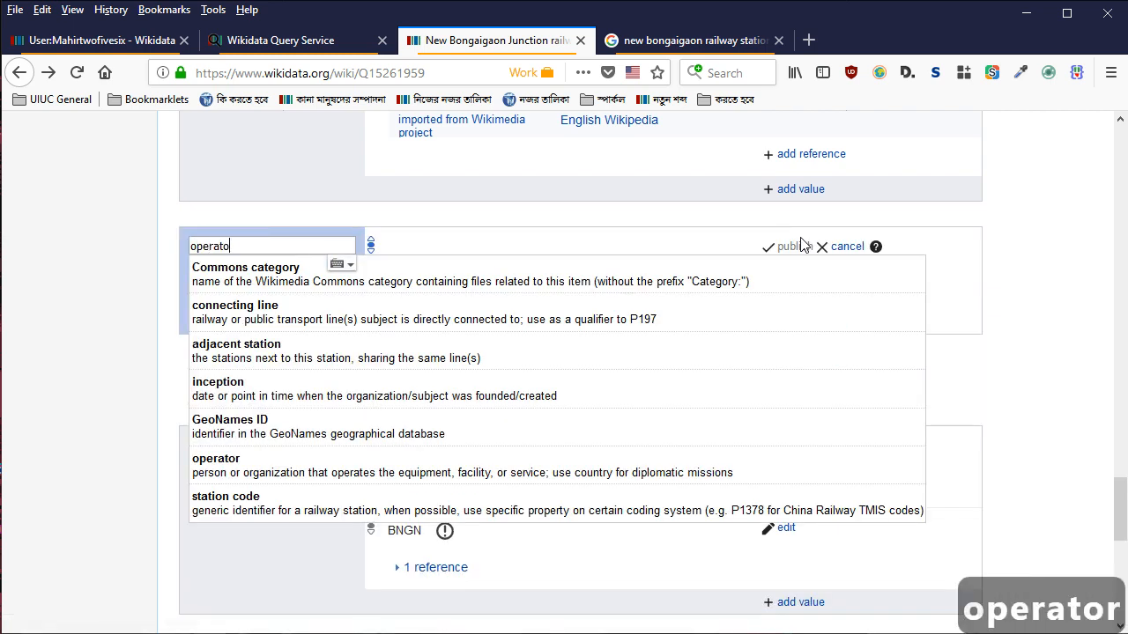
key(Return)
text(alir)
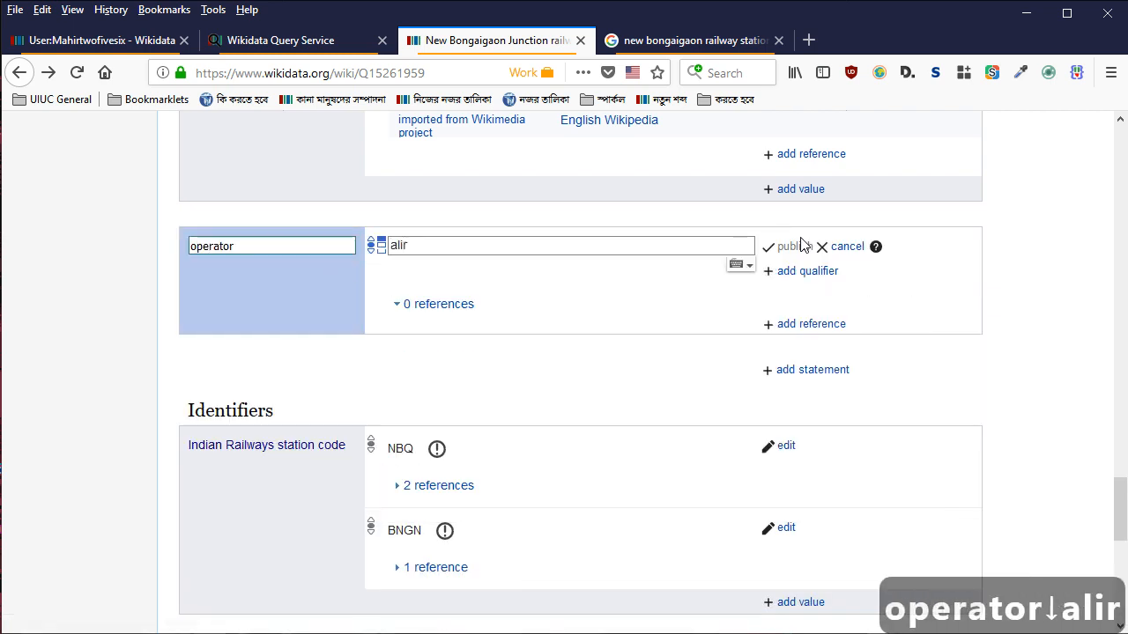
key(BackSpace)
text(purduar r)
key(Down)
key(Down)
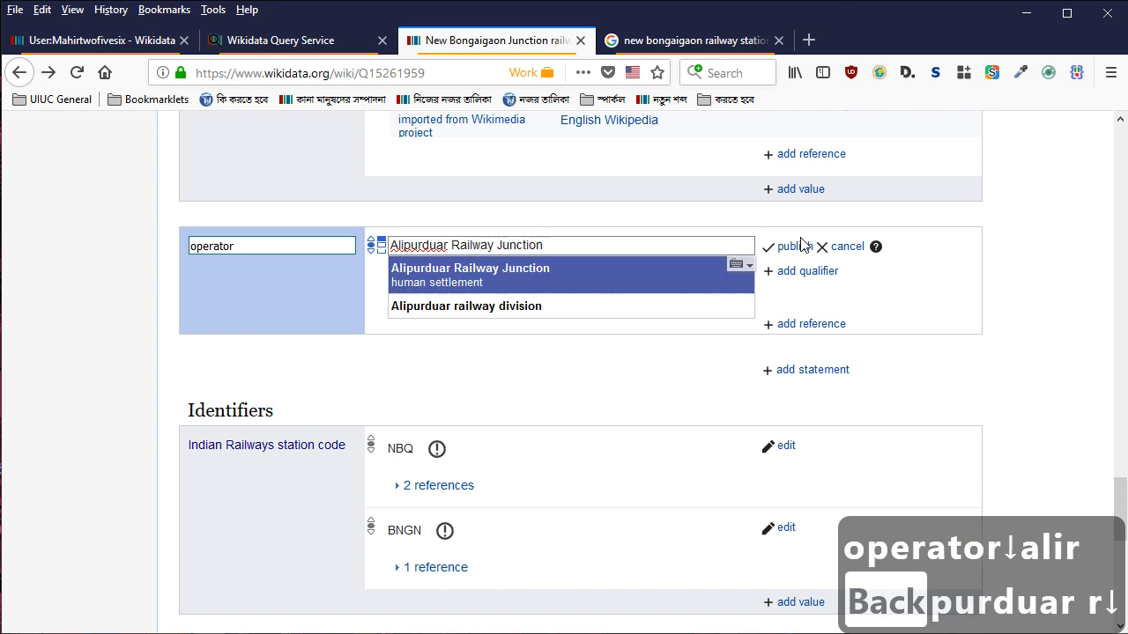
key(Return)
key(Return)
Switch to the Alipurduar division map in Acrobat Reader and examine New Bongaigaon and the point where the Rangiya division starts
key(alt+Tab)
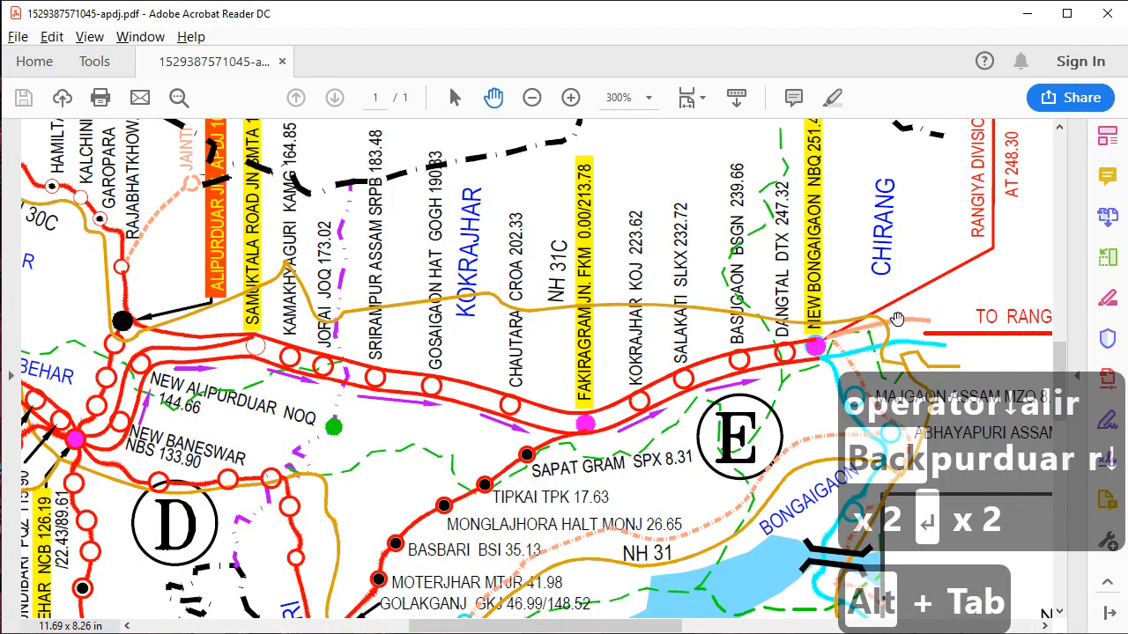
scroll(910, 313, down, 1)
scroll(910, 313, down, 5)
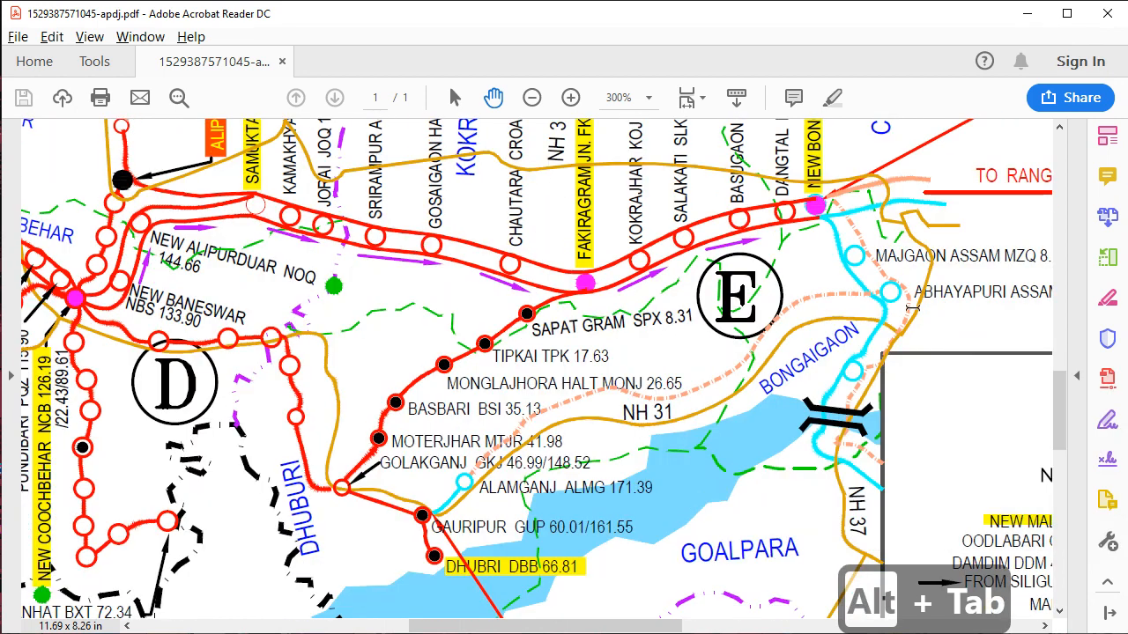
scroll(897, 319, up, 2)
scroll(897, 319, up, 5)
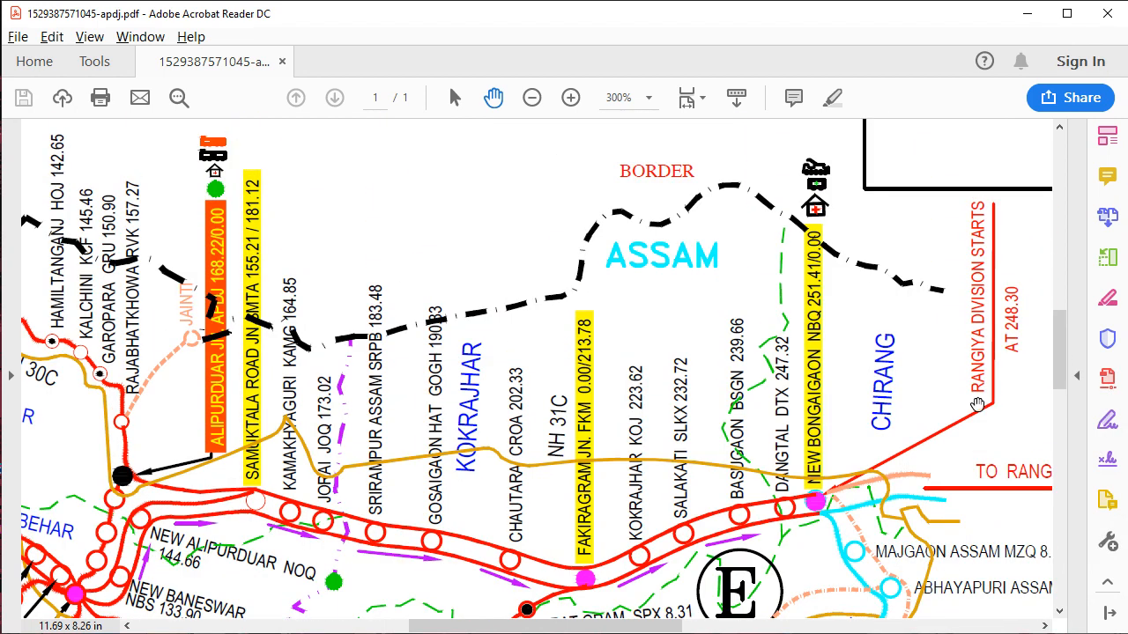
scroll(978, 353, down, 1)
scroll(975, 387, down, 3)
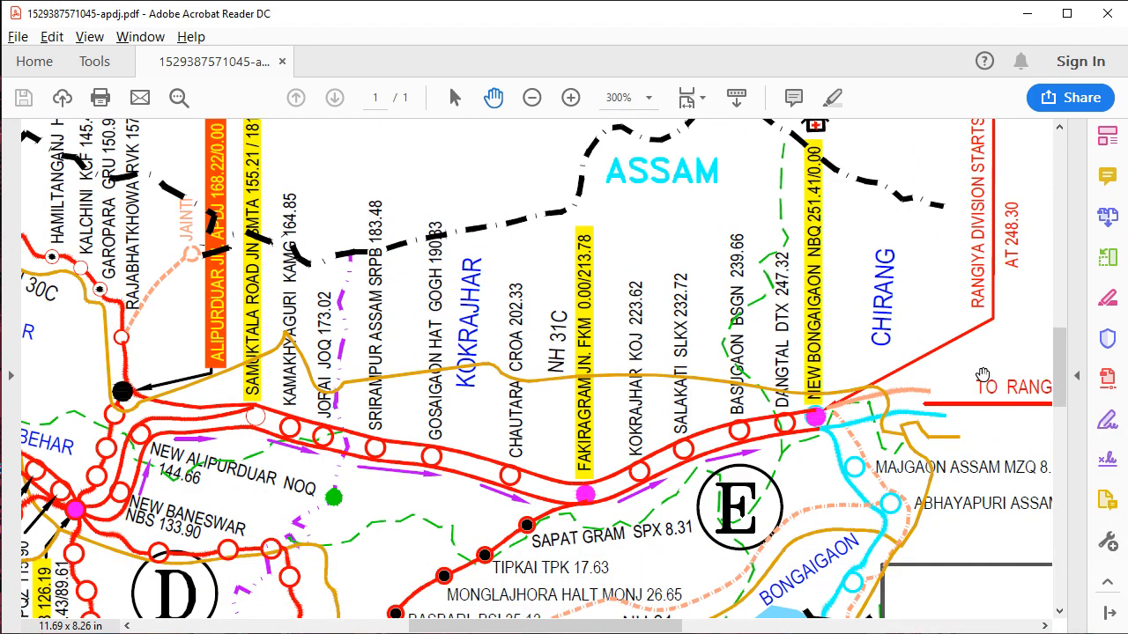
scroll(985, 363, up, 4)
scroll(956, 370, down, 3)
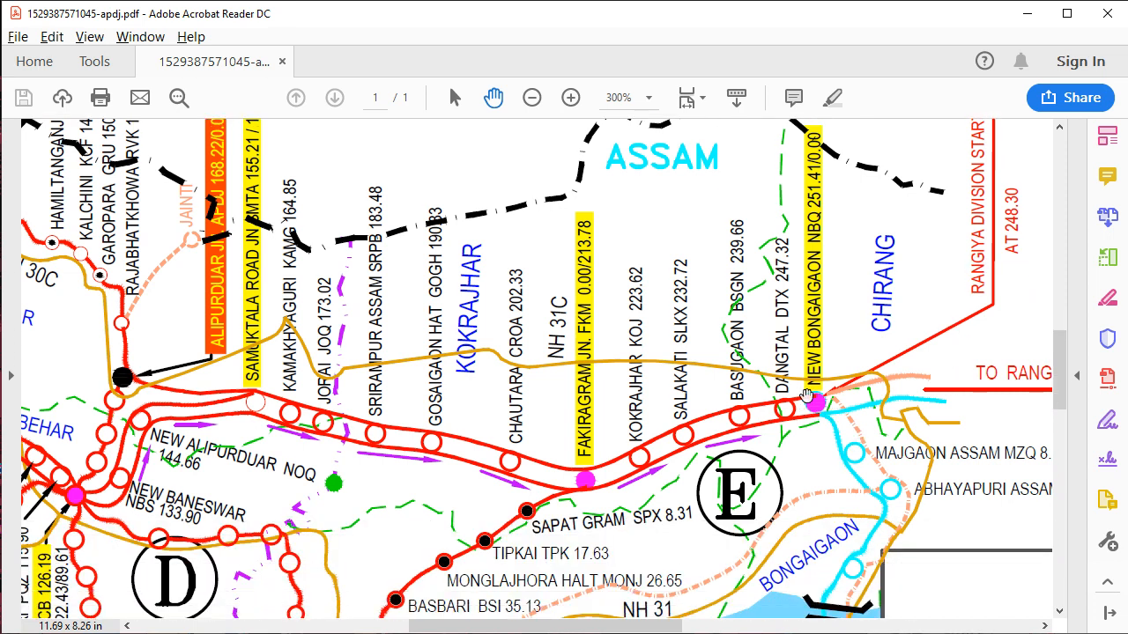
scroll(879, 441, down, 2)
scroll(874, 427, down, 3)
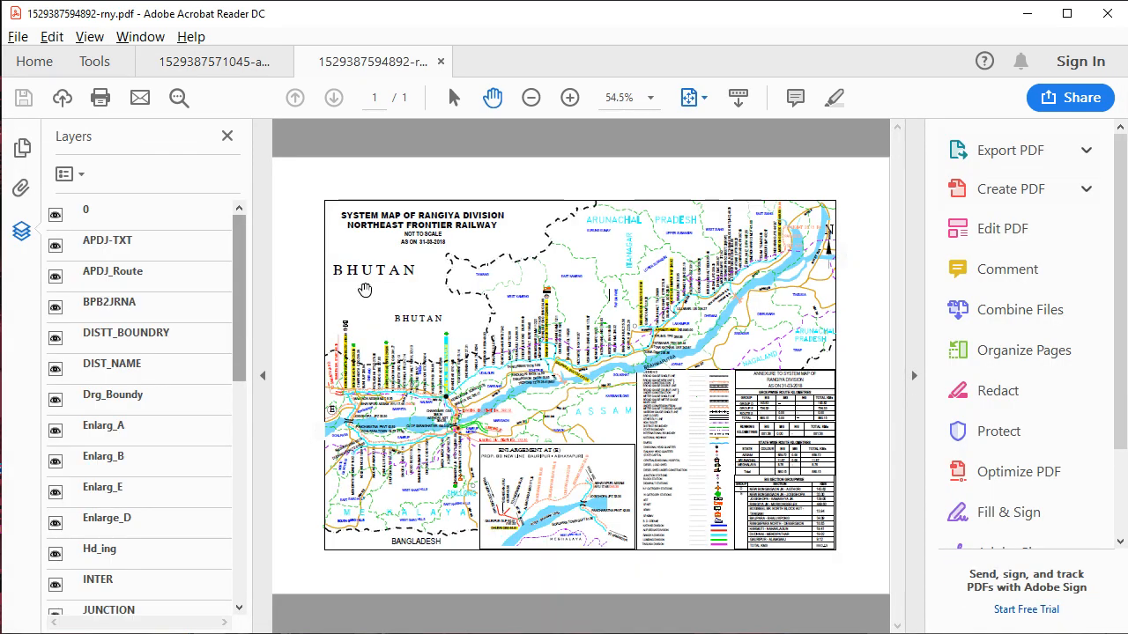
Hide the side panes around the Rangiya division system map and examine the line around New Bongaigaon at 300% zoom
click(913, 277)
click(257, 275)
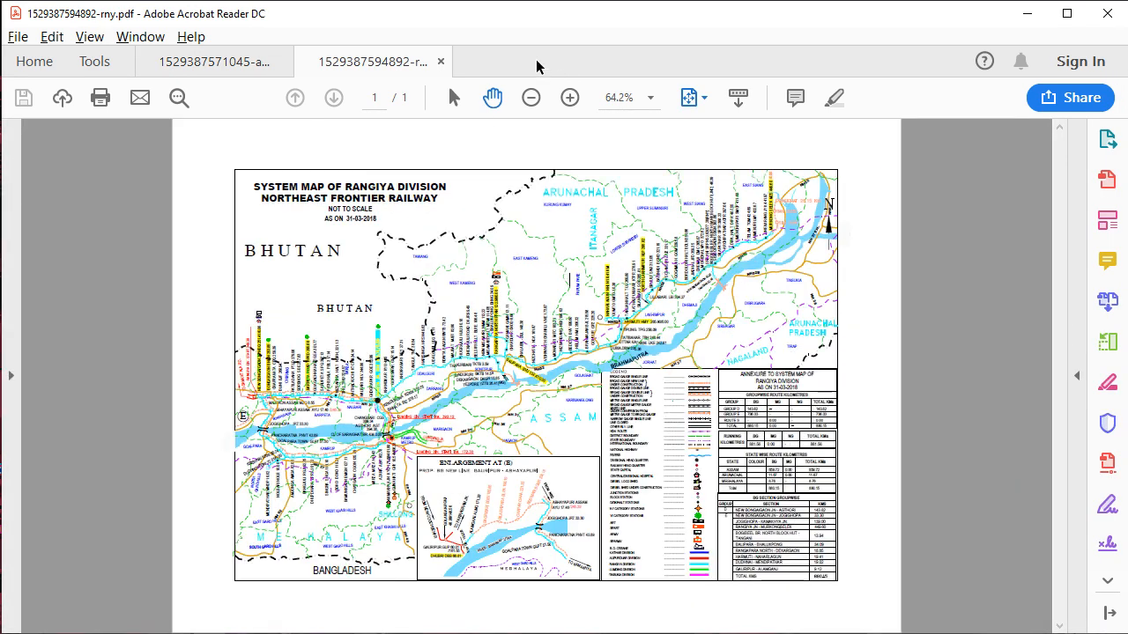
click(570, 98)
click(570, 97)
click(570, 98)
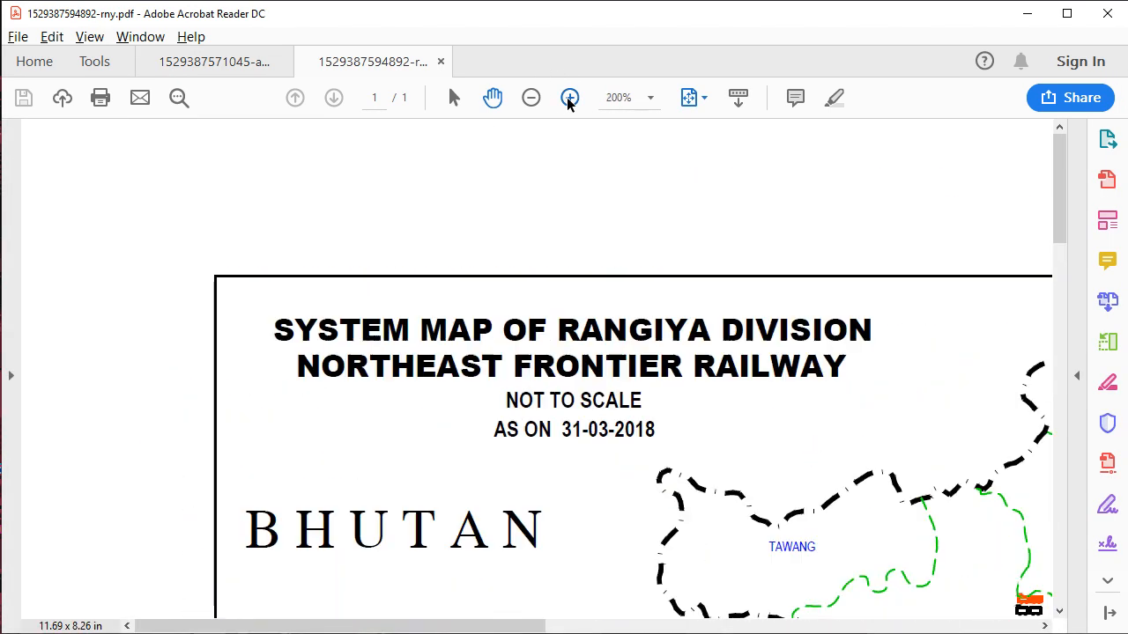
scroll(646, 419, down, 10)
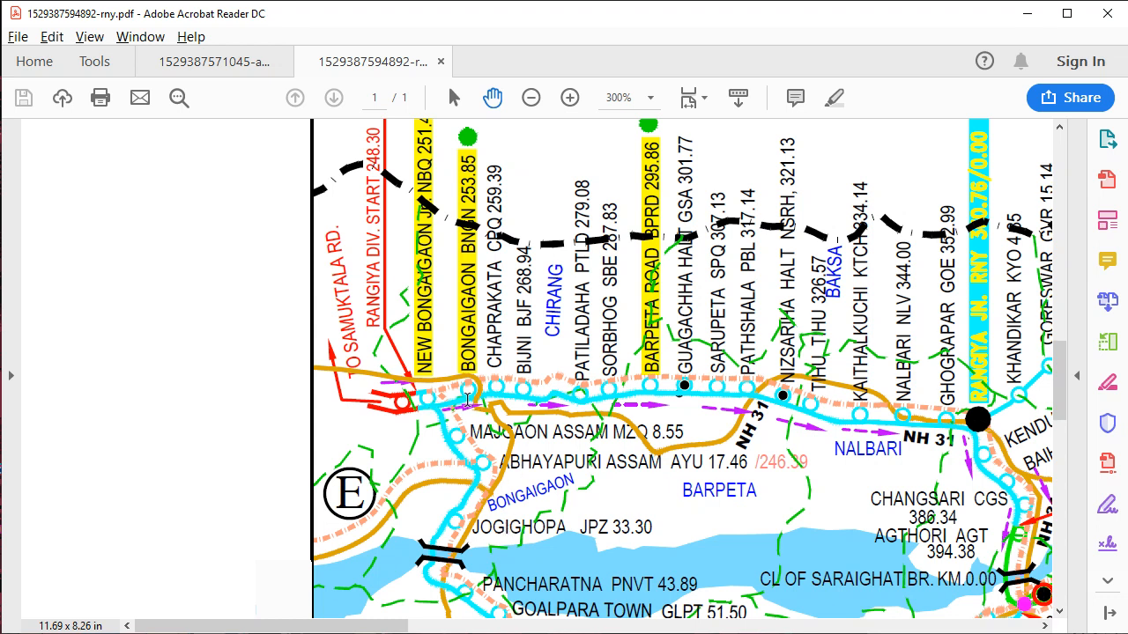
Compare New Bongaigaon's division boundary on the Alipurduar and Rangiya maps, close the Rangiya map, and return to Firefox
click(211, 63)
scroll(806, 306, up, 2)
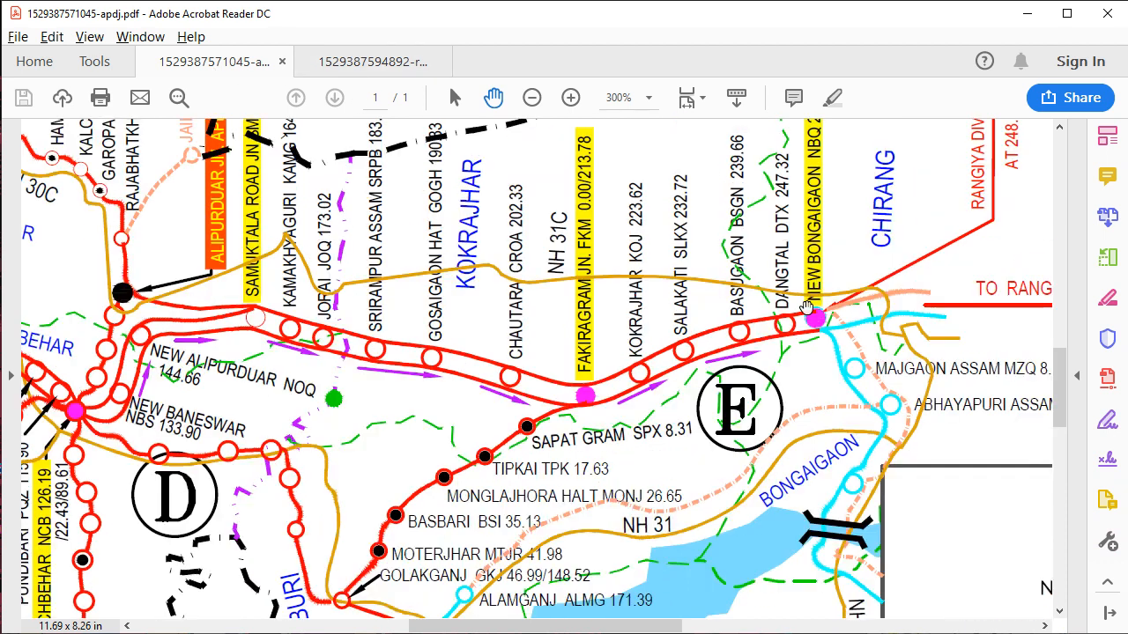
scroll(1032, 314, up, 4)
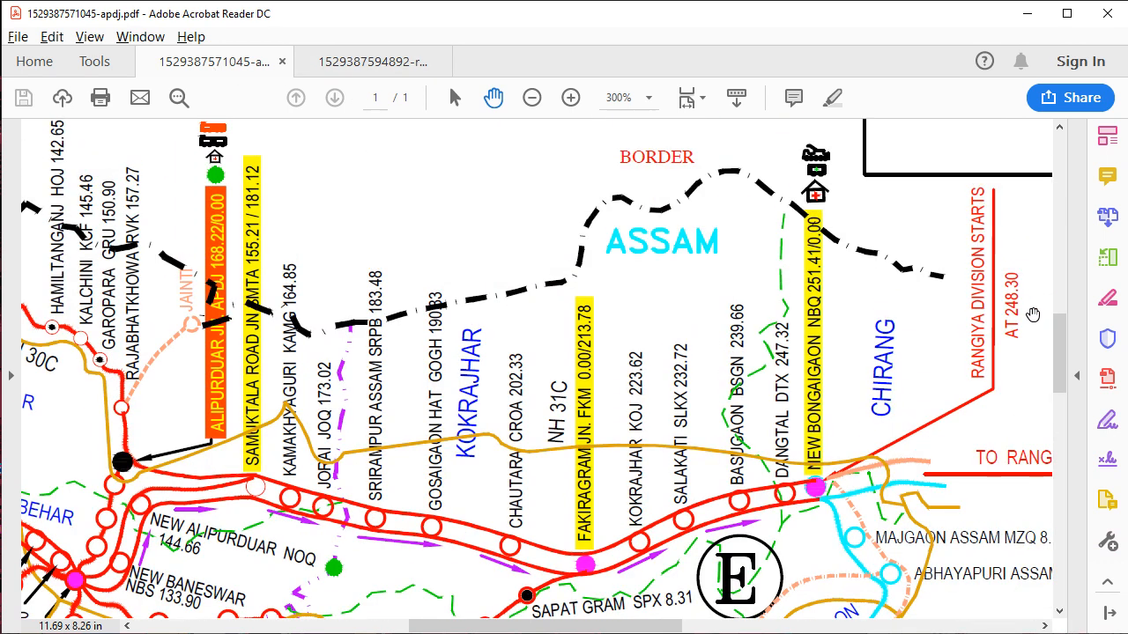
scroll(1033, 314, down, 2)
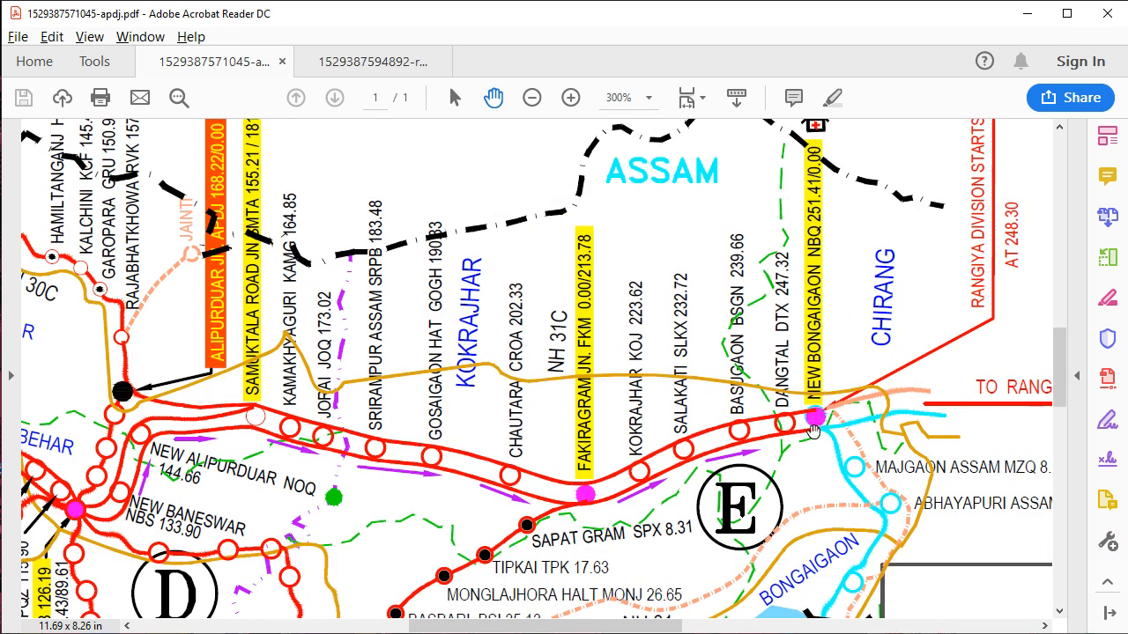
click(373, 62)
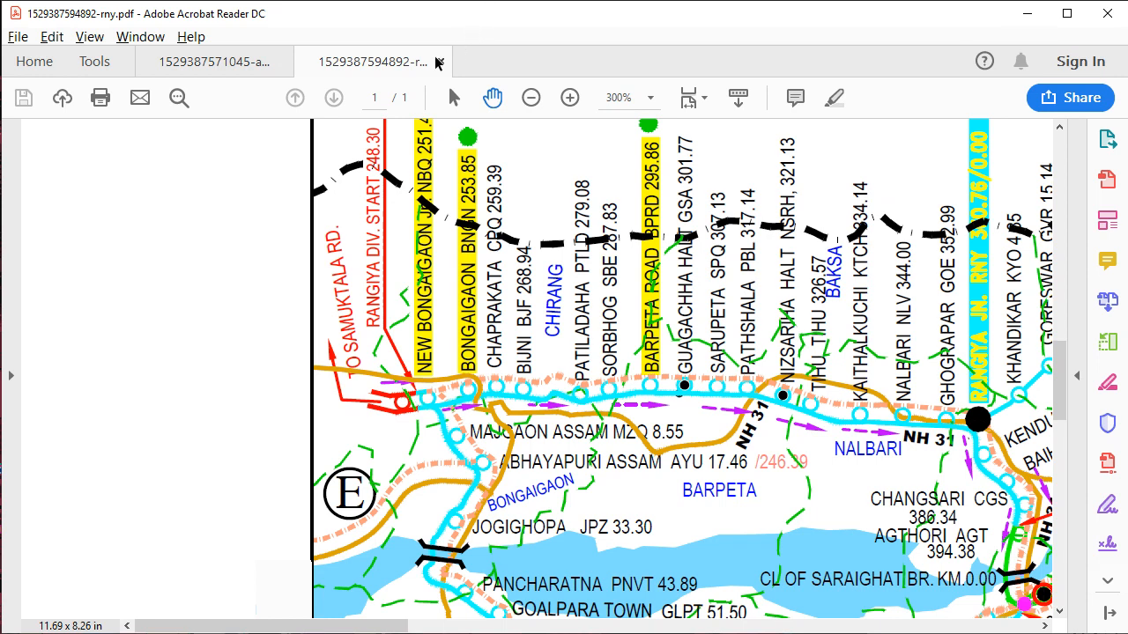
click(441, 62)
click(1026, 14)
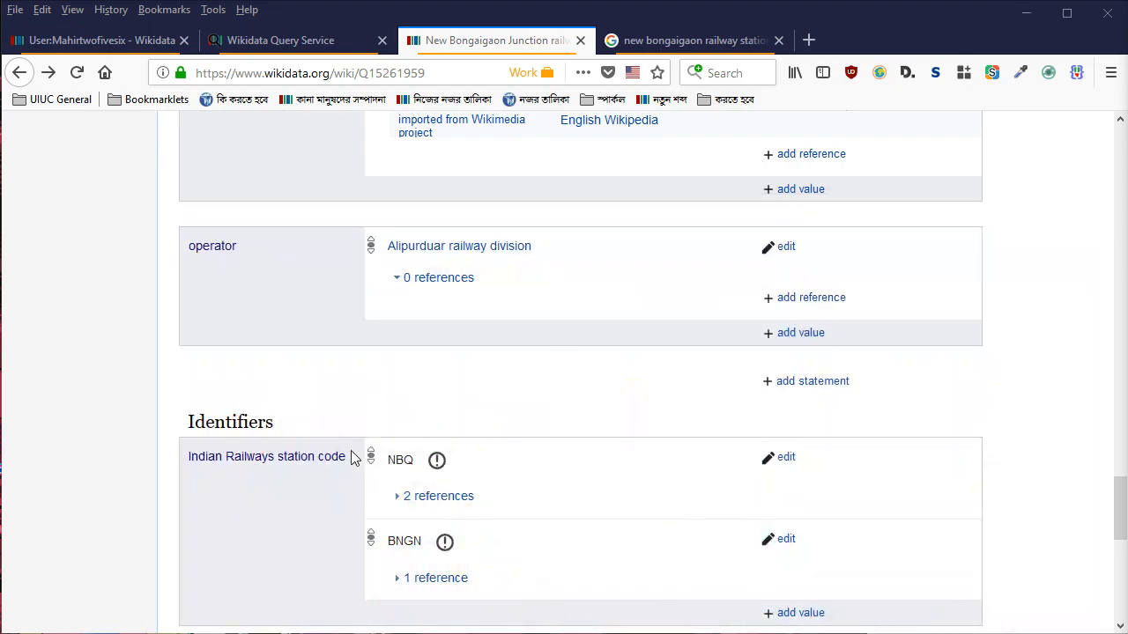
Add Rangiya railway division as a second operator value on the station item and publish it
click(819, 342)
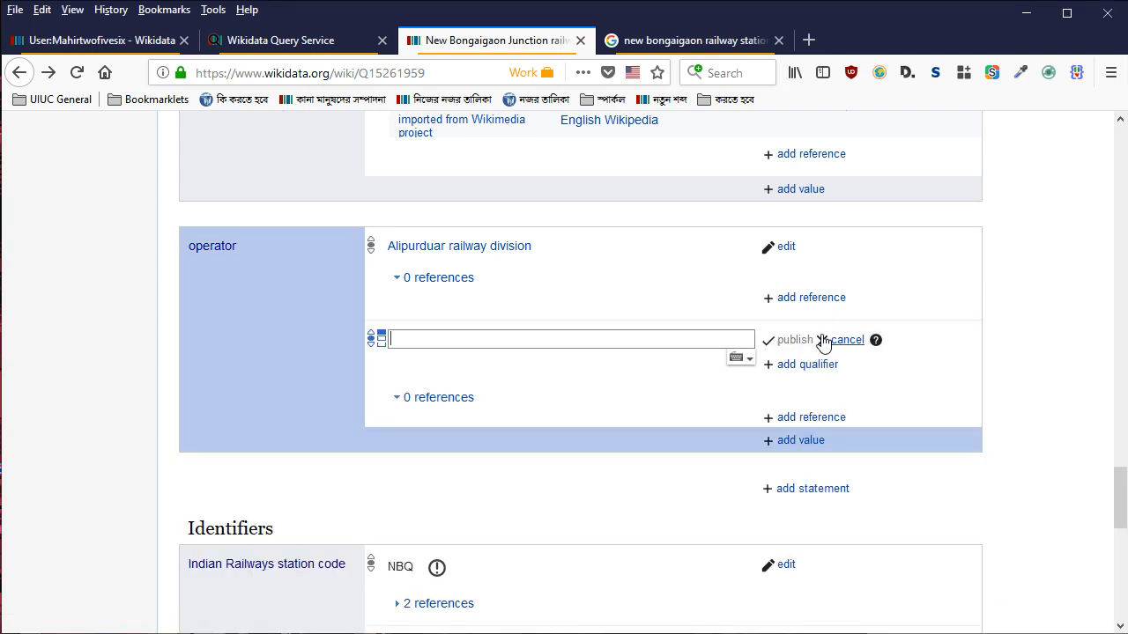
text(ran)
text(giua)
key(BackSpace)
key(BackSpace)
text(y)
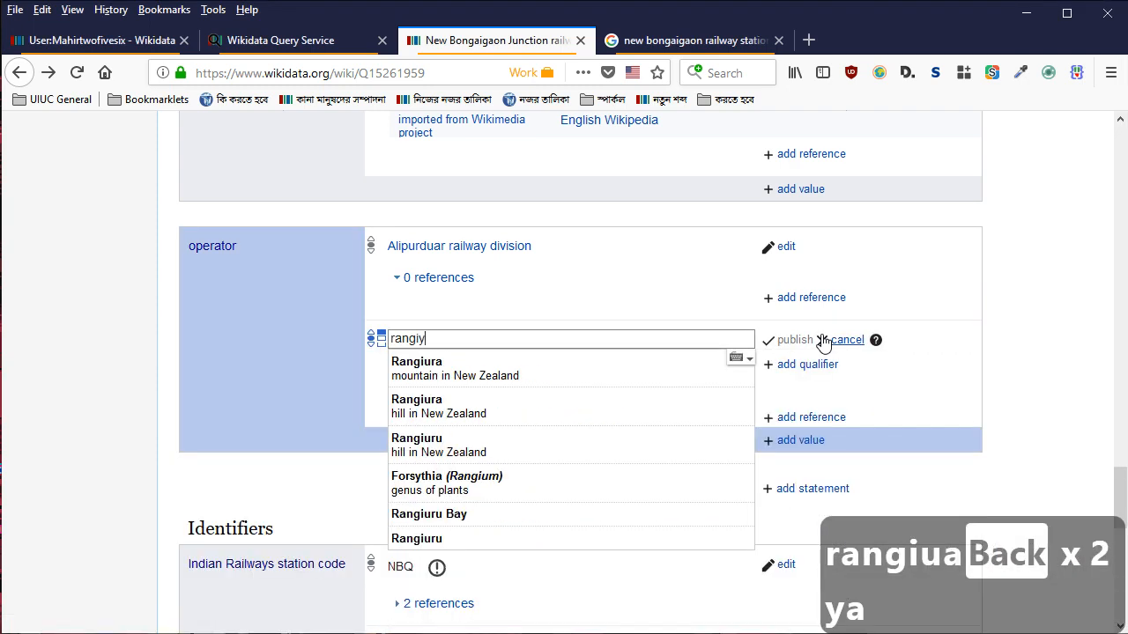
text(a r)
key(Down)
key(Down)
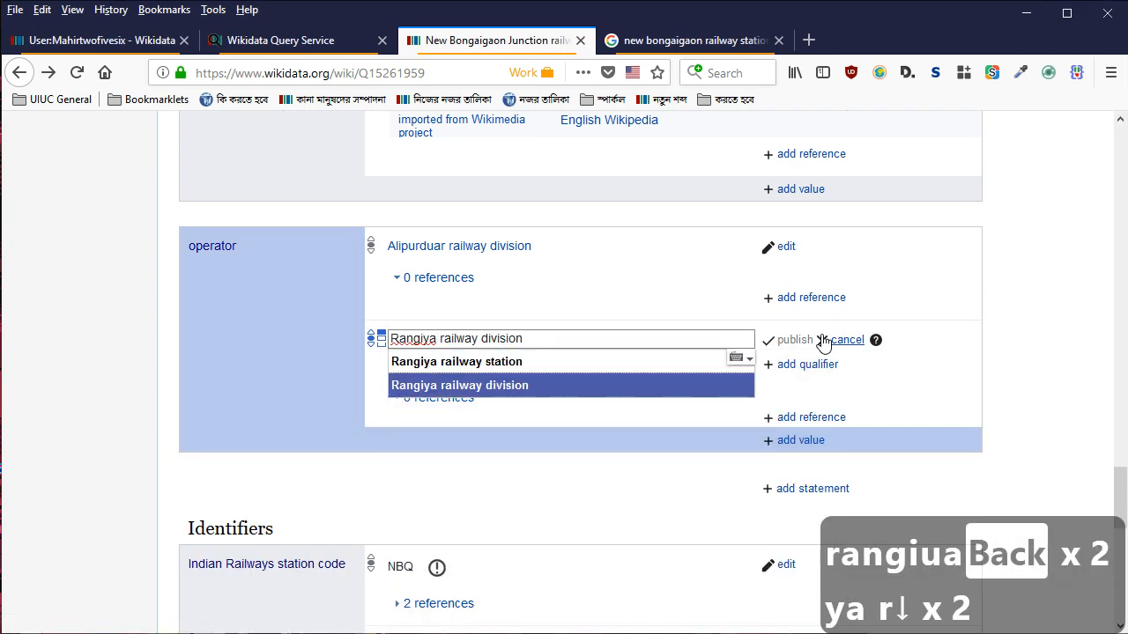
key(Return)
key(Return)
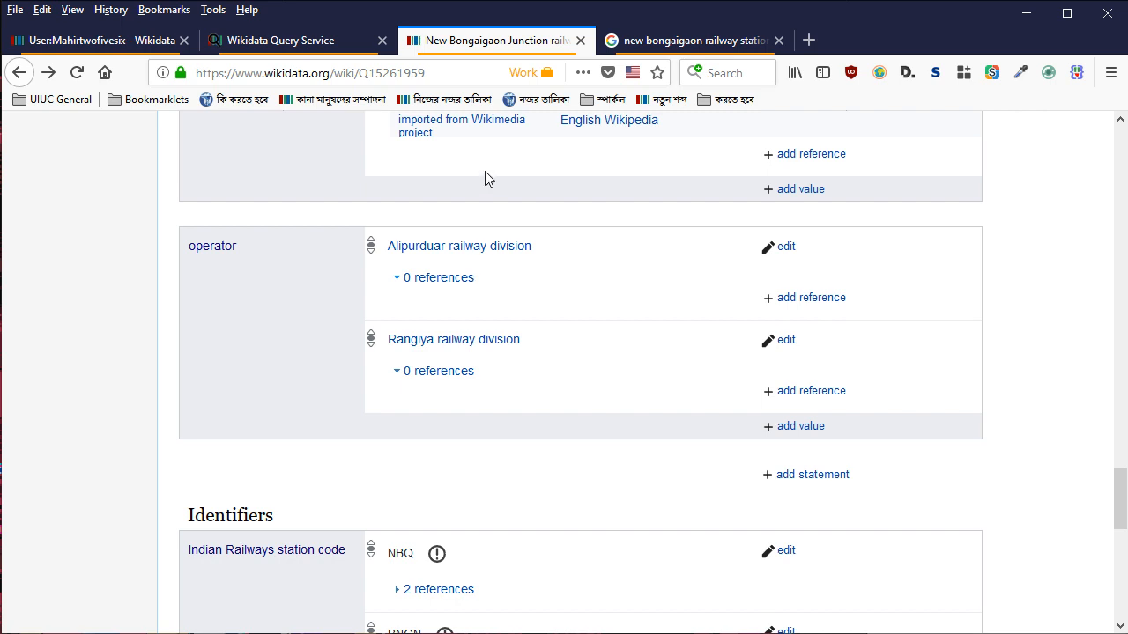
scroll(745, 408, up, 3)
scroll(745, 411, down, 4)
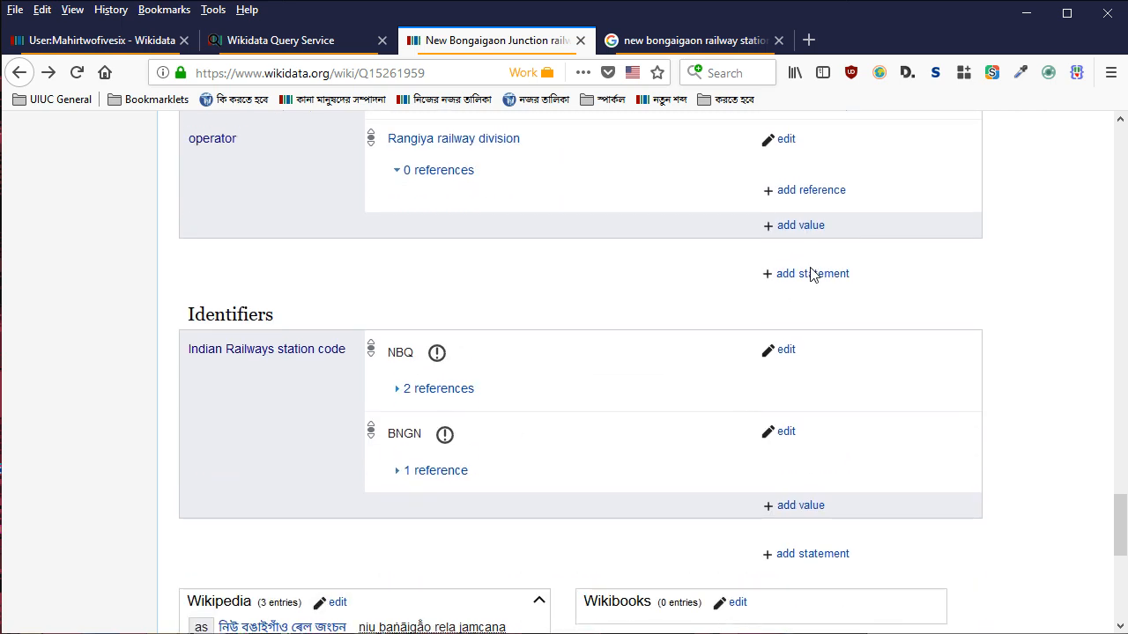
Start a new statement on the station item using the adjacent station property
click(812, 273)
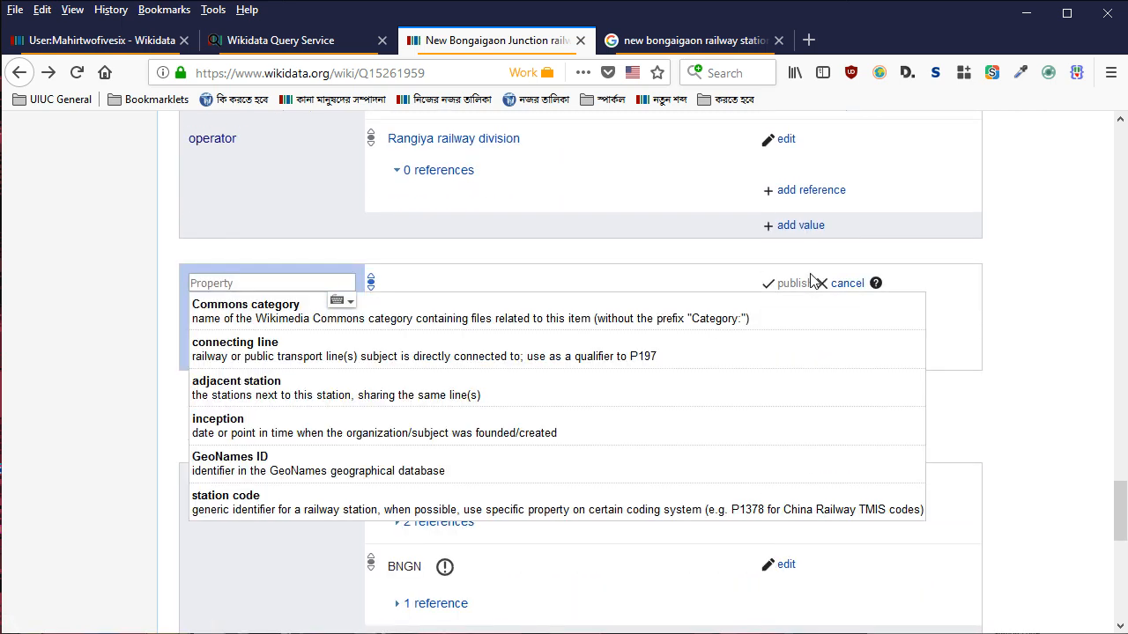
key(Down)
key(Down)
key(Down)
key(Return)
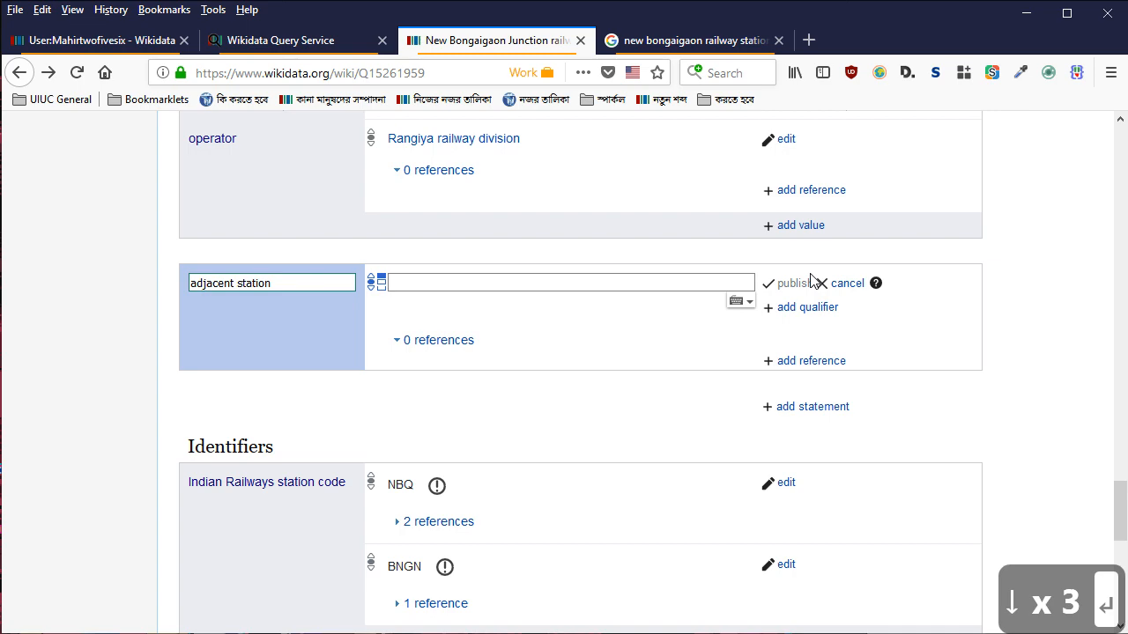
Check the neighbouring station on the PDF railway map and set the adjacent station value to Dangtal railway station
key(alt+Tab)
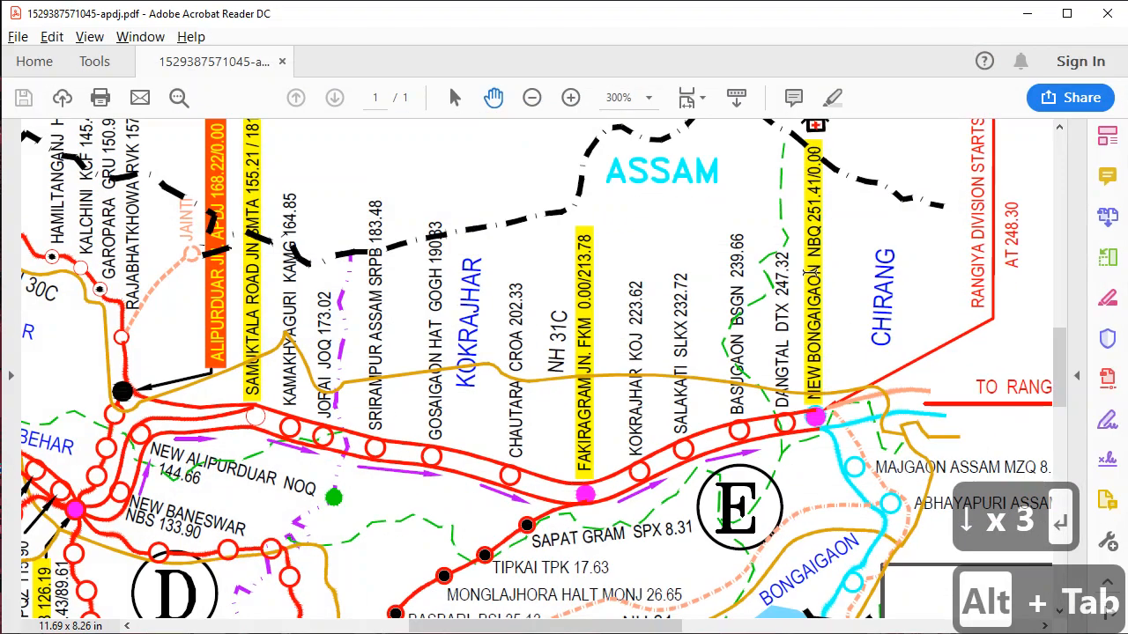
key(alt+Tab)
text(dangtal)
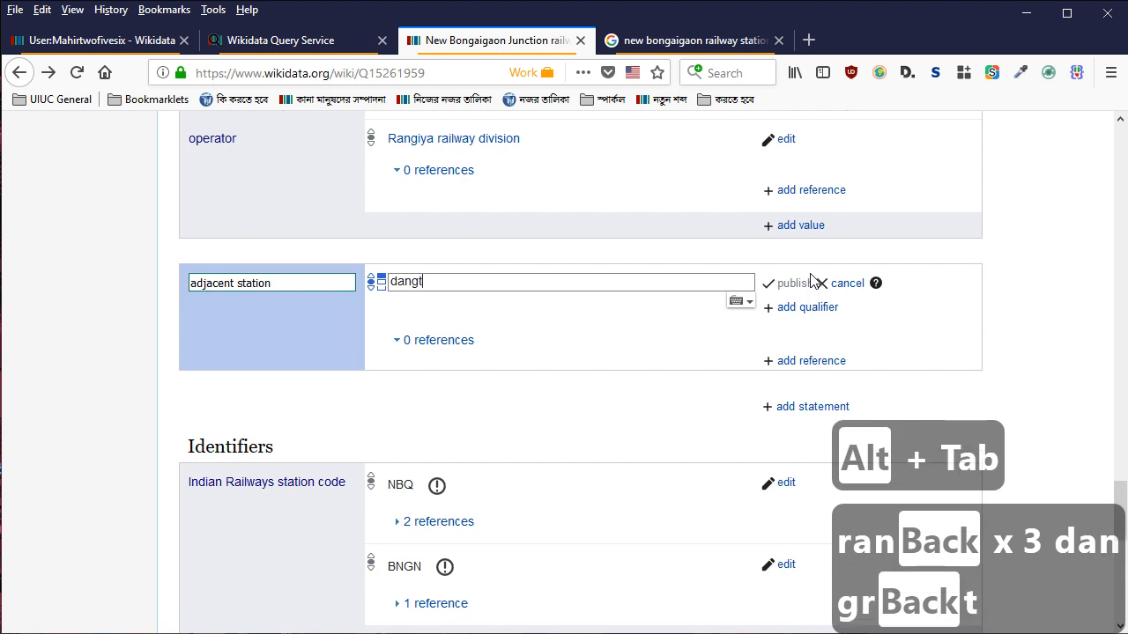
key(Down)
key(Return)
Add a connecting line (P81) qualifier to the Dangtal railway station value and begin its value with "new"
key(Tab)
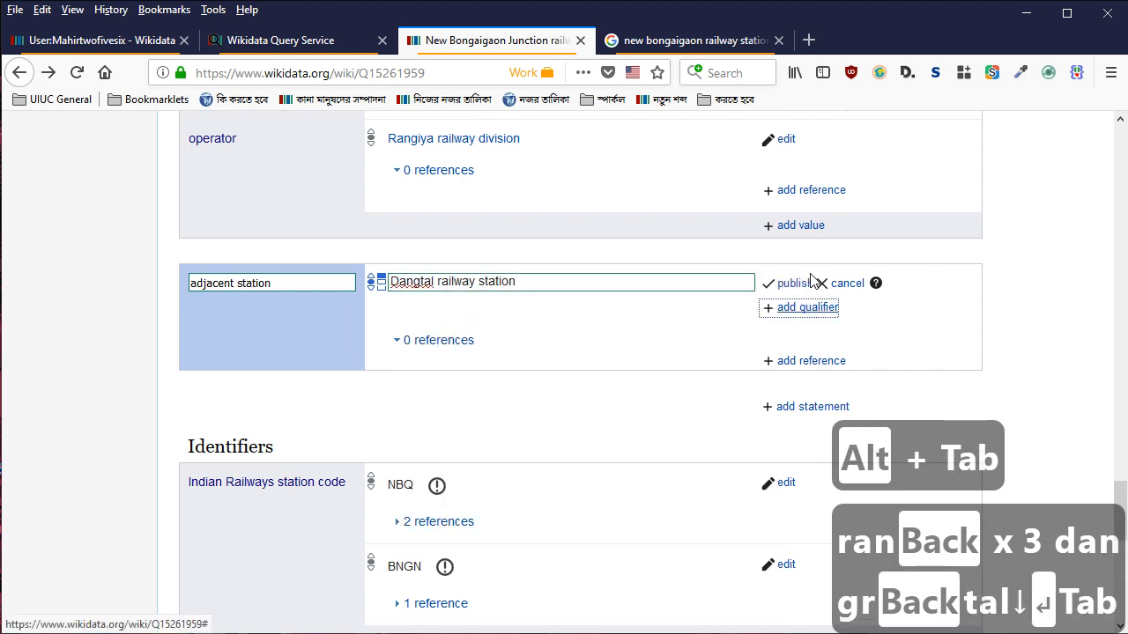
key(Return)
text(p81)
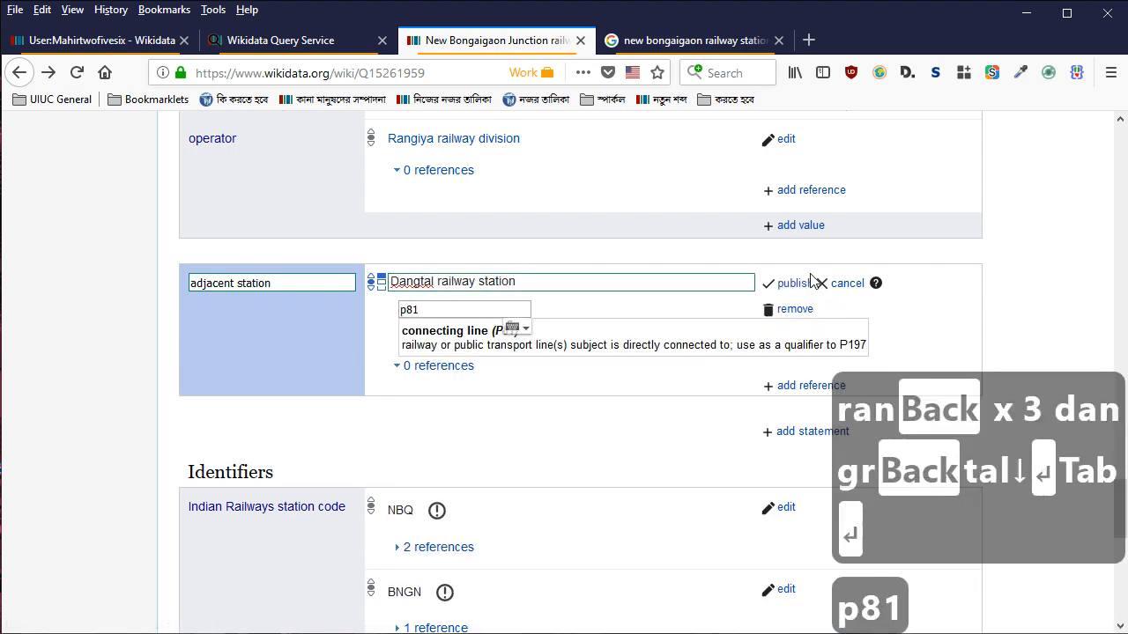
key(Down)
key(Return)
text(new)
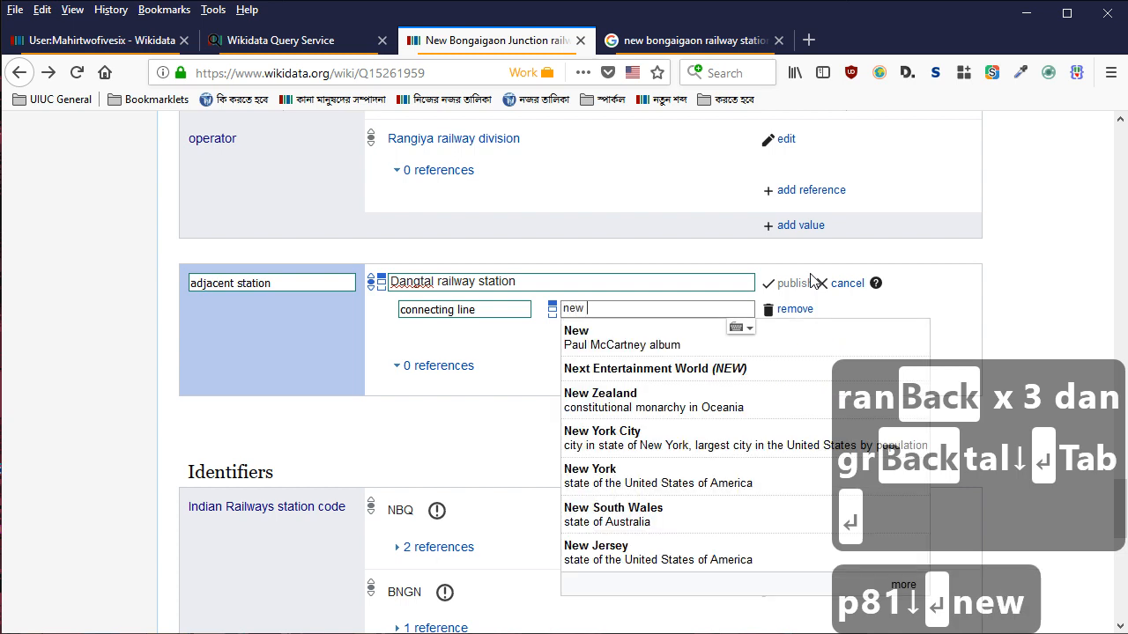
text( bongaig)
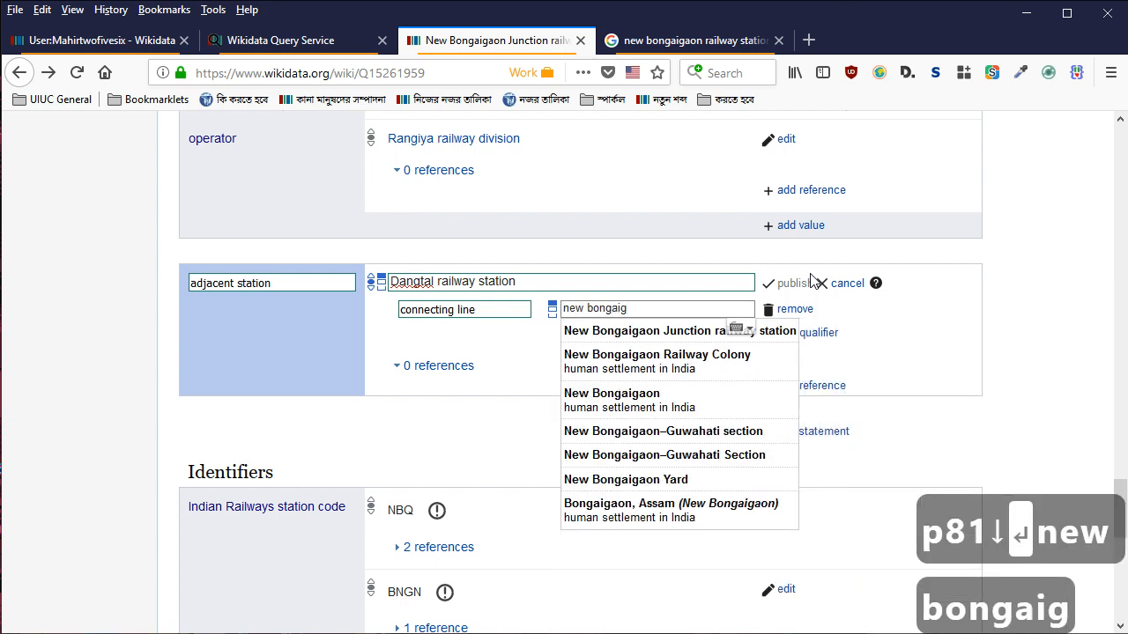
key(Down)
key(Down)
key(Up)
key(Up)
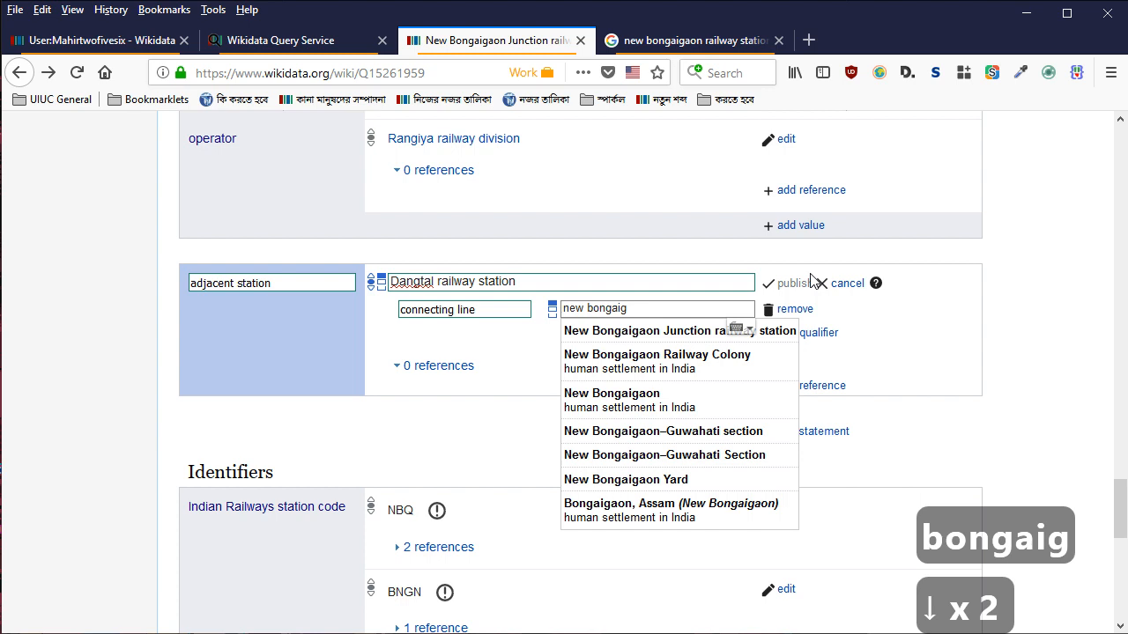
key(BackSpace)
key(BackSpace)
key(BackSpace)
key(BackSpace)
key(BackSpace)
key(BackSpace)
key(BackSpace)
Set the connecting line qualifier to New Jalpaiguri–New Bongaigaon section
text(jalpaiguri)
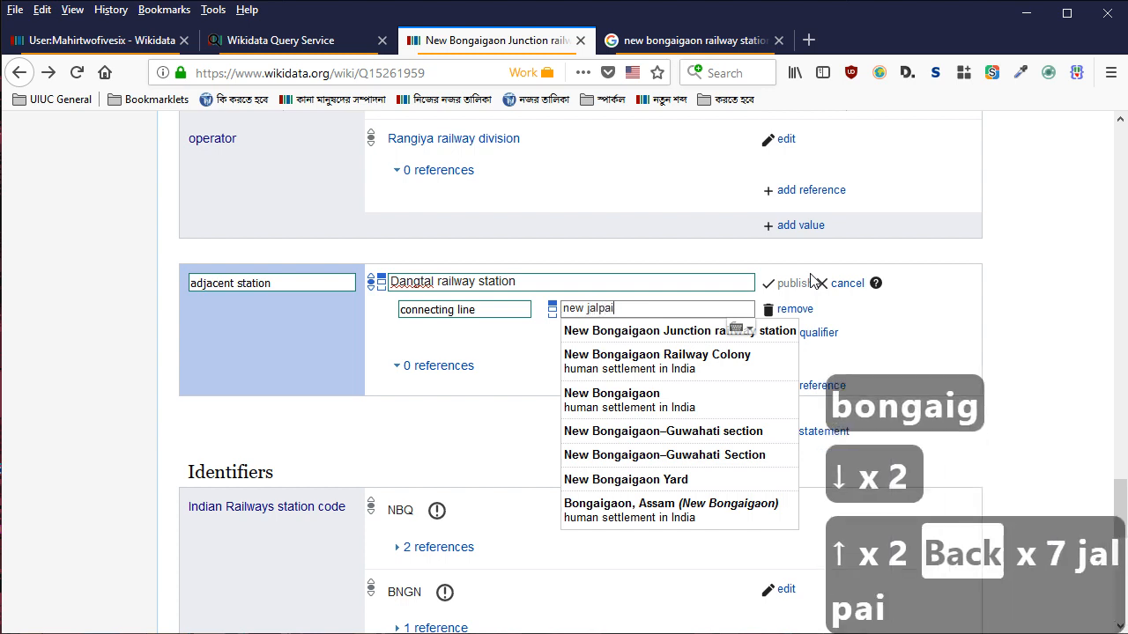
key(Down)
key(Down)
key(Down)
key(Up)
key(Return)
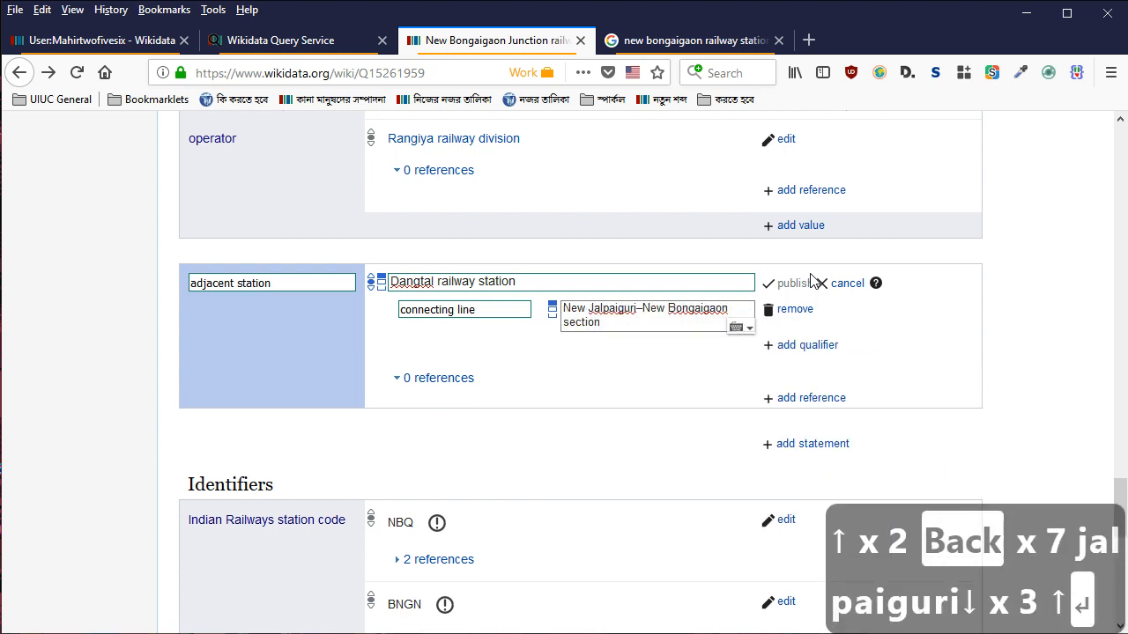
Add a towards (P5051) qualifier to the Dangtal railway station value
key(Tab)
key(Tab)
key(Return)
text(p5051)
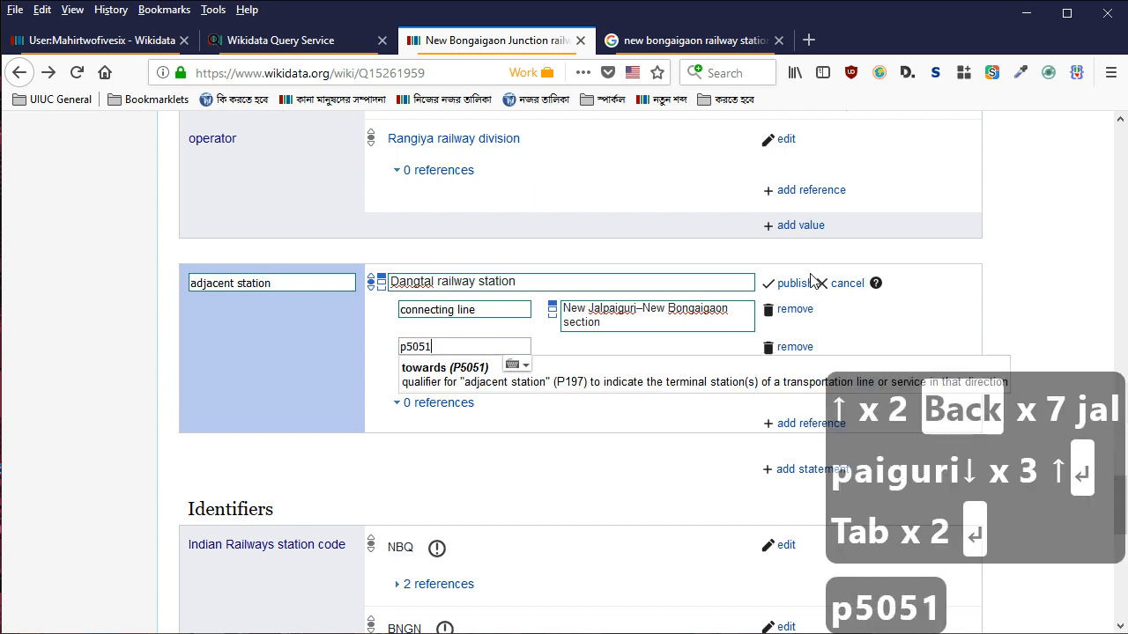
key(Down)
key(Return)
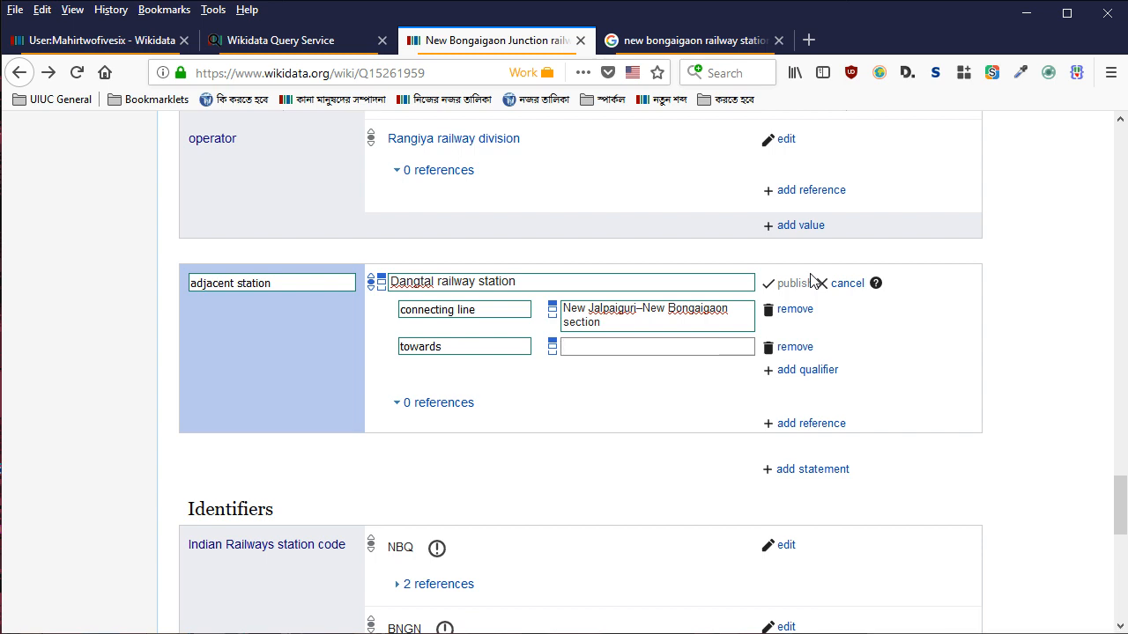
Set the towards qualifier to New Jalpaiguri Junction railway station and publish the adjacent station statement
text(new jul)
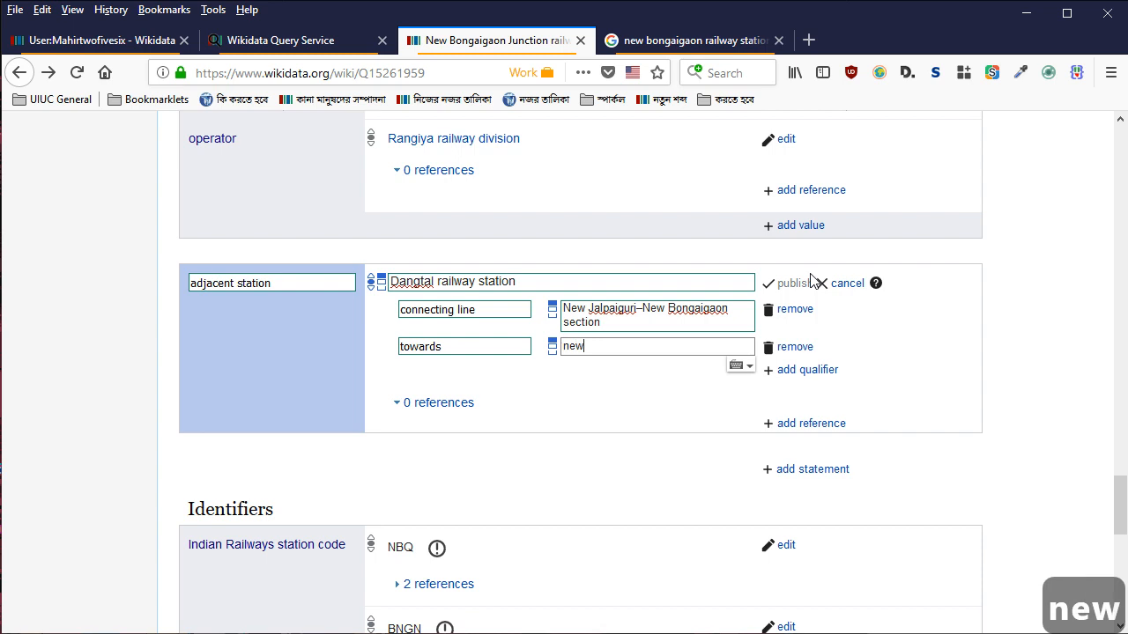
key(BackSpace)
key(BackSpace)
text(al)
key(Down)
key(Return)
key(Return)
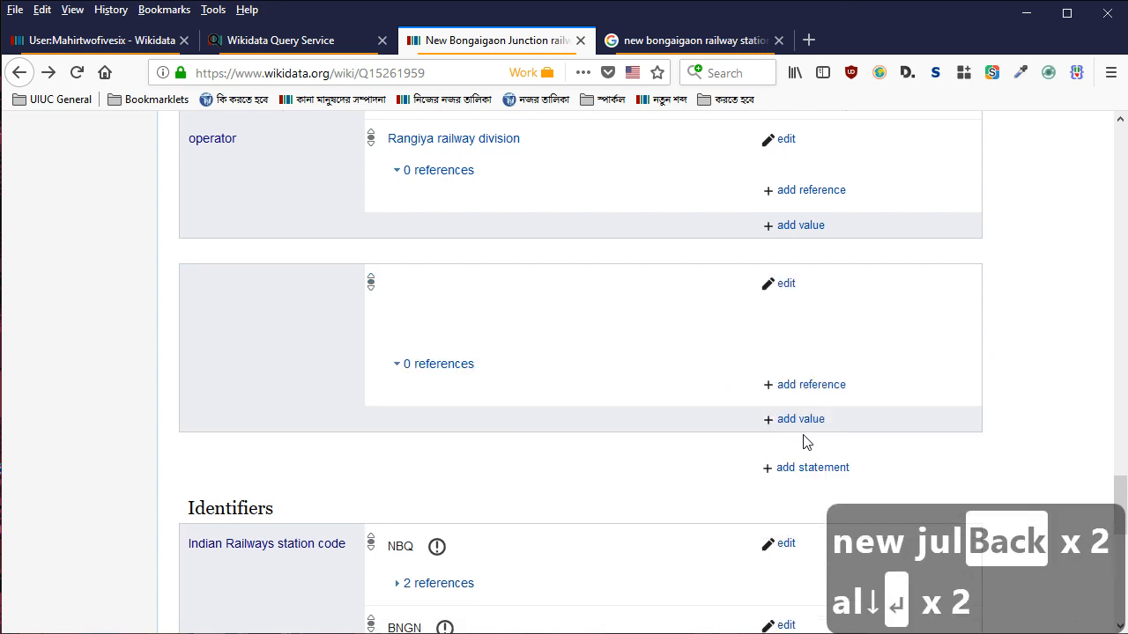
Open a blank second value for adjacent station and check the potential-issues flag on the Dangtal value
scroll(803, 440, down, 2)
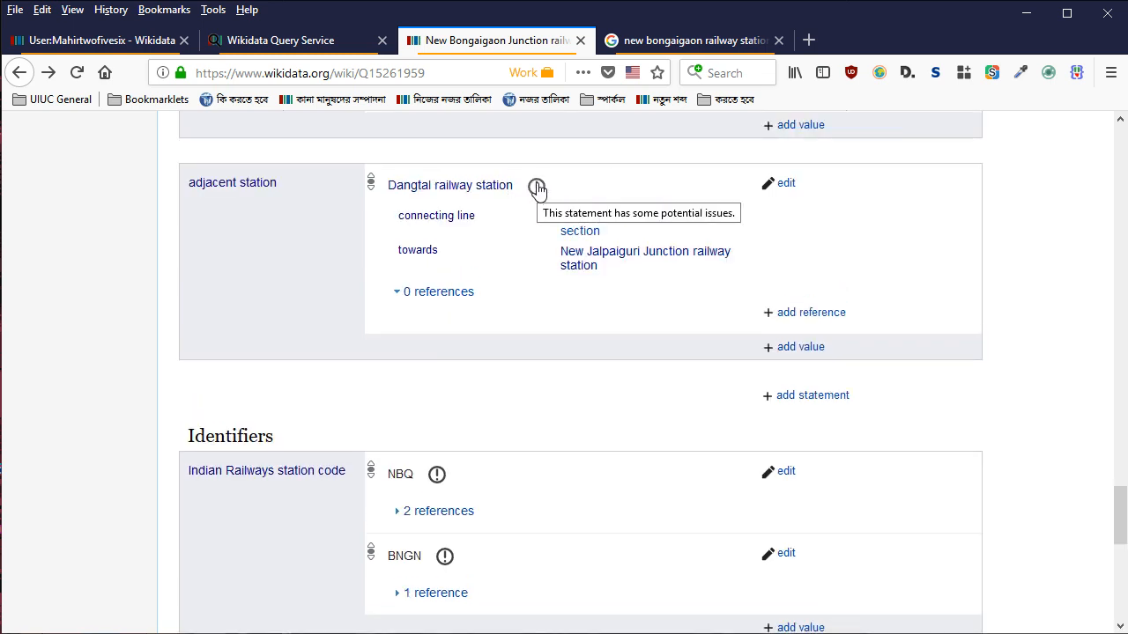
click(797, 347)
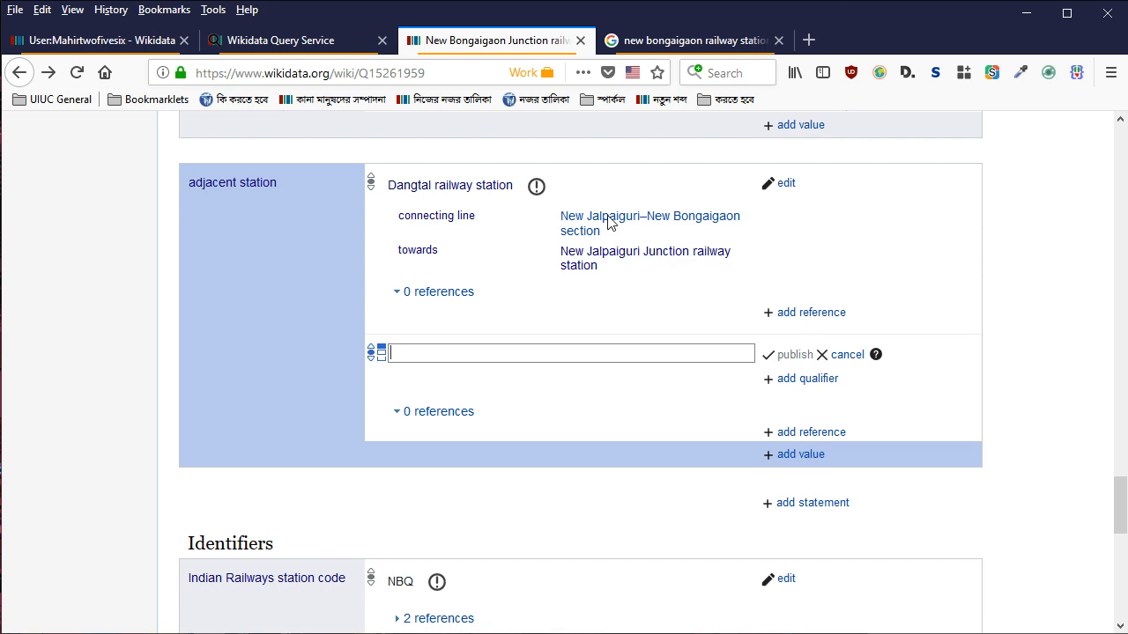
click(544, 198)
click(567, 189)
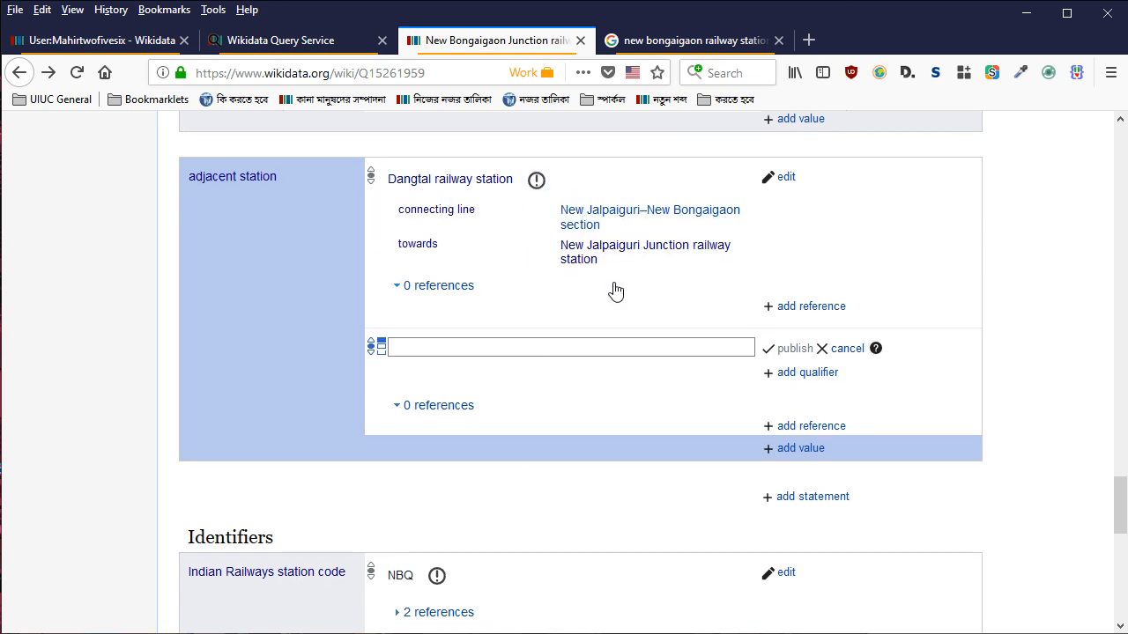
scroll(616, 290, down, 2)
scroll(608, 265, up, 2)
Switch to the Rangiya division system map in Acrobat Reader and enlarge the New Bongaigaon Junction area to 400% with the side panels hidden
key(alt+Tab)
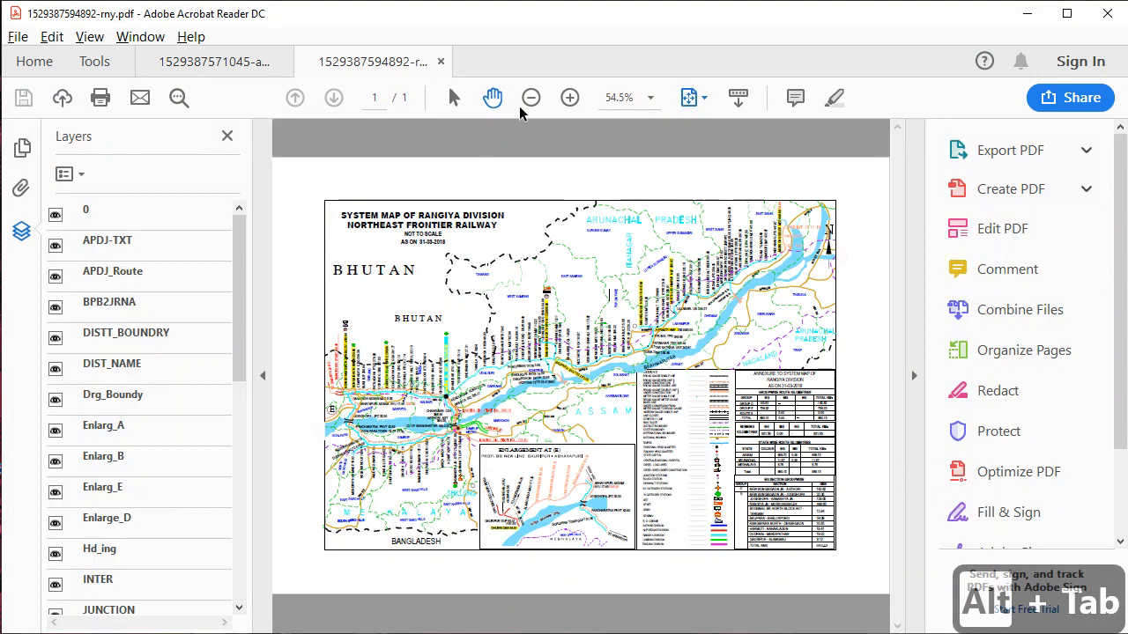
click(567, 99)
click(567, 99)
click(568, 98)
click(567, 99)
scroll(660, 379, down, 5)
click(262, 348)
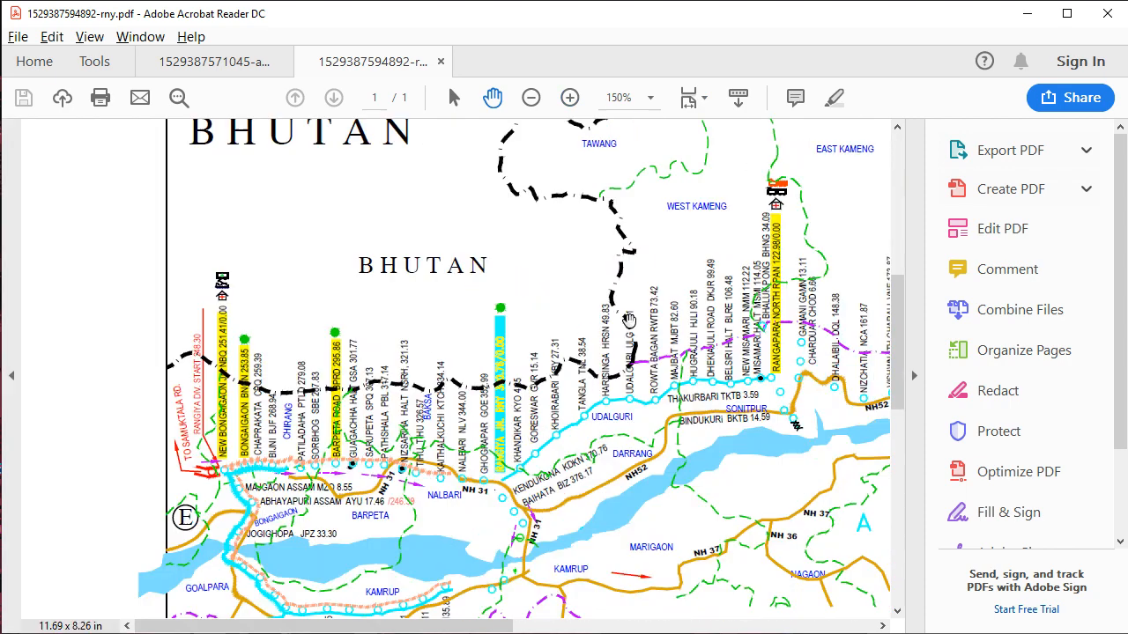
click(914, 375)
click(570, 97)
click(570, 97)
scroll(939, 376, down, 8)
scroll(662, 385, up, 2)
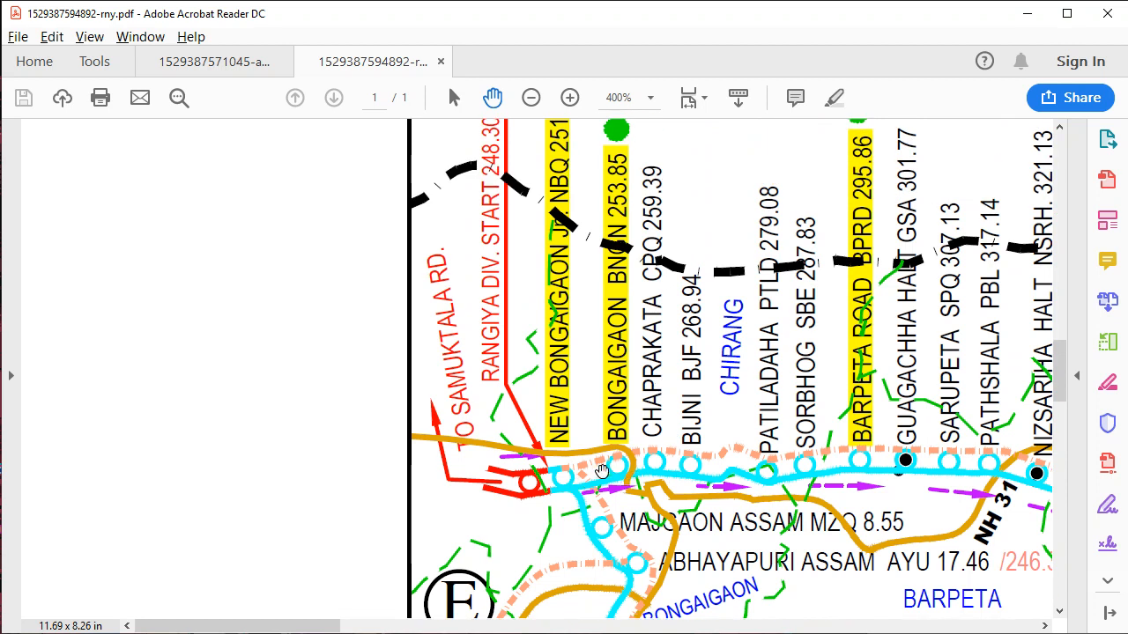
Trace the railway lines from New Bongaigaon through Goalpara Town to Kamakhya and Guwahati, and back through Rangiya Junction
scroll(615, 476, down, 2)
scroll(604, 454, down, 1)
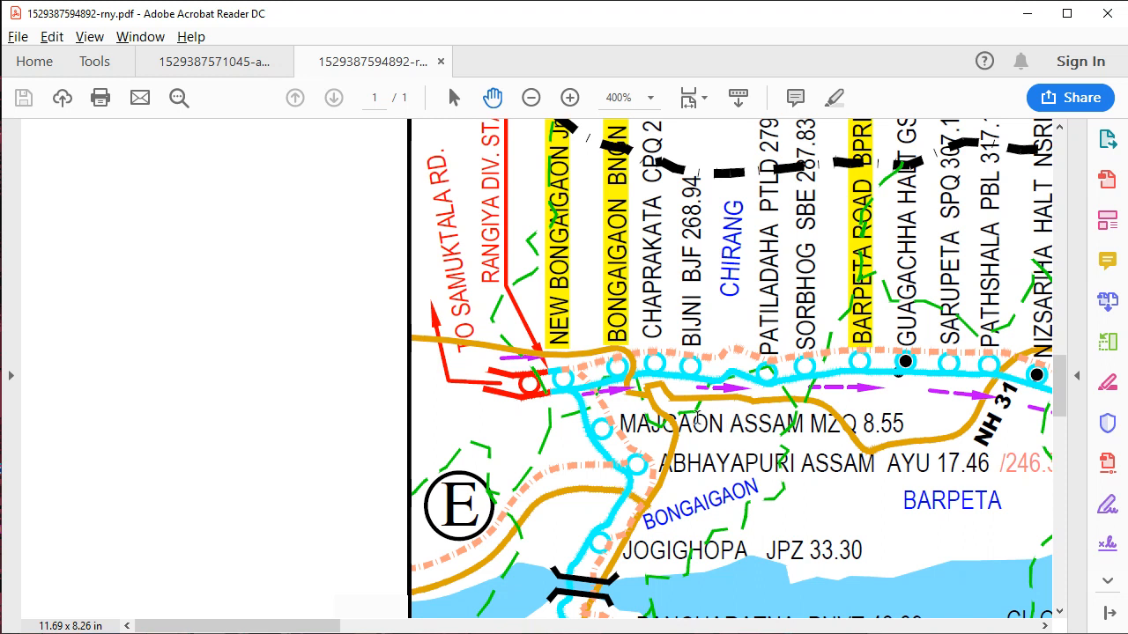
scroll(693, 421, down, 4)
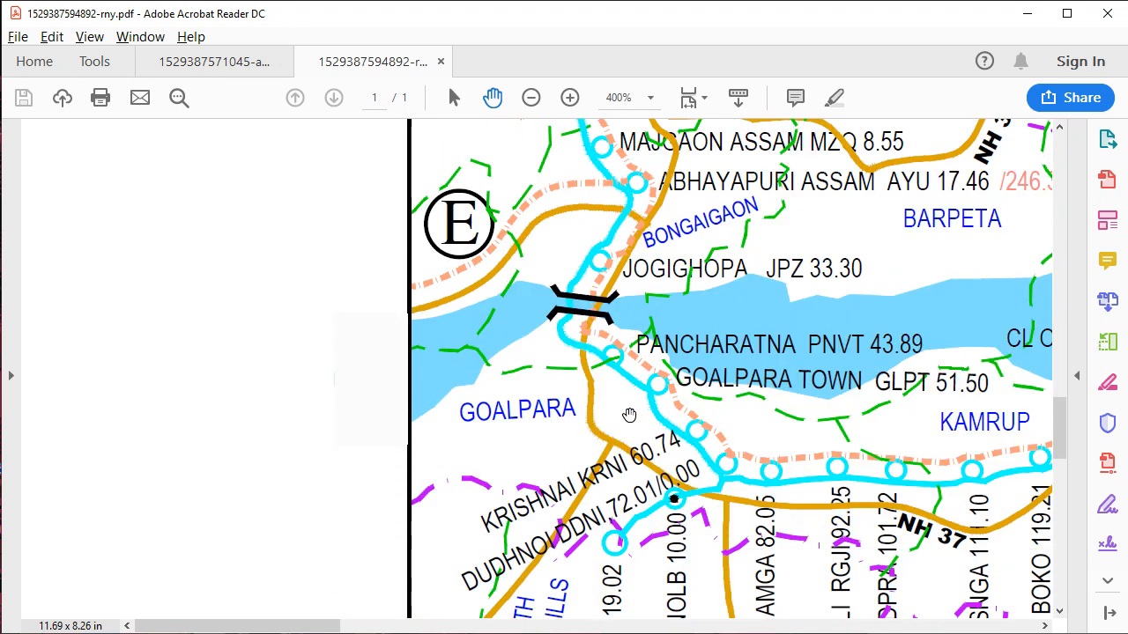
drag(310, 626, 408, 622)
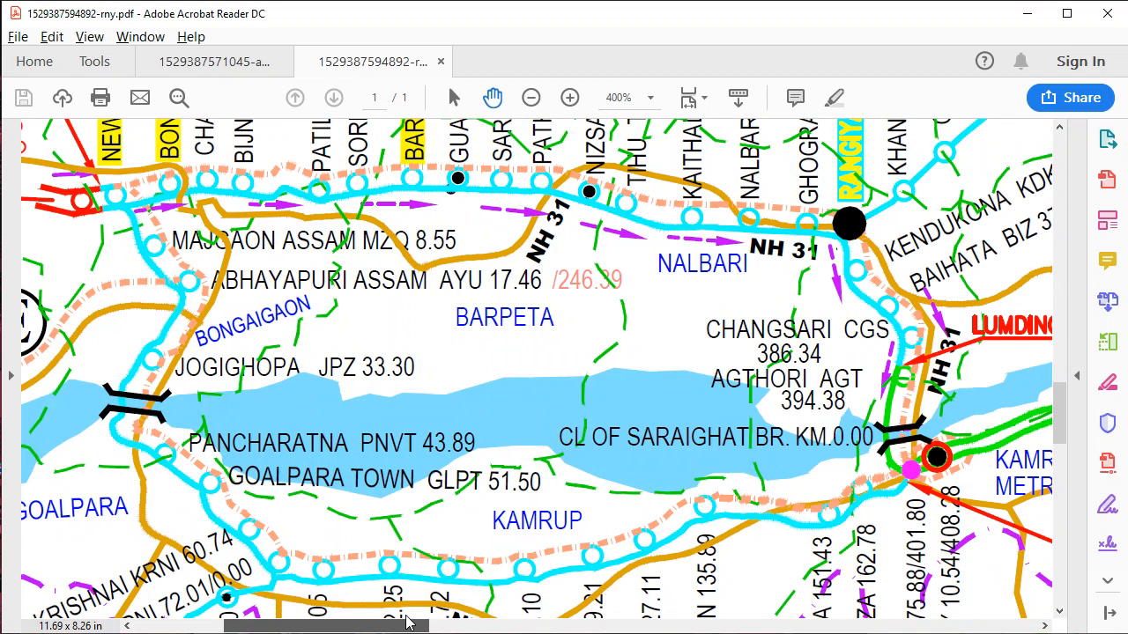
drag(408, 623, 490, 608)
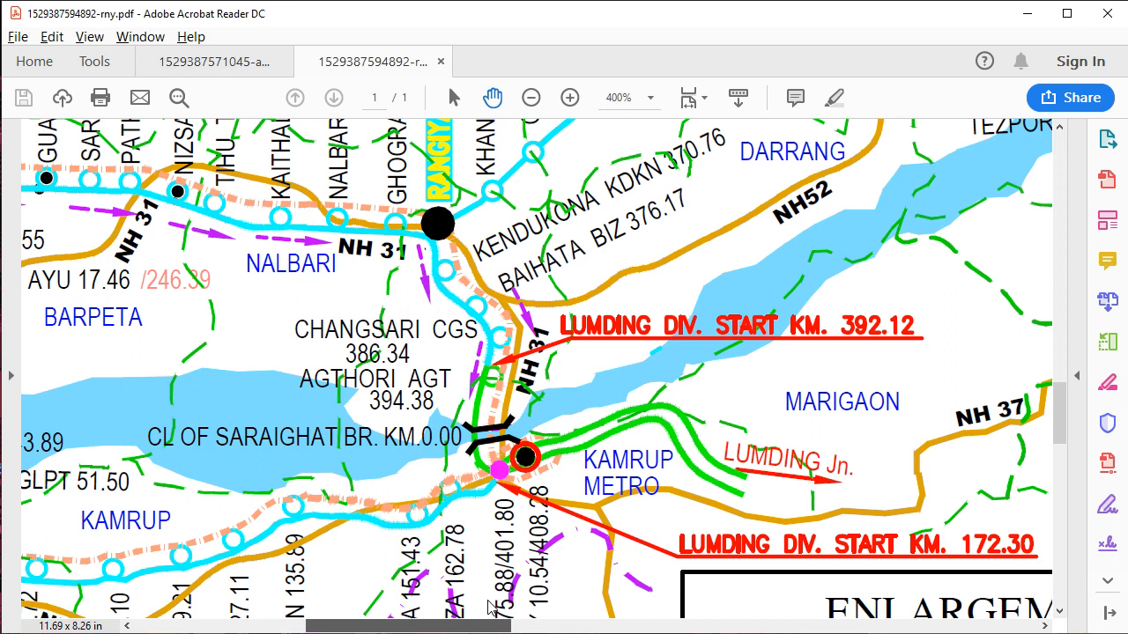
scroll(537, 493, down, 5)
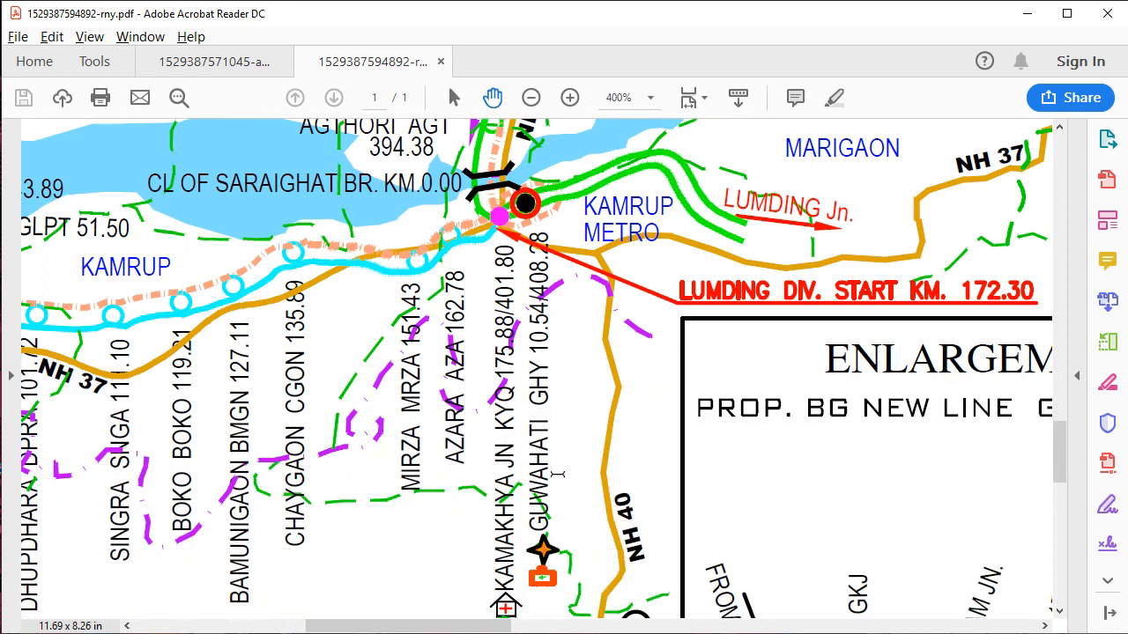
scroll(555, 473, up, 7)
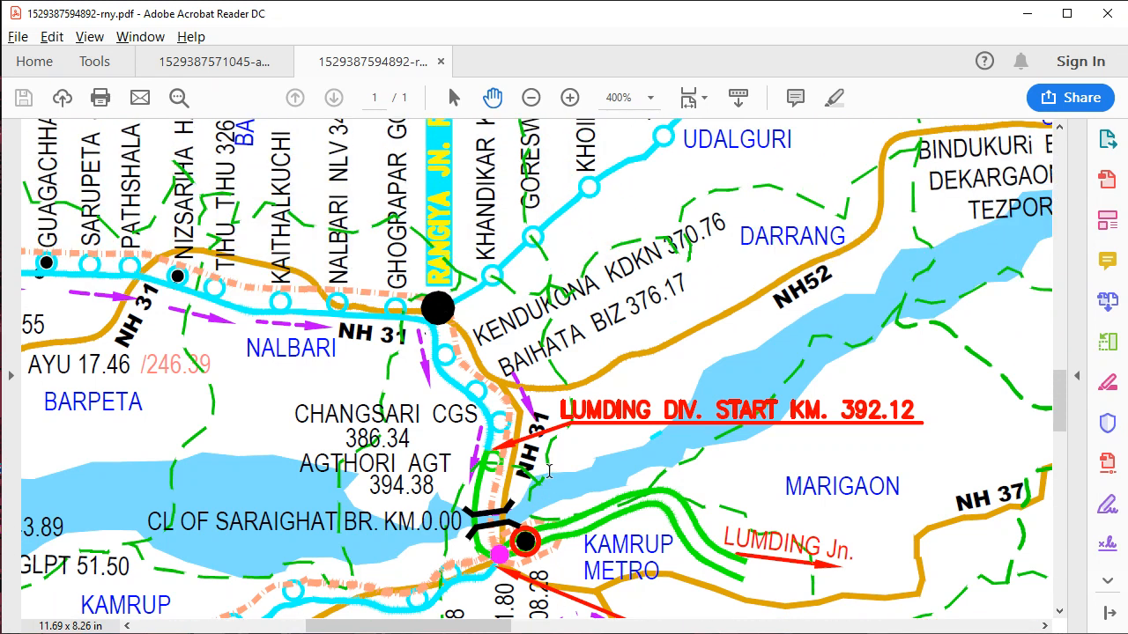
scroll(548, 472, up, 2)
scroll(564, 472, up, 1)
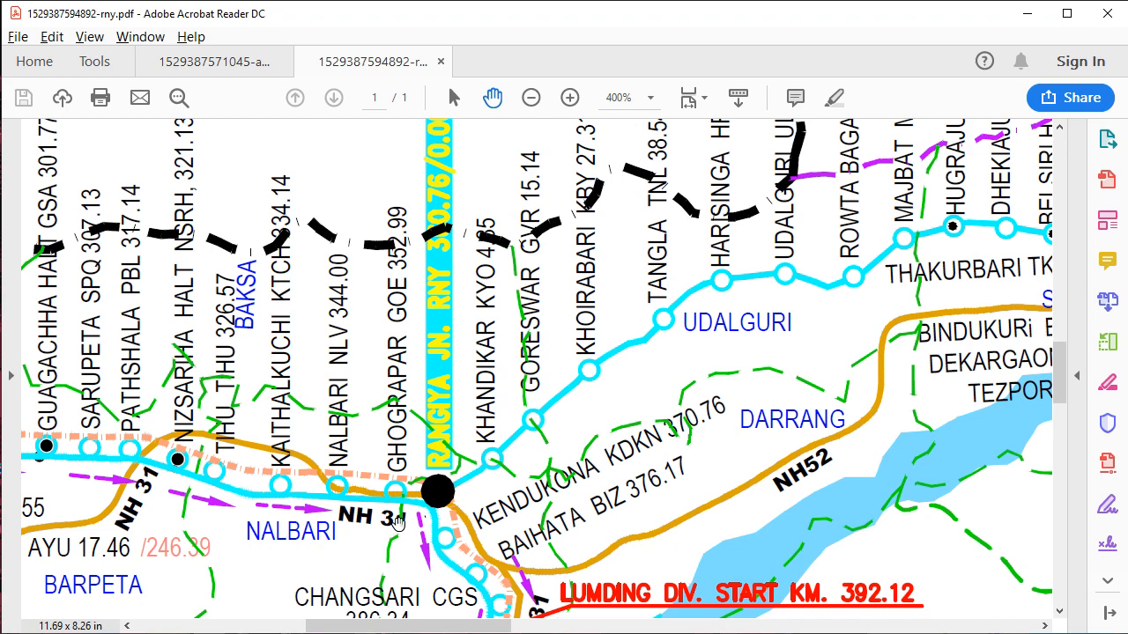
drag(445, 627, 364, 630)
scroll(741, 456, down, 3)
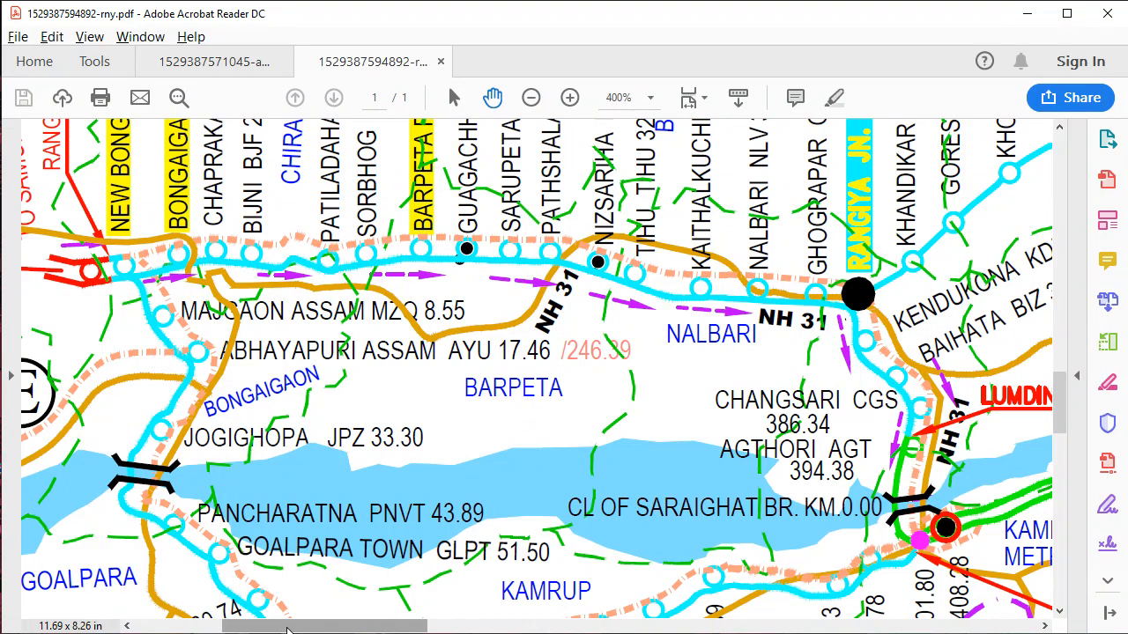
Examine the map legend's symbols for the different railway line types
scroll(423, 503, down, 2)
drag(406, 631, 779, 619)
scroll(896, 534, up, 3)
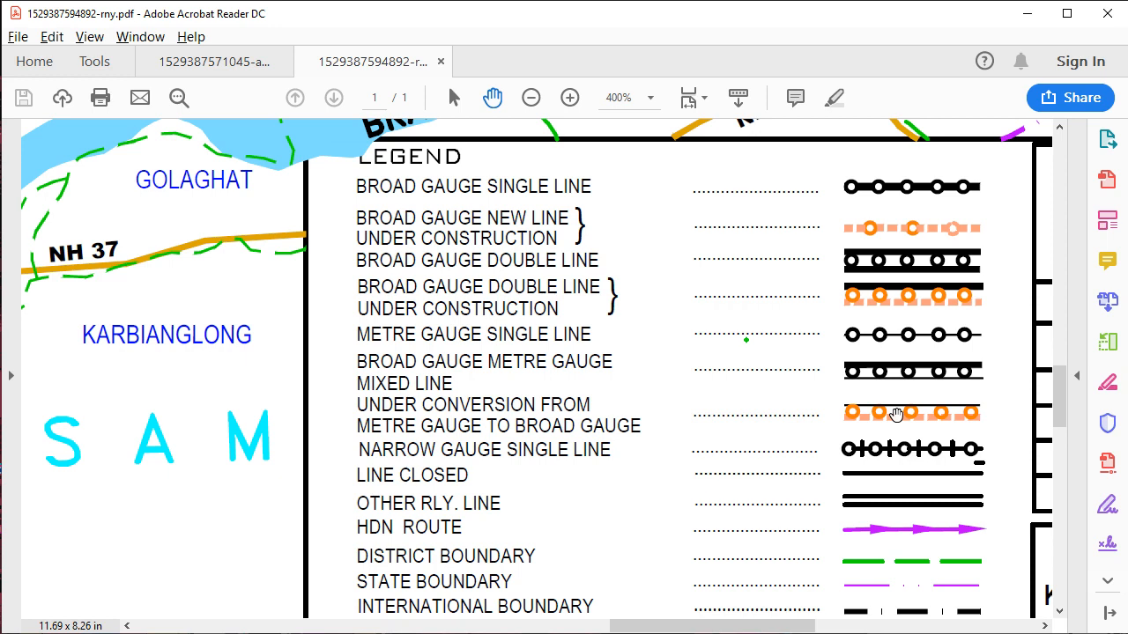
double_click(567, 425)
click(577, 463)
Compare the two routes between New Bongaigaon and Kamakhya on the map, via Rangiya Junction and via Goalpara Town
drag(690, 630, 267, 451)
scroll(267, 451, down, 3)
scroll(376, 484, down, 1)
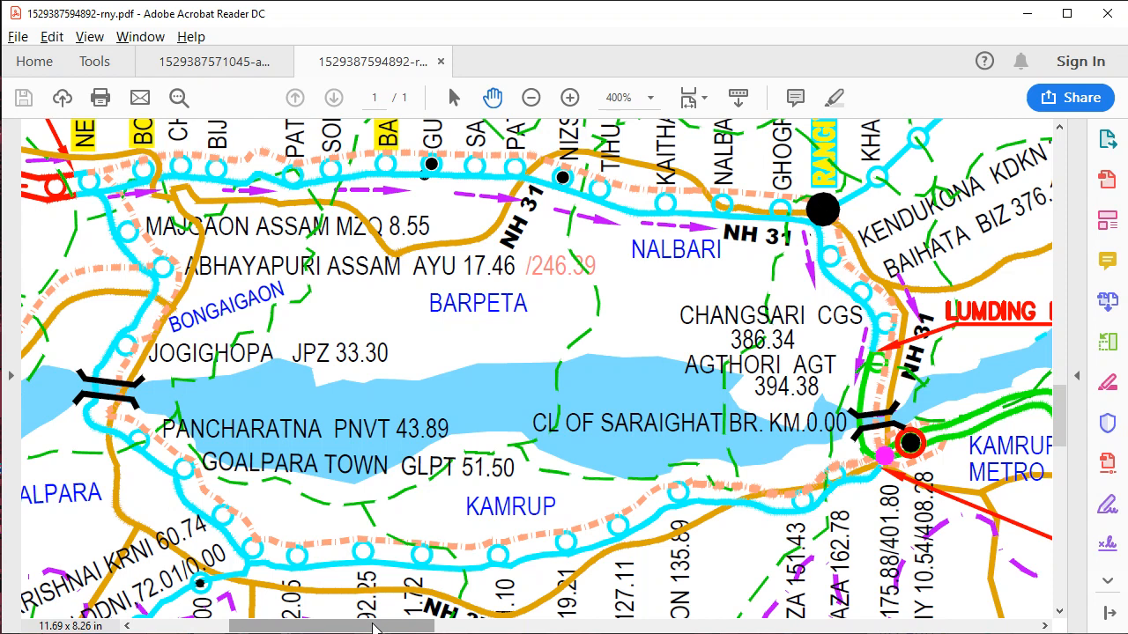
drag(375, 627, 385, 628)
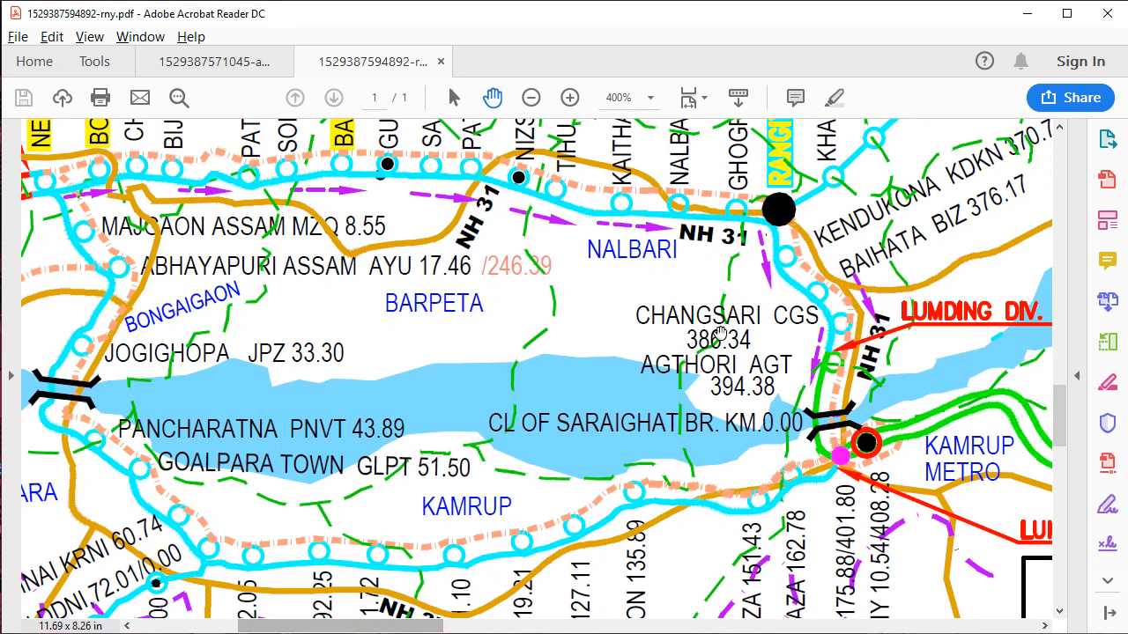
scroll(720, 334, up, 5)
scroll(787, 340, down, 5)
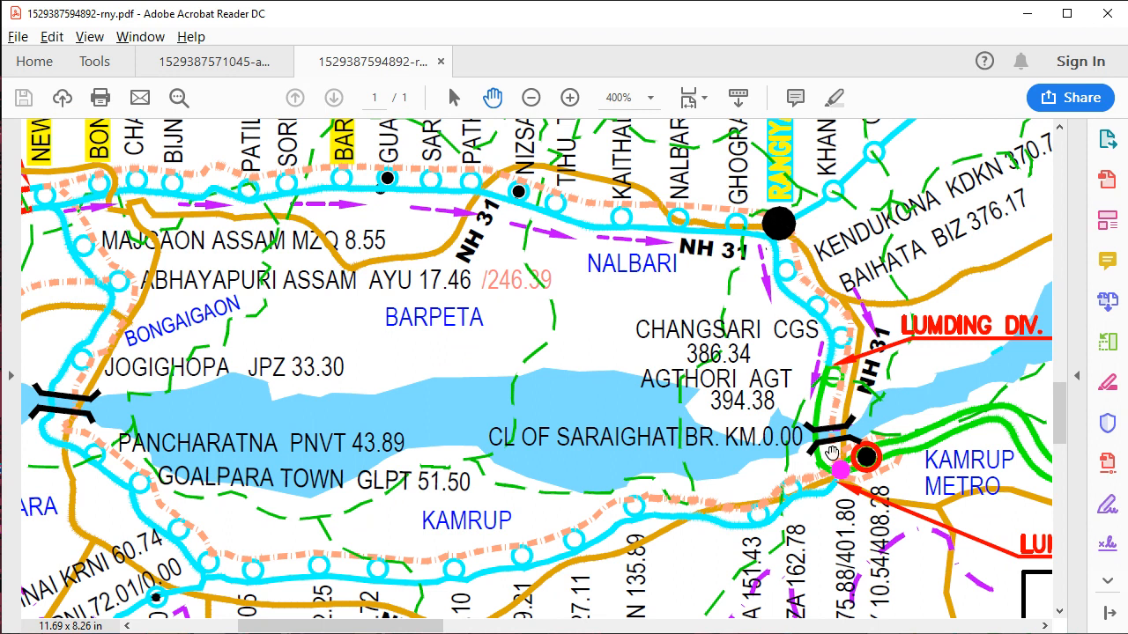
scroll(401, 494, left, 3)
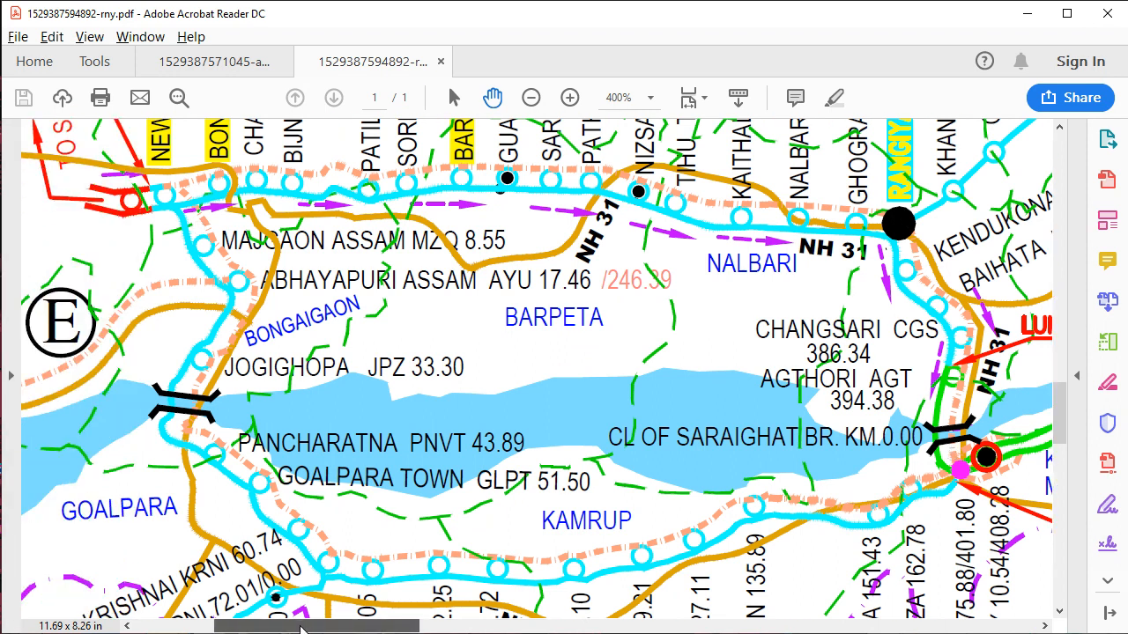
scroll(410, 457, up, 4)
scroll(611, 390, down, 4)
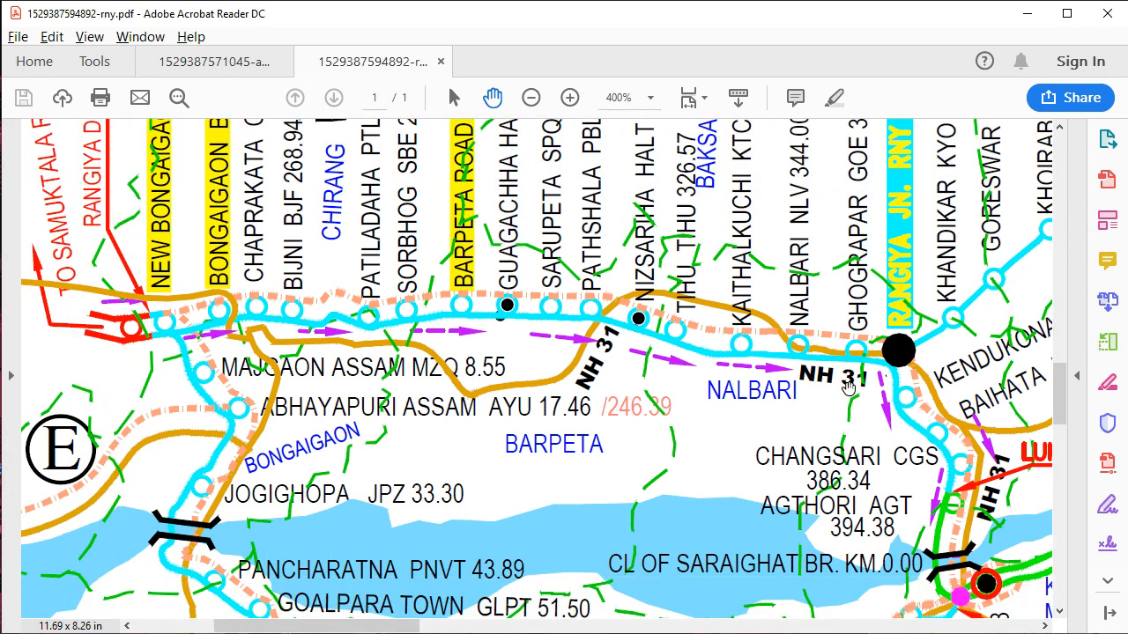
Follow the southern line on the map from Jogighopa across the river through Goalpara Town towards Kamakhya Junction
scroll(951, 450, down, 3)
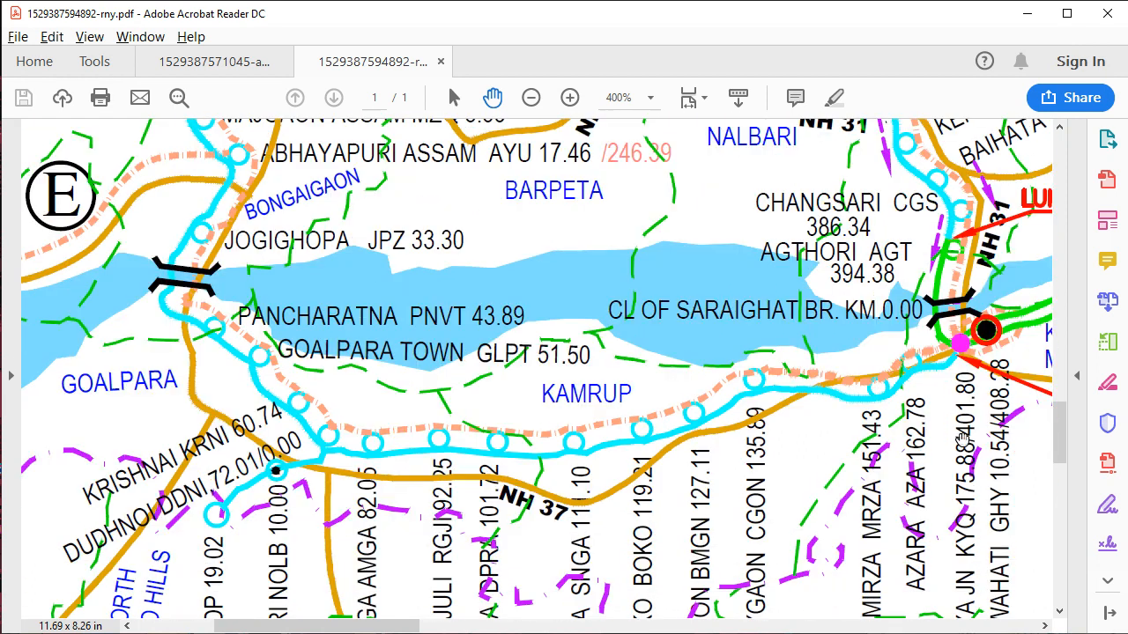
scroll(942, 410, up, 1)
scroll(942, 410, up, 1)
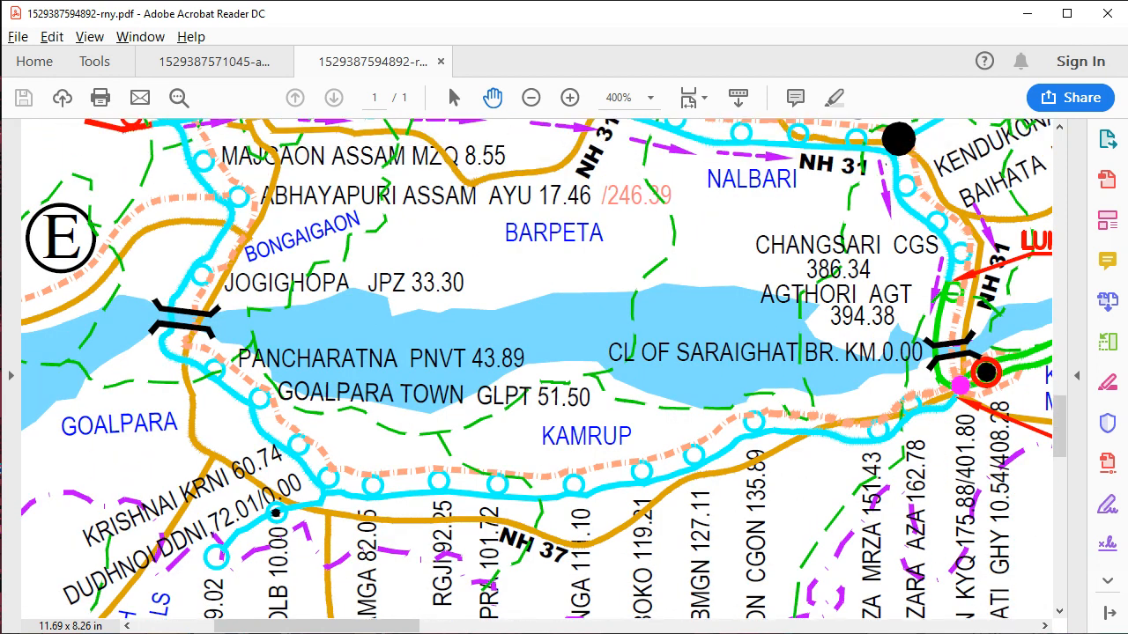
scroll(804, 474, down, 2)
scroll(805, 475, up, 2)
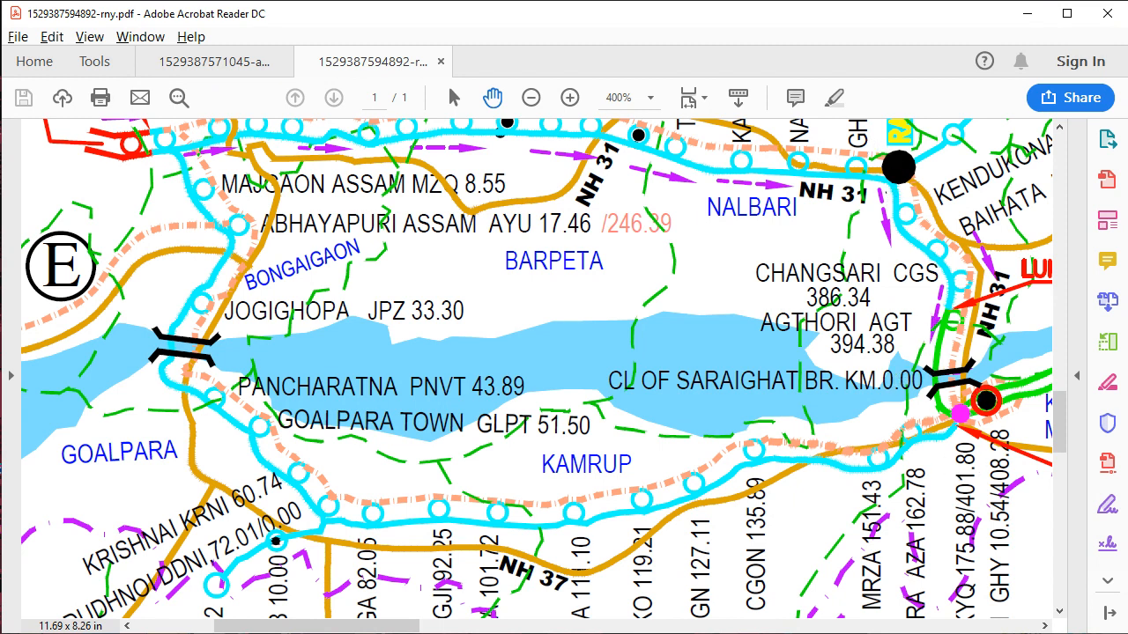
Switch to Firefox, open the New Jalpaiguri–New Bongaigaon section item in a new tab and go to its English Wikipedia article
key(alt+Tab)
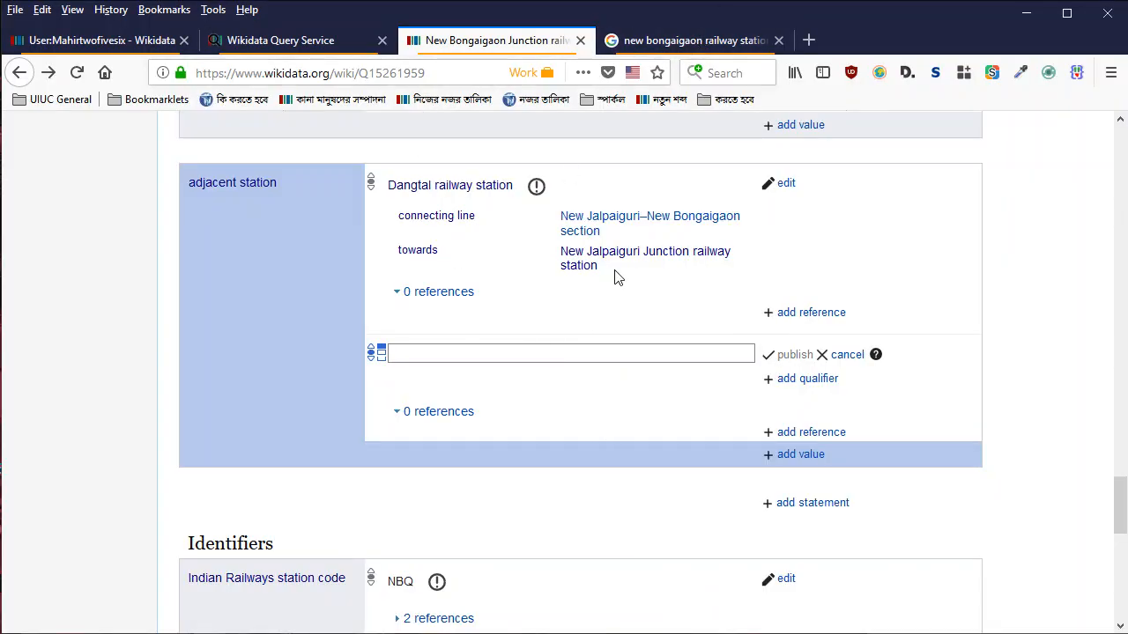
right_click(643, 224)
click(691, 232)
click(670, 44)
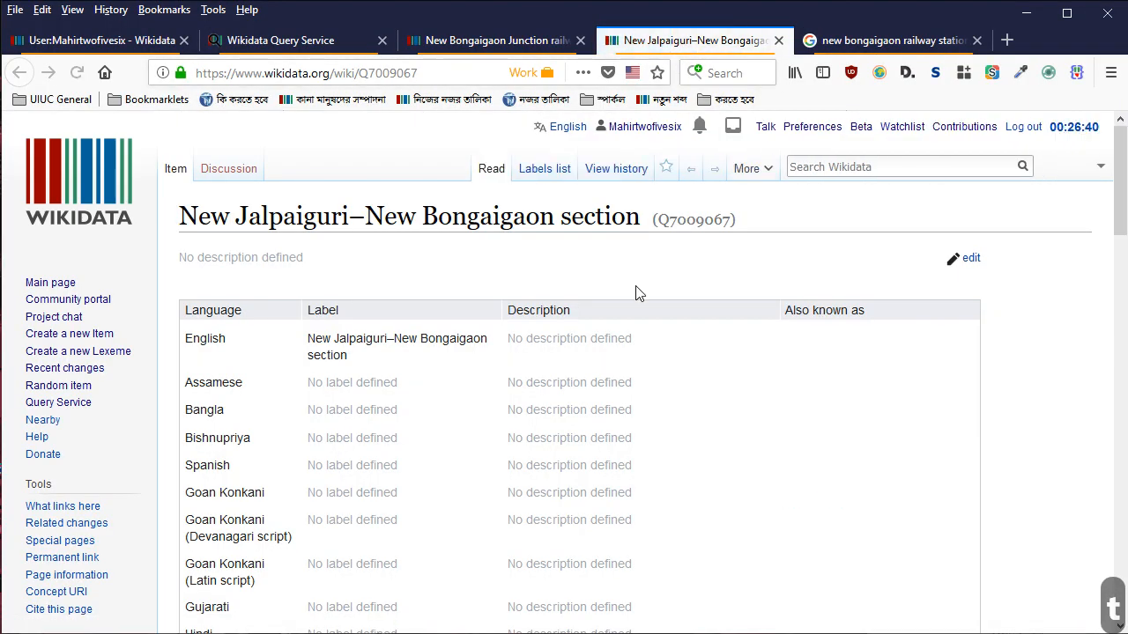
scroll(634, 292, down, 20)
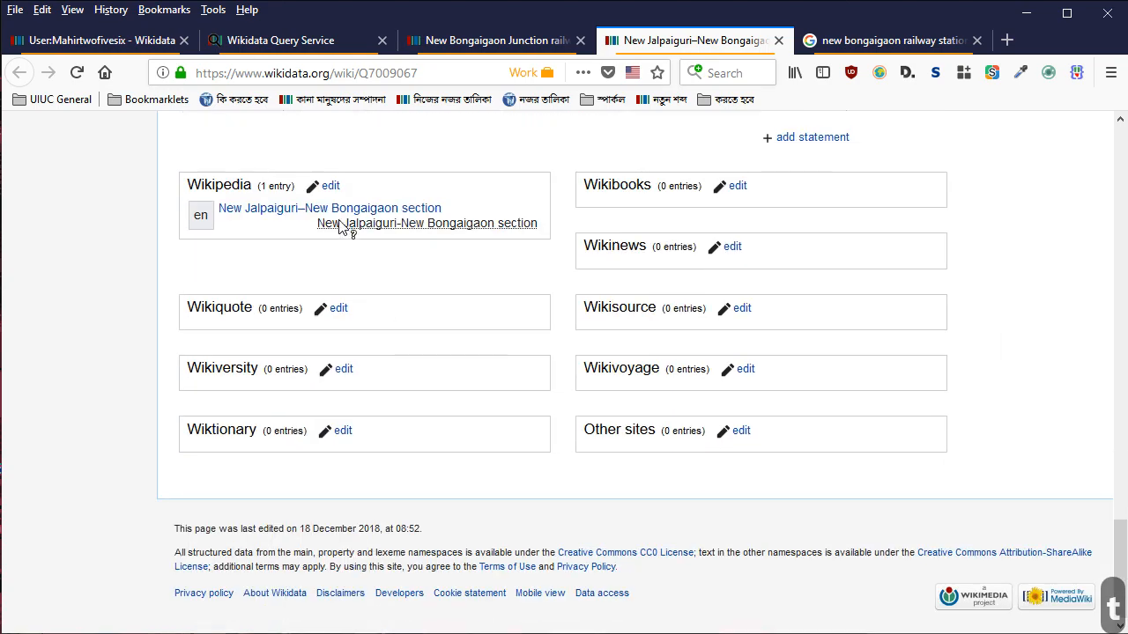
click(350, 209)
Expand the New Jalpaiguri–New Bongaigaon section route diagram and follow its link to the New Bongaigaon–Guwahati section article
scroll(1042, 254, down, 5)
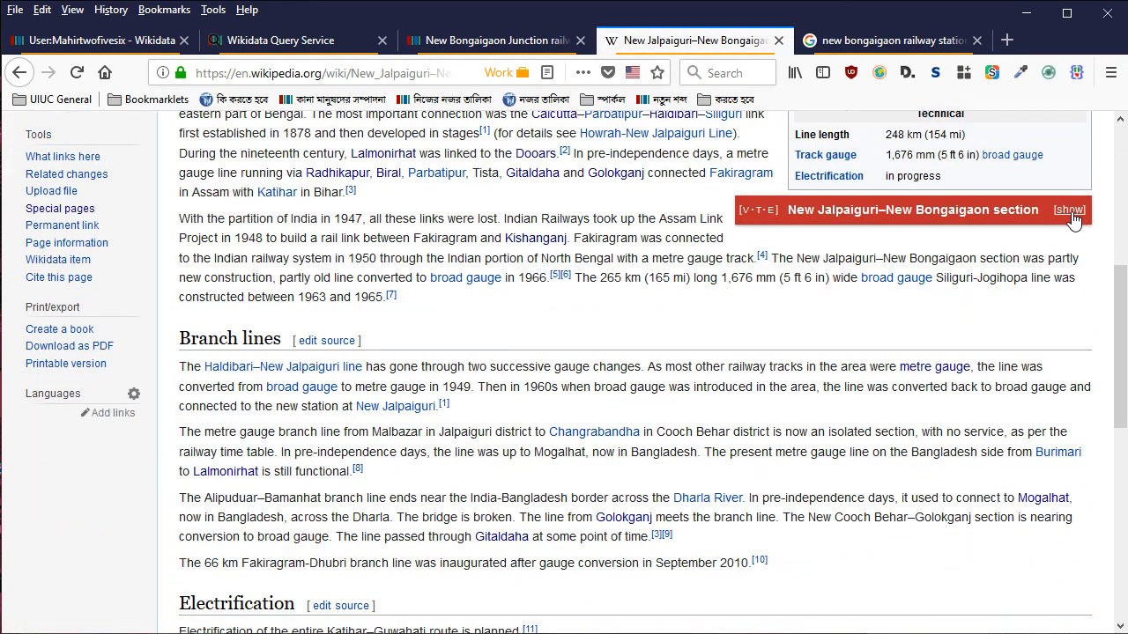
click(1069, 210)
scroll(1014, 265, down, 15)
scroll(965, 335, up, 20)
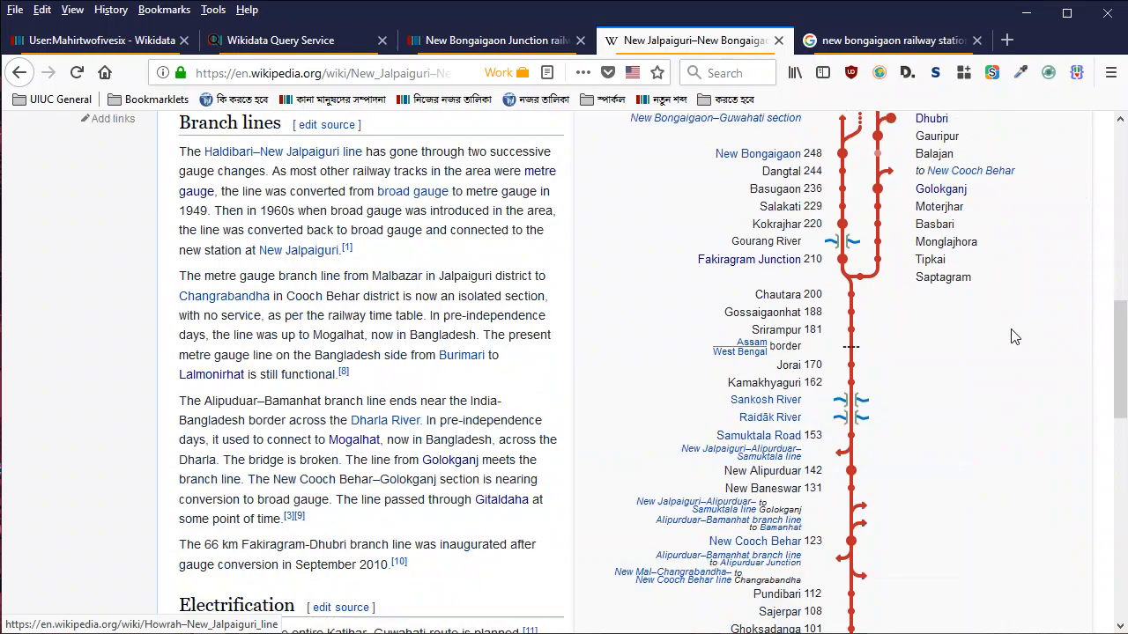
scroll(1014, 189, down, 5)
click(1013, 188)
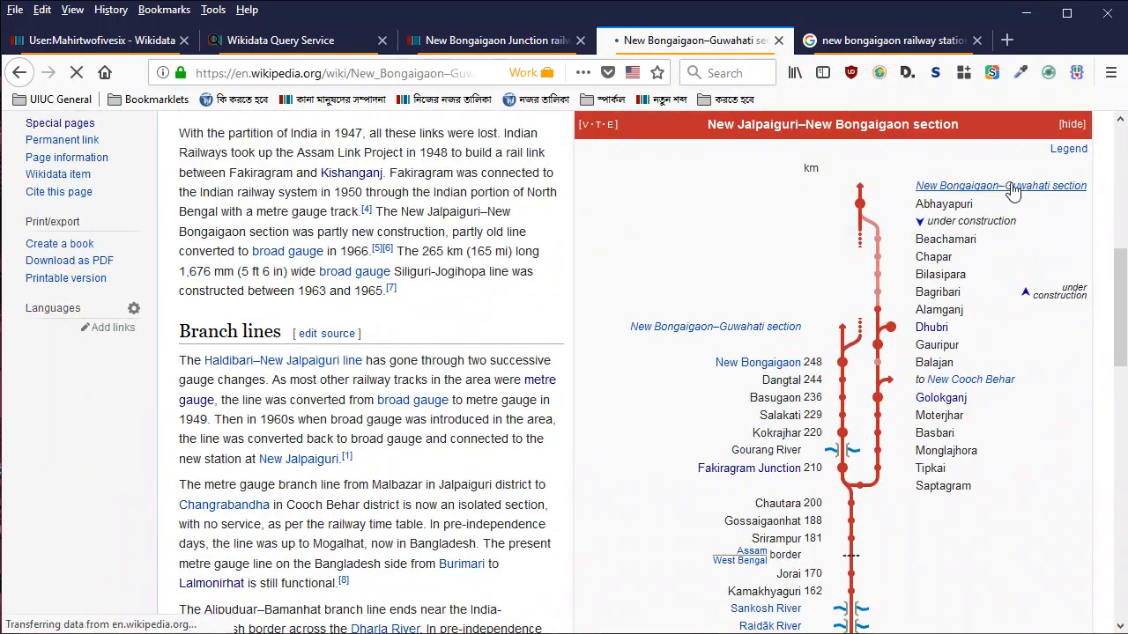
Expand the Guwahati–New Bongaigaon section route diagram and view where its branches meet at New Bongaigaon
scroll(1048, 244, down, 6)
scroll(1049, 244, up, 2)
click(1068, 190)
scroll(1071, 204, down, 1)
scroll(877, 399, down, 1)
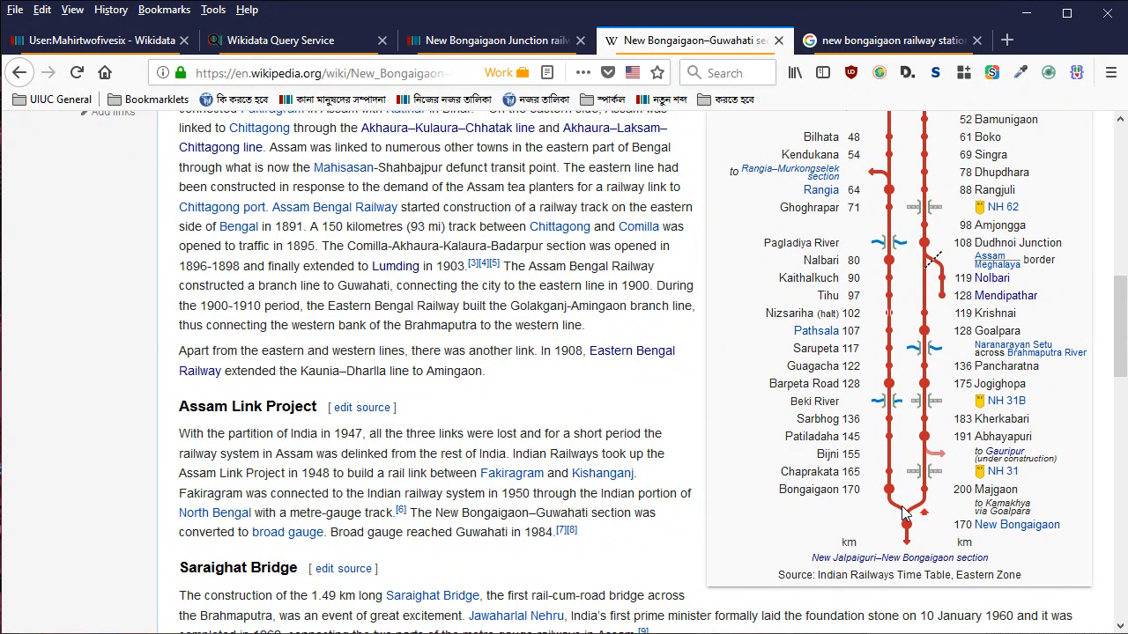
Compare the Rangia and Goalpara branches between New Bongaigaon and Guwahati station by station in the route diagram
scroll(923, 485, up, 3)
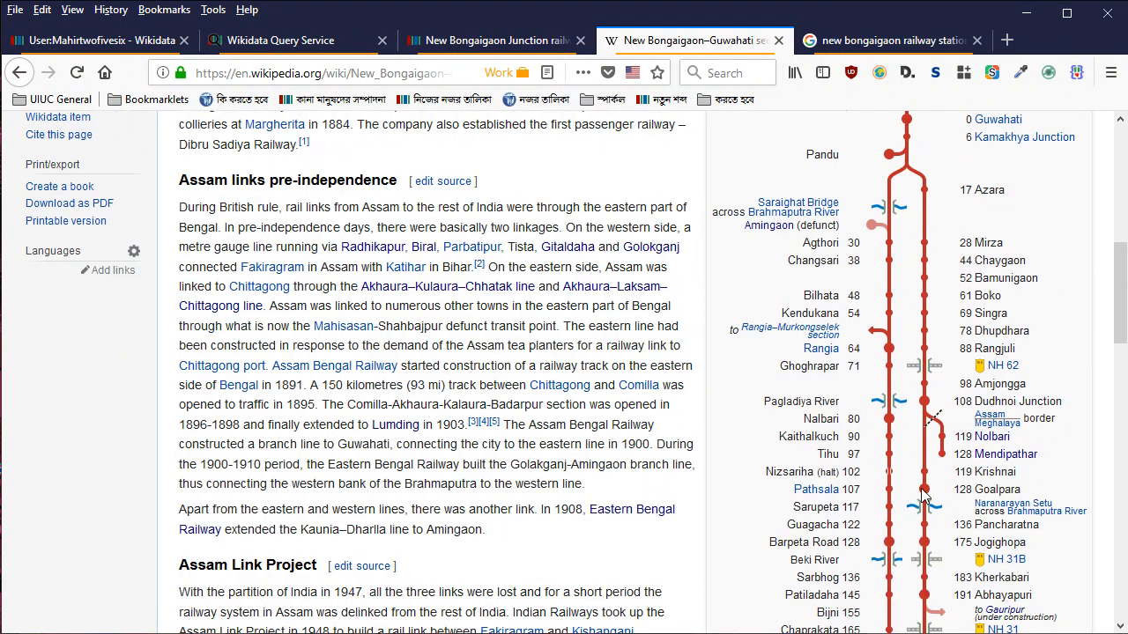
scroll(922, 452, down, 1)
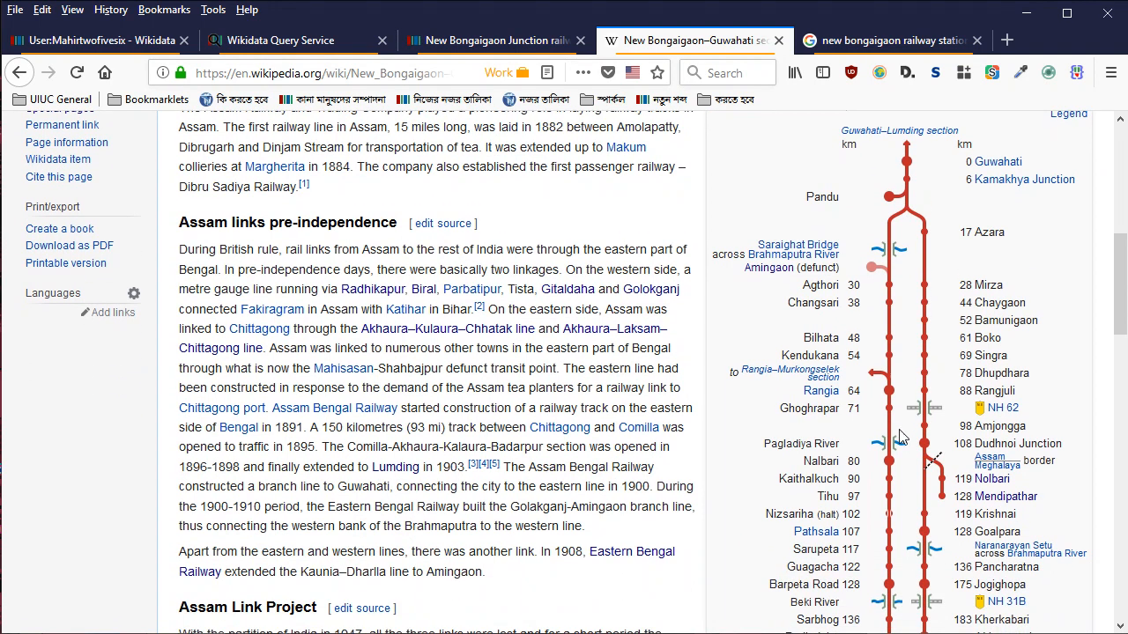
scroll(900, 438, up, 5)
scroll(864, 427, down, 7)
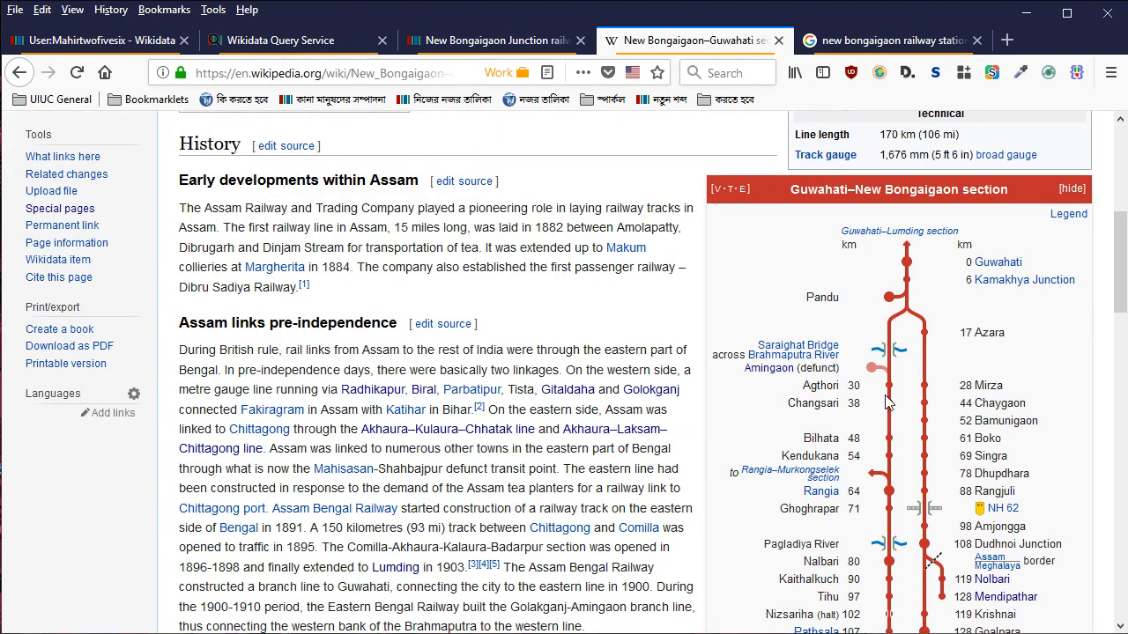
scroll(925, 339, down, 2)
scroll(917, 341, up, 2)
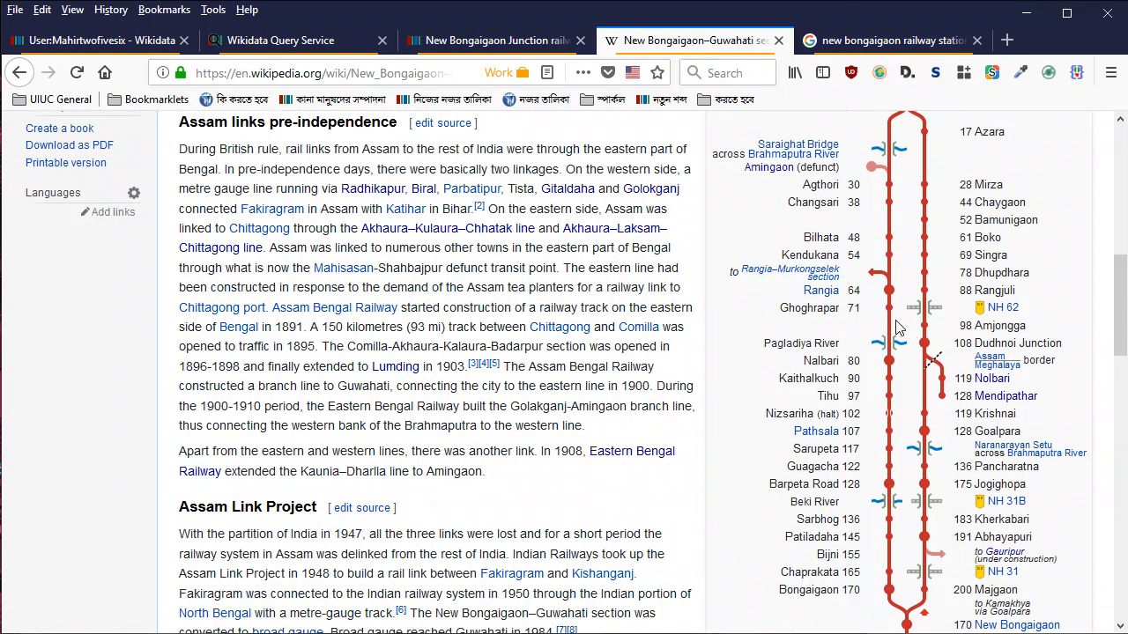
scroll(899, 326, up, 7)
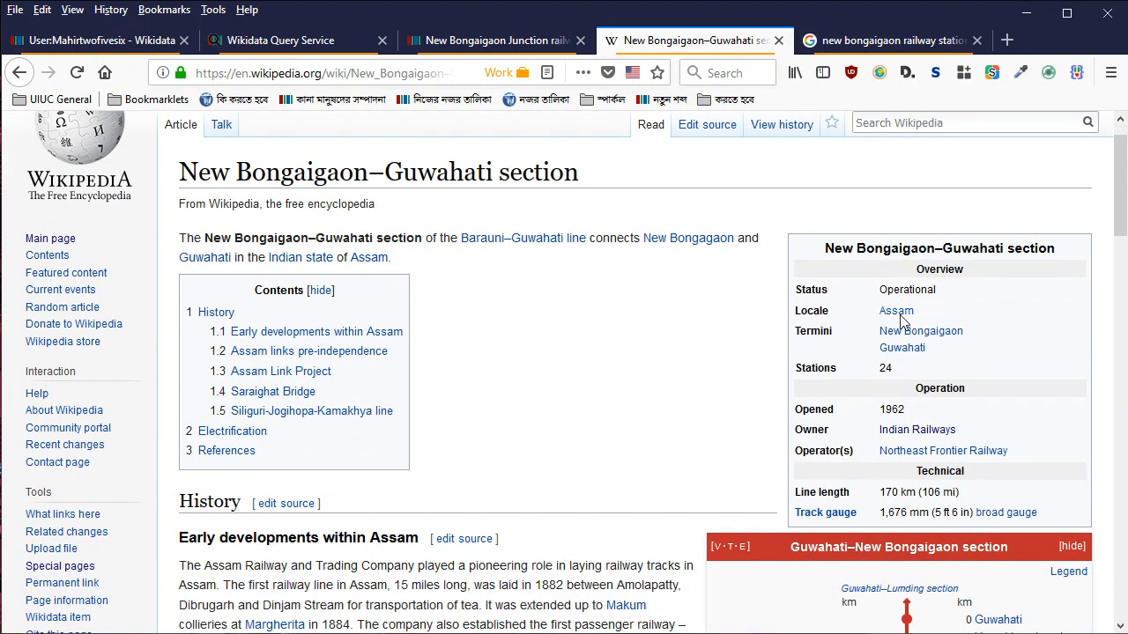
scroll(900, 322, down, 5)
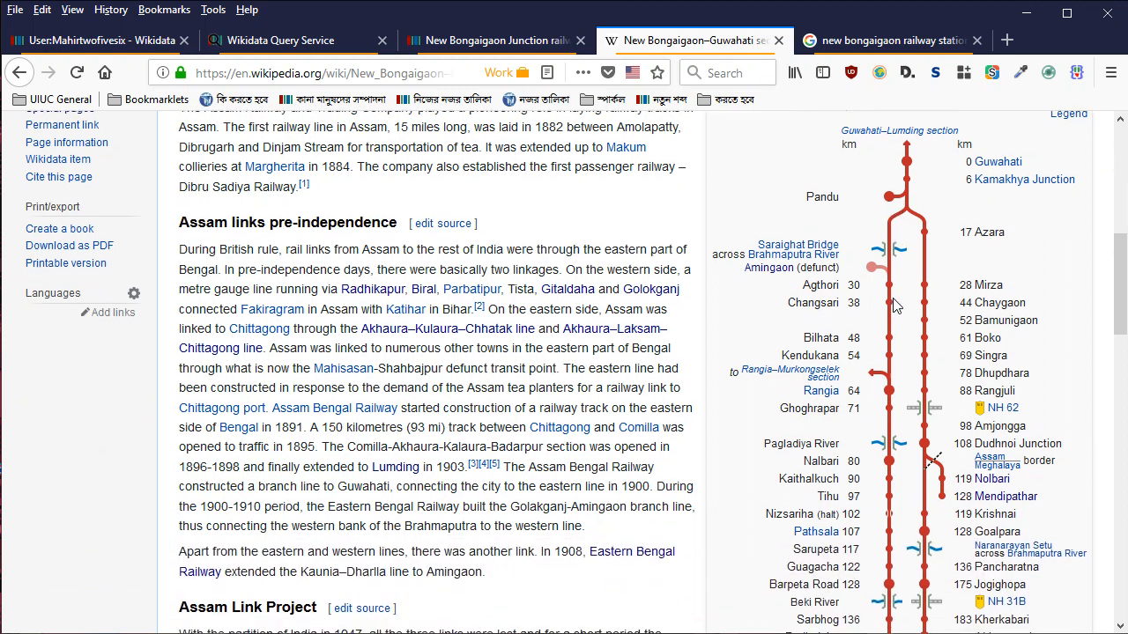
scroll(896, 304, down, 2)
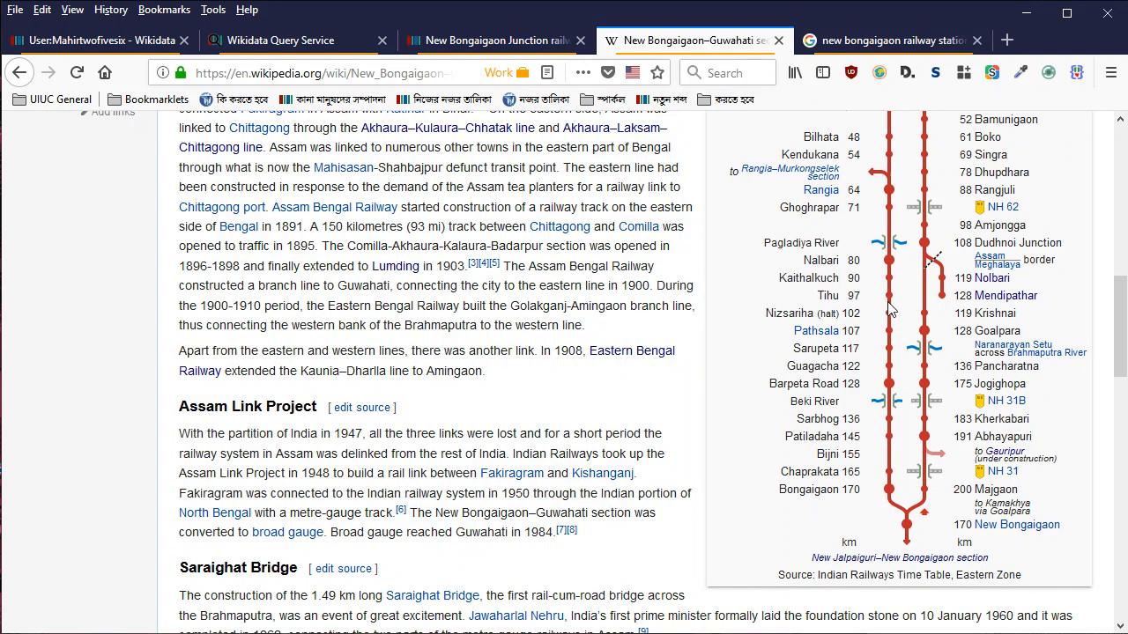
scroll(890, 311, down, 1)
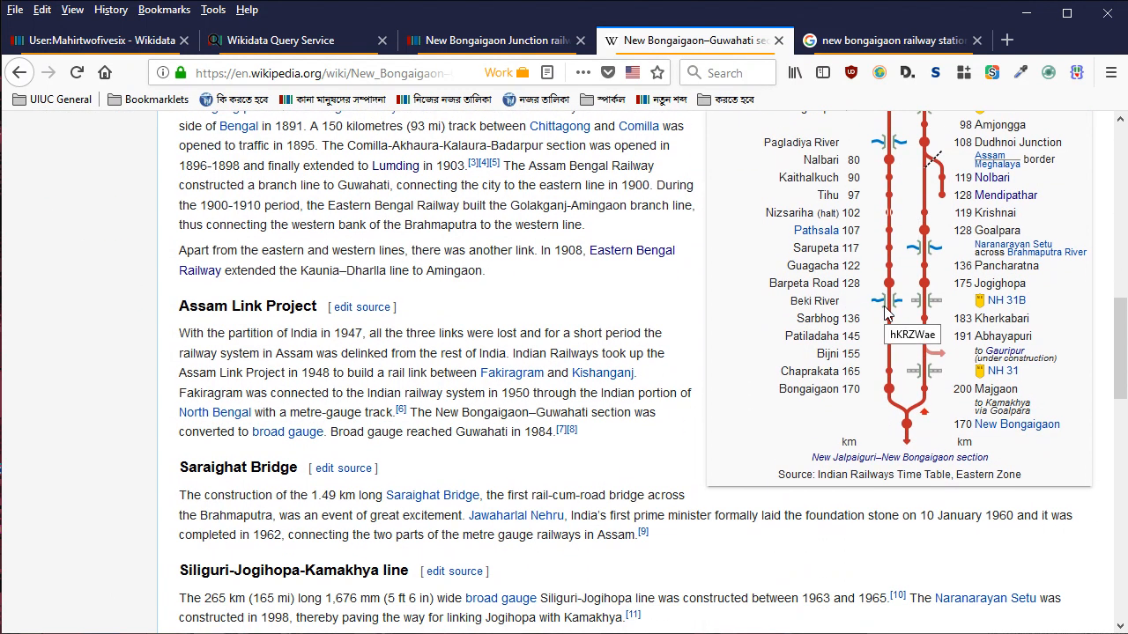
scroll(886, 311, up, 1)
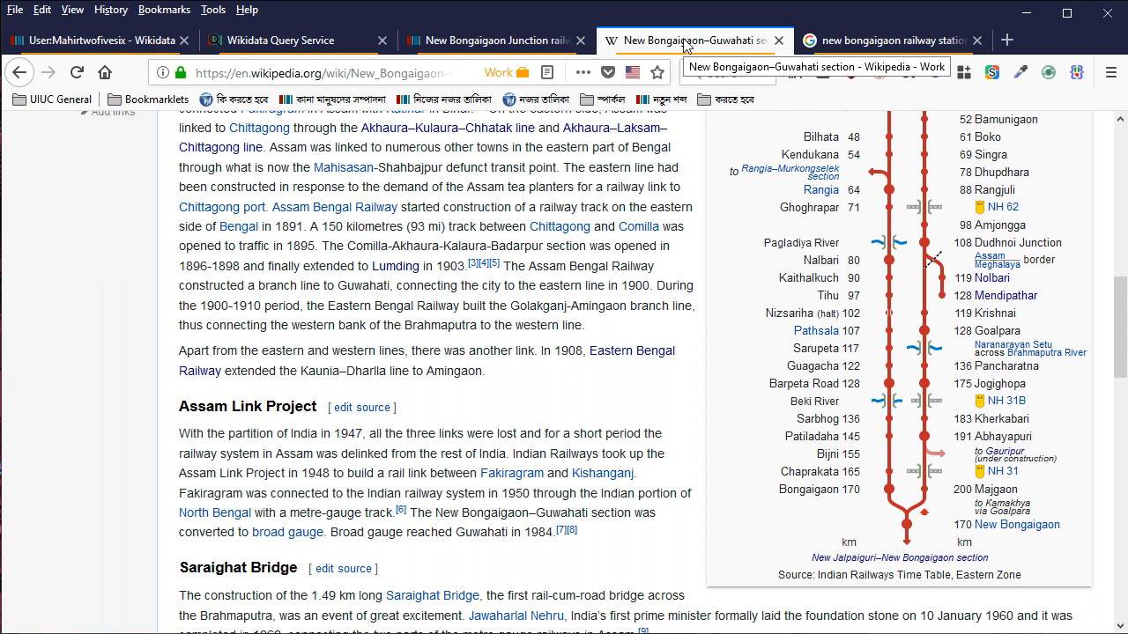
scroll(564, 370, up, 2)
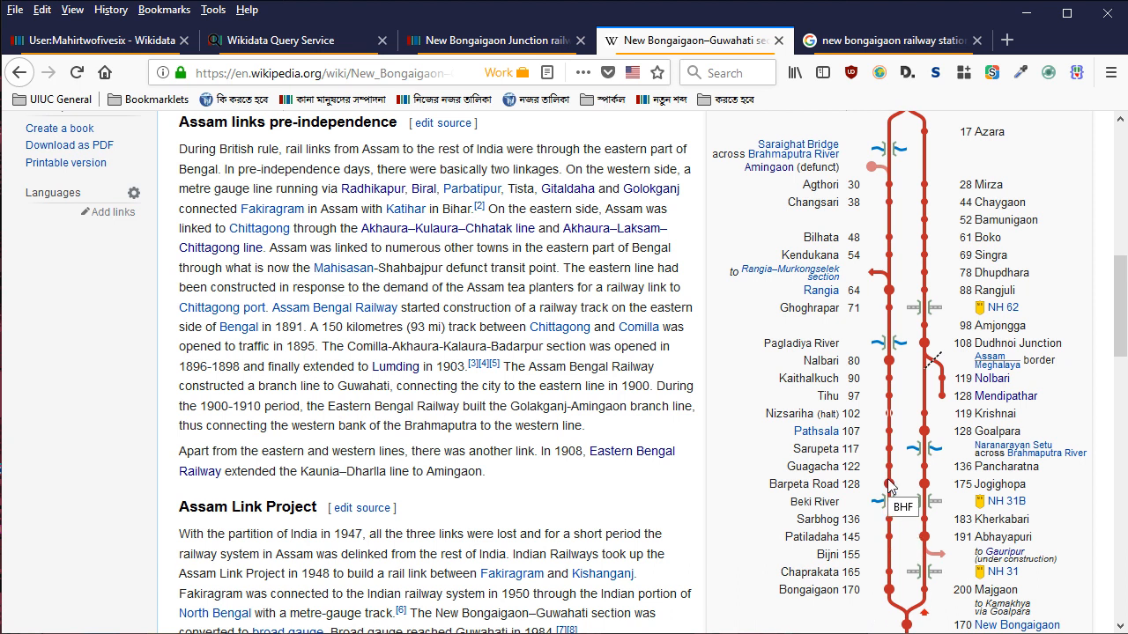
Check the empty adjacent station entry against the stations next to New Bongaigaon in the Wikipedia route diagram
click(438, 41)
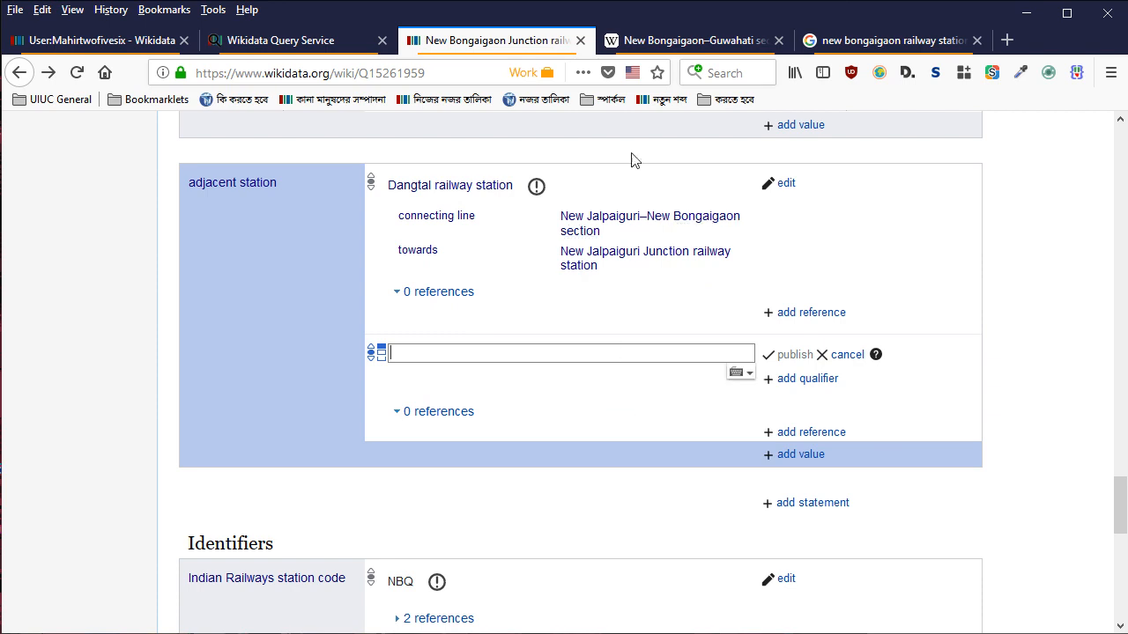
click(667, 36)
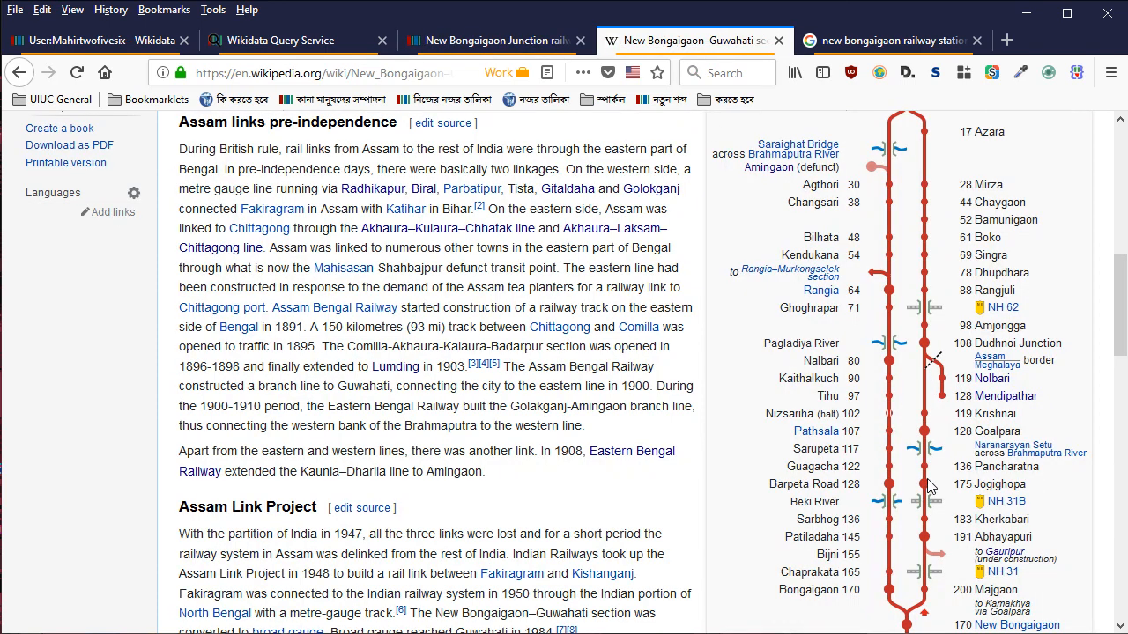
click(450, 35)
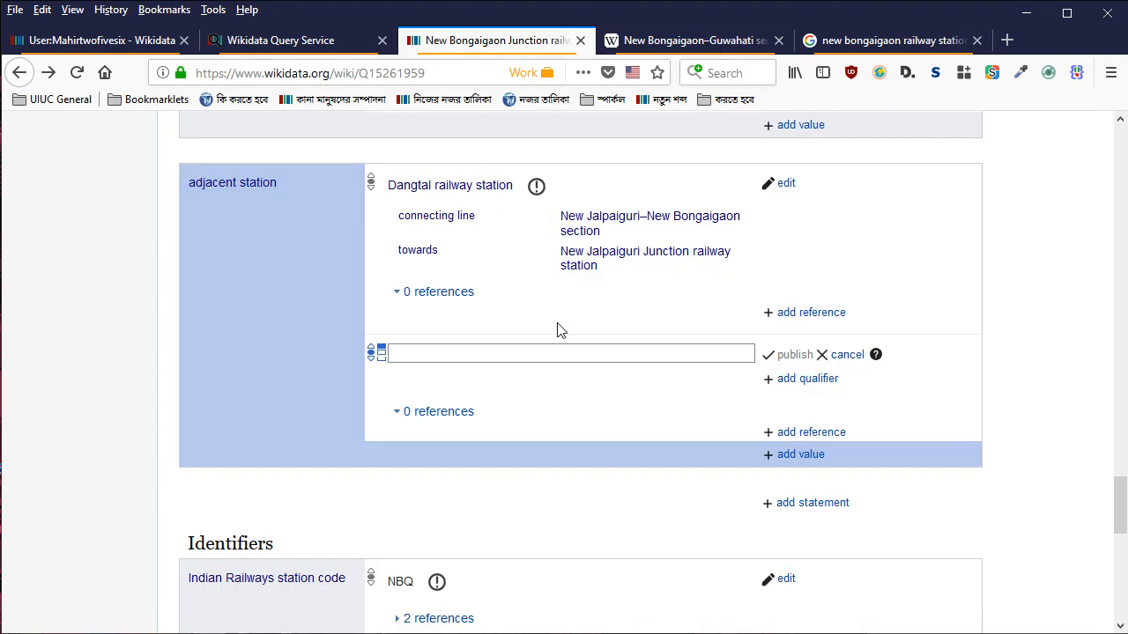
click(665, 41)
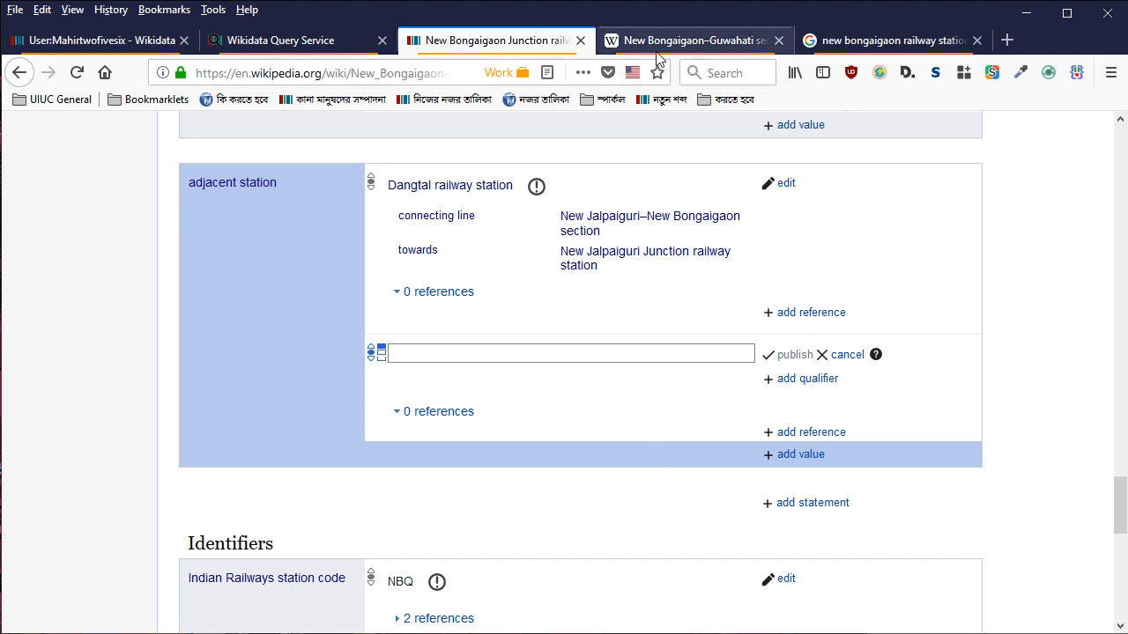
scroll(966, 494, down, 2)
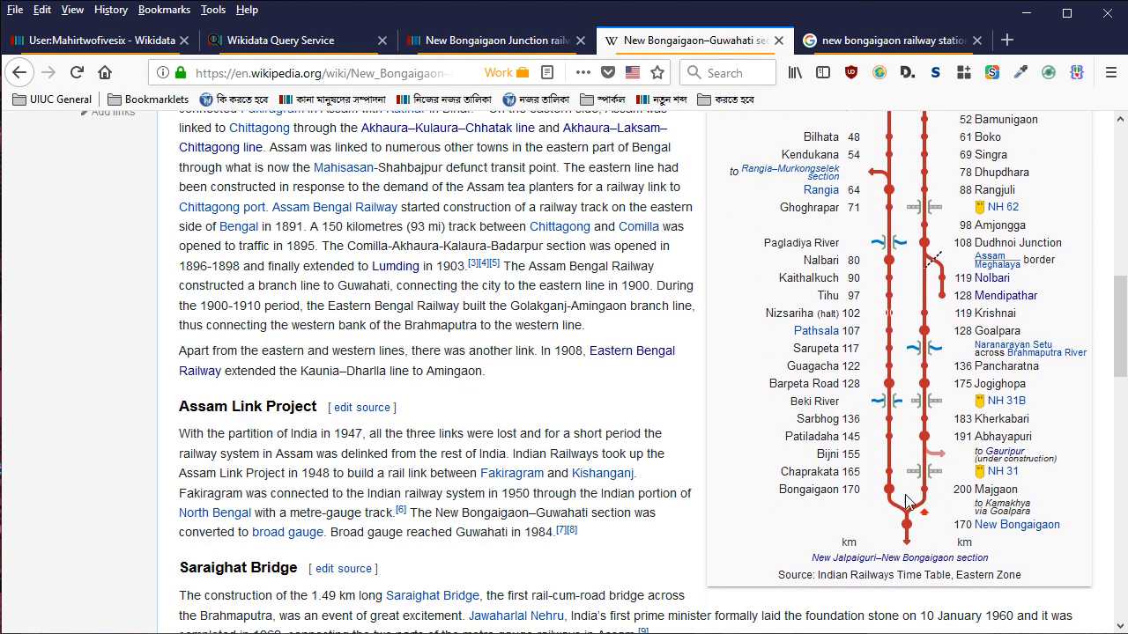
Search for "bongaigaon" as the second adjacent station value of the New Bongaigaon Junction item, trying added r and j as well
click(520, 37)
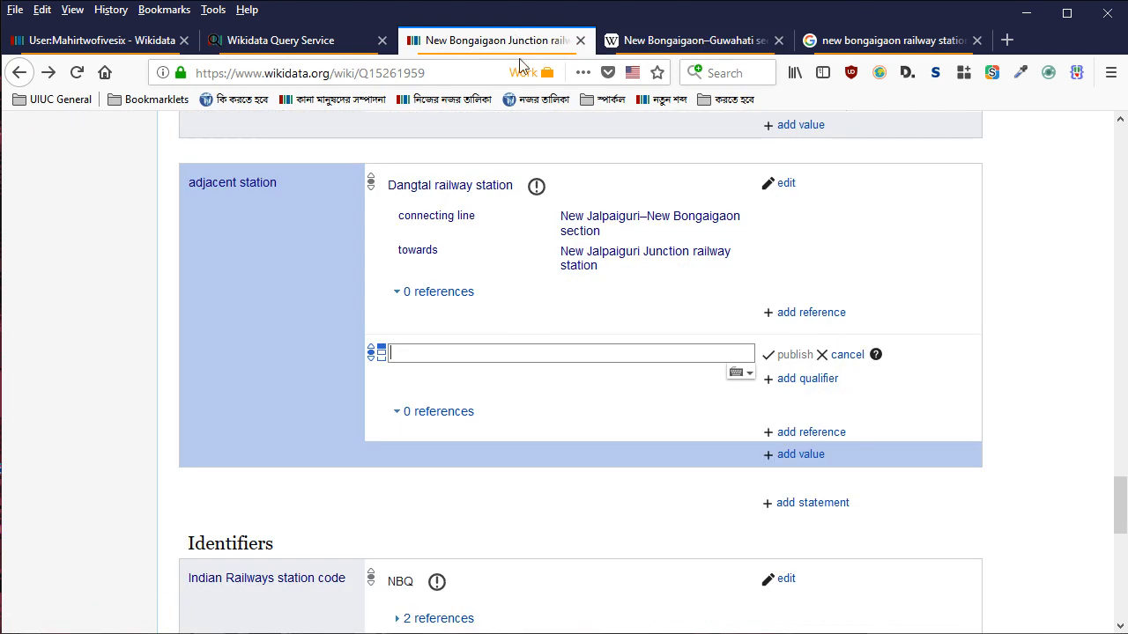
text(bongaigaonr)
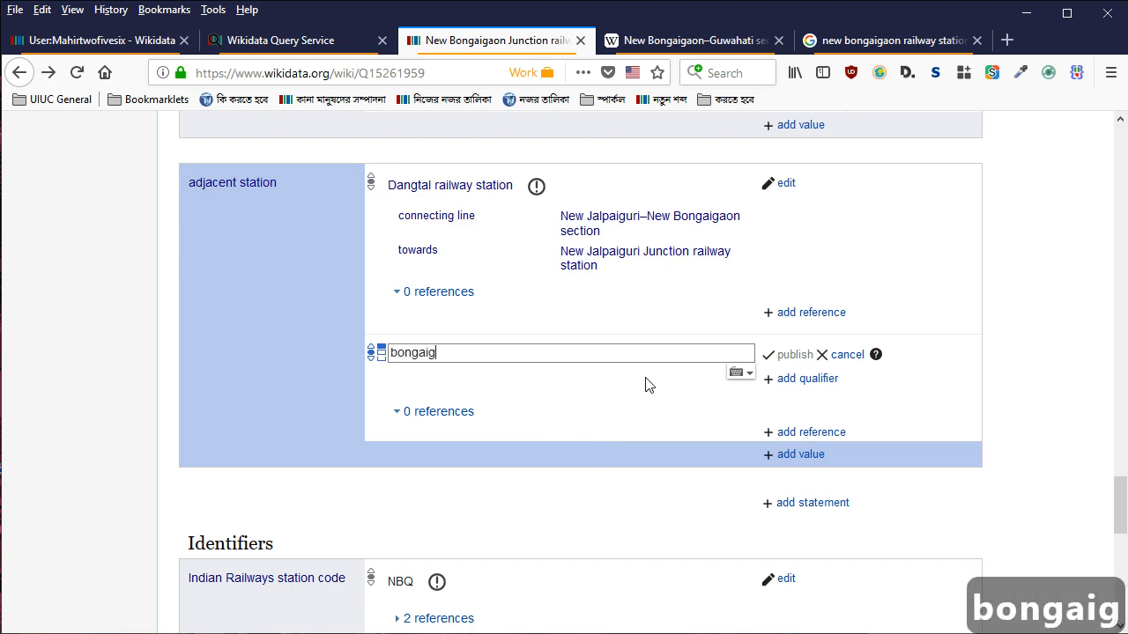
key(BackSpace)
text(r)
key(Down)
key(Down)
key(Down)
key(Up)
key(Up)
key(Up)
key(Up)
key(BackSpace)
text(j)
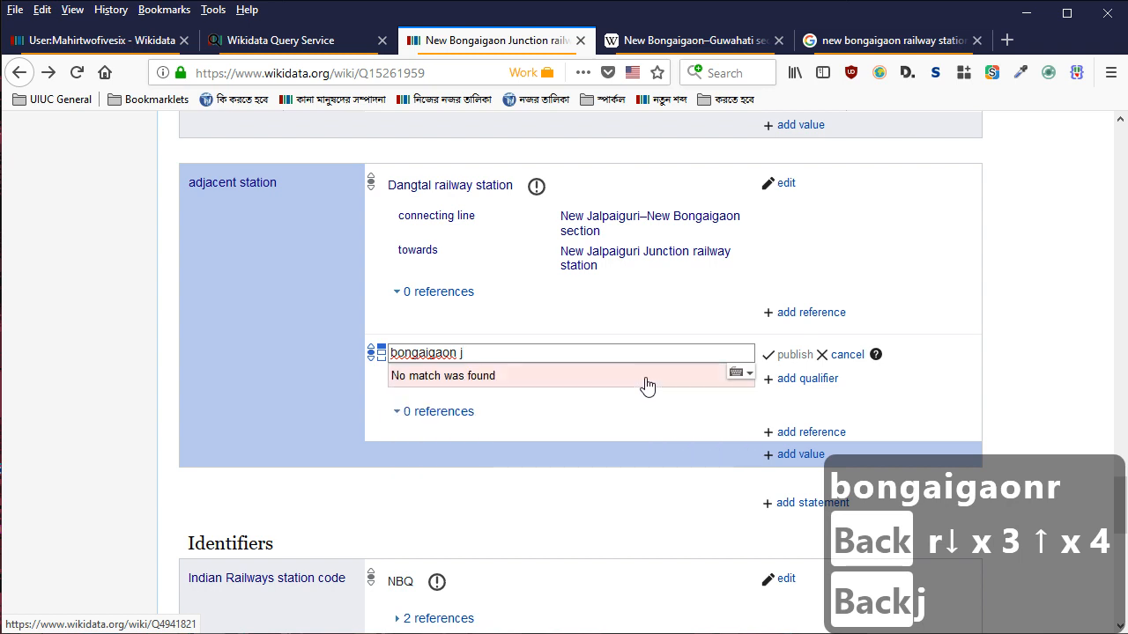
key(BackSpace)
key(BackSpace)
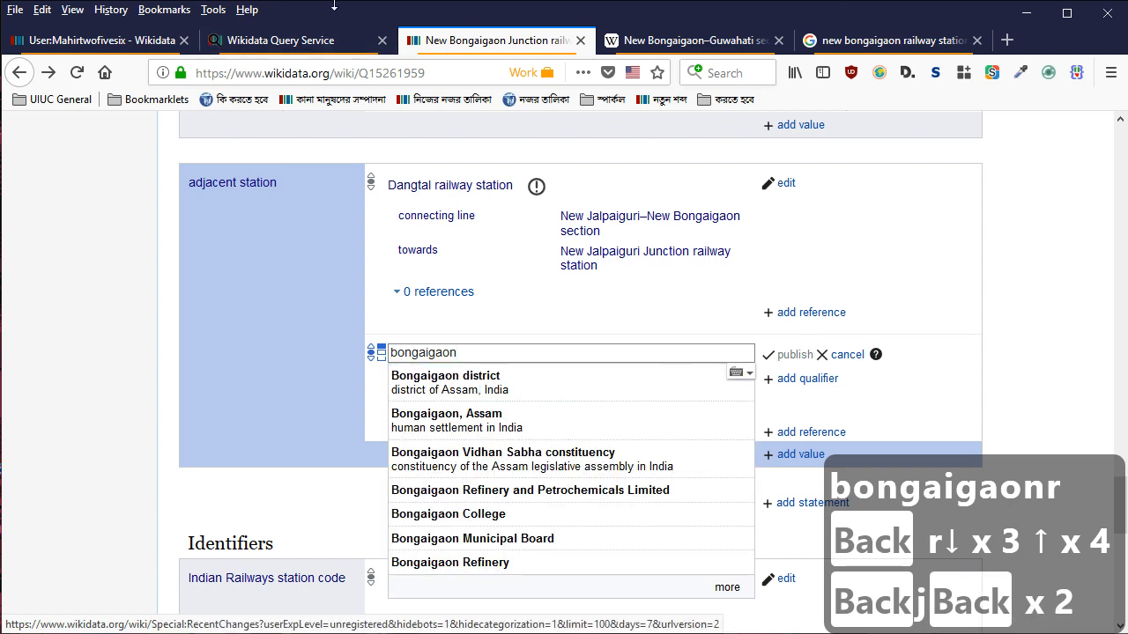
Bring Bongaigaon into view on the Wikidata Query Service map and inspect the station markers in and just east of the town
click(265, 40)
drag(747, 390, 428, 415)
drag(820, 311, 496, 370)
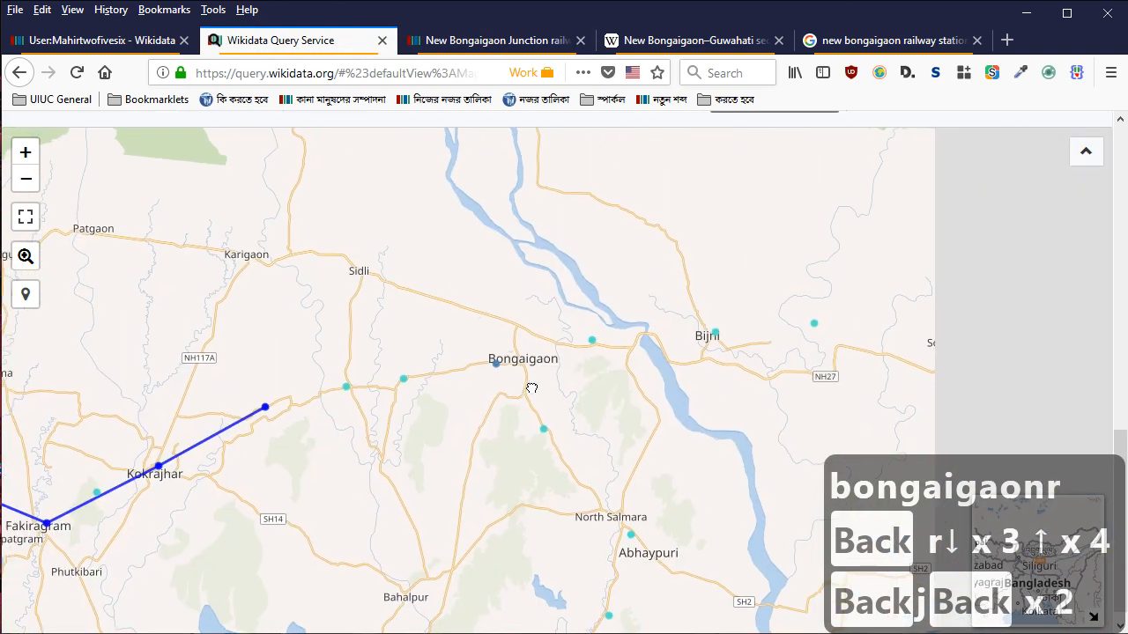
click(496, 368)
click(529, 366)
click(592, 339)
click(524, 357)
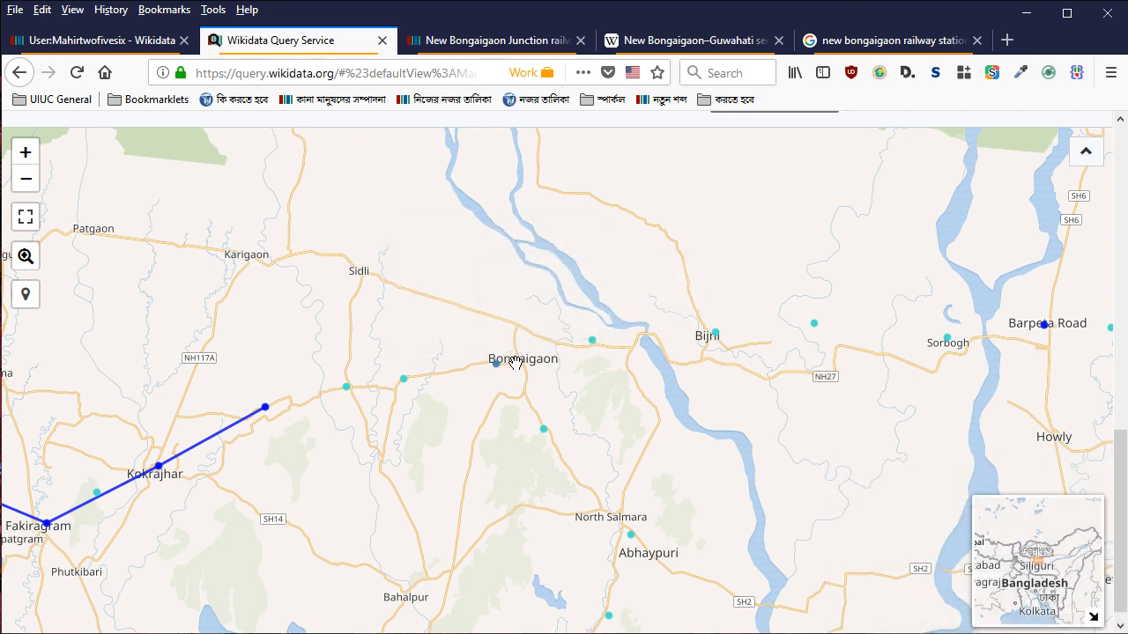
Inspect the marker south-east of Bongaigaon and look closely at the town centre for a separate Bongaigaon station marker
click(544, 430)
click(501, 359)
click(498, 370)
click(518, 361)
scroll(522, 358, up, 1)
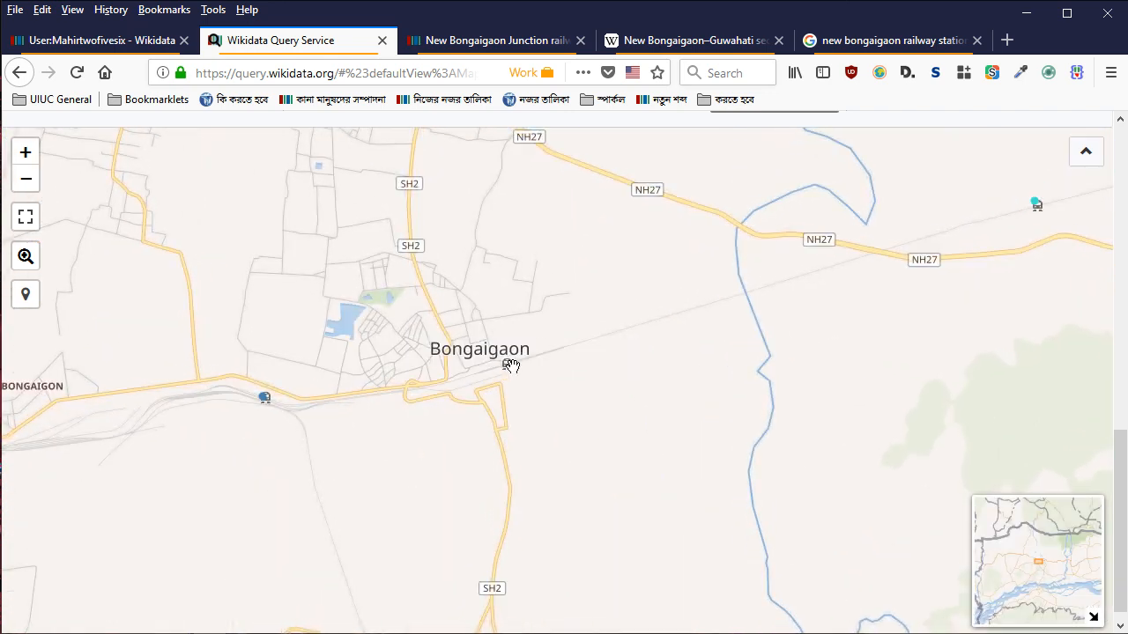
scroll(505, 367, up, 1)
scroll(505, 366, down, 1)
scroll(506, 366, down, 2)
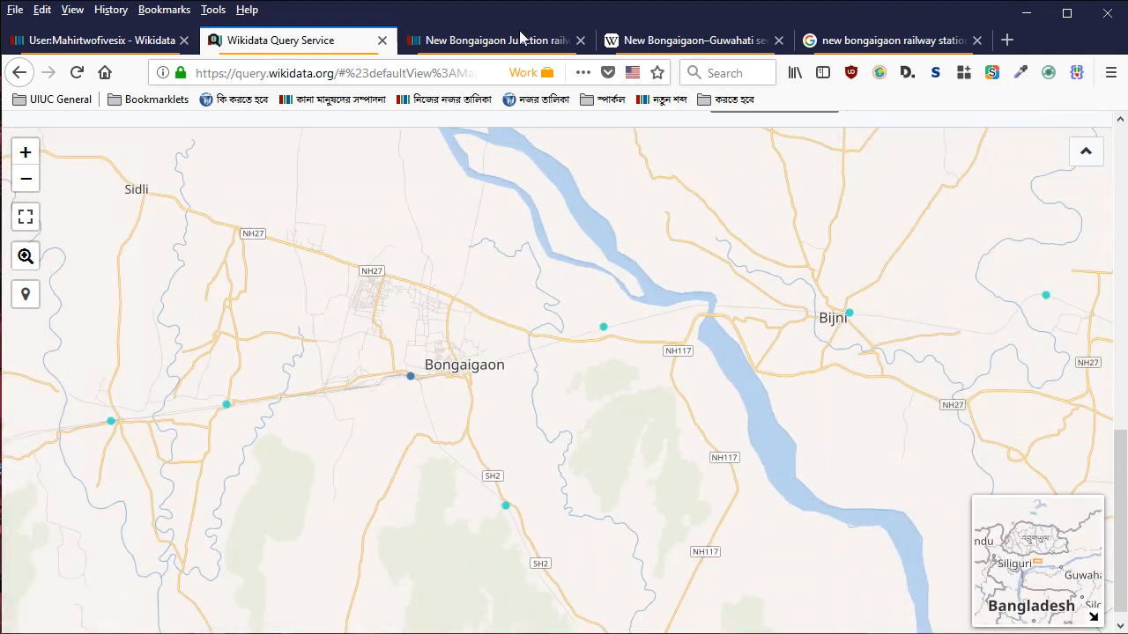
Look through the New Bongaigaon Junction item's statements, its unfinished adjacent station entry and its Indian Railways station codes
click(520, 40)
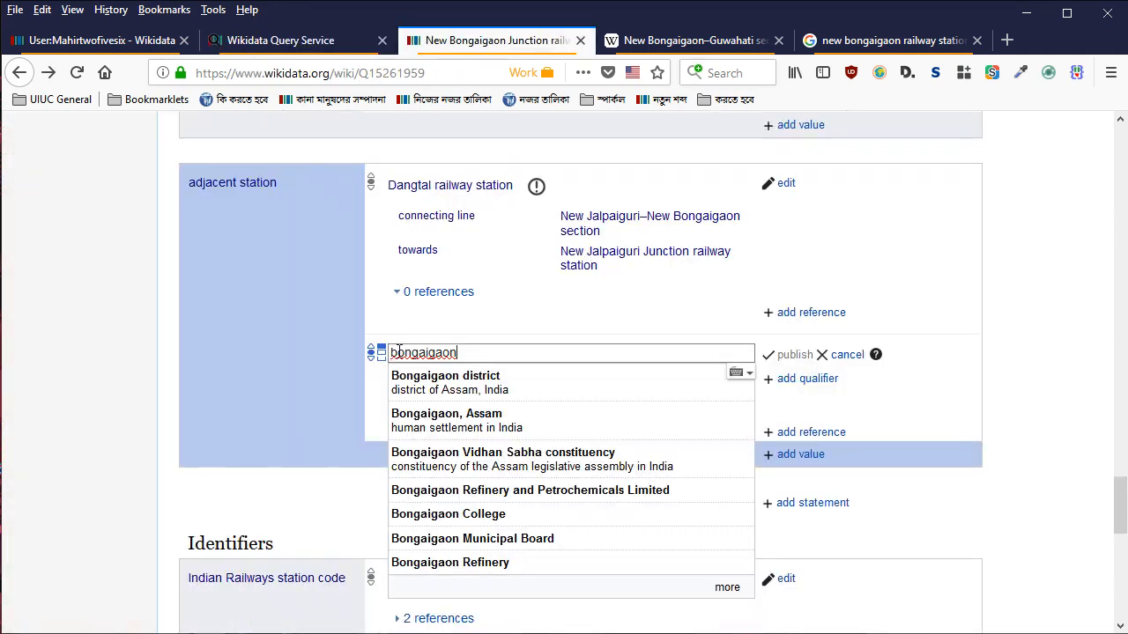
scroll(805, 327, up, 15)
scroll(756, 255, down, 13)
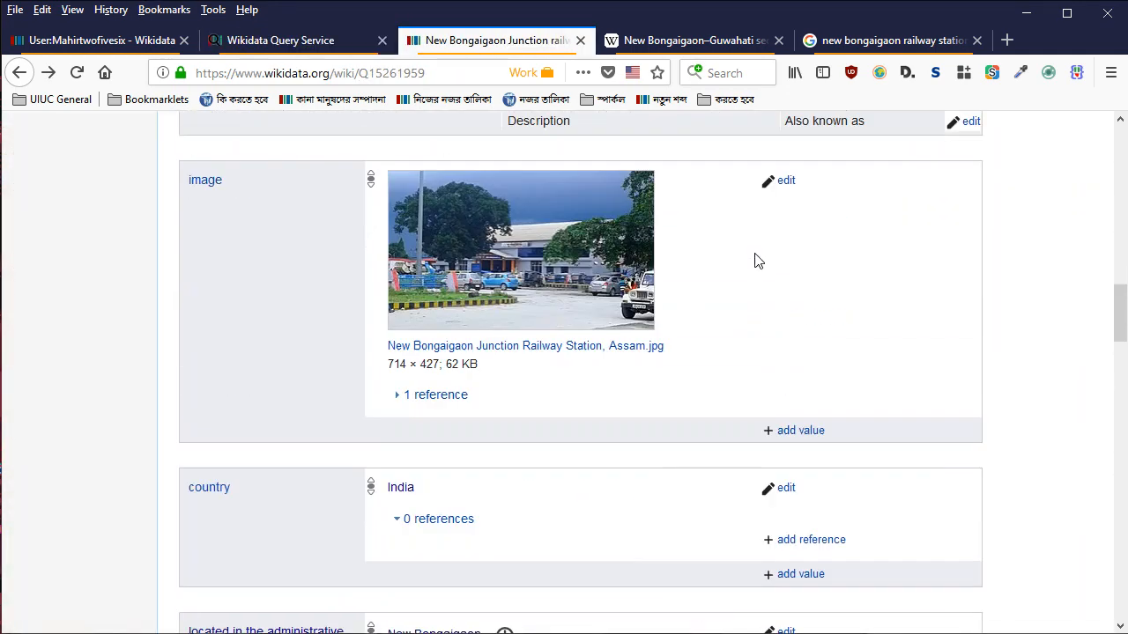
scroll(744, 265, down, 10)
scroll(998, 315, up, 13)
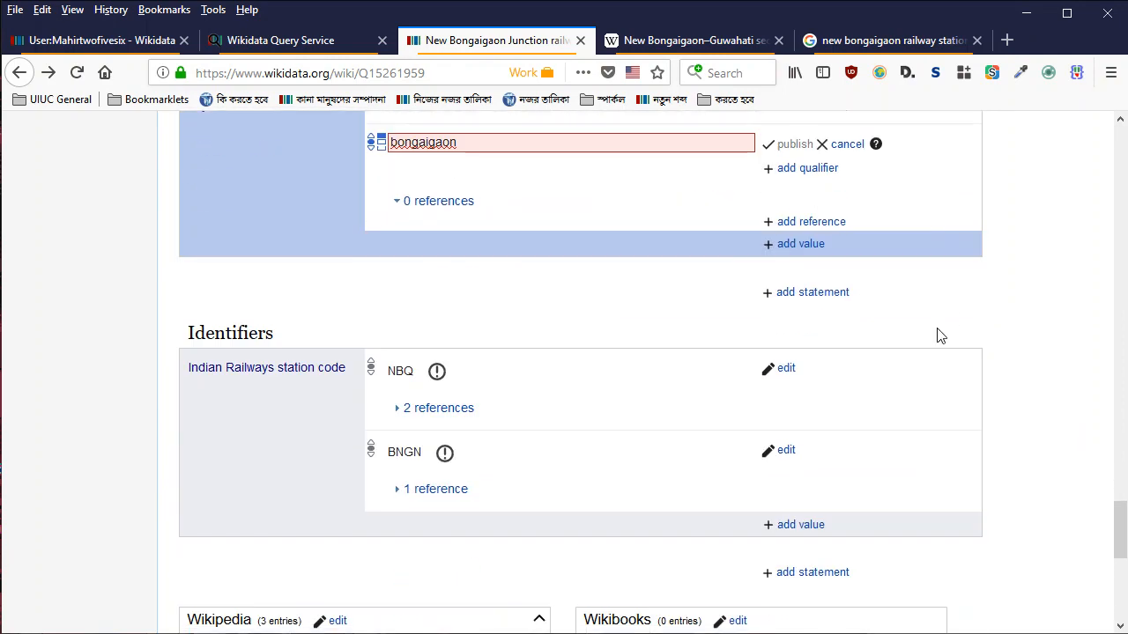
scroll(581, 335, up, 20)
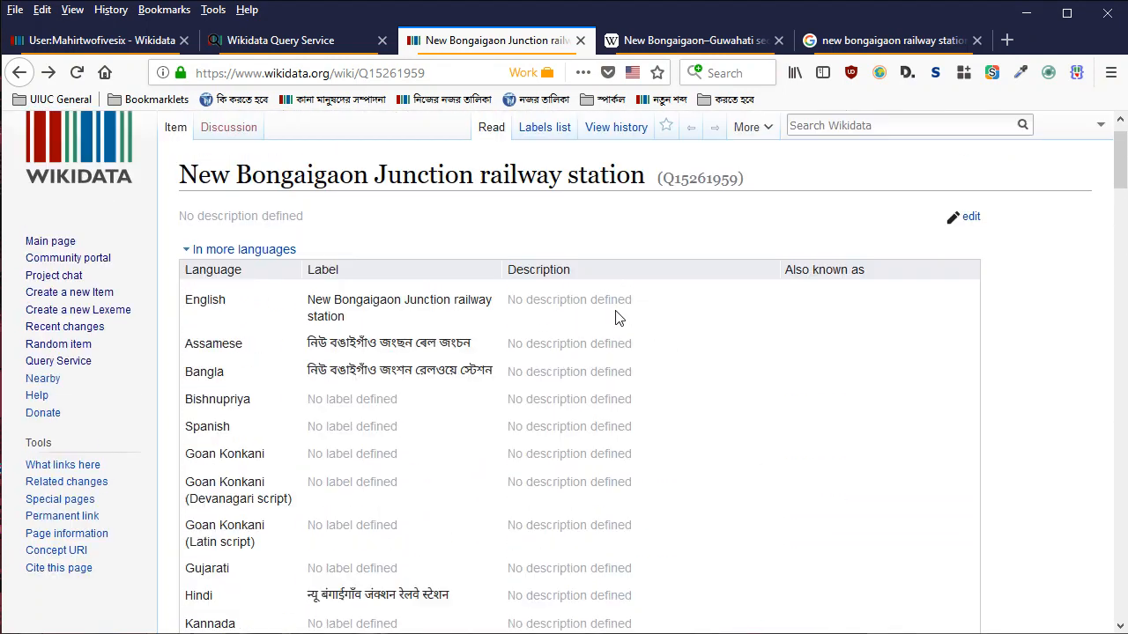
Open the revision history of the New Bongaigaon Junction item and read it back to the item's creation
middle_click(608, 168)
click(629, 44)
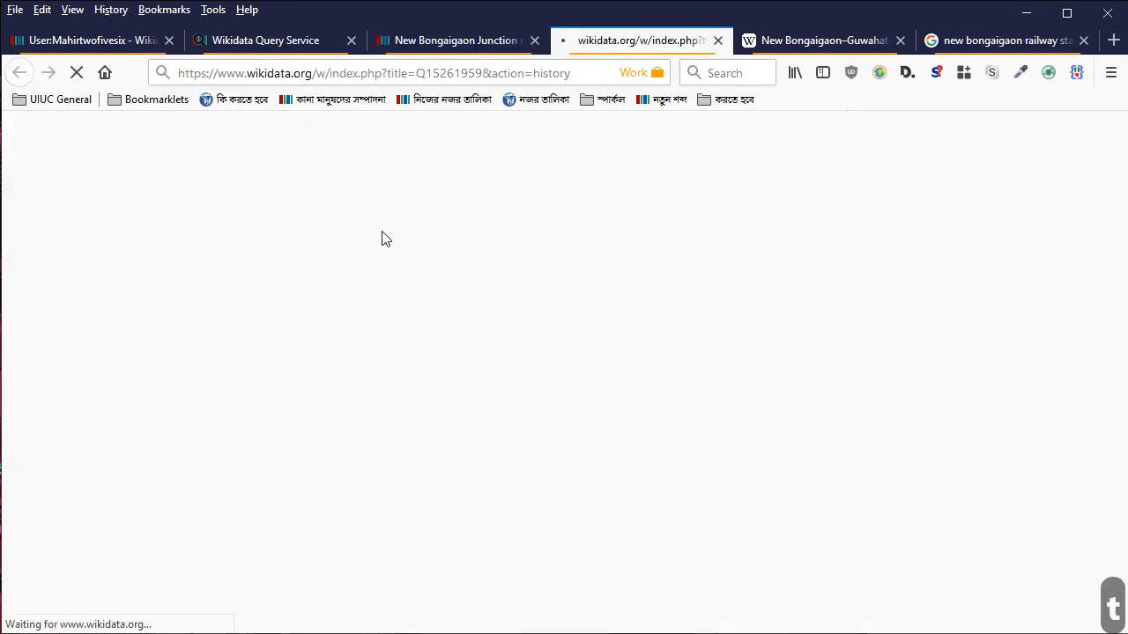
scroll(553, 356, down, 3)
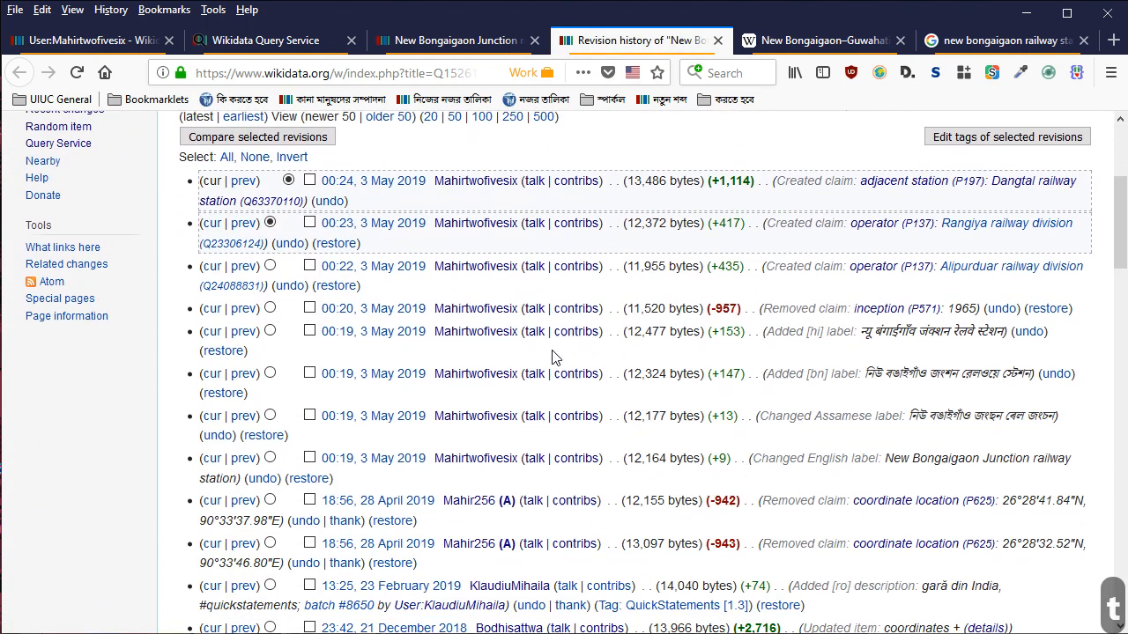
scroll(553, 356, down, 6)
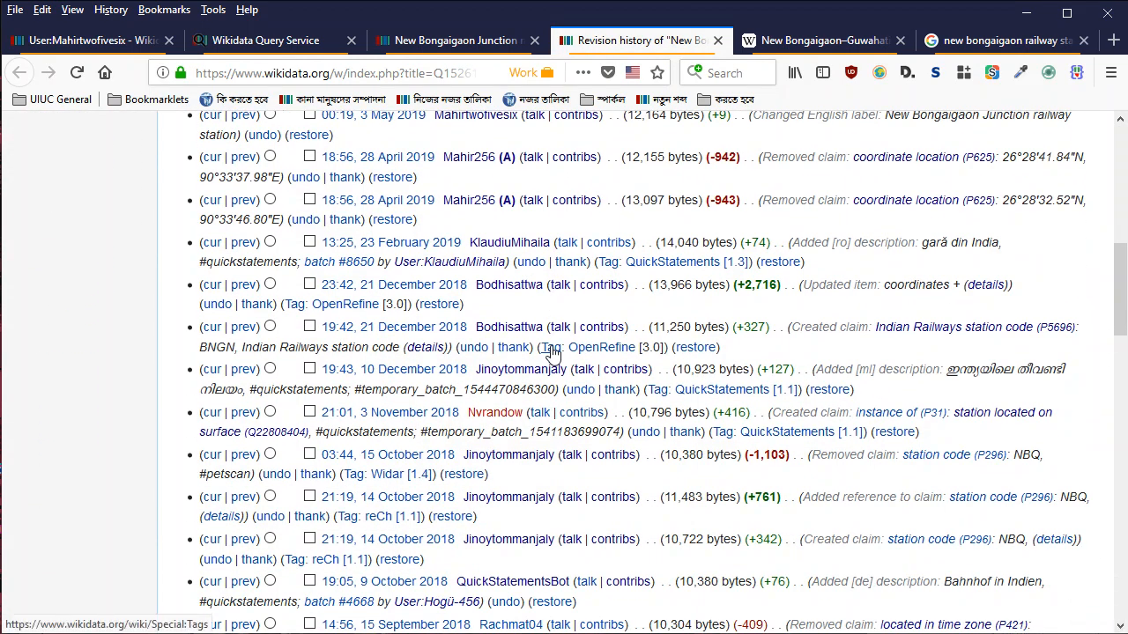
scroll(554, 352, down, 5)
scroll(553, 350, down, 6)
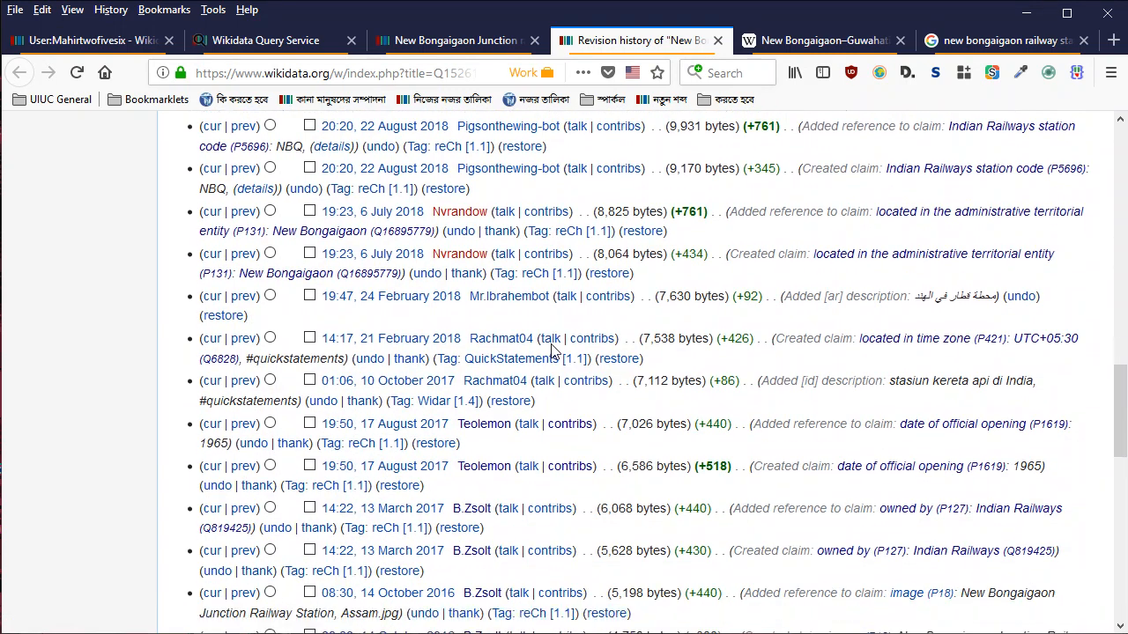
scroll(554, 351, down, 1)
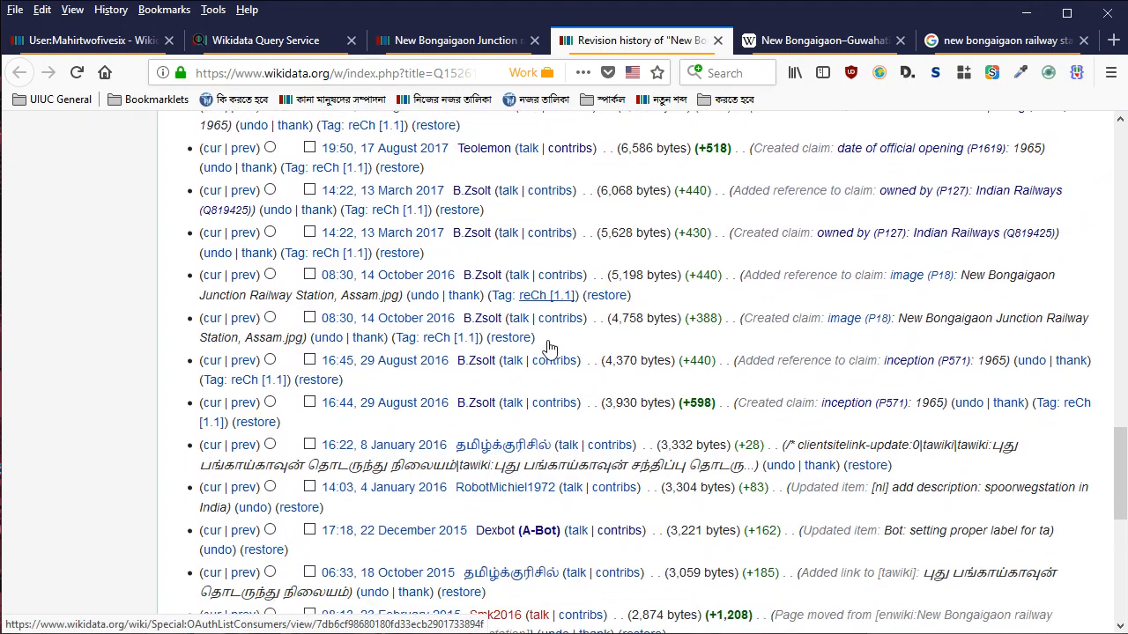
scroll(547, 346, down, 2)
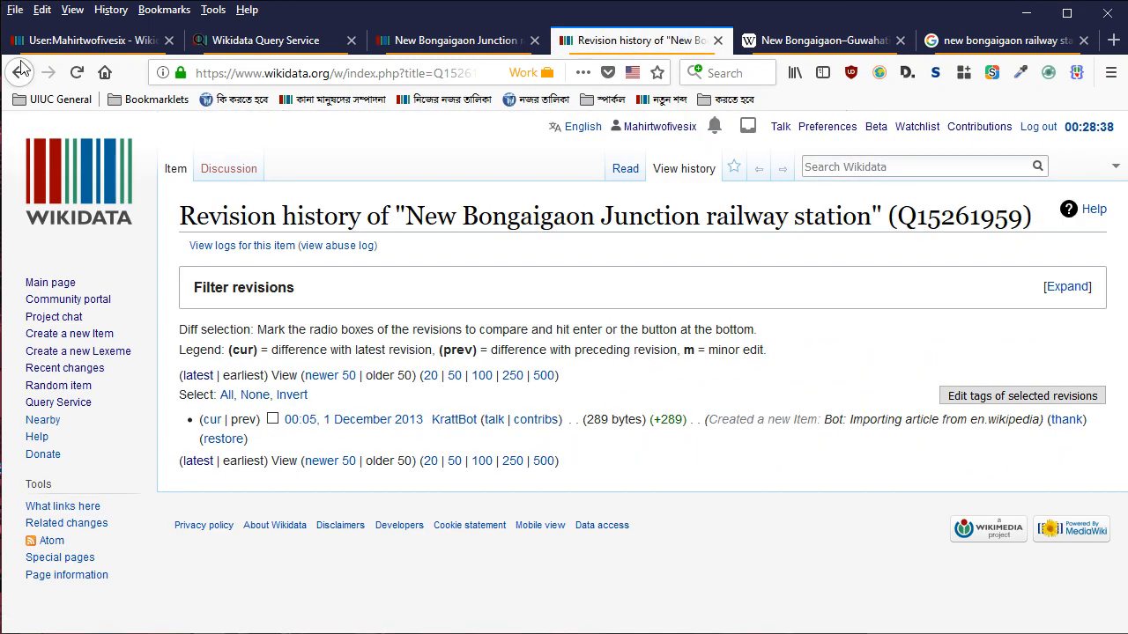
click(21, 71)
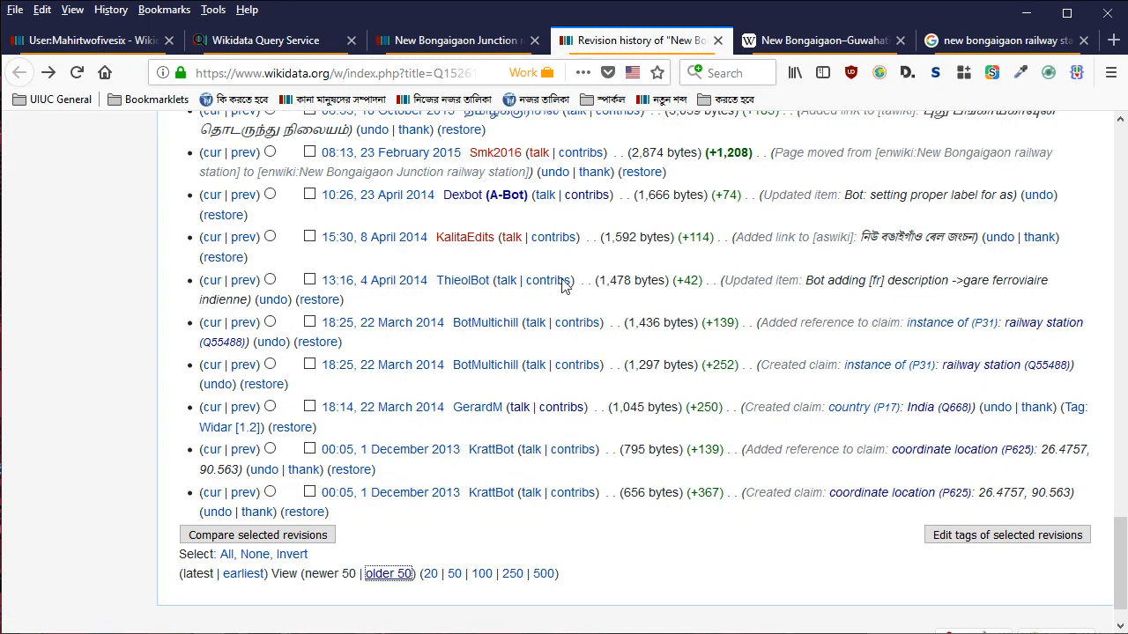
Search the revision history for "merge"
key(ctrl+f)
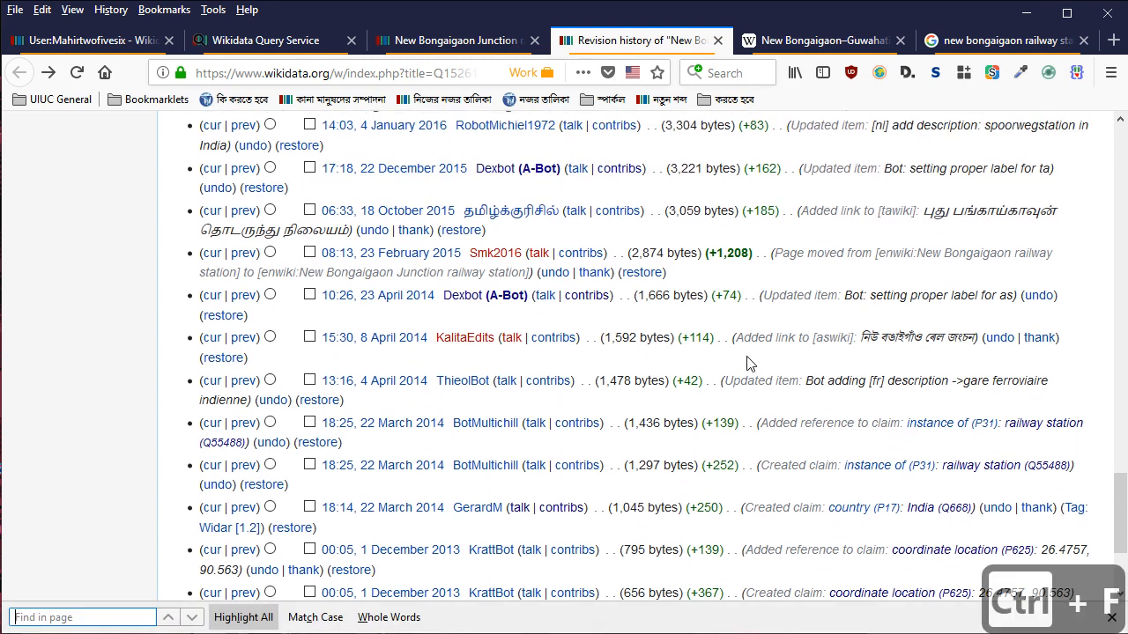
text(merge)
key(ctrl+a)
key(BackSpace)
key(Escape)
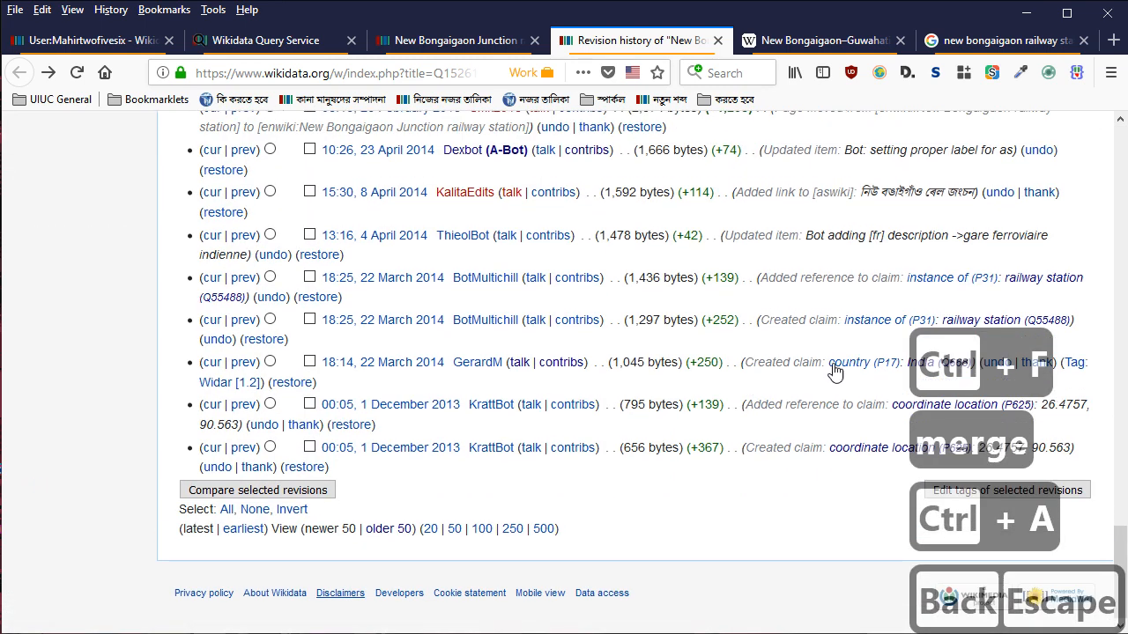
Reread the item's revisions, especially the station code and coordinate edits from 2018 onwards, and close the history
scroll(831, 374, up, 5)
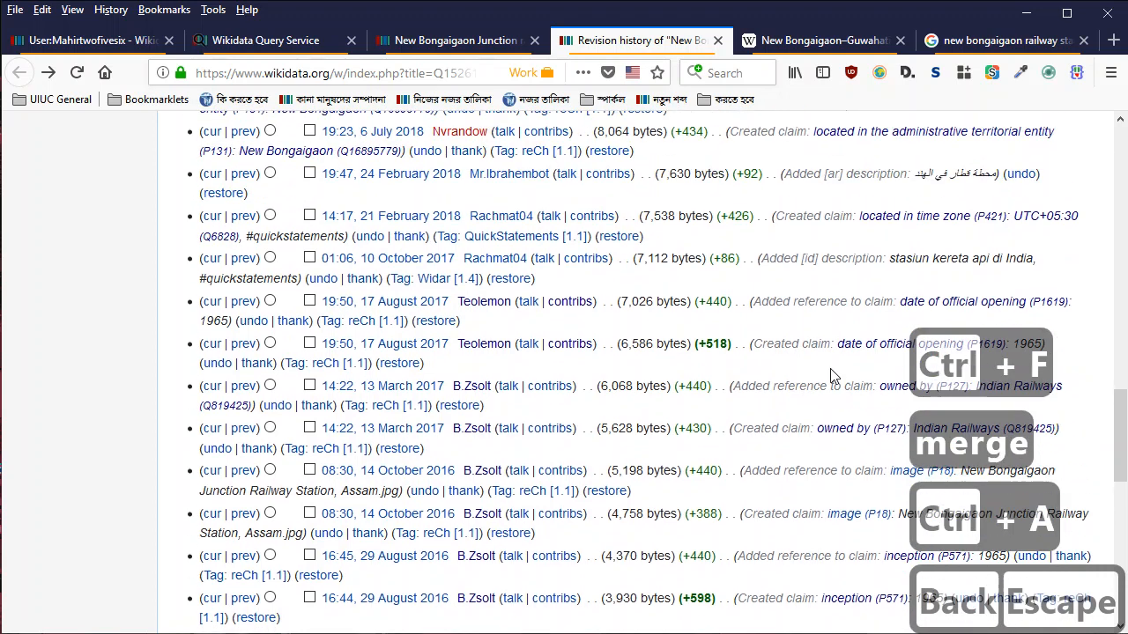
scroll(831, 370, up, 7)
scroll(830, 370, up, 4)
scroll(831, 375, up, 2)
scroll(831, 374, down, 6)
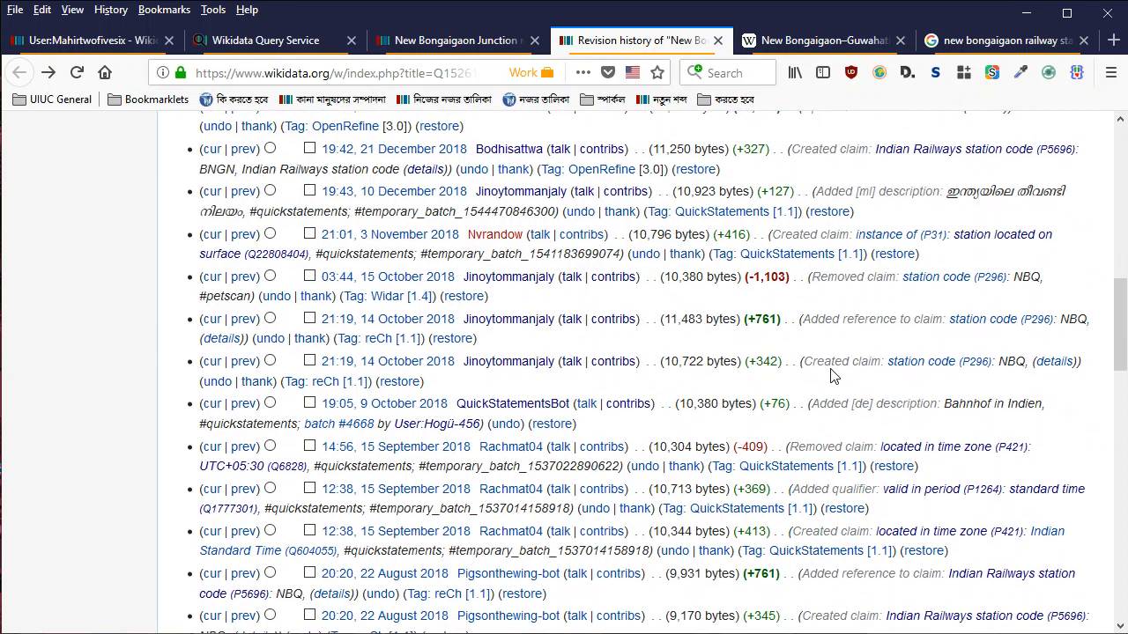
scroll(833, 372, up, 2)
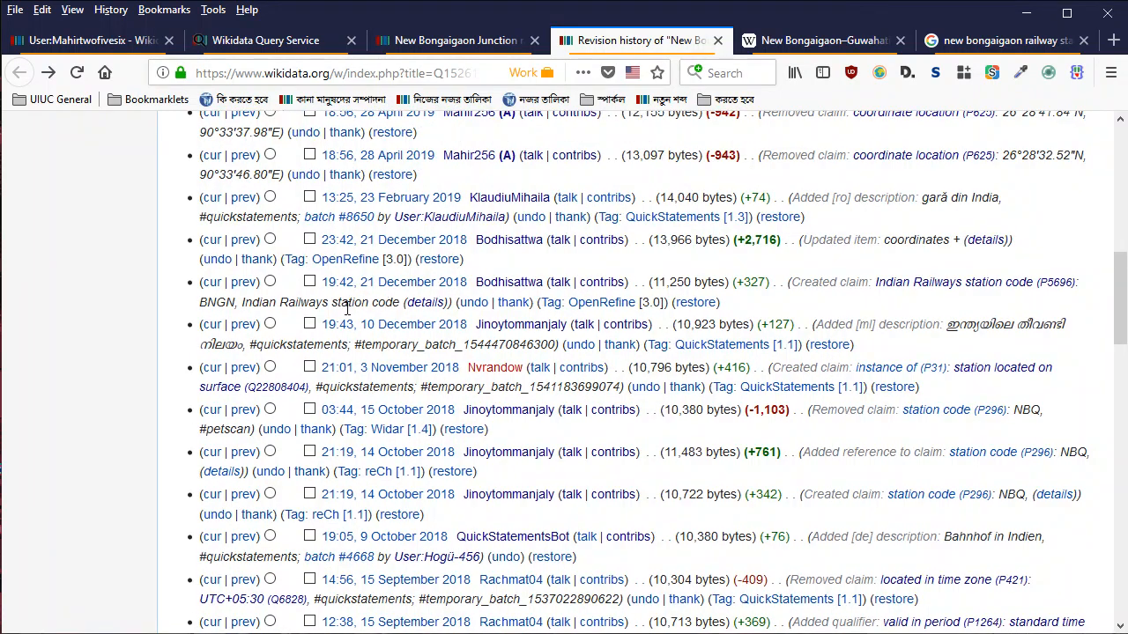
scroll(563, 447, down, 2)
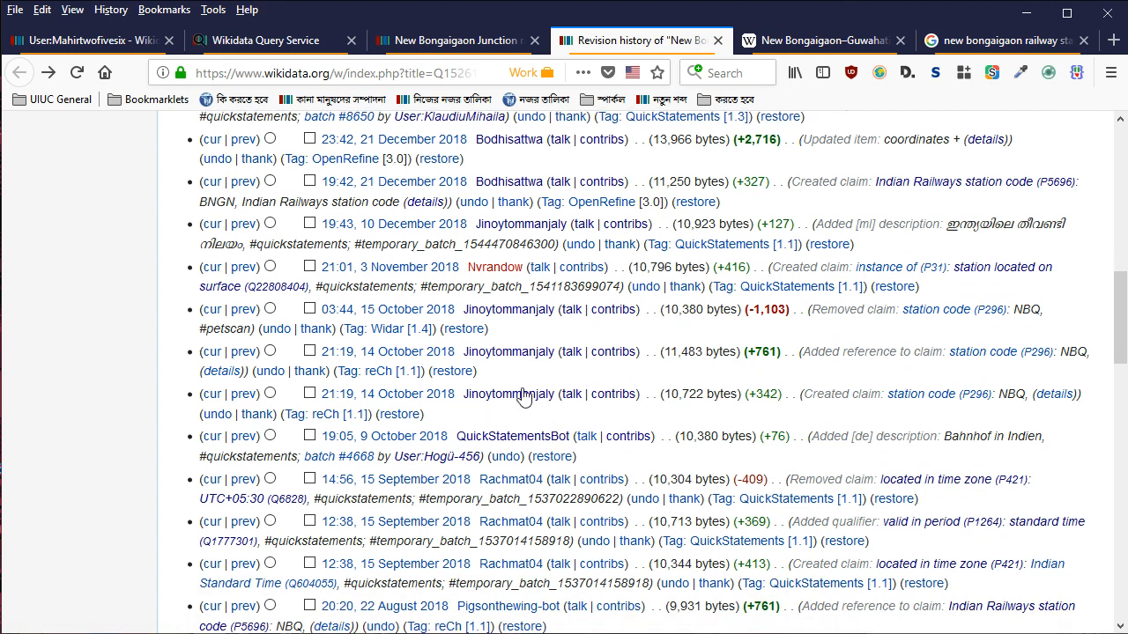
triple_click(1070, 346)
click(861, 379)
scroll(862, 374, up, 2)
scroll(859, 373, up, 2)
scroll(859, 373, up, 10)
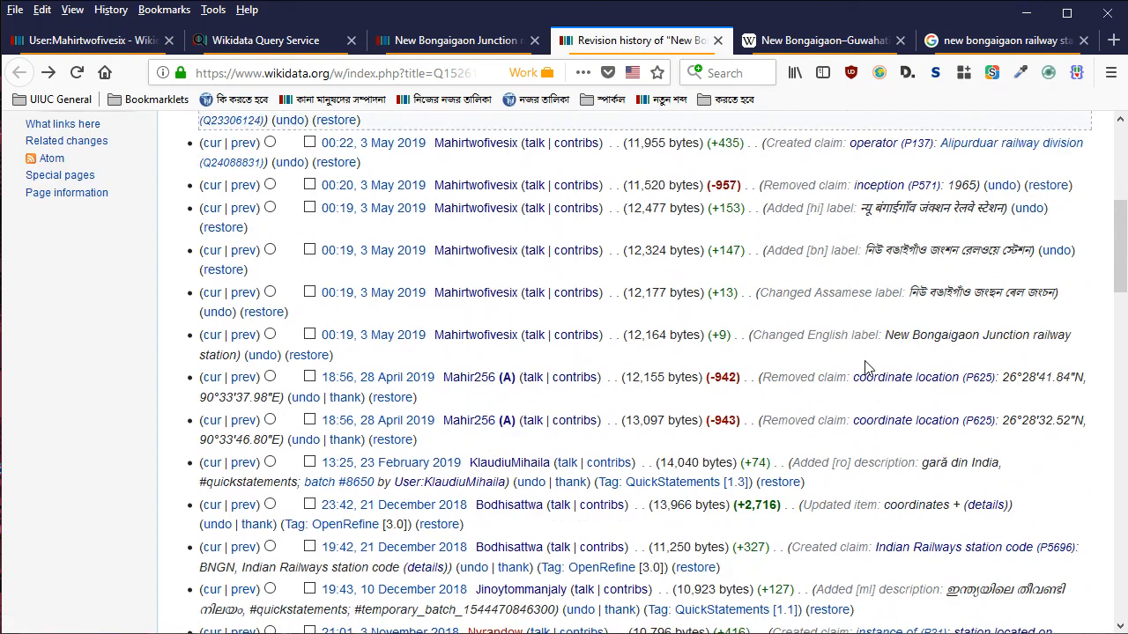
scroll(863, 370, down, 17)
scroll(866, 368, down, 7)
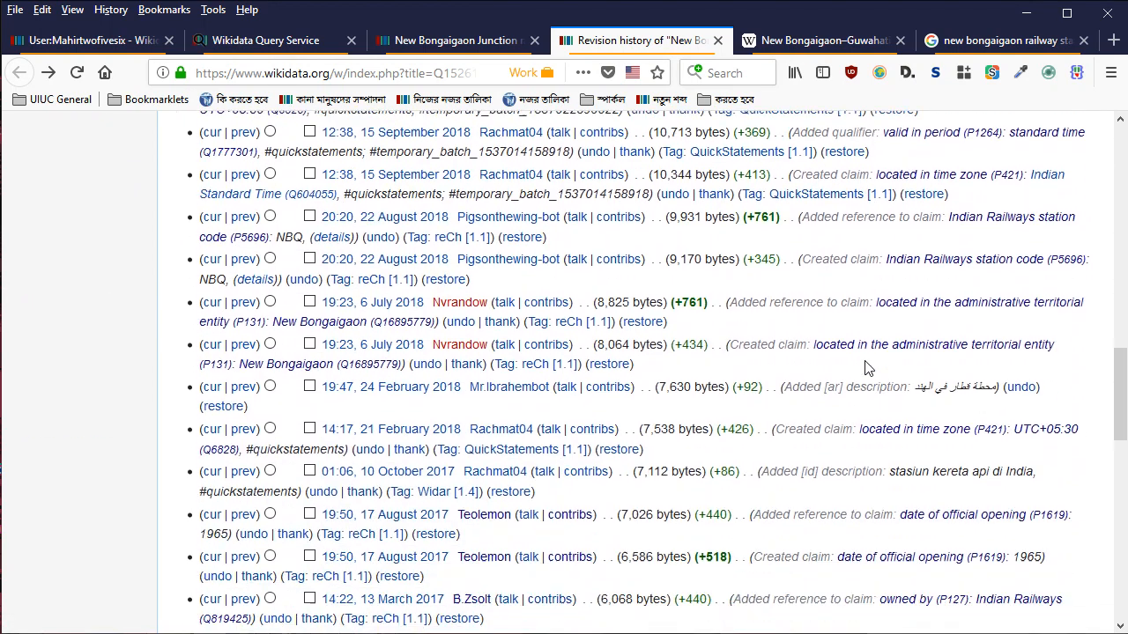
click(717, 40)
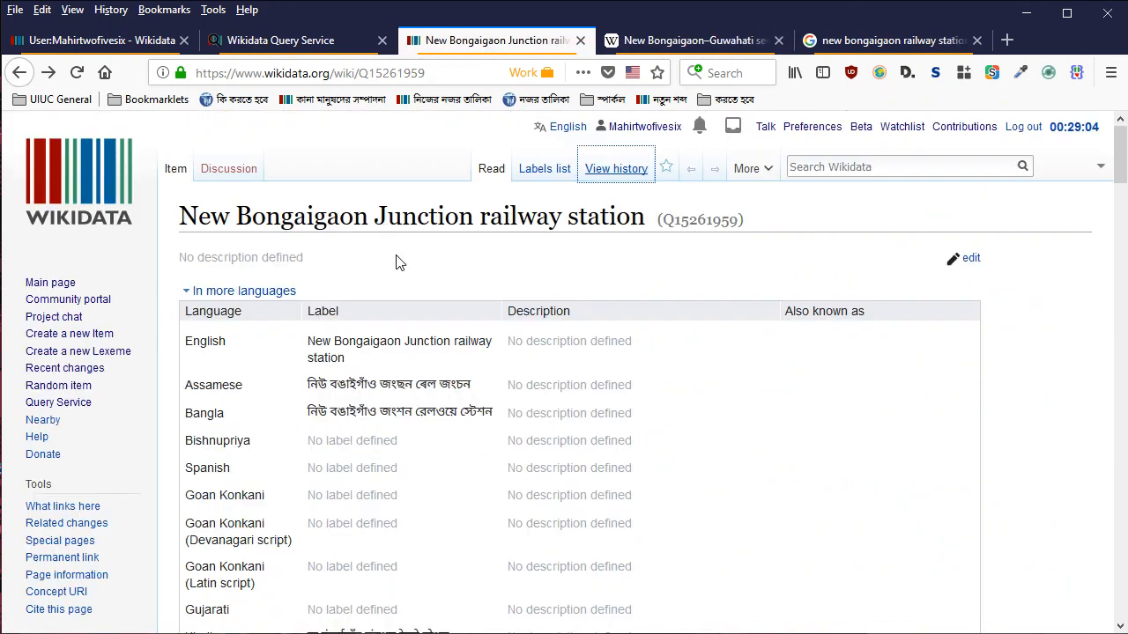
Start a new Wikidata item in a separate page and enter "Bongaigaon railway station" as its English label
right_click(80, 335)
click(141, 349)
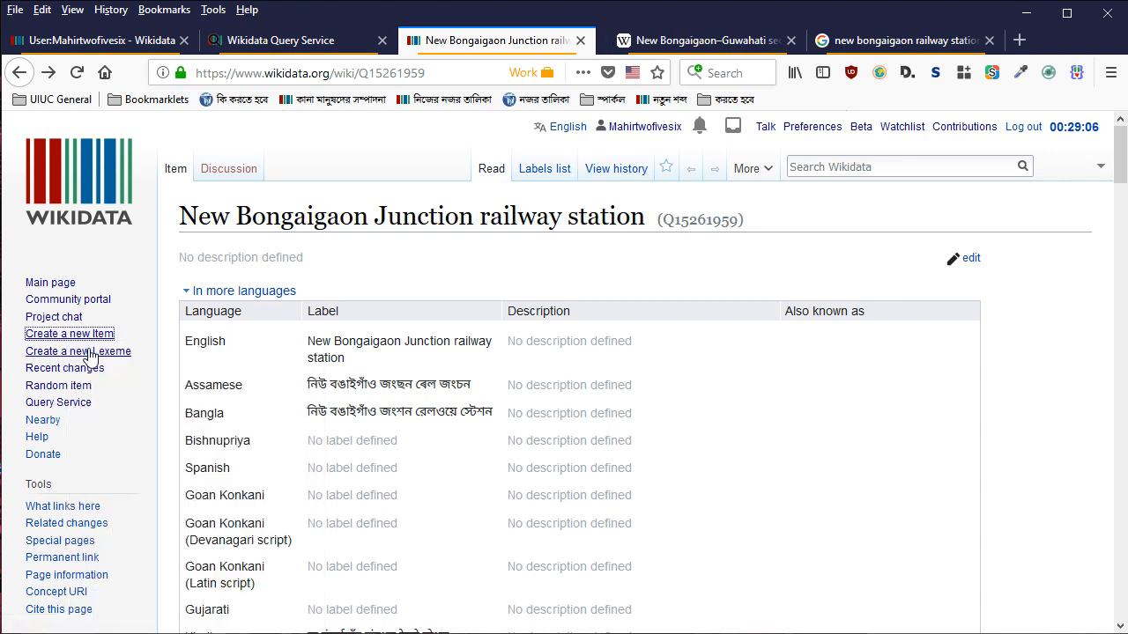
click(634, 40)
scroll(355, 387, down, 3)
click(353, 365)
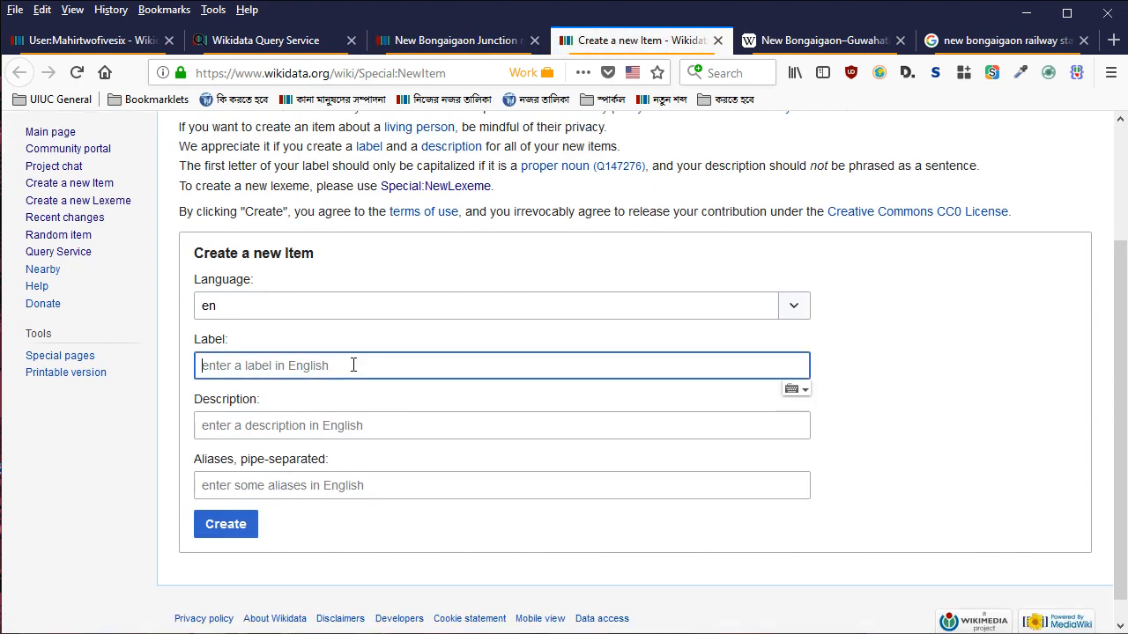
text(Bongaigao)
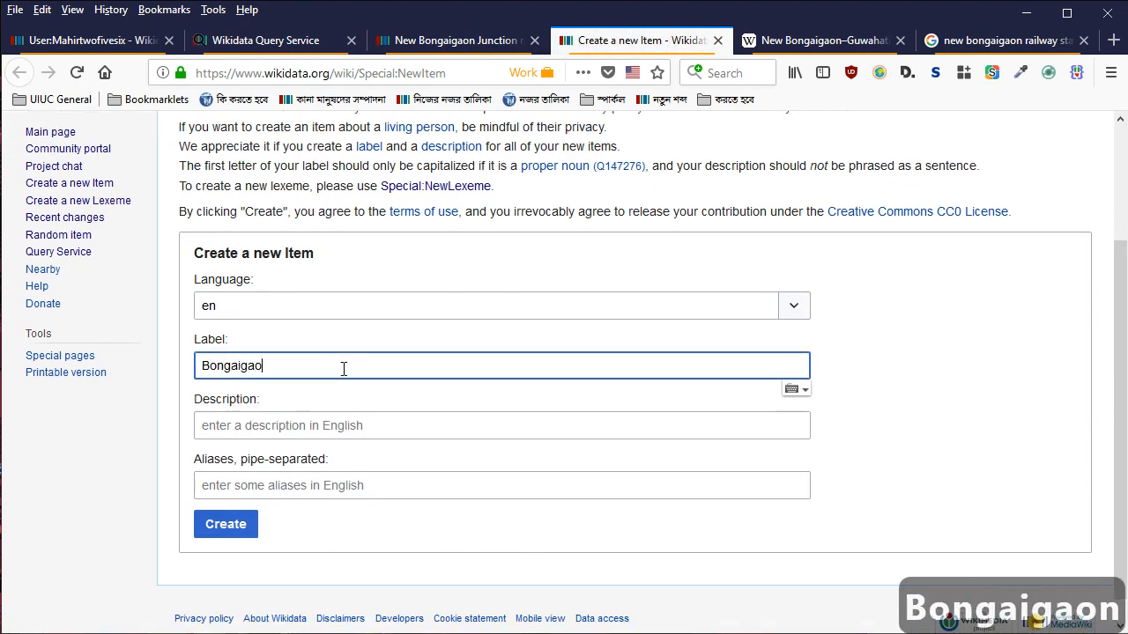
text(n railway st)
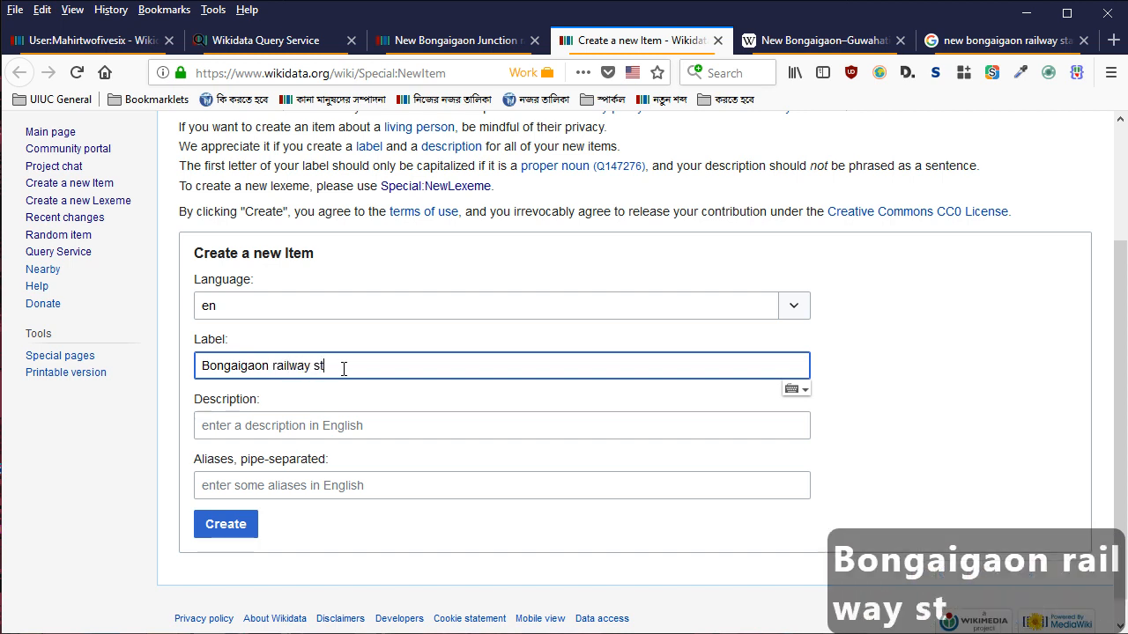
text(ation)
Check Bongaigaon's name and station code beside New Bongaigaon on the railway map PDF in Acrobat Reader, and return to the item form
key(alt+Tab)
scroll(340, 370, up, 8)
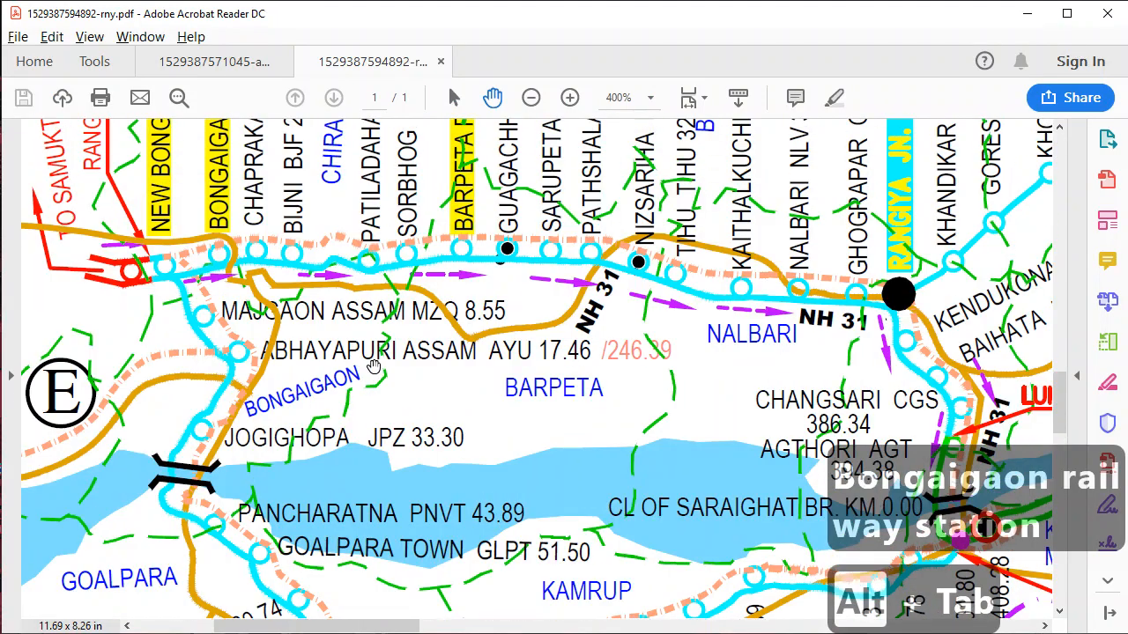
scroll(339, 370, up, 2)
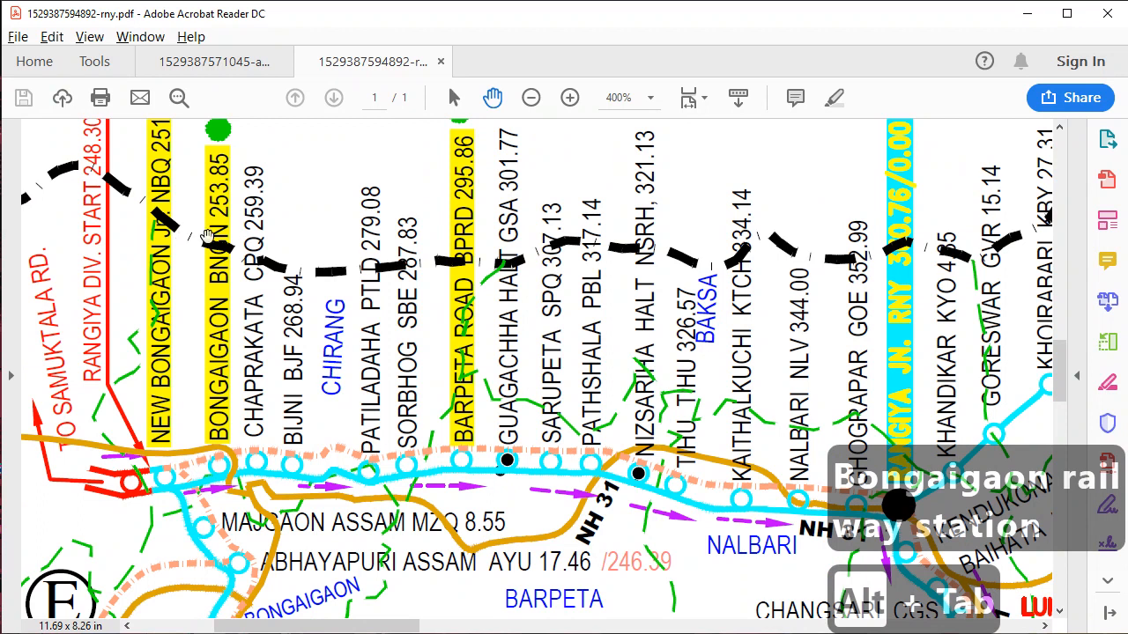
scroll(205, 236, up, 3)
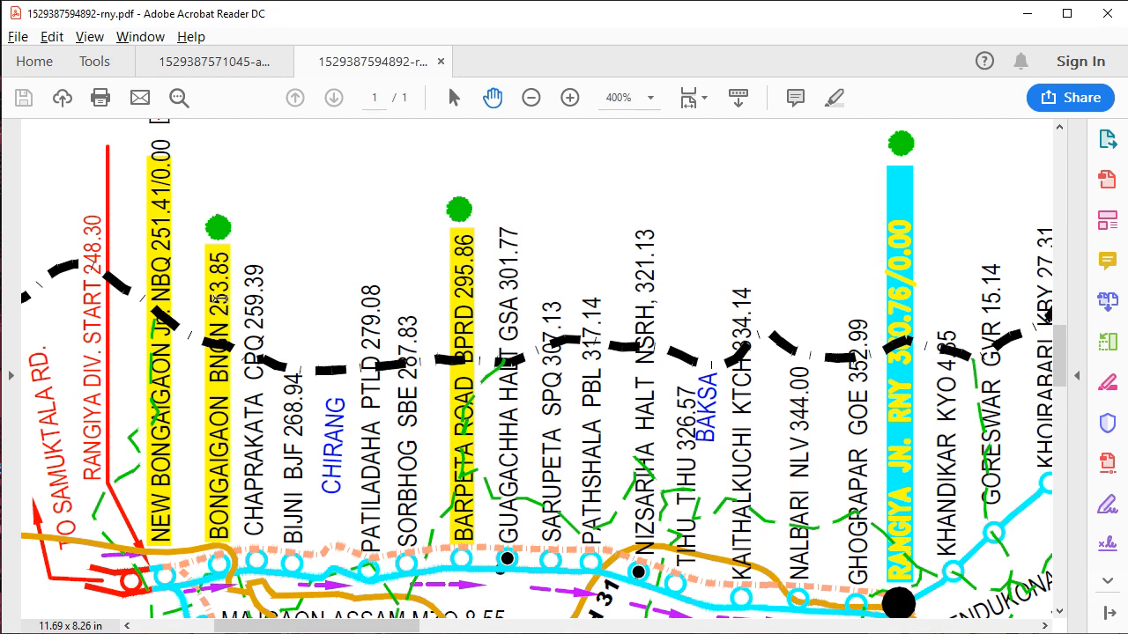
key(alt+Tab)
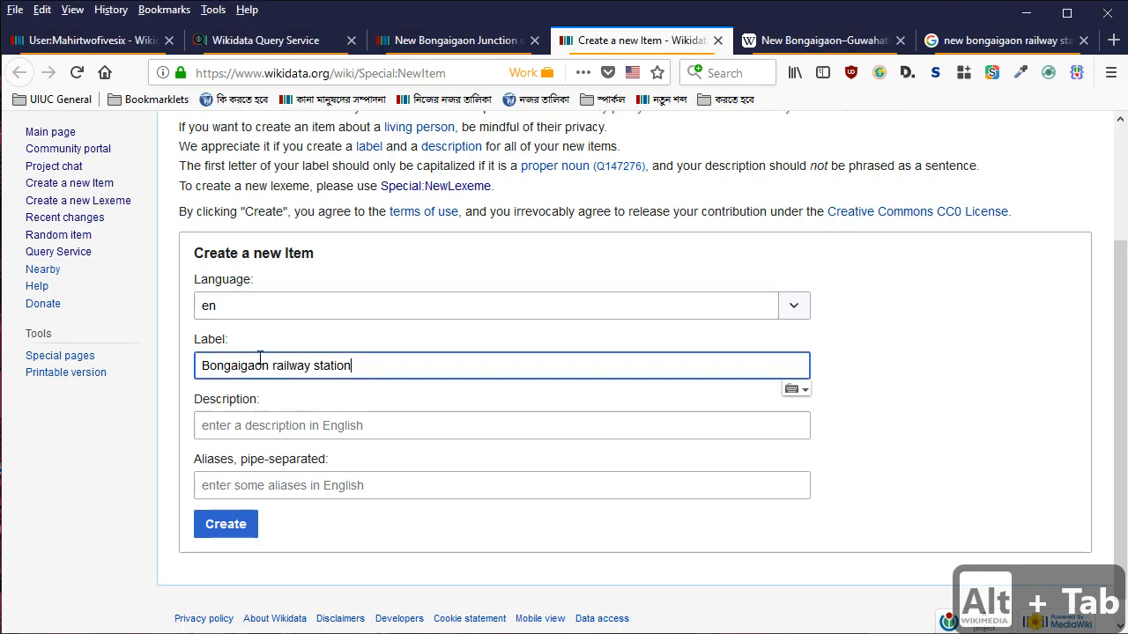
Create the Bongaigaon railway station item and remove it from the watchlist
click(226, 524)
mouse_move(727, 169)
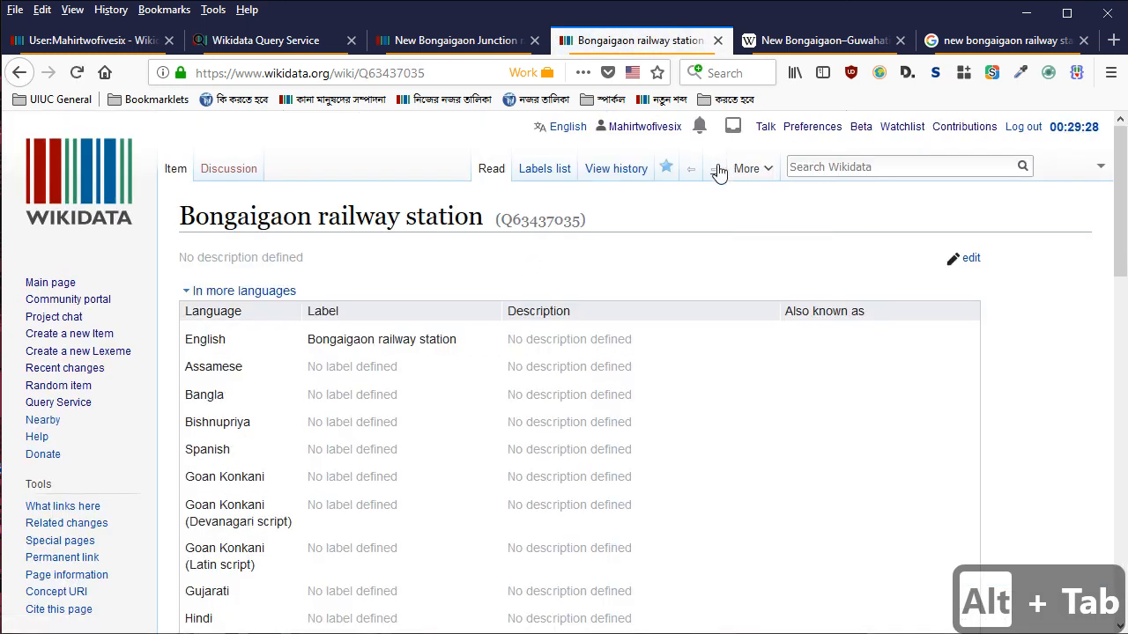
click(666, 167)
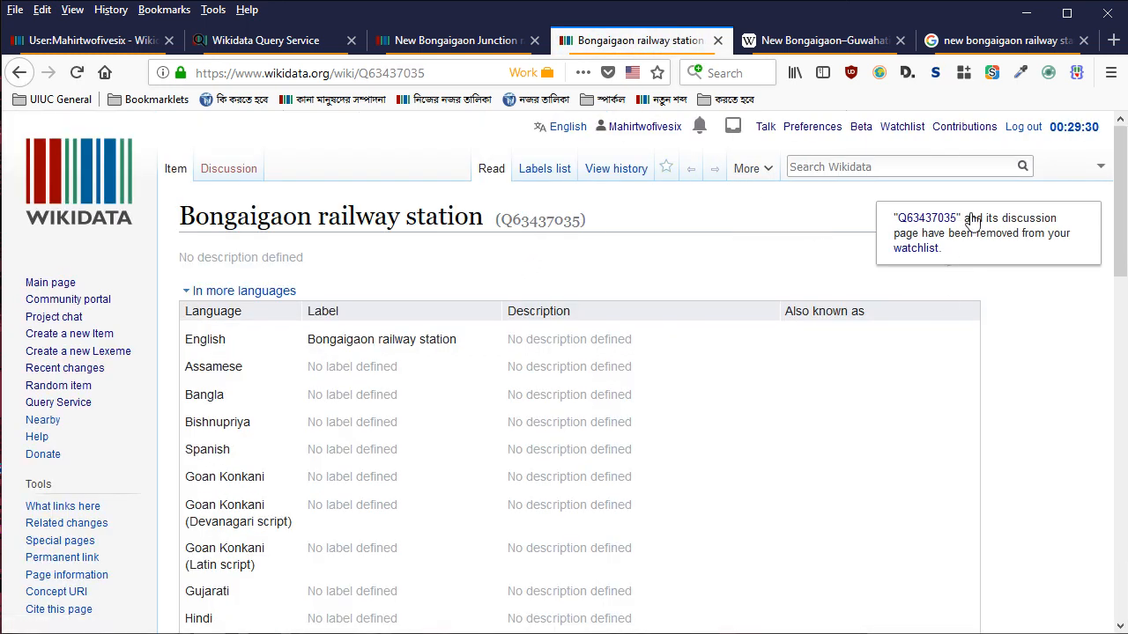
Fill the new item's Assamese label from the New Bongaigaon Junction item's, leaving out নিউ and জংছন
click(436, 39)
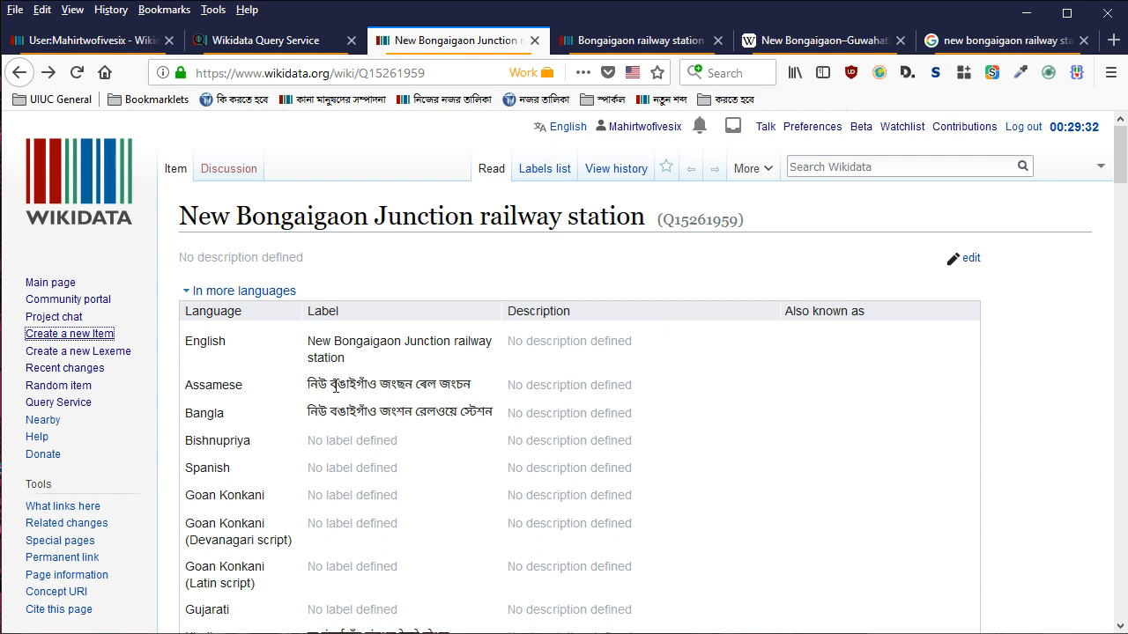
drag(335, 385, 448, 385)
key(ctrl+c)
click(656, 46)
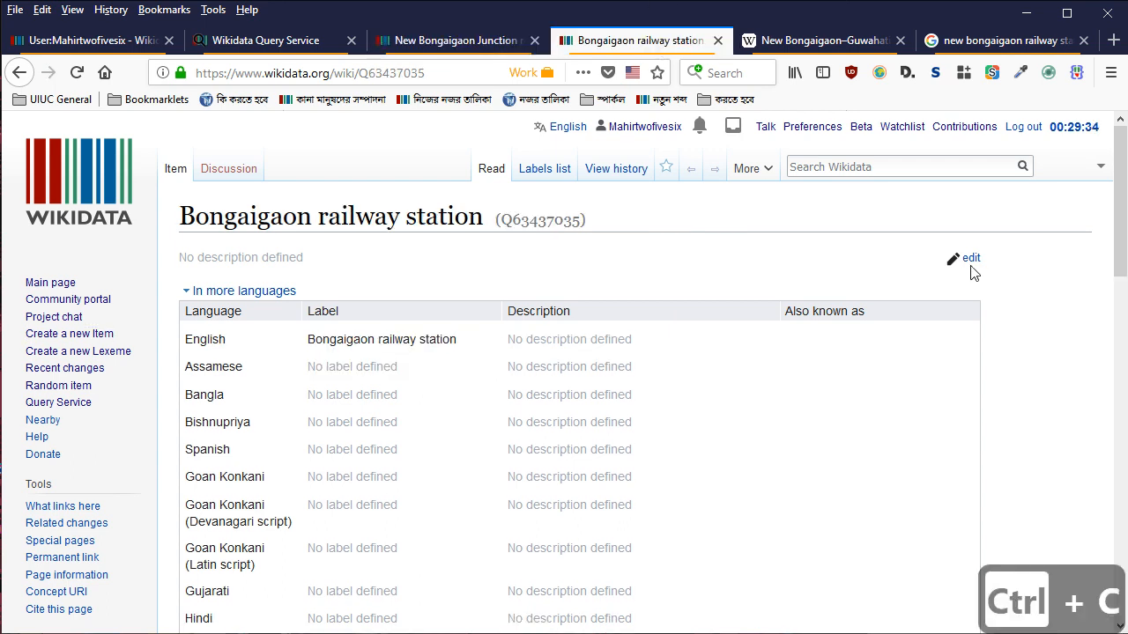
click(969, 259)
click(367, 377)
key(ctrl+v)
key(Home)
key(Delete)
key(Right)
key(Right)
key(Right)
key(Right)
key(Right)
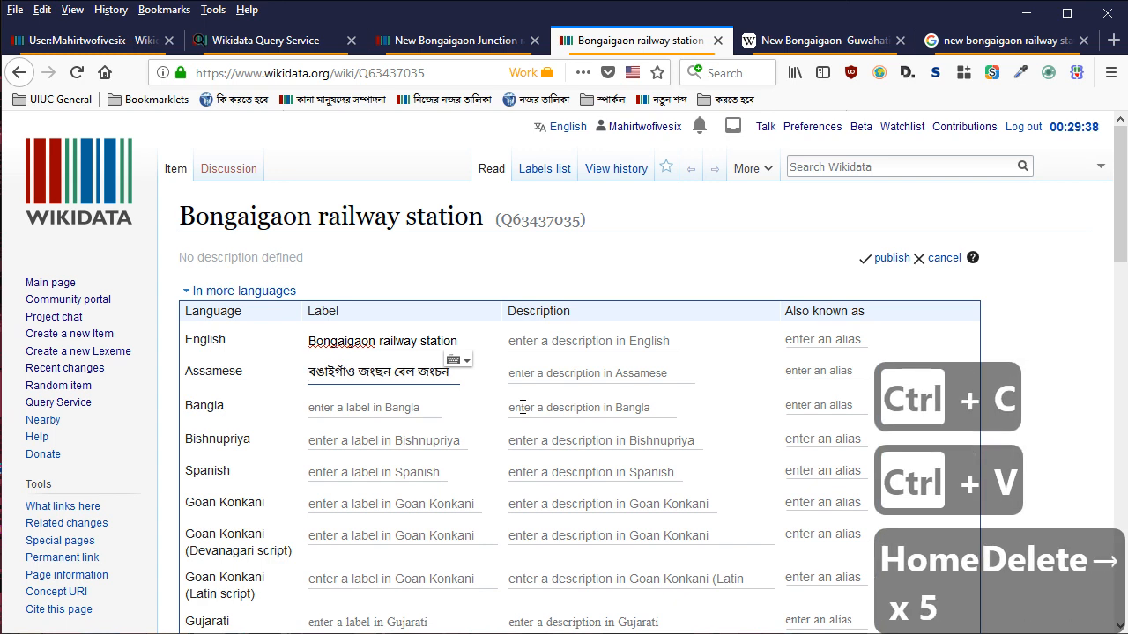
key(Right)
key(Delete)
key(Delete)
key(Delete)
Copy the New Bongaigaon Junction item's Bangla label, leaving out নিউ, into the new item's Bangla label
click(451, 41)
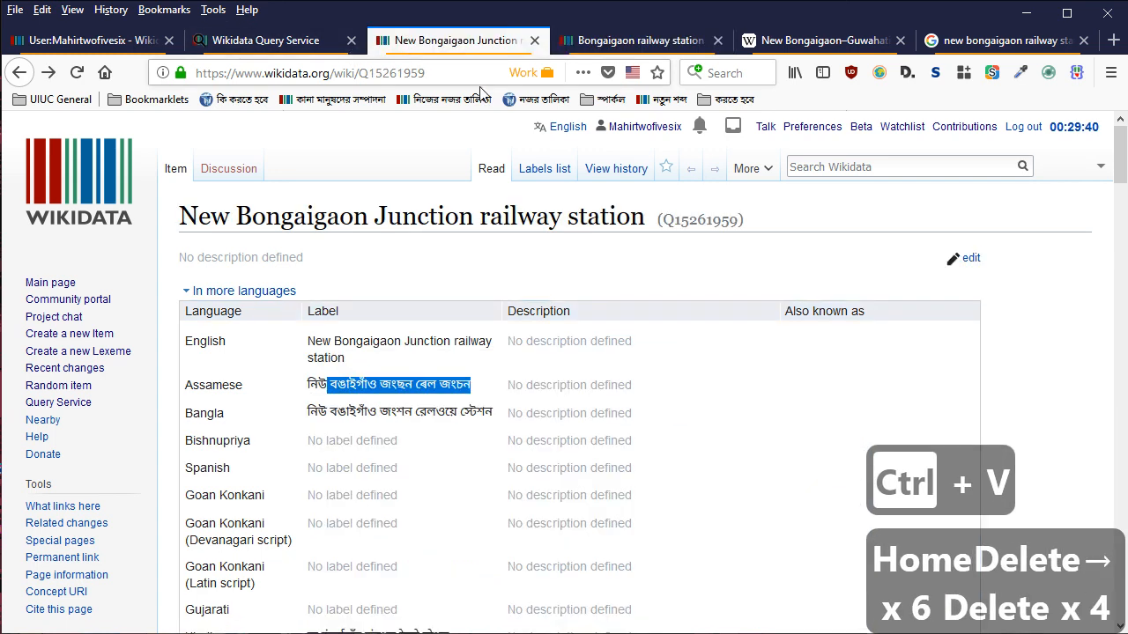
scroll(441, 295, down, 2)
click(397, 306)
drag(330, 311, 526, 310)
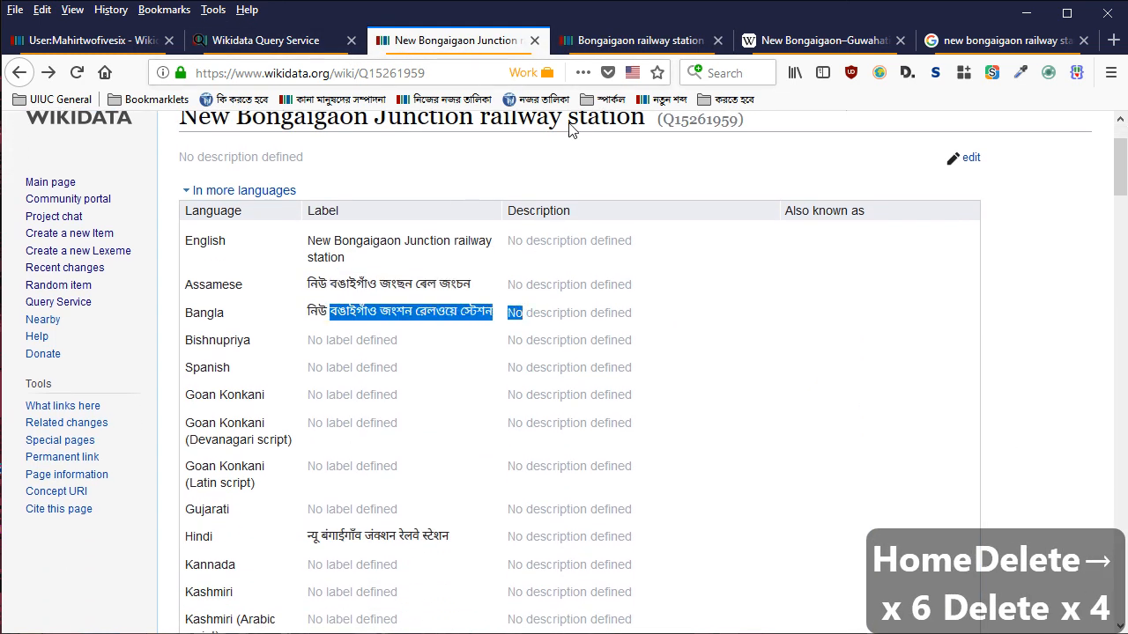
key(ctrl+c)
click(630, 37)
click(364, 407)
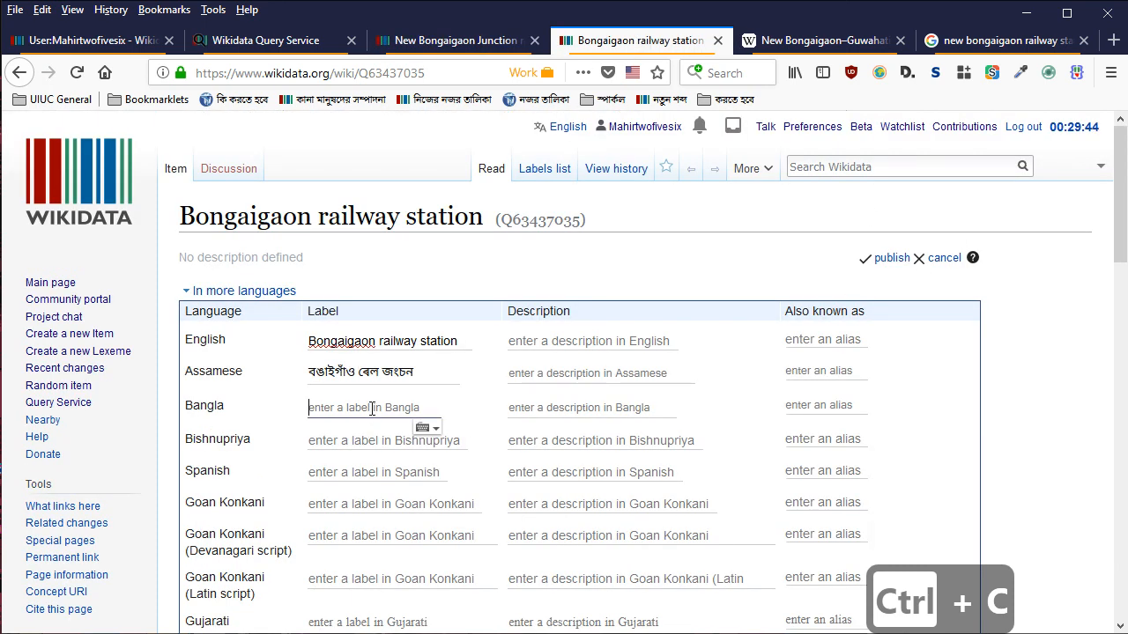
key(ctrl+v)
key(BackSpace)
key(BackSpace)
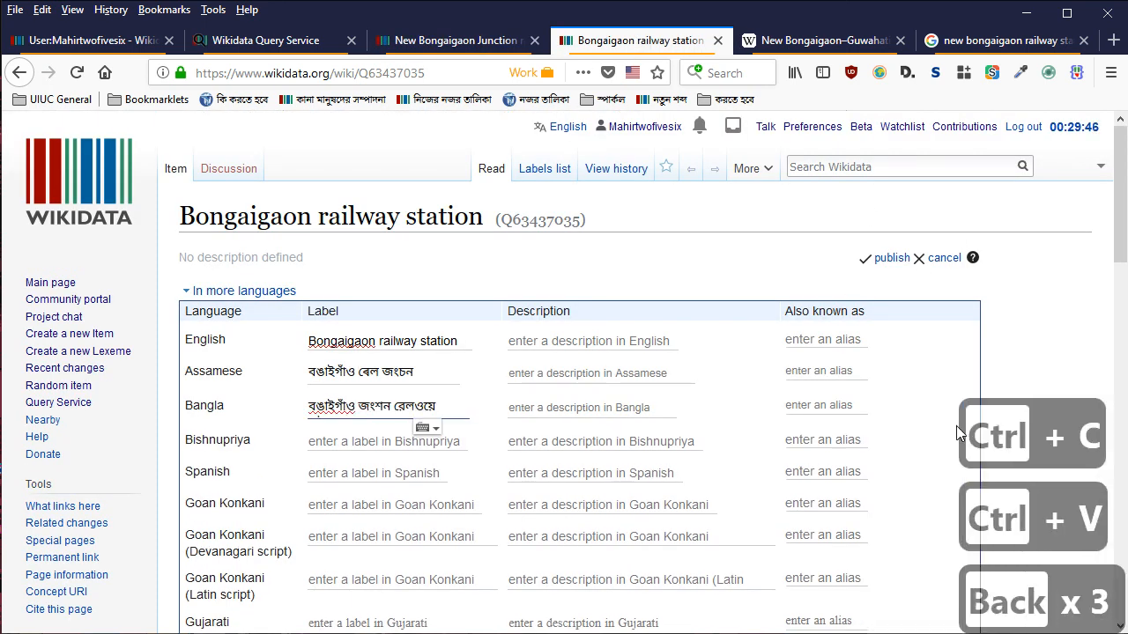
Remove the word জংশন from the new item's Bangla label
key(Up)
key(Up)
key(Right)
key(Right)
key(Right)
key(Delete)
key(Delete)
key(Delete)
key(Delete)
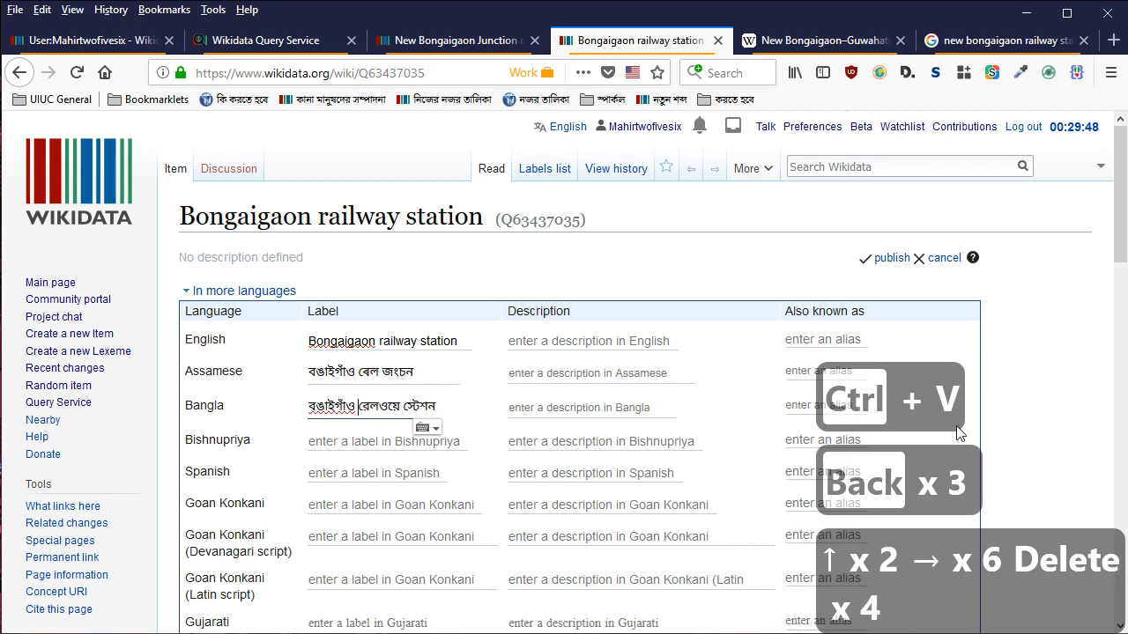
Fill the new item's Hindi label from the New Bongaigaon Junction item's, leaving out न्यू and जंक्शन, and publish the labels
scroll(946, 411, down, 3)
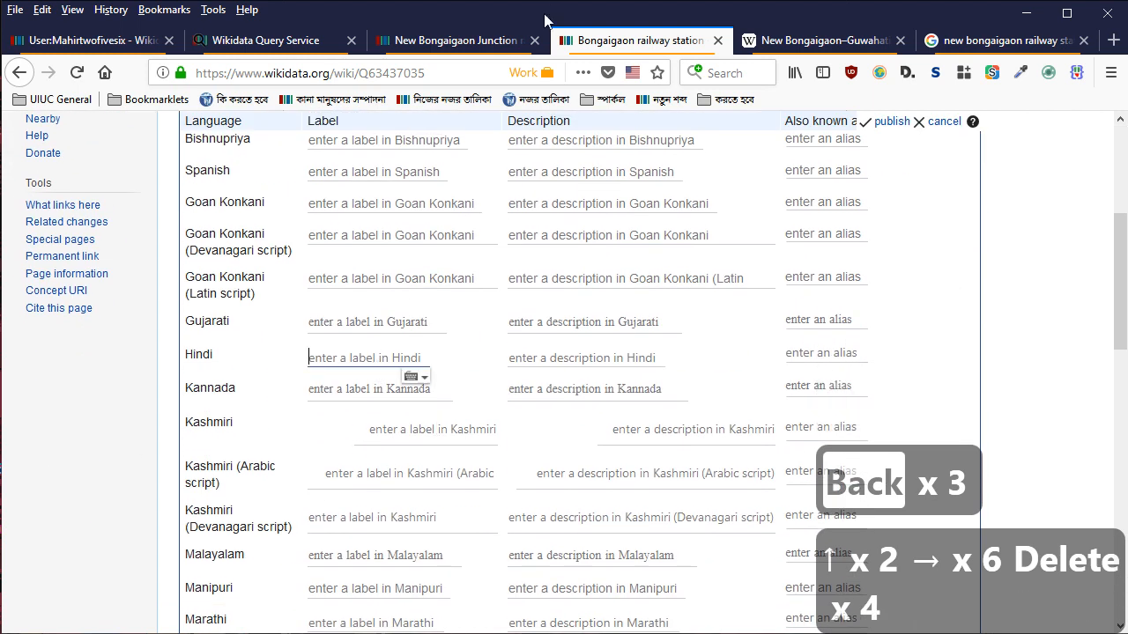
click(520, 39)
scroll(370, 229, down, 3)
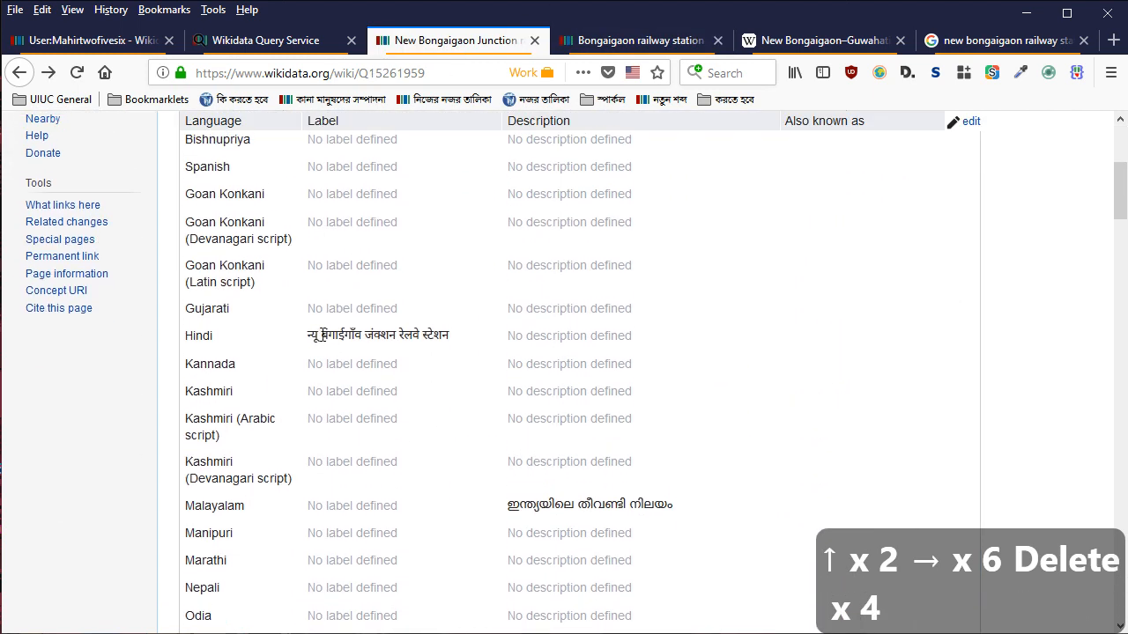
key(ctrl+c)
click(642, 40)
click(385, 355)
key(ctrl+v)
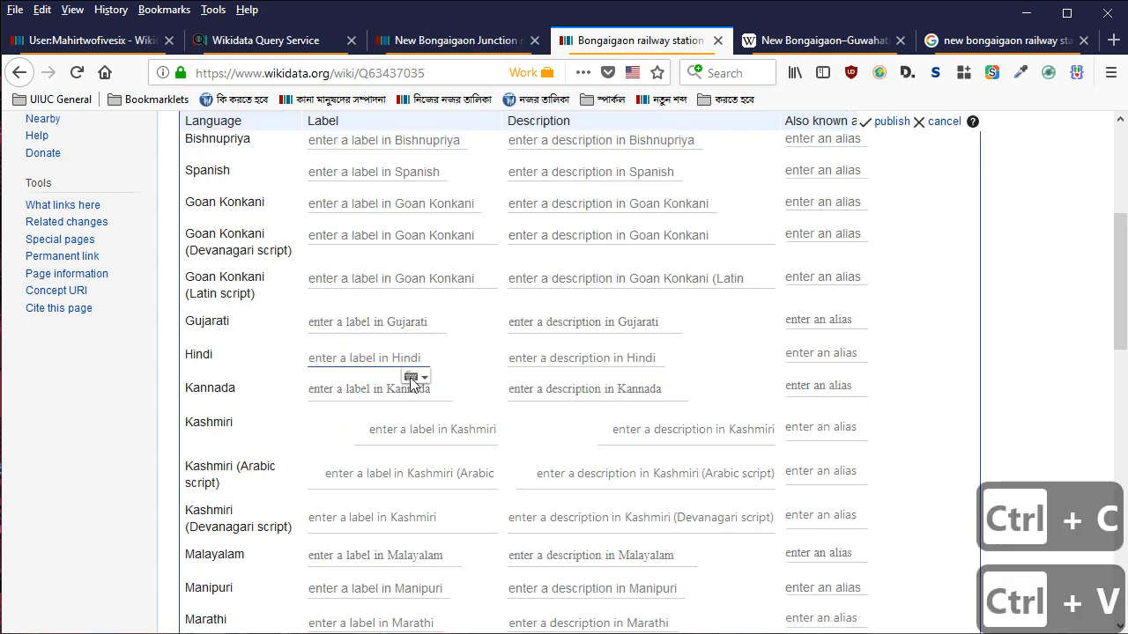
key(BackSpace)
key(BackSpace)
key(BackSpace)
key(BackSpace)
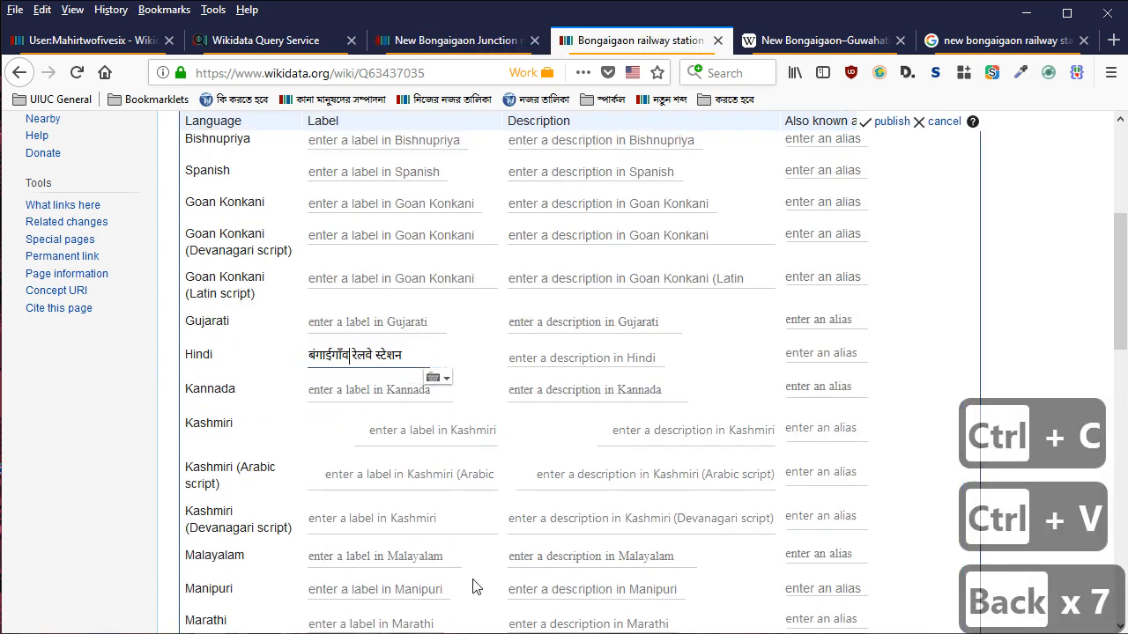
scroll(441, 461, up, 4)
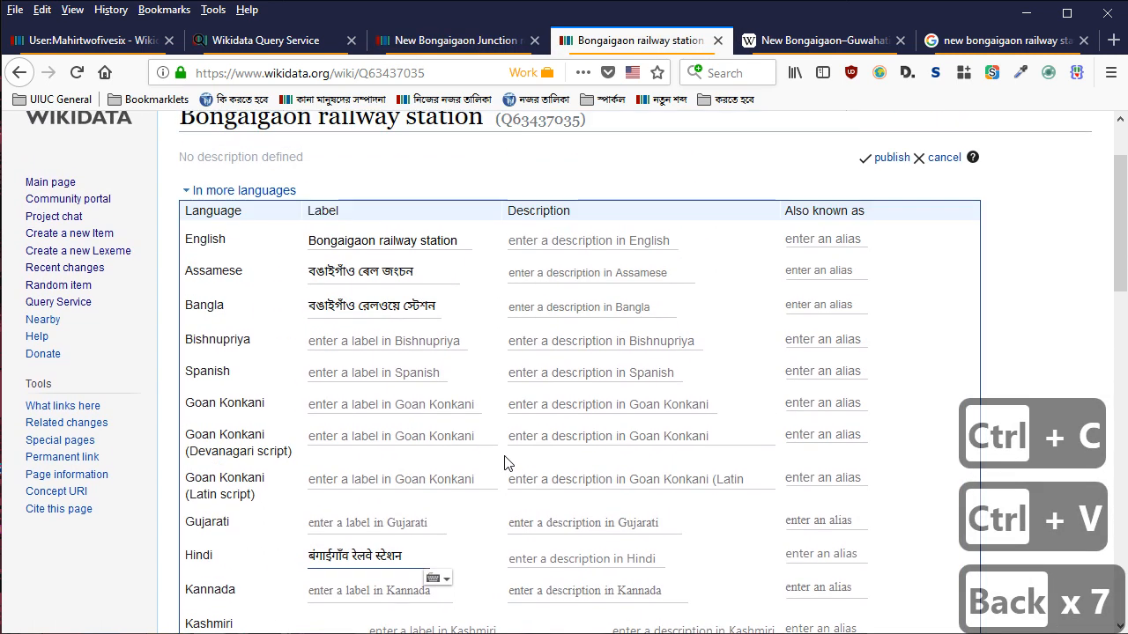
key(Return)
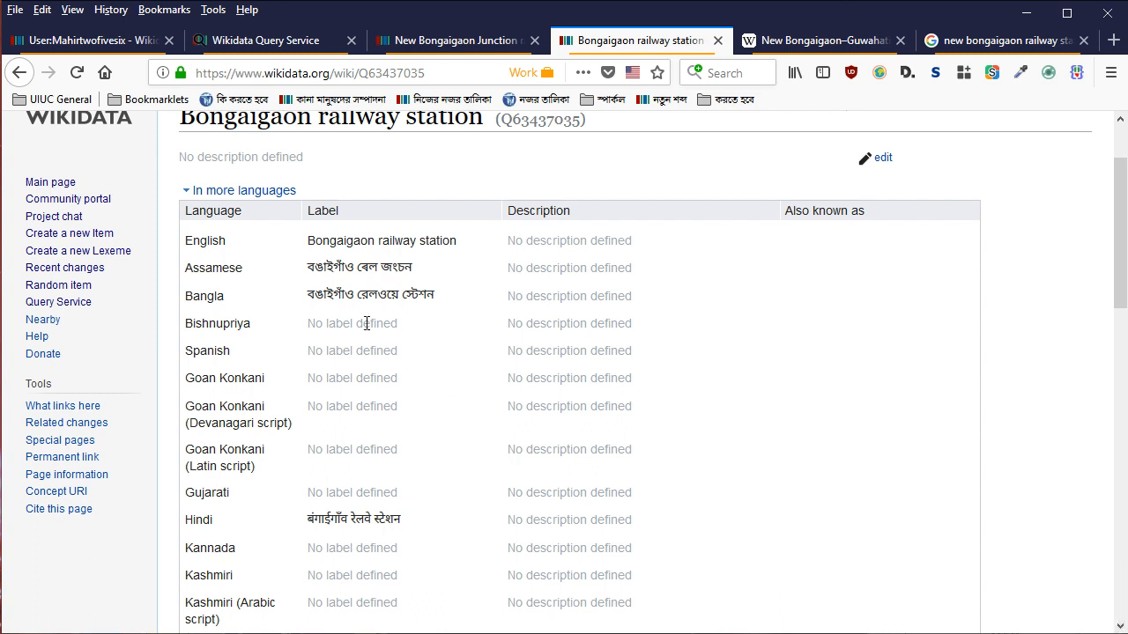
Add an instance of statement to the new item and enter "railway station" as its value
scroll(330, 572, down, 10)
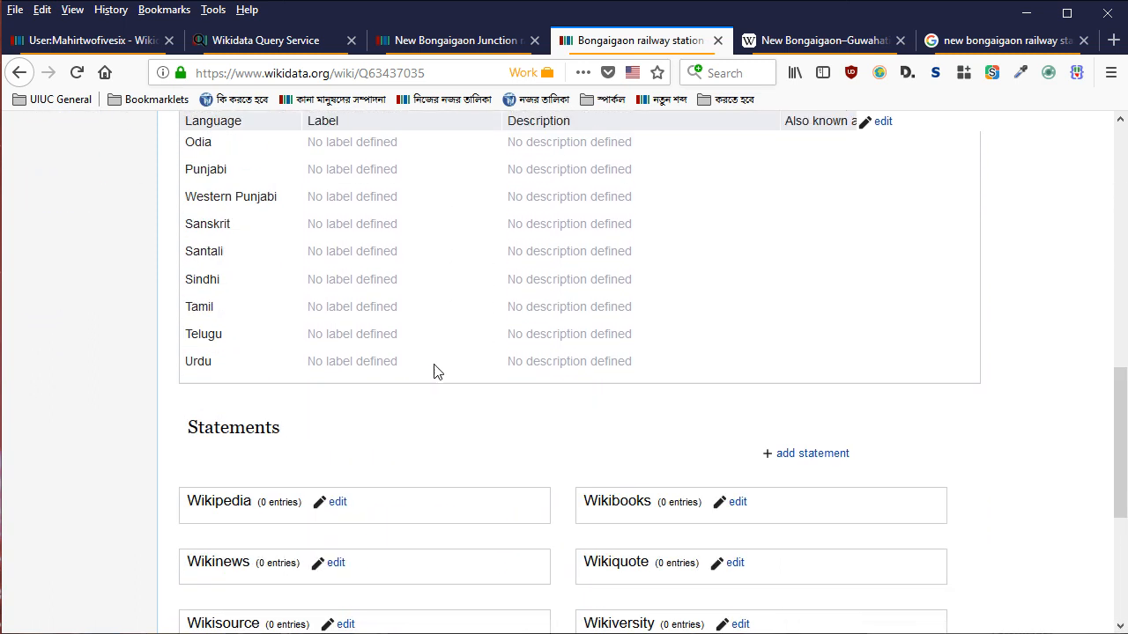
scroll(787, 303, up, 10)
scroll(697, 270, down, 10)
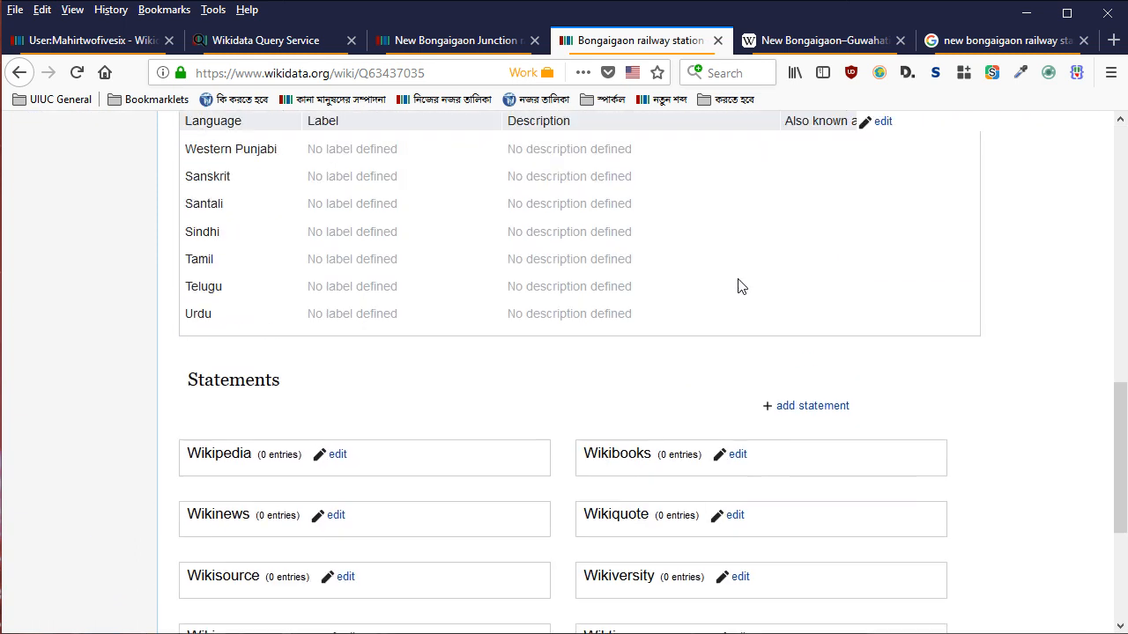
click(799, 246)
key(Down)
key(Return)
text(railway station)
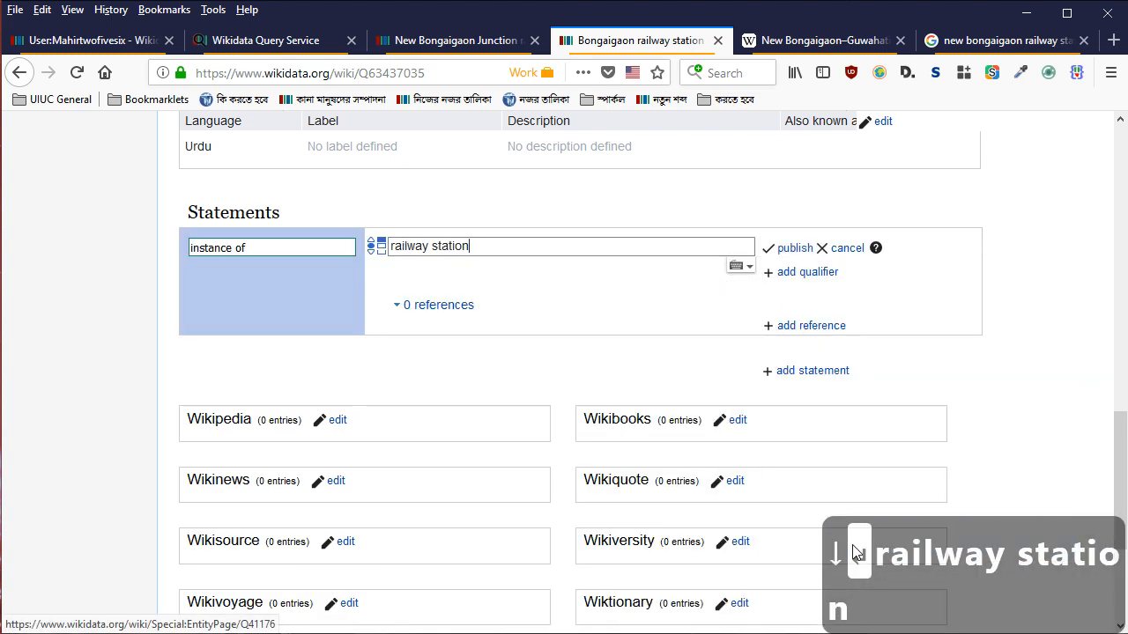
Try to pick the general railway station item from the suggestions for the instance of value
key(Down)
key(Down)
key(Up)
key(Up)
key(Up)
key(Up)
key(Return)
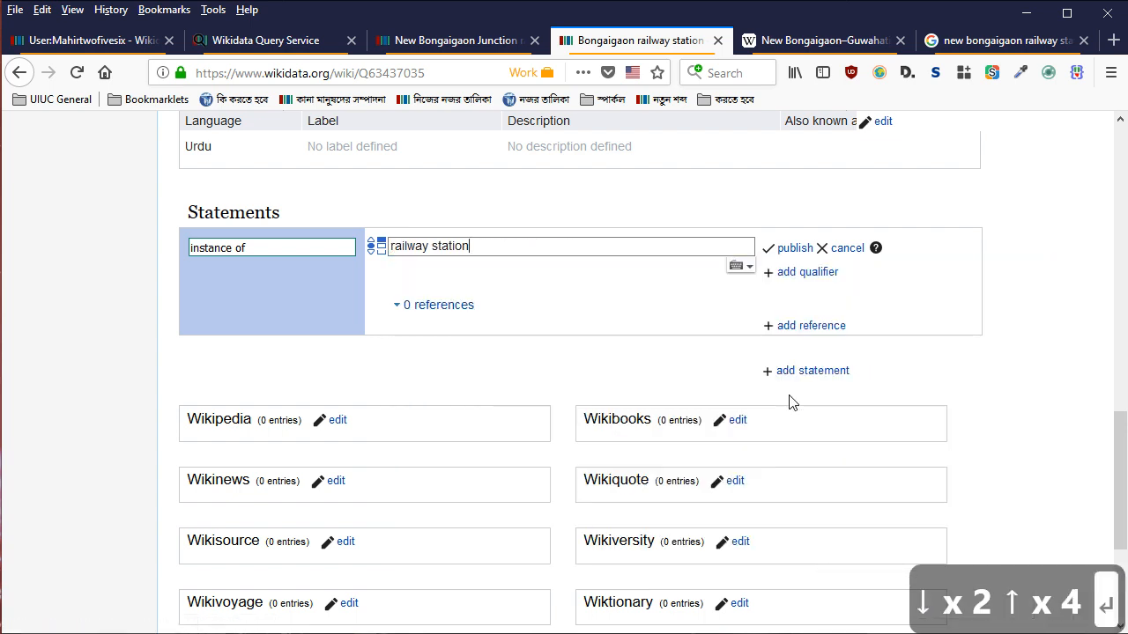
key(BackSpace)
key(Down)
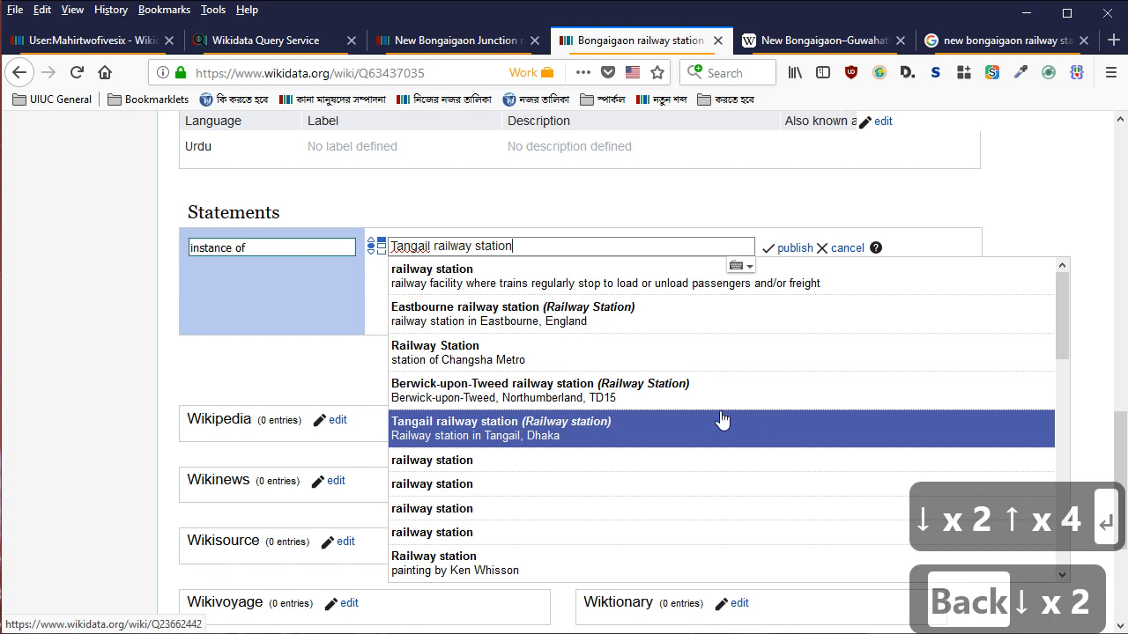
Open the suggested Tangail, Berwick-upon-Tweed and Eastbourne railway station items in separate pages and look through the remaining suggestions
middle_click(666, 426)
middle_click(635, 395)
middle_click(629, 320)
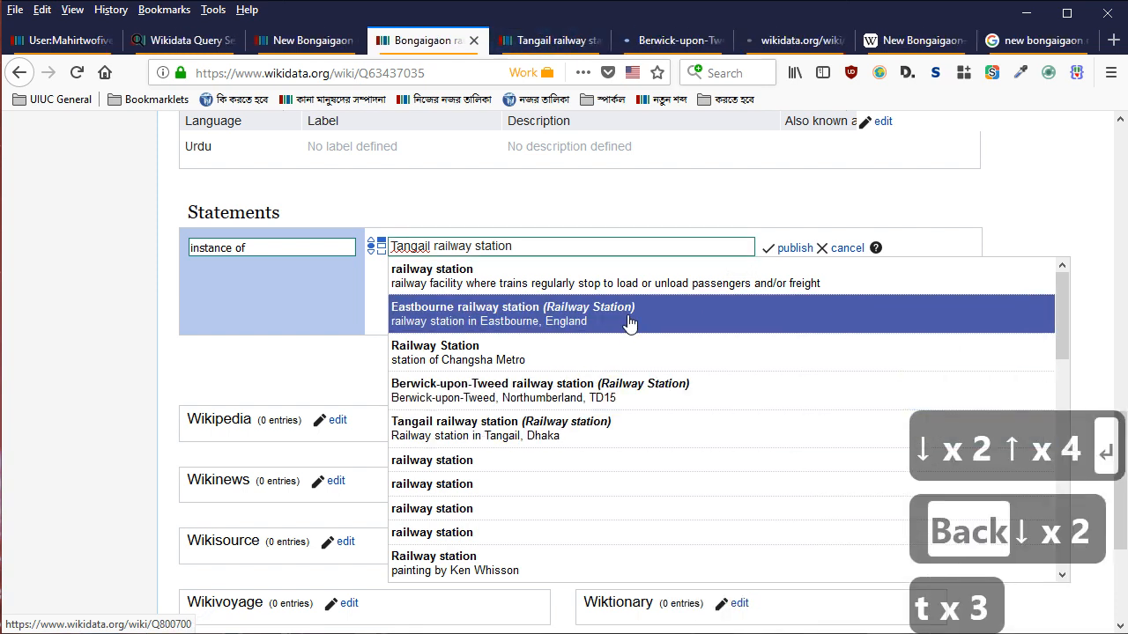
scroll(581, 428, down, 5)
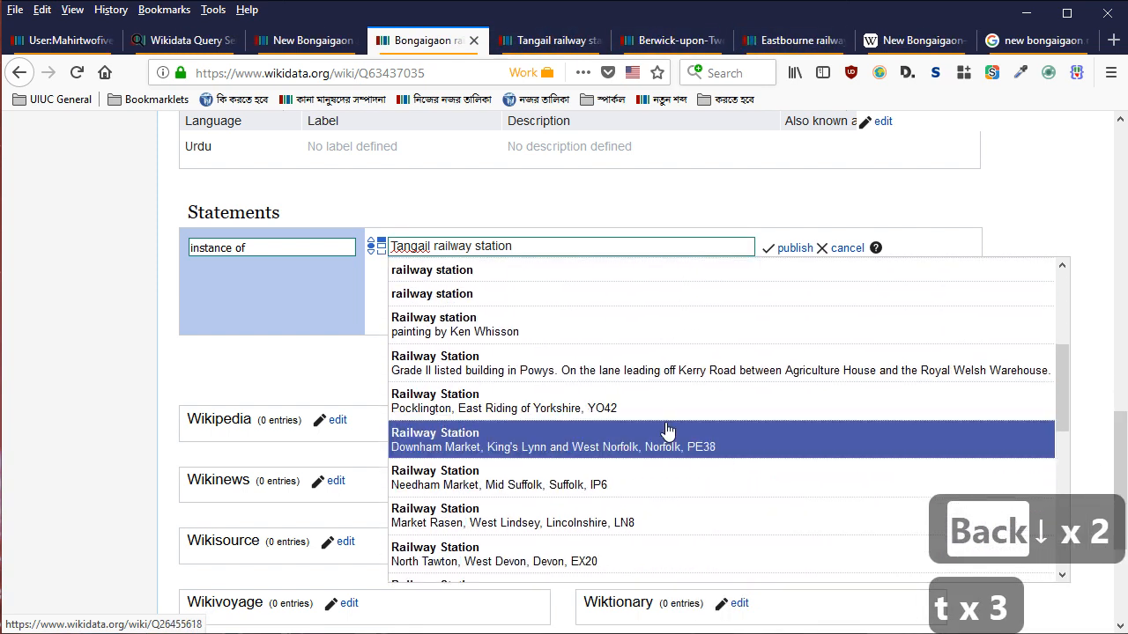
scroll(703, 438, up, 2)
scroll(702, 438, up, 2)
scroll(647, 428, down, 7)
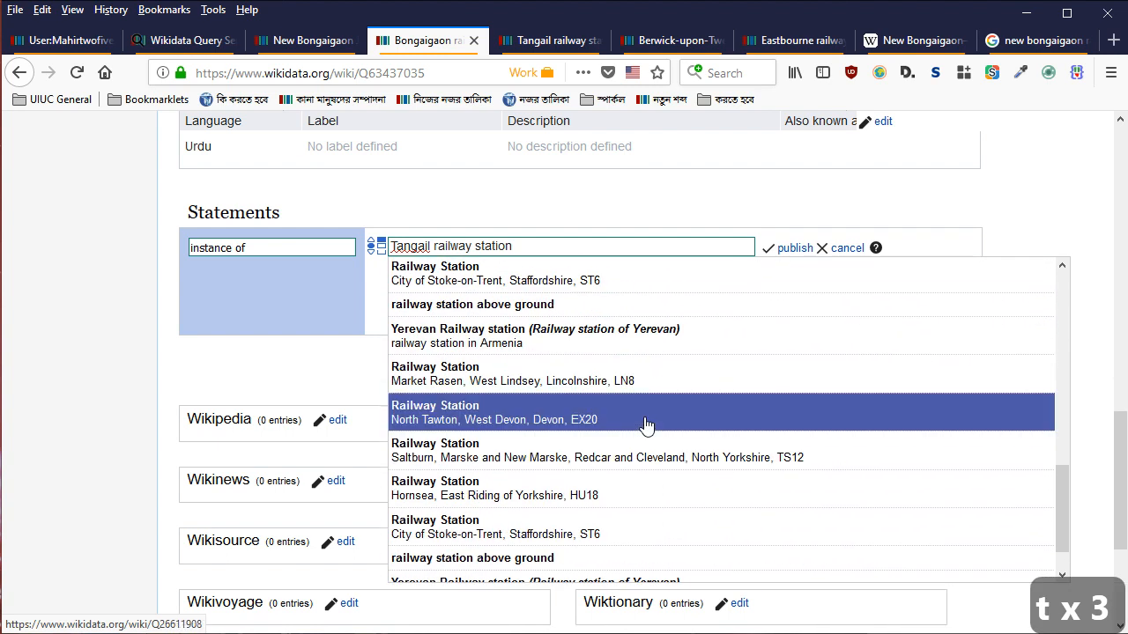
scroll(647, 426, up, 8)
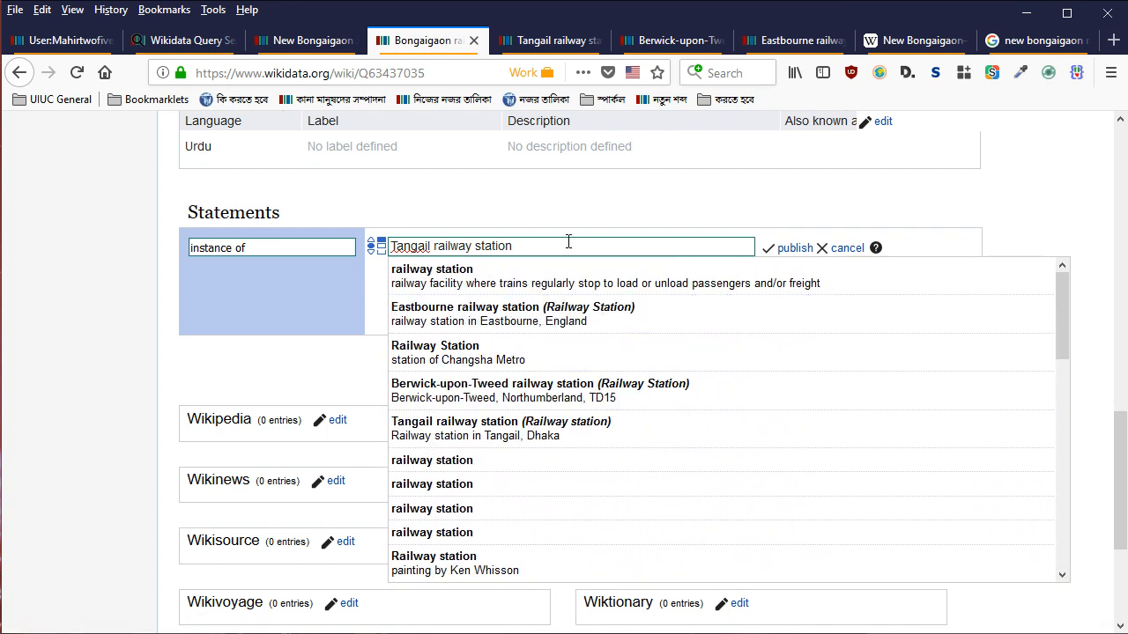
Set the instance of value to railway station by its identifier q55488 and publish the statement
click(553, 279)
click(690, 255)
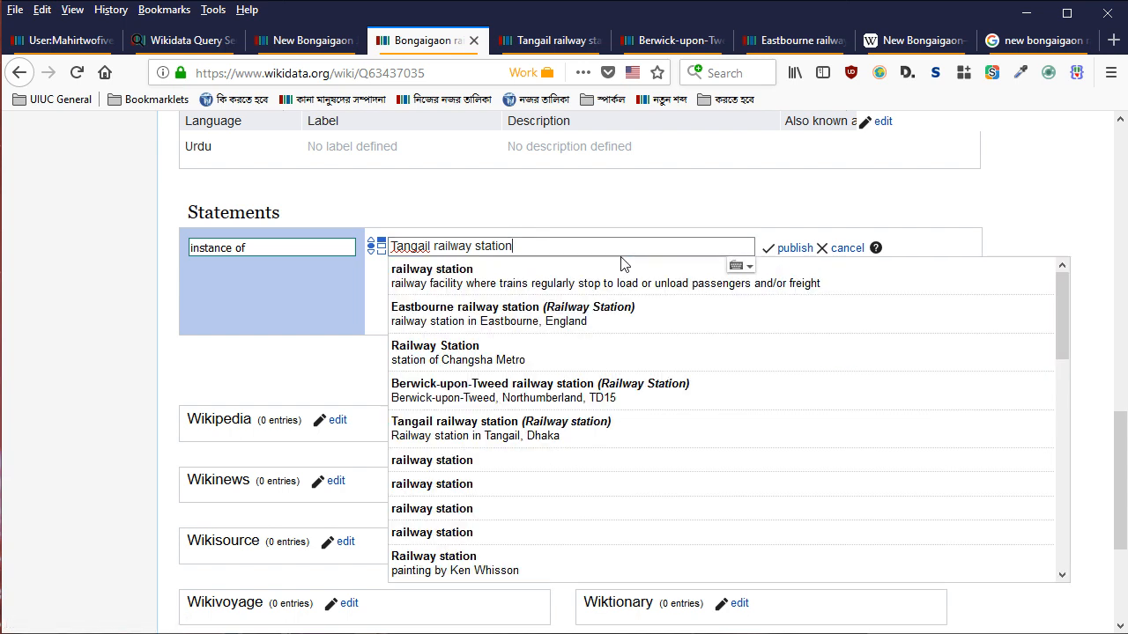
key(ctrl+a)
key(BackSpace)
text(rai)
key(BackSpace)
key(BackSpace)
key(BackSpace)
key(BackSpace)
text(q55488)
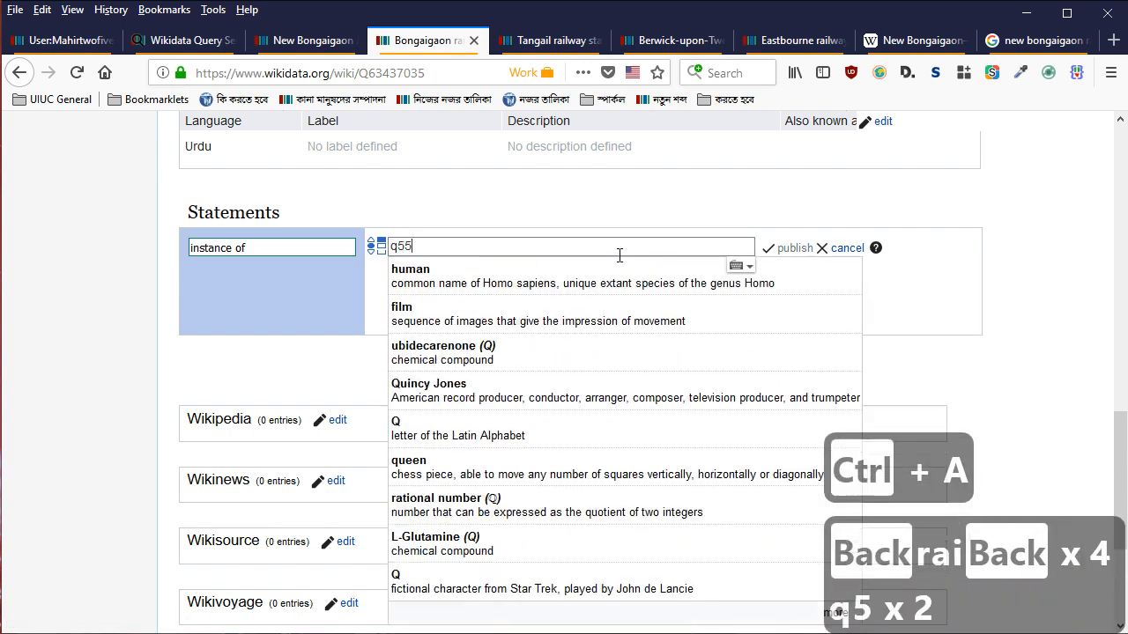
key(Down)
key(Return)
key(Return)
key(Return)
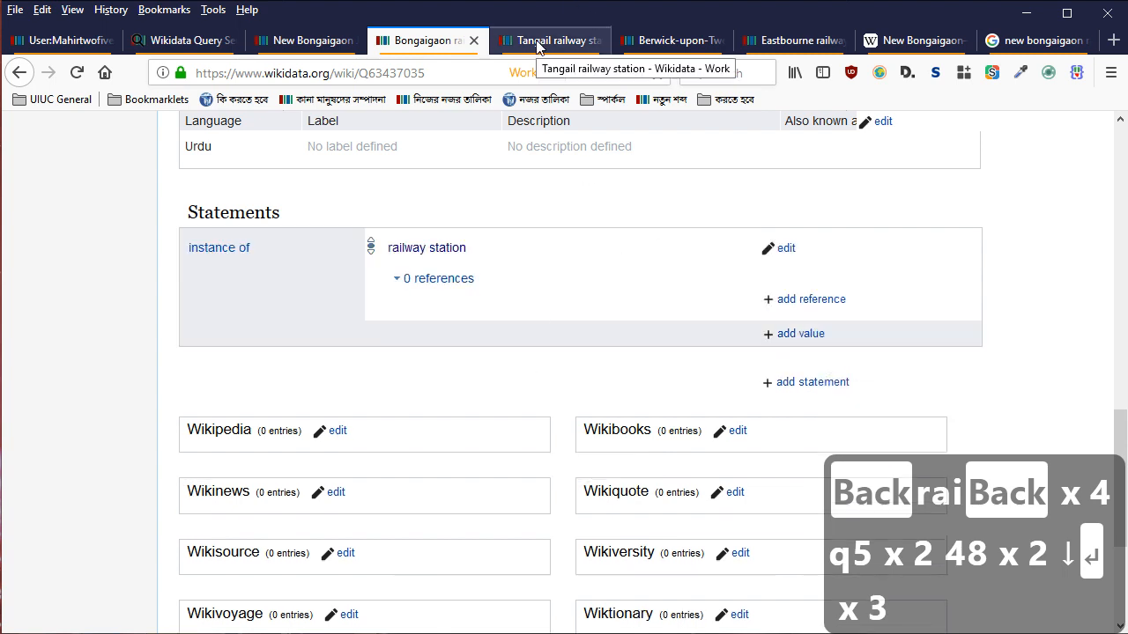
Remove the English alias "Railway station" from the Tangail railway station item, publish it and close its page
click(537, 42)
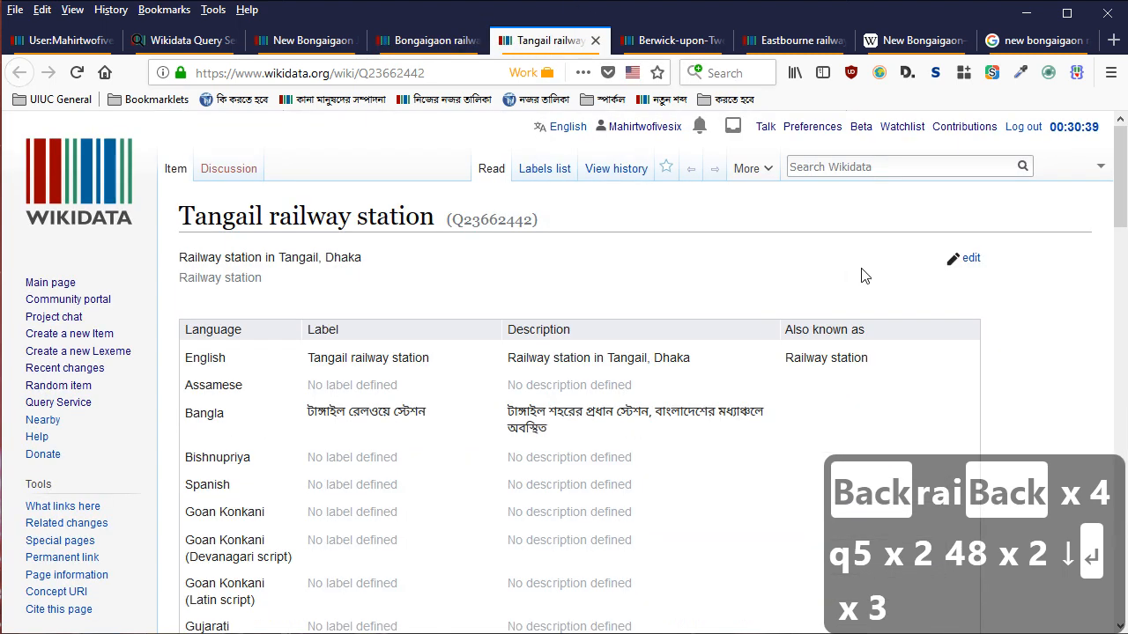
click(821, 361)
key(BackSpace)
key(Return)
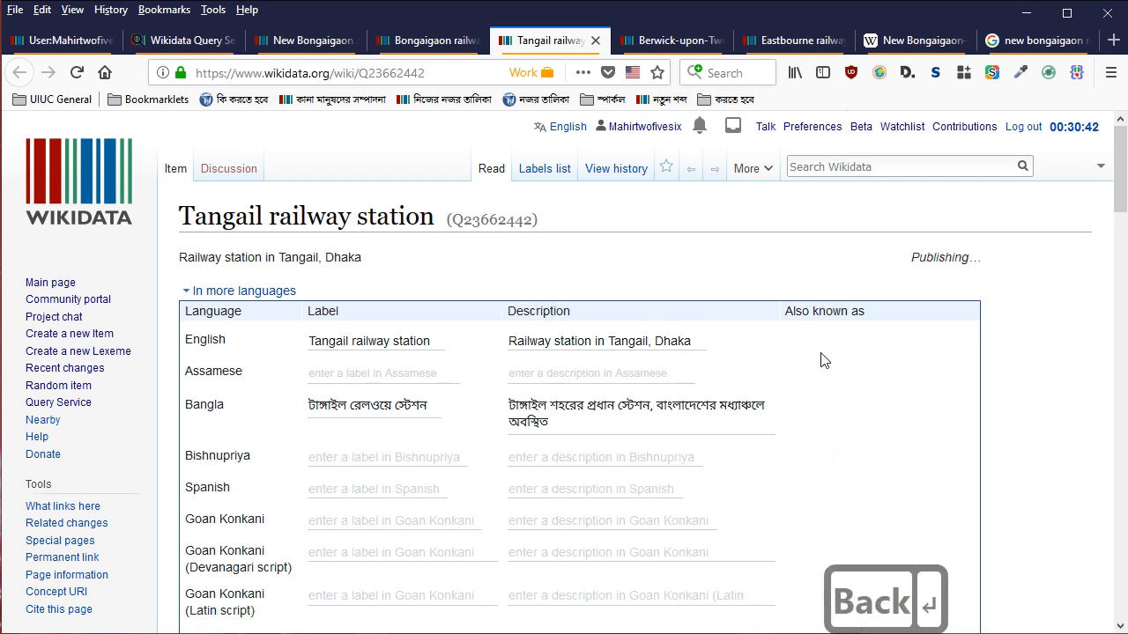
key(ctrl+w)
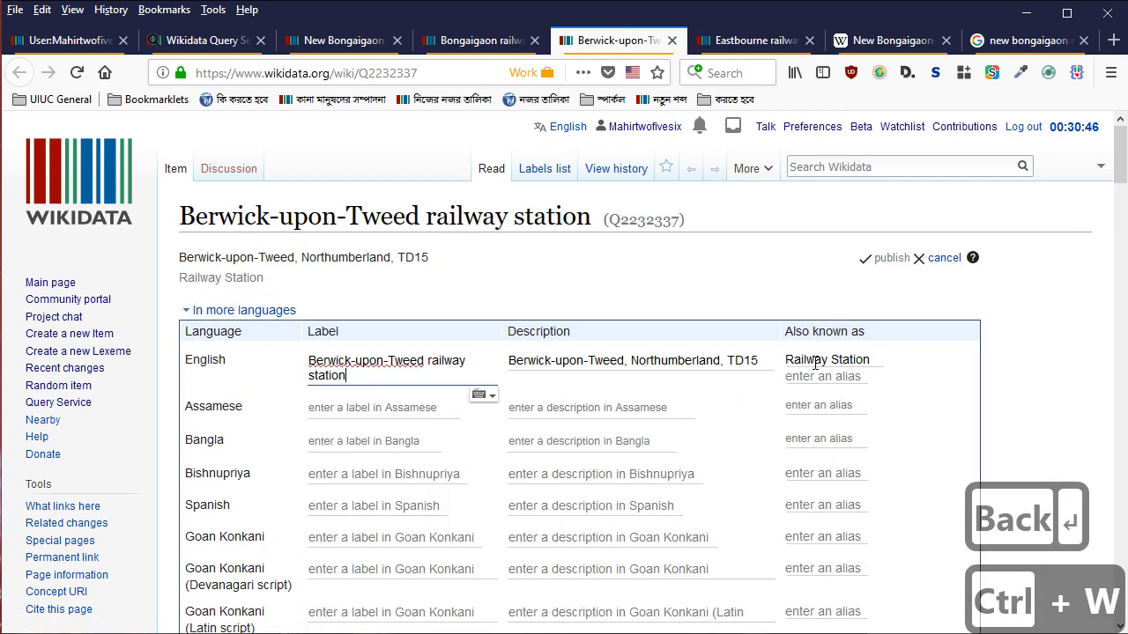
Delete the English alias "Railway Station" from the Berwick-upon-Tweed railway station item, publish it and close its page
triple_click(821, 361)
key(BackSpace)
key(BackSpace)
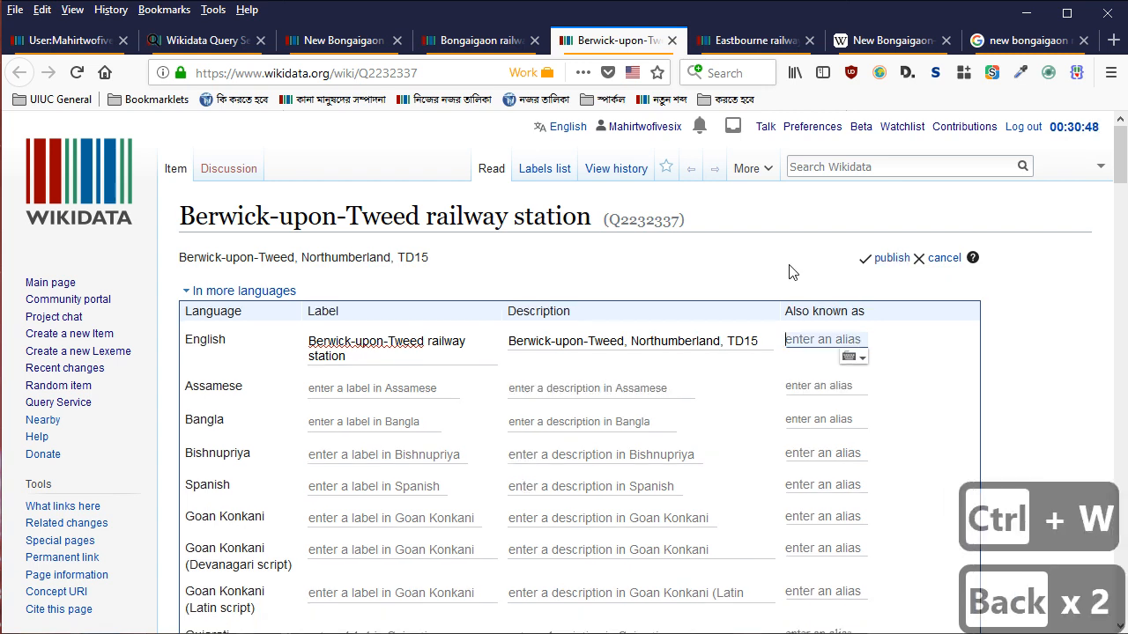
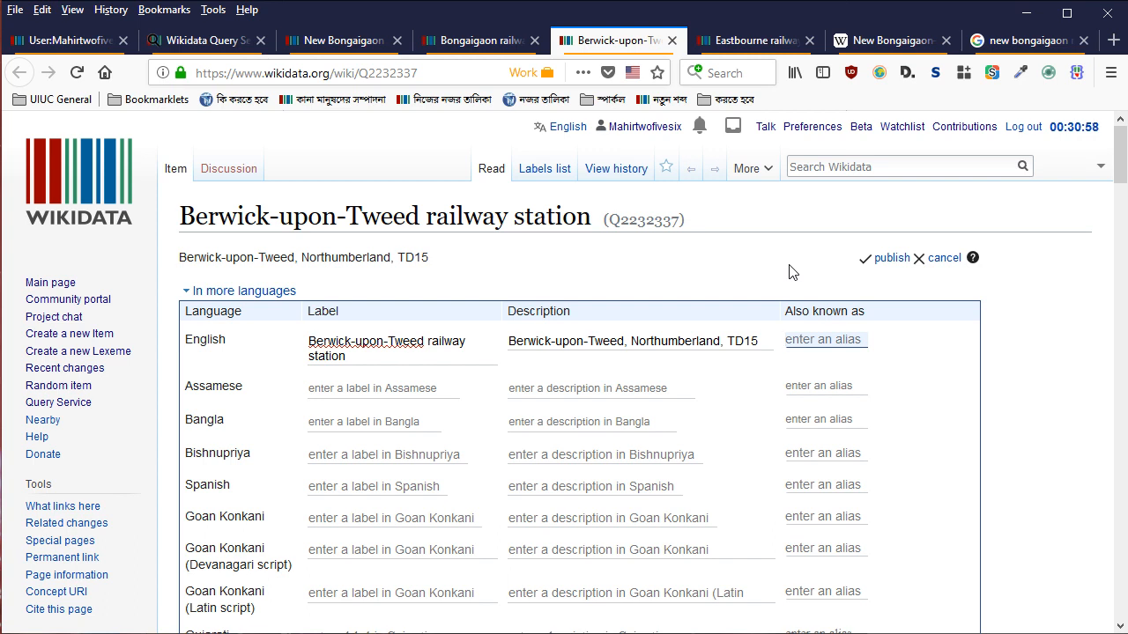
key(Return)
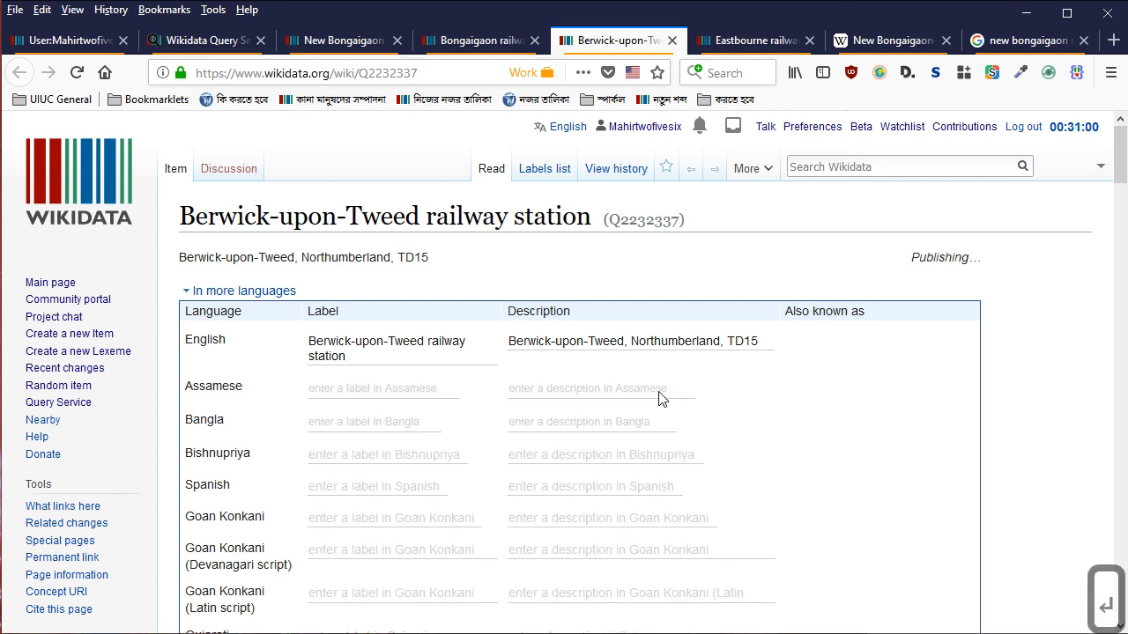
key(ctrl+w)
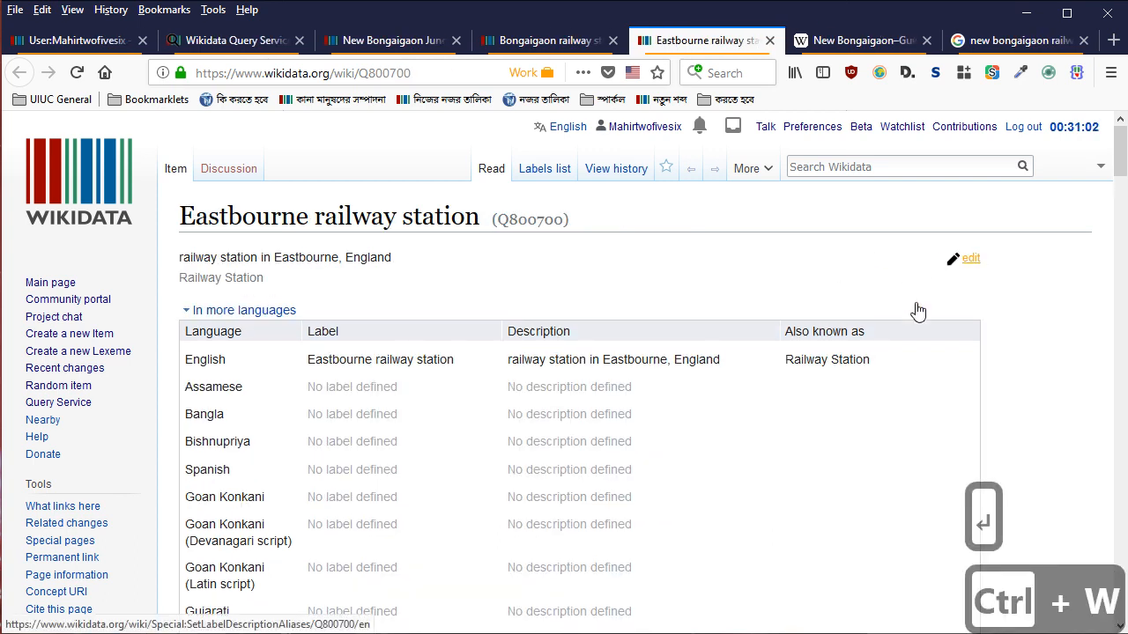
Clear the English alias "Railway Station" from the Eastbourne railway station item, publish it and close its page
click(818, 372)
double_click(821, 367)
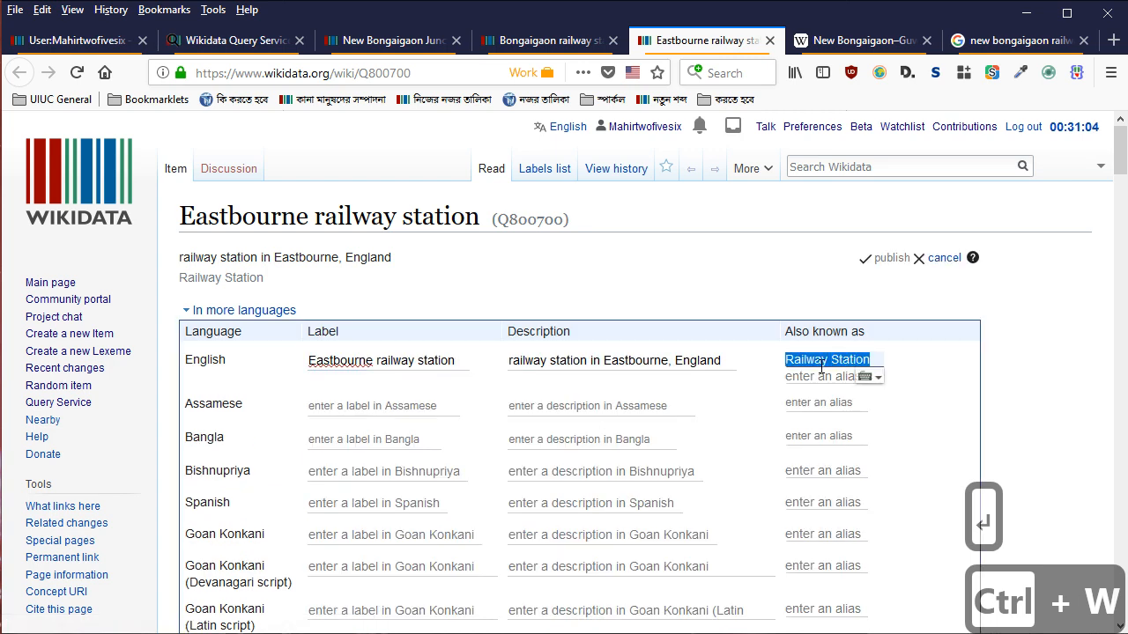
key(BackSpace)
key(Return)
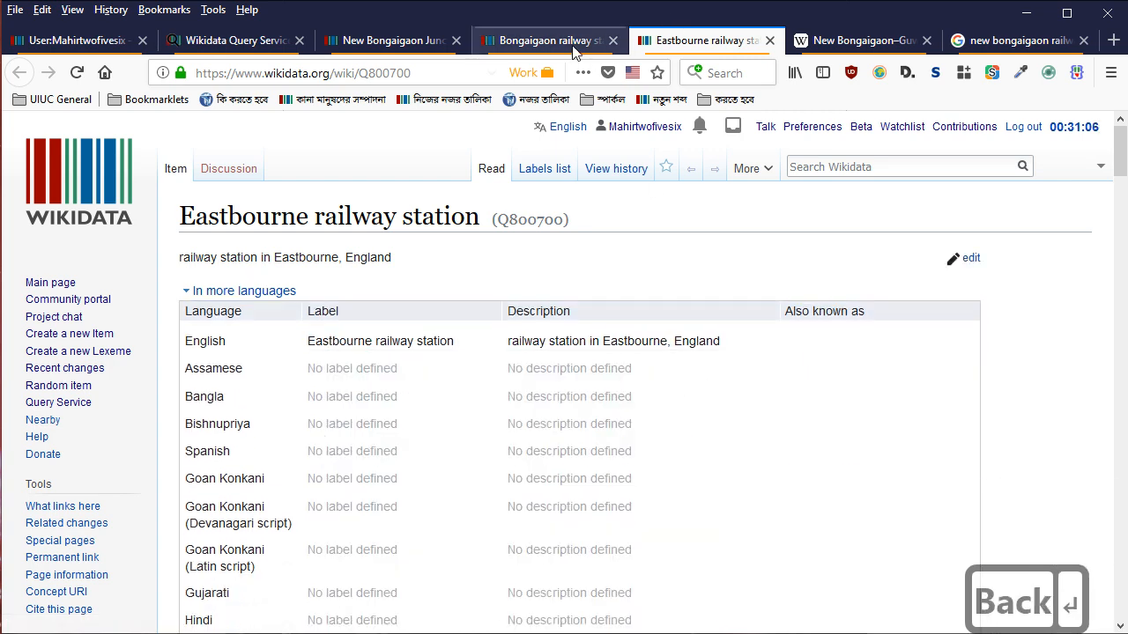
key(ctrl+w)
Add a country statement with the value India (q668) to the Bongaigaon railway station item and publish it
click(626, 42)
scroll(766, 312, up, 1)
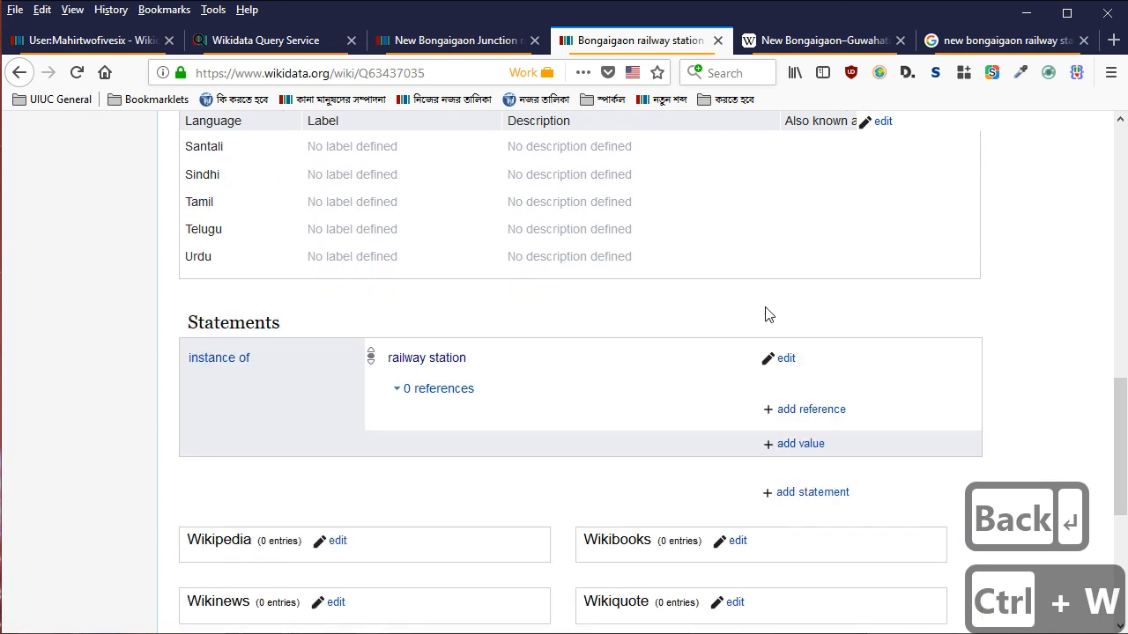
scroll(797, 291, down, 2)
click(811, 282)
key(Down)
key(Return)
text(q18)
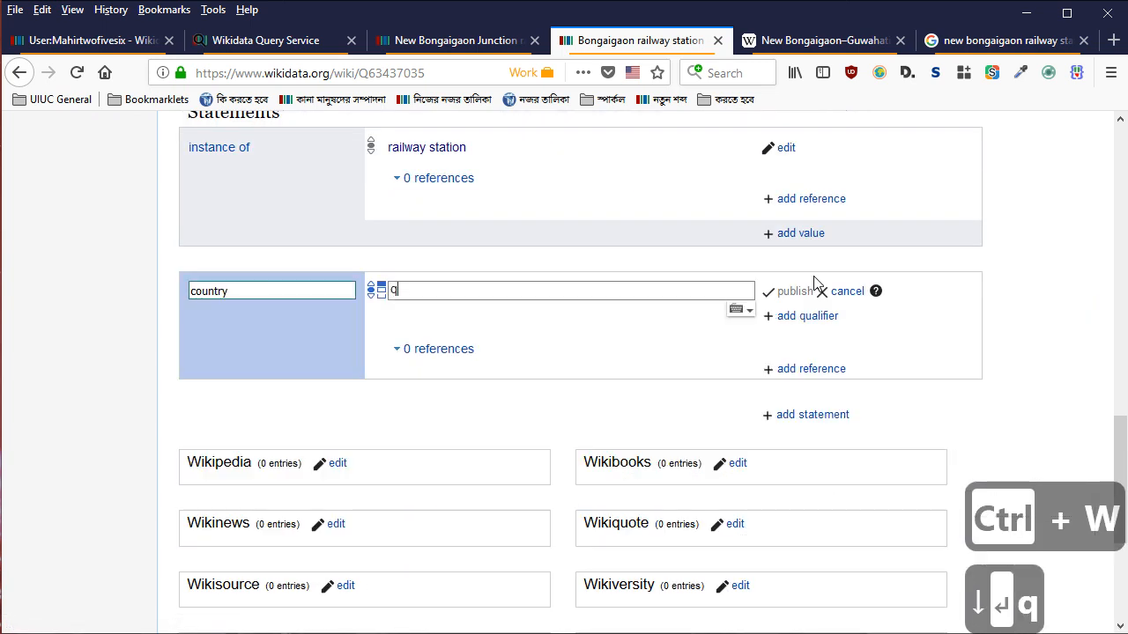
key(BackSpace)
key(BackSpace)
text(667)
key(BackSpace)
text(8)
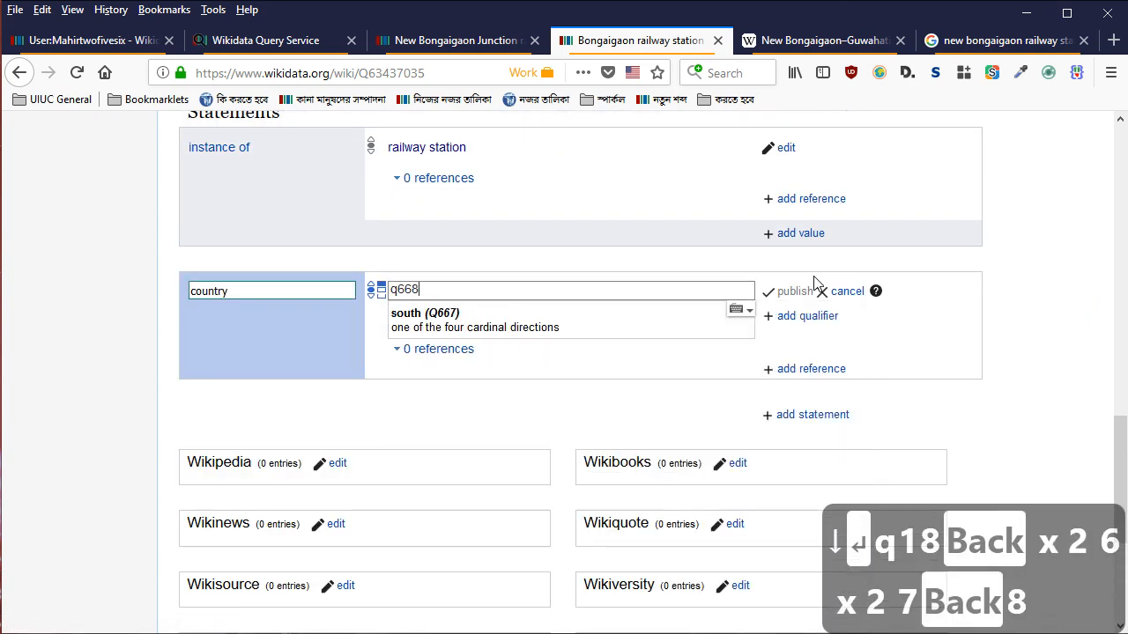
key(Down)
key(Return)
key(Return)
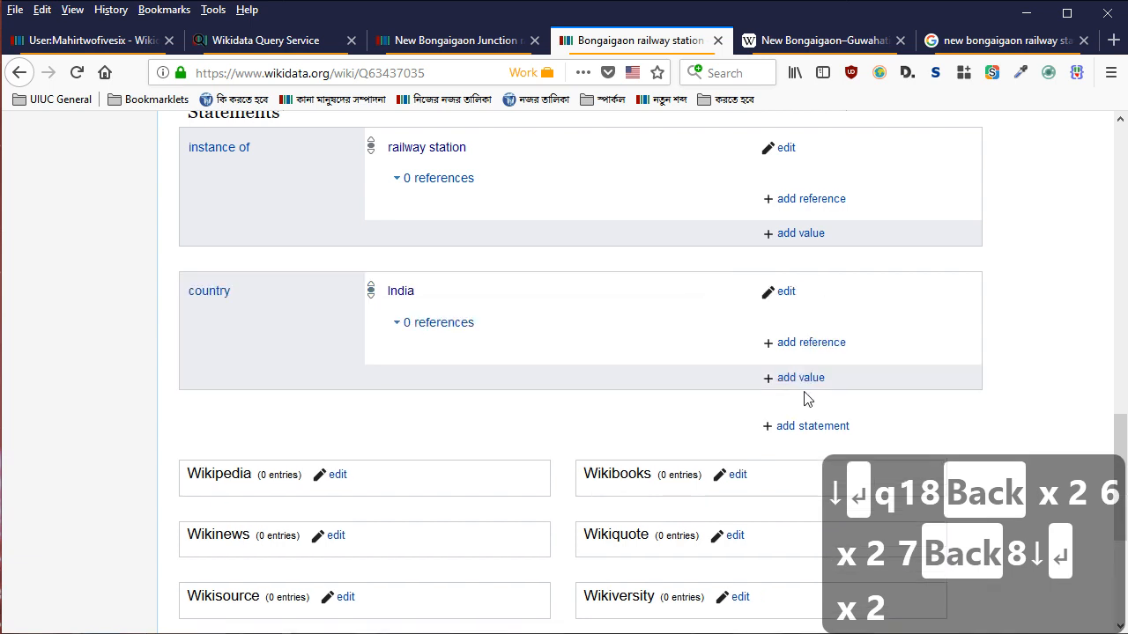
Add a located in the administrative territorial entity statement with the value Bongaigaon district and publish it
click(794, 430)
key(Down)
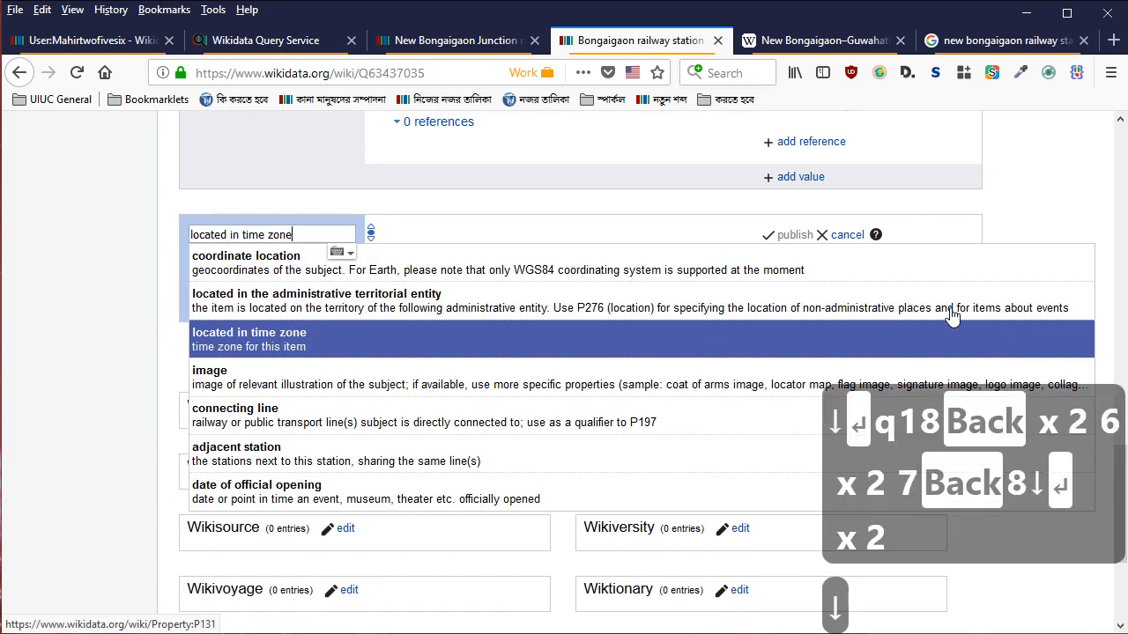
key(Up)
key(Return)
text(bongaig)
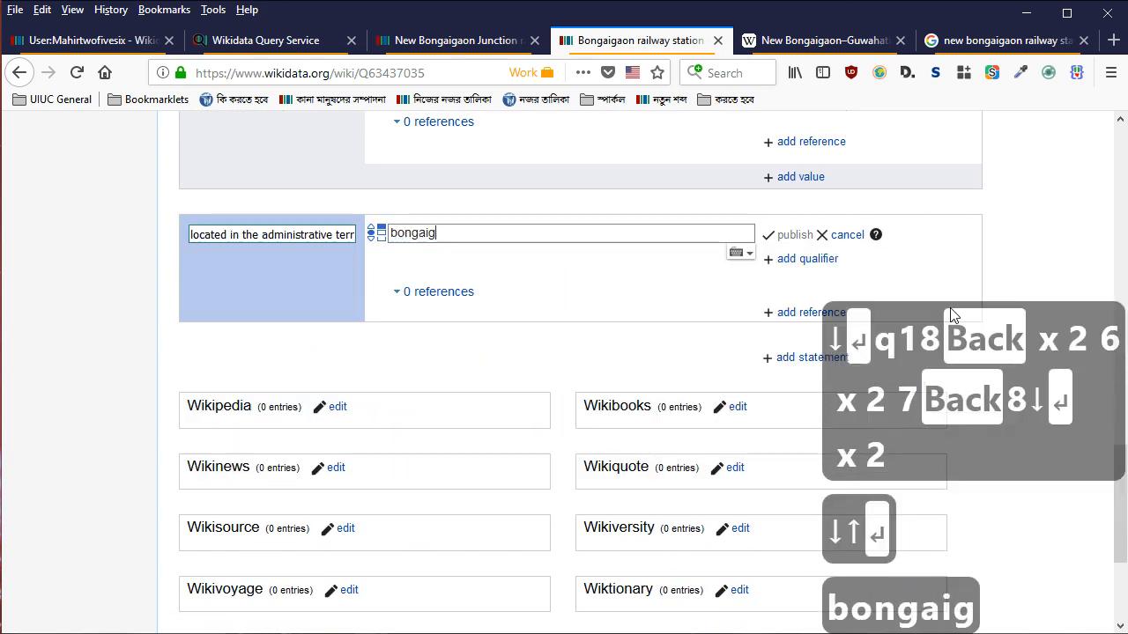
text(aon dis)
key(Down)
key(Return)
key(Return)
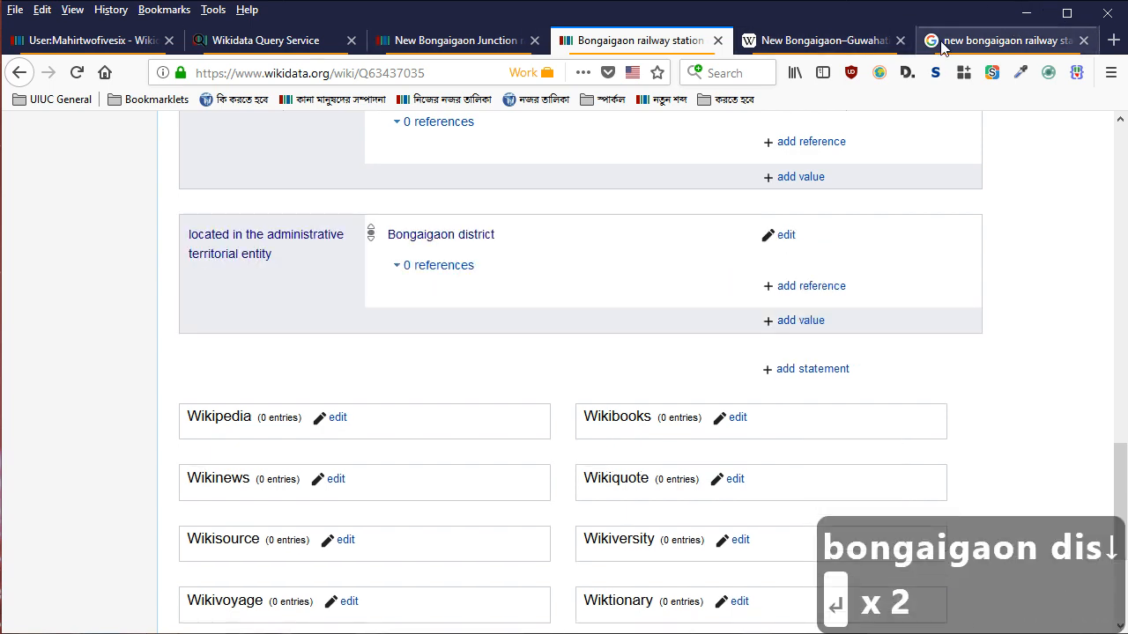
Switch to the Google search page for New Bongaigaon railway station and load Google Maps in its place
click(986, 41)
click(332, 73)
text(maps)
key(Right)
key(Return)
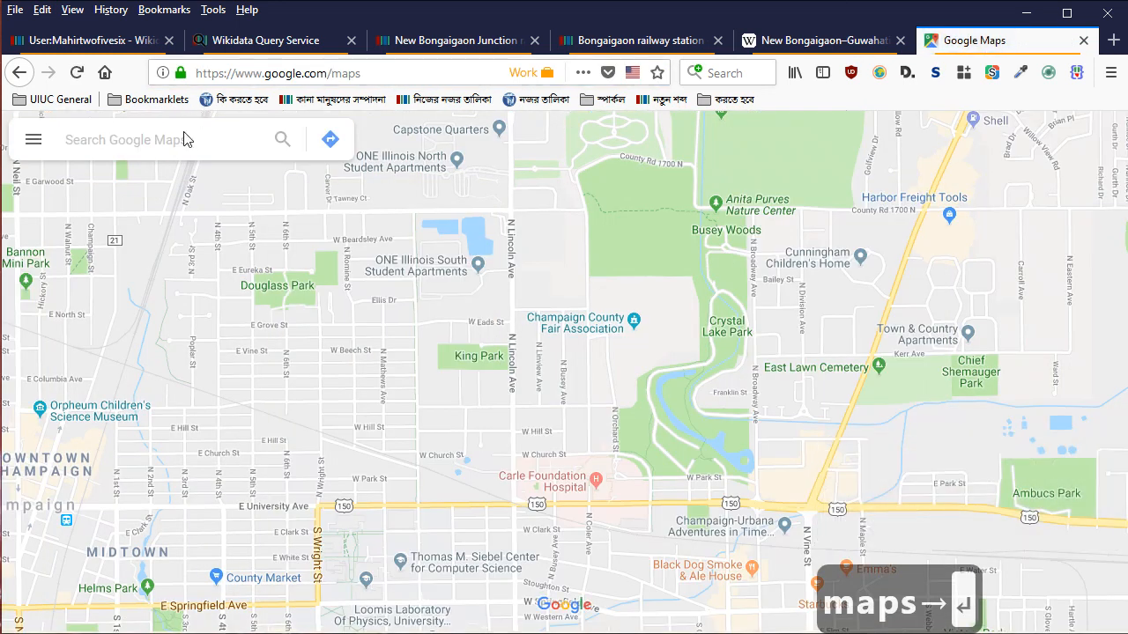
Search Google Maps for "bongaigaon station" and open the Bongaigaon train station on Station Road, Amguri
click(184, 133)
text(bongaig)
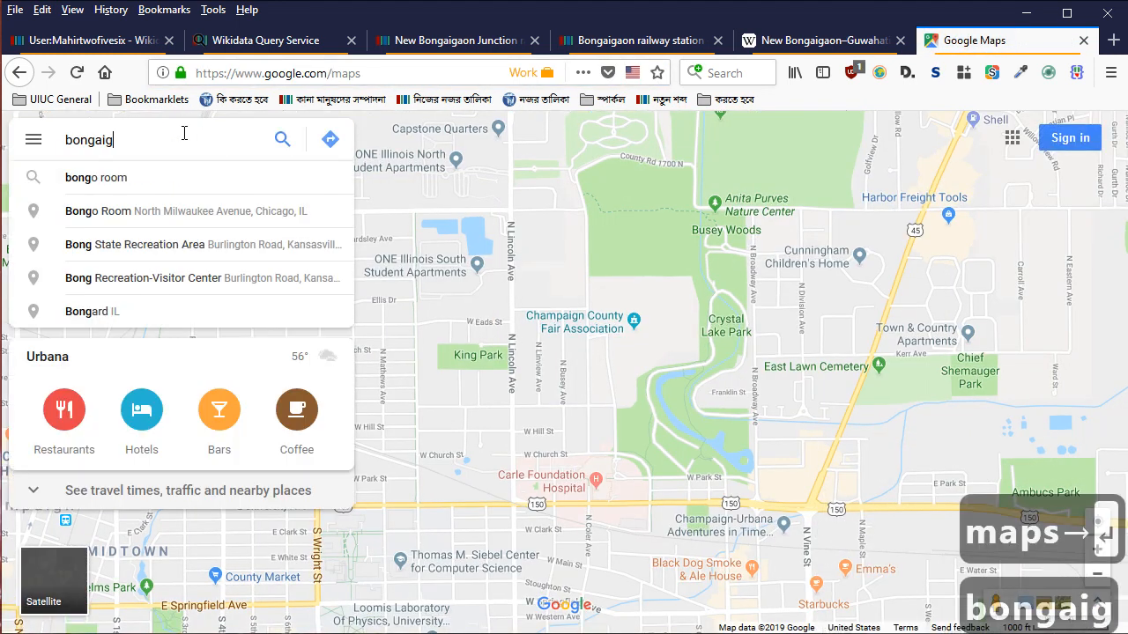
text(aon r)
key(BackSpace)
key(BackSpace)
text(station)
key(Down)
key(Down)
key(Down)
key(Return)
scroll(728, 365, down, 3)
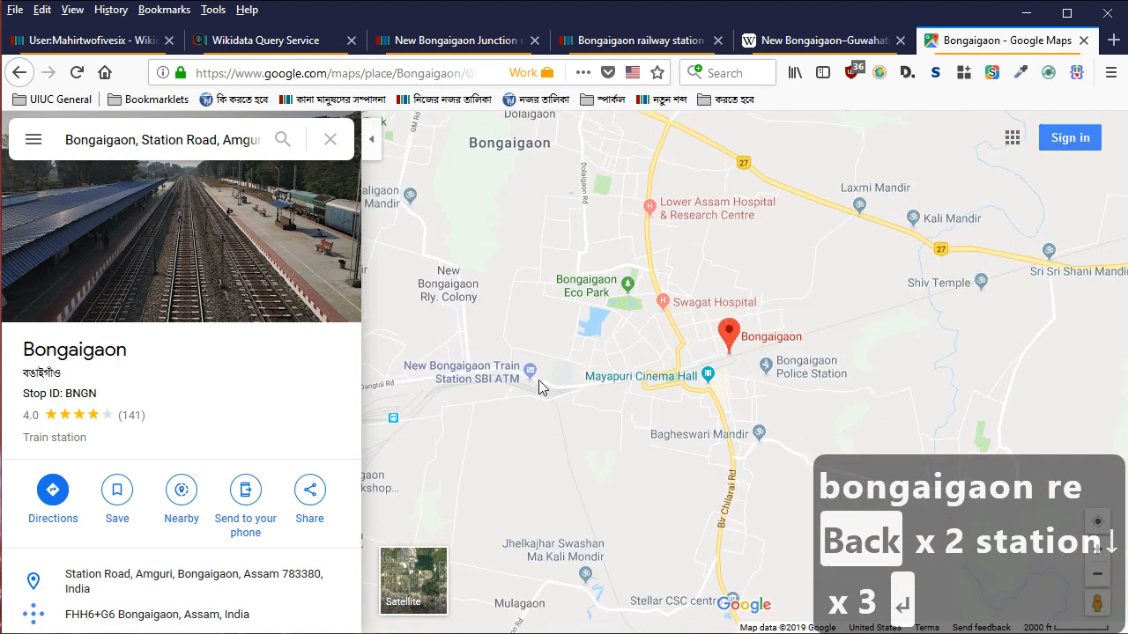
Examine the railway line on the map between New Bongaigaon Yard and the marked Bongaigaon station
drag(478, 390, 787, 411)
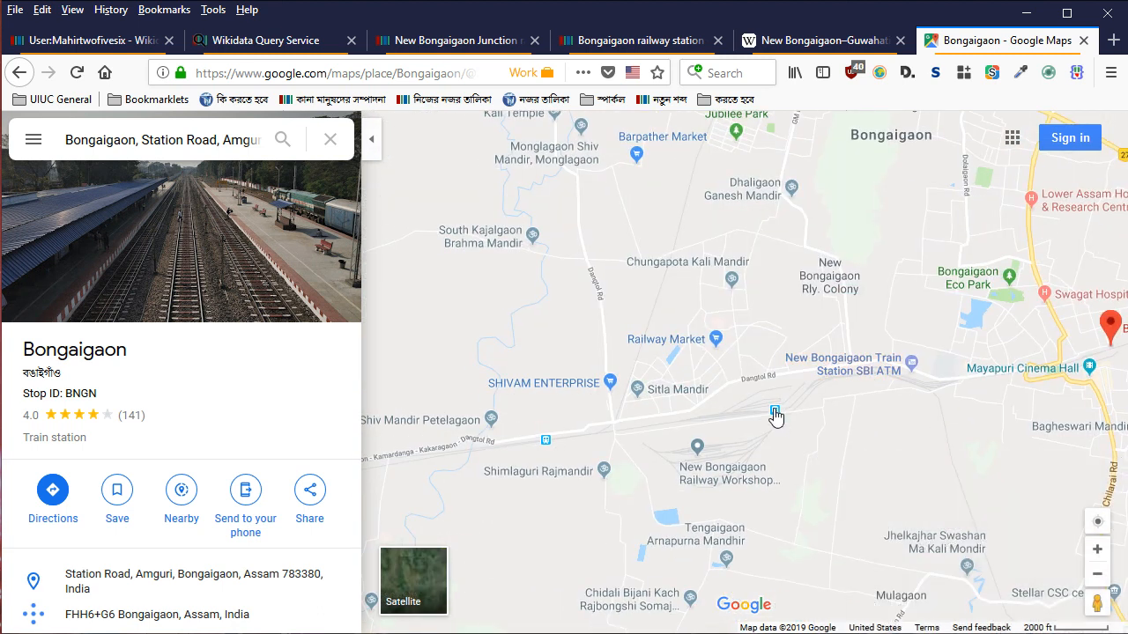
mouse_move(776, 416)
scroll(802, 420, up, 2)
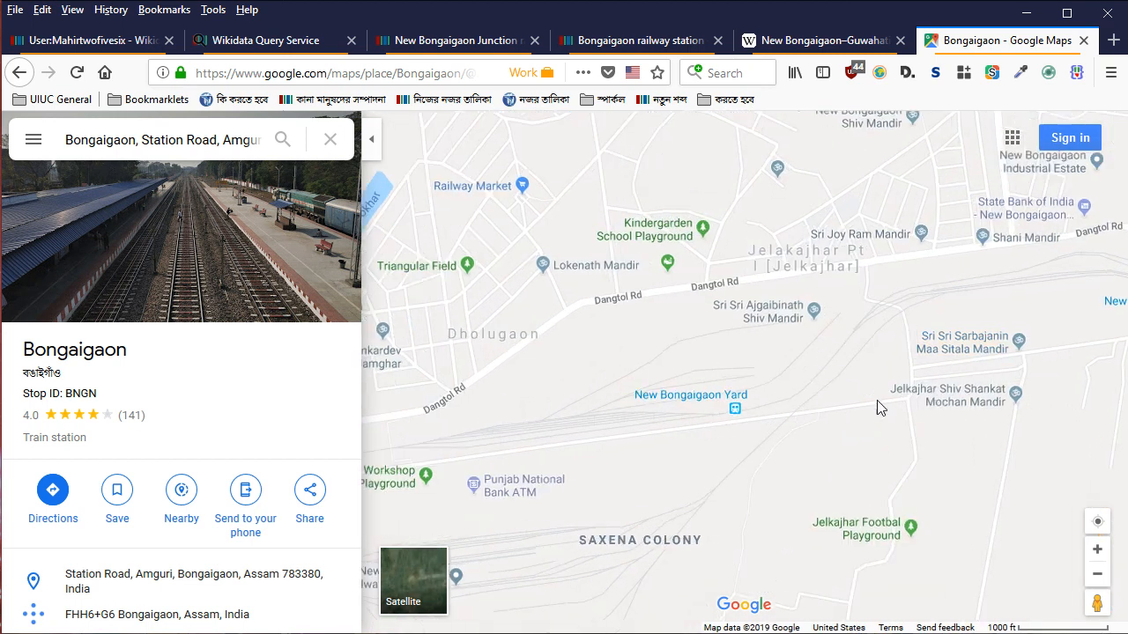
drag(1035, 400, 729, 365)
drag(921, 370, 556, 424)
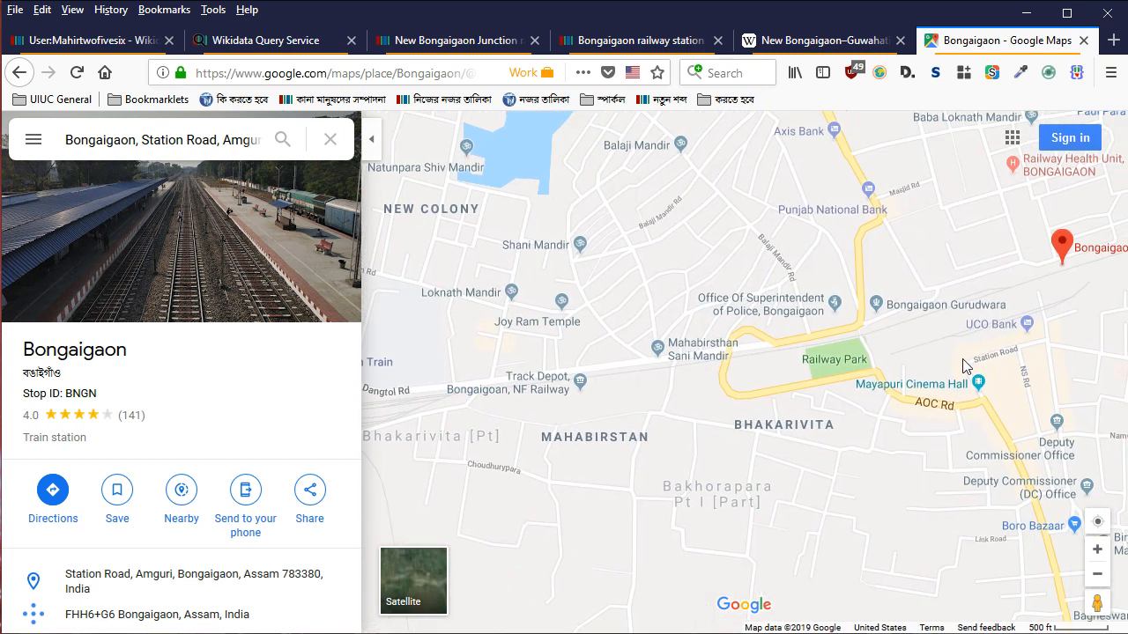
drag(987, 351, 614, 403)
View the Bongaigaon station photos, including the one of the platform name sign, and return to the place page
click(220, 233)
scroll(232, 396, down, 2)
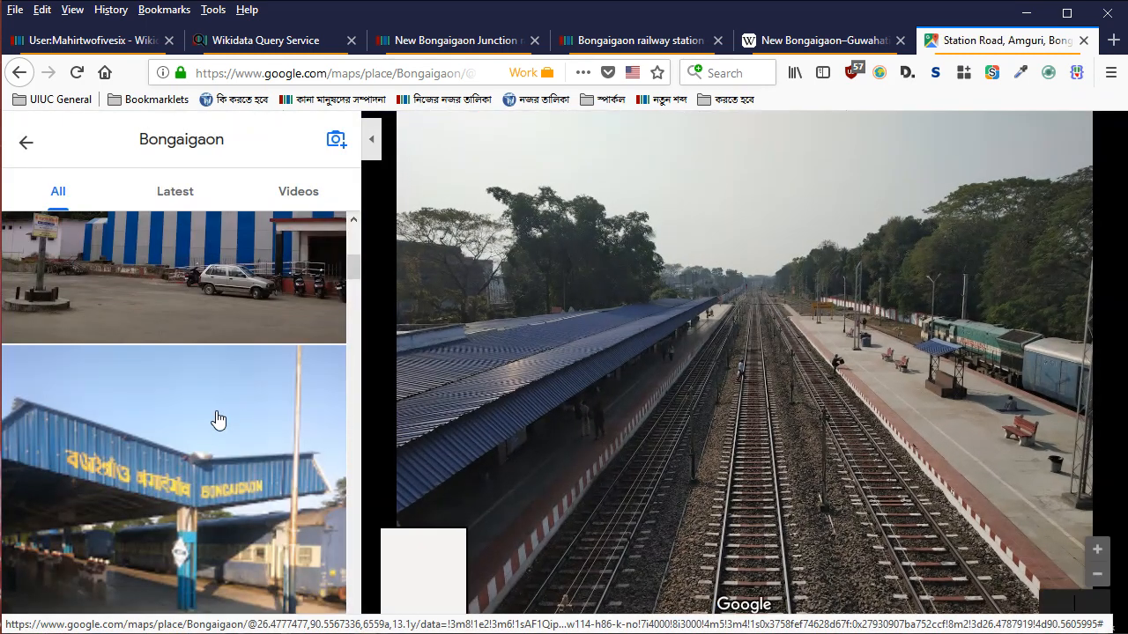
click(219, 433)
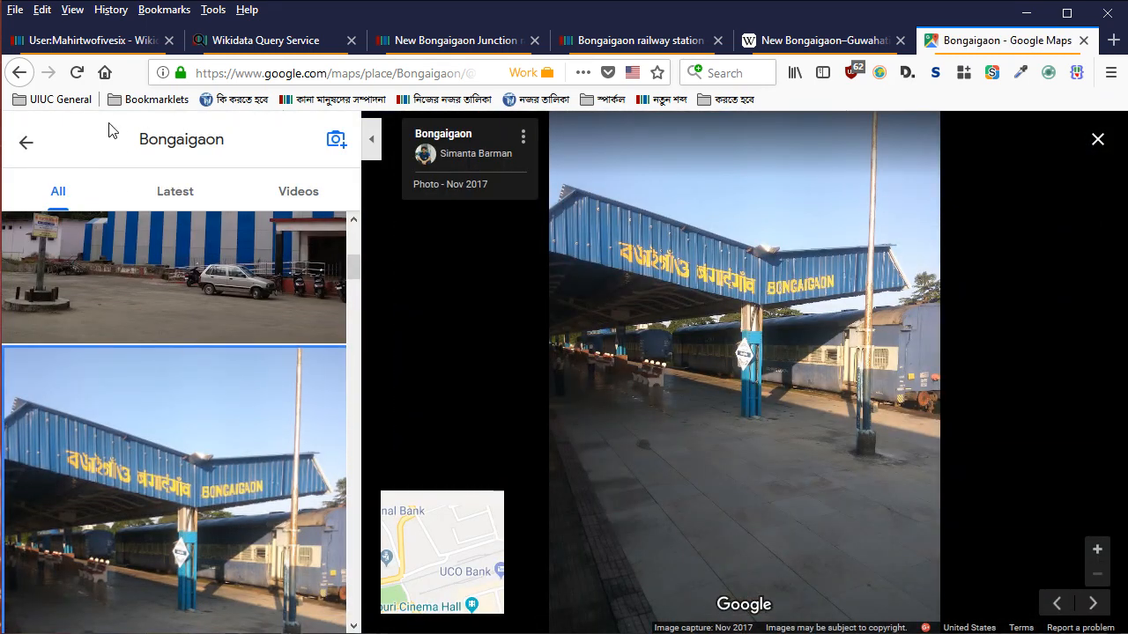
click(18, 74)
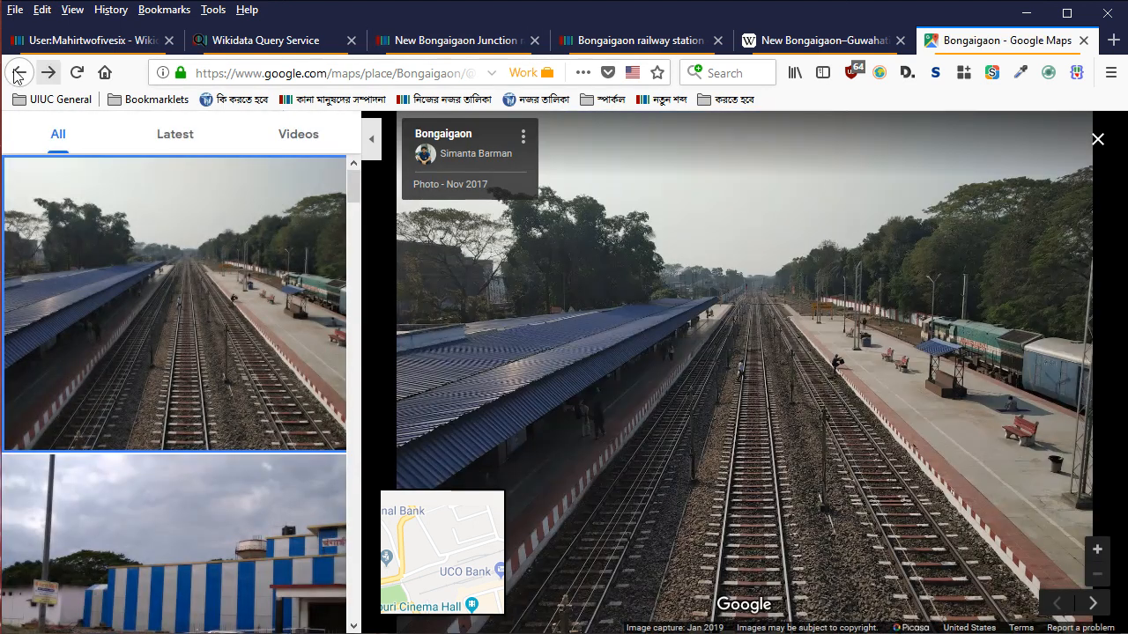
click(18, 73)
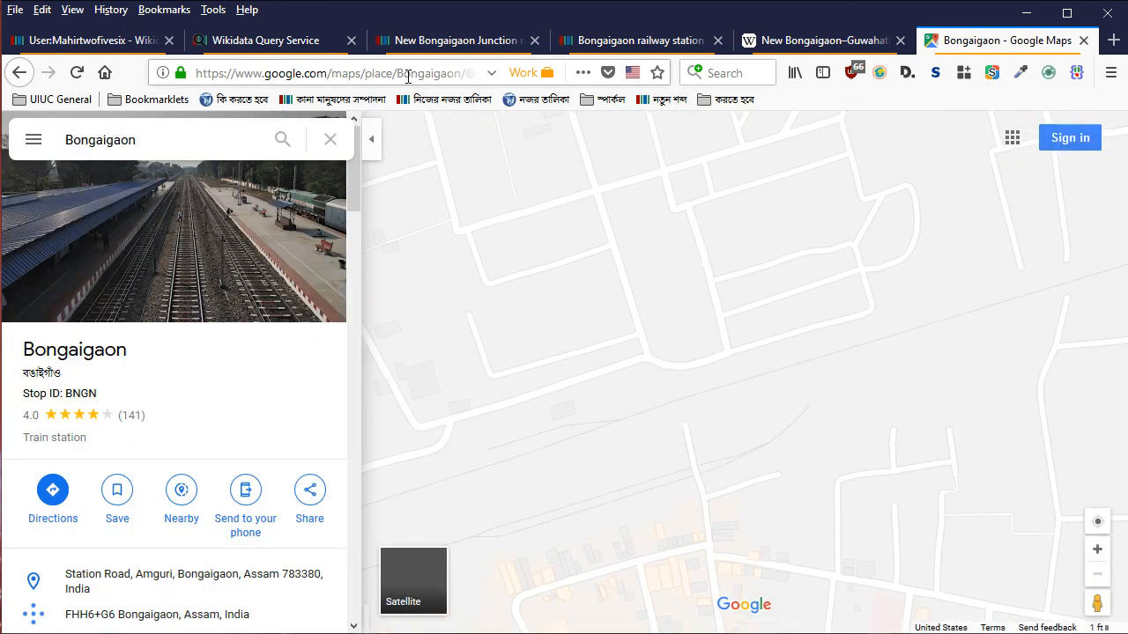
Load OpenStreetMap in place of Google Maps and locate Bongaigaon town with its railway line
click(391, 75)
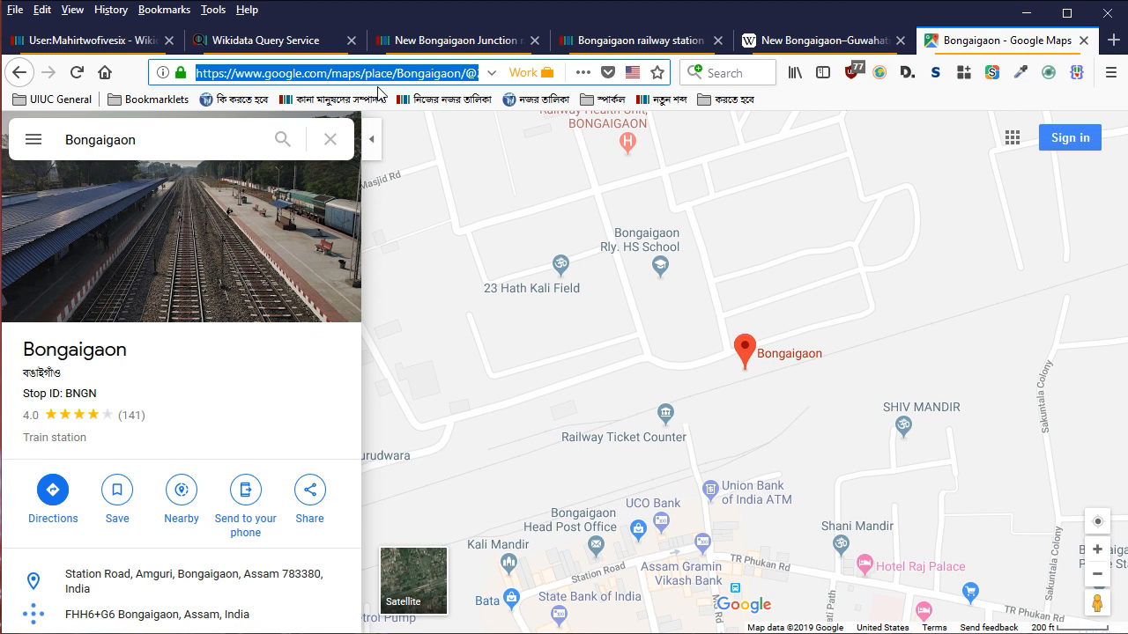
text(opens)
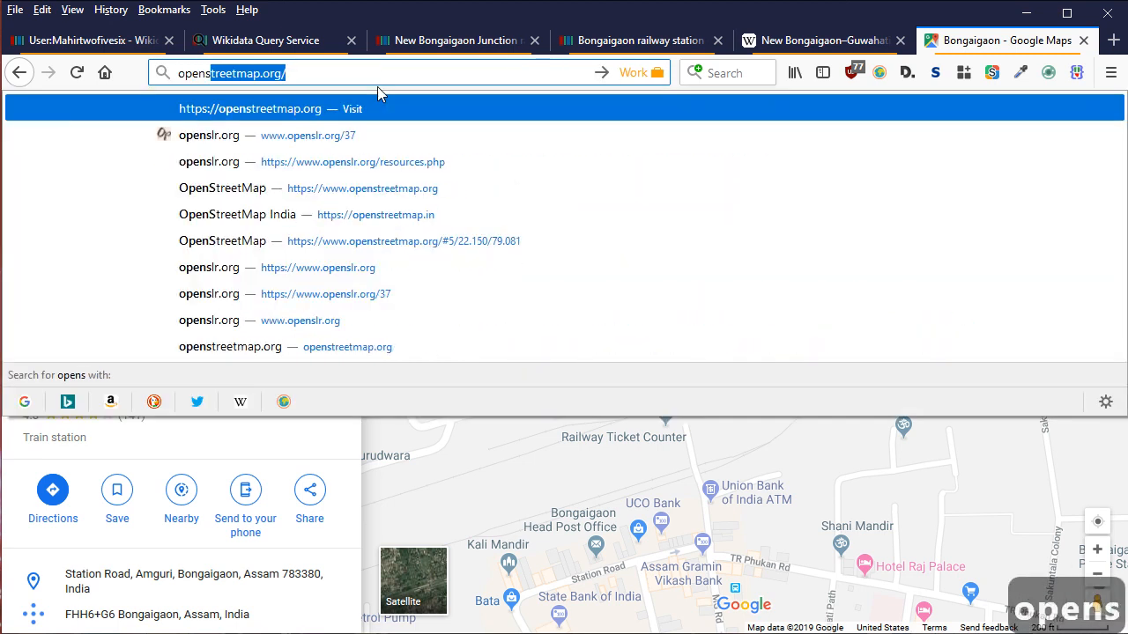
key(Right)
key(Return)
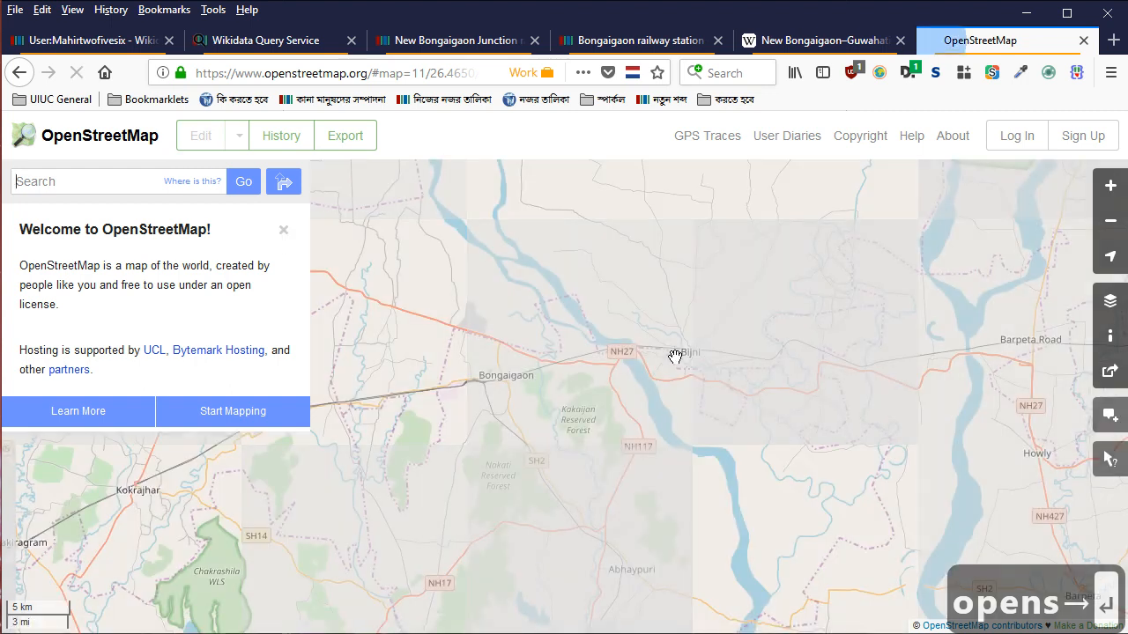
drag(827, 381, 971, 383)
scroll(607, 411, up, 5)
drag(775, 294, 652, 460)
scroll(652, 460, up, 1)
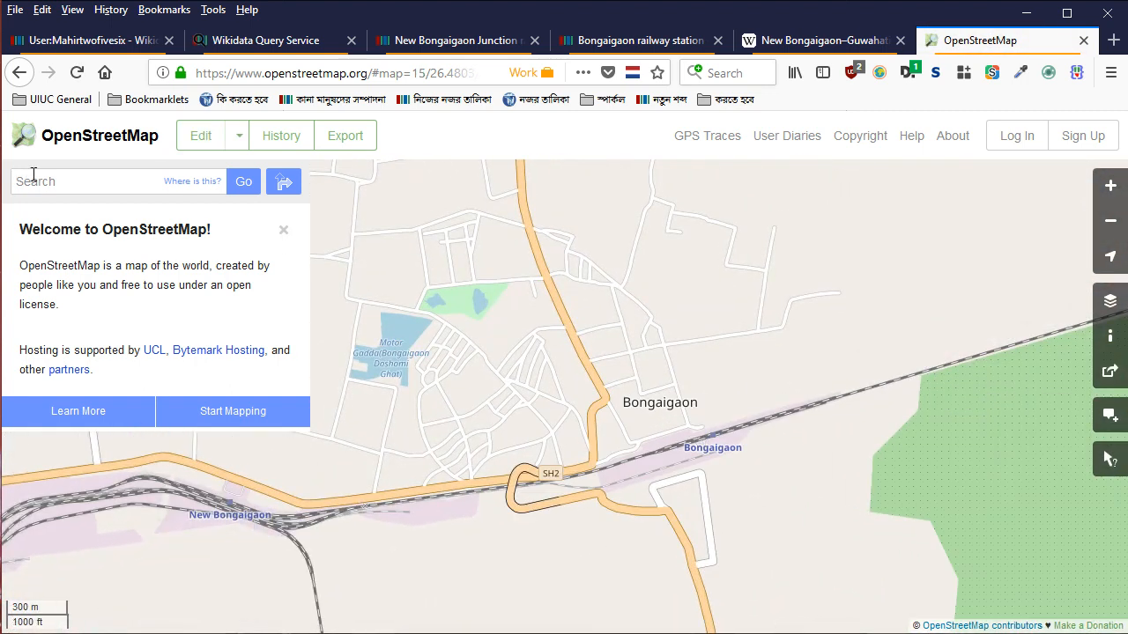
Search OpenStreetMap for "bongaigaon", open the railway station result and copy its location coordinates
text(bongaigaon)
key(Return)
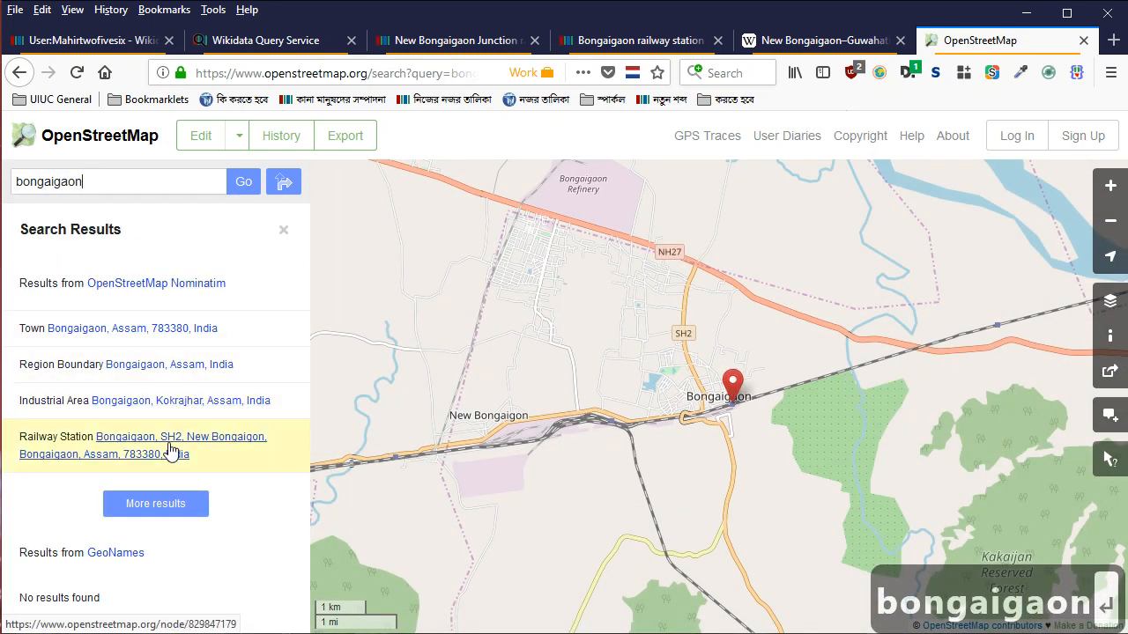
click(173, 449)
drag(189, 327, 78, 343)
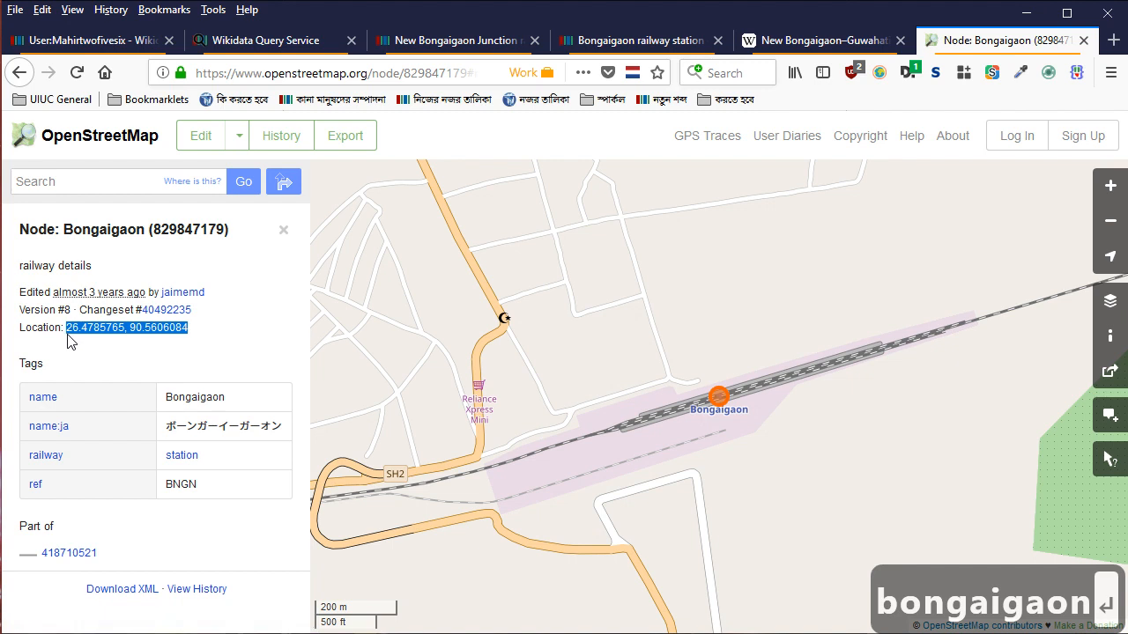
key(ctrl+c)
Add a coordinate location statement of 26.4785765, 90.5606084 to the Bongaigaon railway station item on Wikidata and publish it
click(634, 39)
scroll(793, 264, down, 2)
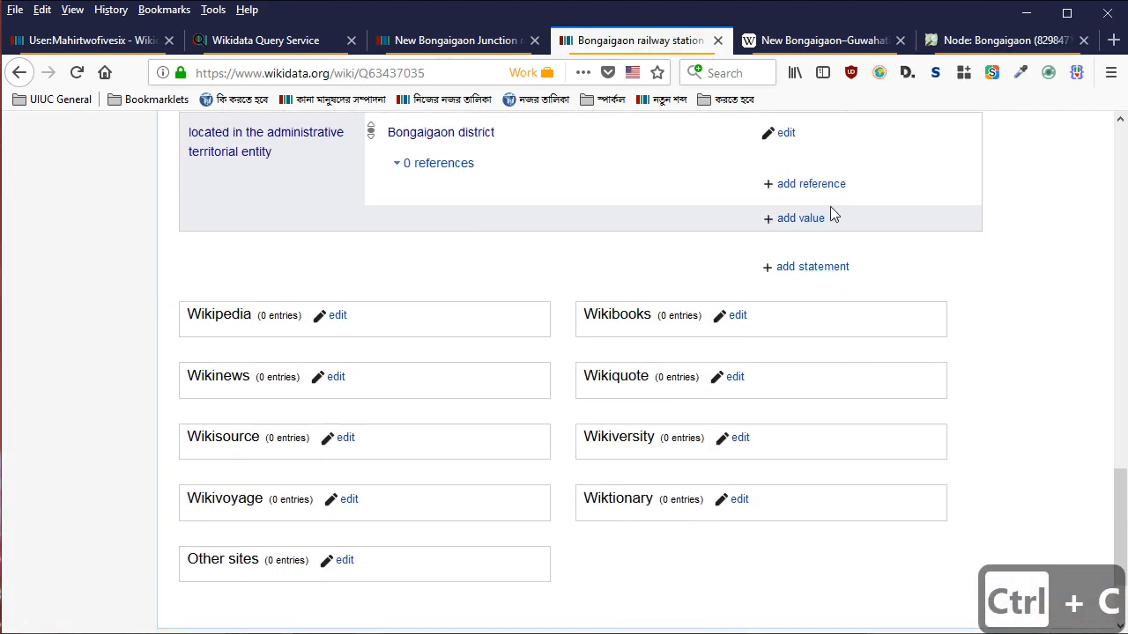
click(810, 276)
key(Return)
key(ctrl+v)
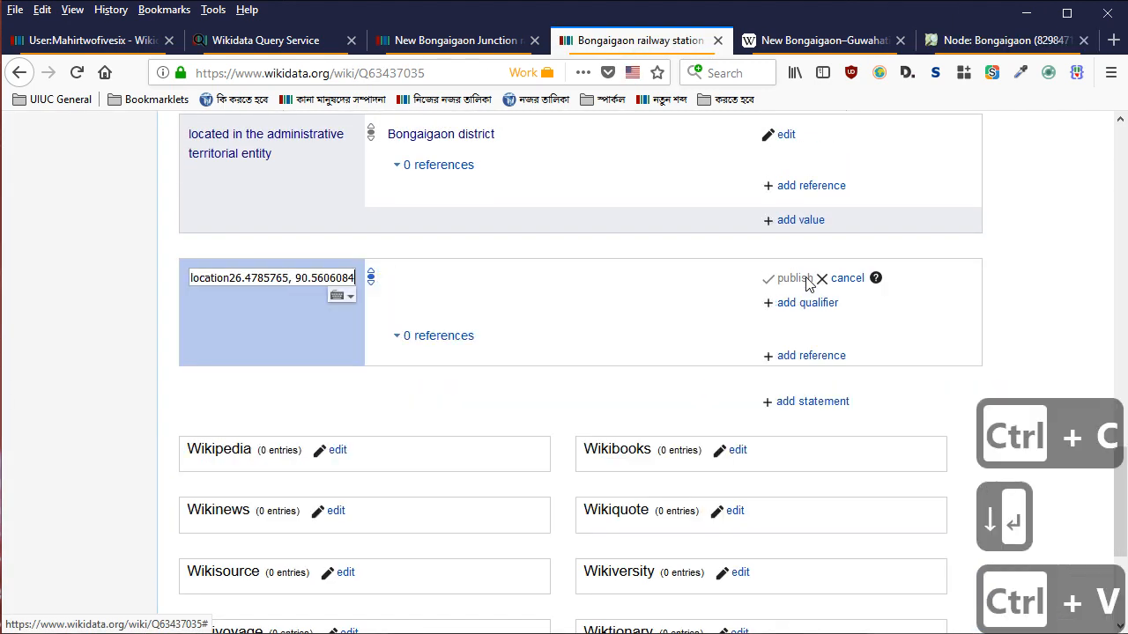
key(ctrl+z)
key(ctrl+v)
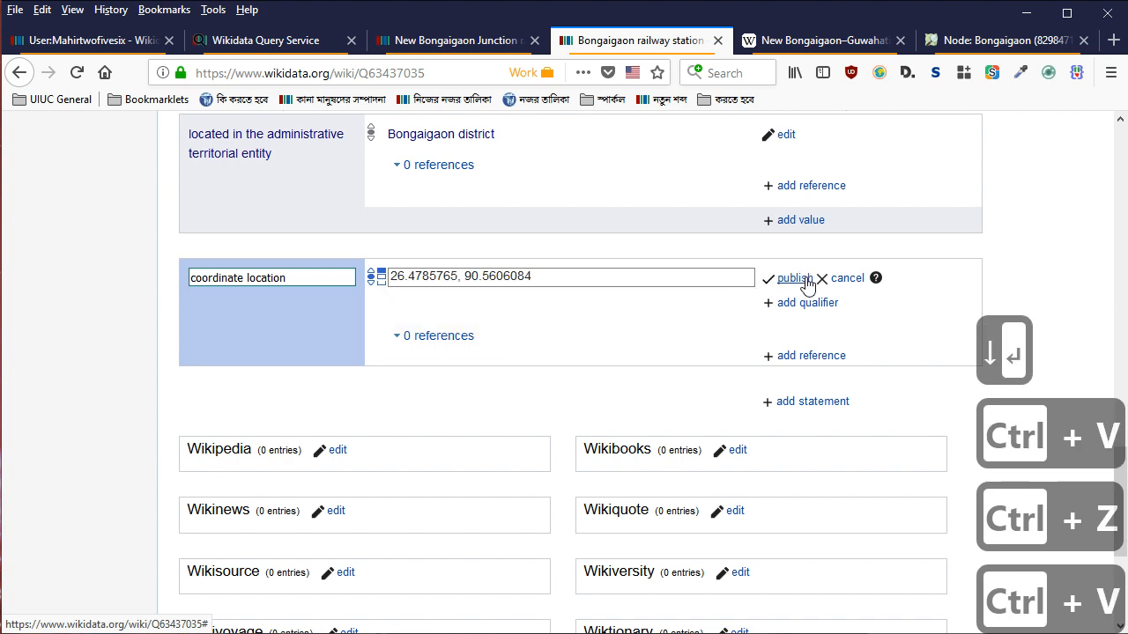
key(Return)
Add an owned by statement with the value Indian Railways and publish it
scroll(793, 202, up, 4)
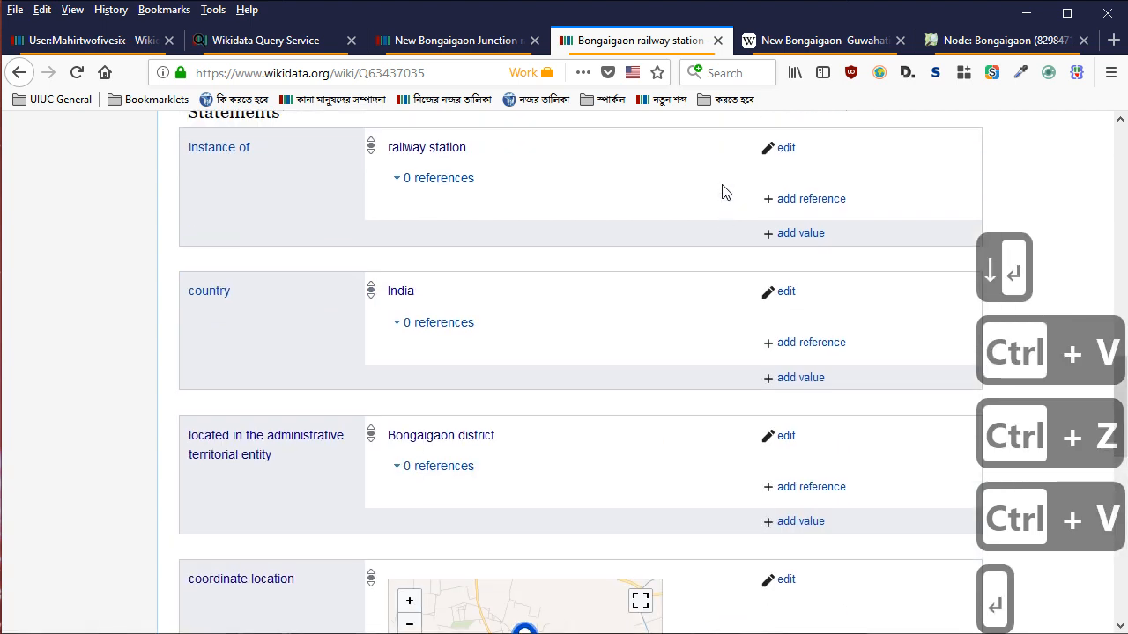
scroll(674, 342, down, 10)
click(795, 291)
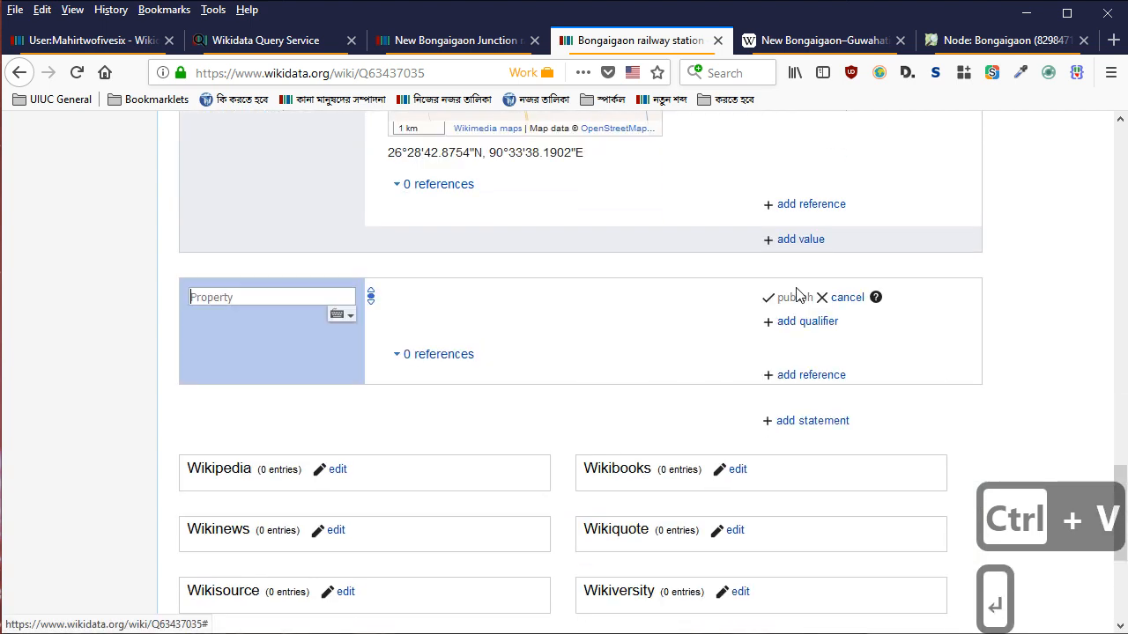
text(owned by)
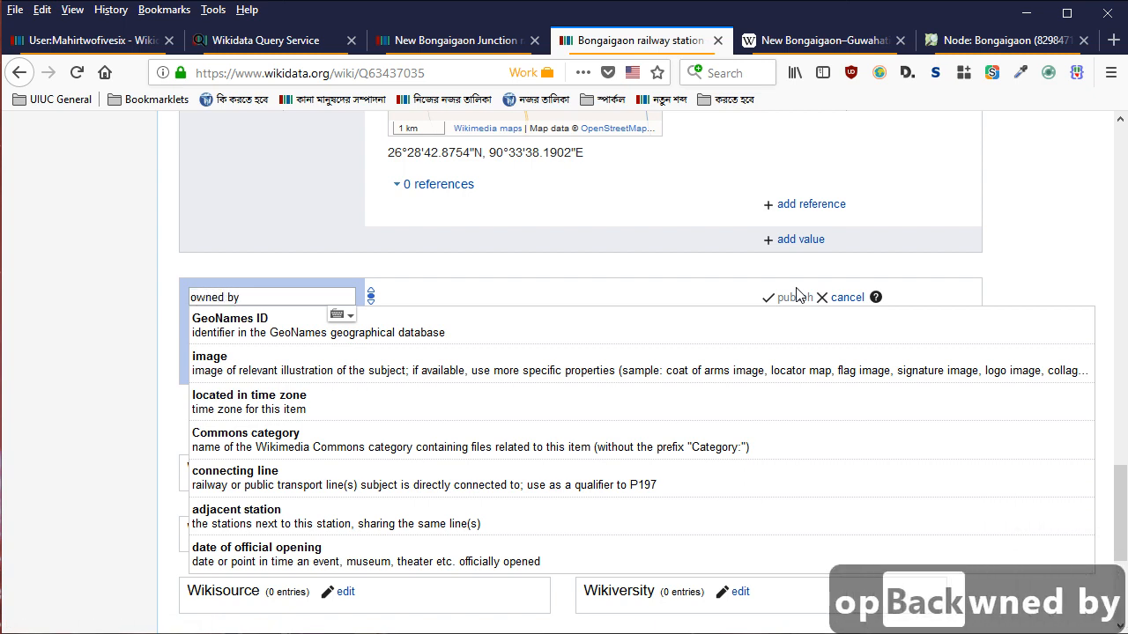
text(indi)
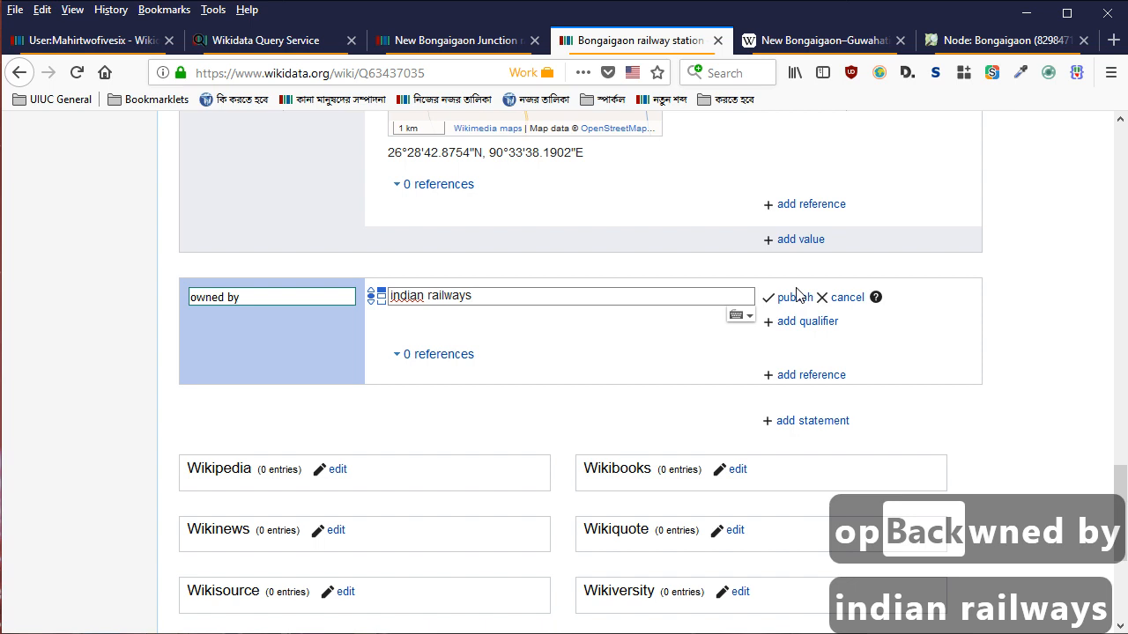
text(an railways)
key(Down)
key(Down)
key(Down)
key(Up)
key(BackSpace)
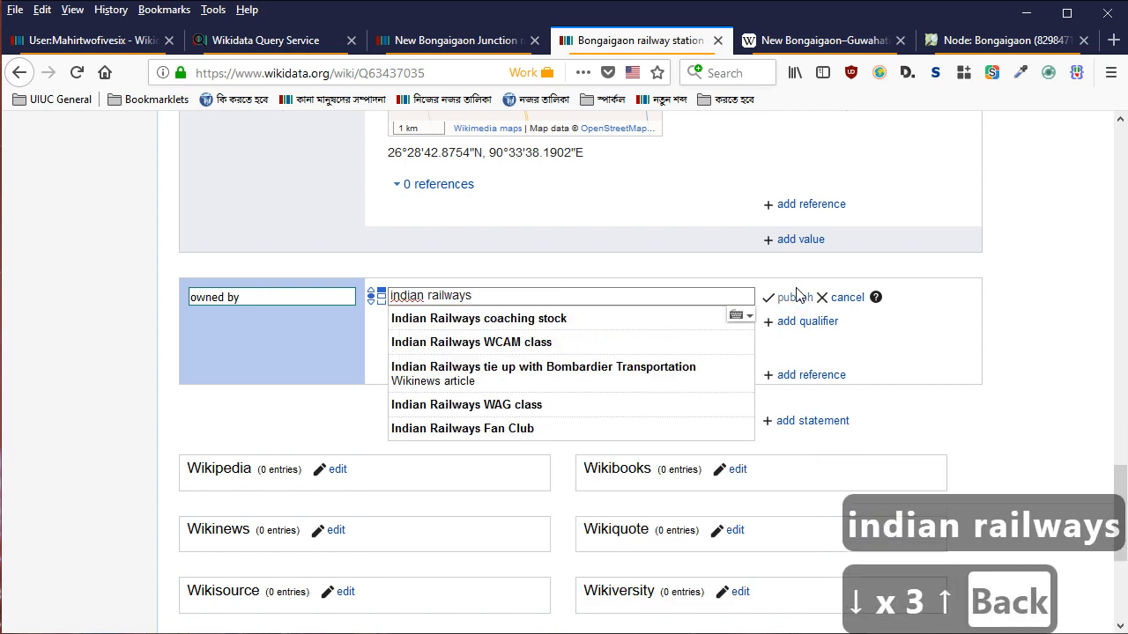
key(Down)
key(Down)
key(Return)
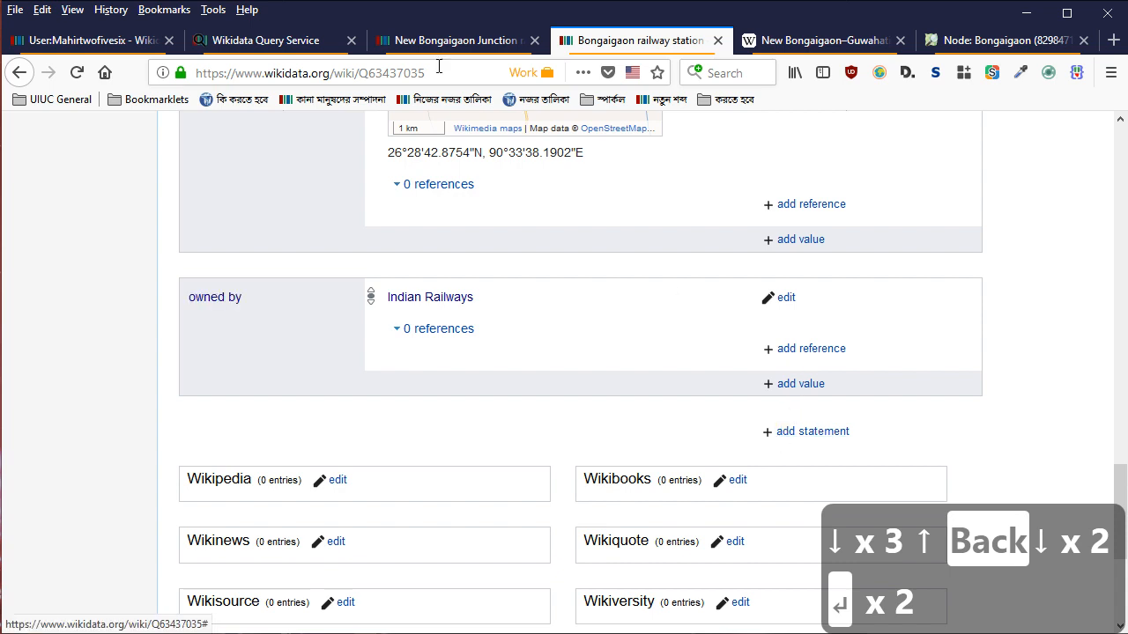
Return to the New Bongaigaon Junction item and choose Bongaigaon railway station as the new adjacent station value
click(455, 40)
scroll(460, 257, down, 20)
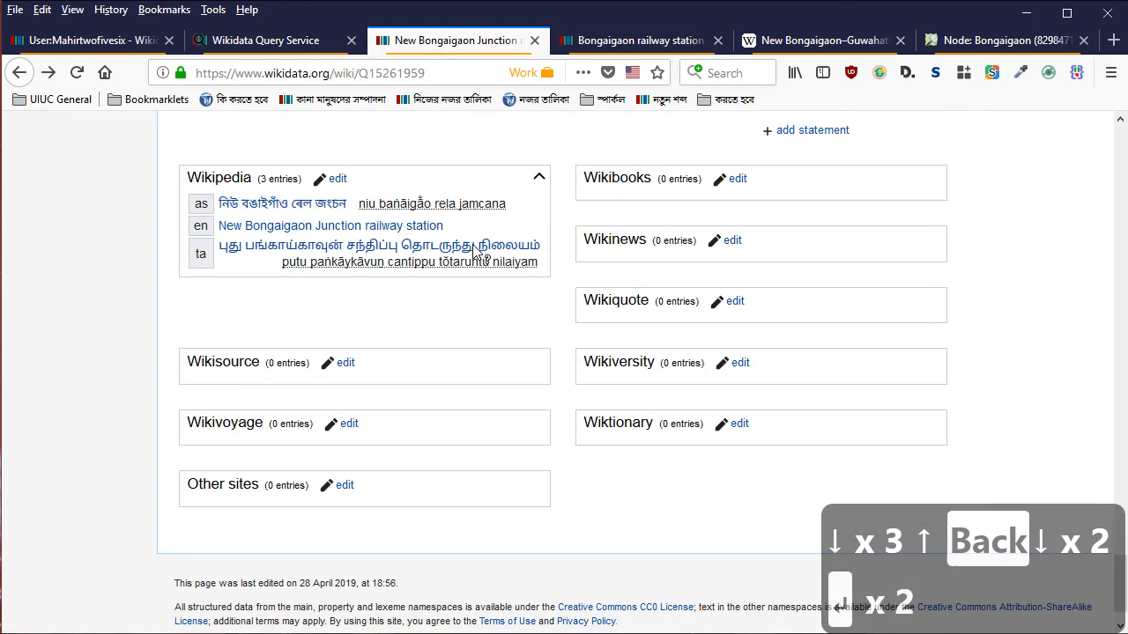
scroll(529, 317, up, 12)
click(628, 305)
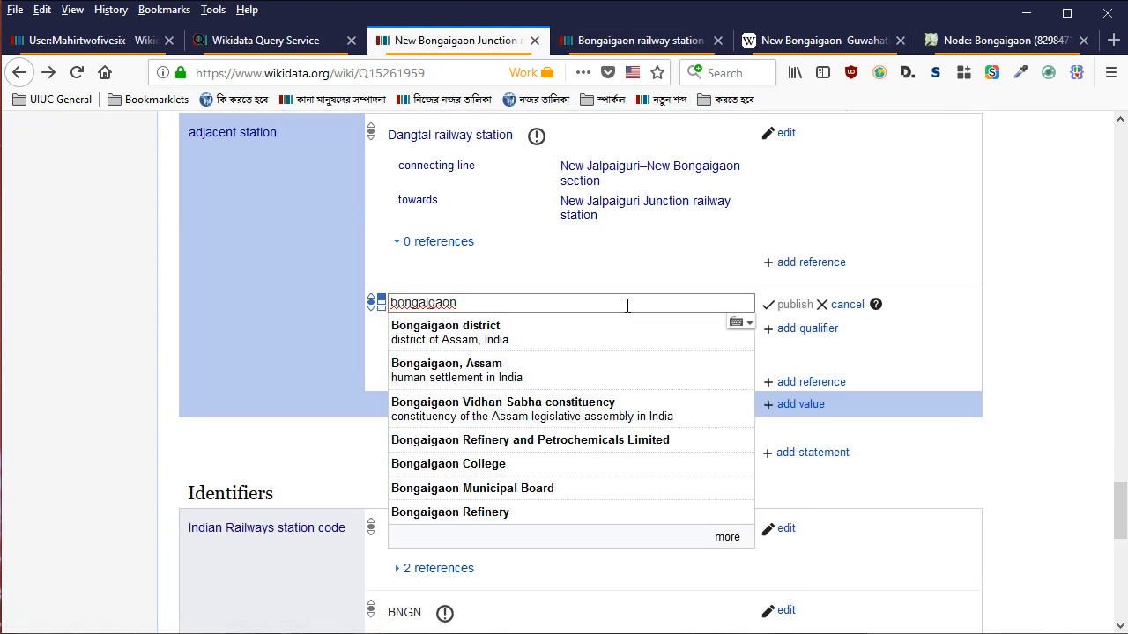
text(rai)
key(Down)
key(Down)
key(Return)
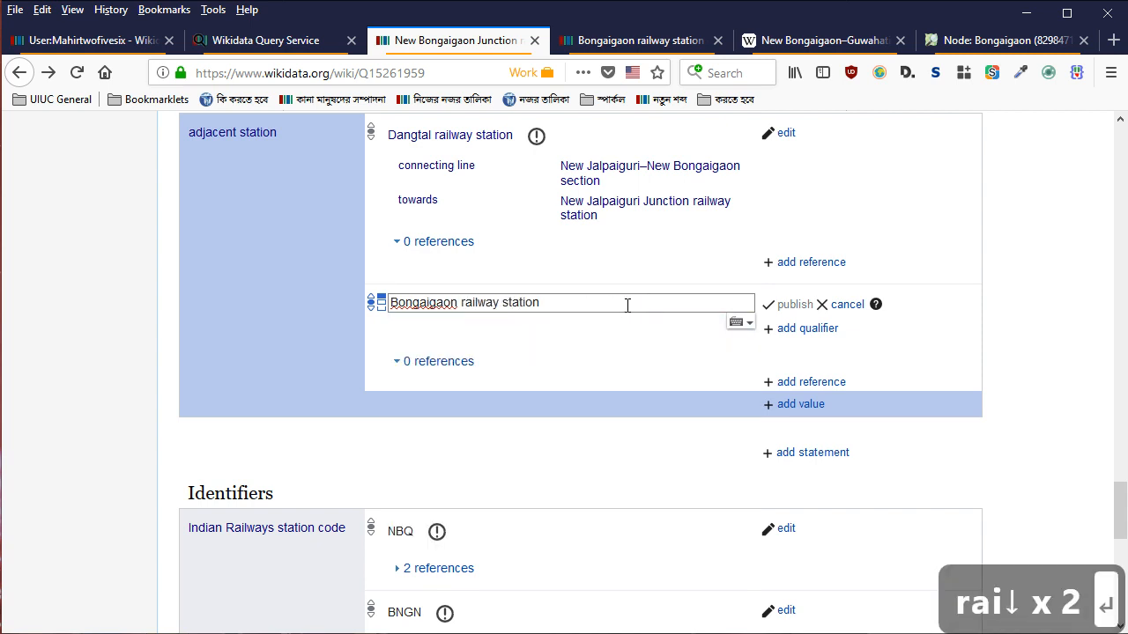
Add a connecting line (P81) qualifier to the Bongaigaon railway station value and search for its value with "new bongai"
key(Tab)
key(Return)
text(p81)
key(Down)
key(Return)
text(en)
key(BackSpace)
key(BackSpace)
text(new bongai)
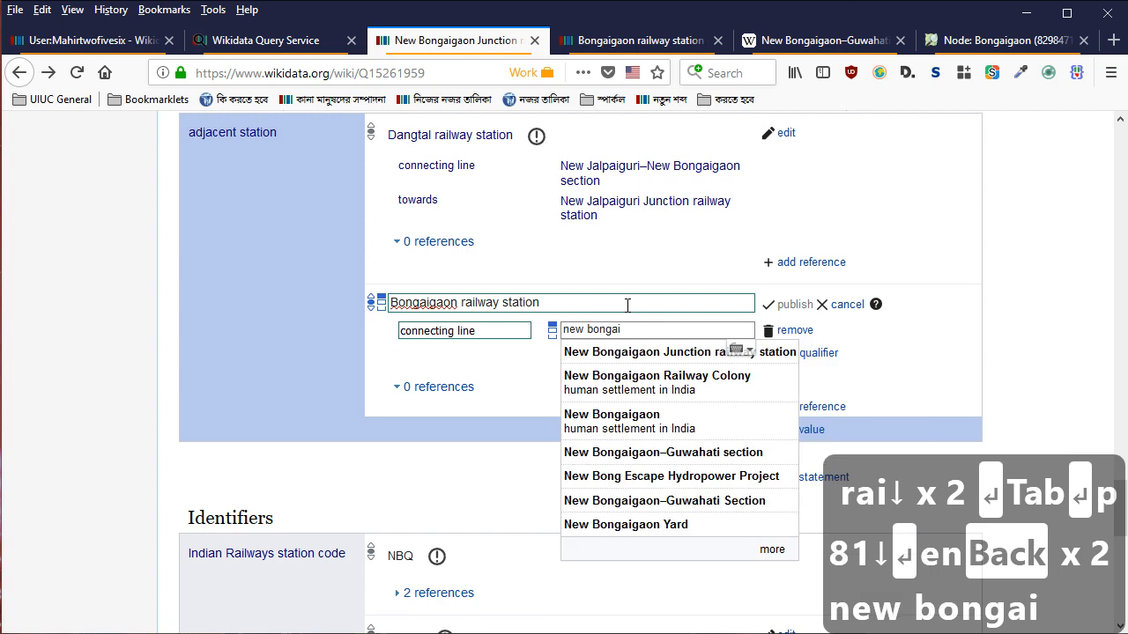
key(Down)
key(Down)
key(Down)
key(Down)
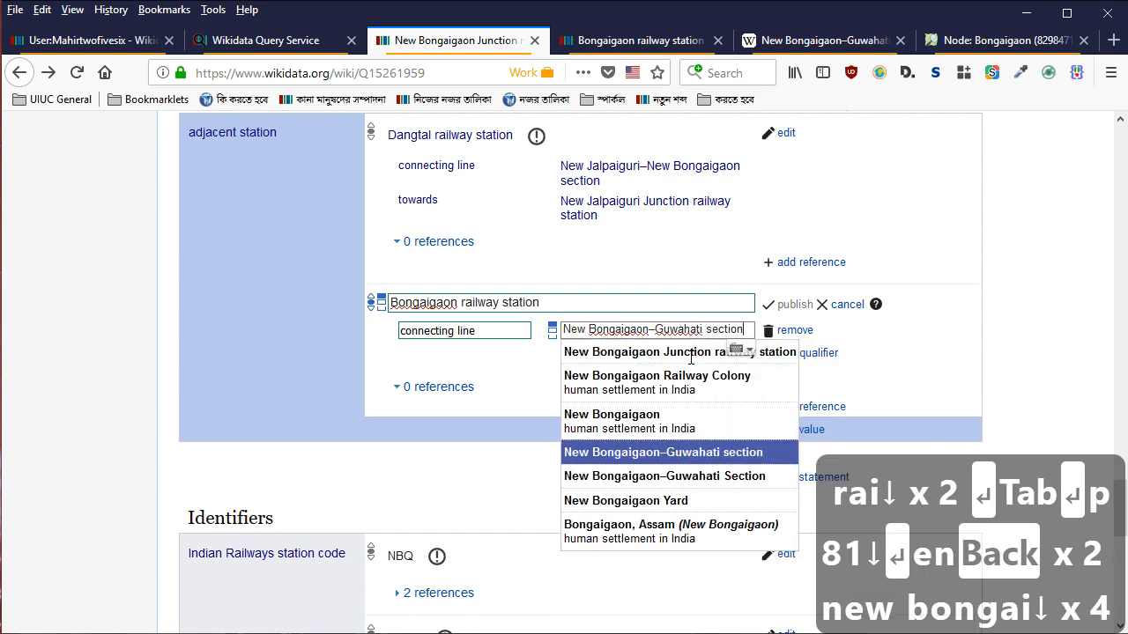
Open both New Bongaigaon–Guwahati section suggestions in new tabs and switch to the capitalised "Section" item
right_click(715, 460)
key(t)
right_click(704, 478)
key(t)
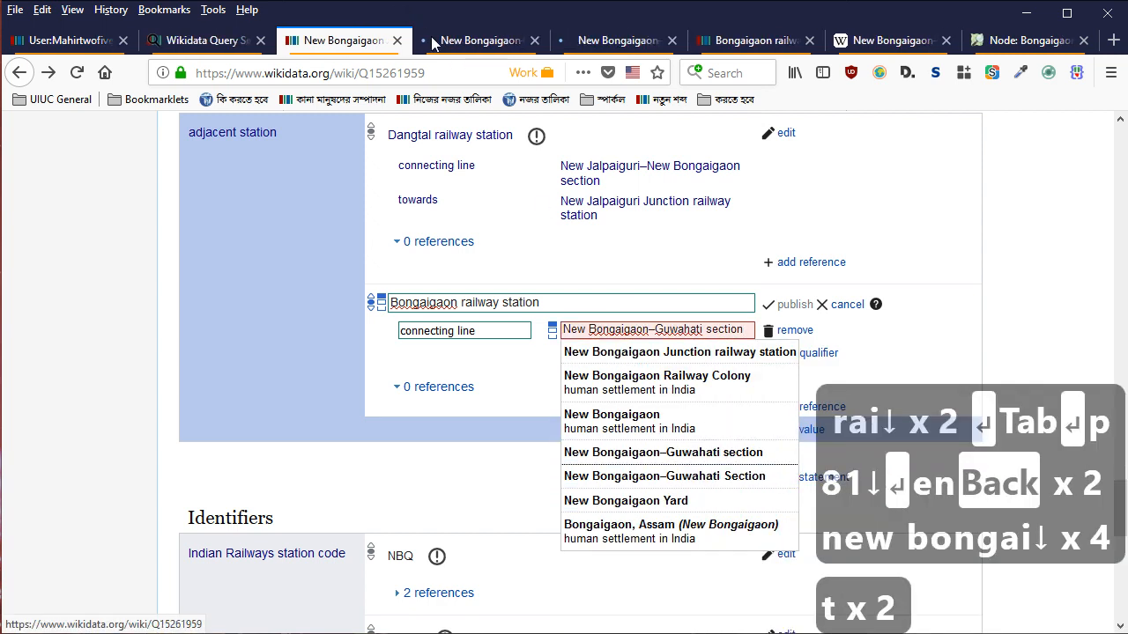
click(432, 44)
click(610, 38)
Check the English Wikipedia article linked from the New Bongaigaon–Guwahati Section item, and remove that sitelink from the item
scroll(580, 247, down, 10)
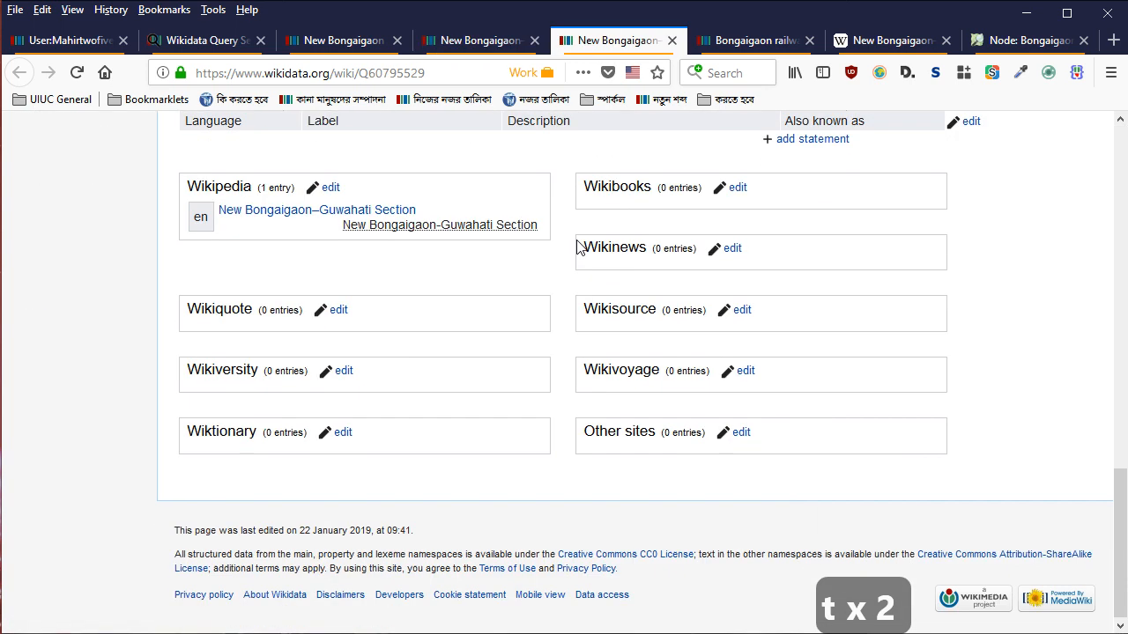
click(352, 215)
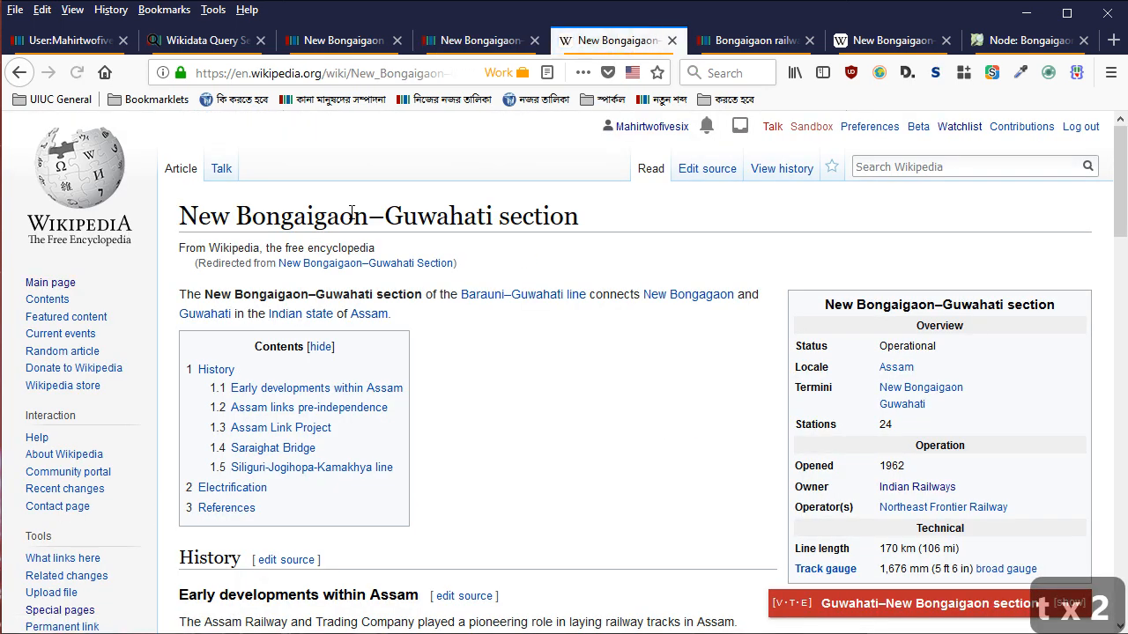
click(19, 72)
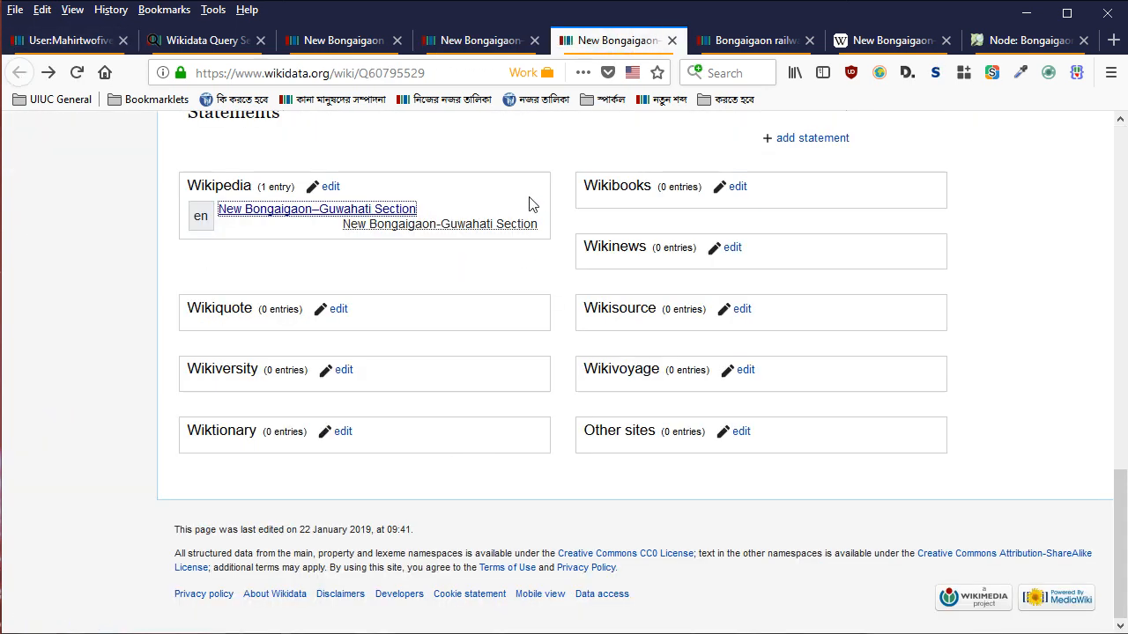
click(311, 193)
click(225, 215)
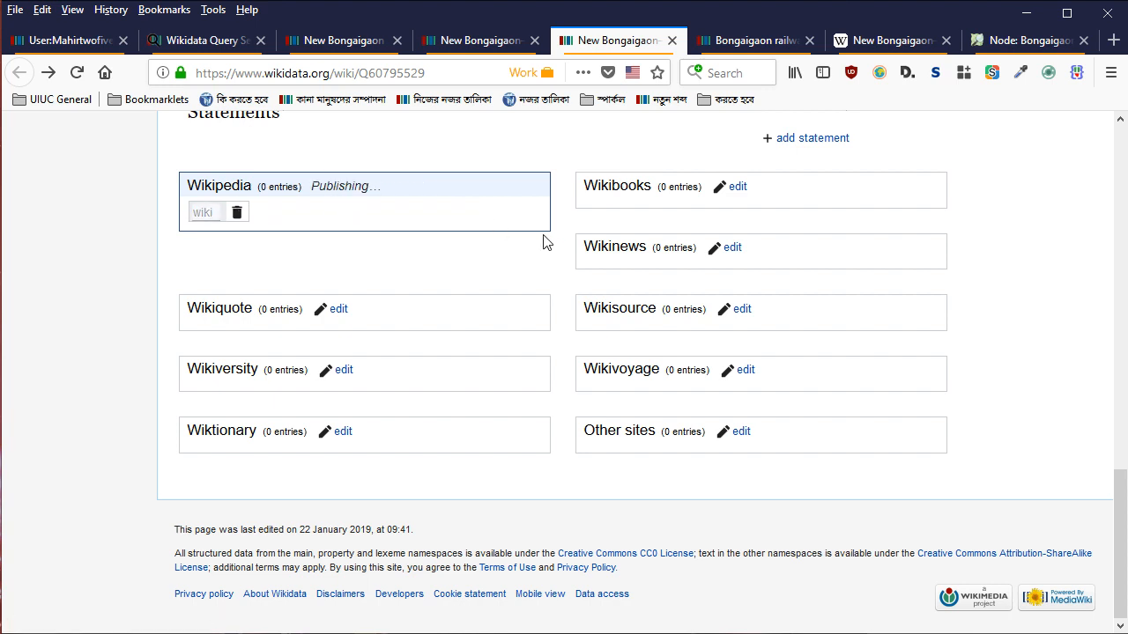
Copy the ID Q7005591 from the New Bongaigaon–Guwahati section item and merge the duplicate item Q60795529 into it
scroll(543, 242, up, 15)
click(478, 39)
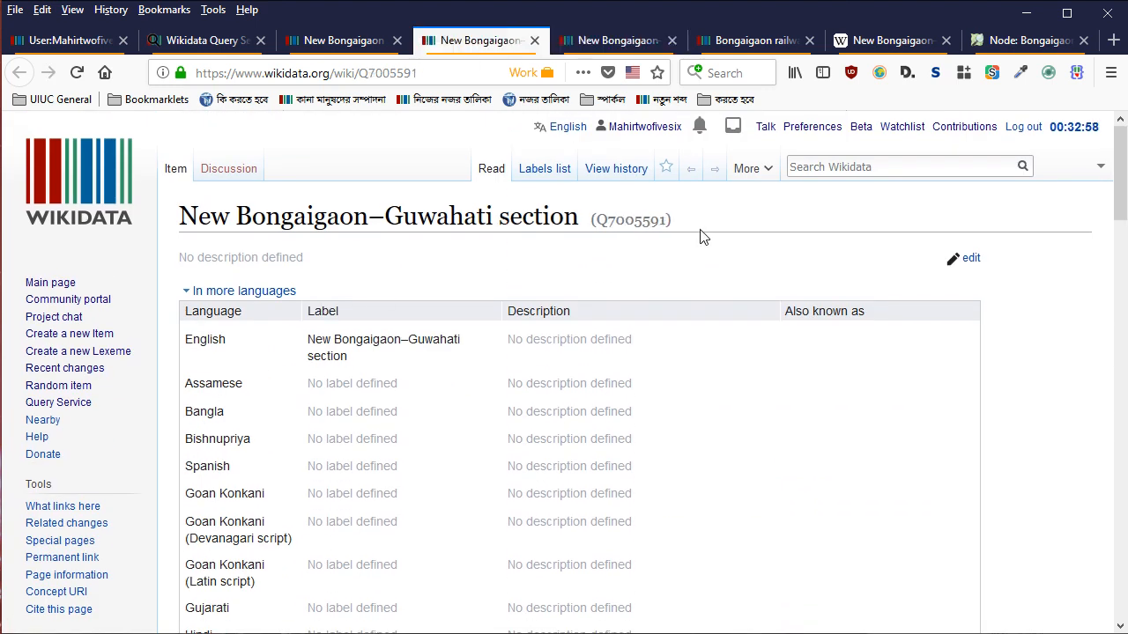
key(ctrl+c)
click(617, 39)
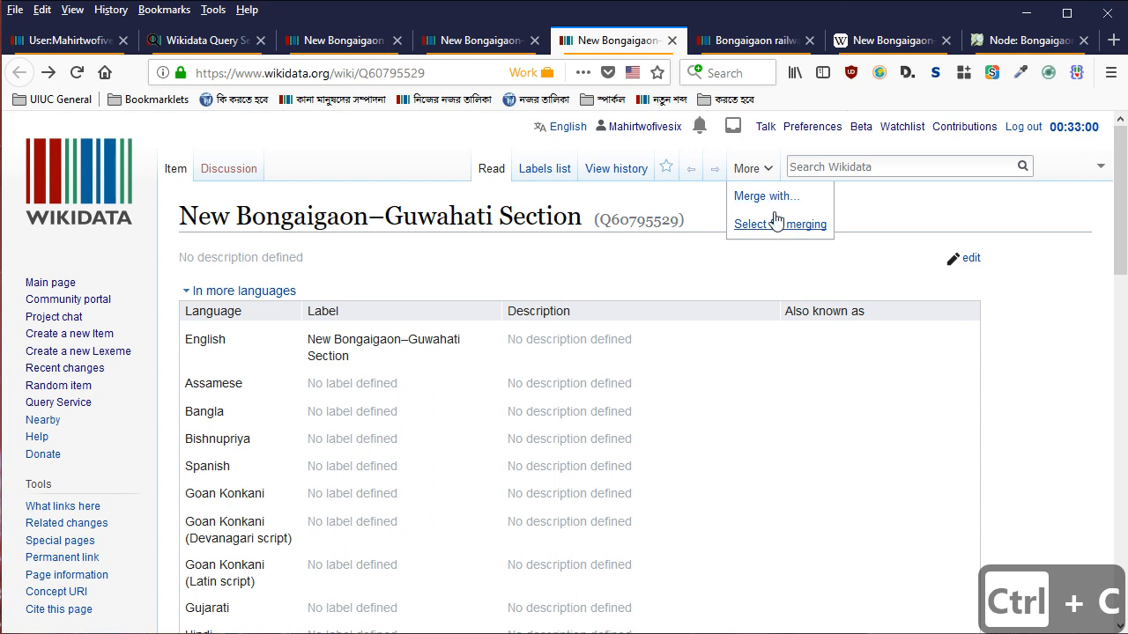
click(765, 195)
key(ctrl+v)
click(746, 212)
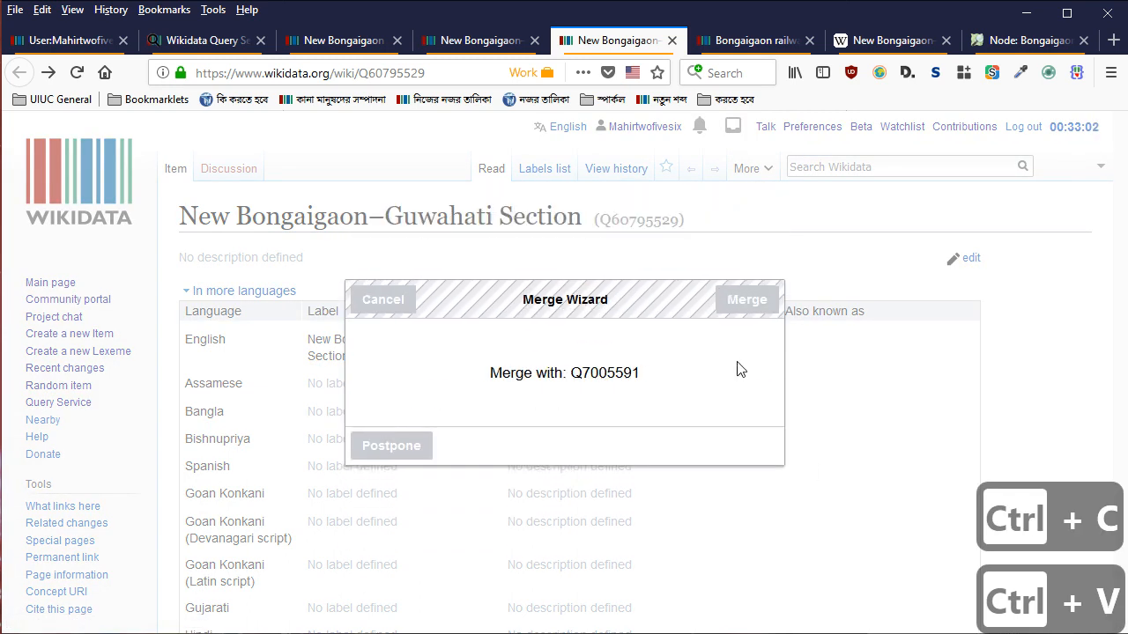
Open the revision history of Q7005591, inspect the differences introduced by the merge, and close the page
click(740, 130)
click(724, 222)
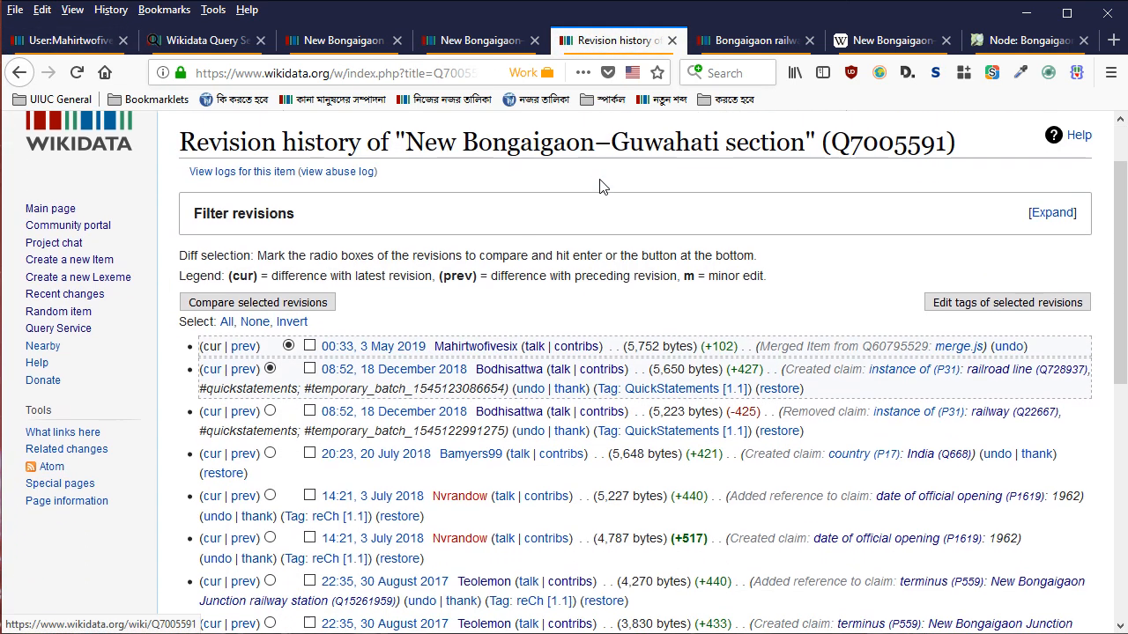
scroll(603, 187, down, 3)
scroll(597, 188, up, 3)
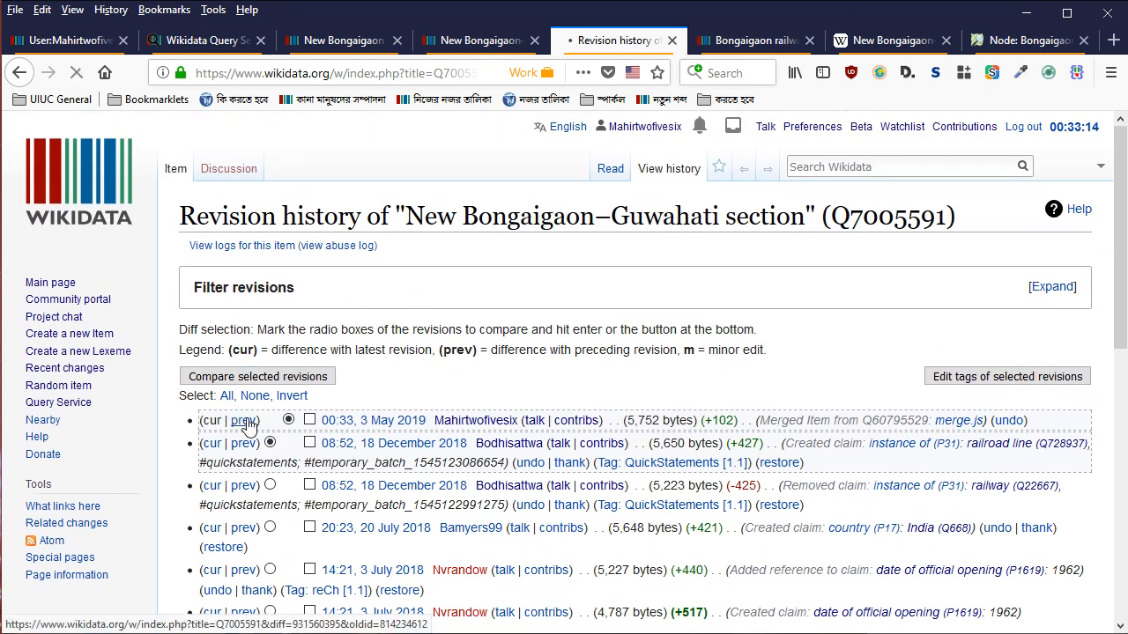
scroll(747, 353, down, 2)
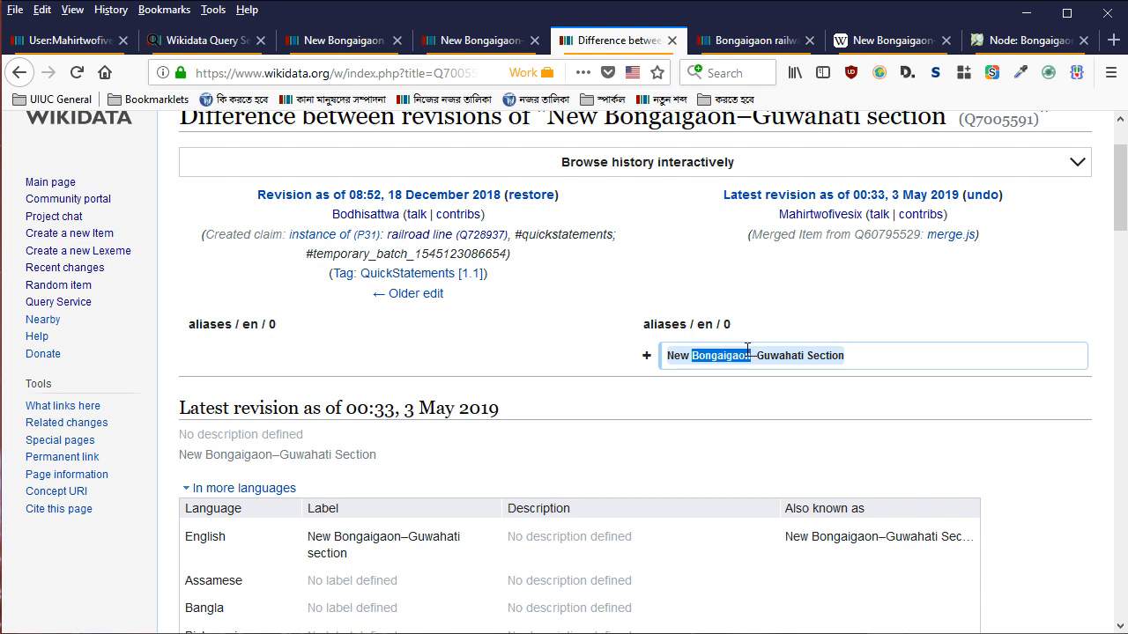
key(ctrl+w)
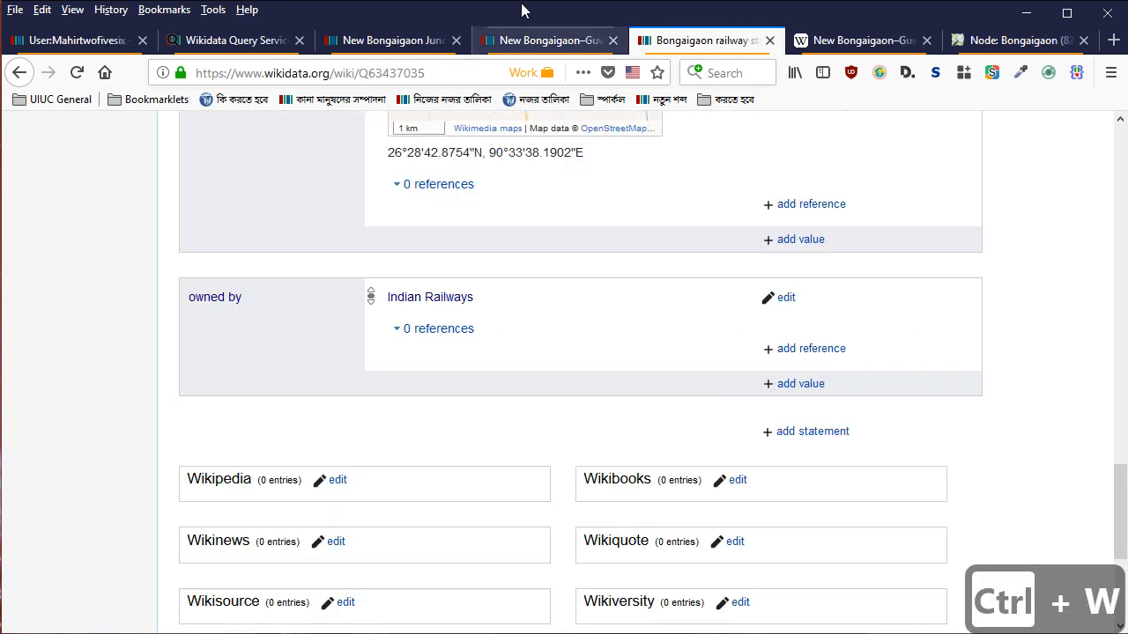
Review the Bongaigaon railway station labels and the New Bongaigaon–Guwahati section statements, and close the section item
scroll(687, 322, up, 20)
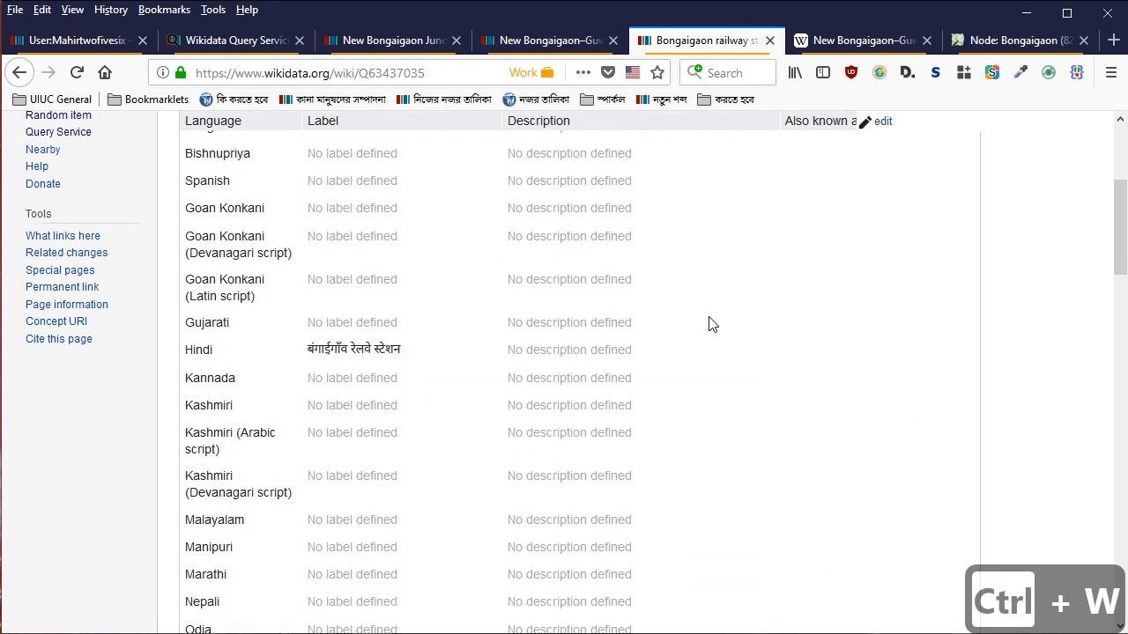
scroll(714, 320, down, 4)
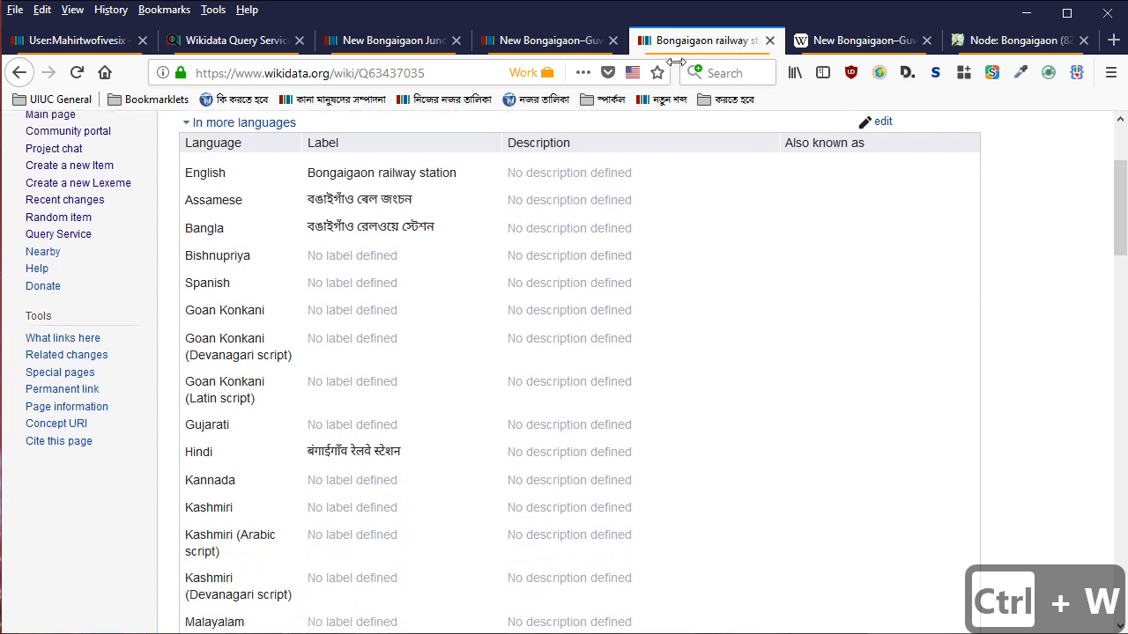
click(561, 40)
scroll(519, 330, down, 15)
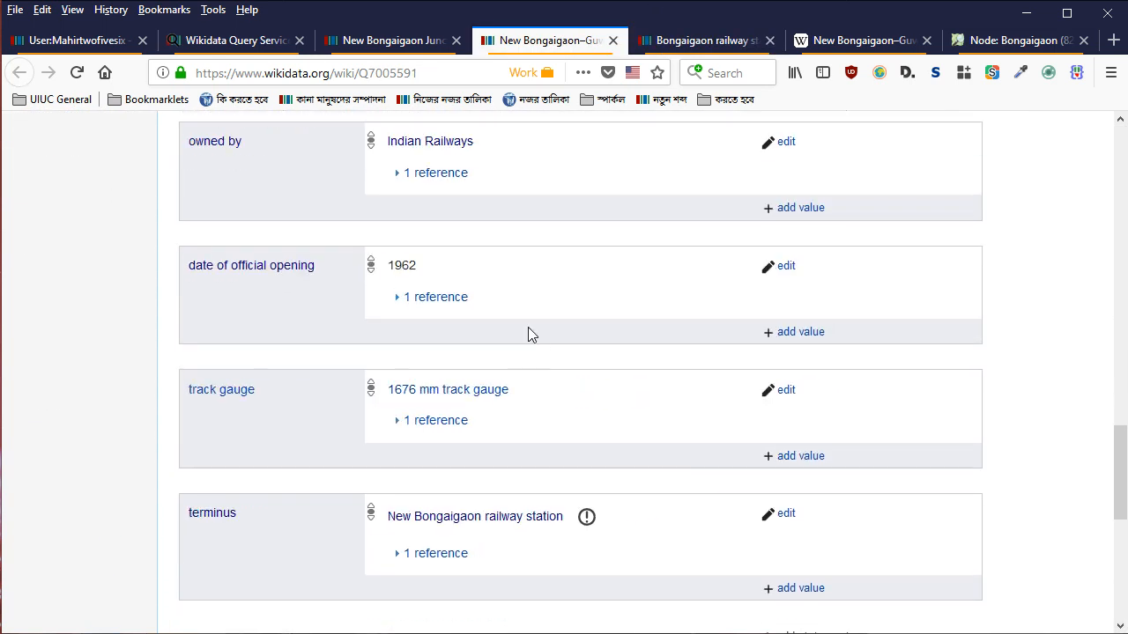
scroll(546, 333, down, 10)
scroll(546, 334, up, 20)
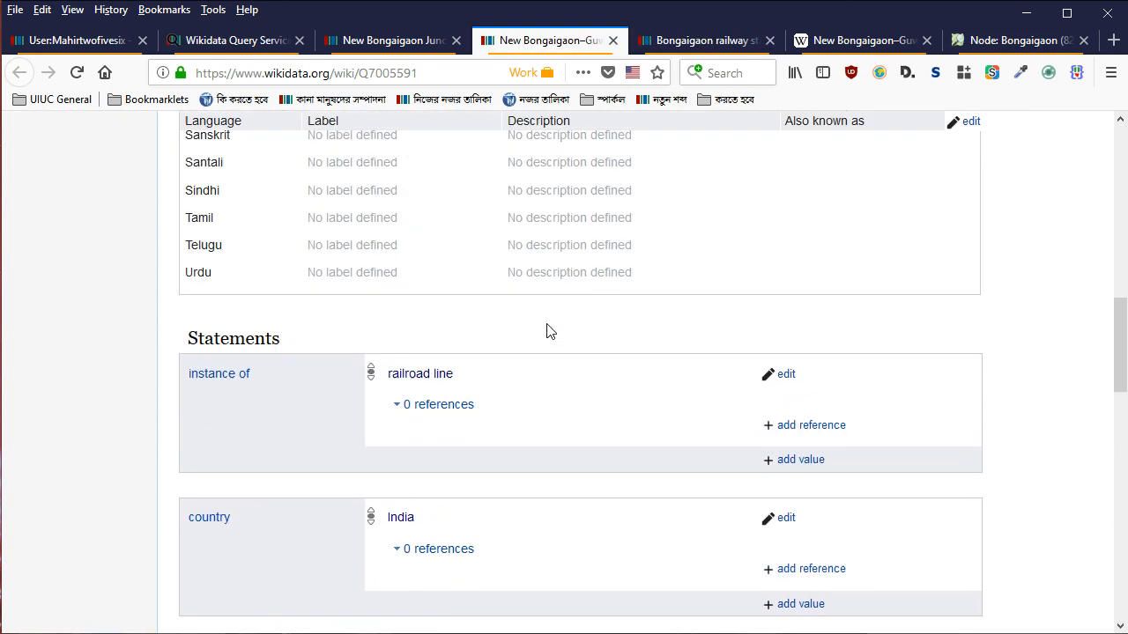
key(ctrl+w)
Return to the New Bongaigaon Junction item and set the connecting line qualifier to New Bongaigaon–Guwahati section
click(467, 42)
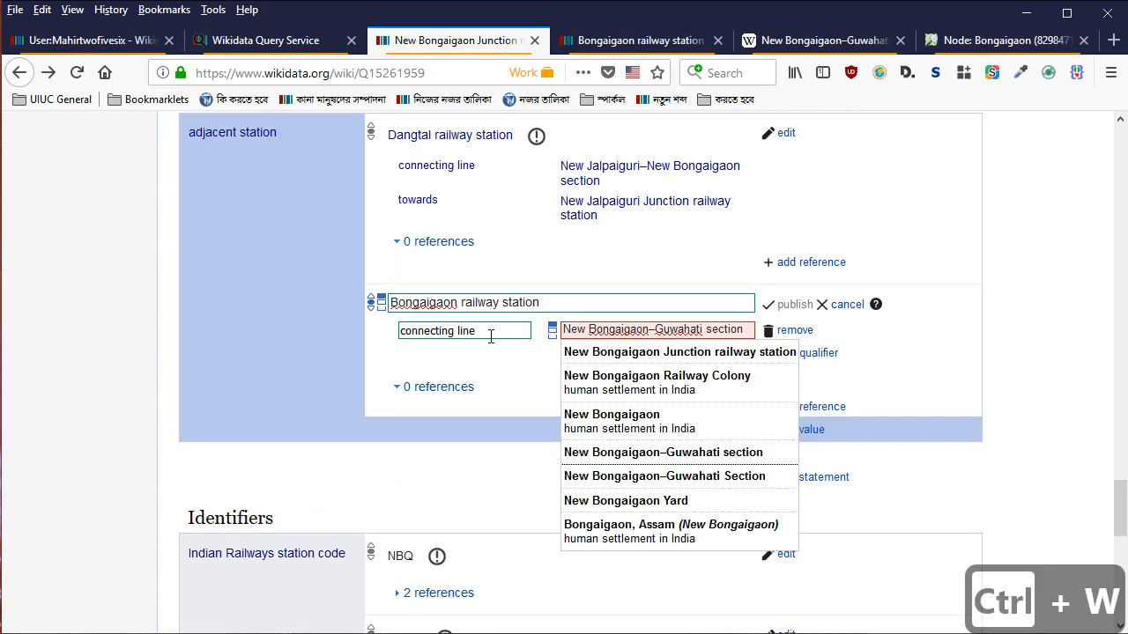
click(684, 328)
key(BackSpace)
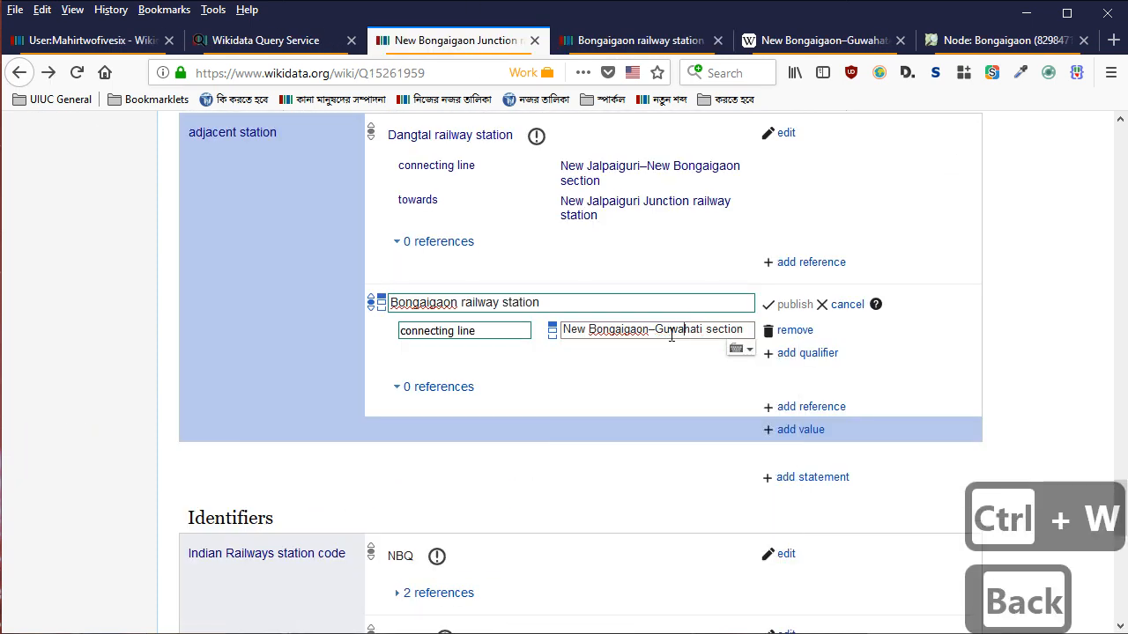
key(Down)
key(Down)
key(Return)
key(Tab)
key(Tab)
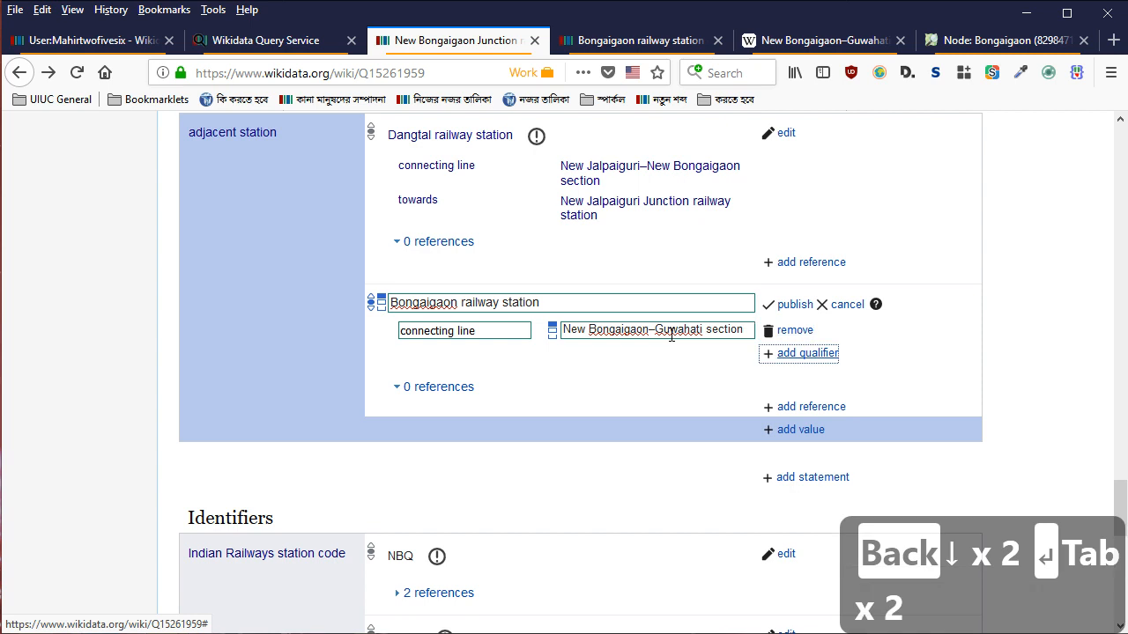
Add a towards (P5051) qualifier to the Bongaigaon railway station adjacent station value
key(Return)
text(p)
key(Down)
key(Return)
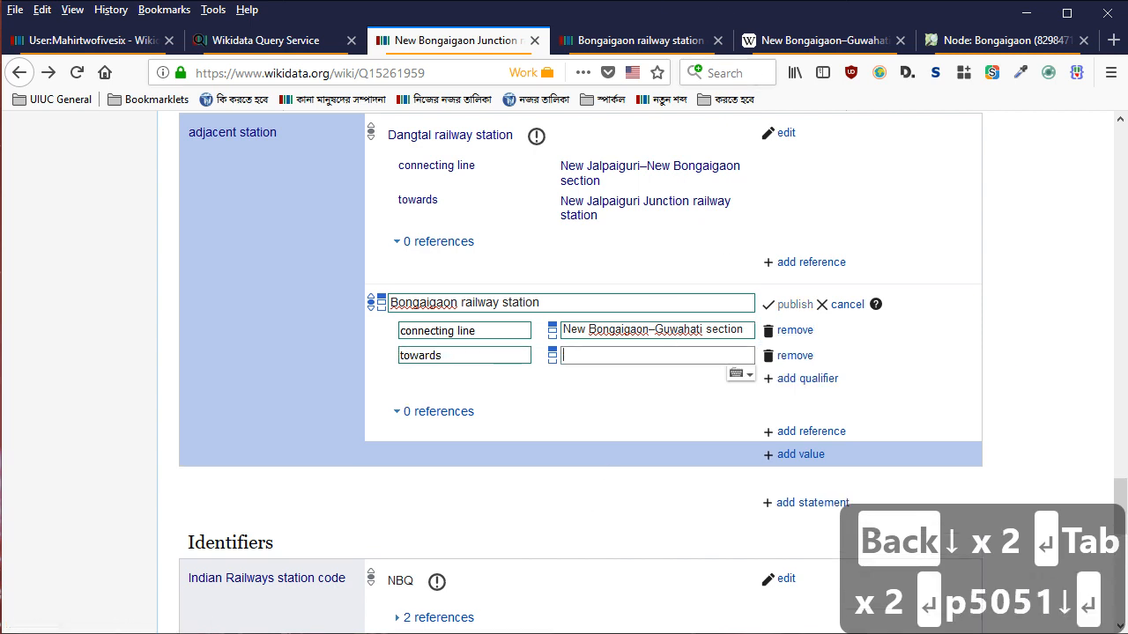
Switch to the railway map PDF in Acrobat Reader and examine the line from New Bongaigaon to Kamakhya and Guwahati
key(alt+Tab)
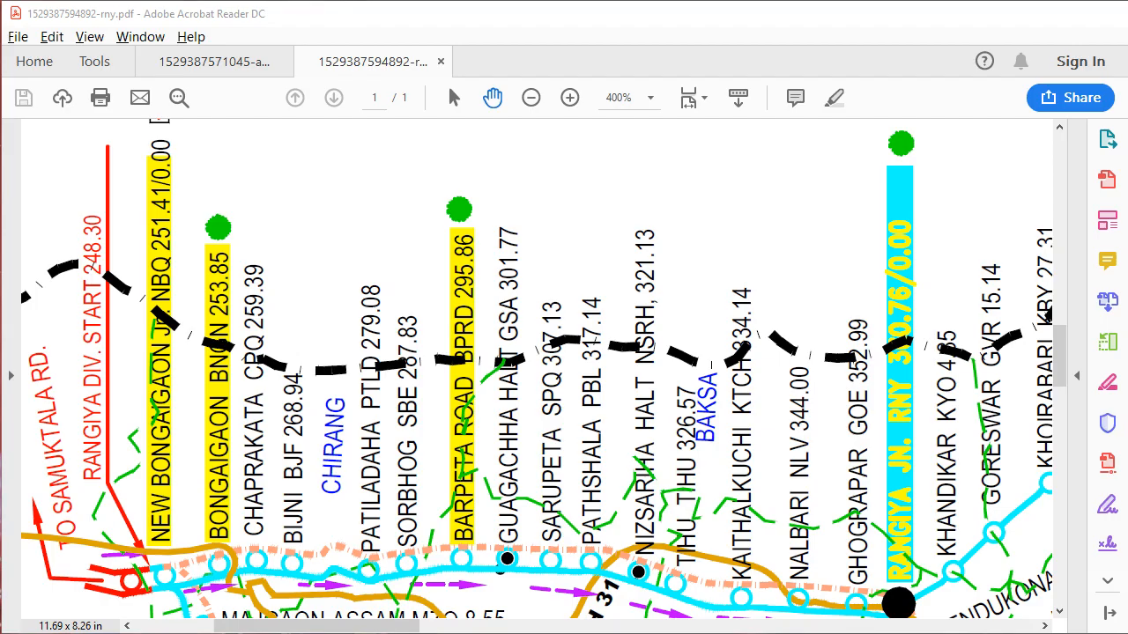
scroll(1013, 381, down, 10)
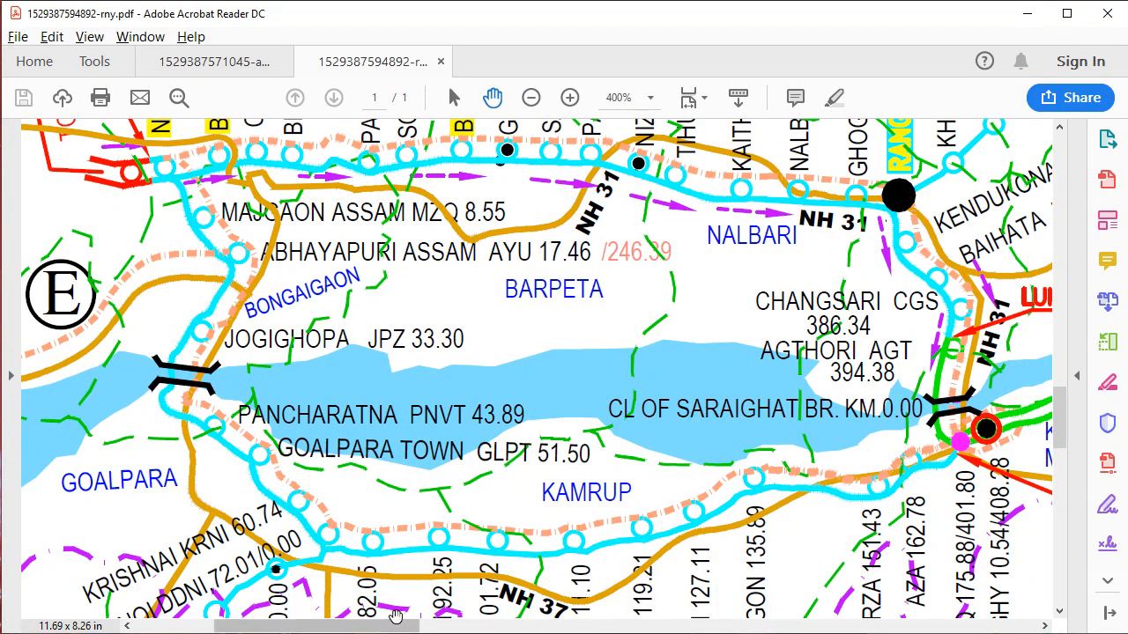
drag(393, 628, 513, 627)
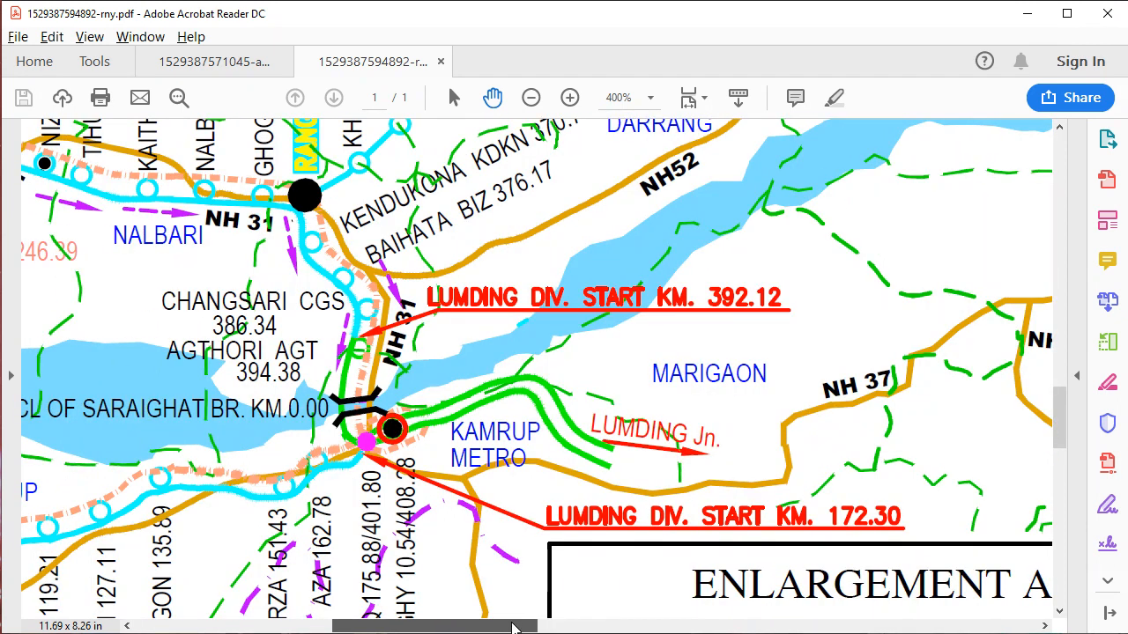
scroll(447, 487, down, 6)
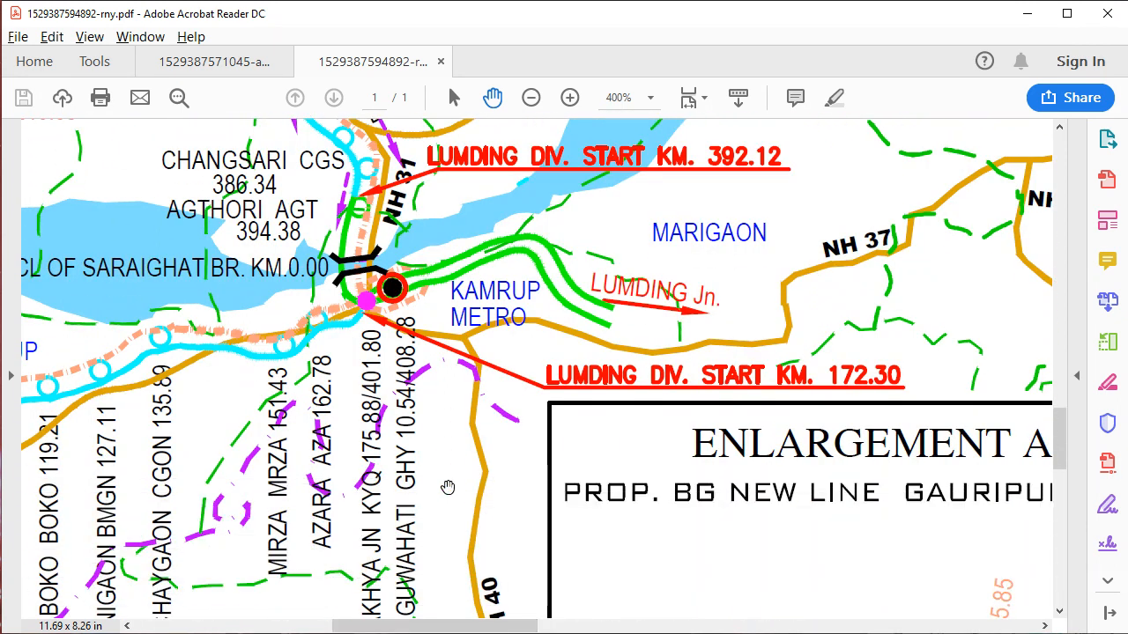
scroll(448, 487, up, 2)
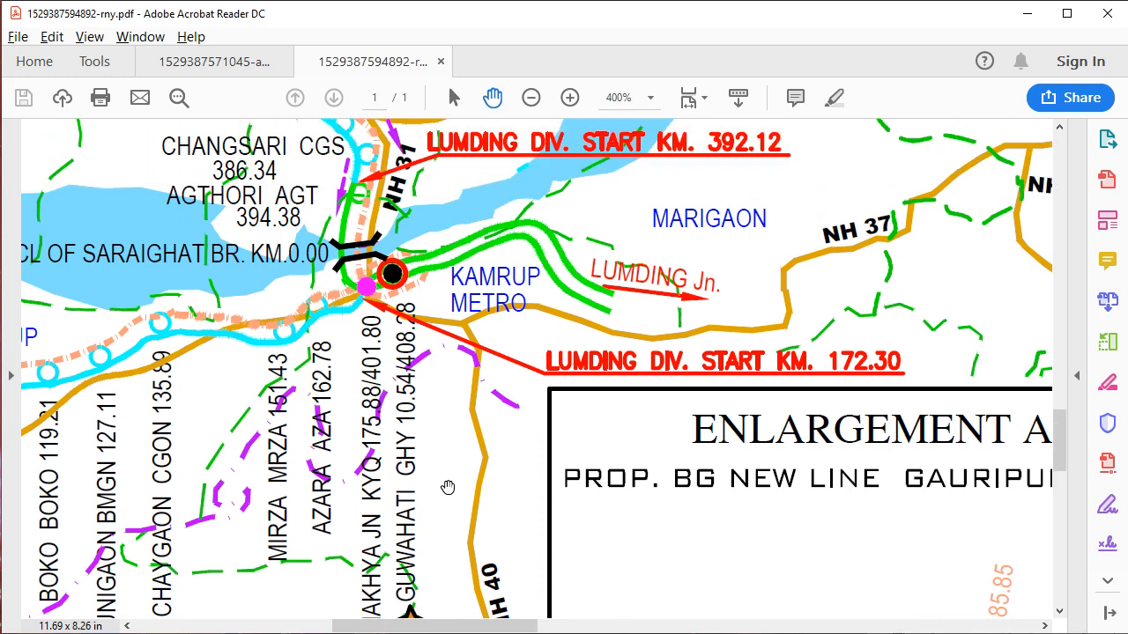
scroll(377, 271, up, 6)
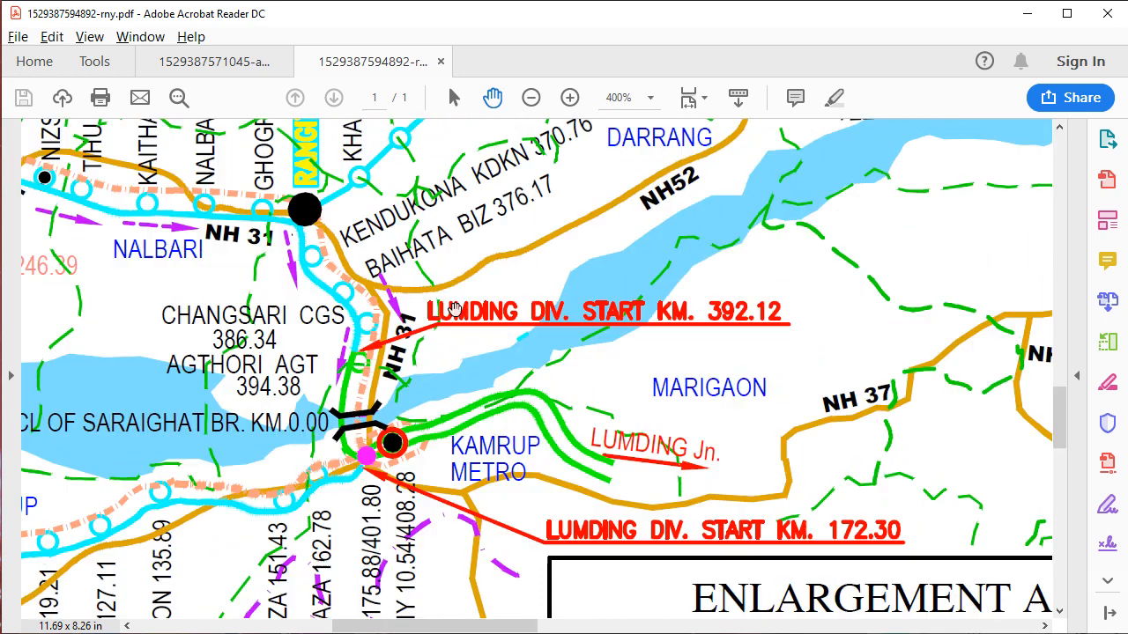
scroll(879, 269, down, 9)
scroll(879, 269, down, 4)
scroll(879, 269, up, 9)
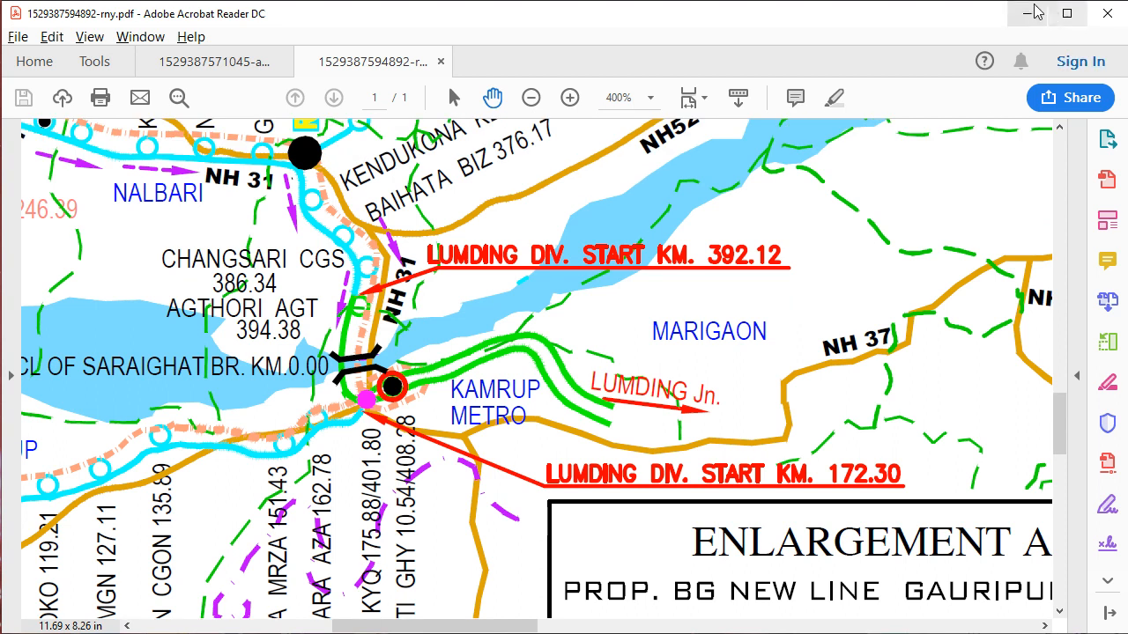
click(1036, 9)
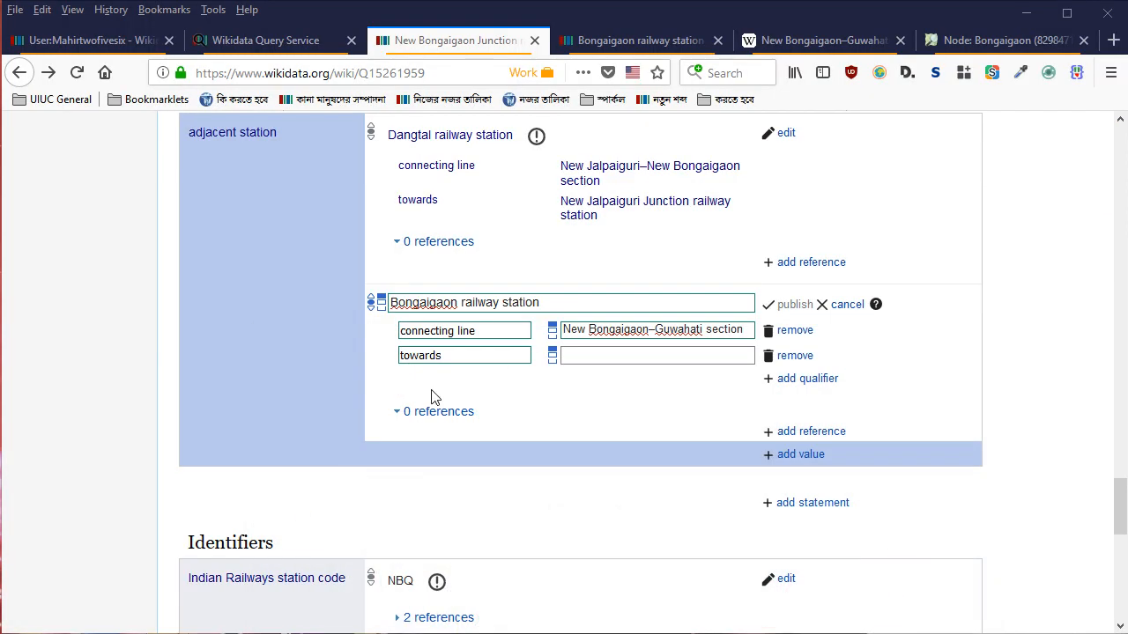
Search for "kamakhya ju" as the towards value and check the Kamakhya Junction article from Wikipedia's Guwahati–New Bongaigaon route diagram
click(659, 354)
text(kamakhya ju)
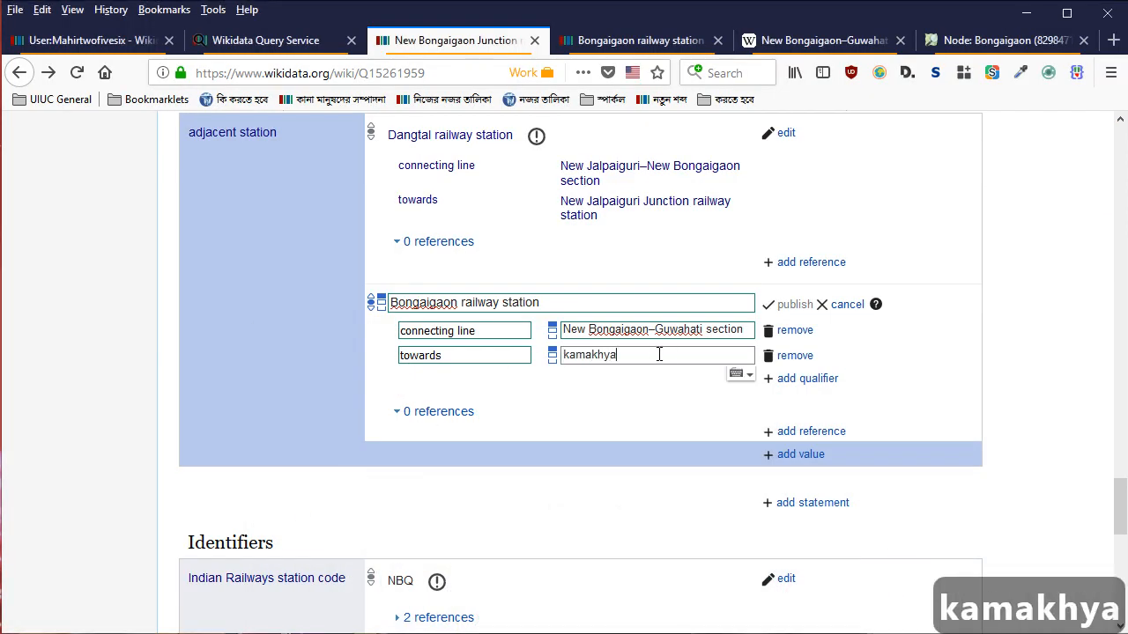
click(867, 40)
scroll(906, 303, up, 4)
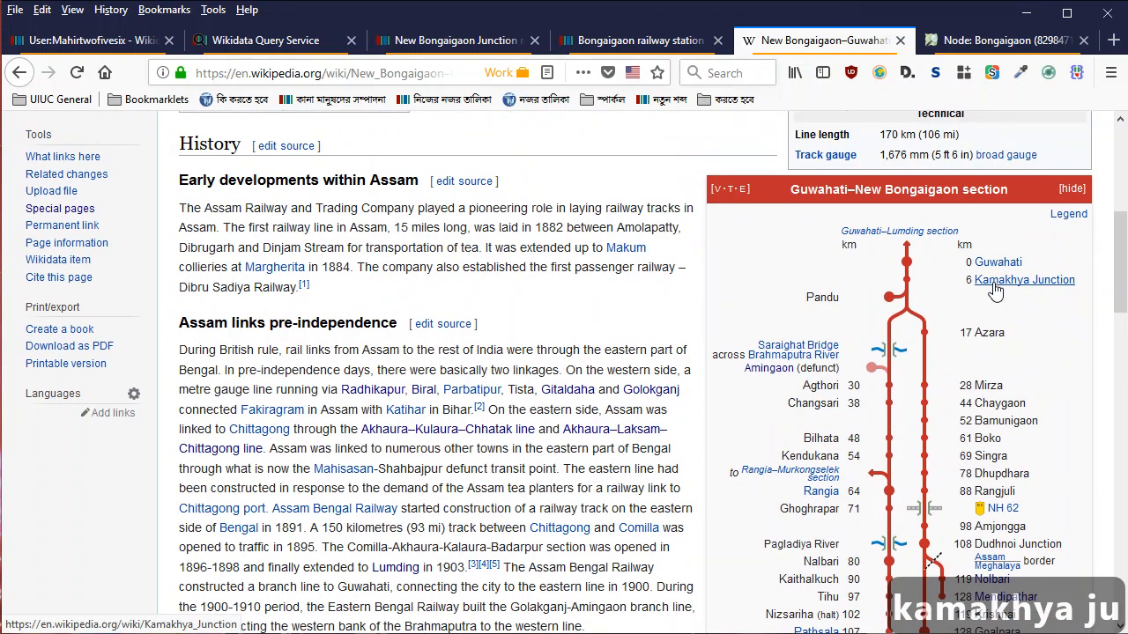
click(995, 282)
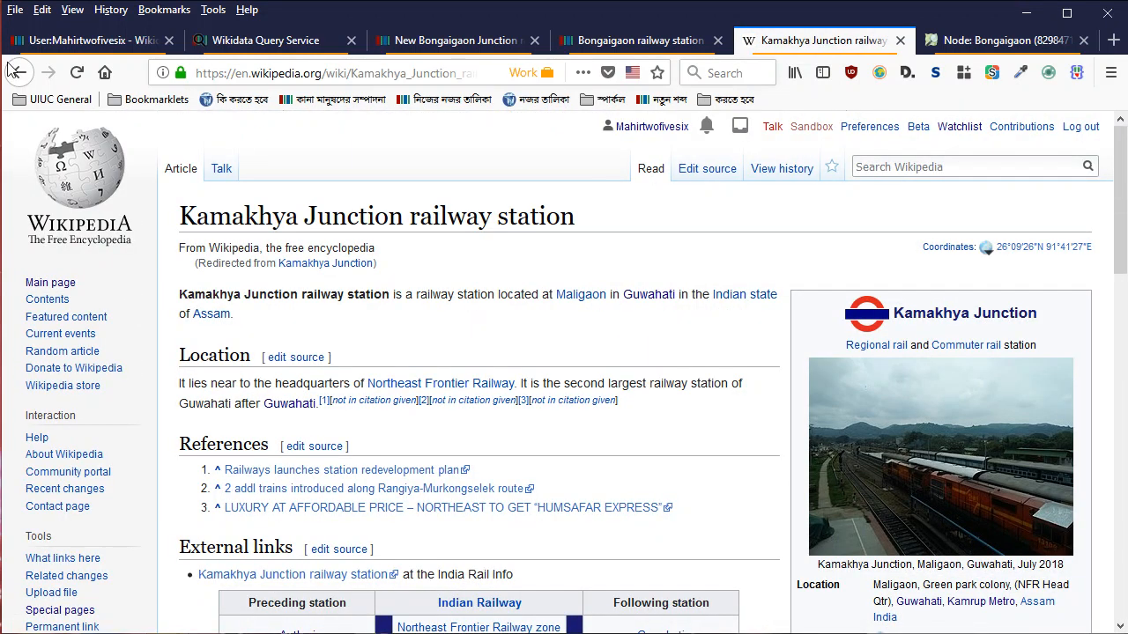
click(19, 72)
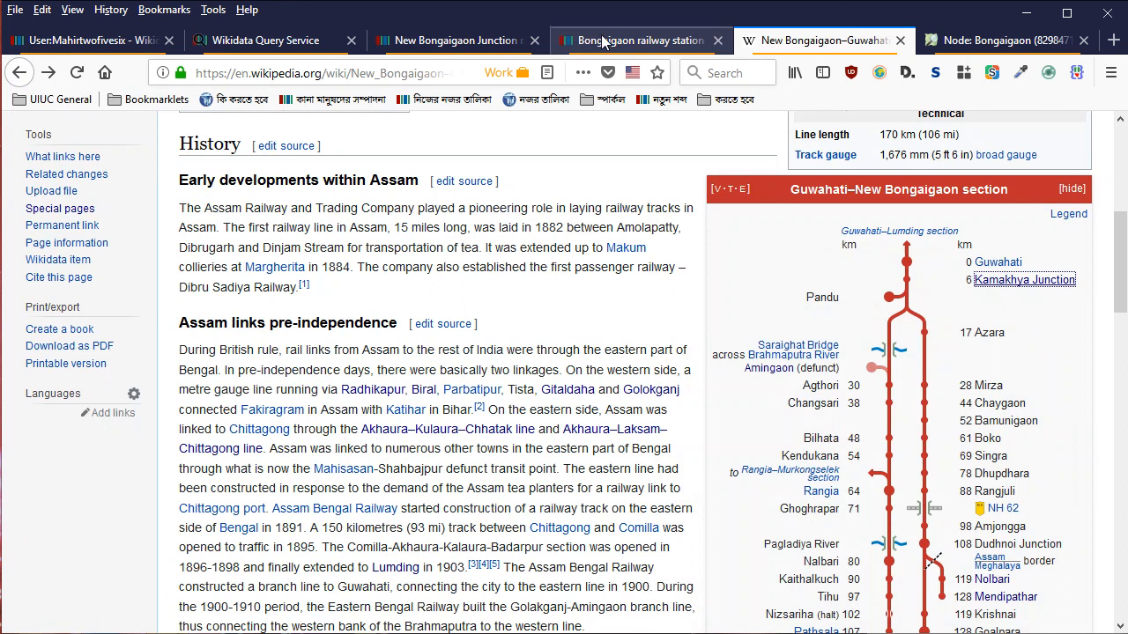
Return to the New Bongaigaon Junction item and replace the search text of the towards qualifier with "guwahati"
click(608, 41)
click(479, 41)
key(ctrl+a)
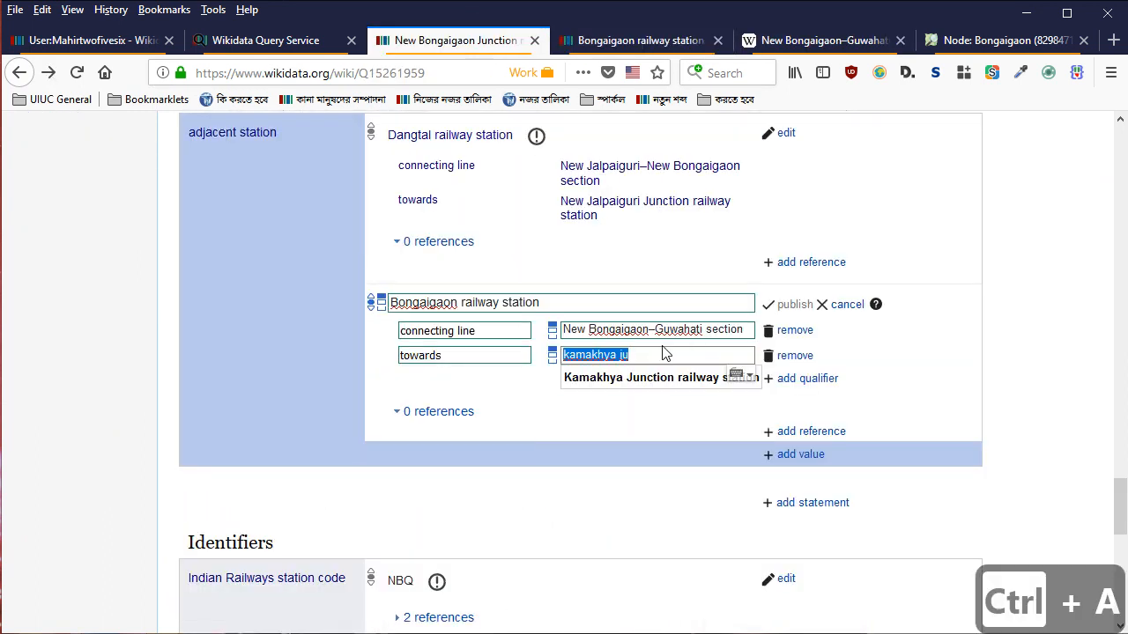
text(guwahati r)
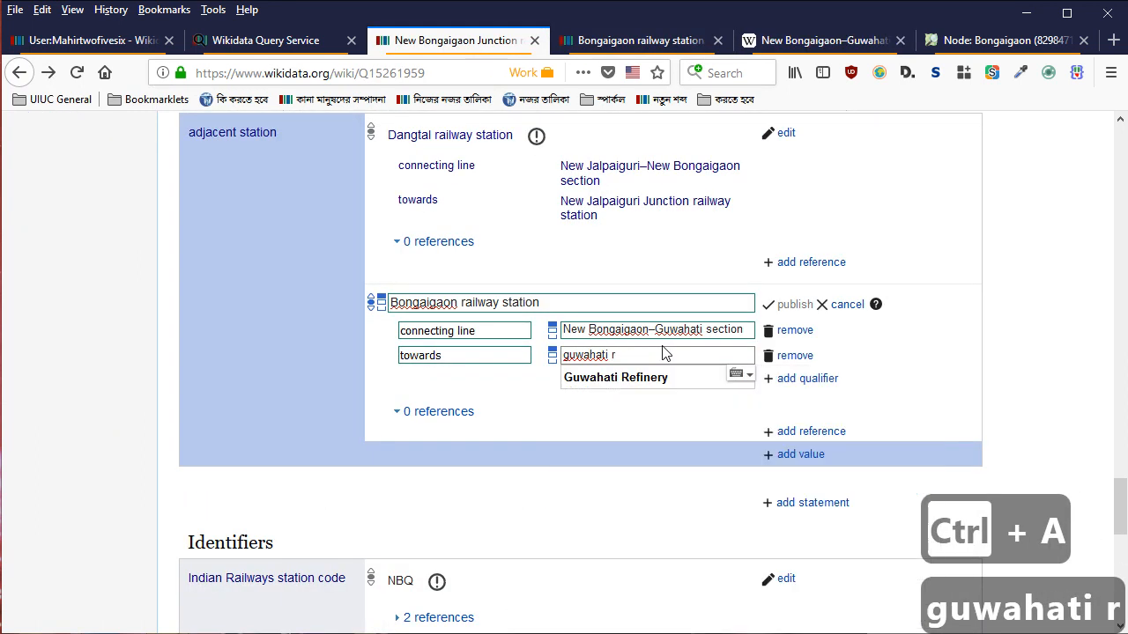
key(BackSpace)
text(h)
key(BackSpace)
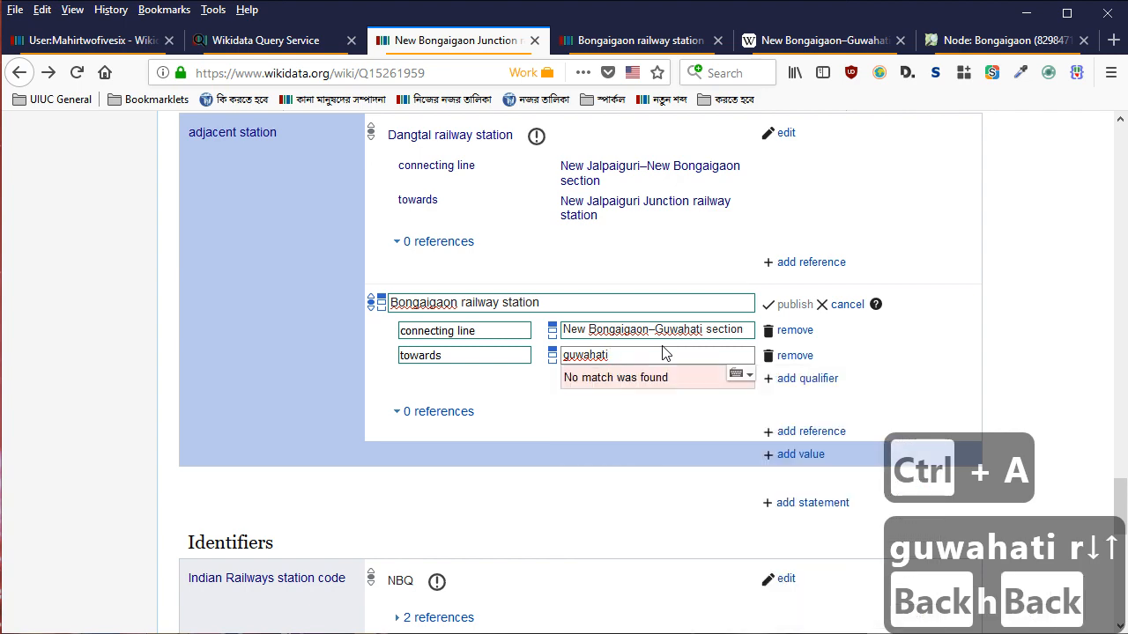
Check the Guwahati station article from Wikipedia's Guwahati–New Bongaigaon route diagram, and return to the New Bongaigaon Junction item
click(791, 37)
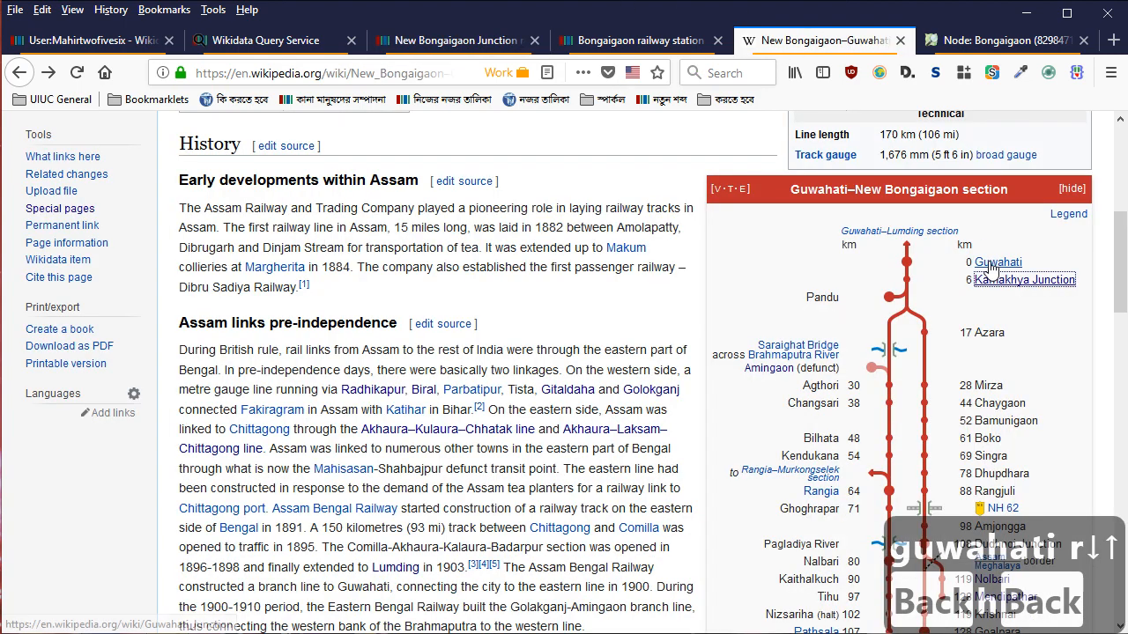
click(990, 265)
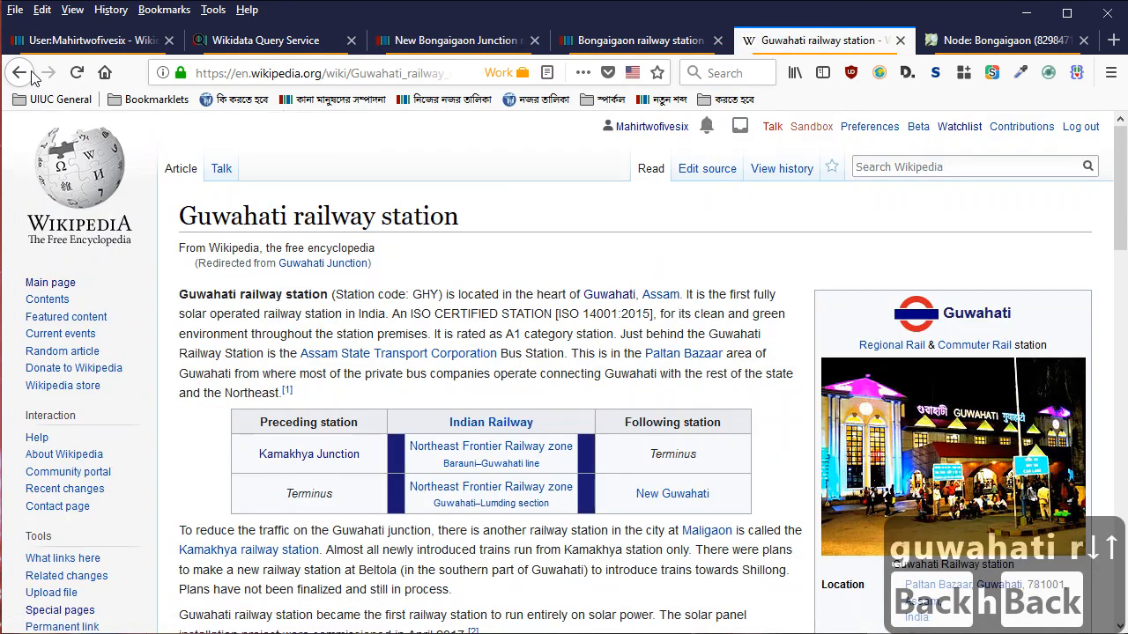
click(21, 73)
click(640, 40)
click(456, 40)
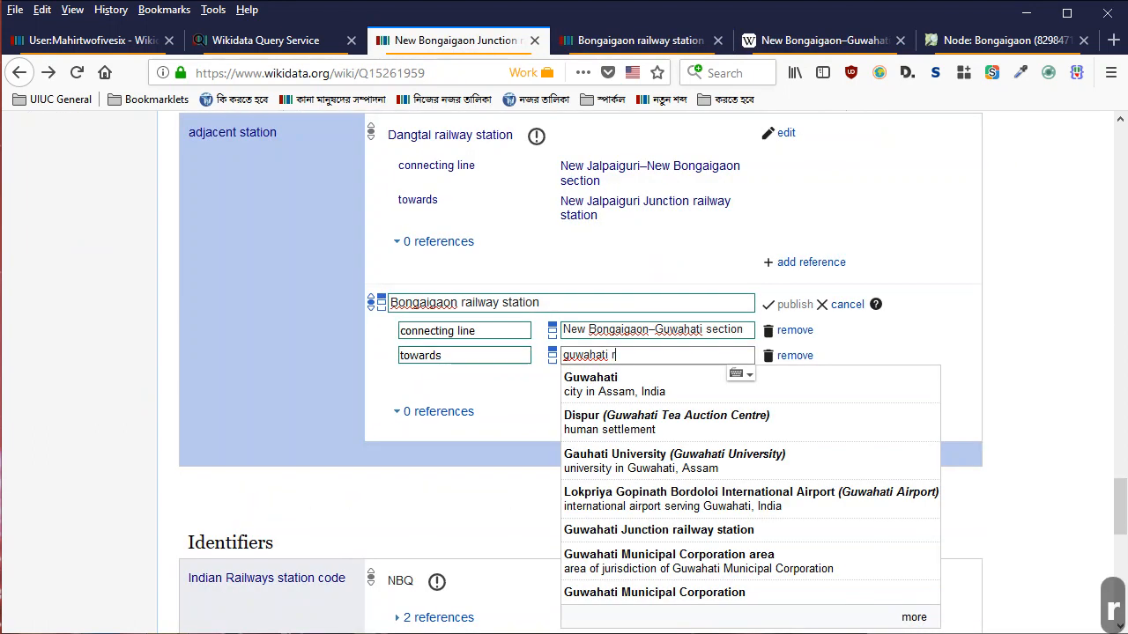
Set the towards qualifier to Guwahati Junction railway station and publish the Bongaigaon railway station value
text(r)
key(Down)
key(Up)
key(BackSpace)
text(j)
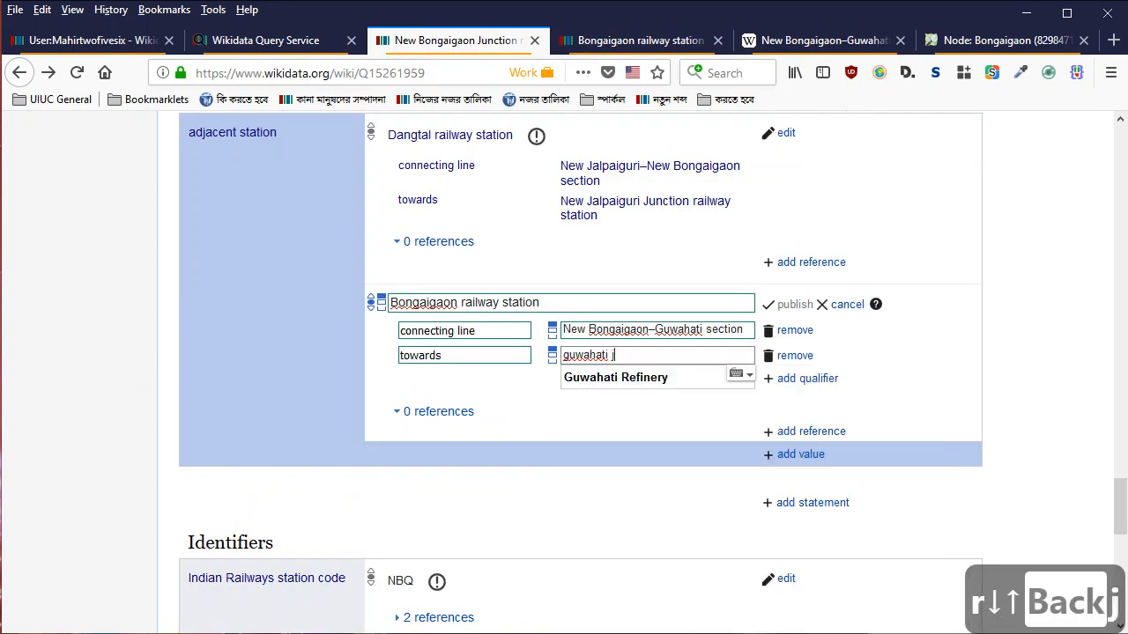
key(Down)
key(Down)
key(Up)
key(Return)
key(Tab)
key(shift+Tab)
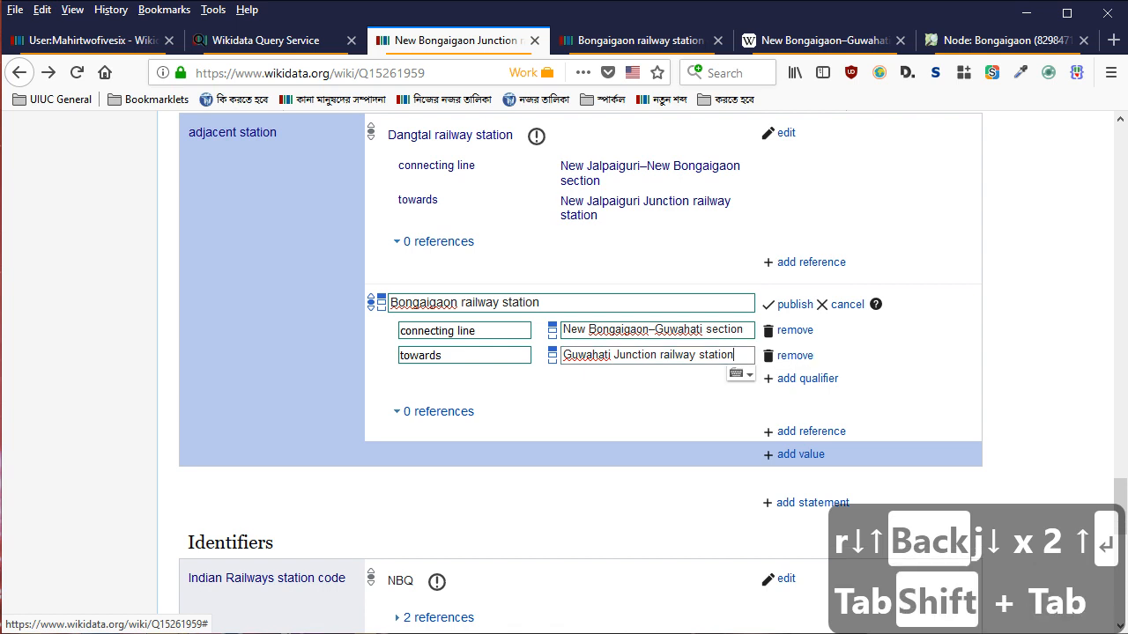
key(Return)
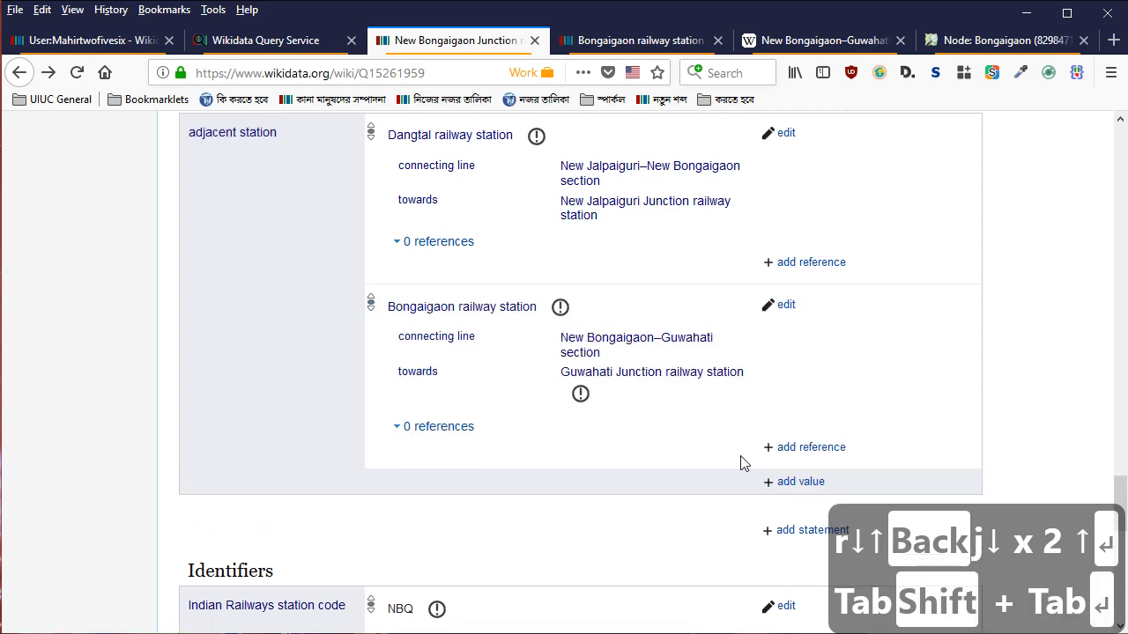
Add Majgaon Assam railway station as another adjacent station value, checking the station's exact label on the Query Service map
click(797, 481)
scroll(818, 359, down, 2)
text(majgaon r)
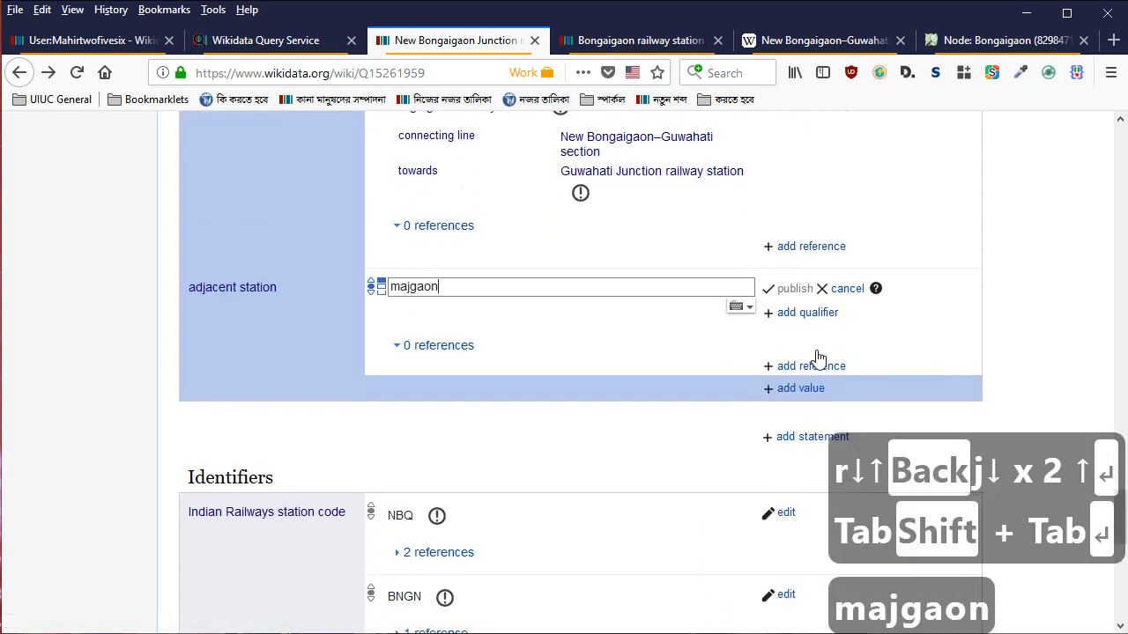
click(277, 41)
scroll(569, 373, down, 1)
click(538, 445)
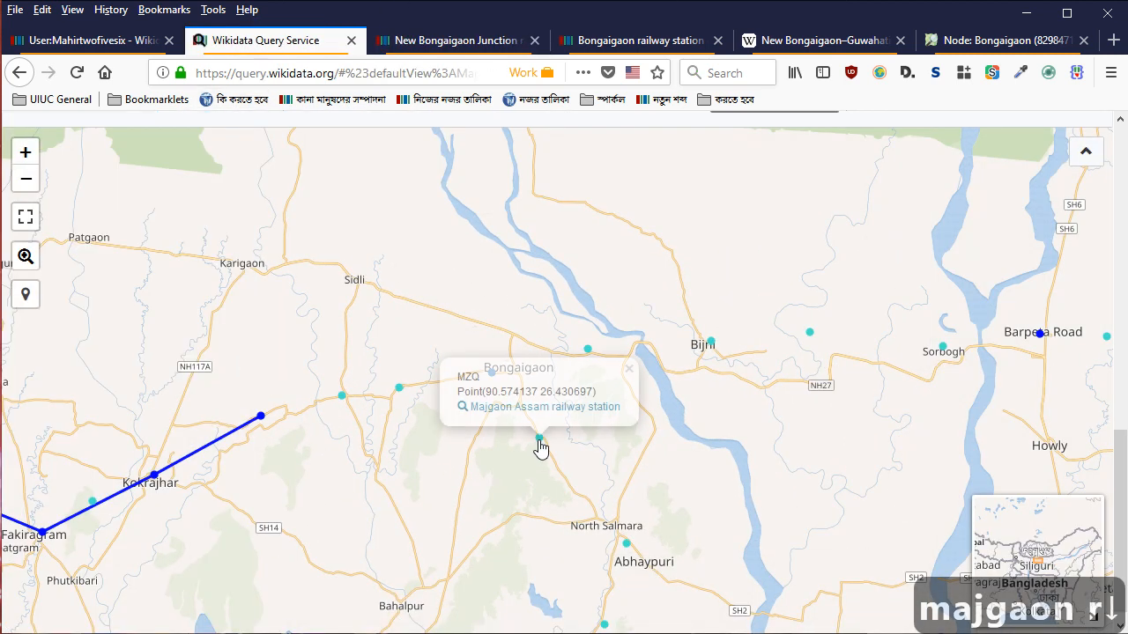
click(408, 44)
key(BackSpace)
text(ass)
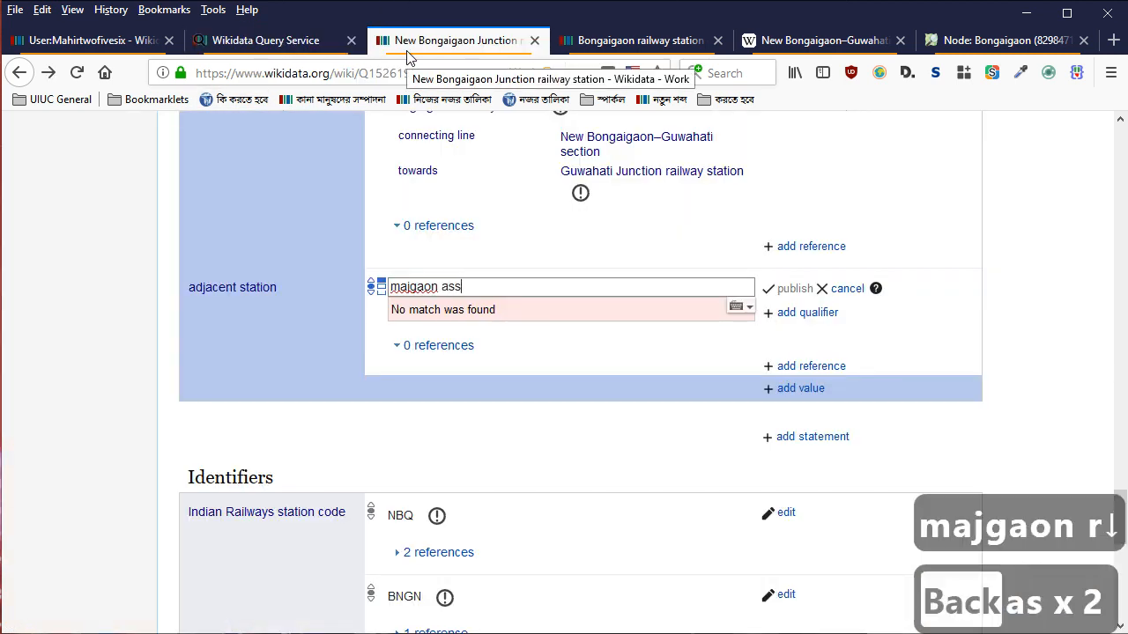
key(Down)
Add a connecting line (P81) qualifier with New Bongaigaon–Guwahati section to the Majgaon Assam railway station value
key(Tab)
key(Return)
text(p81)
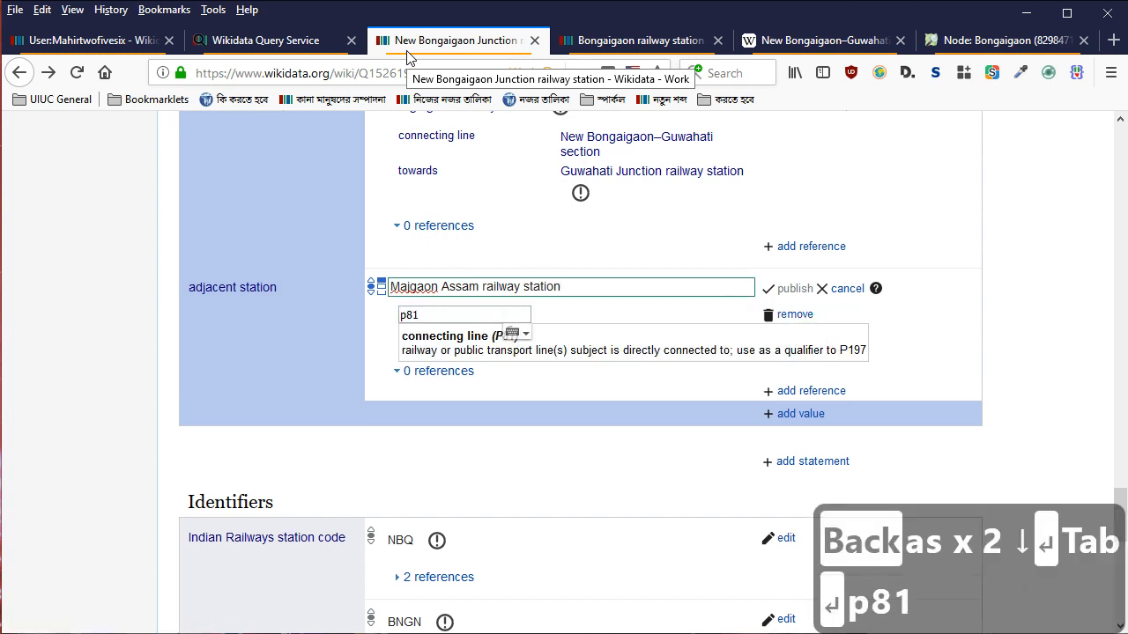
key(Down)
key(Return)
text(new o)
key(BackSpace)
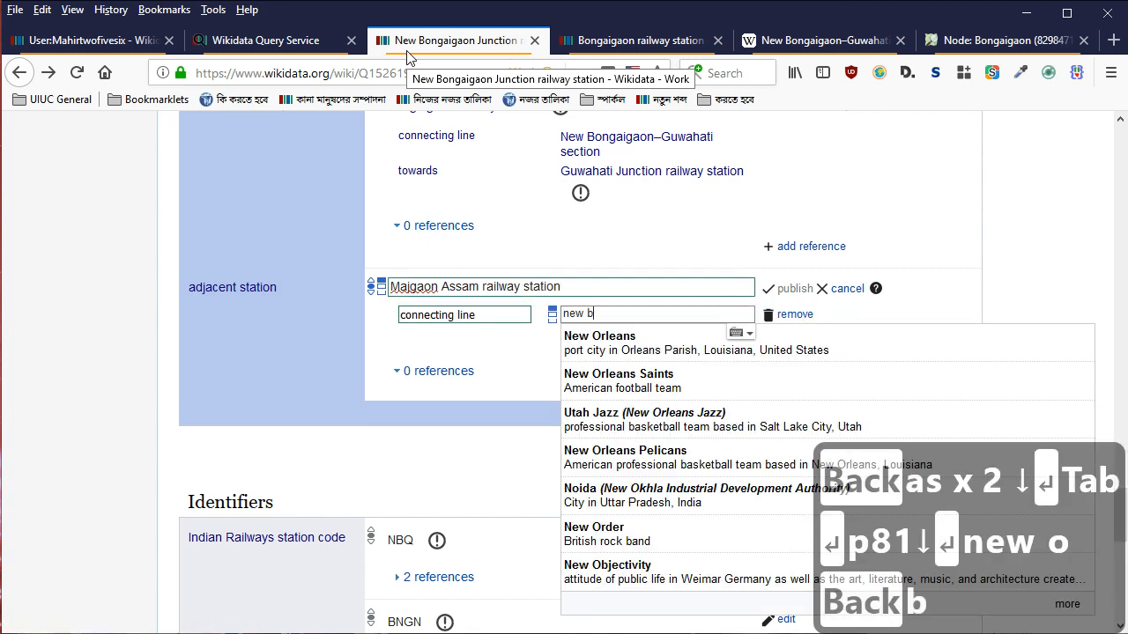
text(bongaig)
key(Down)
key(Down)
key(Down)
key(Down)
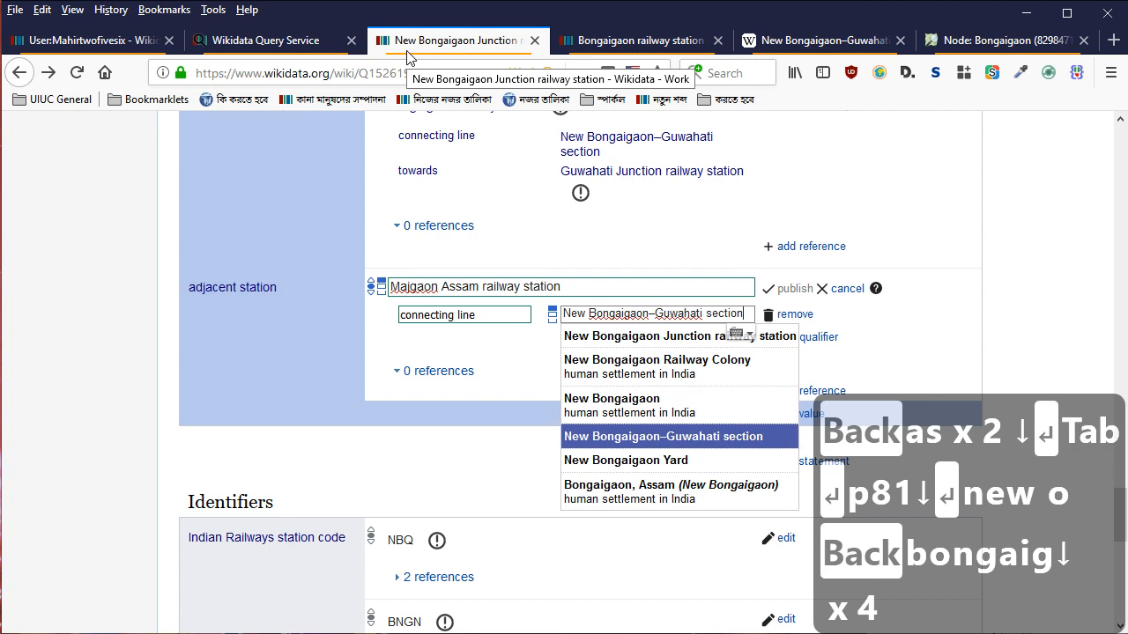
key(Return)
Add a towards (P5051) qualifier with Guwahati Junction railway station to the Majgaon Assam value and publish it
key(Return)
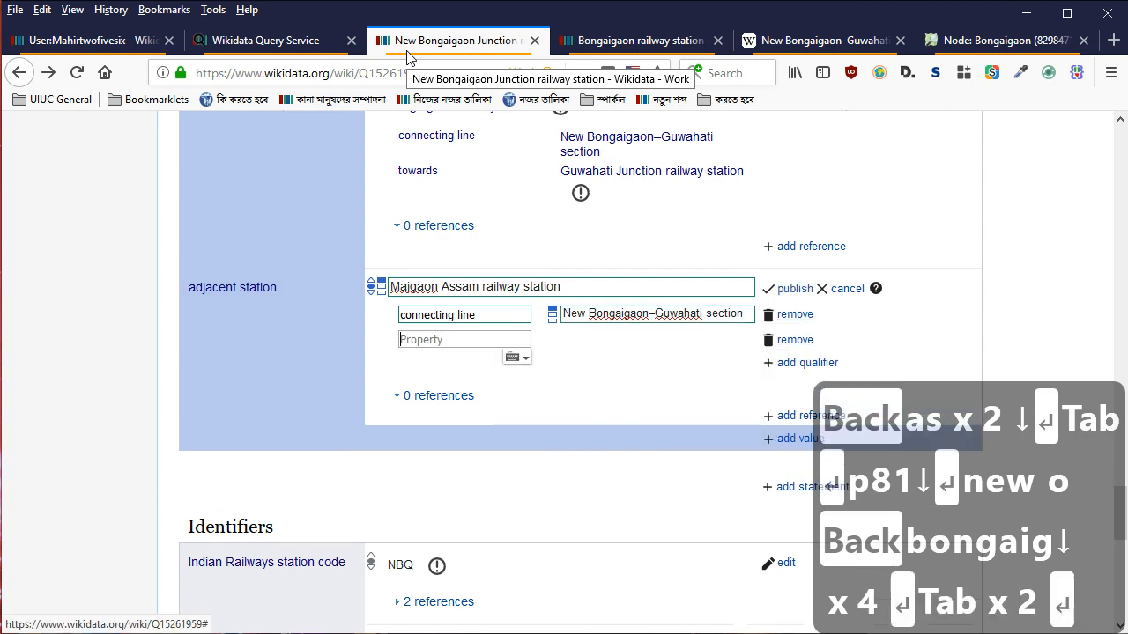
text(p5051)
key(Down)
key(Down)
key(Down)
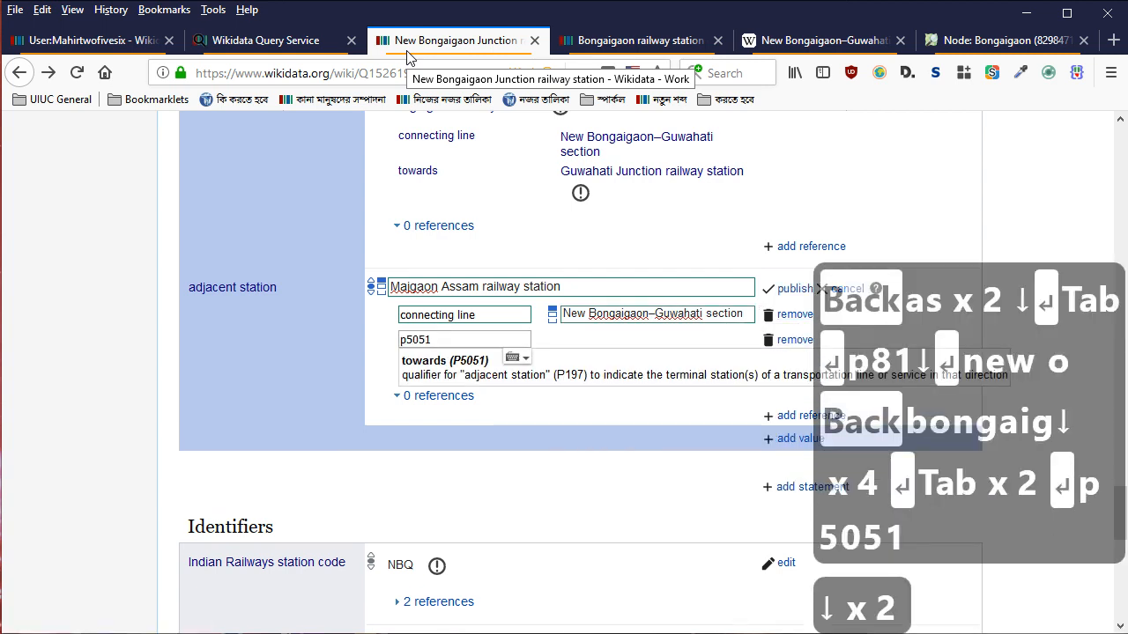
key(Return)
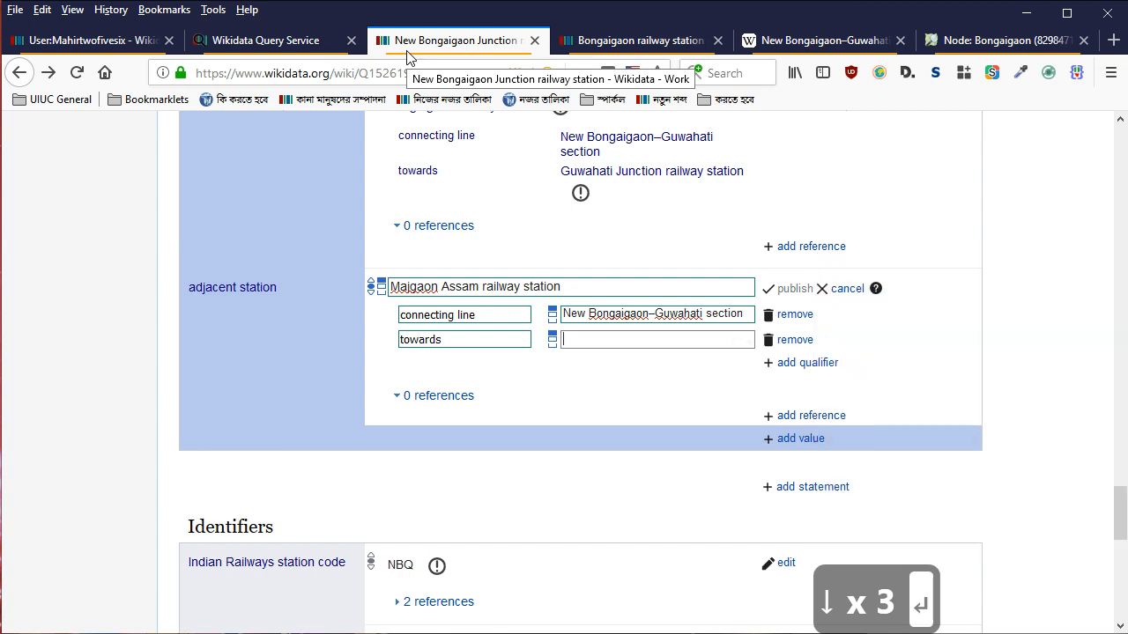
text(guwahati junc)
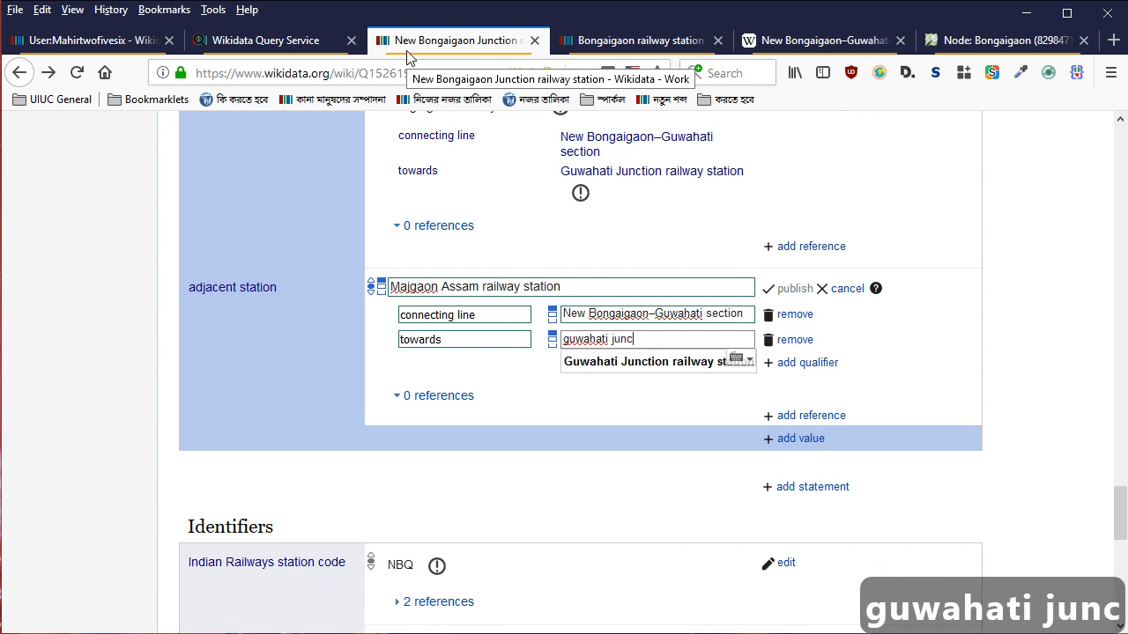
key(Down)
key(Return)
key(Return)
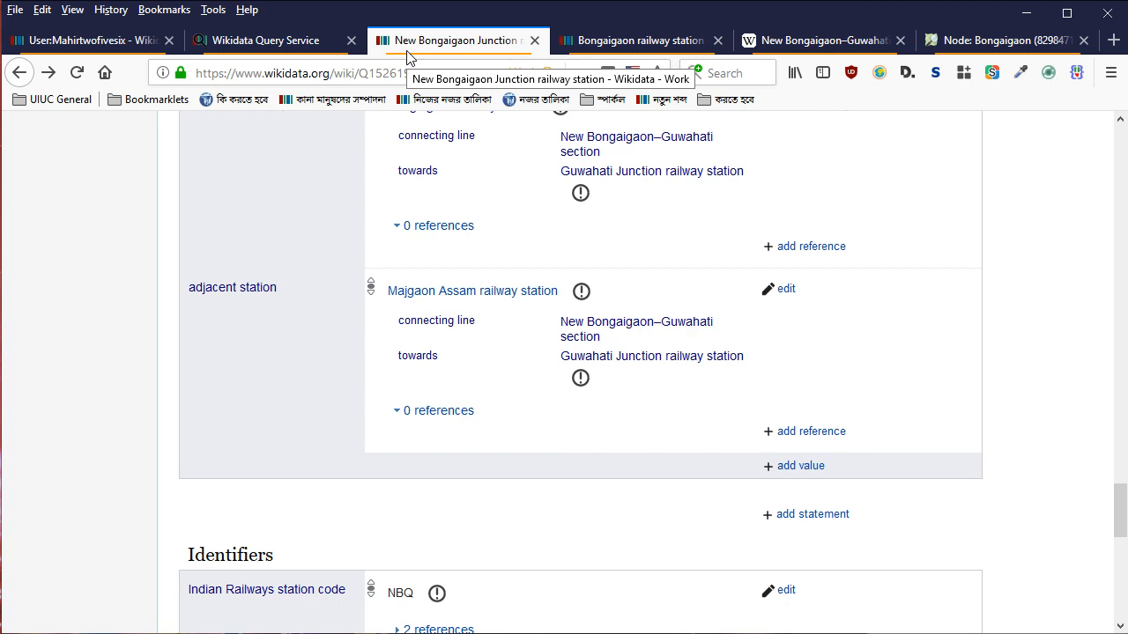
Review the item's adjacent station statements and expand the references of the NBQ station code
scroll(594, 378, up, 3)
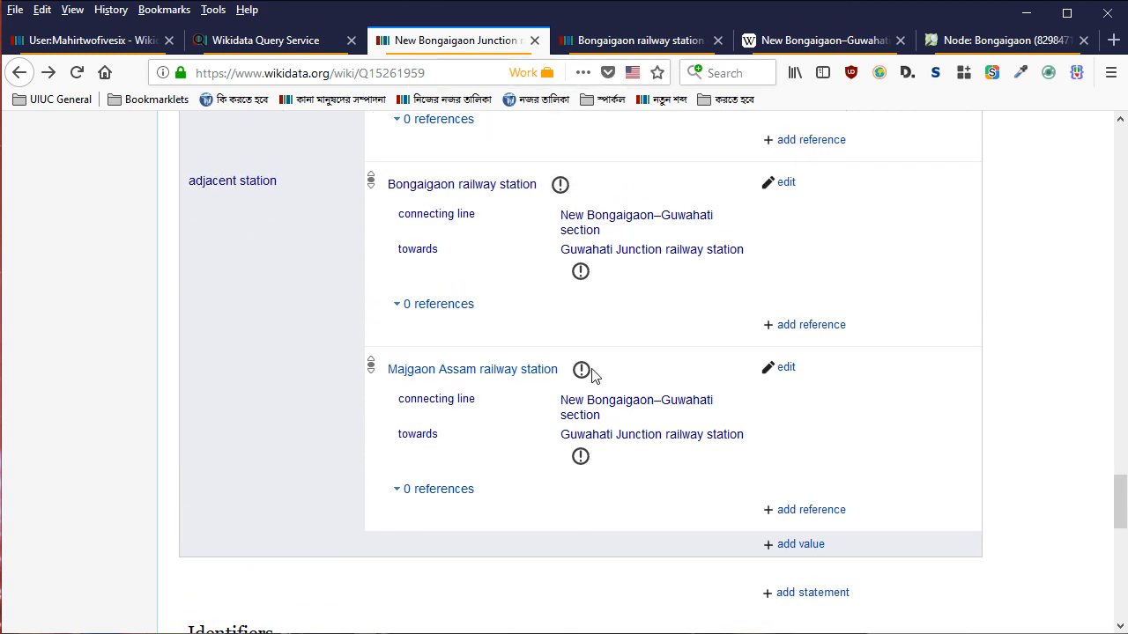
scroll(538, 366, up, 2)
scroll(529, 343, down, 5)
scroll(423, 304, up, 6)
scroll(440, 330, down, 2)
scroll(441, 330, down, 10)
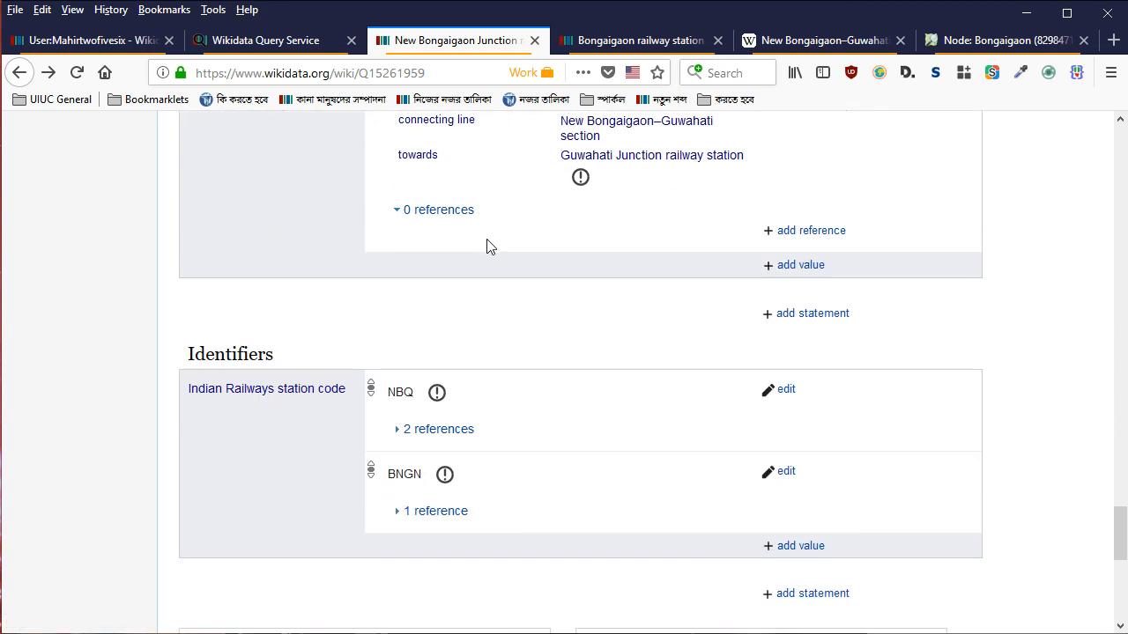
click(445, 228)
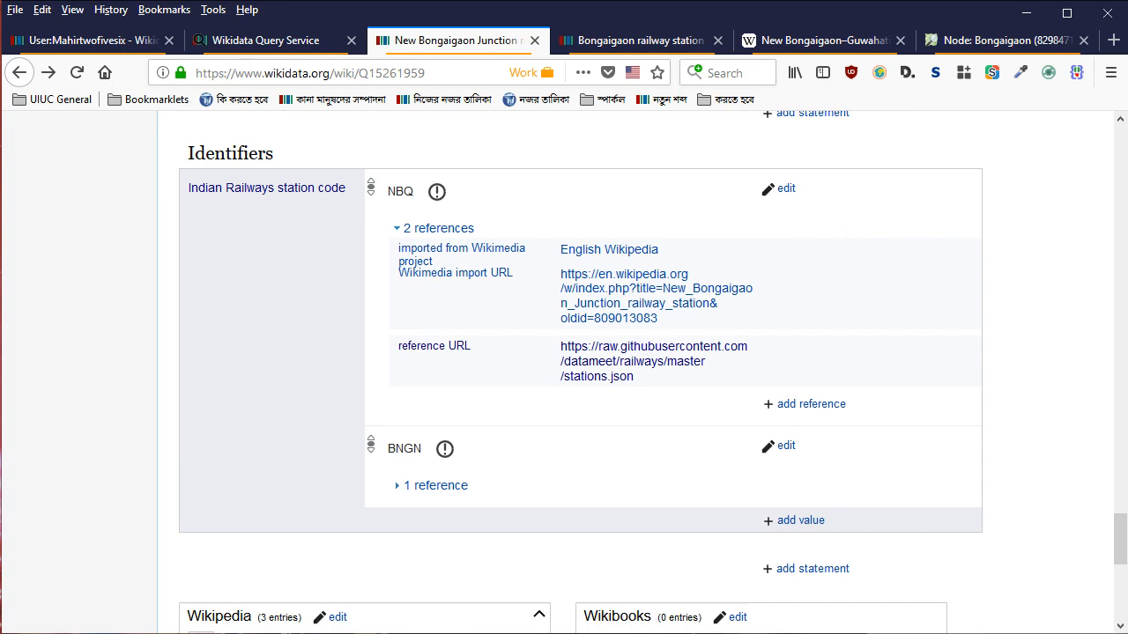
key(alt+Tab)
click(224, 61)
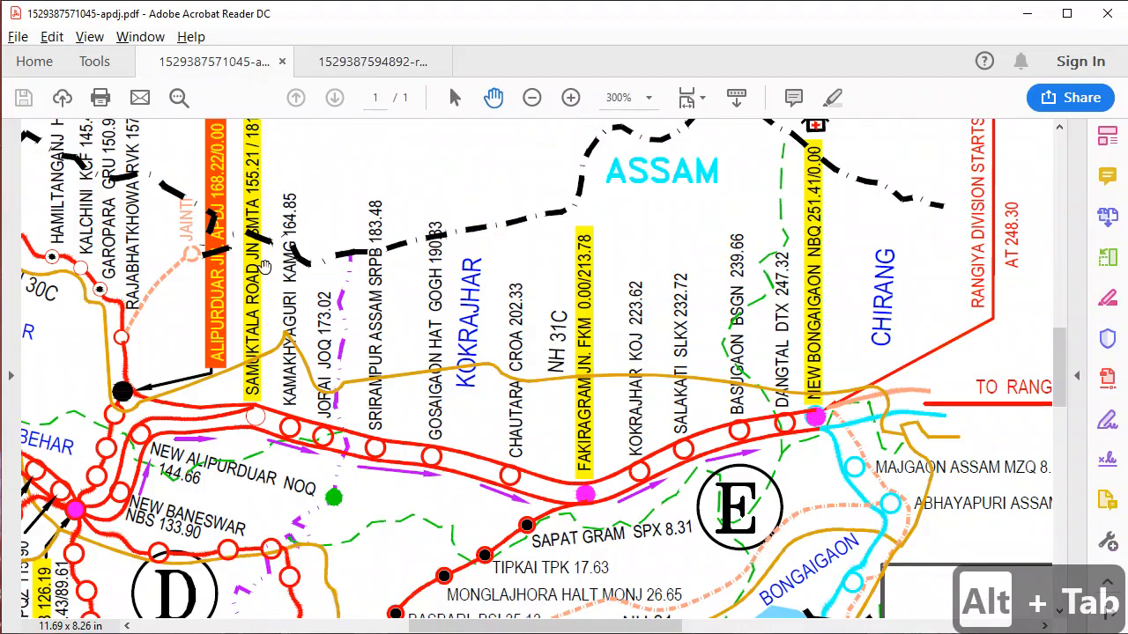
scroll(263, 265, up, 1)
click(382, 63)
scroll(282, 305, up, 5)
scroll(448, 385, up, 5)
scroll(423, 379, left, 10)
scroll(375, 187, up, 5)
scroll(375, 187, down, 5)
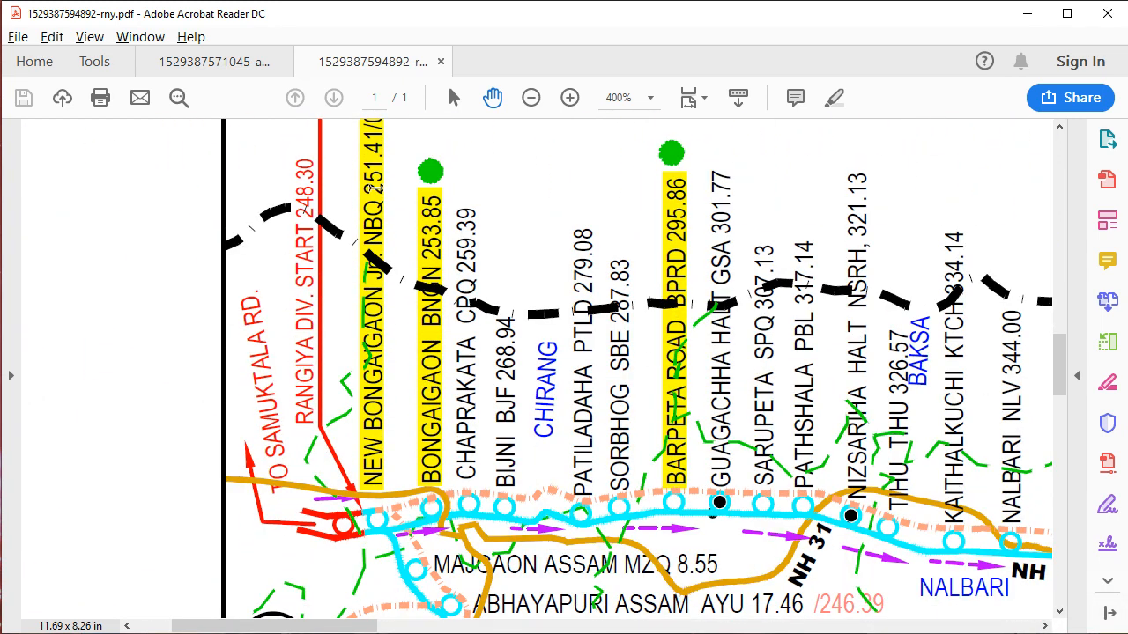
key(alt+Tab)
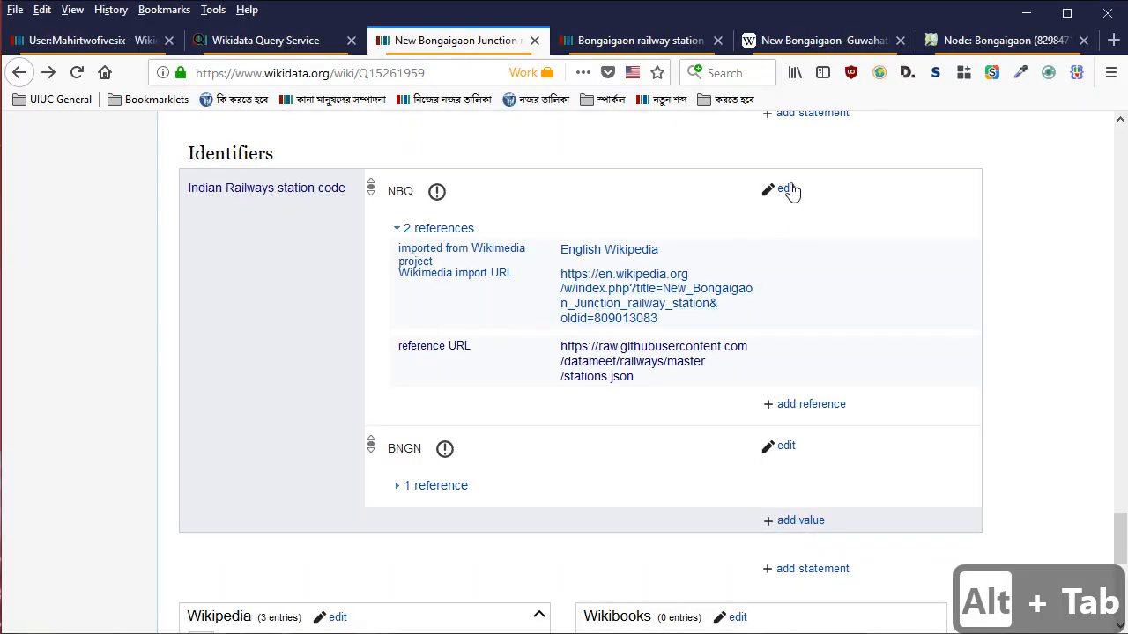
key(alt+Tab)
key(alt+Tab)
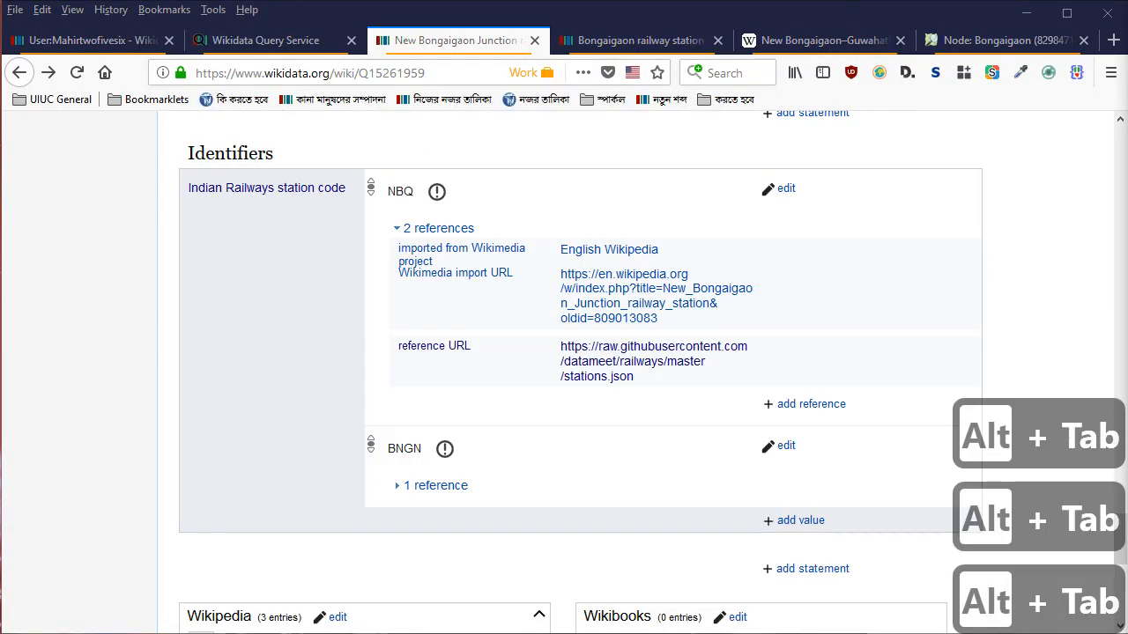
key(alt+Tab)
key(alt+Tab)
key(alt+Tab)
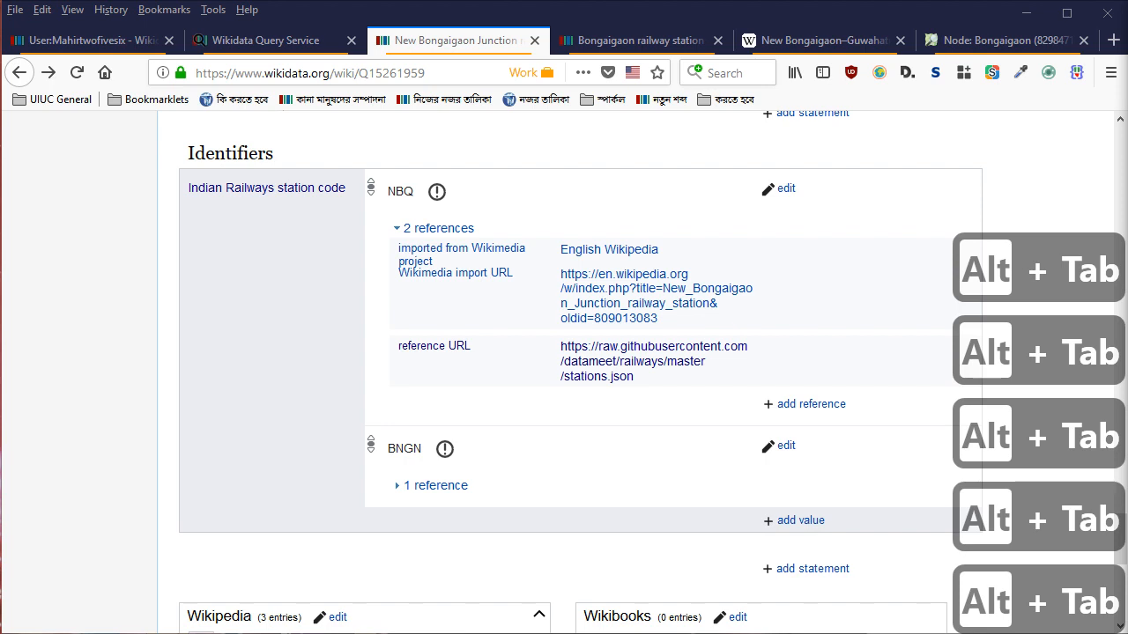
key(ctrl+c)
key(ctrl+c)
key(ctrl+c)
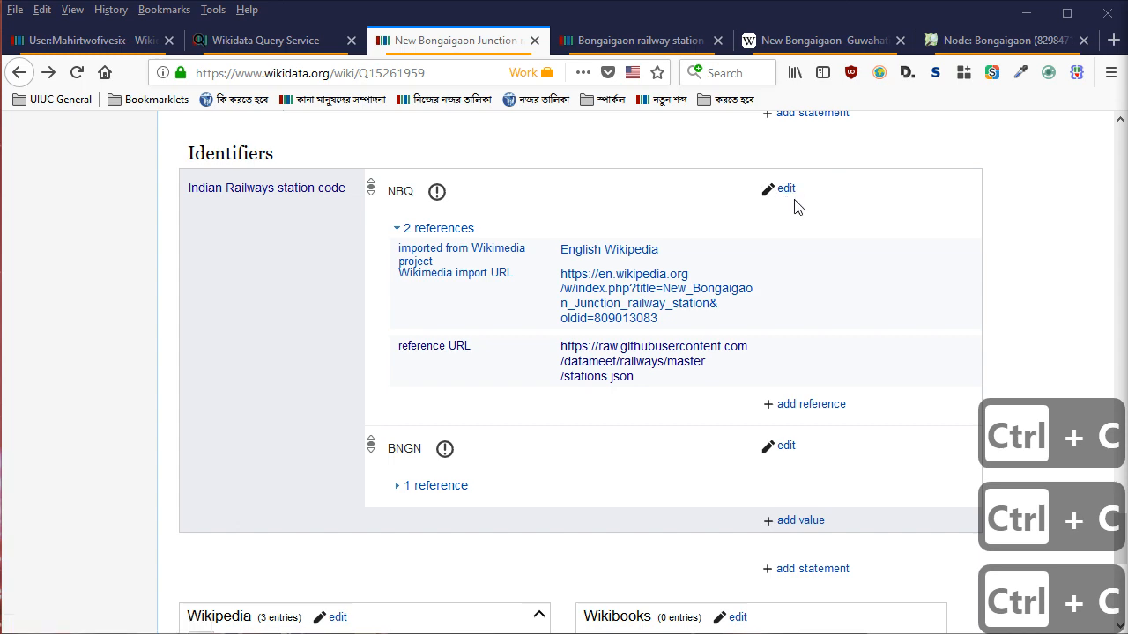
Return to the Rangiya division map in Acrobat Reader and examine its title, date and the station codes near New Bongaigaon
key(alt+Tab)
key(alt+Tab)
key(alt+Tab)
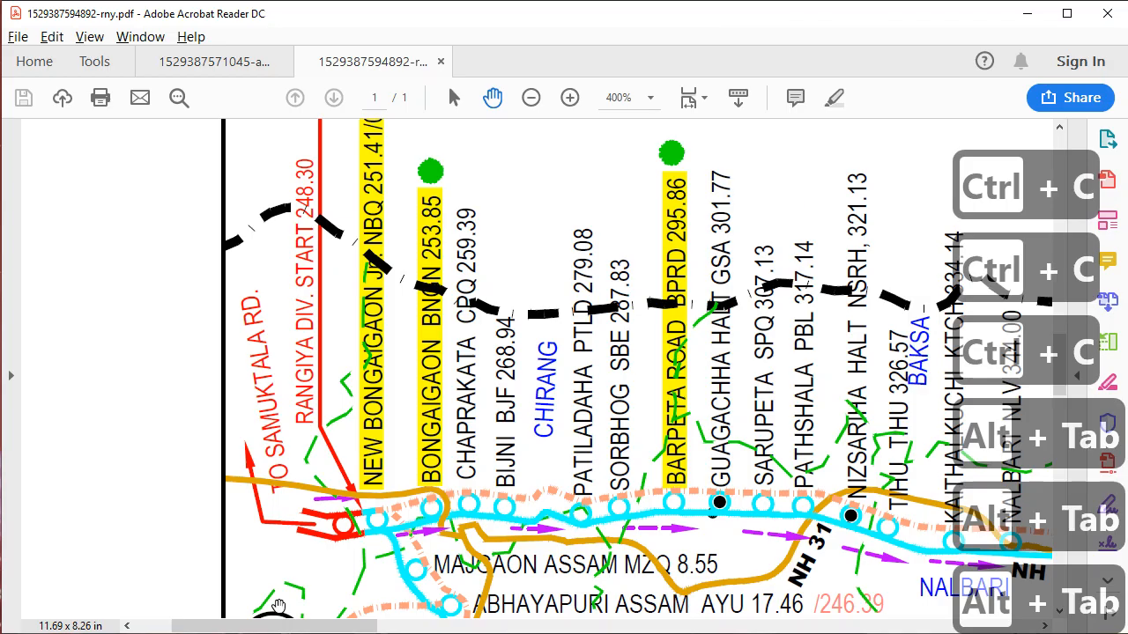
drag(292, 626, 297, 627)
scroll(843, 485, up, 3)
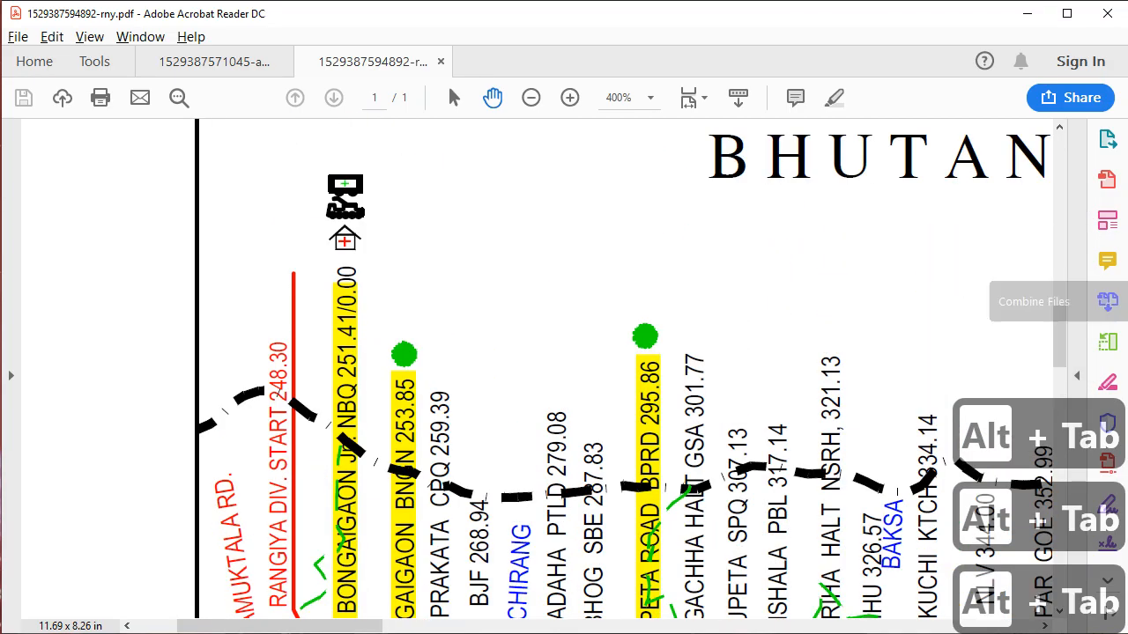
drag(349, 627, 729, 627)
scroll(1041, 371, up, 10)
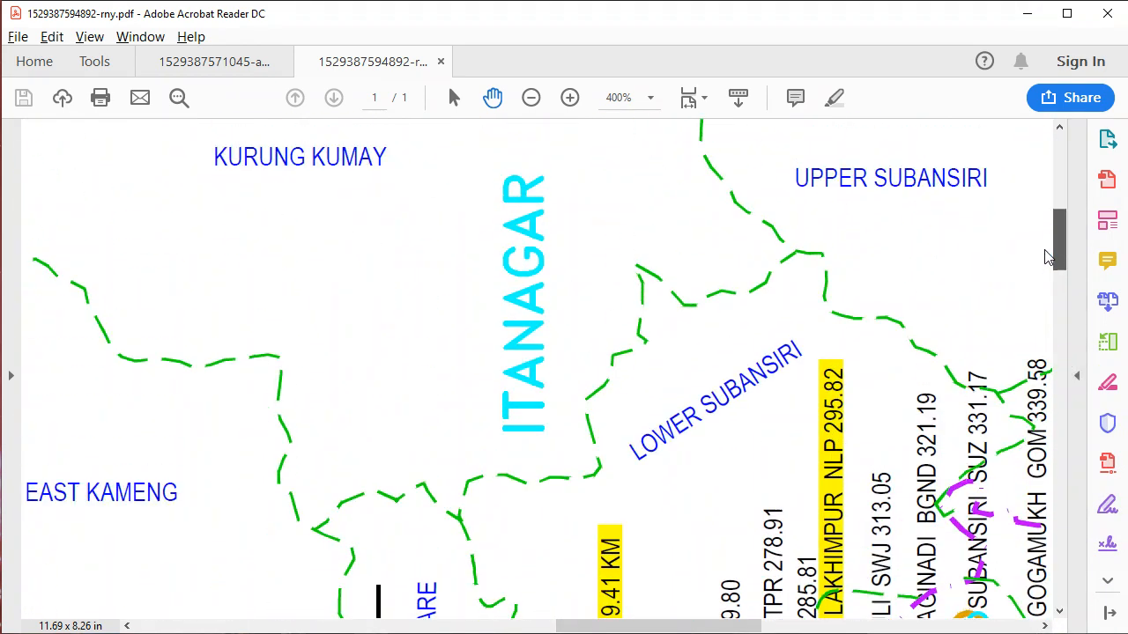
scroll(895, 466, left, 10)
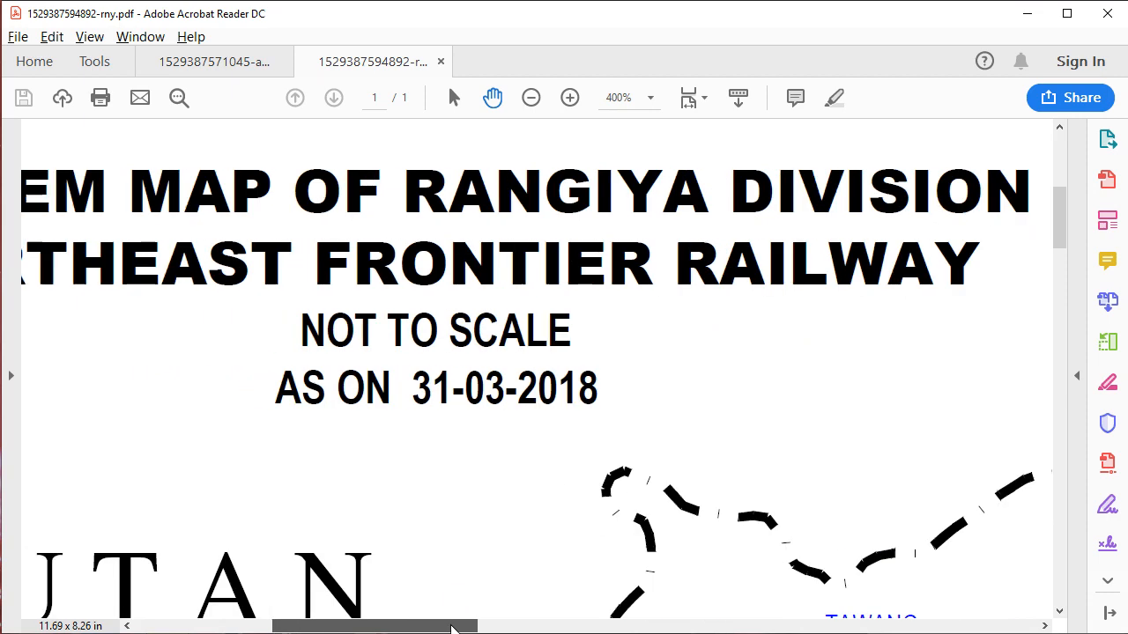
drag(1064, 215, 1069, 388)
scroll(746, 471, left, 5)
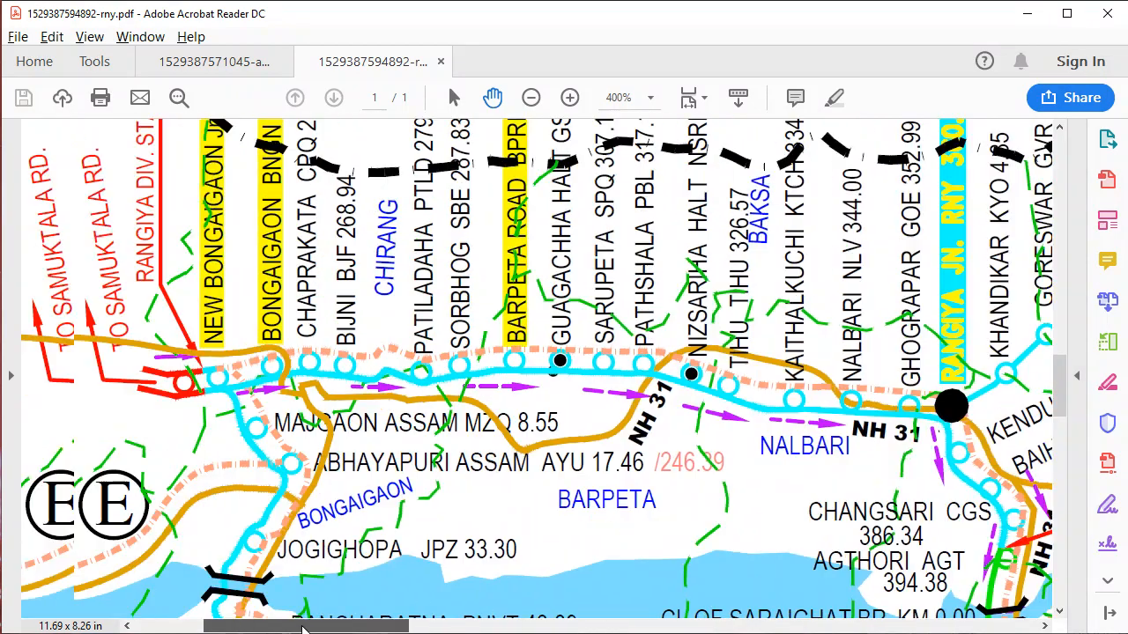
scroll(746, 472, up, 2)
scroll(747, 471, up, 2)
key(alt+Tab)
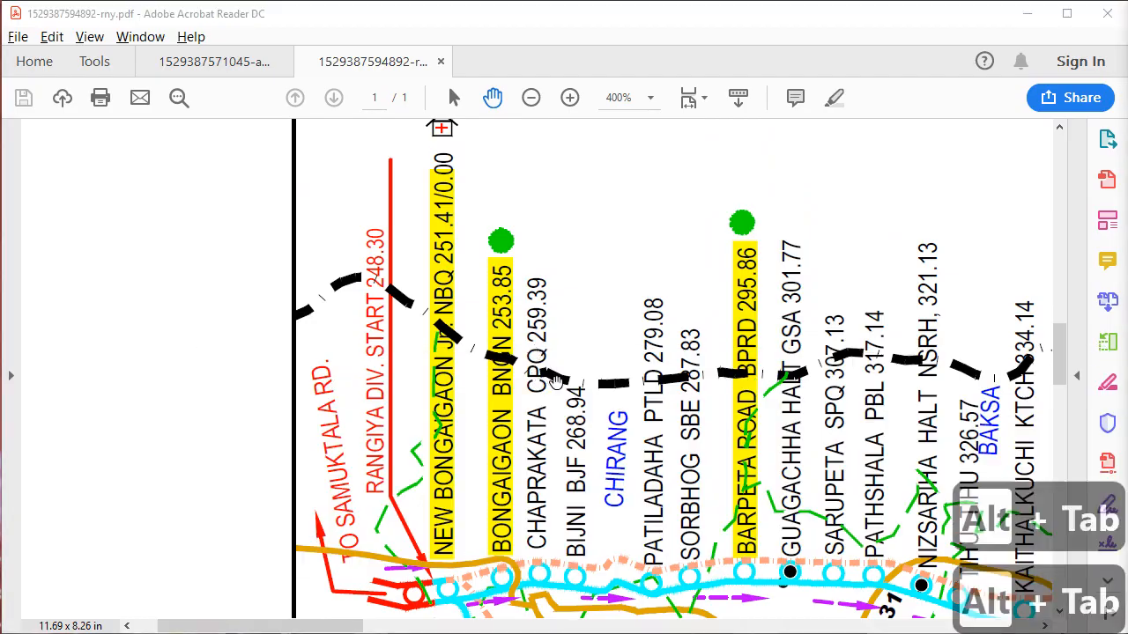
key(alt+Tab)
key(Tab)
key(Tab)
click(780, 189)
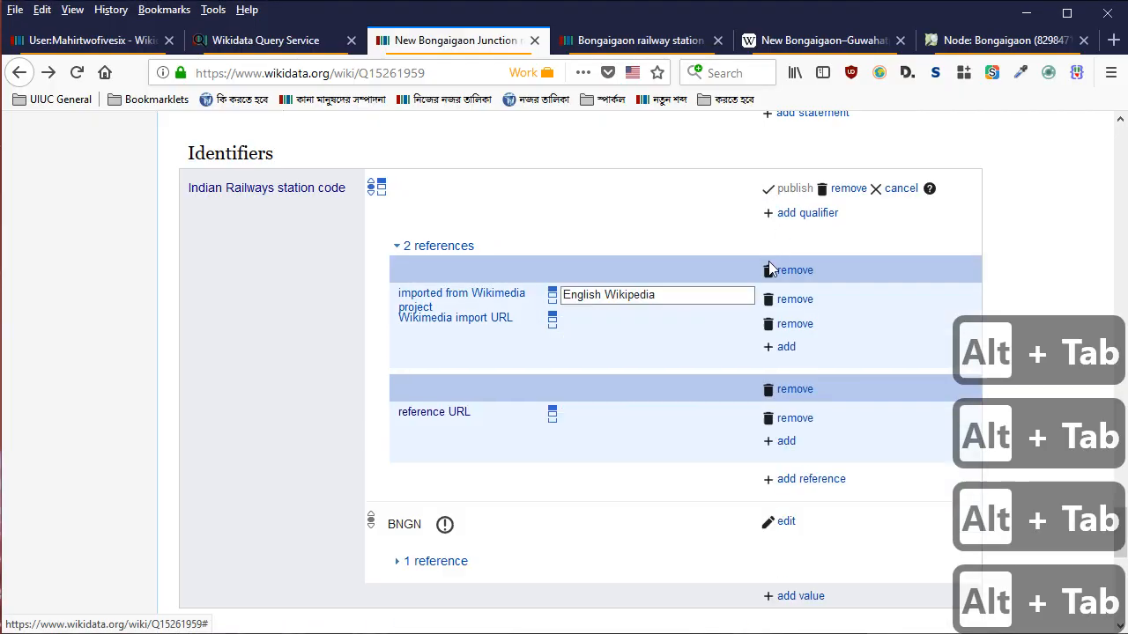
click(792, 272)
click(639, 297)
key(ctrl+a)
key(ctrl+v)
Add last update (P5017) with 31 March 2018 to the NBQ code's reference and publish the change
key(Tab)
key(Tab)
key(Return)
text(p5017)
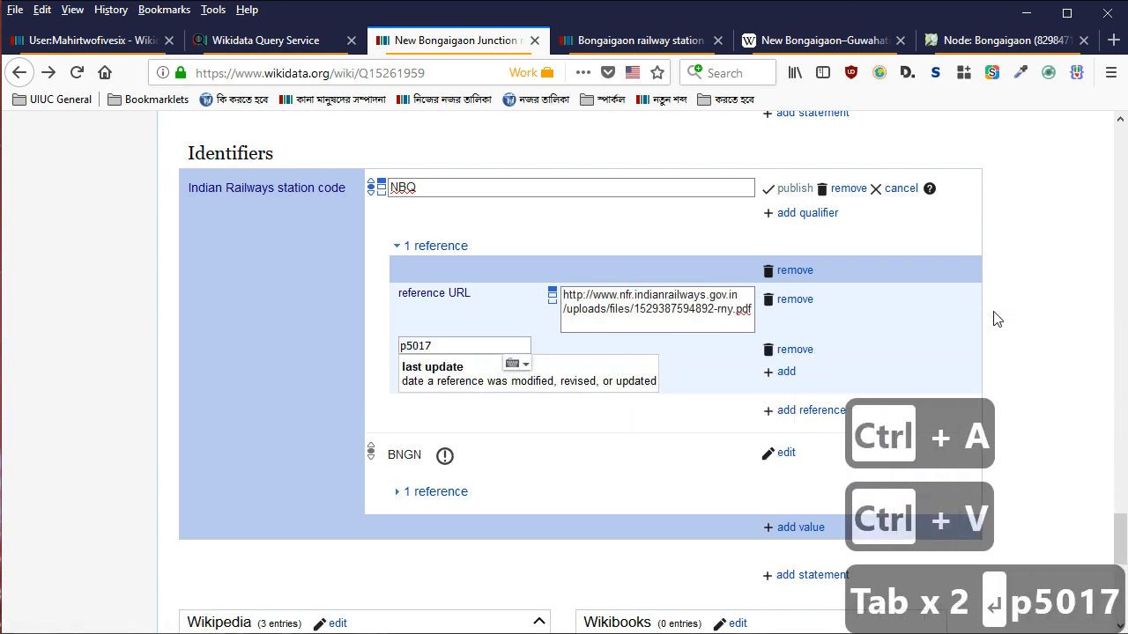
key(Down)
key(Return)
text(31 mar 2018)
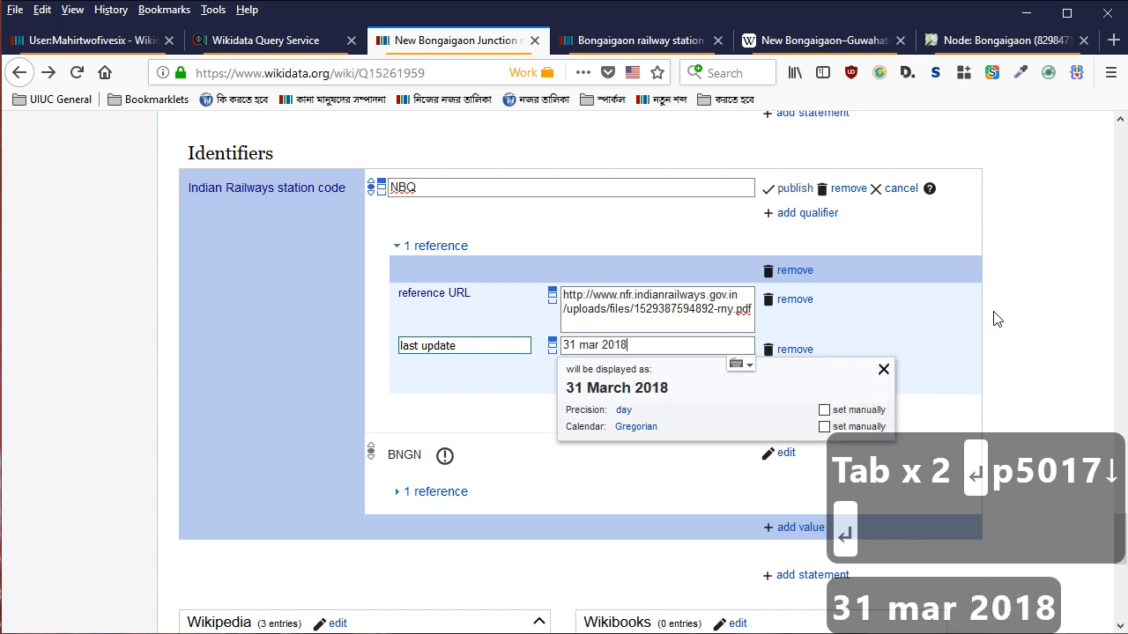
key(Return)
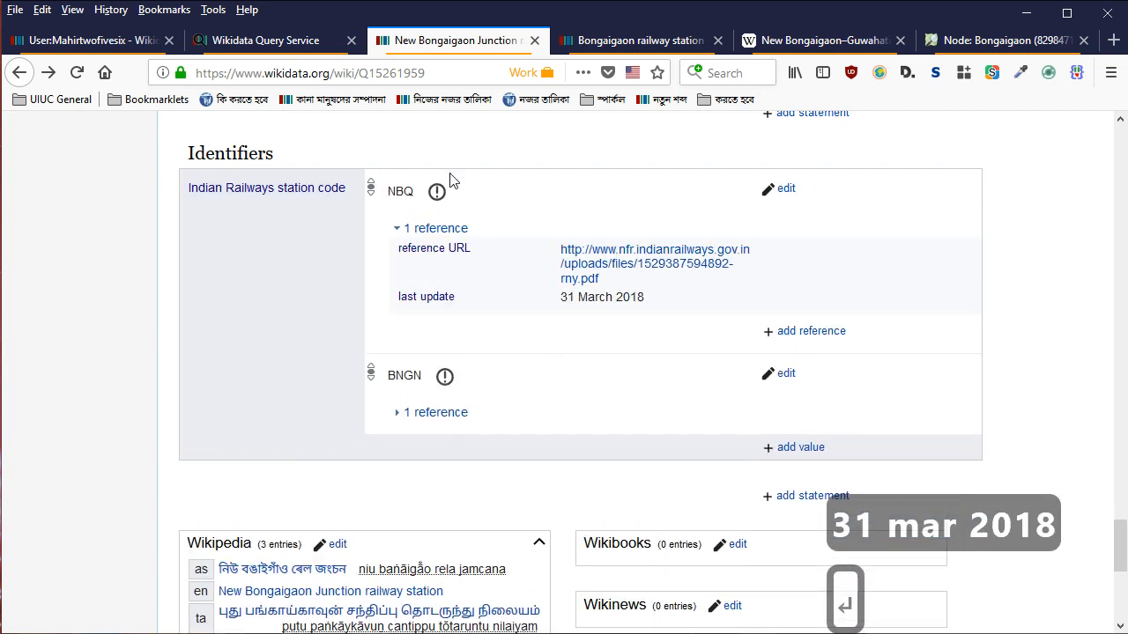
Check the potential issue flagged on the NBQ code and remove the BNGN value from Indian Railways station code
click(431, 196)
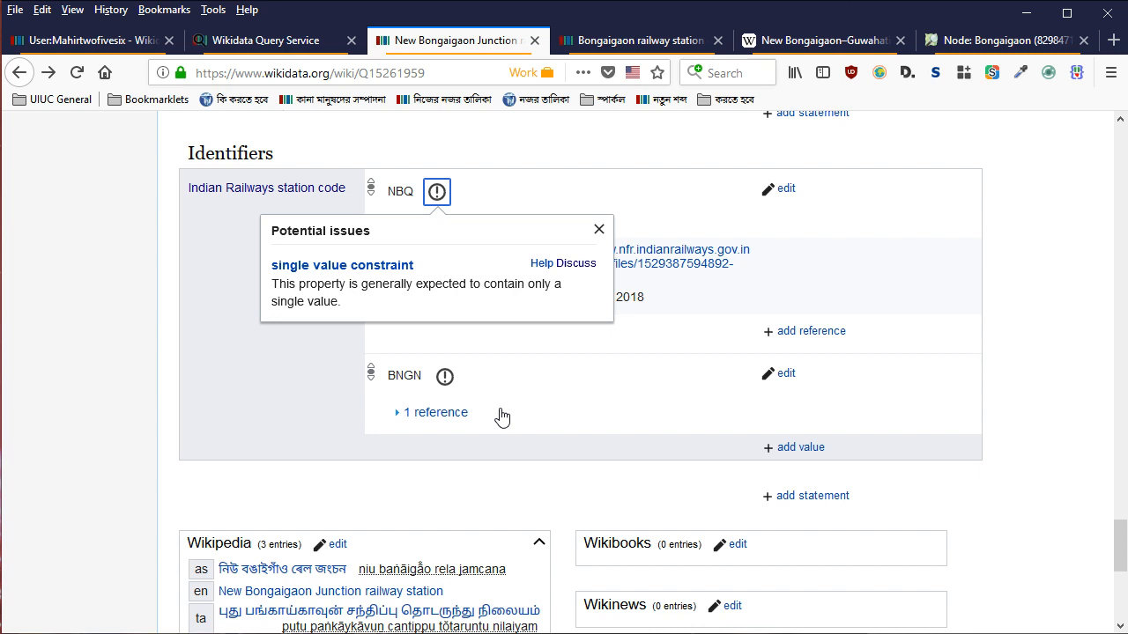
click(692, 173)
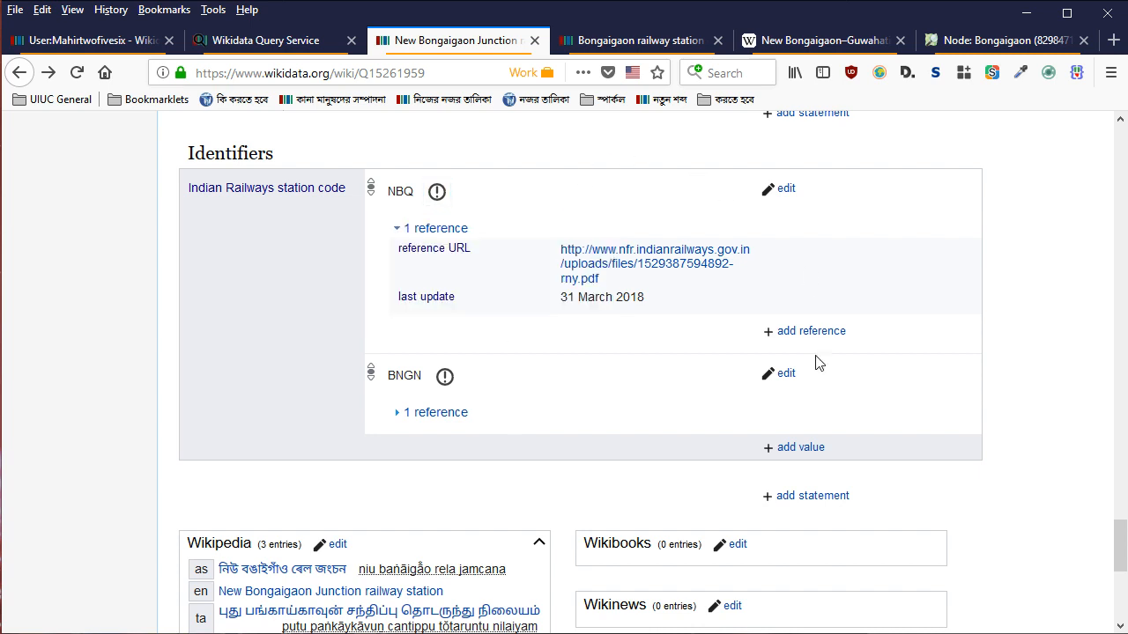
click(786, 374)
click(849, 374)
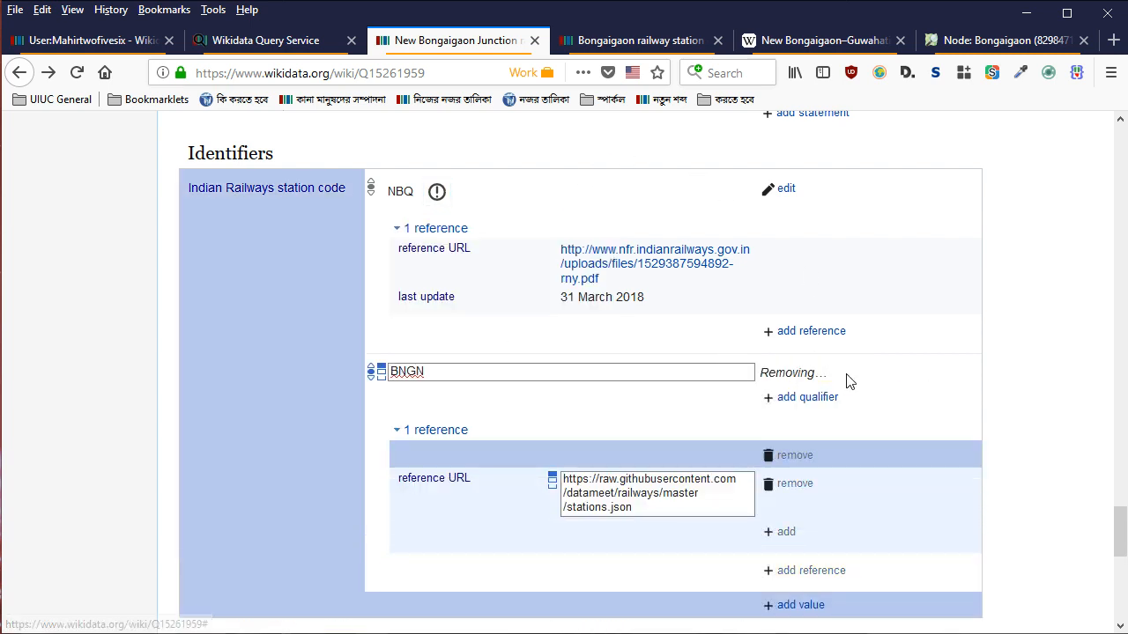
On the Bongaigaon railway station item, add an Indian Railways station code (P5696) statement with the value BNGN
click(656, 41)
scroll(599, 282, down, 20)
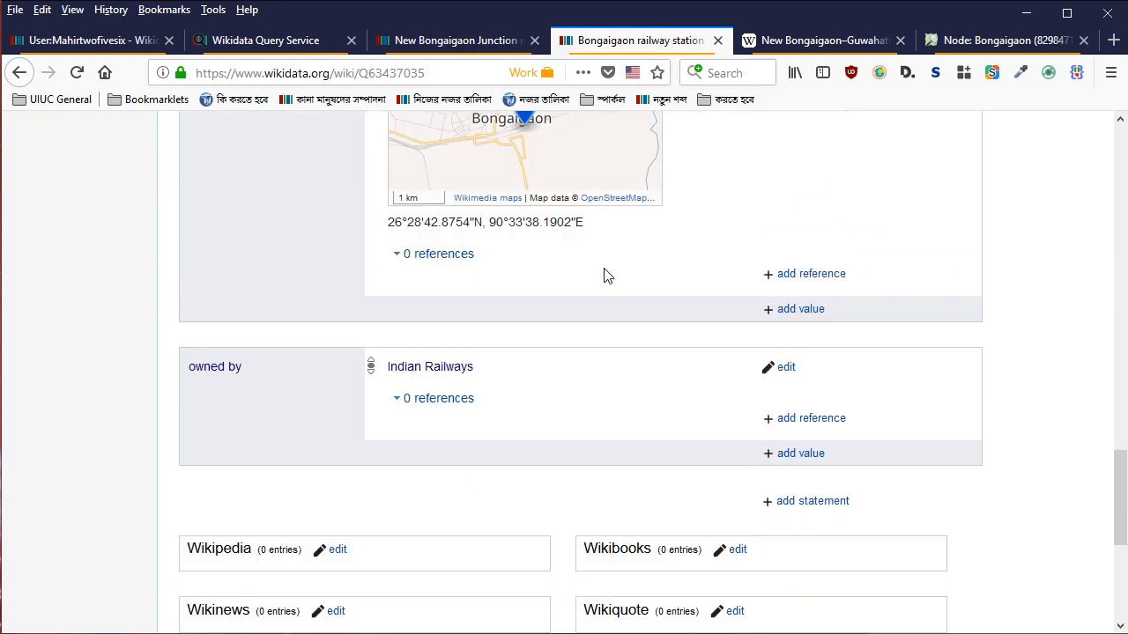
click(809, 302)
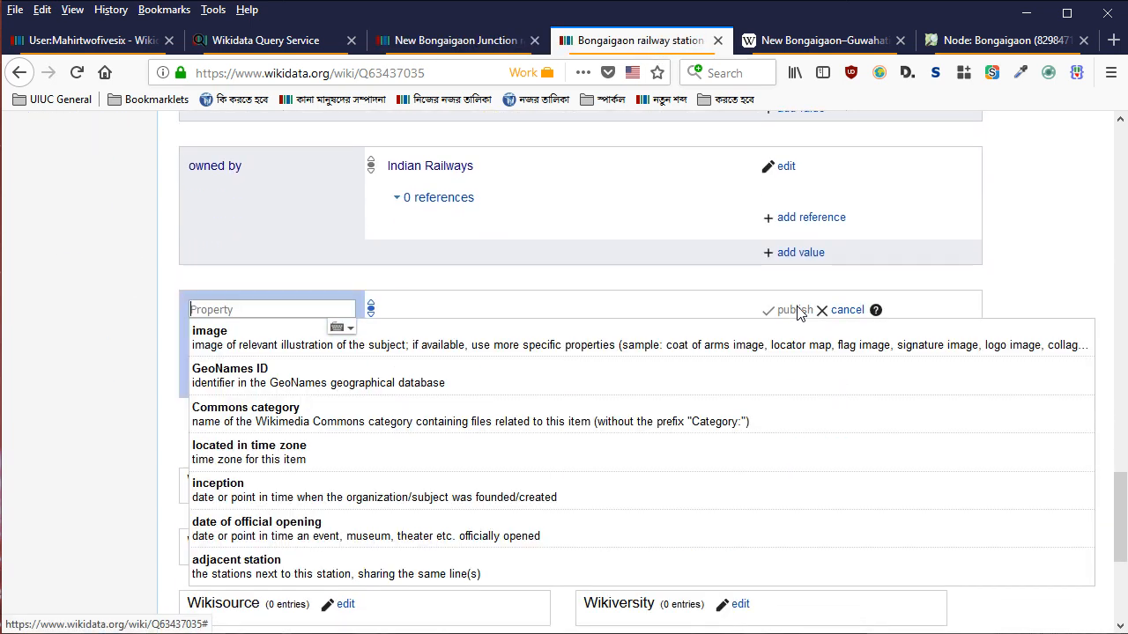
text(p5696)
key(Down)
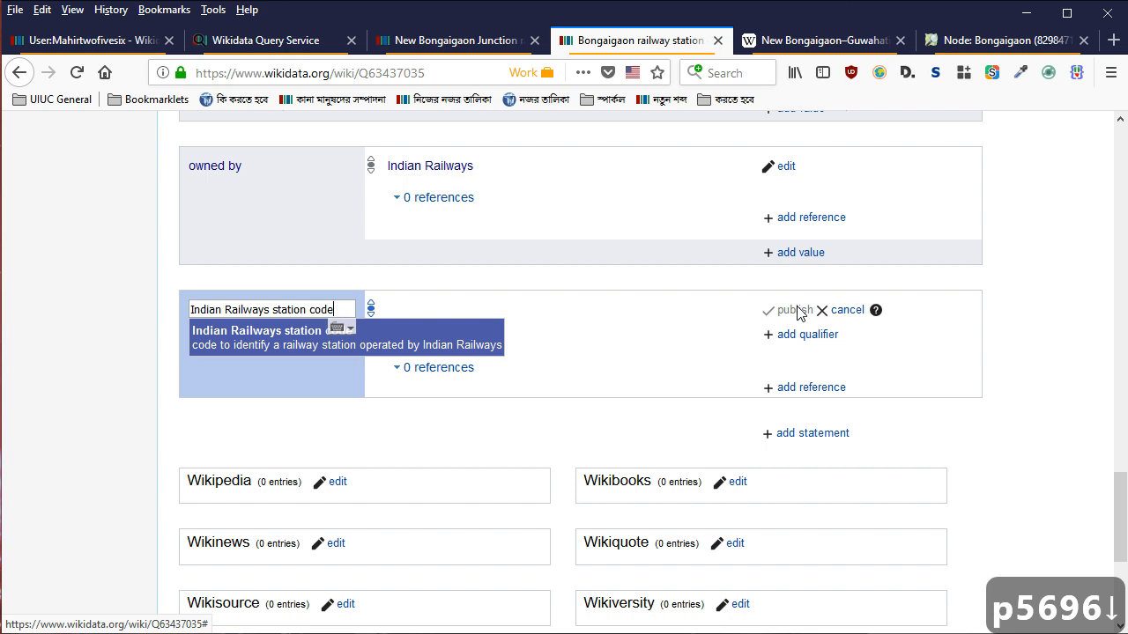
key(Return)
text(BNGN)
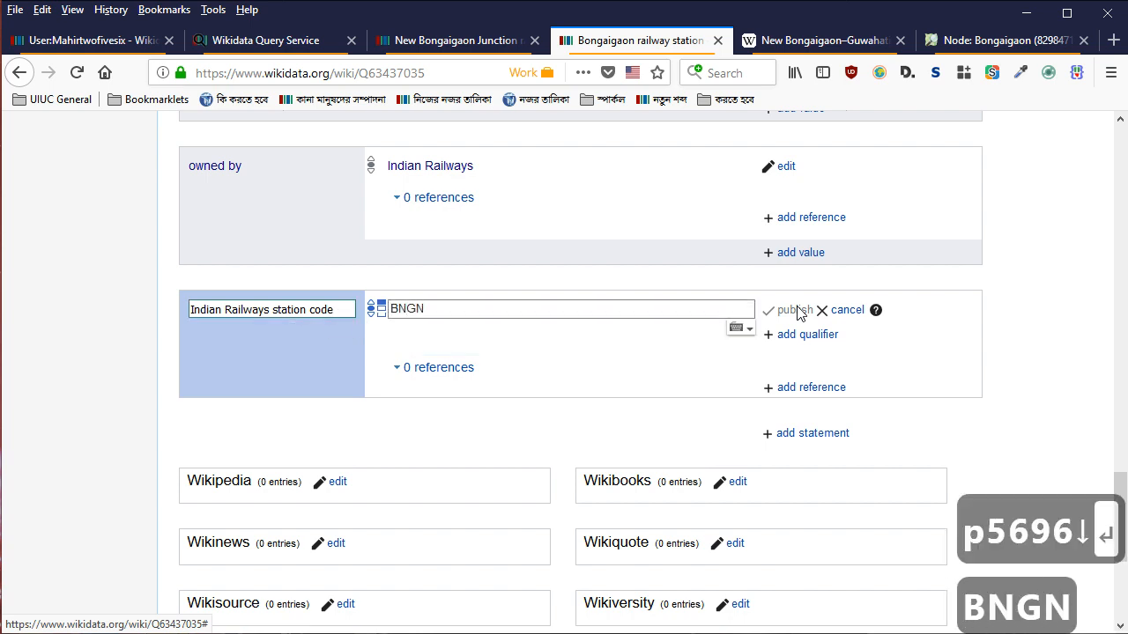
key(Tab)
key(Tab)
key(Return)
text(p856)
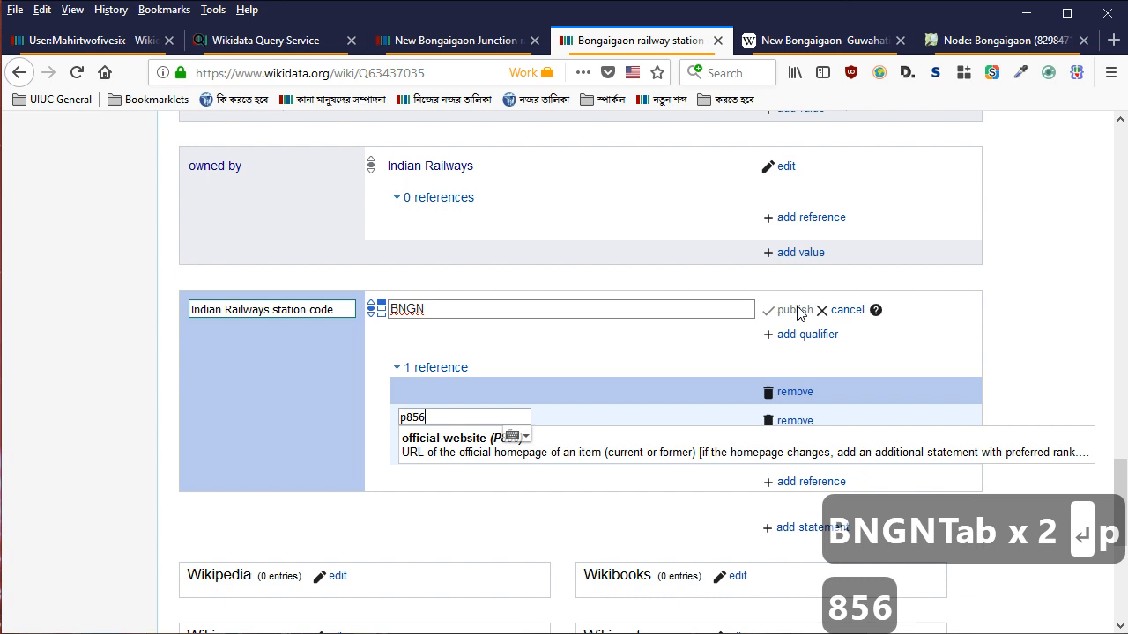
key(ctrl+a)
key(BackSpace)
text(p8)
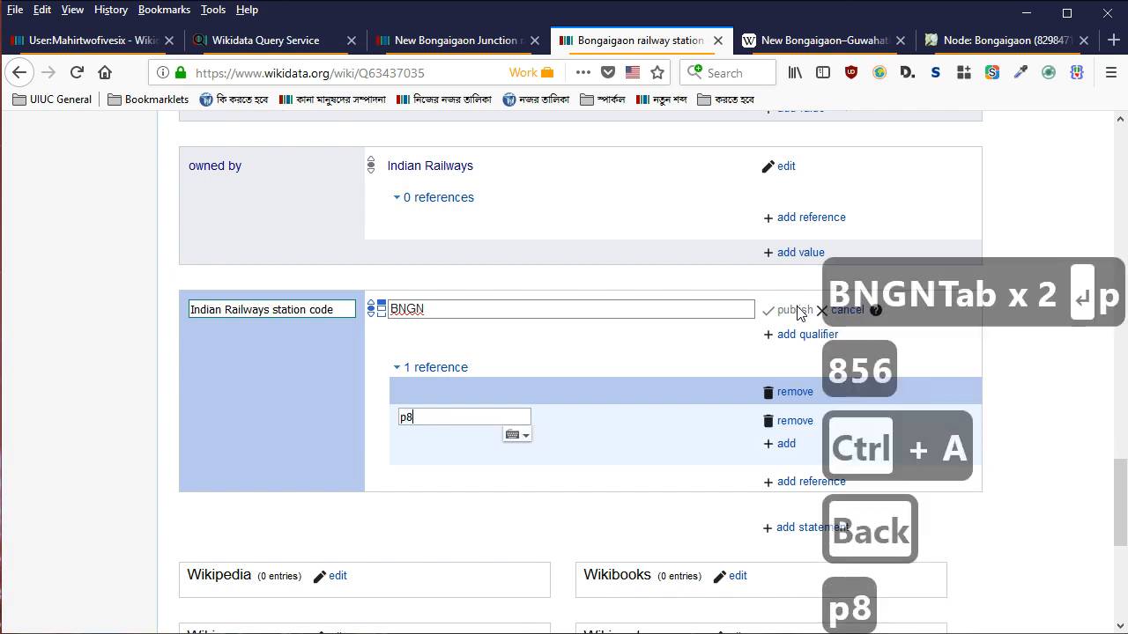
text(54)
key(Down)
key(Return)
key(ctrl+v)
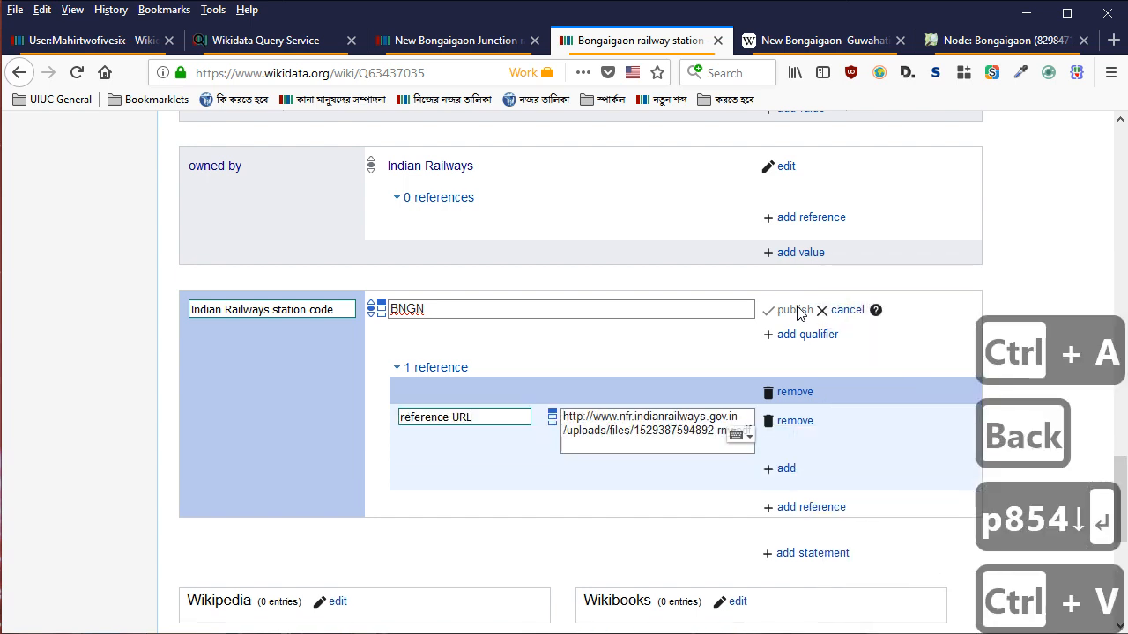
Add last update (P5017) with 31 March 2018 to the BNGN reference and publish the station code statement
key(Tab)
key(Tab)
key(Return)
text(p5017)
key(Down)
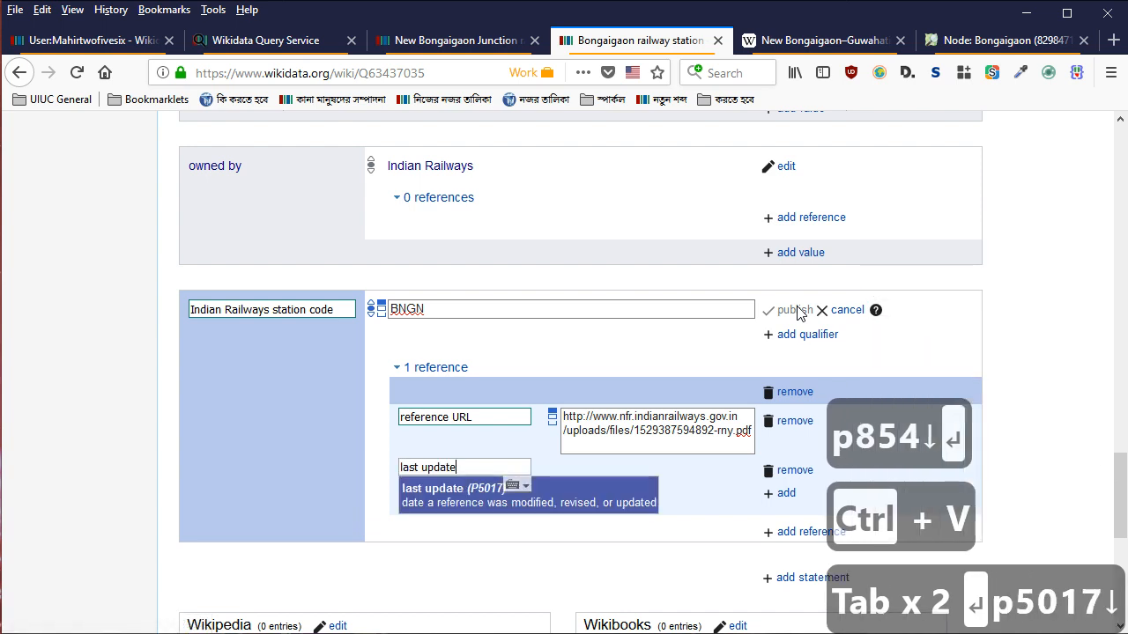
key(Return)
text(31 mar 2018)
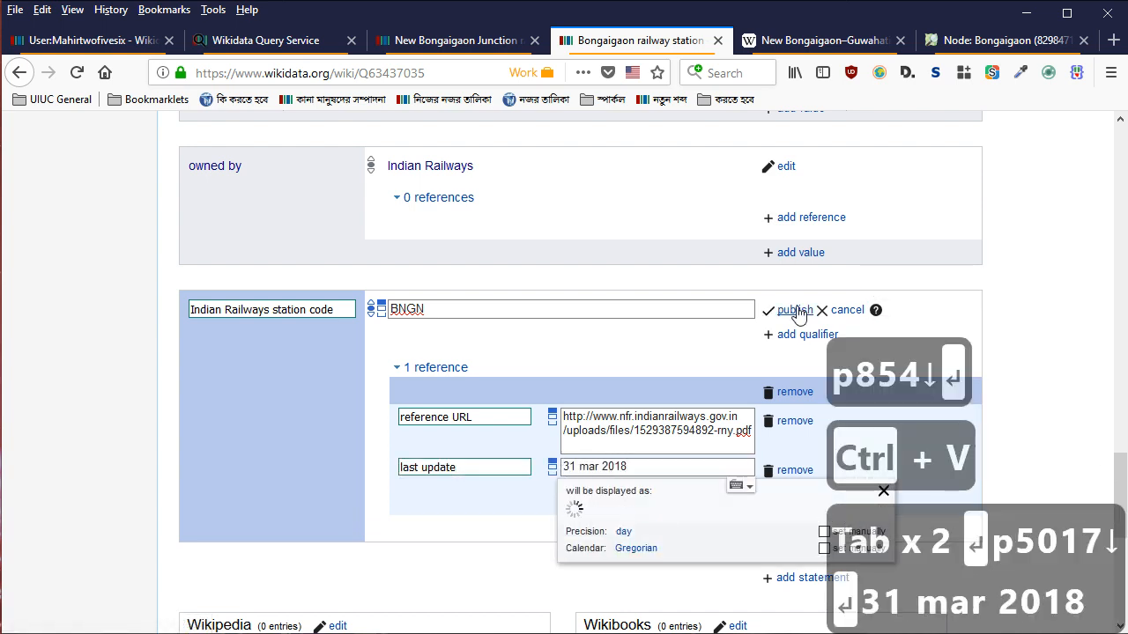
key(Return)
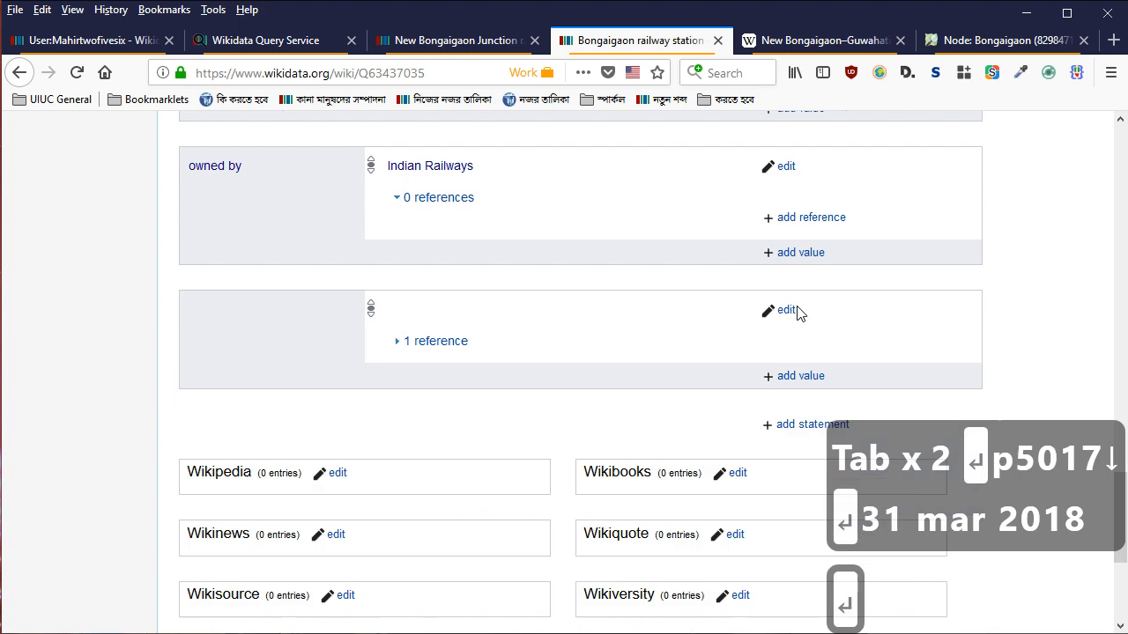
scroll(568, 393, up, 5)
scroll(705, 309, down, 7)
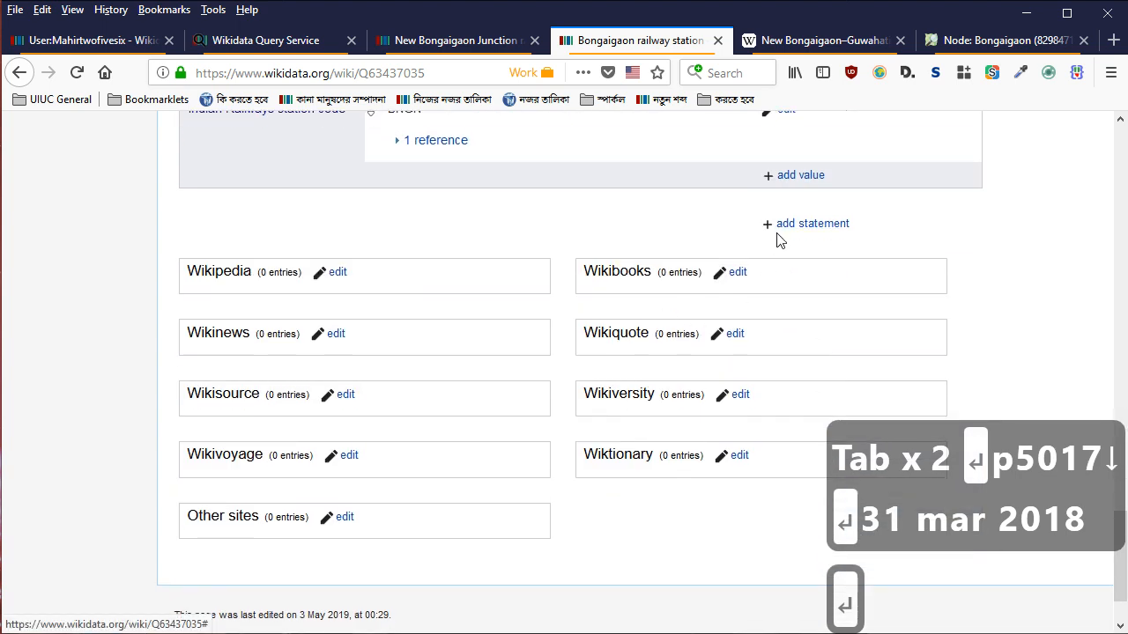
Add another owned by statement with Indian Railways to Bongaigaon railway station and publish it
click(783, 231)
text(owned)
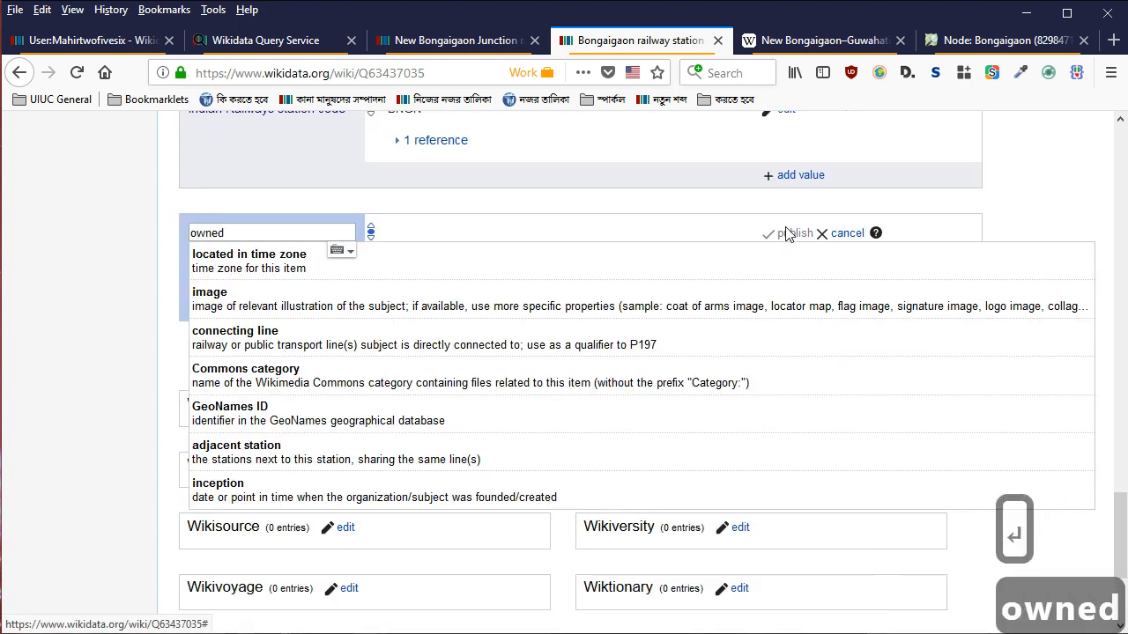
key(Down)
key(Down)
key(Return)
text(indian railways)
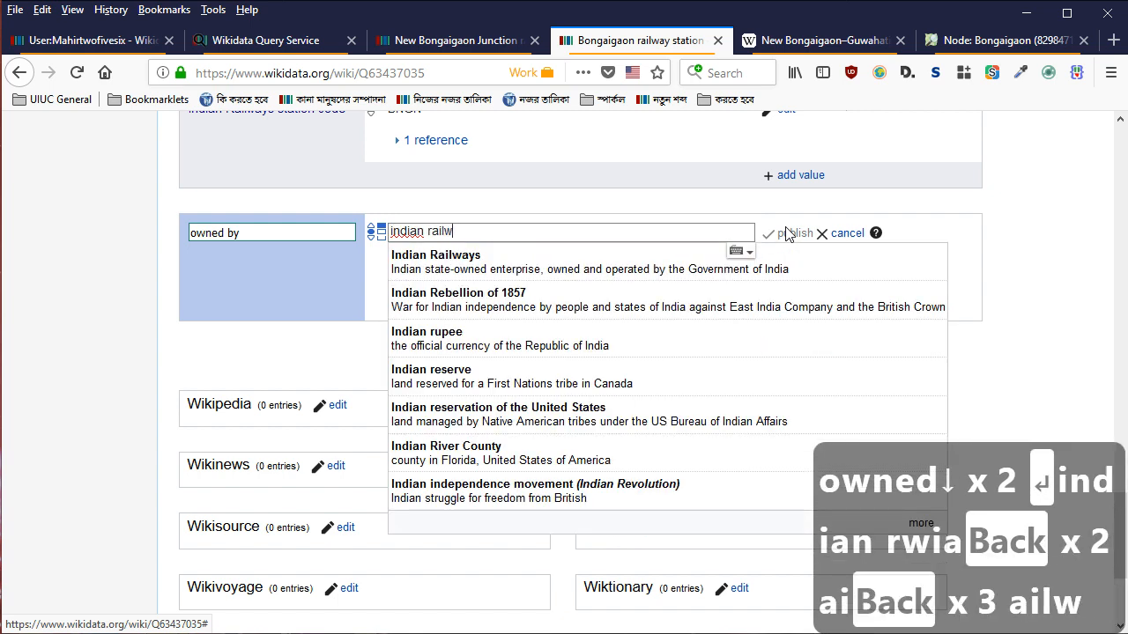
key(Down)
key(Down)
key(Return)
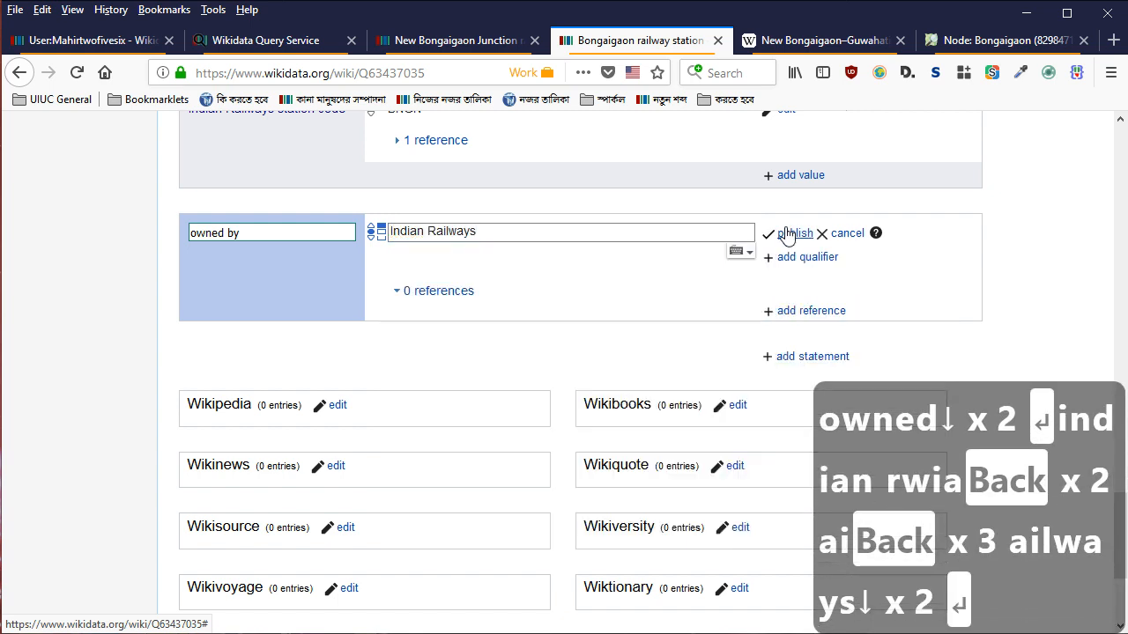
key(Return)
Remove the duplicate Indian Railways value from the owned by statement
click(809, 320)
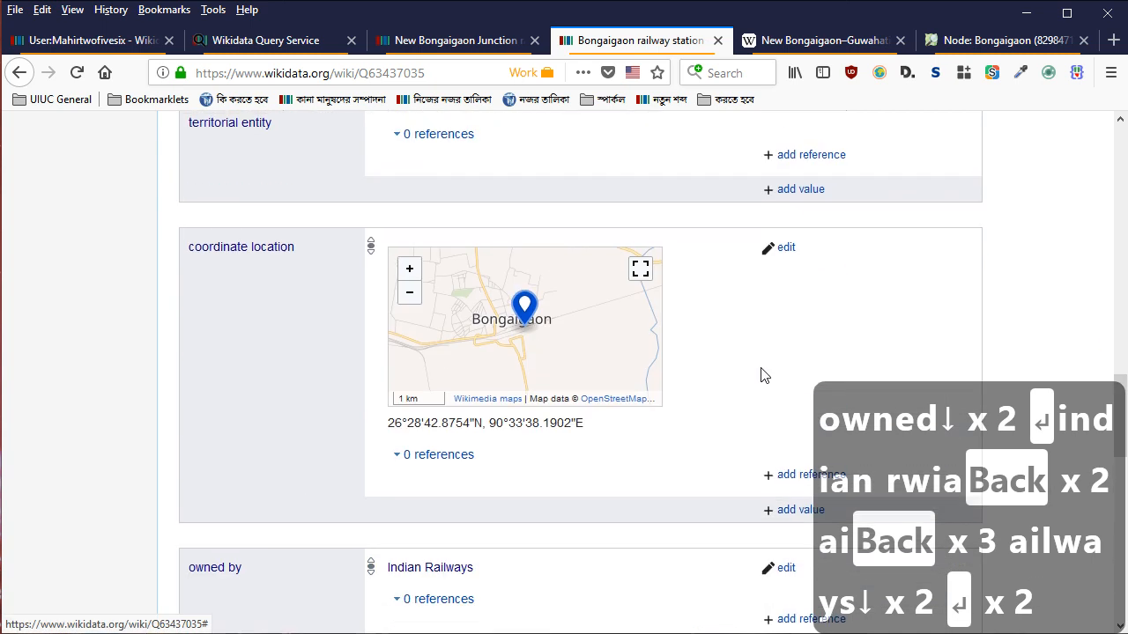
click(782, 261)
click(846, 262)
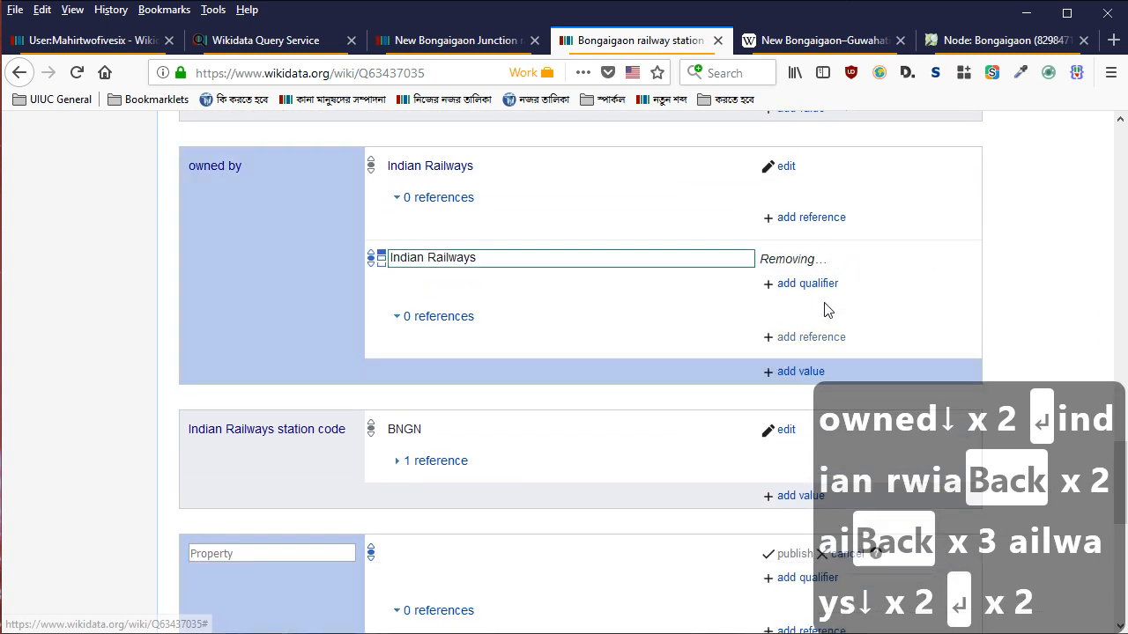
Add an operator statement with Rangiya railway division to Bongaigaon railway station and publish it
scroll(276, 368, down, 1)
click(282, 337)
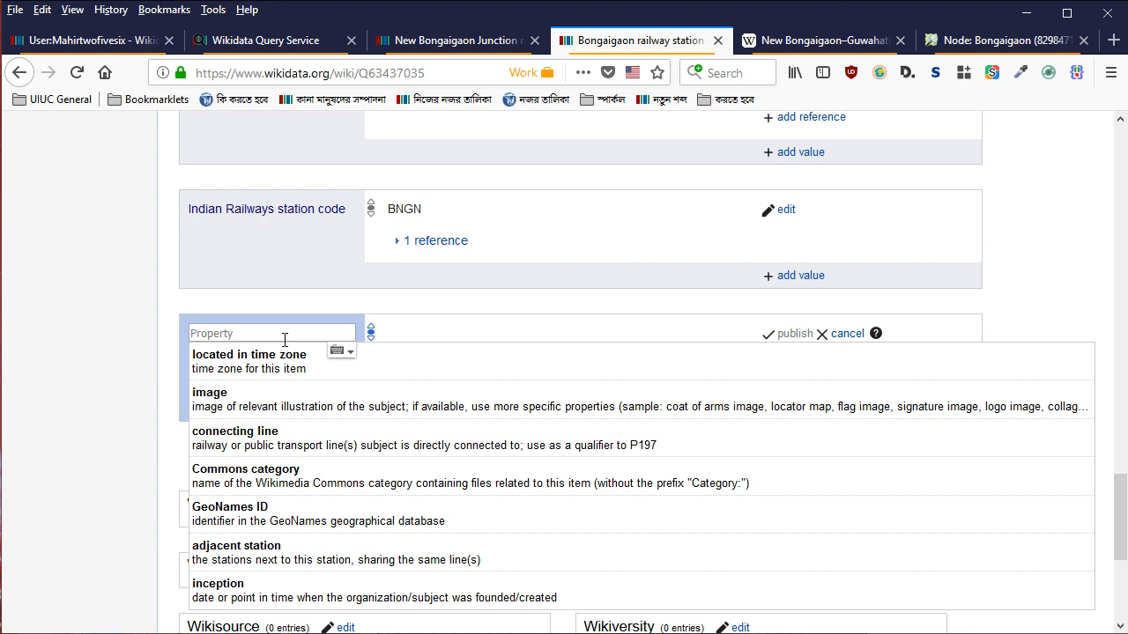
text(operator)
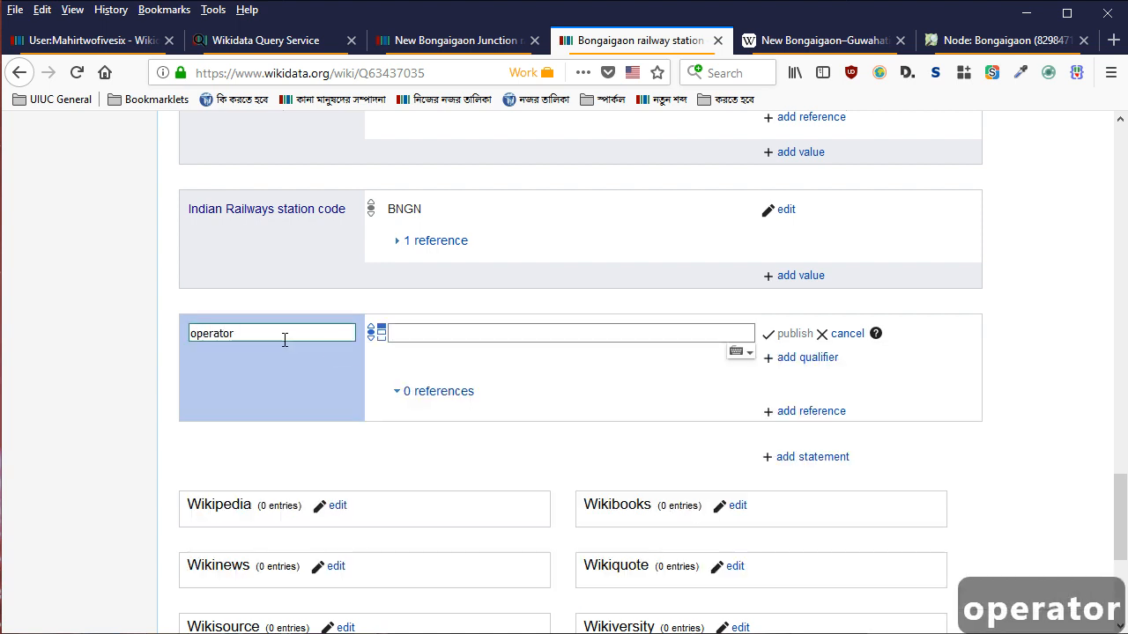
text(a)
key(BackSpace)
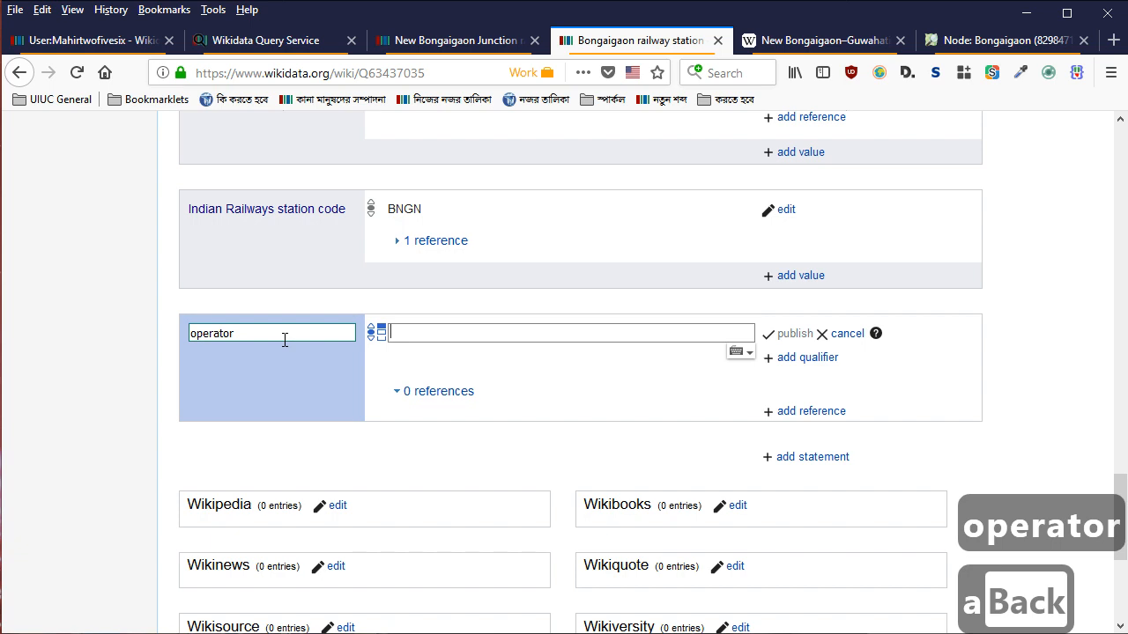
text(rangi)
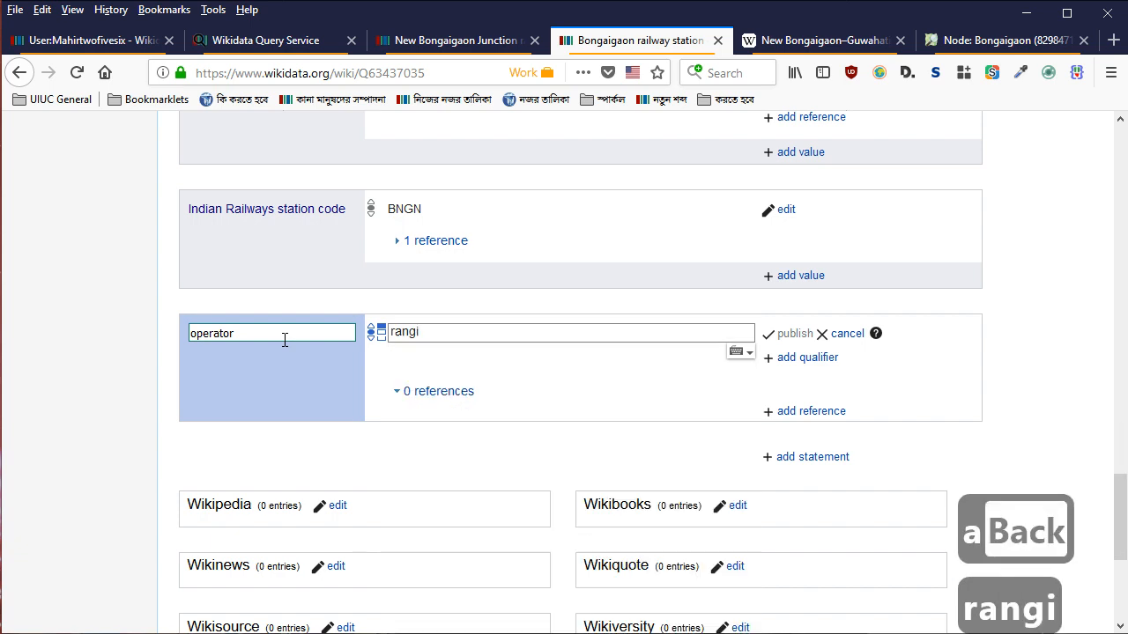
text(ya)
key(Down)
key(Down)
key(Return)
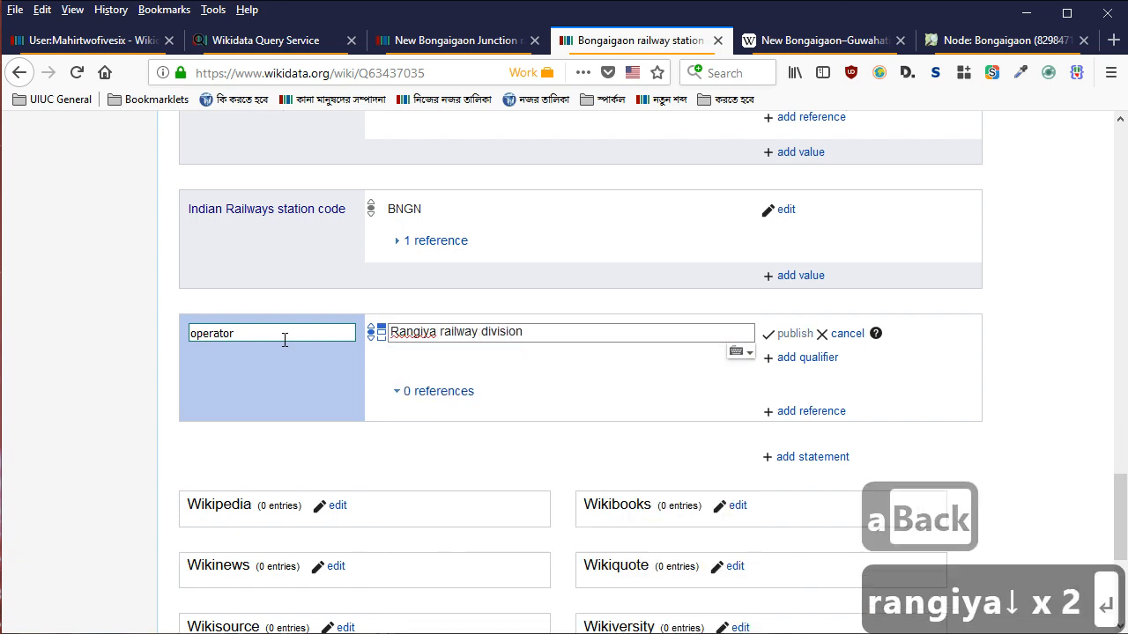
key(Return)
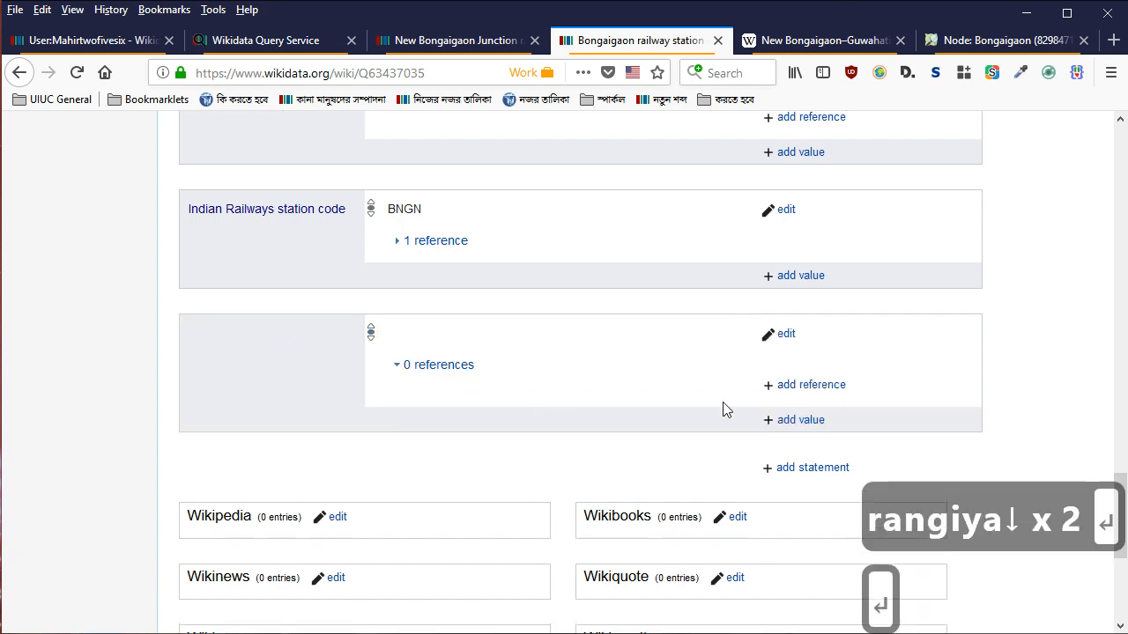
Start a new statement on Bongaigaon railway station with the property adjacent station
scroll(793, 361, down, 2)
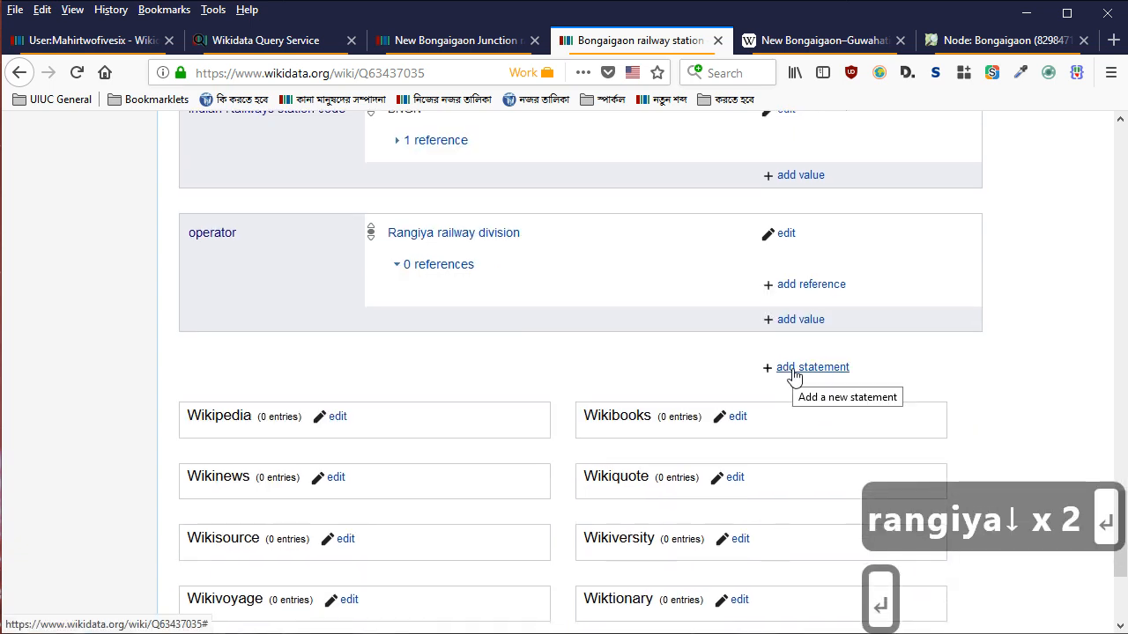
click(793, 374)
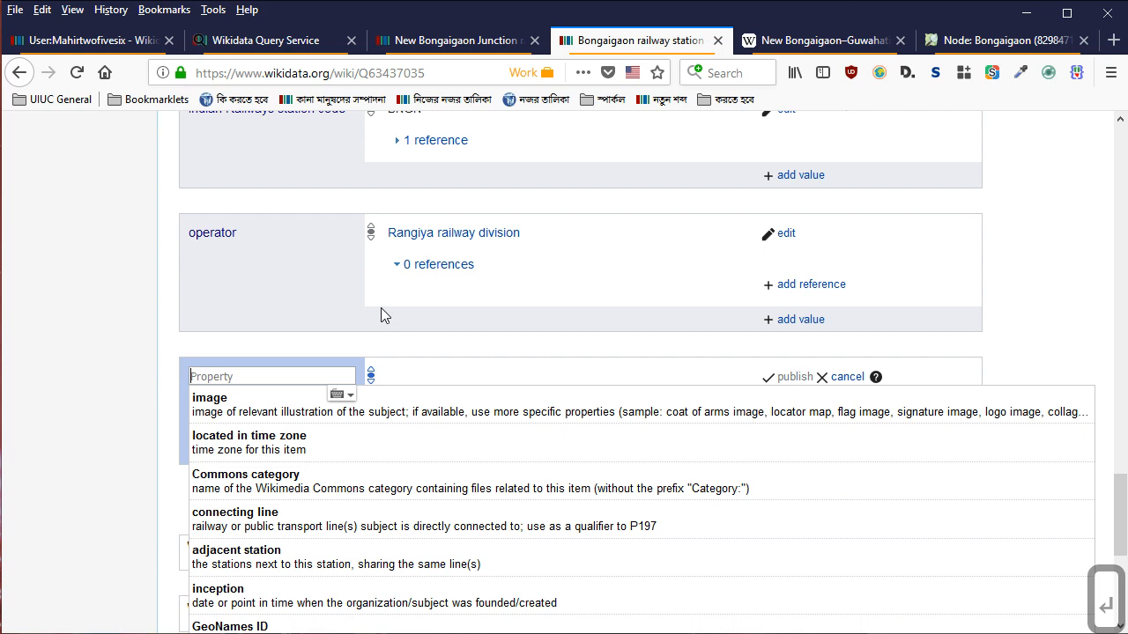
scroll(455, 261, down, 1)
scroll(455, 261, down, 3)
scroll(589, 180, up, 2)
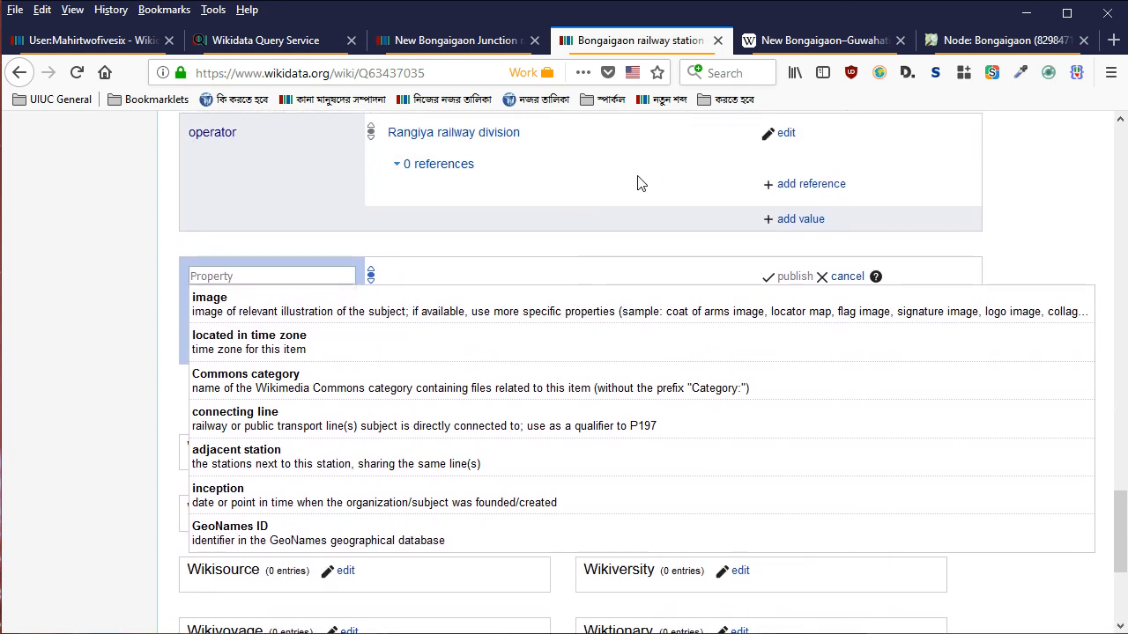
key(Down)
key(Down)
key(Down)
key(Down)
key(Down)
key(Return)
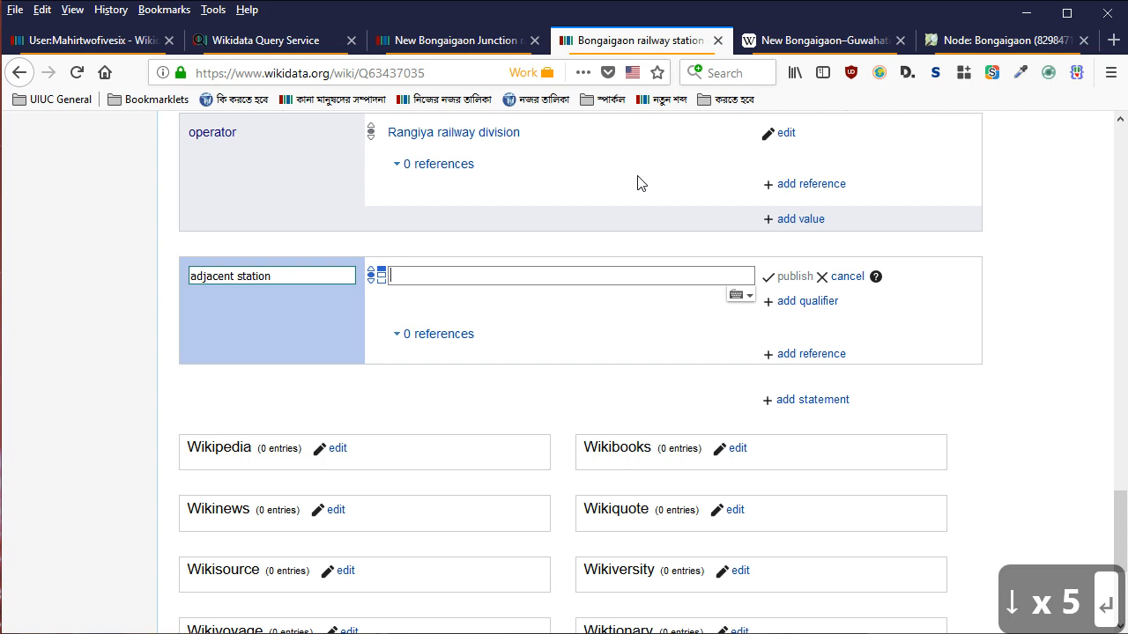
Set the new adjacent station value to New Bongaigaon Junction railway station
text(new bongaigan)
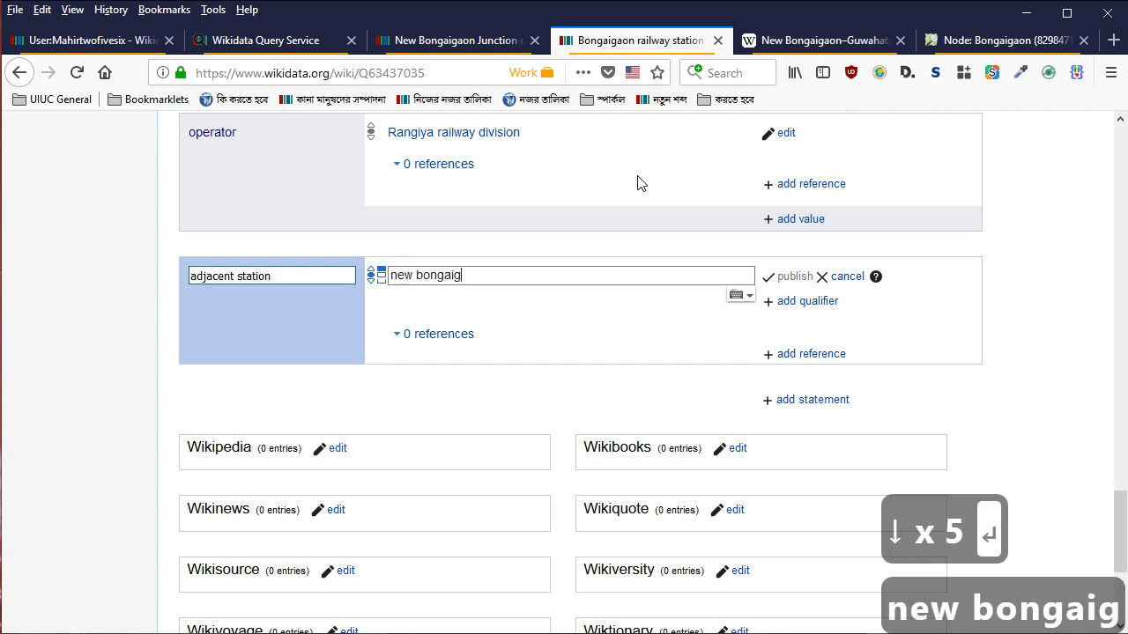
key(BackSpace)
text(on)
key(Down)
key(Down)
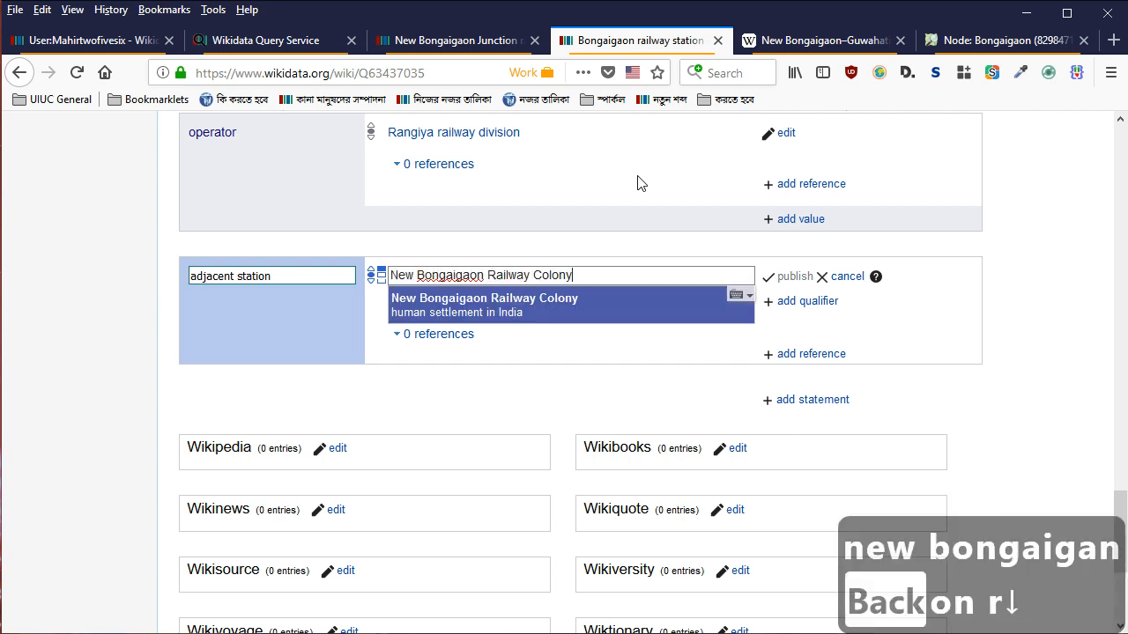
key(Up)
key(BackSpace)
text(j)
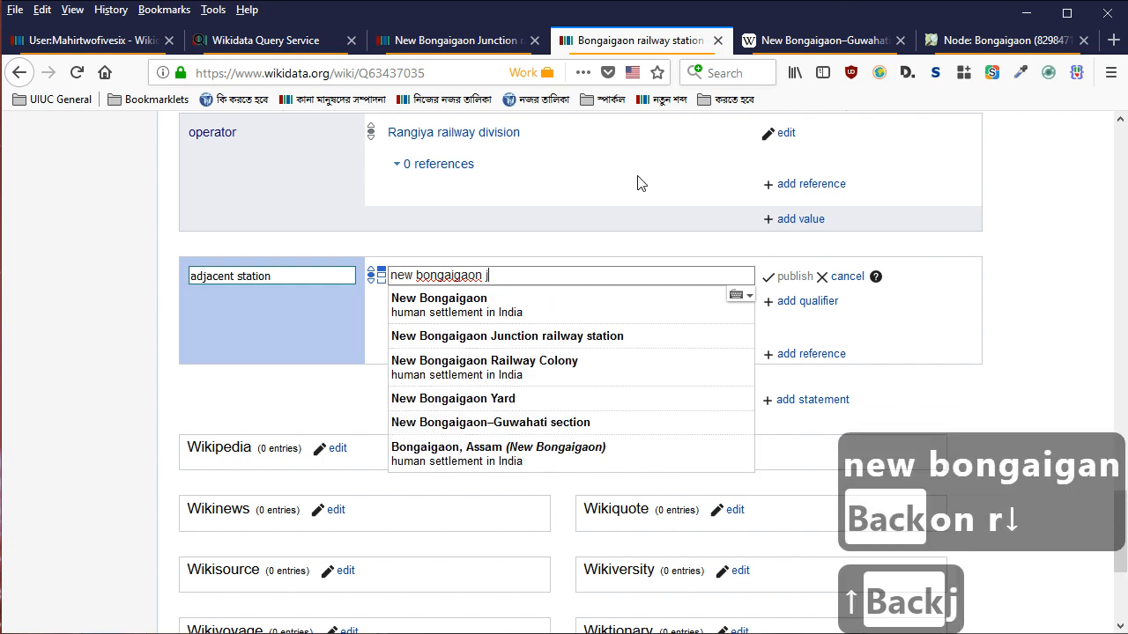
key(Down)
key(Return)
Add a connecting line (P81) qualifier to the adjacent station value with New Bongaigaon–Guwahati section
key(Tab)
key(Return)
text(p981)
key(BackSpace)
key(BackSpace)
key(BackSpace)
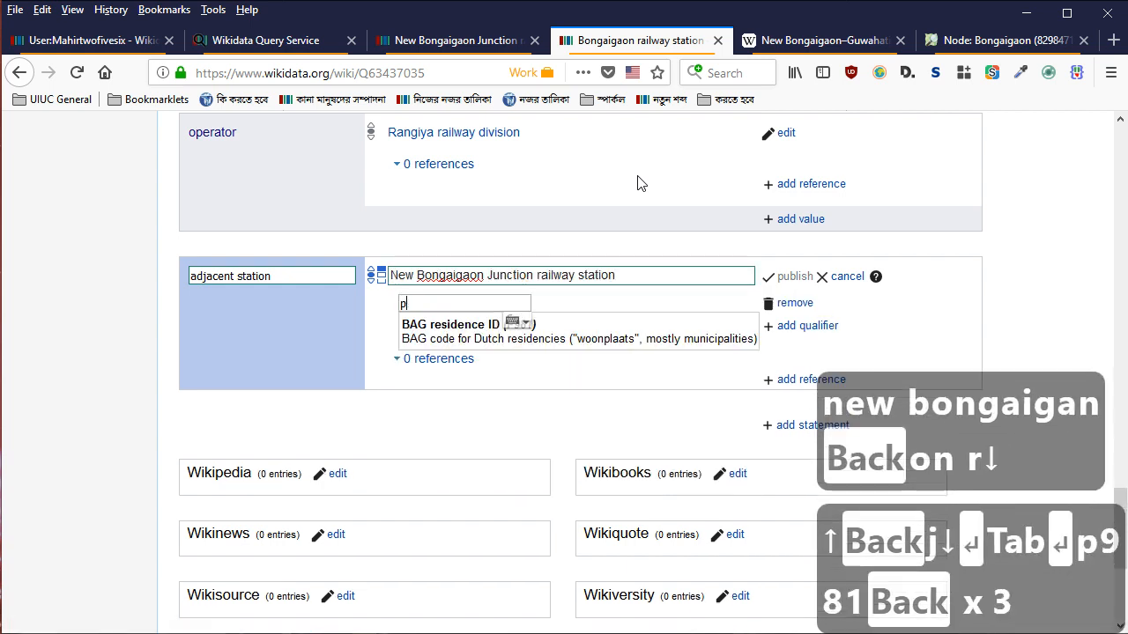
key(Down)
key(Return)
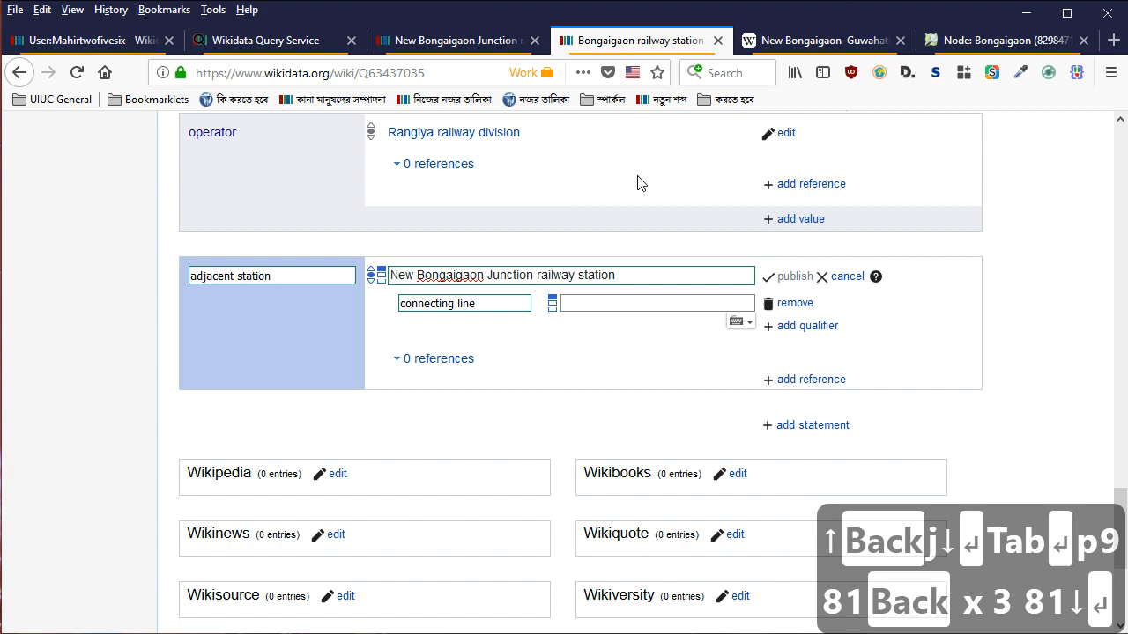
text(new bongaigaon)
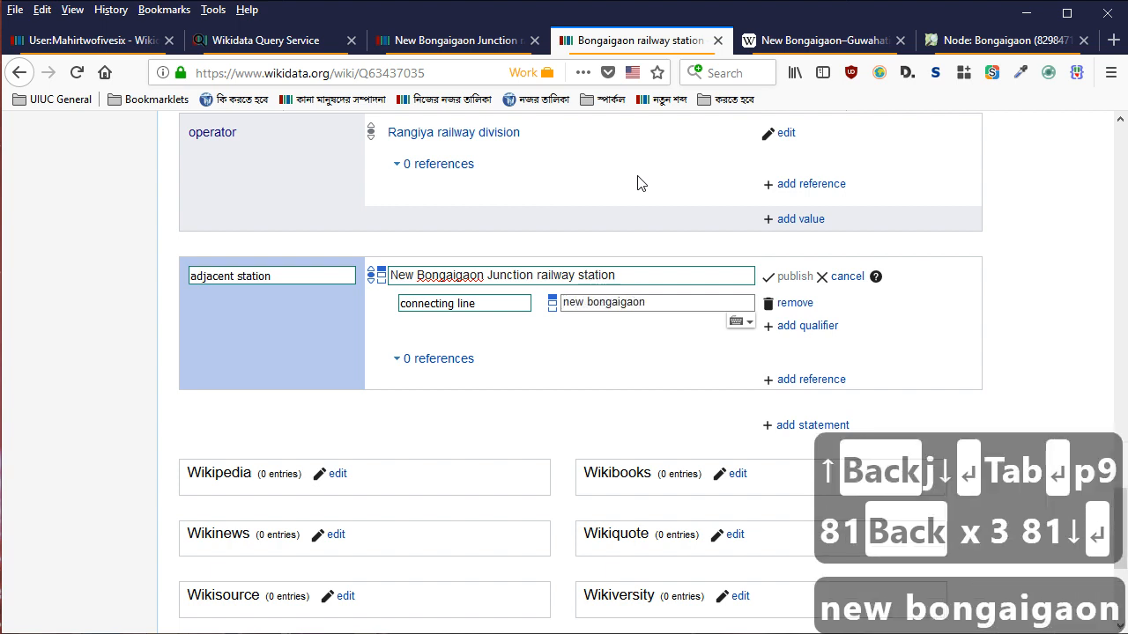
key(Down)
key(Down)
key(Down)
key(Down)
key(Down)
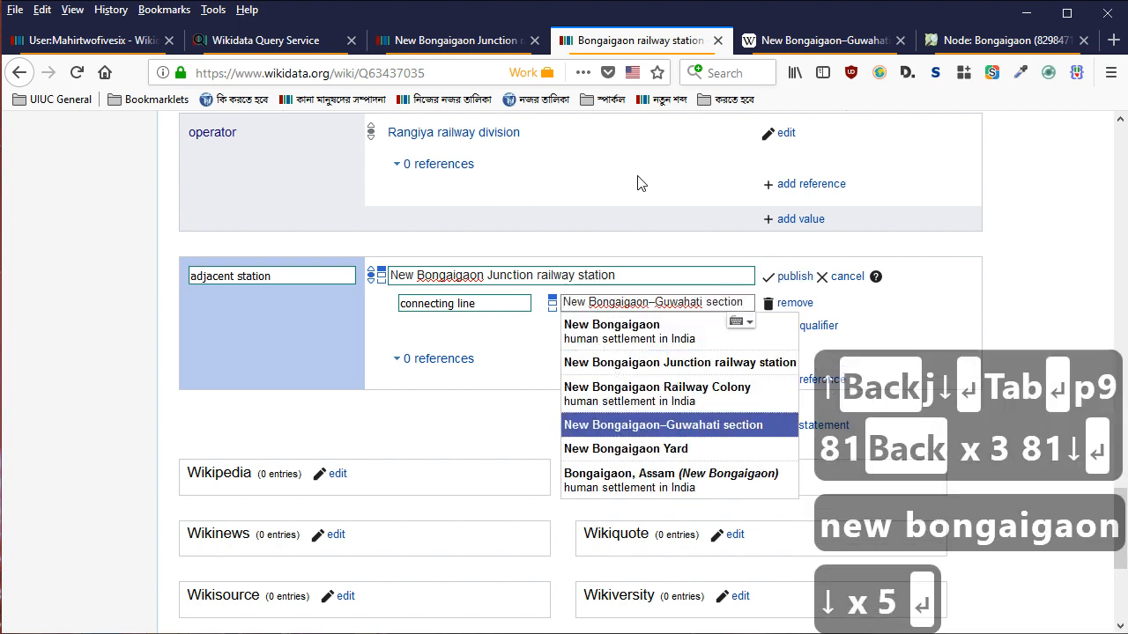
key(Return)
Add a towards (P5051) qualifier with New Bongaigaon Junction railway station and publish the adjacent station statement
key(Tab)
key(Tab)
key(Return)
text(p5051)
key(Down)
key(Return)
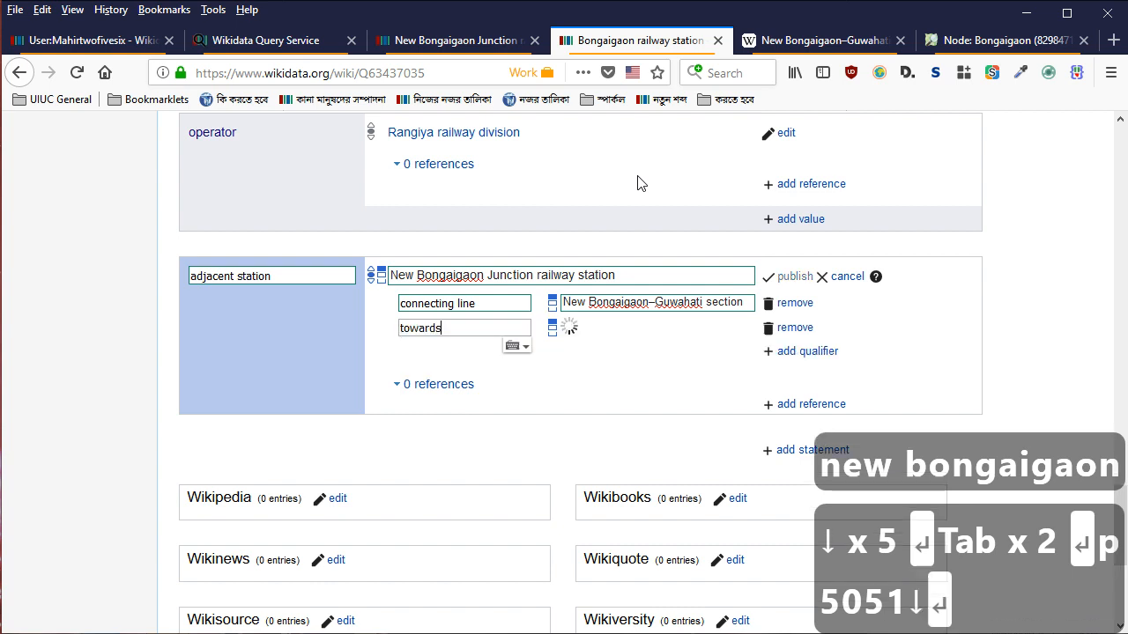
text(new bongaigaon r)
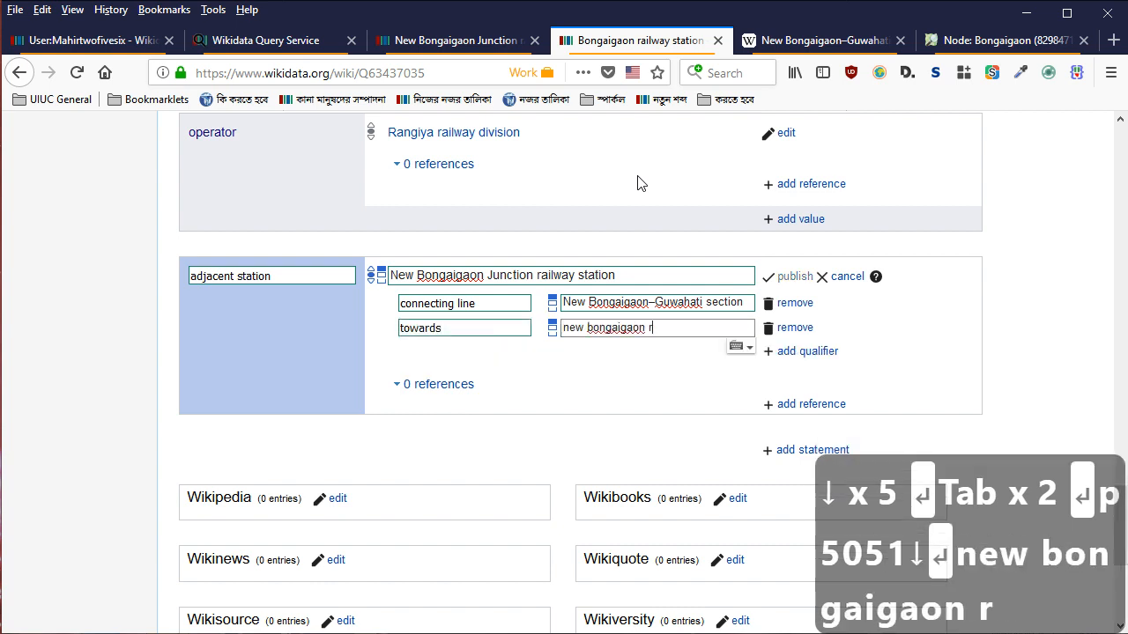
key(BackSpace)
text(j)
key(Down)
key(Down)
key(Return)
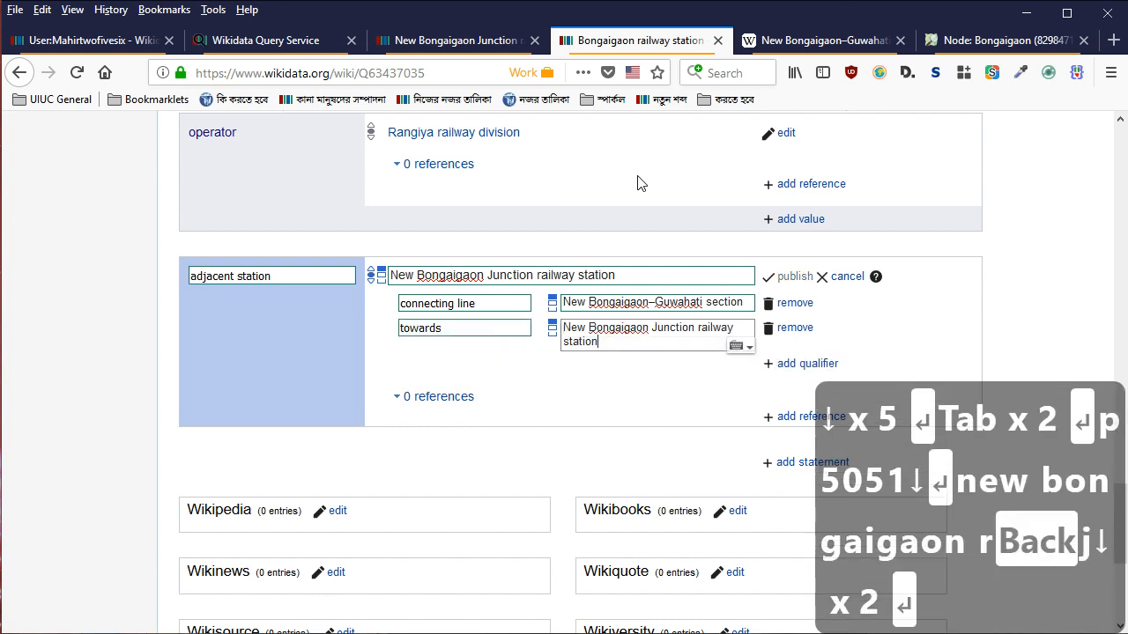
key(Return)
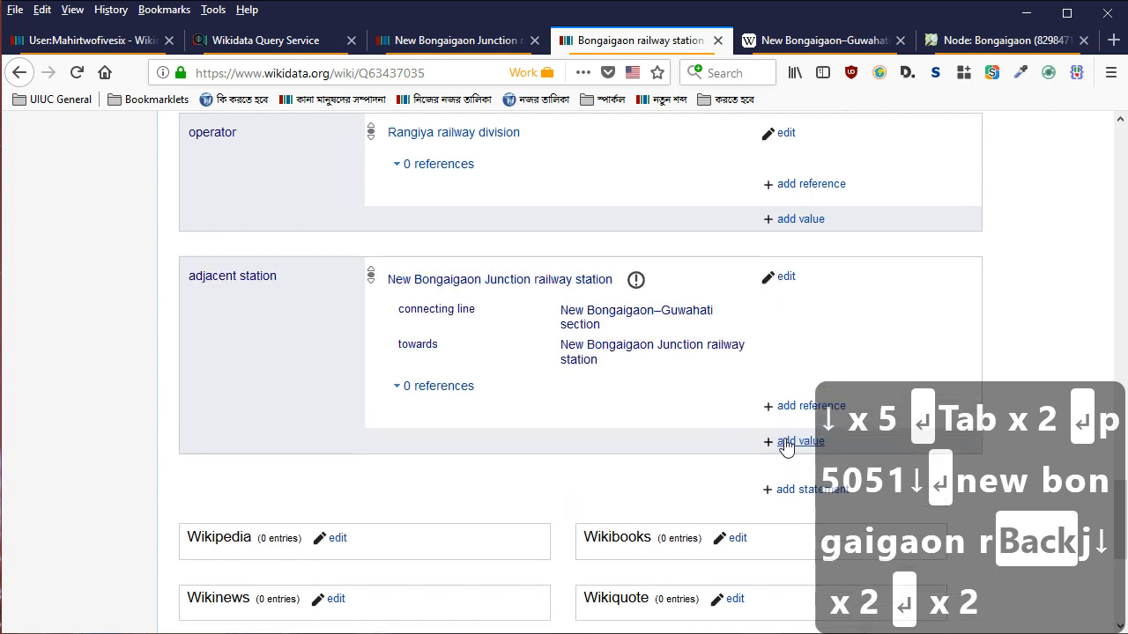
Start a second adjacent station value and close the OpenStreetMap node and Wikipedia section pages
click(797, 439)
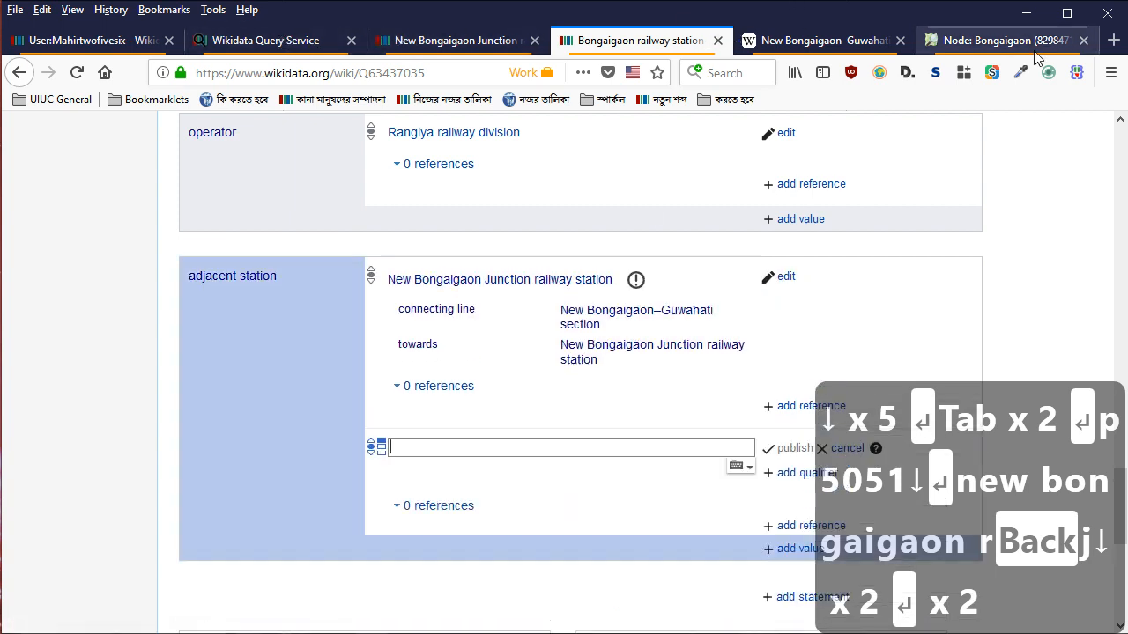
click(1005, 40)
key(ctrl+w)
key(ctrl+w)
Identify the station just northeast of Bongaigaon on the Wikidata Query Service map
click(295, 41)
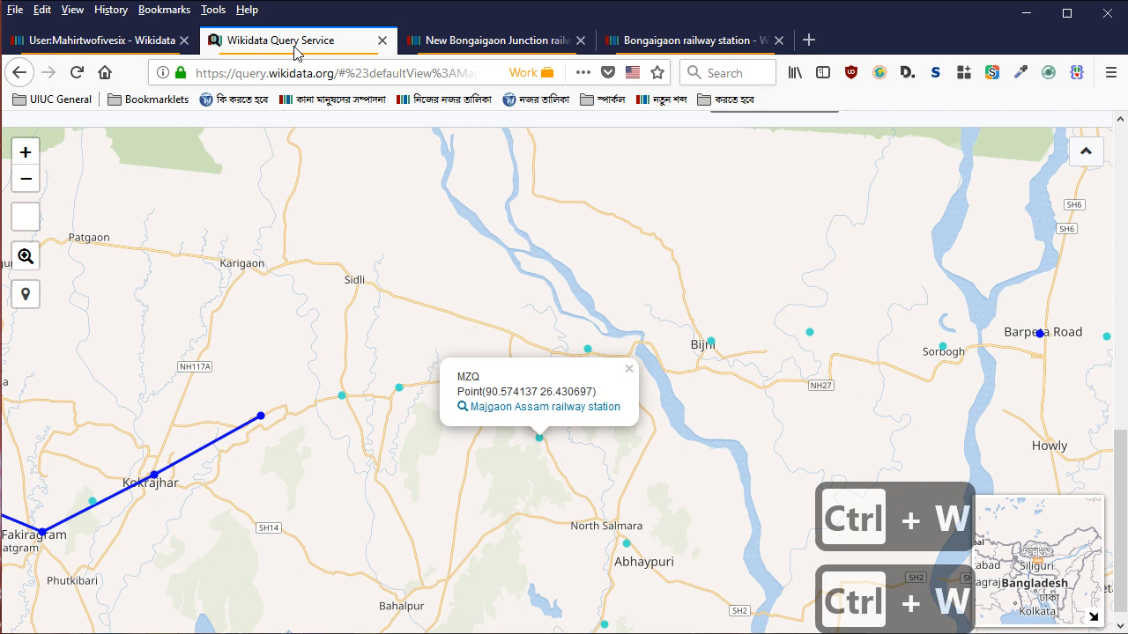
click(589, 350)
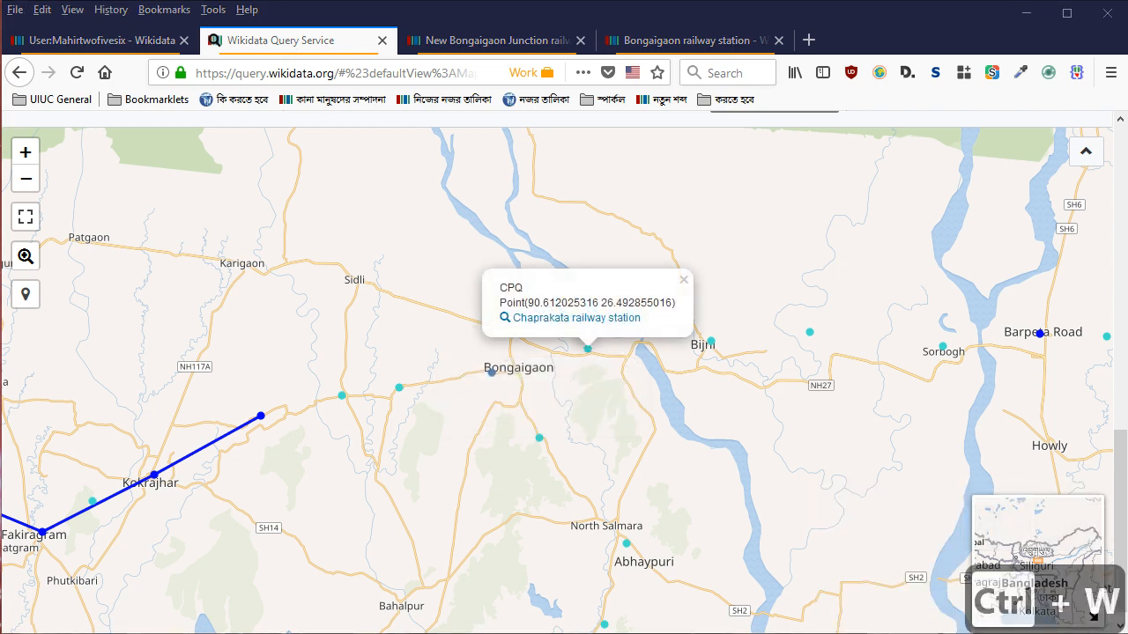
key(alt+Tab)
key(alt+Tab)
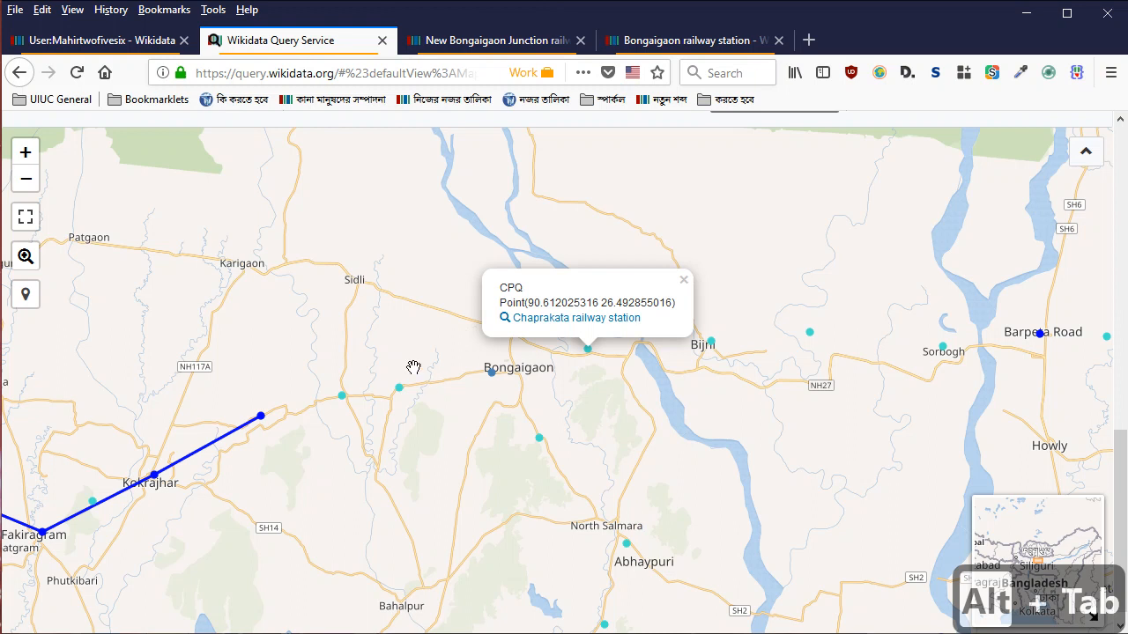
Set the second adjacent station value of Bongaigaon railway station to Chaprakata railway station
click(630, 31)
text(chaprakata)
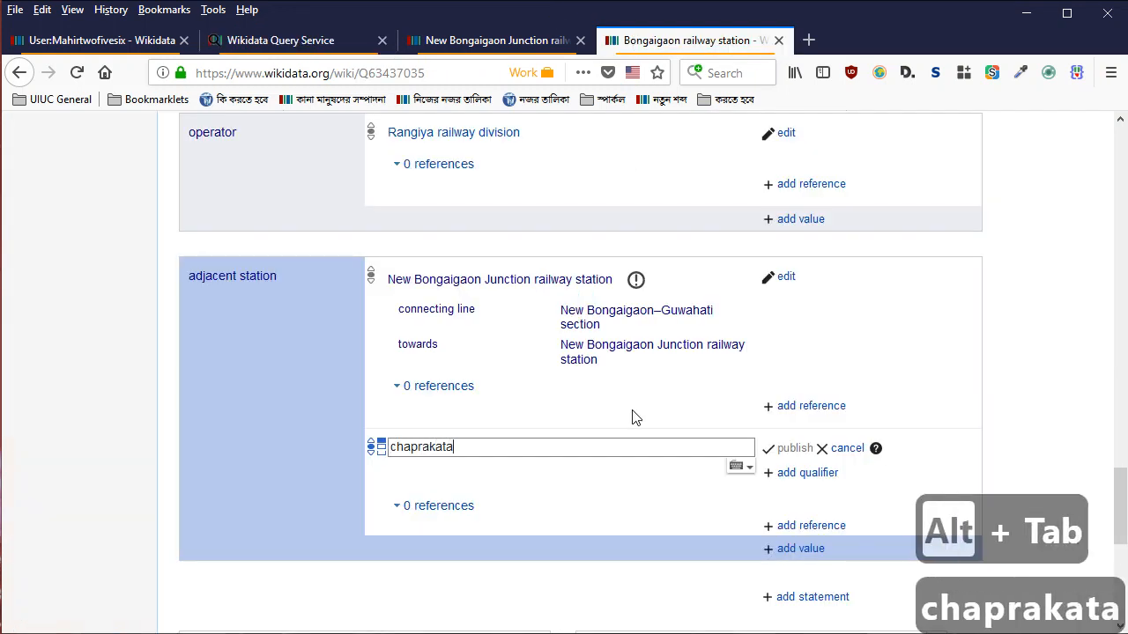
key(Down)
key(Return)
Add a connecting line (P81) qualifier to the Chaprakata value with New Bongaigaon–Guwahati section
key(Tab)
key(Return)
text(p81)
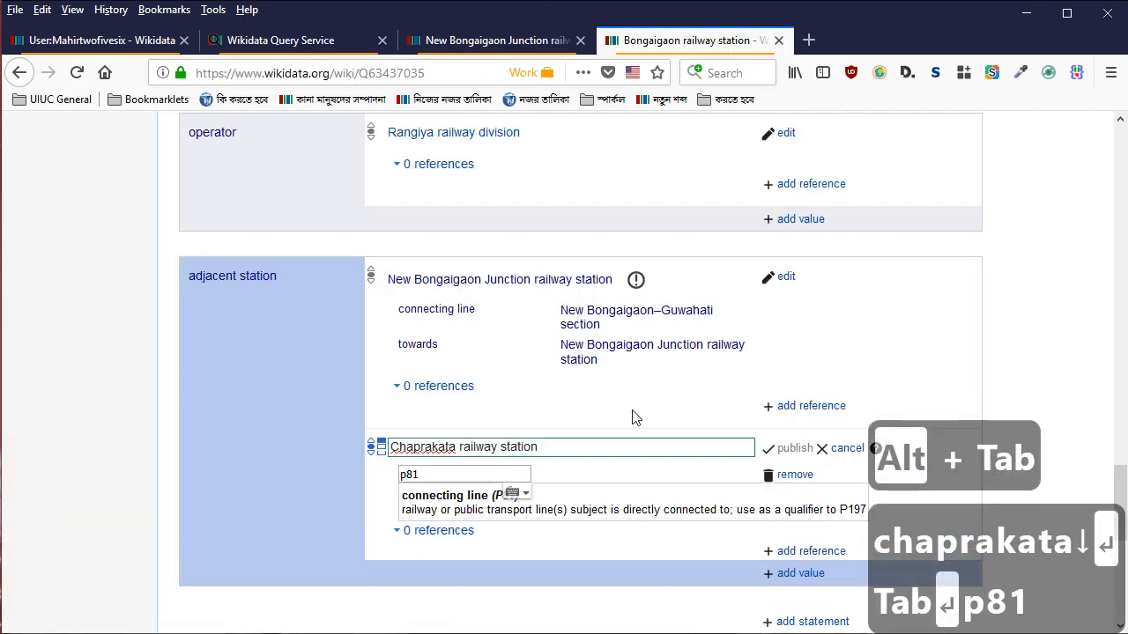
key(Down)
key(Return)
text(new bongaigaon)
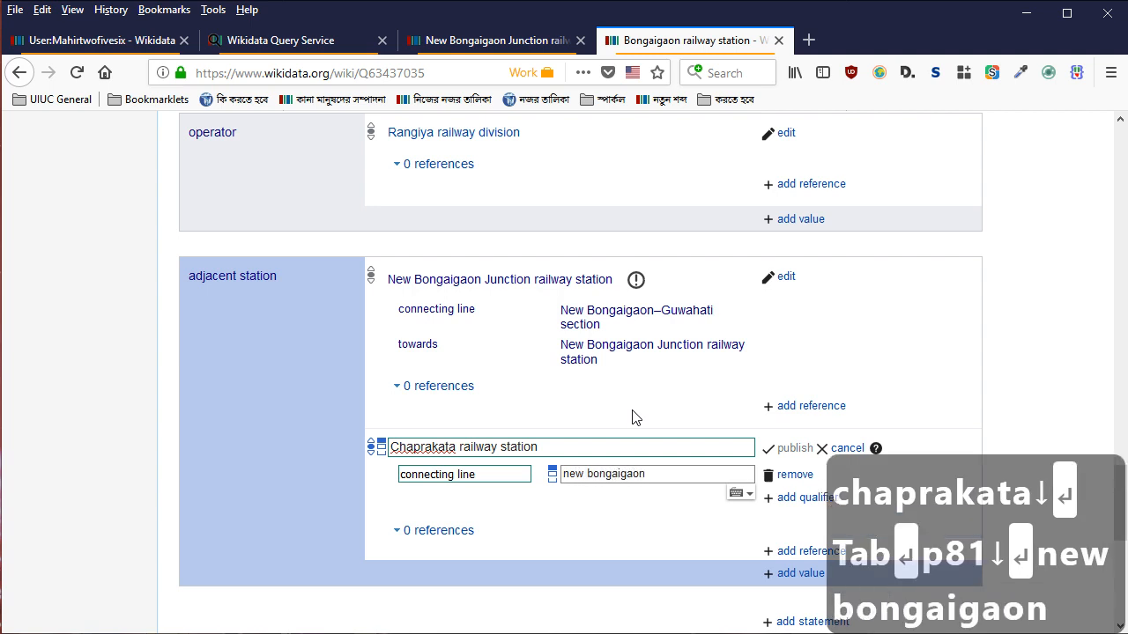
key(Down)
key(Down)
key(Down)
key(Return)
text(a)
key(ctrl+a)
text(new bongaigaon)
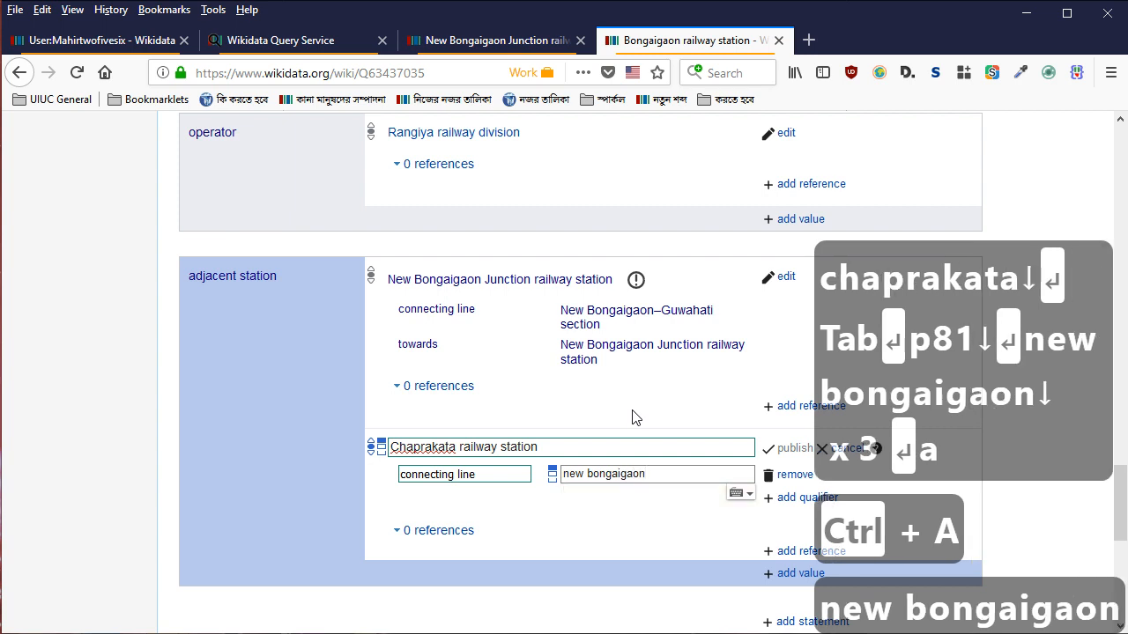
key(Down)
key(Down)
key(Down)
key(Down)
key(Down)
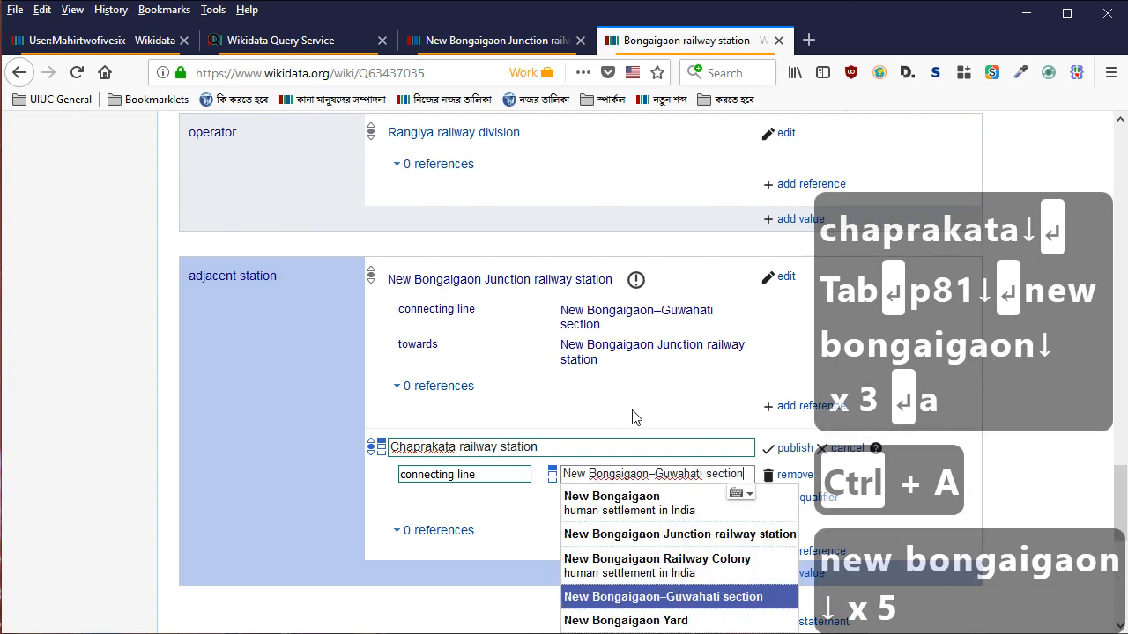
key(Return)
Add a towards (P5051) qualifier with Guwahati Junction railway station to the Chaprakata value and publish it
key(Tab)
key(Tab)
key(Return)
text(p5051)
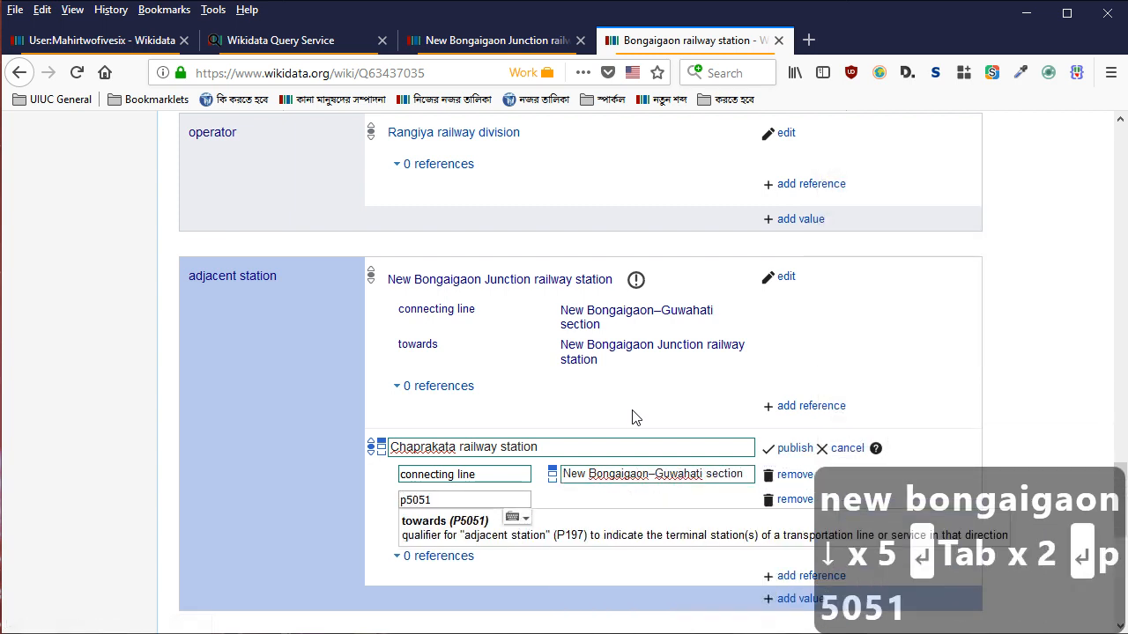
key(Down)
key(Return)
text(j)
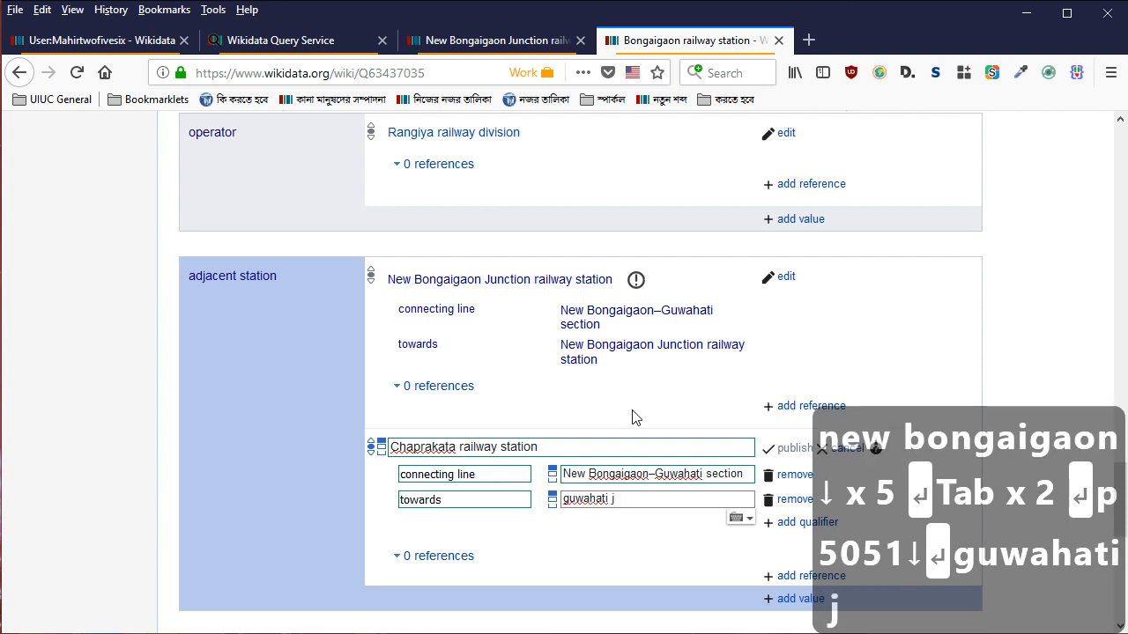
key(Down)
key(Return)
key(Return)
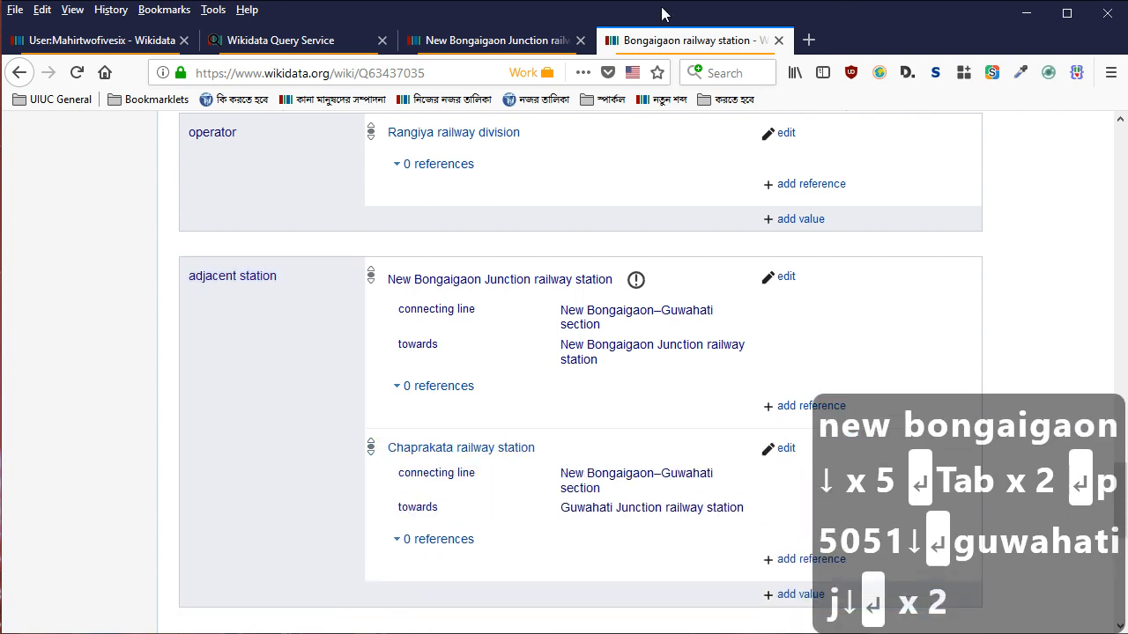
Close the Bongaigaon station item and look over the Majgaon Assam railway station item linked from New Bongaigaon Junction
key(ctrl+w)
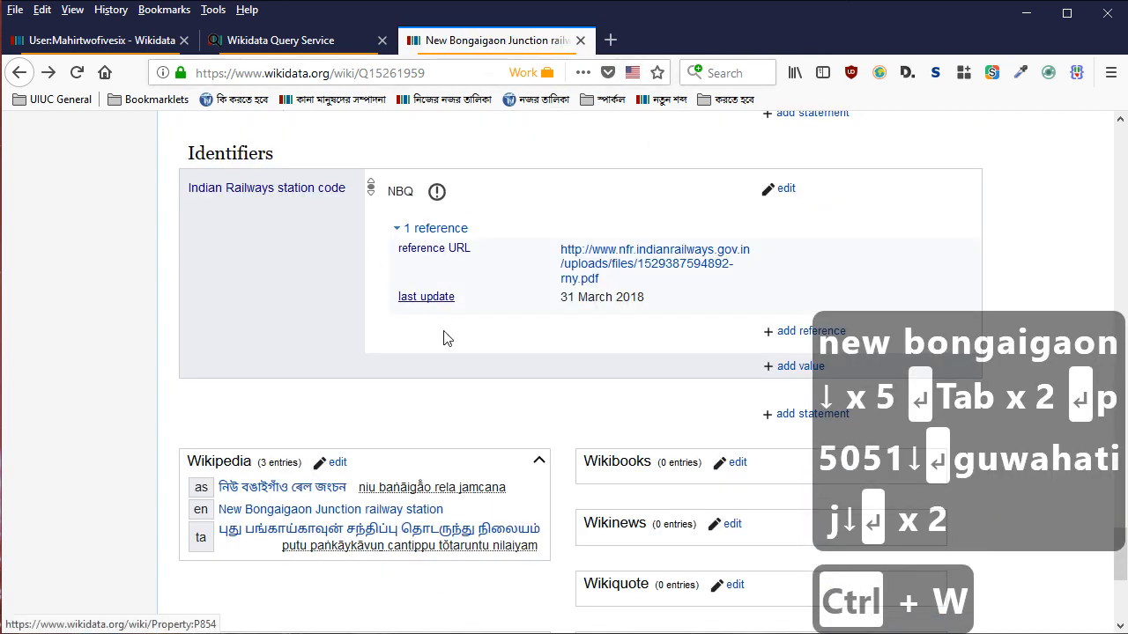
scroll(440, 371, up, 10)
click(466, 492)
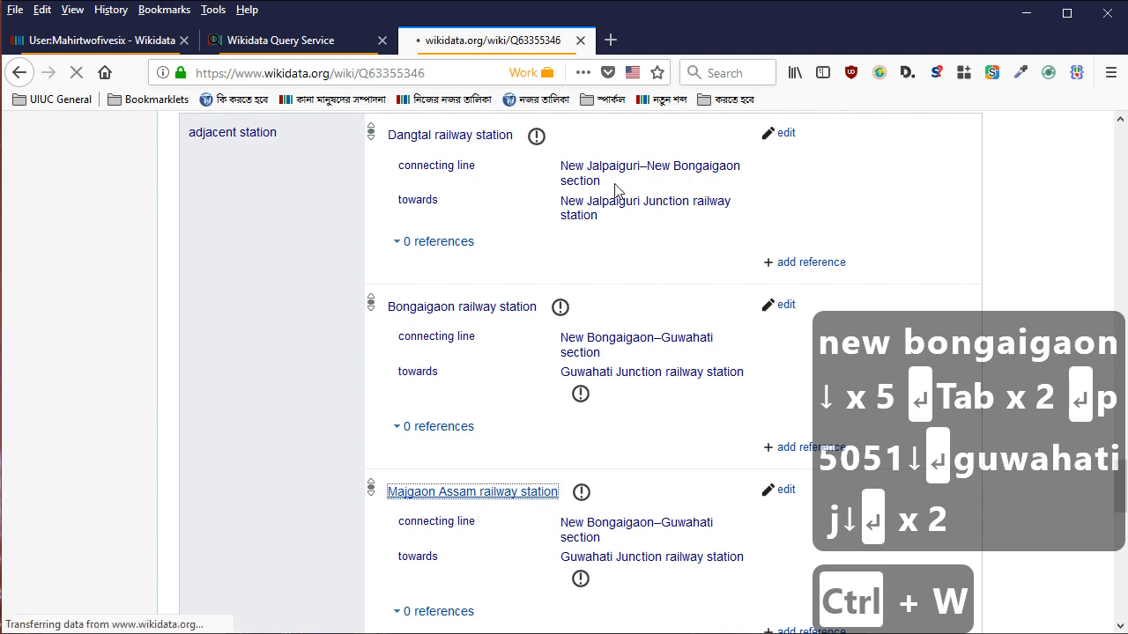
scroll(717, 284, down, 10)
scroll(740, 278, up, 6)
scroll(755, 273, up, 4)
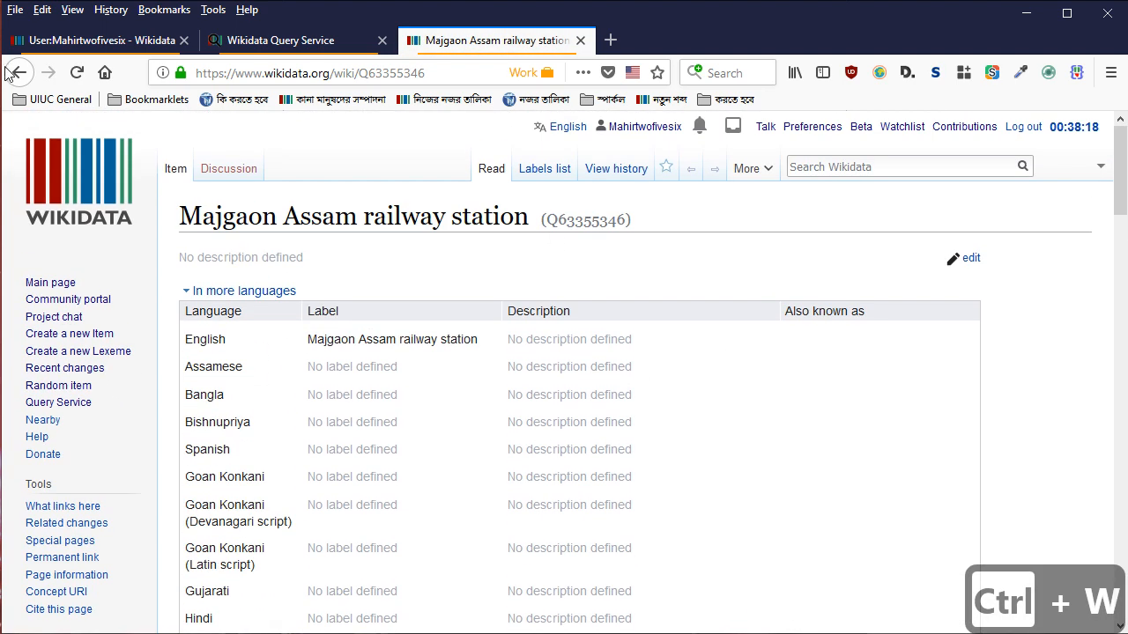
Return to the New Bongaigaon Junction item and review its adjacent stations and remaining statements
click(19, 72)
scroll(528, 463, down, 5)
scroll(534, 448, up, 3)
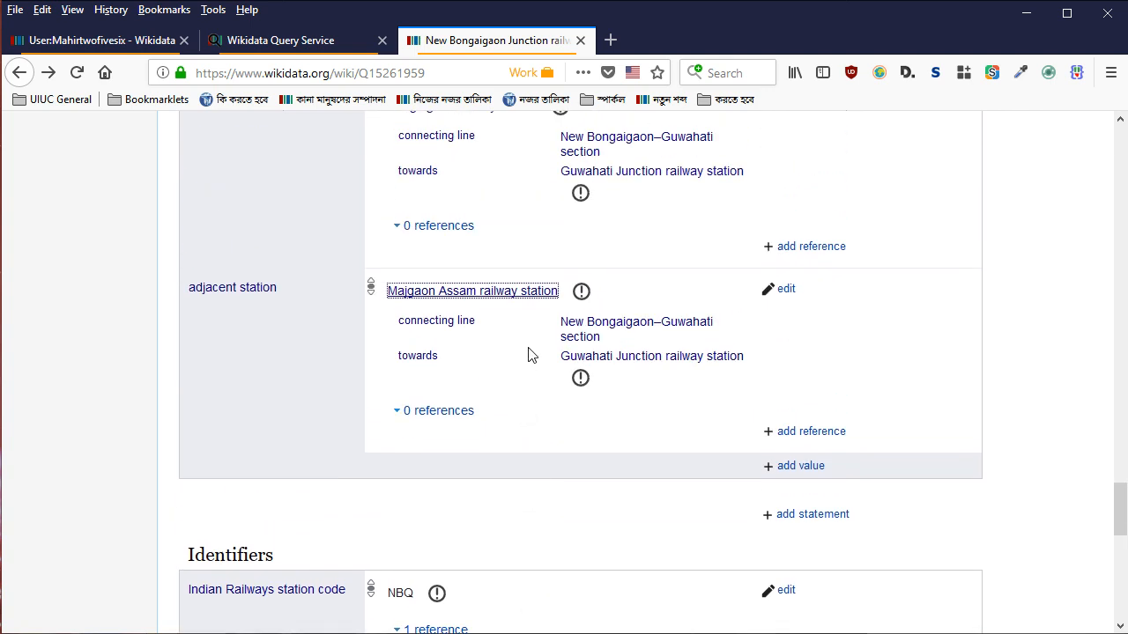
scroll(528, 352, up, 10)
scroll(529, 344, up, 15)
scroll(537, 331, up, 1)
scroll(537, 333, down, 15)
scroll(537, 333, down, 15)
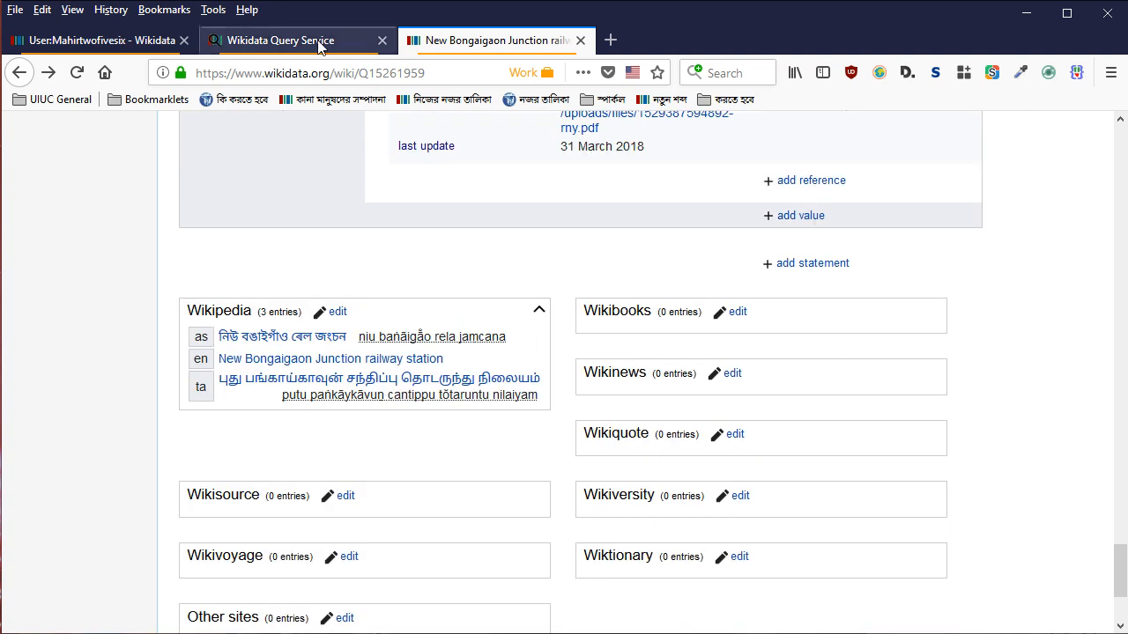
Rerun the railway stations query in Wikidata Query Service and bring up its refreshed result map
click(319, 44)
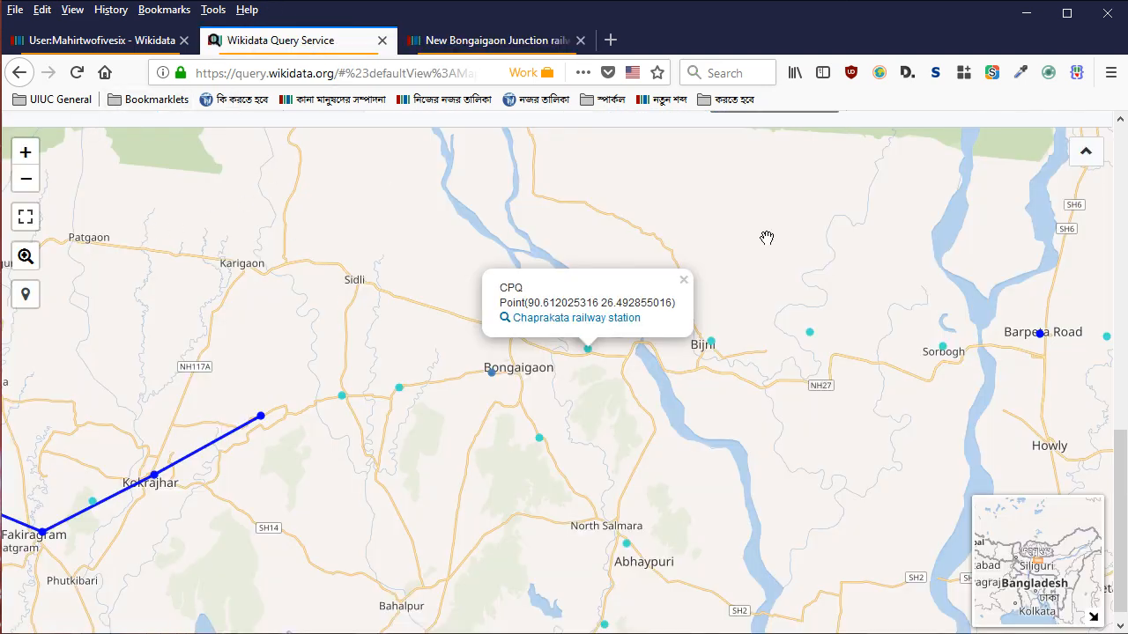
scroll(1117, 414, up, 2)
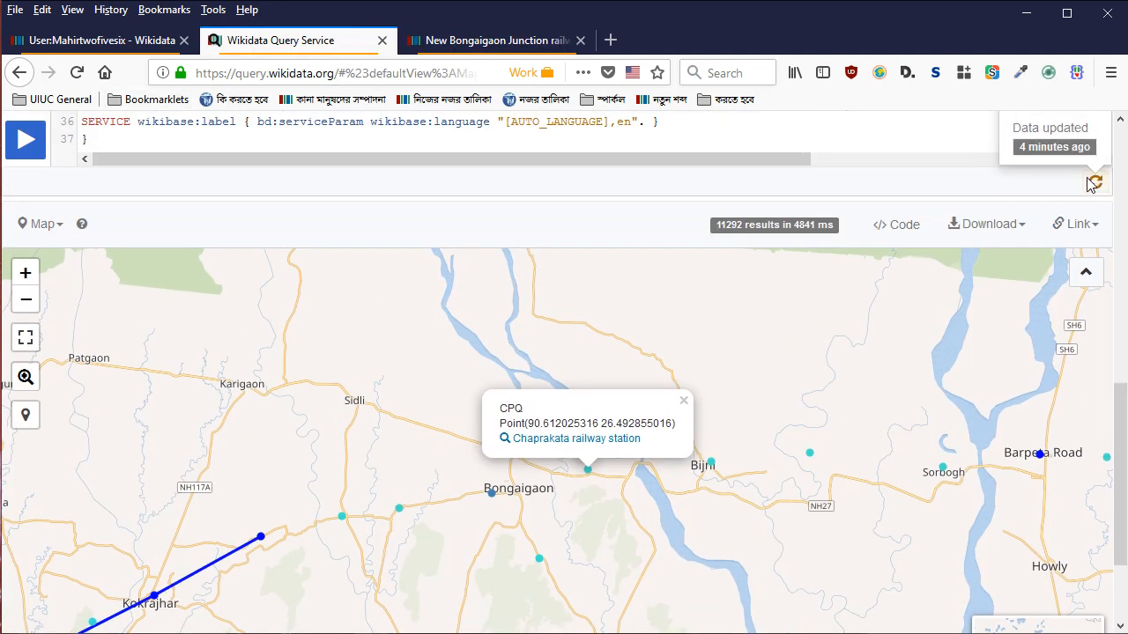
click(26, 140)
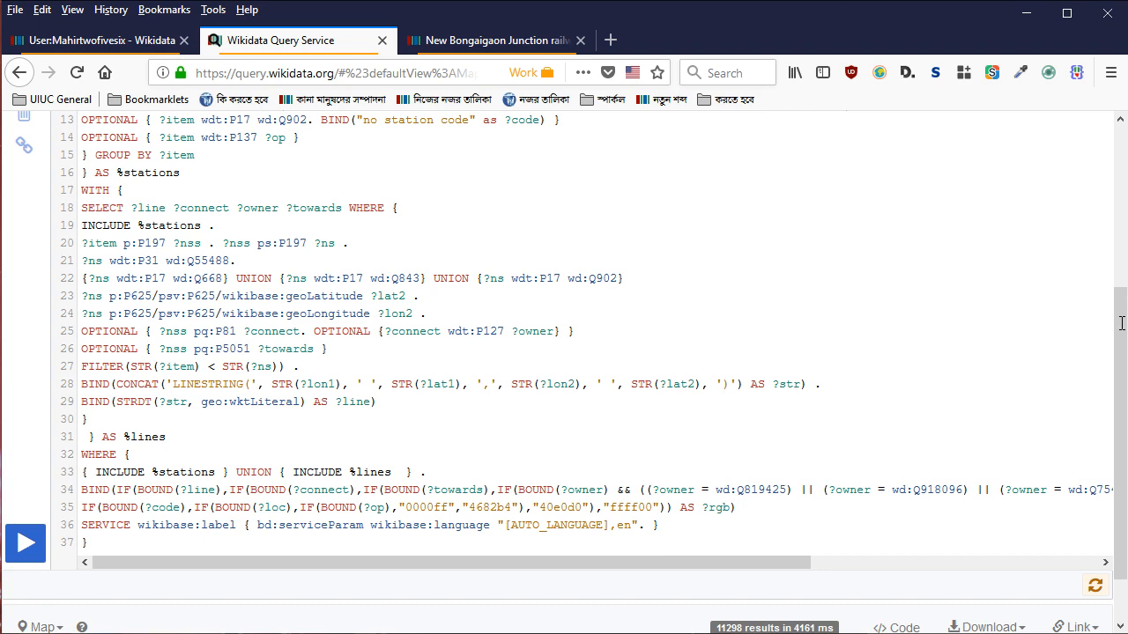
drag(1122, 319, 1119, 521)
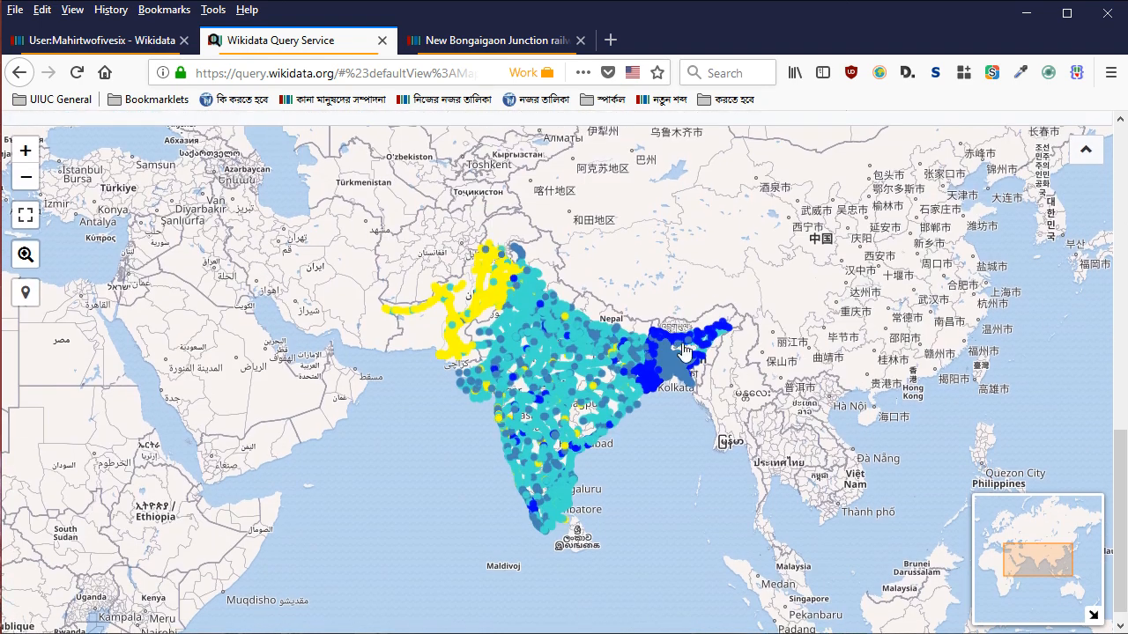
Examine the connected line west of Bongaigaon on the result map and show the details of the station west of Srirampur
scroll(684, 347, up, 5)
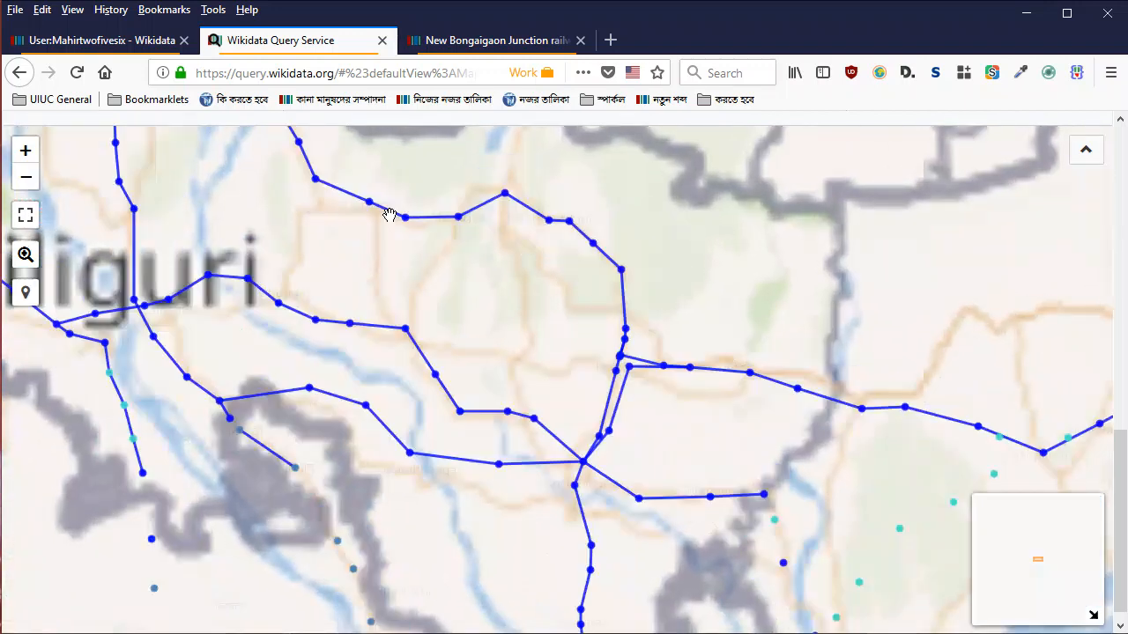
drag(922, 396, 721, 325)
scroll(711, 247, up, 1)
scroll(390, 230, down, 1)
scroll(667, 327, up, 1)
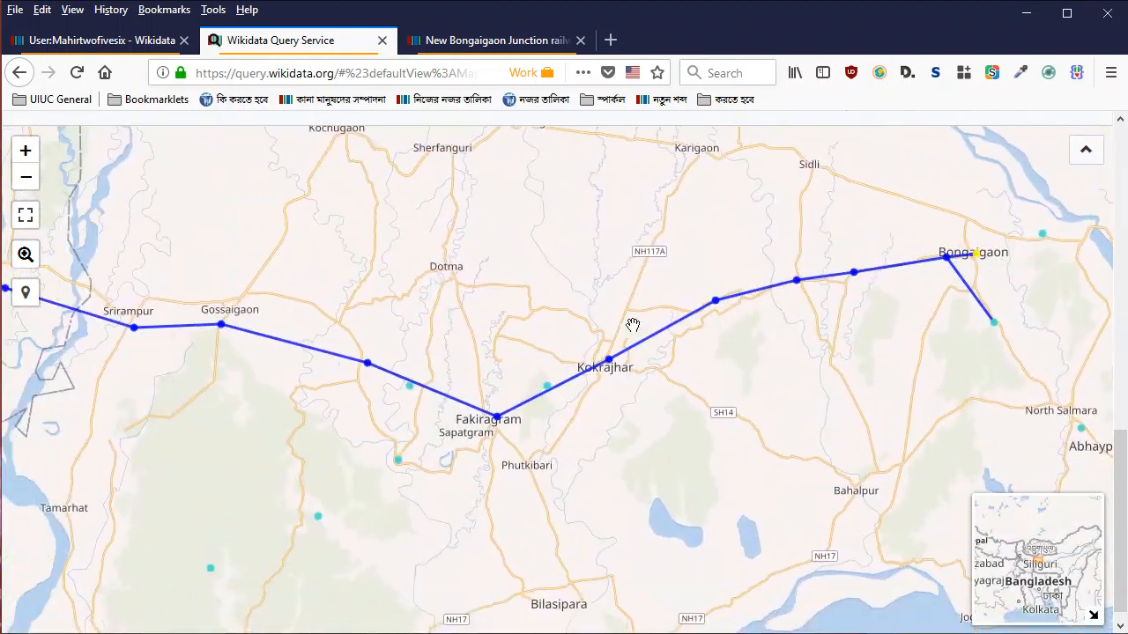
drag(120, 314, 232, 276)
click(118, 252)
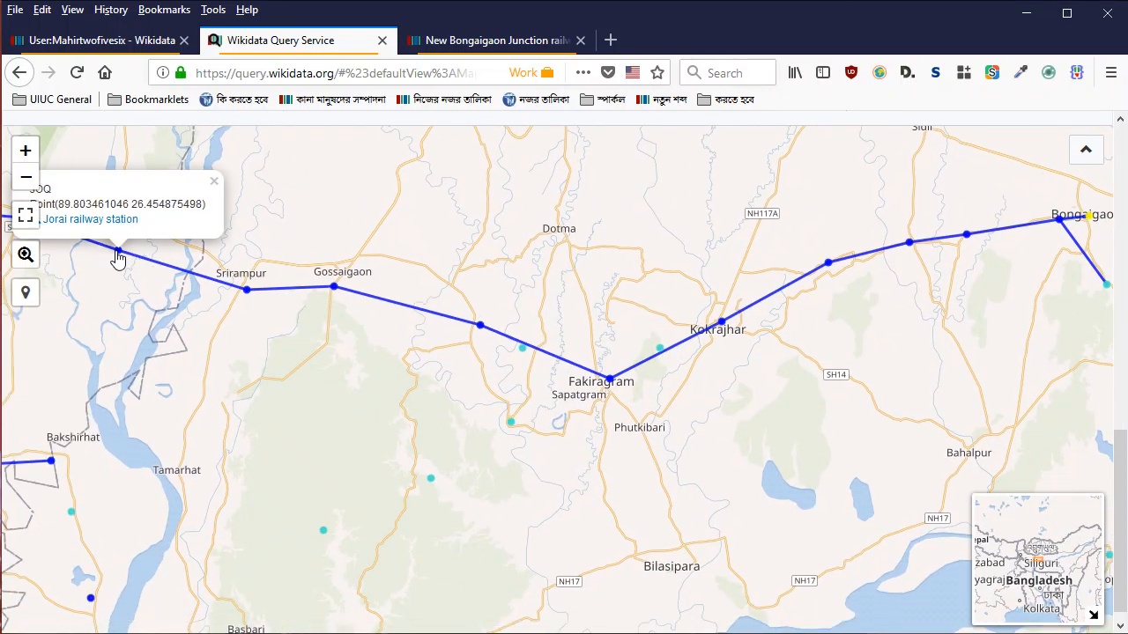
Show the details of the Bongaigaon and Majgaon Assam stations on the result map and dismiss them
drag(163, 256, 190, 257)
mouse_move(947, 233)
mouse_down()
mouse_move(955, 243)
mouse_move(748, 257)
mouse_up()
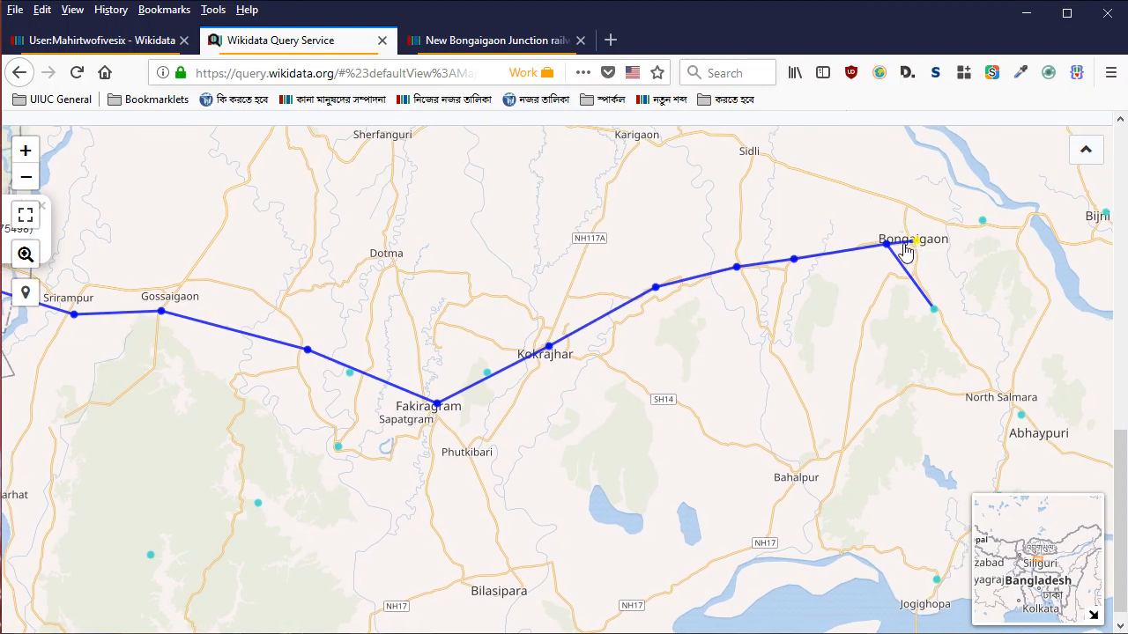
click(917, 240)
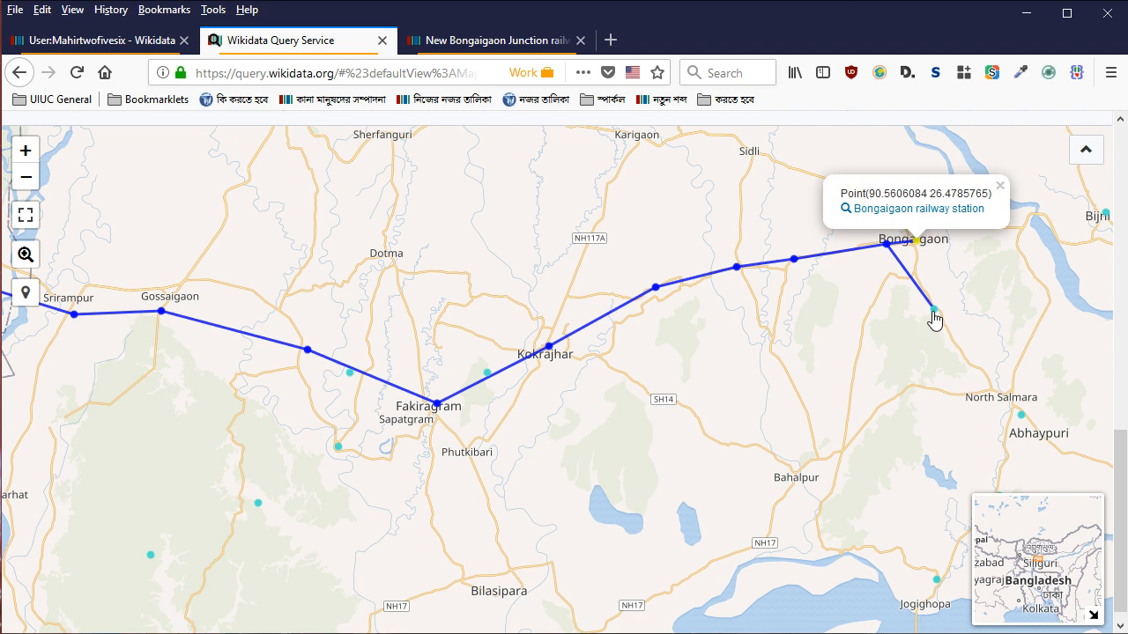
click(932, 312)
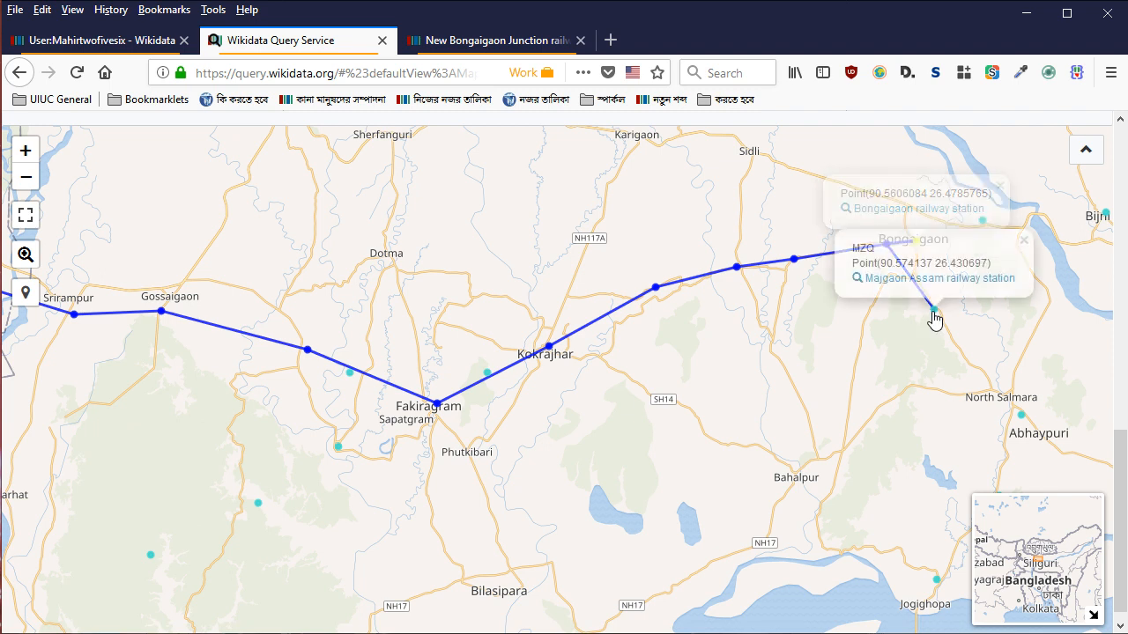
click(999, 333)
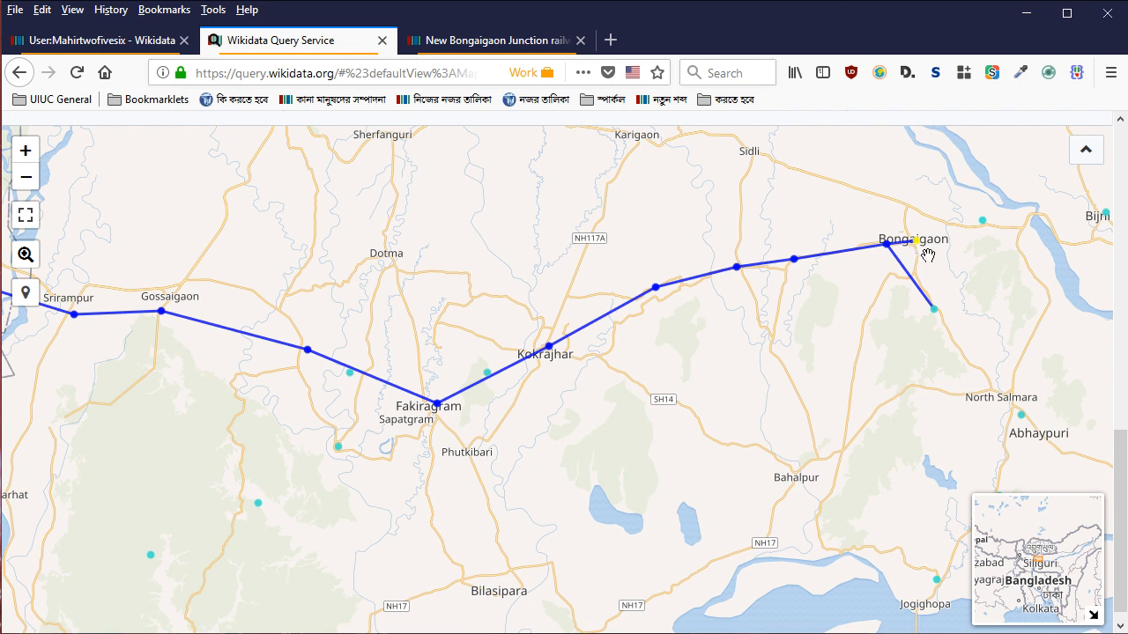
Examine the stations east of Bongaigaon towards Guwahati and the connected lines through Siliguri, Katihar and Malda
scroll(929, 256, down, 3)
drag(930, 256, 401, 300)
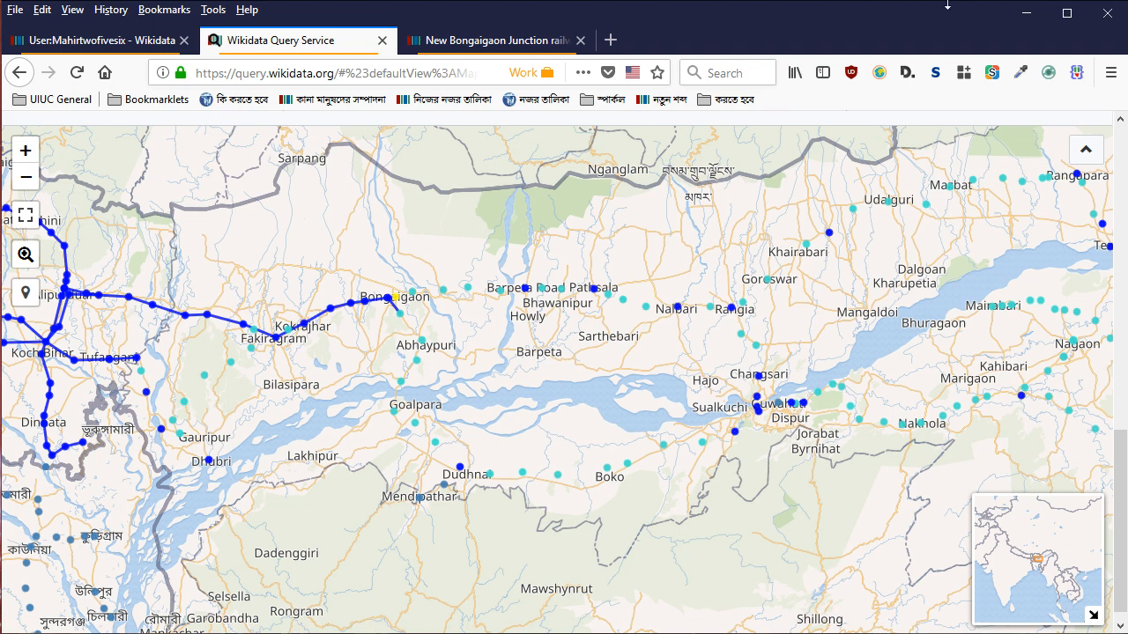
scroll(464, 243, down, 1)
drag(428, 305, 995, 132)
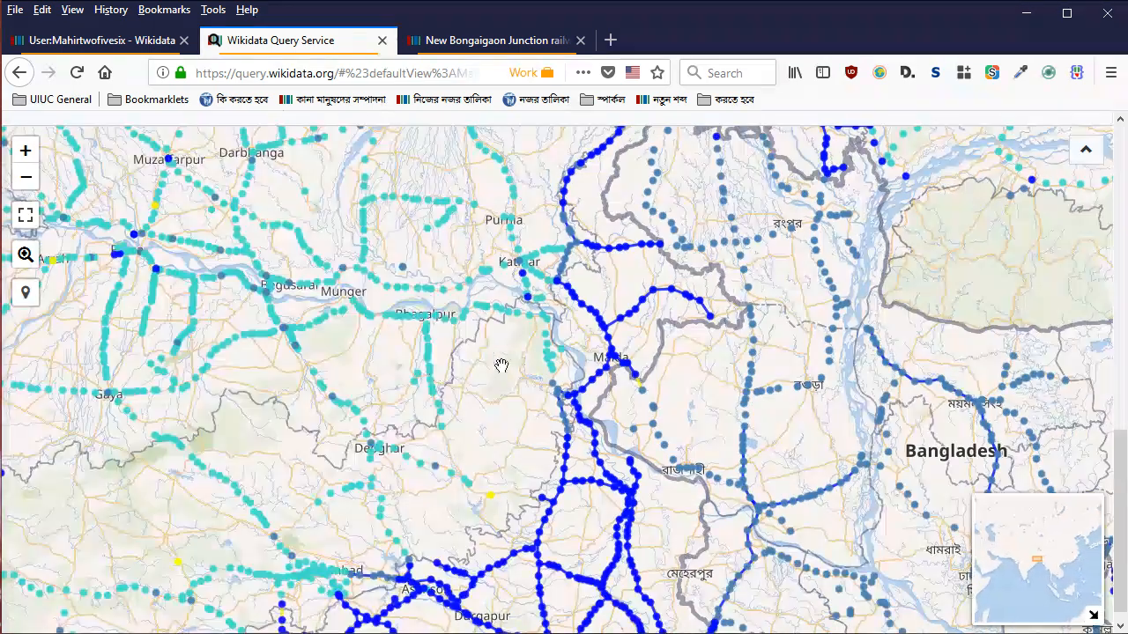
drag(519, 319, 551, 439)
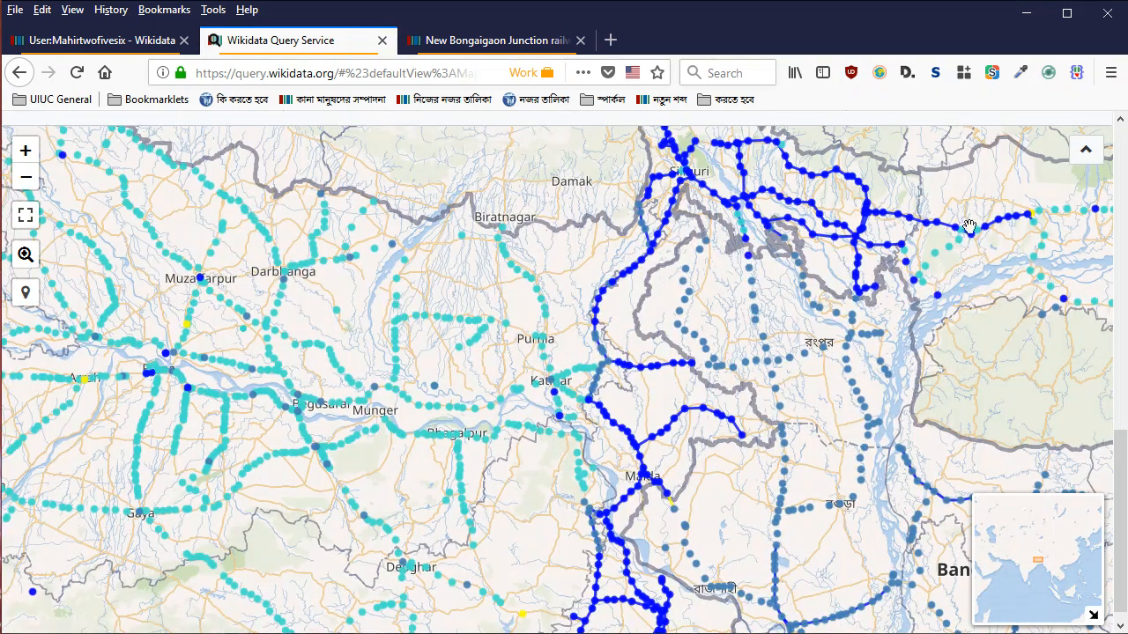
drag(630, 436, 657, 422)
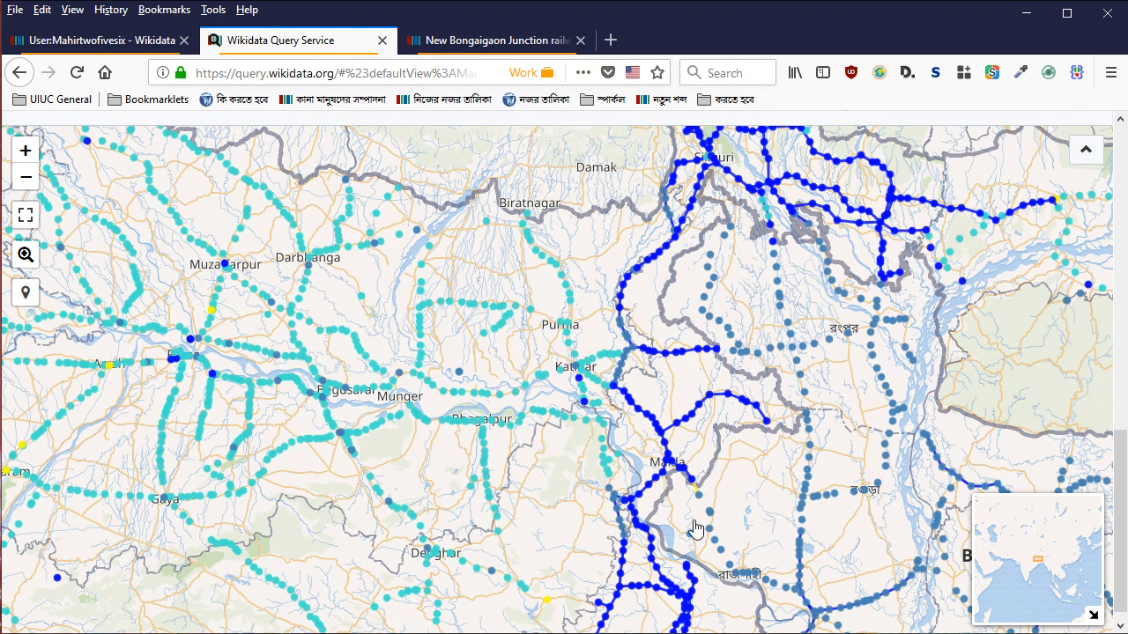
Examine the connected lines south of Malda around Asansol, Bardhaman and Kolkata
drag(855, 563, 825, 333)
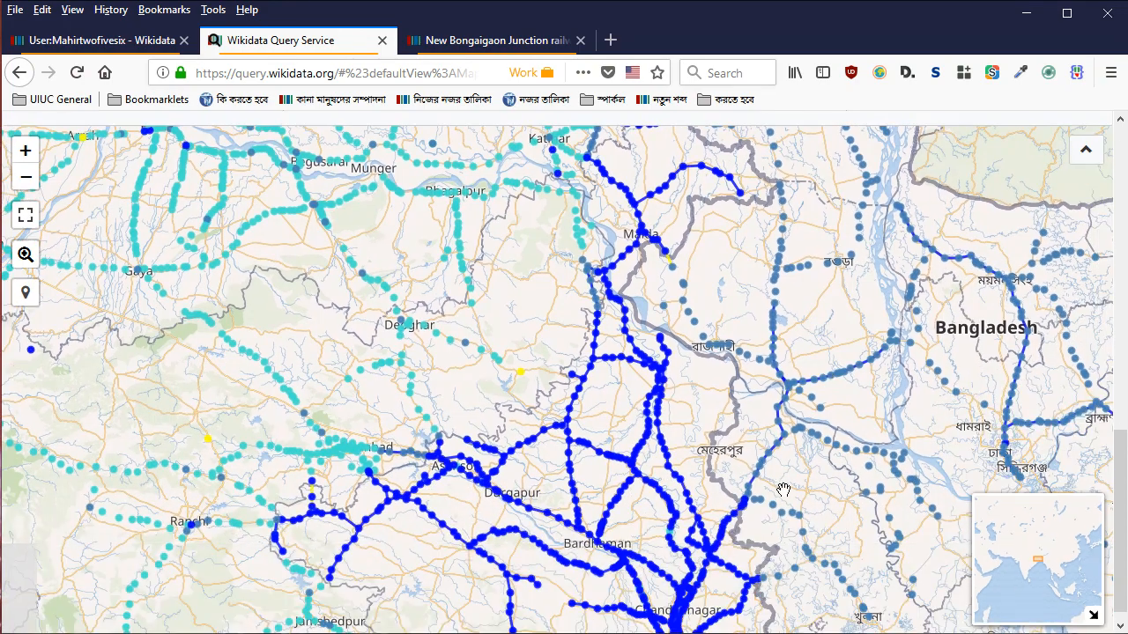
scroll(781, 482, up, 3)
drag(710, 503, 687, 494)
scroll(780, 287, down, 3)
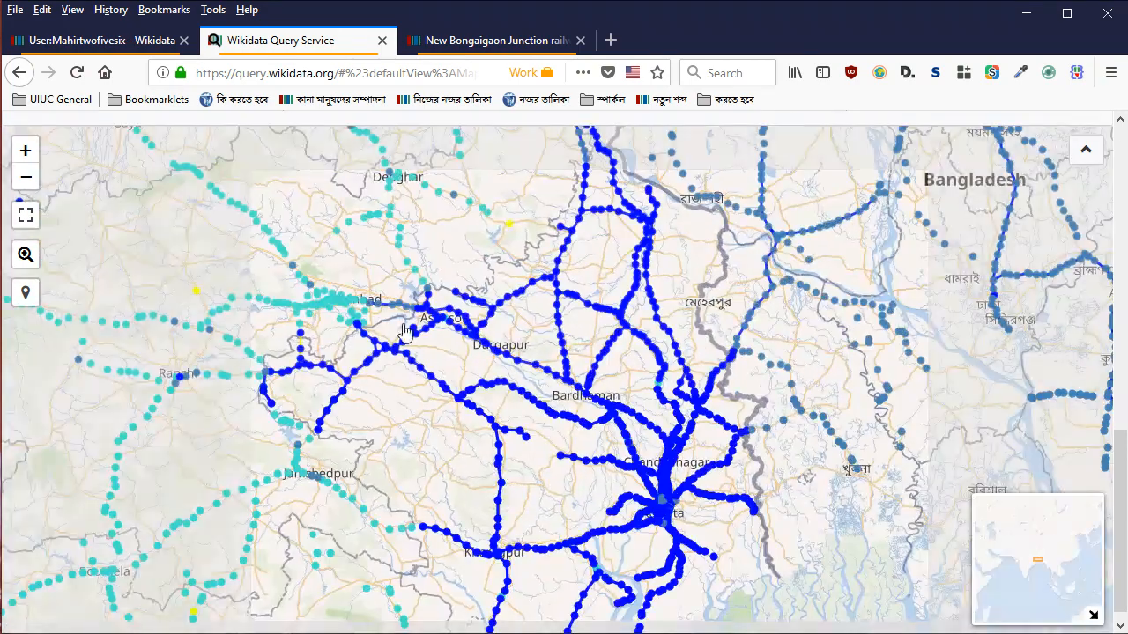
Examine the stations on both sides of the border near Gadra Road, from Jodhpur west to Tando Adam
mouse_move(264, 294)
mouse_down()
mouse_move(433, 250)
mouse_move(563, 282)
mouse_up()
mouse_move(150, 203)
mouse_down()
mouse_move(330, 317)
mouse_move(608, 335)
mouse_up()
drag(132, 282, 591, 344)
drag(159, 388, 564, 388)
mouse_move(159, 326)
mouse_down()
mouse_move(328, 314)
mouse_move(582, 350)
mouse_up()
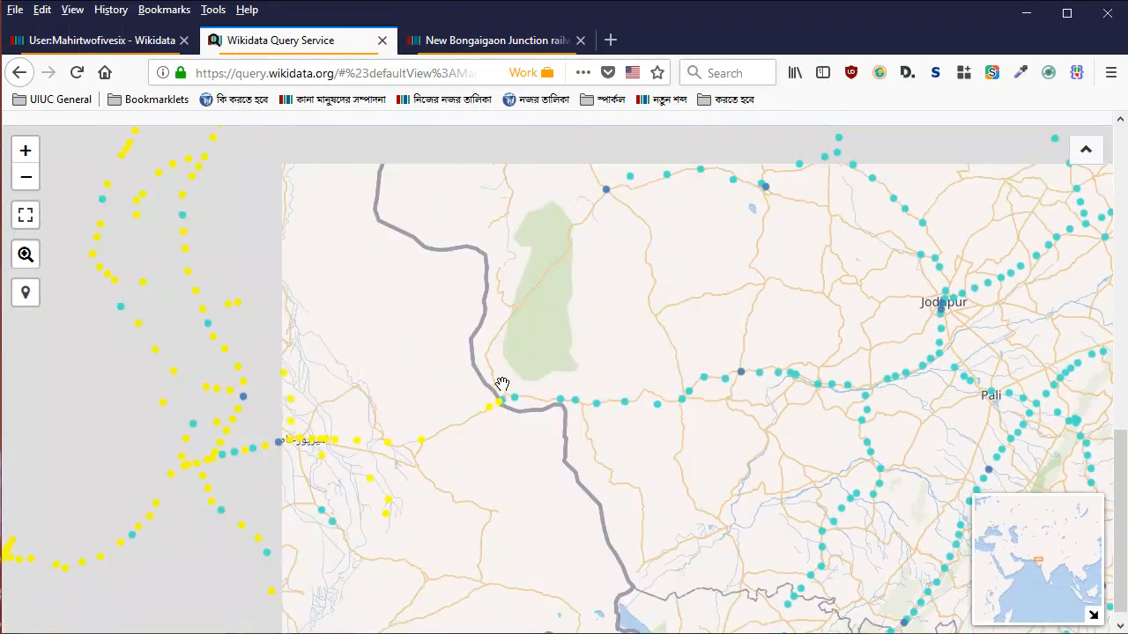
drag(503, 396, 677, 310)
scroll(552, 381, up, 1)
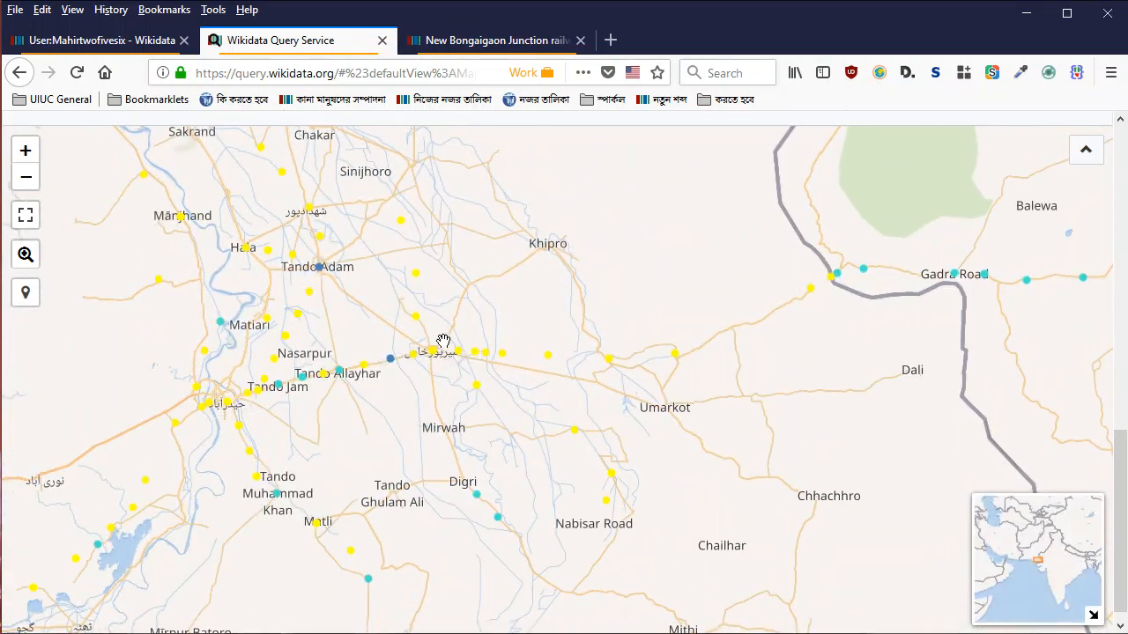
scroll(536, 355, down, 2)
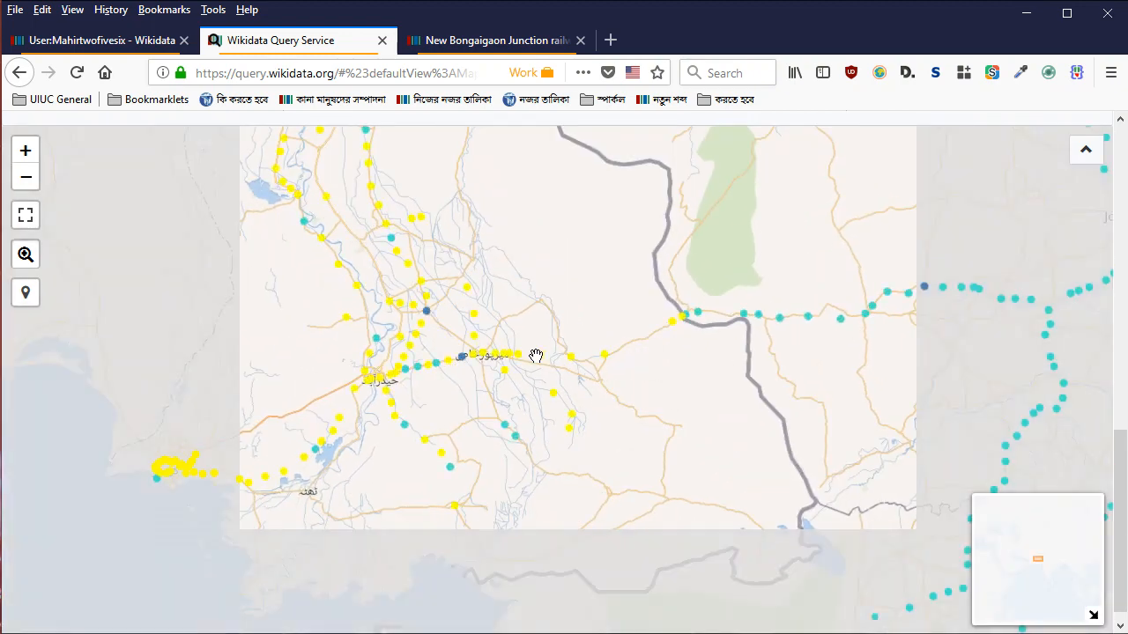
Return the result map to eastern India and examine the station network across Bengal, Bangladesh and Assam
drag(793, 415, 203, 389)
drag(547, 387, 209, 387)
drag(826, 386, 419, 345)
drag(762, 304, 706, 350)
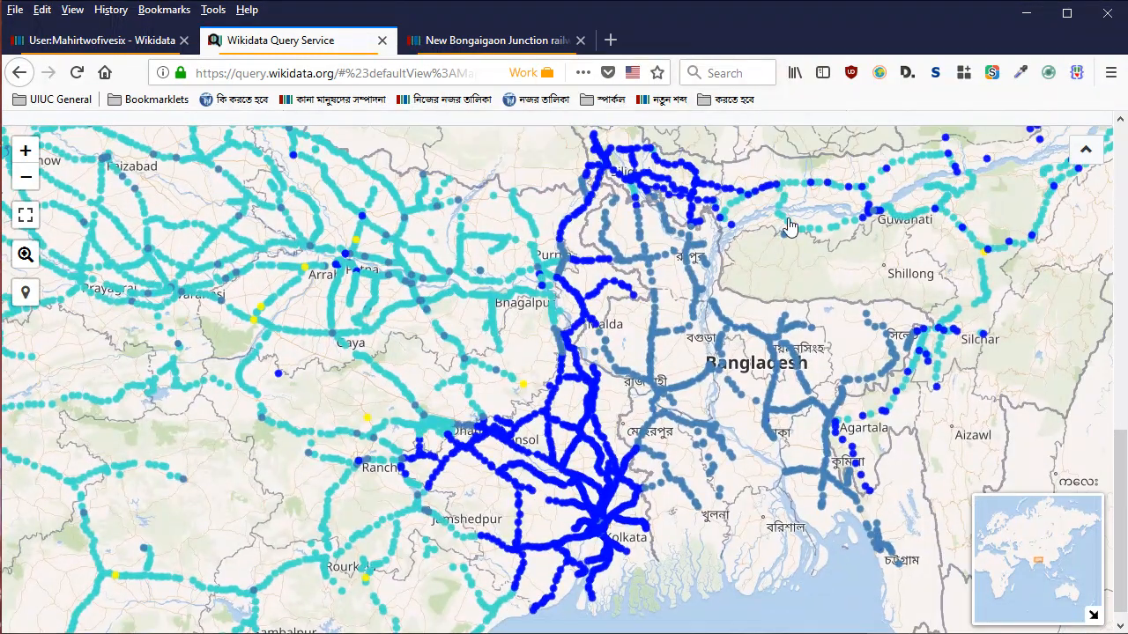
drag(736, 172, 725, 318)
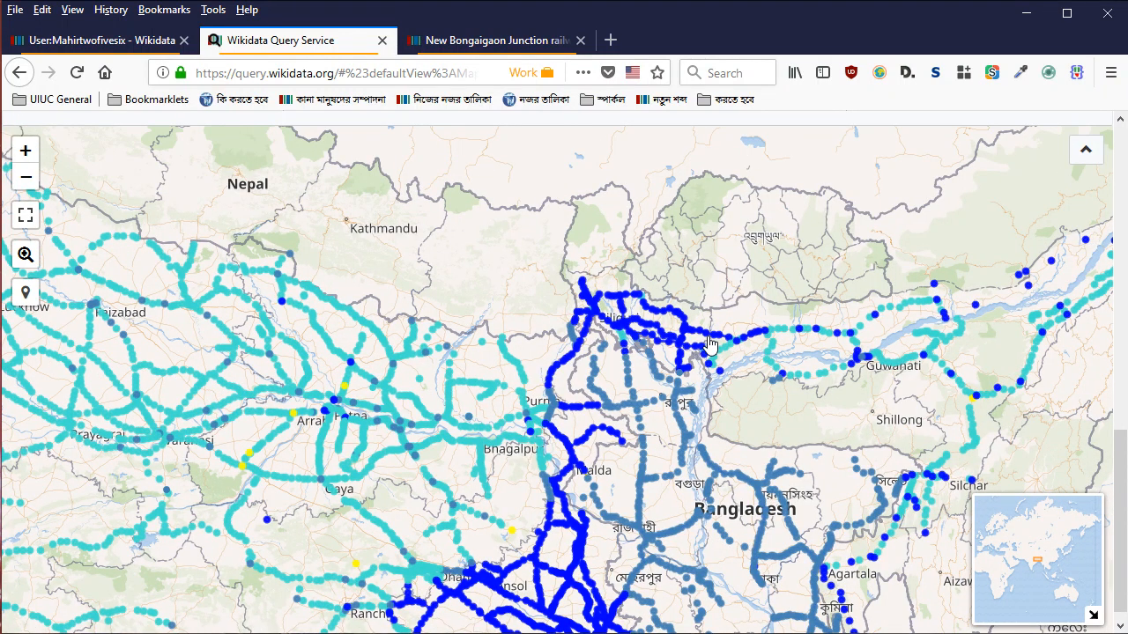
drag(710, 344, 715, 271)
drag(746, 335, 737, 237)
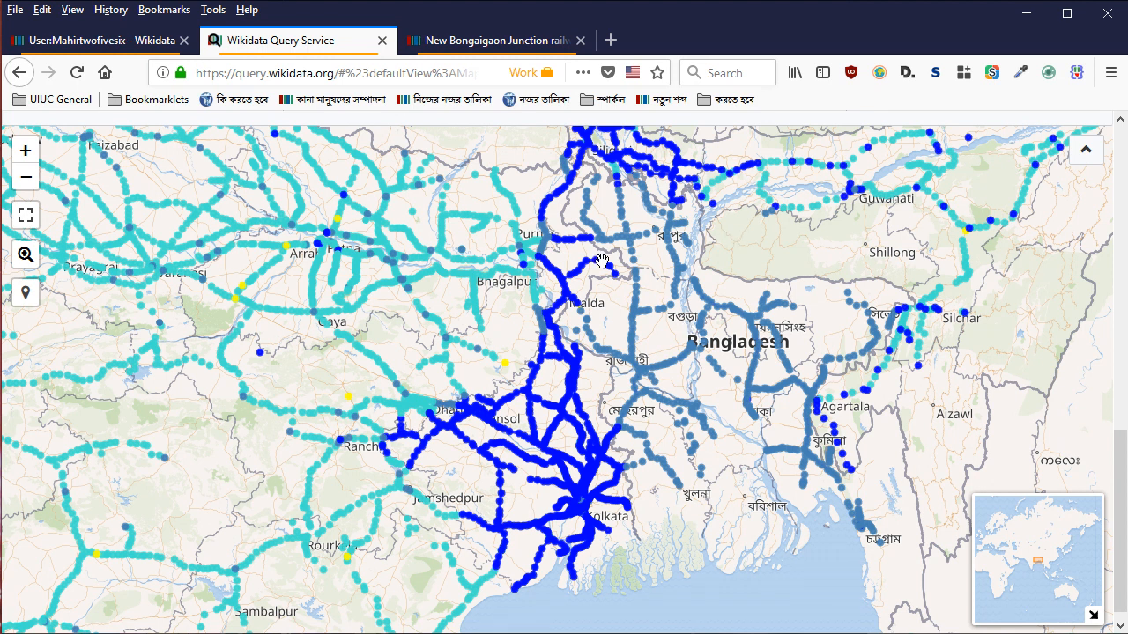
Bring up the alternate account's Wikidata user page and view its discussion page
click(119, 48)
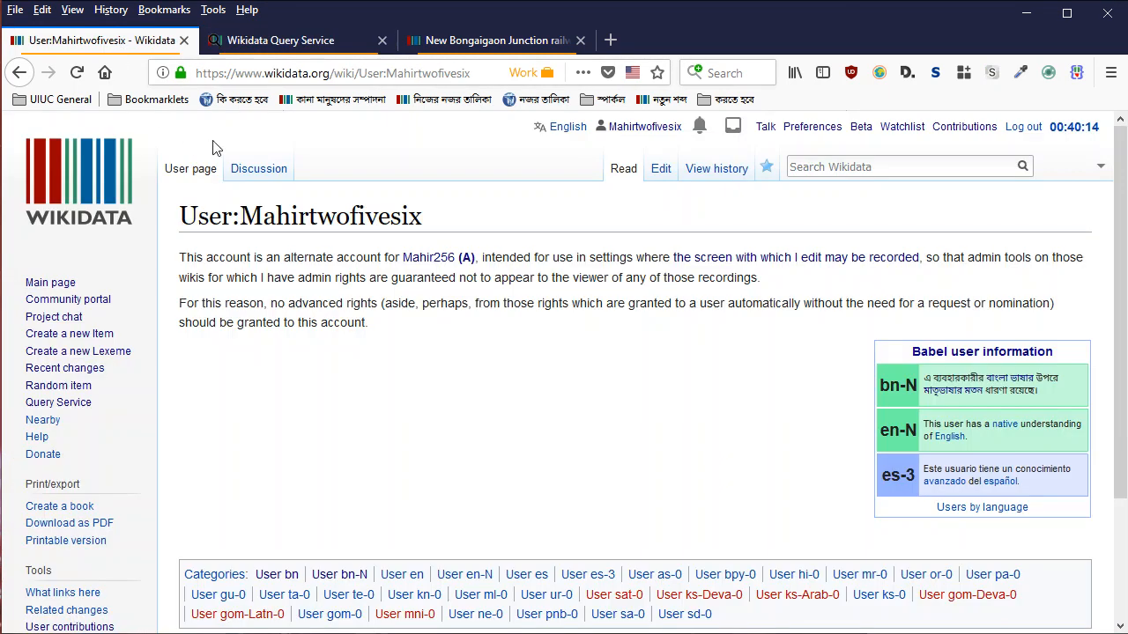
click(232, 168)
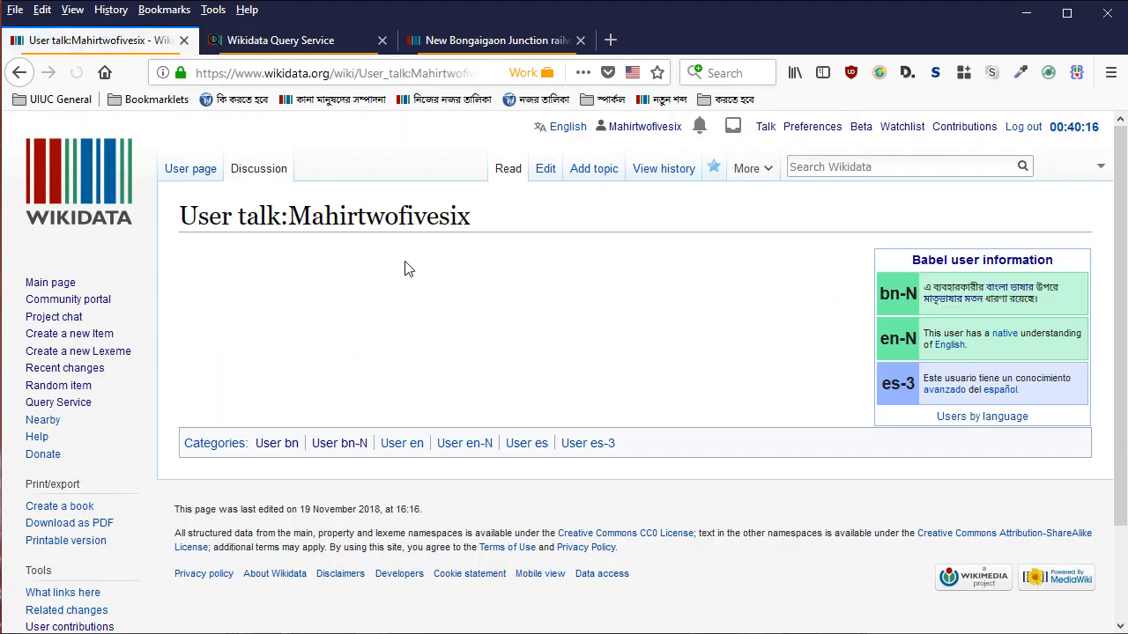
triple_click(347, 218)
double_click(323, 218)
triple_click(323, 217)
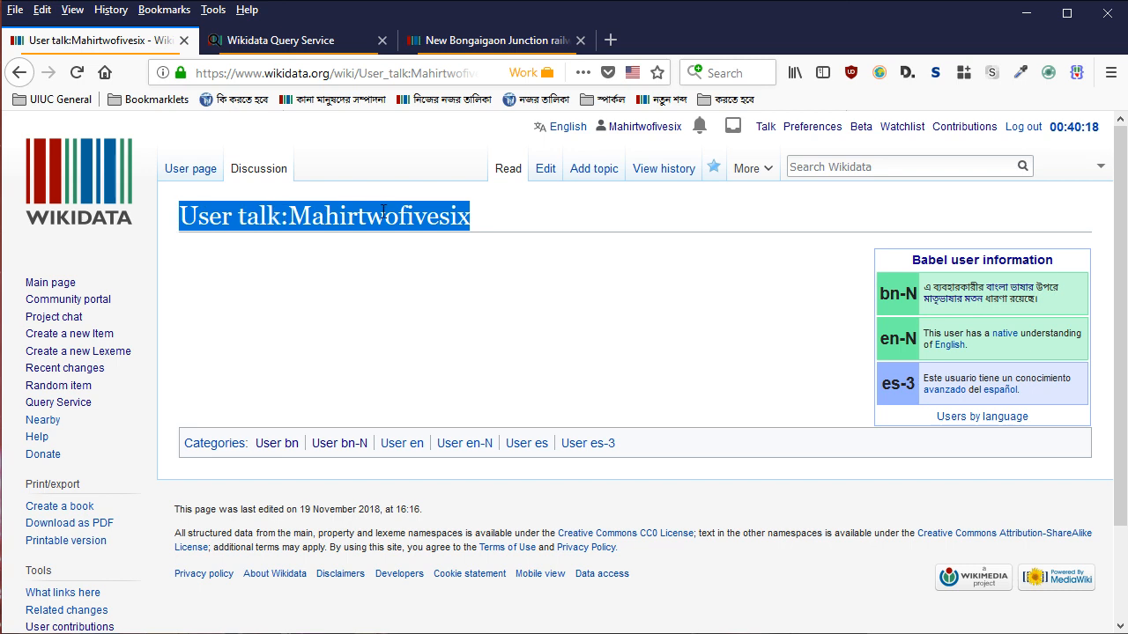
click(337, 212)
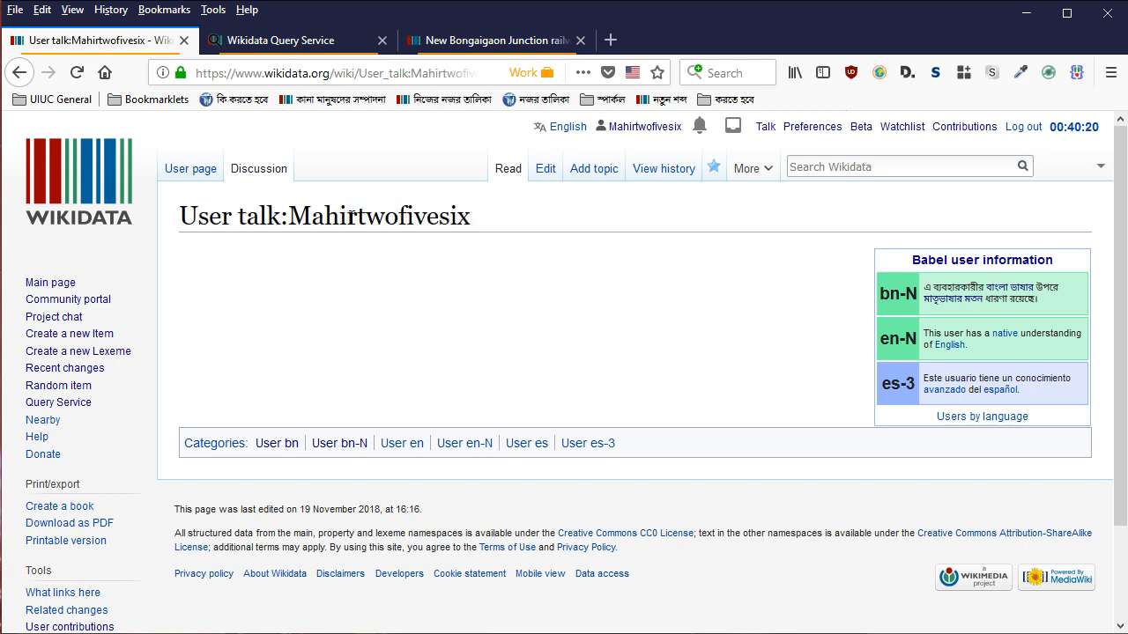
Open the main account's Wikidata talk page by changing the username in the talk page's address
click(392, 74)
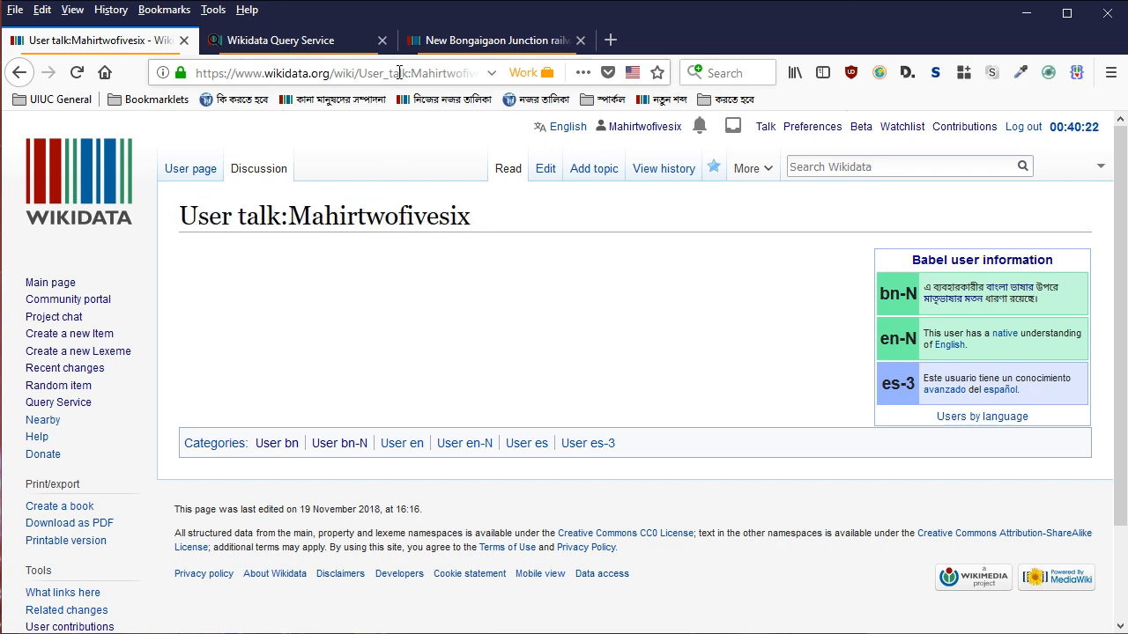
click(445, 72)
key(shift+End)
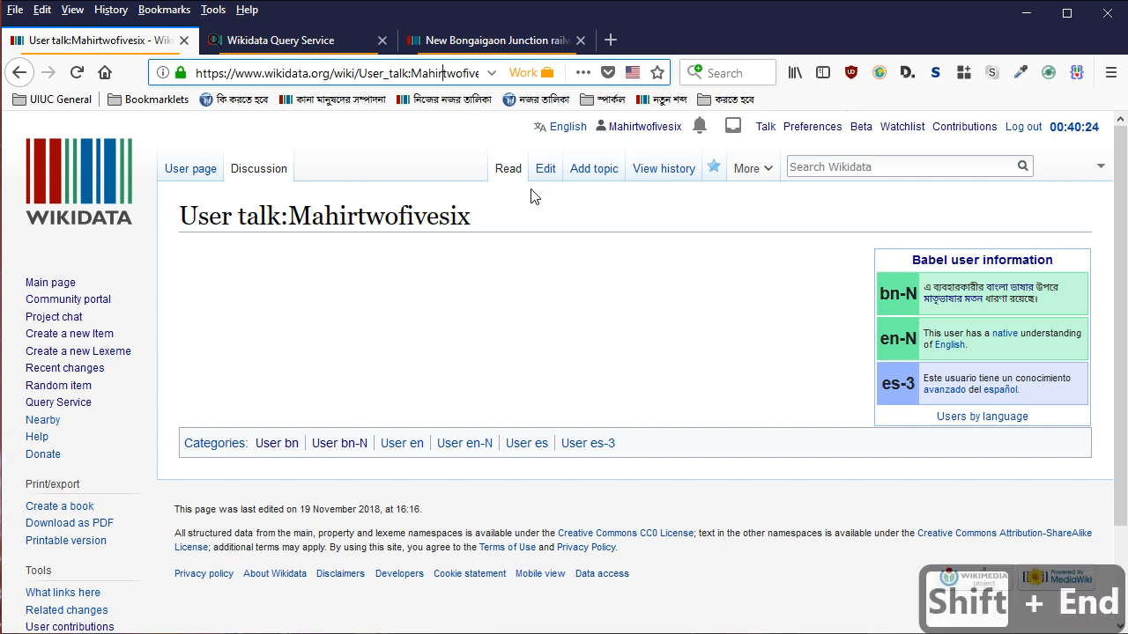
text(256)
key(Return)
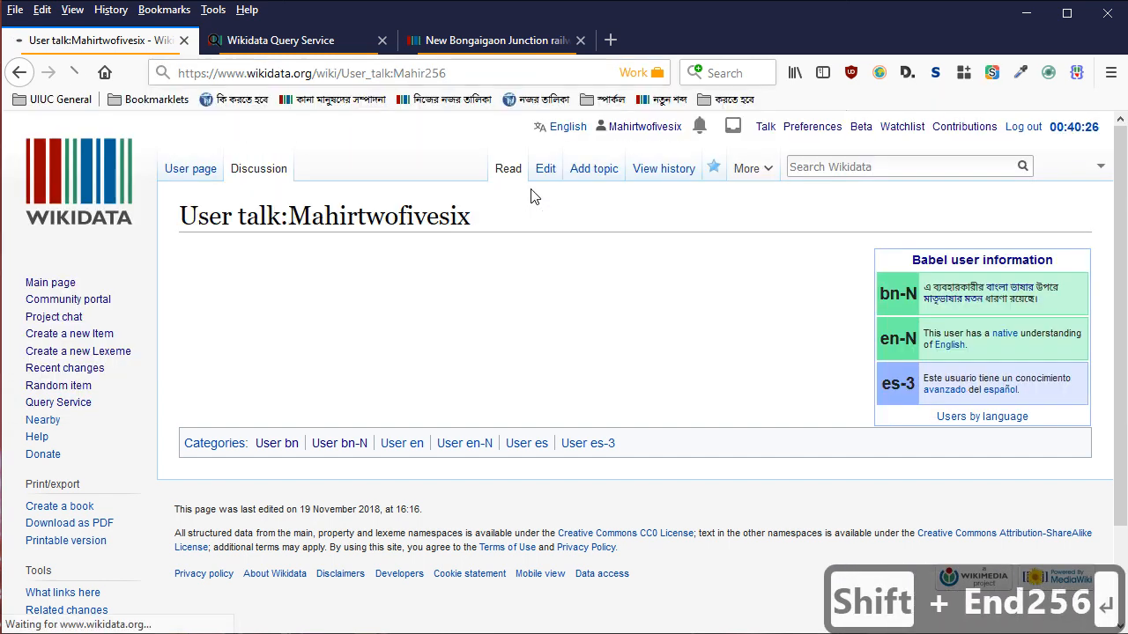
triple_click(285, 214)
click(241, 199)
Go back to the alternate account's user page and return to the query result map of eastern India and Bangladesh
click(18, 74)
click(18, 74)
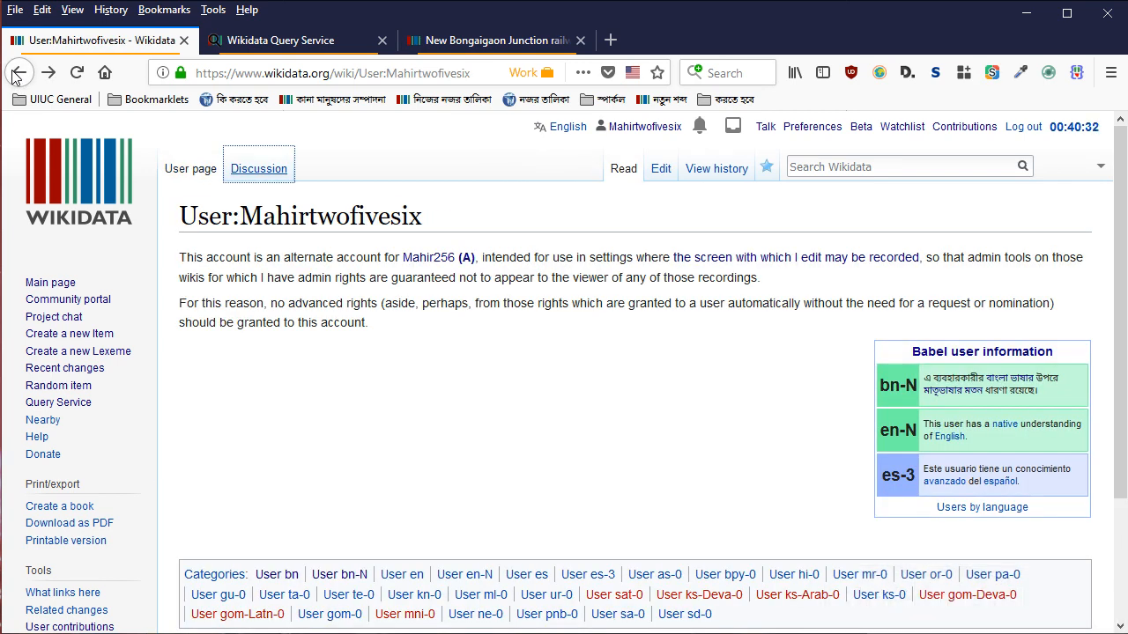
click(276, 51)
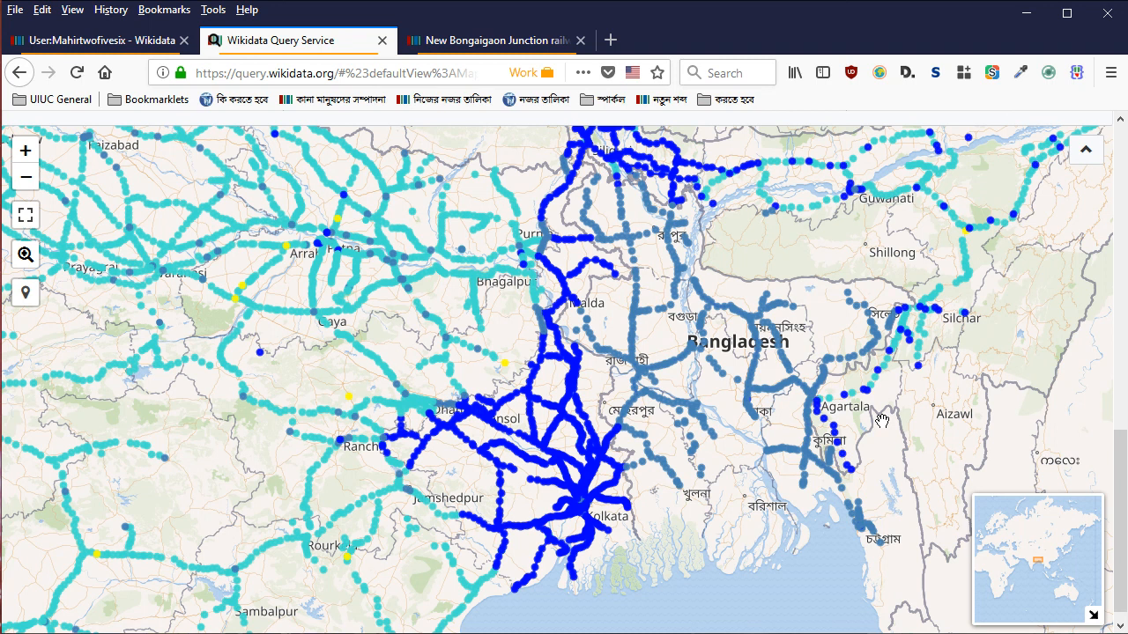
drag(865, 259, 887, 289)
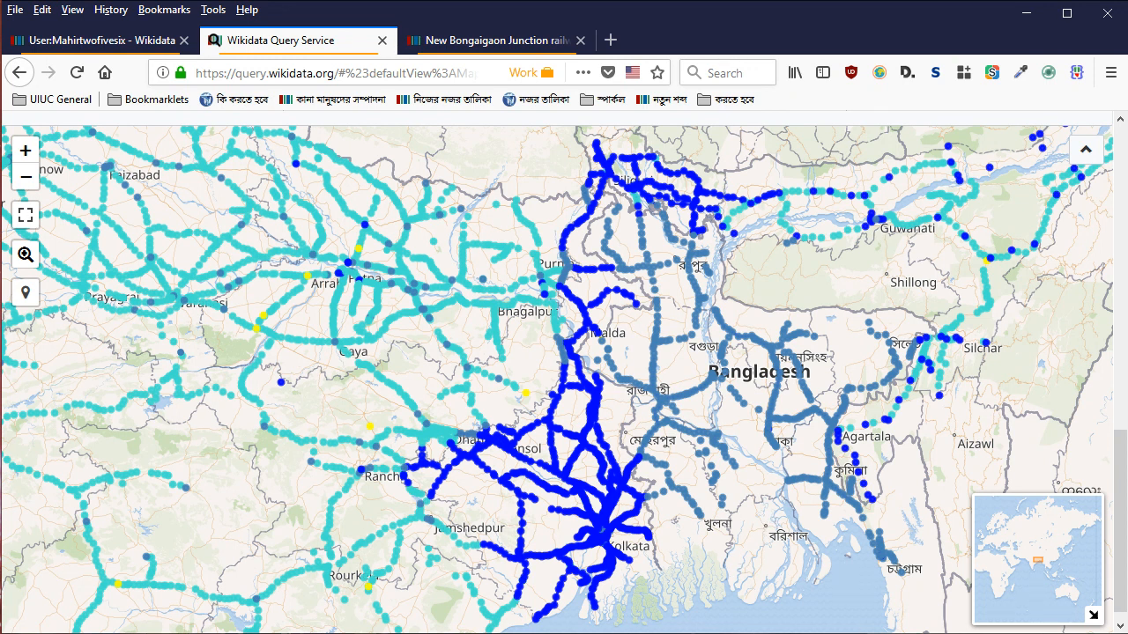
key(alt+Tab)
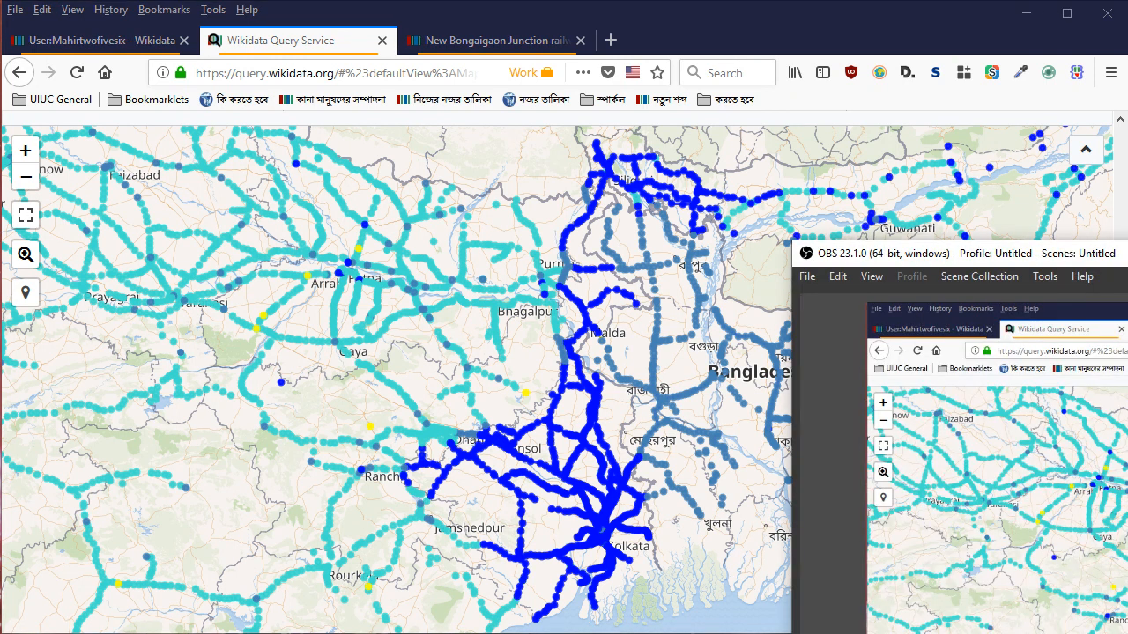